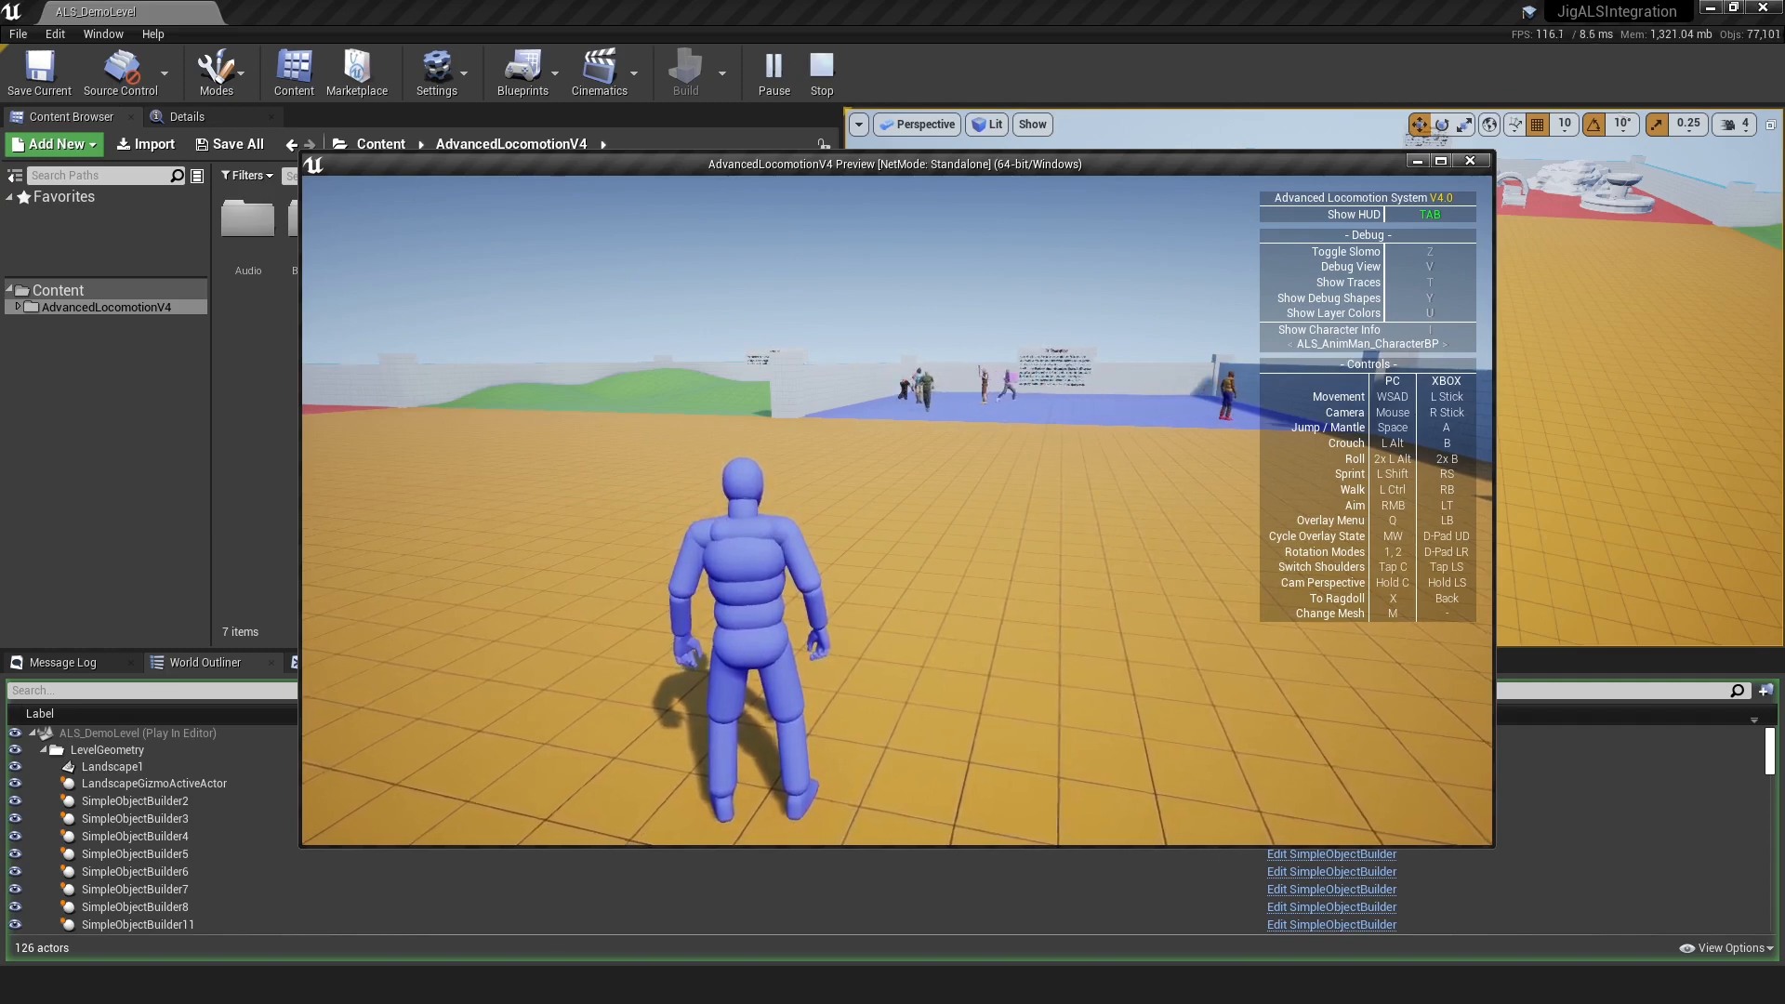
Stop the play preview and switch to the JCInventorySystem project's editor
{"action": "key", "text": "Escape"}
{"action": "left_click", "coordinate": [796, 984]}
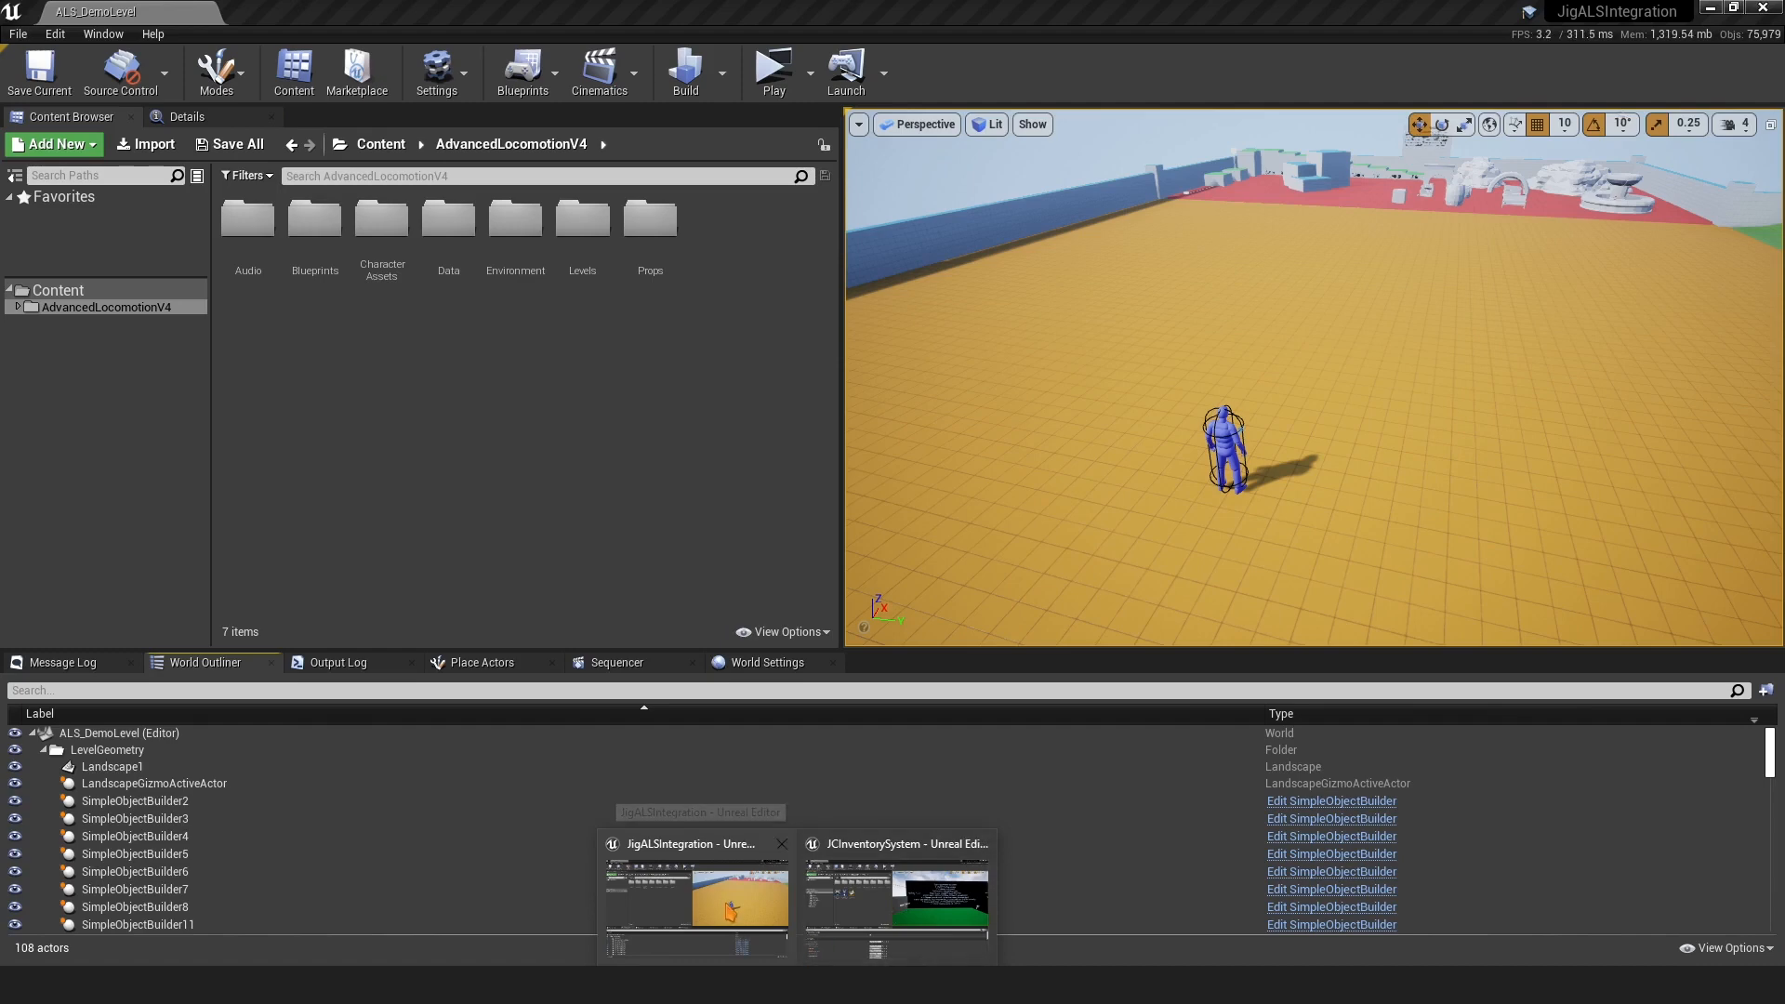
{"action": "left_click", "coordinate": [732, 909]}
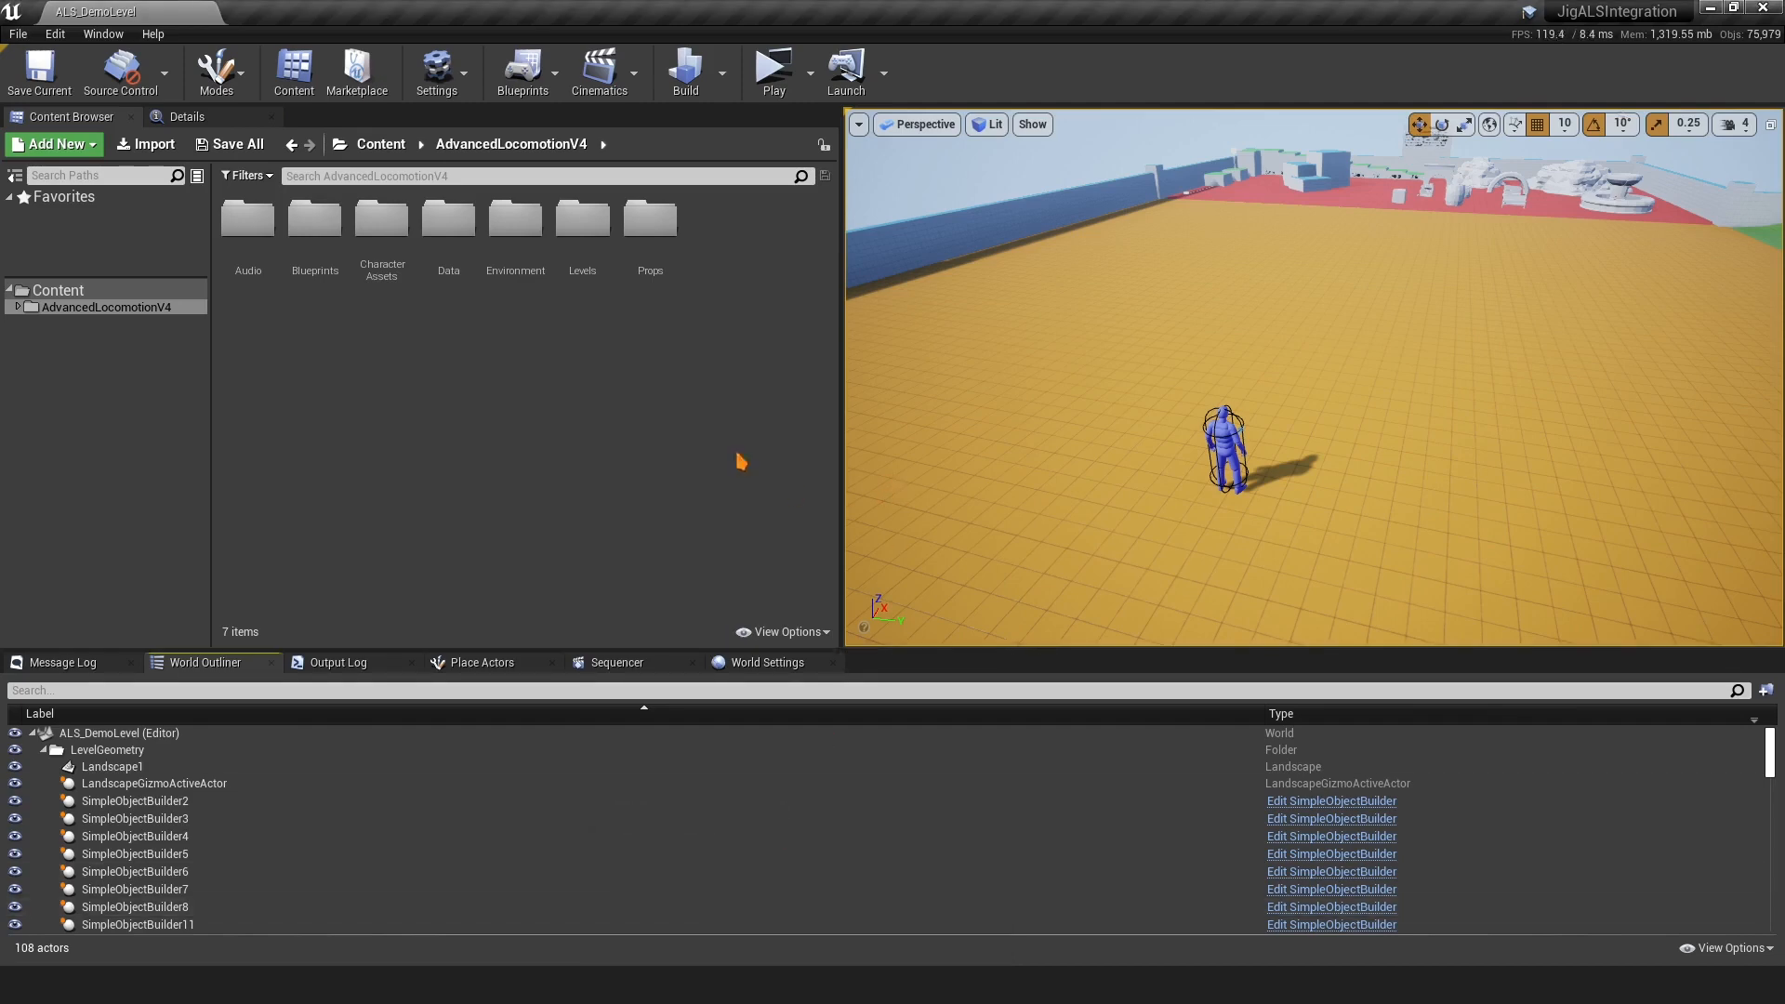
{"action": "mouse_move", "coordinate": [1083, 449]}
{"action": "right_mouse_down"}
{"action": "mouse_move", "coordinate": [1082, 419]}
{"action": "mouse_move", "coordinate": [1073, 444]}
{"action": "right_mouse_up"}
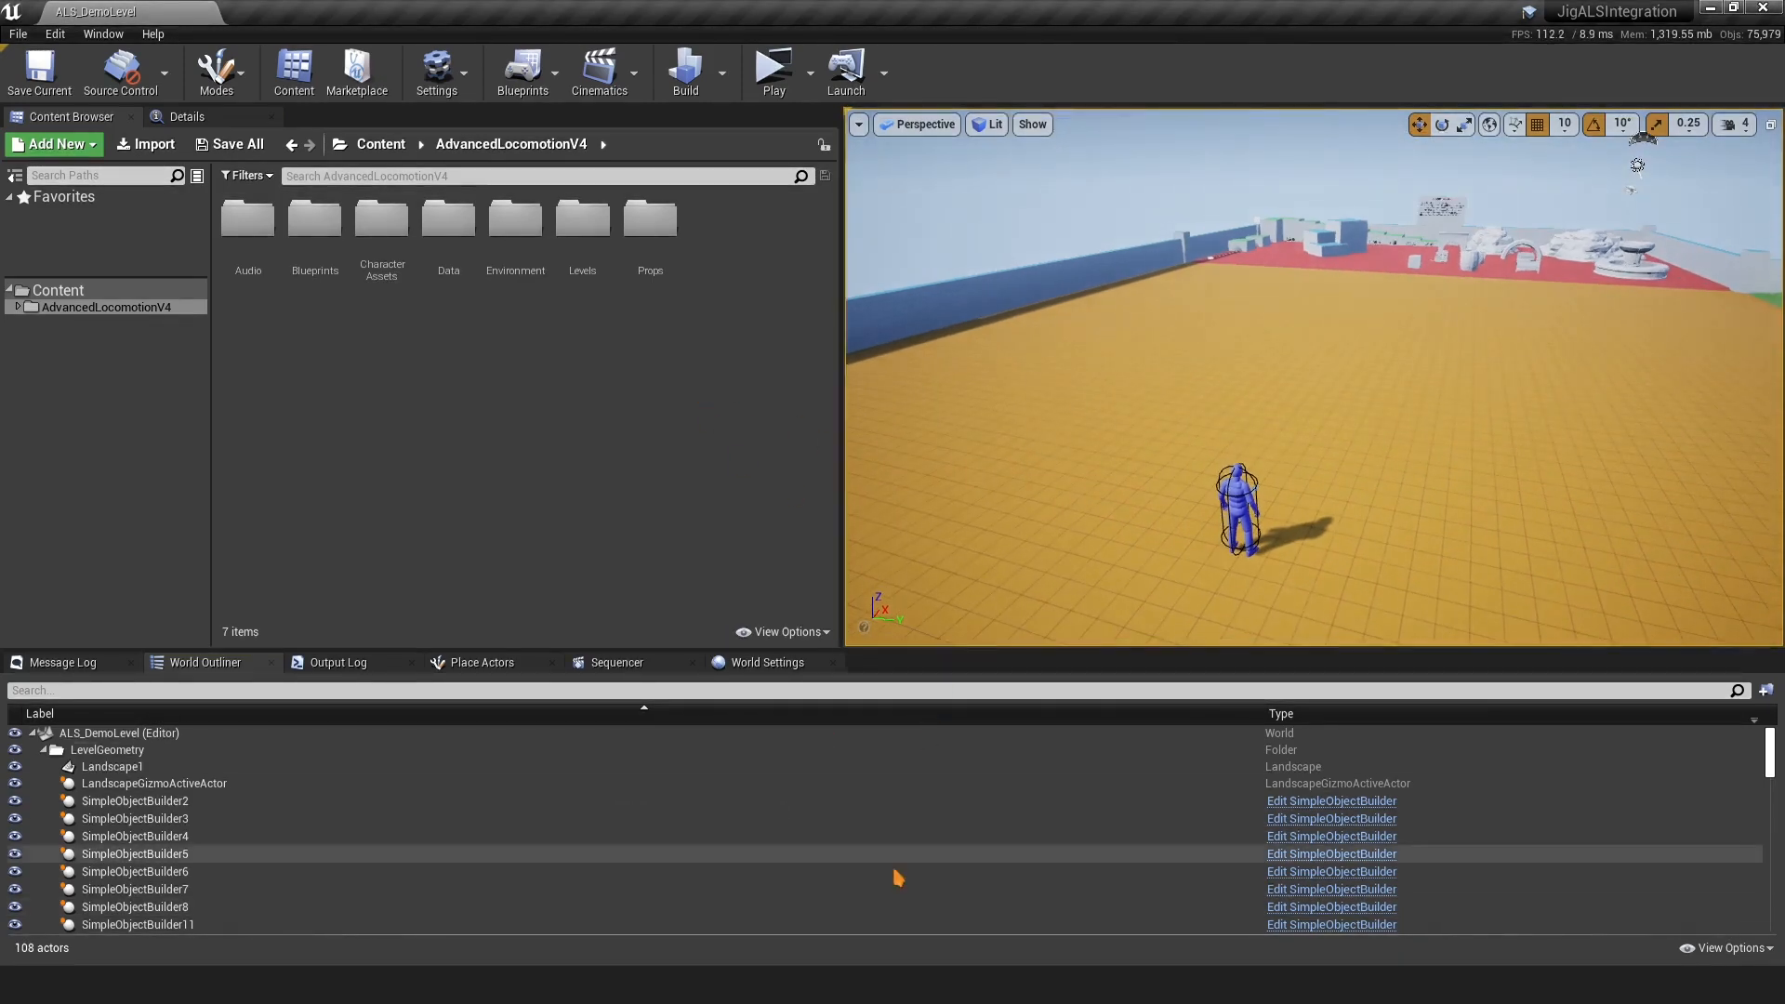
{"action": "mouse_move", "coordinate": [797, 985]}
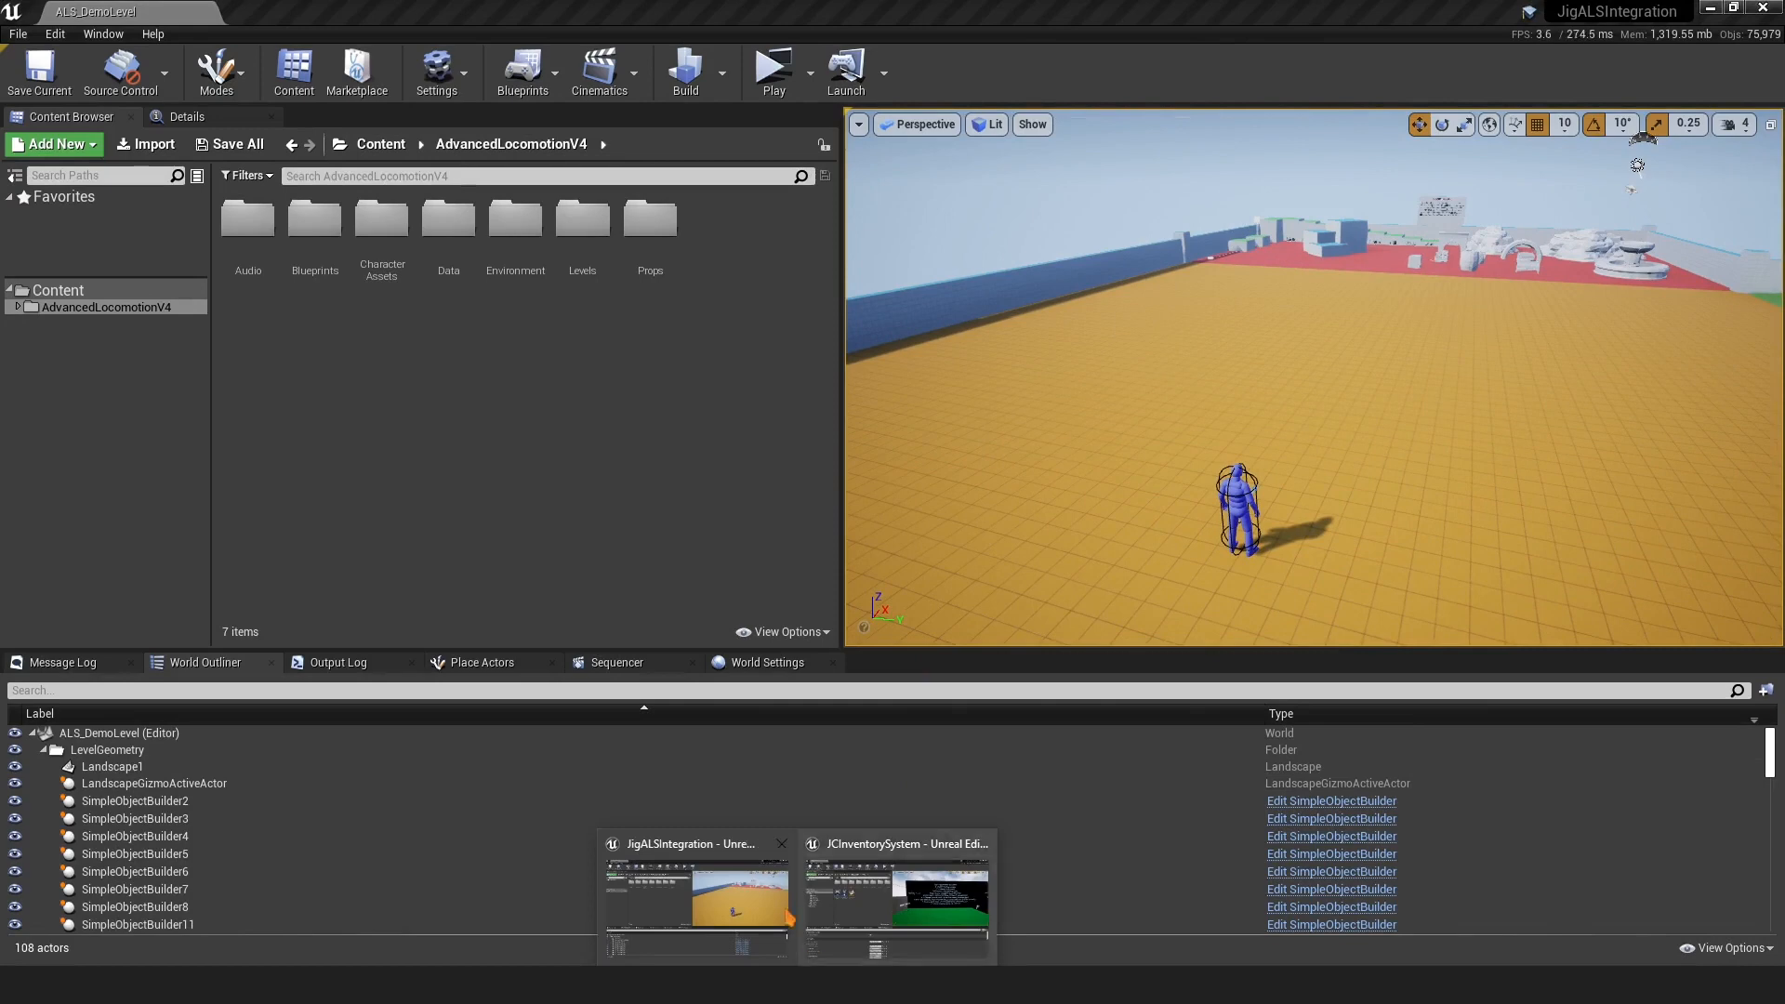
{"action": "left_click", "coordinate": [770, 895]}
{"action": "right_click_drag", "start_coordinate": [939, 595], "coordinate": [917, 568]}
{"action": "mouse_move", "coordinate": [797, 984]}
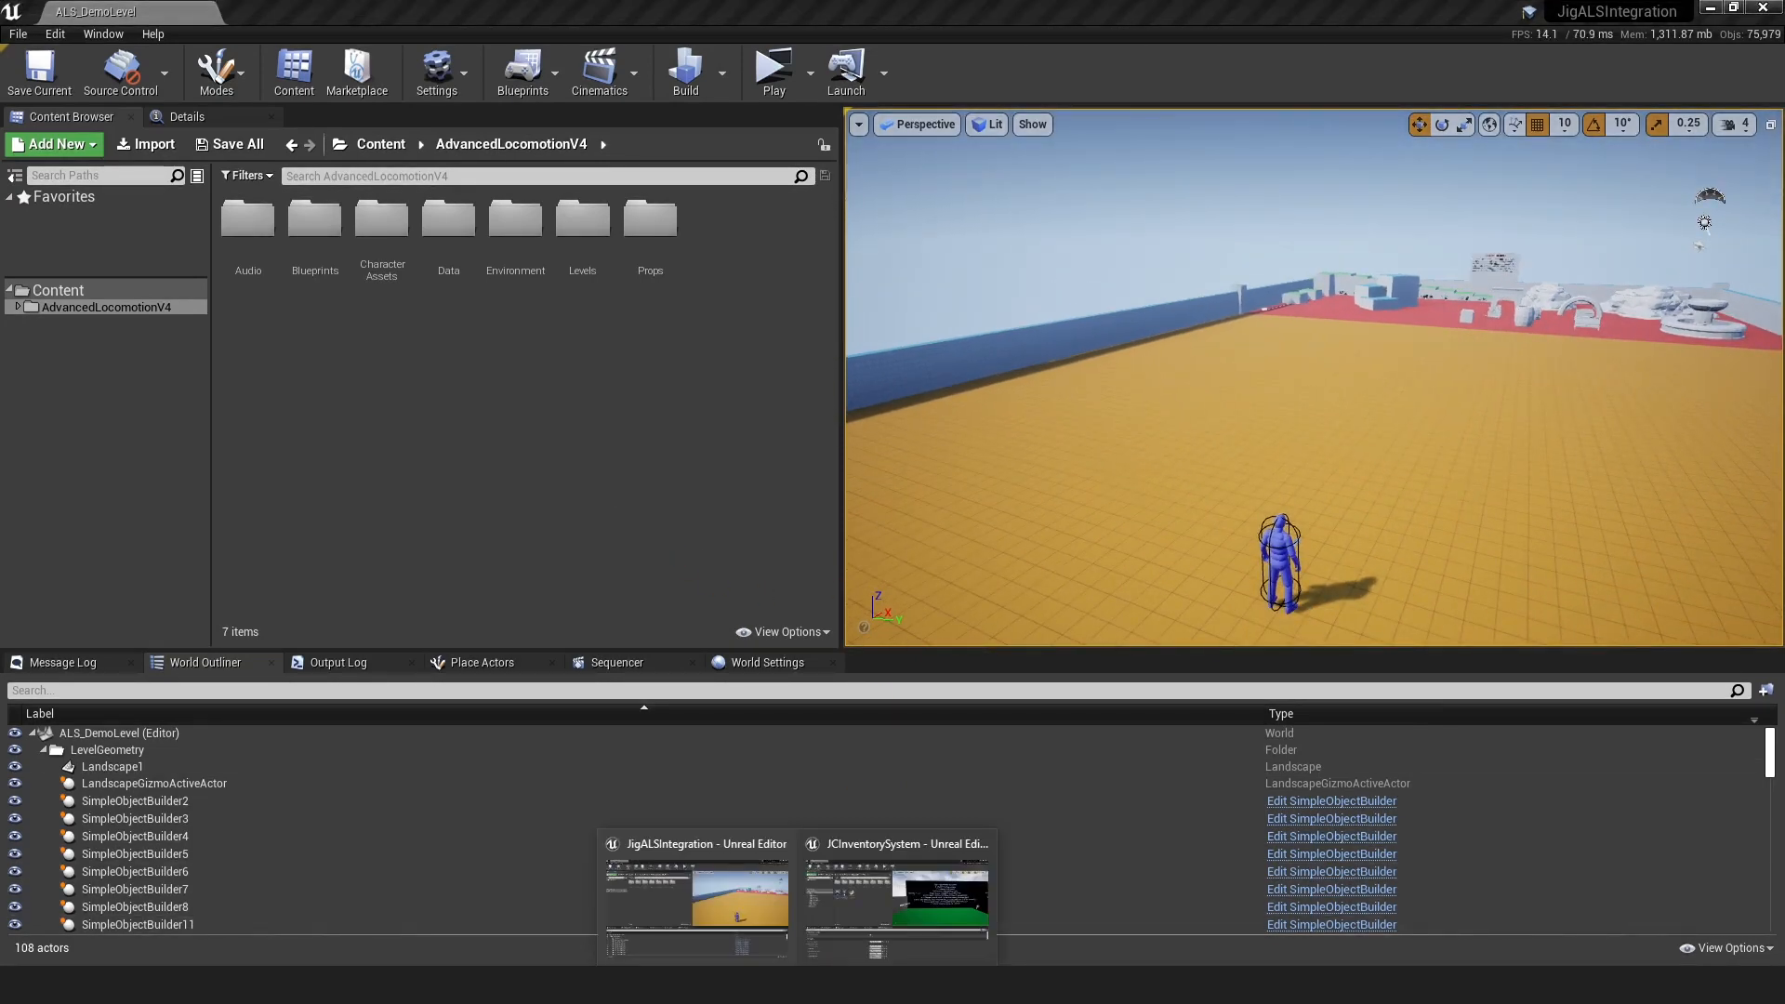
{"action": "left_click", "coordinate": [879, 921]}
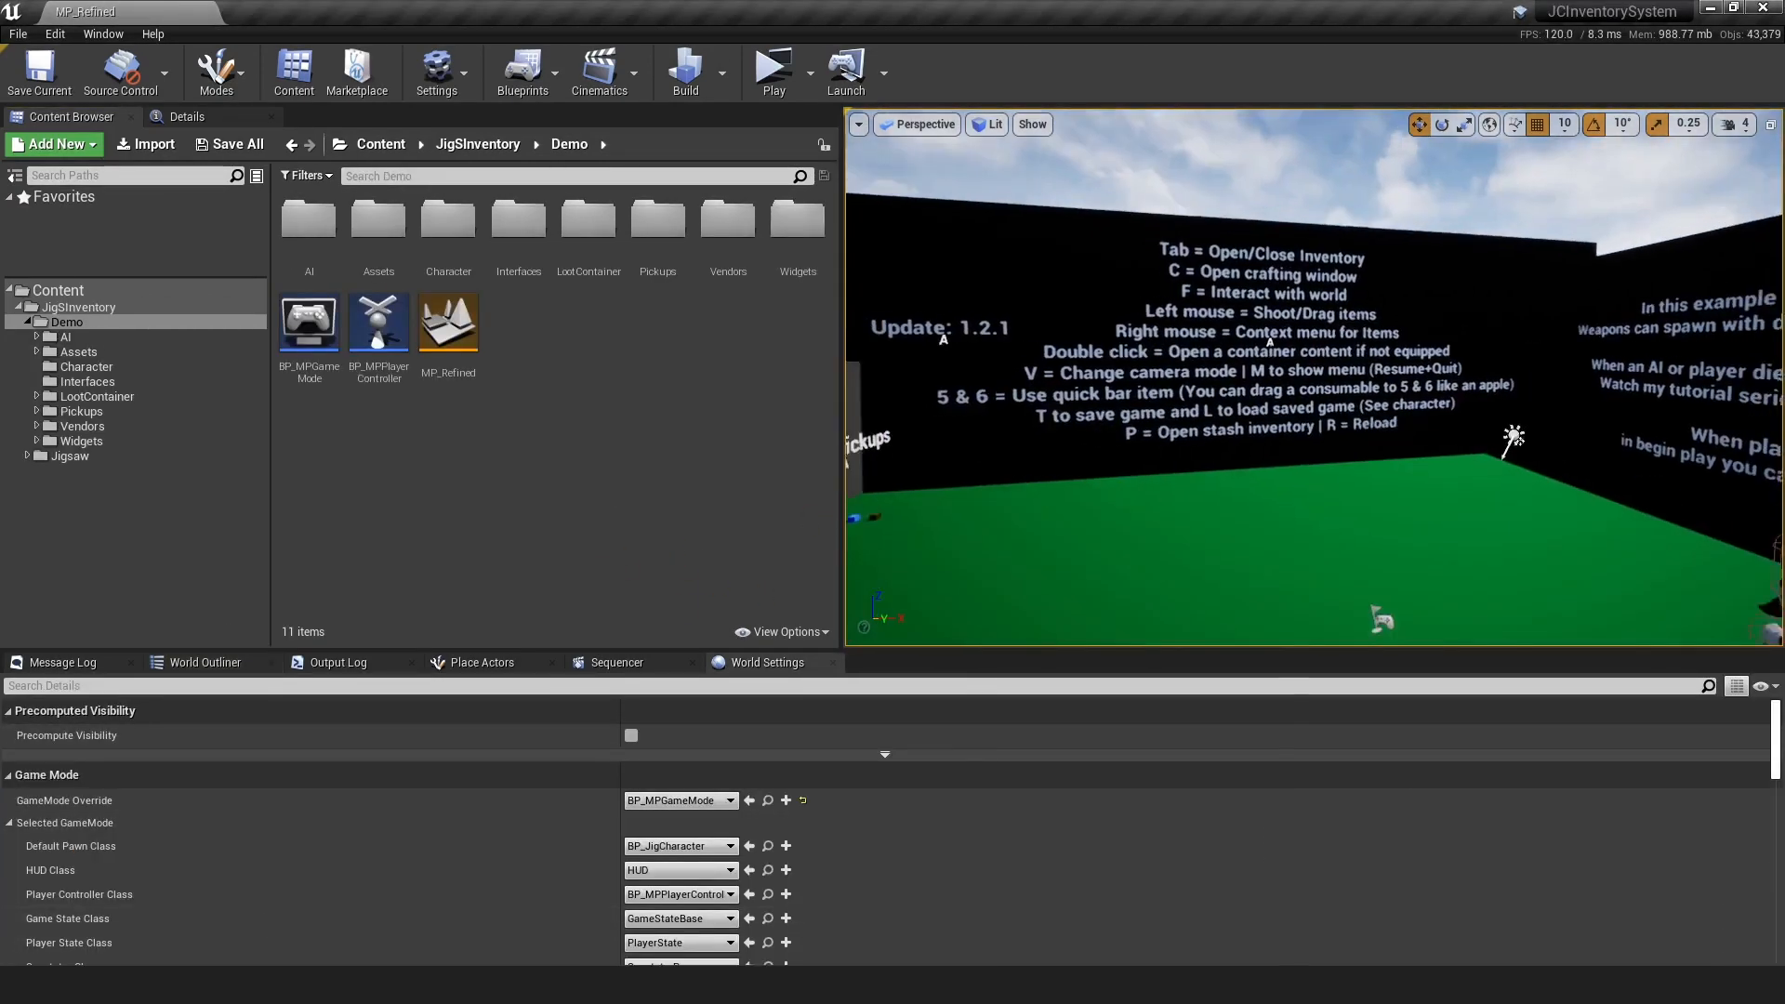
{"action": "right_click_drag", "start_coordinate": [1162, 409], "coordinate": [1168, 417]}
Start migrating the JigSInventory folder and accept all of its listed assets
{"action": "left_click", "coordinate": [19, 308]}
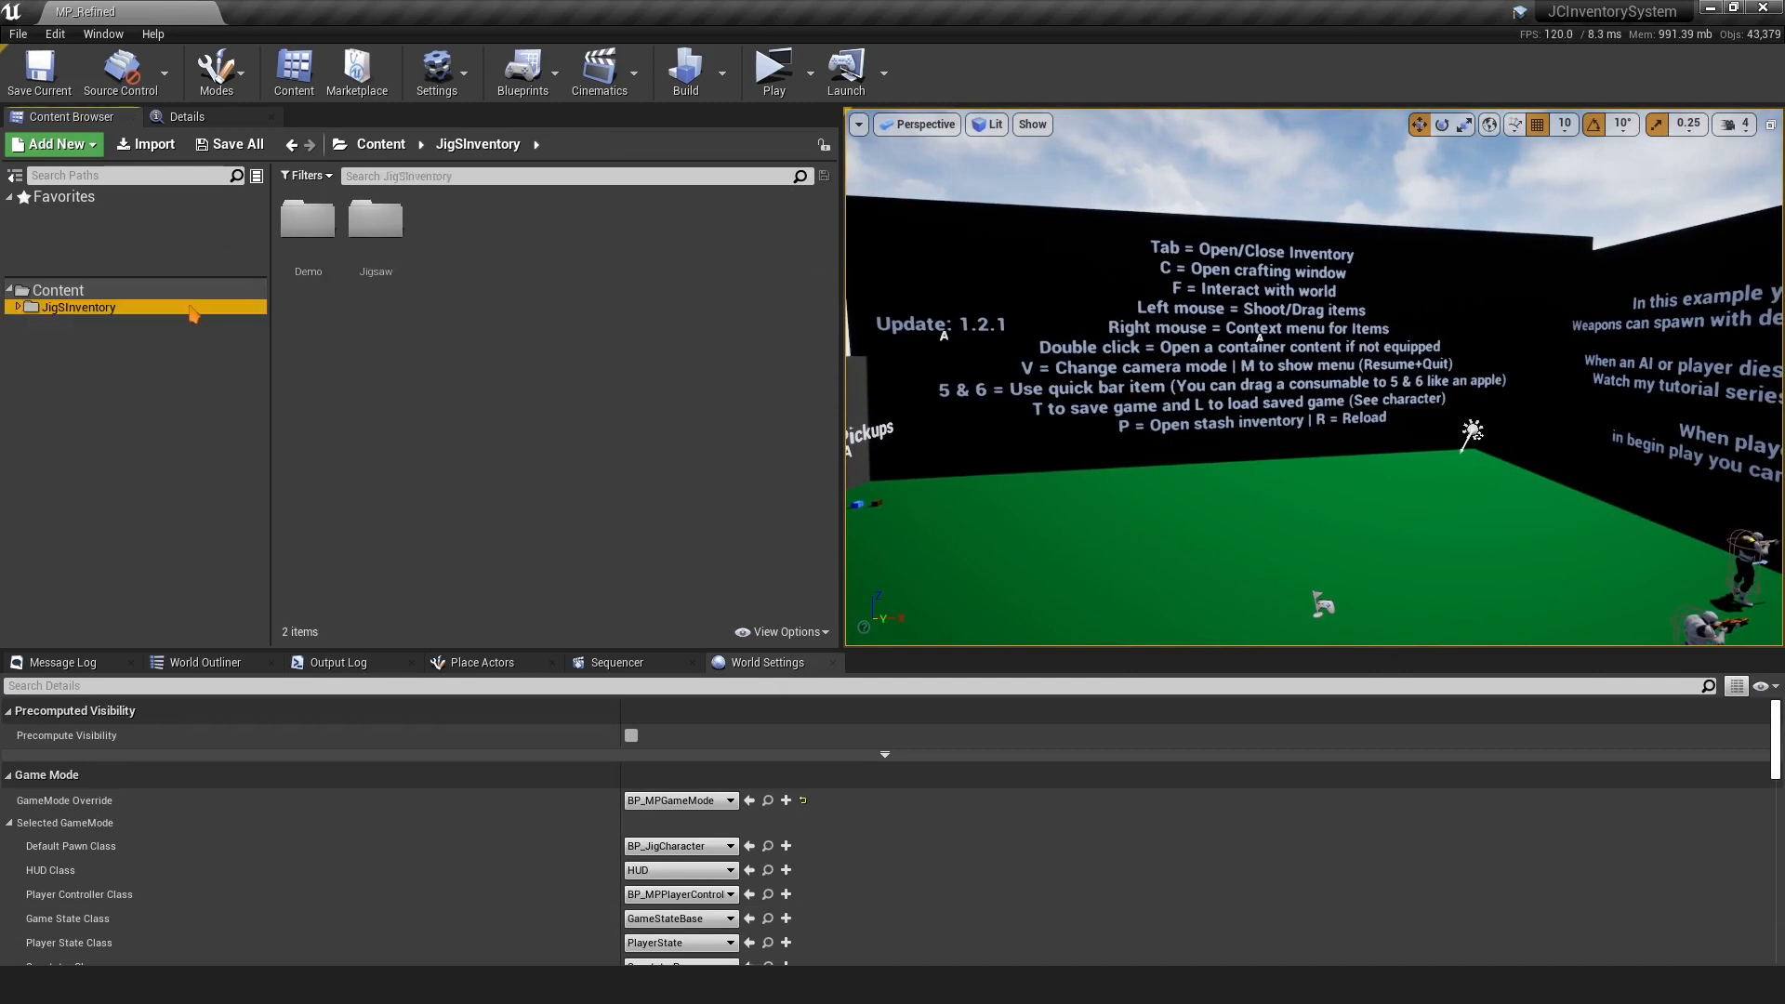
{"action": "right_click", "coordinate": [71, 317]}
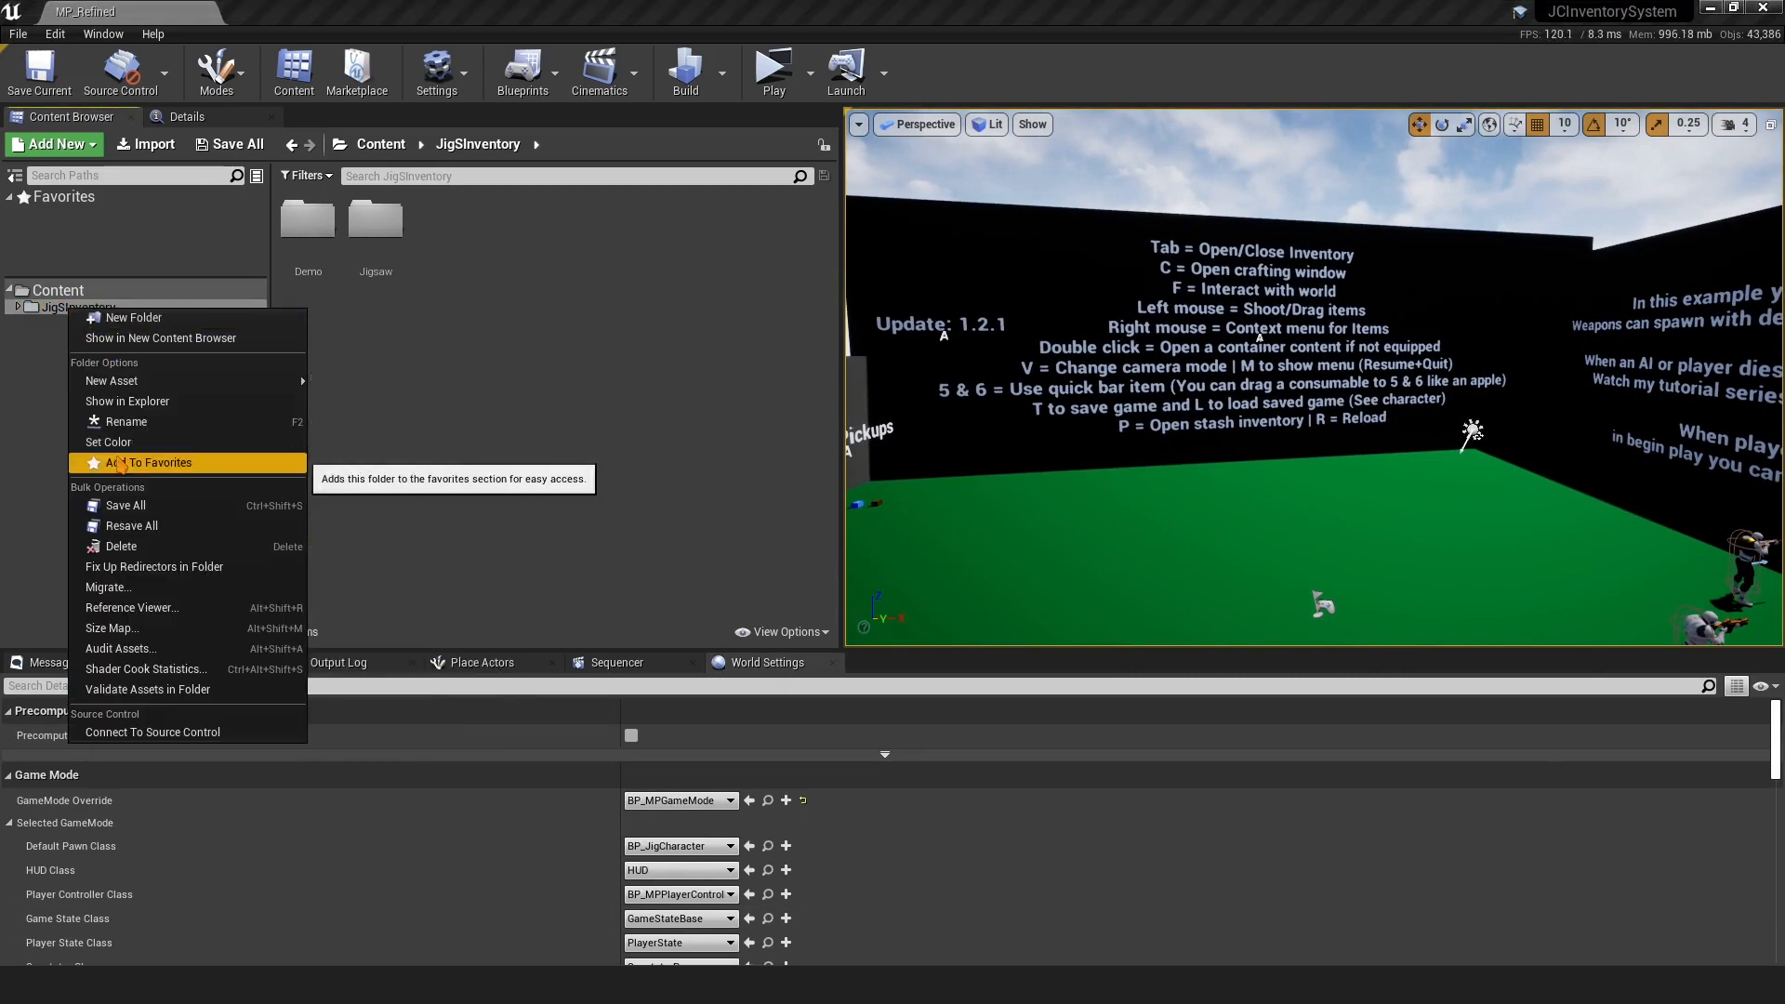
{"action": "left_click", "coordinate": [223, 588]}
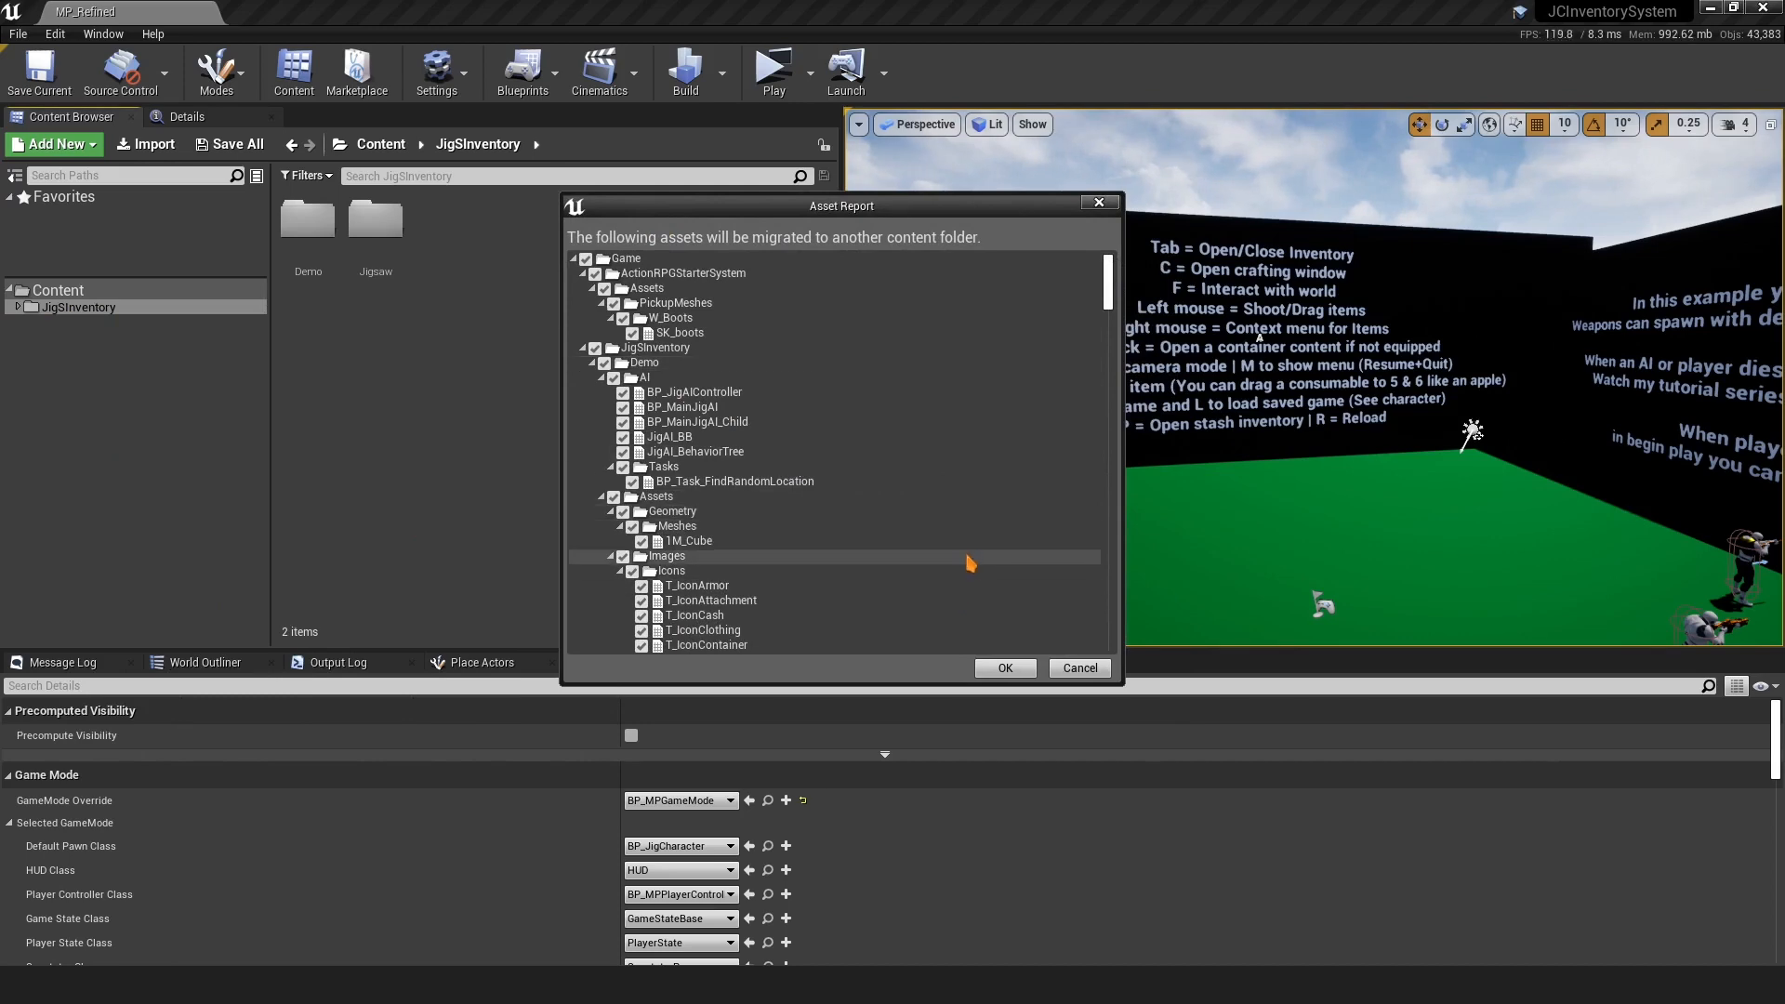
{"action": "left_click", "coordinate": [993, 667]}
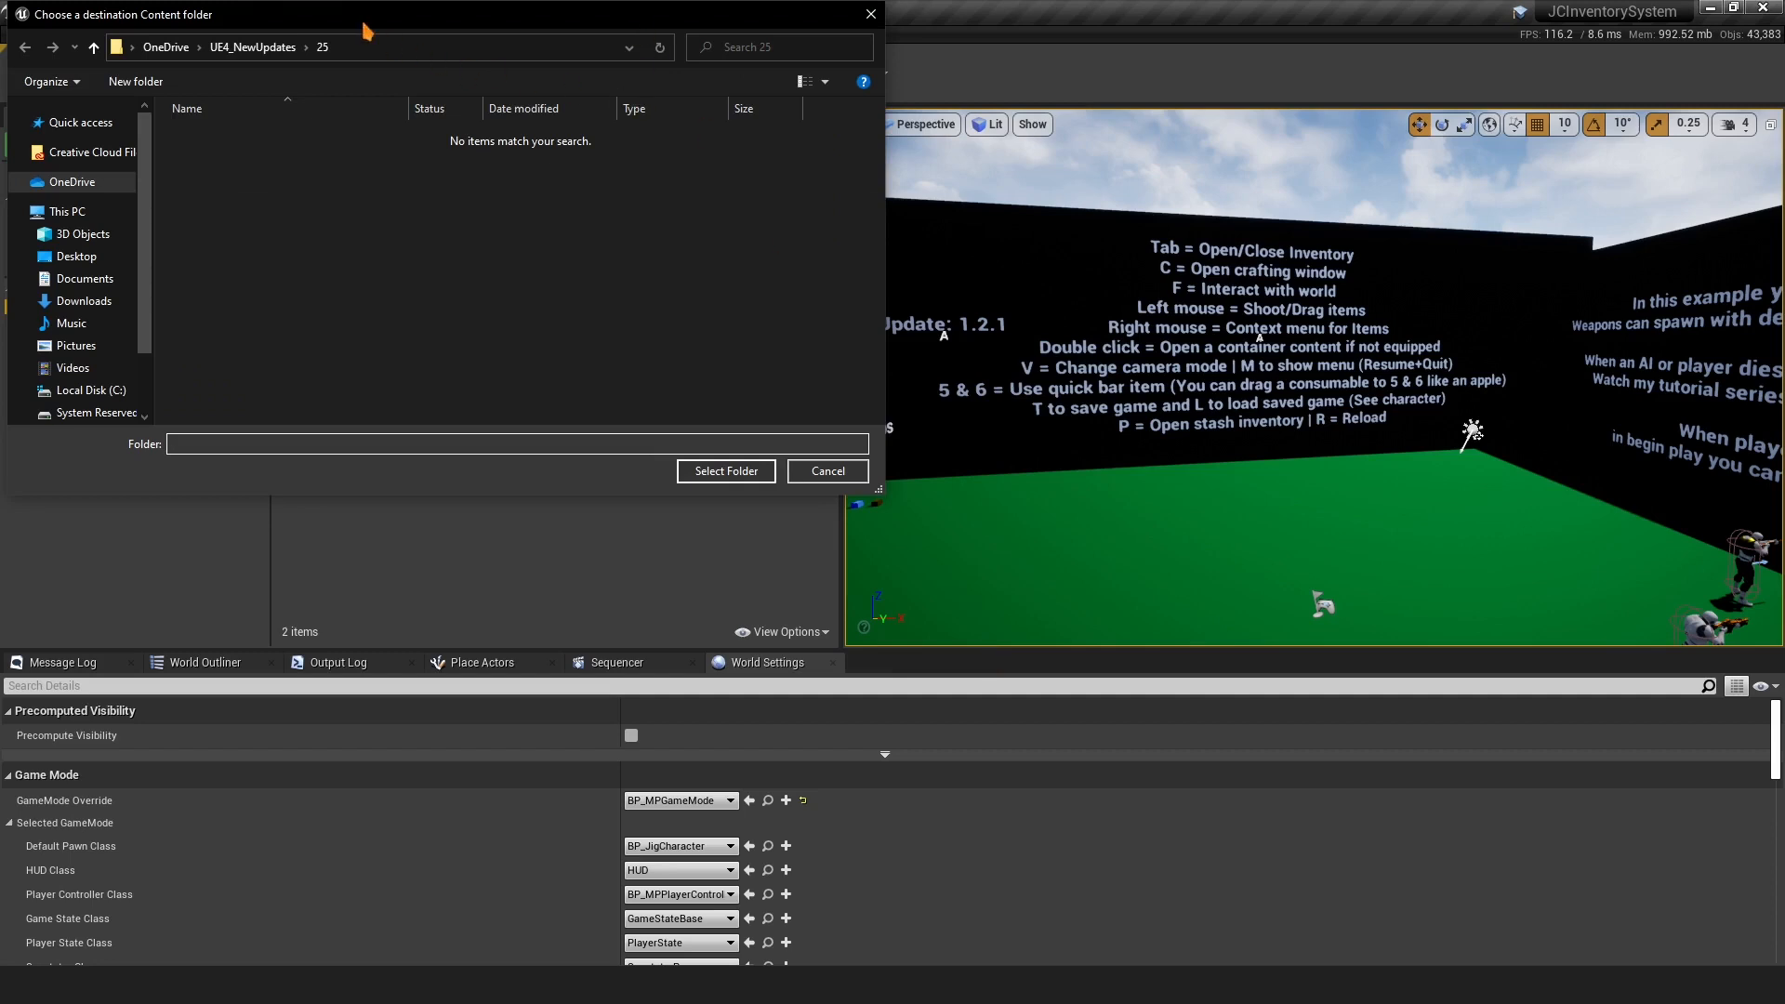
Choose the Content folder of the JigALSIntegration project, under Desktop > JigALSInteg > Als, as the migration destination
{"action": "left_click_drag", "start_coordinate": [369, 20], "coordinate": [422, 62]}
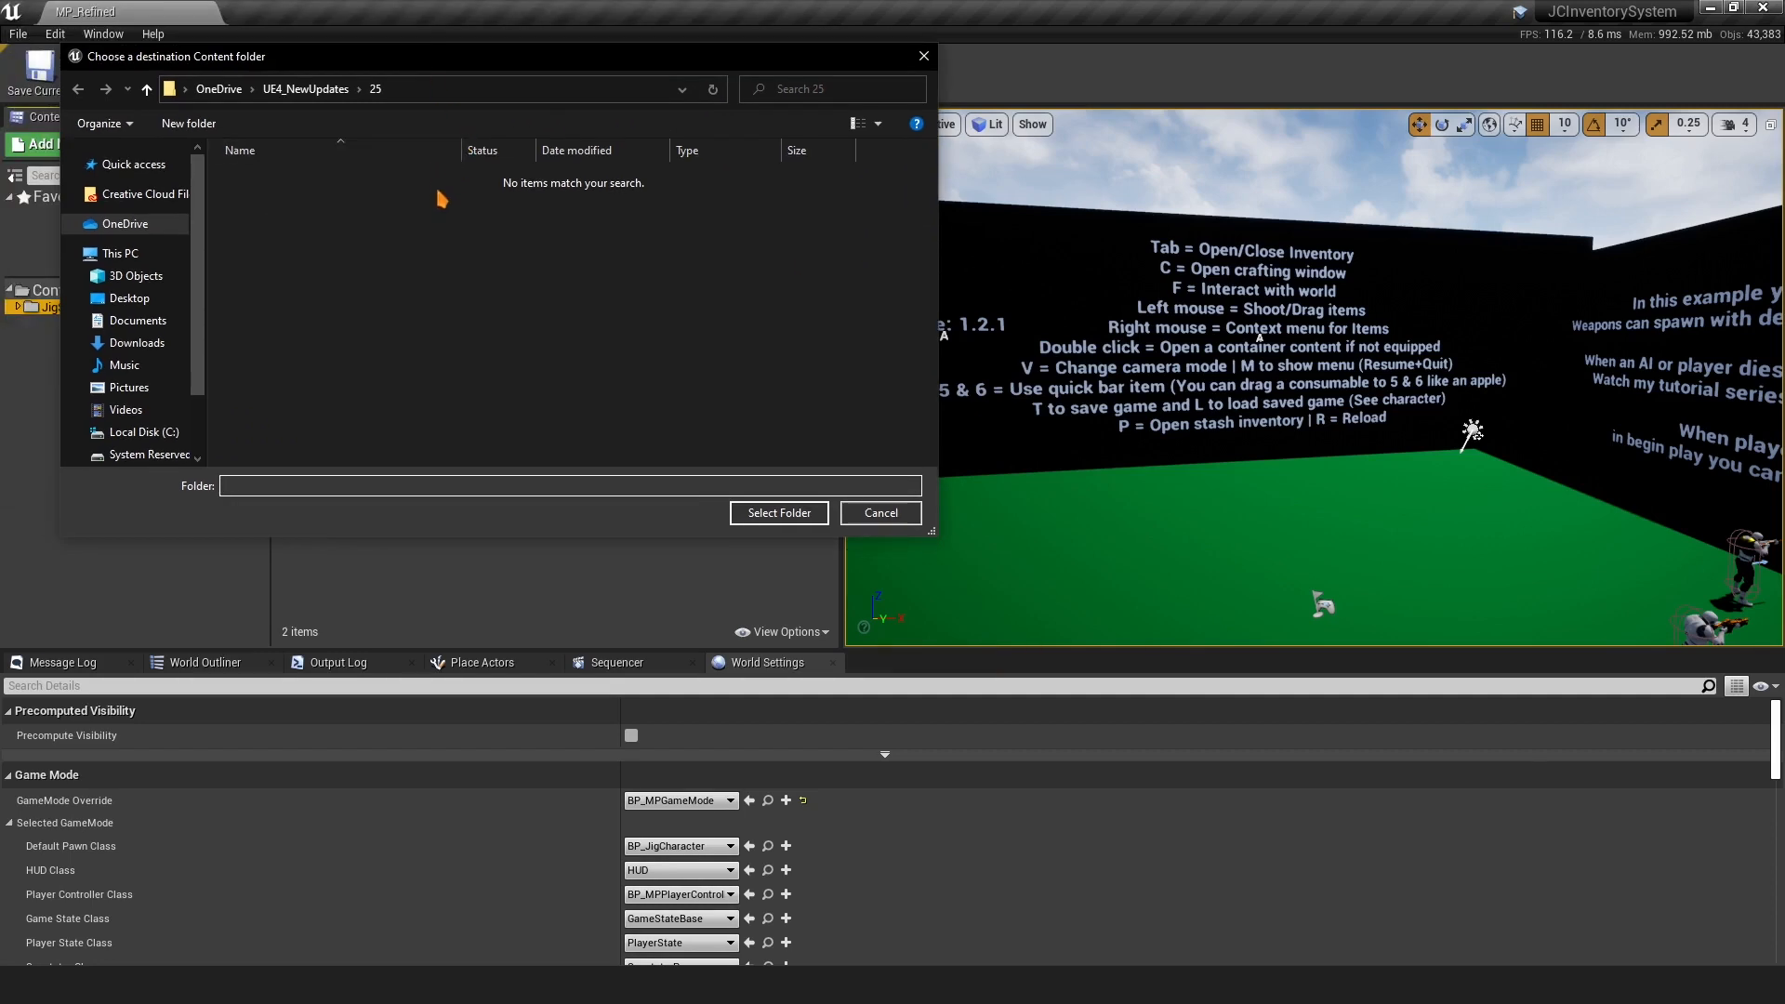
{"action": "left_click", "coordinate": [139, 298]}
{"action": "double_click", "coordinate": [243, 297]}
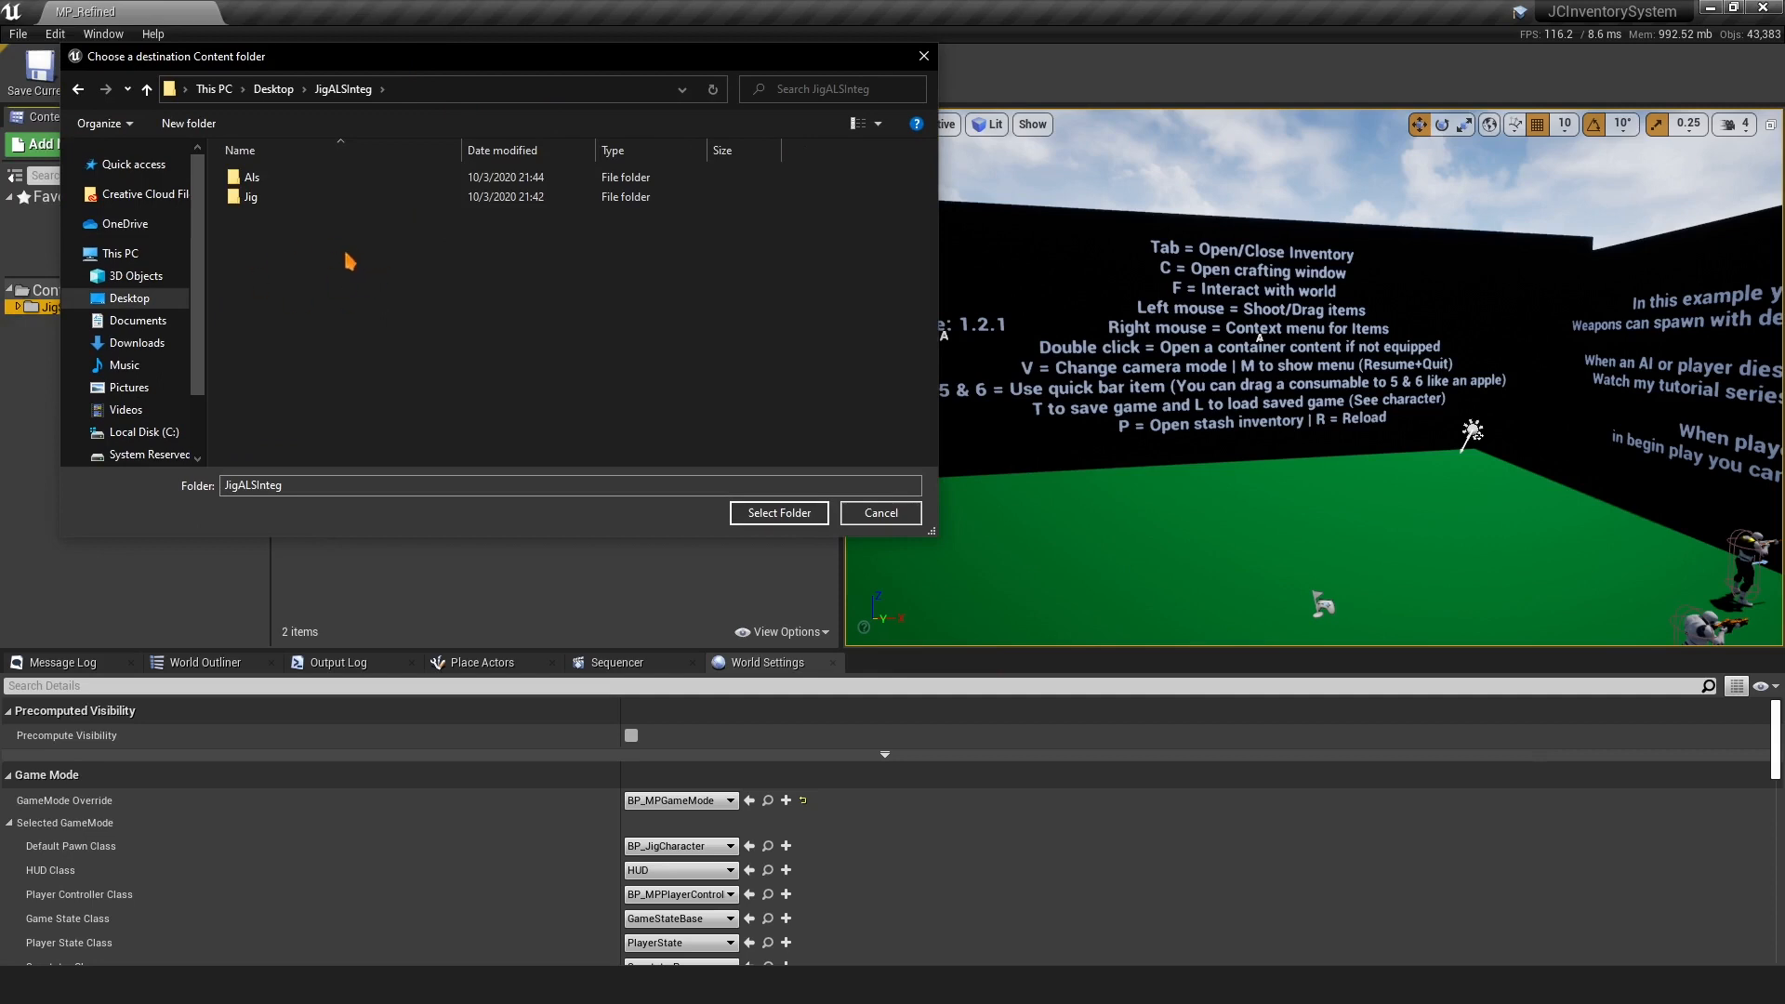
{"action": "double_click", "coordinate": [265, 183]}
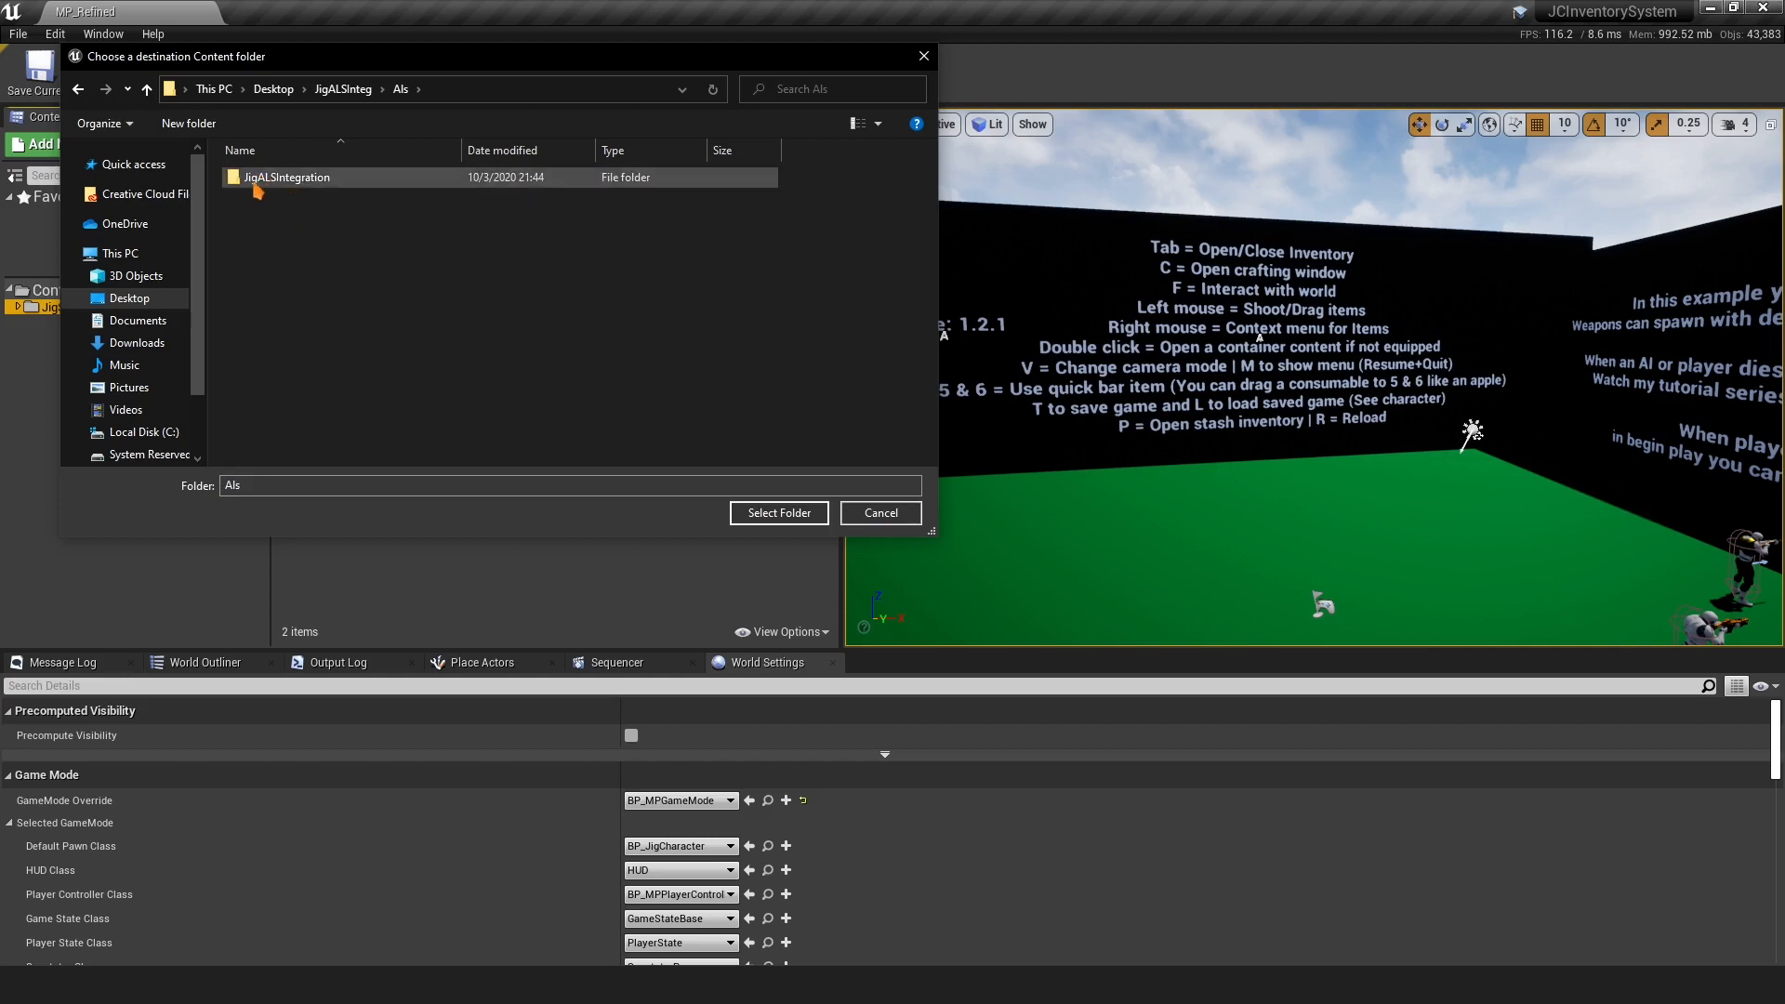
{"action": "double_click", "coordinate": [256, 182]}
{"action": "left_click", "coordinate": [280, 198]}
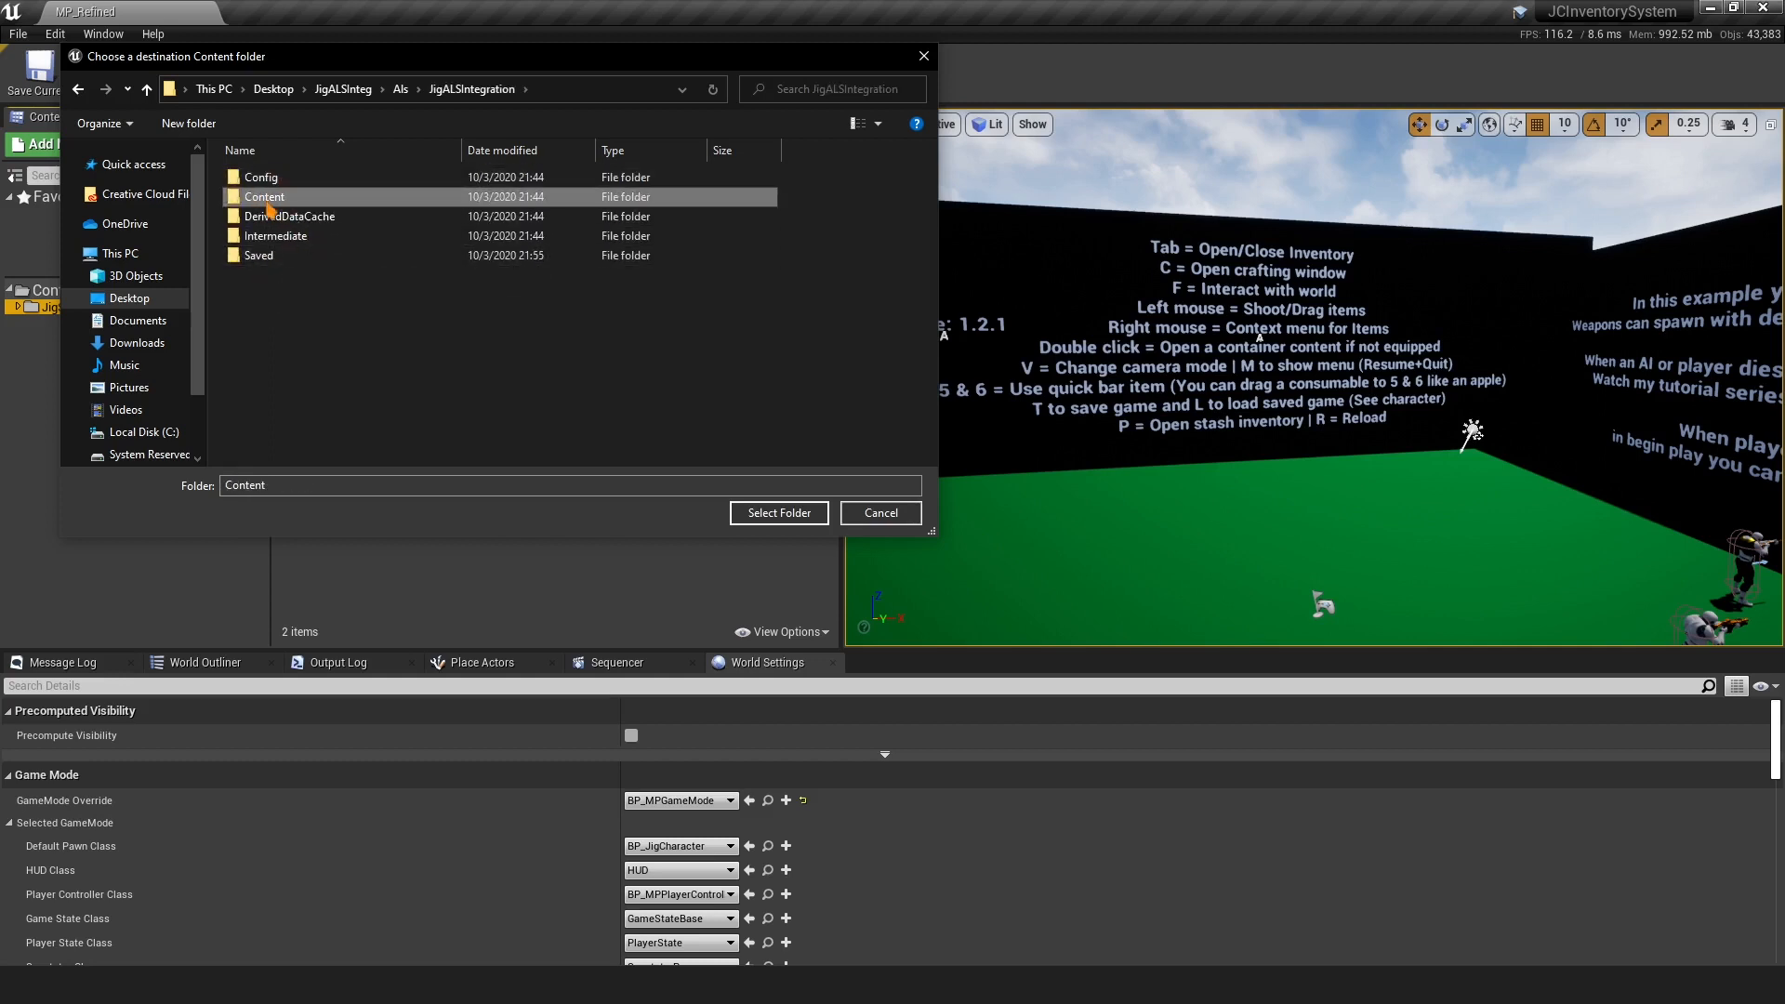
{"action": "left_click", "coordinate": [778, 514]}
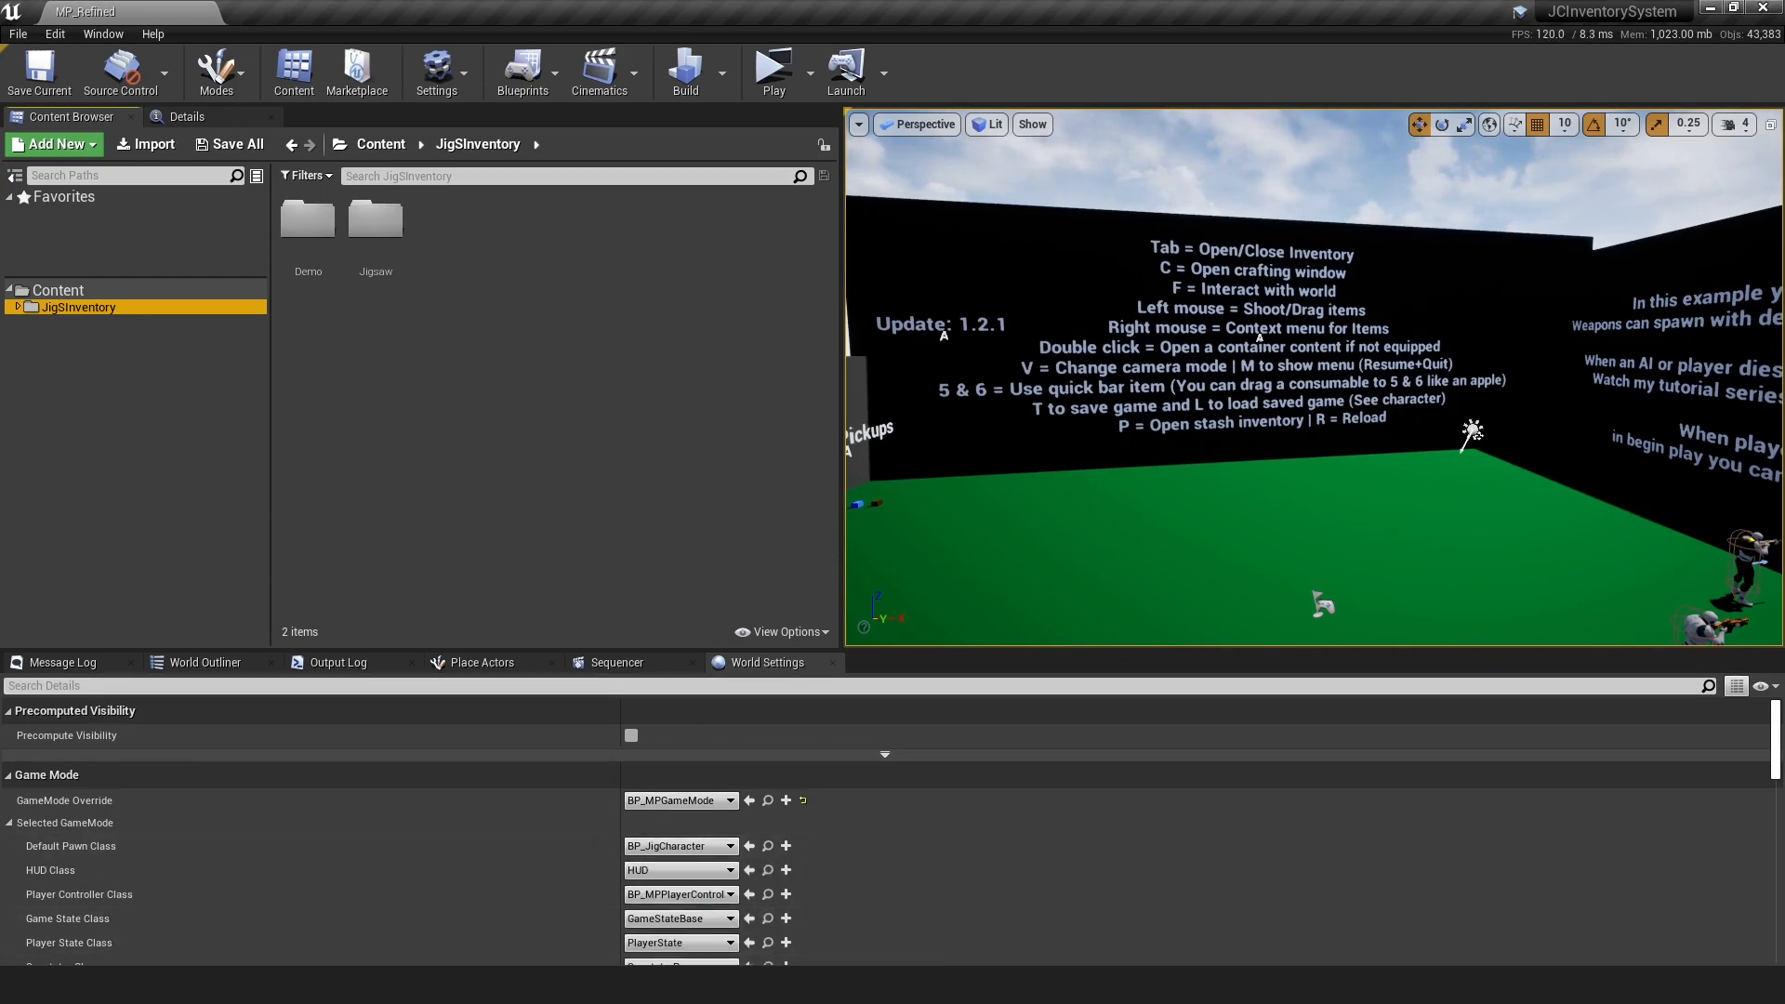
Switch to the JigALSIntegration project's editor and open the MP_Refined level from the JigSInventory Demo folder
{"action": "mouse_move", "coordinate": [799, 984]}
{"action": "left_click", "coordinate": [697, 897]}
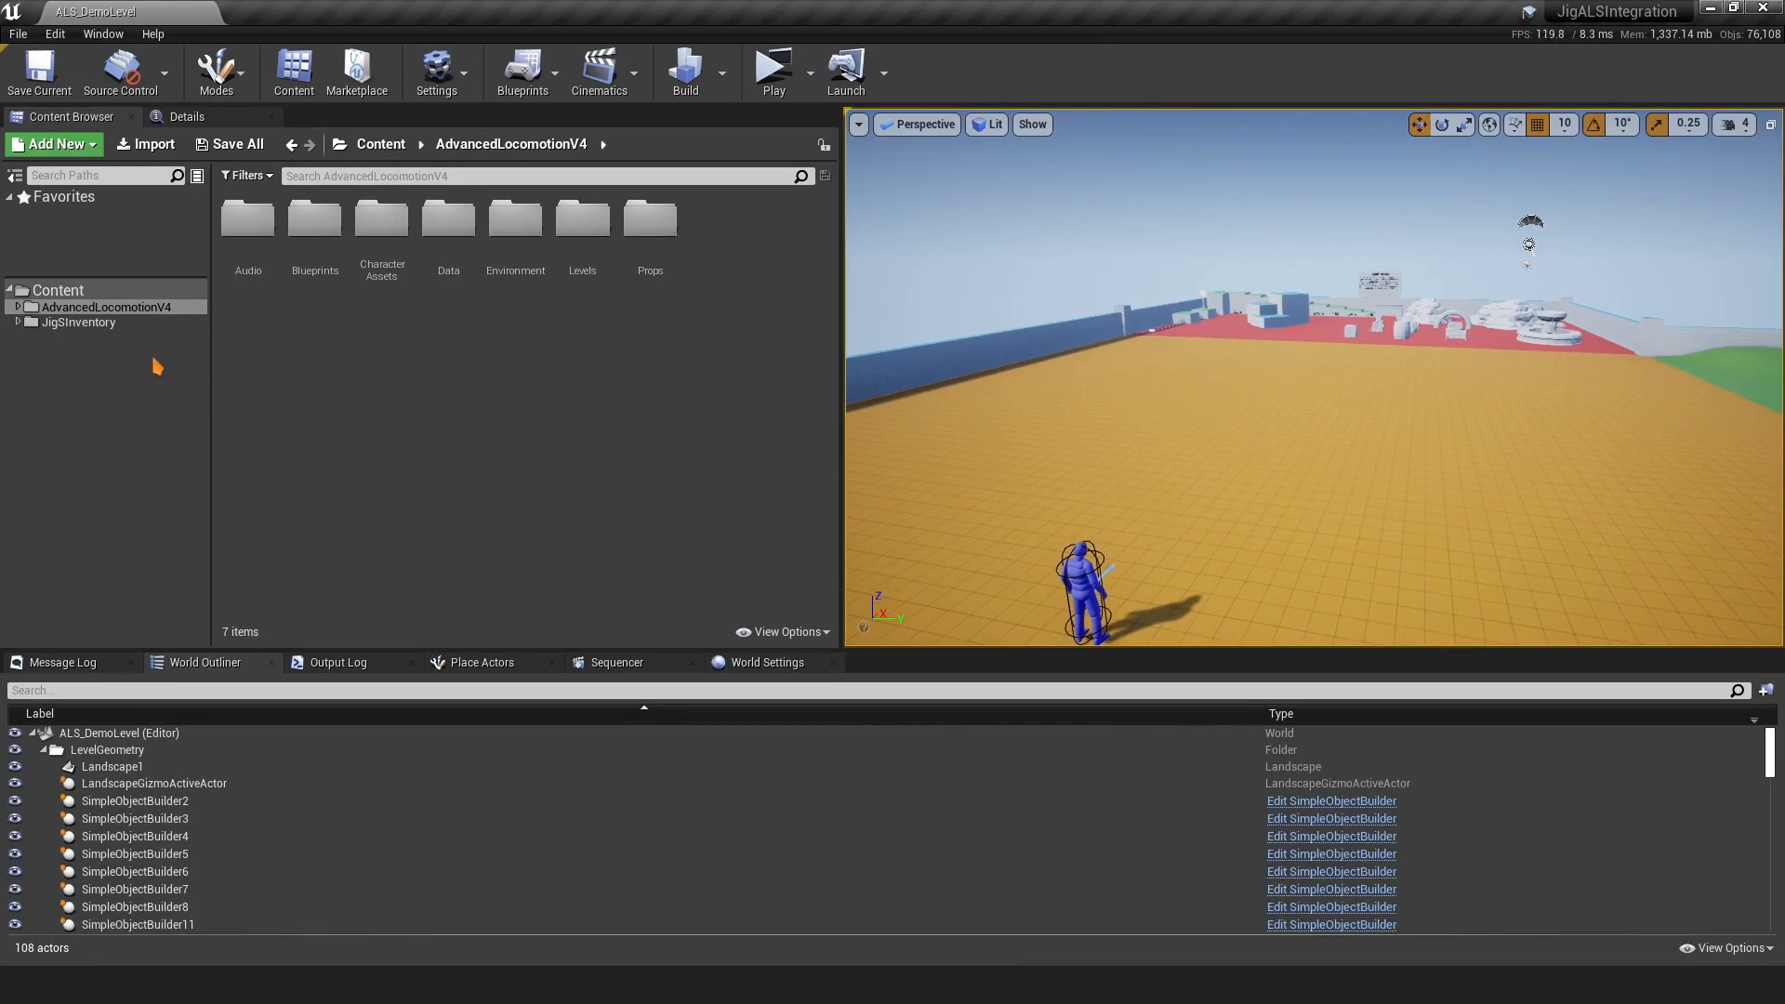
{"action": "left_click", "coordinate": [79, 323]}
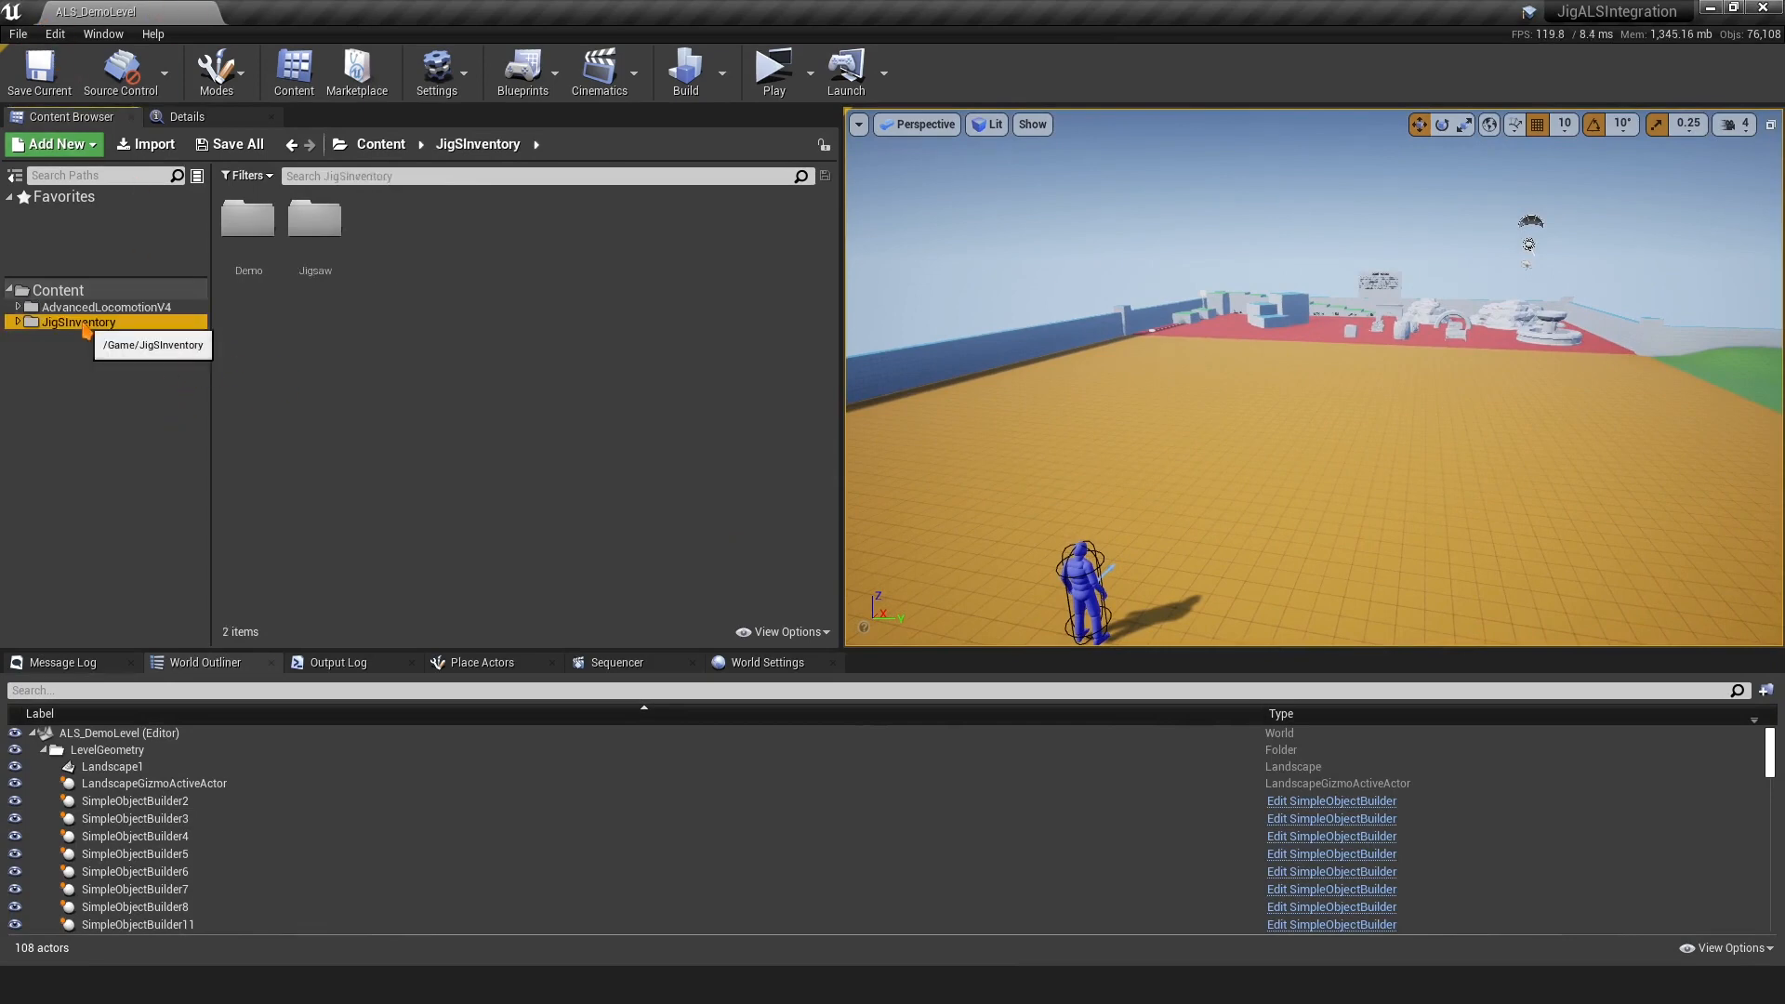
{"action": "double_click", "coordinate": [250, 266]}
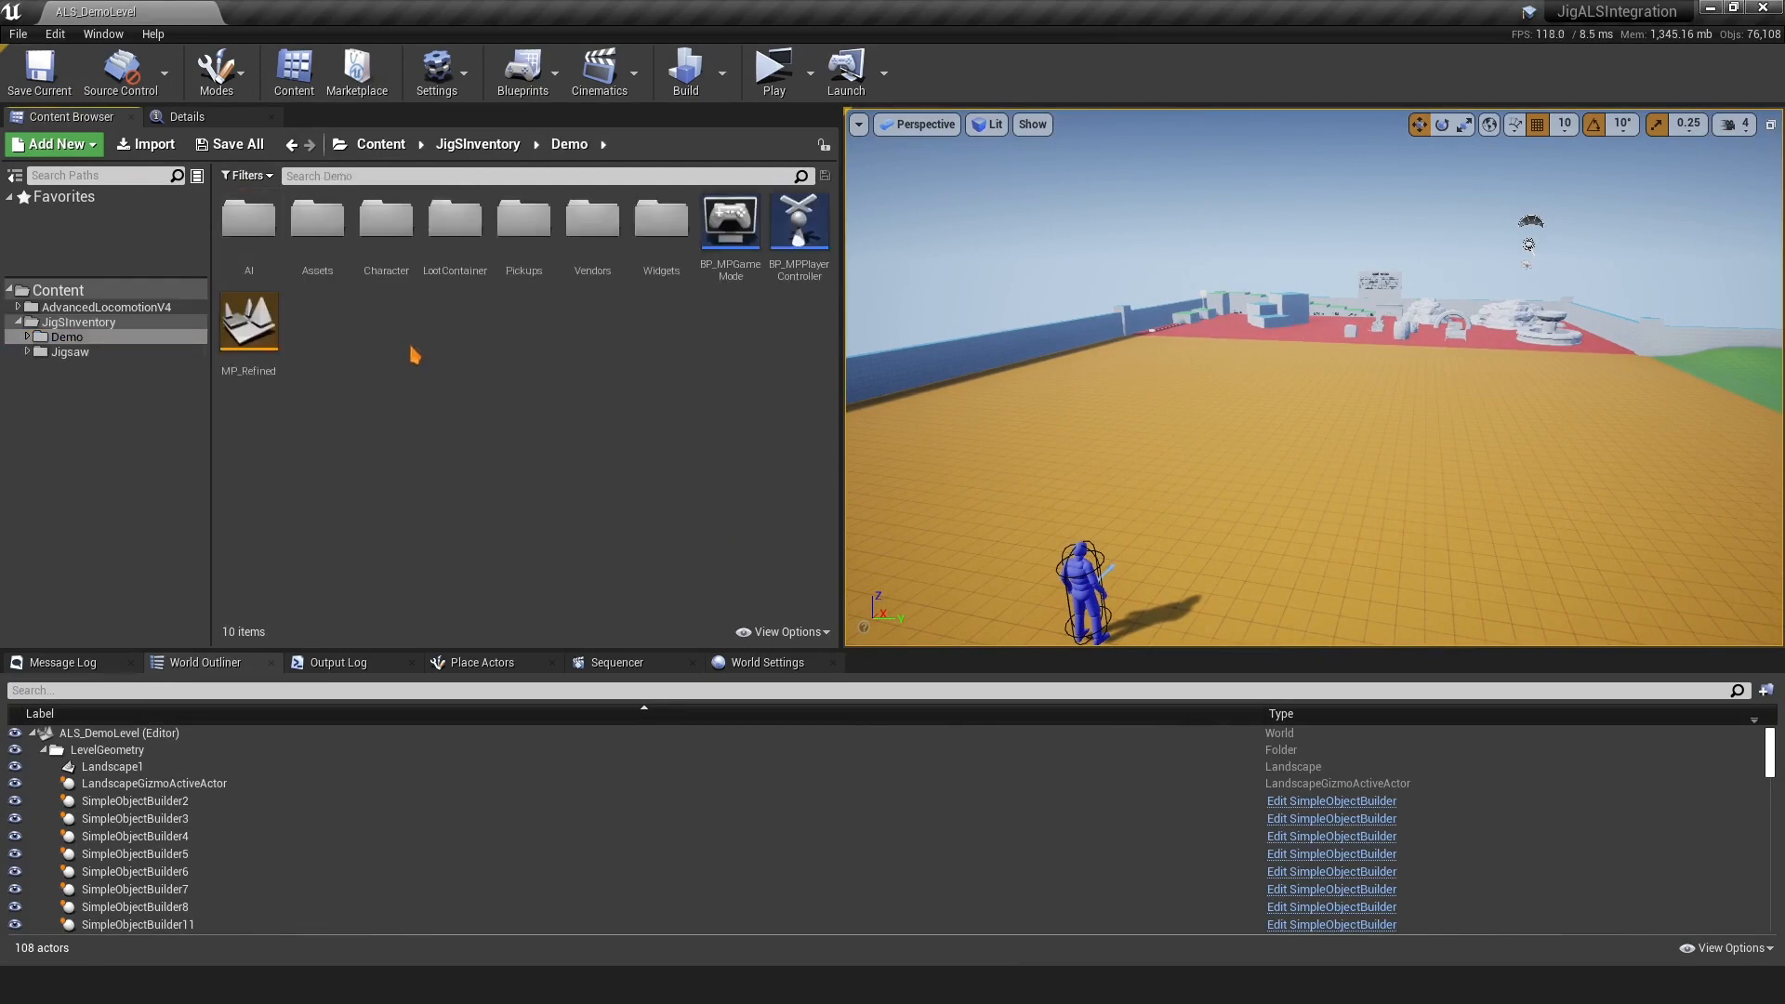
{"action": "double_click", "coordinate": [250, 320]}
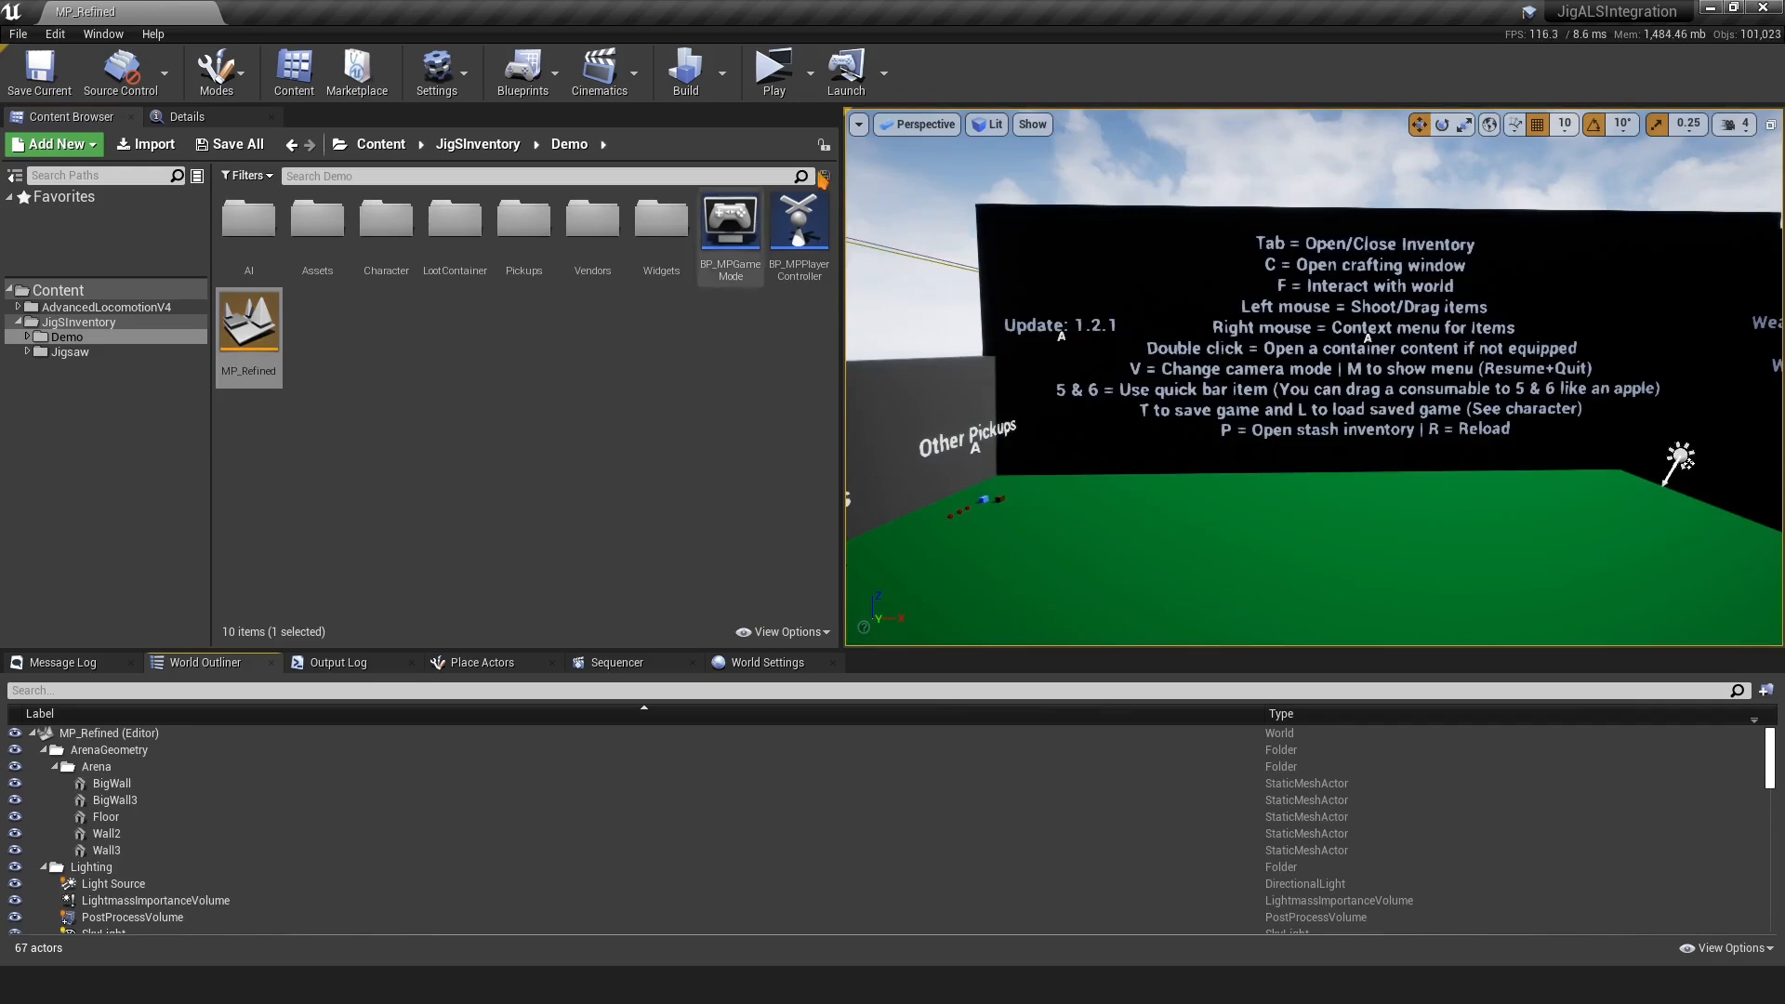
Play-test the MP_Refined level, open and close the inventory and stash screens, and end the preview
{"action": "right_click_drag", "start_coordinate": [929, 186], "coordinate": [976, 195]}
{"action": "left_click", "coordinate": [811, 74]}
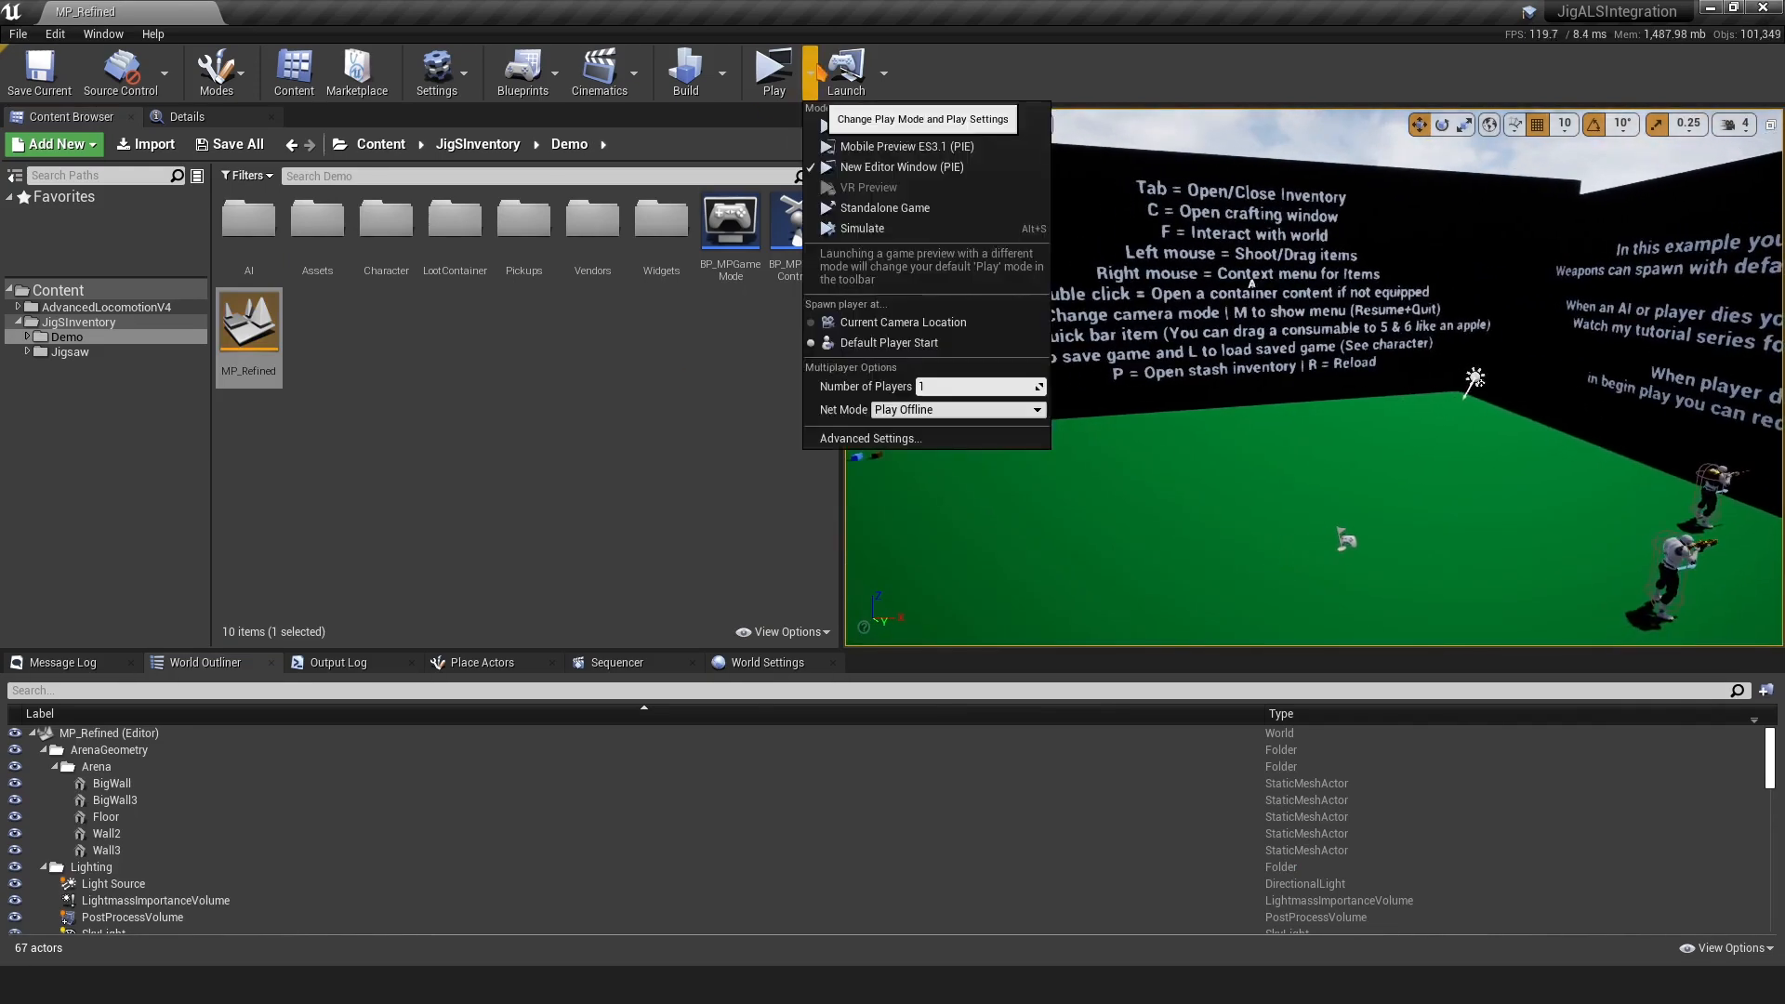
{"action": "left_click", "coordinate": [811, 74]}
{"action": "left_click", "coordinate": [774, 73]}
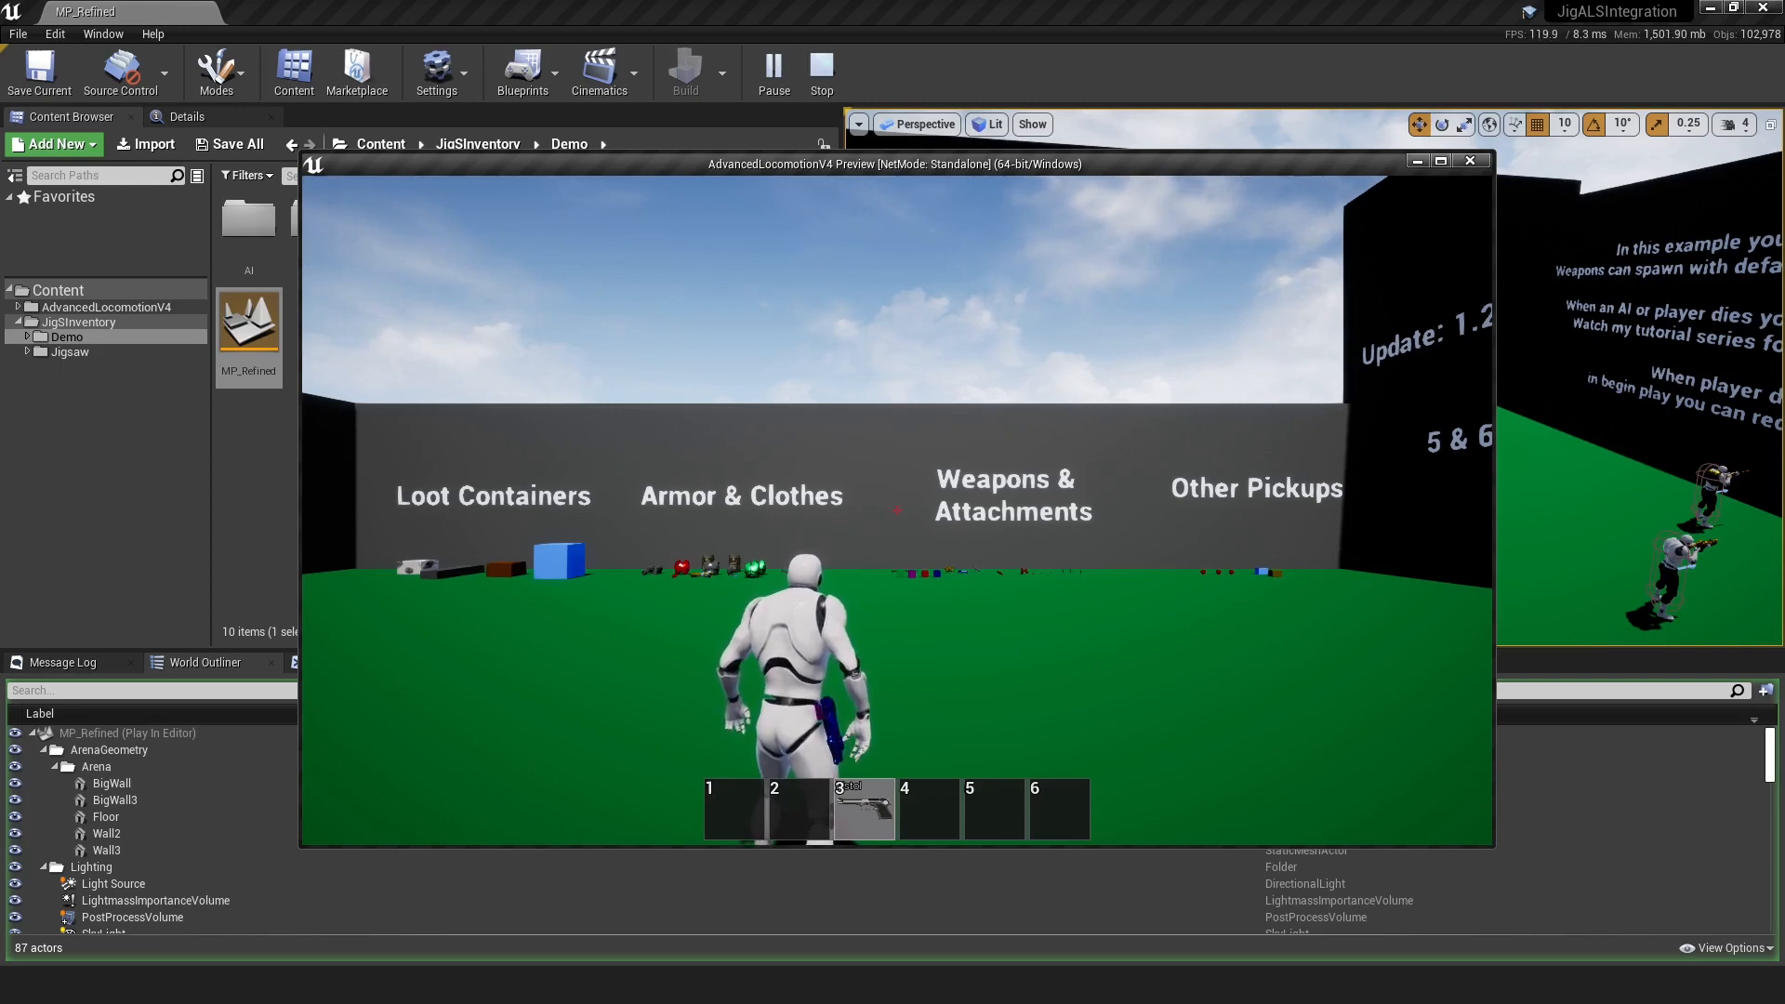
{"action": "key", "text": "Tab"}
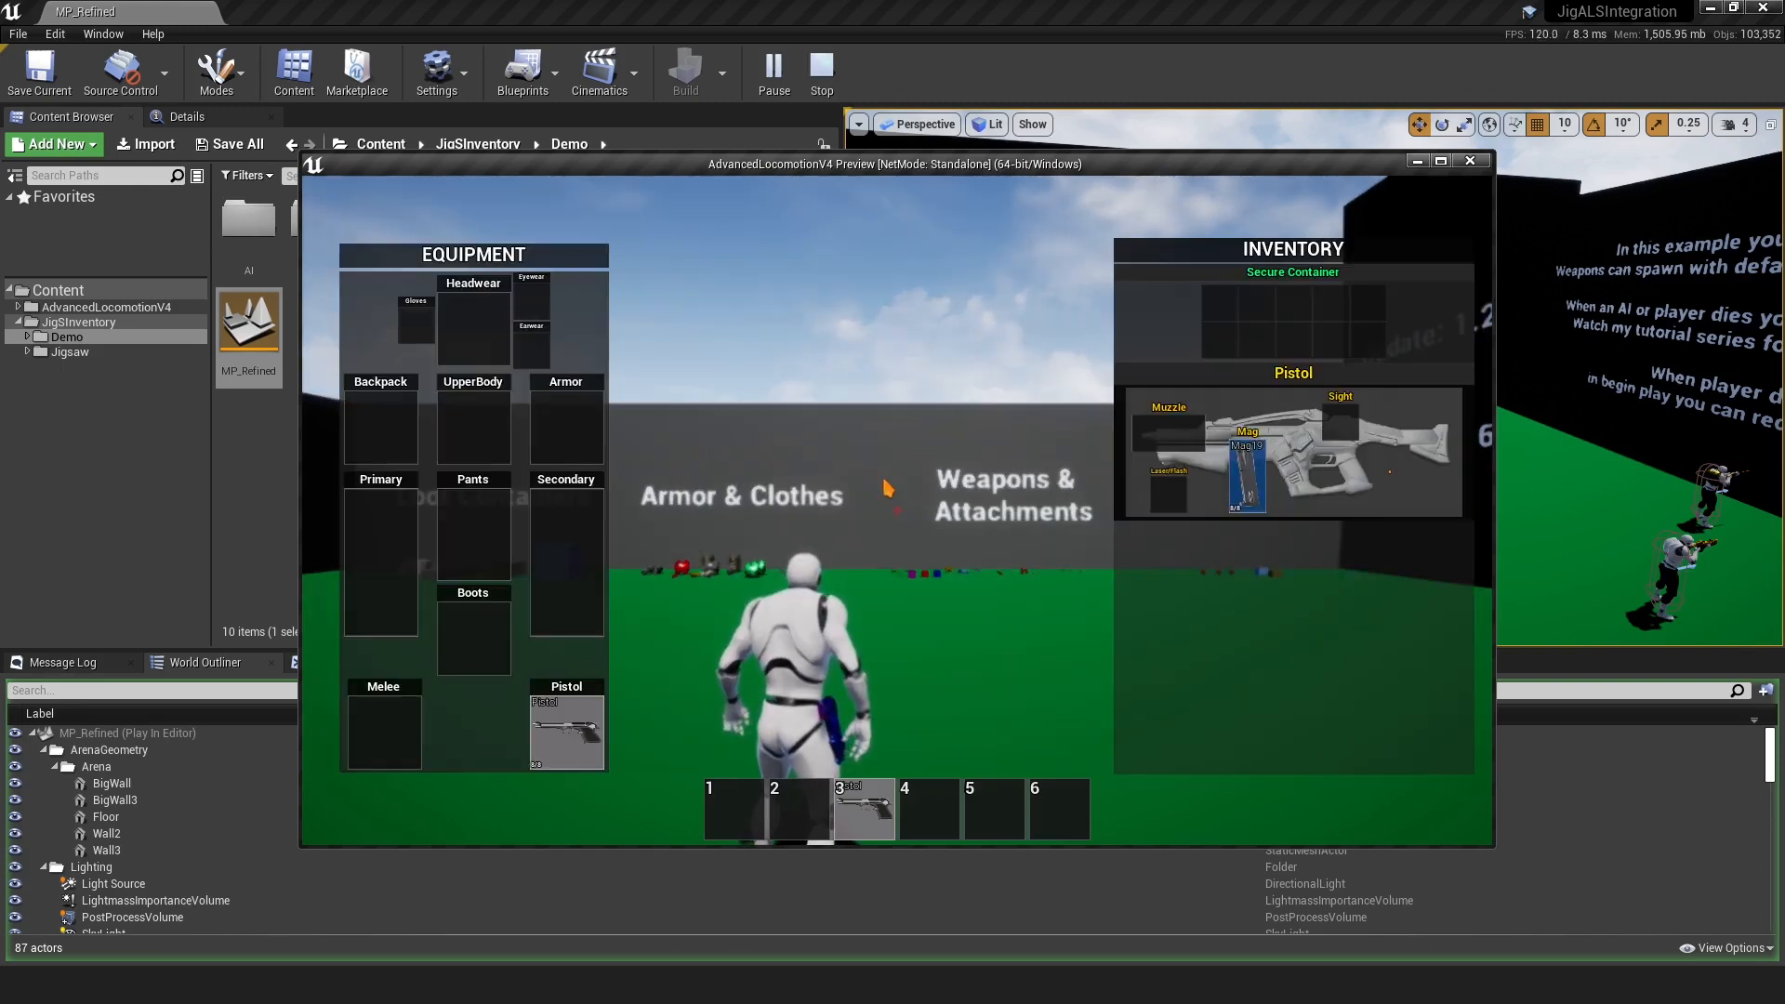
{"action": "key", "text": "Tab"}
{"action": "key", "text": "Tab"}
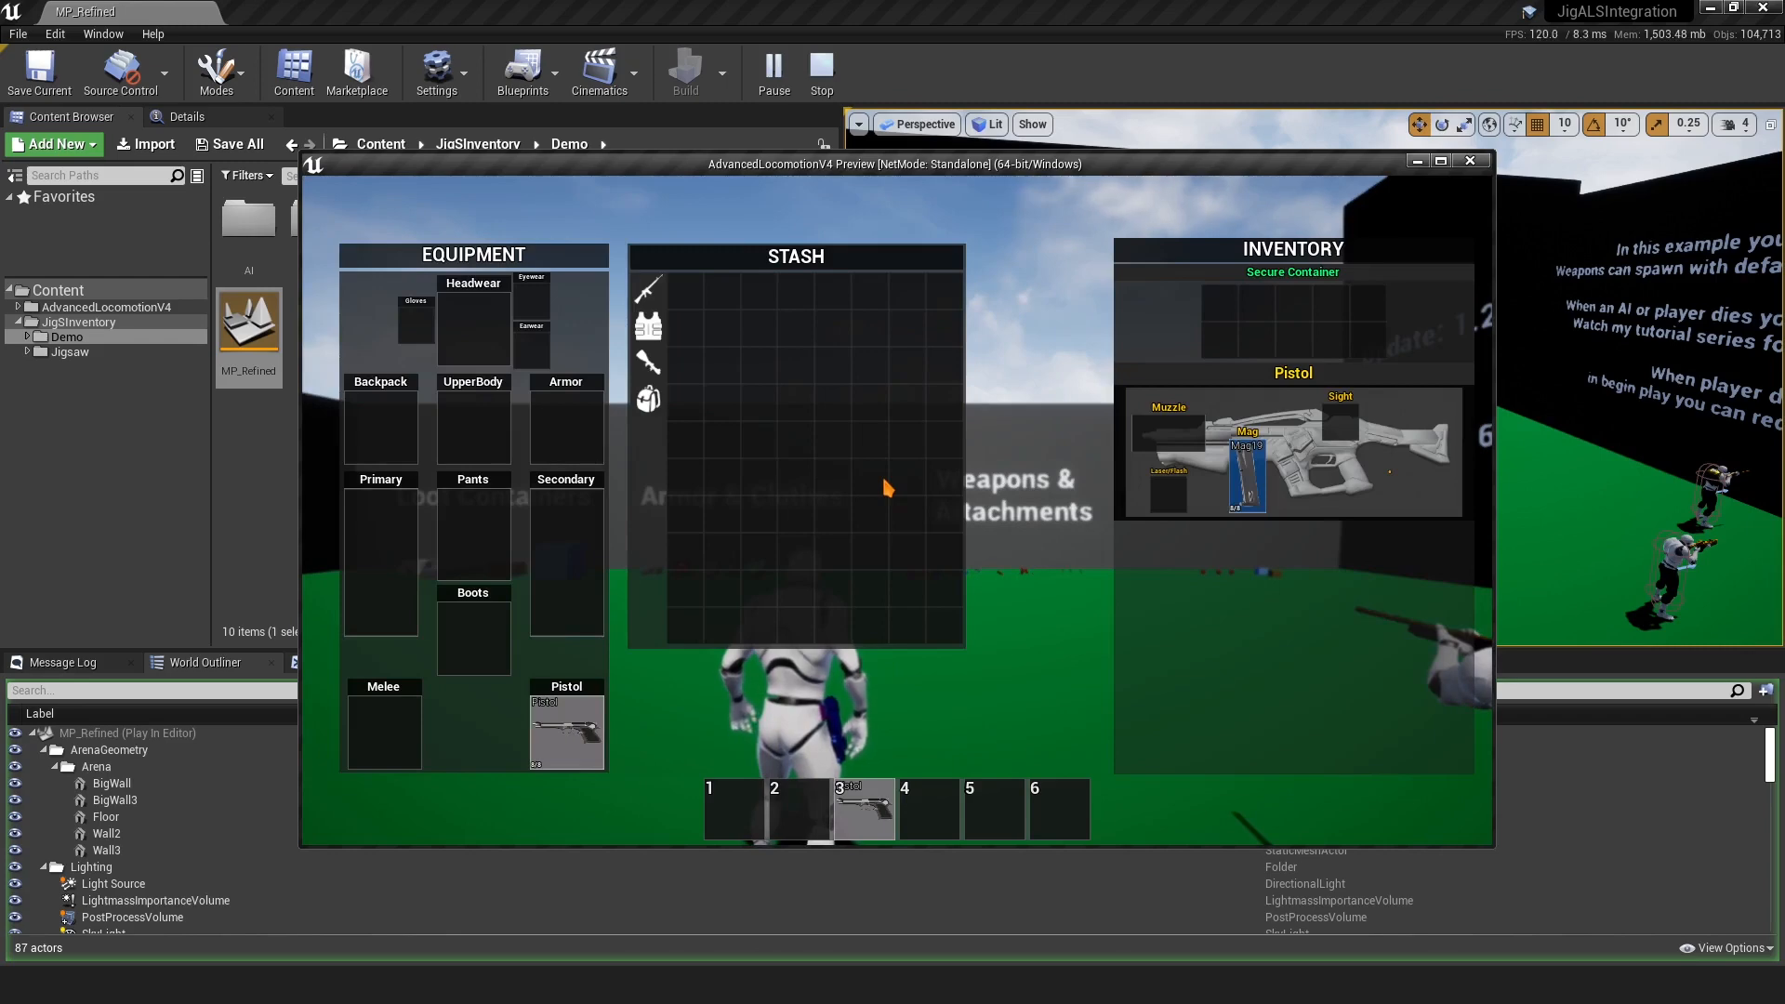
{"action": "key", "text": "Tab"}
{"action": "key", "text": "Escape"}
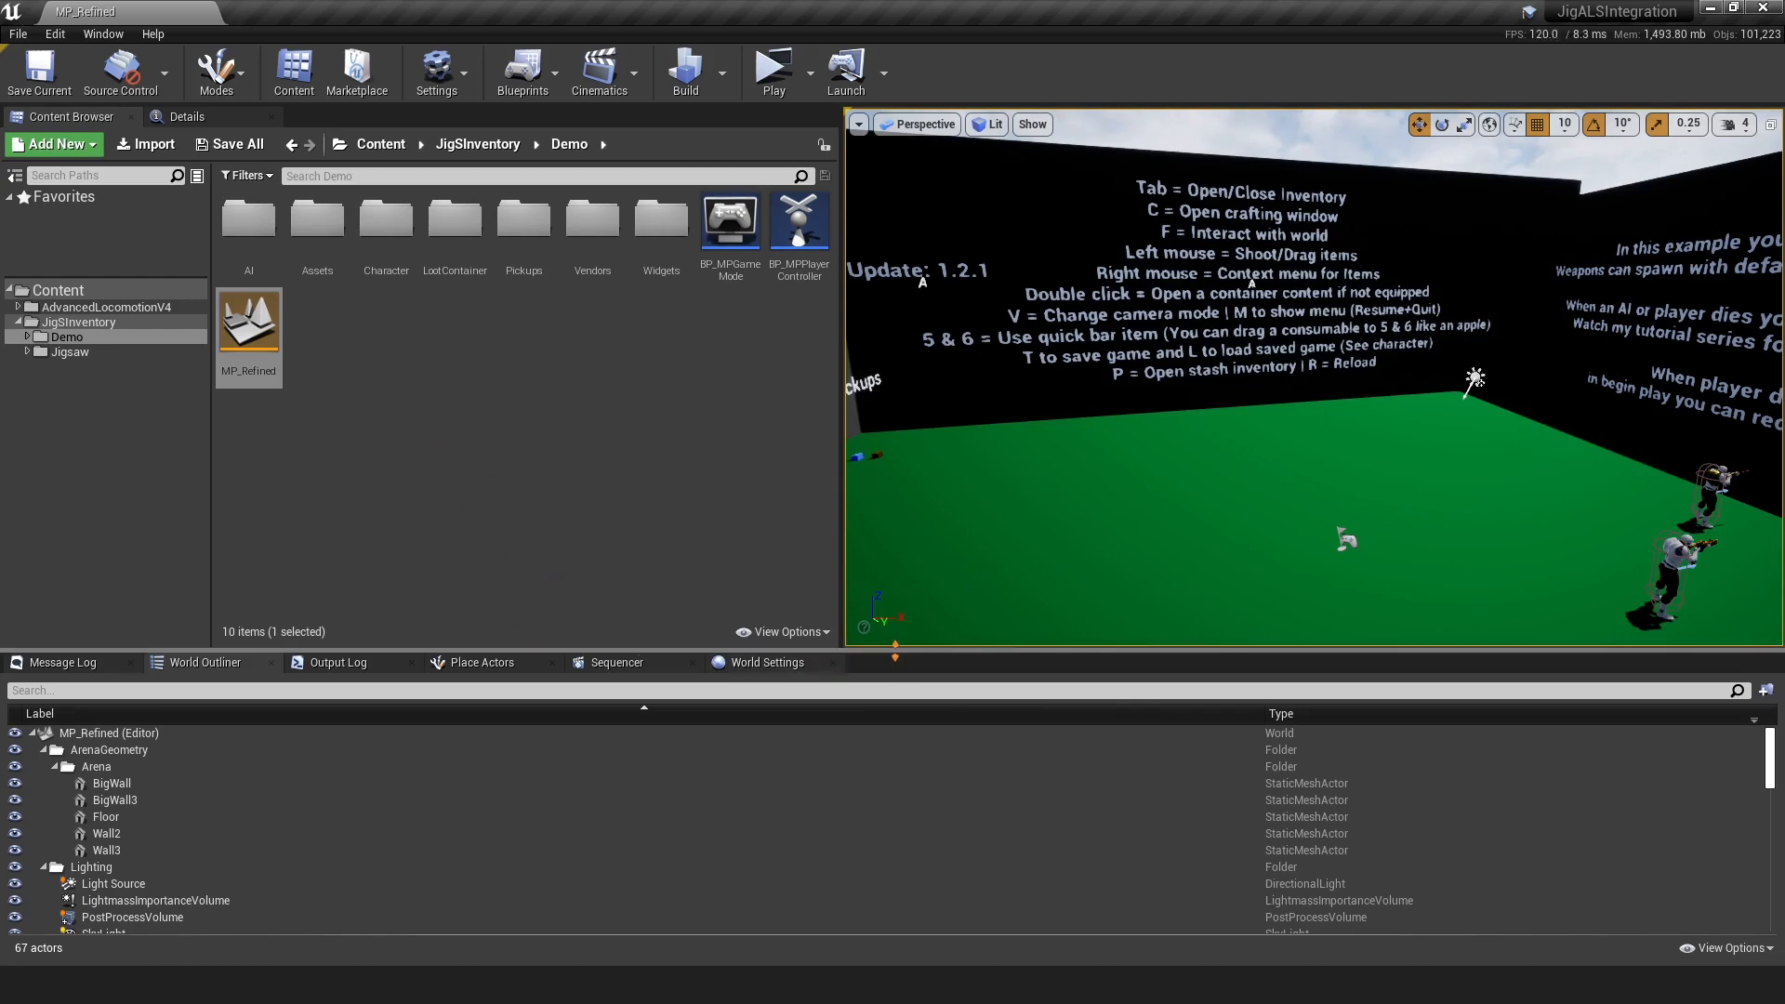
Enlarge the lower panel area and show the World Settings with the level's game mode classes
{"action": "left_click_drag", "start_coordinate": [892, 654], "coordinate": [889, 611]}
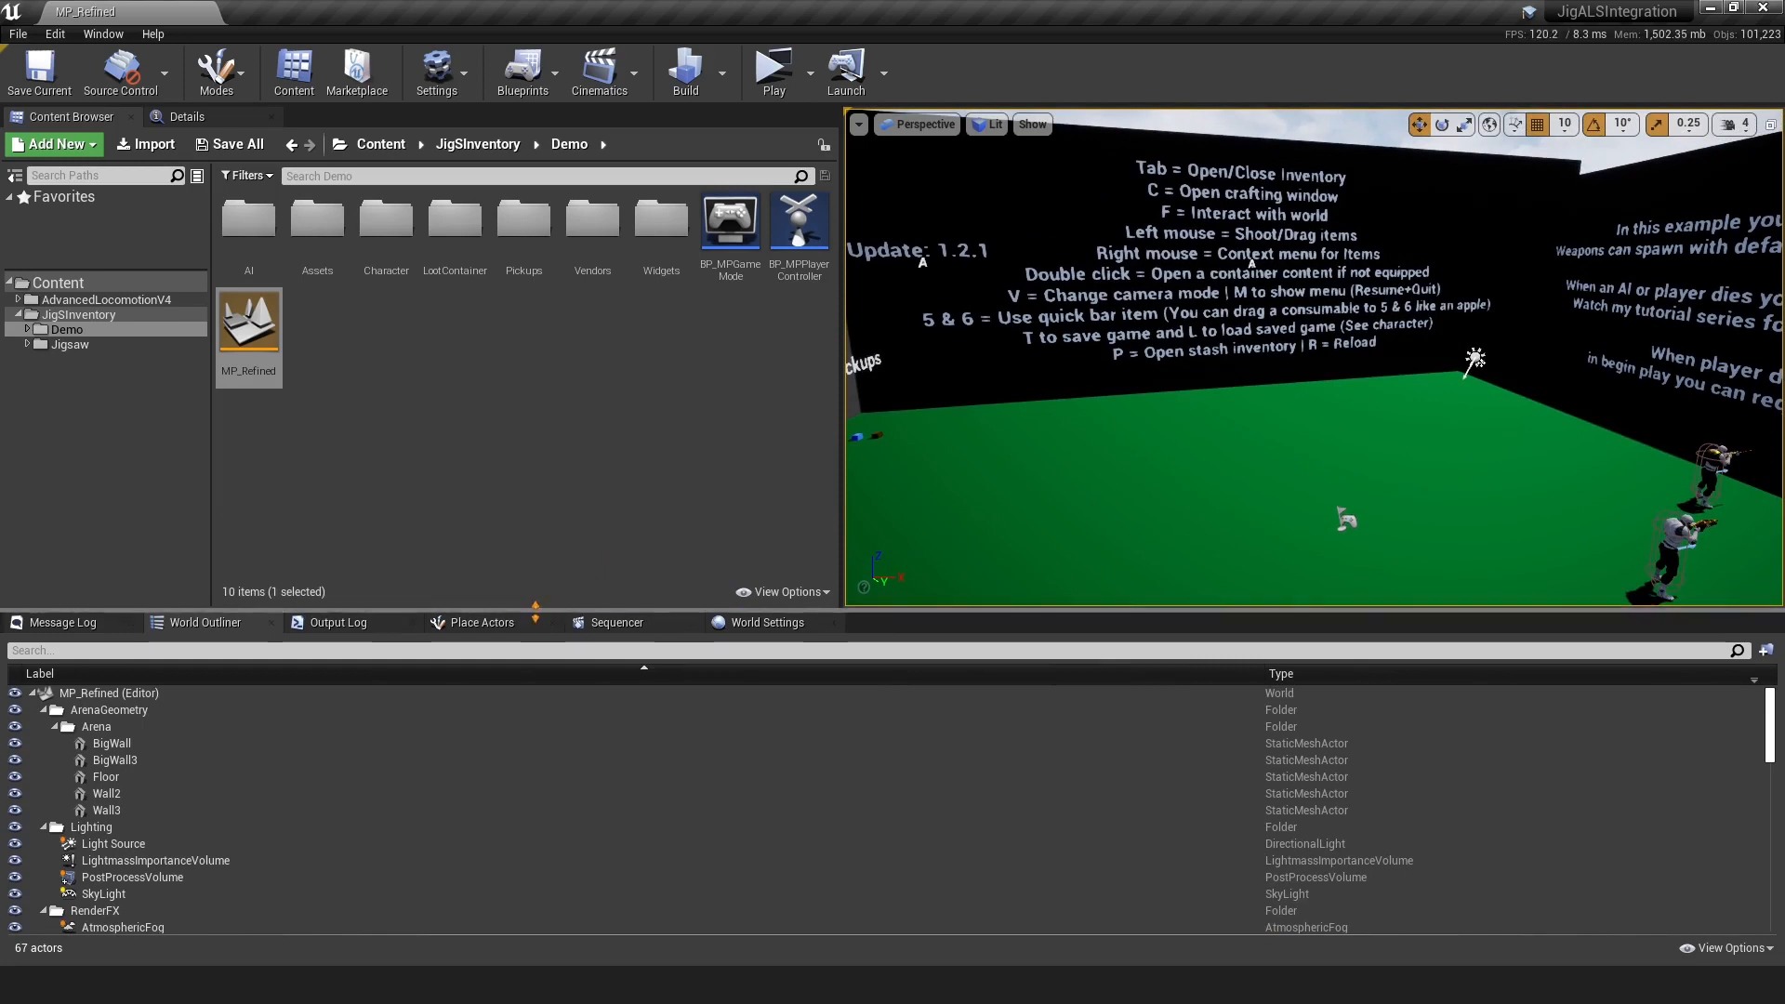
{"action": "left_click_drag", "start_coordinate": [536, 611], "coordinate": [493, 567]}
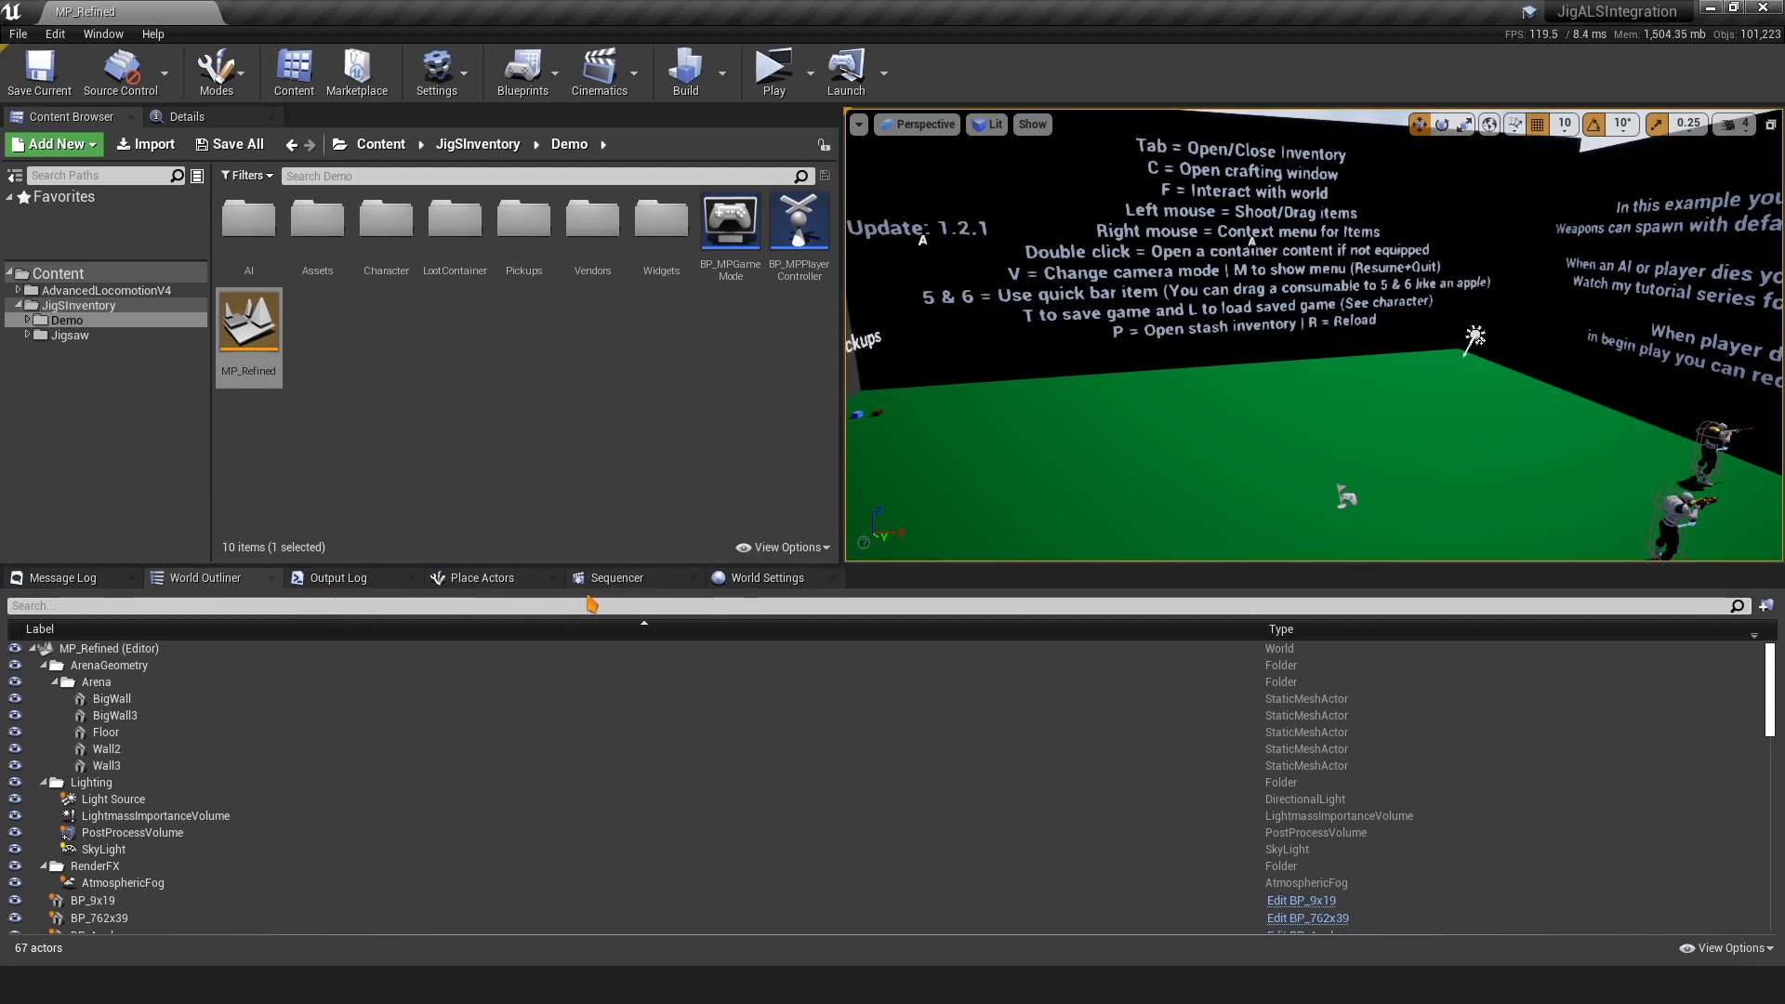
{"action": "left_click", "coordinate": [763, 580]}
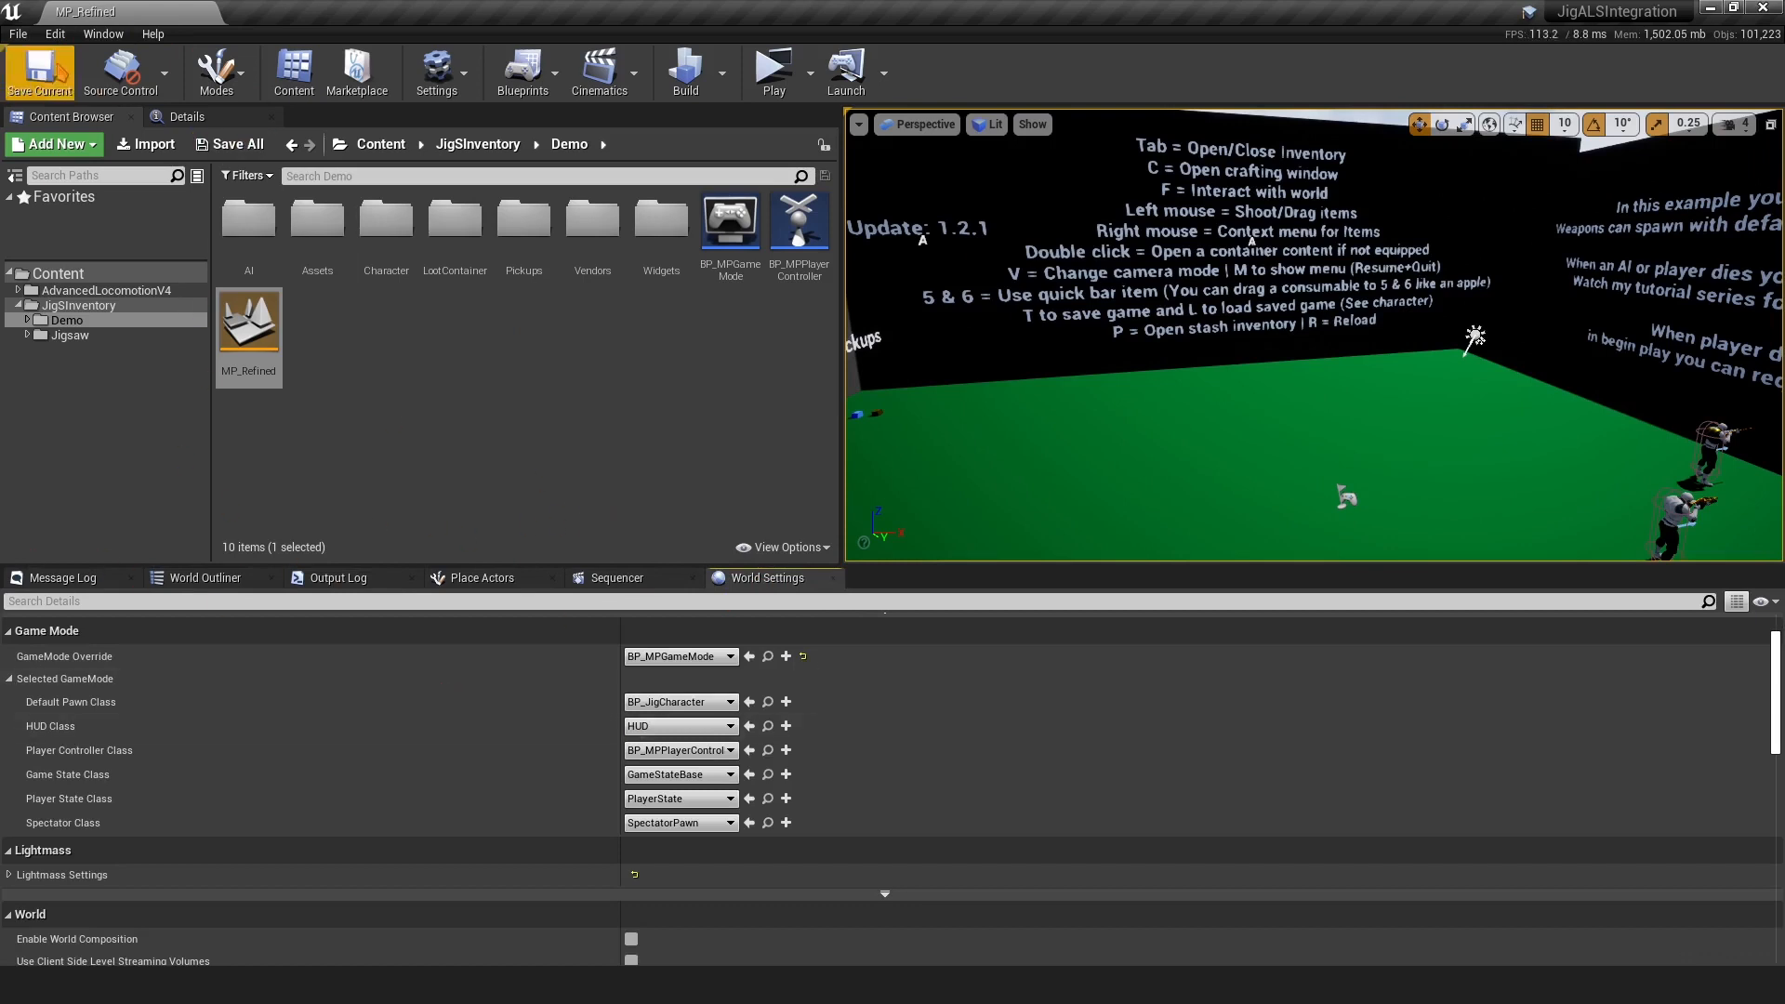
{"action": "left_click", "coordinate": [102, 34]}
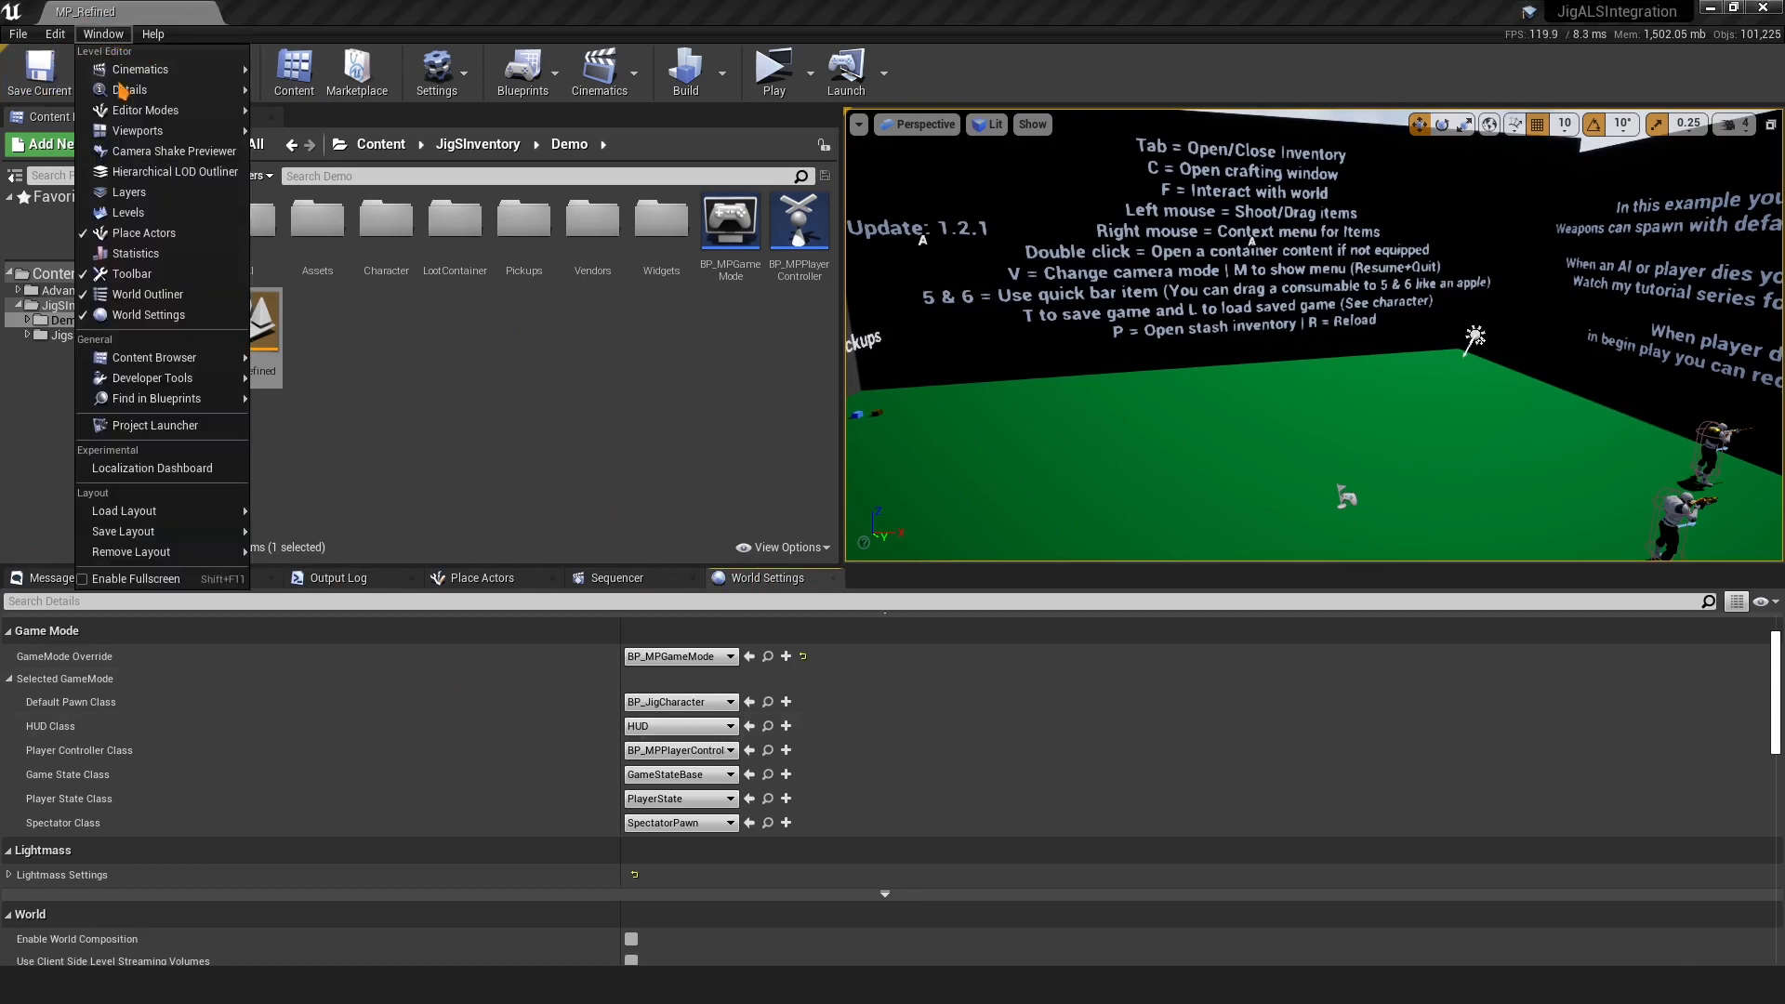
{"action": "left_click", "coordinate": [148, 294]}
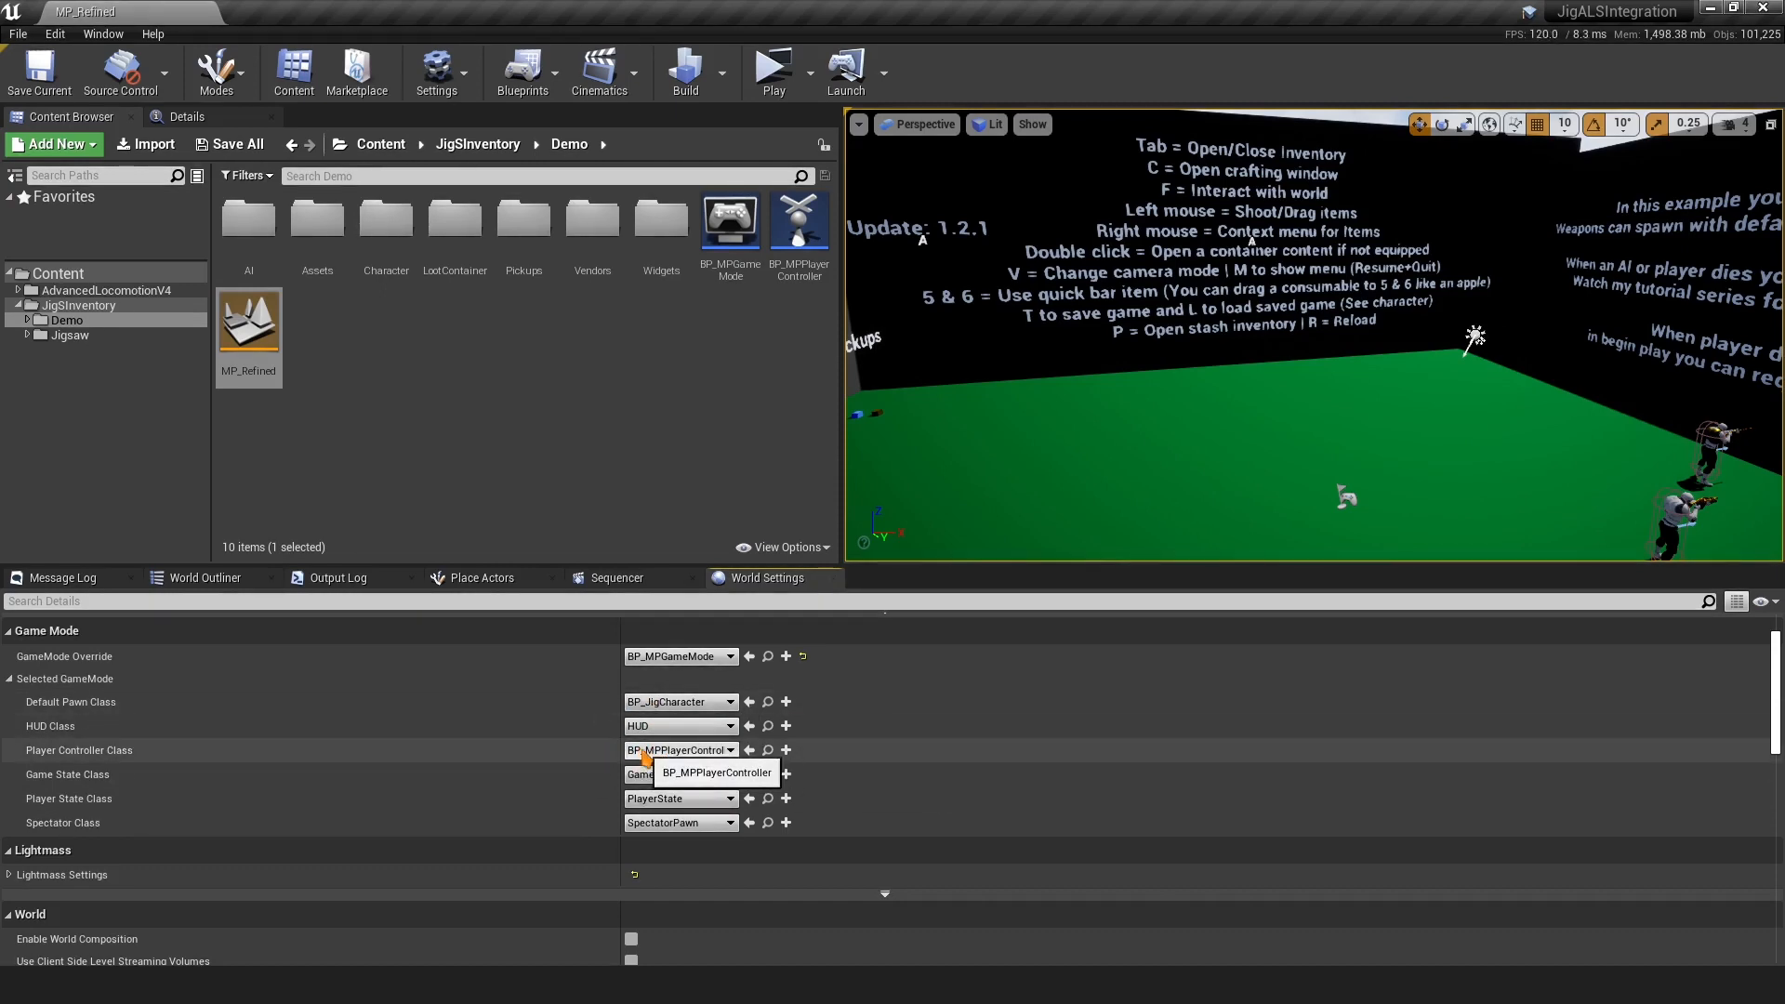
Locate the level's player controller class, open the BP_MPPlayerController blueprint and look over its Event Graph
{"action": "left_click", "coordinate": [768, 749]}
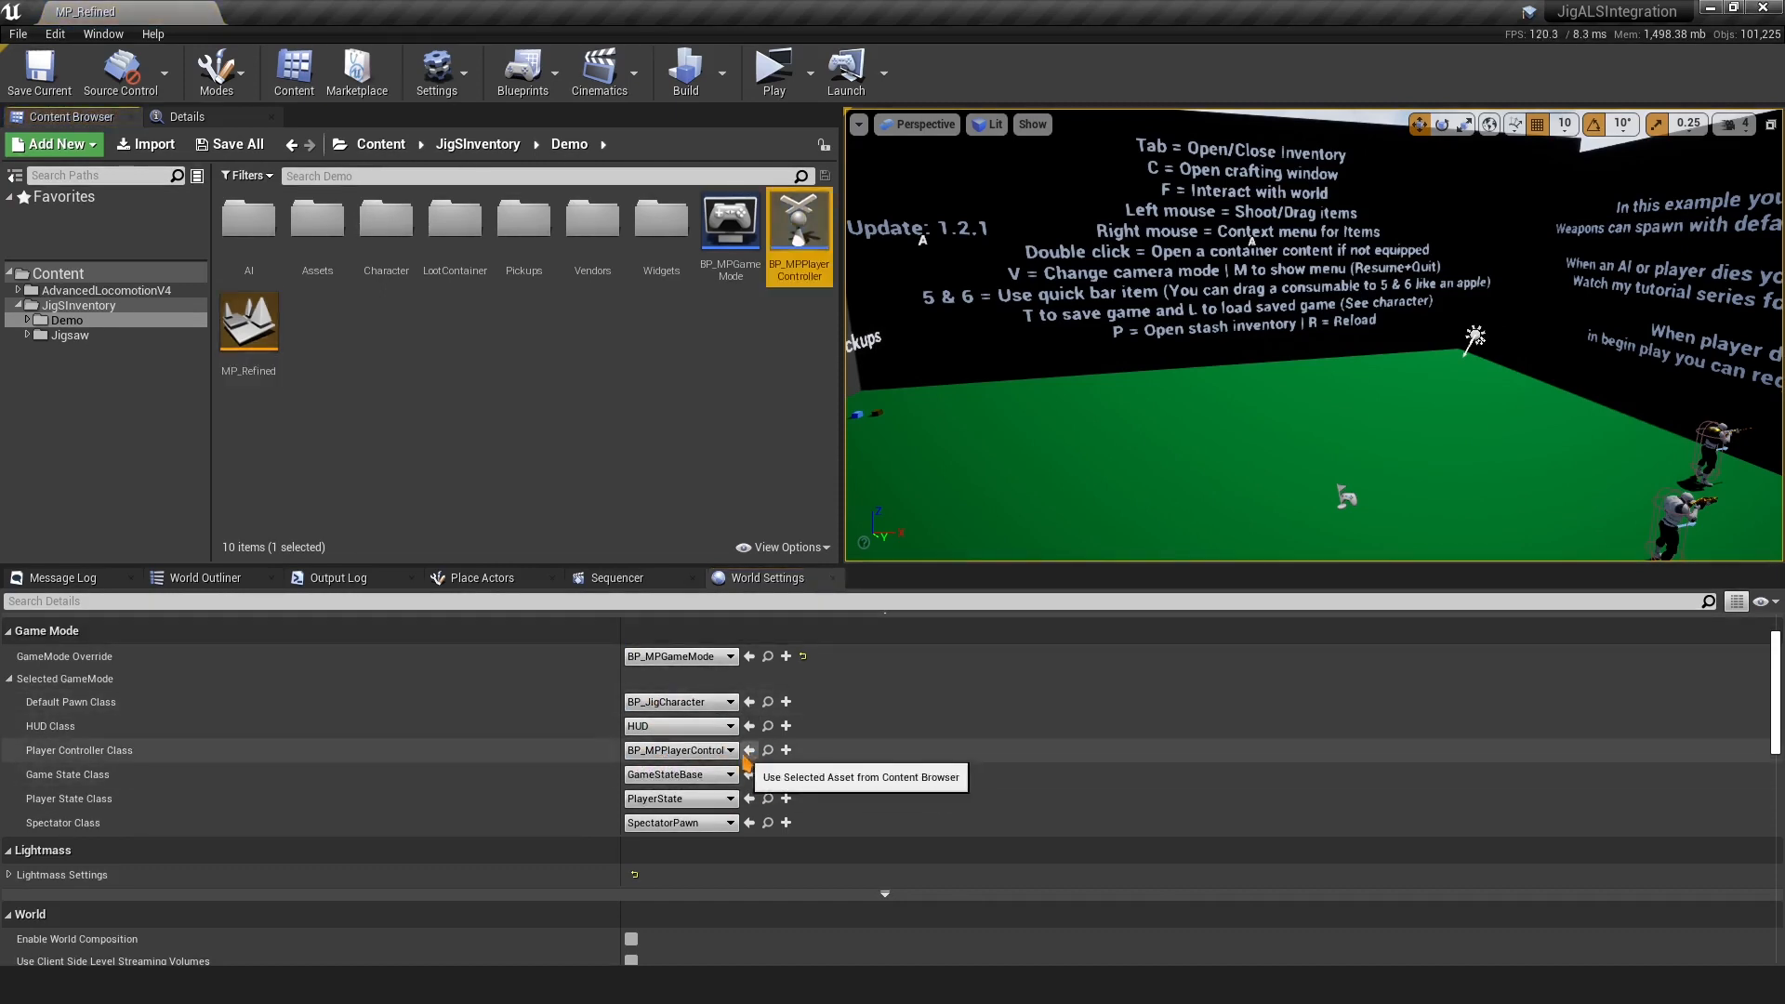
{"action": "double_click", "coordinate": [790, 253]}
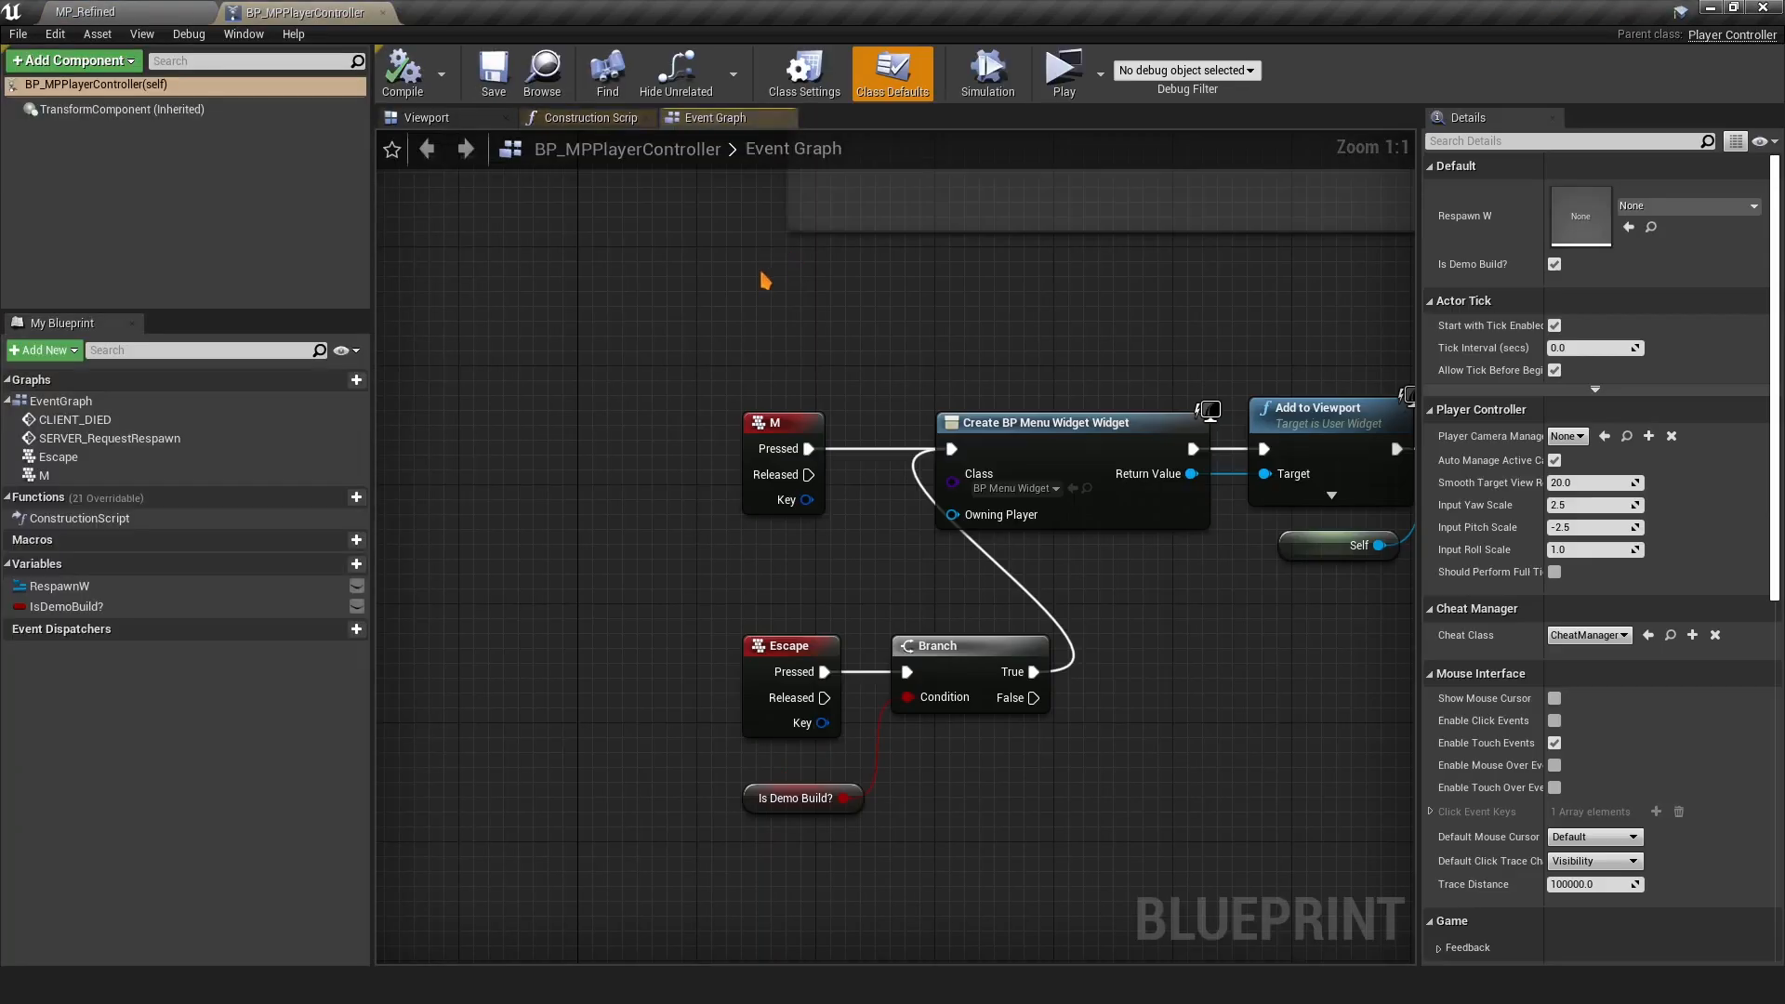
{"action": "scroll", "coordinate": [764, 281], "scroll_direction": "down", "scroll_amount": 4}
{"action": "scroll", "coordinate": [685, 625], "scroll_direction": "down", "scroll_amount": 4}
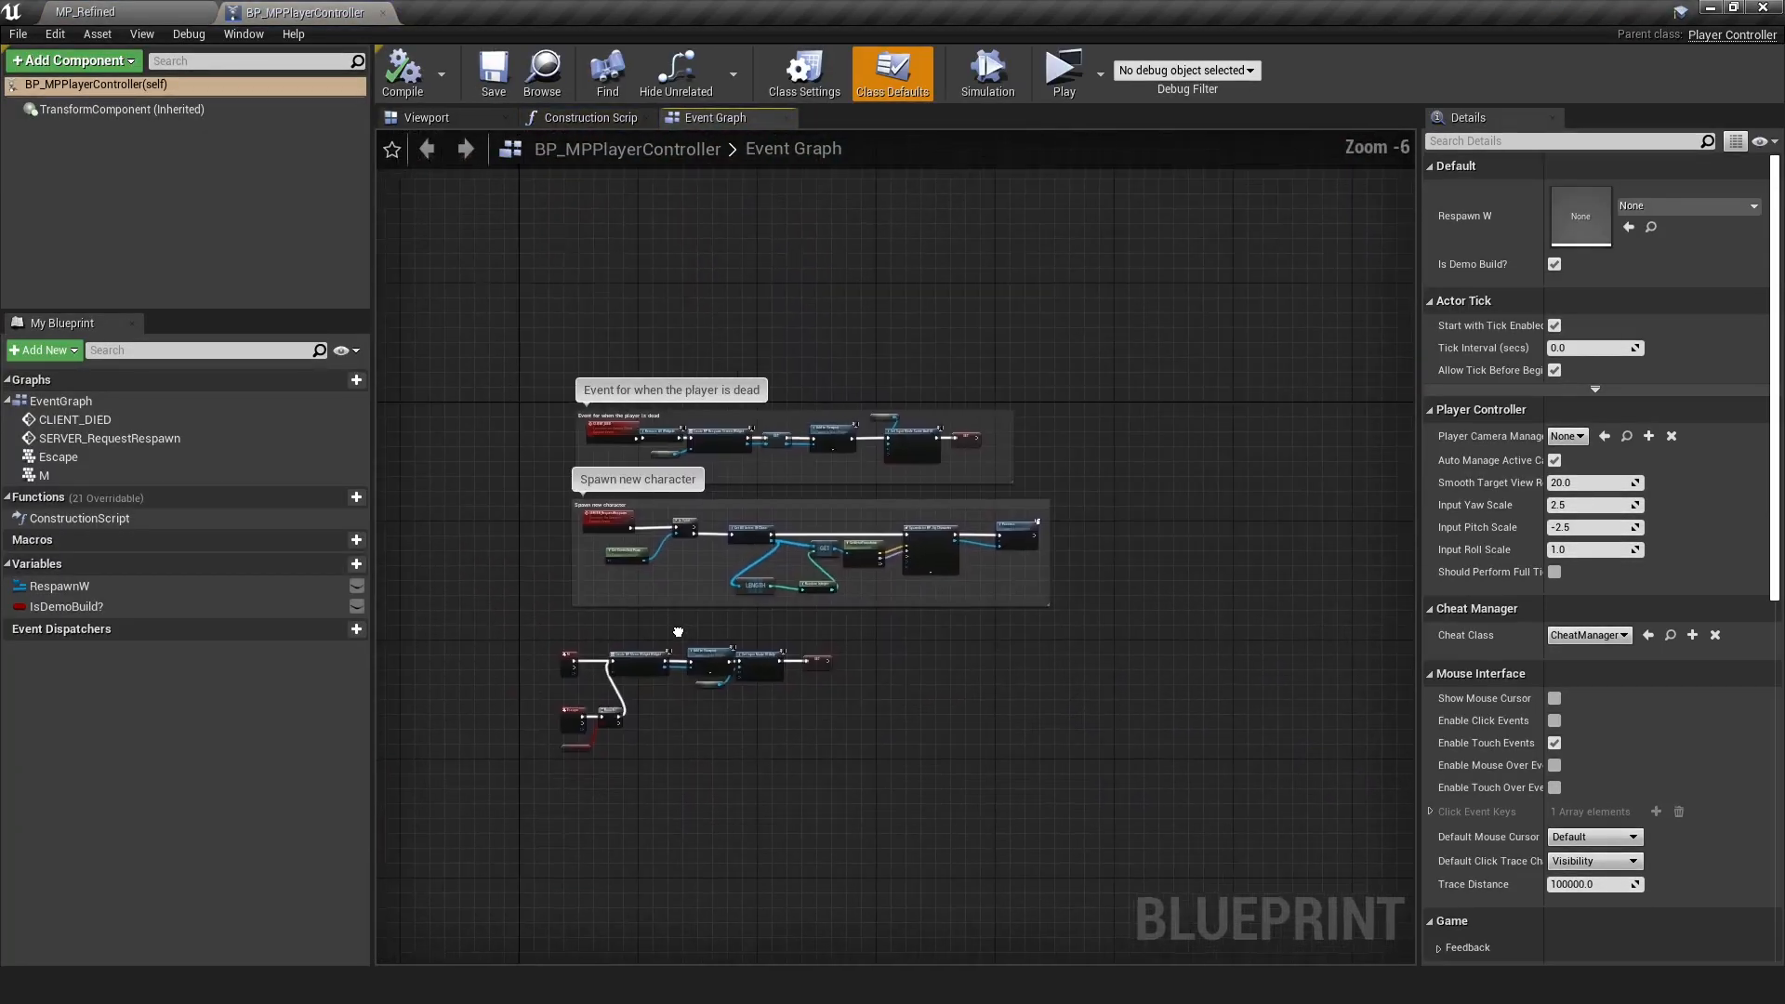
{"action": "scroll", "coordinate": [686, 625], "scroll_direction": "up", "scroll_amount": 4}
{"action": "scroll", "coordinate": [688, 626], "scroll_direction": "down", "scroll_amount": 3}
{"action": "scroll", "coordinate": [688, 625], "scroll_direction": "up", "scroll_amount": 1}
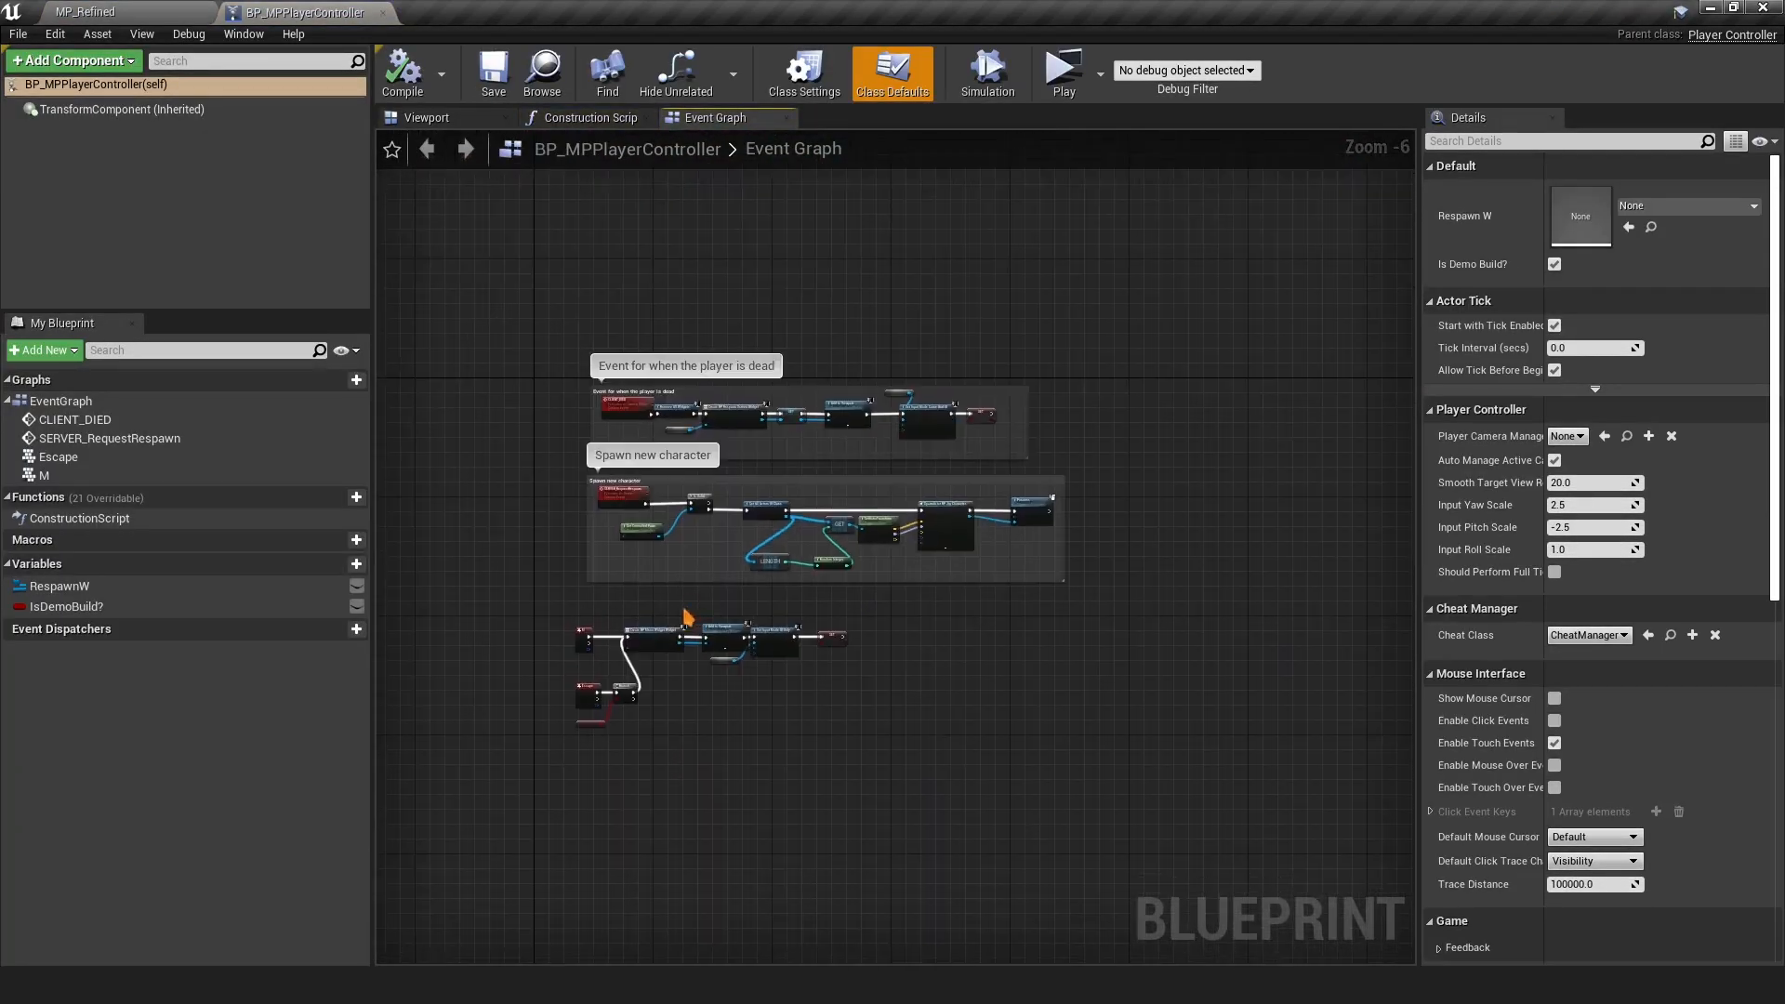
Reparent the BP_MPPlayerController blueprint to ALS_Player_Controller in its class settings
{"action": "left_click", "coordinate": [802, 93]}
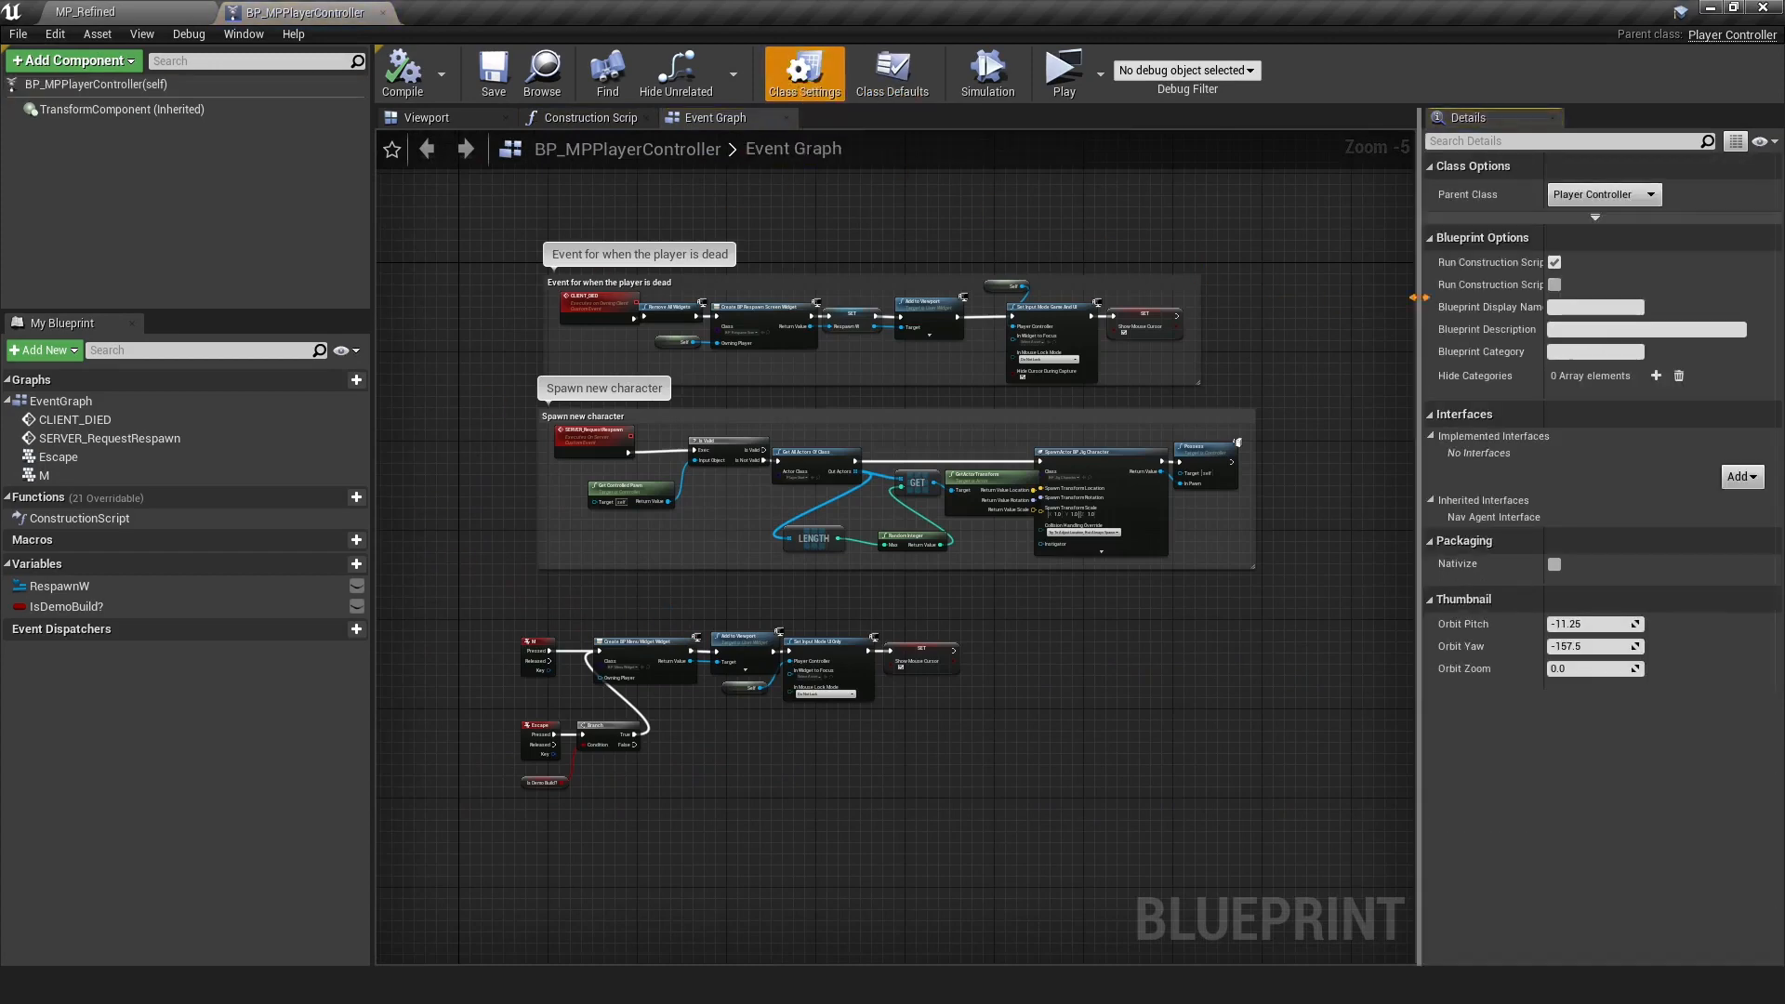
{"action": "left_click_drag", "start_coordinate": [1420, 284], "coordinate": [1178, 279]}
{"action": "left_click", "coordinate": [1420, 197]}
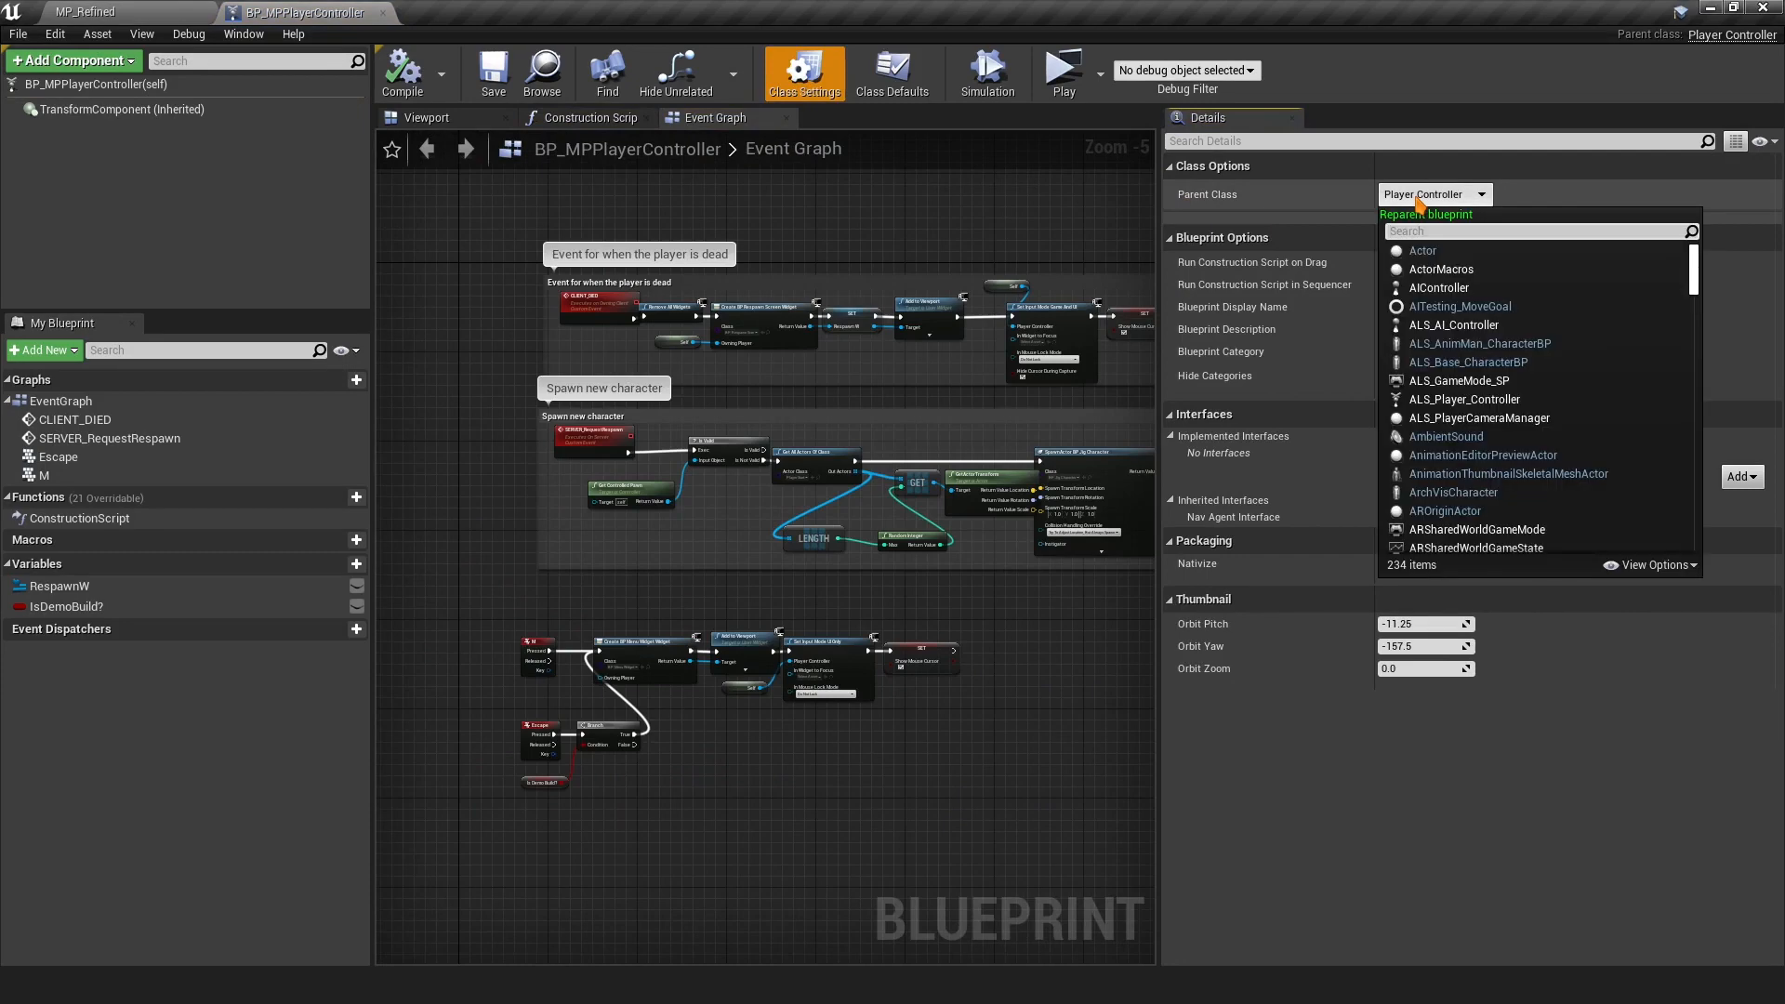
{"action": "type", "text": "als"}
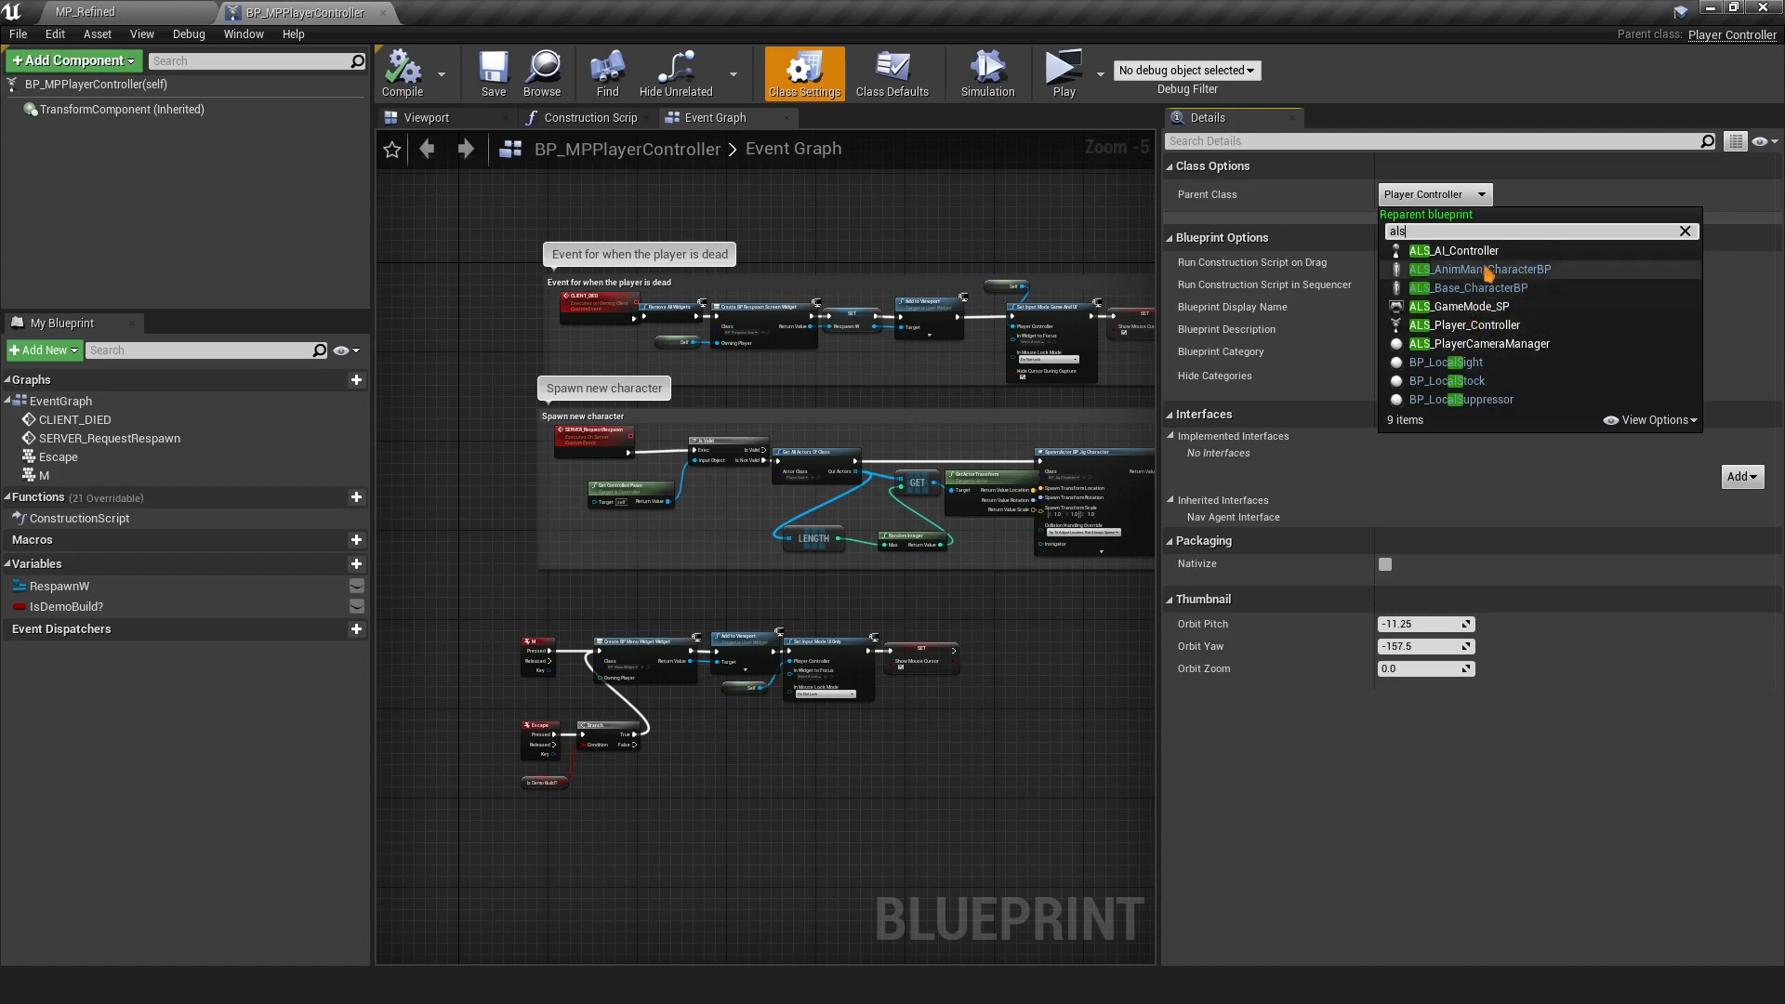
{"action": "left_click", "coordinate": [1465, 328]}
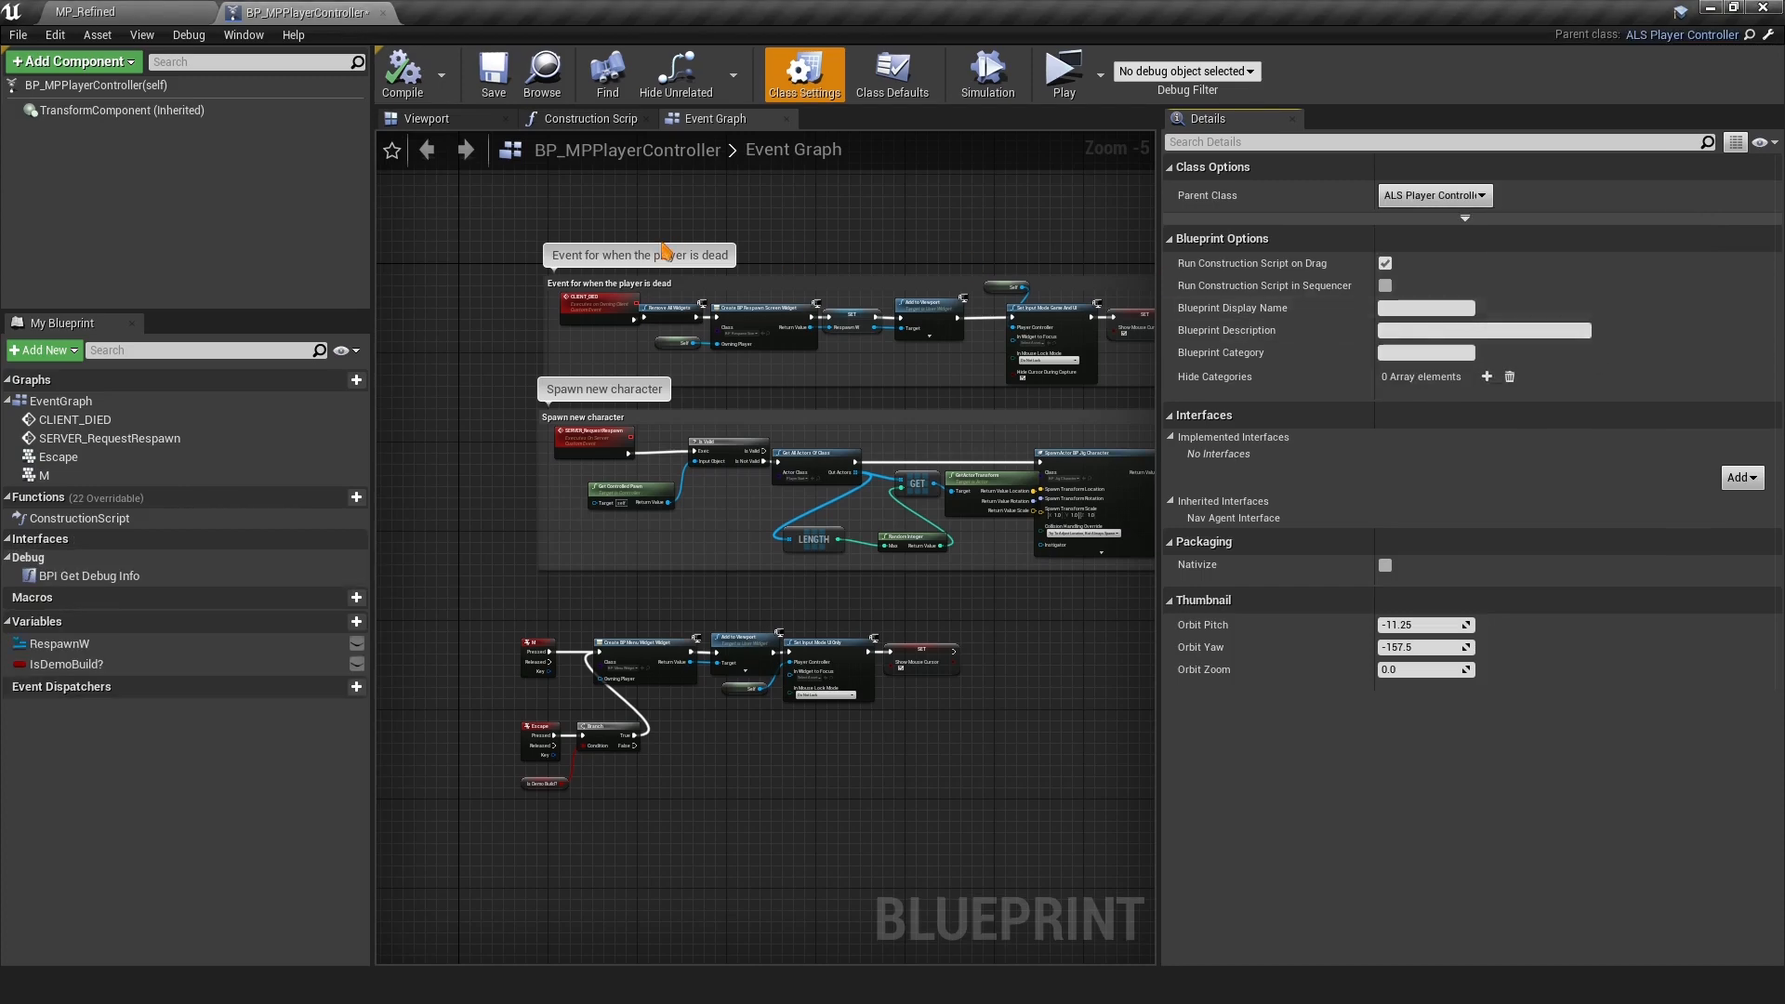
Examine the M and Escape key event nodes in the Event Graph
{"action": "right_click_drag", "start_coordinate": [741, 224], "coordinate": [691, 221]}
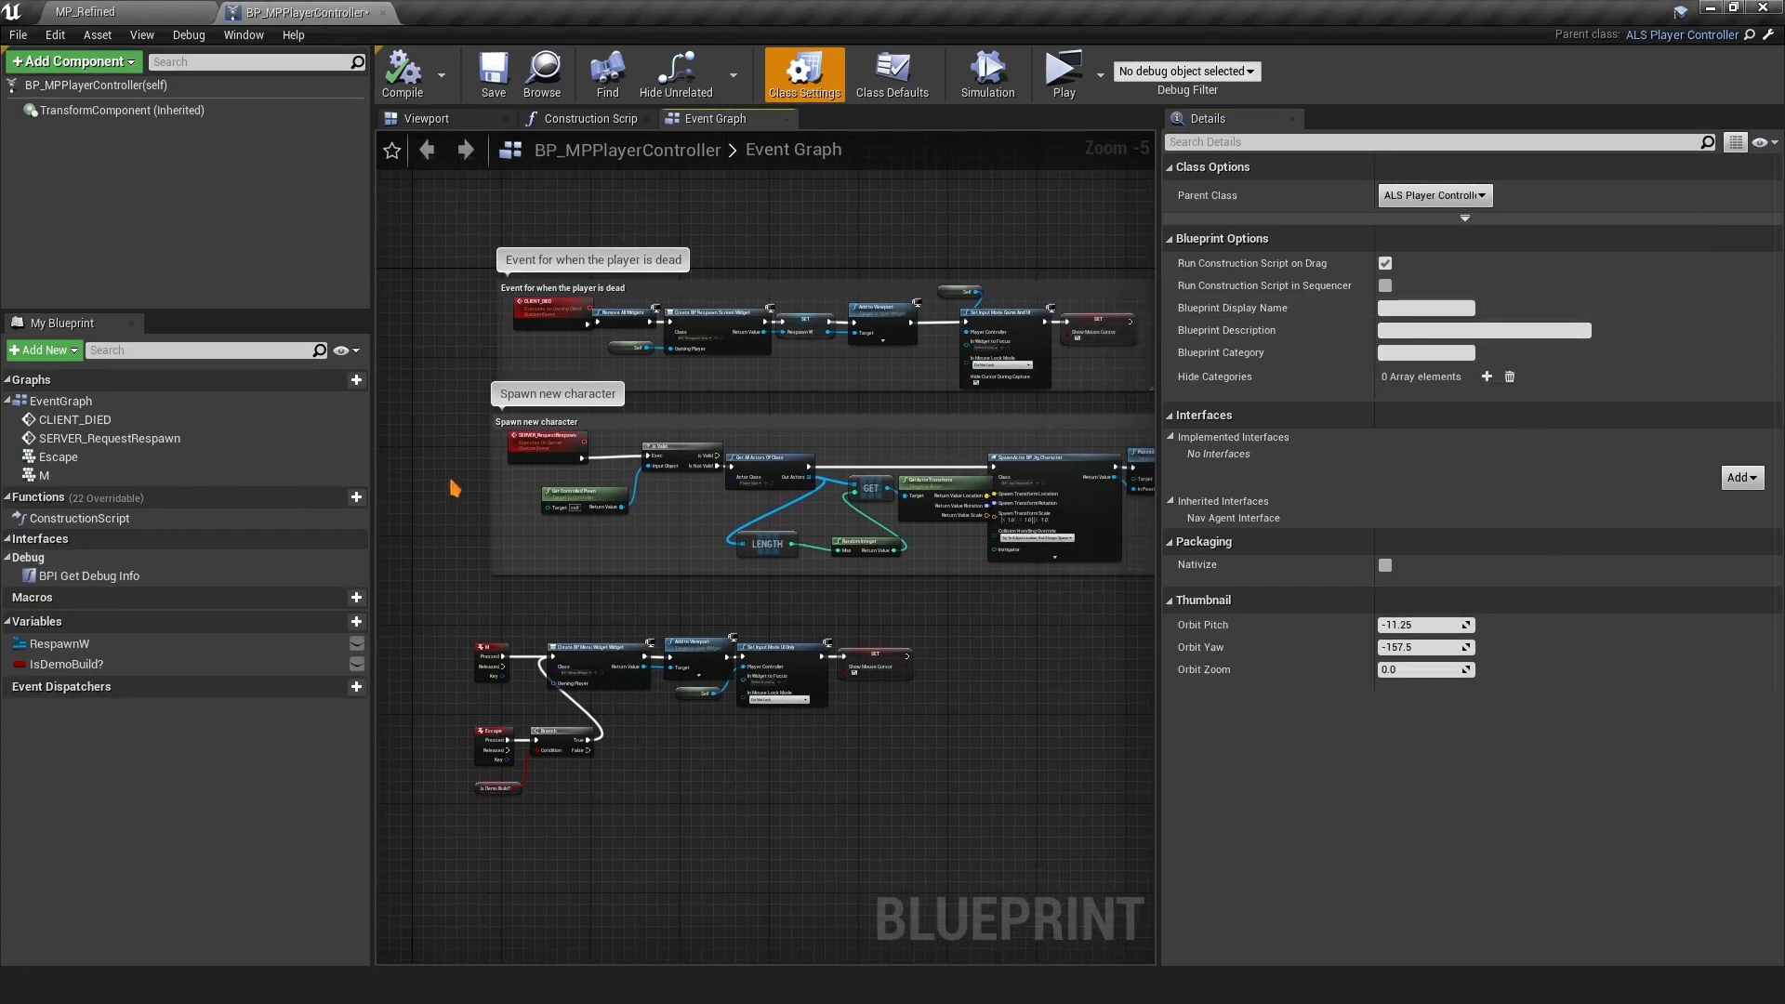
{"action": "scroll", "coordinate": [454, 616], "scroll_direction": "up", "scroll_amount": 5}
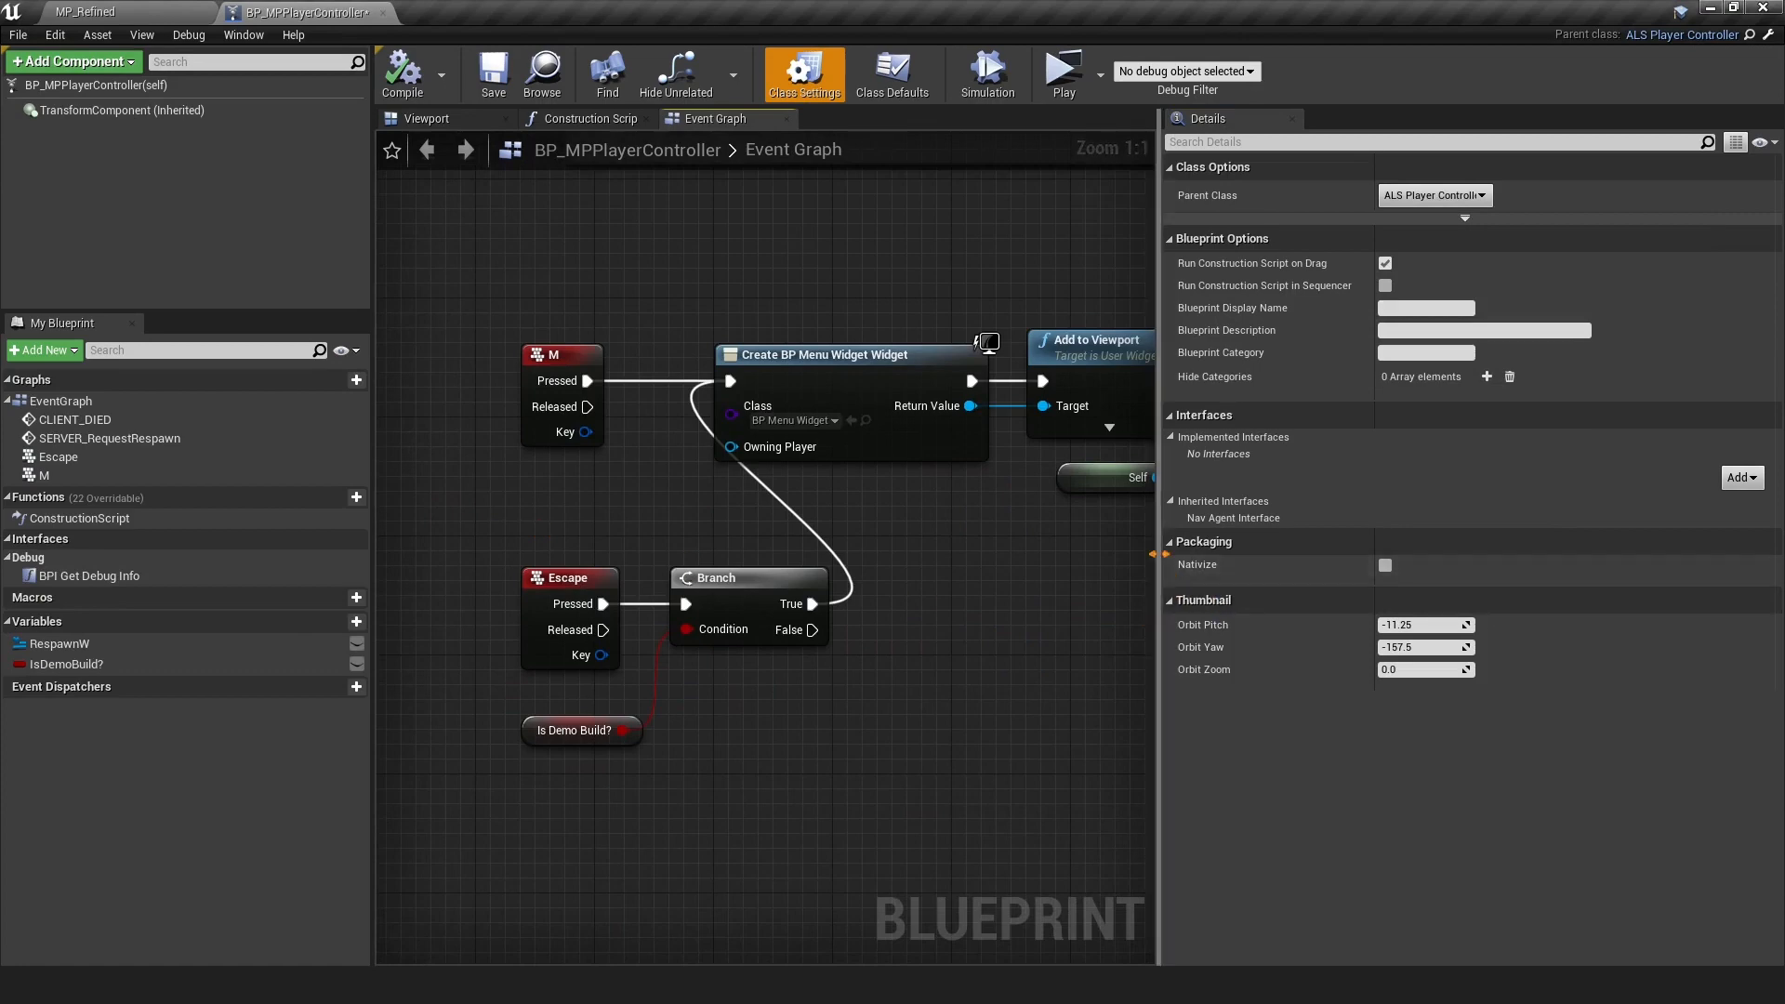
{"action": "left_click_drag", "start_coordinate": [1158, 553], "coordinate": [1637, 552]}
{"action": "scroll", "coordinate": [1112, 565], "scroll_direction": "down", "scroll_amount": 3}
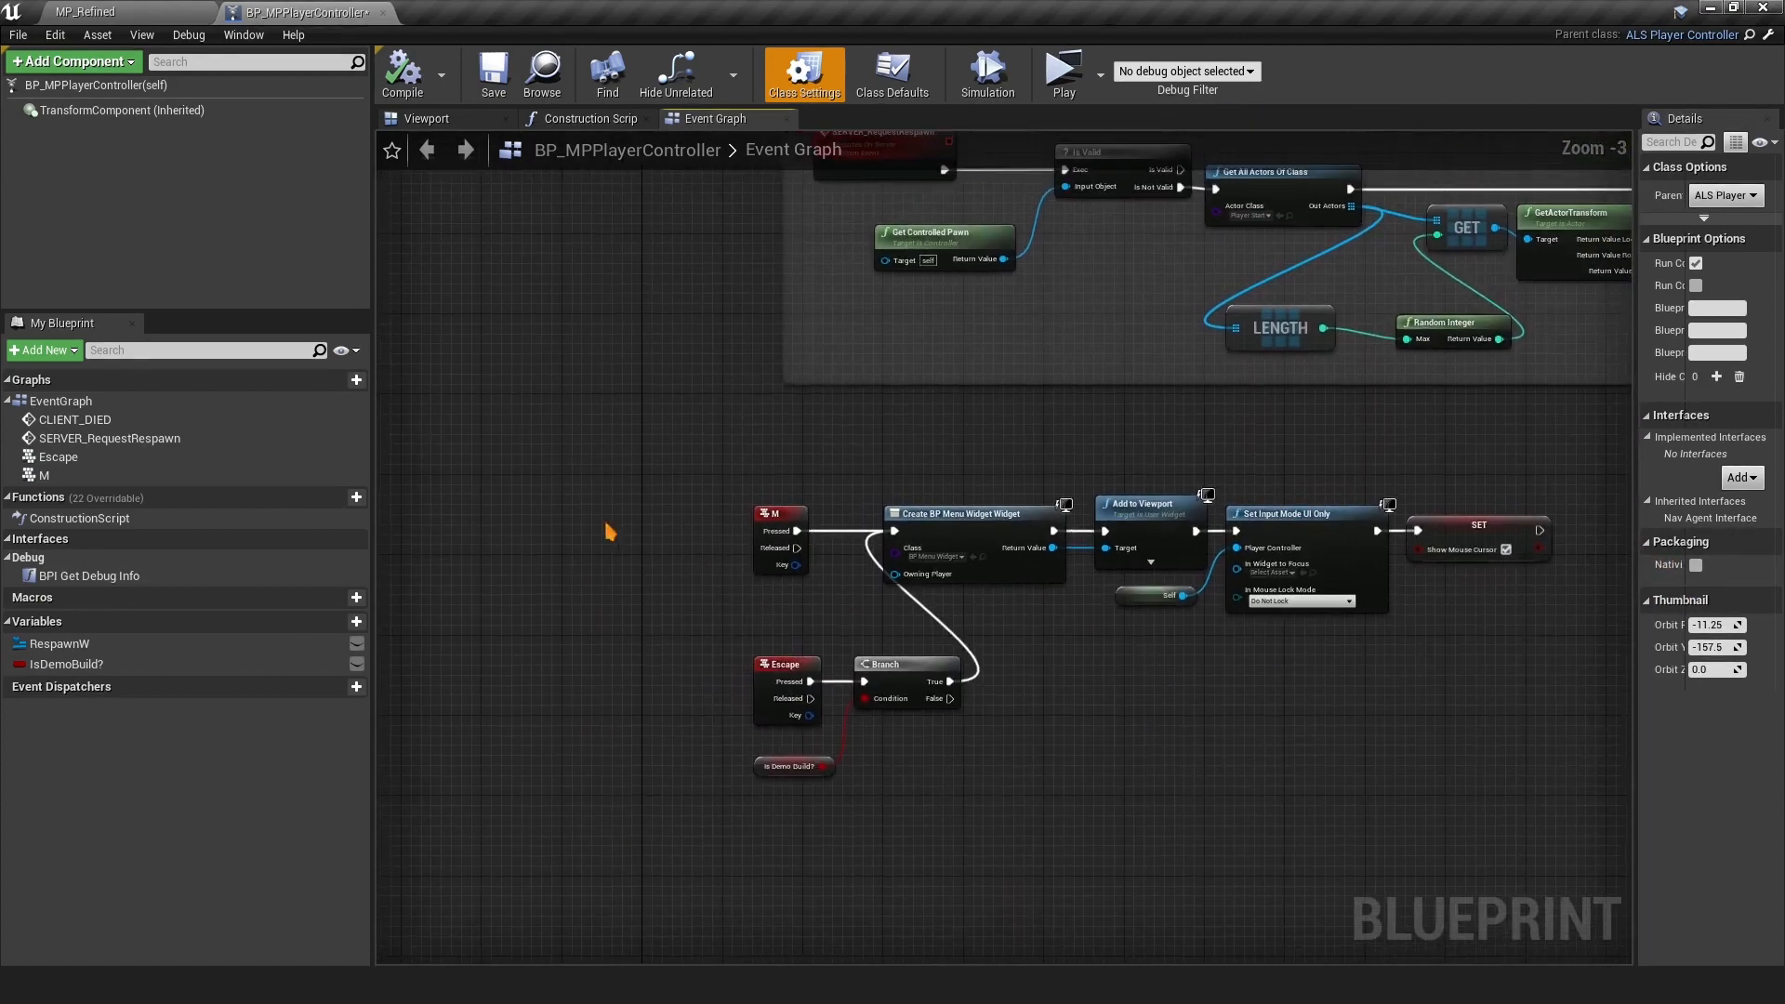
{"action": "left_click_drag", "start_coordinate": [577, 464], "coordinate": [809, 686]}
{"action": "left_click_drag", "start_coordinate": [652, 452], "coordinate": [805, 682]}
{"action": "left_click", "coordinate": [647, 600]}
{"action": "right_click_drag", "start_coordinate": [674, 446], "coordinate": [560, 397]}
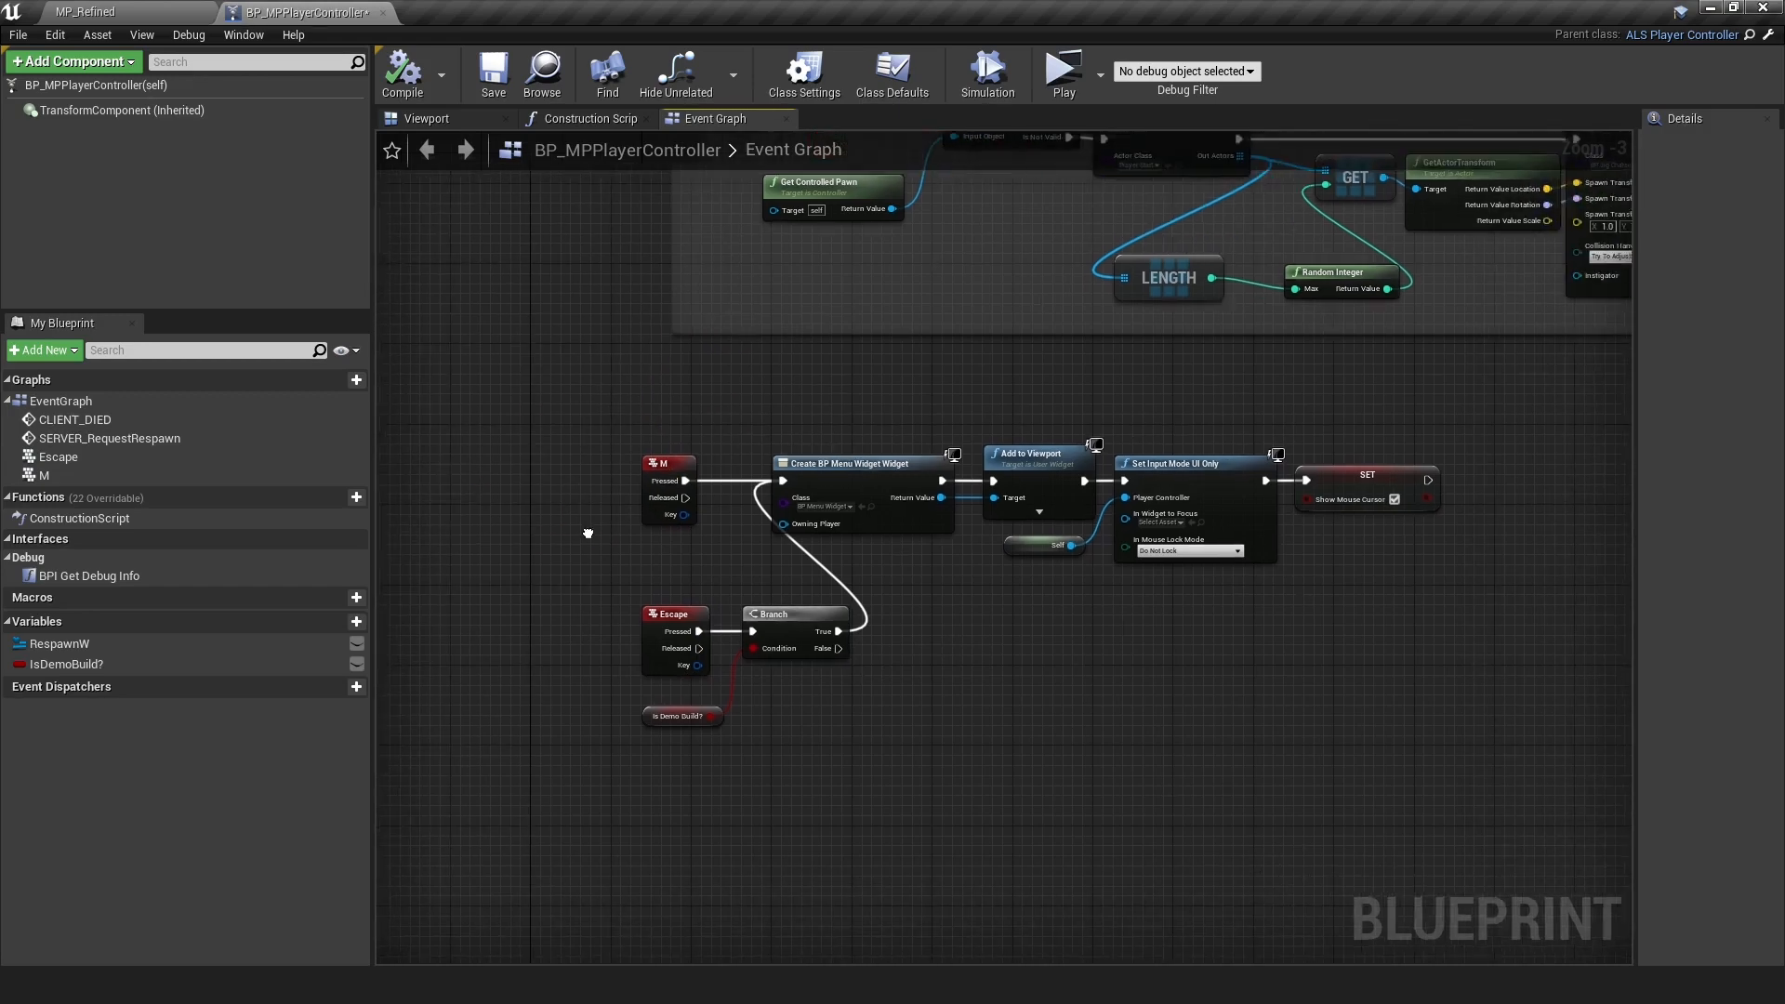
{"action": "left_click_drag", "start_coordinate": [572, 428], "coordinate": [709, 662]}
{"action": "left_click", "coordinate": [669, 536]}
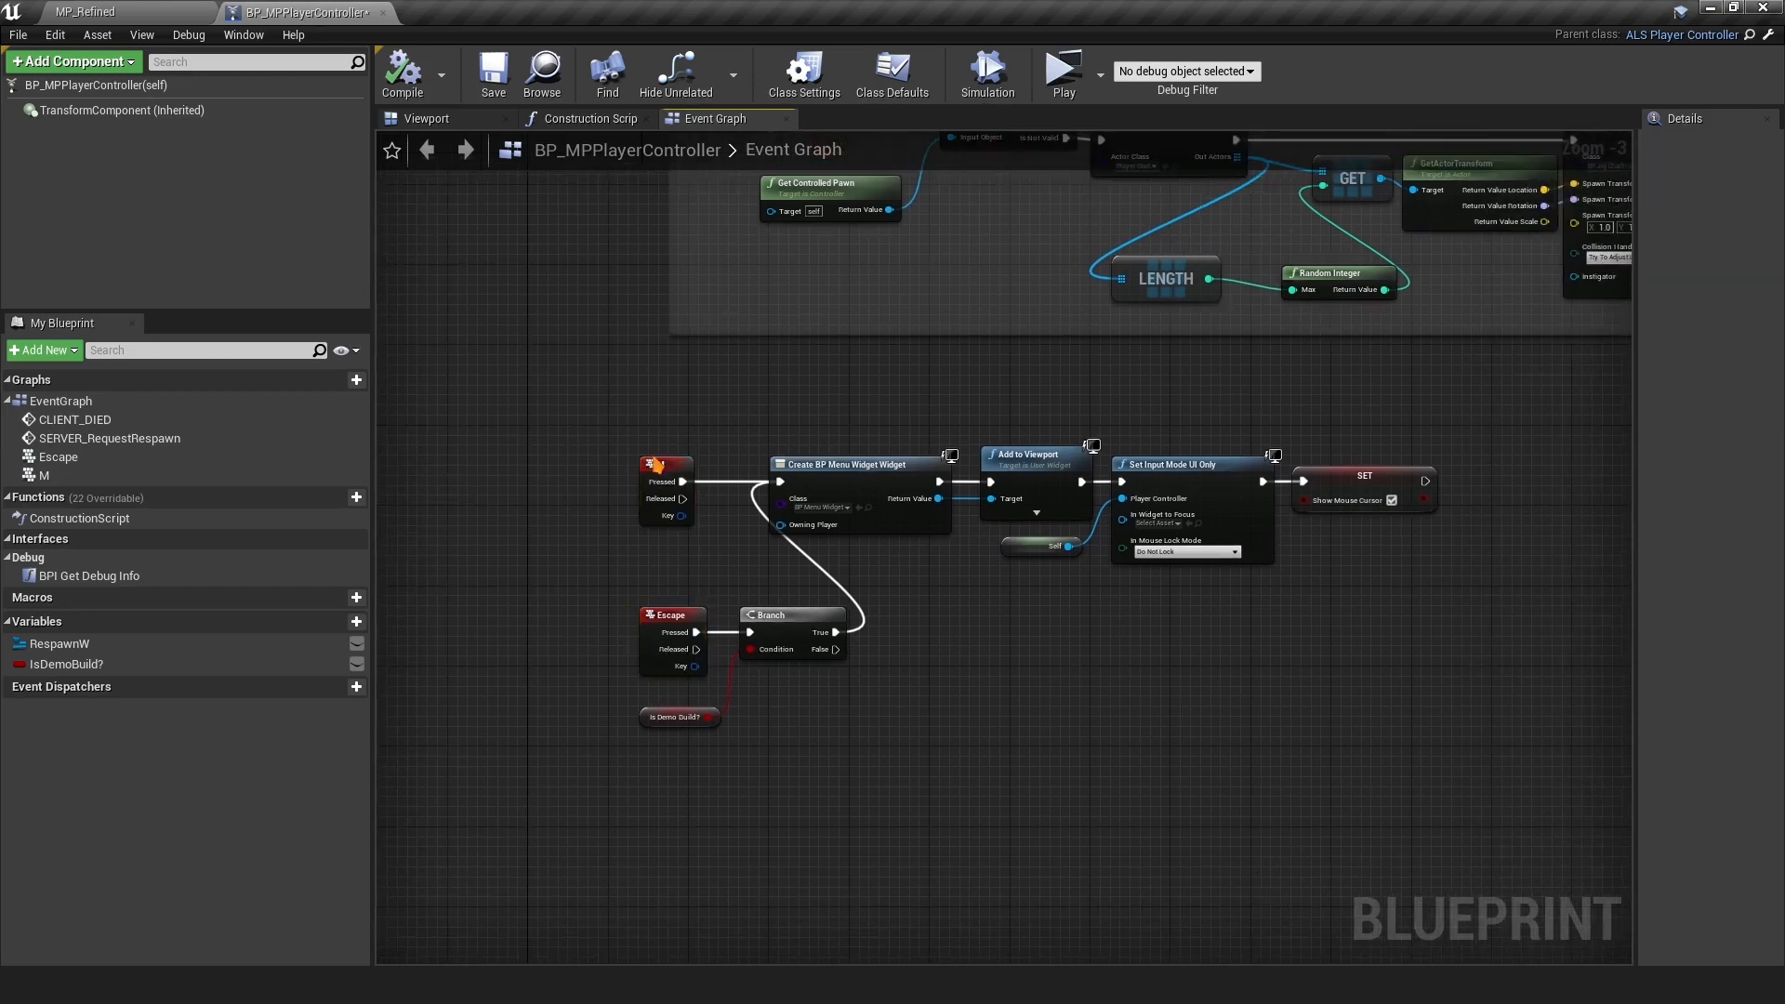
Turn off Consume Input and Override Parent Binding on the M and Escape key events
{"action": "left_click", "coordinate": [643, 481]}
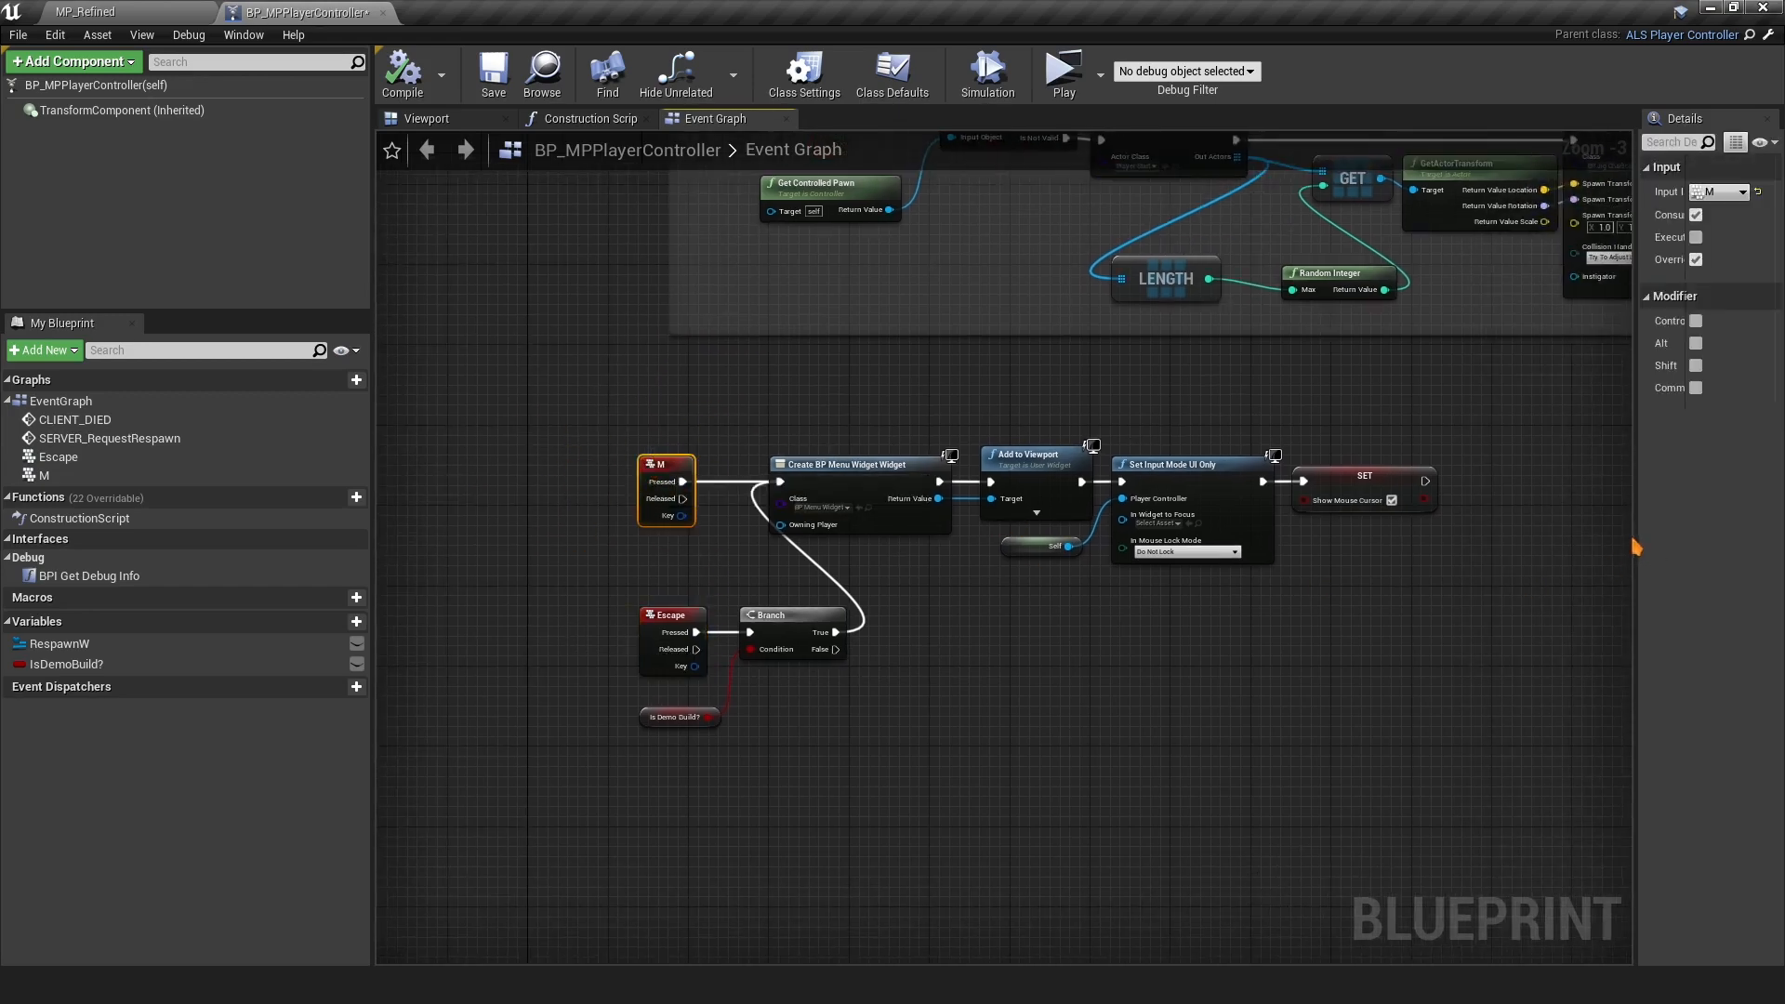
{"action": "left_click_drag", "start_coordinate": [1635, 537], "coordinate": [960, 428]}
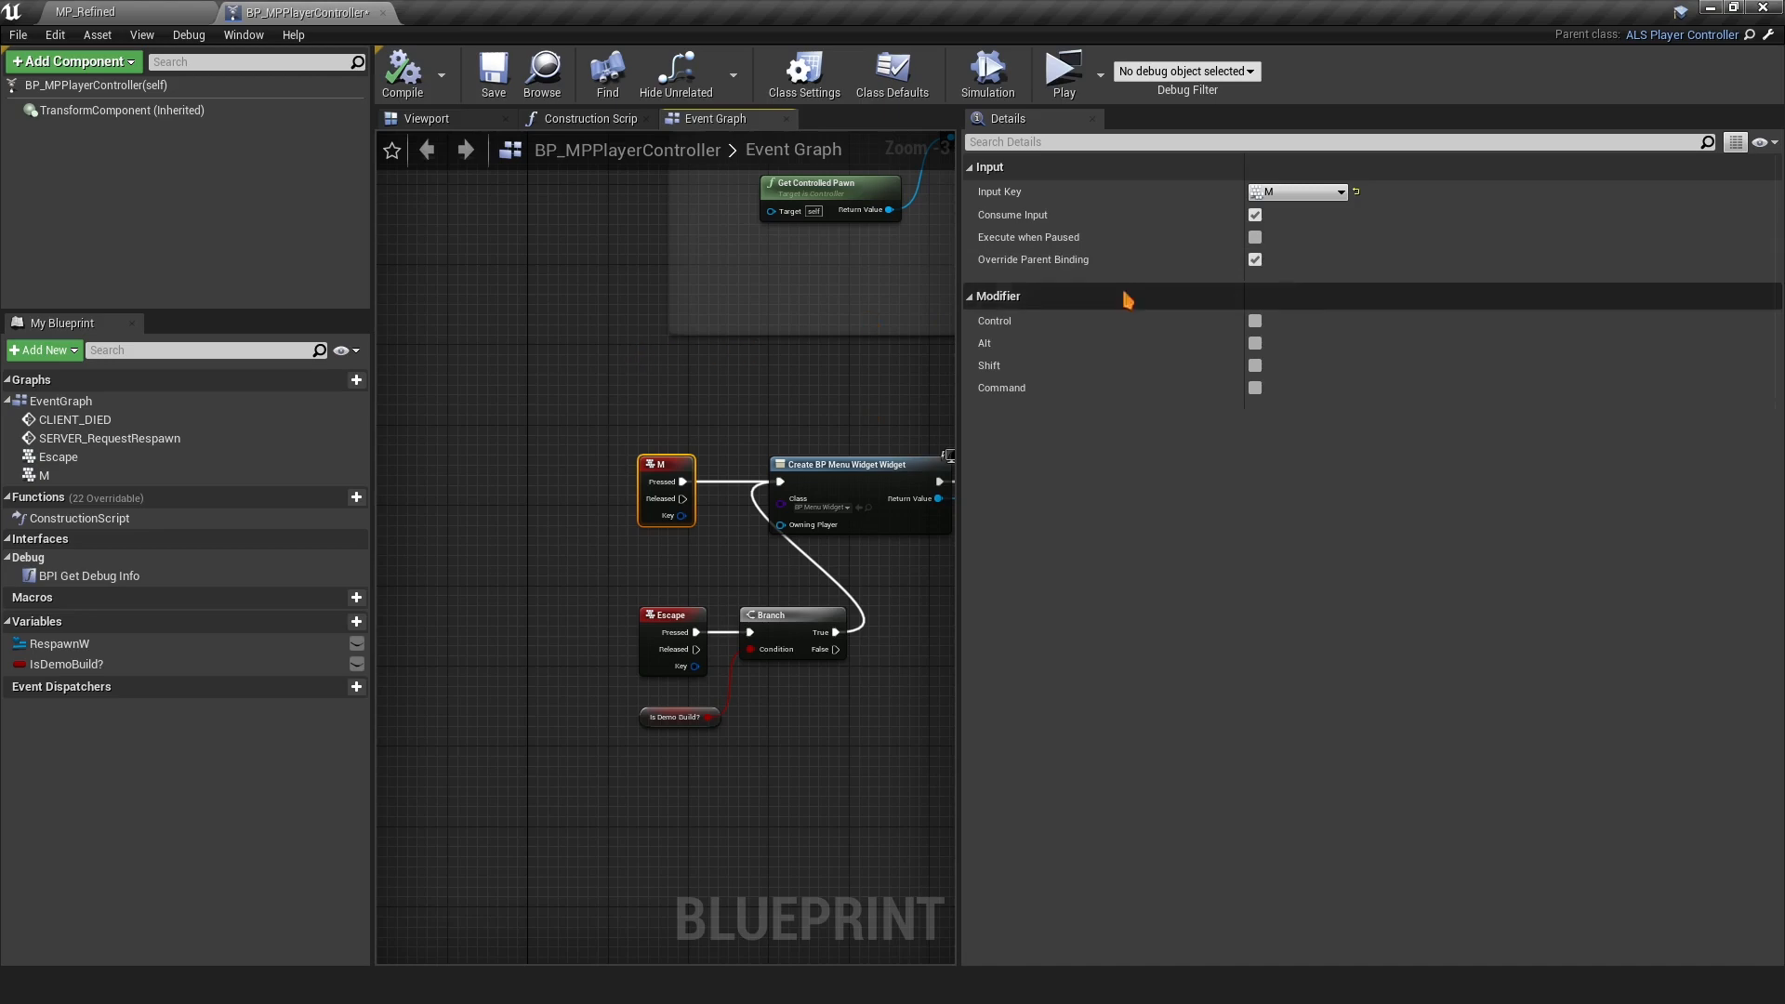
{"action": "left_click", "coordinate": [1255, 260]}
{"action": "left_click", "coordinate": [1256, 215]}
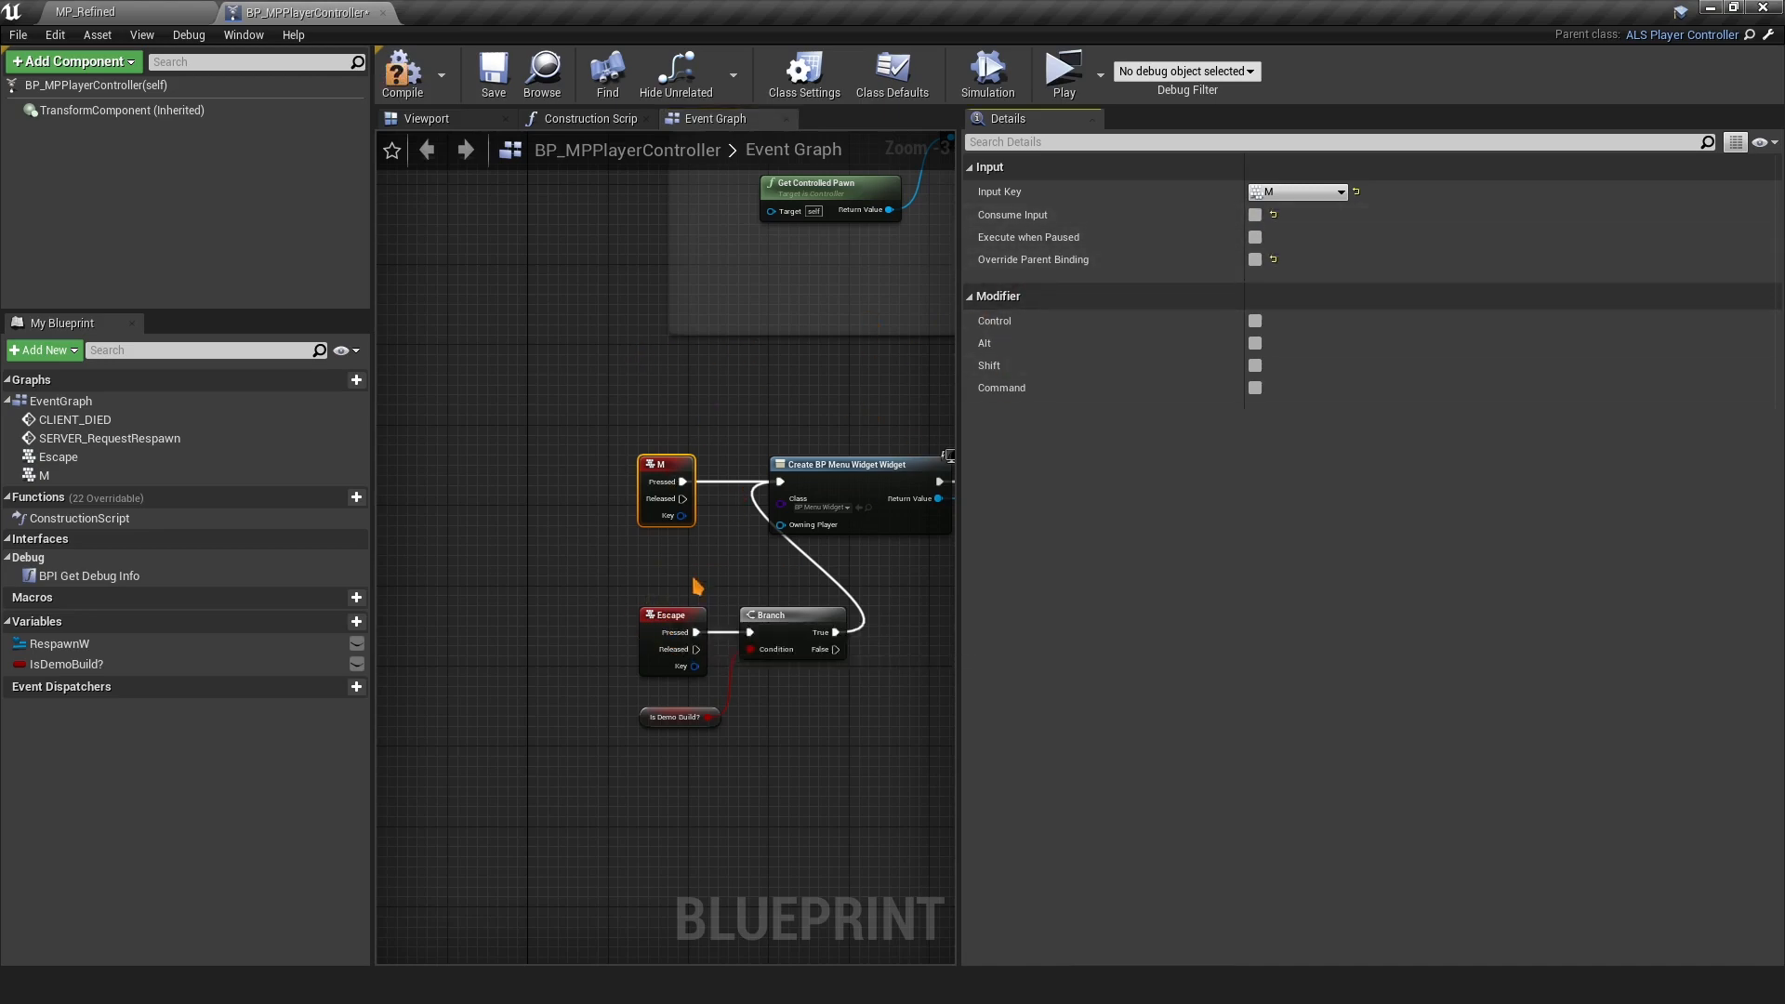
{"action": "left_click", "coordinate": [671, 616]}
{"action": "left_click", "coordinate": [1255, 215]}
{"action": "left_click", "coordinate": [1255, 259]}
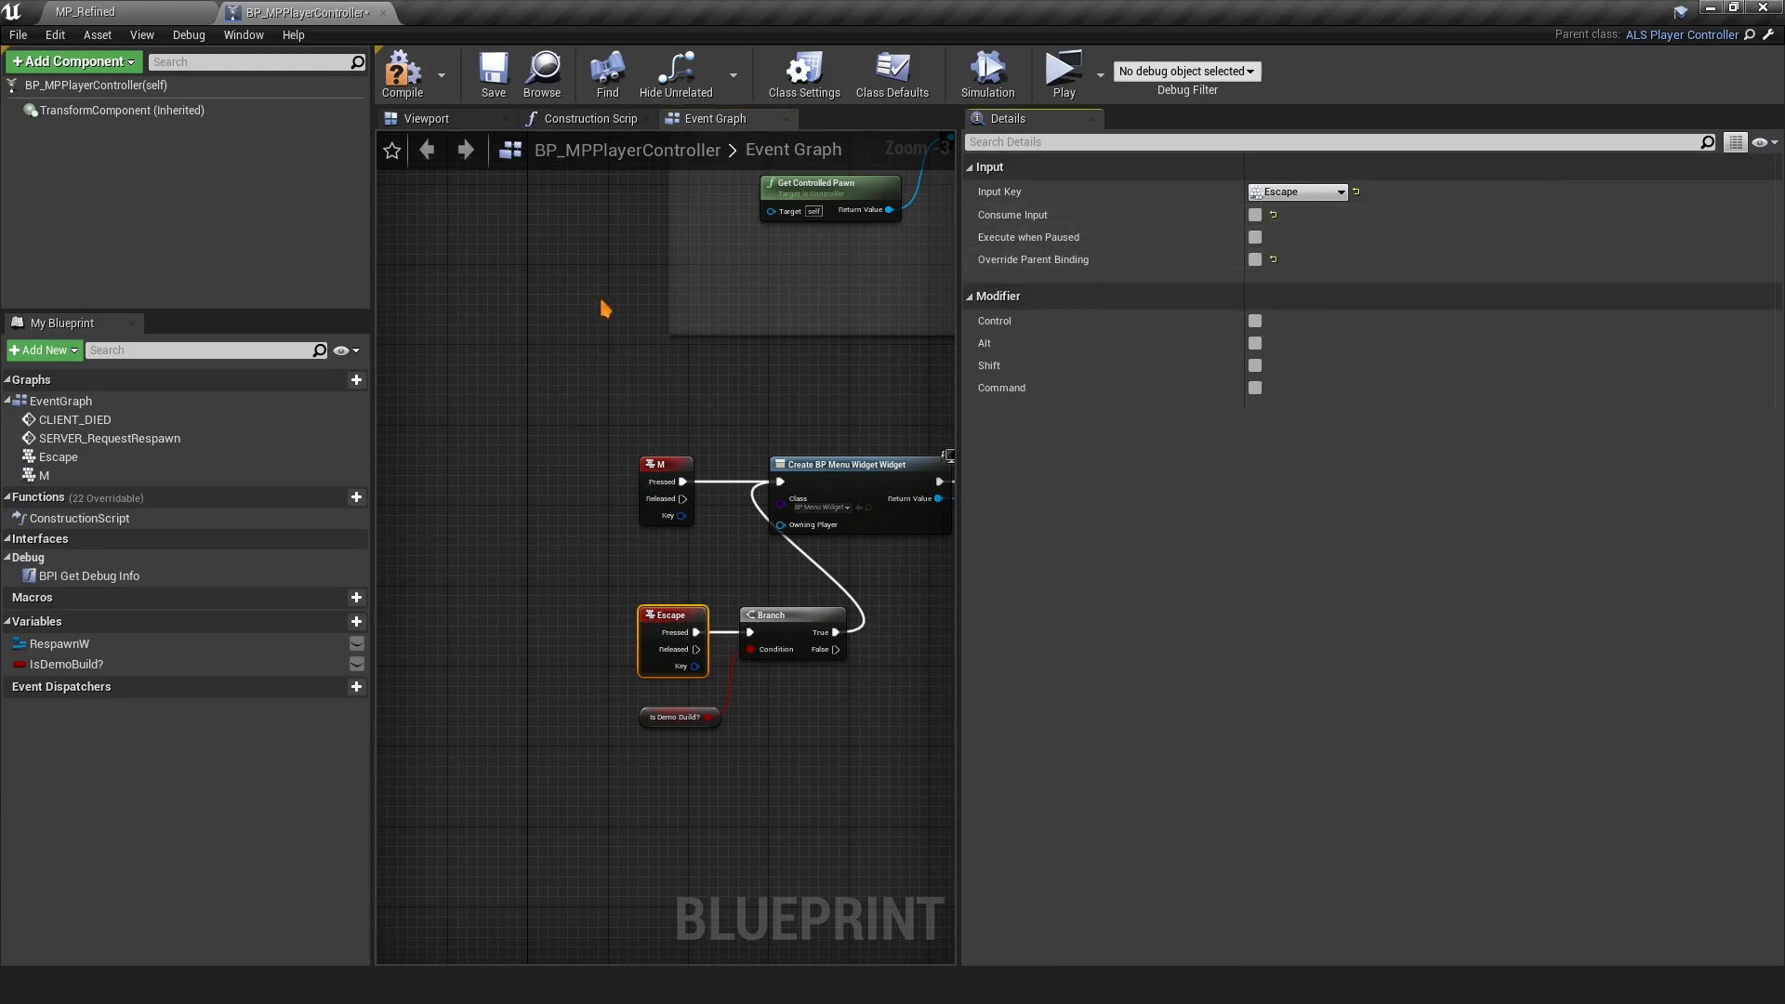
Look over the player death, character spawn and key event chains in the Event Graph
{"action": "scroll", "coordinate": [603, 303], "scroll_direction": "down", "scroll_amount": 3}
{"action": "right_click_drag", "start_coordinate": [603, 303], "coordinate": [556, 530]}
{"action": "scroll", "coordinate": [630, 514], "scroll_direction": "up", "scroll_amount": 2}
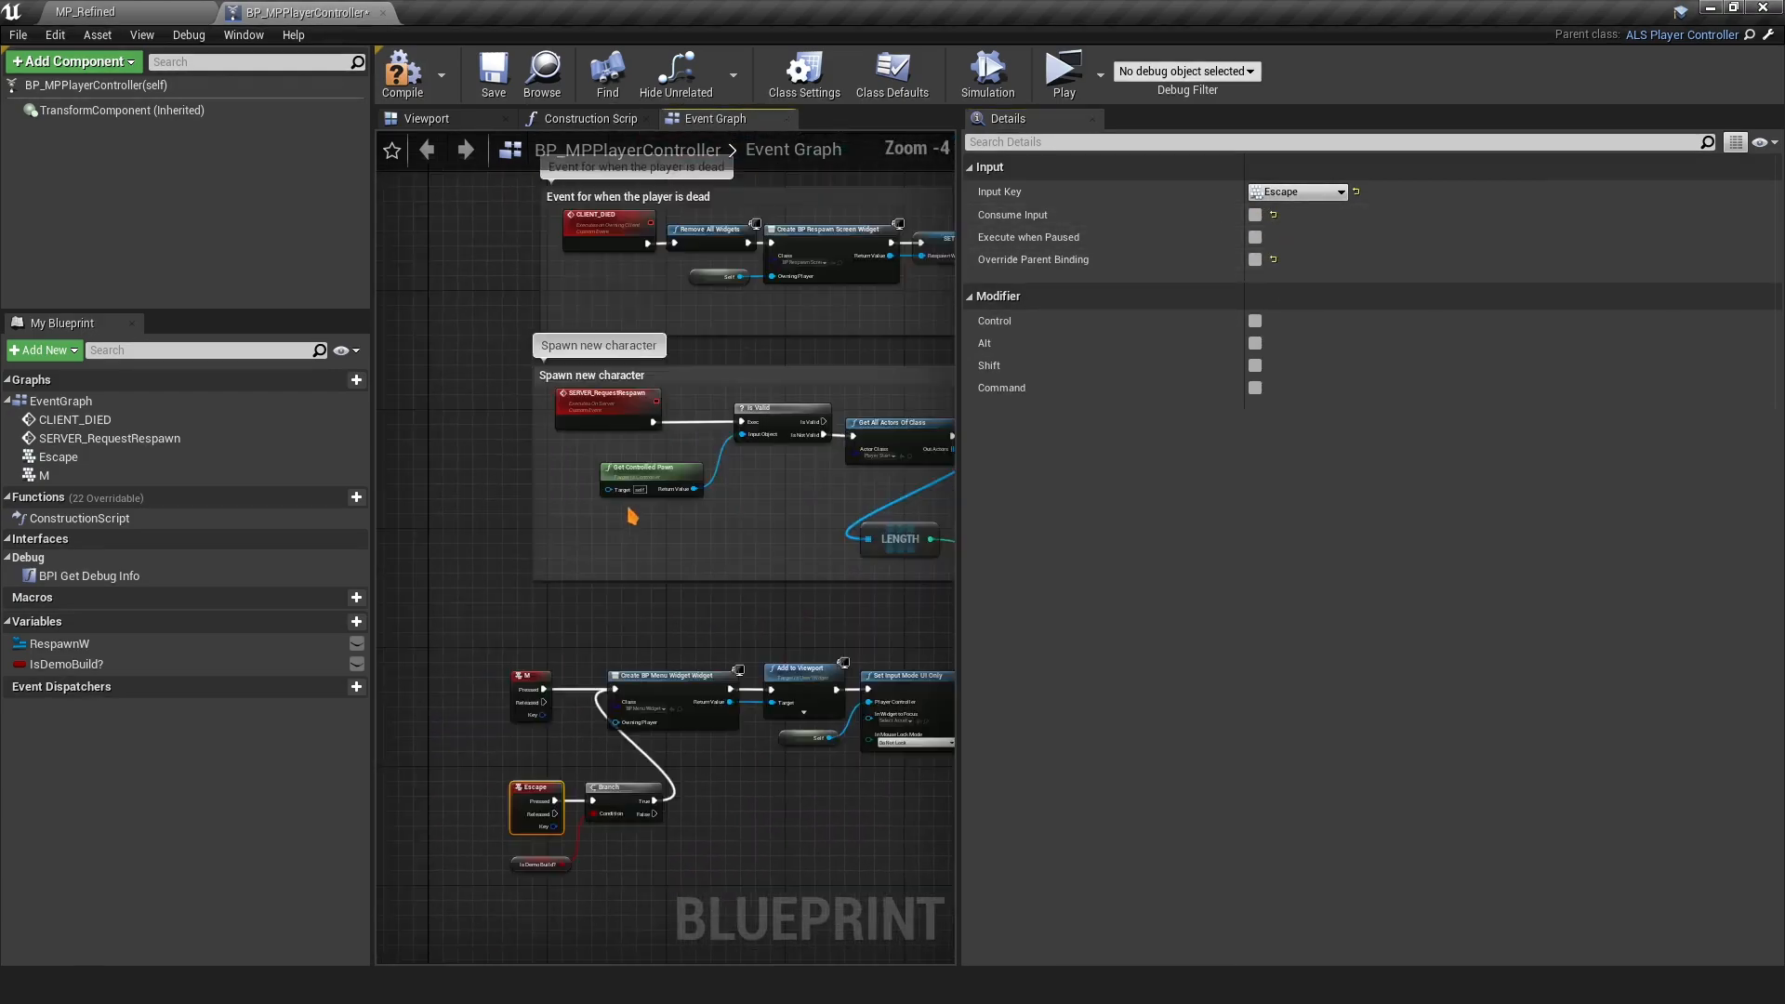
{"action": "scroll", "coordinate": [630, 513], "scroll_direction": "up", "scroll_amount": 1}
{"action": "left_click_drag", "start_coordinate": [959, 642], "coordinate": [1420, 646]}
{"action": "right_click_drag", "start_coordinate": [1227, 695], "coordinate": [1111, 881]}
{"action": "right_click", "coordinate": [1111, 879]}
{"action": "scroll", "coordinate": [637, 485], "scroll_direction": "down", "scroll_amount": 1}
{"action": "left_click", "coordinate": [629, 242]}
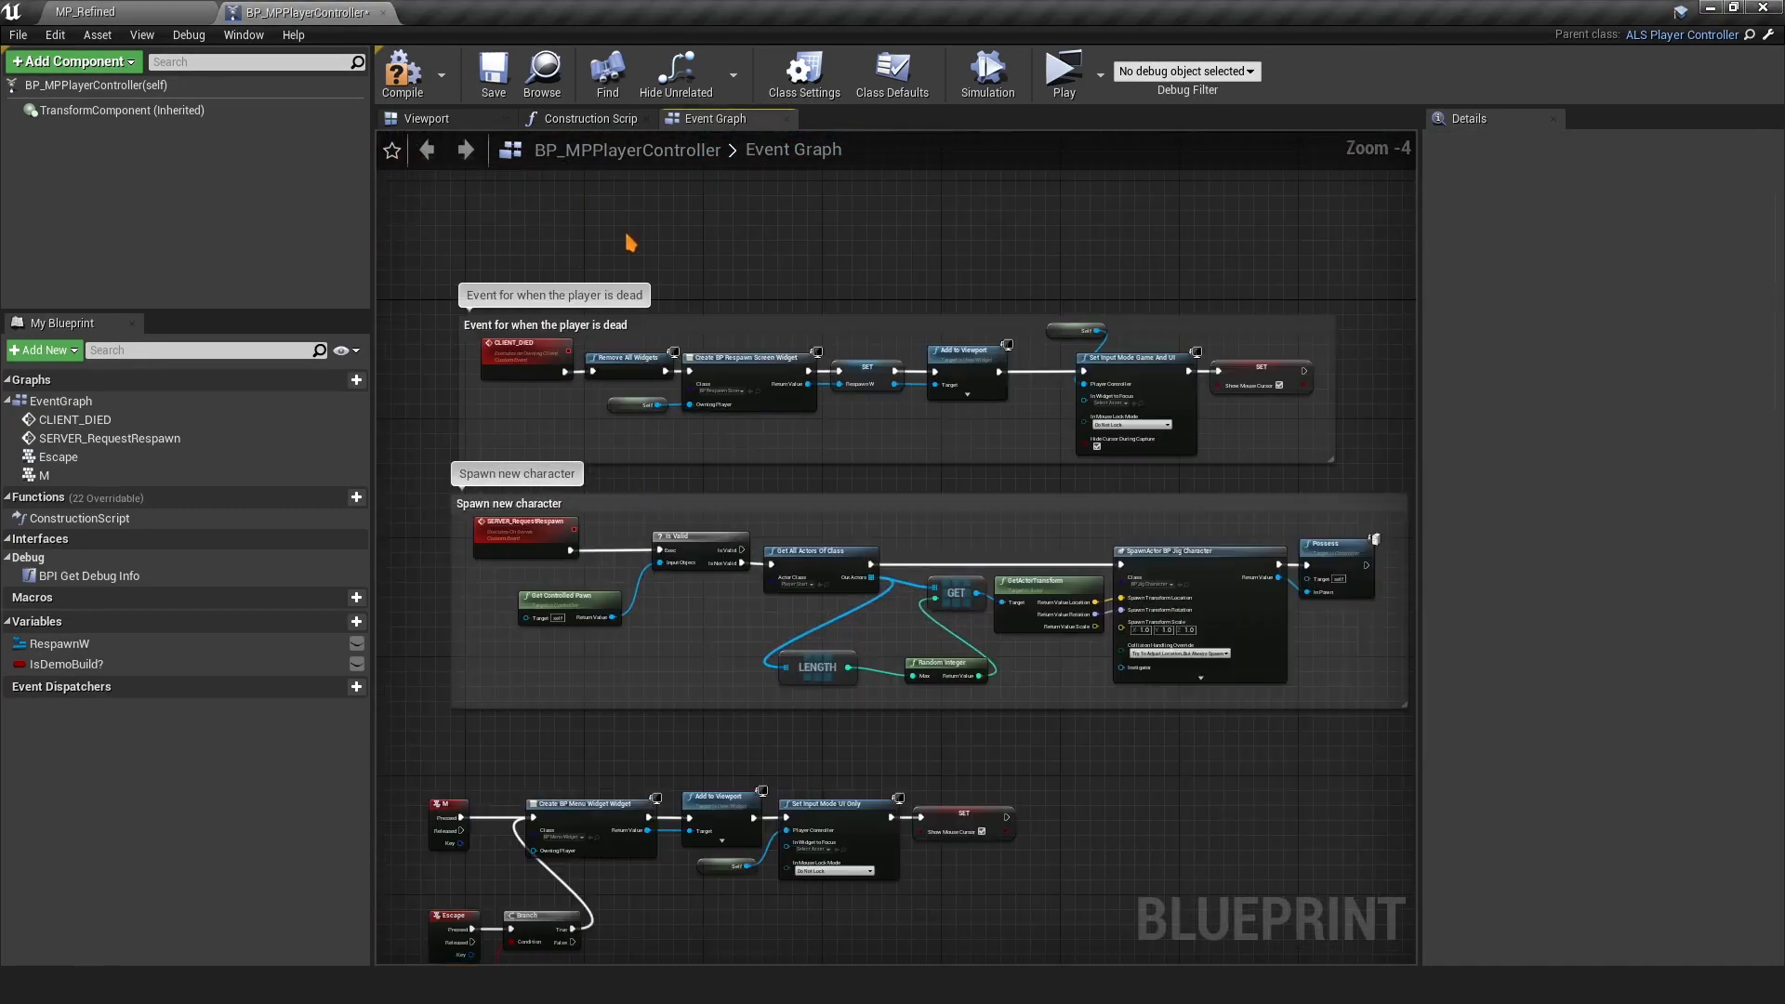
{"action": "right_click_drag", "start_coordinate": [628, 242], "coordinate": [735, 287]}
{"action": "right_click_drag", "start_coordinate": [663, 663], "coordinate": [579, 387]}
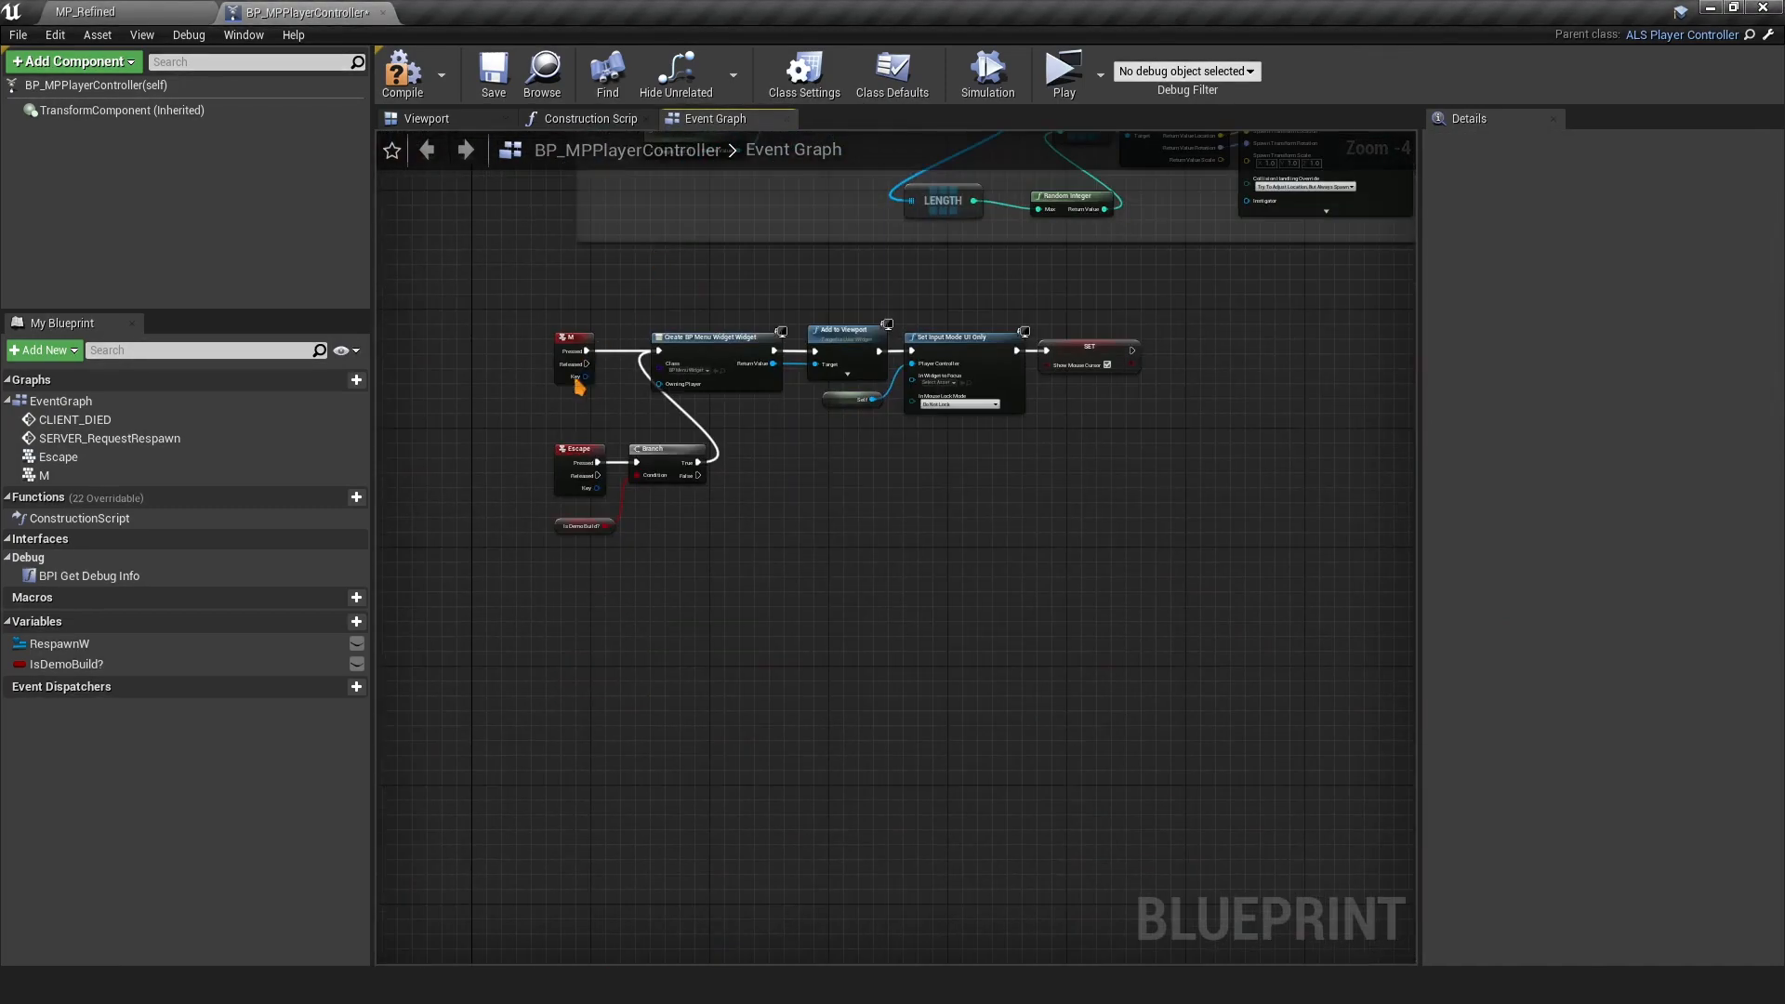
Add an Event BeginPlay node below the key events and connect it to a call to its parent function
{"action": "right_click", "coordinate": [756, 722]}
{"action": "type", "text": "begin"}
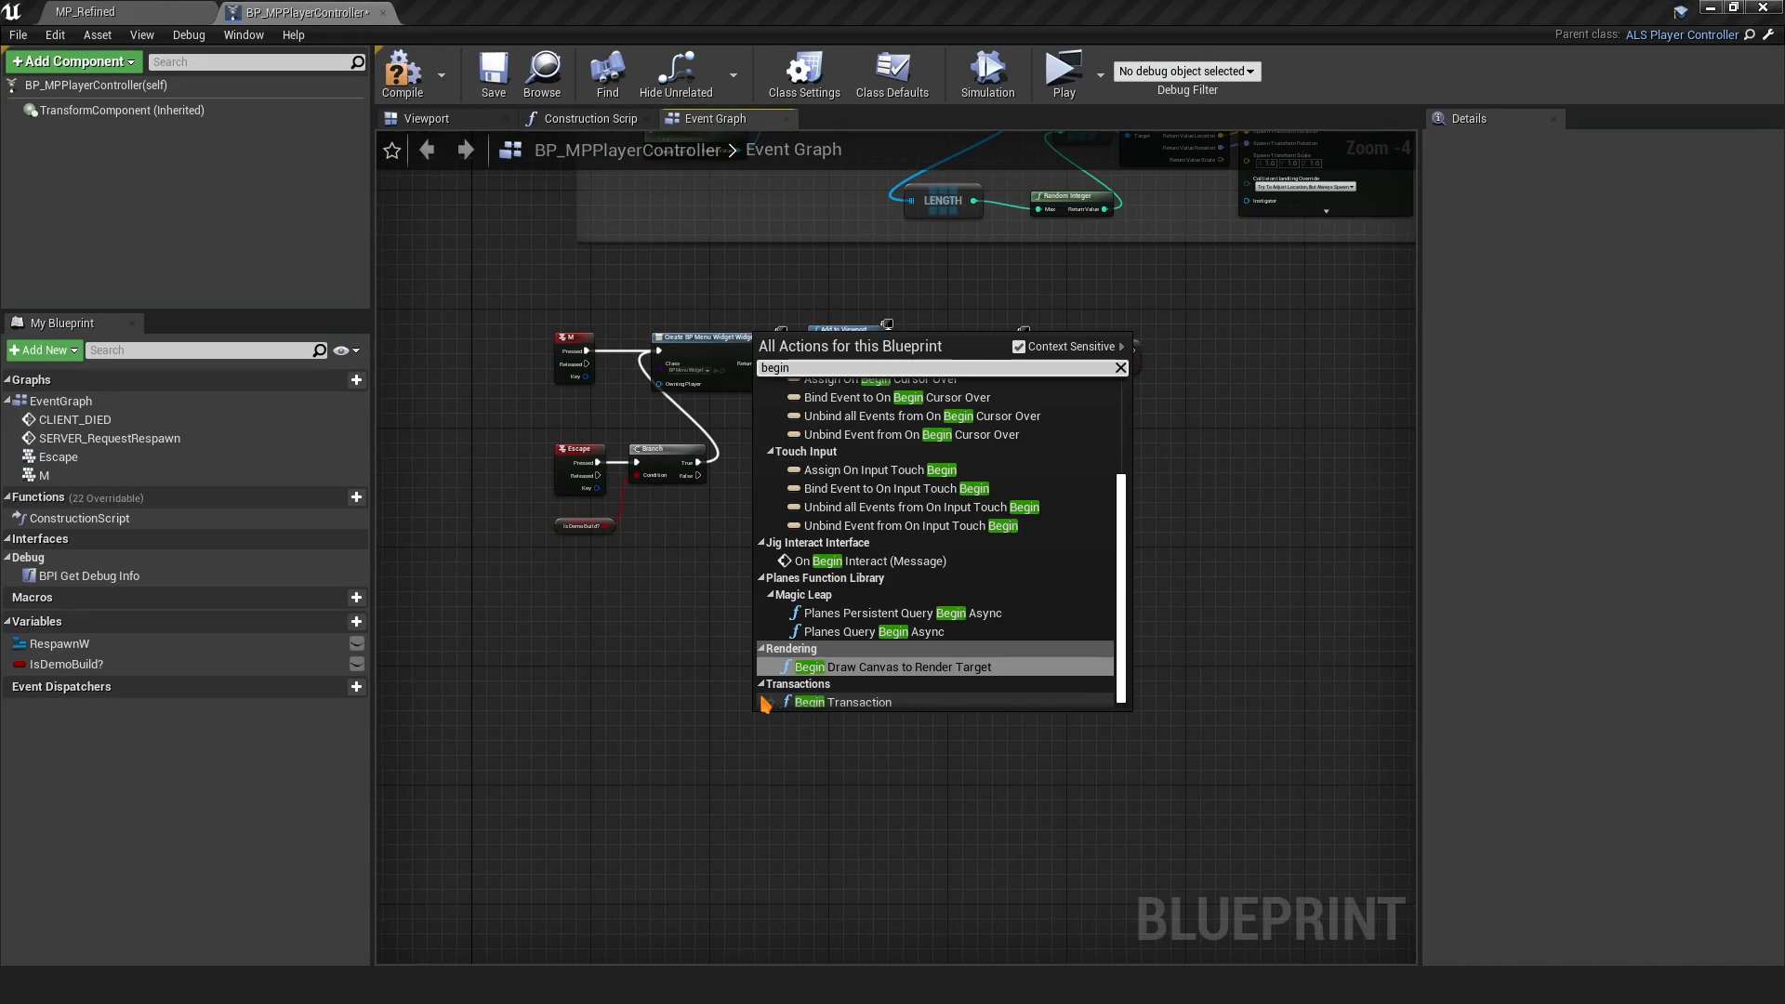
{"action": "type", "text": " pla"}
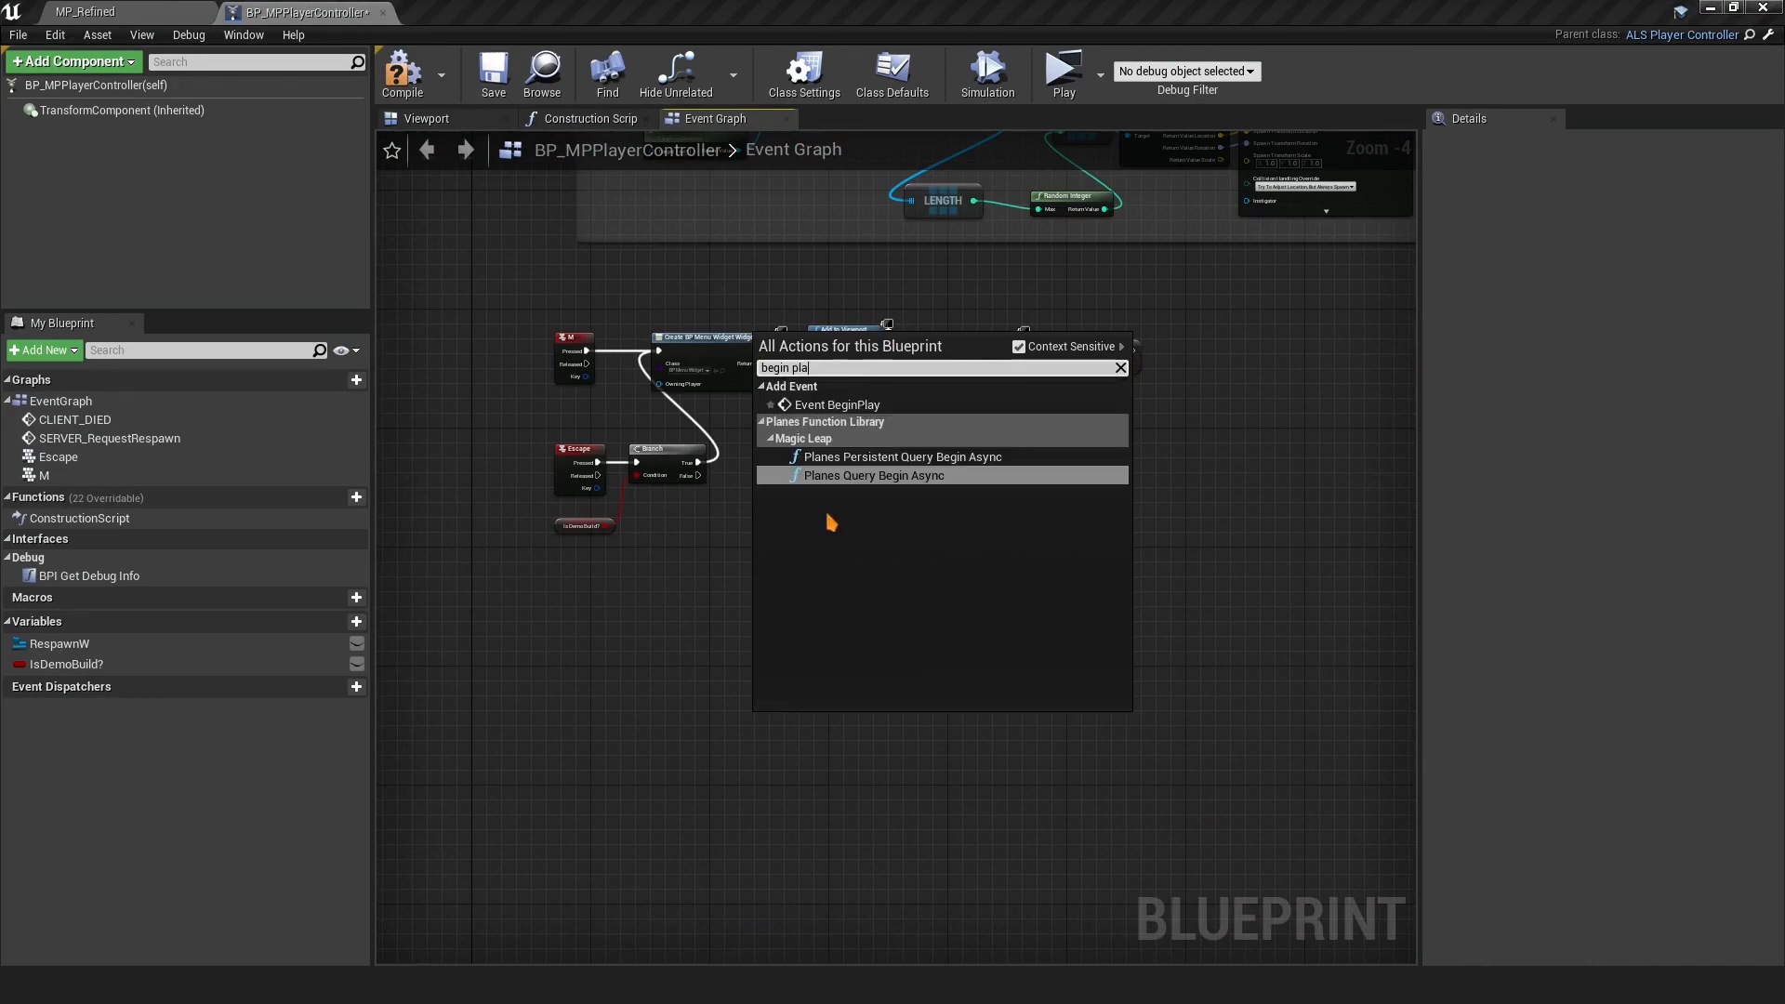
{"action": "left_click", "coordinate": [837, 406]}
{"action": "scroll", "coordinate": [782, 735], "scroll_direction": "up", "scroll_amount": 5}
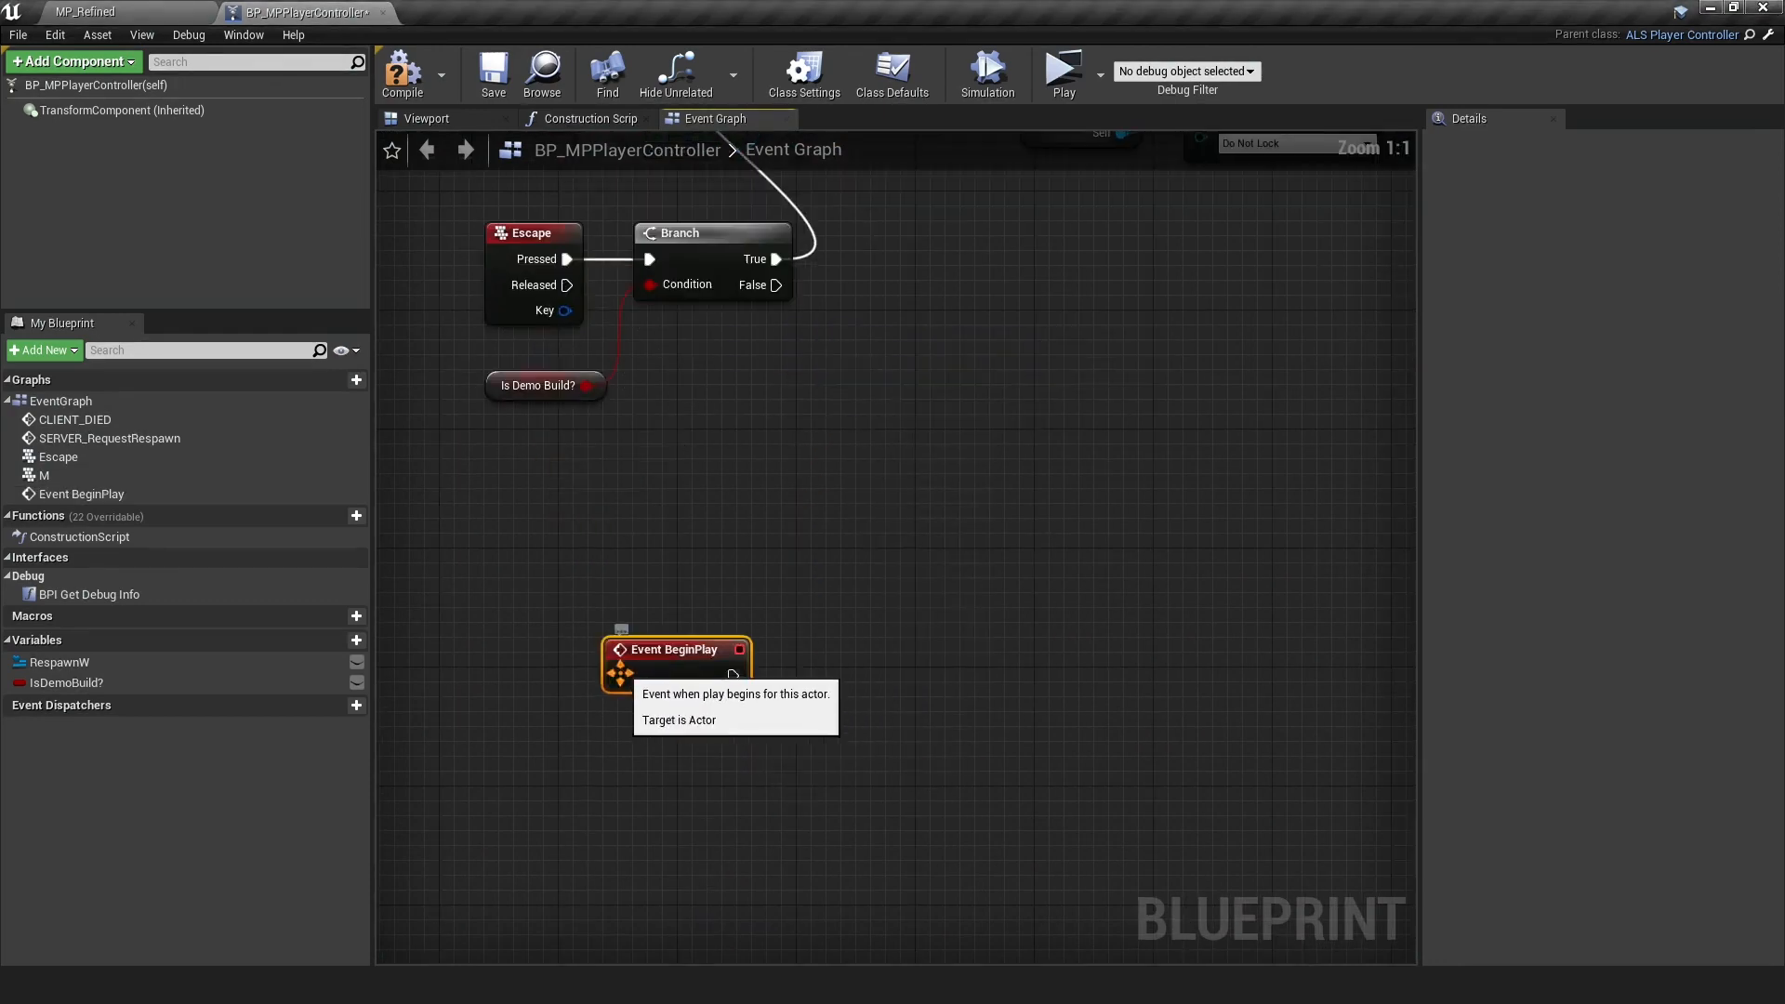
{"action": "right_click", "coordinate": [640, 669]}
{"action": "left_click", "coordinate": [753, 342]}
{"action": "left_click_drag", "start_coordinate": [679, 717], "coordinate": [842, 650]}
{"action": "left_click_drag", "start_coordinate": [733, 676], "coordinate": [784, 676]}
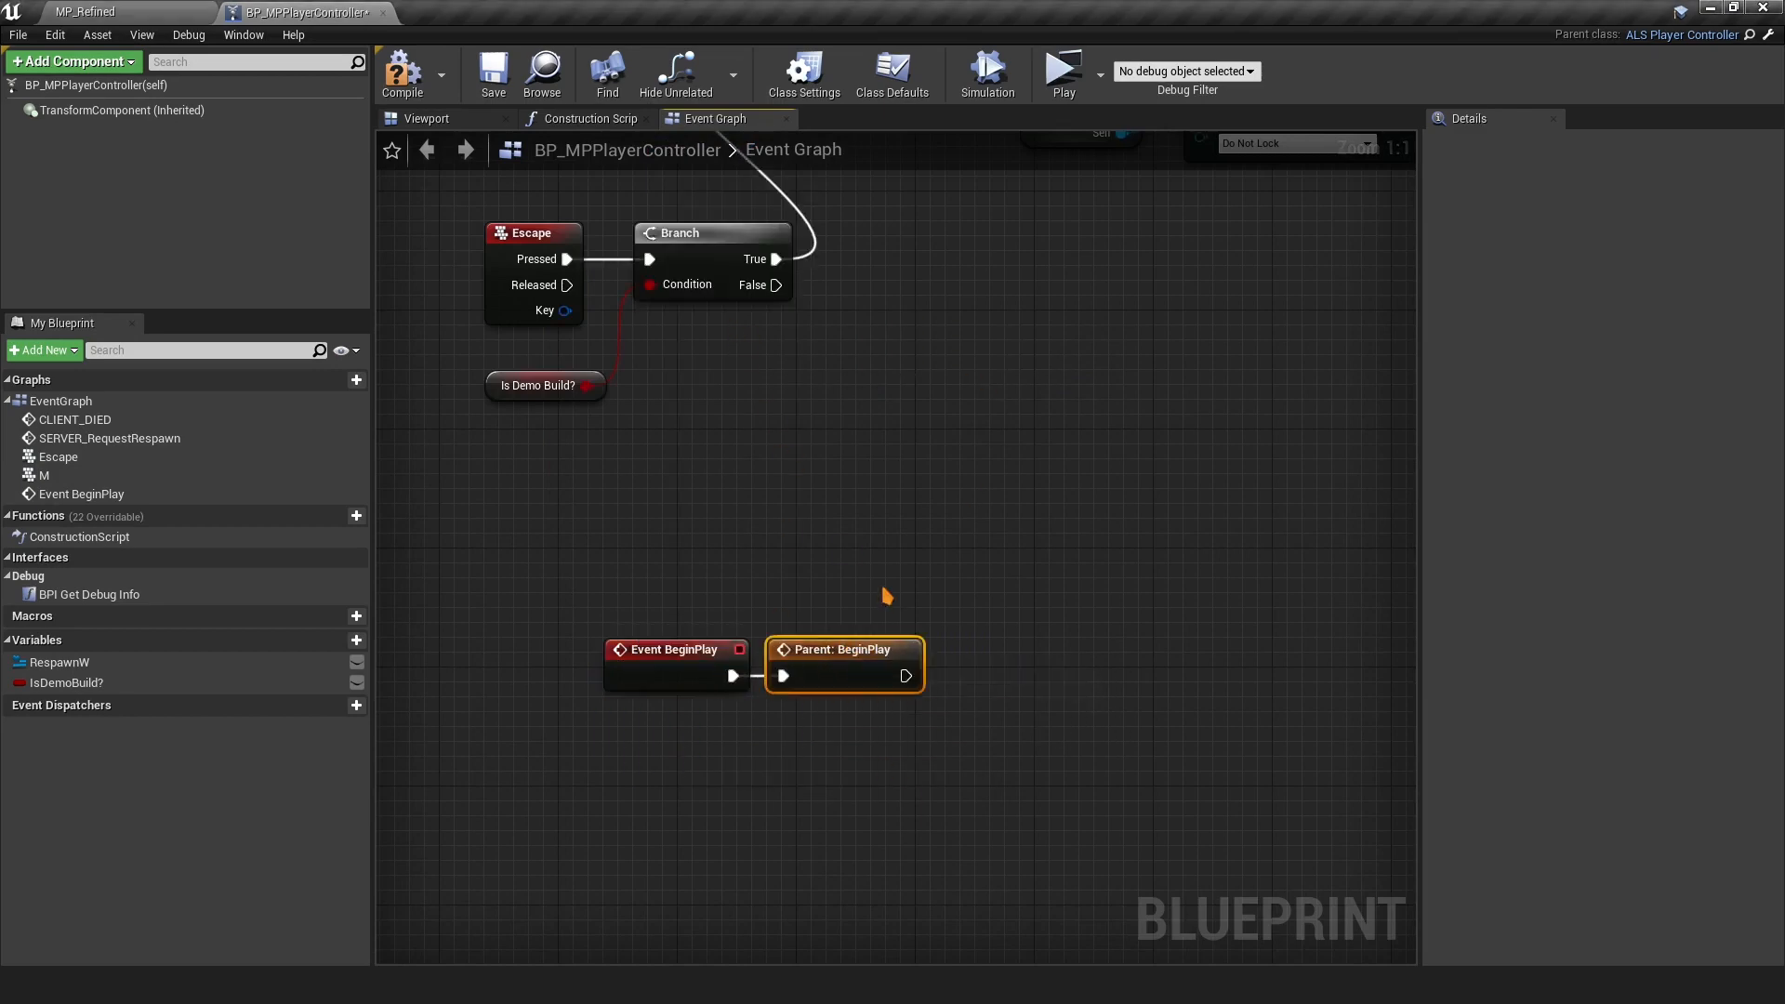
Delete the Event BeginPlay node and its Parent: BeginPlay call from the Event Graph
{"action": "left_click_drag", "start_coordinate": [558, 621], "coordinate": [935, 702]}
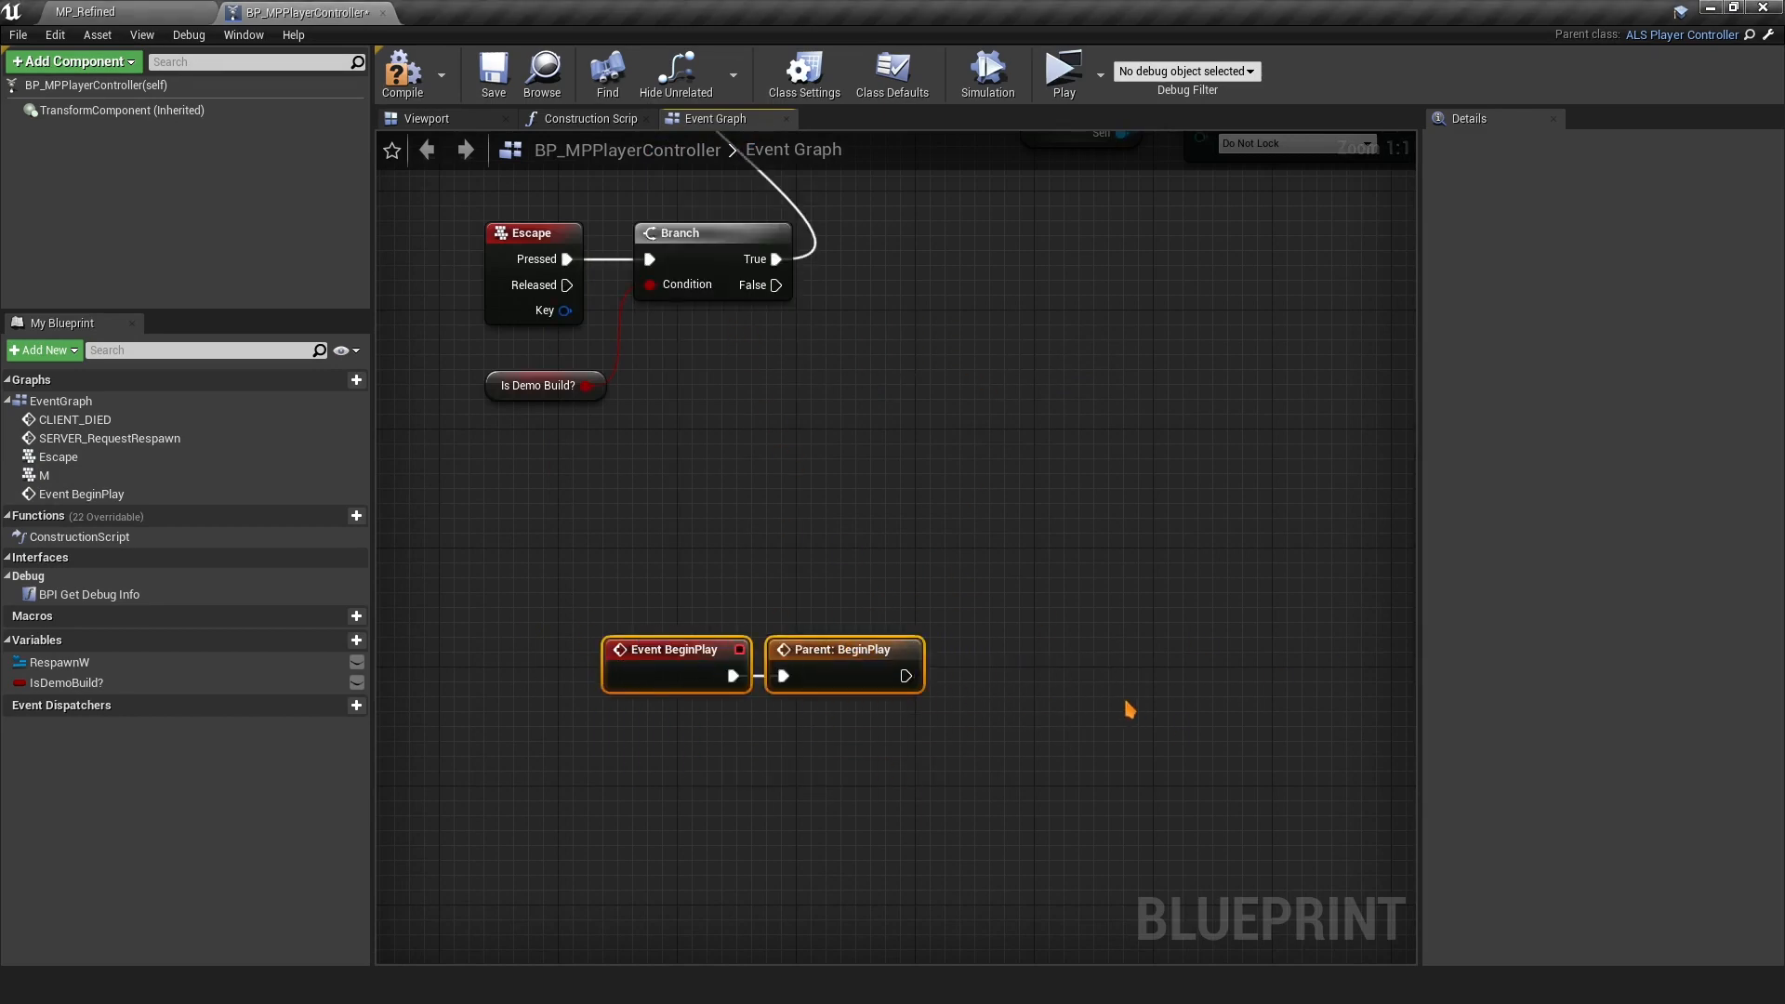
{"action": "key", "text": "Delete"}
{"action": "scroll", "coordinate": [851, 564], "scroll_direction": "down", "scroll_amount": 5}
{"action": "scroll", "coordinate": [851, 564], "scroll_direction": "up", "scroll_amount": 4}
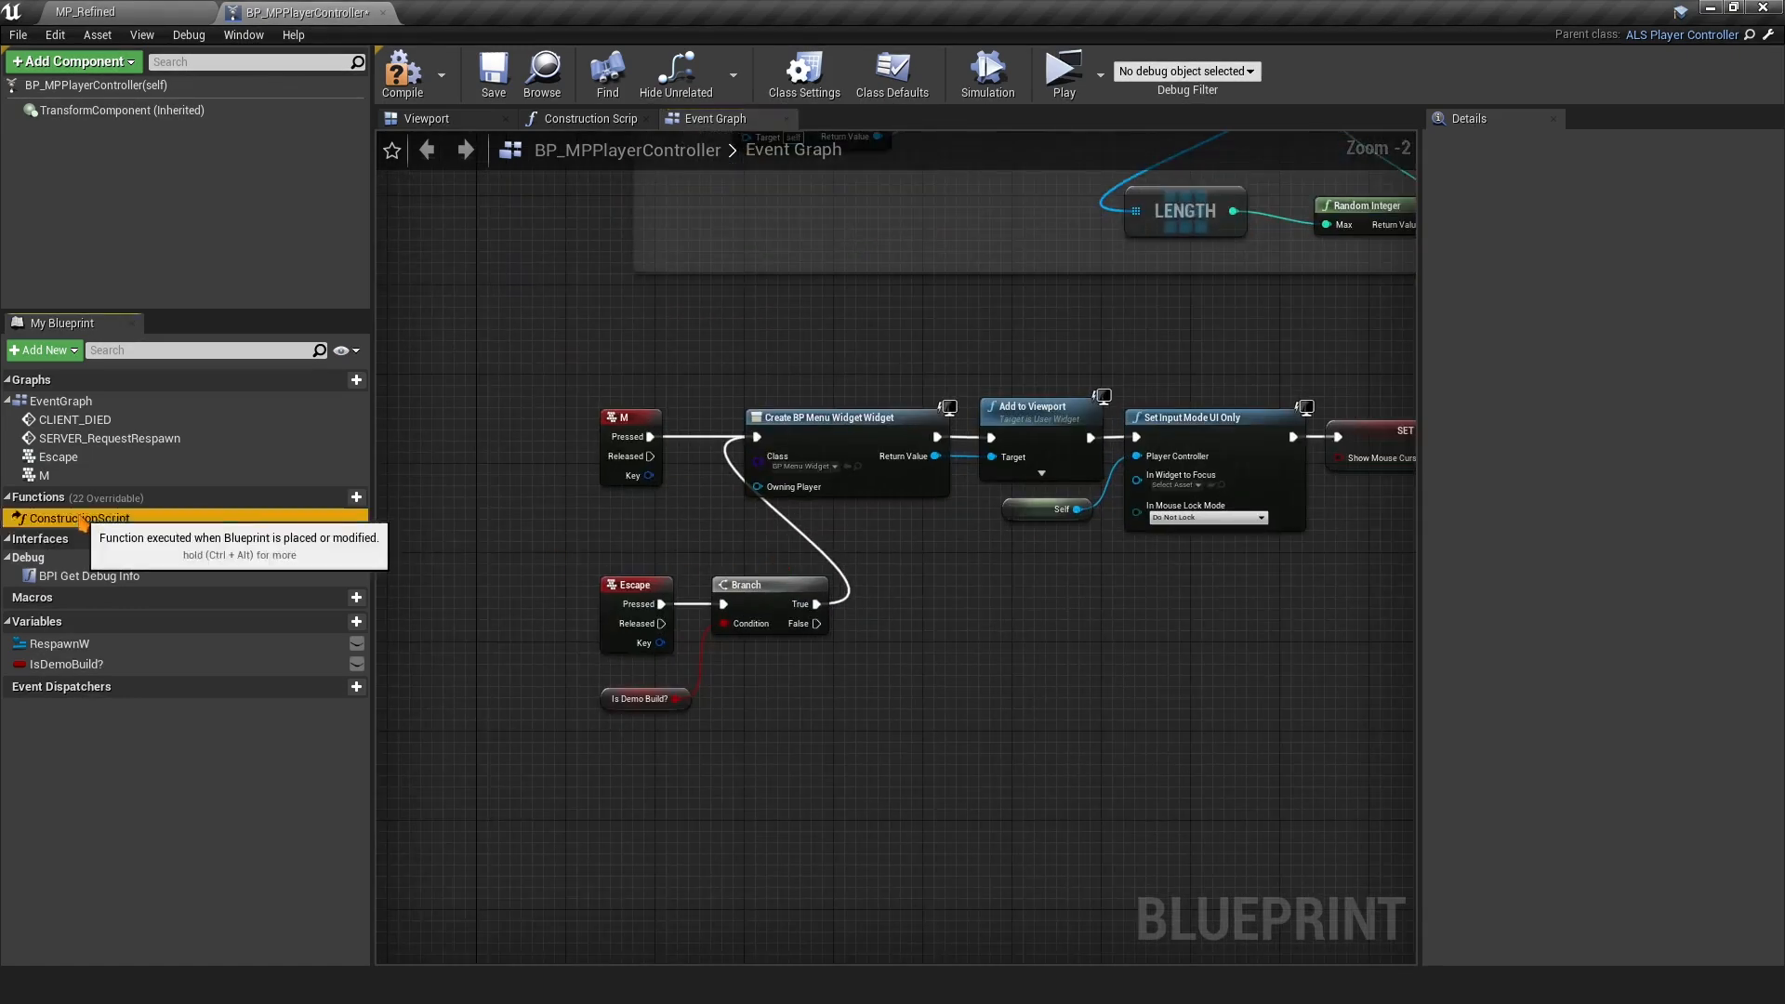
Open the Construction Script, add a call to its parent function and connect it to the Construction Script node
{"action": "double_click", "coordinate": [79, 518]}
{"action": "right_click", "coordinate": [641, 478]}
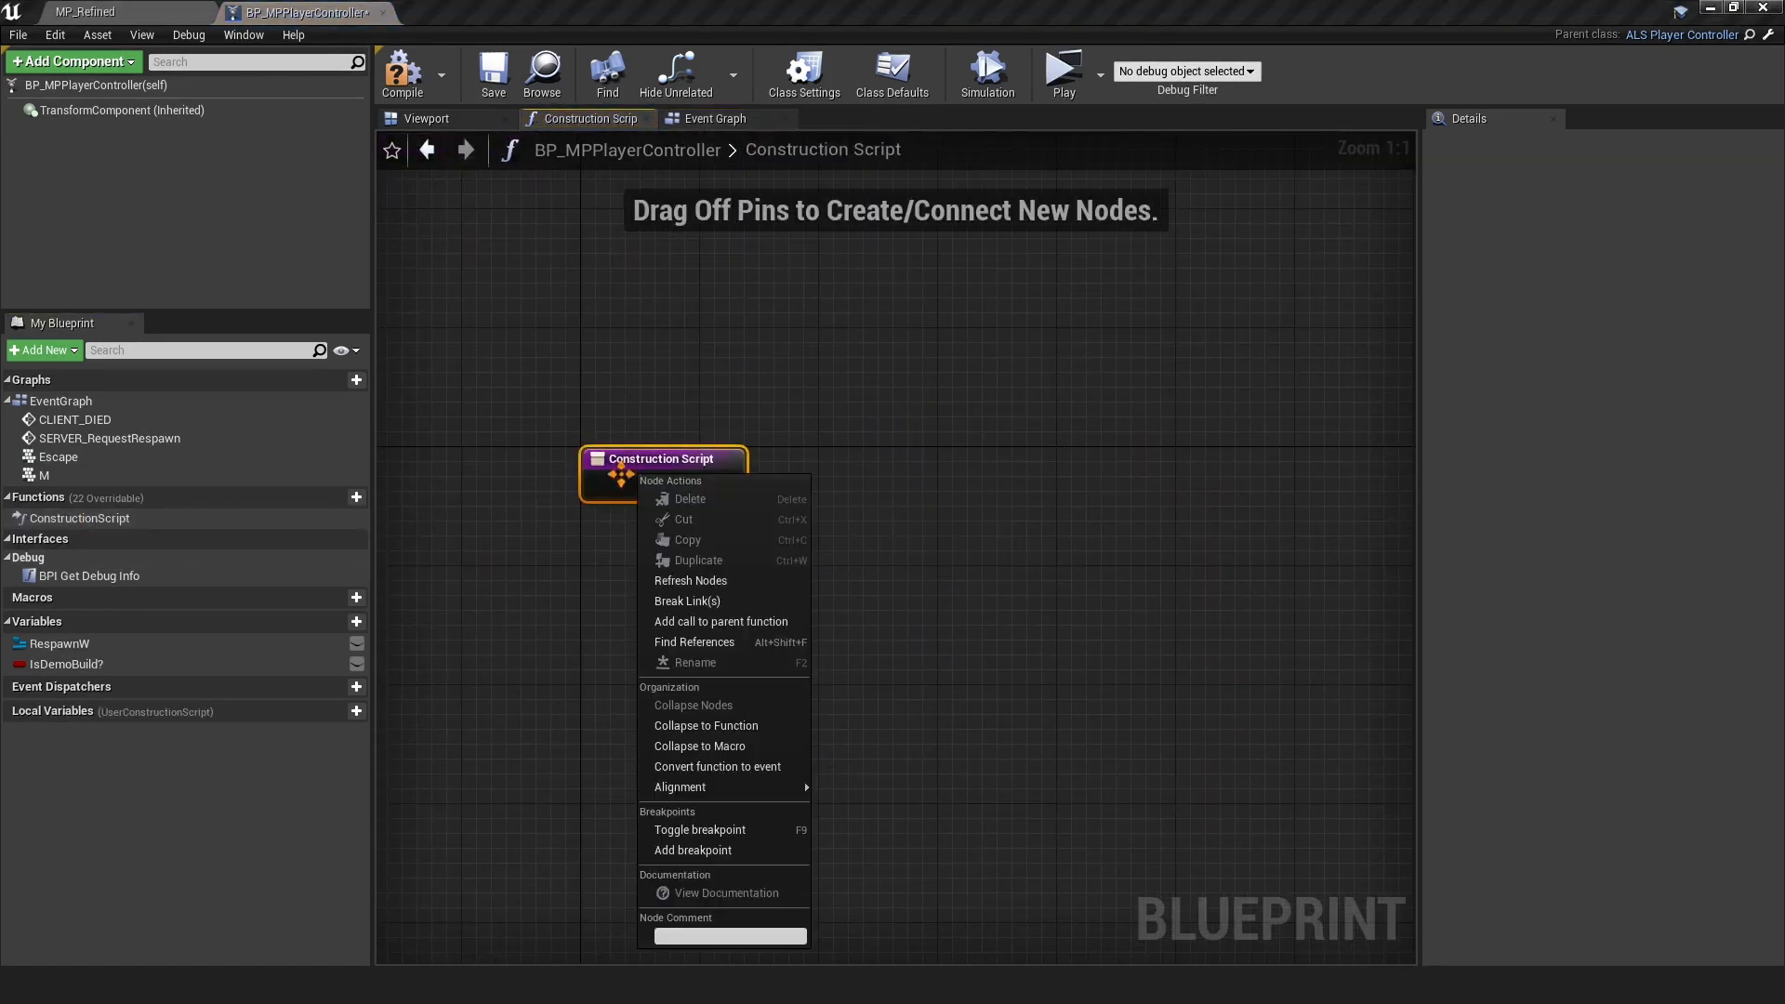
{"action": "left_click", "coordinate": [706, 621]}
{"action": "left_click_drag", "start_coordinate": [670, 520], "coordinate": [924, 456]}
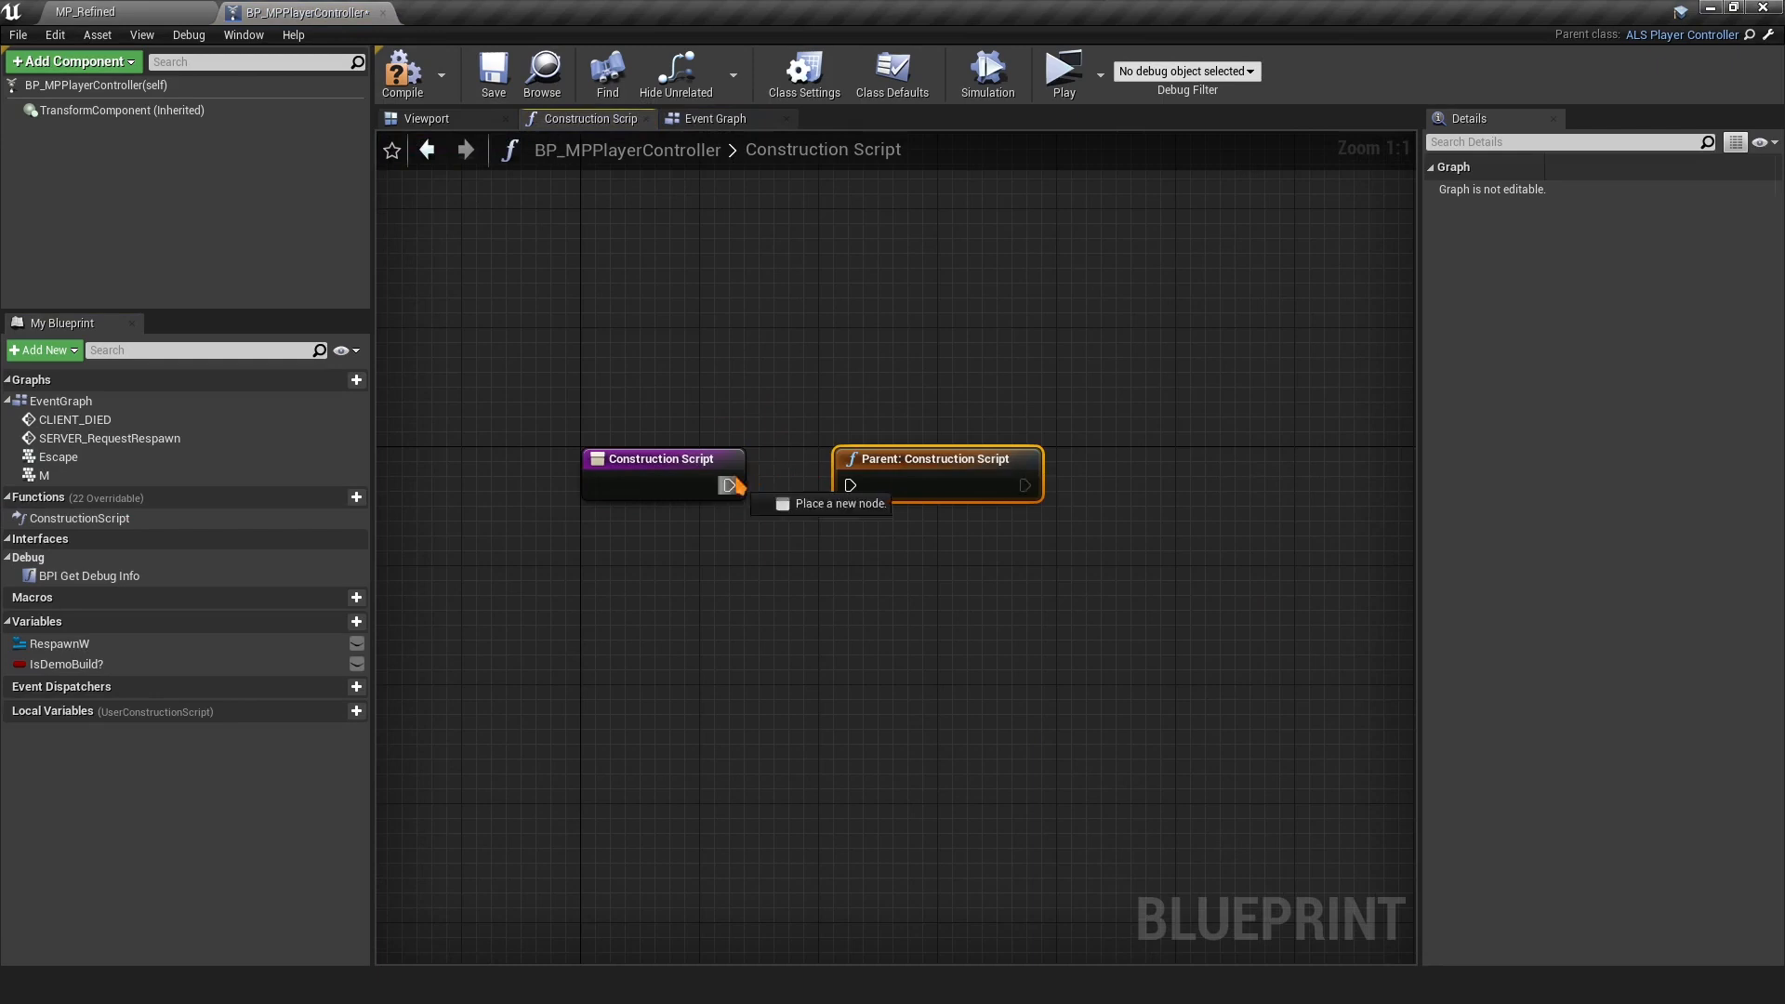
{"action": "left_click_drag", "start_coordinate": [739, 485], "coordinate": [833, 459]}
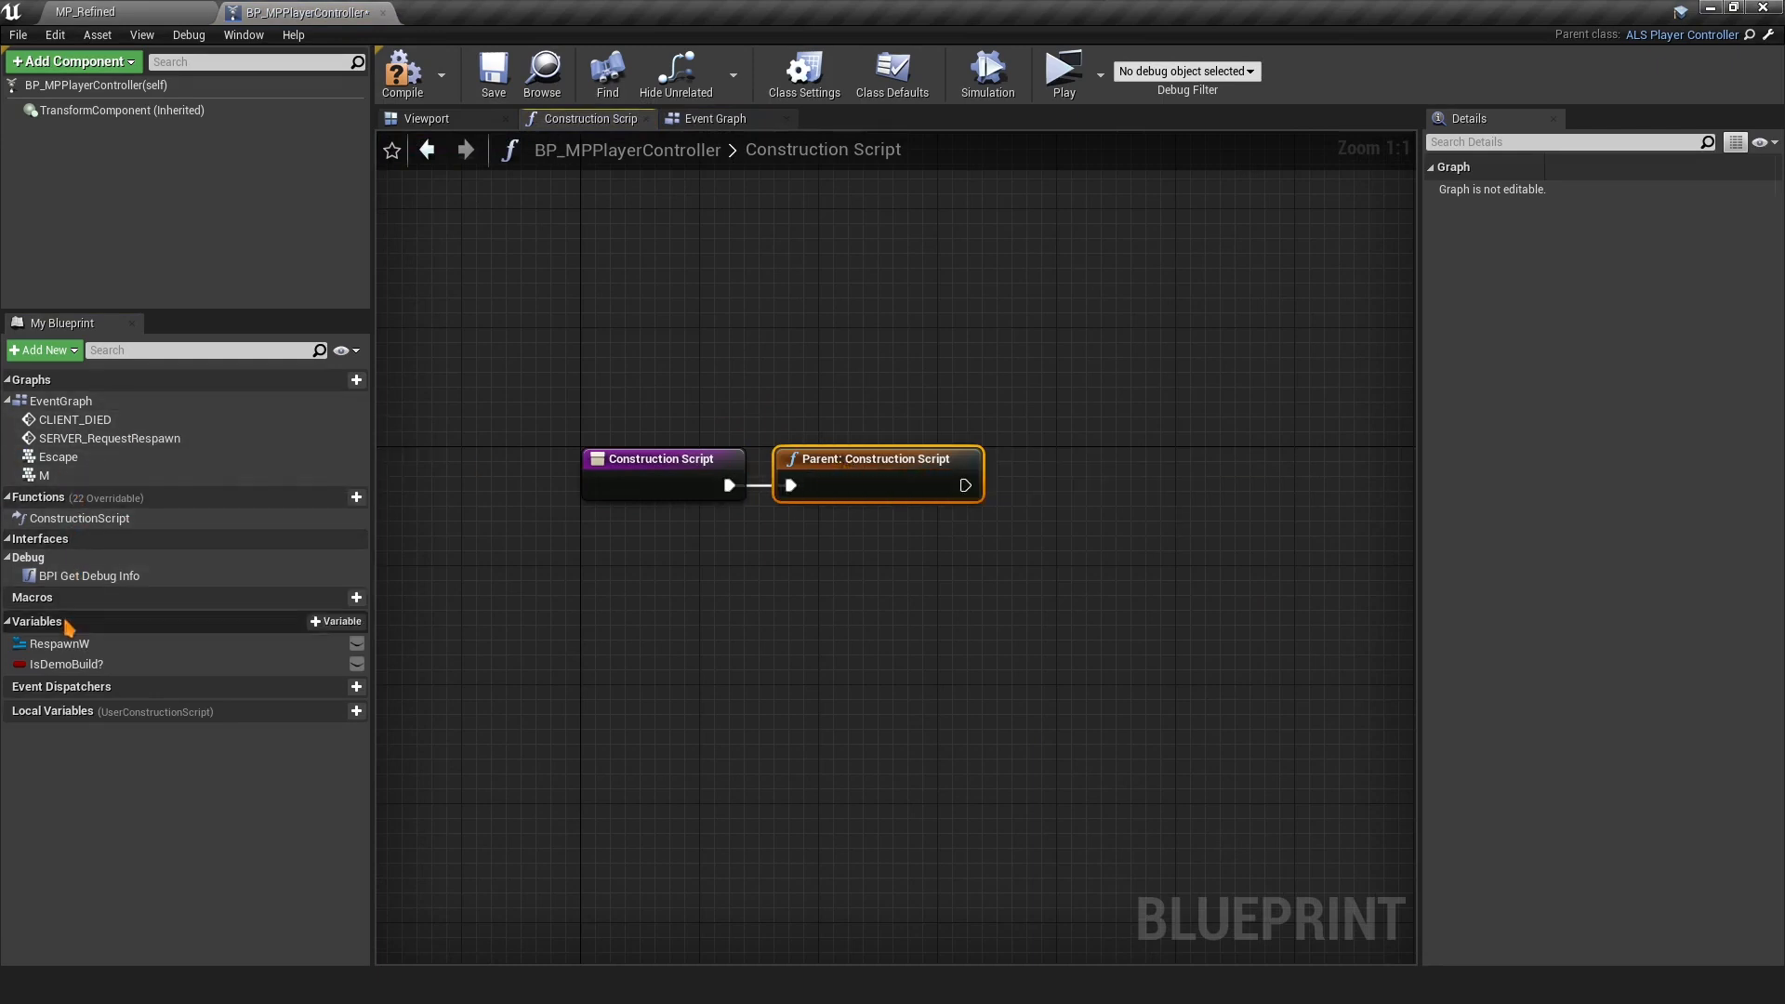
{"action": "right_click_drag", "start_coordinate": [868, 333], "coordinate": [833, 559]}
{"action": "scroll", "coordinate": [828, 556], "scroll_direction": "down", "scroll_amount": 3}
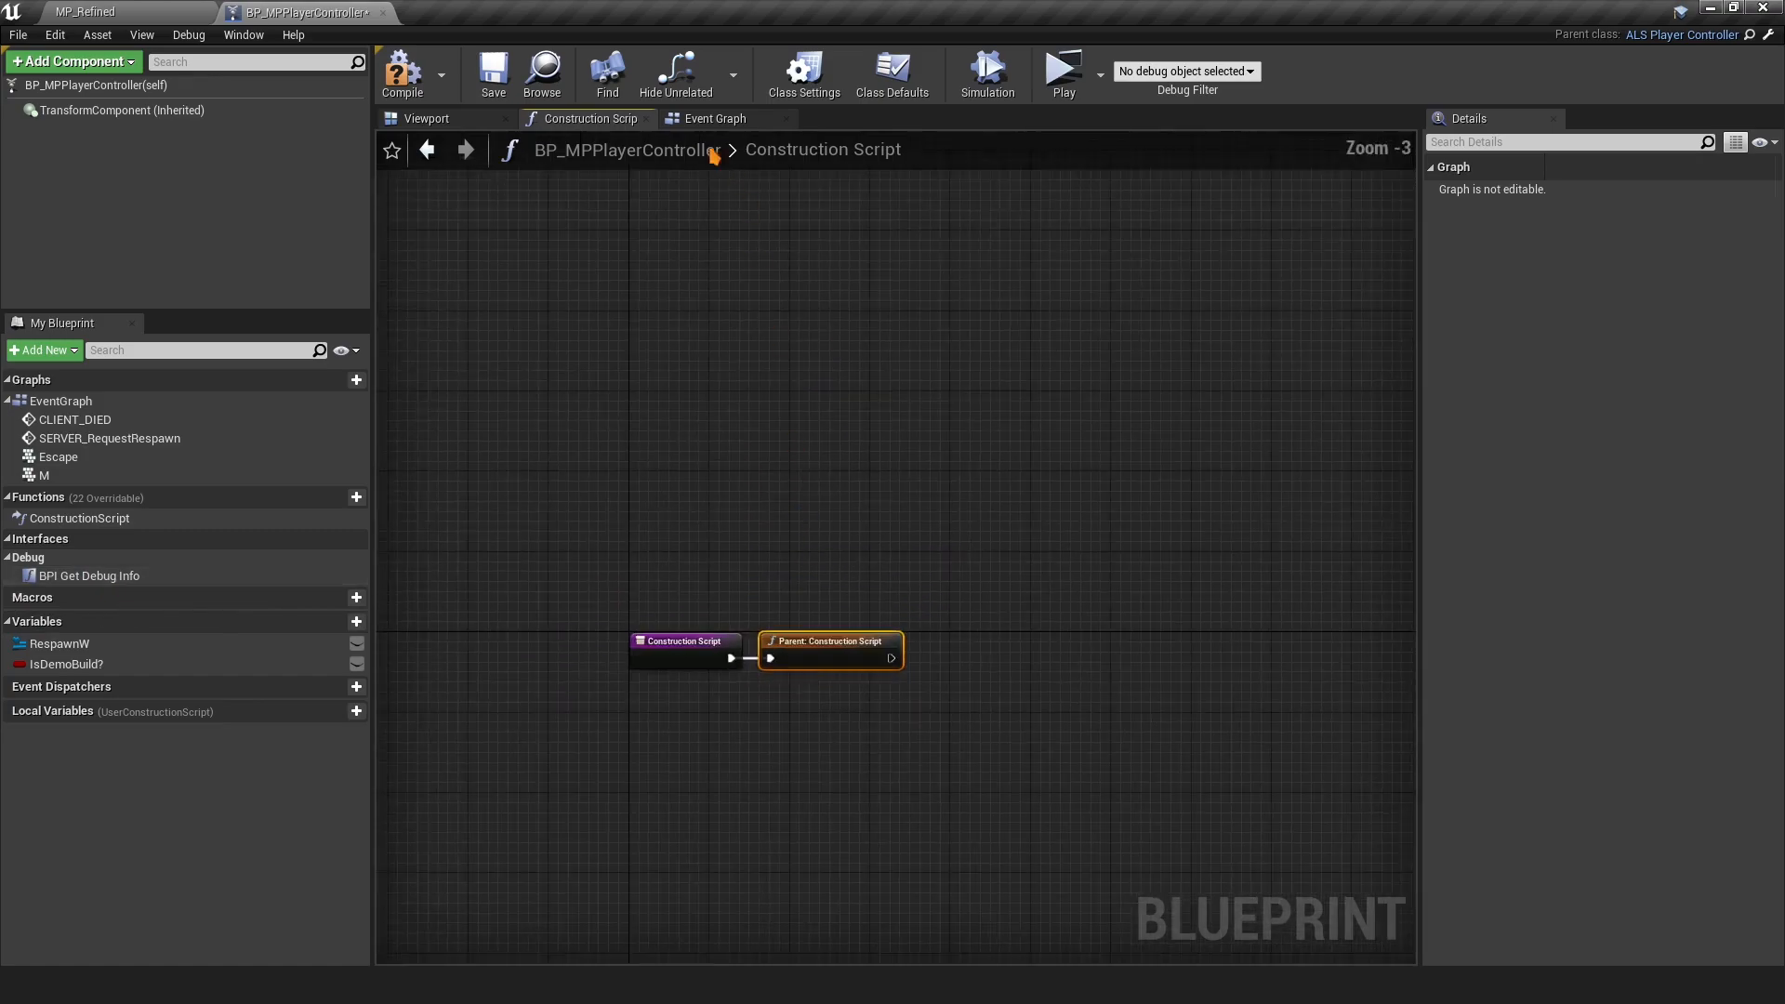
Return to the Event Graph, compile and save BP_MPPlayerController, and close the blueprint
{"action": "left_click", "coordinate": [715, 118]}
{"action": "left_click", "coordinate": [403, 72]}
{"action": "left_click", "coordinate": [494, 73]}
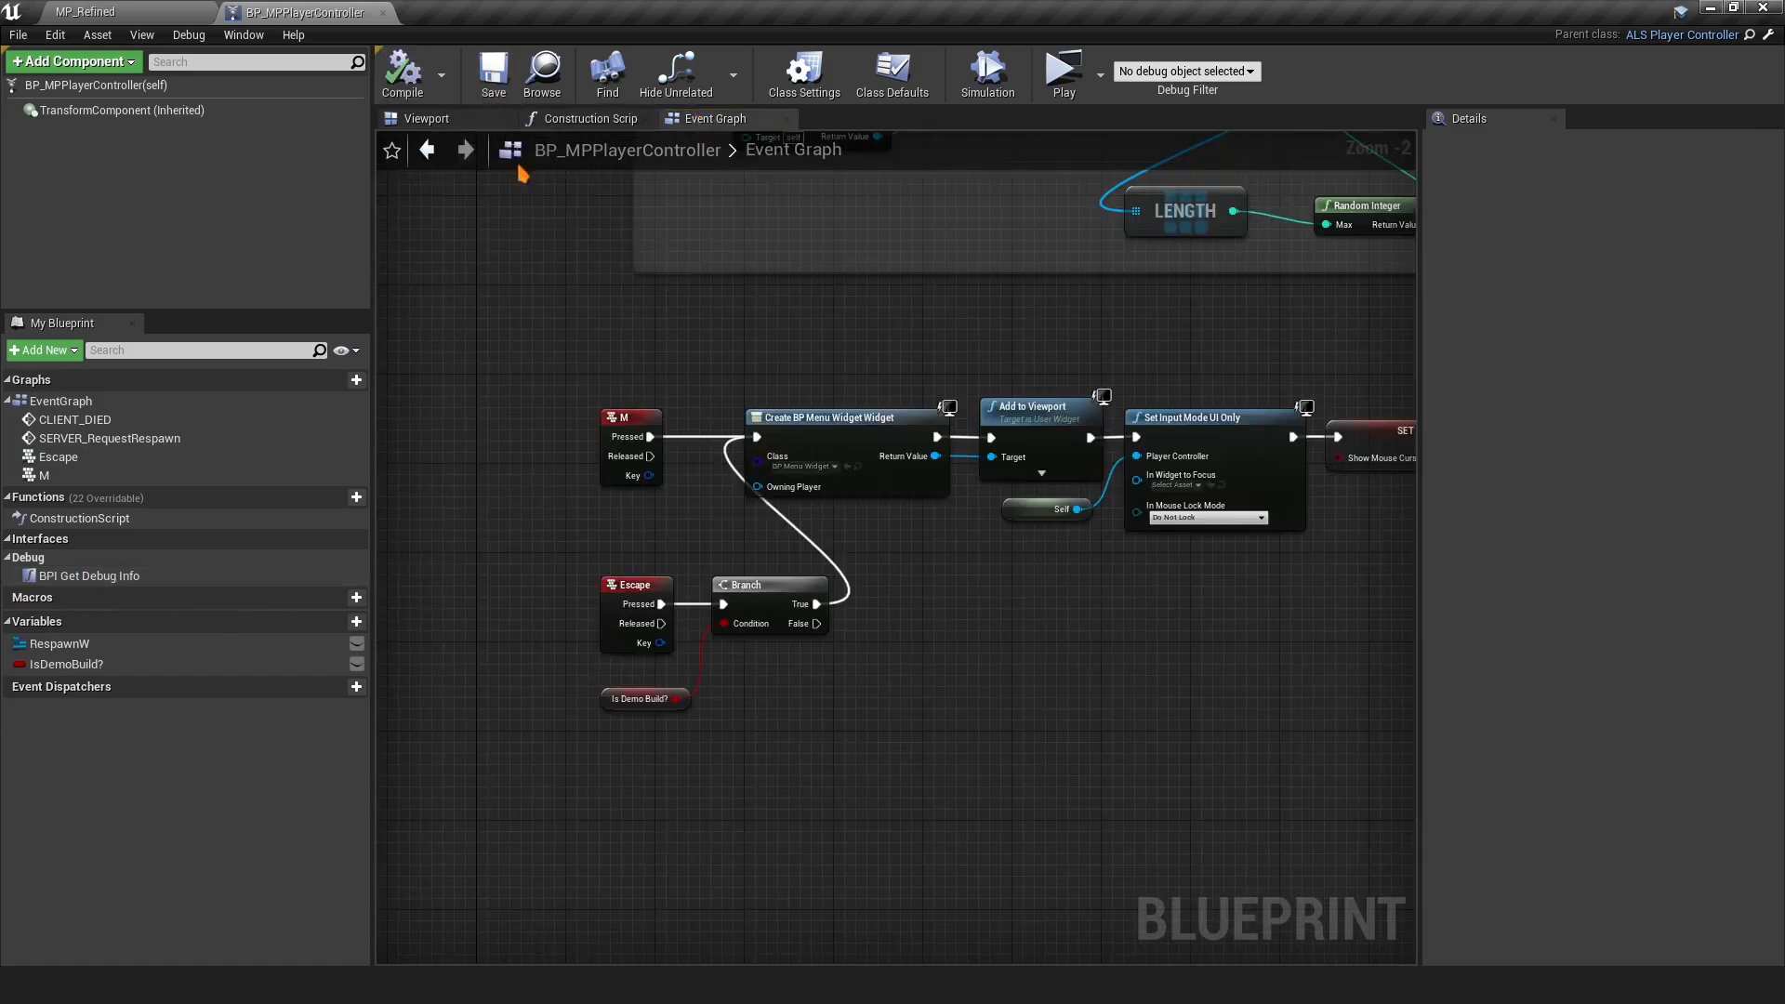
{"action": "right_click_drag", "start_coordinate": [520, 174], "coordinate": [519, 433]}
{"action": "scroll", "coordinate": [557, 518], "scroll_direction": "down", "scroll_amount": 3}
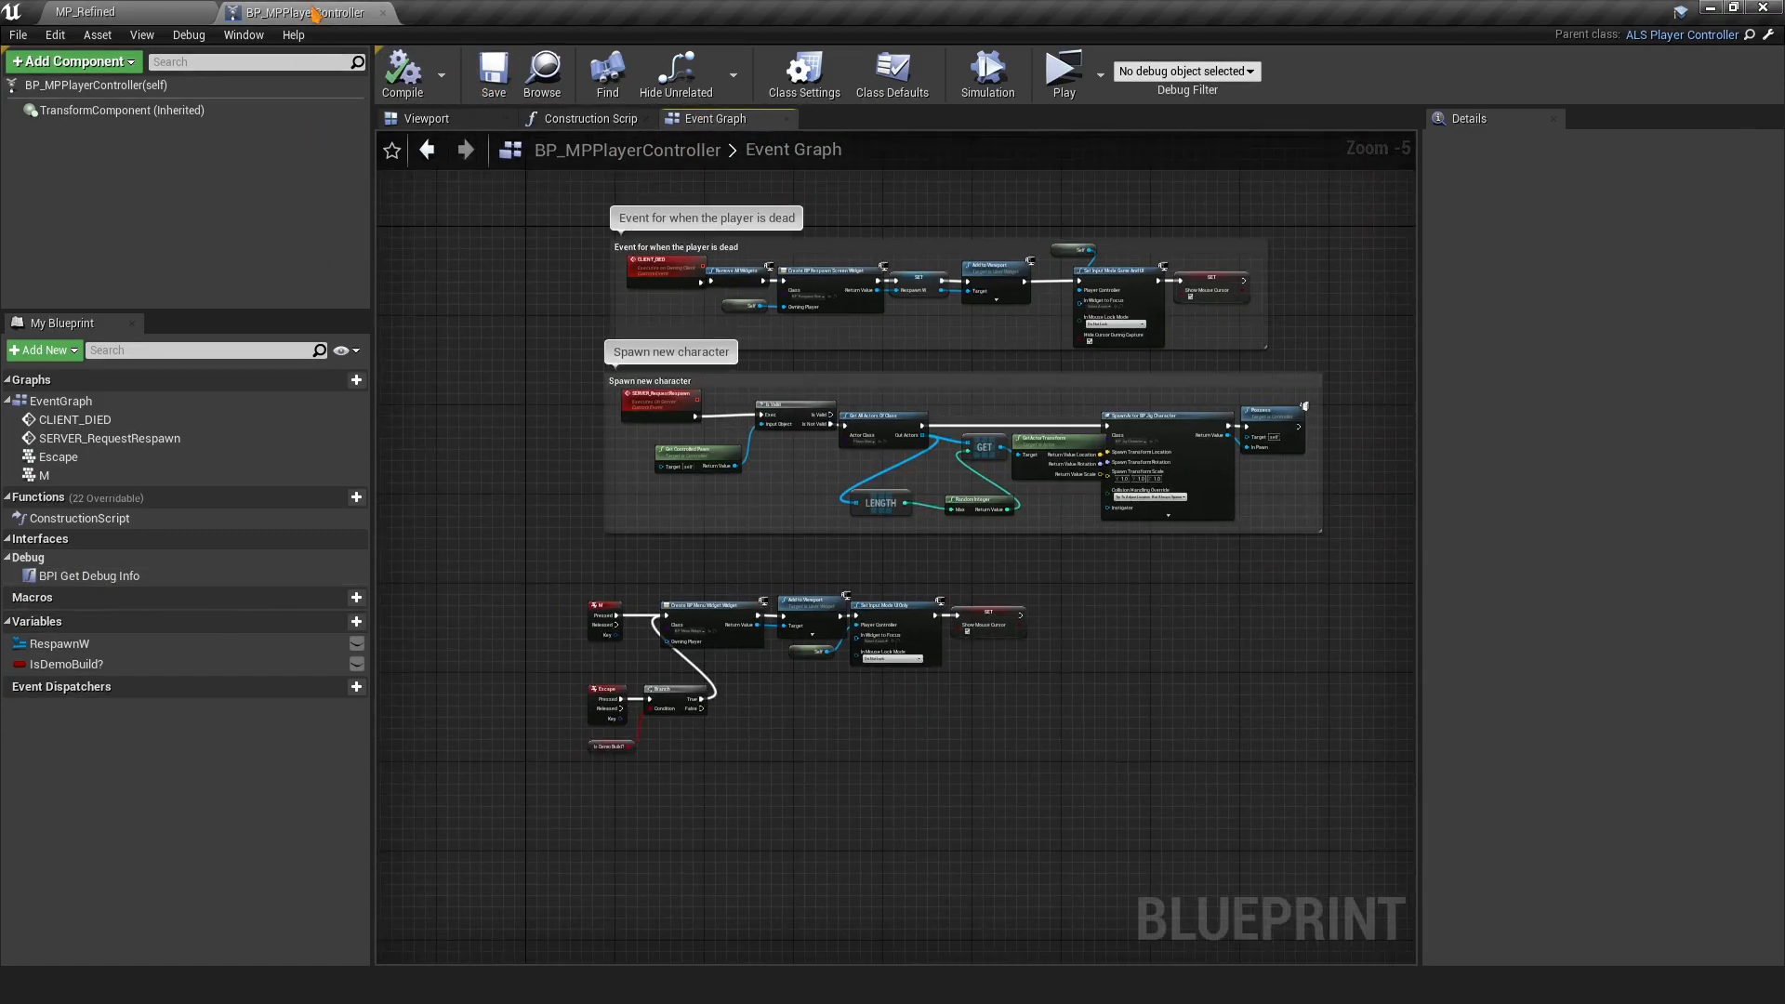
{"action": "left_click", "coordinate": [316, 9]}
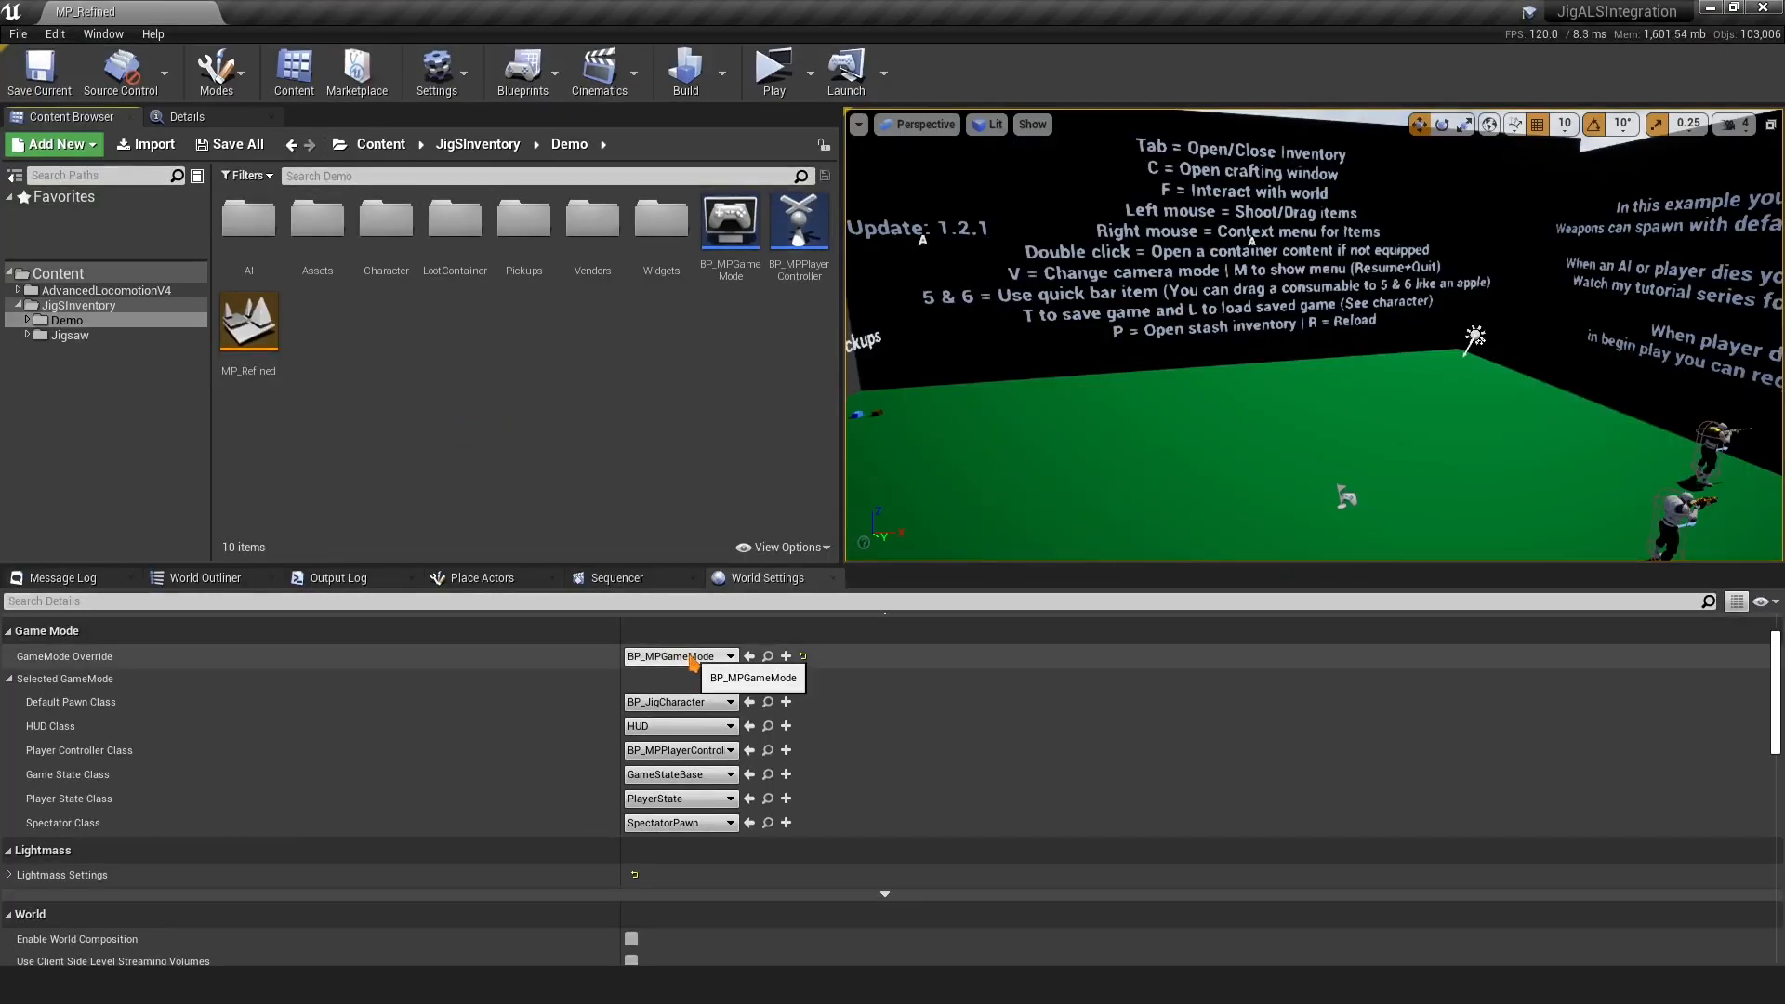
Locate the level's game mode override asset, inspect BP_MPGameMode's classes and Event Graph in the full blueprint editor, and close it
{"action": "left_click", "coordinate": [767, 656]}
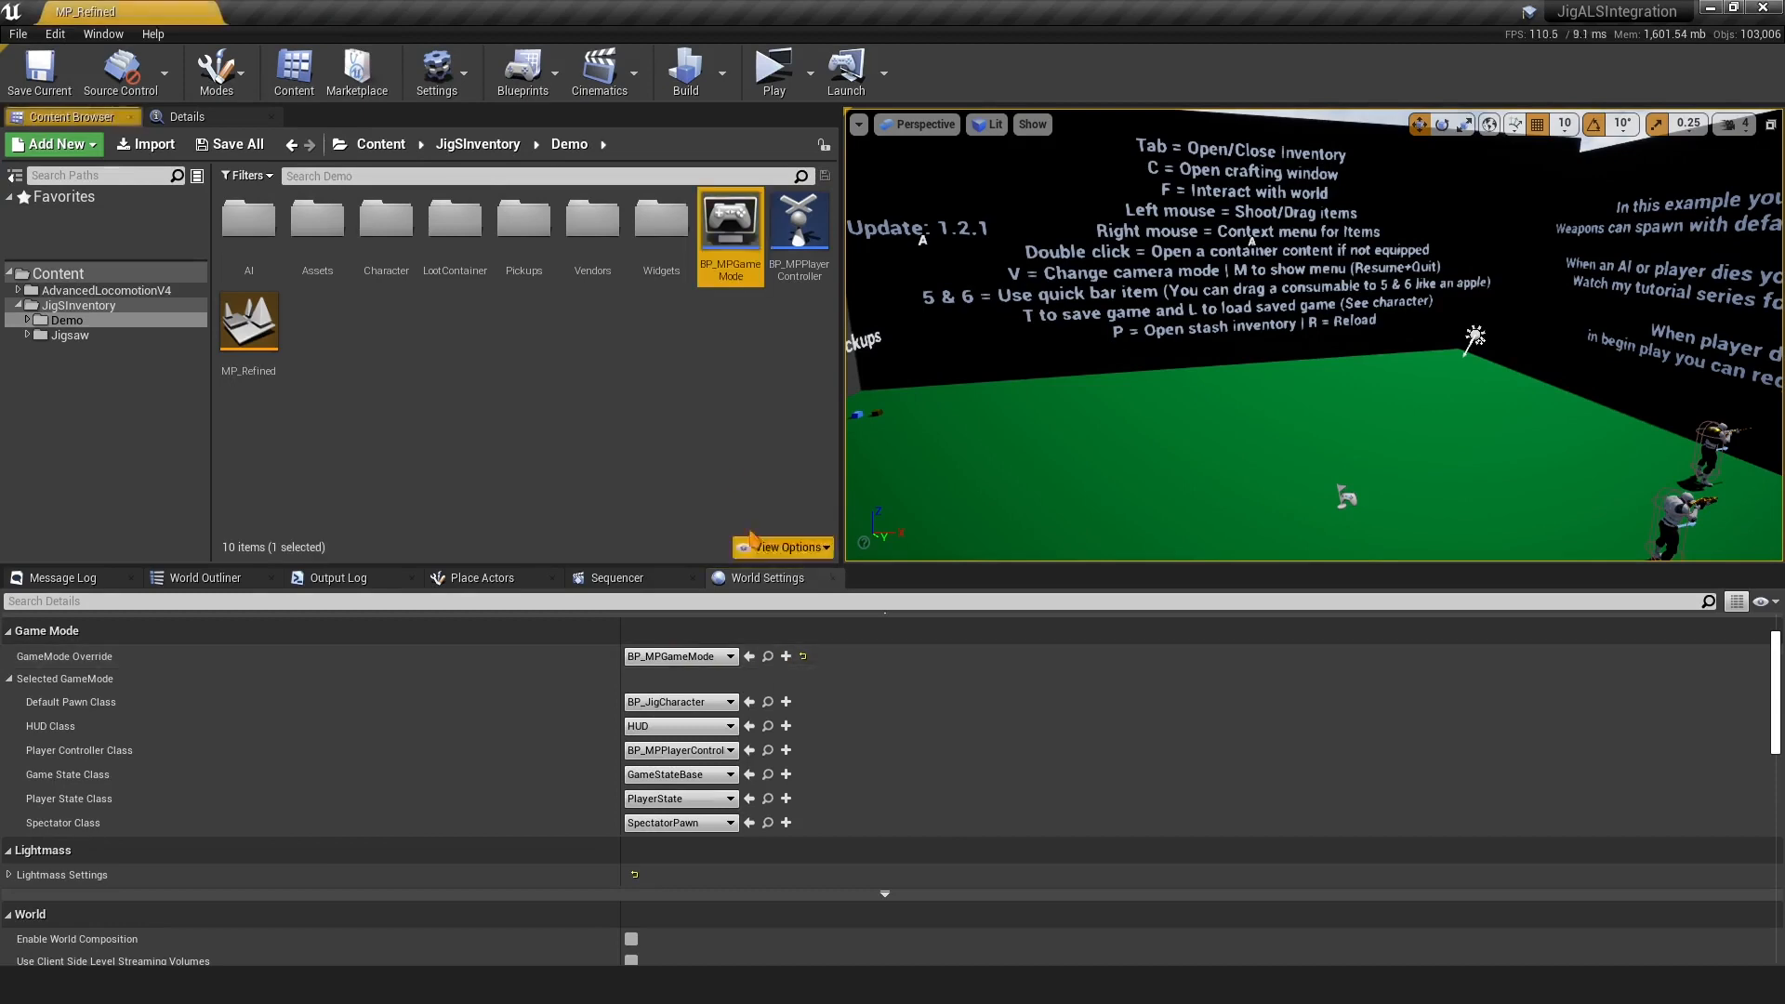
{"action": "double_click", "coordinate": [731, 226]}
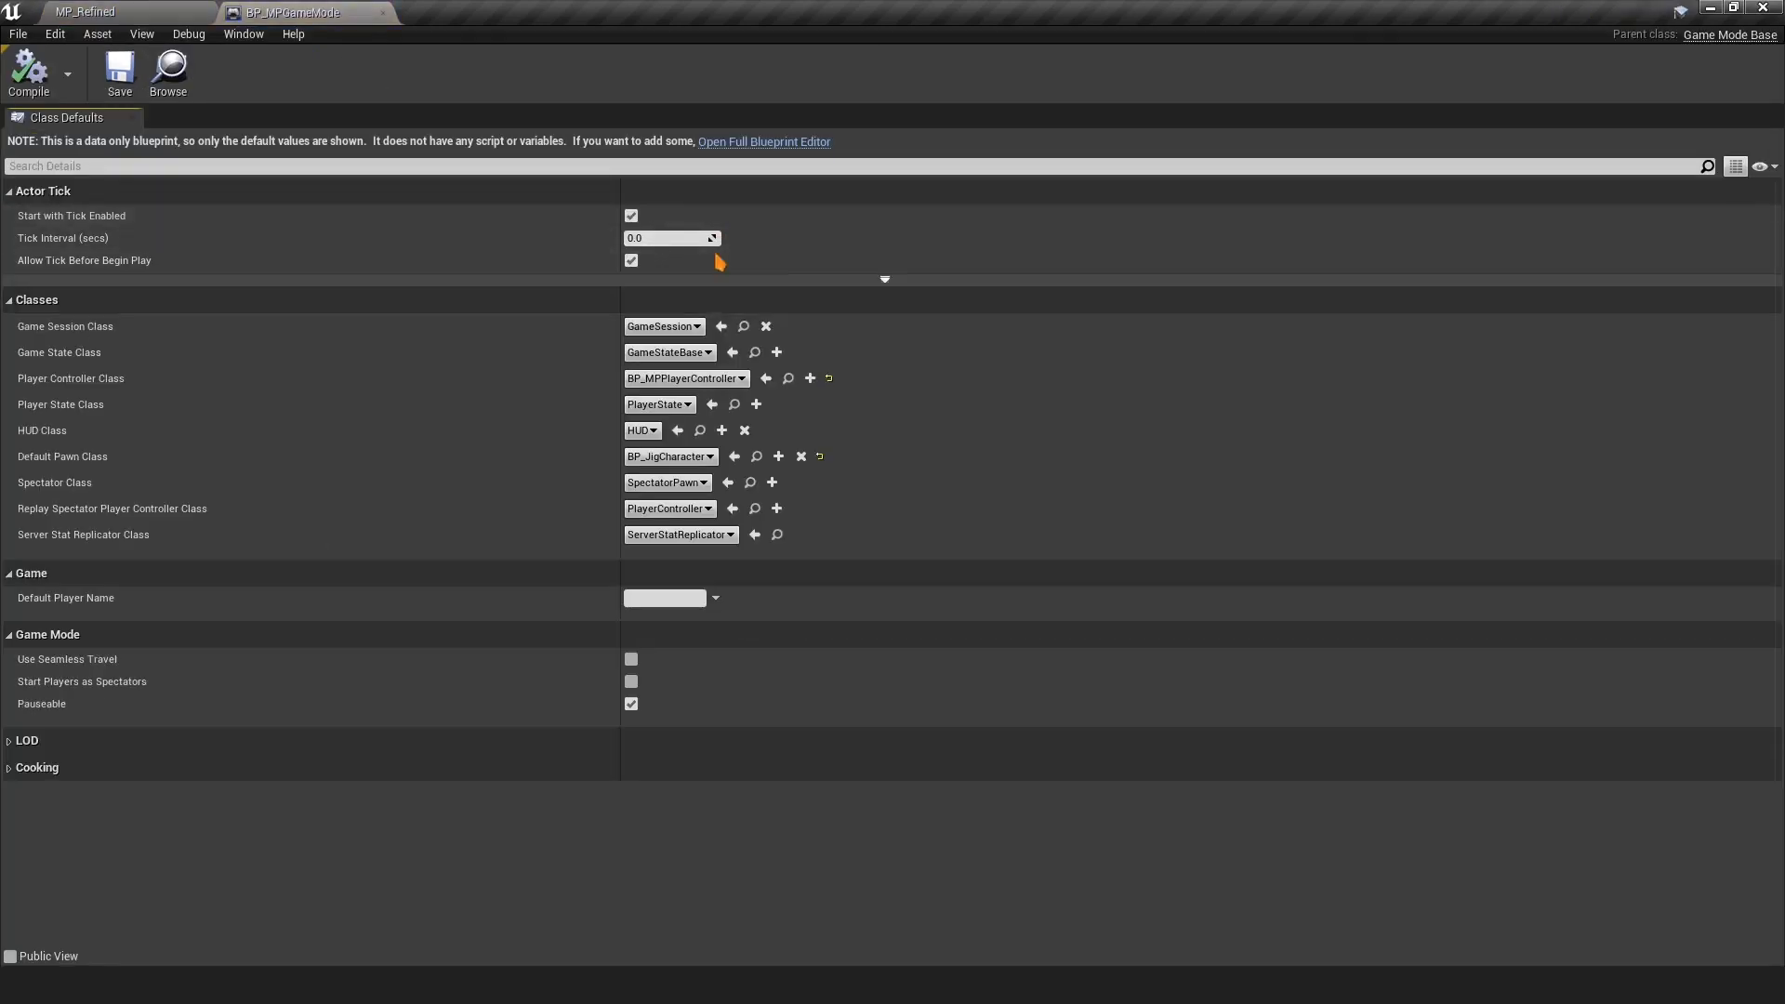
{"action": "left_click", "coordinate": [739, 147]}
{"action": "scroll", "coordinate": [707, 372], "scroll_direction": "up", "scroll_amount": 4}
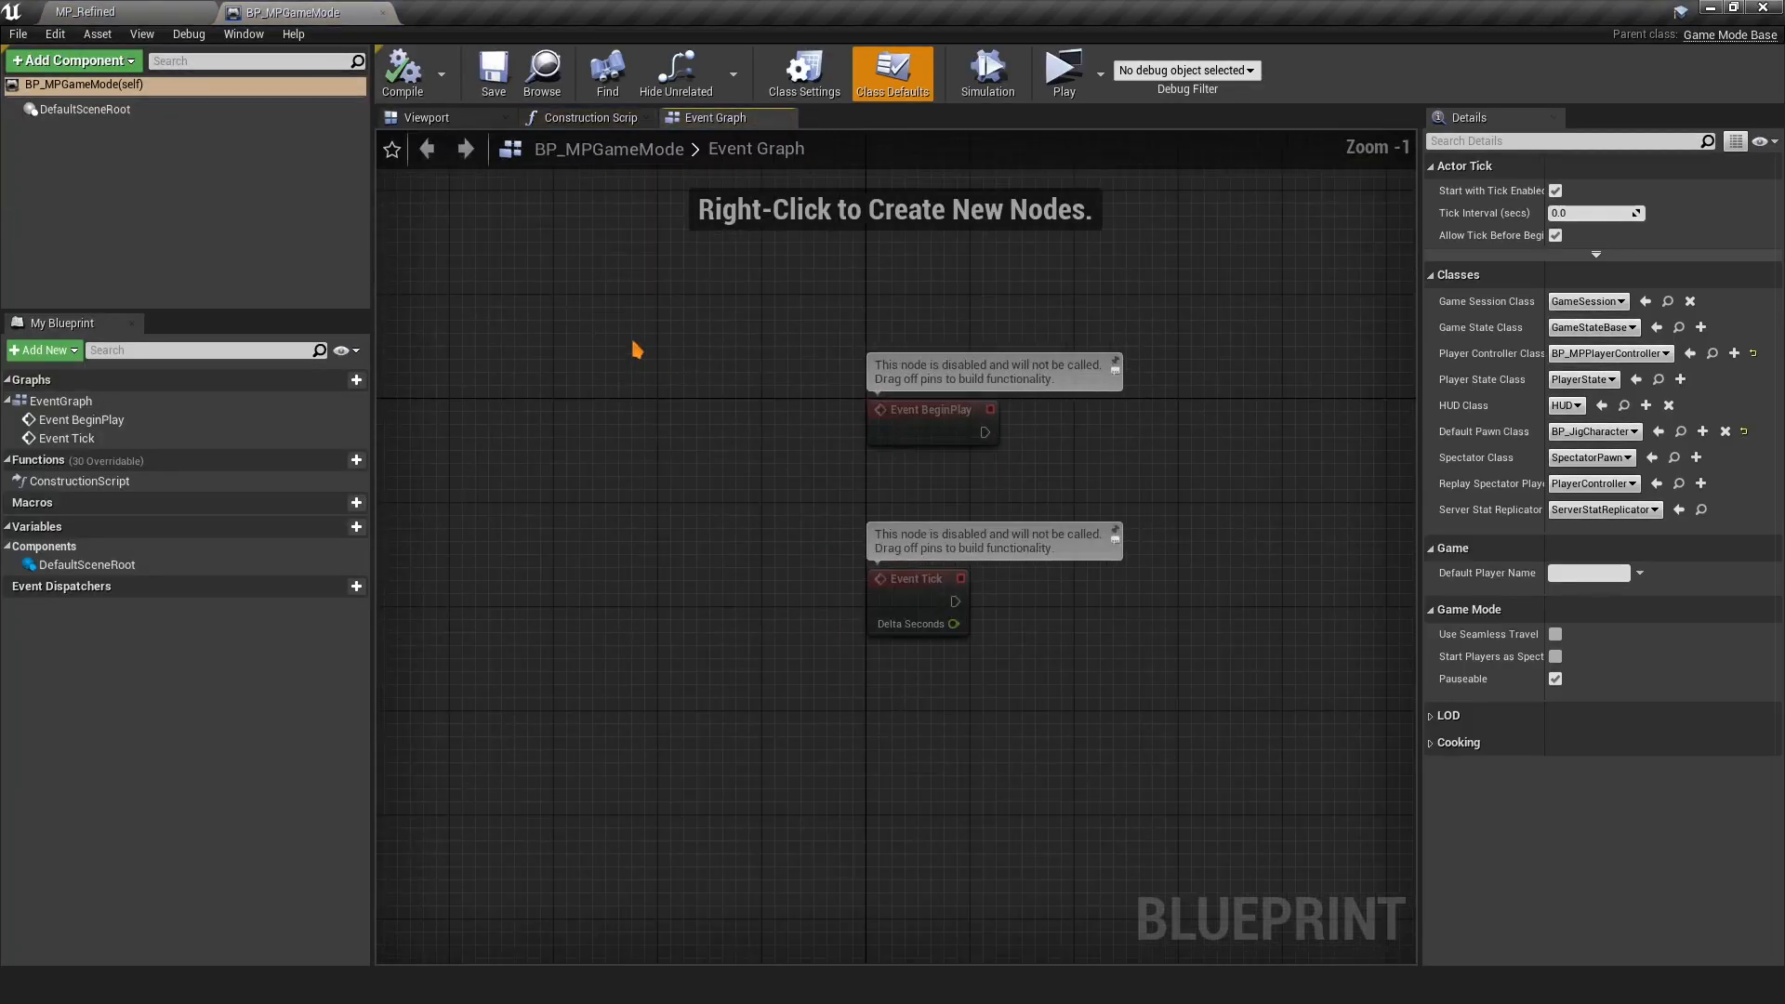
{"action": "middle_click", "coordinate": [298, 11]}
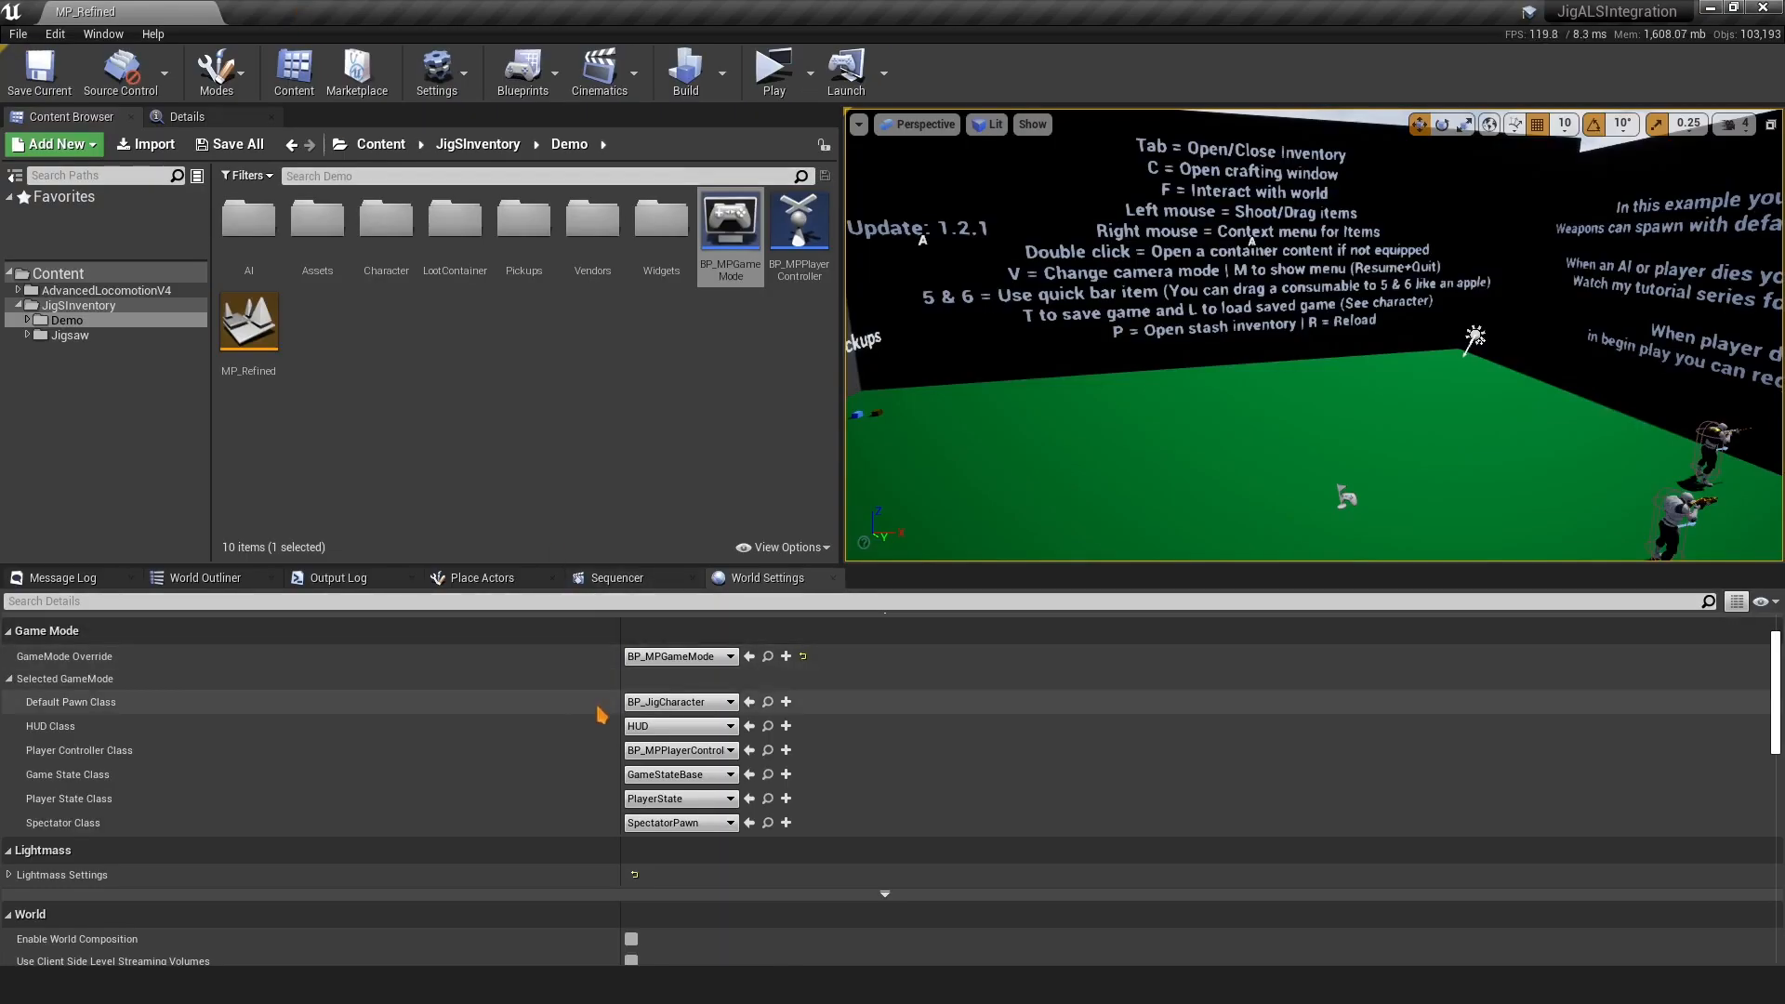
Set the level's GameMode Override to ALS_GameMode_SP
{"action": "left_click", "coordinate": [655, 662]}
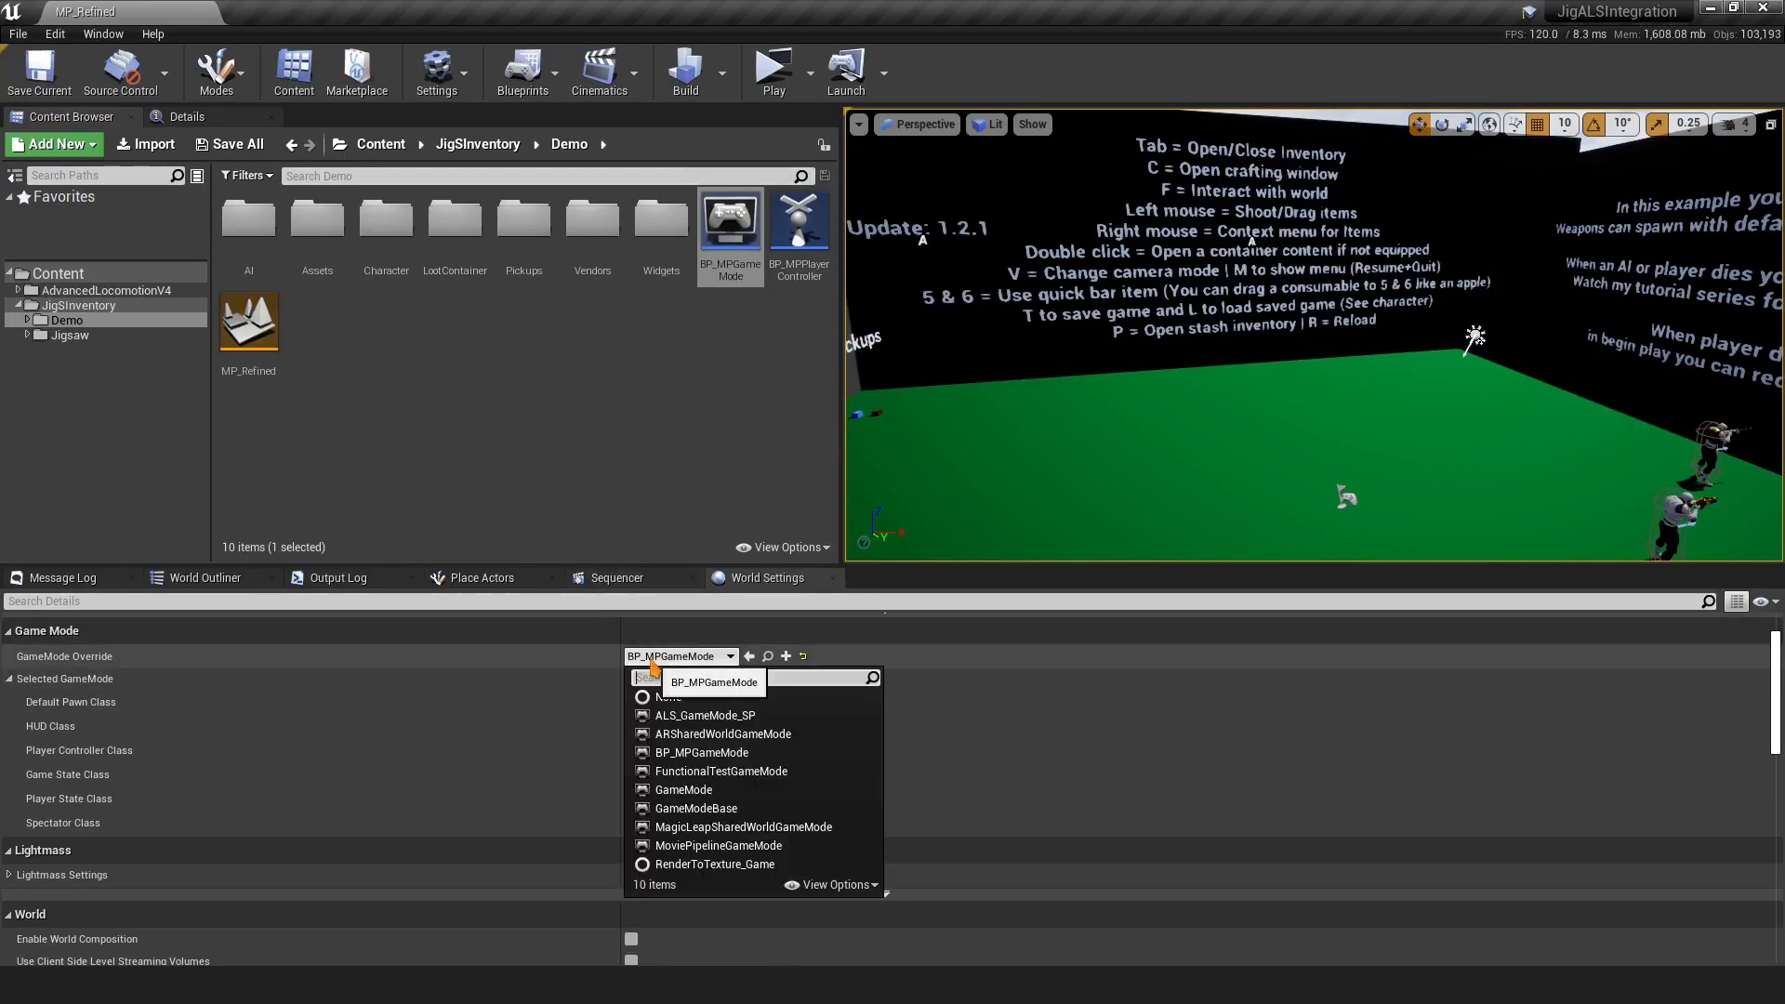
{"action": "type", "text": "als"}
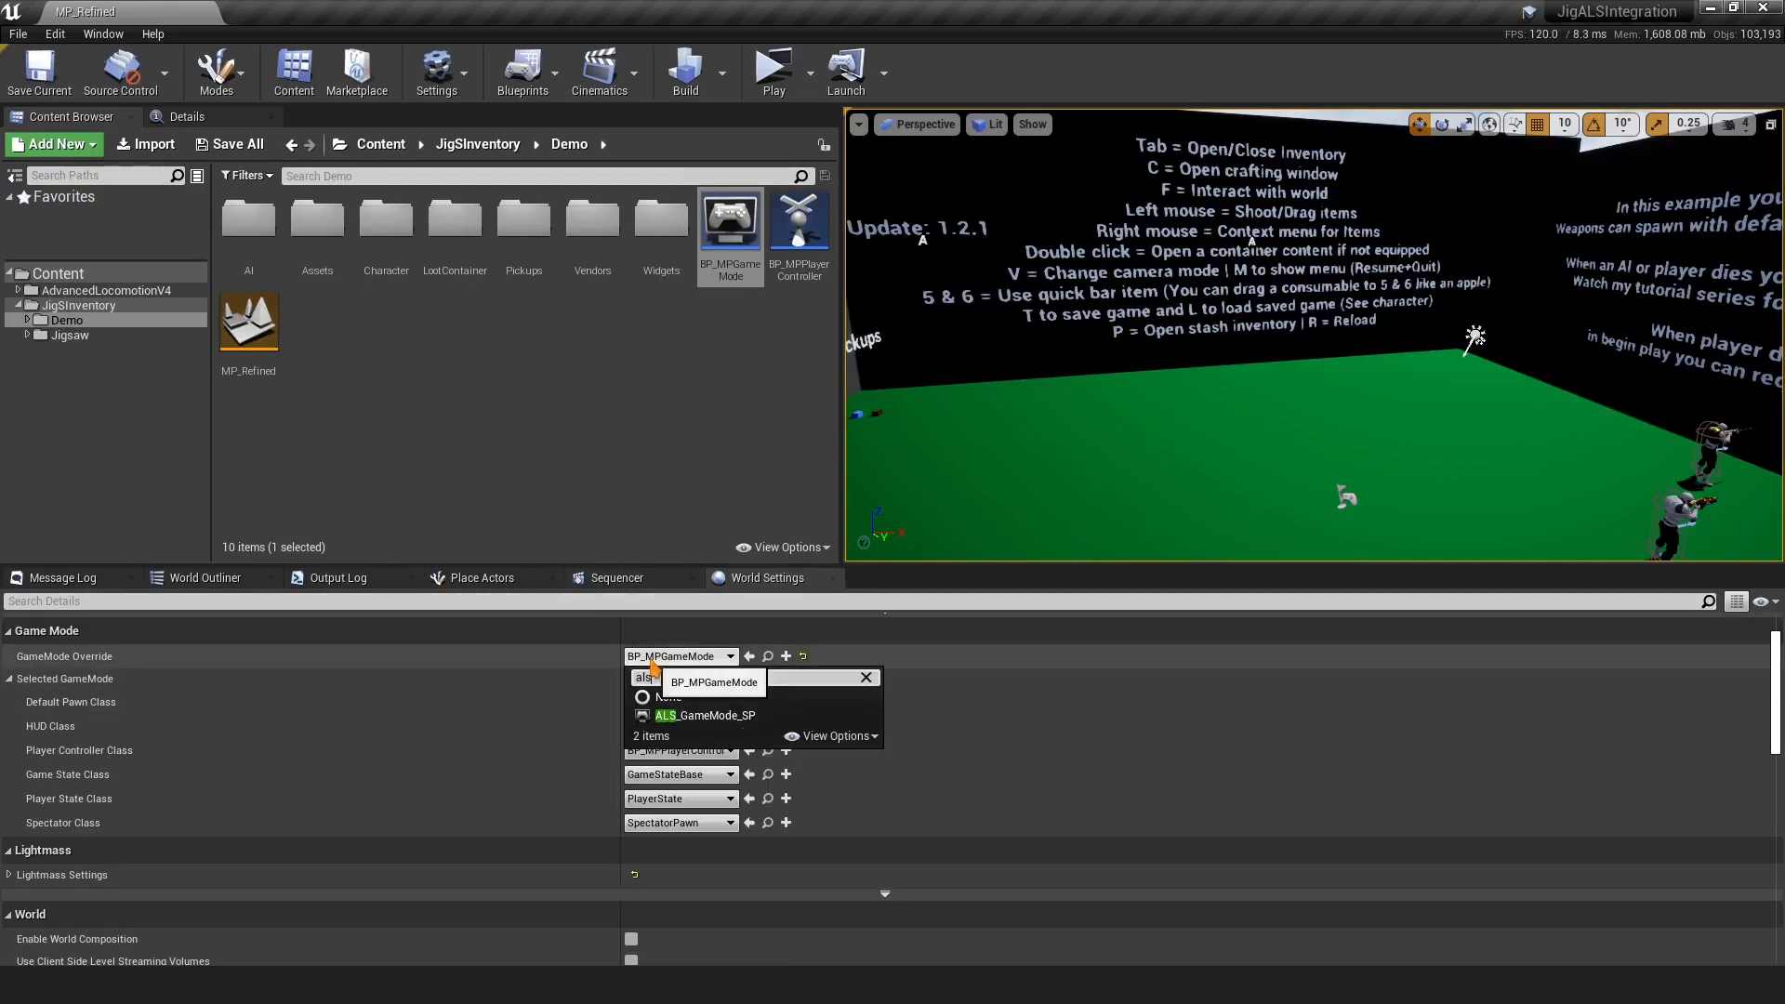
{"action": "left_click", "coordinate": [704, 714]}
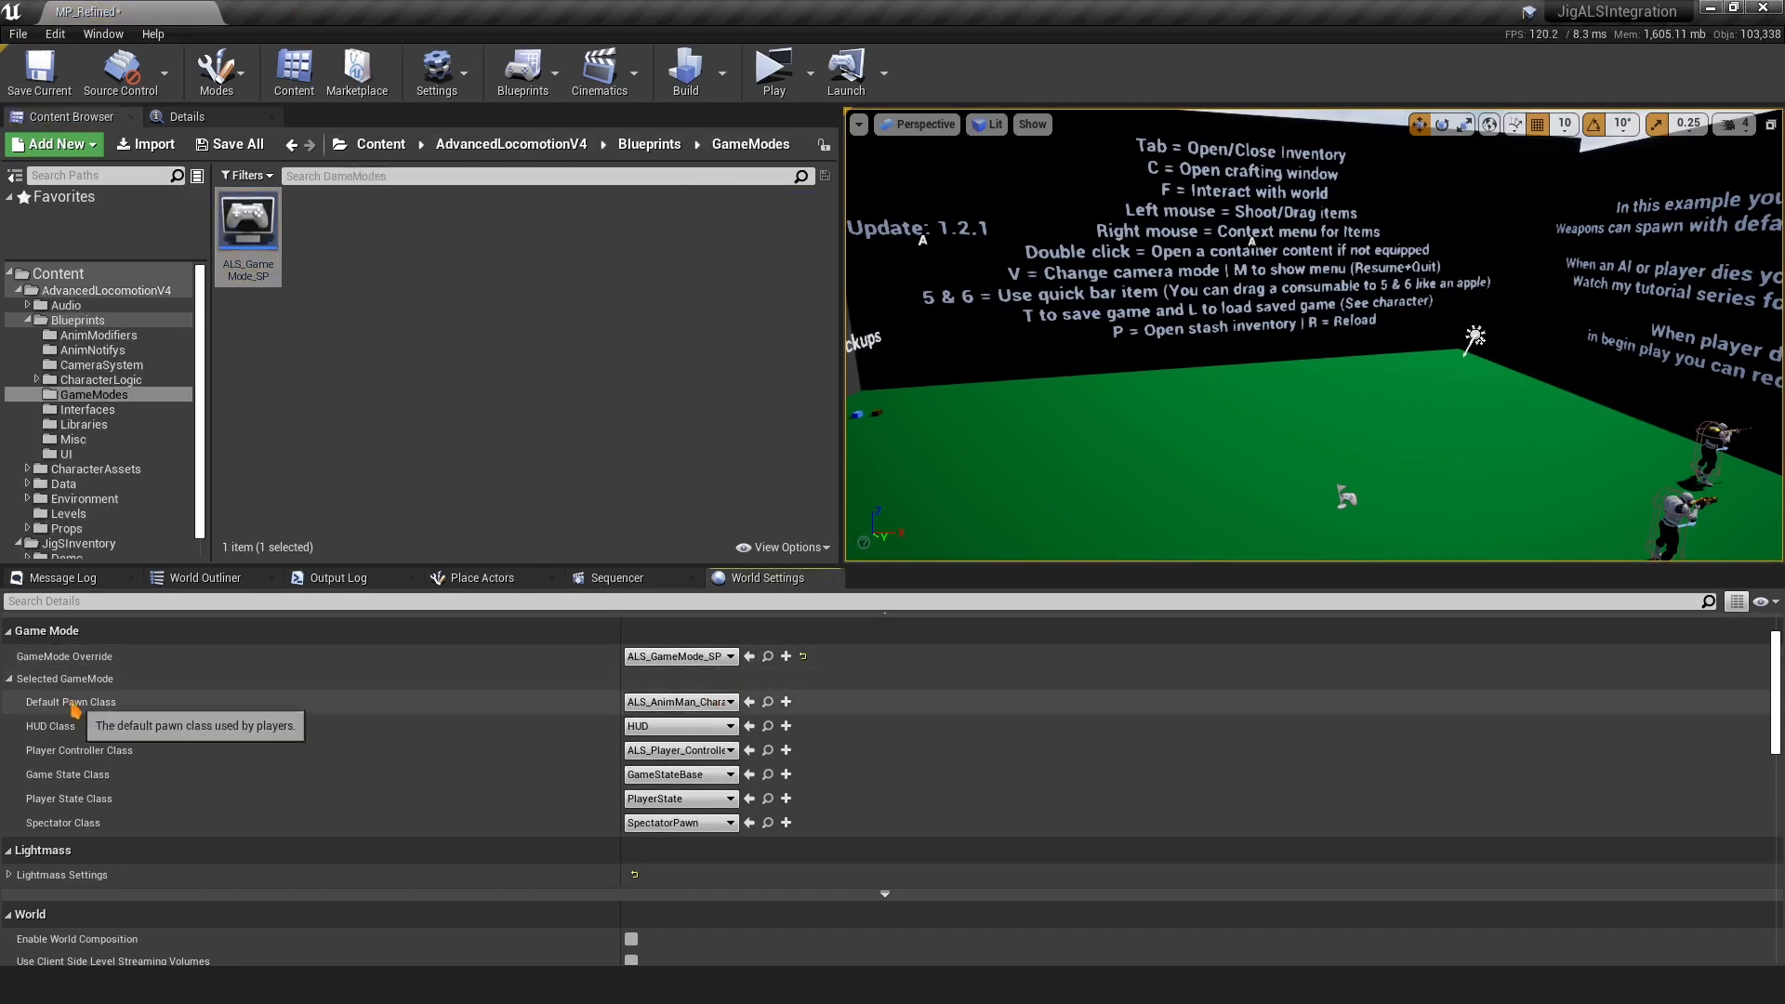
Set the selected game mode's Default Pawn Class to BP_JigCharacter and its Player Controller Class to BP_MPPlayerController
{"action": "left_click", "coordinate": [651, 702]}
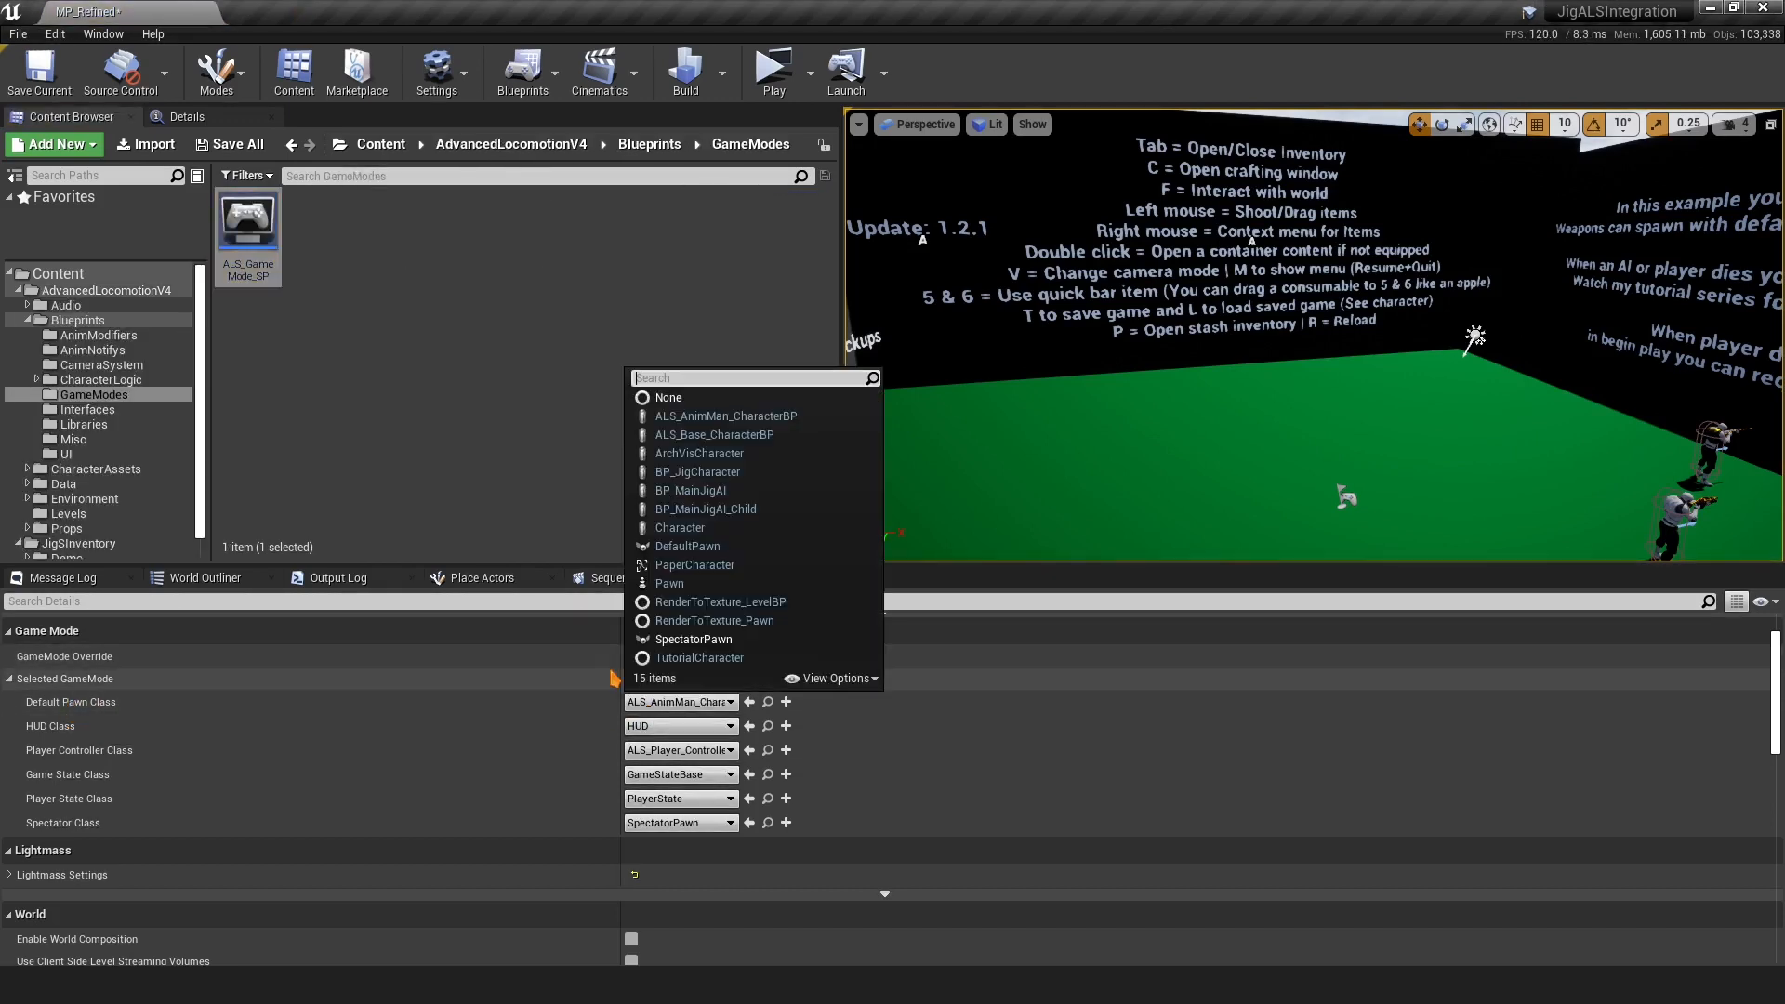
{"action": "type", "text": "jig"}
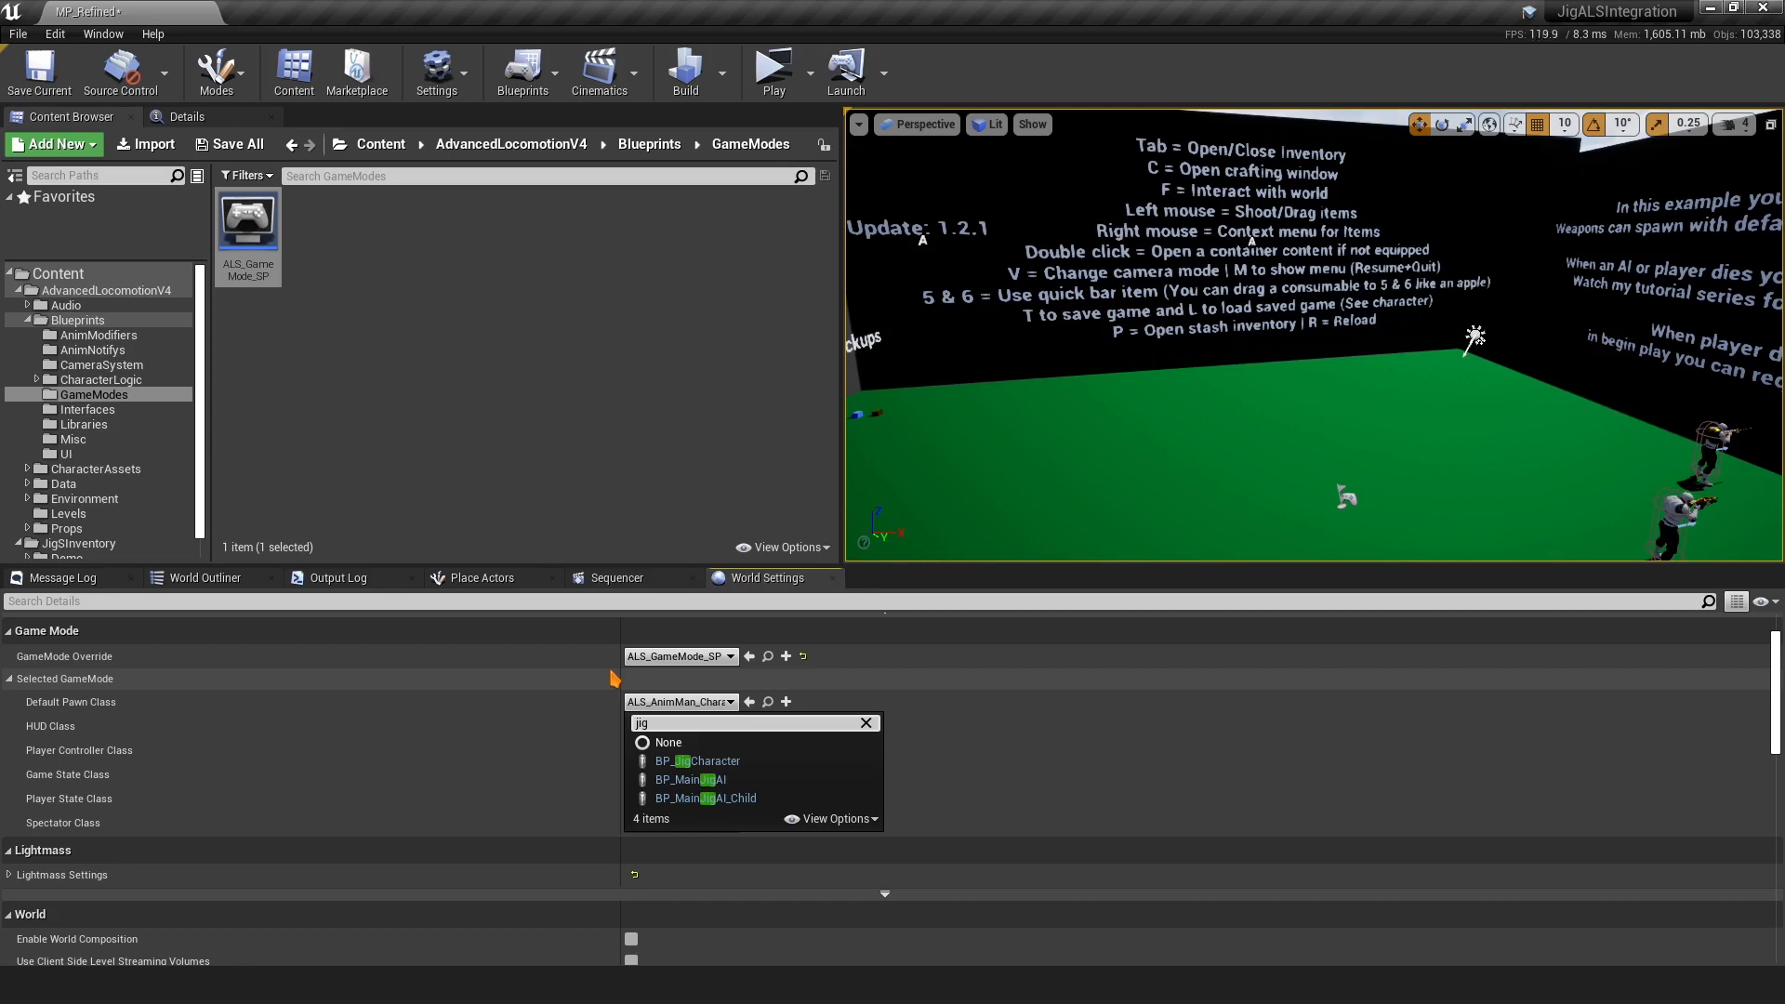
{"action": "left_click", "coordinate": [698, 761]}
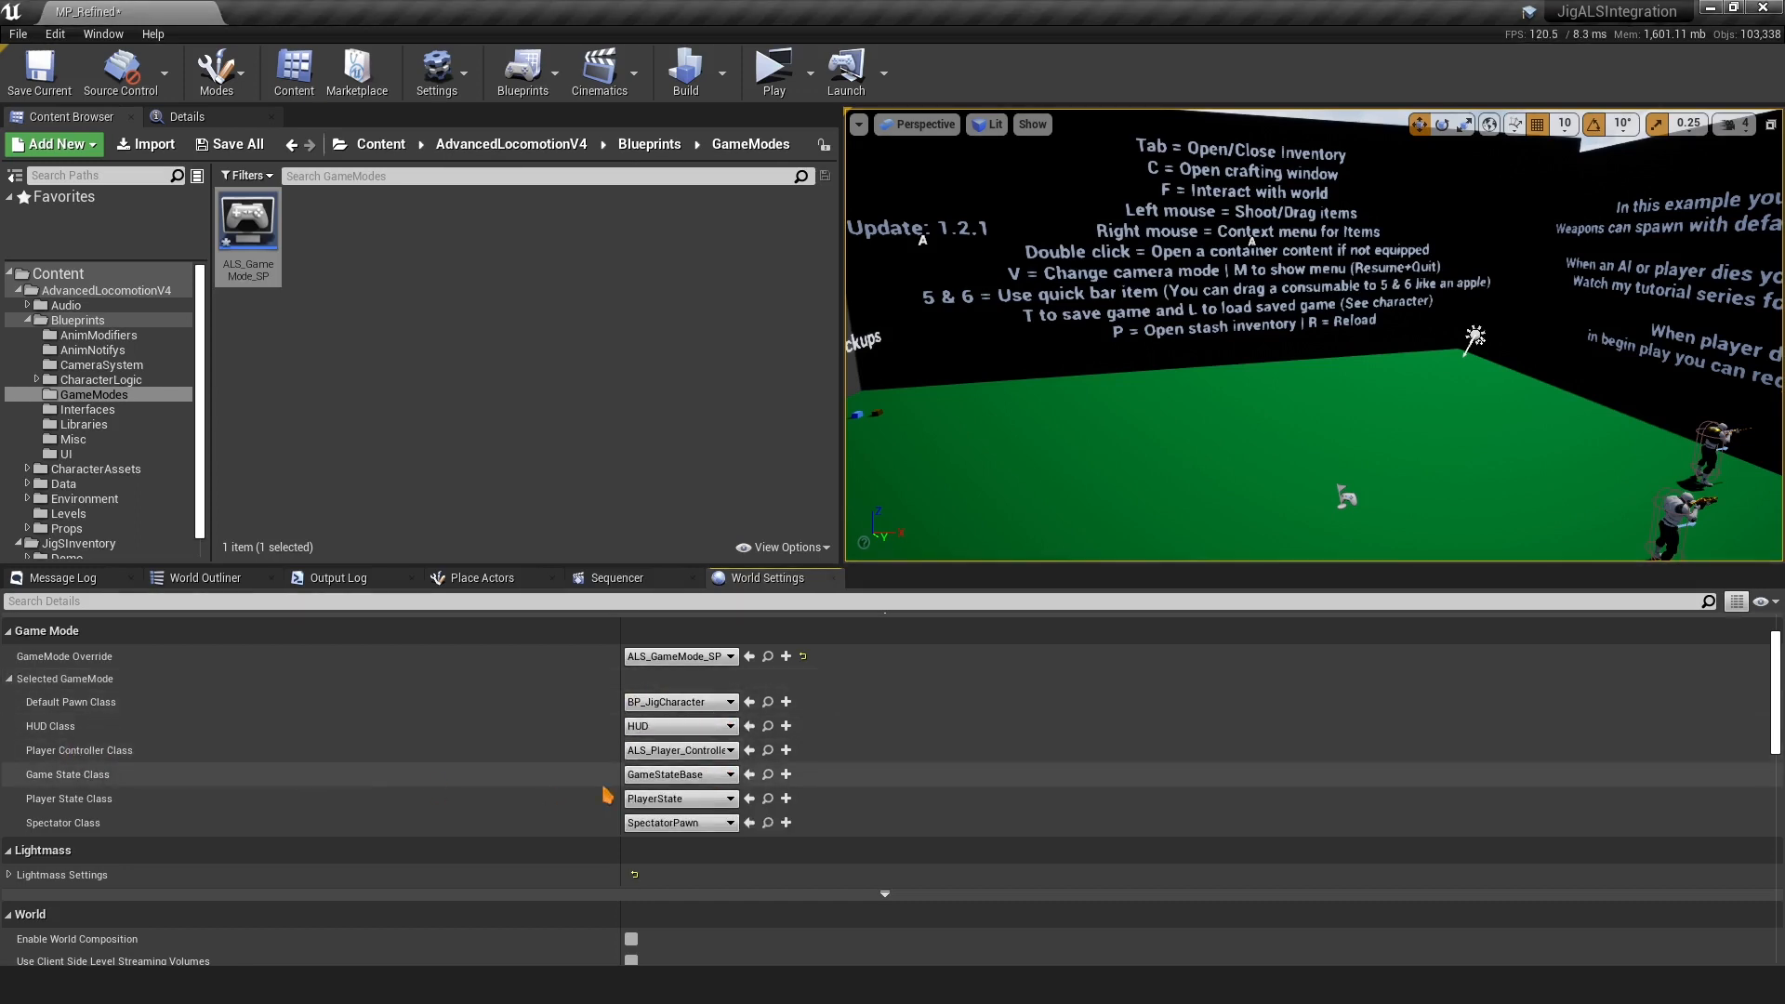
{"action": "left_click", "coordinate": [656, 751]}
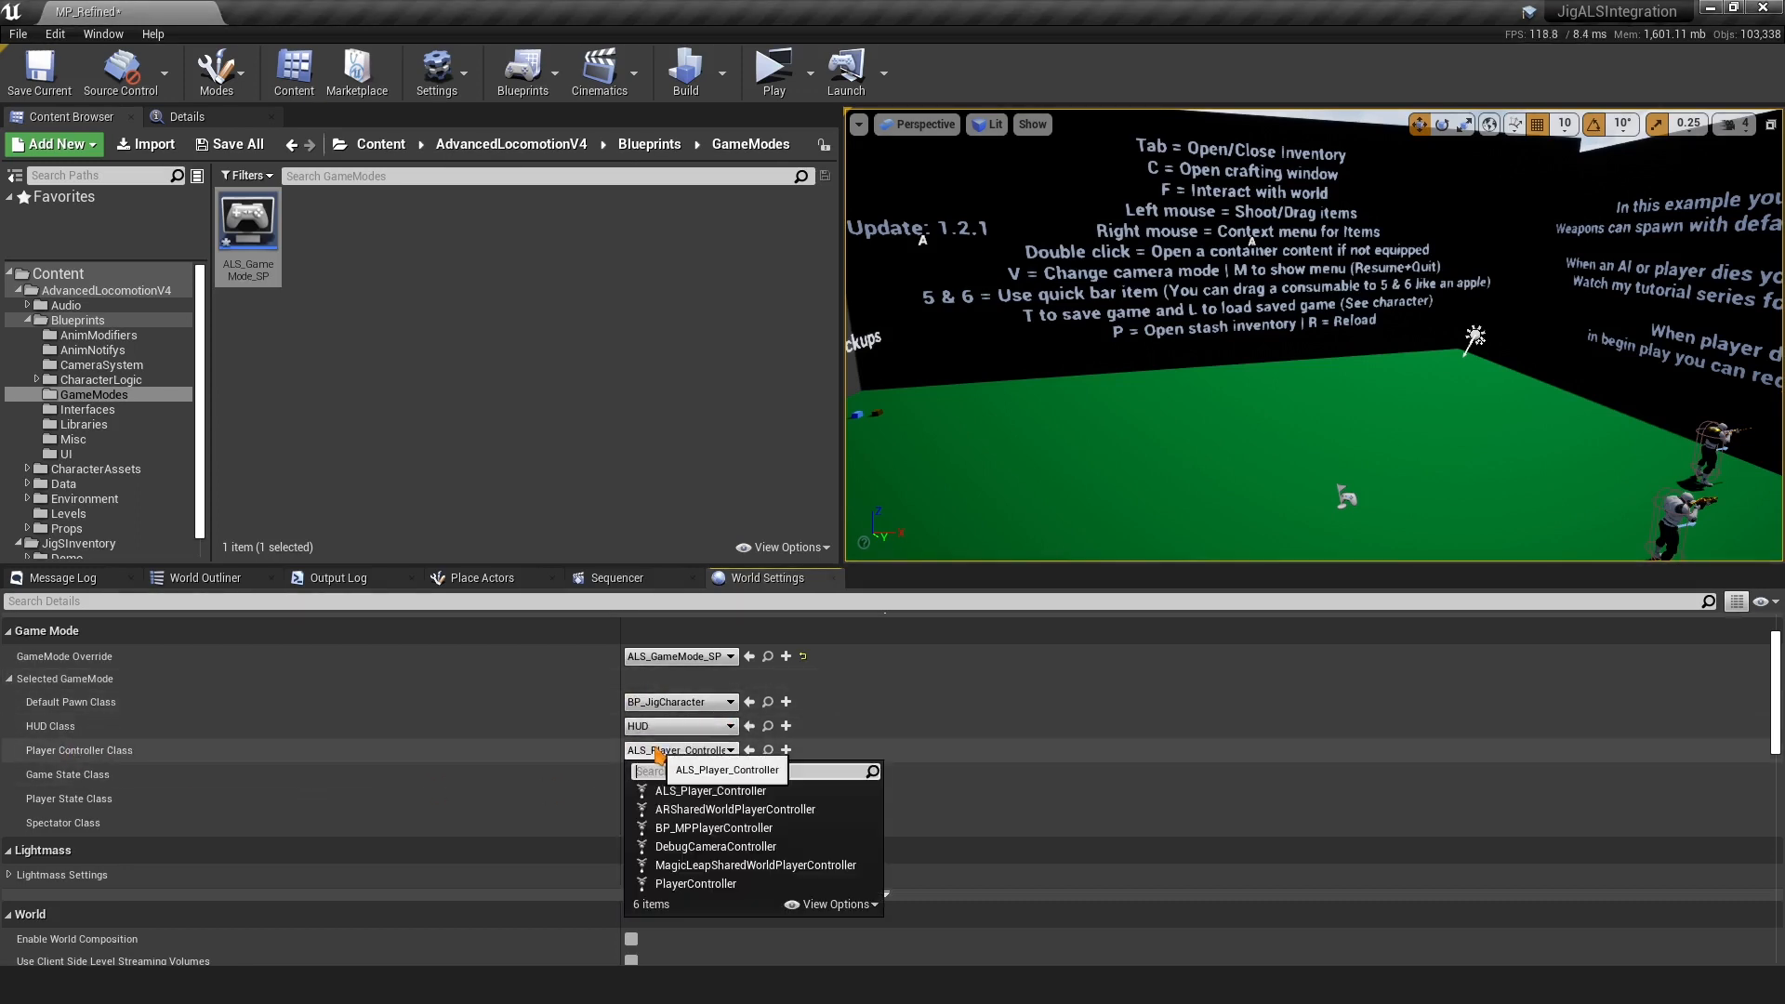
{"action": "left_click", "coordinate": [703, 830]}
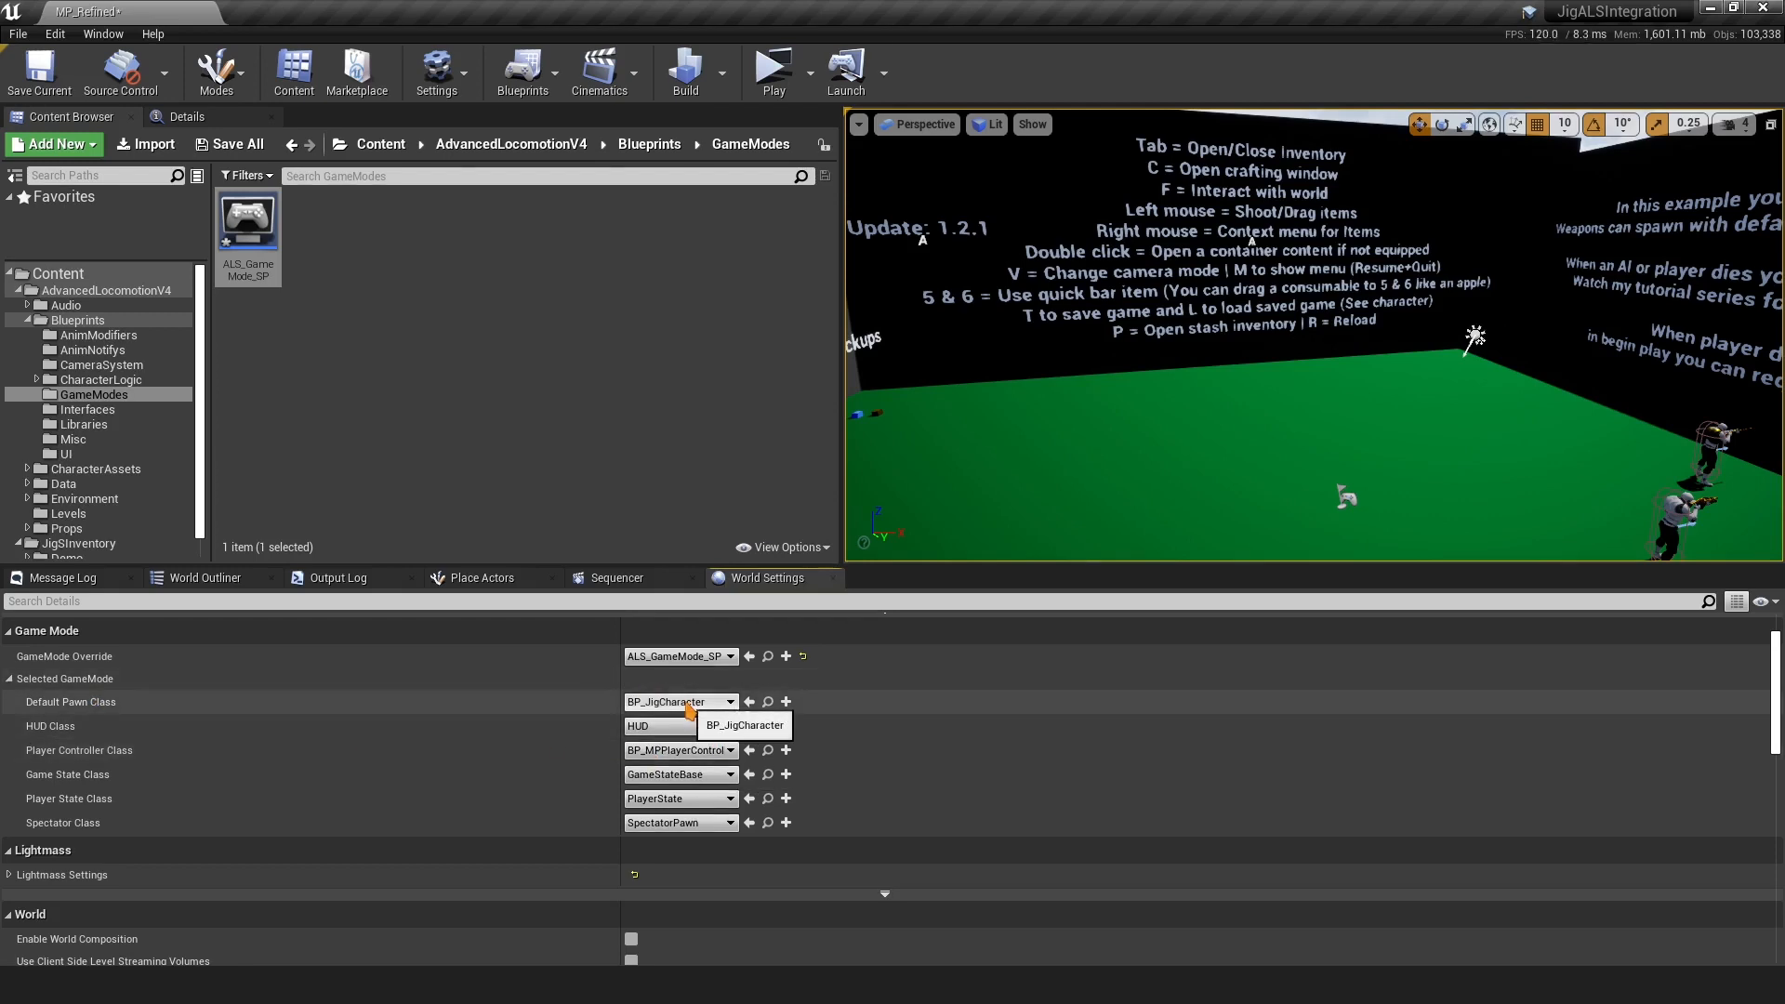
Locate the default pawn class asset and open BP_JigCharacter in the blueprint editor
{"action": "left_click", "coordinate": [767, 702]}
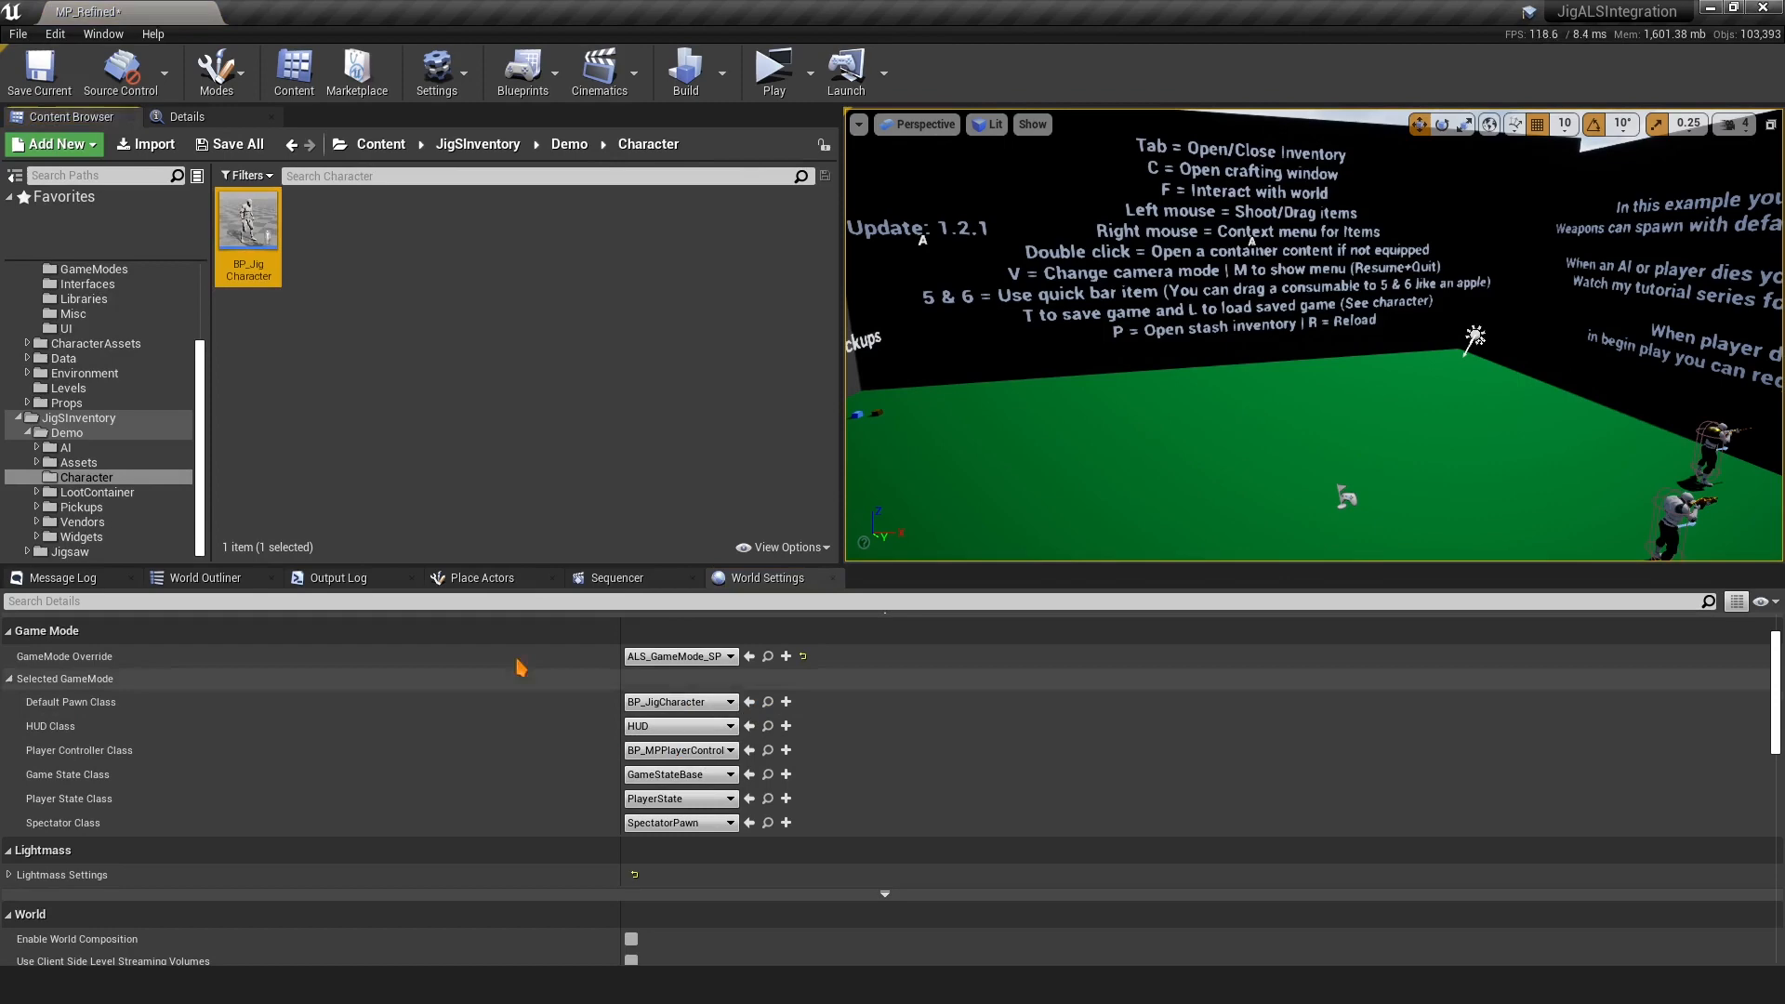
{"action": "double_click", "coordinate": [244, 258]}
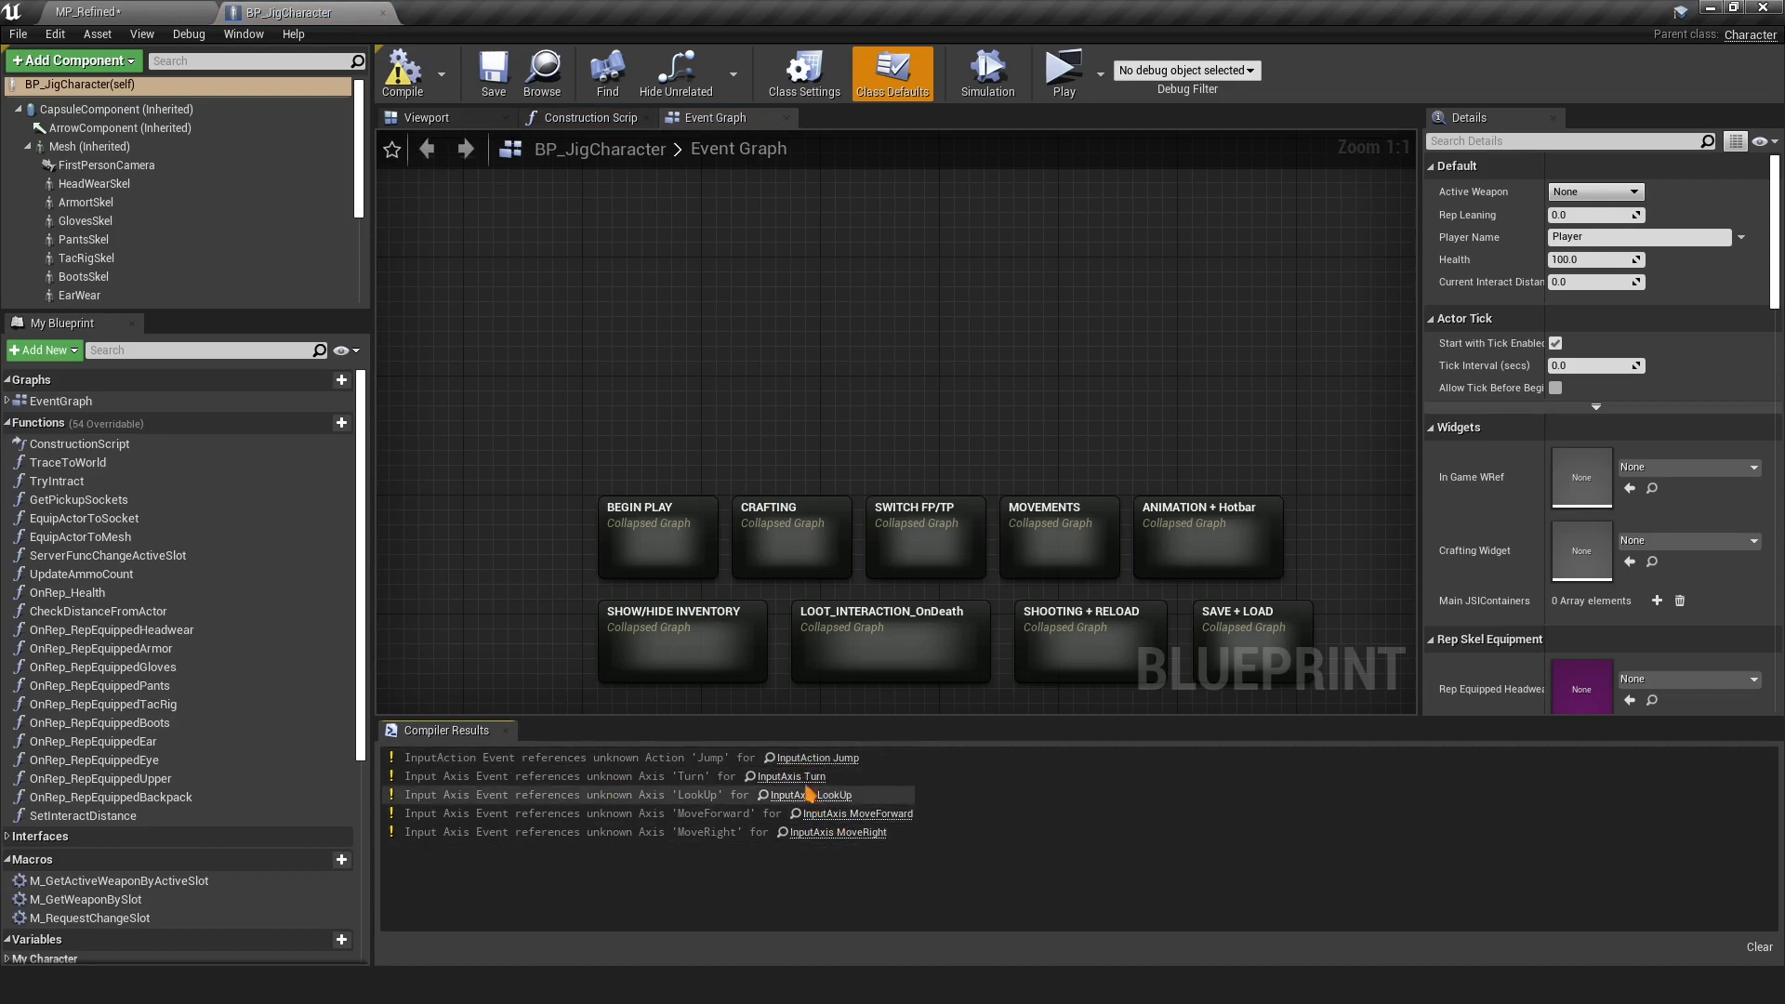
{"action": "right_click_drag", "start_coordinate": [791, 677], "coordinate": [669, 568]}
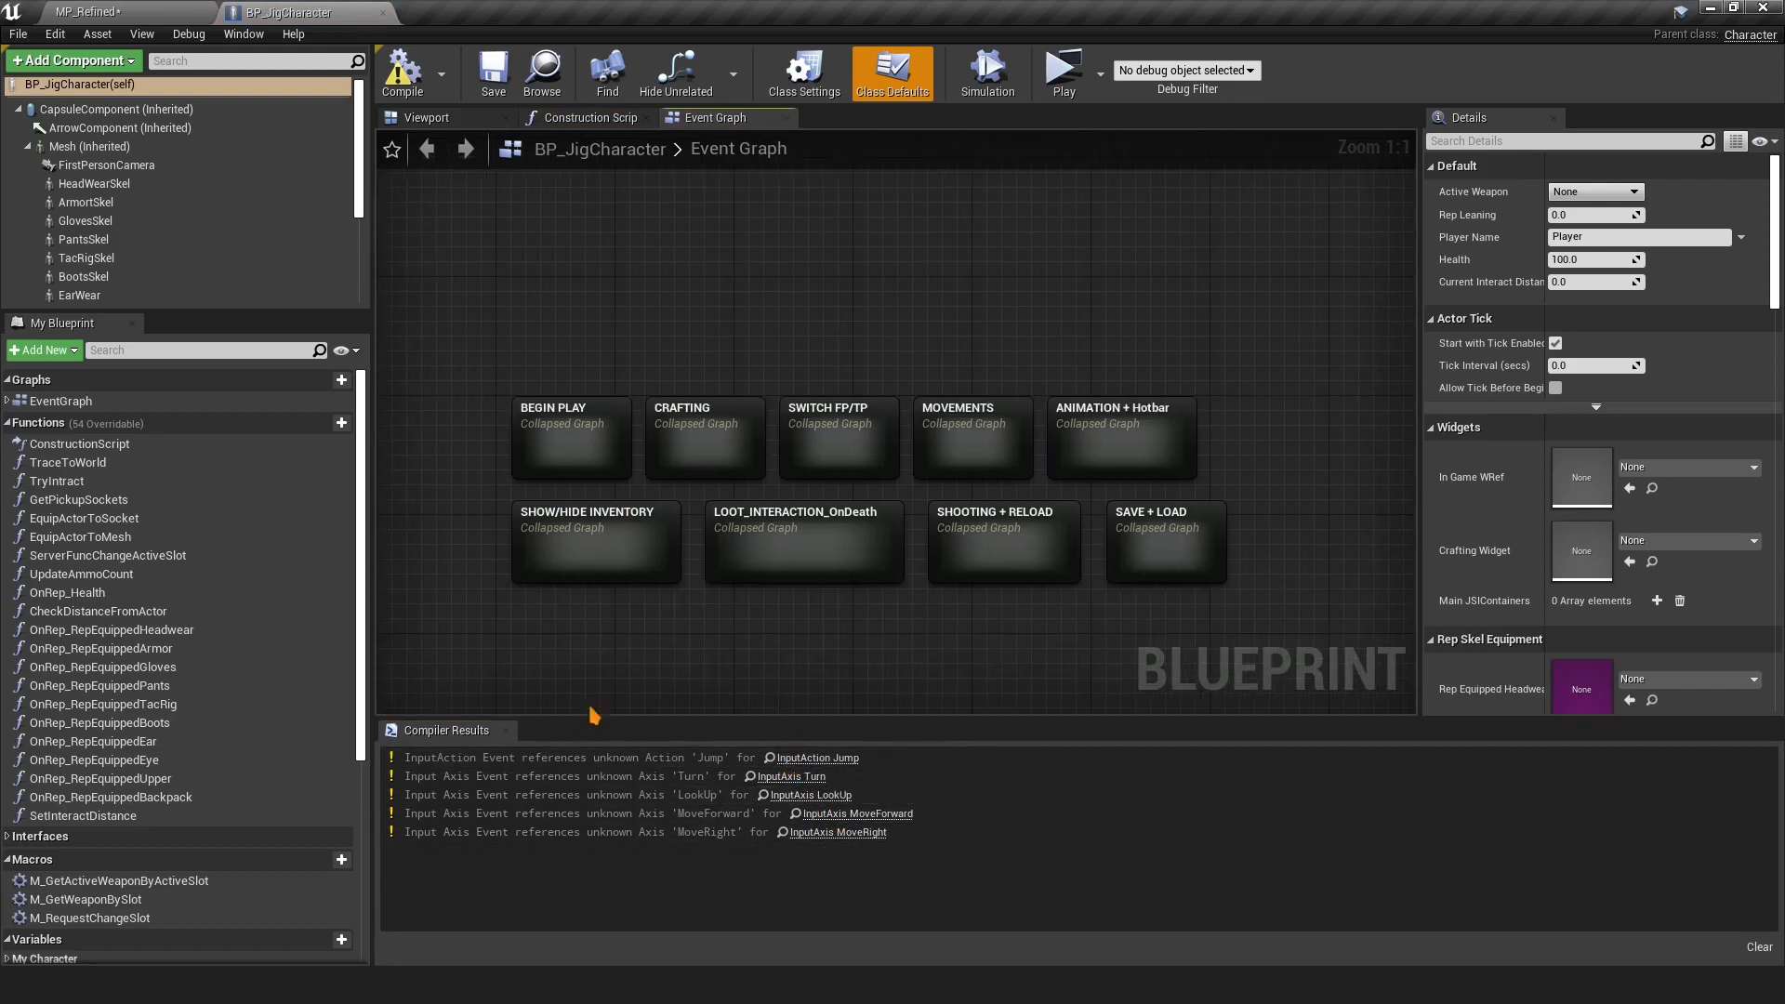
Delete the Mouse input, Movement input and Jump groups with their nodes from the MOVEMENTS graph, and compile the blueprint
{"action": "left_click", "coordinate": [804, 760]}
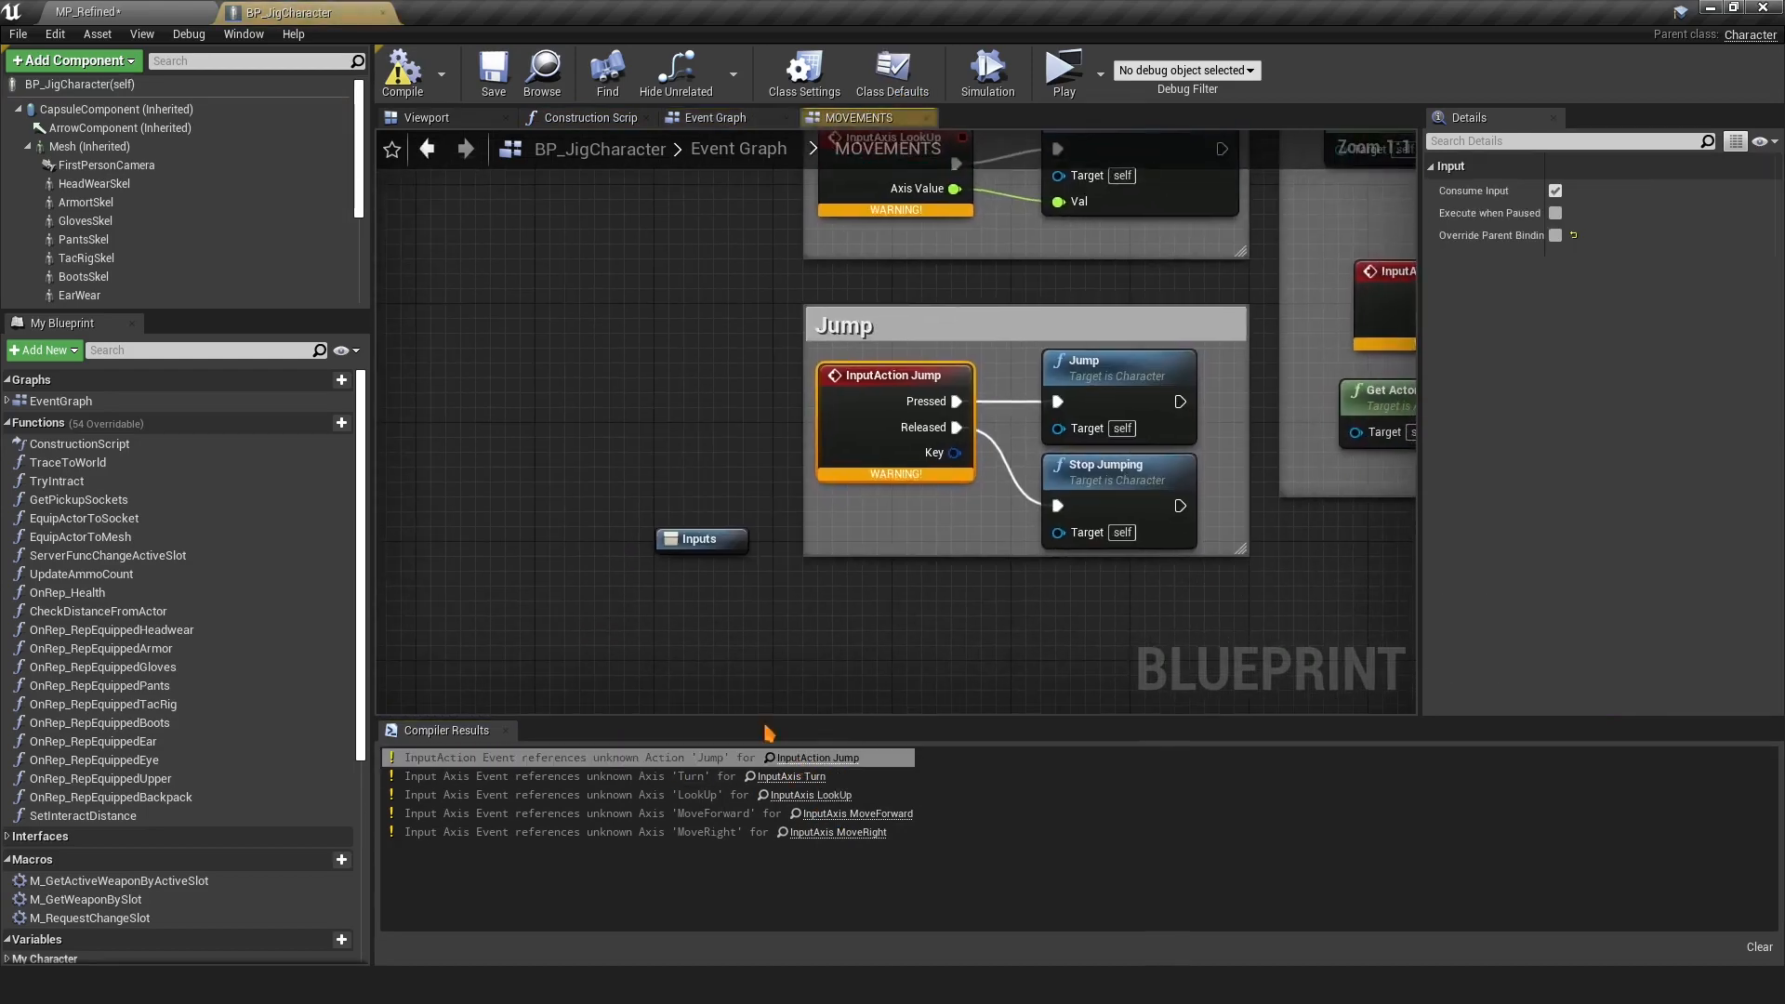
{"action": "scroll", "coordinate": [774, 608], "scroll_direction": "down", "scroll_amount": 3}
{"action": "right_click_drag", "start_coordinate": [979, 559], "coordinate": [709, 654]}
{"action": "scroll", "coordinate": [708, 603], "scroll_direction": "down", "scroll_amount": 2}
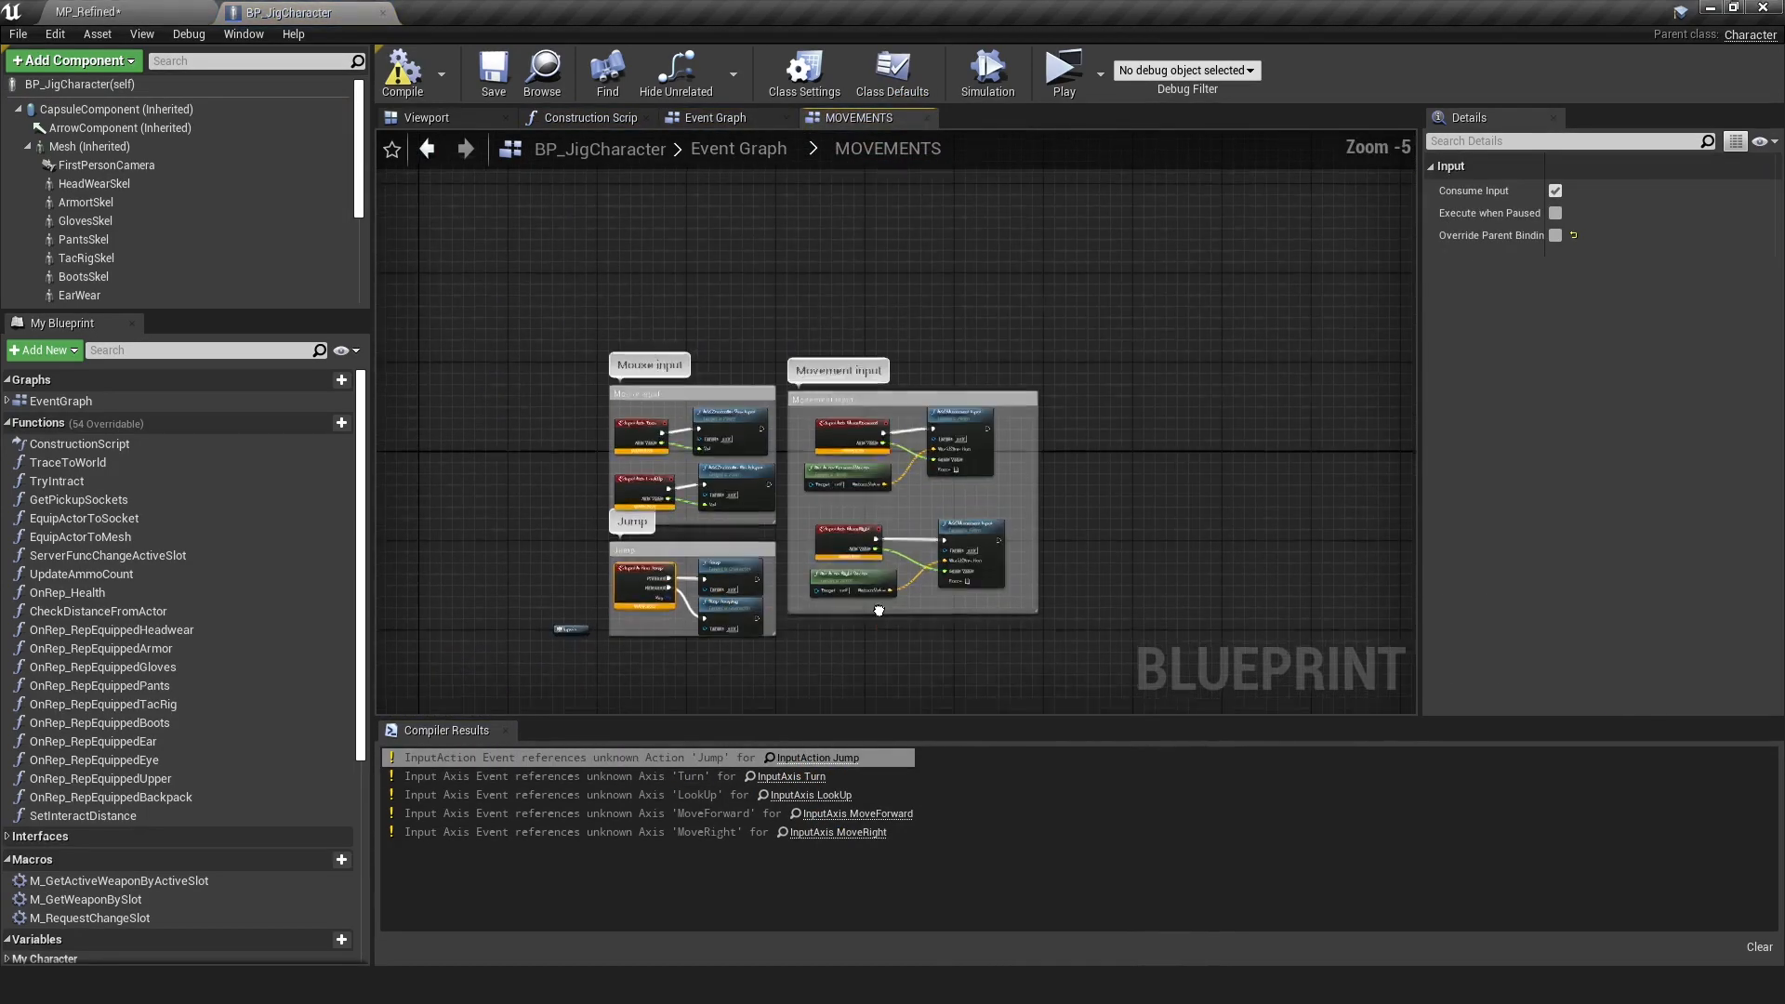
{"action": "right_click_drag", "start_coordinate": [916, 638], "coordinate": [888, 555]}
{"action": "left_click_drag", "start_coordinate": [1135, 609], "coordinate": [592, 253]}
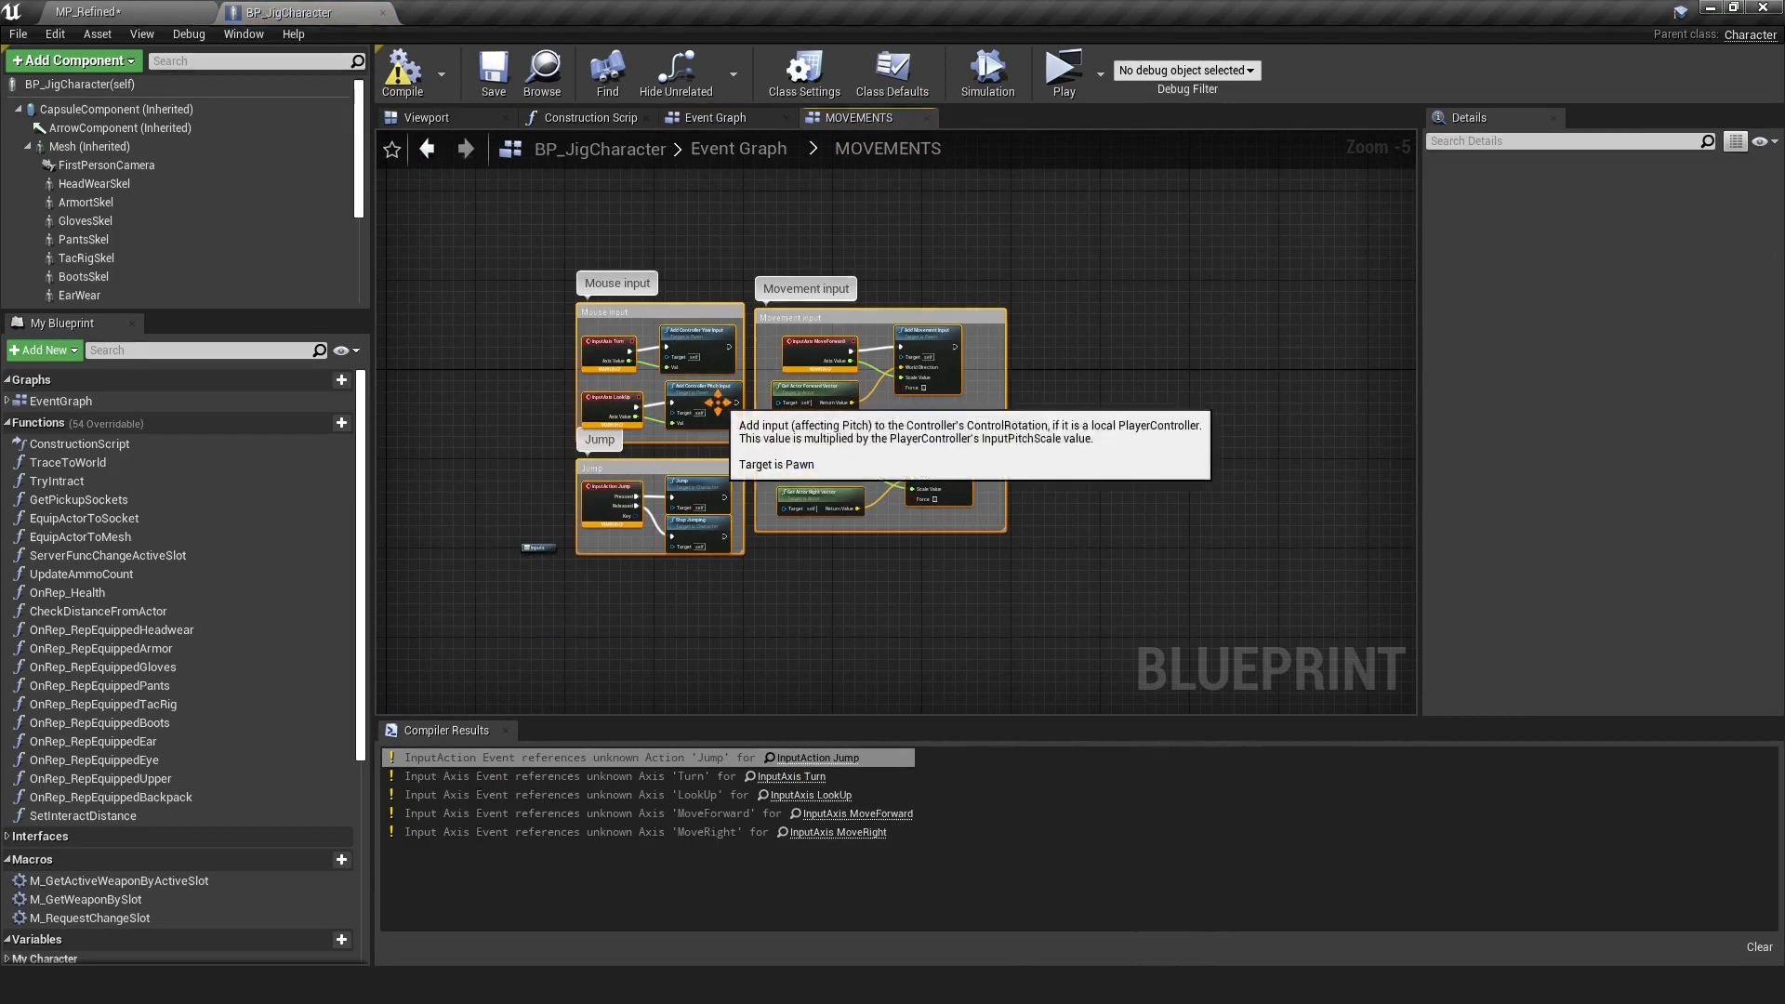
{"action": "key", "text": "Delete"}
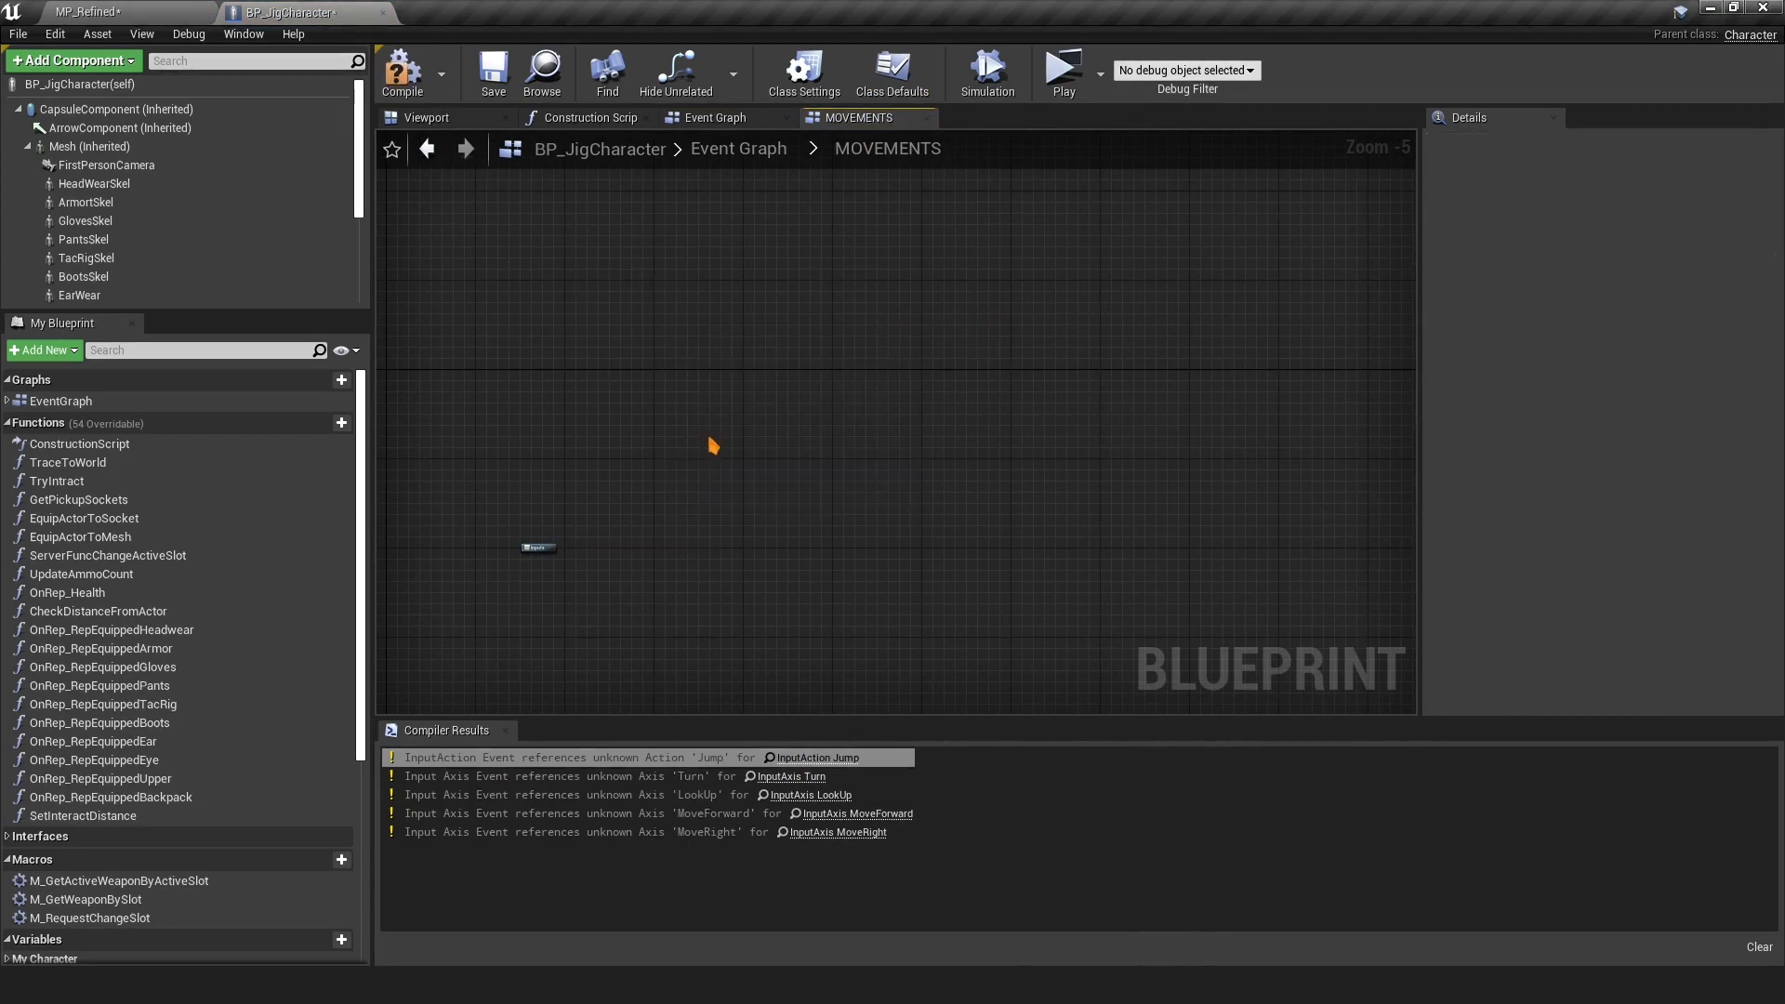
{"action": "left_click", "coordinate": [410, 90]}
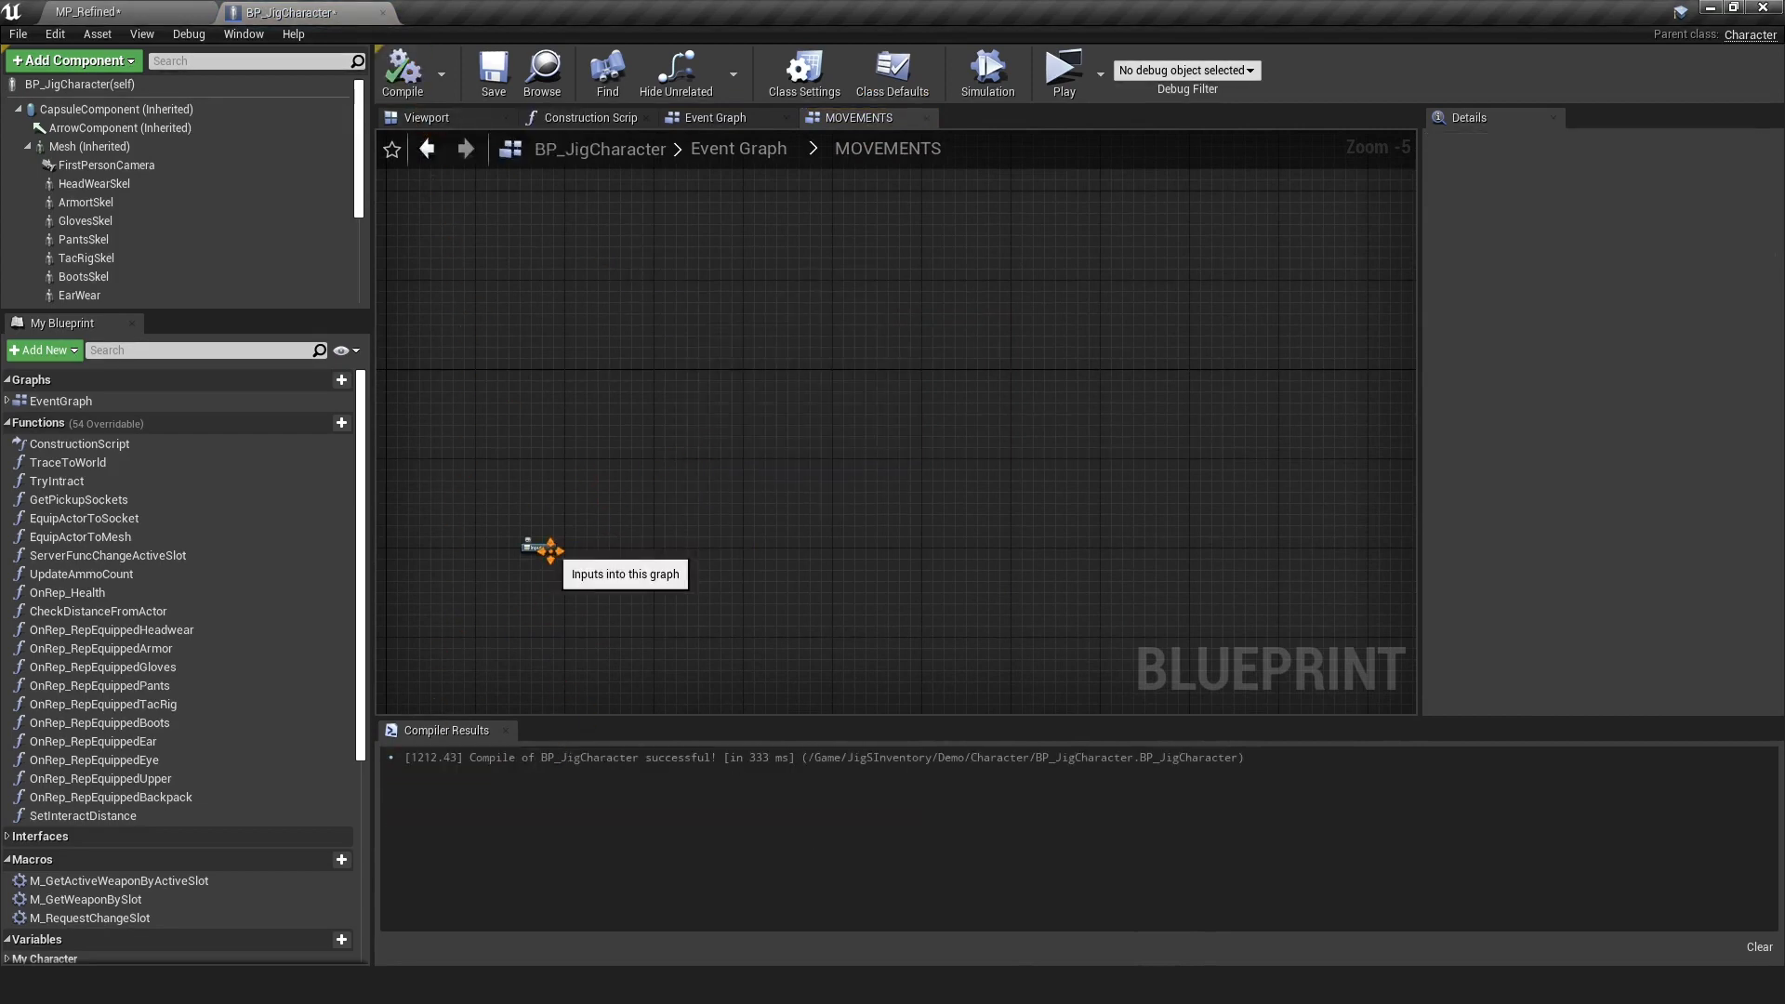
Return to the Event Graph, close the compiler results, and open the BEGIN PLAY graph to examine its parent call
{"action": "left_click", "coordinate": [739, 149]}
{"action": "right_click_drag", "start_coordinate": [712, 553], "coordinate": [759, 656]}
{"action": "left_click", "coordinate": [507, 732]}
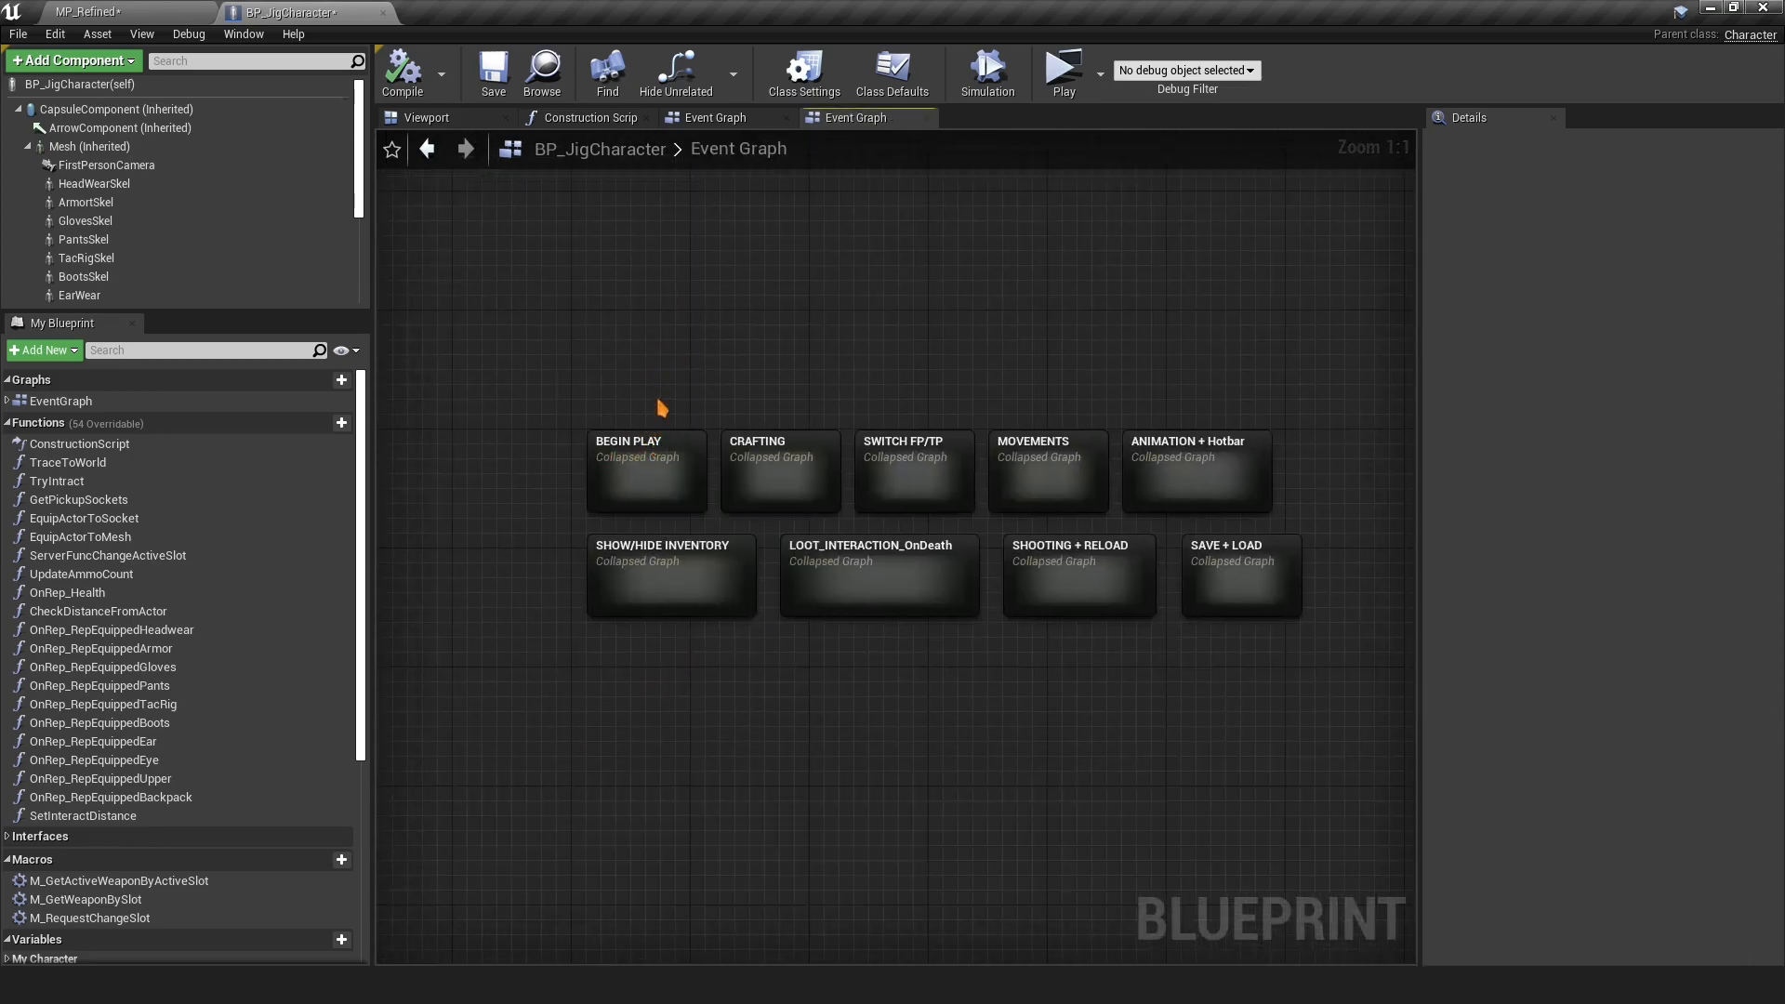
{"action": "mouse_move", "coordinate": [636, 452]}
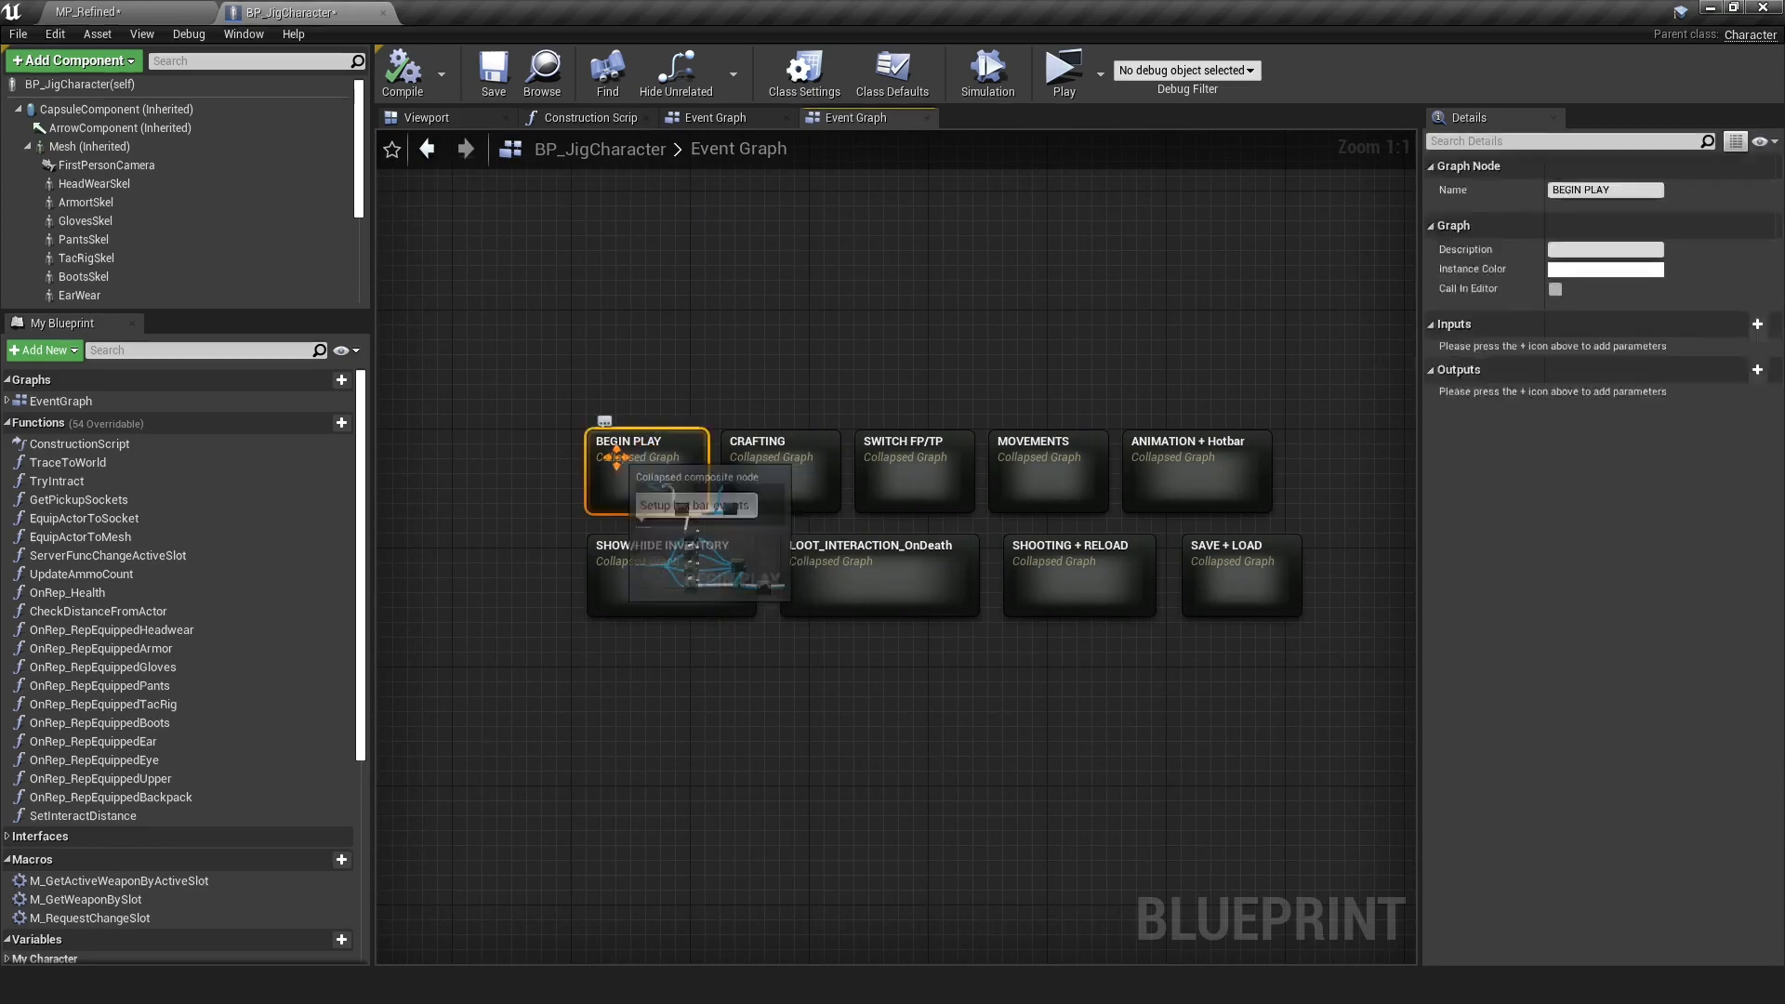
{"action": "double_click", "coordinate": [637, 452]}
{"action": "scroll", "coordinate": [649, 478], "scroll_direction": "up", "scroll_amount": 4}
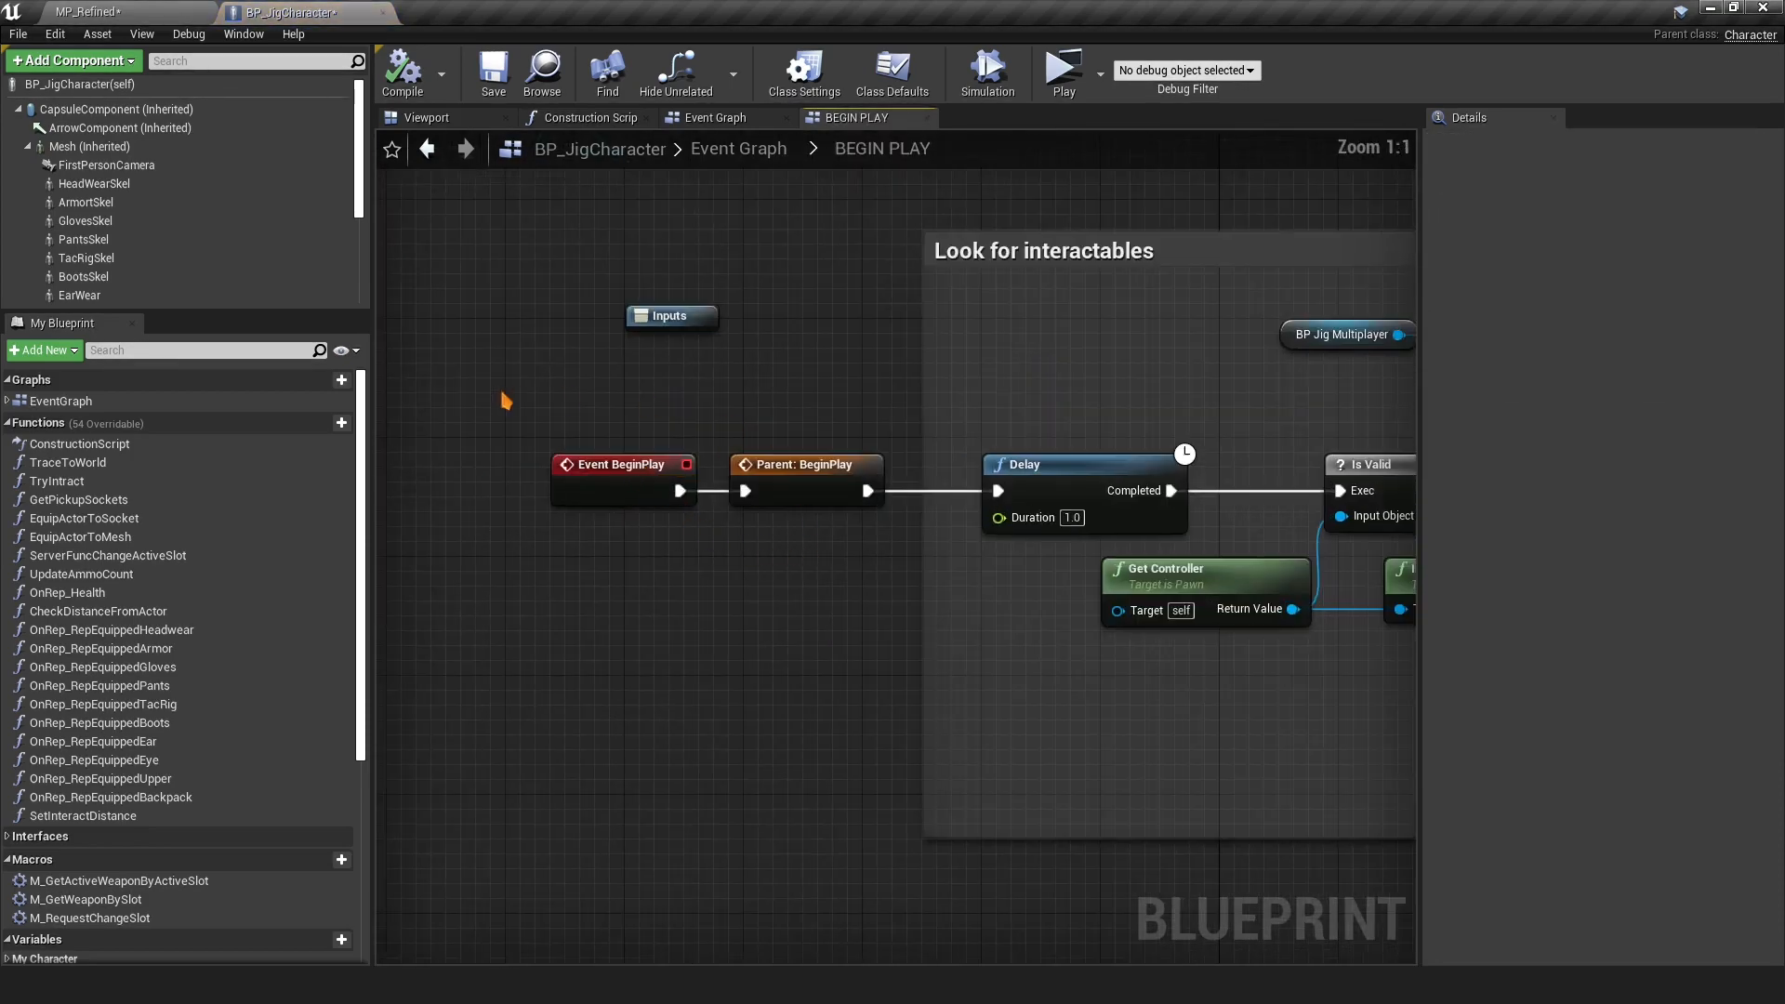
{"action": "left_click_drag", "start_coordinate": [504, 390], "coordinate": [742, 400]}
{"action": "left_click", "coordinate": [857, 611]}
{"action": "left_click", "coordinate": [742, 402]}
Add another call to the parent function for Event BeginPlay, and delete the duplicate node
{"action": "right_click", "coordinate": [589, 479]}
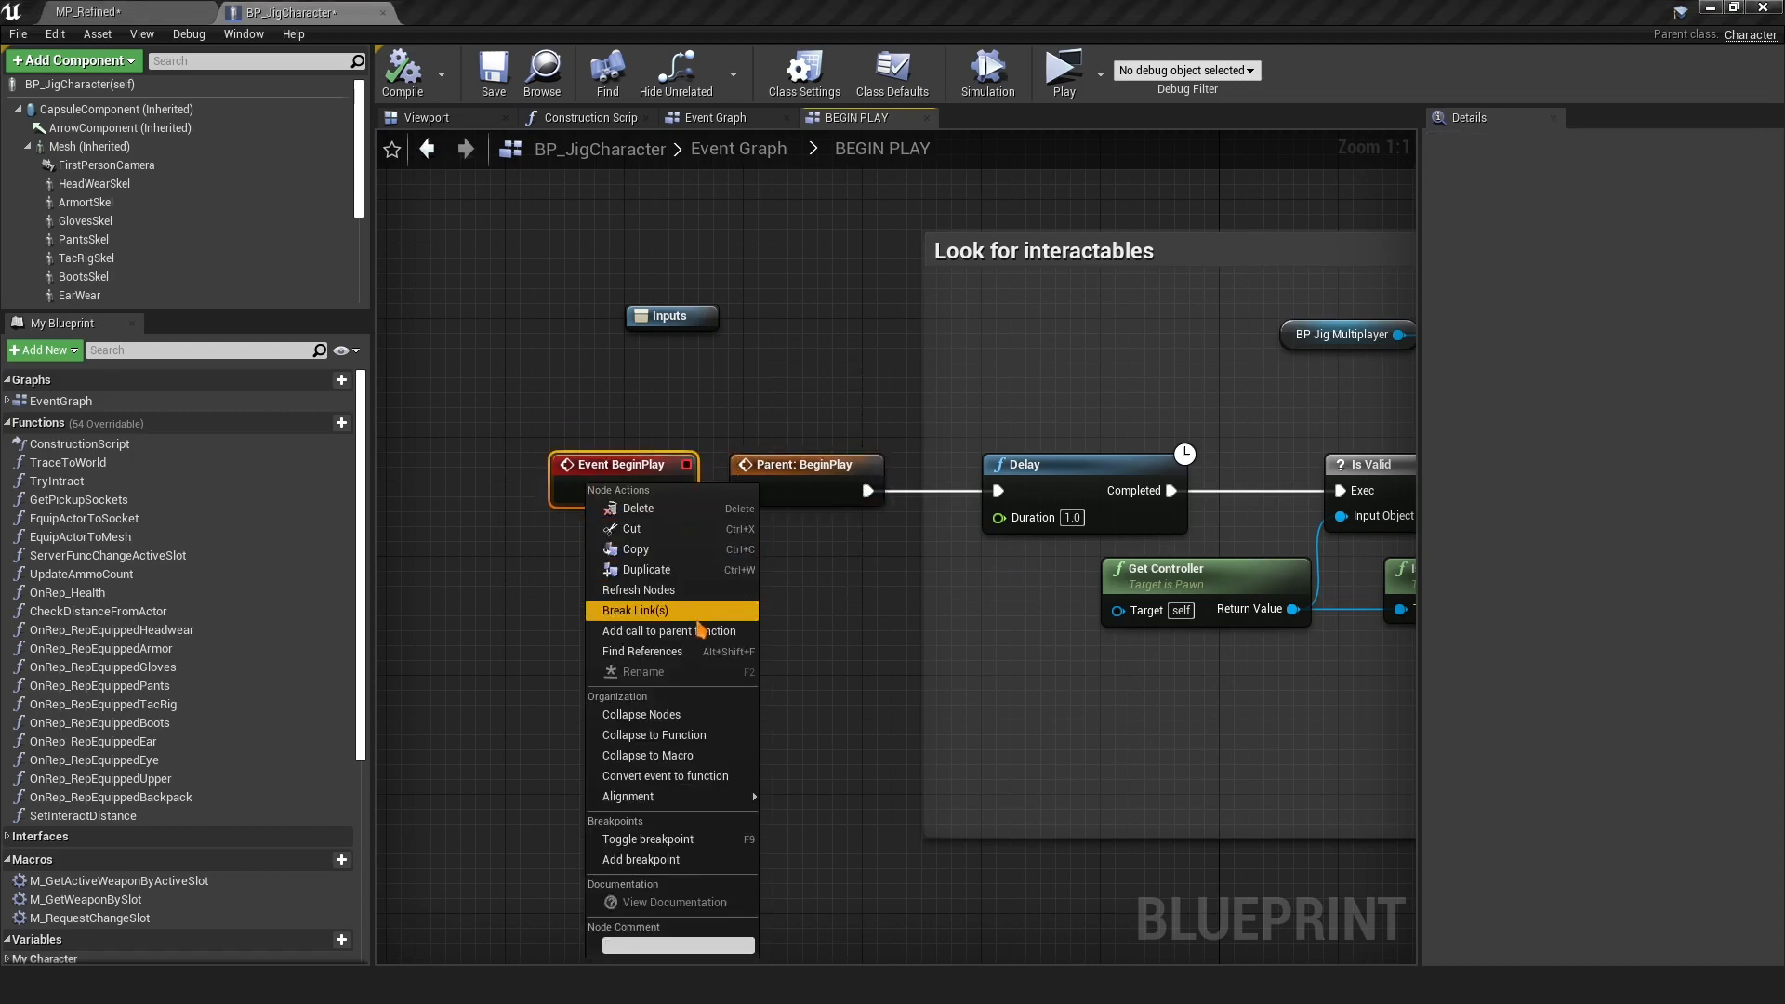
{"action": "left_click", "coordinate": [700, 630]}
{"action": "left_click_drag", "start_coordinate": [605, 558], "coordinate": [697, 593]}
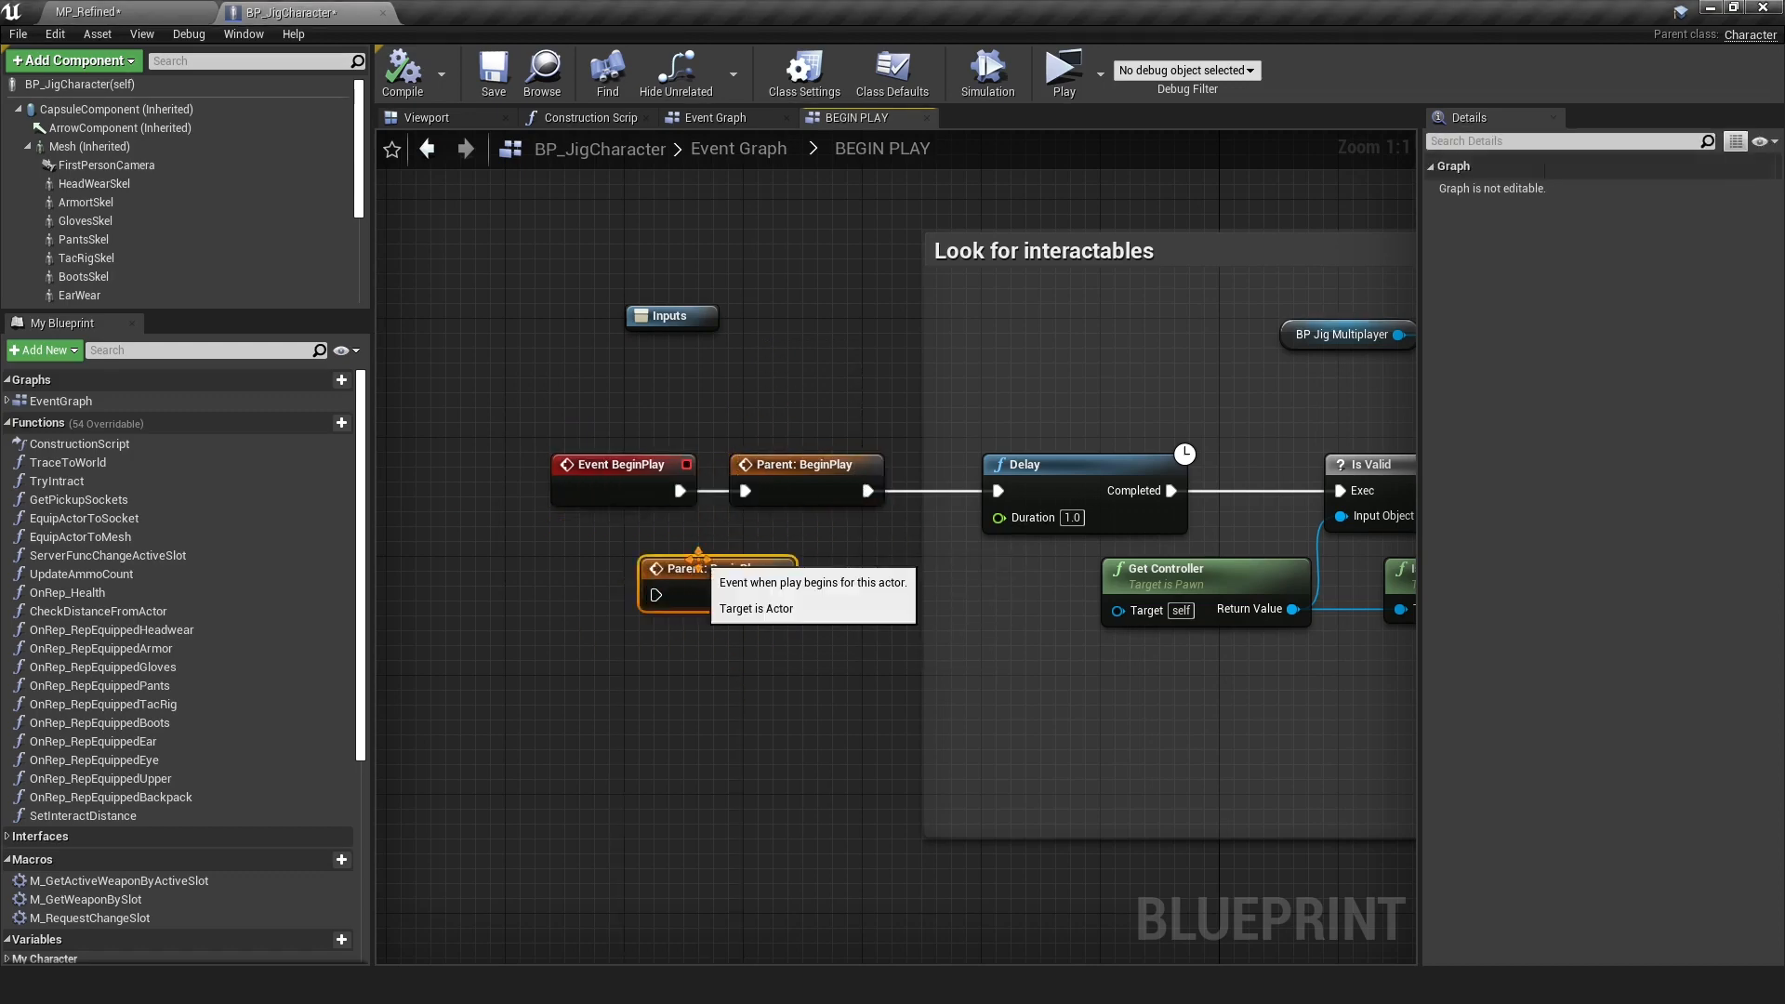
{"action": "key", "text": "Delete"}
Return to the Event Graph, add an Event Tick node, and delete it along with its attached nodes
{"action": "left_click_drag", "start_coordinate": [684, 383], "coordinate": [711, 565]}
{"action": "left_click_drag", "start_coordinate": [819, 637], "coordinate": [782, 255]}
{"action": "double_click", "coordinate": [782, 255]}
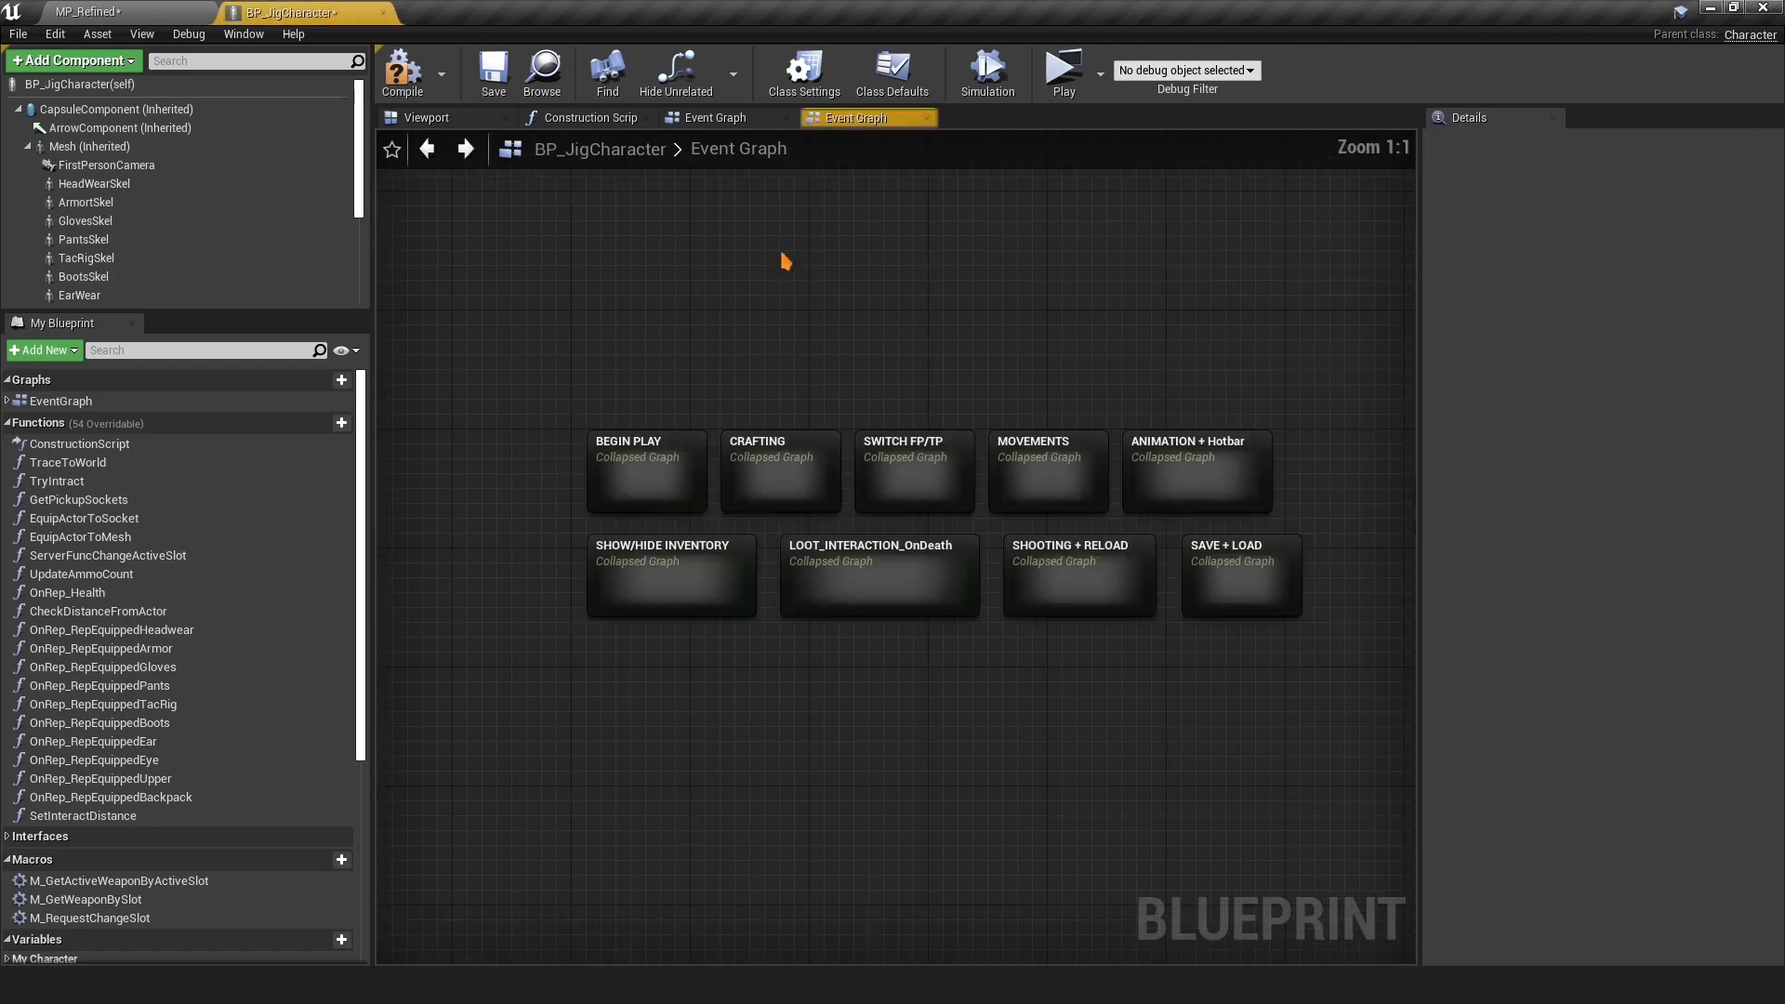
{"action": "right_click", "coordinate": [751, 748]}
{"action": "type", "text": "event tick"}
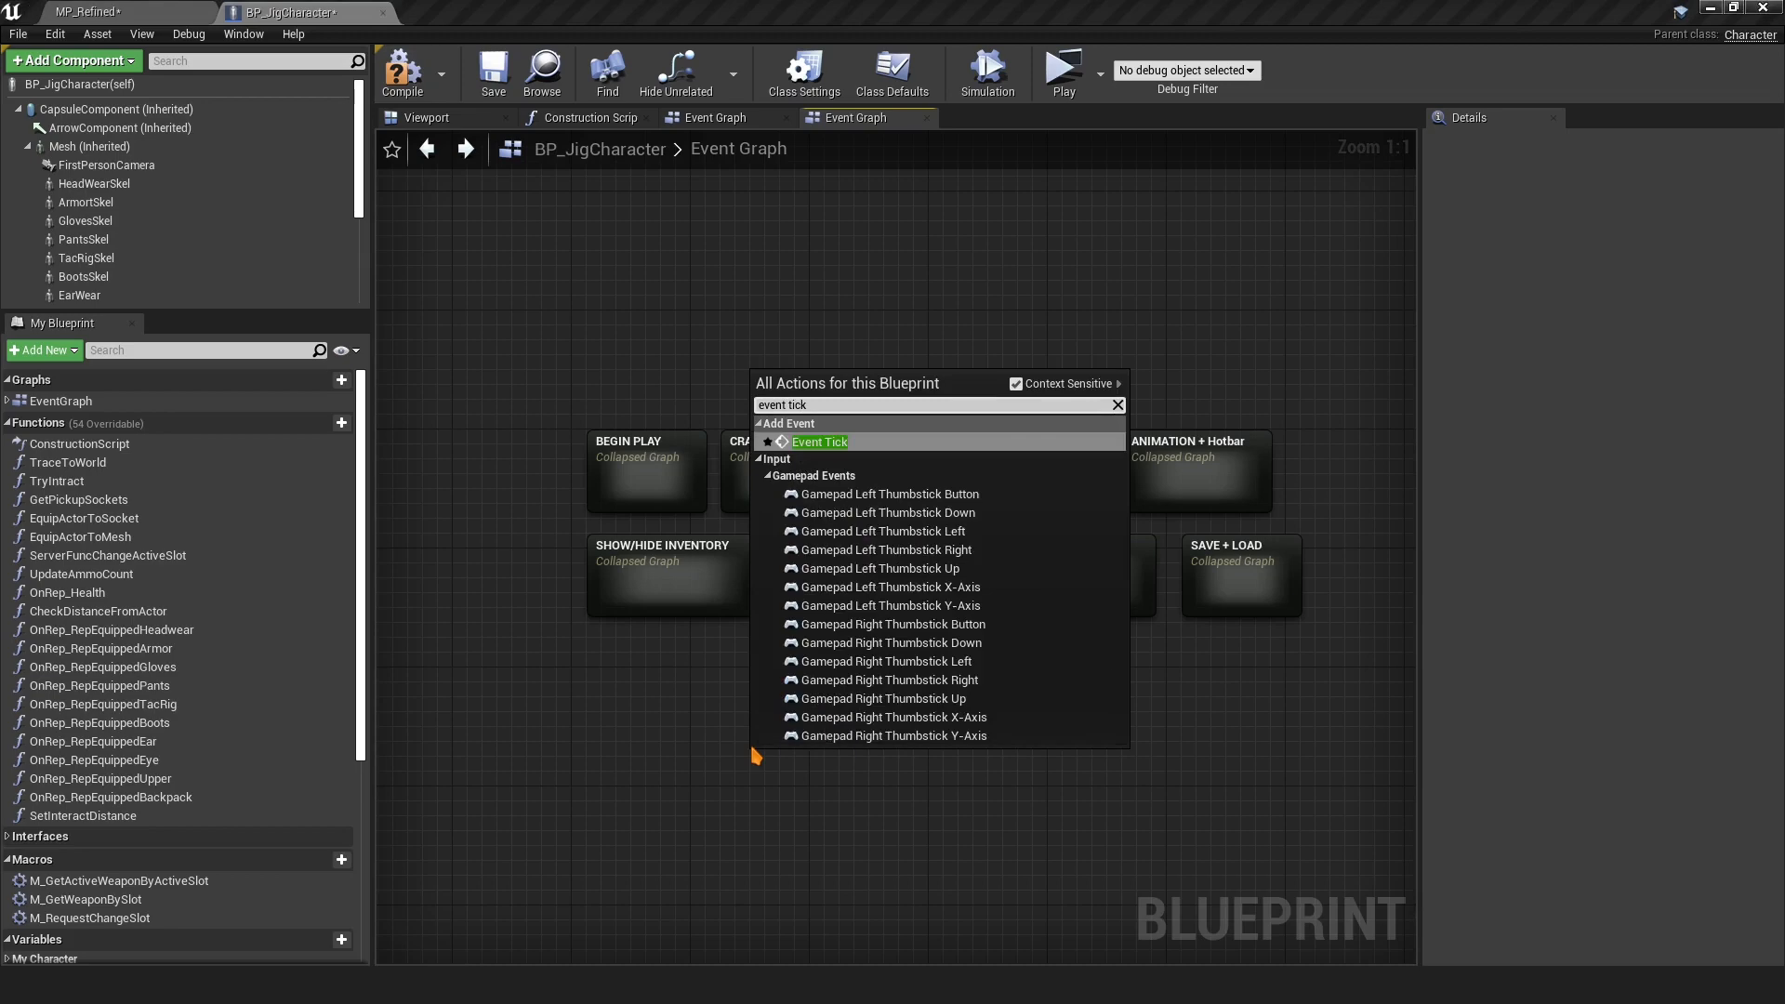
{"action": "key", "text": "Return"}
{"action": "left_click_drag", "start_coordinate": [950, 750], "coordinate": [681, 885]}
{"action": "key", "text": "Delete"}
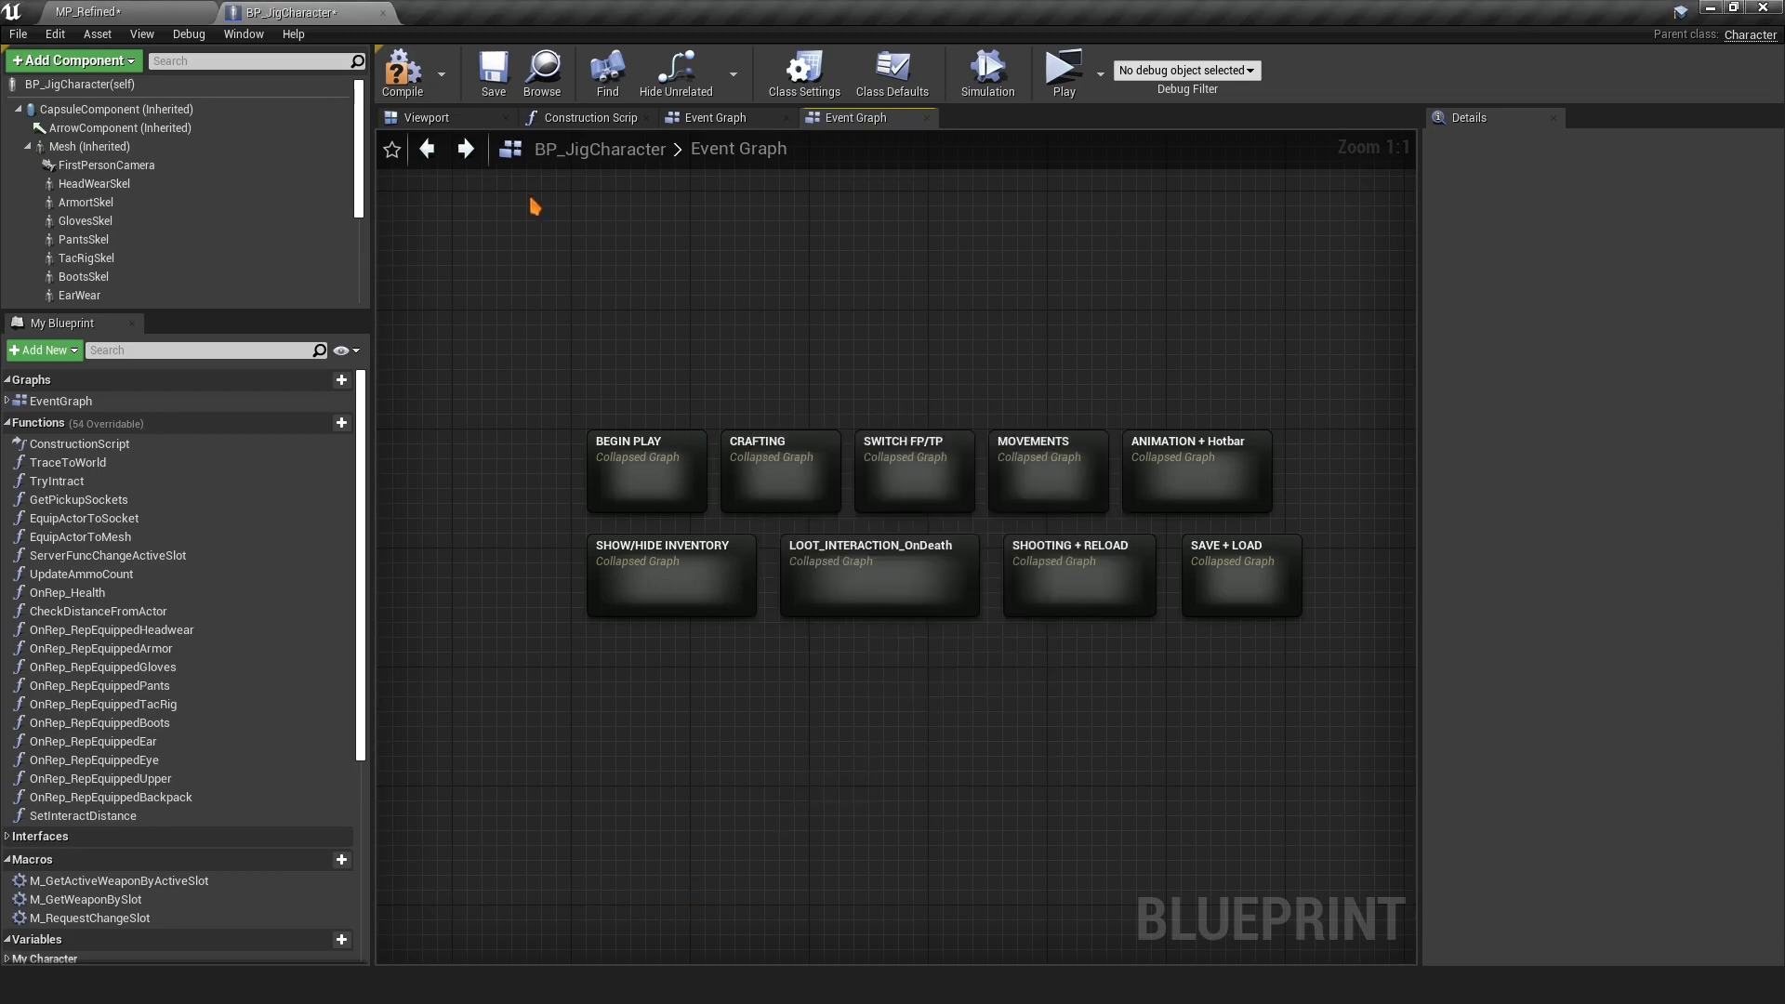
Open the Construction Script and examine its parent function call and the option for adding one
{"action": "double_click", "coordinate": [65, 444]}
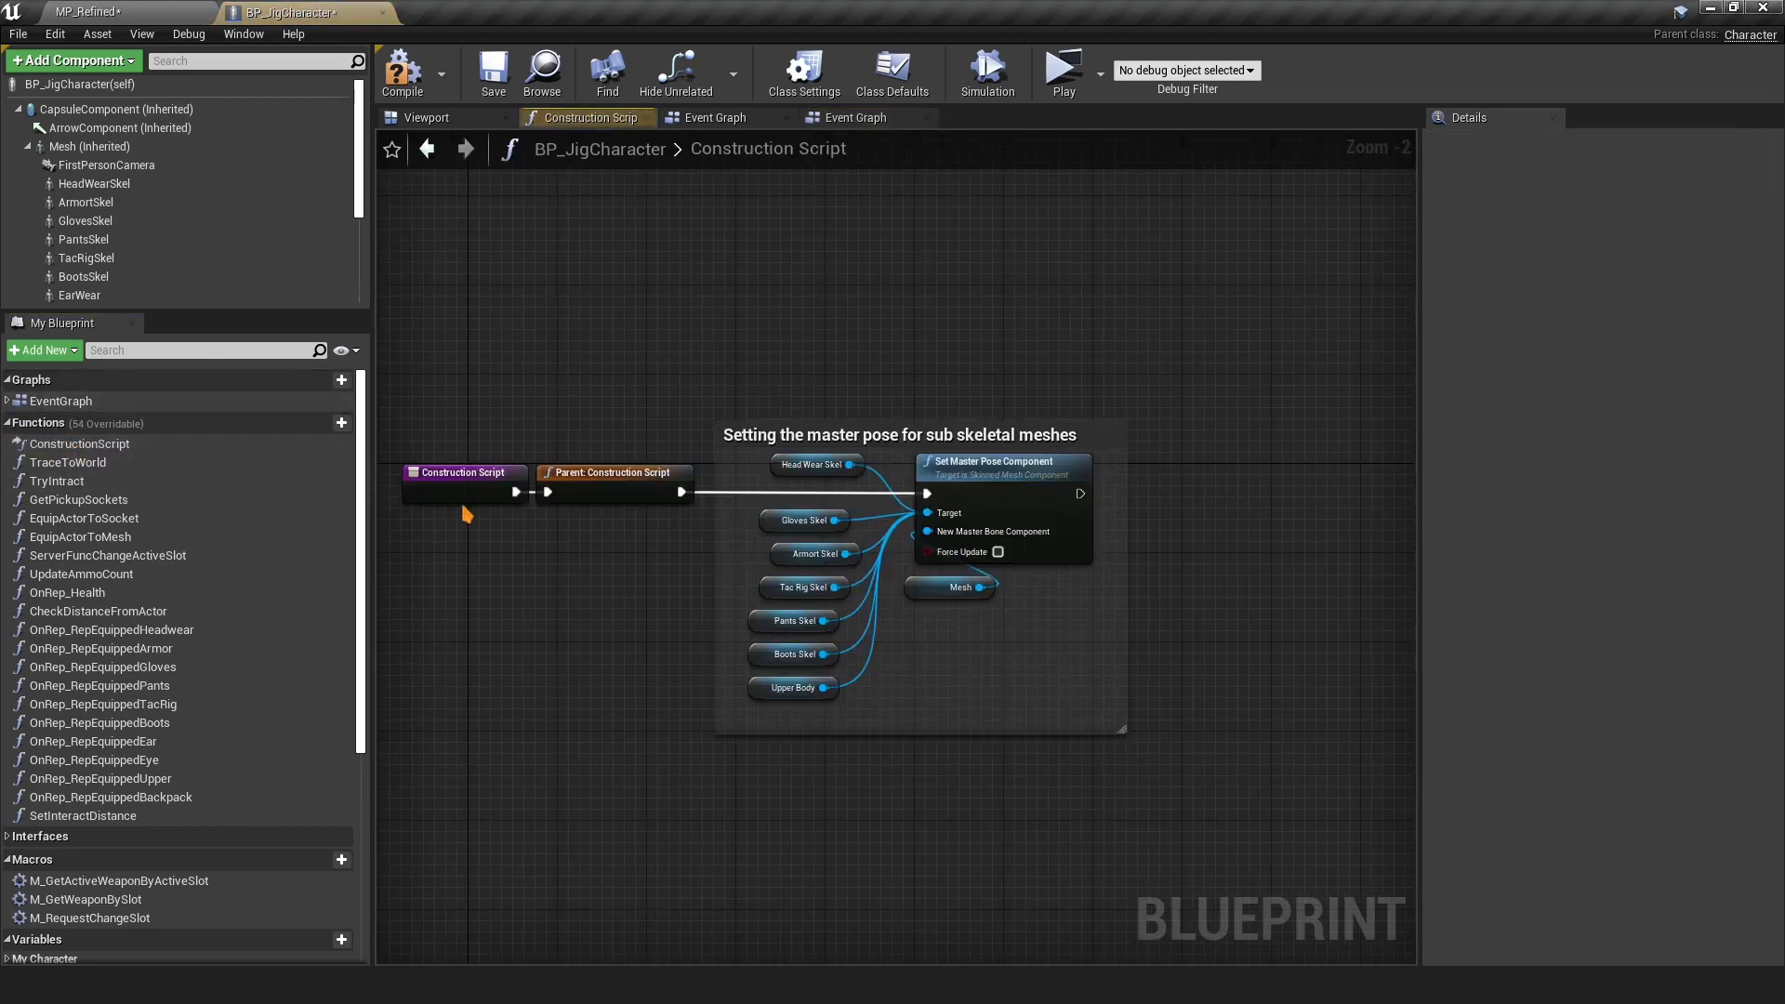
{"action": "scroll", "coordinate": [706, 572], "scroll_direction": "up", "scroll_amount": 2}
{"action": "right_click_drag", "start_coordinate": [706, 572], "coordinate": [729, 575]}
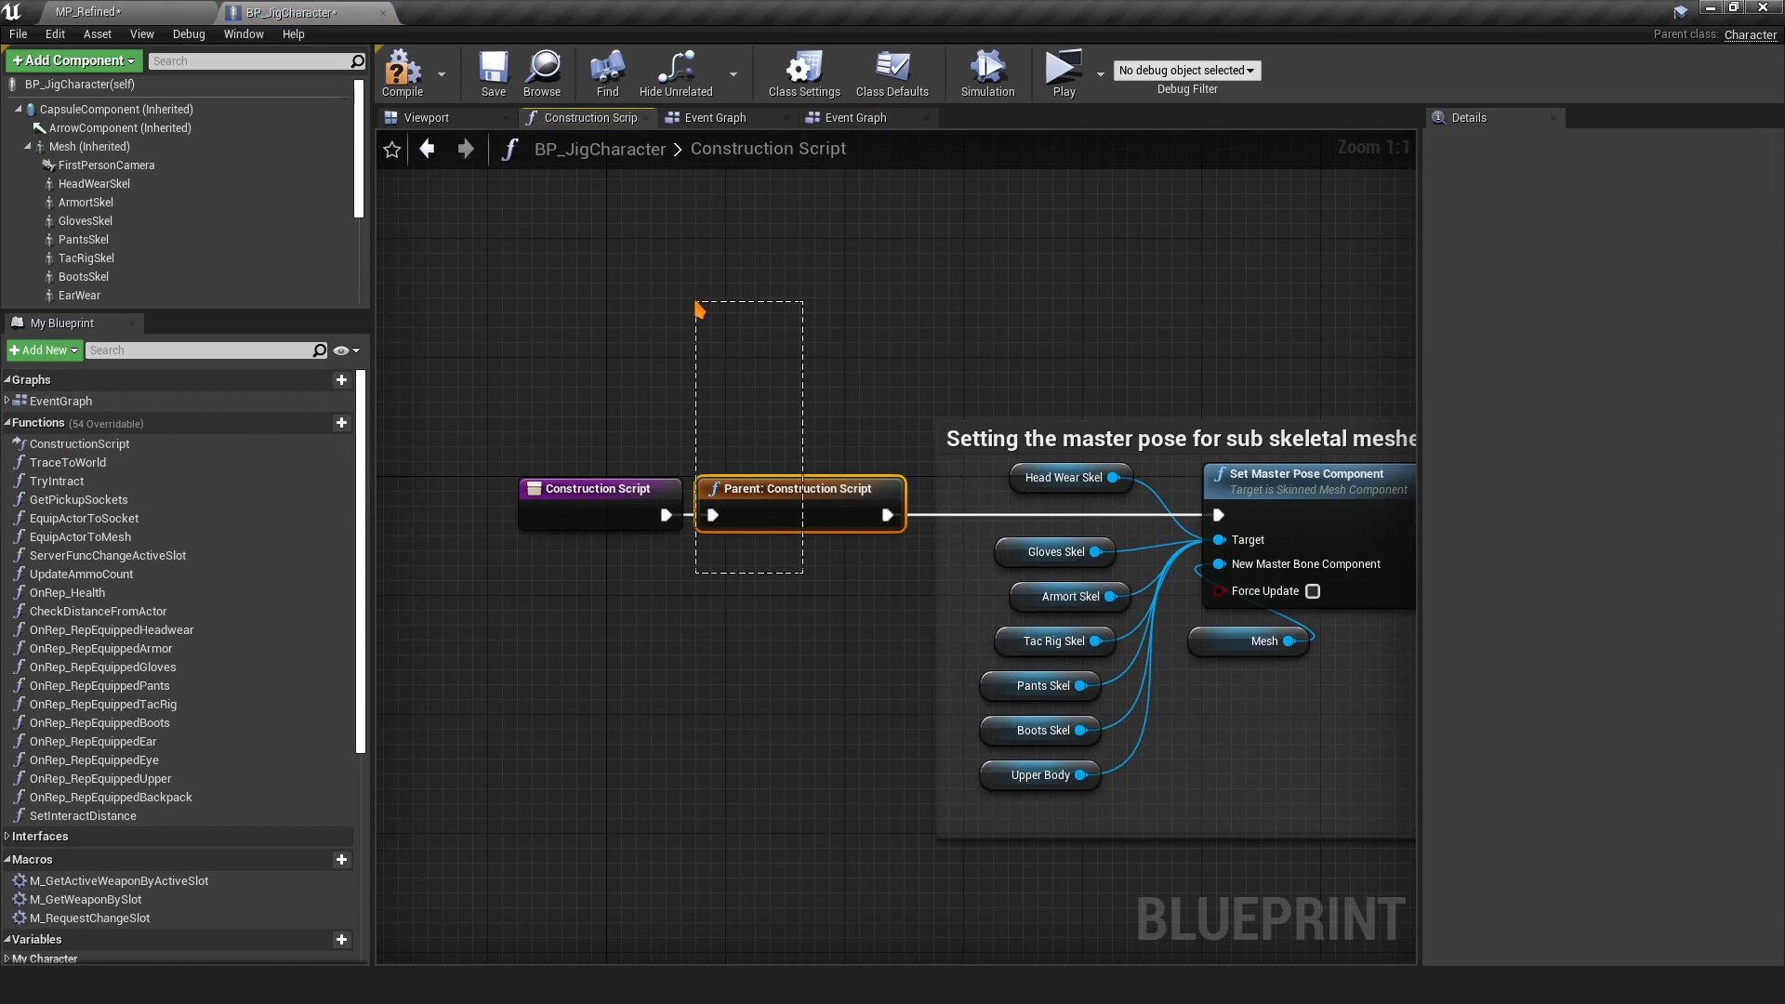
{"action": "left_click_drag", "start_coordinate": [696, 302], "coordinate": [694, 305]}
{"action": "left_click", "coordinate": [591, 495]}
{"action": "right_click", "coordinate": [591, 495]}
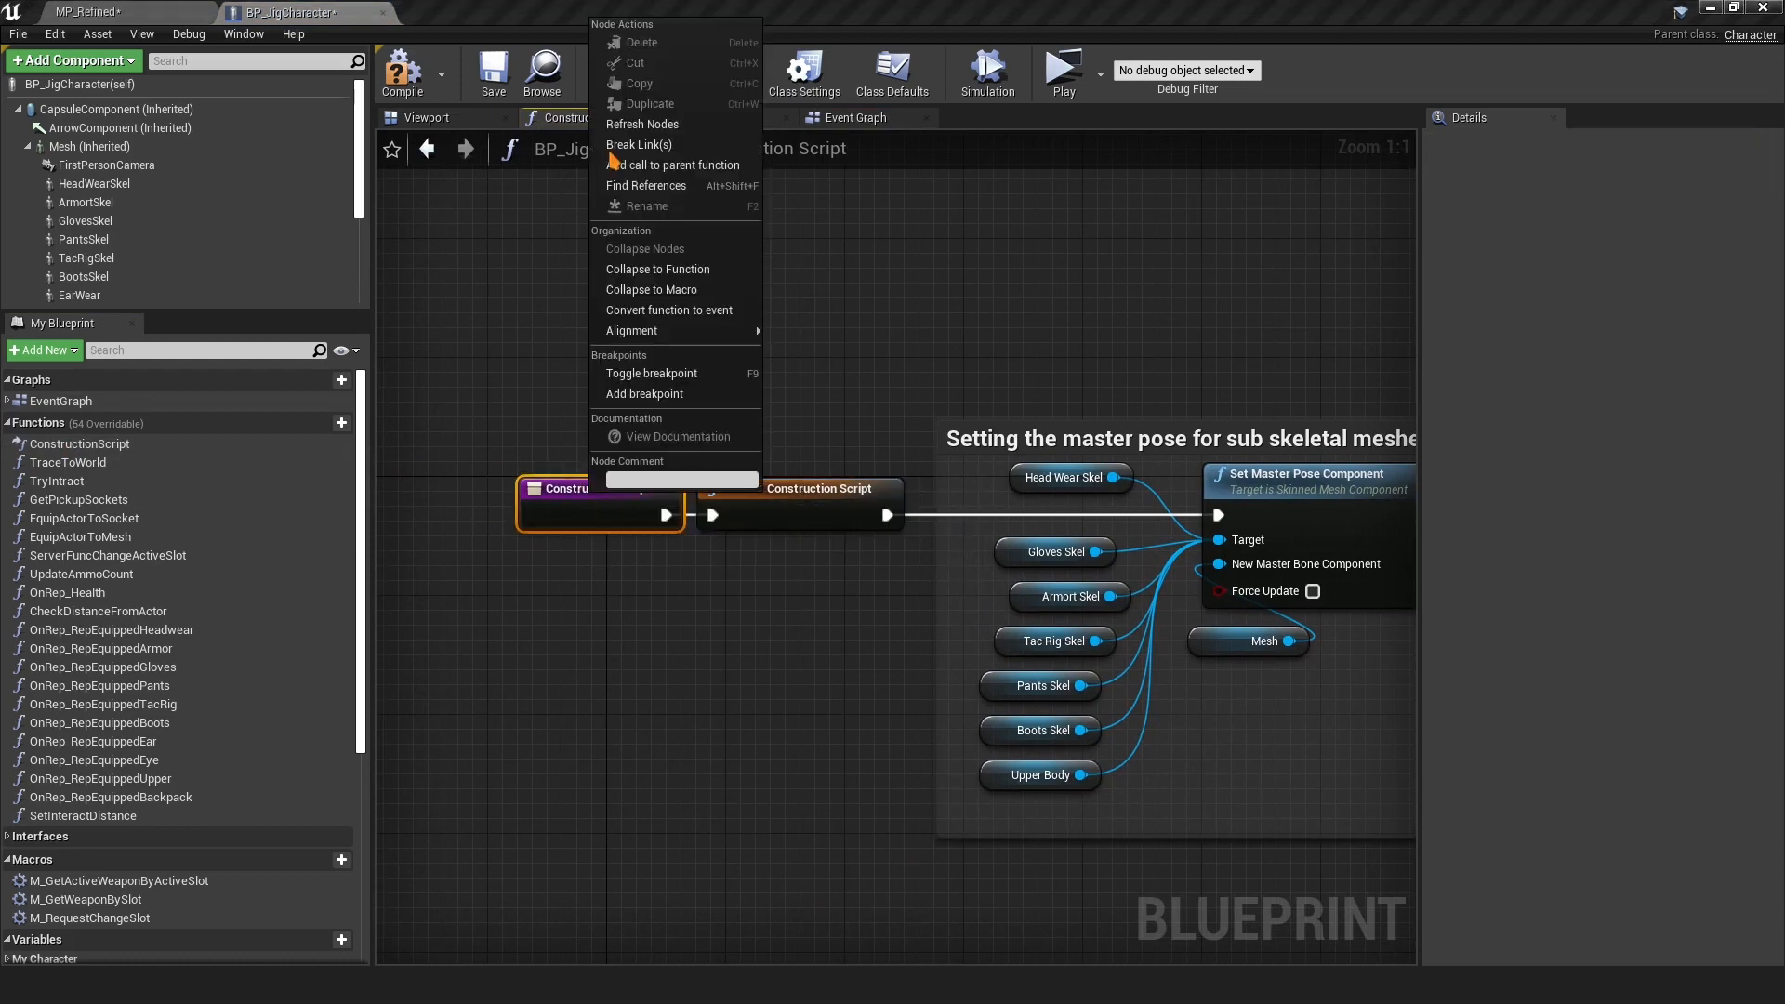
{"action": "left_click", "coordinate": [685, 634]}
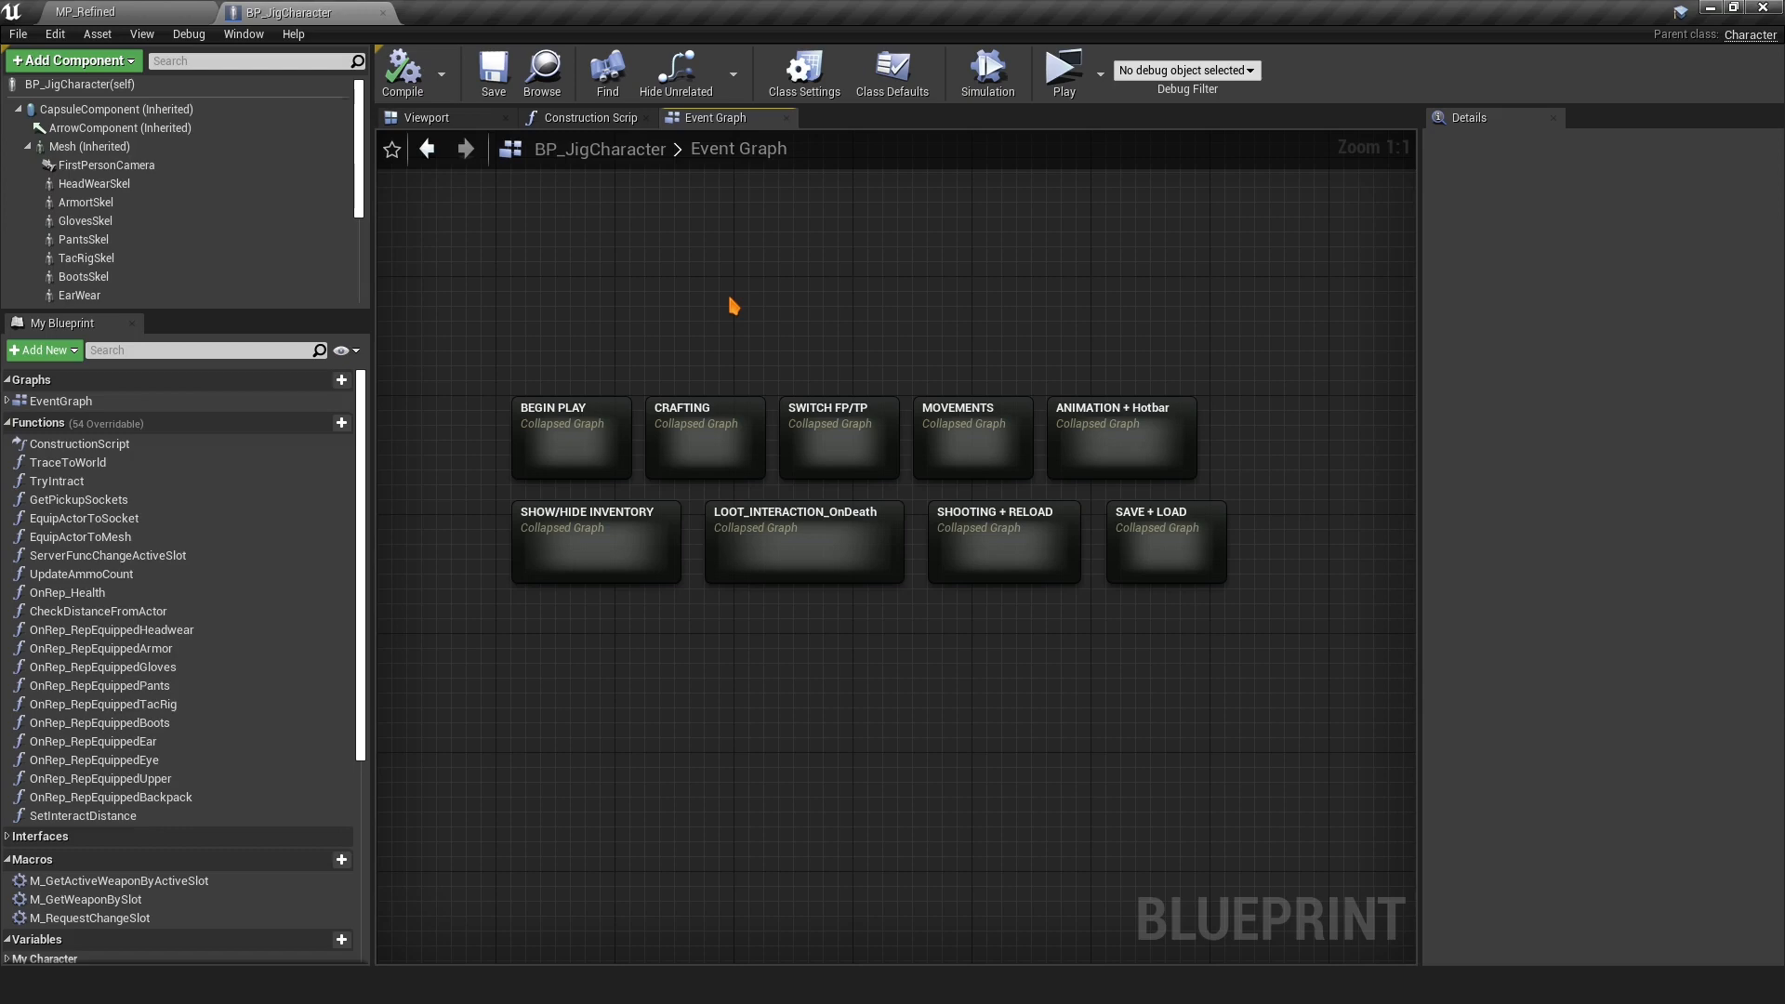
Break the execution link from Set Active to Set Owner No See in the SWITCH FP/TP graph
{"action": "double_click", "coordinate": [801, 405]}
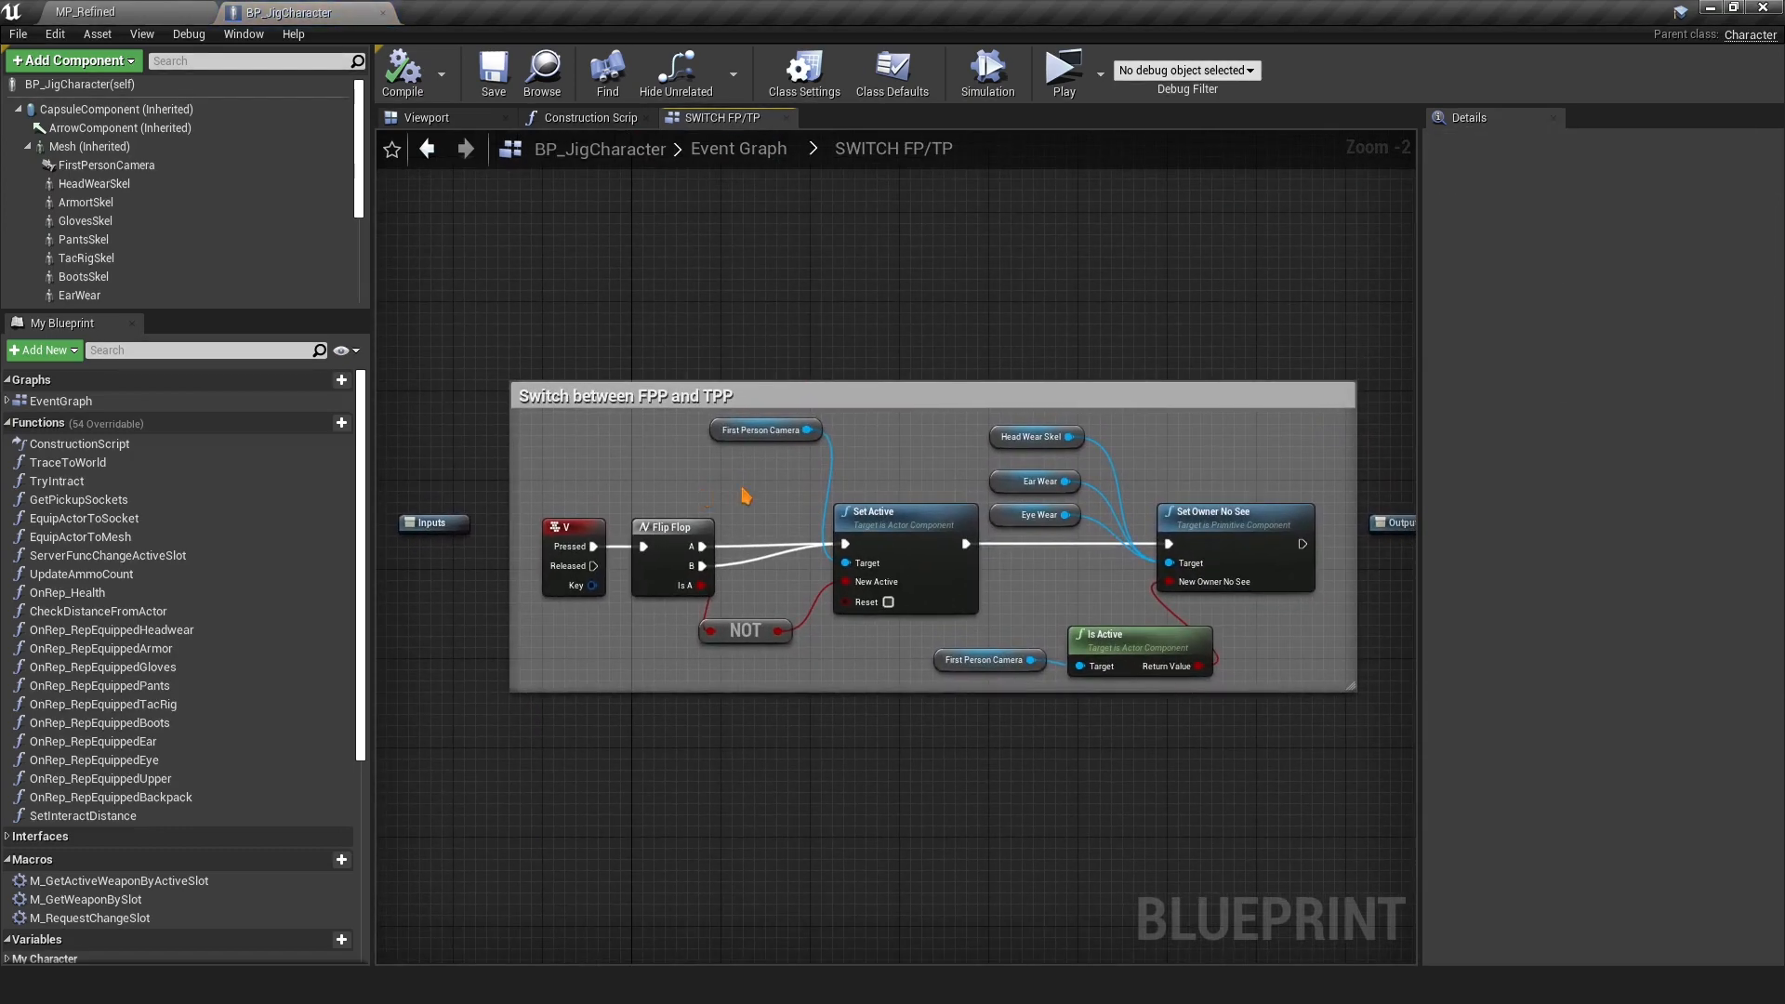
{"action": "right_click_drag", "start_coordinate": [712, 496], "coordinate": [652, 495]}
{"action": "left_click_drag", "start_coordinate": [613, 488], "coordinate": [604, 641]}
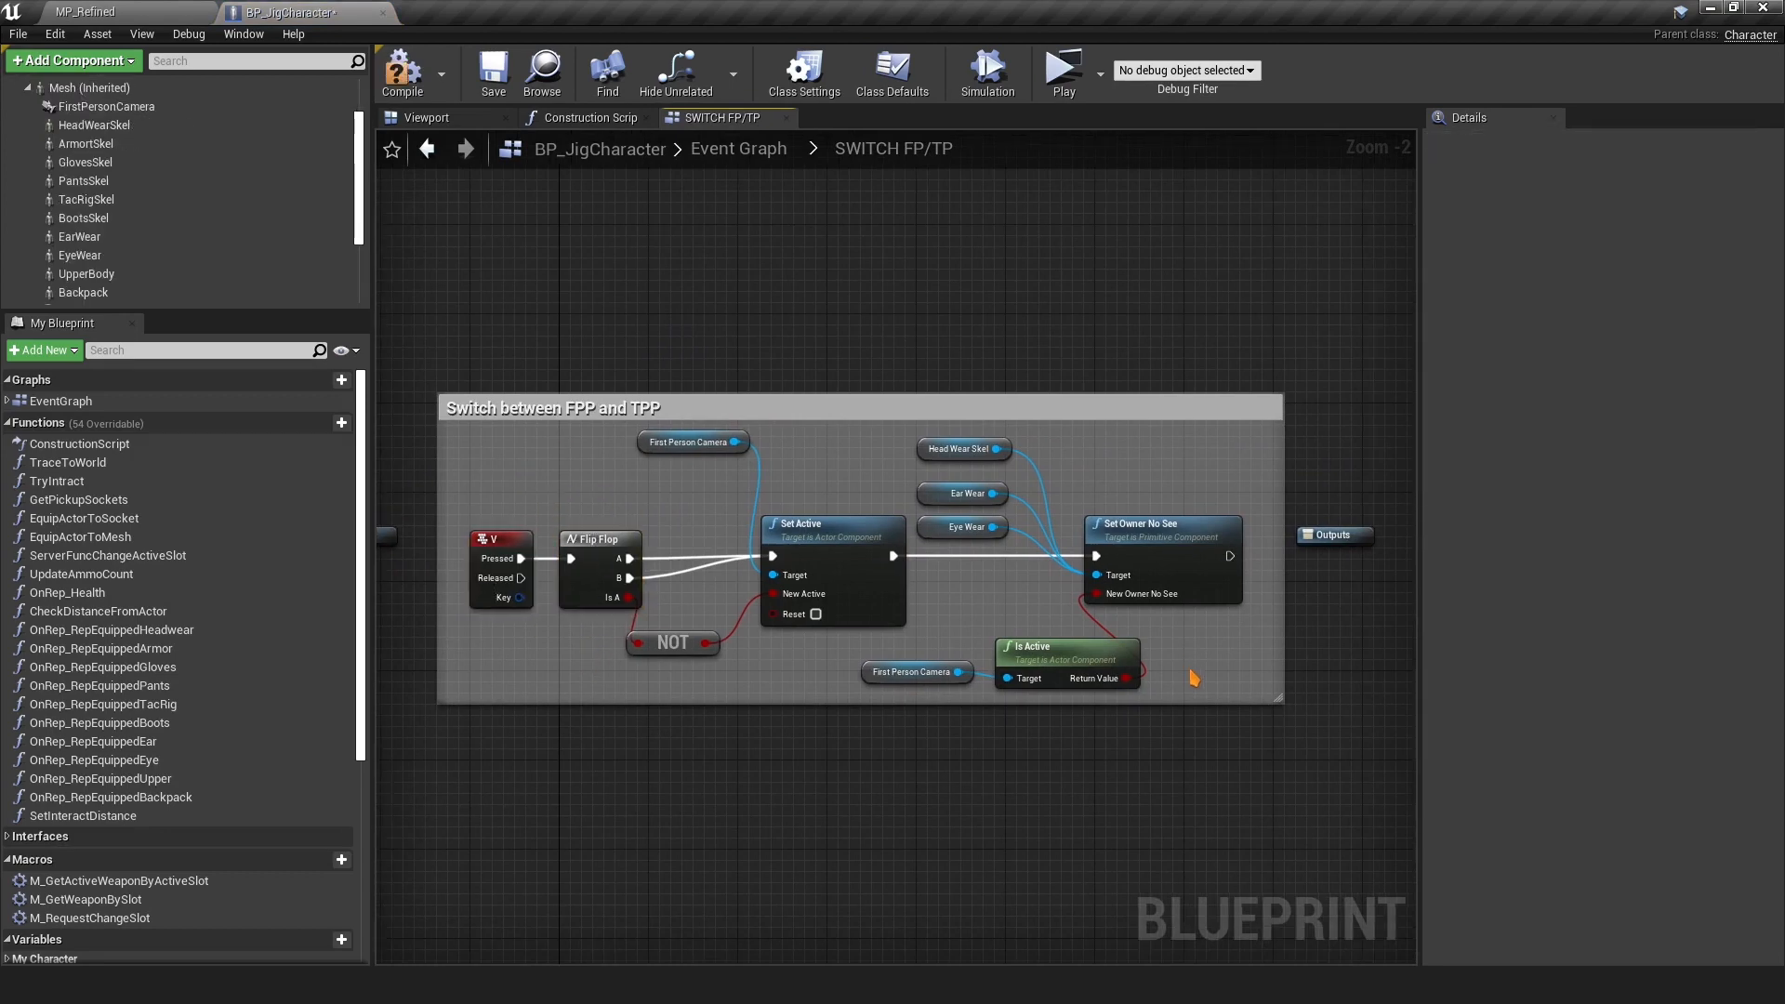
{"action": "left_click_drag", "start_coordinate": [1193, 676], "coordinate": [932, 452]}
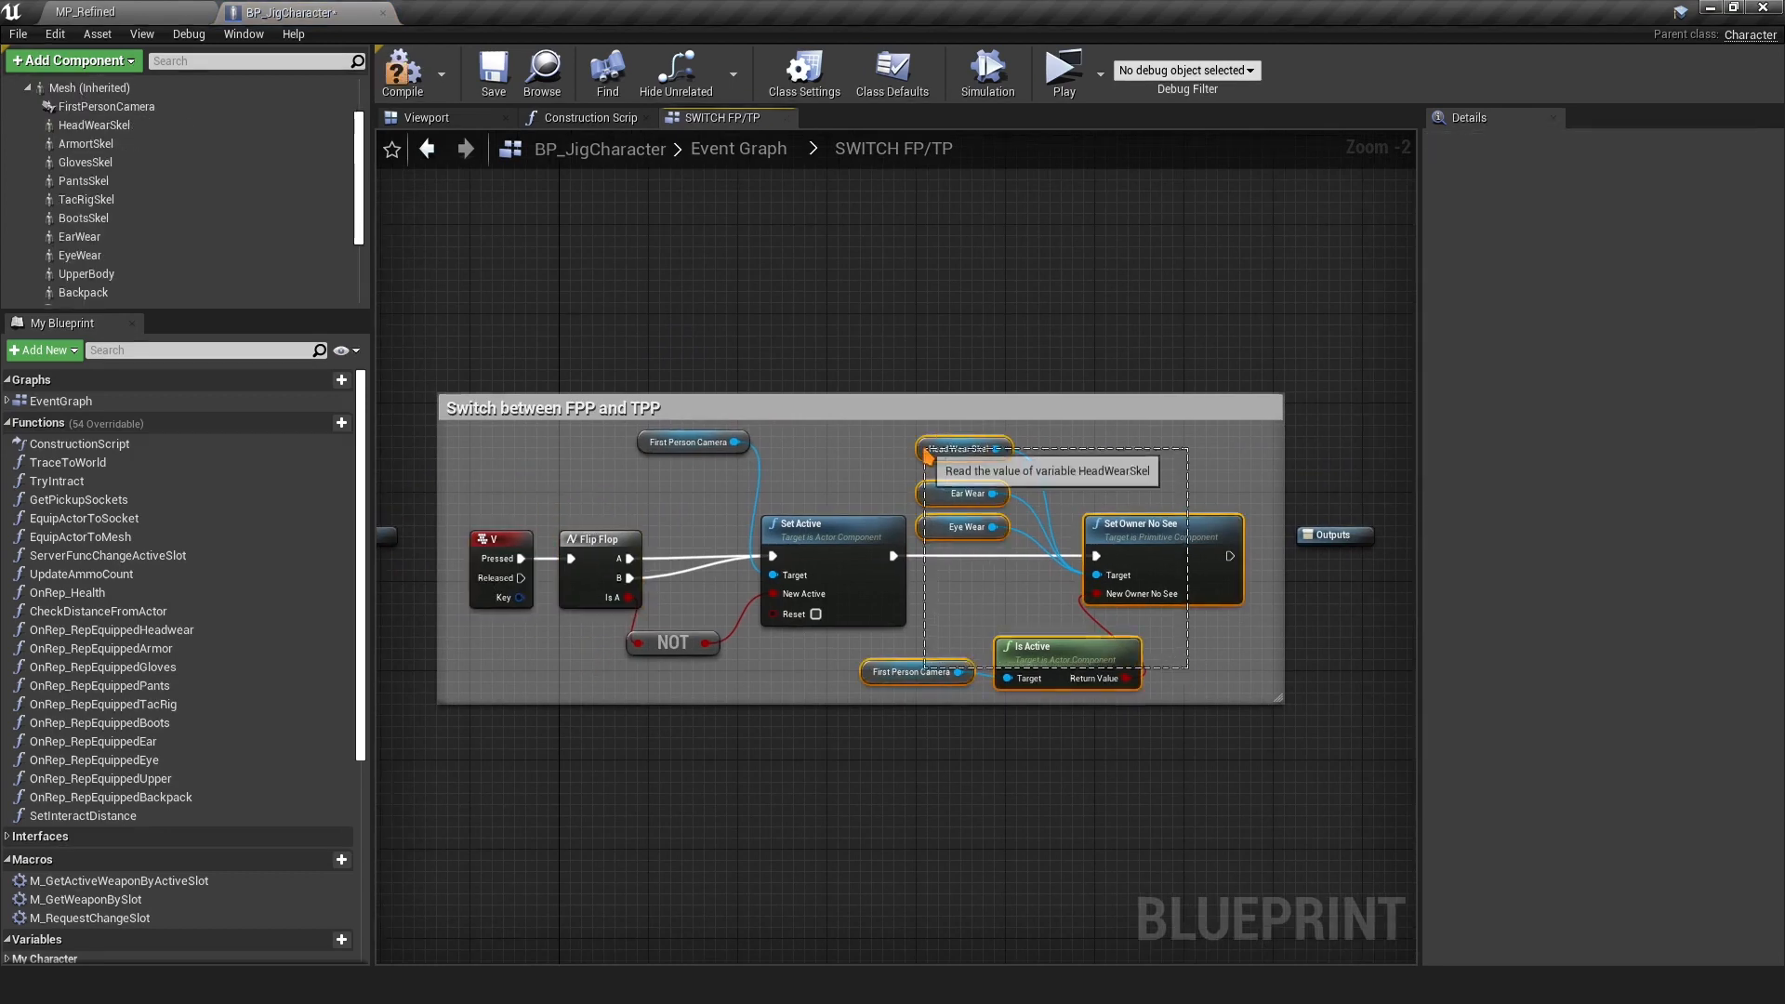
{"action": "left_click", "coordinate": [1181, 472]}
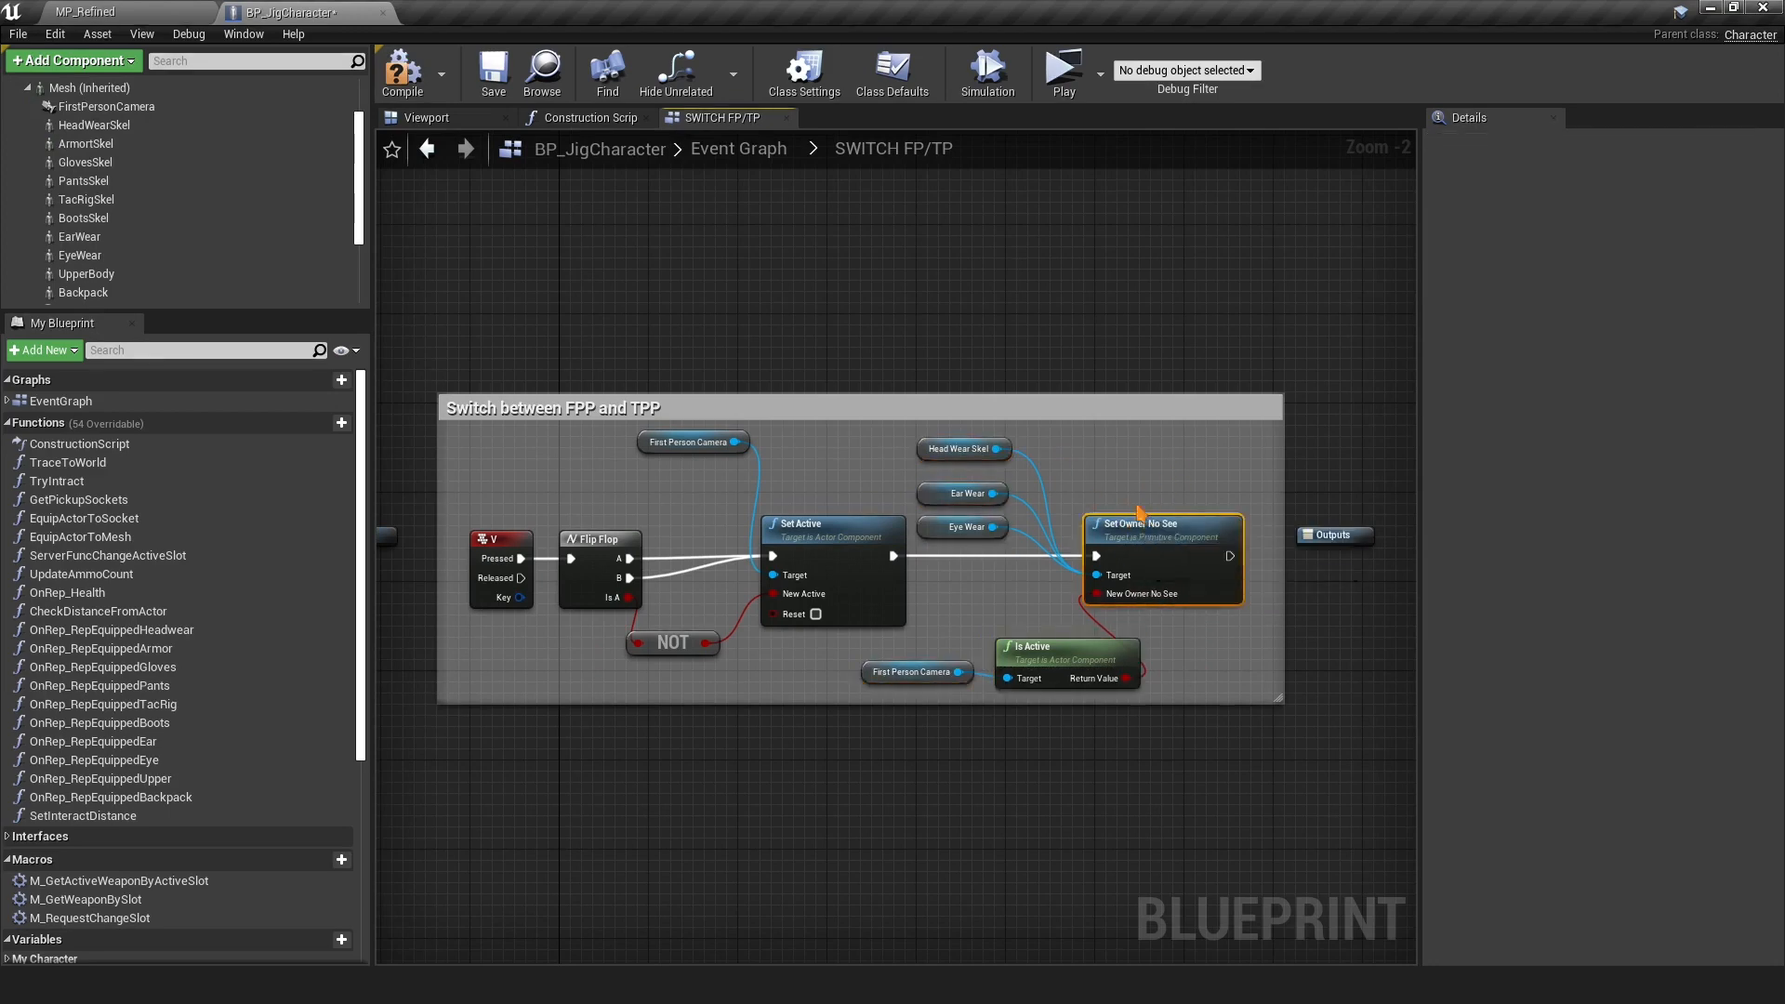
{"action": "left_click_drag", "start_coordinate": [1228, 655], "coordinate": [1175, 510]}
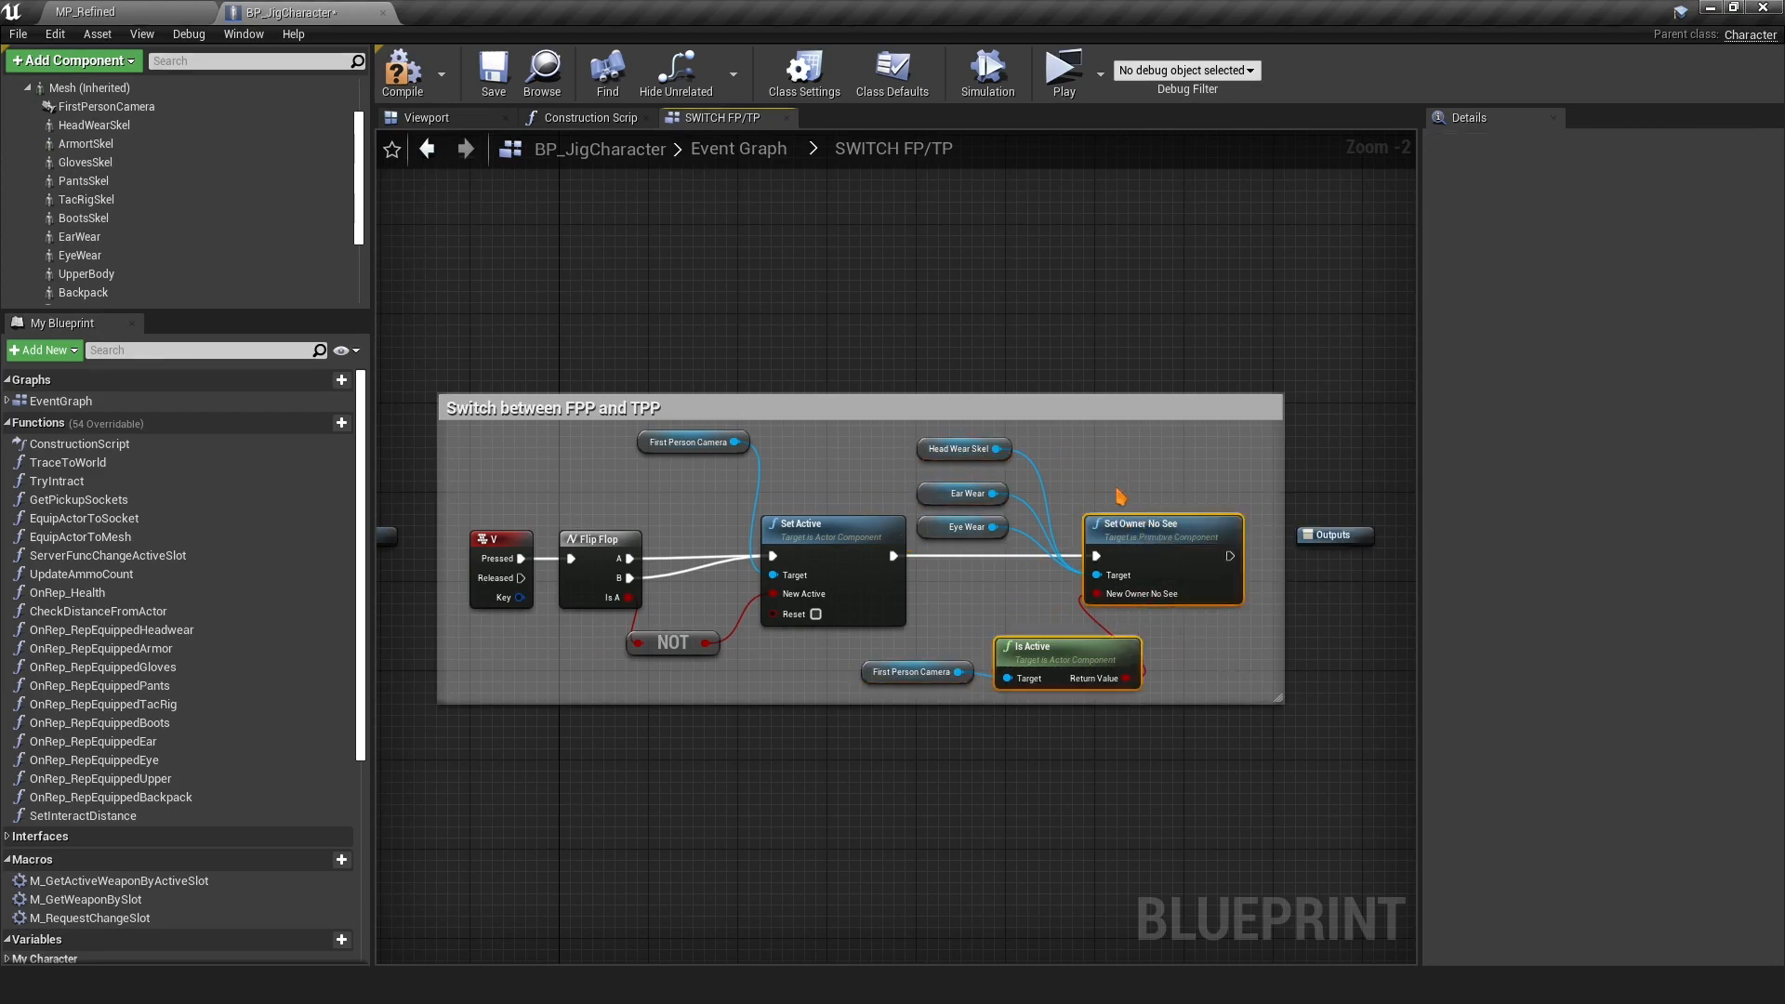
{"action": "left_click", "coordinate": [1140, 506]}
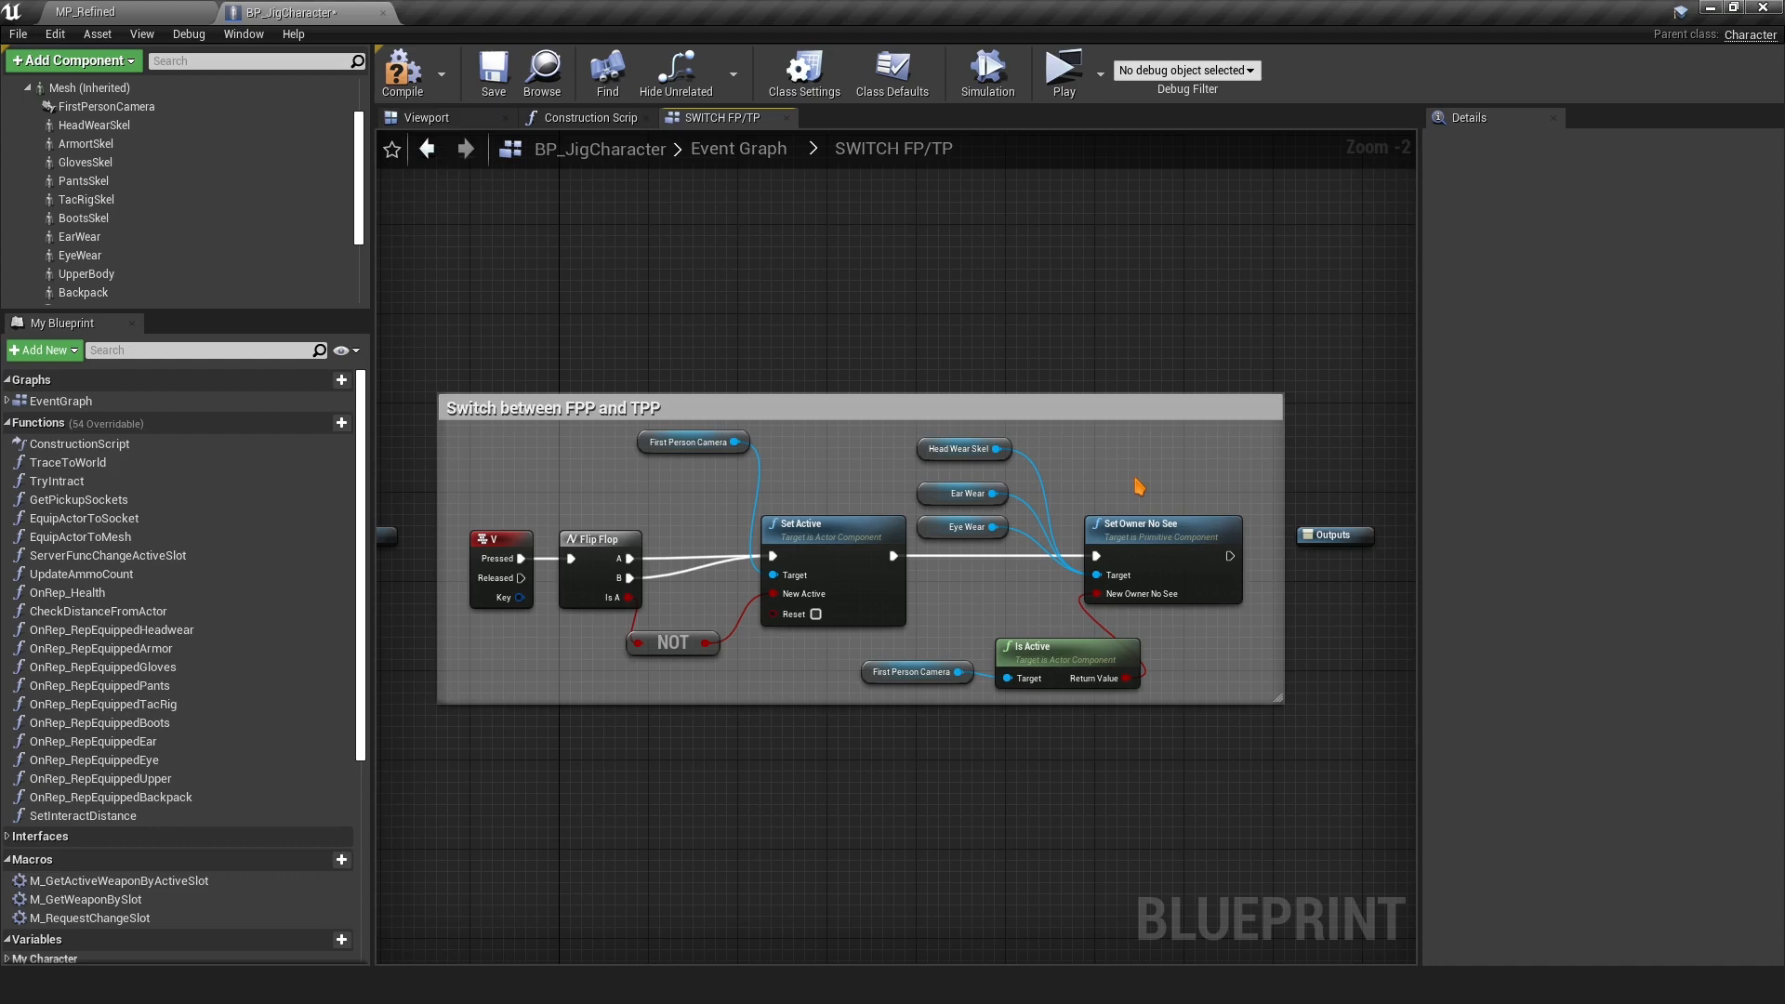
{"action": "left_click", "coordinate": [894, 556], "text": "alt"}
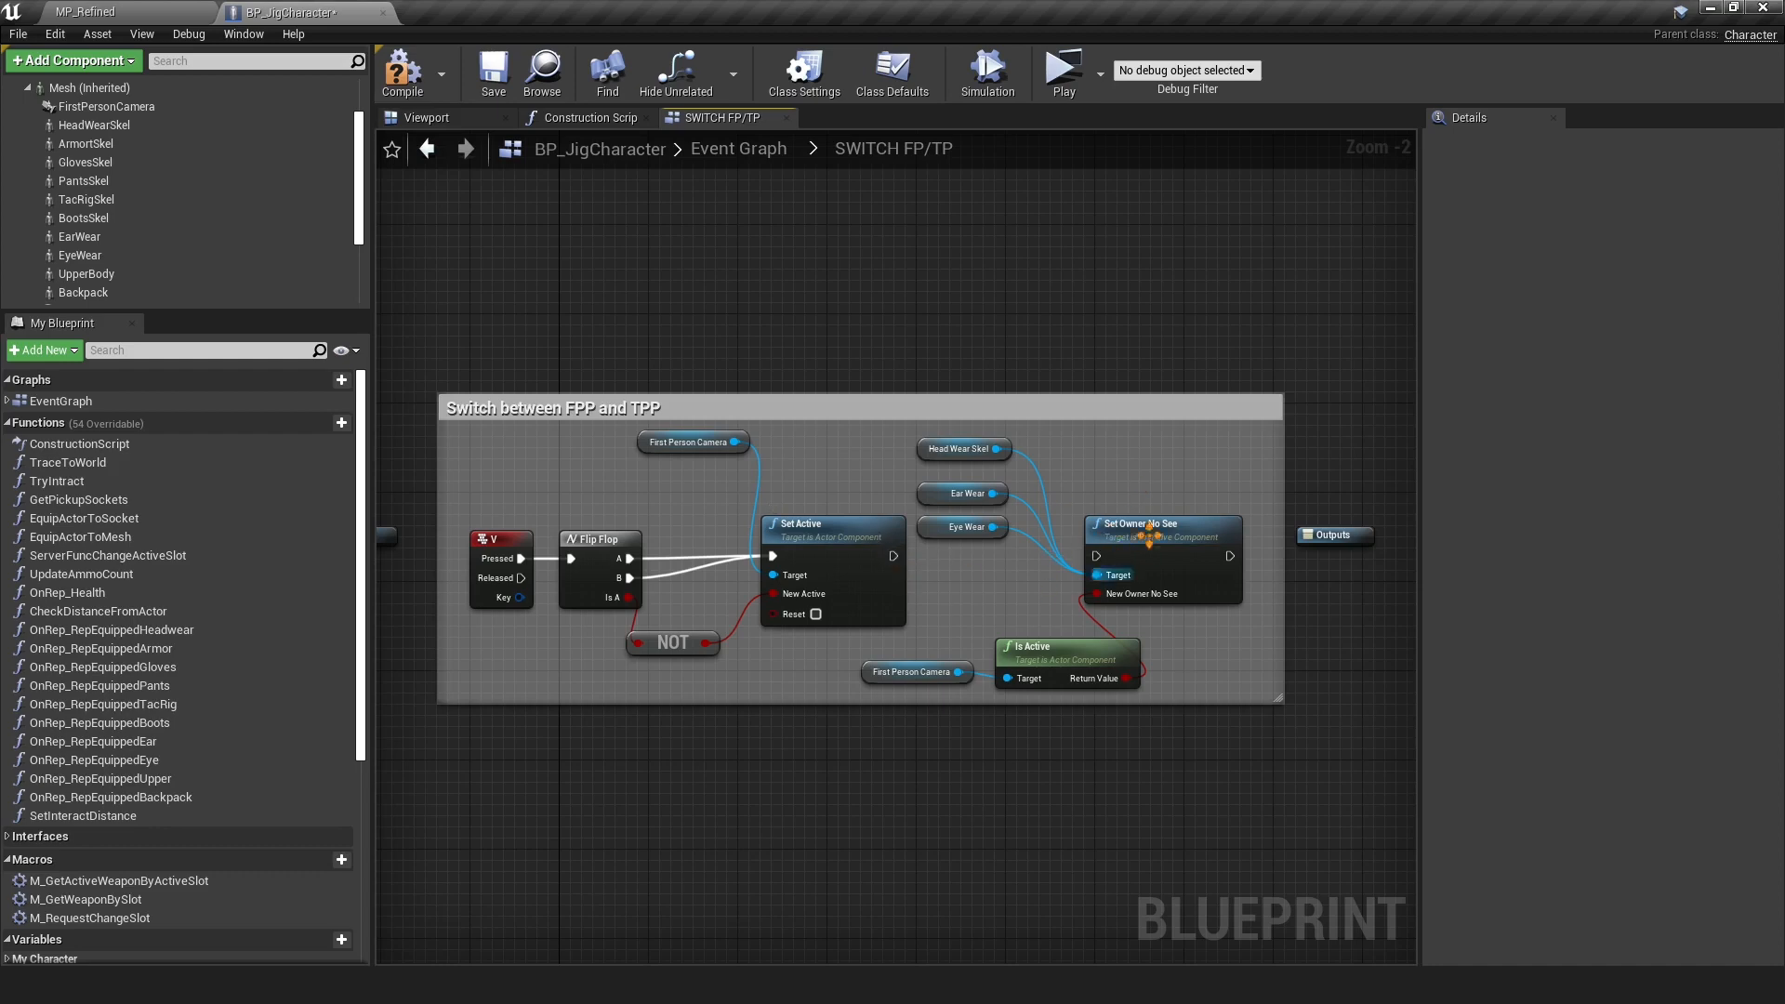
Delete the V key event, Flip Flop, NOT, First Person Camera and Set Active nodes, and return to the Event Graph
{"action": "left_click_drag", "start_coordinate": [781, 683], "coordinate": [576, 473]}
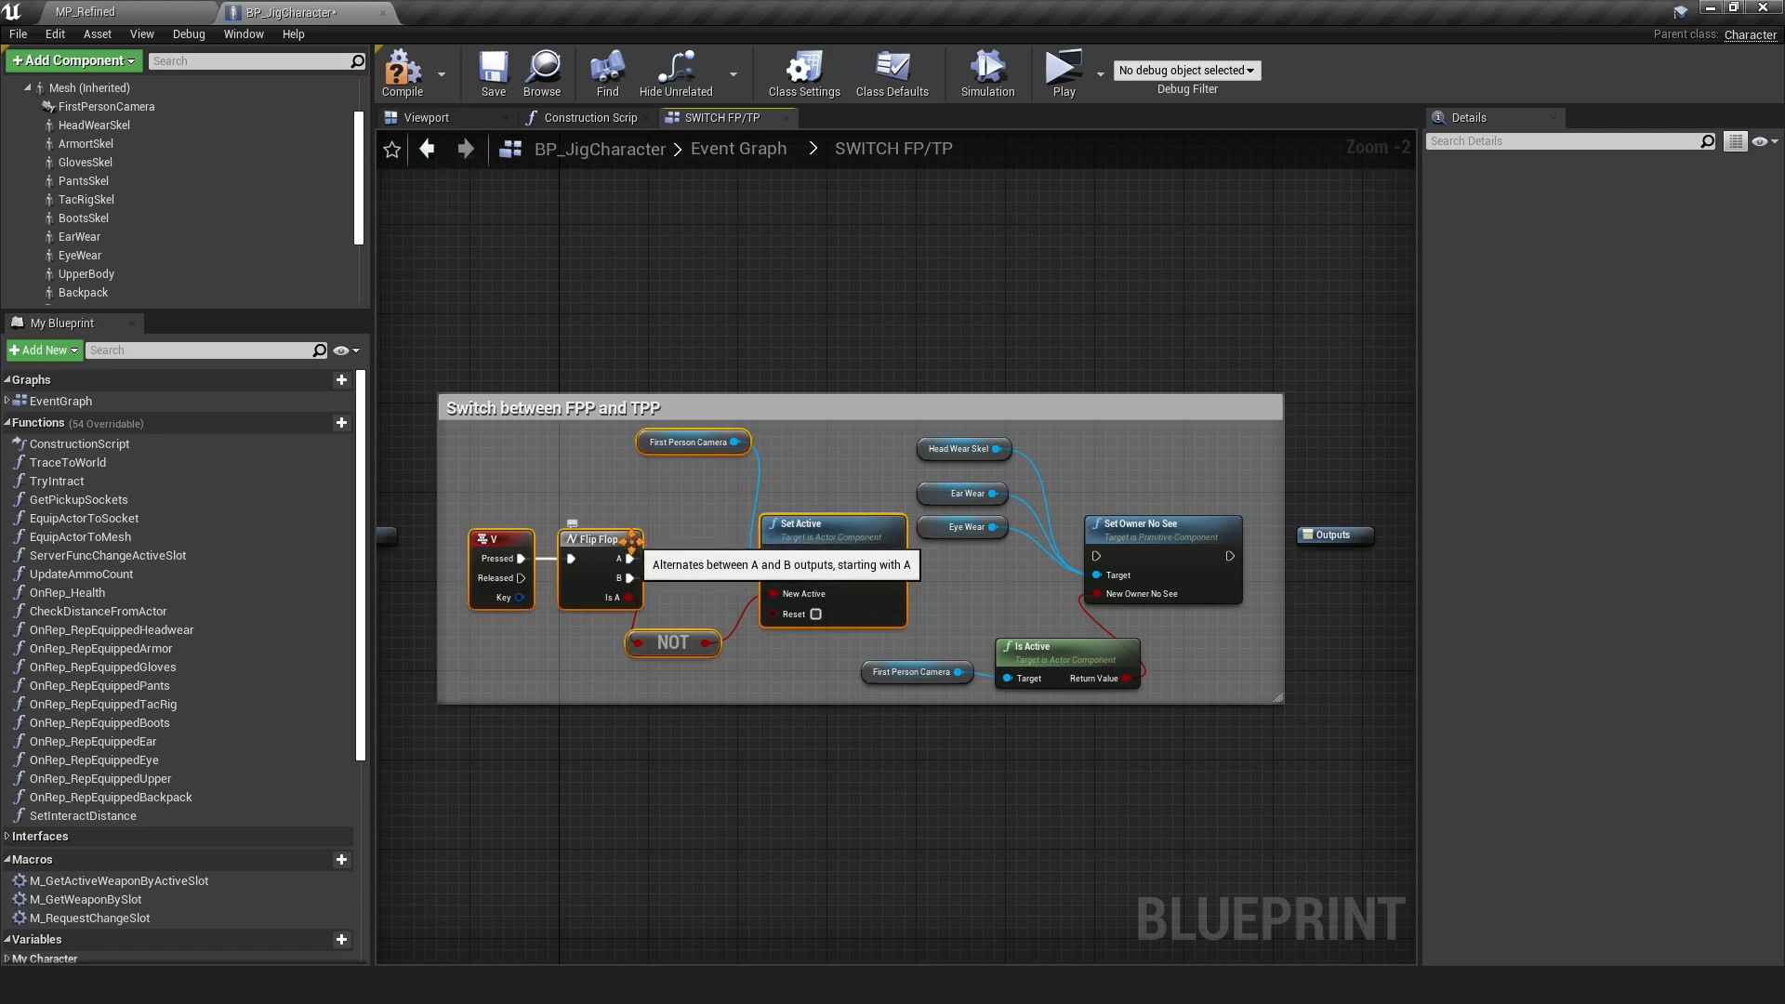
{"action": "key", "text": "Delete"}
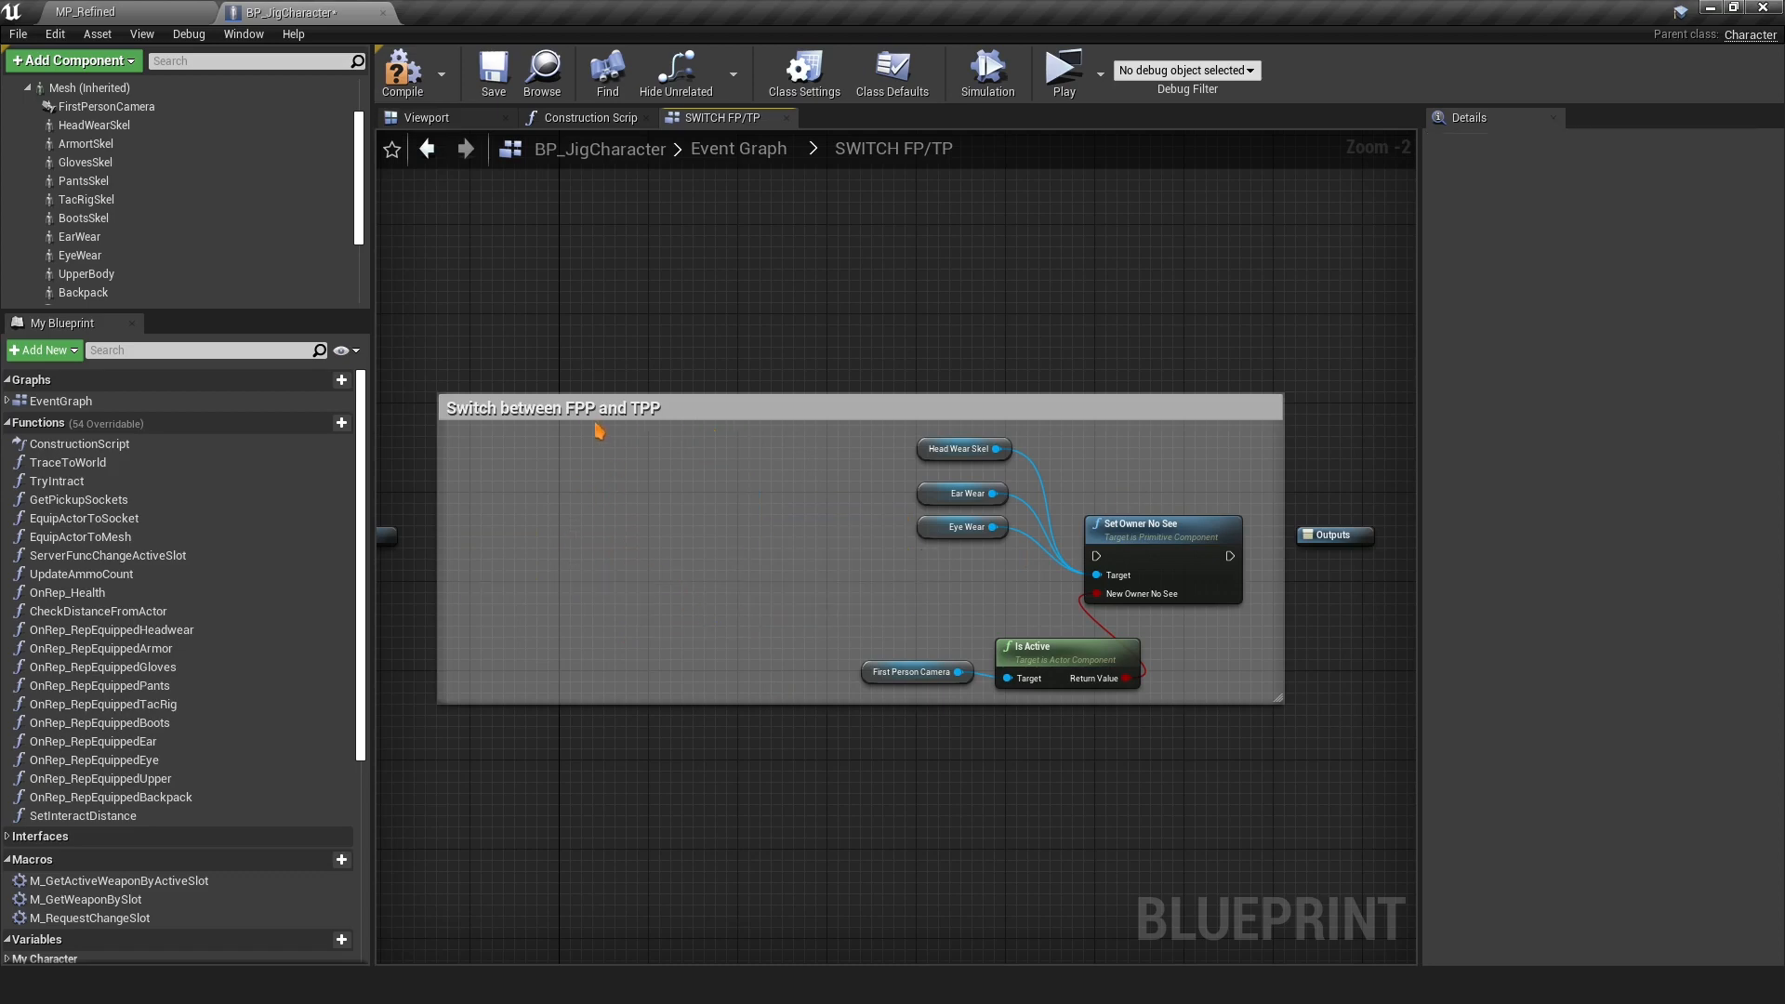
{"action": "left_click", "coordinate": [731, 154]}
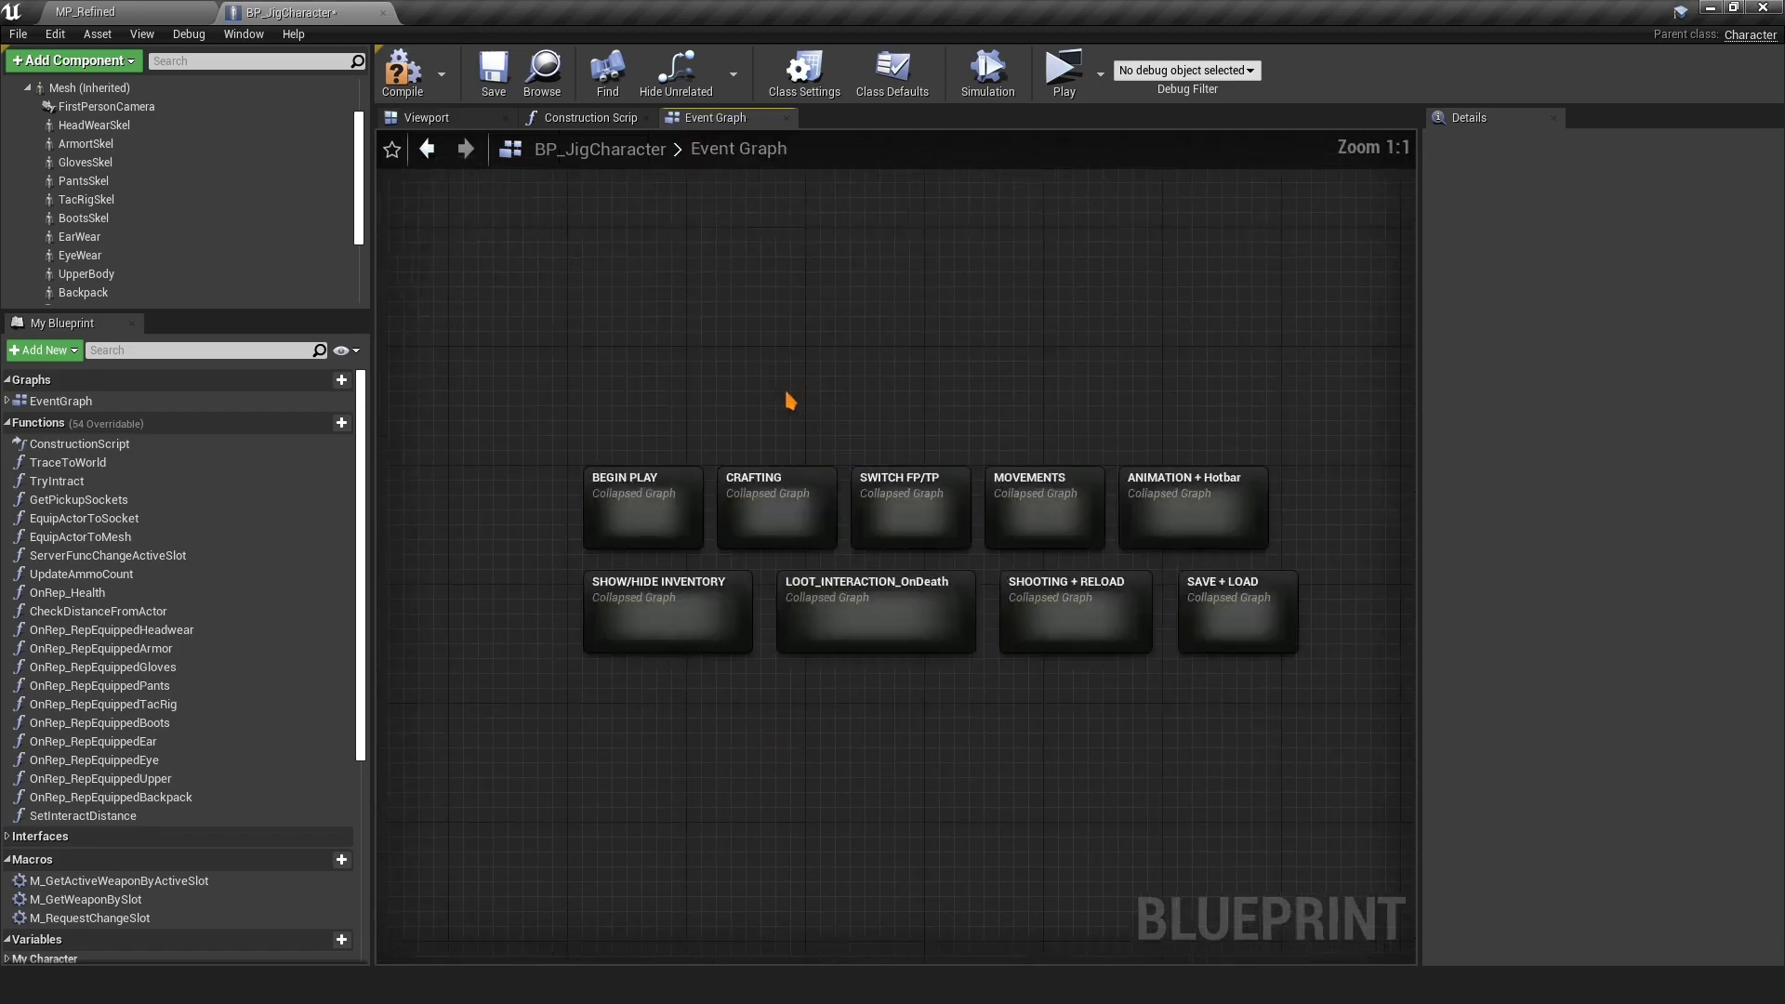
Check the contents of the MOVEMENTS collapsed graph and delete it from the Event Graph
{"action": "double_click", "coordinate": [971, 476]}
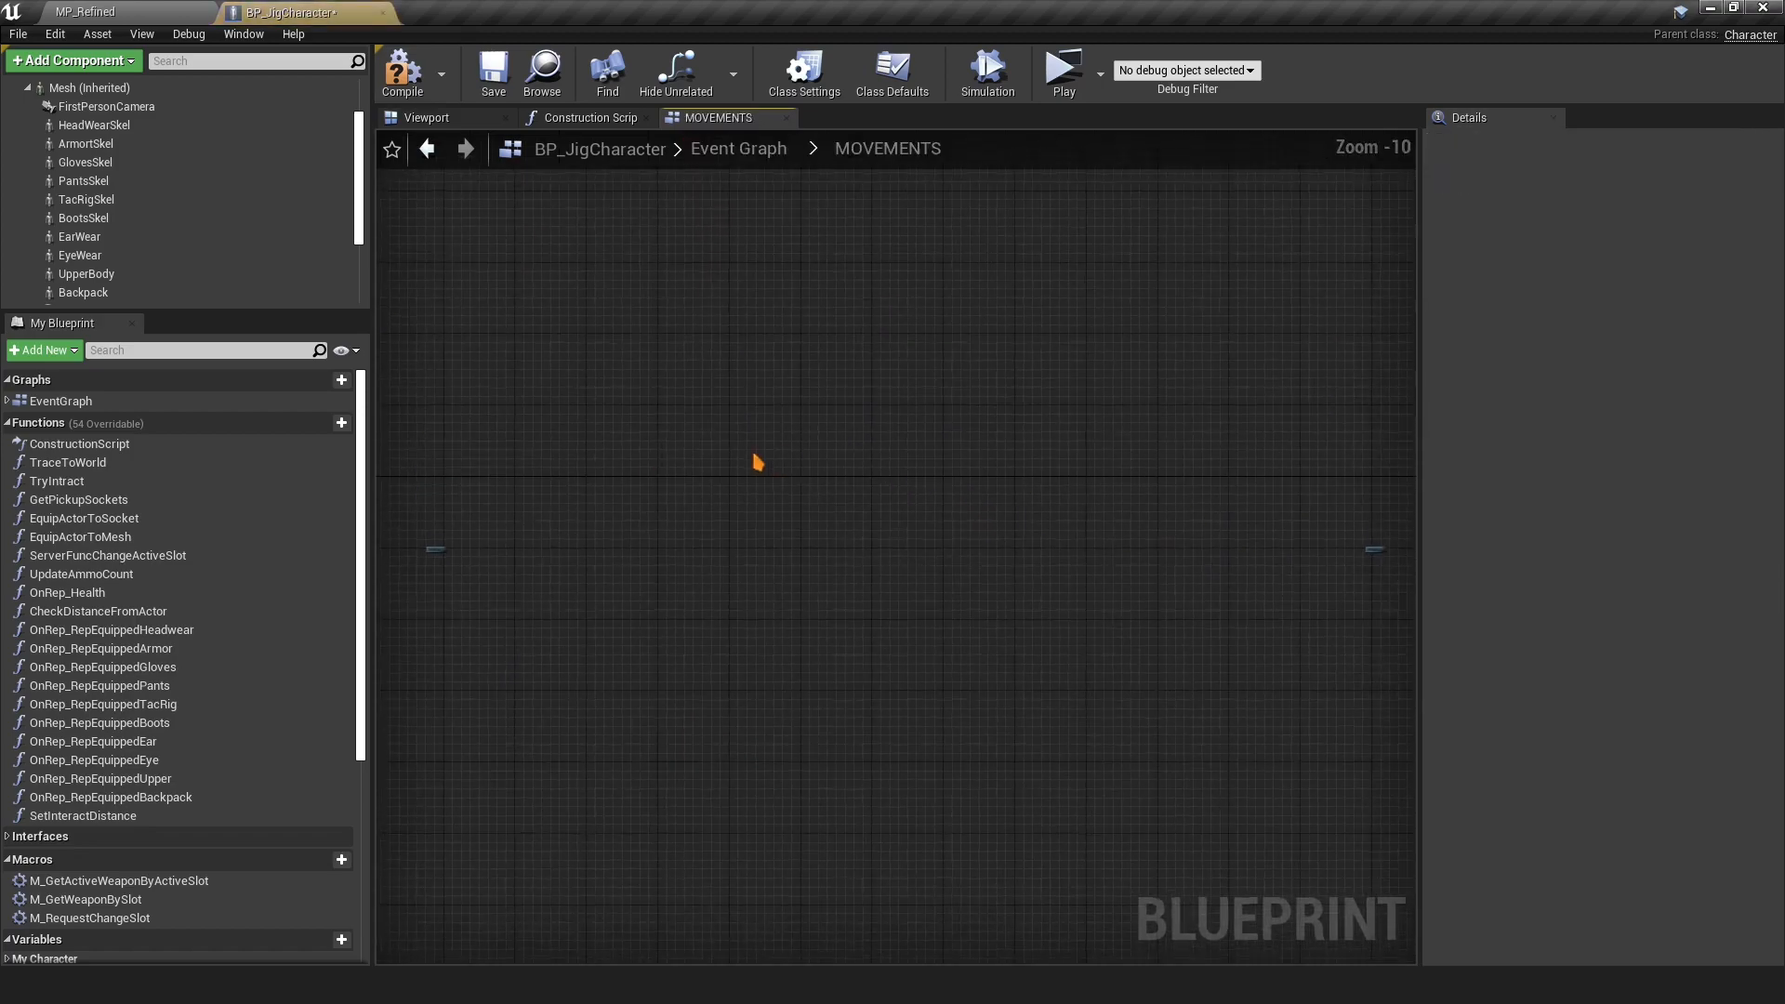
{"action": "key", "text": "alt+Left"}
{"action": "left_click", "coordinate": [966, 482]}
{"action": "key", "text": "Delete"}
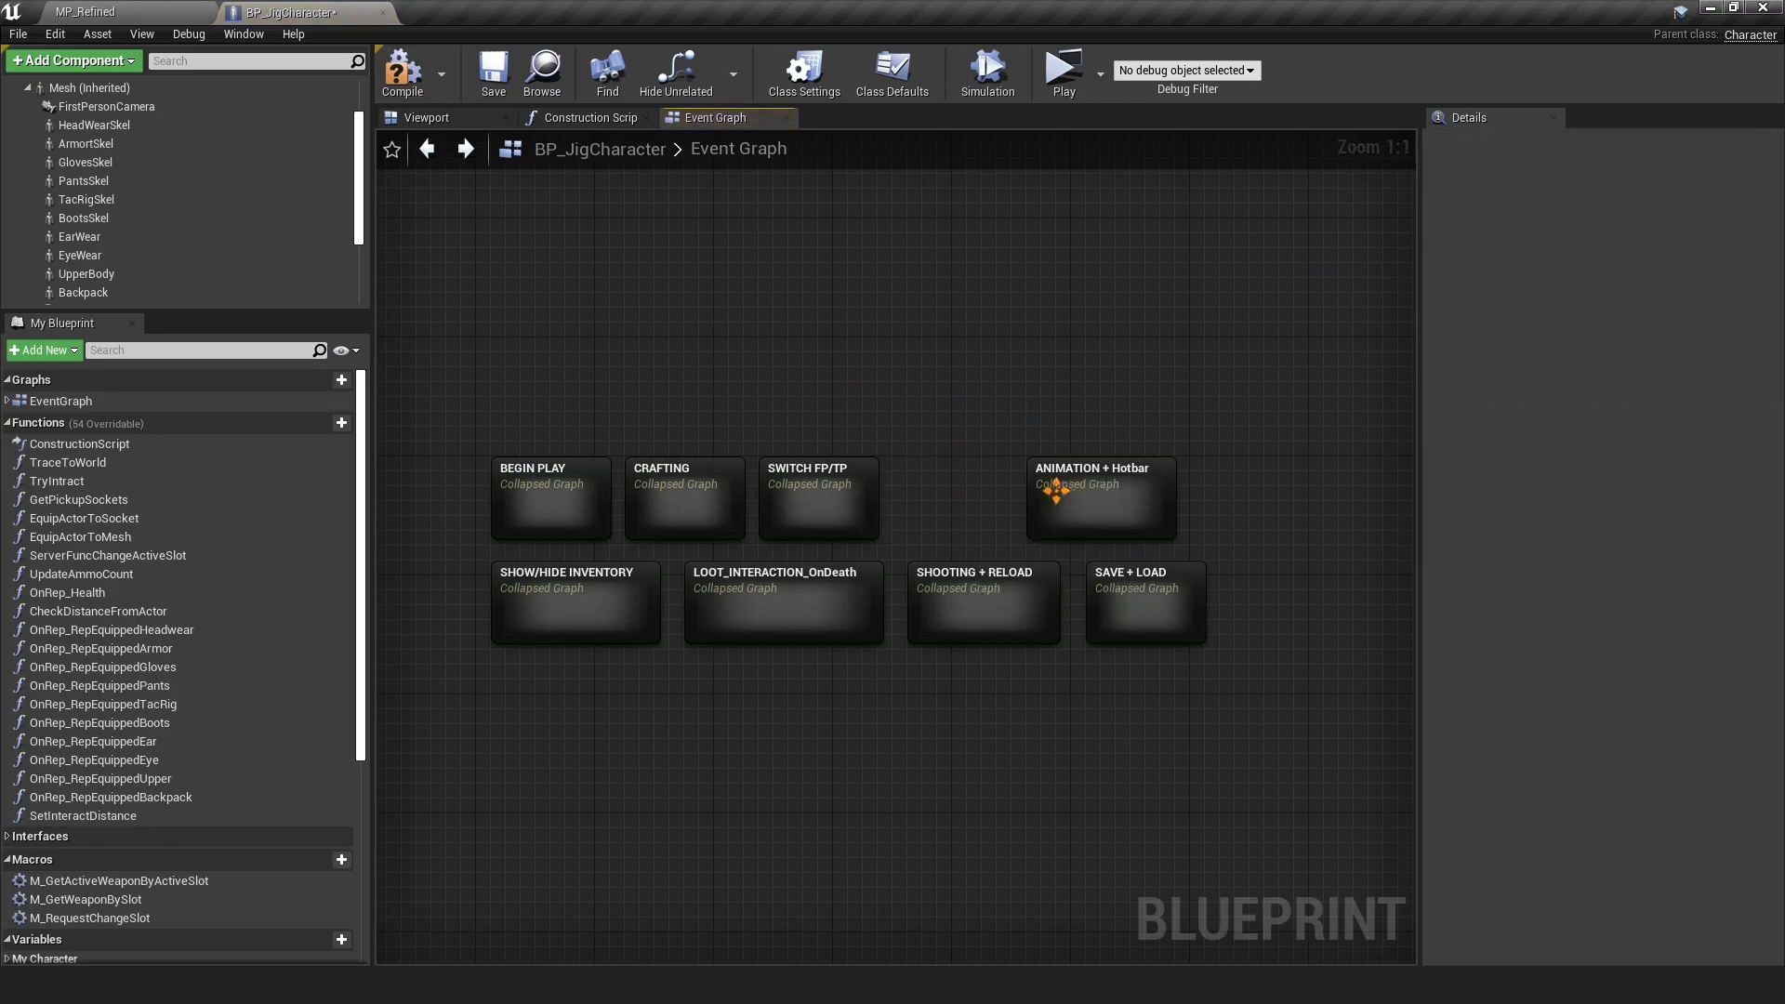
In the ANIMATION + Hotbar graph, disable Consume Input and Override Parent Binding for the 1, 2, 3, 4 and X key events
{"action": "double_click", "coordinate": [1082, 468]}
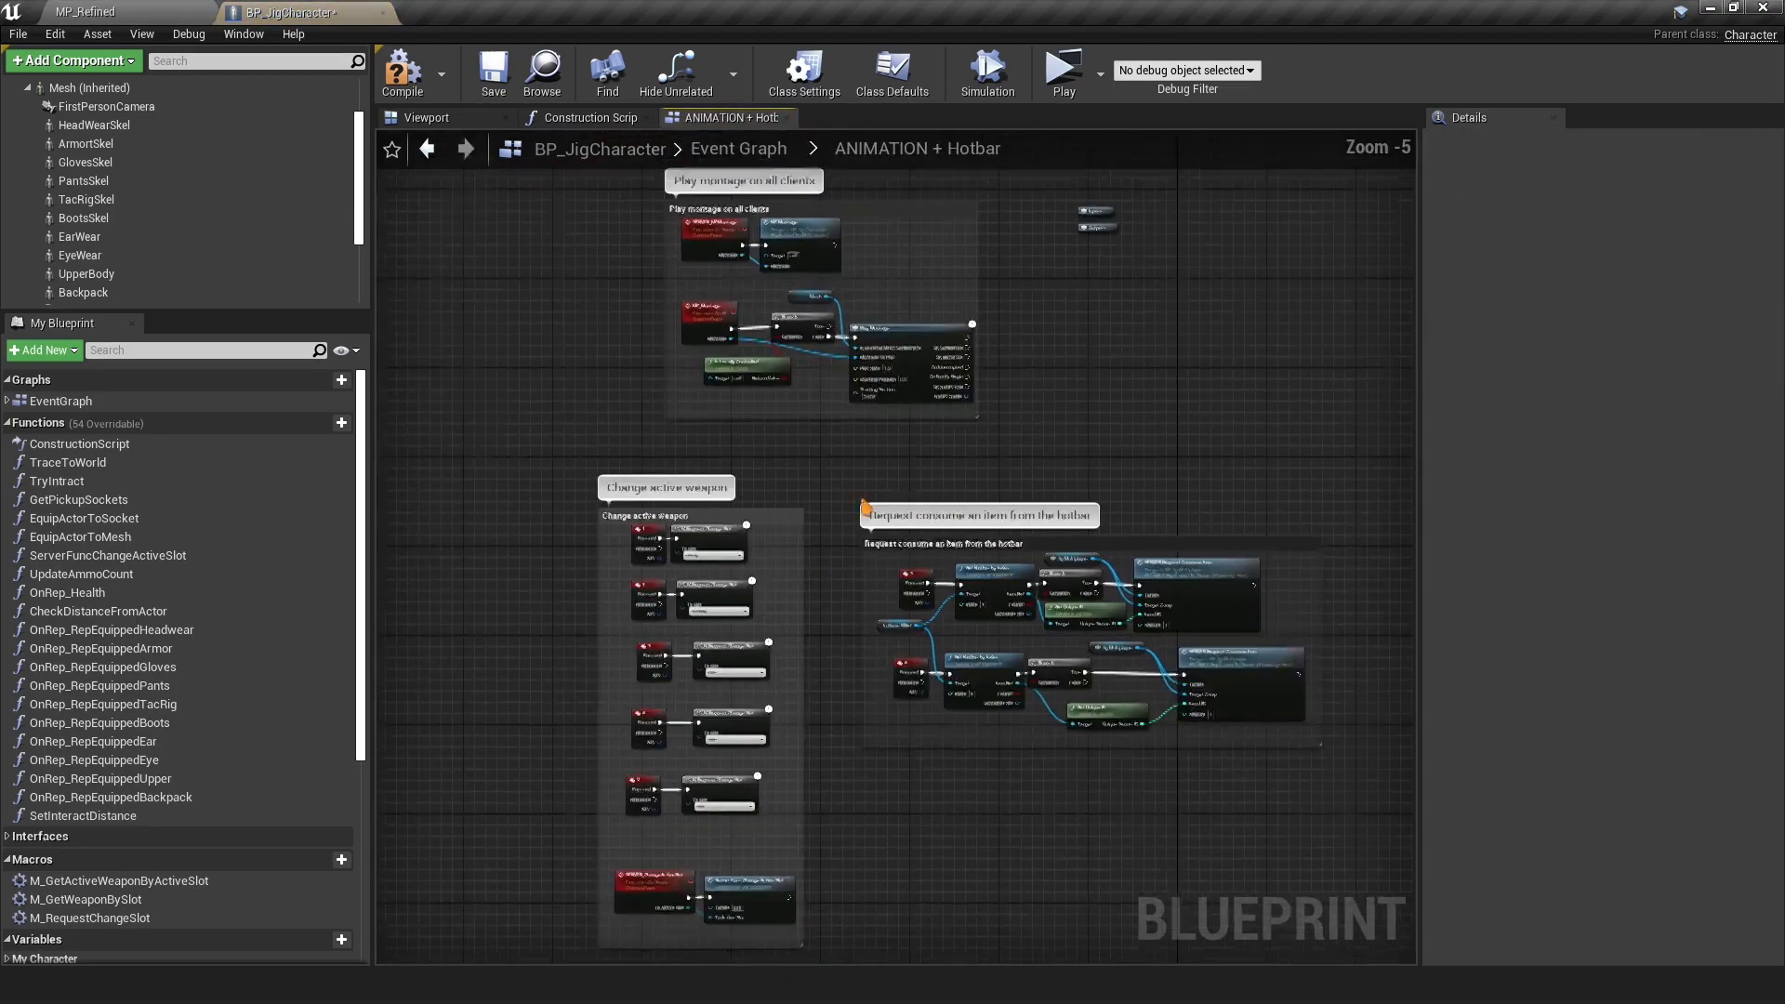
{"action": "right_click_drag", "start_coordinate": [865, 599], "coordinate": [924, 422]}
{"action": "scroll", "coordinate": [916, 423], "scroll_direction": "down", "scroll_amount": 1}
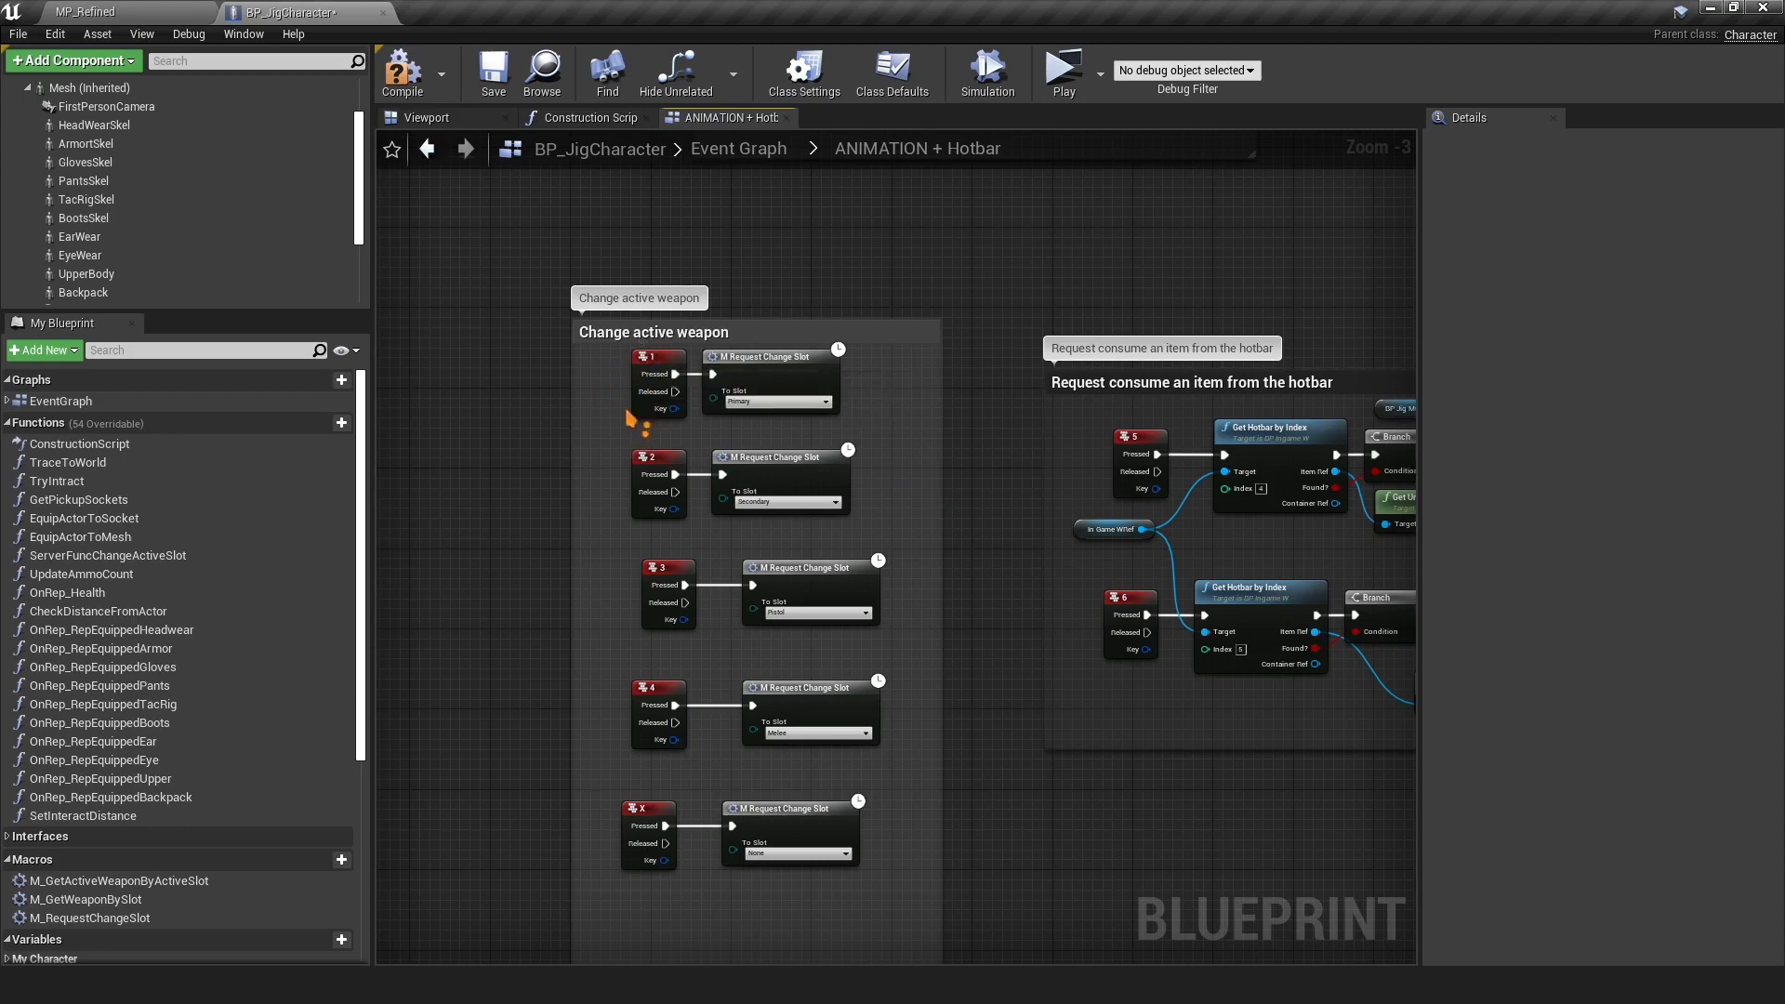
{"action": "left_click", "coordinate": [653, 356]}
{"action": "left_click", "coordinate": [643, 452]}
{"action": "left_click", "coordinate": [604, 443]}
{"action": "left_click", "coordinate": [646, 357]}
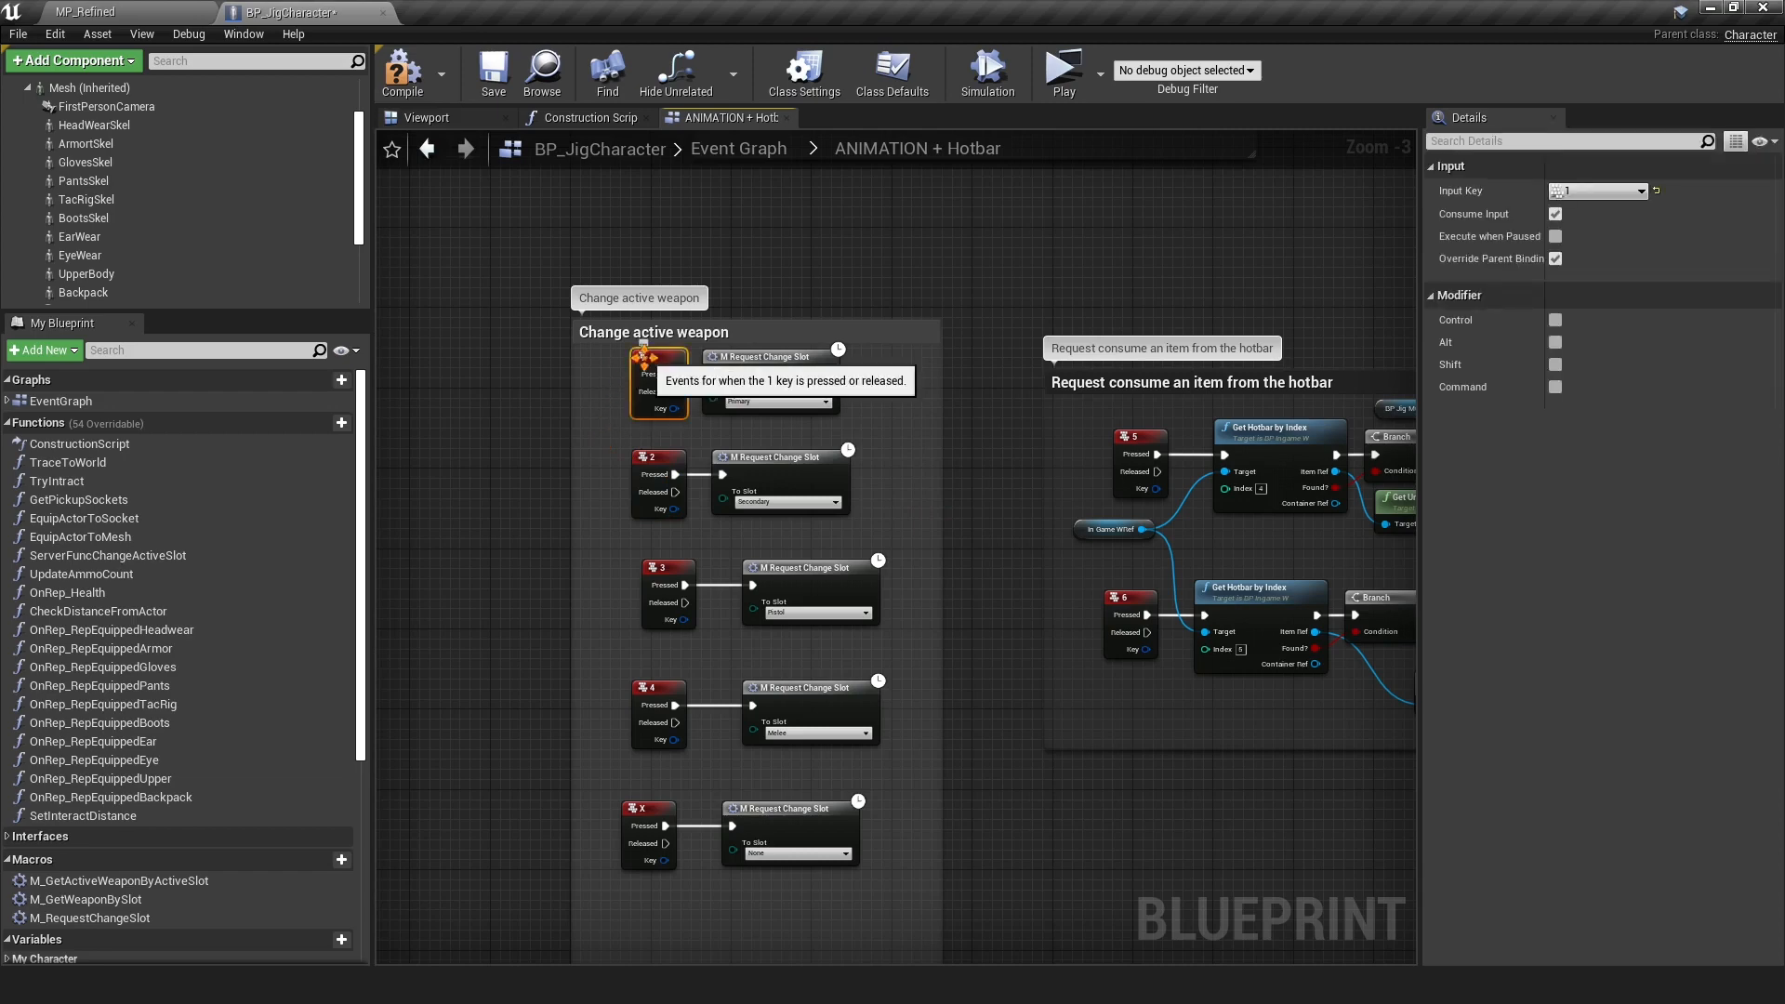
{"action": "left_click", "coordinate": [656, 460], "text": "shift"}
{"action": "left_click", "coordinate": [662, 569], "text": "shift"}
{"action": "left_click", "coordinate": [651, 688], "text": "shift"}
{"action": "left_click", "coordinate": [642, 809], "text": "shift"}
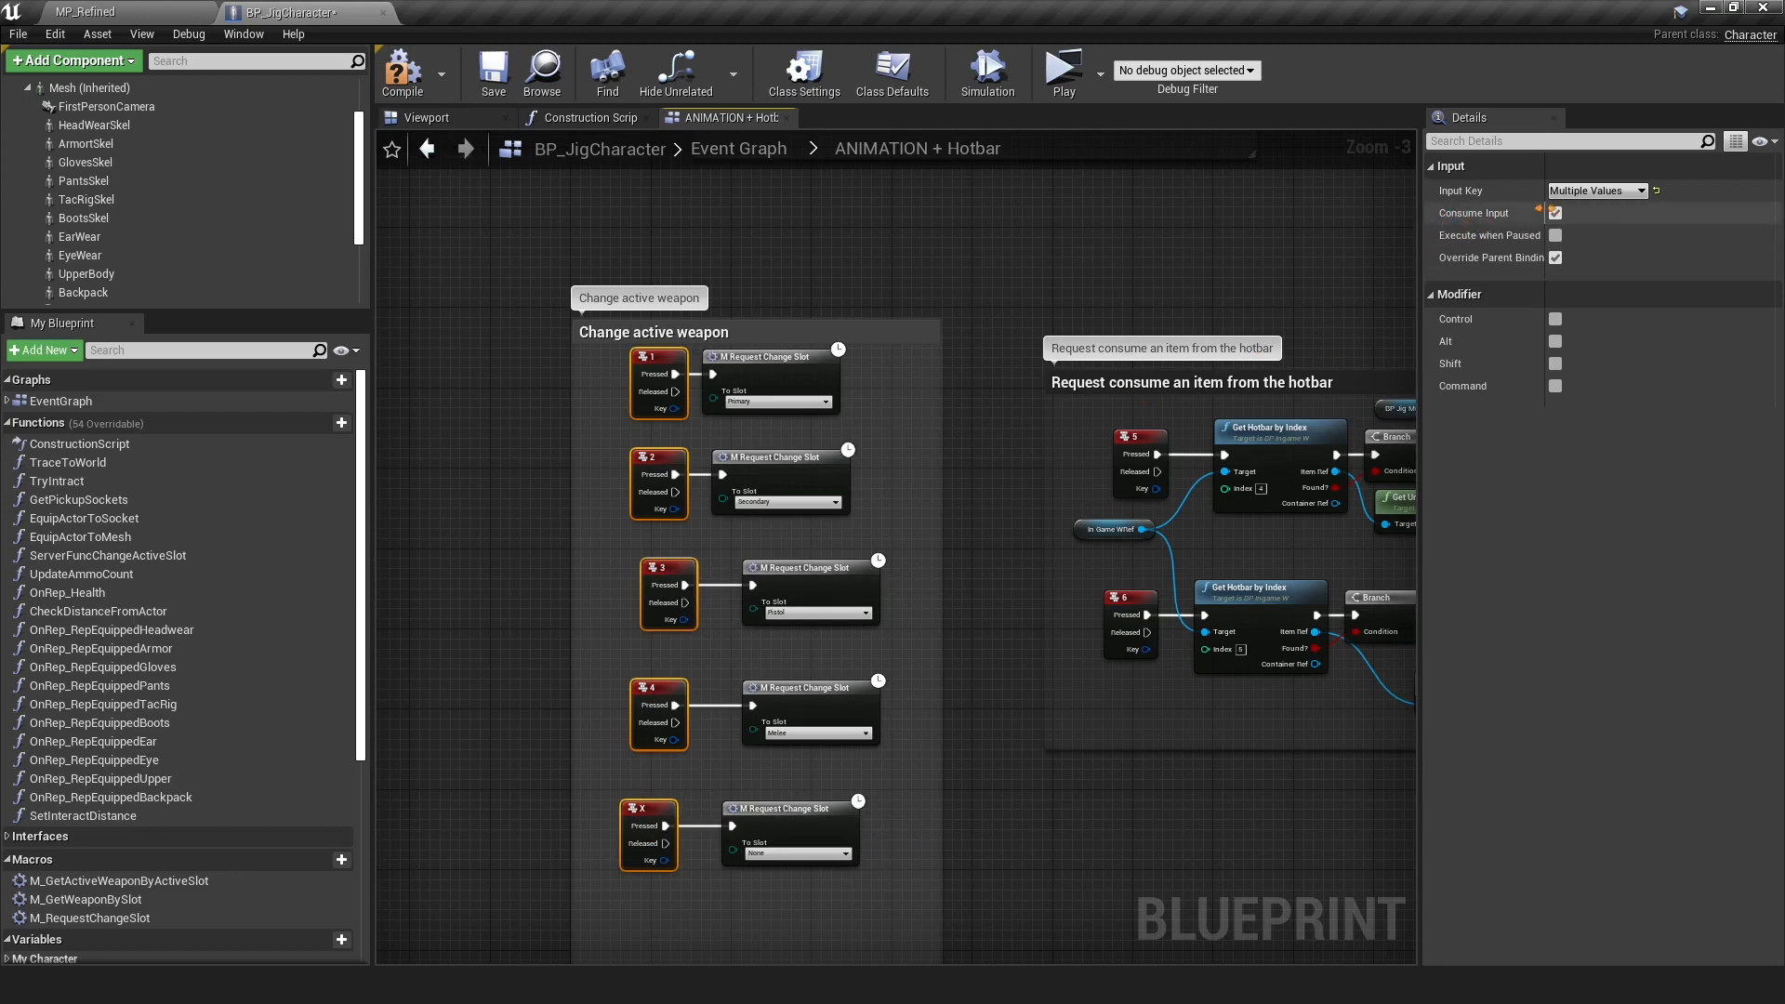
{"action": "left_click", "coordinate": [1554, 213]}
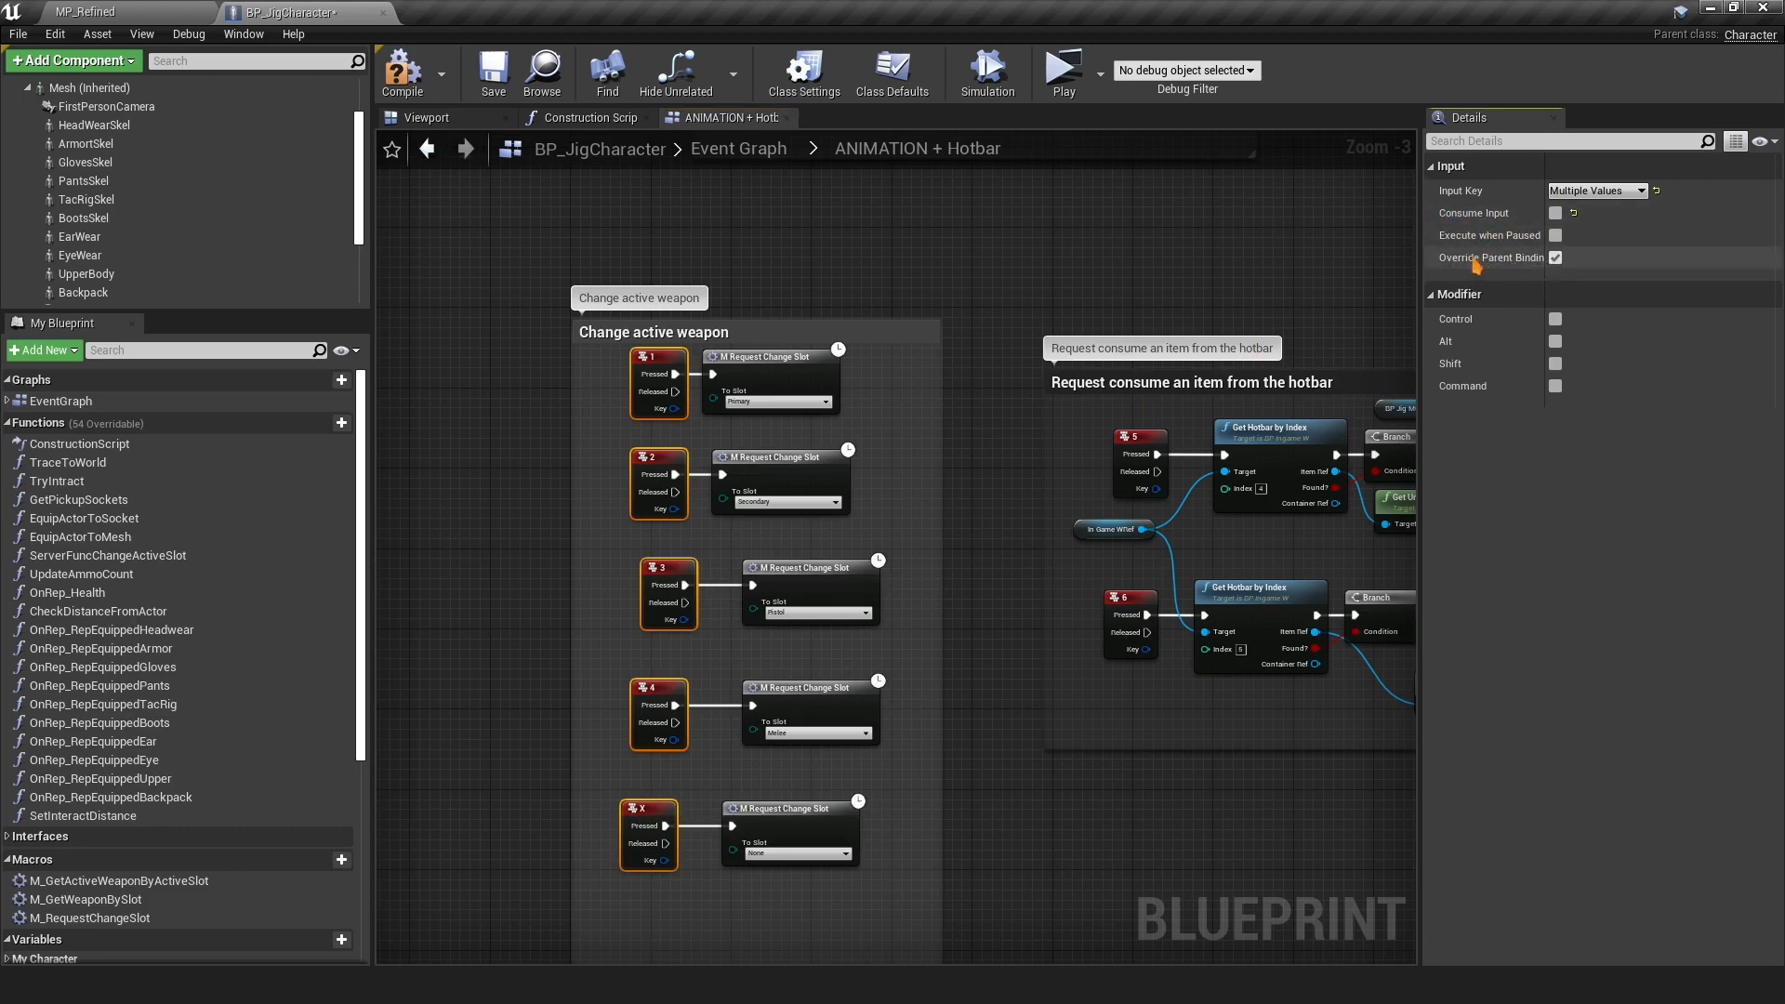
{"action": "left_click", "coordinate": [1554, 257]}
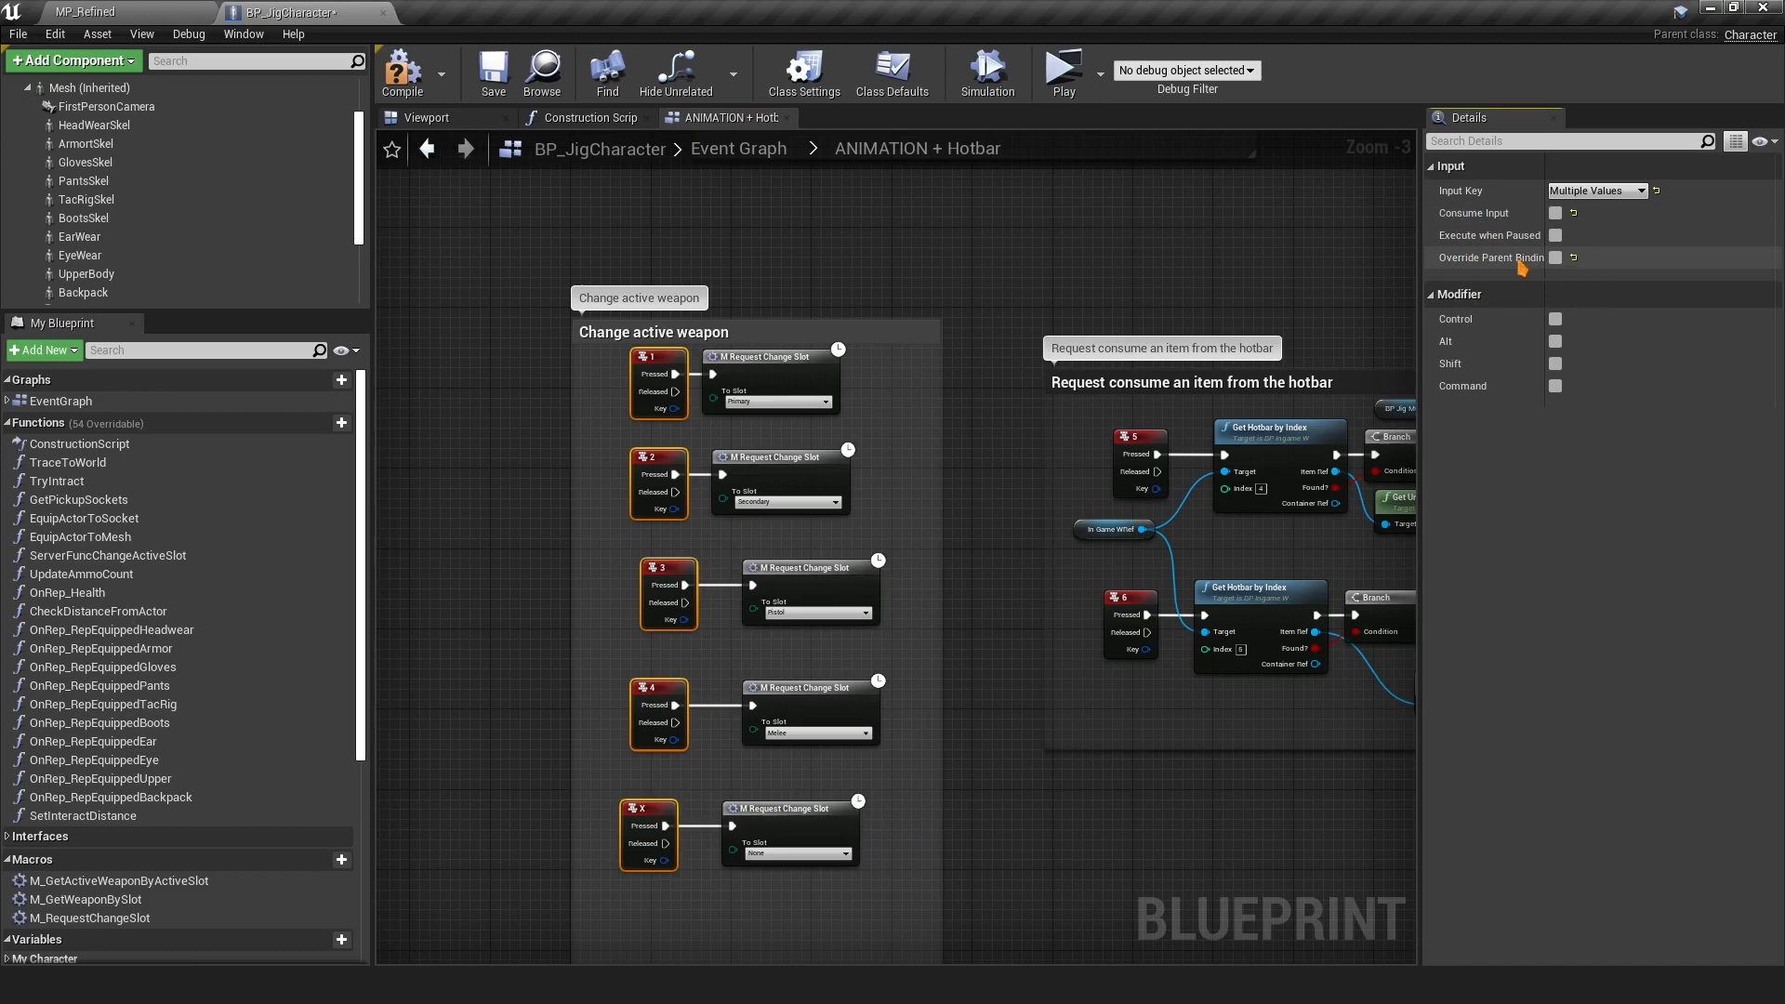
{"action": "left_click", "coordinate": [931, 275]}
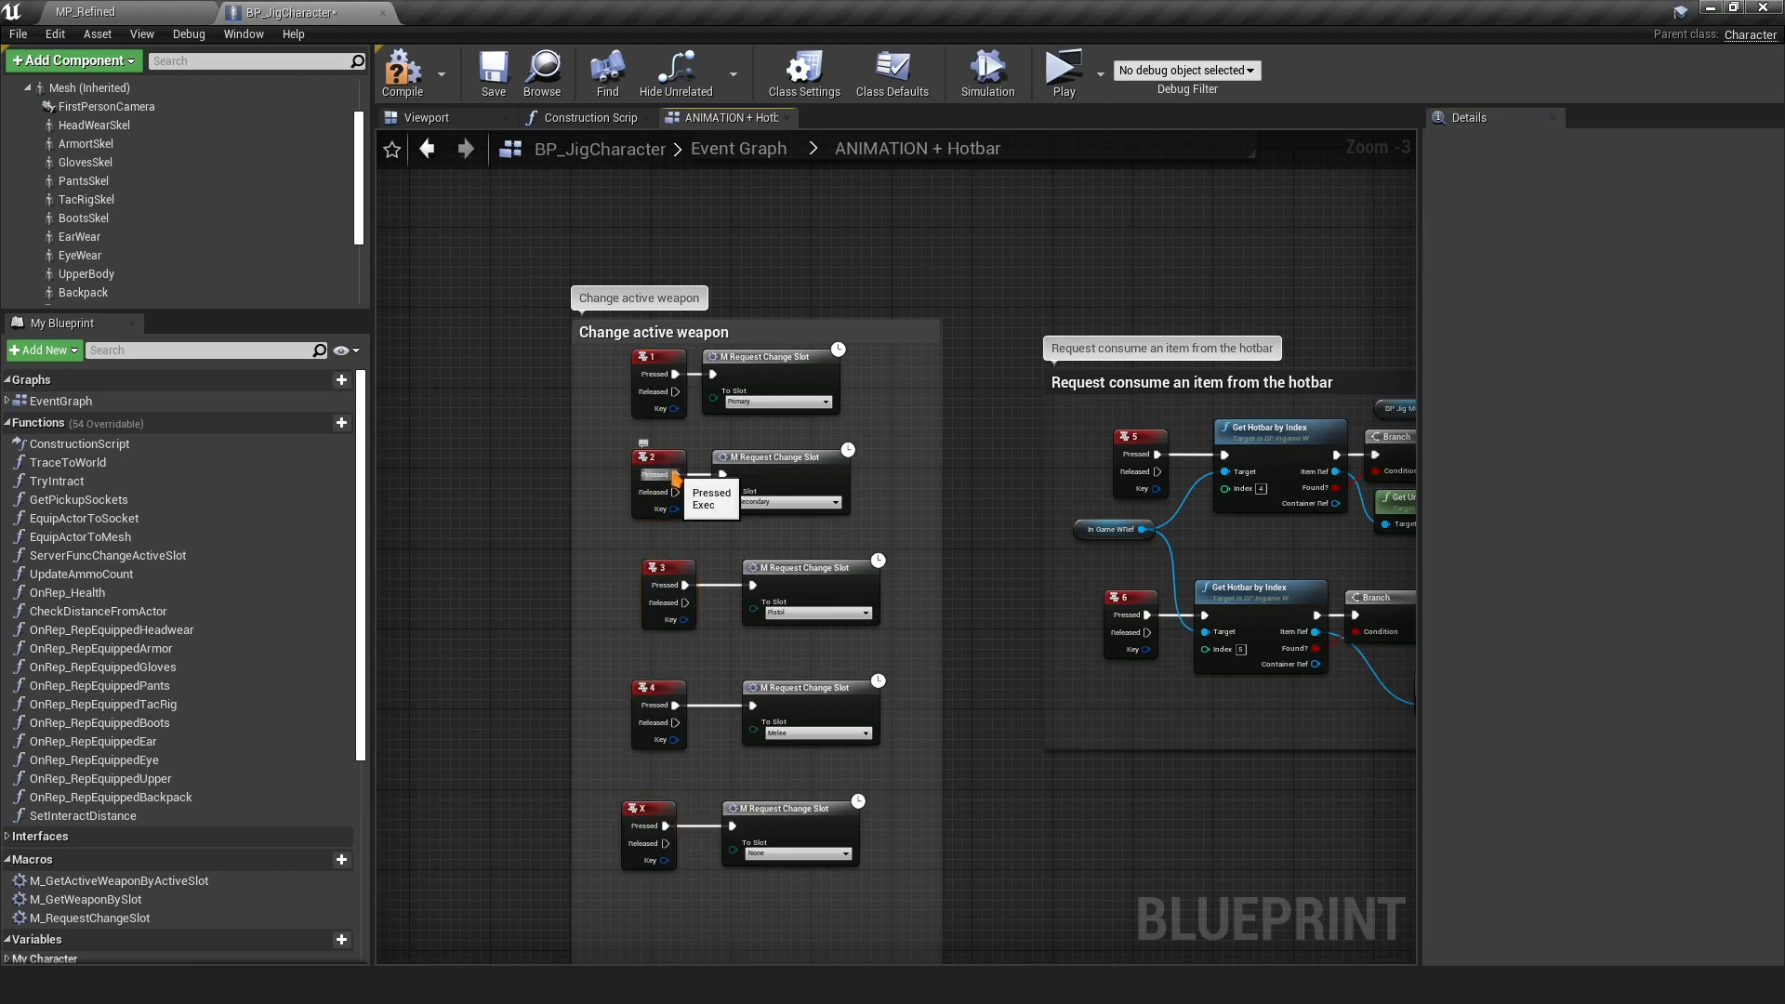
Disable Consume Input and Override Parent Binding for the 5 and 6 hotbar key events
{"action": "right_click_drag", "start_coordinate": [1135, 507], "coordinate": [906, 478]}
{"action": "left_click", "coordinate": [906, 409]}
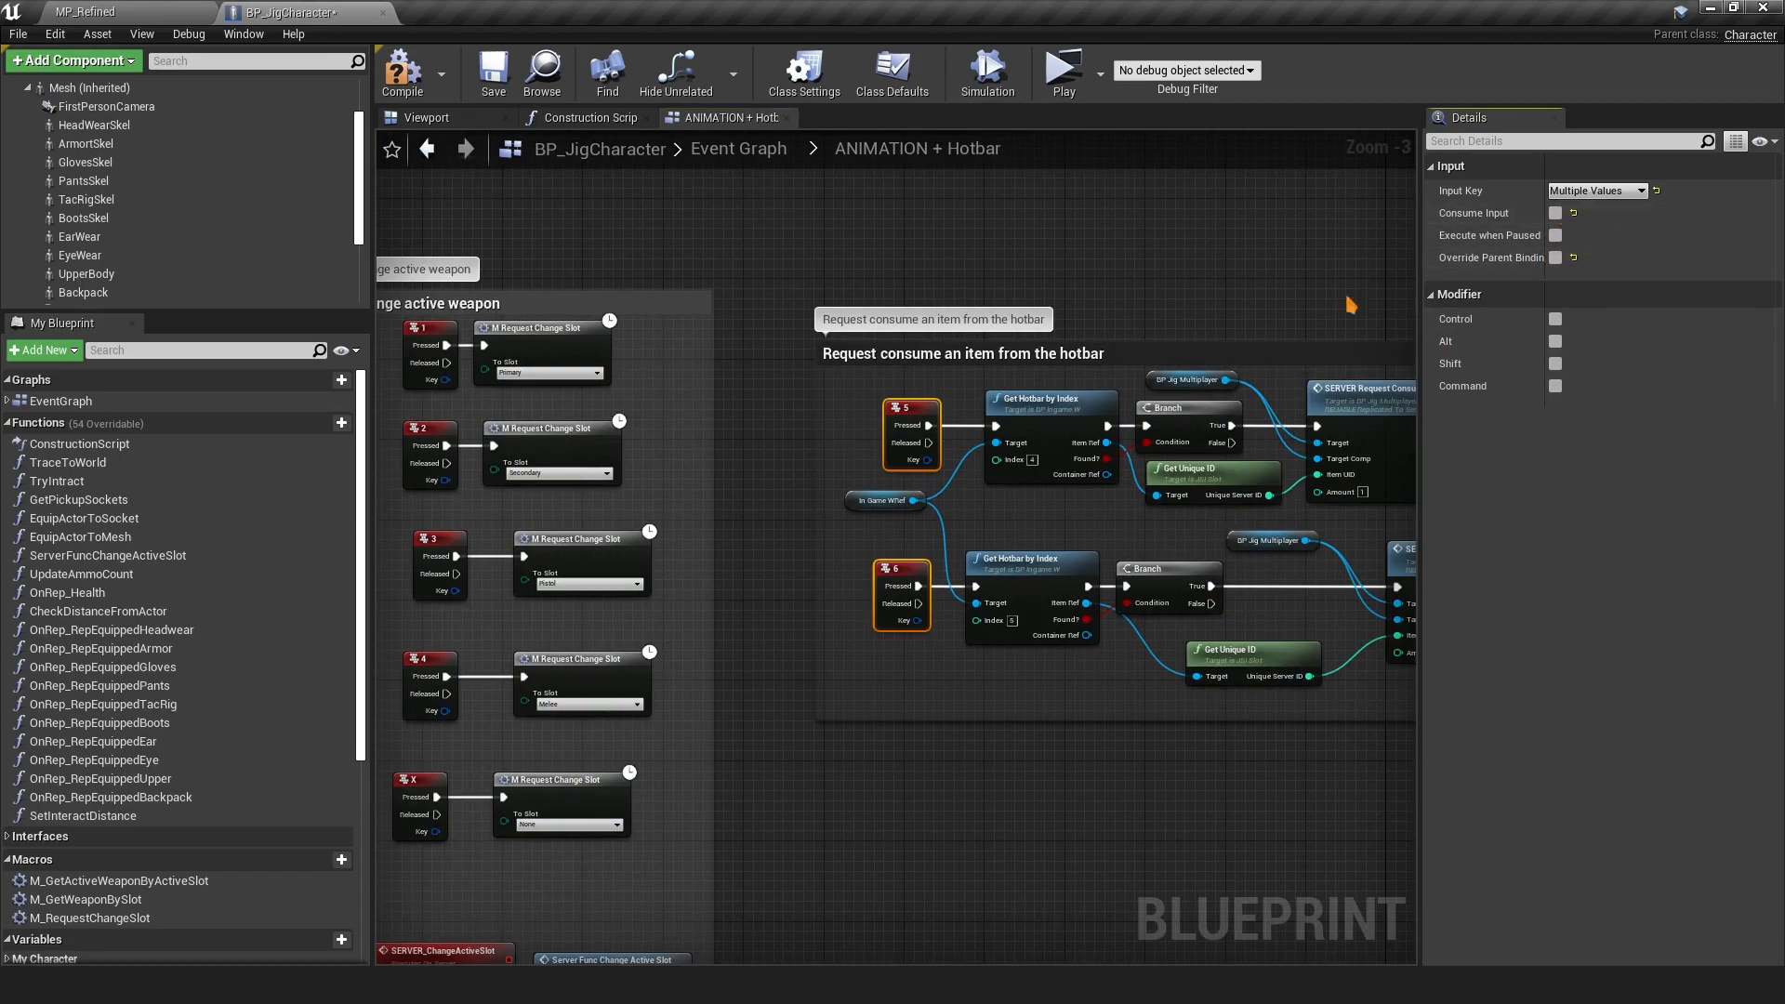
{"action": "left_click", "coordinate": [688, 269]}
Examine the remaining node groups in the ANIMATION + Hotbar graph for further key input events
{"action": "scroll", "coordinate": [688, 269], "scroll_direction": "down", "scroll_amount": 1}
{"action": "scroll", "coordinate": [688, 269], "scroll_direction": "down", "scroll_amount": 1}
{"action": "right_click_drag", "start_coordinate": [802, 223], "coordinate": [980, 183]}
{"action": "scroll", "coordinate": [756, 574], "scroll_direction": "up", "scroll_amount": 2}
{"action": "scroll", "coordinate": [757, 573], "scroll_direction": "down", "scroll_amount": 2}
{"action": "right_click_drag", "start_coordinate": [1012, 293], "coordinate": [929, 745]}
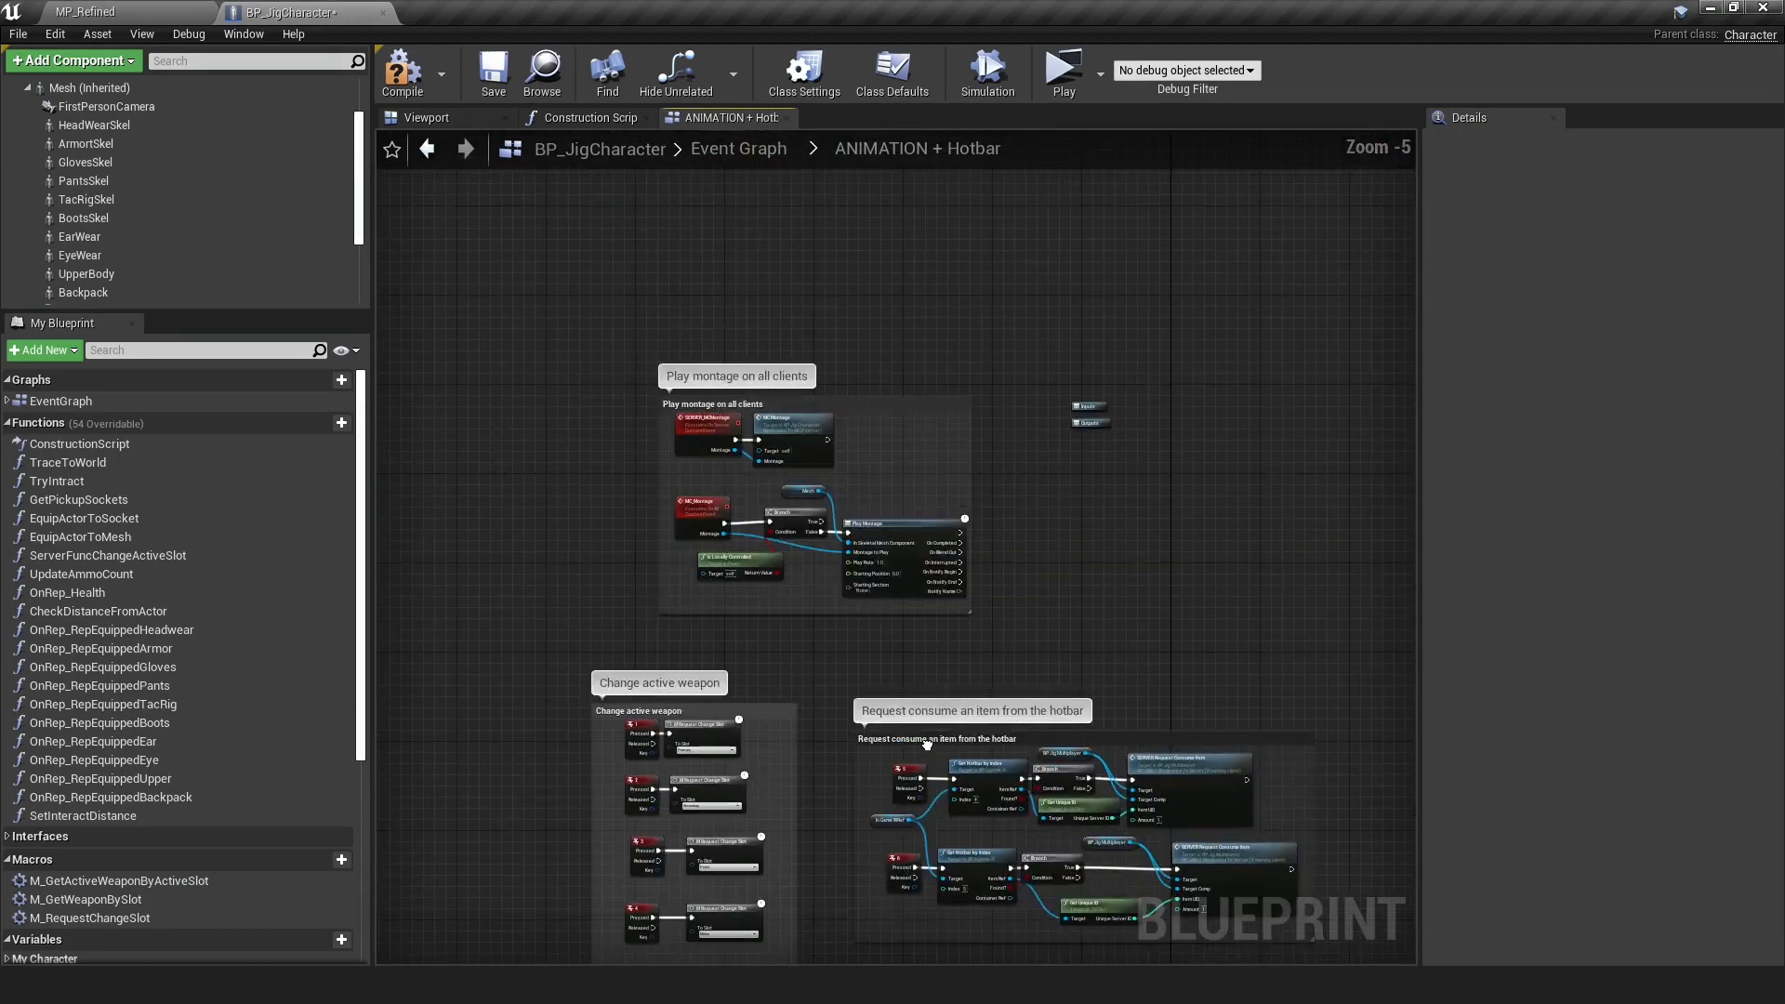
{"action": "scroll", "coordinate": [725, 519], "scroll_direction": "up", "scroll_amount": 3}
{"action": "scroll", "coordinate": [724, 519], "scroll_direction": "down", "scroll_amount": 3}
{"action": "right_click_drag", "start_coordinate": [948, 465], "coordinate": [936, 431]}
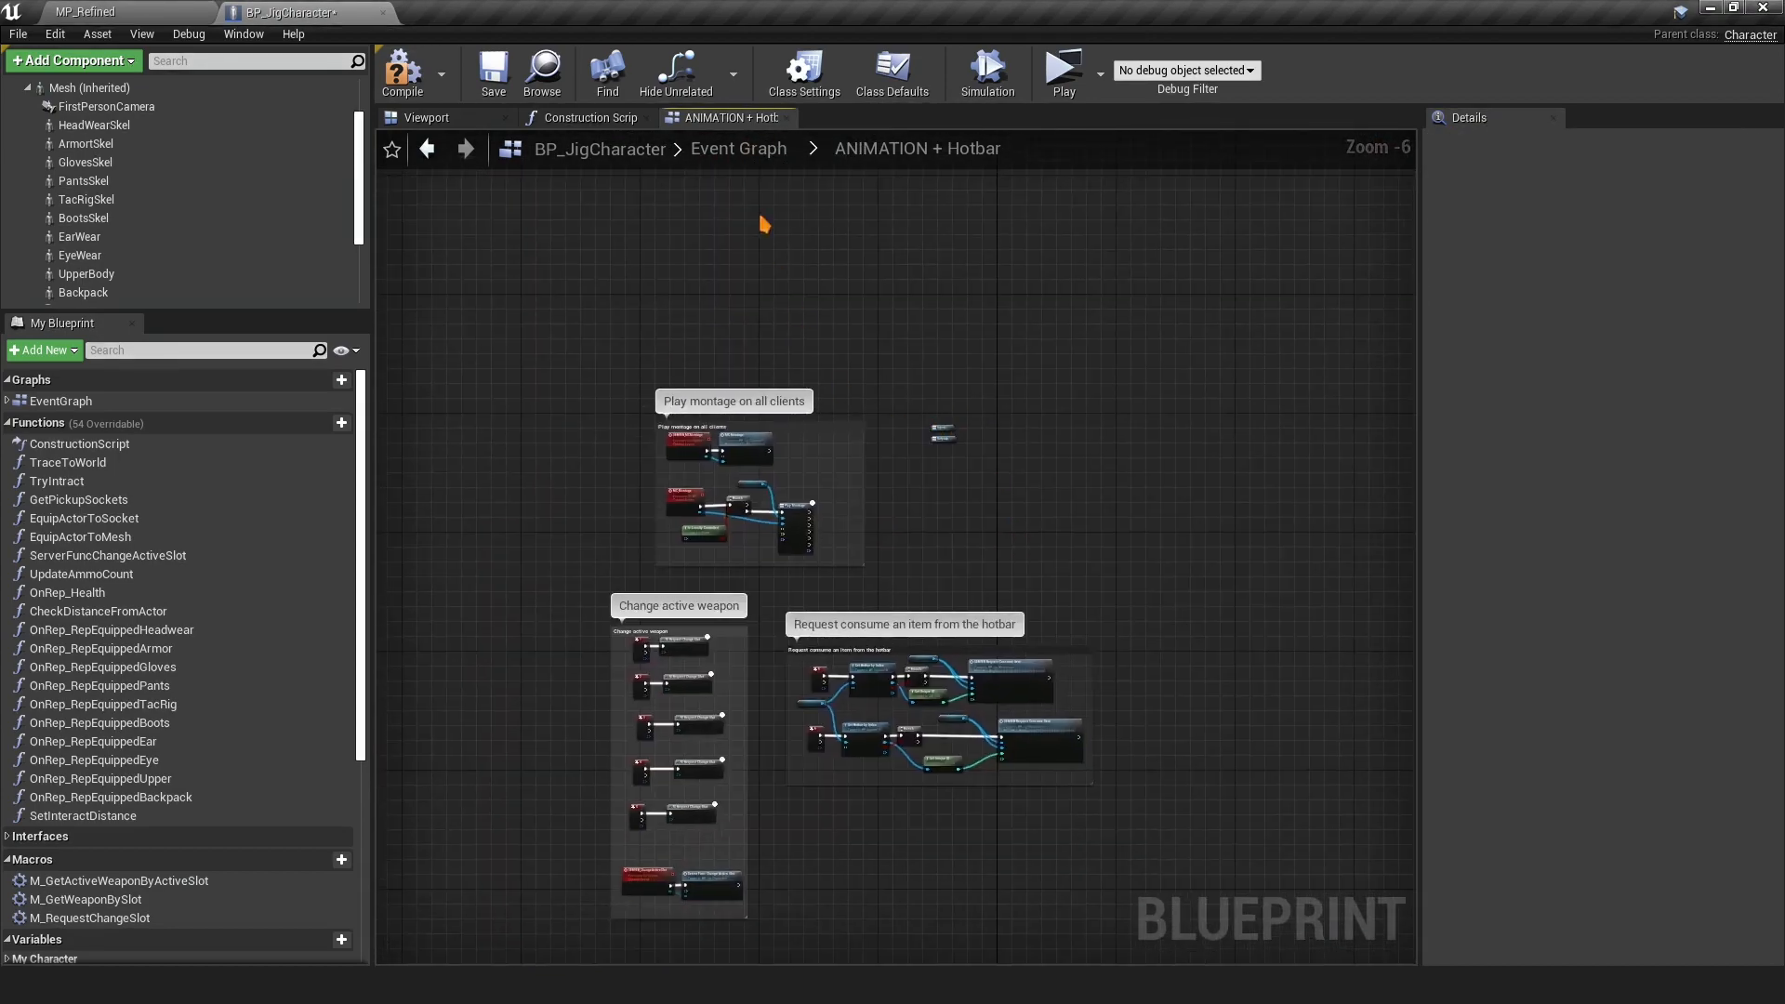
In the SHOW/HIDE INVENTORY graph, disable Consume Input and Override Parent Binding for the Tab key event
{"action": "left_click", "coordinate": [739, 148]}
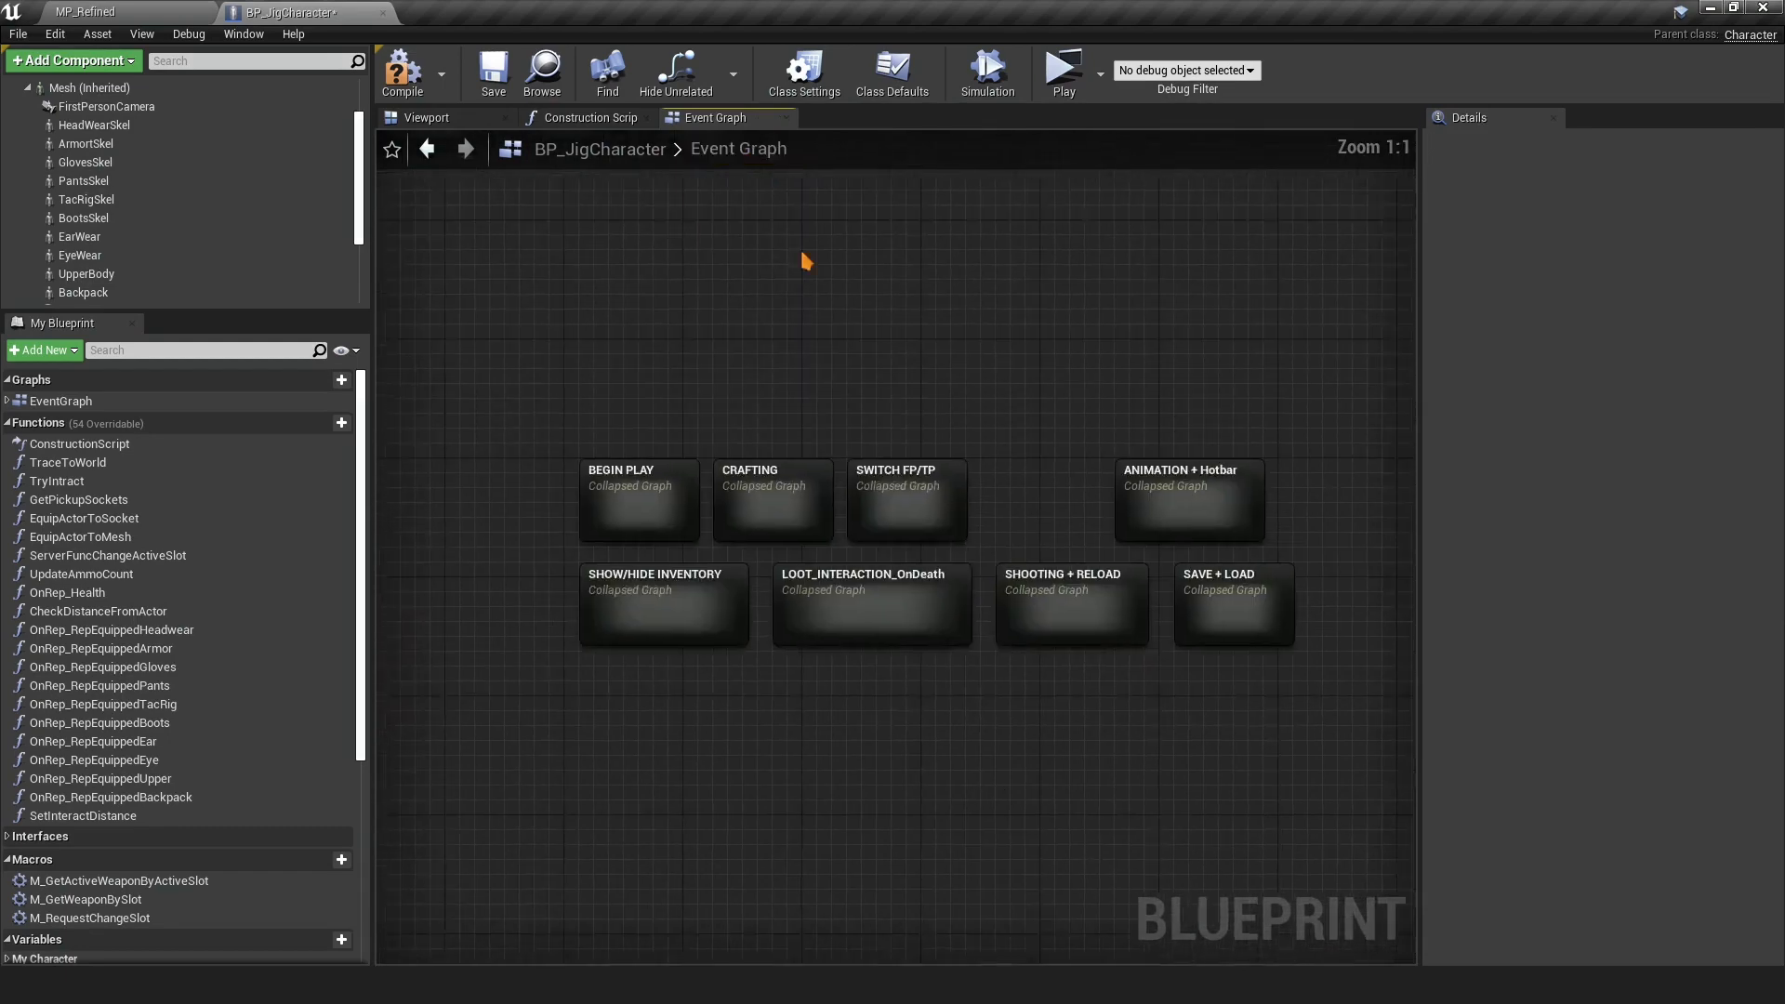
{"action": "double_click", "coordinate": [653, 625]}
{"action": "scroll", "coordinate": [670, 423], "scroll_direction": "up", "scroll_amount": 3}
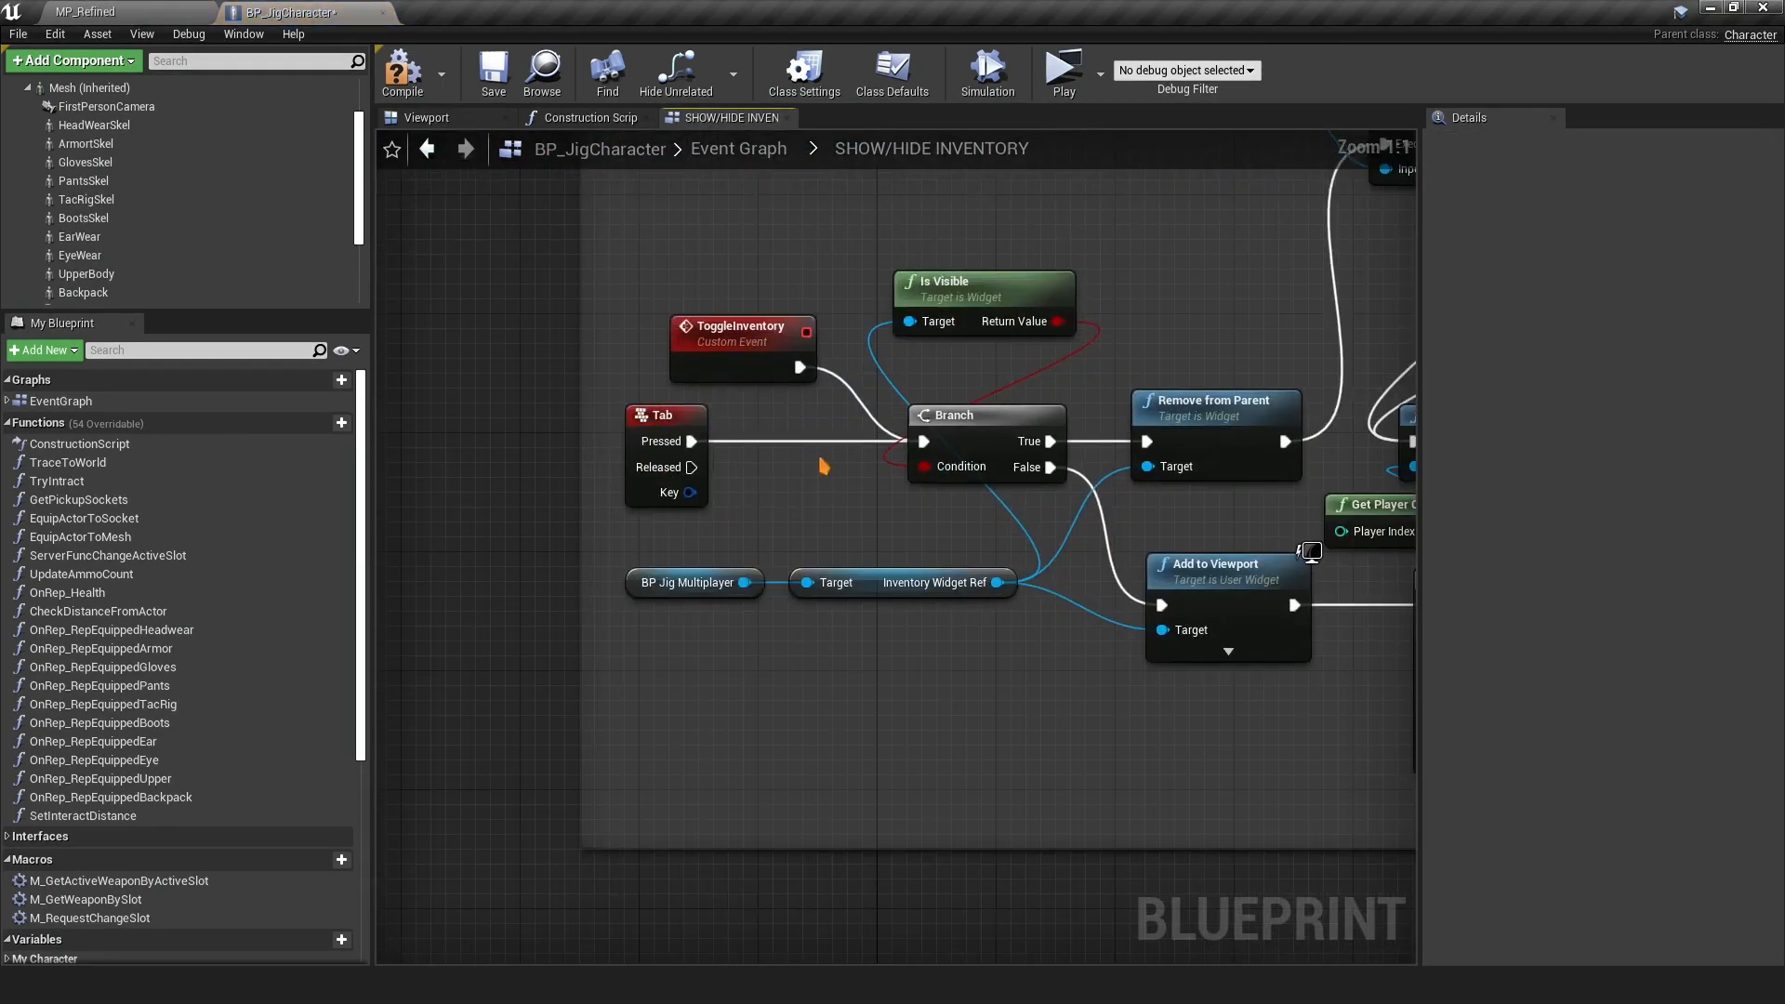
{"action": "right_click_drag", "start_coordinate": [681, 427], "coordinate": [642, 472]}
{"action": "left_click", "coordinate": [643, 473]}
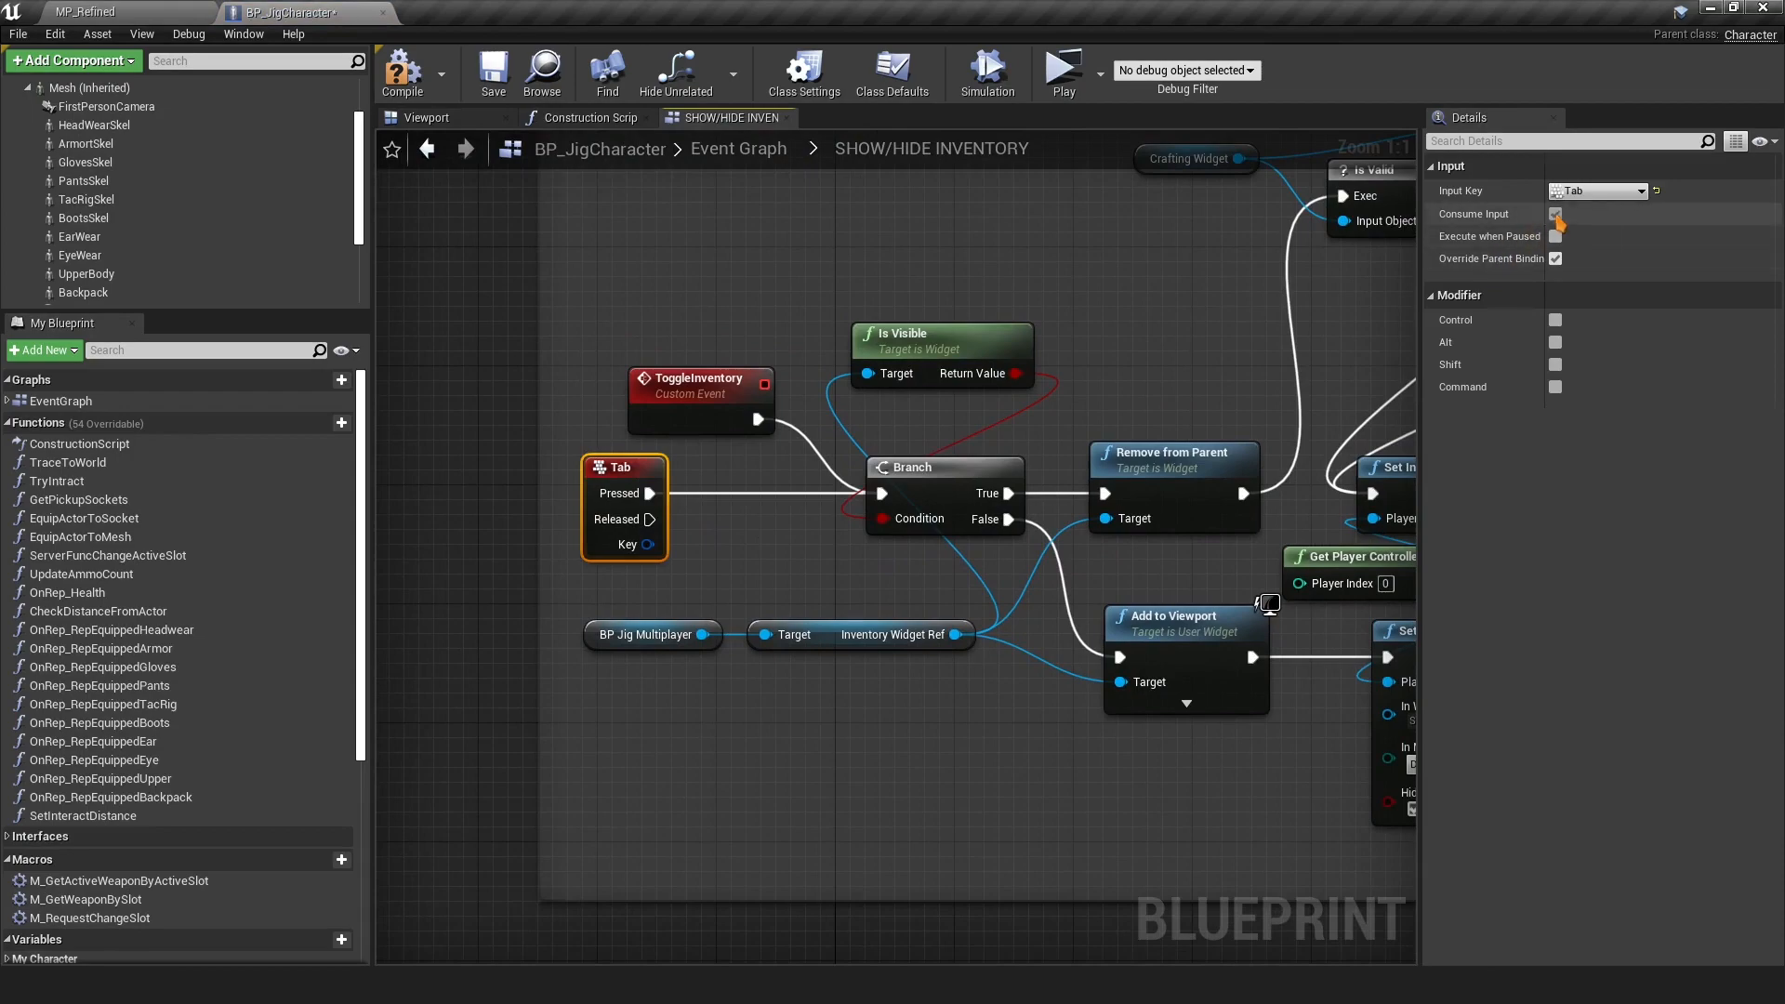
{"action": "left_click", "coordinate": [1555, 259]}
Disable Consume Input and Override Parent Binding for the P stash inventory and F world interaction key events
{"action": "scroll", "coordinate": [742, 376], "scroll_direction": "down", "scroll_amount": 3}
{"action": "right_click_drag", "start_coordinate": [995, 620], "coordinate": [1005, 239]}
{"action": "left_click", "coordinate": [670, 553]}
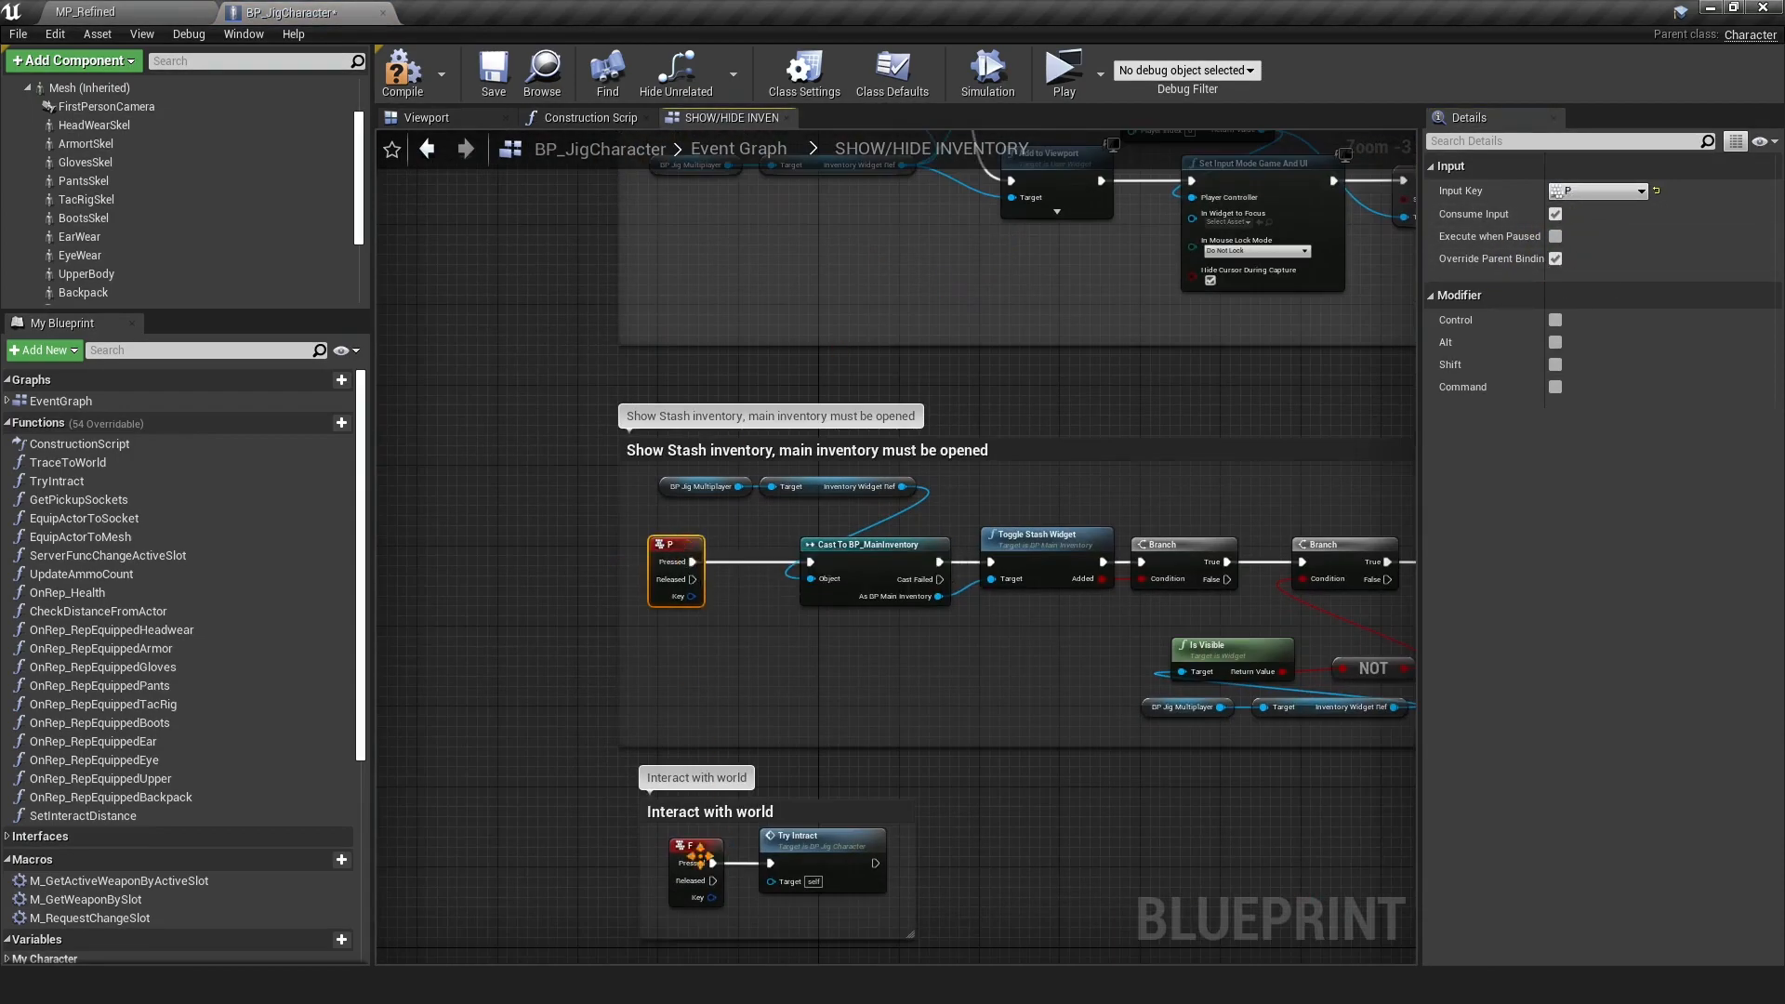
{"action": "left_click", "coordinate": [697, 860], "text": "shift"}
{"action": "scroll", "coordinate": [961, 477], "scroll_direction": "up", "scroll_amount": 1}
{"action": "left_click", "coordinate": [1026, 381]}
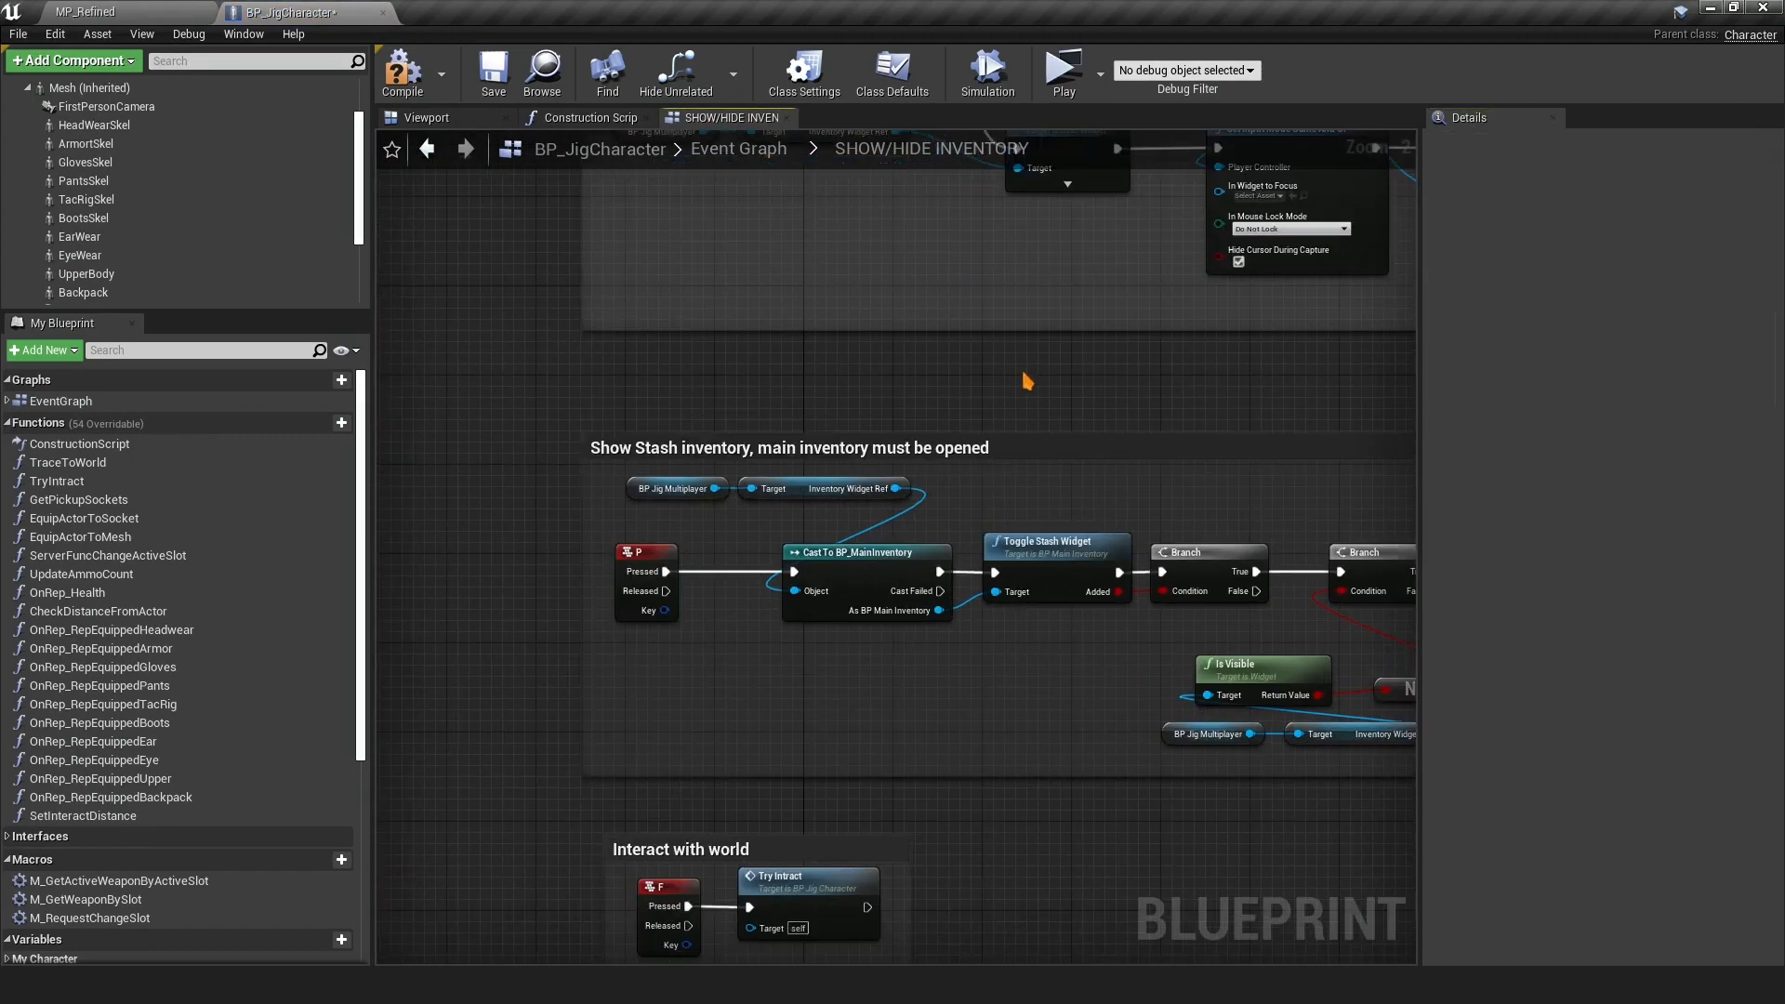
Return to the Event Graph and check the SHOW/HIDE INVENTORY and LOOT_INTERACTION_OnDeath graphs for remaining key input events
{"action": "key", "text": "alt+Left"}
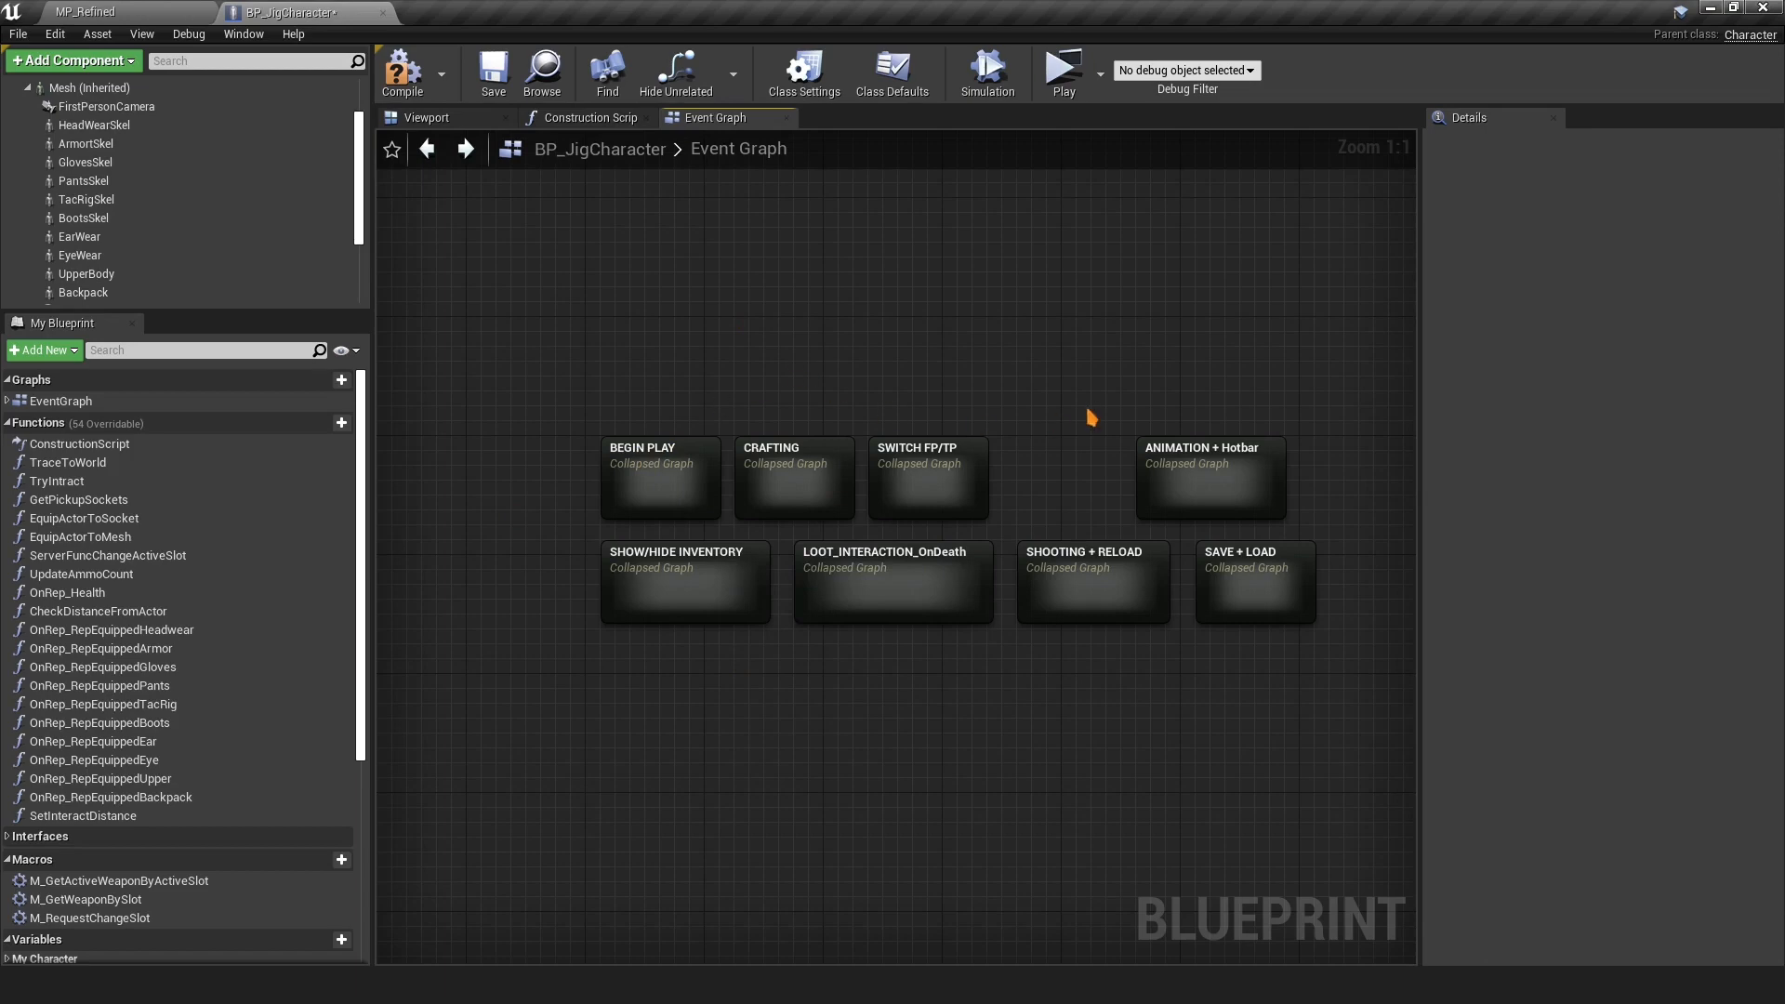
{"action": "double_click", "coordinate": [689, 588]}
{"action": "key", "text": "alt+Left"}
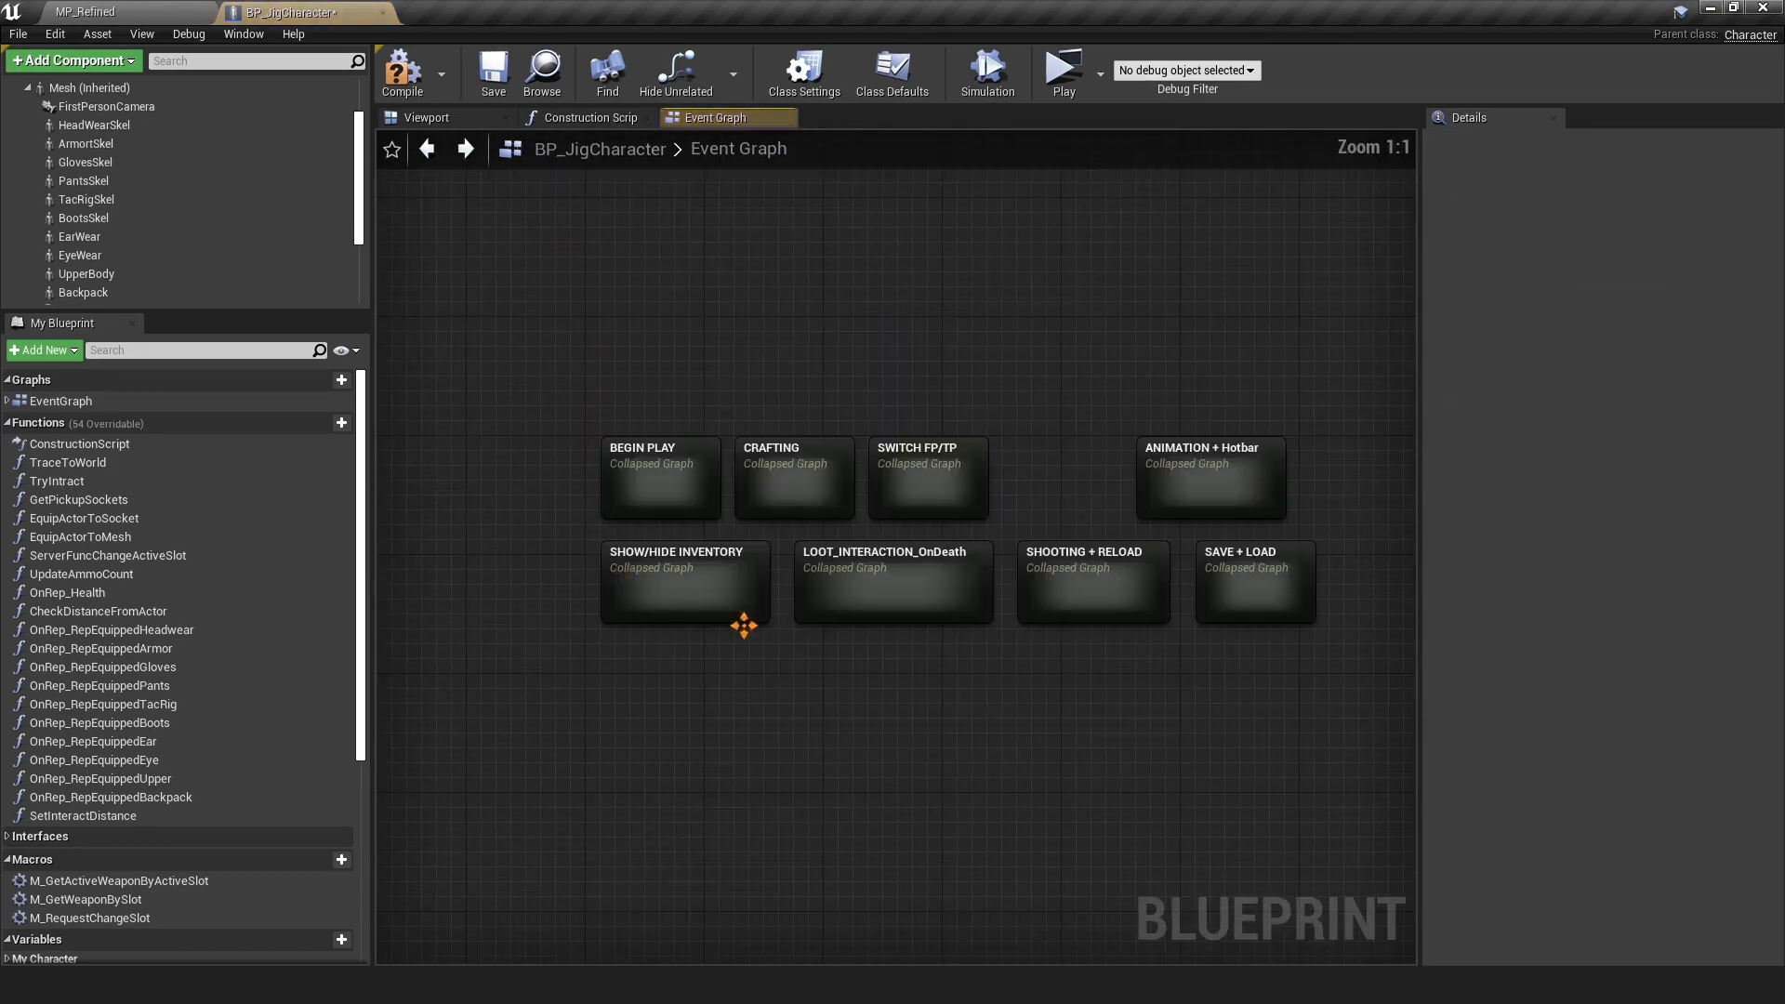
{"action": "double_click", "coordinate": [884, 592]}
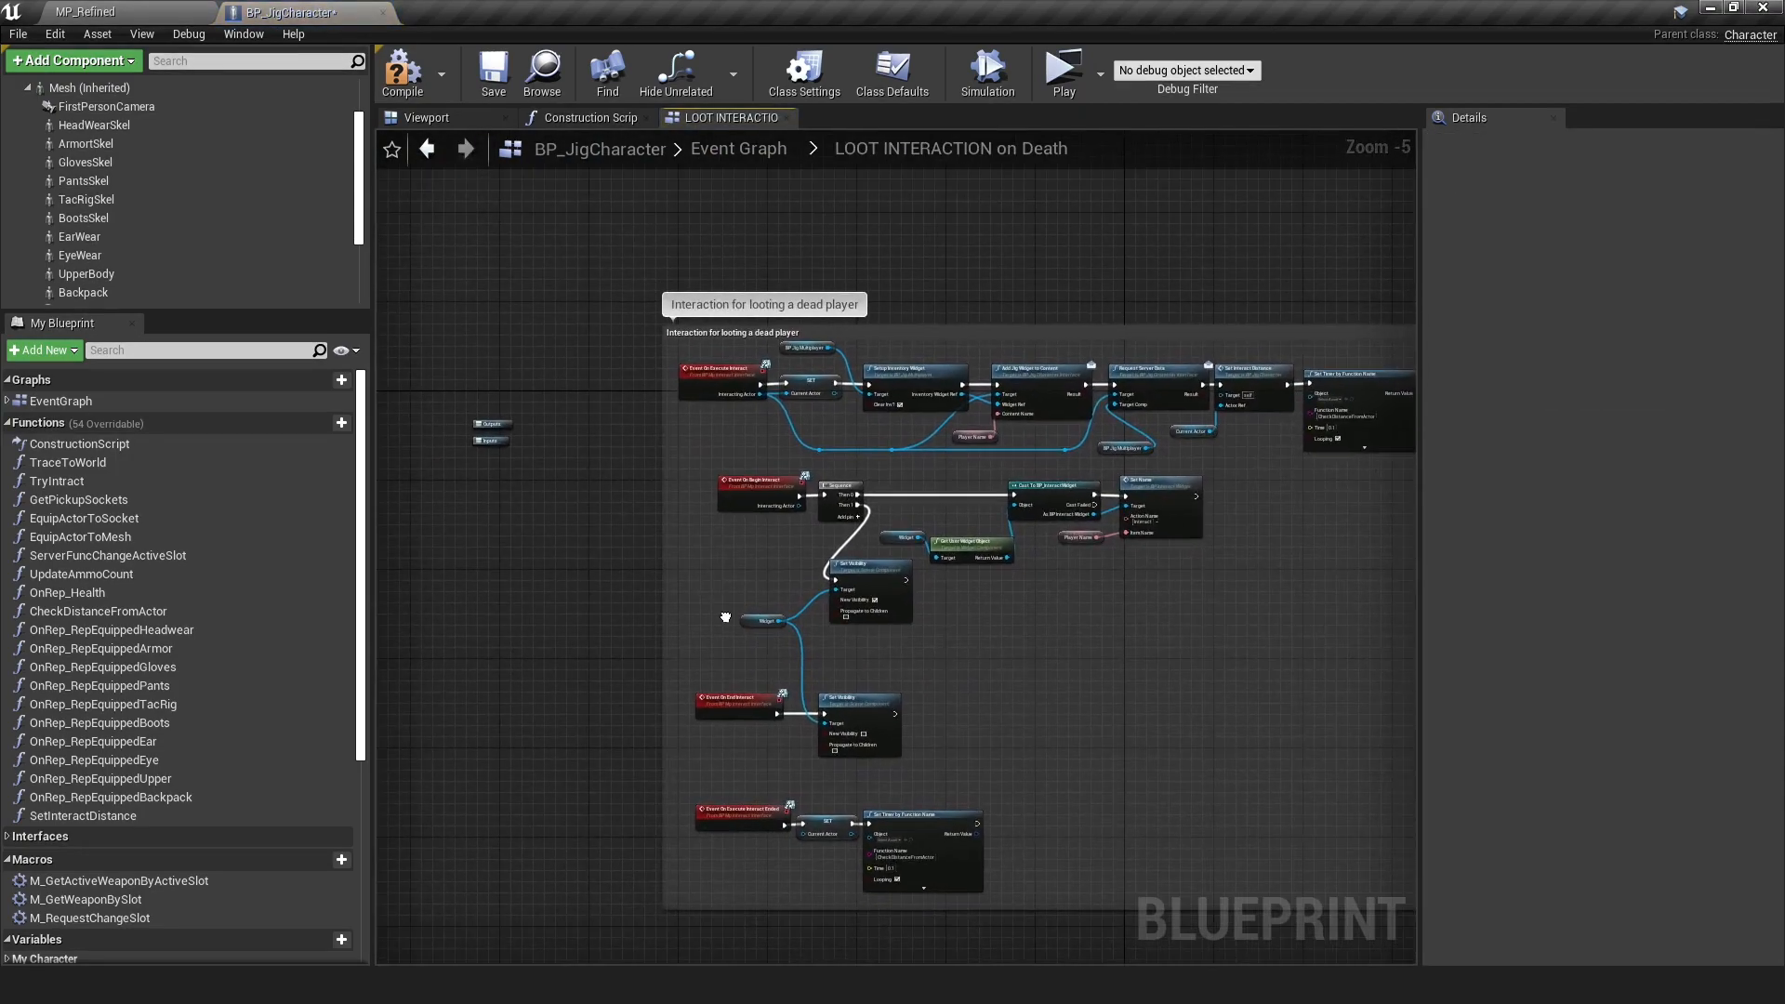
{"action": "key", "text": "alt+Left"}
In the SHOOTING + RELOAD graph, disable Consume Input and Override Parent Binding for the Left Mouse Button and R key events
{"action": "double_click", "coordinate": [1095, 567]}
{"action": "scroll", "coordinate": [759, 607], "scroll_direction": "up", "scroll_amount": 3}
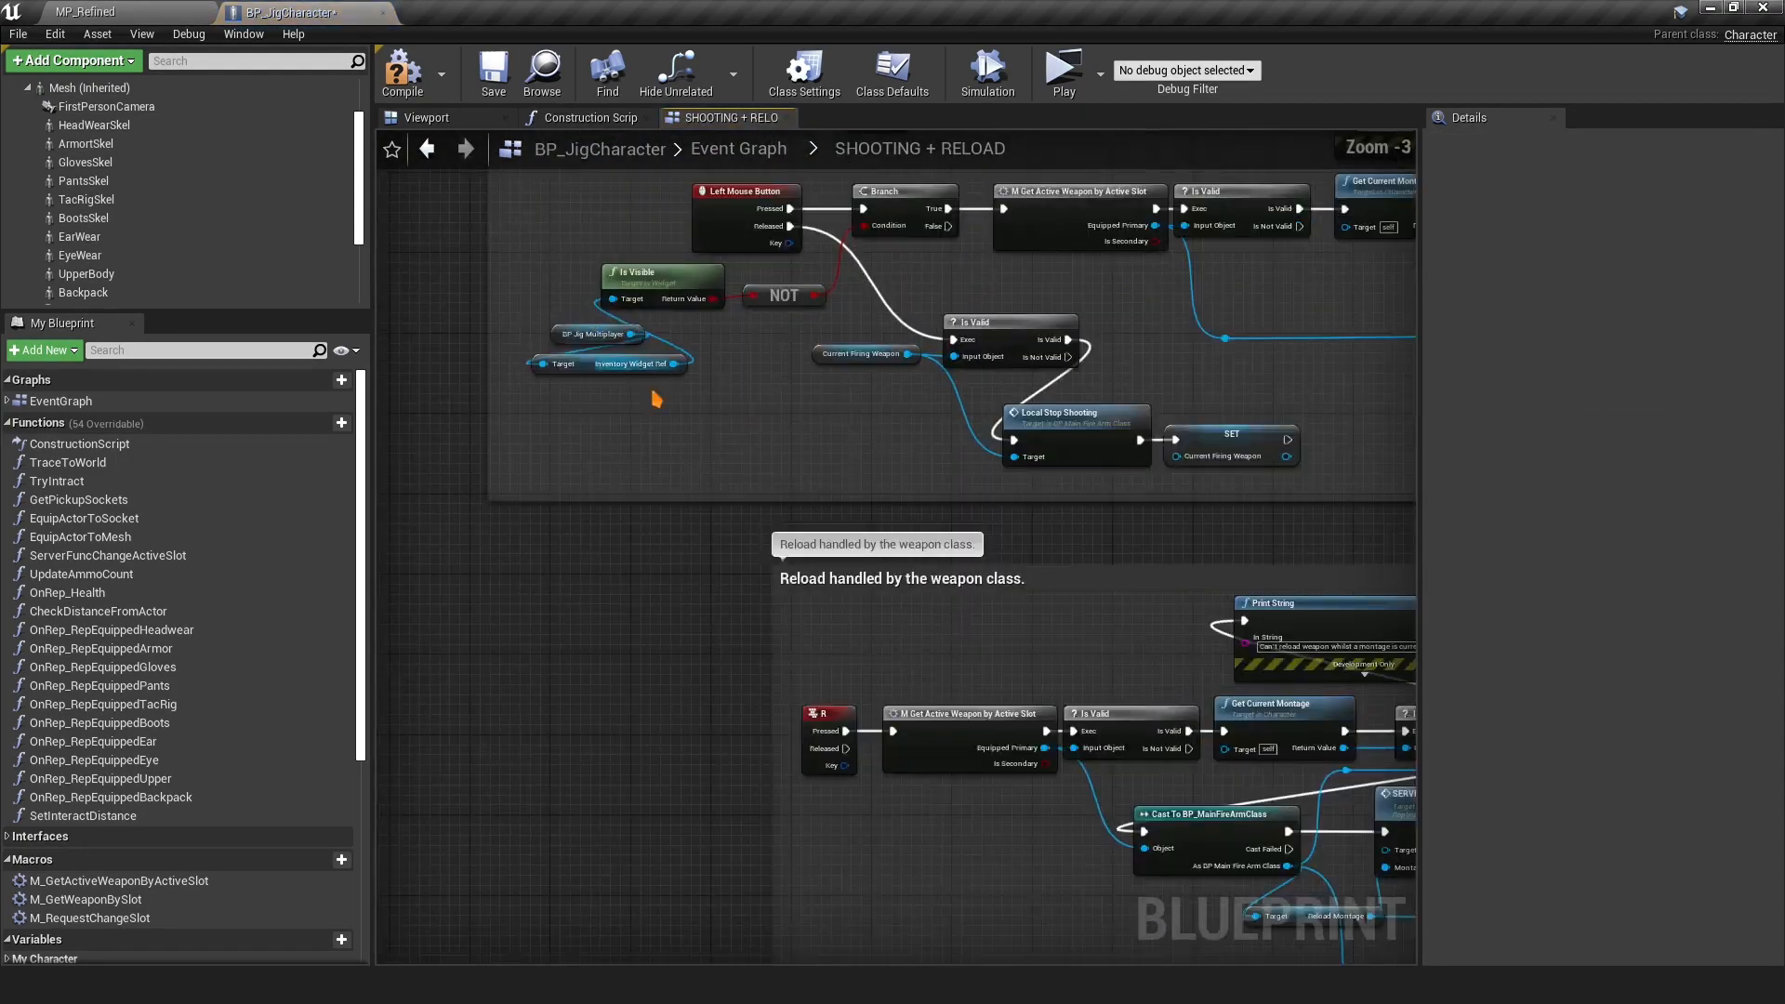
{"action": "left_click", "coordinate": [661, 401]}
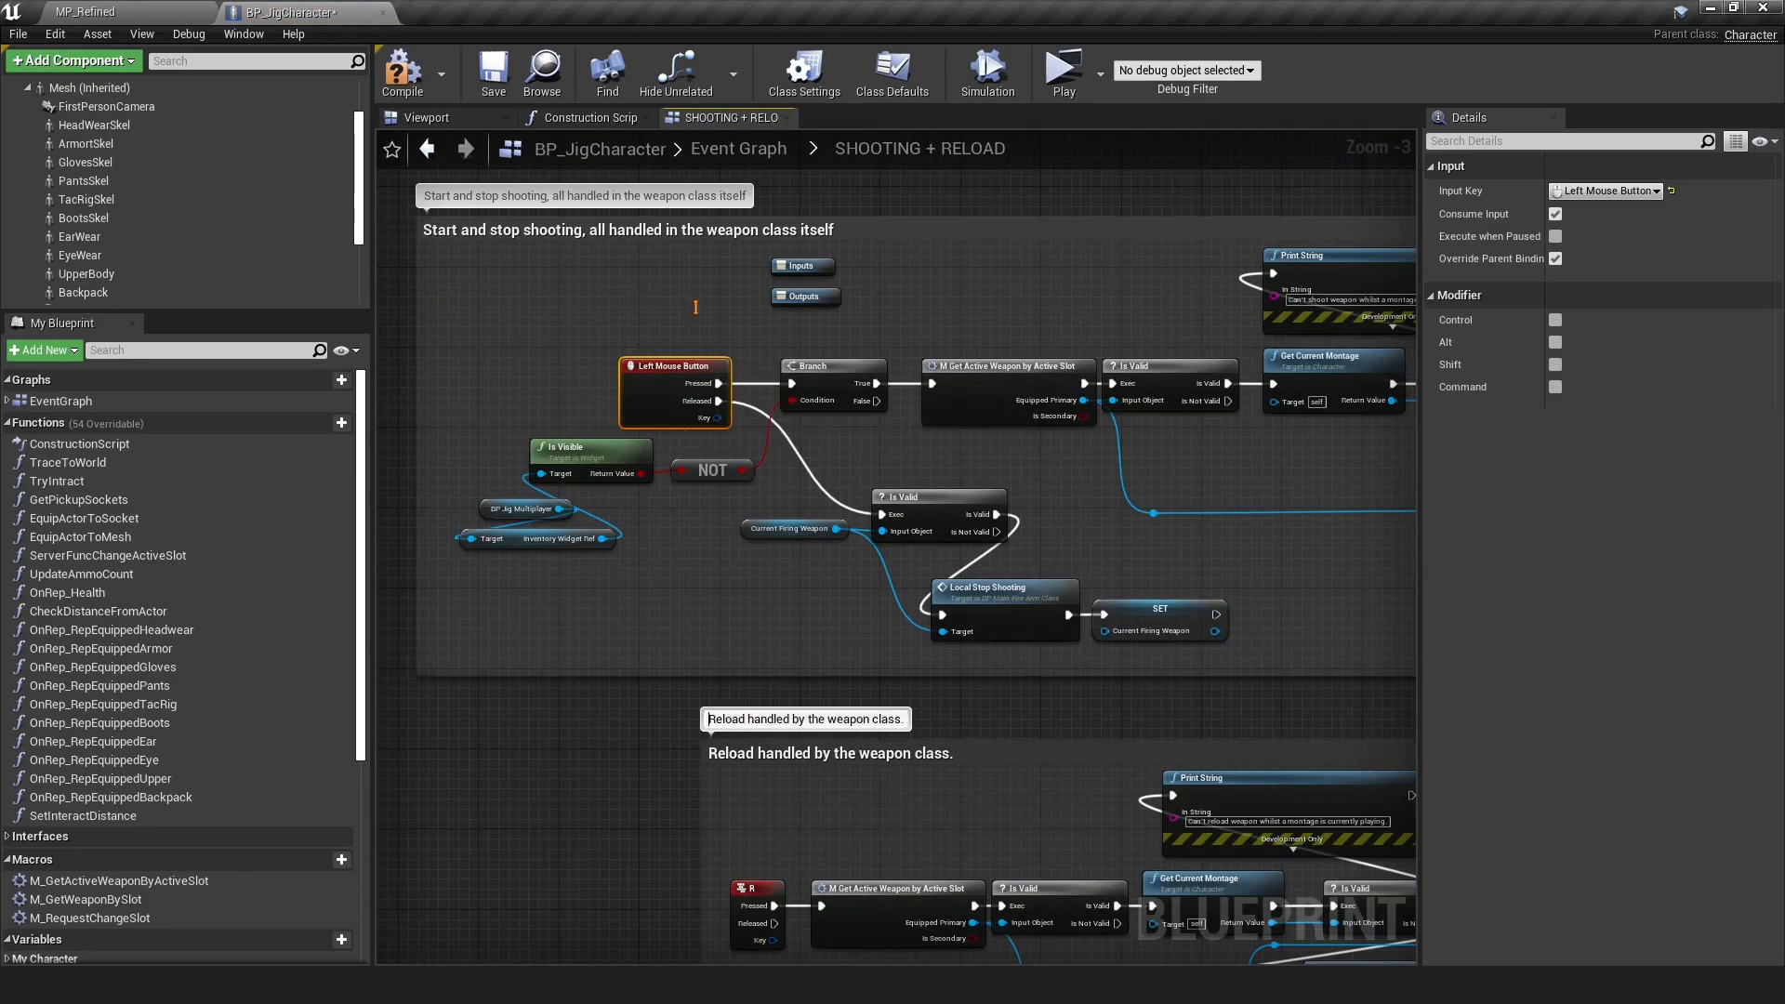
{"action": "right_click_drag", "start_coordinate": [658, 750], "coordinate": [660, 312]}
{"action": "left_click", "coordinate": [741, 461], "text": "ctrl"}
{"action": "scroll", "coordinate": [743, 502], "scroll_direction": "down", "scroll_amount": 3}
{"action": "right_click_drag", "start_coordinate": [716, 730], "coordinate": [720, 399]}
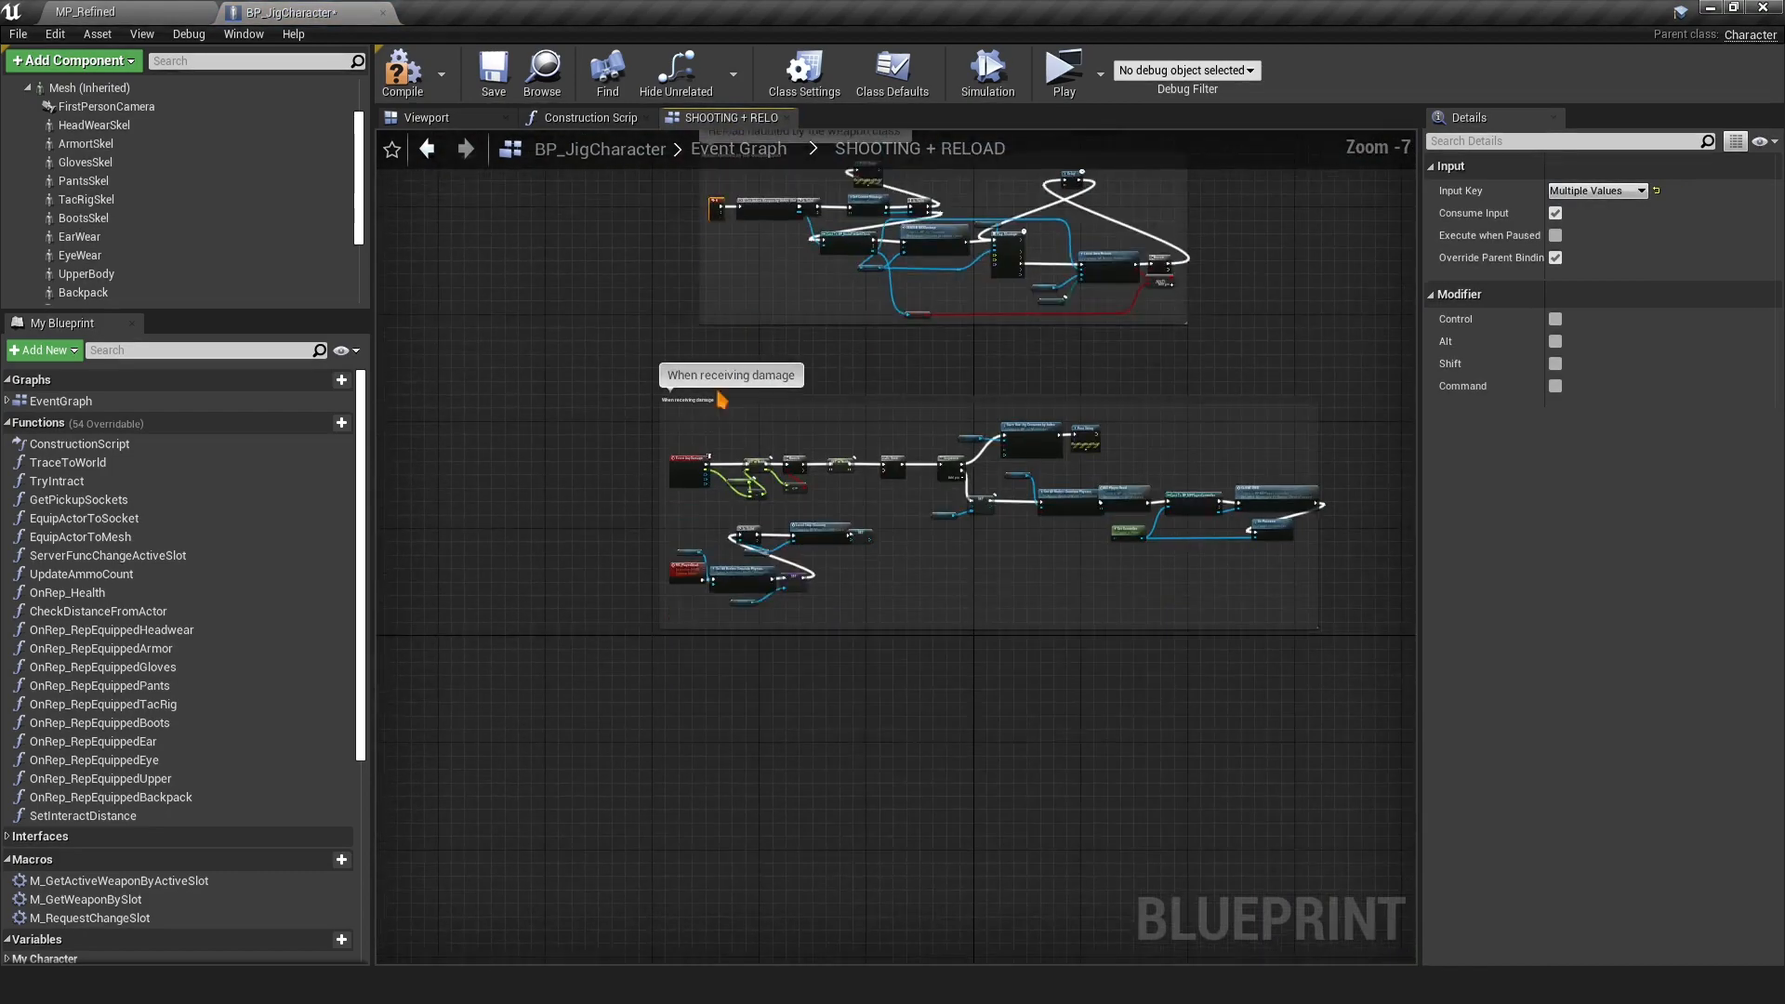
{"action": "scroll", "coordinate": [706, 416], "scroll_direction": "up", "scroll_amount": 3}
{"action": "right_click_drag", "start_coordinate": [692, 721], "coordinate": [666, 920]}
{"action": "scroll", "coordinate": [668, 883], "scroll_direction": "down", "scroll_amount": 3}
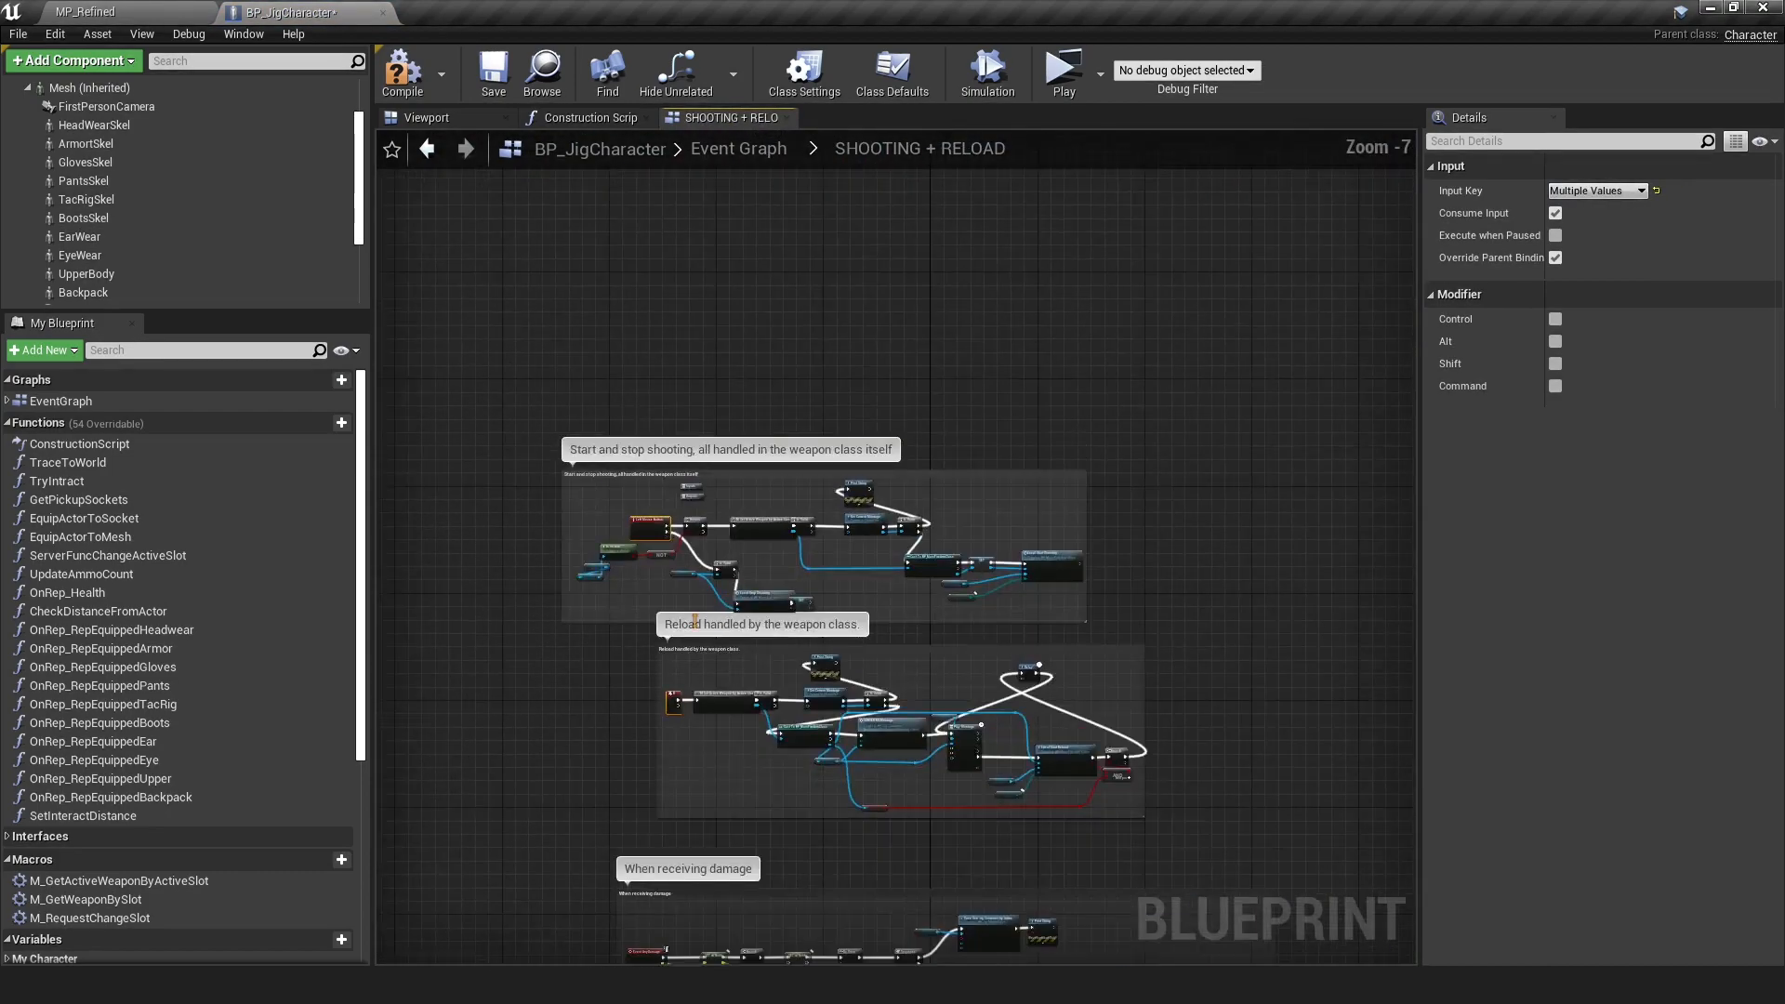
{"action": "scroll", "coordinate": [692, 651], "scroll_direction": "up", "scroll_amount": 3}
{"action": "left_click", "coordinate": [1555, 215]}
{"action": "left_click", "coordinate": [1557, 260]}
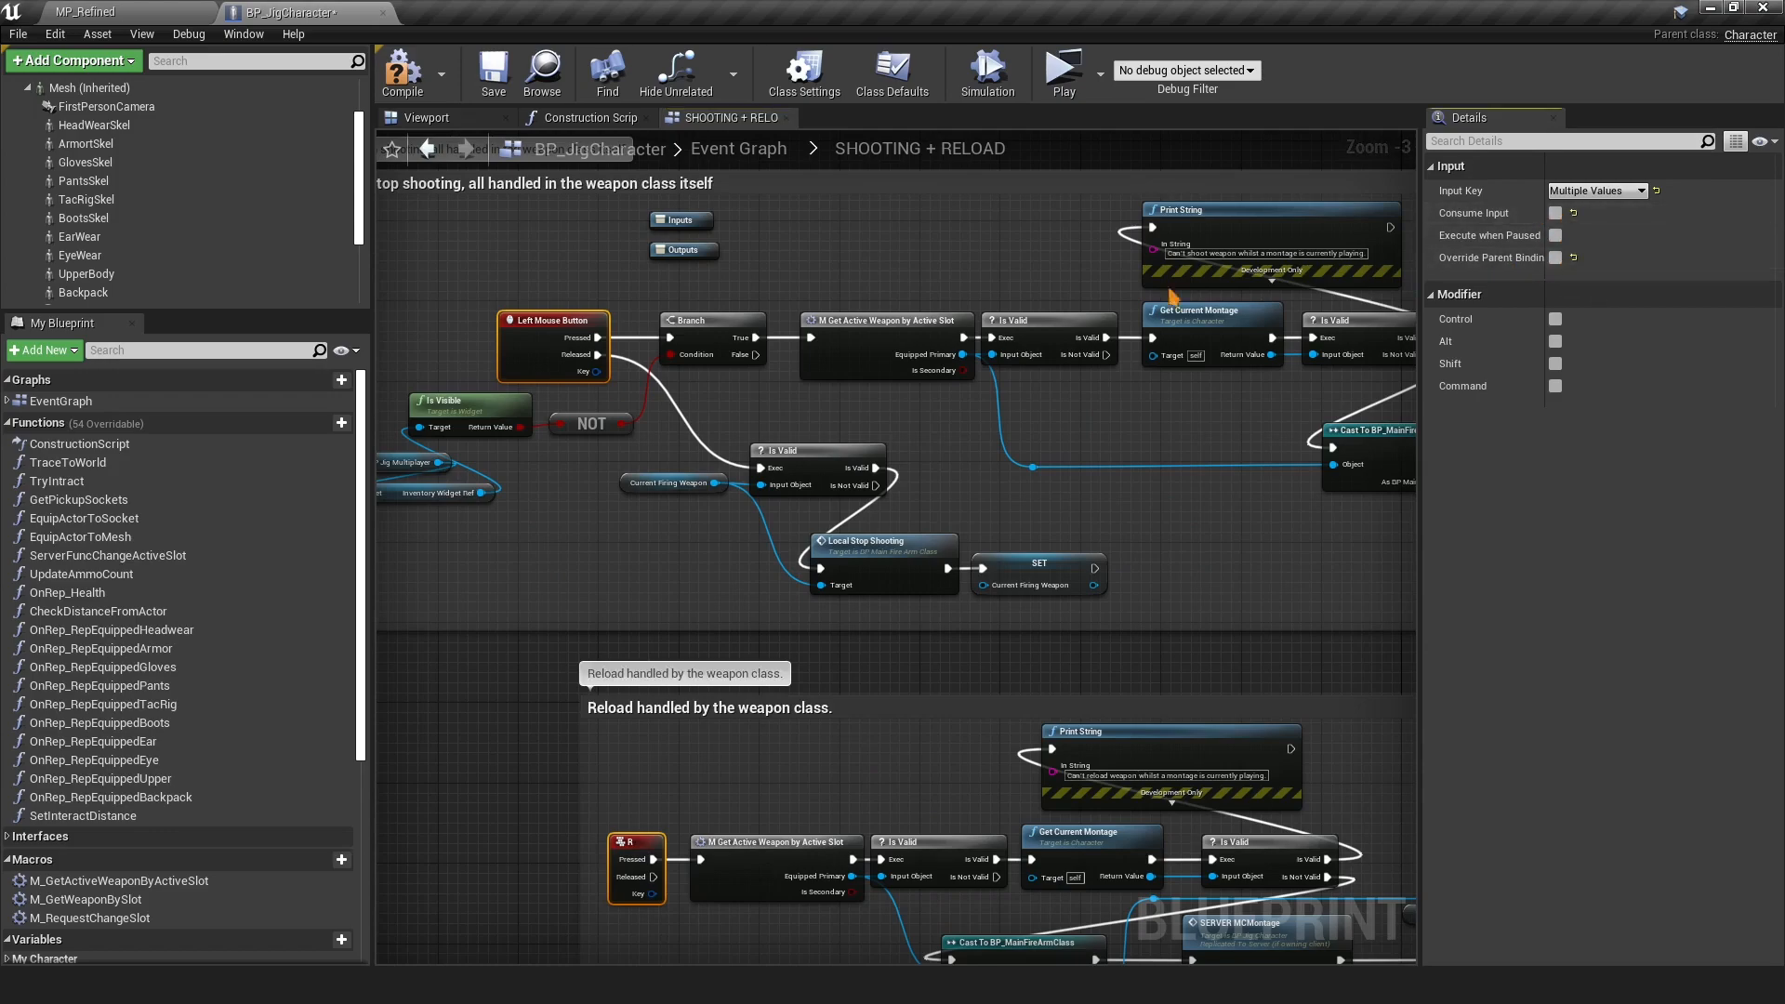
In the SAVE + LOAD graph, disable Consume Input and Override Parent Binding for the T and L key events
{"action": "double_click", "coordinate": [627, 400]}
{"action": "double_click", "coordinate": [1262, 582]}
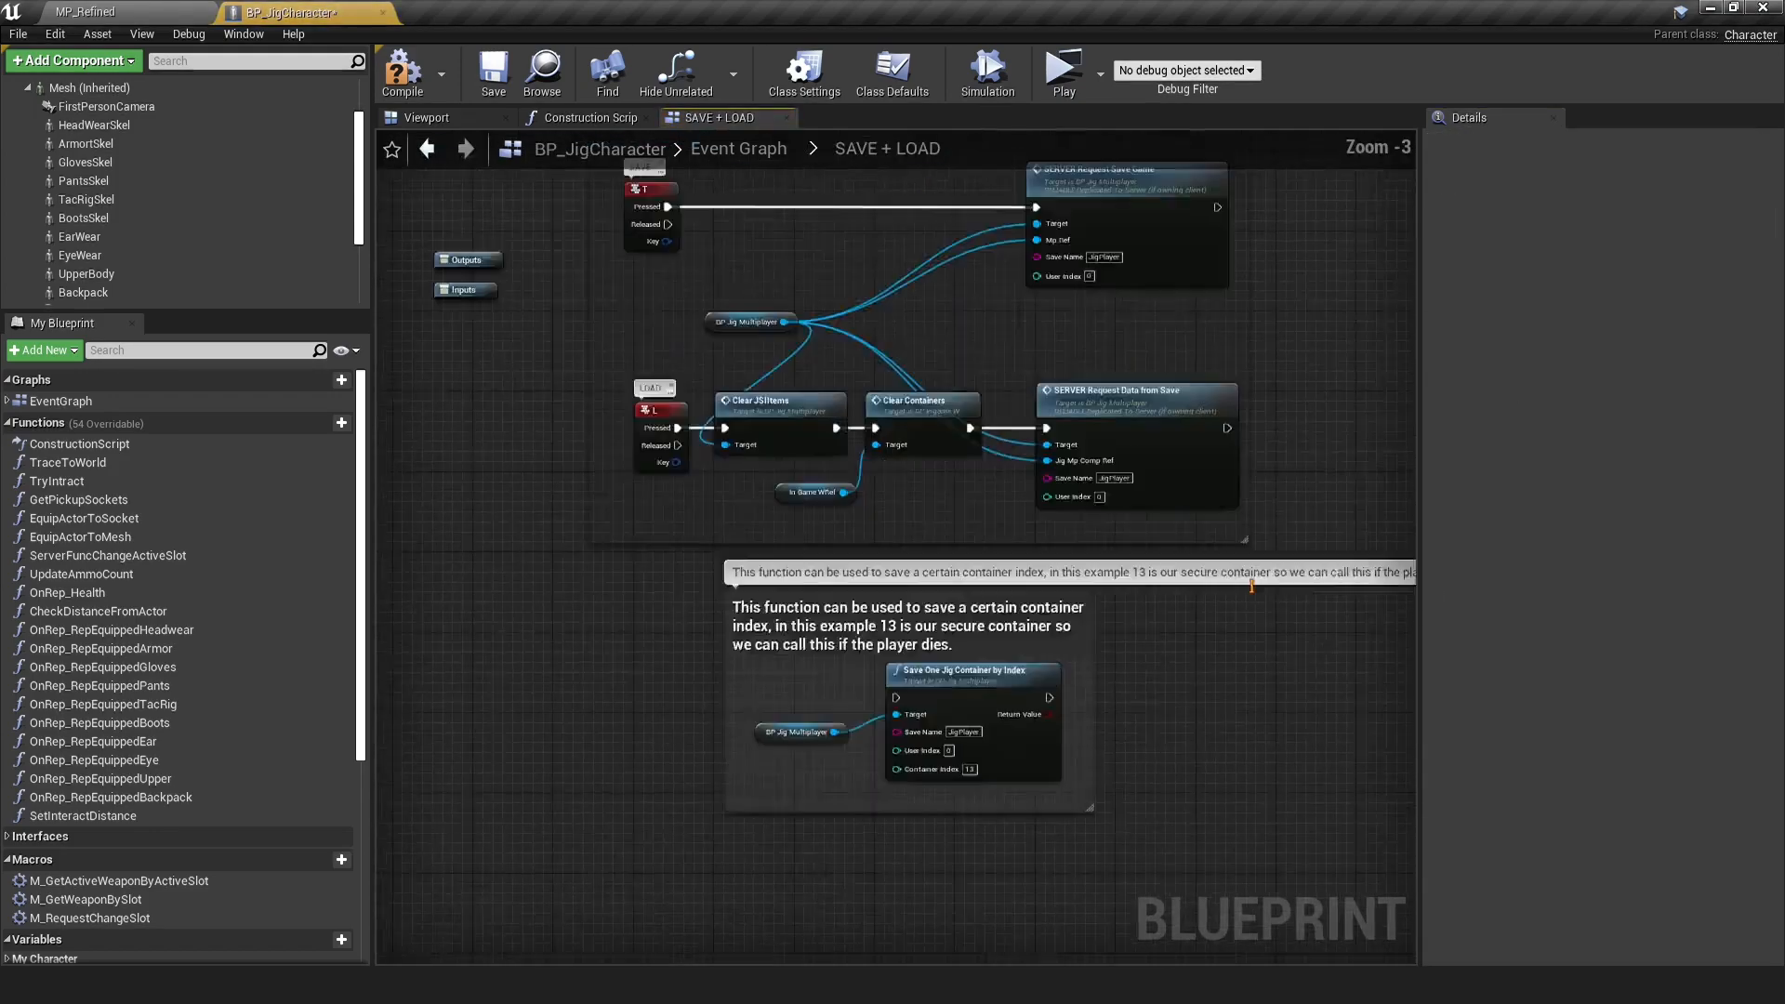
{"action": "scroll", "coordinate": [825, 511], "scroll_direction": "up", "scroll_amount": 2}
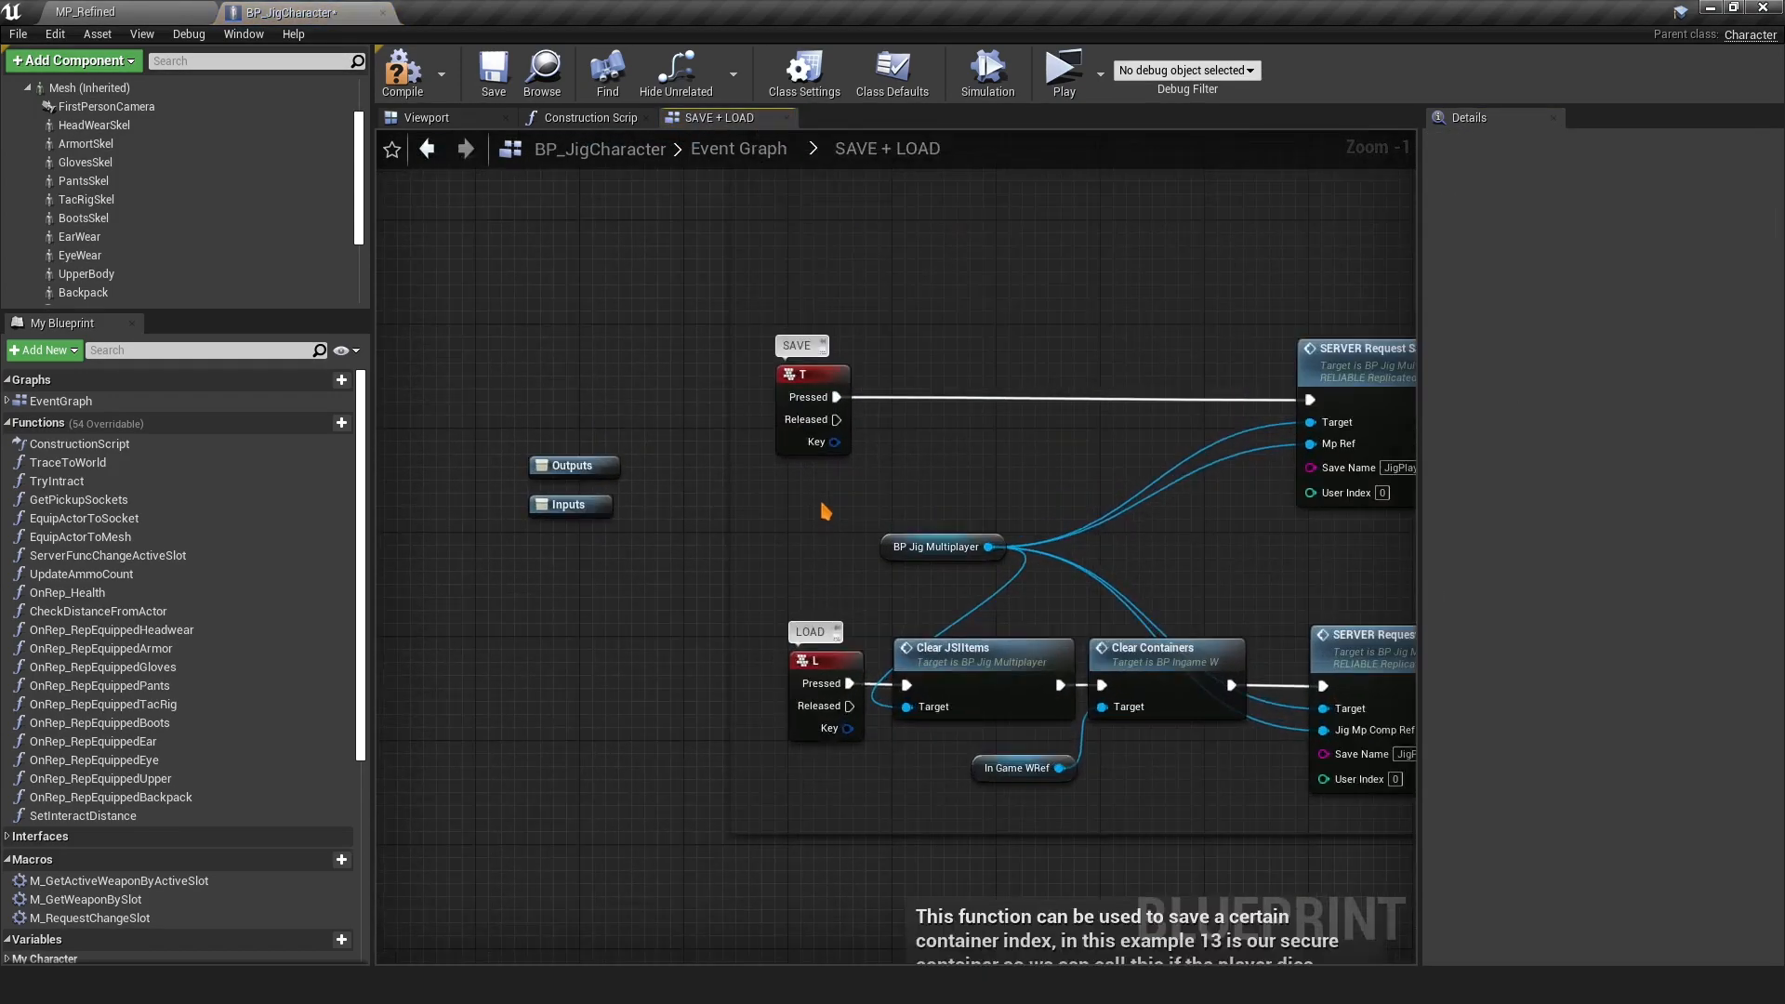
{"action": "right_click_drag", "start_coordinate": [825, 511], "coordinate": [677, 504]}
{"action": "left_click", "coordinate": [655, 372]}
{"action": "left_click", "coordinate": [665, 662], "text": "shift"}
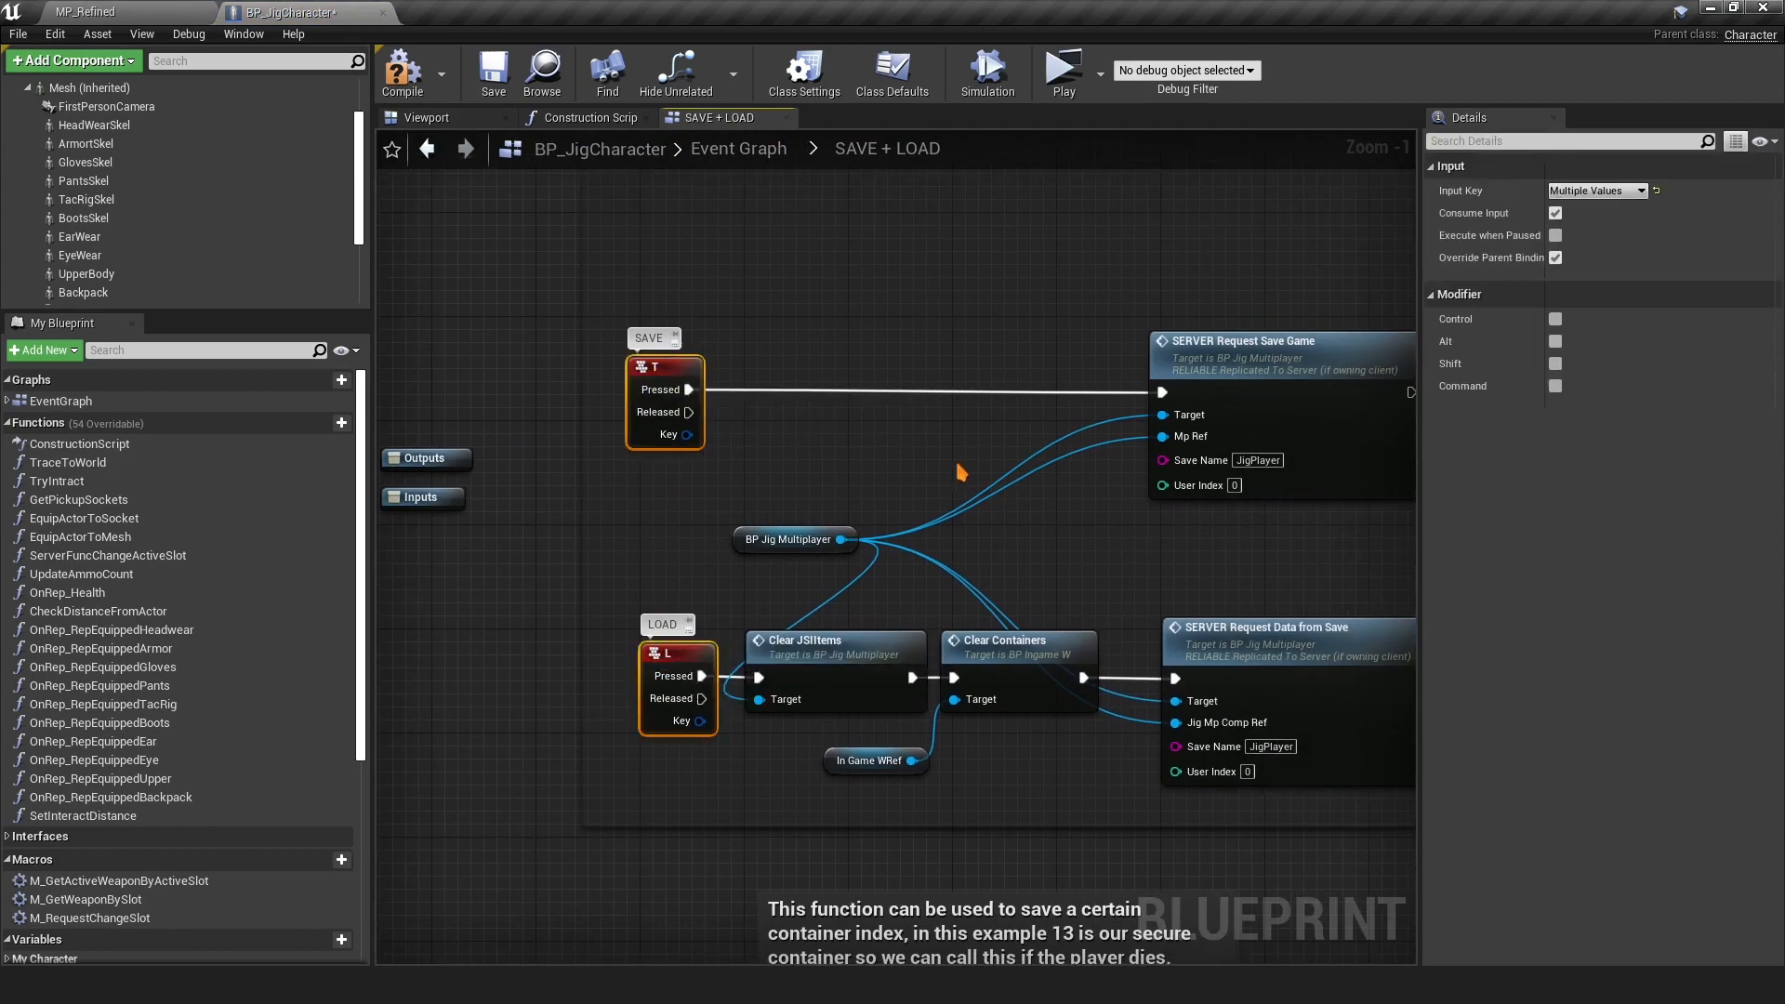
{"action": "left_click", "coordinate": [1556, 213]}
Return to the Event Graph and compile the BP_JigCharacter Blueprint
{"action": "double_click", "coordinate": [884, 247]}
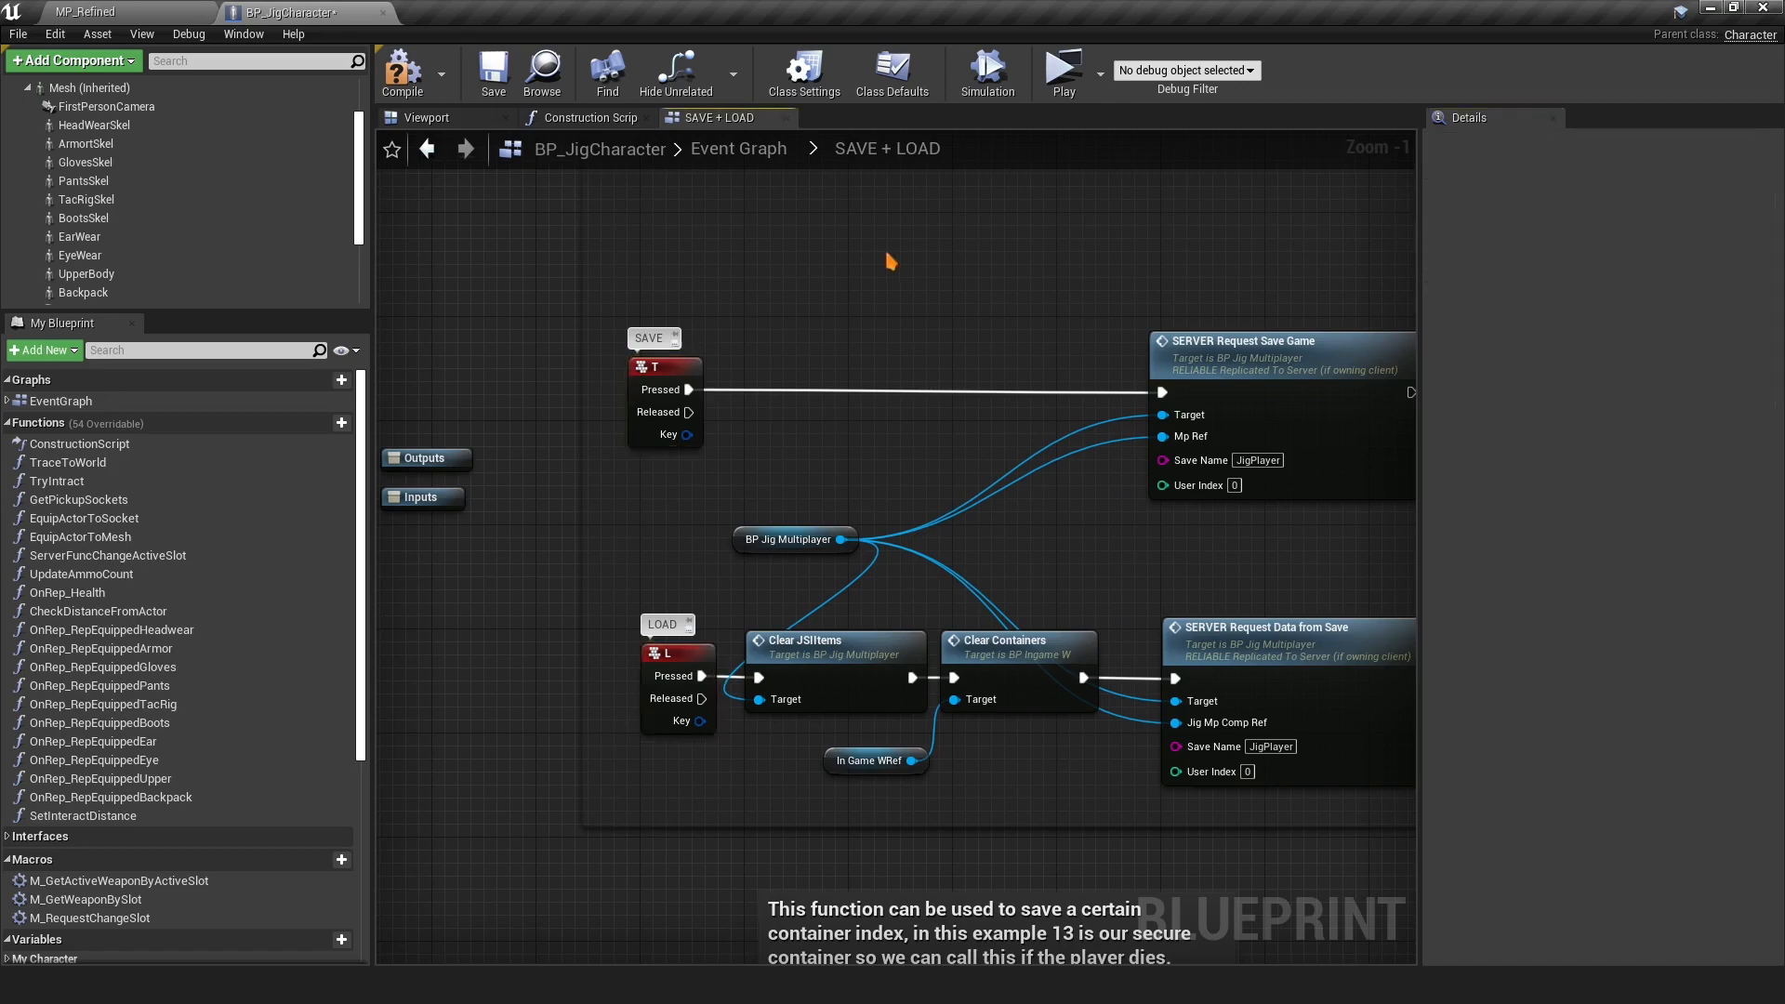
{"action": "scroll", "coordinate": [897, 353], "scroll_direction": "down", "scroll_amount": 3}
{"action": "left_click", "coordinate": [401, 69]}
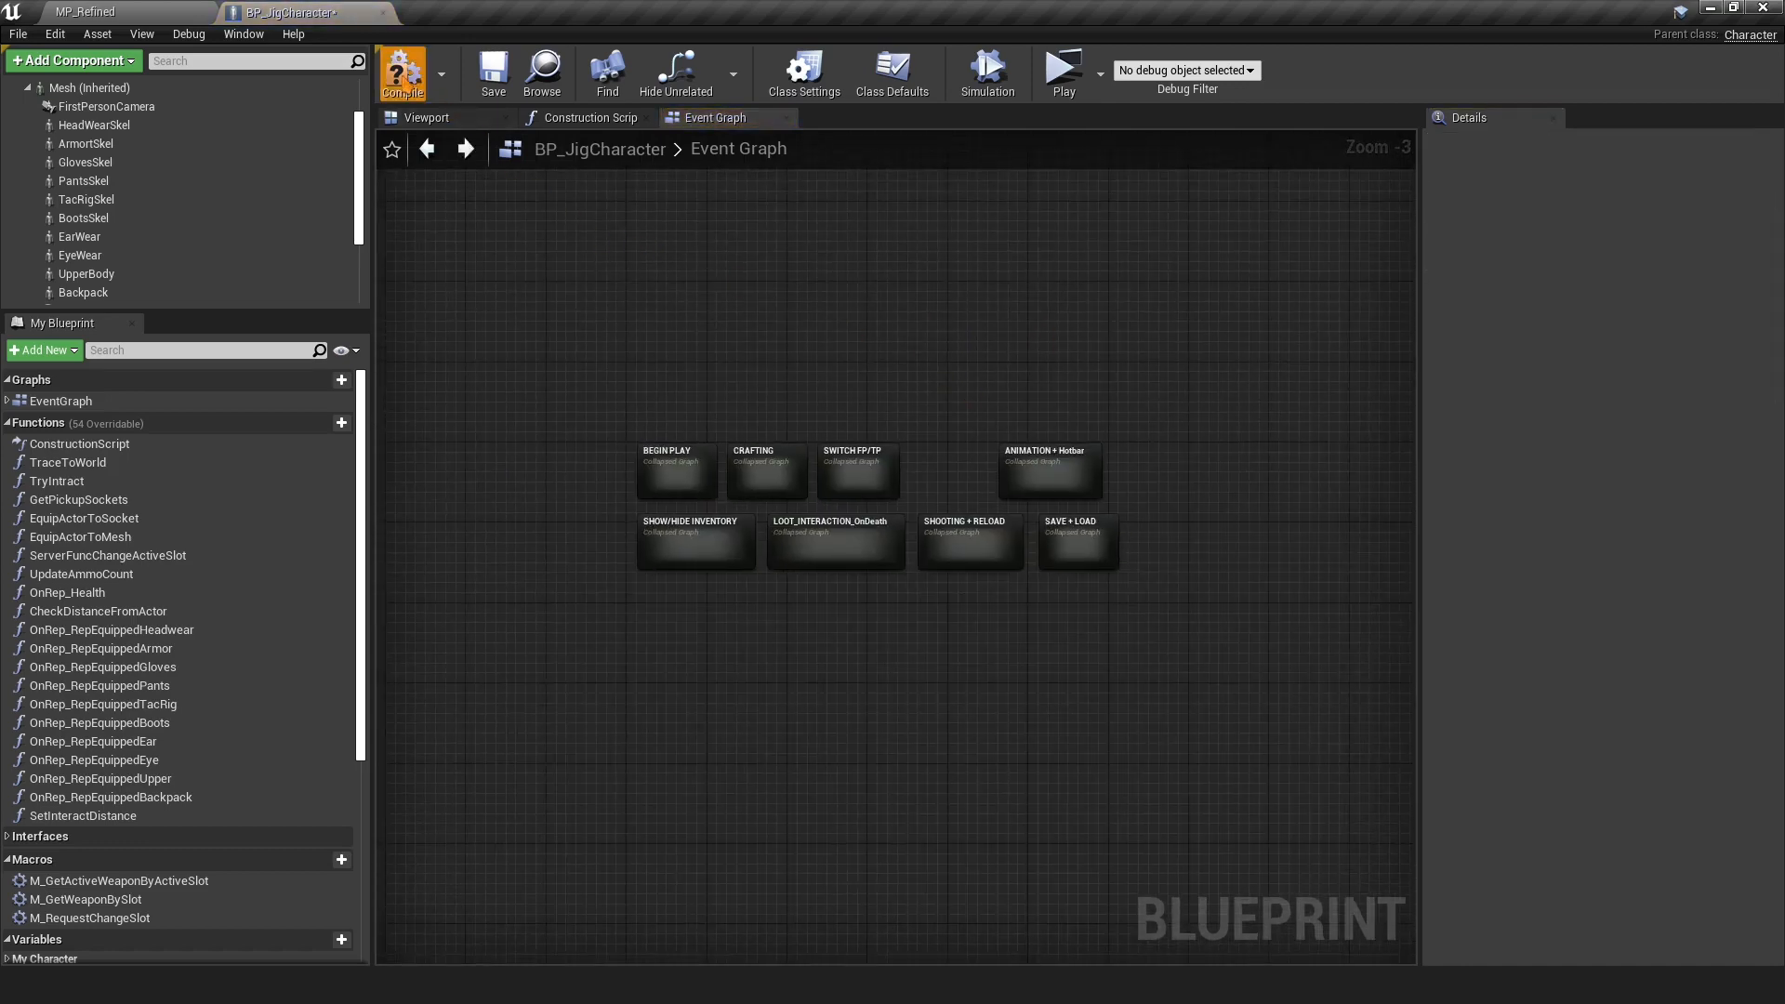
{"action": "right_click_drag", "start_coordinate": [782, 257], "coordinate": [739, 300]}
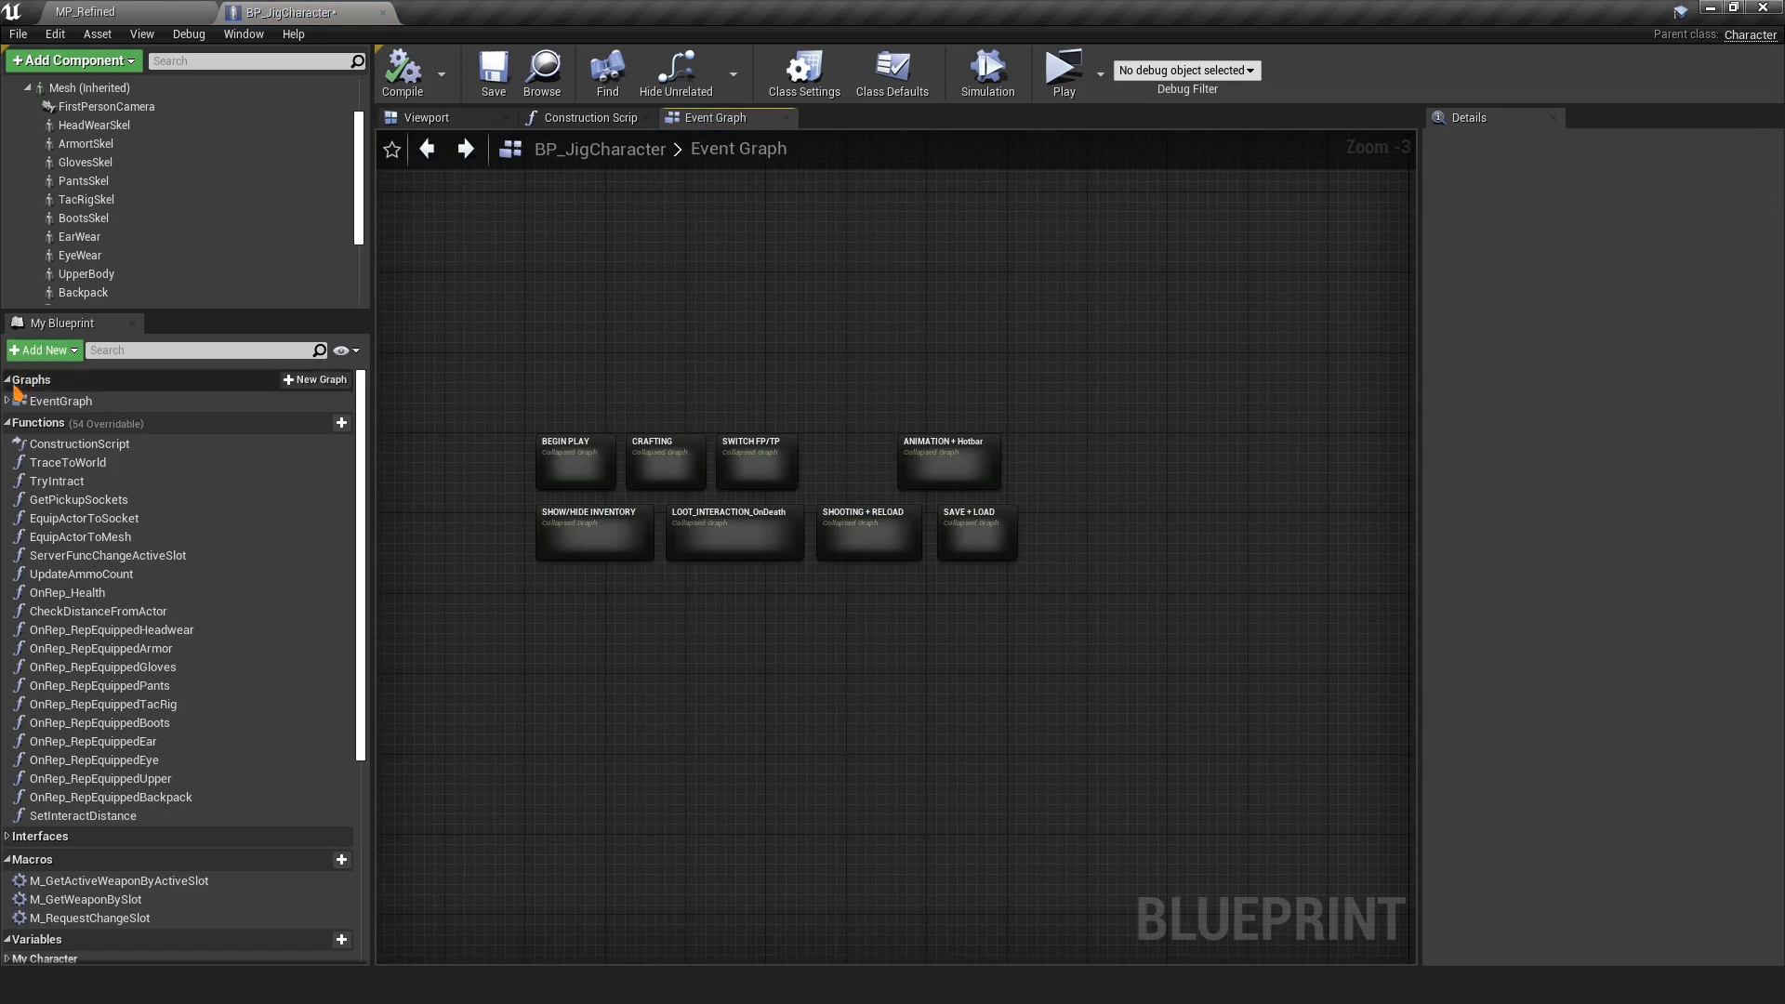
Open the Construction Script and select its parent function call node
{"action": "double_click", "coordinate": [79, 443]}
{"action": "left_click", "coordinate": [718, 475]}
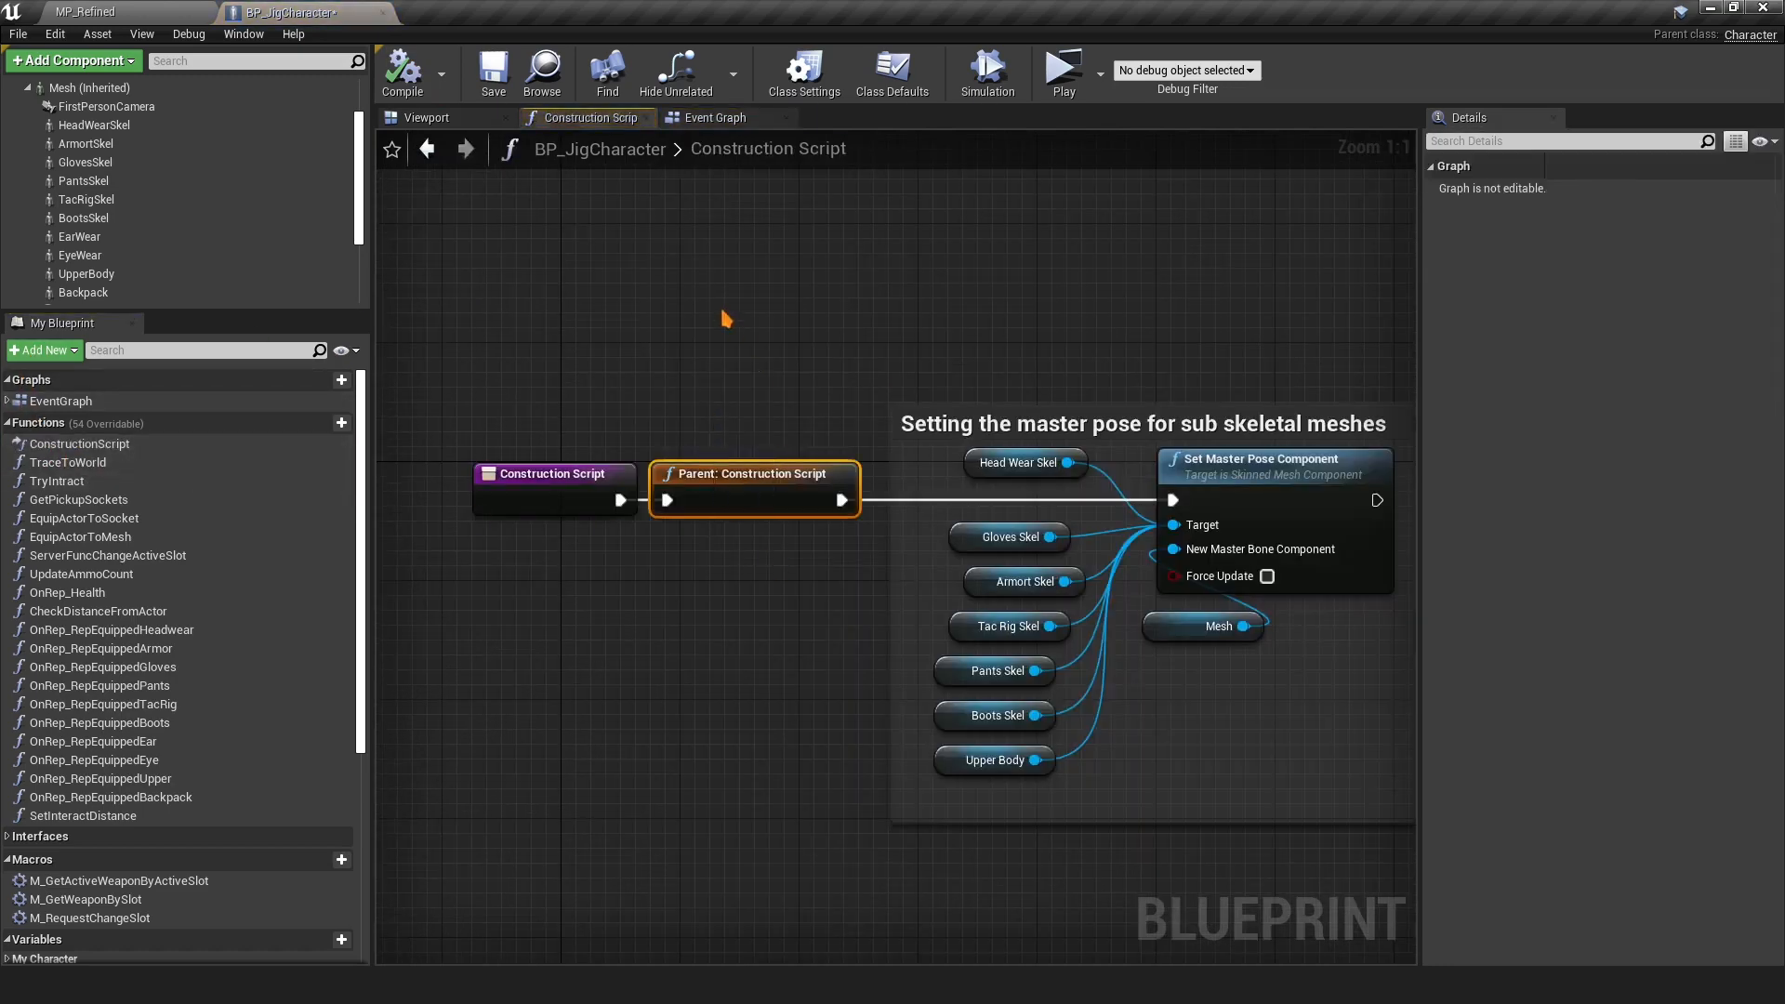
In the class settings, change BP_JigCharacter's parent class to ALS_AnimMan_CharacterBP
{"action": "left_click", "coordinate": [716, 118]}
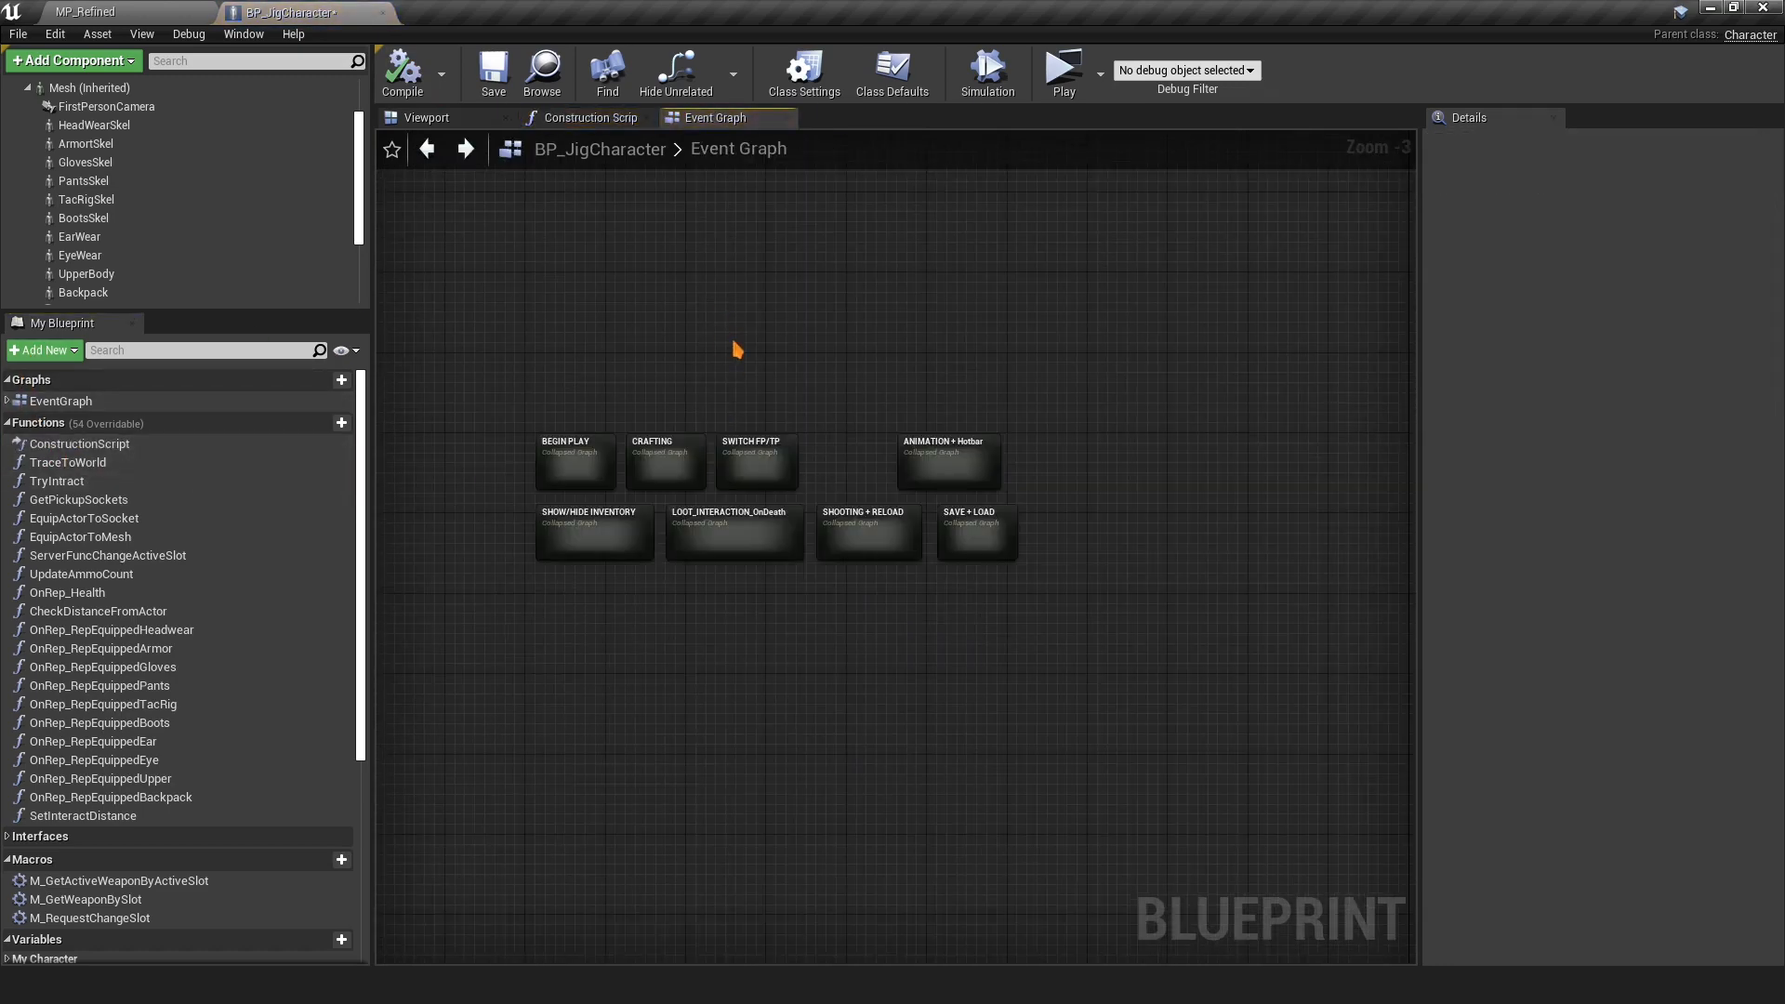
{"action": "left_click", "coordinate": [802, 81]}
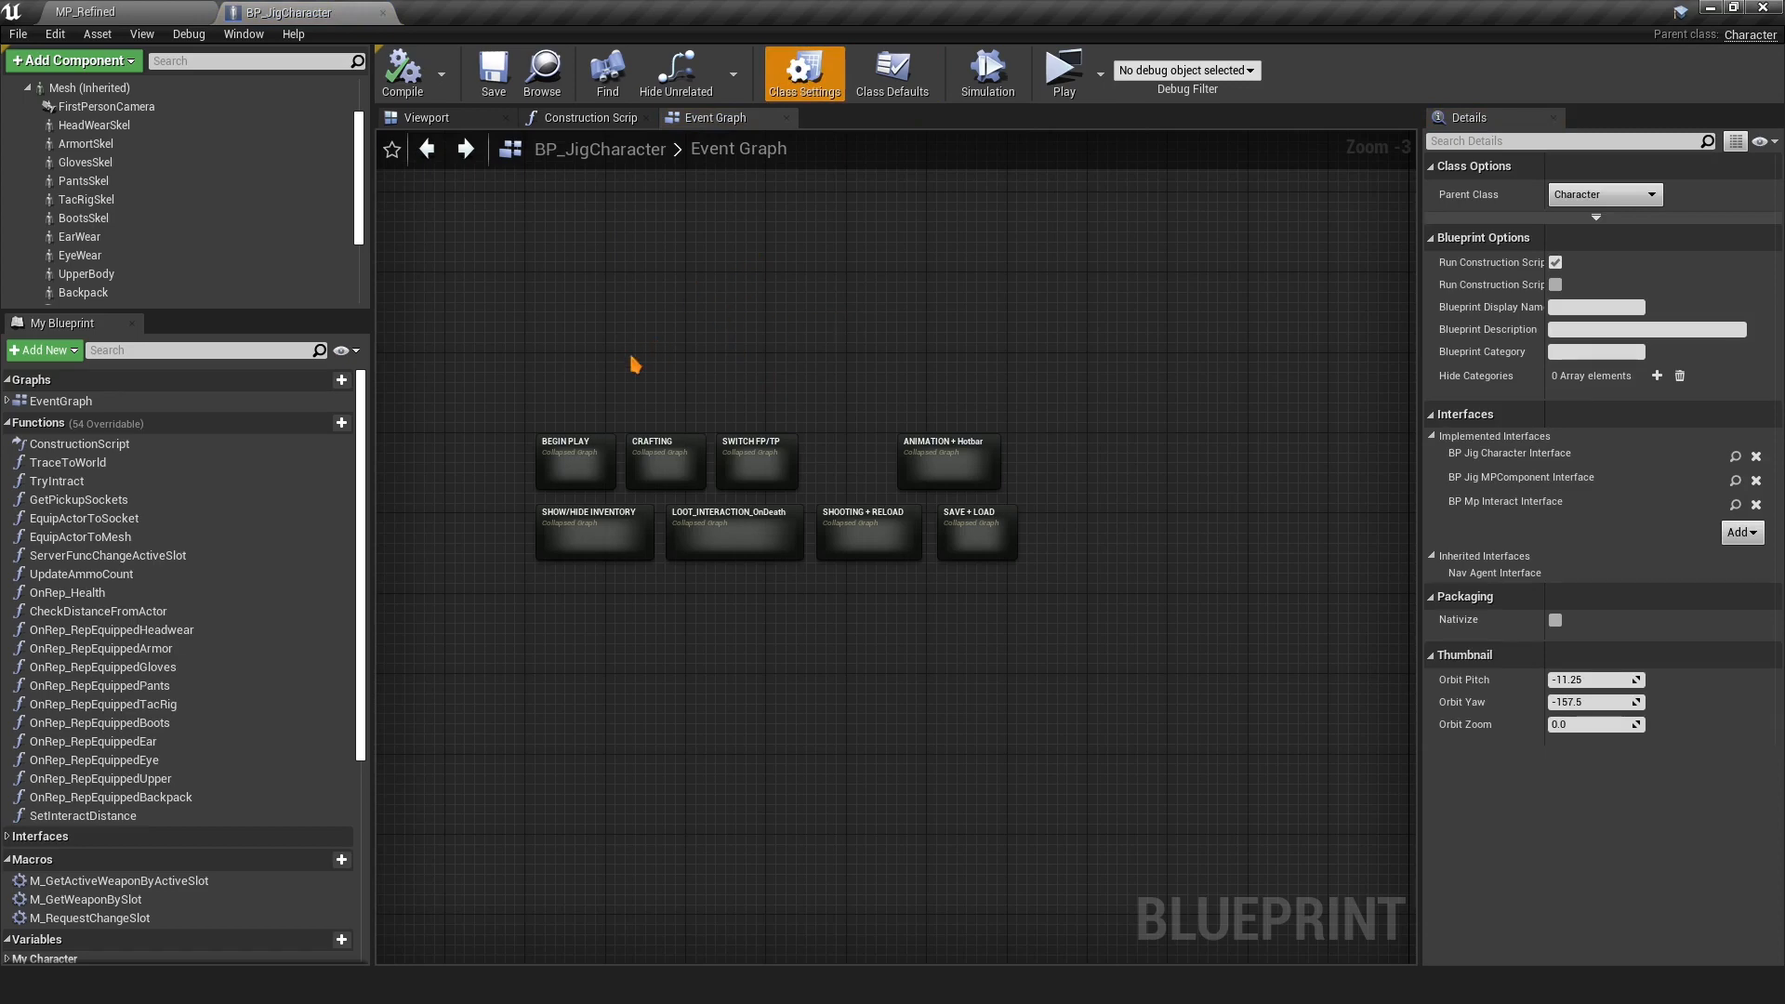
{"action": "left_click", "coordinate": [19, 35]}
{"action": "left_click", "coordinate": [58, 138]}
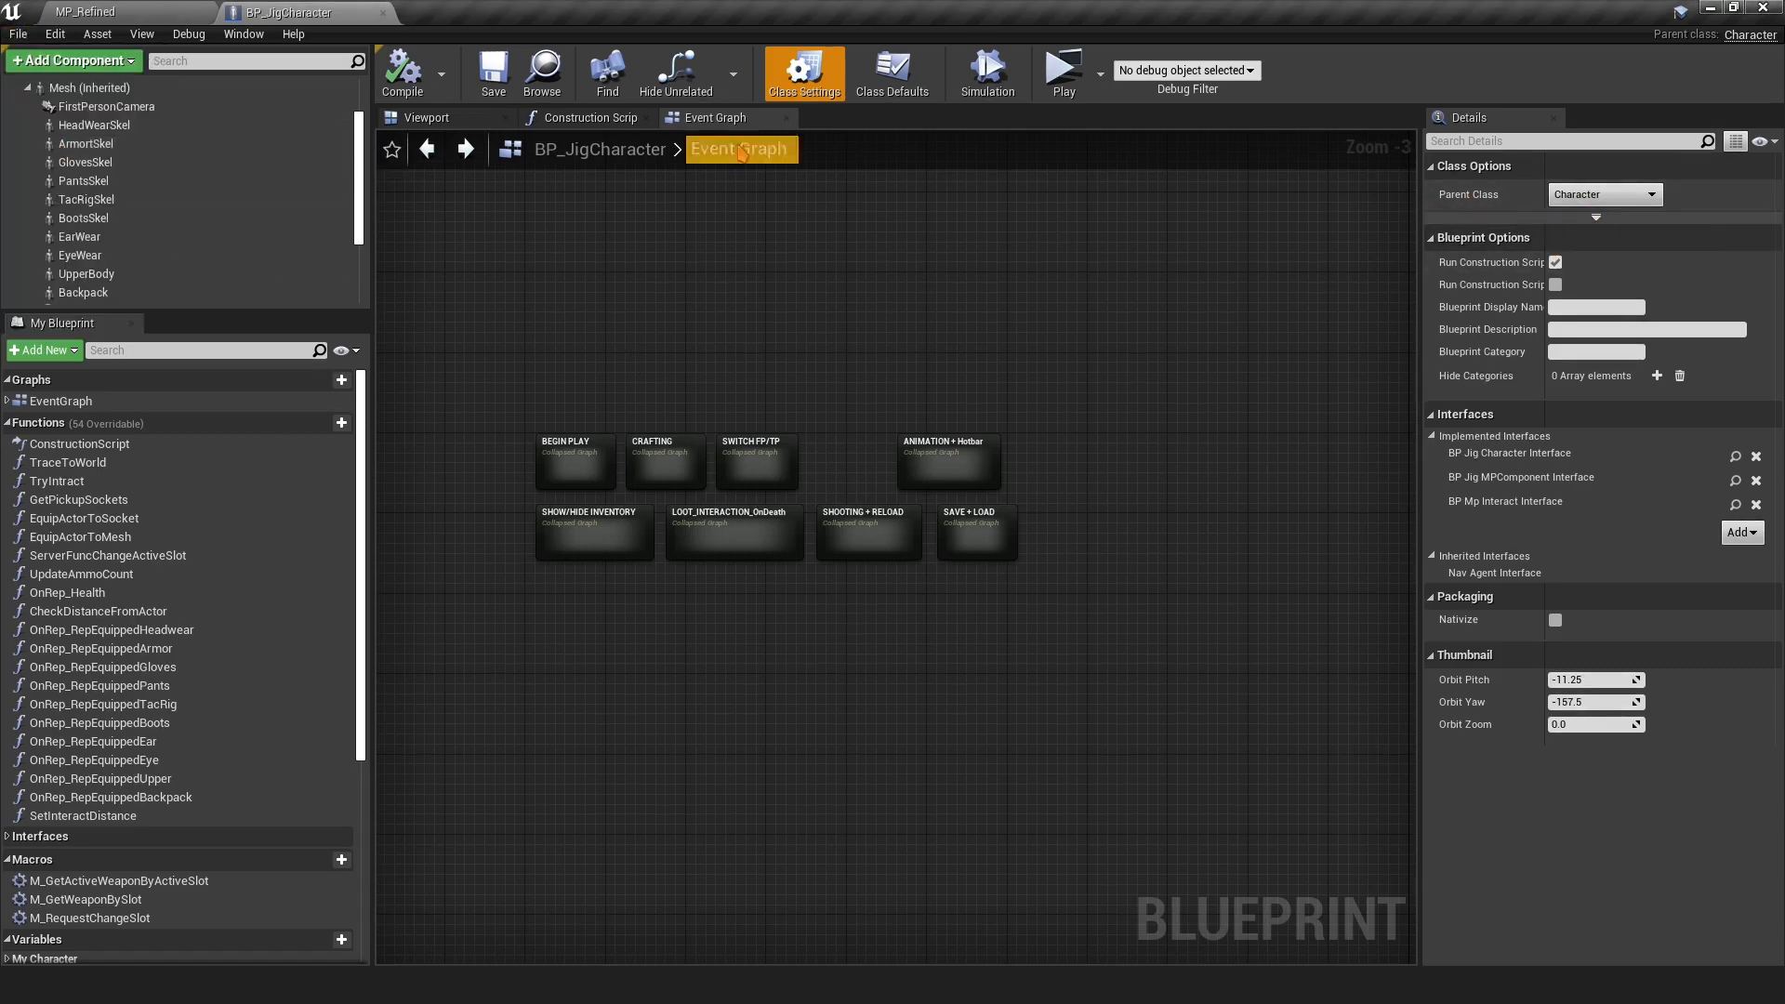
{"action": "left_click", "coordinate": [1585, 199]}
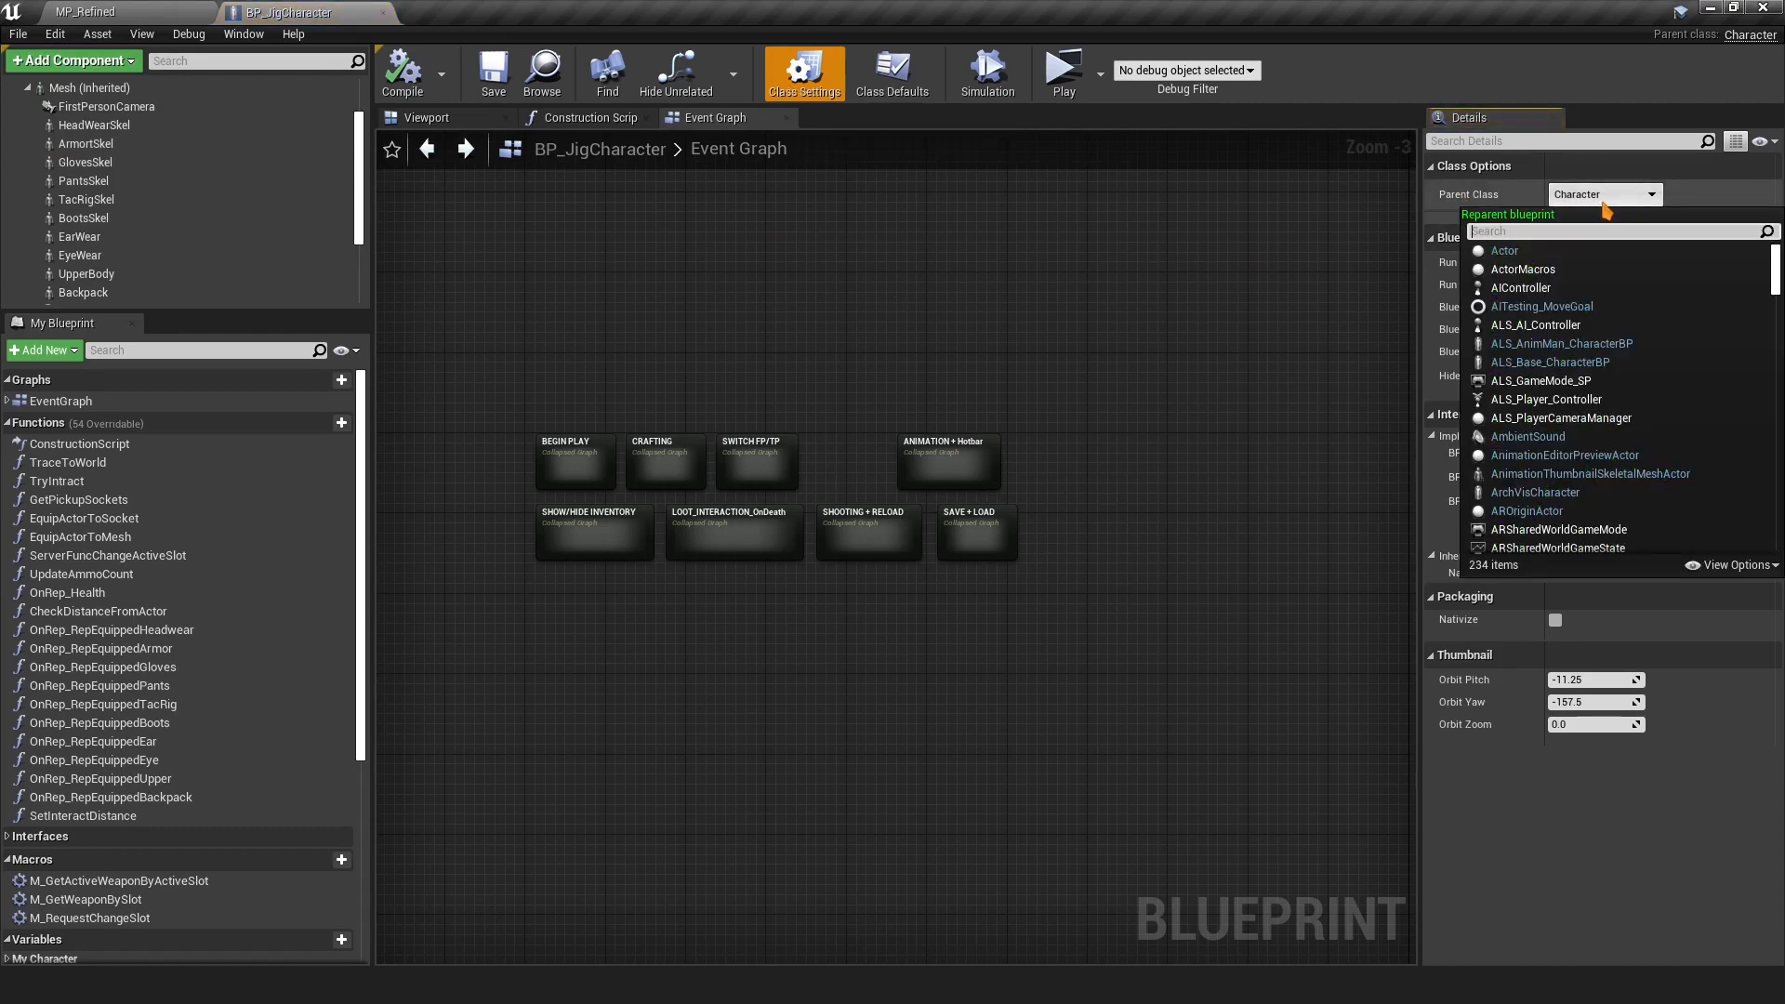
{"action": "type", "text": "man"}
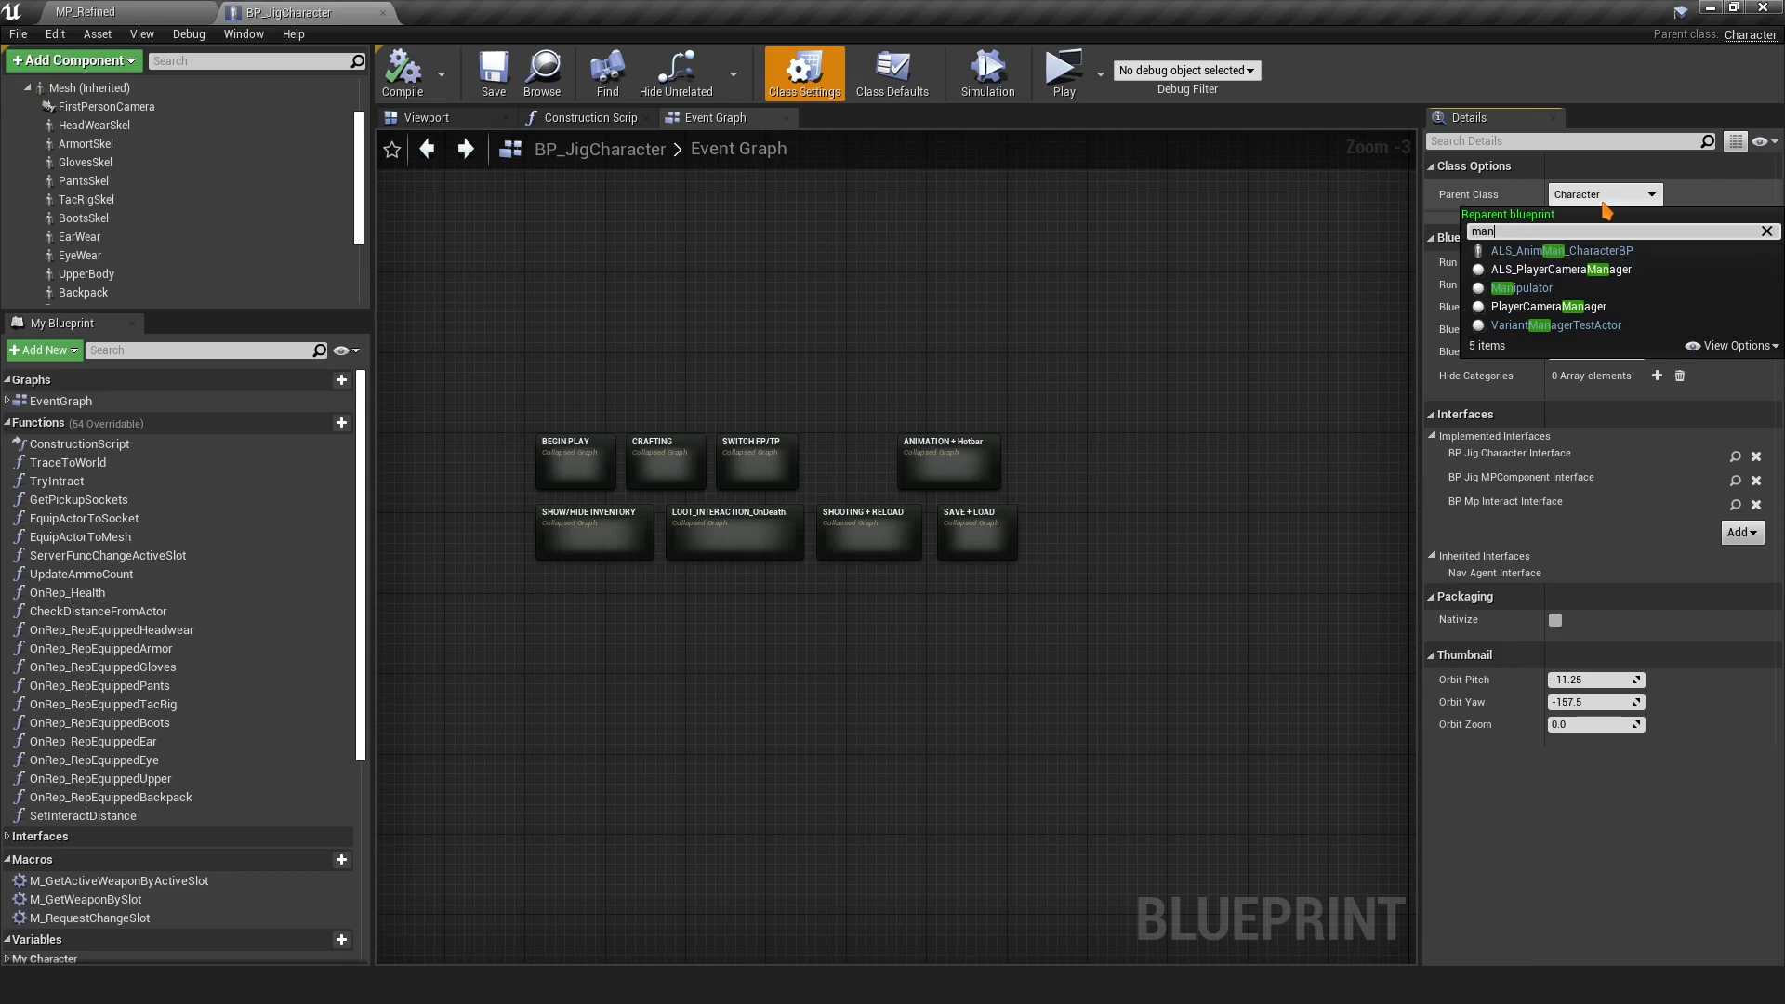
{"action": "left_click", "coordinate": [1525, 253]}
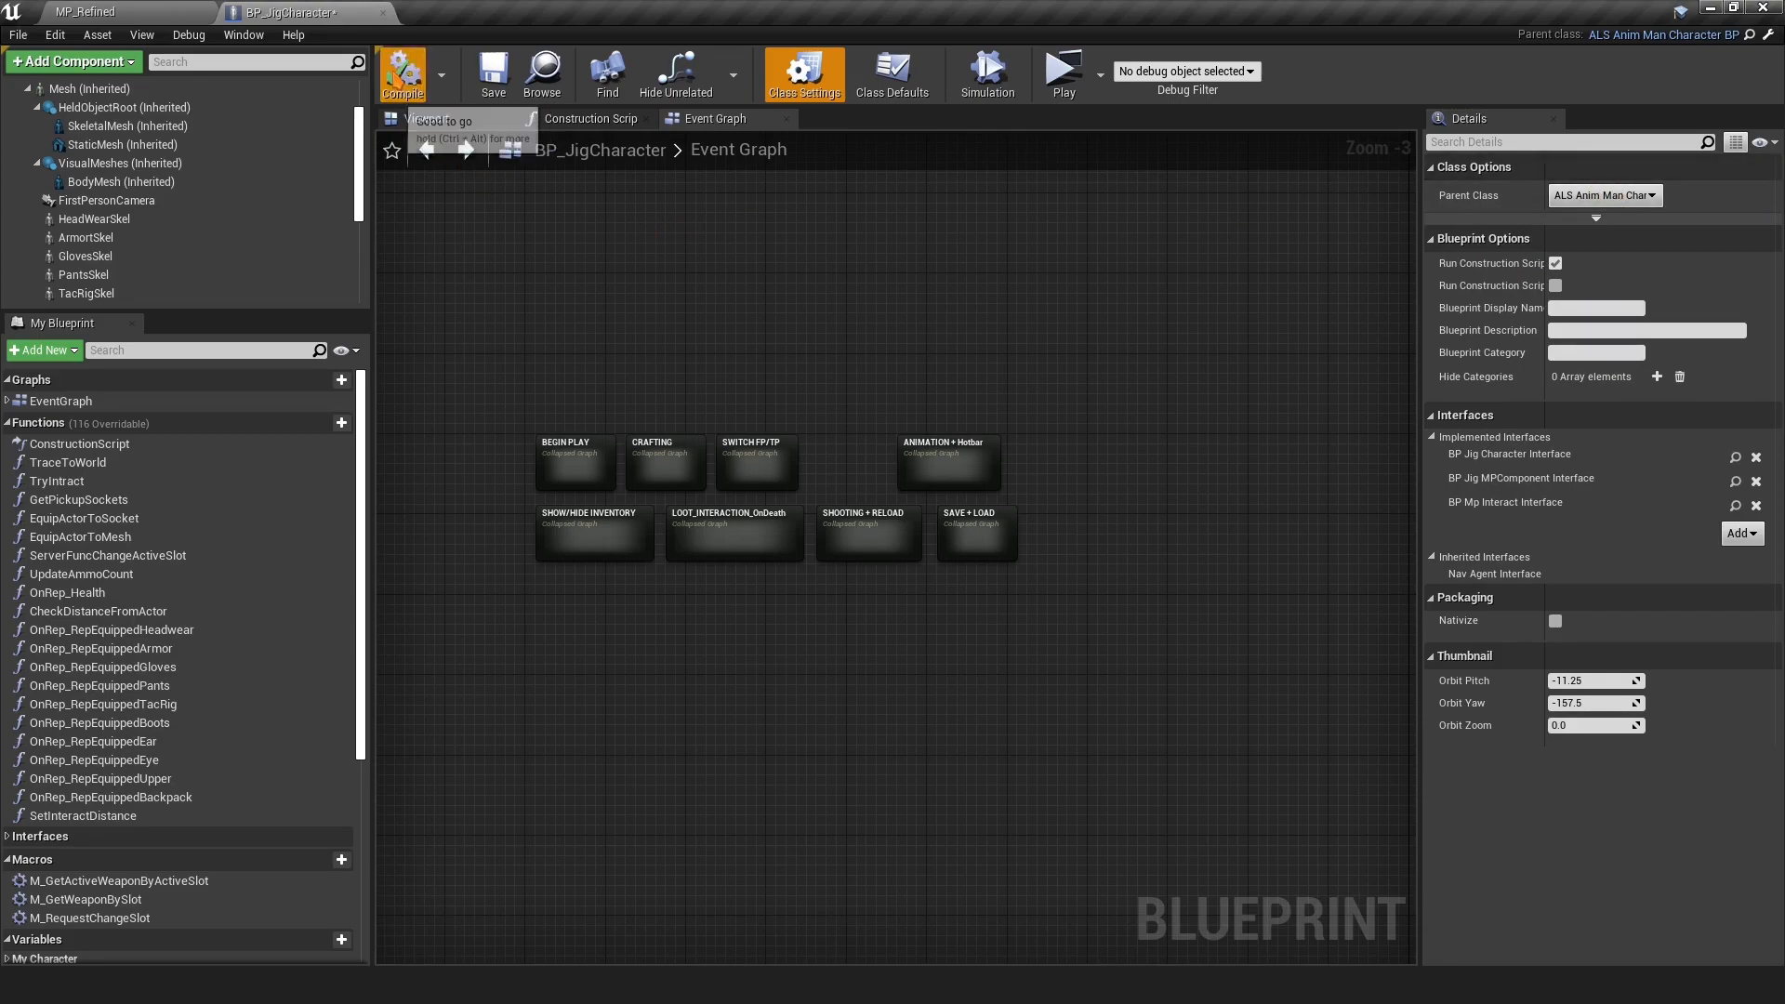
{"action": "right_click_drag", "start_coordinate": [758, 345], "coordinate": [812, 320]}
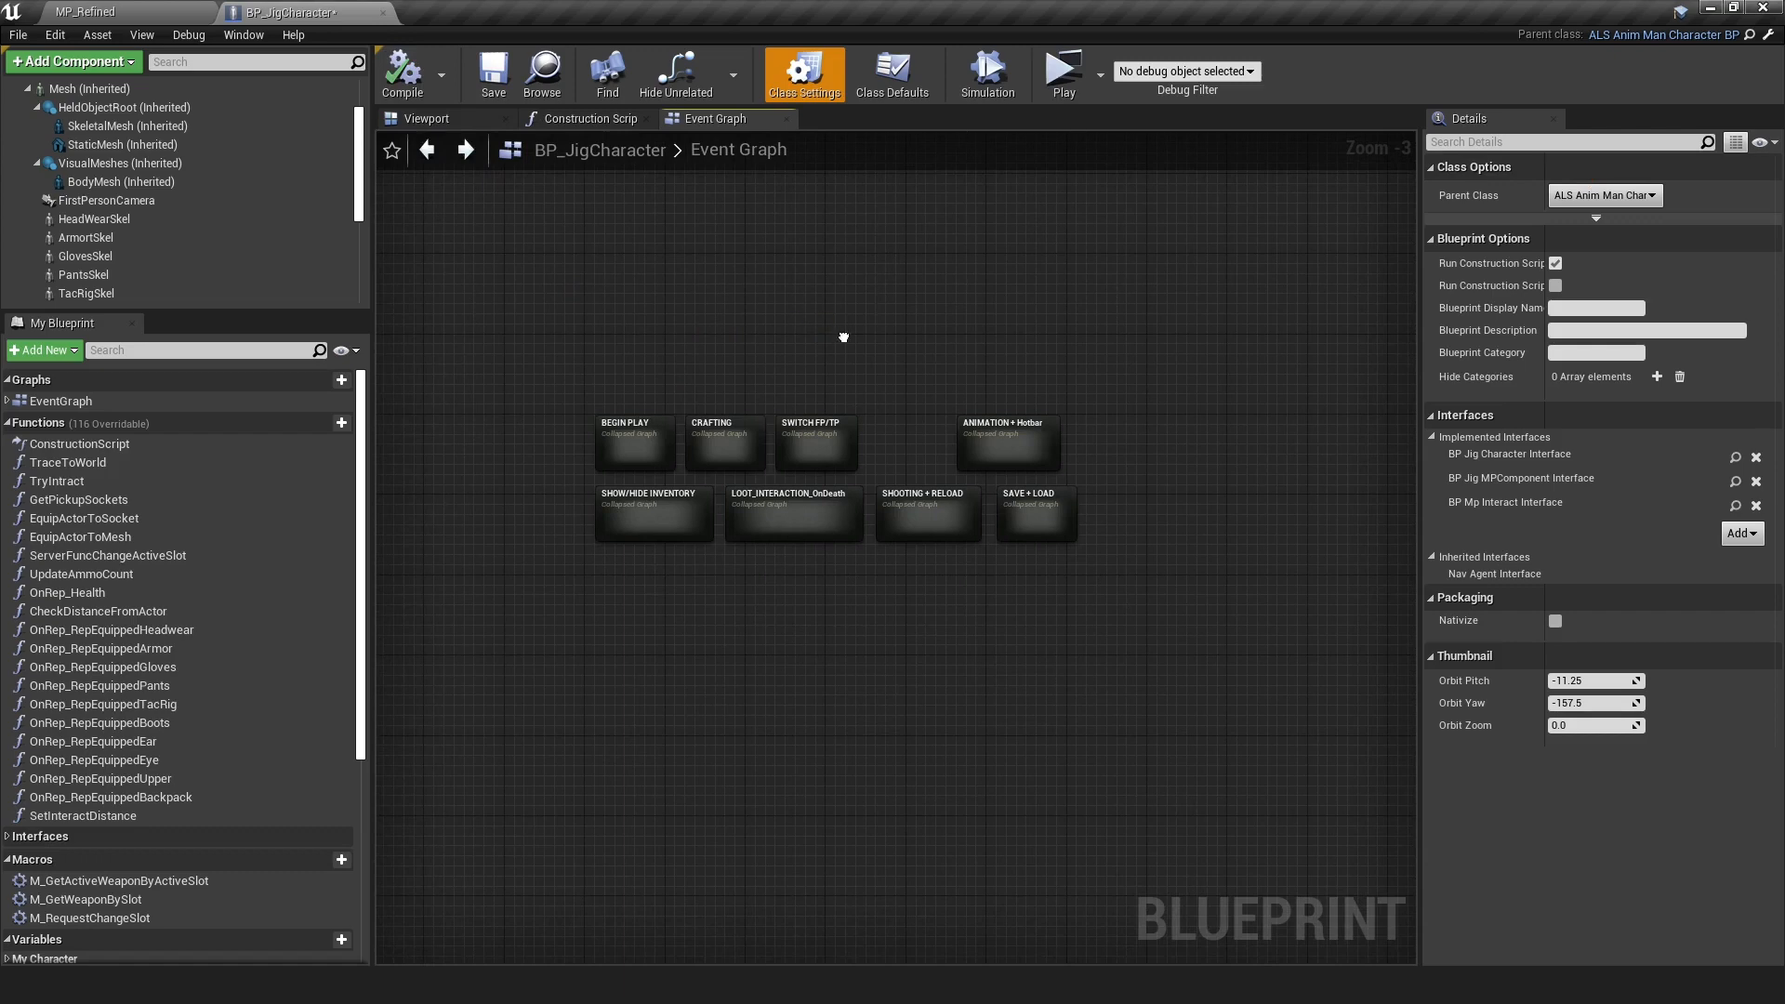
{"action": "right_click_drag", "start_coordinate": [839, 338], "coordinate": [822, 327]}
Delete the FirstPersonCamera, SpringArm and TPPCamera components from BP_JigCharacter, and compile the Blueprint
{"action": "left_click", "coordinate": [426, 118]}
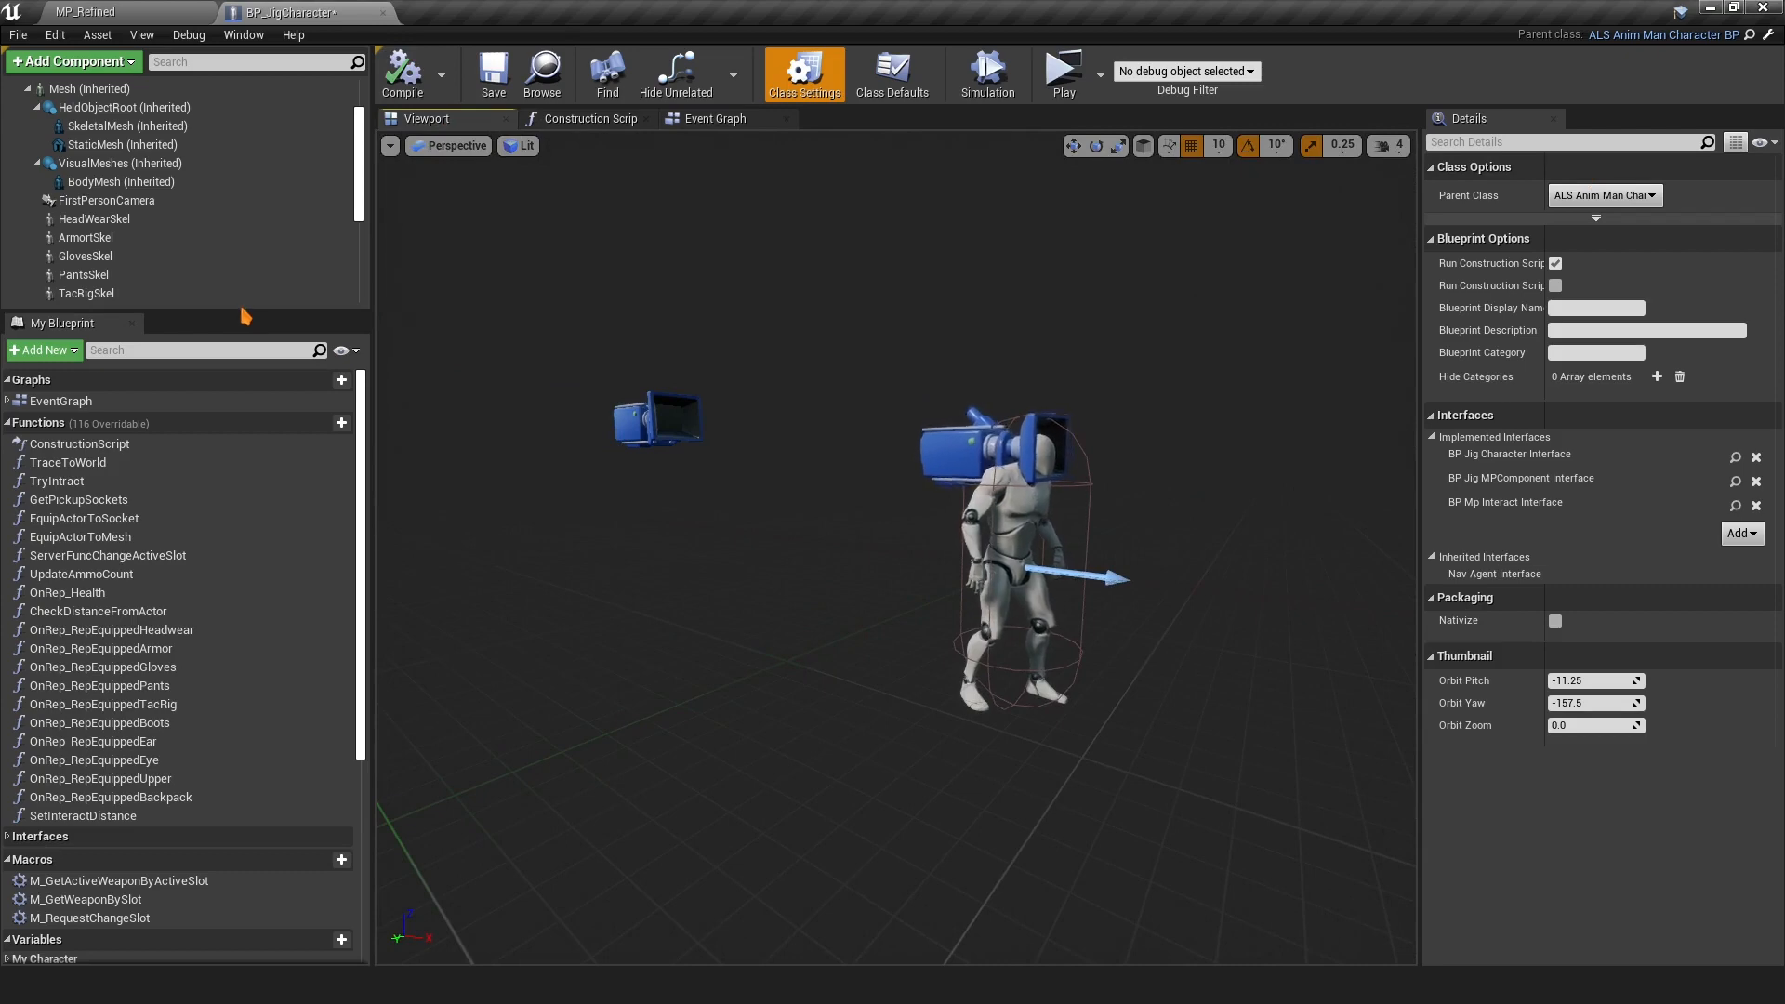
{"action": "left_click_drag", "start_coordinate": [248, 310], "coordinate": [249, 373]}
{"action": "scroll", "coordinate": [216, 316], "scroll_direction": "up", "scroll_amount": 2}
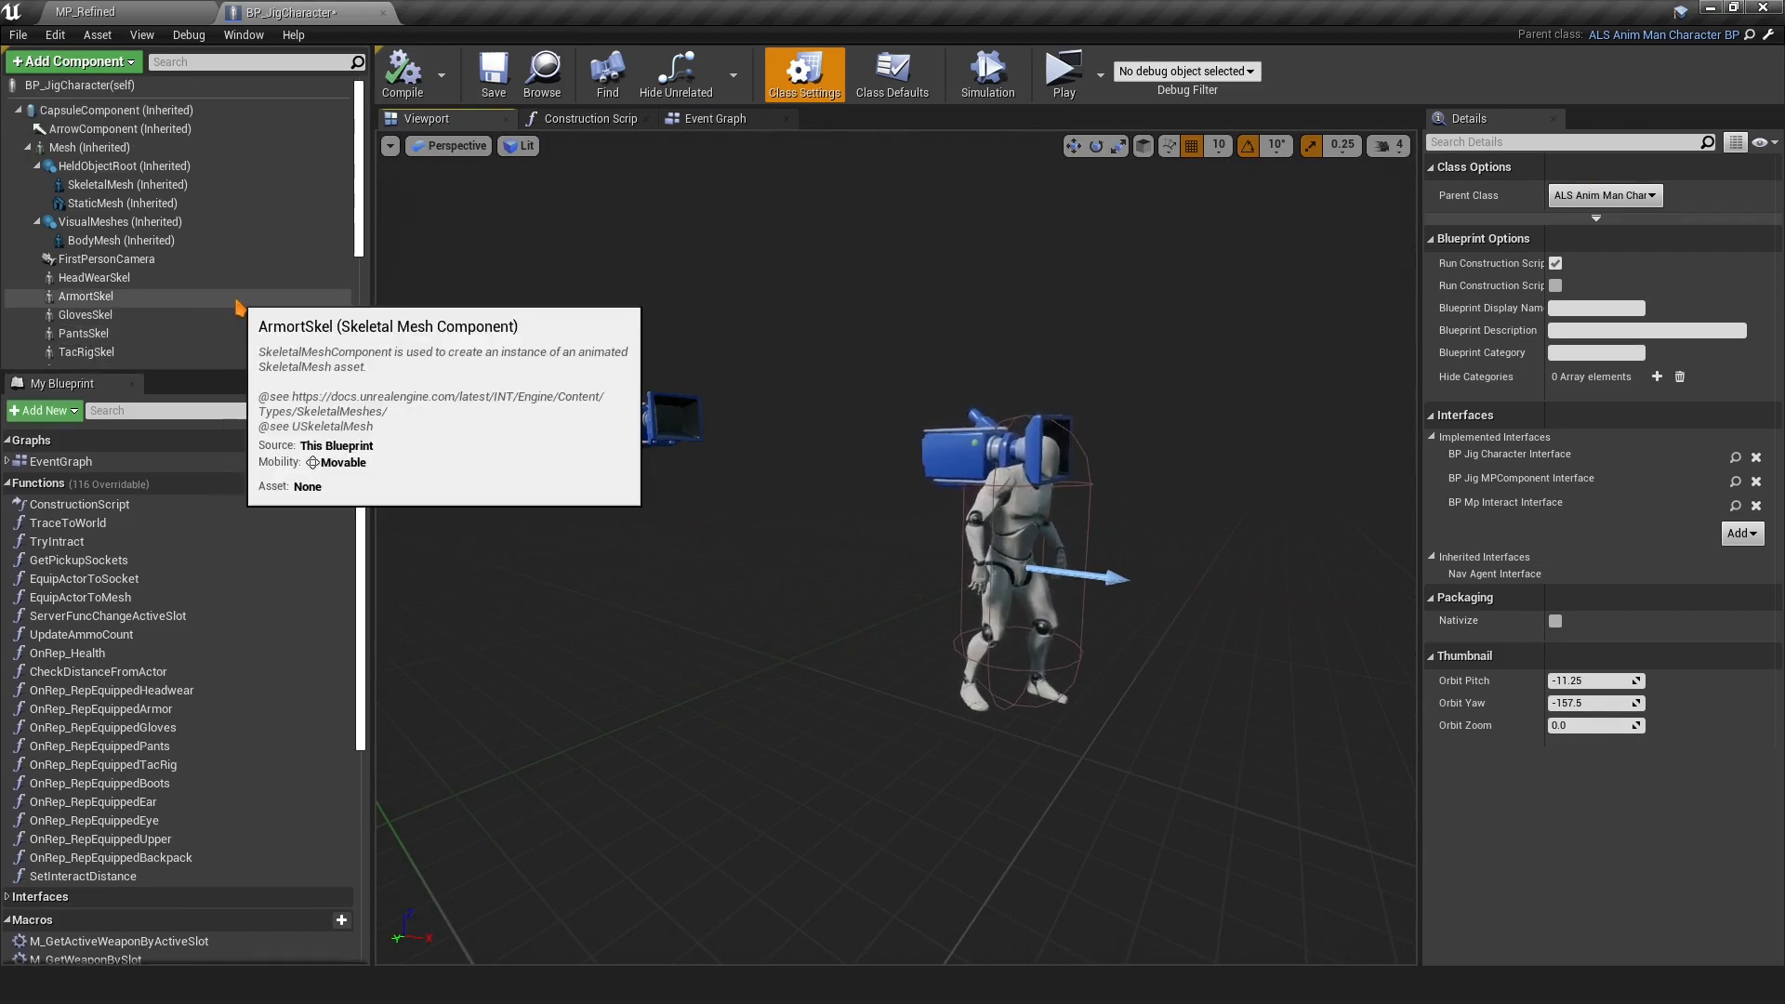
{"action": "left_click", "coordinate": [186, 261]}
{"action": "scroll", "coordinate": [197, 297], "scroll_direction": "down", "scroll_amount": 2}
{"action": "scroll", "coordinate": [198, 302], "scroll_direction": "up", "scroll_amount": 2}
{"action": "scroll", "coordinate": [204, 270], "scroll_direction": "down", "scroll_amount": 5}
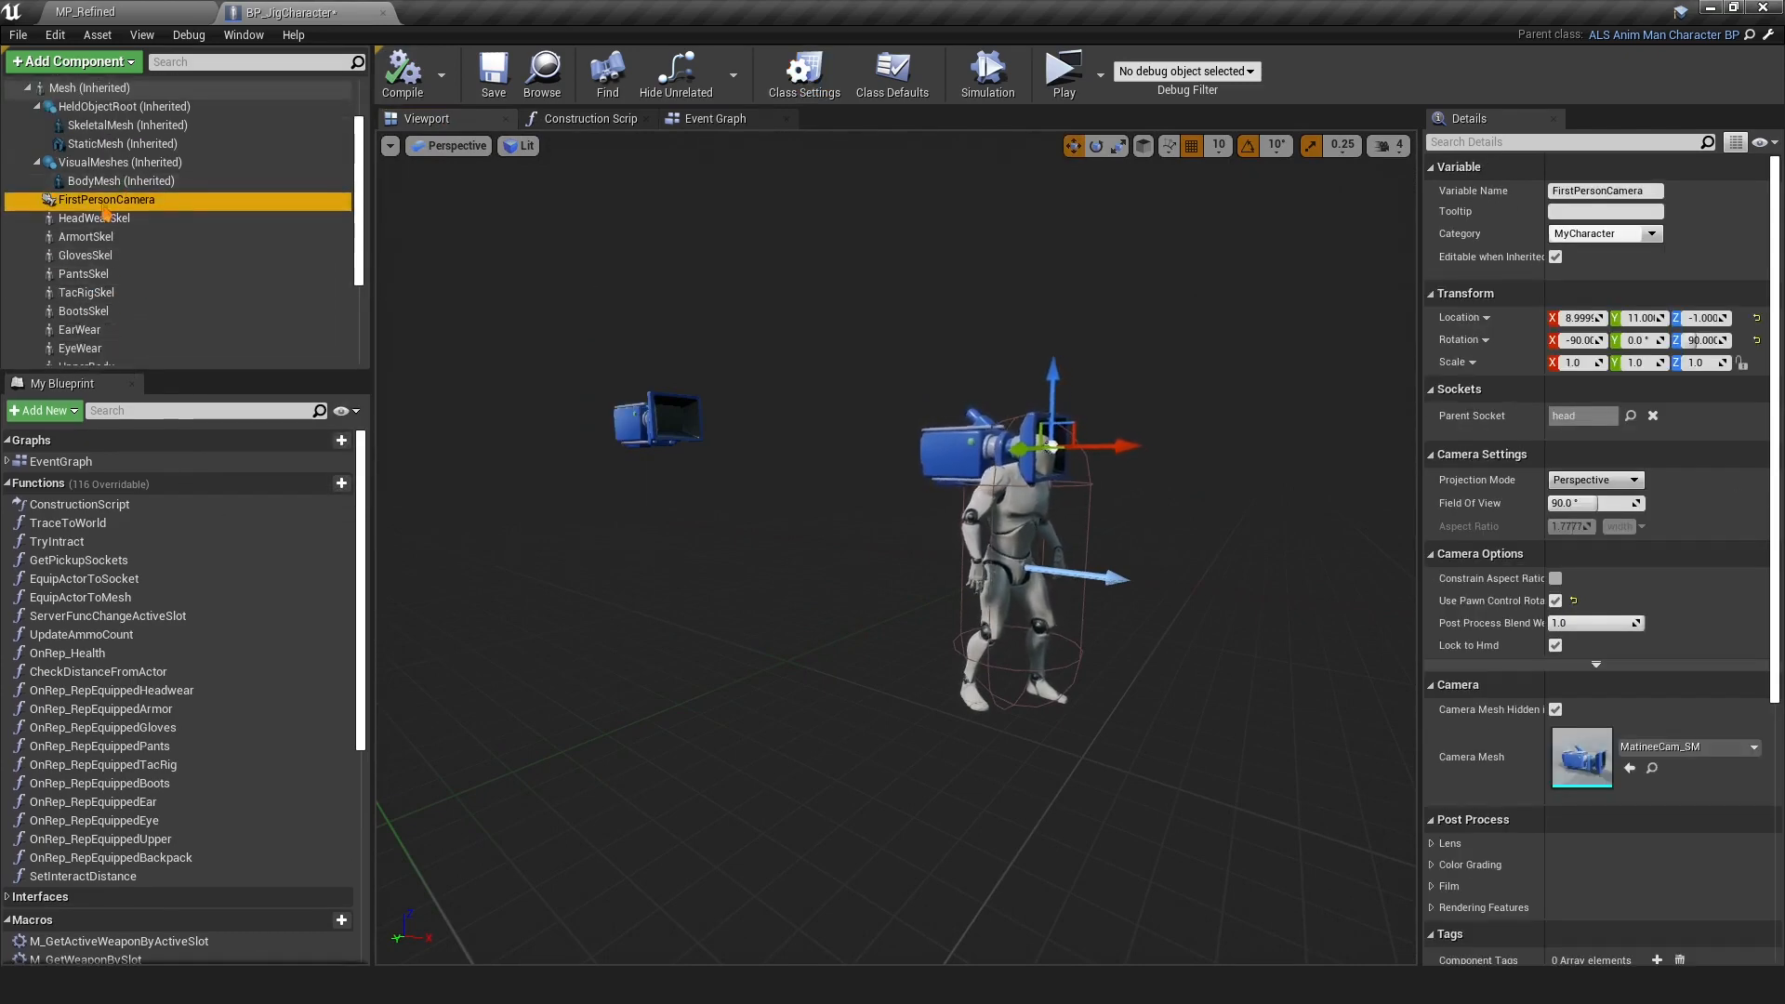
{"action": "left_click", "coordinate": [139, 292]}
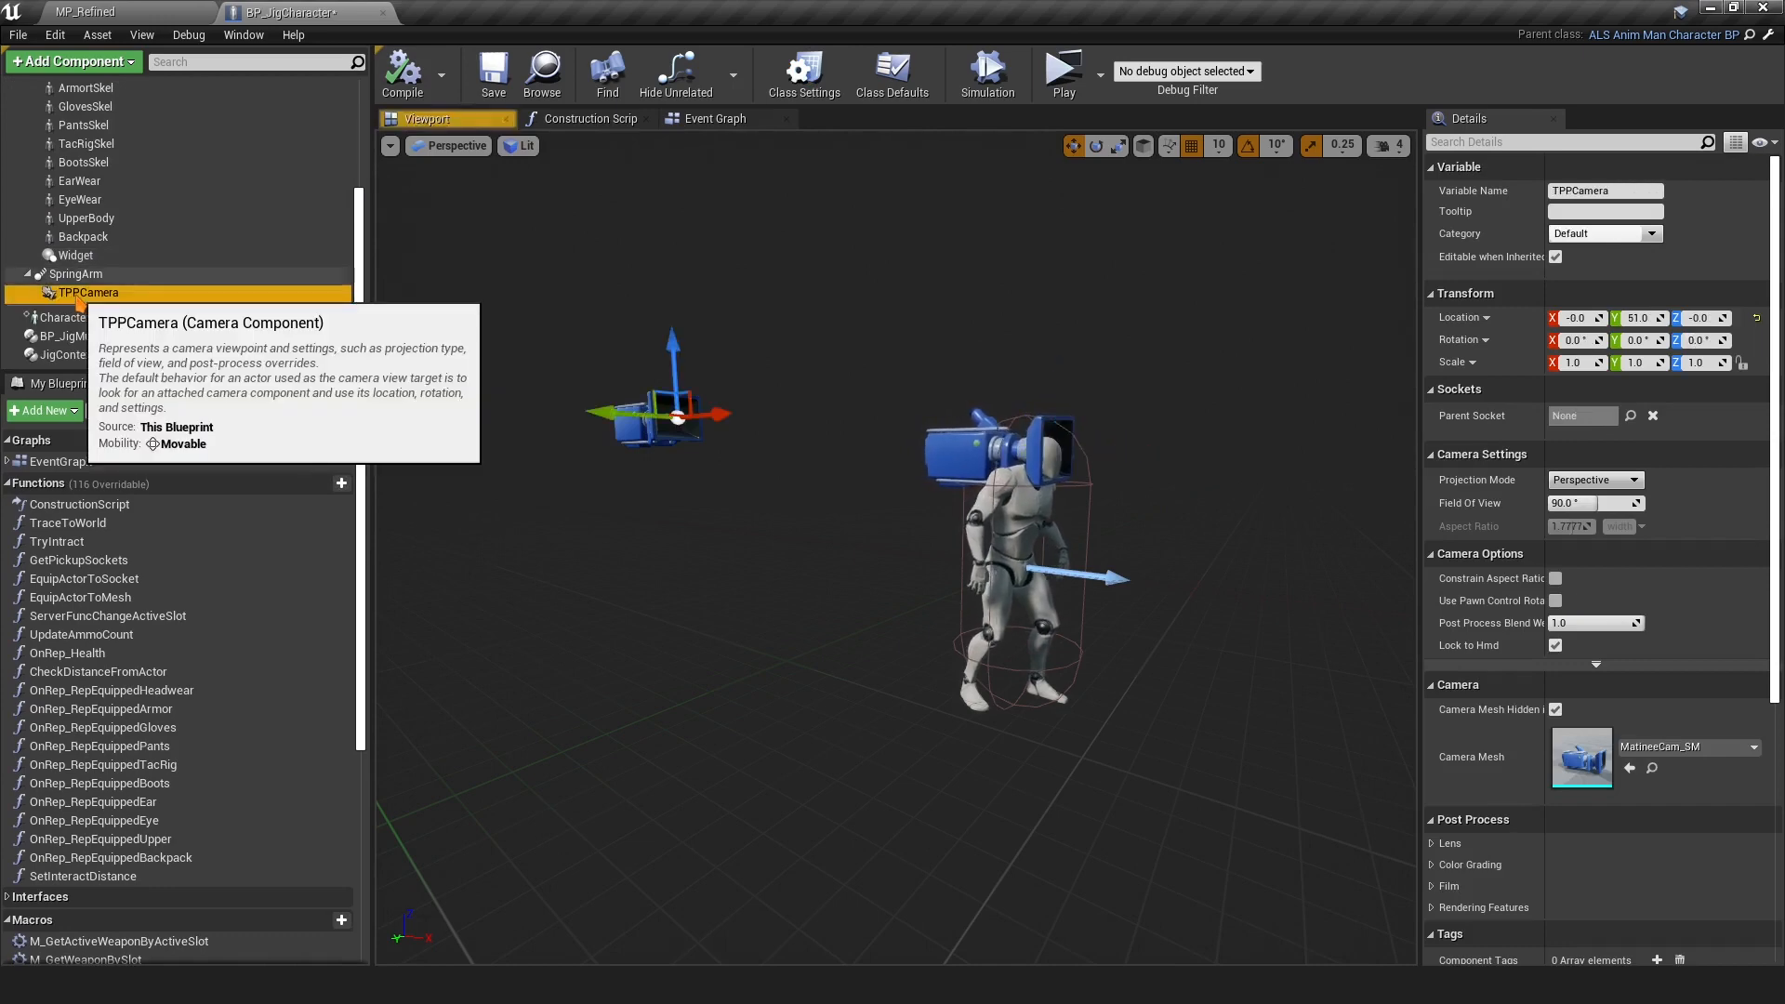
{"action": "left_click", "coordinate": [139, 274], "text": "ctrl"}
{"action": "scroll", "coordinate": [147, 288], "scroll_direction": "up", "scroll_amount": 5}
{"action": "left_click", "coordinate": [112, 205]}
{"action": "scroll", "coordinate": [117, 228], "scroll_direction": "down", "scroll_amount": 5}
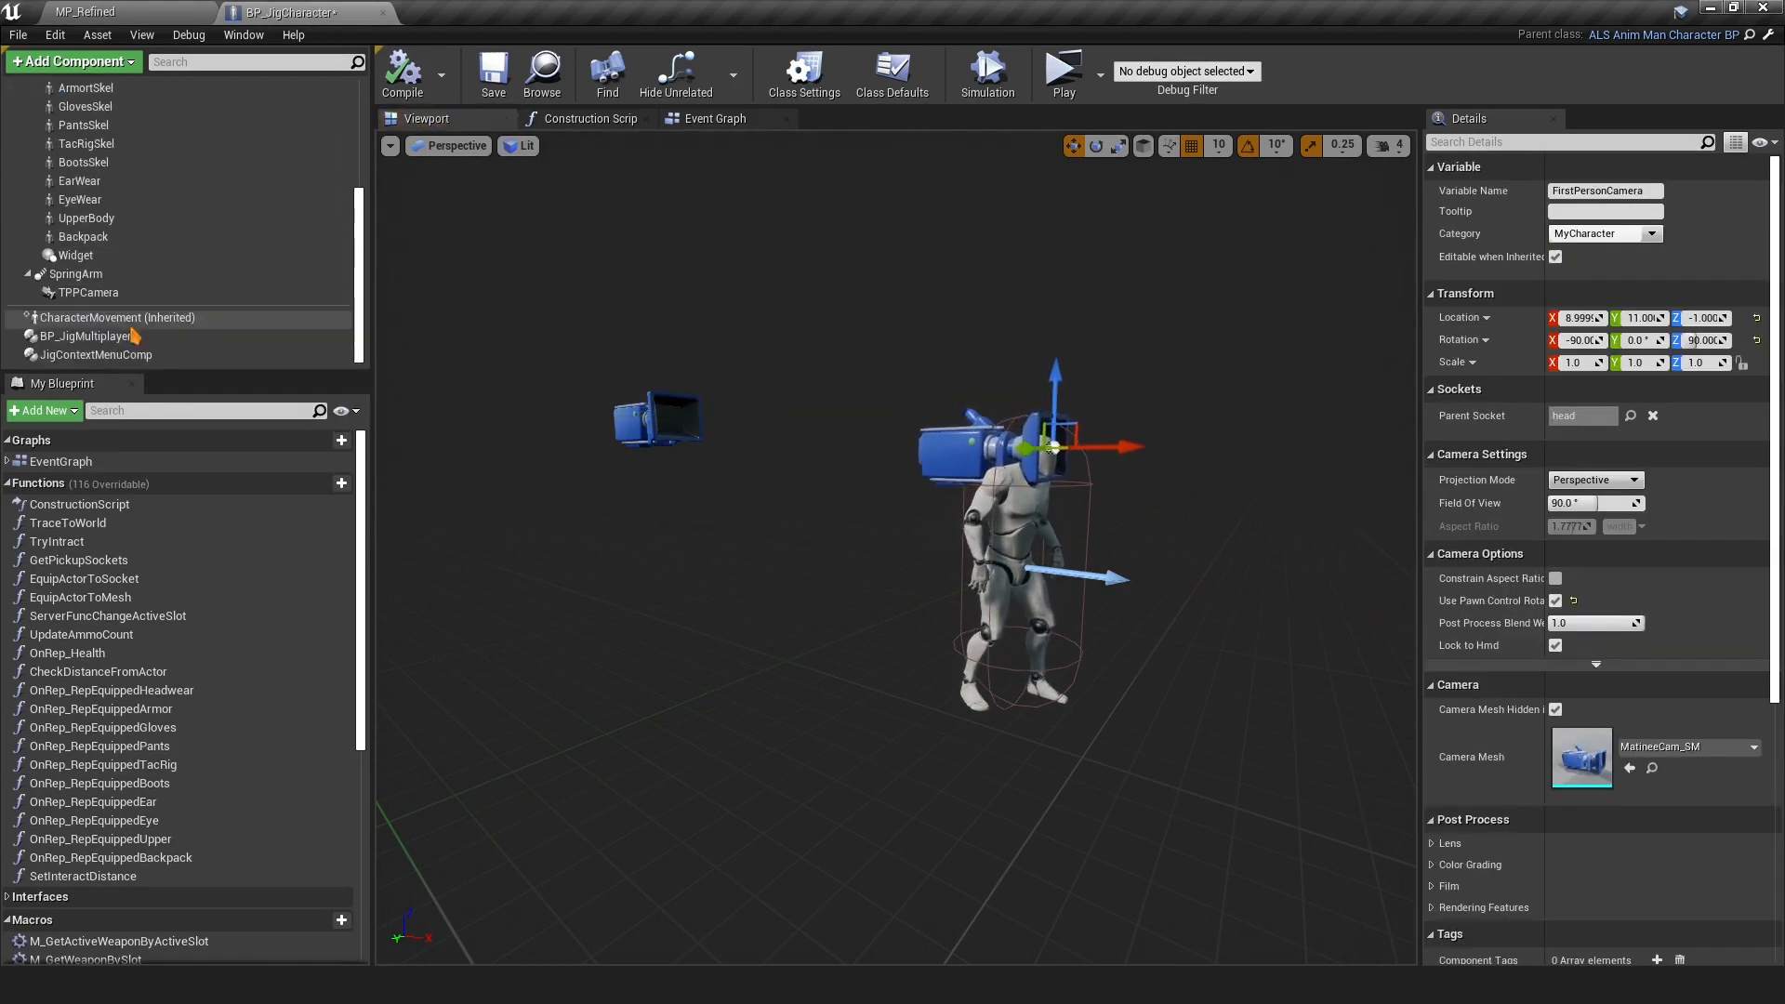
{"action": "left_click", "coordinate": [95, 256], "text": "ctrl"}
{"action": "left_click", "coordinate": [95, 256]}
{"action": "scroll", "coordinate": [110, 249], "scroll_direction": "up", "scroll_amount": 4}
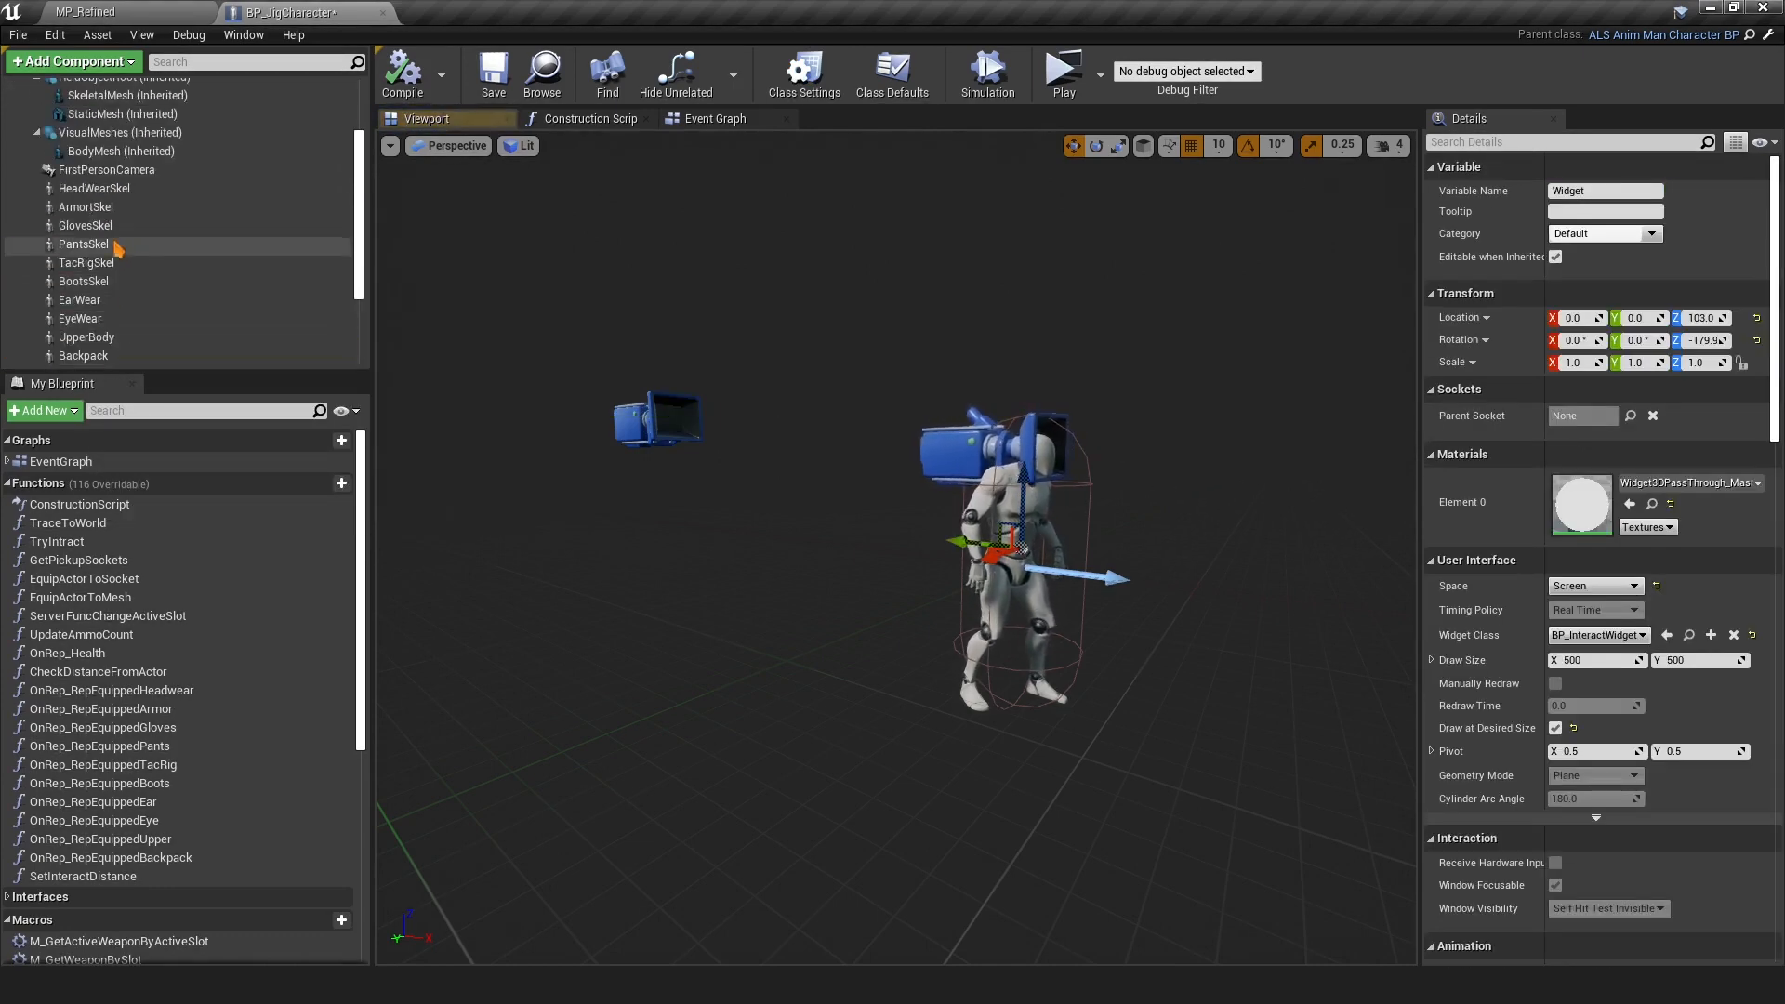
{"action": "left_click", "coordinate": [104, 171]}
{"action": "scroll", "coordinate": [104, 177], "scroll_direction": "down", "scroll_amount": 4}
{"action": "left_click", "coordinate": [102, 274], "text": "ctrl"}
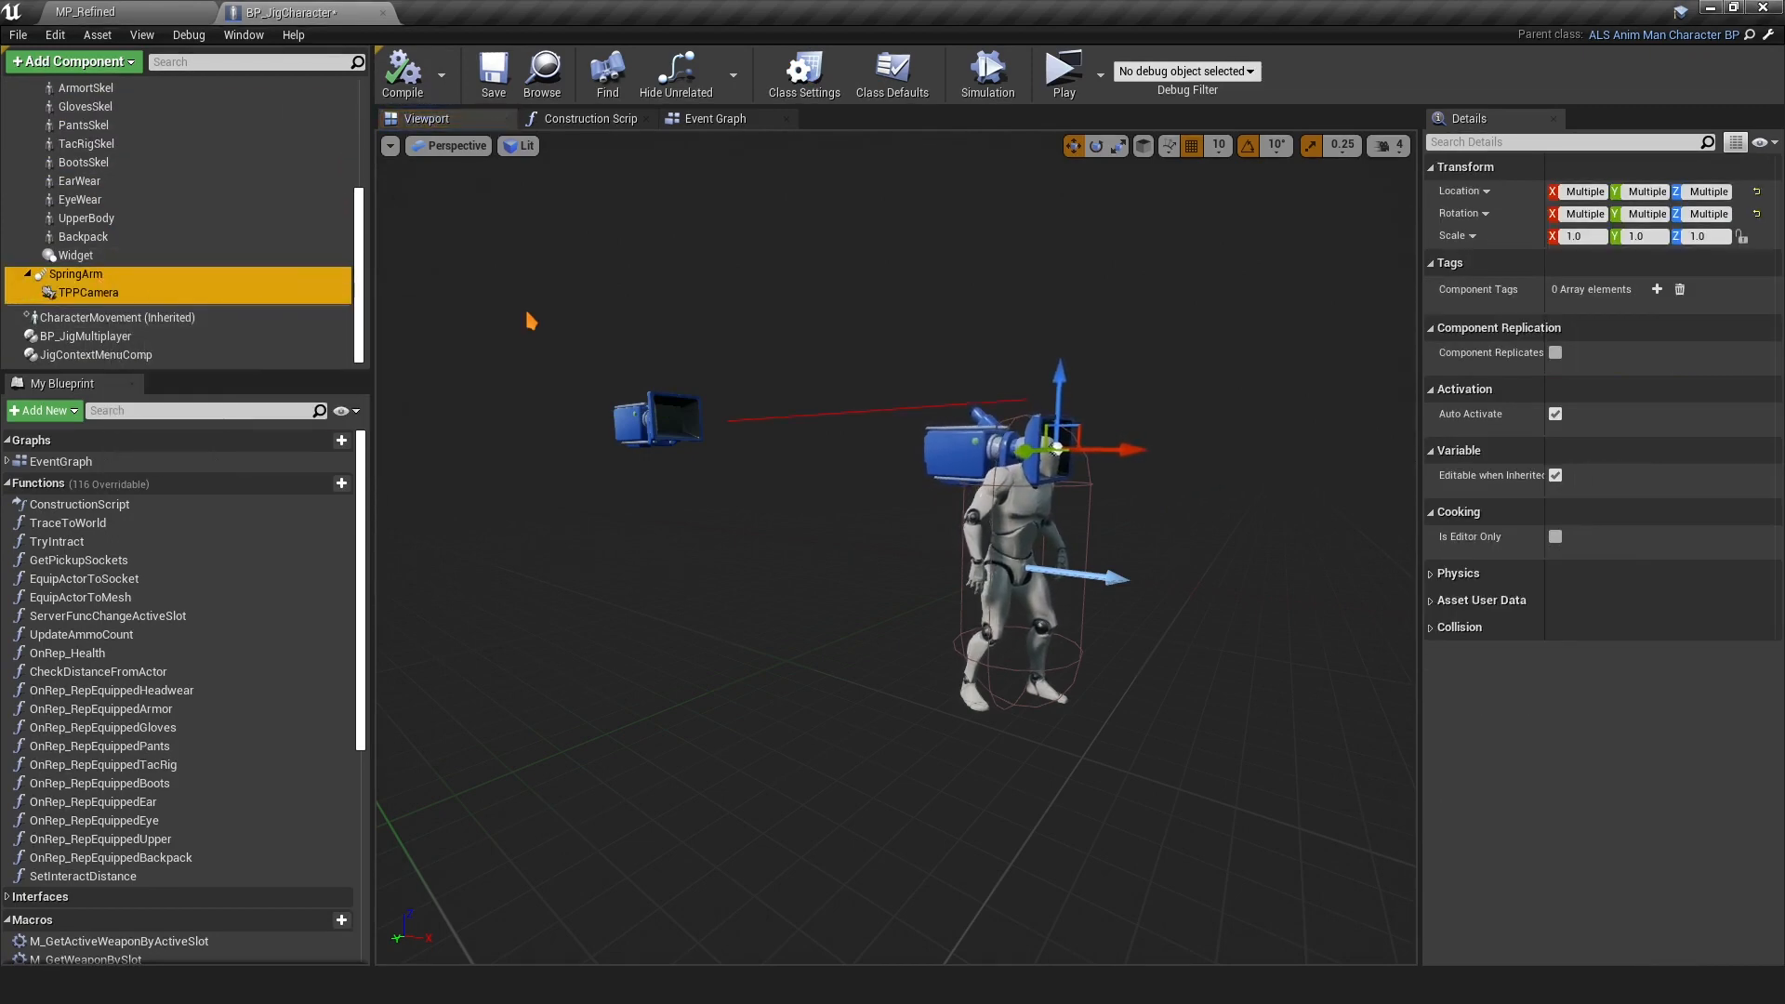
{"action": "key", "text": "Delete"}
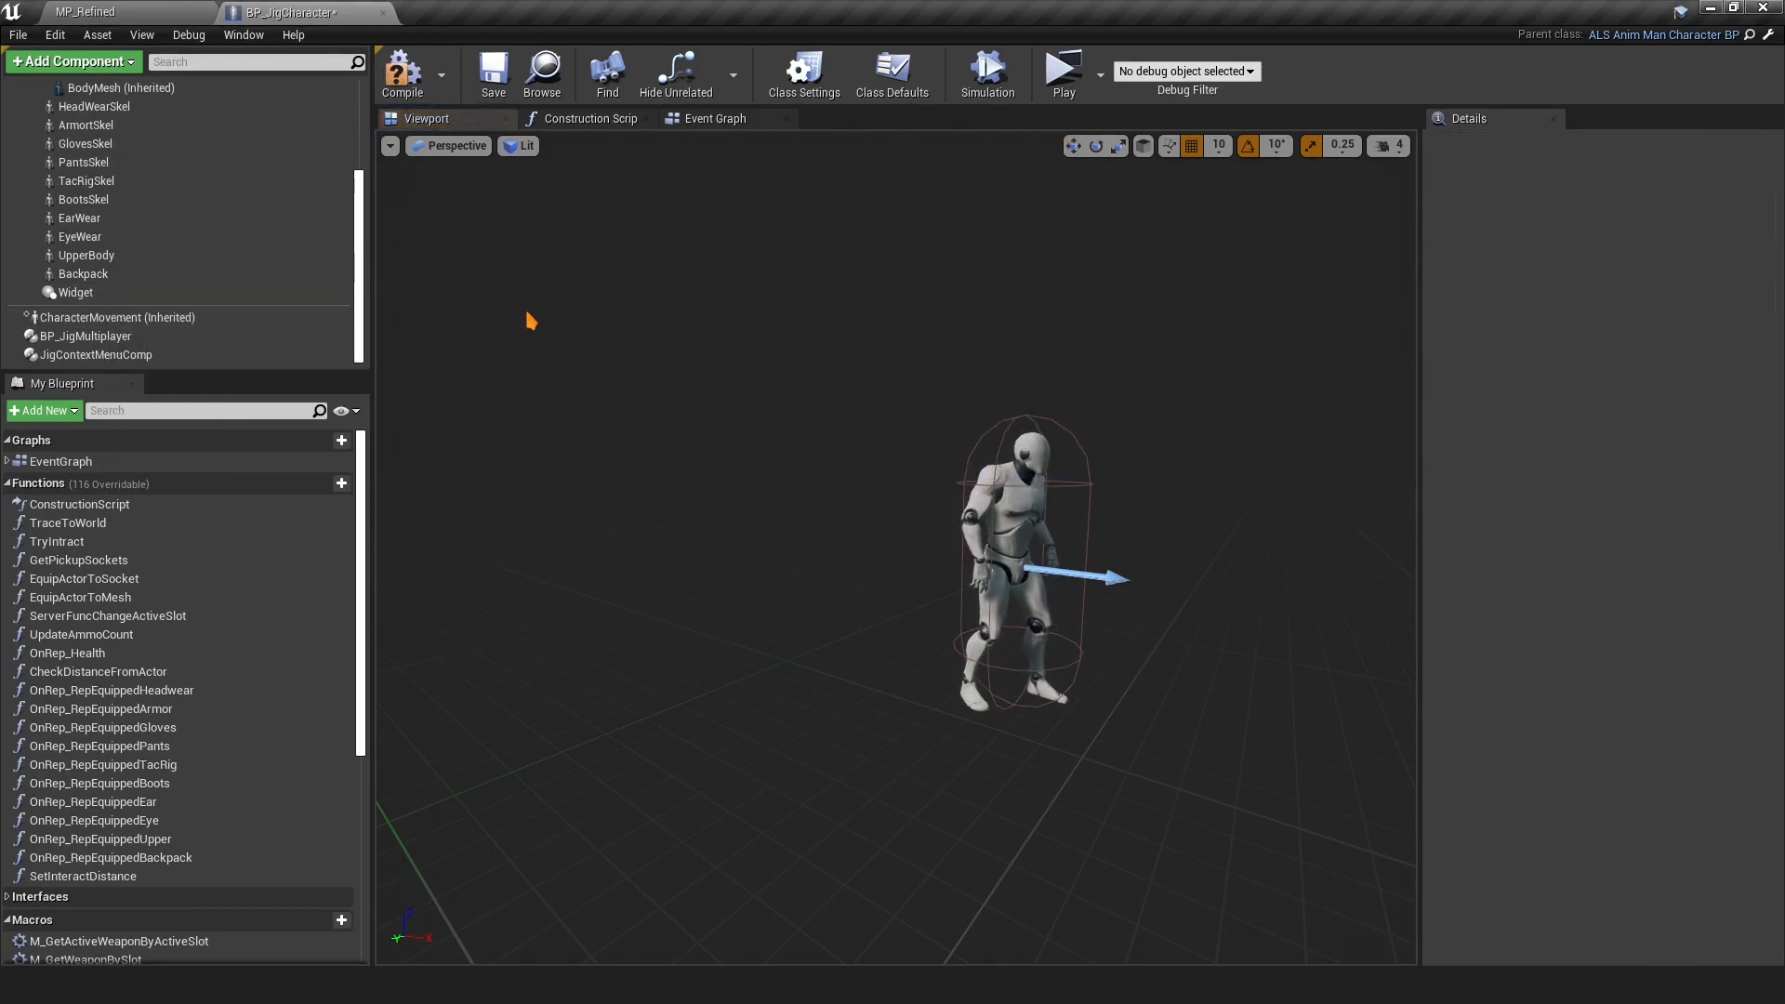
{"action": "left_click", "coordinate": [402, 71]}
In the Trace to World function, add a View Mode getter and compare it with FirstPerson through an Equal (Enum) node
{"action": "left_click", "coordinate": [809, 758]}
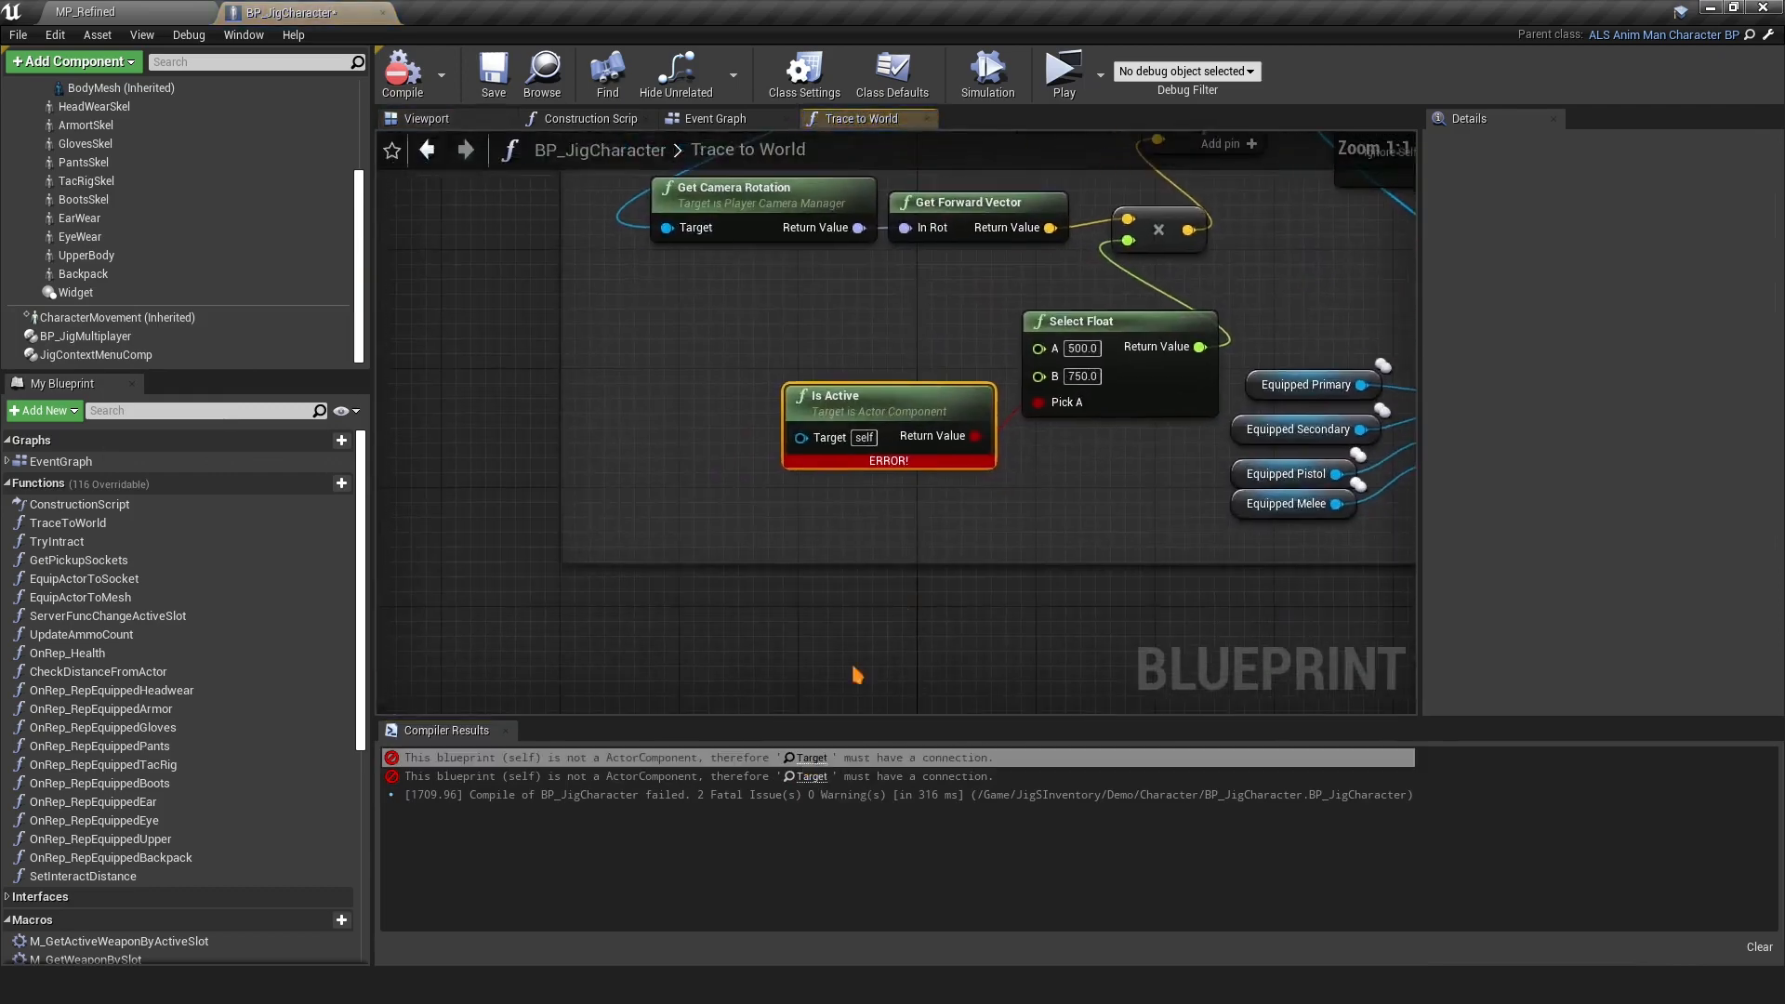
{"action": "scroll", "coordinate": [841, 685], "scroll_direction": "down", "scroll_amount": 2}
{"action": "mouse_move", "coordinate": [502, 615]}
{"action": "right_mouse_down"}
{"action": "mouse_move", "coordinate": [724, 348]}
{"action": "mouse_move", "coordinate": [558, 538]}
{"action": "mouse_move", "coordinate": [572, 481]}
{"action": "right_mouse_up"}
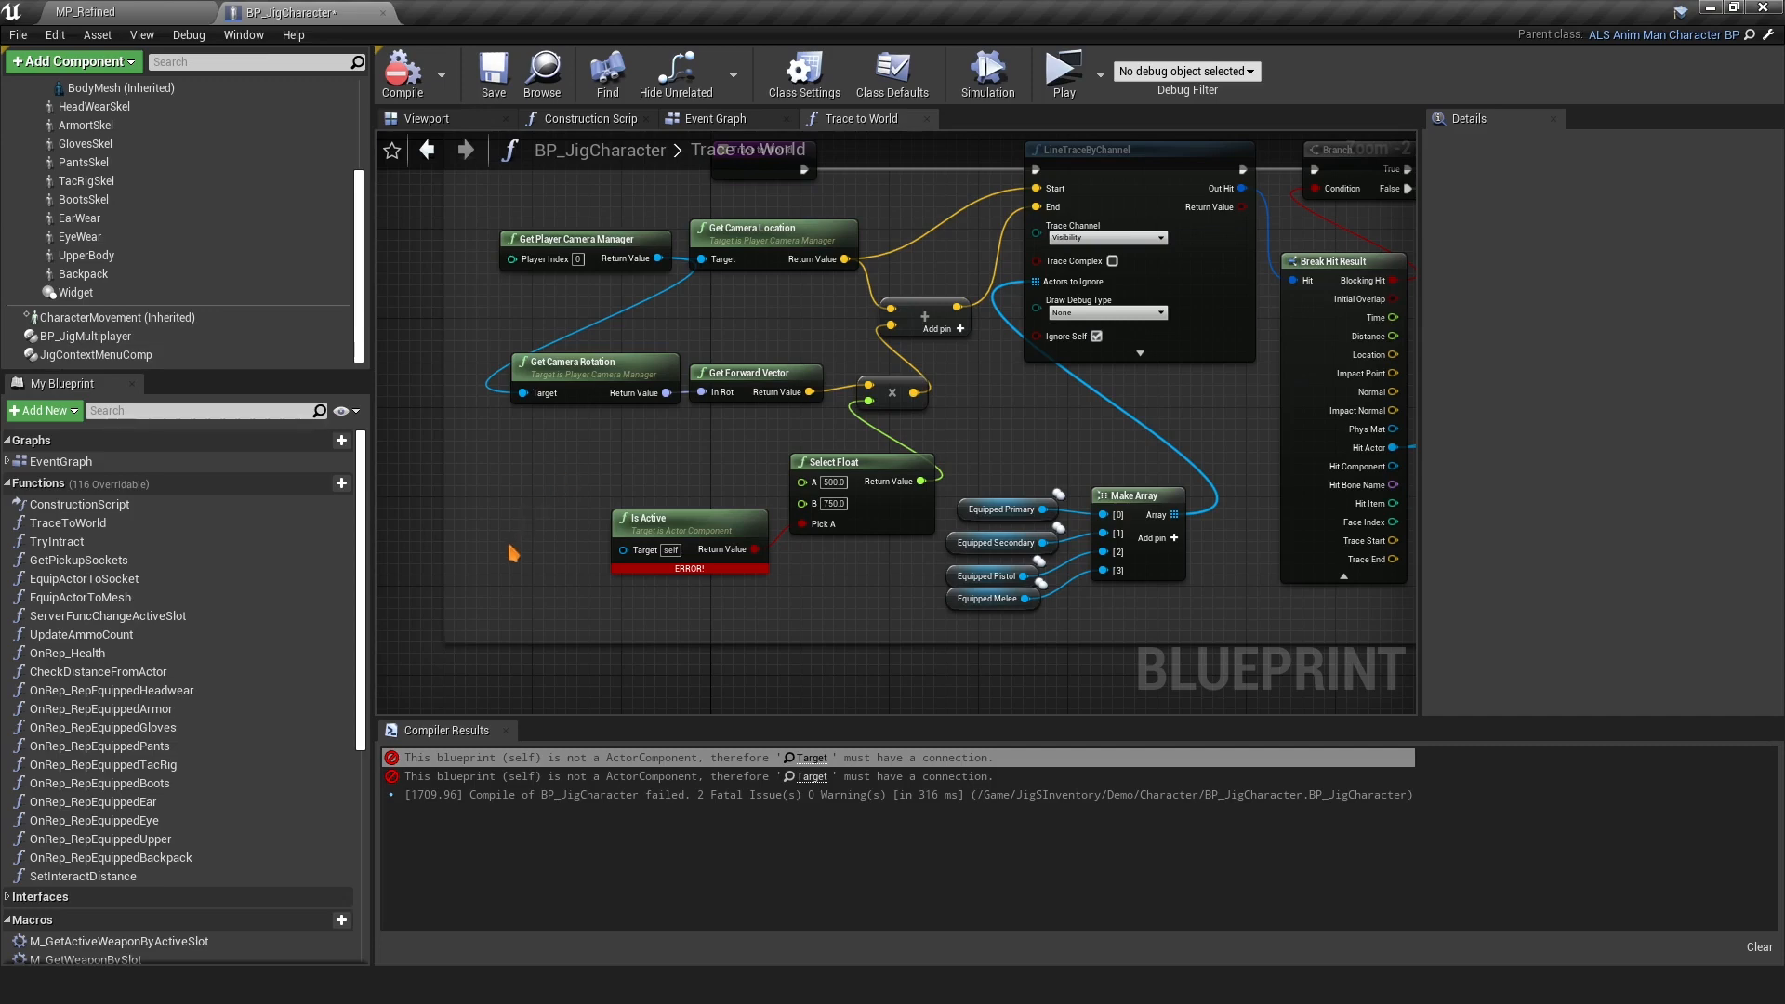
{"action": "right_click_drag", "start_coordinate": [509, 547], "coordinate": [550, 545]}
{"action": "right_click", "coordinate": [502, 586]}
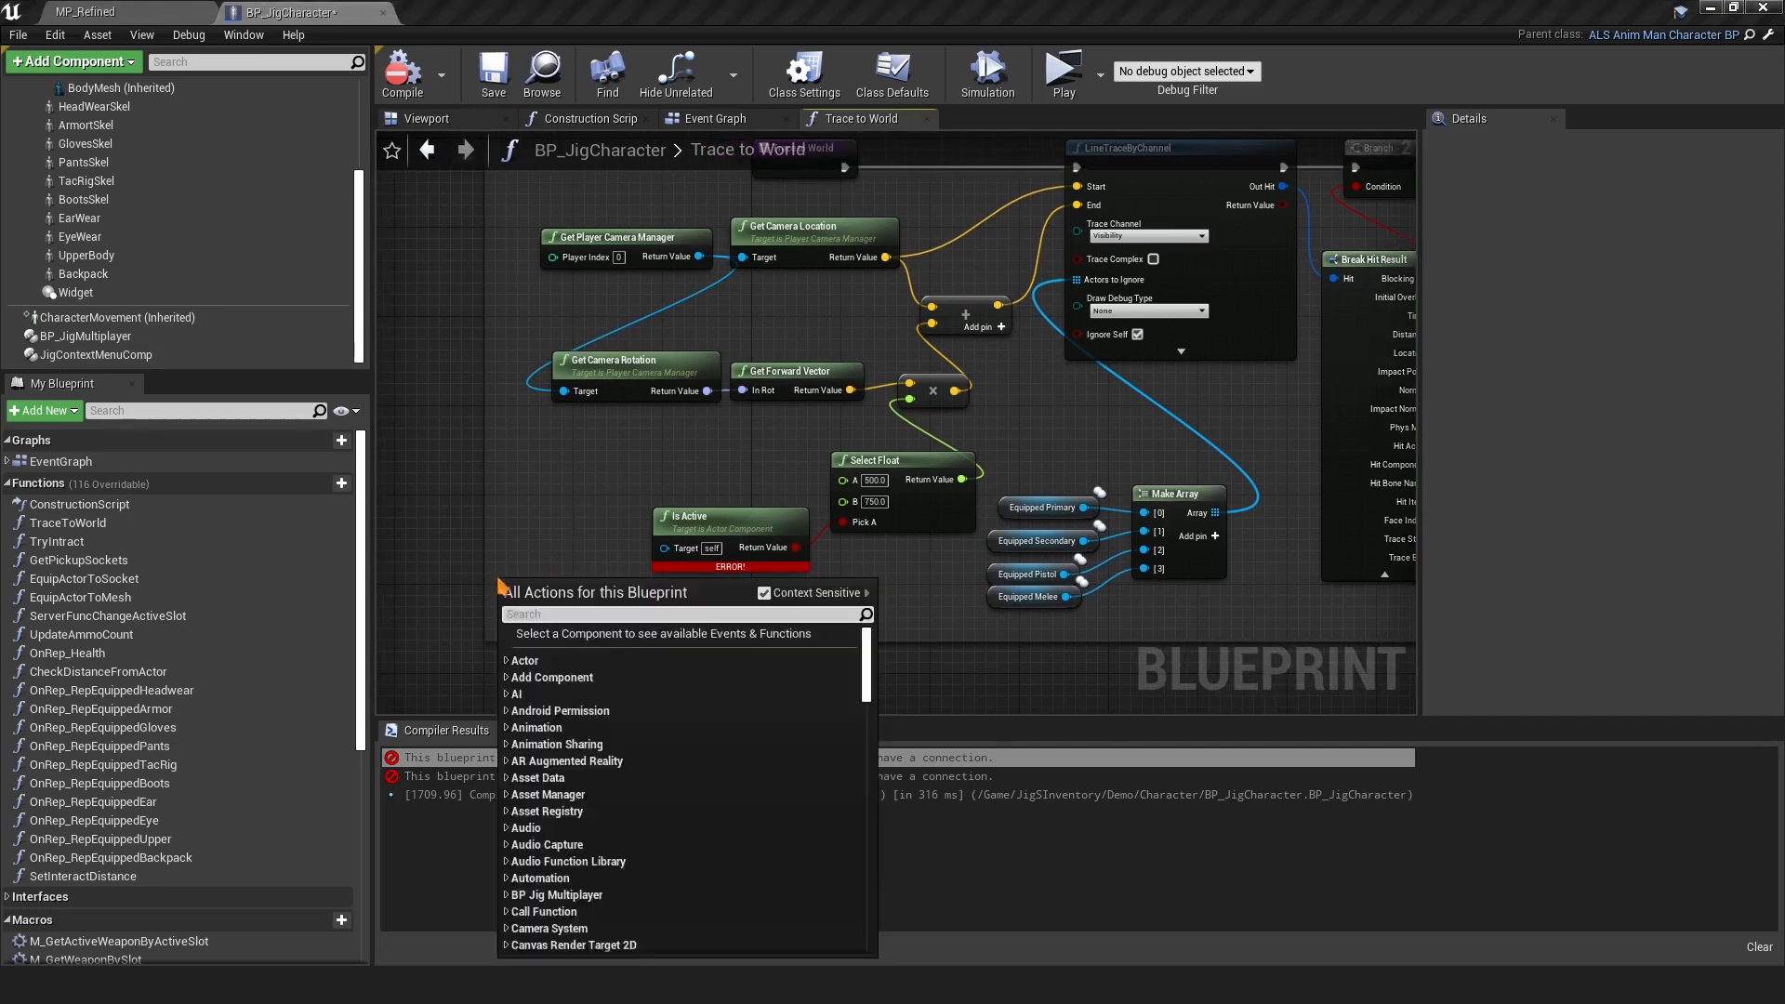
{"action": "type", "text": "get view mode"}
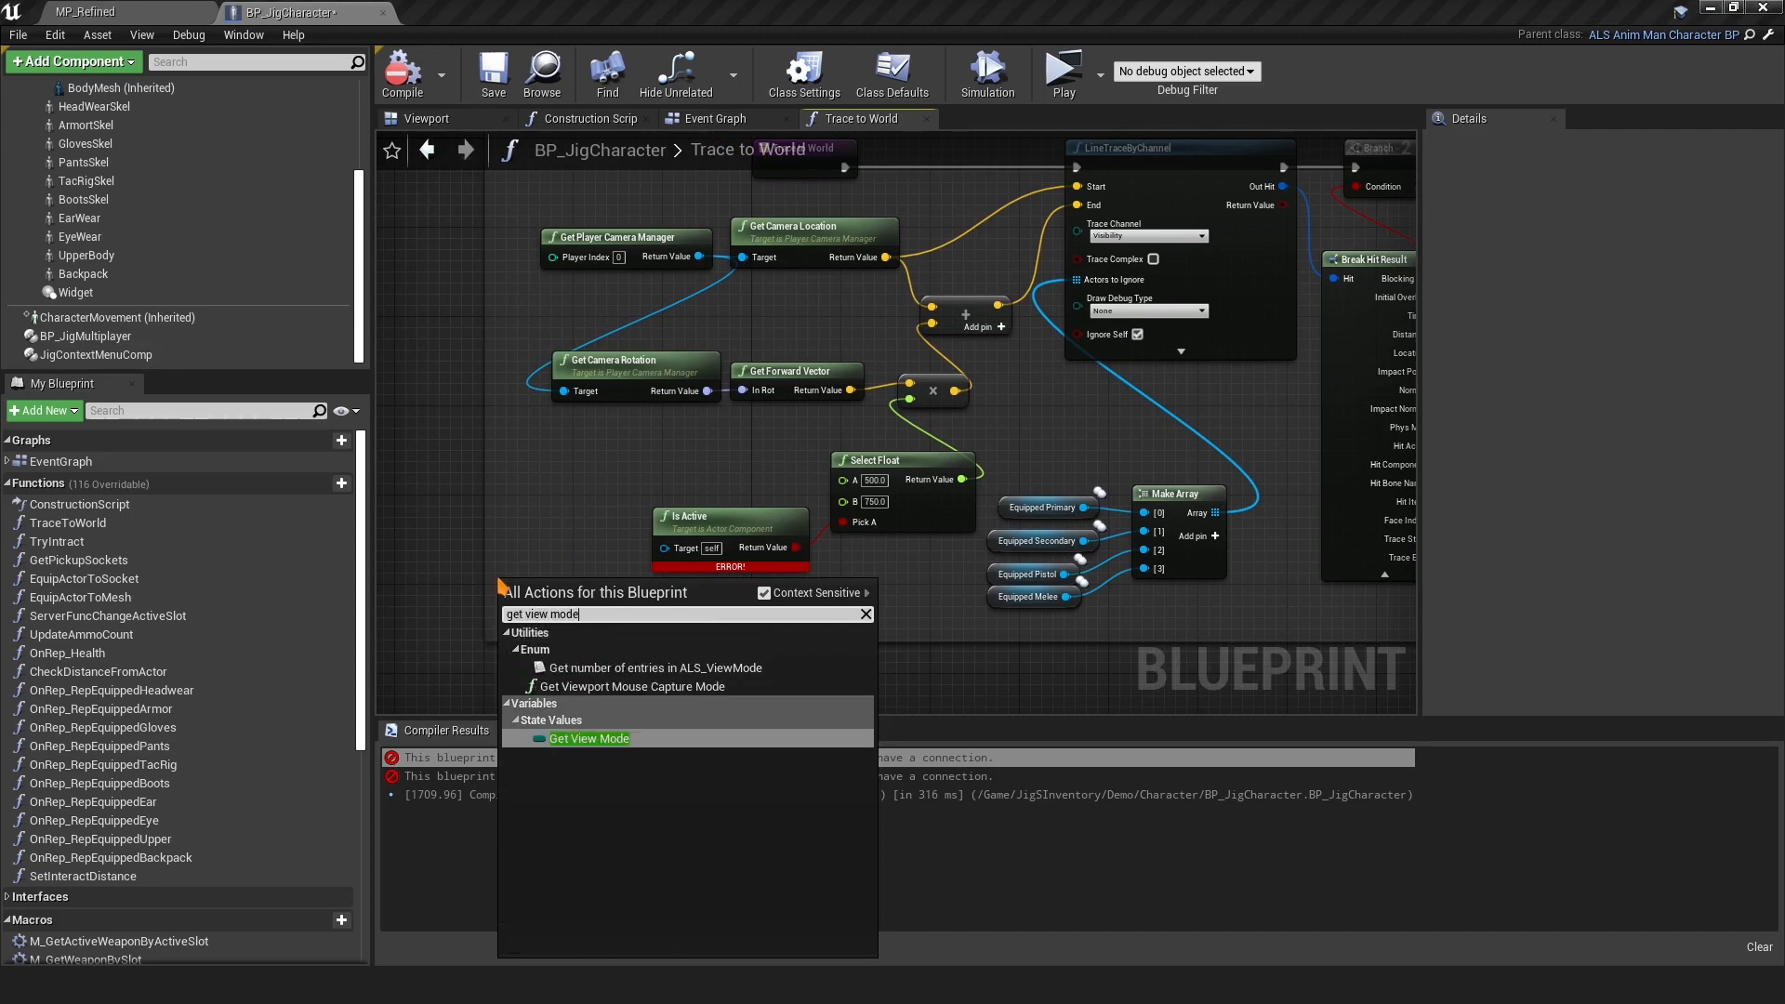
{"action": "key", "text": "Return"}
{"action": "right_click_drag", "start_coordinate": [537, 595], "coordinate": [665, 600]}
{"action": "left_click_drag", "start_coordinate": [664, 597], "coordinate": [577, 587]}
{"action": "type", "text": "=="}
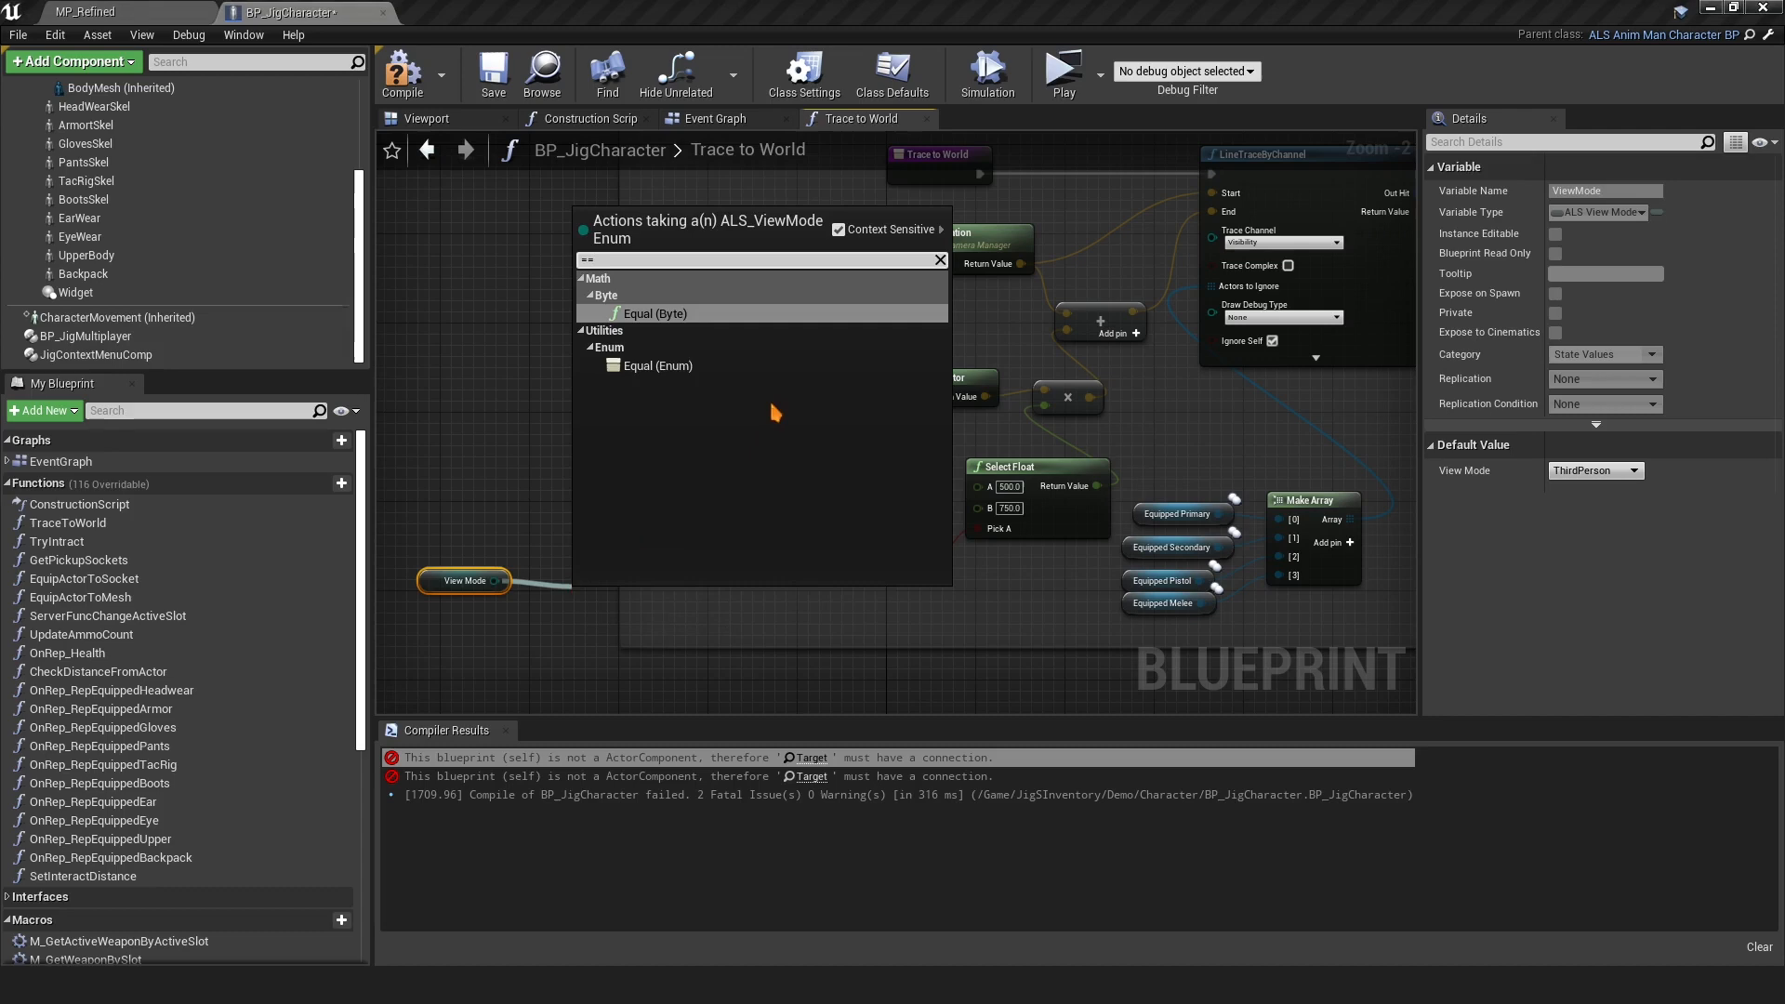
{"action": "left_click", "coordinate": [678, 365]}
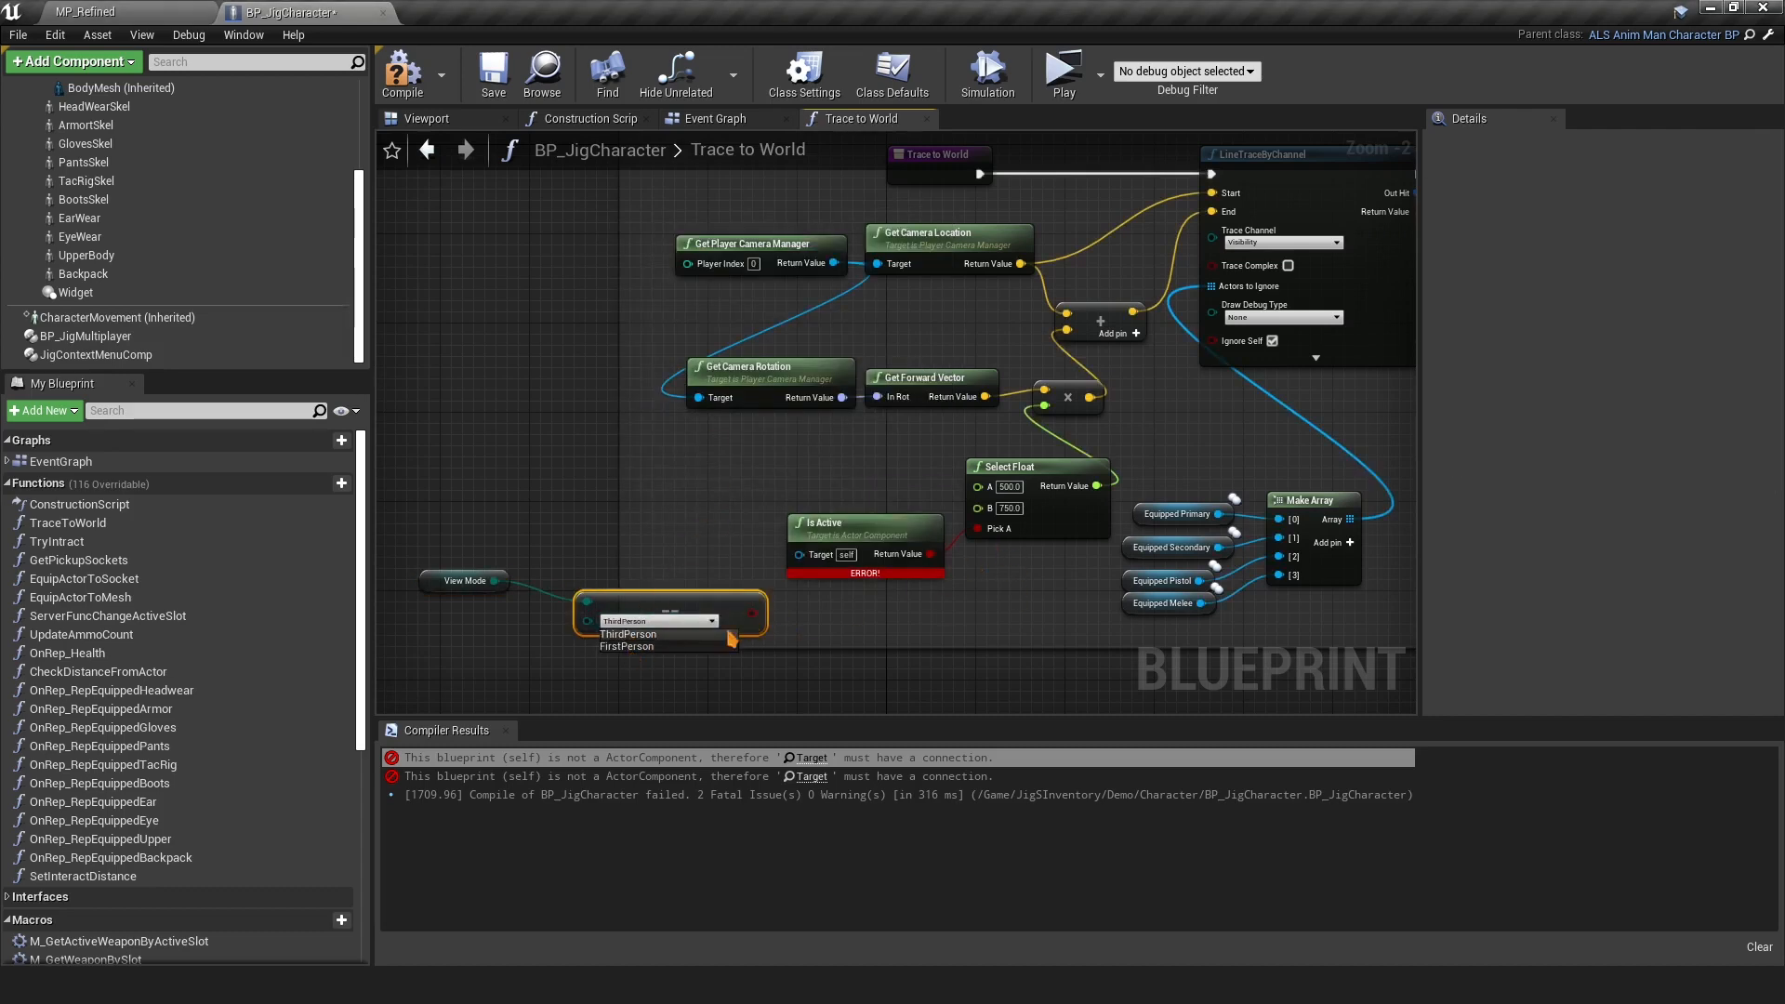
{"action": "left_click", "coordinate": [651, 647]}
Replace the failing Is Active node by wiring the View Mode comparison to Select Float's Pick A, and tidy the nodes
{"action": "left_click_drag", "start_coordinate": [664, 603], "coordinate": [978, 529]}
{"action": "left_click_drag", "start_coordinate": [790, 632], "coordinate": [890, 586]}
{"action": "left_click_drag", "start_coordinate": [440, 584], "coordinate": [857, 609]}
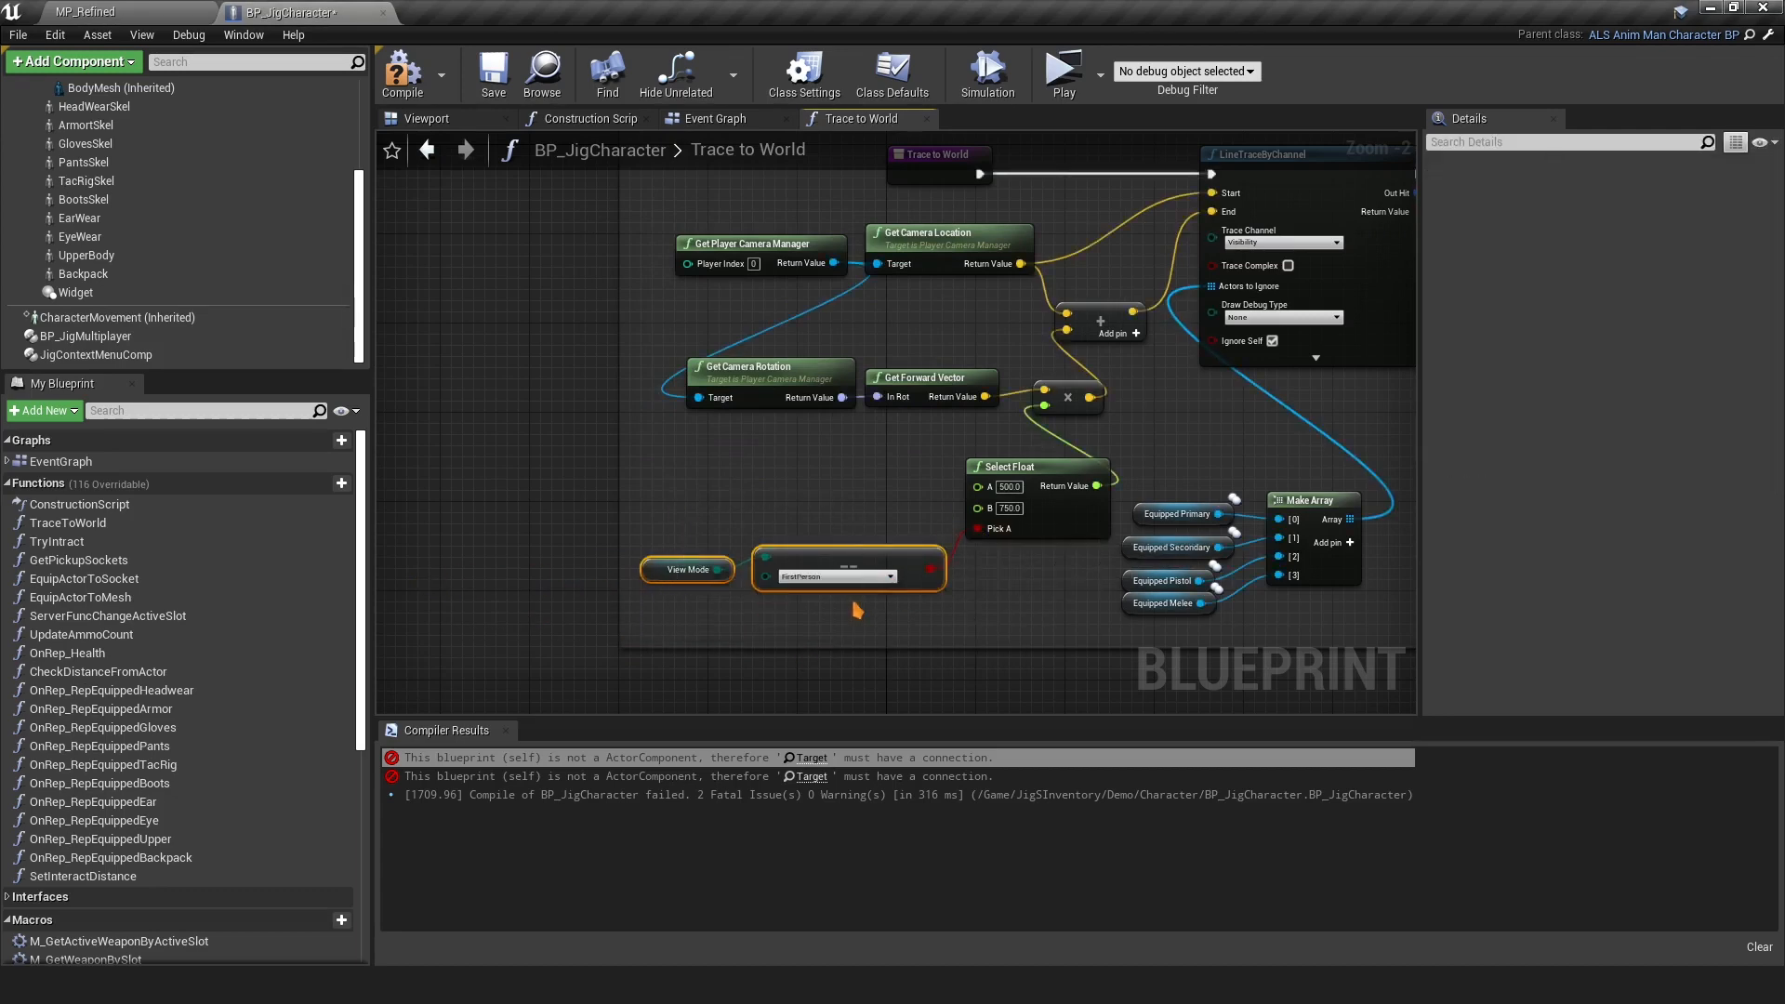
In Try Intract, replace Is Active with a copy of the View Mode equals FirstPerson check on Pick A, and recompile the Blueprint
{"action": "left_click", "coordinate": [812, 777]}
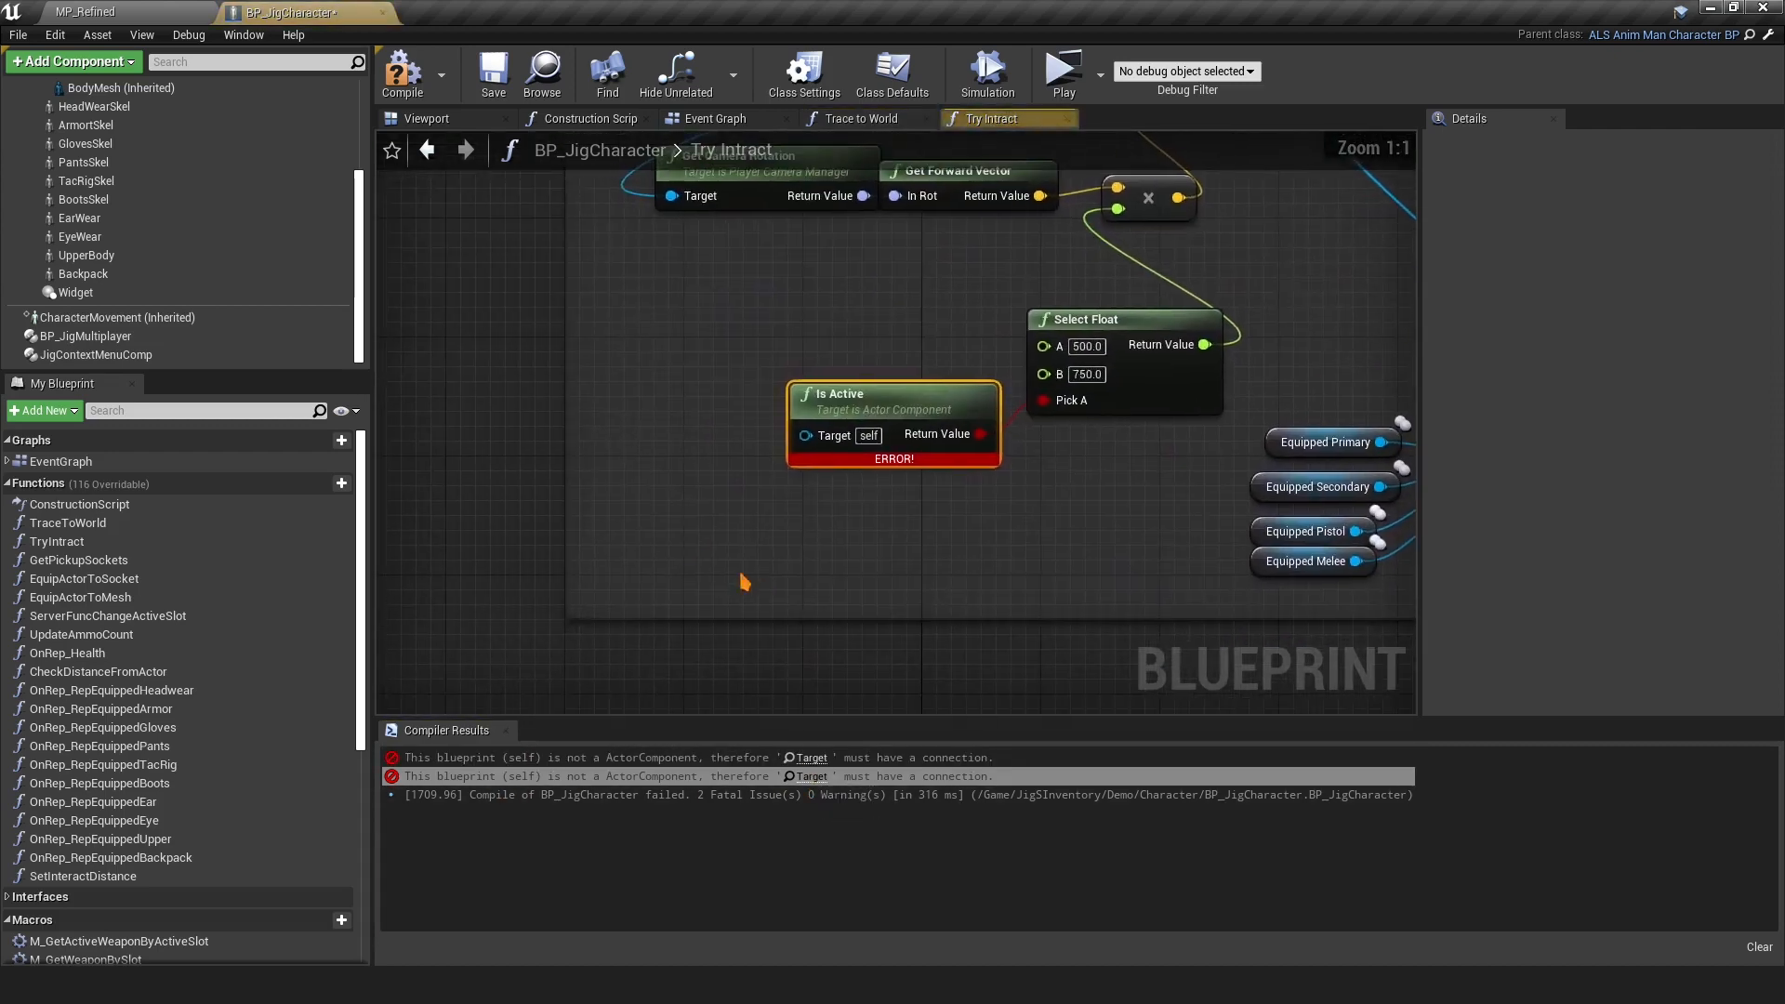
{"action": "left_click_drag", "start_coordinate": [972, 529], "coordinate": [1057, 400]}
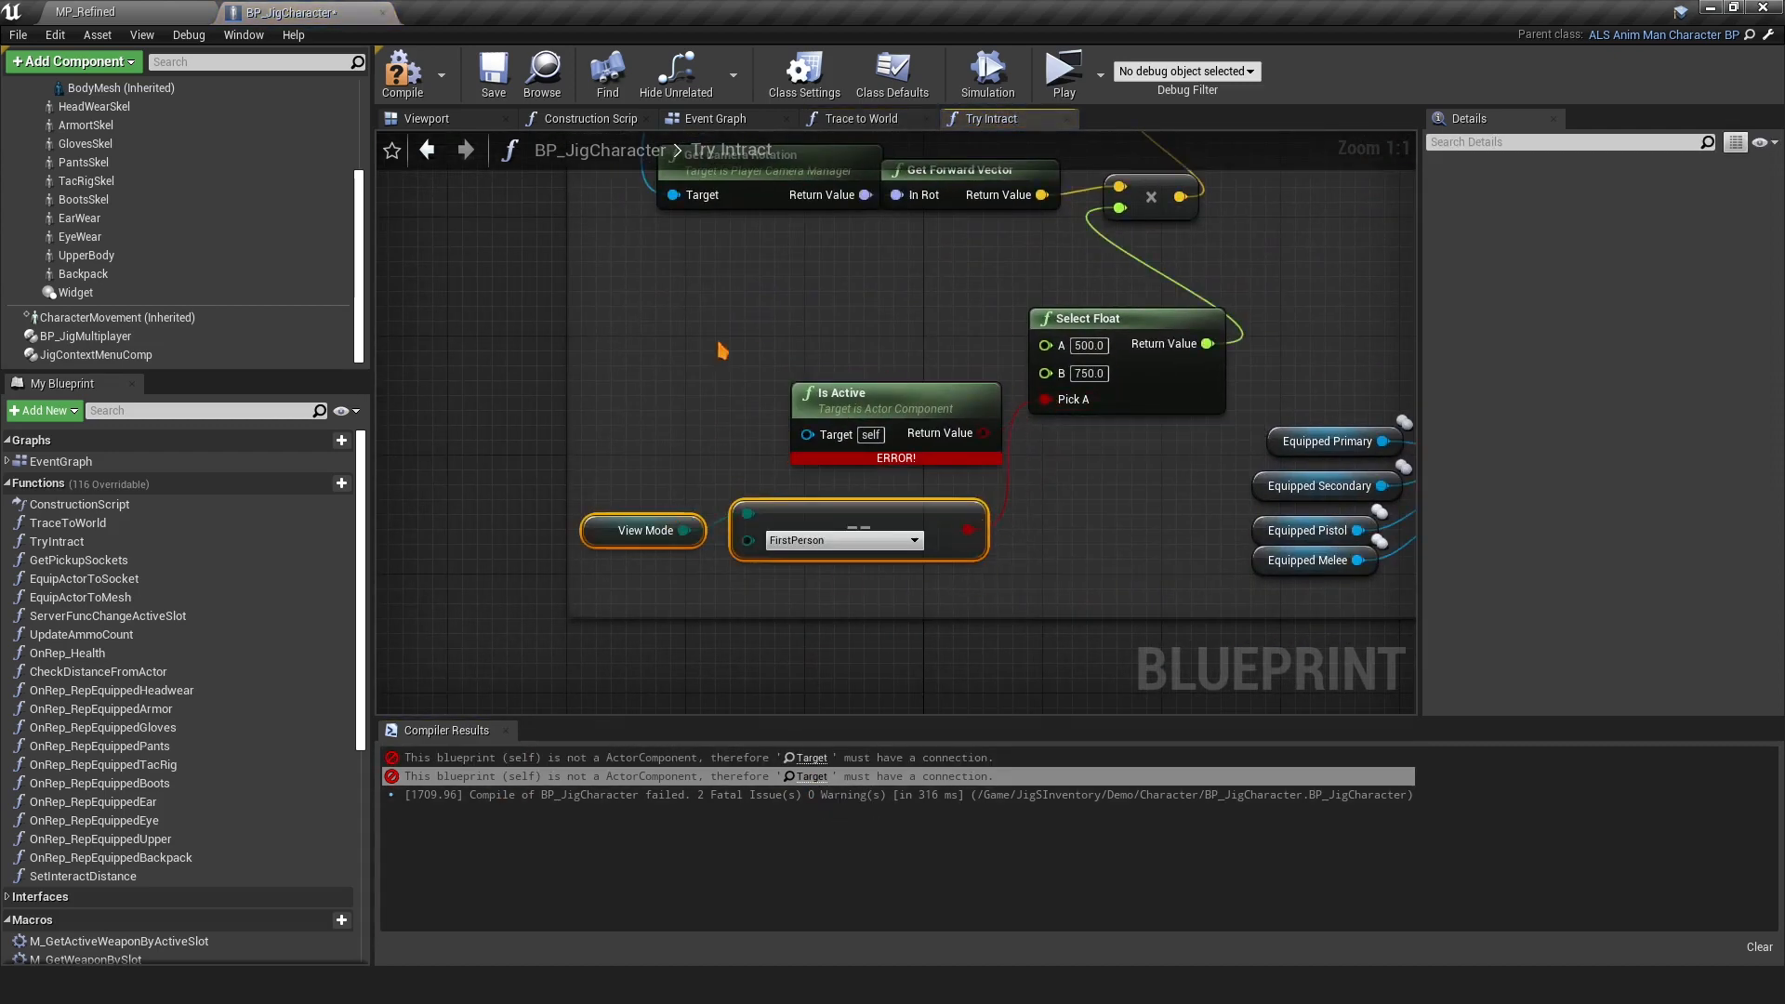
{"action": "left_click_drag", "start_coordinate": [717, 347], "coordinate": [842, 423]}
{"action": "key", "text": "Delete"}
{"action": "left_click_drag", "start_coordinate": [655, 485], "coordinate": [800, 554]}
{"action": "left_click_drag", "start_coordinate": [872, 515], "coordinate": [960, 472]}
{"action": "left_click", "coordinate": [899, 400]}
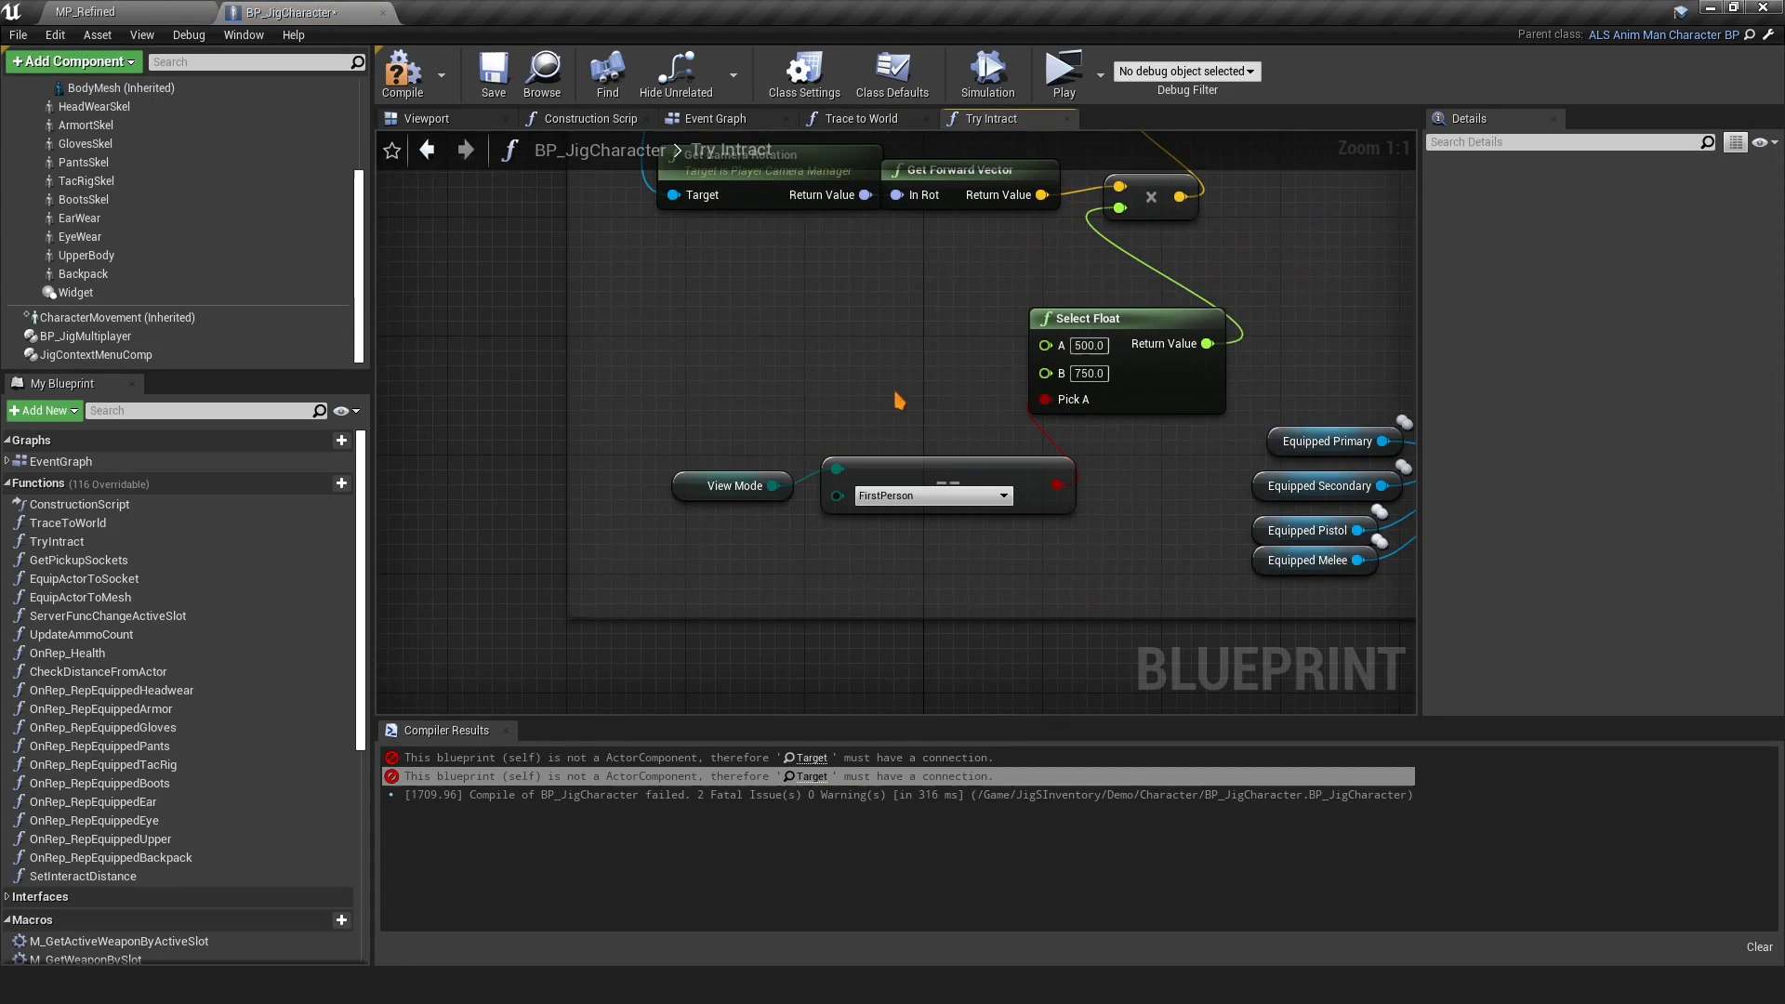
{"action": "left_click", "coordinate": [401, 93]}
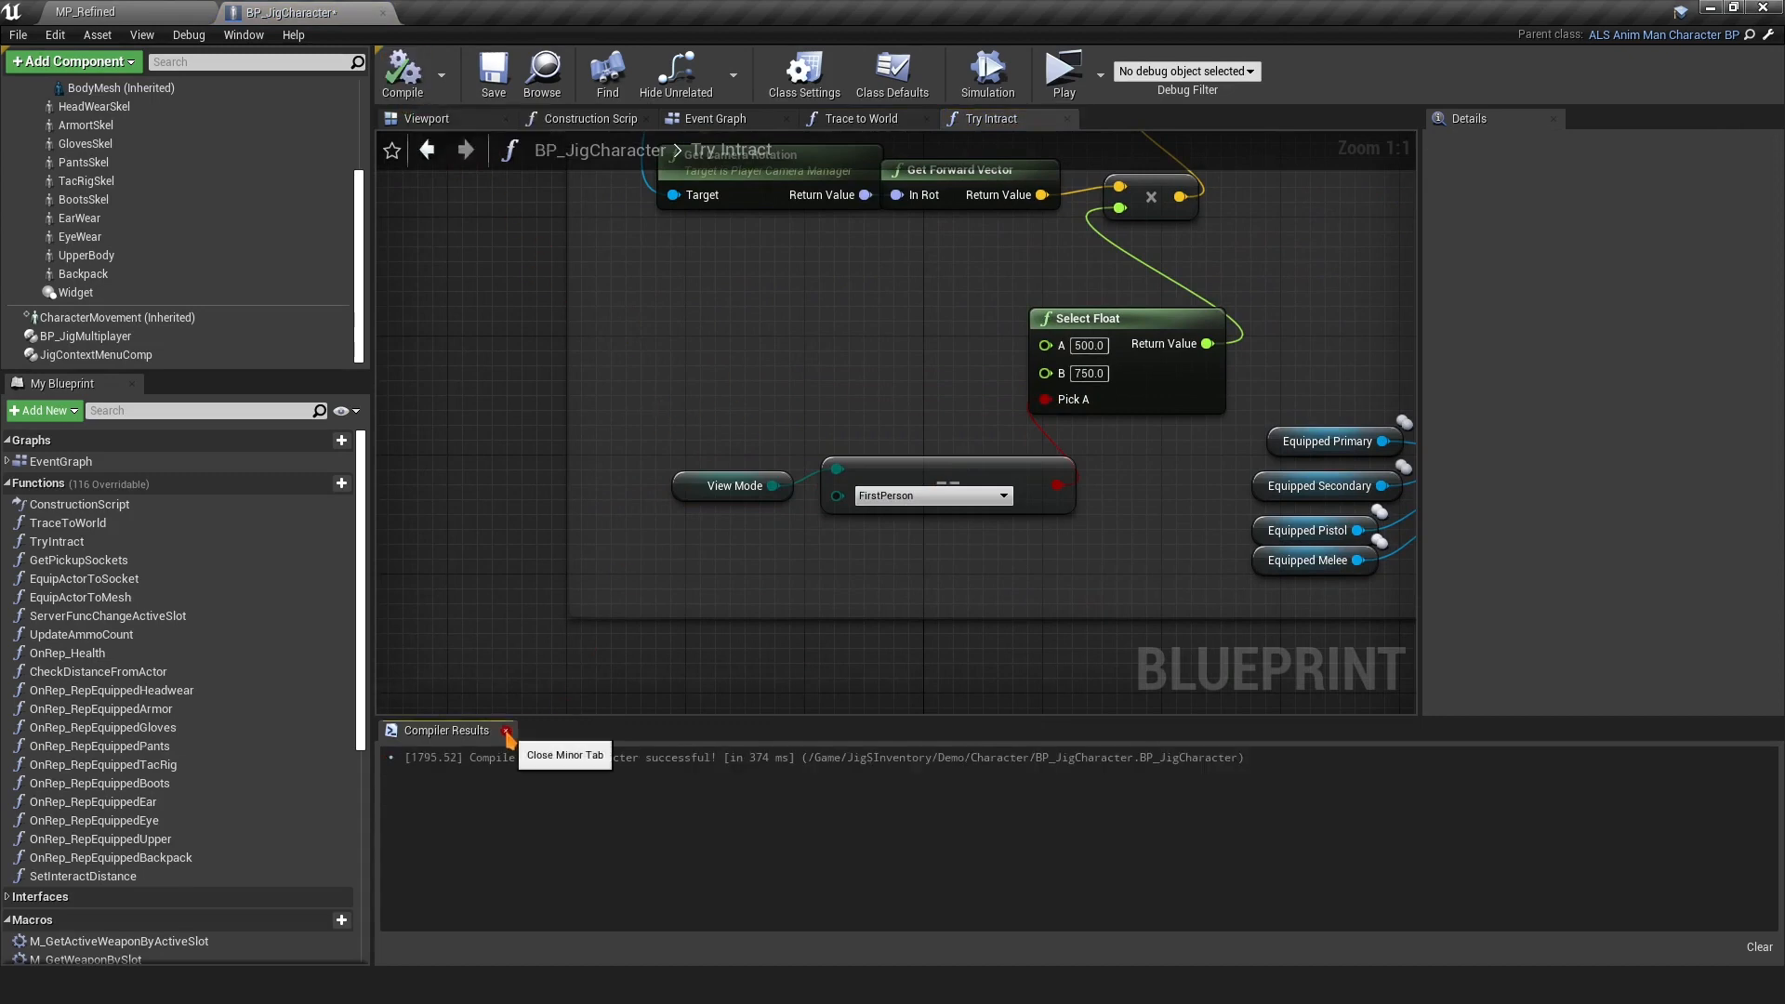
{"action": "left_click", "coordinate": [507, 732]}
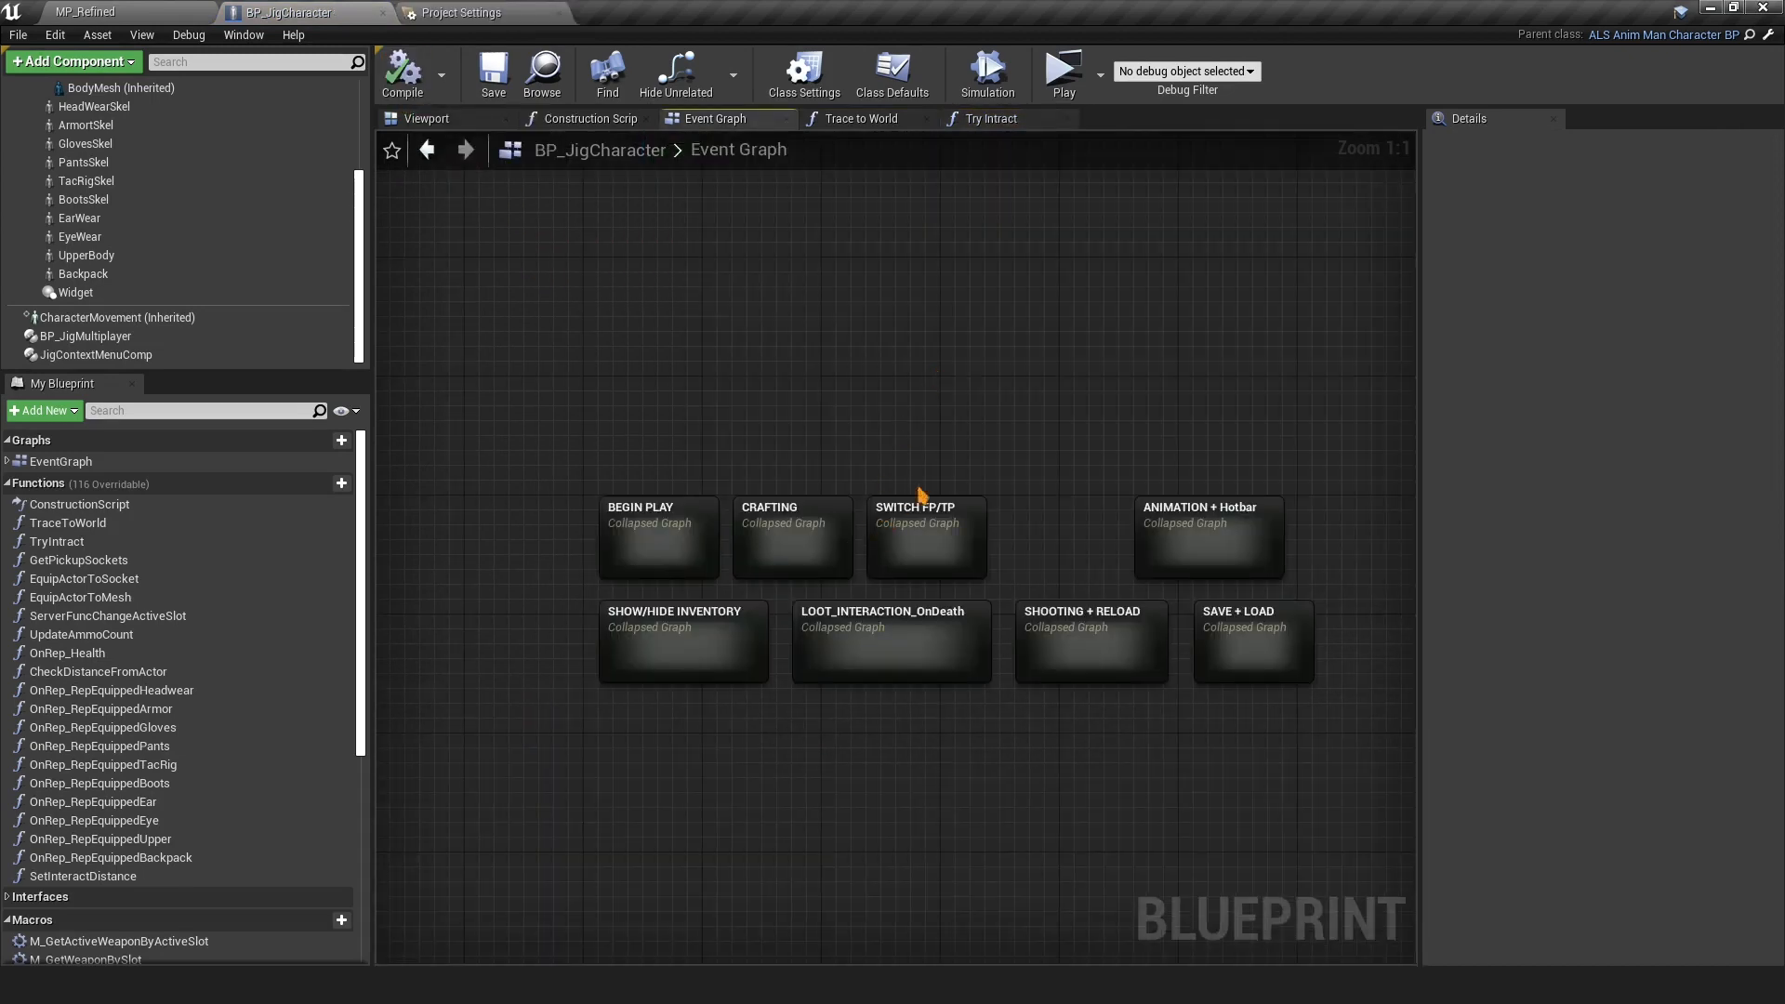
Open the SWITCH FP/TP graph, and examine the BPI Set View Mode calls in ALS_Base_CharacterBP's Player Input Graph
{"action": "double_click", "coordinate": [916, 524]}
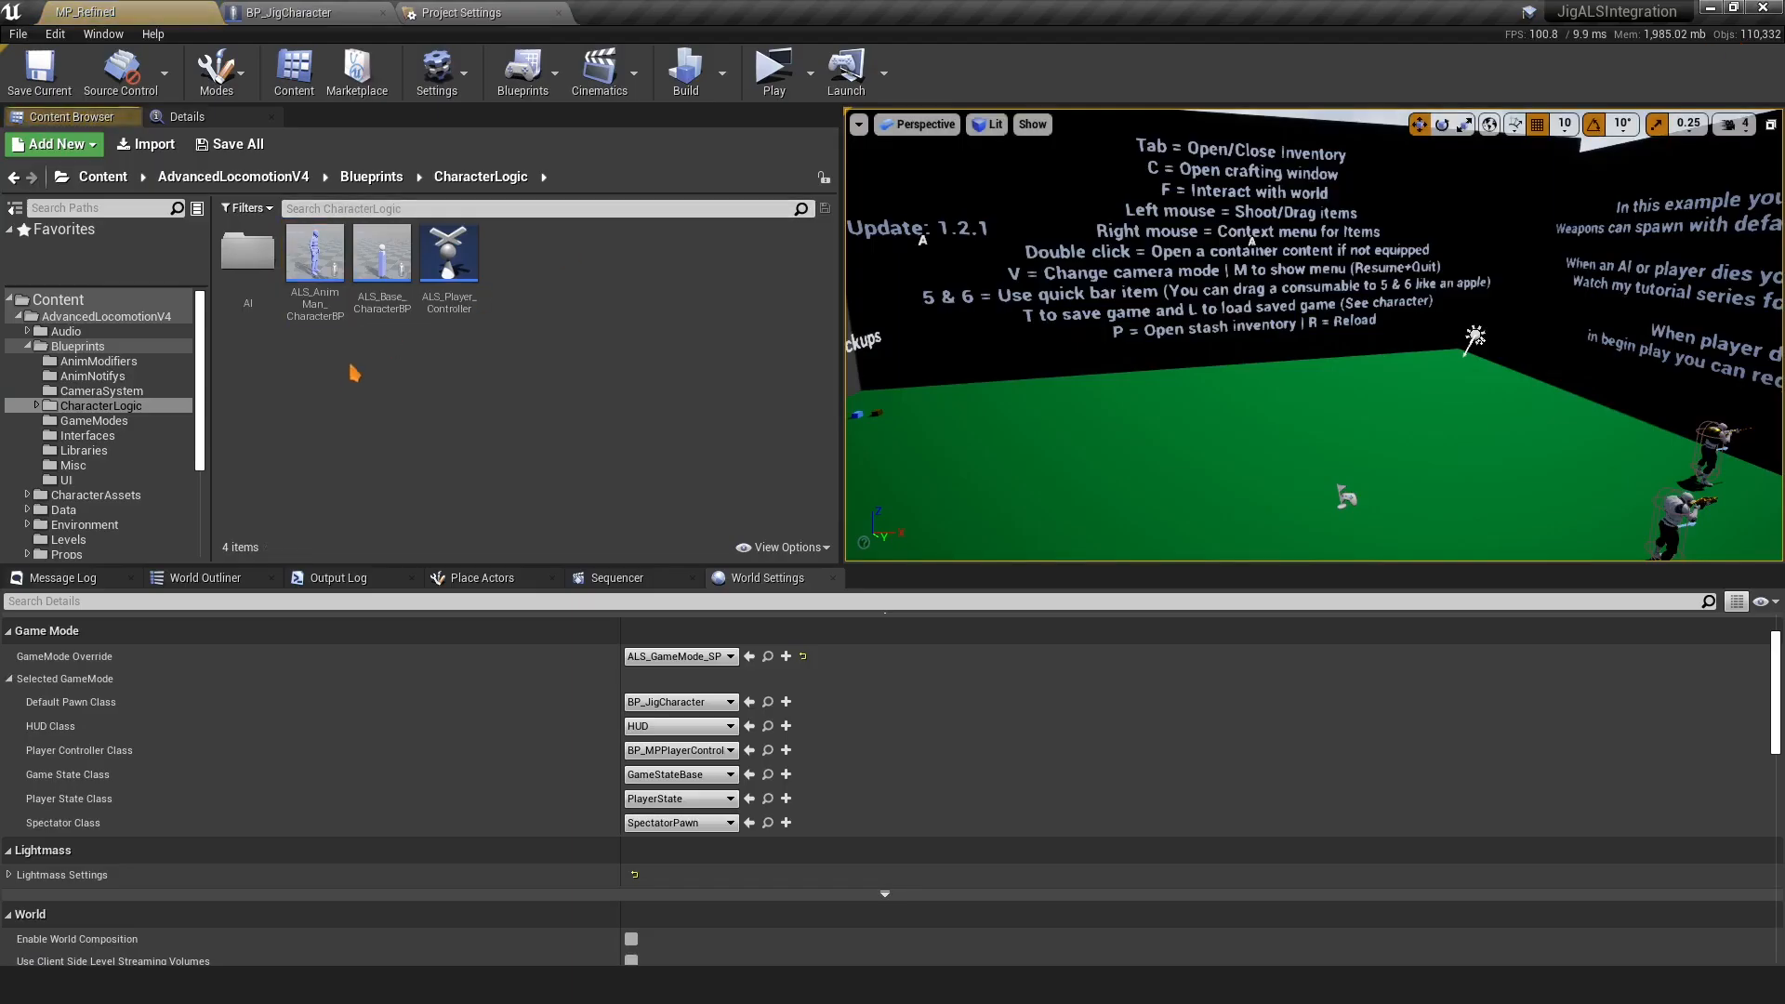
{"action": "double_click", "coordinate": [381, 268]}
{"action": "scroll", "coordinate": [476, 361], "scroll_direction": "down", "scroll_amount": 5}
{"action": "scroll", "coordinate": [480, 384], "scroll_direction": "up", "scroll_amount": 5}
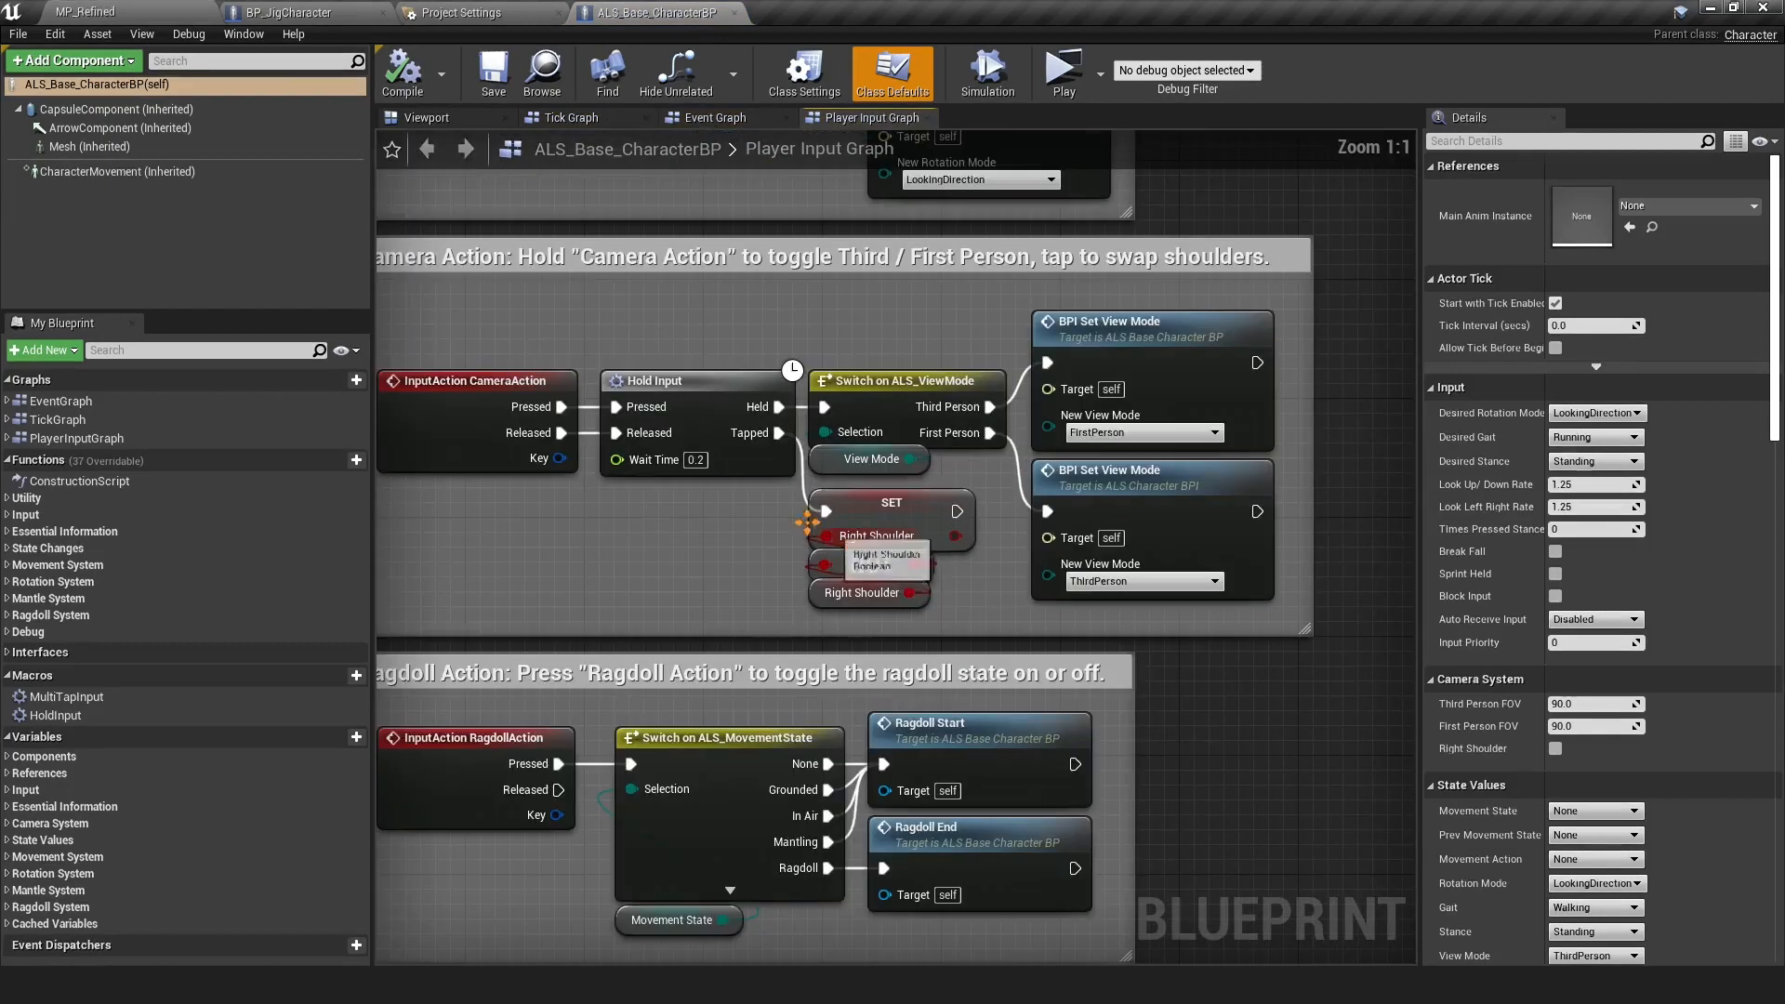
{"action": "left_click", "coordinate": [1107, 337]}
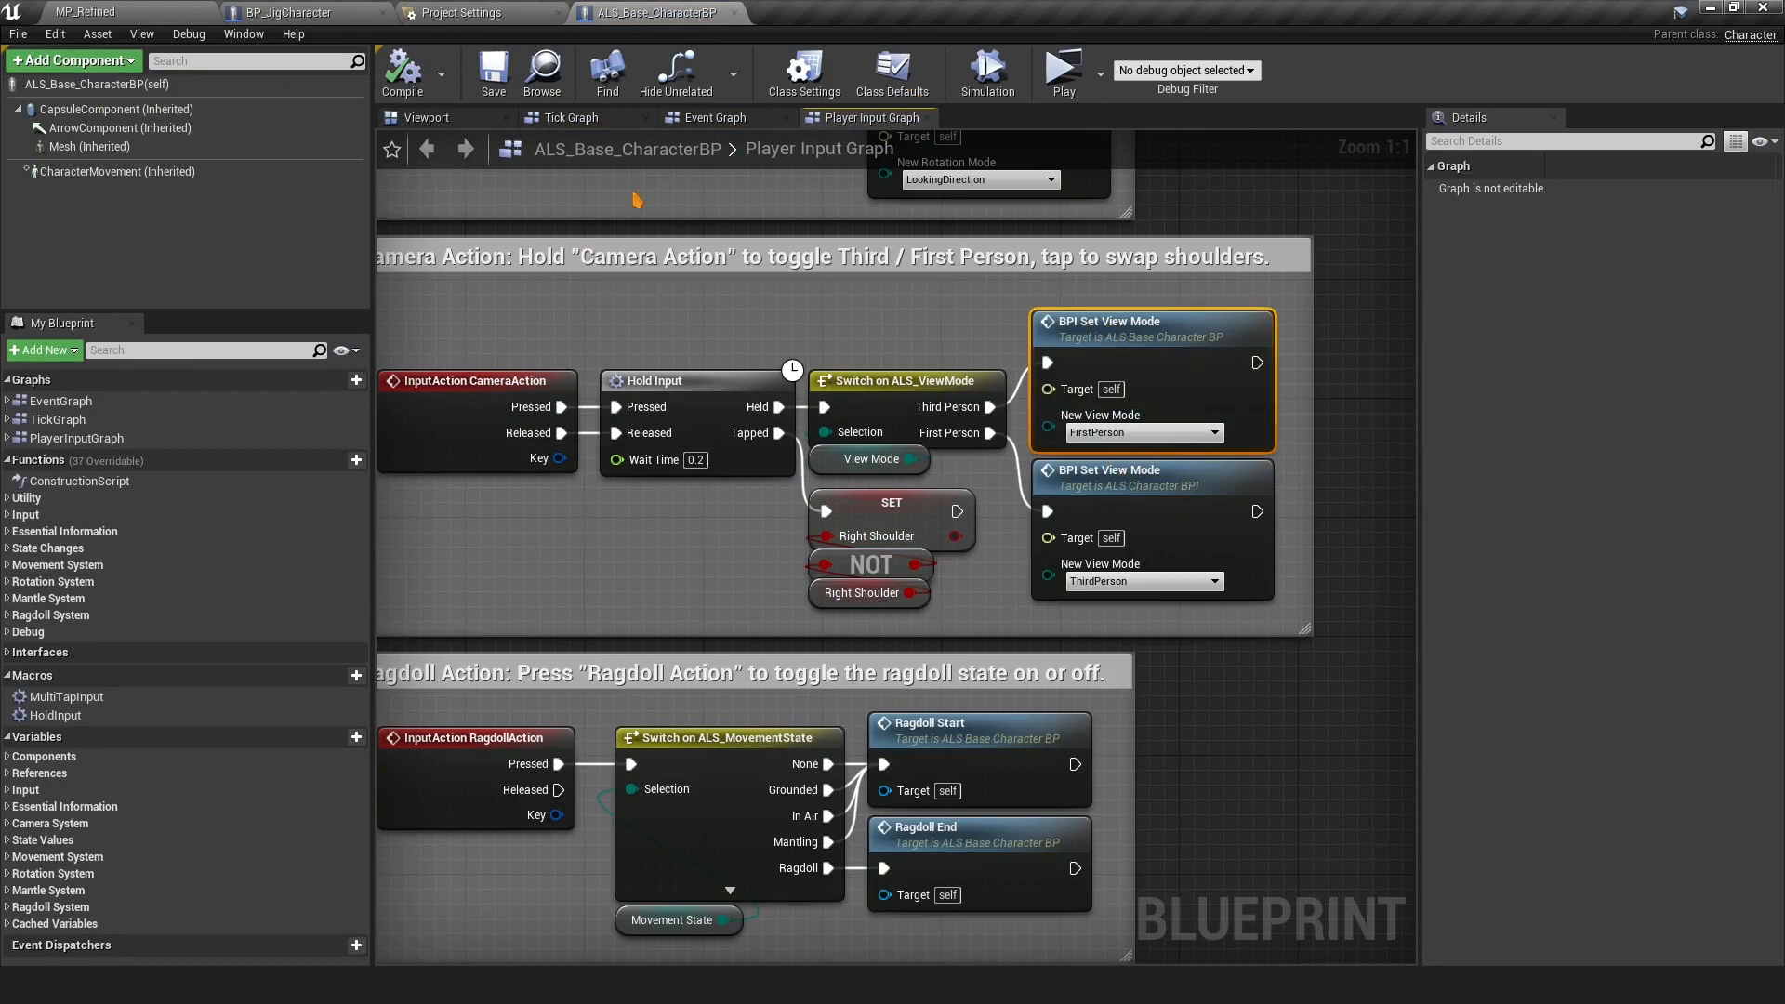
In BP_JigCharacter's SWITCH FP/TP graph, add an Event BPI Set View Mode node inside the FPP and TPP switching comment
{"action": "left_click", "coordinate": [361, 10]}
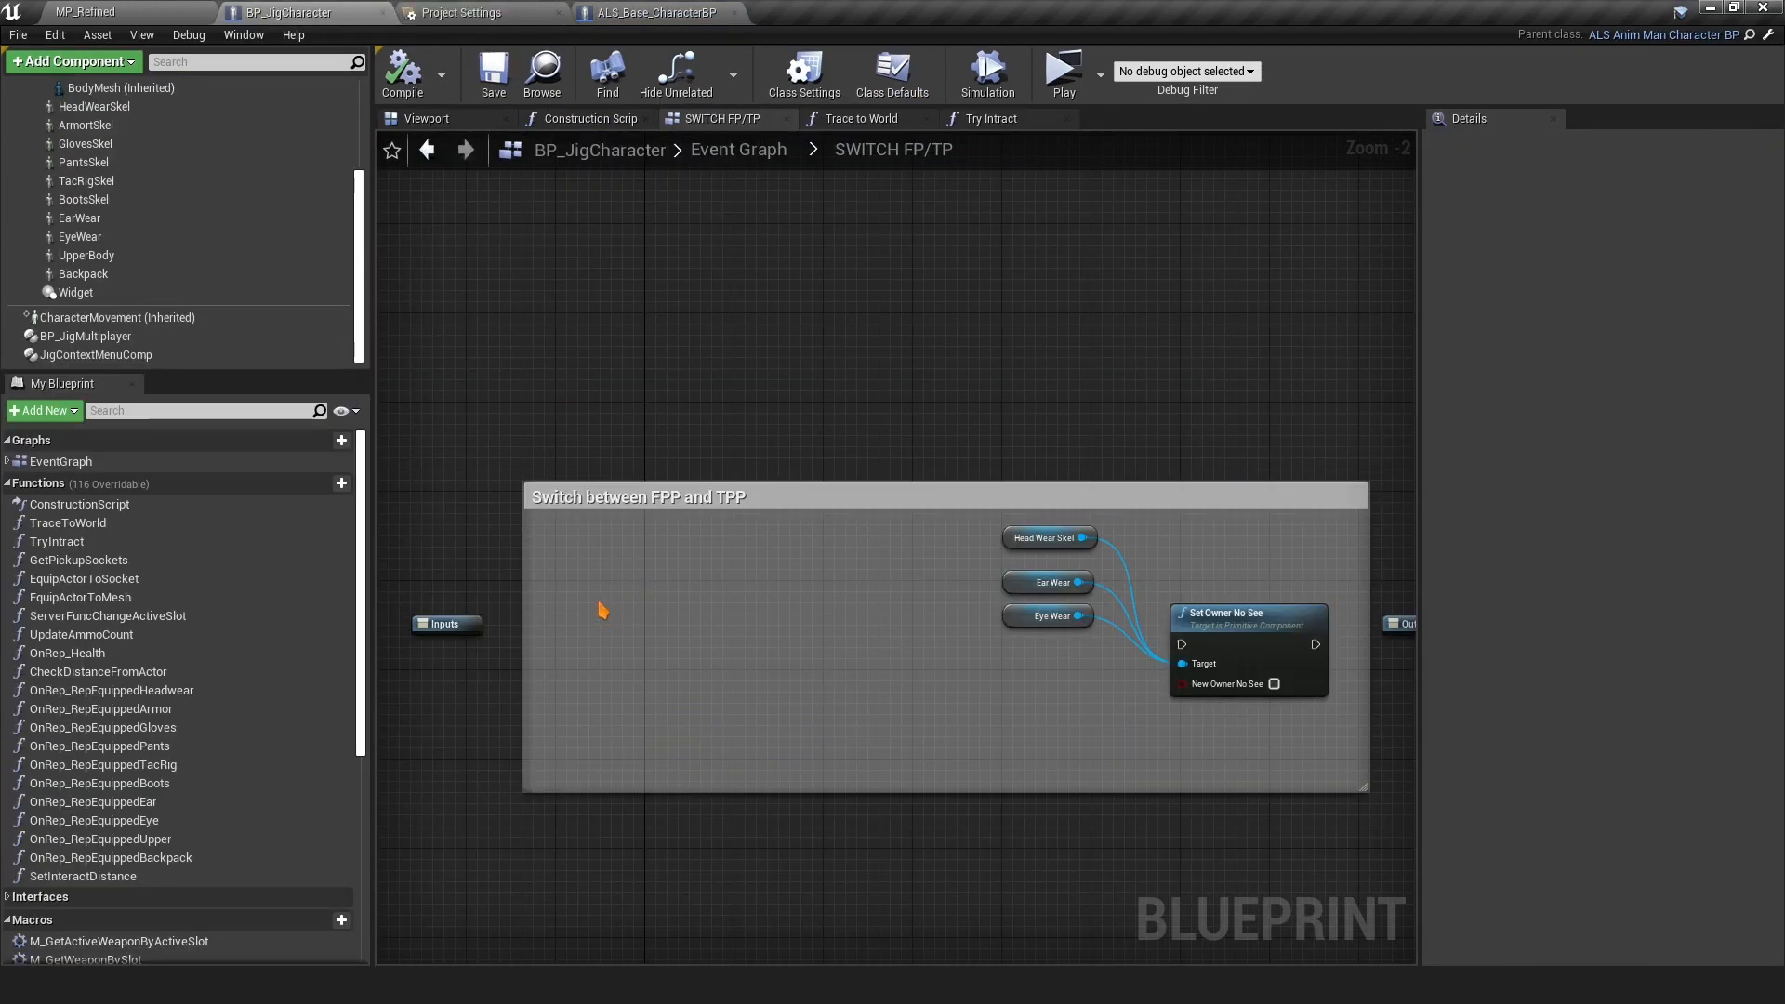
{"action": "left_click", "coordinate": [665, 12]}
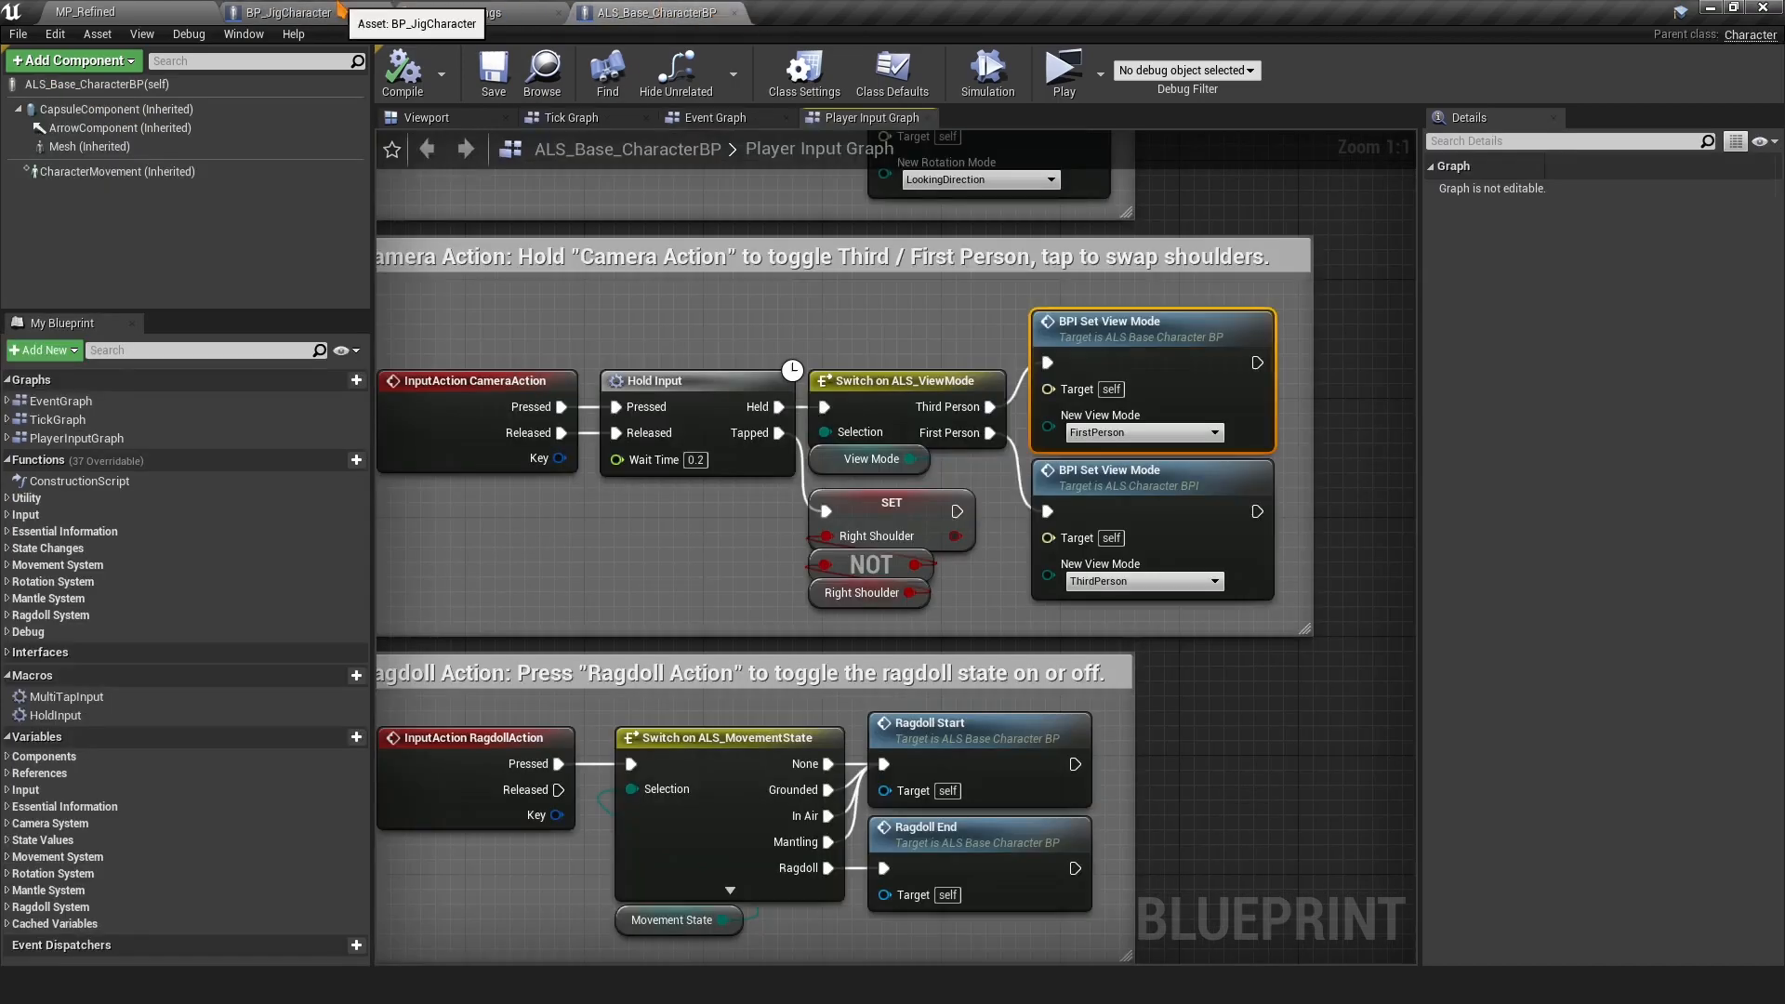
{"action": "left_click", "coordinate": [316, 11]}
{"action": "right_click", "coordinate": [650, 628]}
{"action": "type", "text": "B"}
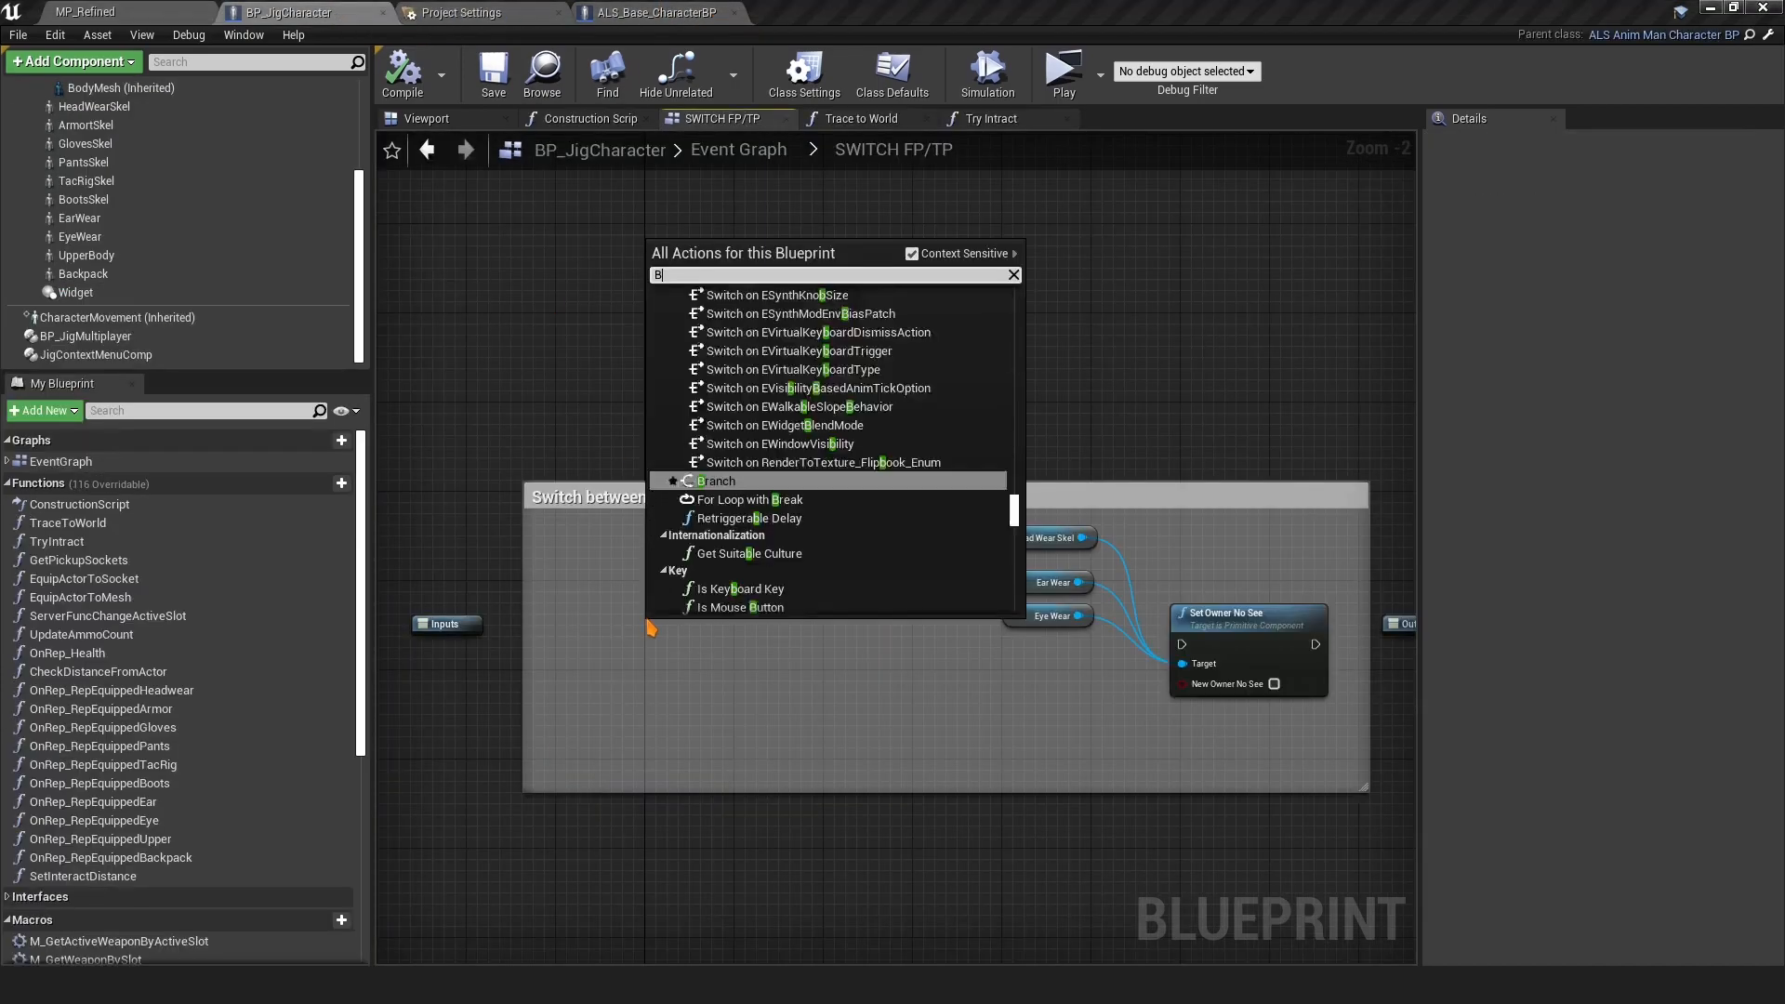
{"action": "type", "text": "P set vi"}
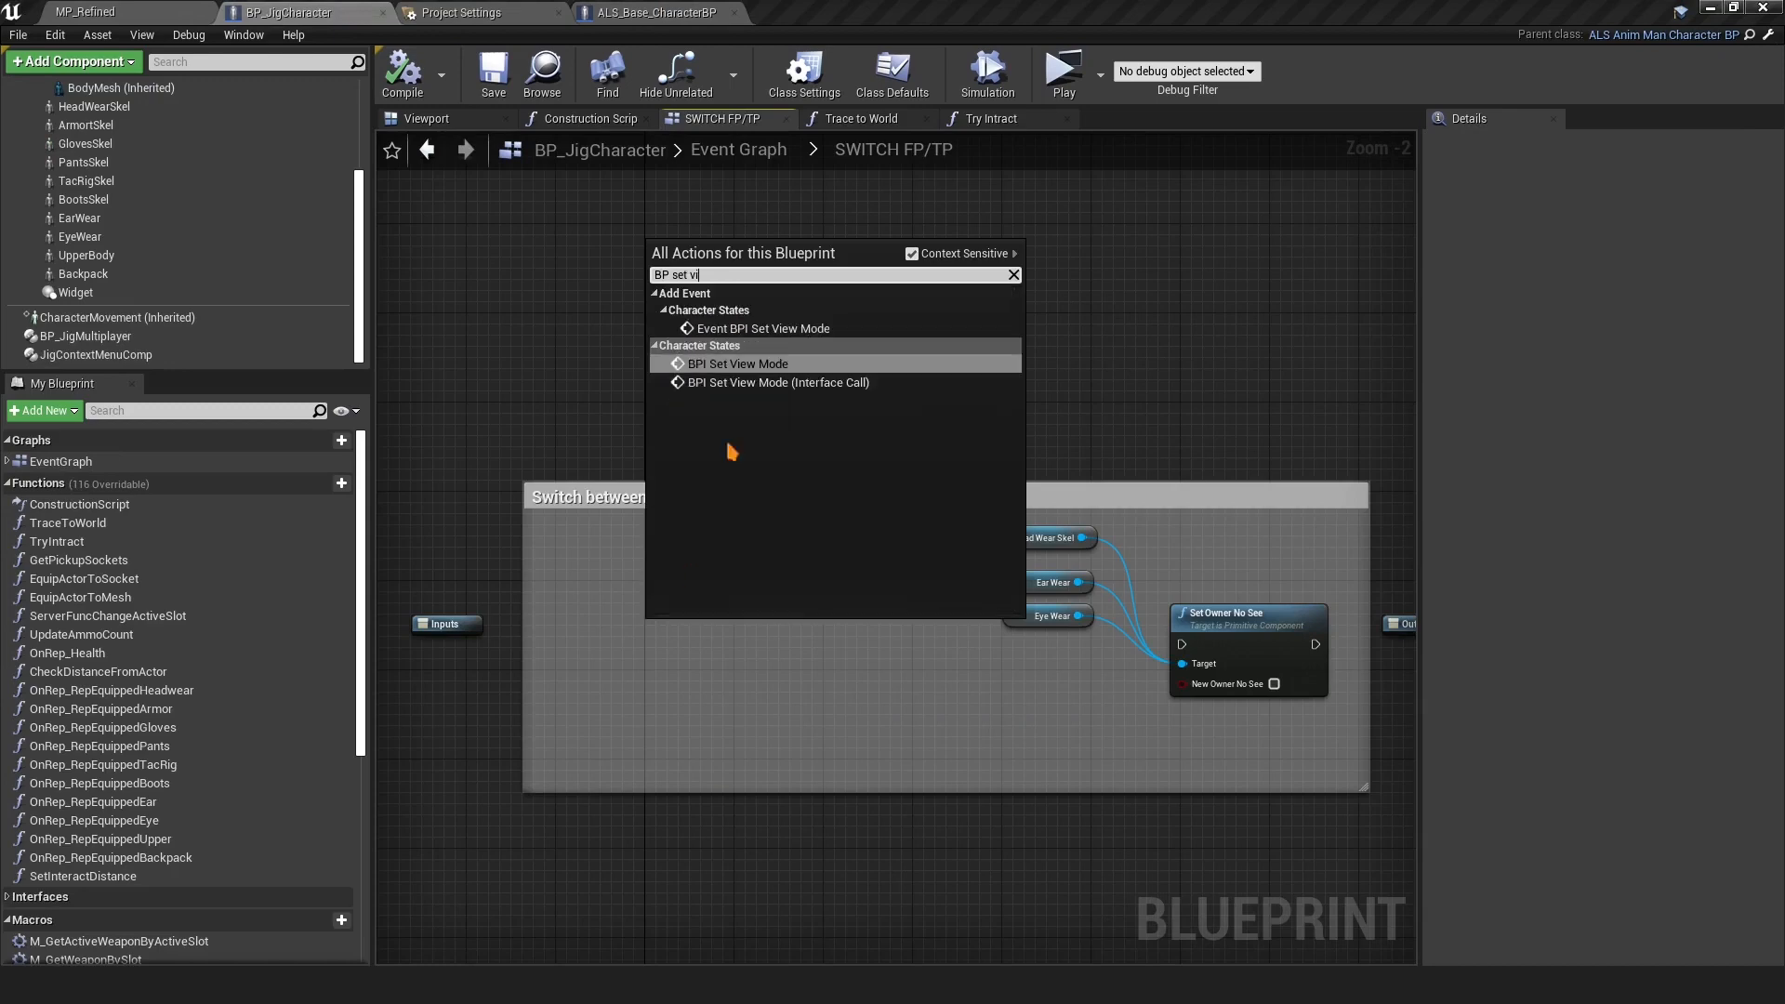
{"action": "left_click", "coordinate": [782, 331]}
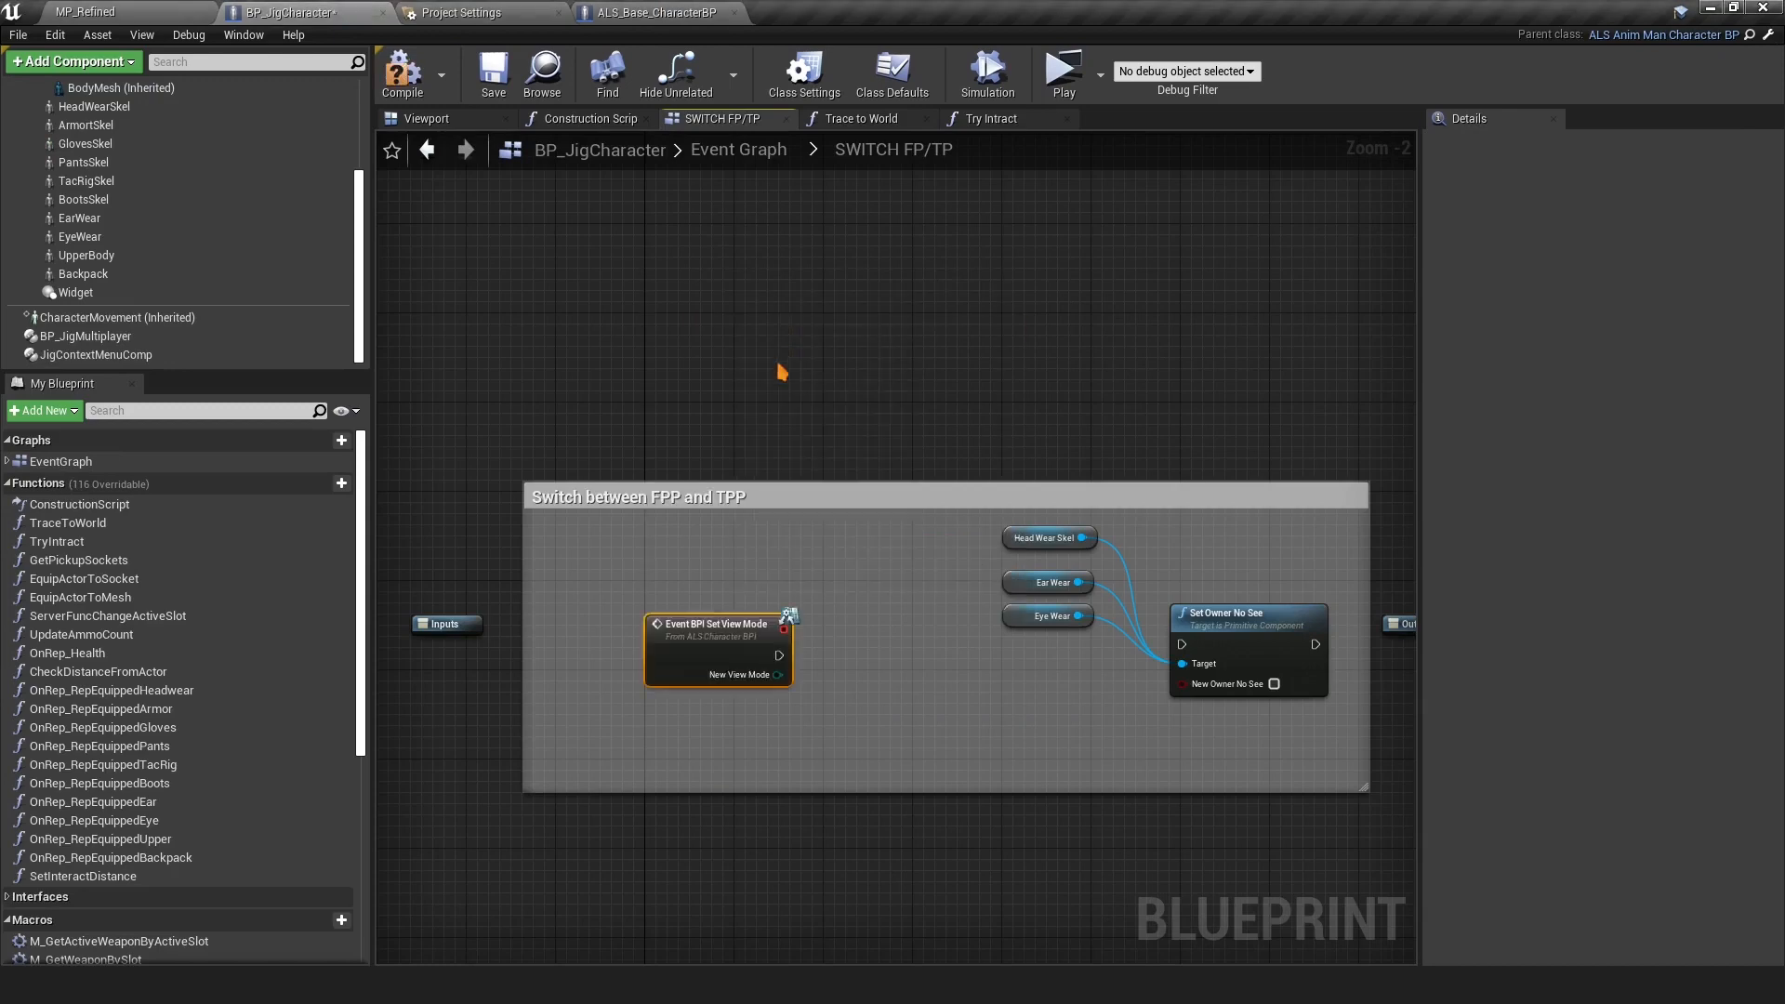
Add the parent call of BPI Set View Mode beside the event in the FPP and TPP switching comment, wiring its execution from the event
{"action": "left_click_drag", "start_coordinate": [676, 635], "coordinate": [573, 594]}
{"action": "scroll", "coordinate": [655, 647], "scroll_direction": "up", "scroll_amount": 2}
{"action": "right_click_drag", "start_coordinate": [660, 655], "coordinate": [810, 652]}
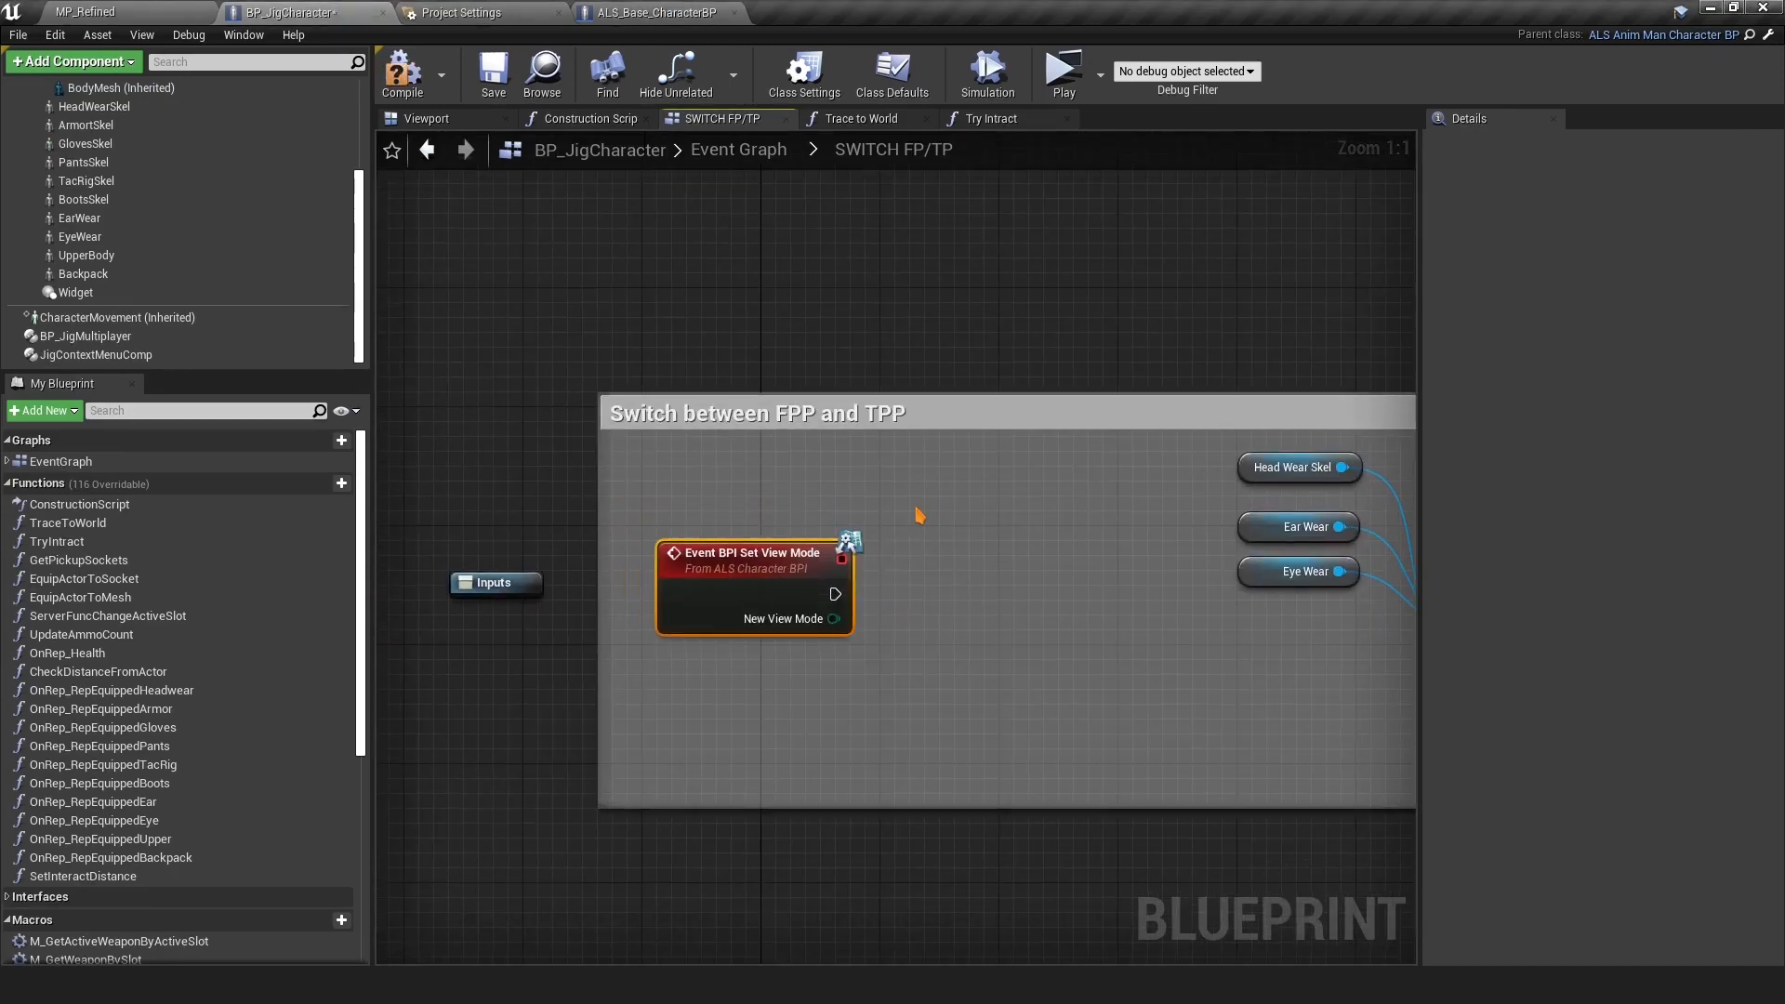
{"action": "left_click", "coordinate": [695, 706]}
{"action": "right_click_drag", "start_coordinate": [1179, 629], "coordinate": [1014, 623]}
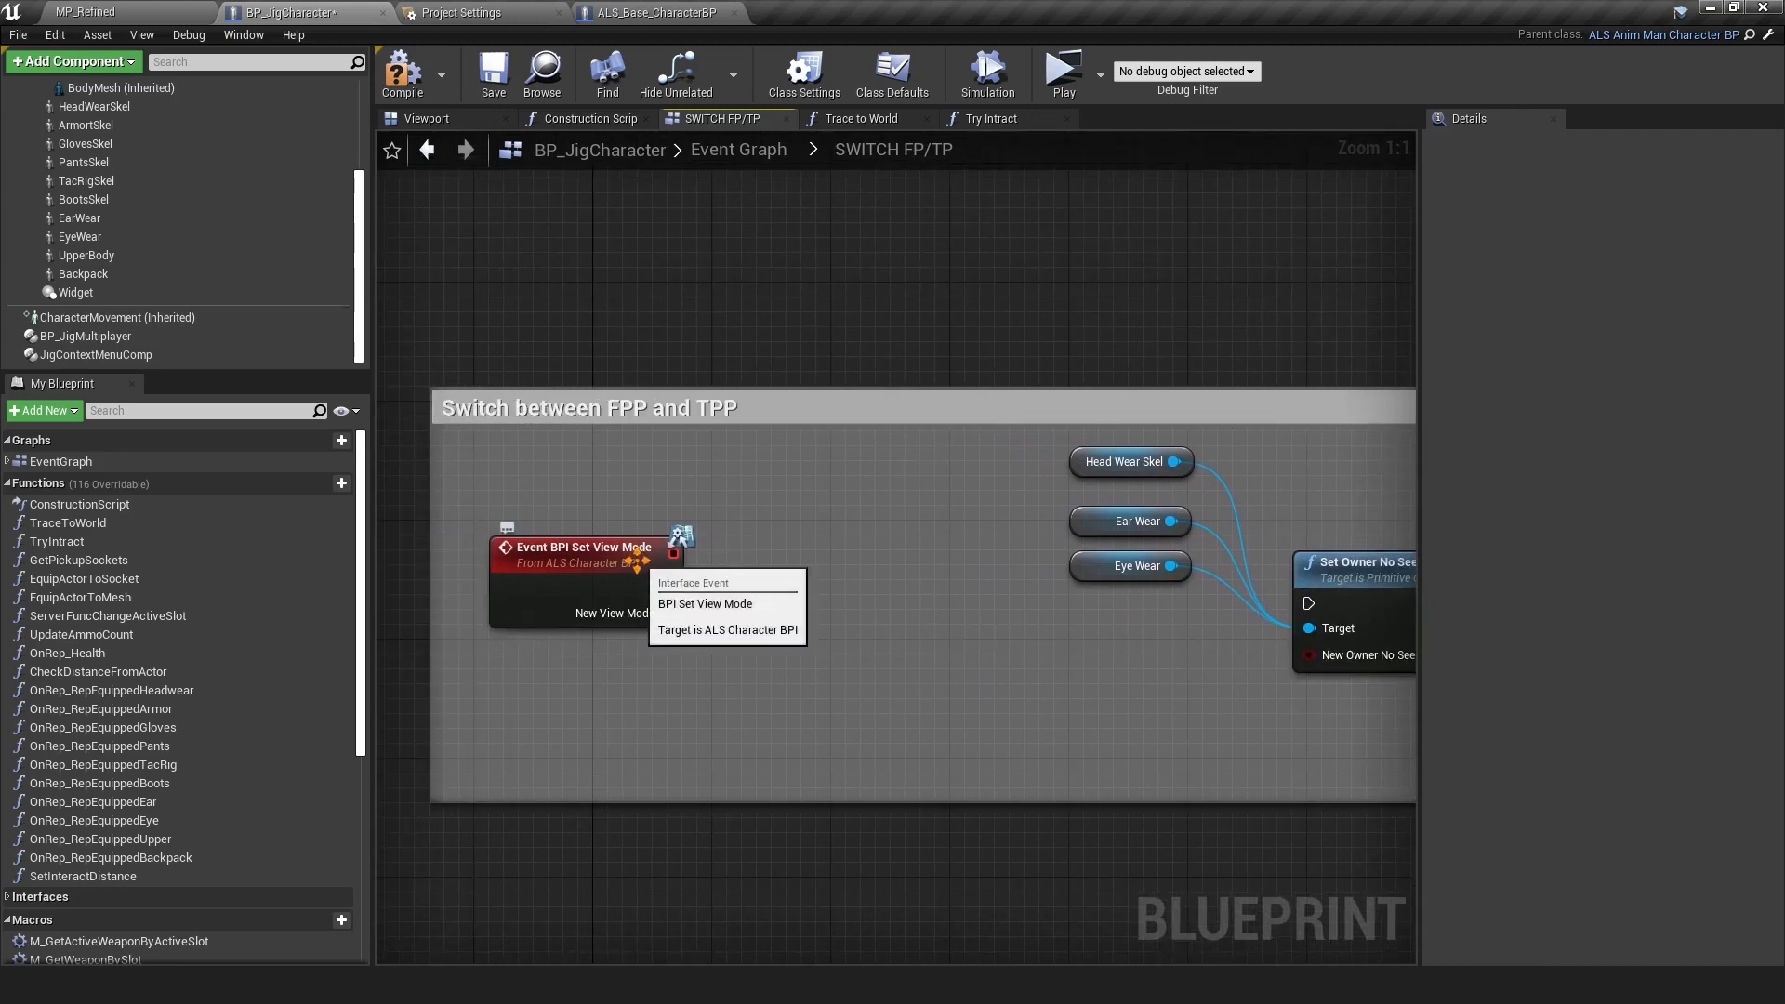
{"action": "right_click", "coordinate": [574, 571]}
{"action": "left_click", "coordinate": [617, 232]}
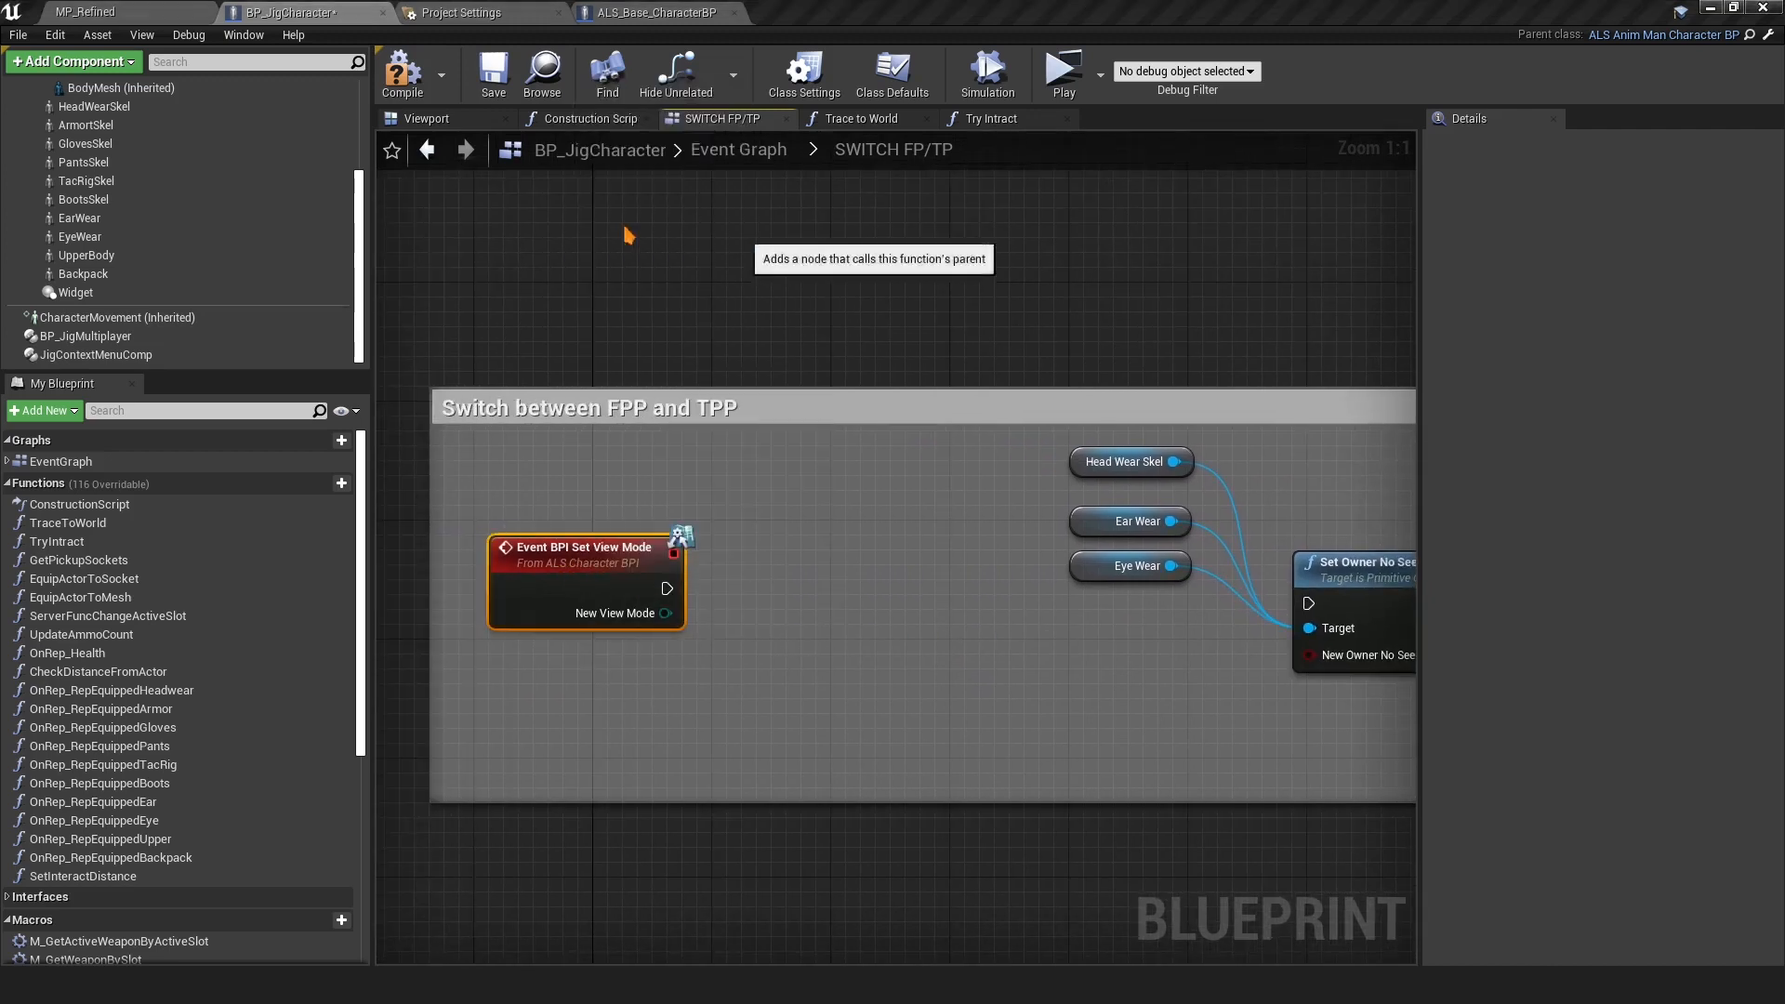
{"action": "left_click_drag", "start_coordinate": [558, 678], "coordinate": [728, 621]}
{"action": "right_click_drag", "start_coordinate": [791, 700], "coordinate": [737, 712]}
{"action": "left_click_drag", "start_coordinate": [594, 511], "coordinate": [744, 578]}
{"action": "left_click_drag", "start_coordinate": [745, 578], "coordinate": [733, 623]}
{"action": "left_click", "coordinate": [904, 662]}
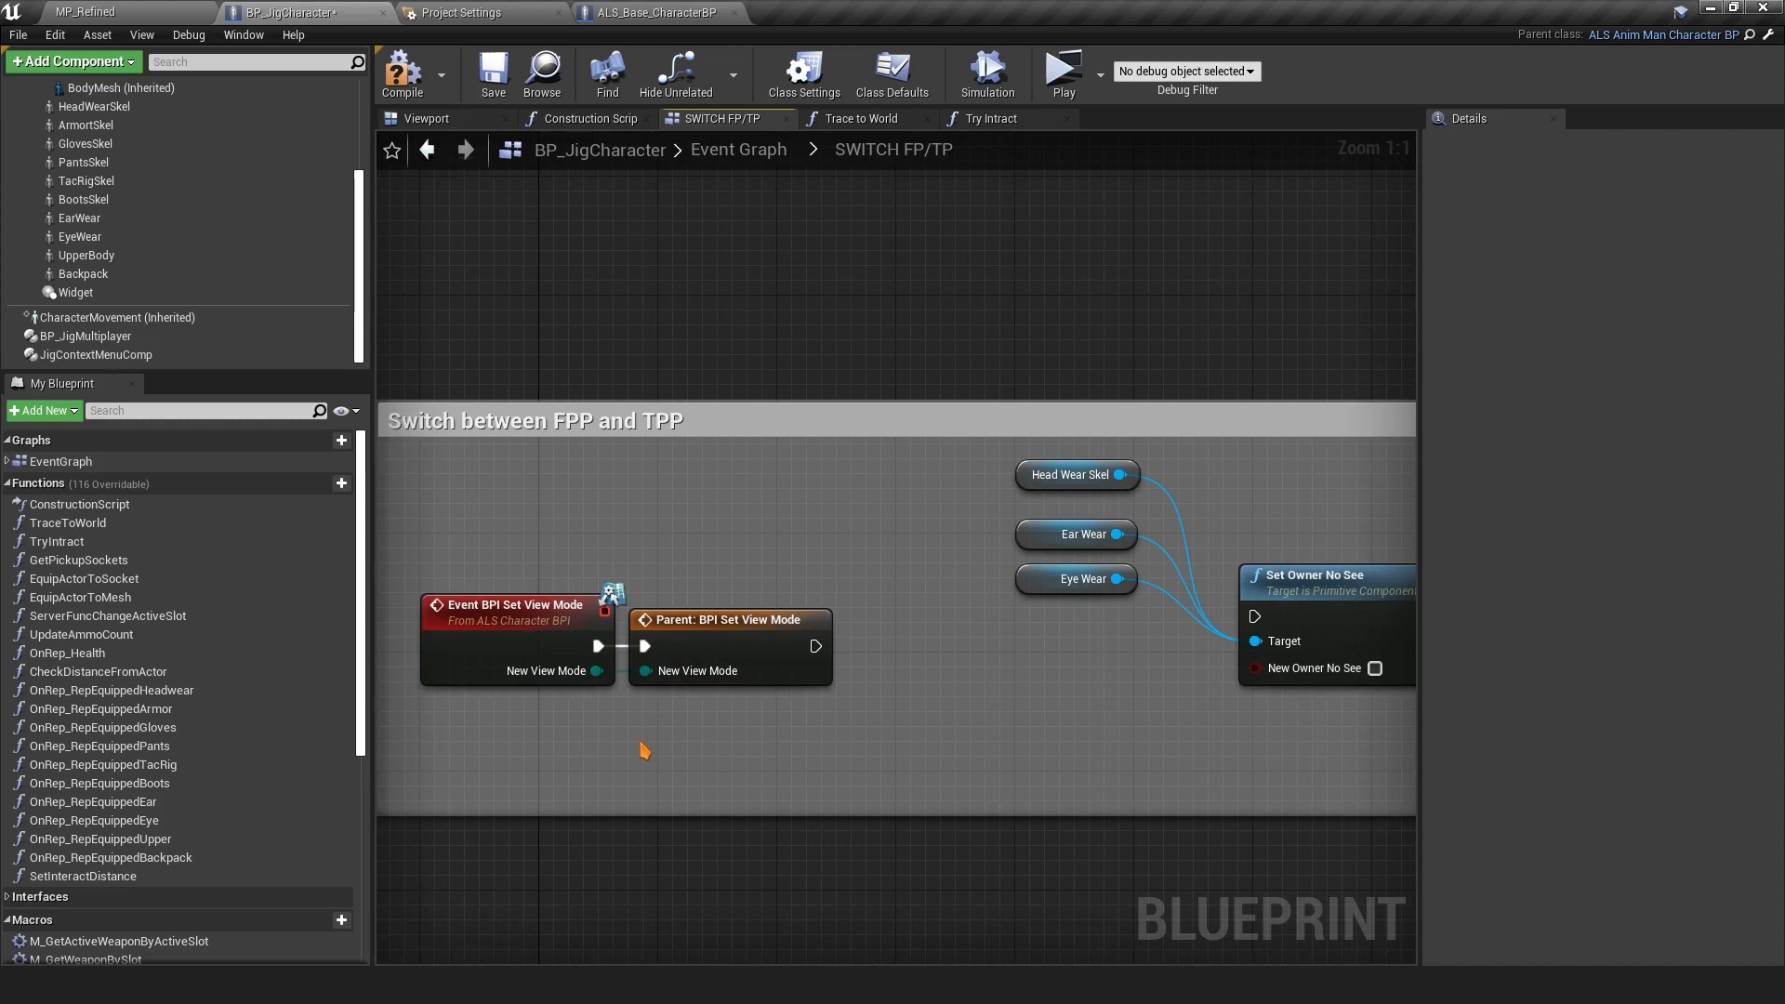
Add a Get View Mode node below the event and compare it for equality with FirstPerson
{"action": "right_click", "coordinate": [644, 749]}
{"action": "type", "text": "get view mode"}
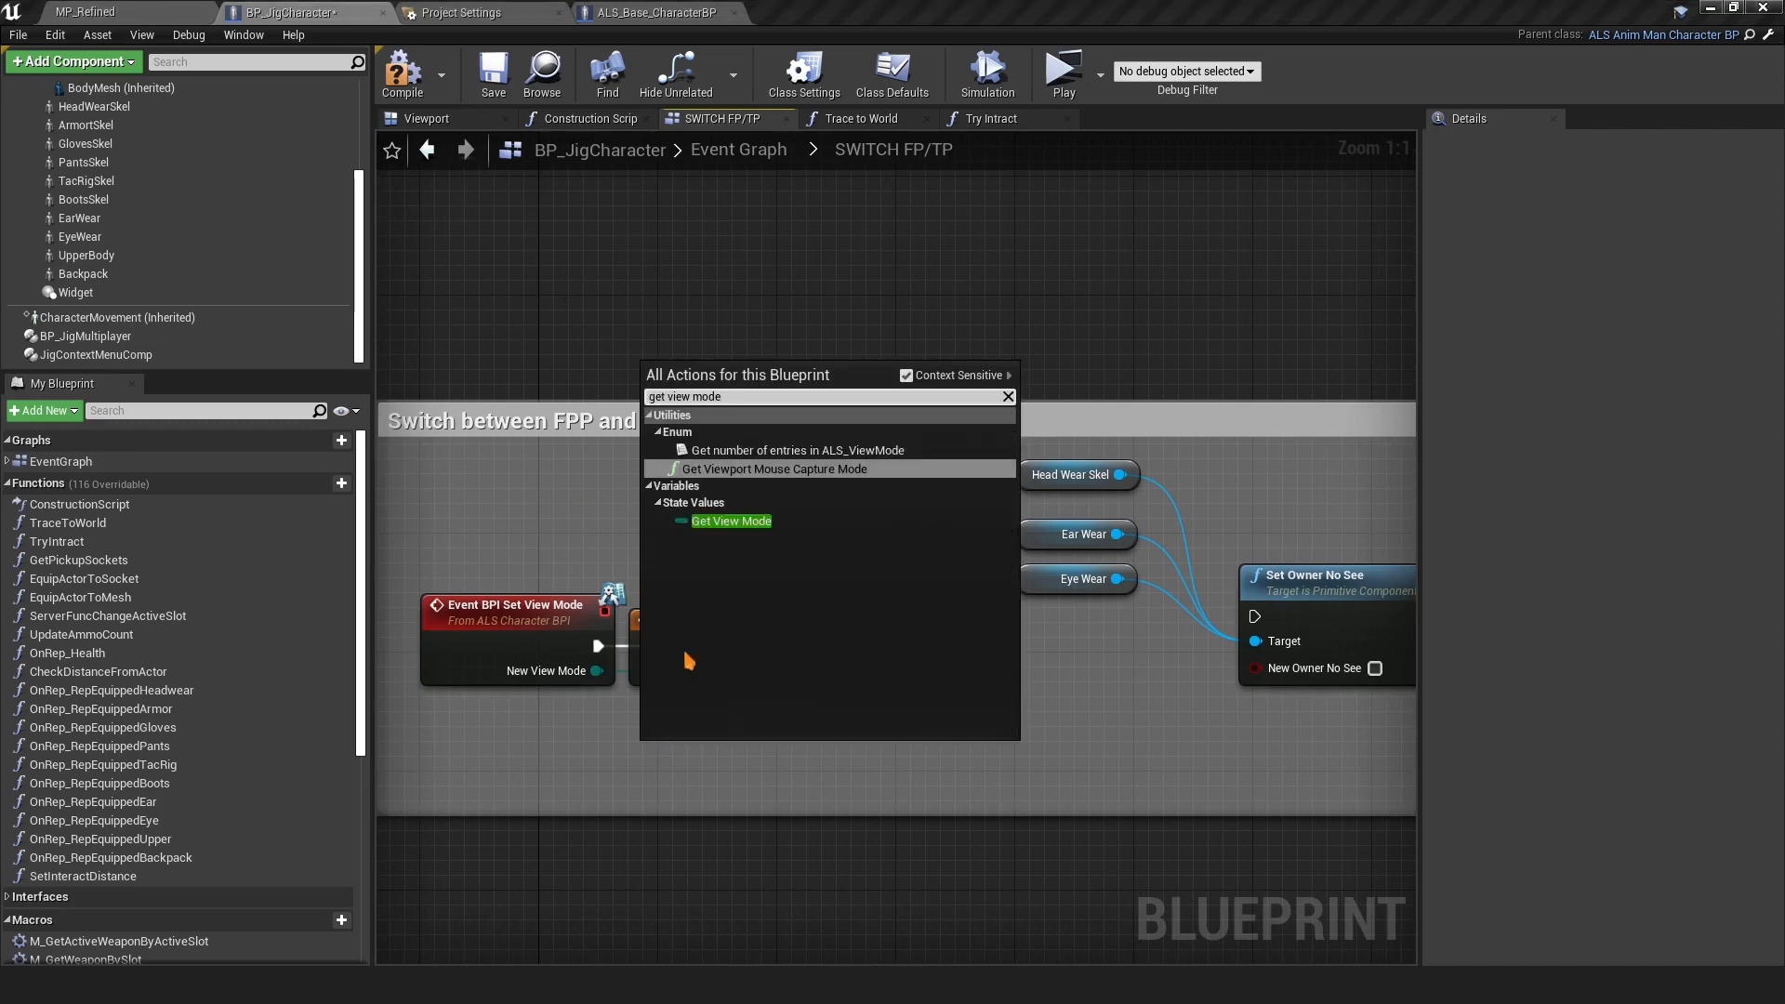
{"action": "left_click", "coordinate": [732, 520]}
{"action": "left_click_drag", "start_coordinate": [656, 757], "coordinate": [750, 754]}
{"action": "type", "text": "=="}
{"action": "left_click", "coordinate": [818, 533]}
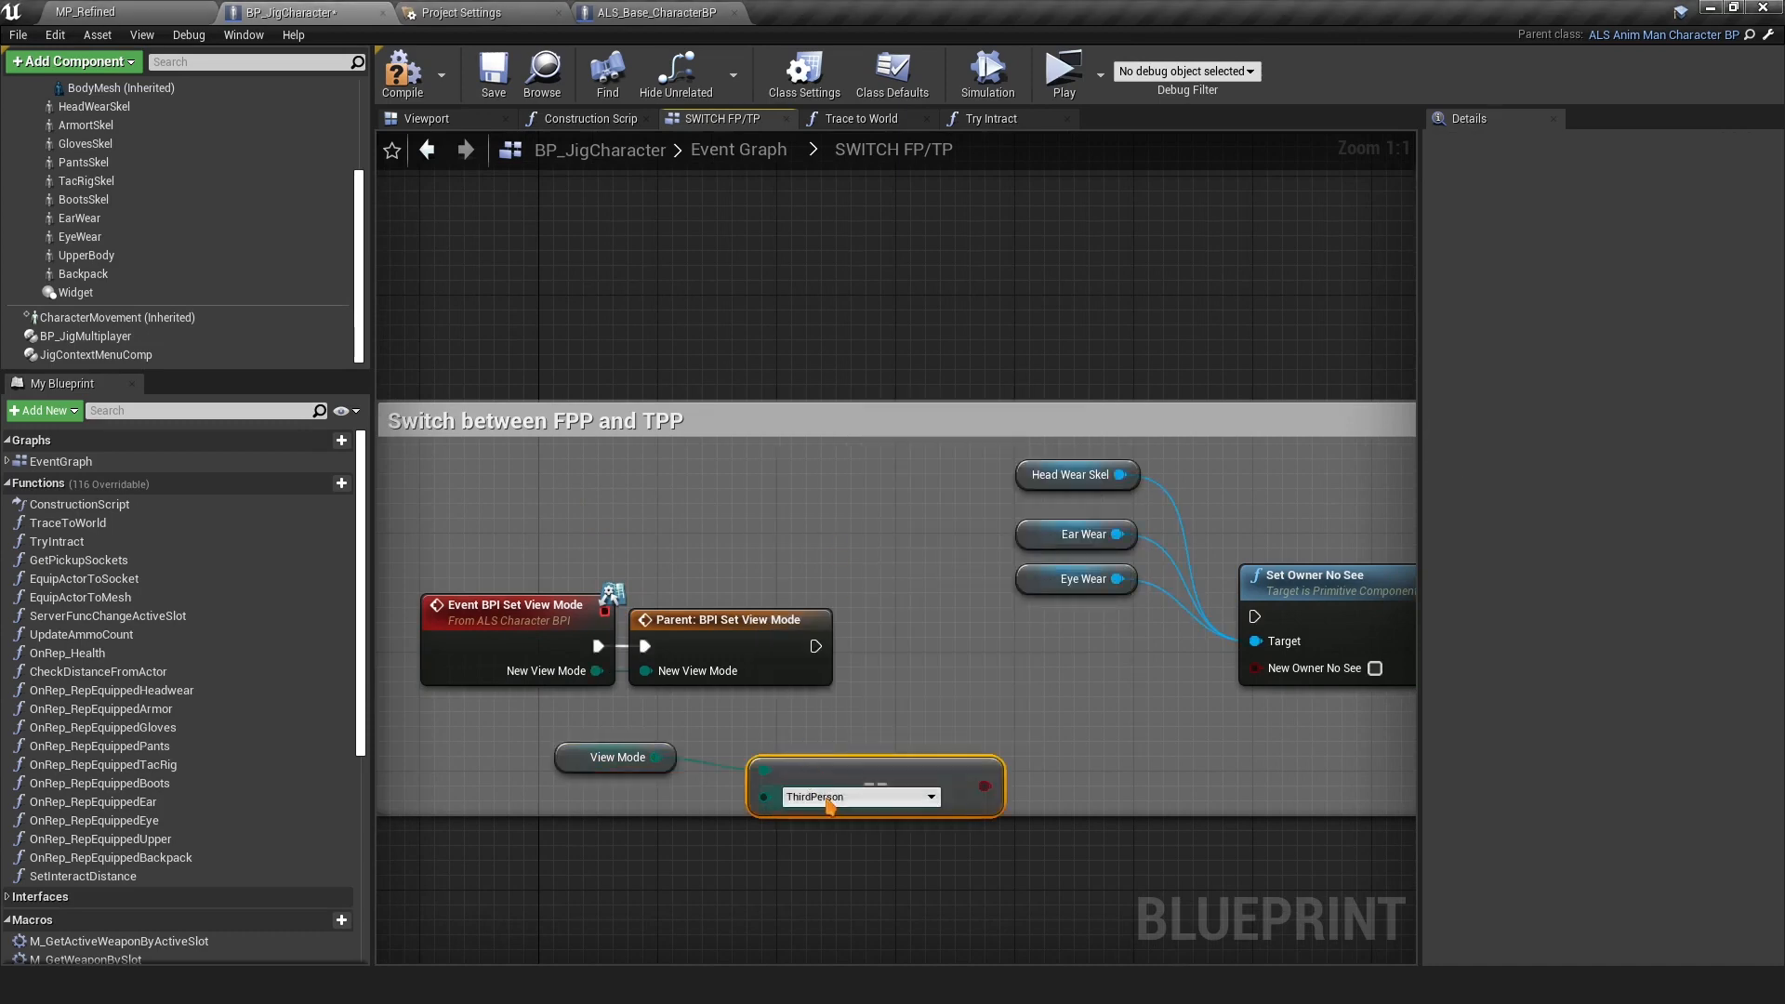
{"action": "left_click", "coordinate": [819, 767]}
{"action": "left_click", "coordinate": [796, 795]}
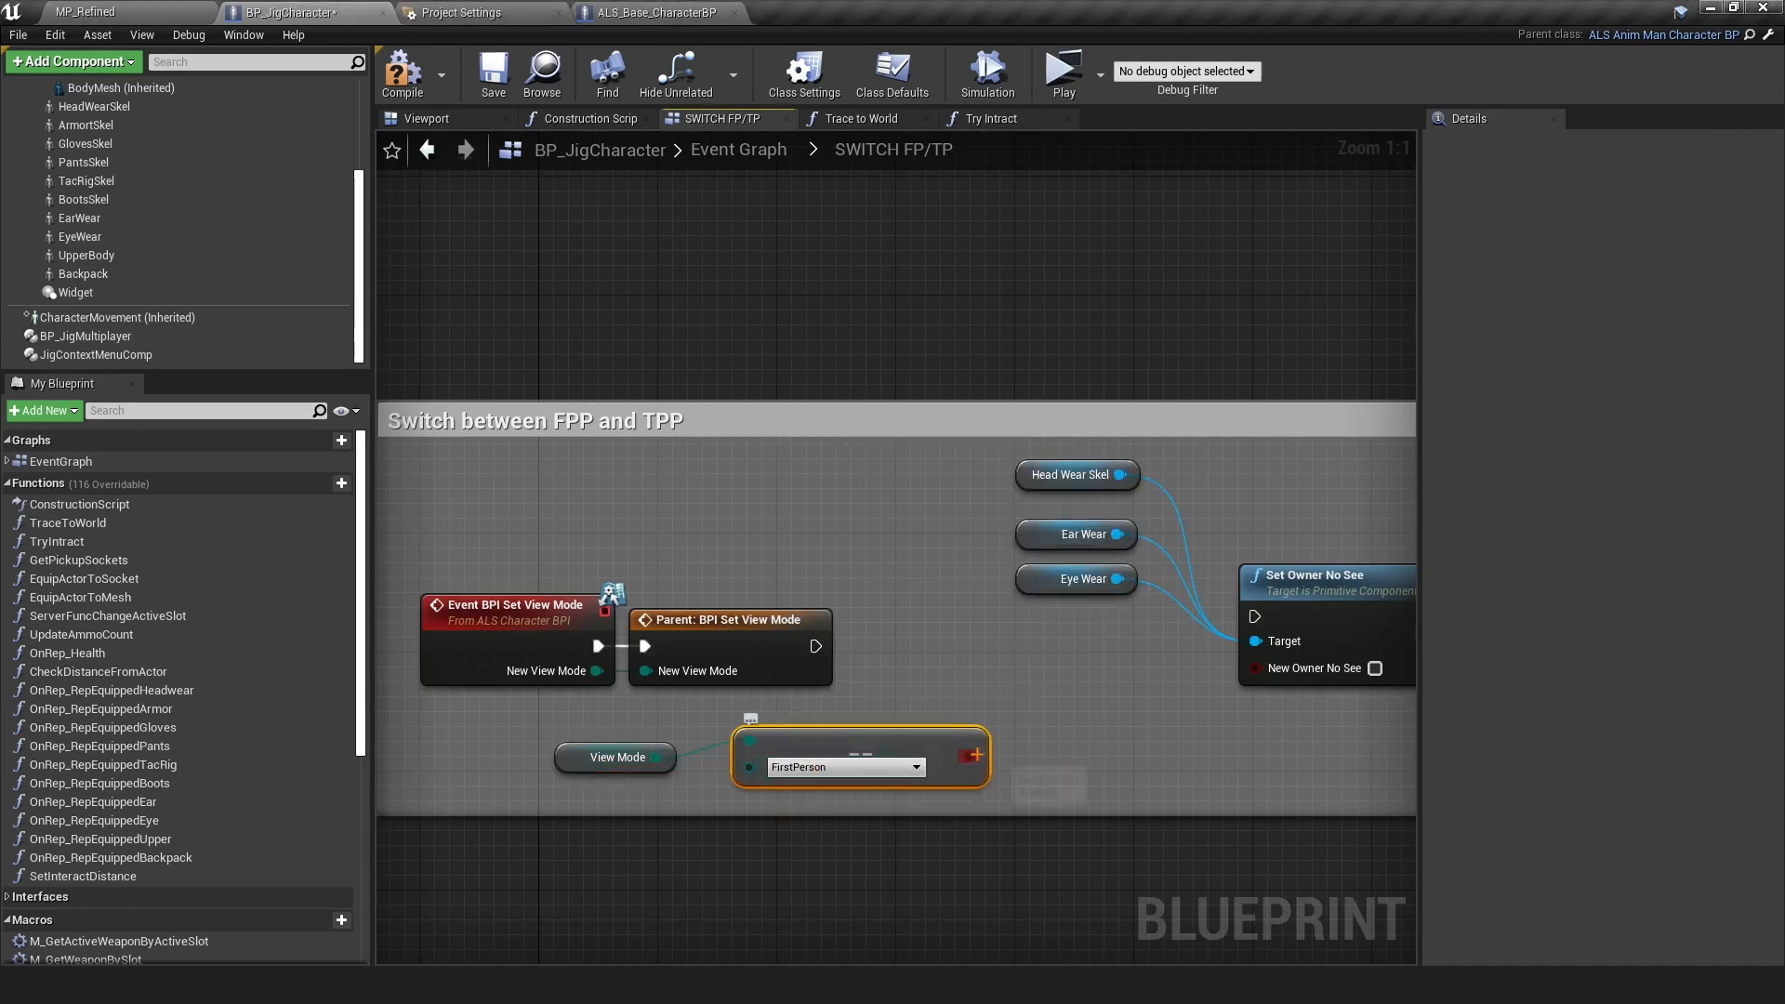
Wire the FirstPerson comparison to New Owner No See and the parent call's execution output to Set Owner No See
{"action": "left_click_drag", "start_coordinate": [971, 755], "coordinate": [1279, 662]}
{"action": "left_click_drag", "start_coordinate": [817, 647], "coordinate": [1255, 616]}
{"action": "scroll", "coordinate": [1264, 632], "scroll_direction": "down", "scroll_amount": 1}
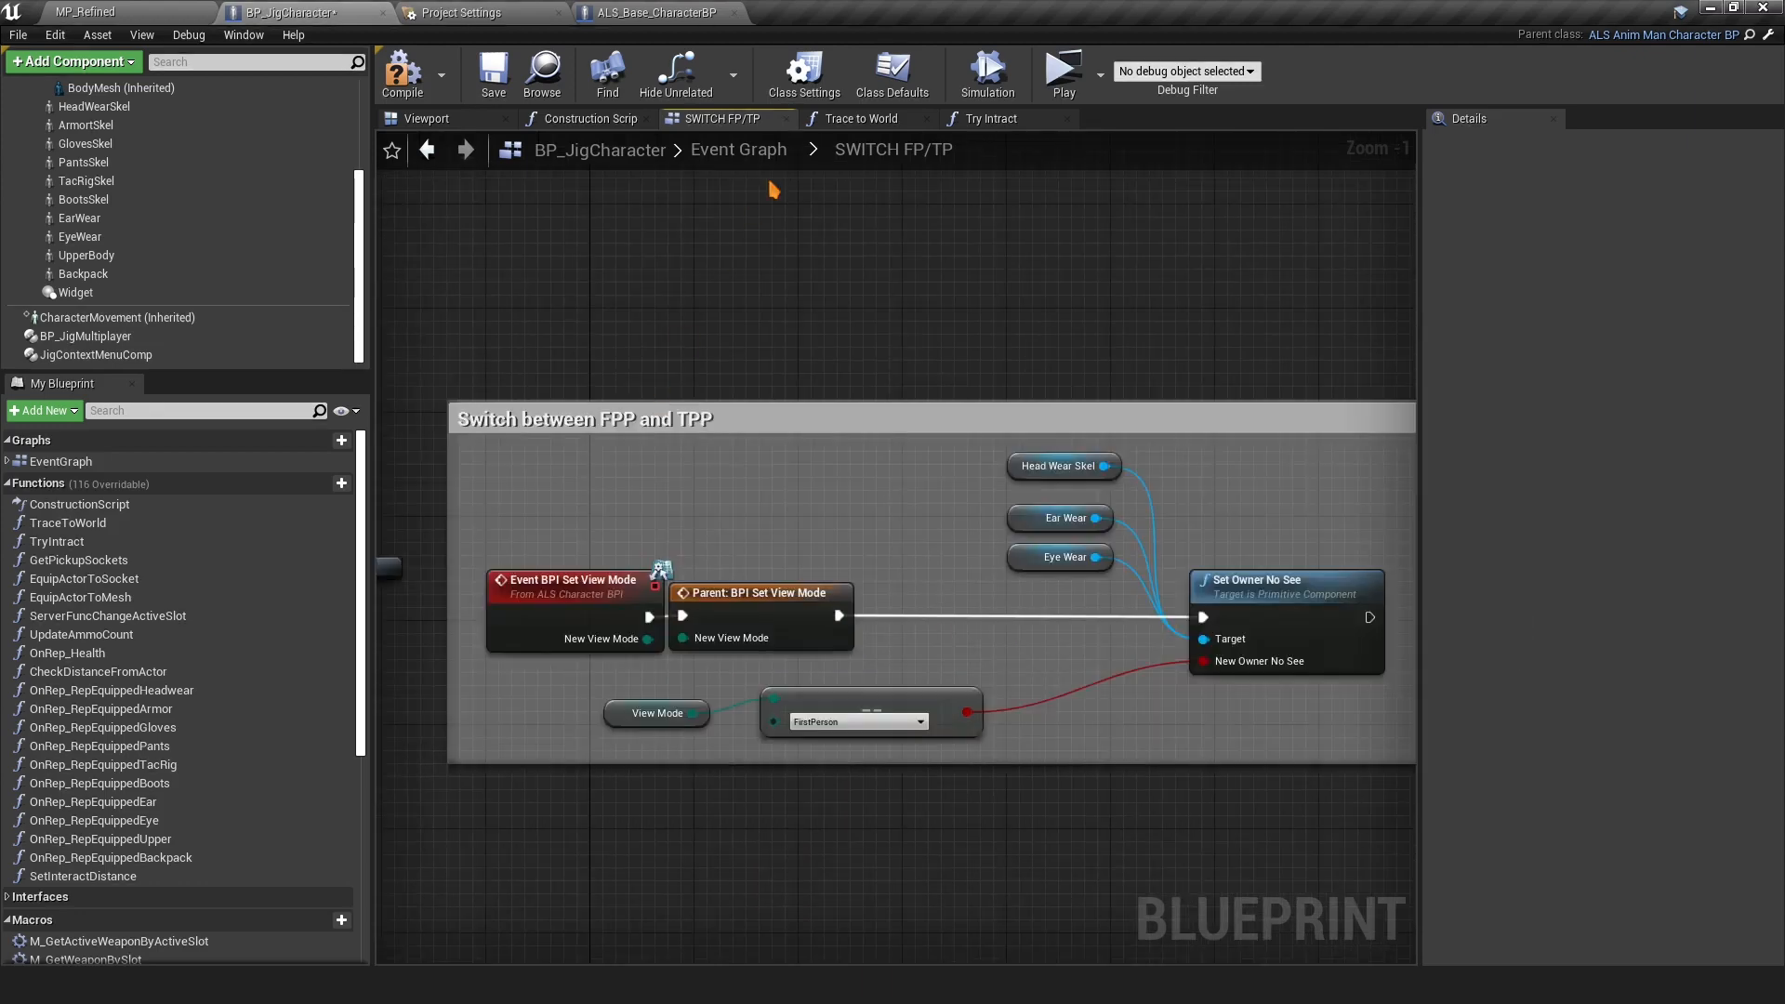
Return to the Event Graph and set the inherited Mesh component's skeletal mesh to AnimMan
{"action": "left_click", "coordinate": [714, 152]}
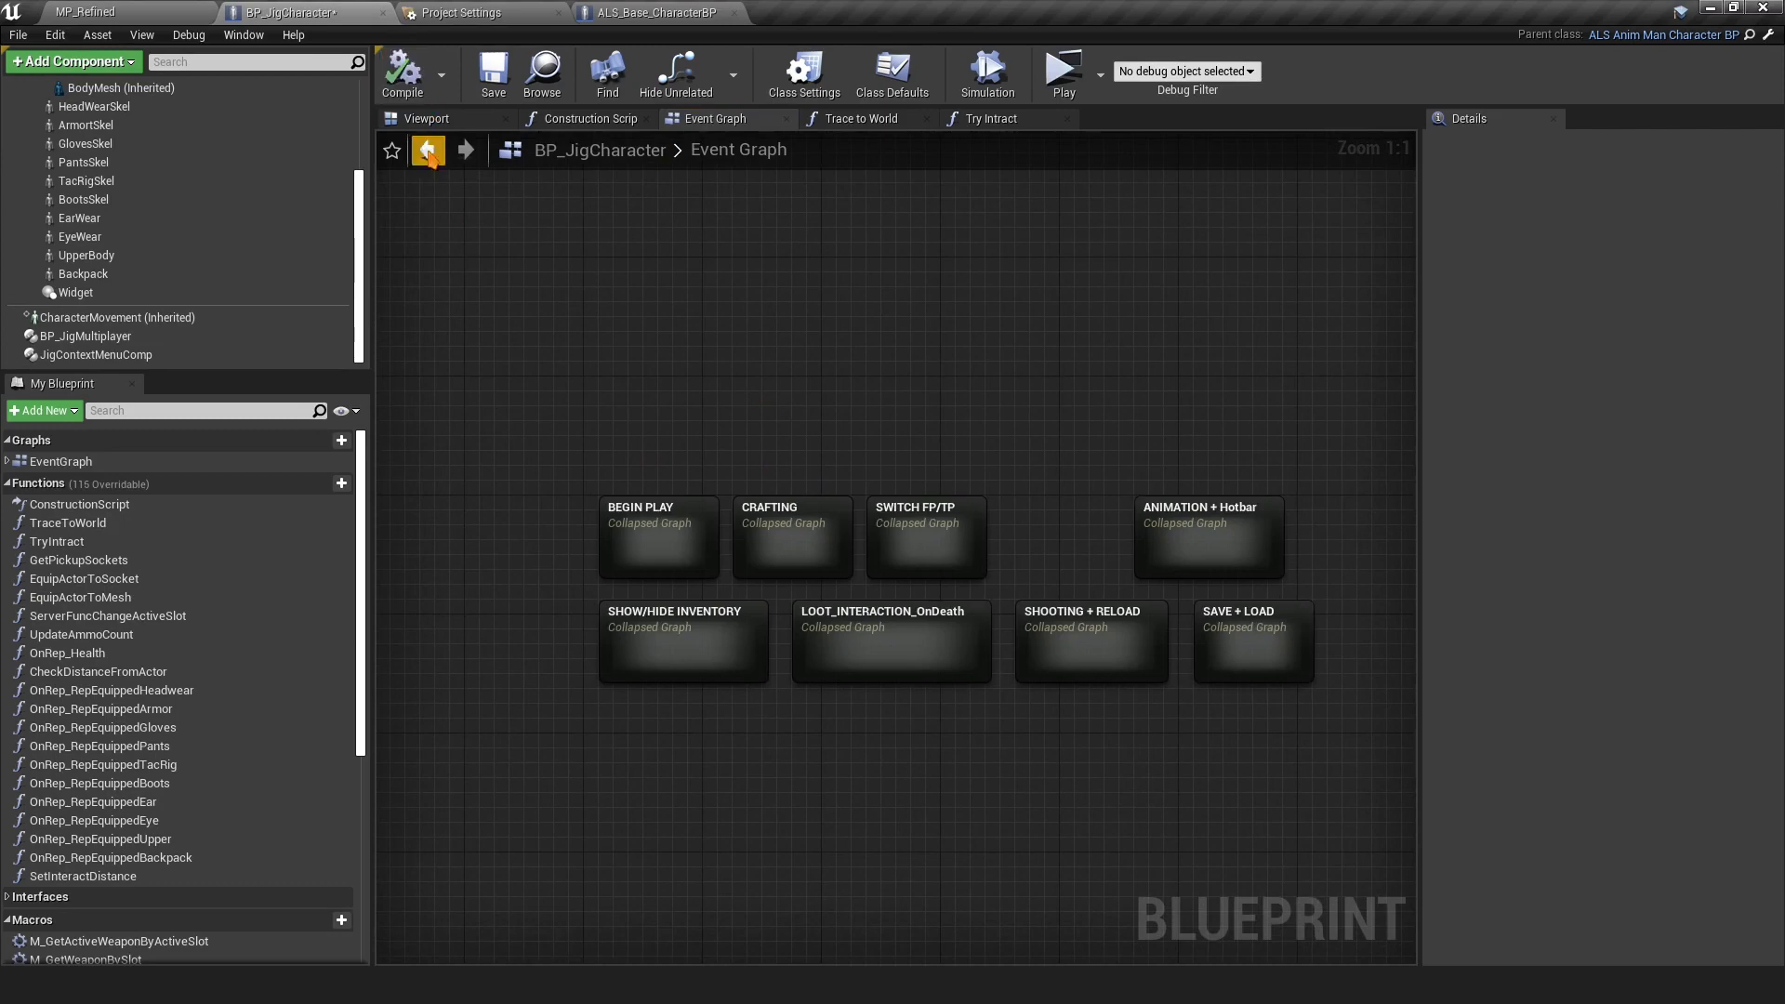
{"action": "scroll", "coordinate": [335, 232], "scroll_direction": "up", "scroll_amount": 3}
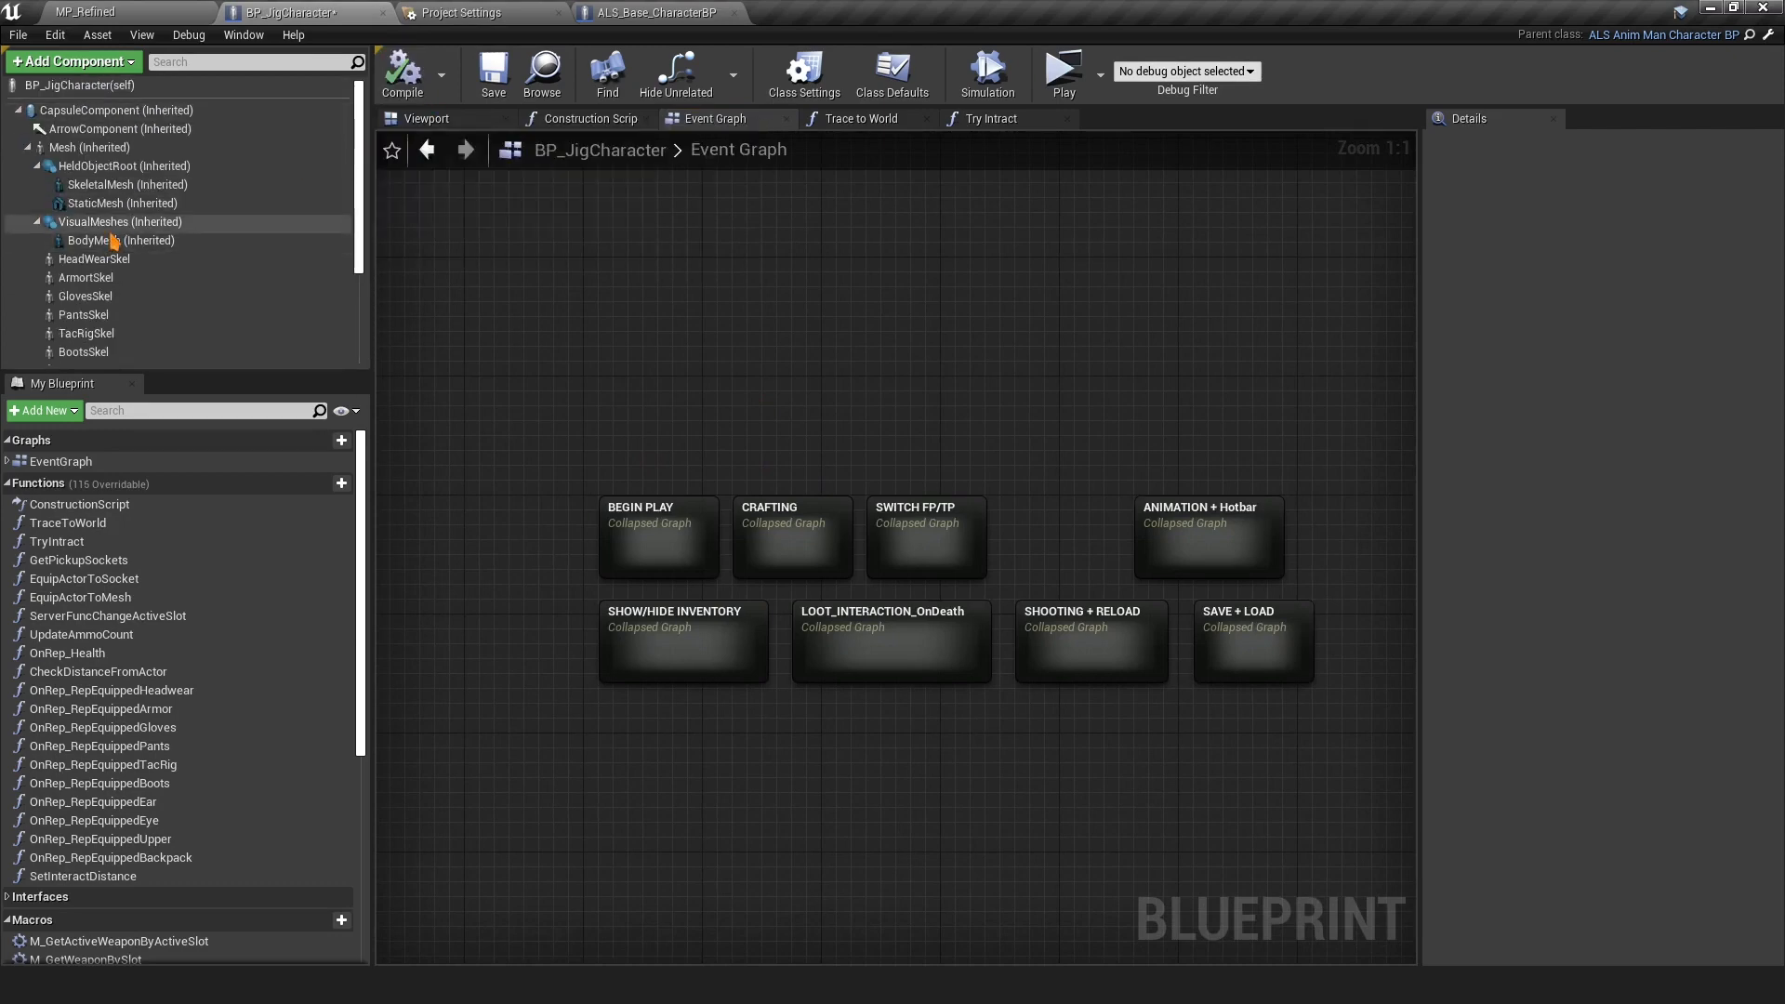
{"action": "left_click", "coordinate": [90, 147]}
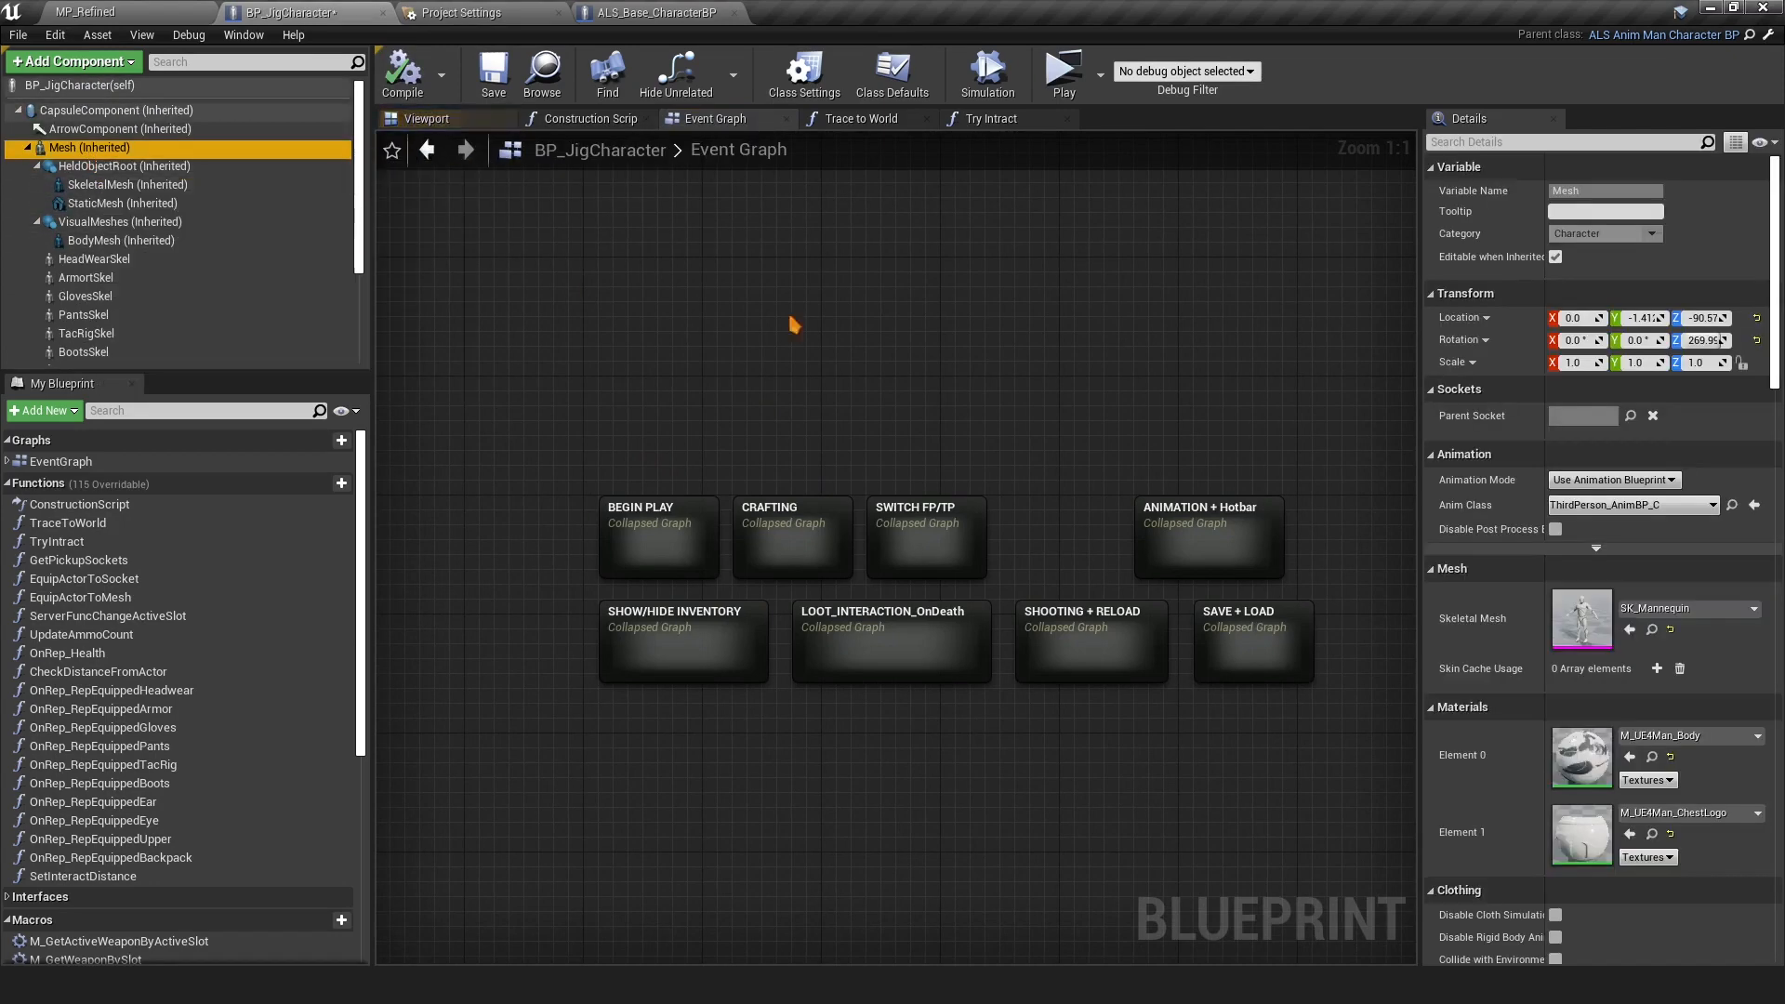
{"action": "left_click_drag", "start_coordinate": [1415, 338], "coordinate": [1013, 344]}
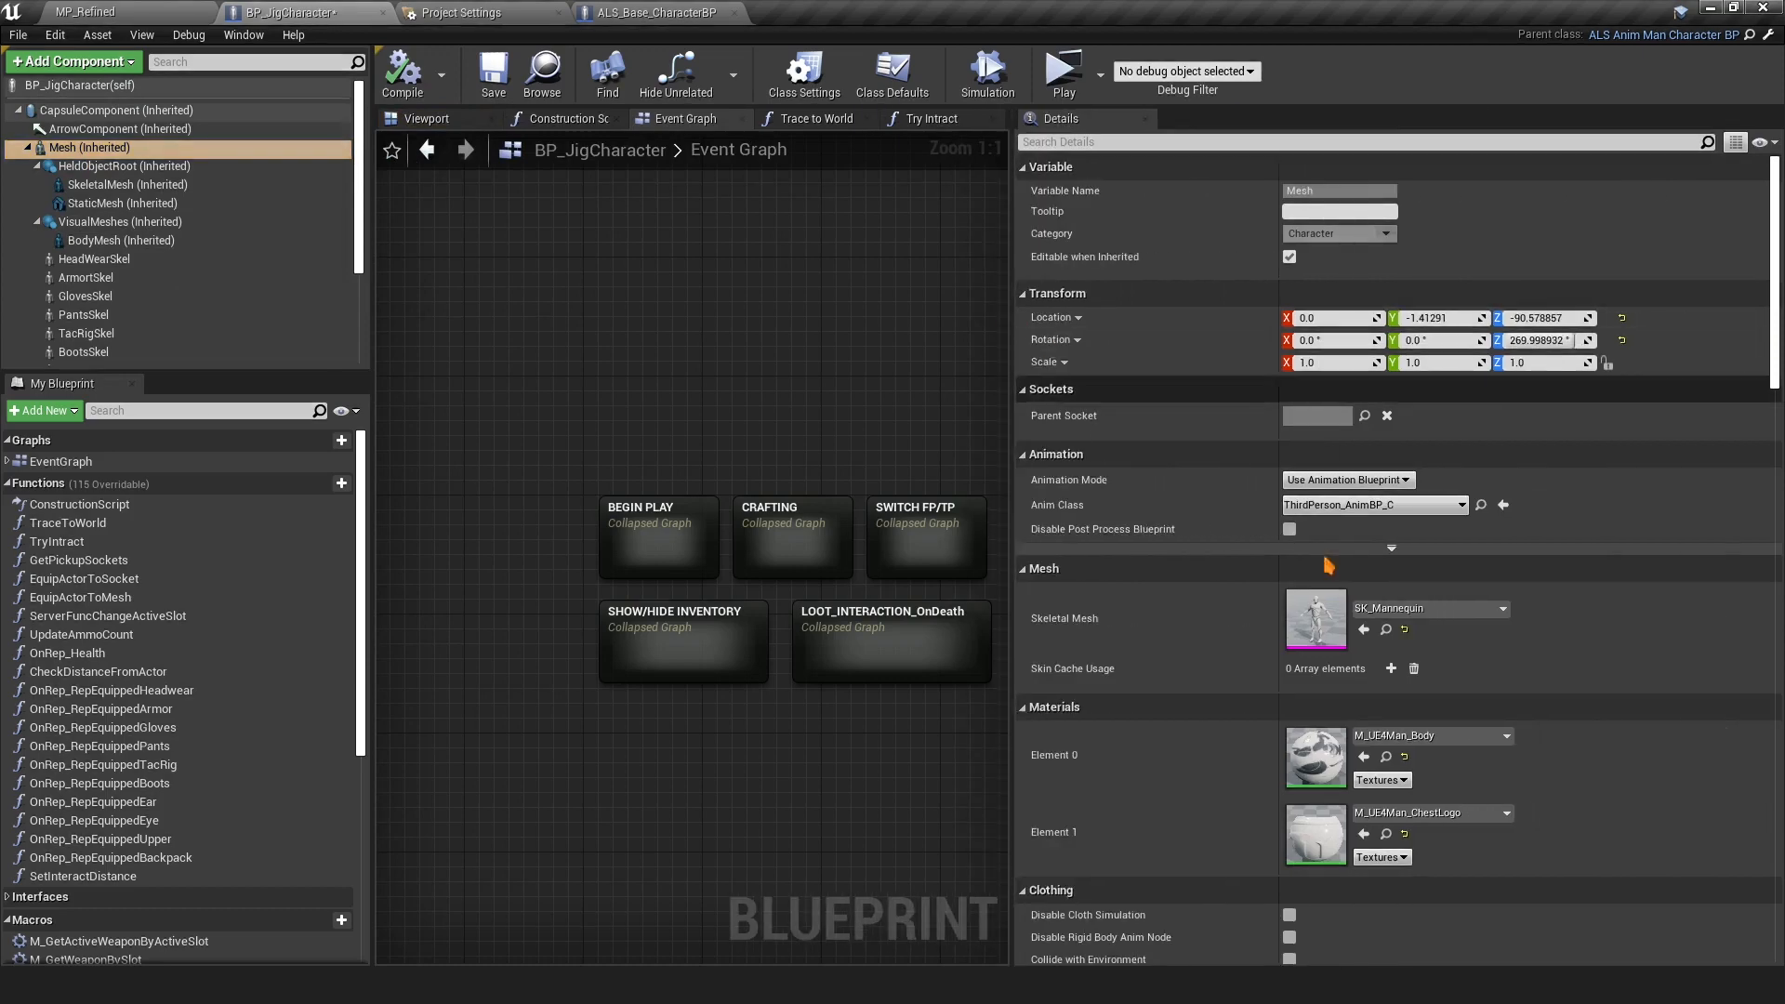
{"action": "left_click", "coordinate": [1397, 610]}
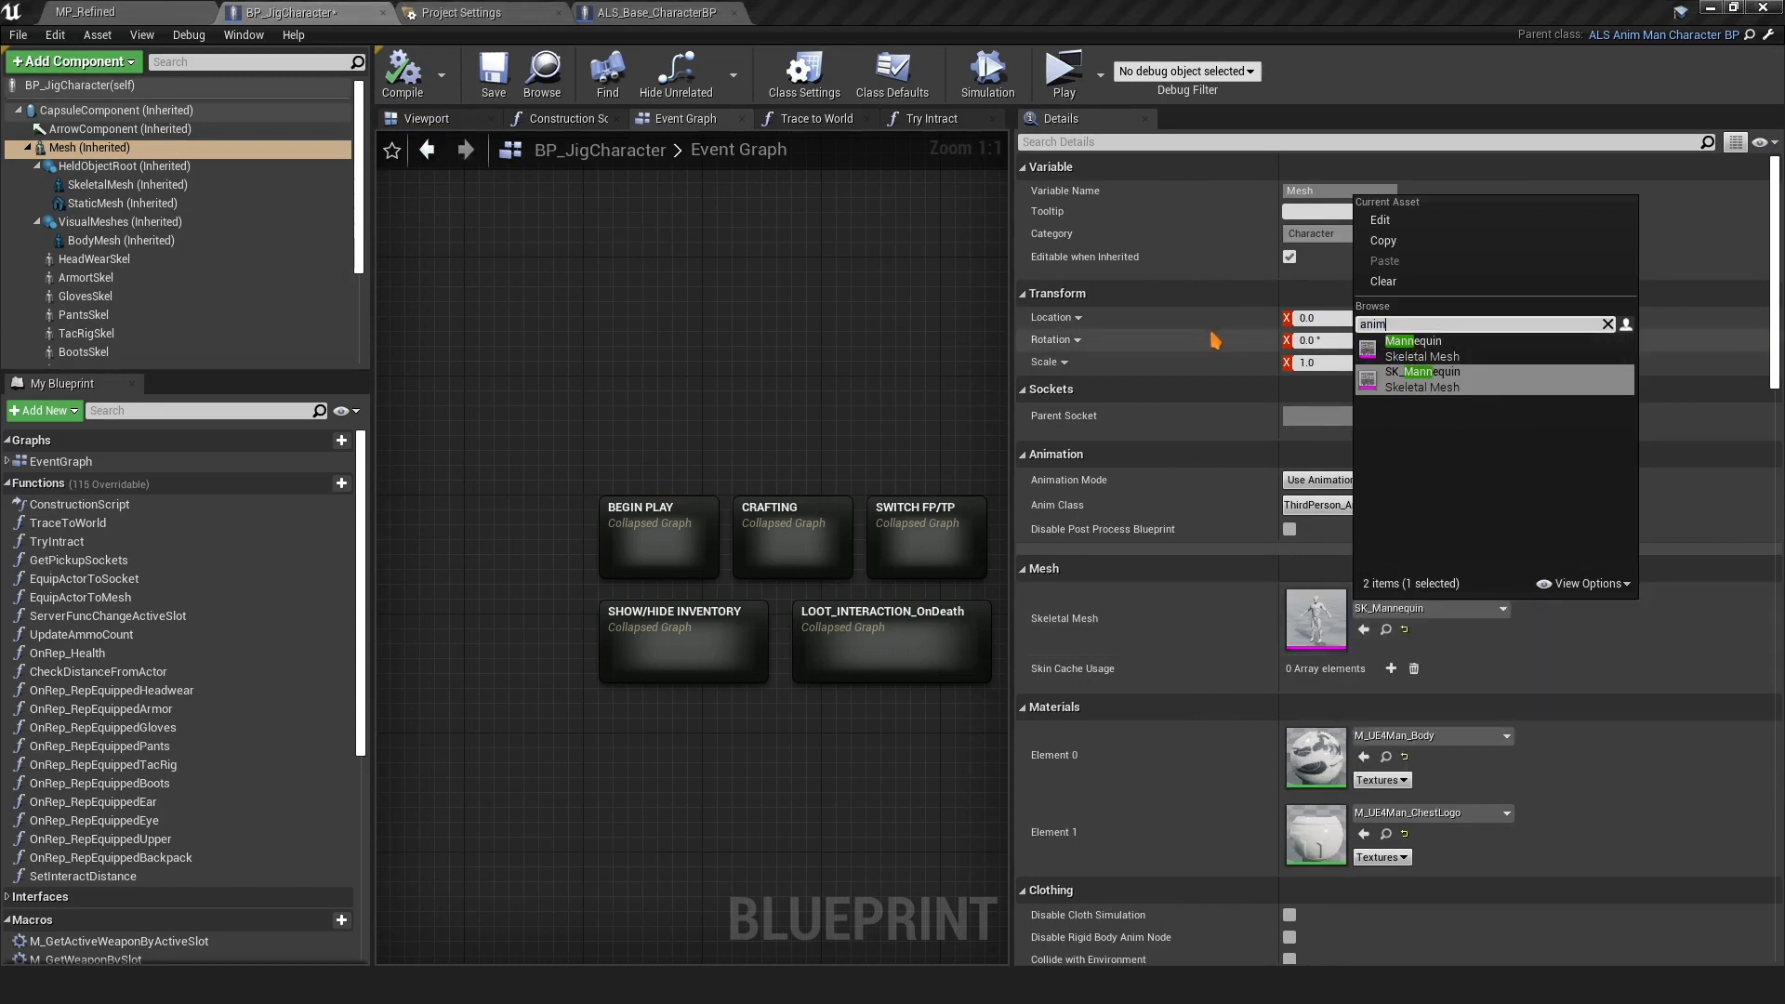
{"action": "type", "text": "anim"}
{"action": "left_click", "coordinate": [1404, 347]}
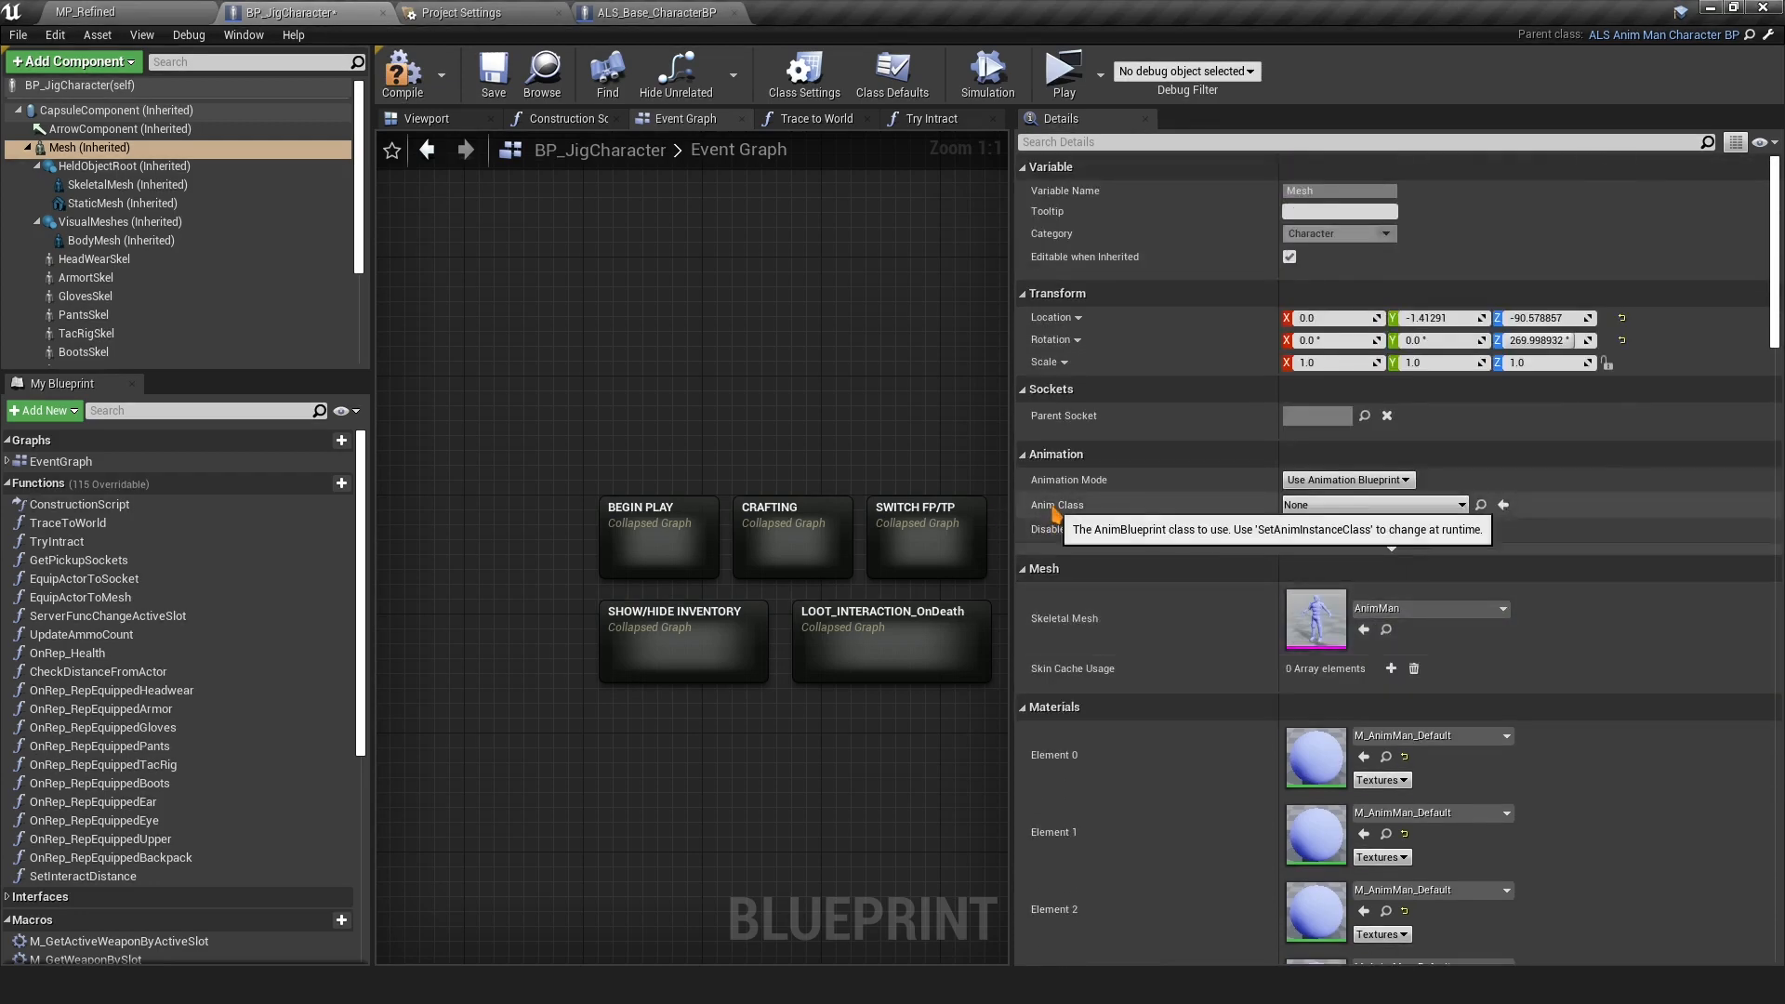
Set the Mesh component's Anim Class to ALS_AnimBP, check the character in the viewport, then compile and save the Blueprint
{"action": "left_click", "coordinate": [1300, 509]}
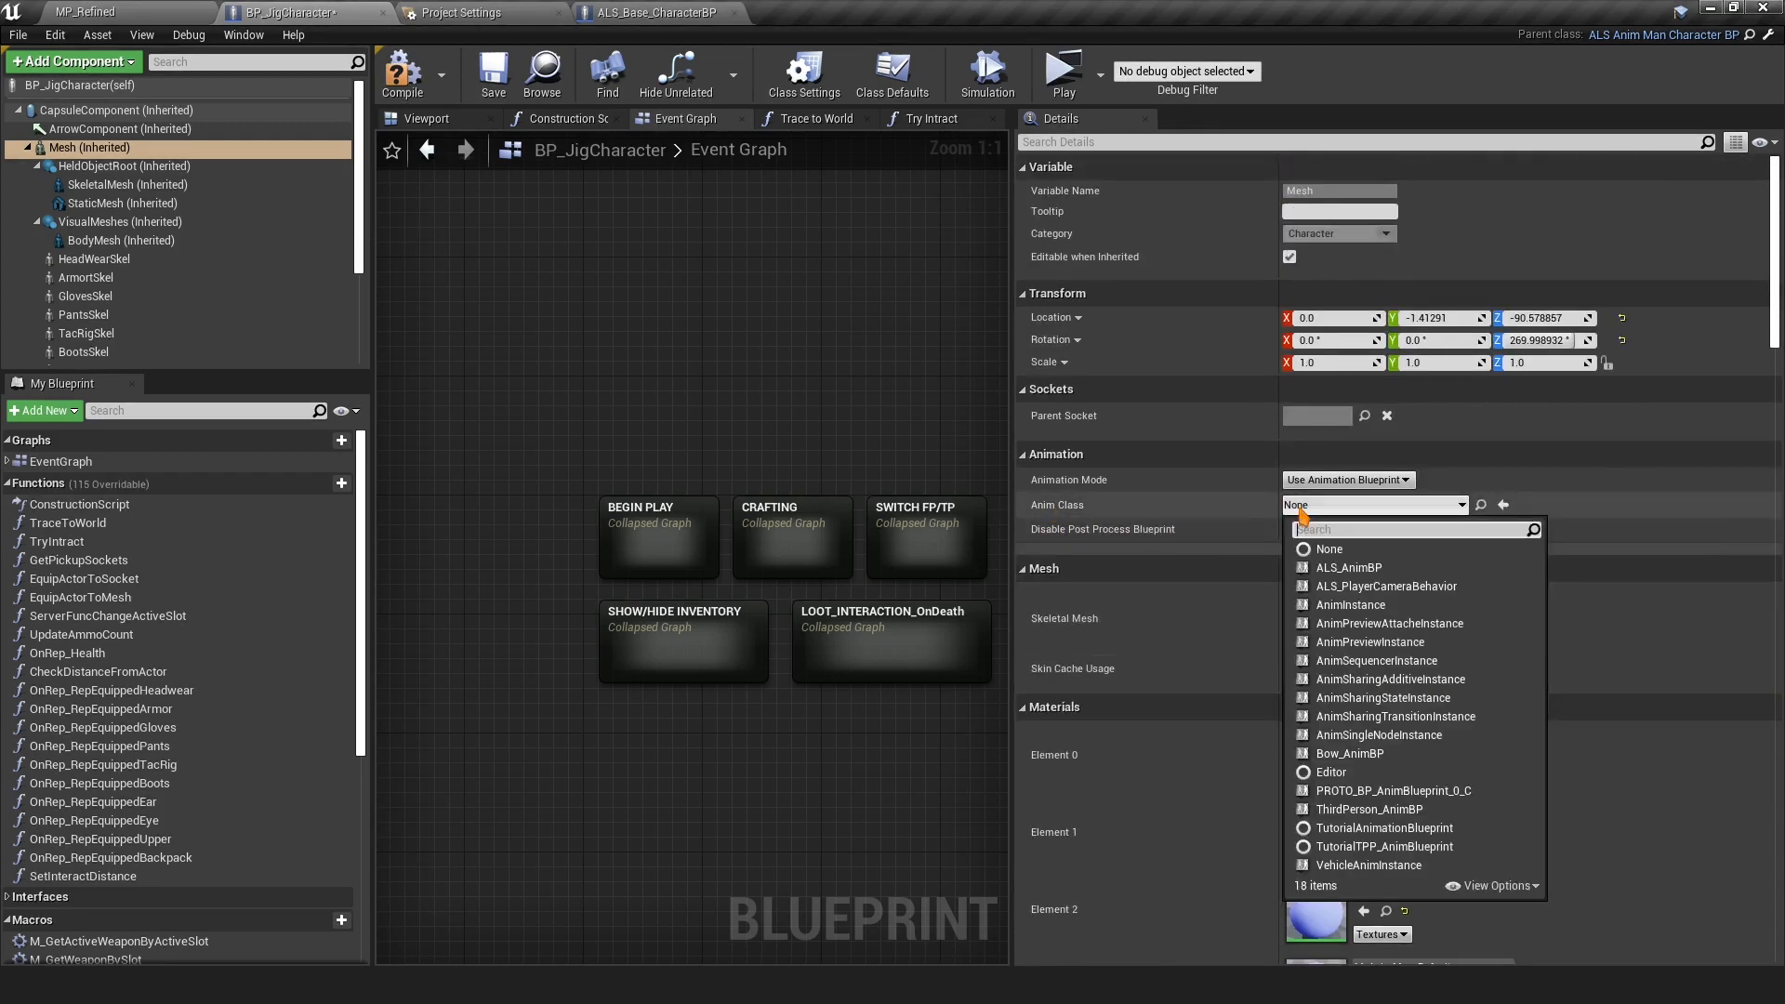
{"action": "left_click", "coordinate": [1349, 567]}
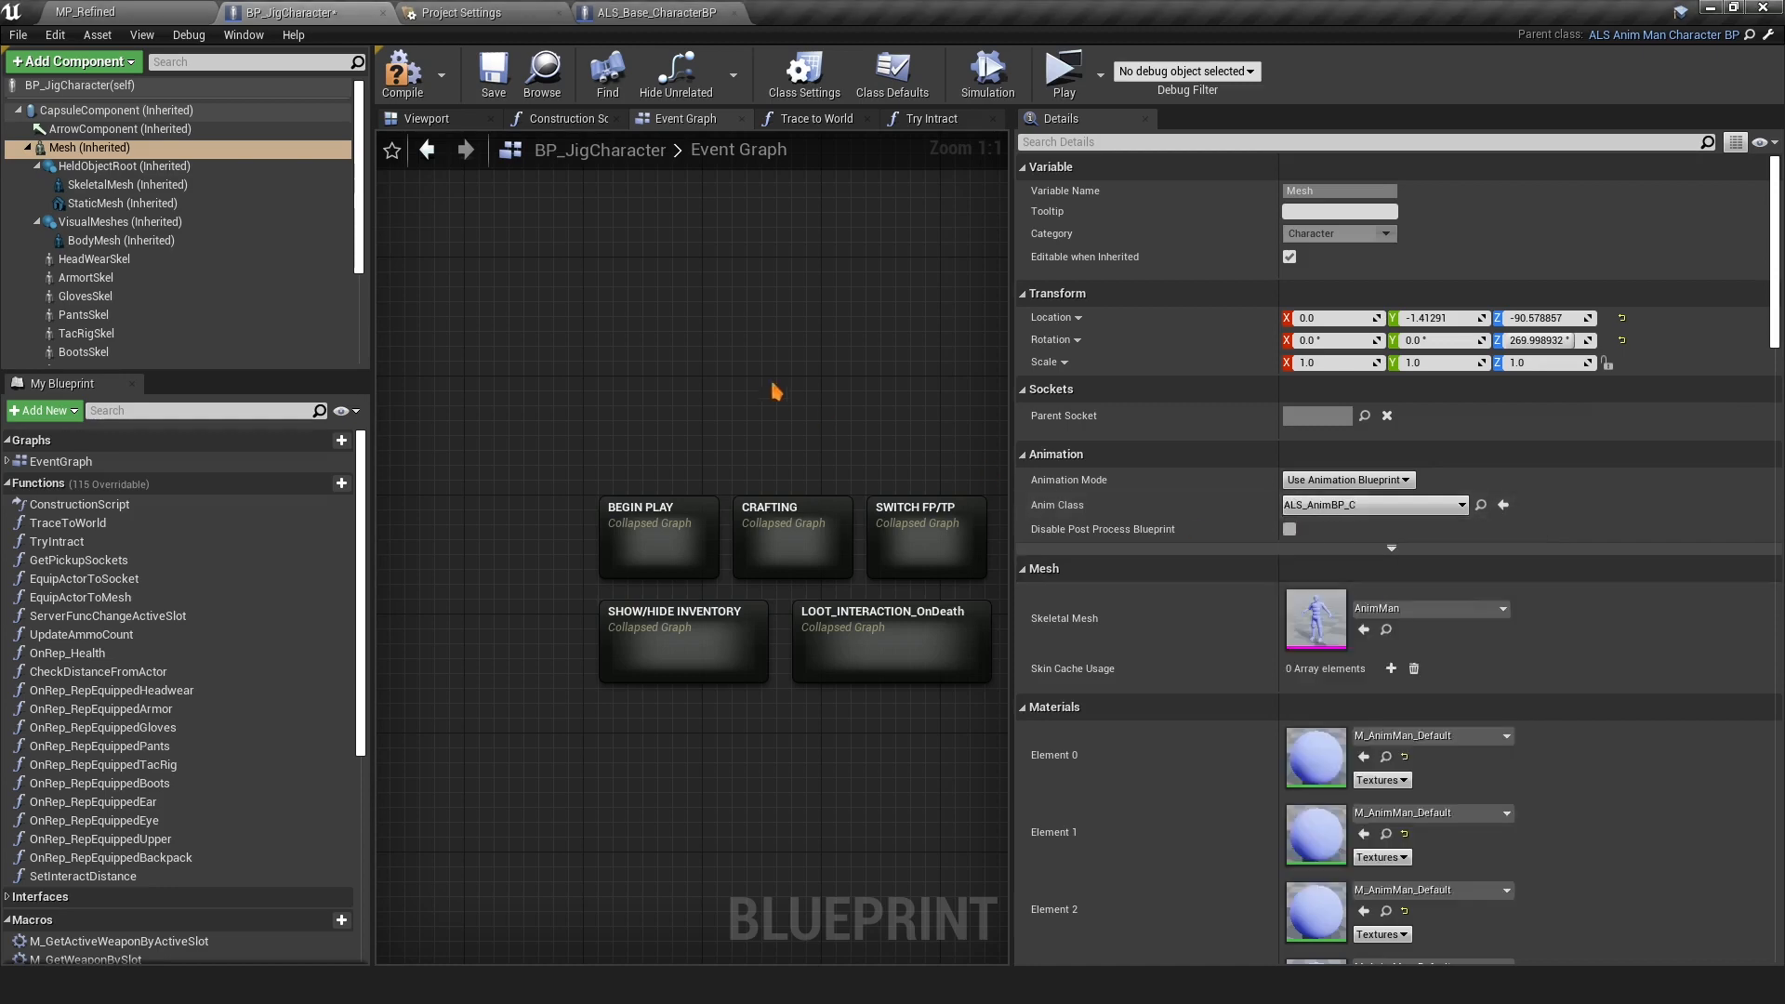
{"action": "left_click", "coordinate": [437, 124]}
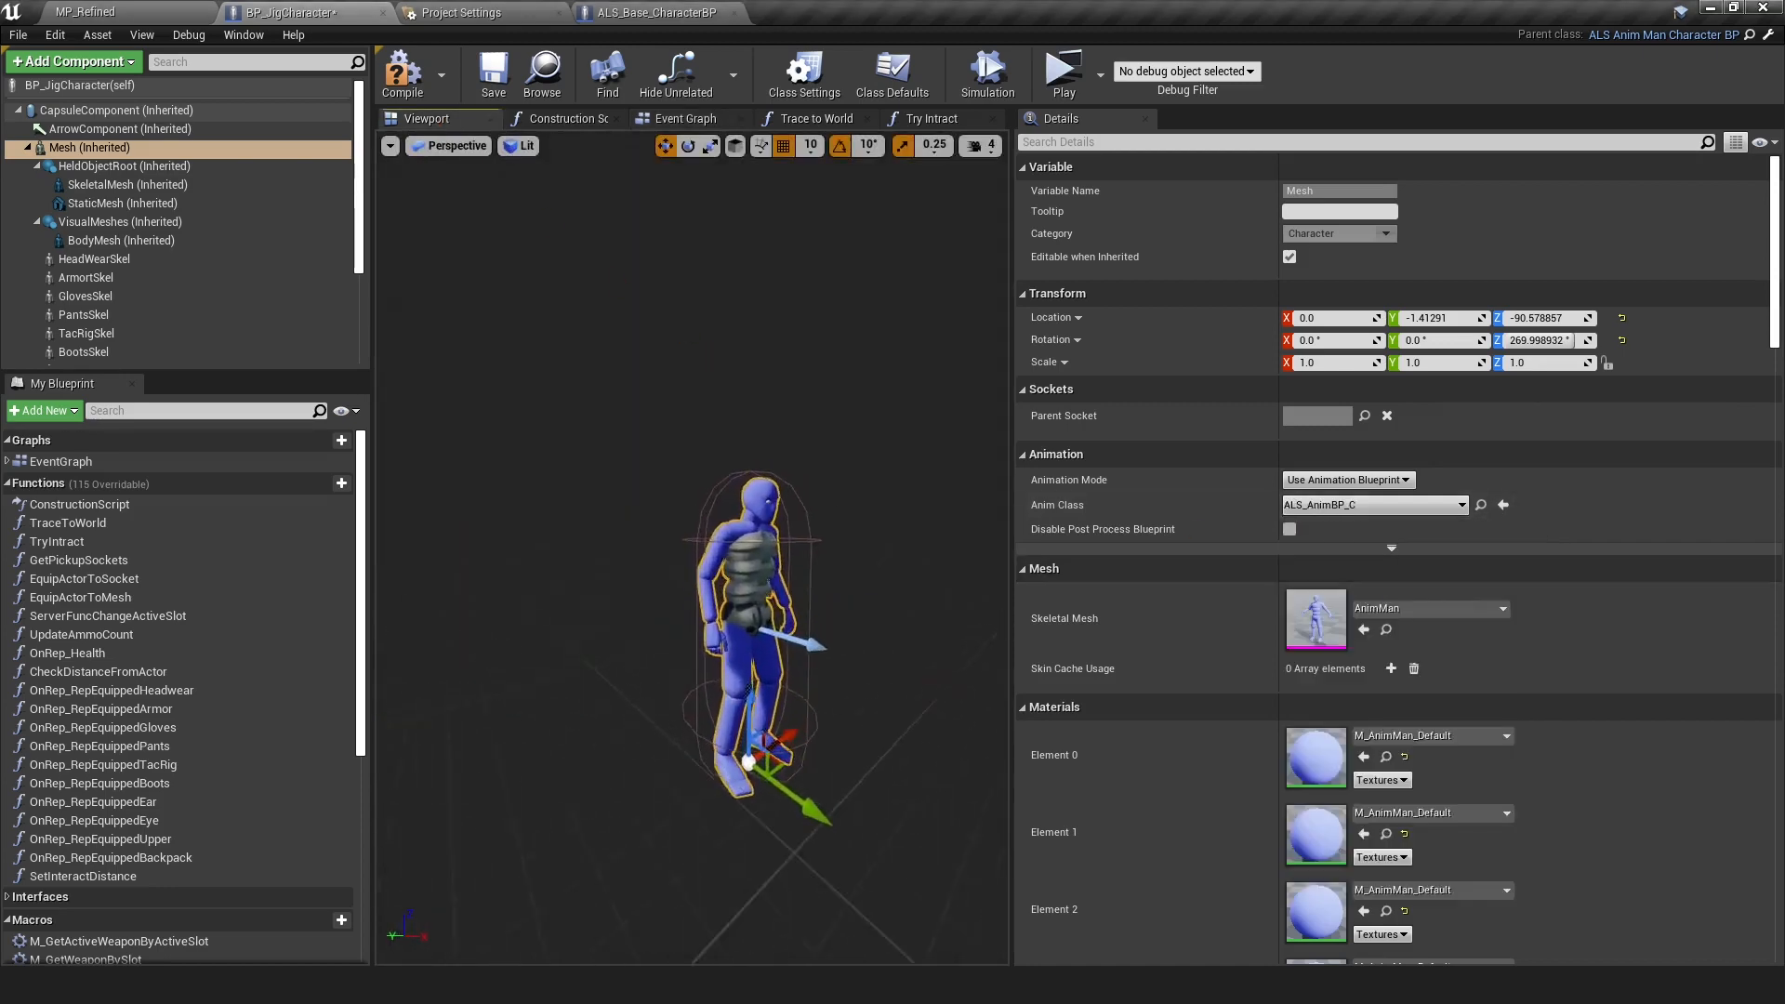
{"action": "left_click", "coordinate": [401, 84]}
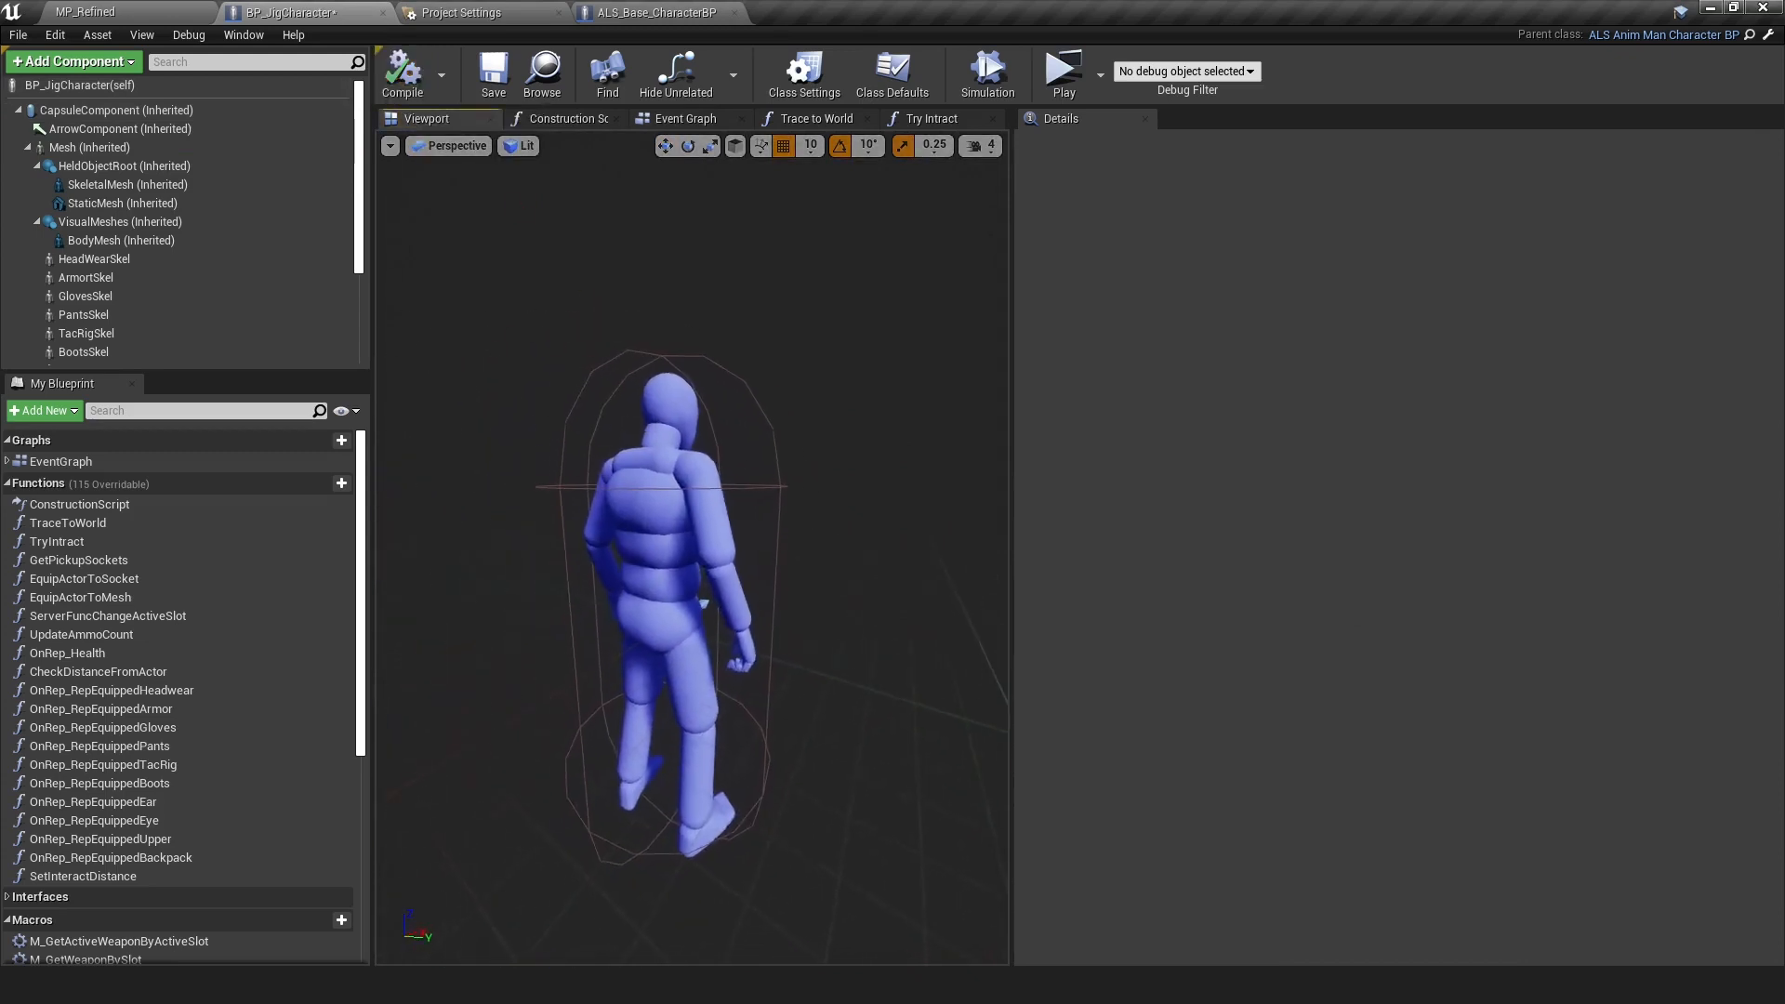
{"action": "left_click", "coordinate": [492, 72]}
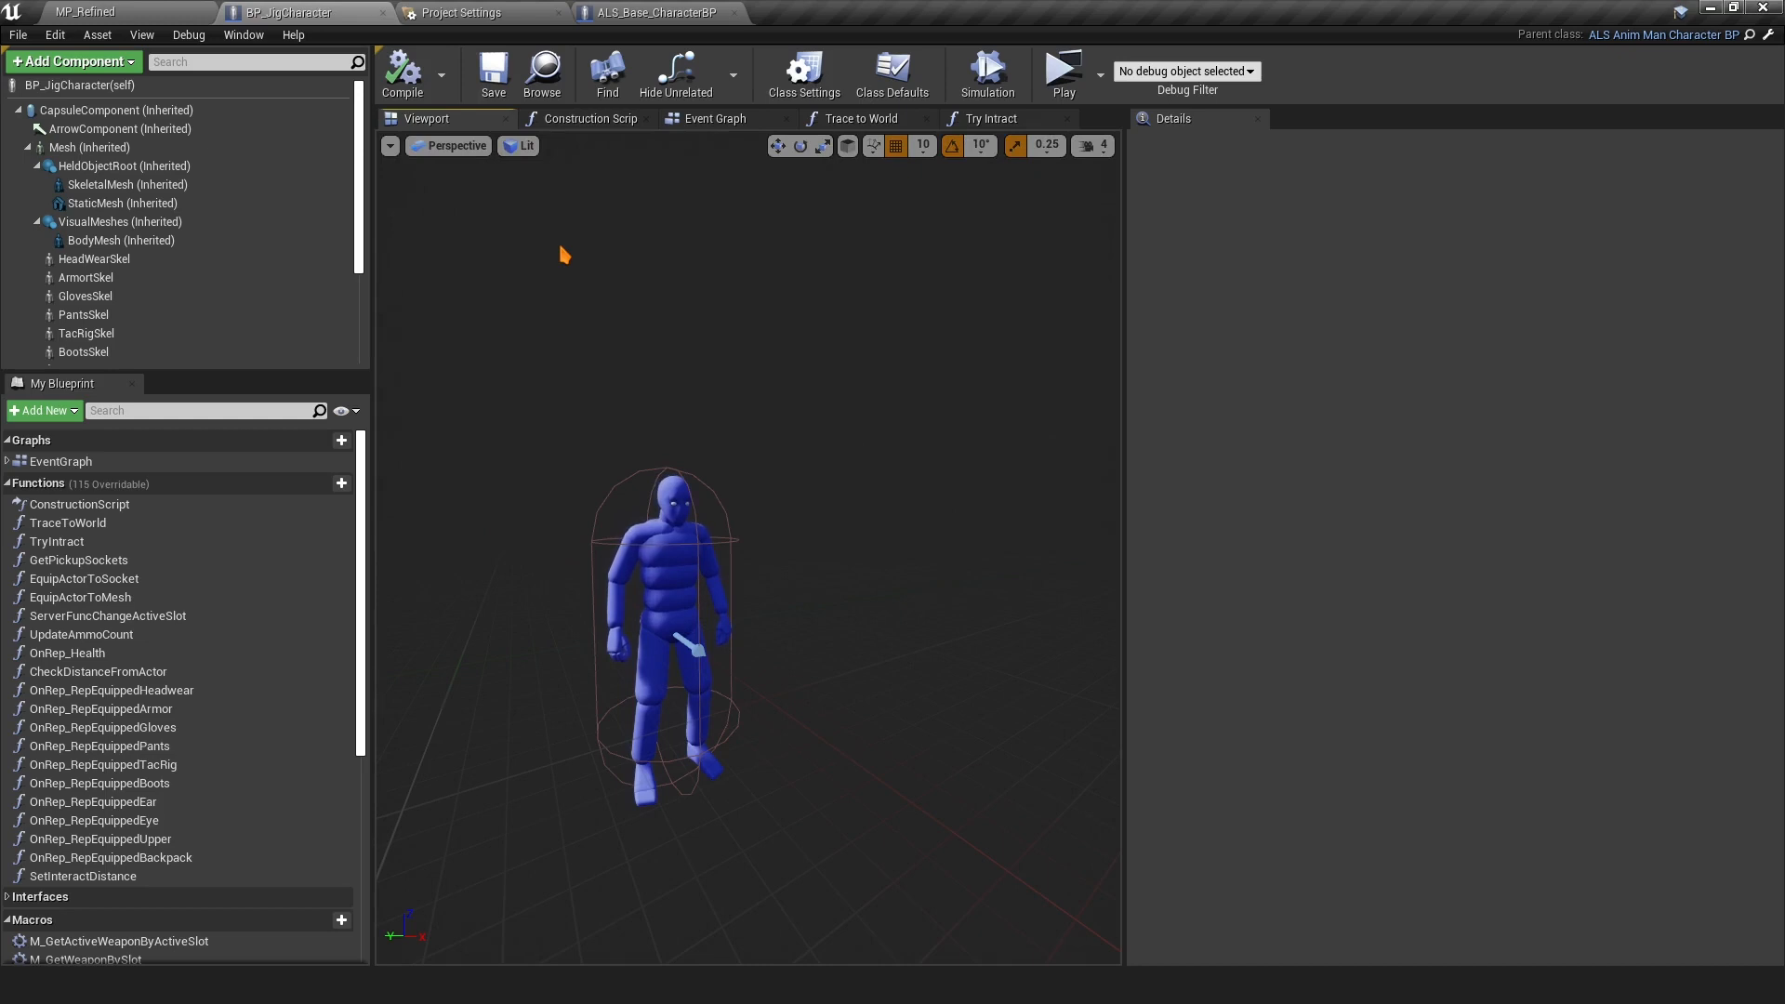
Open the CRAFTING collapsed graph and select the C key event inside the Show the crafting widget comment
{"action": "left_click", "coordinate": [713, 123]}
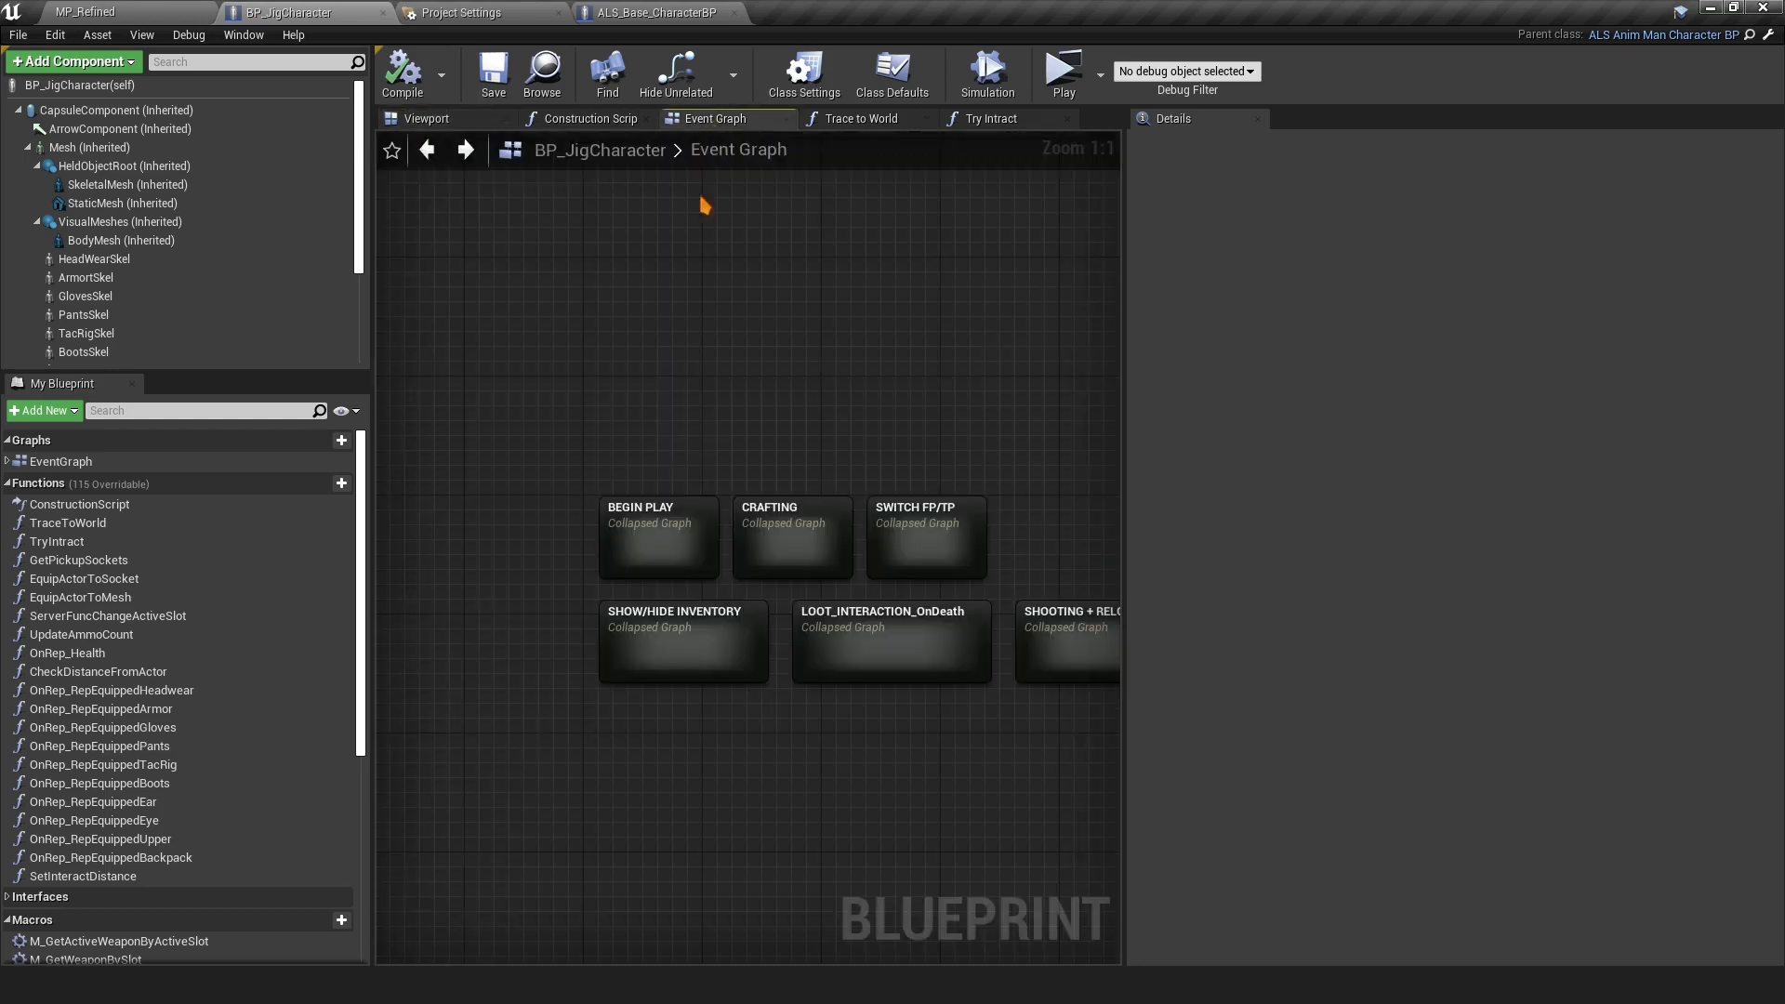
{"action": "double_click", "coordinate": [650, 410]}
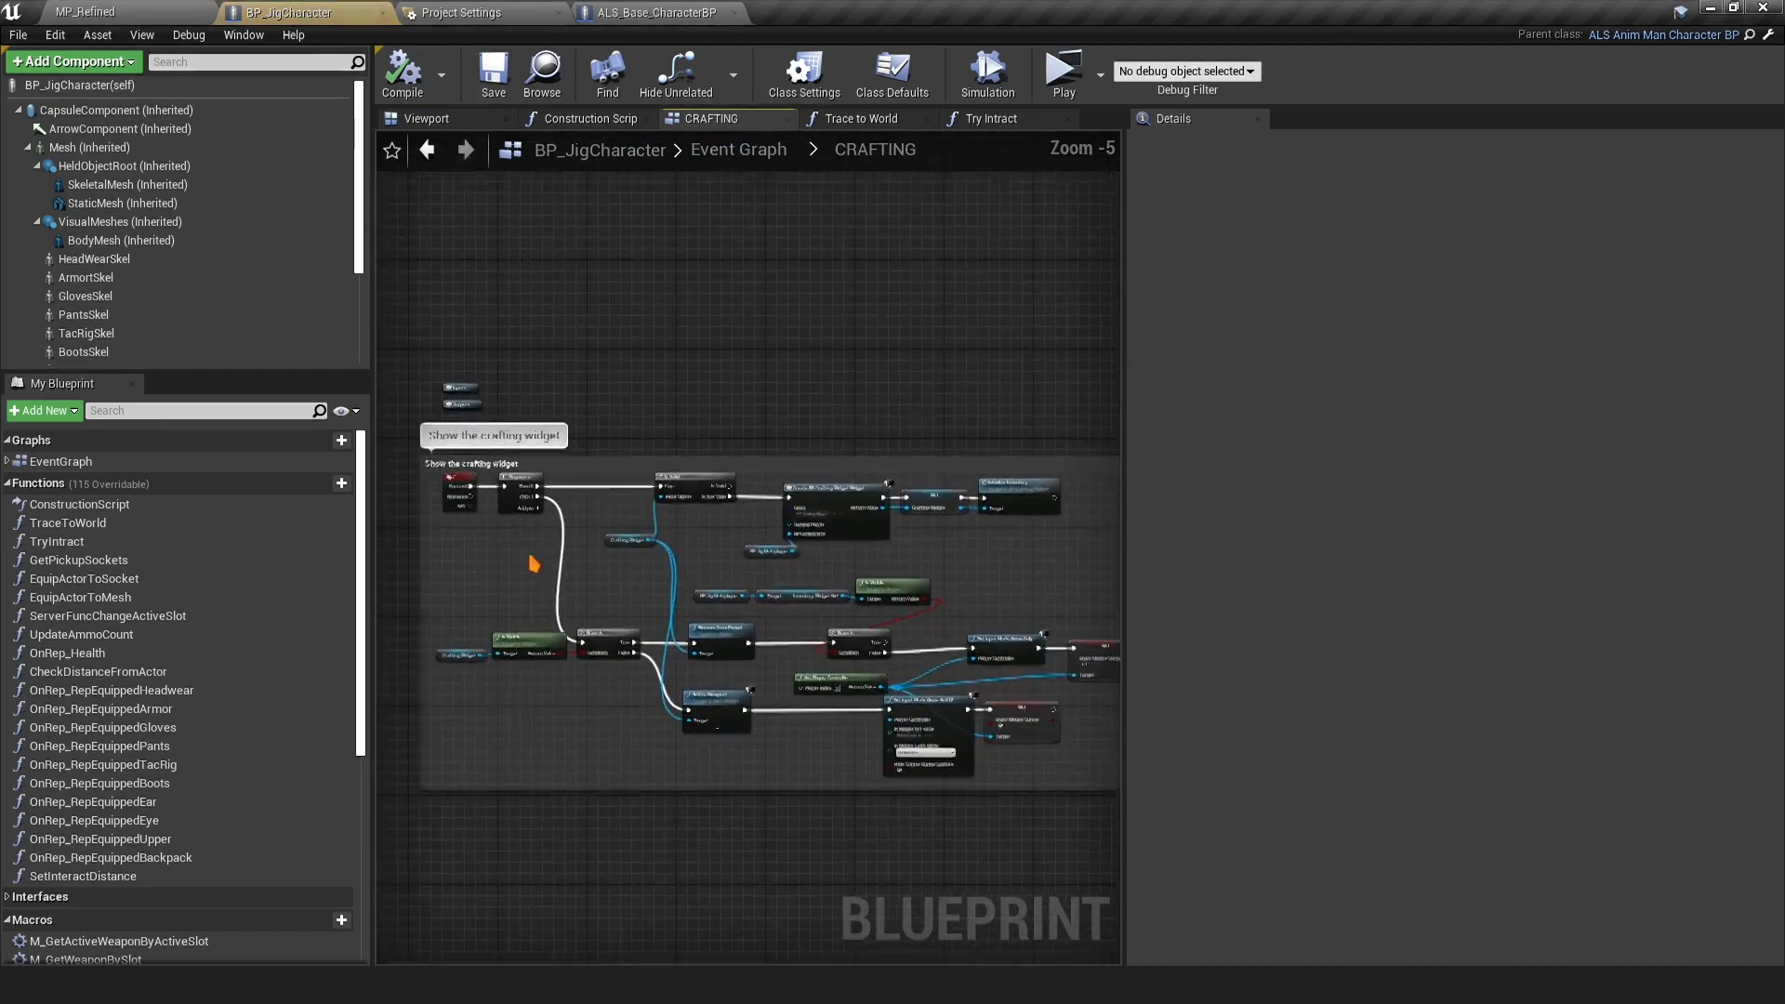
{"action": "scroll", "coordinate": [624, 511], "scroll_direction": "up", "scroll_amount": 1}
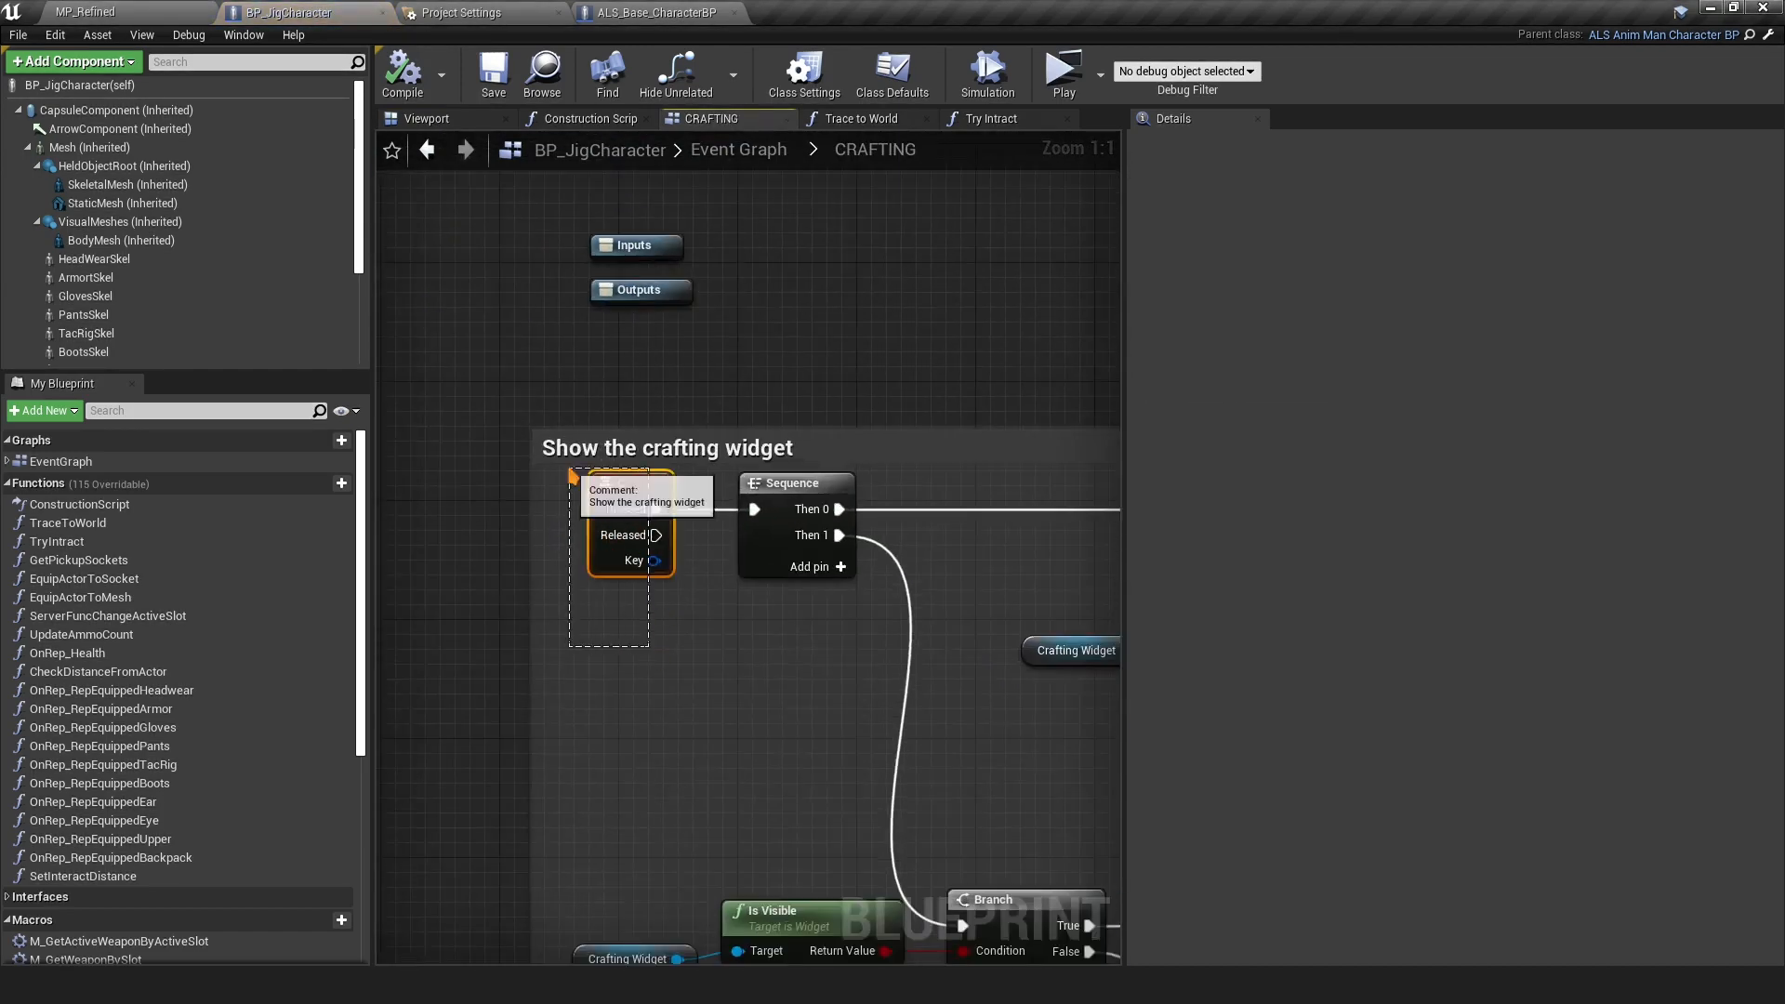
{"action": "left_click_drag", "start_coordinate": [573, 476], "coordinate": [572, 474]}
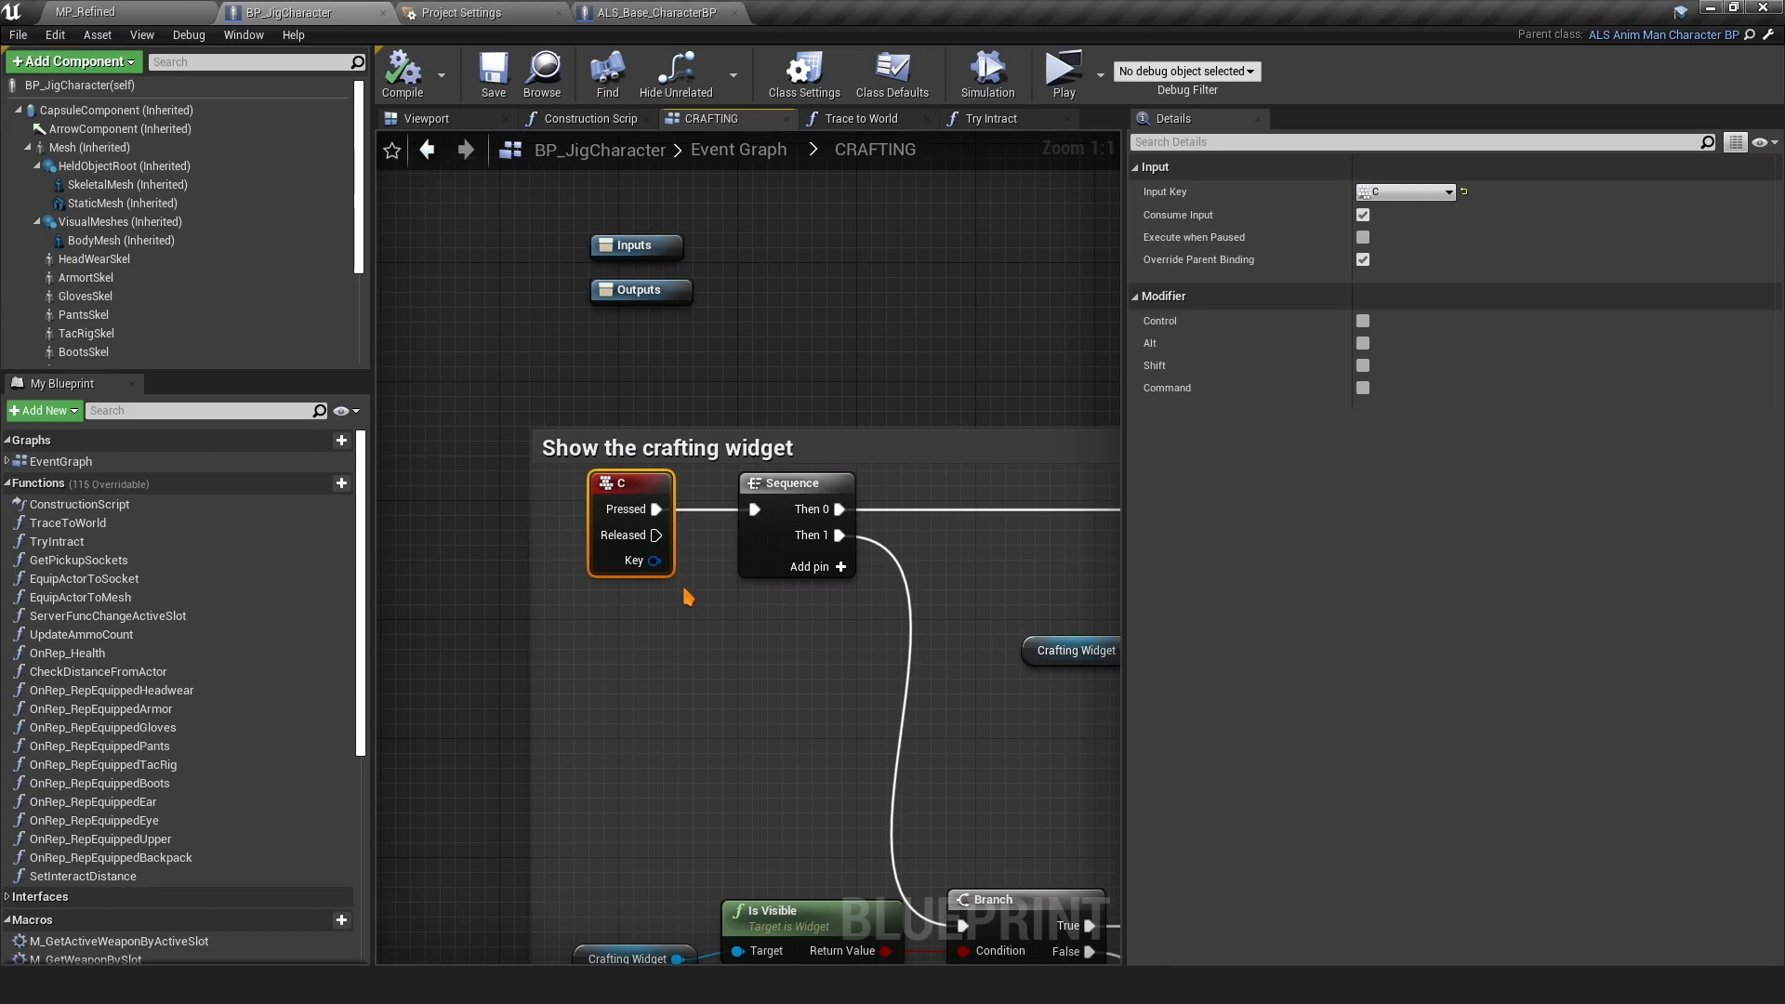
Disable Consume Input and Override Parent Binding on the C key event
{"action": "left_click", "coordinate": [661, 631]}
{"action": "left_click", "coordinate": [634, 542]}
{"action": "left_click", "coordinate": [1363, 215]}
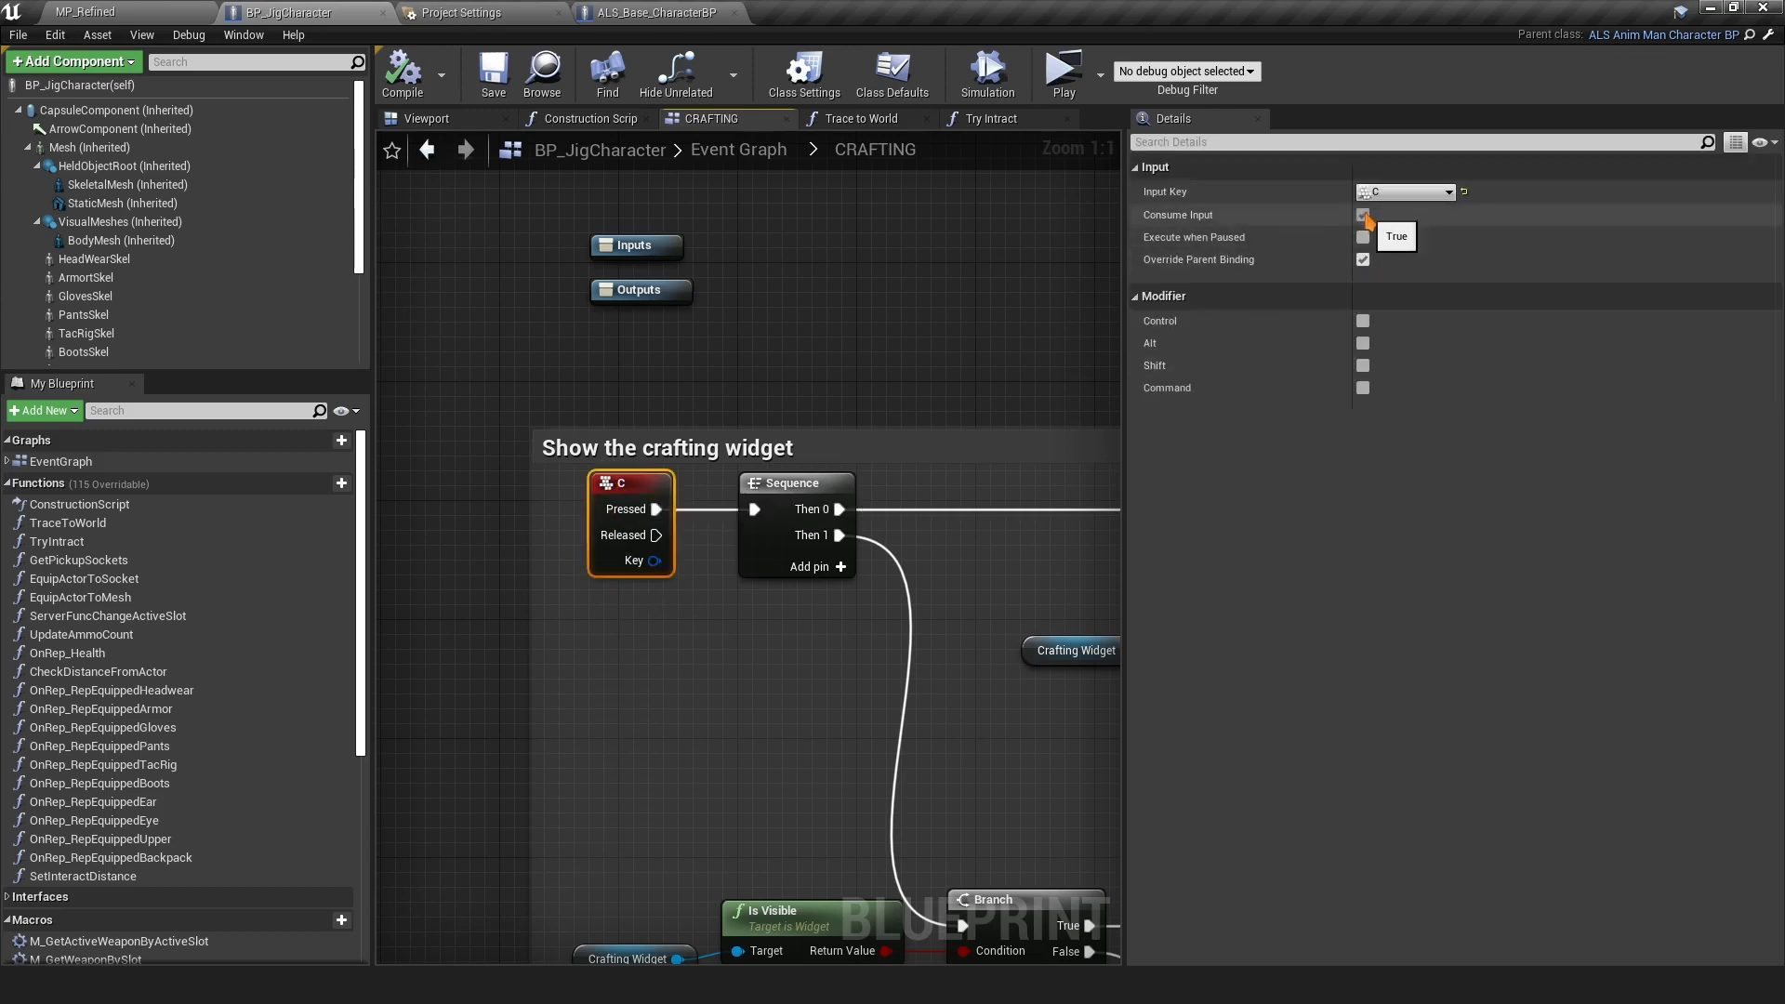
{"action": "left_click", "coordinate": [1363, 259]}
Replace the C key event with an H keyboard event and wire its Pressed output to the Sequence node
{"action": "left_click", "coordinate": [623, 483]}
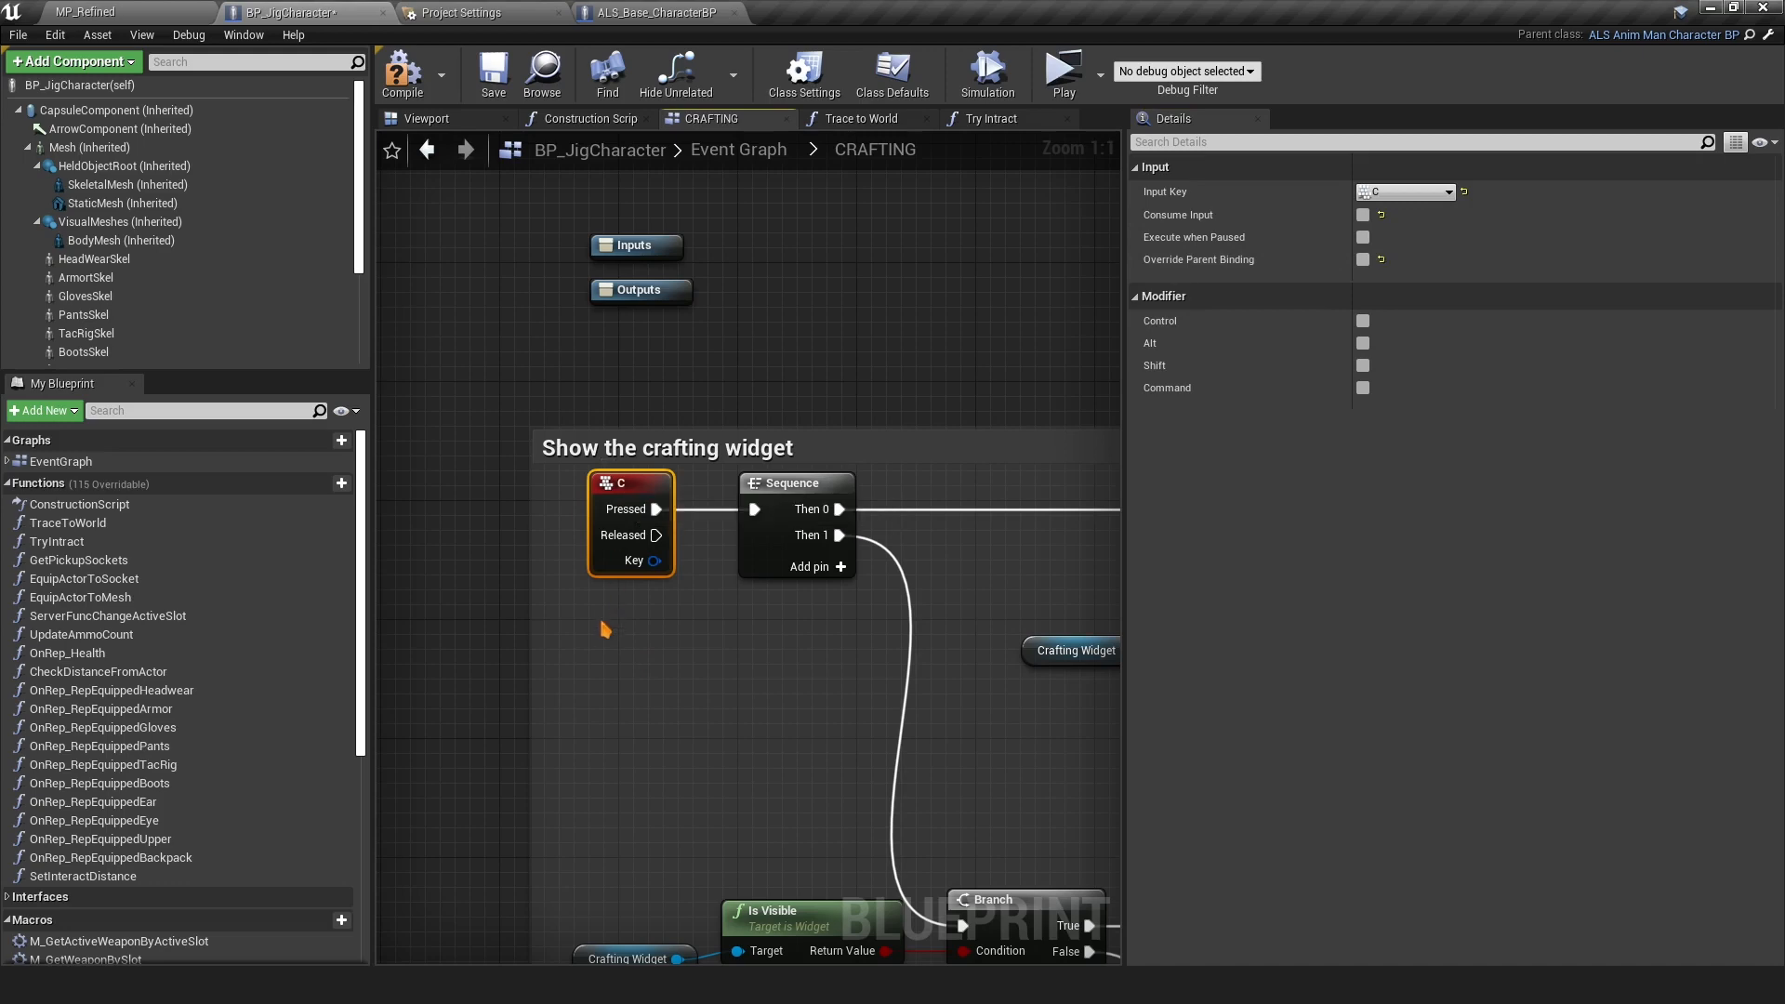
{"action": "key", "text": "Delete"}
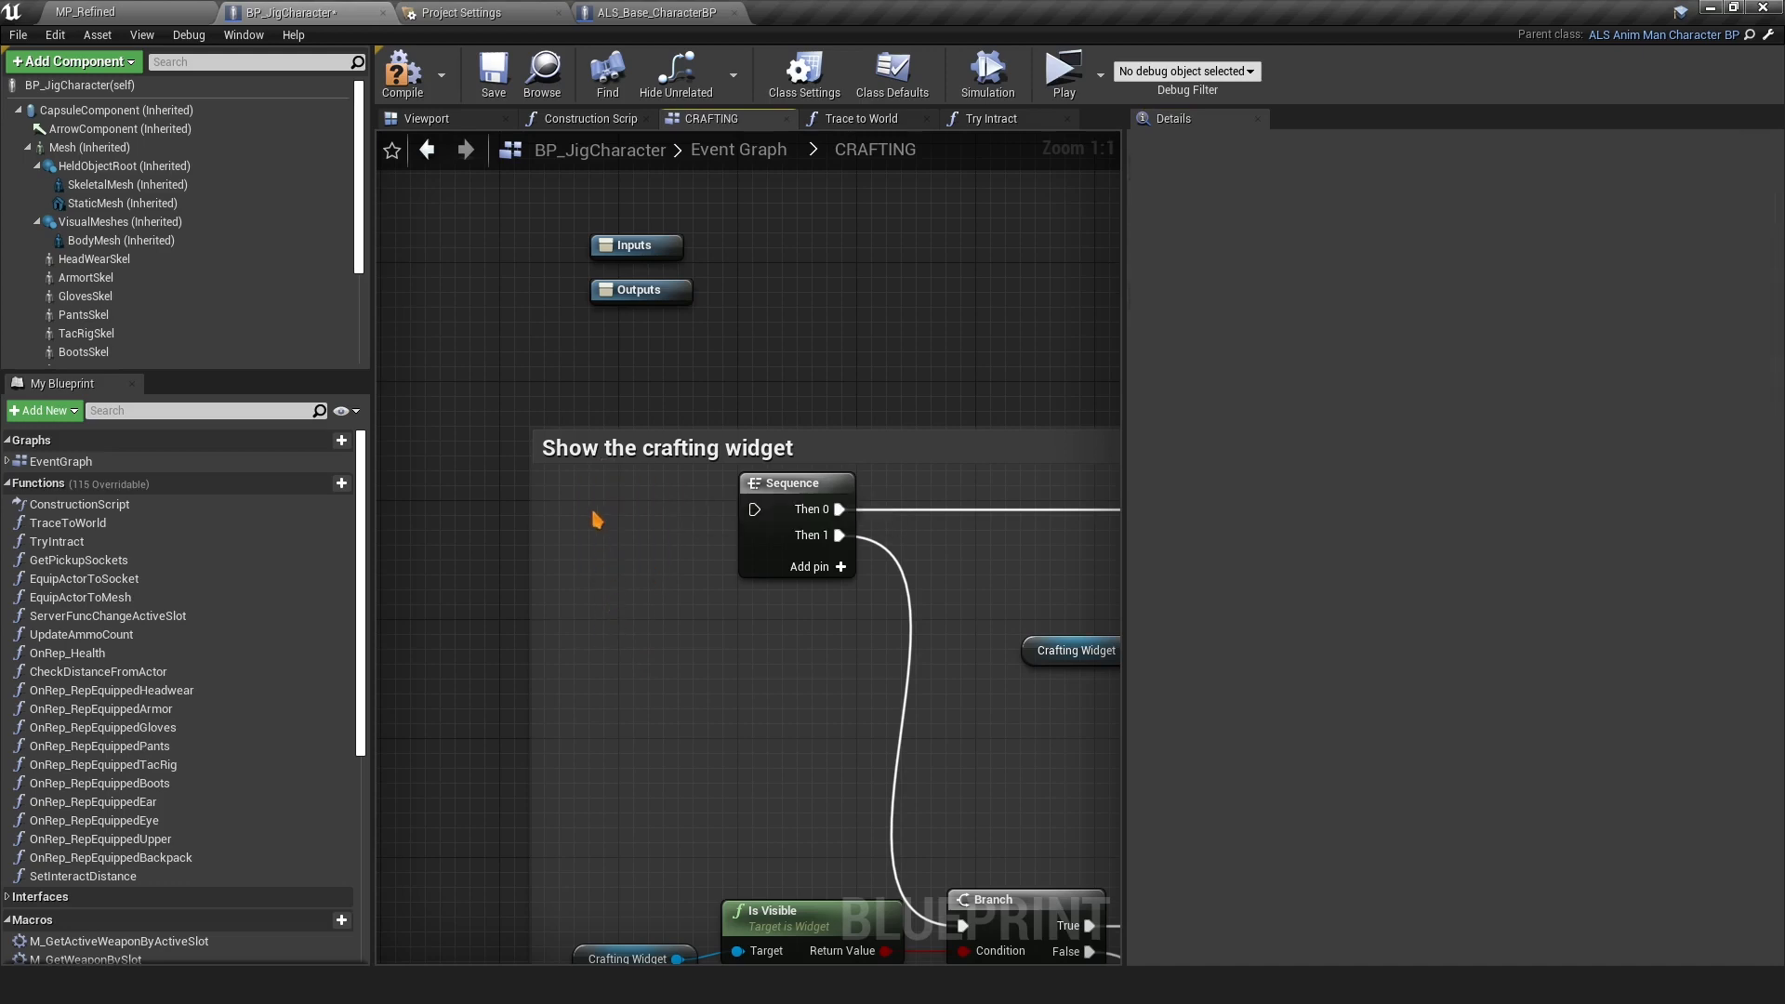
{"action": "right_click", "coordinate": [596, 519]}
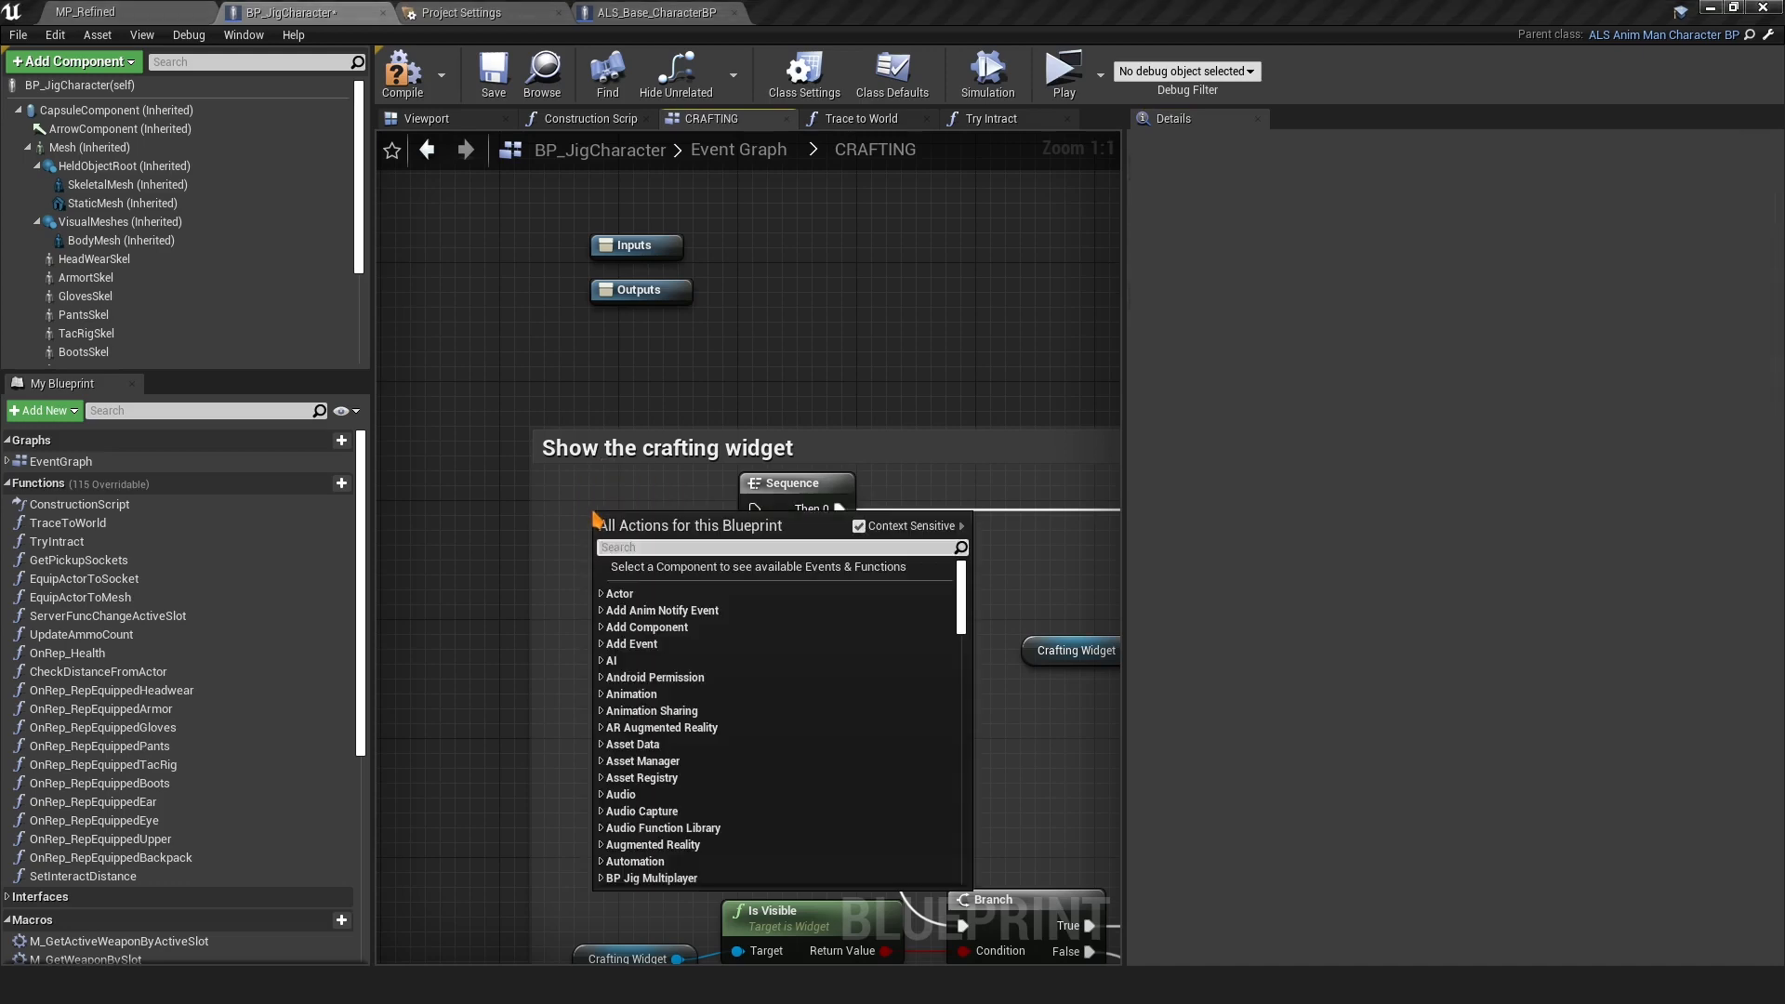
{"action": "type", "text": "H keyb"}
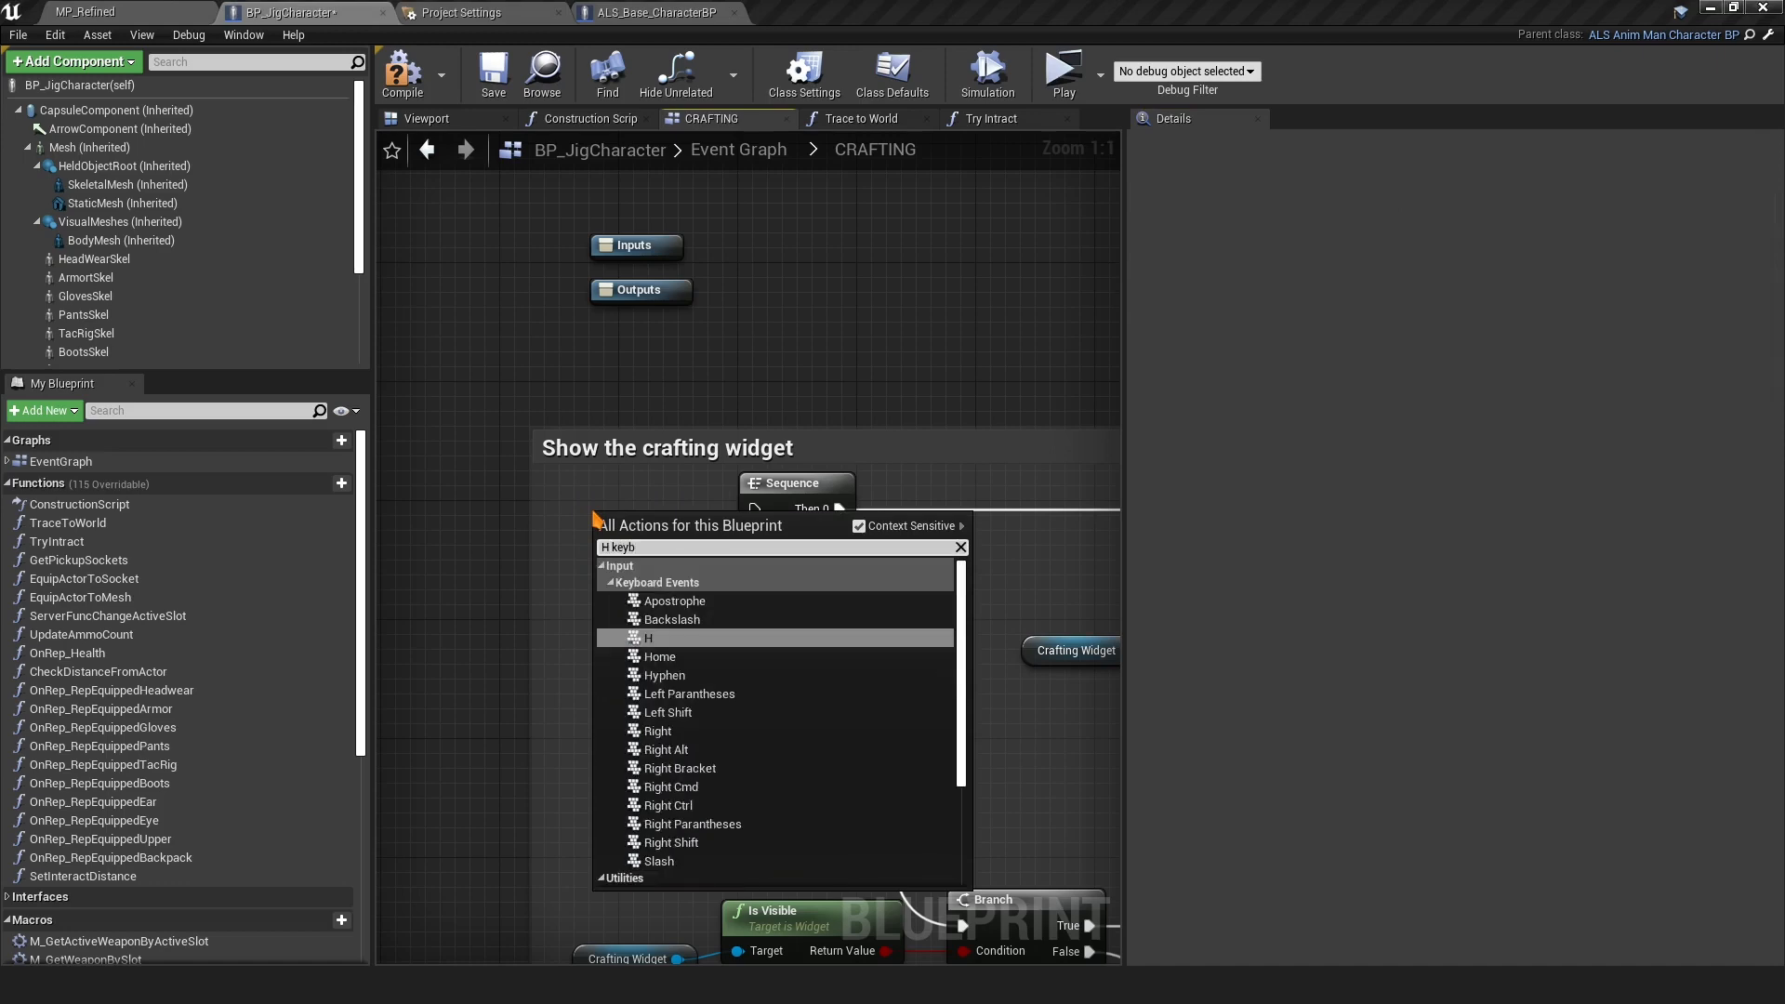
{"action": "key", "text": "Return"}
{"action": "left_click_drag", "start_coordinate": [641, 523], "coordinate": [754, 510]}
{"action": "left_click_drag", "start_coordinate": [597, 499], "coordinate": [598, 484]}
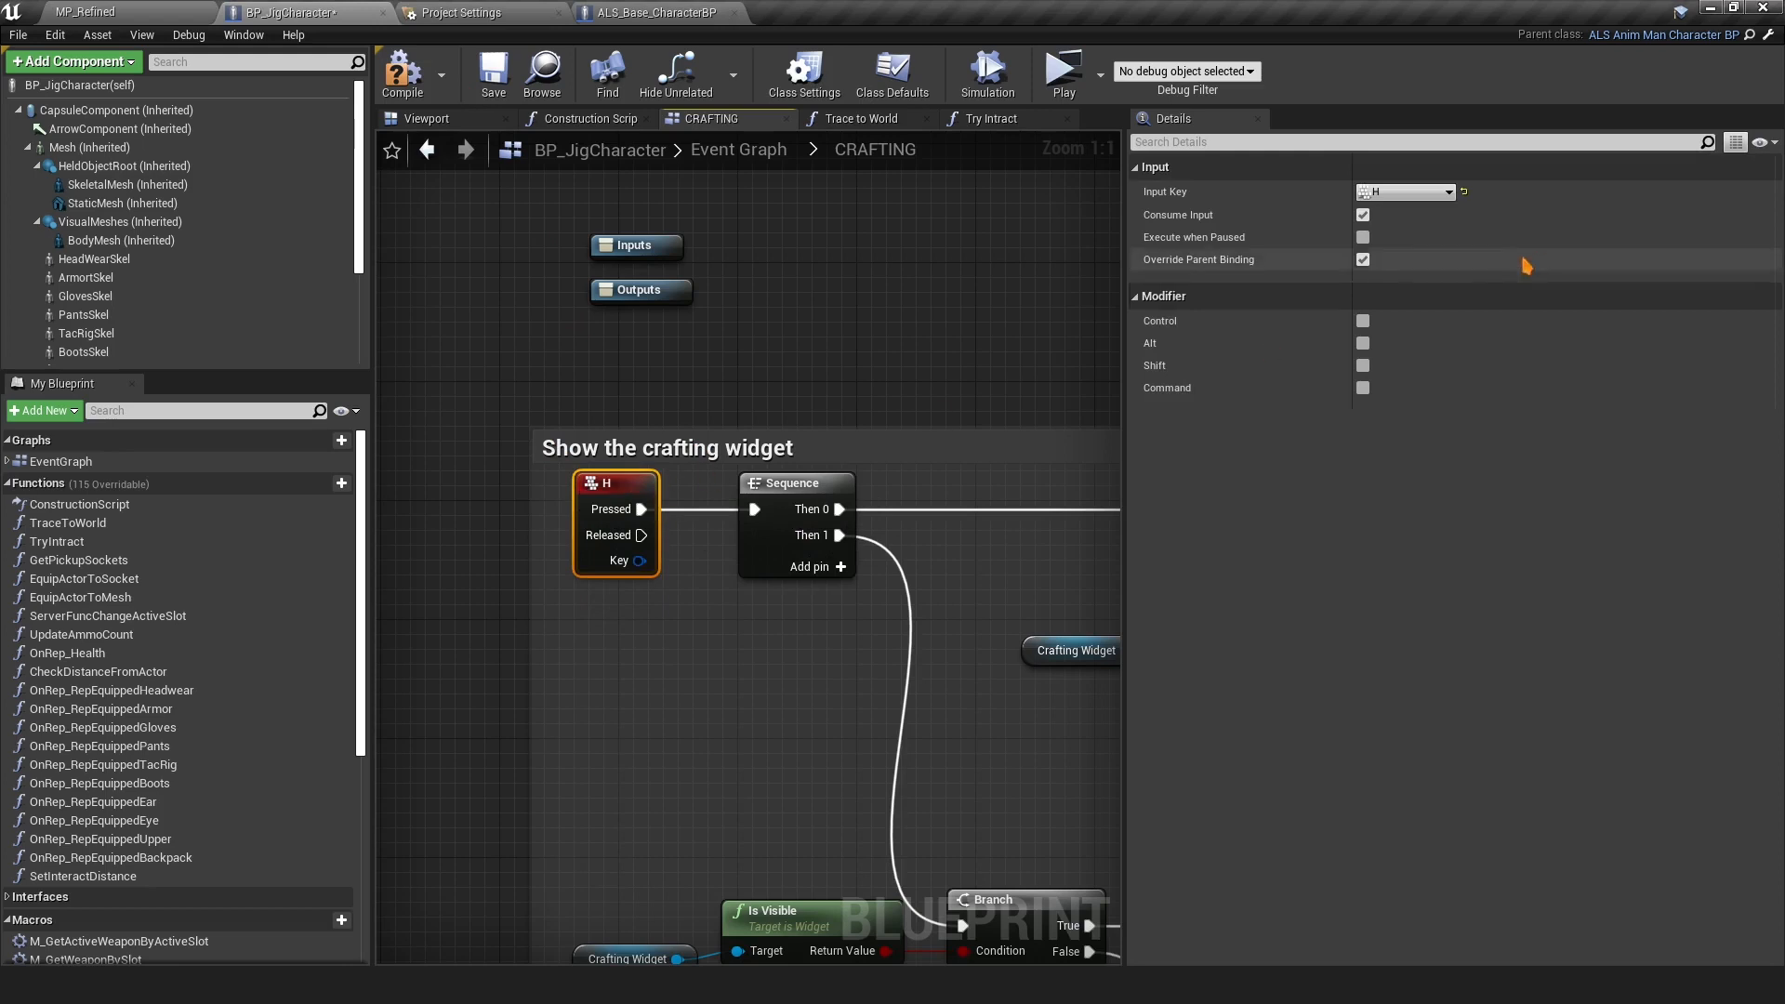
Disable Consume Input and Override Parent Binding on the H key event, then compile and save BP_JigCharacter
{"action": "left_click", "coordinate": [1363, 214]}
{"action": "left_click", "coordinate": [402, 74]}
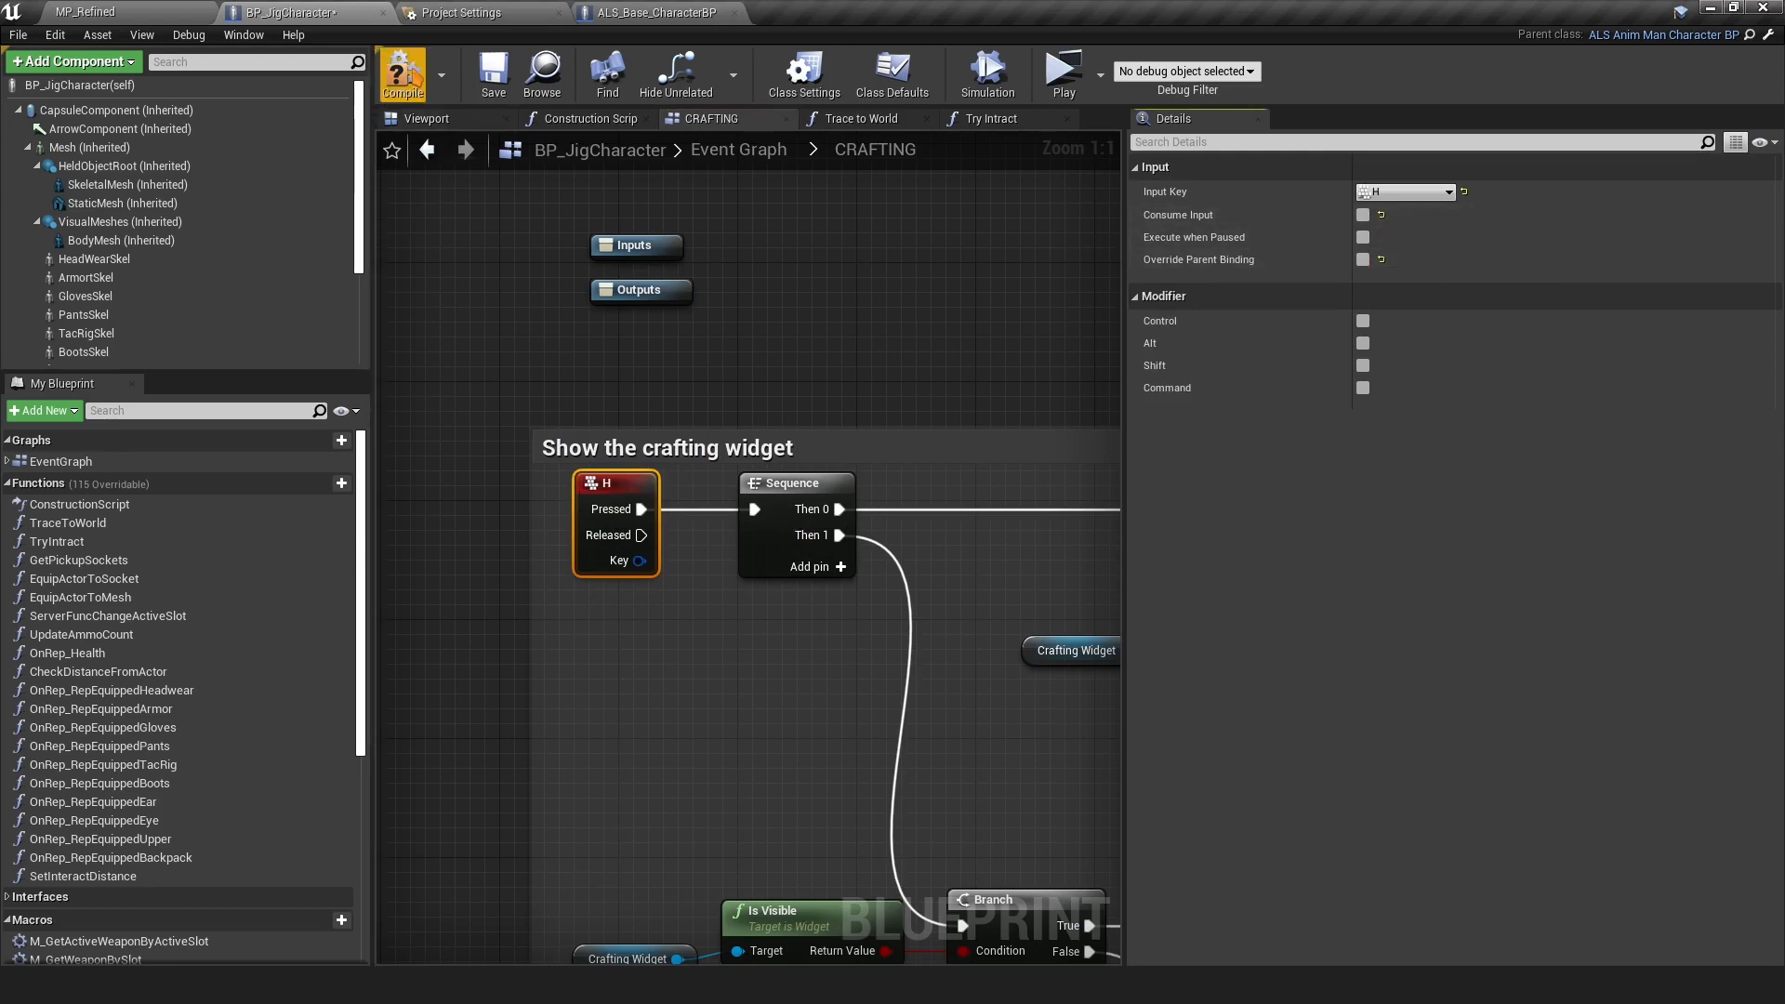
{"action": "left_click", "coordinate": [494, 74]}
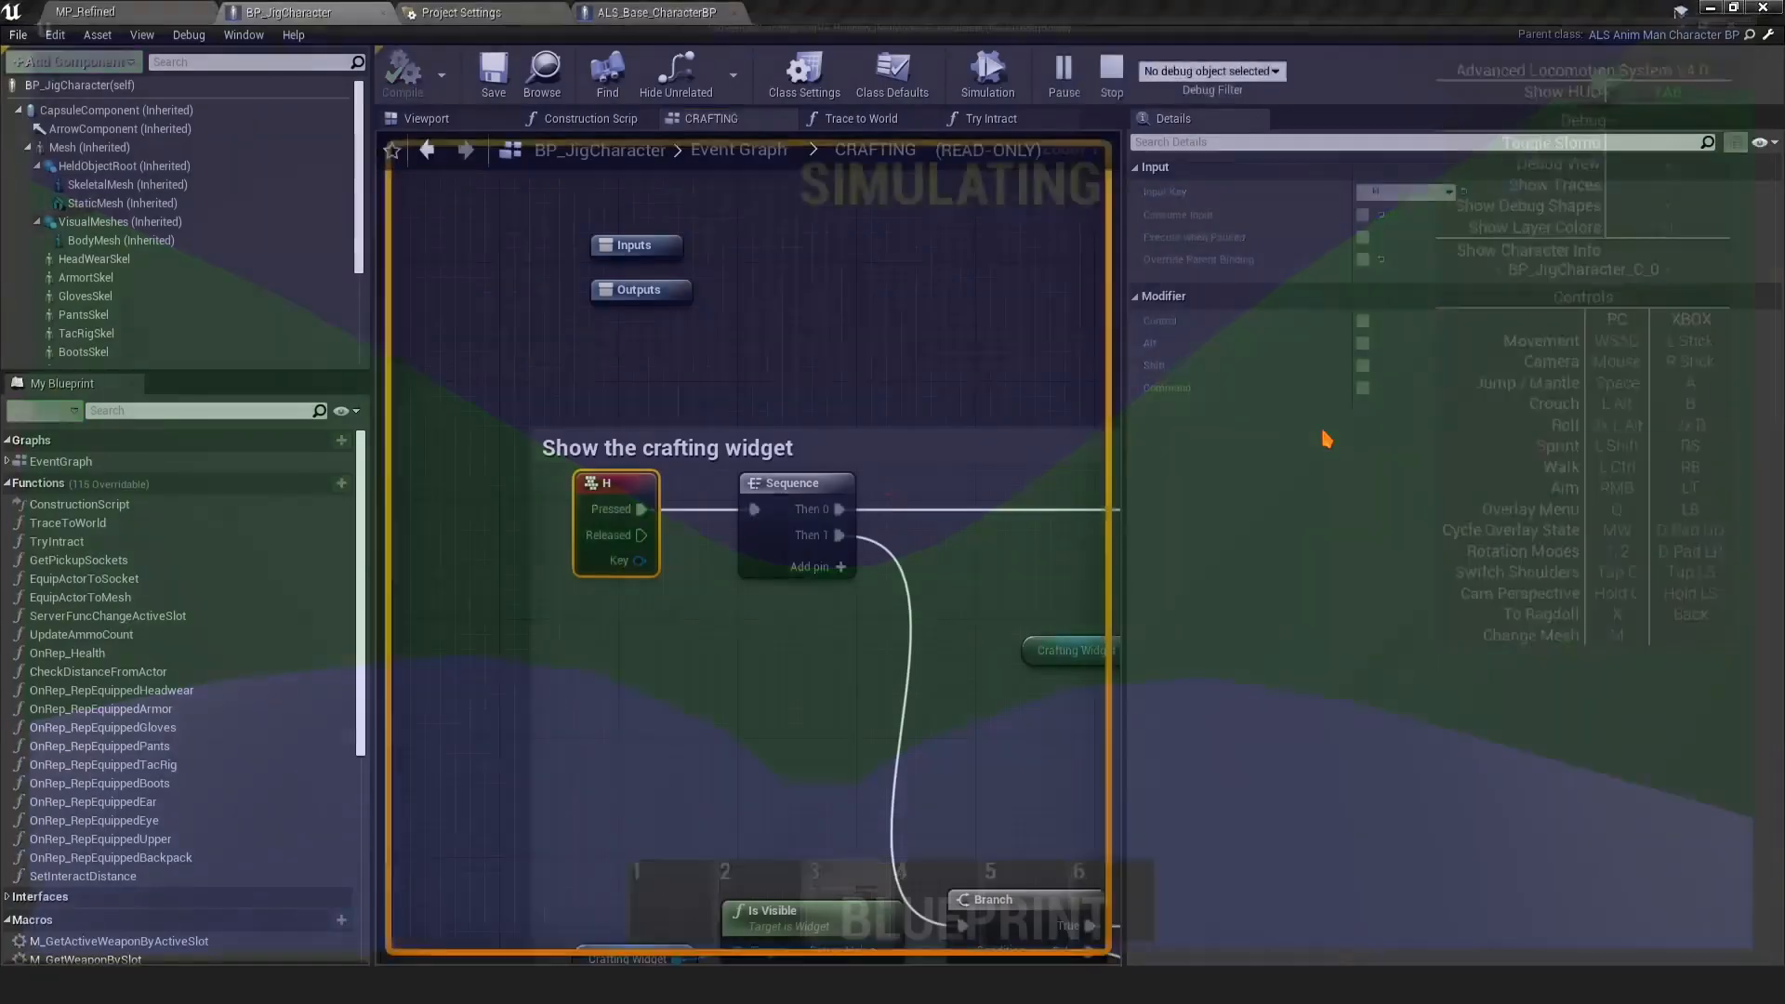
Locate the Player Controller Class from MP_Refined's World Settings, open BP_MPPlayerController, and show its class defaults with a wider details area
{"action": "left_click", "coordinate": [147, 11]}
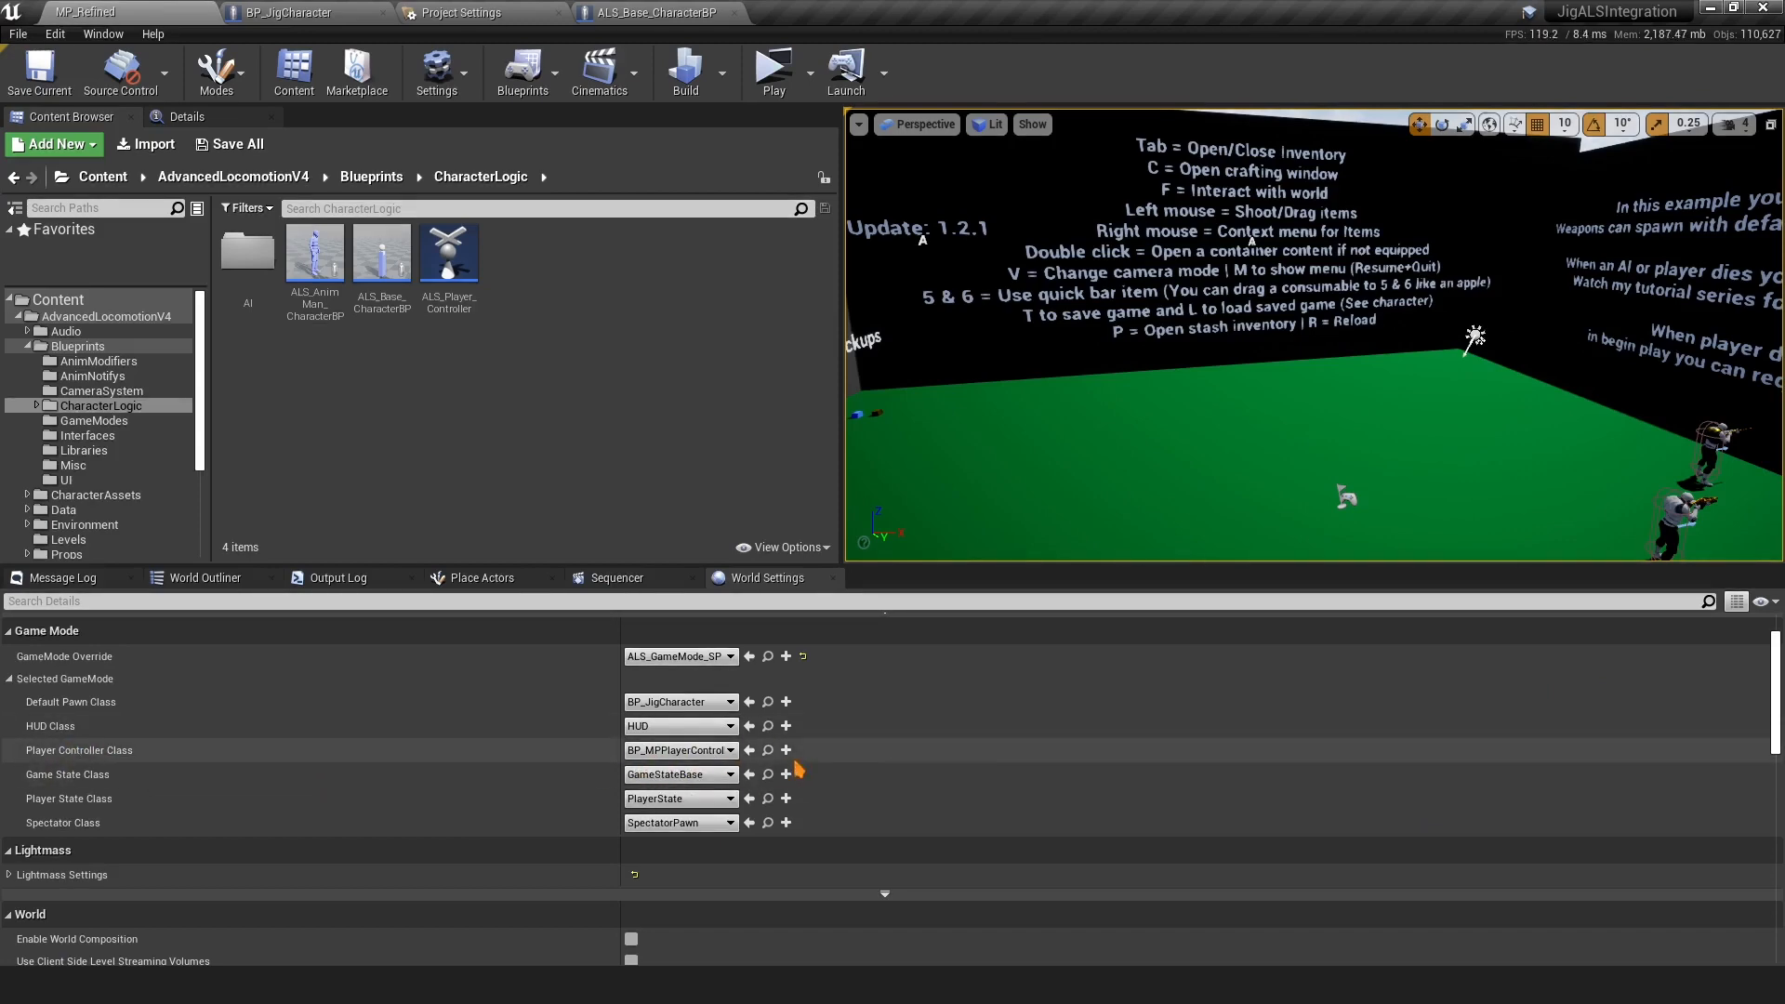
{"action": "left_click", "coordinate": [767, 750]}
{"action": "double_click", "coordinate": [802, 244]}
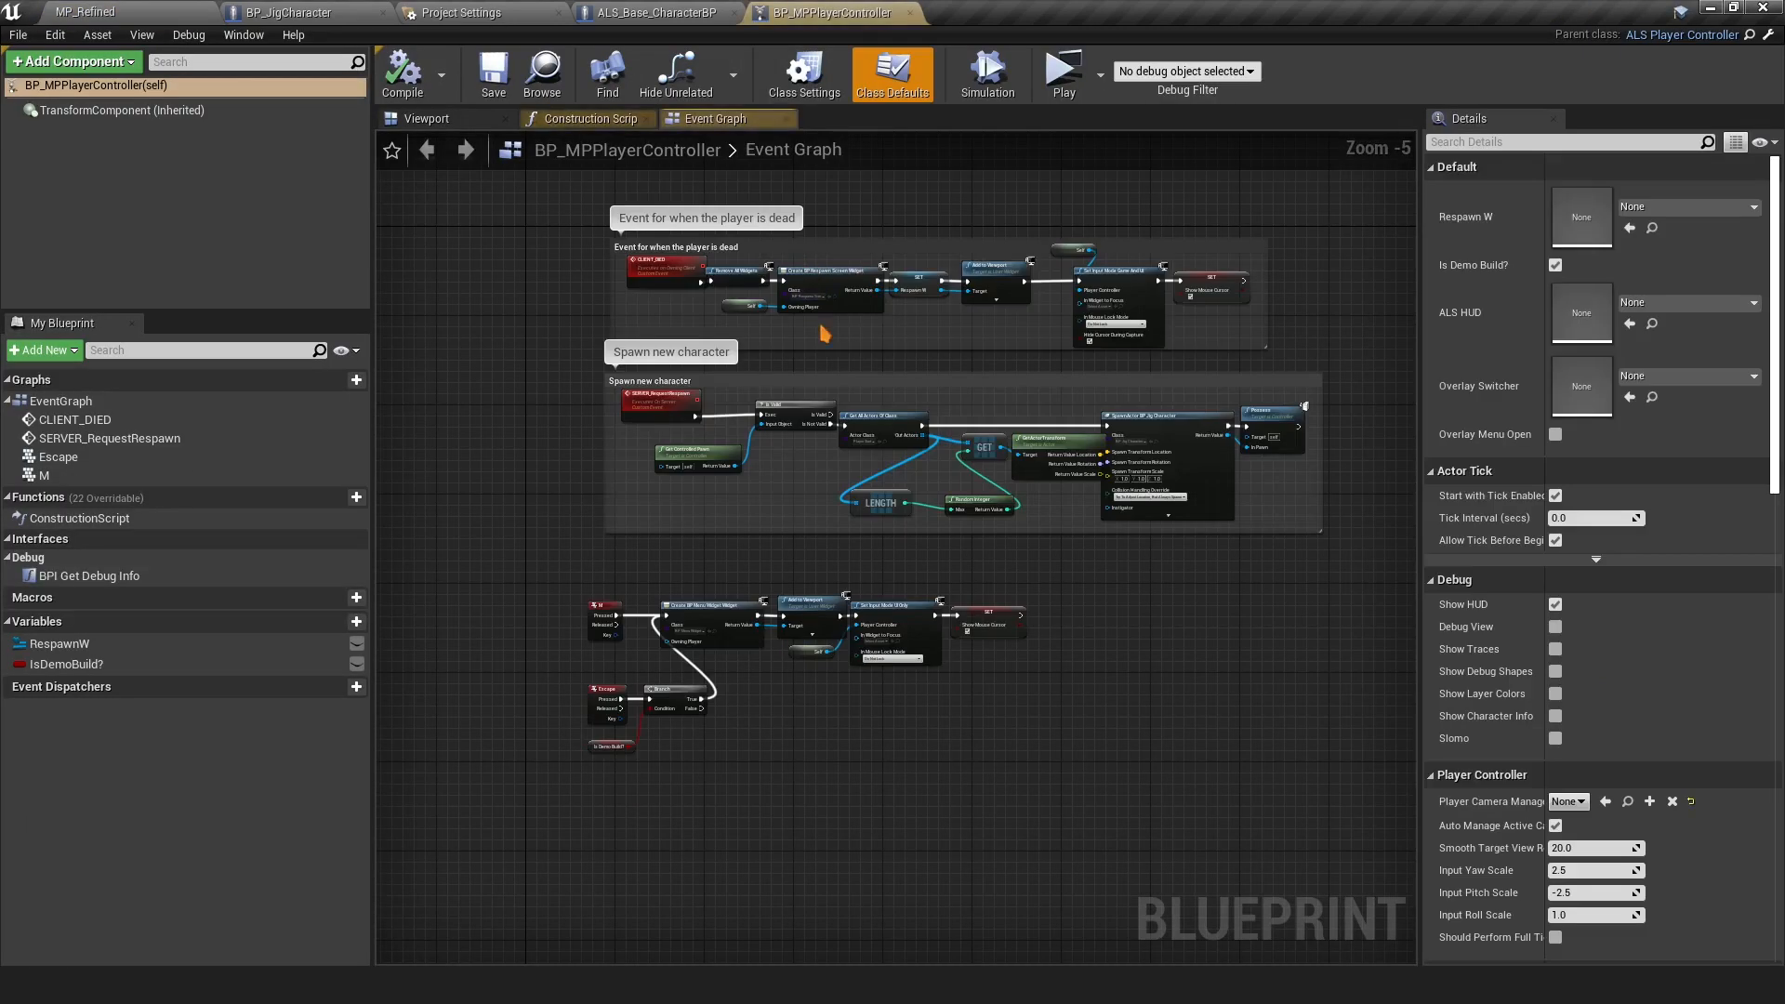
{"action": "left_click_drag", "start_coordinate": [1415, 474], "coordinate": [950, 474]}
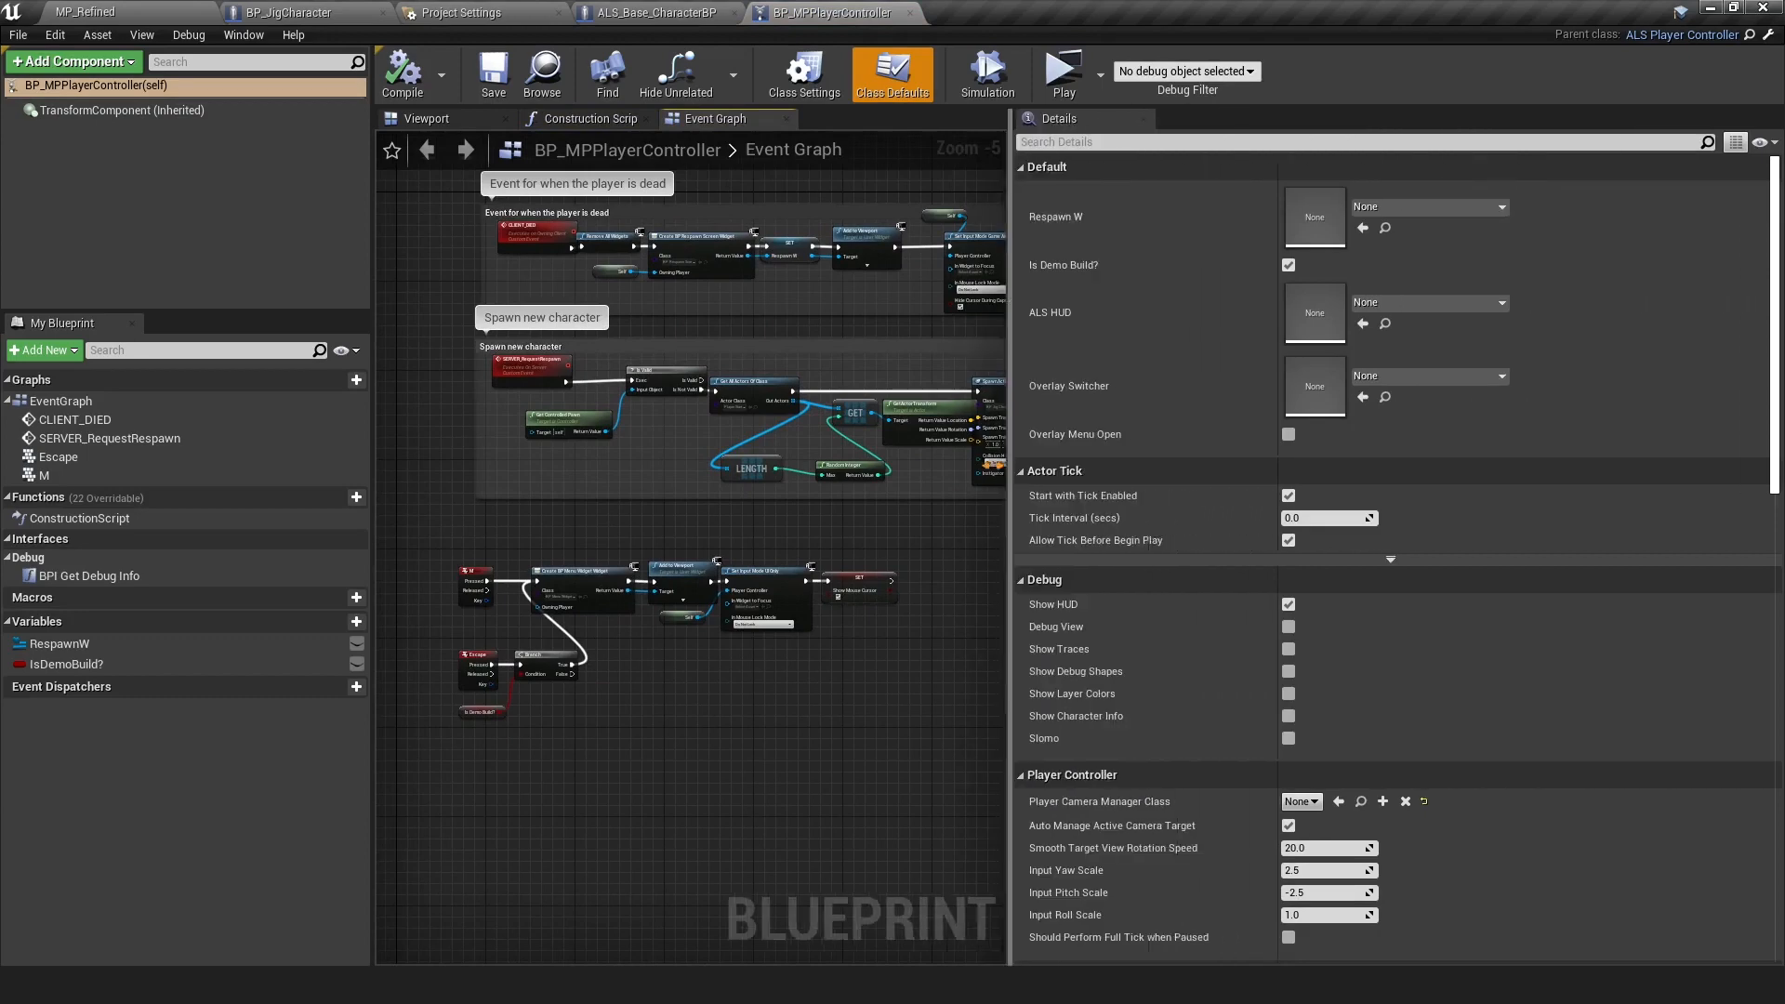
{"action": "left_click", "coordinate": [892, 75]}
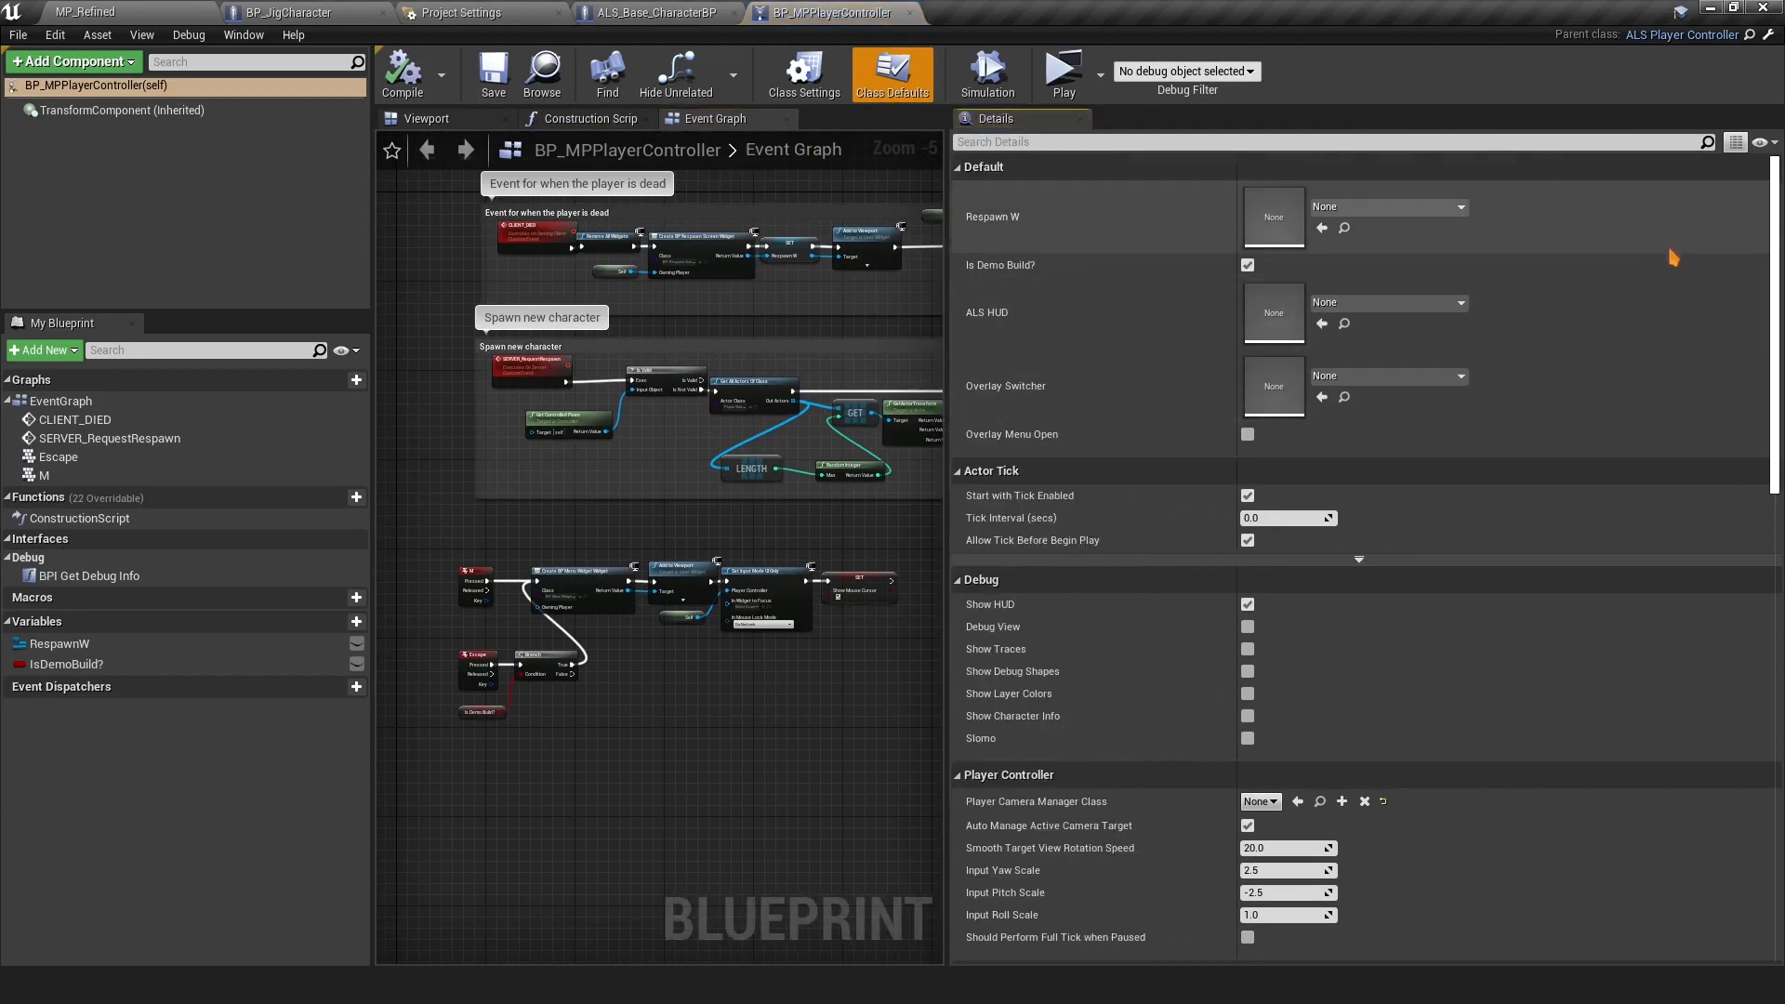
Reset the Player Camera Manager Class in BP_MPPlayerController's class defaults to its inherited value
{"action": "mouse_move", "coordinate": [1773, 224]}
{"action": "left_mouse_down"}
{"action": "mouse_move", "coordinate": [1772, 271]}
{"action": "mouse_move", "coordinate": [1772, 238]}
{"action": "left_mouse_up"}
{"action": "left_click", "coordinate": [1359, 513]}
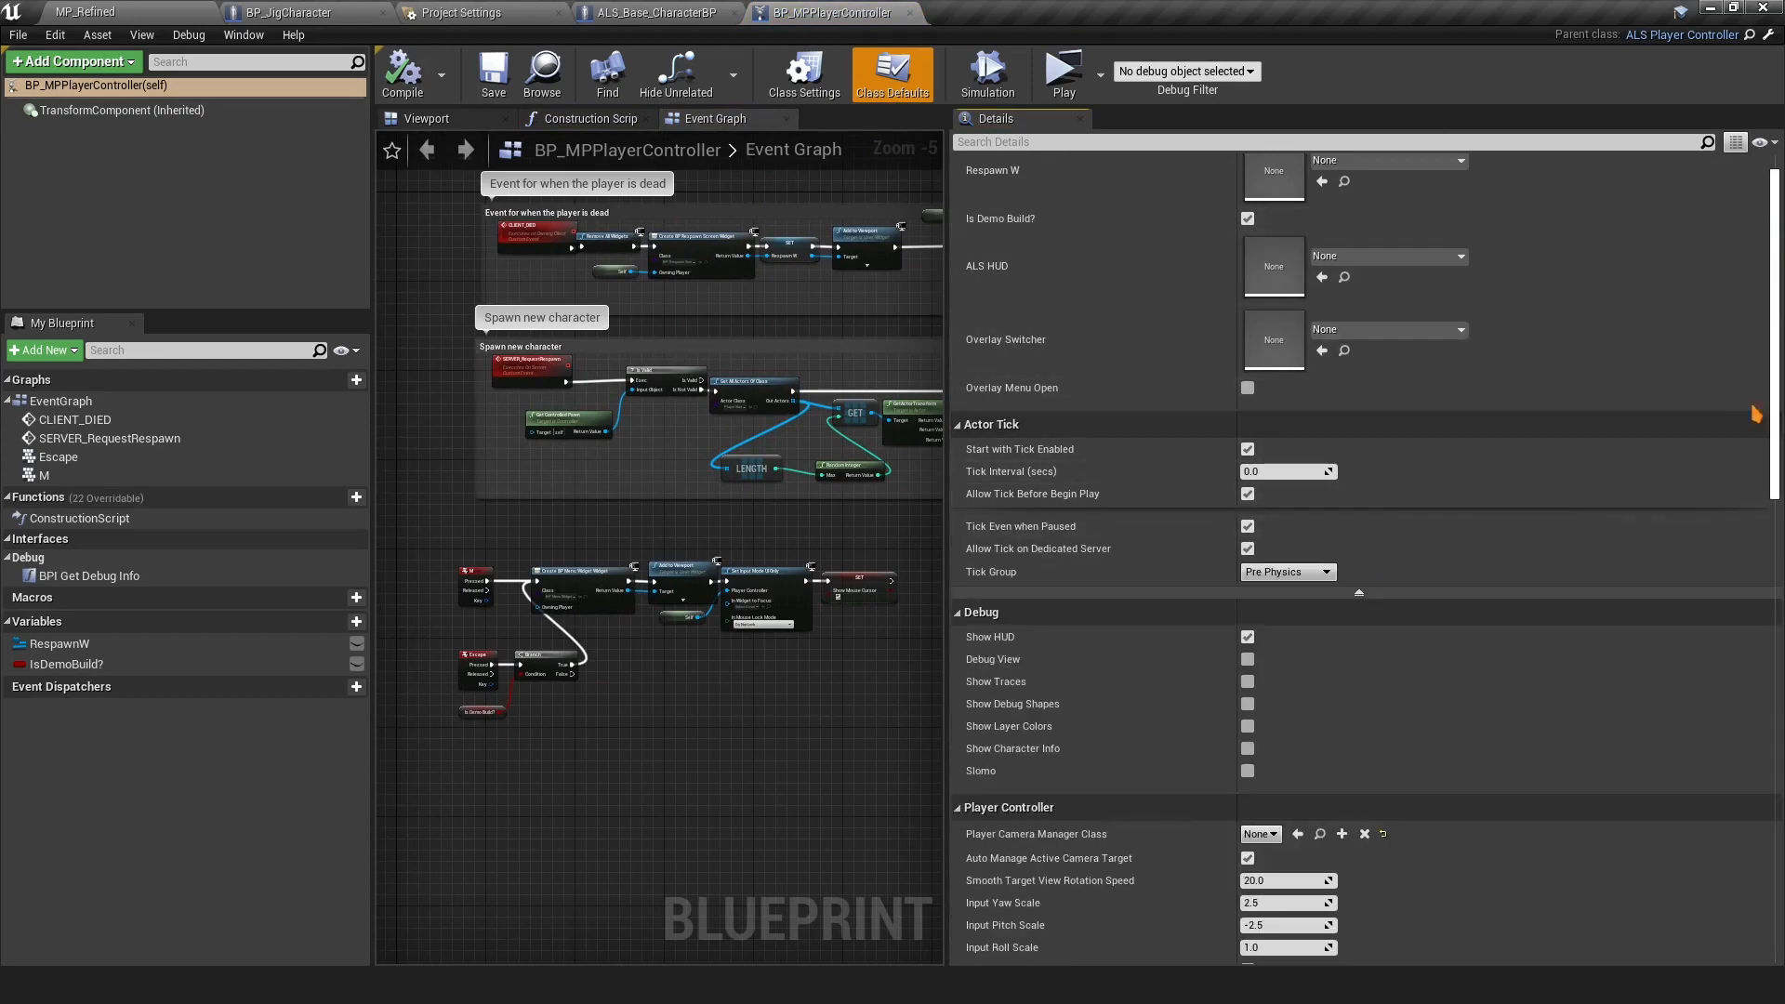
{"action": "scroll", "coordinate": [1603, 428], "scroll_direction": "down", "scroll_amount": 5}
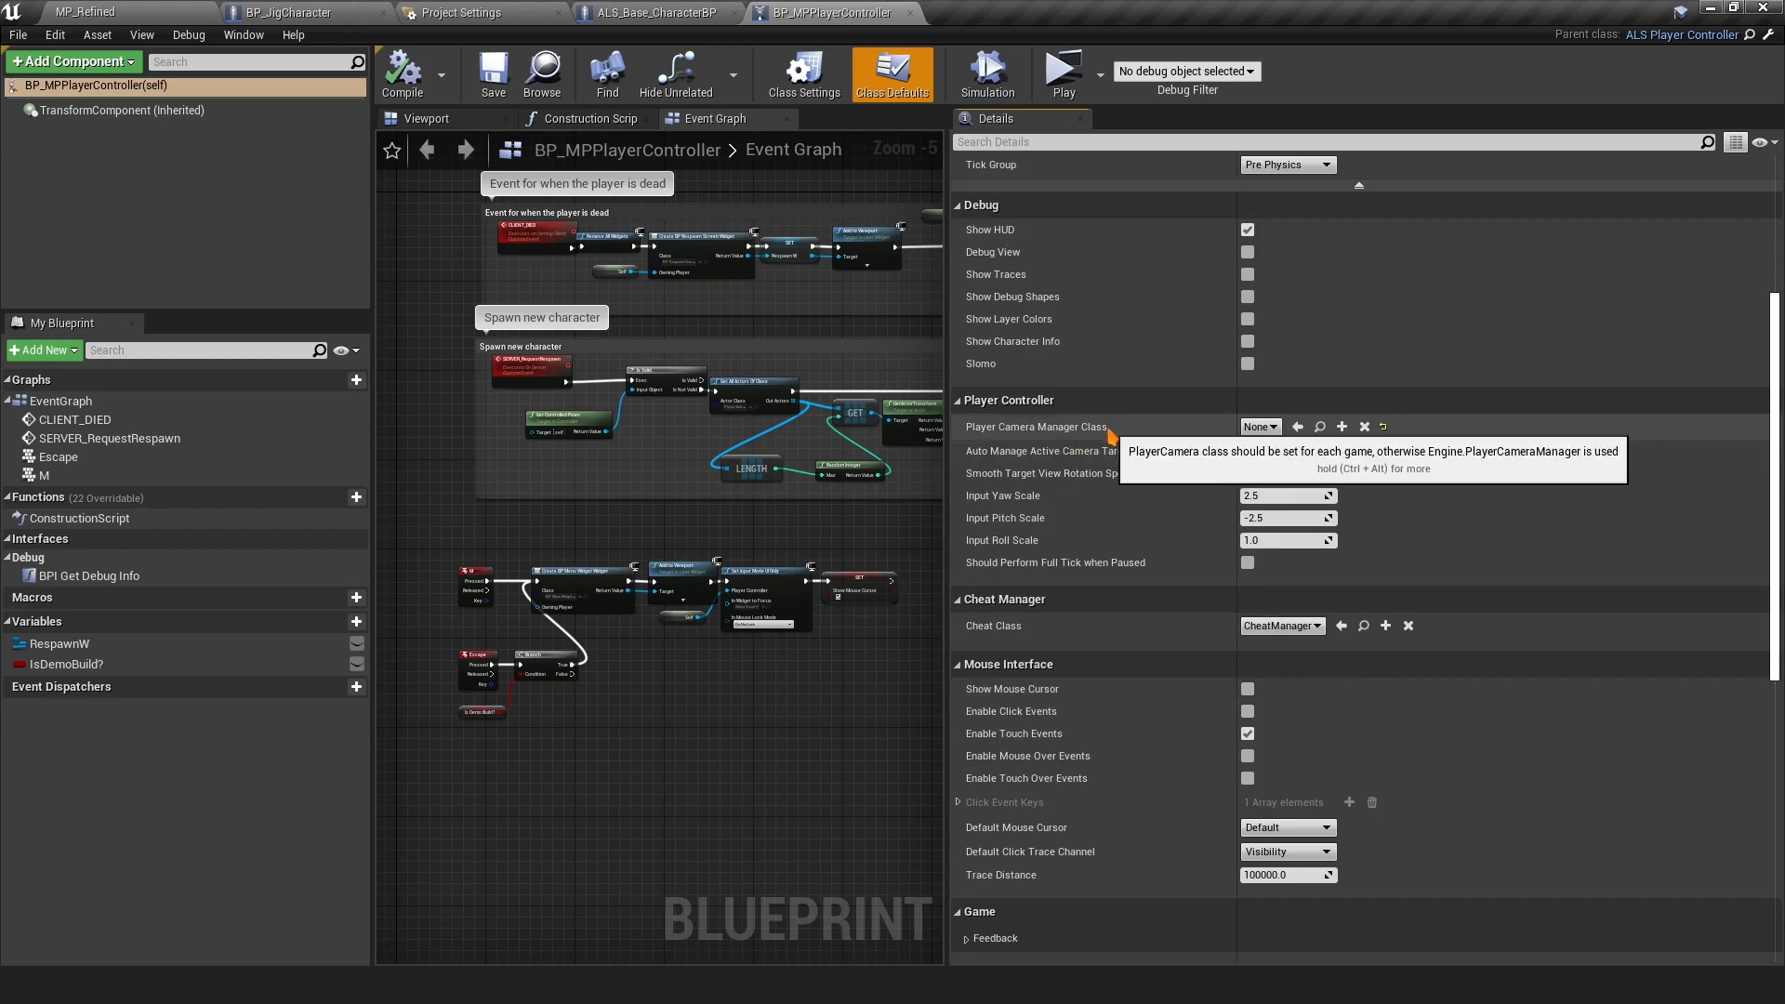
{"action": "left_click", "coordinate": [1385, 428]}
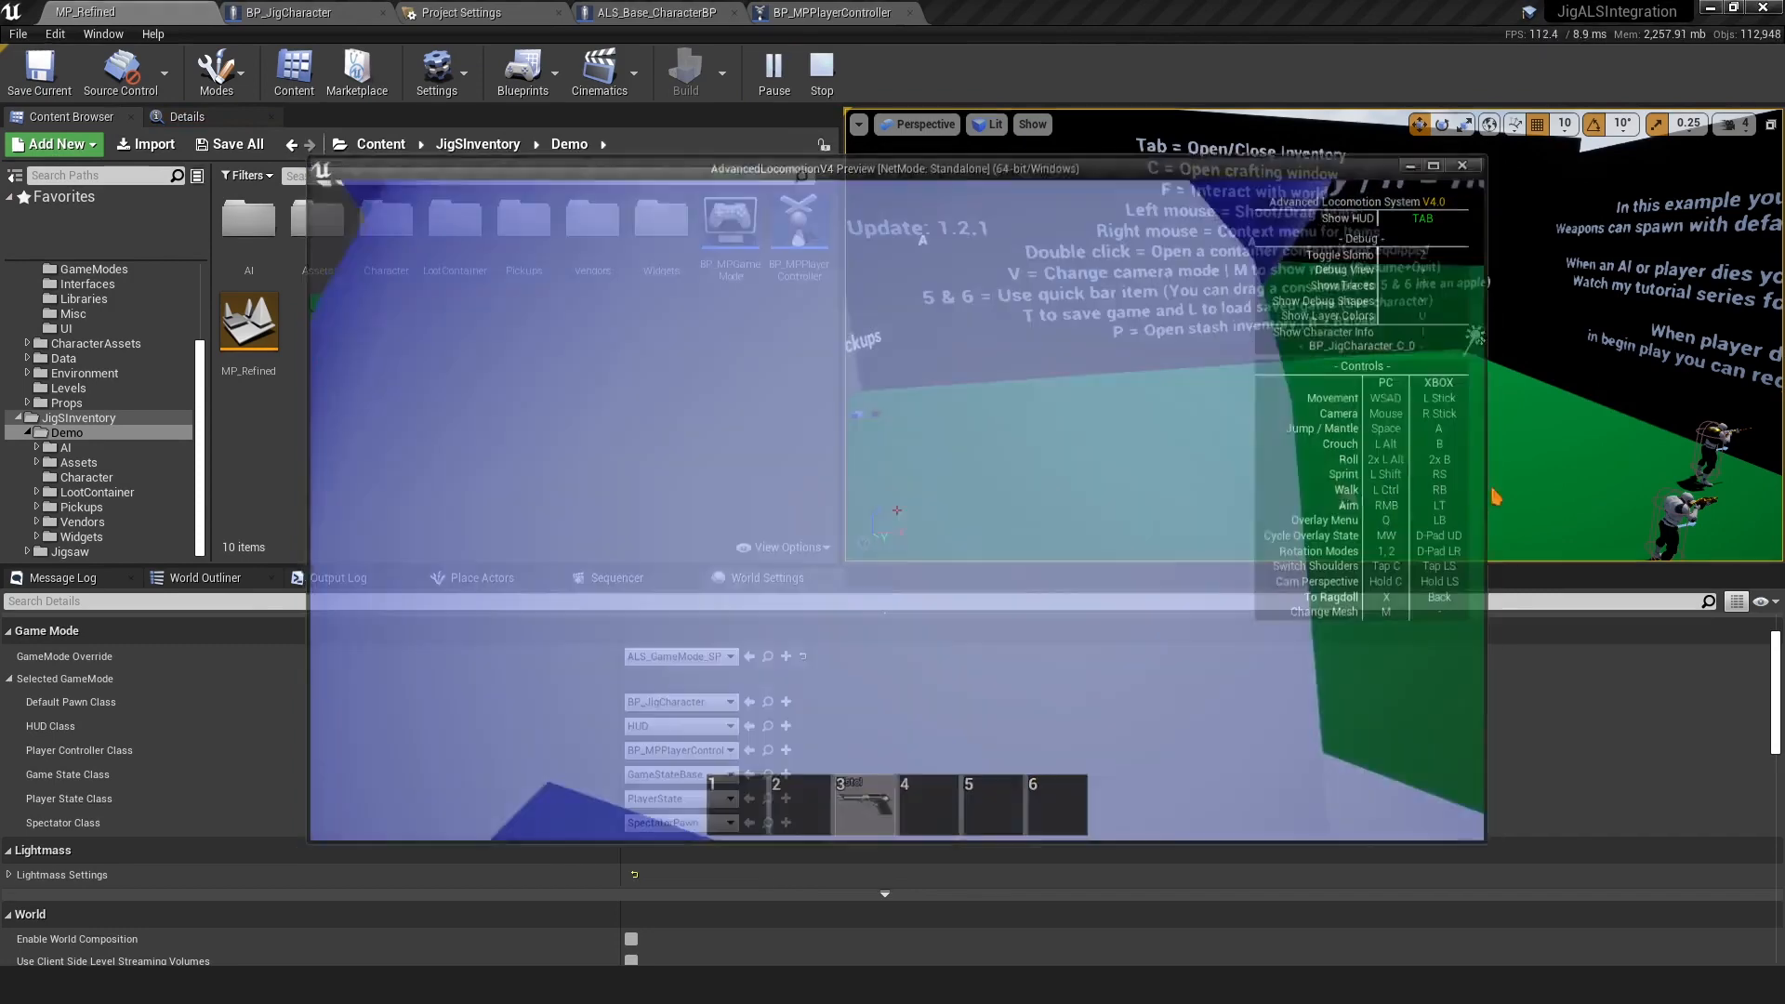
Return to BP_JigCharacter and show its class defaults with a wider details area
{"action": "left_click", "coordinate": [317, 11]}
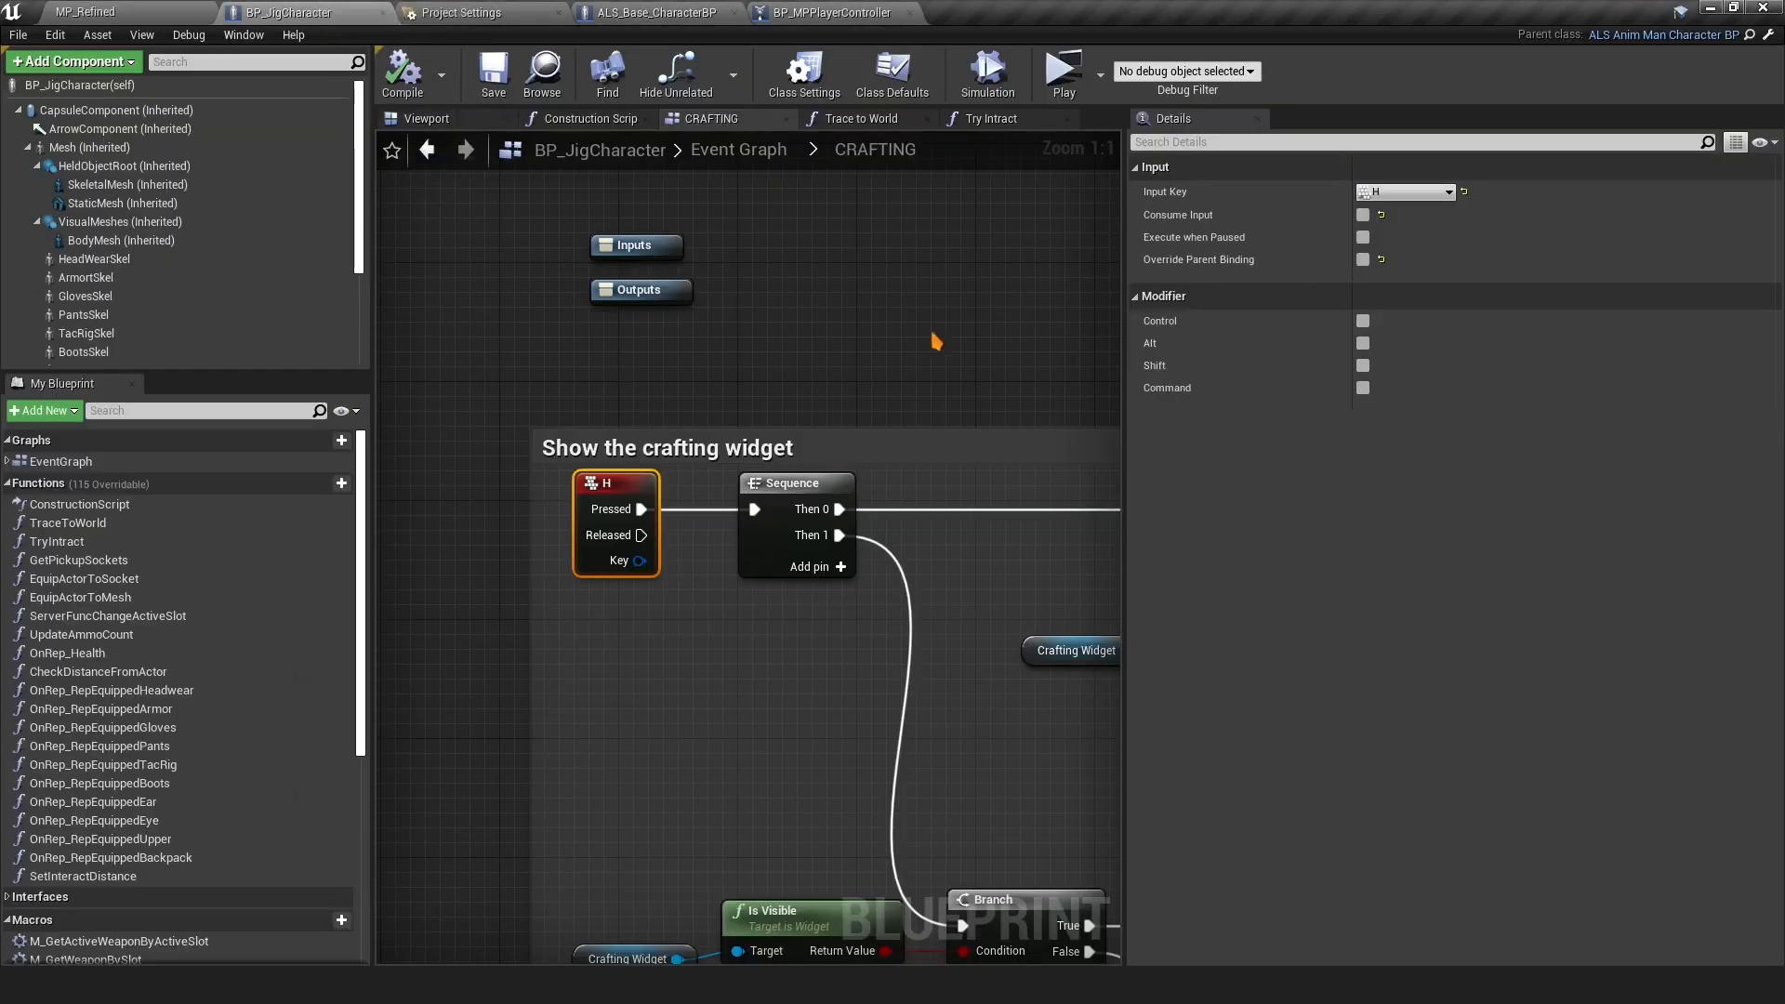
{"action": "right_click_drag", "start_coordinate": [932, 335], "coordinate": [756, 323]}
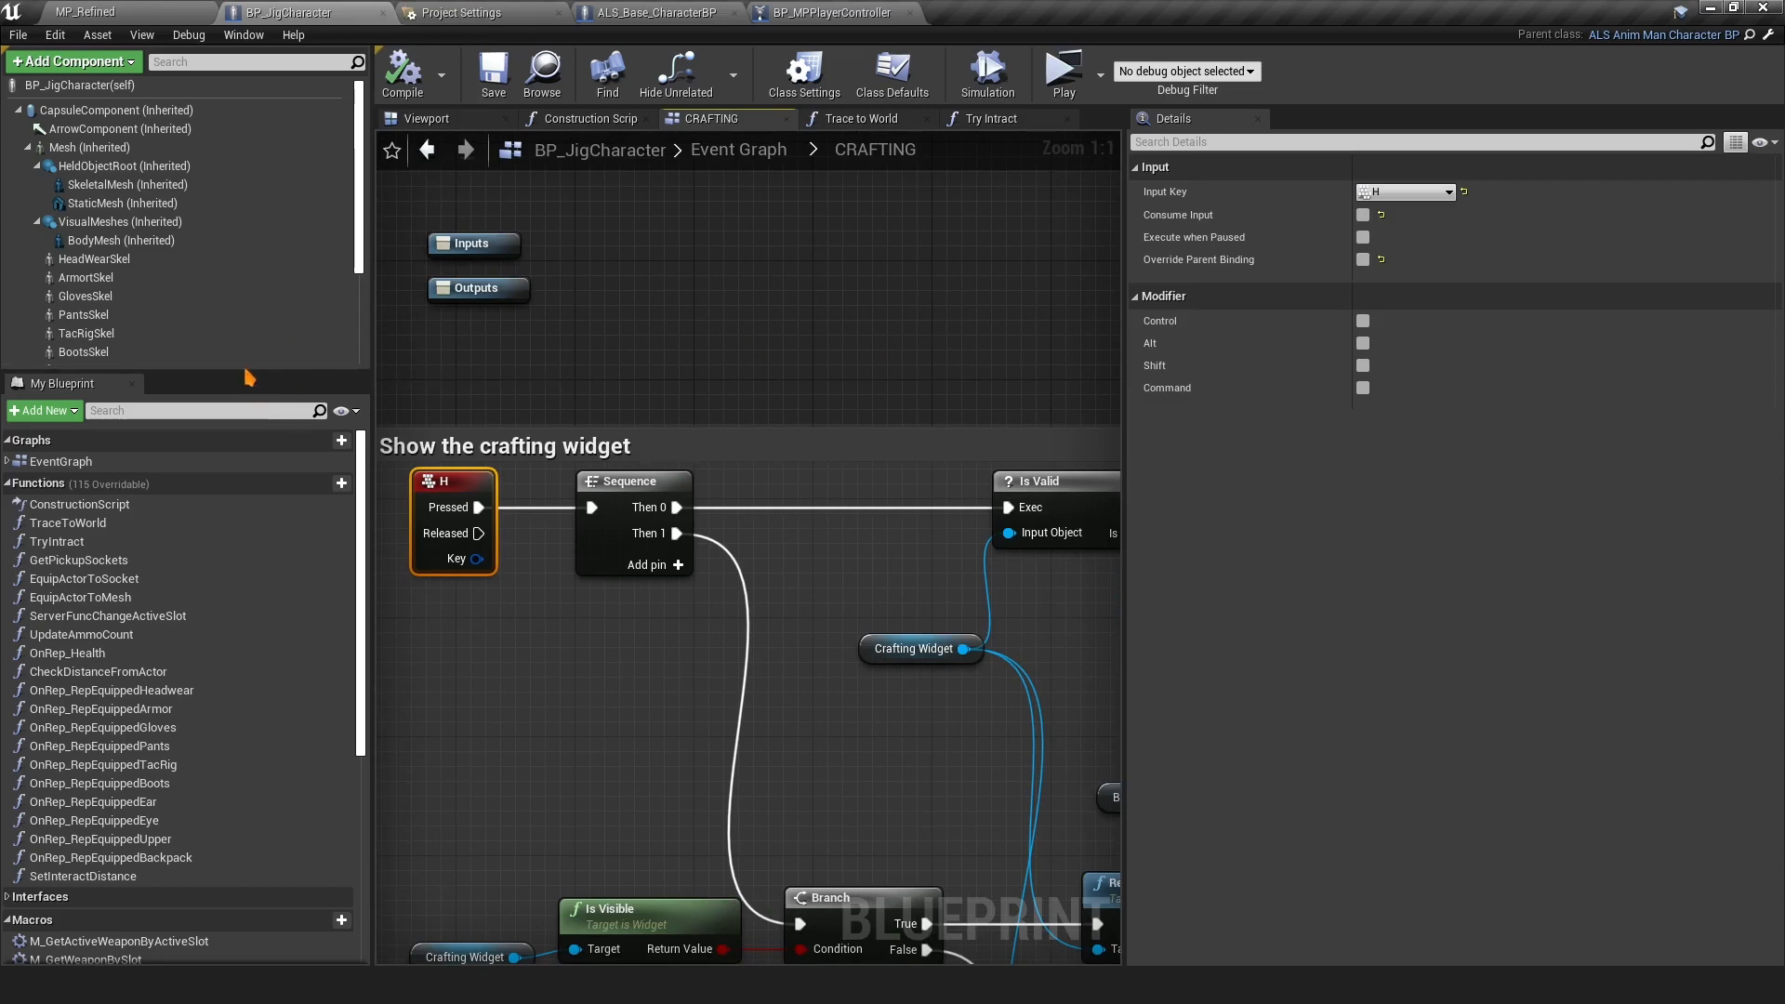
{"action": "left_click_drag", "start_coordinate": [245, 370], "coordinate": [275, 437]}
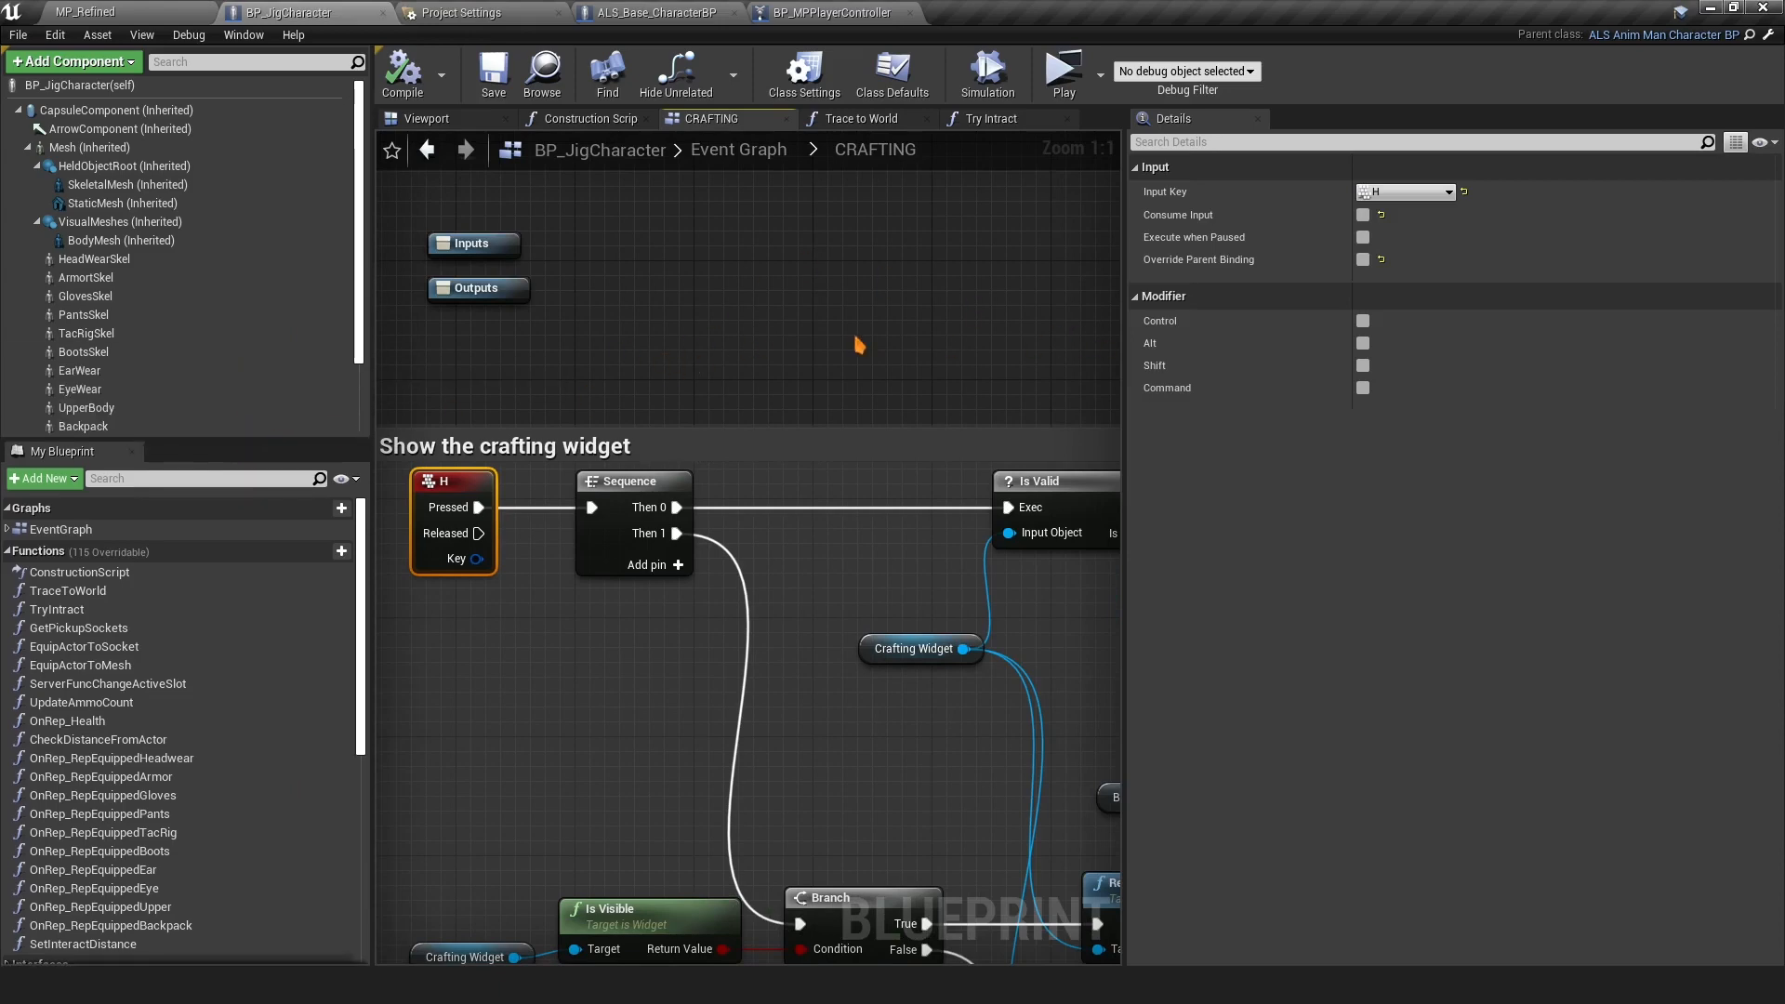
{"action": "left_click", "coordinate": [769, 353]}
{"action": "scroll", "coordinate": [772, 354], "scroll_direction": "down", "scroll_amount": 1}
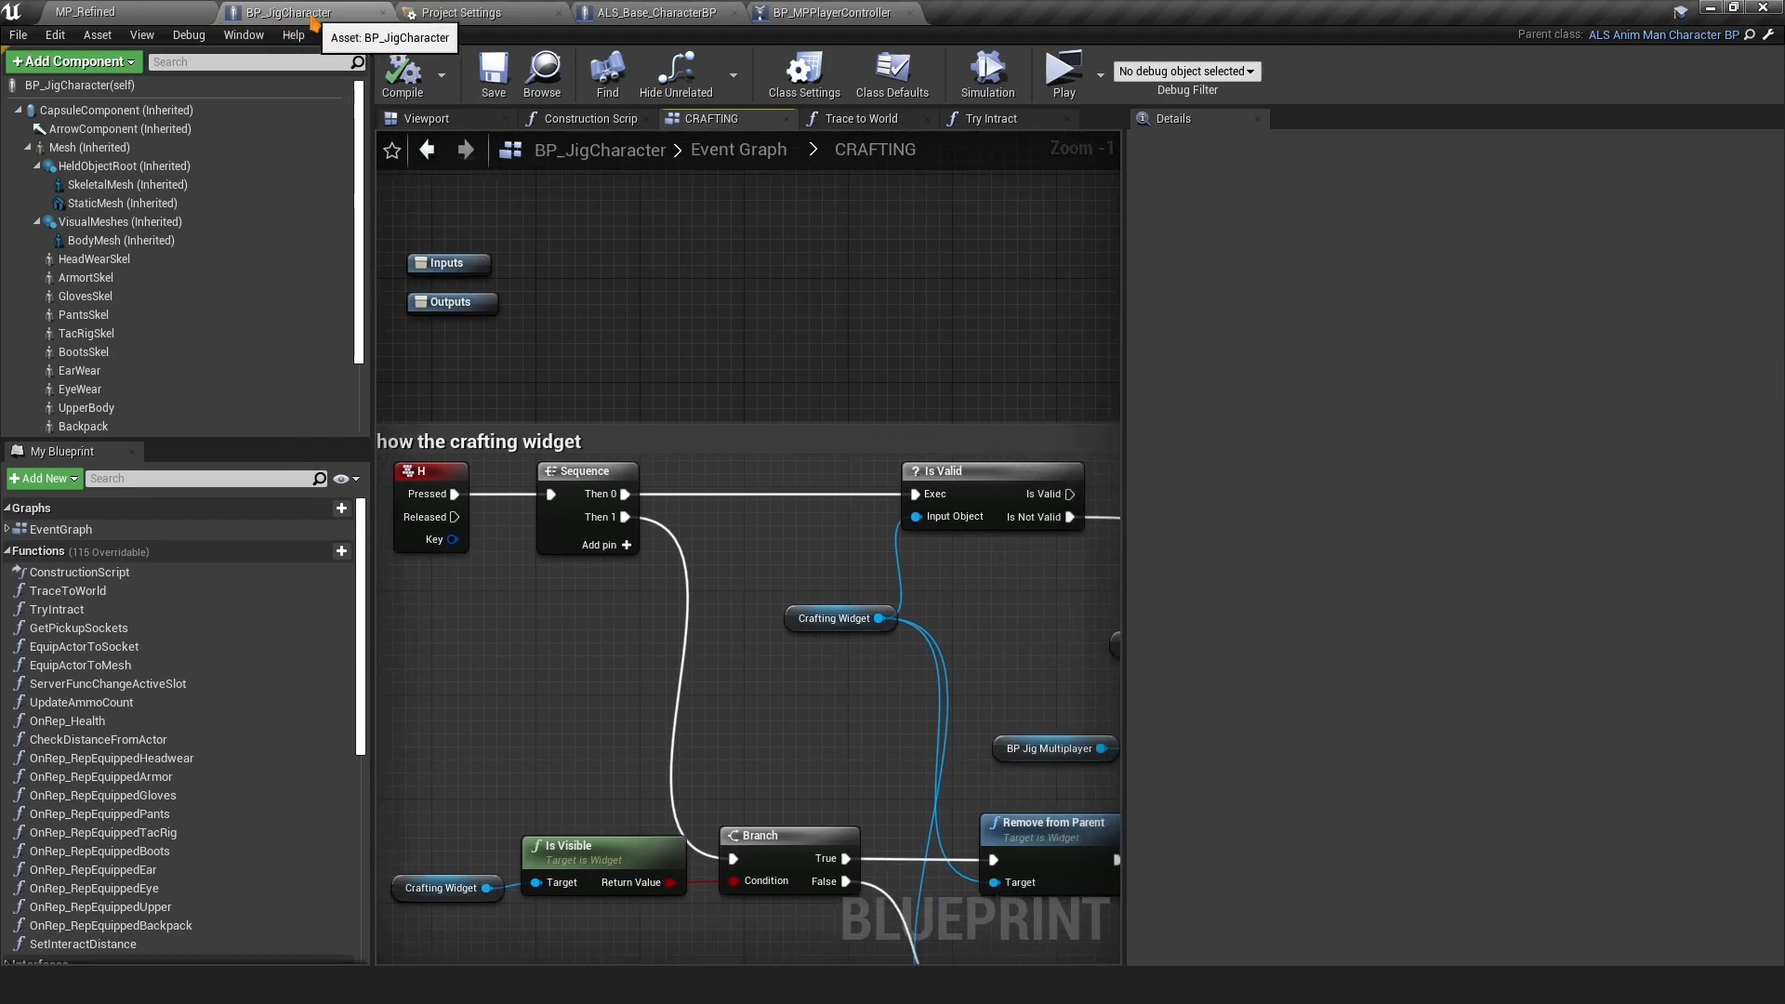
{"action": "left_click", "coordinate": [886, 91]}
{"action": "left_click_drag", "start_coordinate": [1120, 209], "coordinate": [909, 214]}
Examine BP_JigCharacter's class defaults from Actor Tick through equipment and colors to the Mantle 2m Default animation settings, looking for overridden values
{"action": "scroll", "coordinate": [1333, 298], "scroll_direction": "down", "scroll_amount": 4}
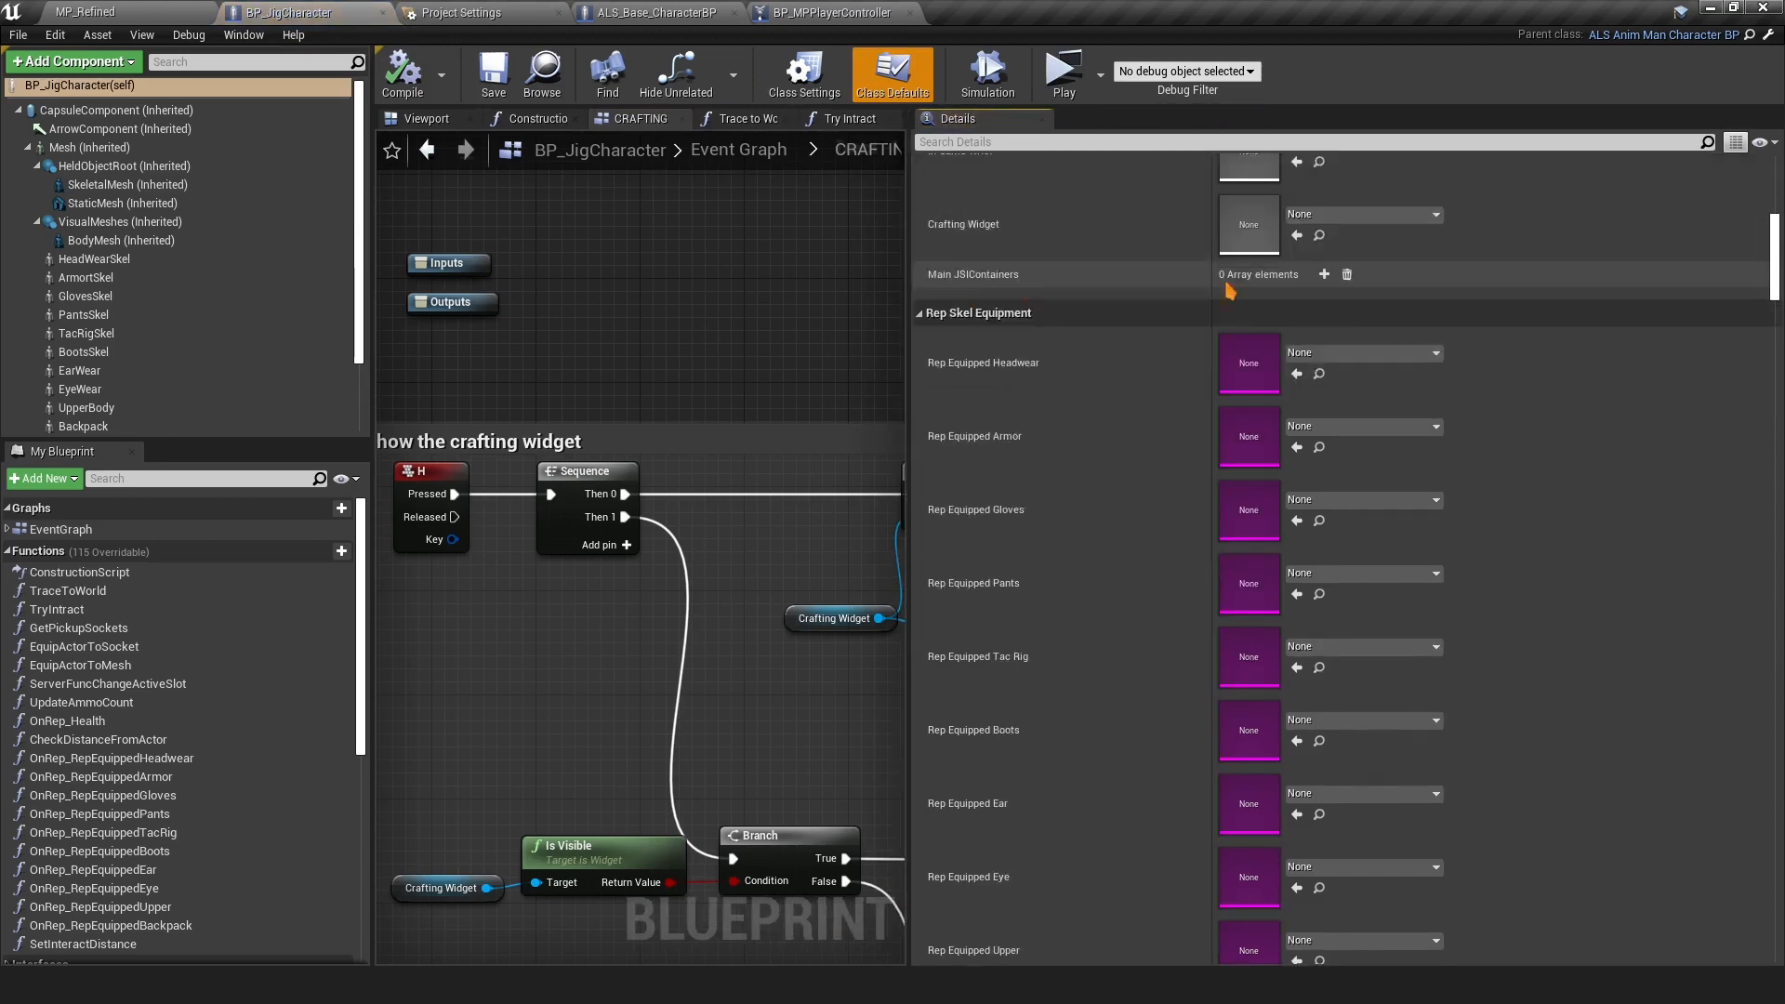
{"action": "scroll", "coordinate": [1333, 298], "scroll_direction": "up", "scroll_amount": 4}
{"action": "left_click", "coordinate": [1339, 254]}
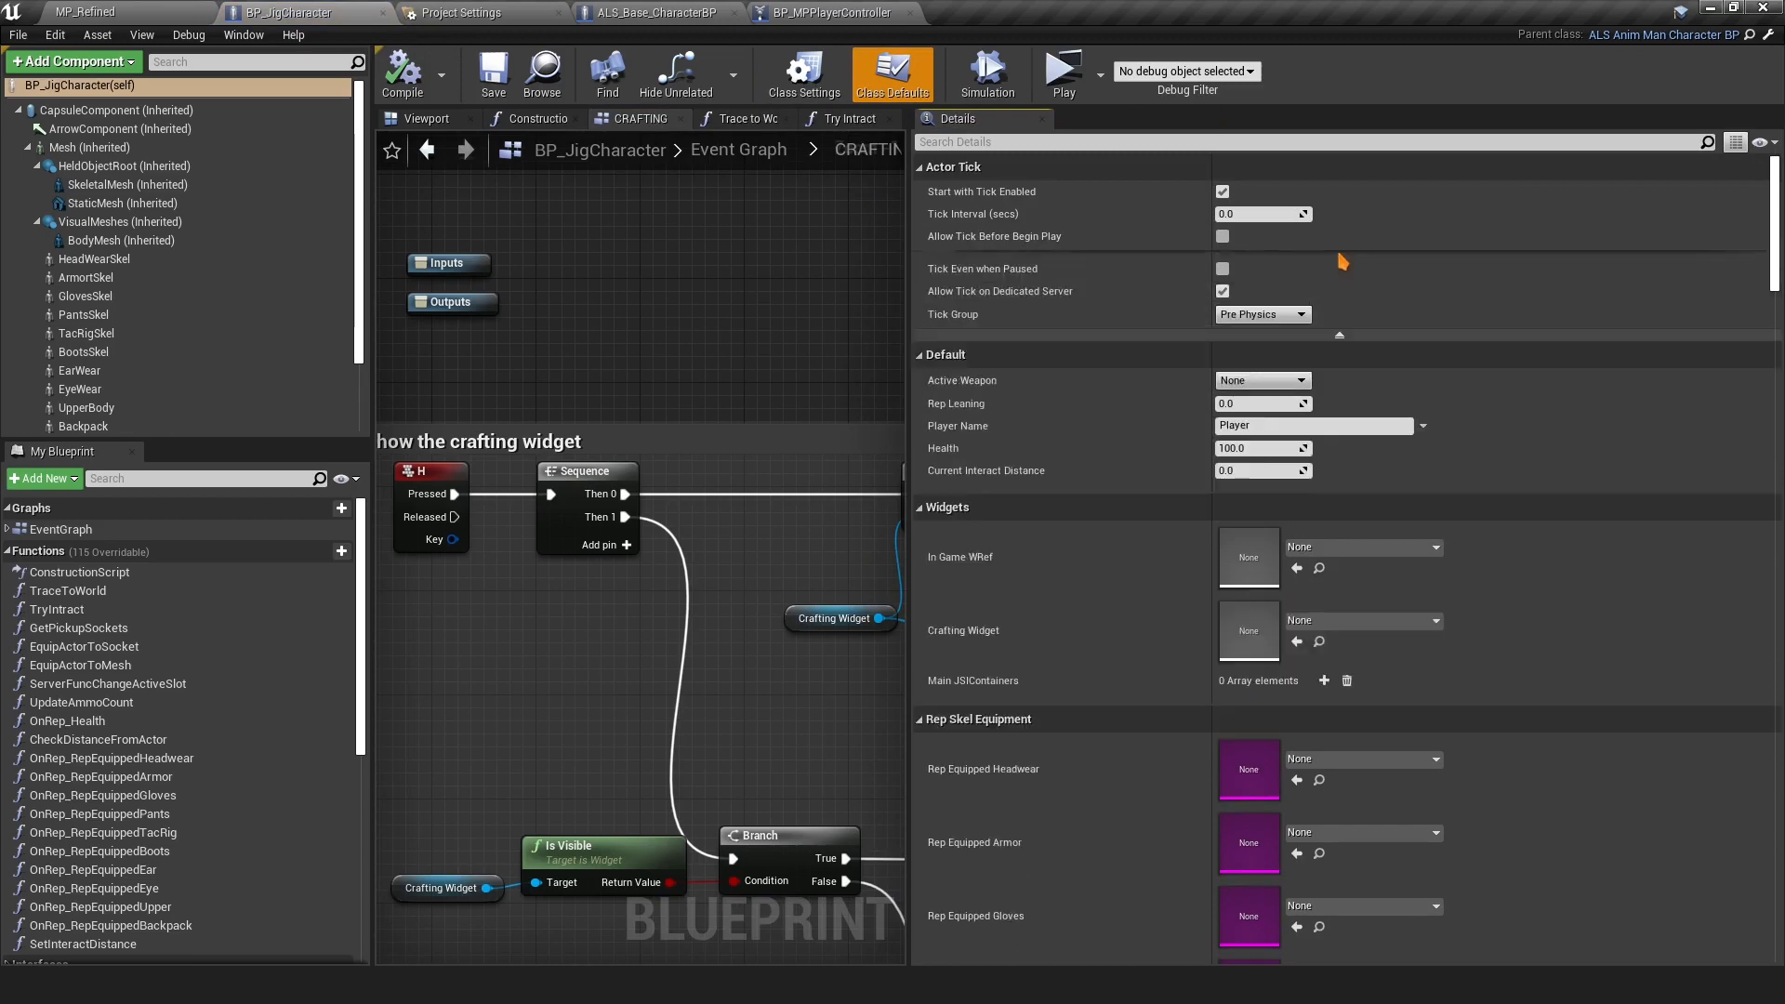
{"action": "scroll", "coordinate": [1208, 484], "scroll_direction": "down", "scroll_amount": 2}
{"action": "scroll", "coordinate": [1279, 569], "scroll_direction": "down", "scroll_amount": 10}
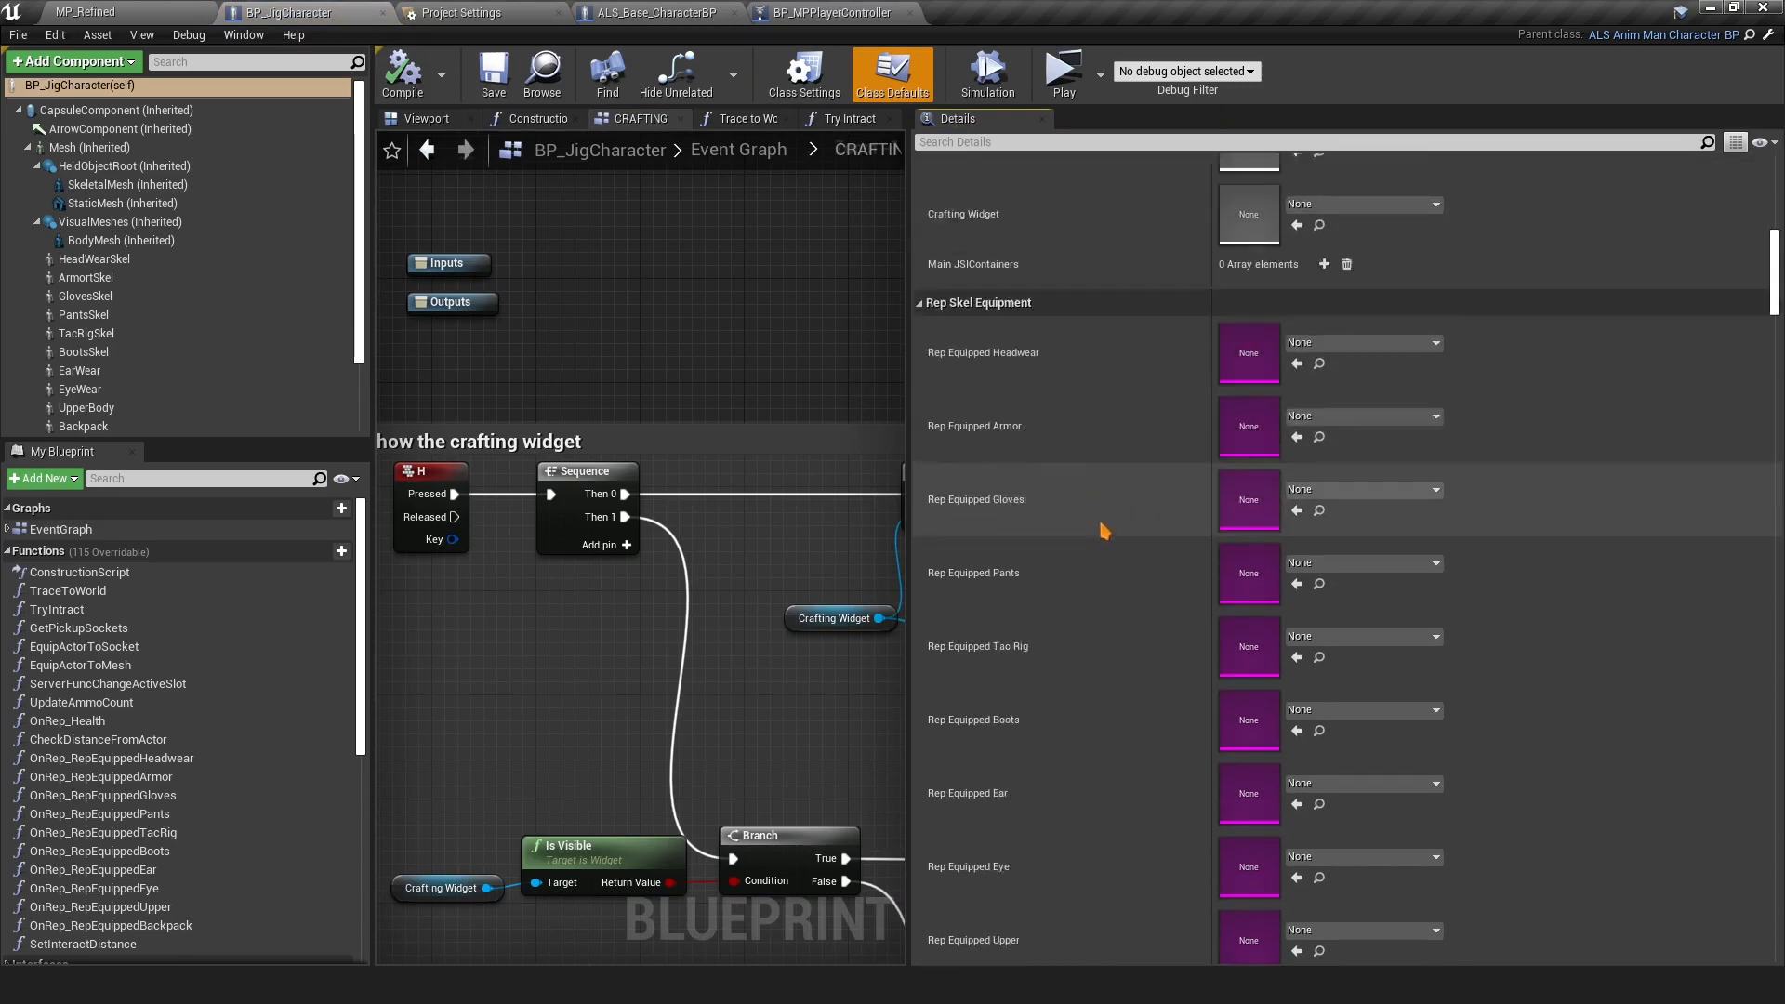
{"action": "scroll", "coordinate": [1085, 464], "scroll_direction": "down", "scroll_amount": 10}
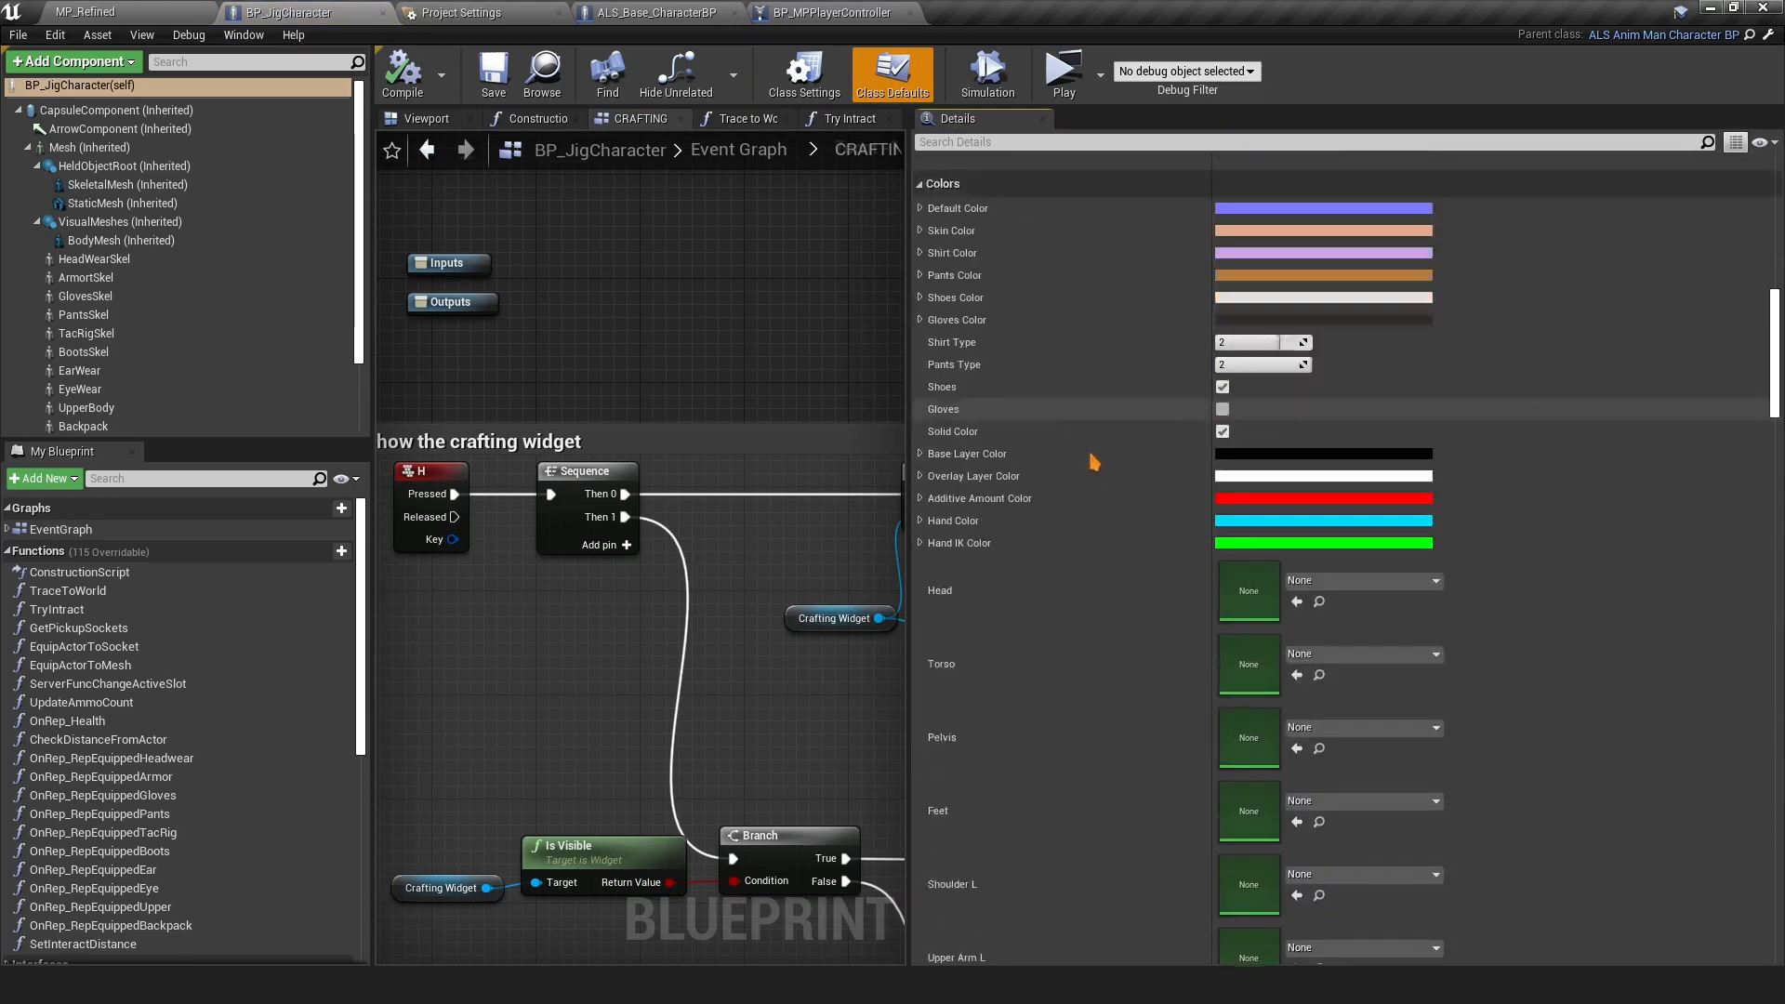
{"action": "scroll", "coordinate": [1779, 437], "scroll_direction": "down", "scroll_amount": 8}
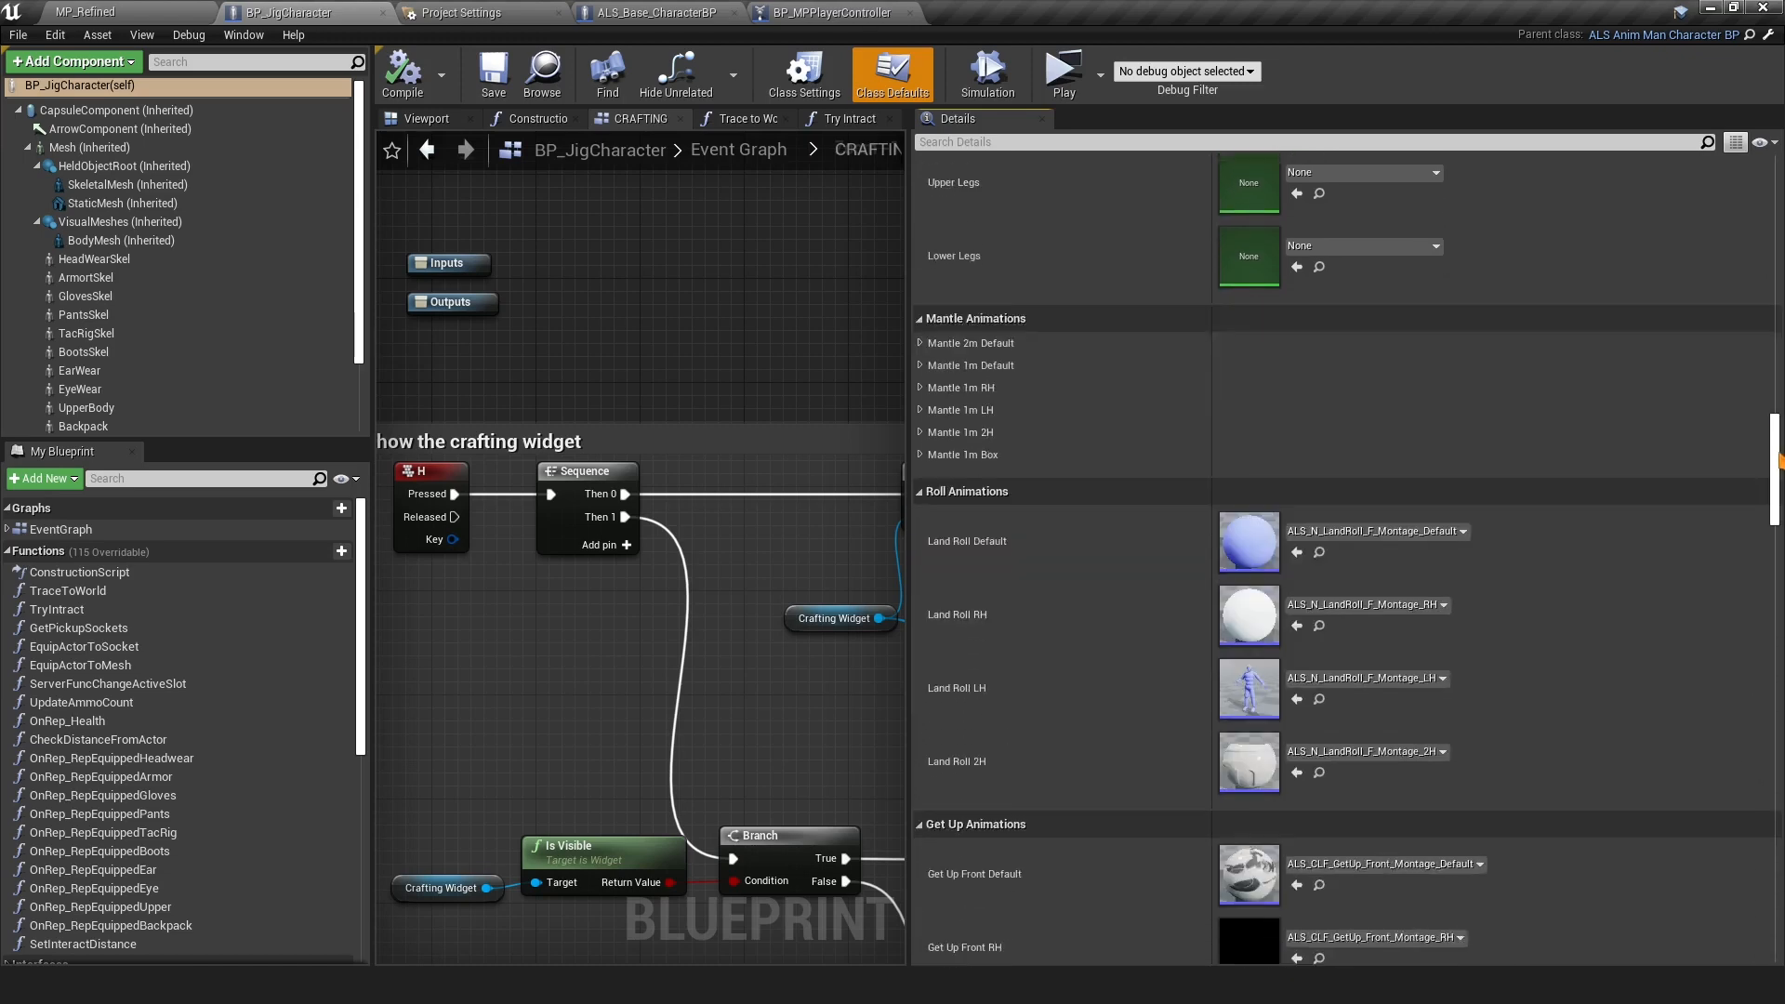
{"action": "left_click", "coordinate": [921, 343]}
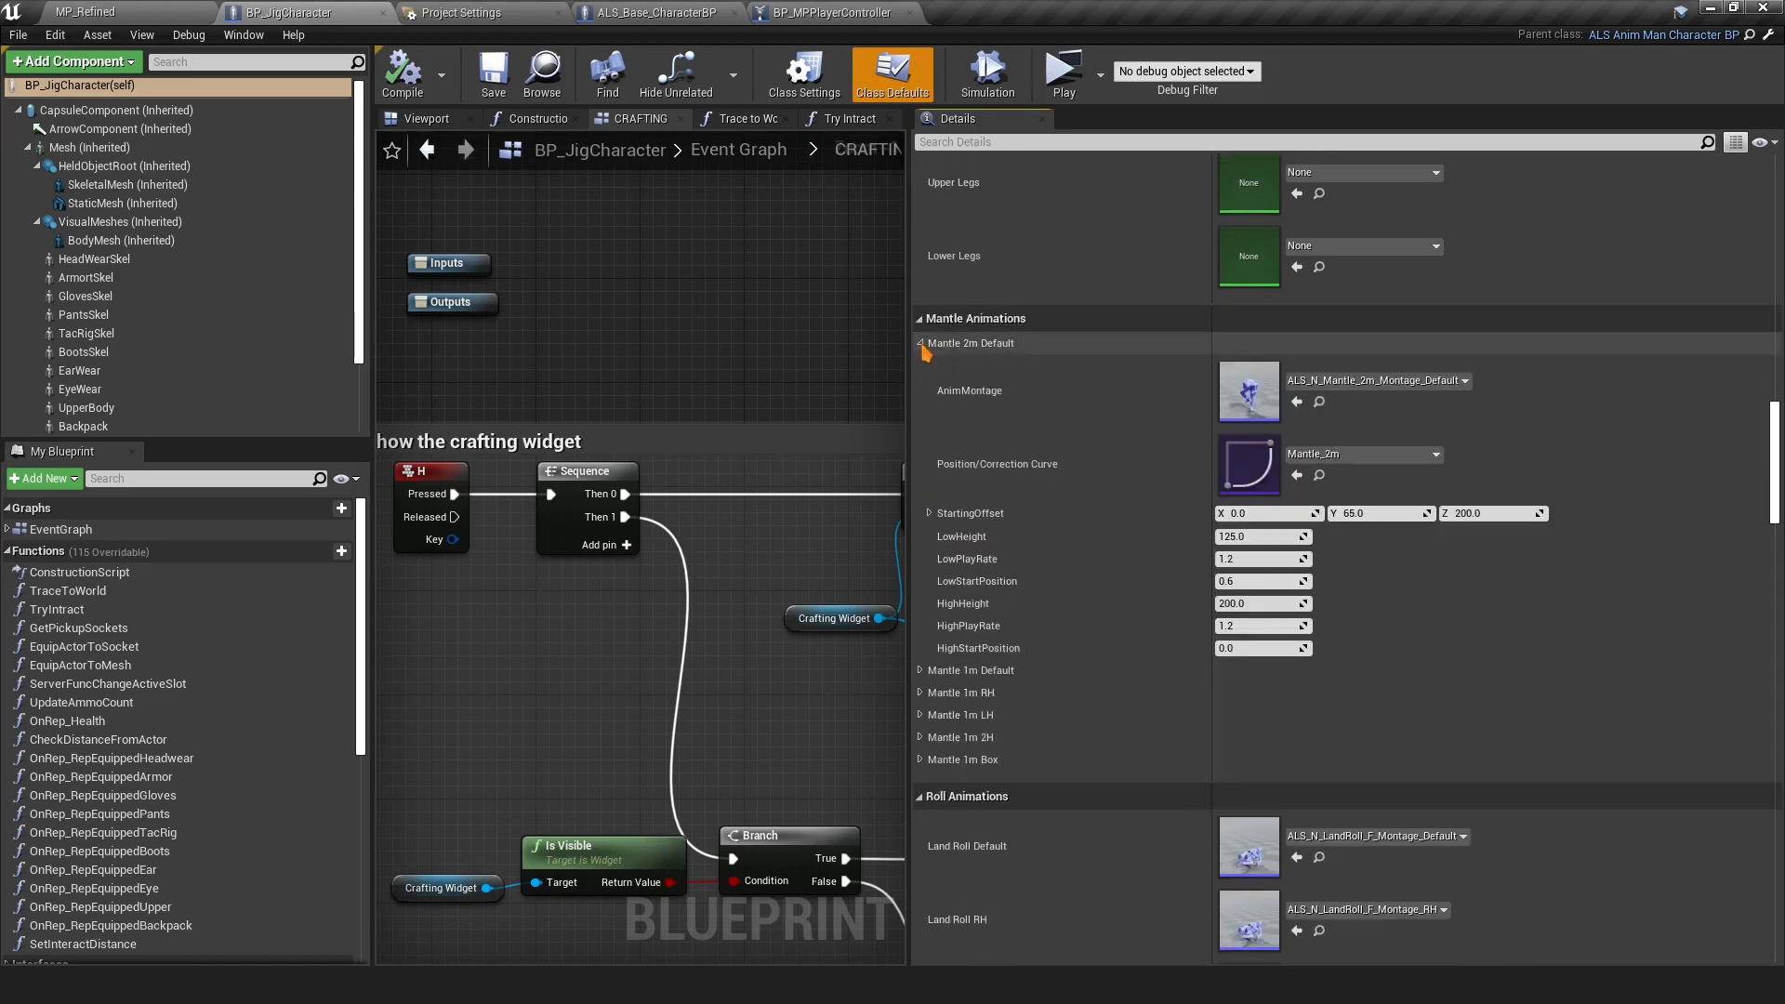
{"action": "left_click", "coordinate": [920, 343]}
{"action": "scroll", "coordinate": [1777, 474], "scroll_direction": "down", "scroll_amount": 3}
{"action": "left_click_drag", "start_coordinate": [1777, 474], "coordinate": [1770, 651]}
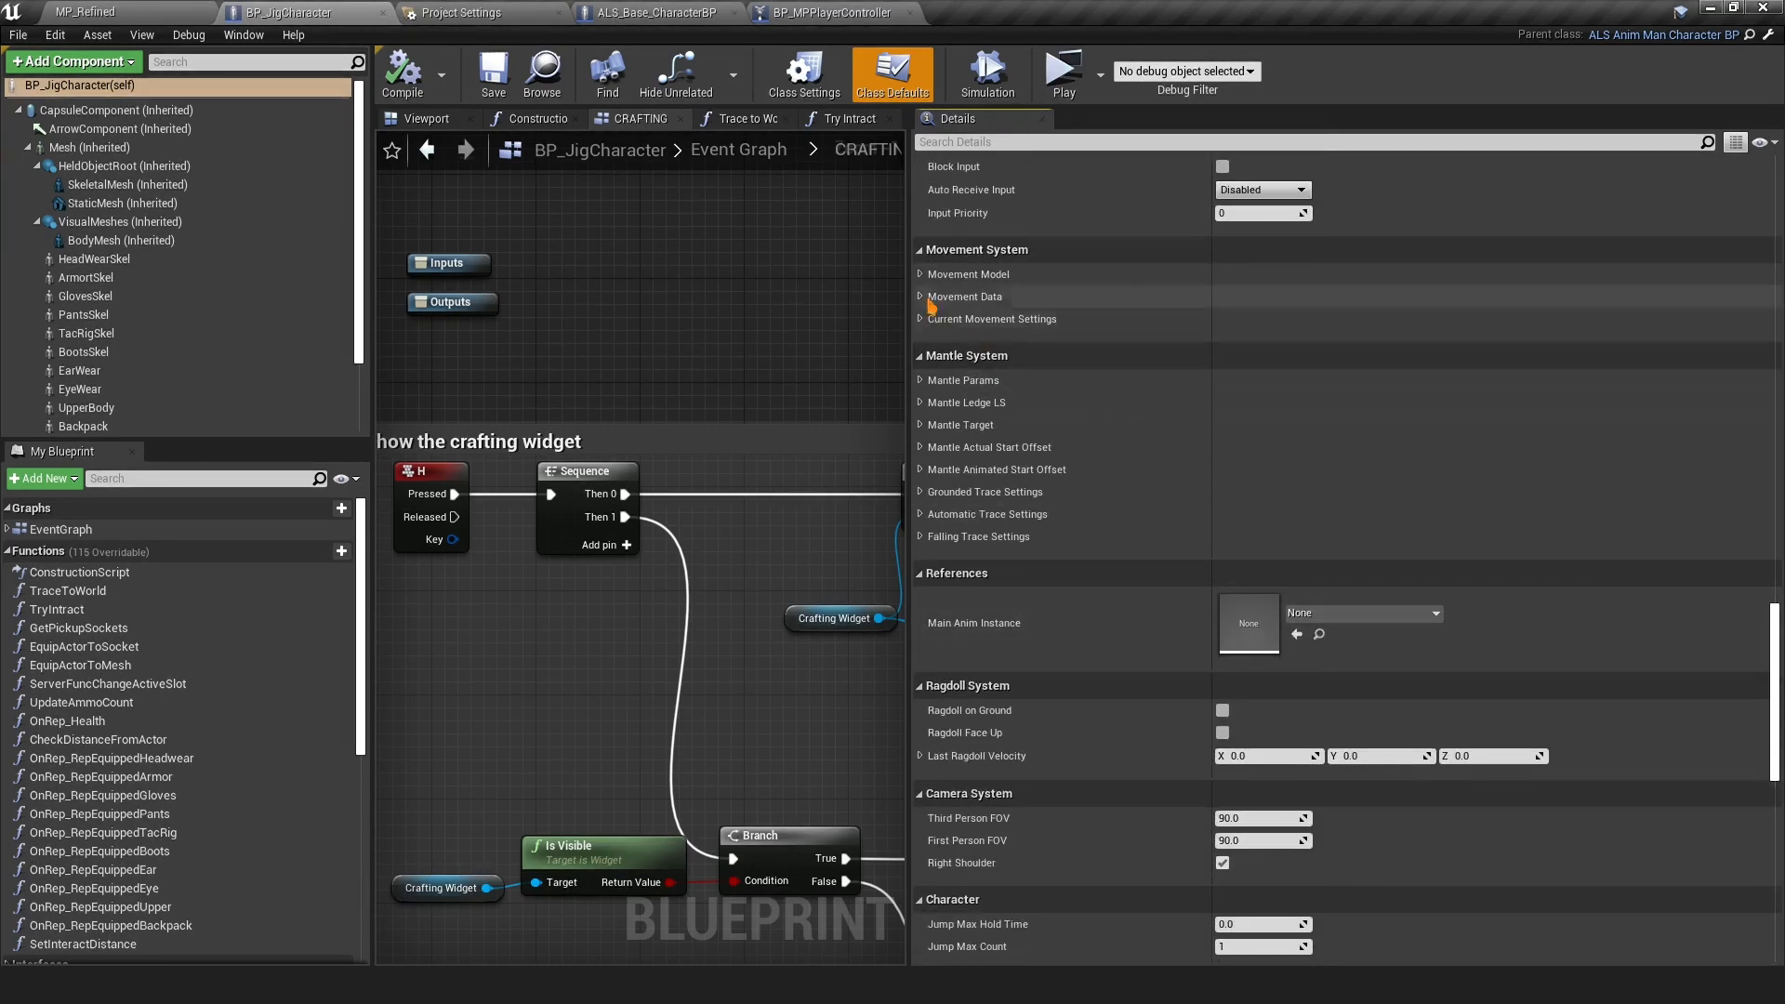
Examine the VelocityDirection and LookingDirection entries of Movement Data, then collapse the Movement System category
{"action": "left_click", "coordinate": [920, 297]}
{"action": "left_click", "coordinate": [920, 297]}
{"action": "left_click", "coordinate": [921, 297]}
{"action": "left_click", "coordinate": [921, 298]}
{"action": "left_click", "coordinate": [922, 298]}
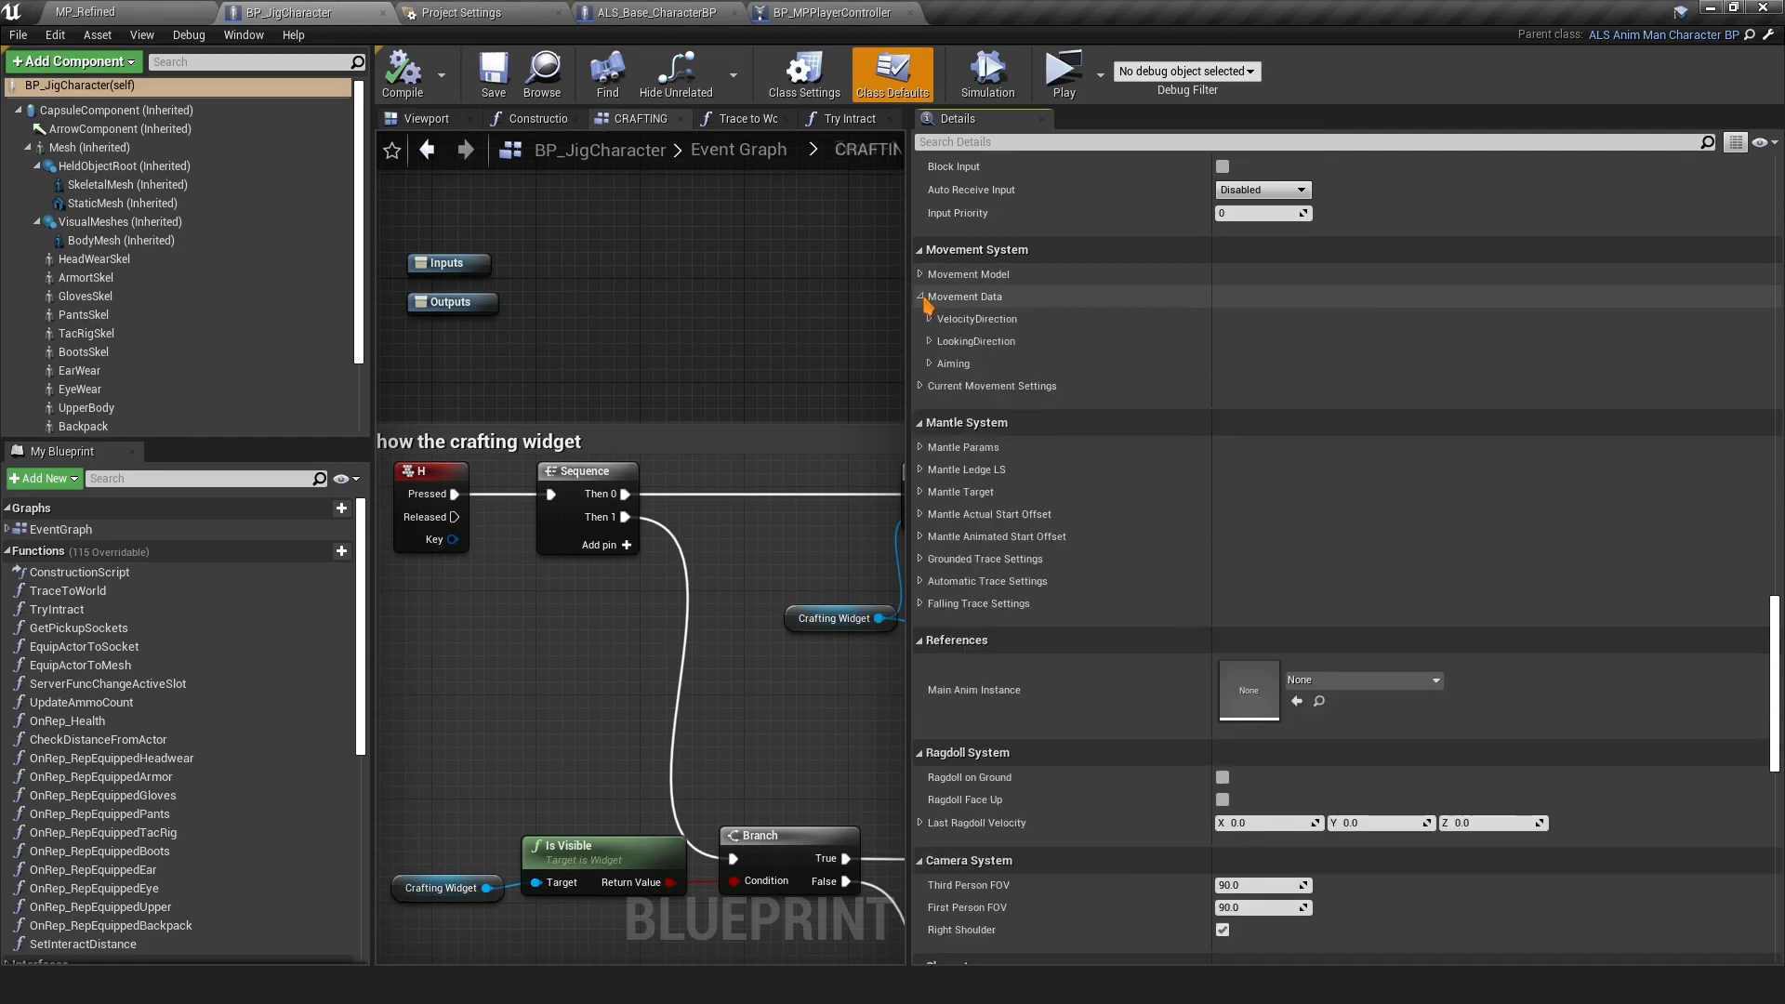
{"action": "left_click", "coordinate": [930, 320]}
{"action": "left_click", "coordinate": [930, 320]}
{"action": "left_click", "coordinate": [931, 342]}
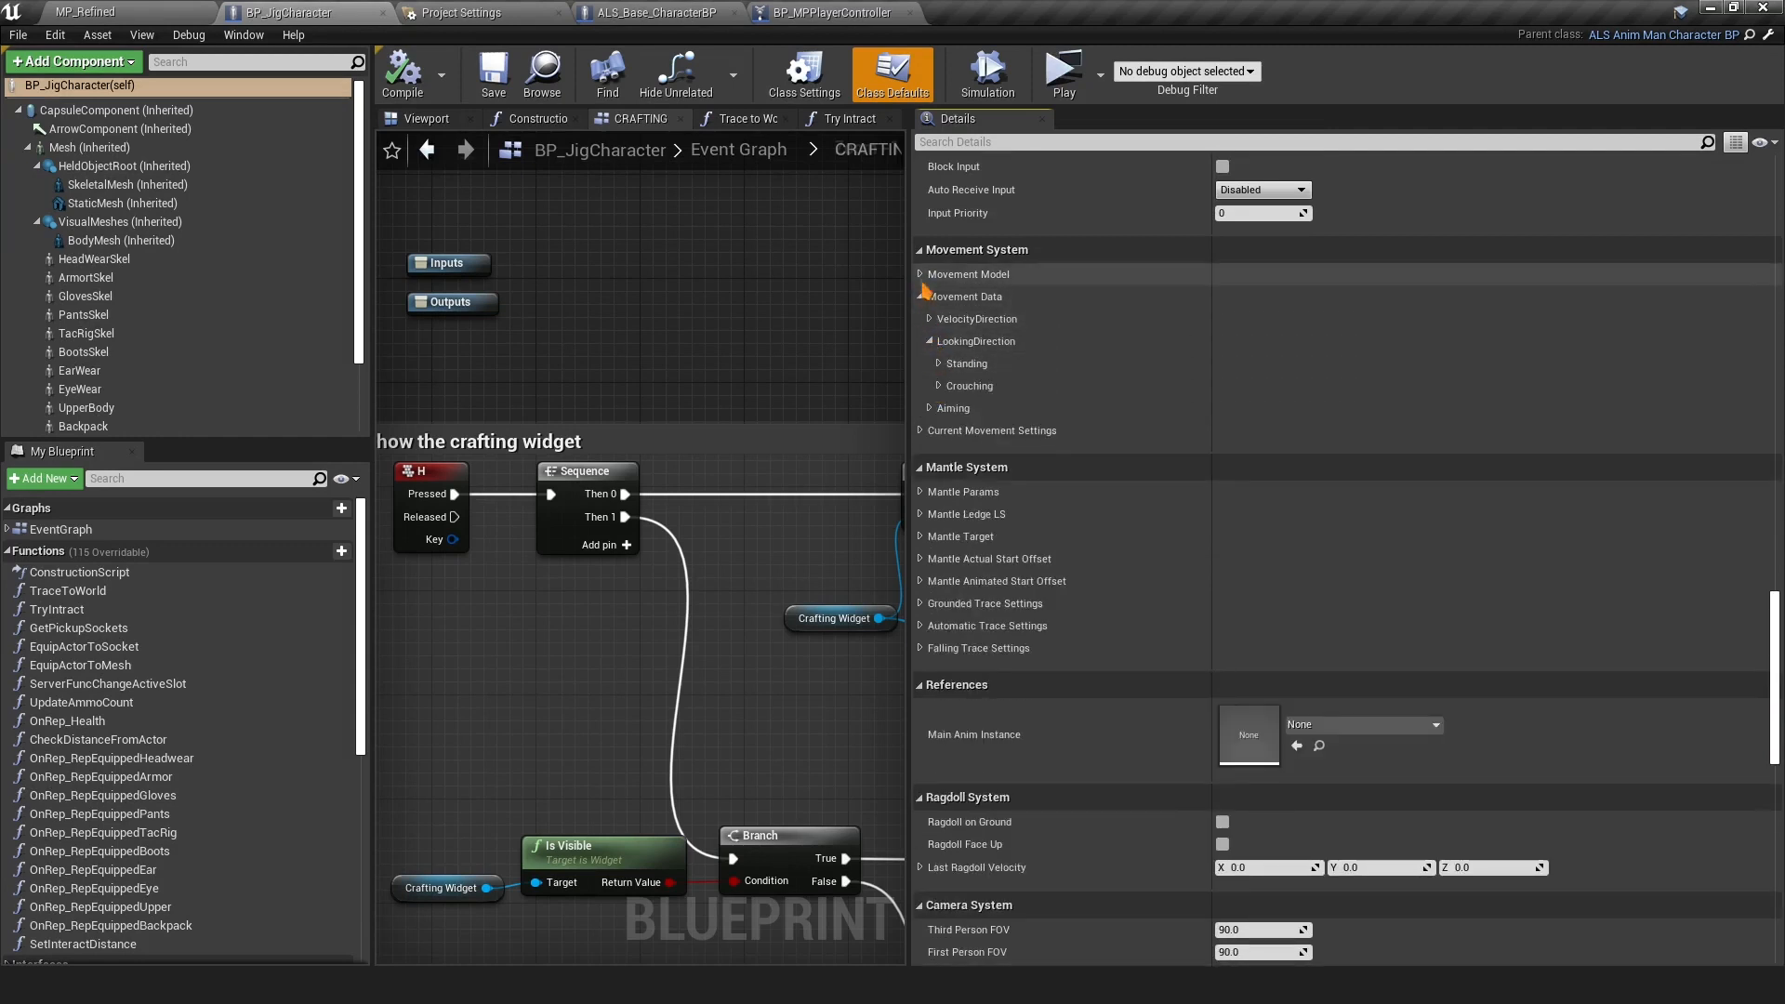
{"action": "left_click", "coordinate": [920, 250]}
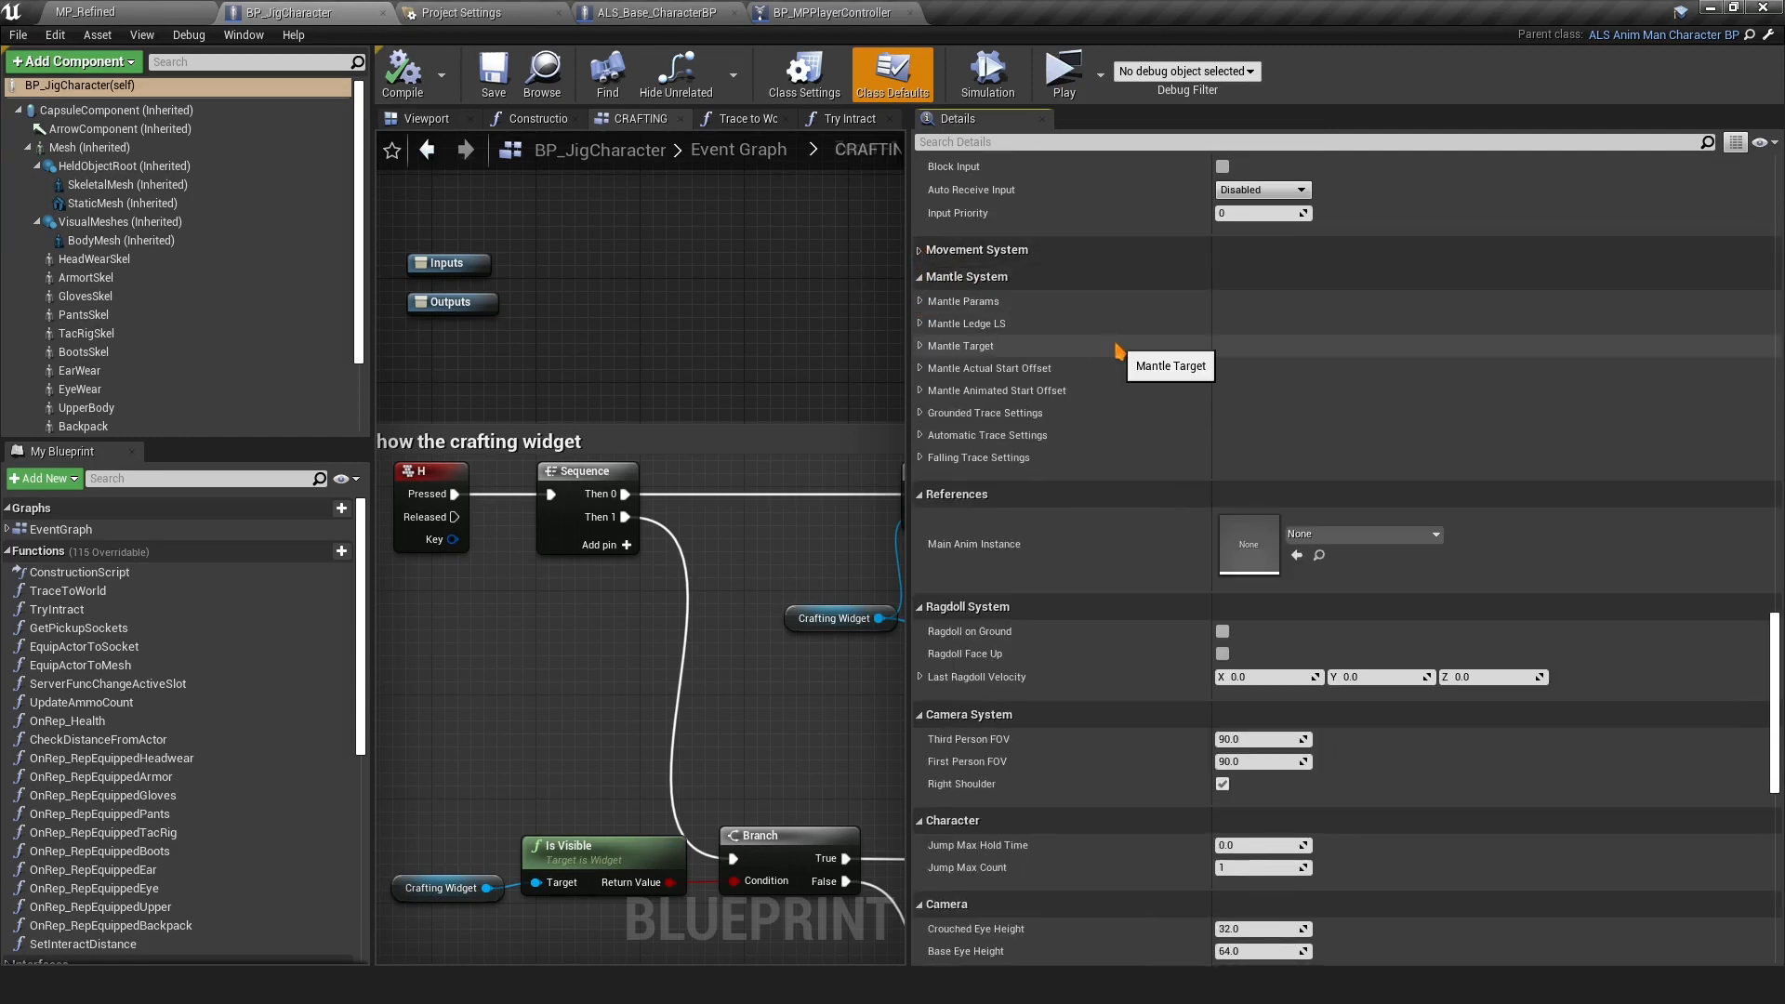
Disable Use Controller Rotation Yaw and reset the AI Controller Class to ALS_AI_Controller in the Pawn defaults
{"action": "scroll", "coordinate": [1106, 381], "scroll_direction": "down", "scroll_amount": 4}
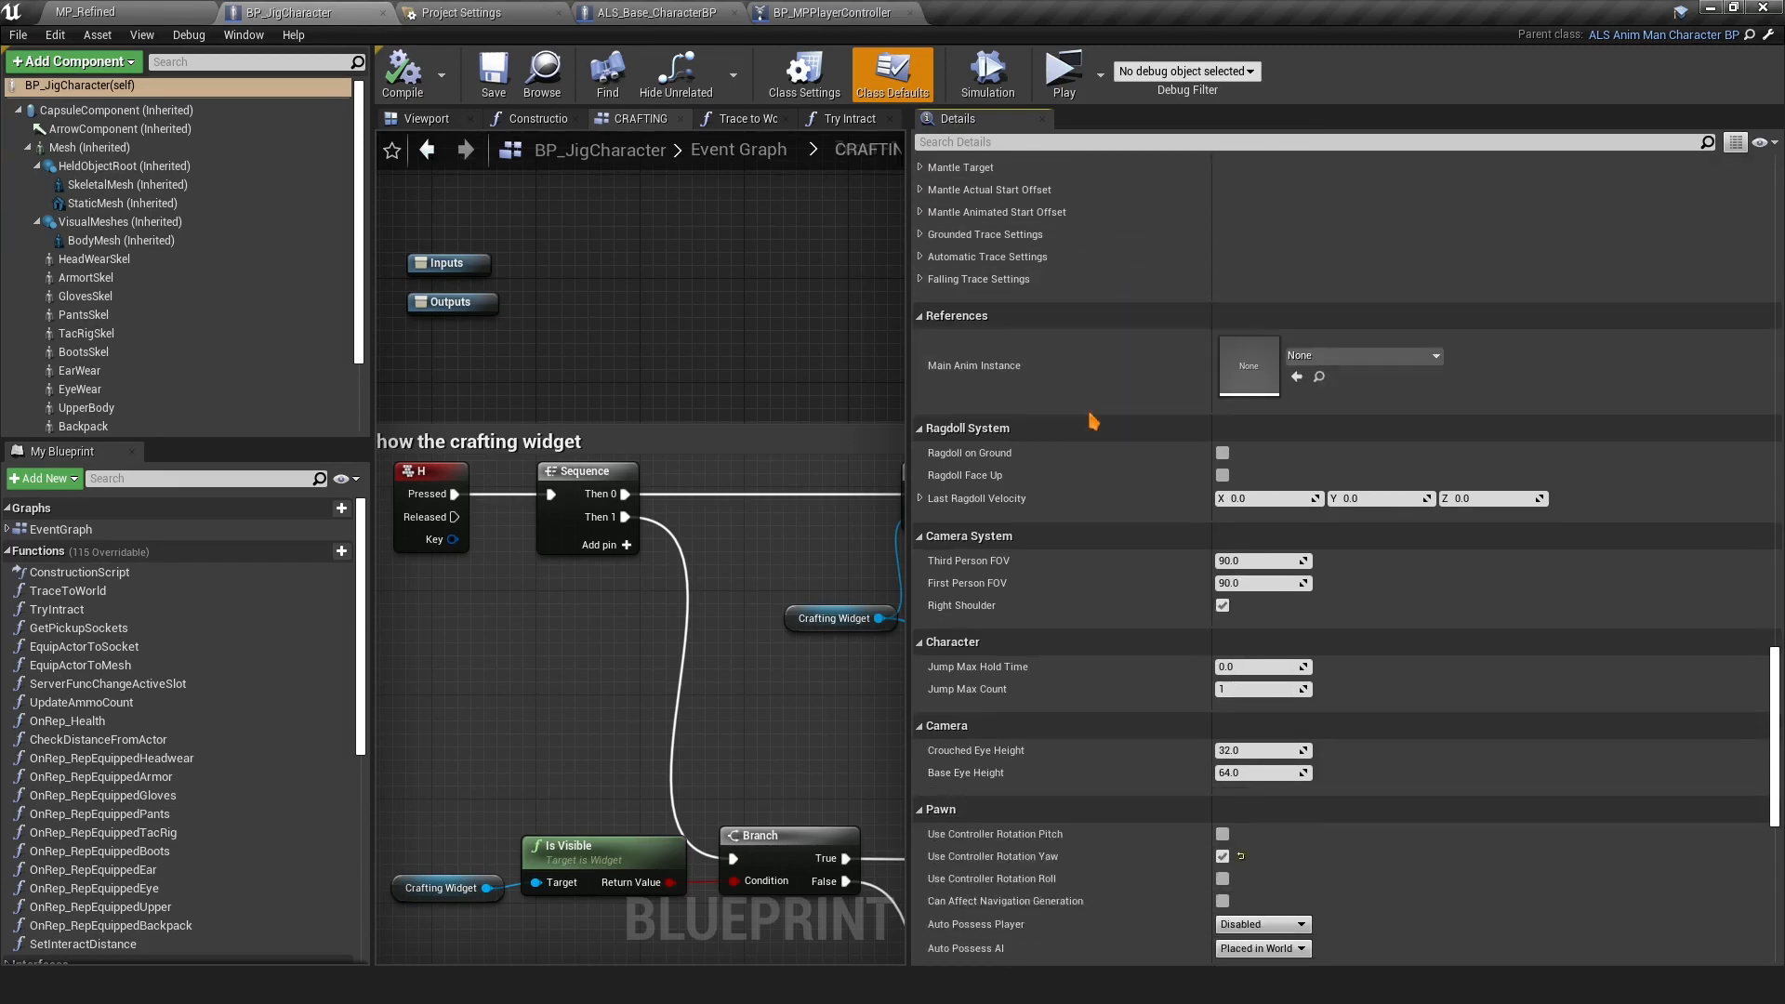
{"action": "scroll", "coordinate": [1093, 416], "scroll_direction": "down", "scroll_amount": 4}
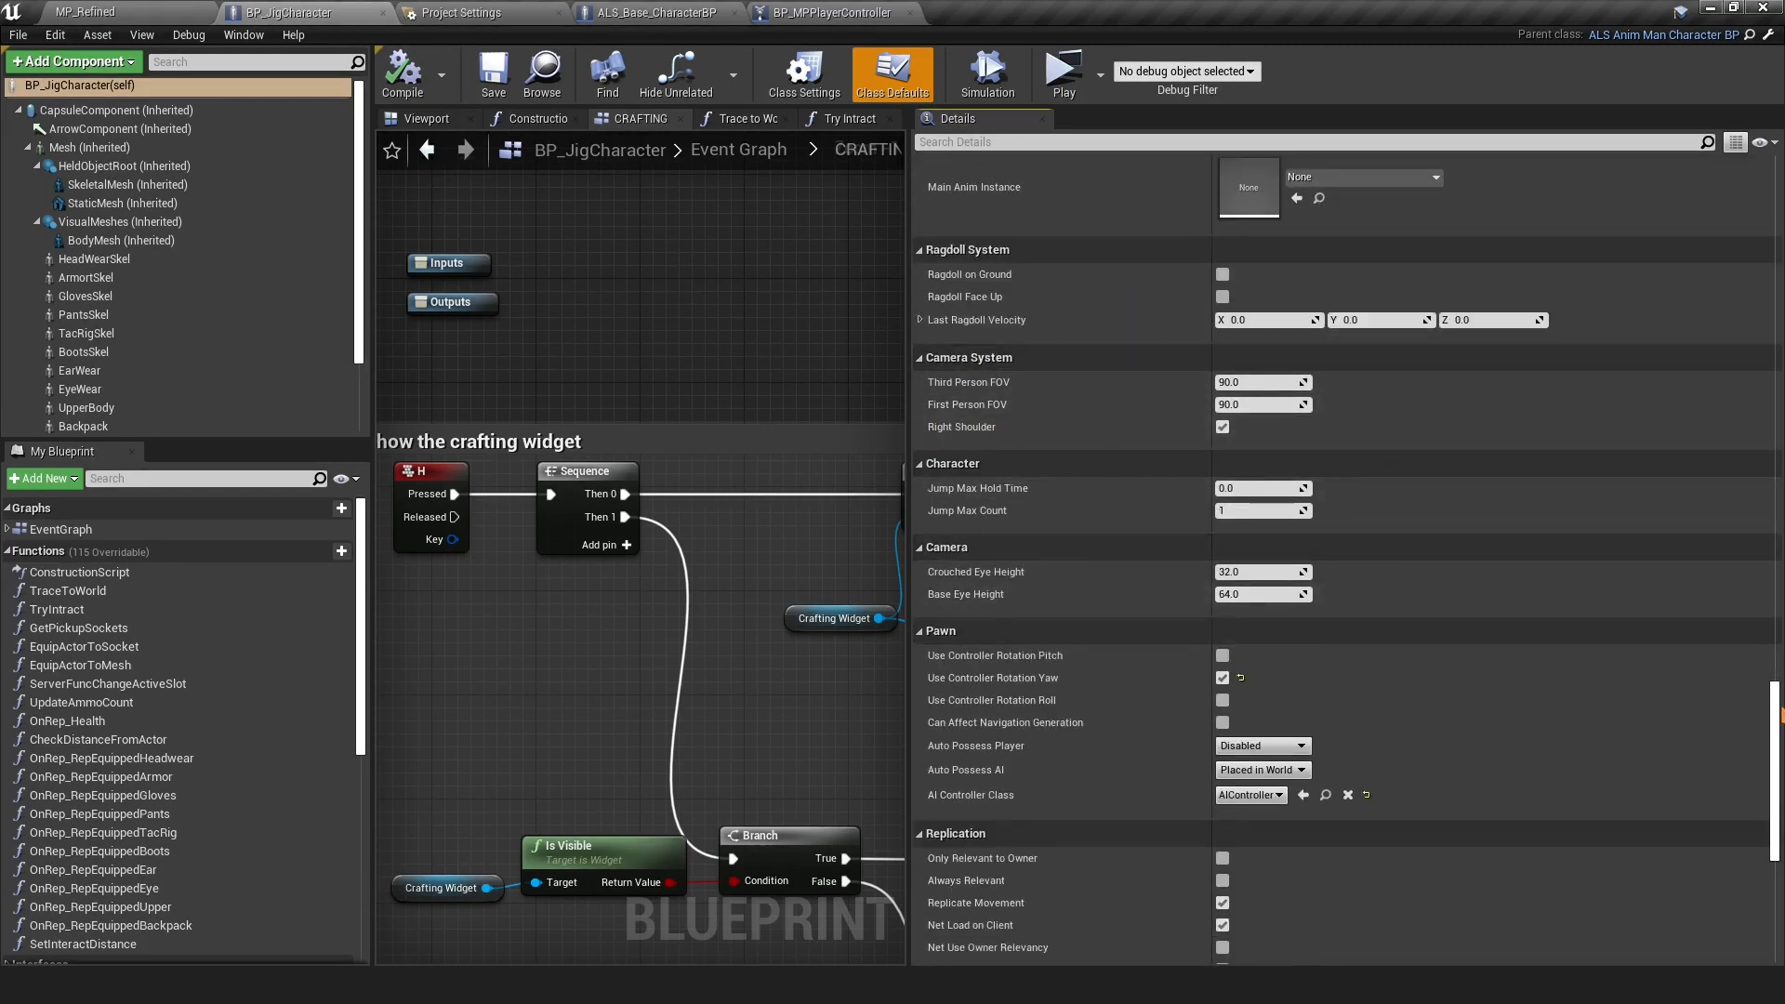
{"action": "mouse_move", "coordinate": [1778, 774]}
{"action": "left_mouse_down"}
{"action": "mouse_move", "coordinate": [1780, 711]}
{"action": "mouse_move", "coordinate": [1782, 772]}
{"action": "left_mouse_up"}
{"action": "scroll", "coordinate": [1259, 582], "scroll_direction": "down", "scroll_amount": 7}
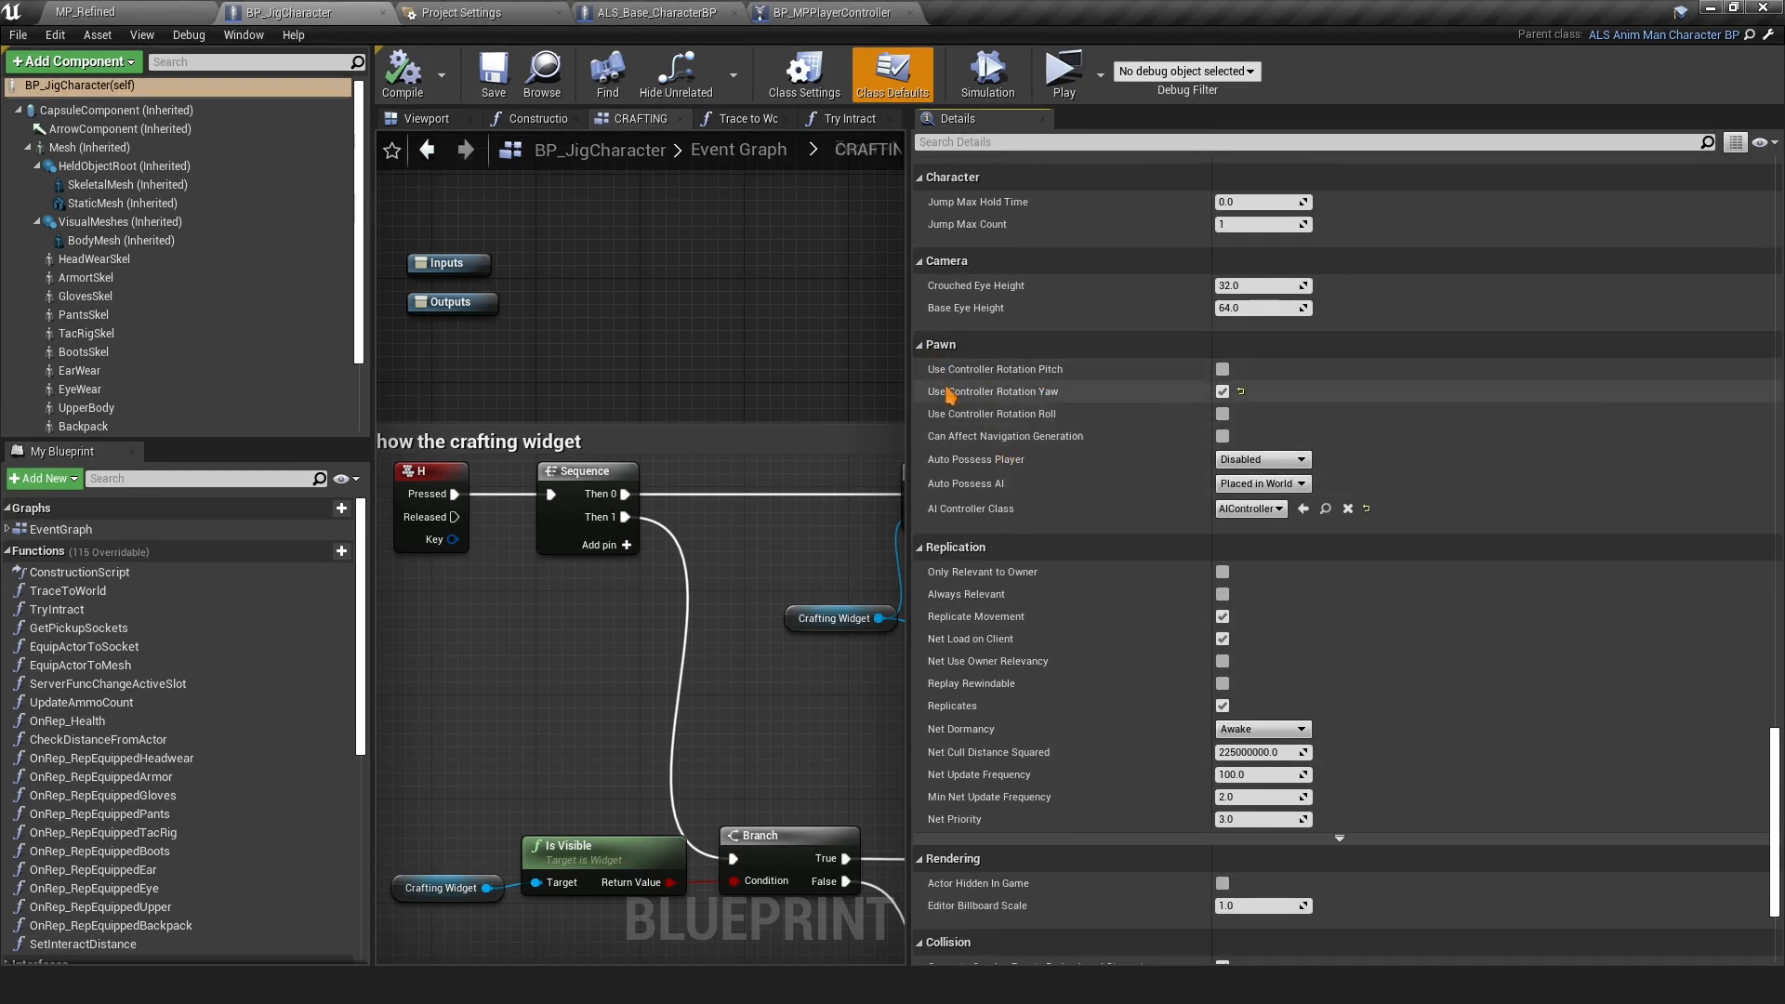
{"action": "mouse_move", "coordinate": [962, 400]}
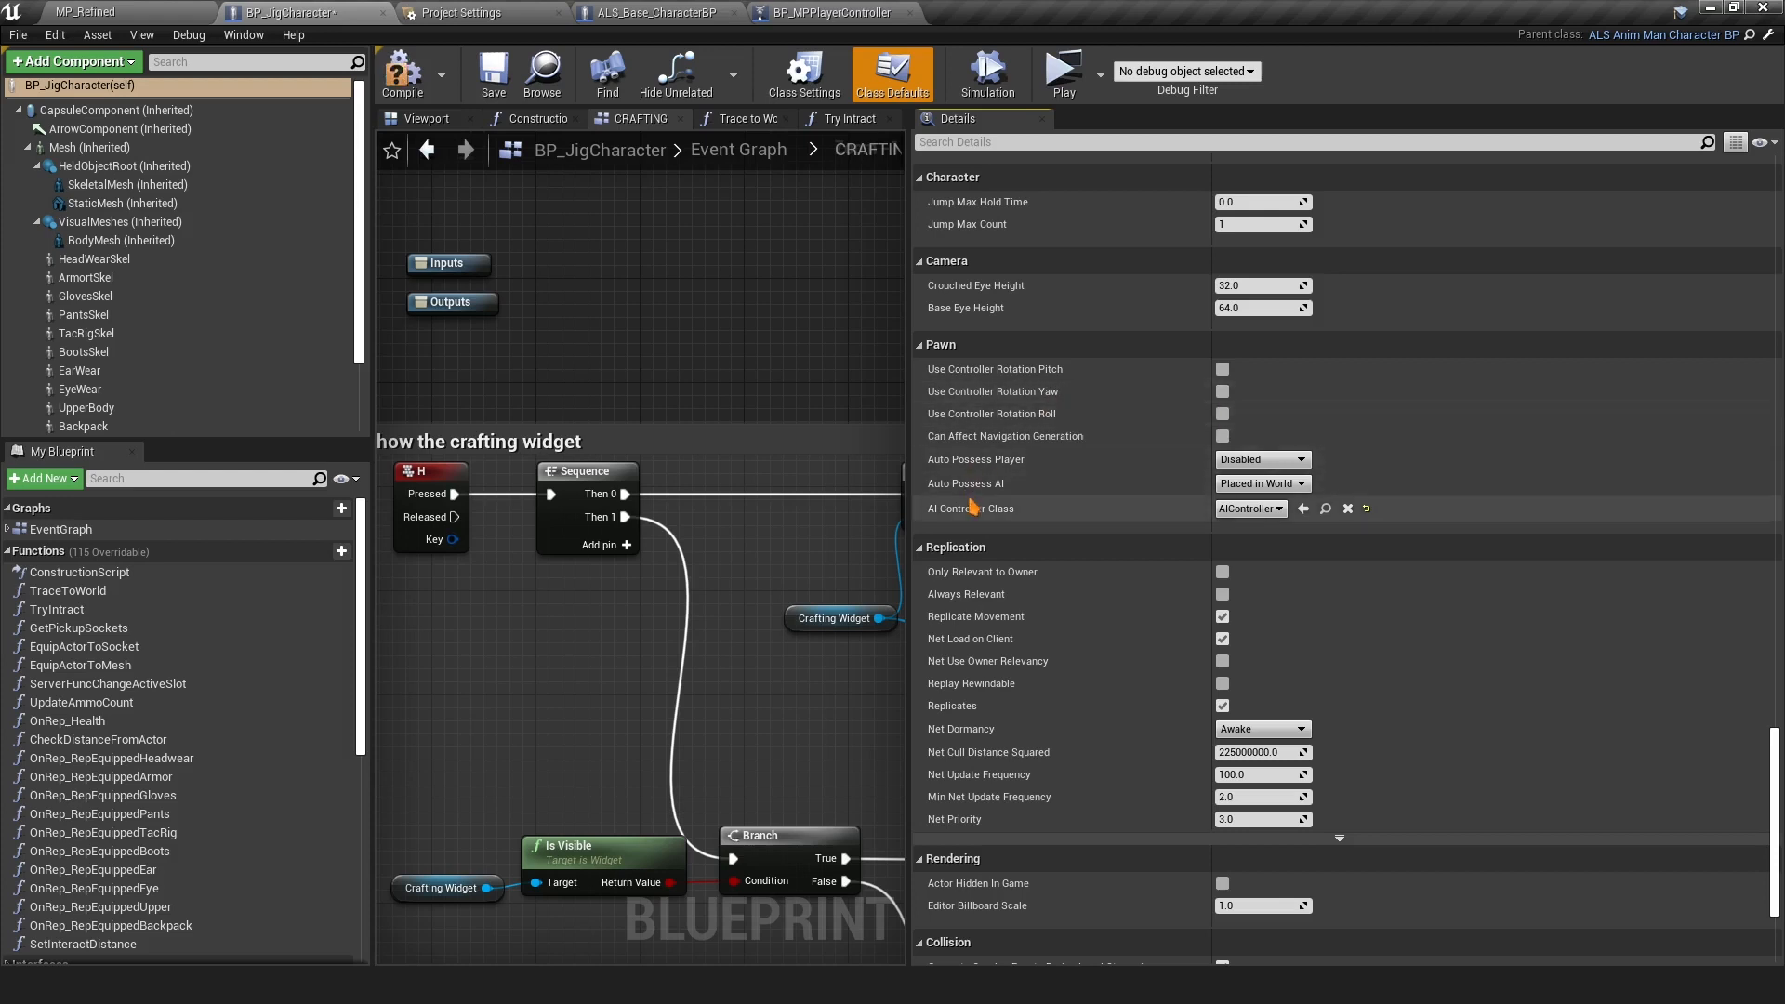
{"action": "left_click", "coordinate": [1366, 508]}
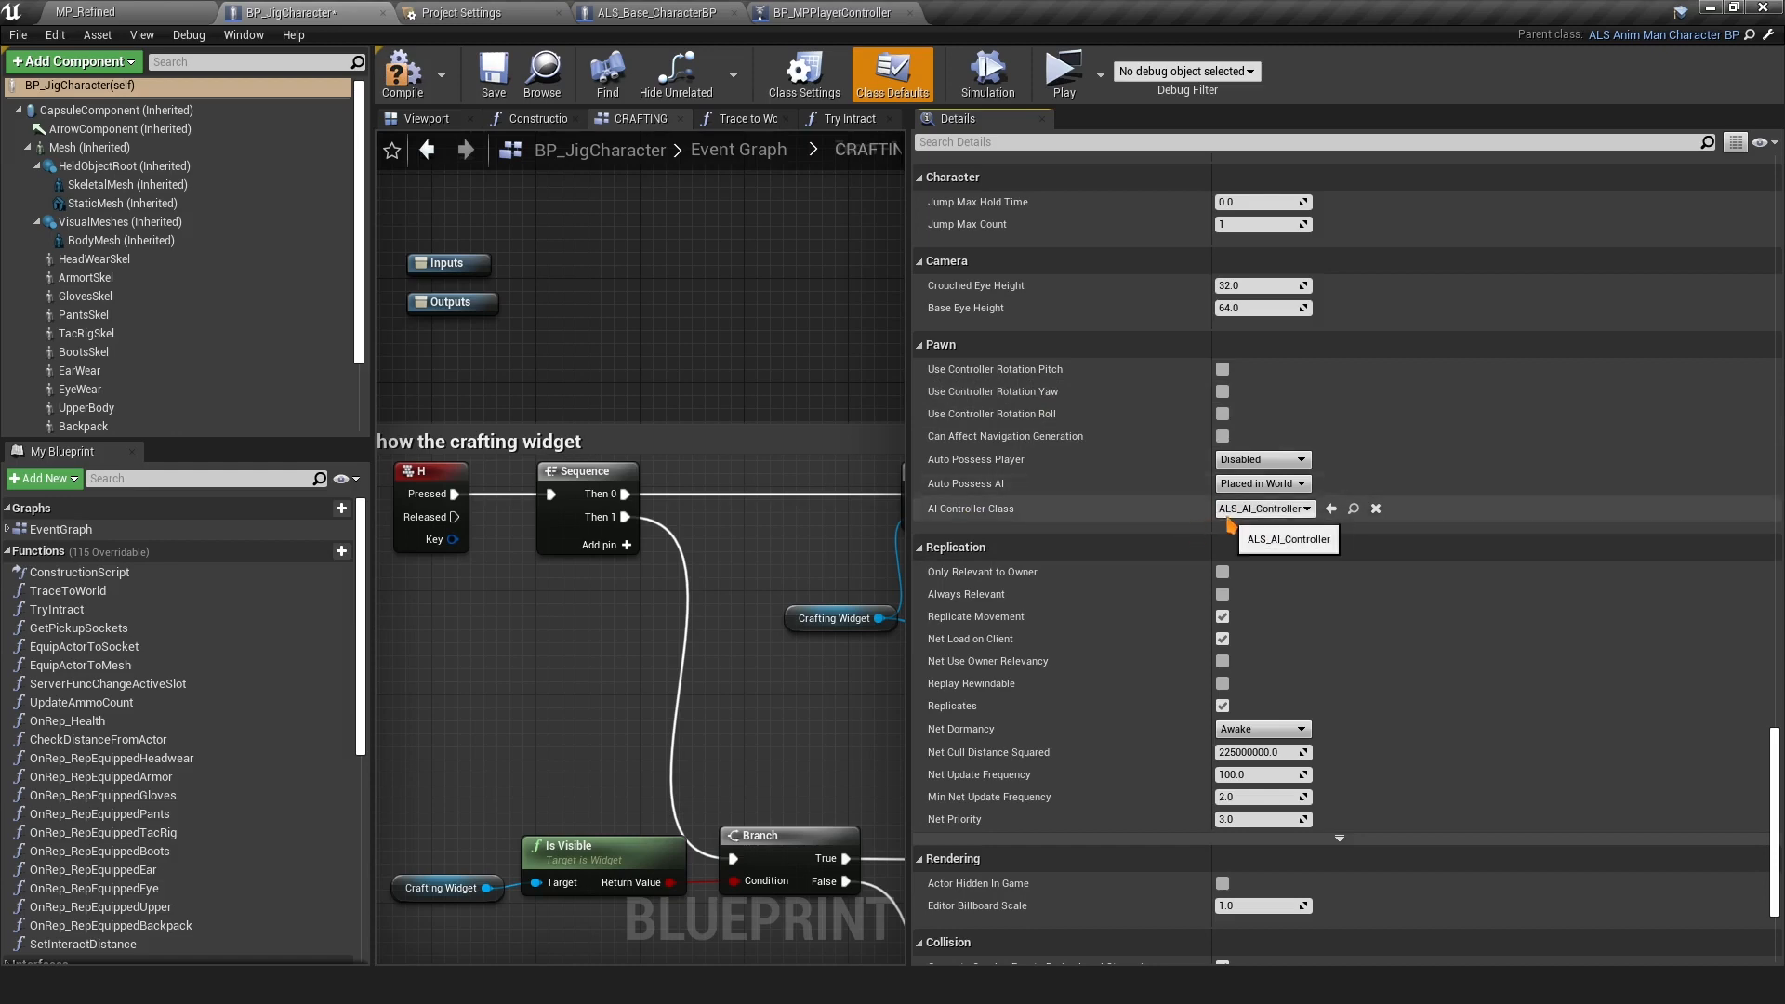
Examine the remaining Replication, Collision, Actor, LOD and Cooking defaults, including Replicated Movement, the advanced options and the actor tags
{"action": "scroll", "coordinate": [1046, 453], "scroll_direction": "down", "scroll_amount": 2}
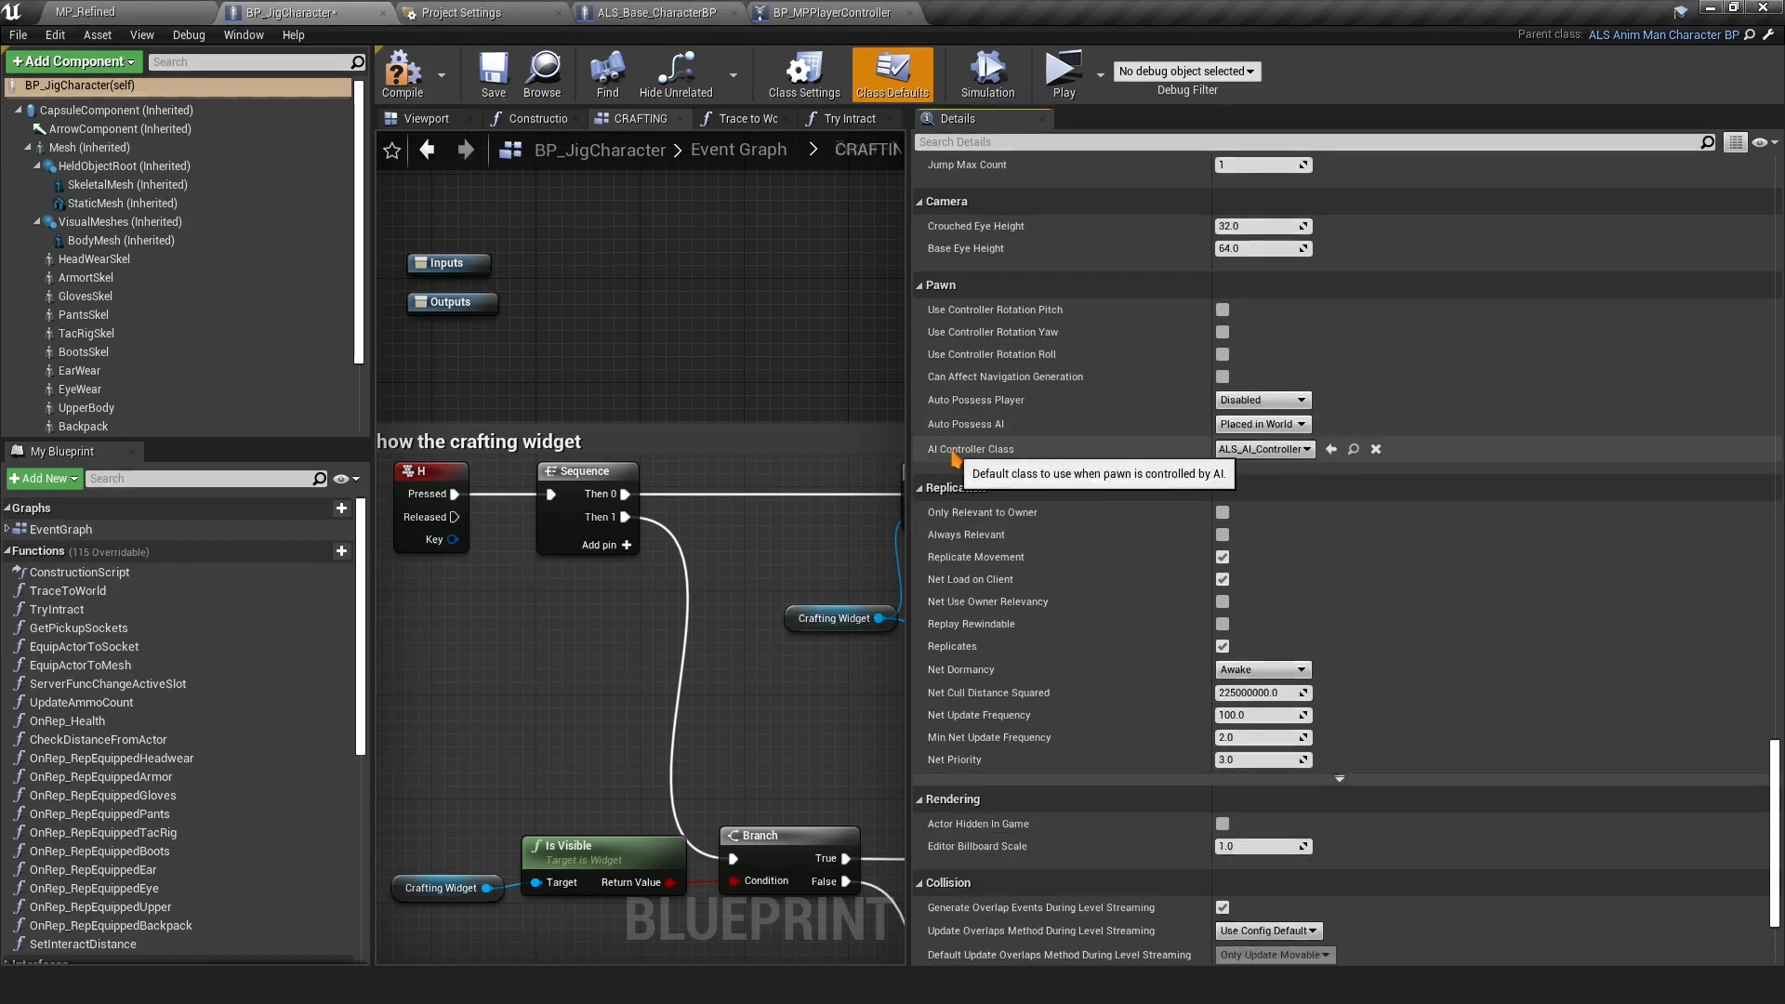
{"action": "scroll", "coordinate": [1022, 546], "scroll_direction": "down", "scroll_amount": 4}
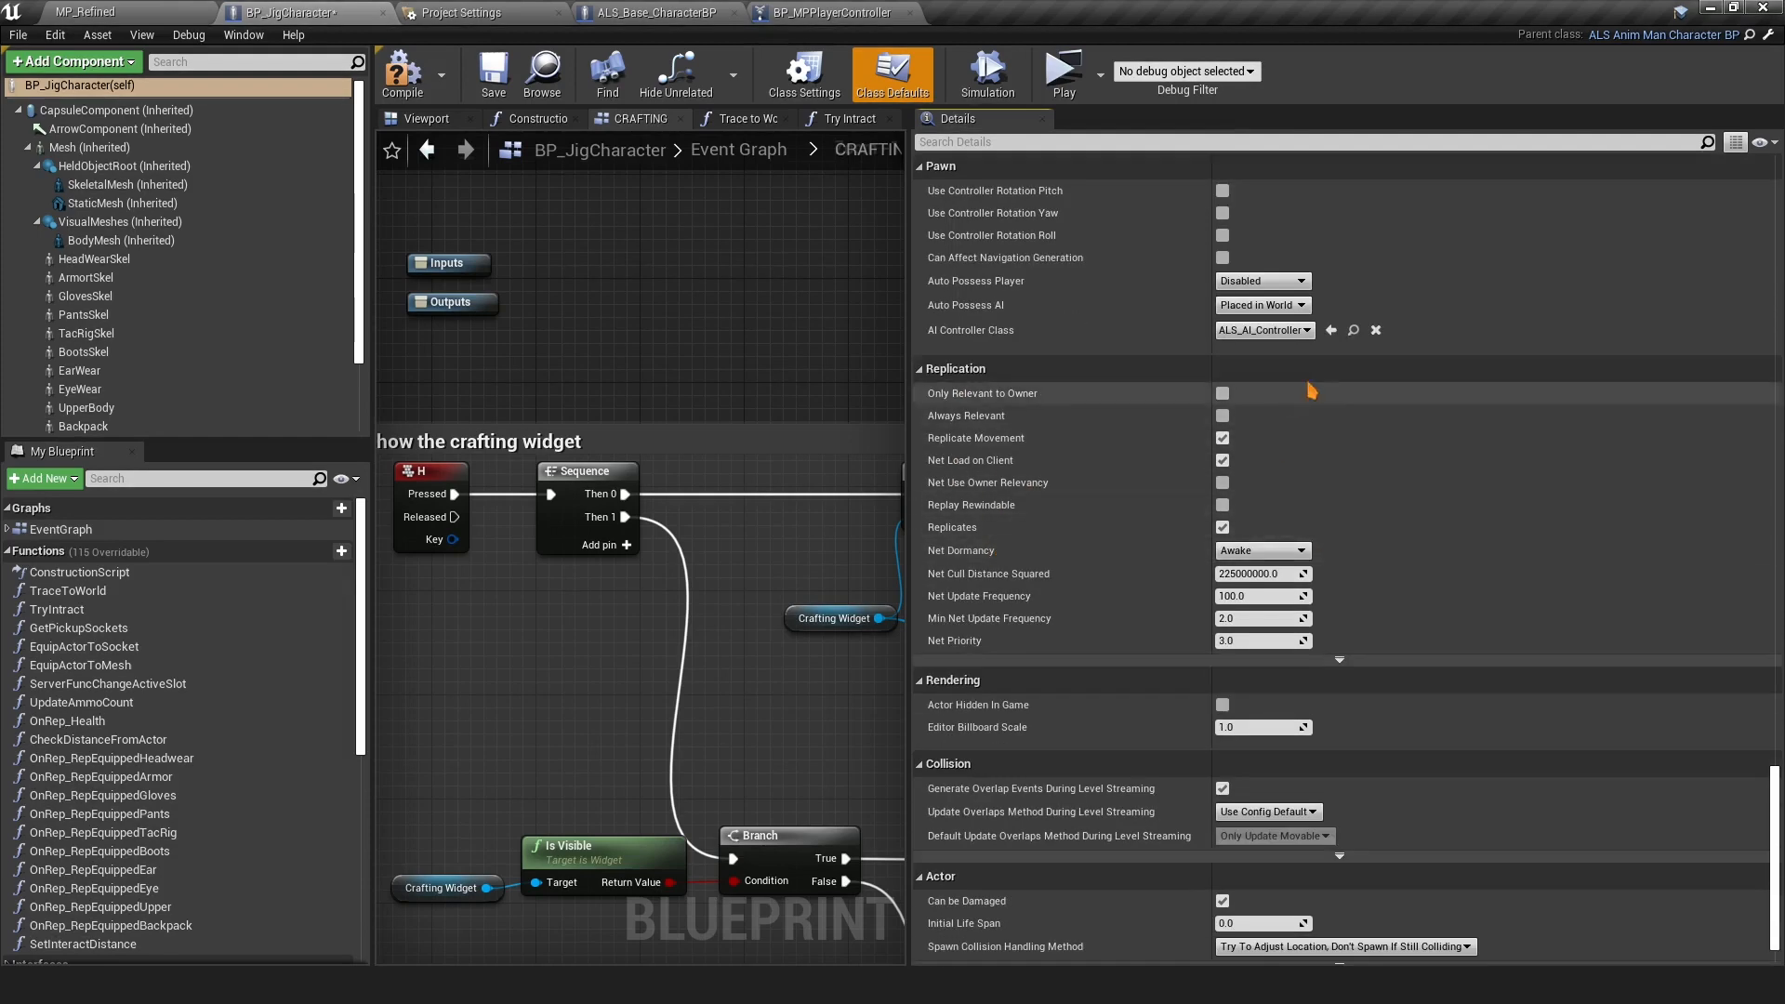
{"action": "left_click", "coordinate": [1346, 658]}
{"action": "scroll", "coordinate": [1275, 690], "scroll_direction": "down", "scroll_amount": 3}
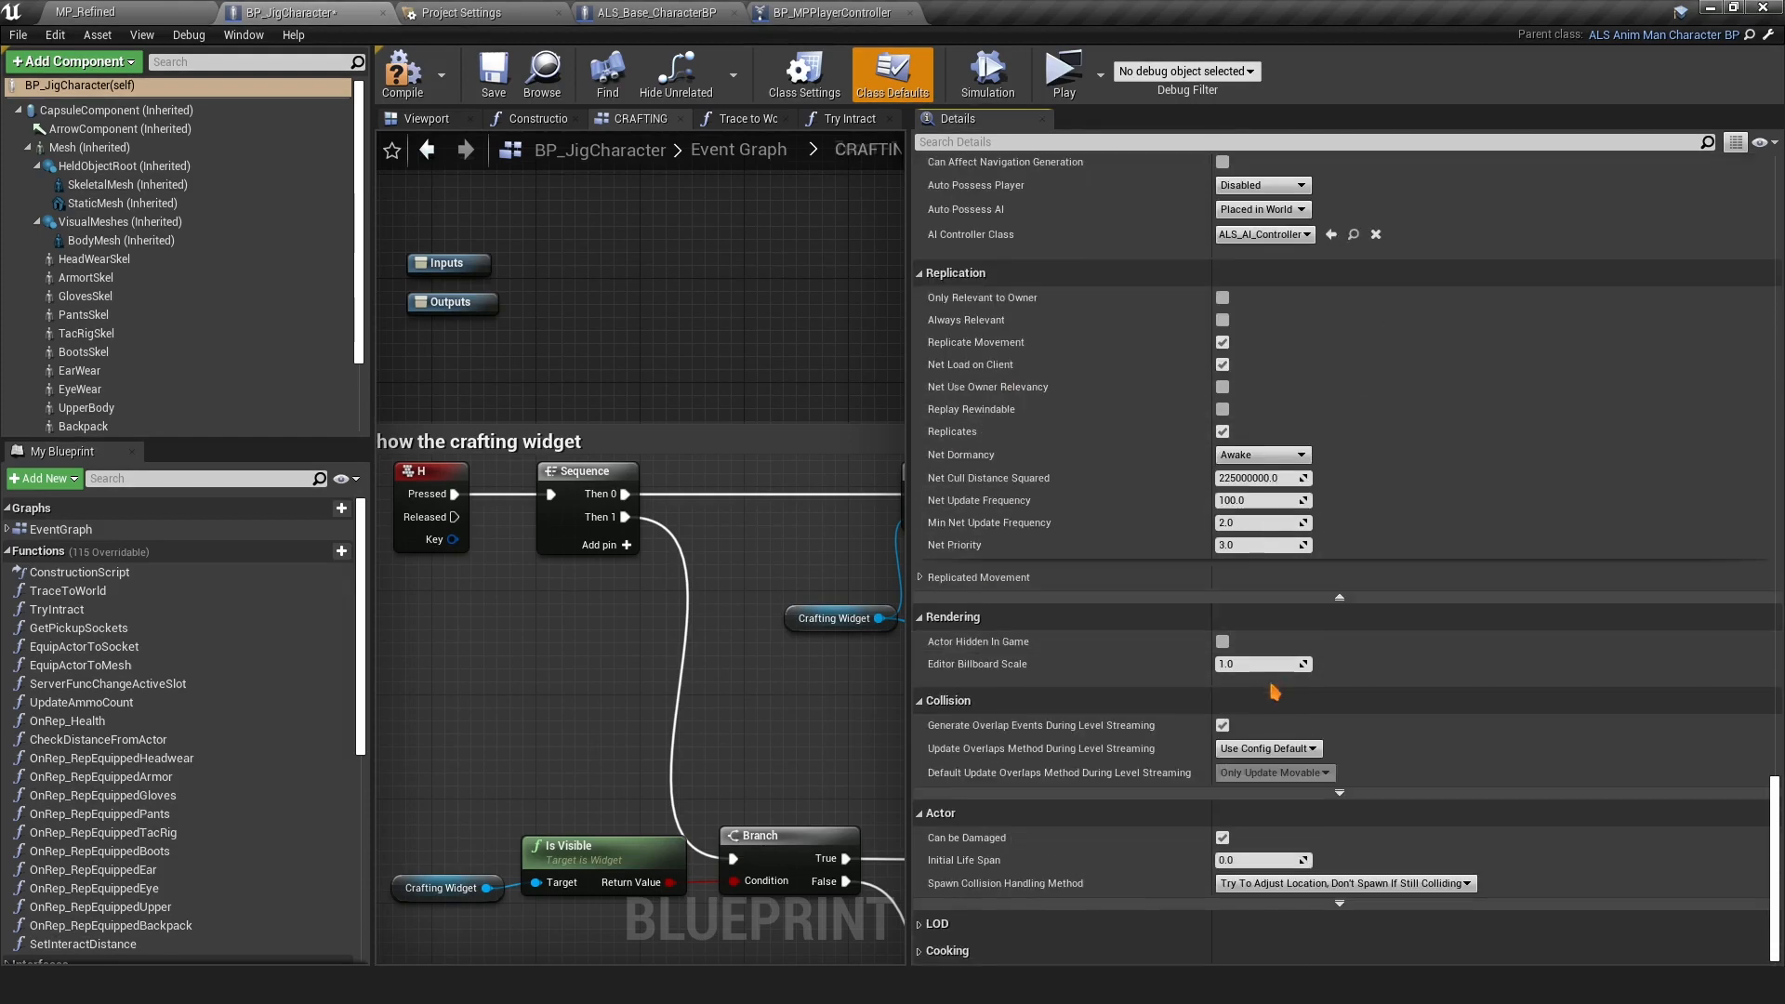
{"action": "left_click", "coordinate": [921, 578]}
{"action": "scroll", "coordinate": [1208, 706], "scroll_direction": "down", "scroll_amount": 2}
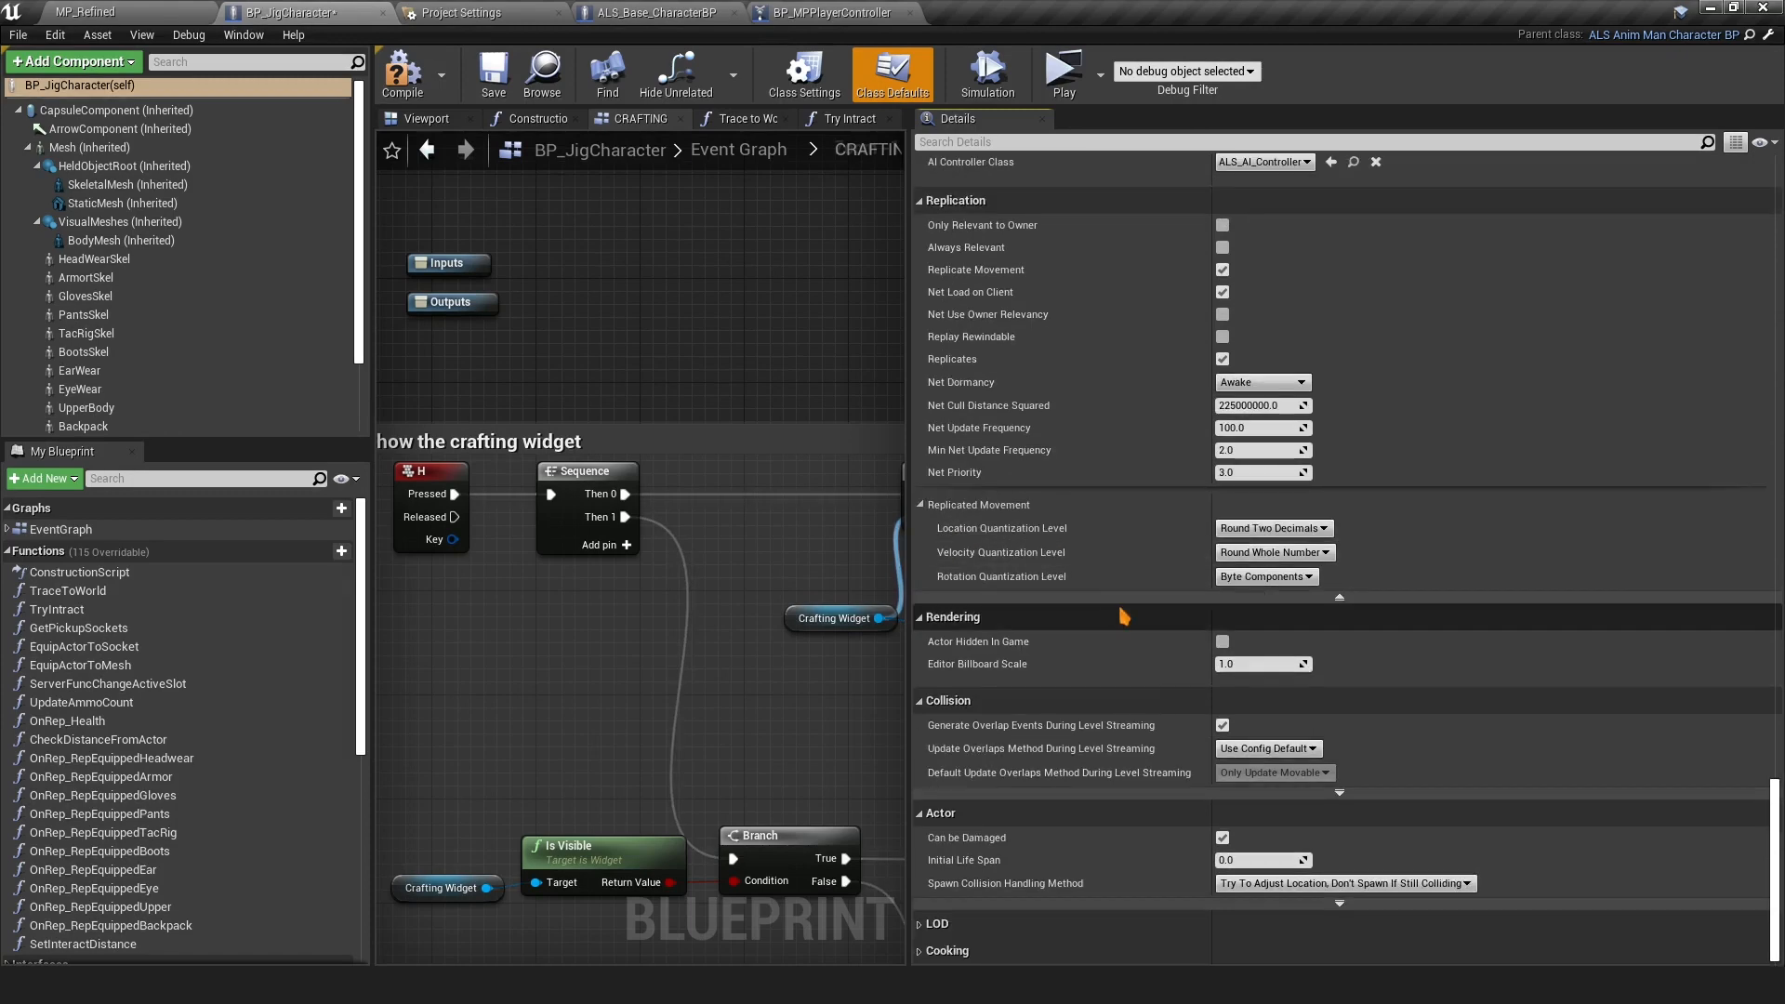
{"action": "left_click", "coordinate": [1339, 792]}
{"action": "scroll", "coordinate": [1357, 801], "scroll_direction": "down", "scroll_amount": 1}
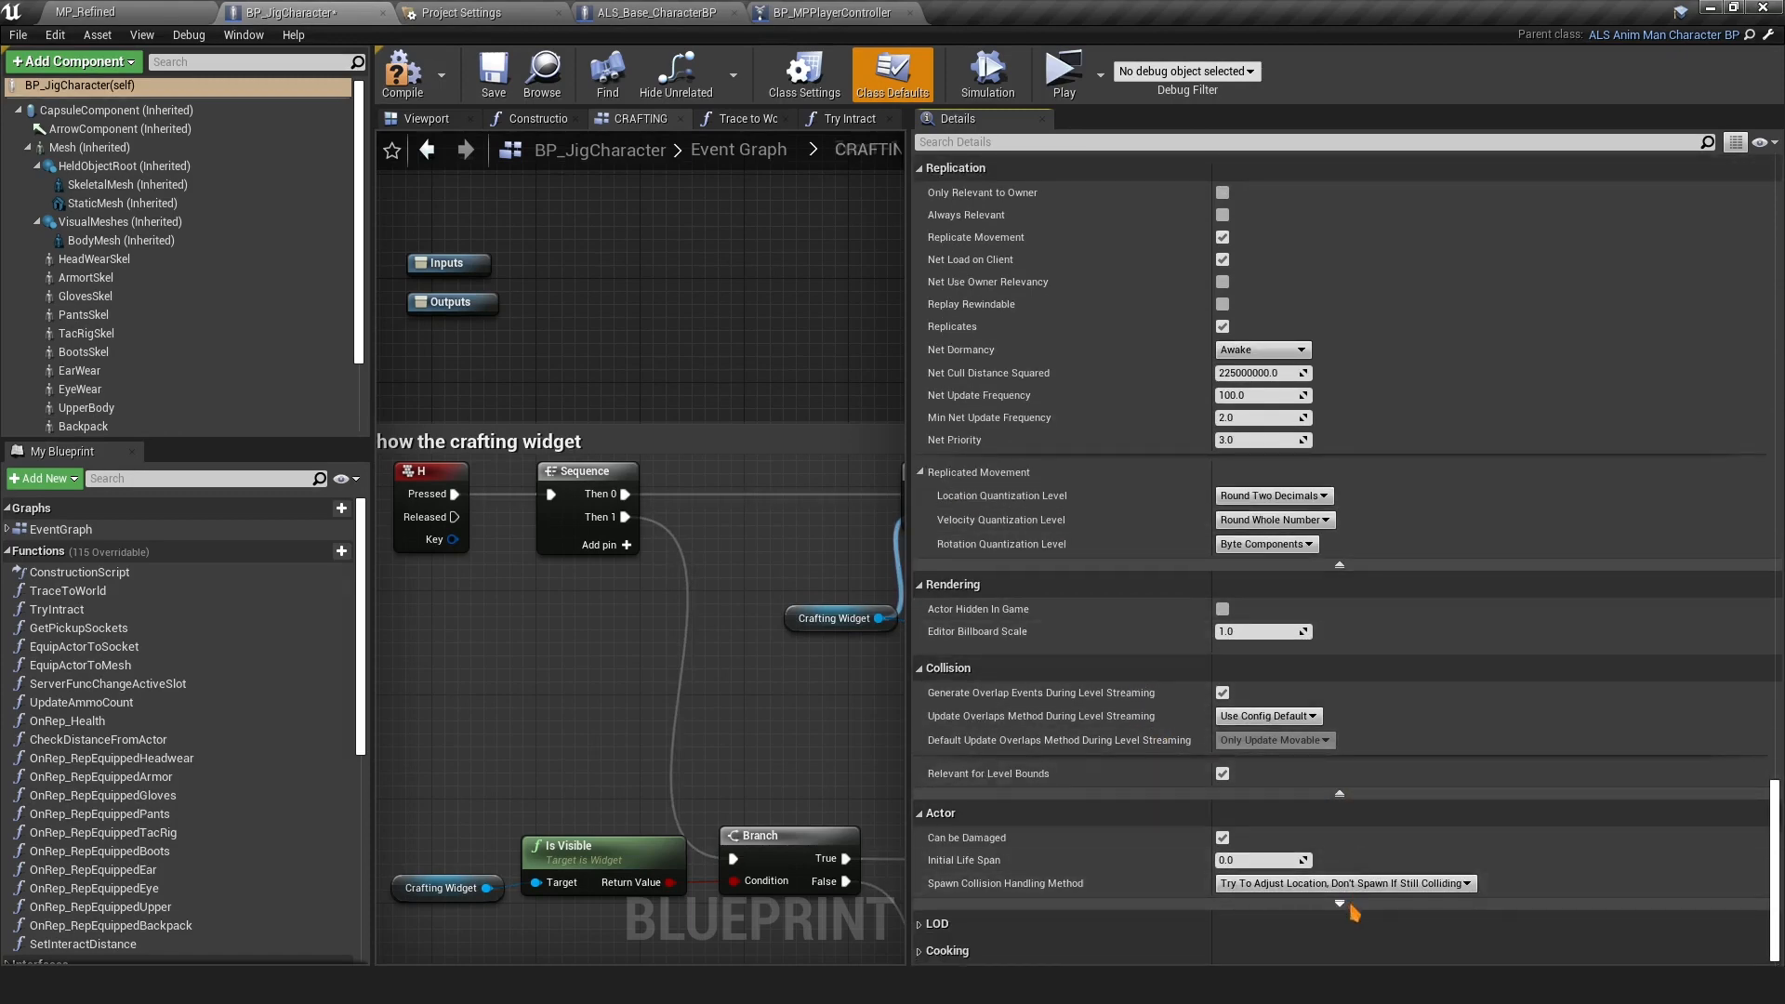
{"action": "left_click", "coordinate": [1344, 905]}
{"action": "scroll", "coordinate": [1358, 874], "scroll_direction": "down", "scroll_amount": 3}
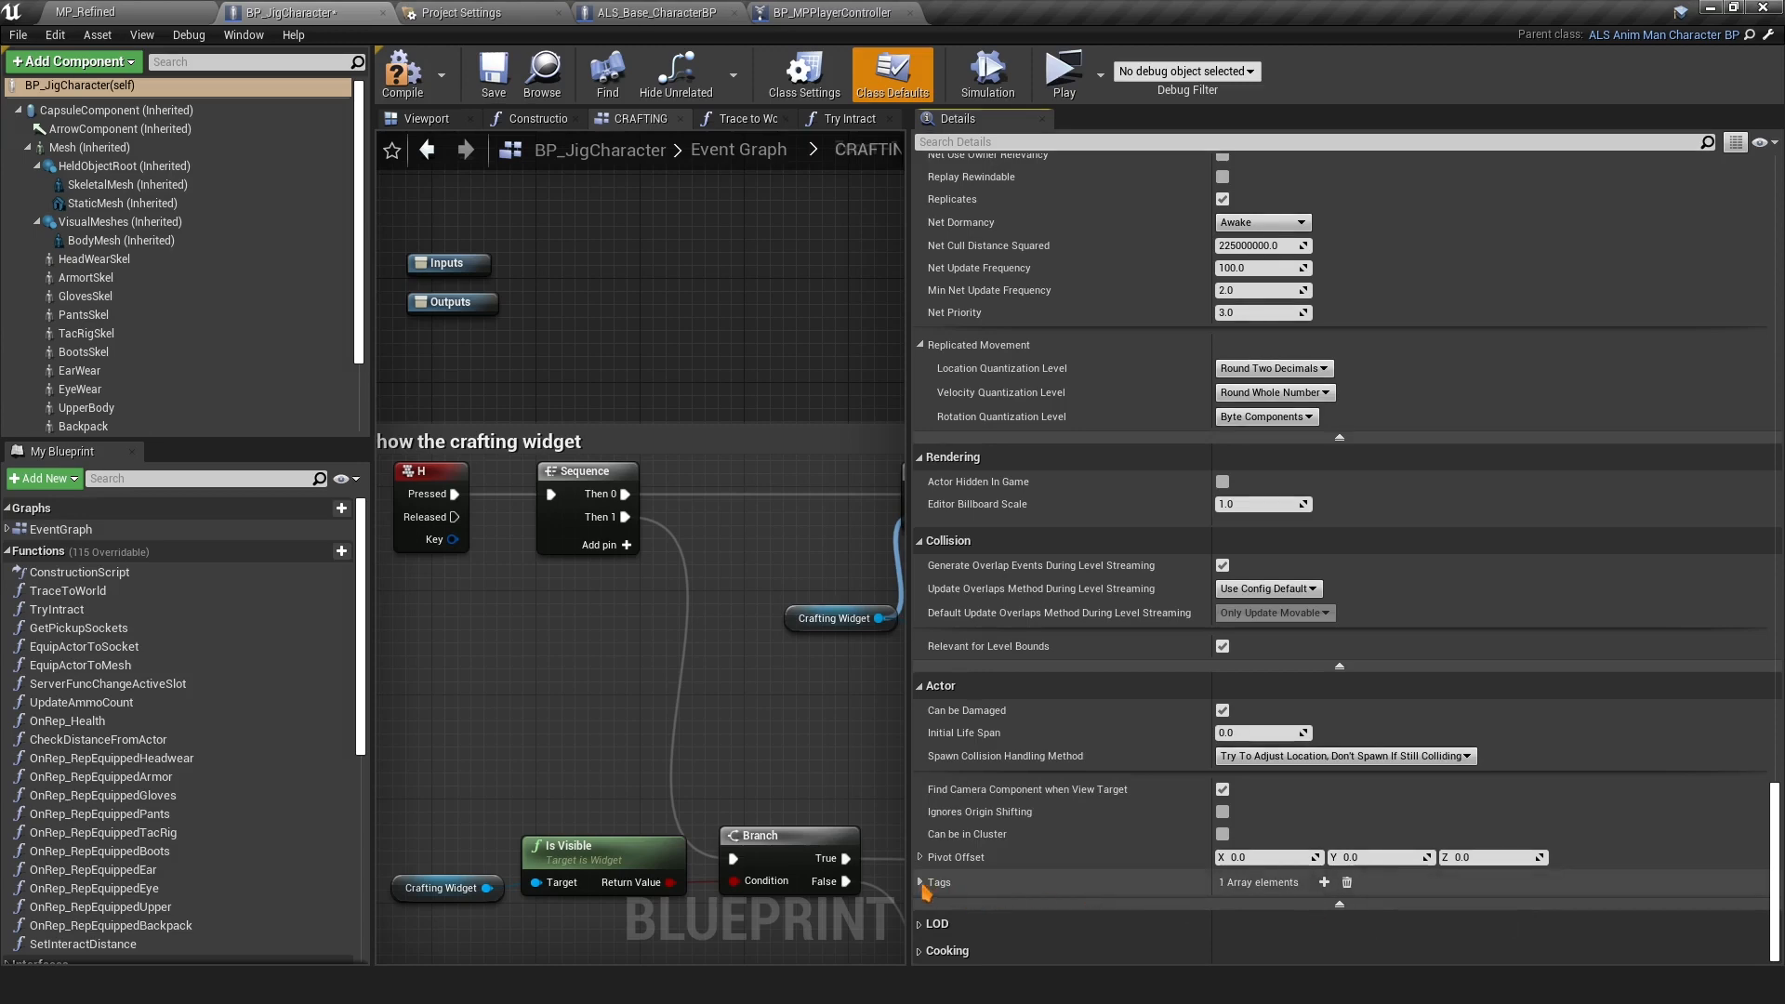
{"action": "left_click", "coordinate": [920, 883]}
{"action": "scroll", "coordinate": [1043, 894], "scroll_direction": "down", "scroll_amount": 1}
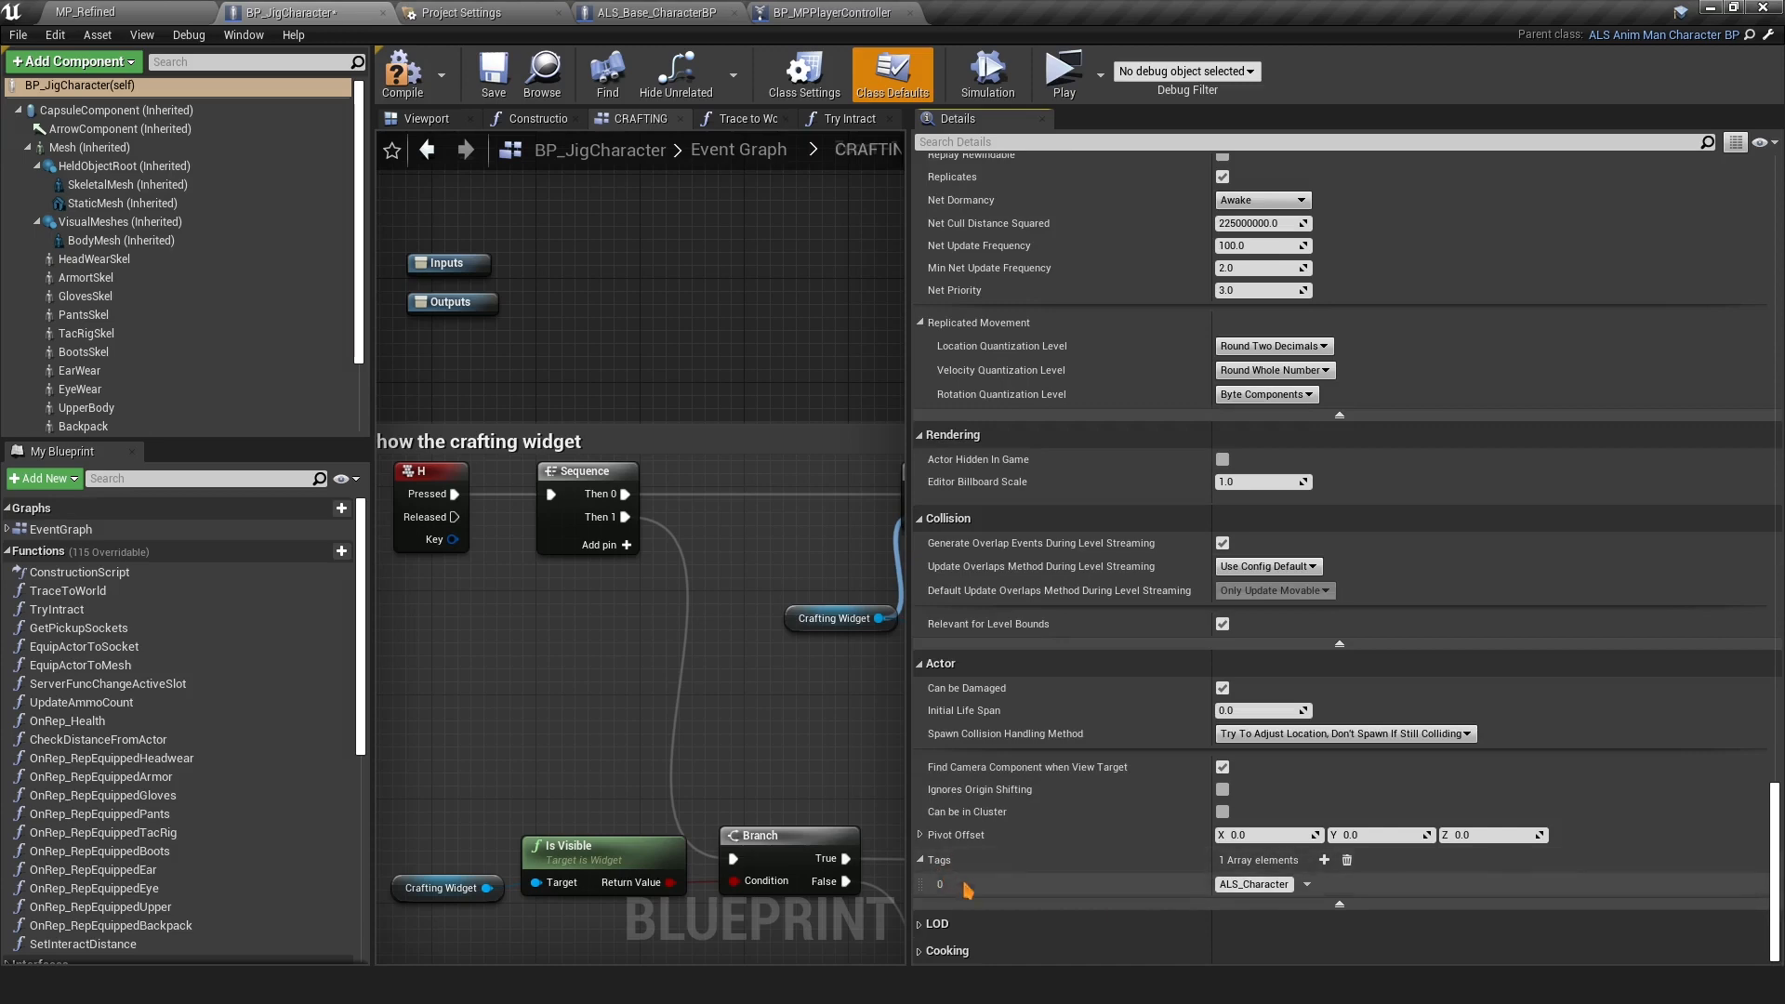
{"action": "left_click", "coordinate": [929, 926]}
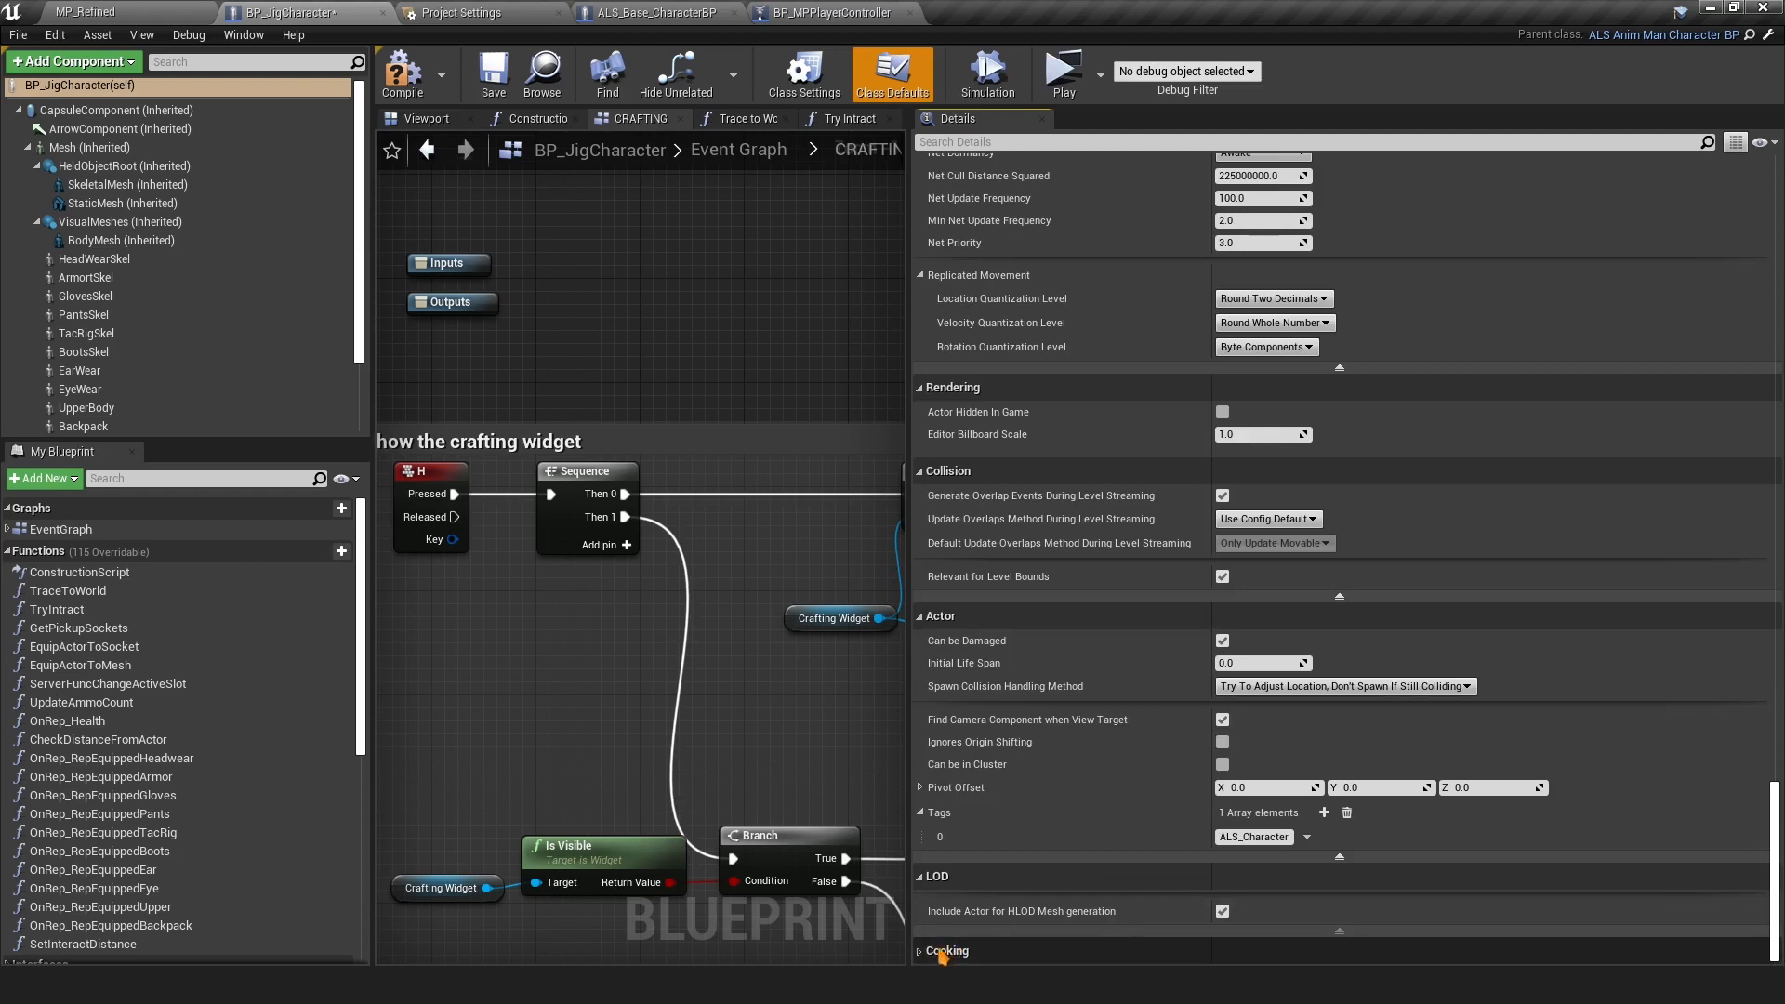
{"action": "scroll", "coordinate": [1043, 902], "scroll_direction": "down", "scroll_amount": 2}
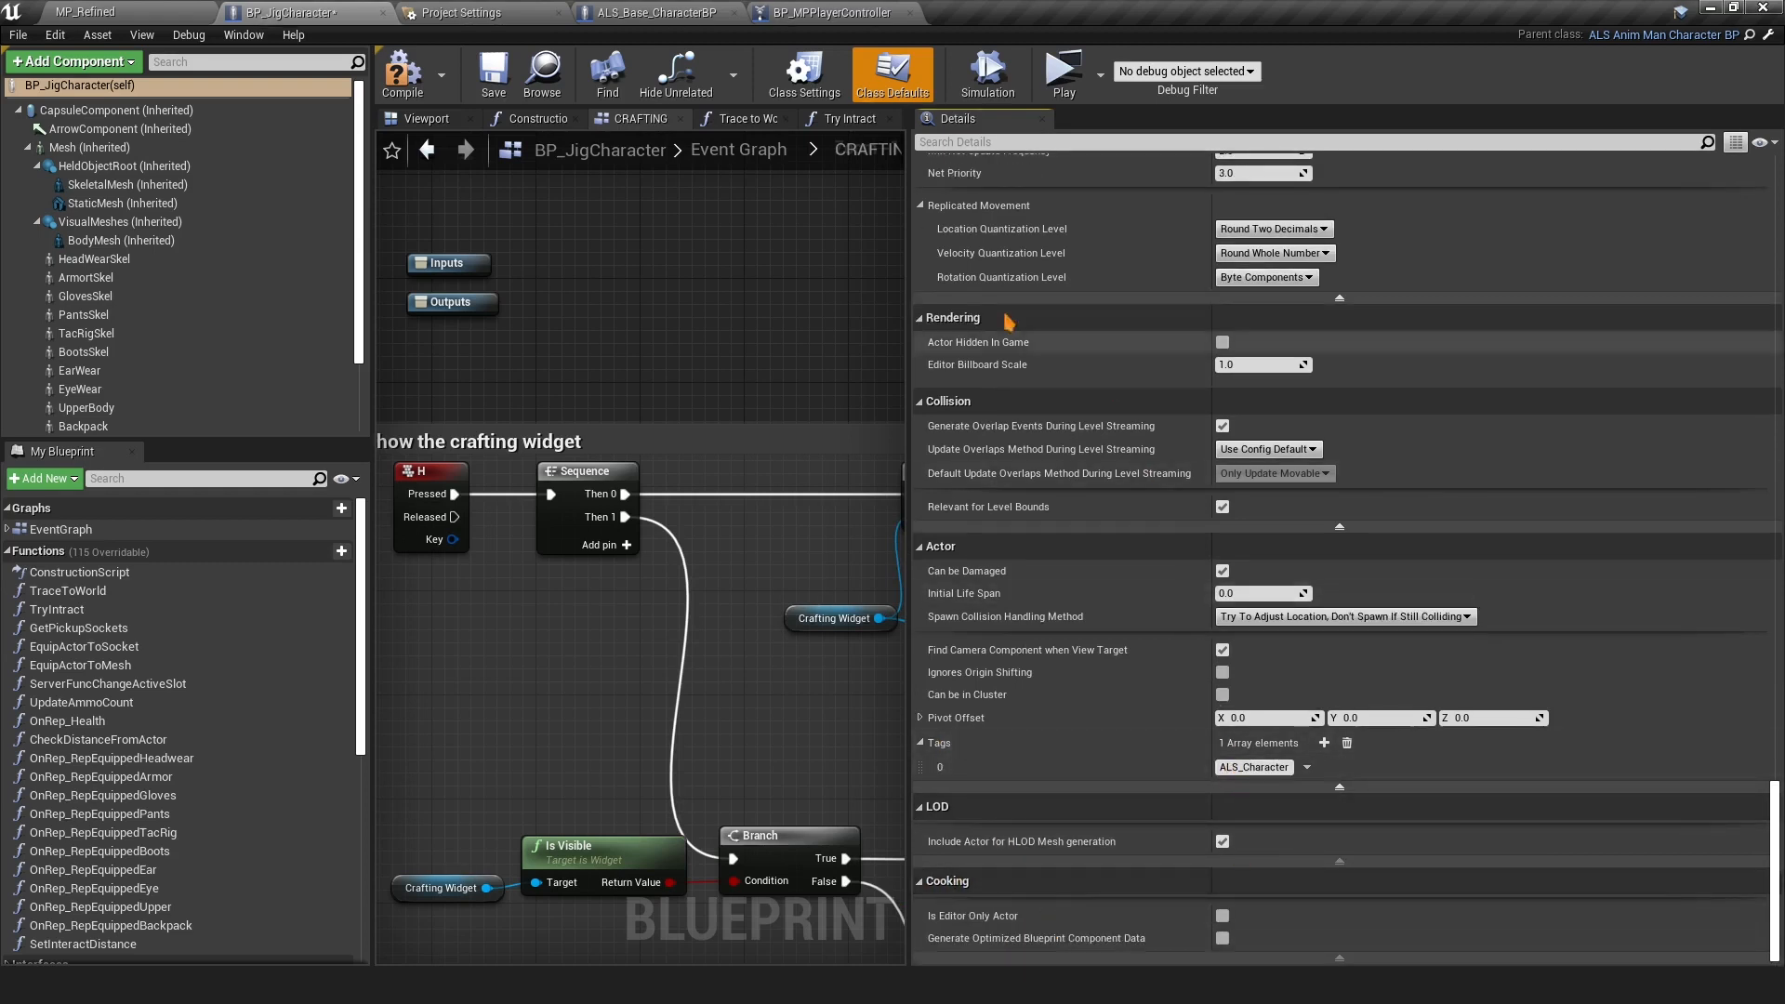
Save BP_JigCharacter and test the character's movement in a maximized play preview of MP_Refined
{"action": "left_click", "coordinate": [509, 82]}
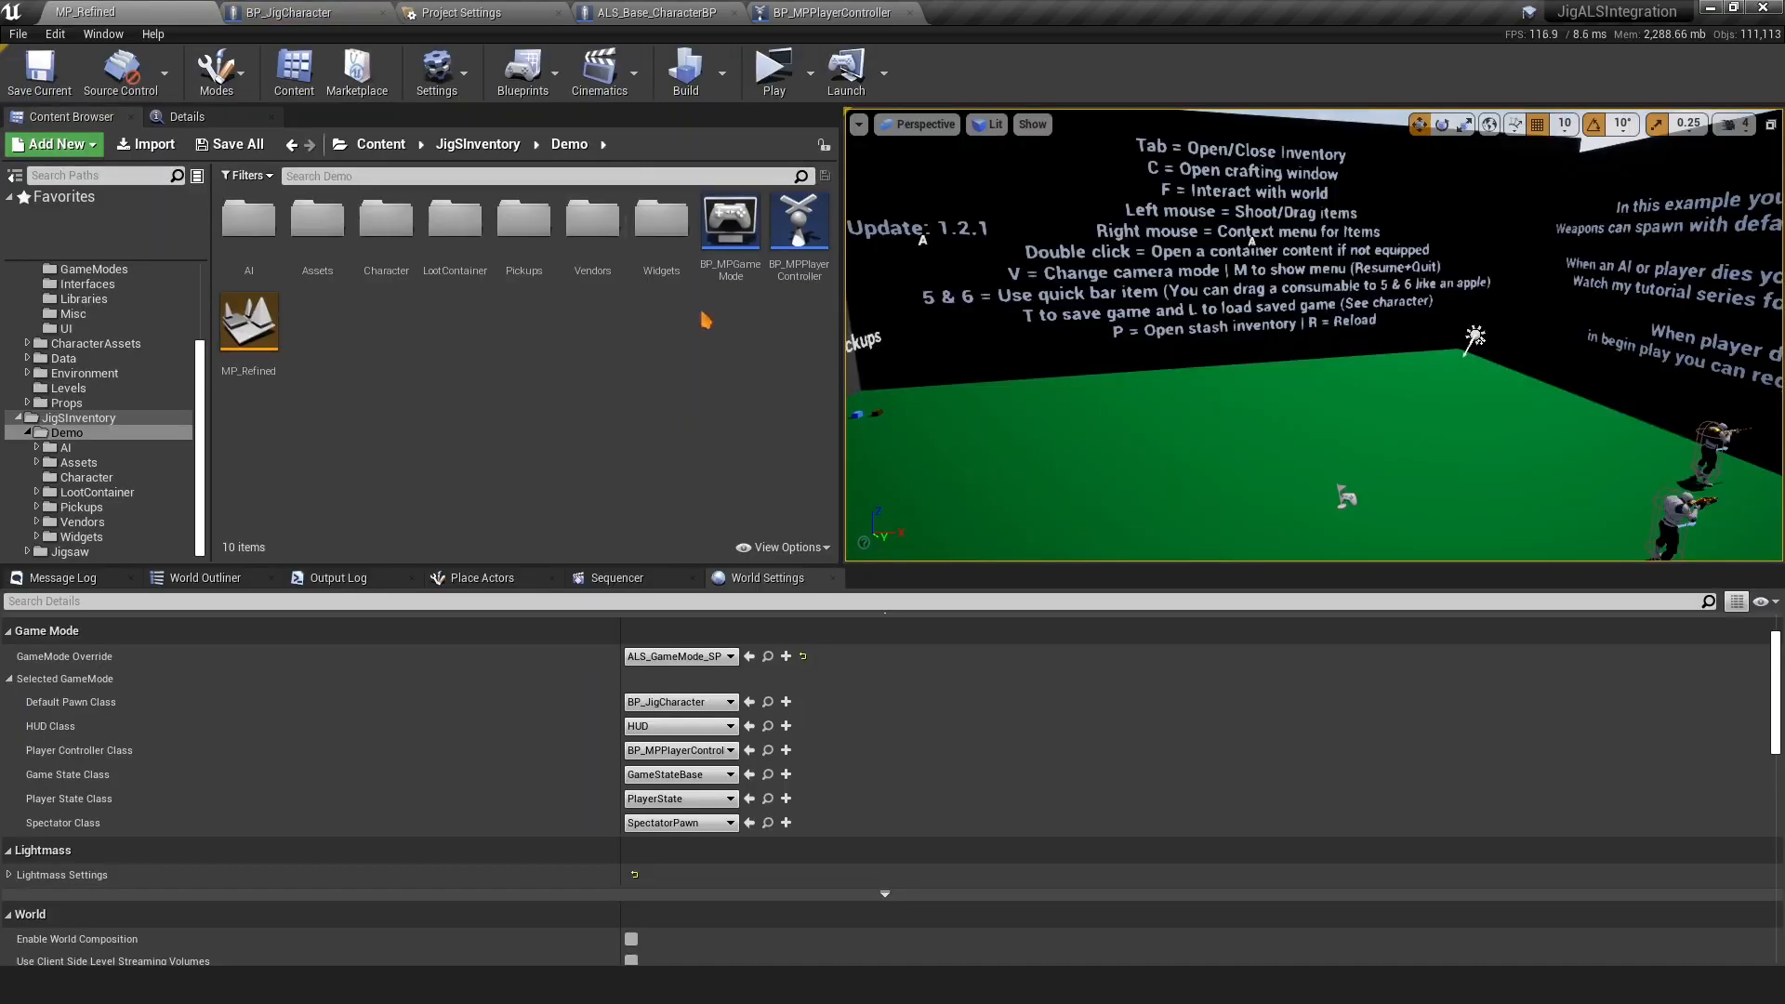
{"action": "left_click", "coordinate": [773, 79]}
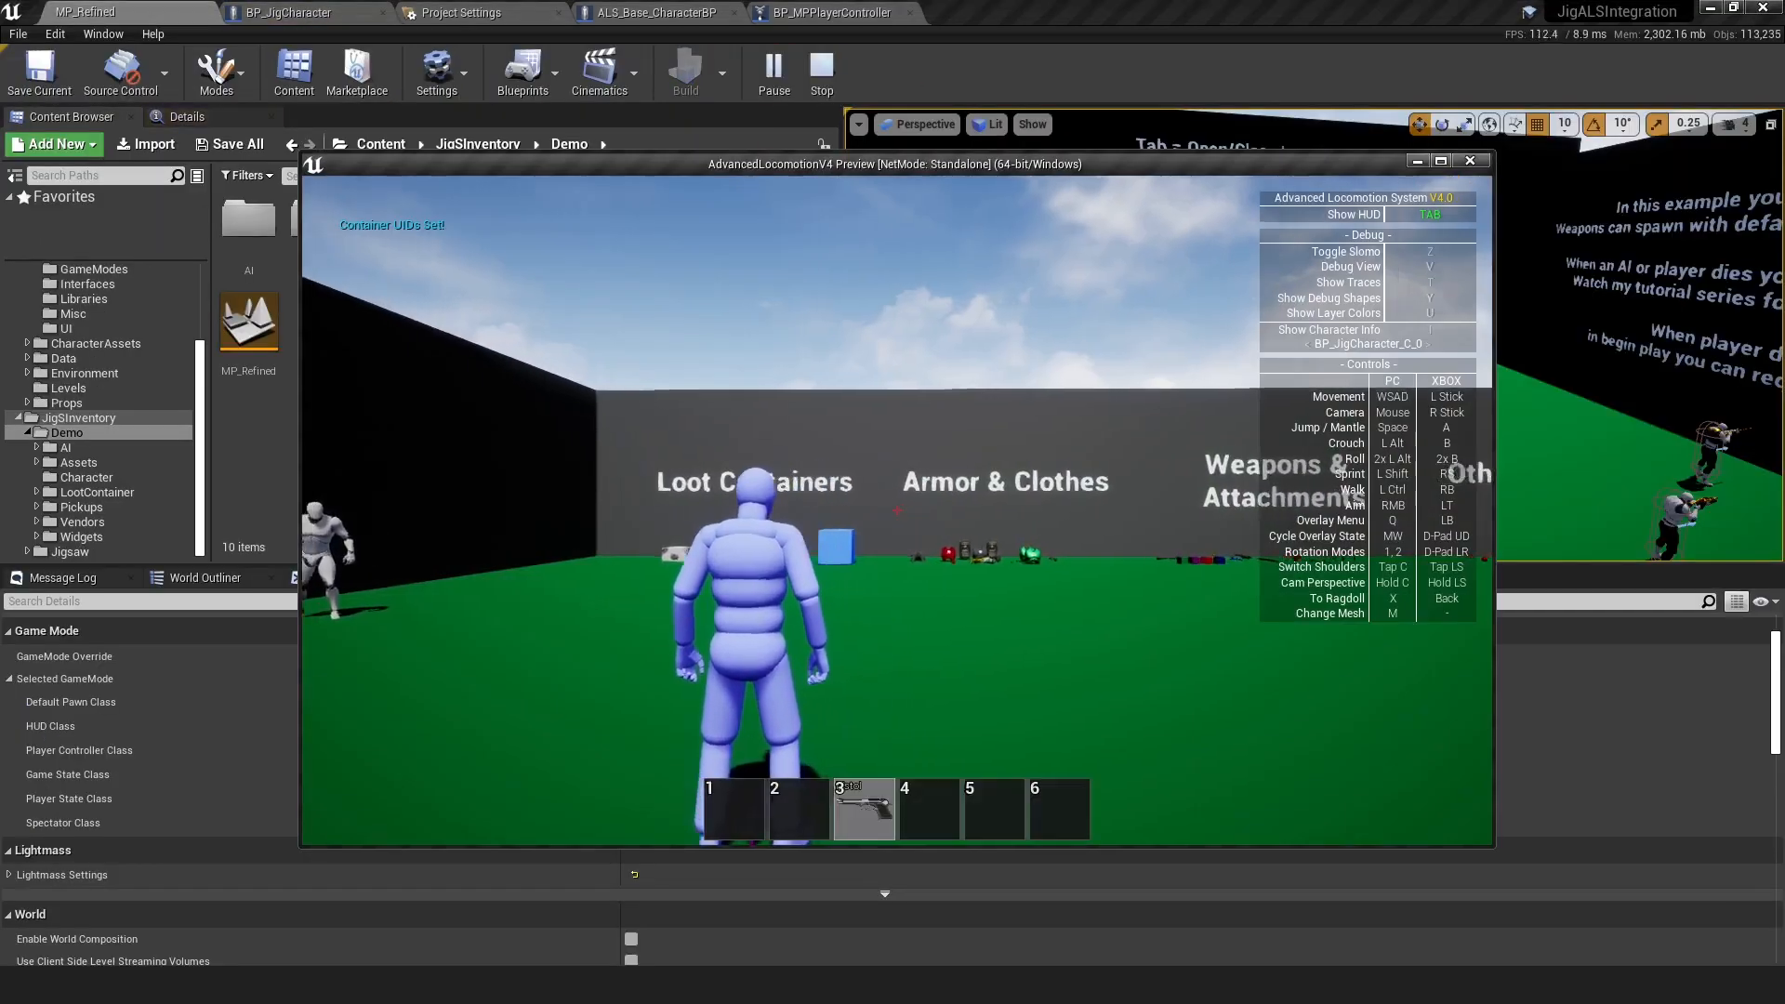
{"action": "left_click", "coordinate": [1440, 162]}
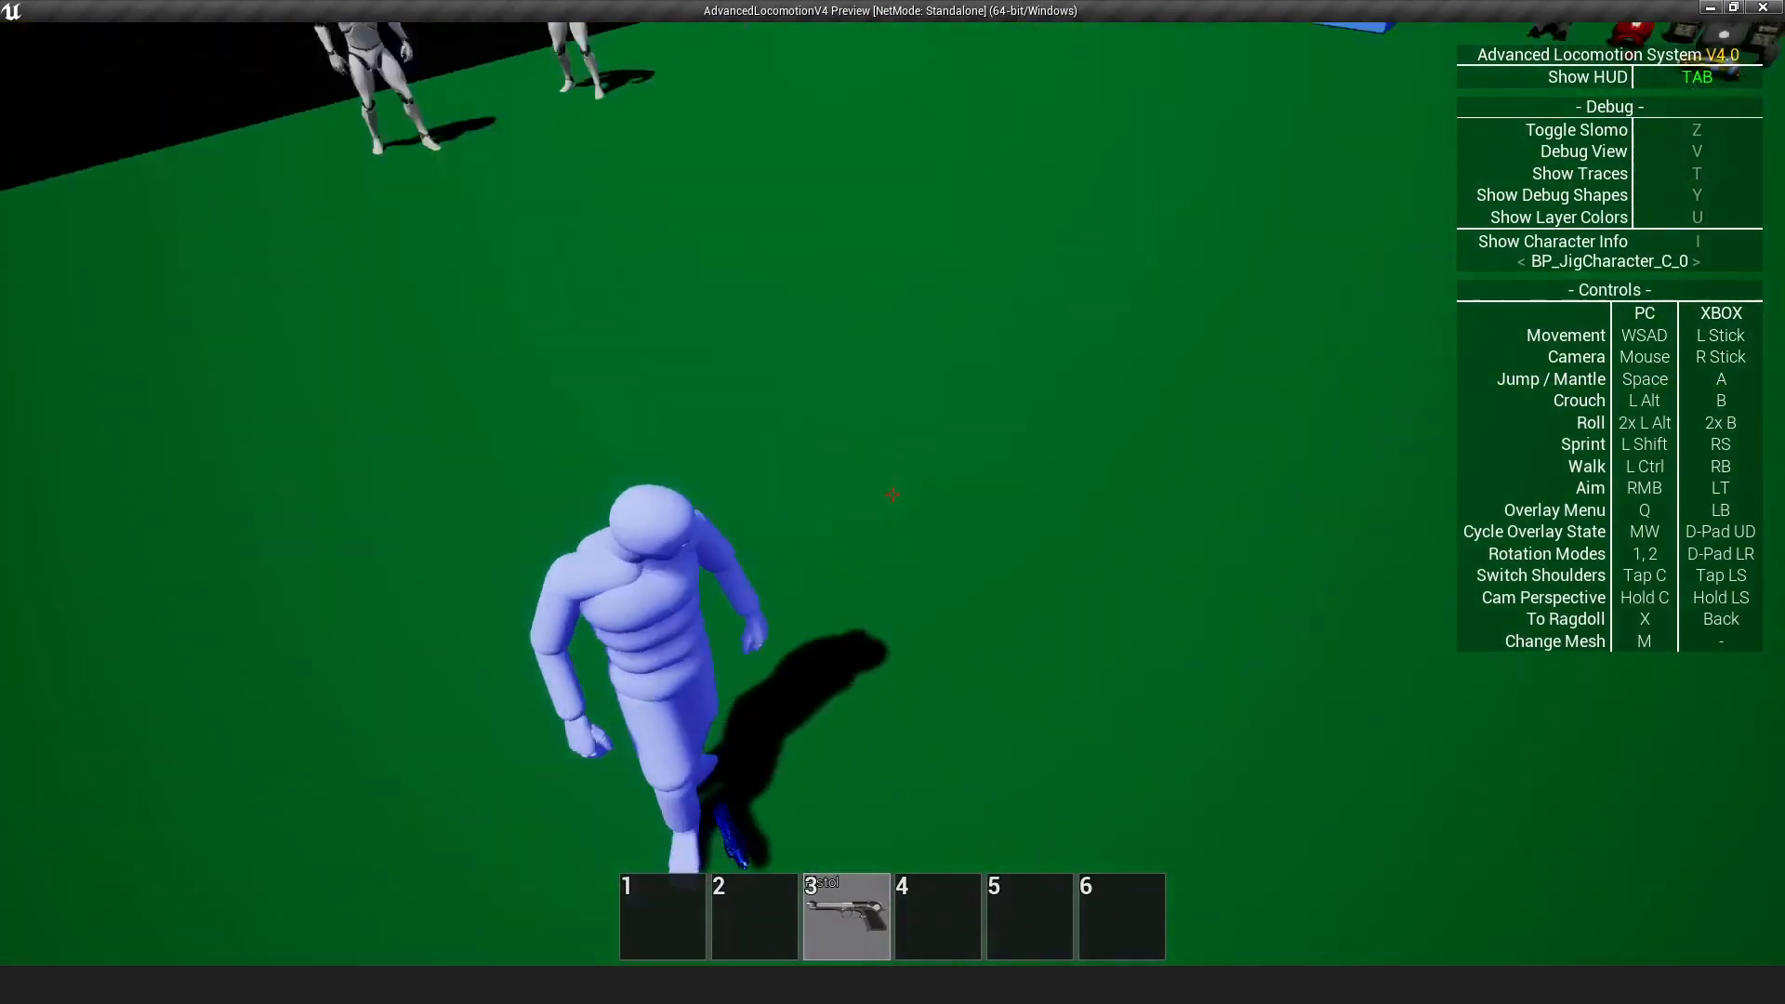
{"action": "key", "text": "w"}
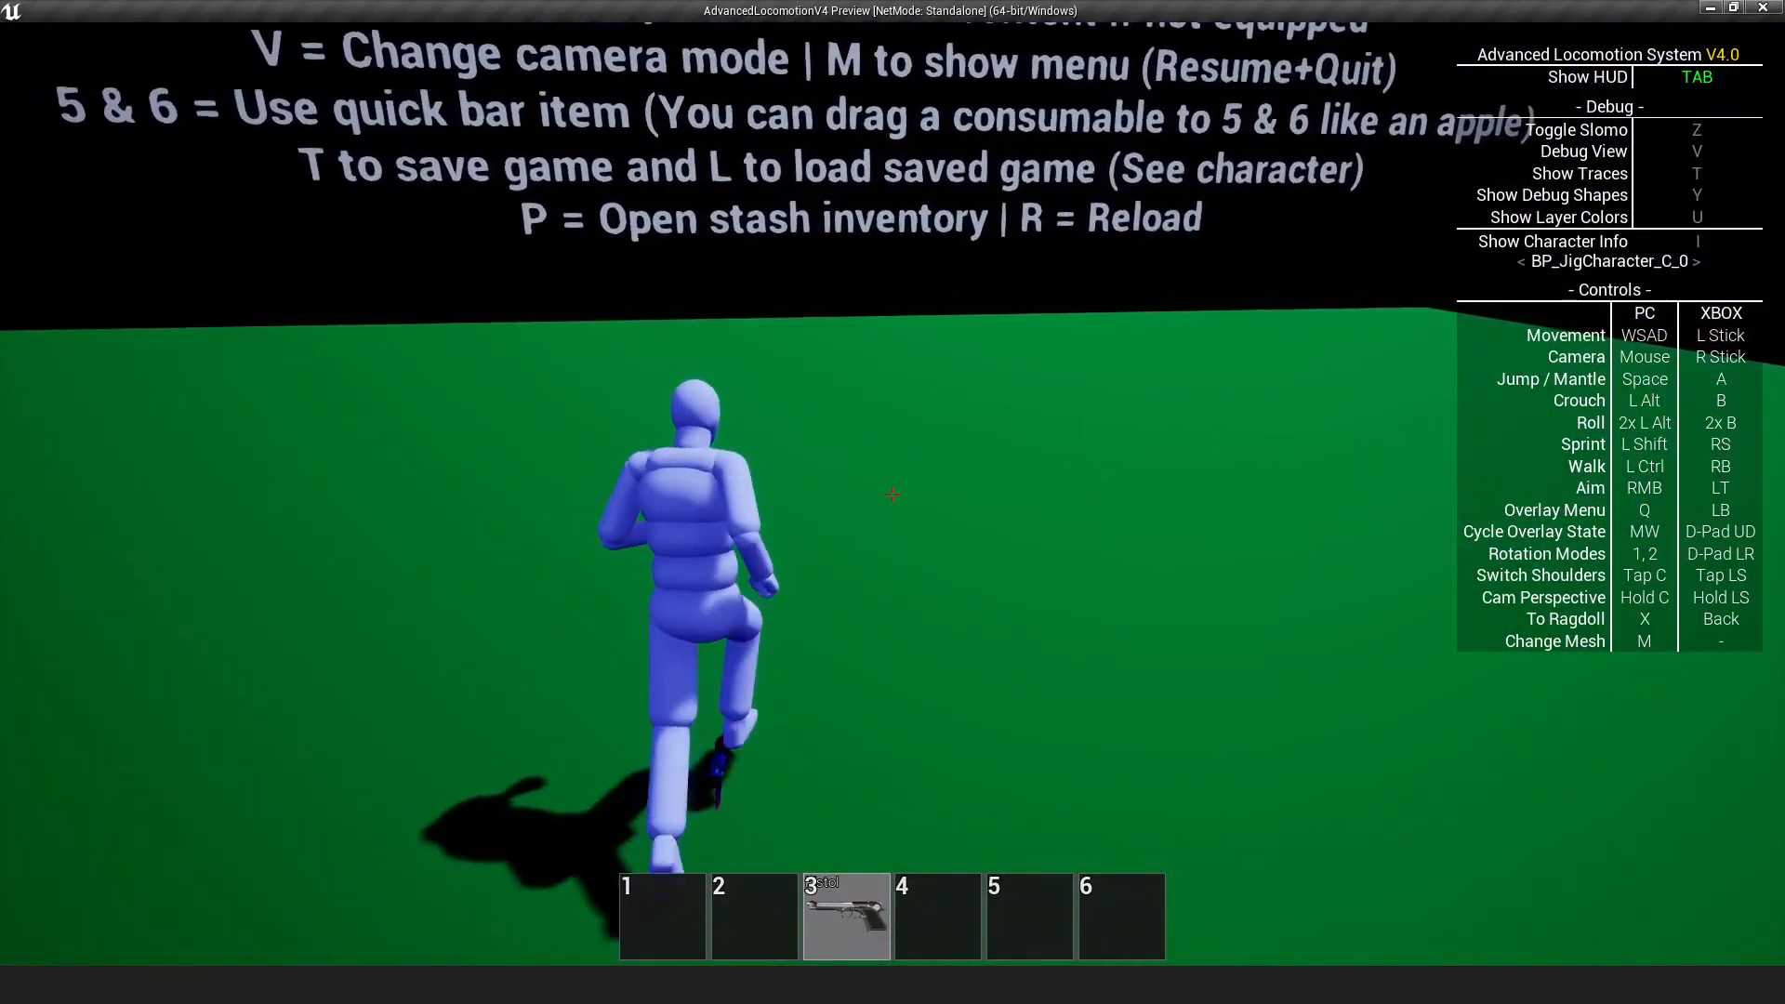
Test moving around and switching the camera shoulder in the play preview while heading to the blue loot container
{"action": "key", "text": "c"}
{"action": "key", "text": "c"}
{"action": "key", "text": "c"}
{"action": "key", "text": "c"}
{"action": "key", "text": "c"}
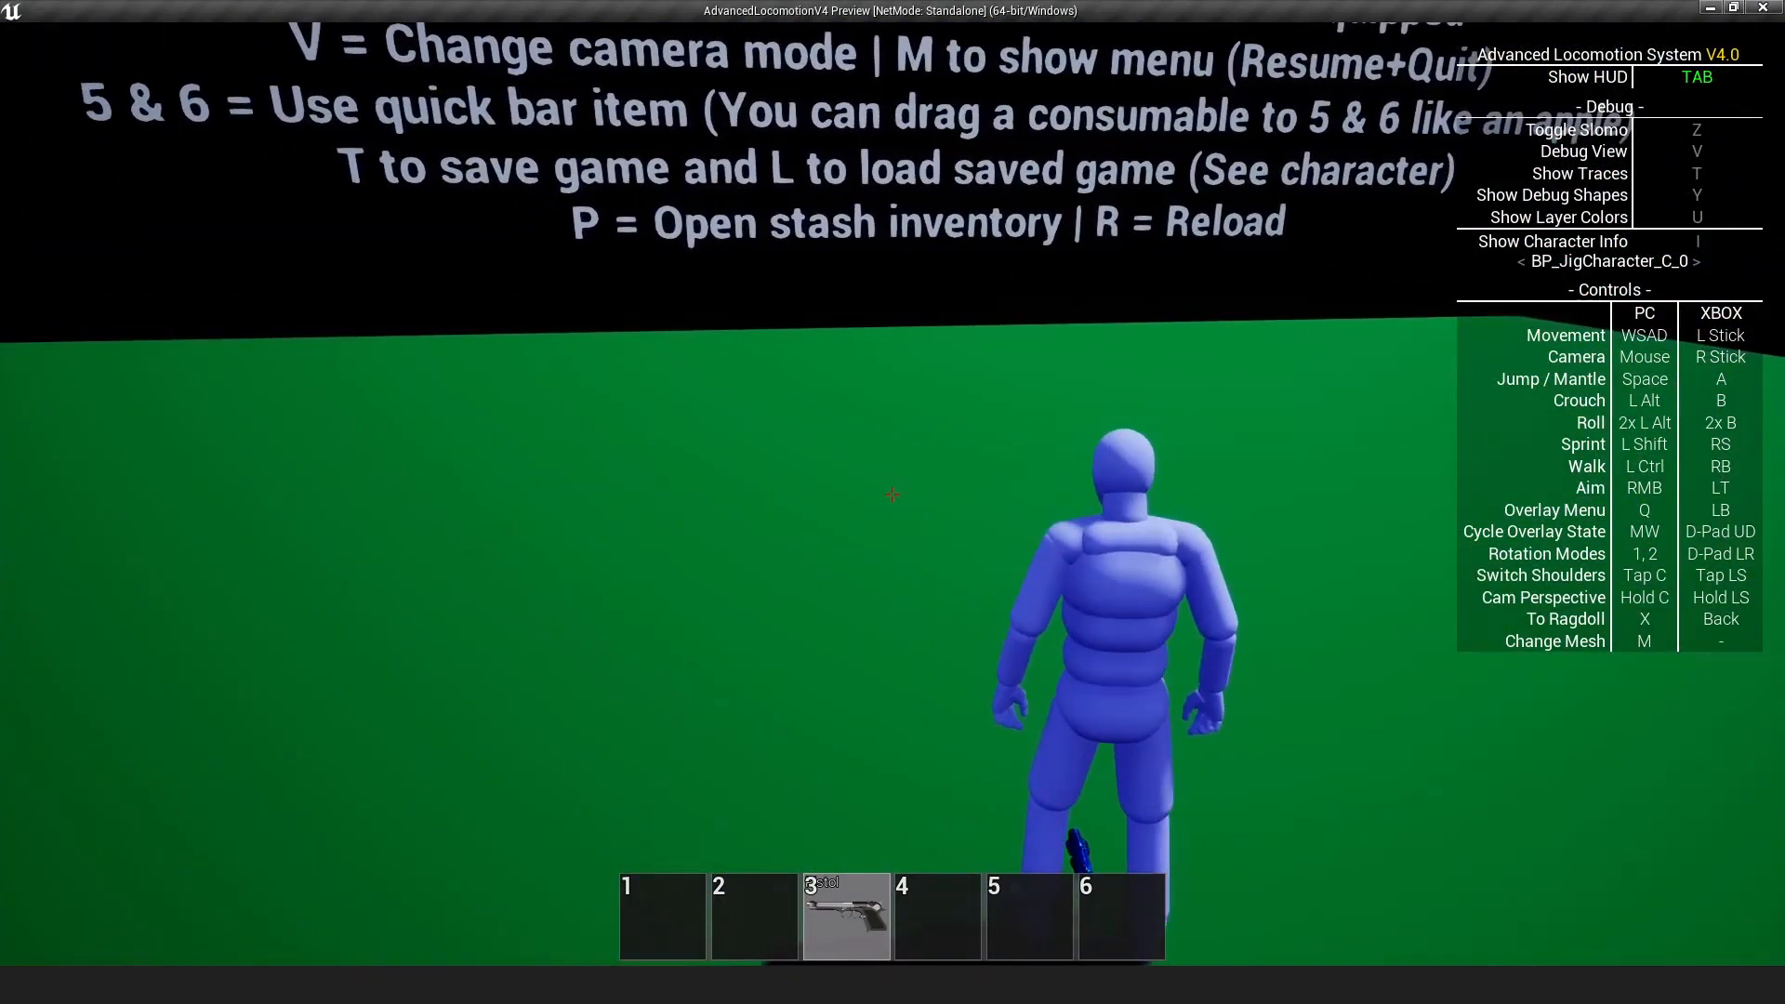
{"action": "key", "text": "c"}
{"action": "key", "text": "w"}
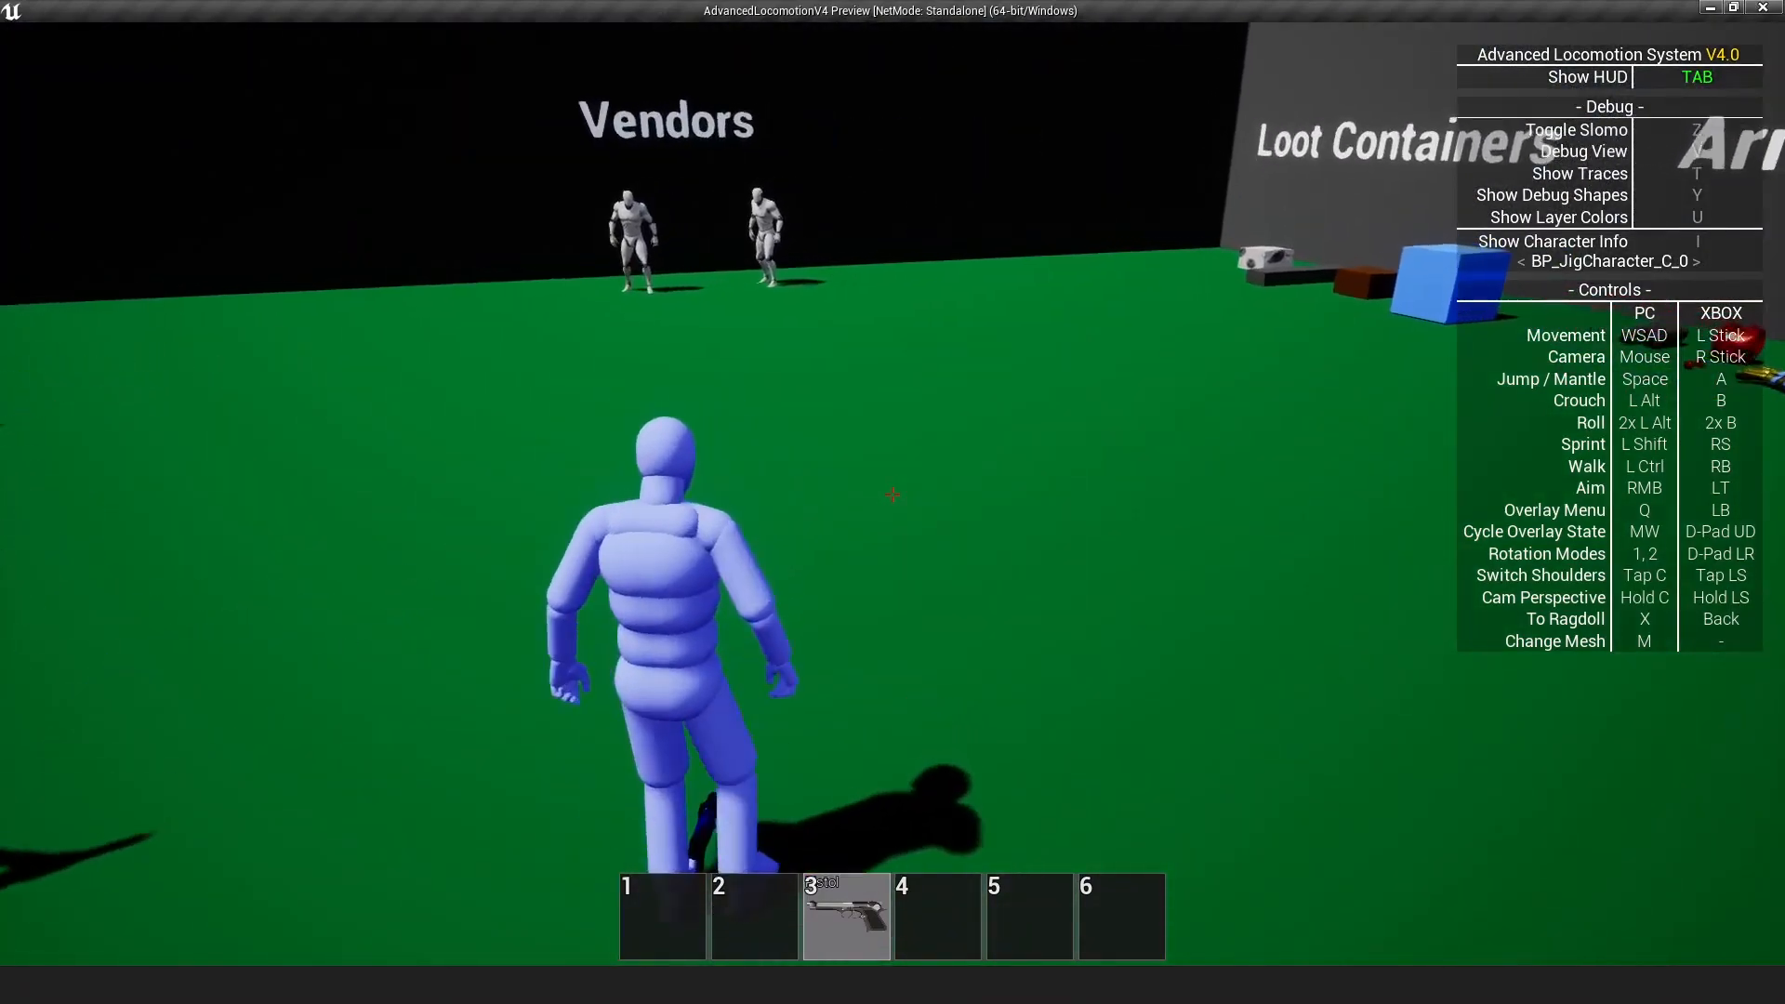
{"action": "key", "text": "c"}
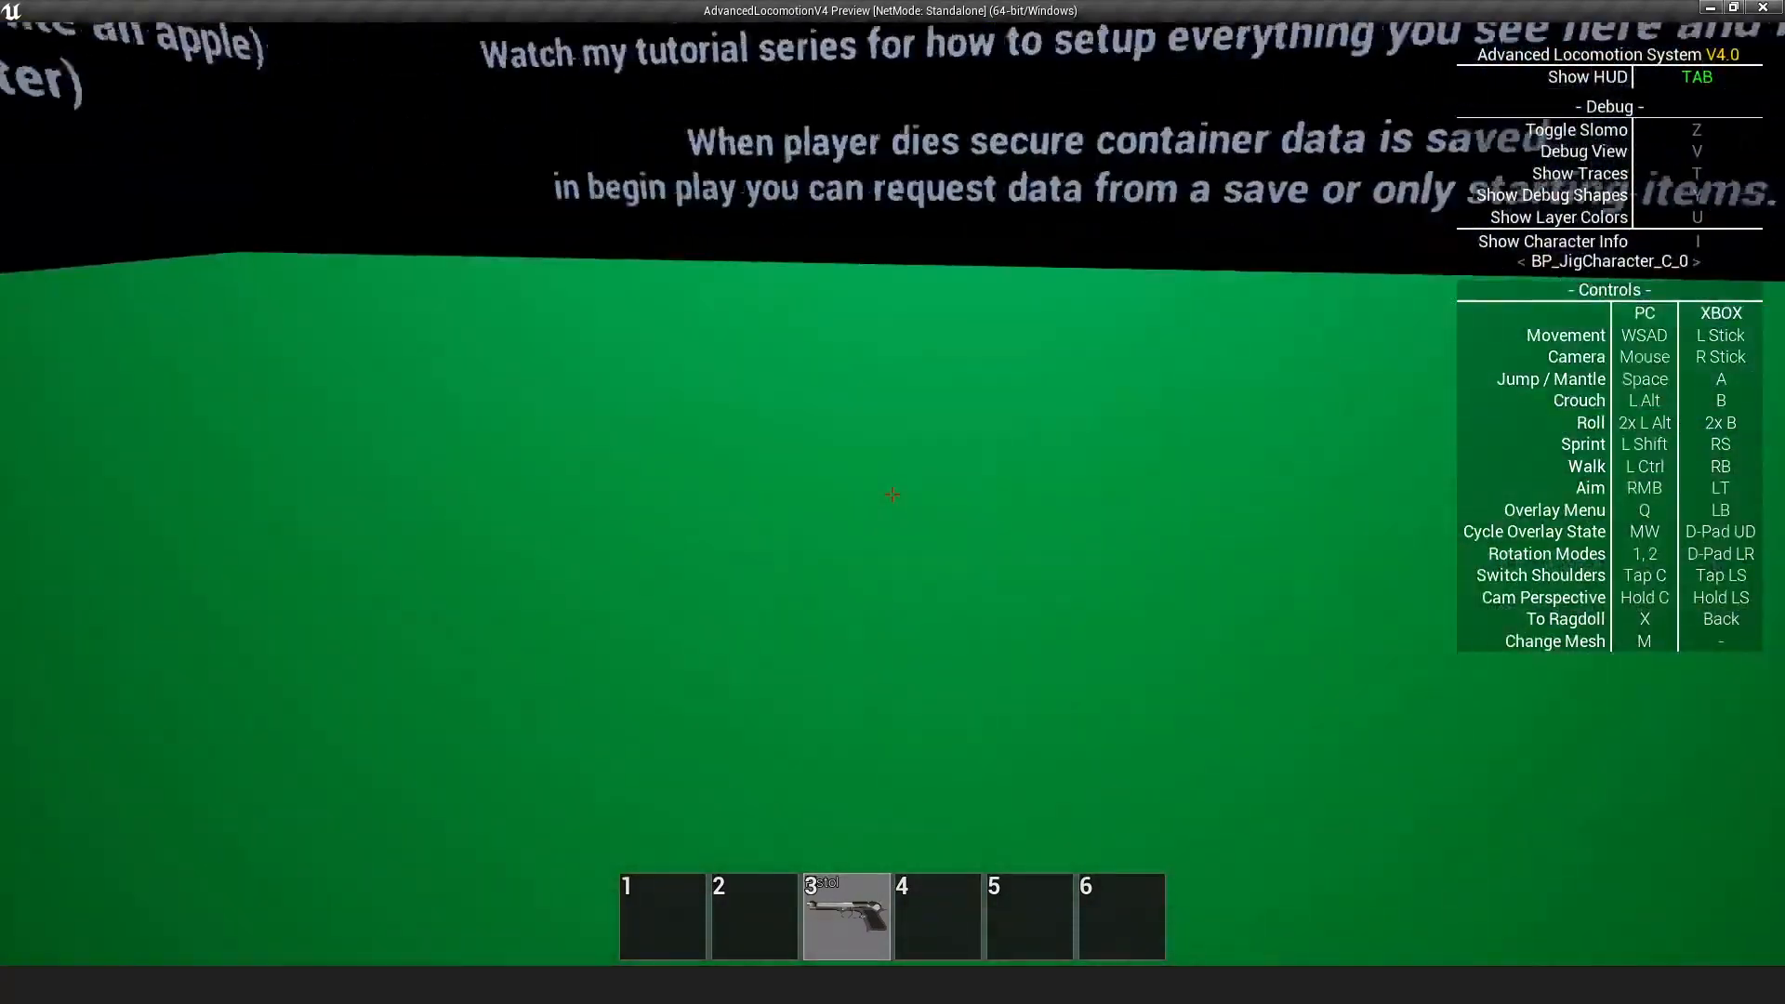
{"action": "key", "text": "c"}
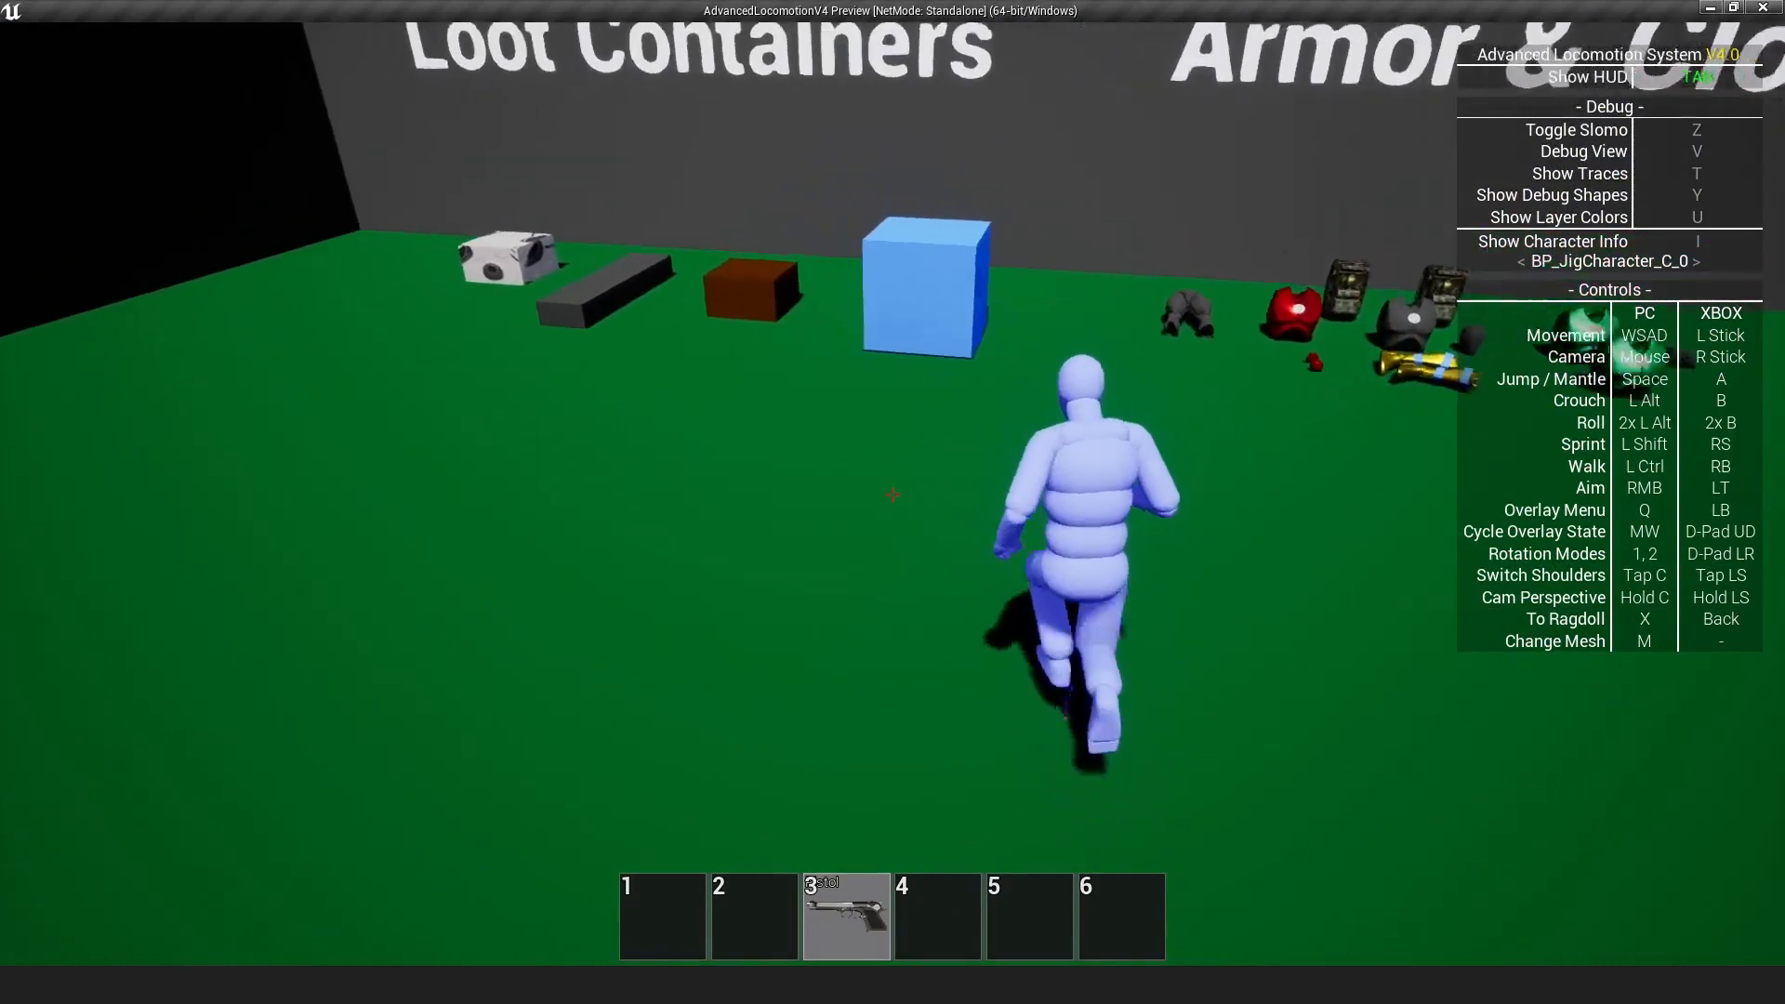
{"action": "key", "text": "c"}
Interact with the blue loot container in the preview and move the helmet to another slot in its grid
{"action": "key", "text": "f"}
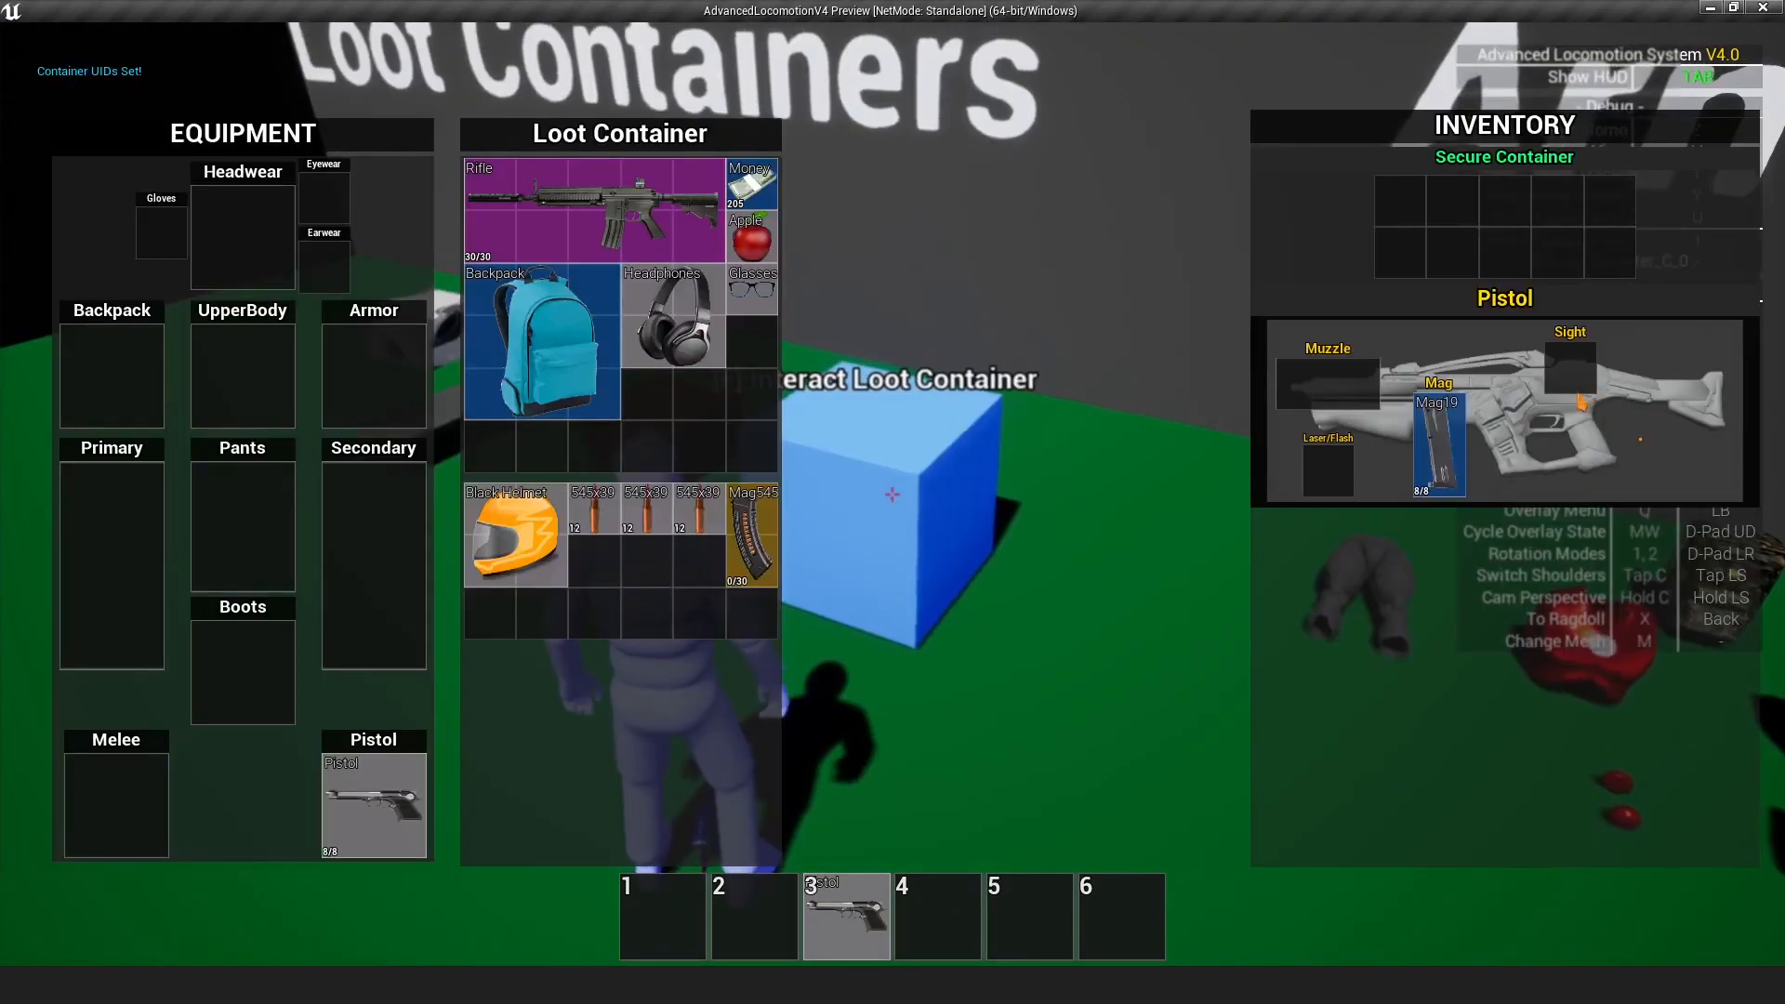
{"action": "left_click_drag", "start_coordinate": [516, 535], "coordinate": [621, 587]}
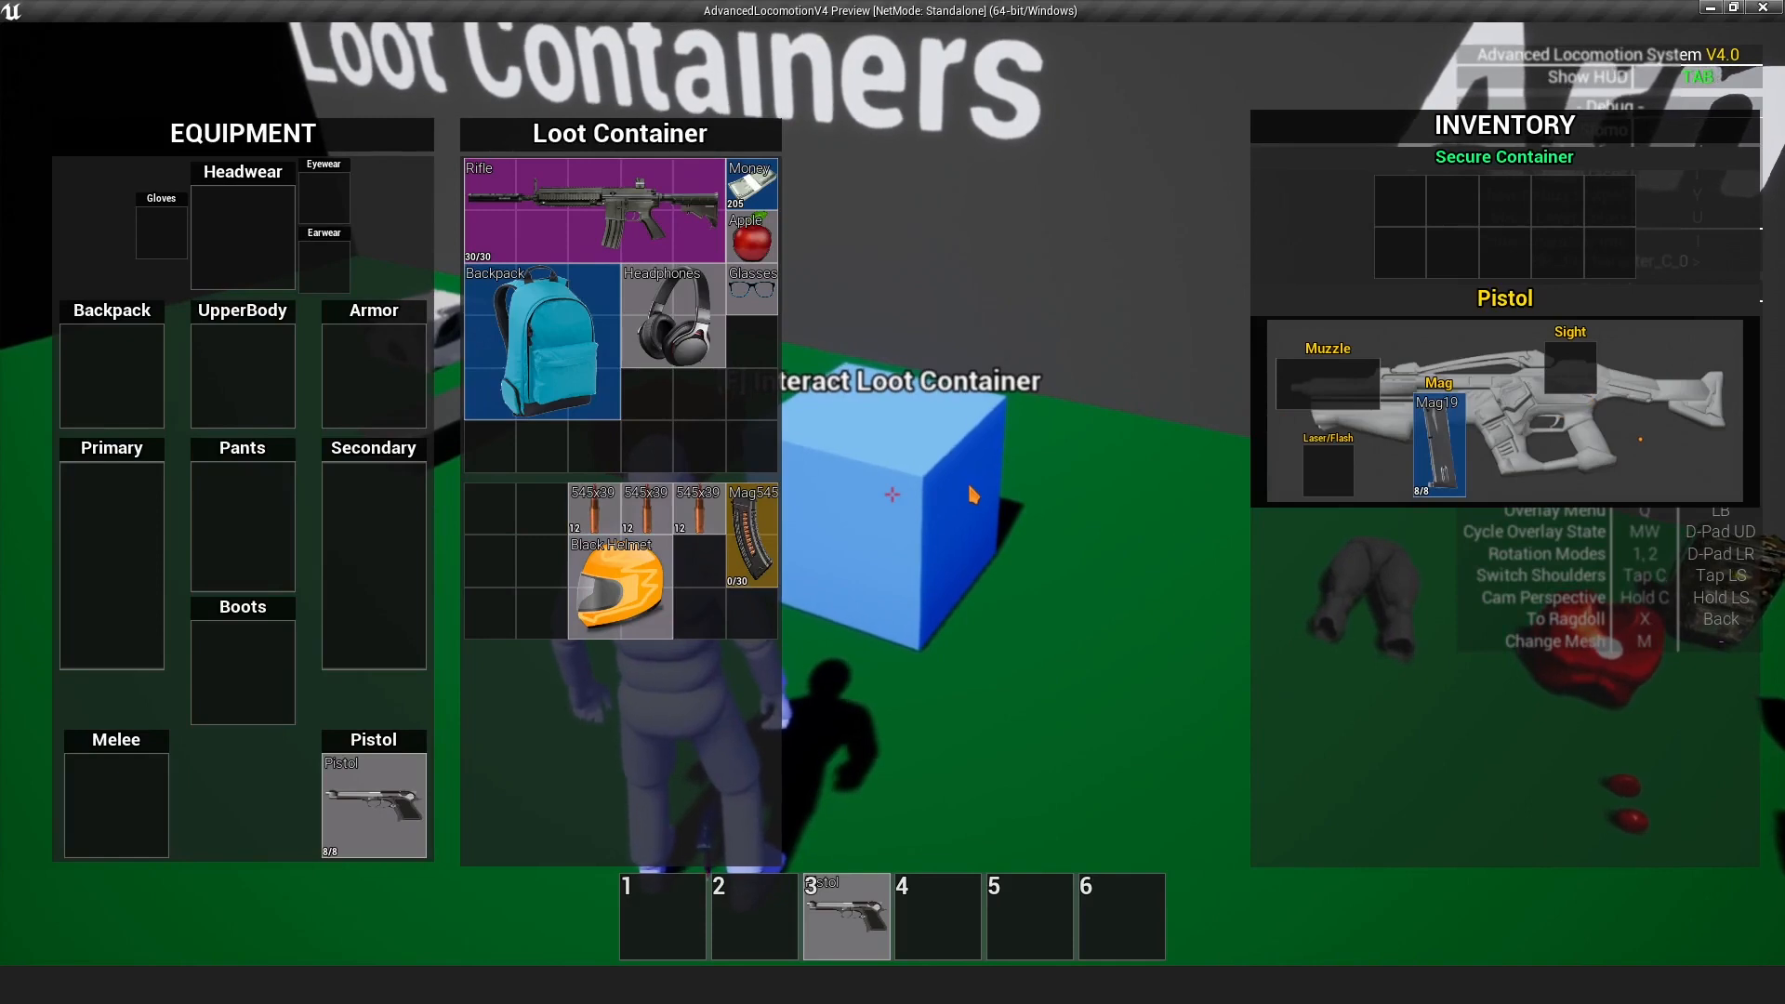
{"action": "key", "text": "c"}
{"action": "key", "text": "c"}
Test whether the inventory toggle closes the open loot container and inventory windows in the preview
{"action": "key", "text": "Tab"}
{"action": "key", "text": "Tab"}
{"action": "key", "text": "Tab"}
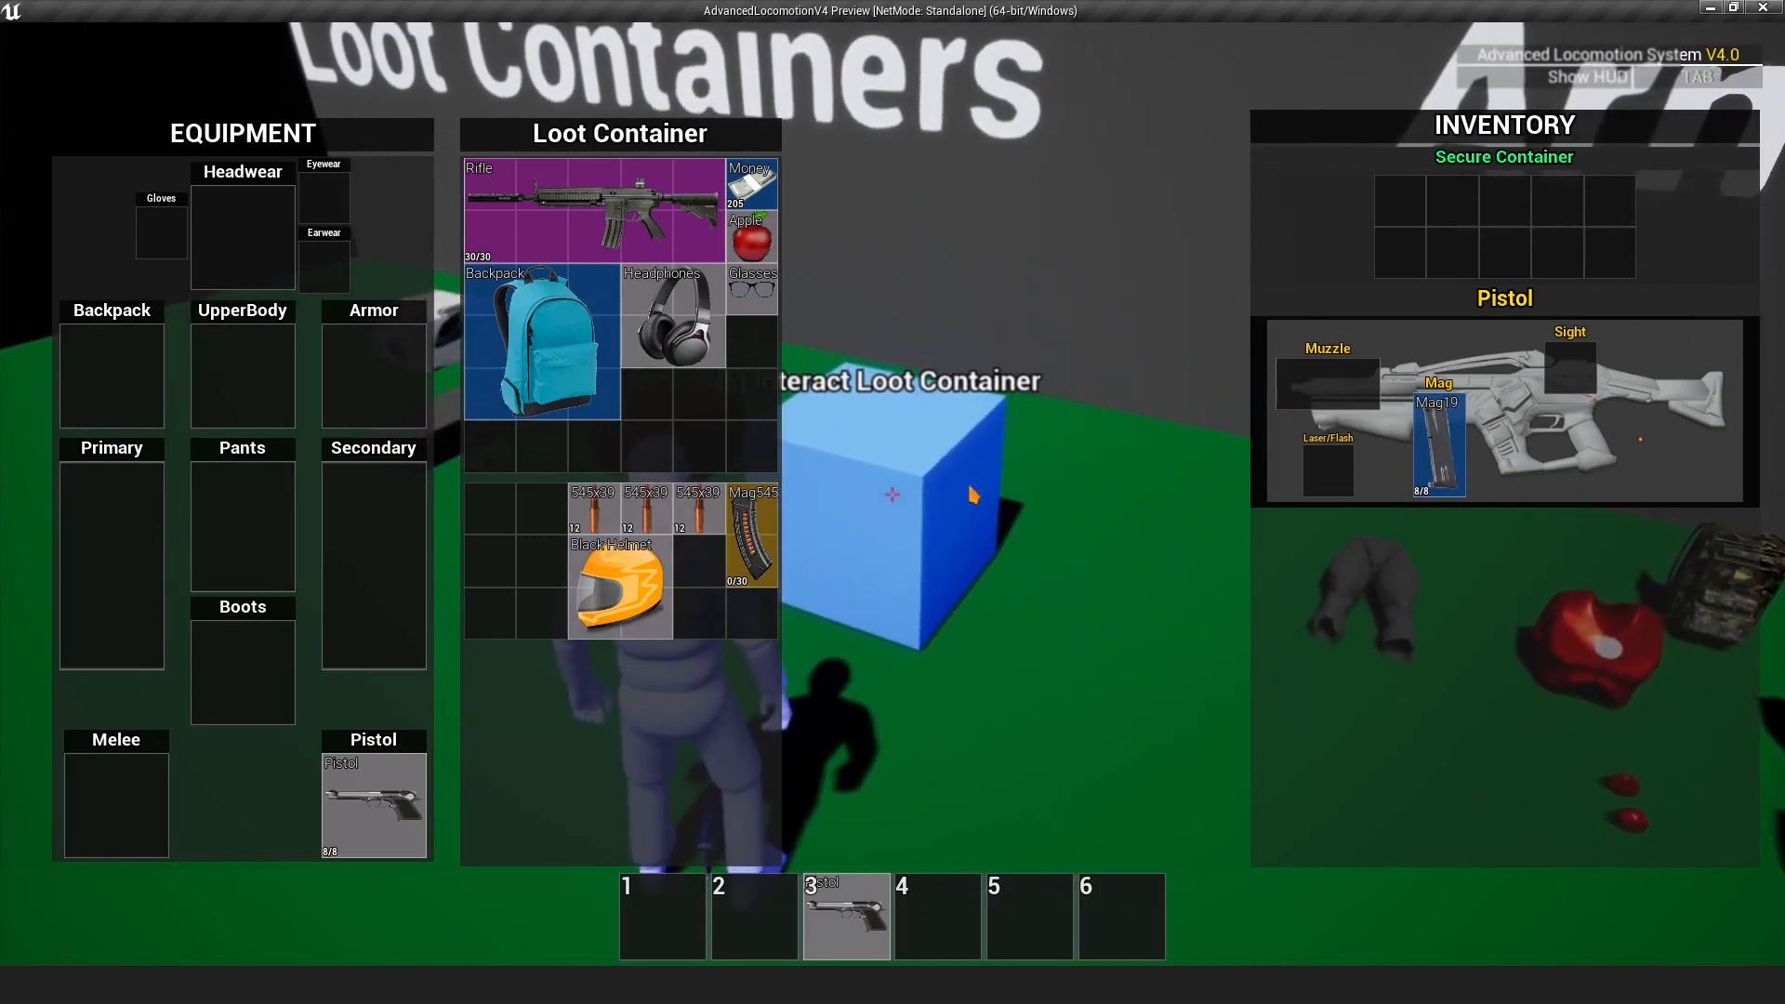
{"action": "key", "text": "Tab"}
{"action": "key", "text": "Tab"}
{"action": "key", "text": "Tab"}
{"action": "key", "text": "Tab"}
{"action": "key", "text": "Tab"}
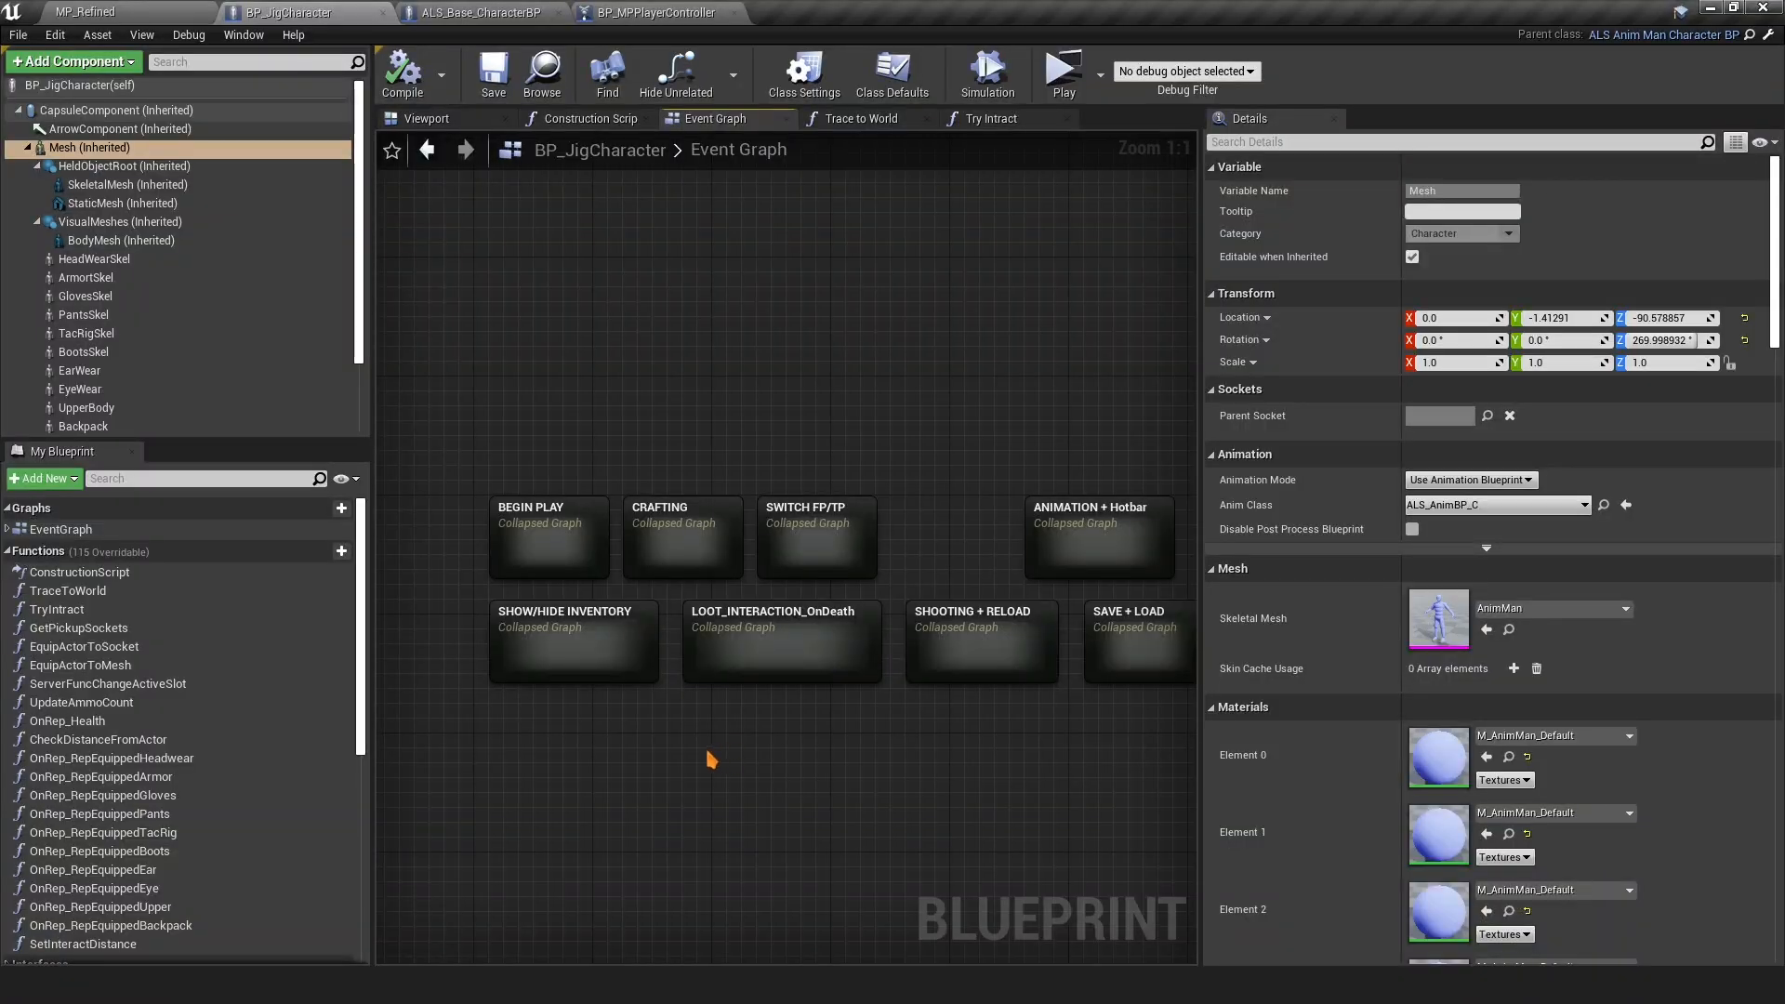
Open the SHOW/HIDE INVENTORY collapsed graph in BP_JigCharacter and check the input settings of its Tab event
{"action": "double_click", "coordinate": [537, 651]}
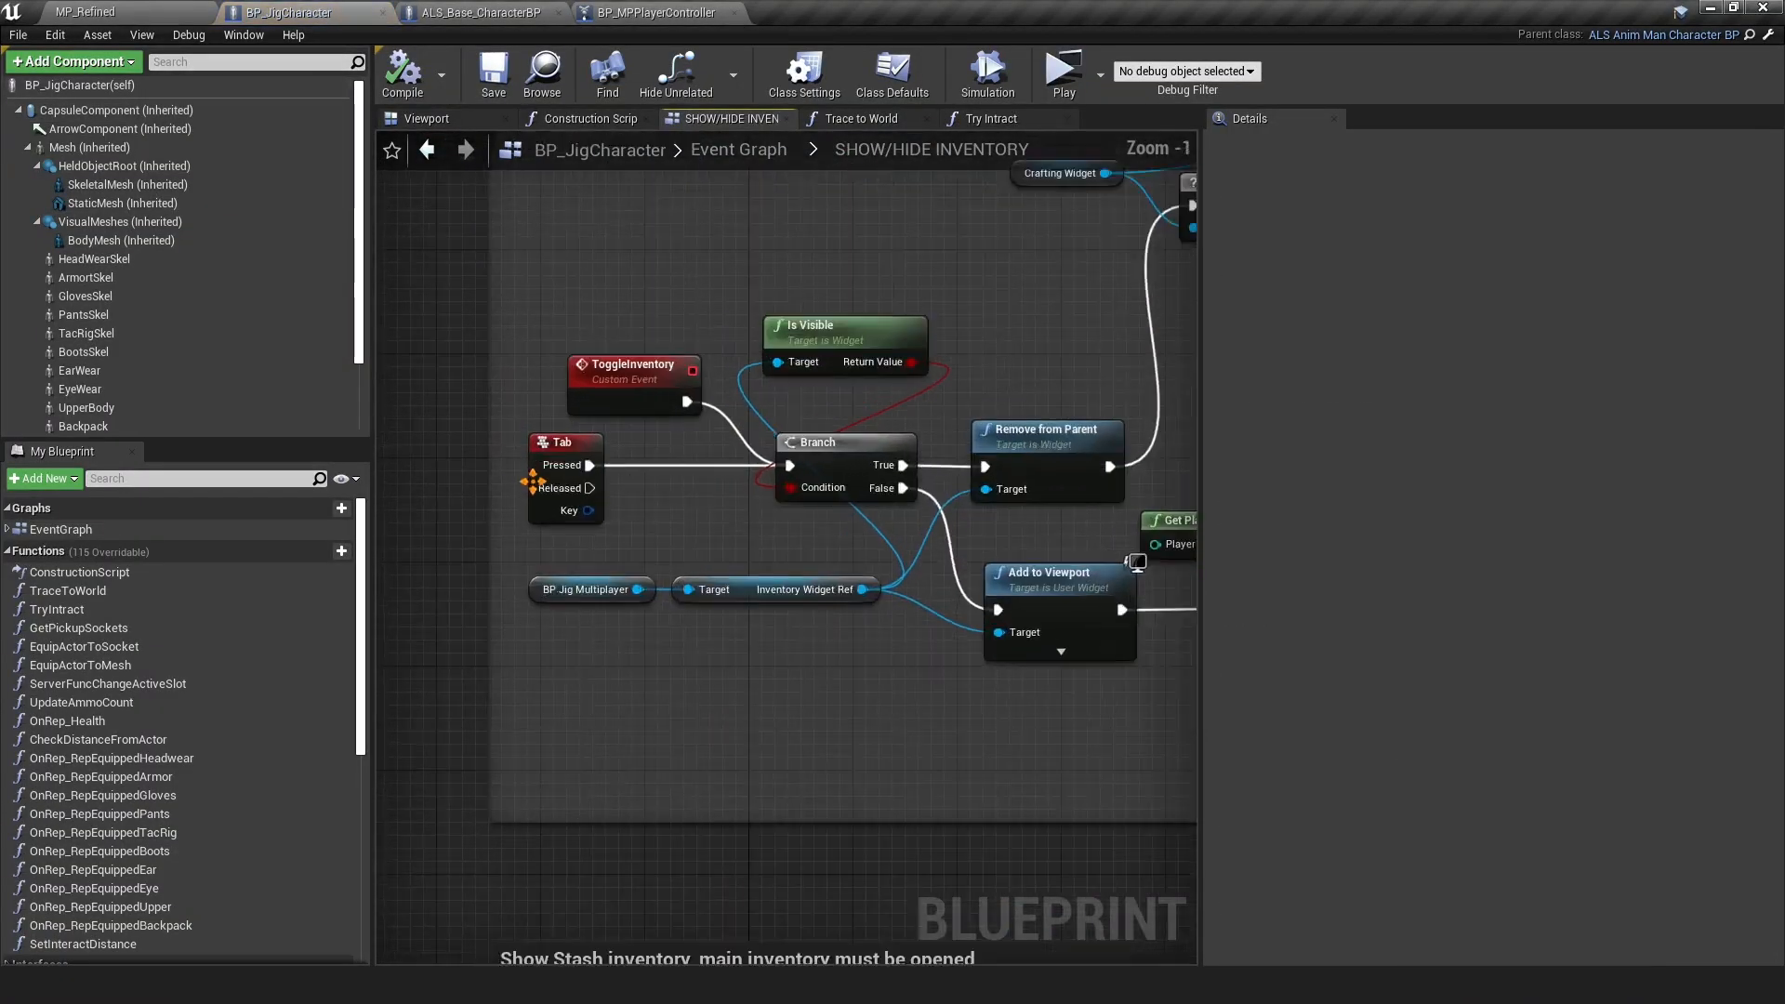
{"action": "left_click_drag", "start_coordinate": [574, 499], "coordinate": [569, 503]}
{"action": "left_click_drag", "start_coordinate": [621, 432], "coordinate": [568, 493]}
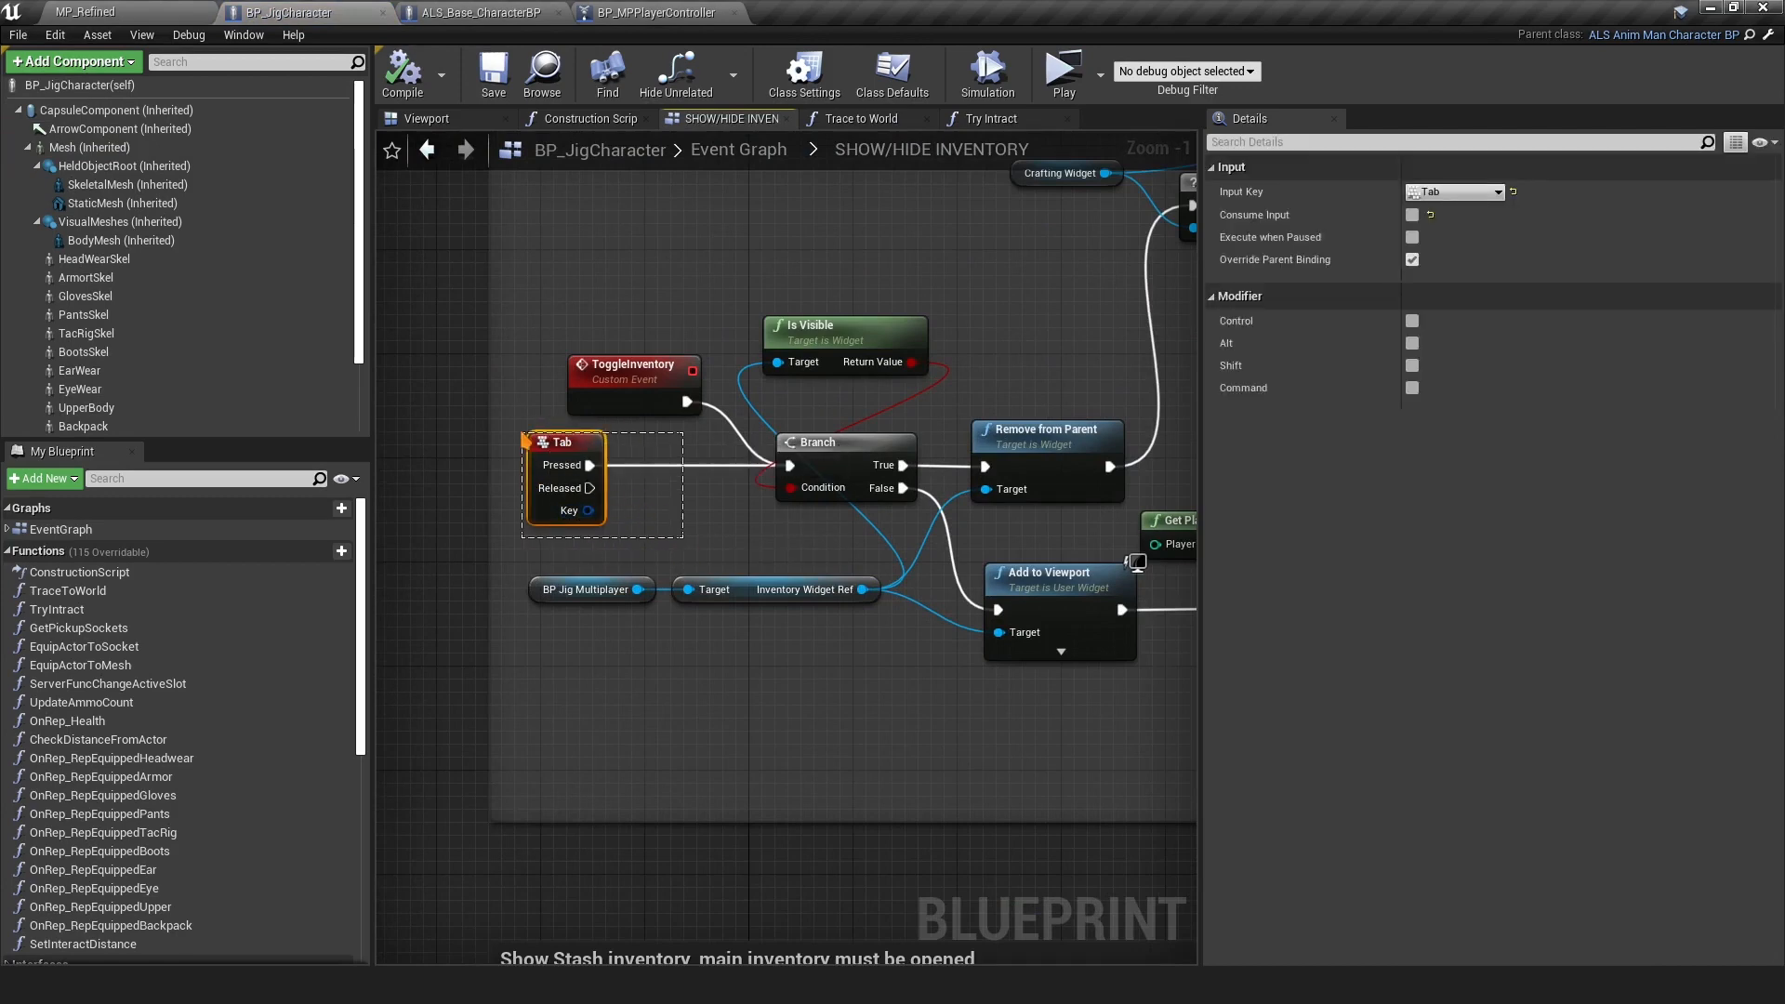
{"action": "left_click", "coordinate": [480, 435]}
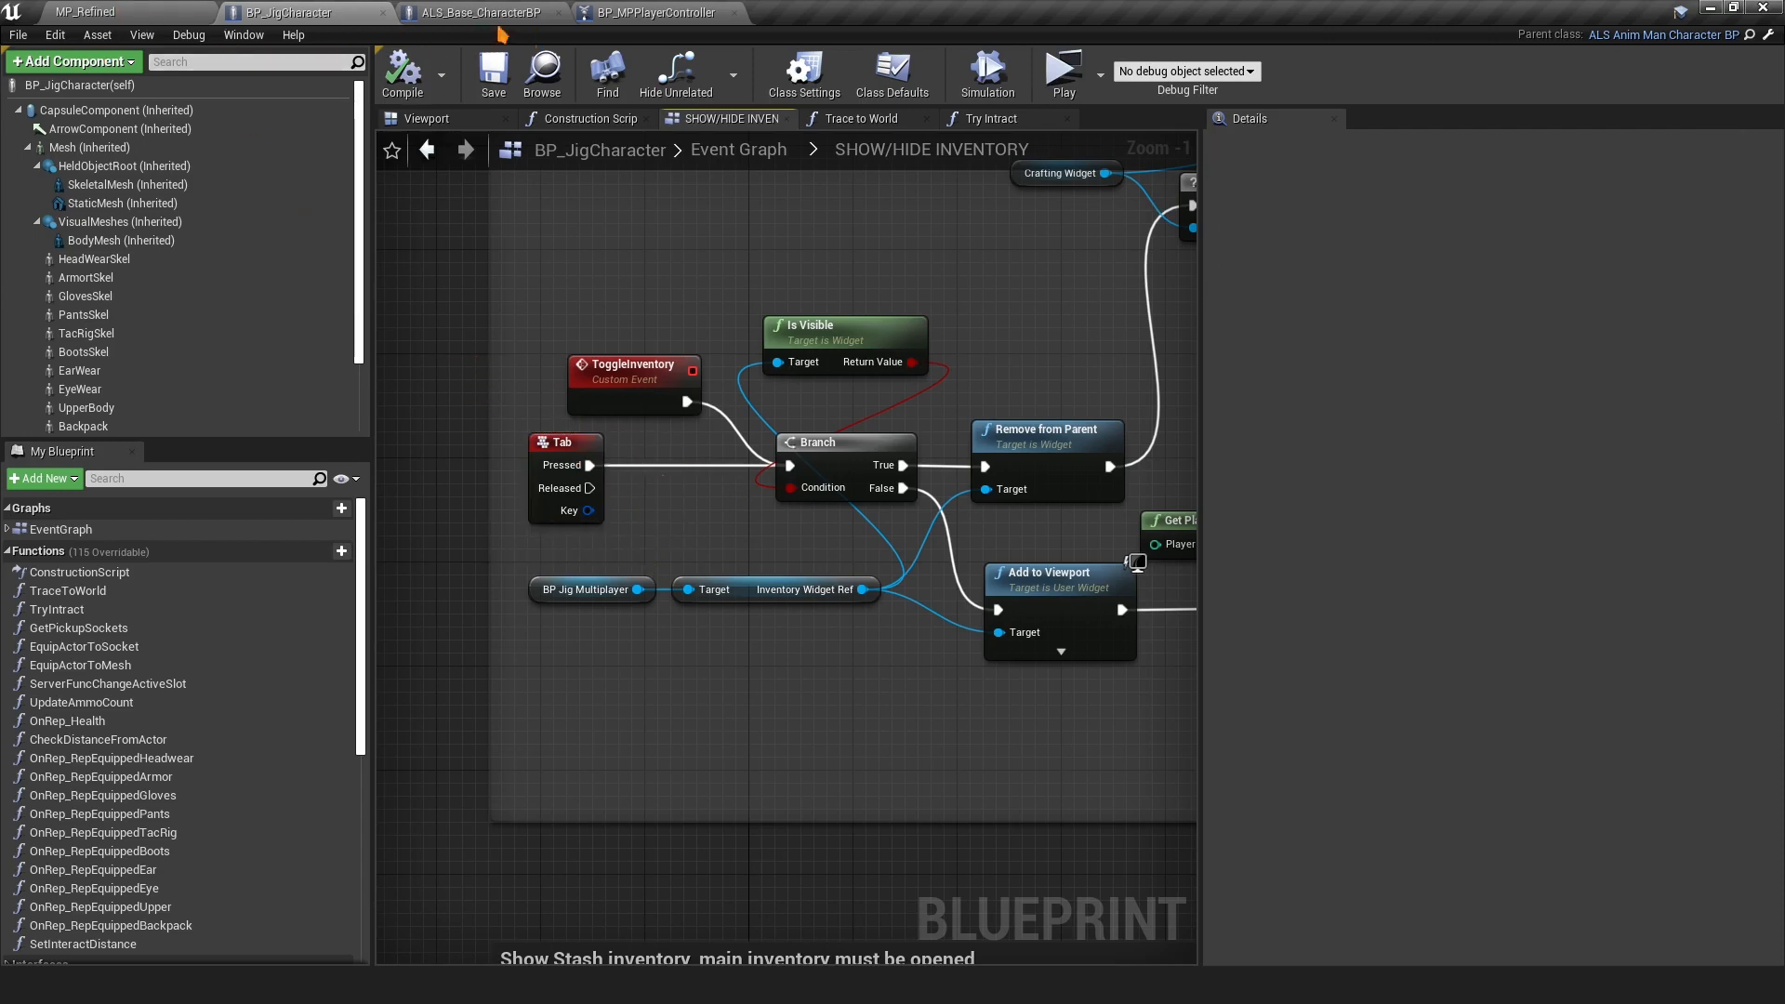
Open ALS_Player_Controller, the parent class of BP_MPPlayerController, and find the Debug key events in its event graph
{"action": "left_click", "coordinate": [635, 13]}
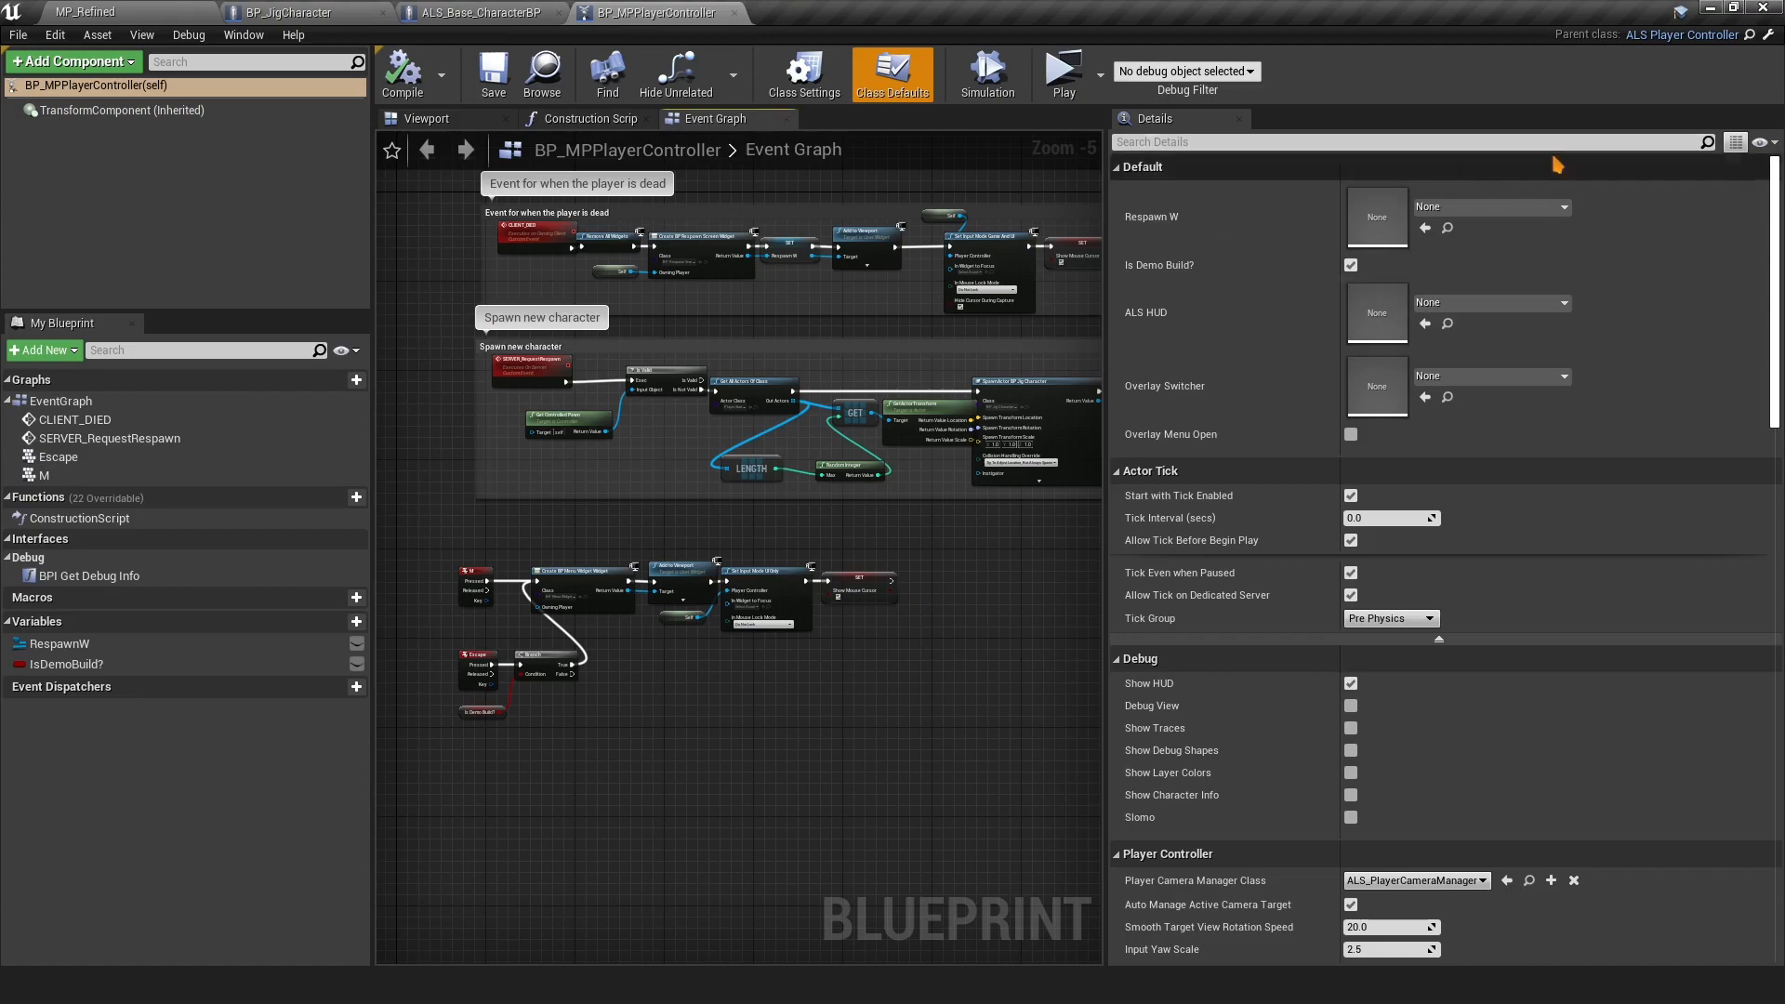
{"action": "left_click", "coordinate": [1750, 35]}
{"action": "double_click", "coordinate": [450, 270]}
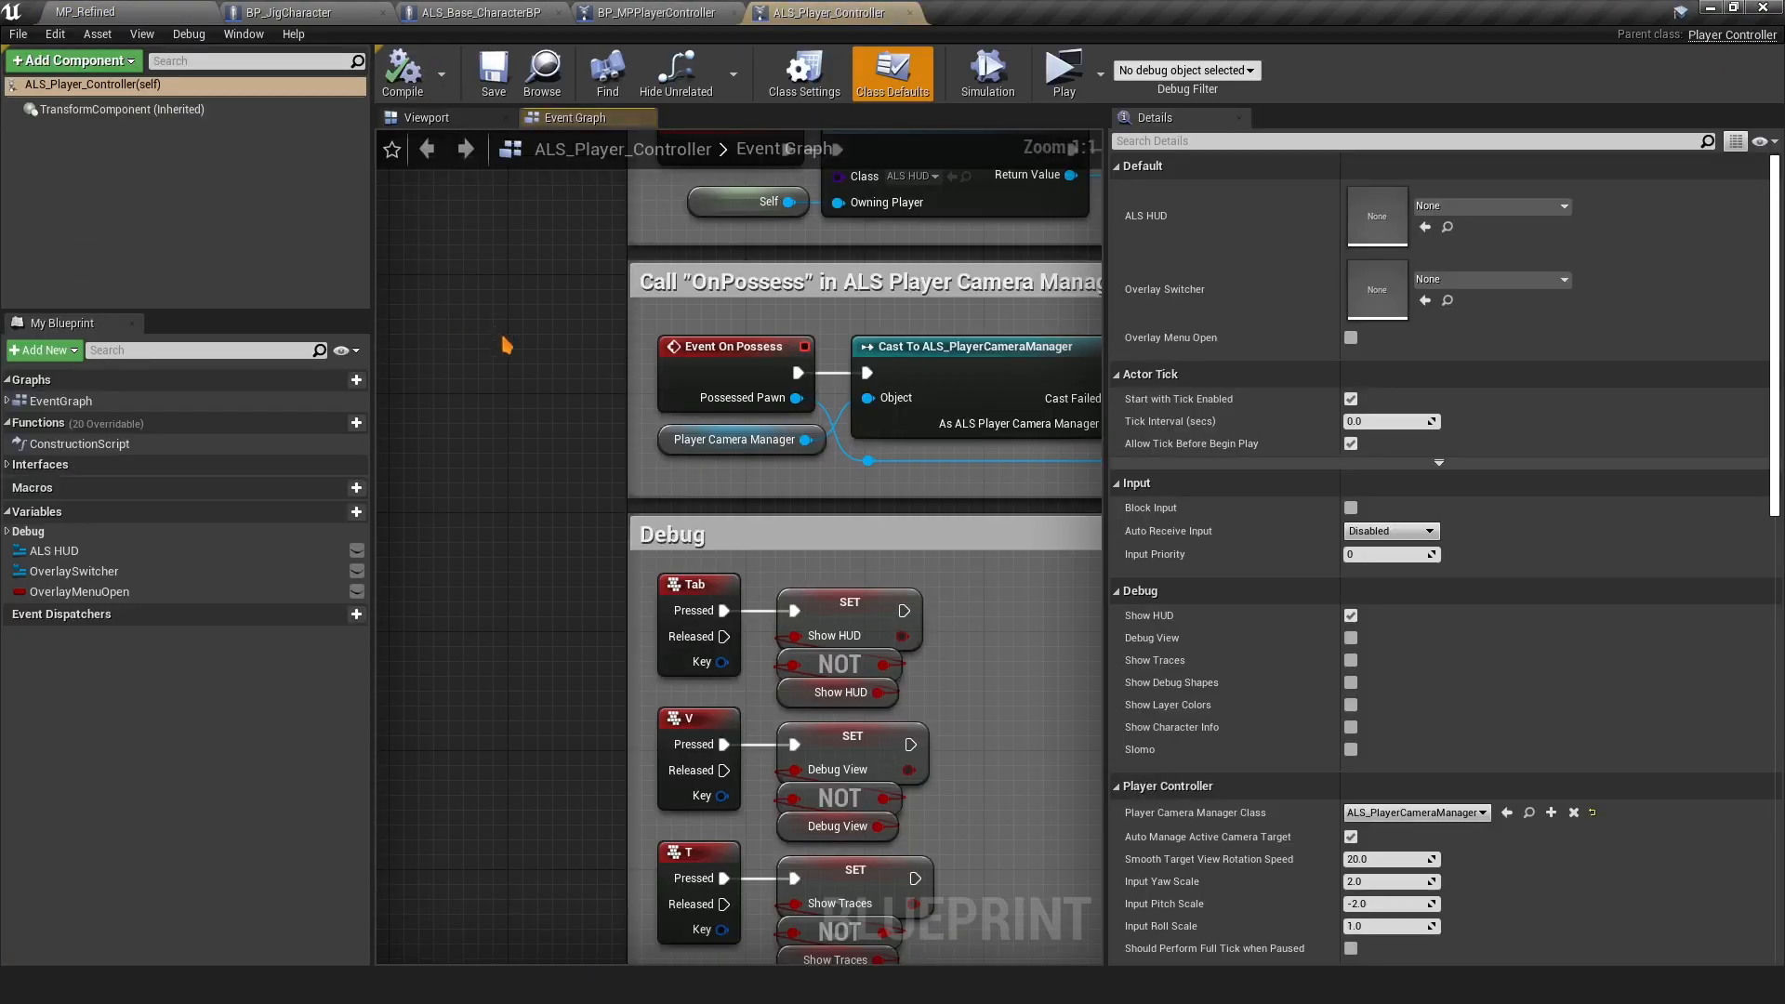
{"action": "right_click_drag", "start_coordinate": [609, 603], "coordinate": [433, 340]}
Disable Consume Input on the Tab event that toggles Show HUD in ALS_Player_Controller's Debug section
{"action": "left_click", "coordinate": [511, 324]}
{"action": "left_click", "coordinate": [519, 456]}
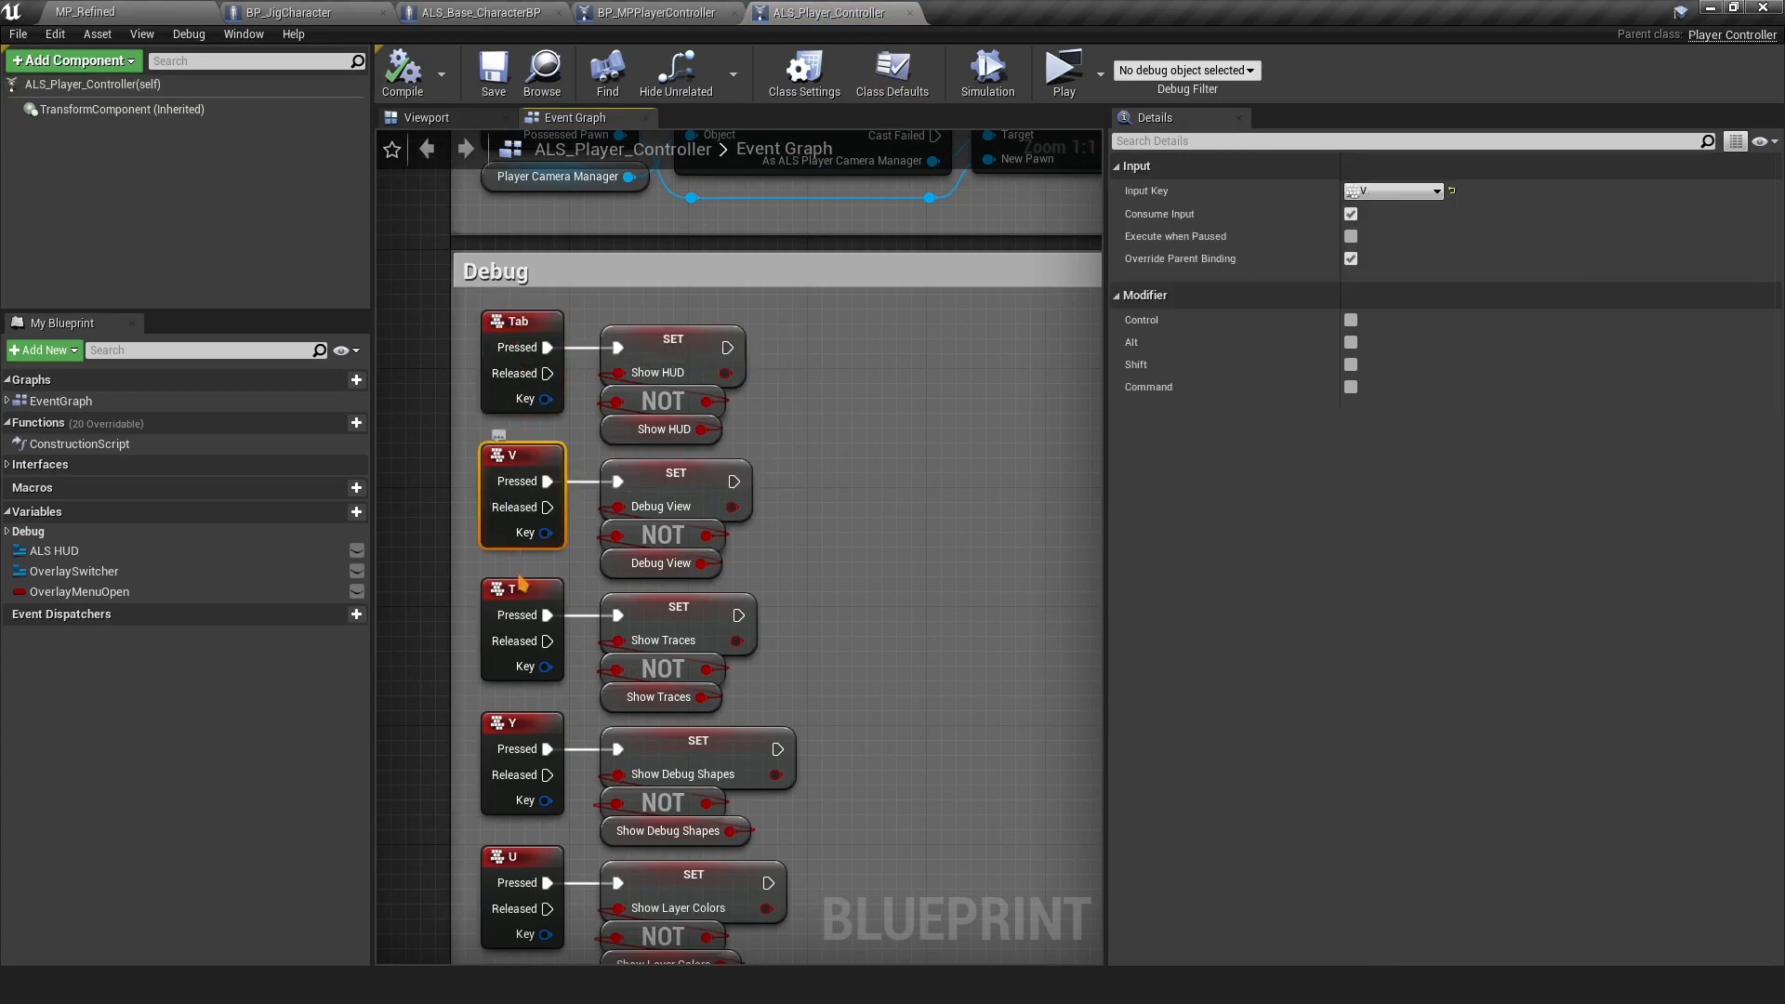
{"action": "left_click", "coordinate": [520, 585]}
{"action": "right_click_drag", "start_coordinate": [809, 617], "coordinate": [911, 830]}
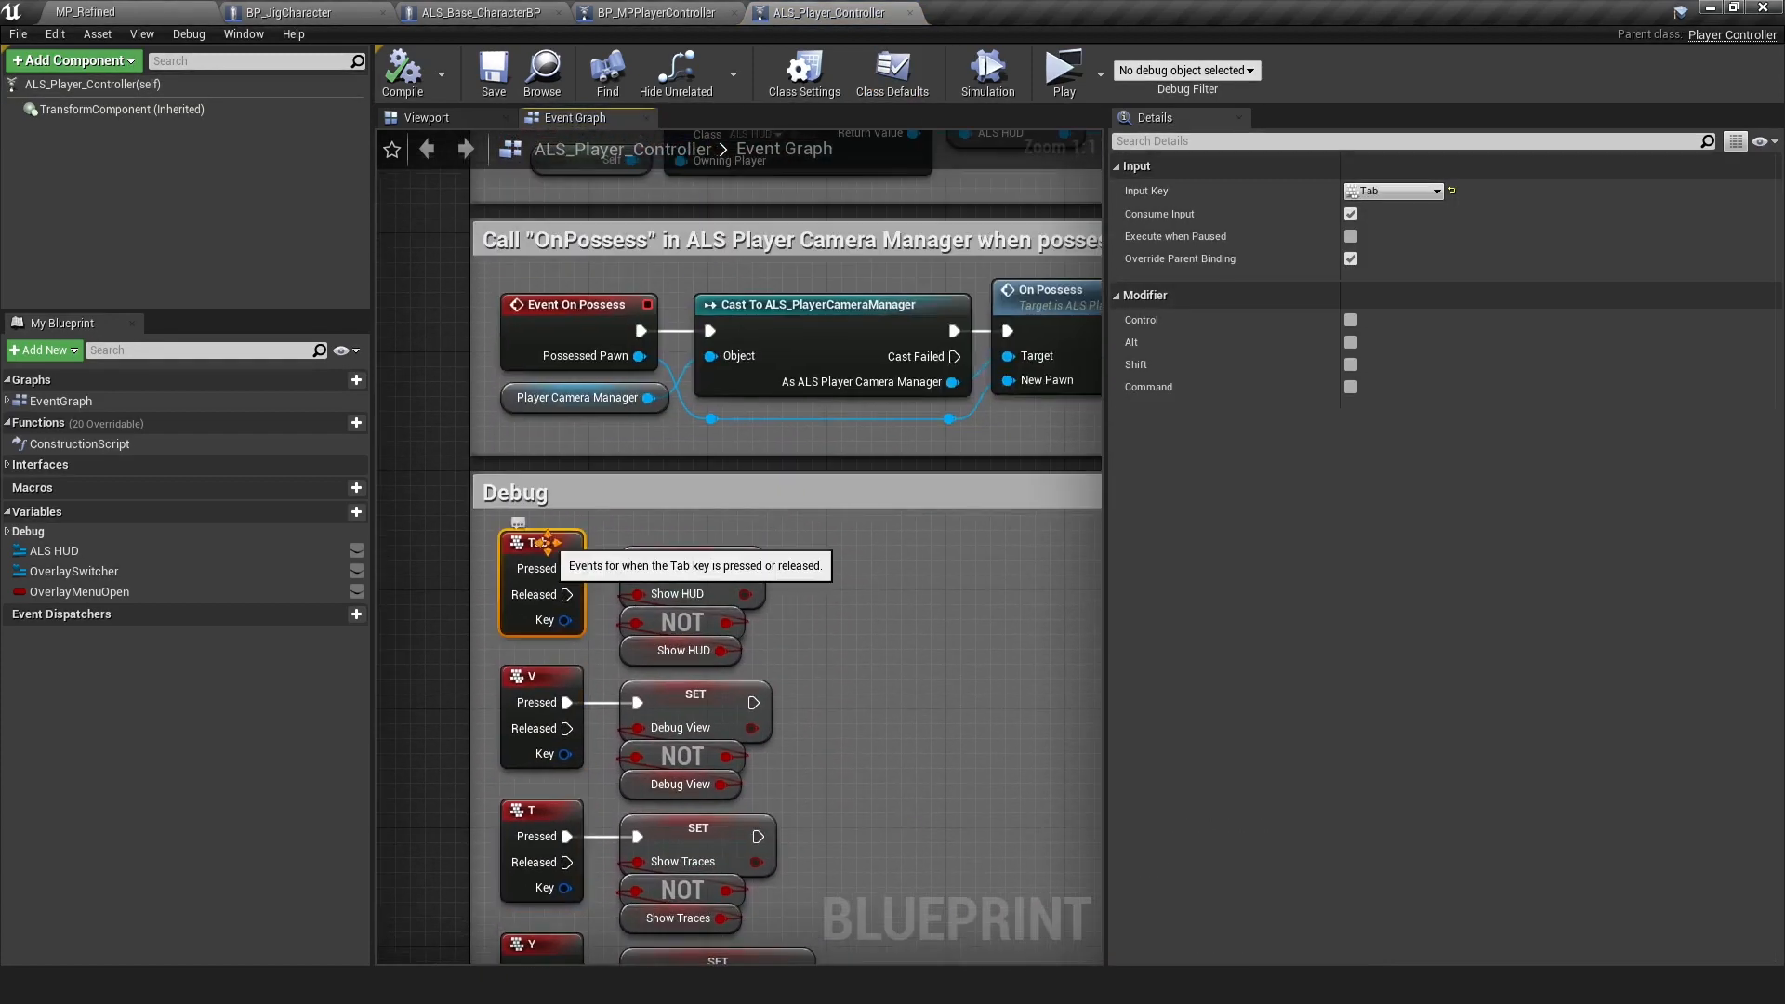
{"action": "right_click_drag", "start_coordinate": [546, 543], "coordinate": [536, 451]}
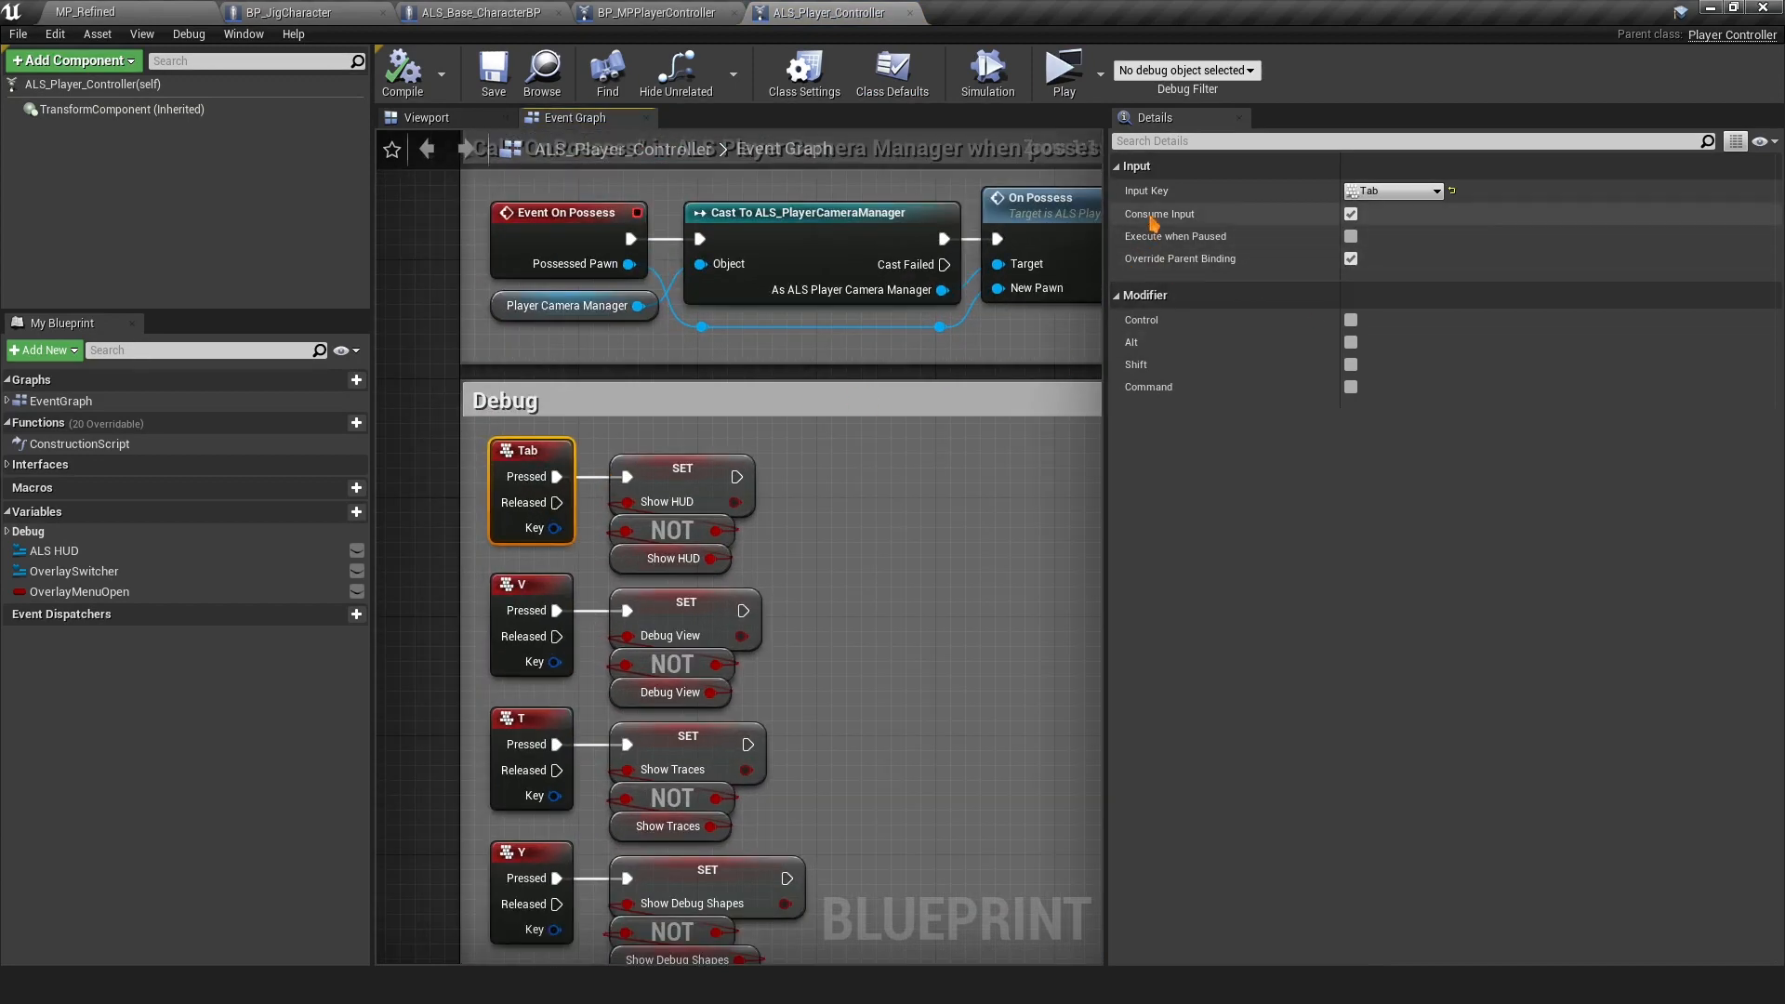
{"action": "mouse_move", "coordinate": [1154, 222]}
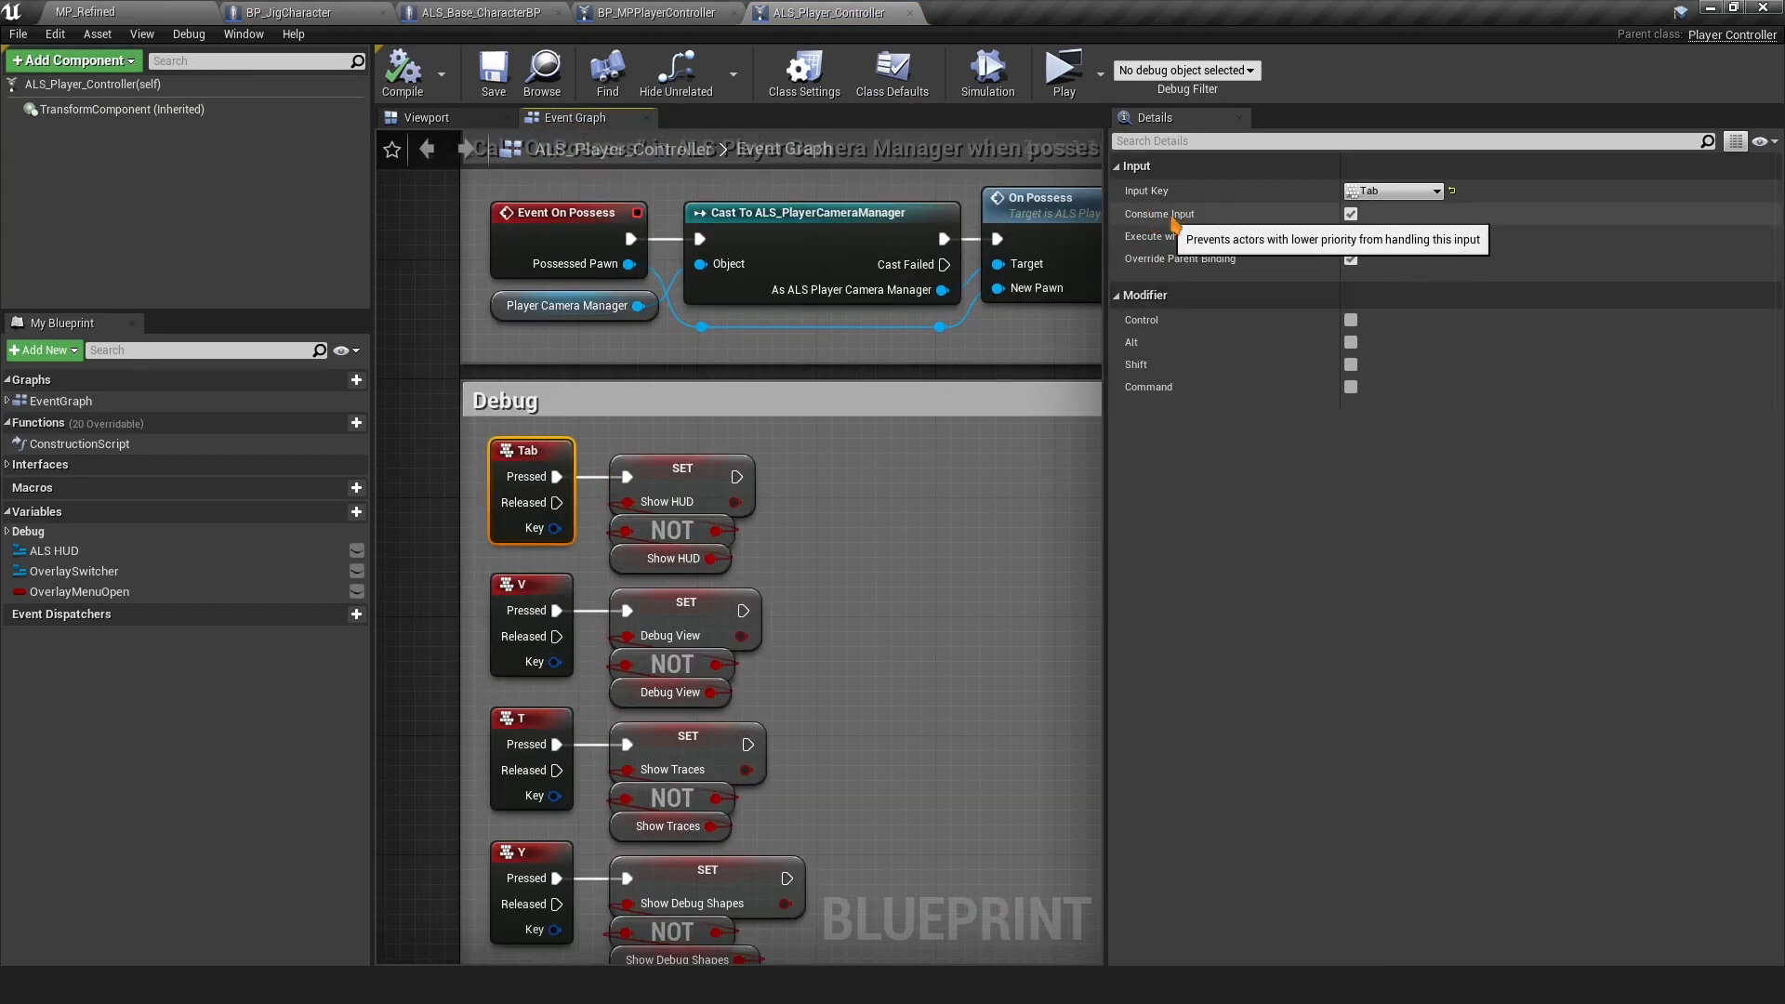
{"action": "left_click", "coordinate": [1350, 215]}
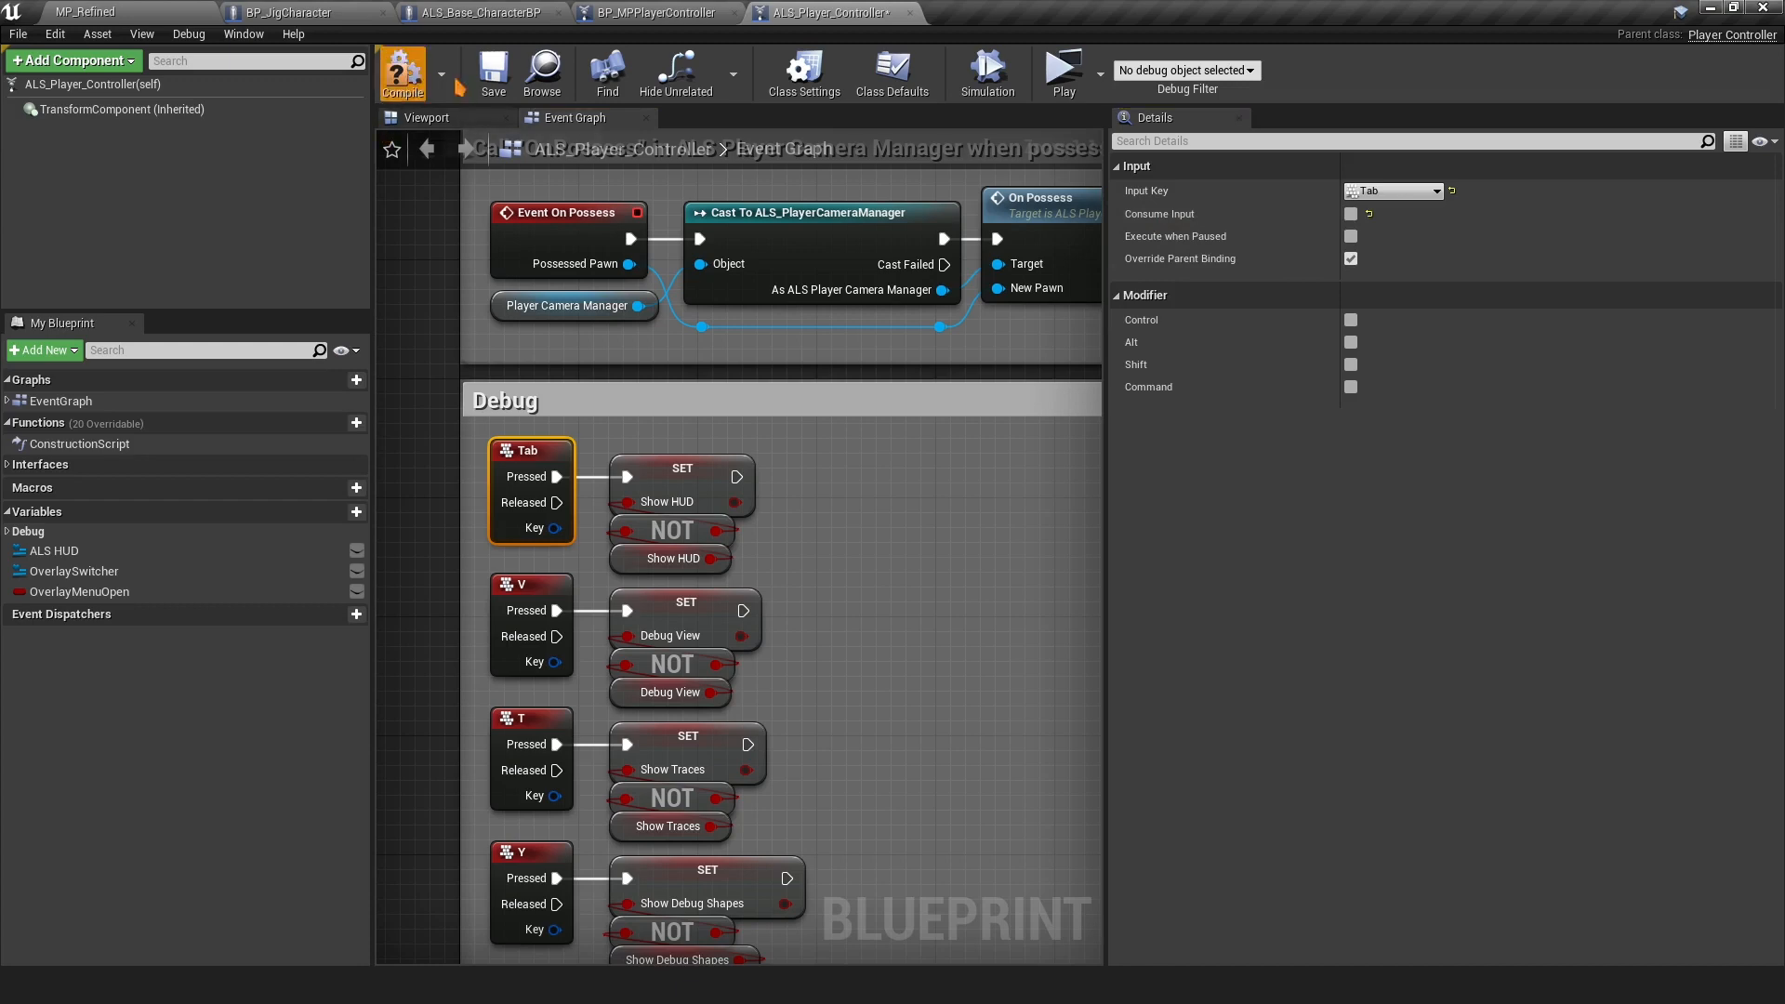
Run a play preview and test toggling the inventory and the ALS HUD repeatedly, then end it
{"action": "left_click", "coordinate": [1059, 88]}
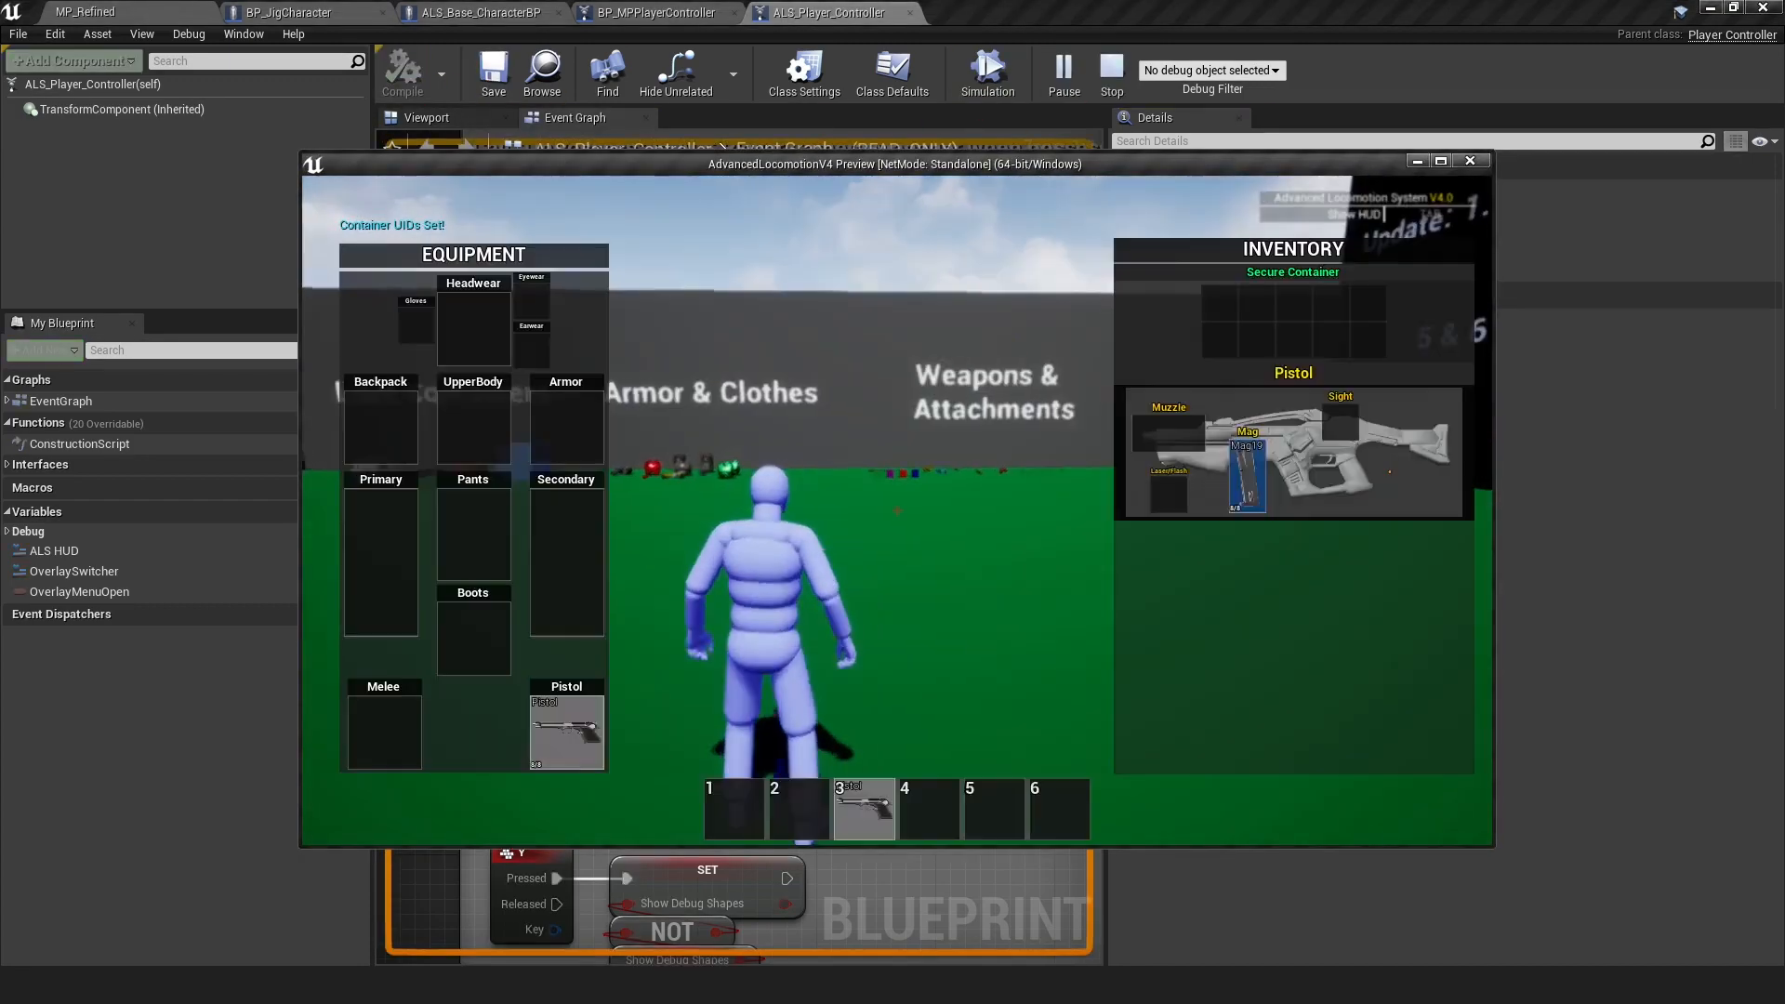
{"action": "key", "text": "Tab"}
{"action": "key", "text": "Tab"}
{"action": "key", "text": "Tab"}
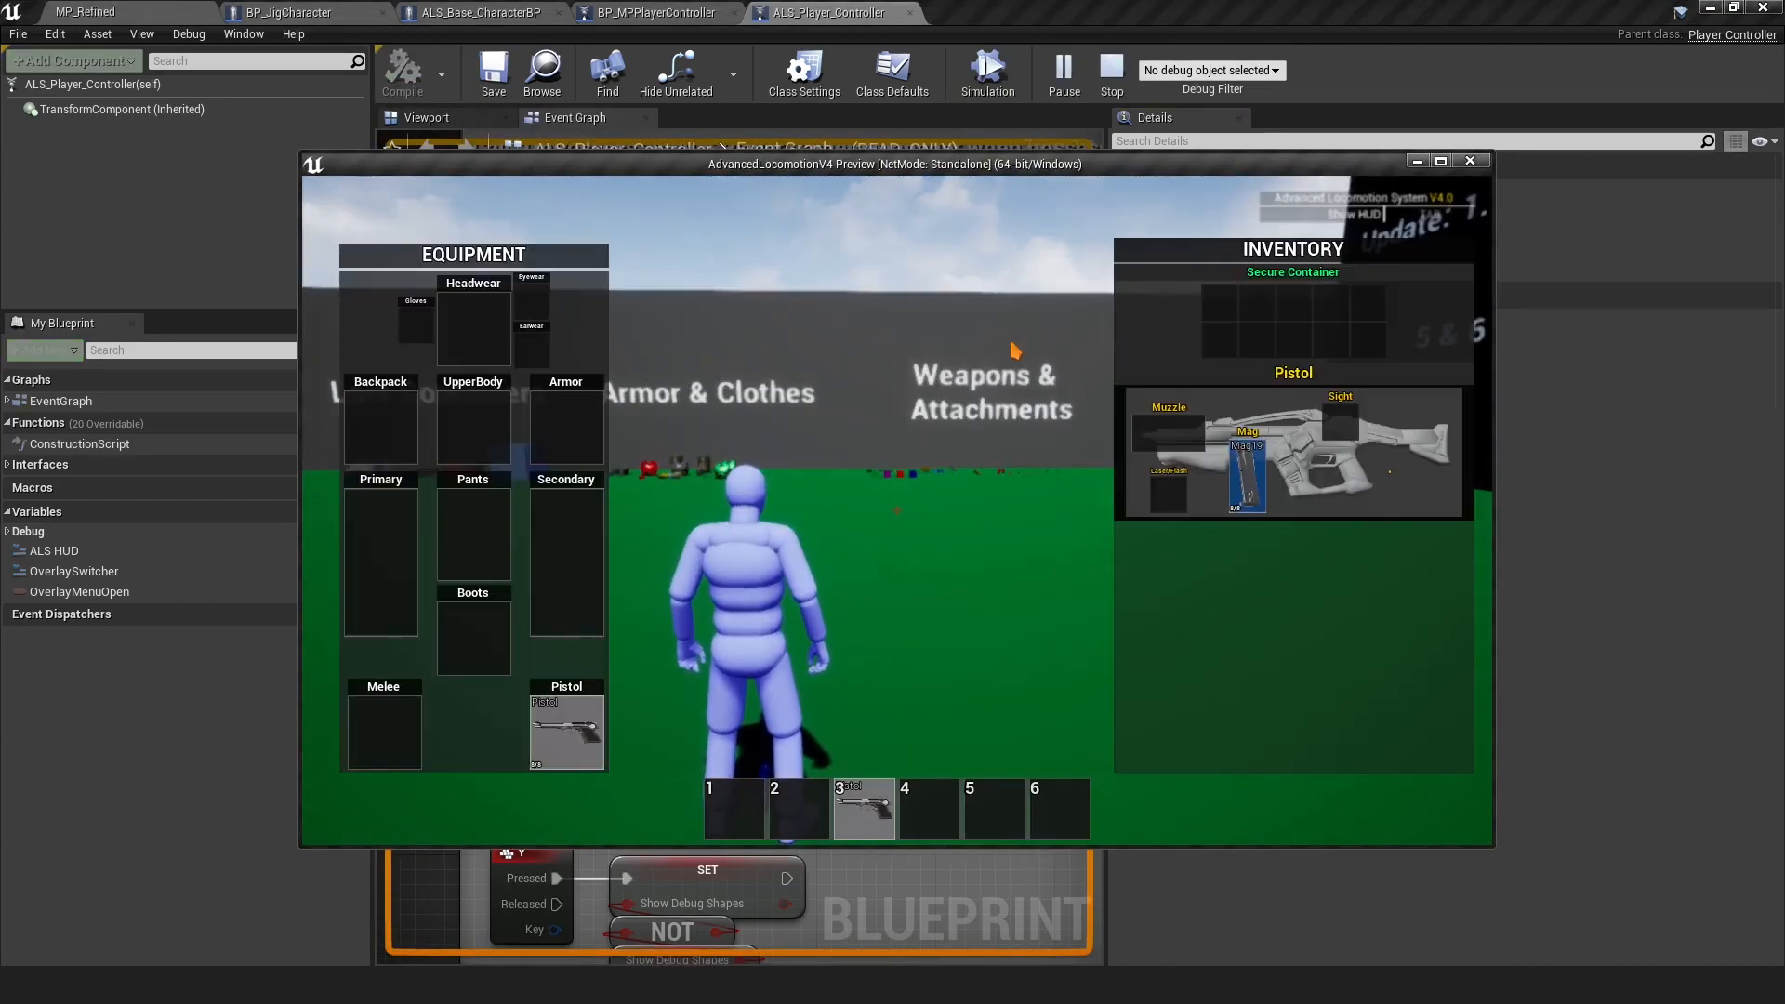
{"action": "key", "text": "Tab"}
{"action": "key", "text": "Tab"}
{"action": "key", "text": "Tab"}
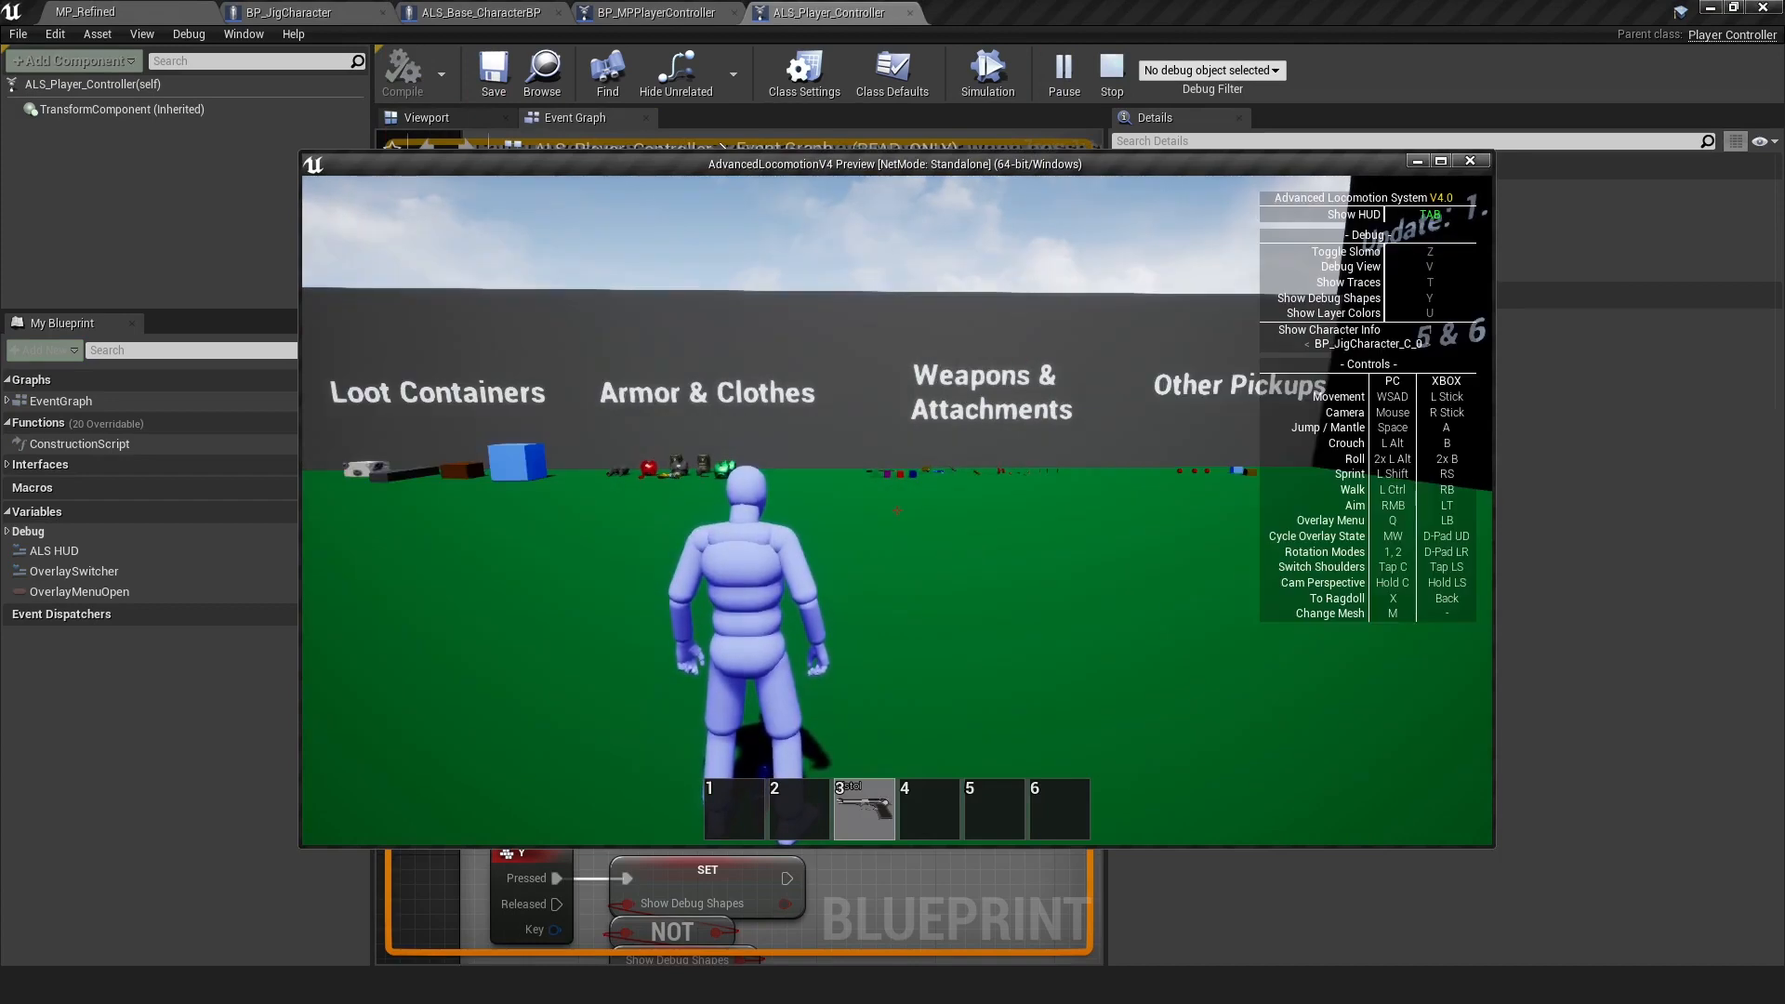
{"action": "key", "text": "Escape"}
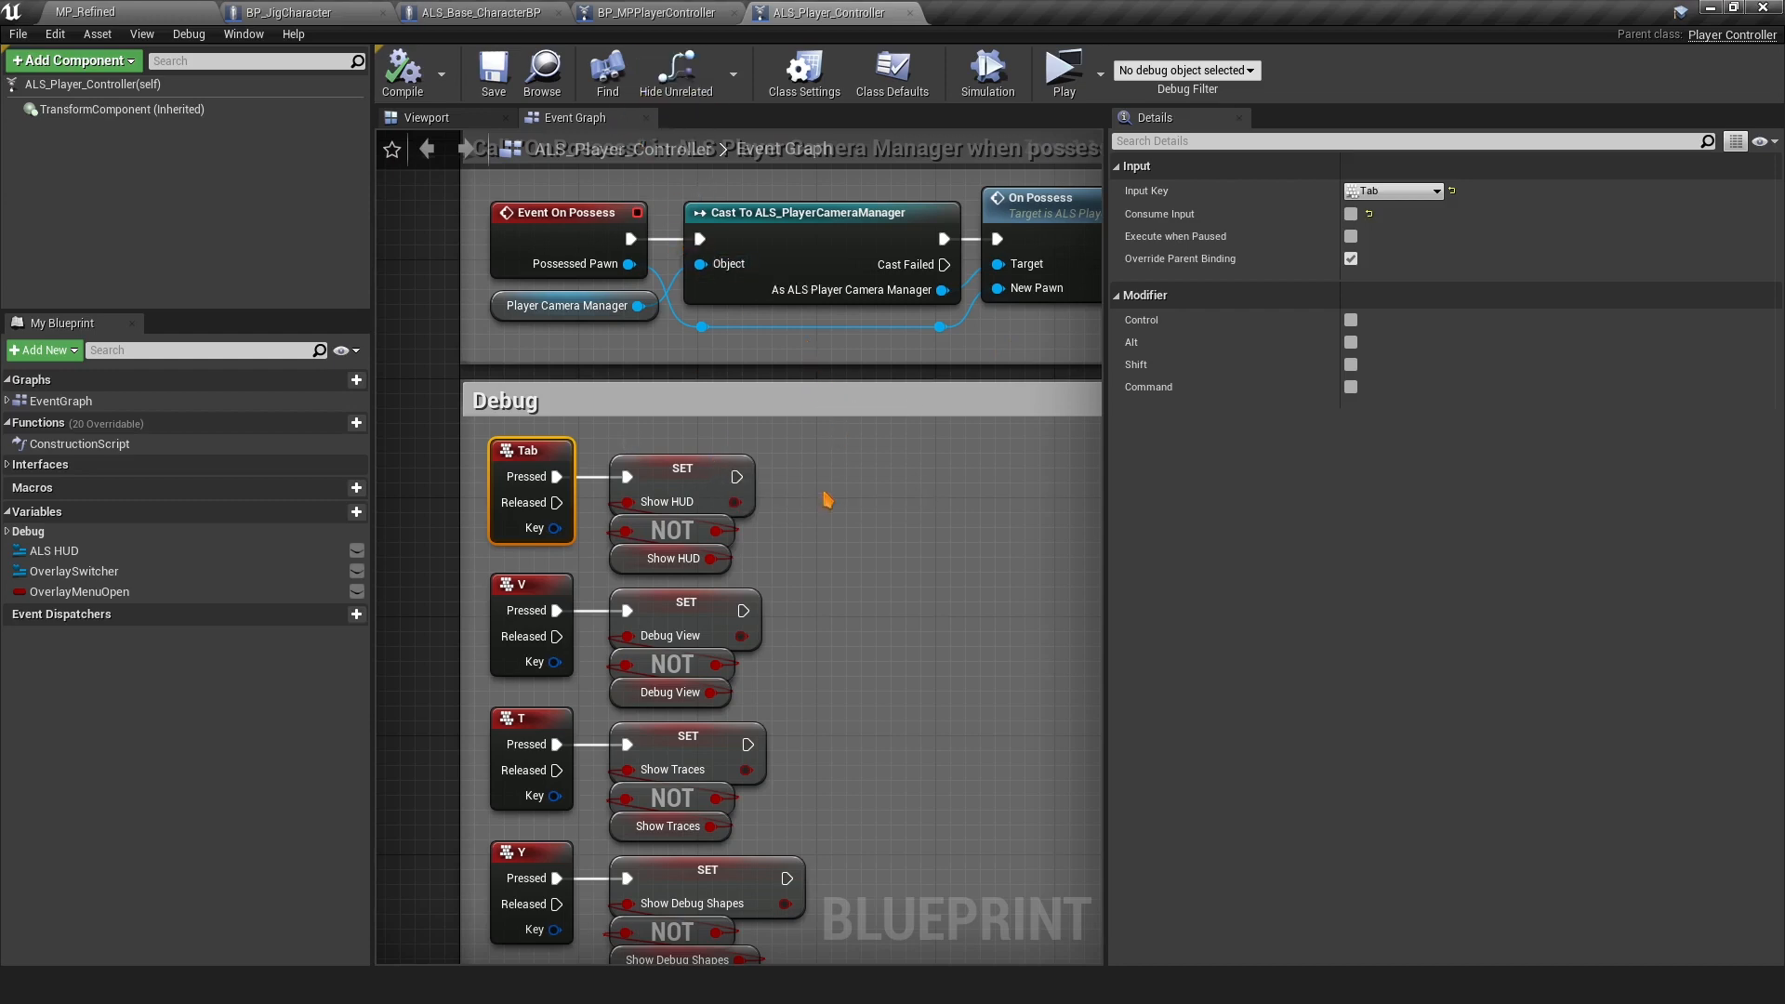
Return to BP_JigCharacter and test toggling the ALS Character Info overlay in a new play preview, then end it
{"action": "left_click", "coordinate": [330, 11]}
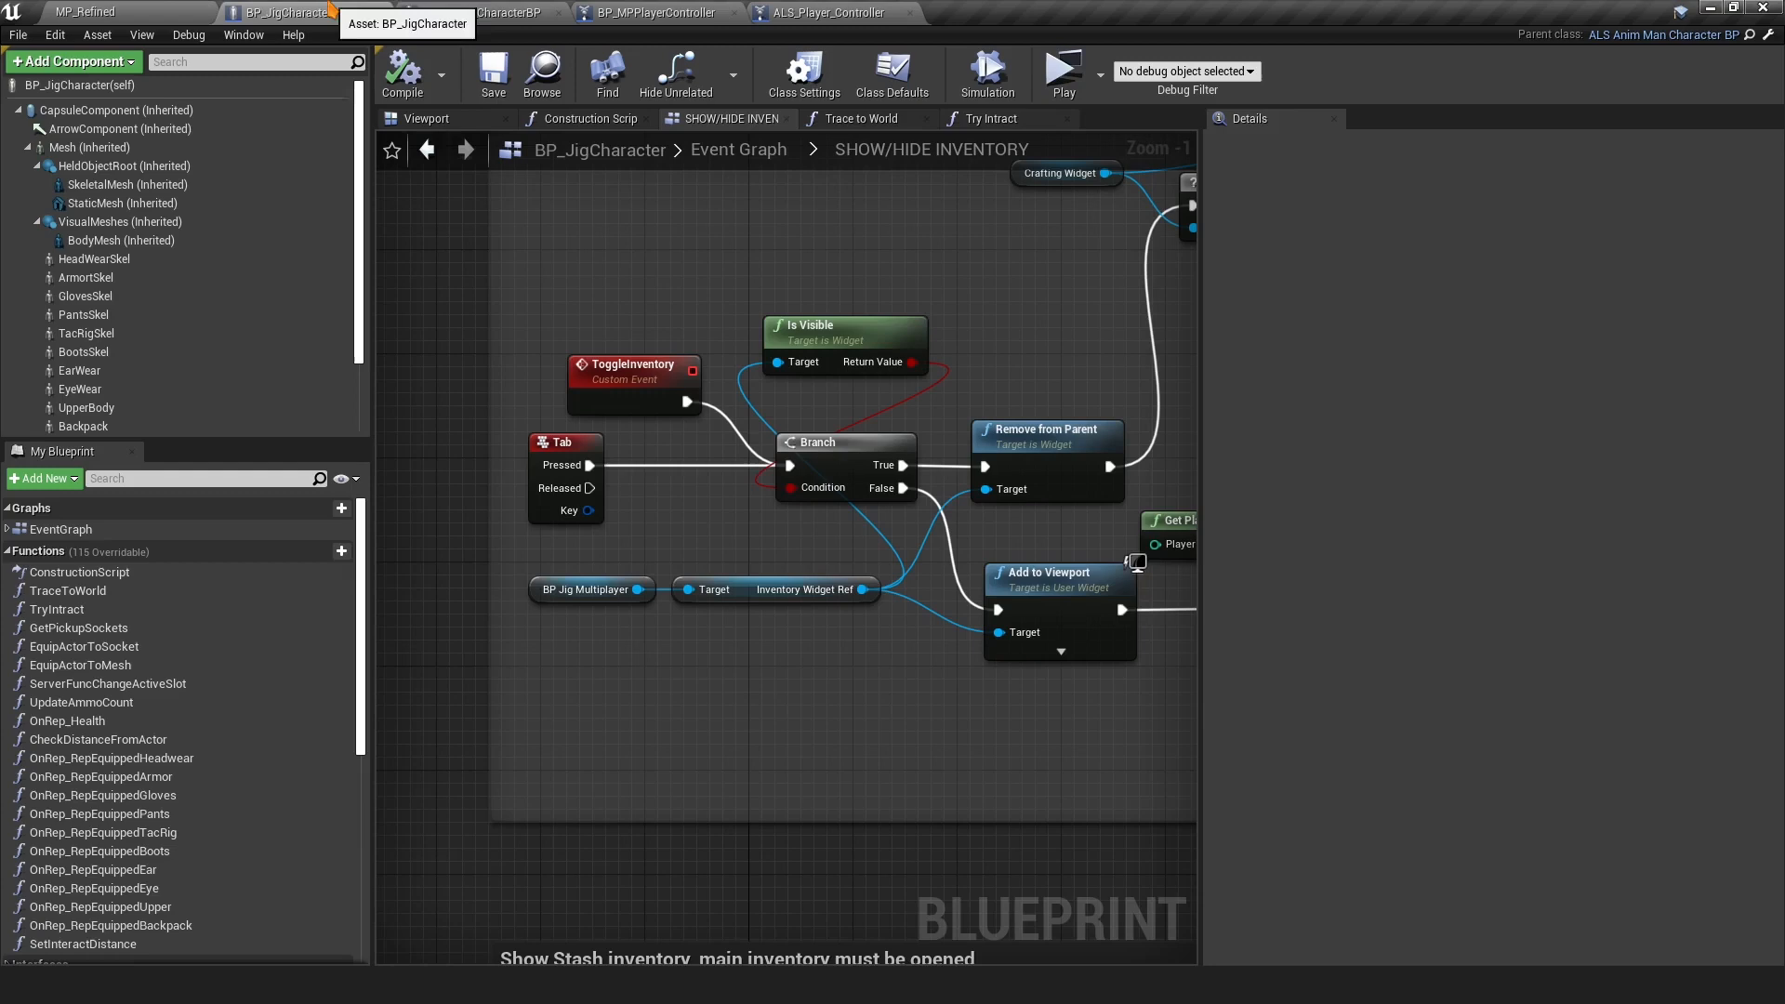
{"action": "left_click", "coordinate": [1060, 82]}
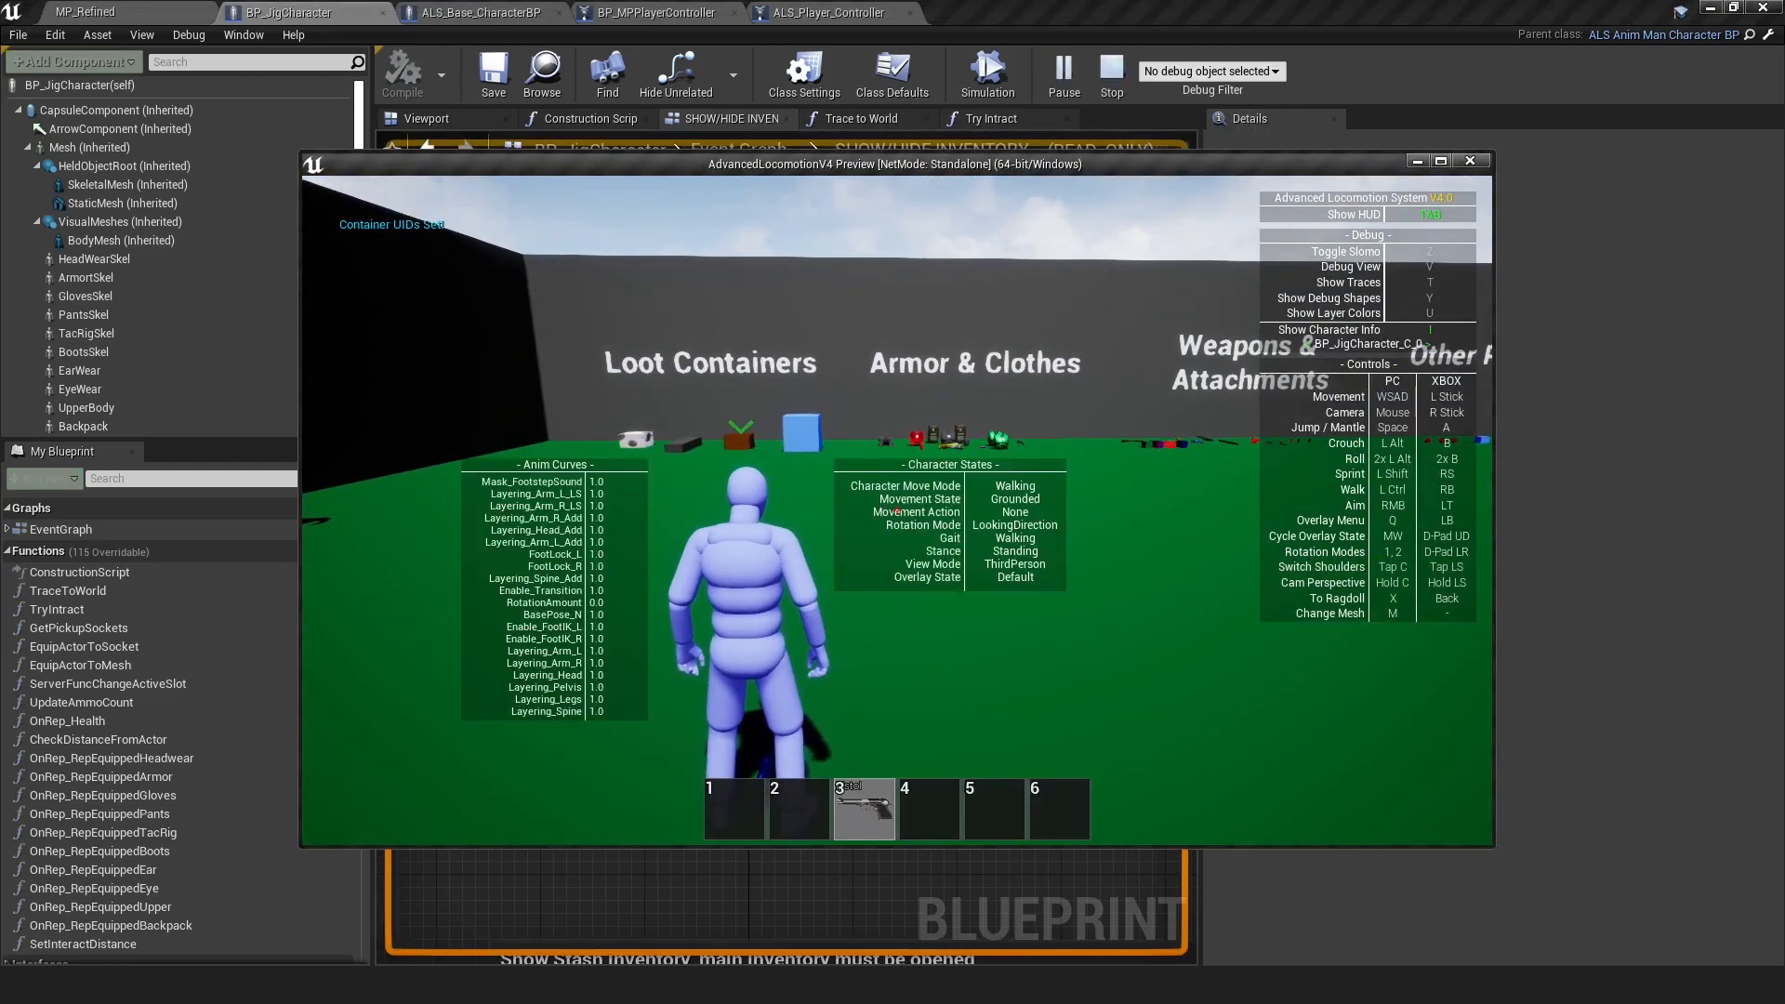
{"action": "key", "text": "i"}
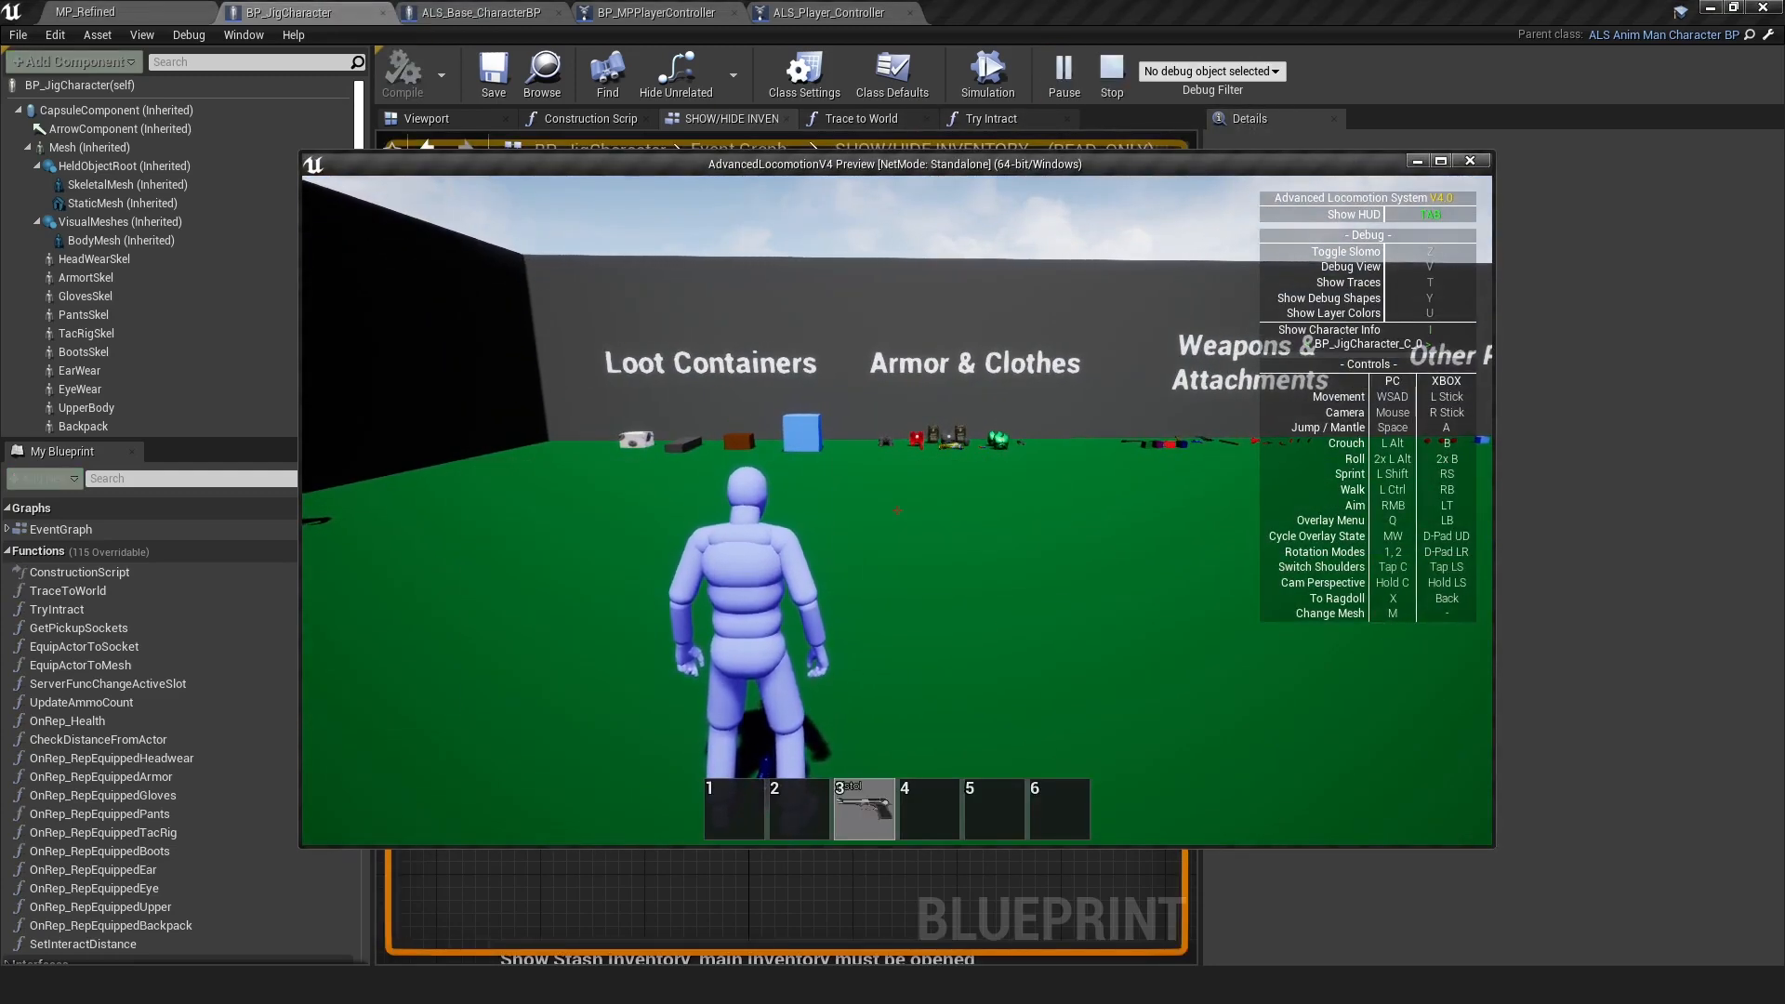
{"action": "key", "text": "i"}
{"action": "key", "text": "Escape"}
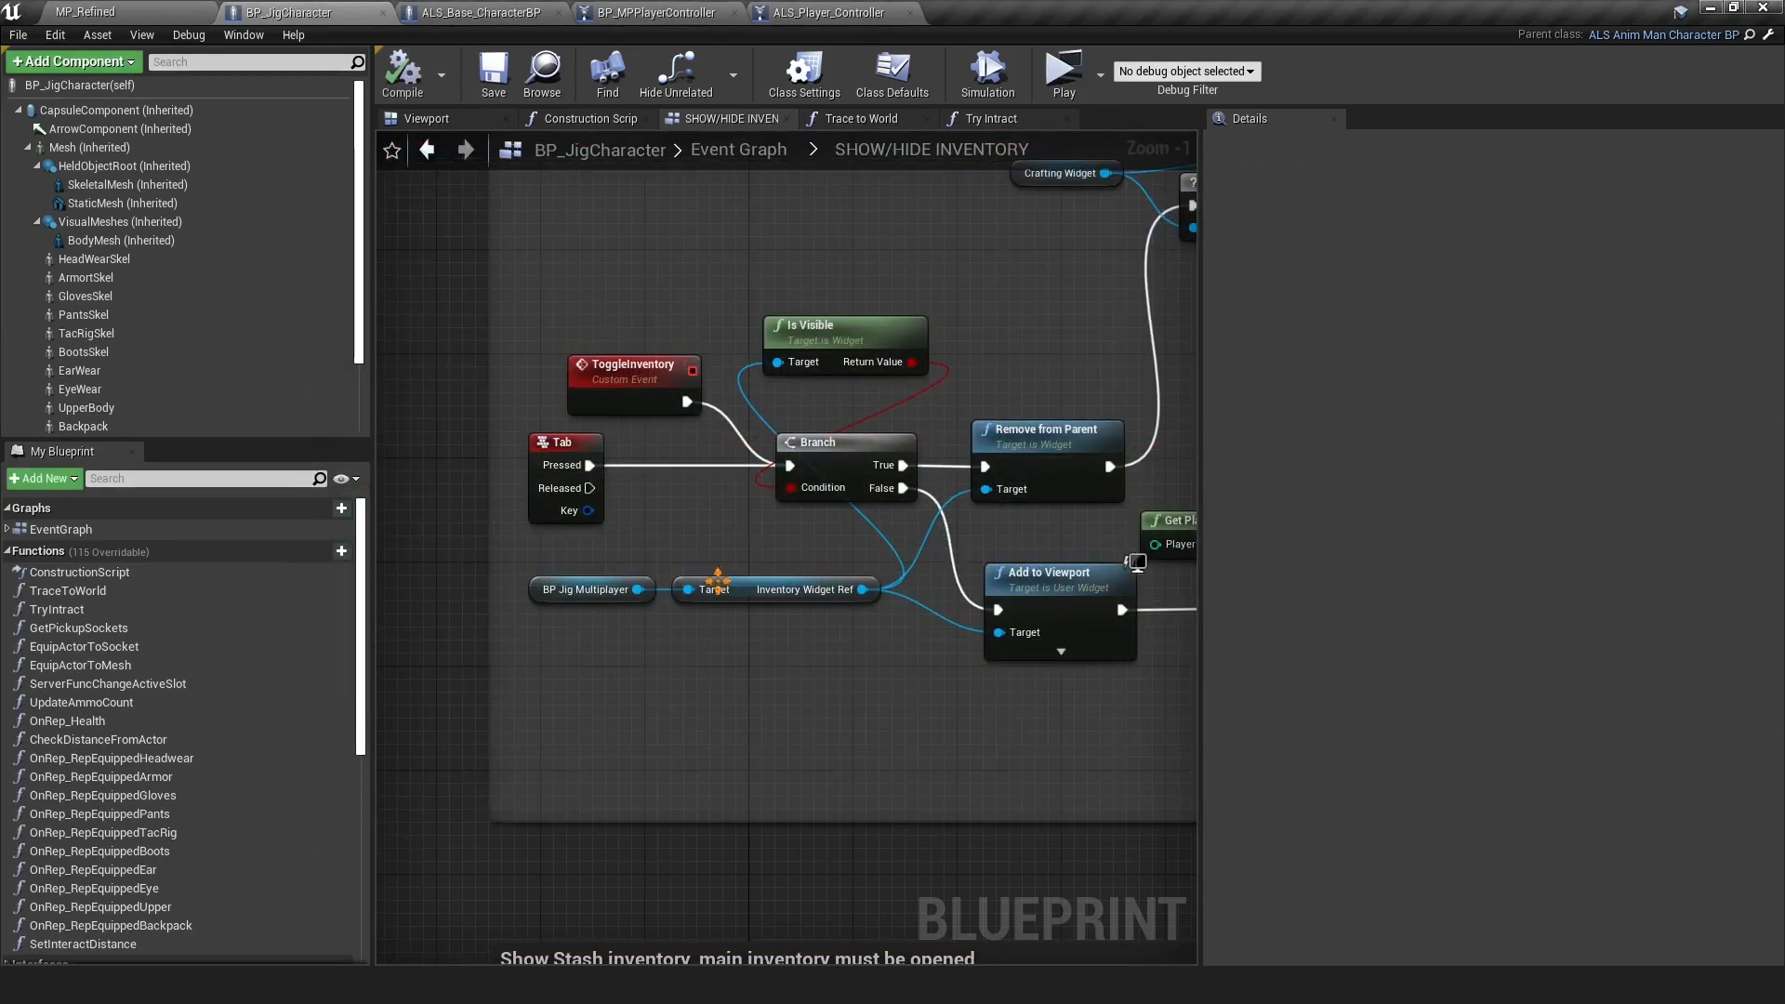
Review the Debug key events in ALS_Player_Controller's event graph, along with the Consume Input setting
{"action": "right_click_drag", "start_coordinate": [657, 552], "coordinate": [643, 598]}
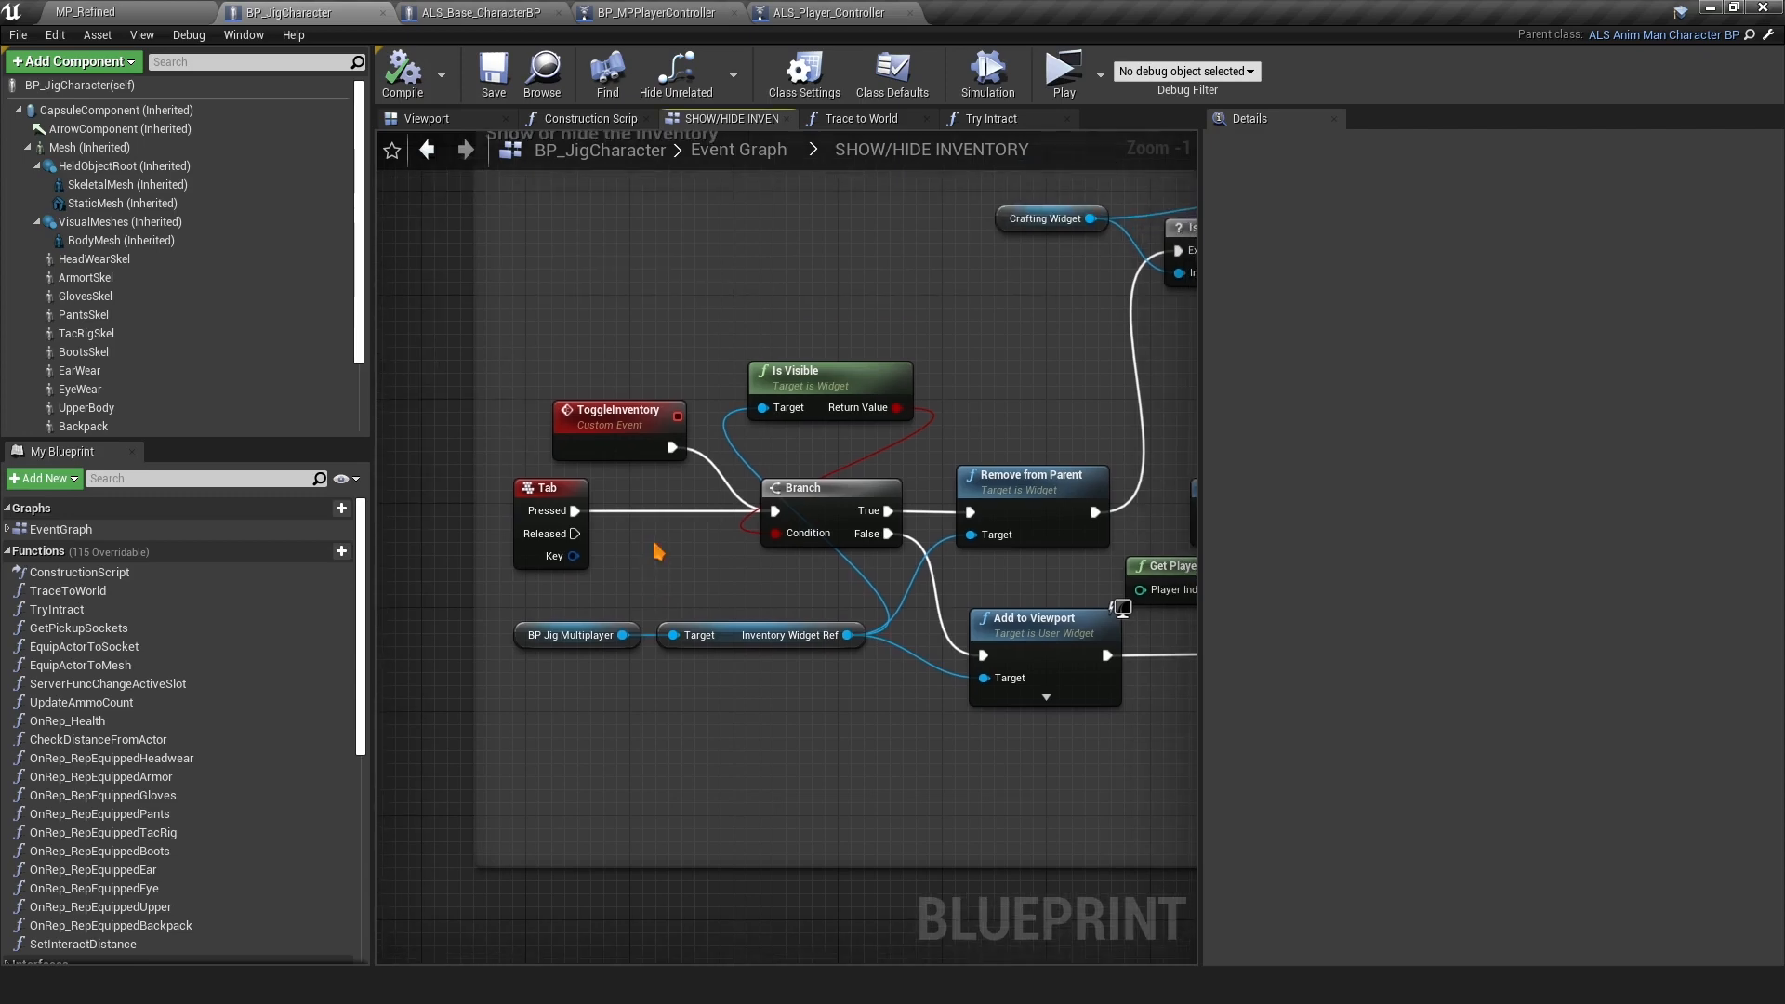
{"action": "left_click", "coordinate": [651, 12]}
{"action": "left_click", "coordinate": [855, 12]}
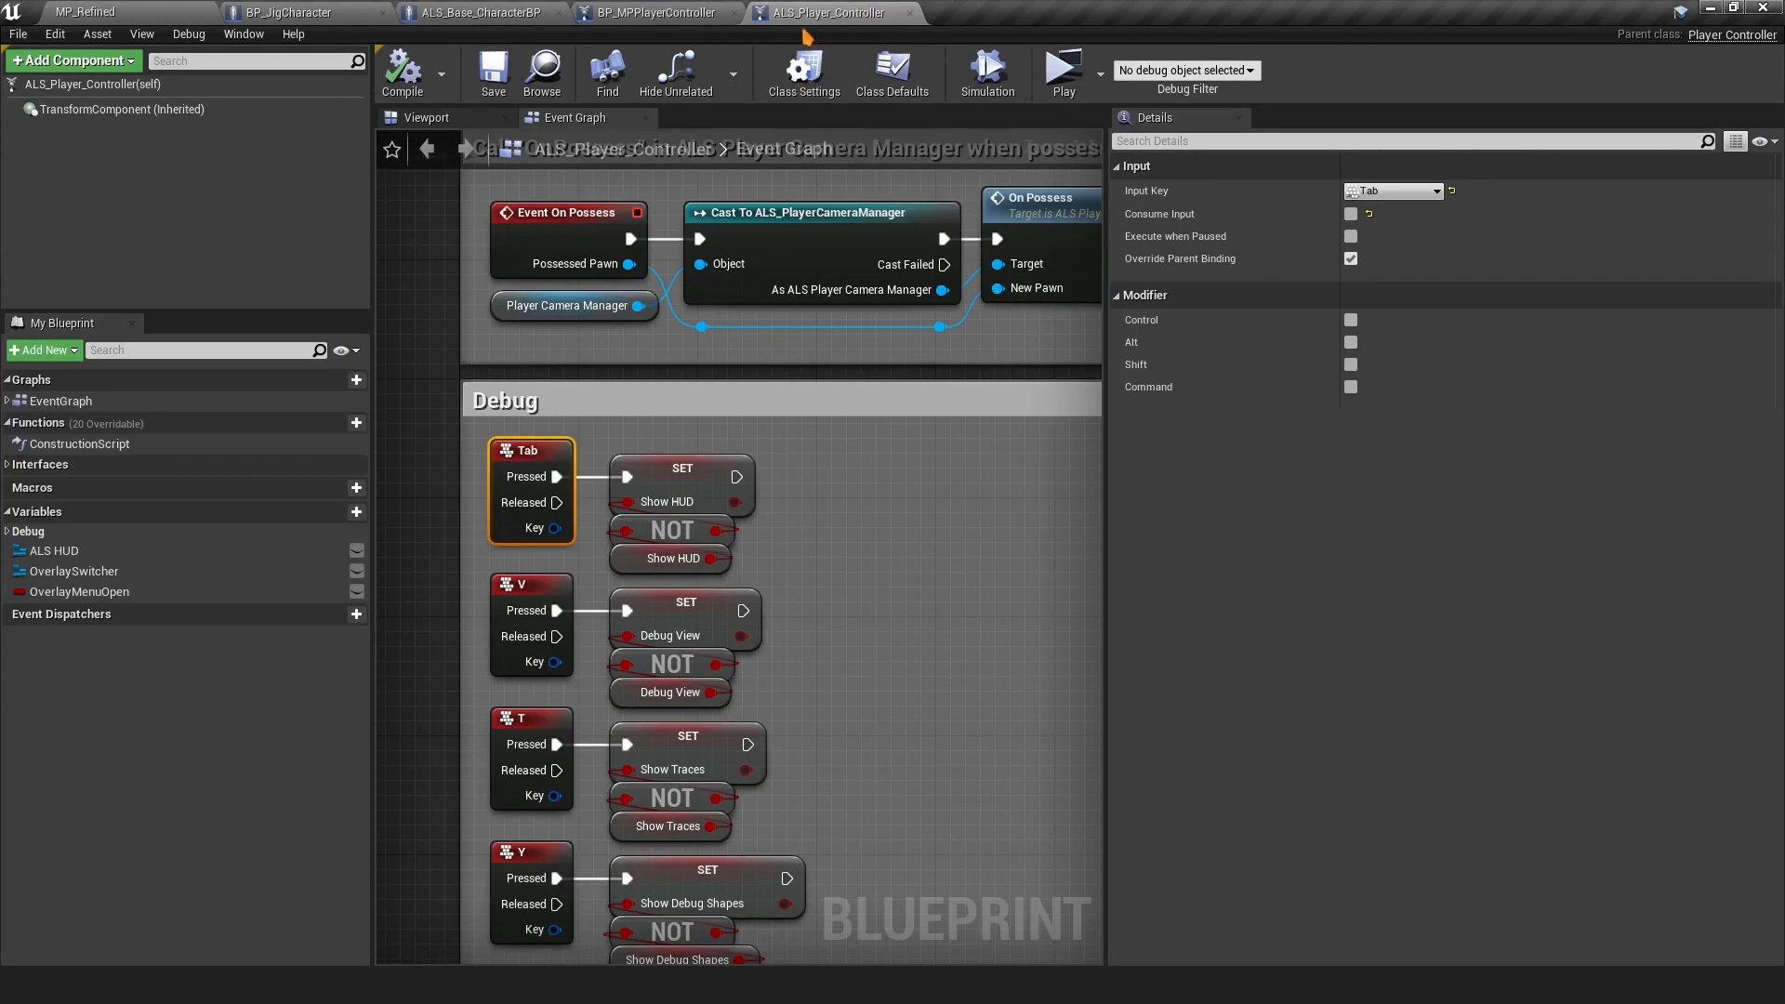
{"action": "right_click_drag", "start_coordinate": [862, 684], "coordinate": [889, 464]}
{"action": "scroll", "coordinate": [840, 333], "scroll_direction": "down", "scroll_amount": 2}
{"action": "right_click_drag", "start_coordinate": [807, 695], "coordinate": [803, 636]}
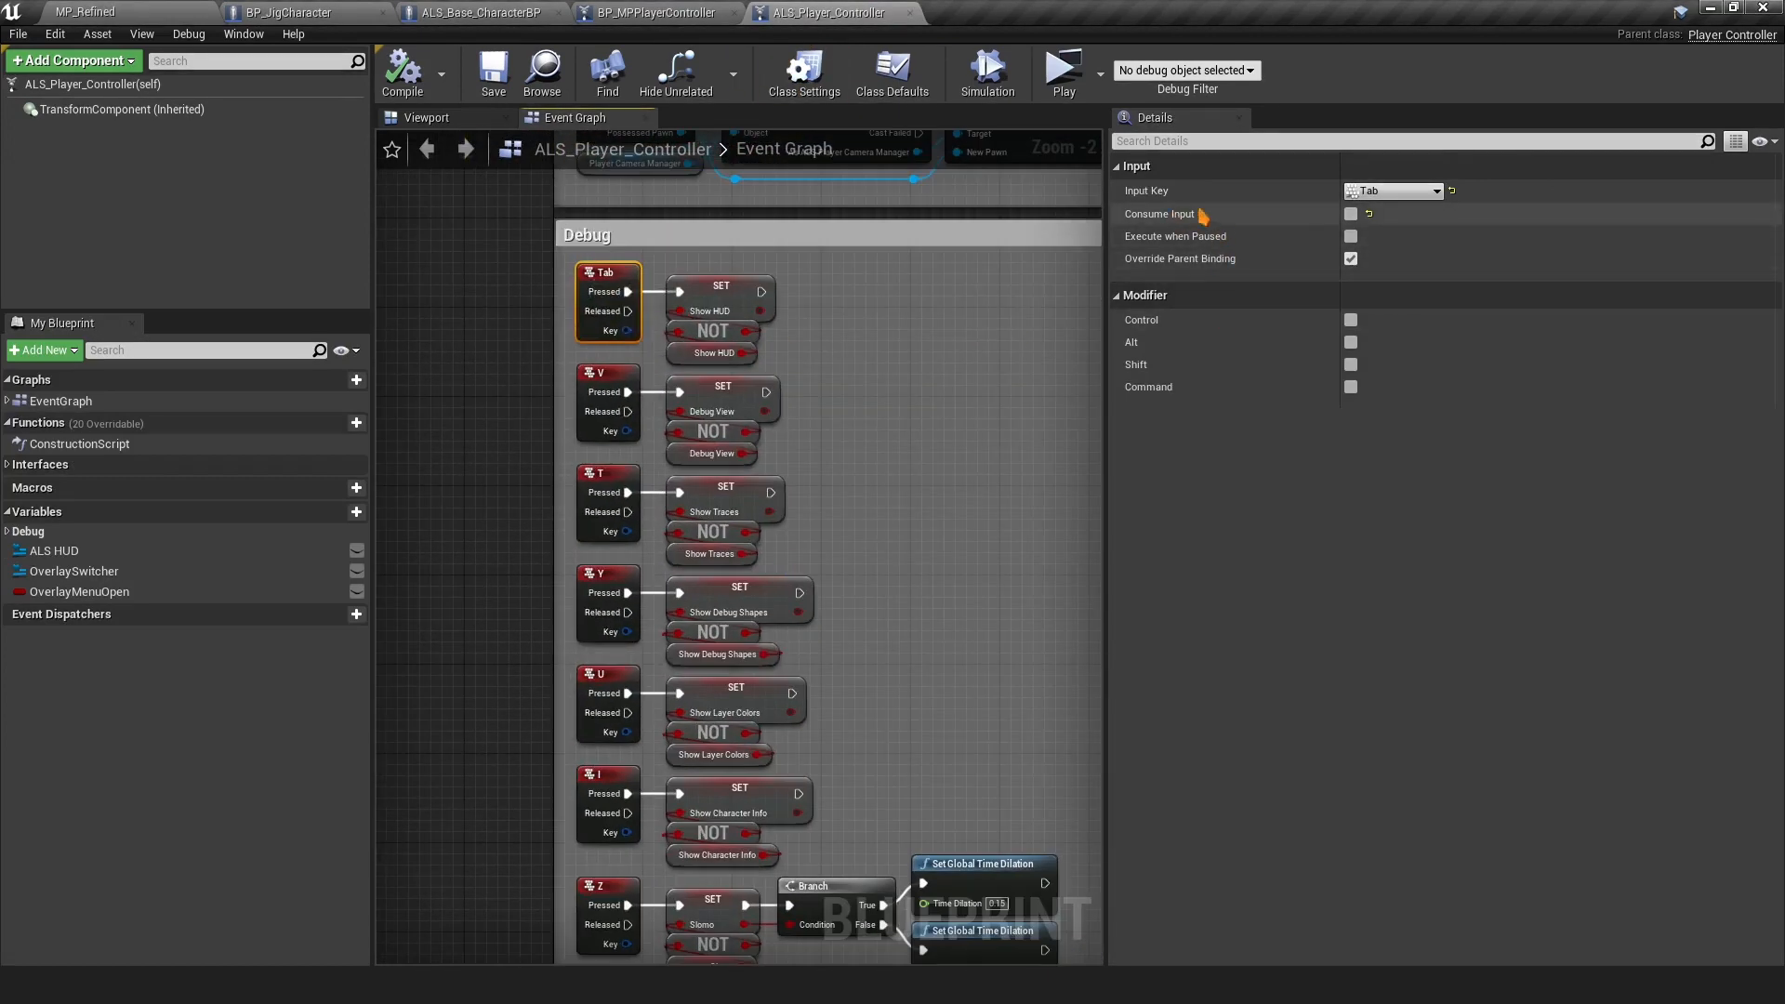
{"action": "right_click_drag", "start_coordinate": [863, 551], "coordinate": [826, 654]}
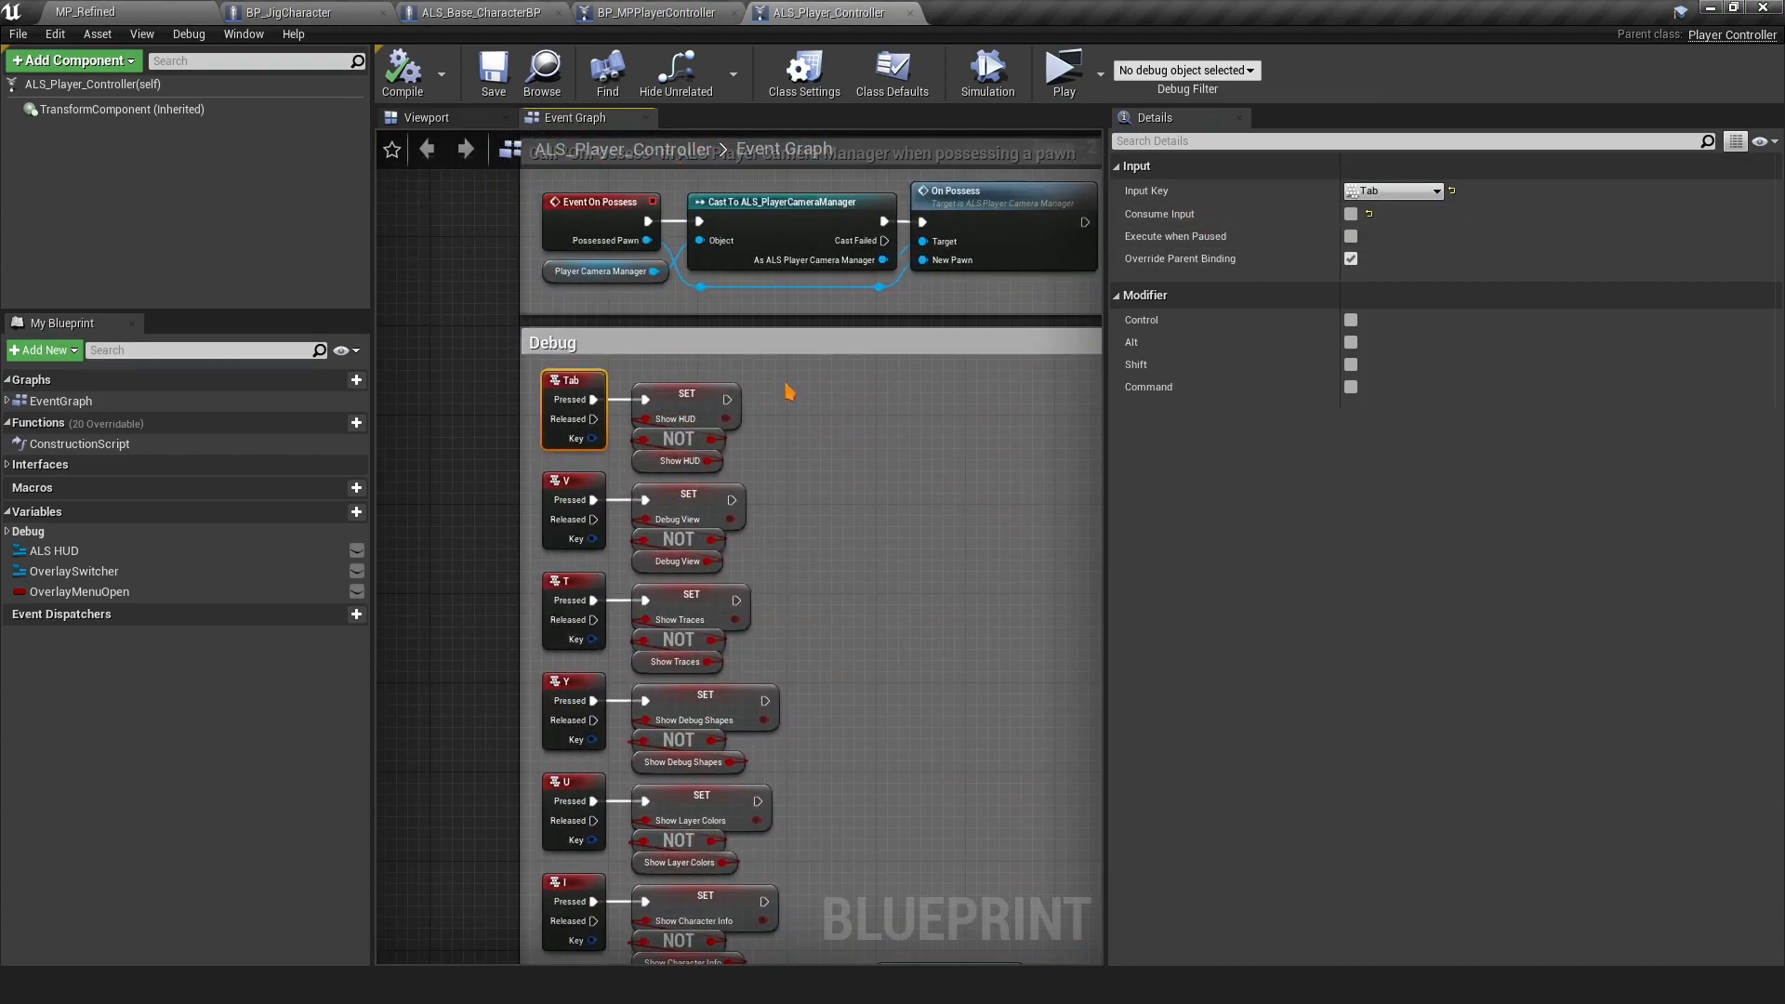
Check the Consume Input and Override Parent Binding settings of BP_JigCharacter's Tab inventory event
{"action": "left_click", "coordinate": [340, 11]}
{"action": "left_click", "coordinate": [548, 520]}
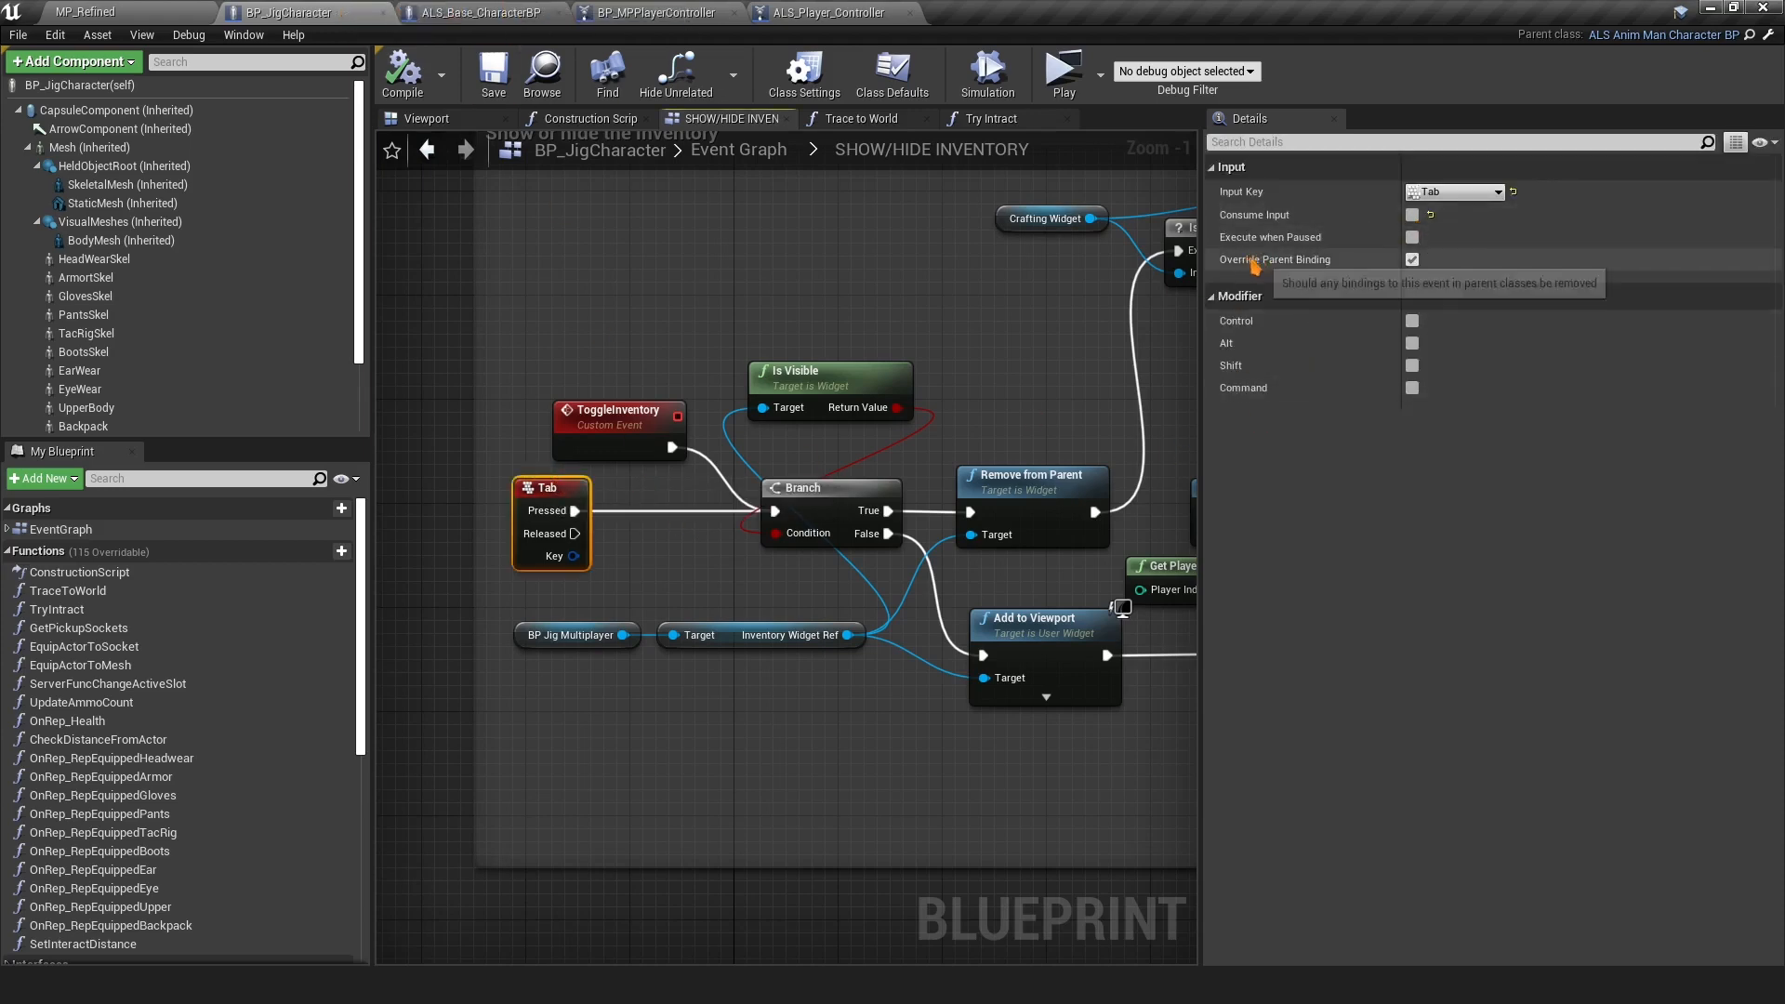
{"action": "left_click", "coordinate": [768, 304]}
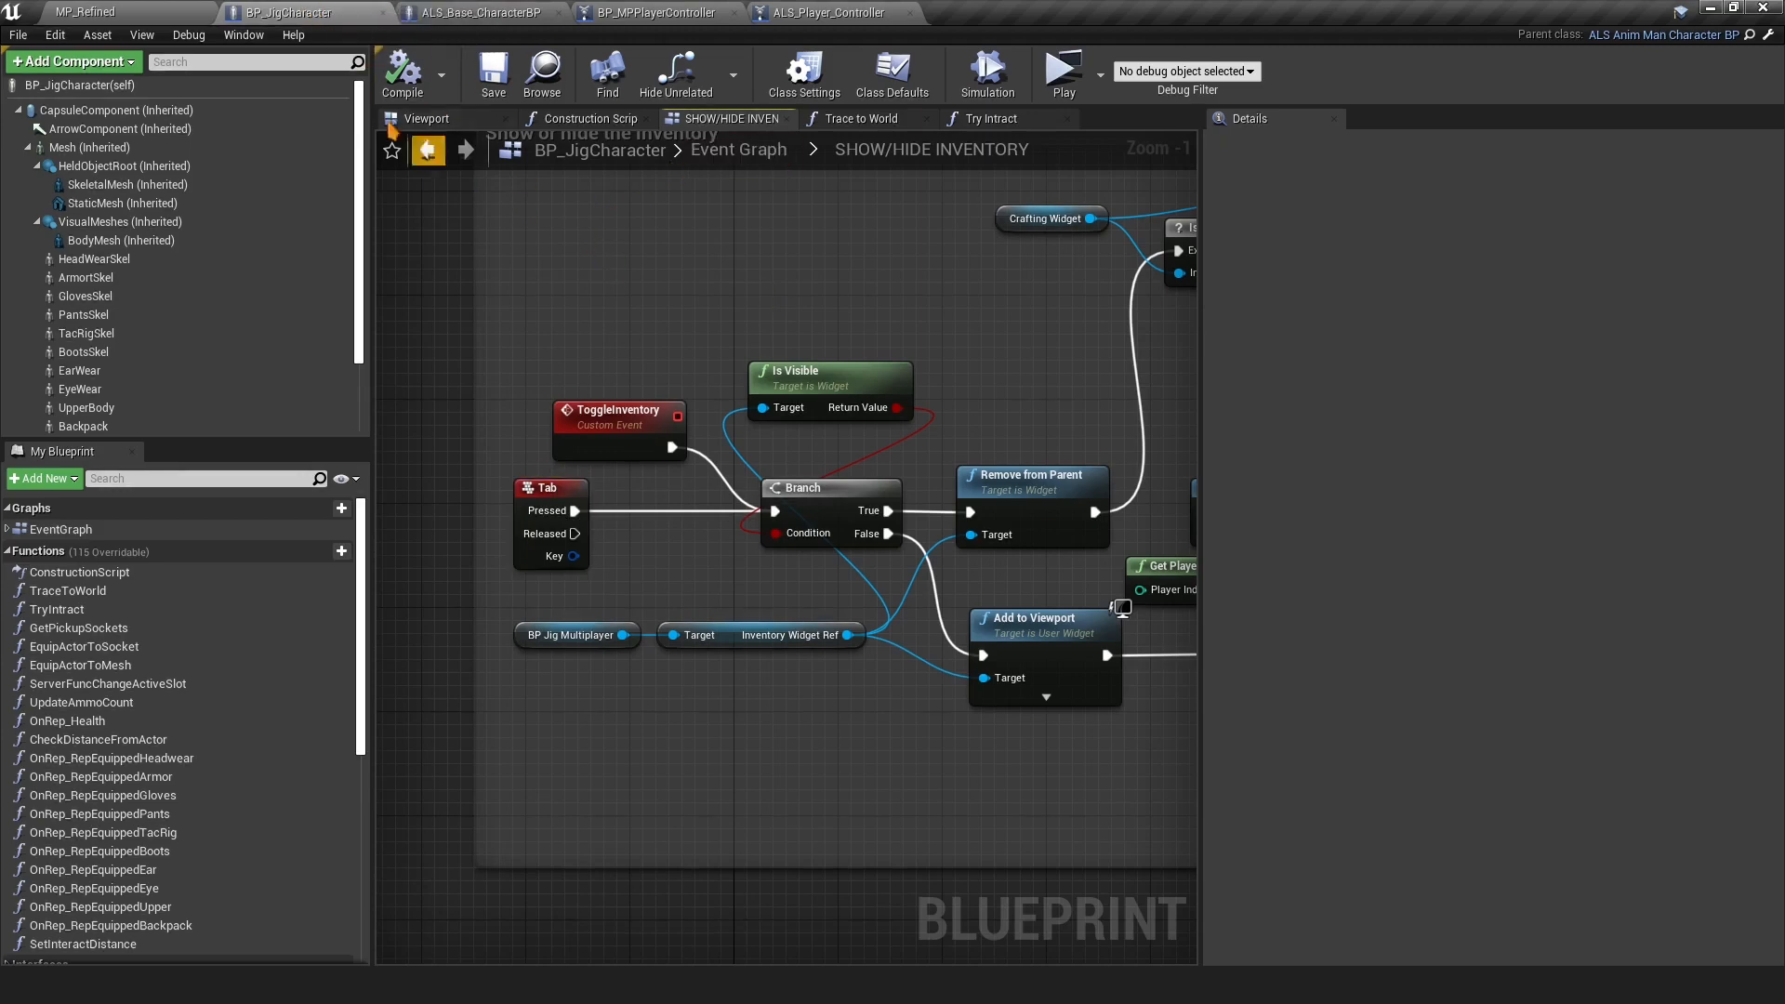
Return to the MP_Refined level, collapse the AdvancedLocomotionV4 folder and open the Demo folder of JigSInventory
{"action": "left_click", "coordinate": [120, 11]}
{"action": "left_click", "coordinate": [66, 317]}
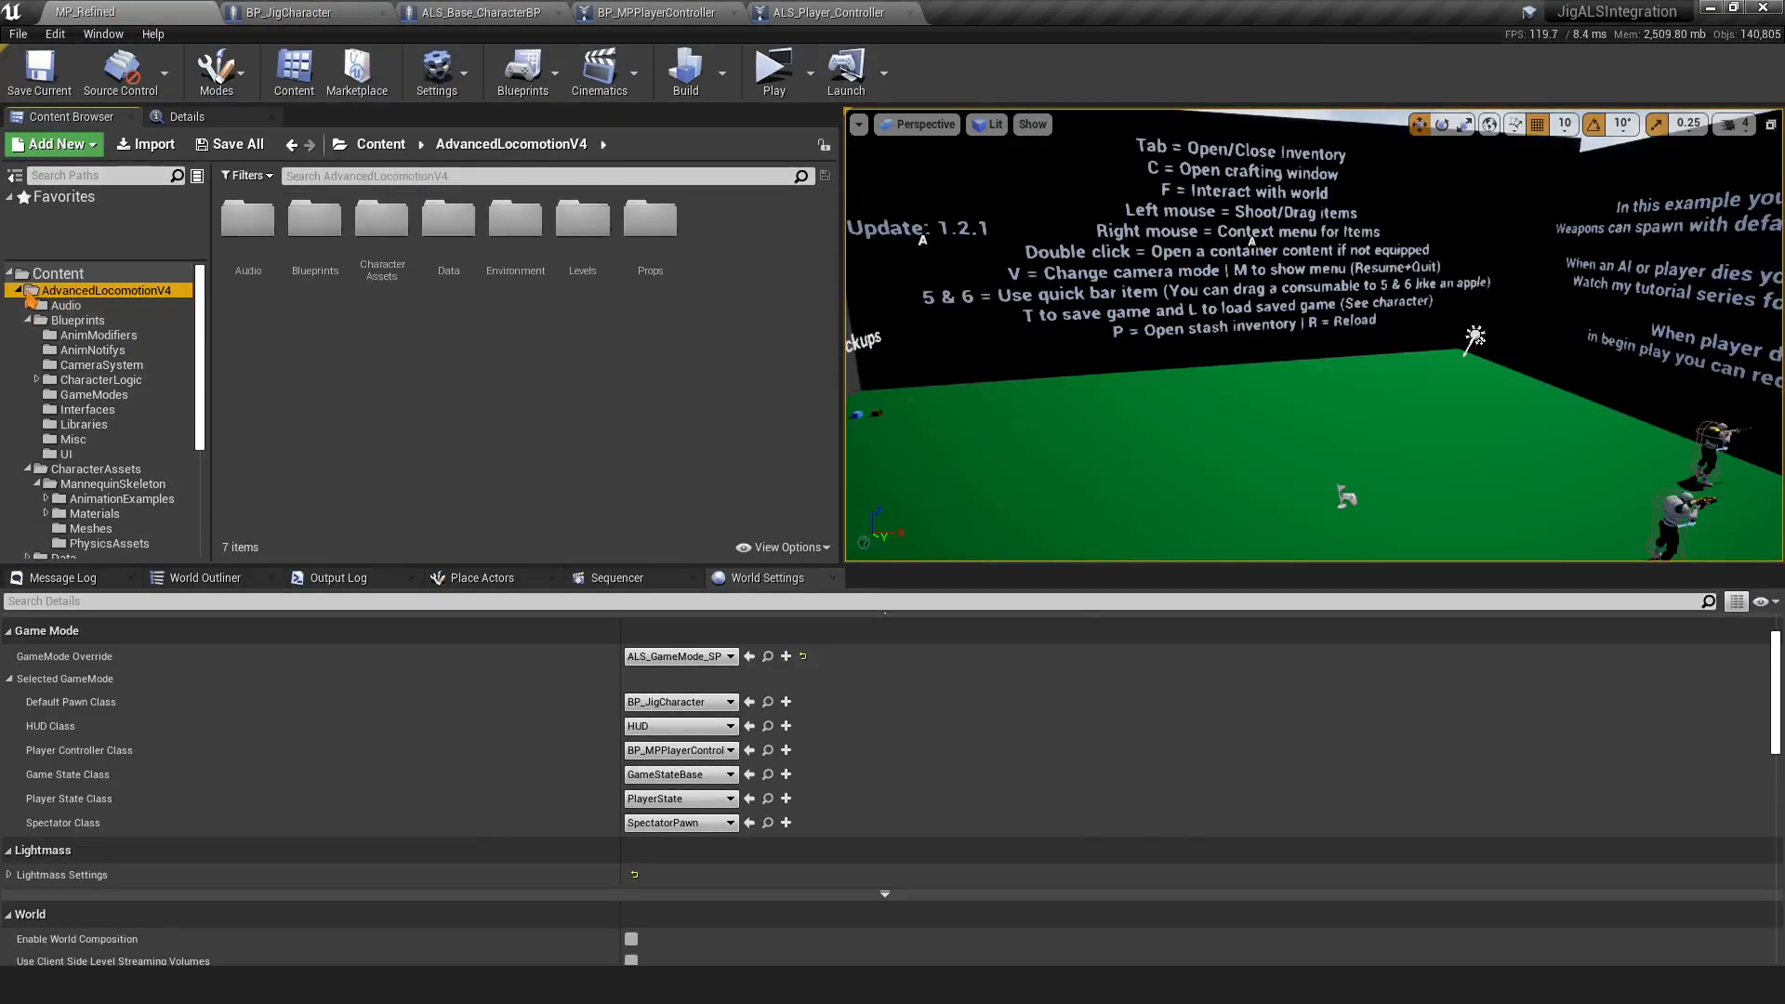
{"action": "left_click", "coordinate": [18, 291]}
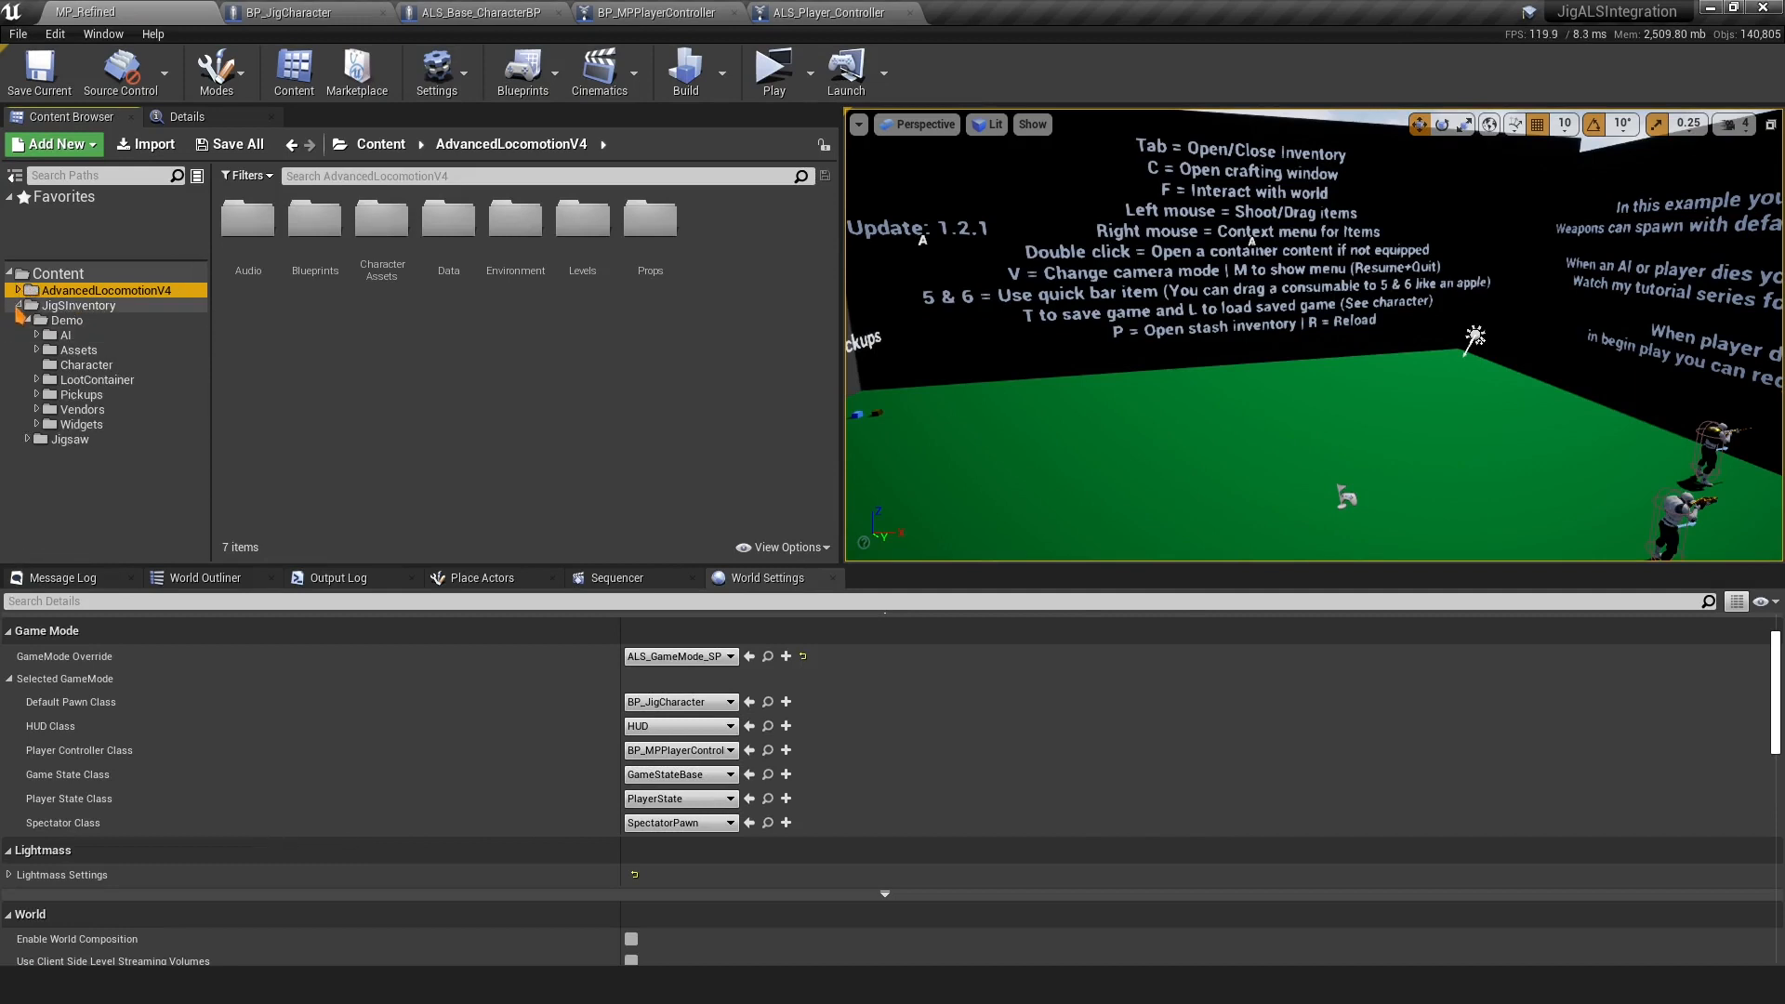
{"action": "left_click", "coordinate": [19, 306]}
{"action": "left_click", "coordinate": [101, 307]}
{"action": "double_click", "coordinate": [237, 246]}
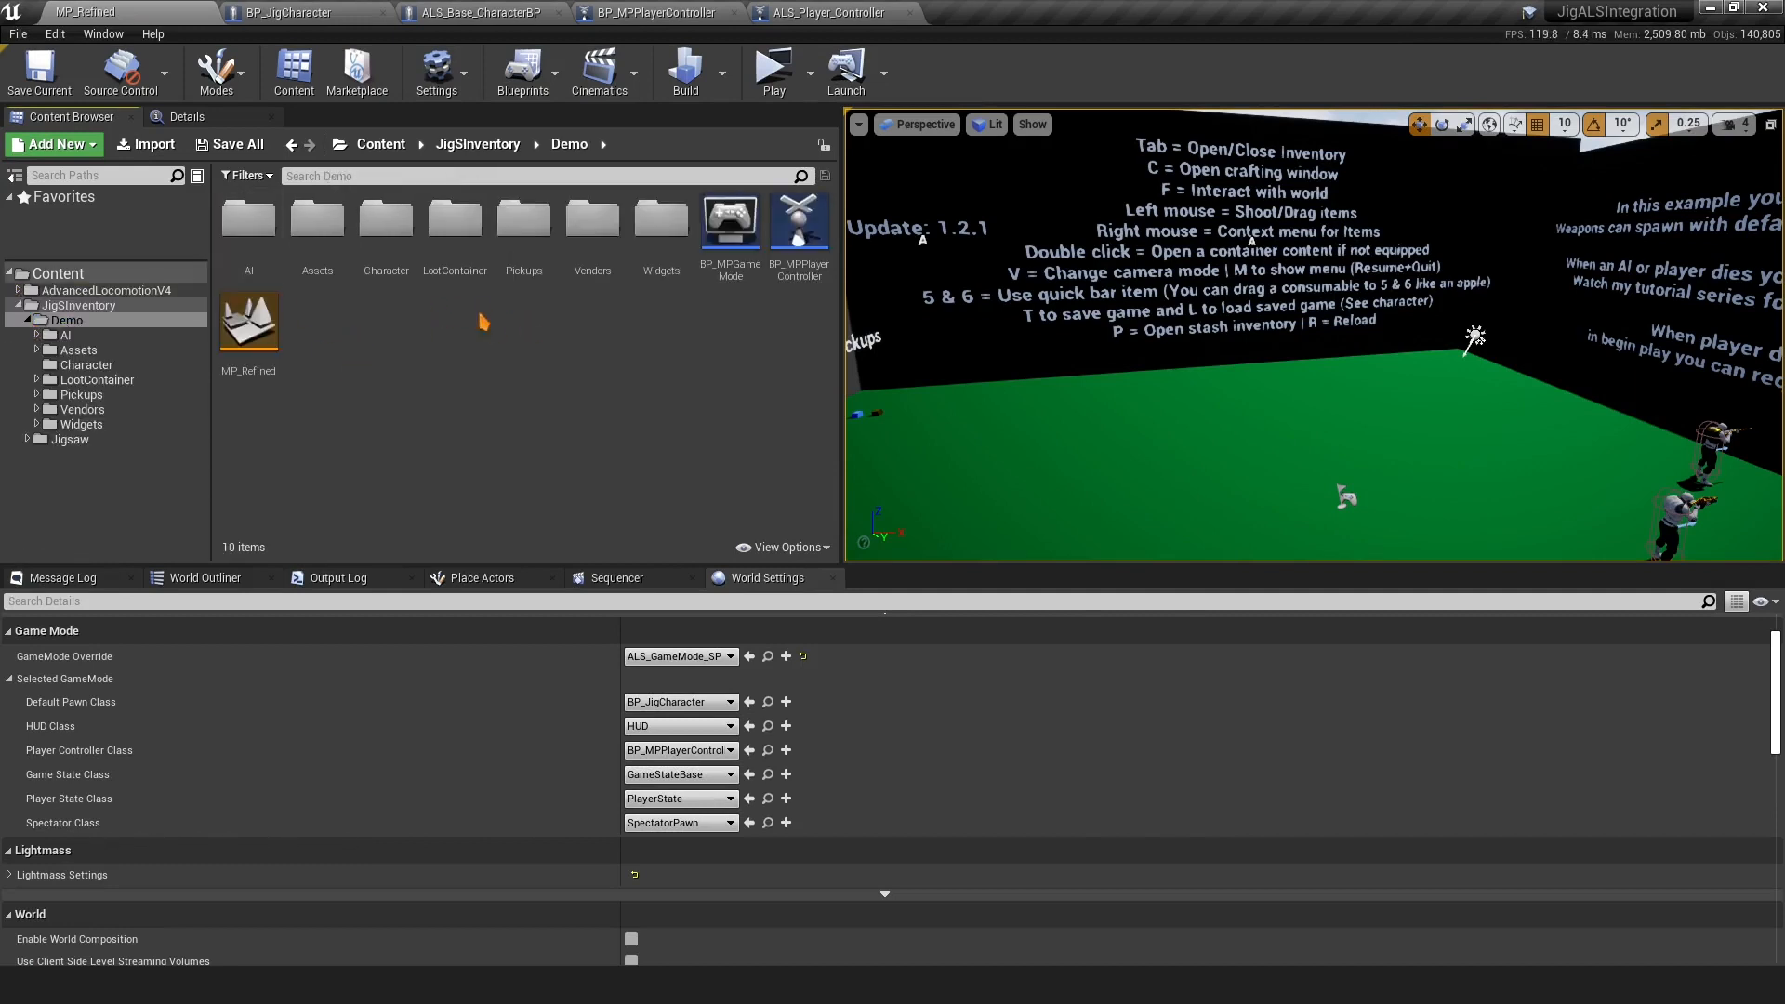
Open the UE4_Mannequin_Skeleton asset from the Mannequin character's Mesh folder in the Jigsaw Demo assets
{"action": "double_click", "coordinate": [316, 228]}
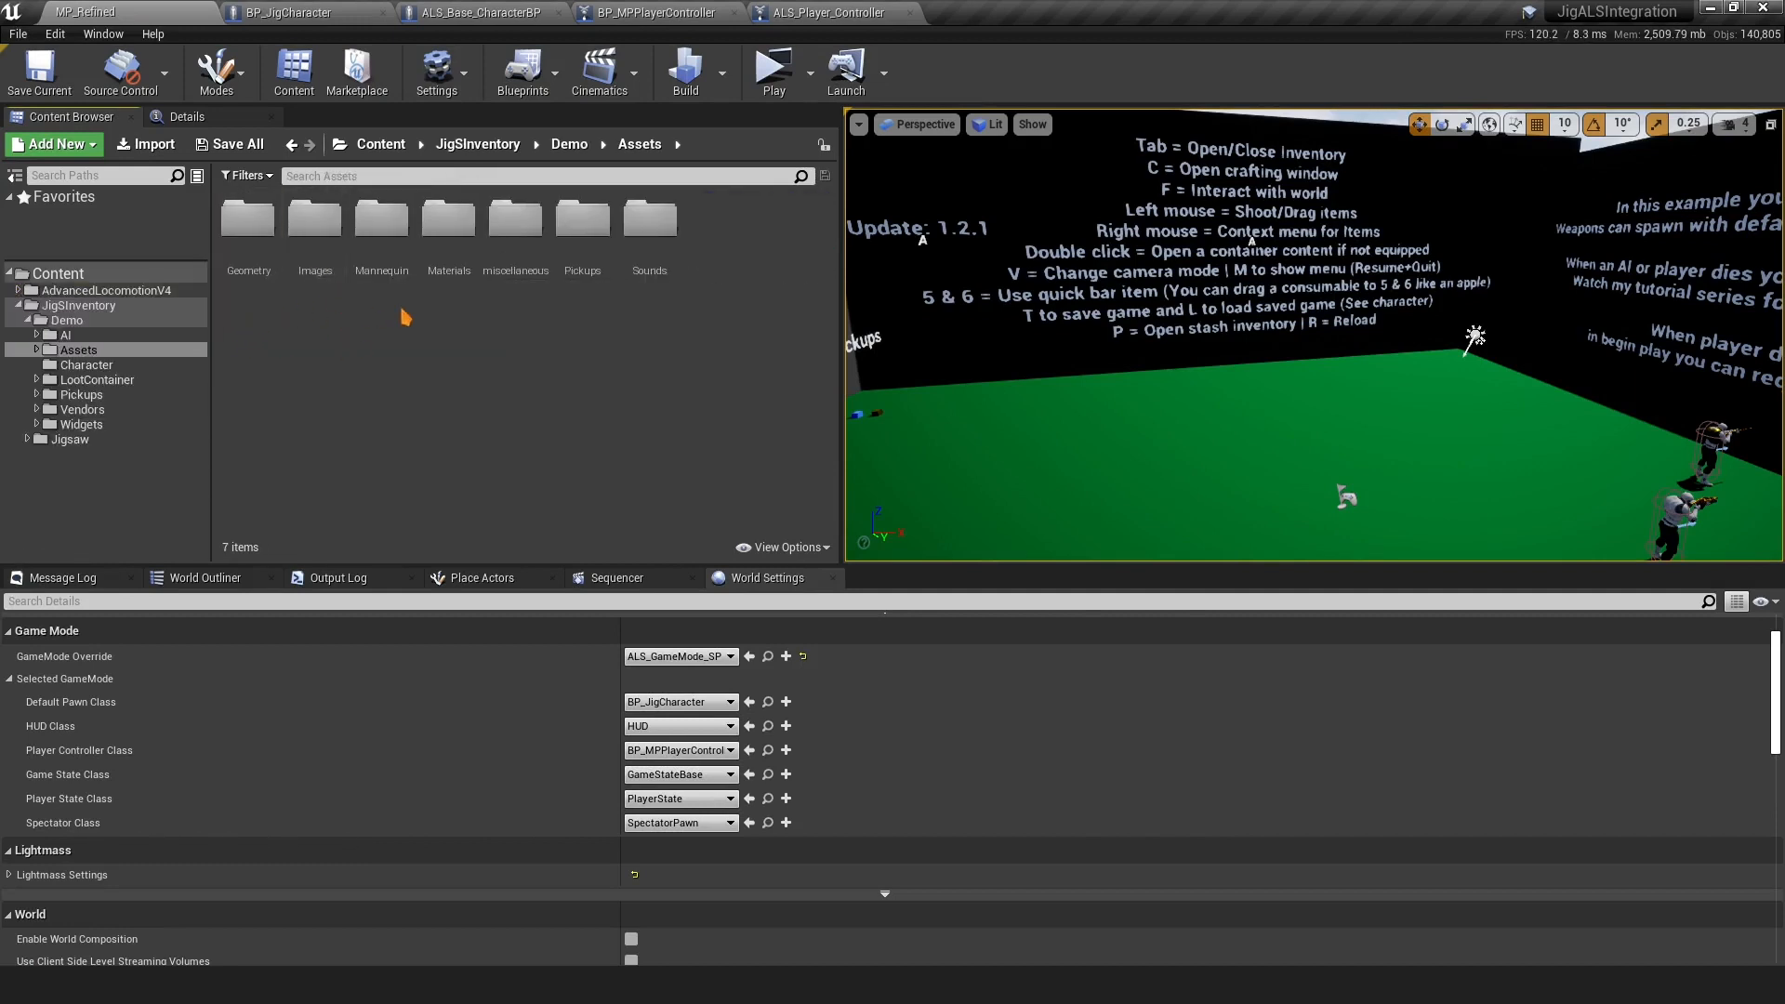
{"action": "double_click", "coordinate": [386, 268]}
{"action": "double_click", "coordinate": [319, 274]}
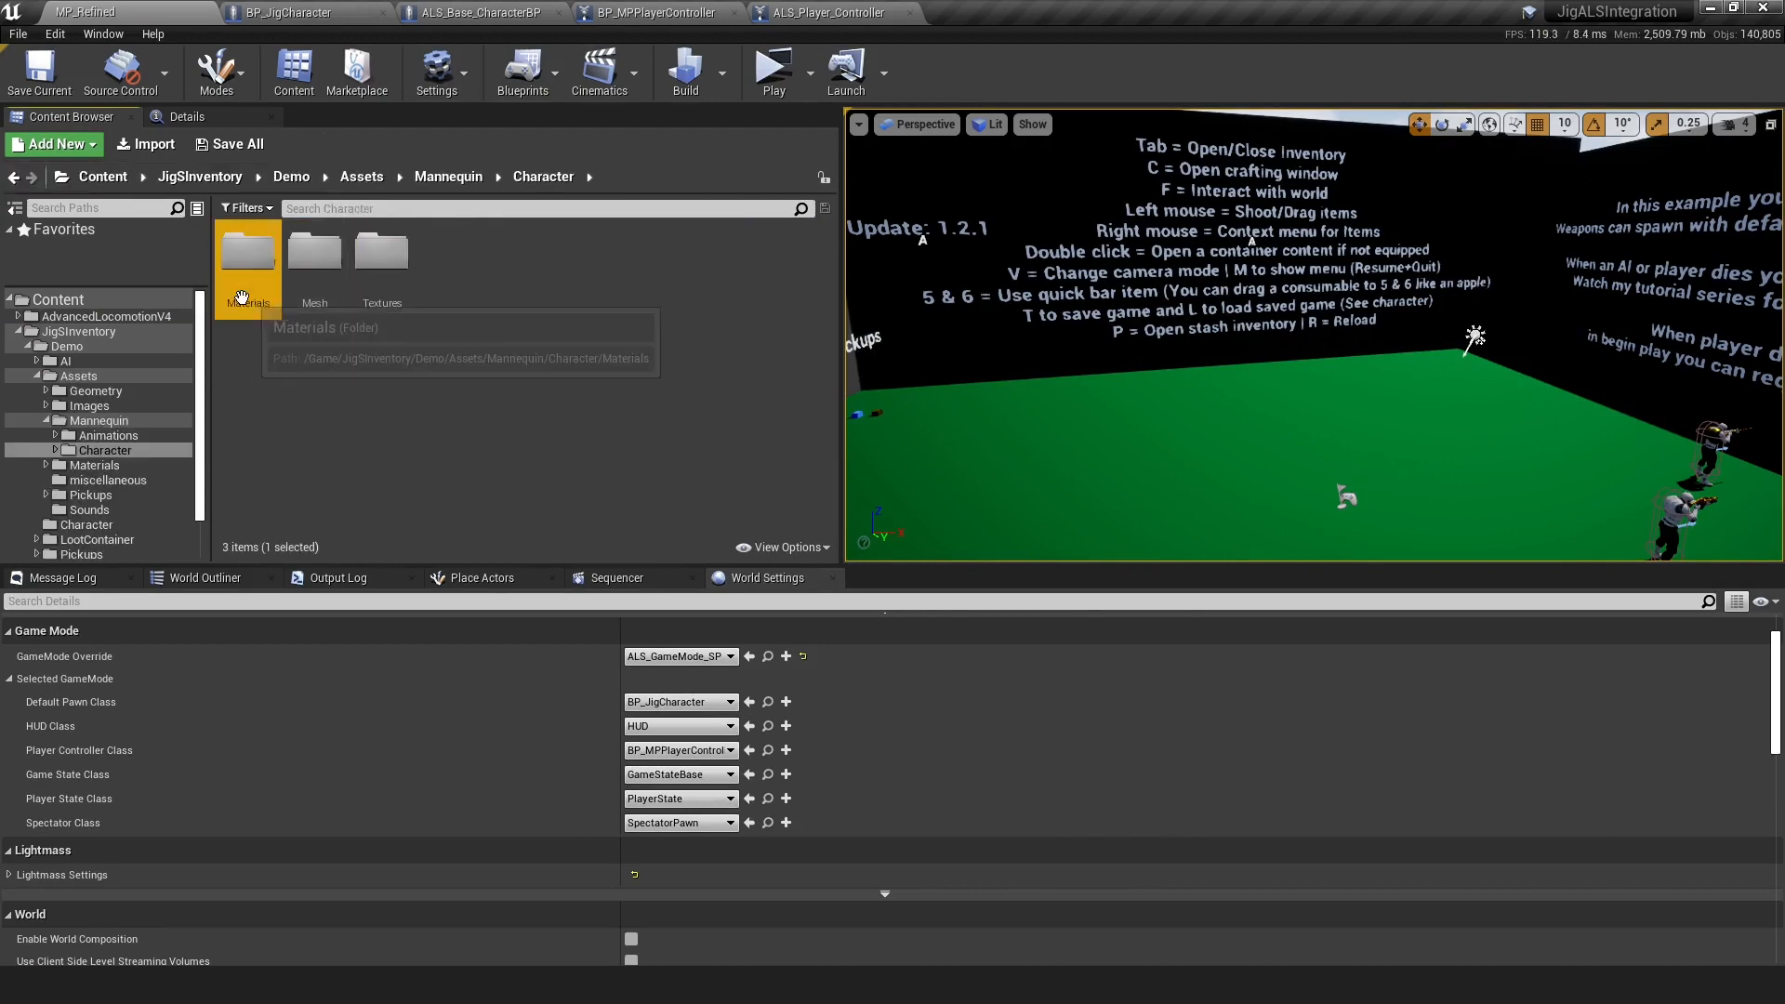
{"action": "double_click", "coordinate": [315, 253]}
{"action": "double_click", "coordinate": [381, 252]}
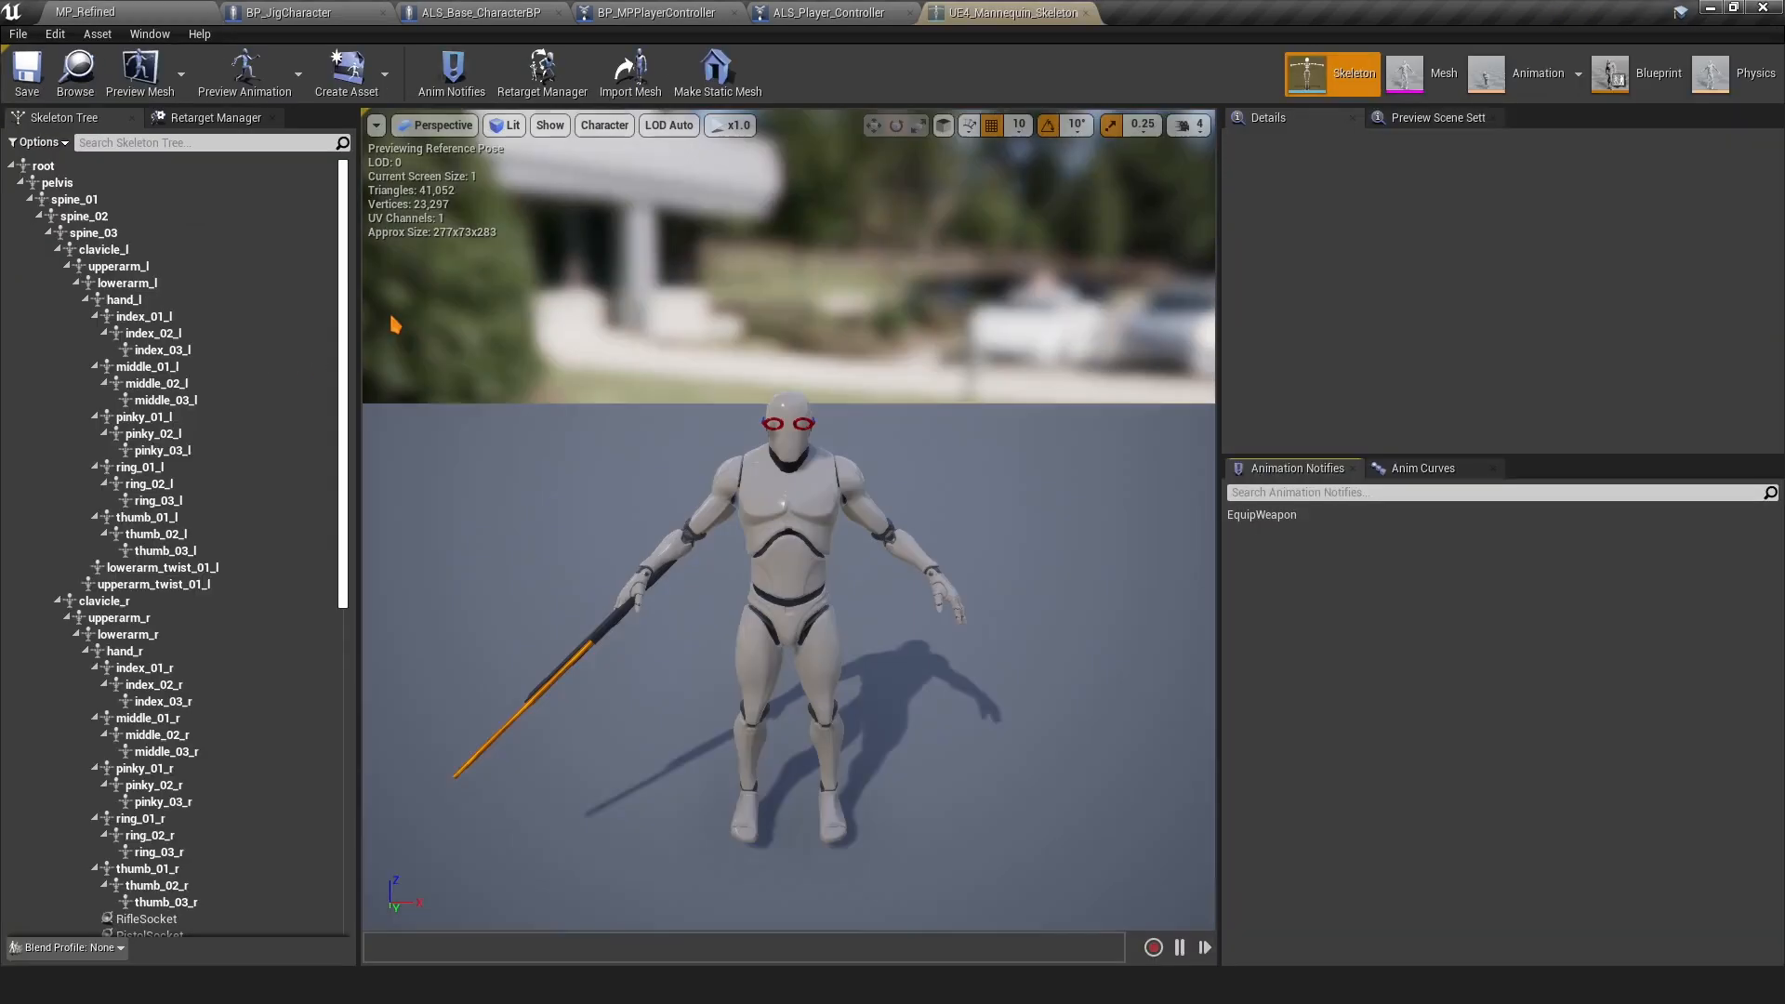
Copy all weapon, HeadWear, EyeWear, BackpackSocket and holder sockets, from RifleSocket through MeleeHolder, and close the skeleton
{"action": "left_click_drag", "start_coordinate": [347, 332], "coordinate": [356, 566]}
{"action": "left_click", "coordinate": [172, 469]}
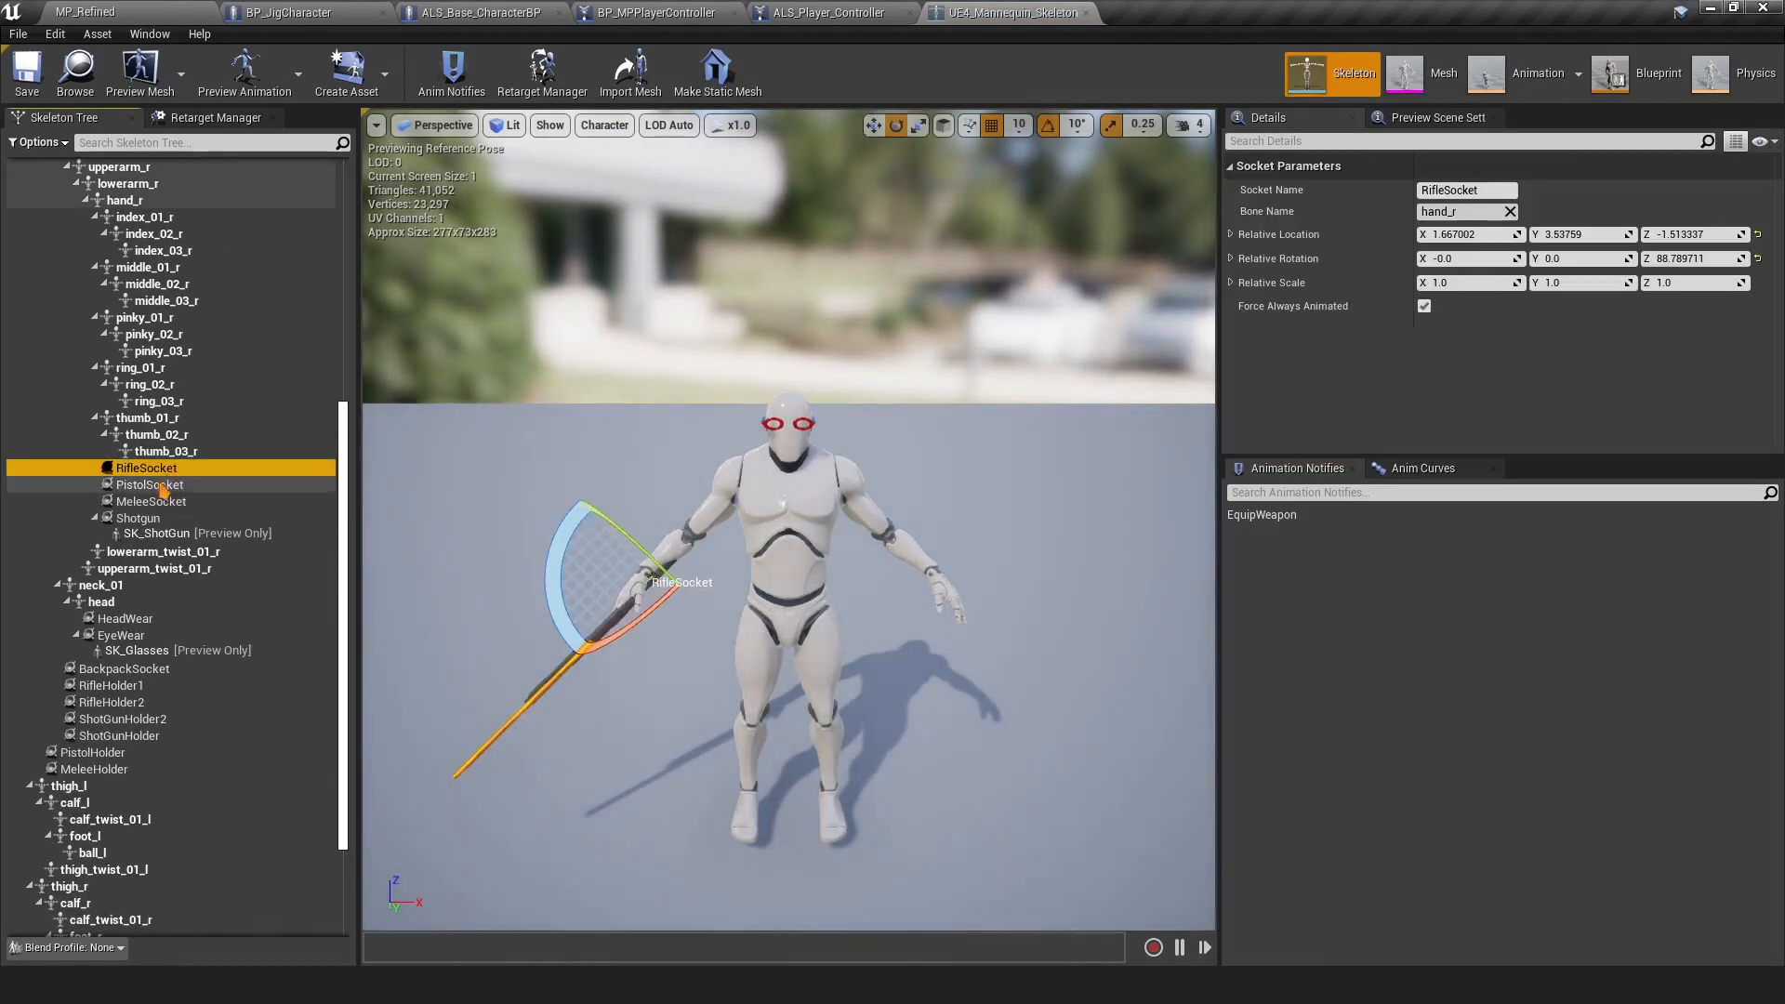
{"action": "left_click", "coordinate": [159, 502], "text": "shift"}
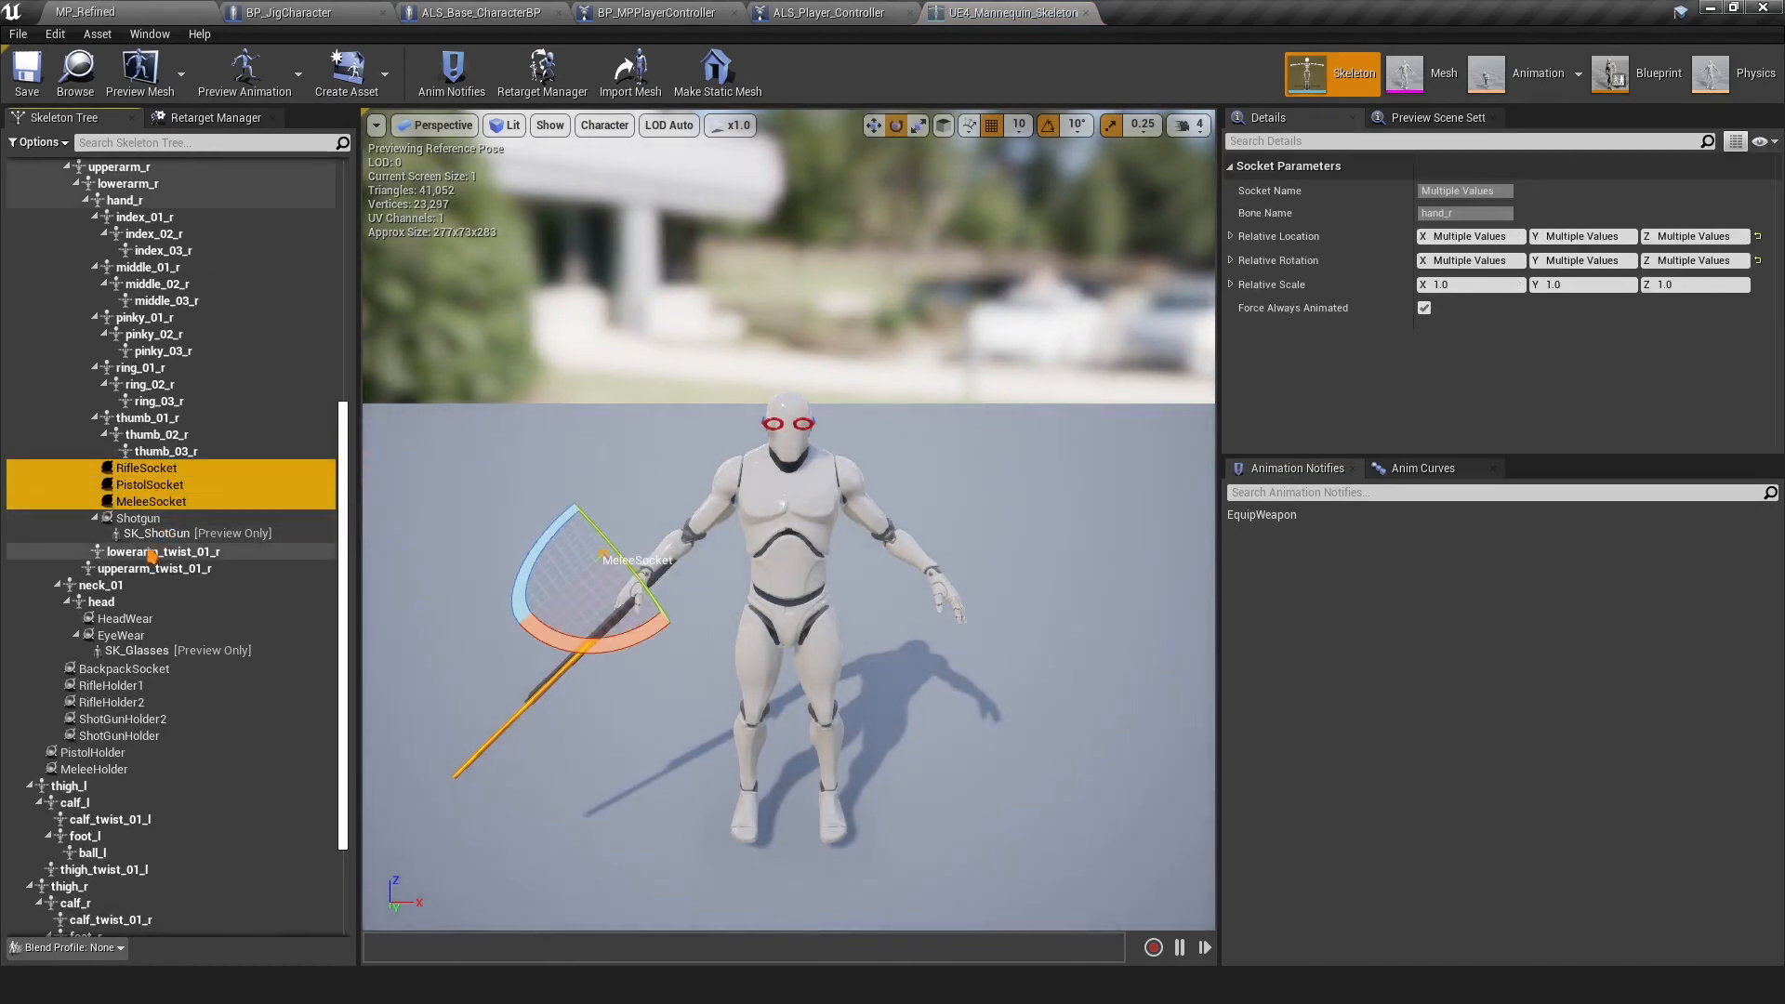
{"action": "left_click", "coordinate": [147, 523], "text": "shift"}
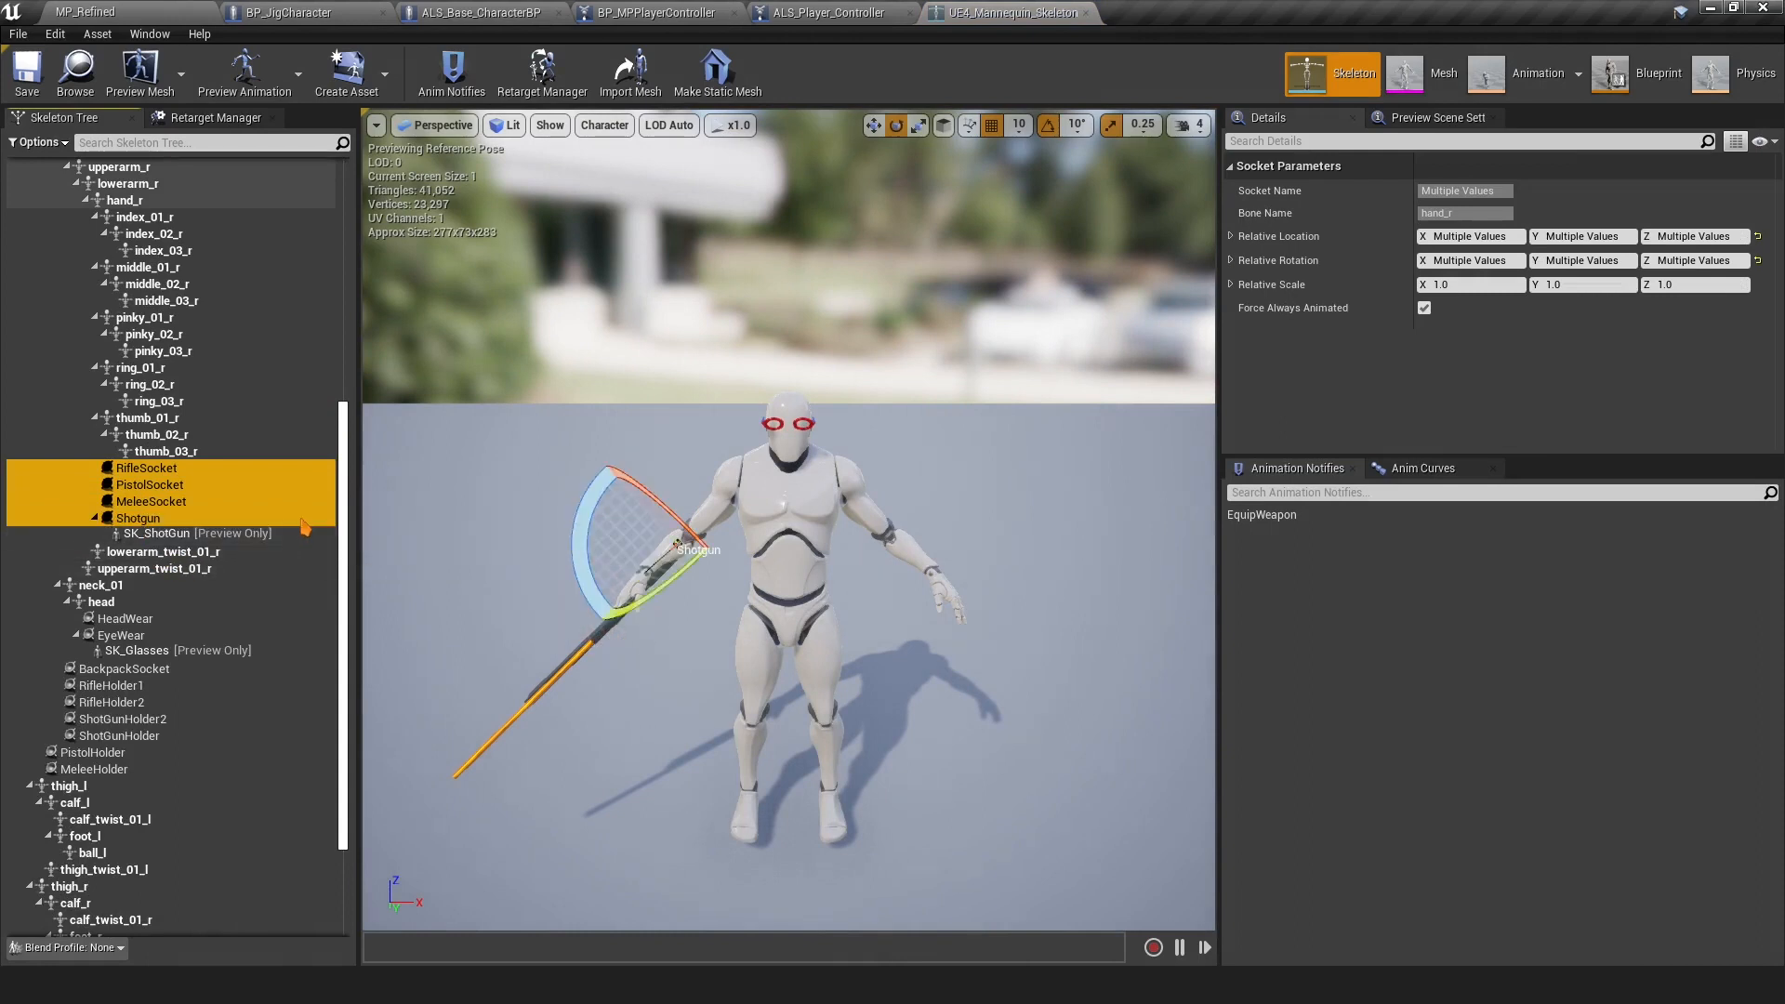
{"action": "left_click", "coordinate": [351, 547]}
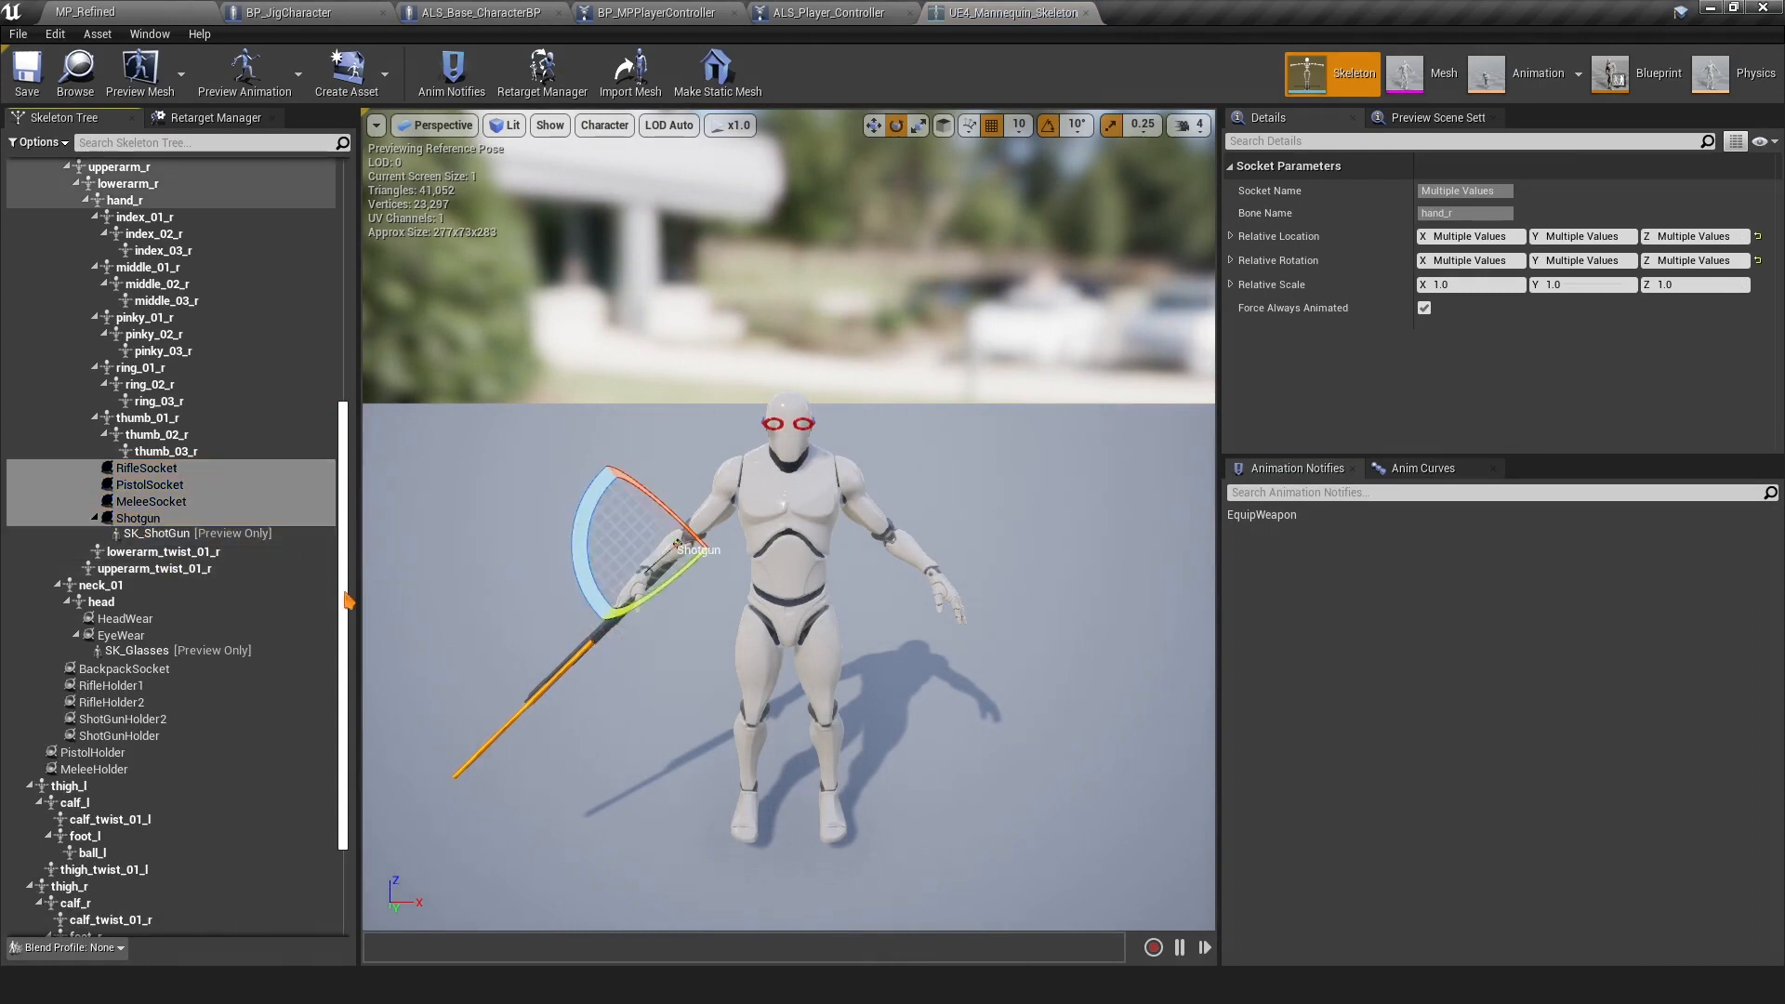
{"action": "left_click", "coordinate": [125, 618], "text": "ctrl"}
{"action": "left_click", "coordinate": [121, 635], "text": "ctrl"}
{"action": "left_click", "coordinate": [124, 669], "text": "ctrl"}
{"action": "left_click", "coordinate": [111, 686], "text": "ctrl"}
{"action": "left_click", "coordinate": [124, 701], "text": "ctrl"}
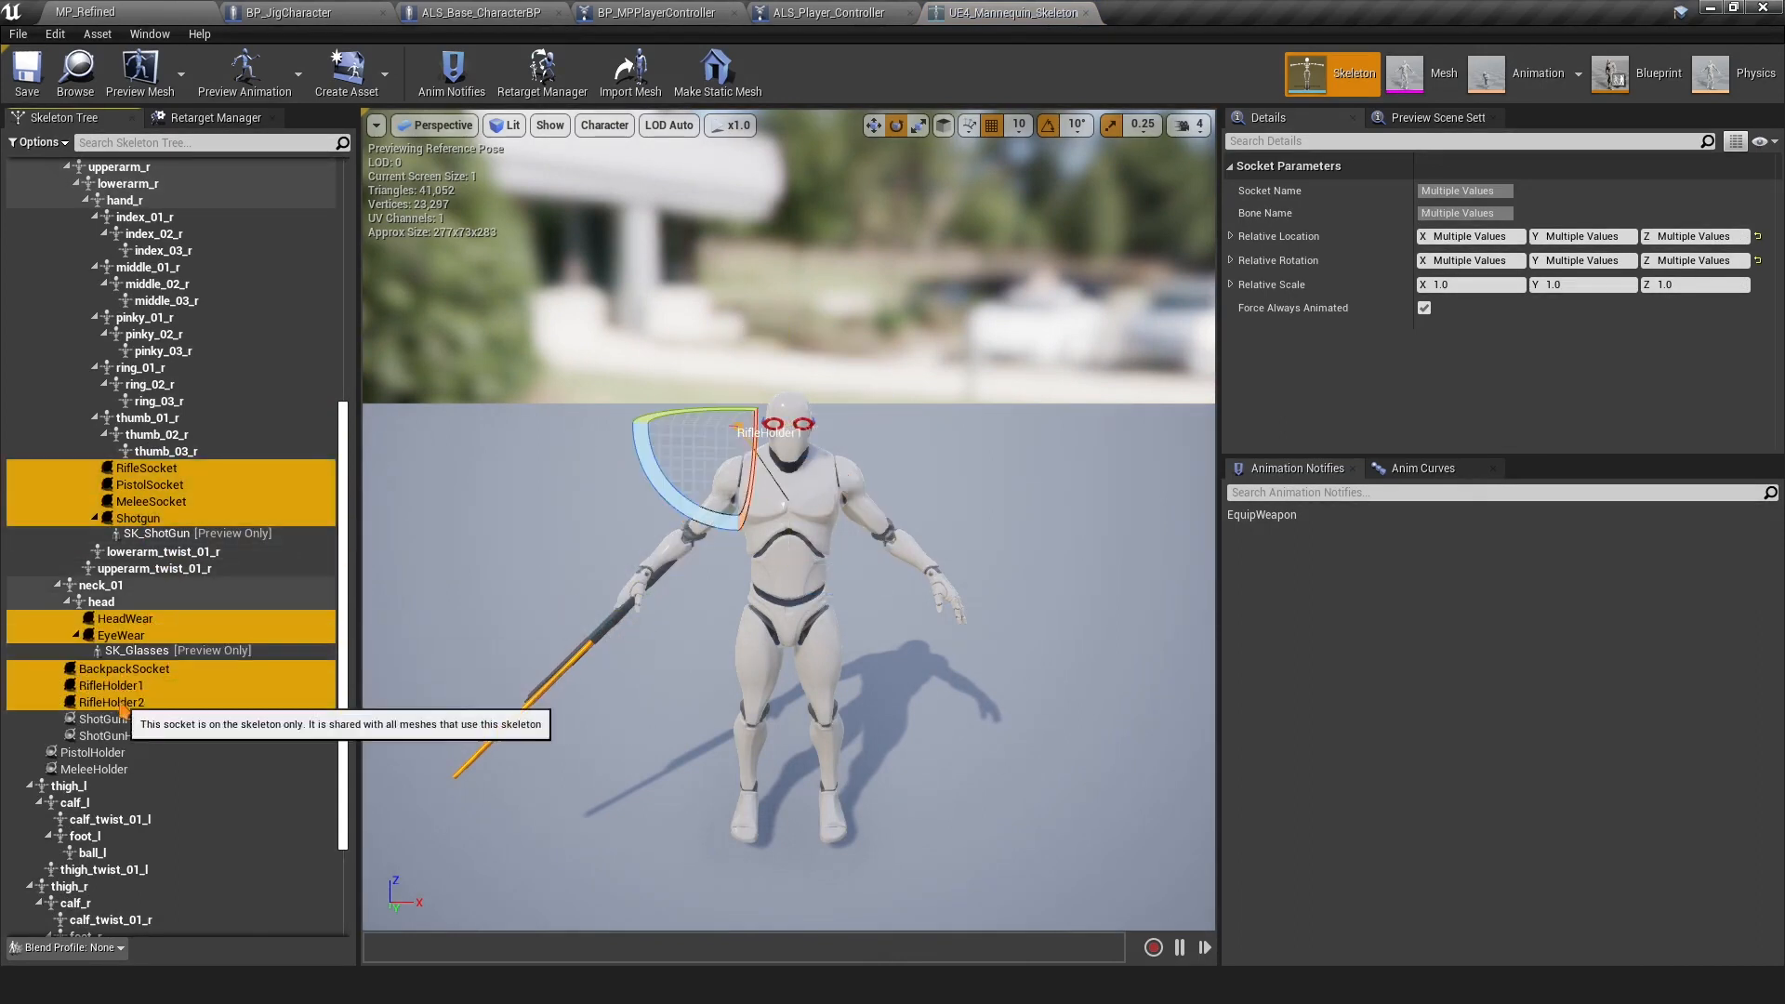
{"action": "left_click", "coordinate": [104, 719], "text": "ctrl"}
{"action": "left_click", "coordinate": [104, 735], "text": "ctrl"}
{"action": "left_click", "coordinate": [93, 752], "text": "ctrl"}
{"action": "left_click", "coordinate": [93, 769], "text": "ctrl"}
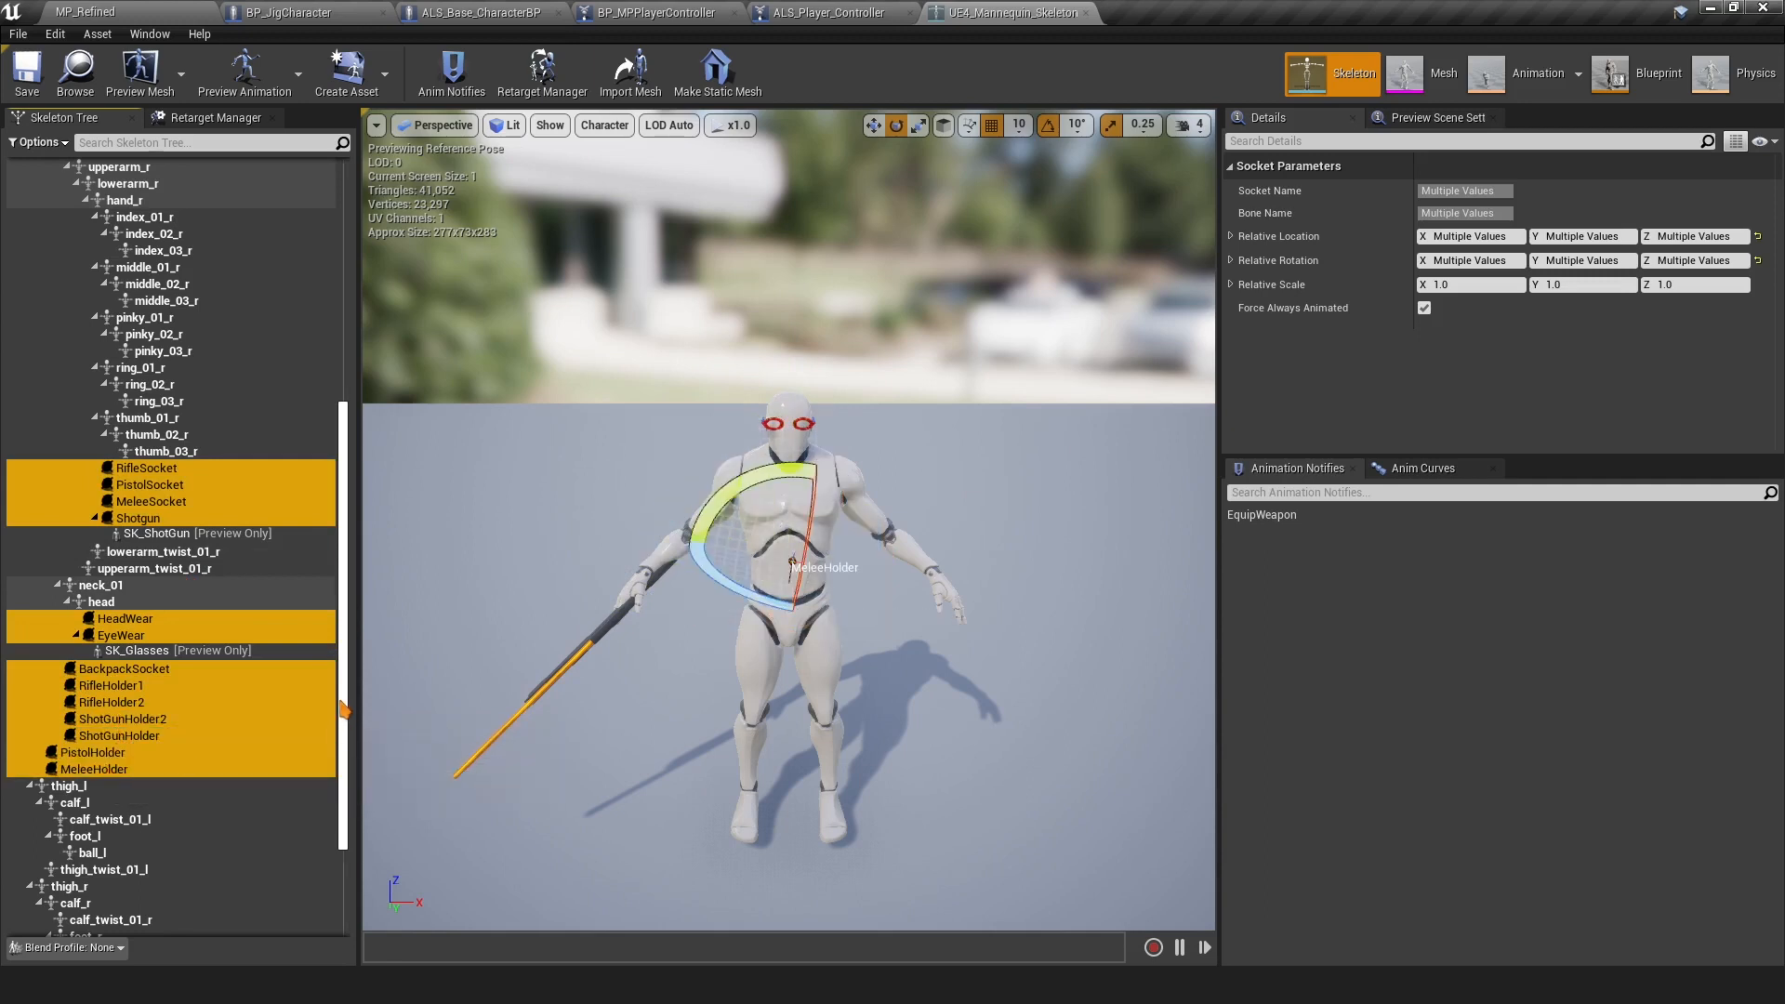
{"action": "scroll", "coordinate": [344, 711], "scroll_direction": "down", "scroll_amount": 4}
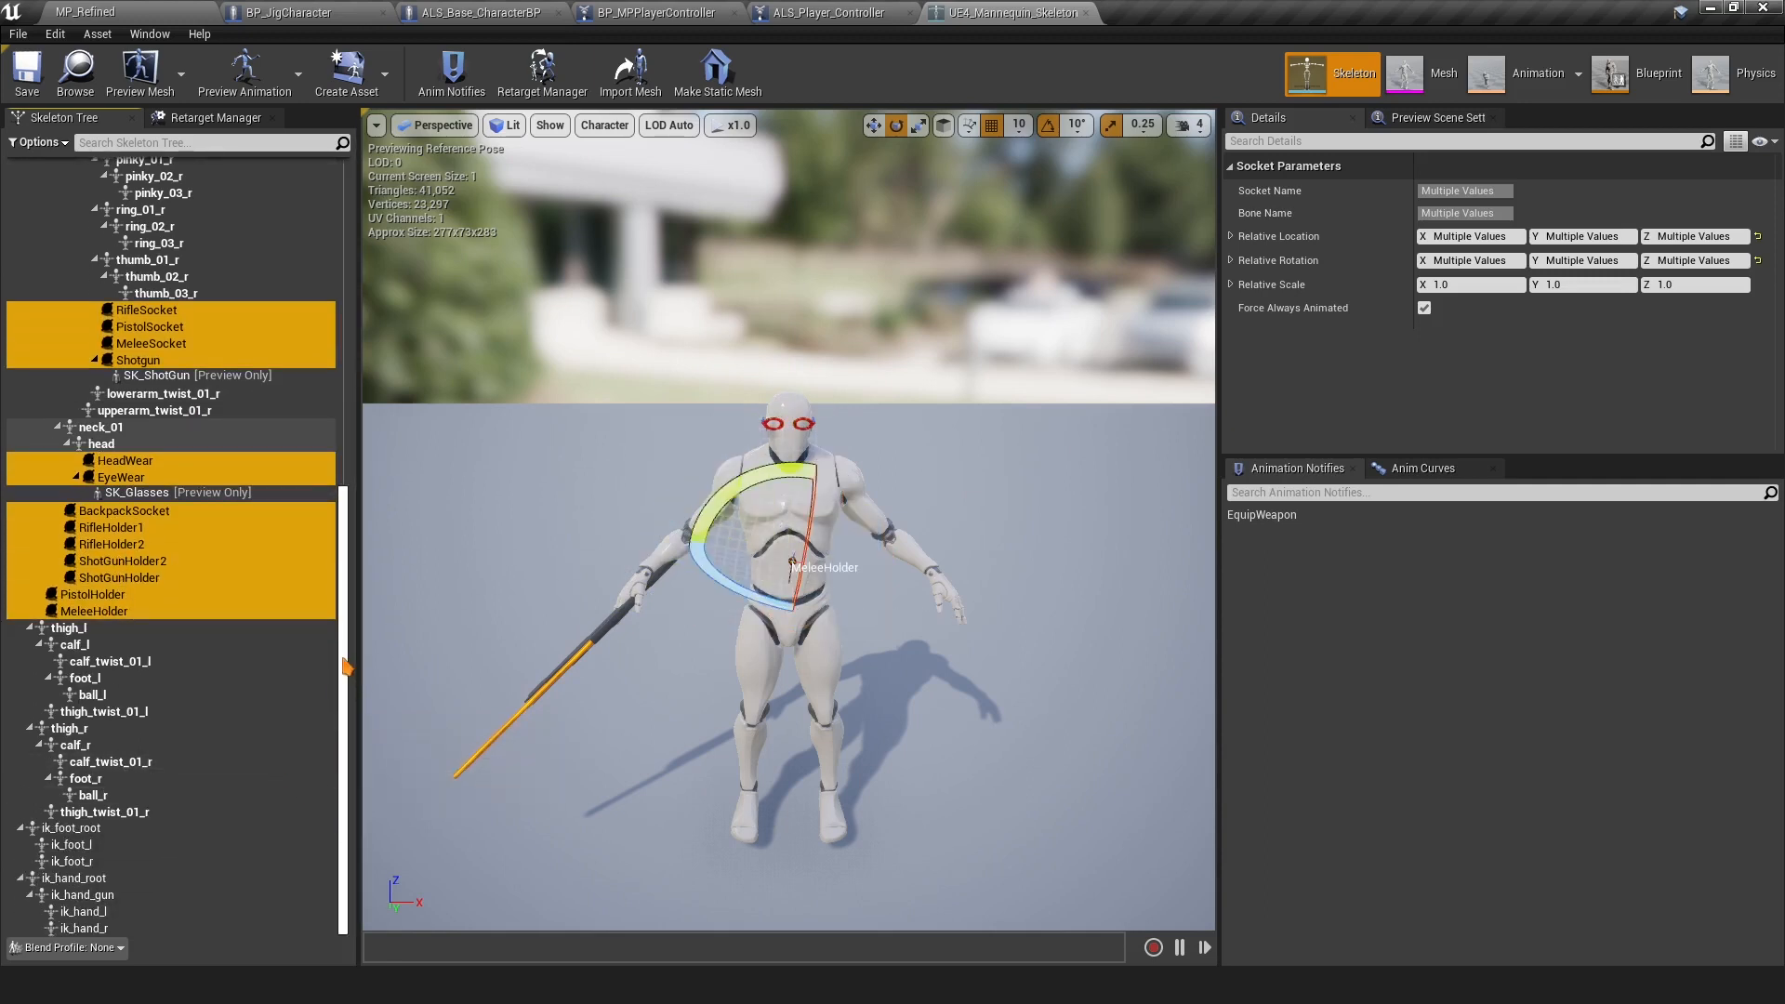
{"action": "scroll", "coordinate": [346, 667], "scroll_direction": "up", "scroll_amount": 15}
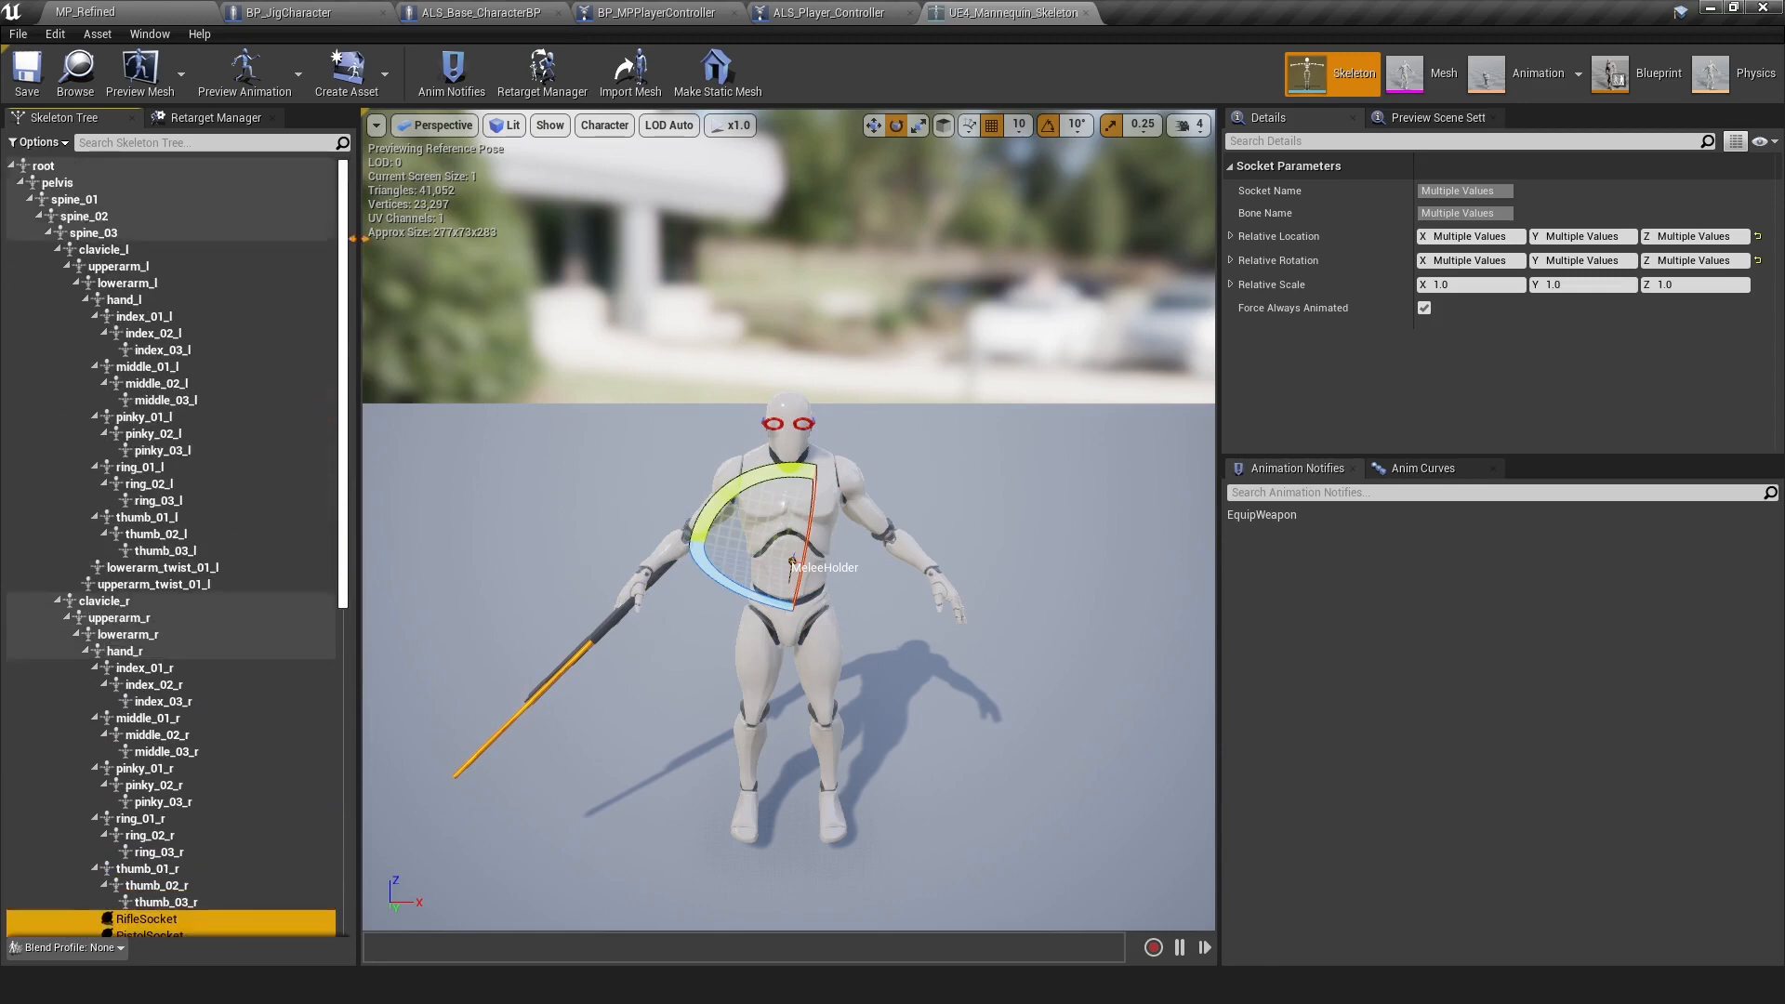
{"action": "scroll", "coordinate": [170, 502], "scroll_direction": "down", "scroll_amount": 10}
{"action": "right_click", "coordinate": [167, 495]}
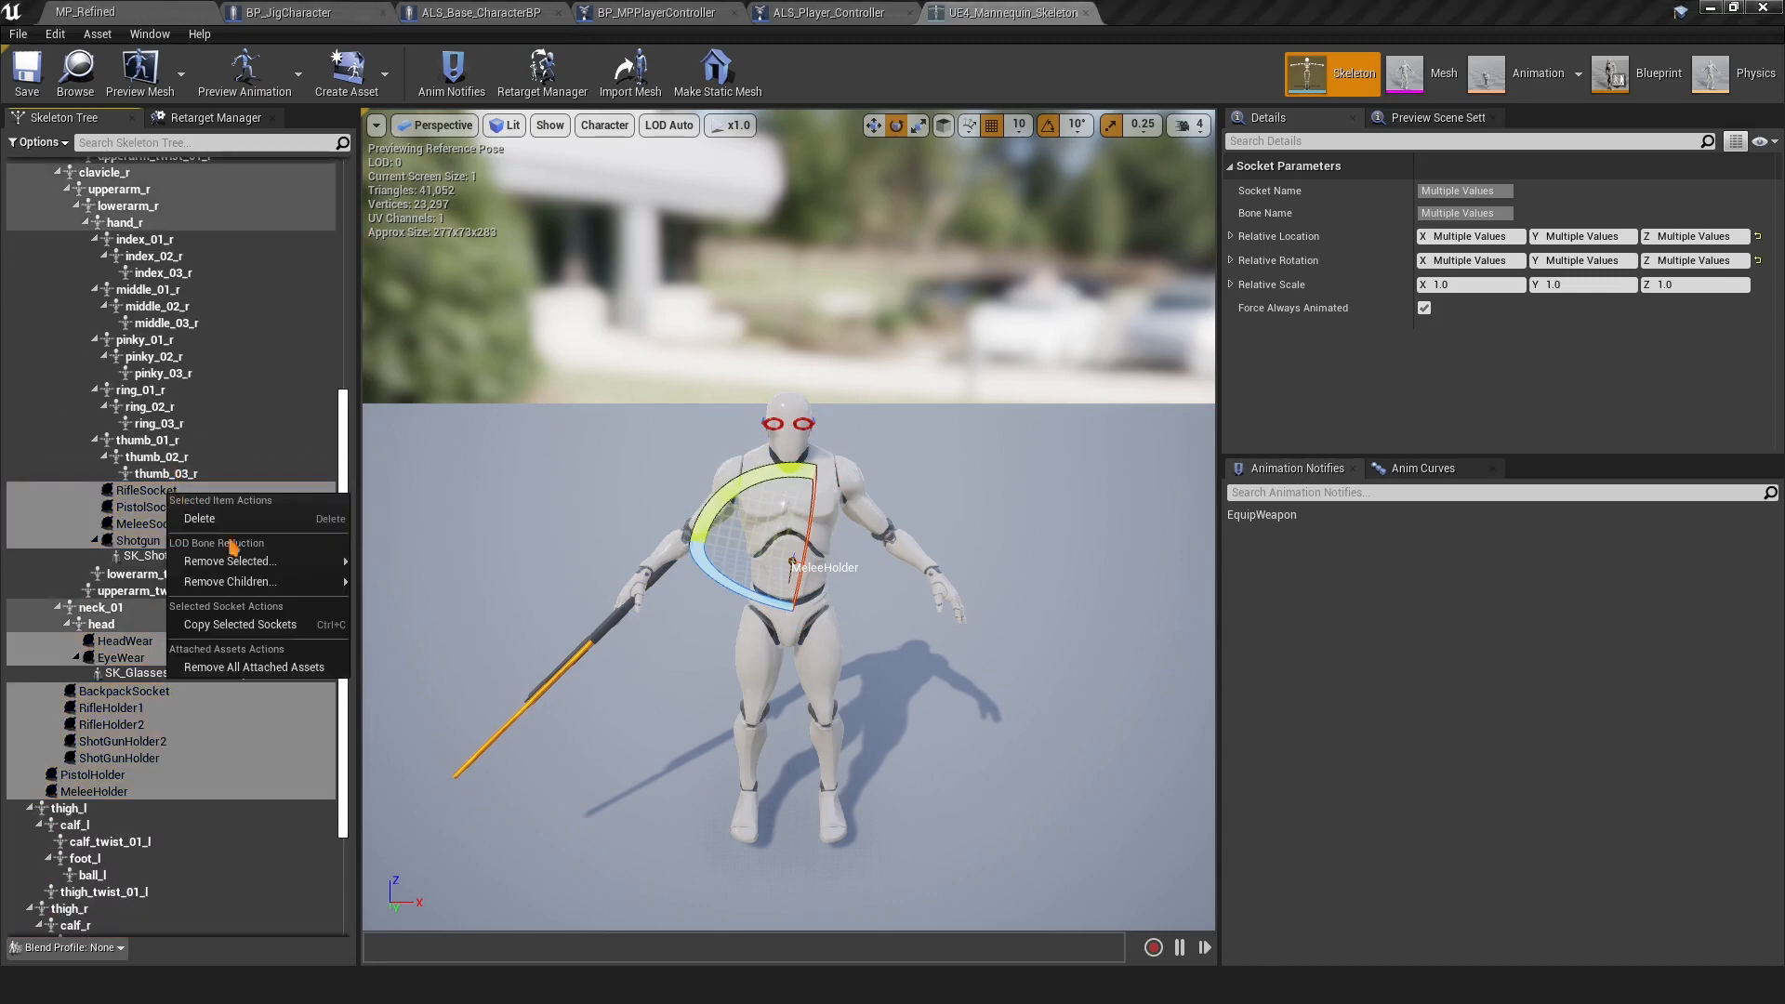
{"action": "left_click", "coordinate": [226, 625]}
{"action": "left_click", "coordinate": [1087, 12]}
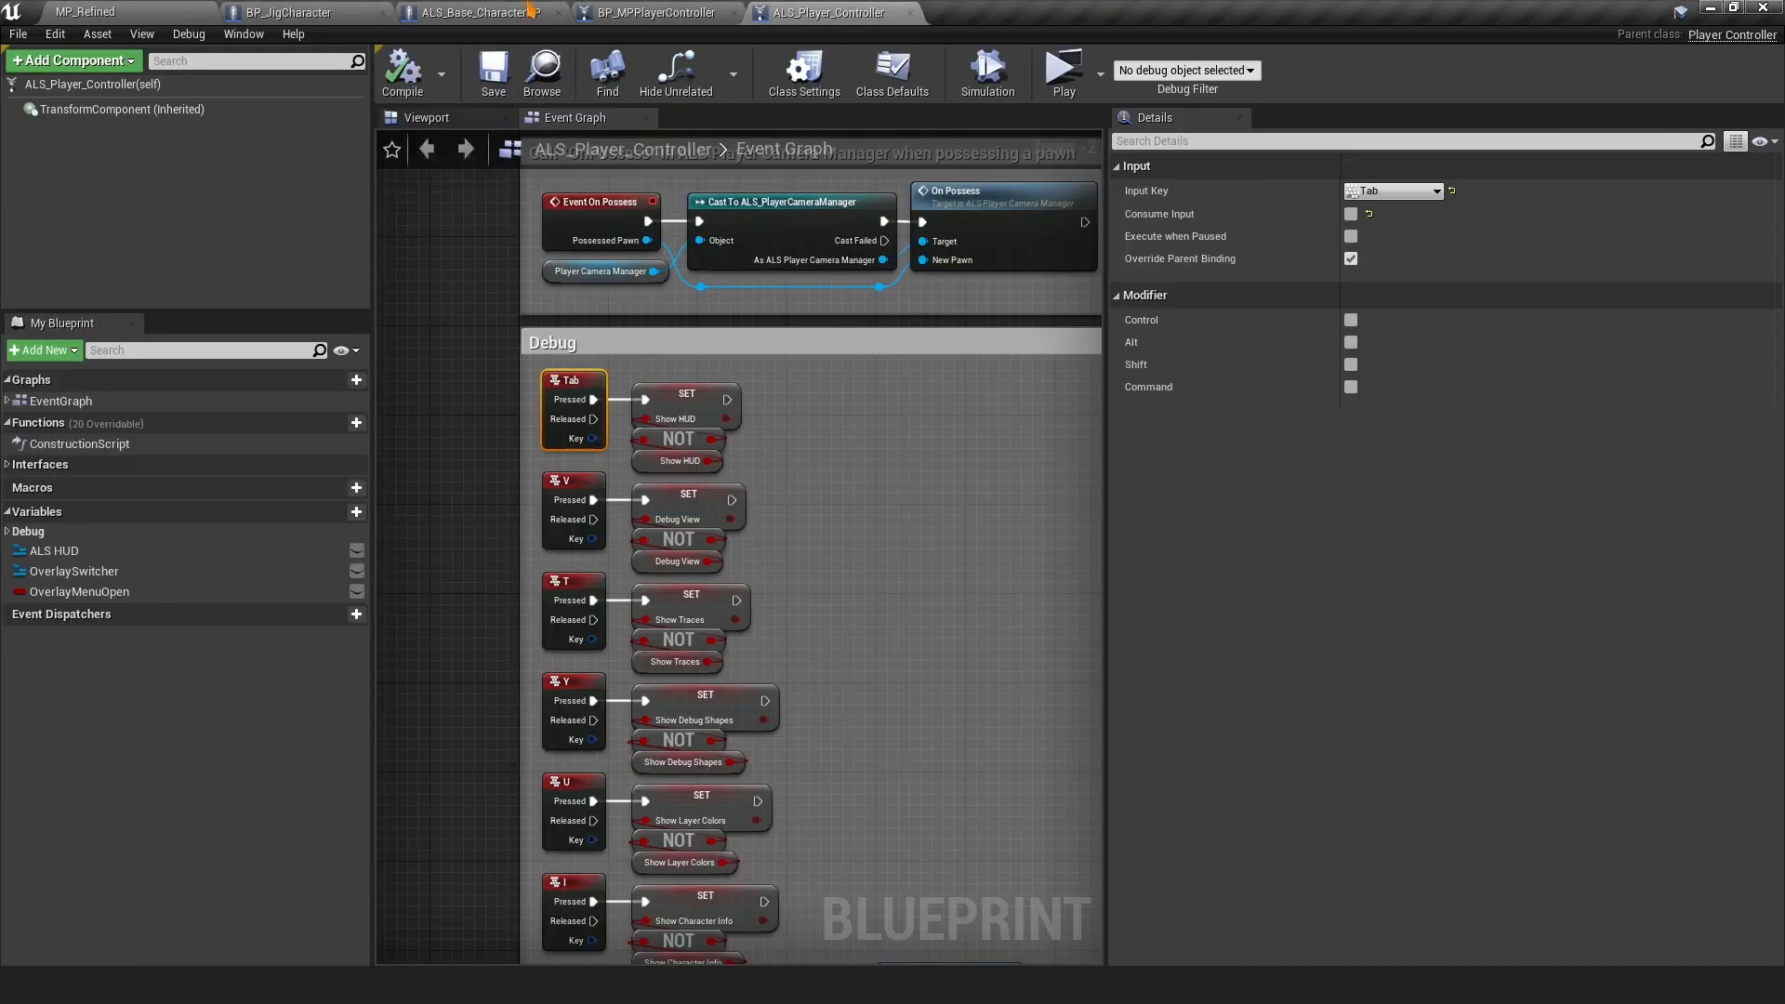
Locate the AnimMan mesh used by BP_JigCharacter's inherited Mesh component and open its ALS_Mannequin_Skeleton
{"action": "left_click", "coordinate": [279, 12]}
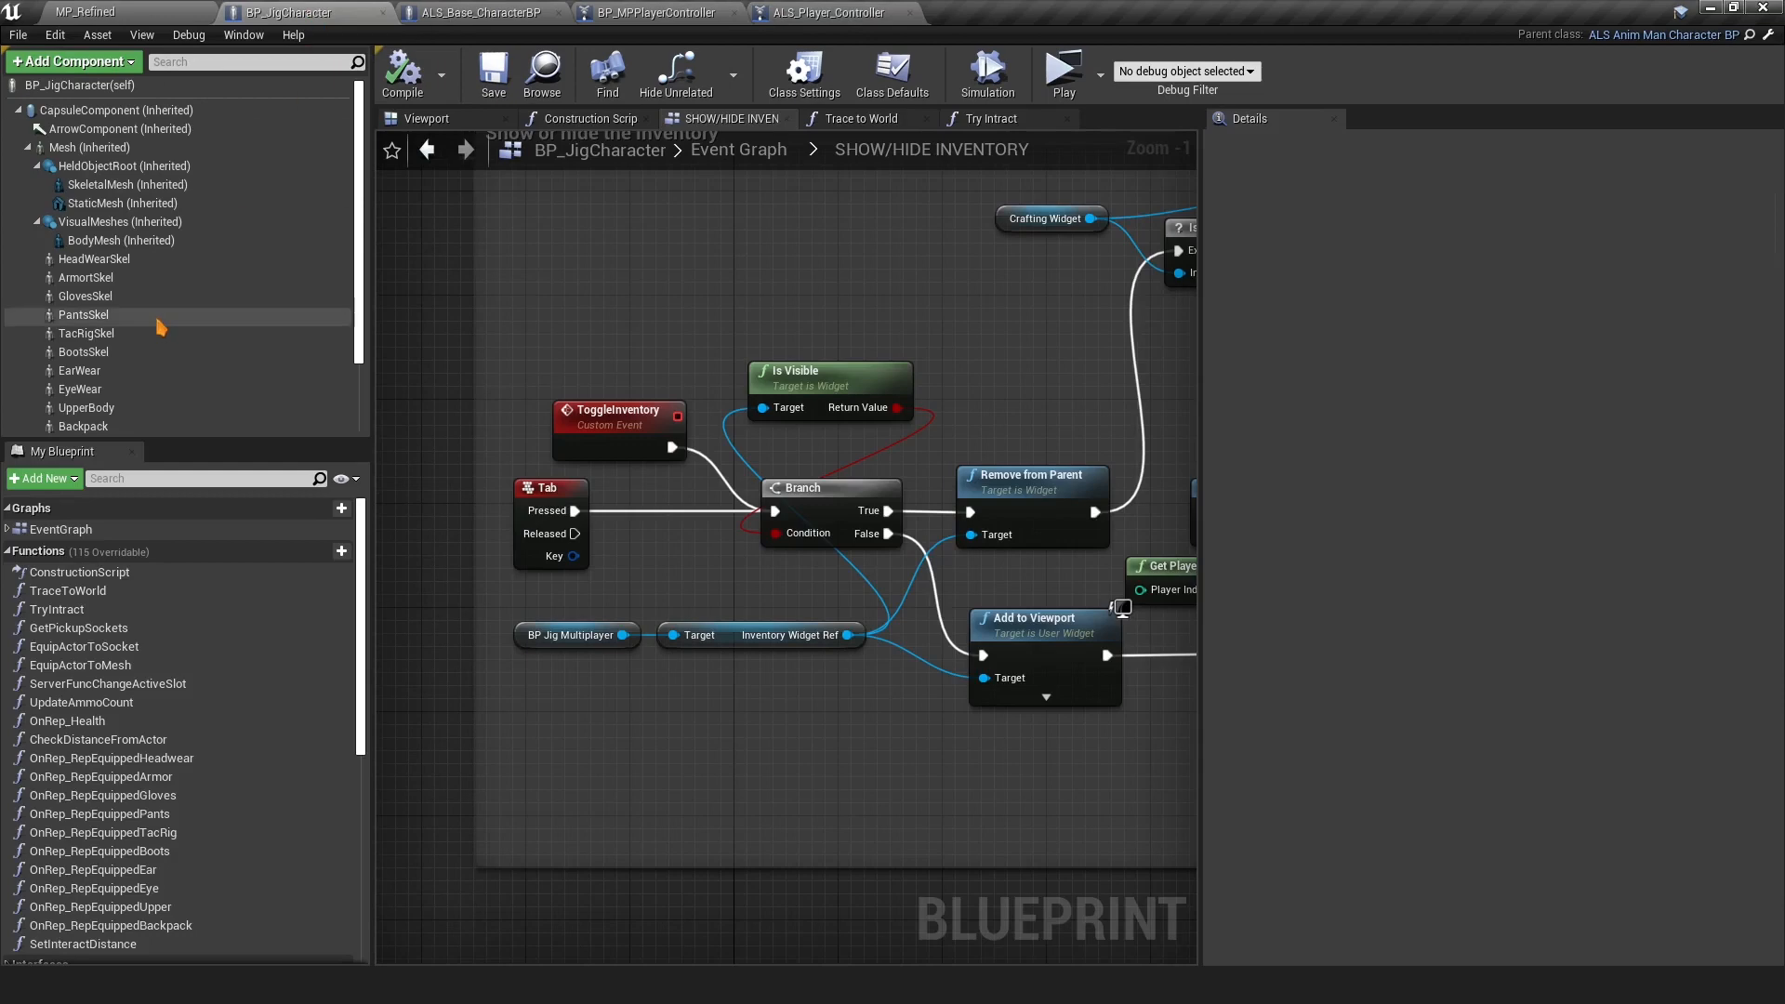
{"action": "left_click", "coordinate": [75, 151]}
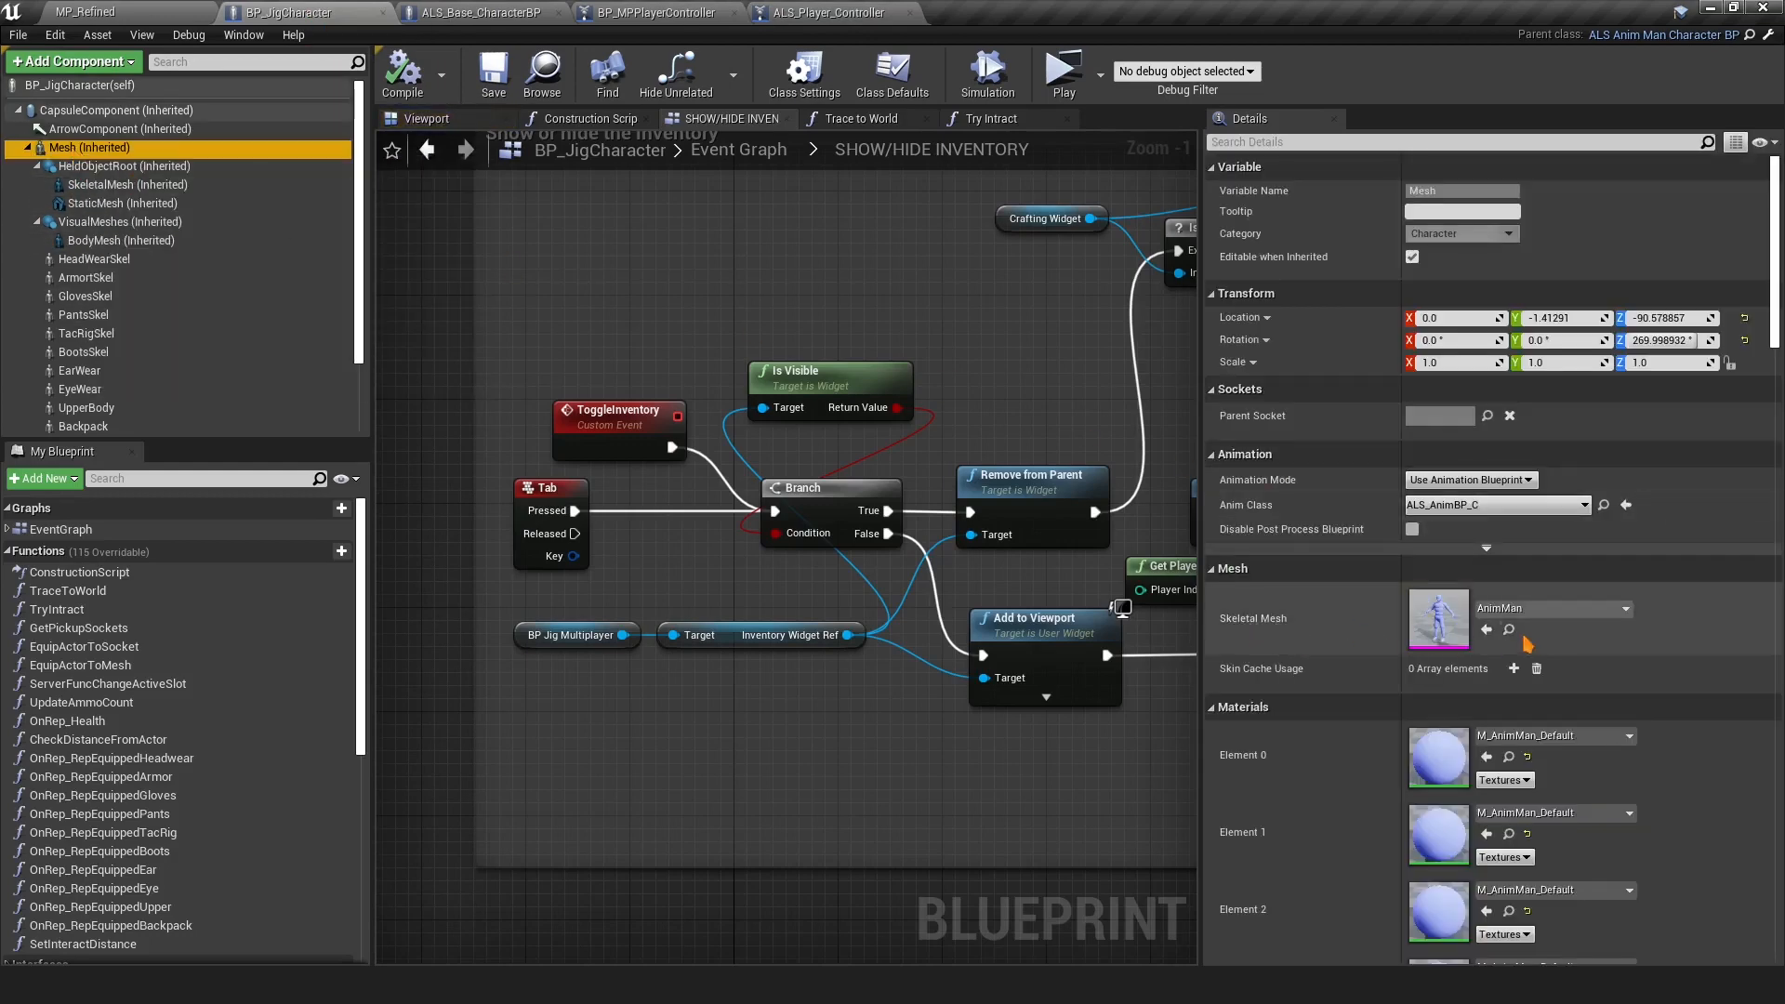
{"action": "left_click", "coordinate": [1509, 631]}
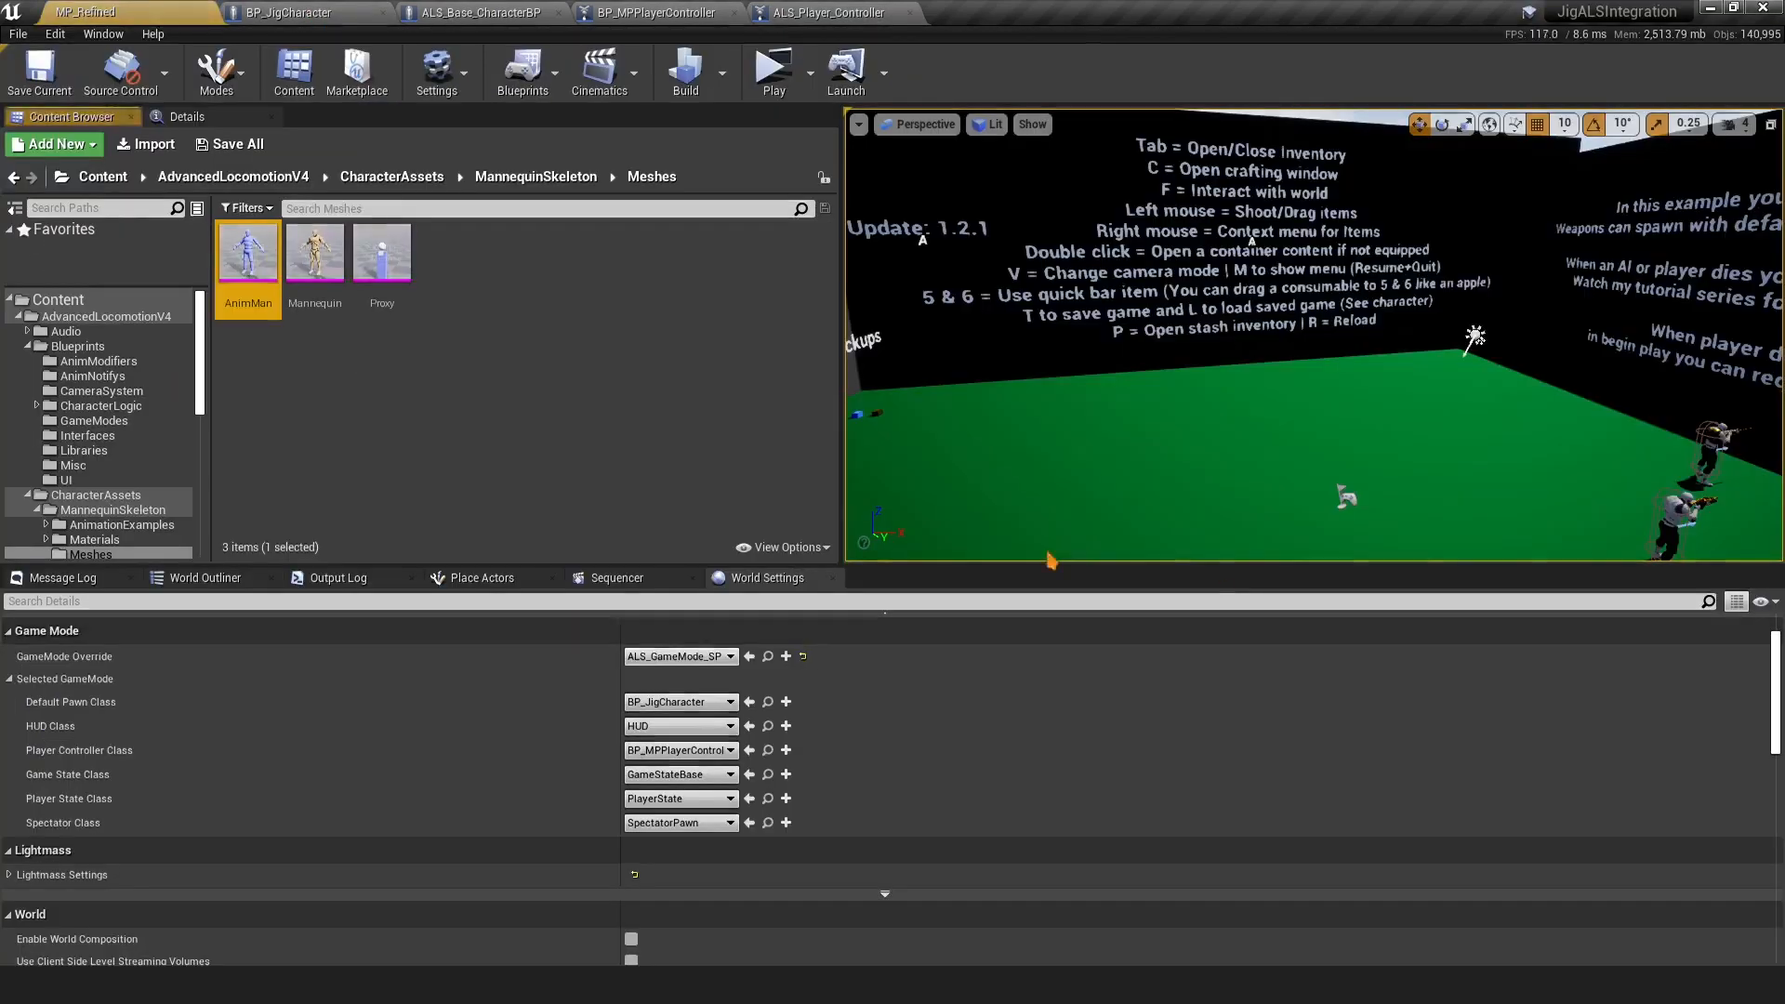
{"action": "double_click", "coordinate": [247, 290]}
{"action": "left_click", "coordinate": [1300, 75]}
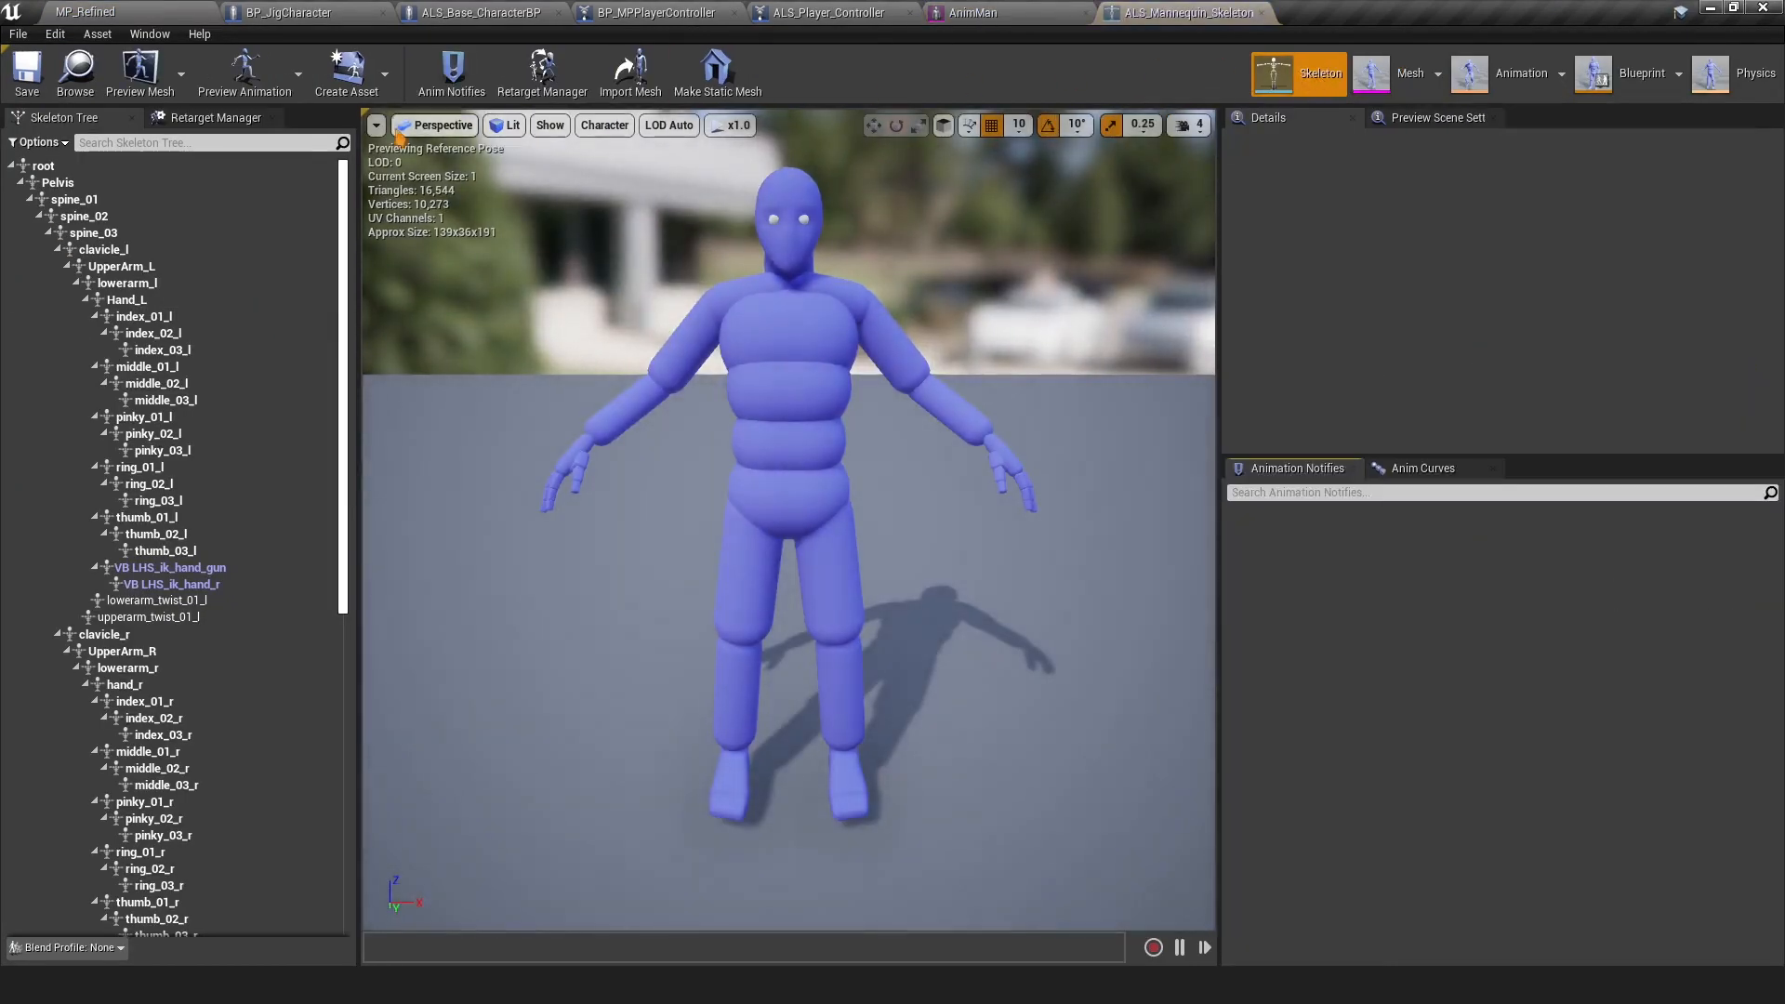
Paste the copied sockets into ALS_Mannequin_Skeleton on their original bones, using root as the fallback
{"action": "left_click", "coordinate": [43, 165]}
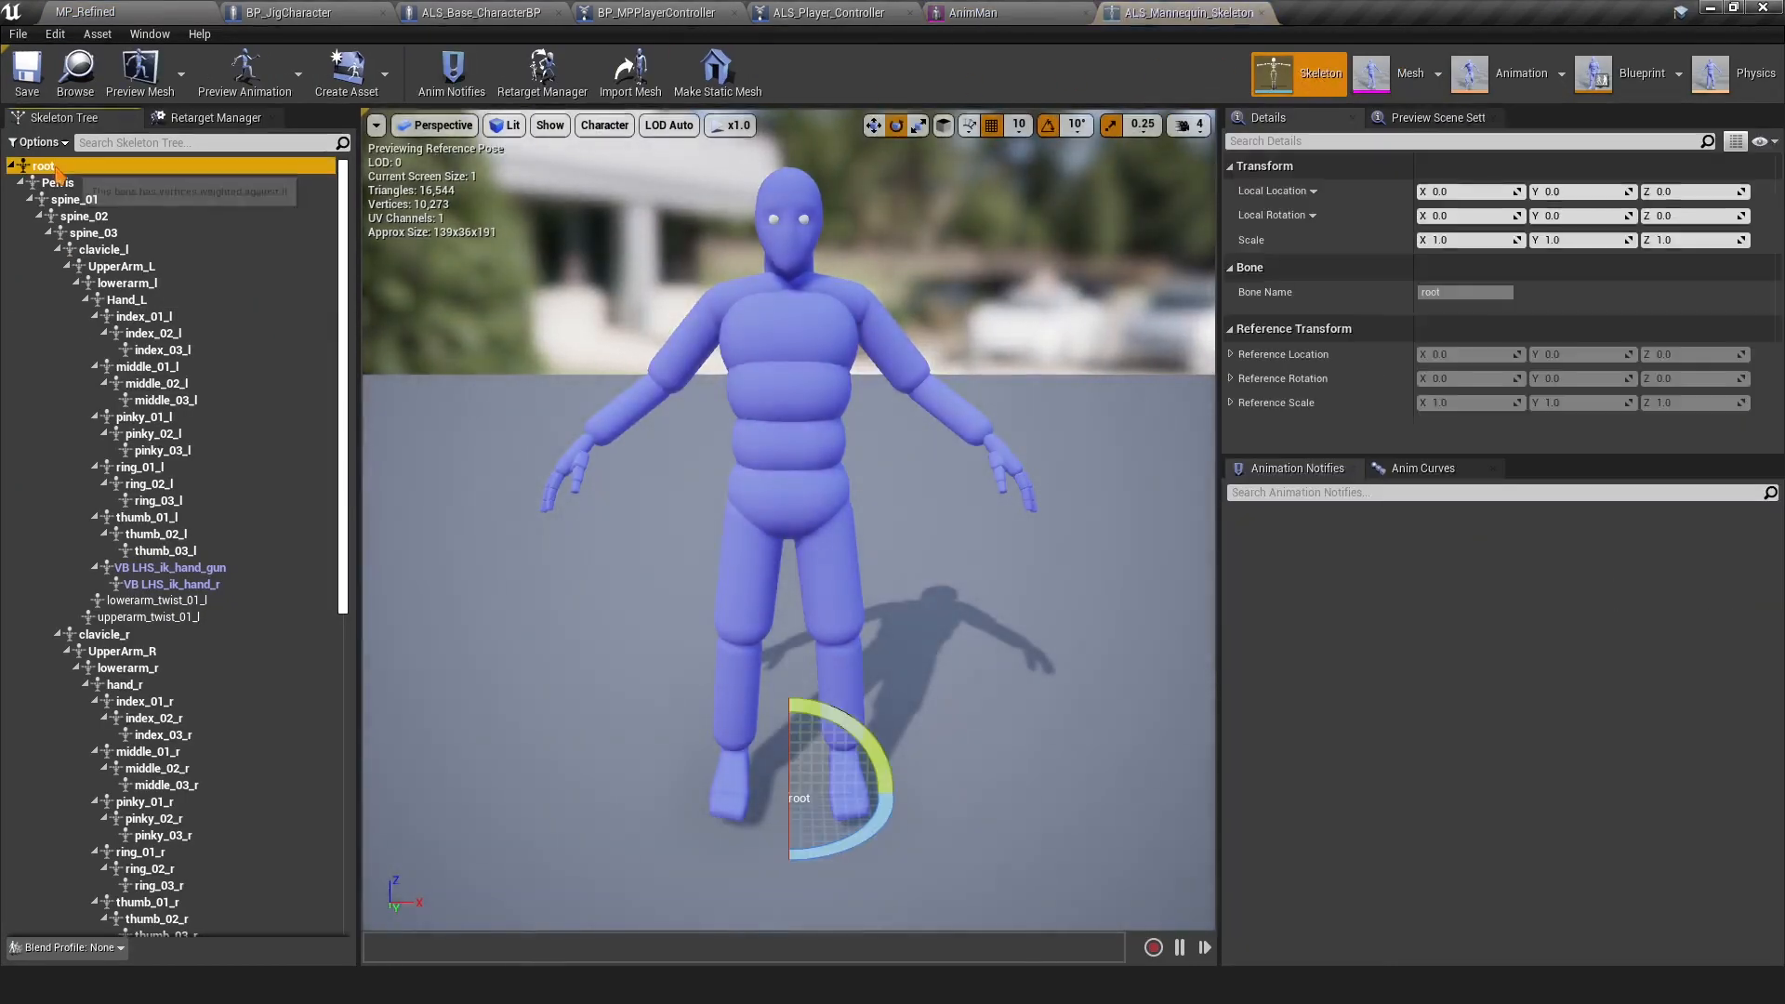
{"action": "right_click", "coordinate": [56, 168]}
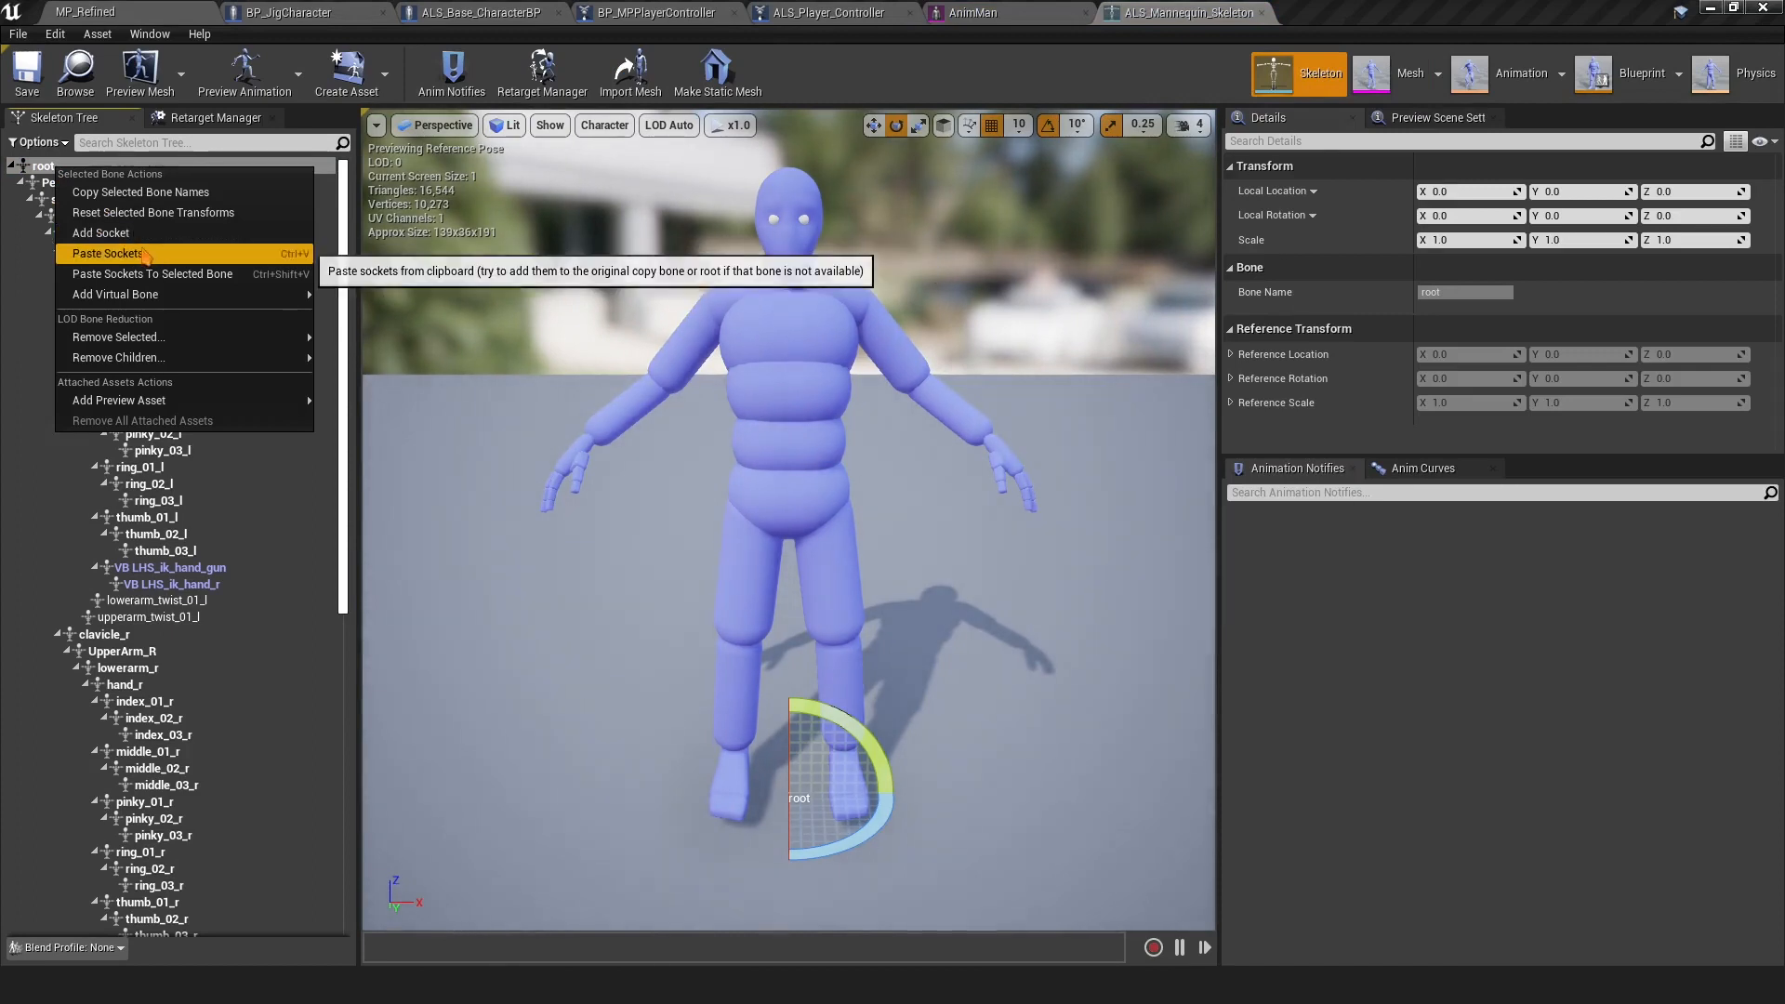
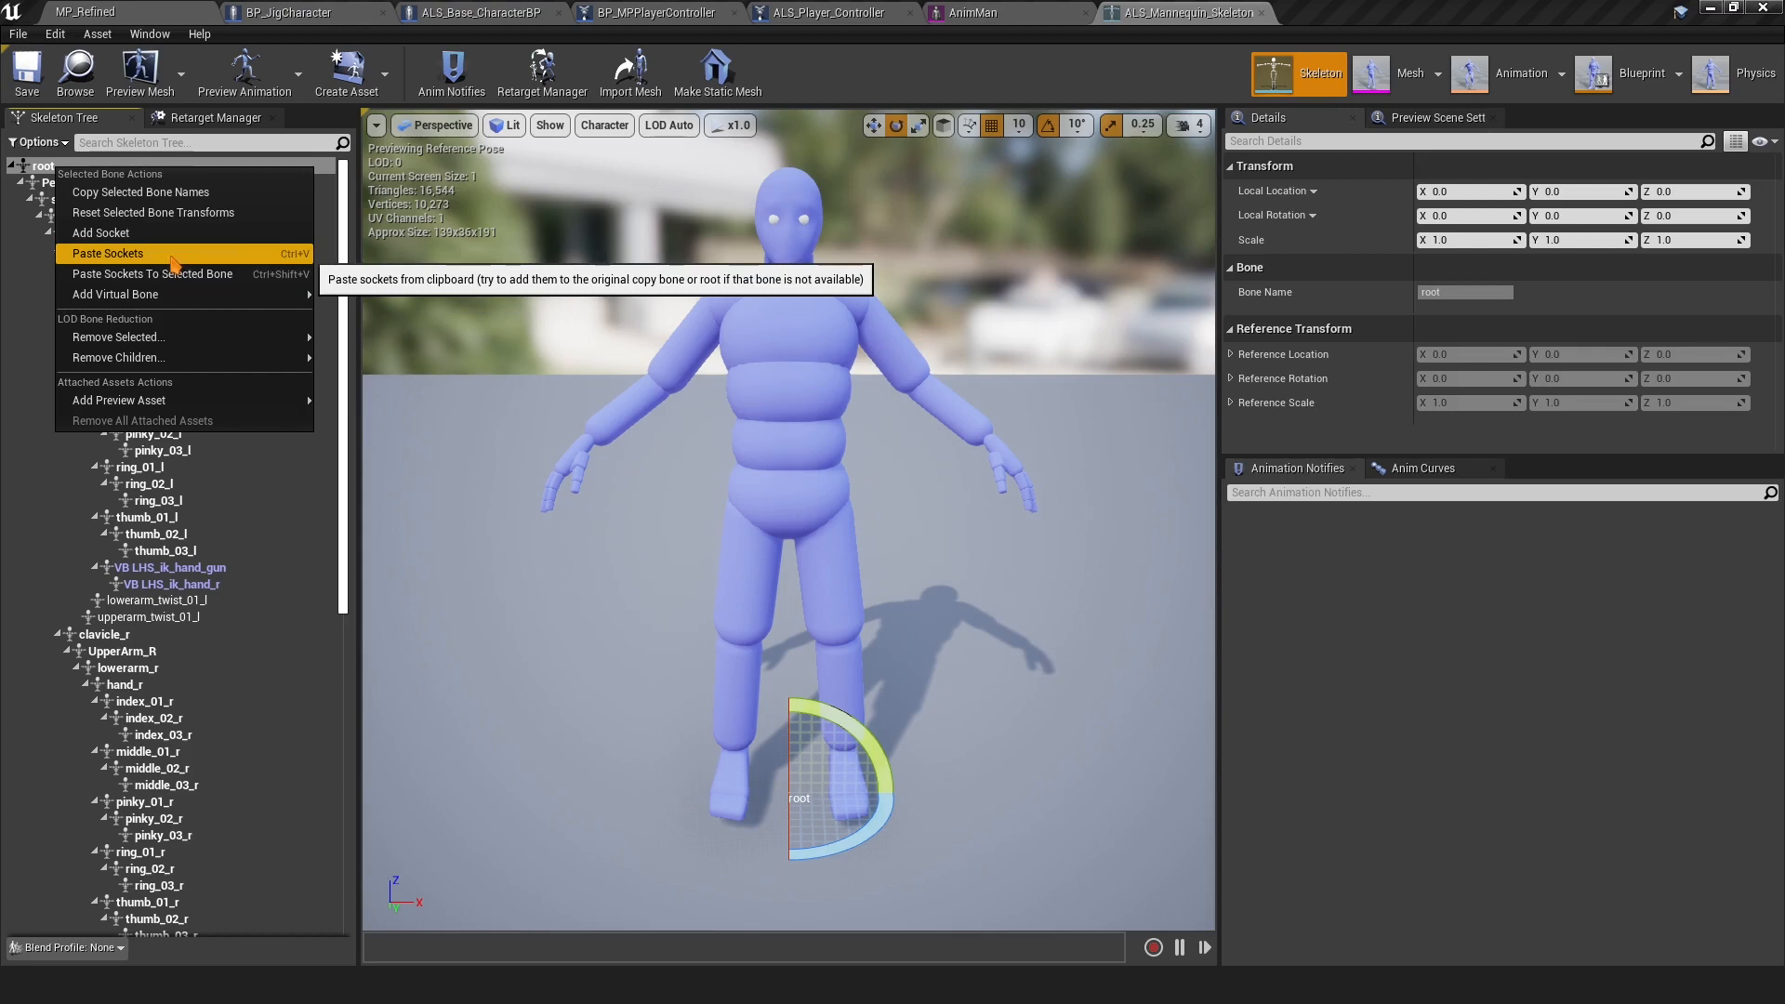
{"action": "left_click", "coordinate": [101, 254]}
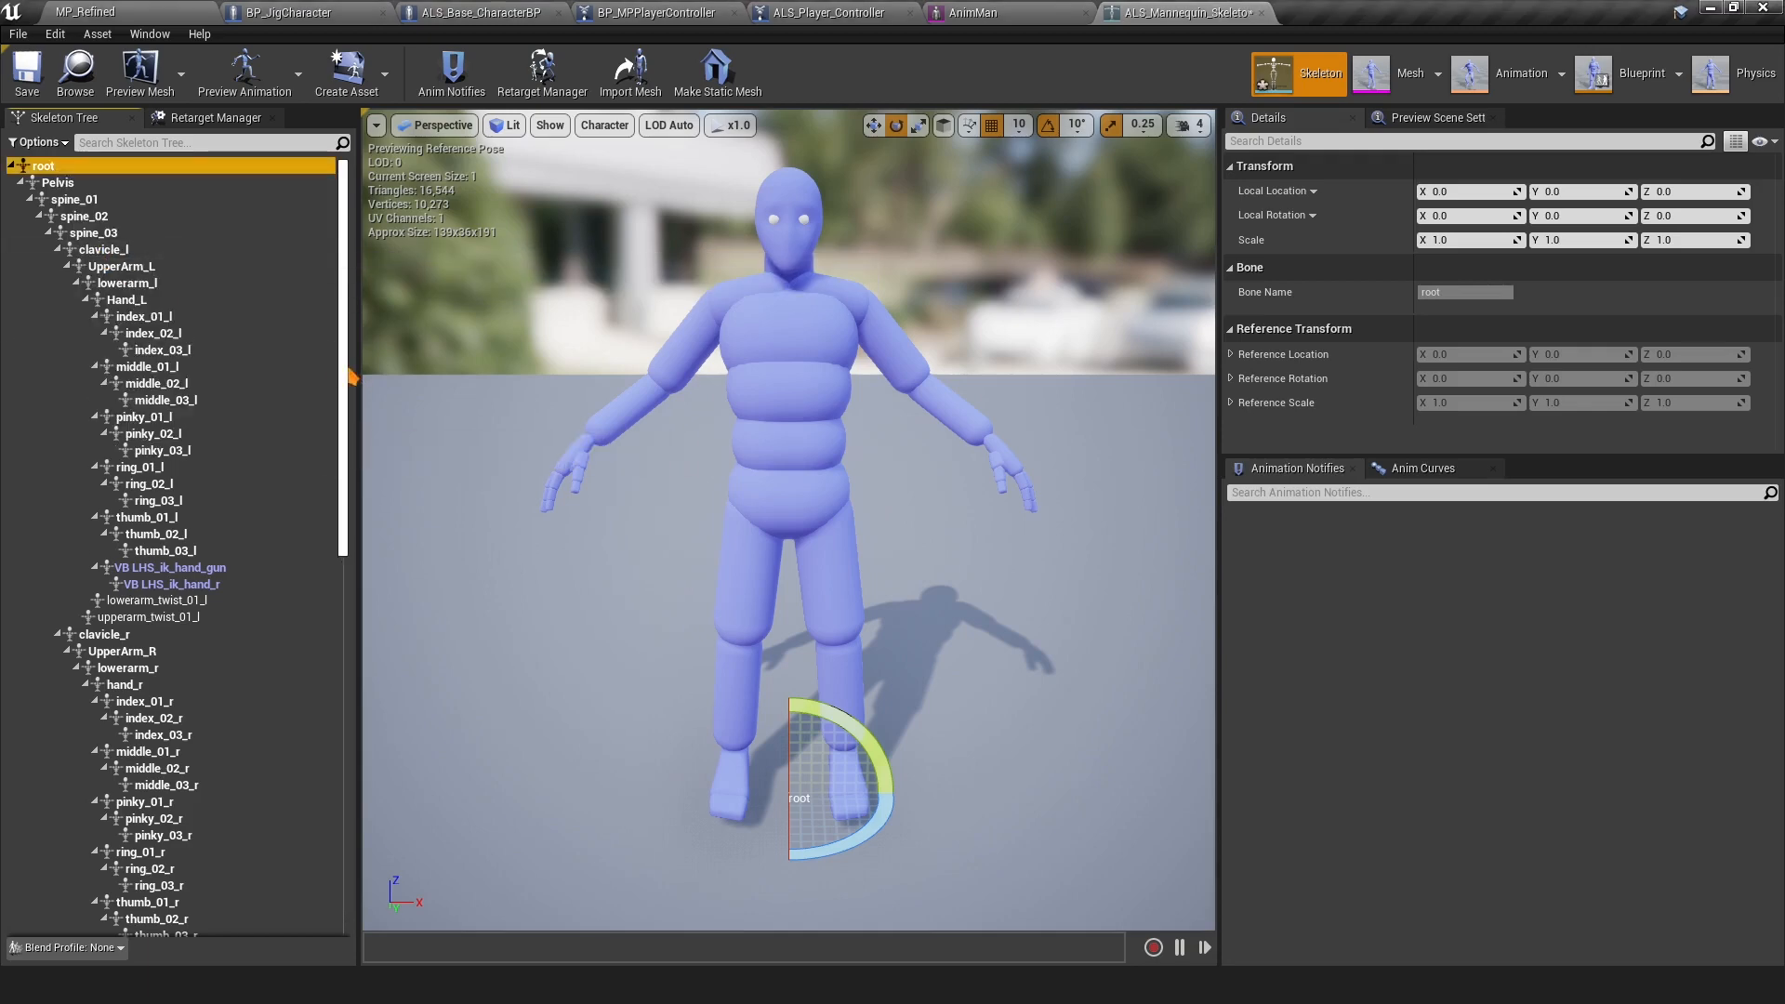
{"action": "left_click_drag", "start_coordinate": [344, 378], "coordinate": [87, 126]}
Play the MP_Refined level in a maximized preview and pick up a camouflage backpack at the Armor & Clothes display
{"action": "left_click", "coordinate": [88, 12]}
{"action": "left_click", "coordinate": [773, 70]}
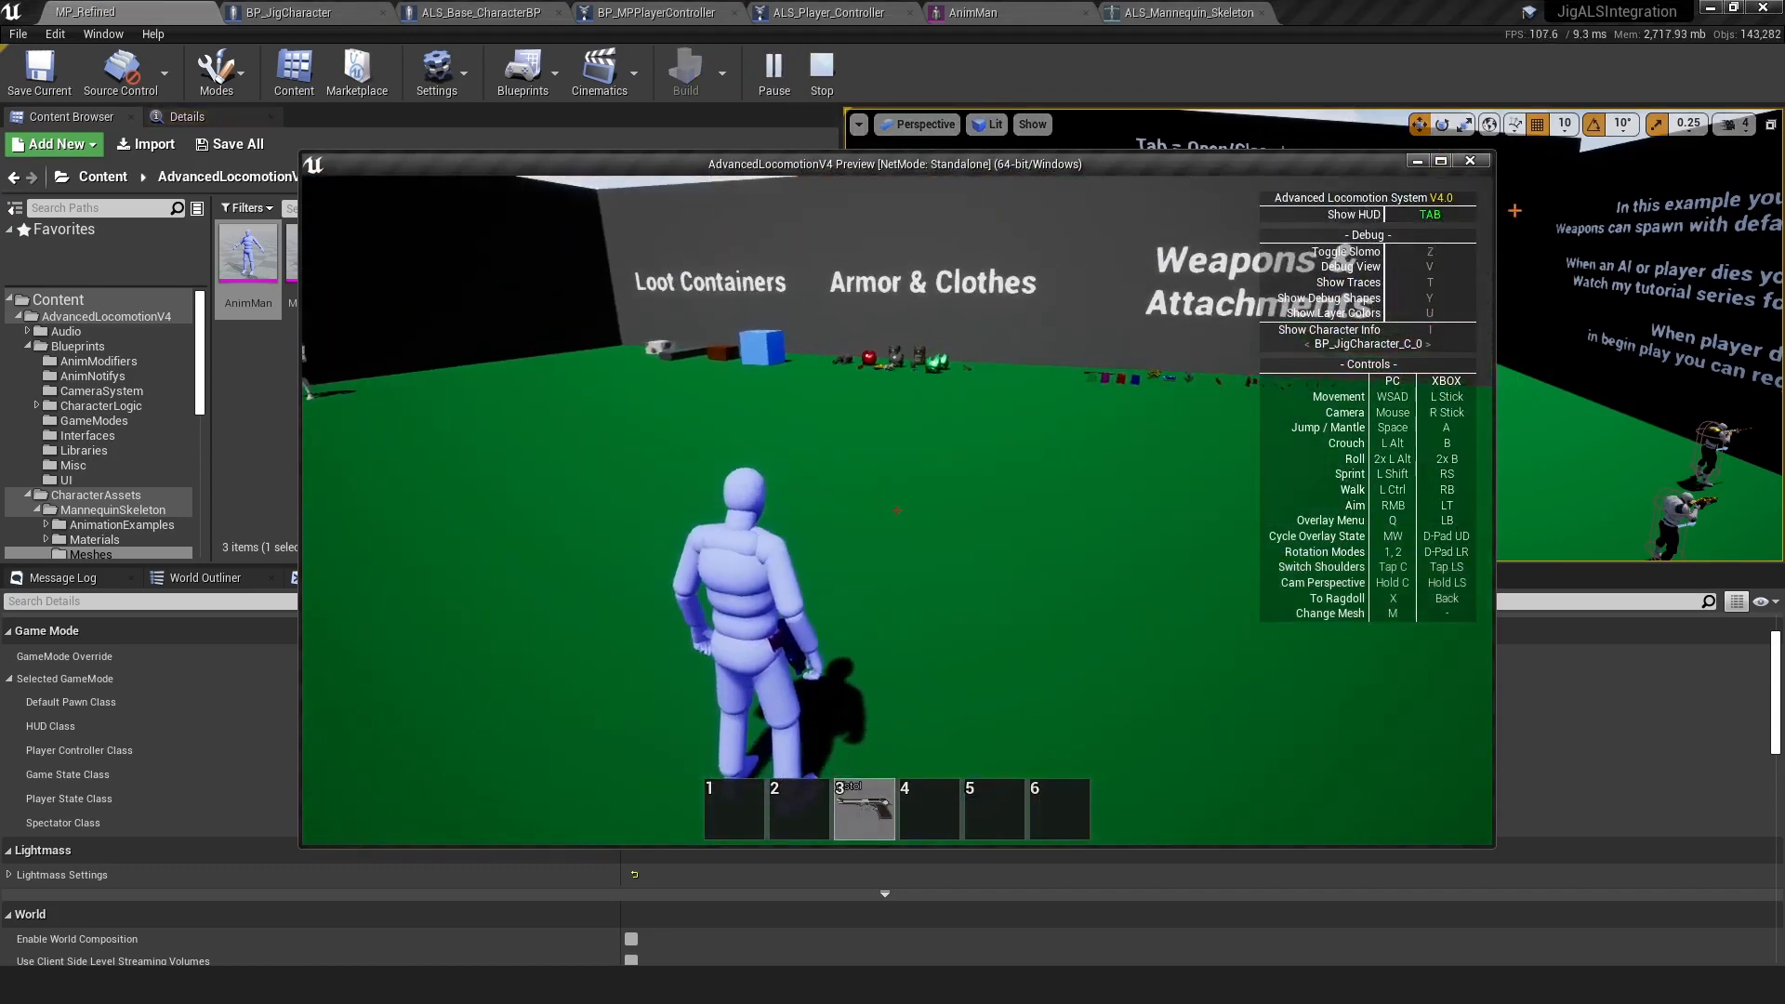
{"action": "key", "text": "super+Up"}
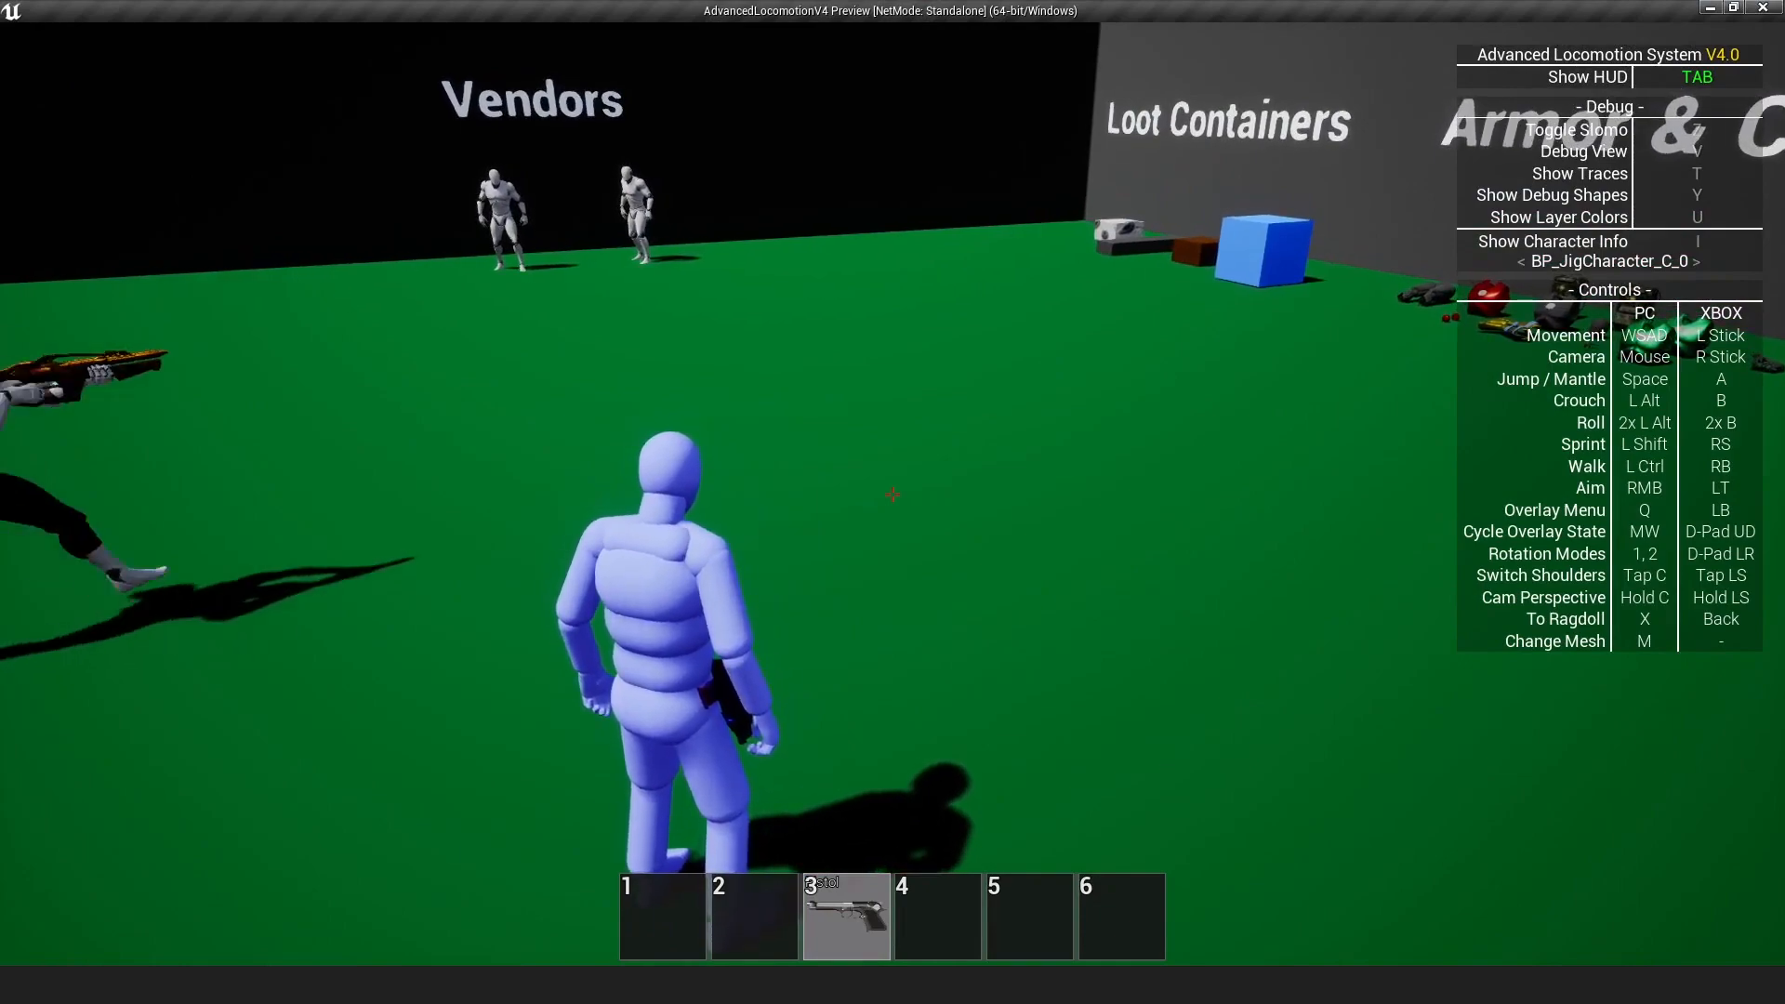
{"action": "key", "text": "w"}
{"action": "key", "text": "w"}
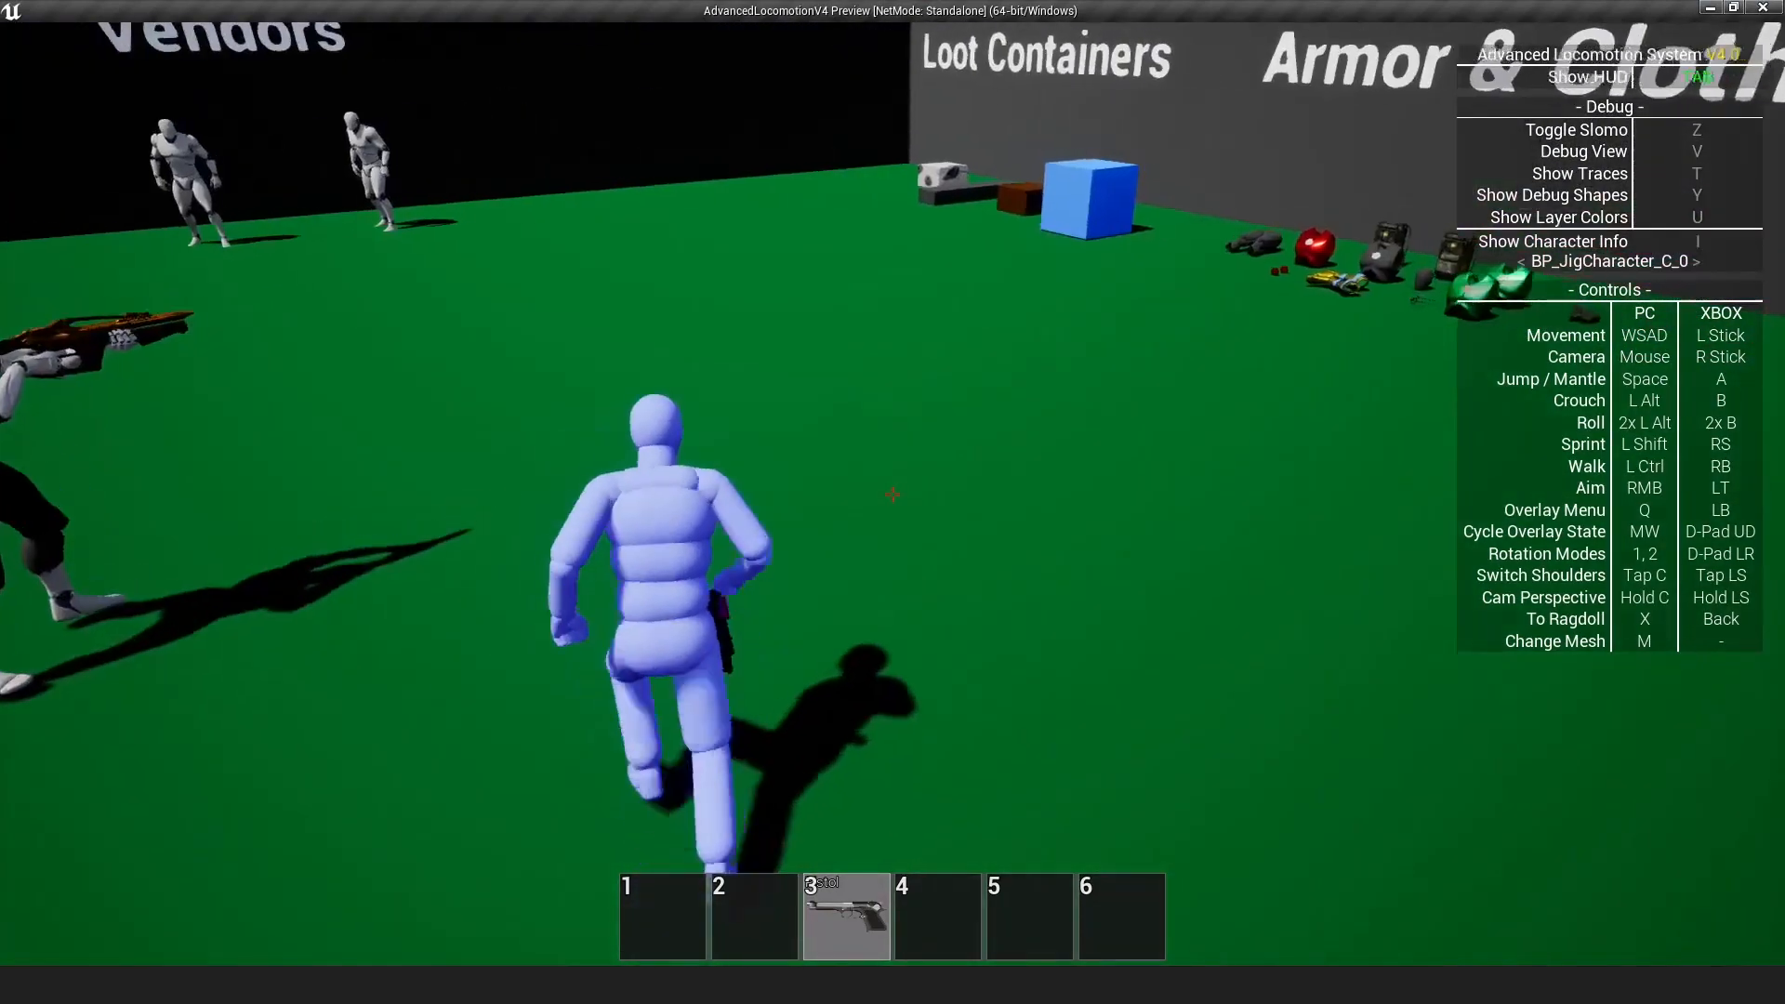
{"action": "key", "text": "w"}
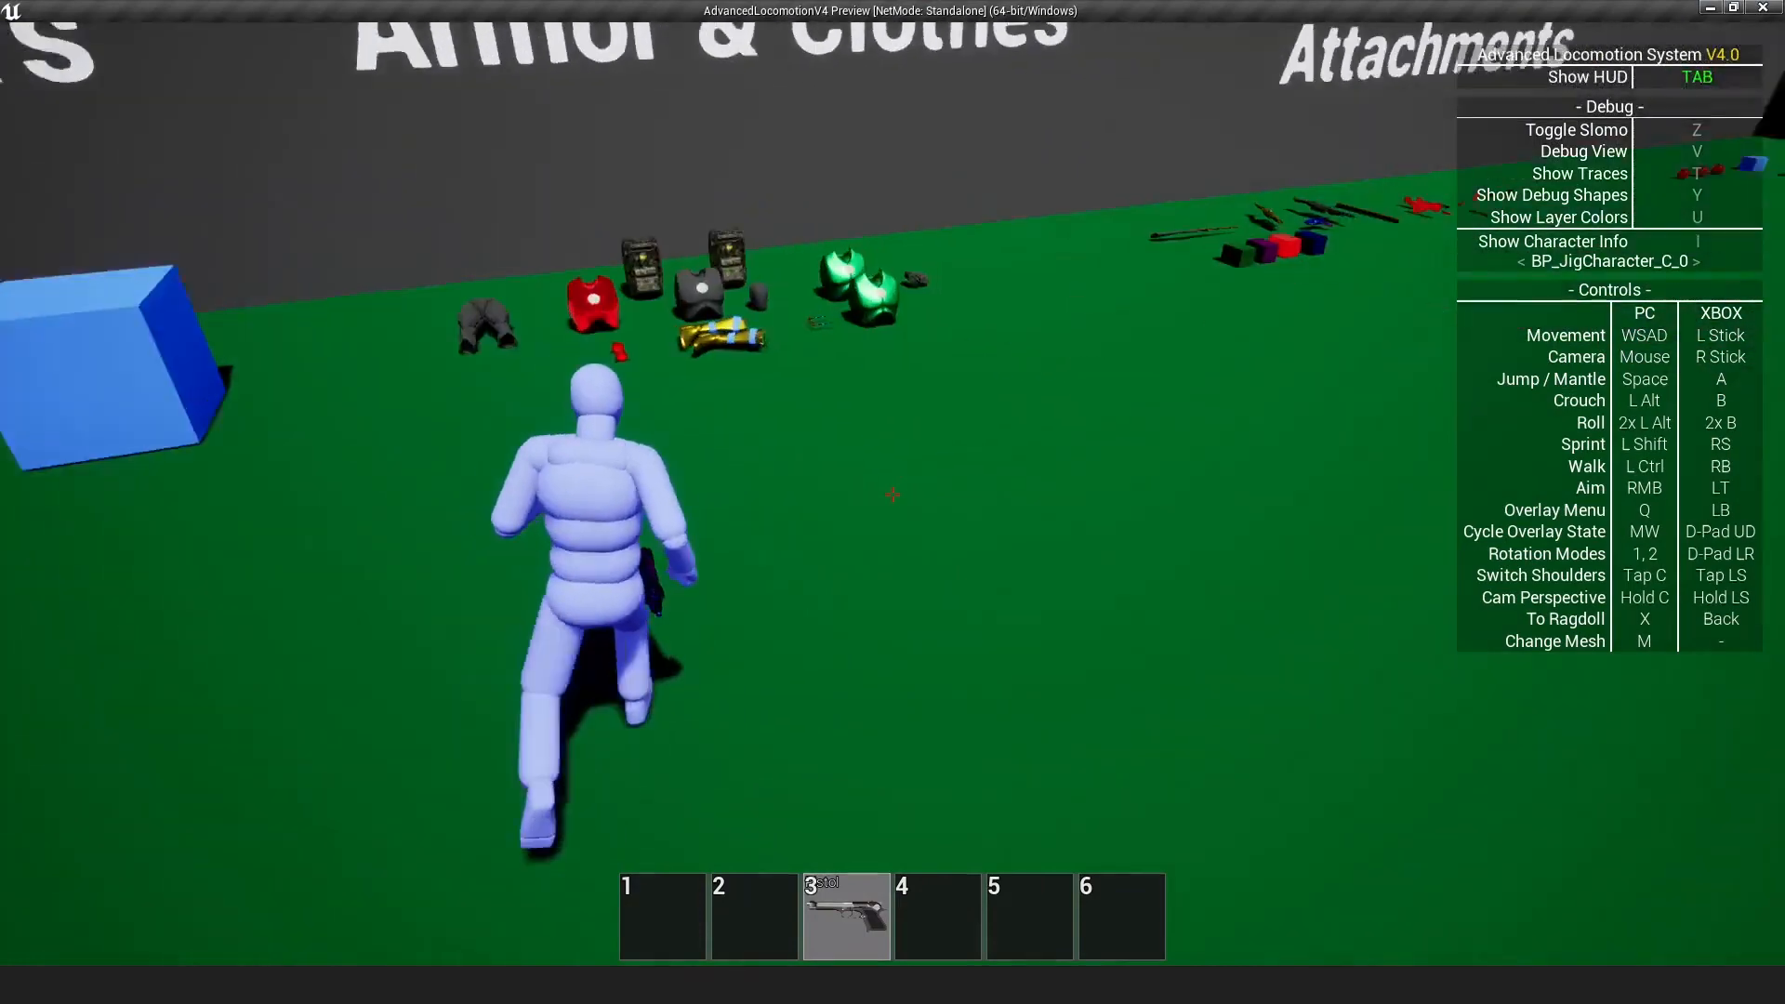
{"action": "key", "text": "f"}
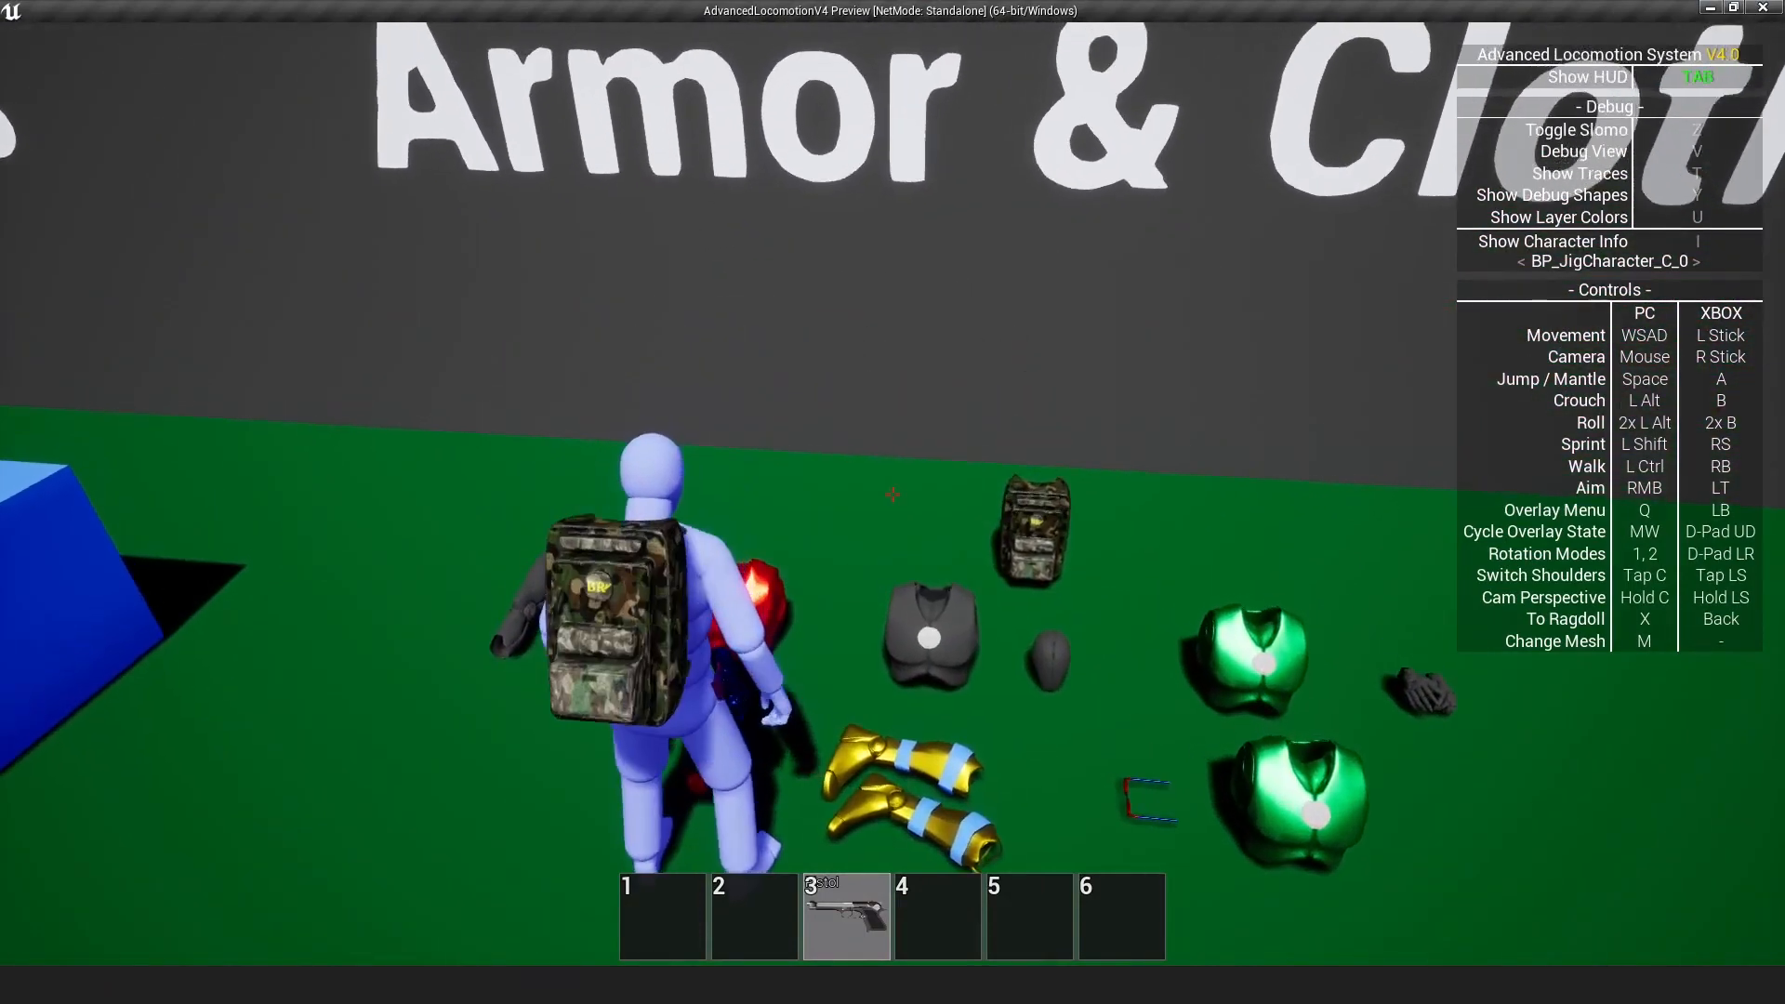
Pick up the golden boots and the dark pants to test how they attach to the character
{"action": "key", "text": "w"}
{"action": "key", "text": "w"}
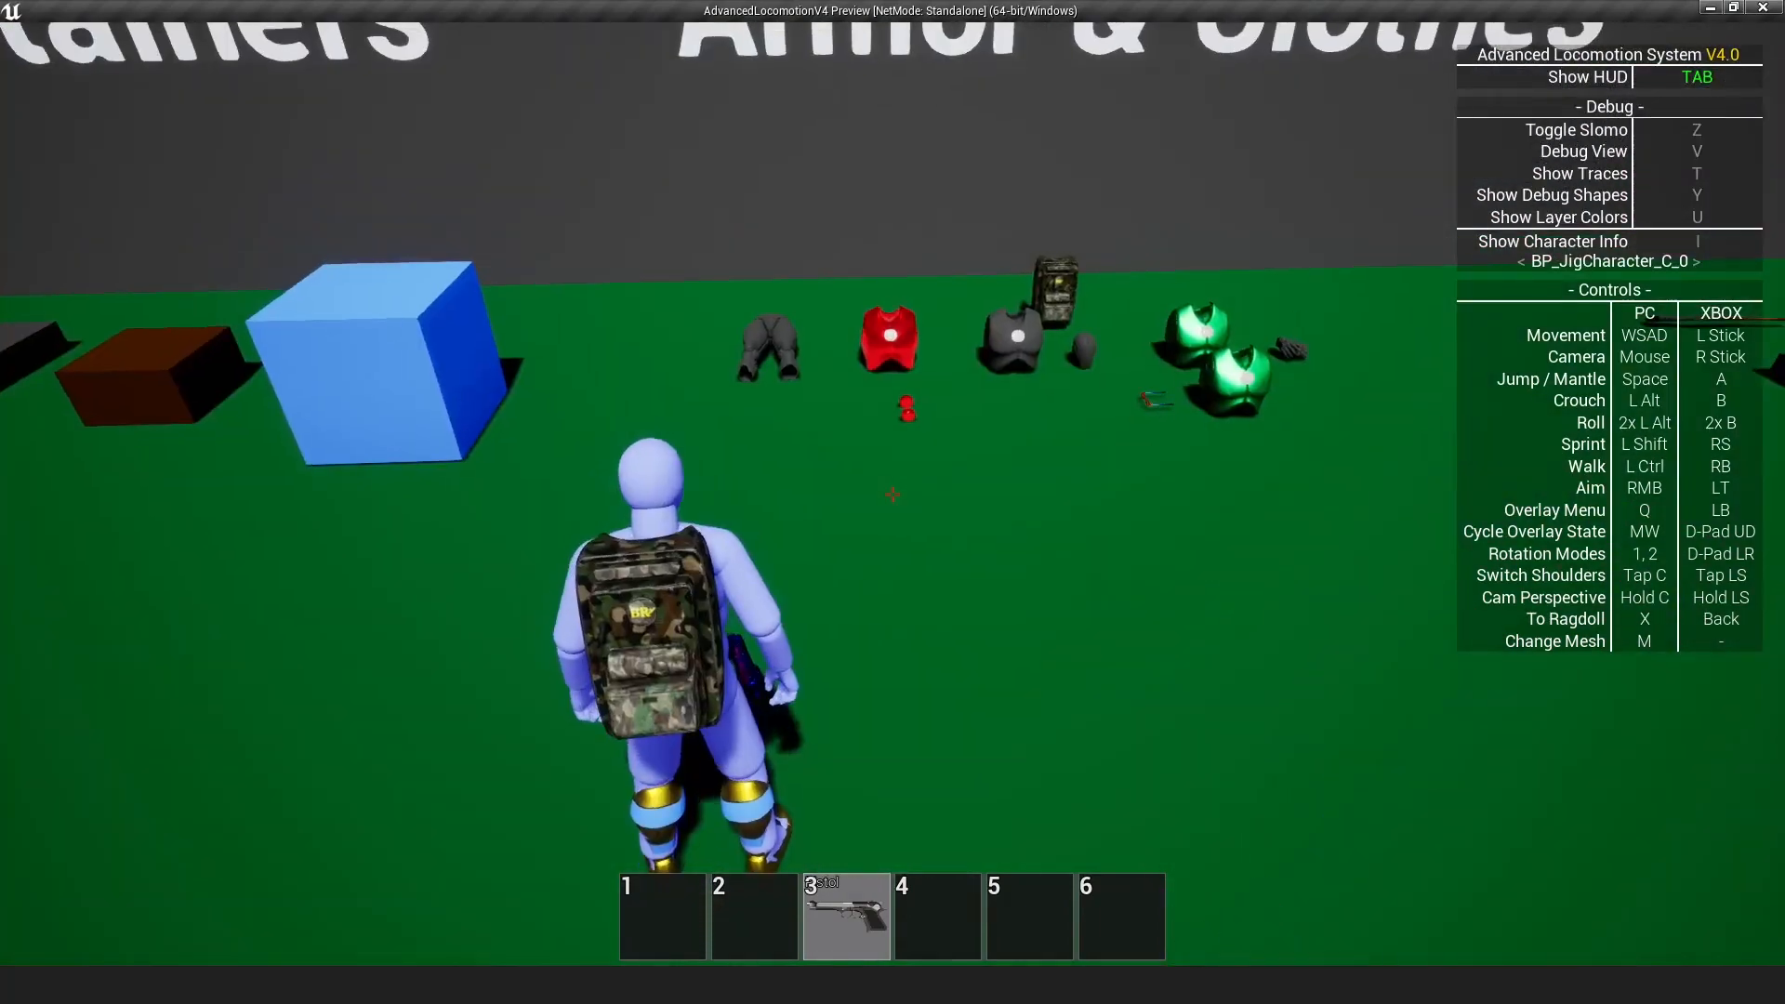
{"action": "key", "text": "w"}
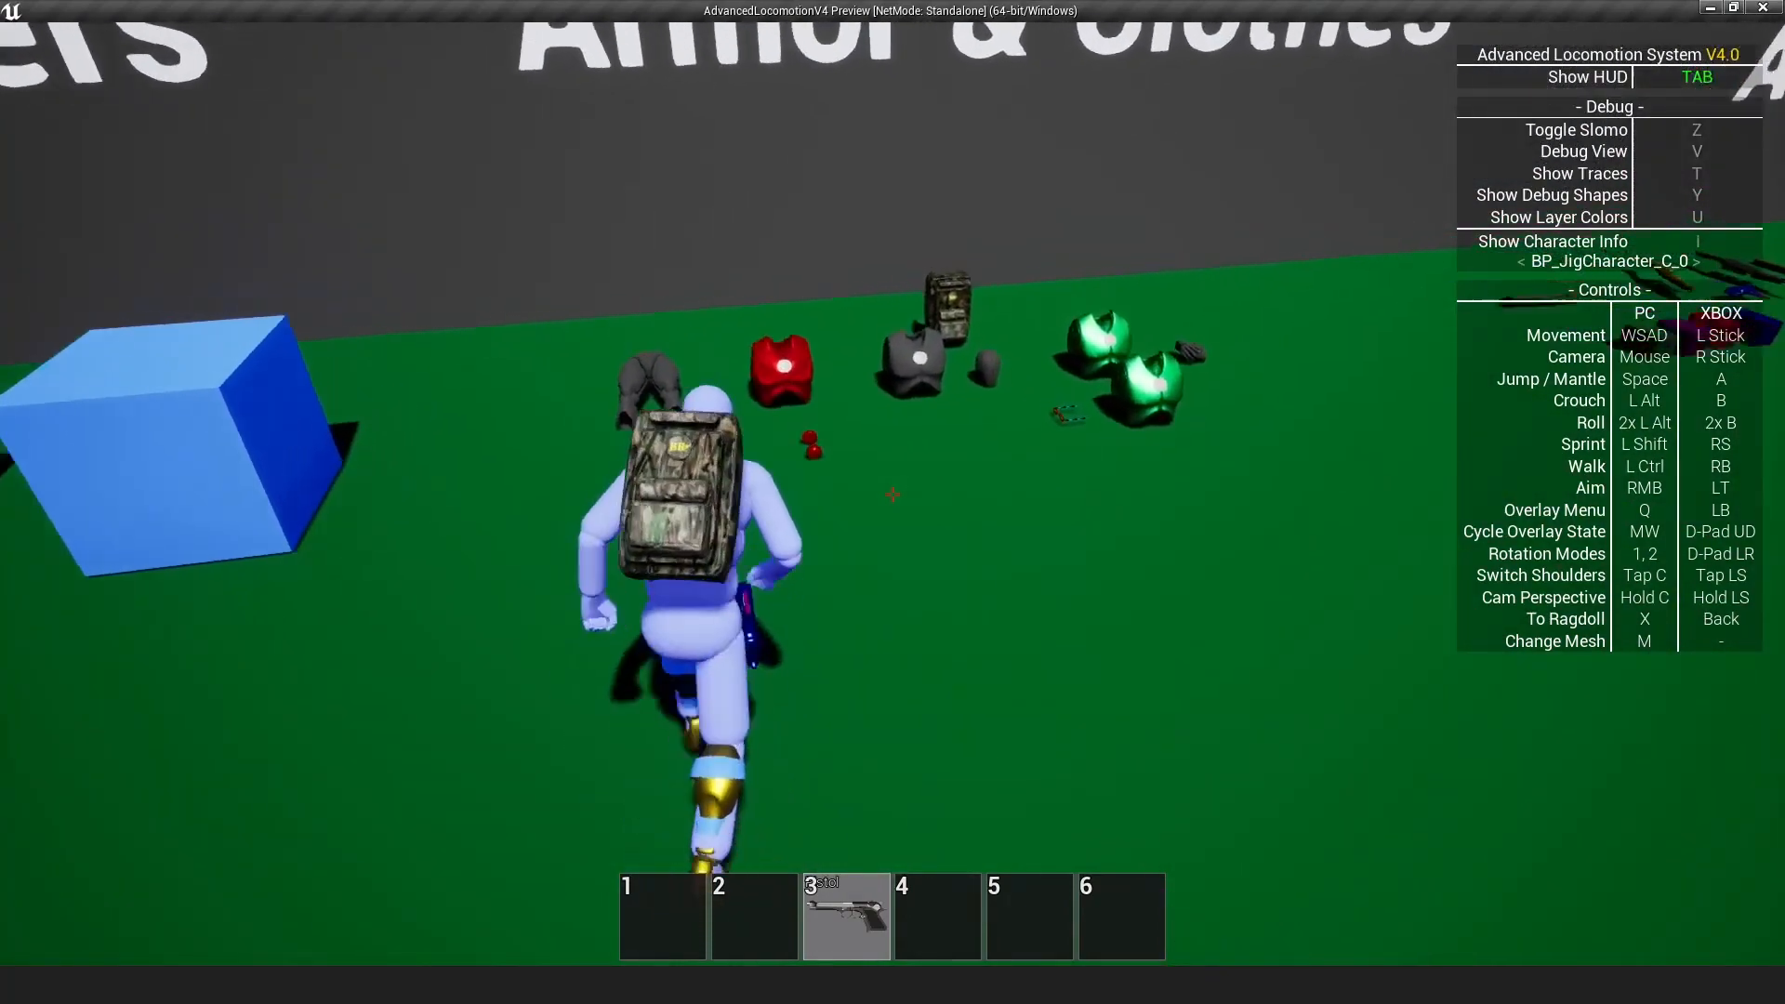
{"action": "key", "text": "w"}
{"action": "key", "text": "e"}
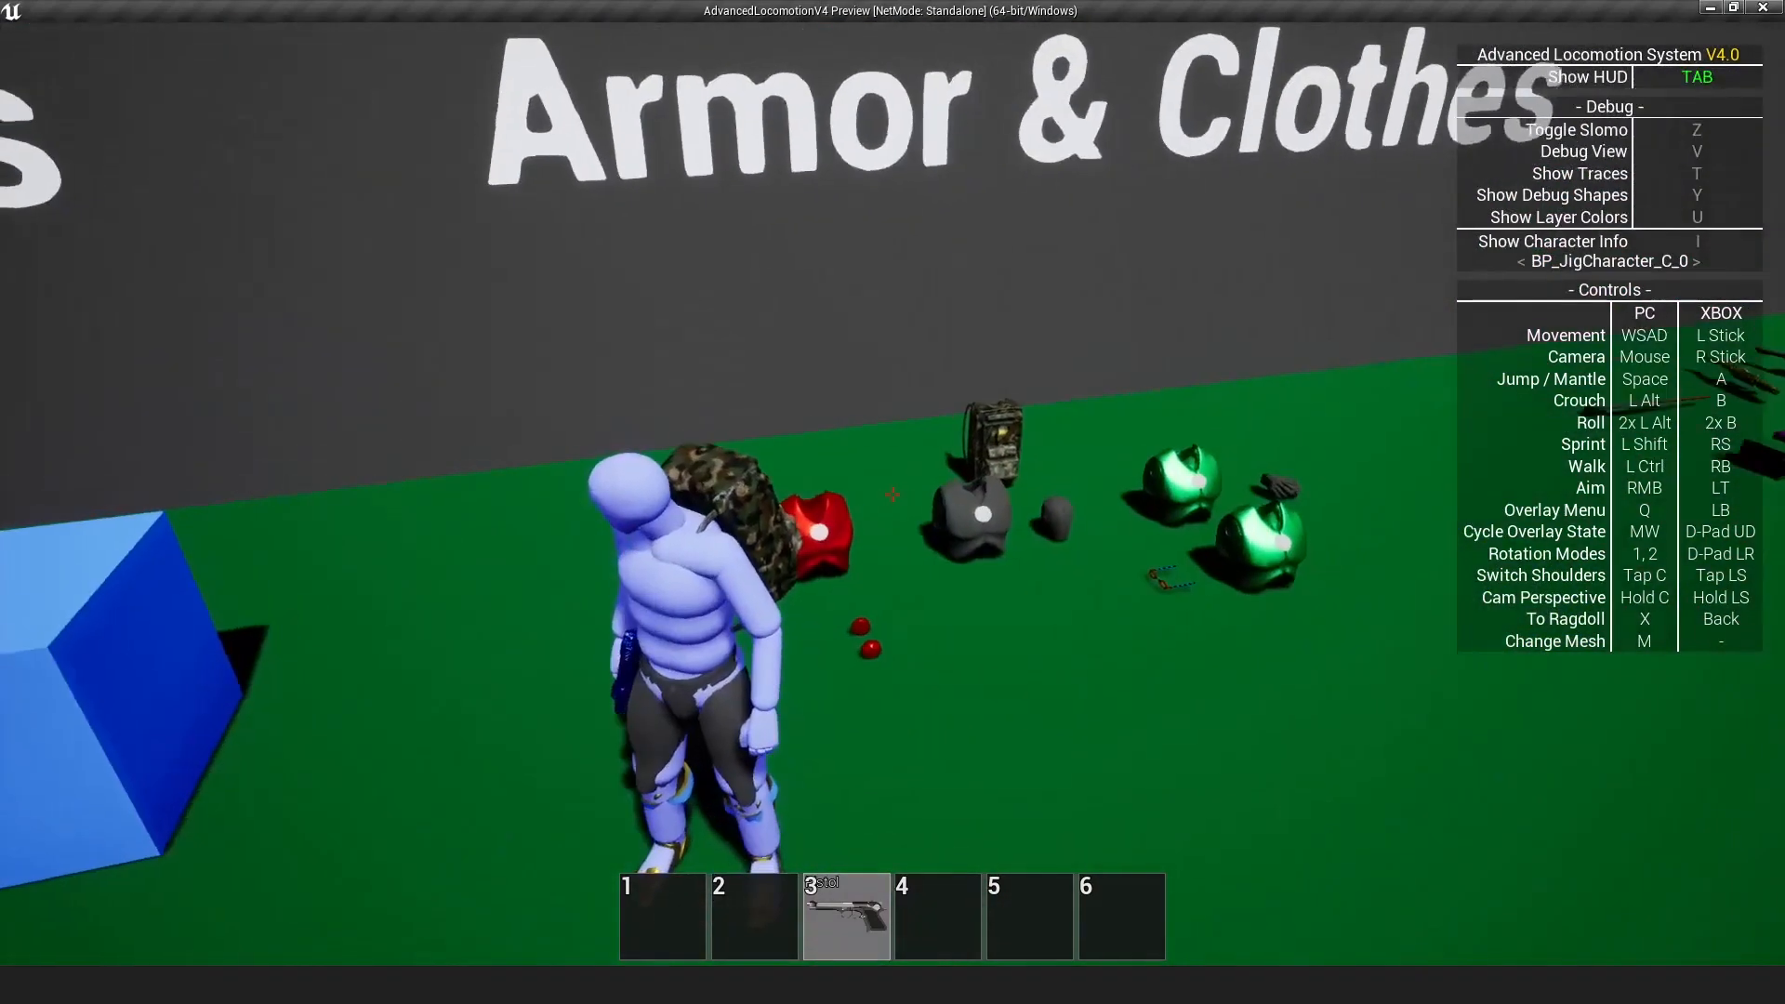
Run to the Attachments display and pick up Rifle 1 and the golden rifle to test the back holder sockets
{"action": "key", "text": "w"}
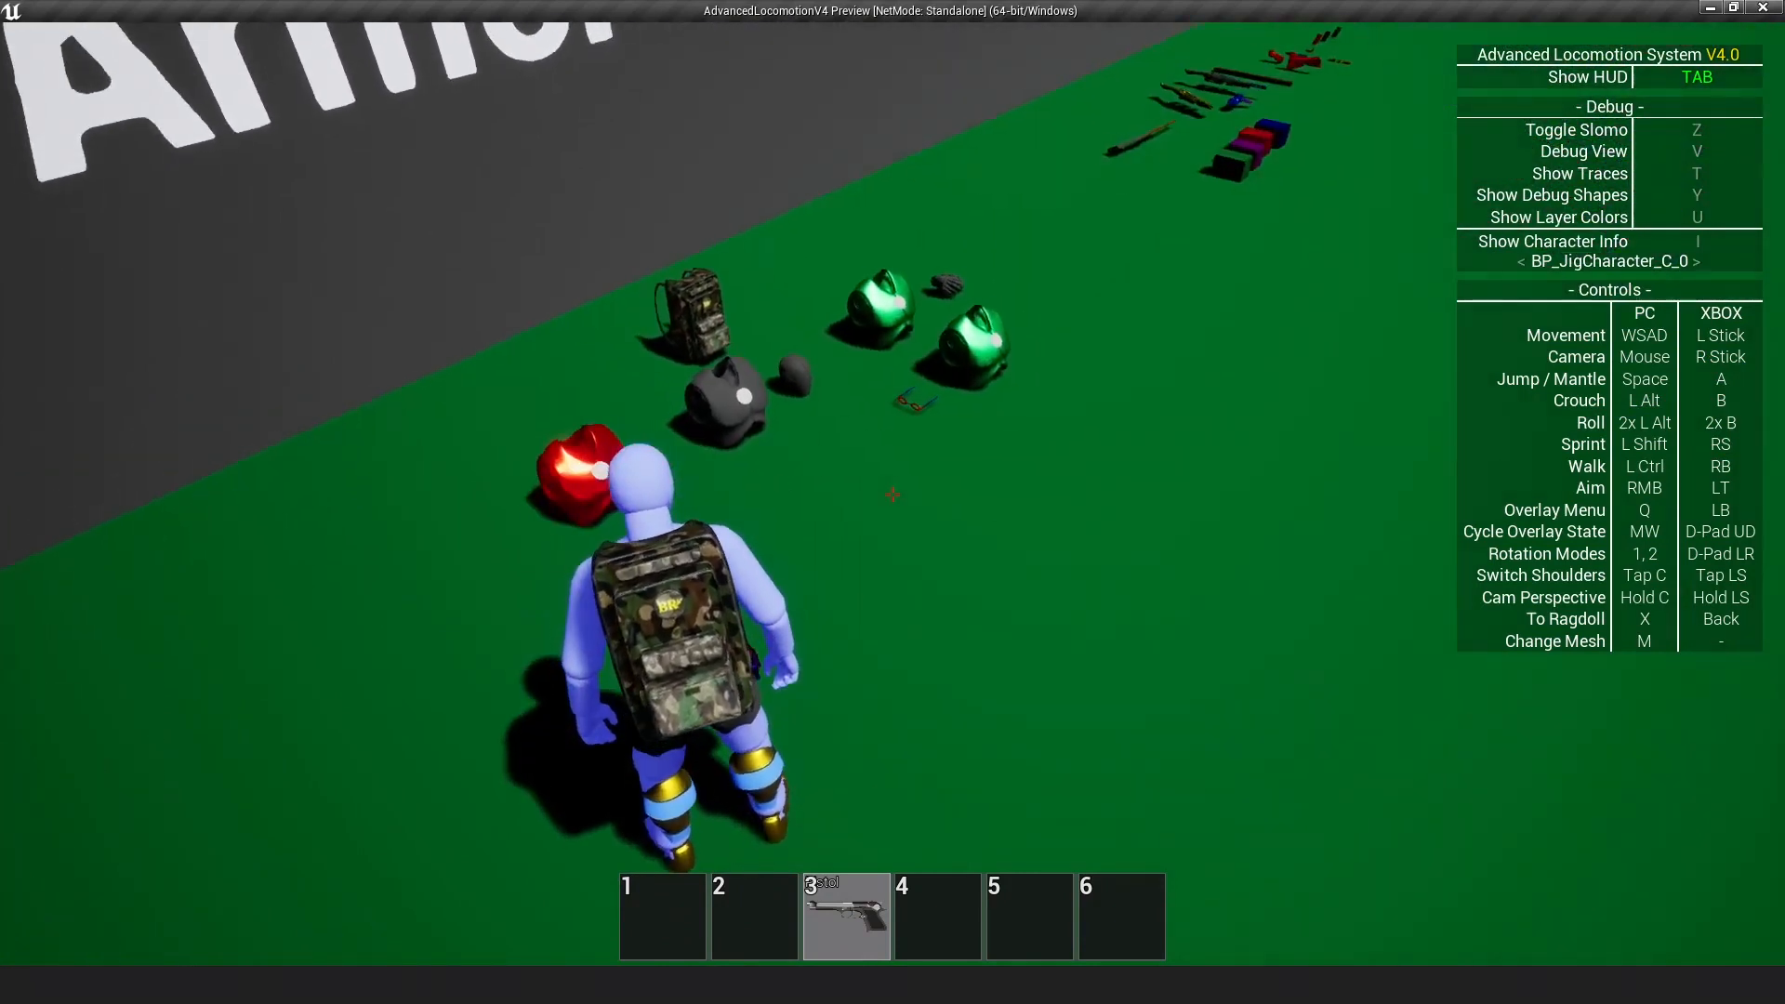
{"action": "key", "text": "w"}
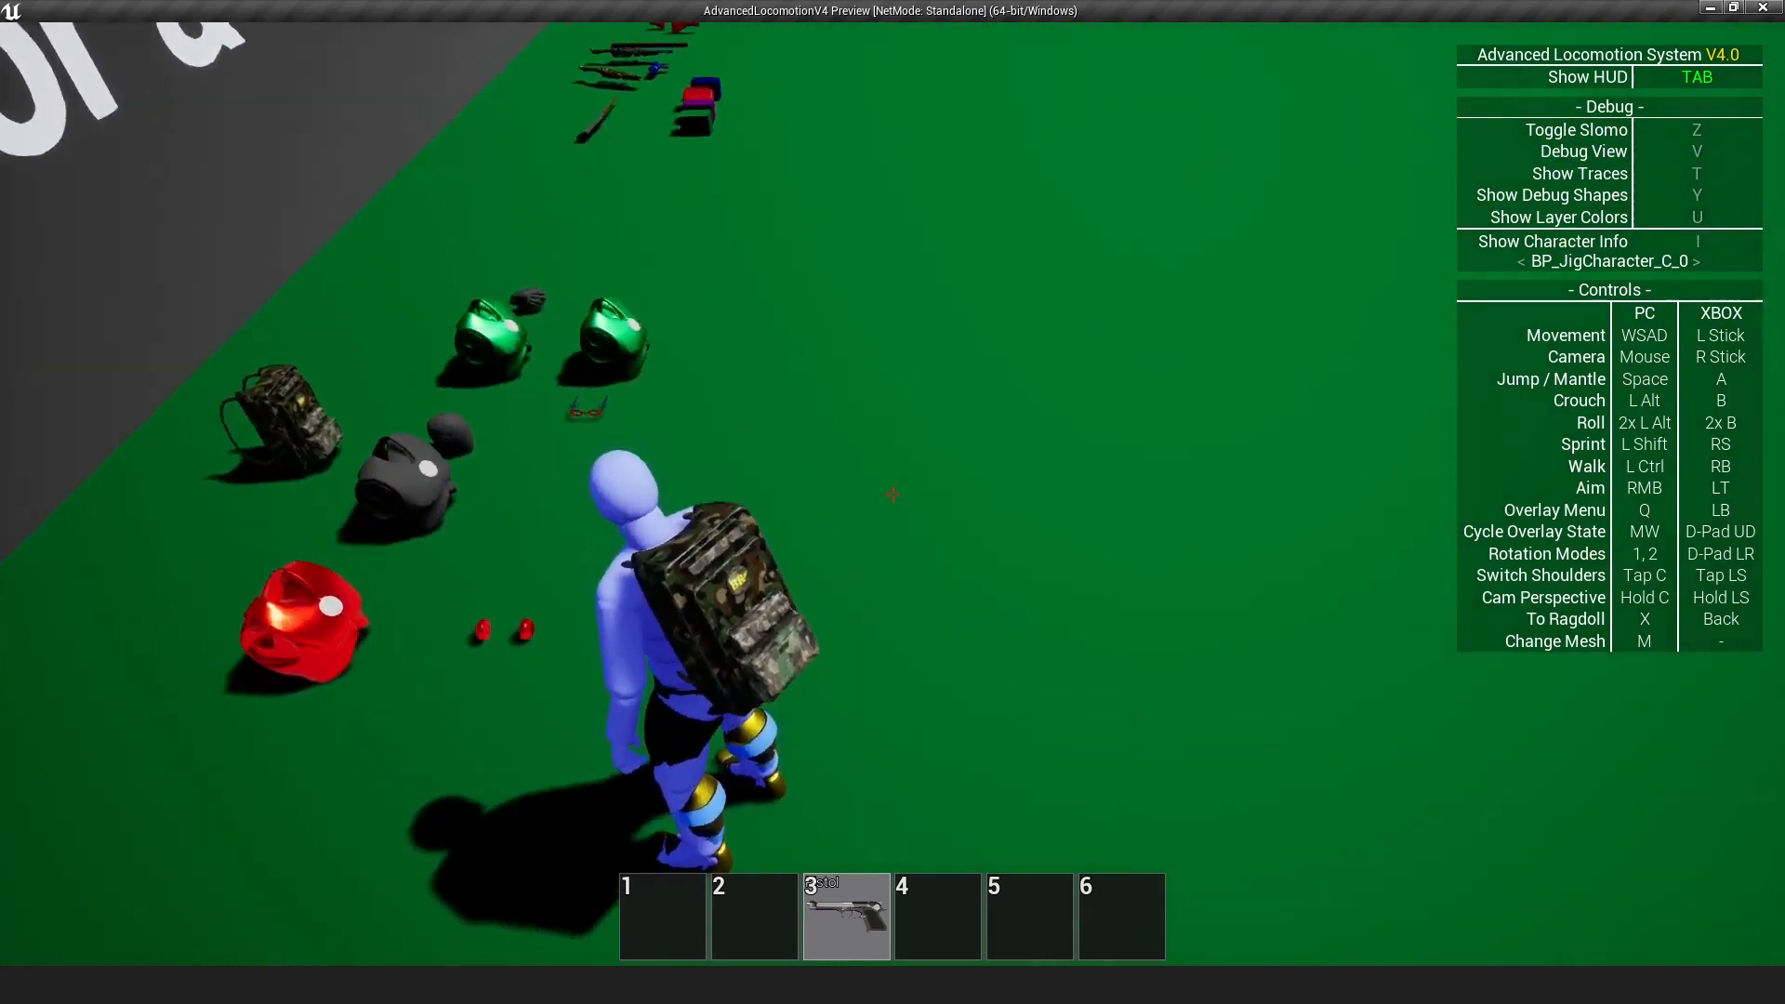
{"action": "key", "text": "w"}
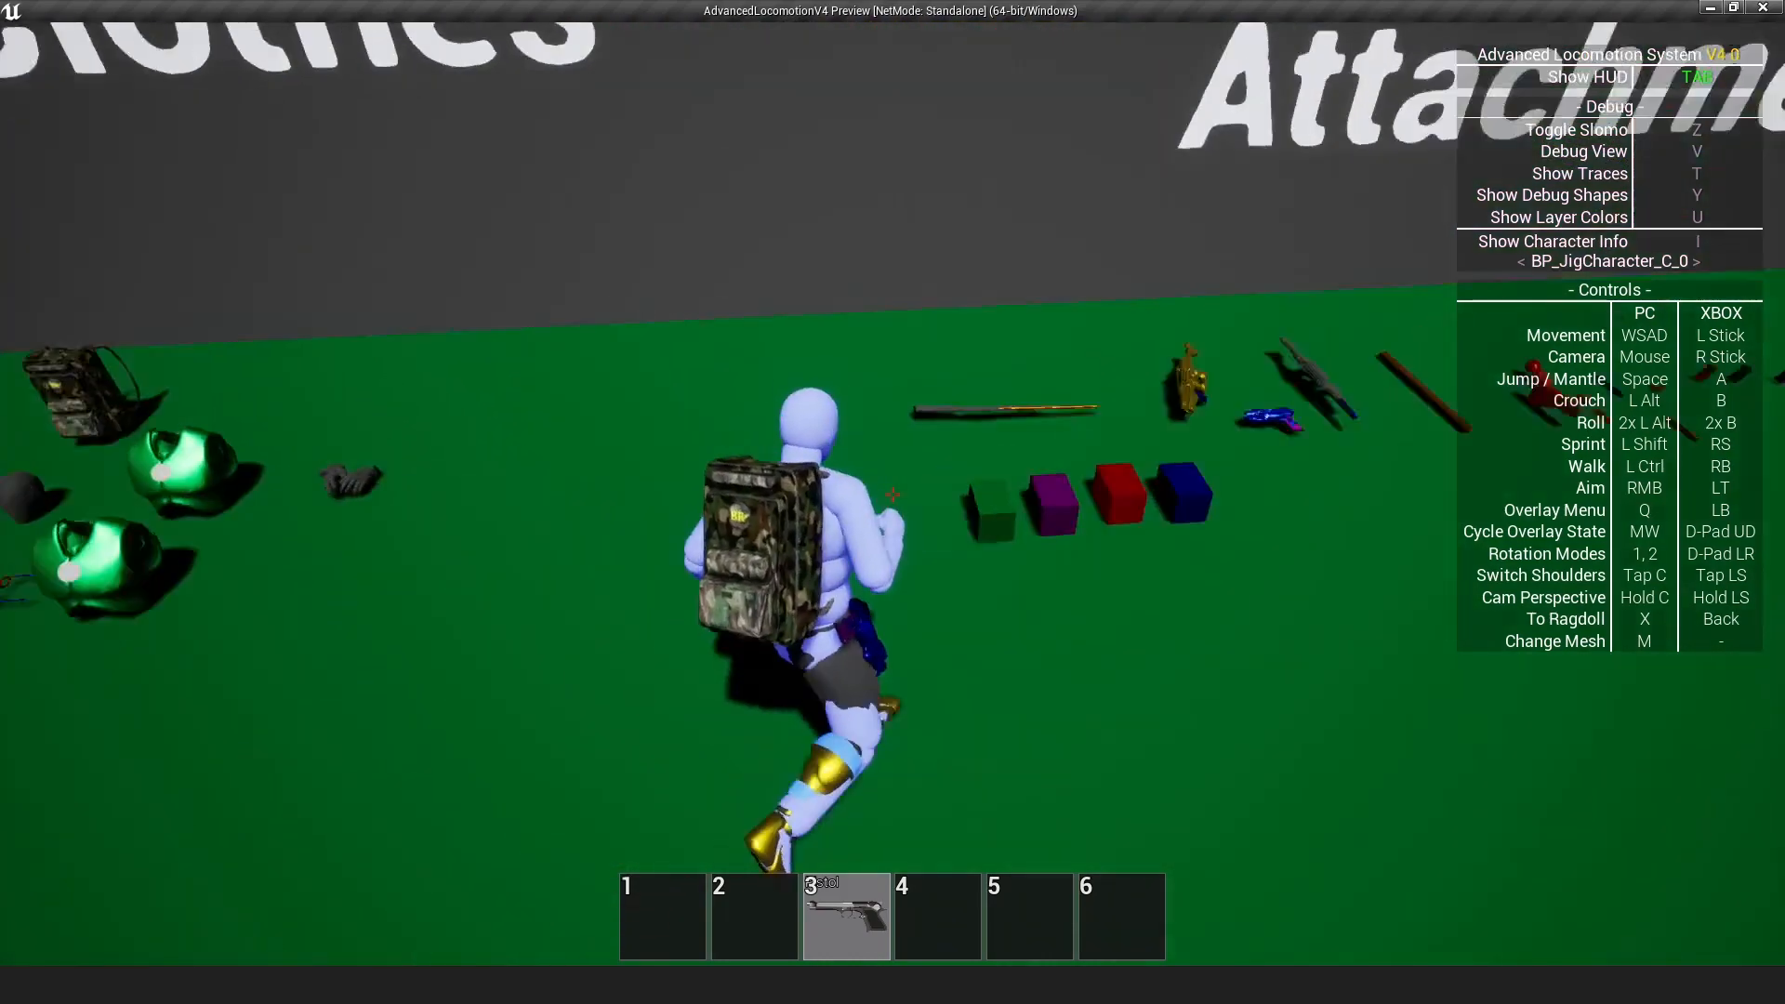
{"action": "key", "text": "w"}
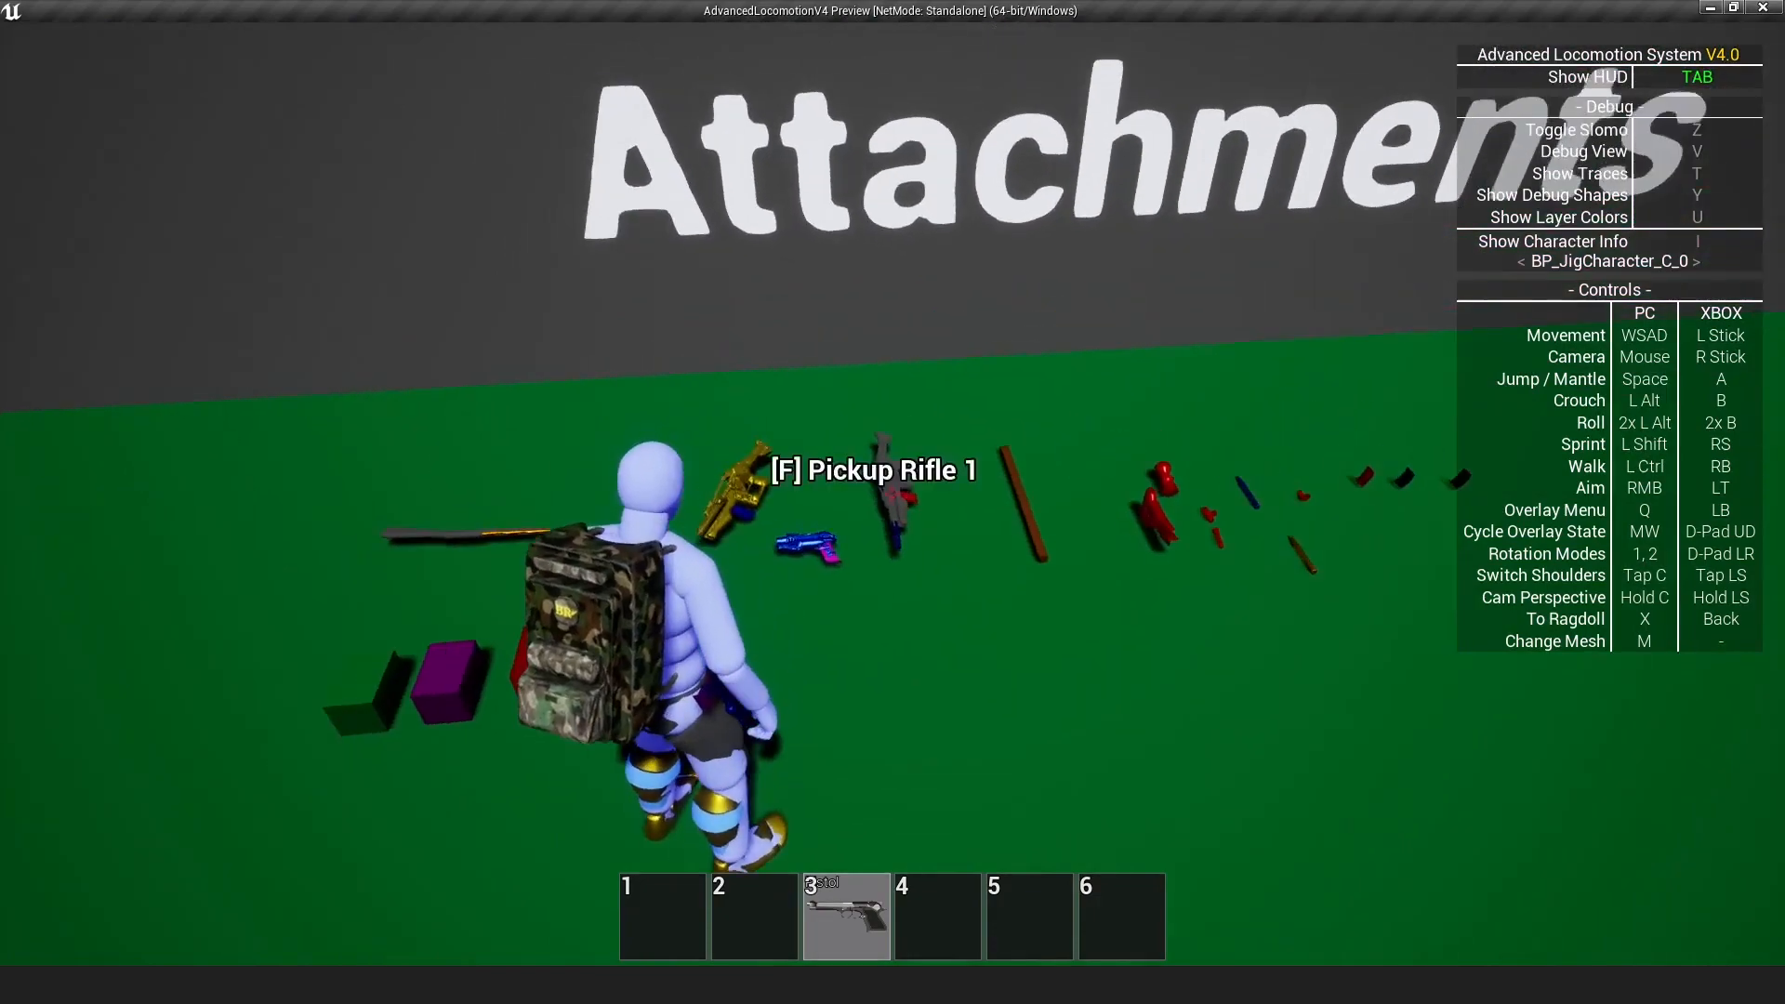
{"action": "key", "text": "f"}
{"action": "key", "text": "w"}
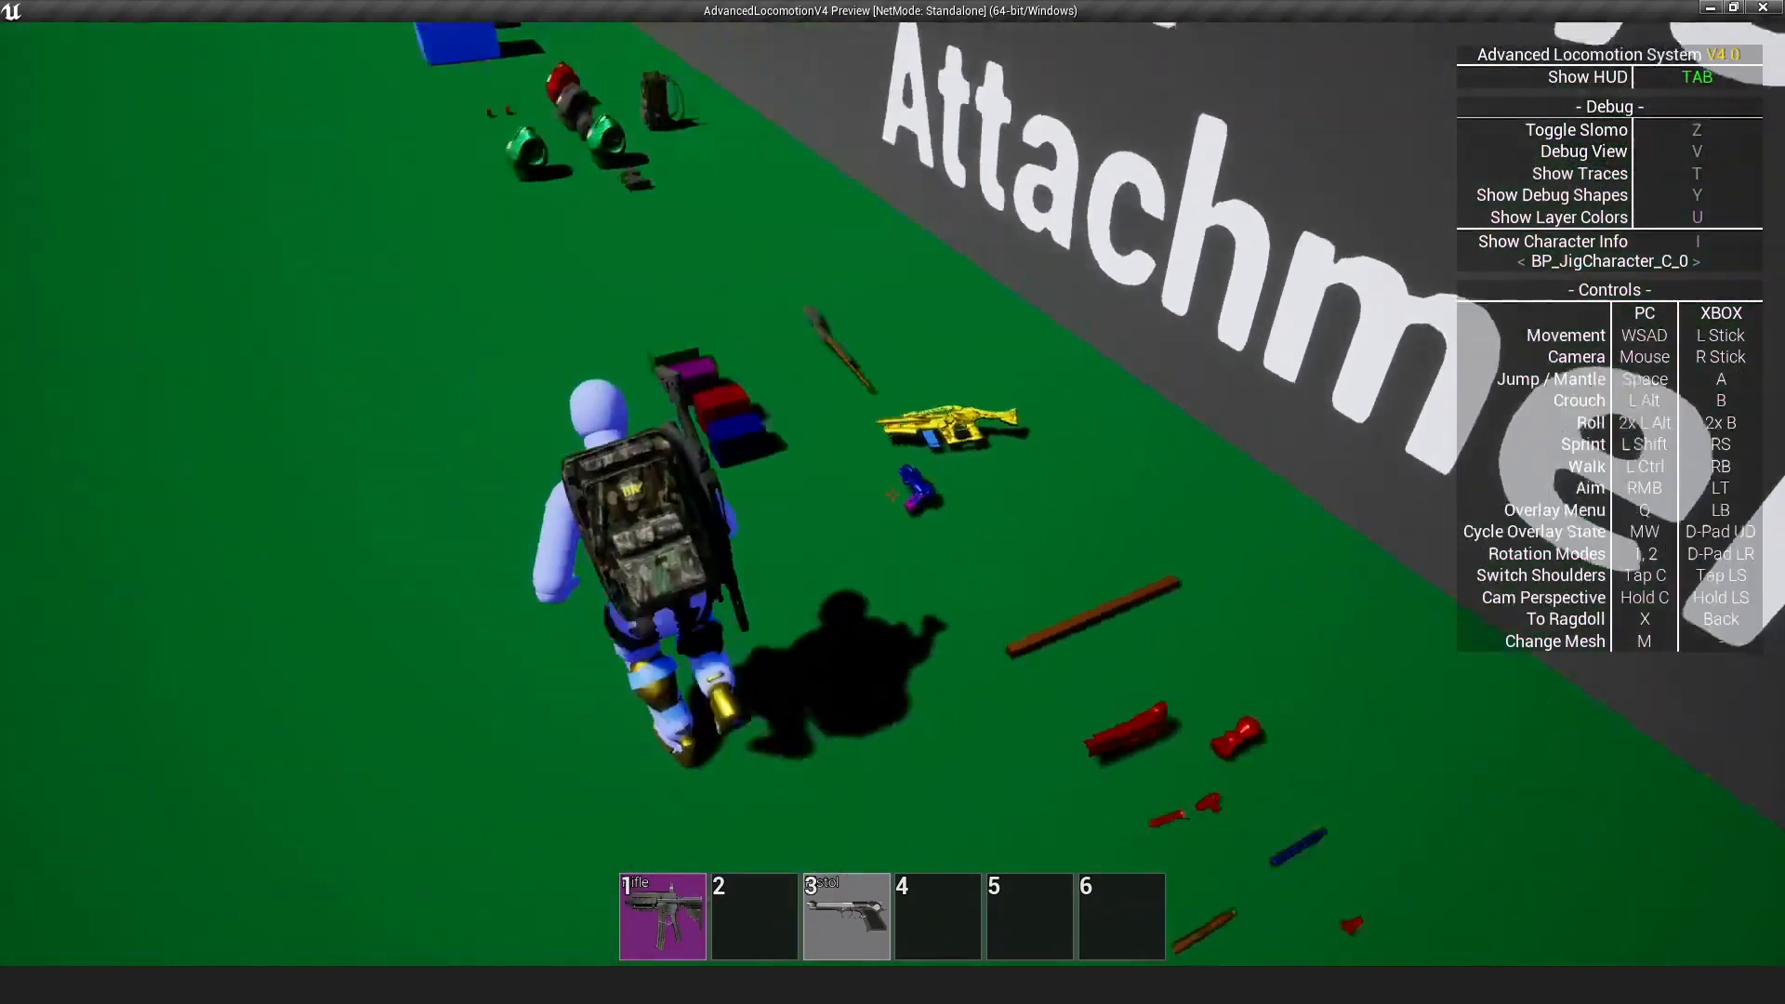
{"action": "key", "text": "f"}
{"action": "key", "text": "w"}
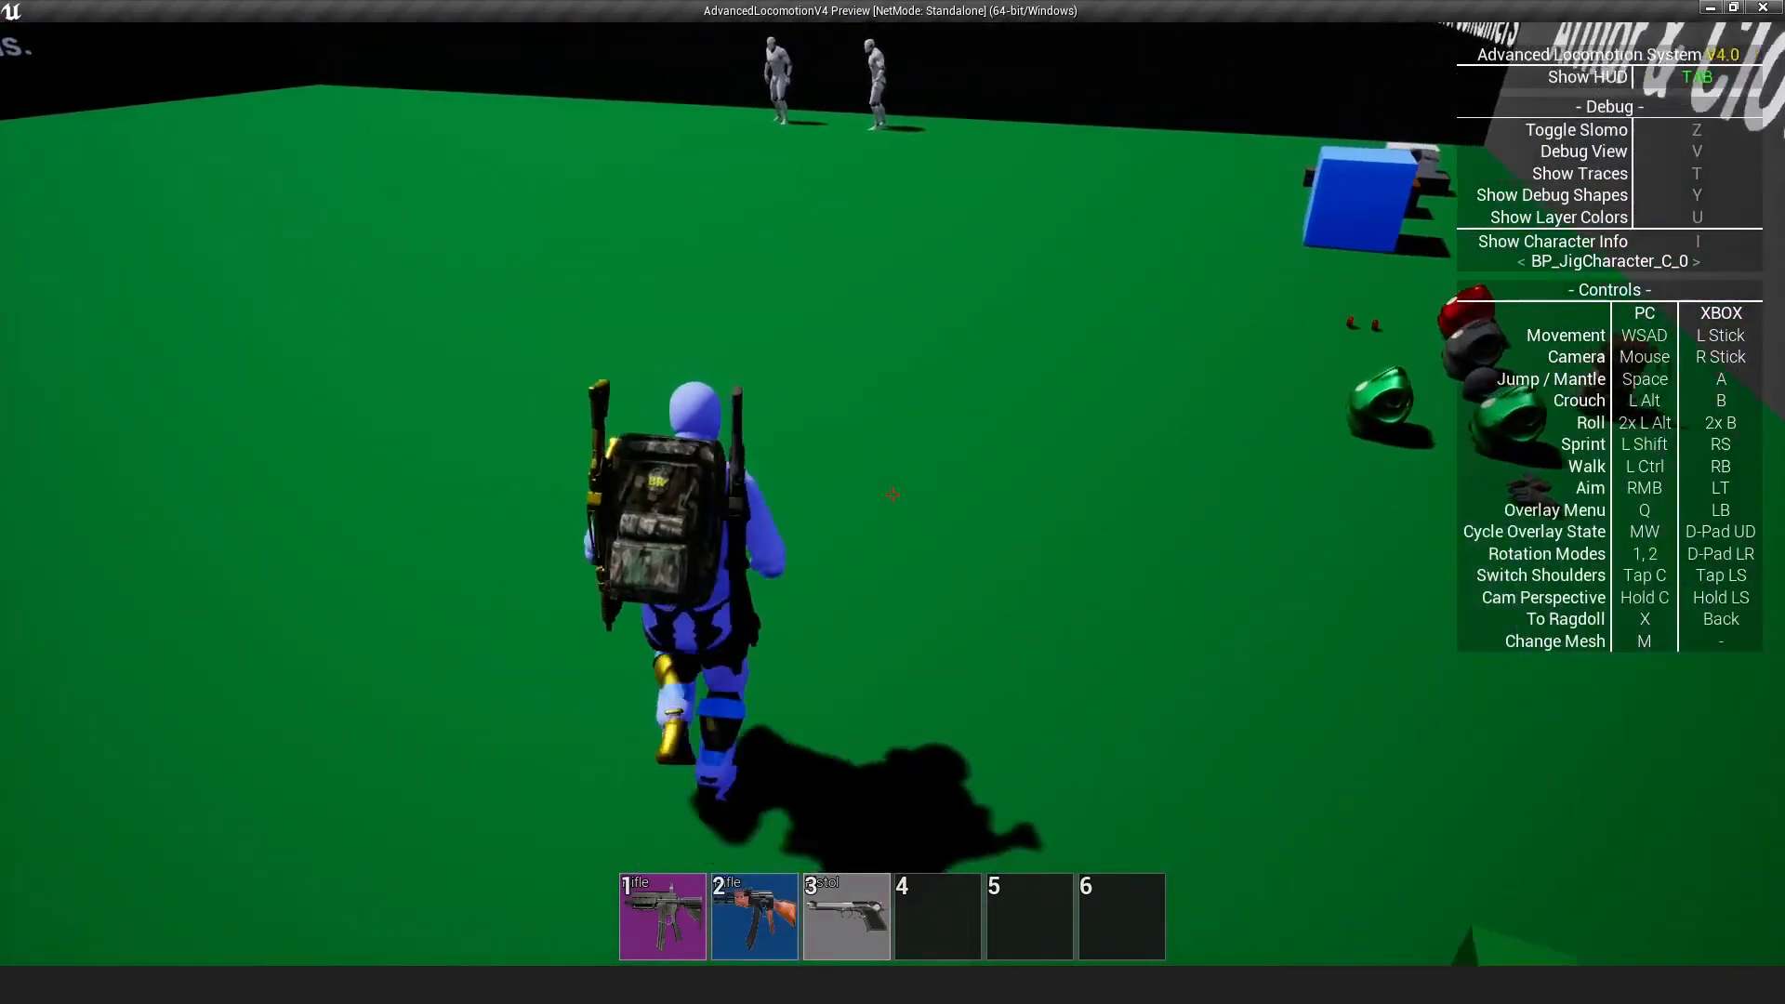
Open the character's inventory in the preview and examine the equipment slots and item containers
{"action": "key", "text": "Tab"}
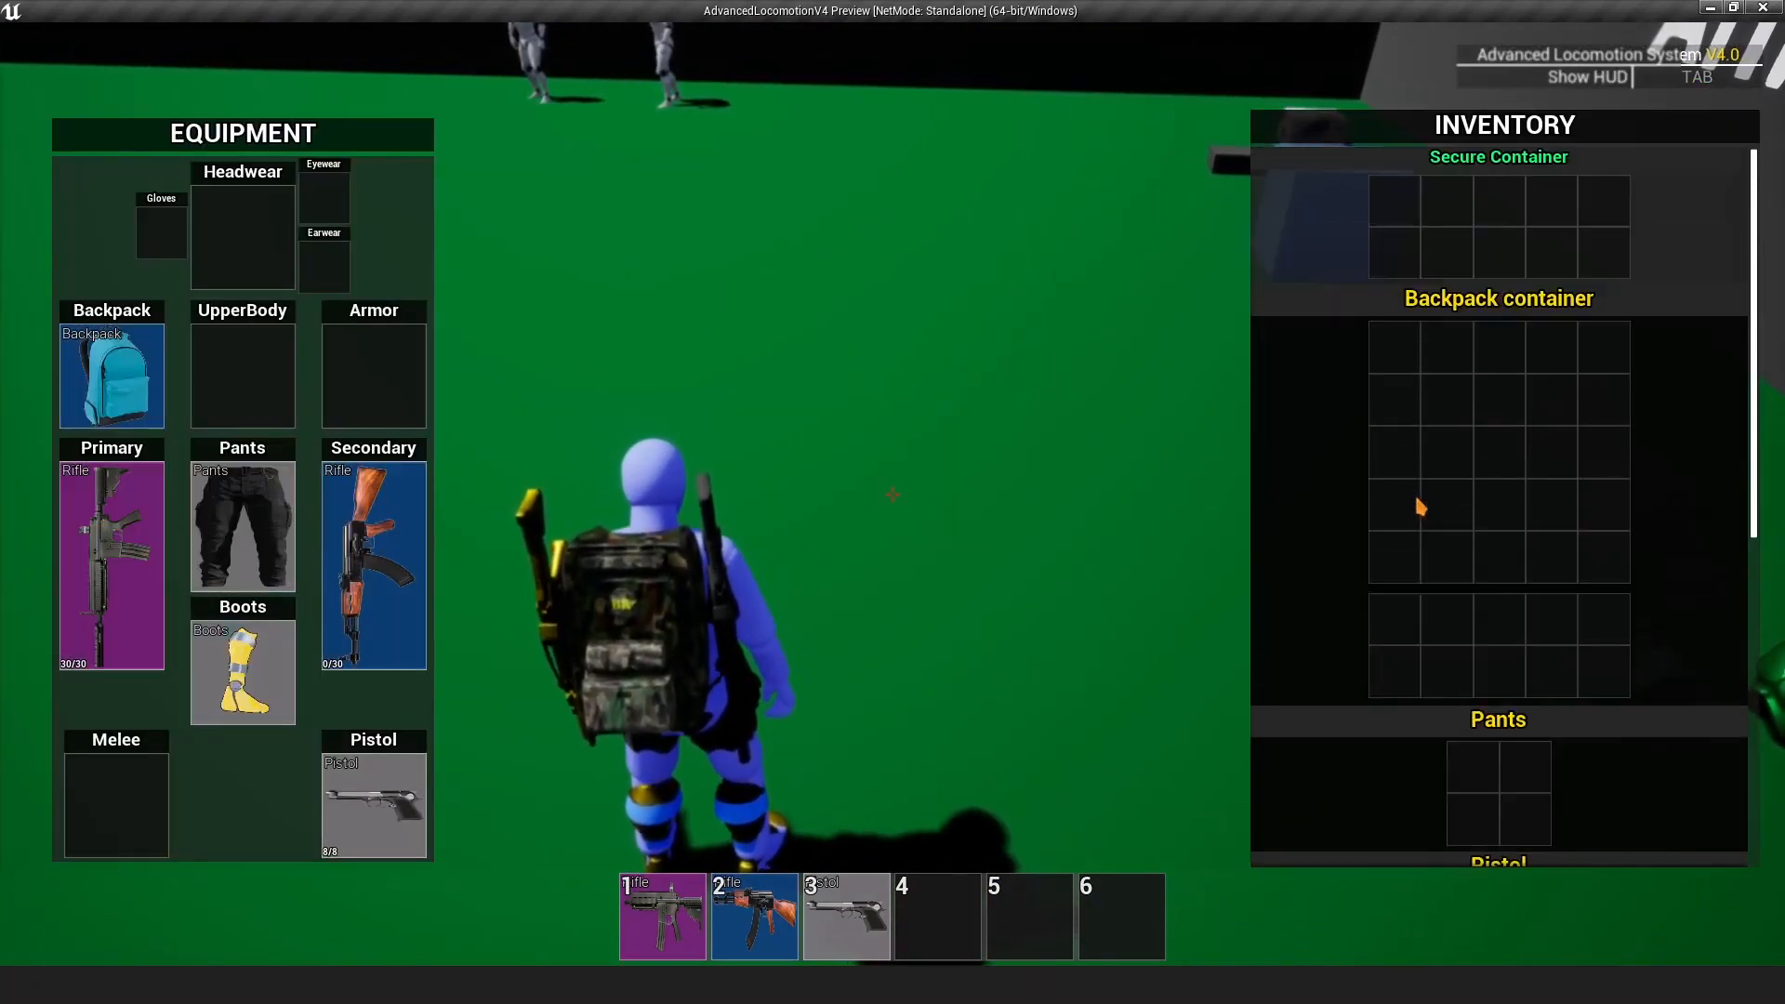
{"action": "scroll", "coordinate": [1450, 509], "scroll_direction": "down", "scroll_amount": 5}
{"action": "scroll", "coordinate": [1418, 506], "scroll_direction": "up", "scroll_amount": 1}
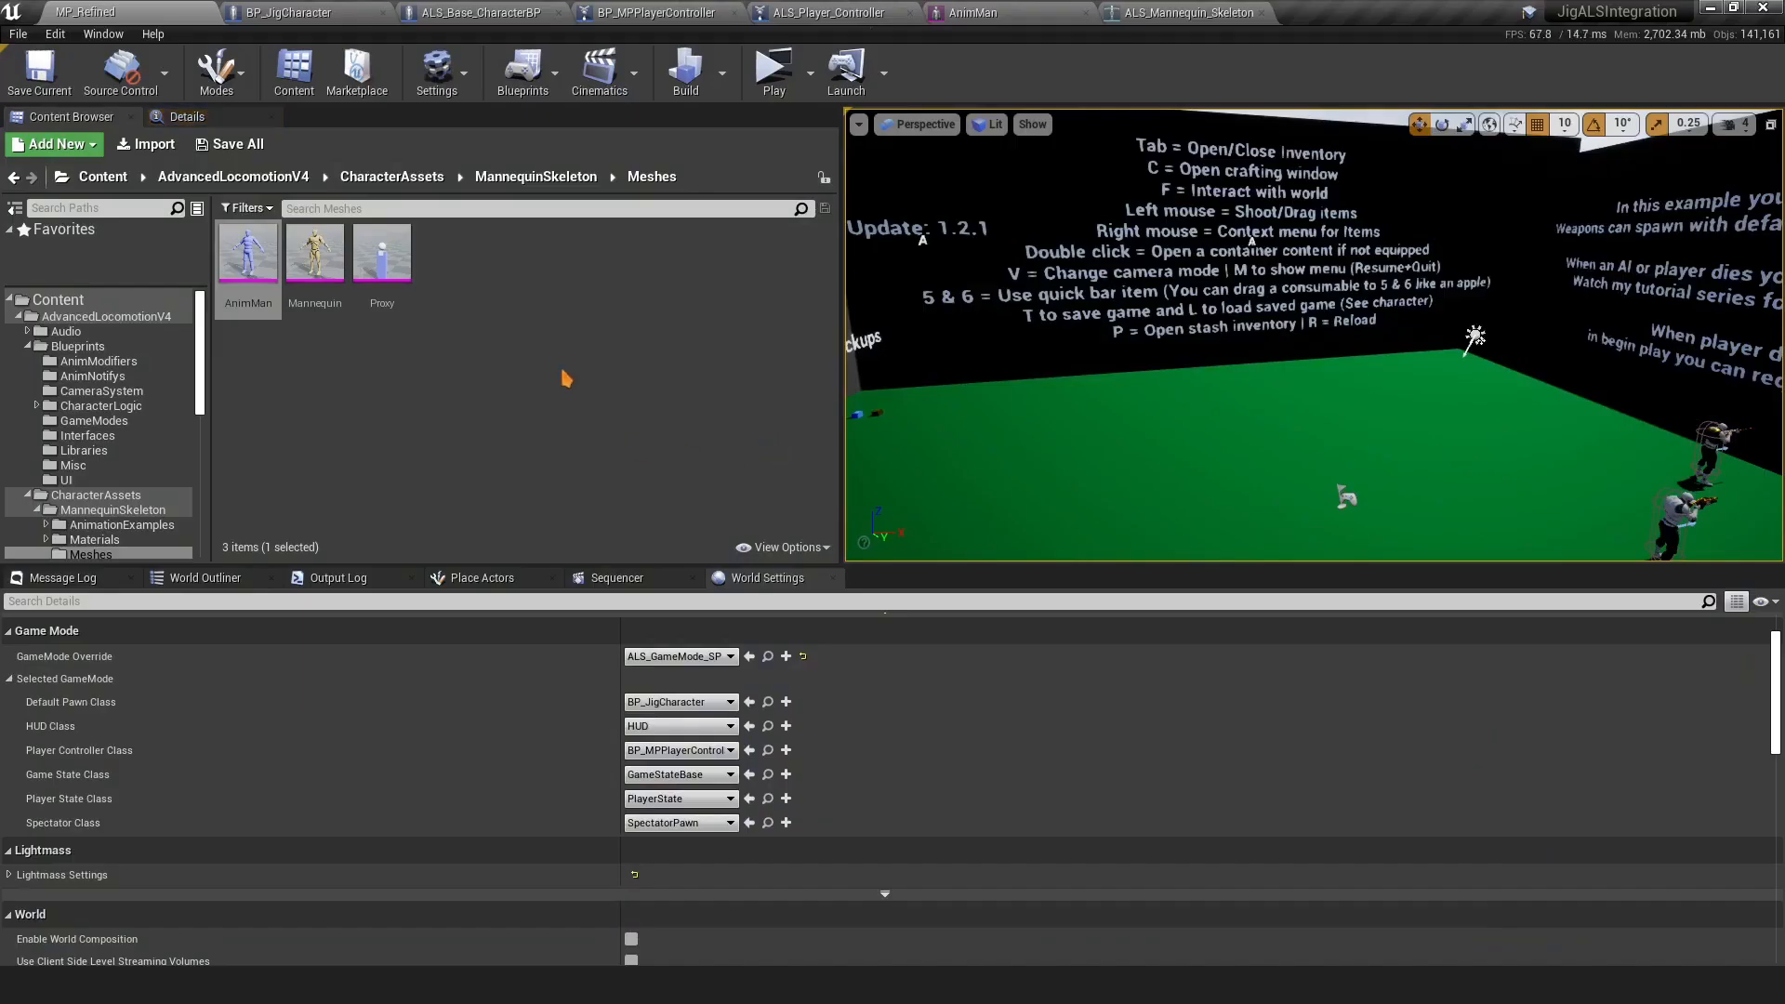
Open the M Request Change Slot macro from BP_JigCharacter's ANIMATION + Hotbar graph
{"action": "left_click", "coordinate": [29, 347]}
{"action": "left_click", "coordinate": [20, 317]}
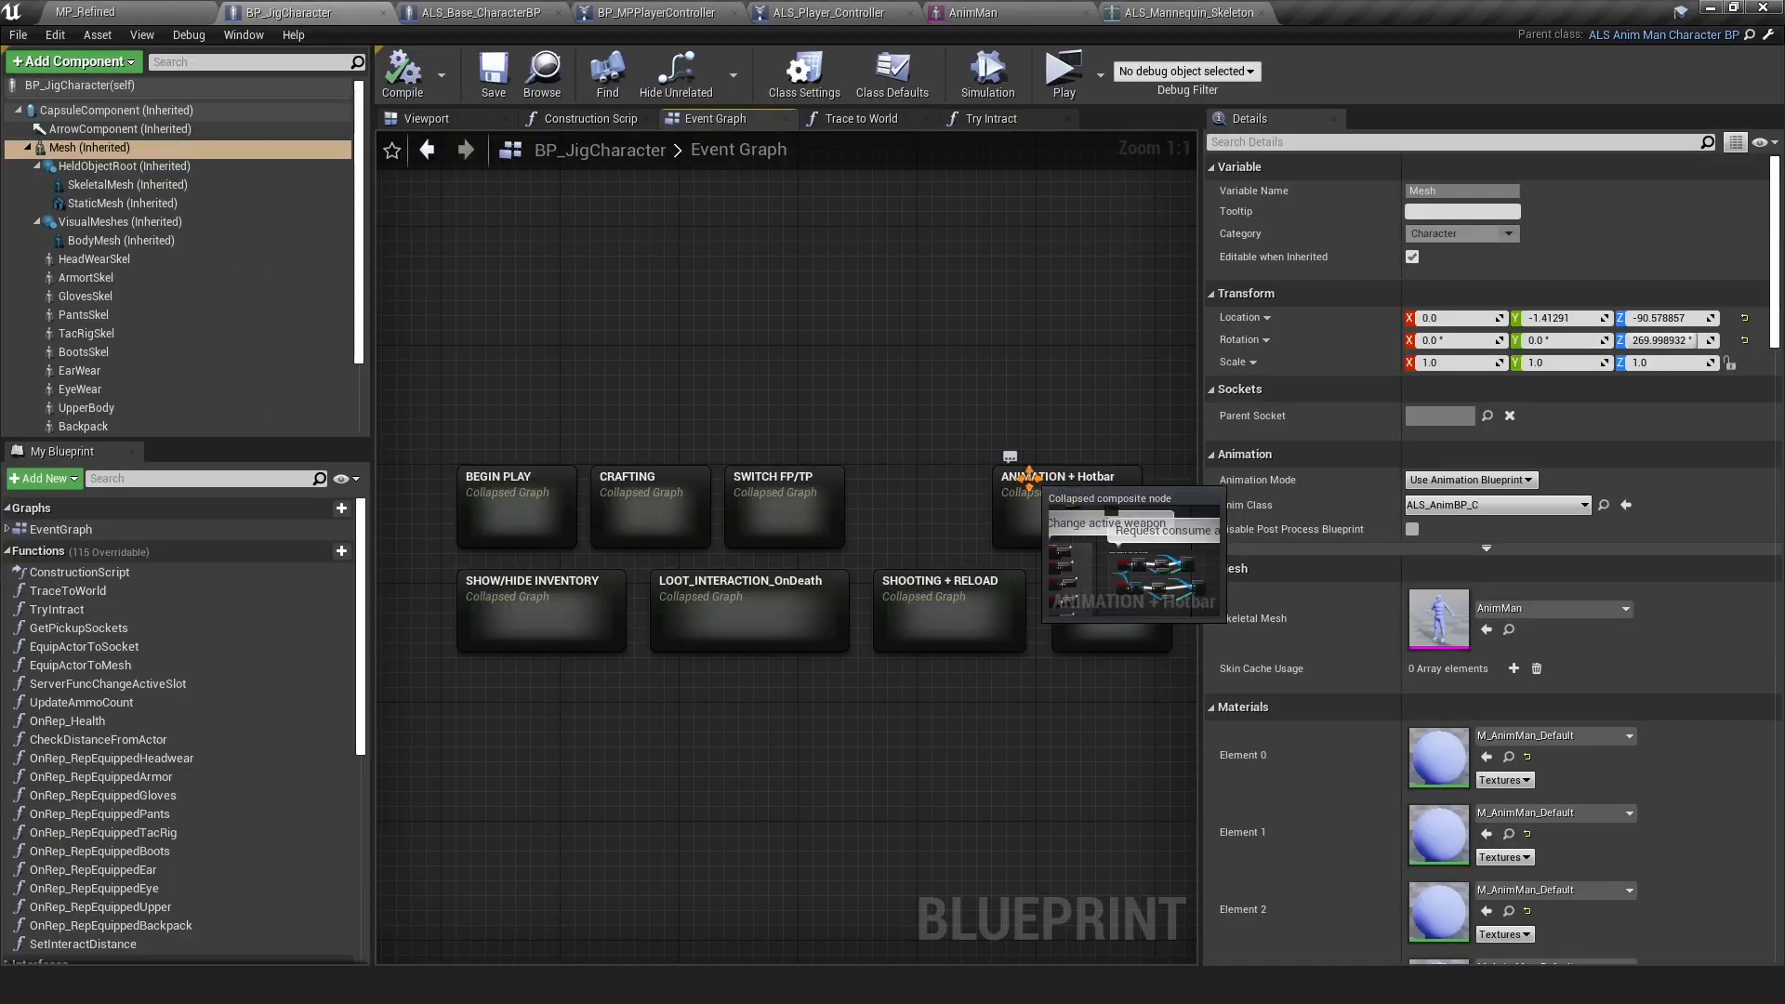
{"action": "double_click", "coordinate": [1022, 479]}
{"action": "right_click_drag", "start_coordinate": [409, 330], "coordinate": [568, 537]}
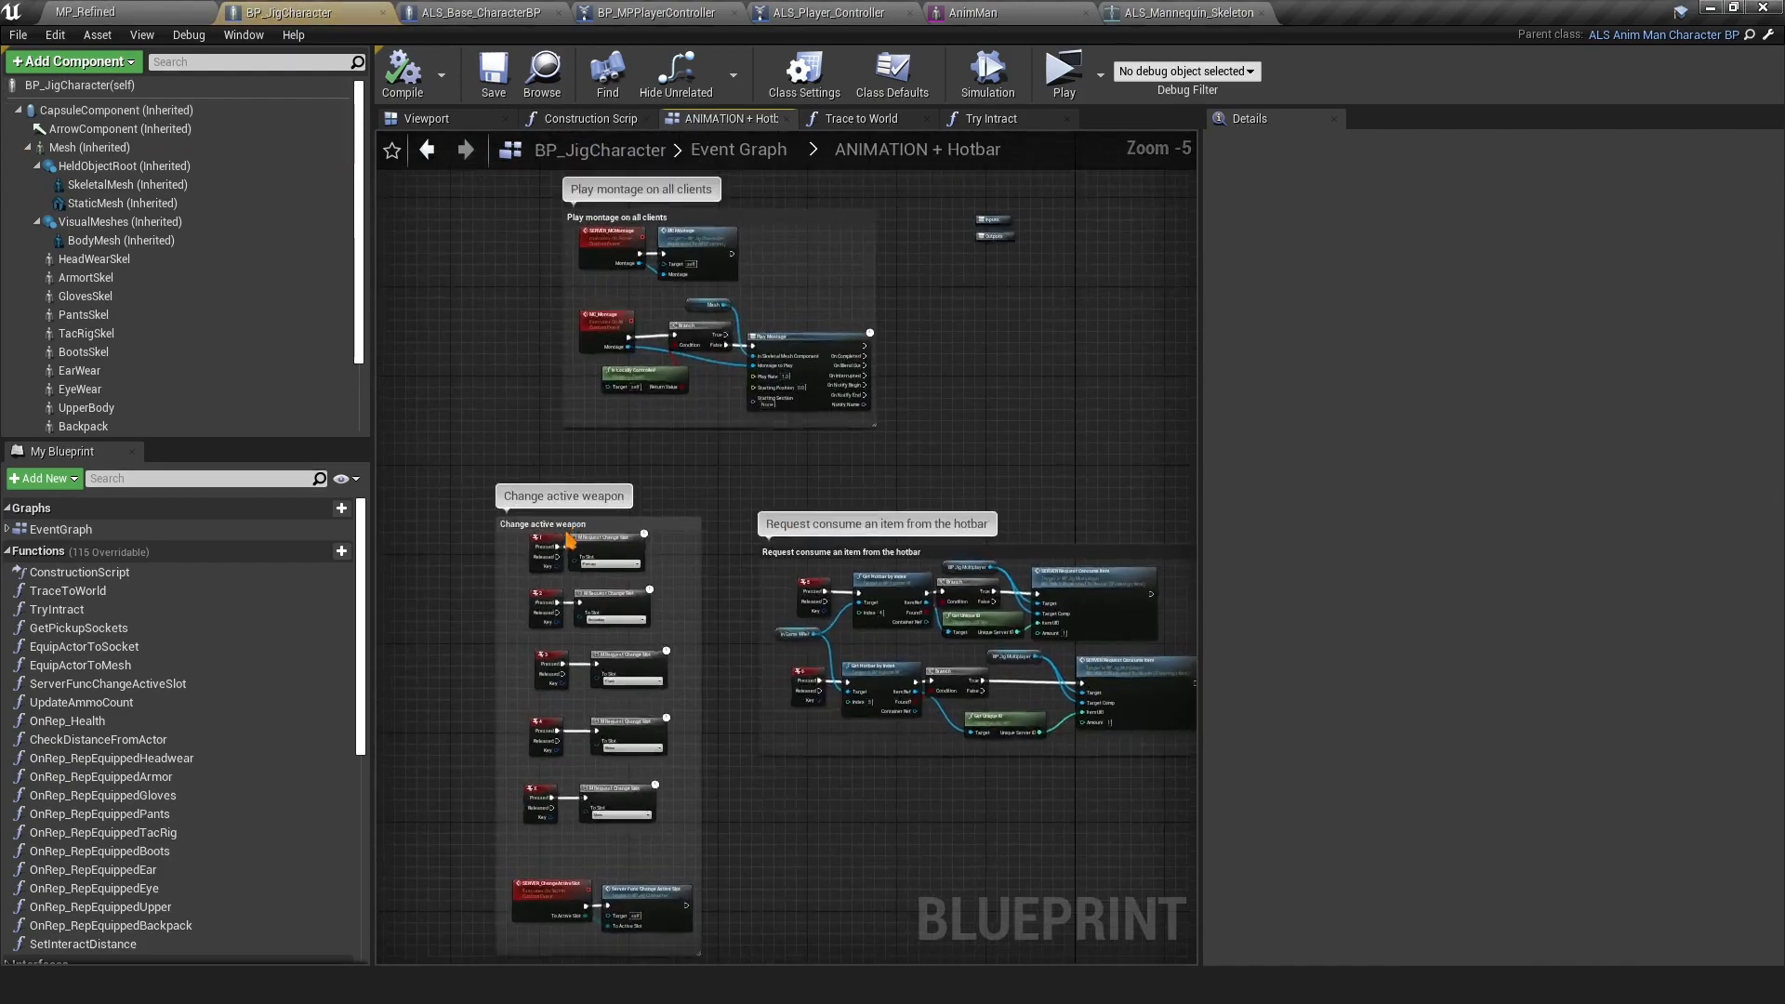
{"action": "scroll", "coordinate": [568, 537], "scroll_direction": "up", "scroll_amount": 5}
{"action": "right_click_drag", "start_coordinate": [709, 610], "coordinate": [743, 525]}
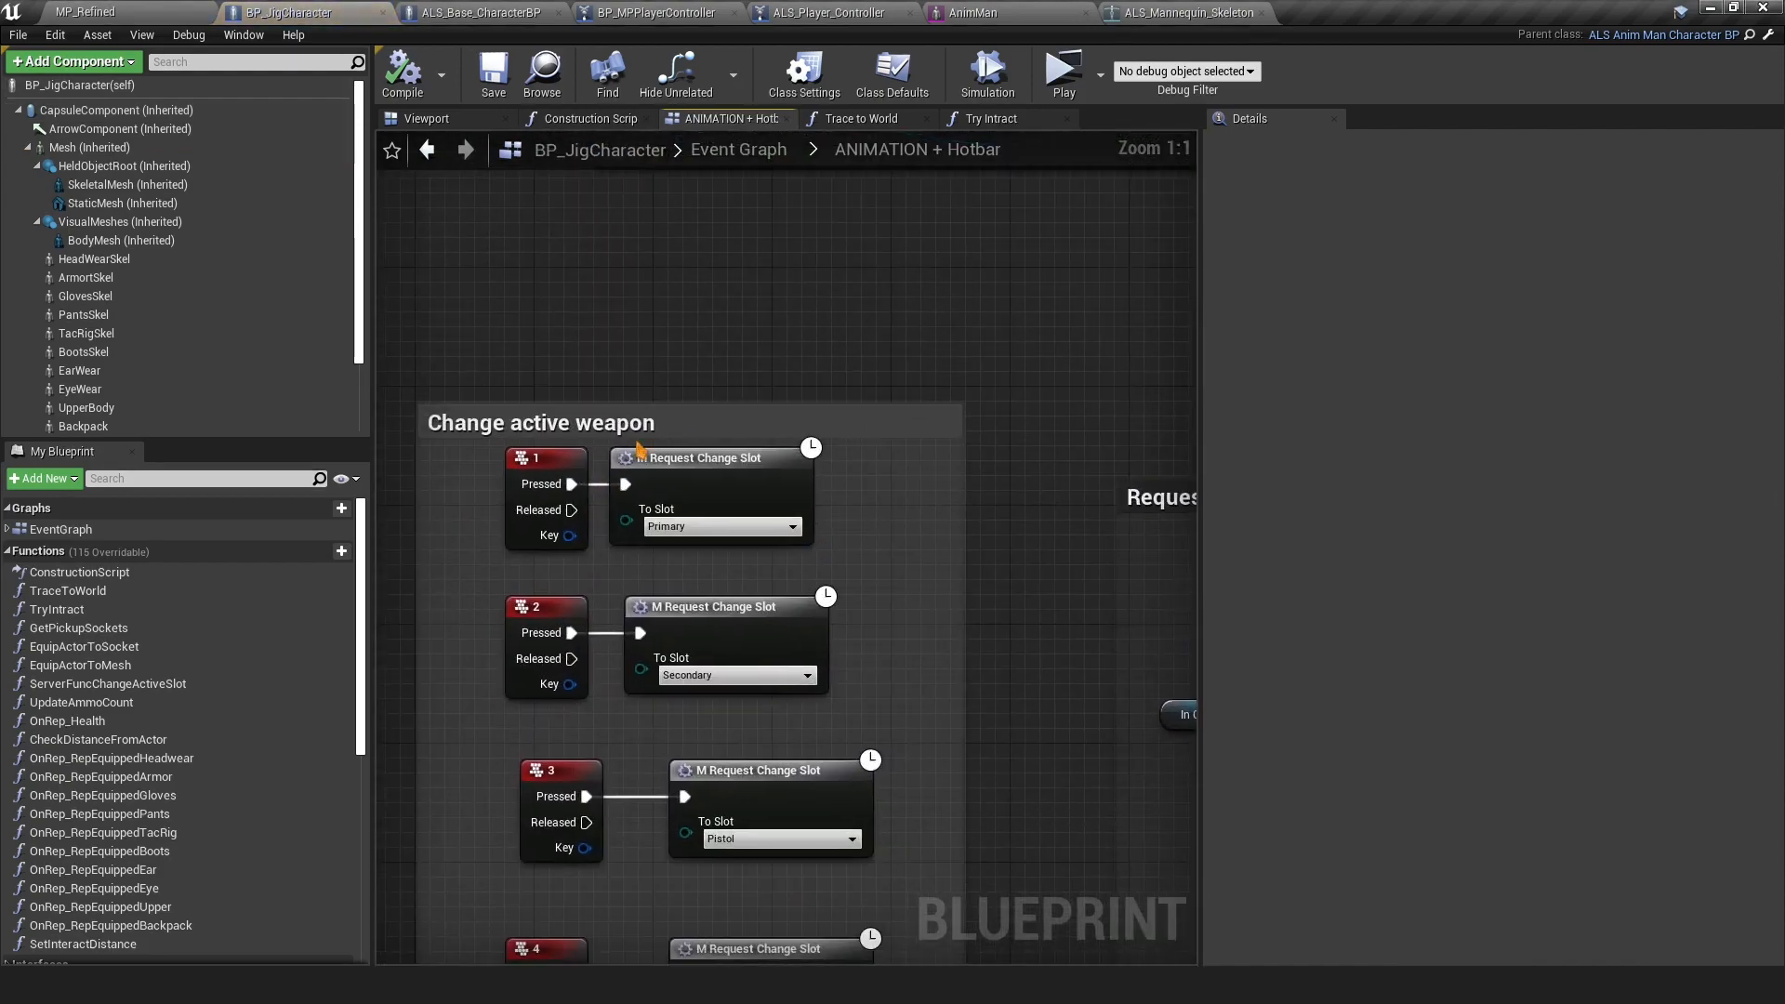
{"action": "double_click", "coordinate": [685, 459]}
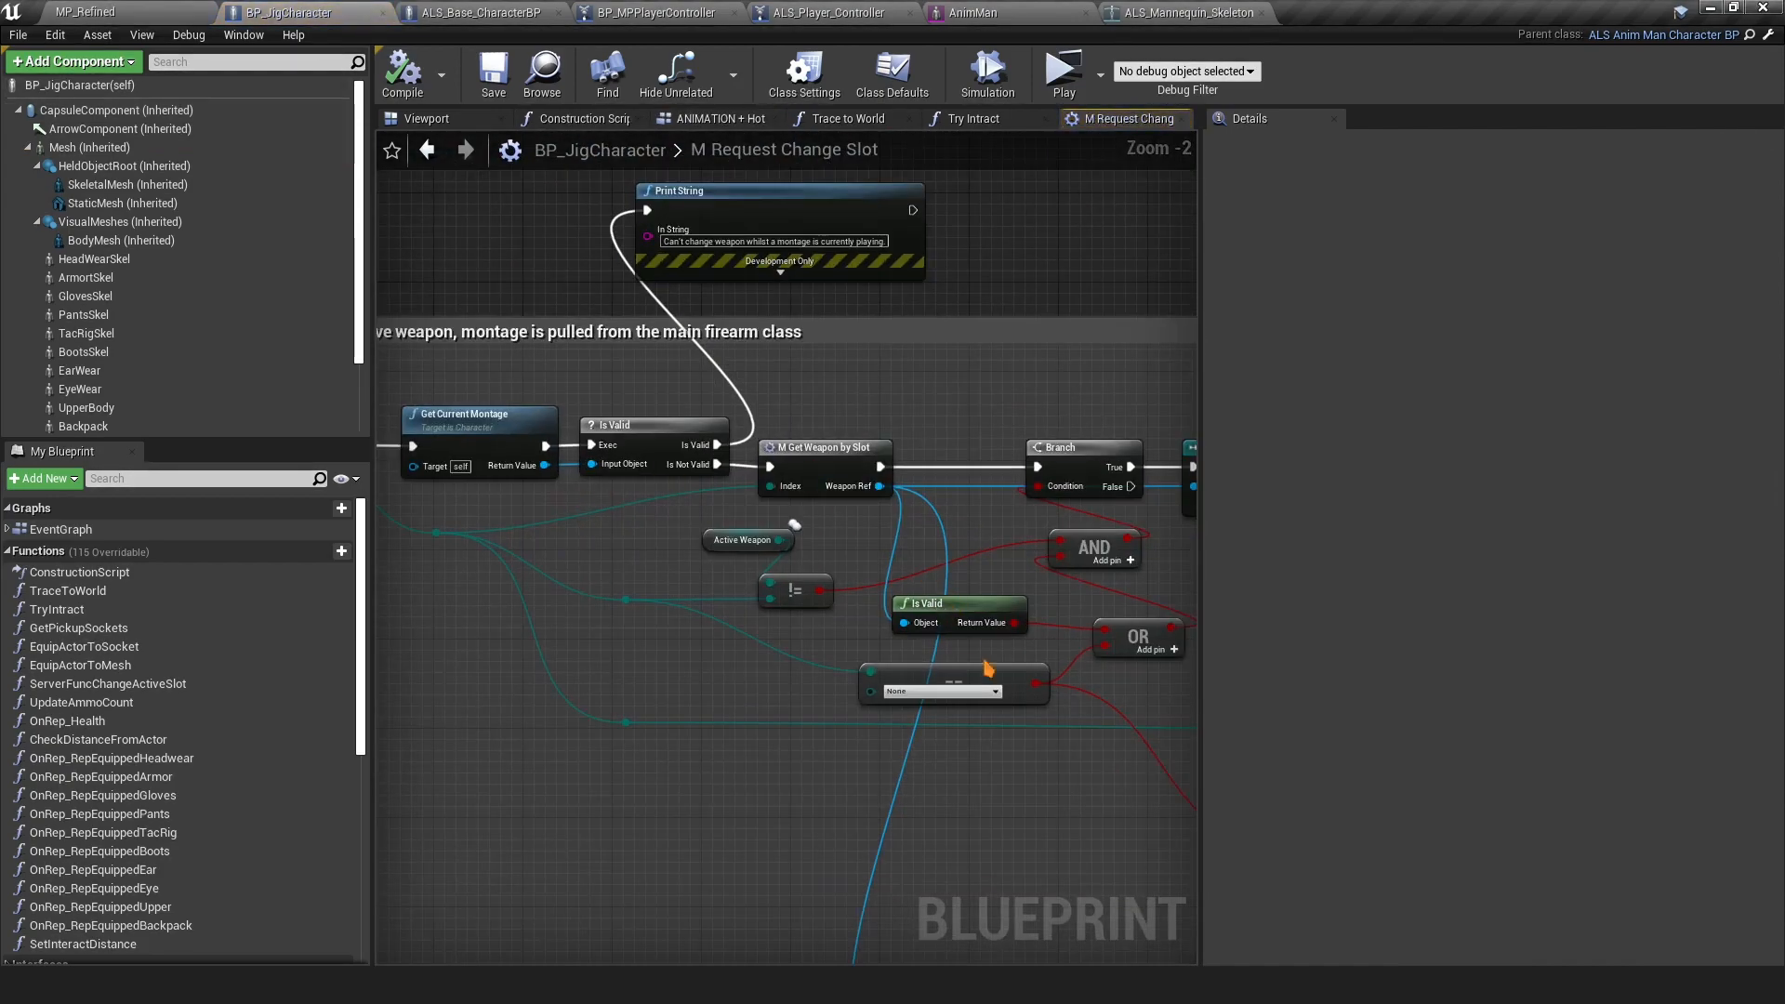
Examine how the M Request Change Slot macro passes the Weapon Switch Montage to SERVER MCMontage and Play Montage
{"action": "right_click_drag", "start_coordinate": [1039, 850], "coordinate": [454, 780]}
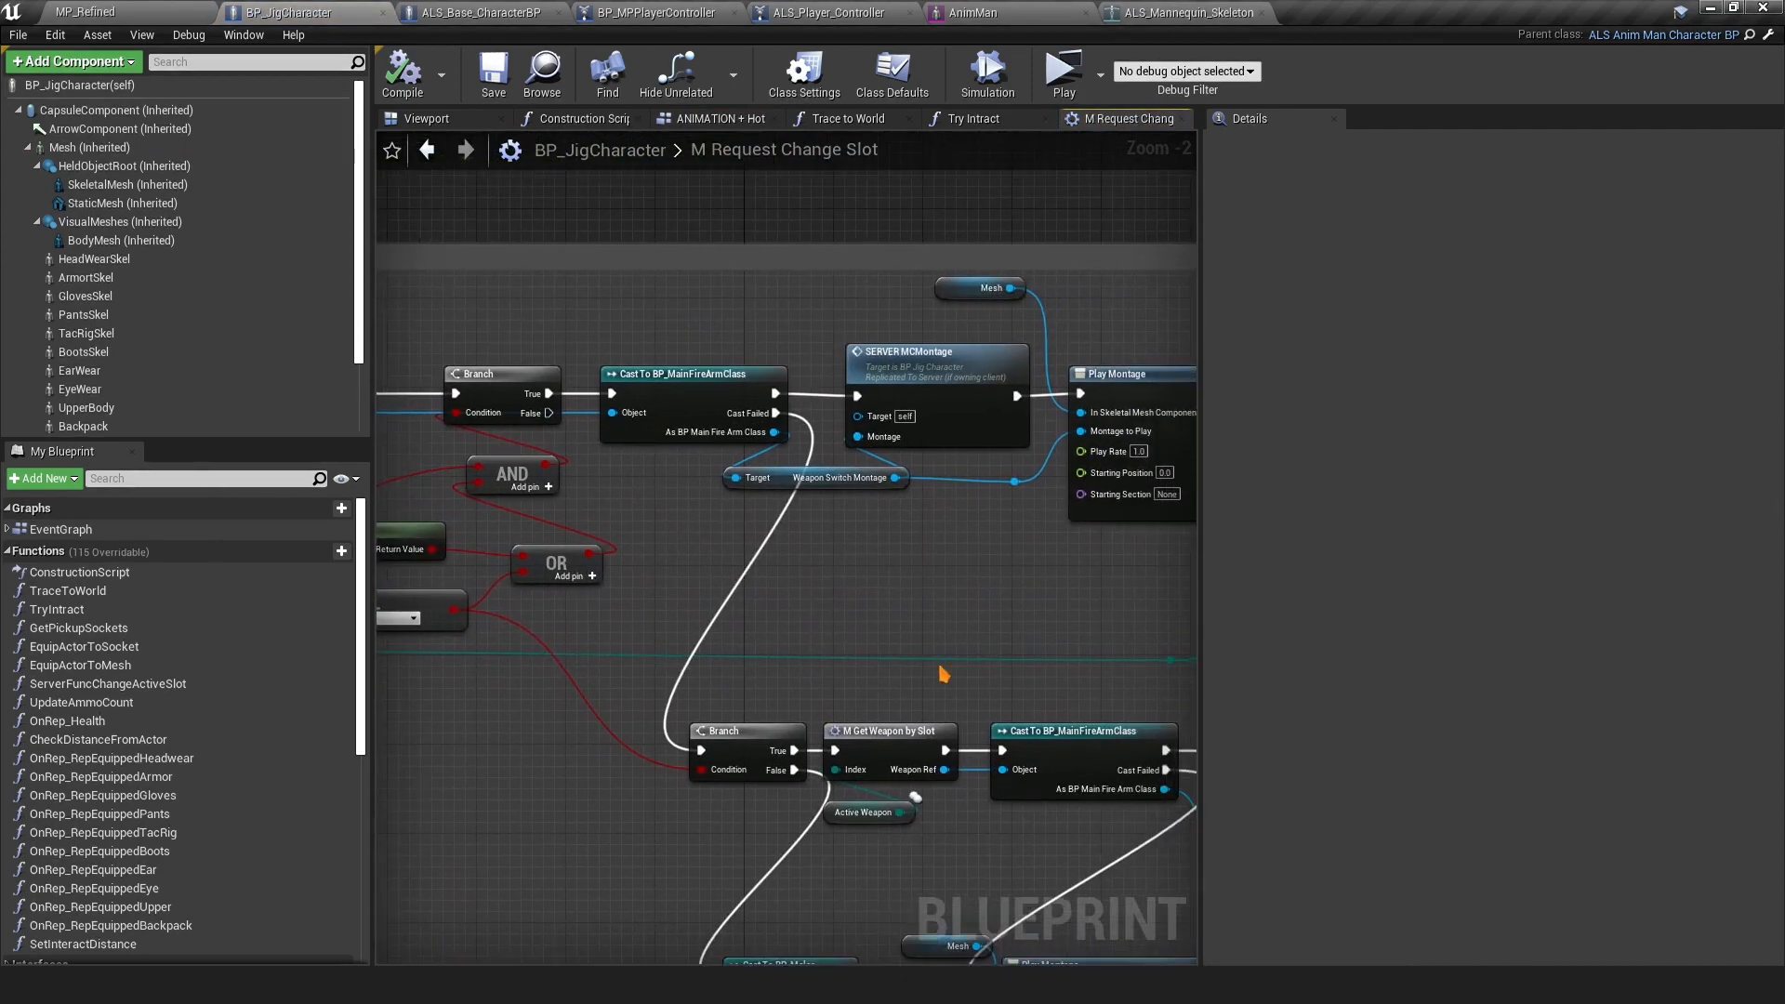
{"action": "right_click_drag", "start_coordinate": [1145, 573], "coordinate": [745, 582]}
{"action": "scroll", "coordinate": [838, 518], "scroll_direction": "up", "scroll_amount": 2}
{"action": "right_click_drag", "start_coordinate": [528, 625], "coordinate": [807, 555]}
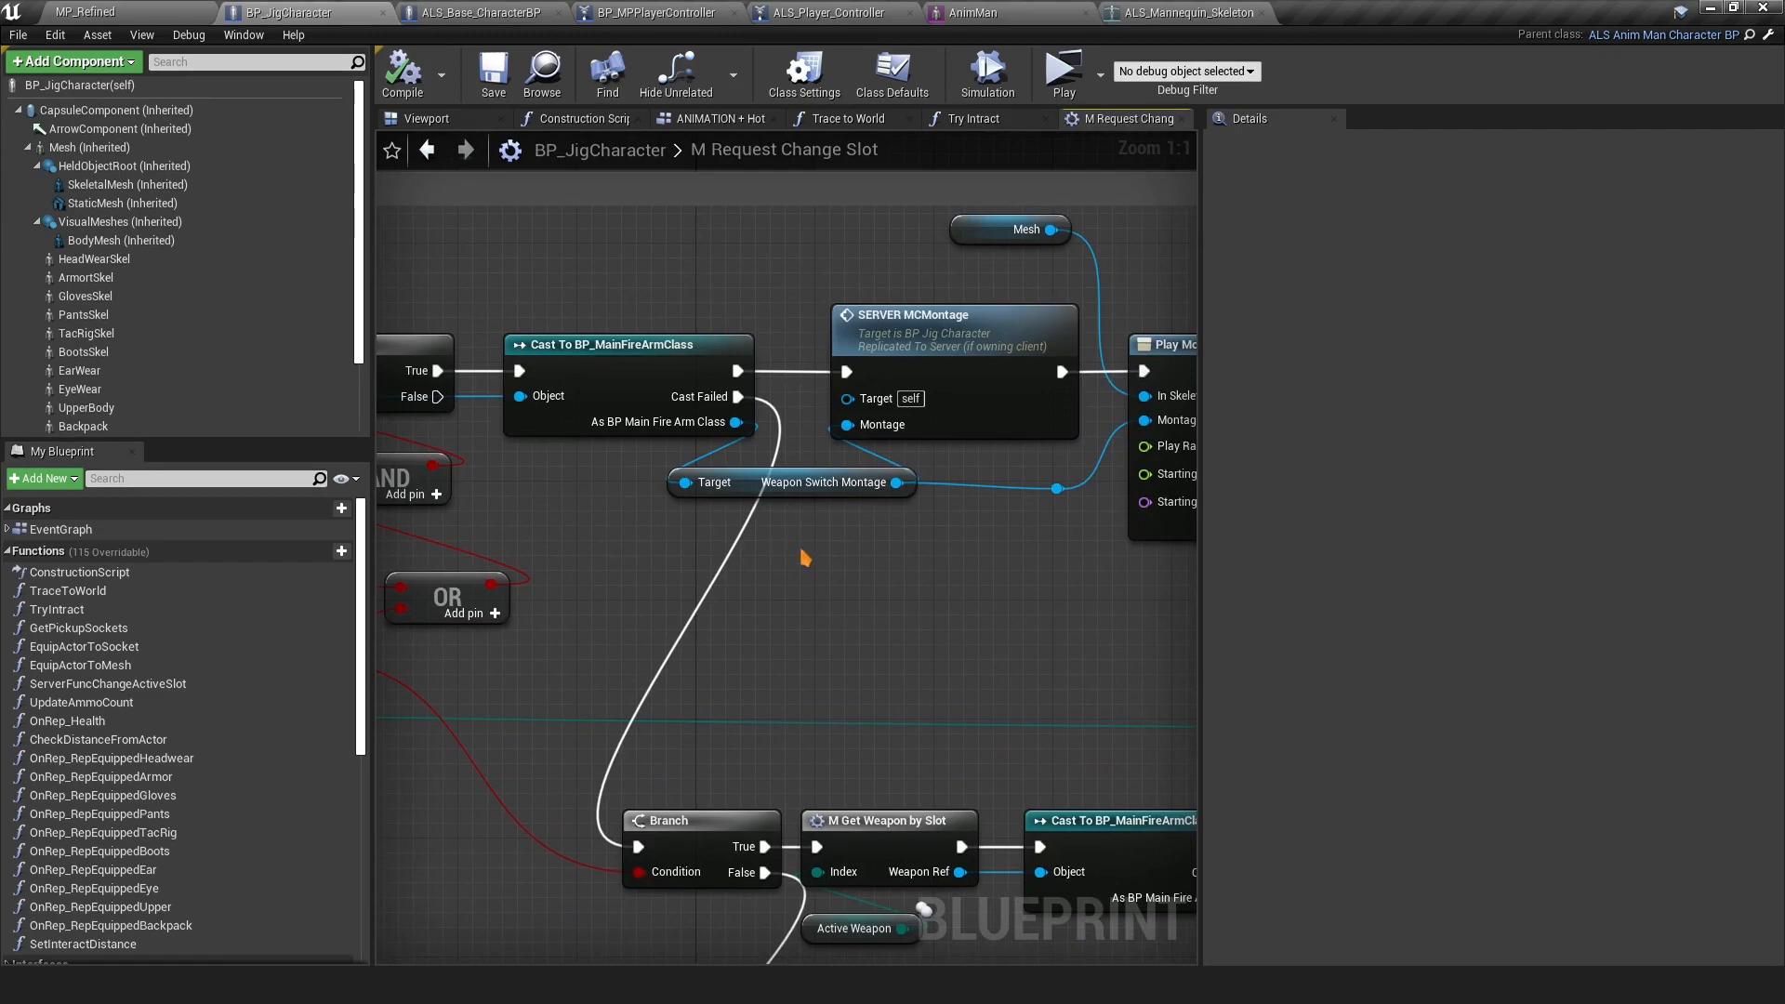
Select the golden rifle among the weapon pickups in the MP_Refined level and show its details
{"action": "left_click", "coordinate": [87, 11]}
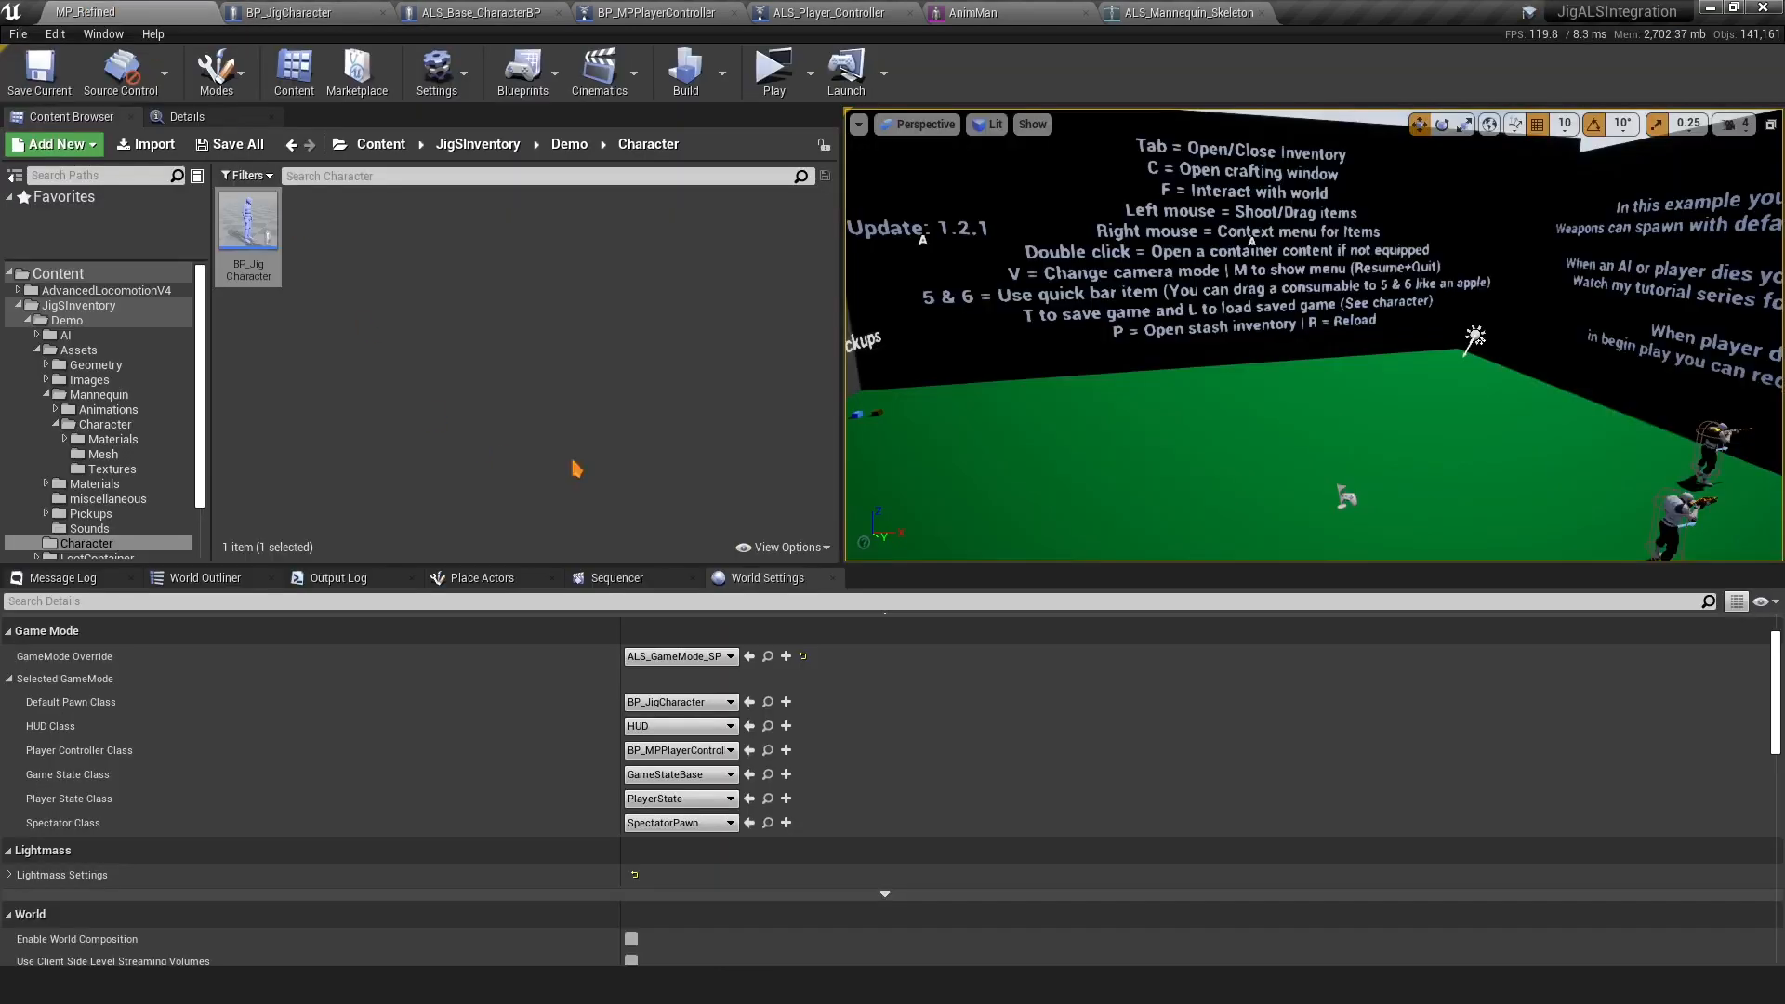
{"action": "right_click_drag", "start_coordinate": [1209, 390], "coordinate": [1032, 400]}
{"action": "key", "text": "w"}
{"action": "right_click_drag", "start_coordinate": [1292, 423], "coordinate": [1152, 423]}
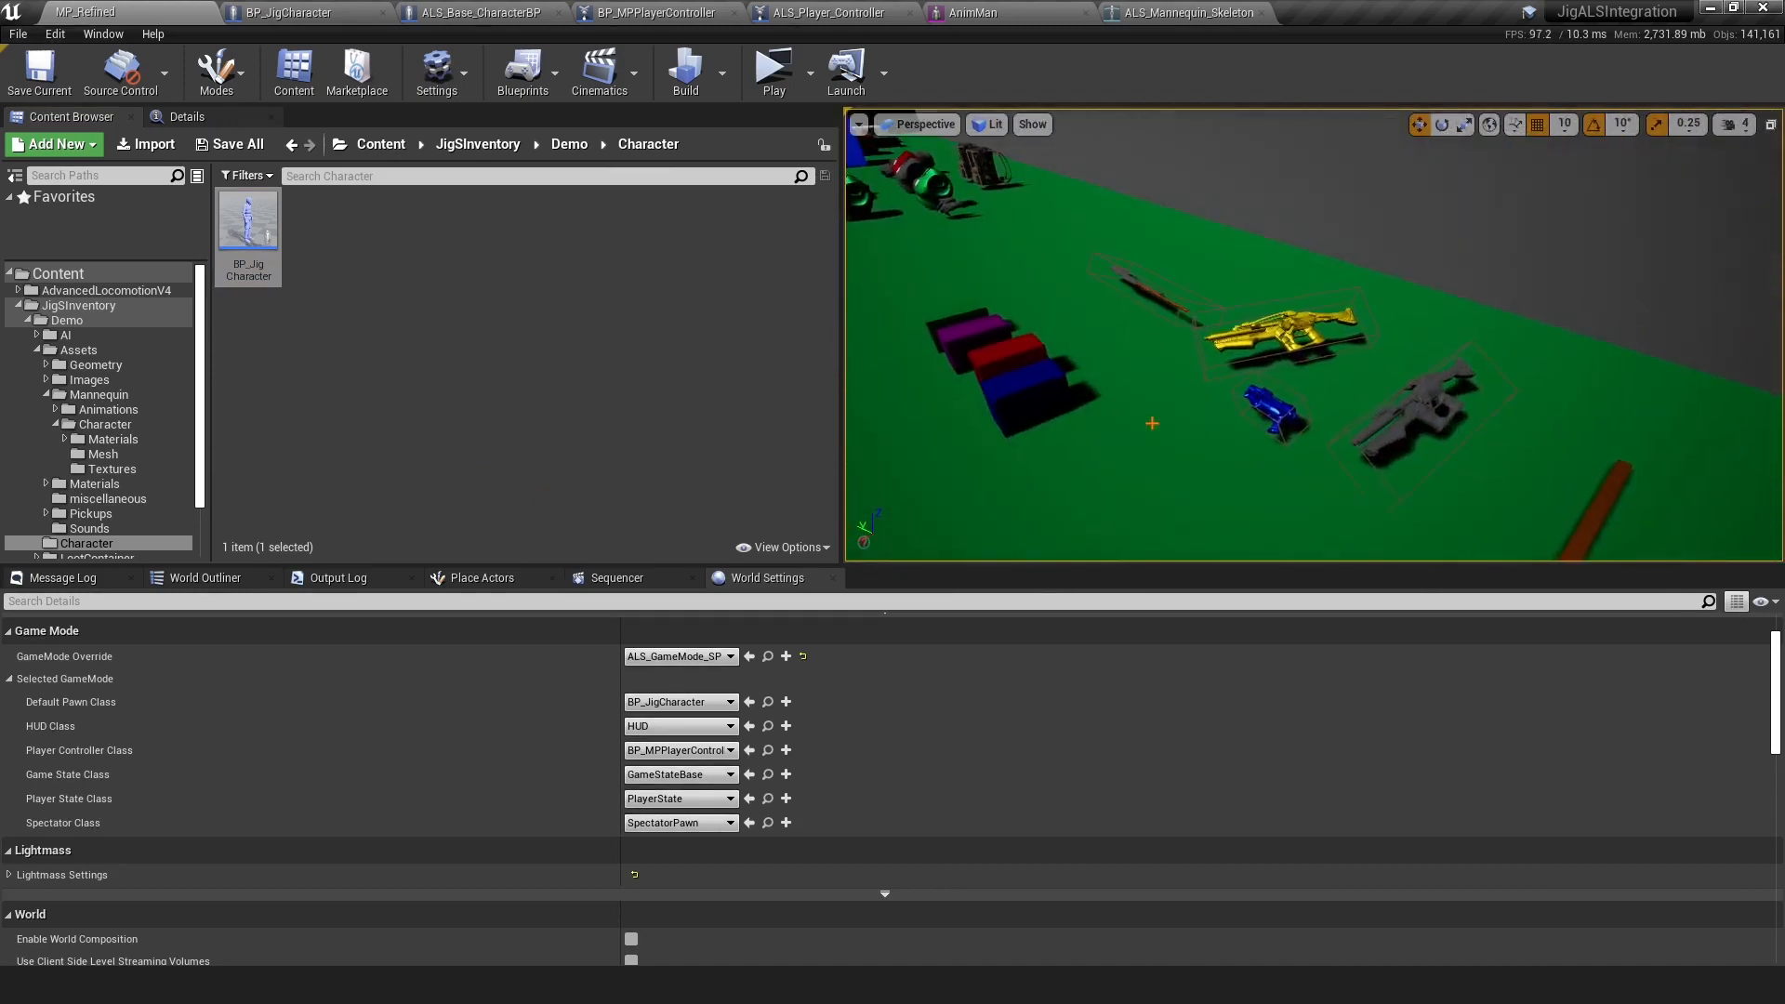
{"action": "left_click", "coordinate": [1283, 319]}
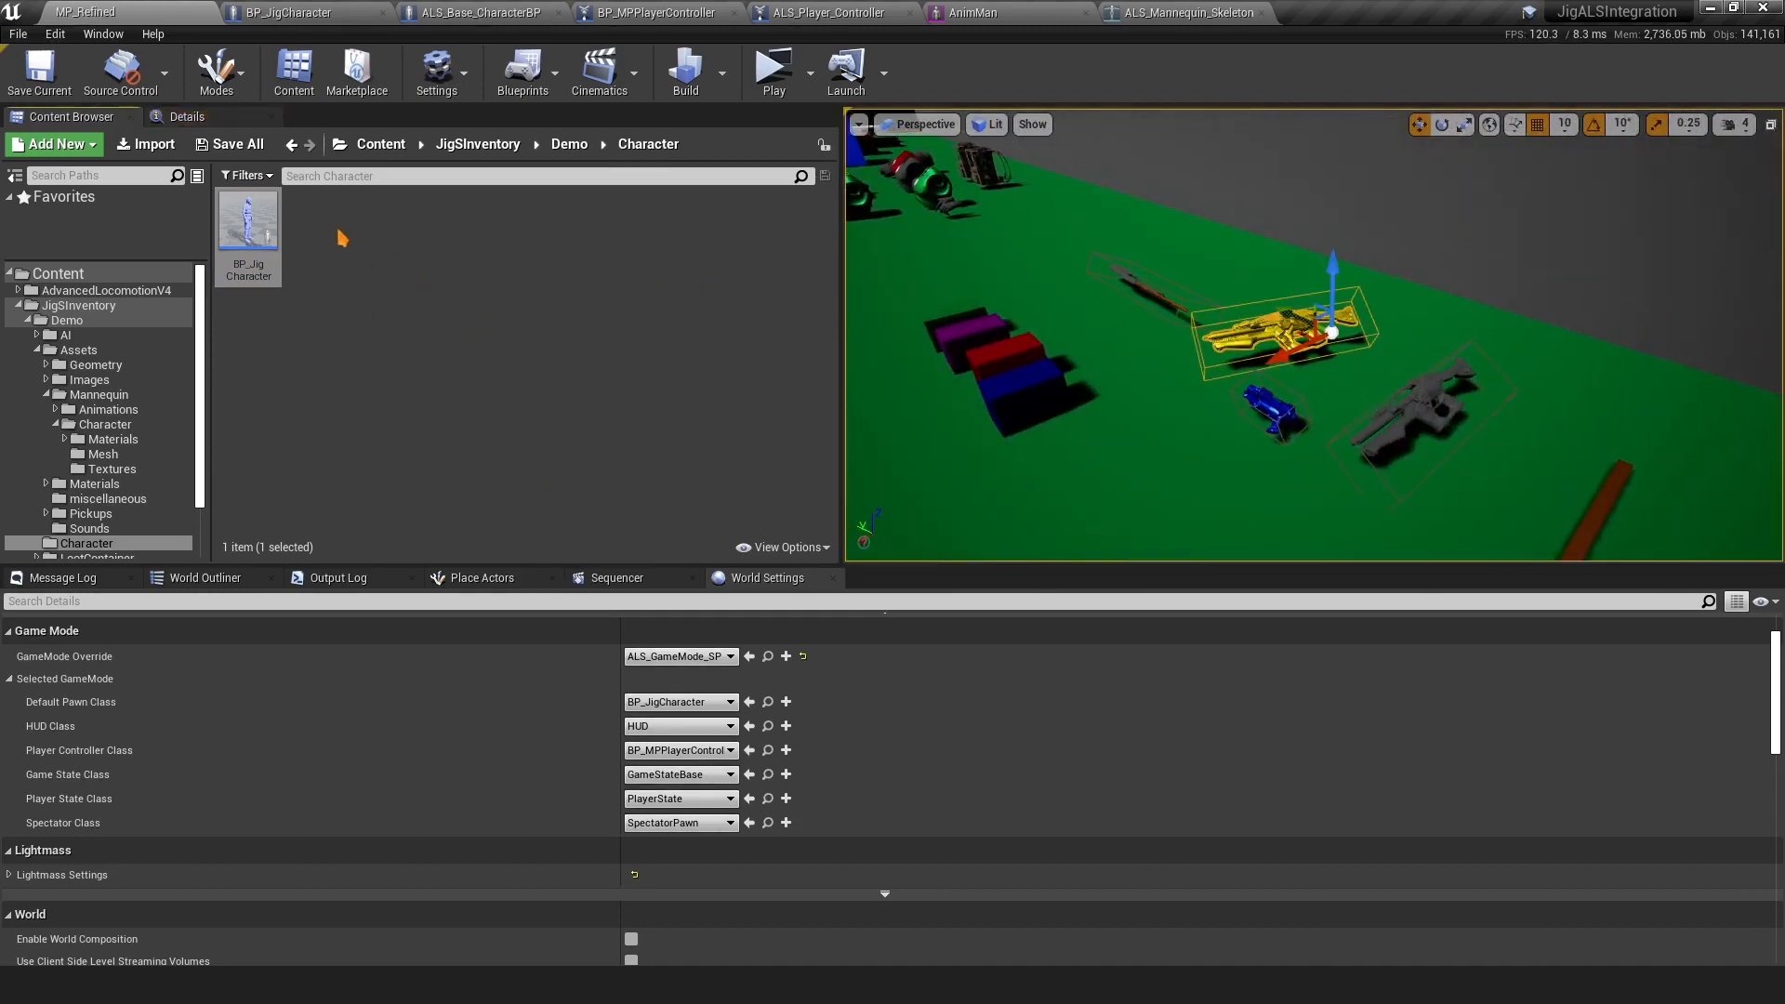
{"action": "left_click", "coordinate": [196, 118]}
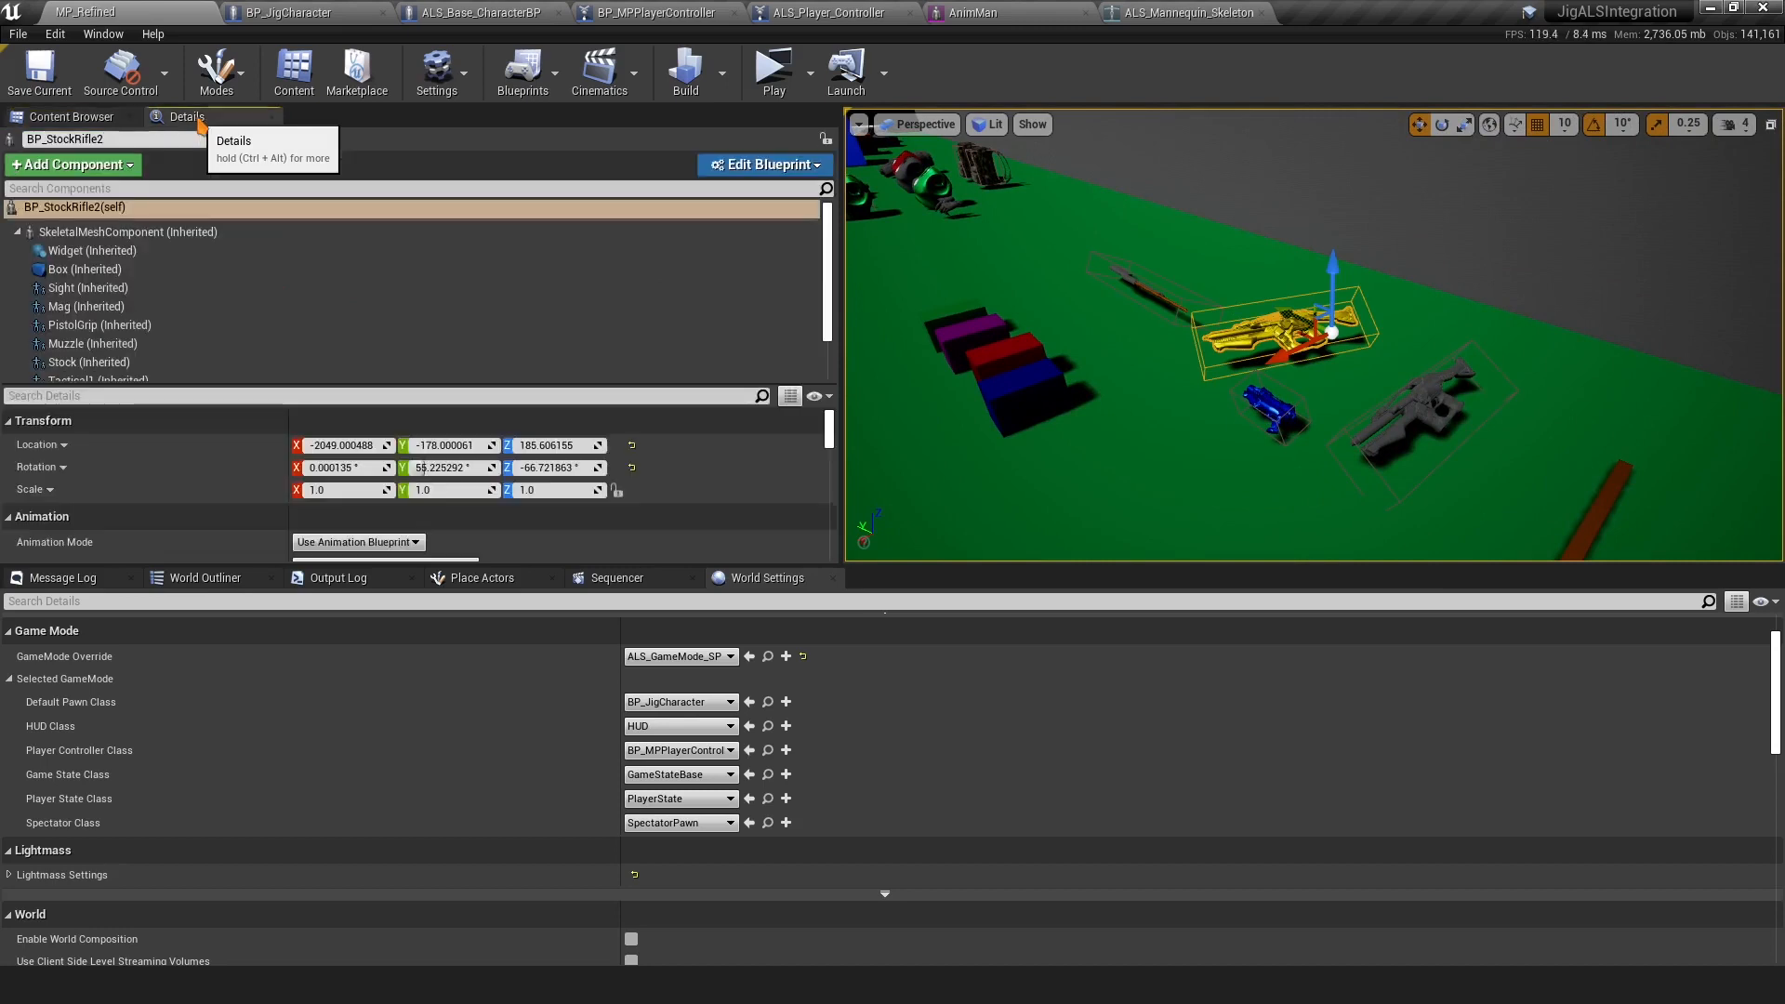
Locate the golden rifle's Weapon Switch Montage asset, preview MPEquipMontage and return to the MP_Refined level
{"action": "scroll", "coordinate": [422, 364], "scroll_direction": "down", "scroll_amount": 3}
{"action": "scroll", "coordinate": [421, 365], "scroll_direction": "down", "scroll_amount": 10}
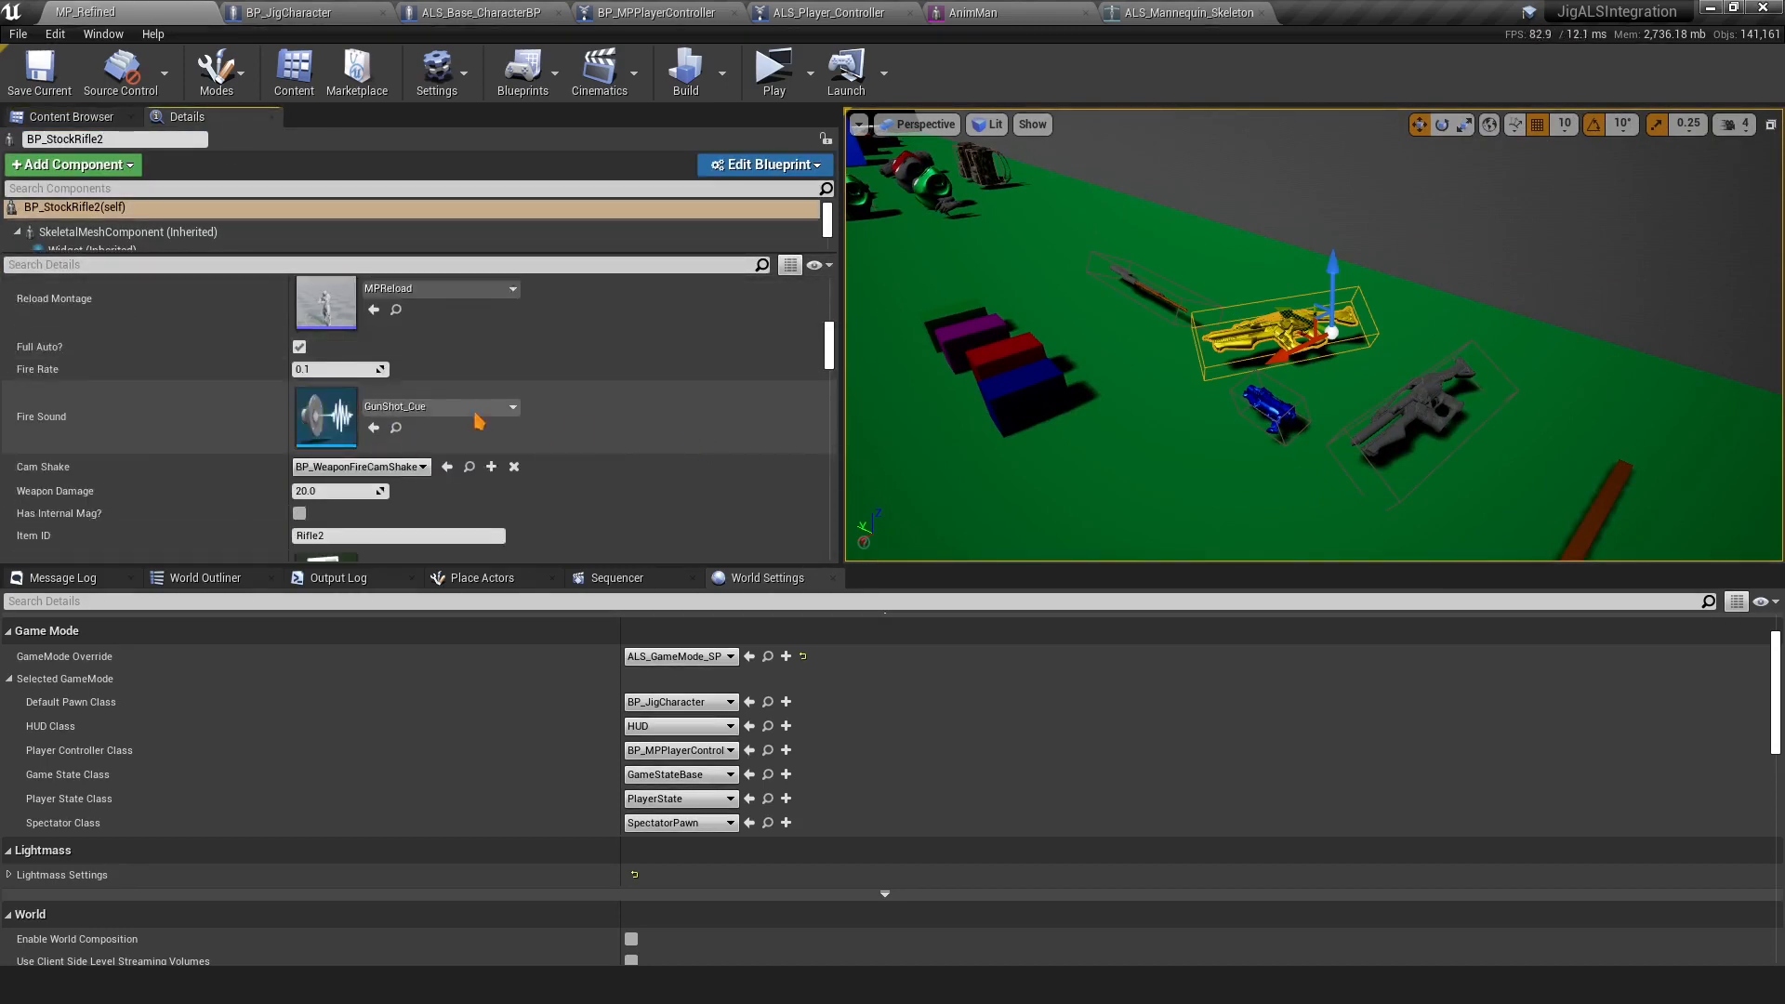
{"action": "scroll", "coordinate": [367, 353], "scroll_direction": "up", "scroll_amount": 3}
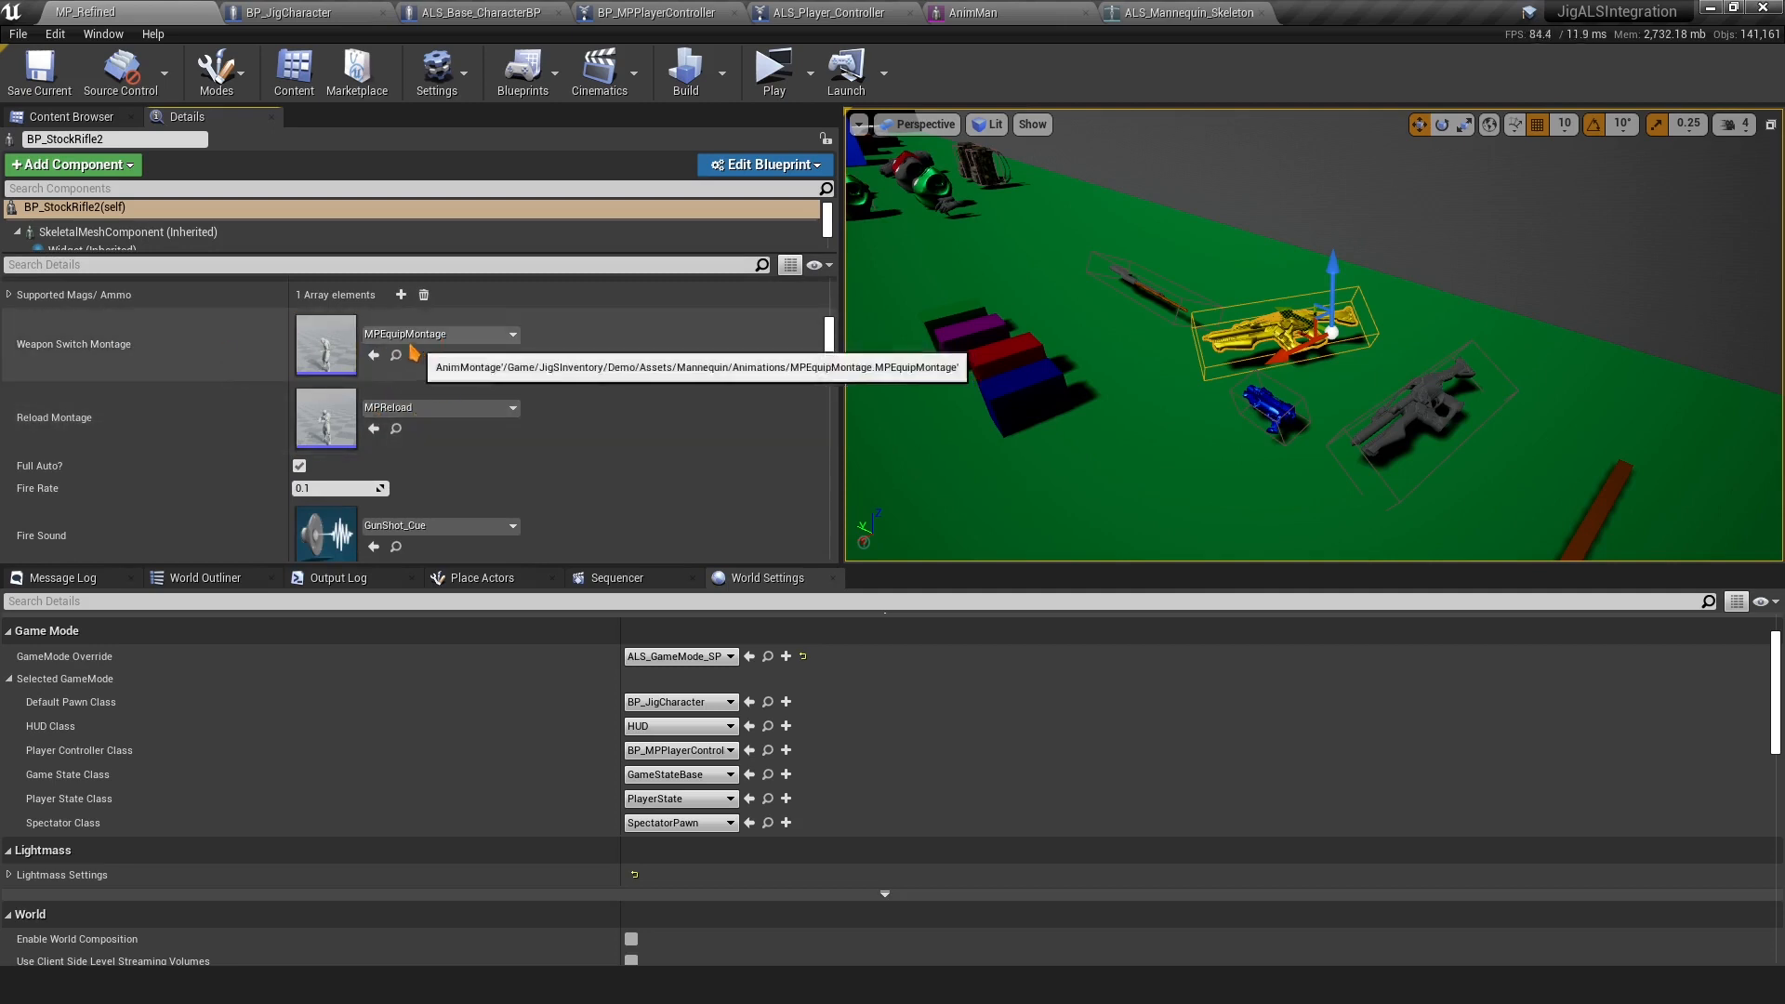
{"action": "left_click", "coordinate": [397, 356]}
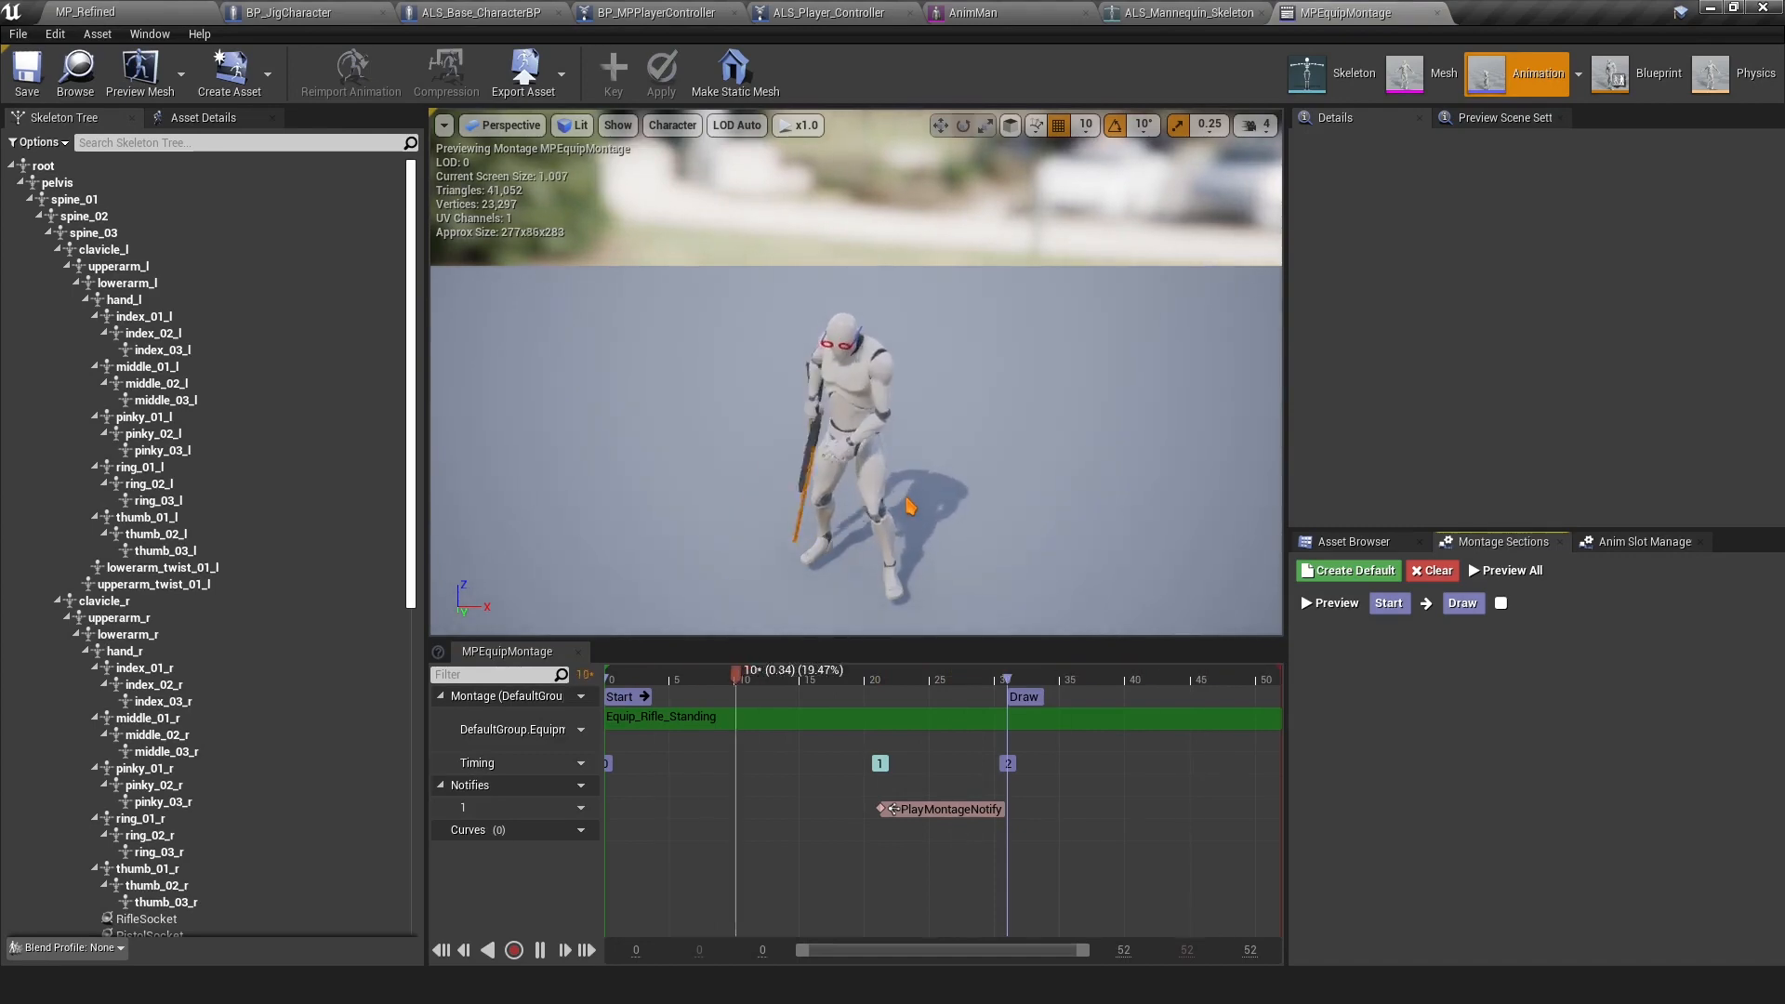
{"action": "left_click", "coordinate": [1437, 14]}
{"action": "left_click", "coordinate": [154, 12]}
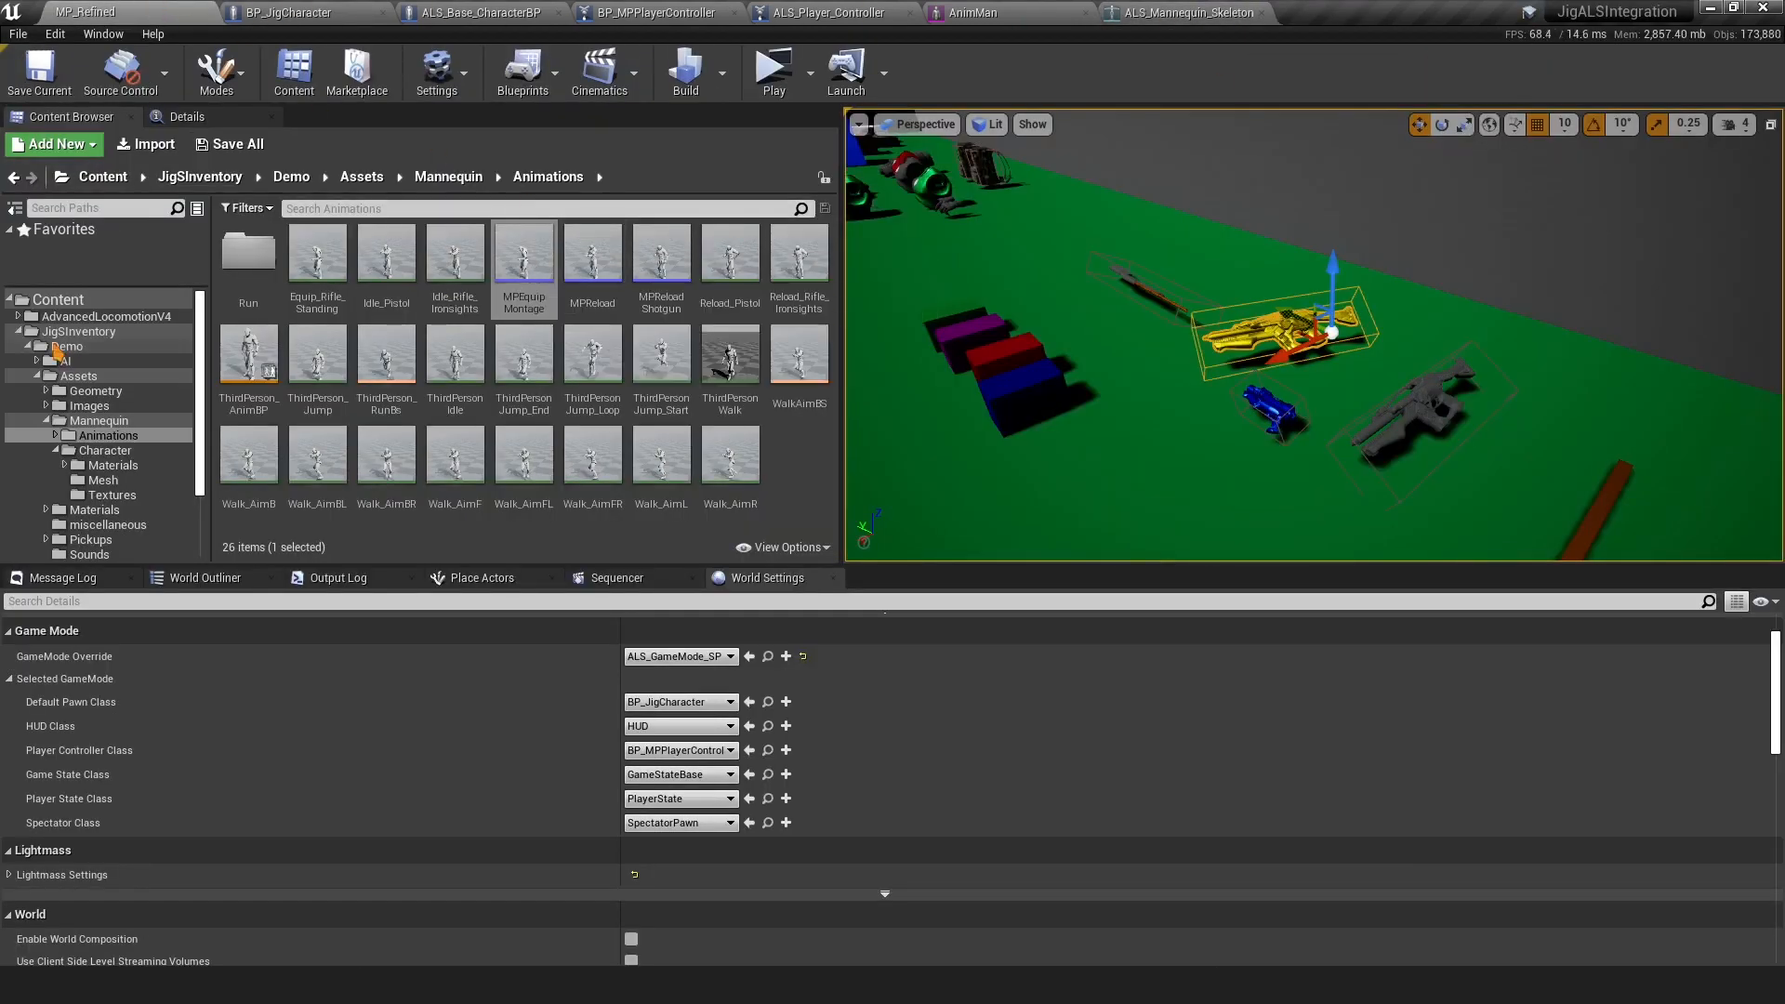
Create a folder named Retargeted Animations inside the AdvancedLocomotionV4 content folder
{"action": "left_click", "coordinate": [18, 332]}
{"action": "left_click", "coordinate": [105, 290]}
{"action": "right_click", "coordinate": [295, 316]}
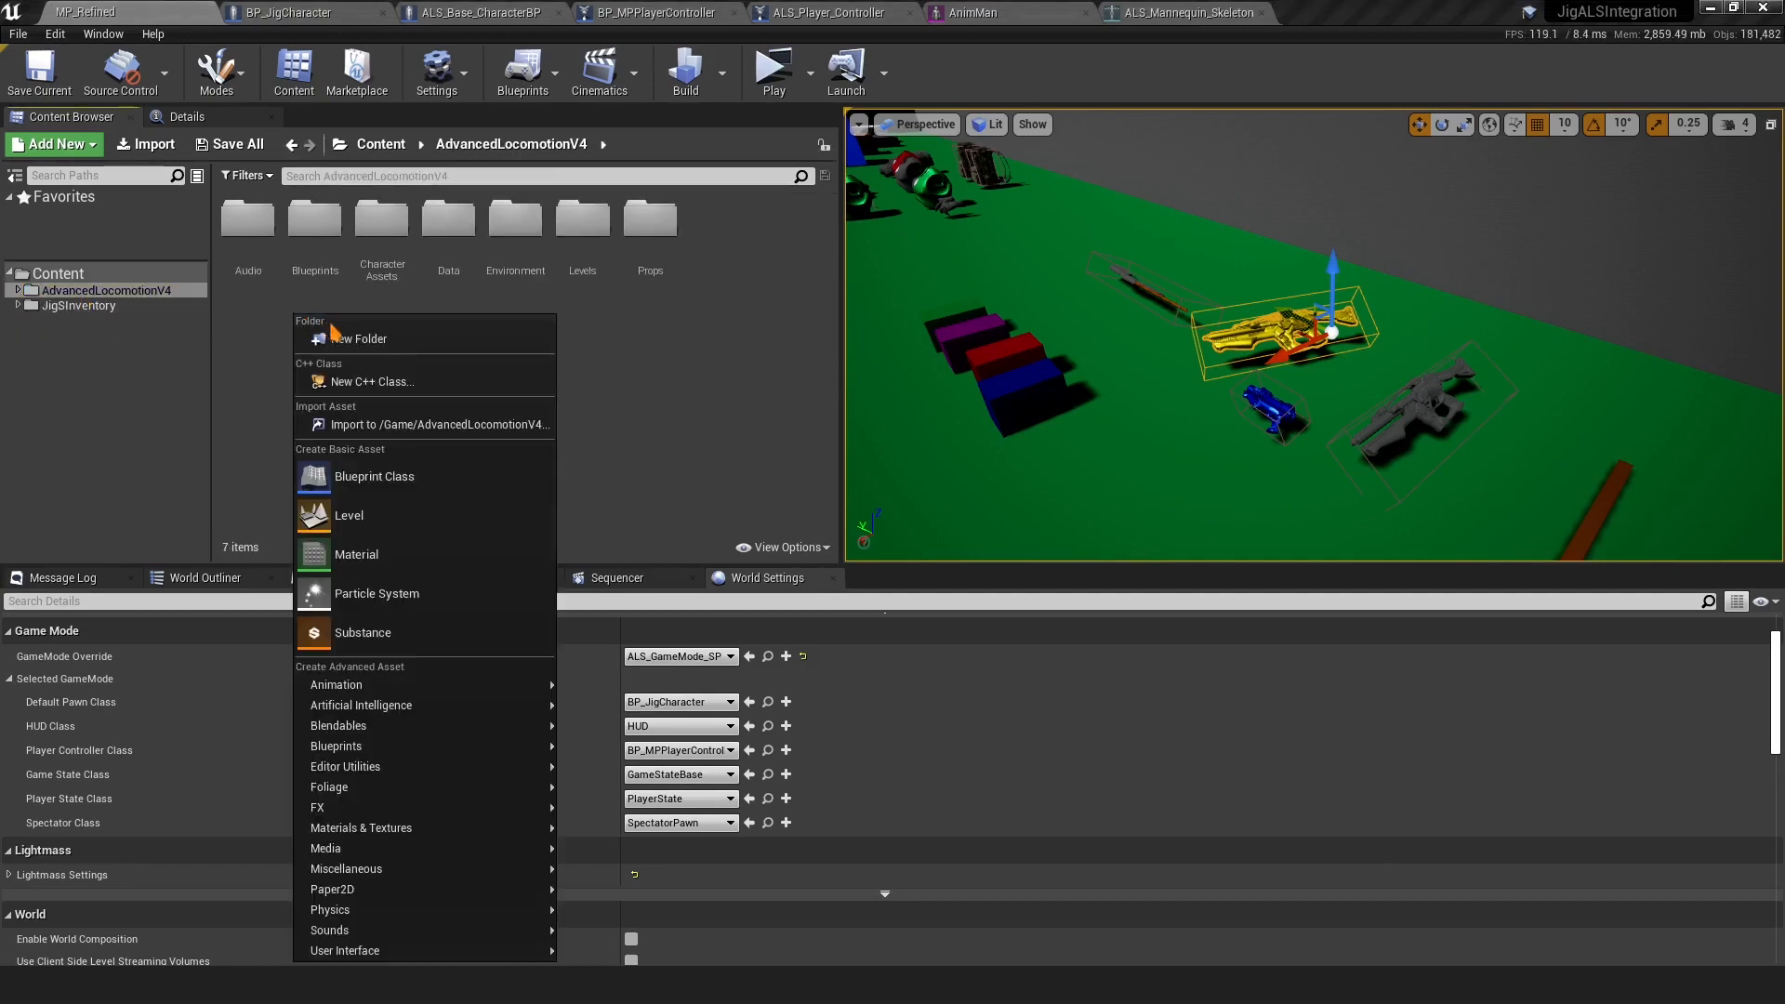
{"action": "left_click", "coordinate": [347, 339]}
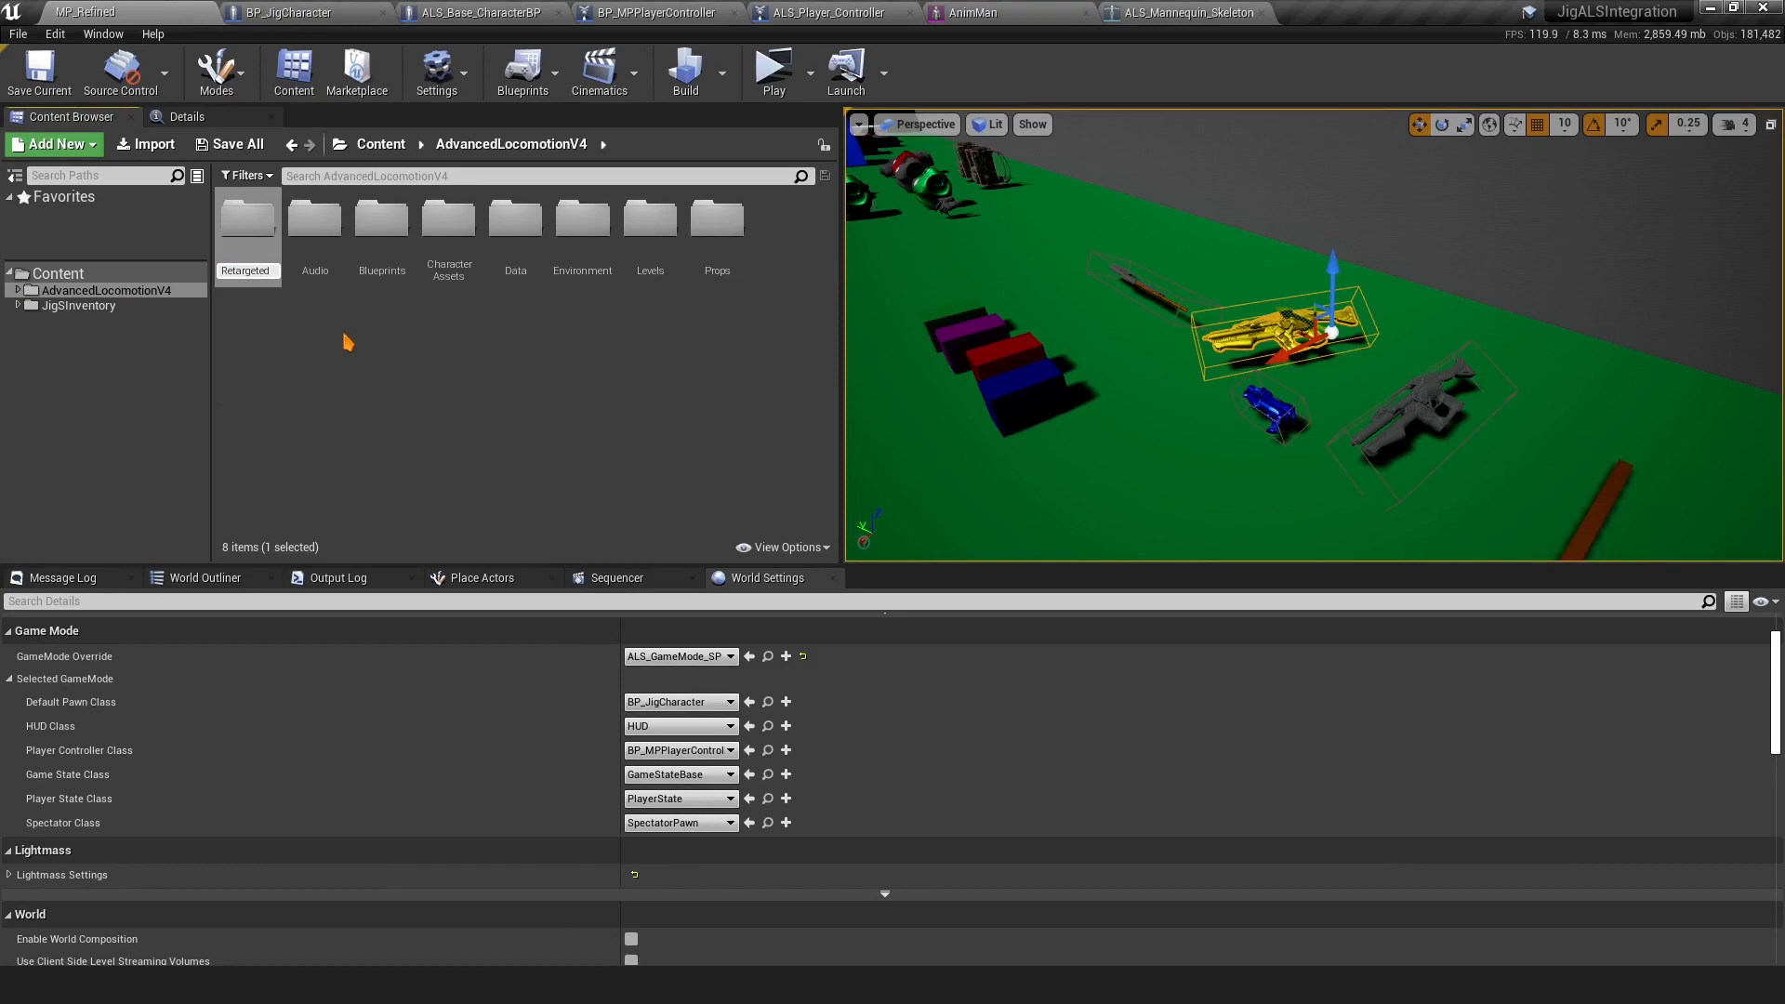
{"action": "type", "text": "Retargeted Animations"}
{"action": "key", "text": "Return"}
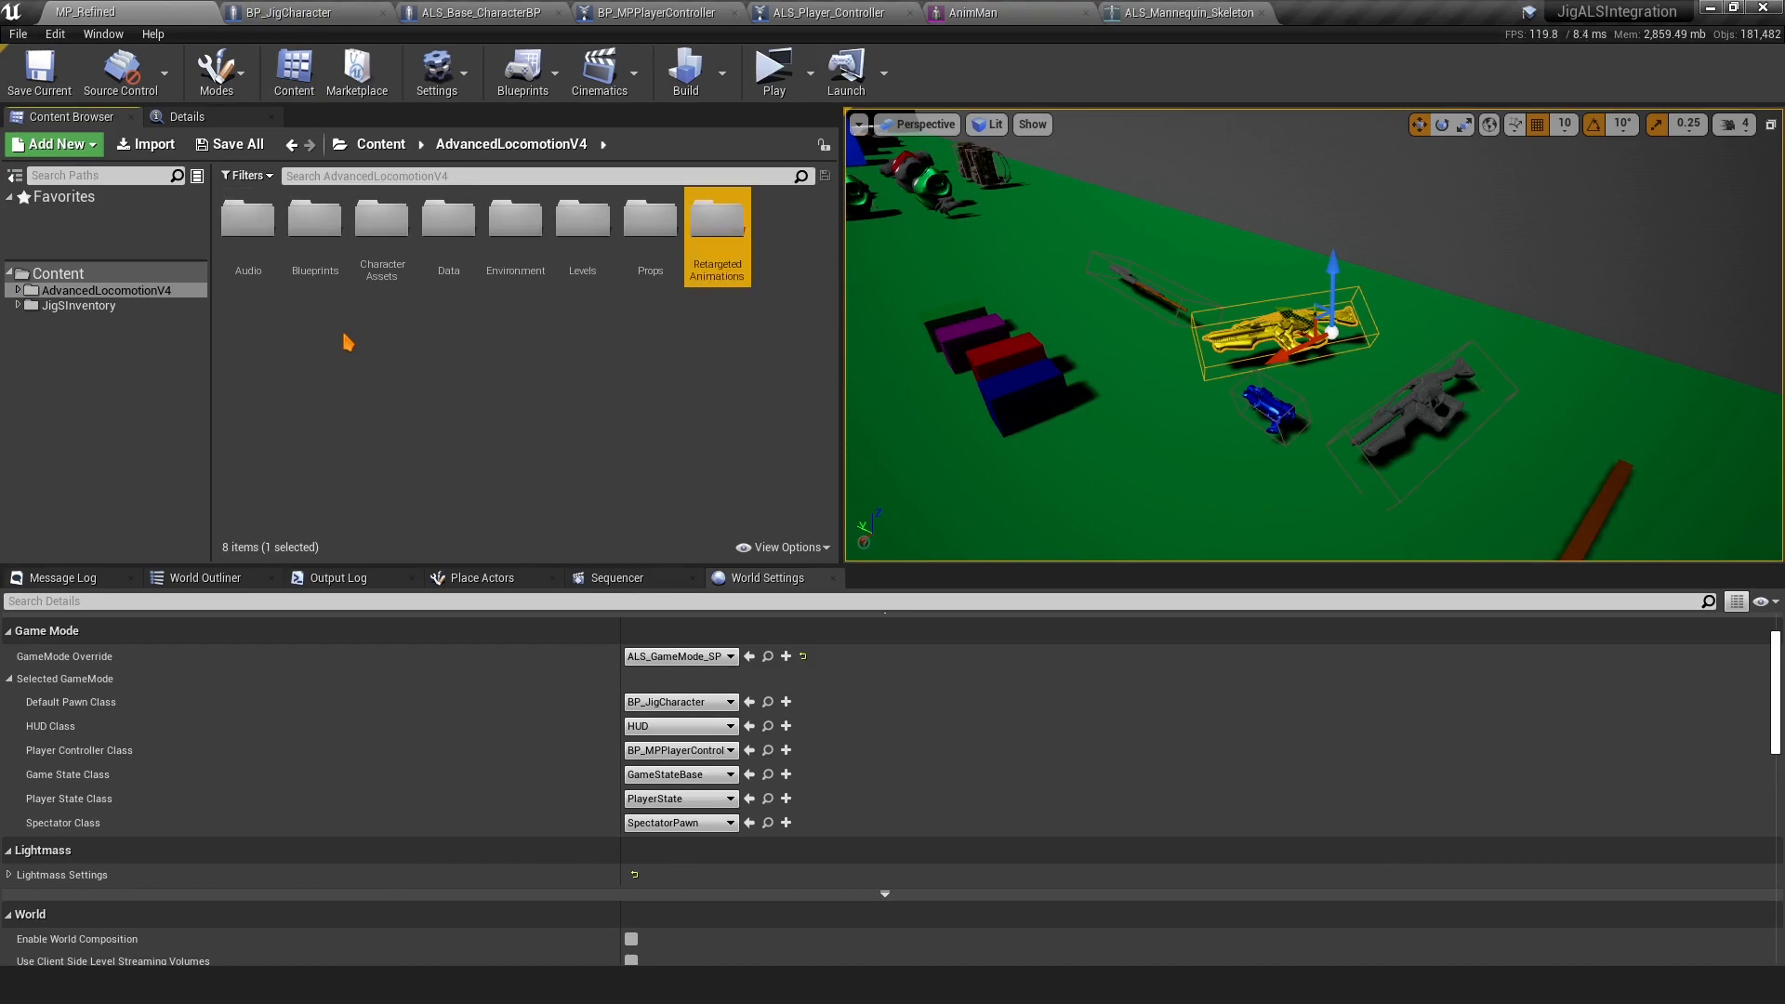
Set up duplicating and retargeting MPEquipMontage, MPReload and MPReloadShotgun to ALS_Mannequin_Skeleton, and open the output folder selection
{"action": "left_click", "coordinate": [673, 356]}
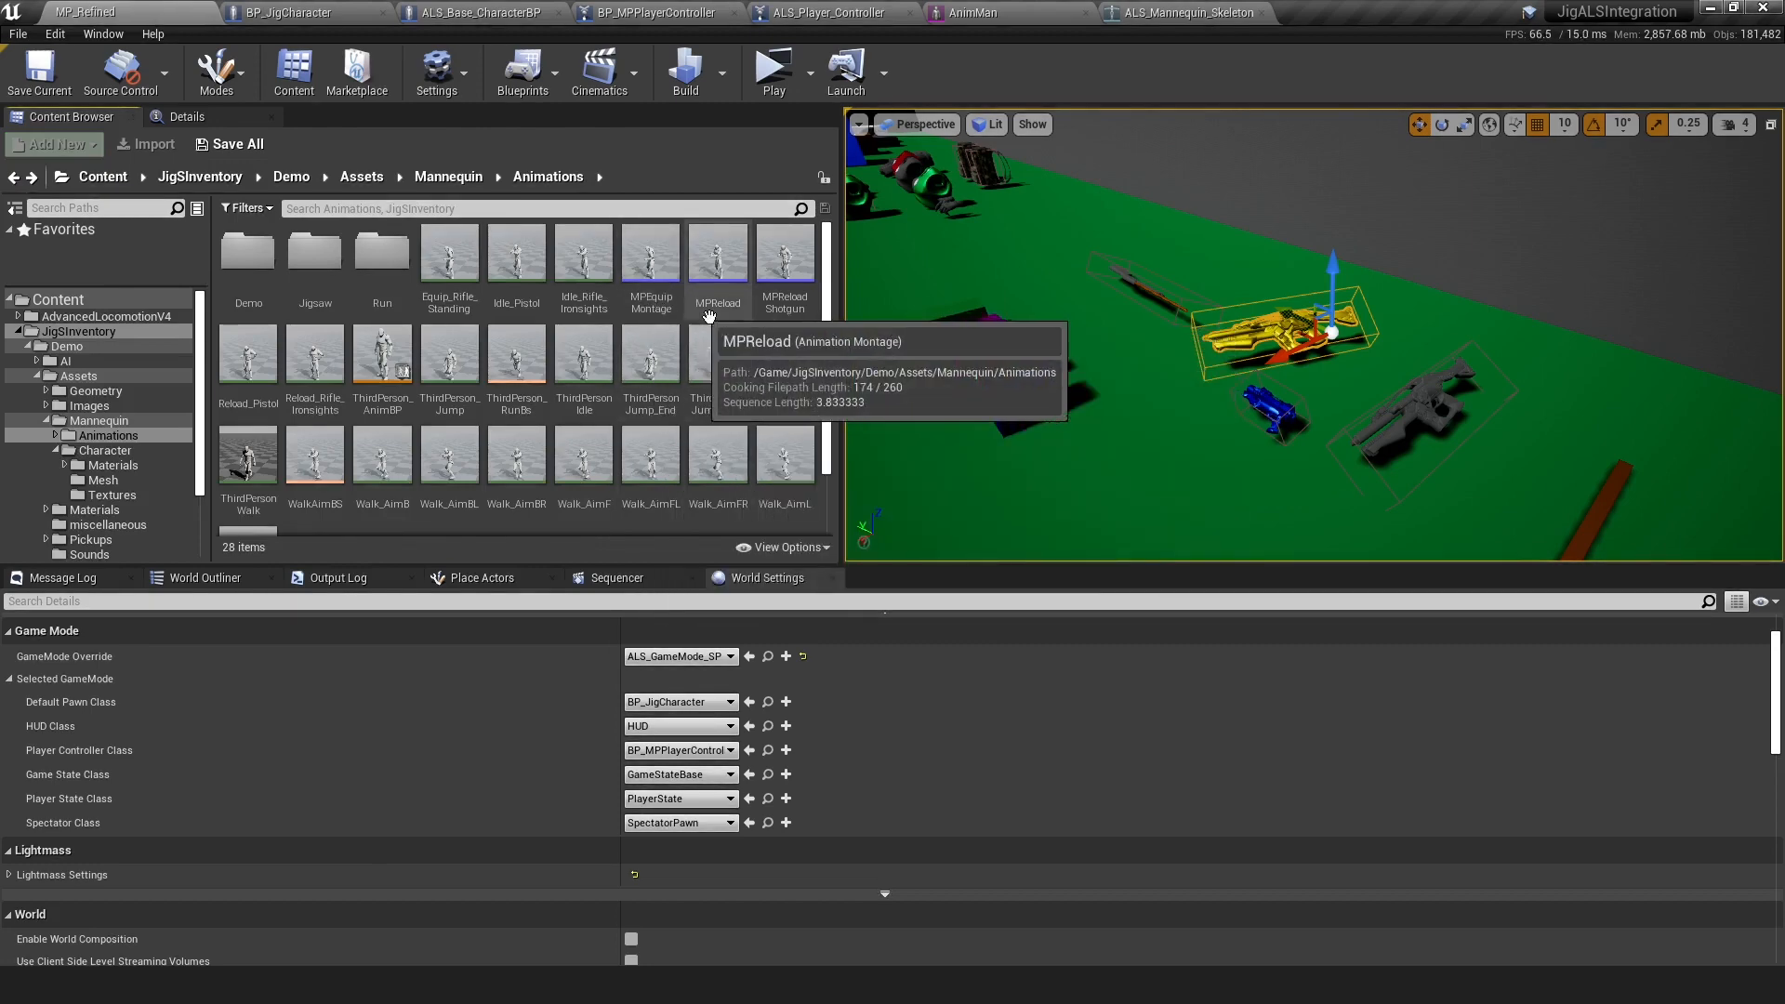
{"action": "left_click", "coordinate": [651, 260]}
{"action": "left_click", "coordinate": [782, 270], "text": "shift"}
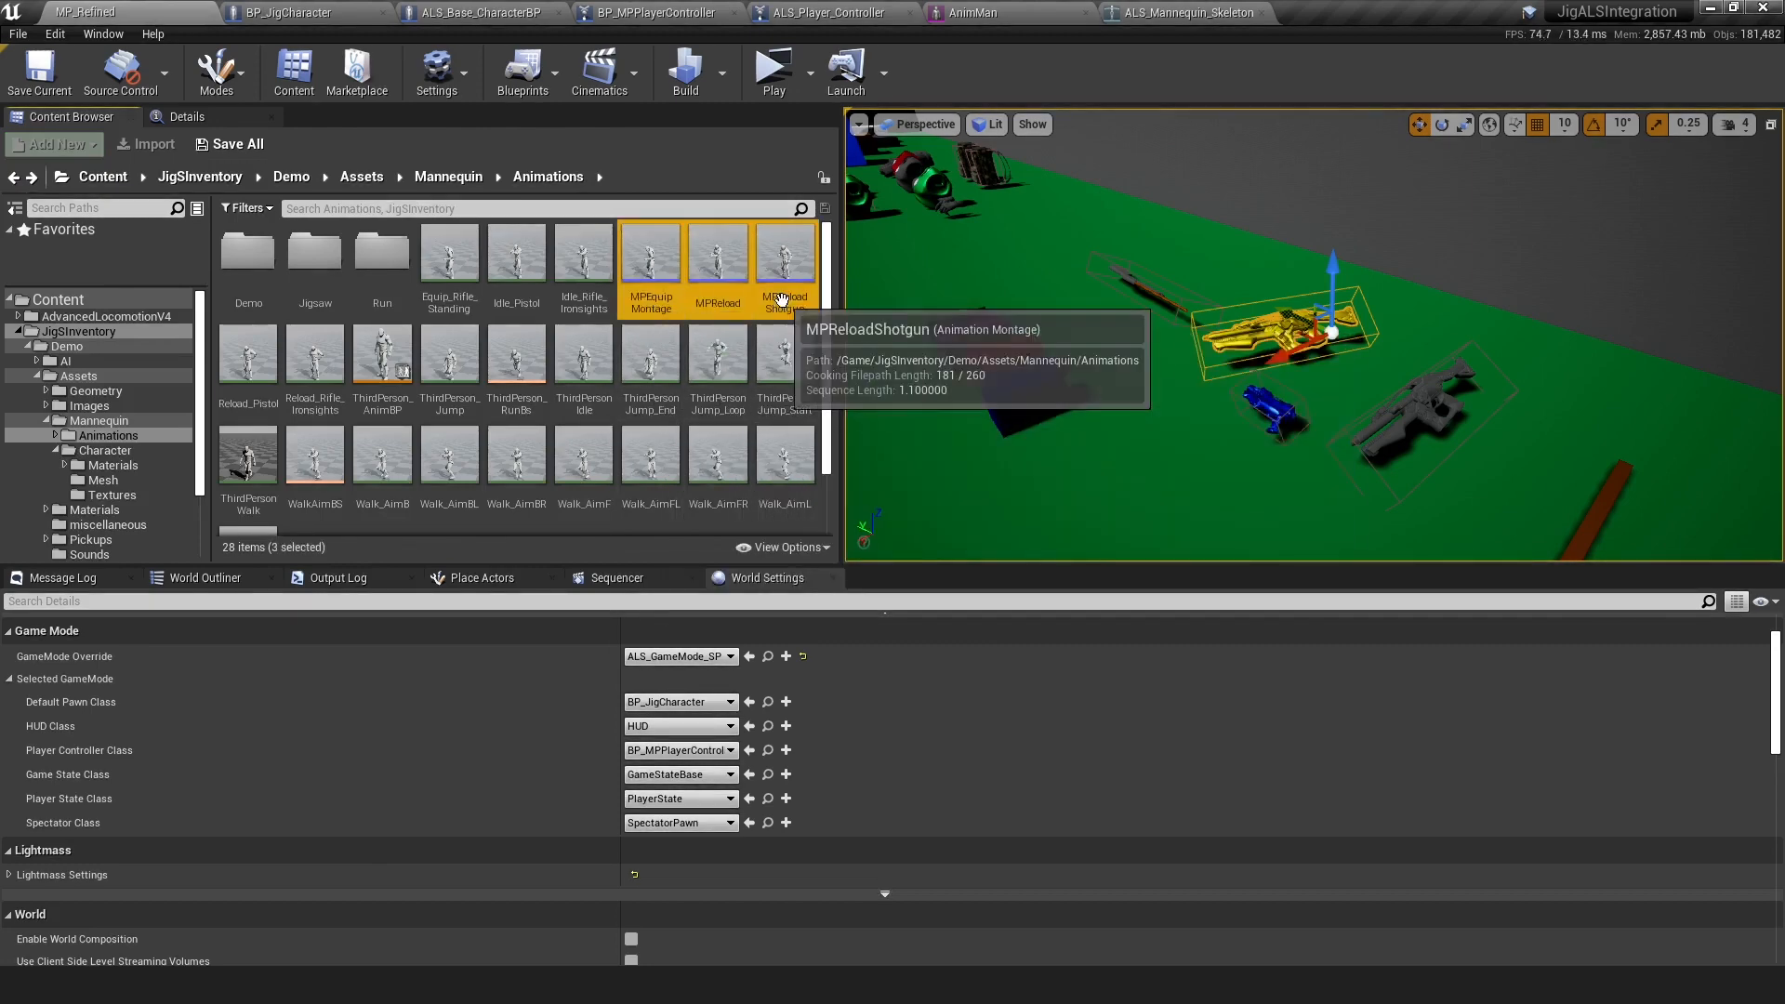
{"action": "right_click", "coordinate": [637, 294]}
{"action": "mouse_move", "coordinate": [746, 376]}
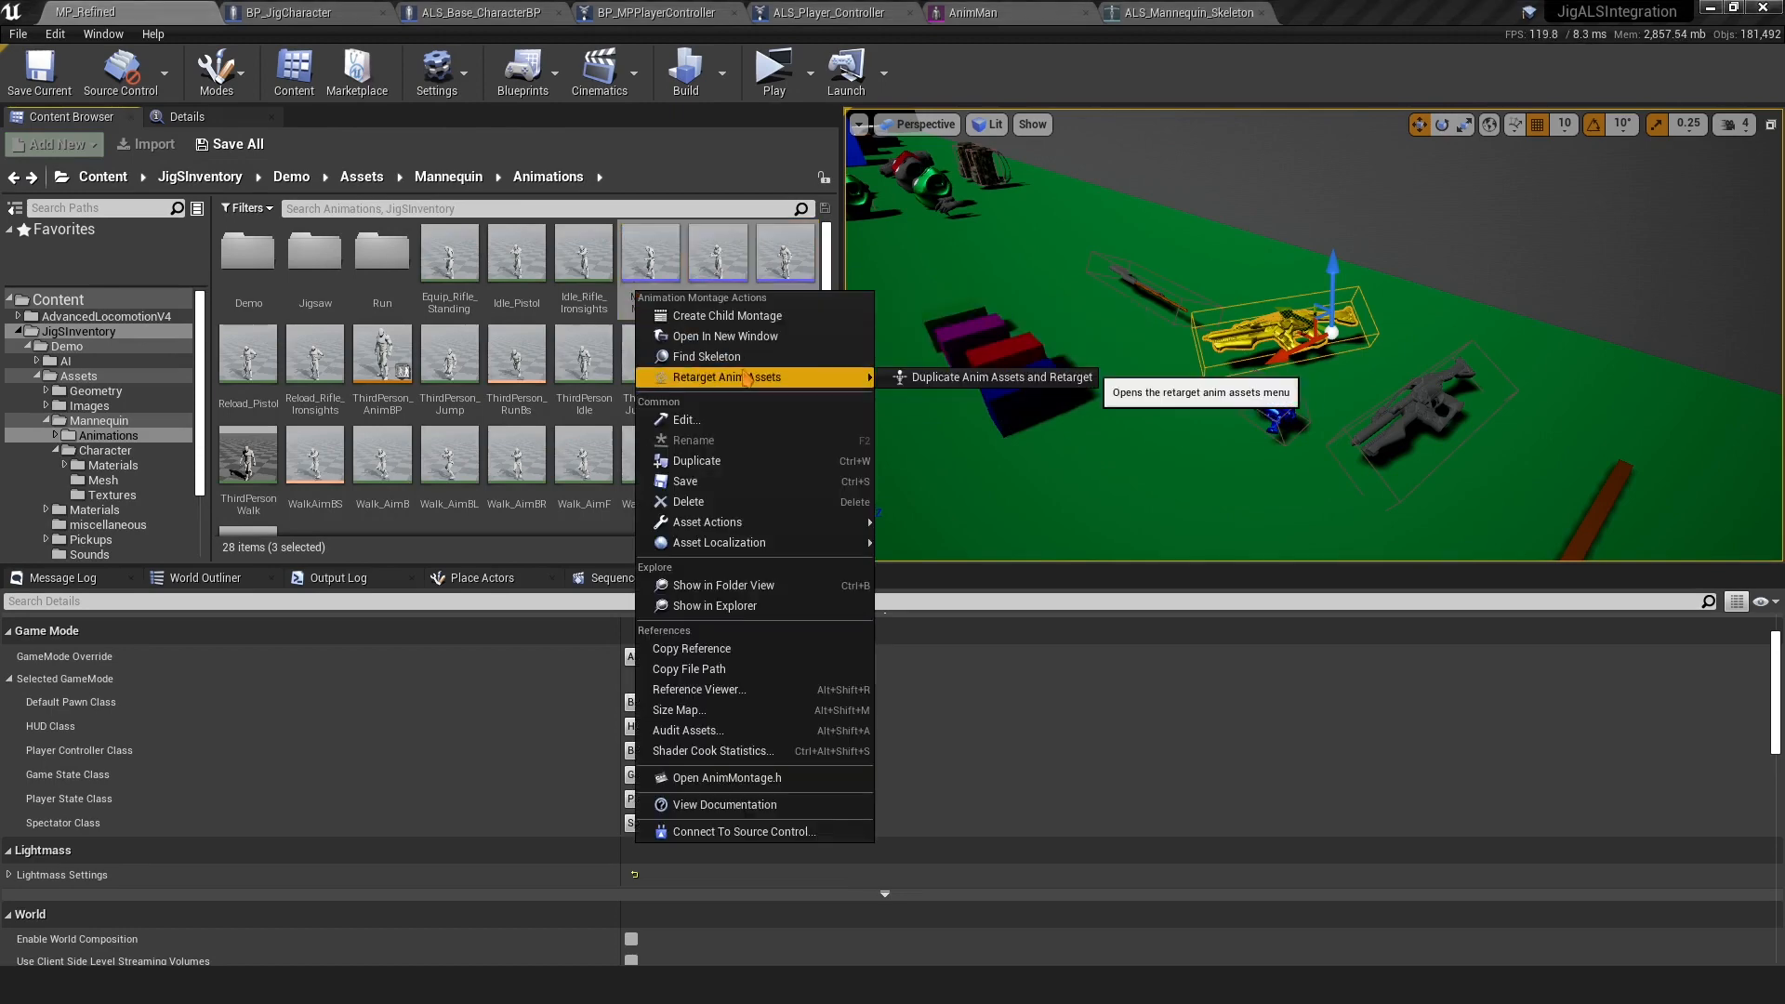
{"action": "left_click", "coordinate": [995, 377]}
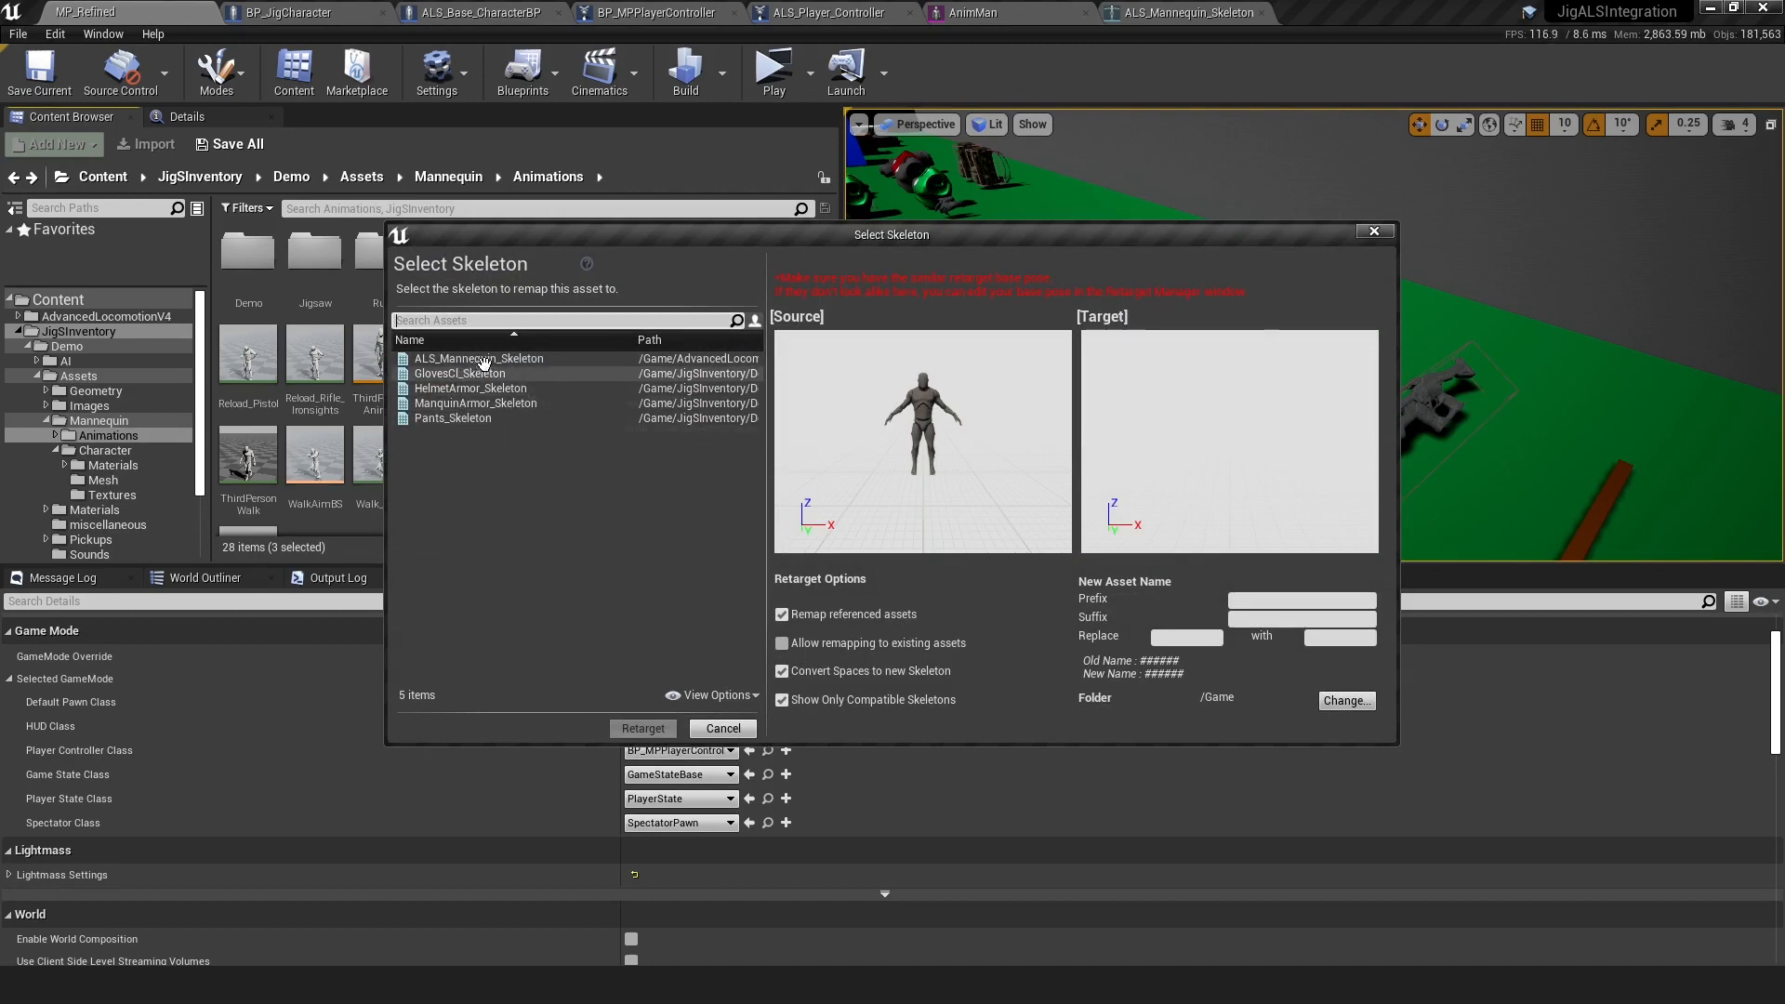
{"action": "left_click", "coordinate": [482, 358]}
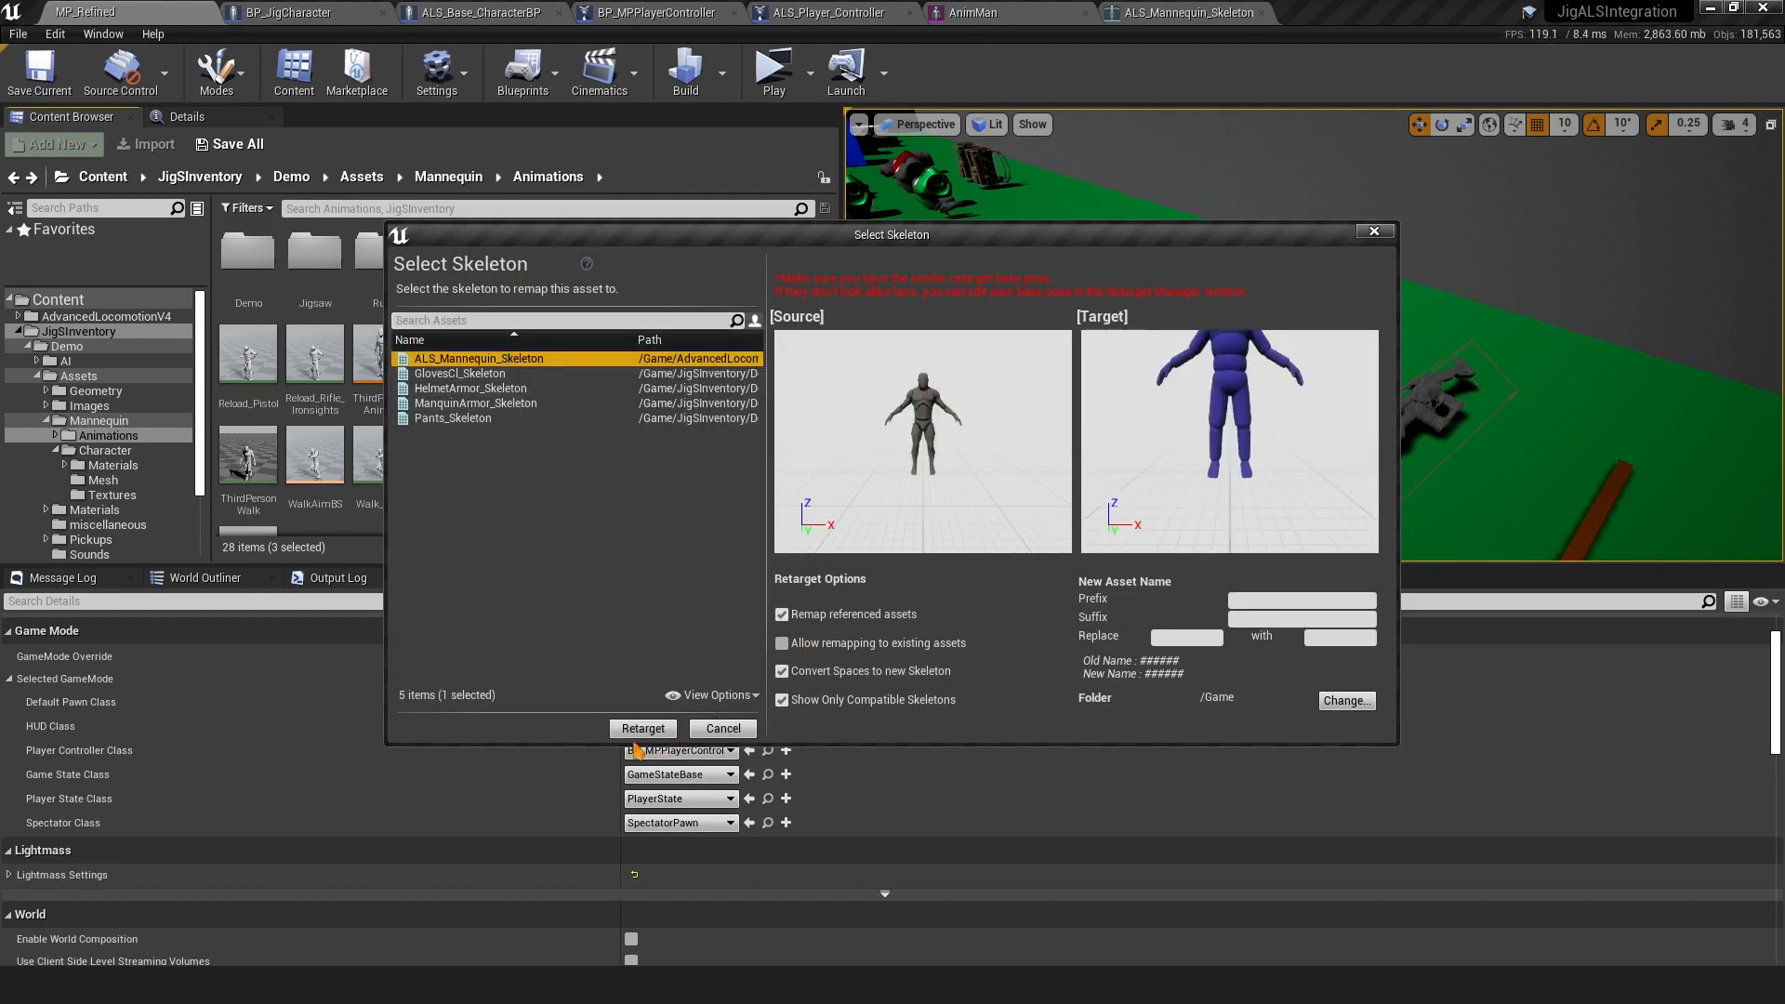
{"action": "left_click", "coordinate": [1348, 700]}
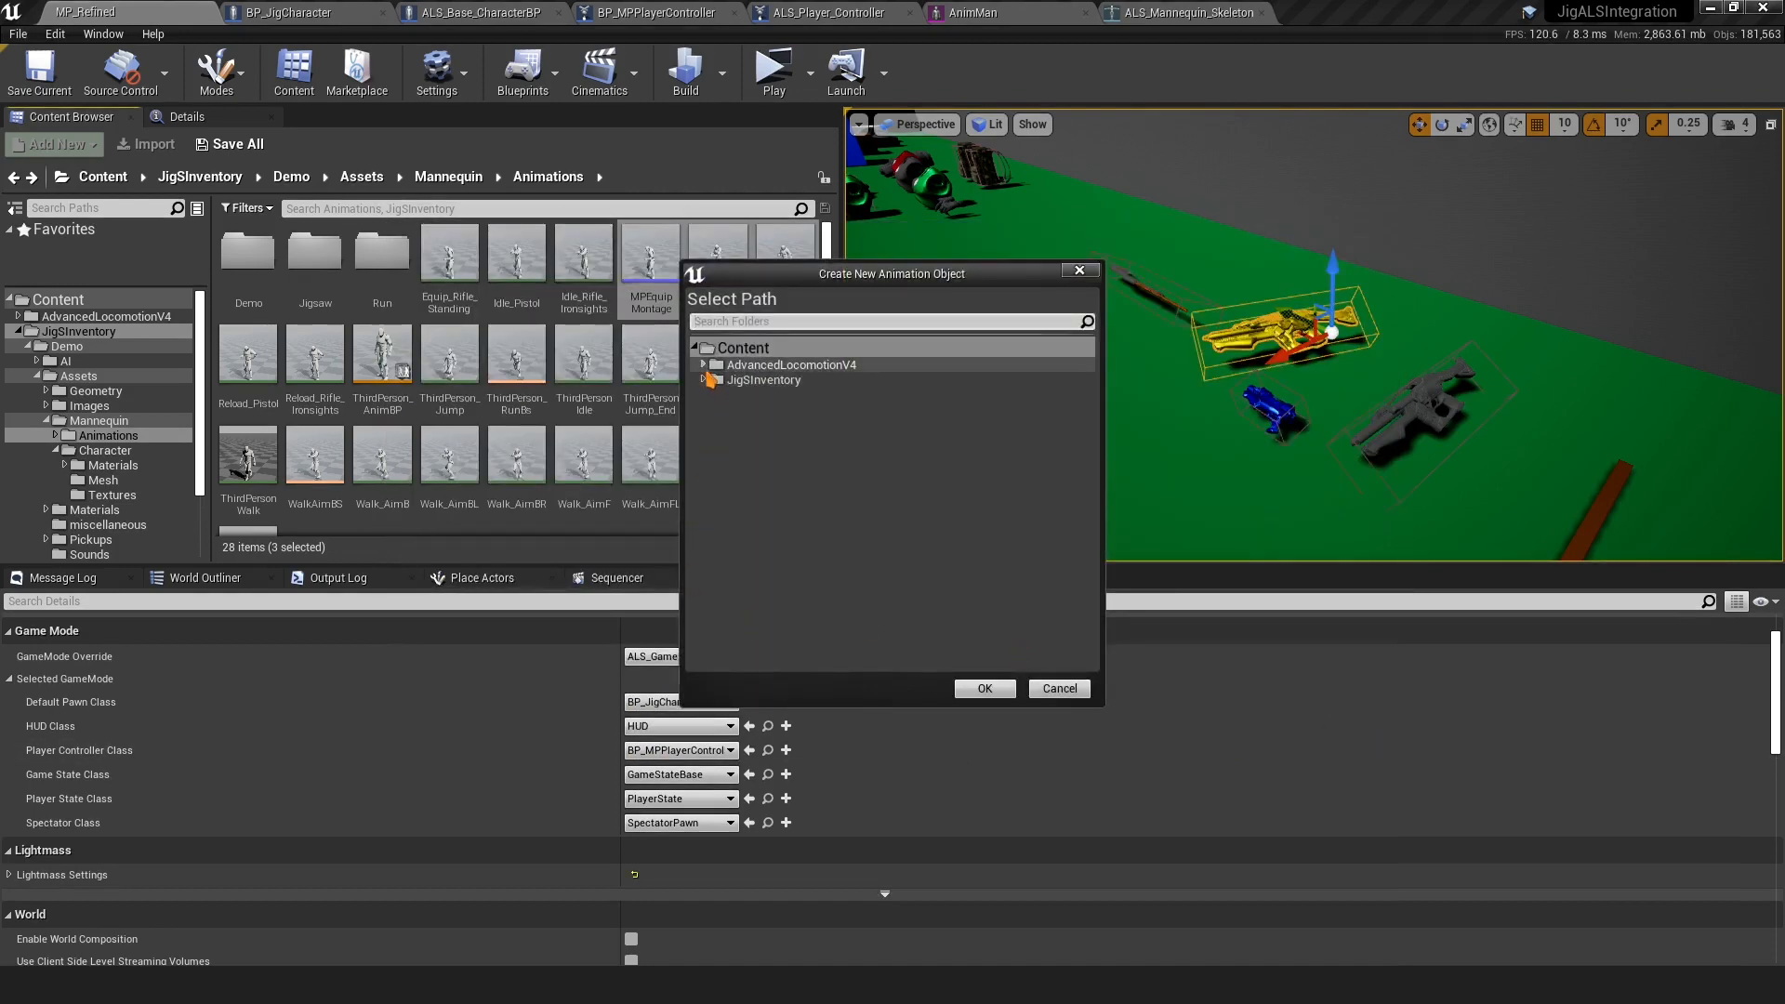
Choose AdvancedLocomotionV4/RetargetedAnimations as the destination folder and retarget the duplicated montages into it
{"action": "left_click", "coordinate": [703, 364]}
{"action": "left_click", "coordinate": [790, 484]}
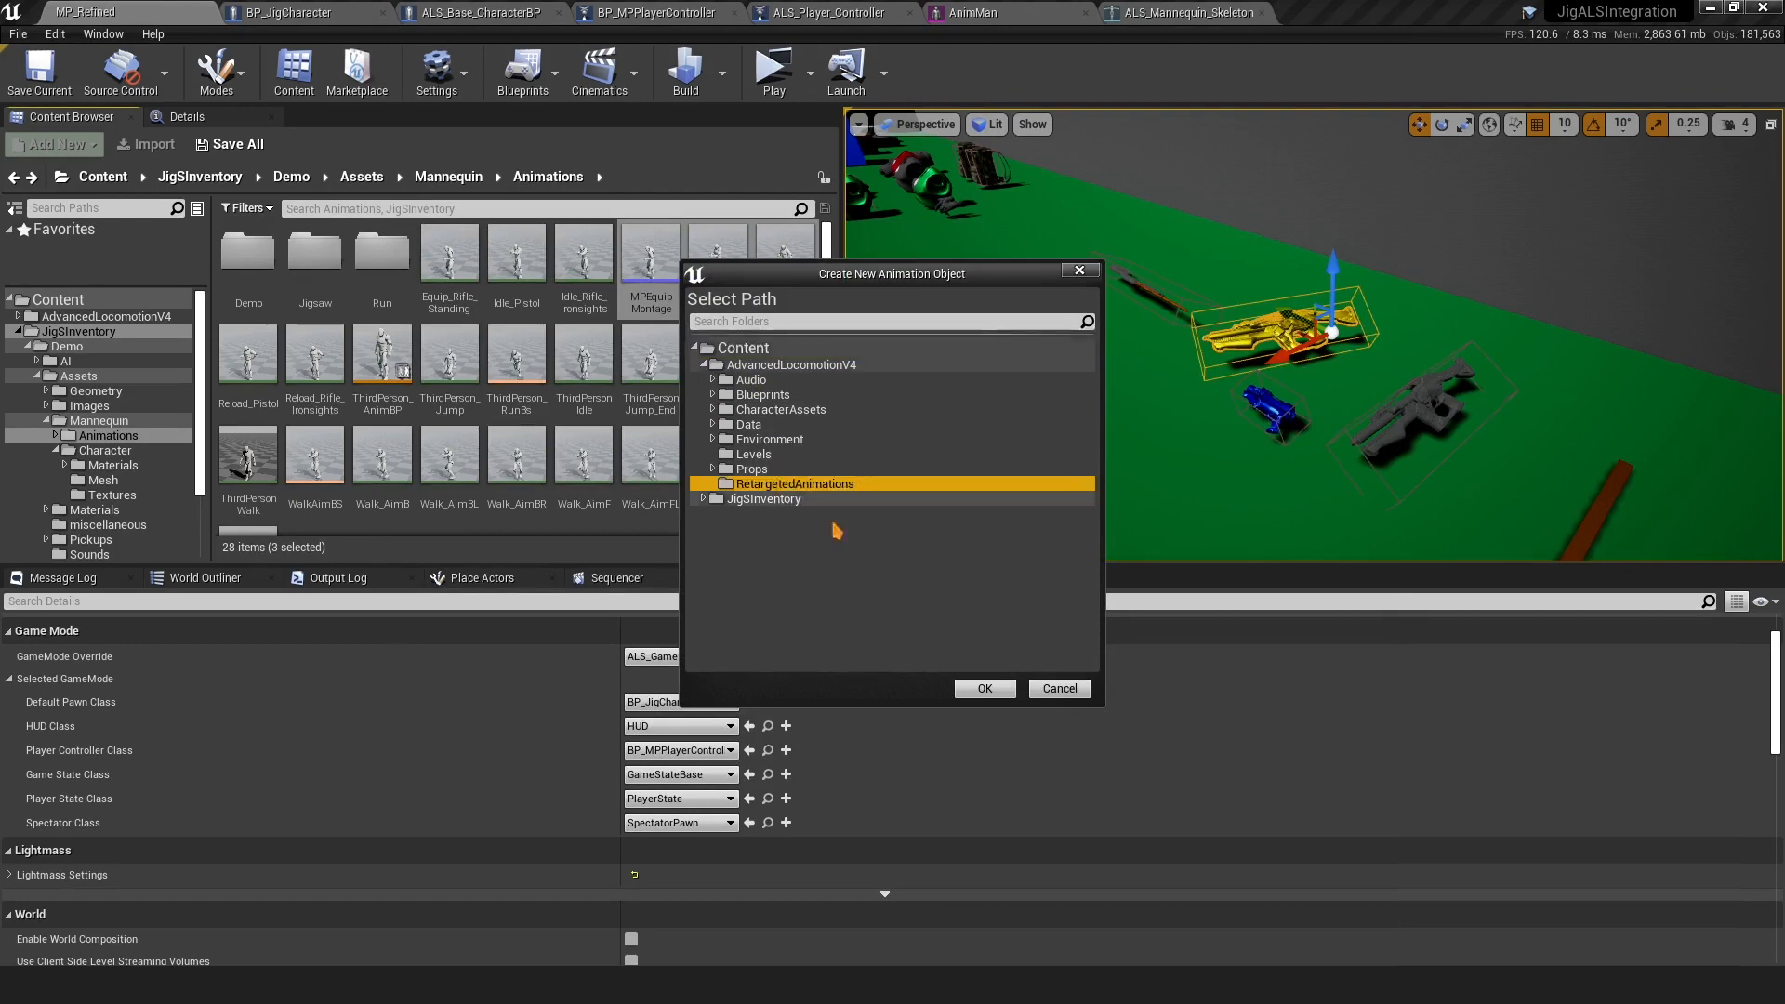
{"action": "left_click", "coordinate": [982, 689]}
{"action": "left_click", "coordinate": [643, 728]}
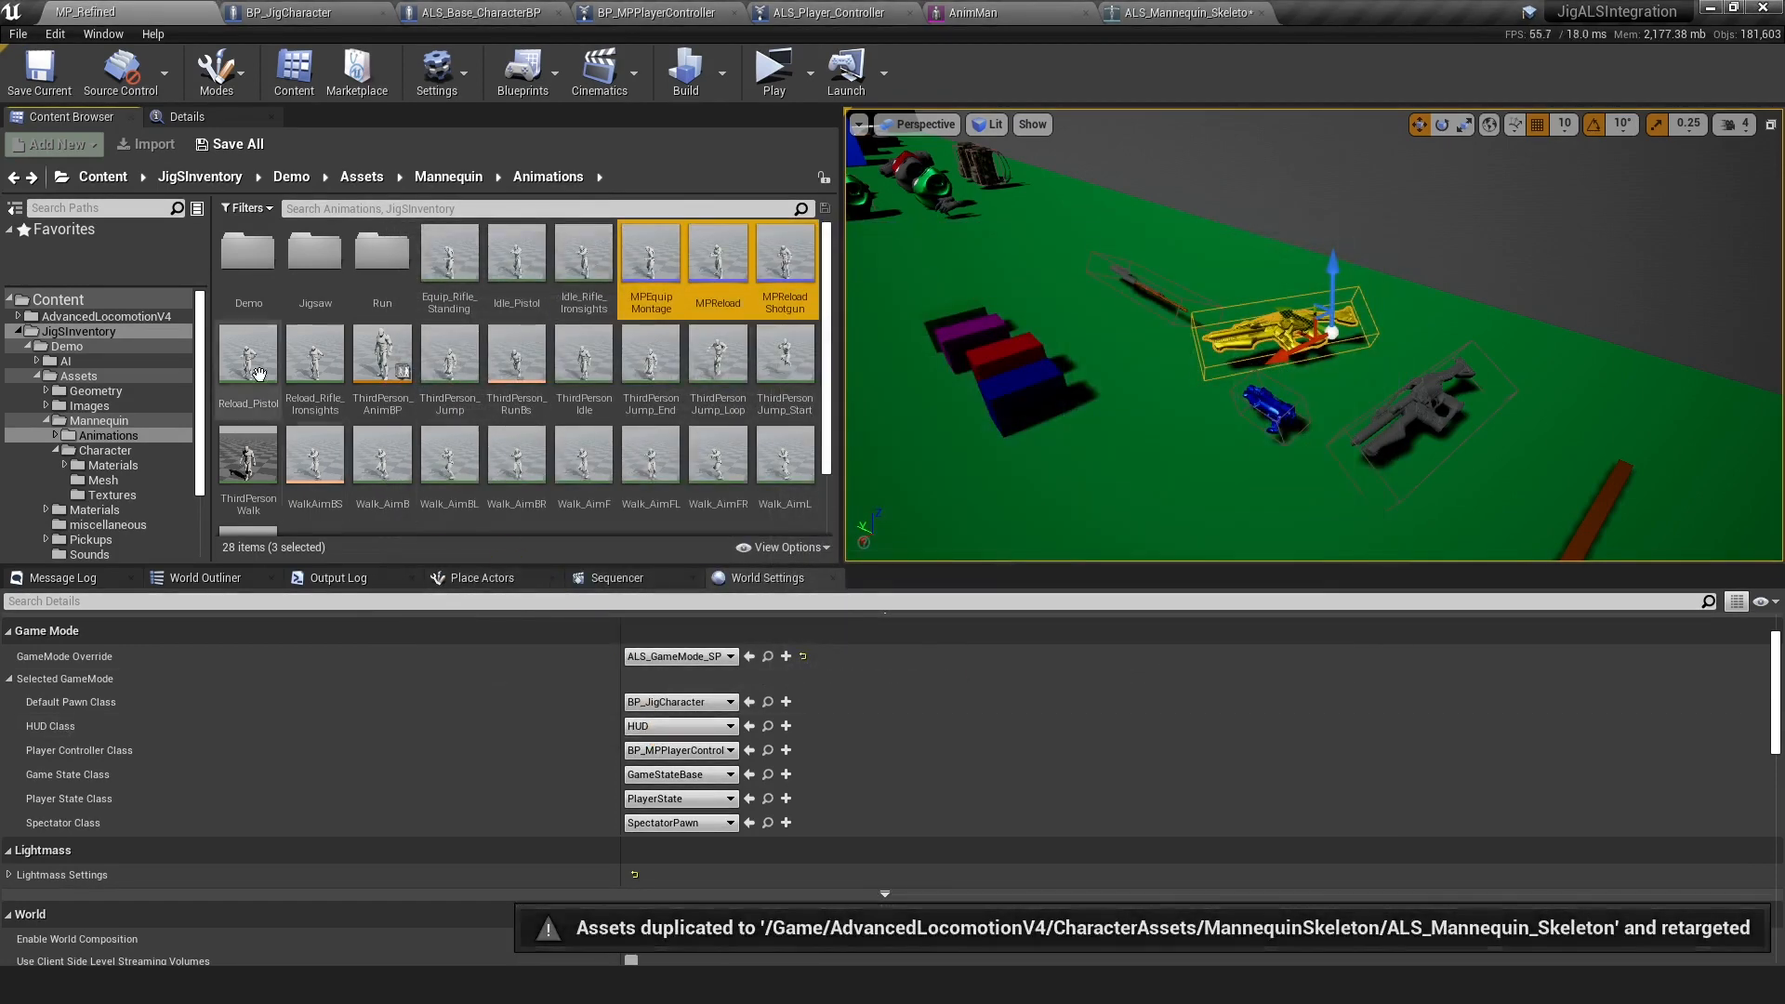
Open the AdvancedLocomotionV4/RetargetedAnimations folder in the content browser and save all the modified assets
{"action": "double_click", "coordinate": [78, 305]}
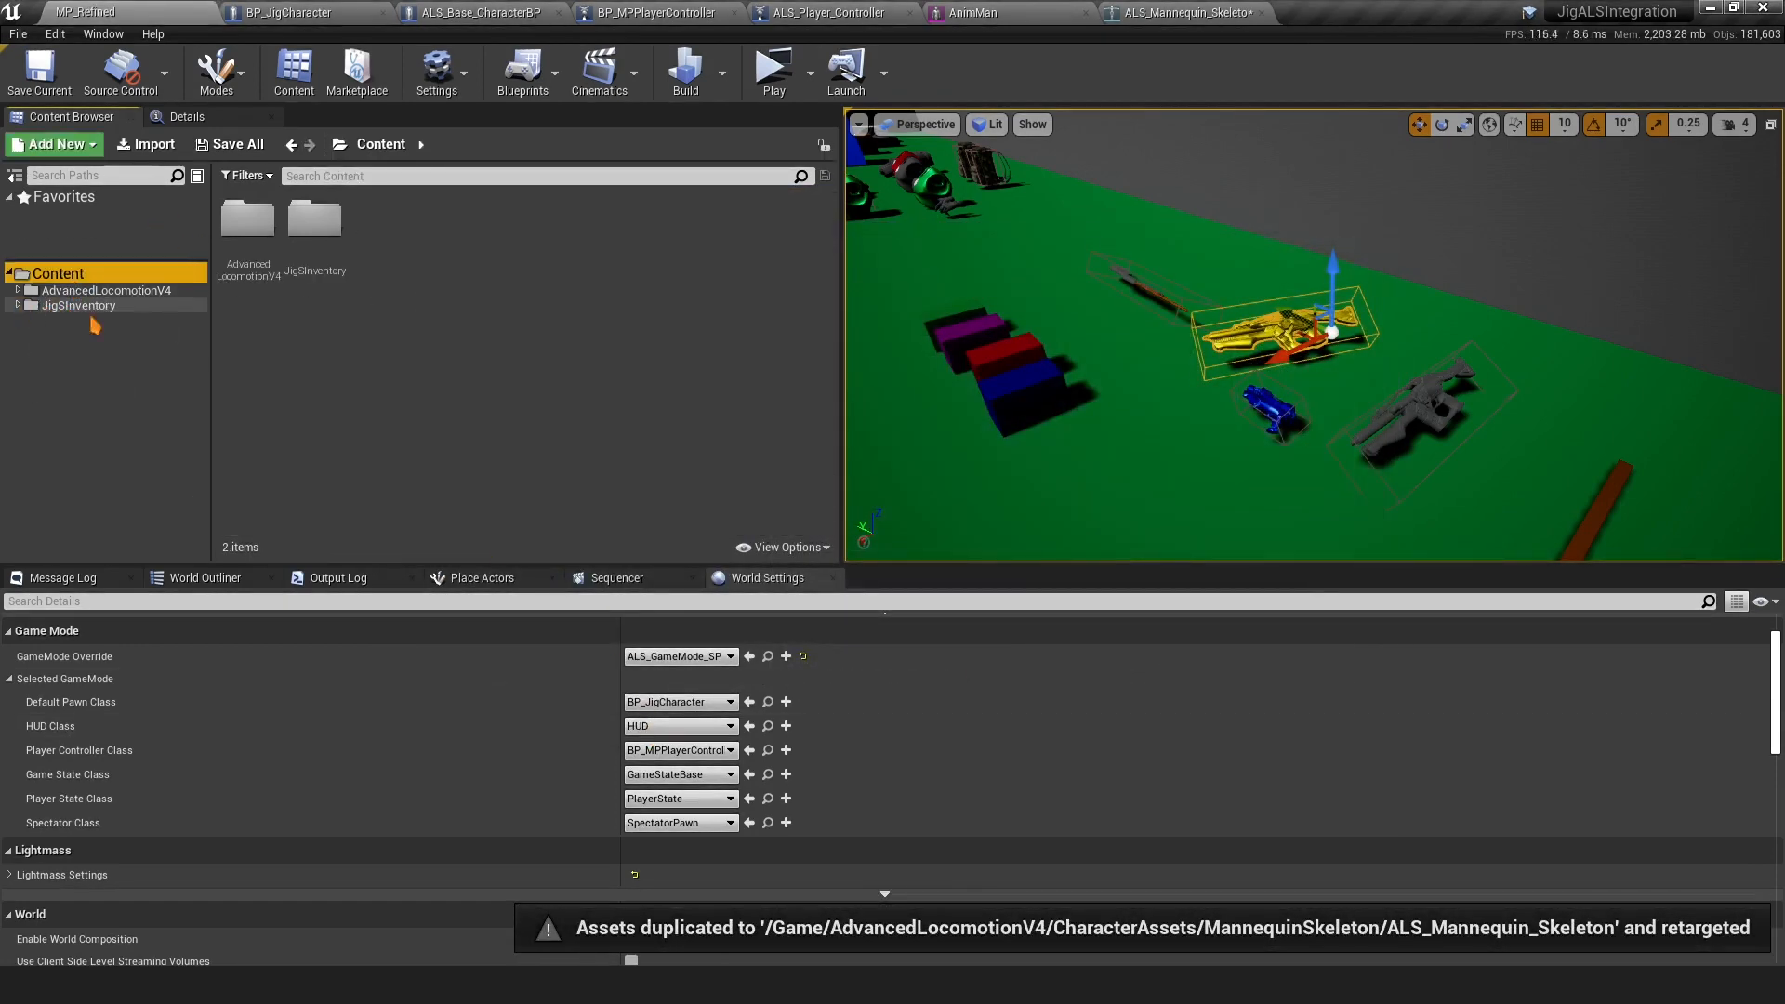
{"action": "key", "text": "alt+Left"}
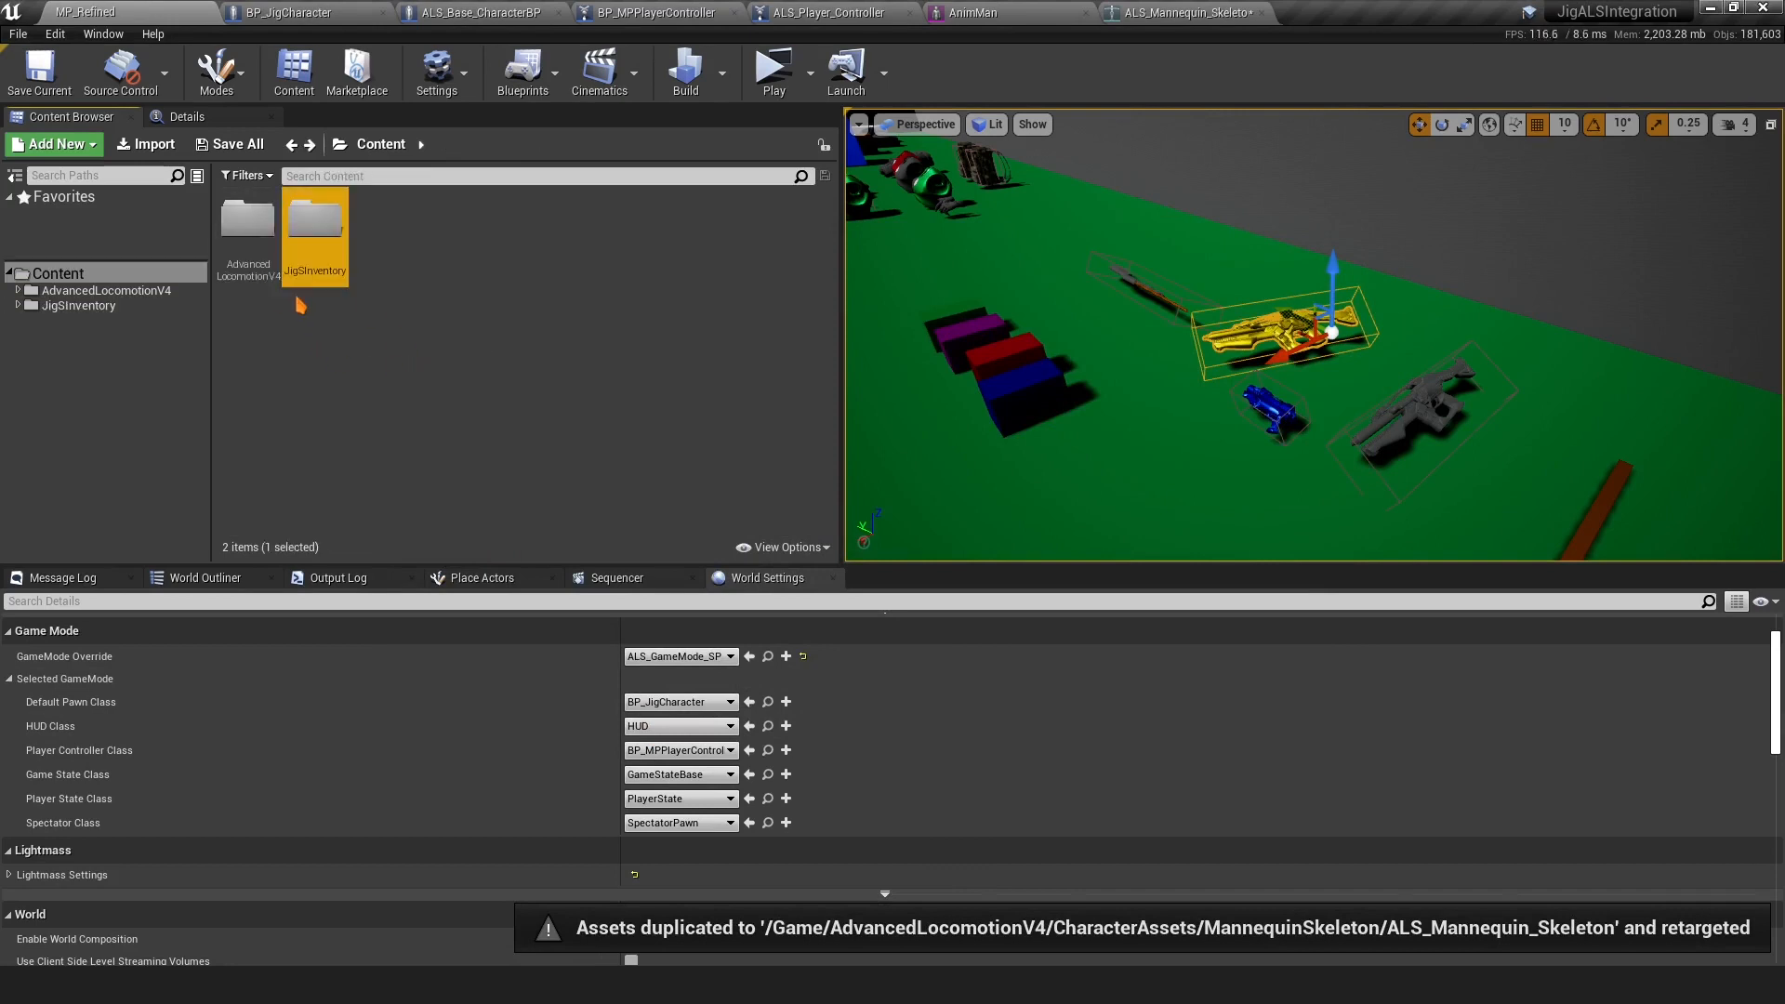
{"action": "double_click", "coordinate": [234, 273]}
{"action": "double_click", "coordinate": [717, 228]}
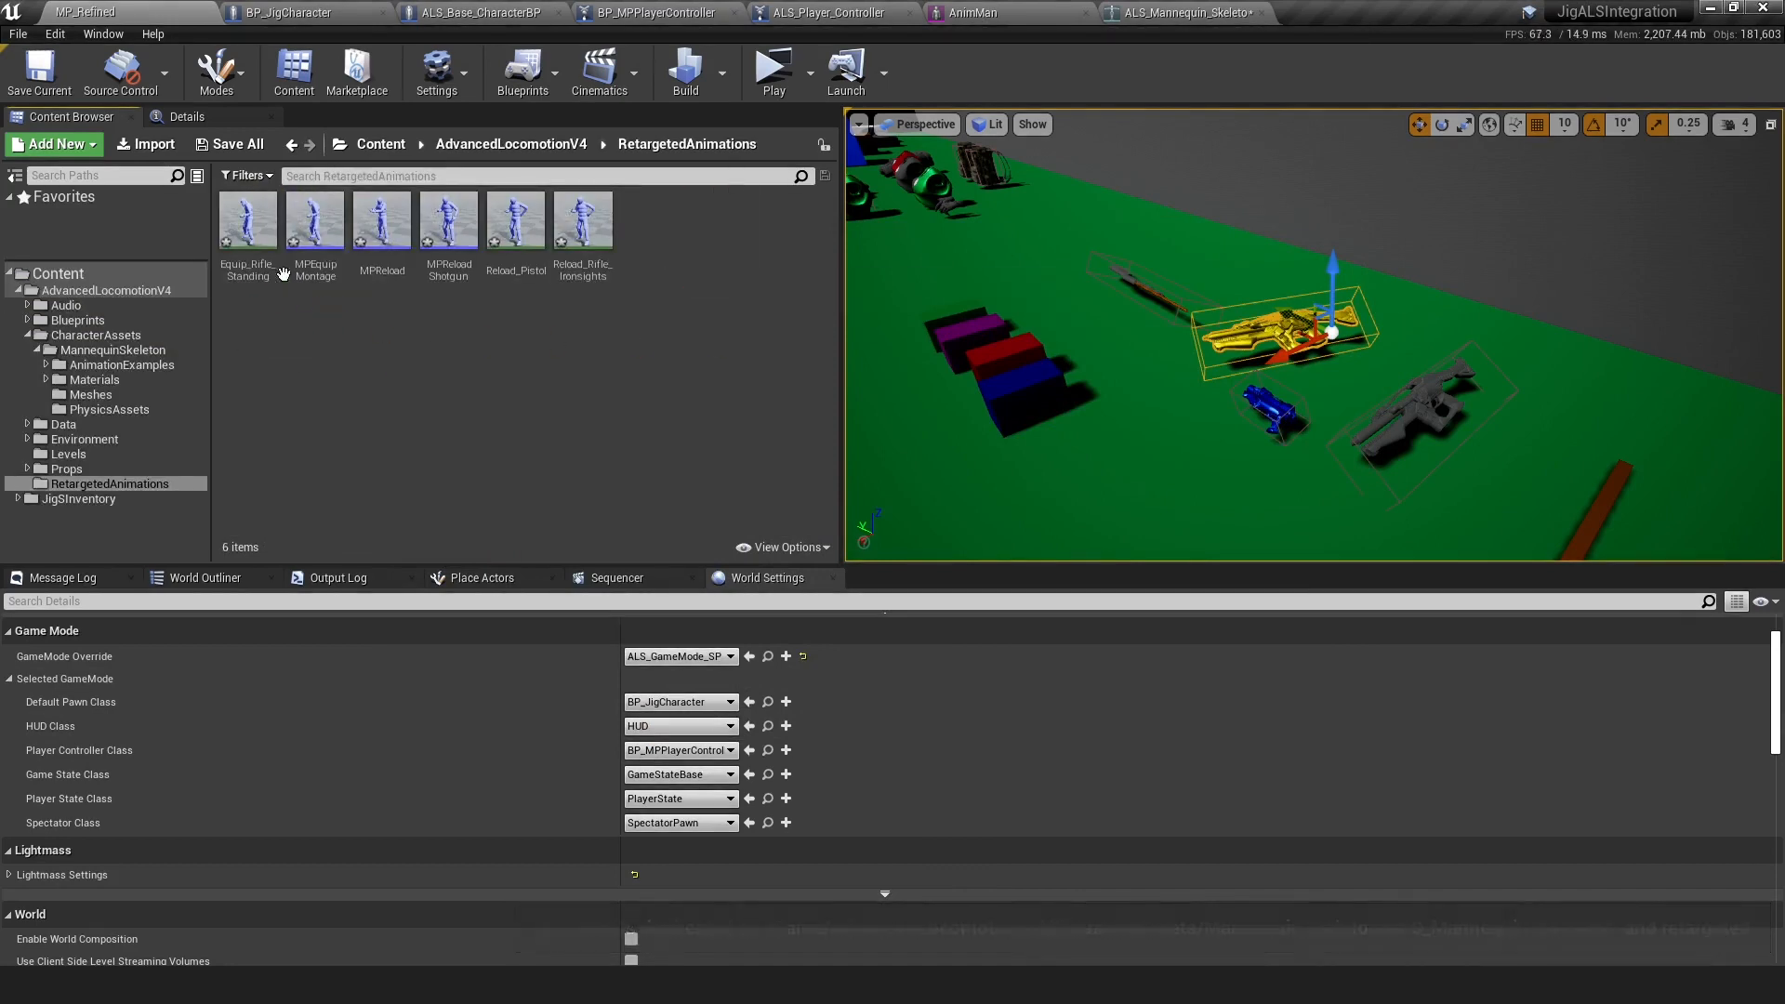
{"action": "left_click", "coordinate": [227, 144]}
{"action": "left_click", "coordinate": [1060, 662]}
Open the retargeted MPEquipMontage and scrub its timeline to examine the timing and settings of its montage notify
{"action": "double_click", "coordinate": [315, 223]}
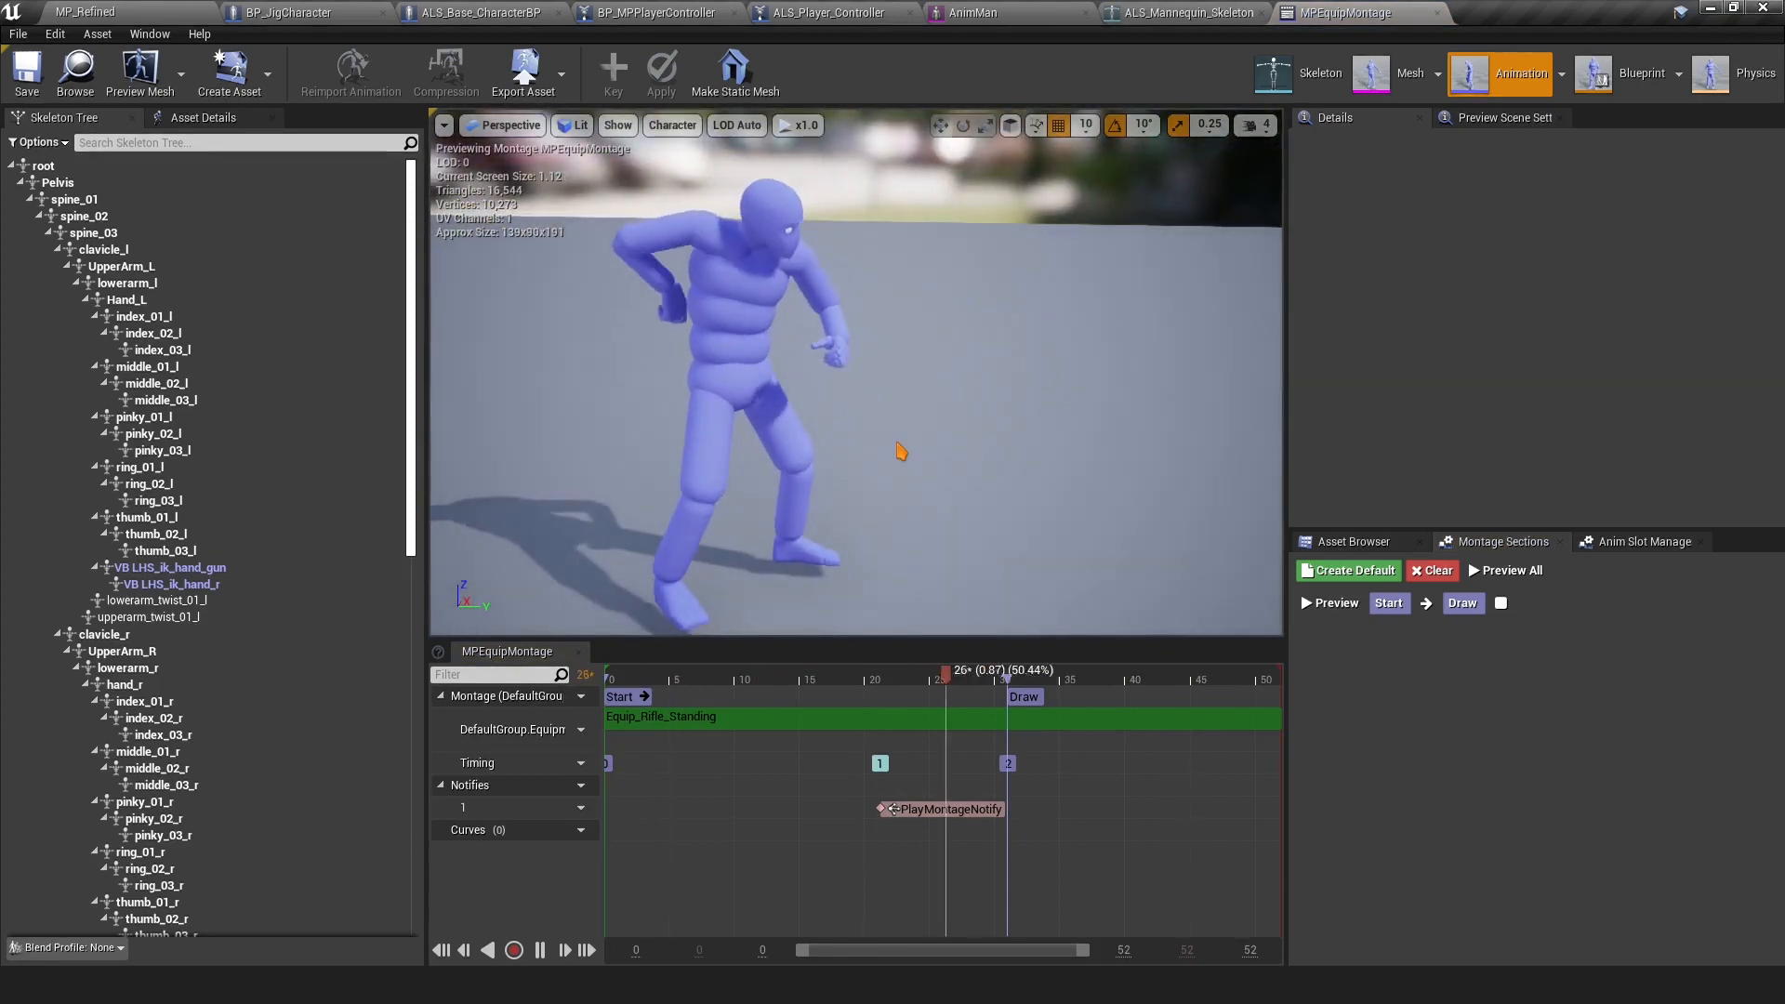
{"action": "left_click_drag", "start_coordinate": [726, 676], "coordinate": [844, 676]}
{"action": "left_click", "coordinate": [931, 813]}
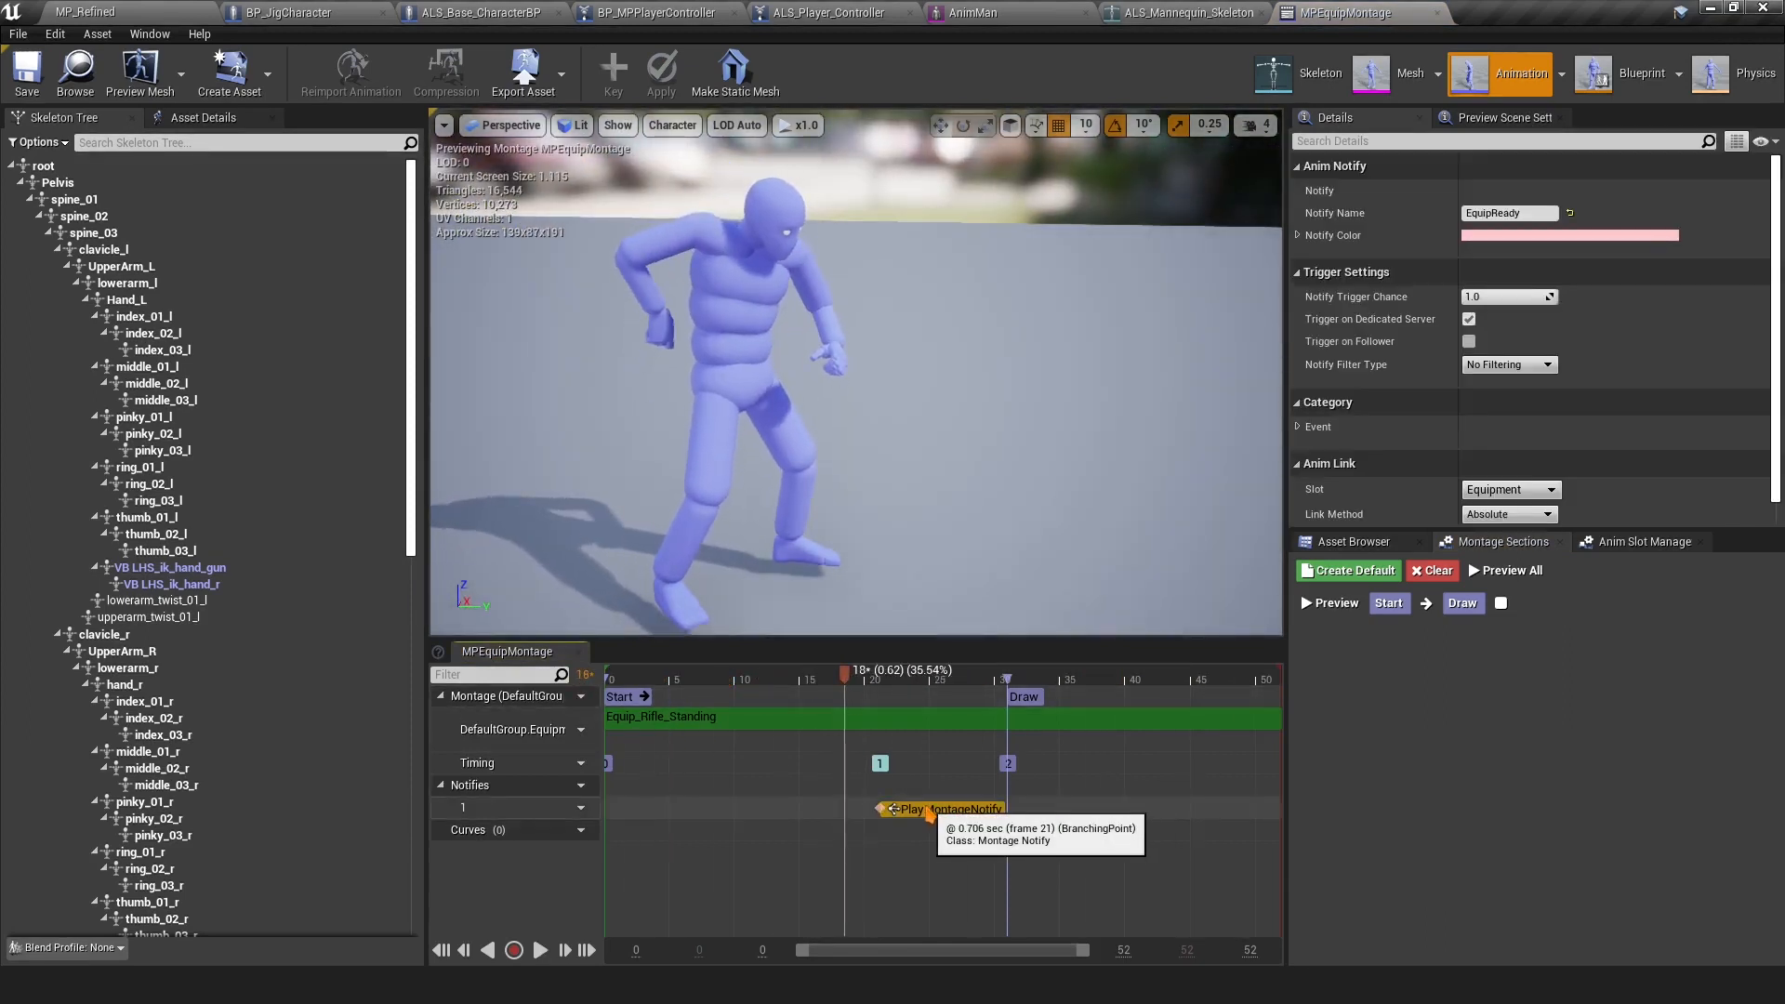
{"action": "left_click", "coordinate": [873, 680]}
{"action": "left_click", "coordinate": [822, 682]}
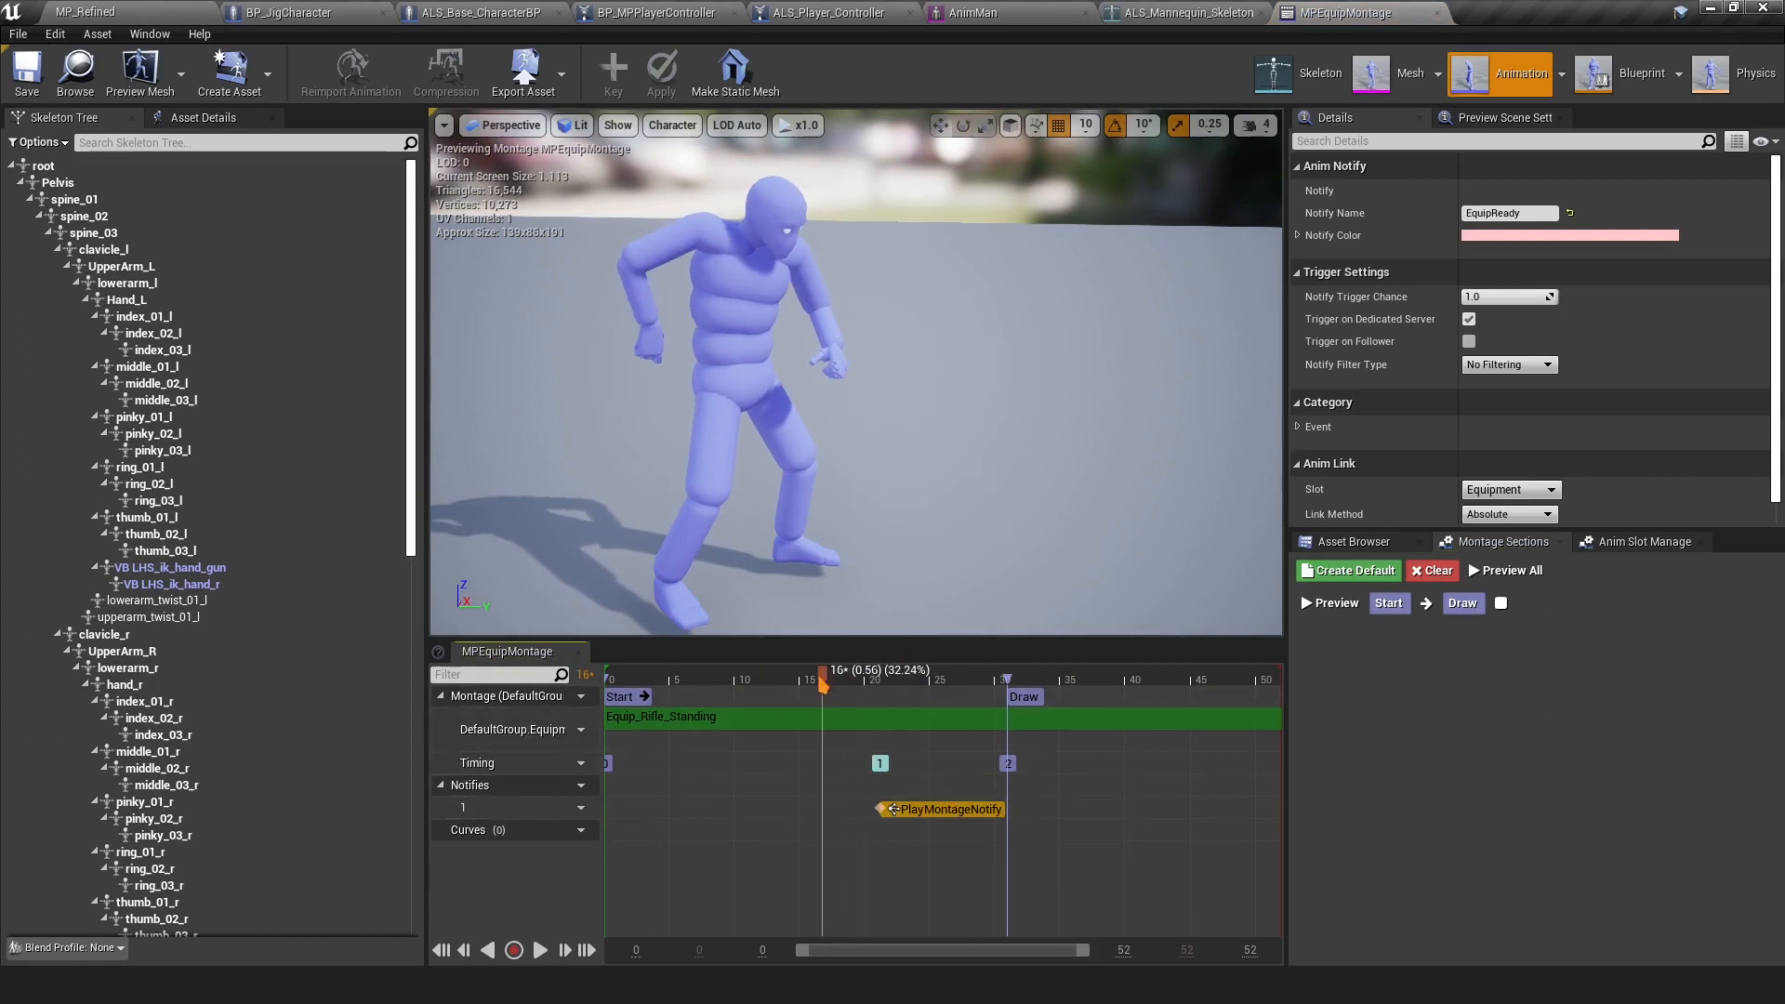
Examine the notify types available for the notify track and scrub to the start of the existing montage notify
{"action": "right_click", "coordinate": [793, 810]}
{"action": "mouse_move", "coordinate": [830, 837]}
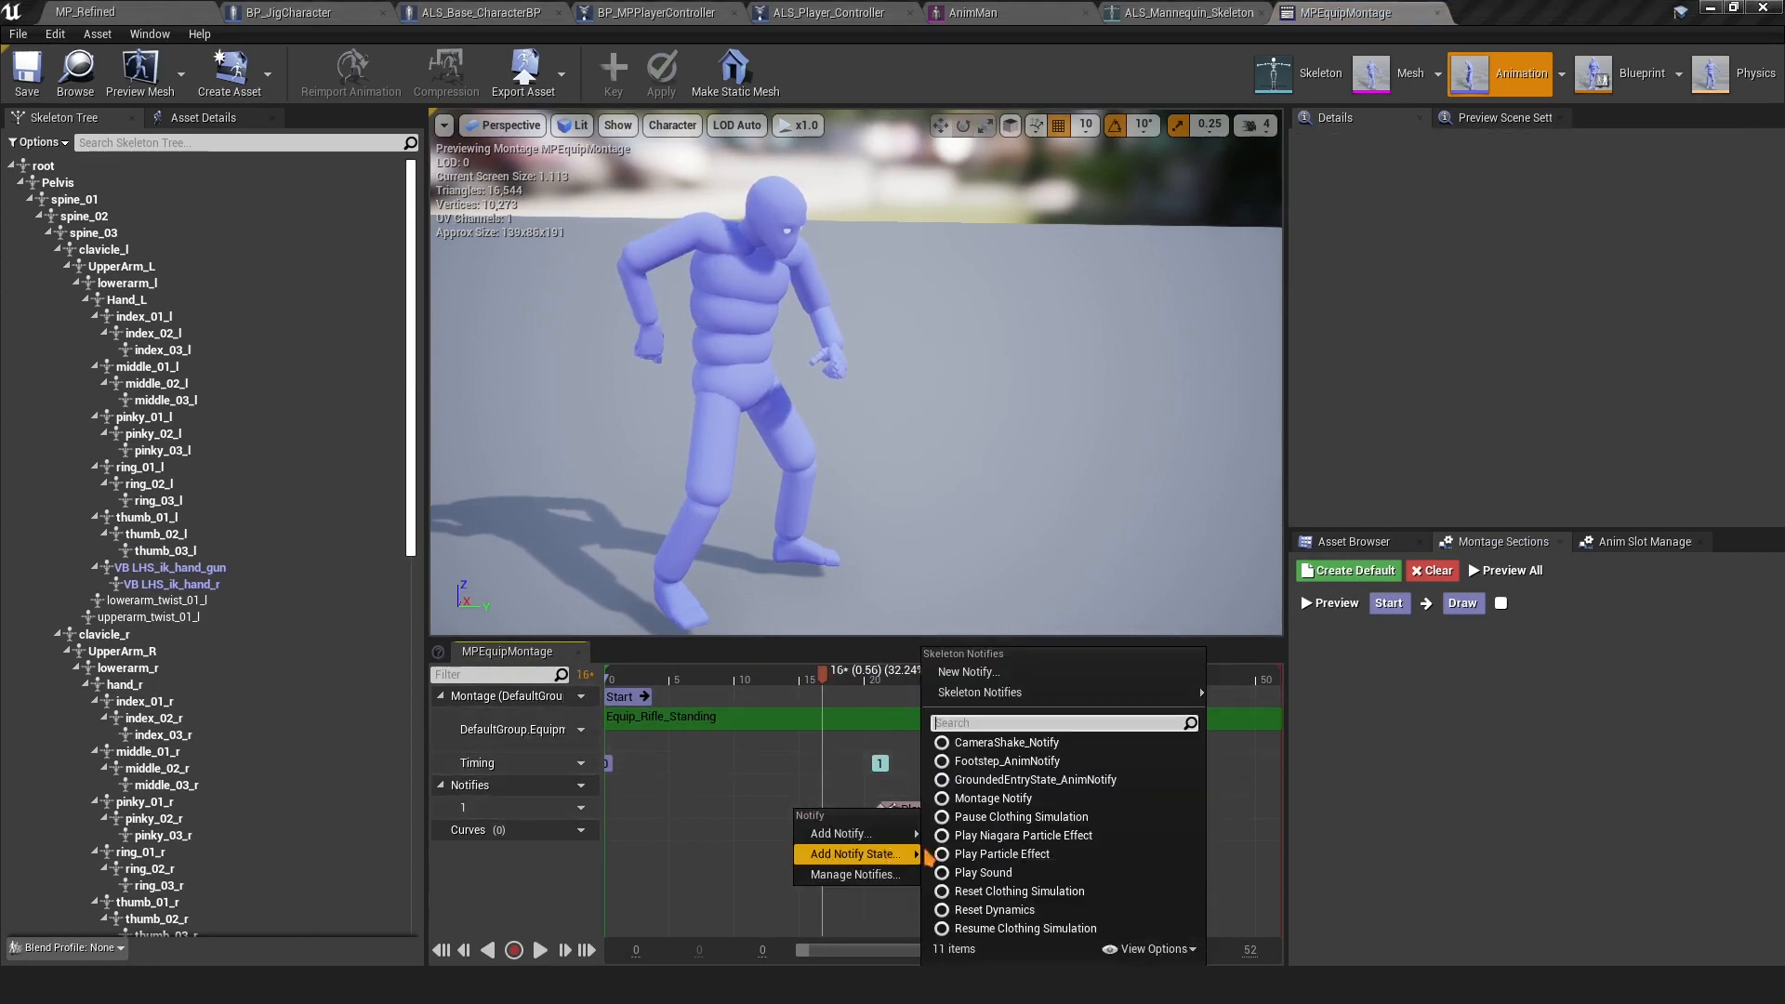
{"action": "left_click", "coordinate": [993, 798]}
{"action": "left_click", "coordinate": [902, 810]}
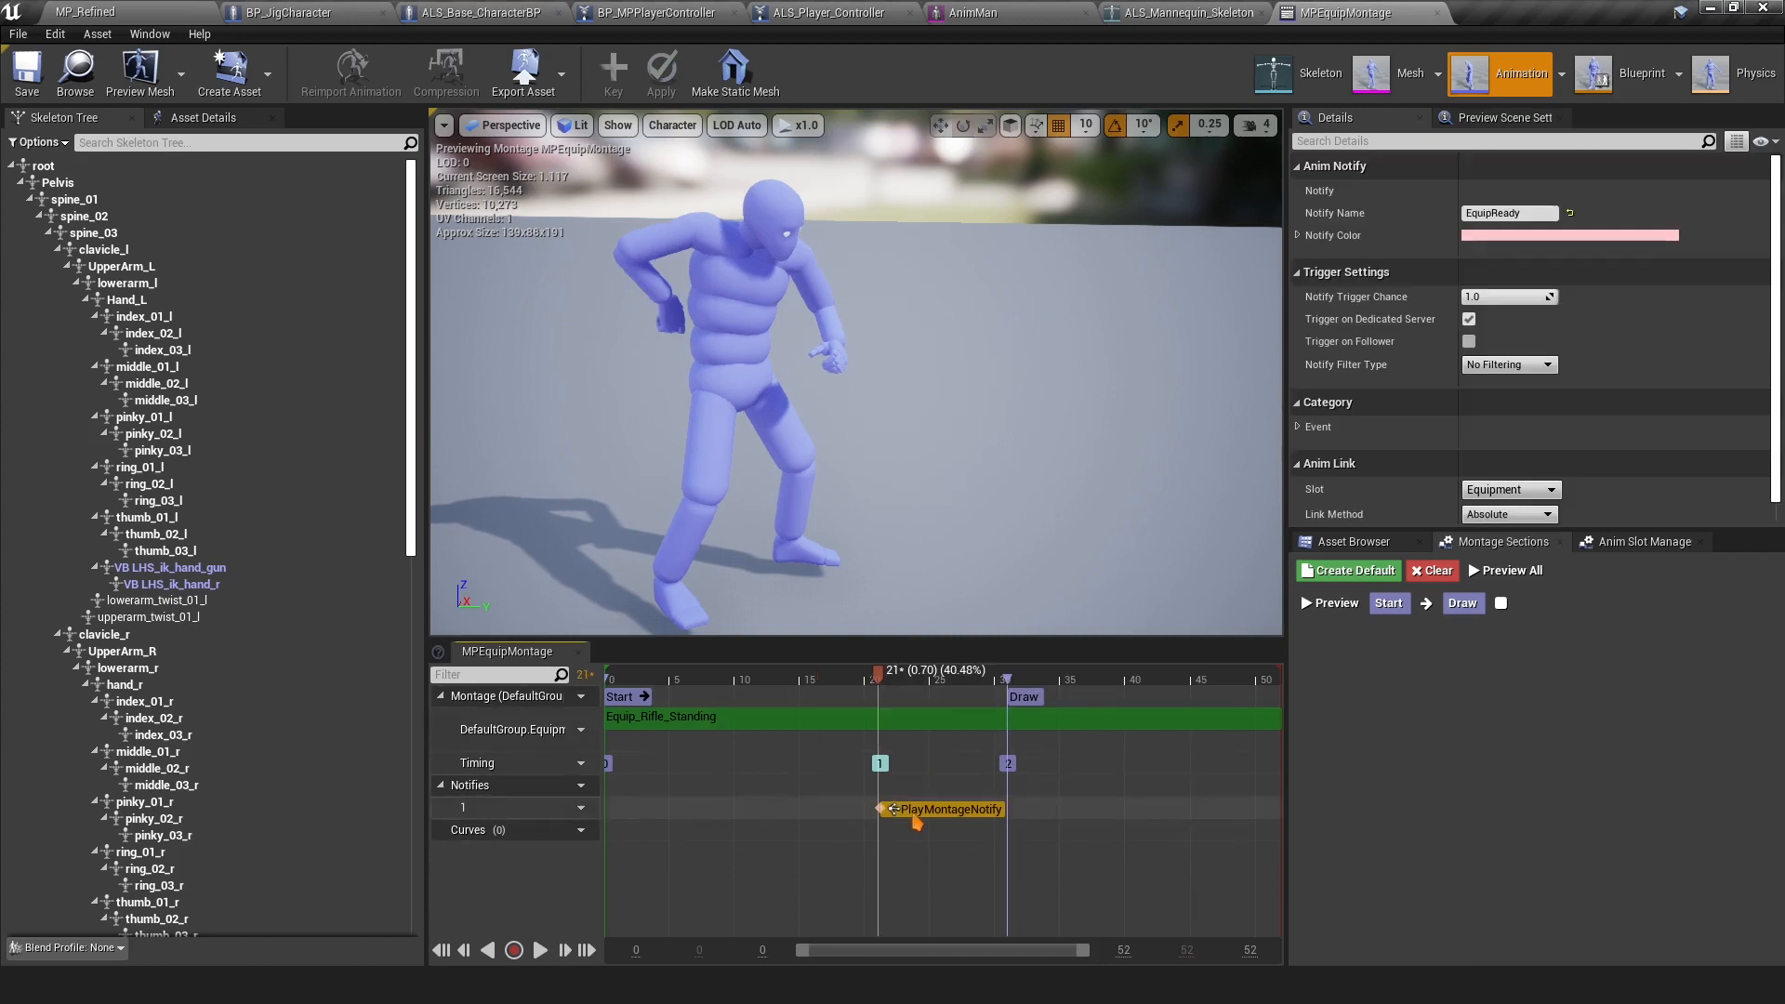
{"action": "mouse_move", "coordinate": [877, 675]}
{"action": "left_mouse_down"}
{"action": "mouse_move", "coordinate": [824, 676]}
{"action": "mouse_move", "coordinate": [874, 685]}
{"action": "left_mouse_up"}
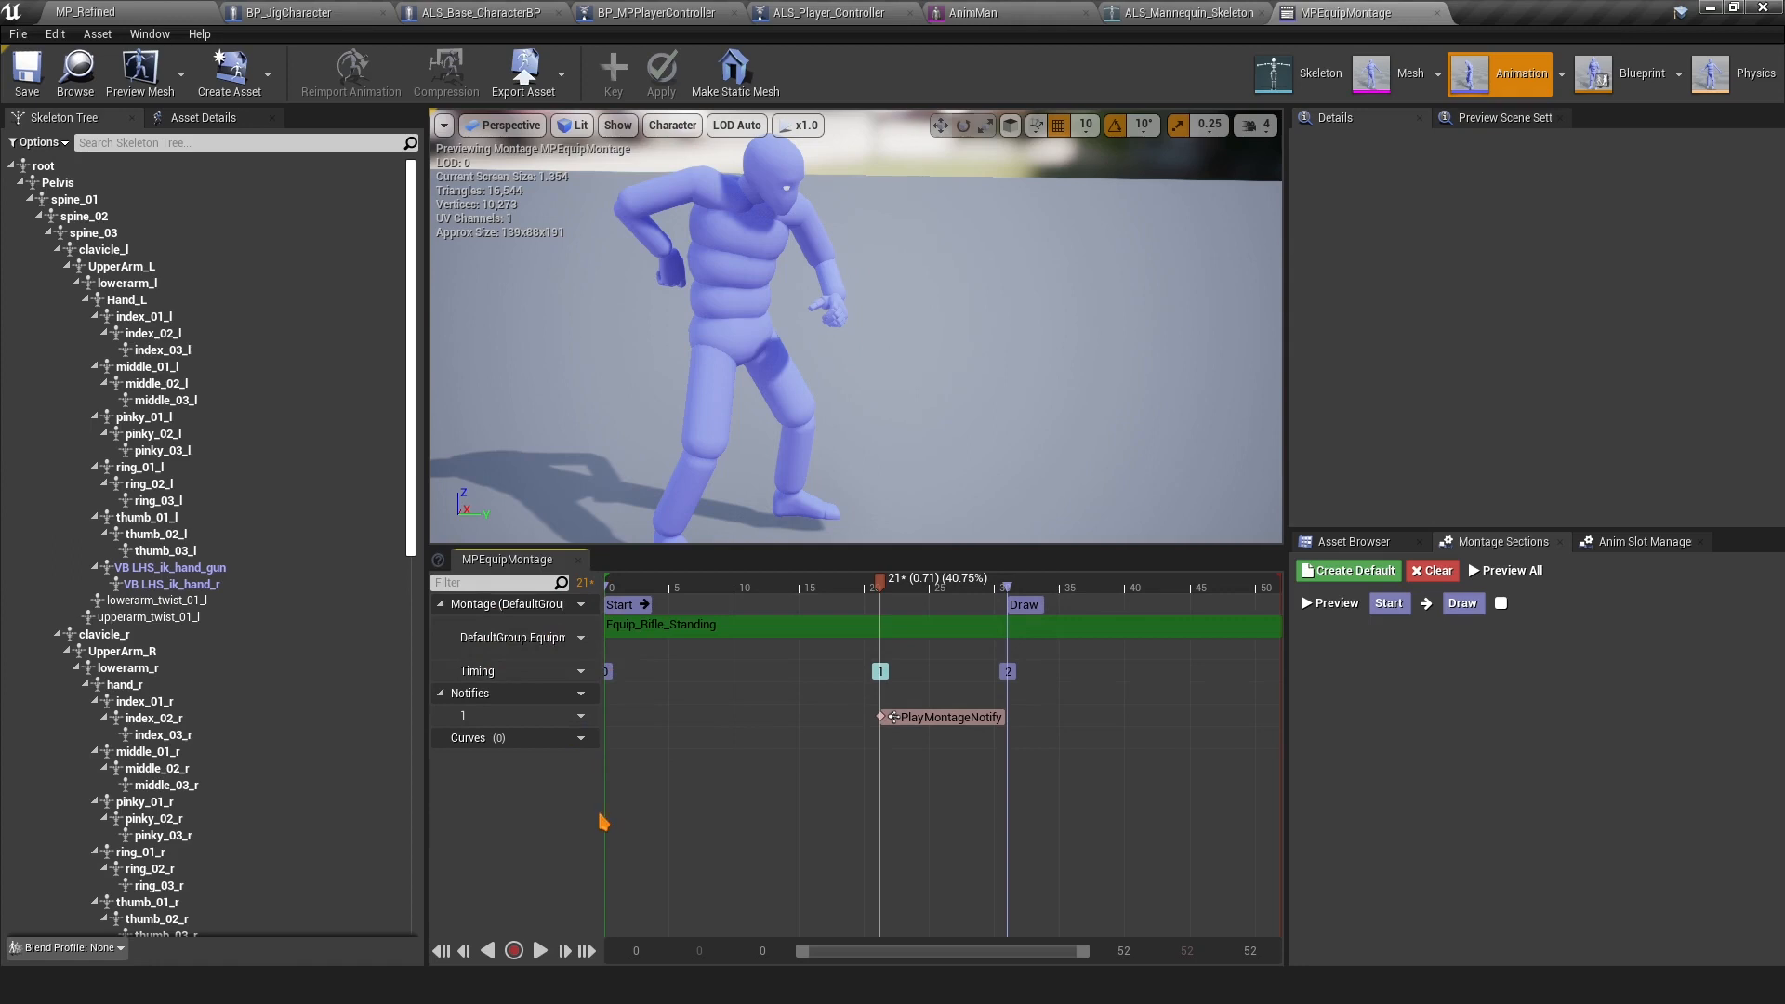
Change the montage's slot to Layering Override Group.Spine and save MPEquipMontage
{"action": "left_click_drag", "start_coordinate": [602, 822], "coordinate": [706, 816]}
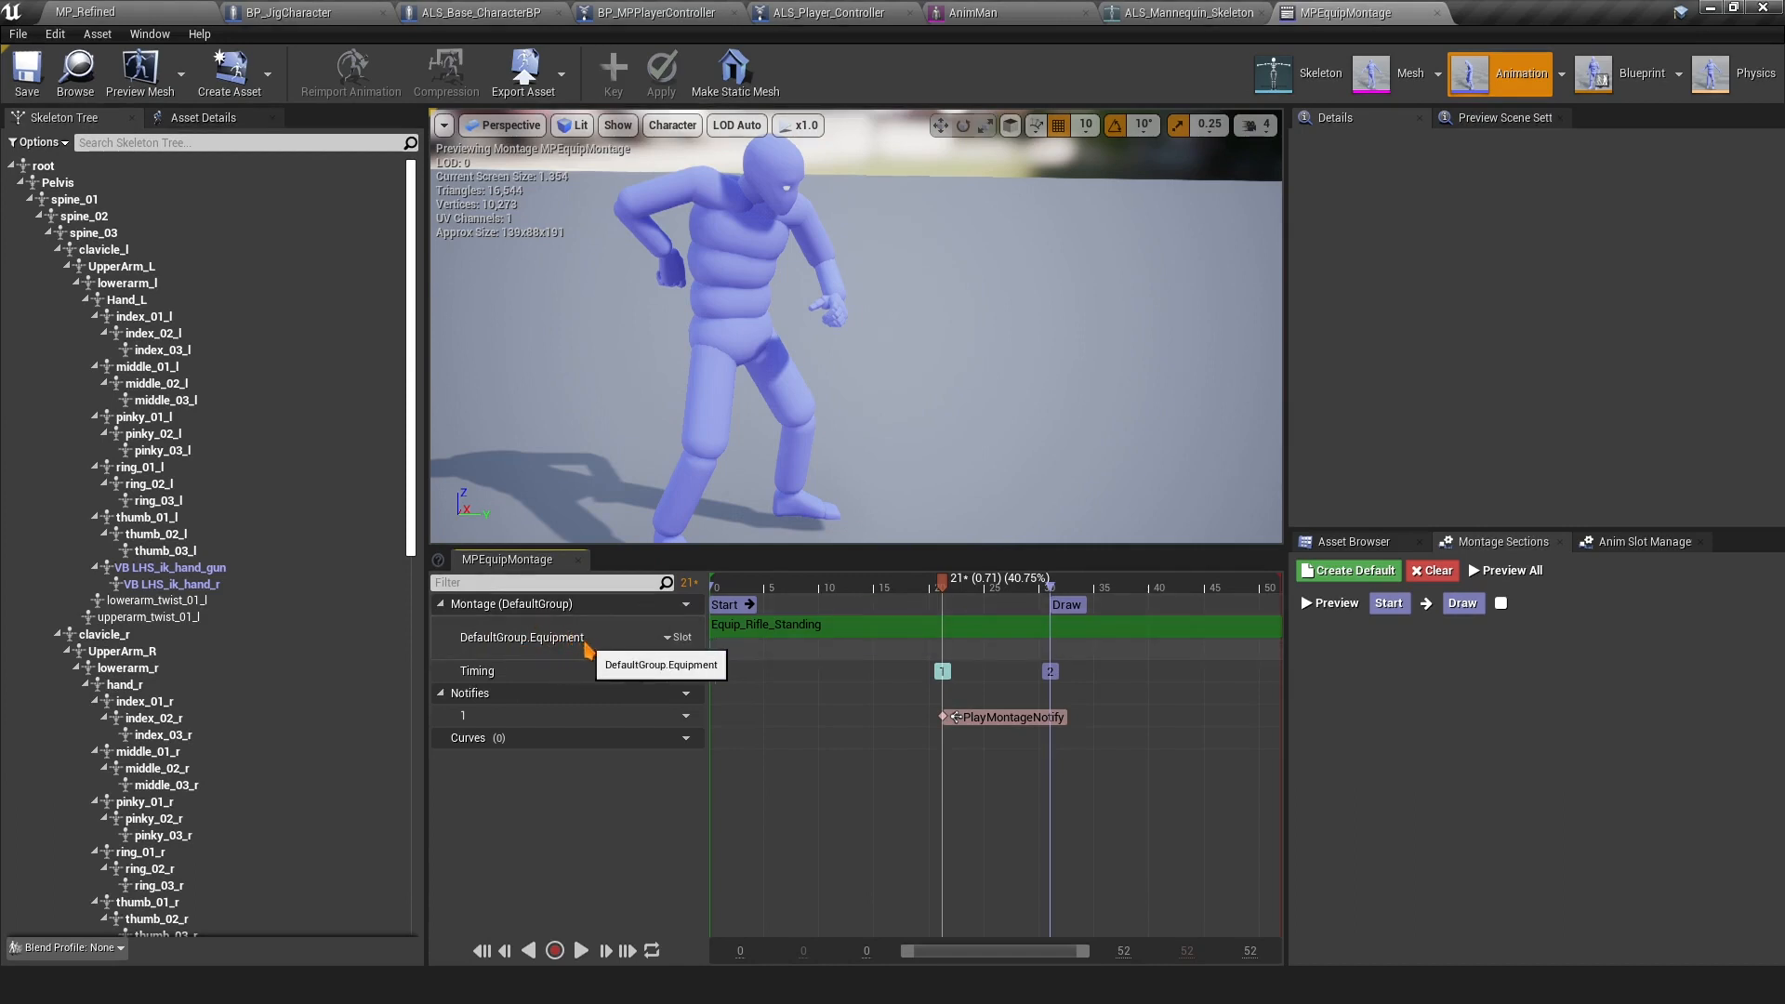
{"action": "left_click", "coordinate": [675, 637]}
{"action": "mouse_move", "coordinate": [701, 671]}
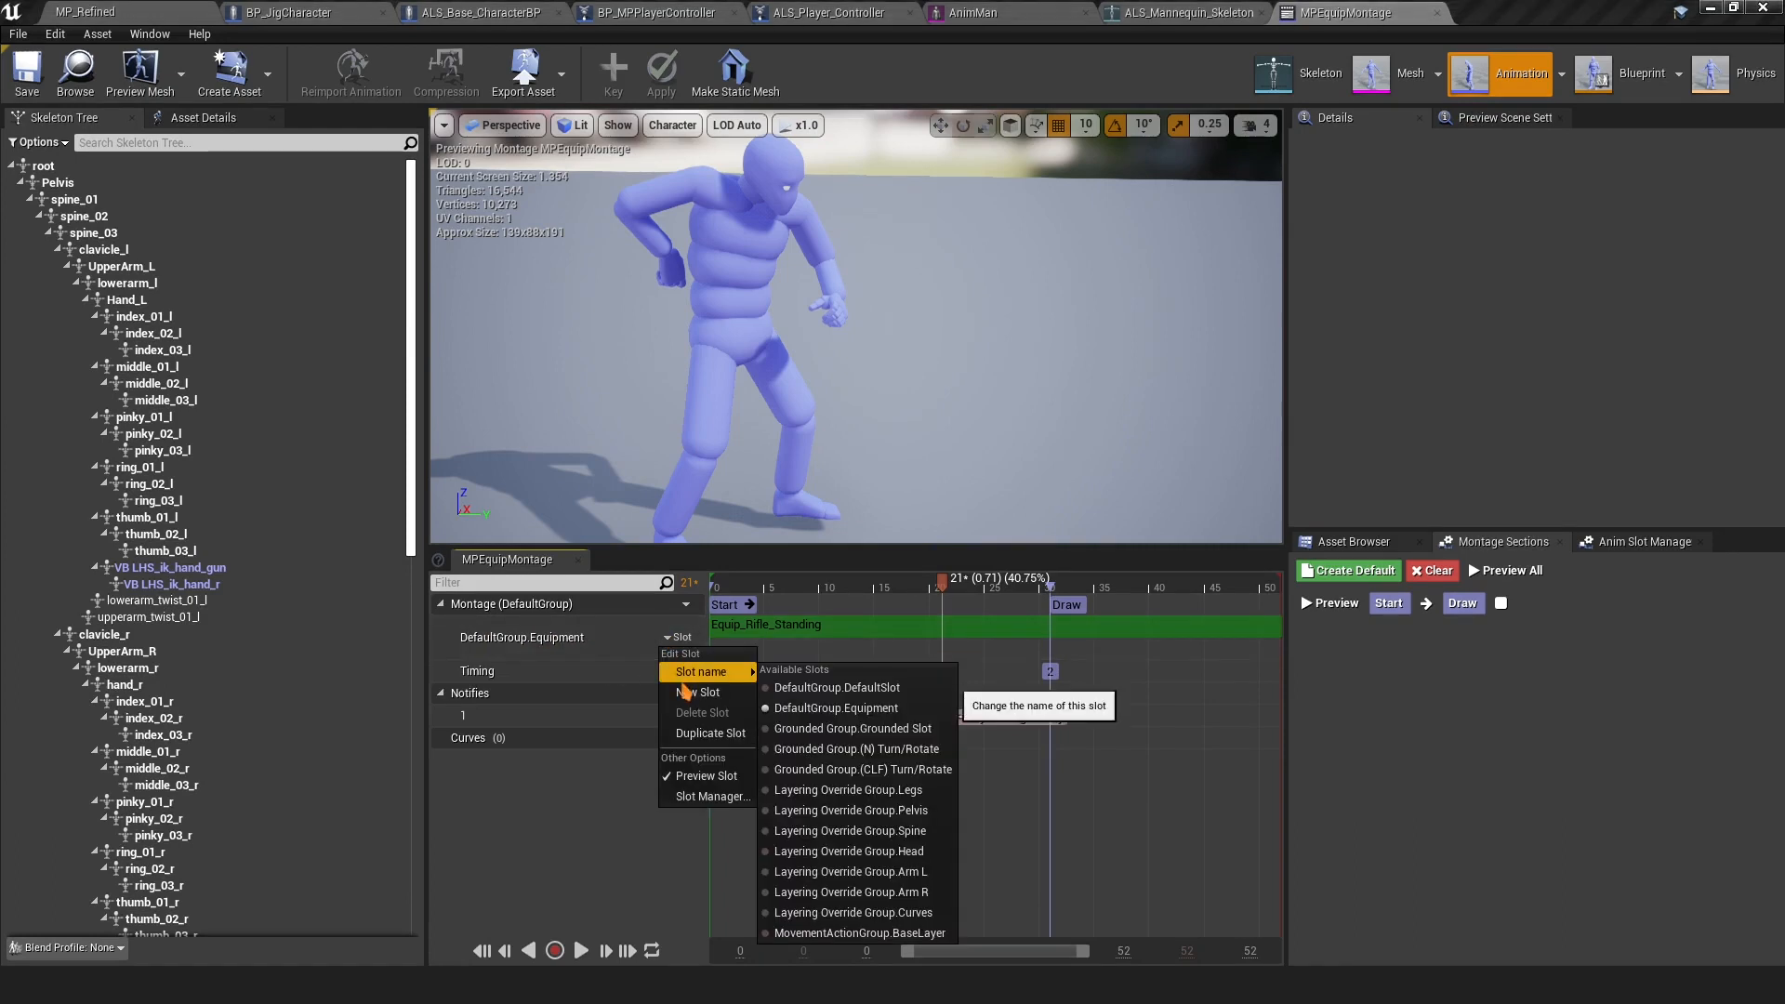
{"action": "left_click", "coordinate": [511, 643]}
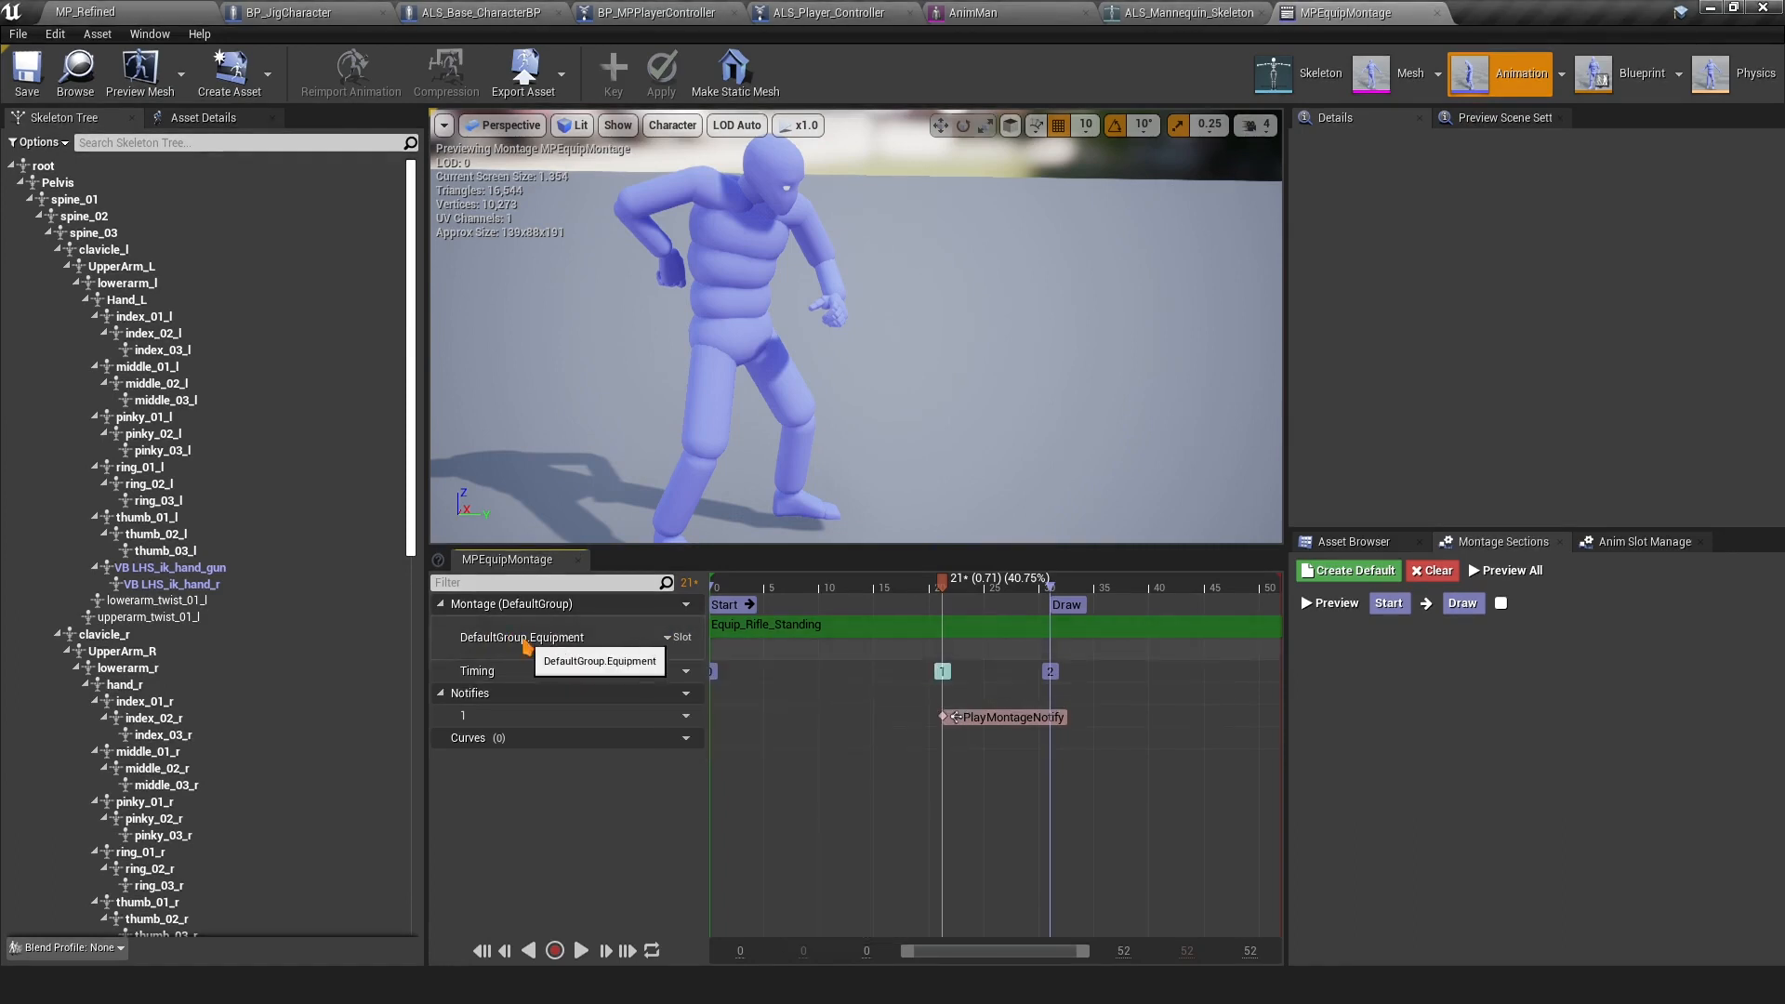
{"action": "left_click", "coordinate": [671, 637]}
{"action": "mouse_move", "coordinate": [702, 671]}
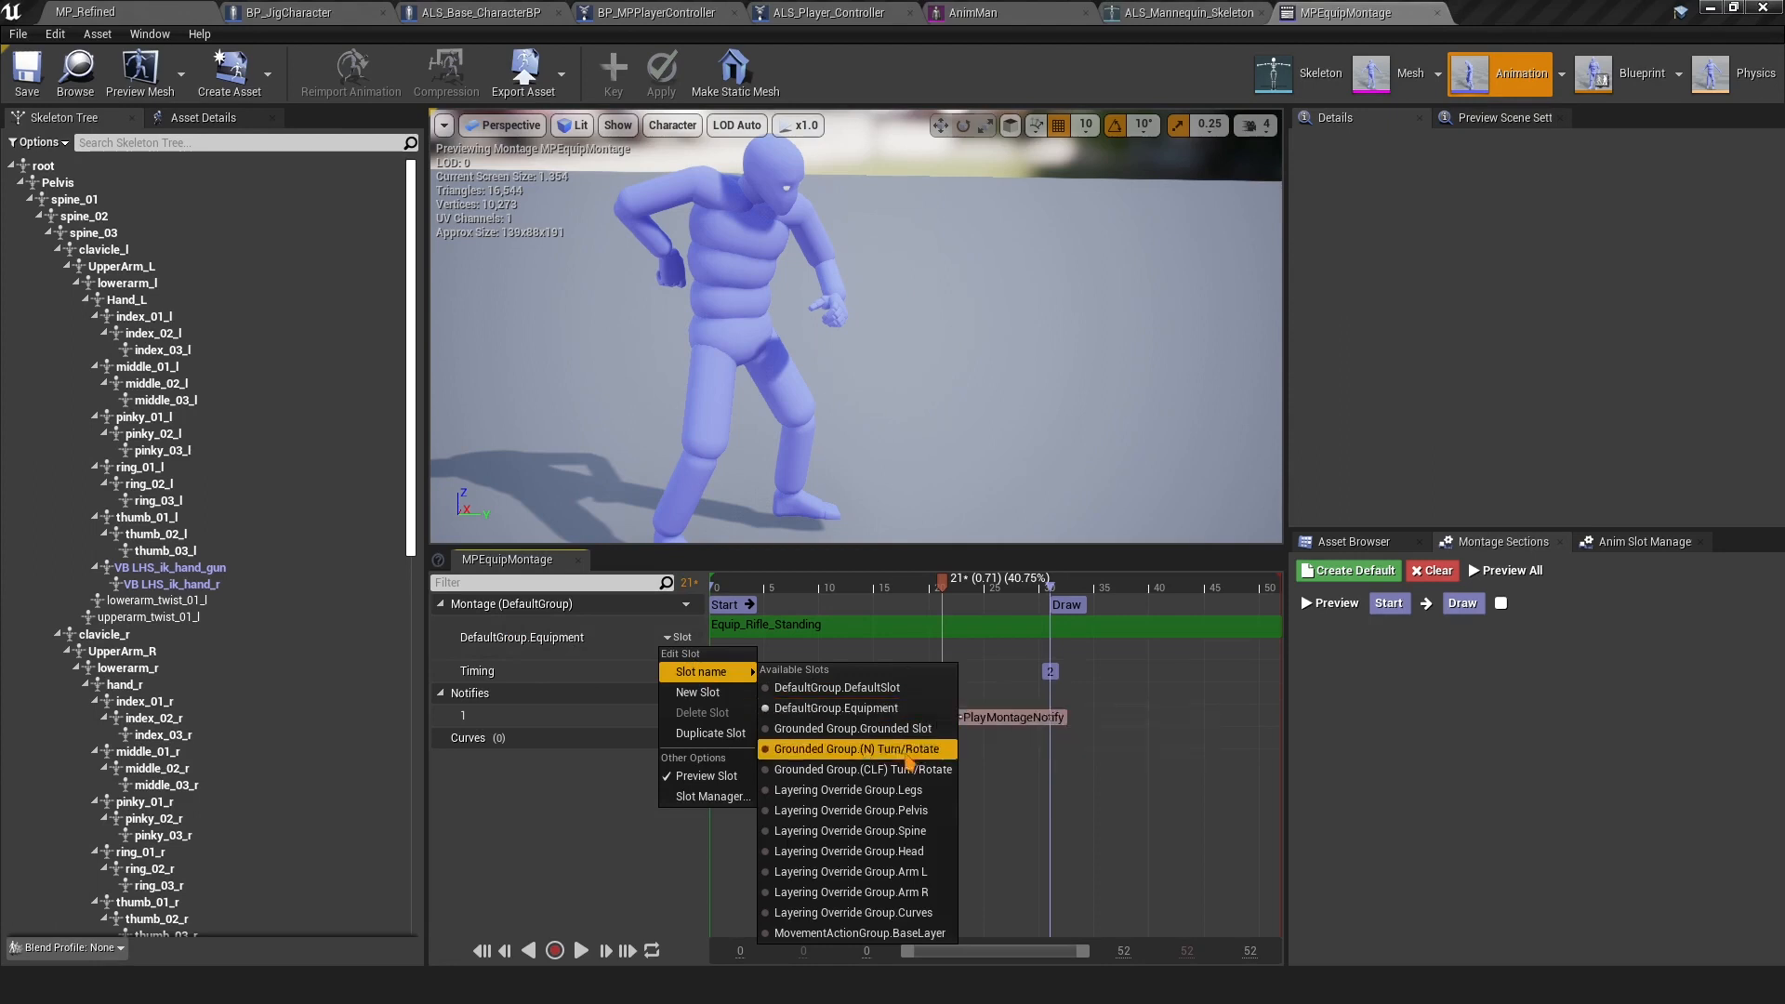
{"action": "left_click", "coordinate": [912, 831]}
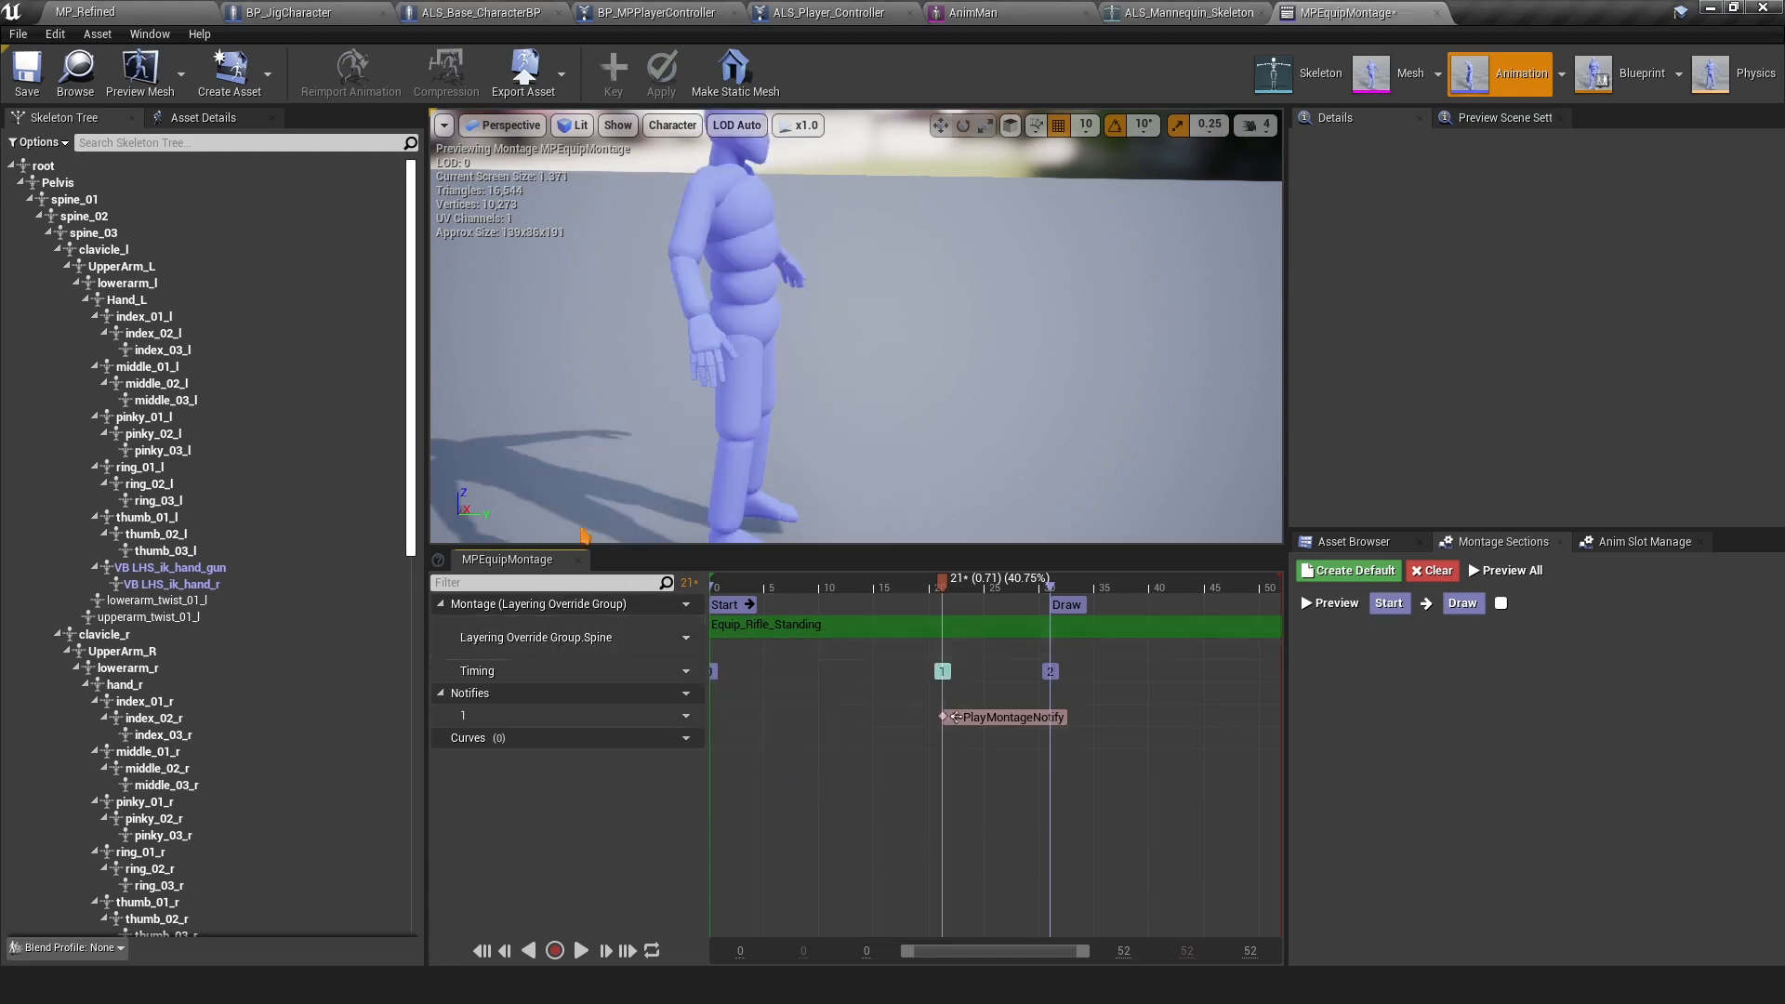
{"action": "left_click", "coordinate": [37, 76]}
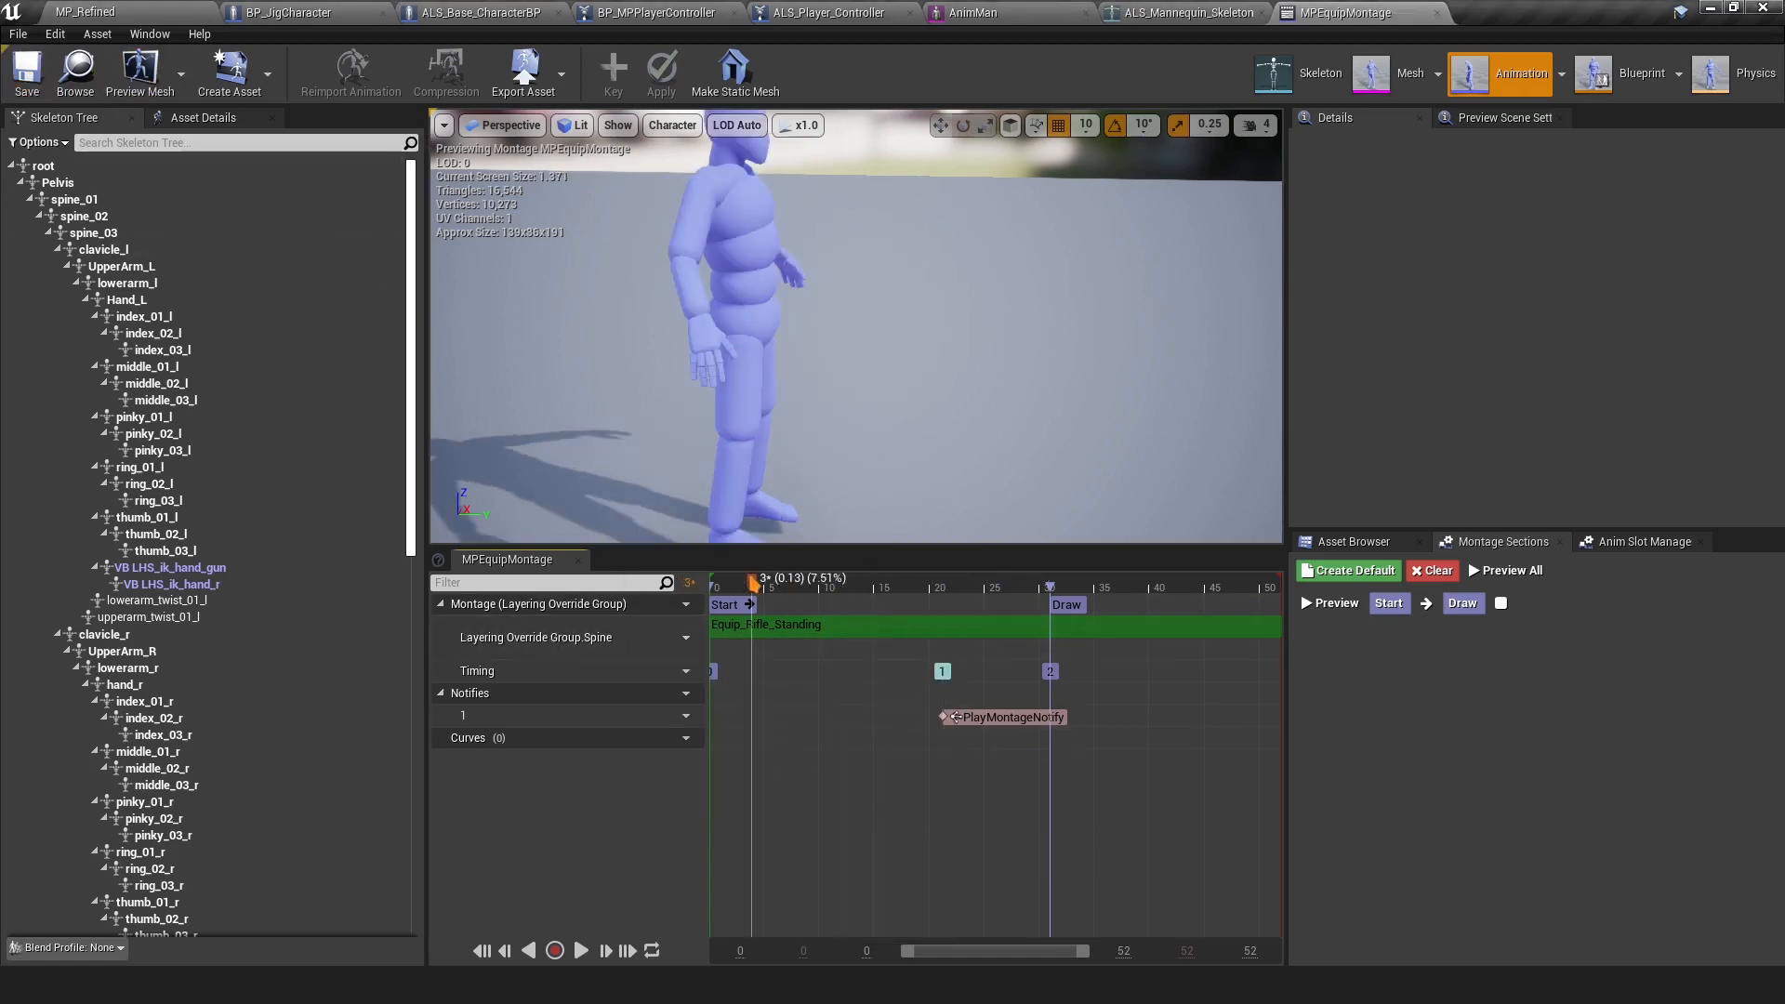
Close and reopen MPEquipMontage to check its animation preview, and widen the track name column
{"action": "left_click", "coordinate": [740, 583]}
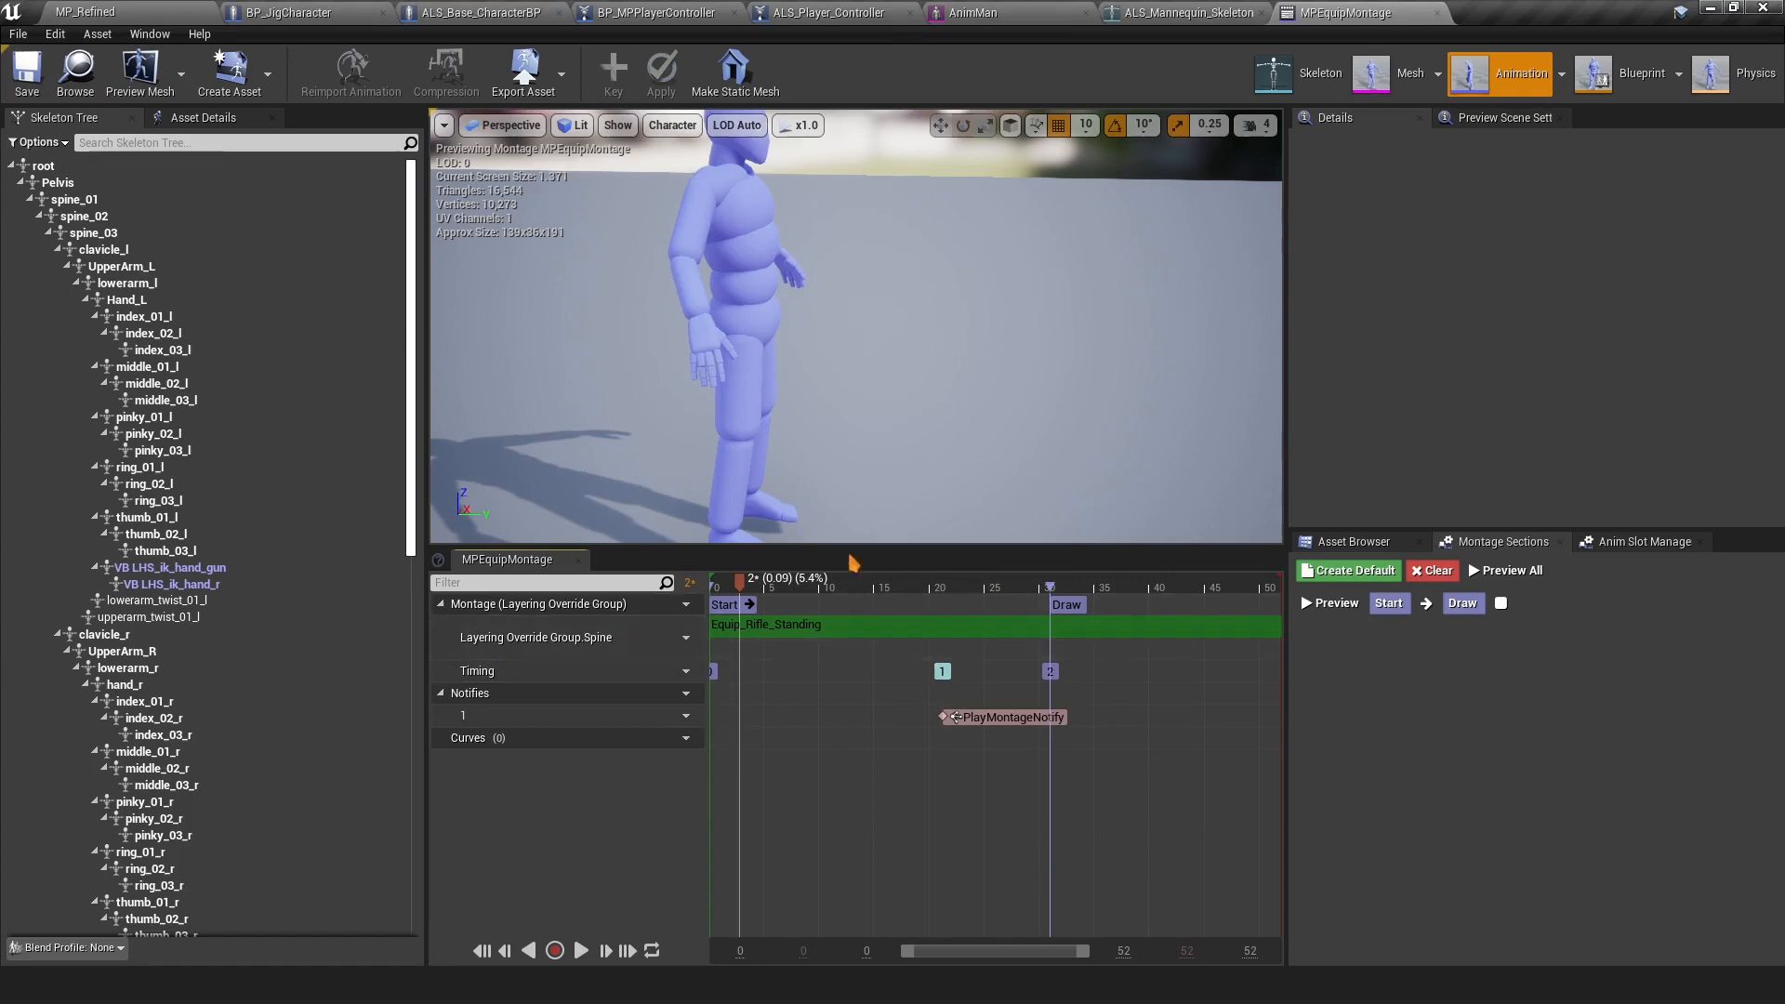
{"action": "left_click", "coordinate": [1437, 12]}
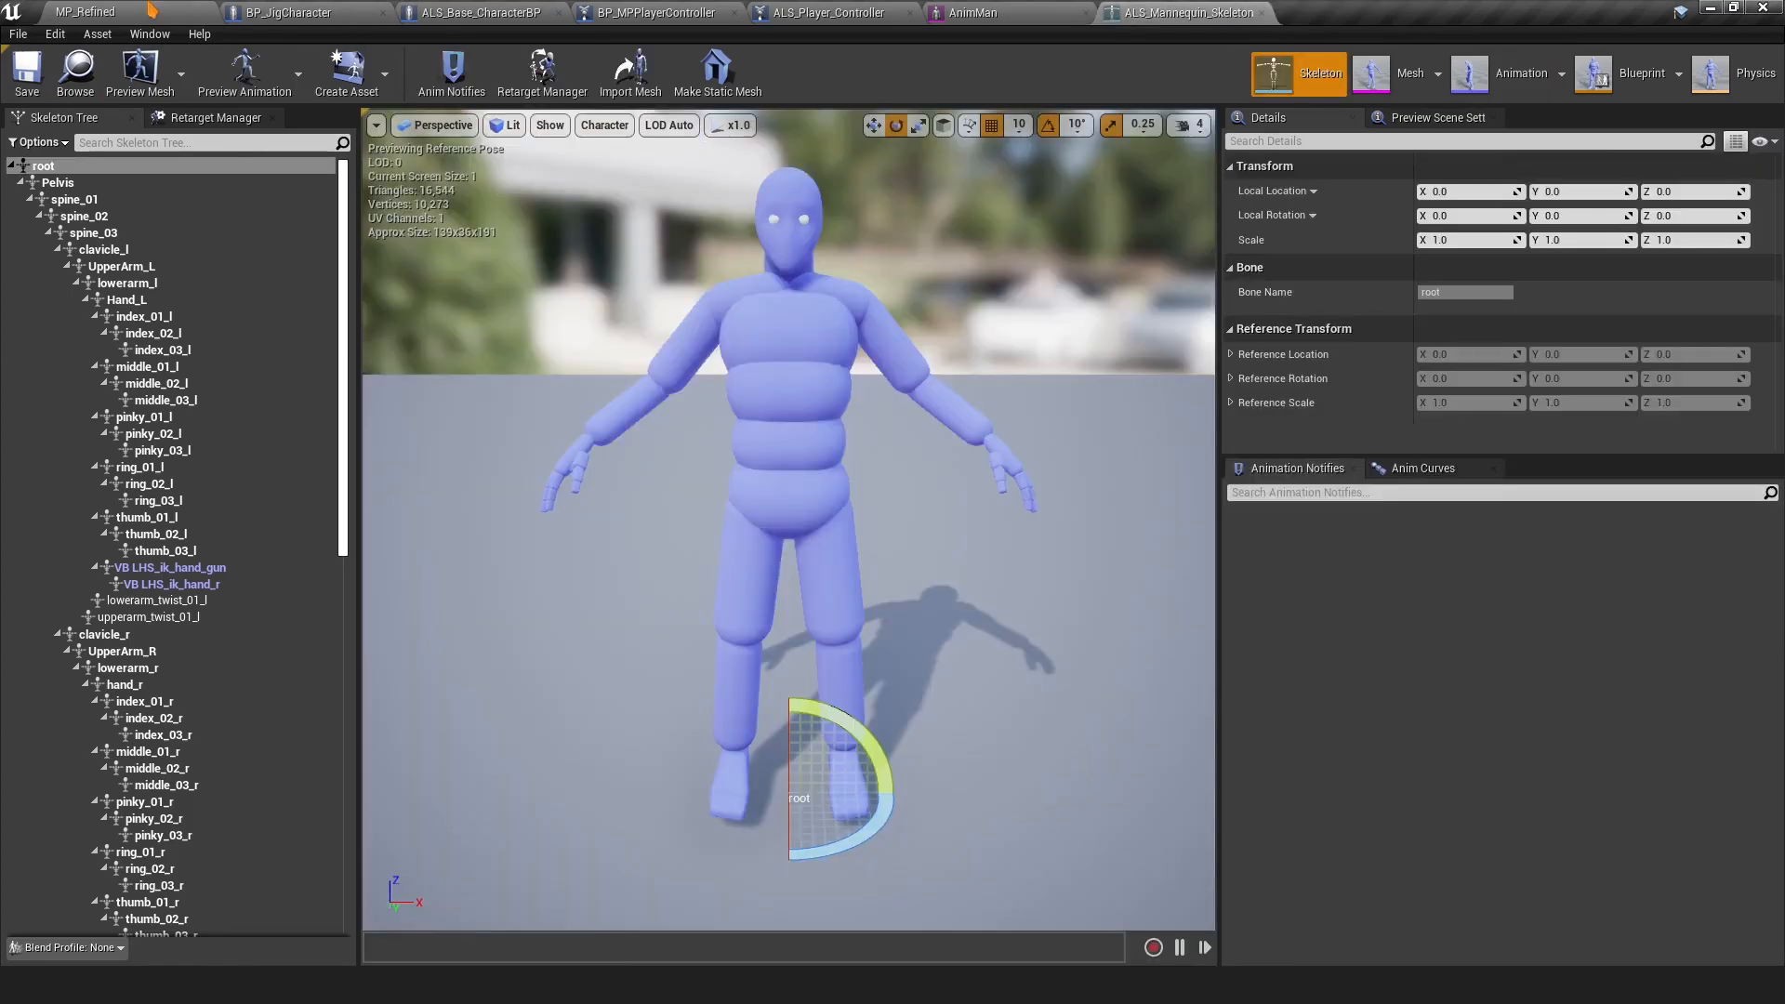
{"action": "left_click", "coordinate": [88, 12]}
{"action": "double_click", "coordinate": [316, 265]}
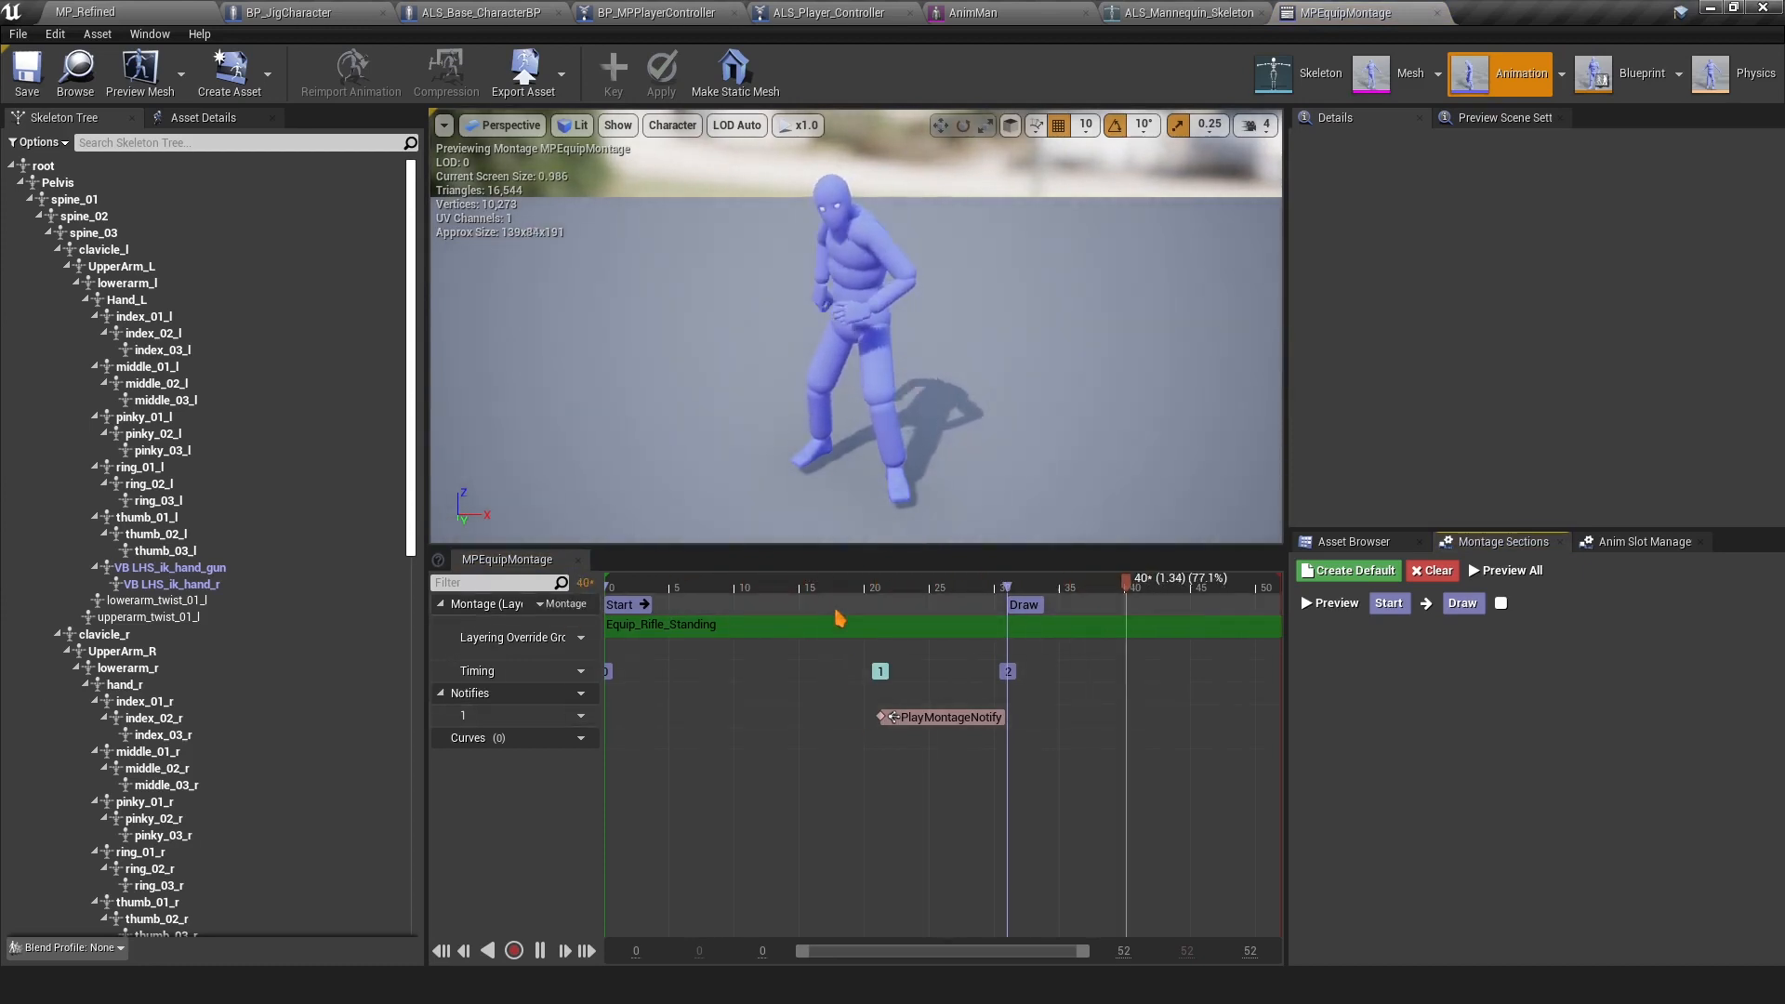
{"action": "left_click_drag", "start_coordinate": [602, 767], "coordinate": [731, 767]}
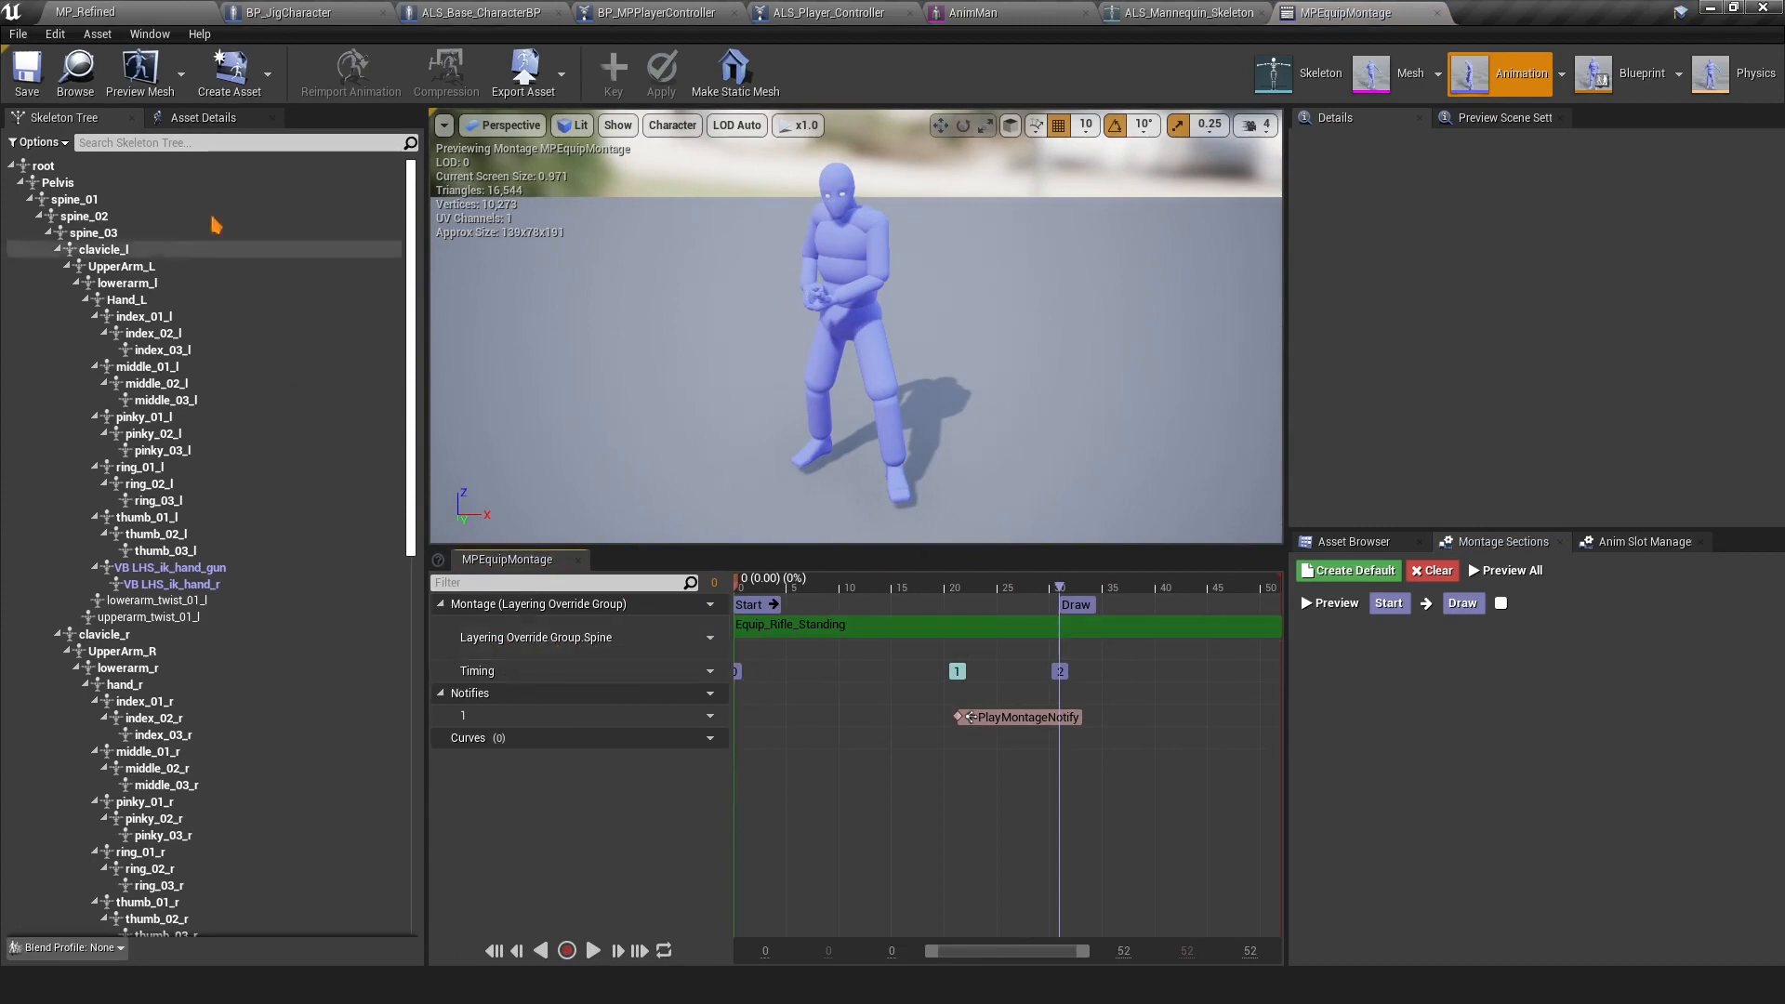
Select the blue pistol in the MP_Refined level and open its BP_Pistol blueprint for editing
{"action": "left_click", "coordinate": [67, 10]}
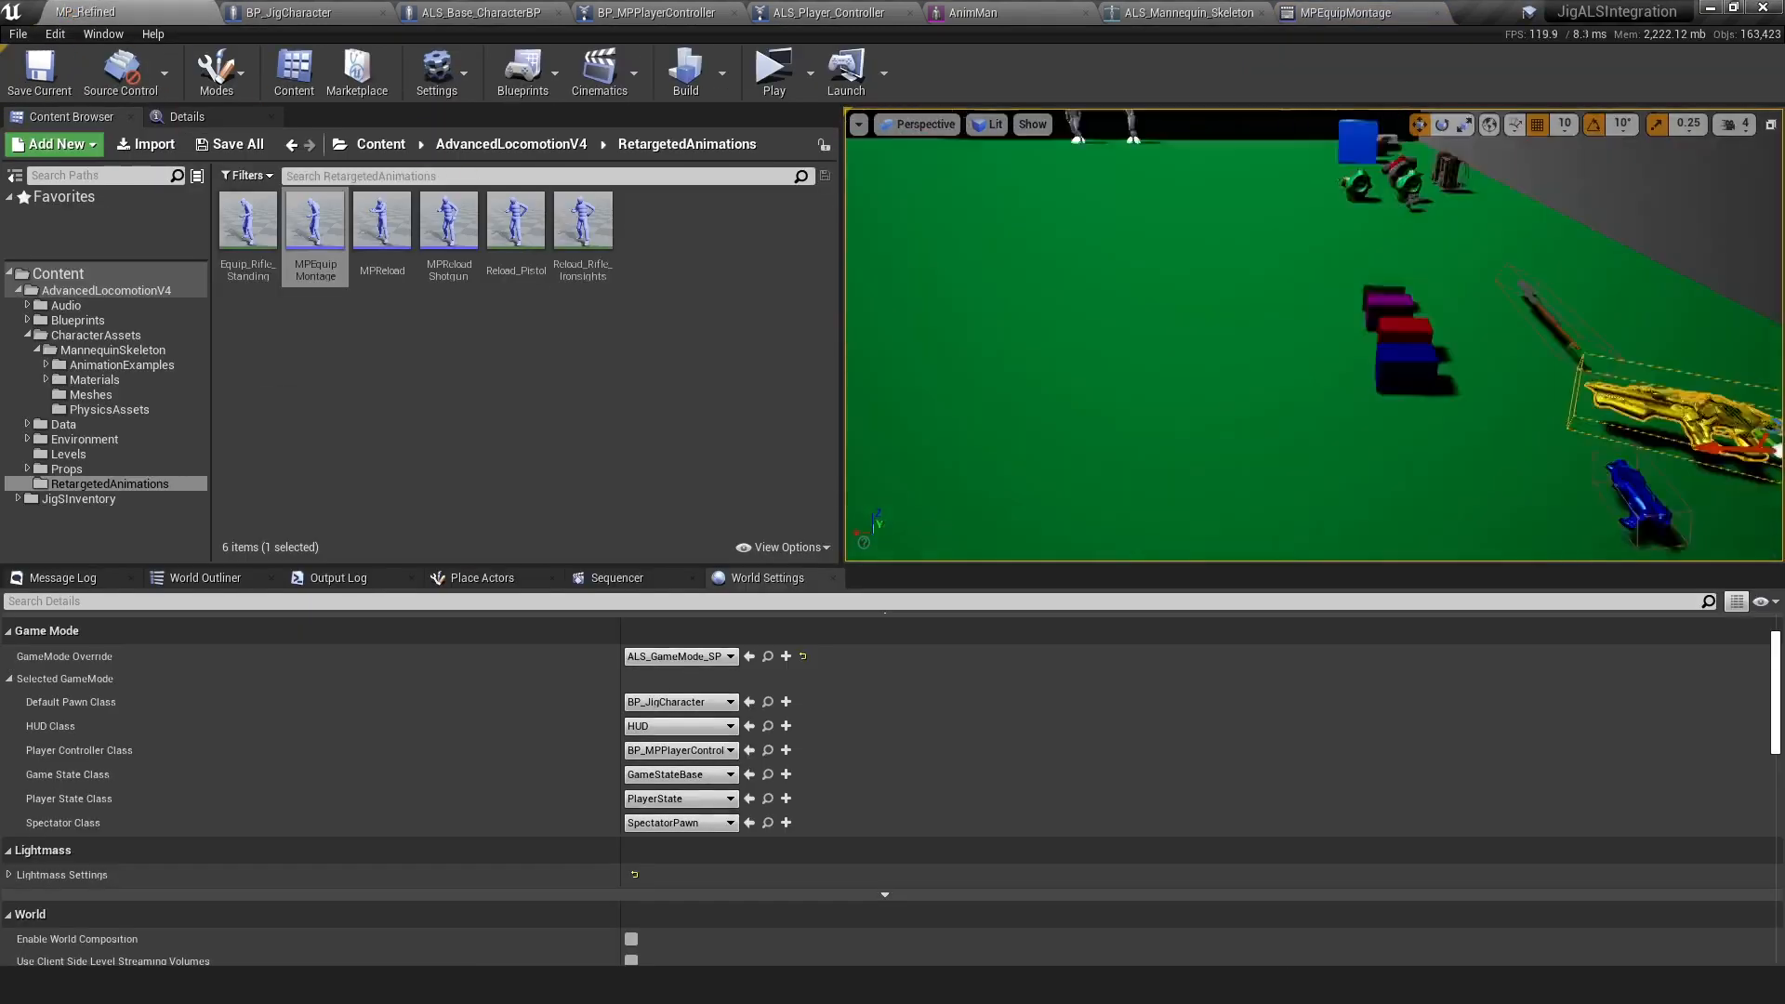
{"action": "left_click", "coordinate": [1246, 413]}
{"action": "left_click", "coordinate": [271, 116]}
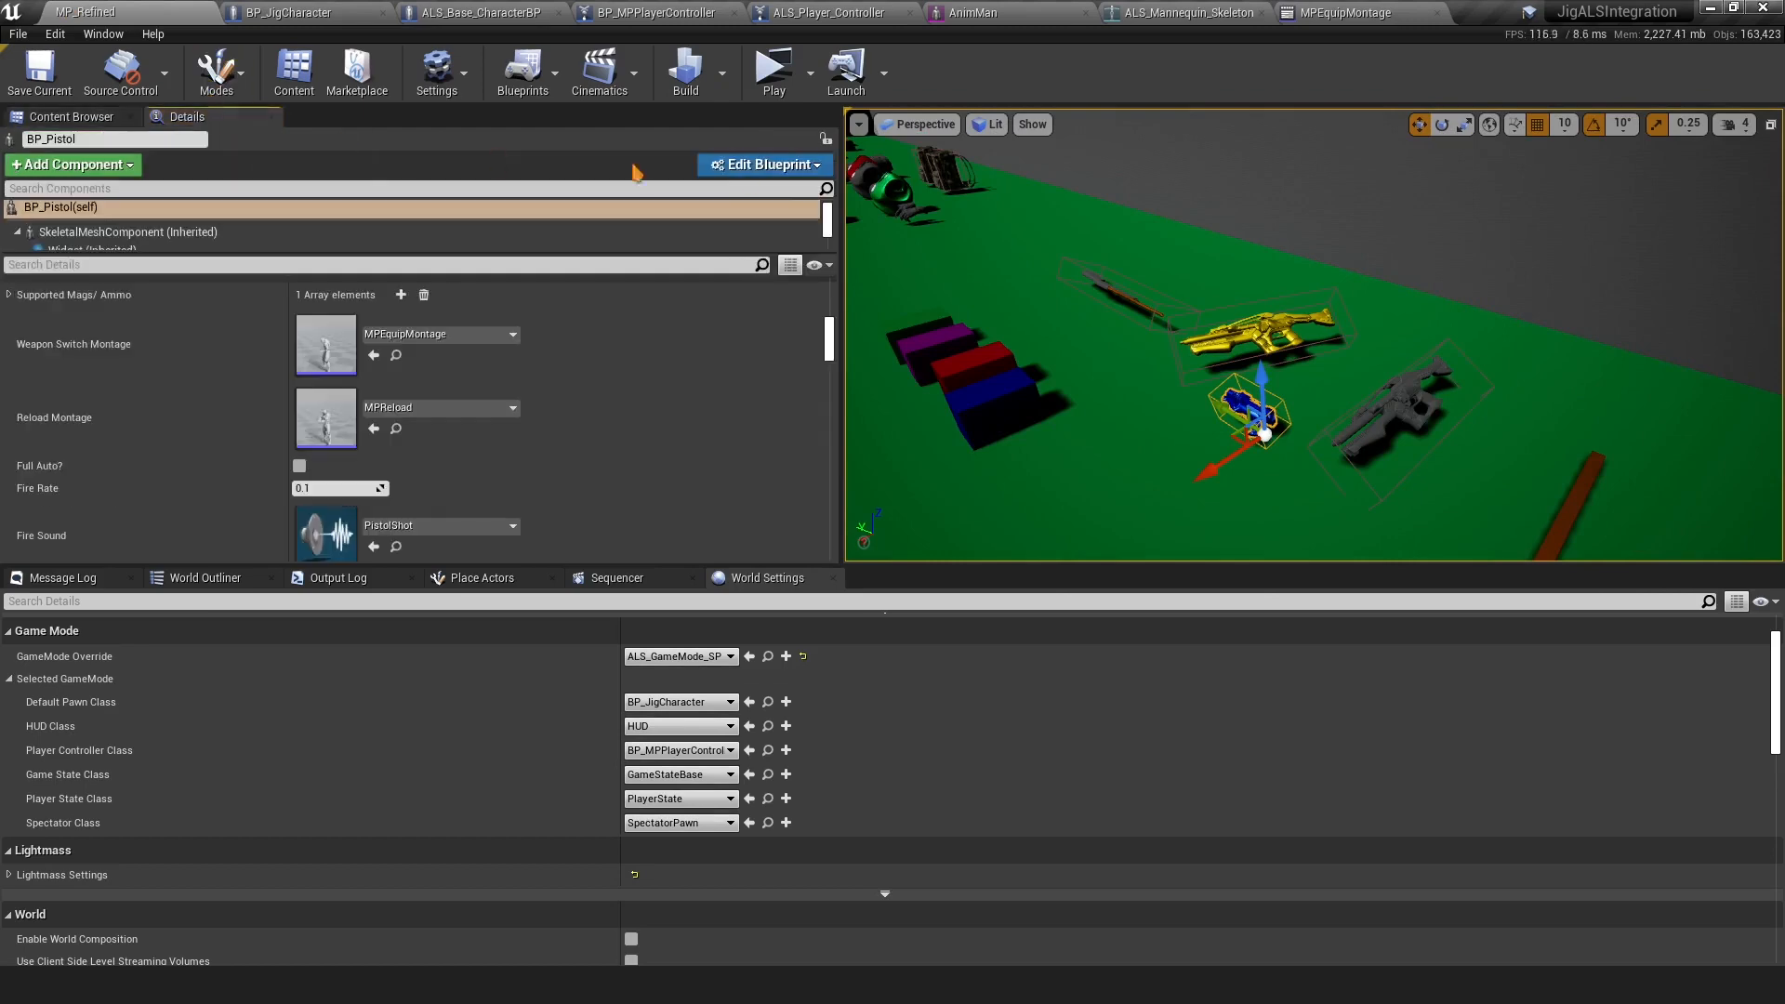
{"action": "left_click", "coordinate": [802, 169]}
{"action": "left_click", "coordinate": [851, 223]}
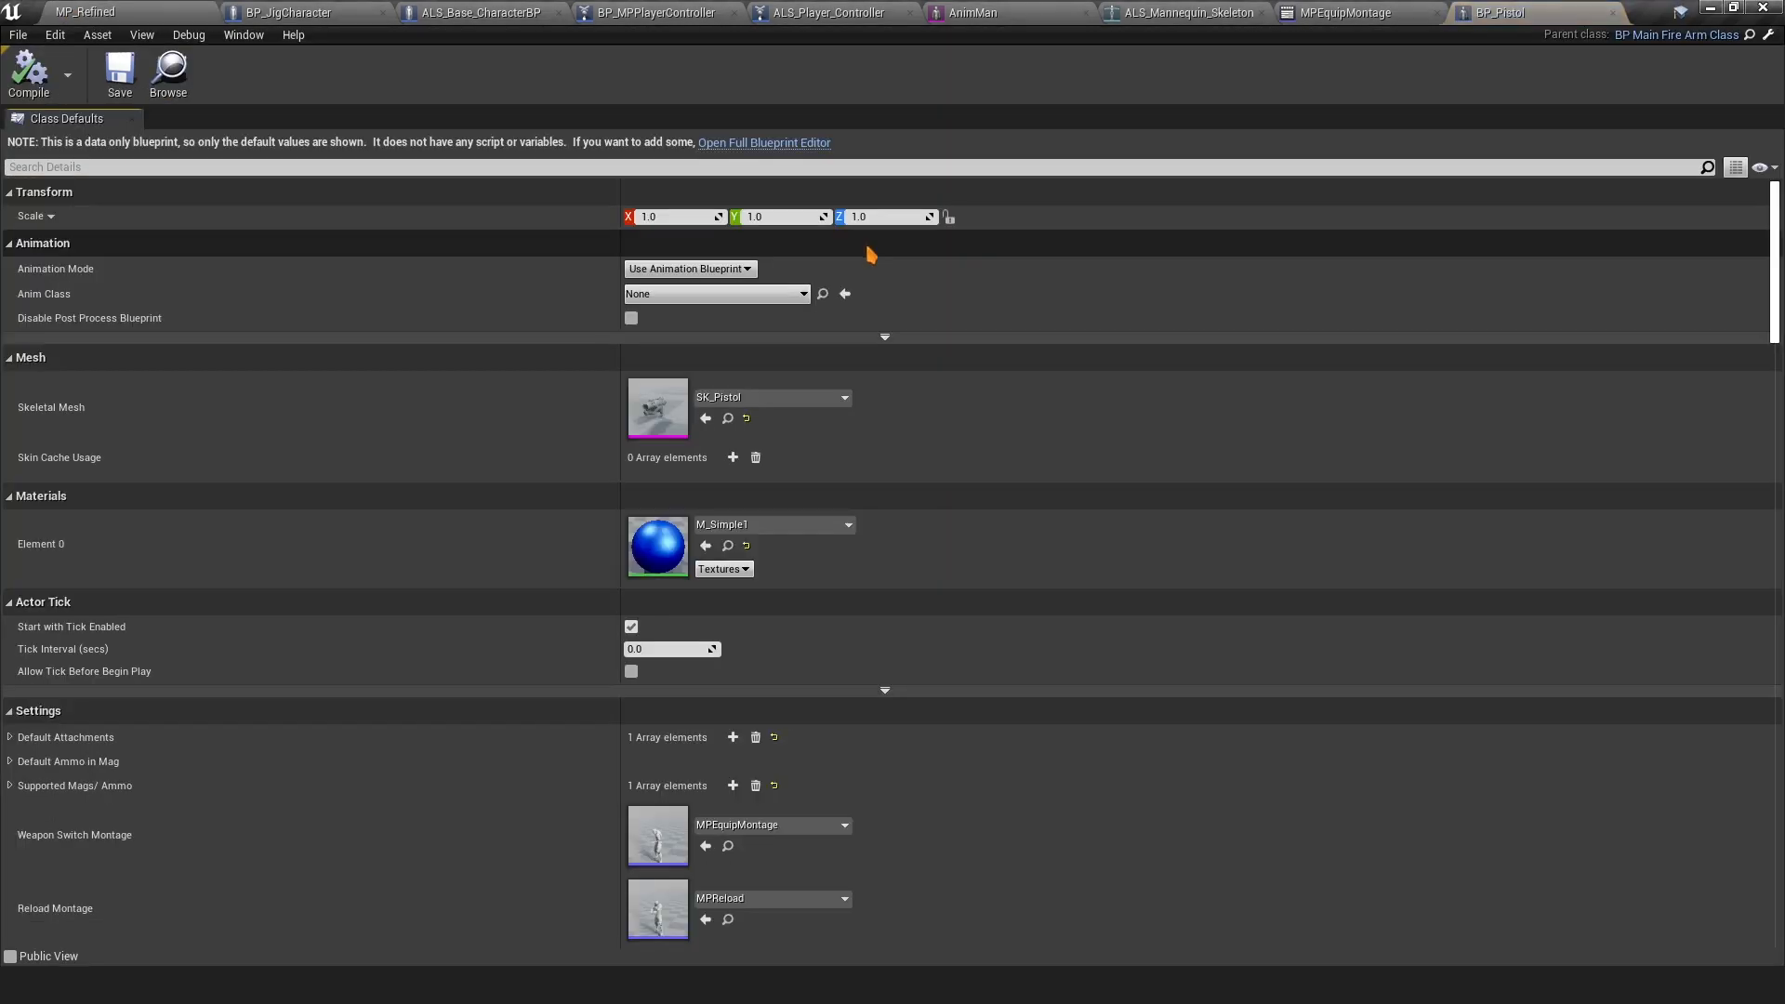
Look up the Weapon Switch Montage setting and its asset choices in the BP_Pistol class defaults
{"action": "scroll", "coordinate": [868, 549], "scroll_direction": "down", "scroll_amount": 5}
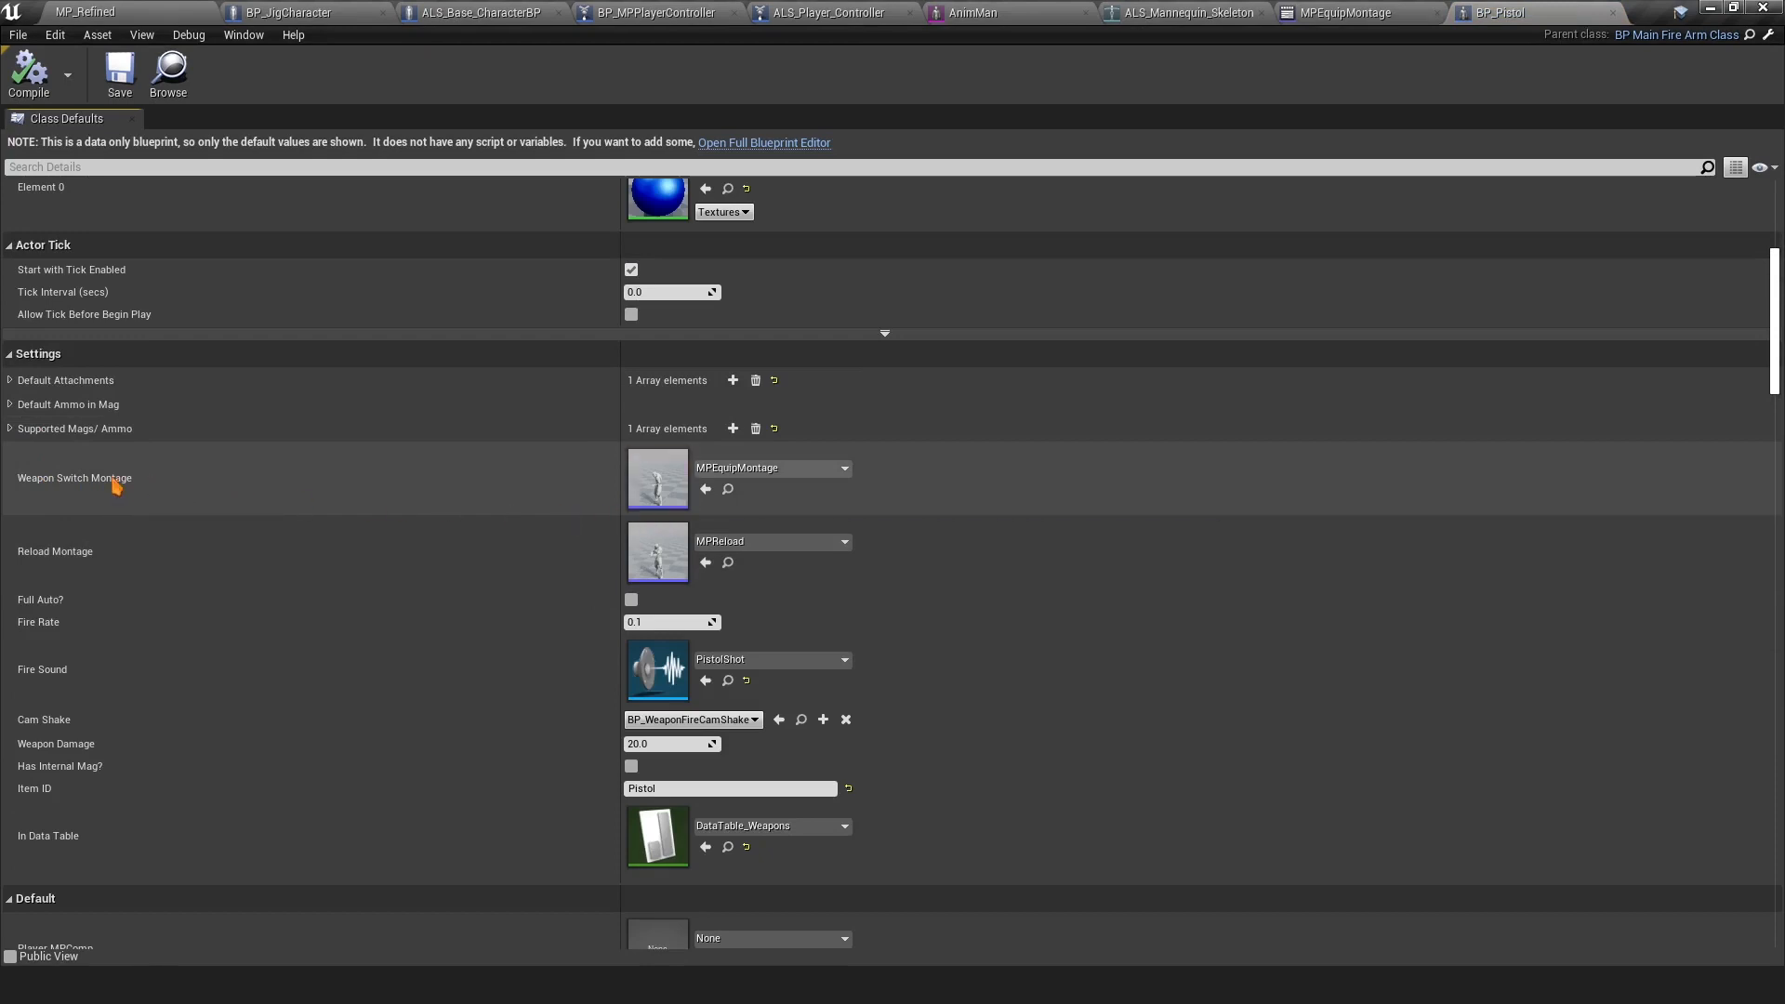
{"action": "left_click", "coordinate": [762, 468]}
{"action": "left_click", "coordinate": [518, 279]}
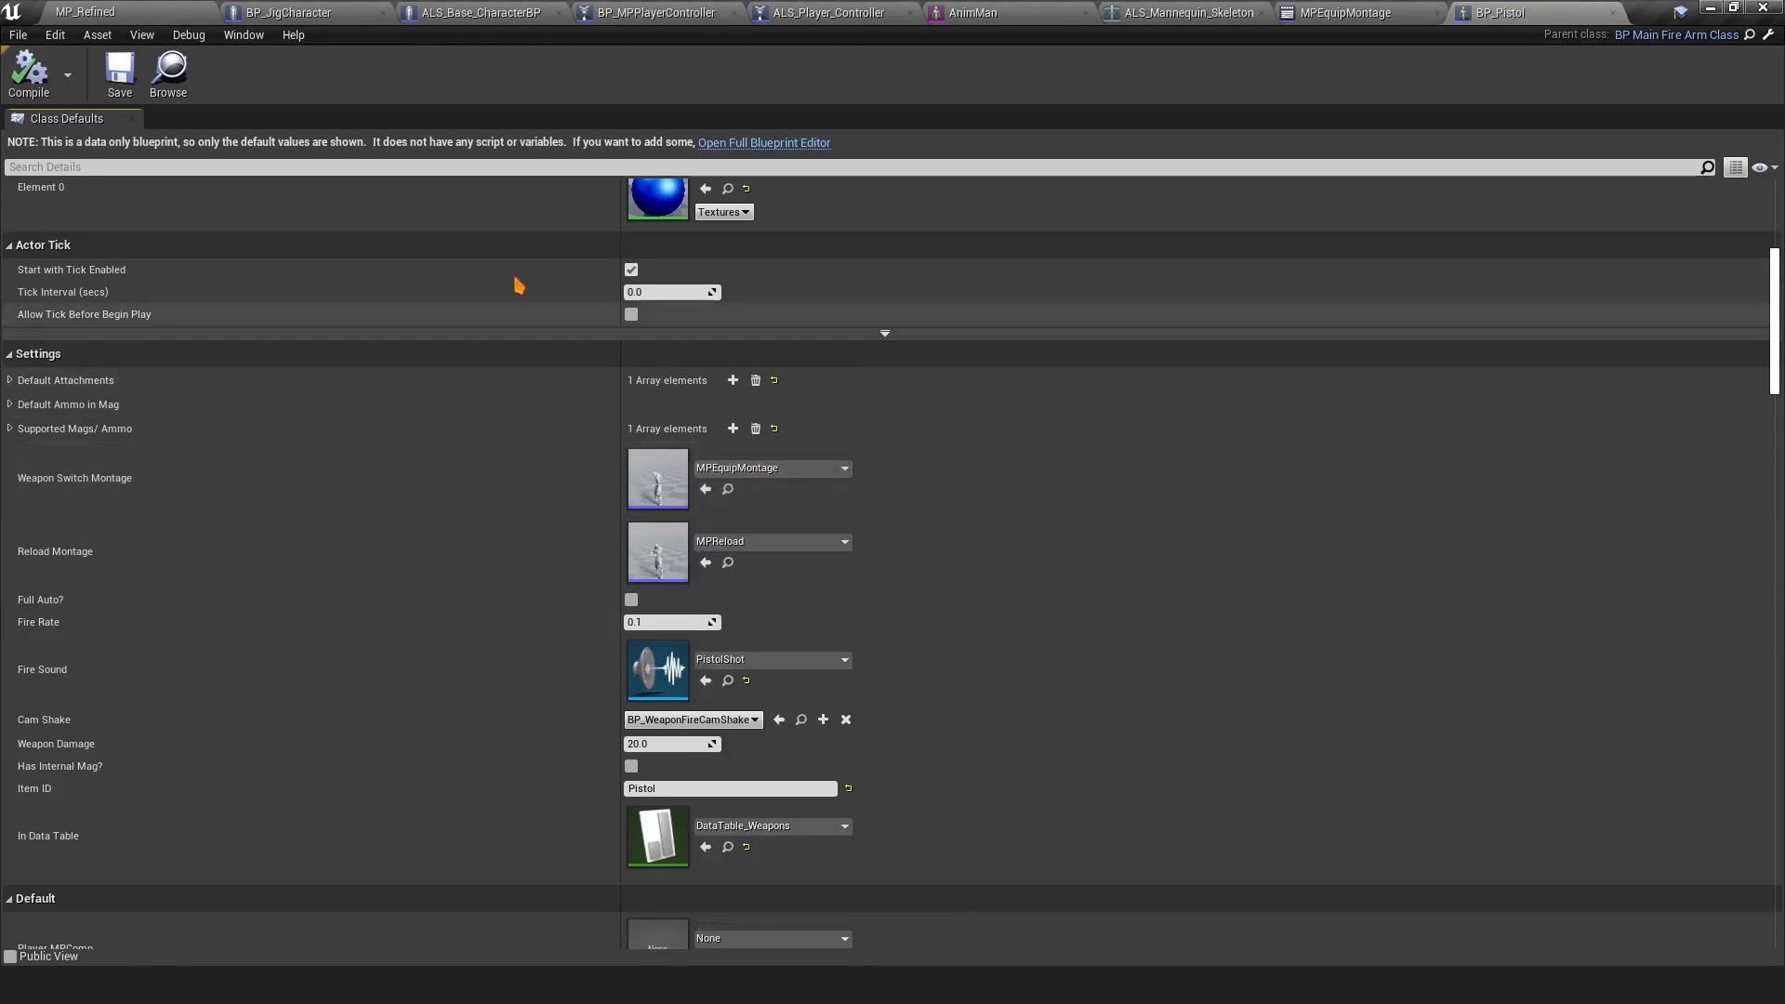
Rename the retargeted assets as ALS_MPEquipMontage, ALS_MPReload, ALS_MPReloadShotgun and ALS_Reload_Pistol
{"action": "left_click", "coordinate": [88, 12]}
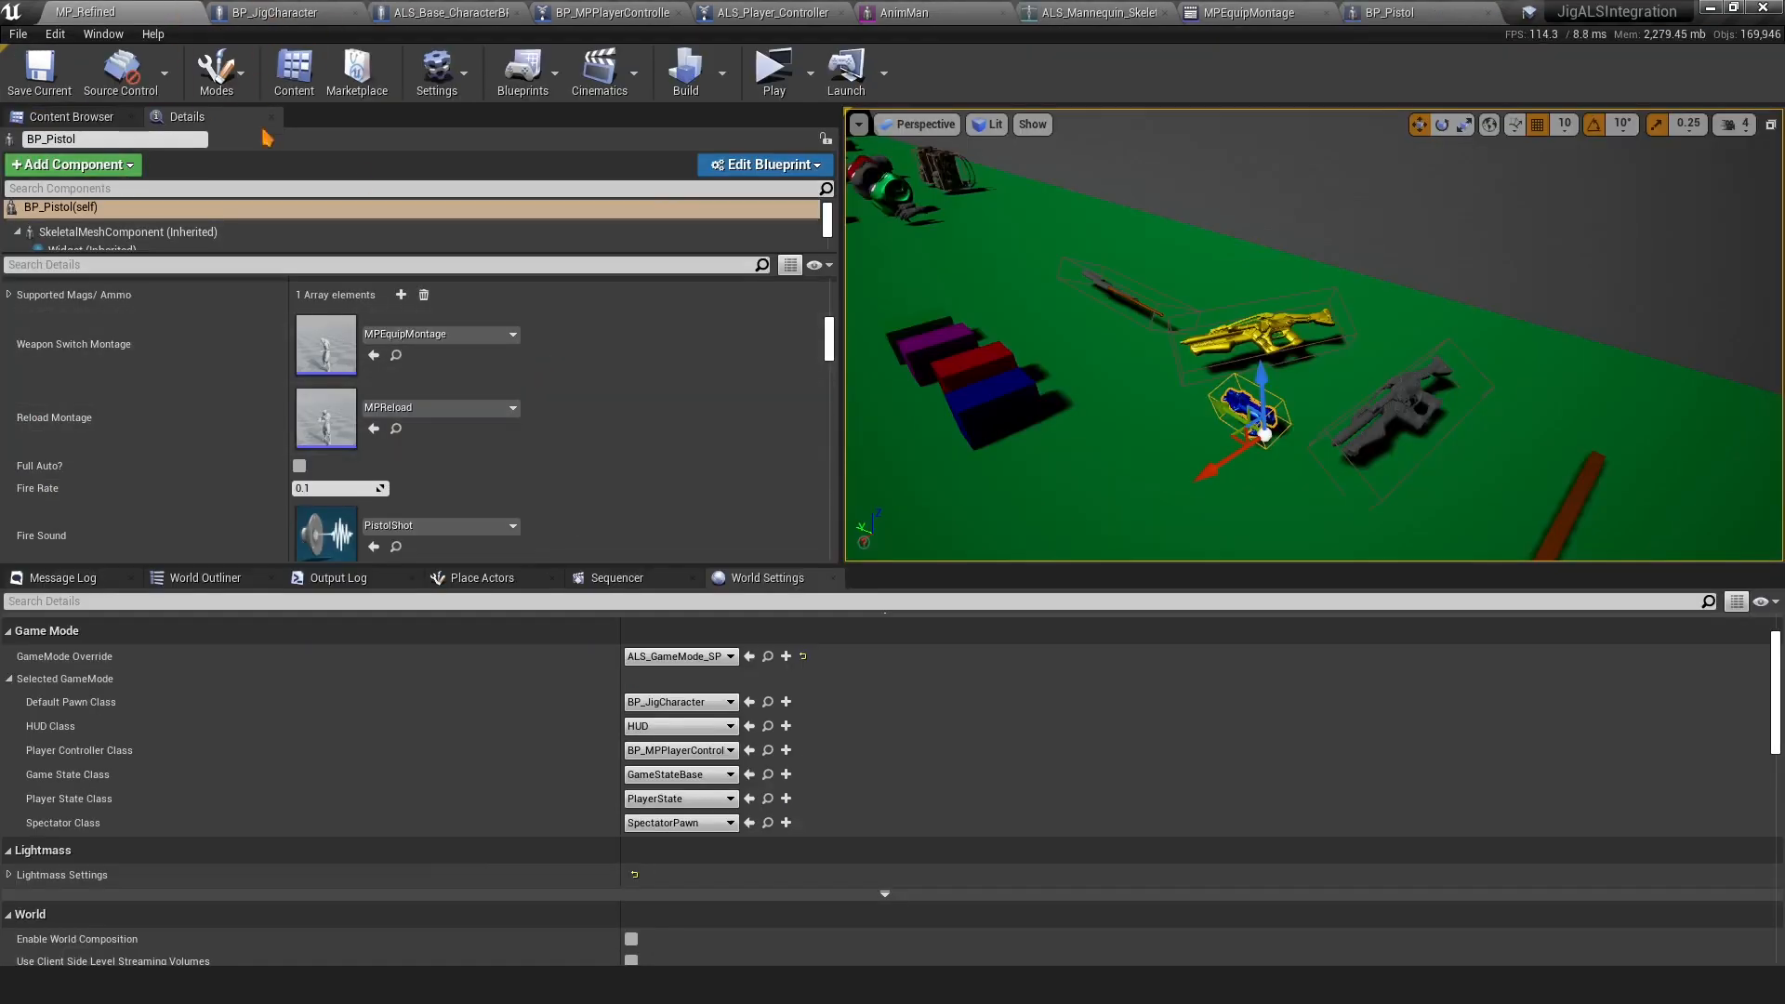
{"action": "left_click", "coordinate": [103, 116]}
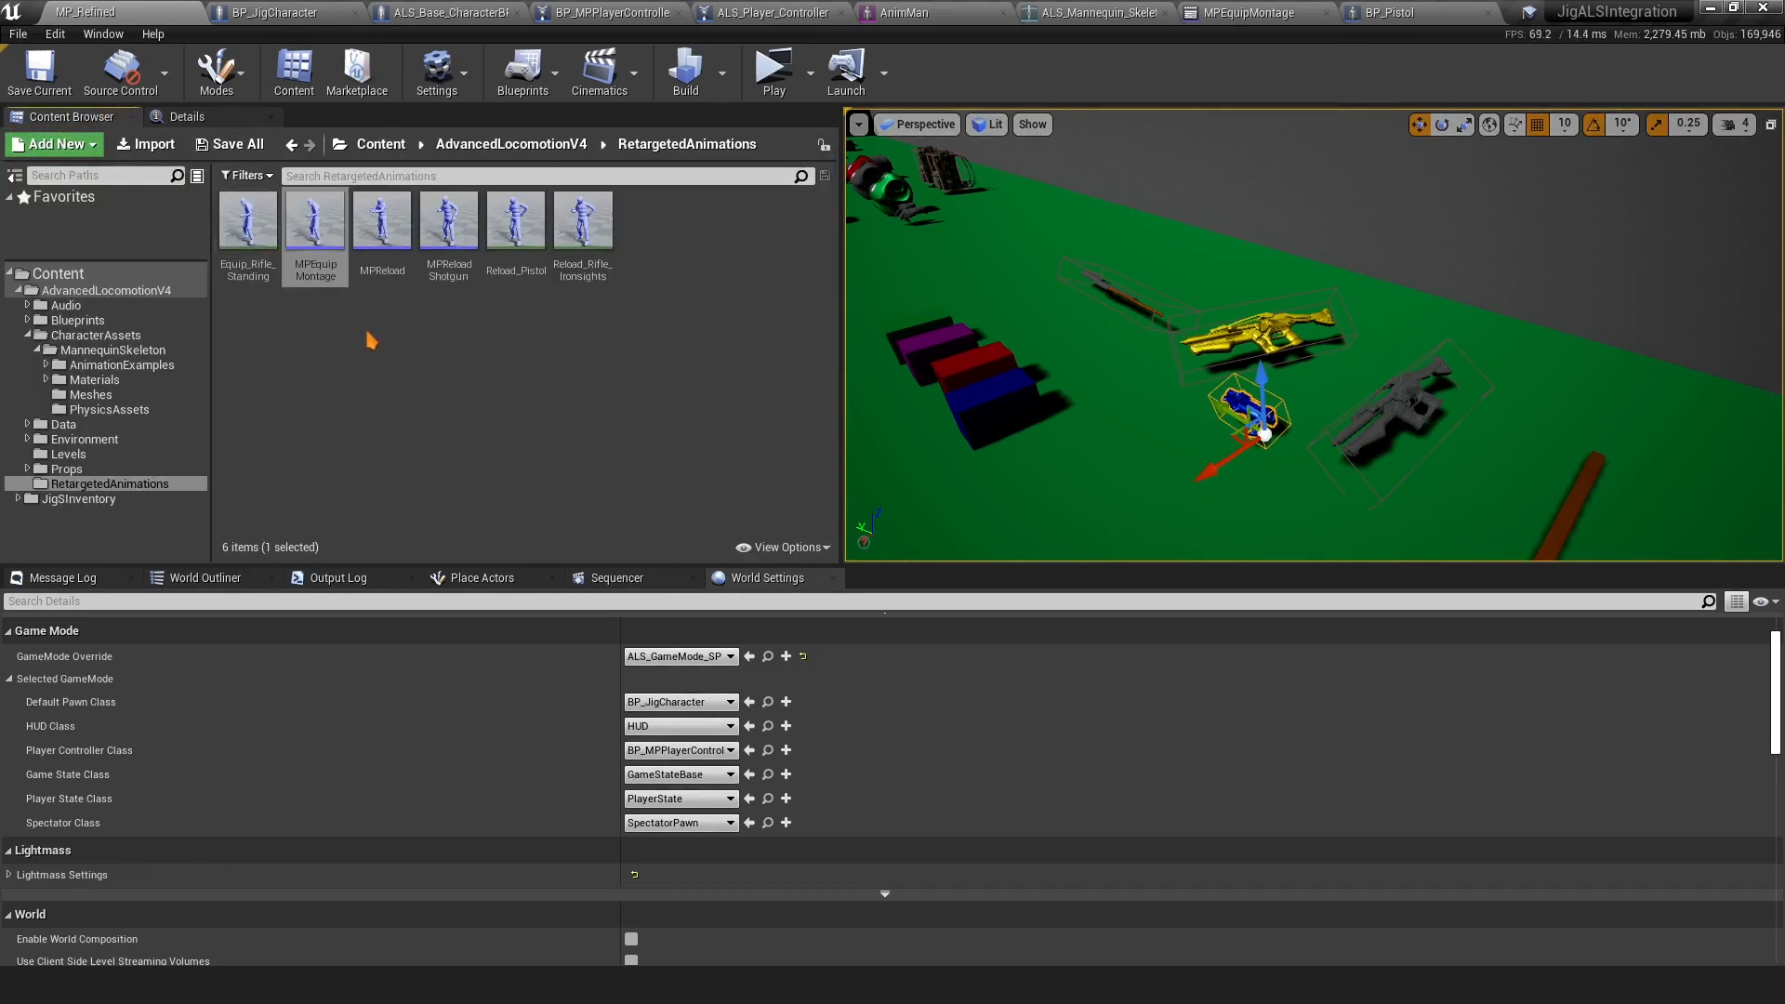
{"action": "left_click", "coordinate": [316, 271]}
{"action": "key", "text": "Return"}
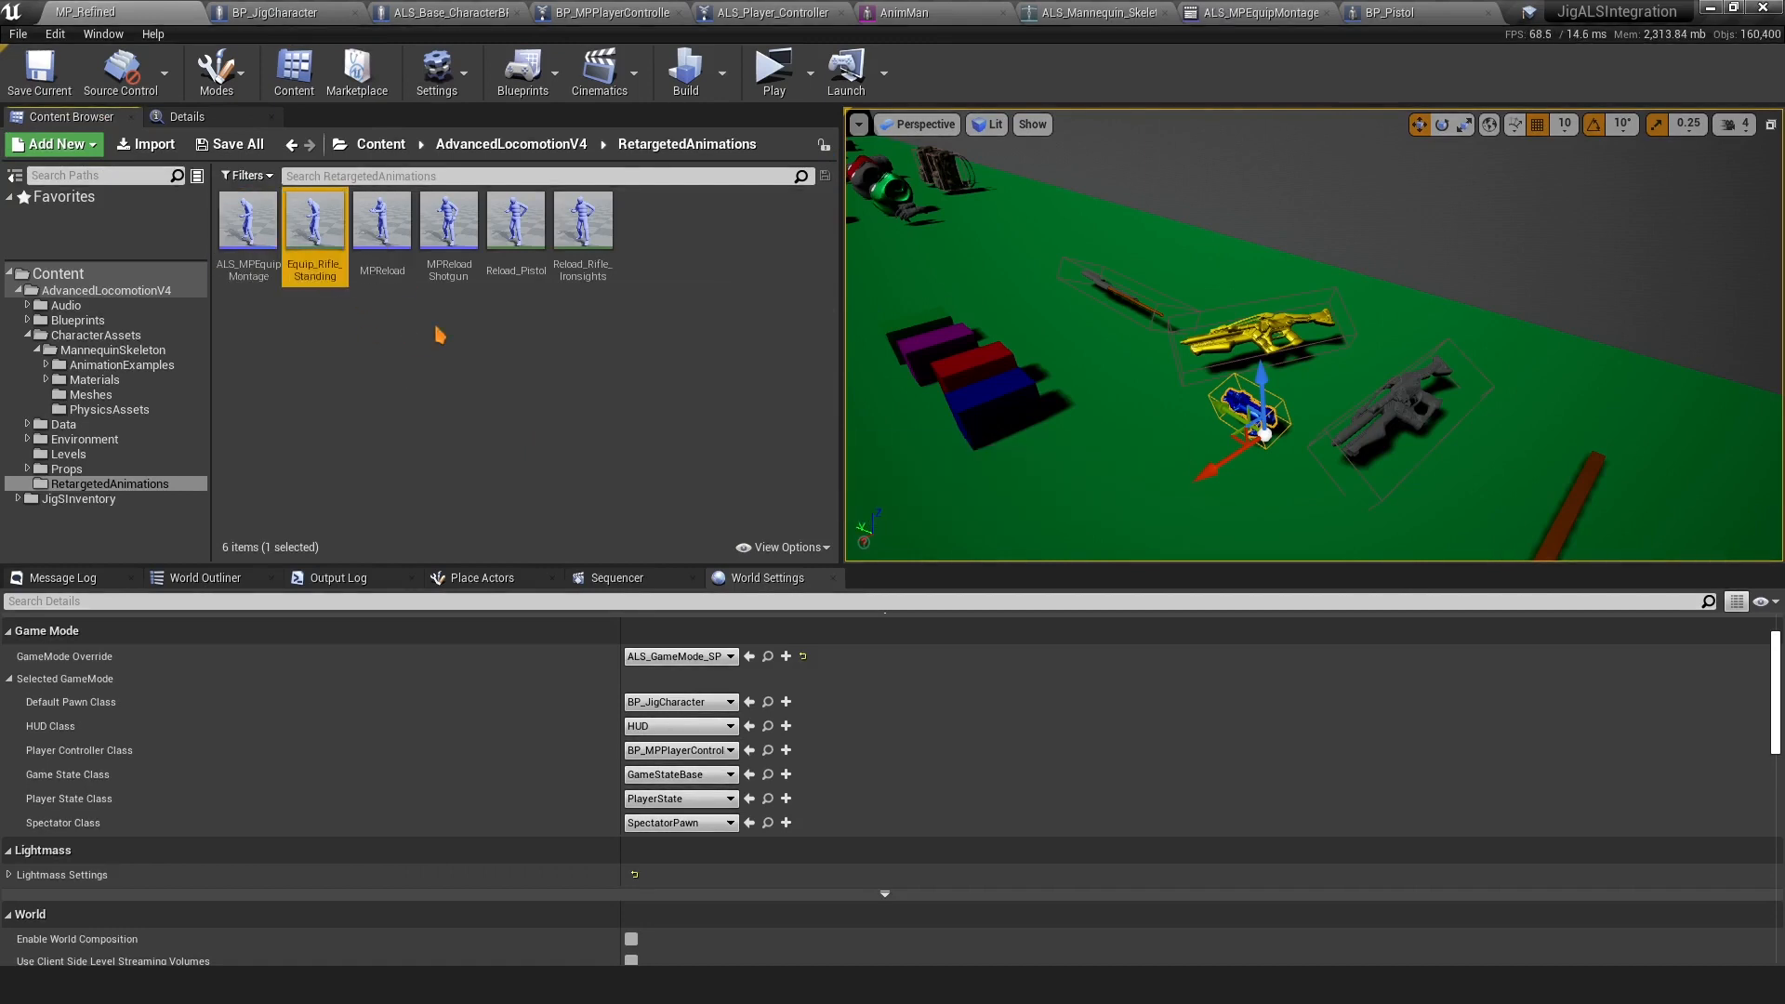
{"action": "key", "text": "Right"}
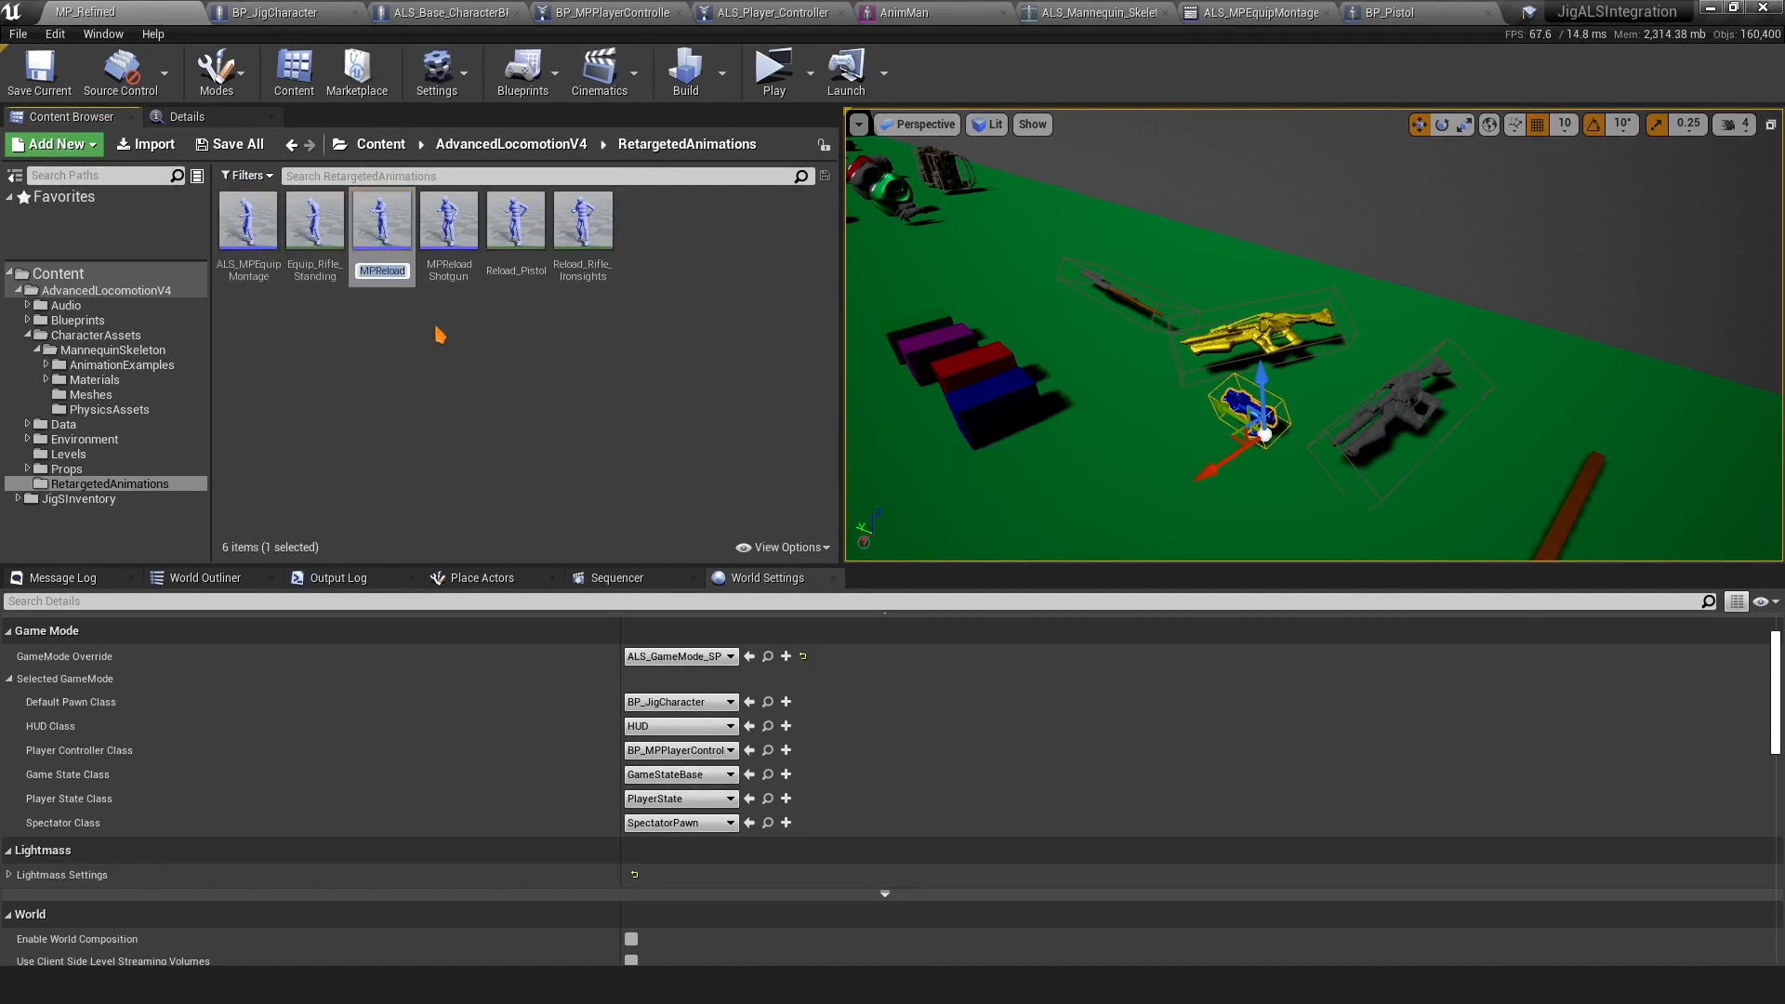
{"action": "key", "text": "Return"}
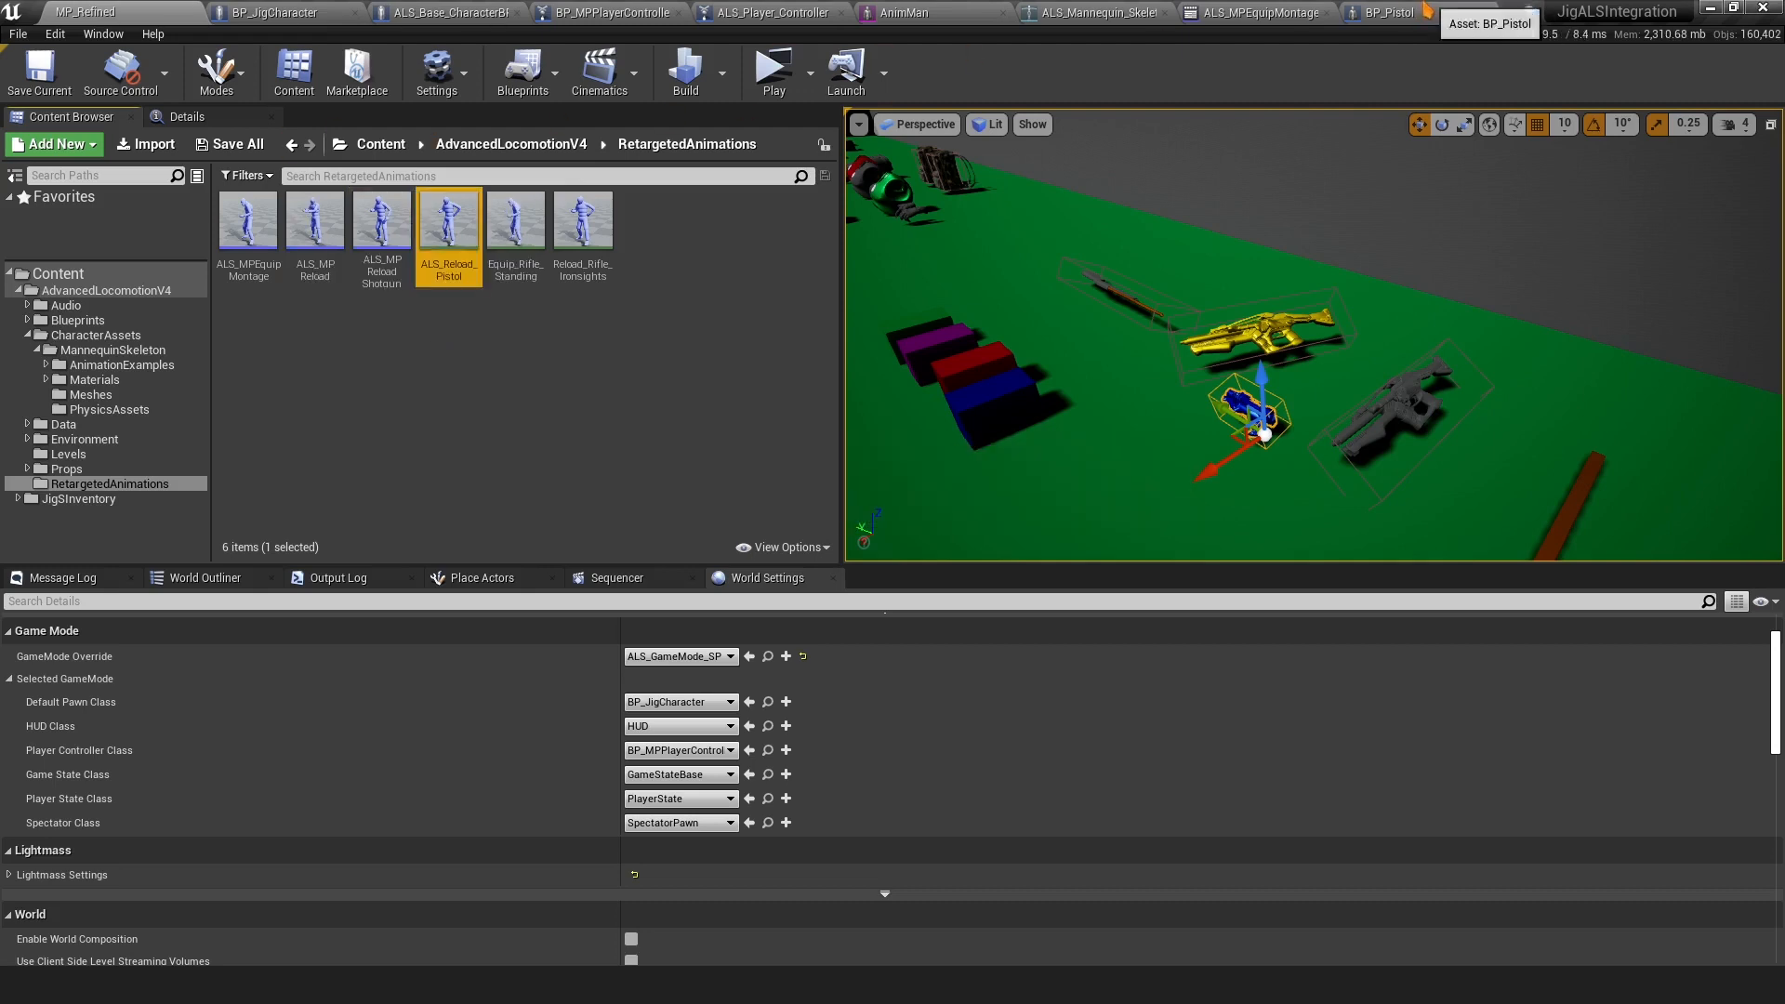
Set BP_Pistol's Weapon Switch Montage to ALS_MPEquipMontage, filtering the assets by "als_mp"
{"action": "left_click", "coordinate": [1427, 11]}
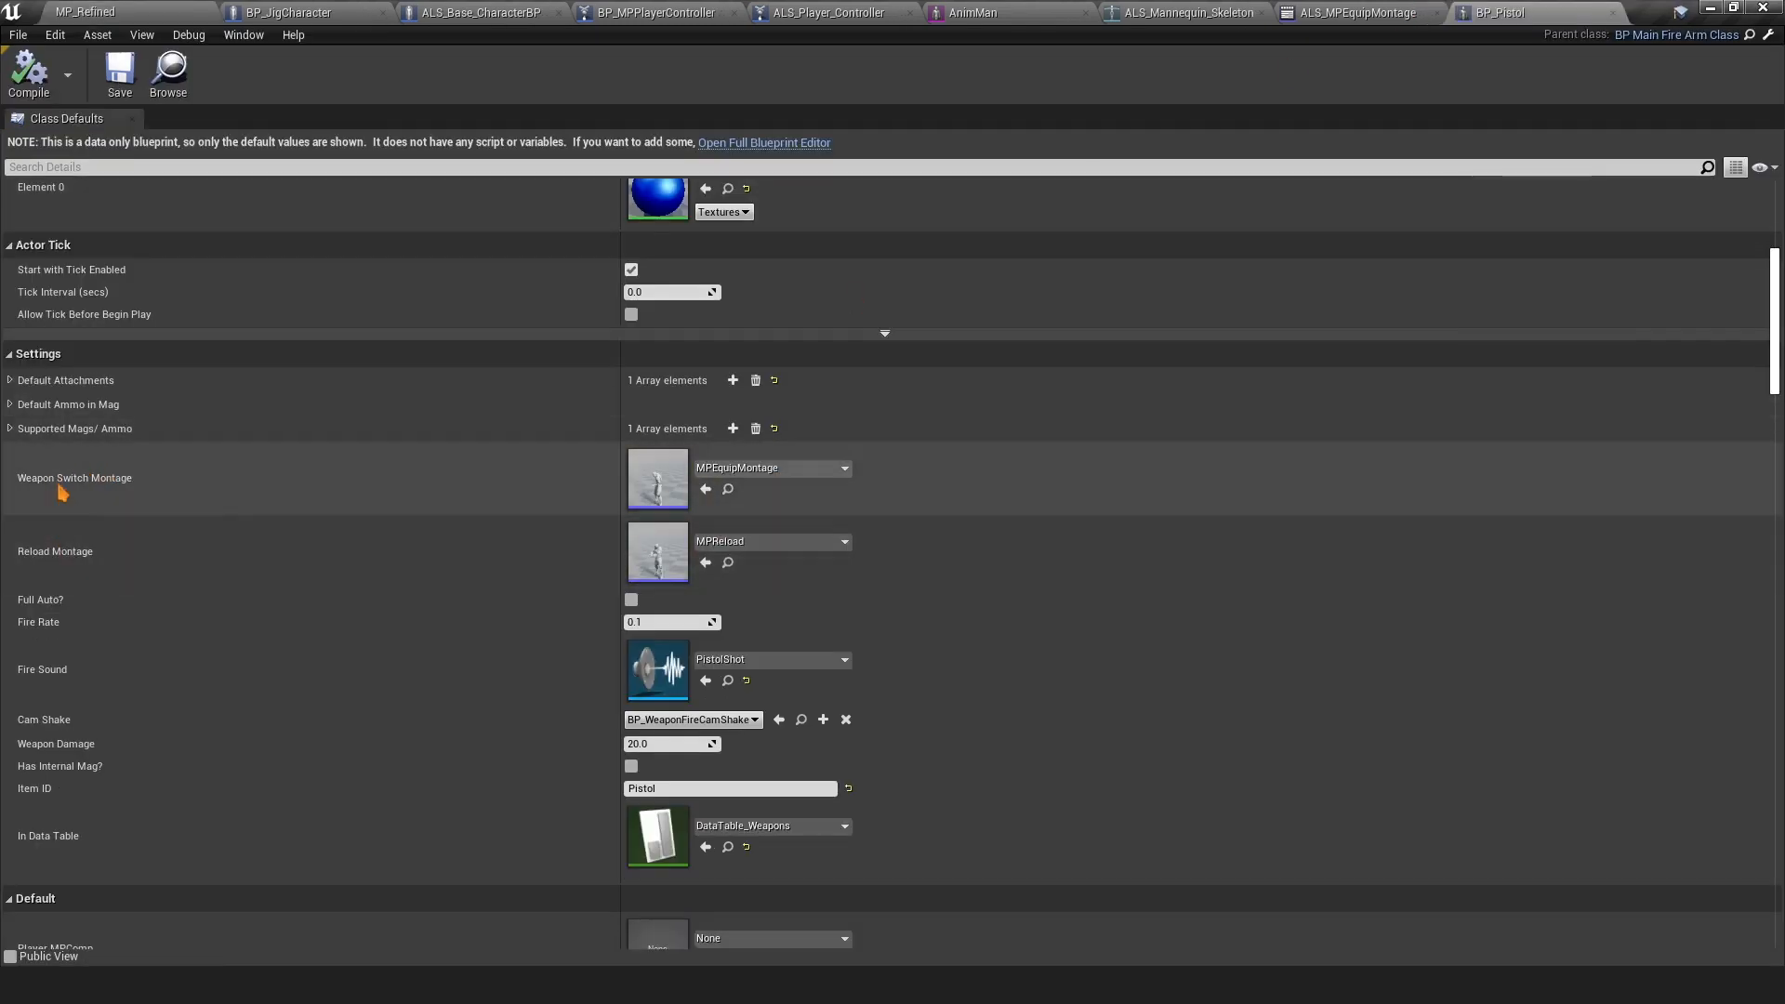
{"action": "left_click", "coordinate": [777, 470]}
{"action": "type", "text": "als"}
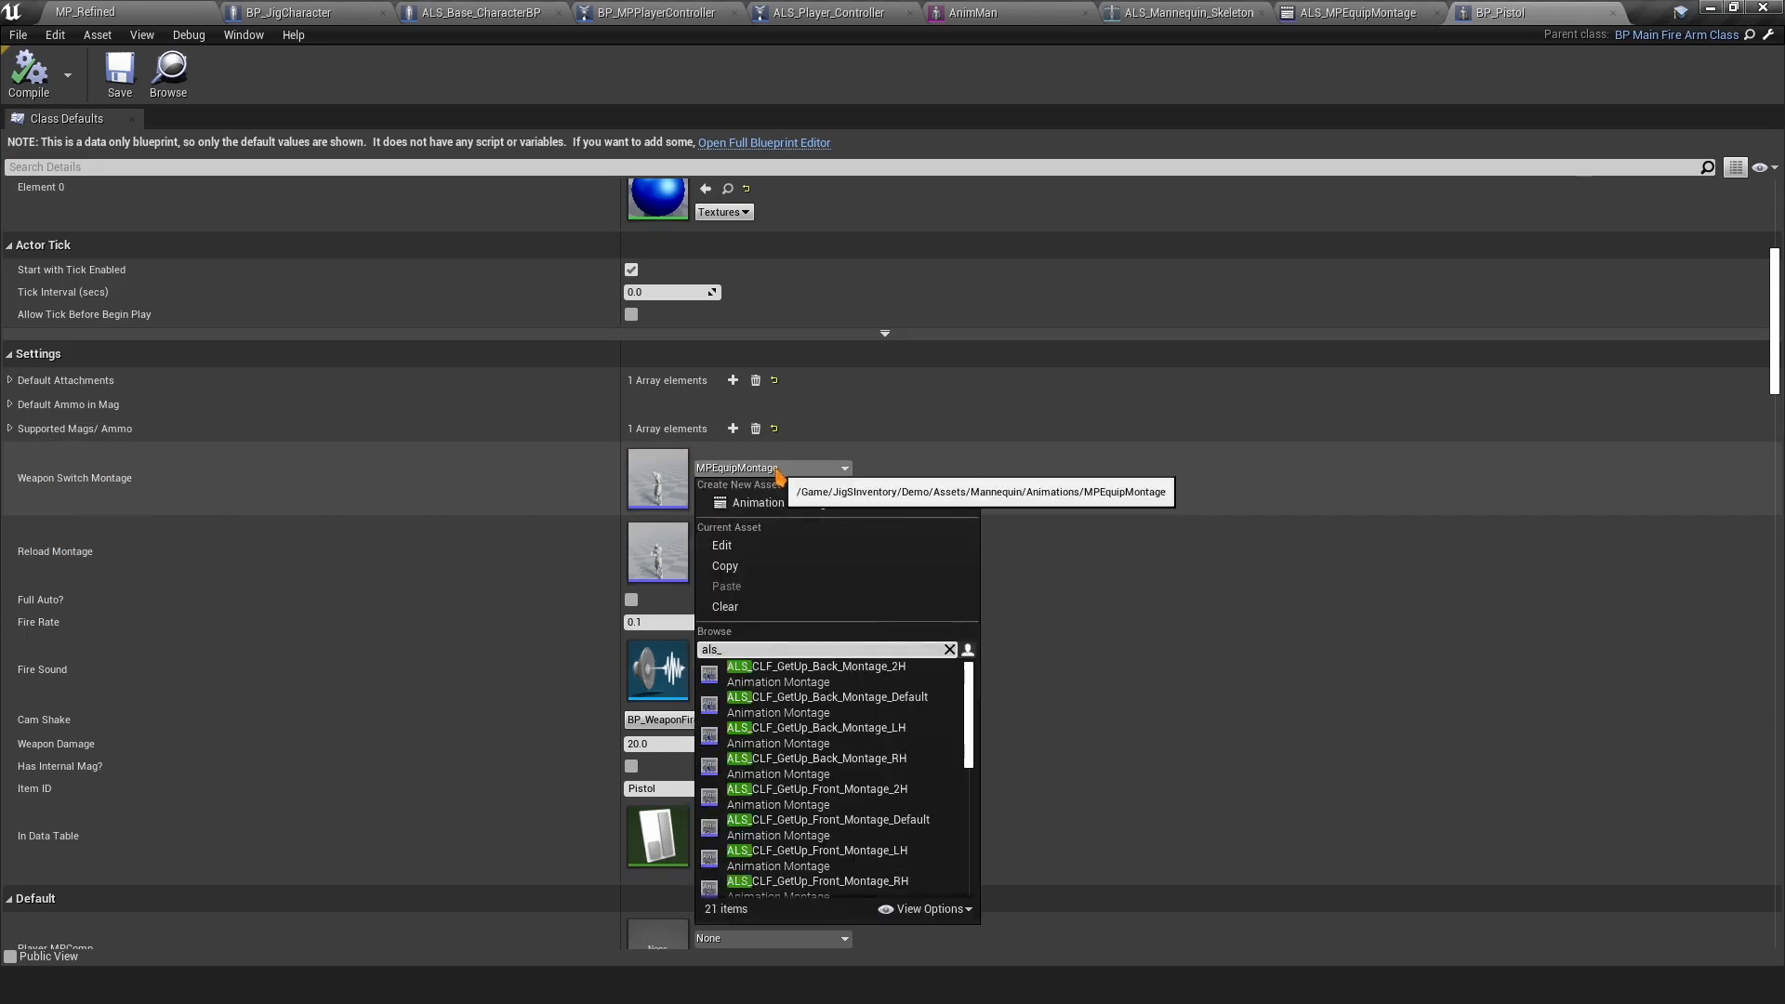
{"action": "type", "text": "_mp"}
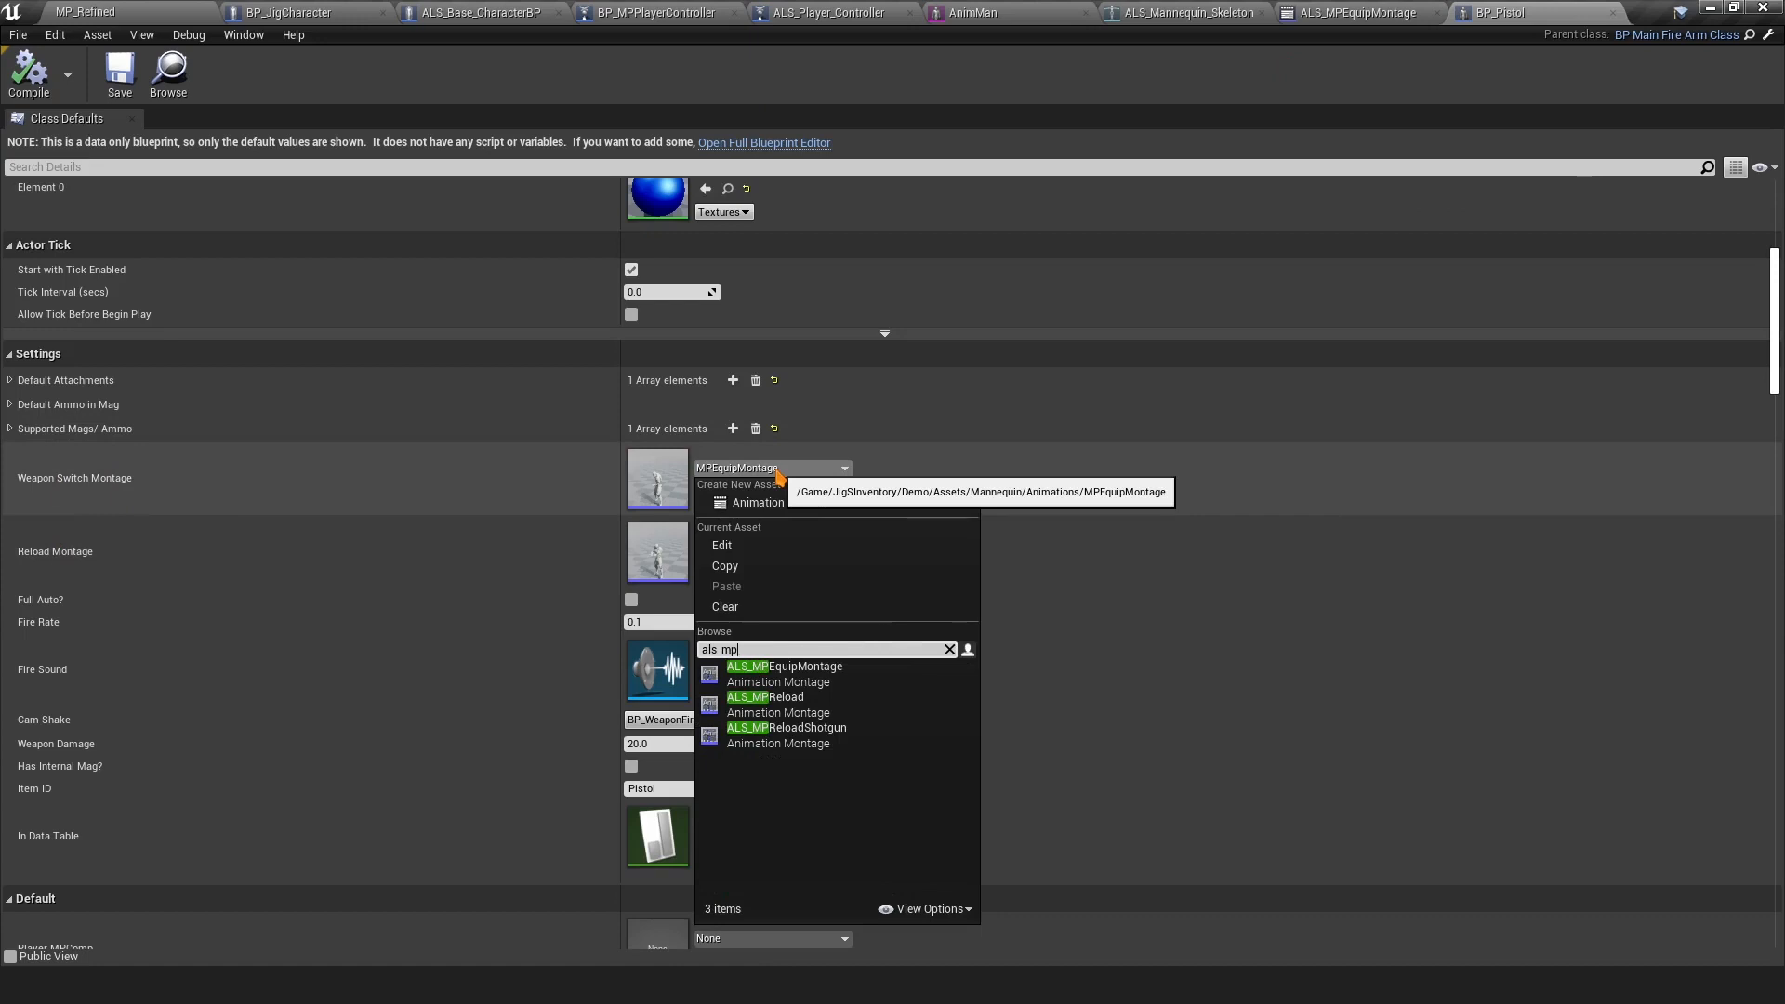
{"action": "left_click", "coordinate": [786, 673]}
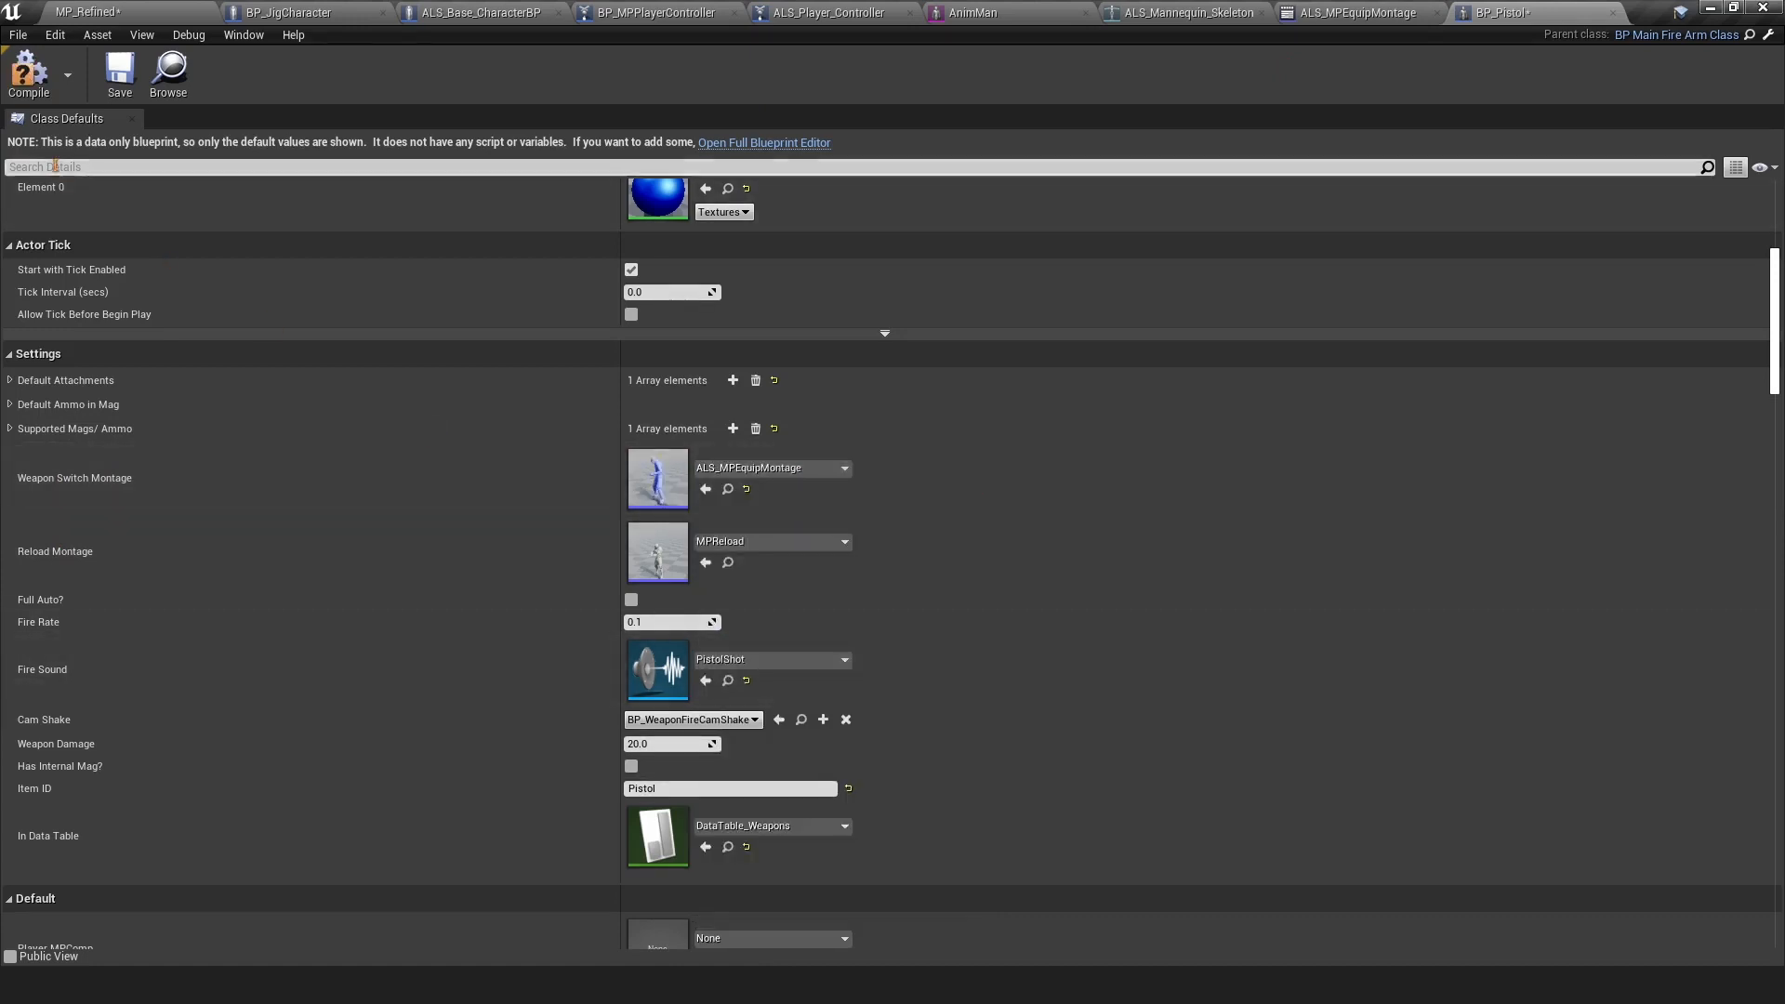
Save BP_Pistol and set its Reload Montage to ALS_MPReload
{"action": "key", "text": "ctrl+s"}
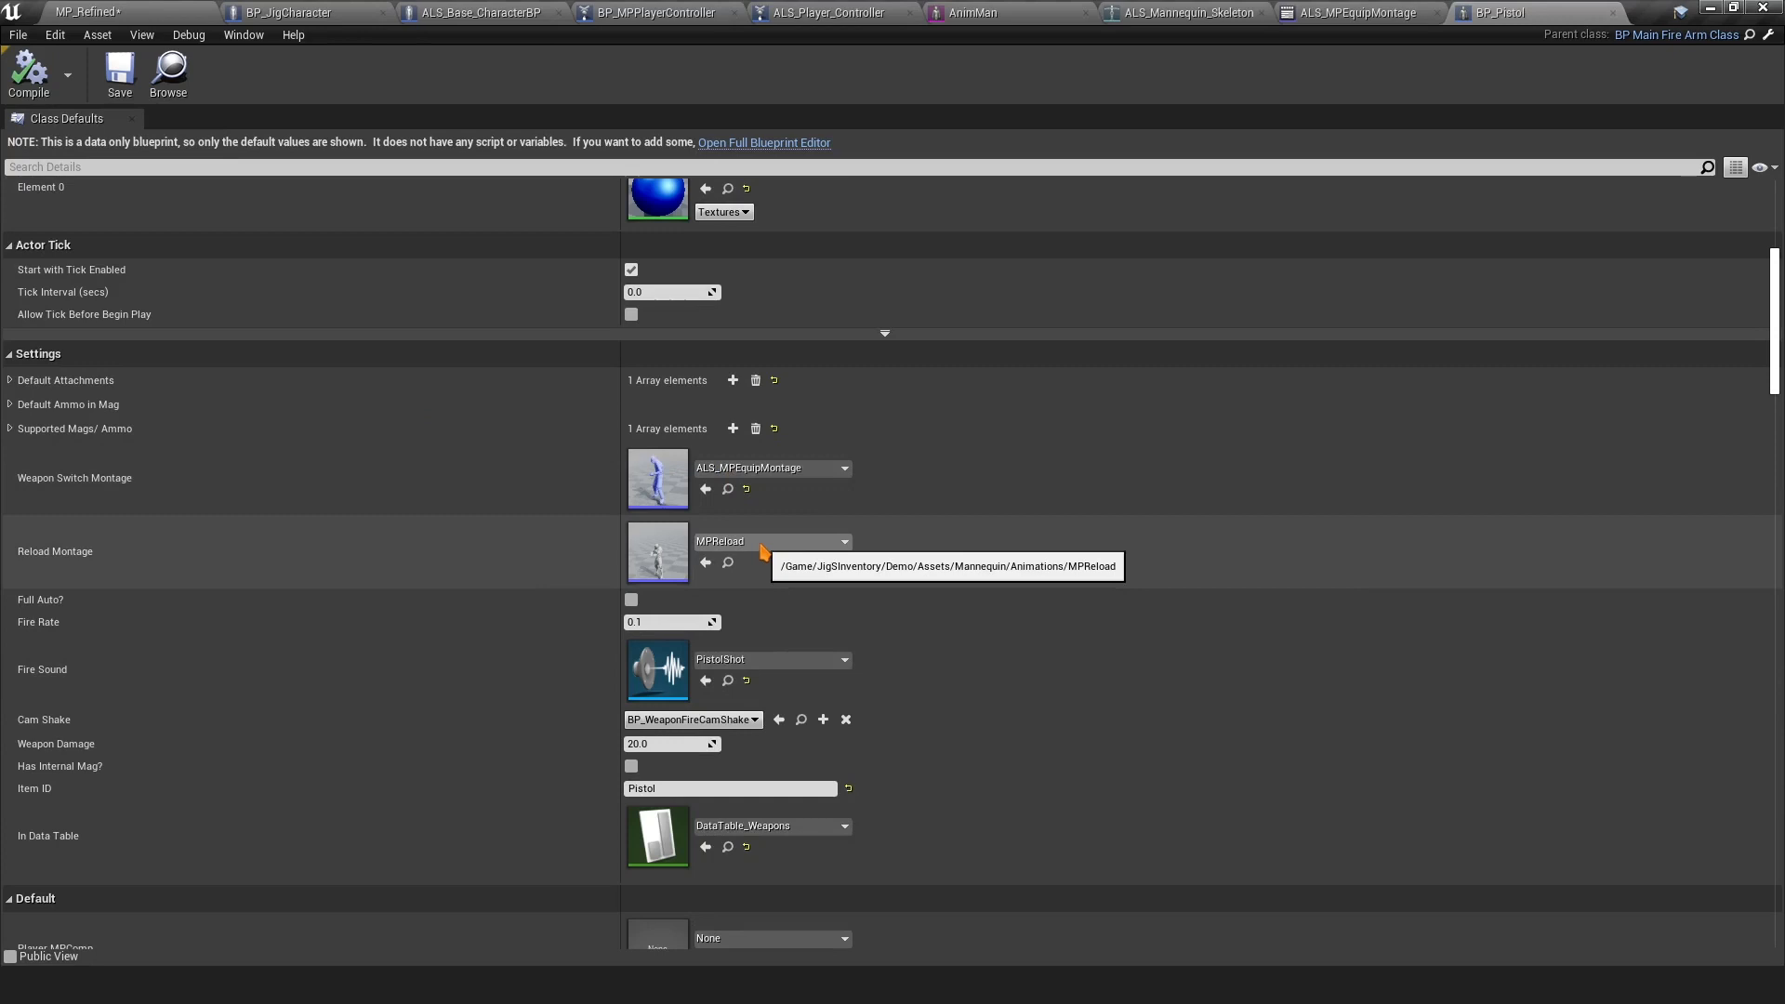
{"action": "left_click", "coordinate": [780, 545]}
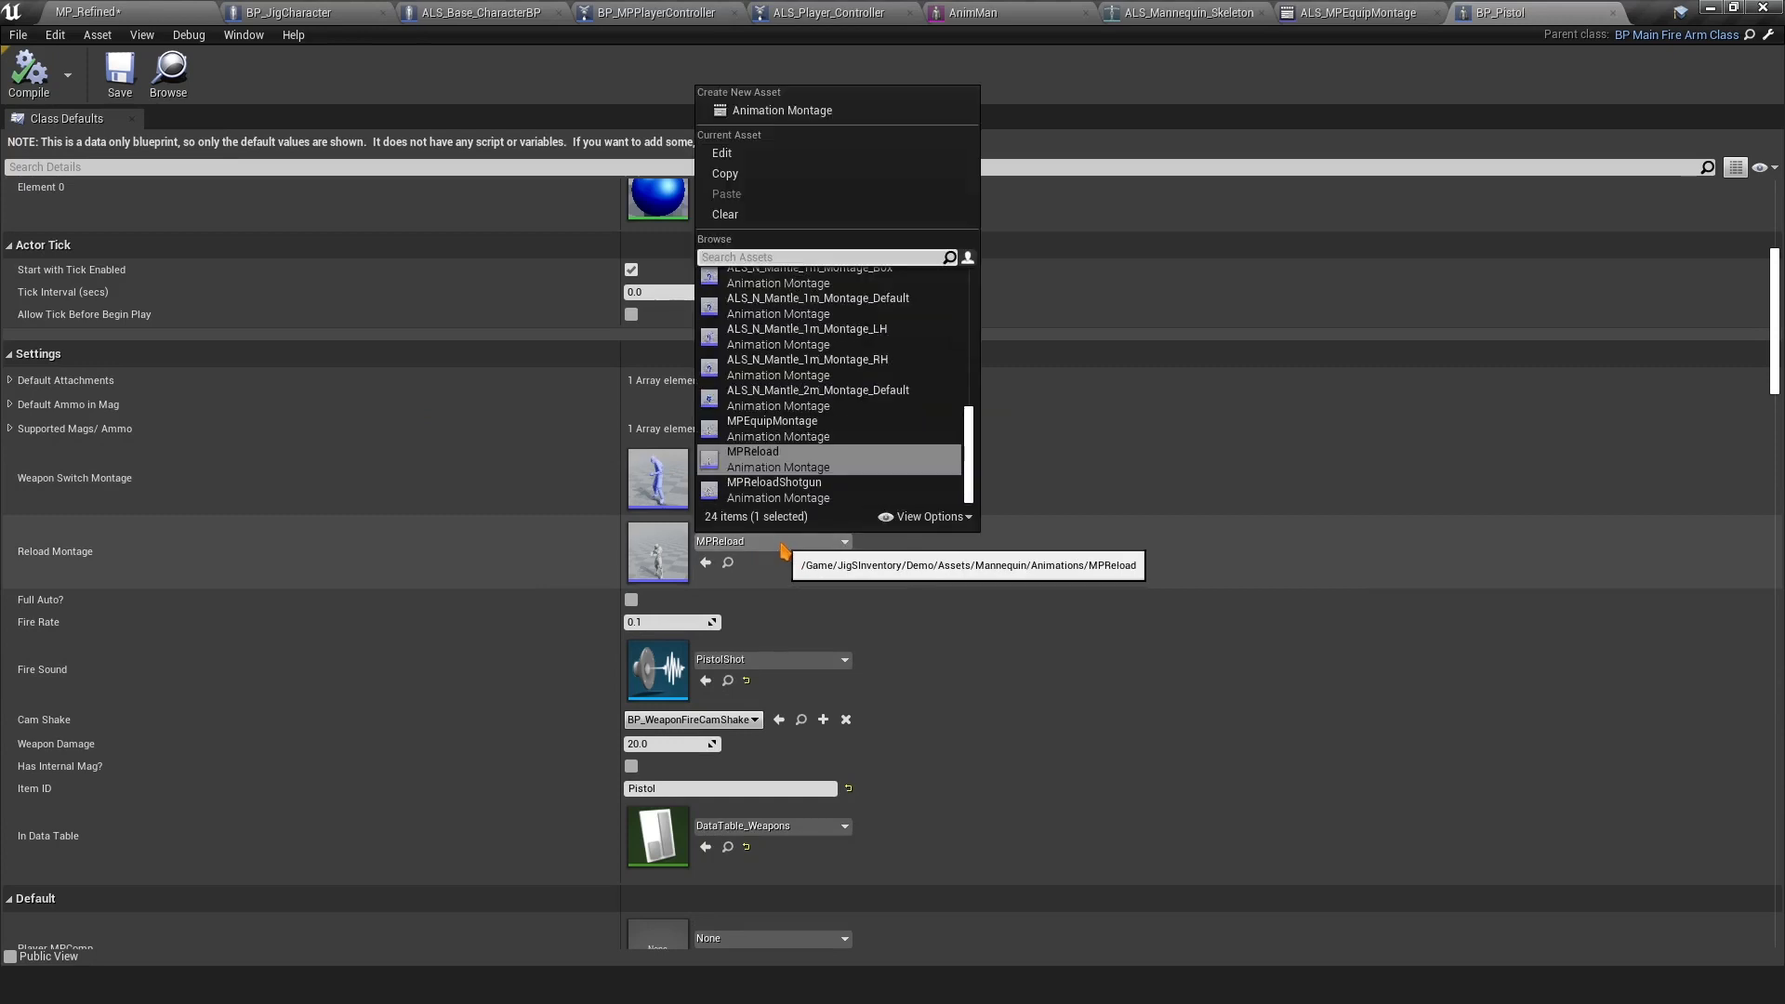
{"action": "type", "text": "ALS_Mp"}
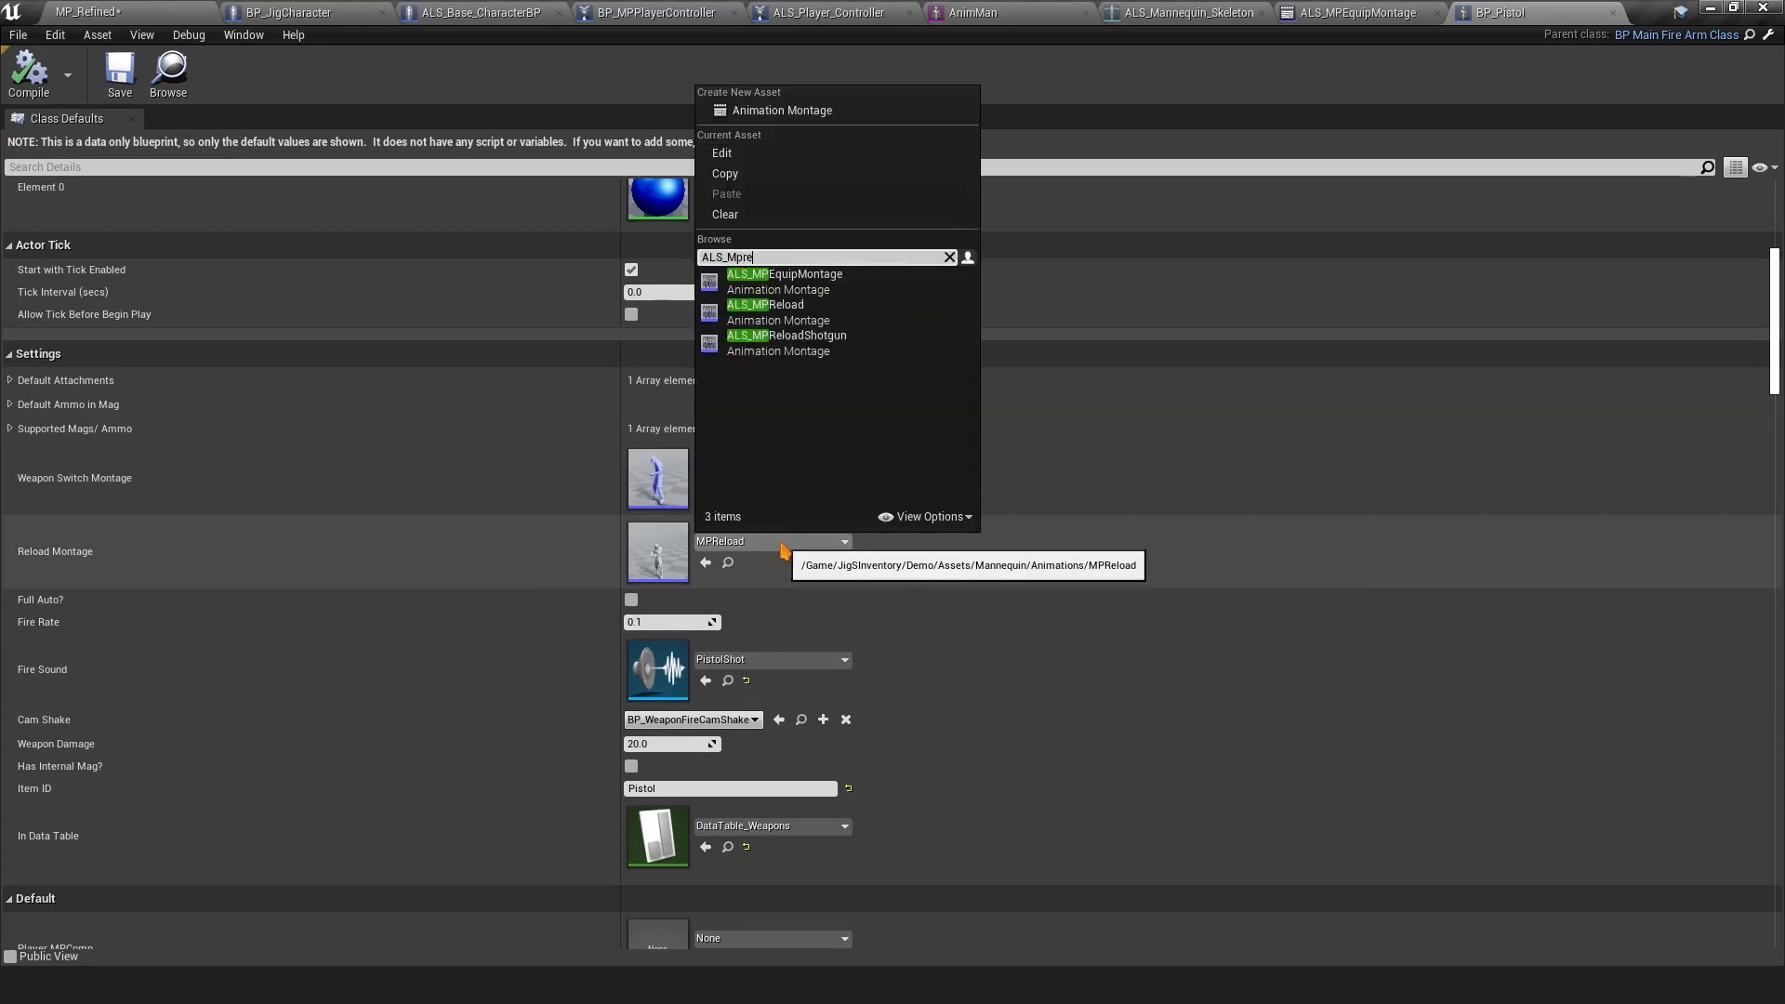
{"action": "type", "text": "re"}
{"action": "left_click", "coordinate": [765, 278]}
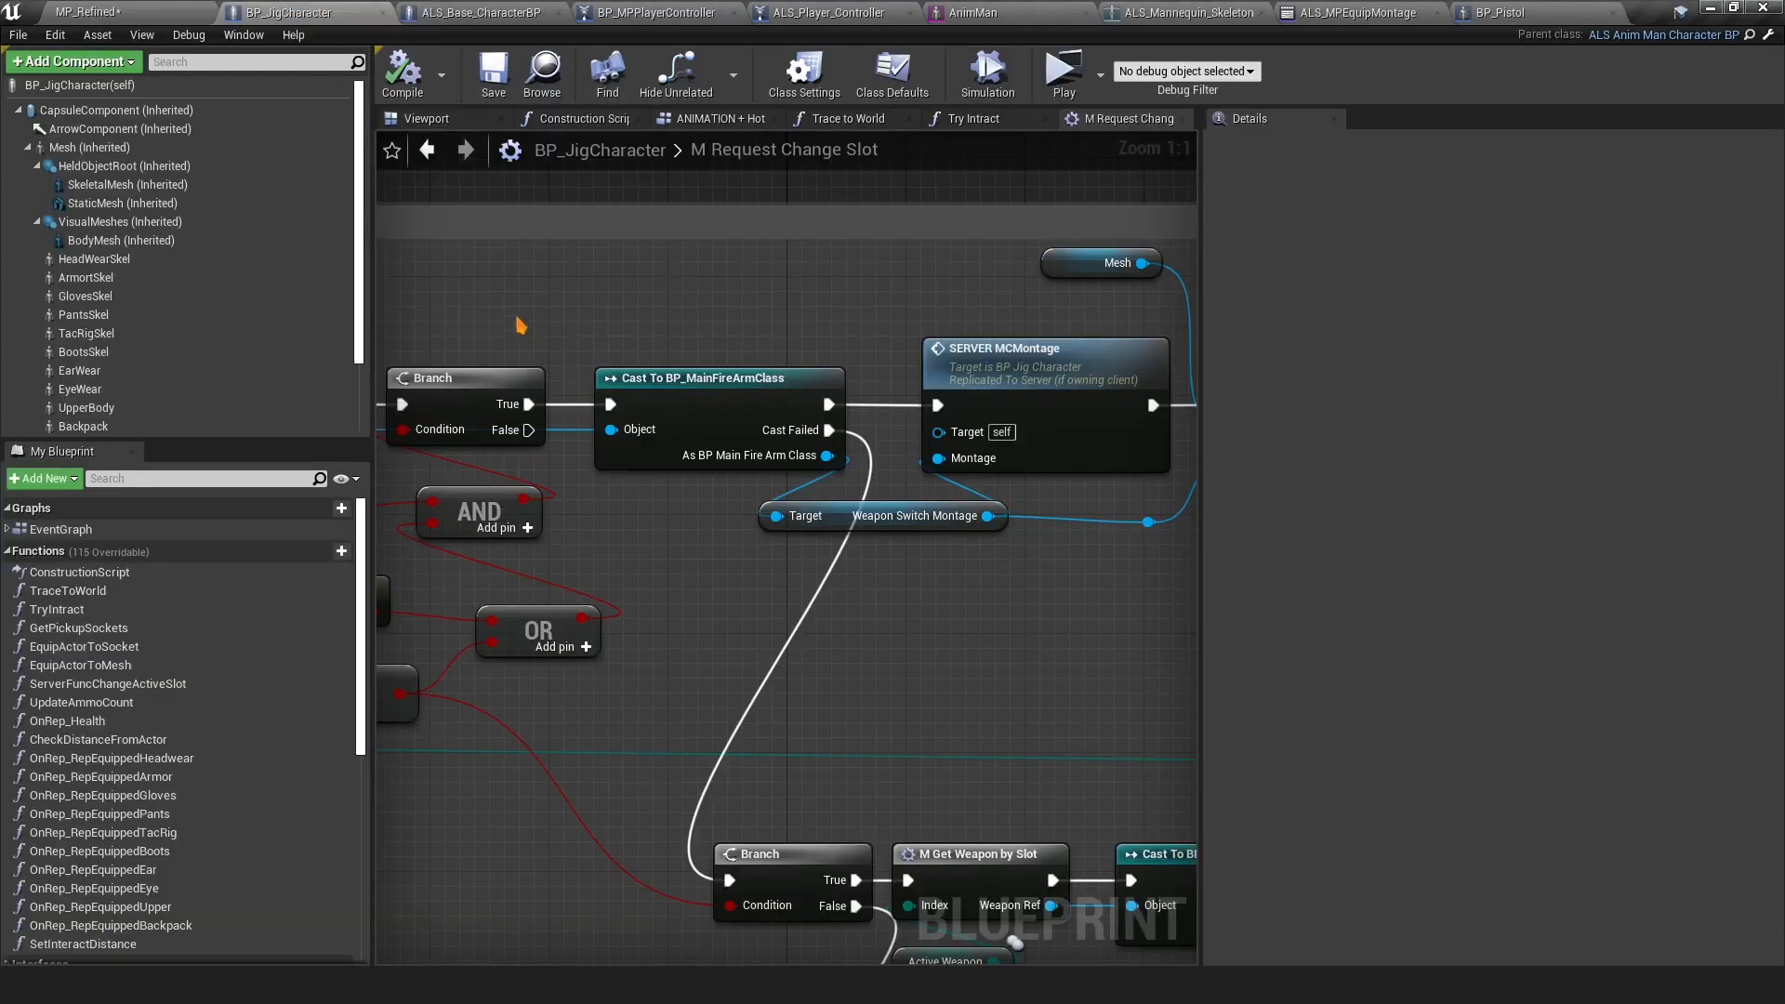
Examine how BP_JigCharacter's M Request Change Slot macro checks the current montage before changing the active weapon
{"action": "right_click_drag", "start_coordinate": [520, 325], "coordinate": [731, 331]}
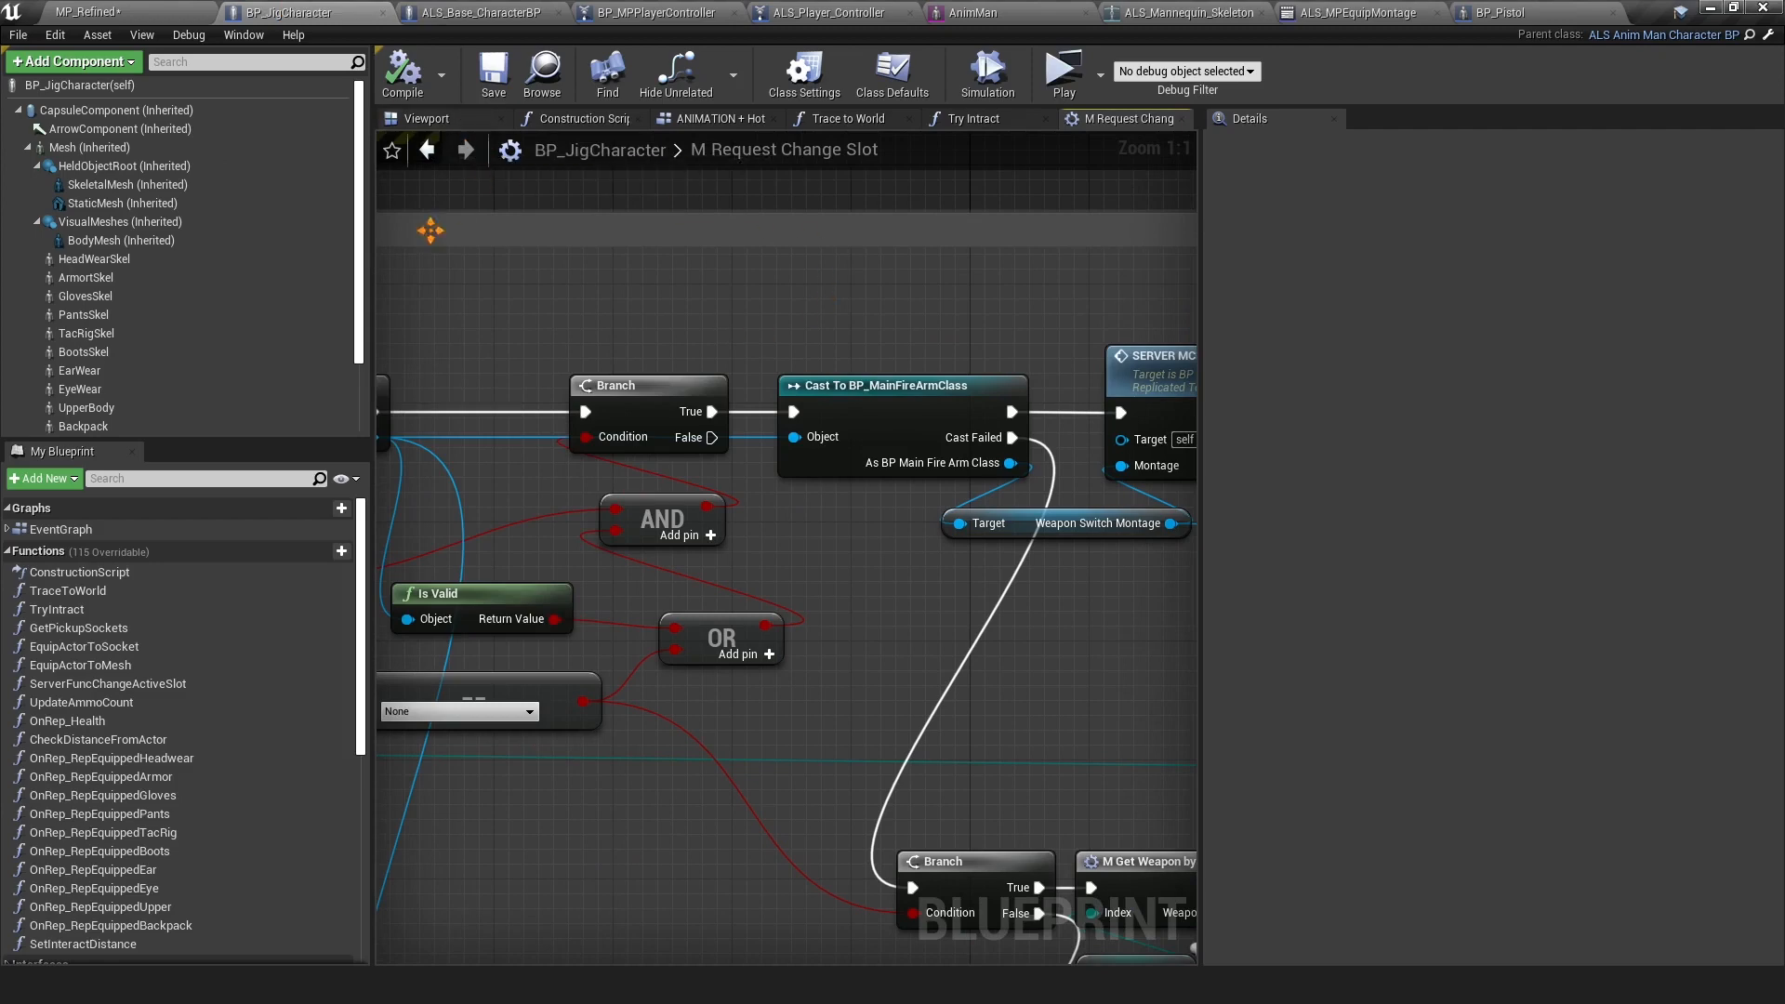
{"action": "left_click", "coordinate": [704, 121]}
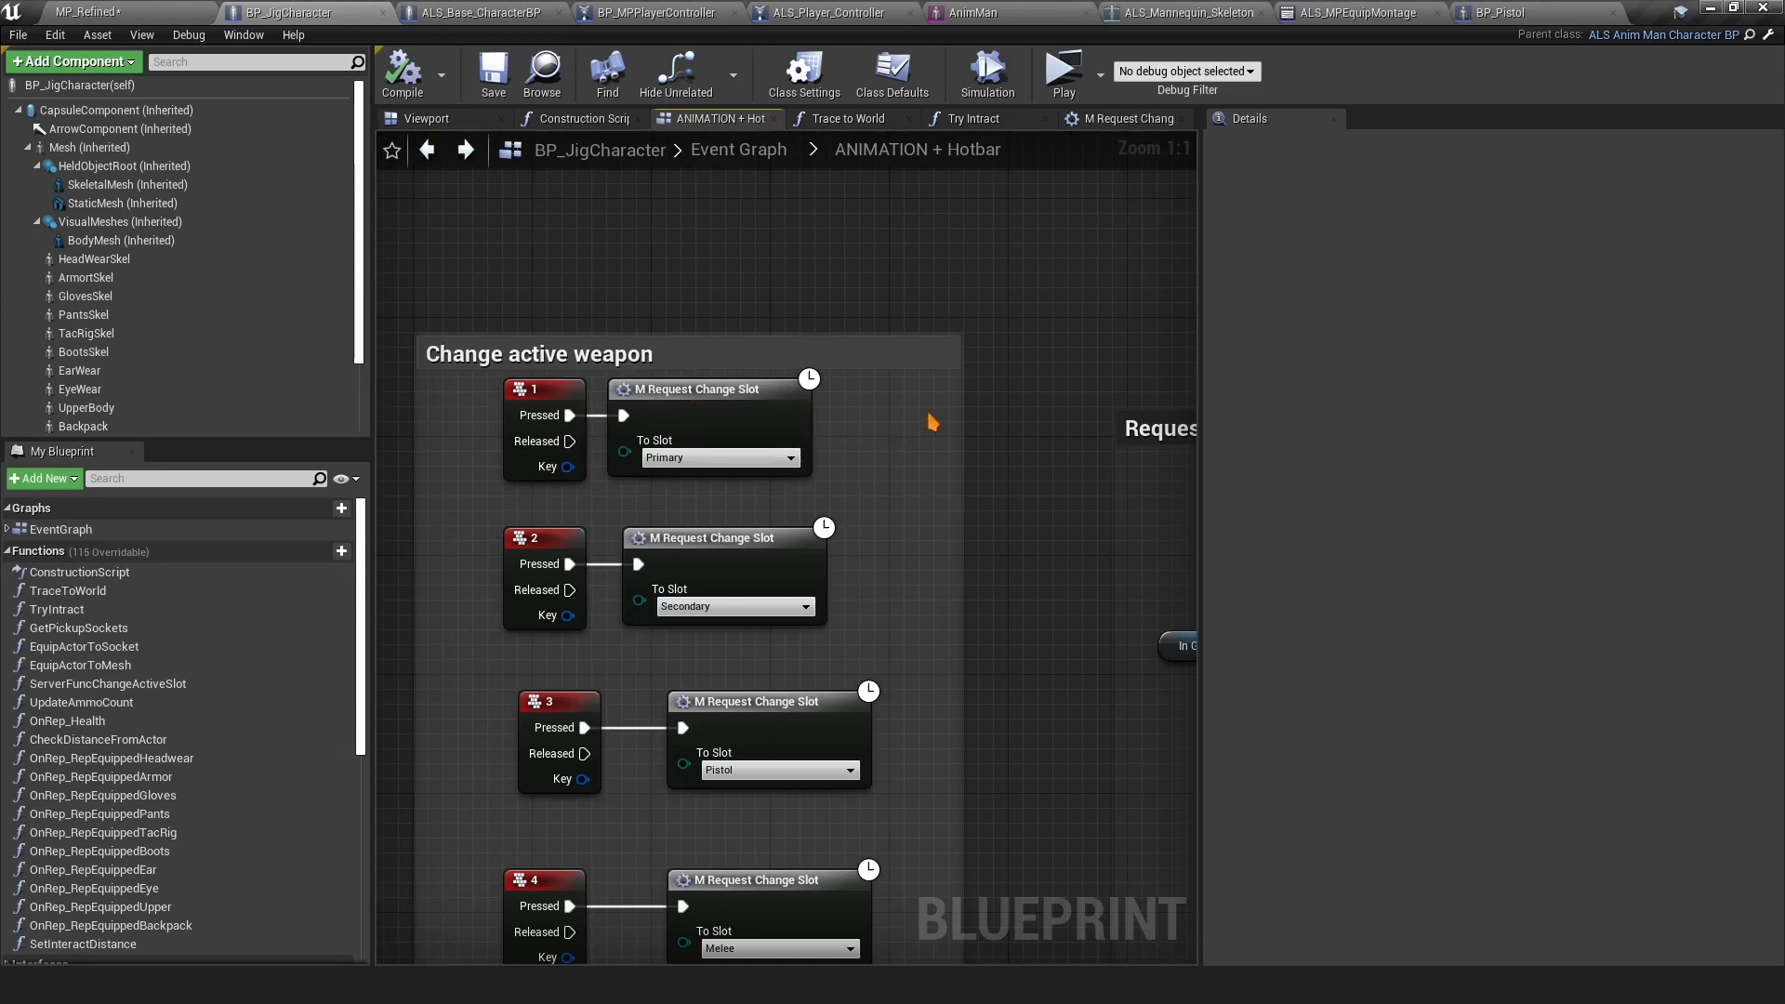
{"action": "double_click", "coordinate": [684, 404]}
{"action": "right_click_drag", "start_coordinate": [641, 376], "coordinate": [1148, 497]}
{"action": "scroll", "coordinate": [820, 524], "scroll_direction": "up", "scroll_amount": 2}
{"action": "right_click_drag", "start_coordinate": [967, 465], "coordinate": [897, 441]}
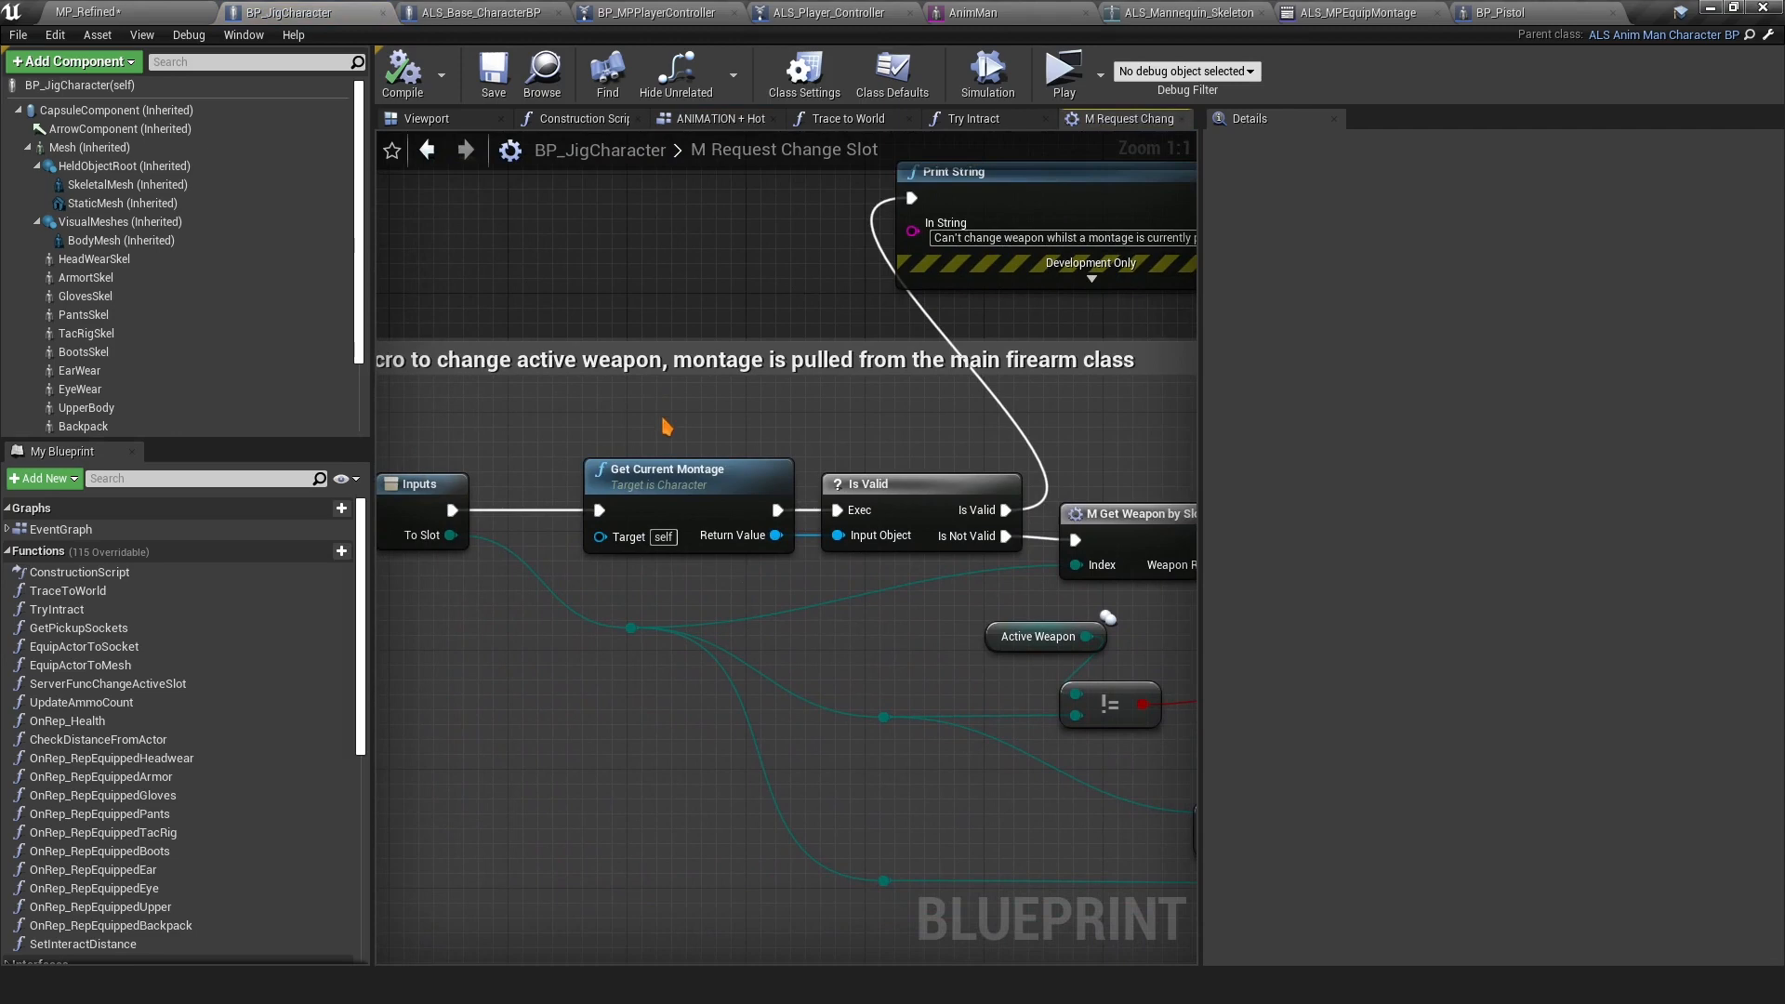
{"action": "right_click_drag", "start_coordinate": [1076, 462], "coordinate": [1072, 354]}
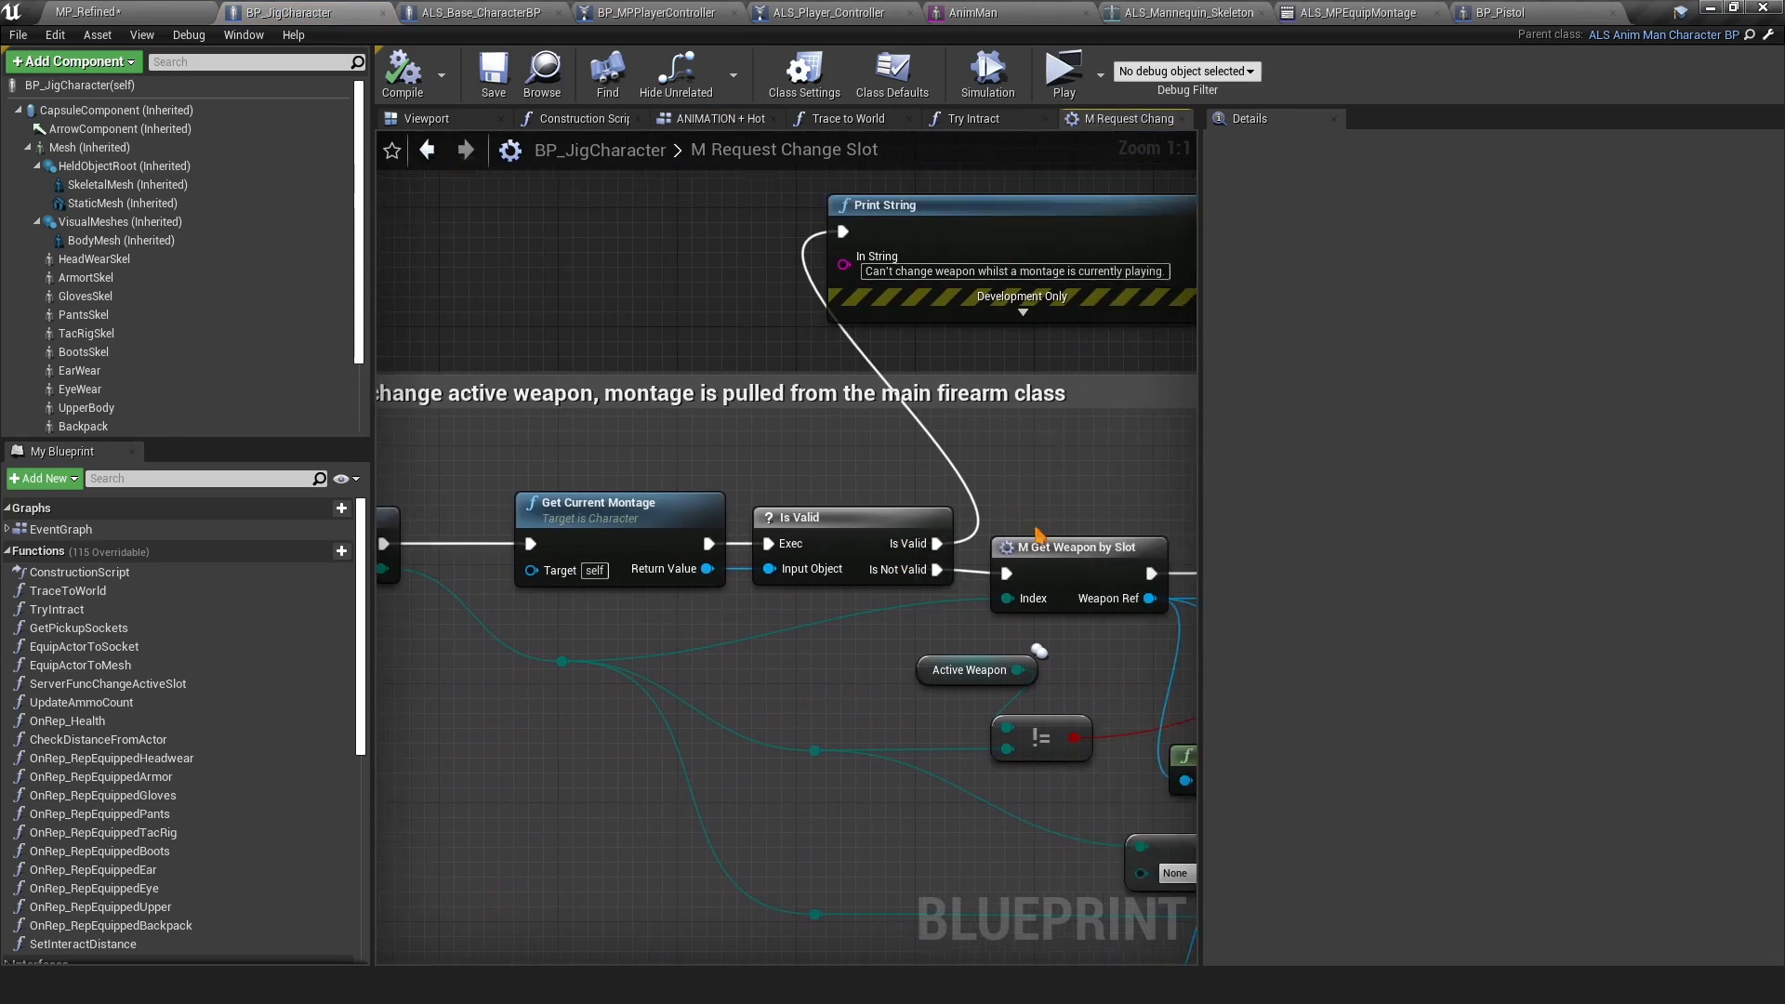
{"action": "right_click_drag", "start_coordinate": [1036, 532], "coordinate": [956, 440]}
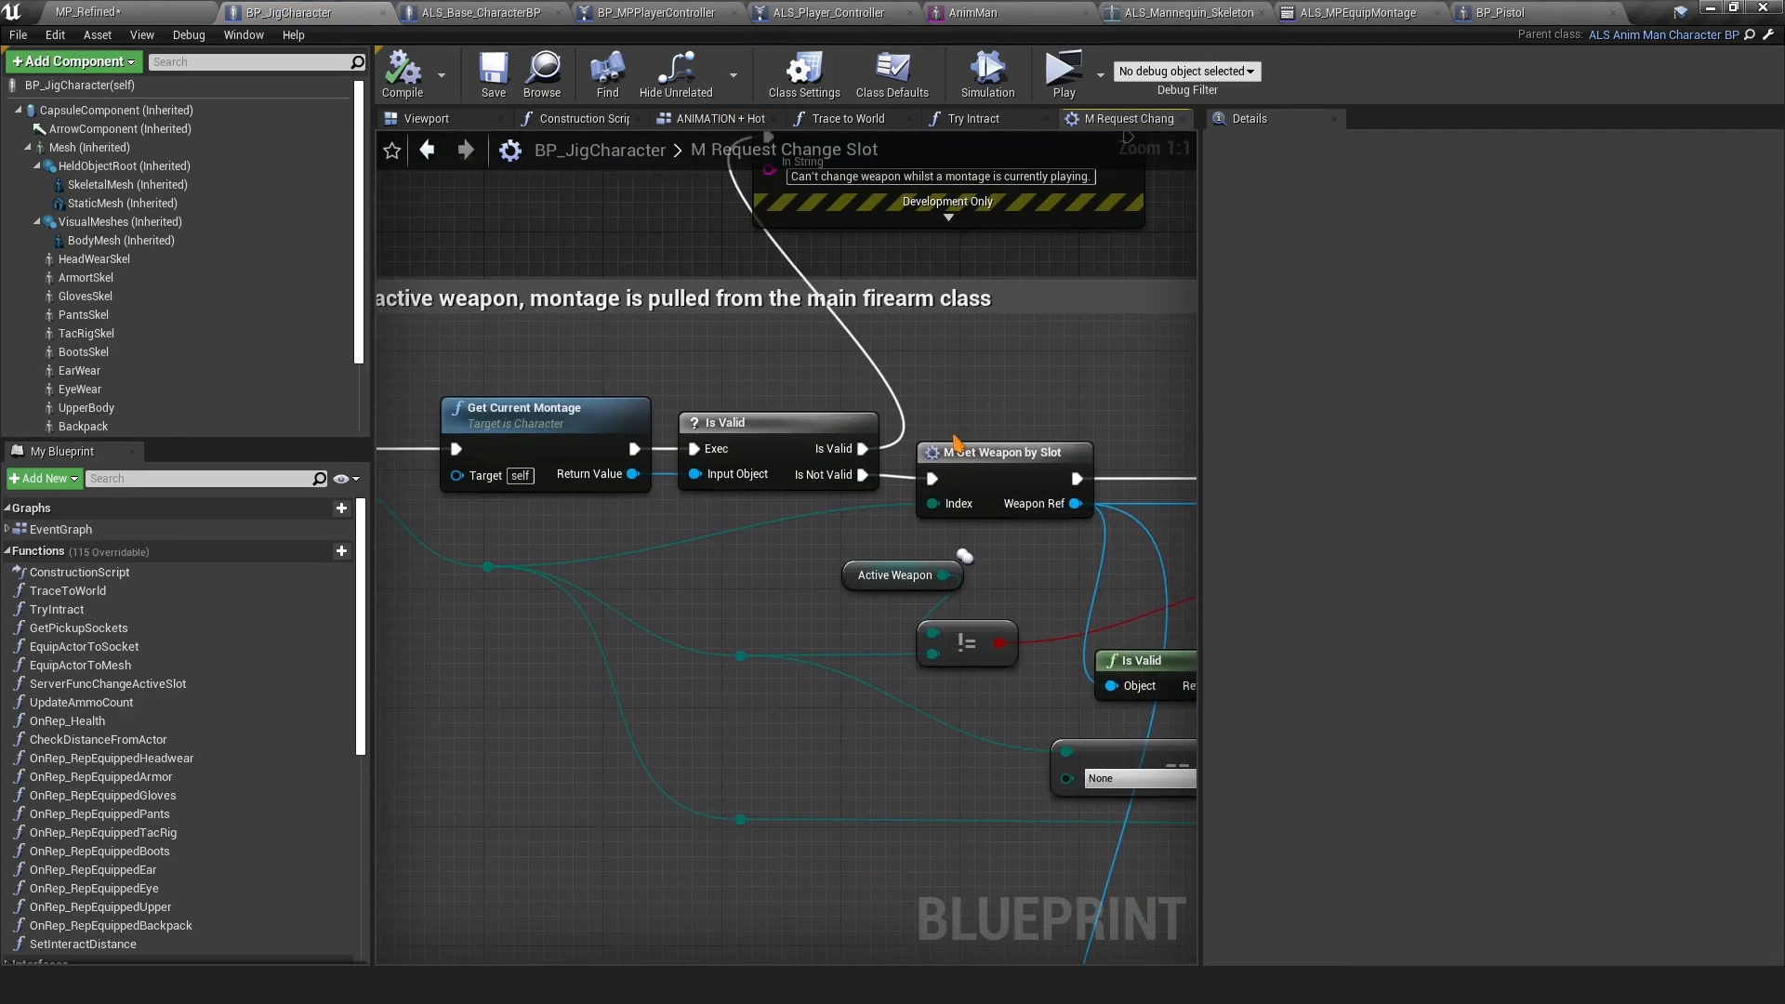
{"action": "right_click_drag", "start_coordinate": [675, 373], "coordinate": [828, 370]}
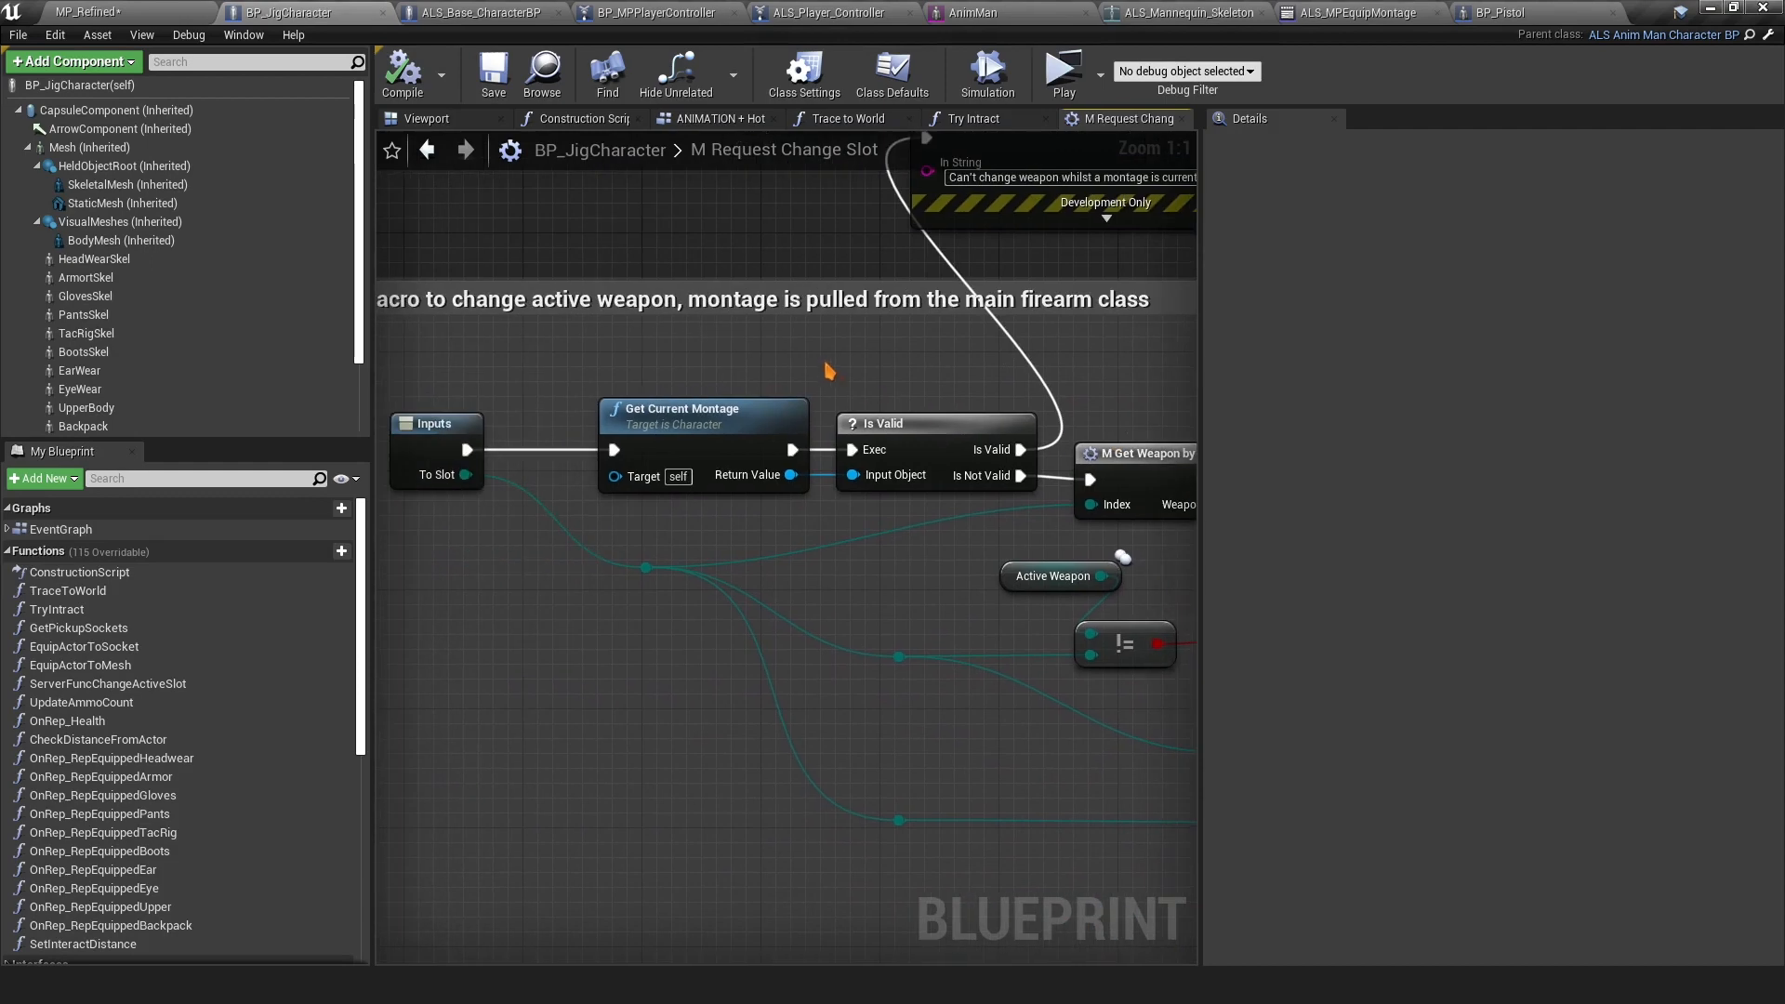
Connect the montage check's Is Valid execution output to M Get Weapon by Slot, and compile and save BP_JigCharacter
{"action": "right_click_drag", "start_coordinate": [1011, 409], "coordinate": [857, 398]}
{"action": "left_click_drag", "start_coordinate": [879, 460], "coordinate": [941, 480]}
{"action": "left_click", "coordinate": [416, 76]}
{"action": "left_click", "coordinate": [494, 76]}
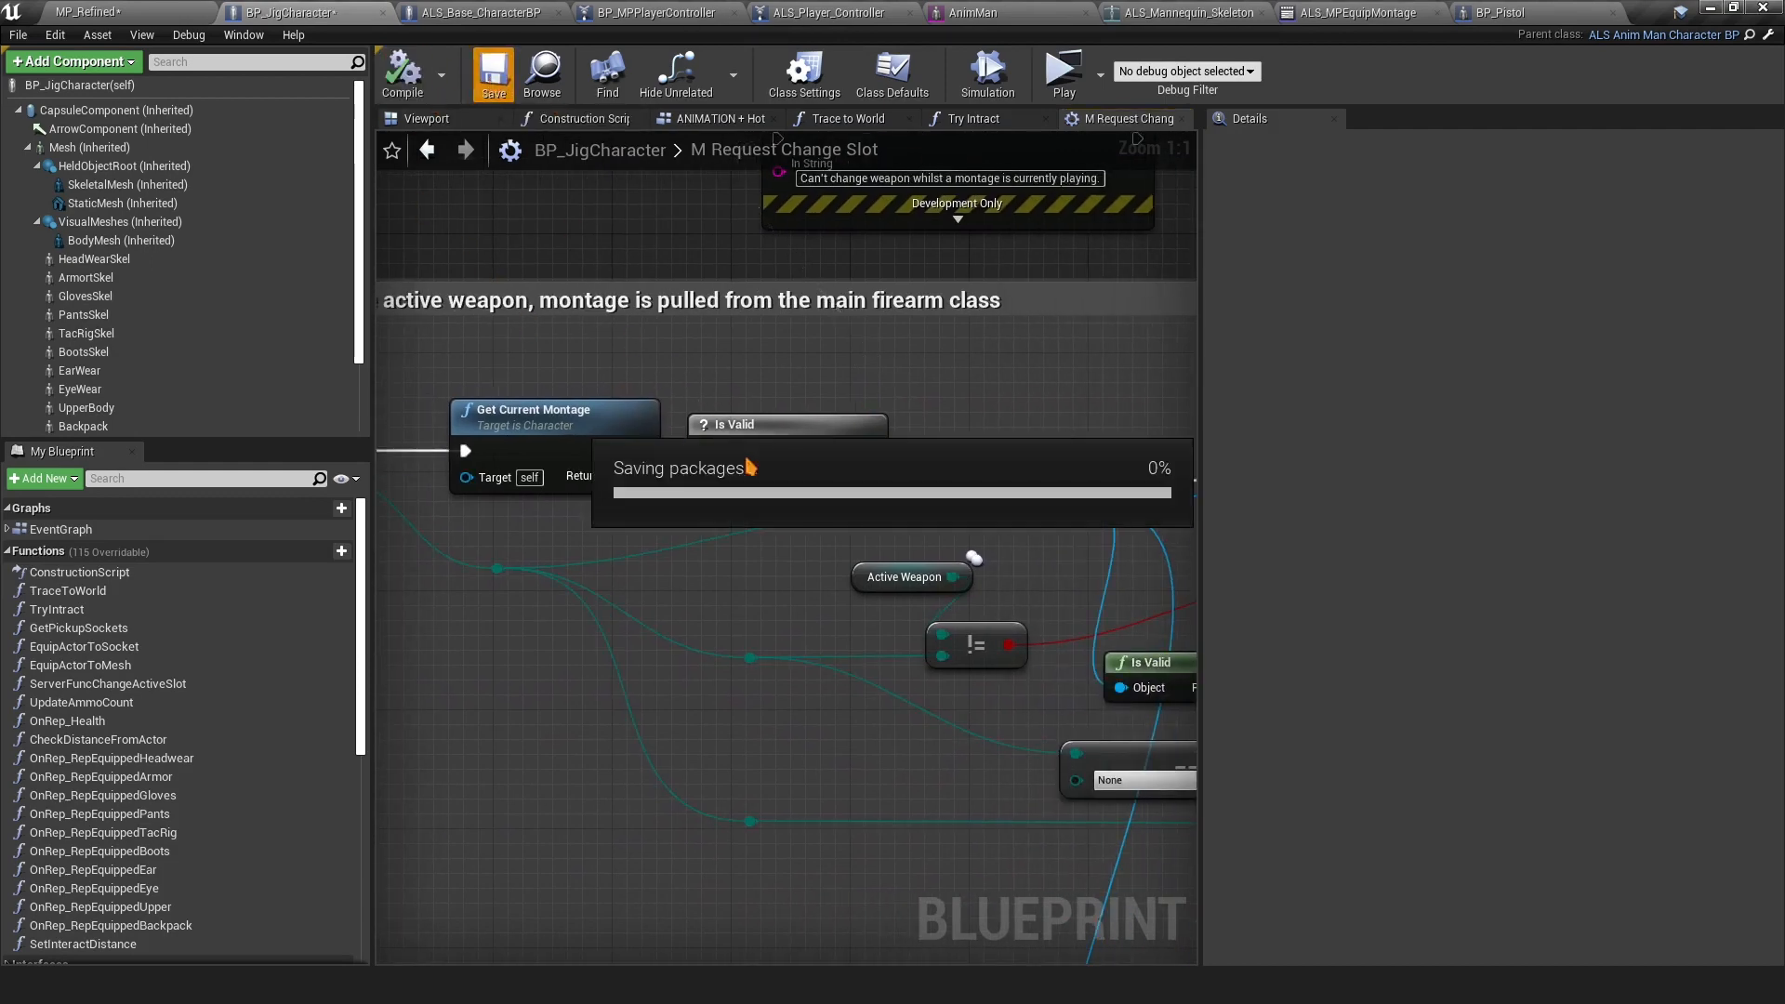
{"action": "right_click_drag", "start_coordinate": [573, 355], "coordinate": [736, 359]}
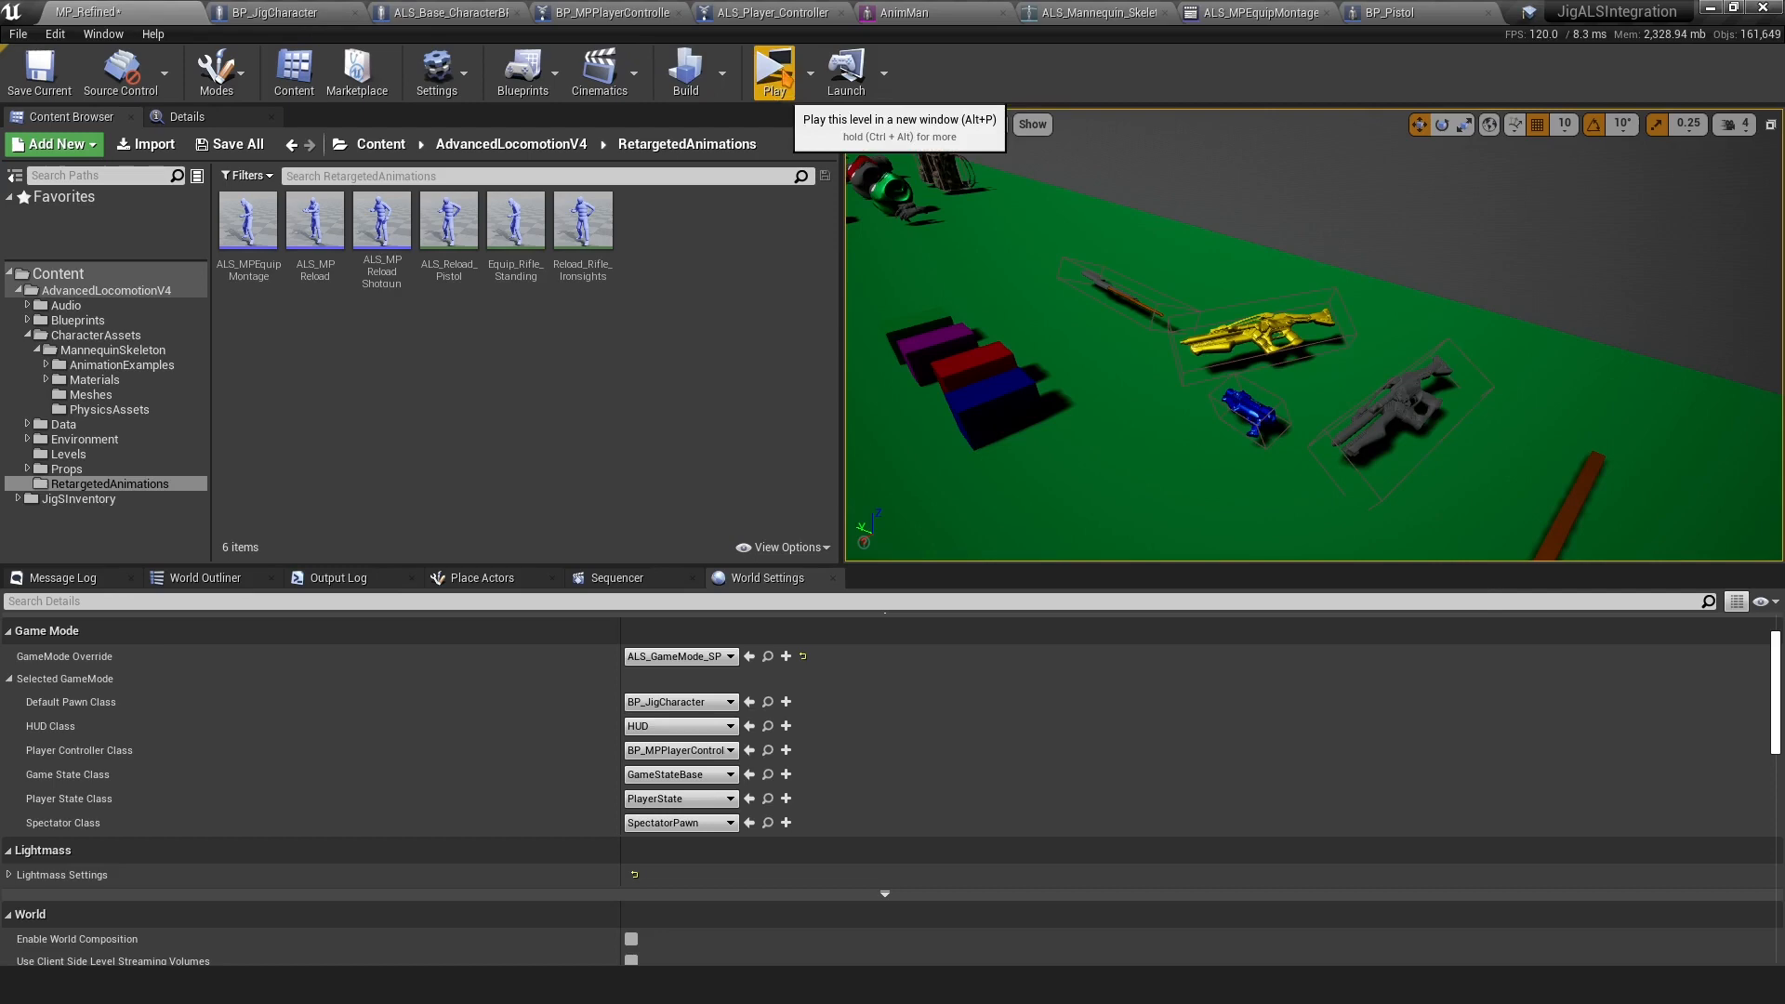
Play-test the MP_Refined level in an enlarged preview, equipping the pistol from hotbar slot 3 while standing
{"action": "left_click", "coordinate": [775, 72]}
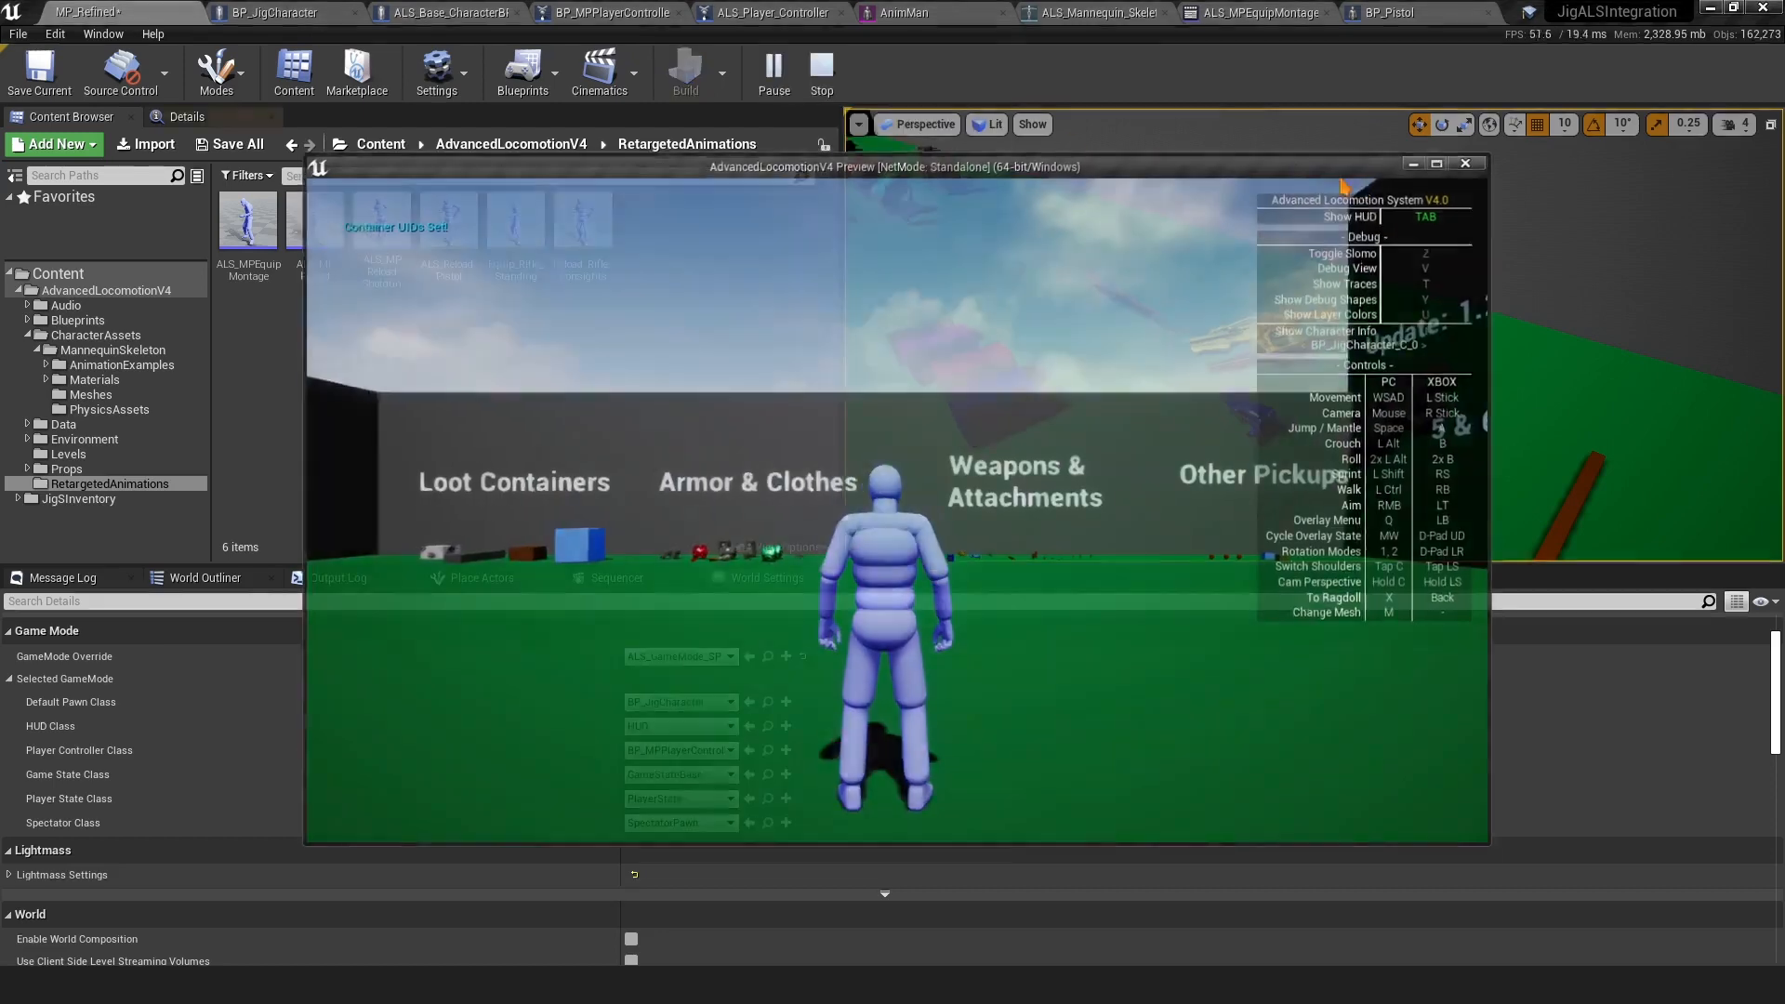
{"action": "key", "text": "3"}
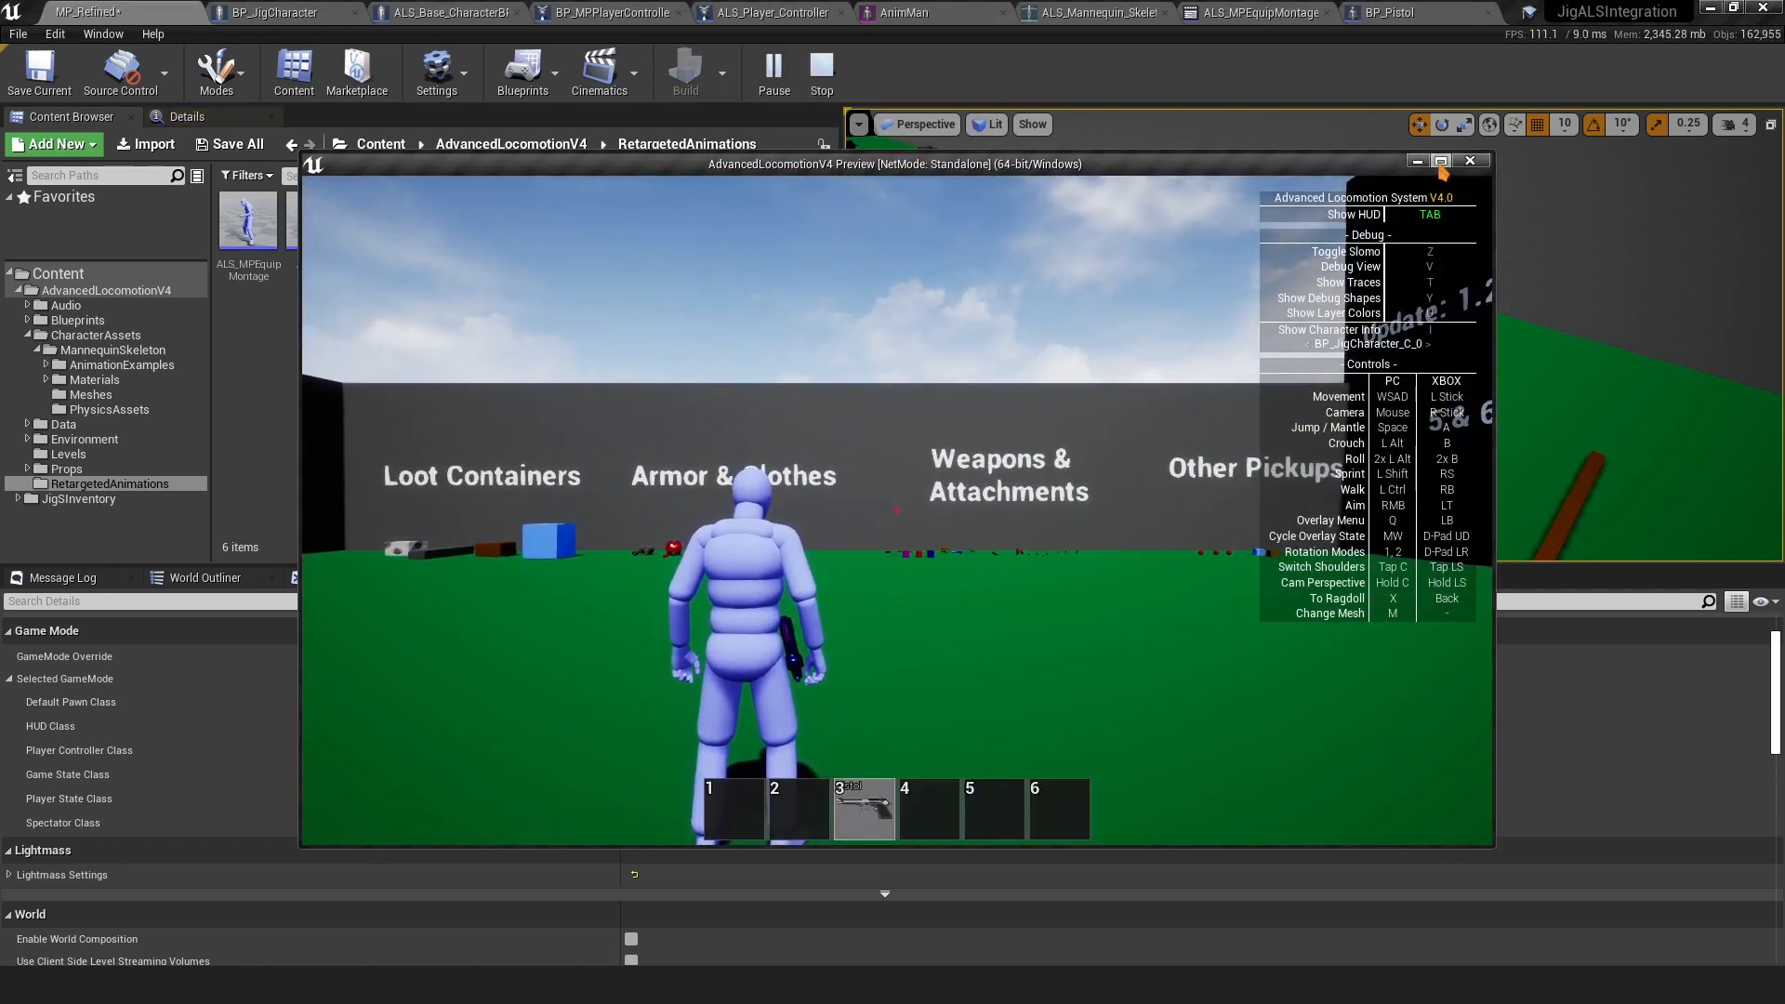
{"action": "left_click", "coordinate": [1440, 161]}
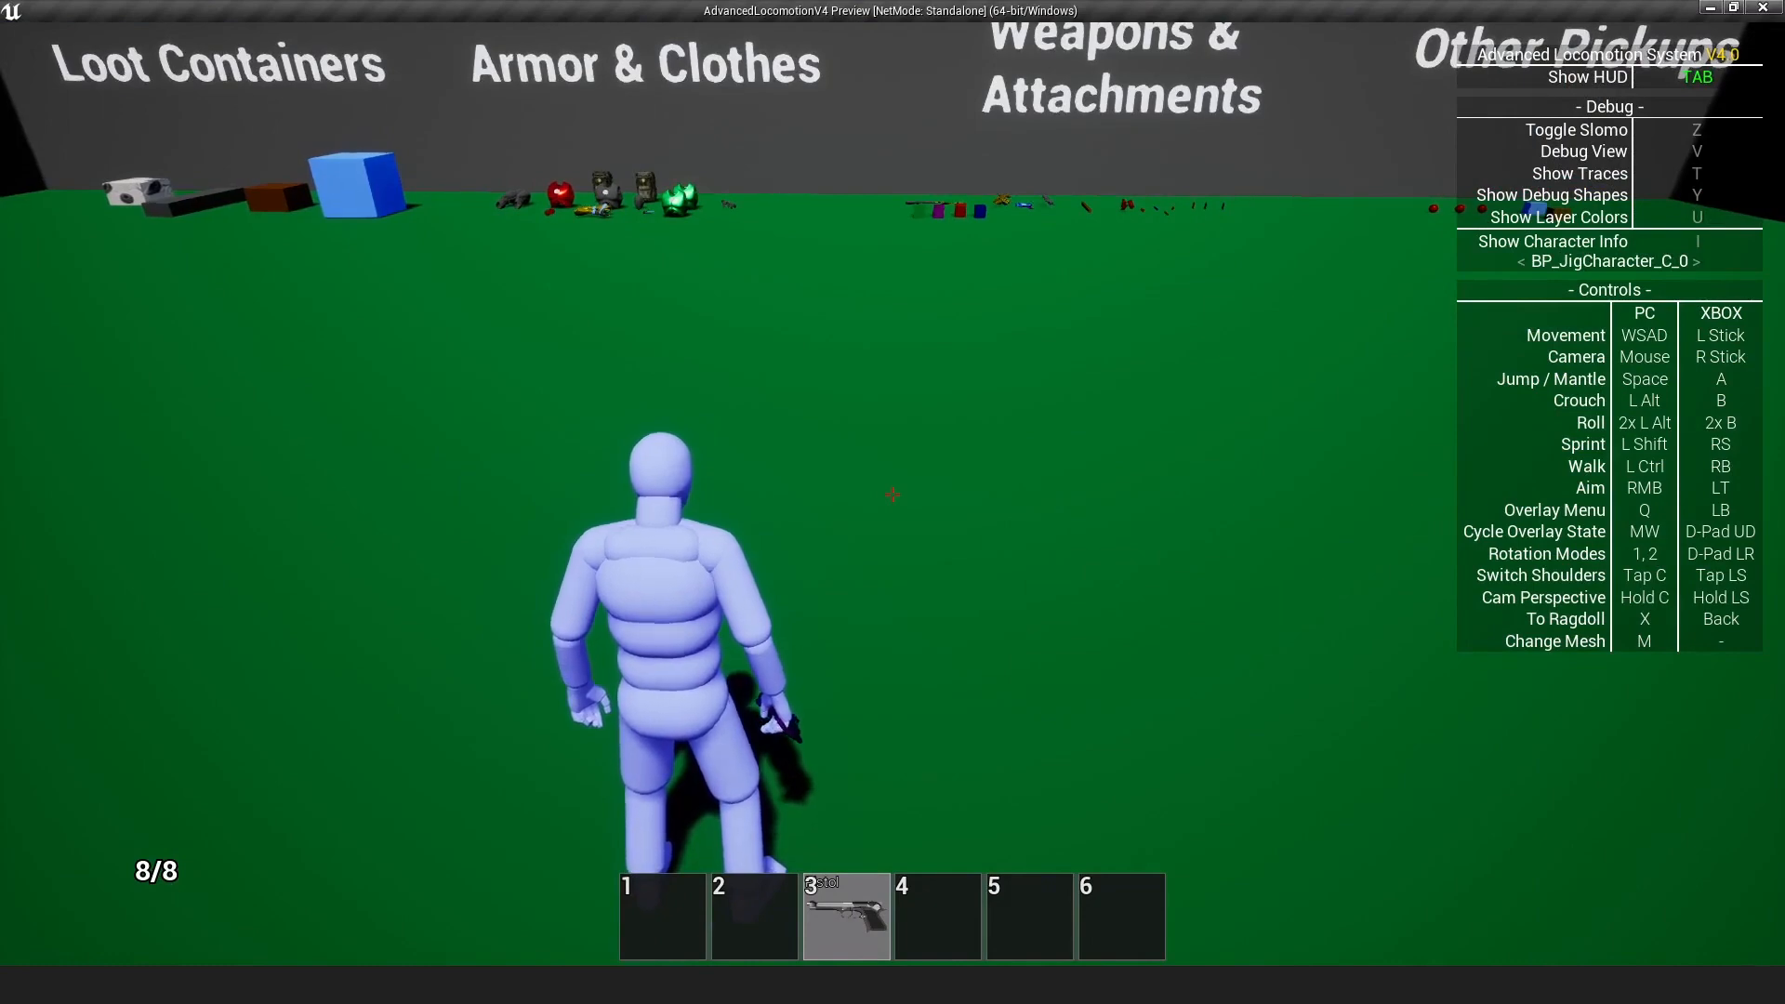
{"action": "key", "text": "Escape"}
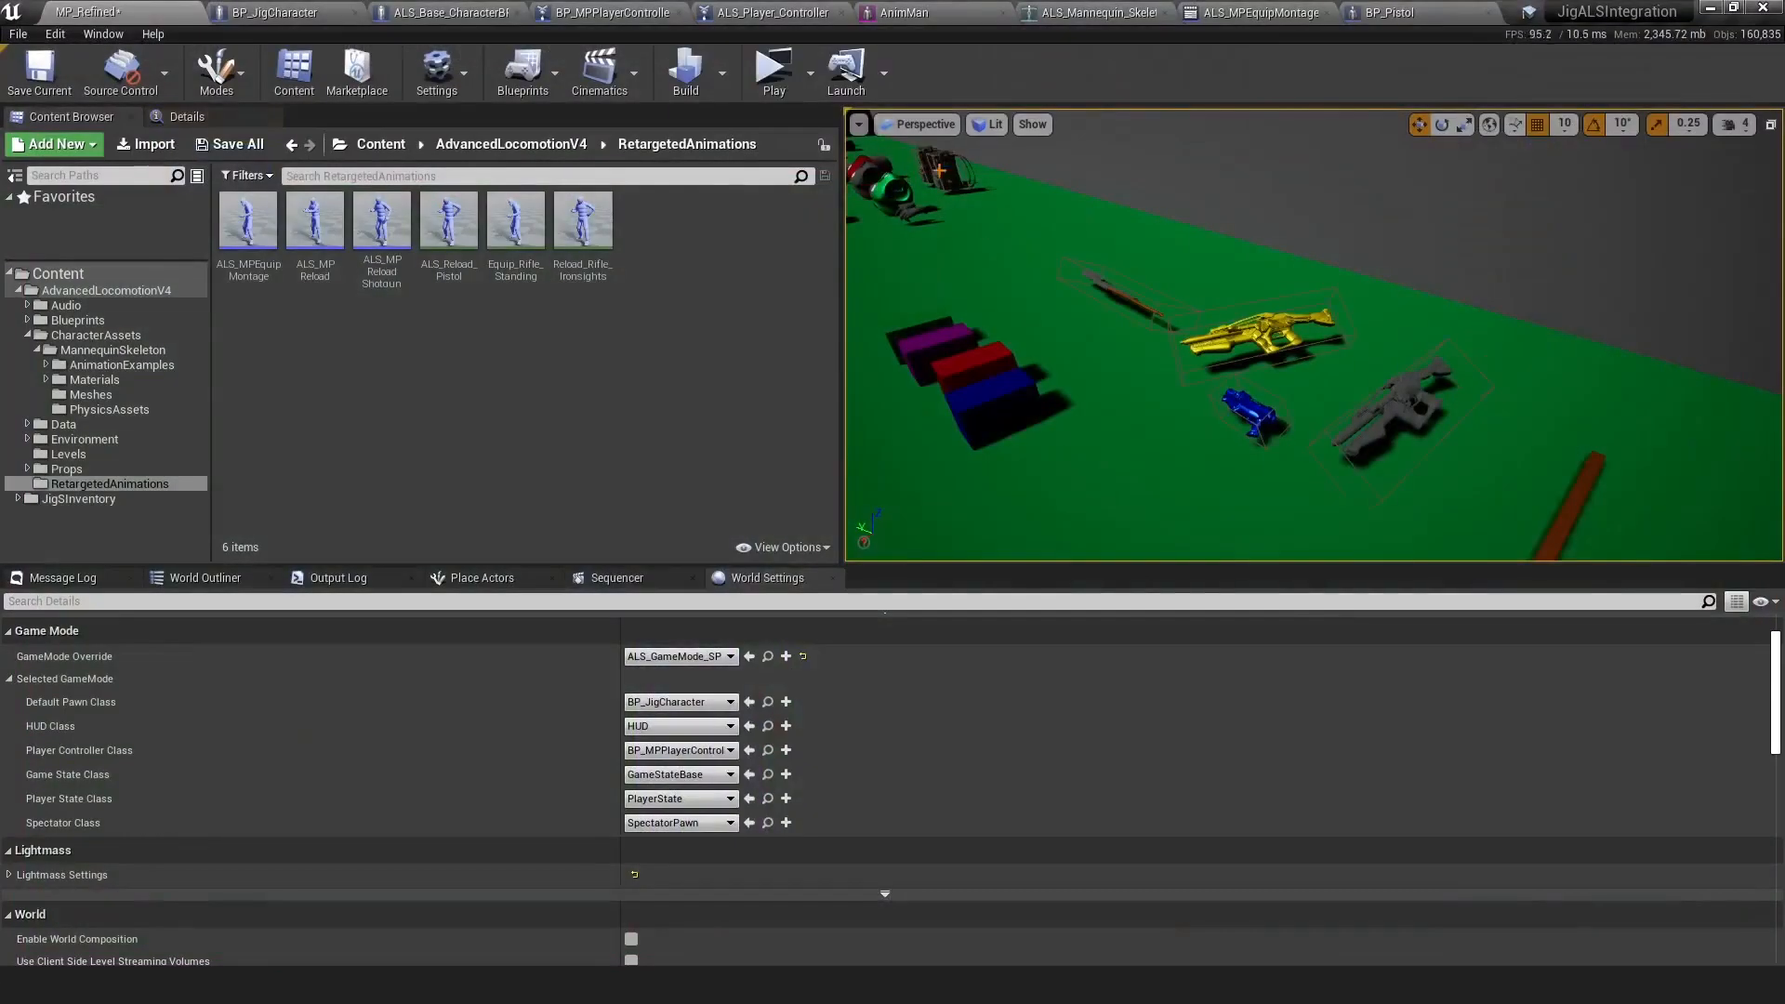
Play the level again and equip the slot 3 pistol while the character is running
{"action": "left_click", "coordinate": [774, 72]}
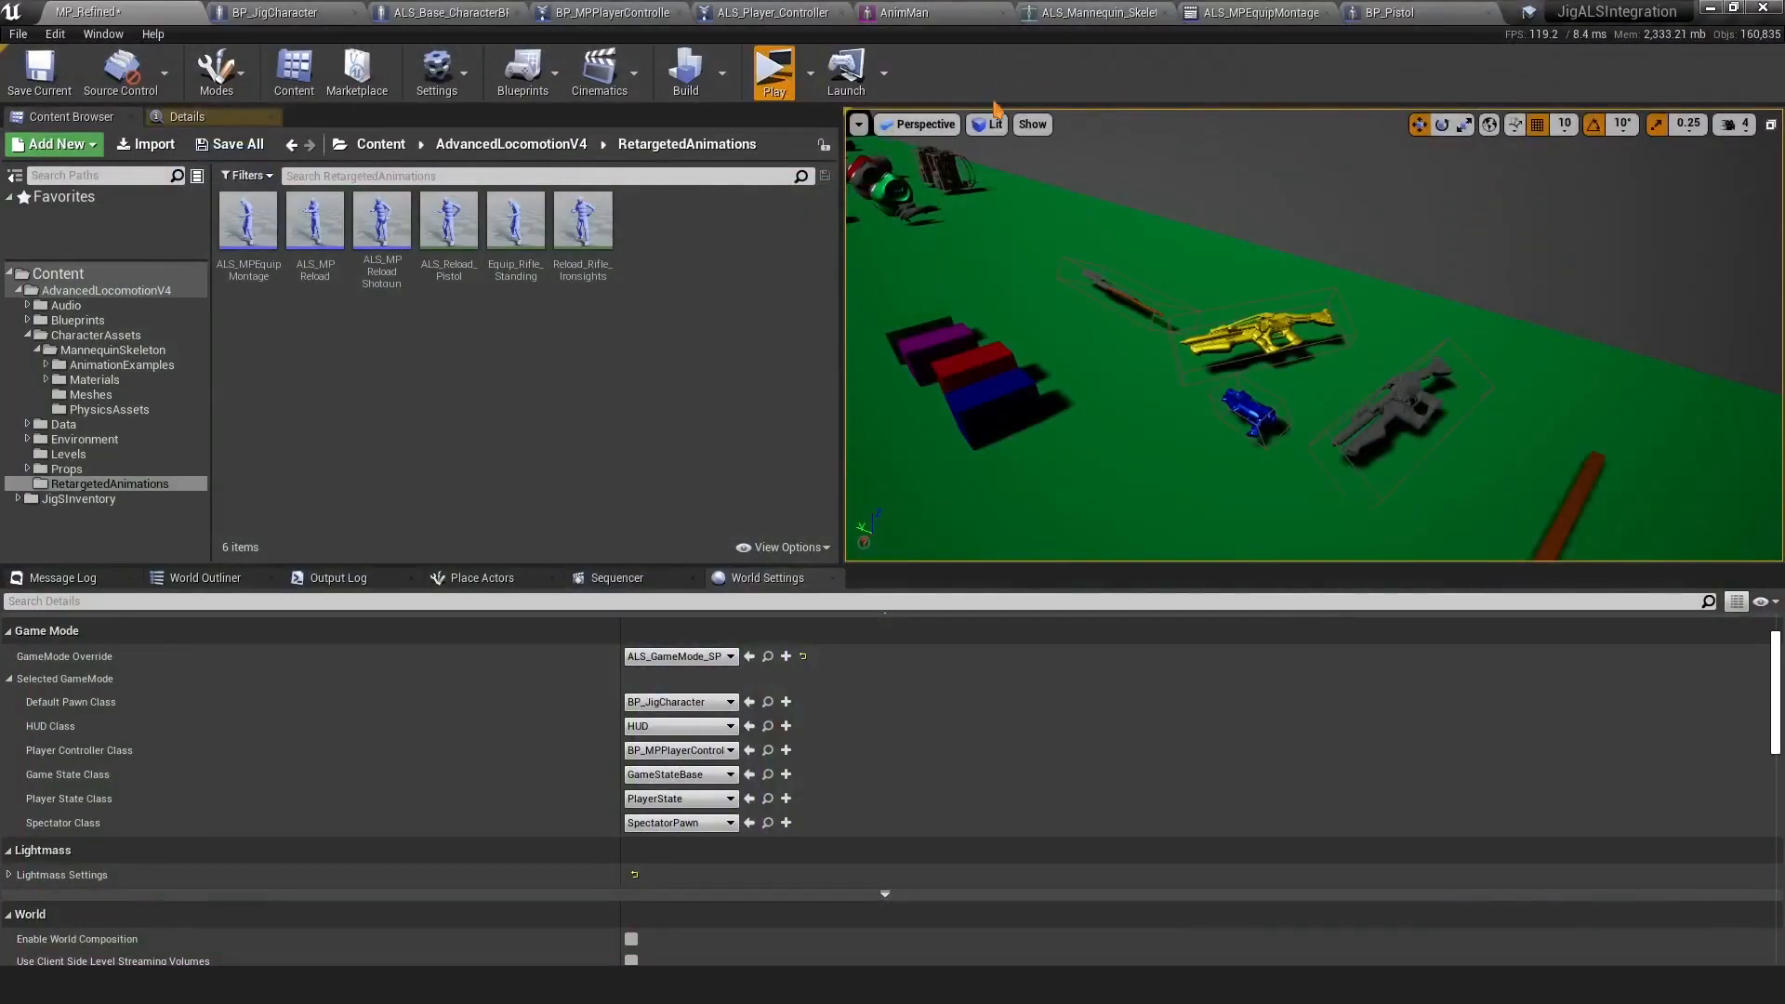
{"action": "left_click", "coordinate": [1437, 159]}
{"action": "key", "text": "w"}
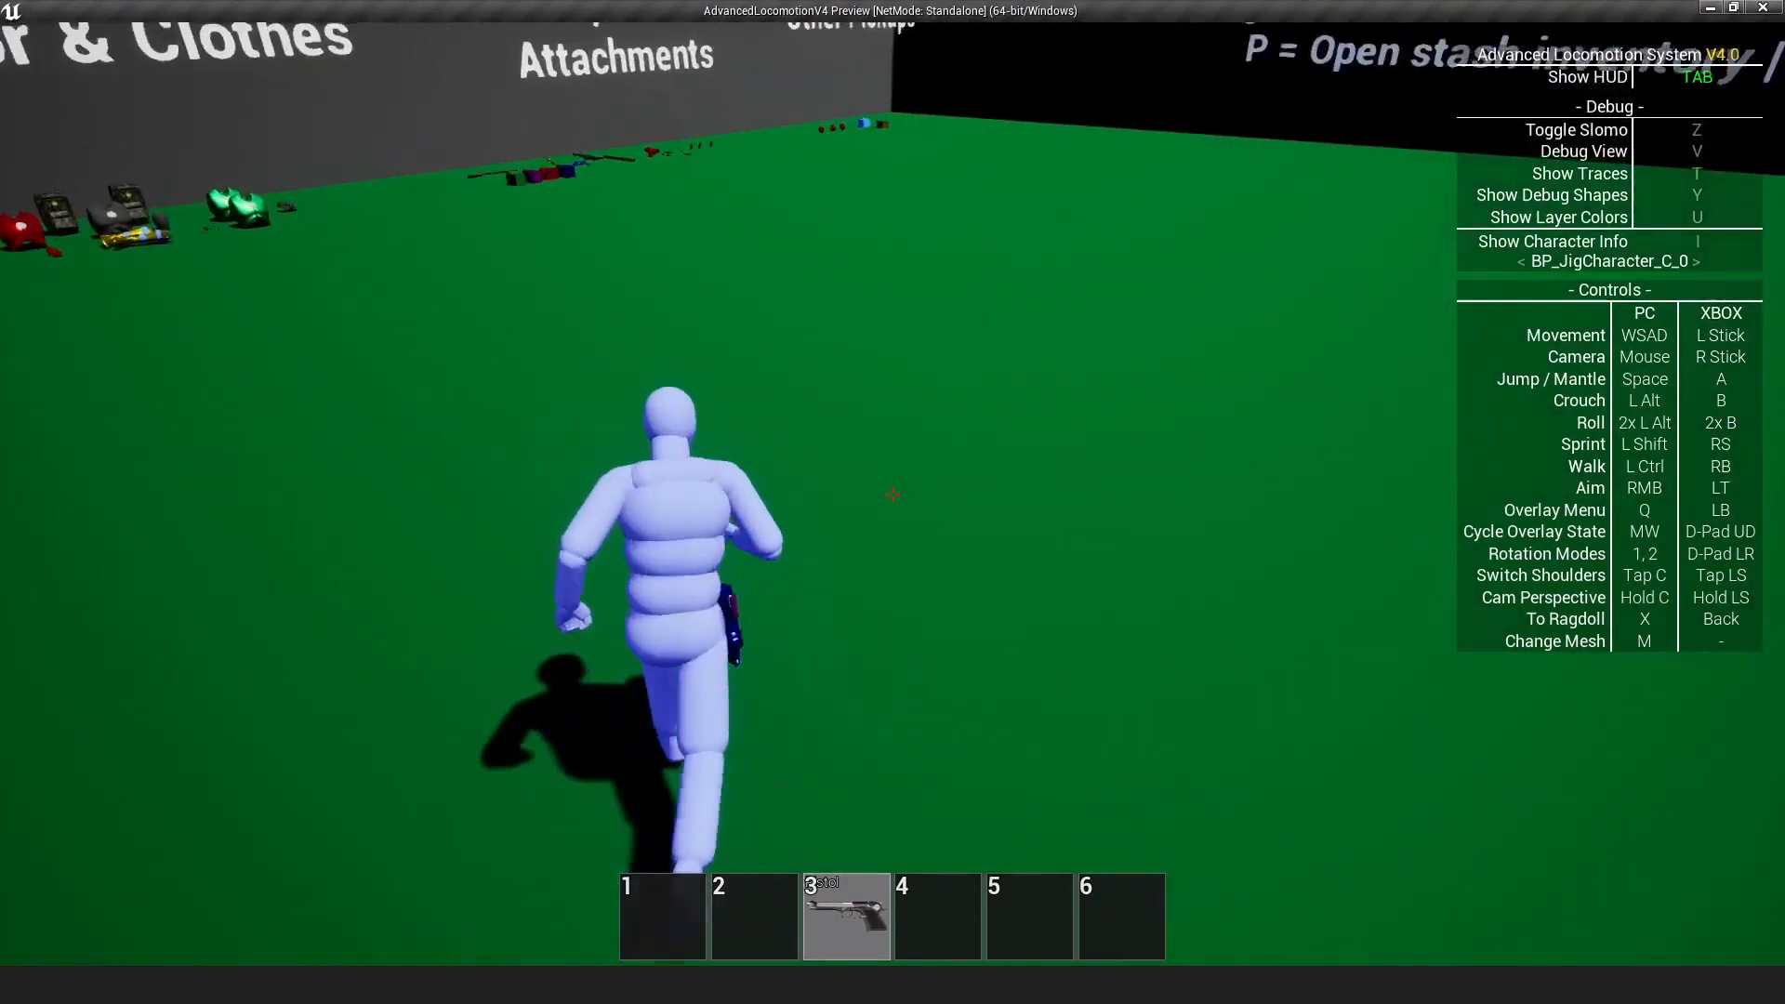
{"action": "key", "text": "3"}
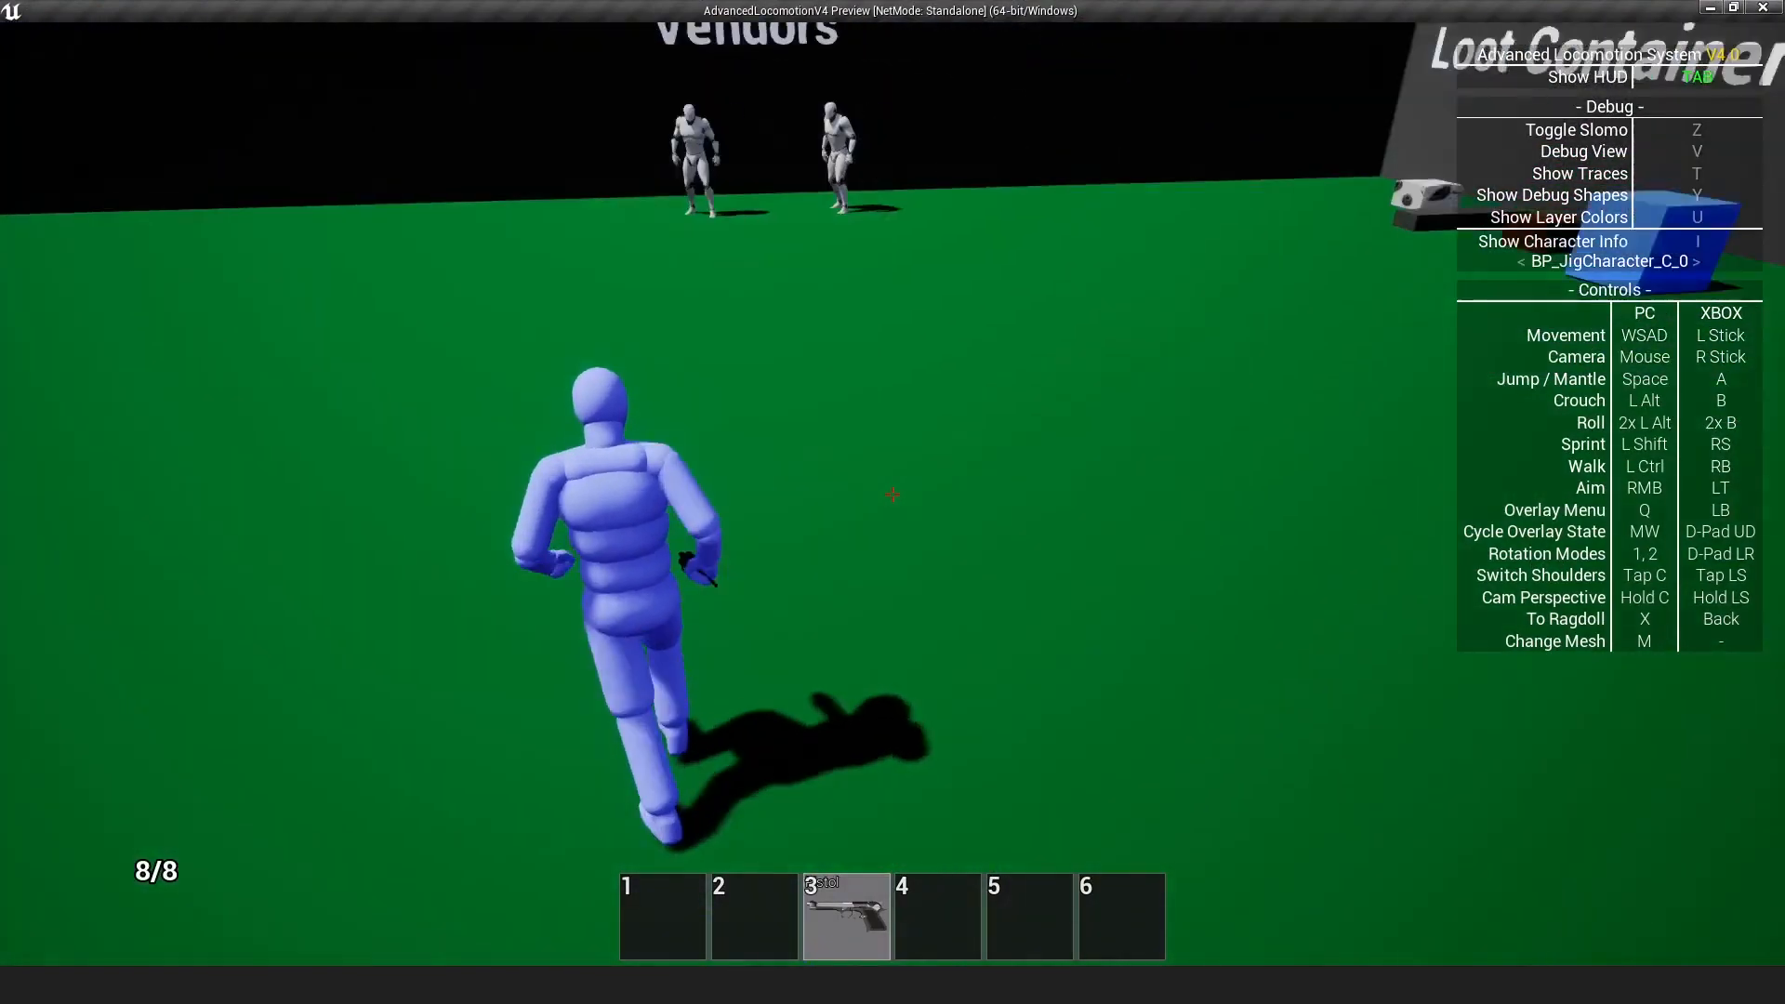
{"action": "key", "text": "Escape"}
Open the ALS_MPReload montage, change its animation slot to one in the Layering Override Group, and close it
{"action": "left_click", "coordinate": [1287, 13]}
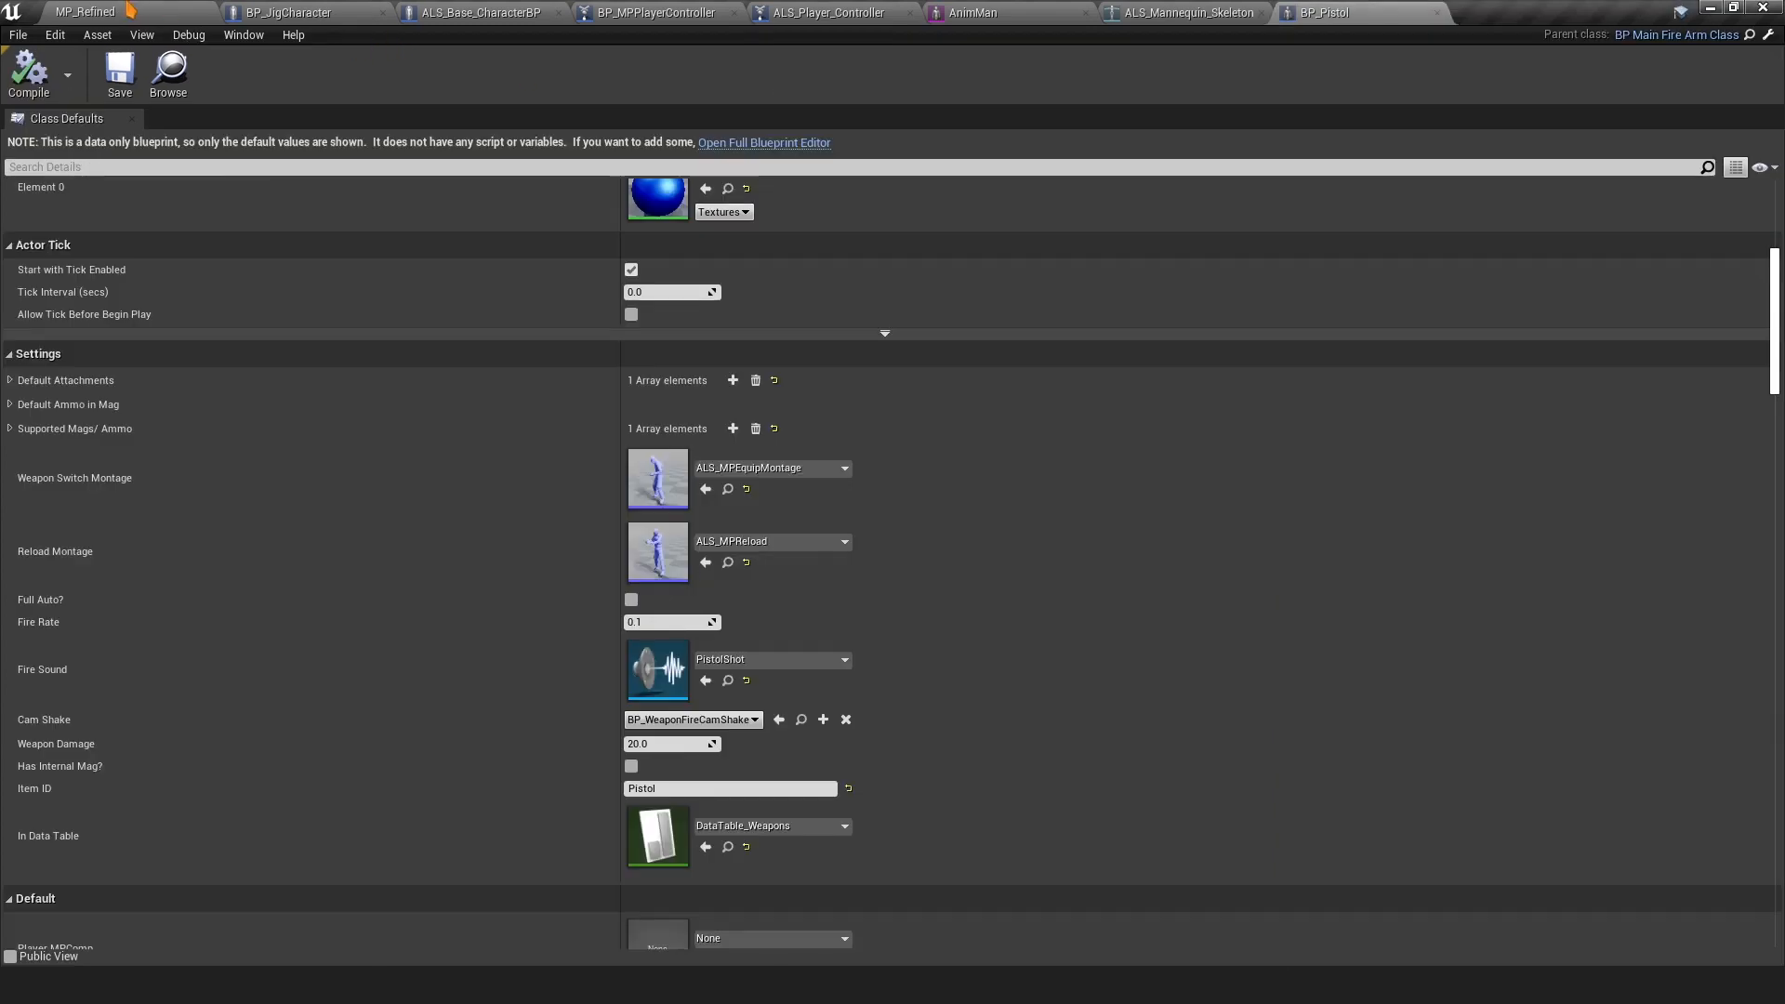
{"action": "left_click", "coordinate": [147, 11]}
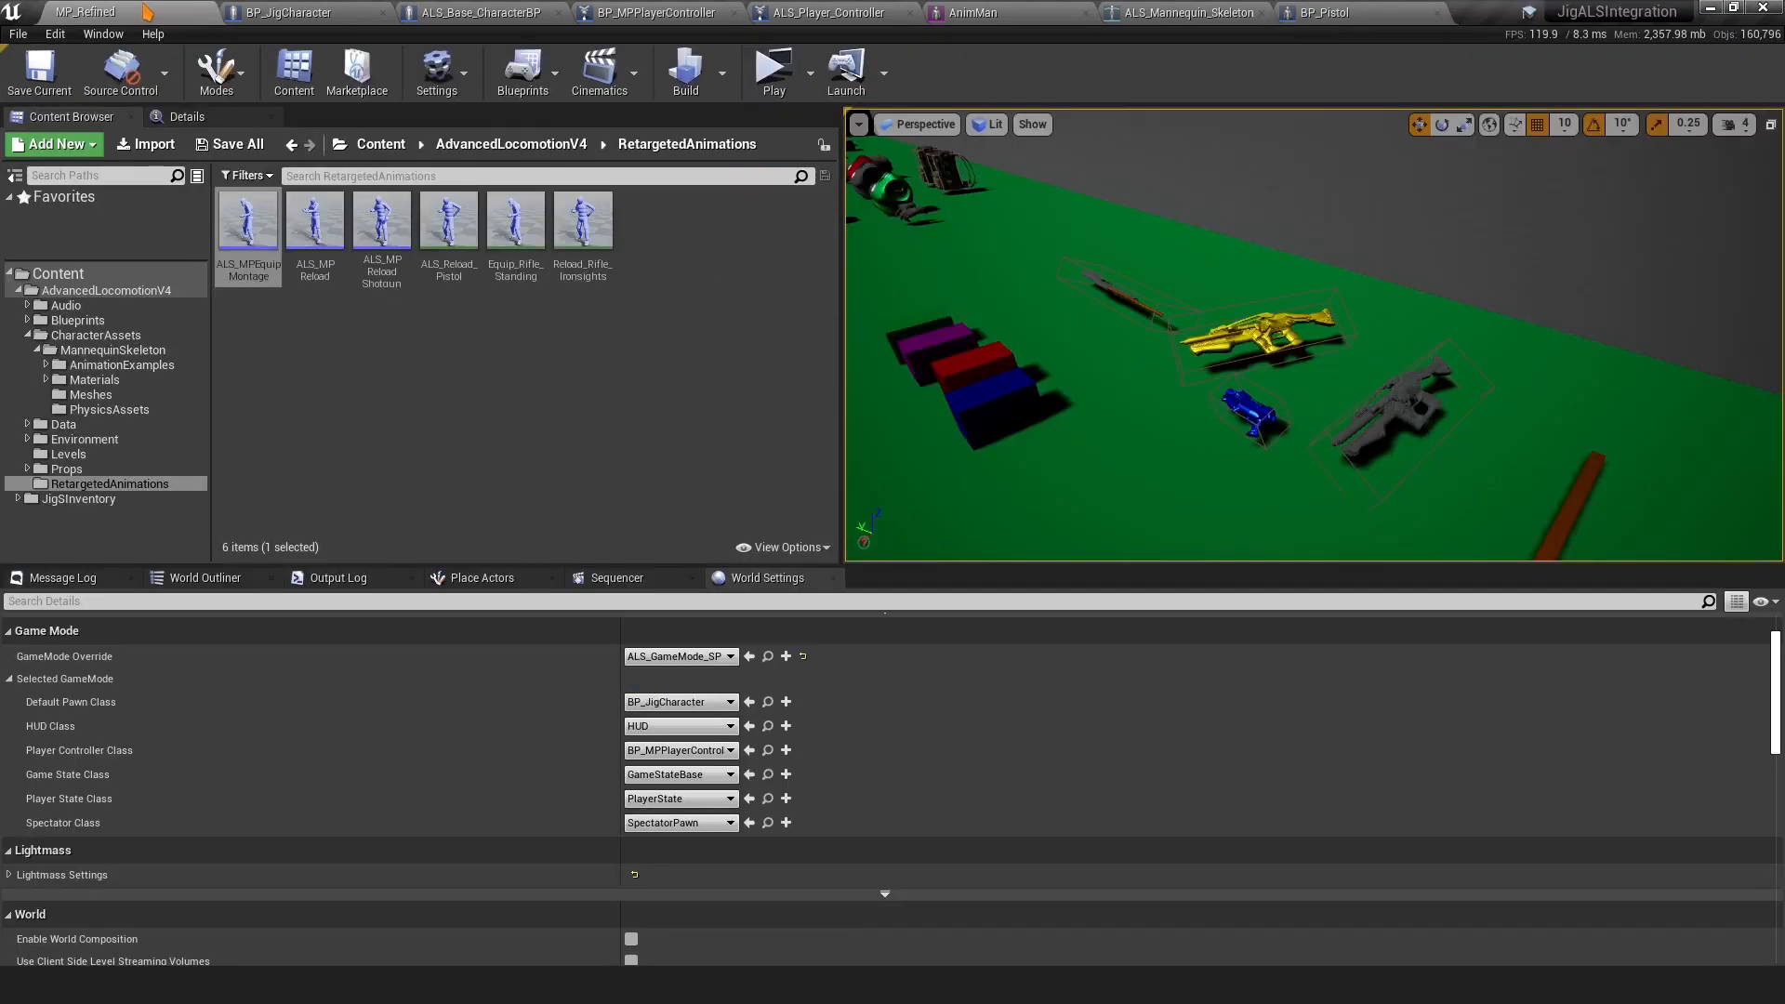
{"action": "double_click", "coordinate": [316, 221]}
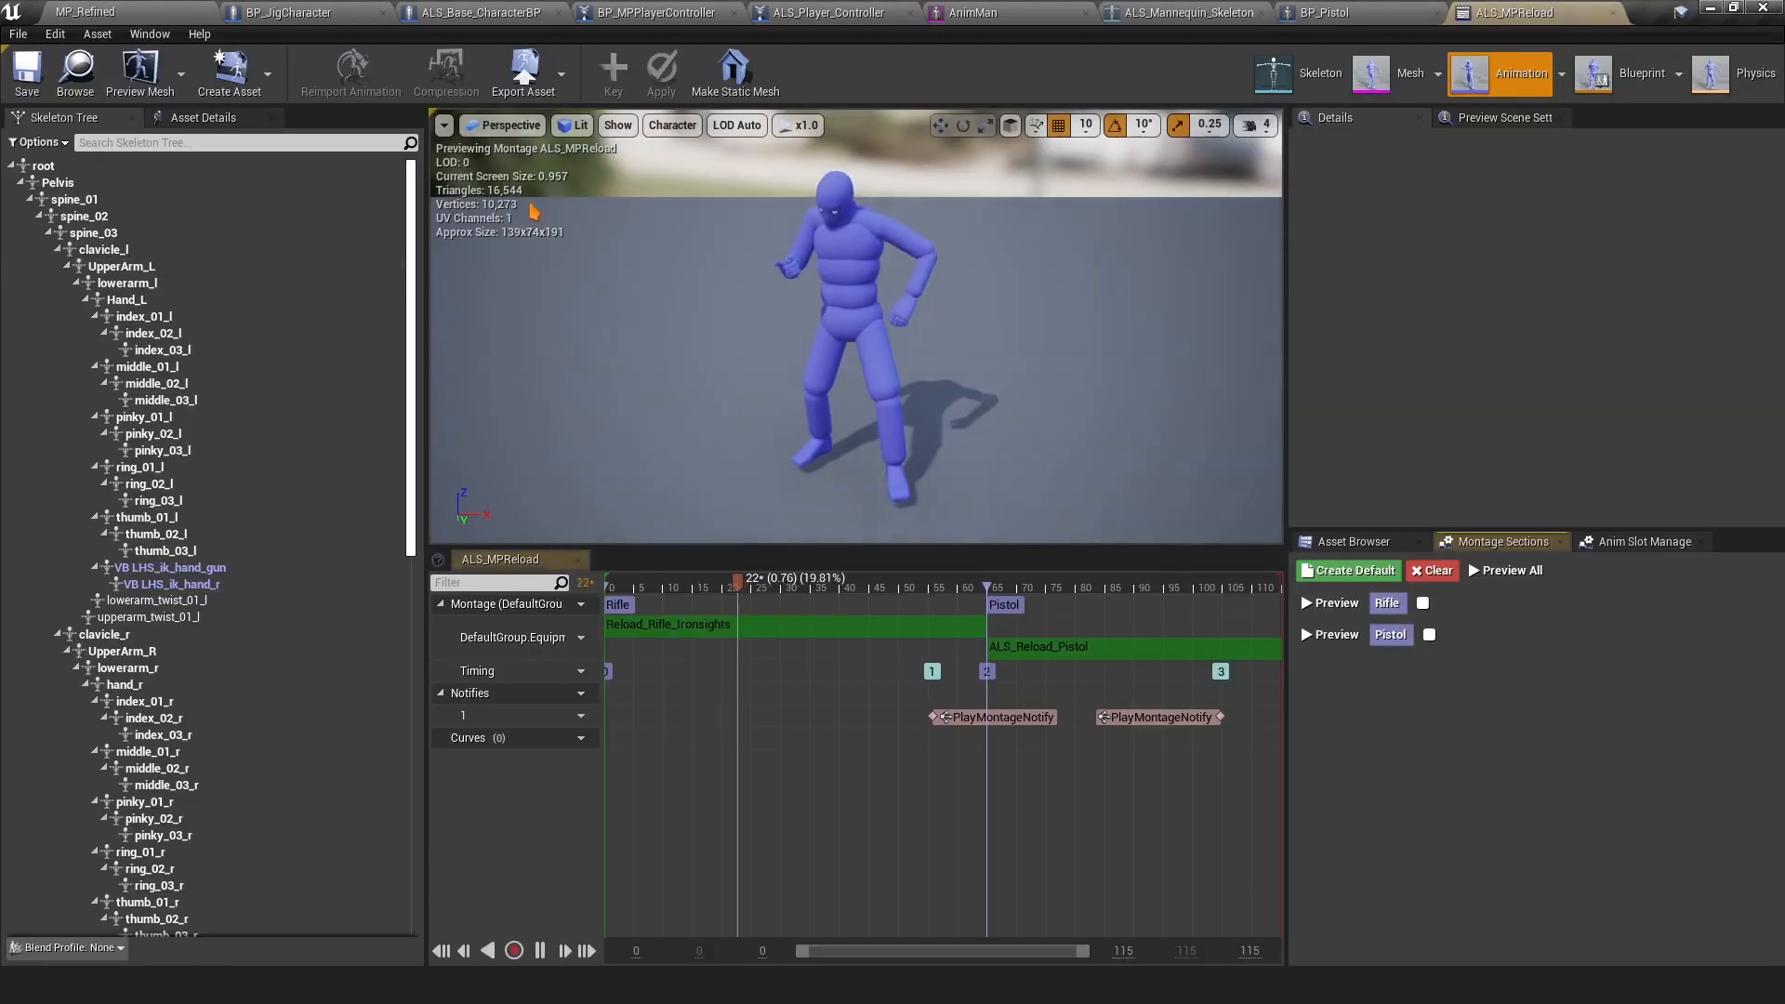
{"action": "left_click", "coordinate": [572, 637]}
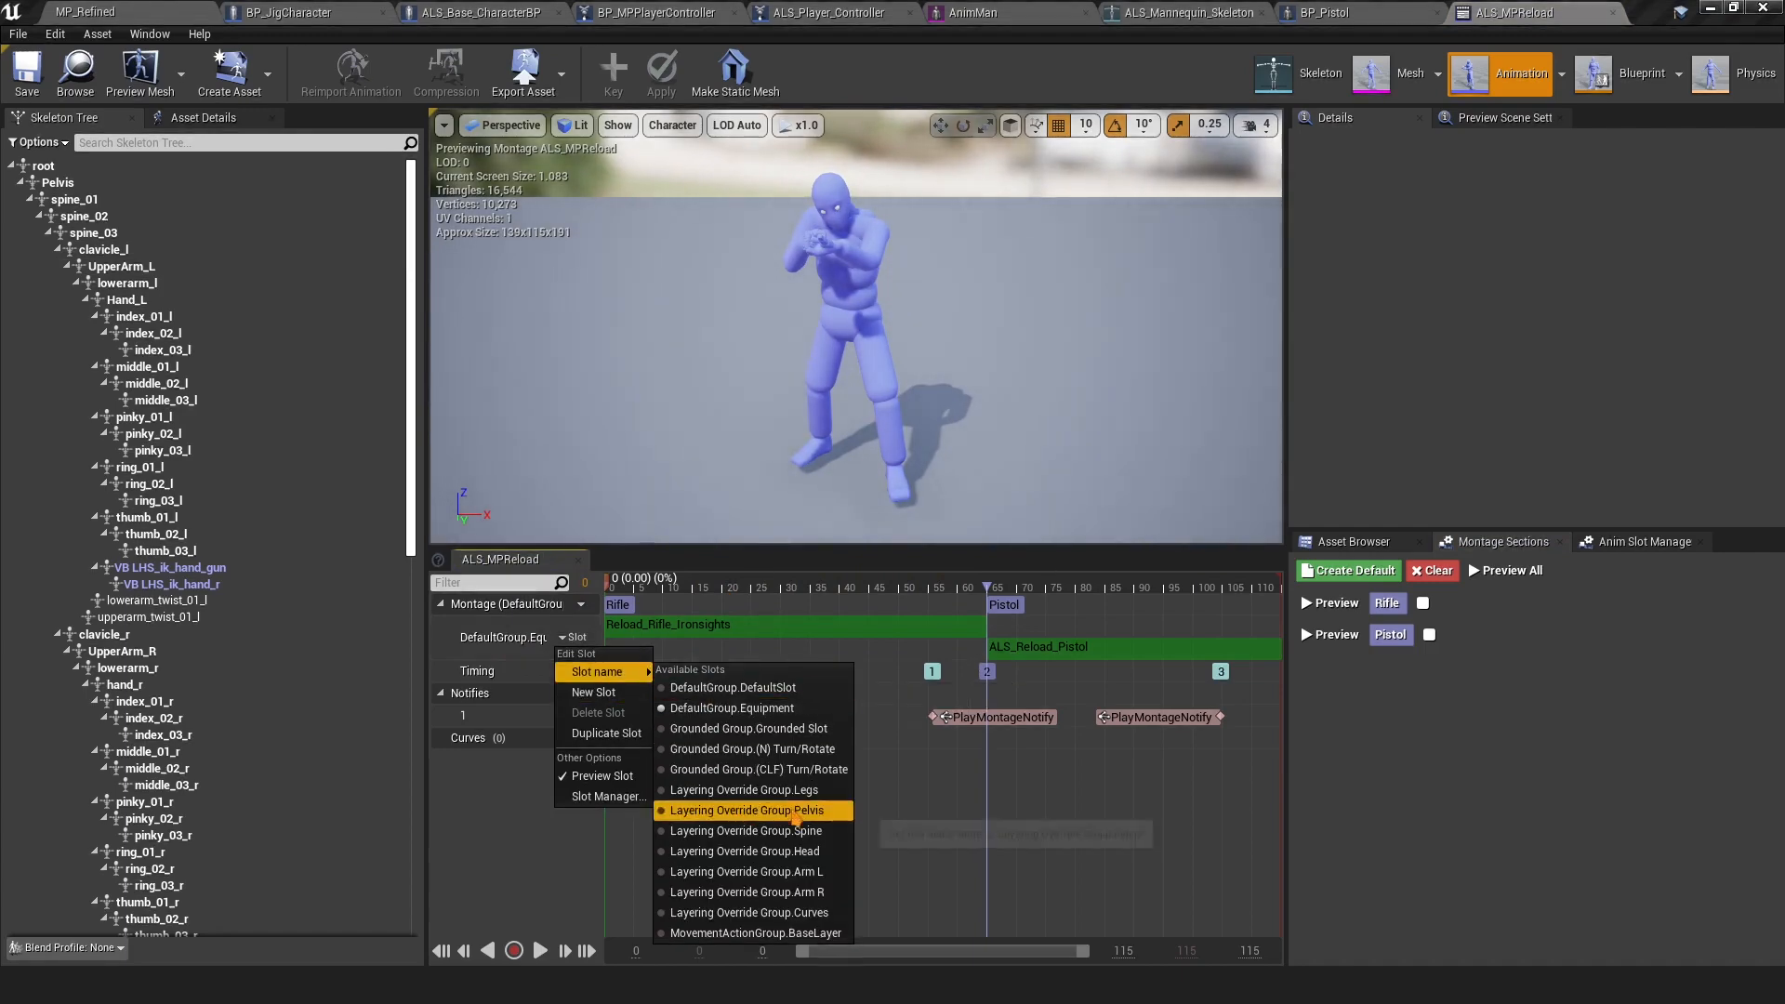
{"action": "left_click", "coordinate": [815, 852]}
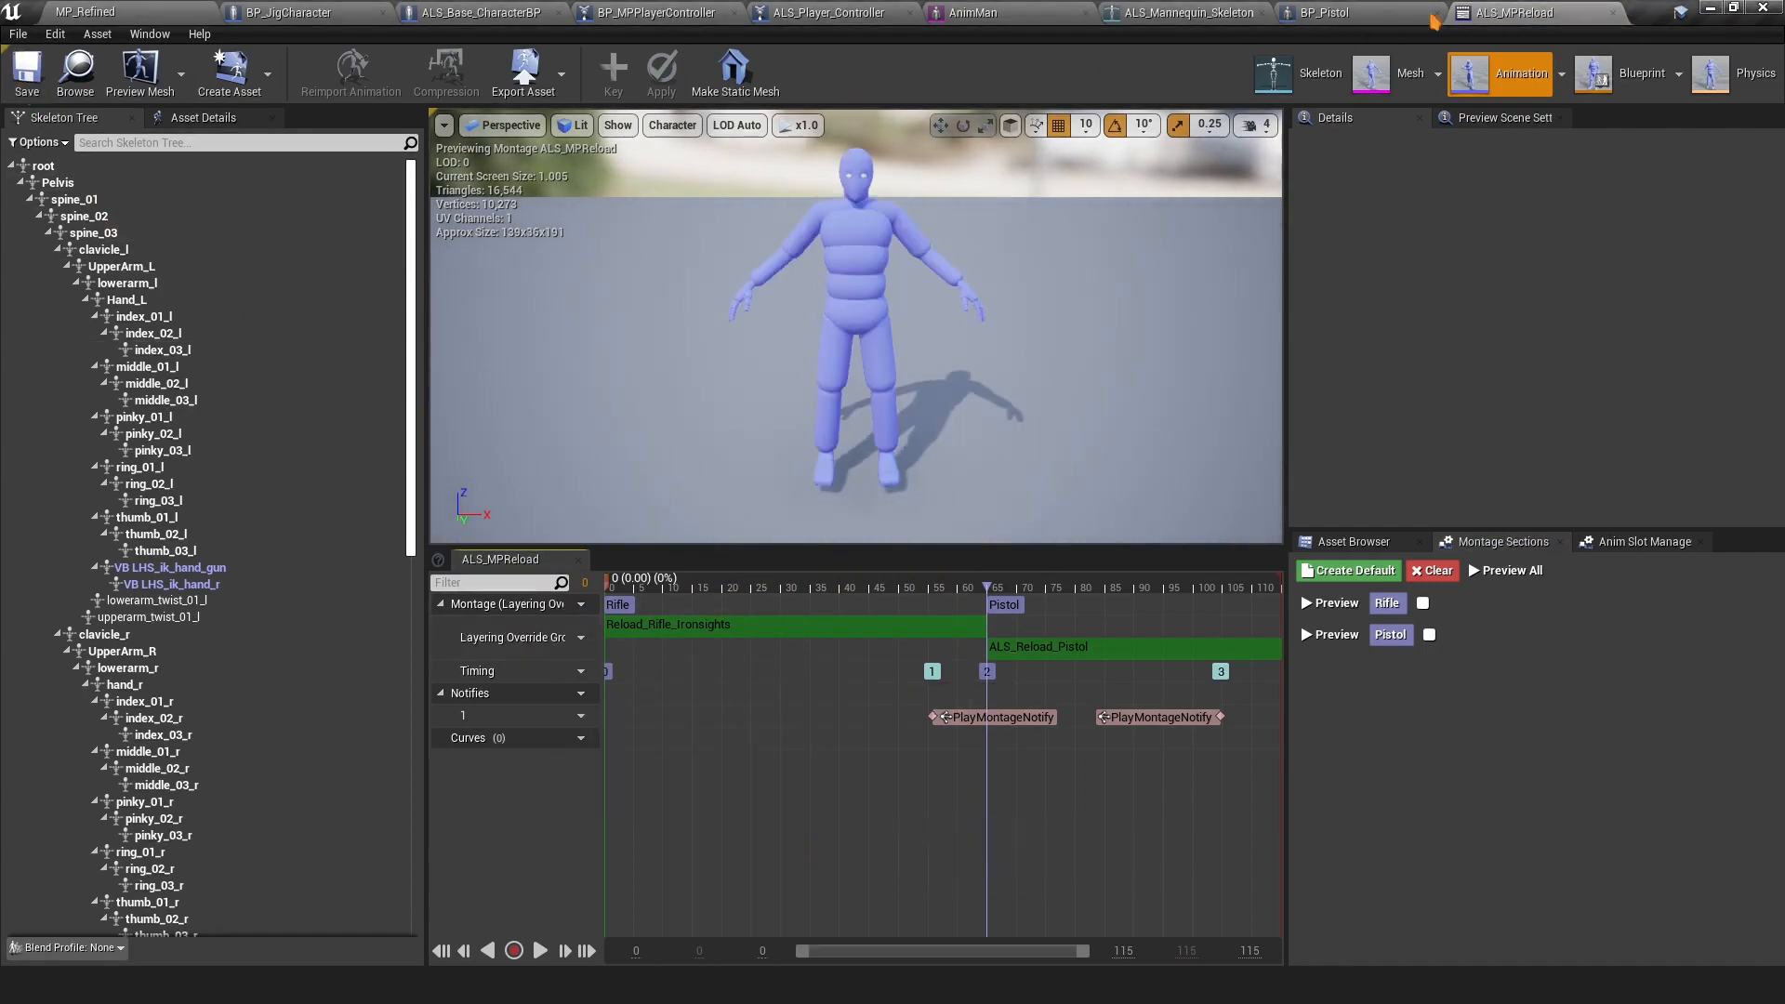
{"action": "left_click", "coordinate": [1620, 12]}
Move the ALS_MPReloadShotgun montage to a Layering Override Group slot, save it and close it
{"action": "left_click", "coordinate": [158, 12]}
{"action": "double_click", "coordinate": [382, 271]}
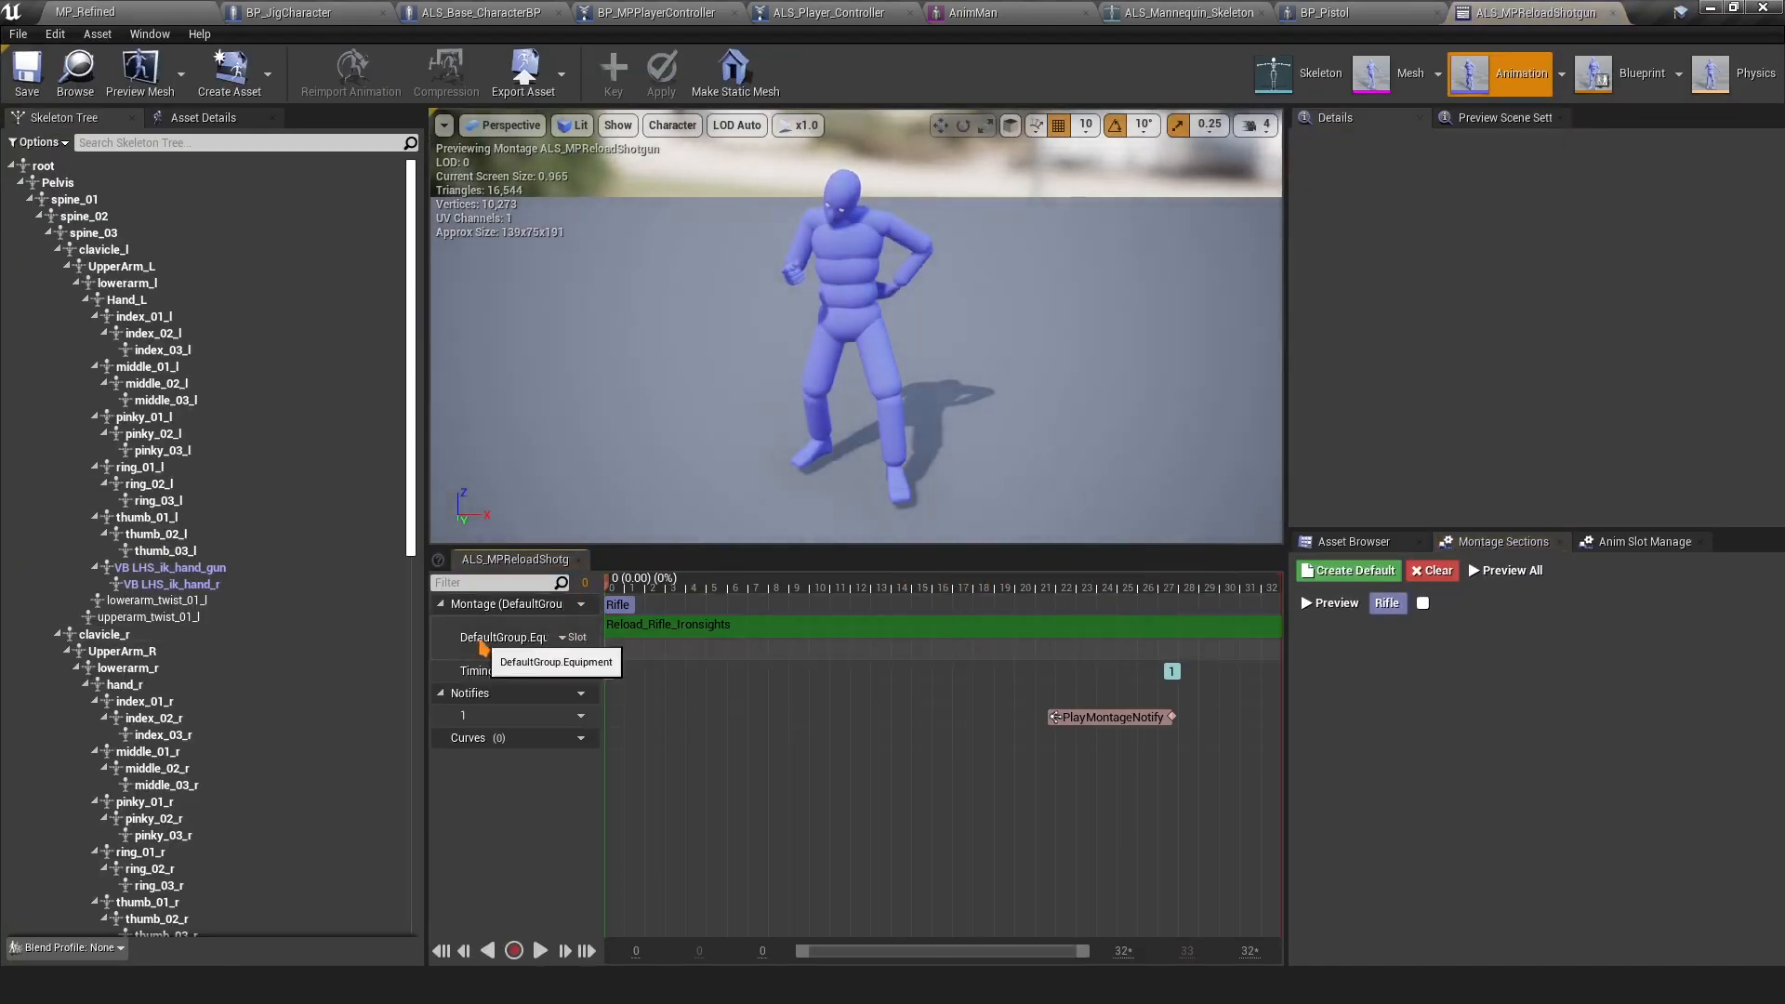
{"action": "left_click", "coordinate": [581, 637]}
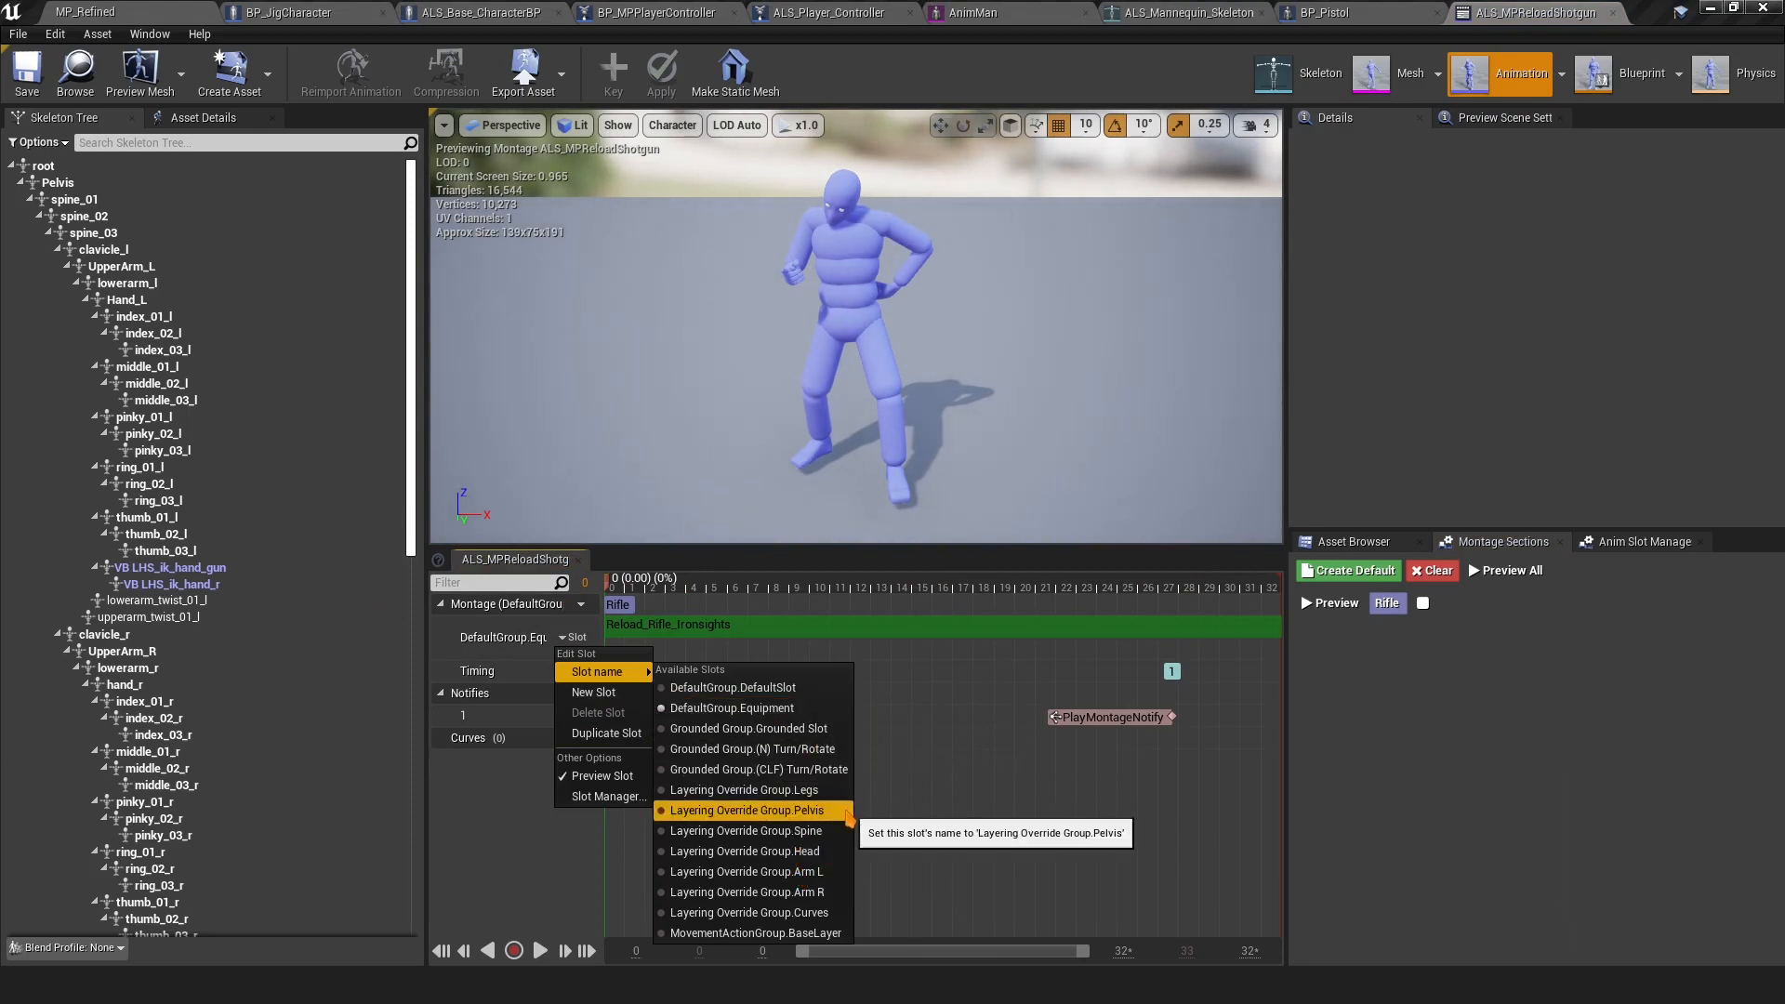
{"action": "left_click", "coordinate": [843, 798]}
{"action": "left_click", "coordinate": [33, 93]}
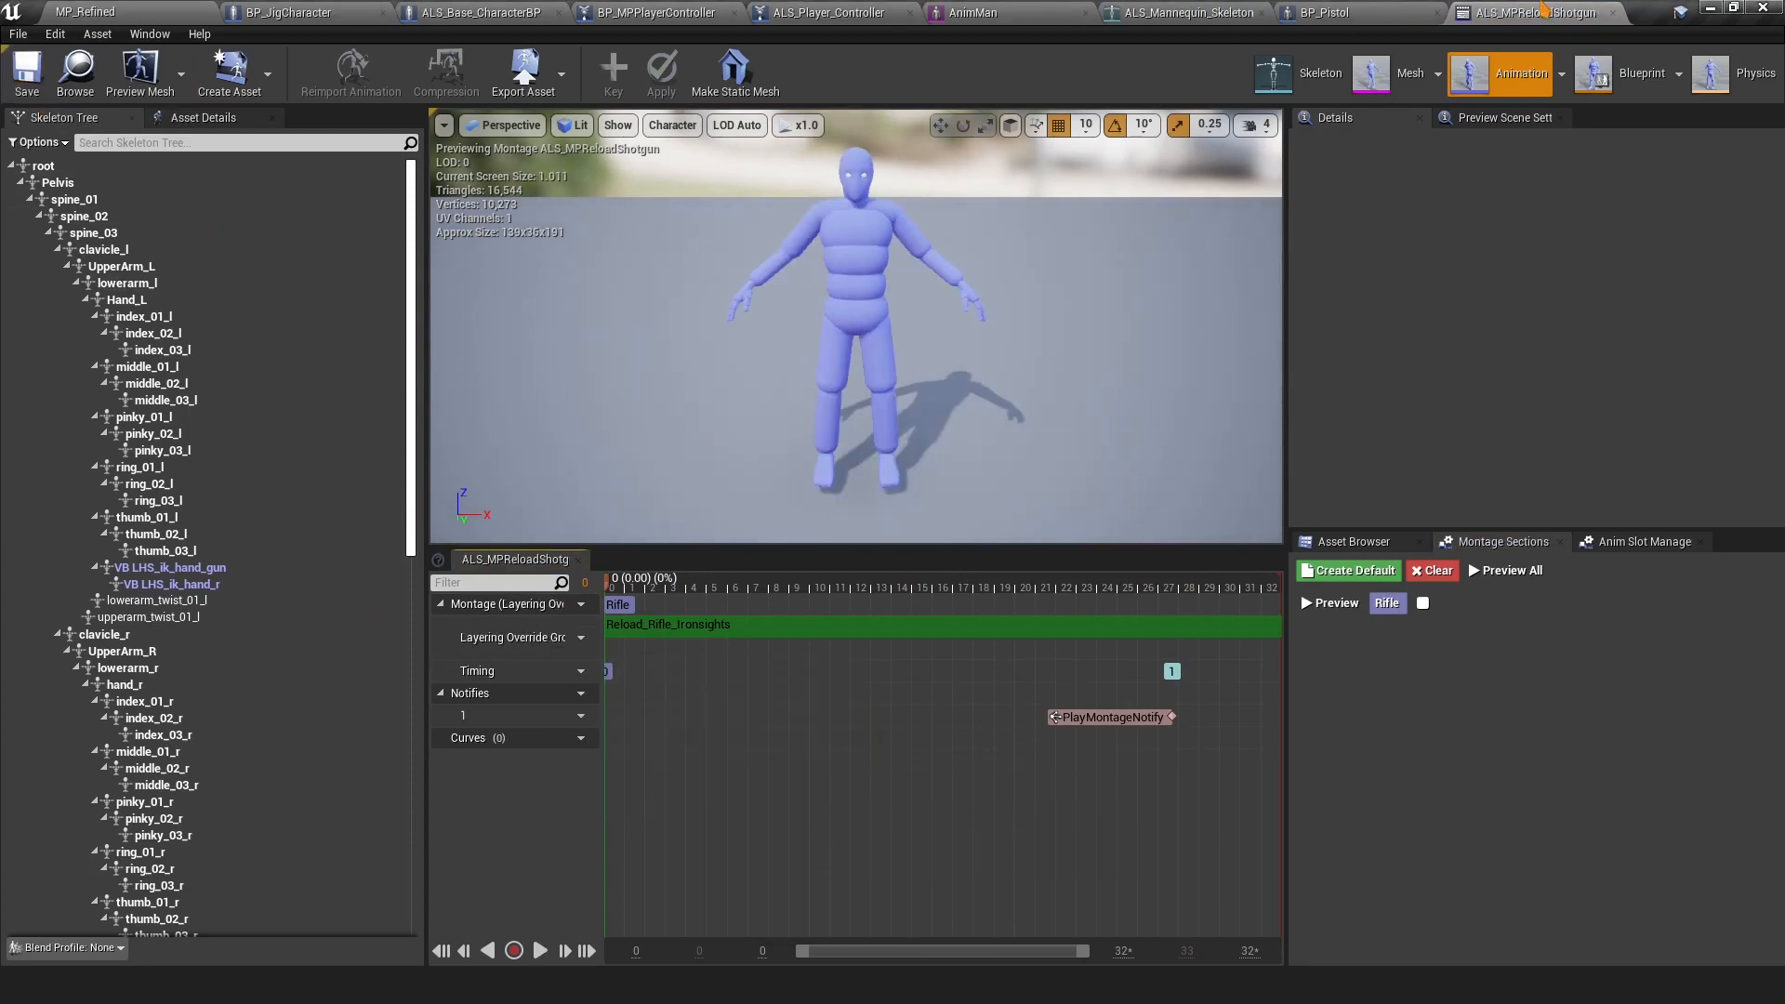
{"action": "middle_click", "coordinate": [1545, 14]}
Locate the yellow rifle's blueprint in the Rifles folder and review the montage settings of BP_Pistol, closing it again
{"action": "left_click", "coordinate": [160, 11]}
{"action": "right_click_drag", "start_coordinate": [1023, 344], "coordinate": [1148, 322]}
{"action": "left_click", "coordinate": [1111, 320]}
{"action": "right_click", "coordinate": [1115, 296]}
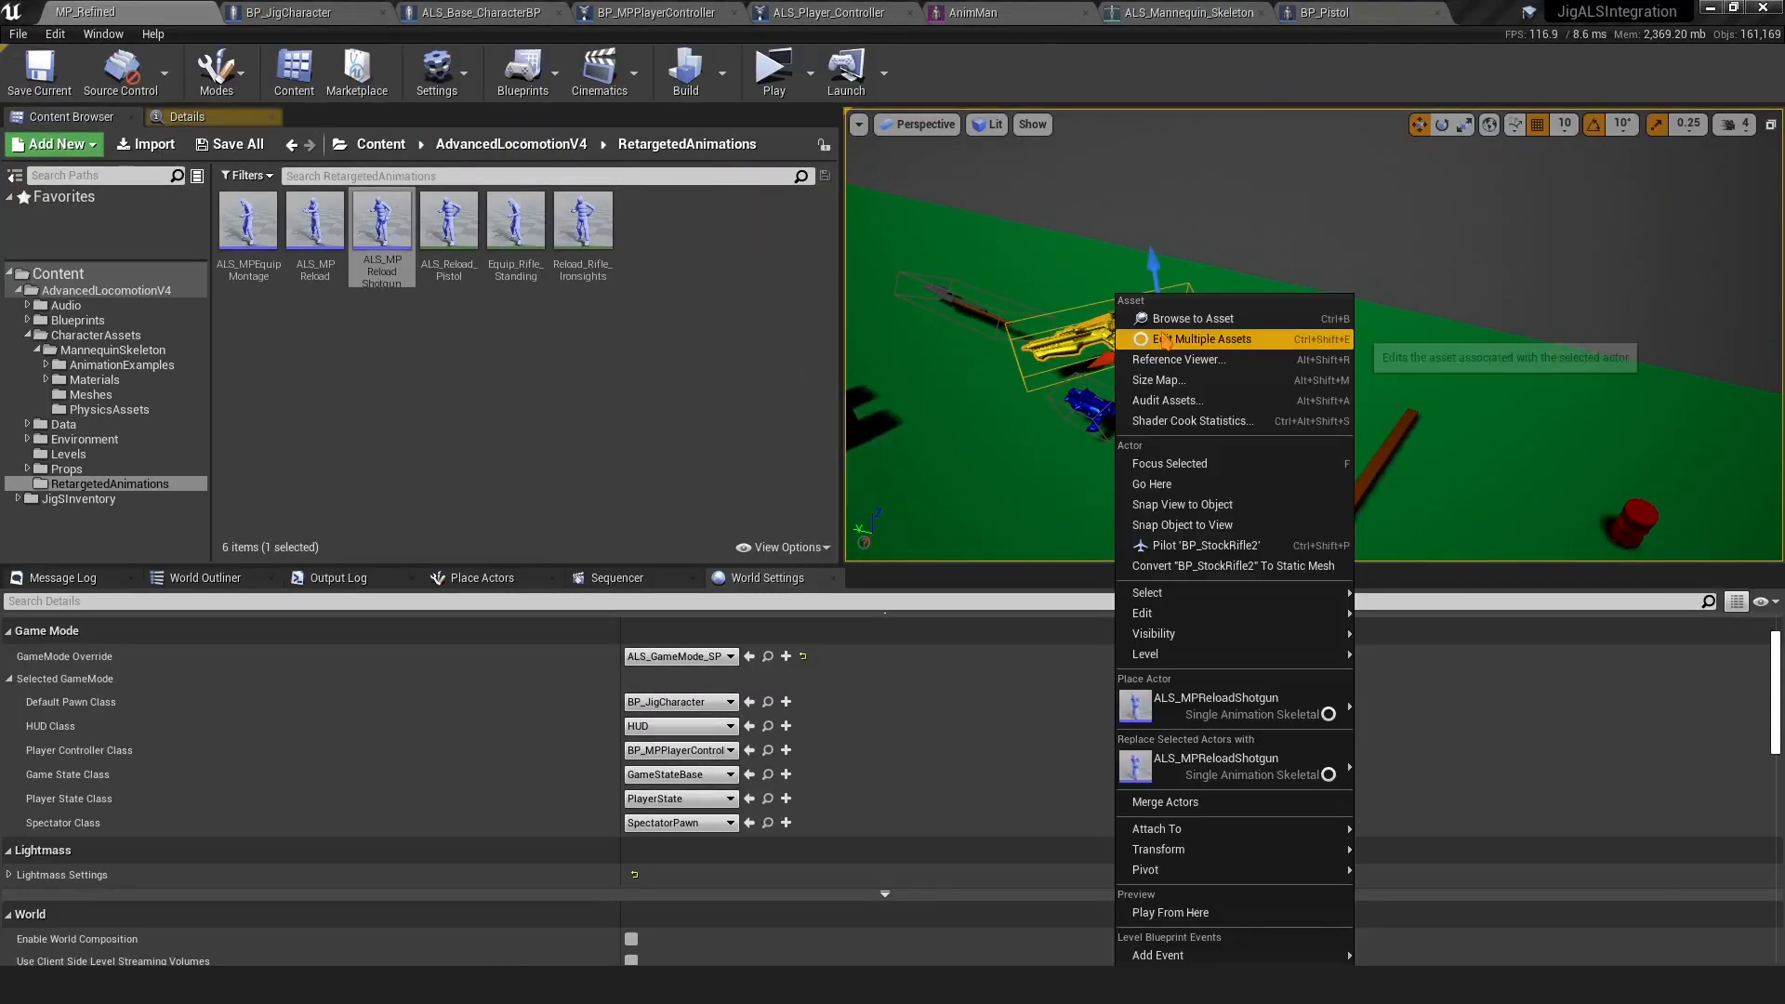
{"action": "left_click", "coordinate": [1185, 318]}
{"action": "left_click", "coordinate": [546, 355]}
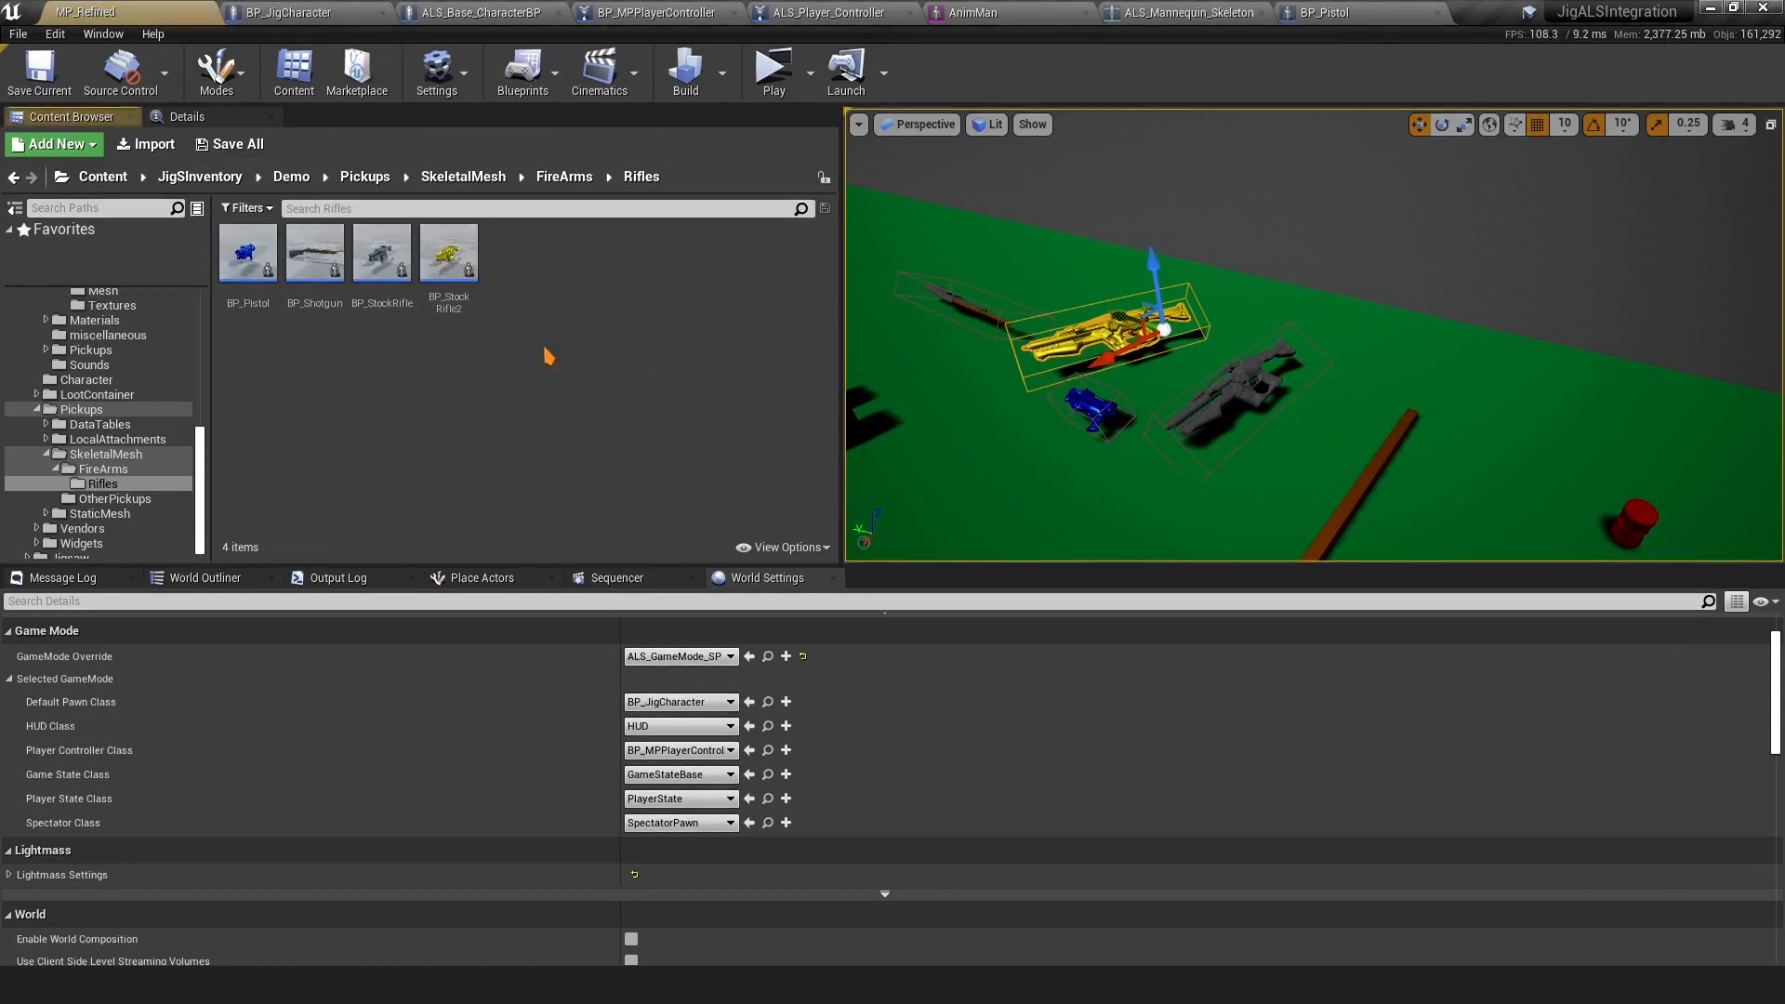
{"action": "double_click", "coordinate": [247, 279]}
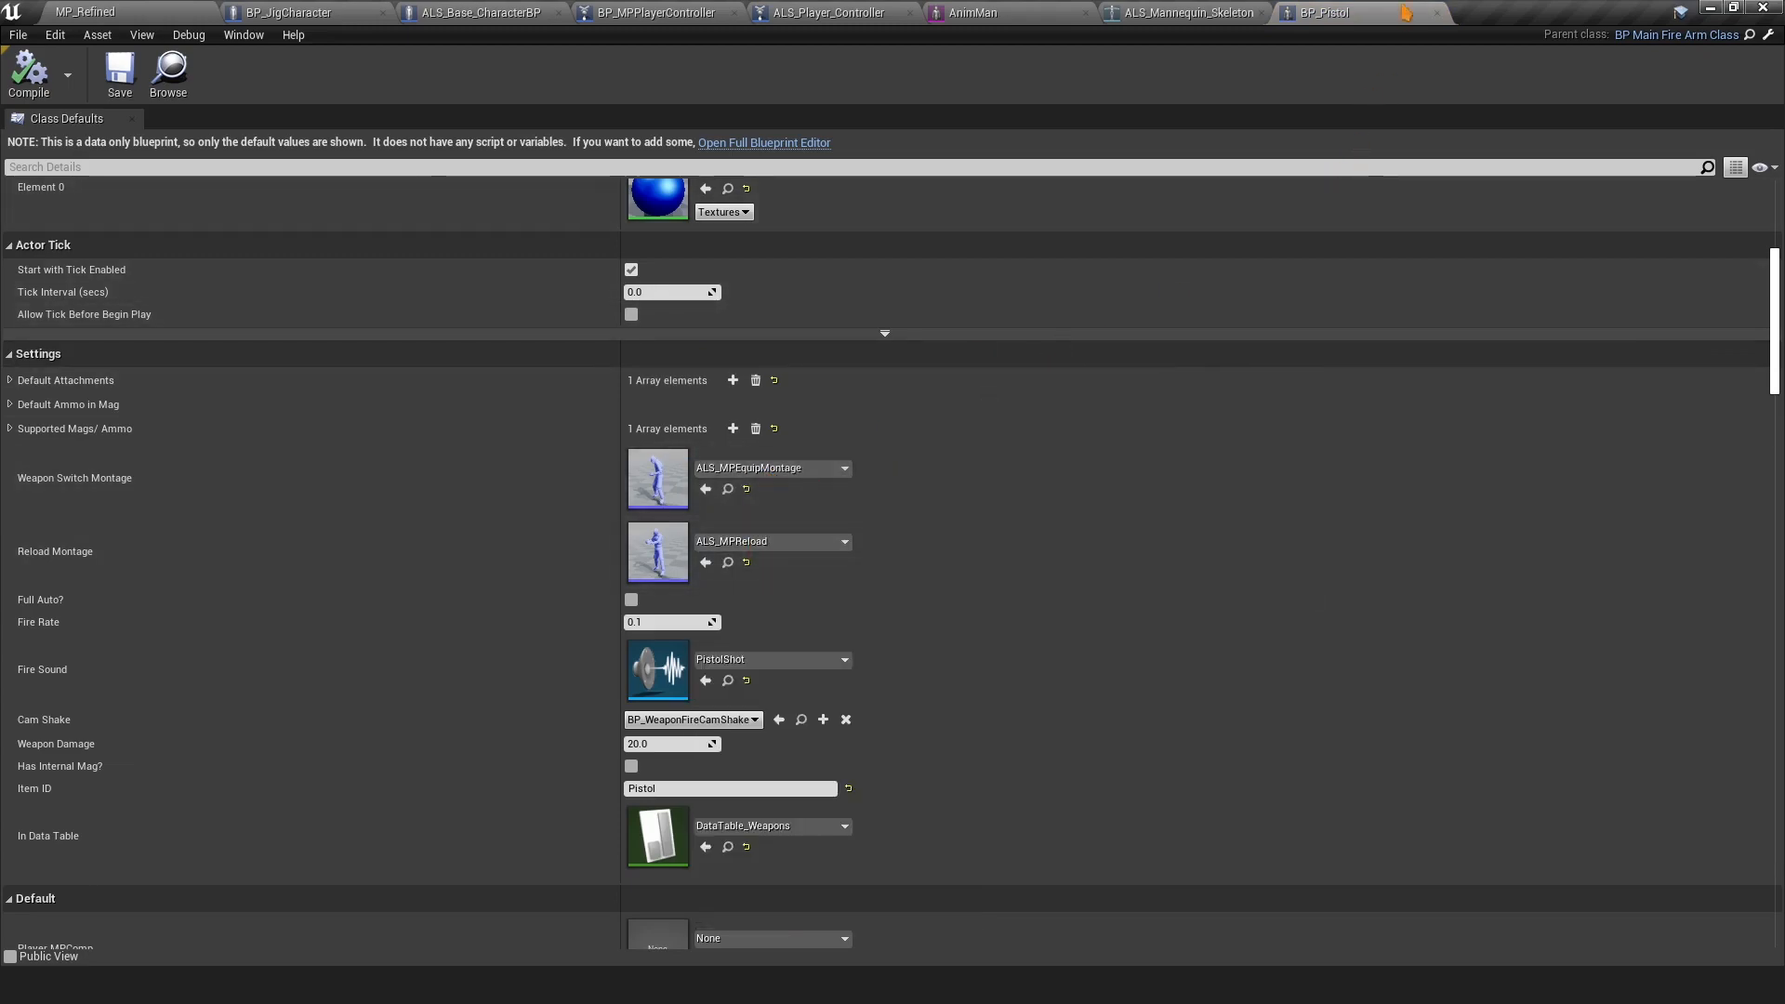
{"action": "left_click", "coordinate": [1437, 12]}
Open BP_Shotgun and set its Weapon Switch Montage to ALS_MPEquipMontage and its Reload Montage to ALS_MPReloadShotgun
{"action": "left_click", "coordinate": [323, 307]}
{"action": "double_click", "coordinate": [320, 307]}
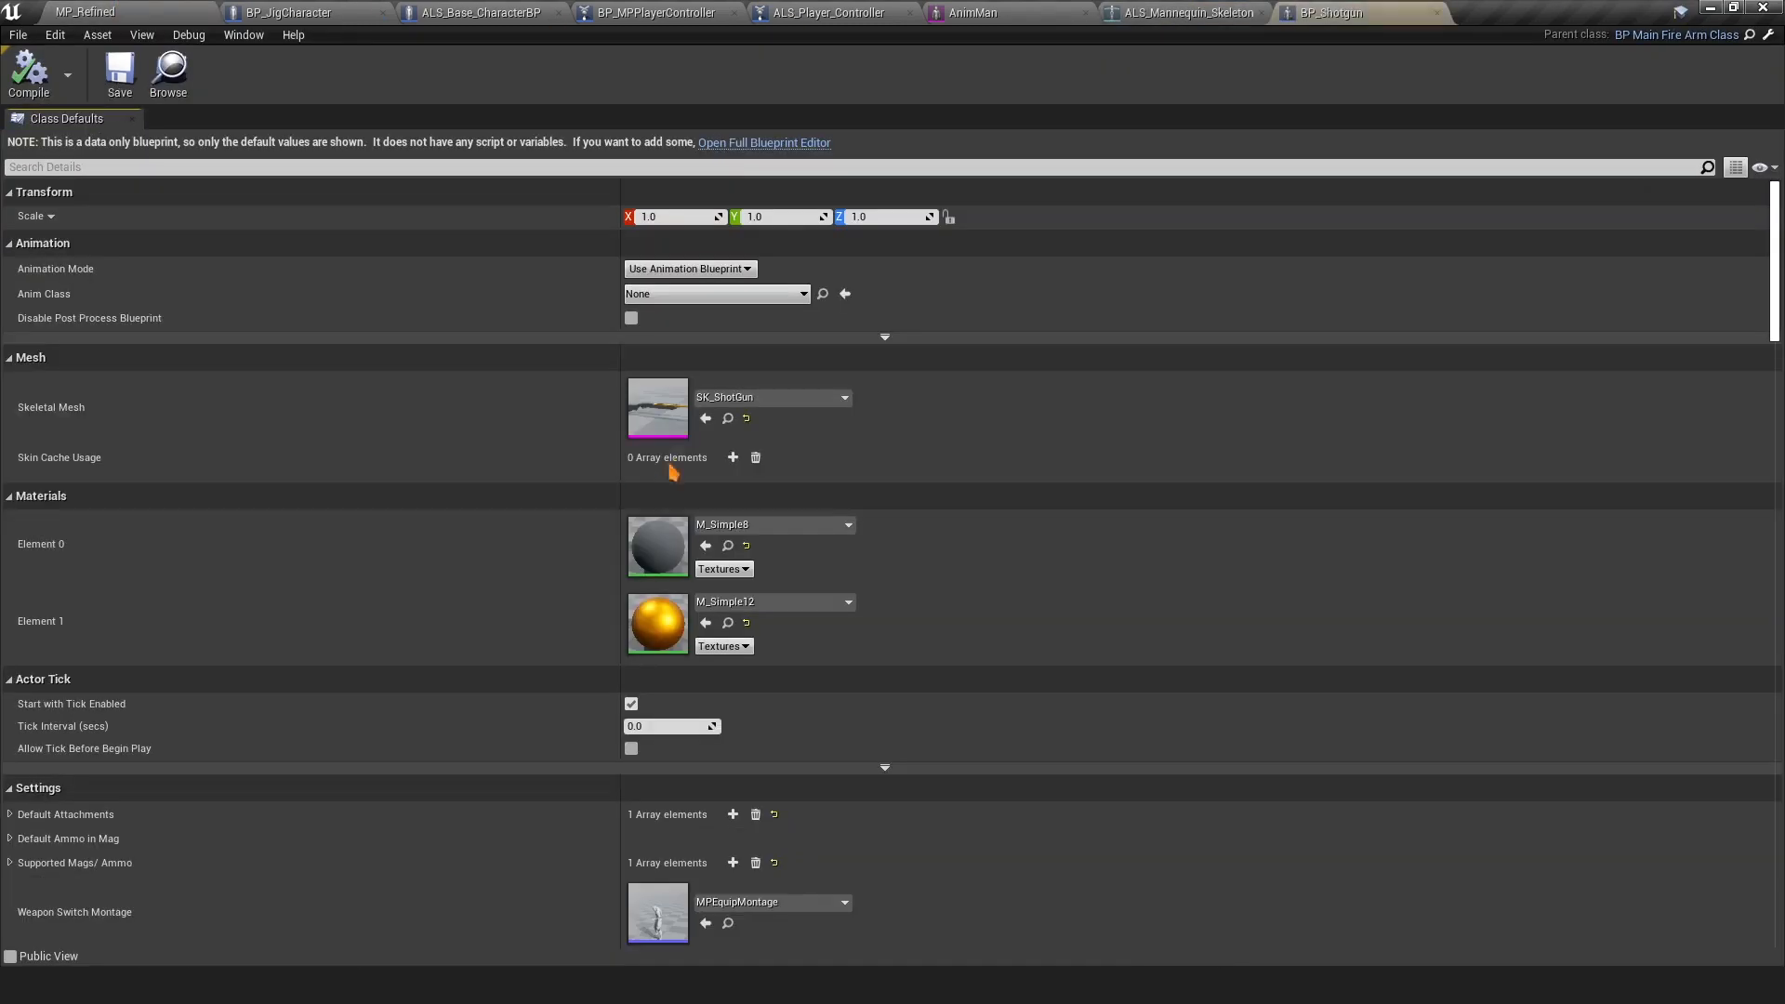
{"action": "scroll", "coordinate": [734, 418], "scroll_direction": "down", "scroll_amount": 5}
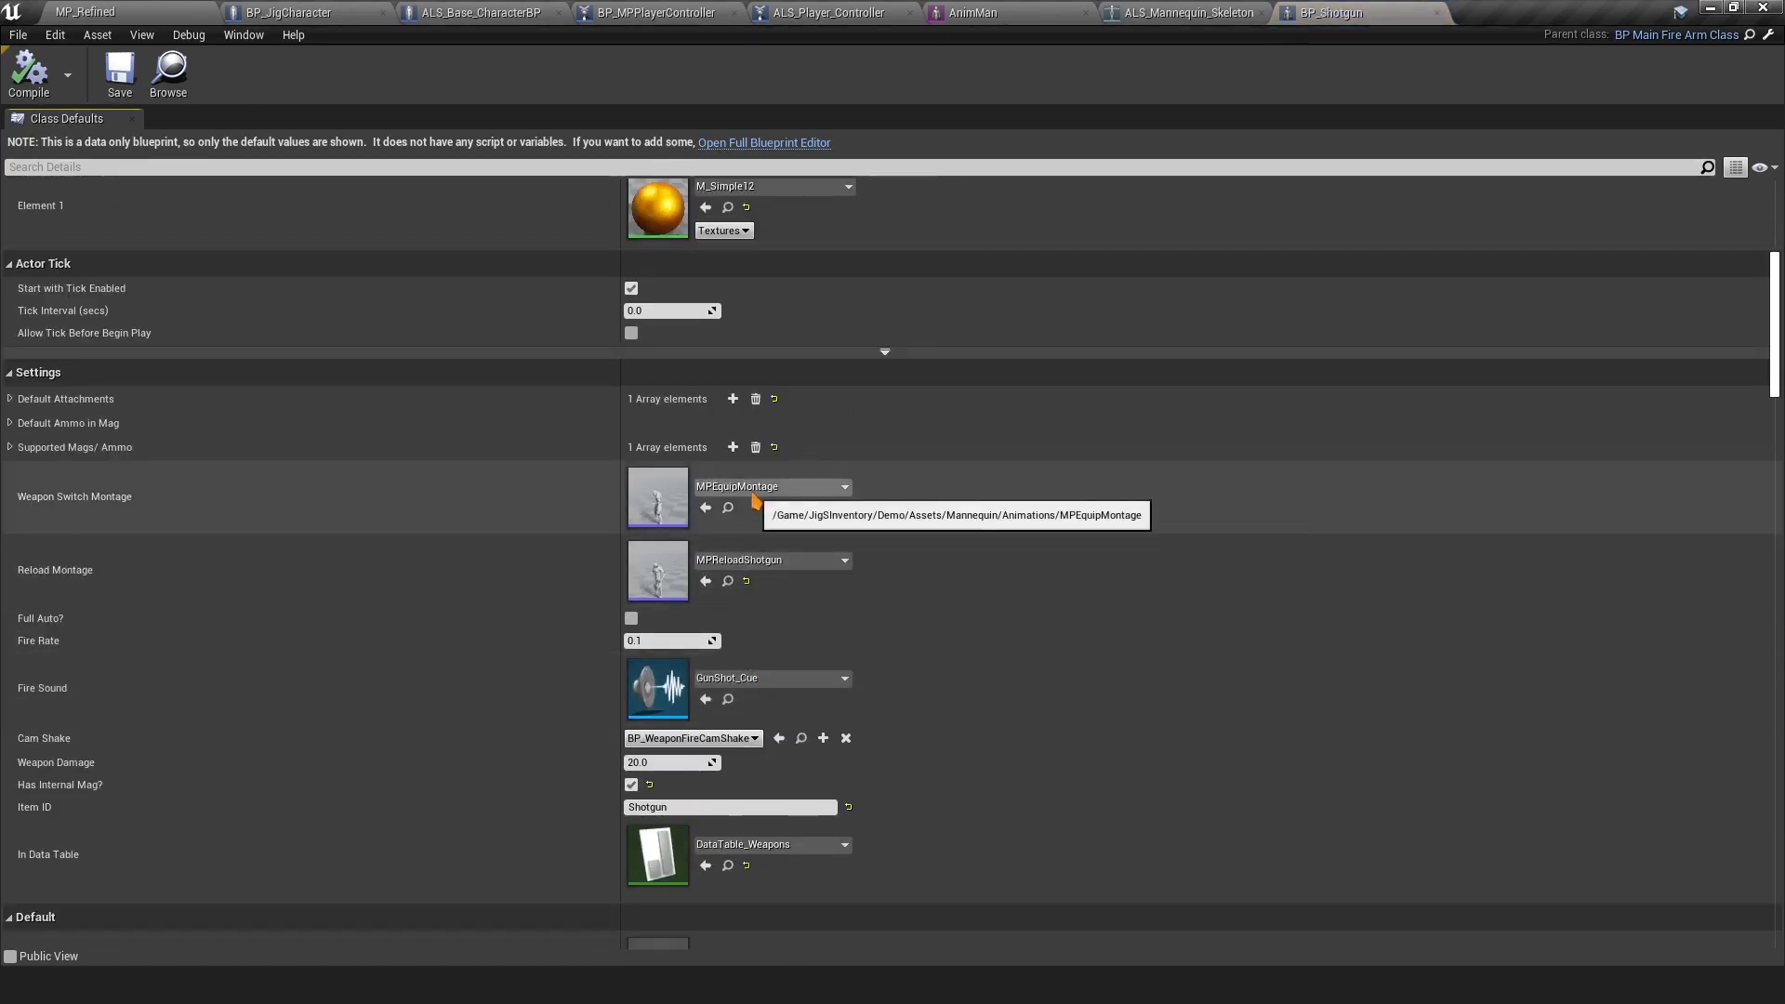
{"action": "left_click", "coordinate": [755, 490]}
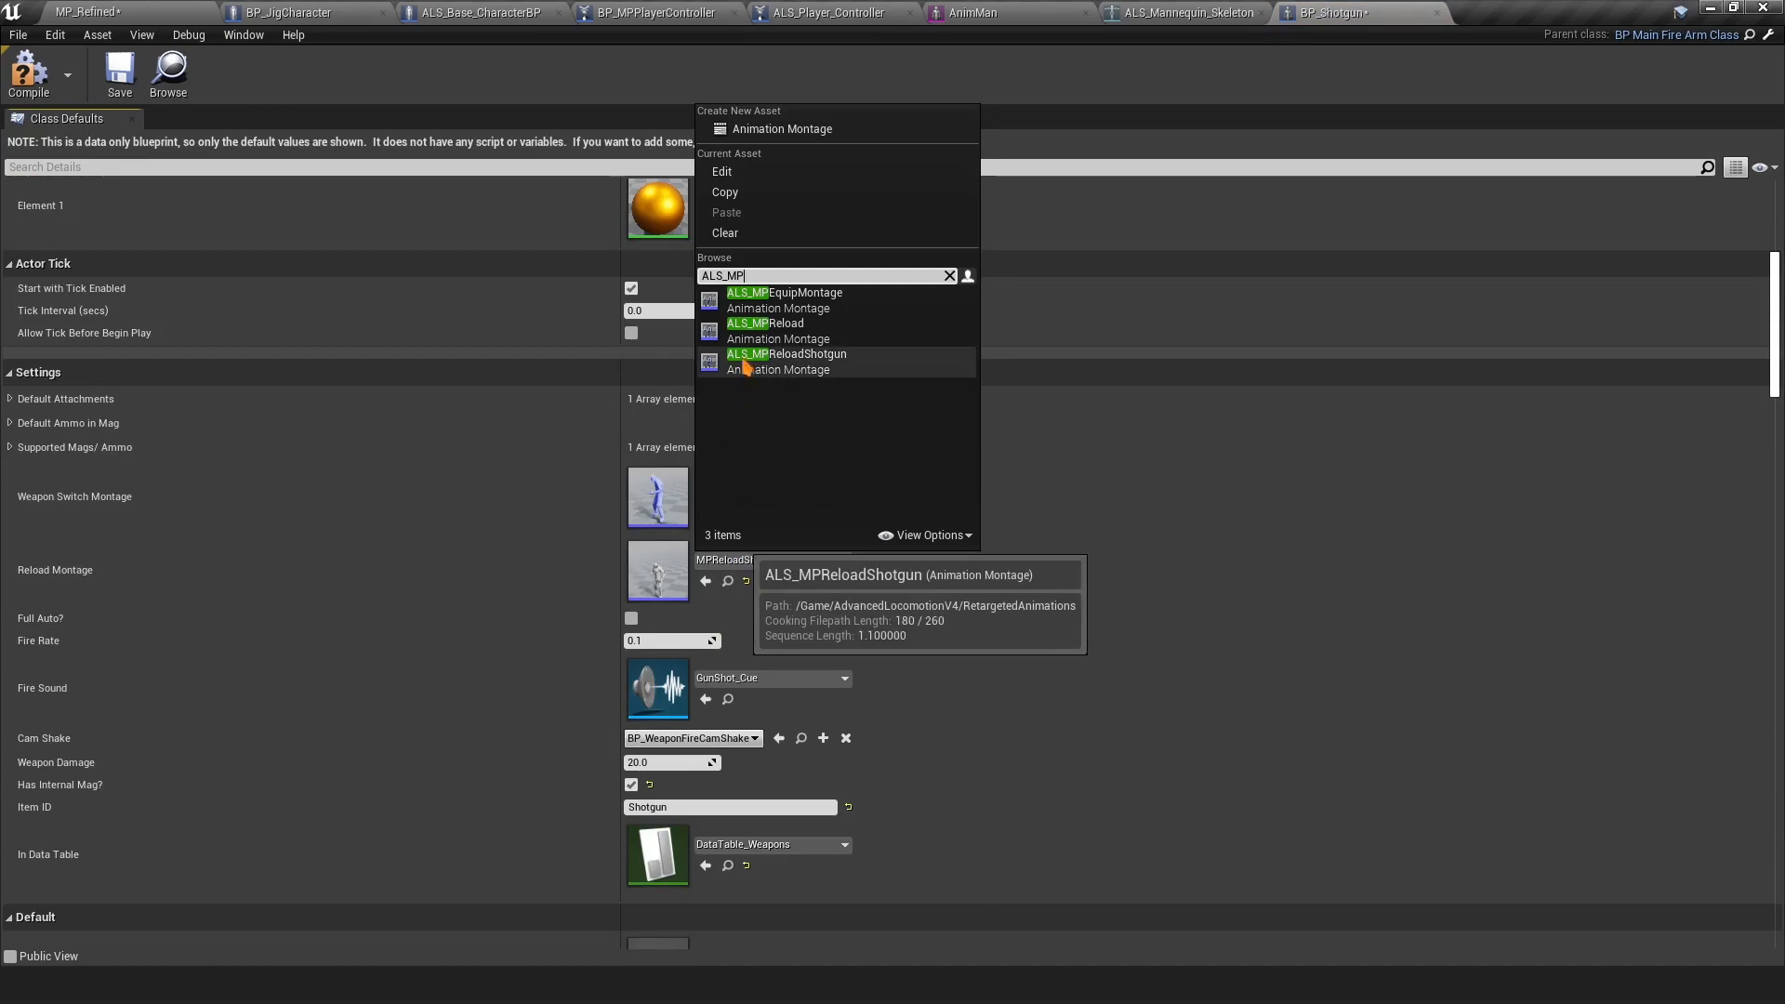
{"action": "left_click", "coordinate": [786, 362]}
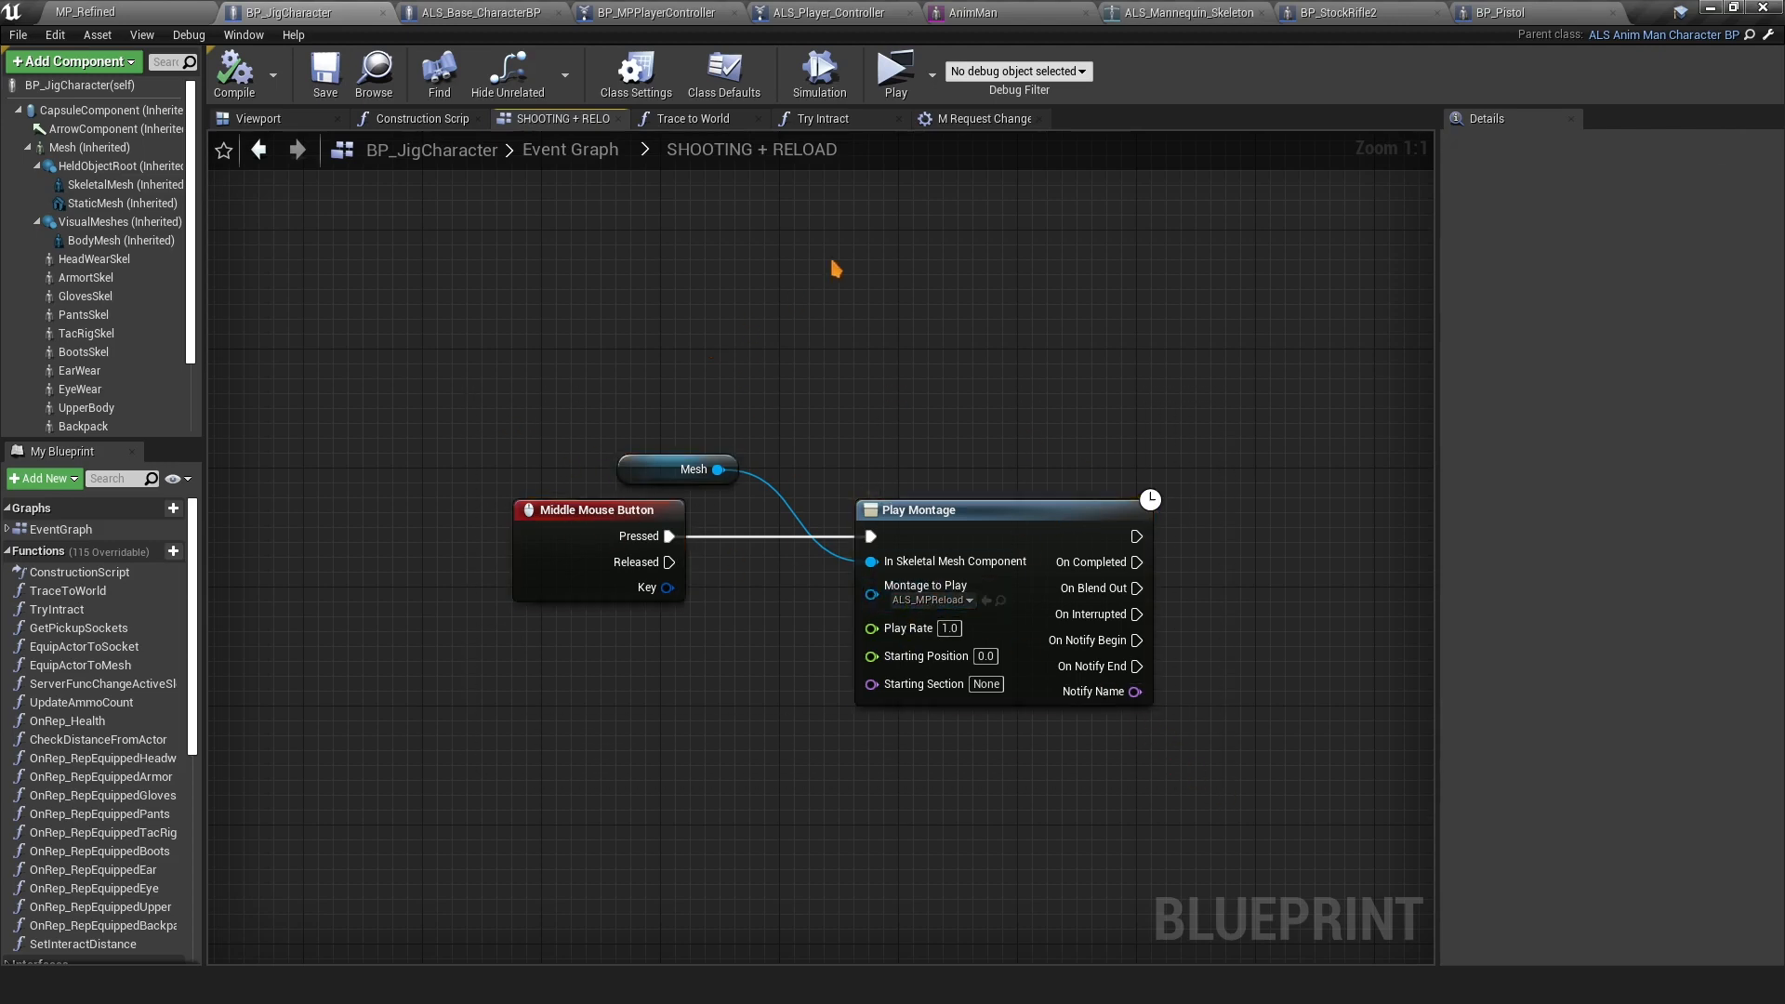
Run a preview of the level to check the reload animation on the character, then stop it
{"action": "key", "text": "alt+p"}
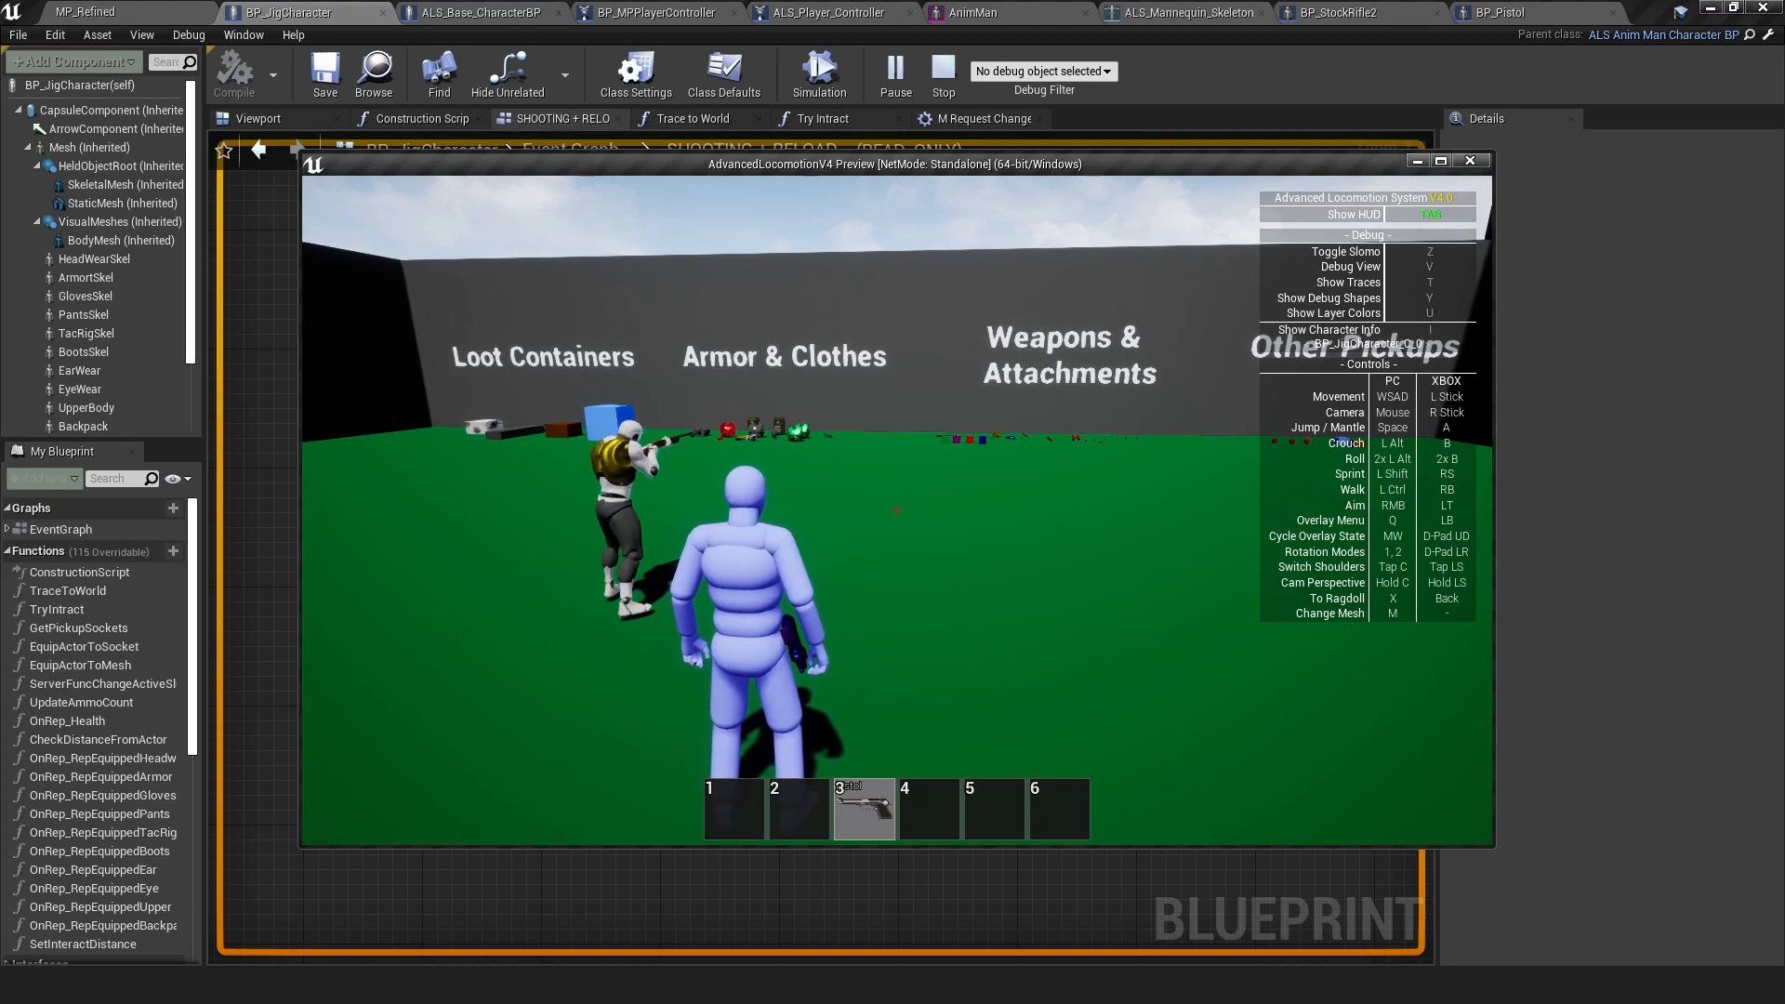
{"action": "key", "text": "Escape"}
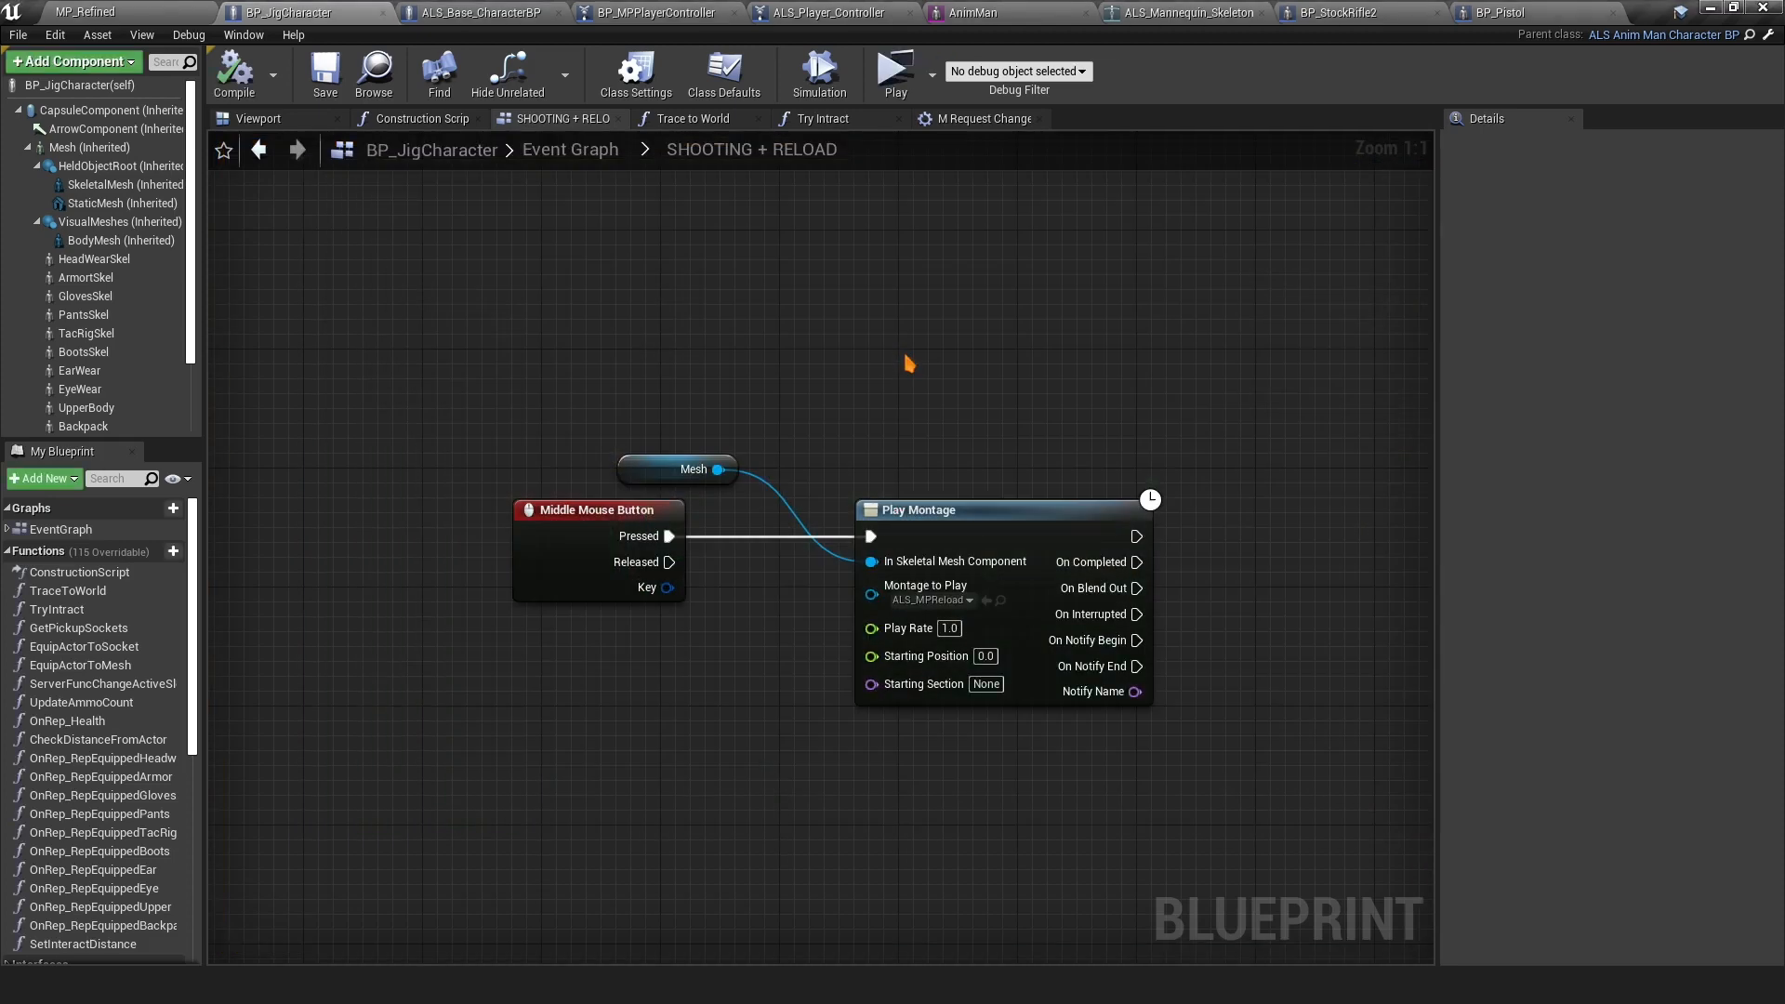
Open the ALS_MPReload montage, duplicate its Spine slot track, and assign the copy to Layering Override Group.Arm L
{"action": "left_click", "coordinate": [1000, 602]}
{"action": "double_click", "coordinate": [316, 268]}
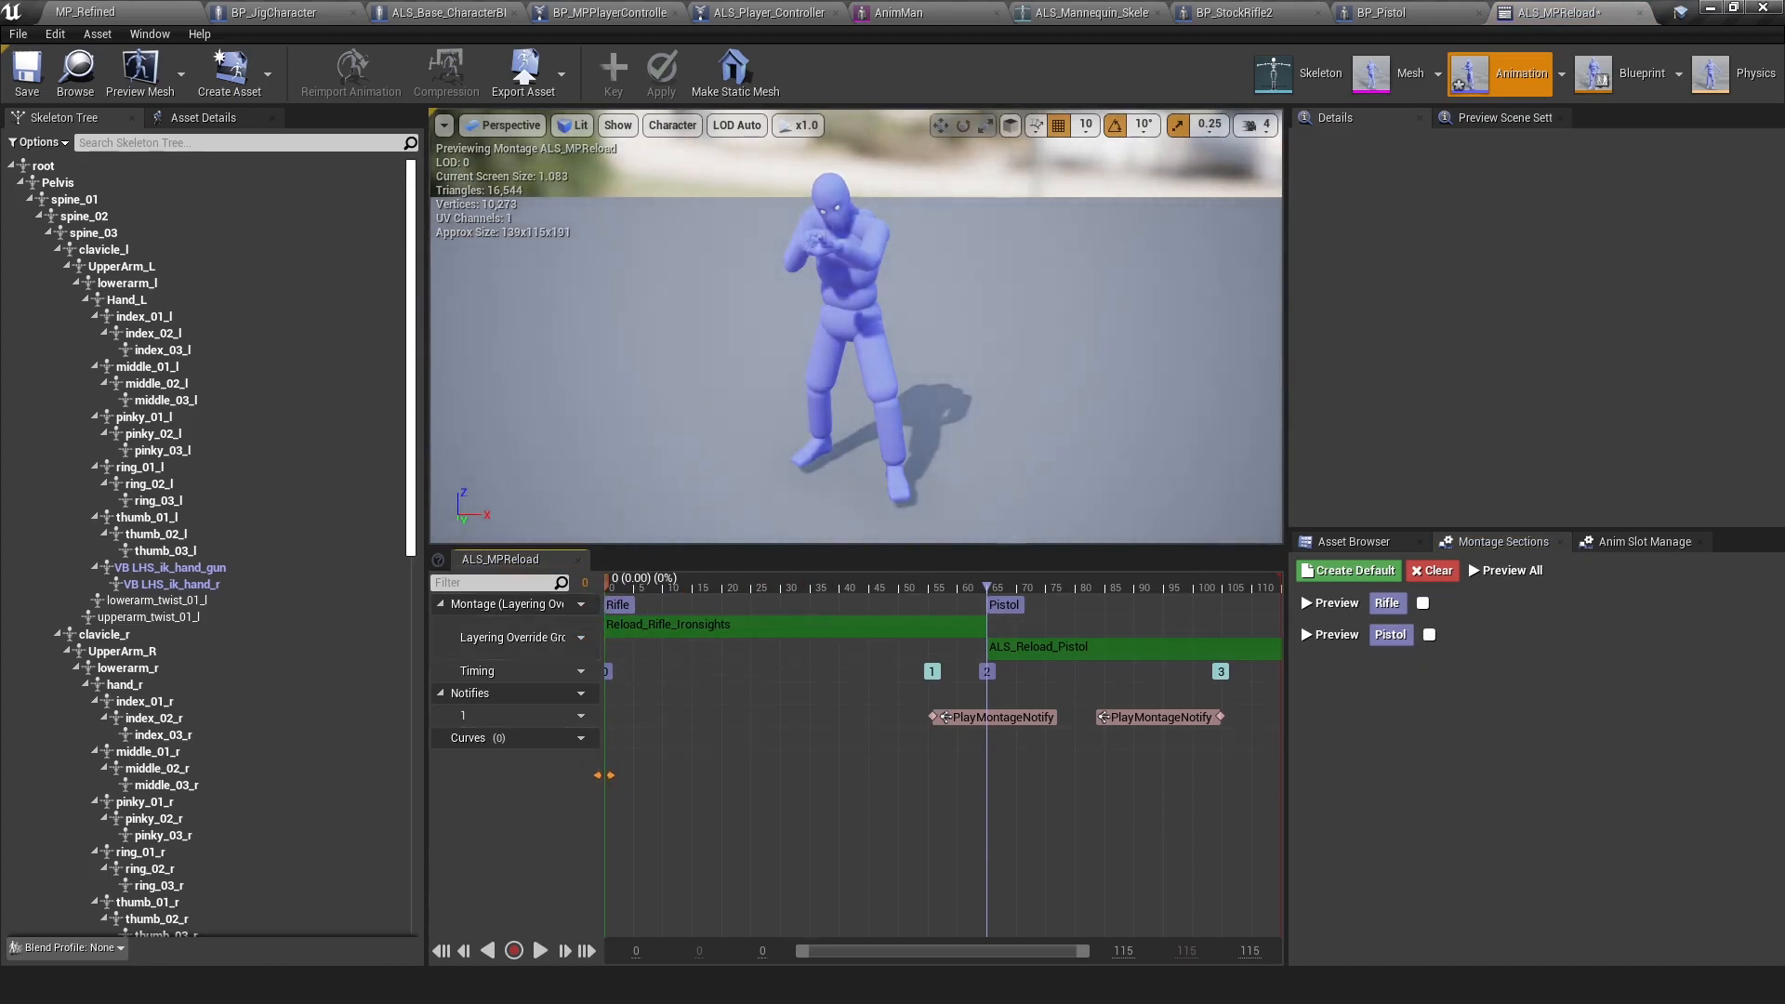
{"action": "left_click_drag", "start_coordinate": [604, 775], "coordinate": [764, 777]}
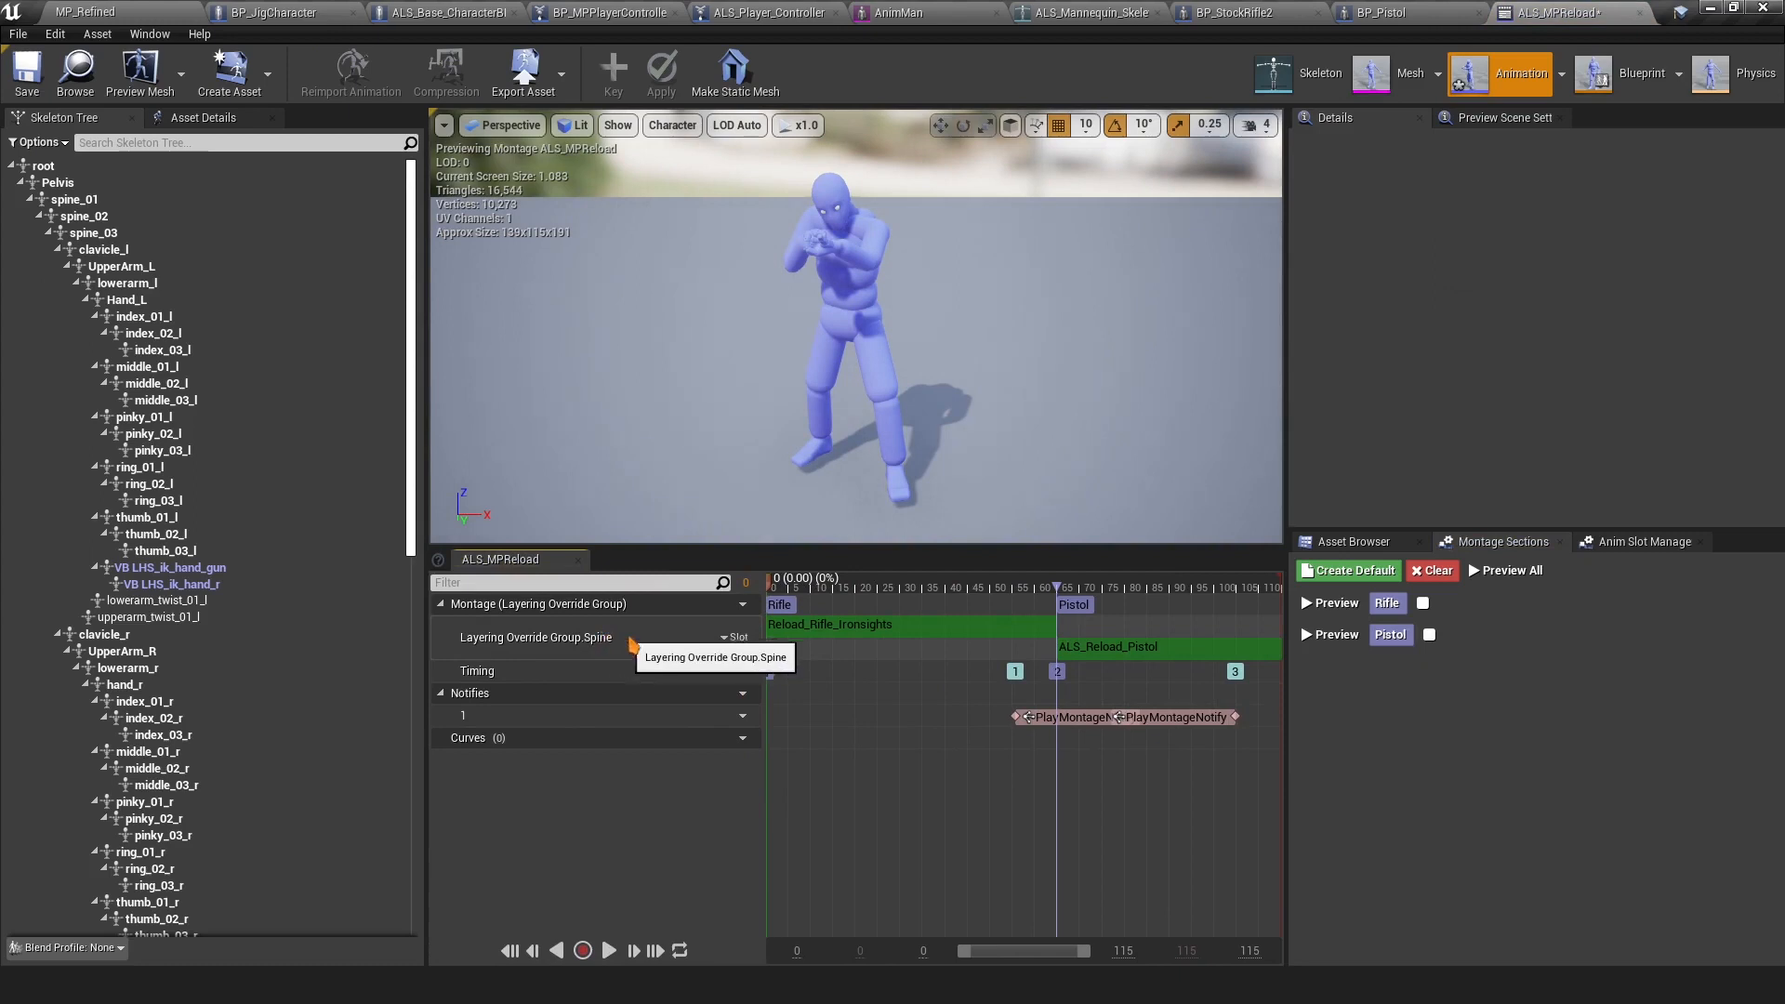
{"action": "left_click", "coordinate": [732, 637]}
{"action": "left_click", "coordinate": [737, 731]}
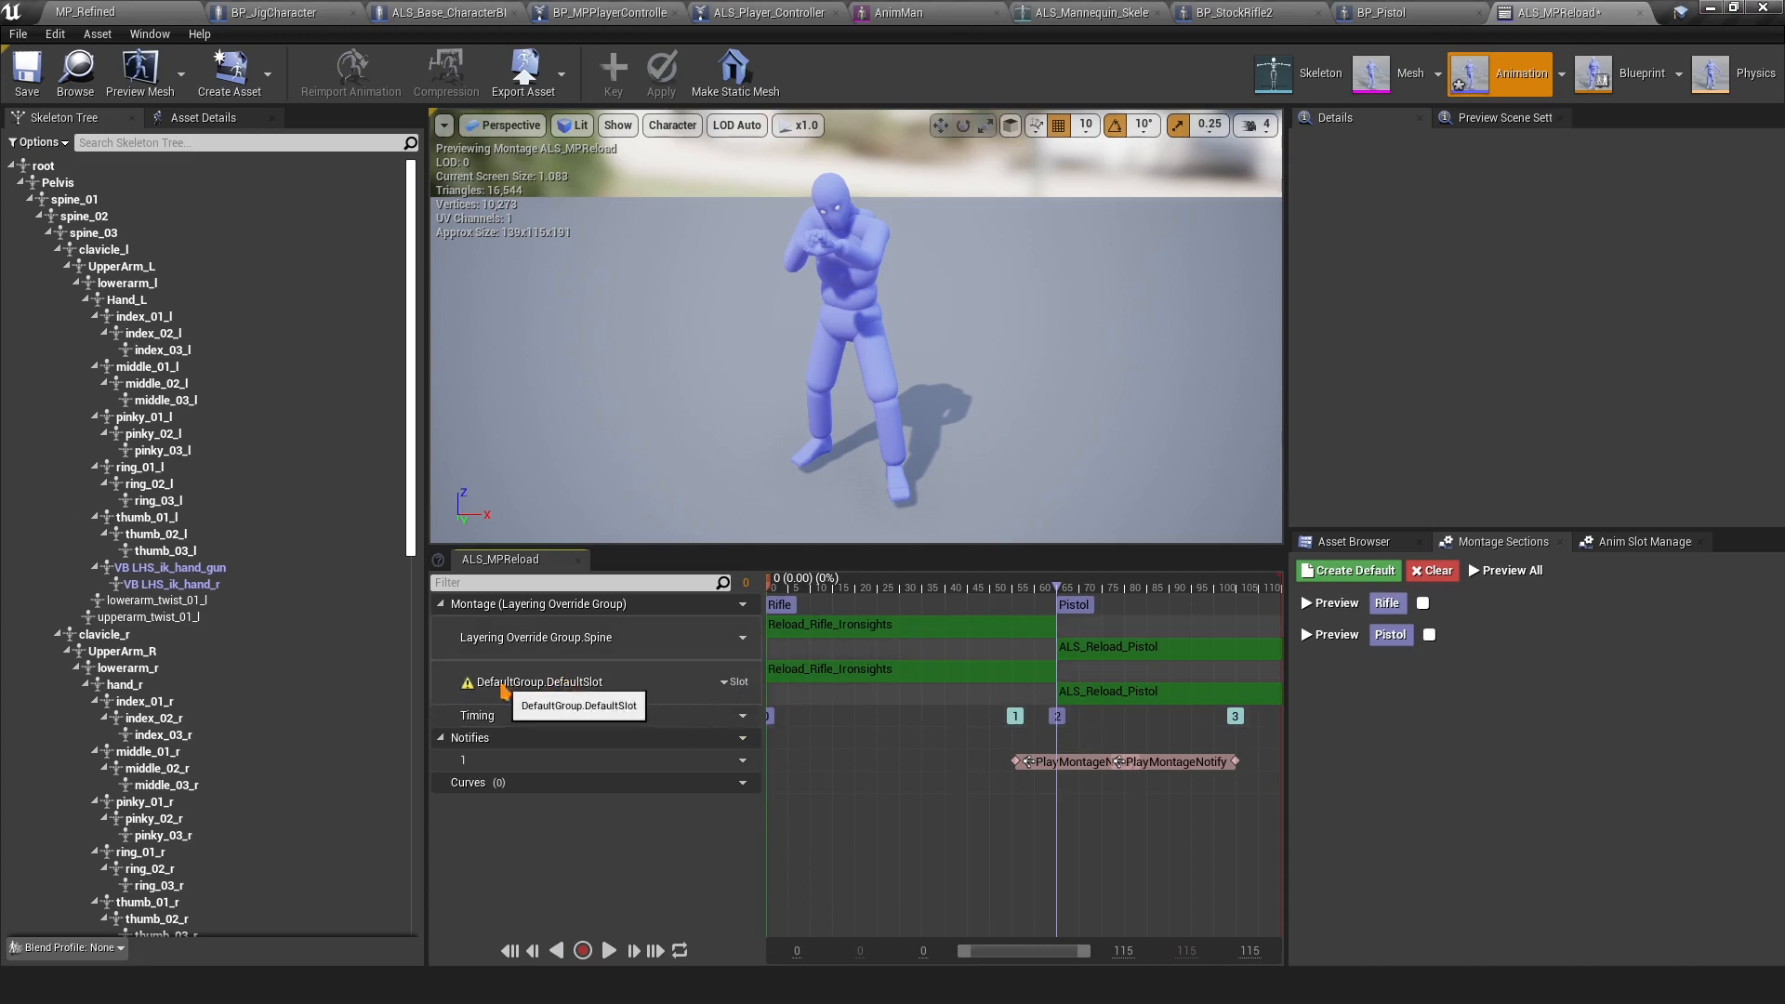
{"action": "left_click", "coordinate": [732, 683]}
{"action": "mouse_move", "coordinate": [758, 717]}
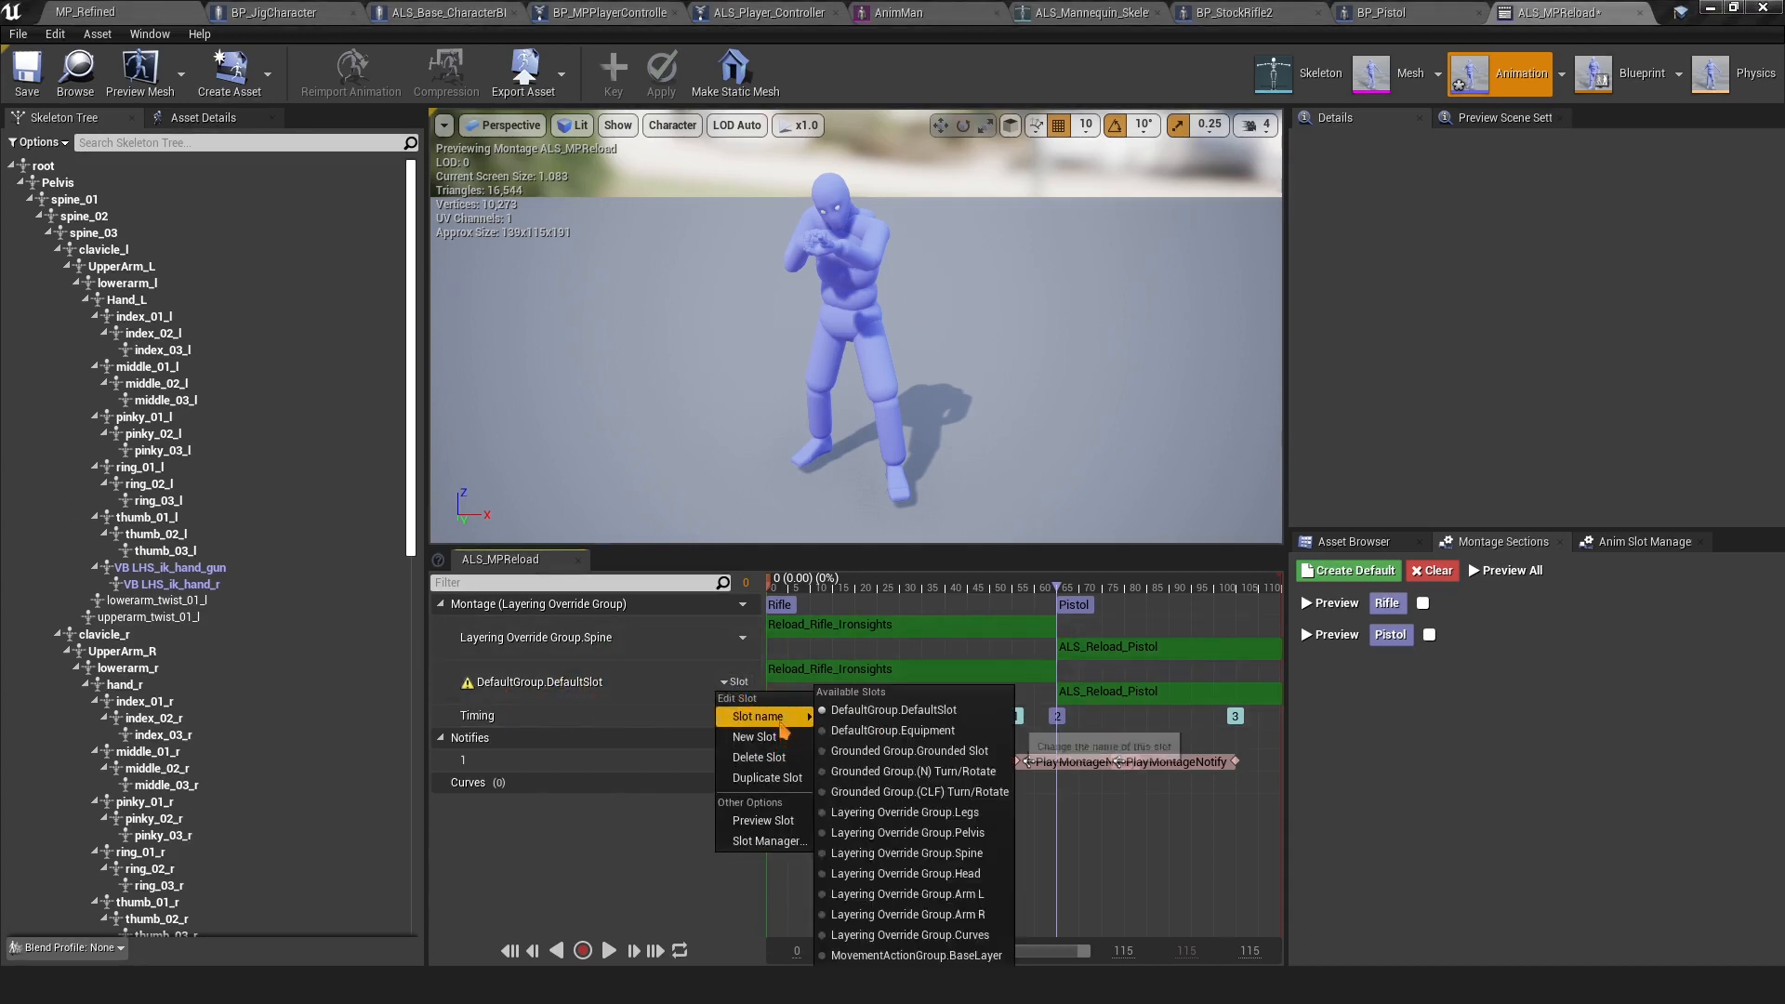
{"action": "left_click", "coordinate": [902, 894]}
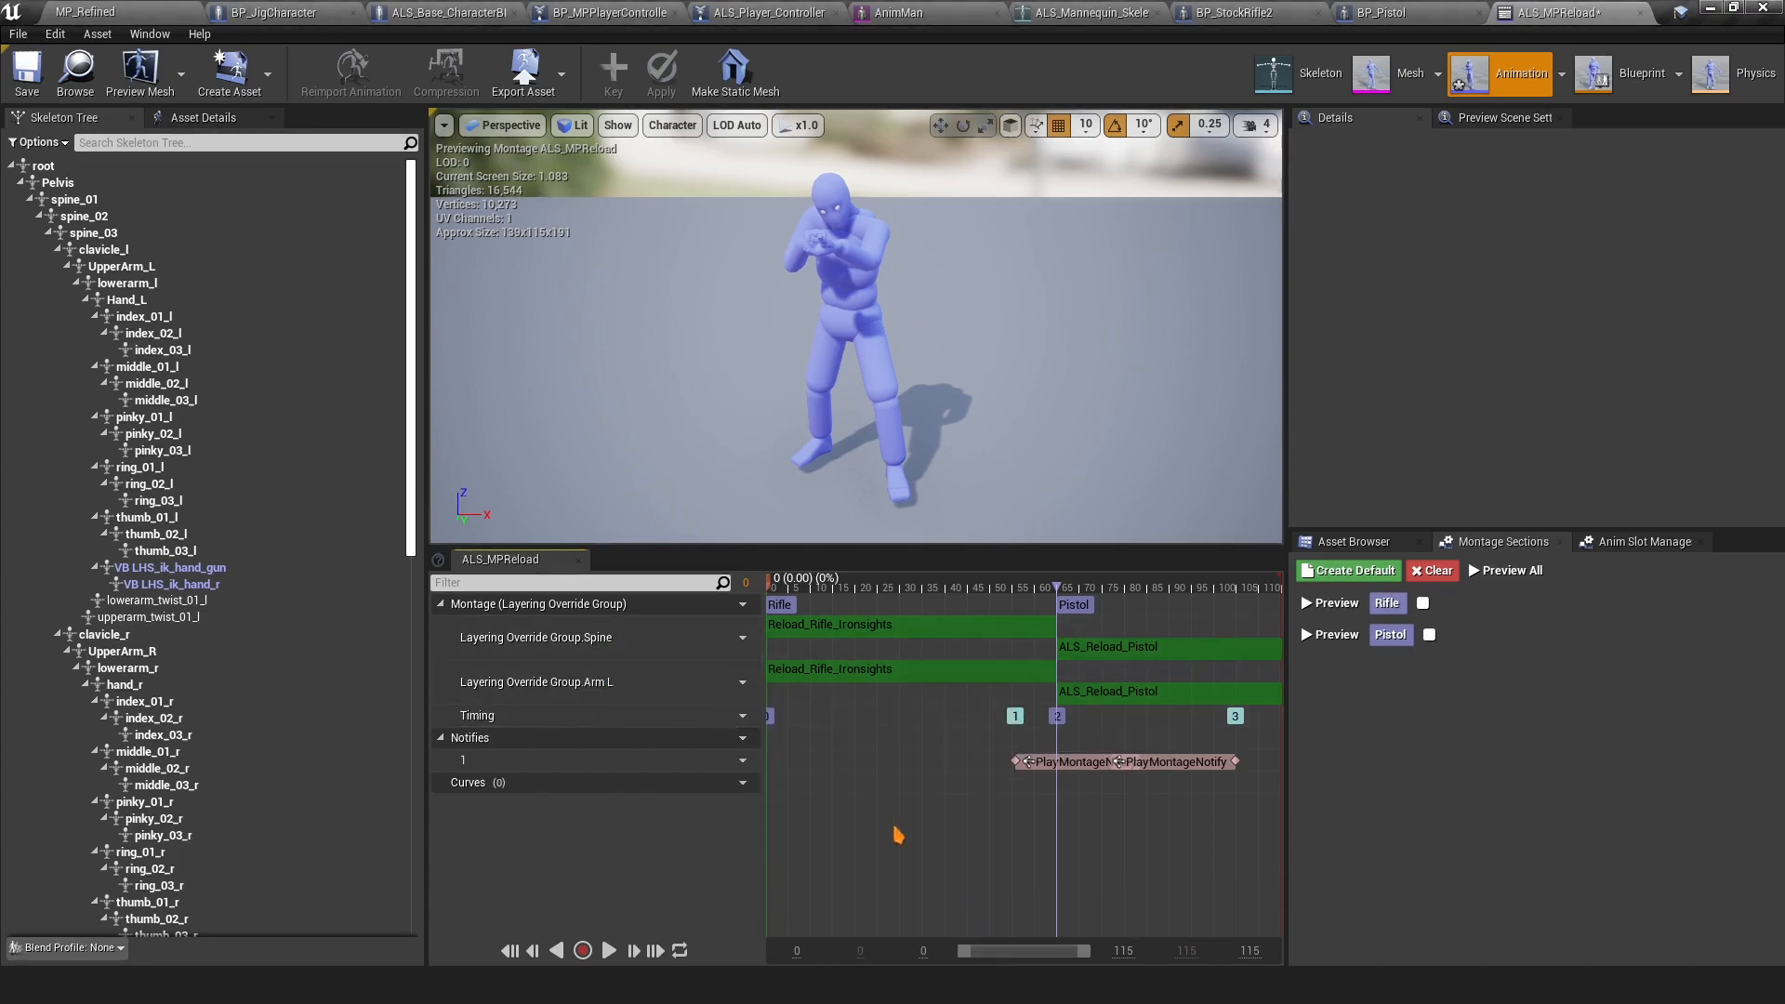
Duplicate another slot track in ALS_MPReload and assign the copy to Layering Override Group.Arm R
{"action": "left_click", "coordinate": [737, 682]}
{"action": "left_click", "coordinate": [767, 777]}
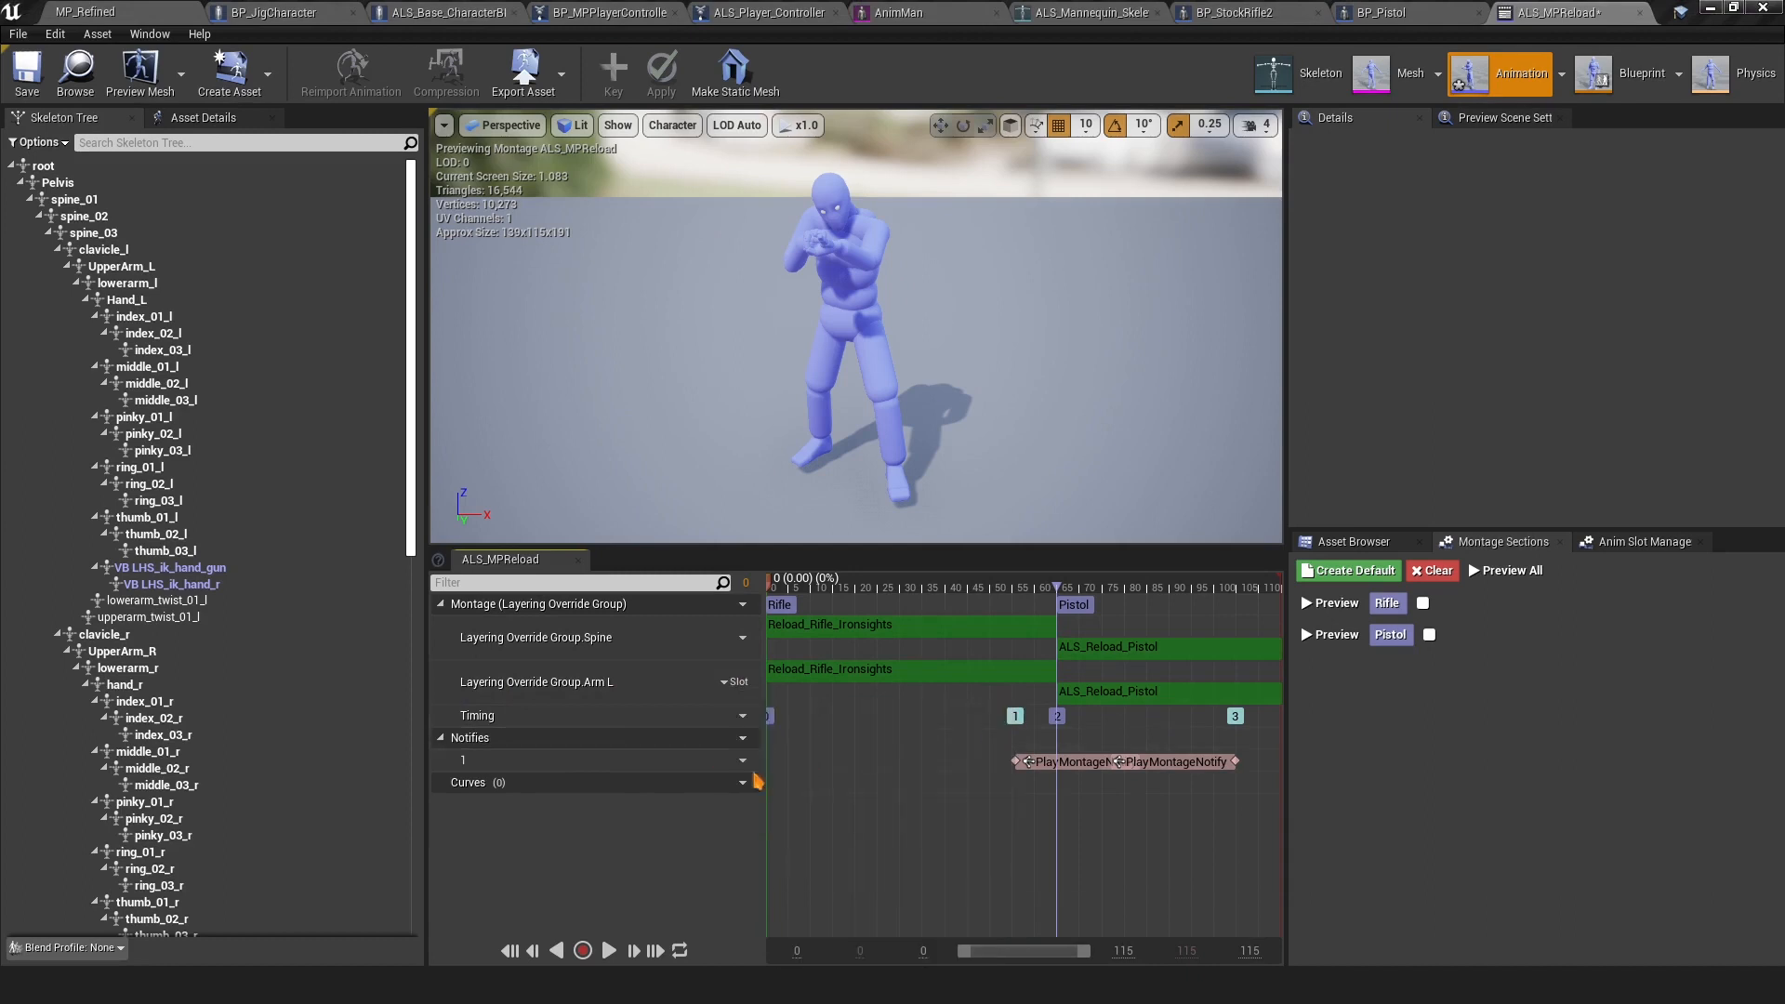
{"action": "left_click", "coordinate": [733, 726]}
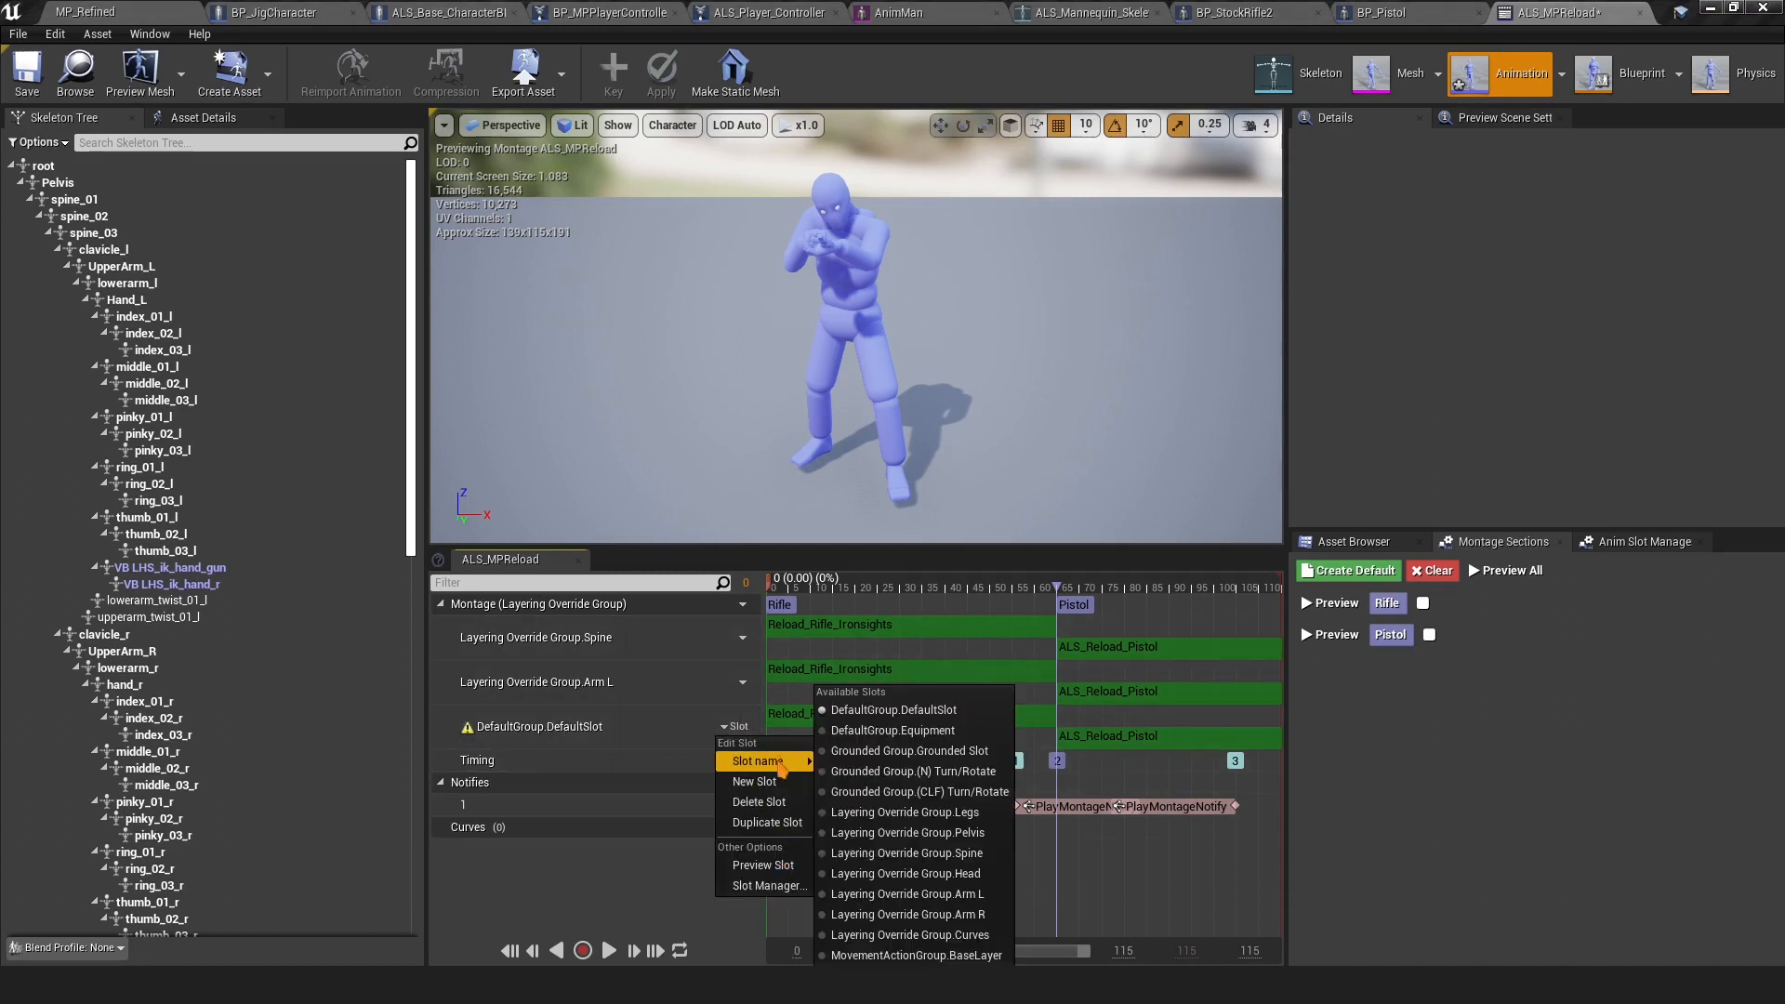
{"action": "left_click", "coordinate": [908, 914]}
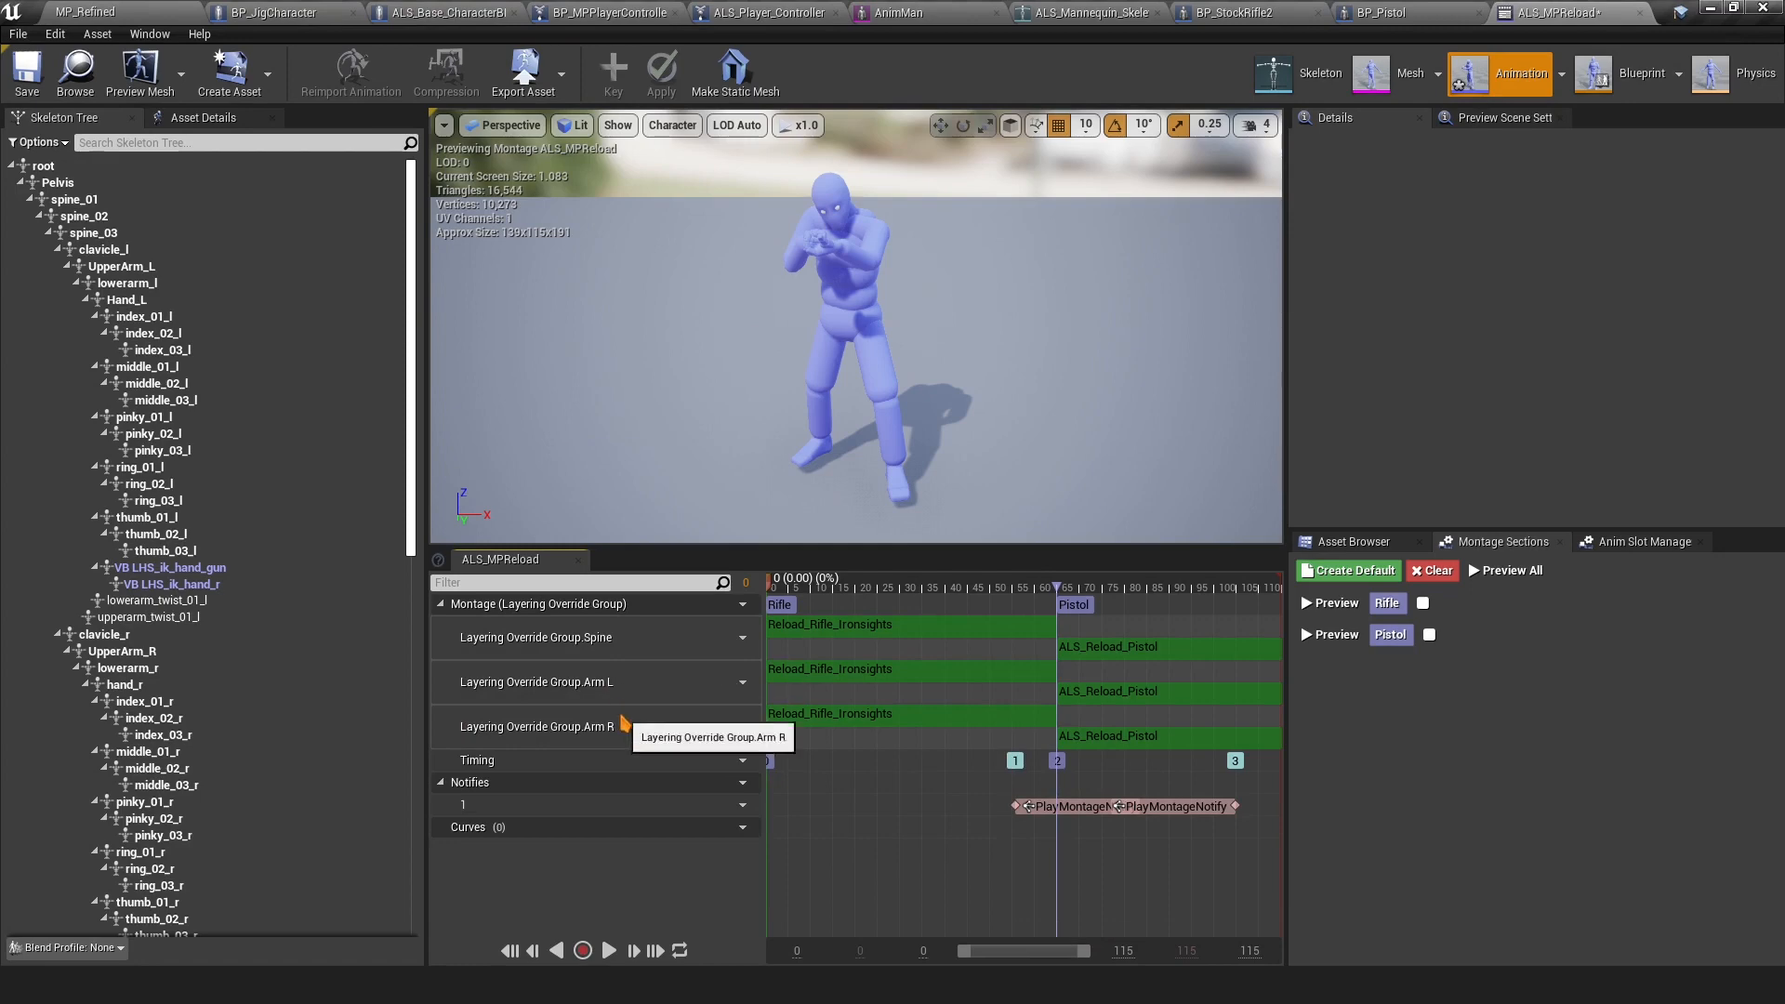
Playtest the pistol reload in a maximized preview of MP_Refined, then end the session
{"action": "left_click", "coordinate": [84, 11]}
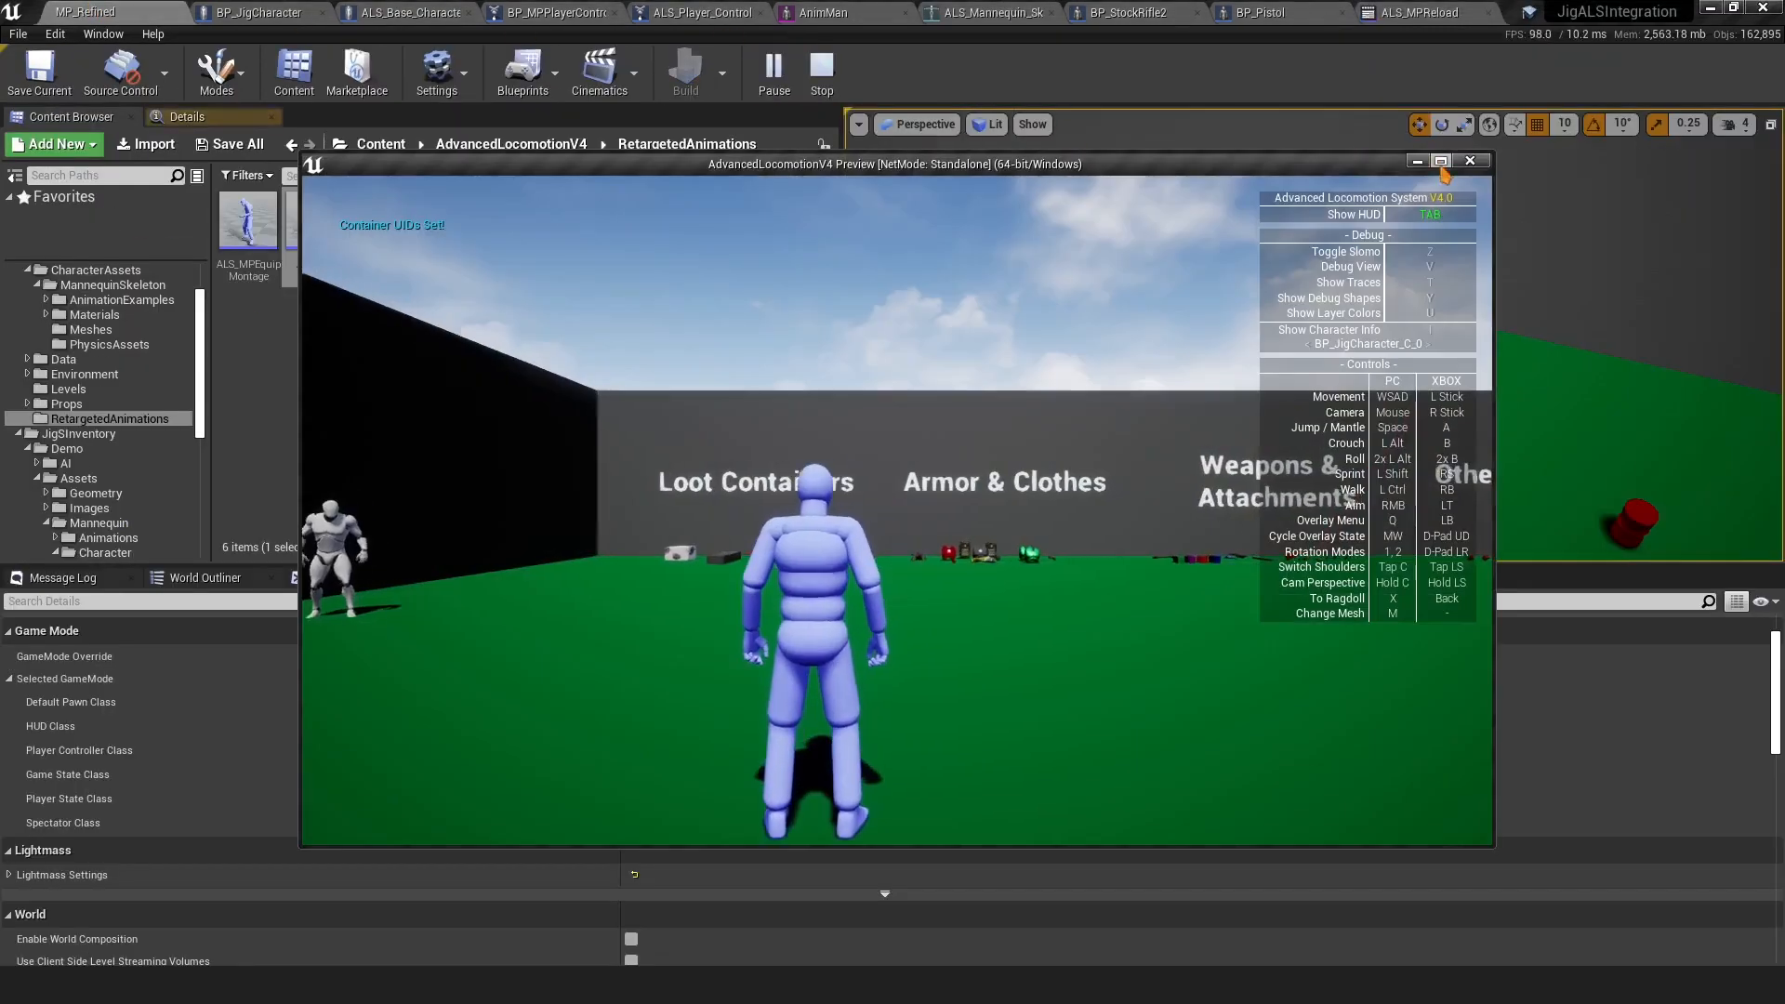
{"action": "left_click", "coordinate": [1445, 158]}
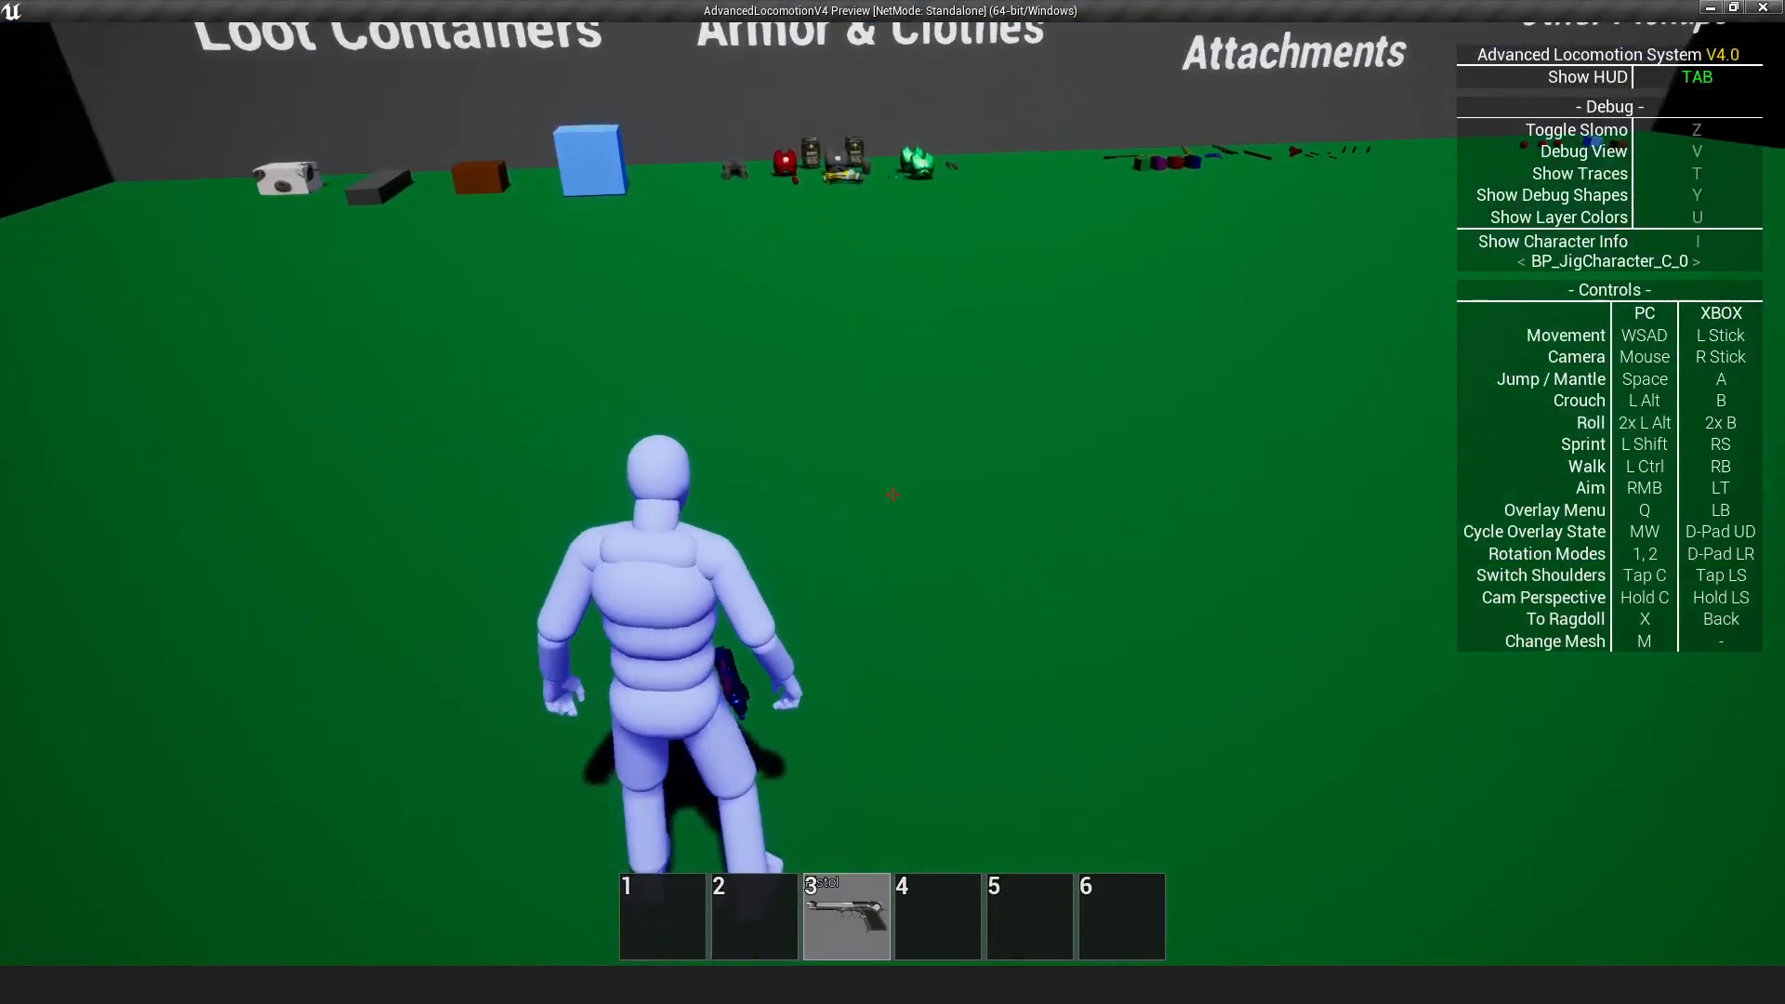
{"action": "key", "text": "r"}
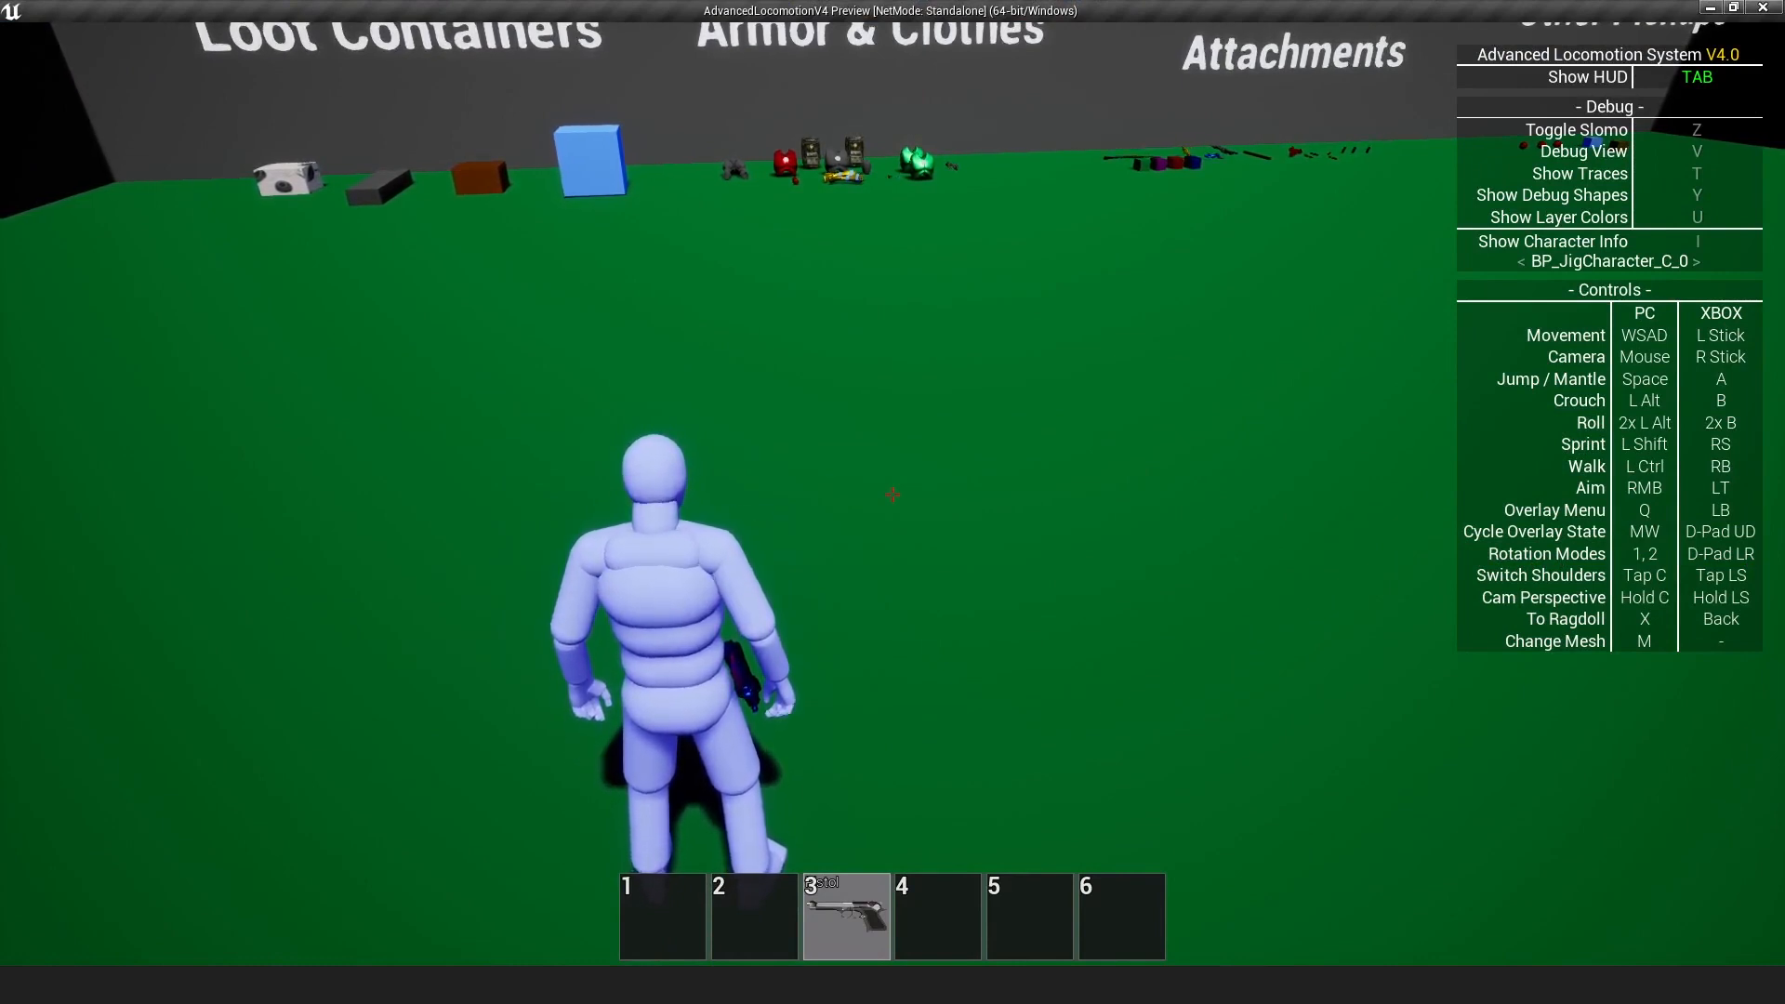
{"action": "key", "text": "Escape"}
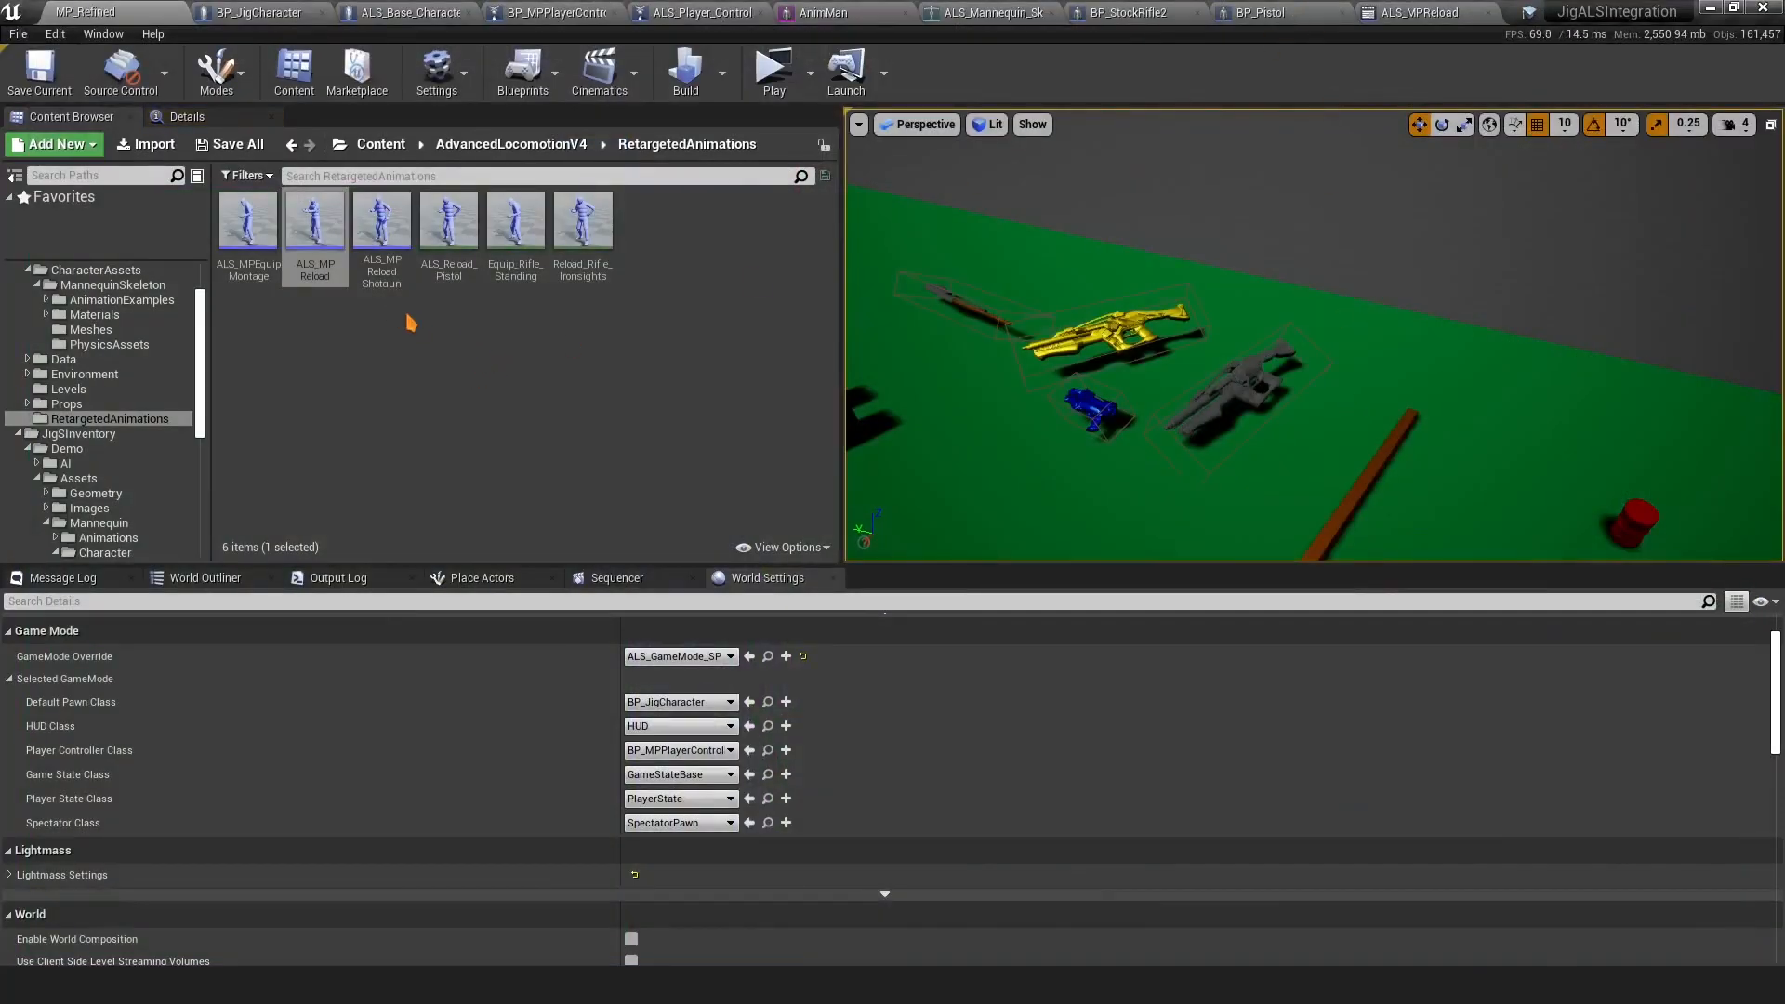
Open the ALS_MPReloadShotgun montage and duplicate its Spine slot track twice
{"action": "left_click", "coordinate": [405, 256]}
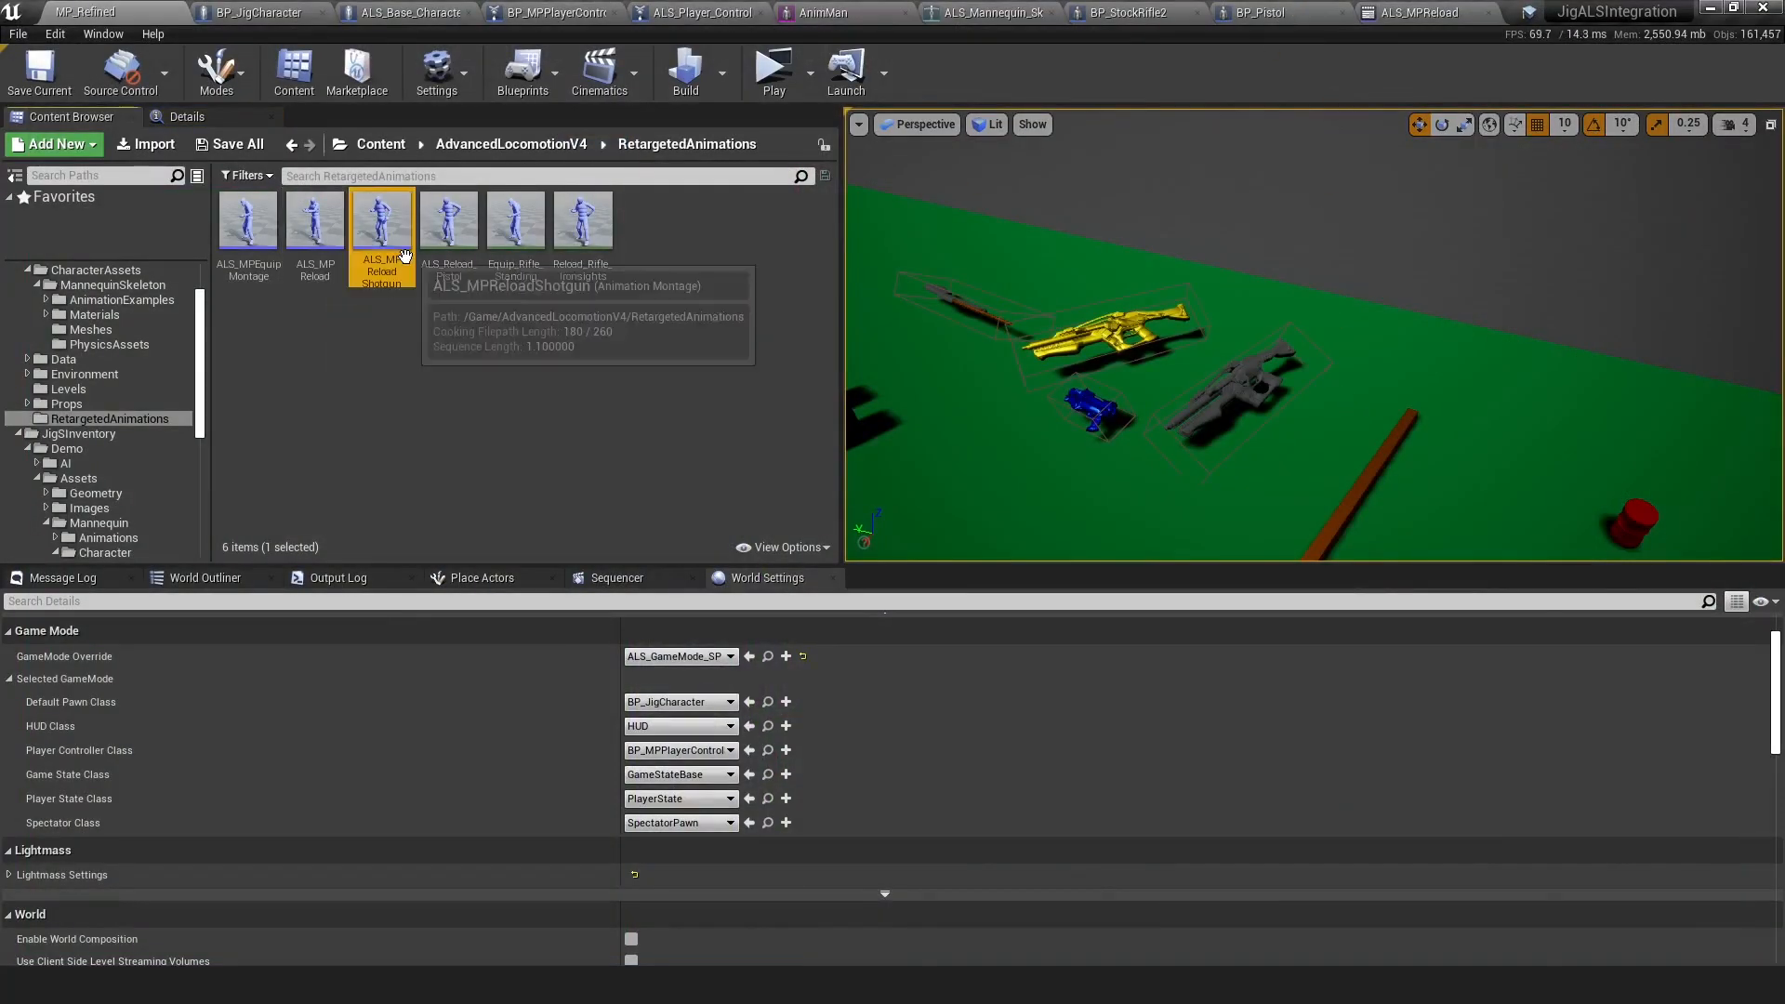
{"action": "double_click", "coordinate": [405, 256]}
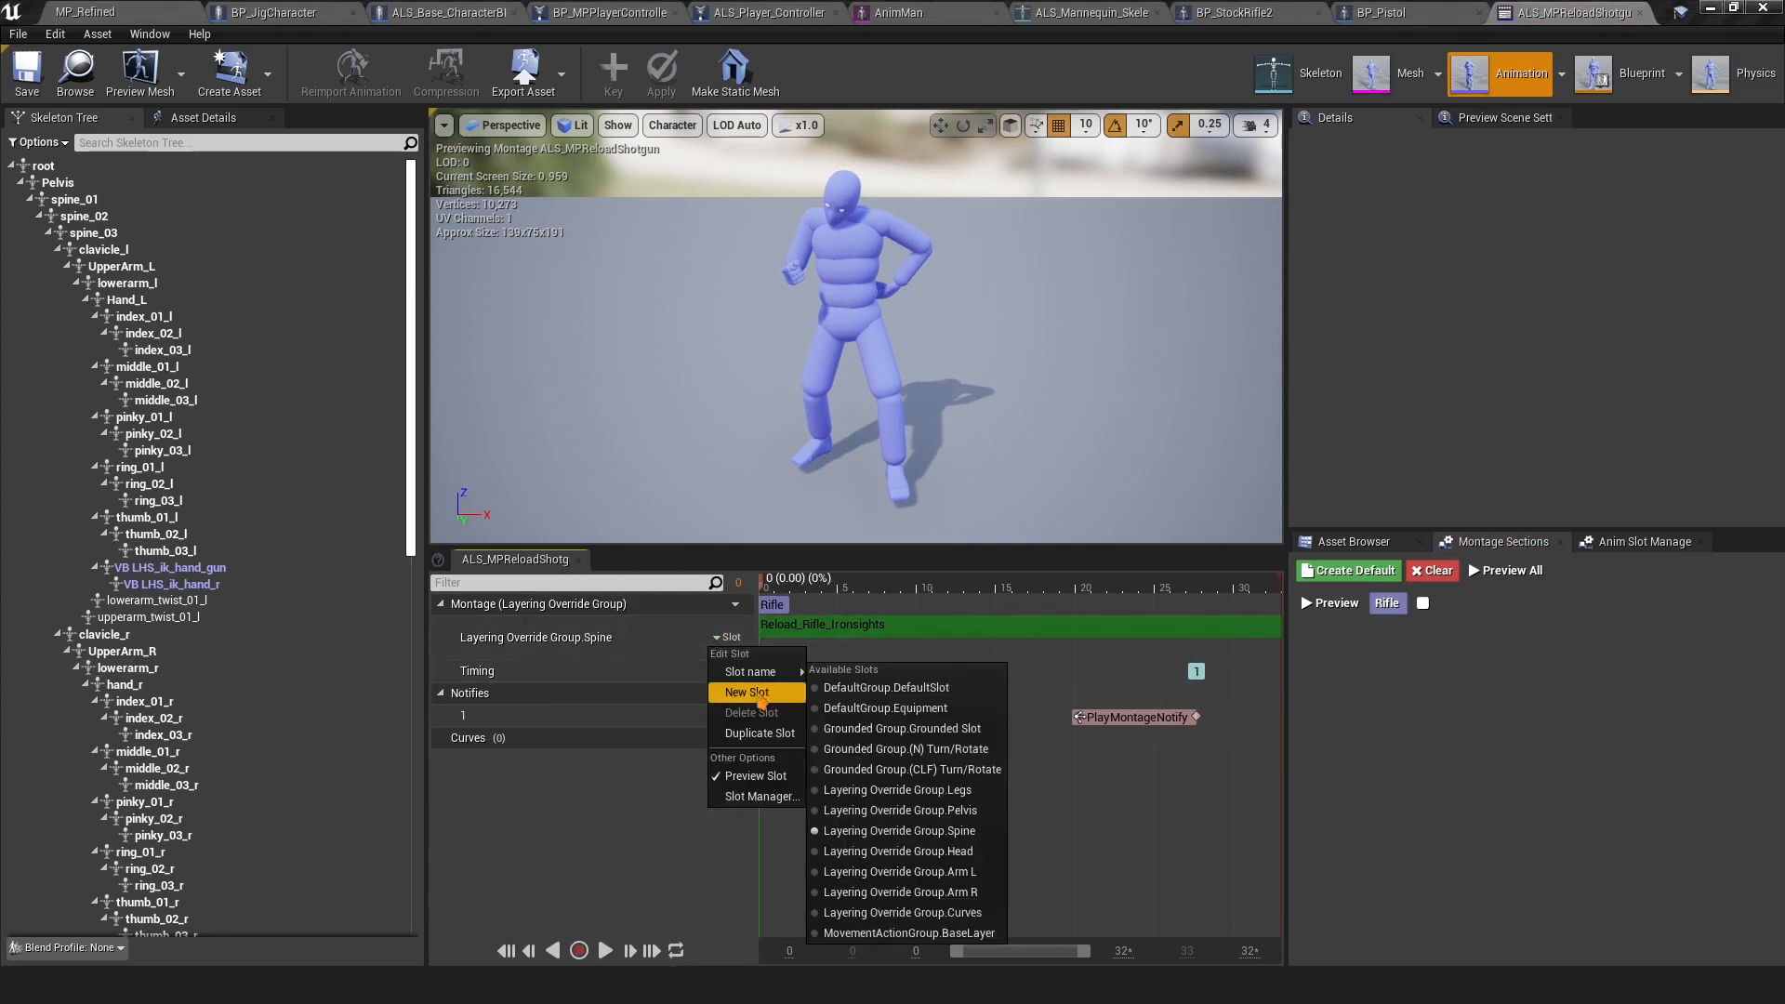
{"action": "left_click", "coordinate": [747, 693]}
{"action": "left_click", "coordinate": [727, 637]}
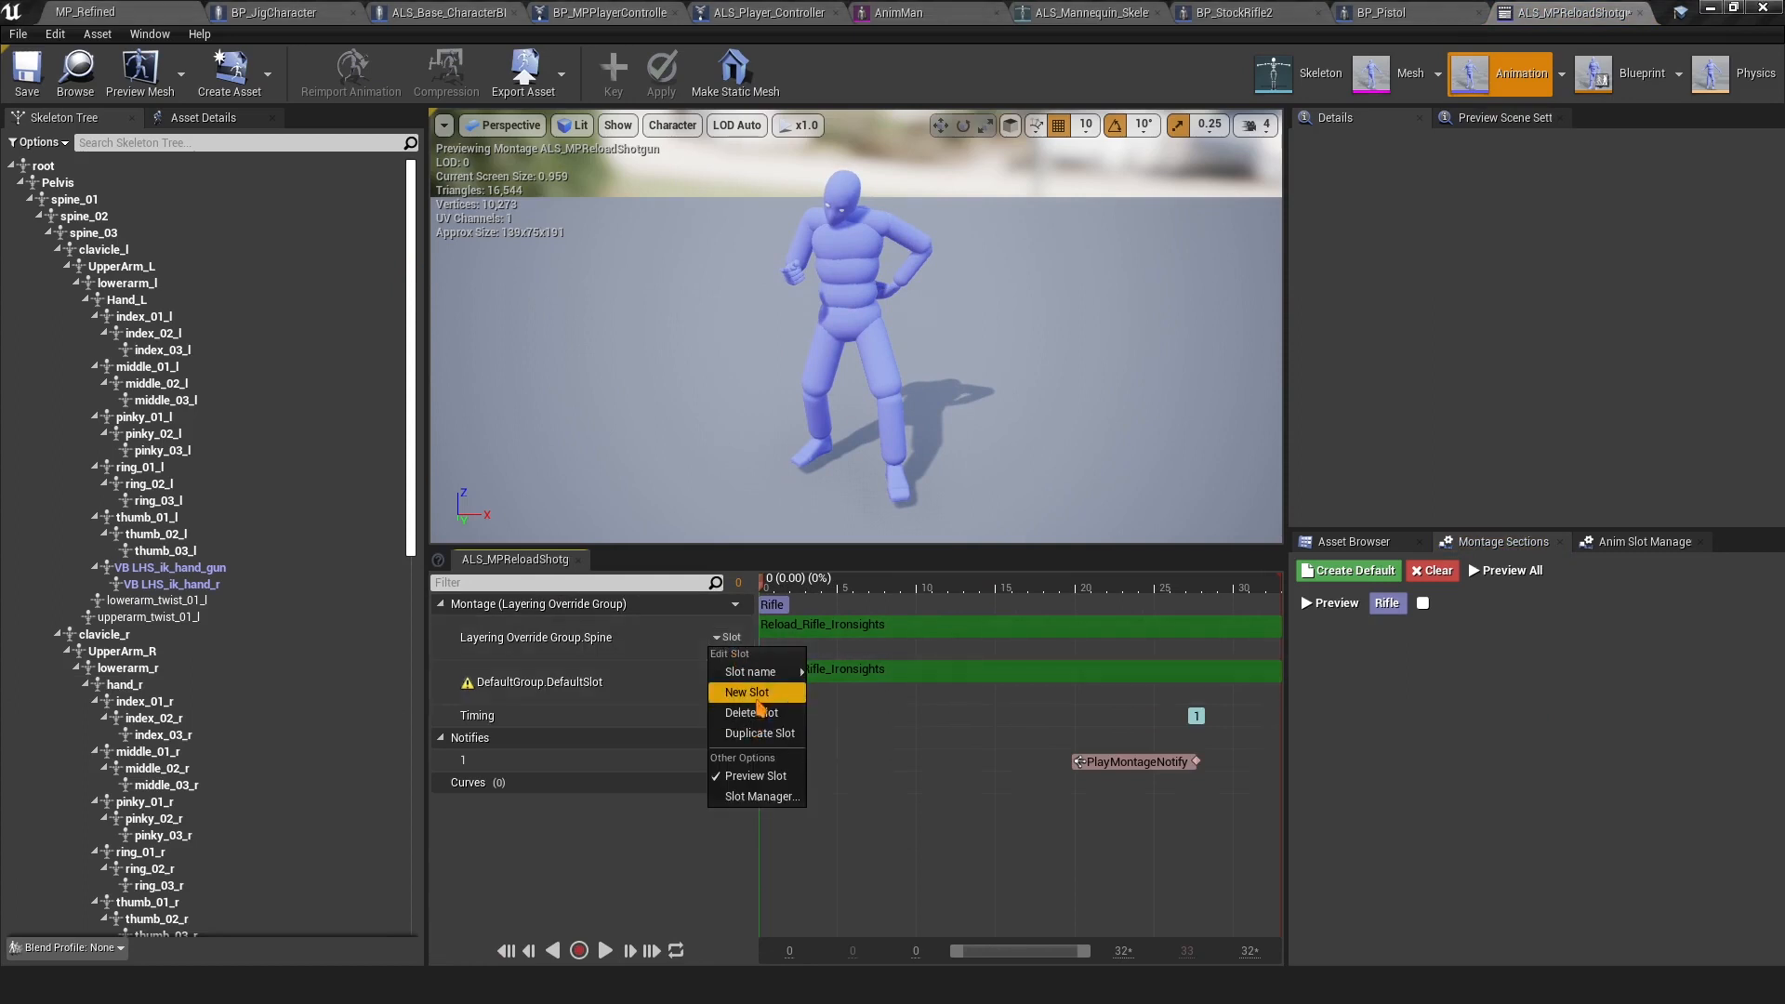
{"action": "left_click", "coordinate": [759, 734]}
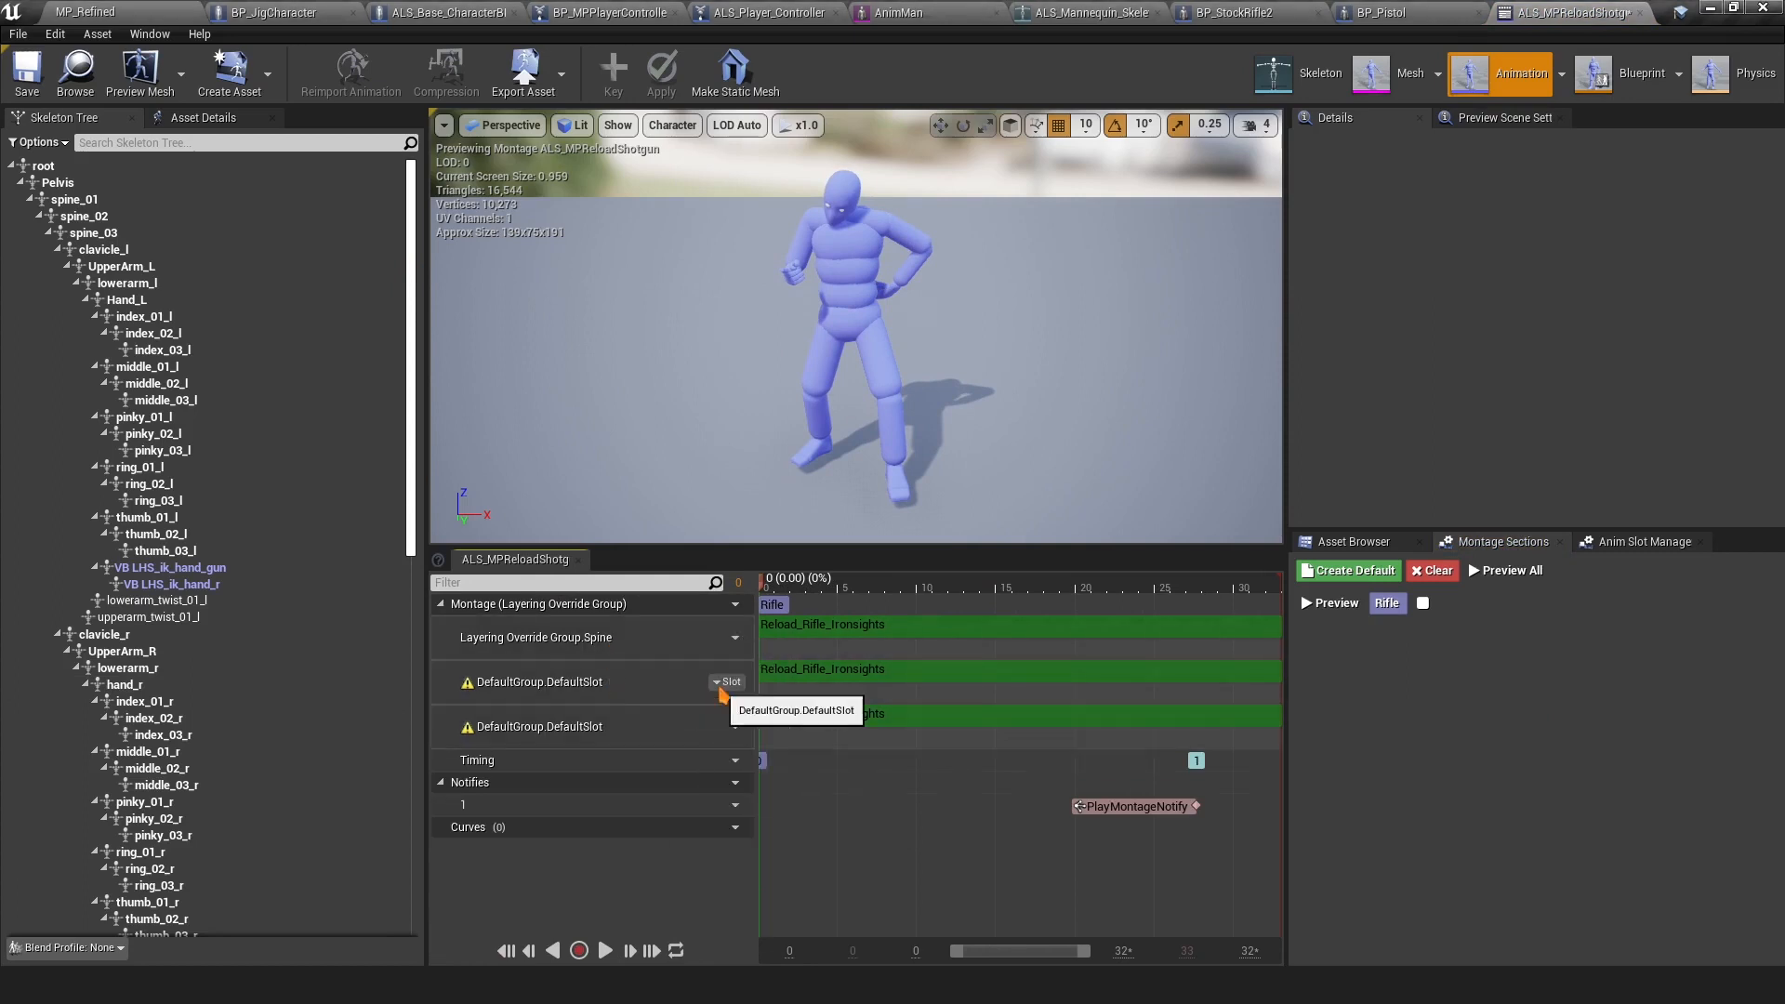
Assign the two copied shotgun slots to Layering Override Group.Arm L and Layering Override Group.Arm R, and save the montage
{"action": "left_click", "coordinate": [727, 681]}
{"action": "mouse_move", "coordinate": [758, 723]}
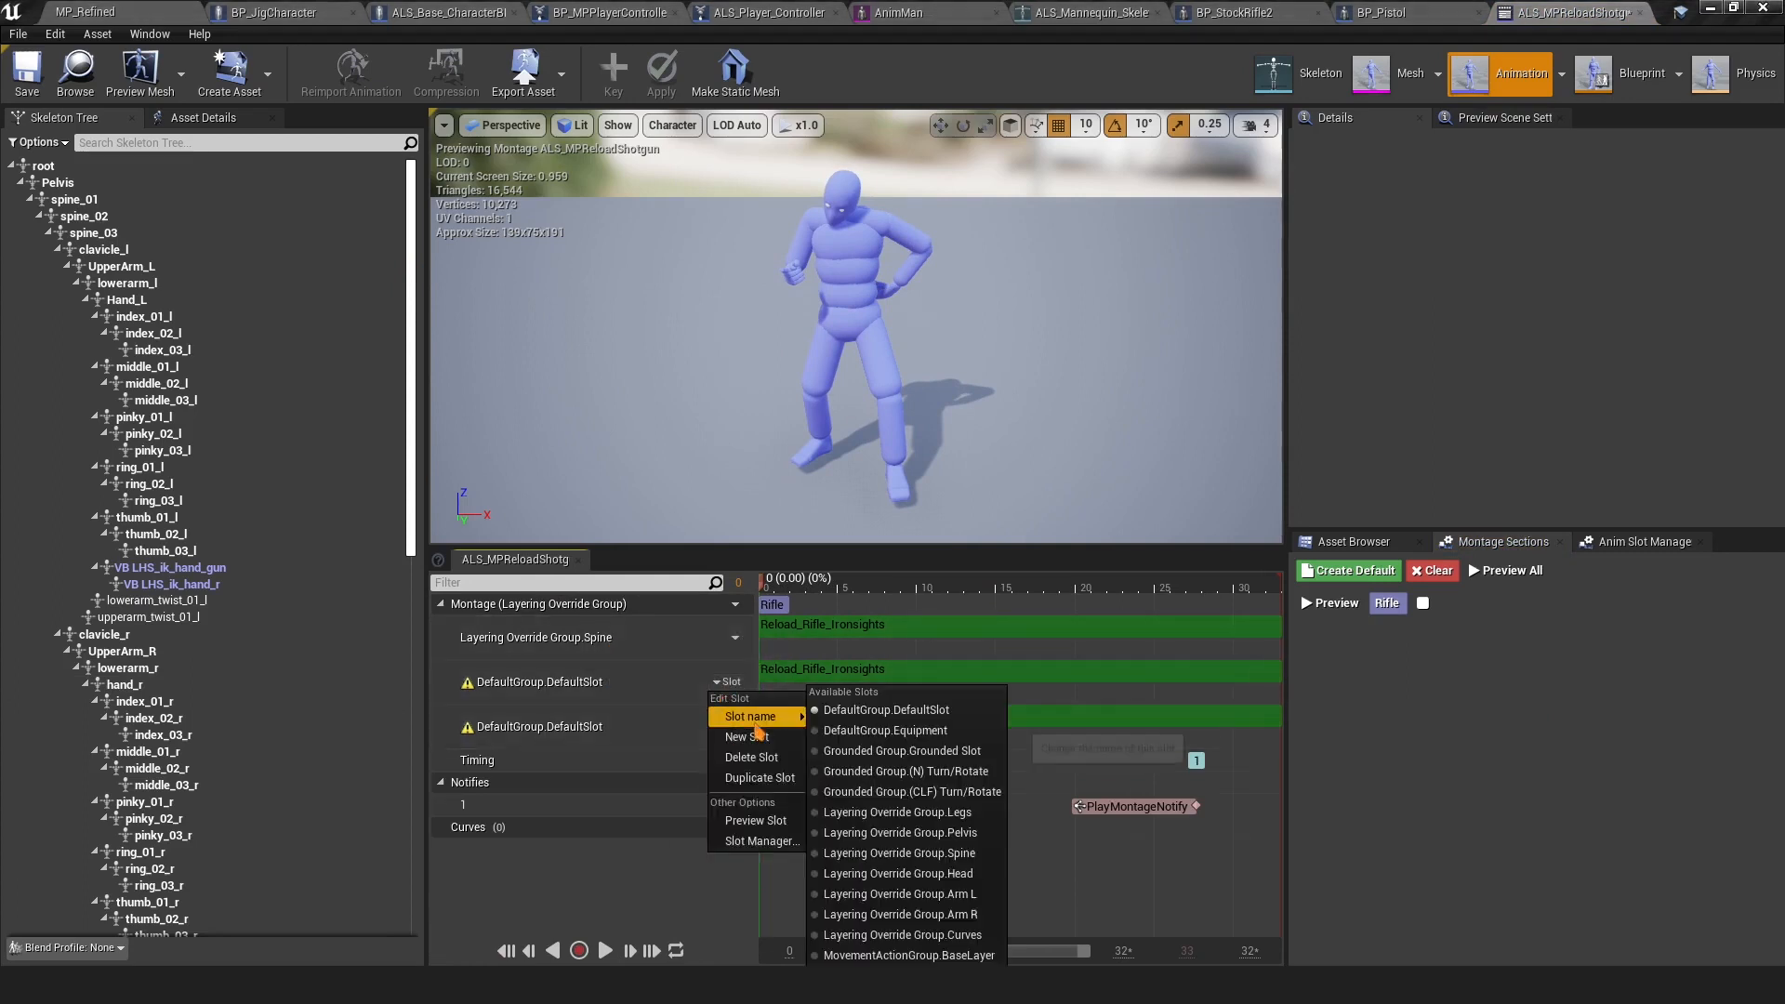
{"action": "left_click", "coordinate": [962, 895]}
{"action": "left_click", "coordinate": [727, 726]}
{"action": "mouse_move", "coordinate": [779, 763]}
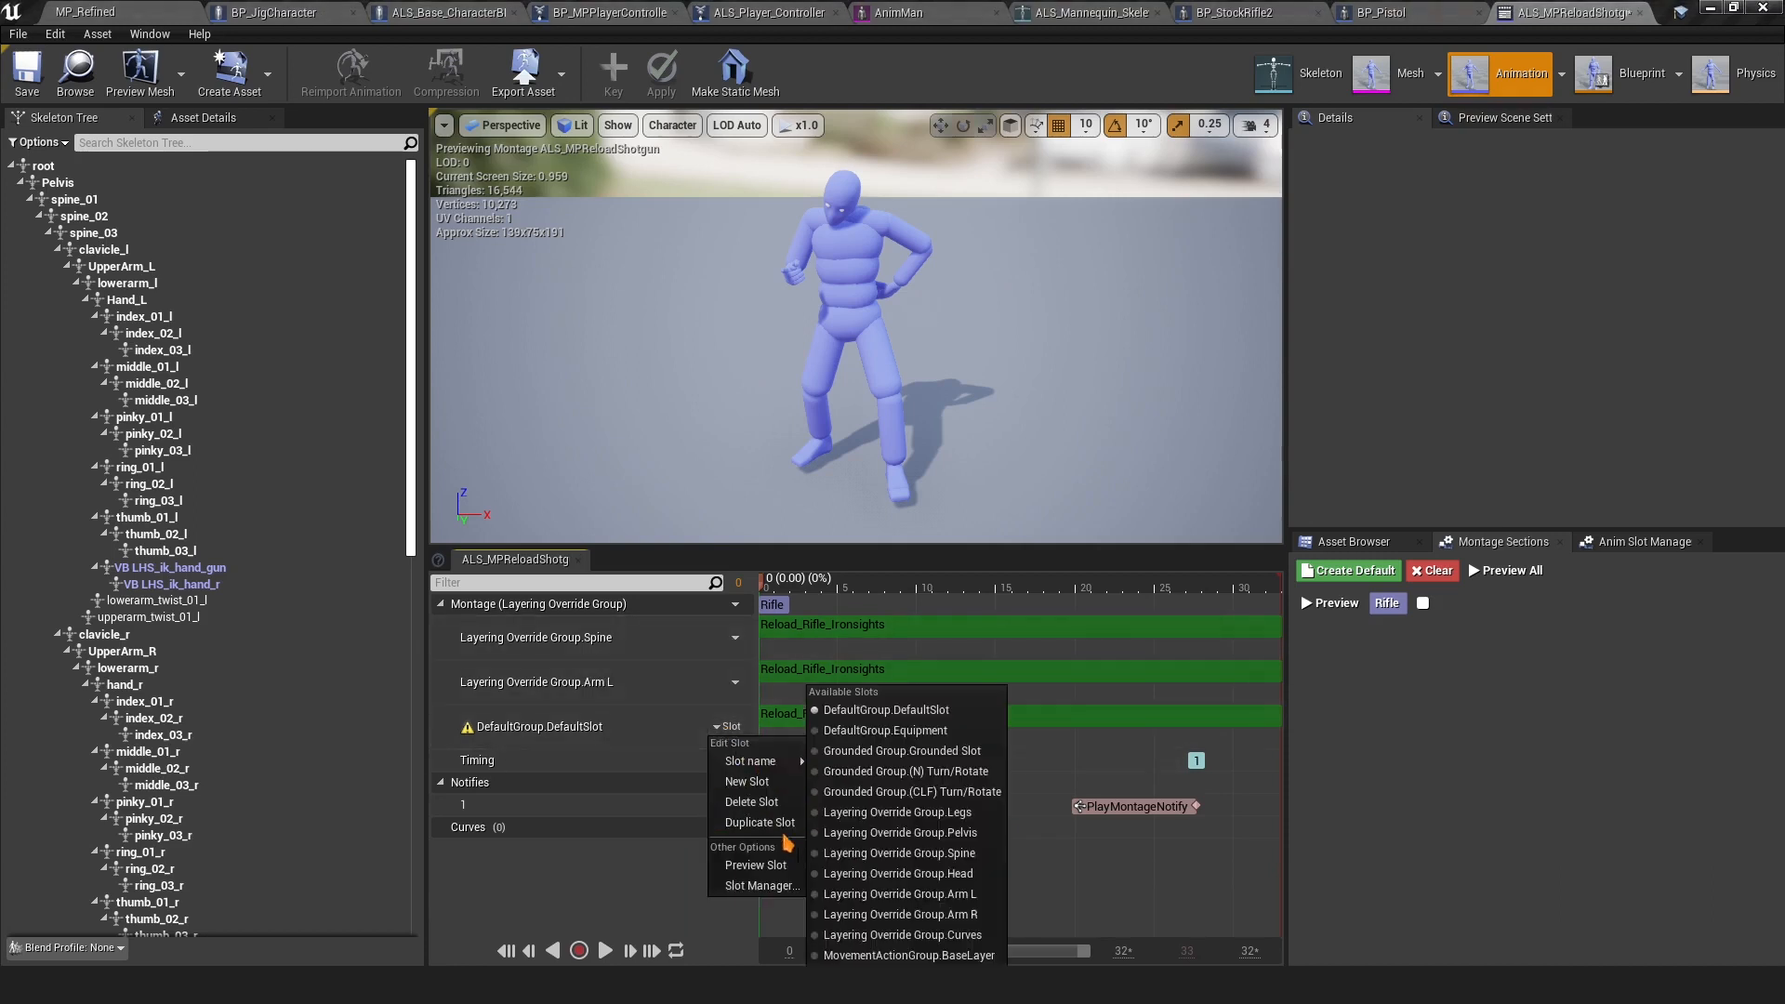
{"action": "left_click", "coordinate": [971, 915]}
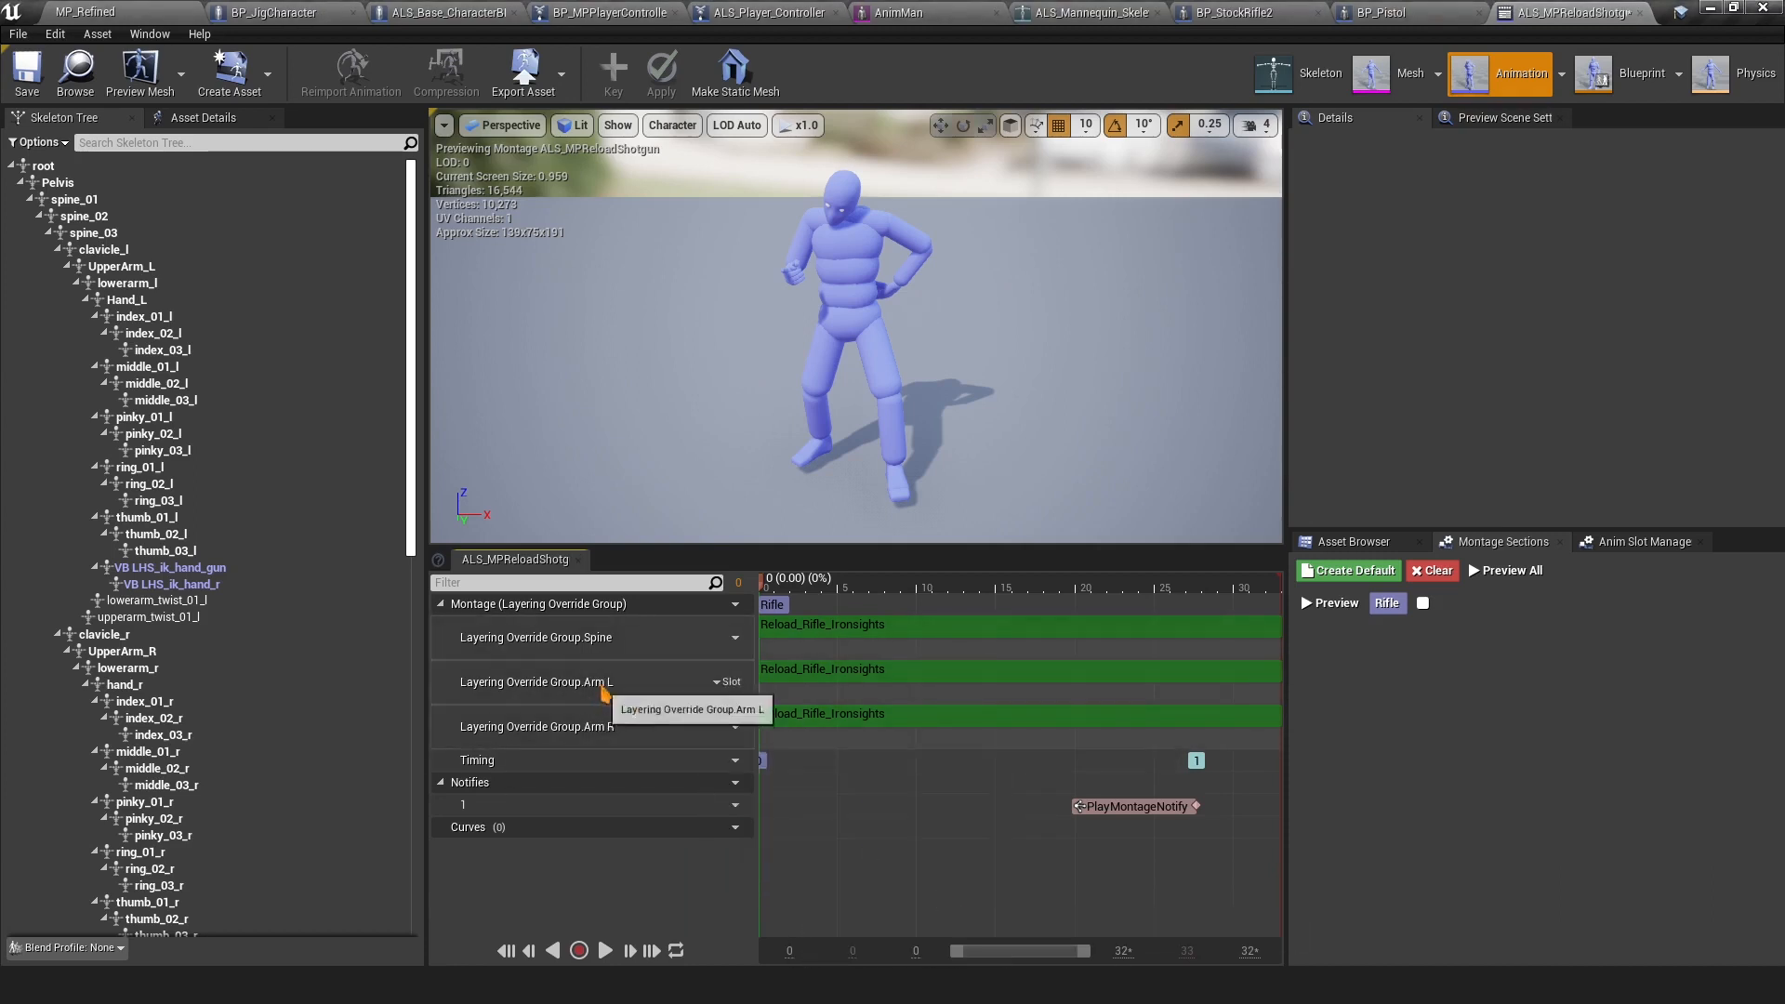
{"action": "left_click", "coordinate": [41, 97]}
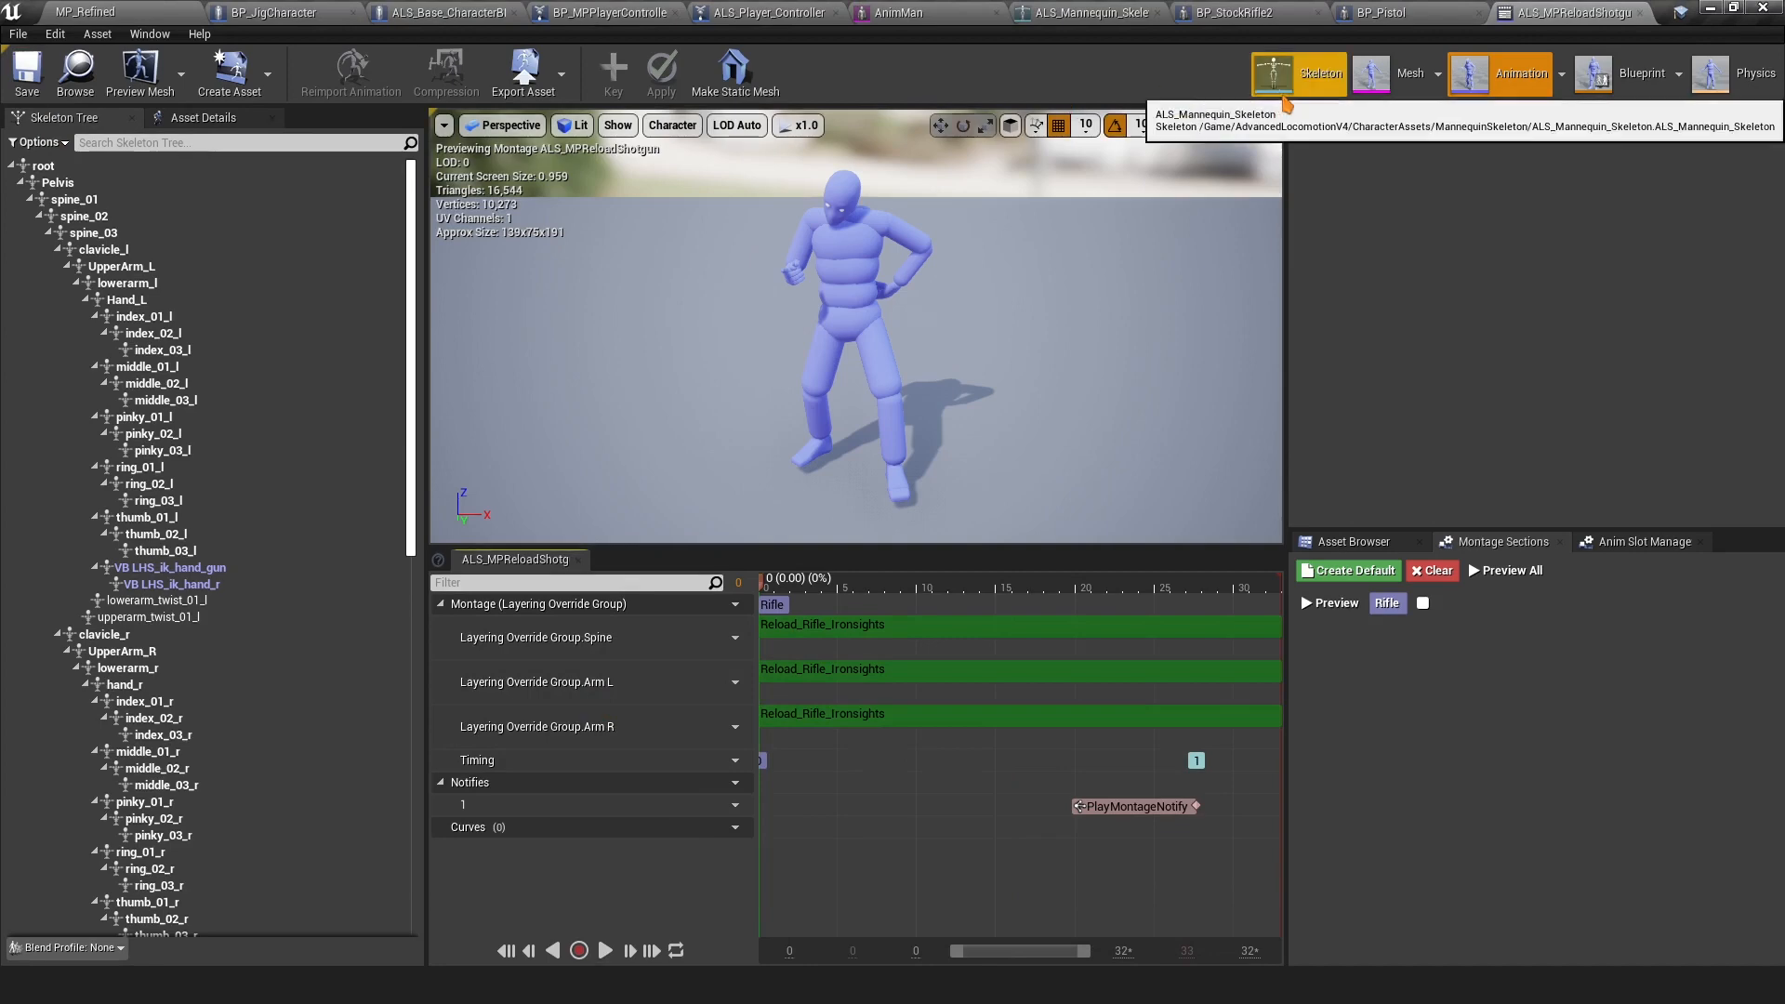
Open the ALS_MPEquipMontage montage from RetargetedAnimations and duplicate its Spine slot track twice
{"action": "left_click", "coordinate": [122, 13]}
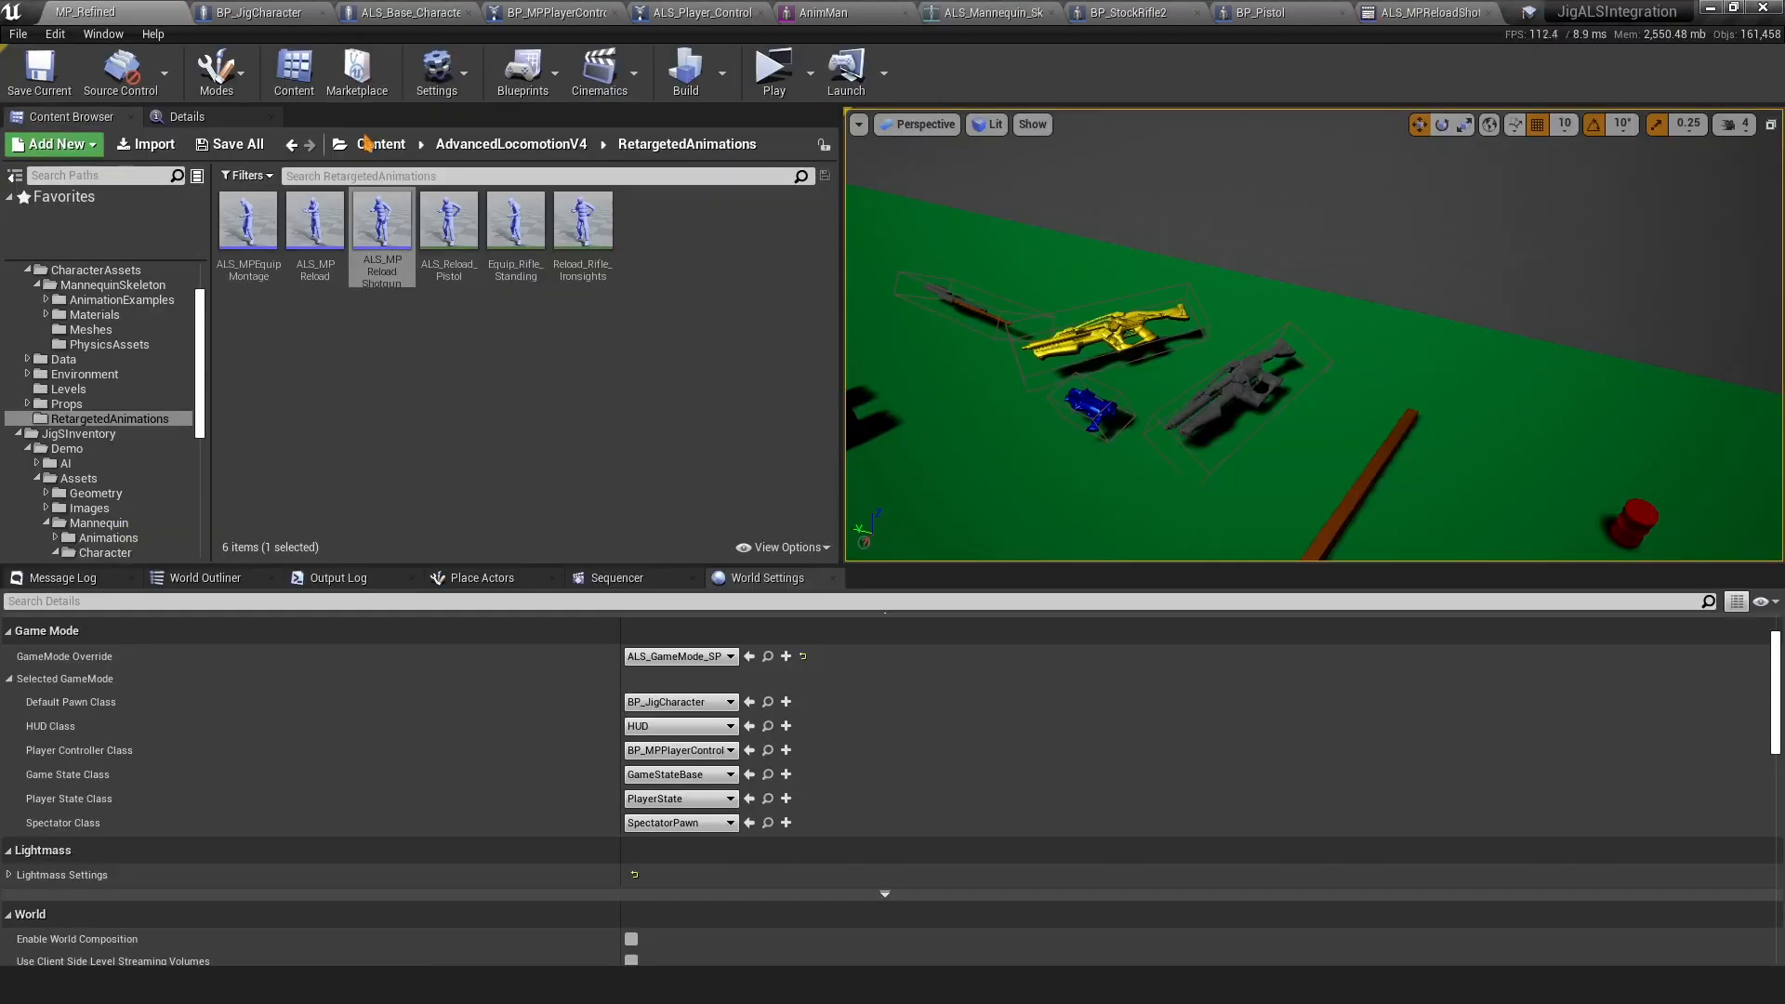
{"action": "left_click", "coordinate": [317, 270]}
{"action": "double_click", "coordinate": [248, 223]}
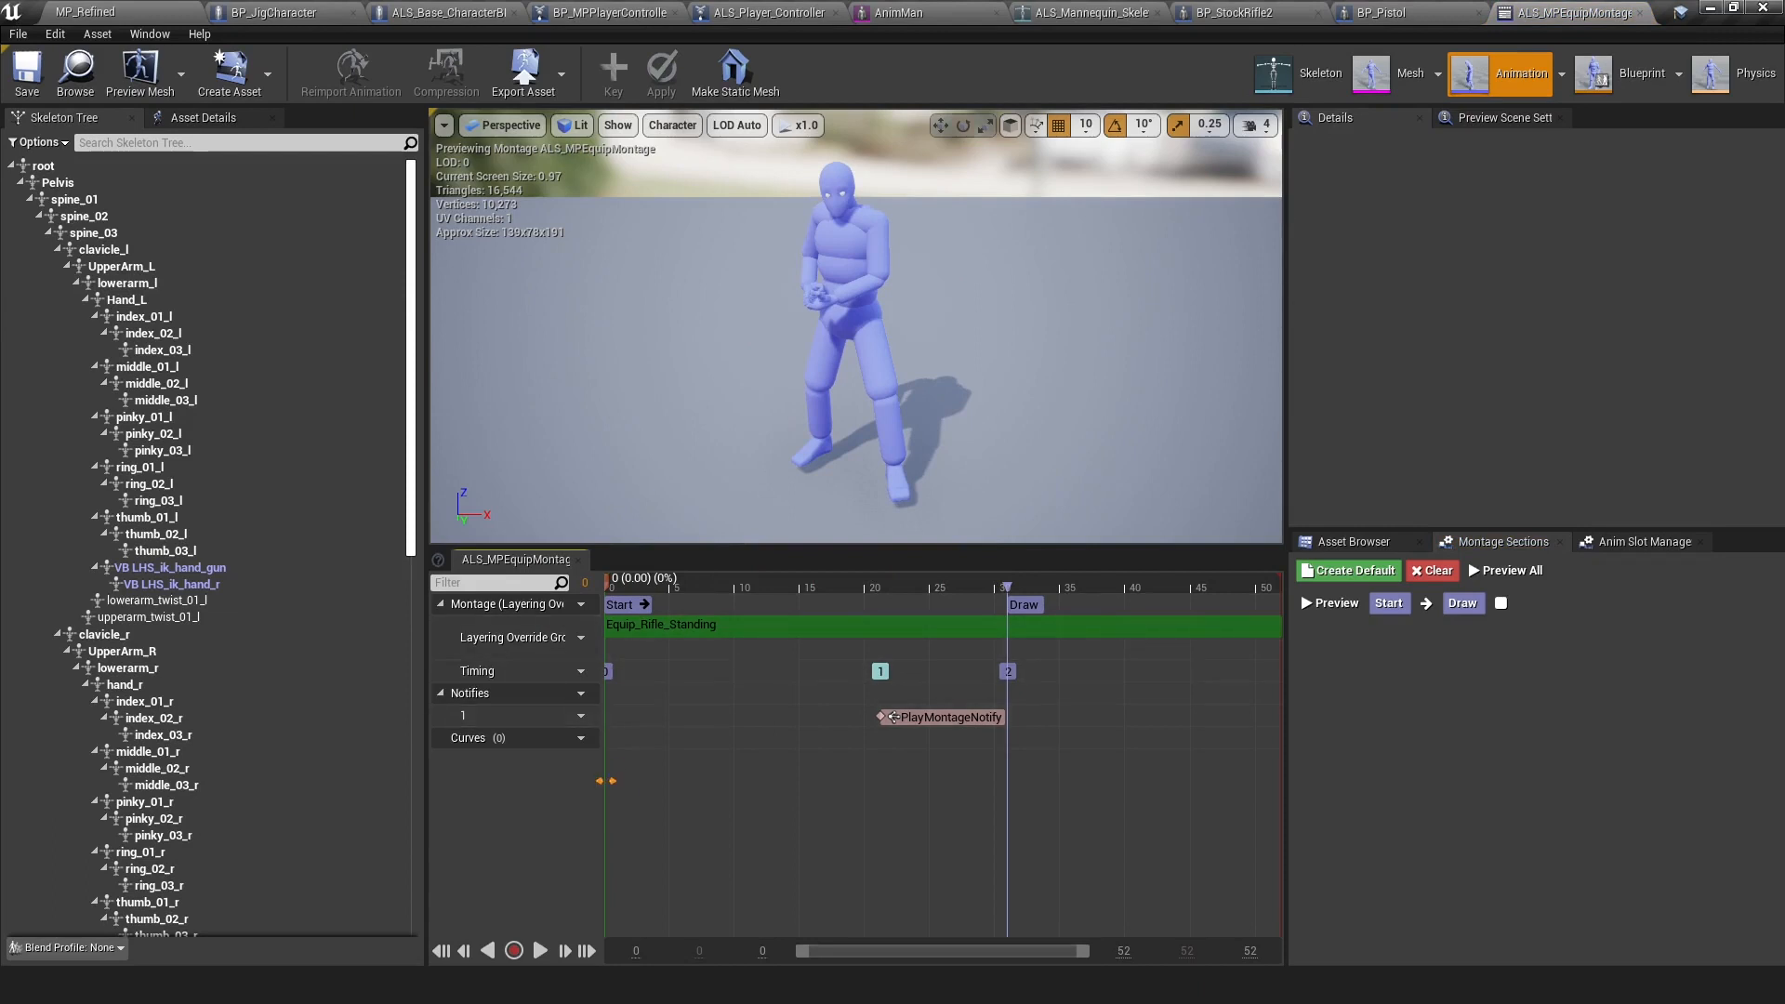
{"action": "left_click_drag", "start_coordinate": [602, 859], "coordinate": [773, 860]}
Assign the two copied equip montage slots to Layering Override Group.Arm L and Layering Override Group.Arm R
{"action": "left_click", "coordinate": [749, 682]}
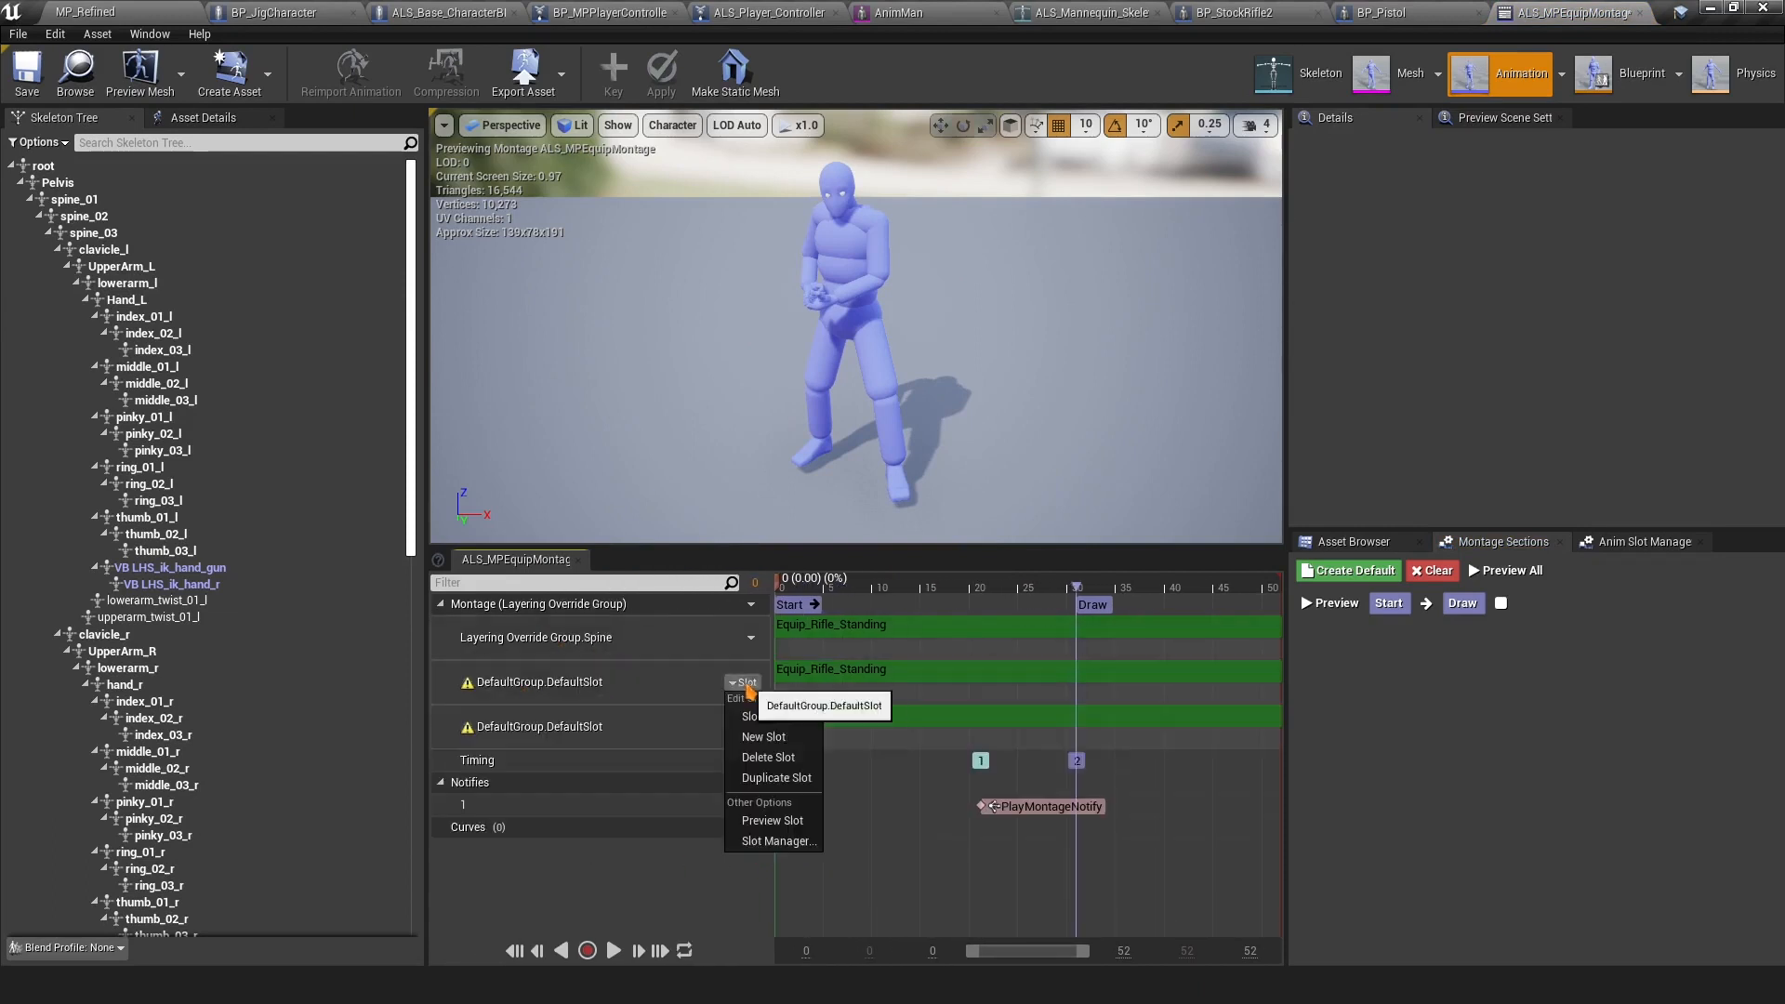
{"action": "mouse_move", "coordinate": [773, 717]}
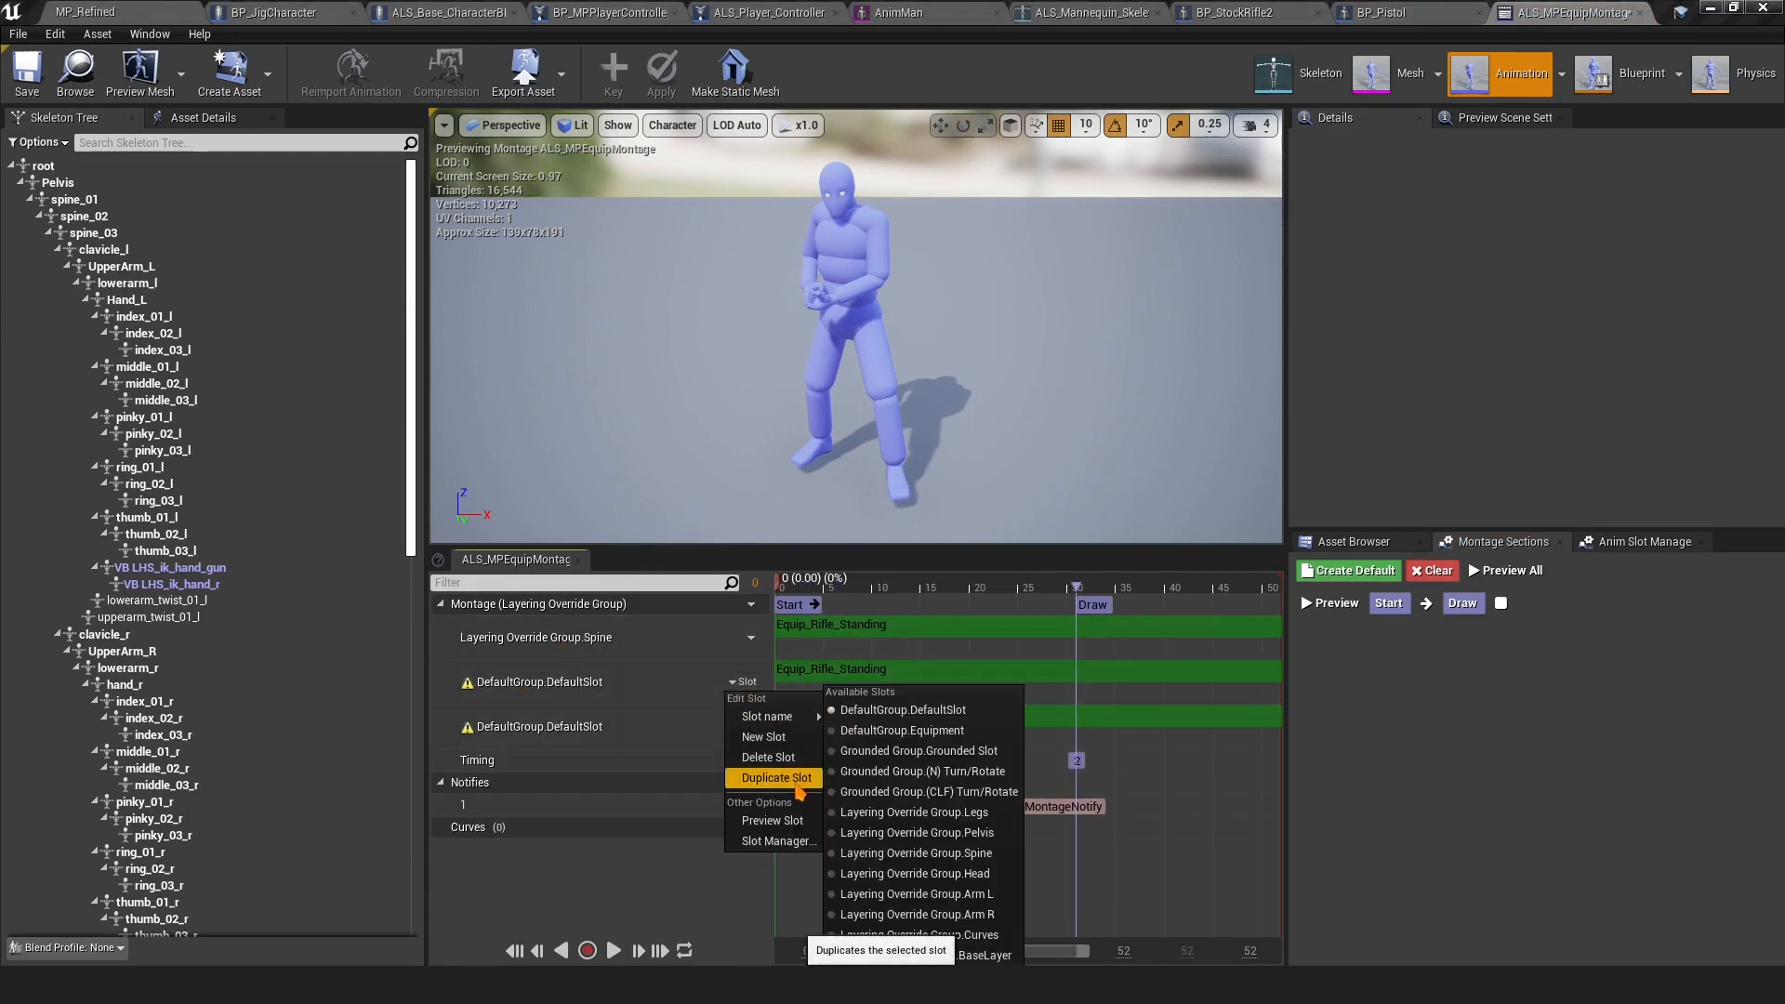
{"action": "left_click", "coordinate": [972, 894]}
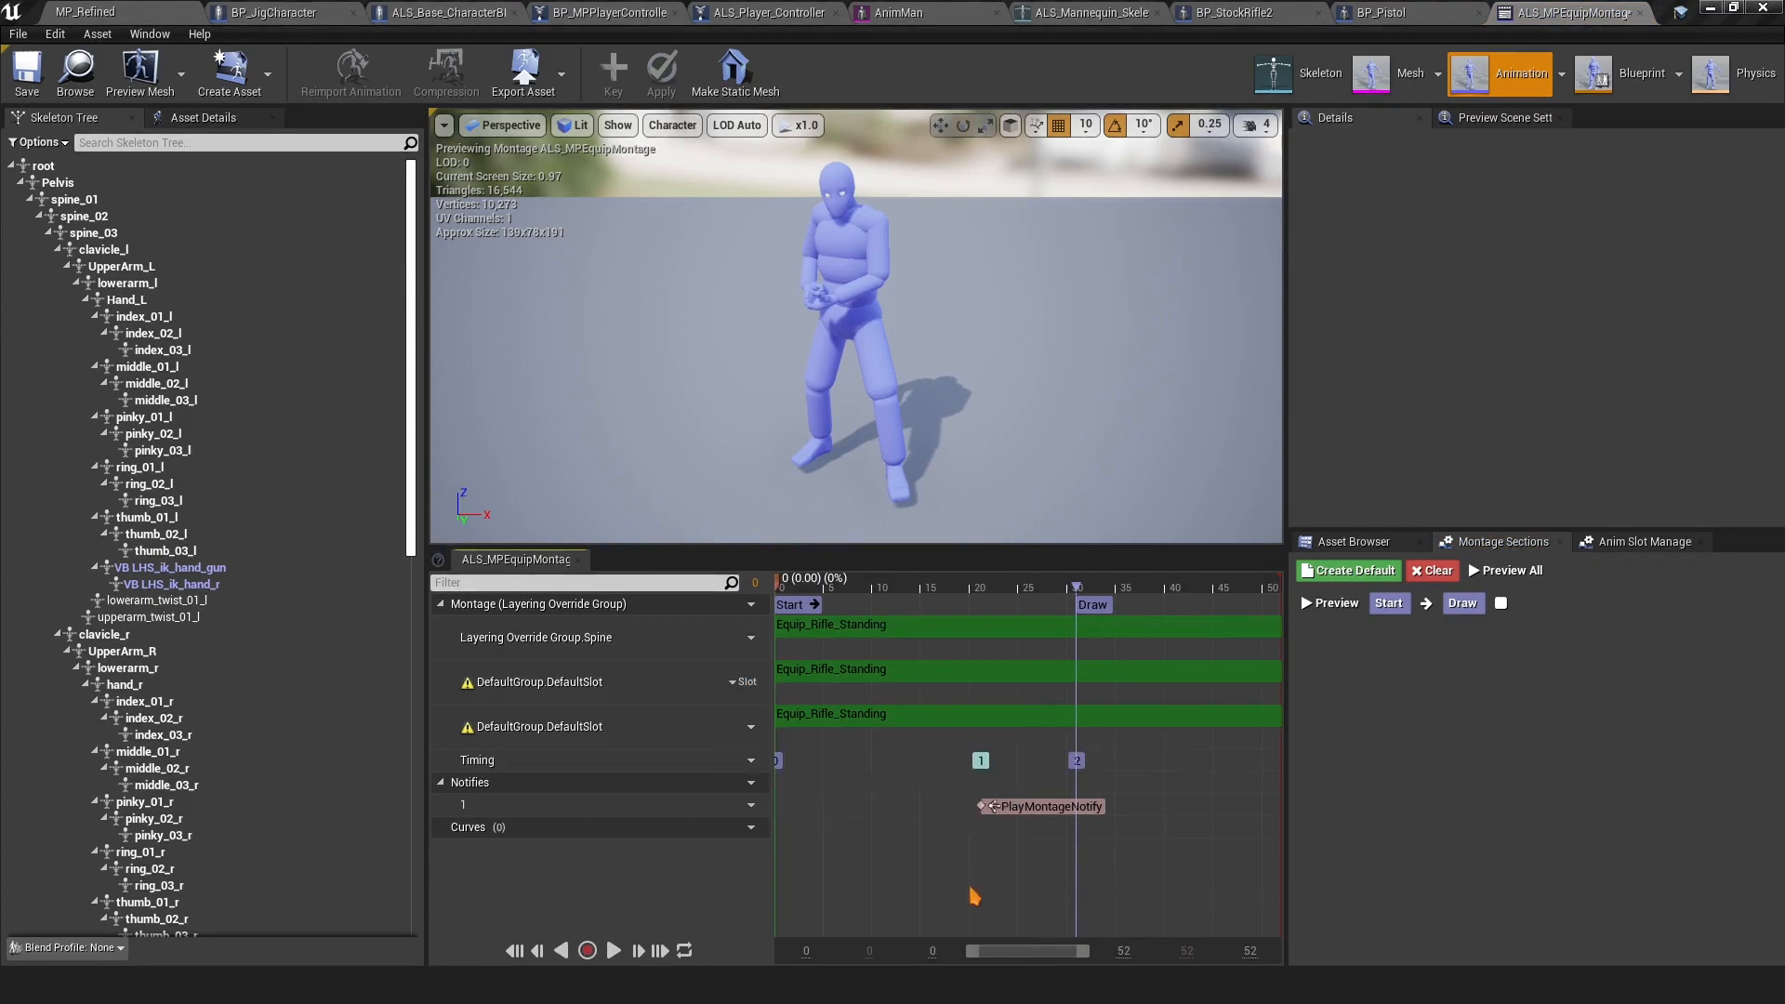
{"action": "left_click", "coordinate": [744, 726]}
{"action": "mouse_move", "coordinate": [768, 761]}
{"action": "left_click", "coordinate": [919, 914]}
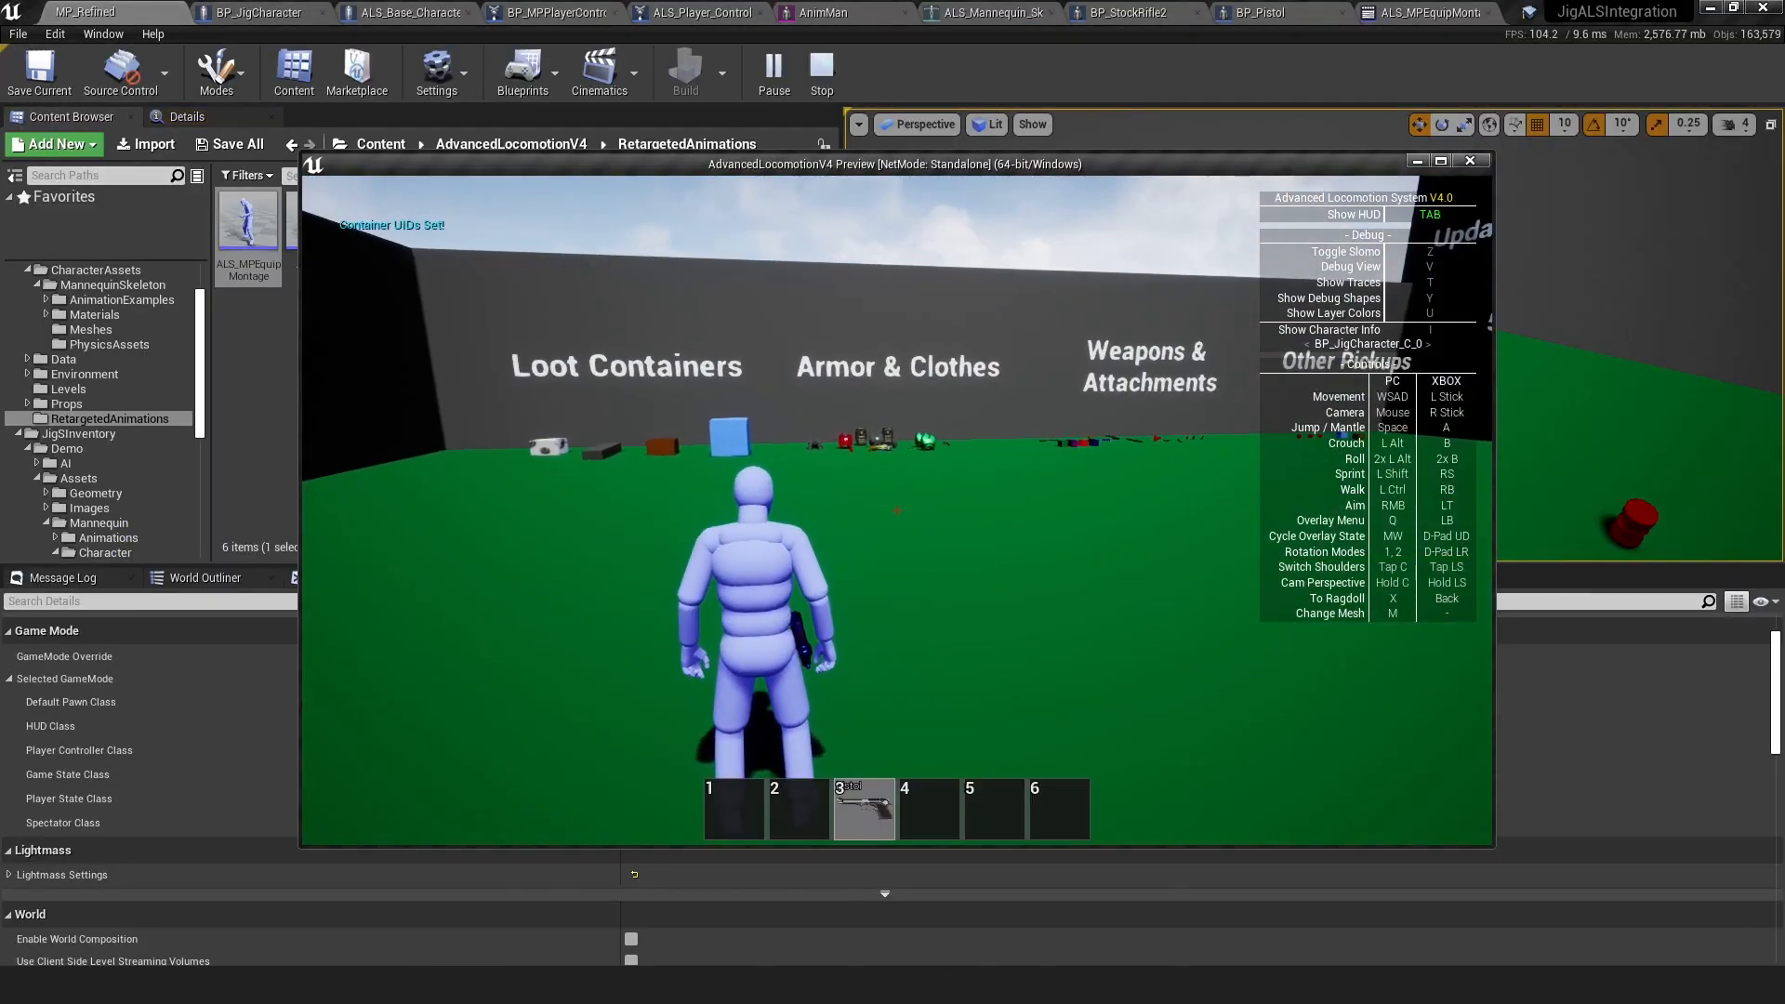
Playtest switching to the pistol in hotbar slot 3, then end the preview
{"action": "key", "text": "3"}
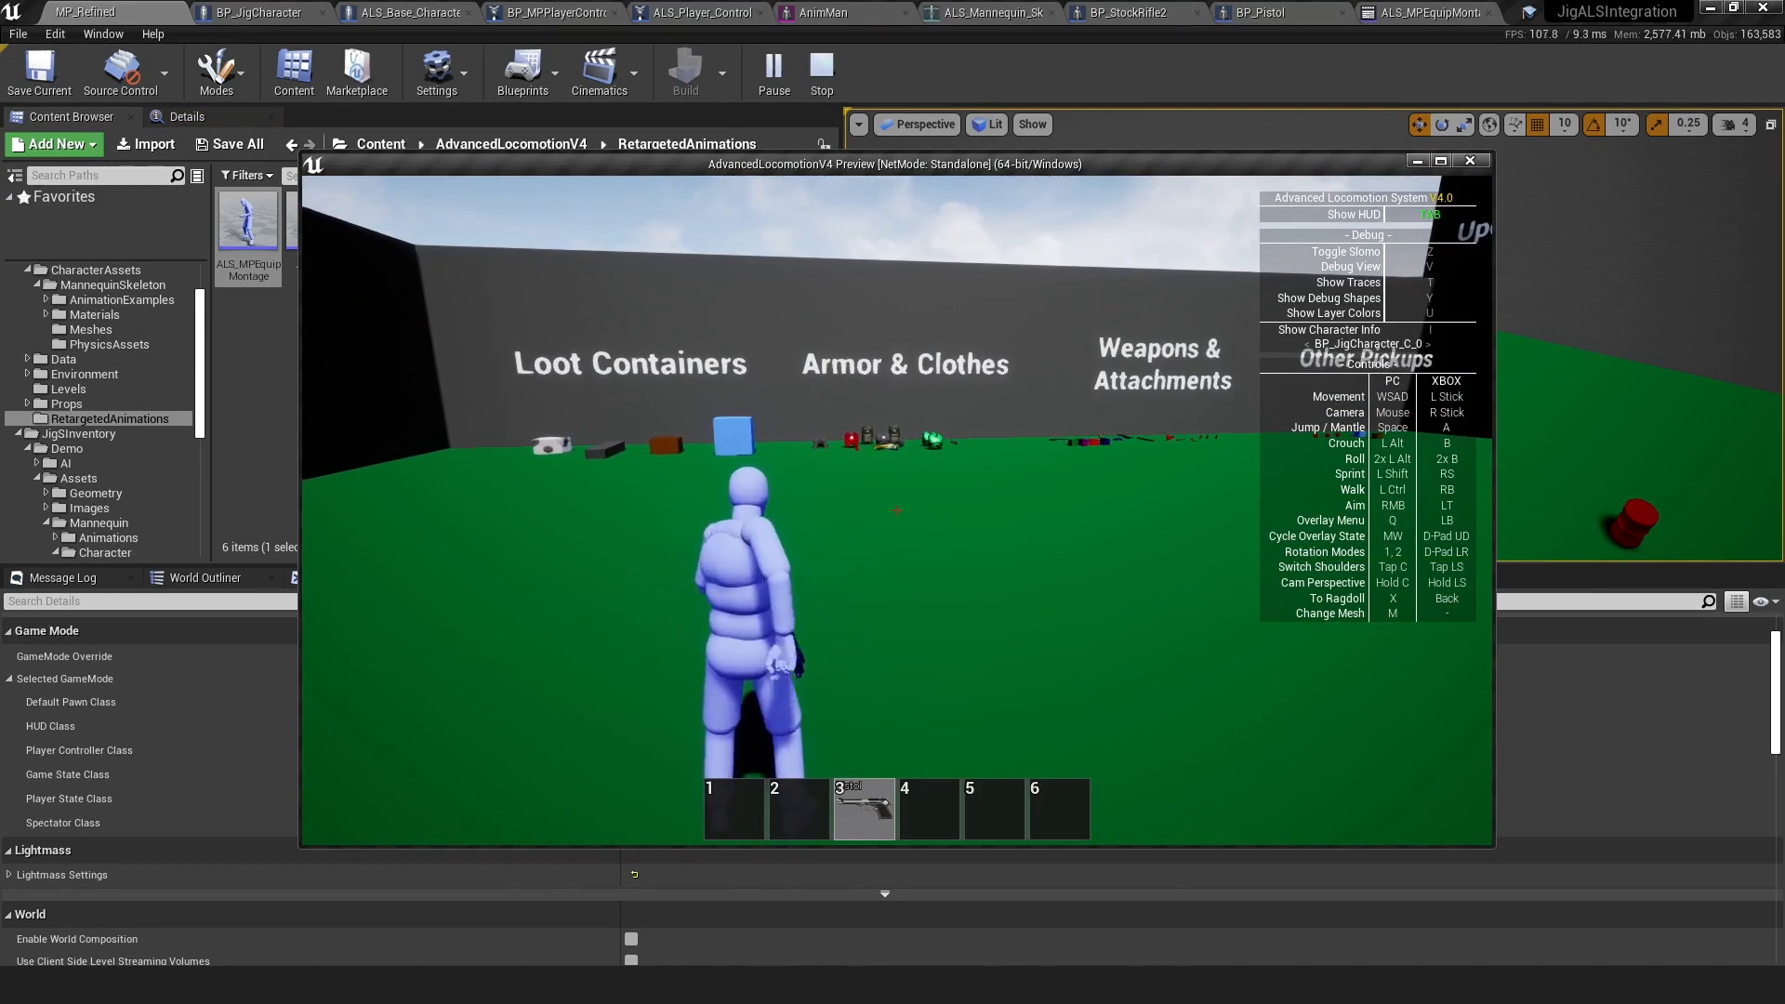
{"action": "key", "text": "Escape"}
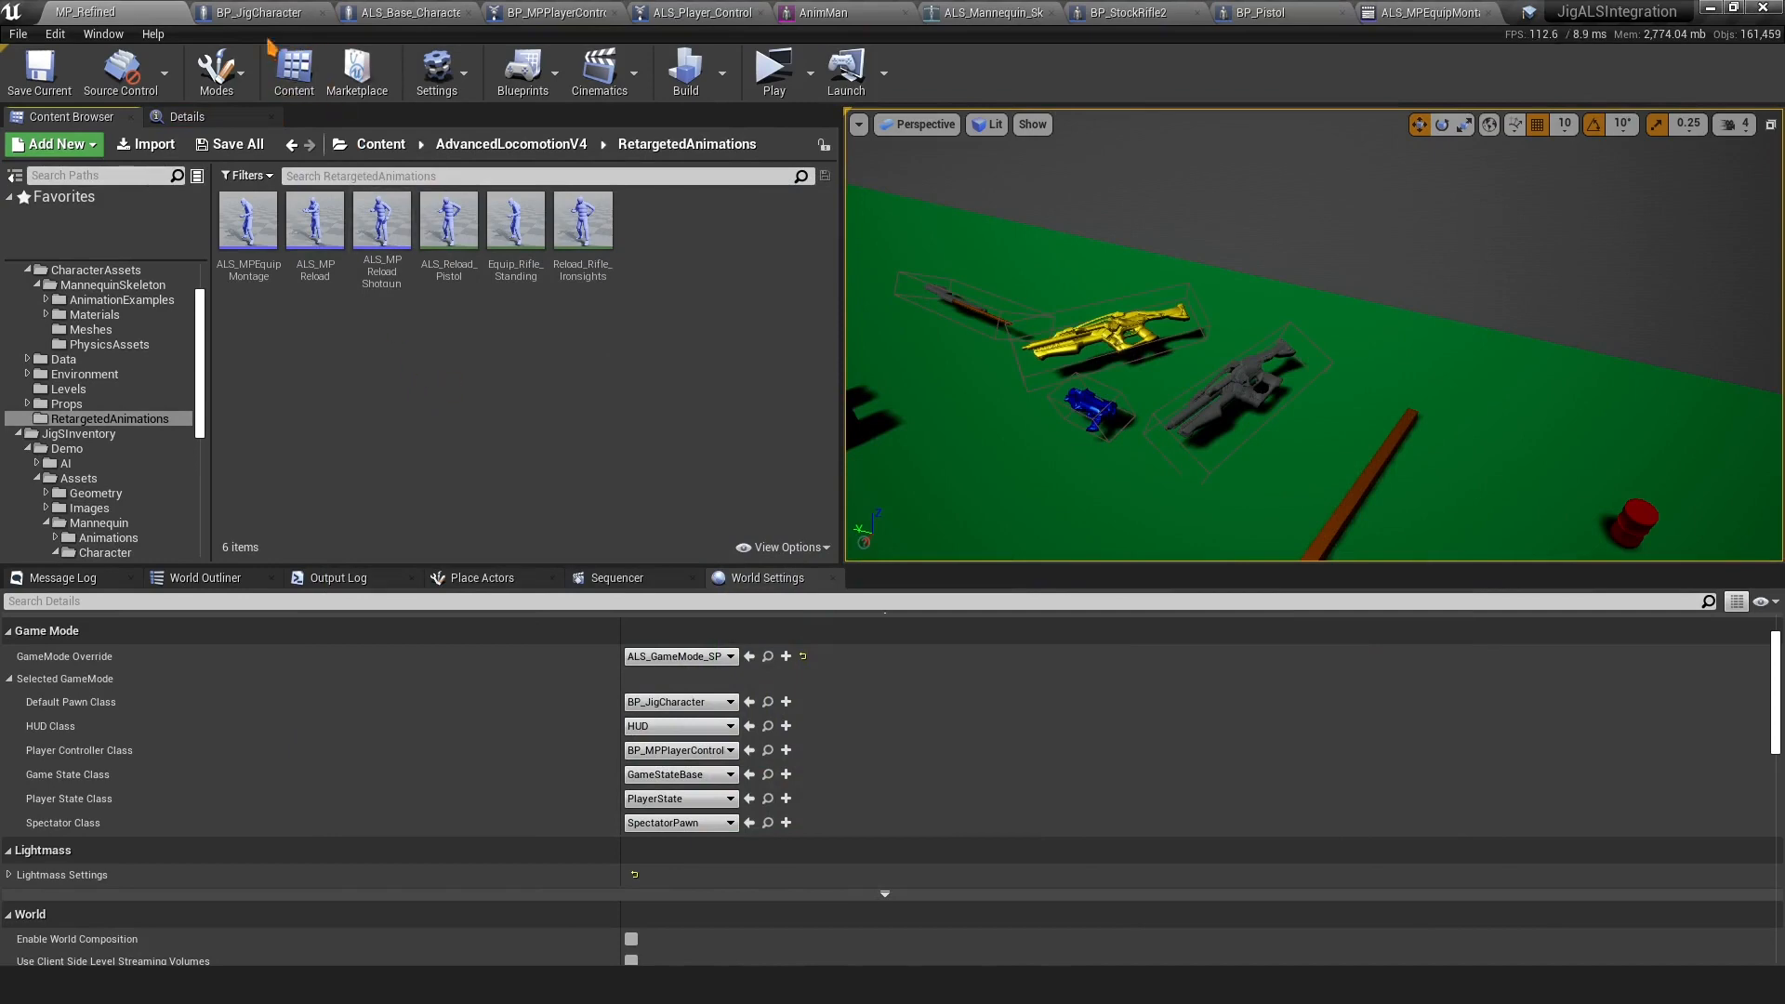
In BP_JigCharacter, set the ActiveWeapon variable's Replication to RepNotify
{"action": "left_click", "coordinate": [226, 21]}
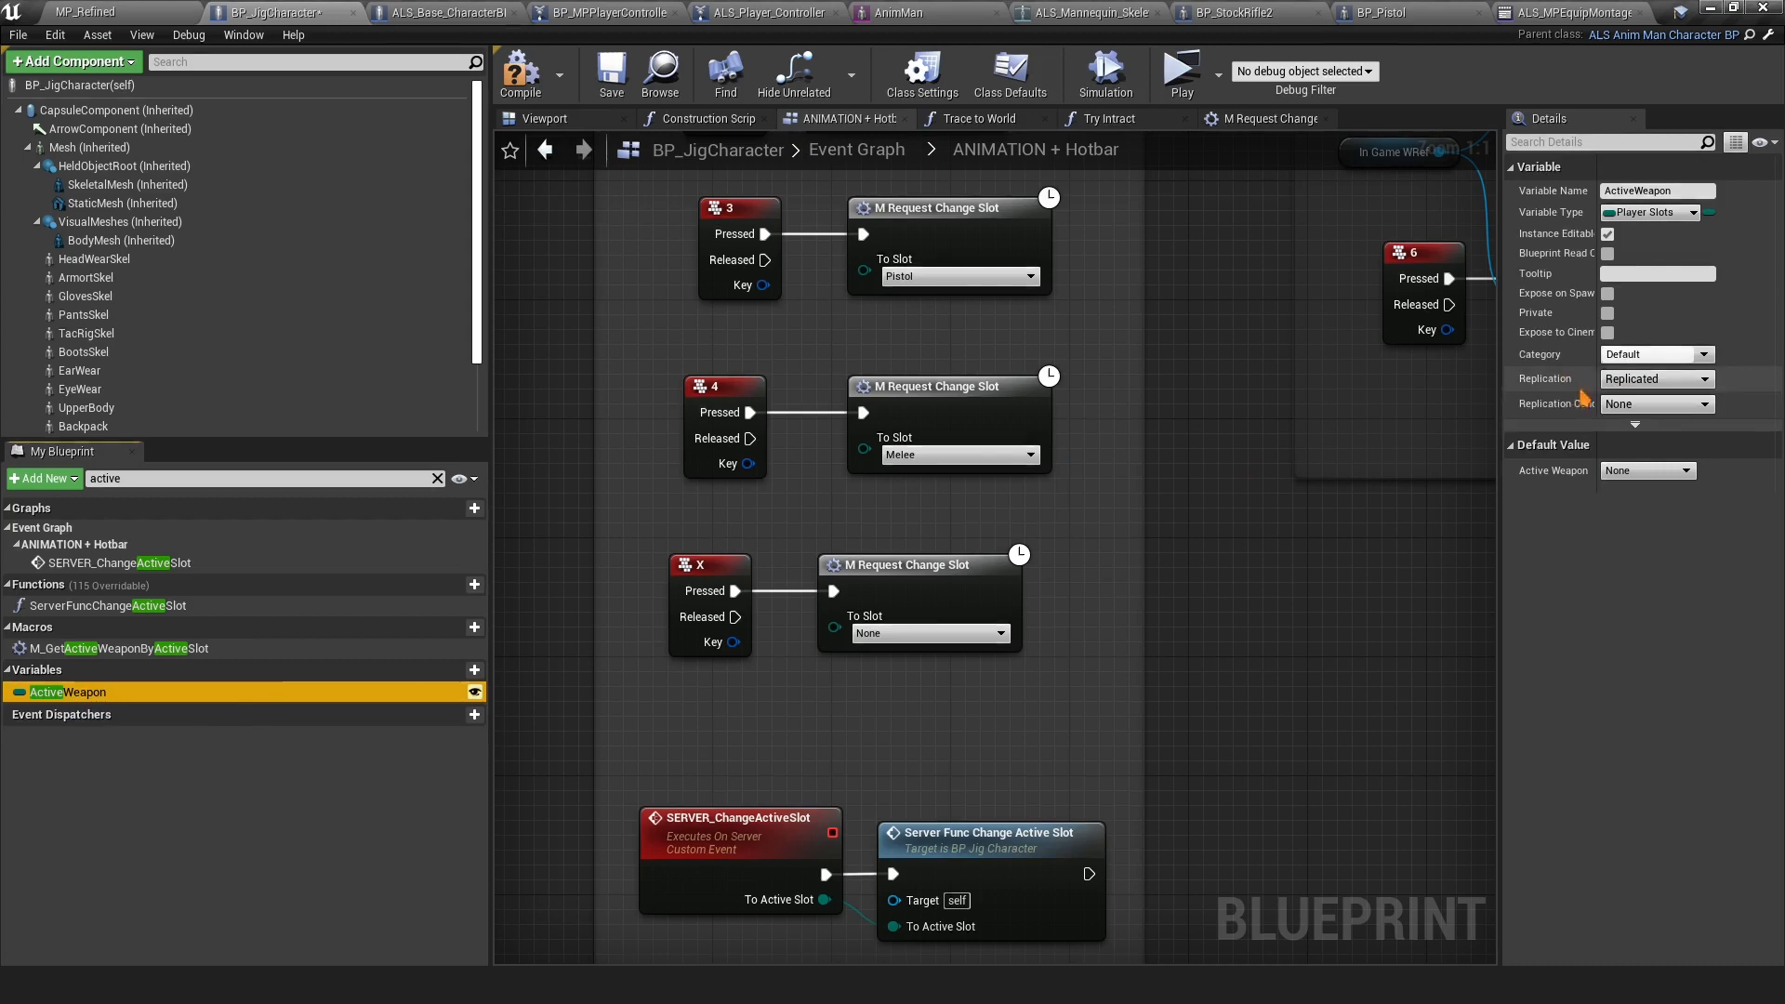
{"action": "left_click", "coordinate": [1654, 378]}
{"action": "left_click", "coordinate": [1646, 426]}
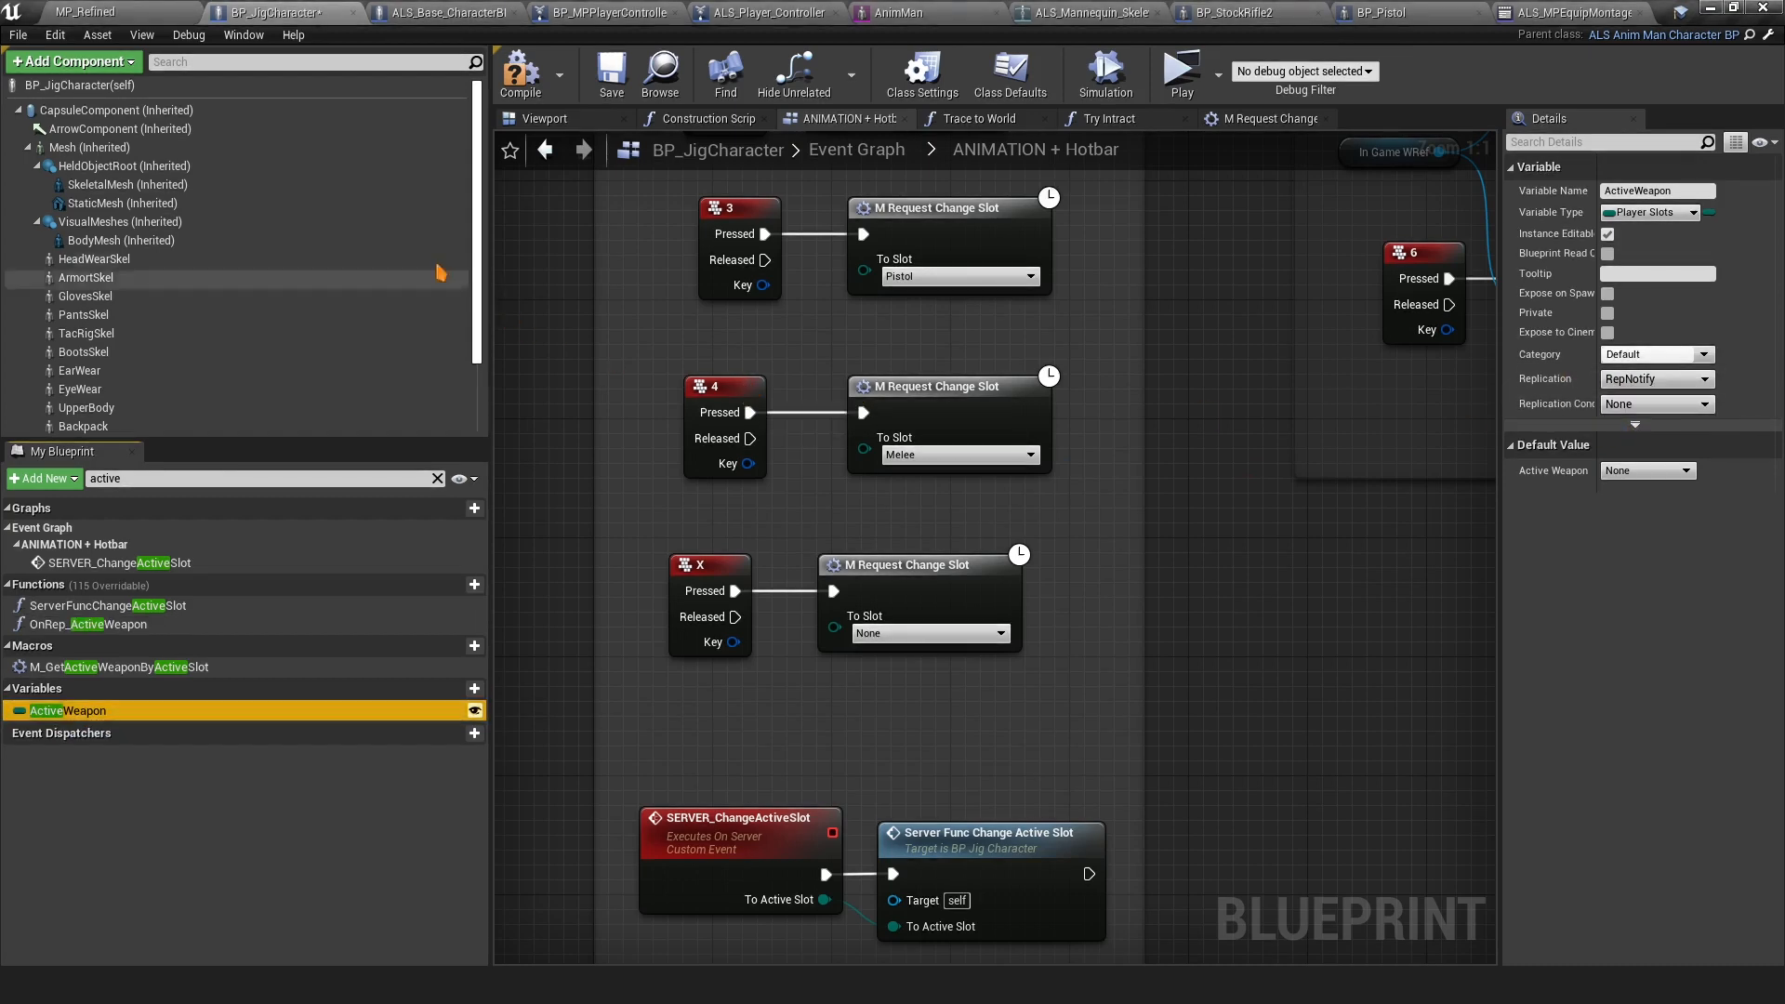
Open the OnRep_ActiveWeapon function and place an Active Weapon getter above its entry node
{"action": "double_click", "coordinate": [53, 630]}
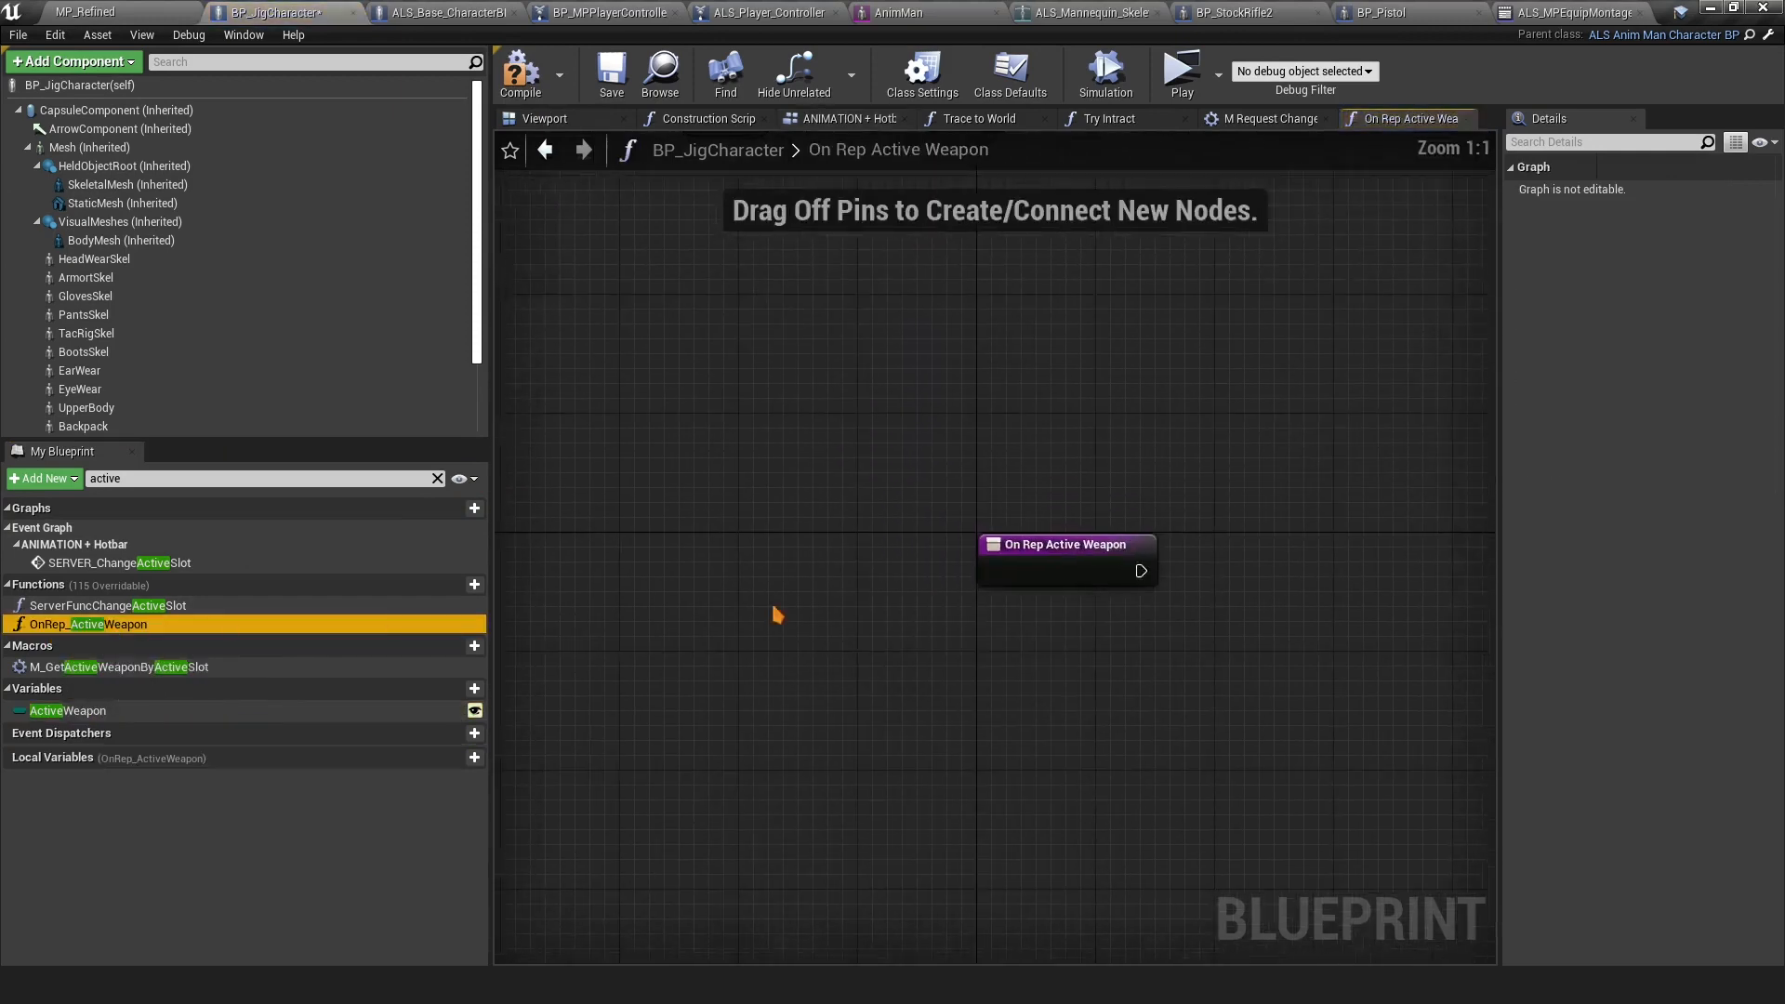
{"action": "left_click_drag", "start_coordinate": [88, 712], "coordinate": [707, 373], "text": "ctrl"}
{"action": "left_click", "coordinate": [911, 545]}
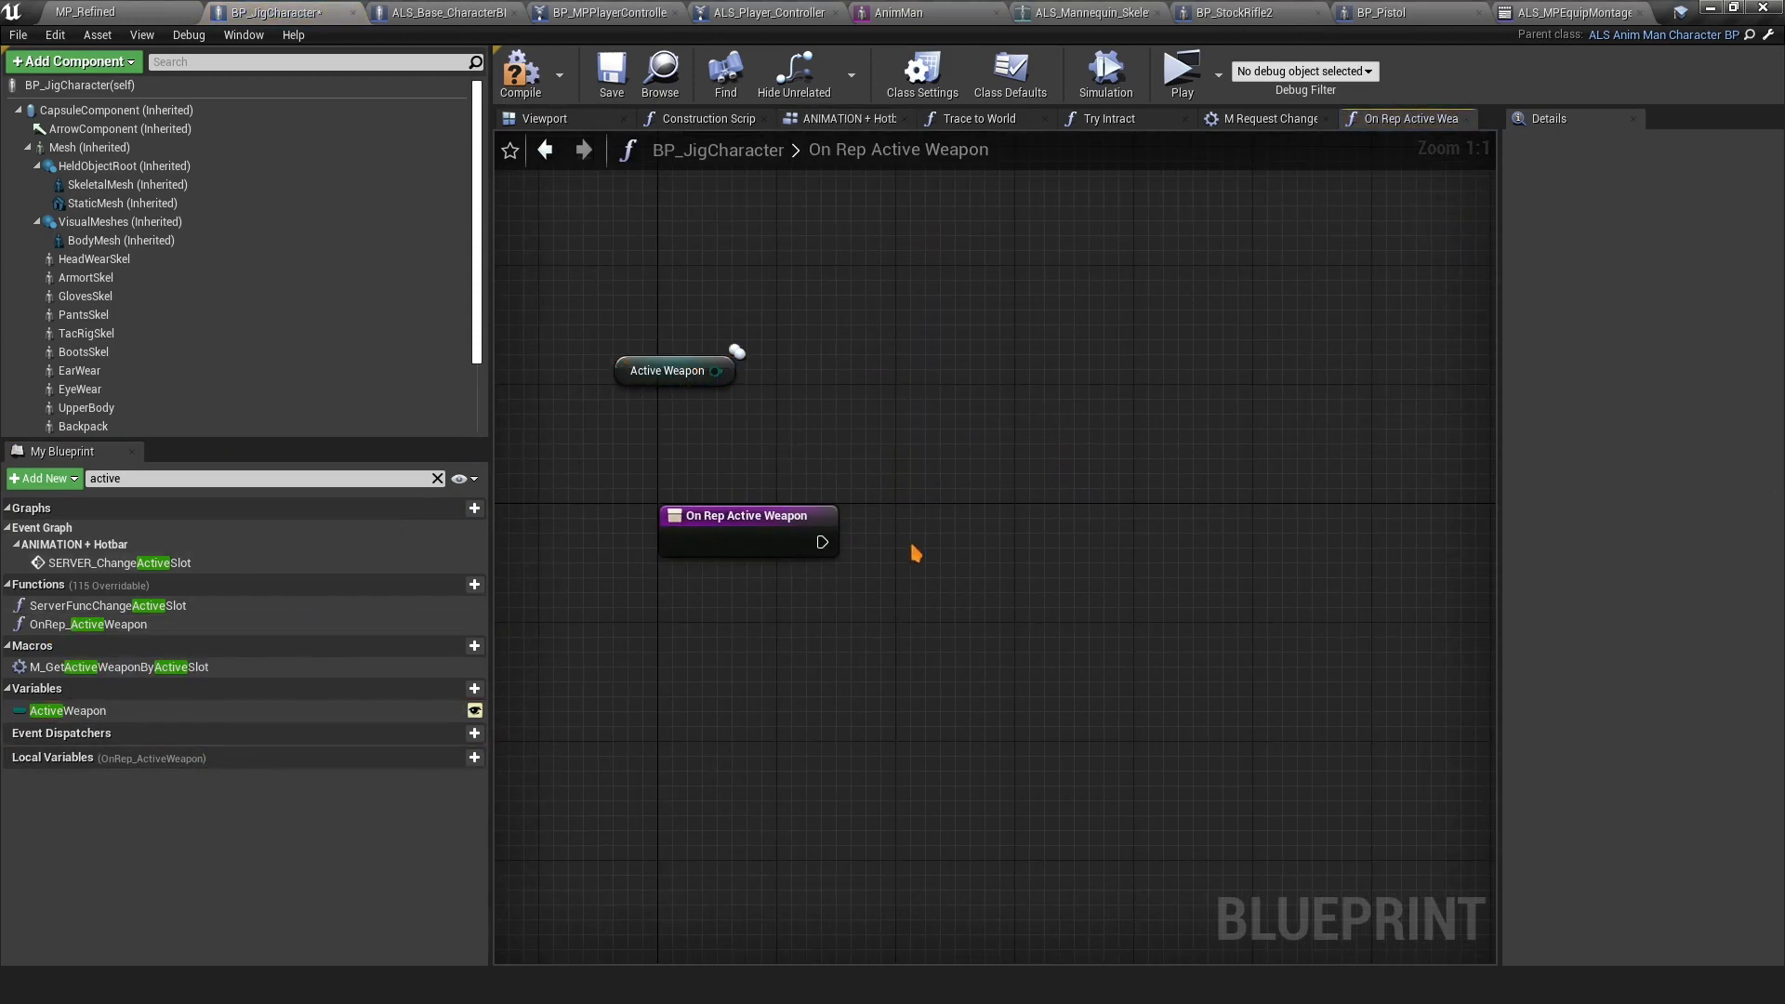
Add a Set Overlay State node to the function and connect it to the On Rep Active Weapon entry node
{"action": "right_click", "coordinate": [918, 536]}
{"action": "type", "text": "set"}
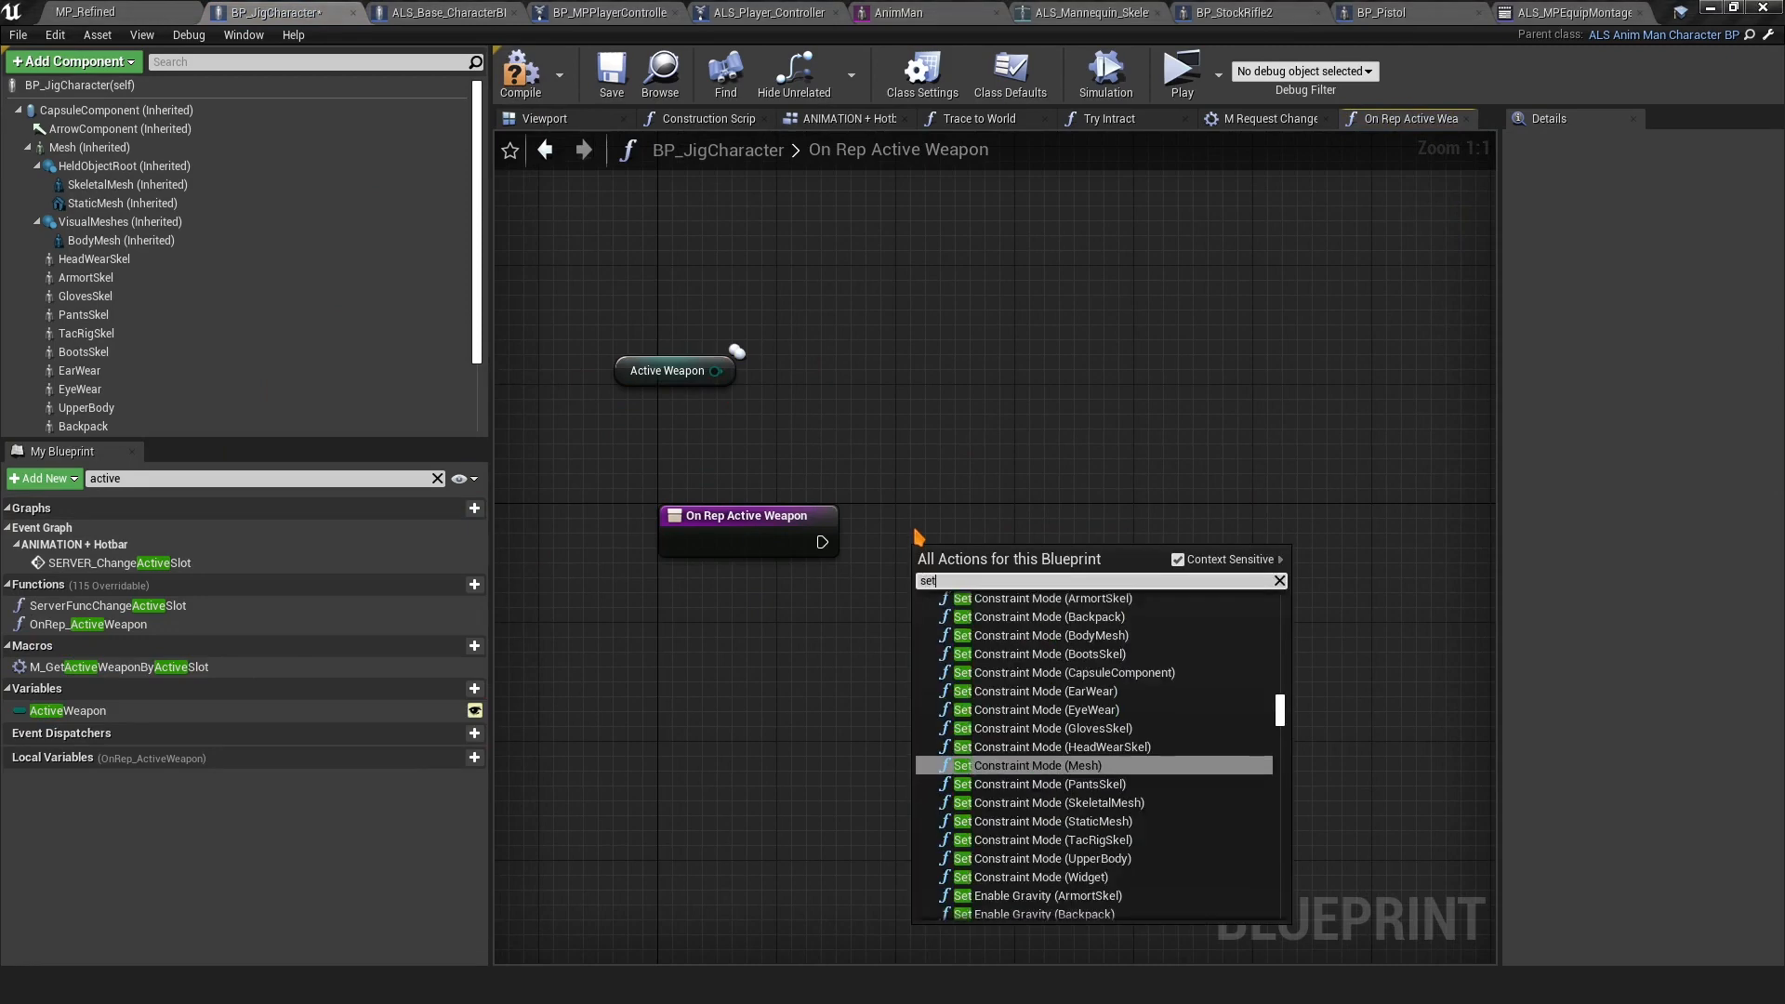
{"action": "type", "text": " overla"}
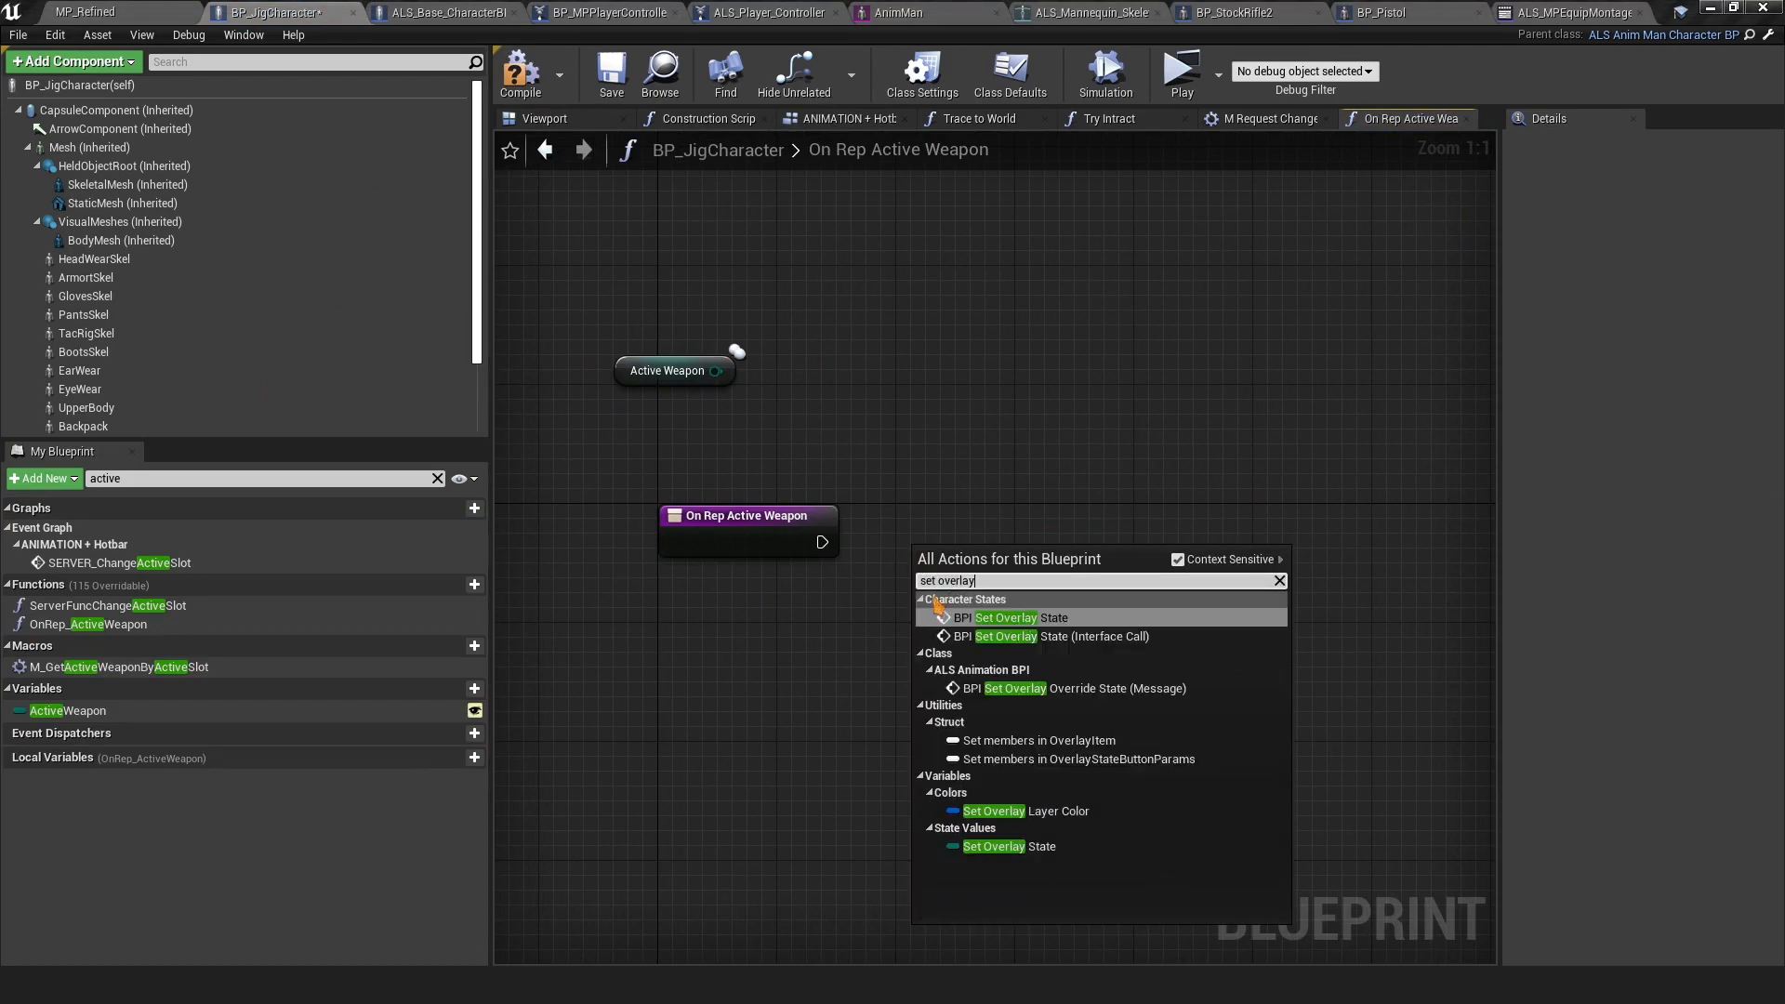
{"action": "type", "text": "y"}
{"action": "left_click", "coordinate": [1008, 846]}
{"action": "left_click", "coordinate": [1034, 584]}
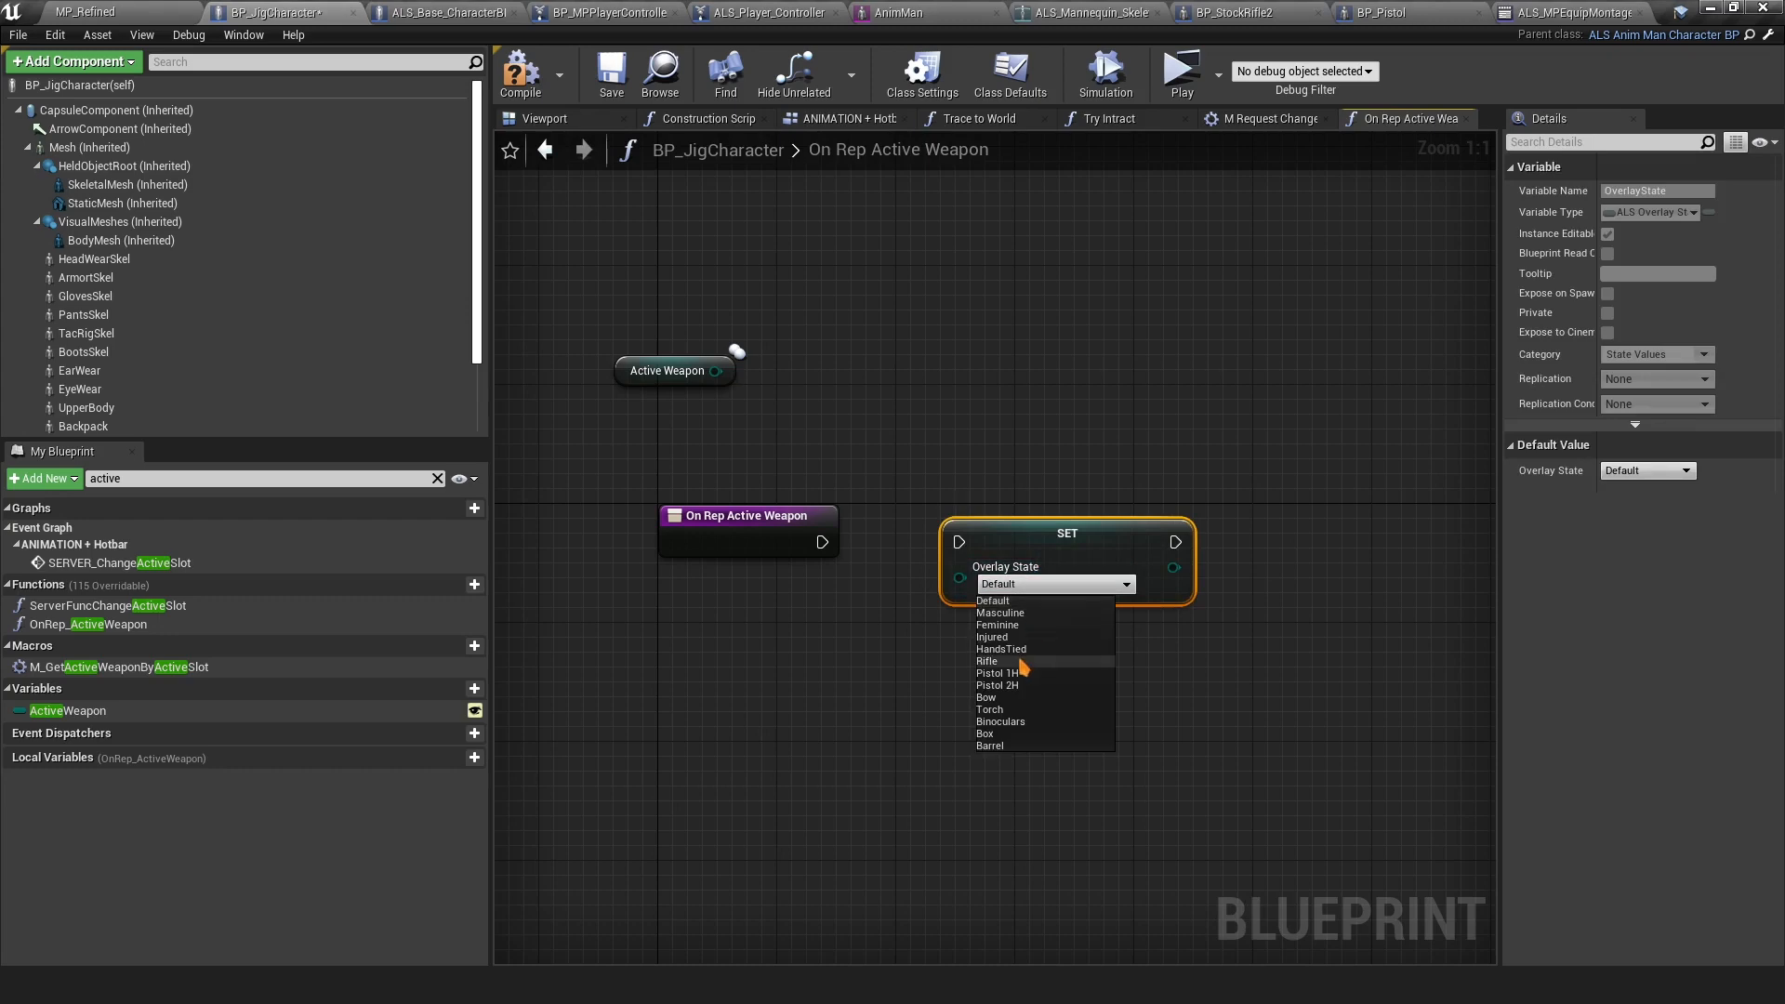
{"action": "left_click", "coordinate": [941, 670]}
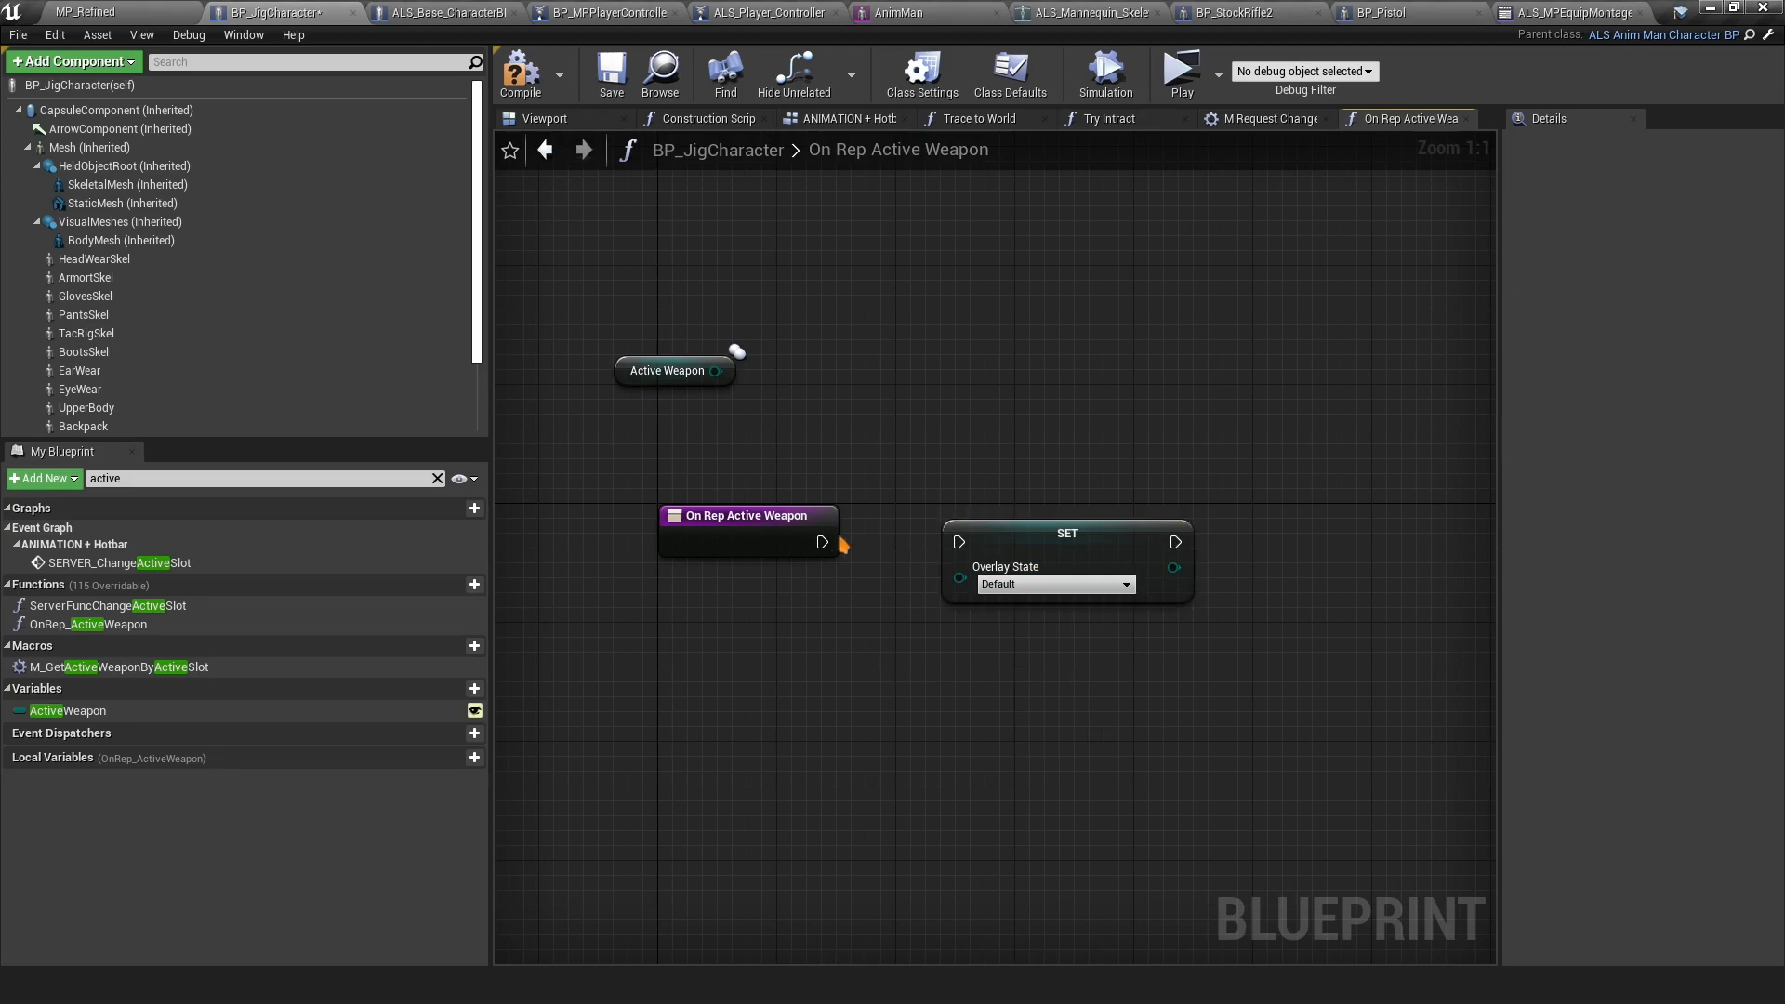
{"action": "left_click_drag", "start_coordinate": [1008, 549], "coordinate": [1094, 582]}
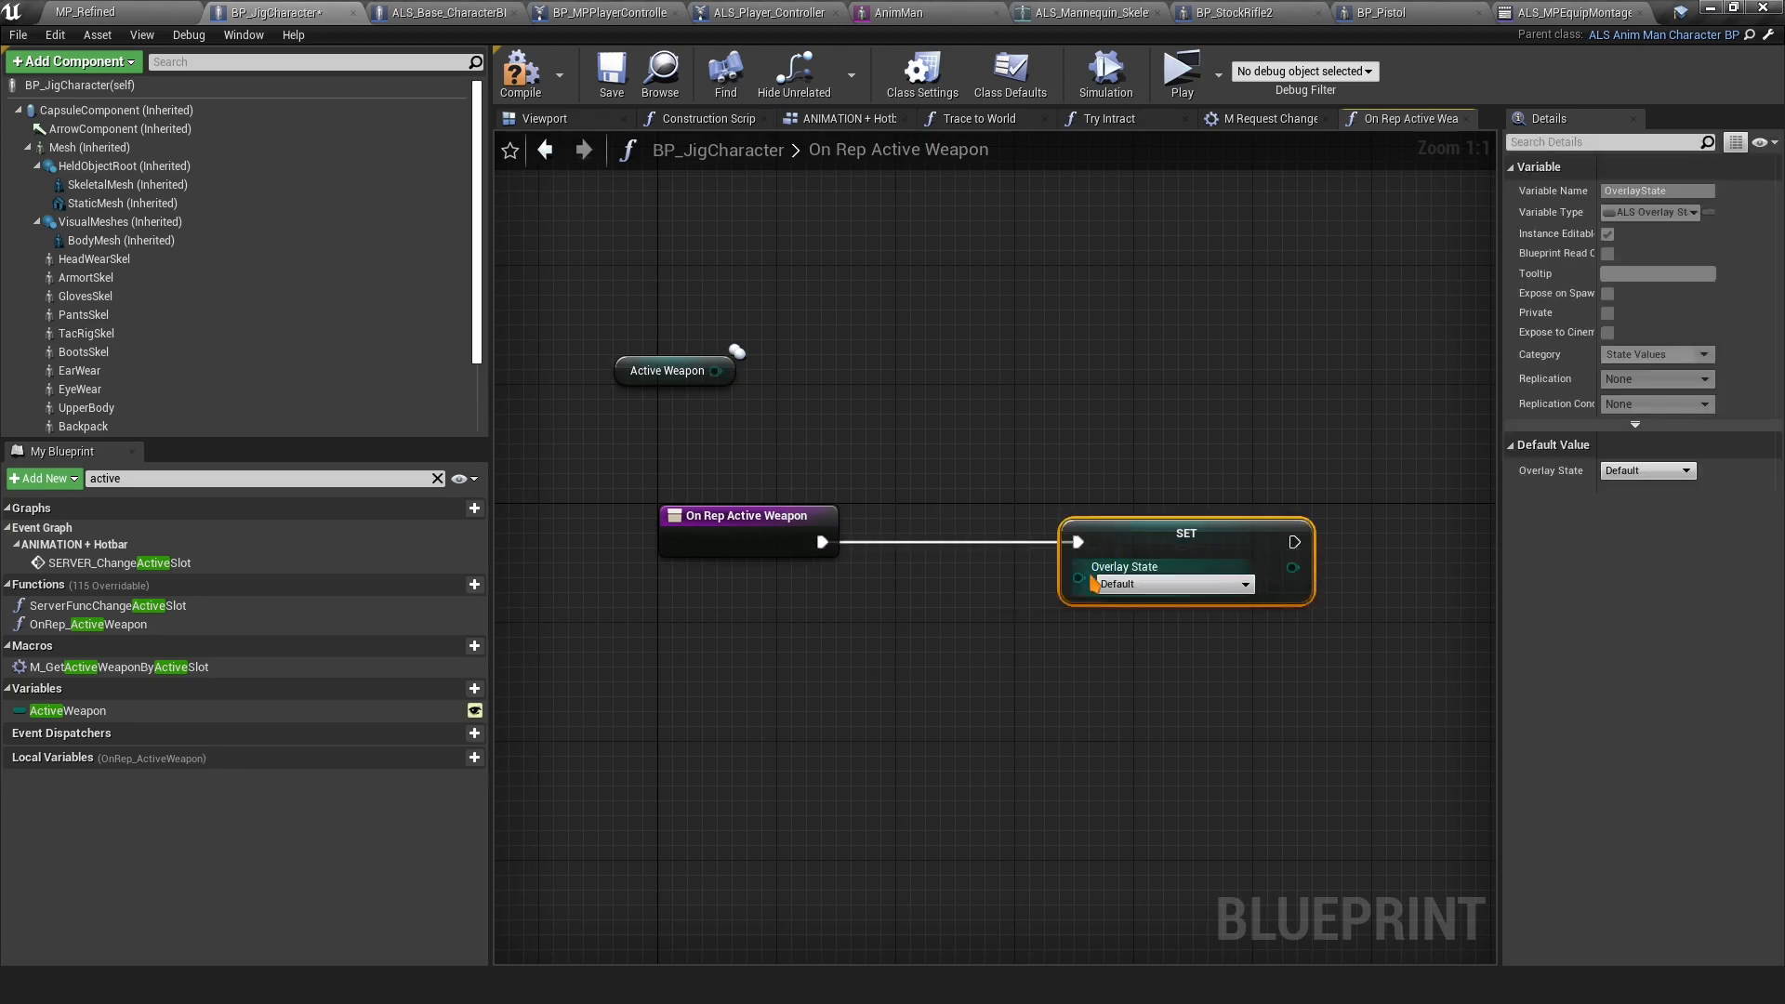
Feed Overlay State from a new Select node, using the Active Weapon getter as its index and placing the getter beside the index input
{"action": "left_click_drag", "start_coordinate": [969, 674], "coordinate": [970, 674]}
{"action": "type", "text": "select"}
{"action": "key", "text": "Return"}
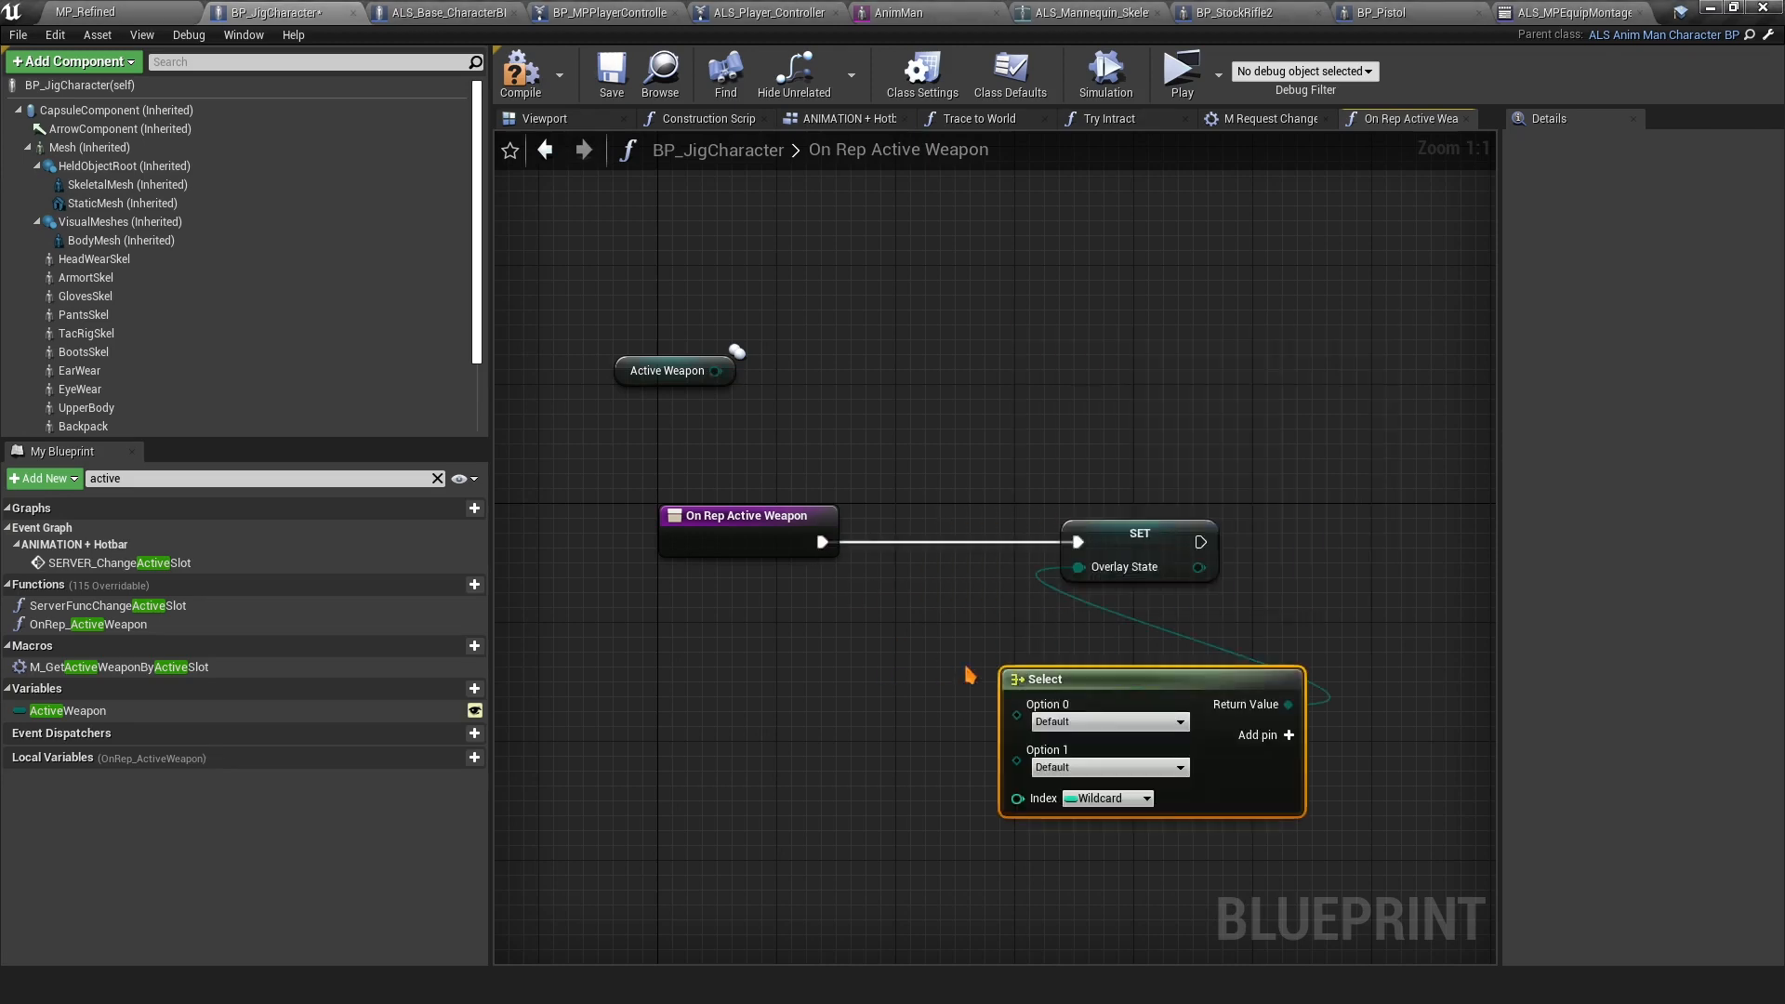
{"action": "left_click_drag", "start_coordinate": [672, 384], "coordinate": [749, 828]}
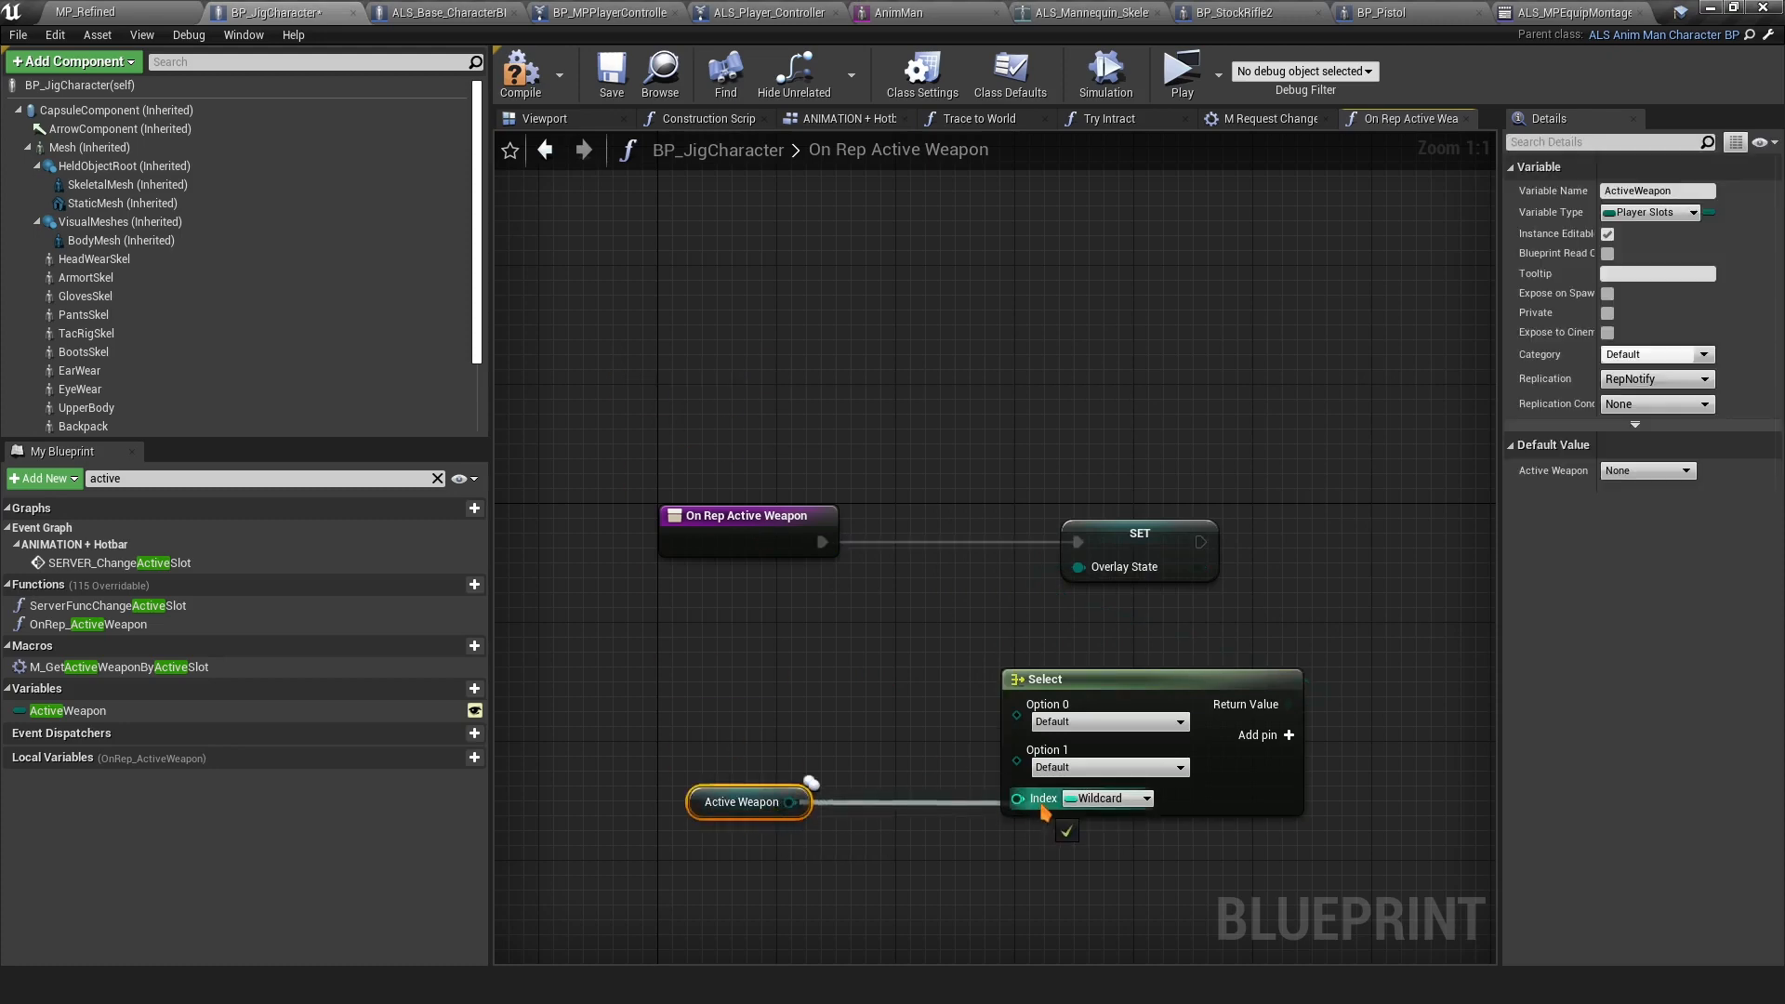
{"action": "left_click_drag", "start_coordinate": [1043, 812], "coordinate": [1043, 812]}
{"action": "right_click_drag", "start_coordinate": [1043, 812], "coordinate": [893, 386]}
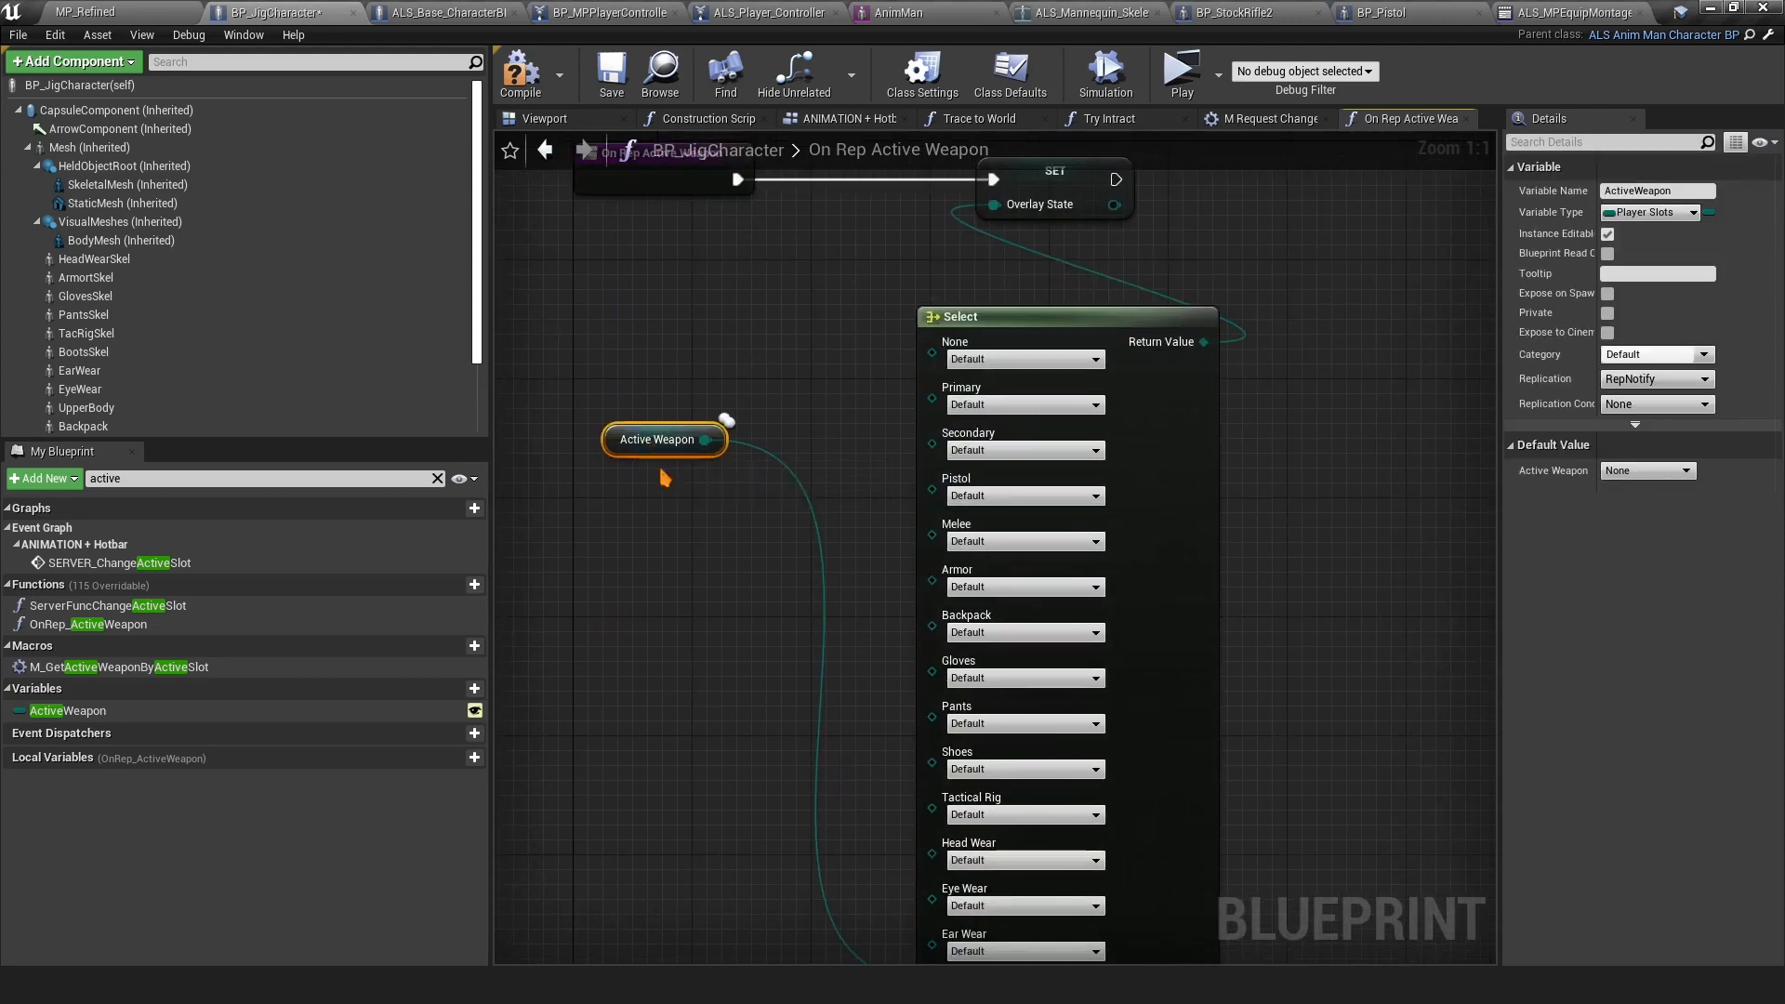
{"action": "left_click_drag", "start_coordinate": [661, 471], "coordinate": [724, 677]}
{"action": "right_click_drag", "start_coordinate": [807, 776], "coordinate": [745, 533]}
{"action": "left_click_drag", "start_coordinate": [643, 428], "coordinate": [696, 625]}
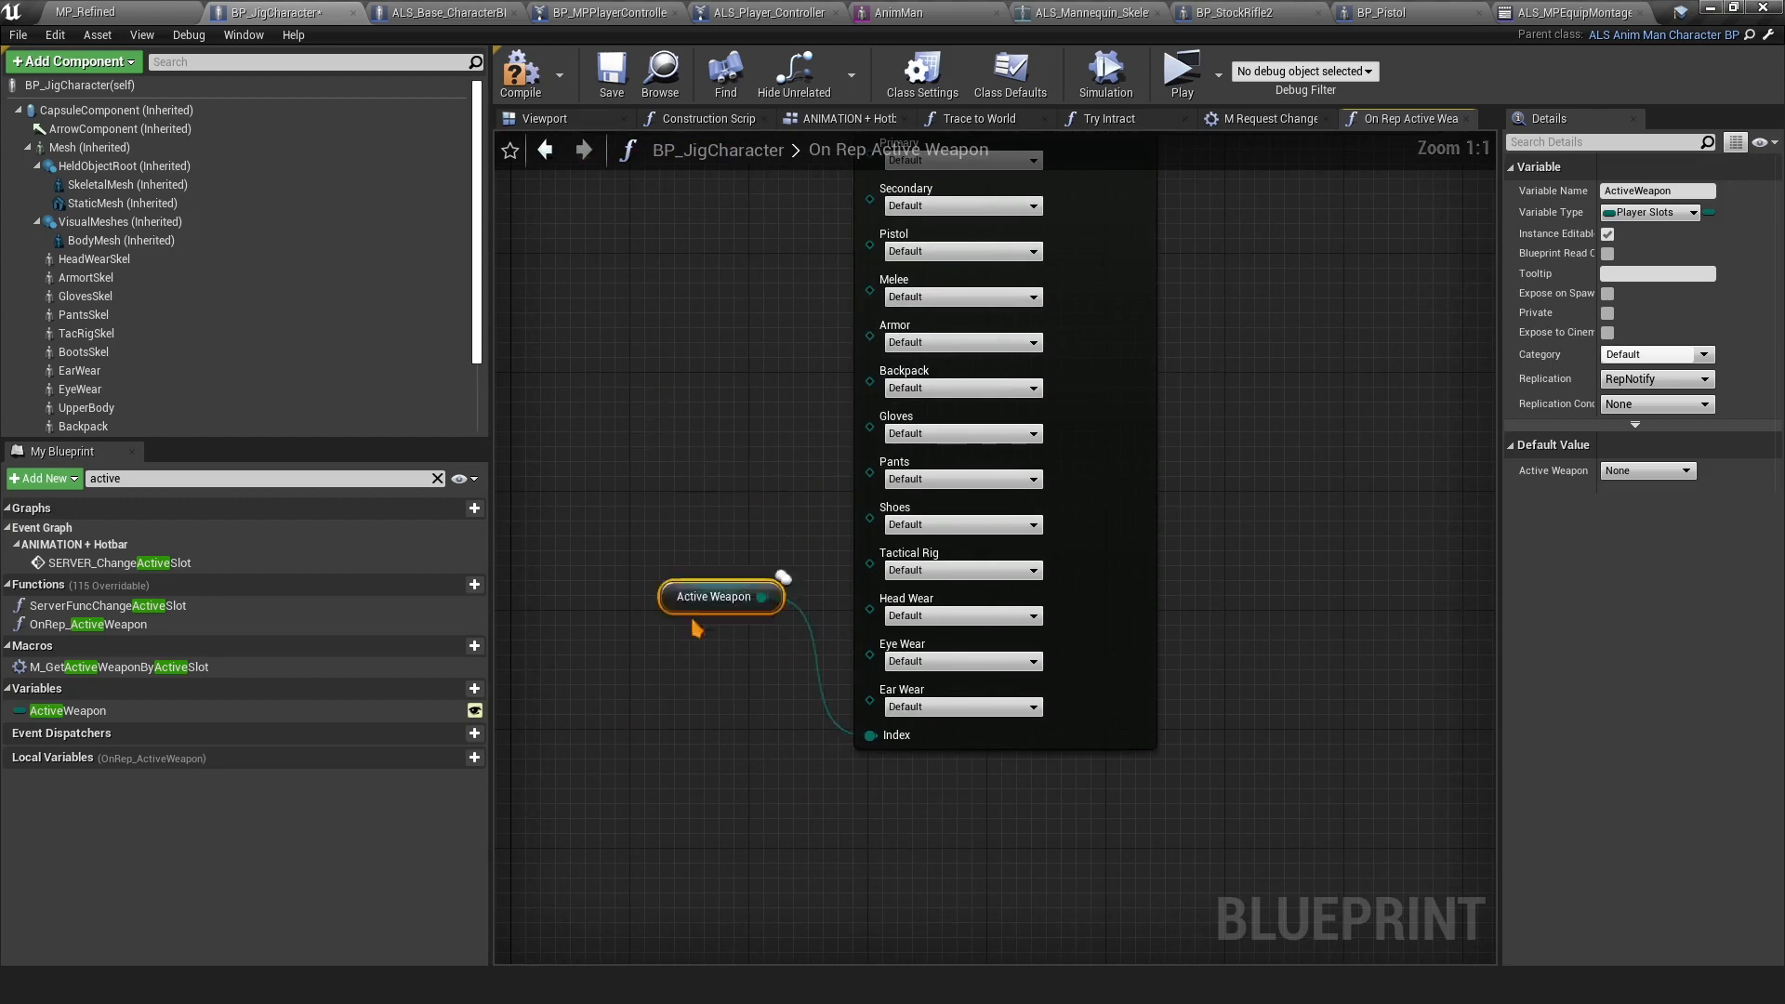
Set the Select node's Primary and Secondary options to Rifle and its Pistol option to Pistol 2H
{"action": "right_click_drag", "start_coordinate": [778, 340], "coordinate": [767, 638]}
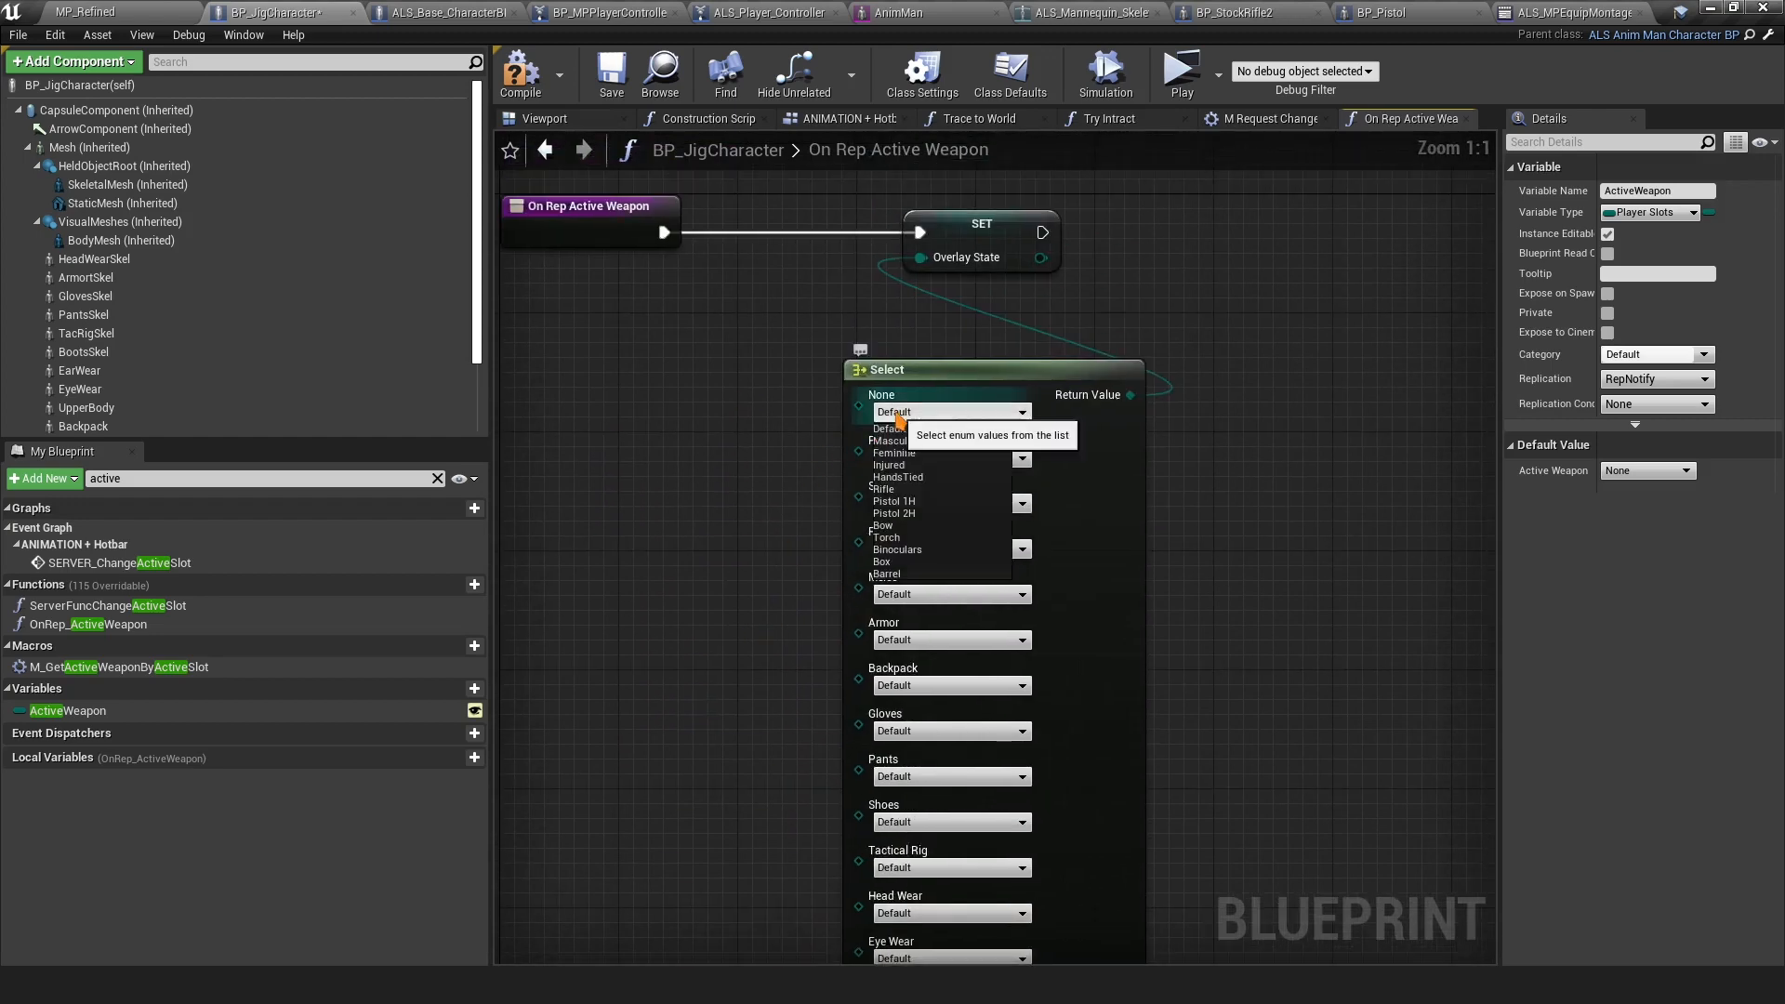
{"action": "left_click", "coordinate": [920, 458]}
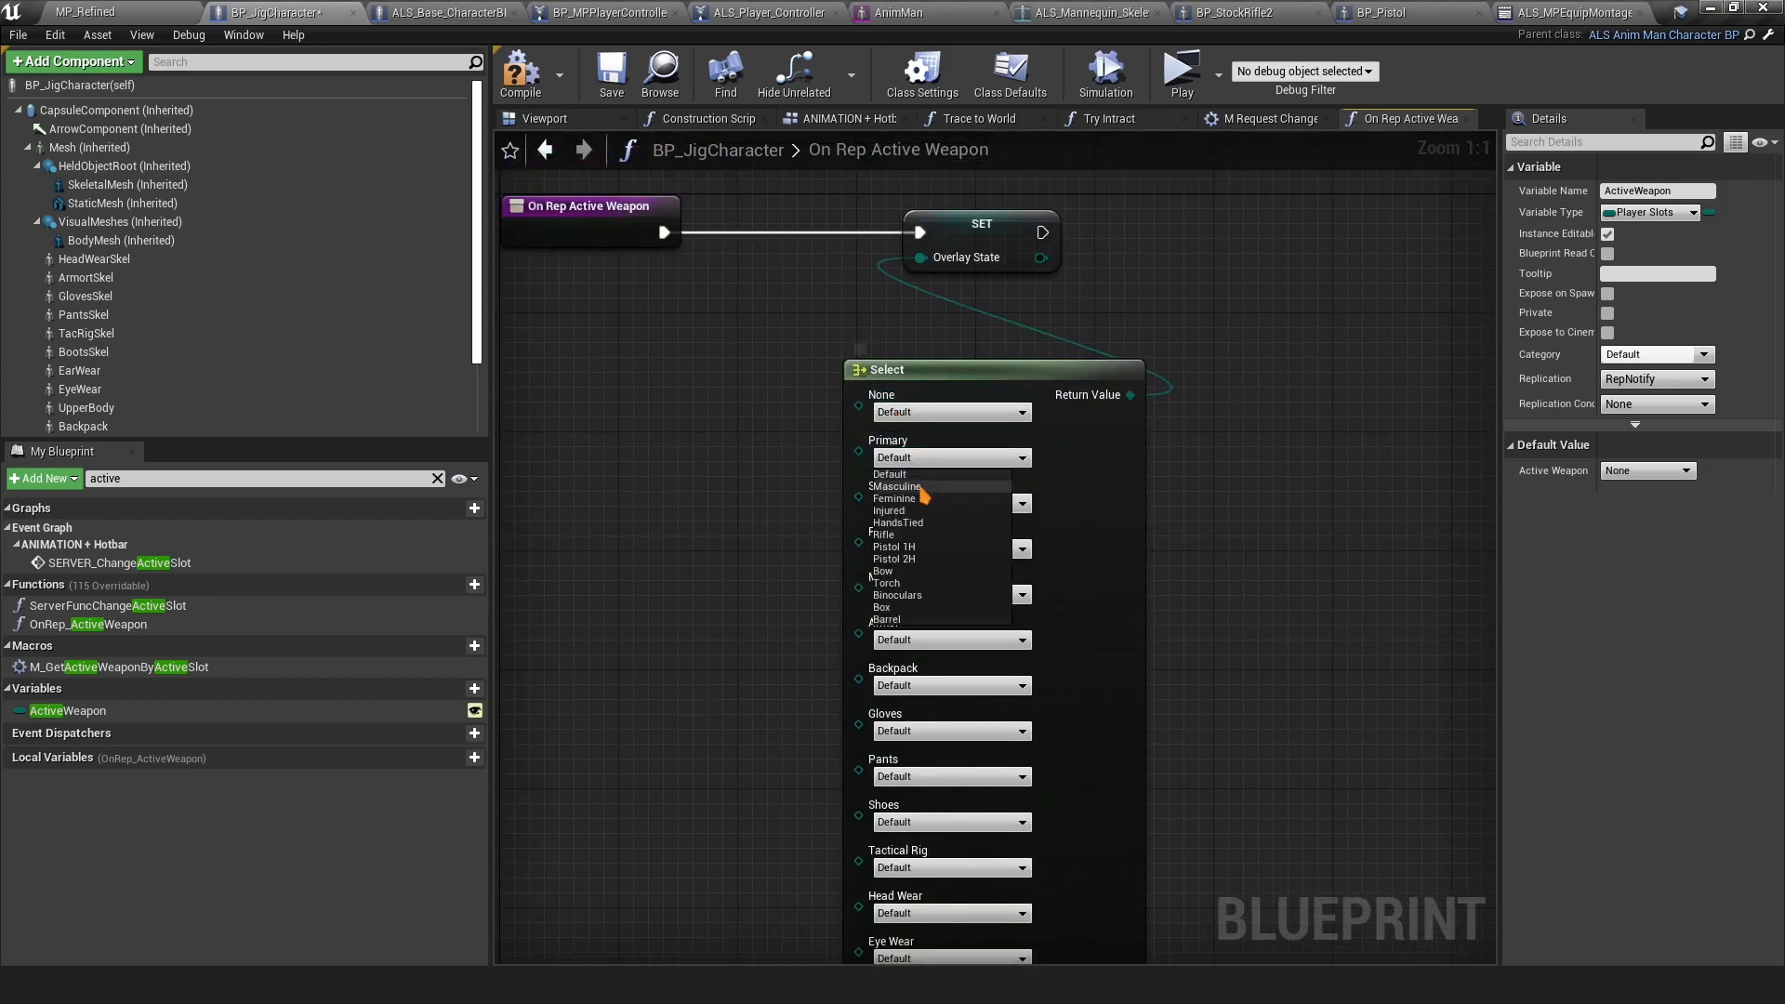
{"action": "left_click", "coordinate": [888, 535]}
{"action": "left_click", "coordinate": [920, 503]}
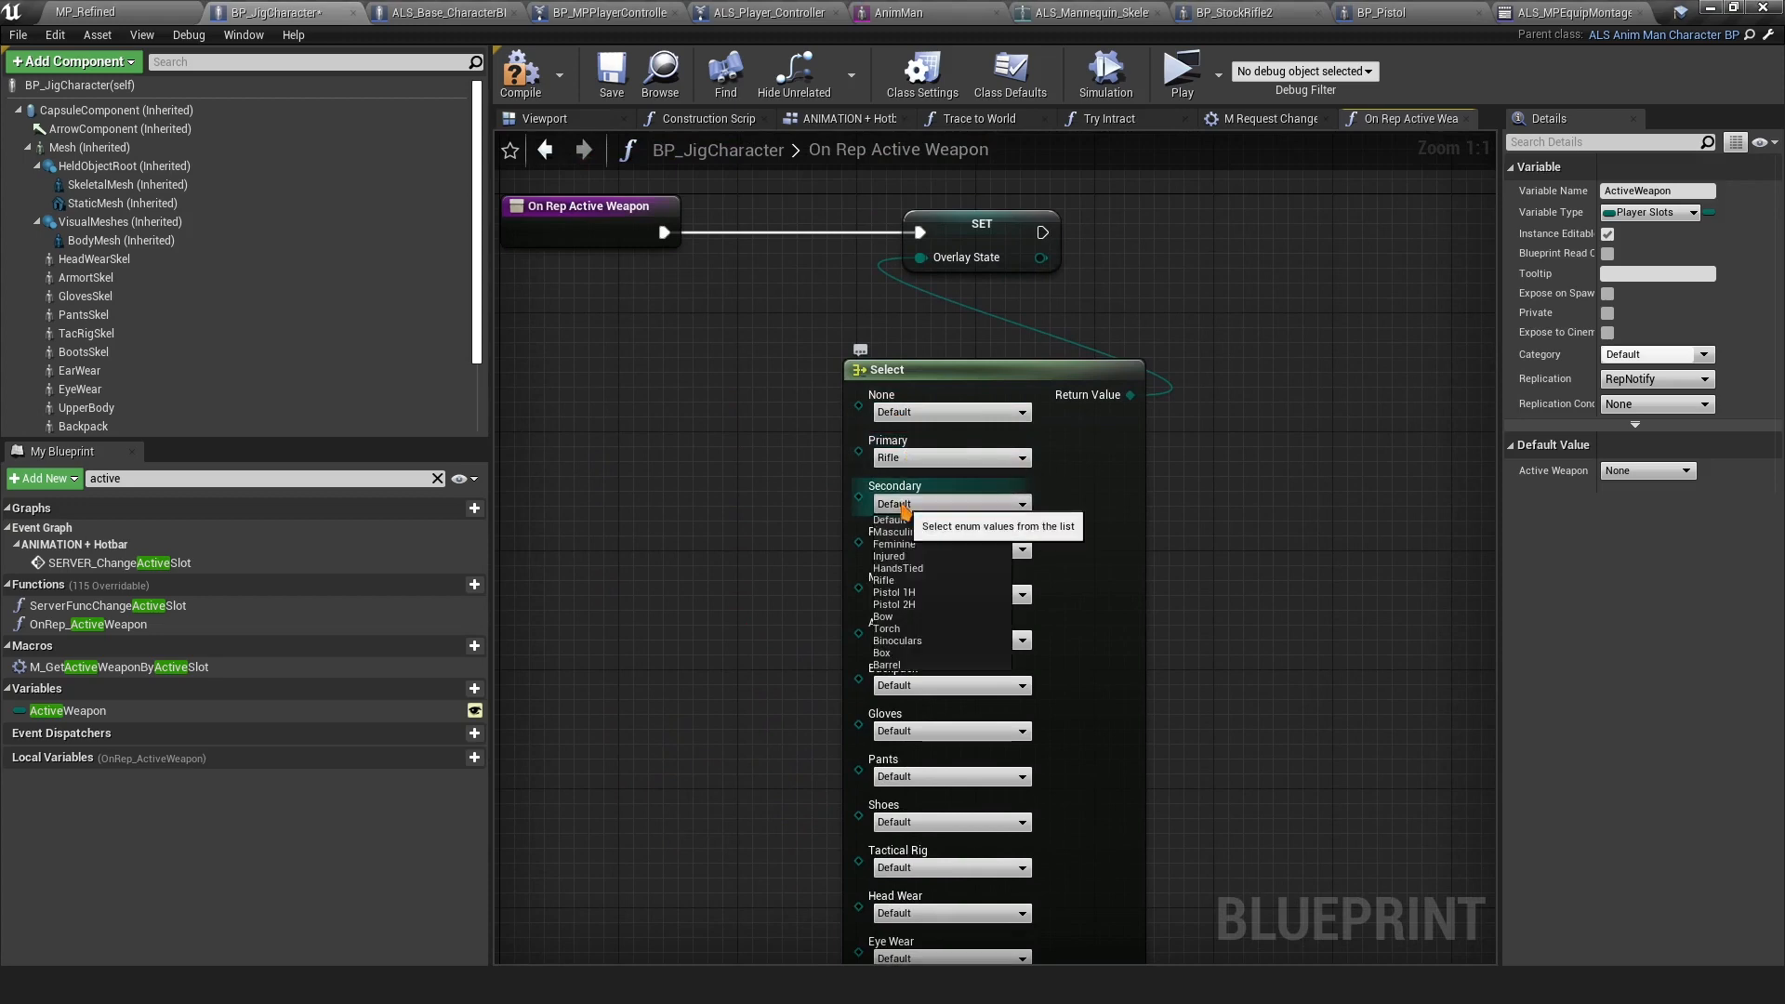
{"action": "left_click", "coordinate": [899, 581]}
{"action": "right_click_drag", "start_coordinate": [899, 554], "coordinate": [923, 502]}
{"action": "left_click", "coordinate": [923, 502]}
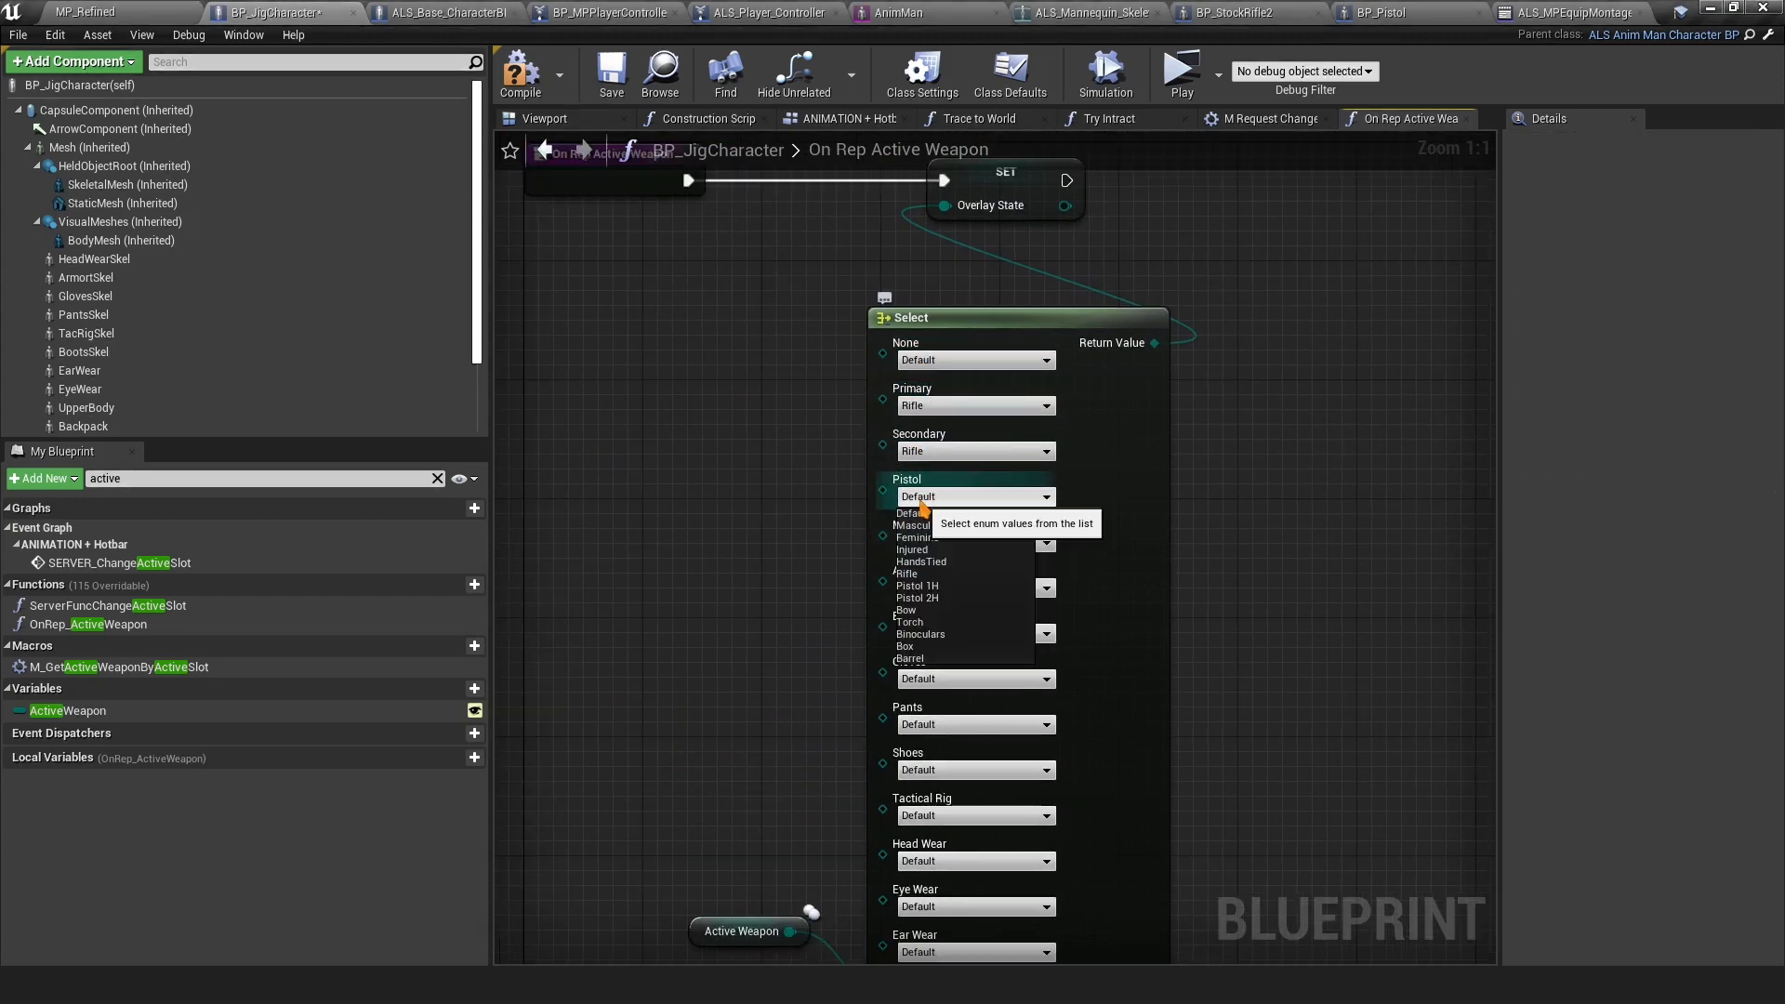
{"action": "left_click", "coordinate": [929, 598]}
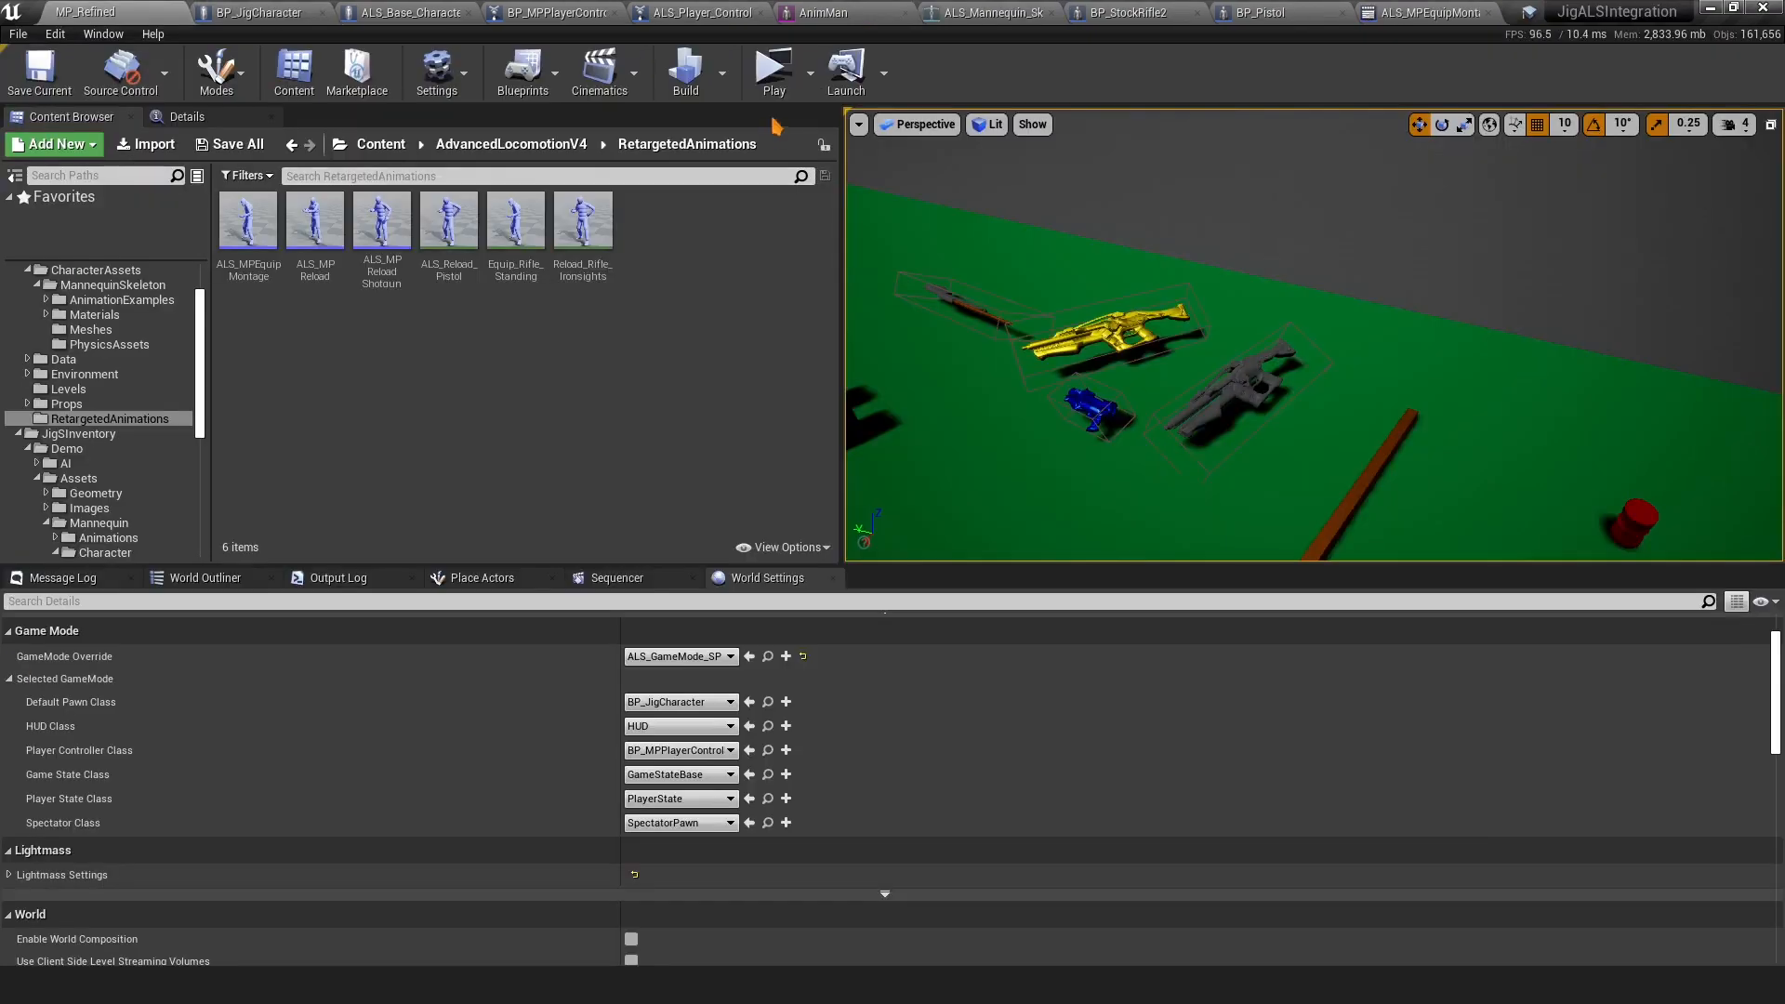
Playtest the pistol in a maximized preview, checking its aim in first-person view, and end the preview
{"action": "left_click", "coordinate": [775, 79]}
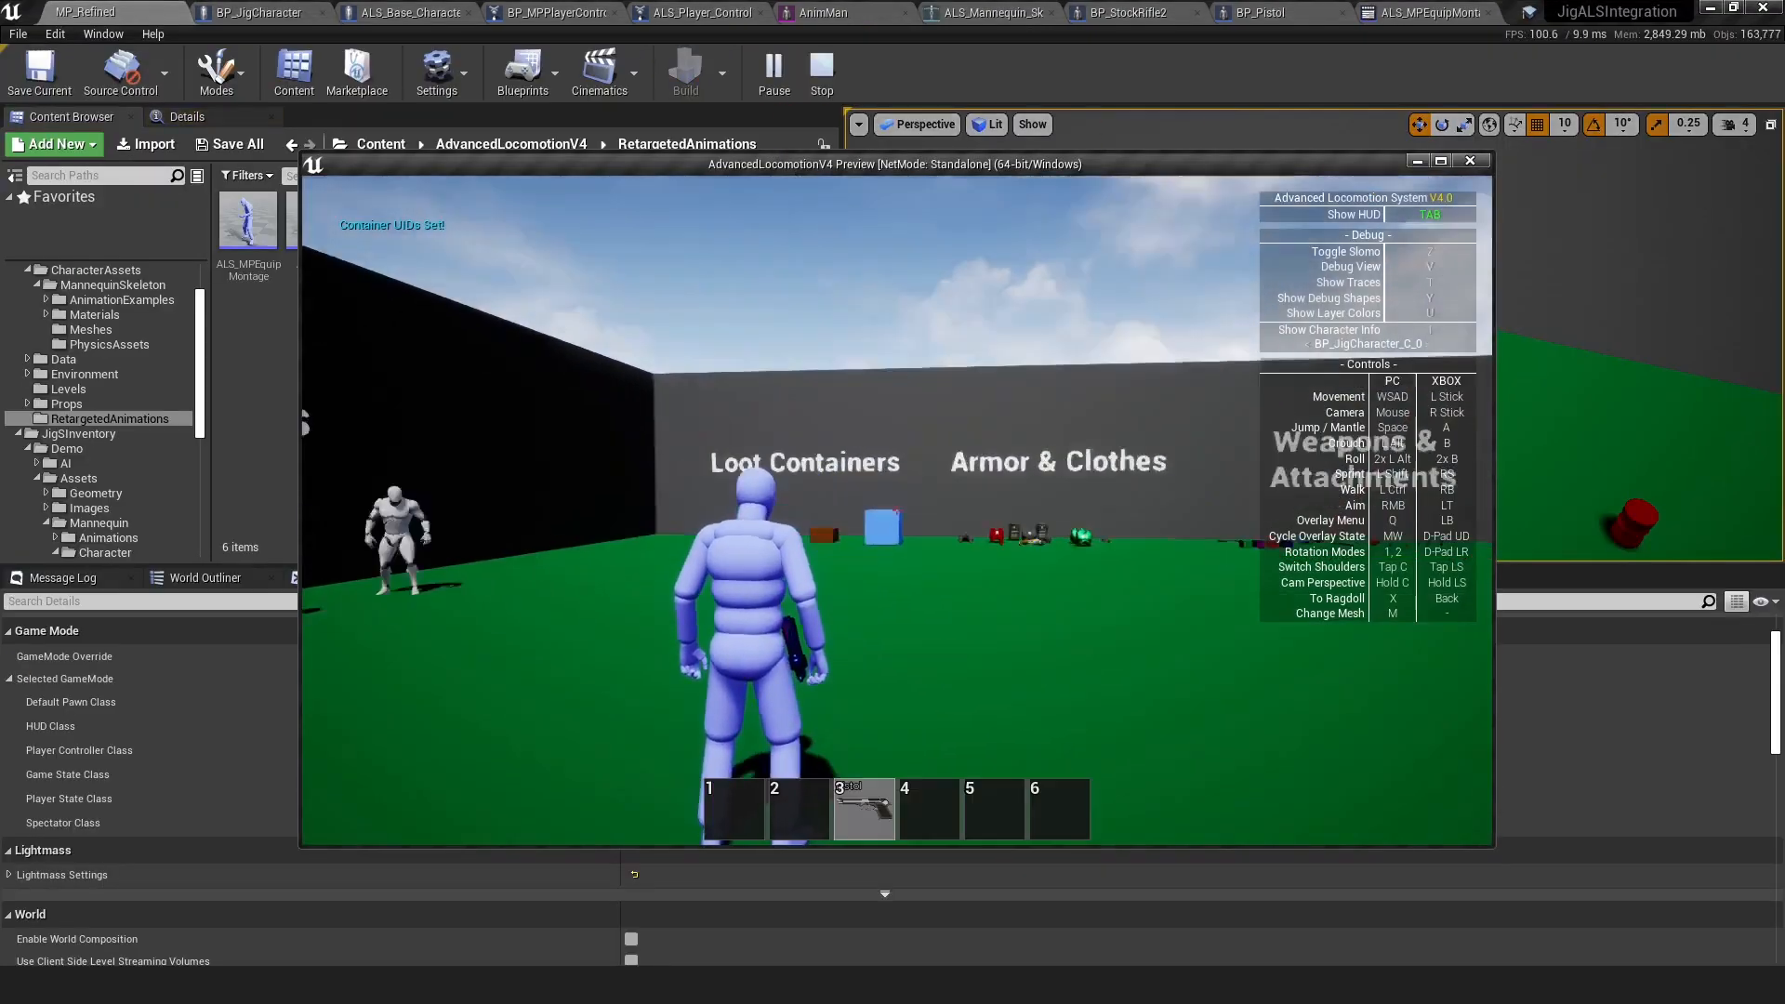
{"action": "left_click", "coordinate": [1440, 160]}
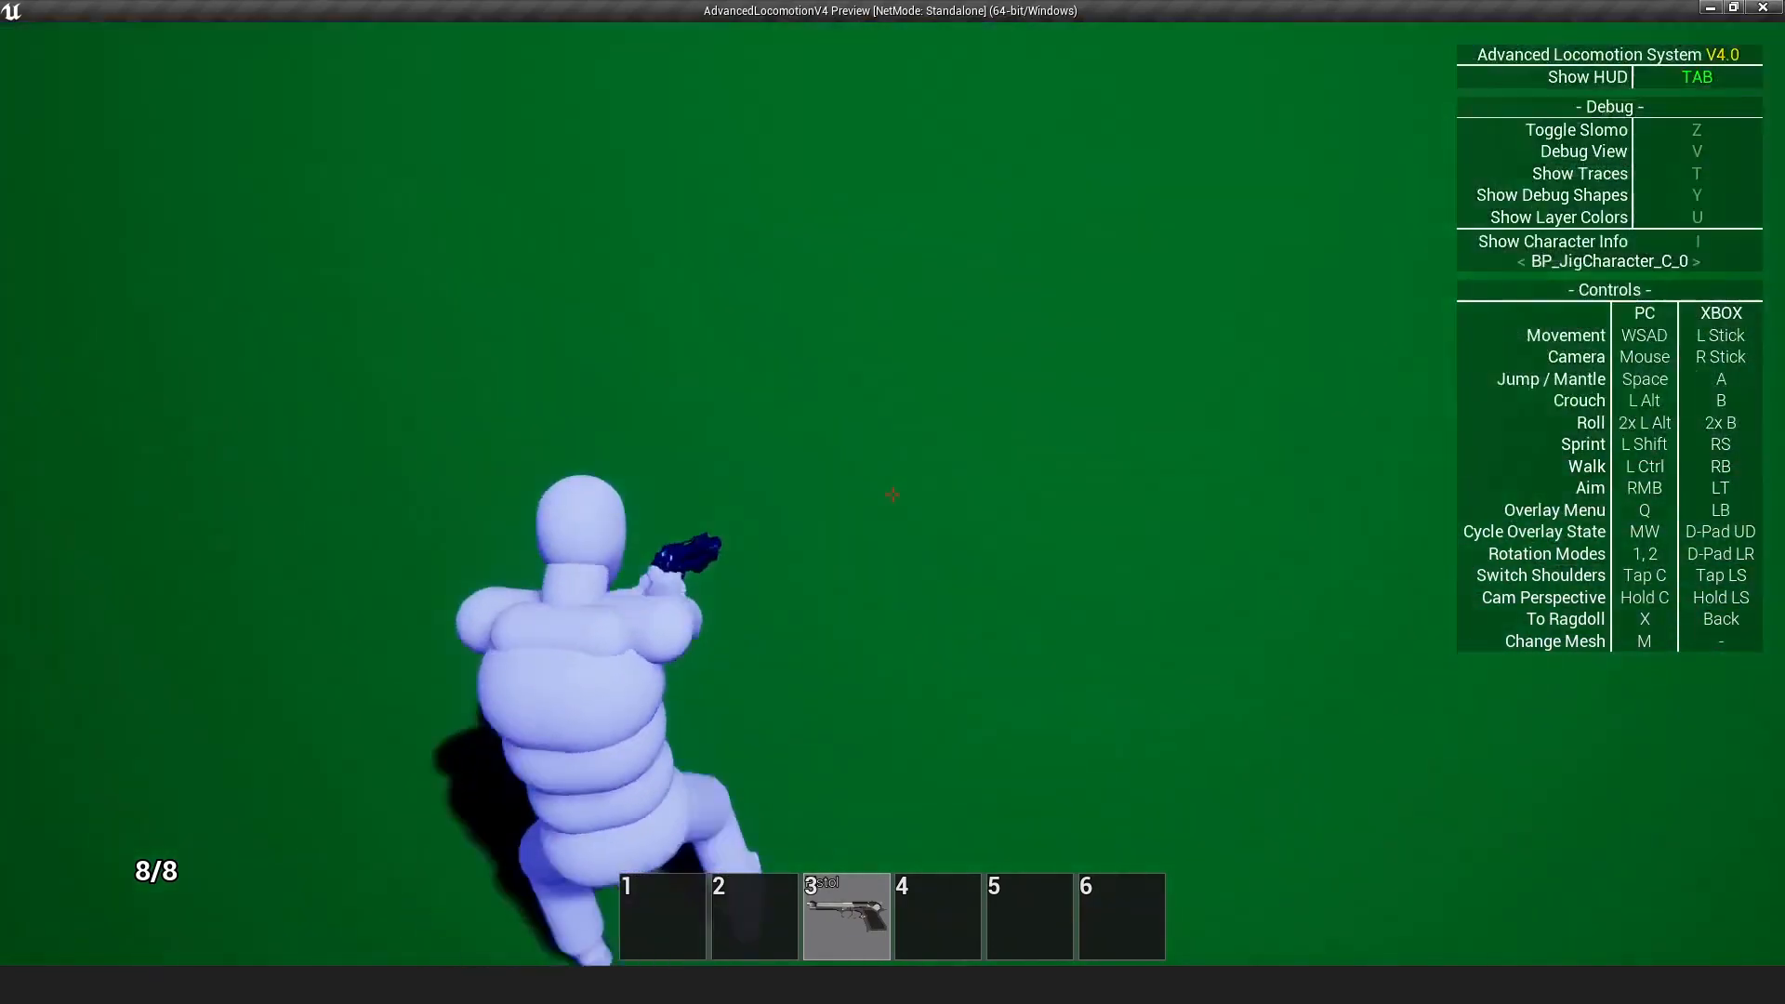
{"action": "key", "text": "c"}
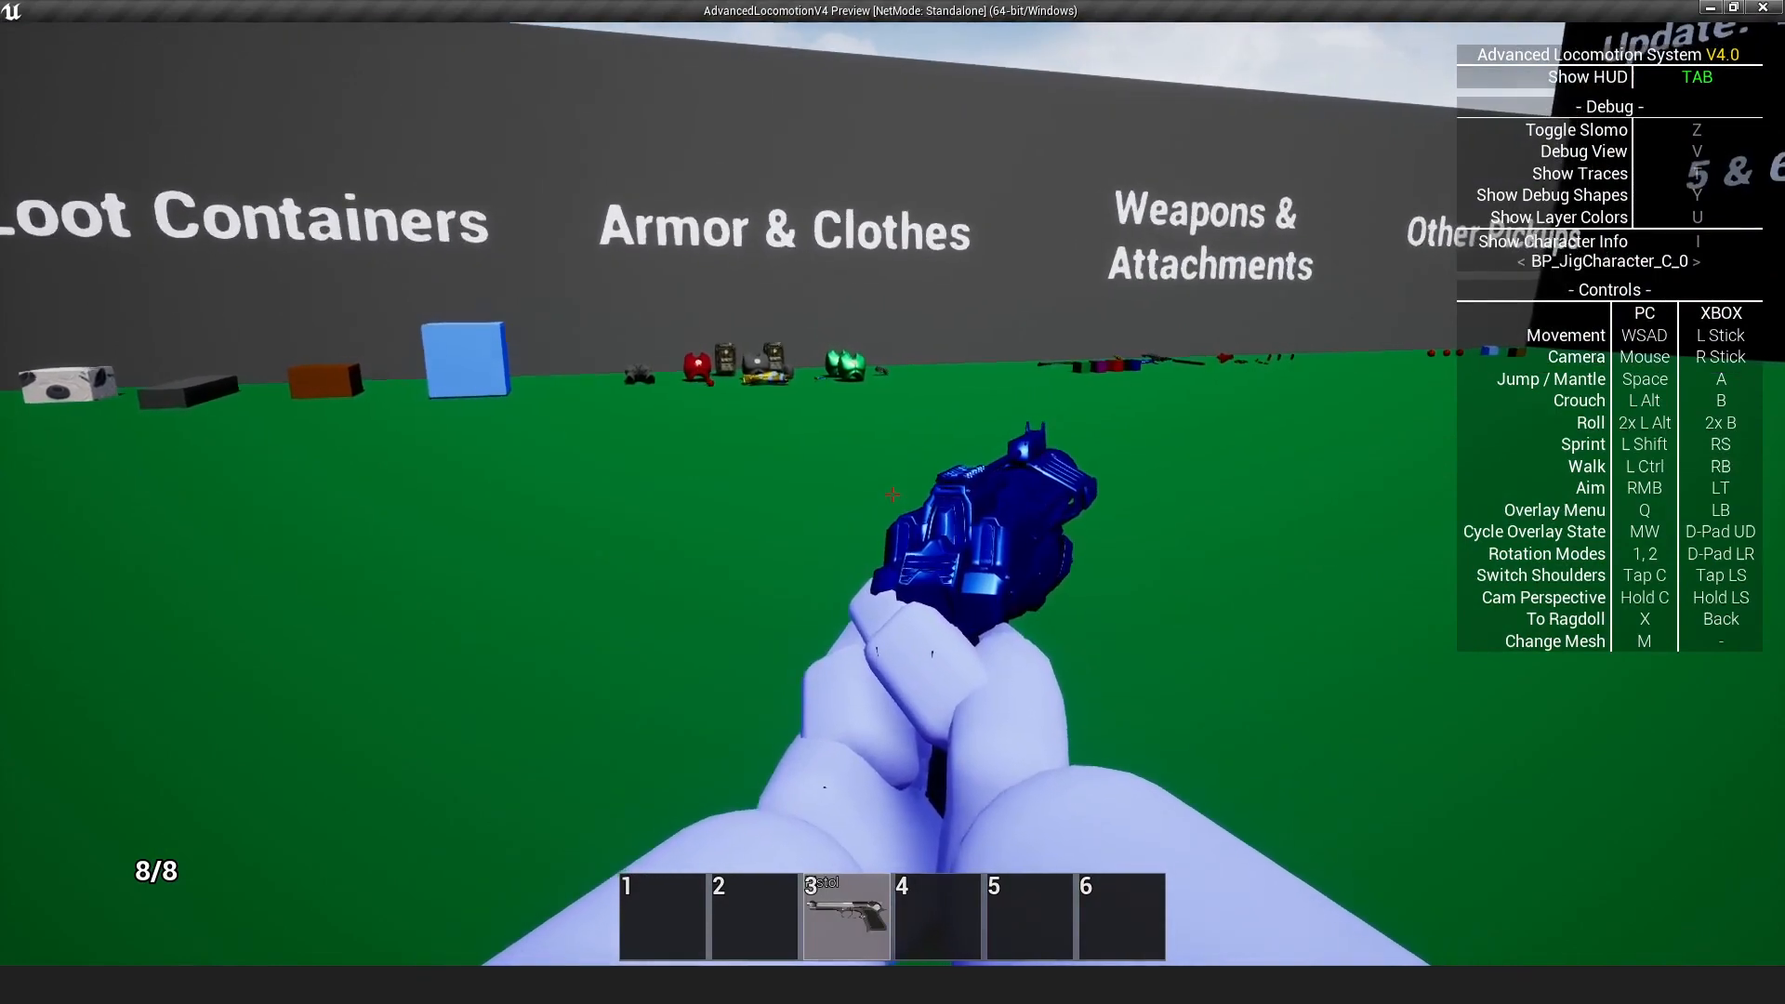
{"action": "key", "text": "Escape"}
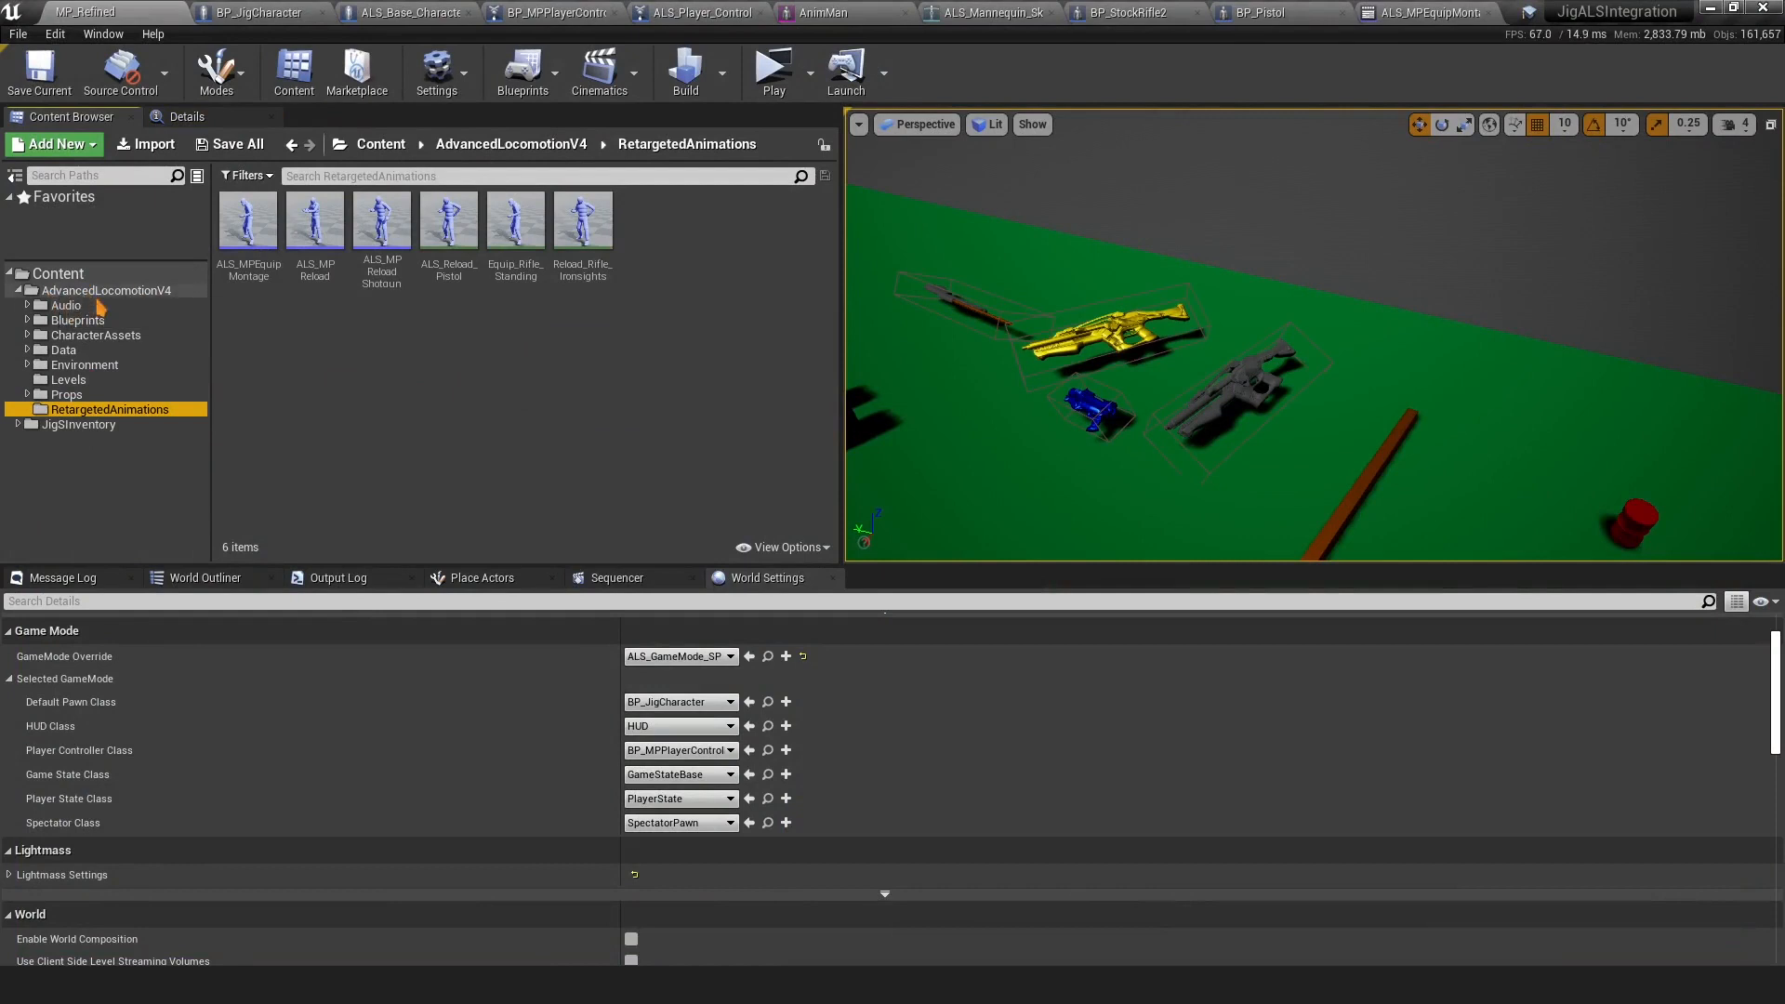
Search AdvancedLocomotionV4 for pistol assets, open ALS_Props_Pistol_2H_Poses_NoCurves, and scrub to the two-handed aiming pose around frame 5
{"action": "left_click", "coordinate": [104, 291]}
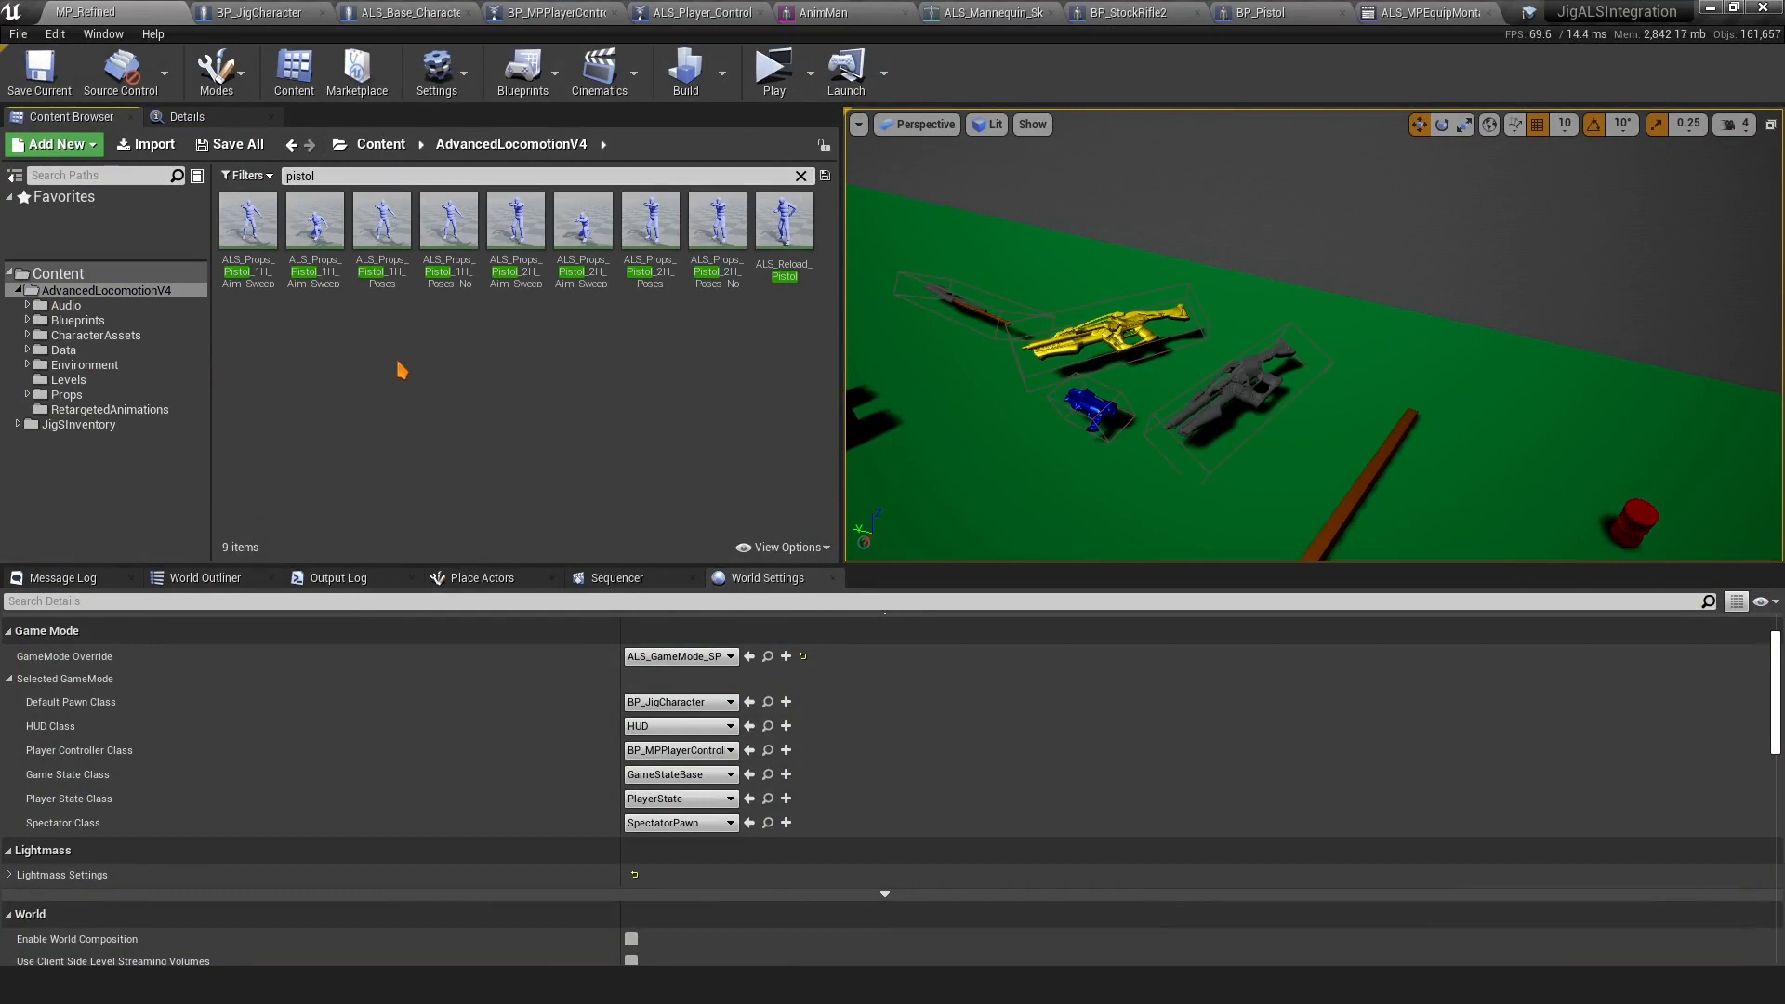
{"action": "left_click", "coordinate": [651, 223]}
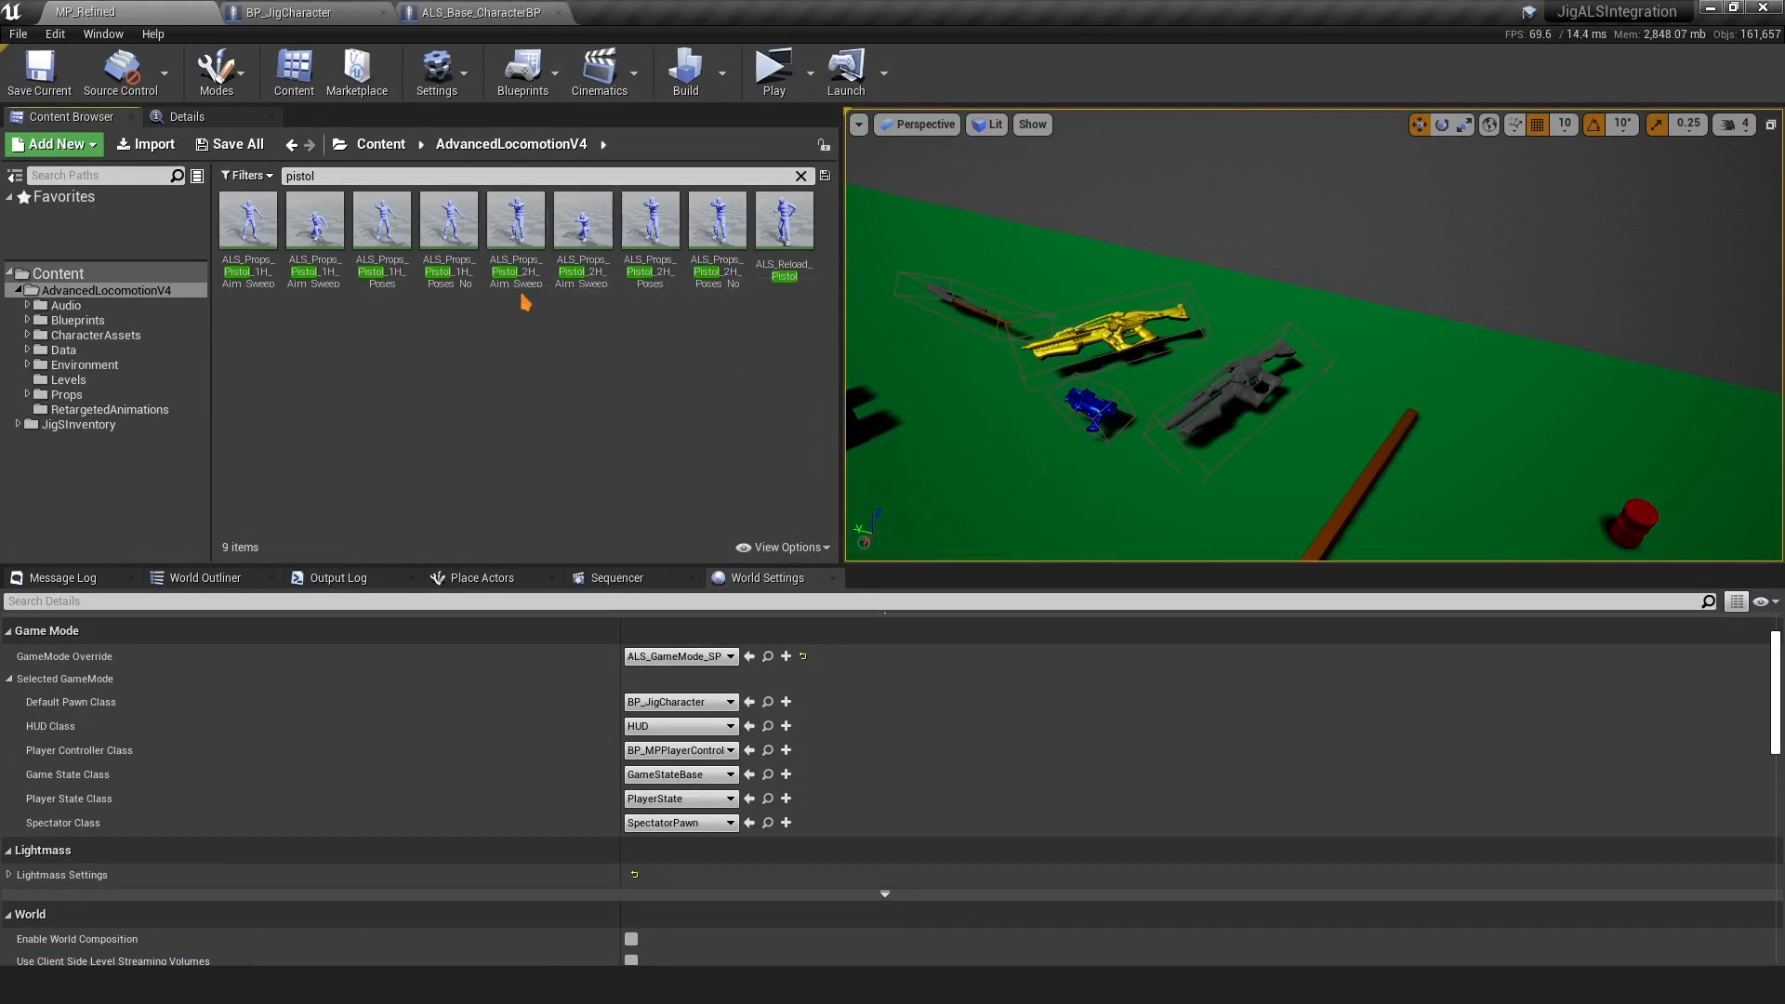
{"action": "double_click", "coordinate": [718, 223]}
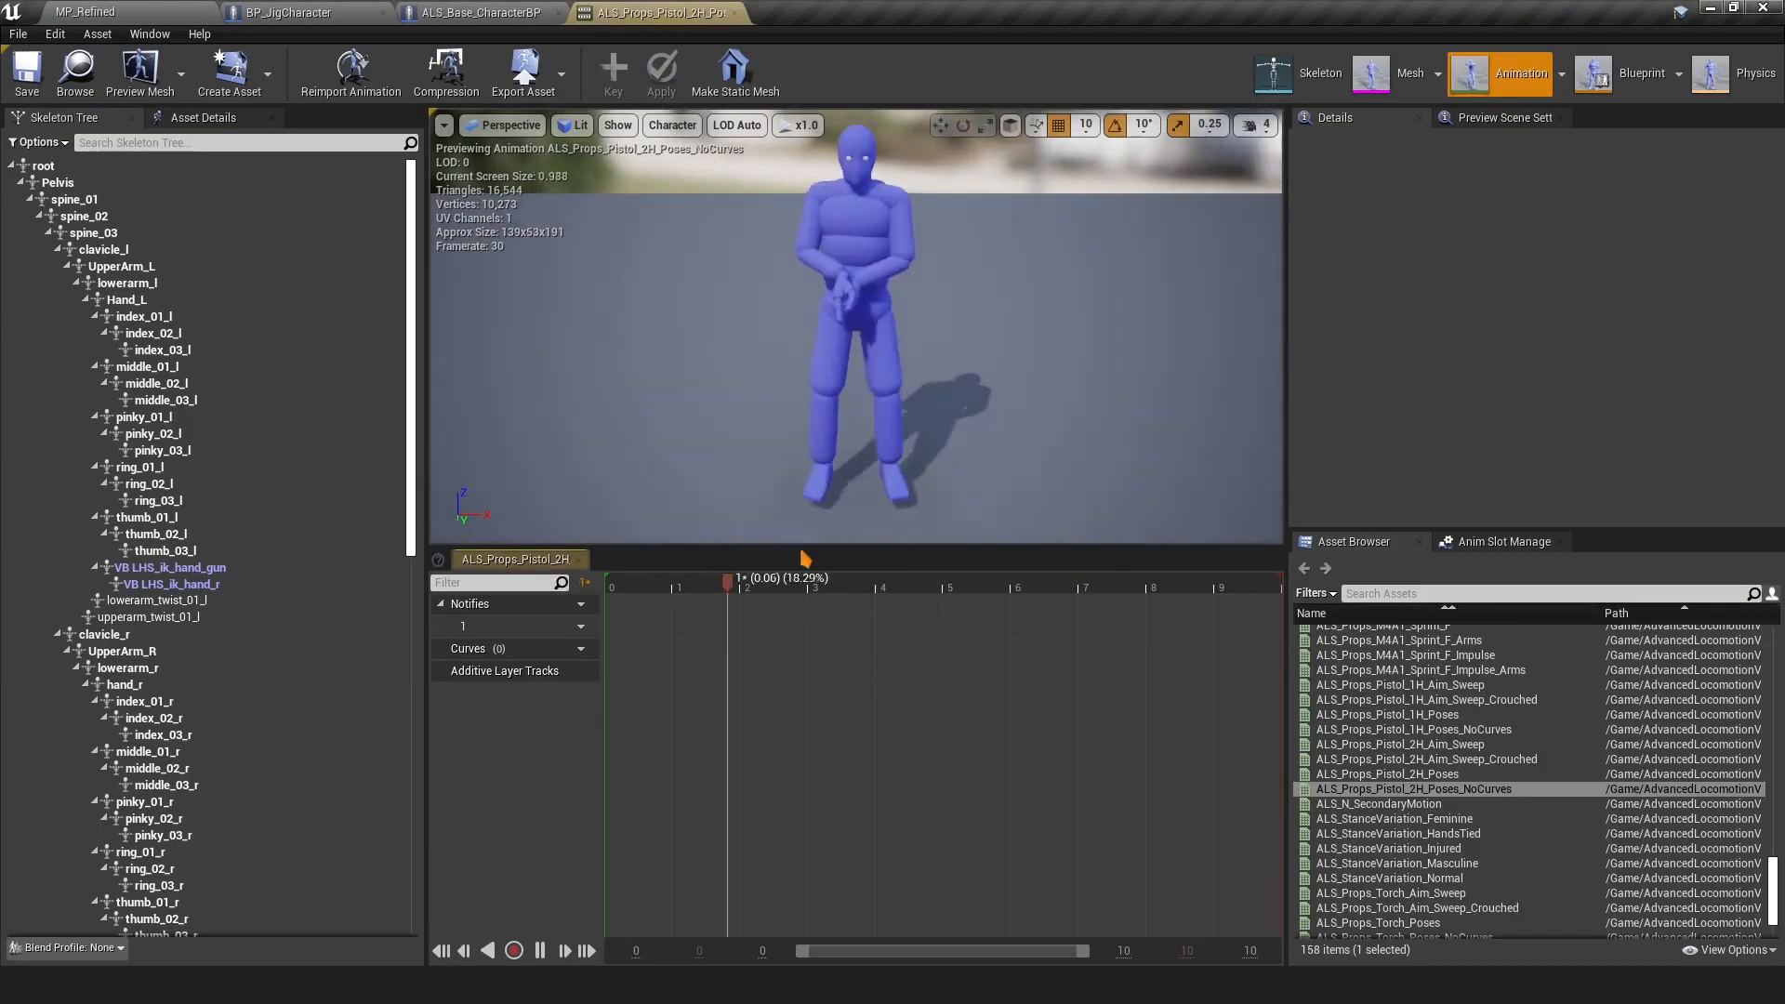
{"action": "left_click_drag", "start_coordinate": [943, 605], "coordinate": [1034, 598]}
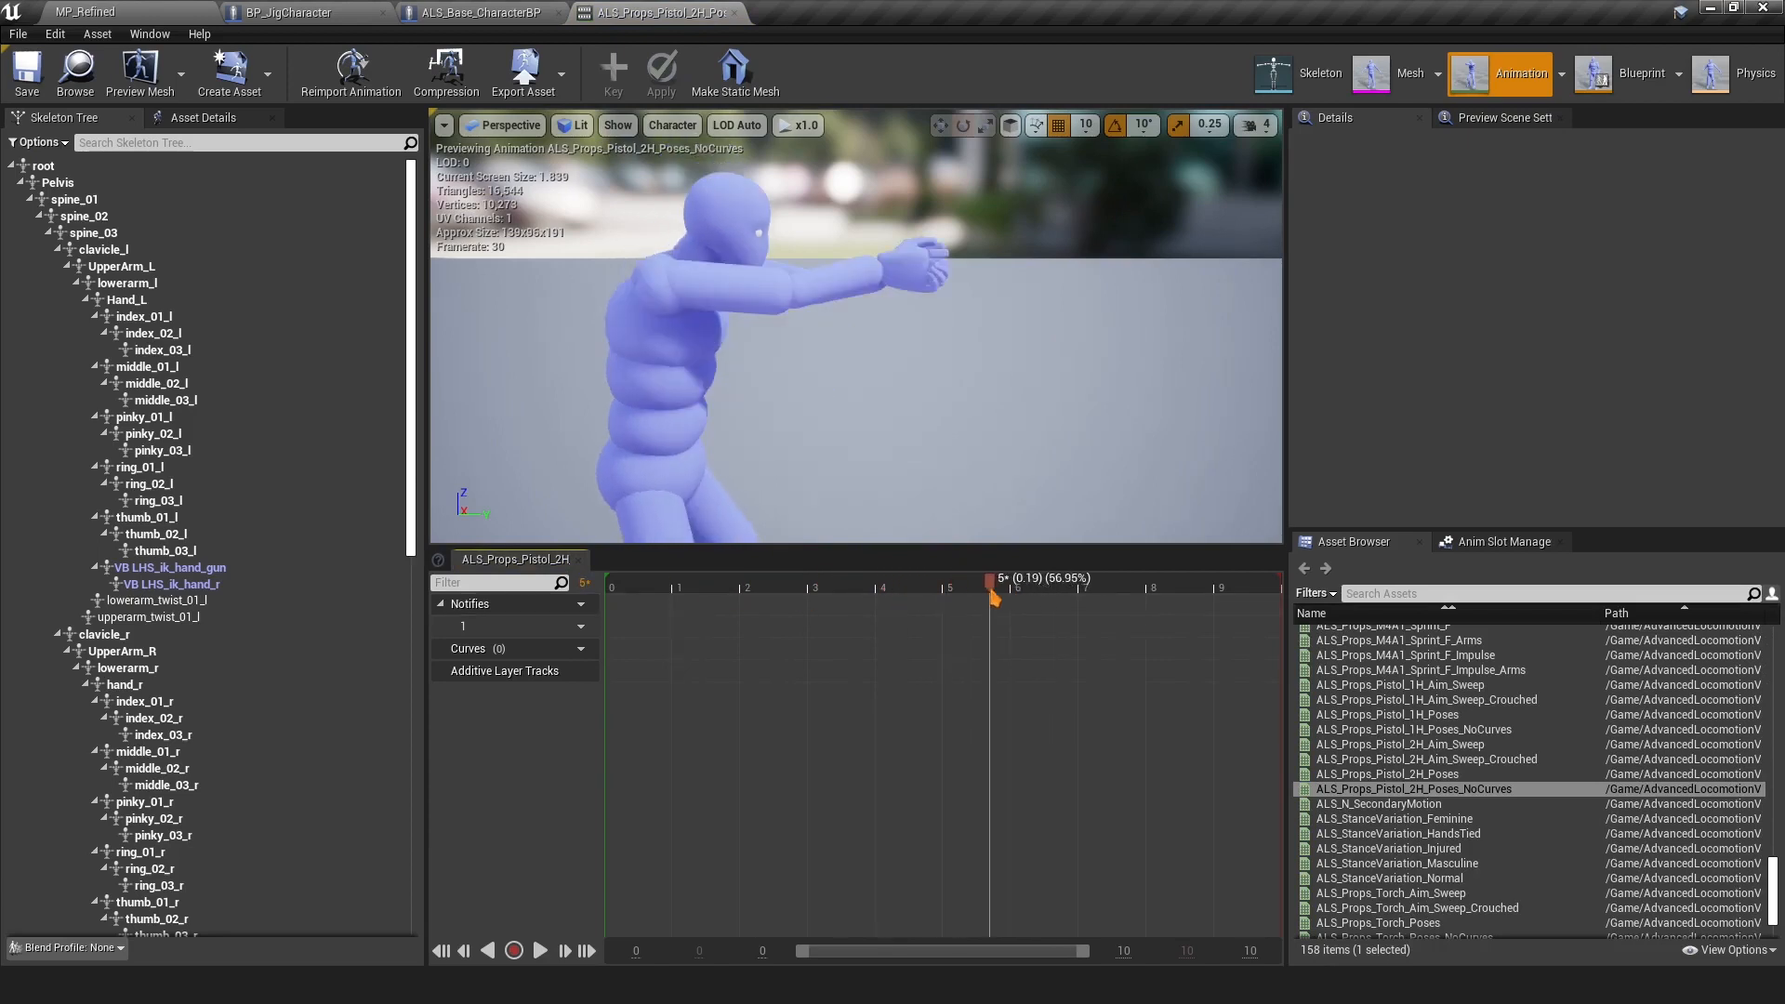
{"action": "left_click_drag", "start_coordinate": [856, 326], "coordinate": [707, 306]}
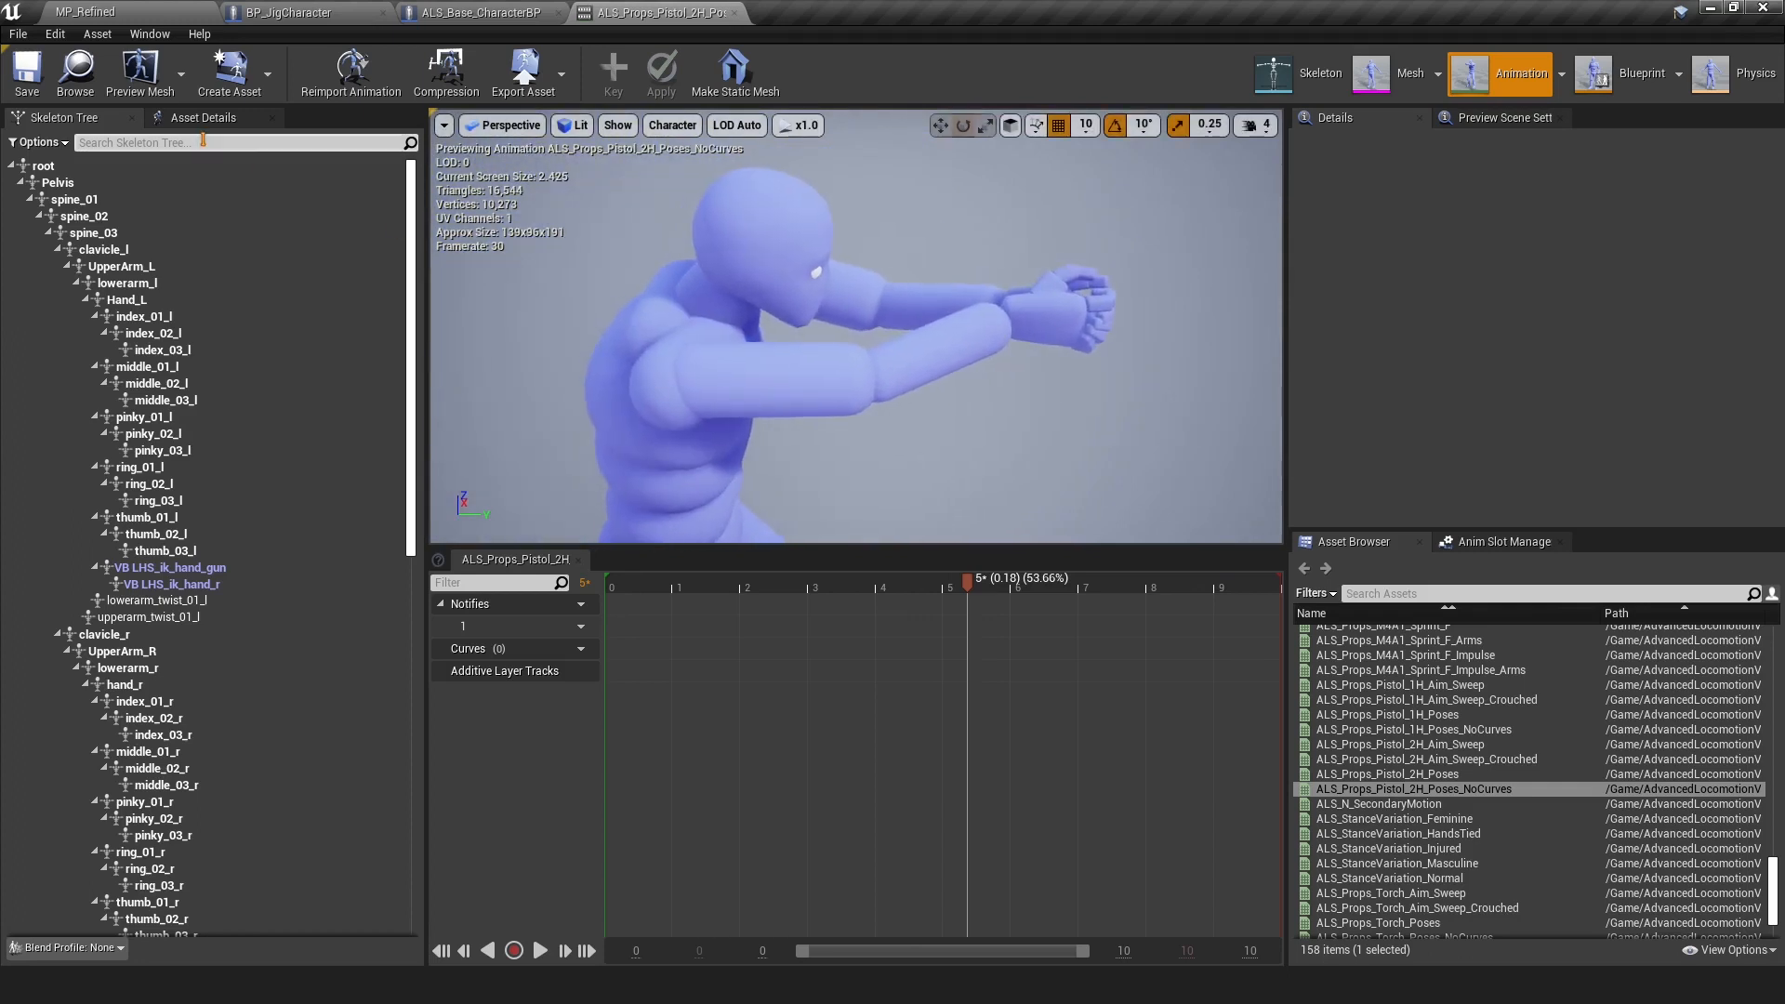
Find PistolSocket in the skeleton and attach SK_Pistol to it as a preview asset
{"action": "left_click", "coordinate": [203, 140]}
{"action": "type", "text": "pis"}
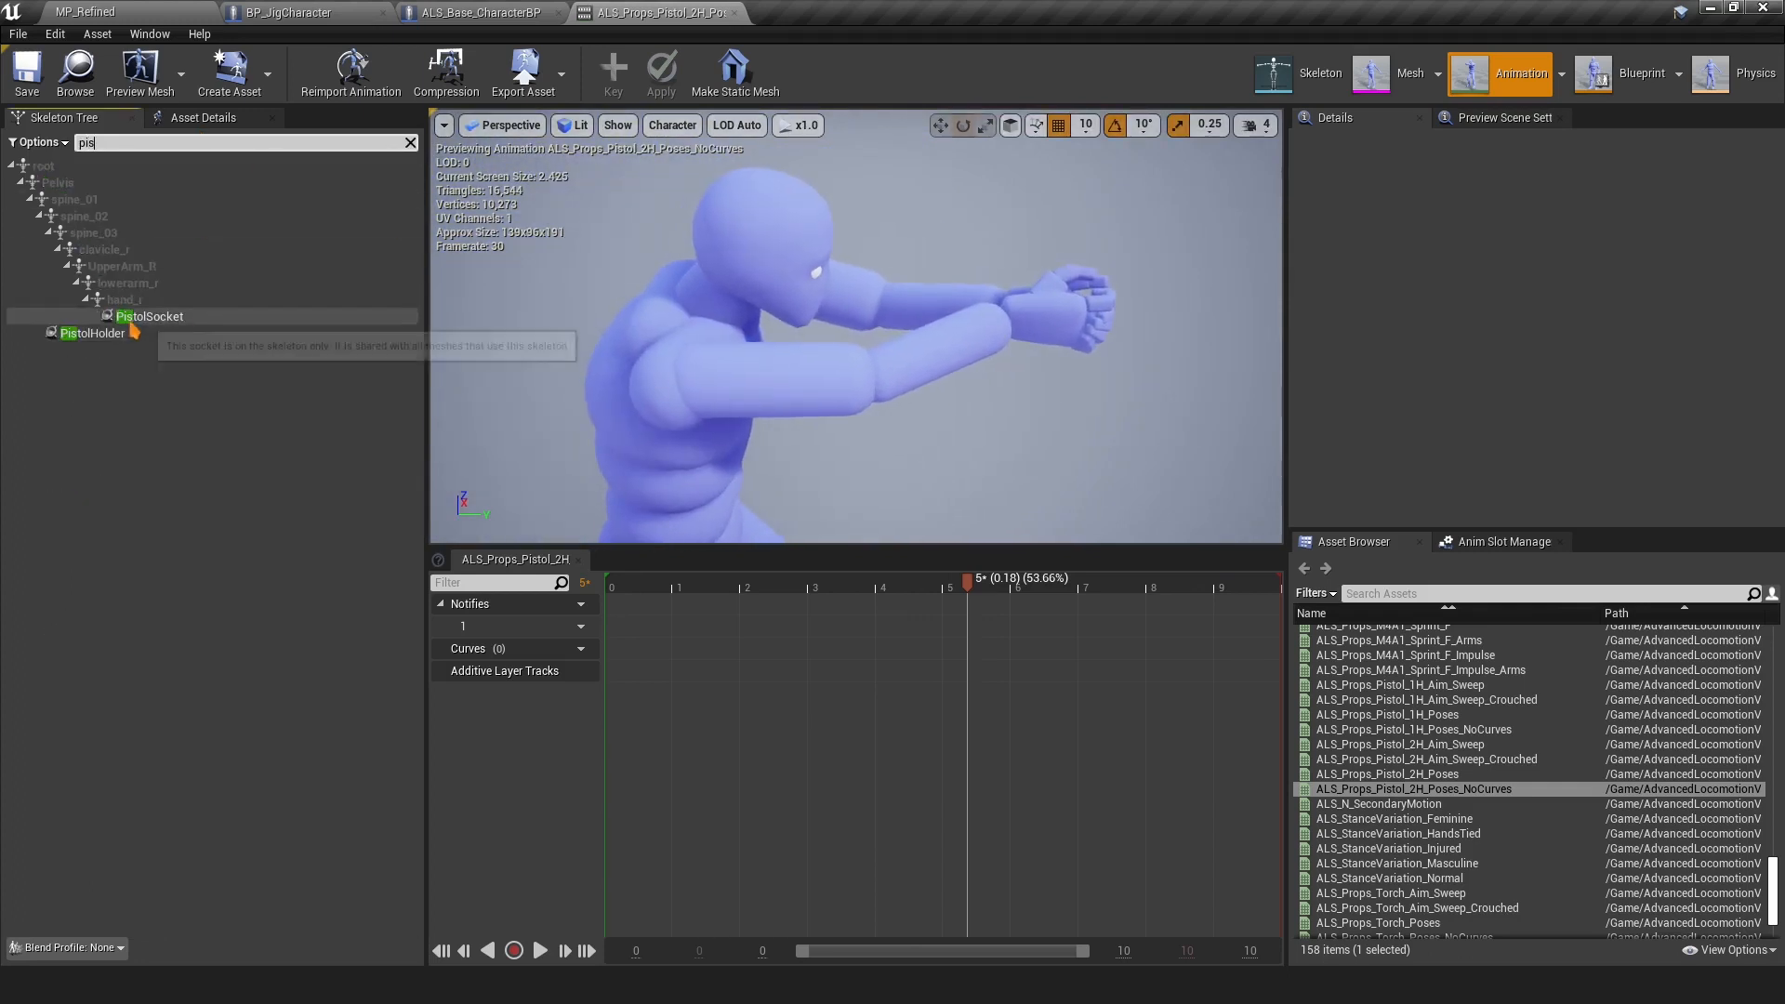
{"action": "left_click", "coordinate": [177, 317]}
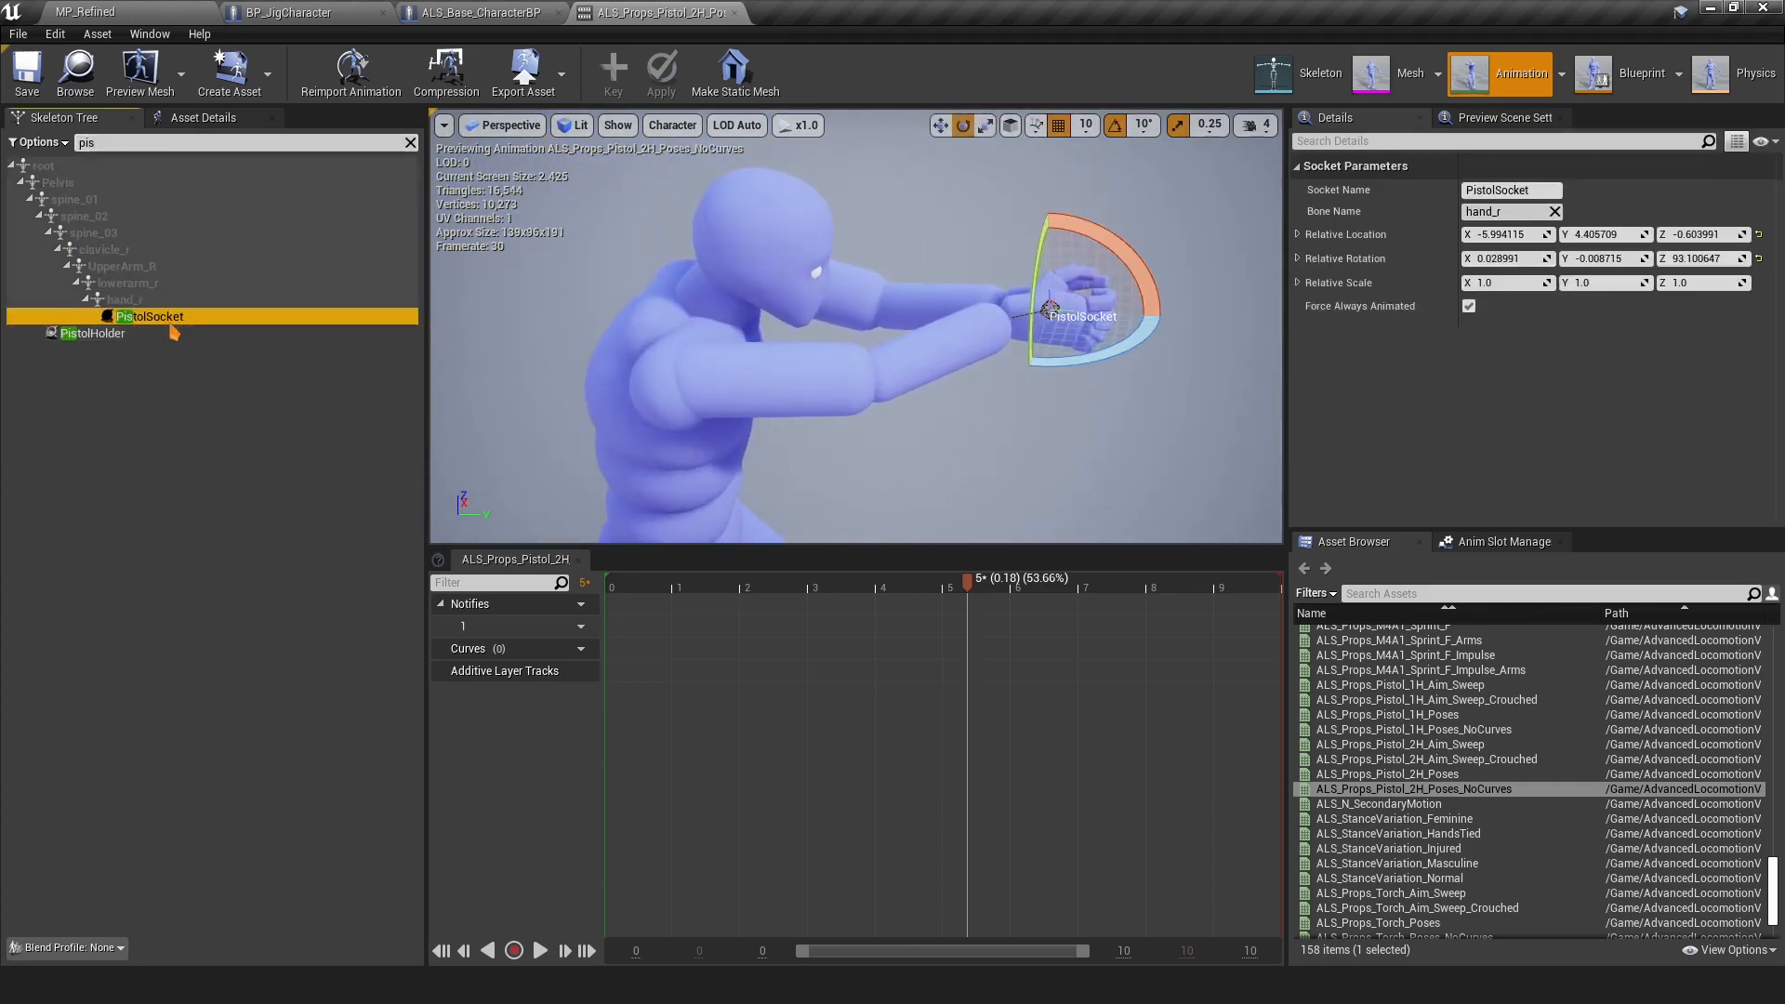
{"action": "right_click", "coordinate": [175, 324]}
{"action": "mouse_move", "coordinate": [243, 532]}
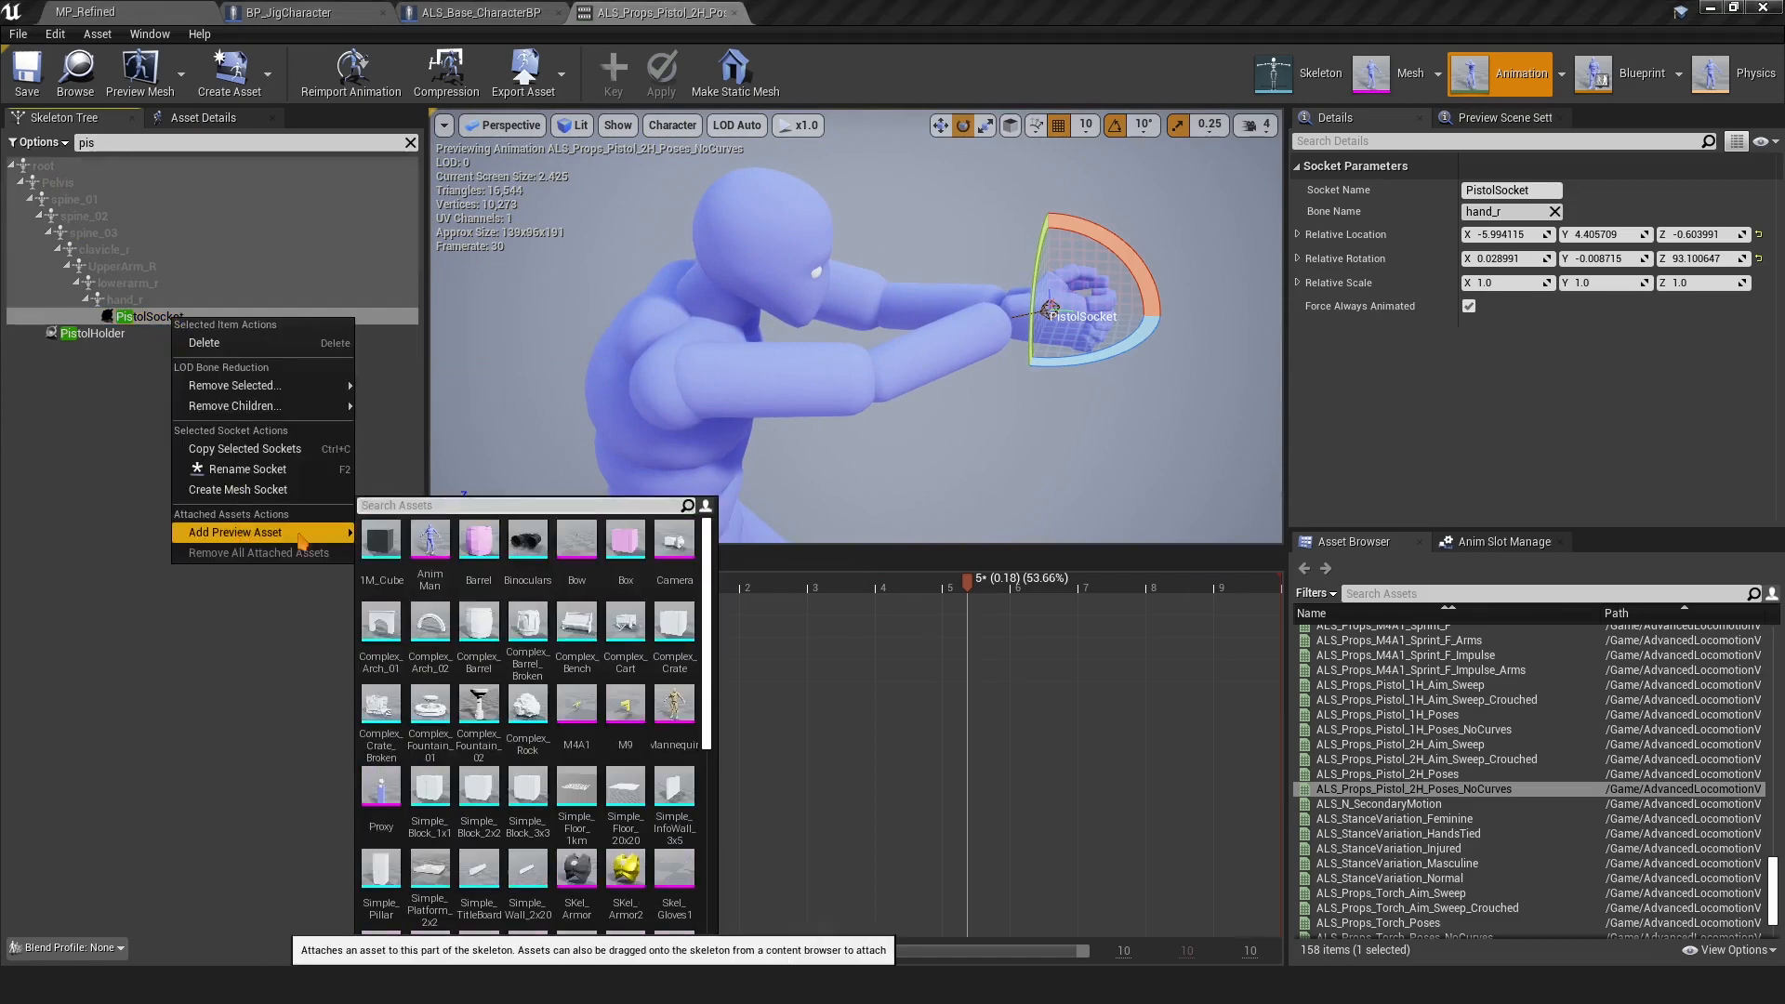
{"action": "type", "text": "pis"}
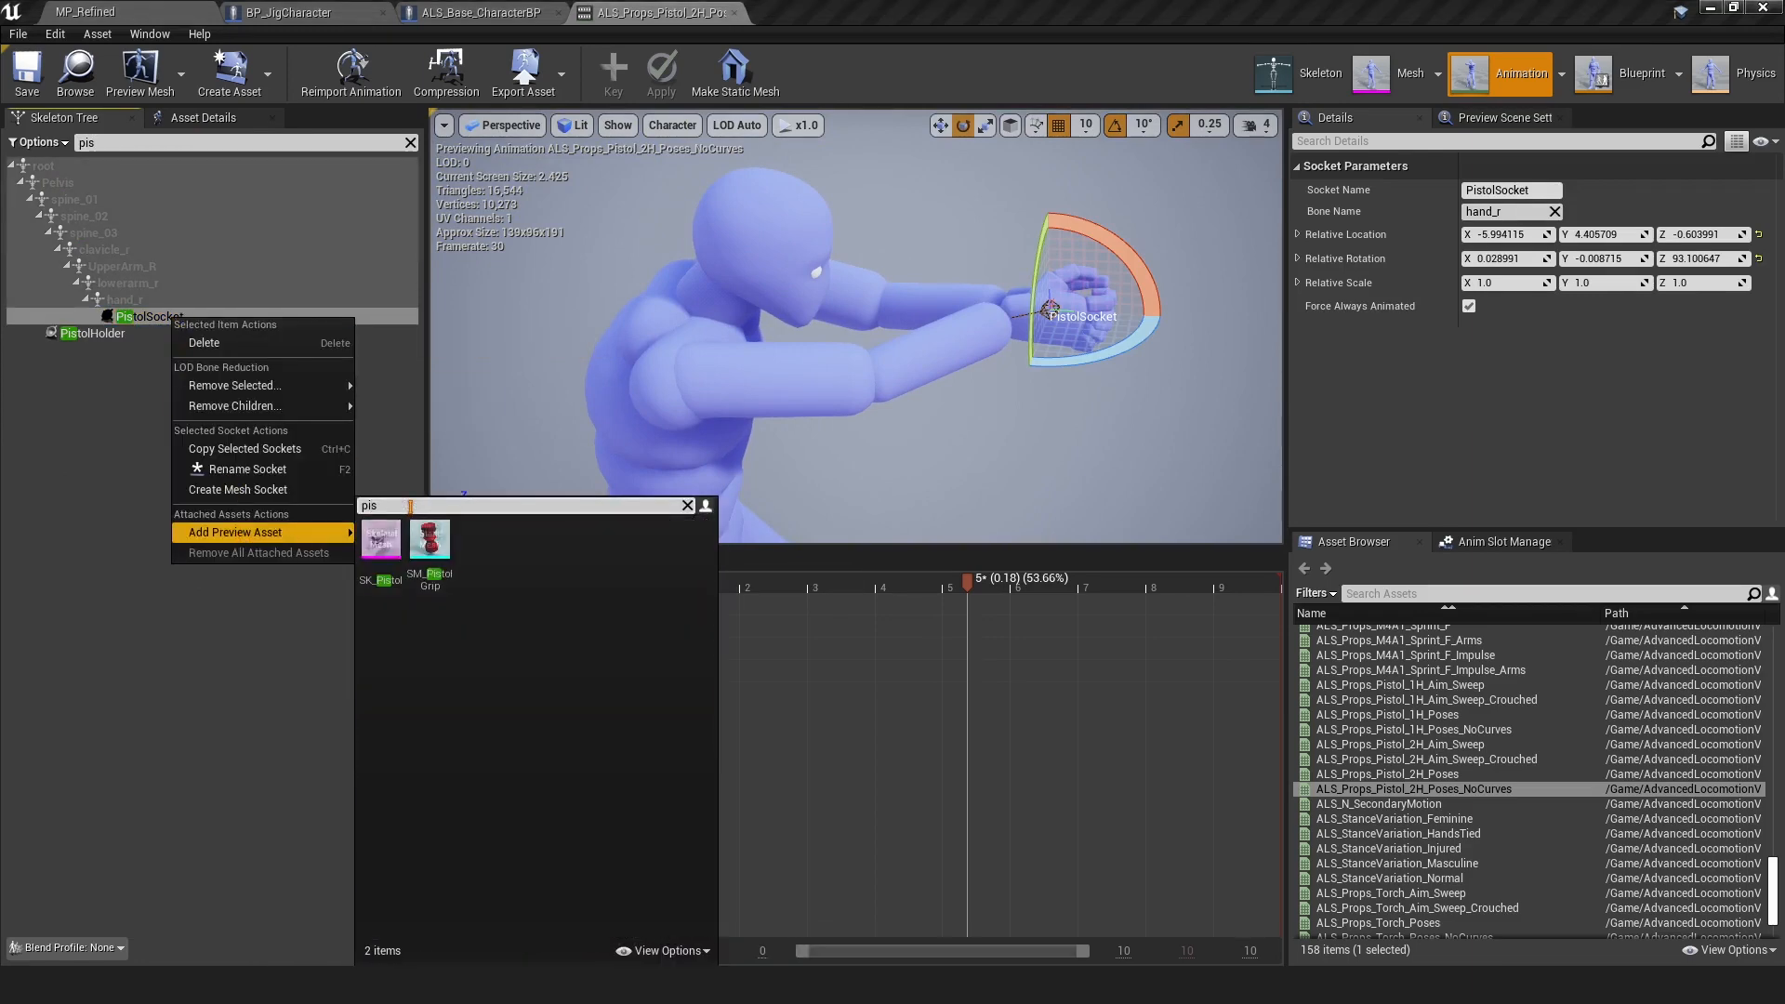
{"action": "left_click", "coordinate": [389, 575]}
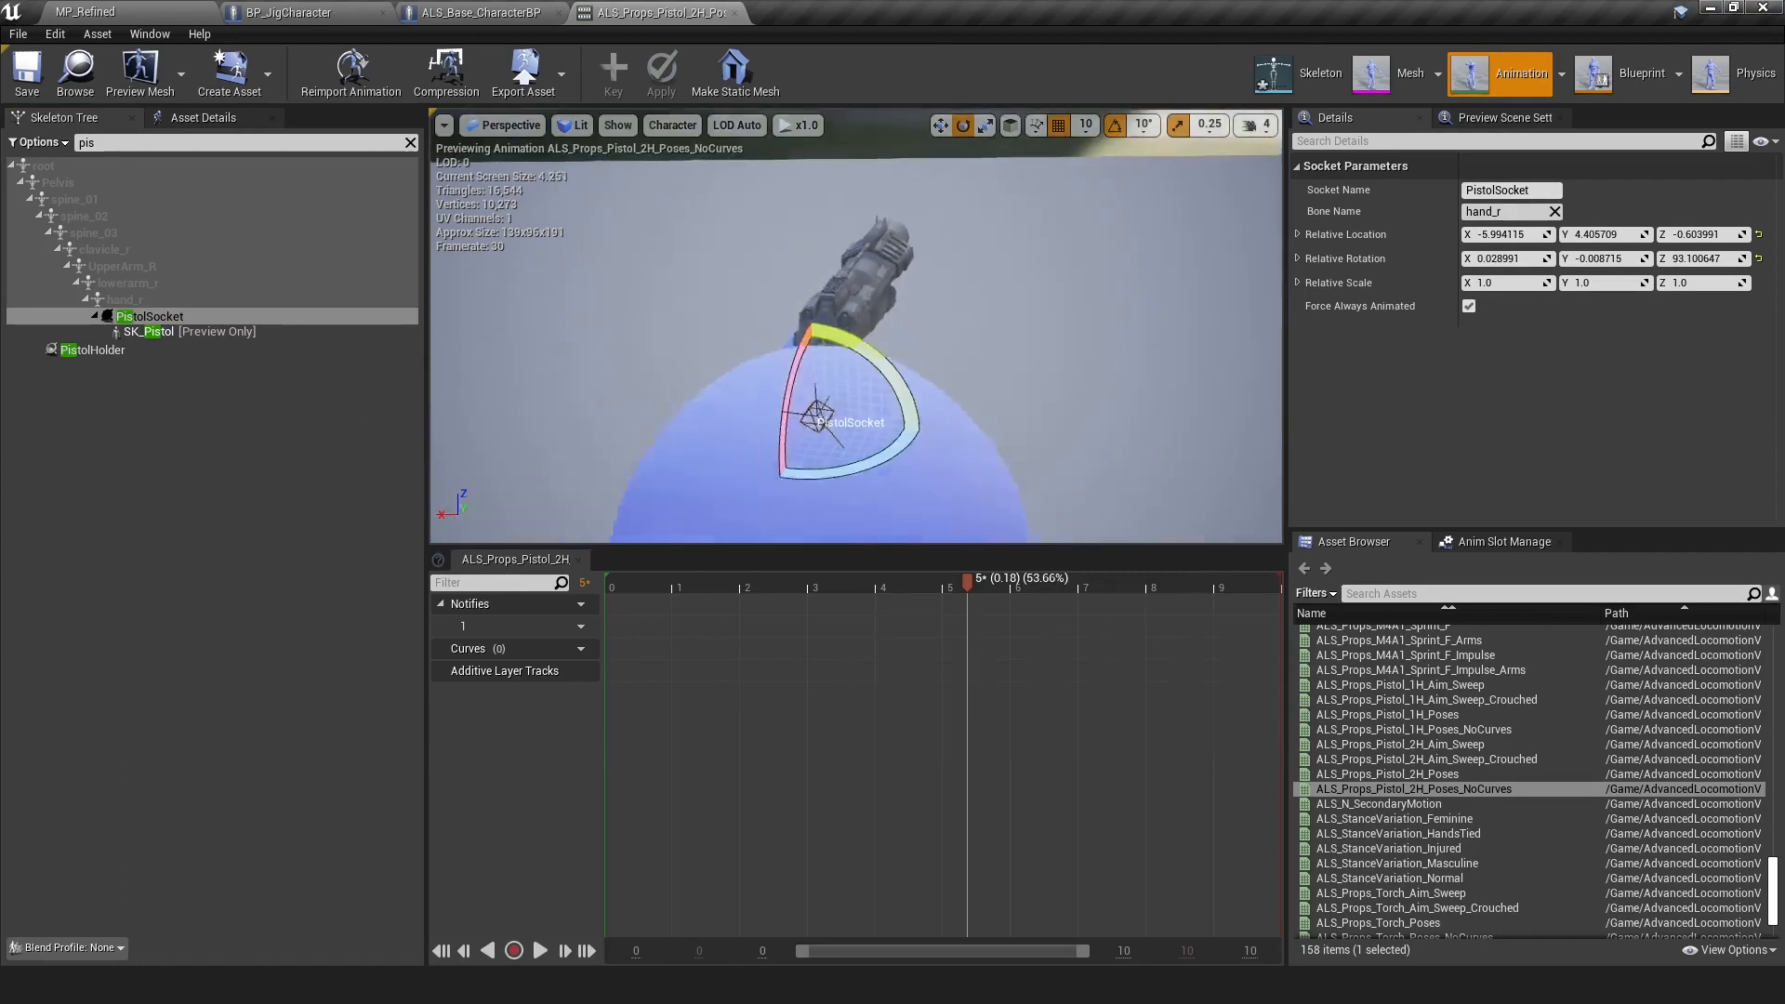
Rotate PistolSocket to a relative Z rotation of about 74°, turning rotation snapping off for the finer adjustment
{"action": "key", "text": "w"}
{"action": "mouse_move", "coordinate": [855, 326]}
{"action": "right_mouse_down"}
{"action": "mouse_move", "coordinate": [832, 330]}
{"action": "mouse_move", "coordinate": [841, 302]}
{"action": "mouse_move", "coordinate": [836, 339]}
{"action": "mouse_move", "coordinate": [835, 321]}
{"action": "right_mouse_up"}
{"action": "key", "text": "s"}
{"action": "key", "text": "s"}
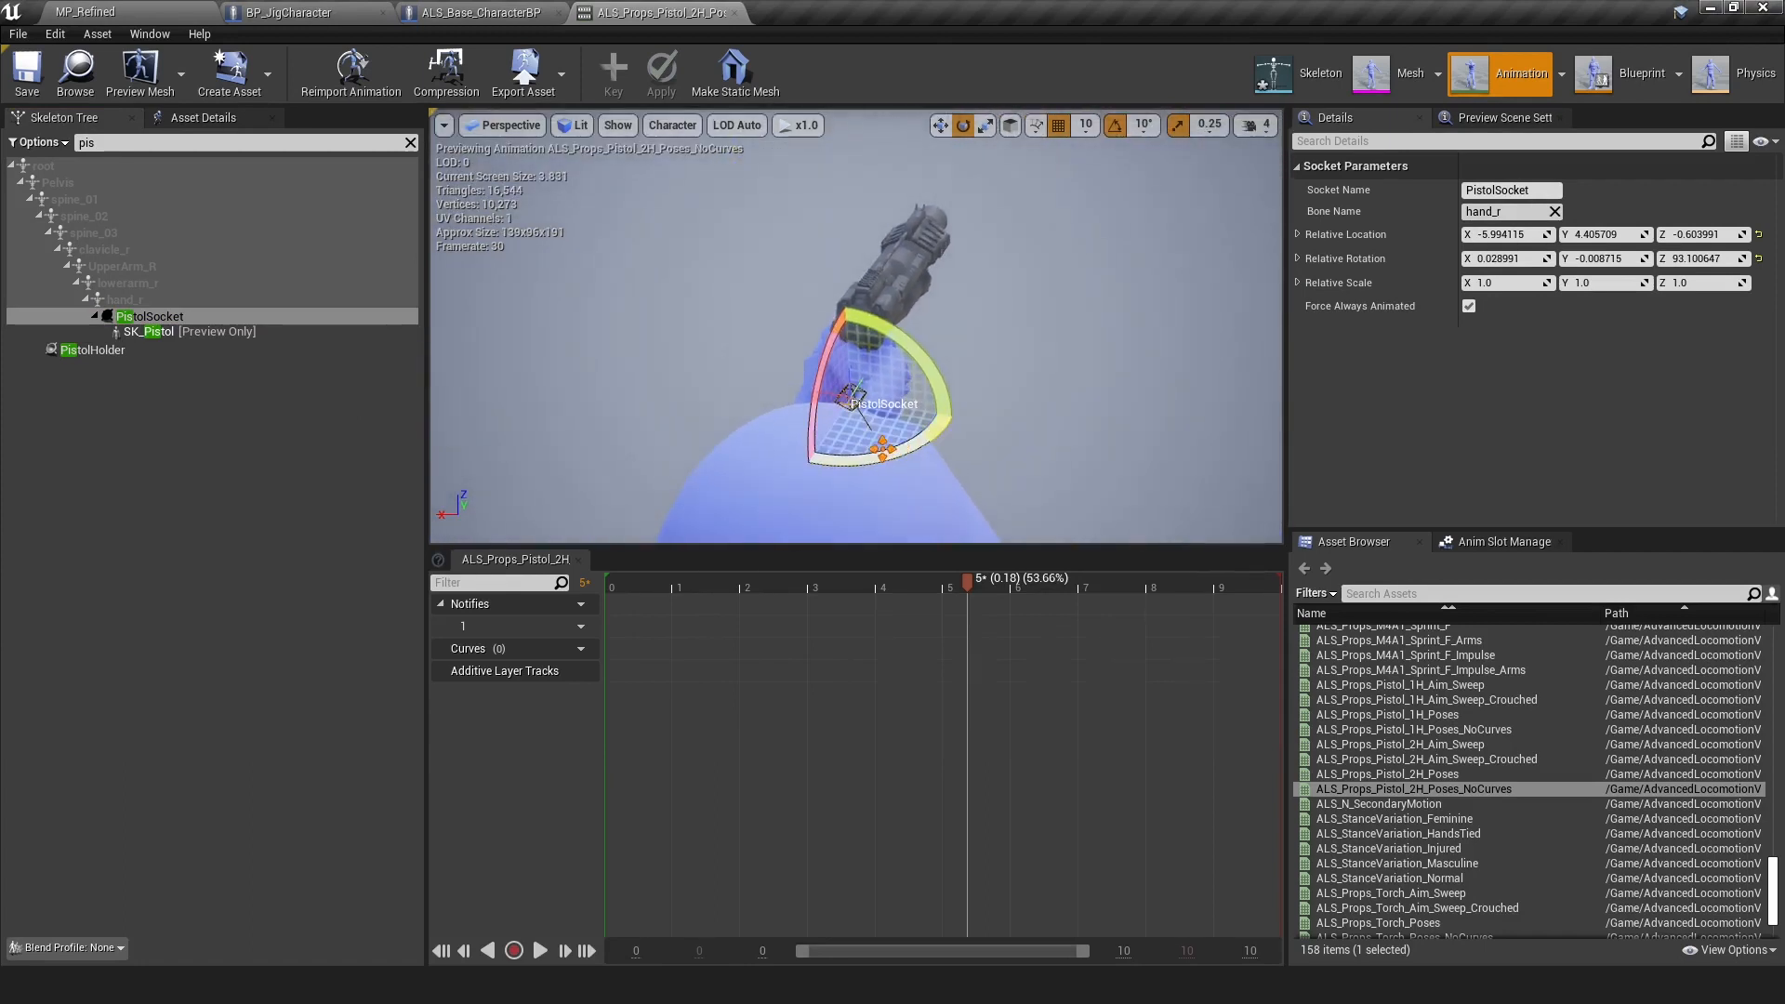
{"action": "left_click_drag", "start_coordinate": [882, 449], "coordinate": [860, 450]}
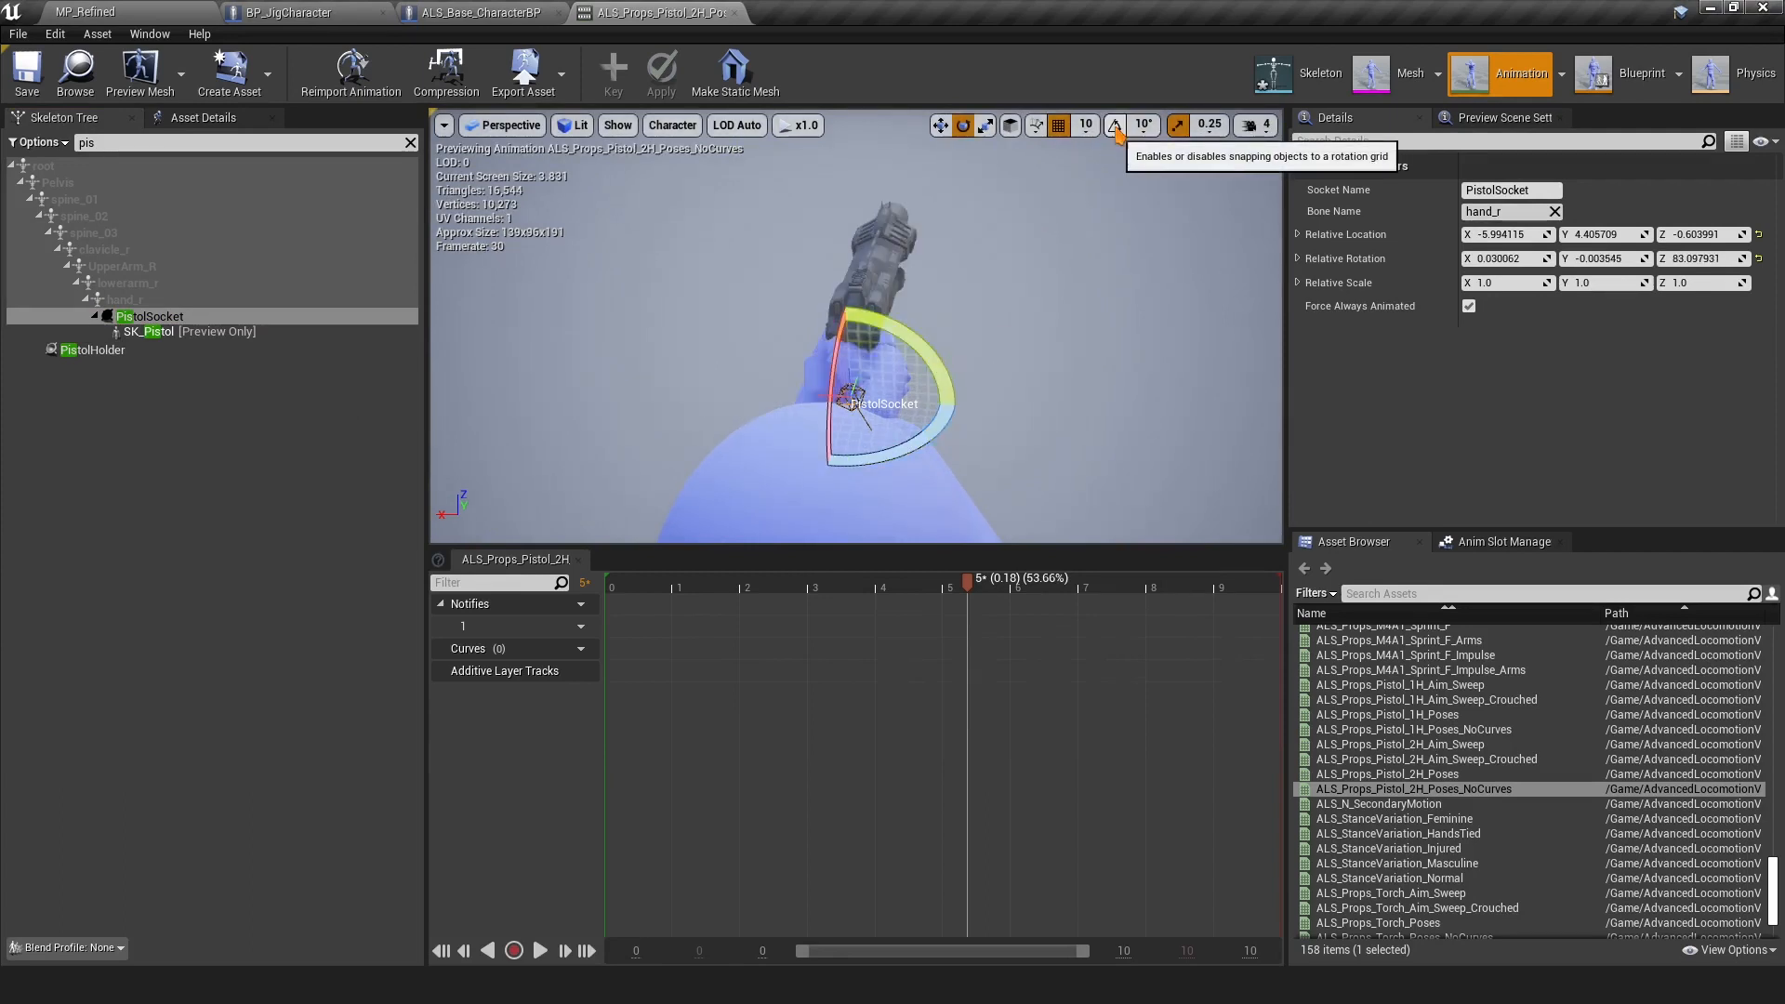
{"action": "left_click", "coordinate": [1115, 125]}
{"action": "left_click_drag", "start_coordinate": [851, 455], "coordinate": [827, 456]}
Move PistolSocket to seat the pistol in the right hand, and fine-tune its rotation to line up with the aim
{"action": "right_click_drag", "start_coordinate": [1008, 369], "coordinate": [896, 420]}
{"action": "right_click_drag", "start_coordinate": [1106, 382], "coordinate": [1067, 382]}
{"action": "key", "text": "w"}
{"action": "right_click_drag", "start_coordinate": [1128, 450], "coordinate": [822, 487]}
{"action": "left_click_drag", "start_coordinate": [538, 441], "coordinate": [558, 444]}
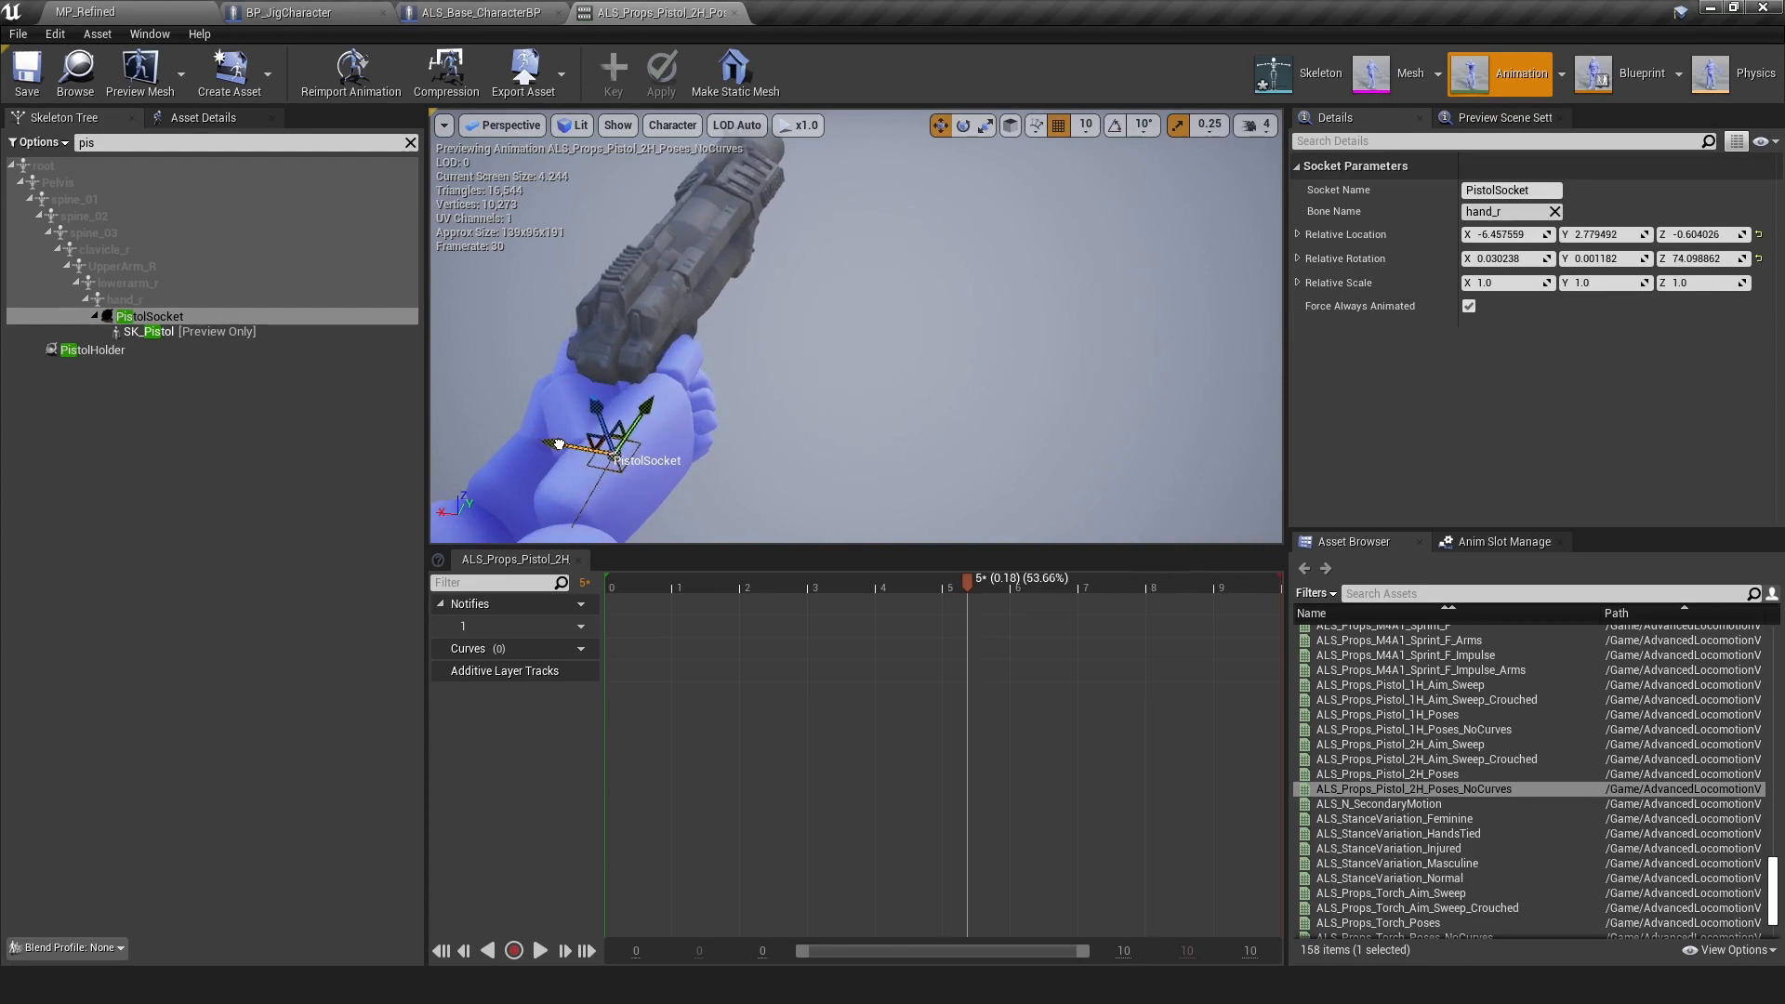
{"action": "left_click_drag", "start_coordinate": [648, 409], "coordinate": [593, 463]}
{"action": "right_click_drag", "start_coordinate": [593, 462], "coordinate": [502, 400]}
{"action": "key", "text": "e"}
{"action": "left_click_drag", "start_coordinate": [826, 307], "coordinate": [751, 297]}
{"action": "key", "text": "w"}
Playtest the adjusted socket from the MP_Refined level by equipping hotbar slot 3 and aiming the pistol in first-person view
{"action": "left_click", "coordinate": [135, 11]}
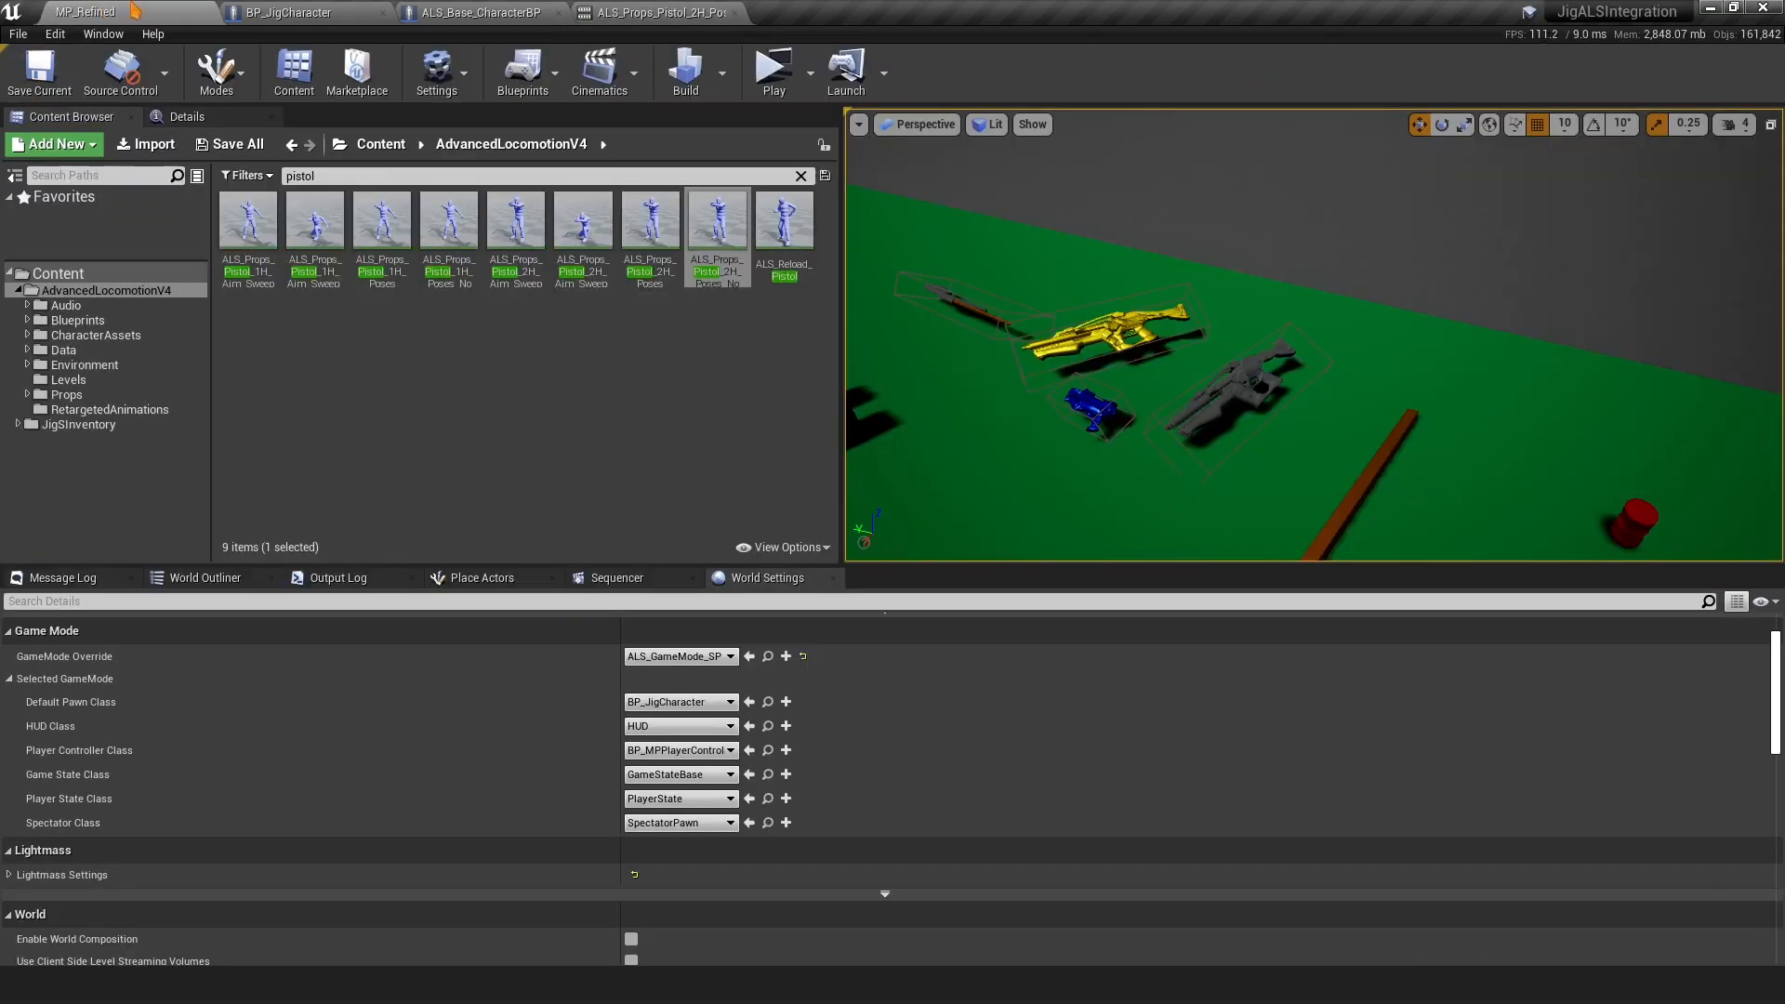
{"action": "left_click", "coordinate": [774, 72]}
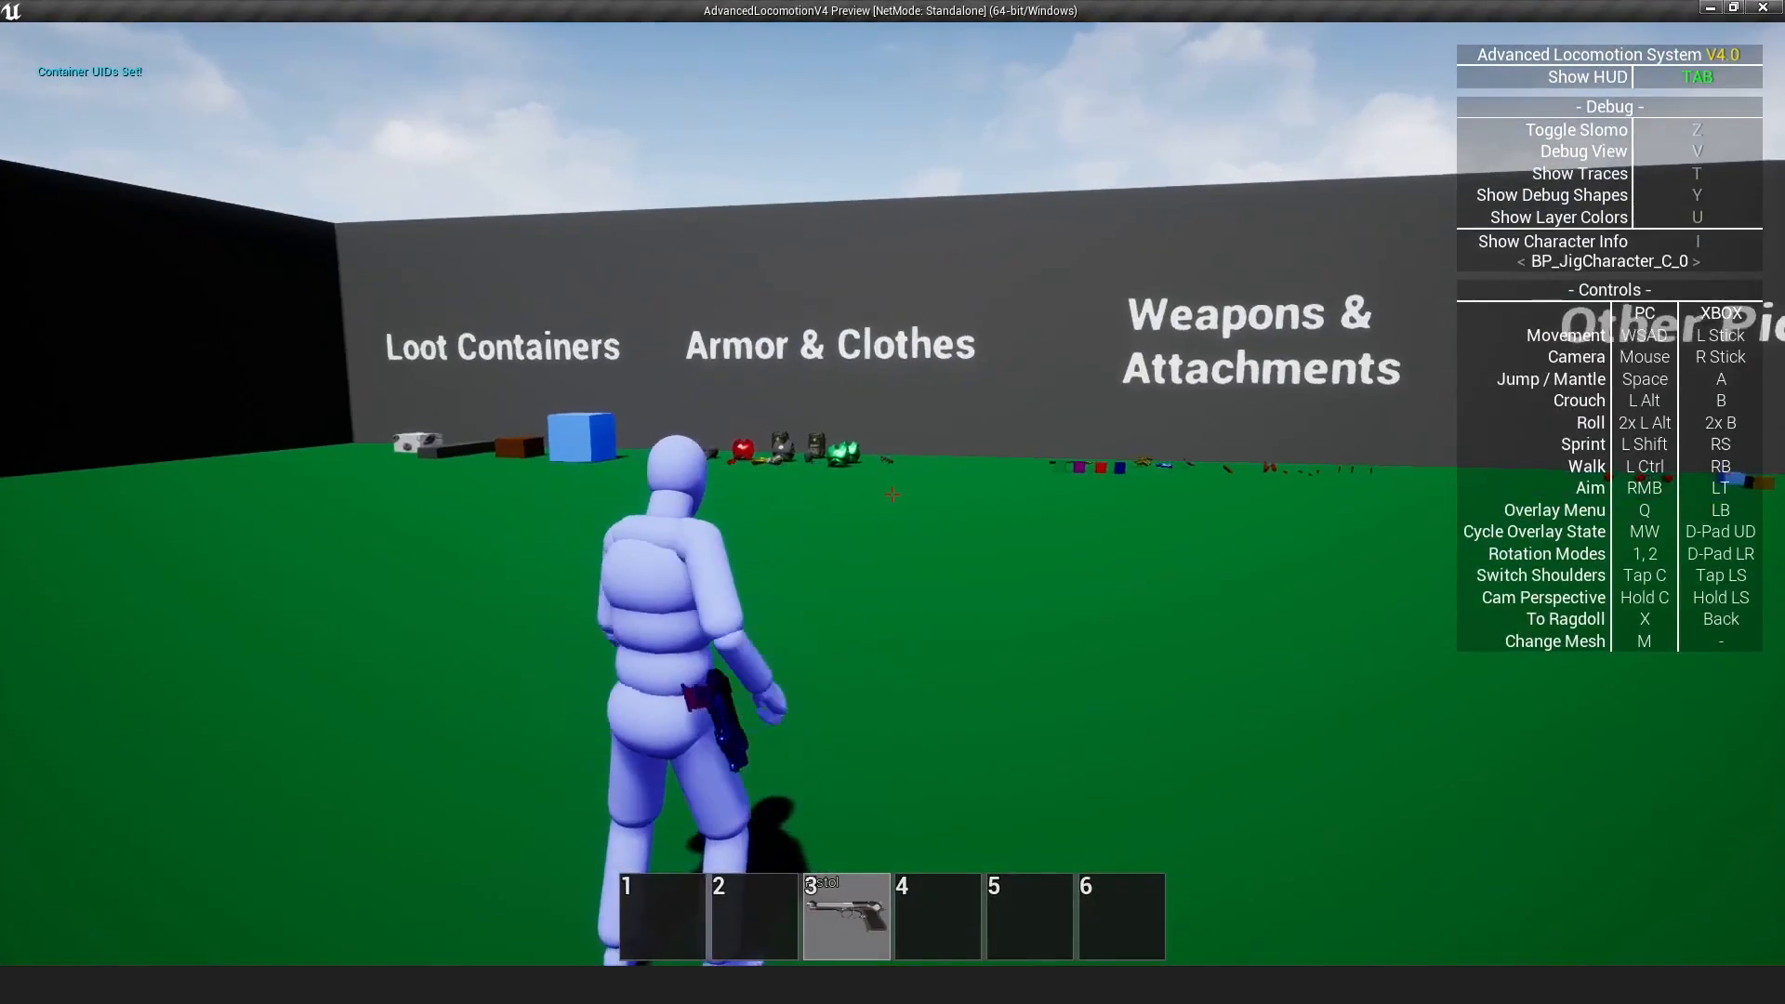
{"action": "key", "text": "3"}
{"action": "right_click", "coordinate": [893, 495]}
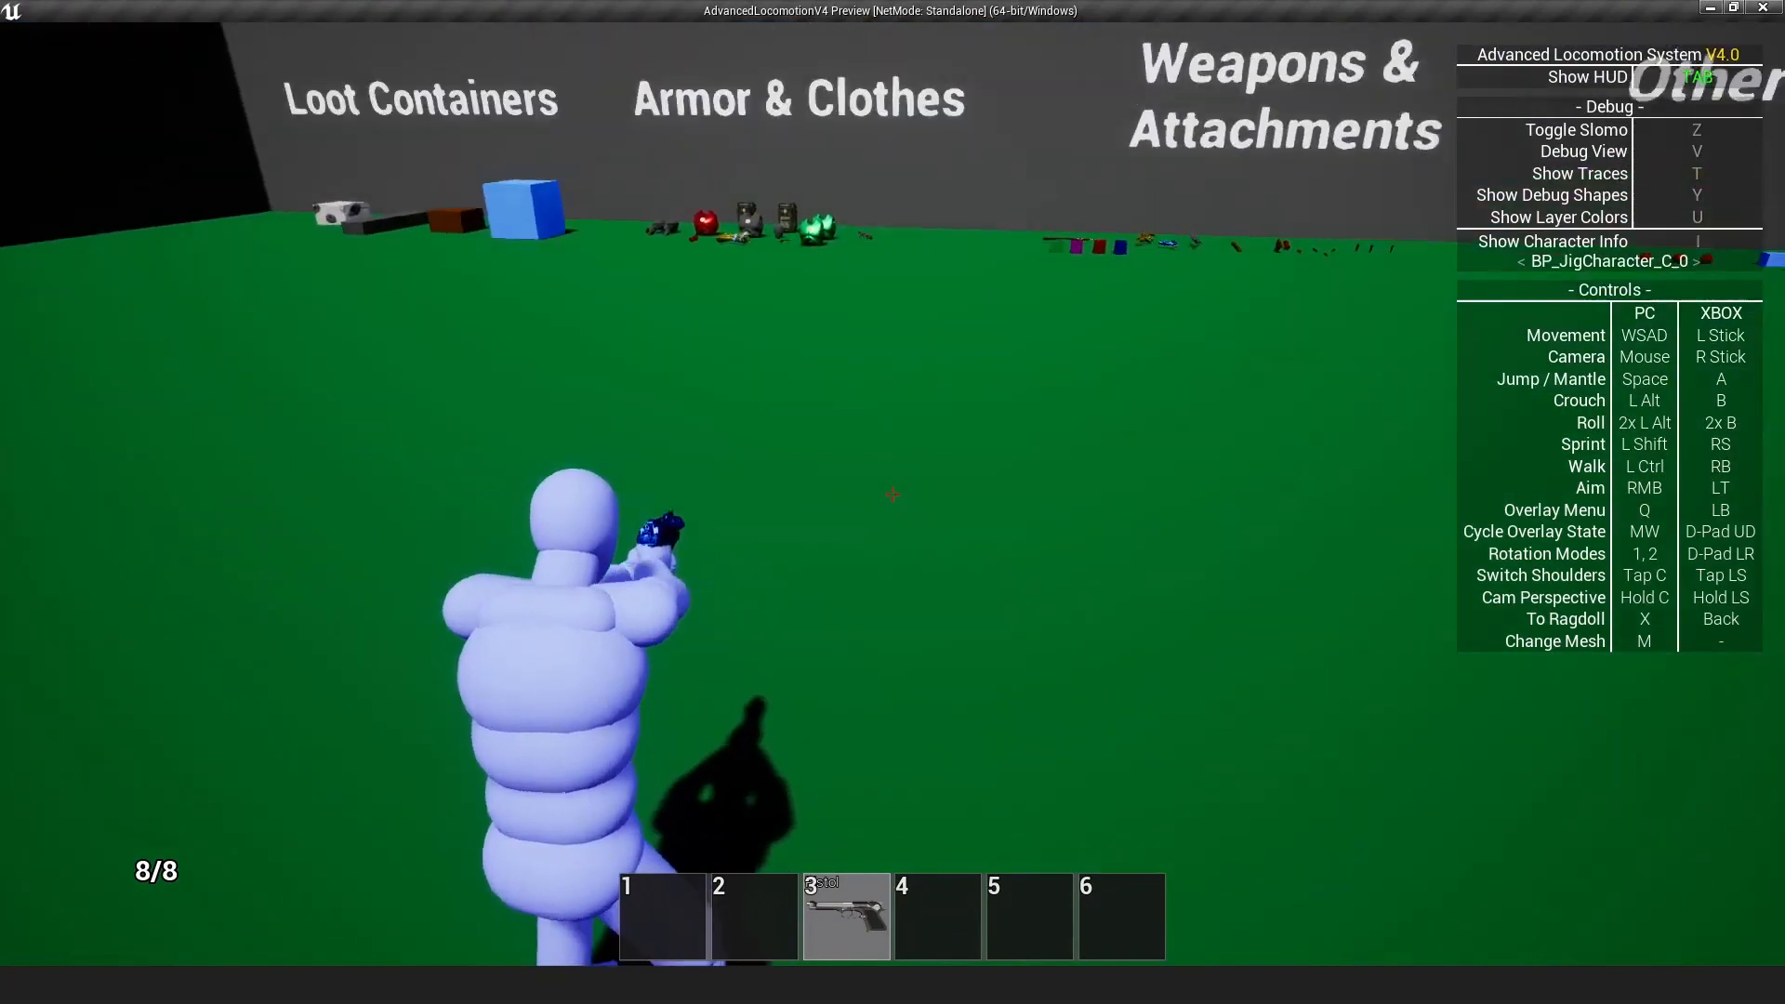
{"action": "key", "text": "c"}
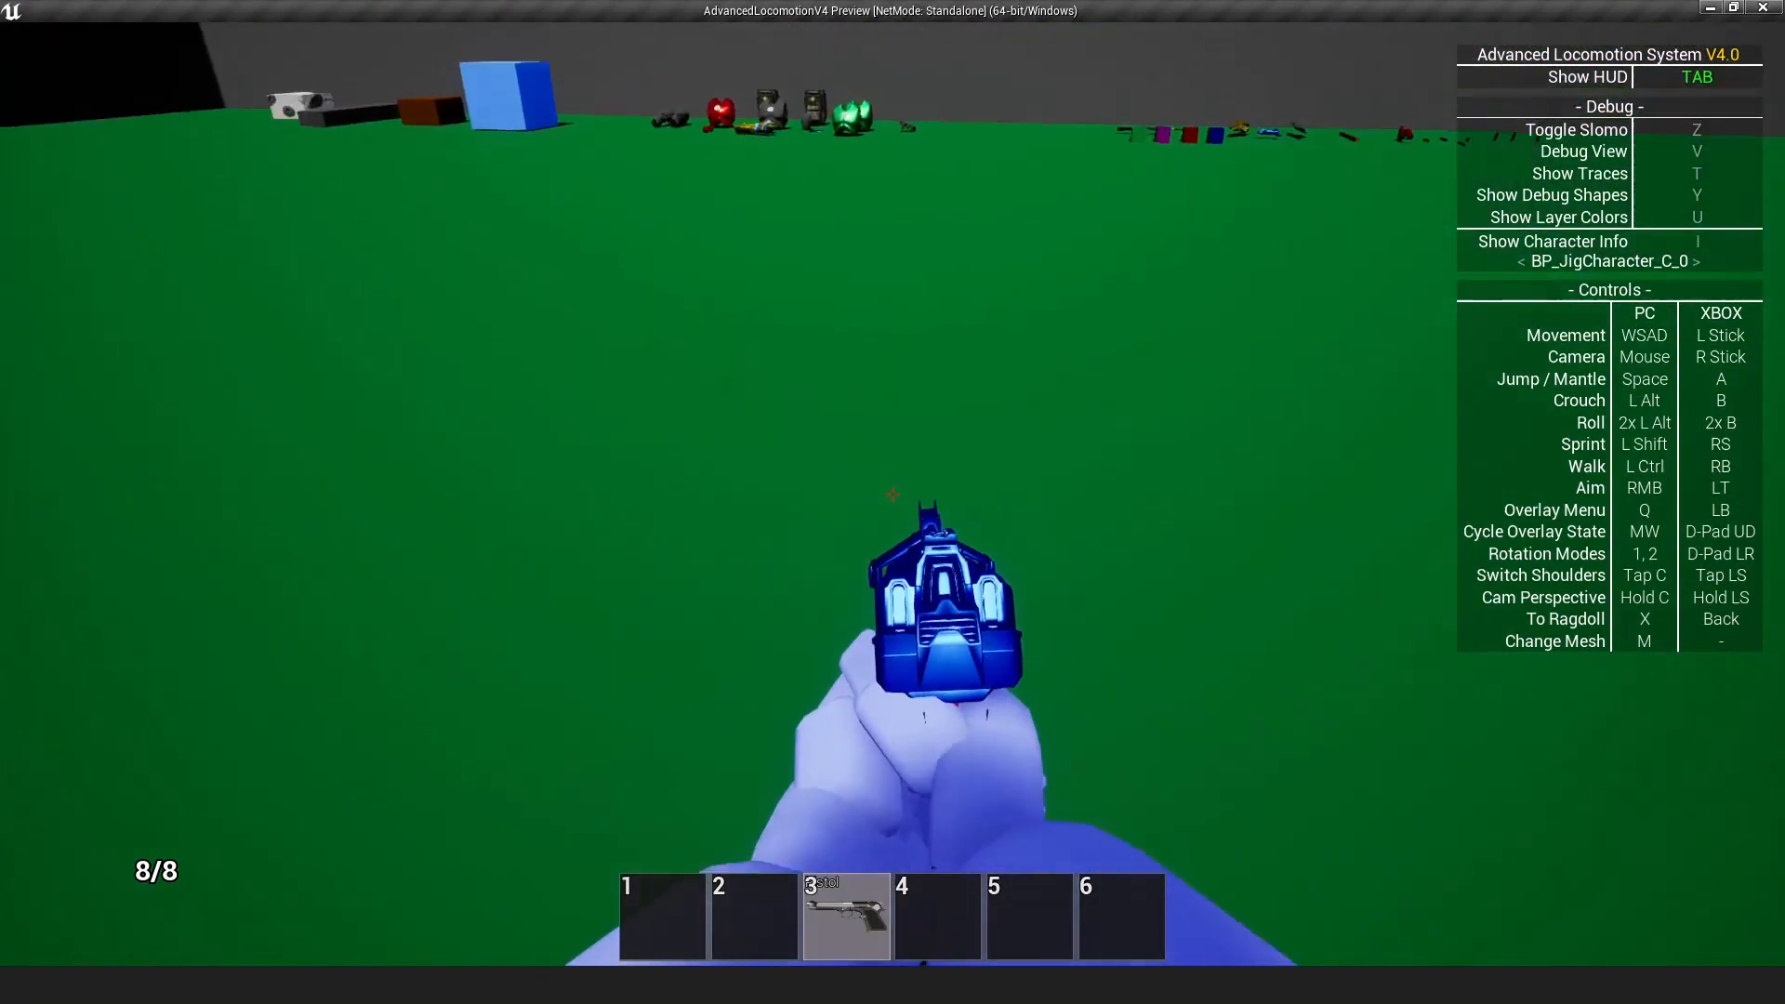
Playtest again from the MP_Refined level, switching the character's mesh and viewing the pistol stance in third-person view
{"action": "key", "text": "Escape"}
{"action": "left_click", "coordinate": [775, 73]}
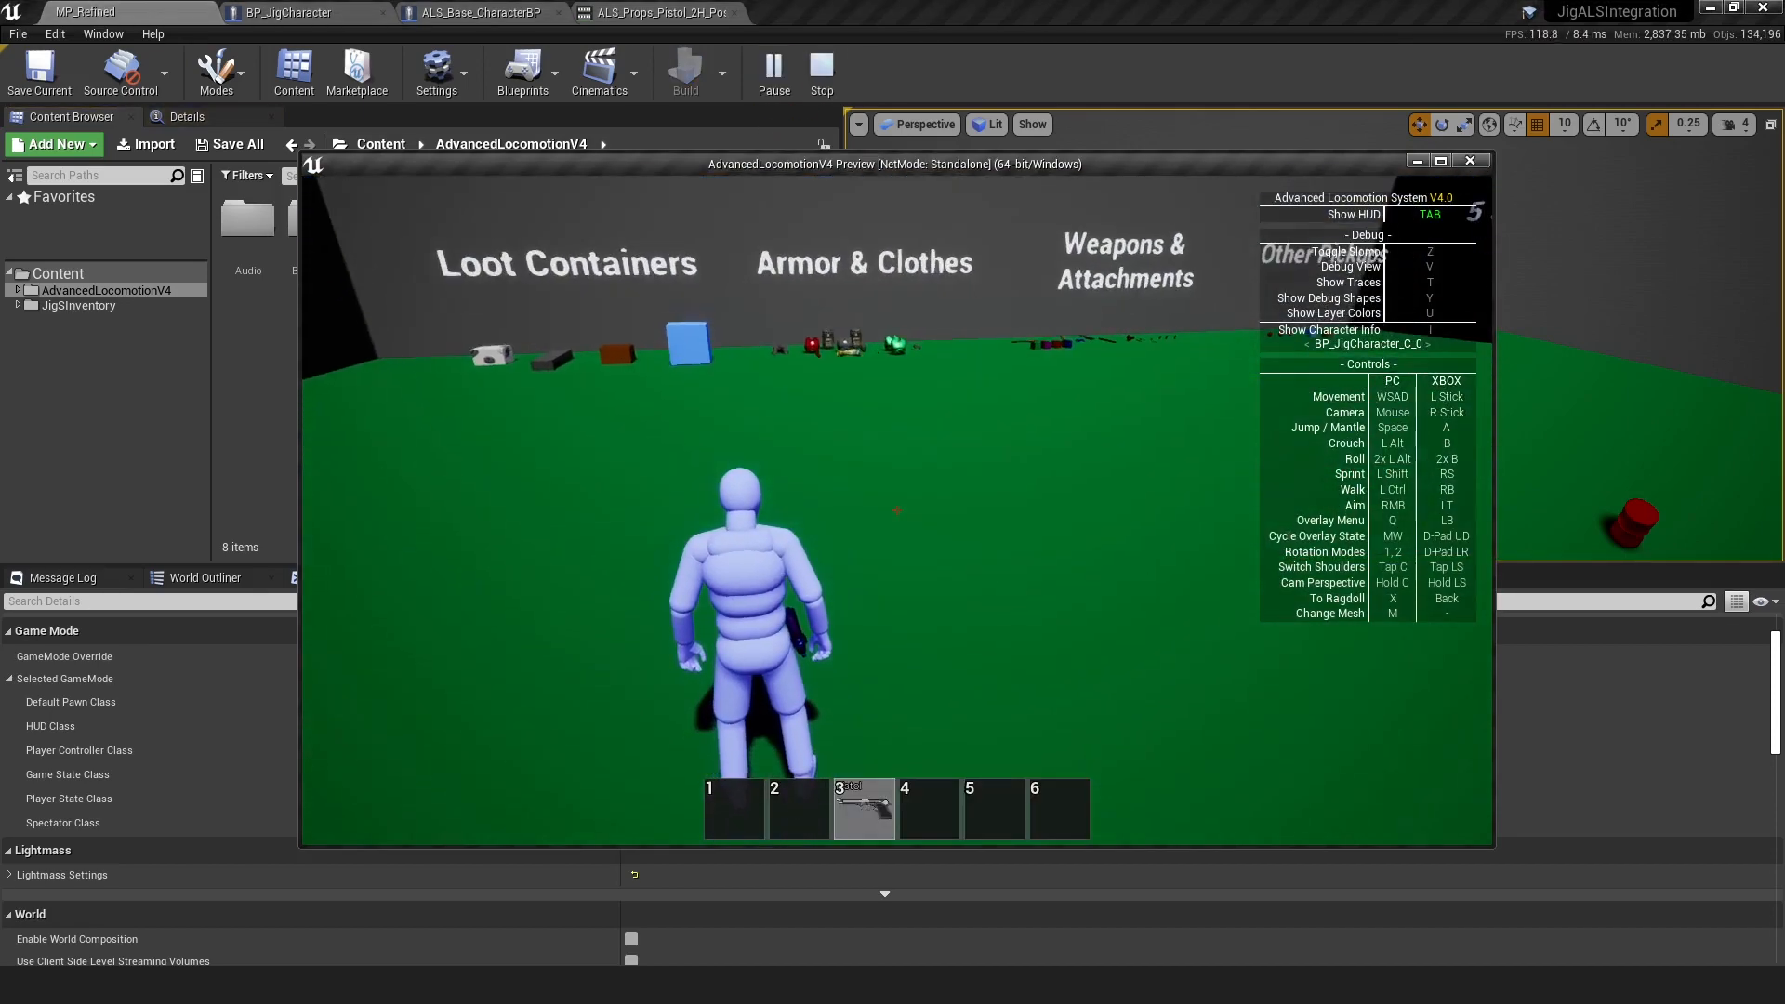
{"action": "key", "text": "m"}
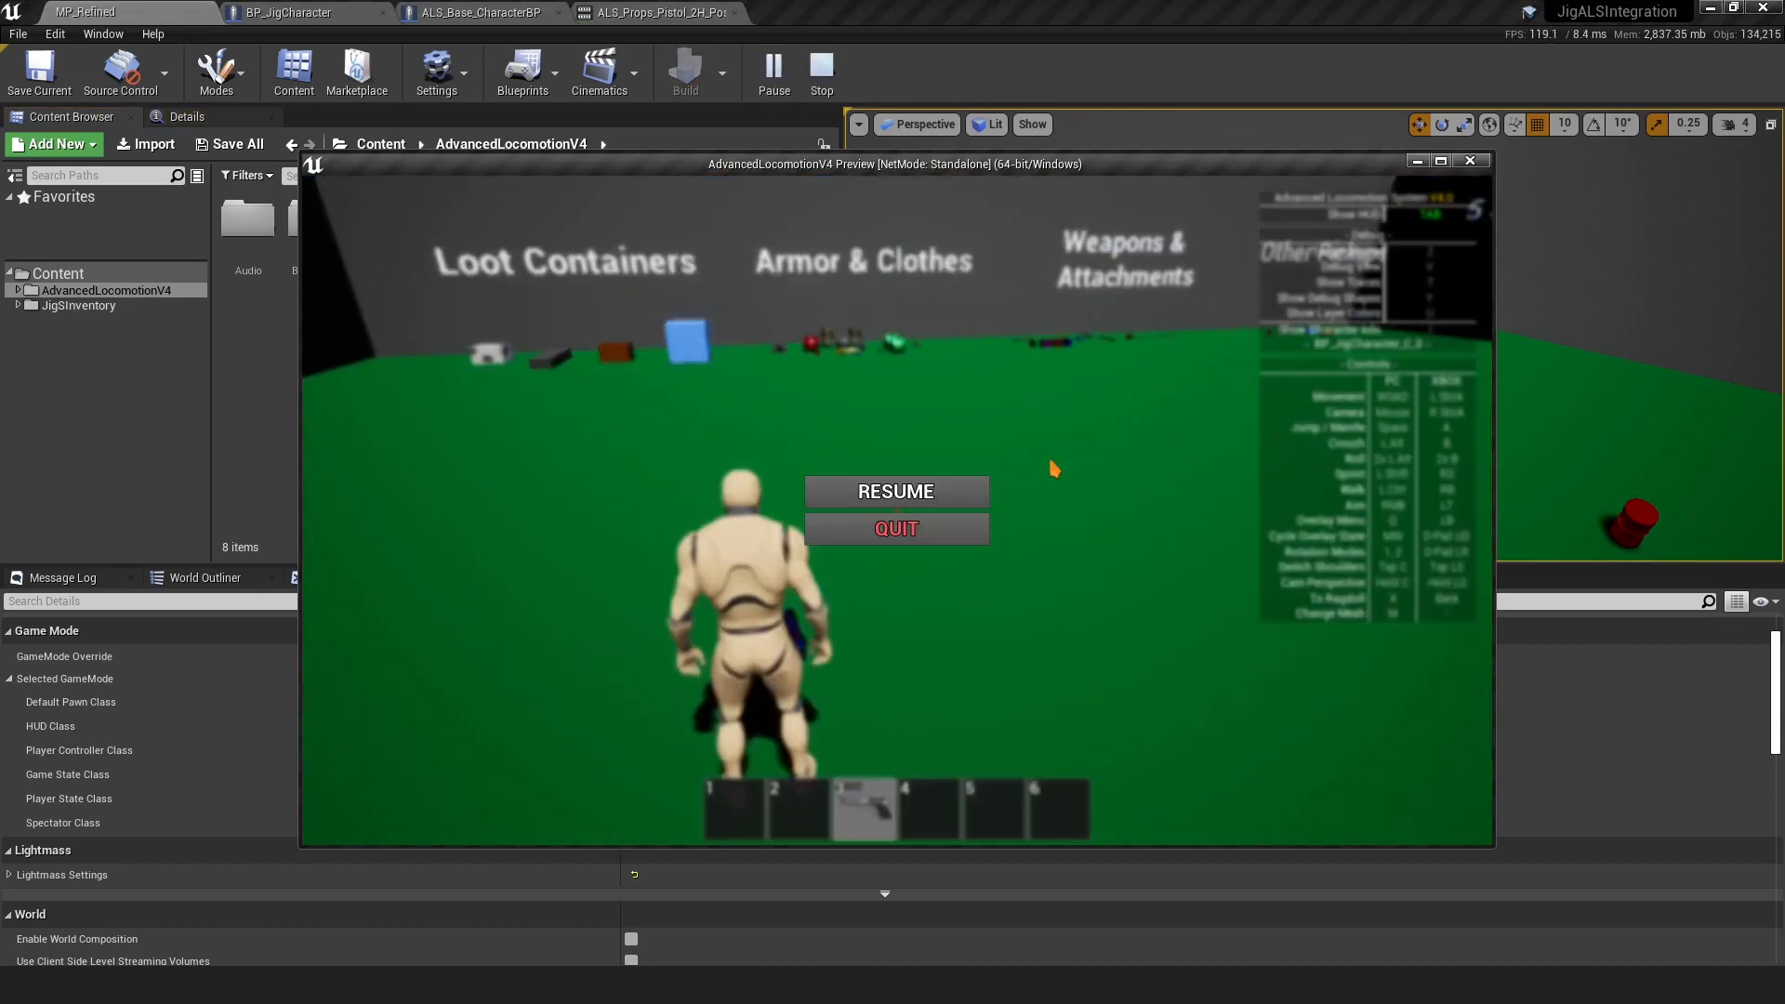
{"action": "left_click", "coordinate": [898, 493]}
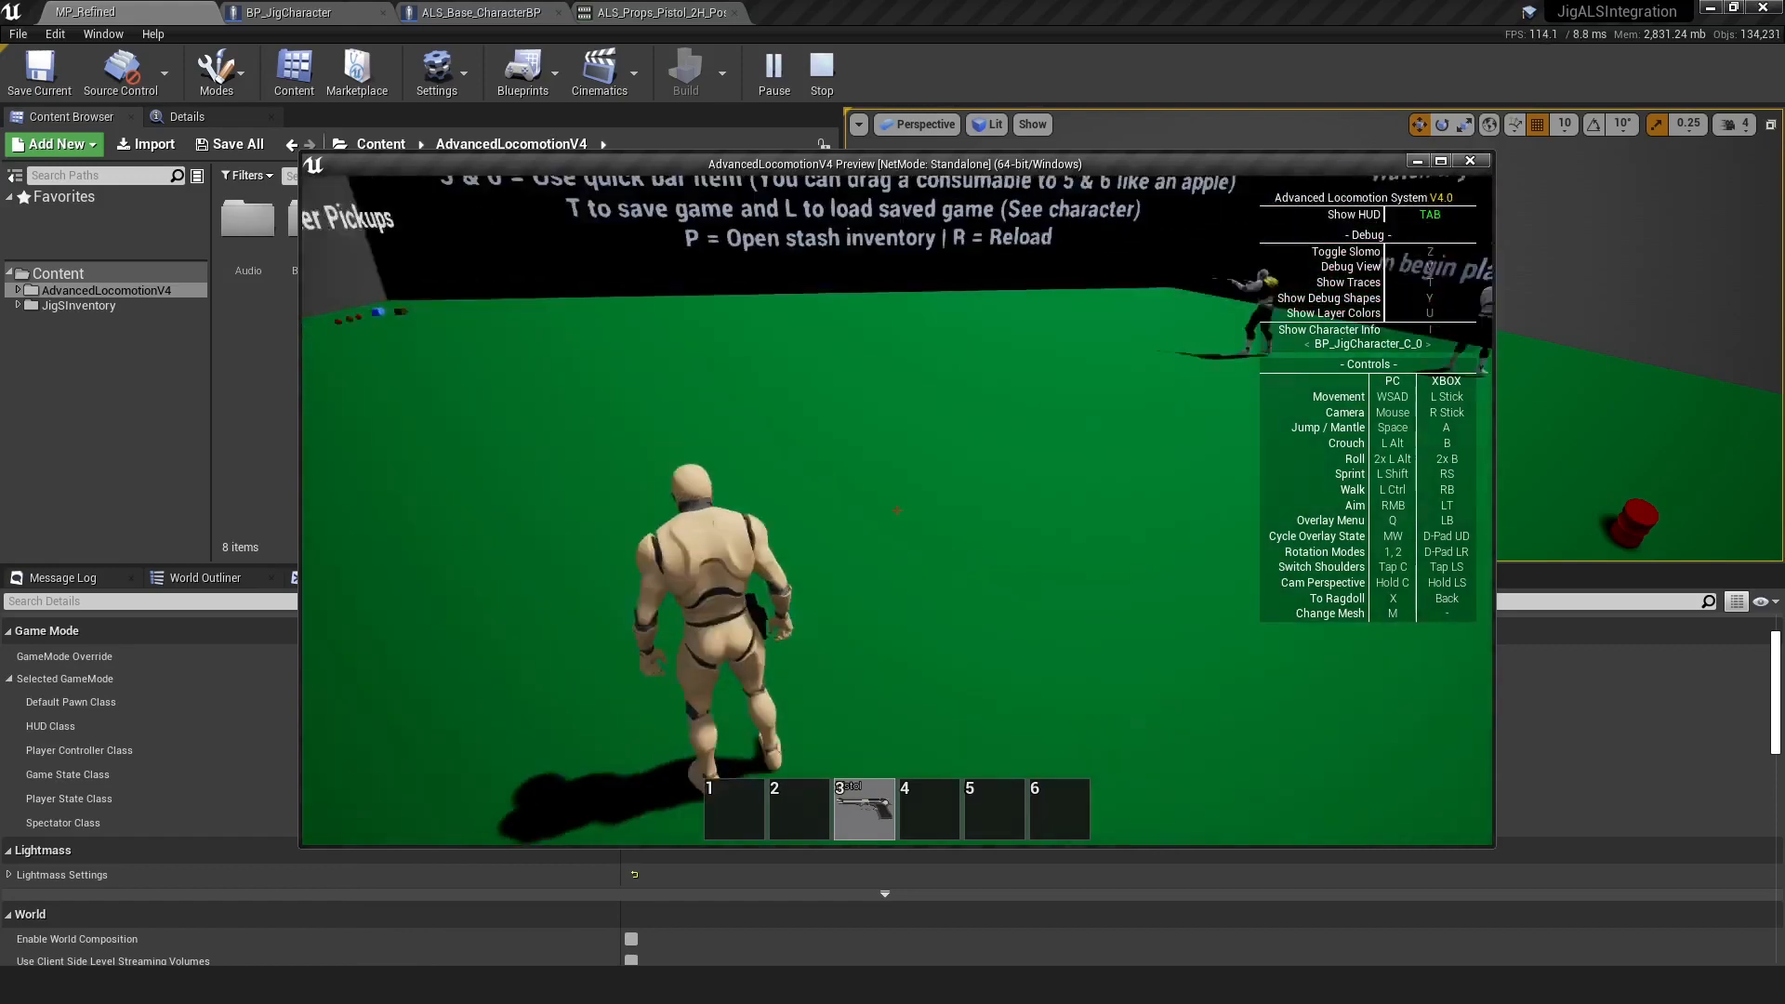
{"action": "key", "text": "Escape"}
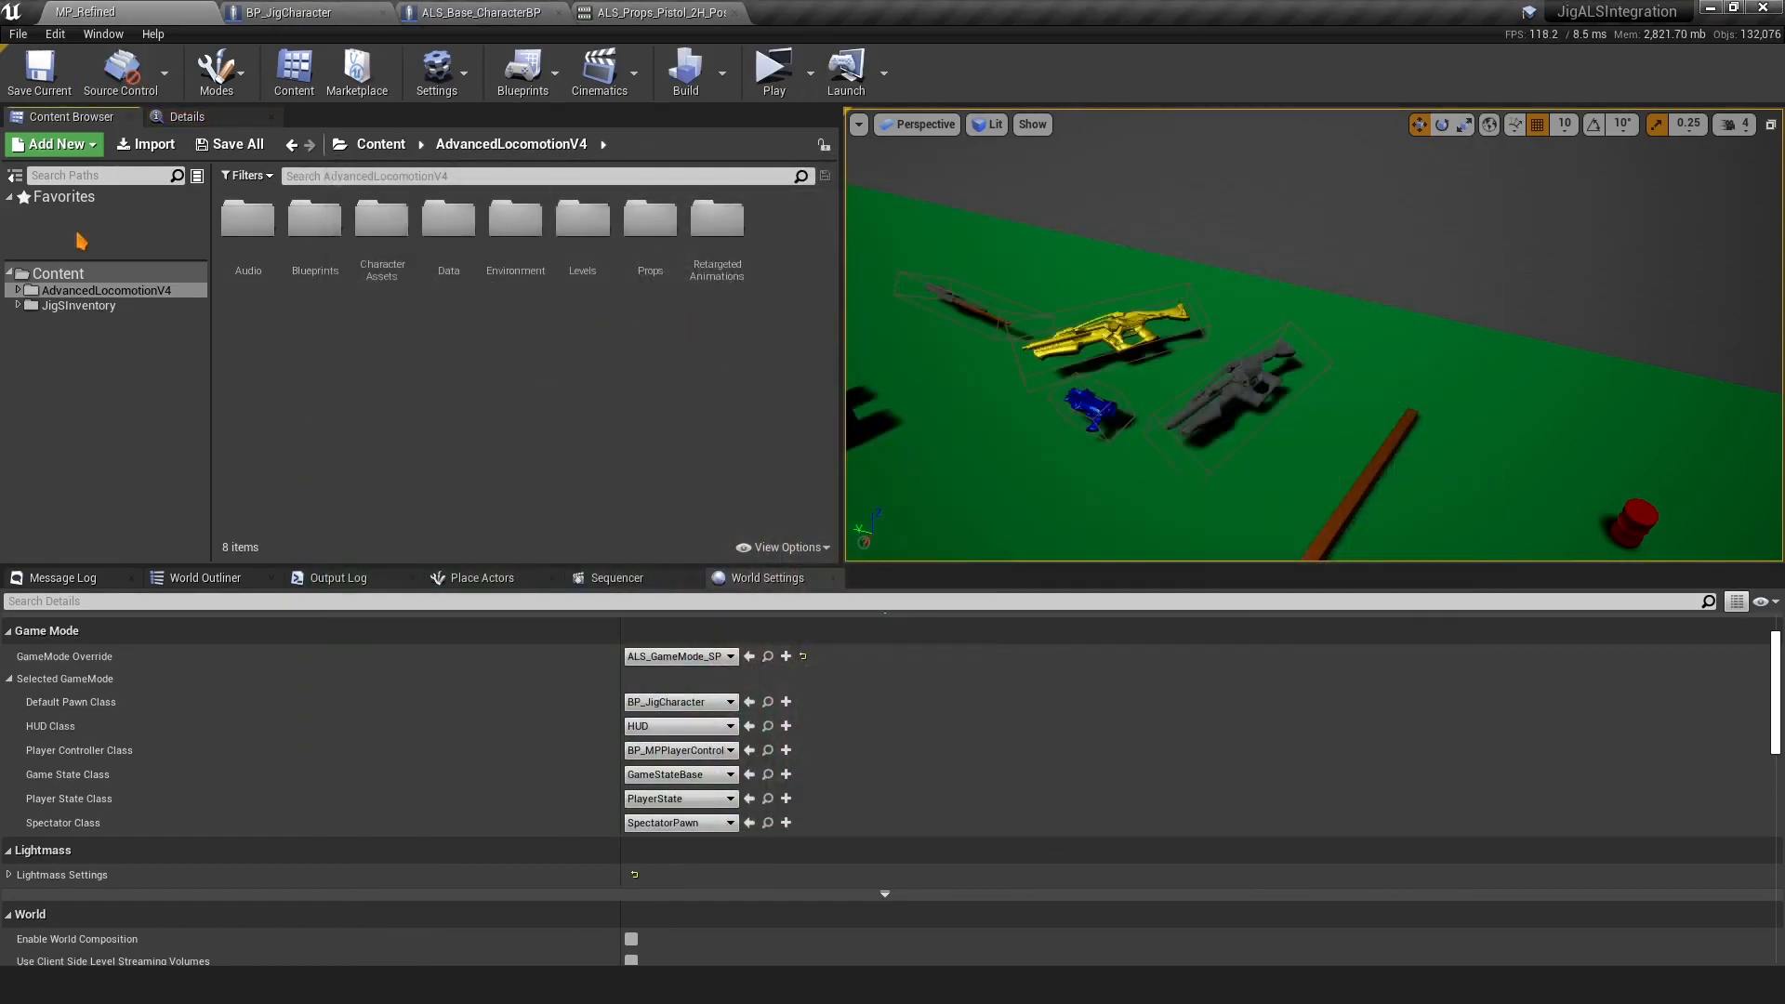
Open BP_JigCharacter from the game mode's Default Pawn Class and select its inherited Mesh component, widening the details area for its properties
{"action": "left_click", "coordinate": [767, 702]}
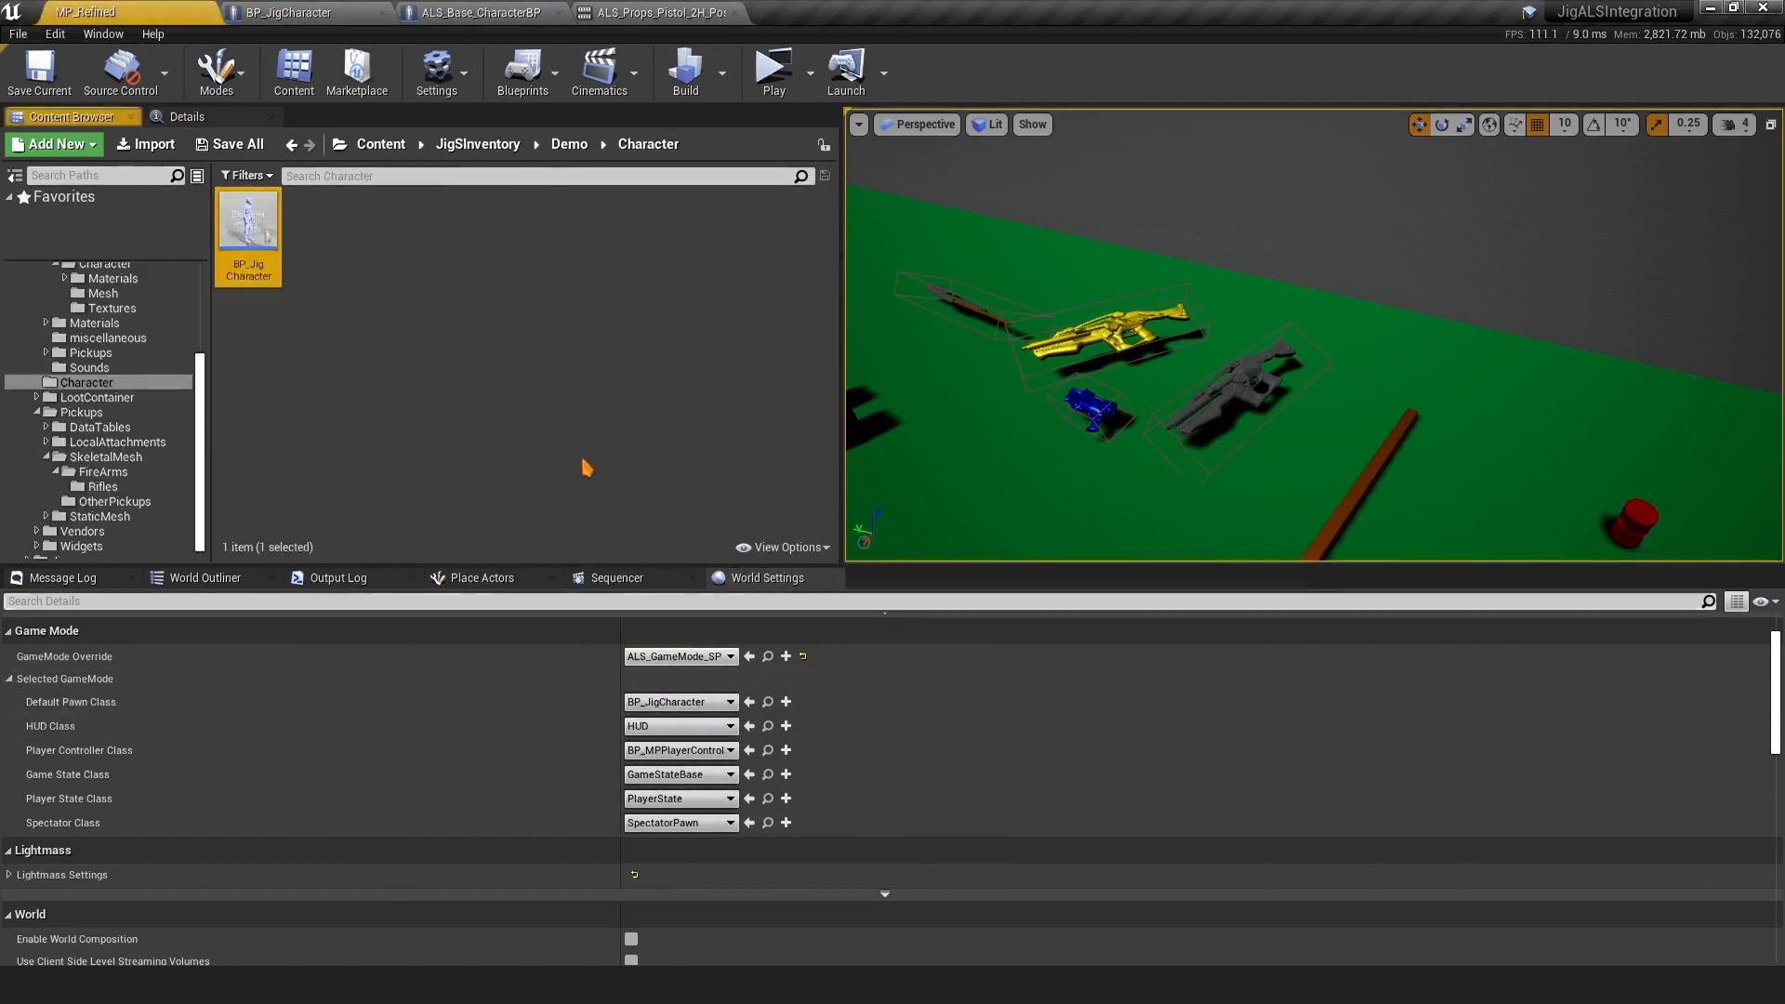
{"action": "double_click", "coordinate": [264, 251]}
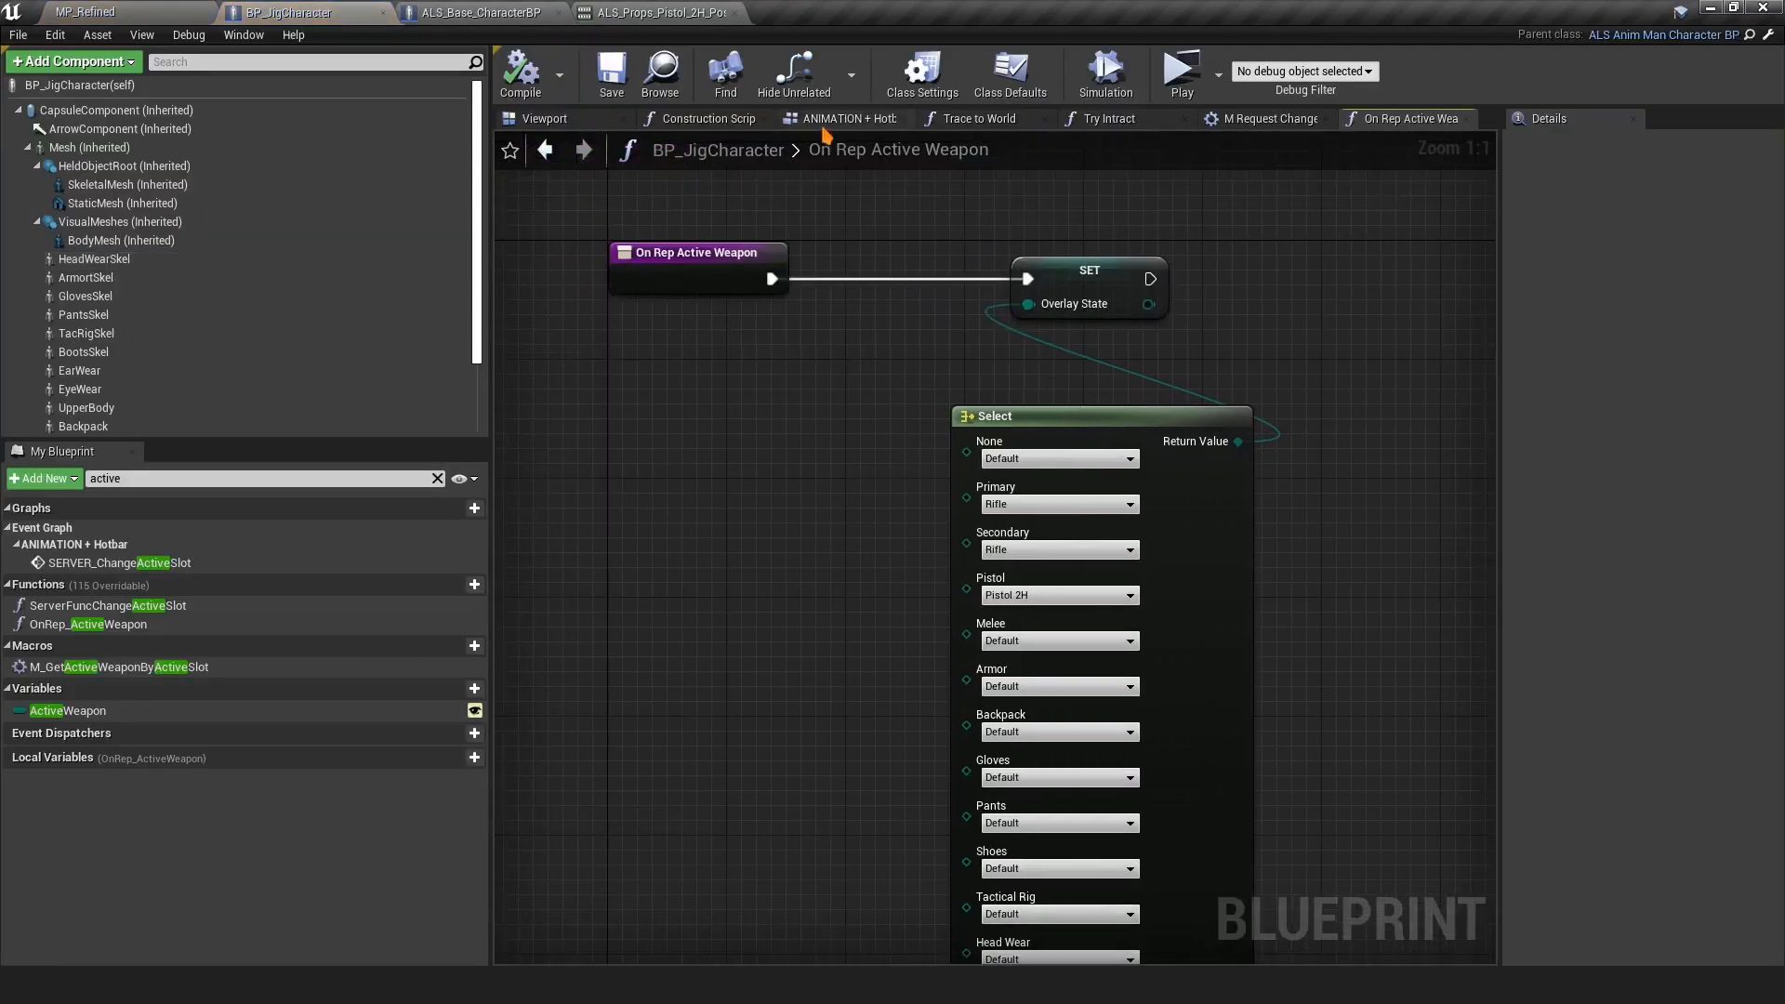
{"action": "left_click", "coordinate": [823, 119]}
{"action": "left_click", "coordinate": [870, 150]}
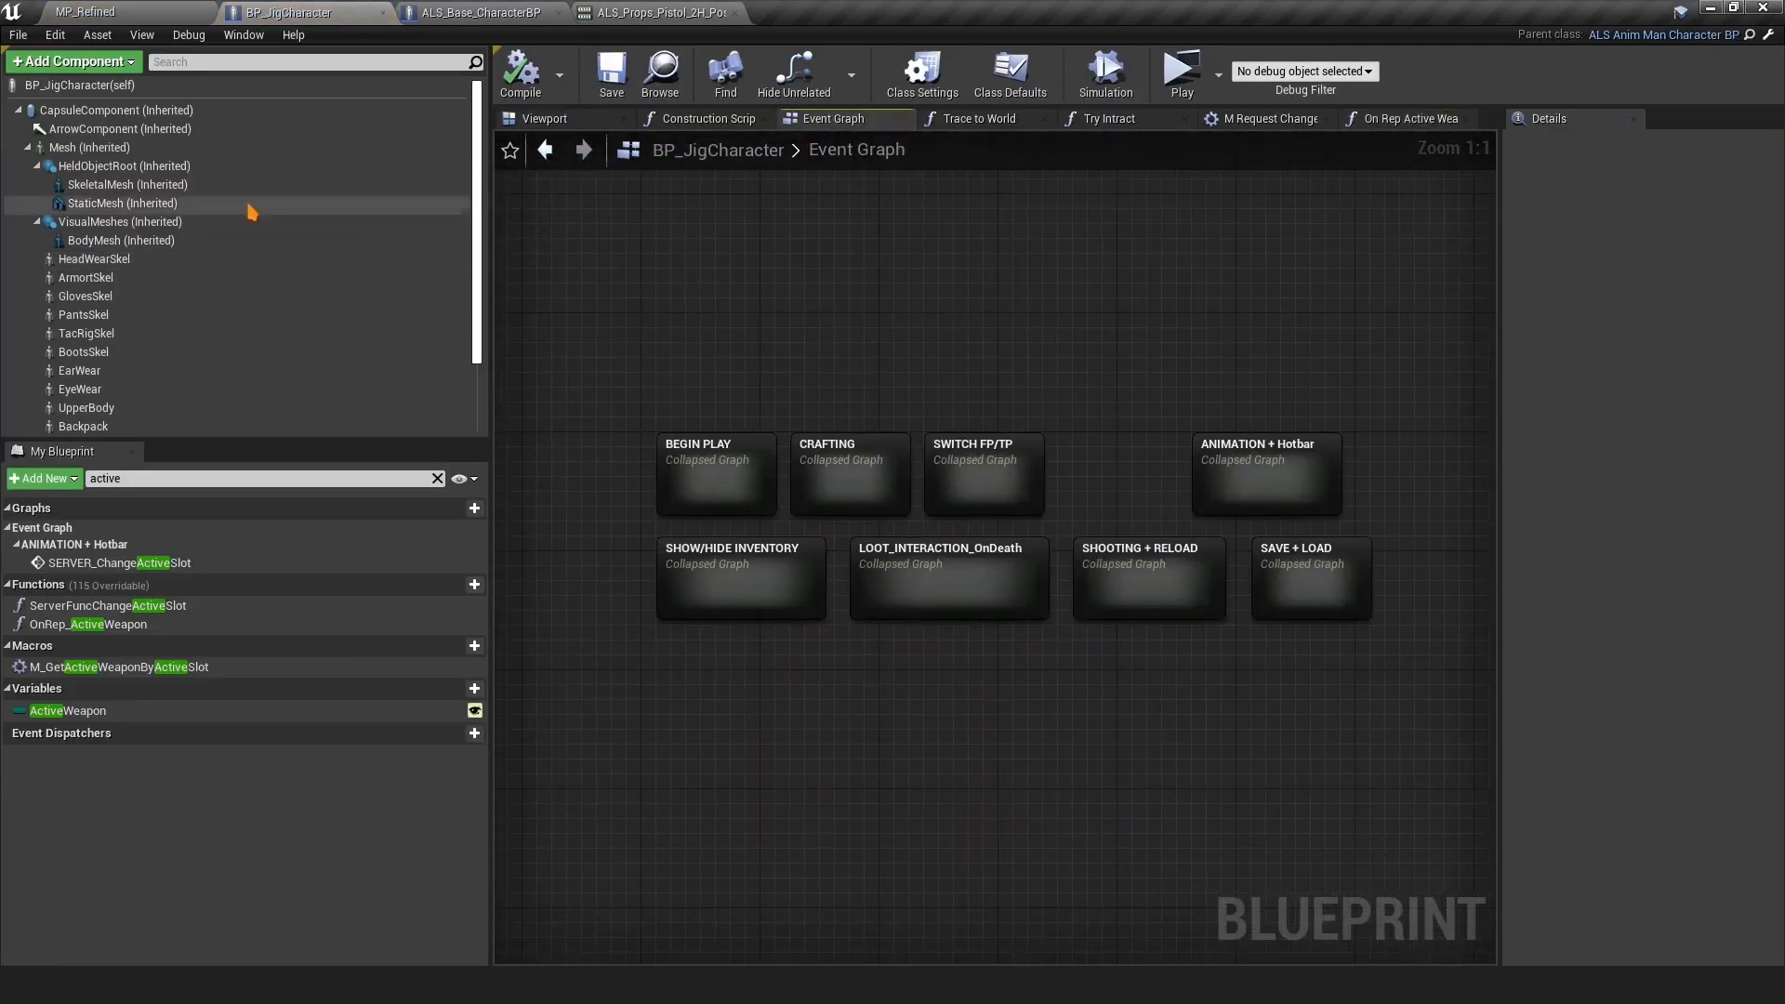
{"action": "double_click", "coordinate": [125, 149]}
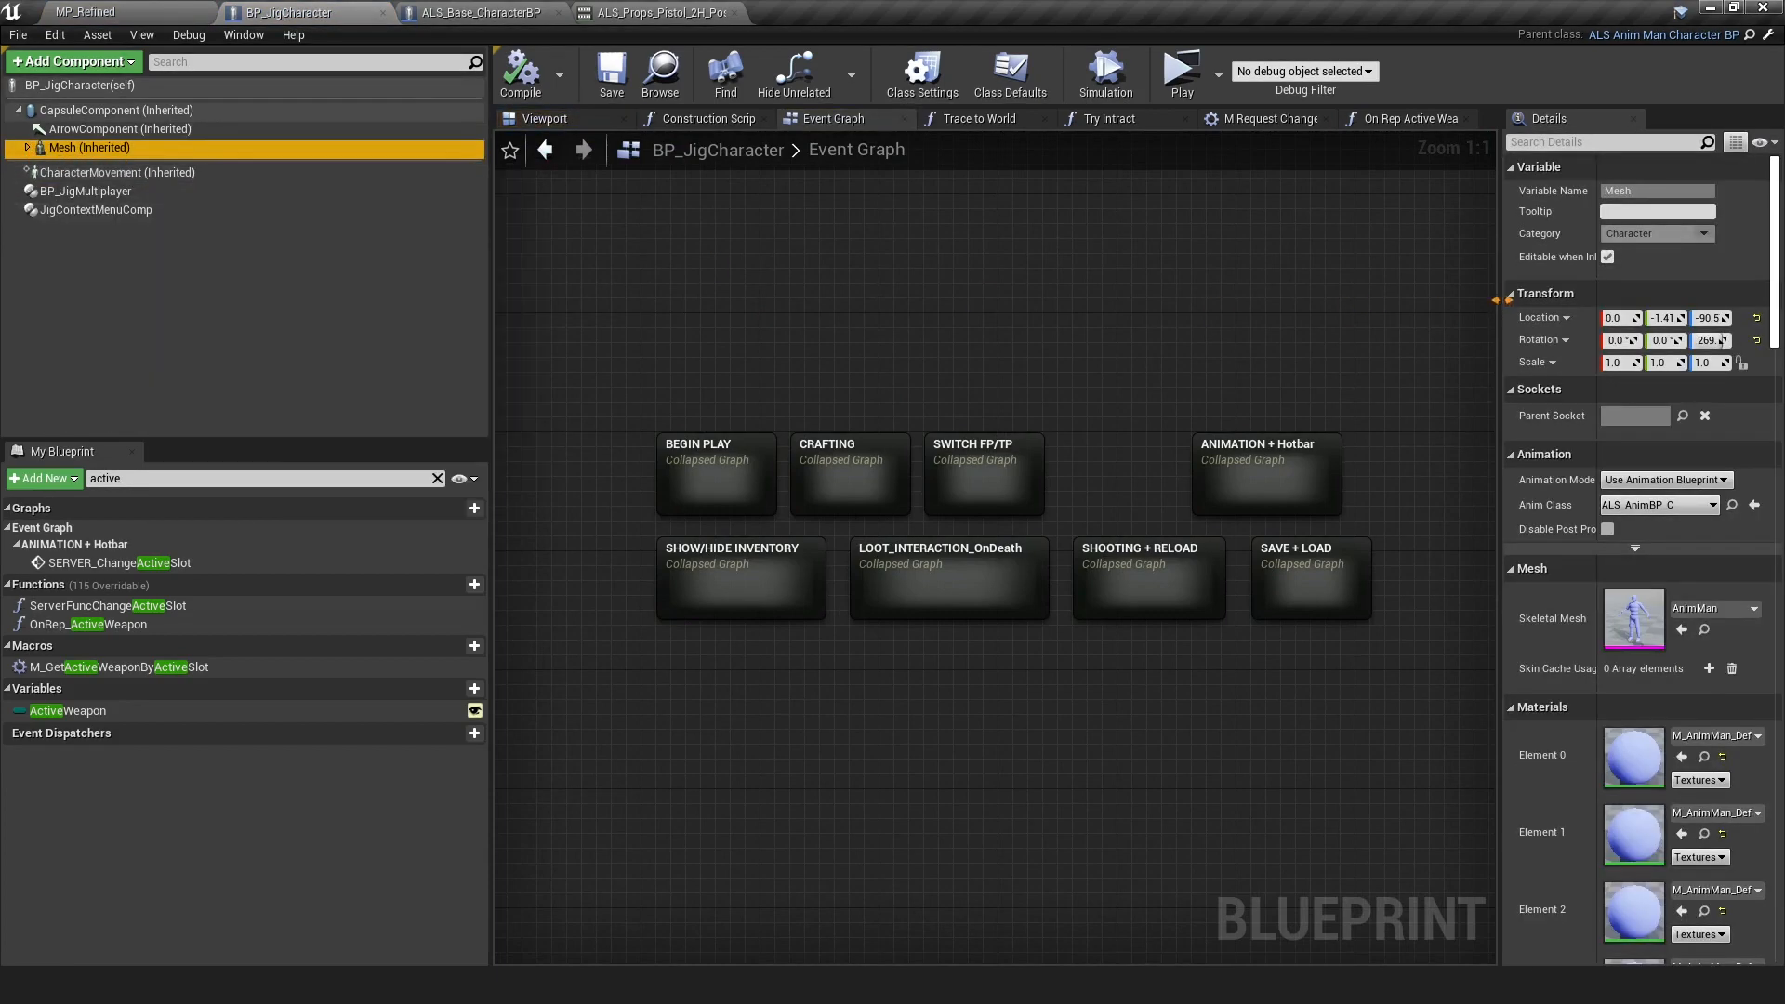
{"action": "left_click_drag", "start_coordinate": [1495, 299], "coordinate": [711, 270]}
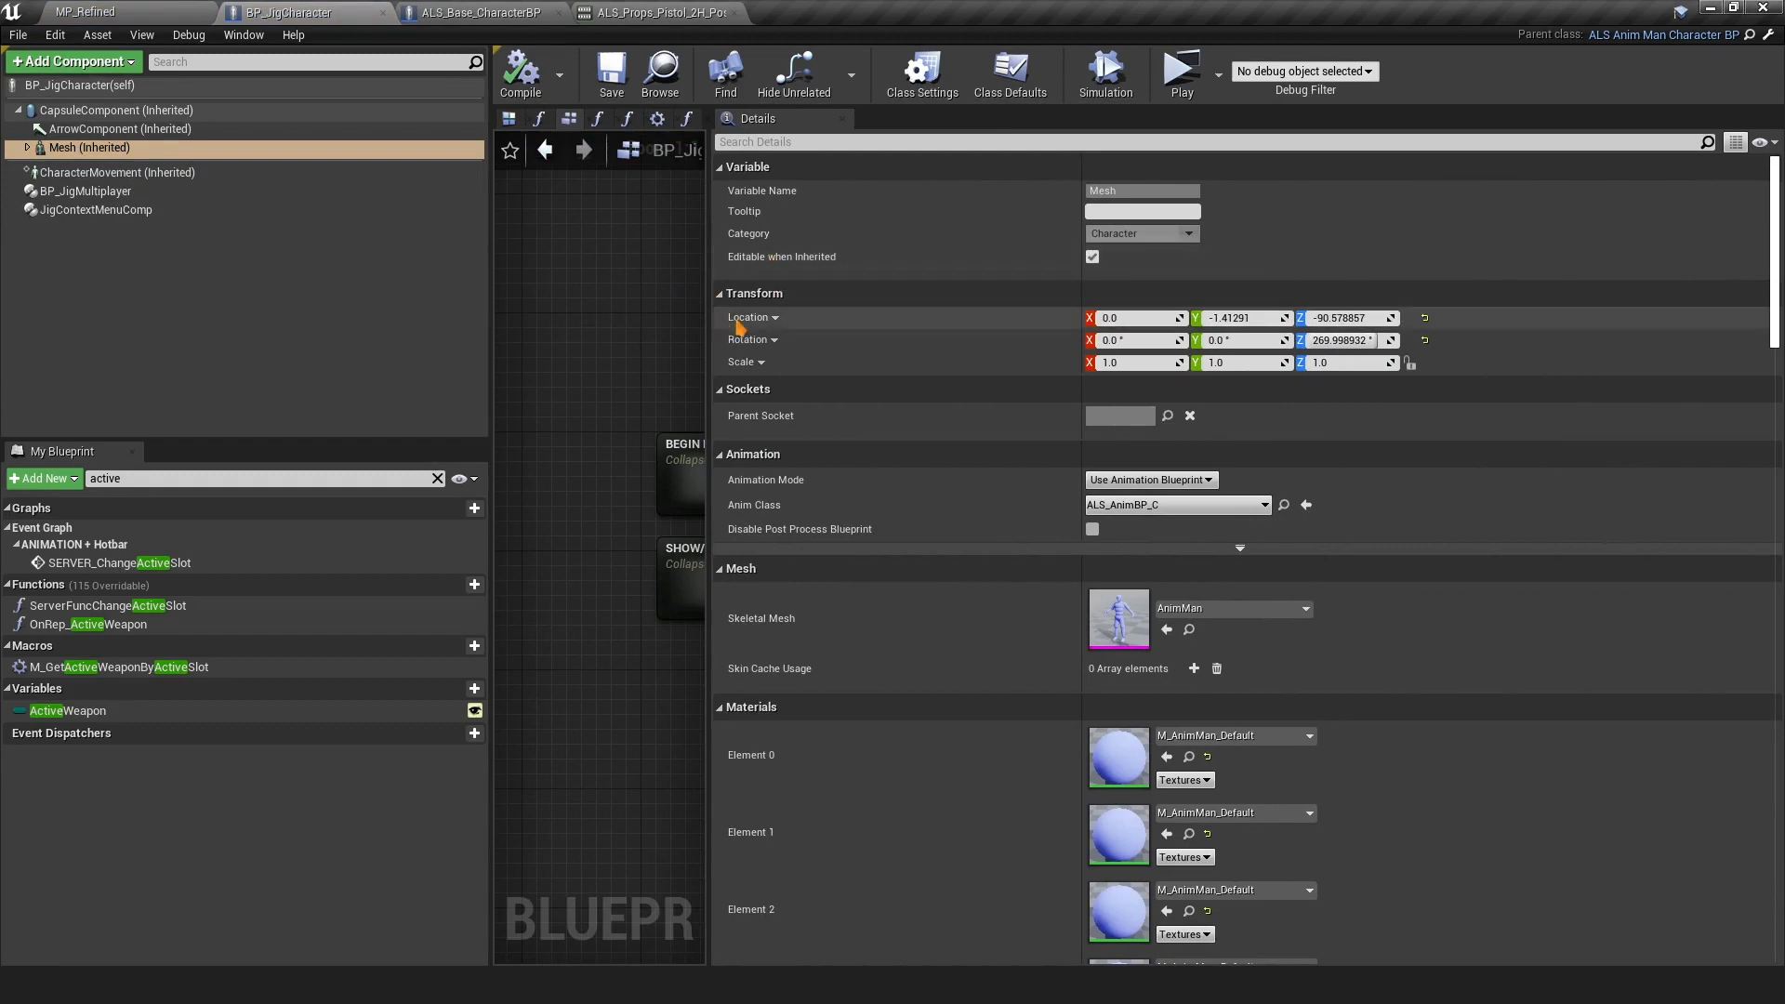
Reset the Mesh component's location to its inherited default and enable Update Joints from Animation
{"action": "left_click", "coordinate": [1425, 319]}
{"action": "scroll", "coordinate": [1243, 398], "scroll_direction": "down", "scroll_amount": 15}
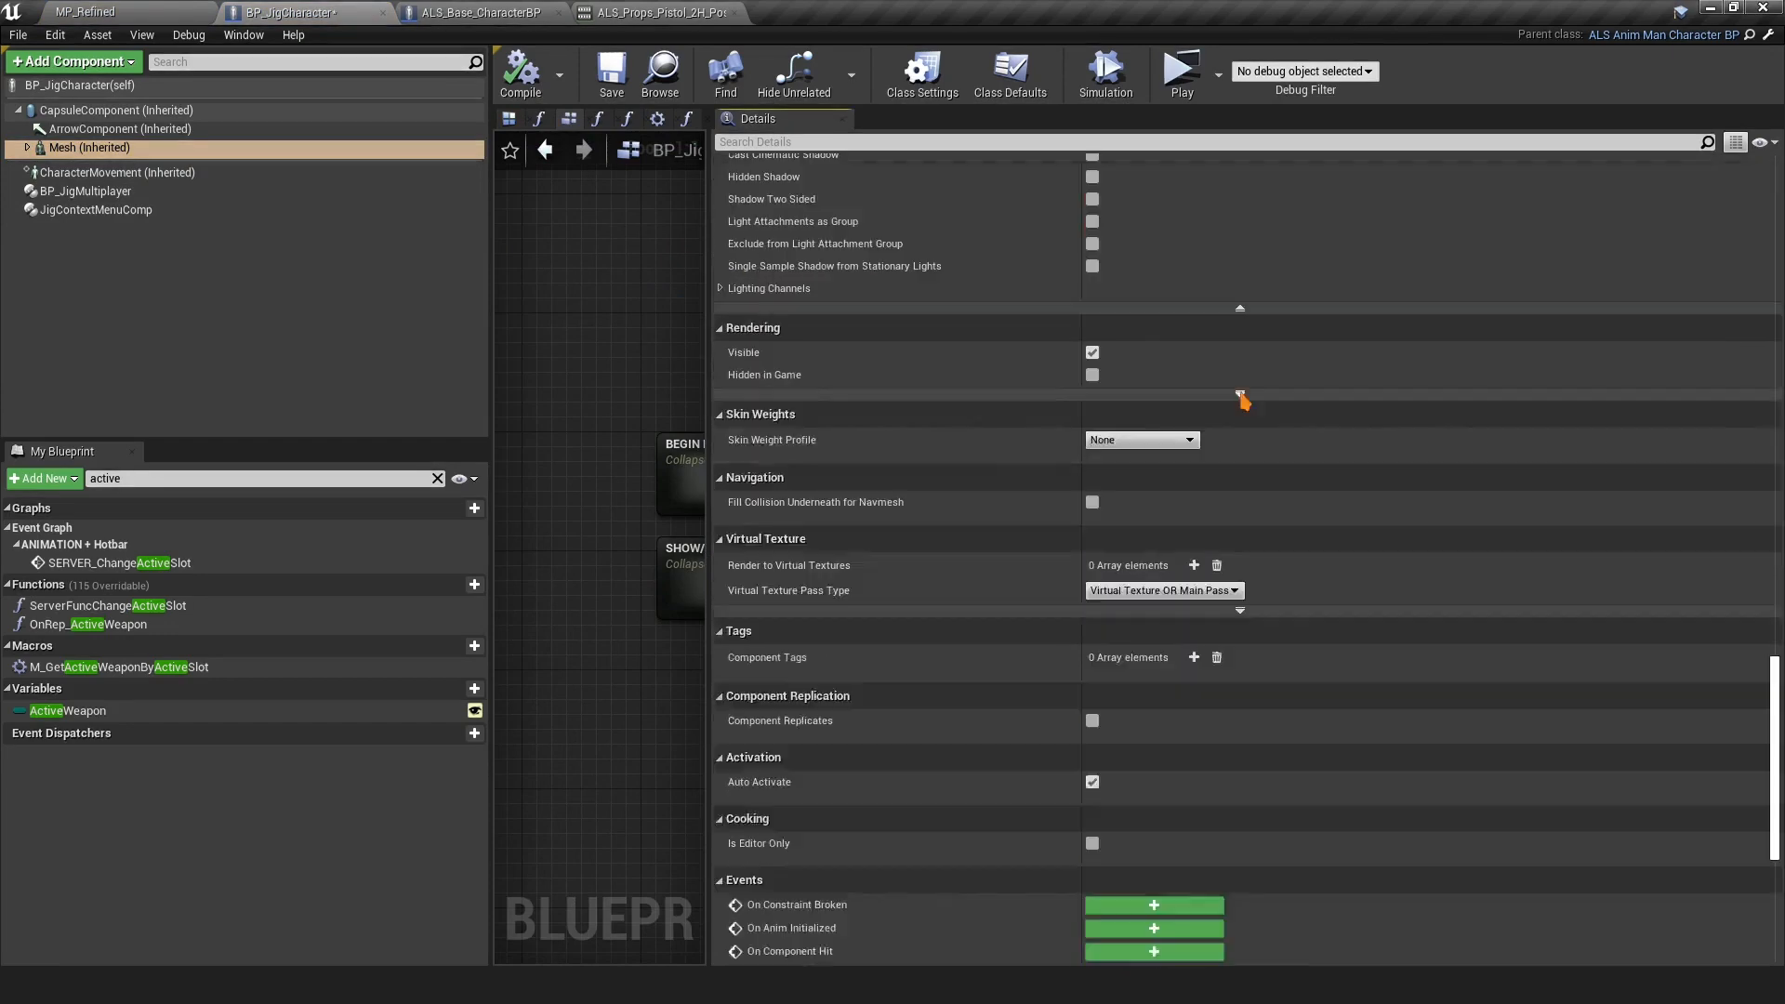
{"action": "scroll", "coordinate": [1224, 238], "scroll_direction": "up", "scroll_amount": 1}
{"action": "scroll", "coordinate": [950, 411], "scroll_direction": "down", "scroll_amount": 2}
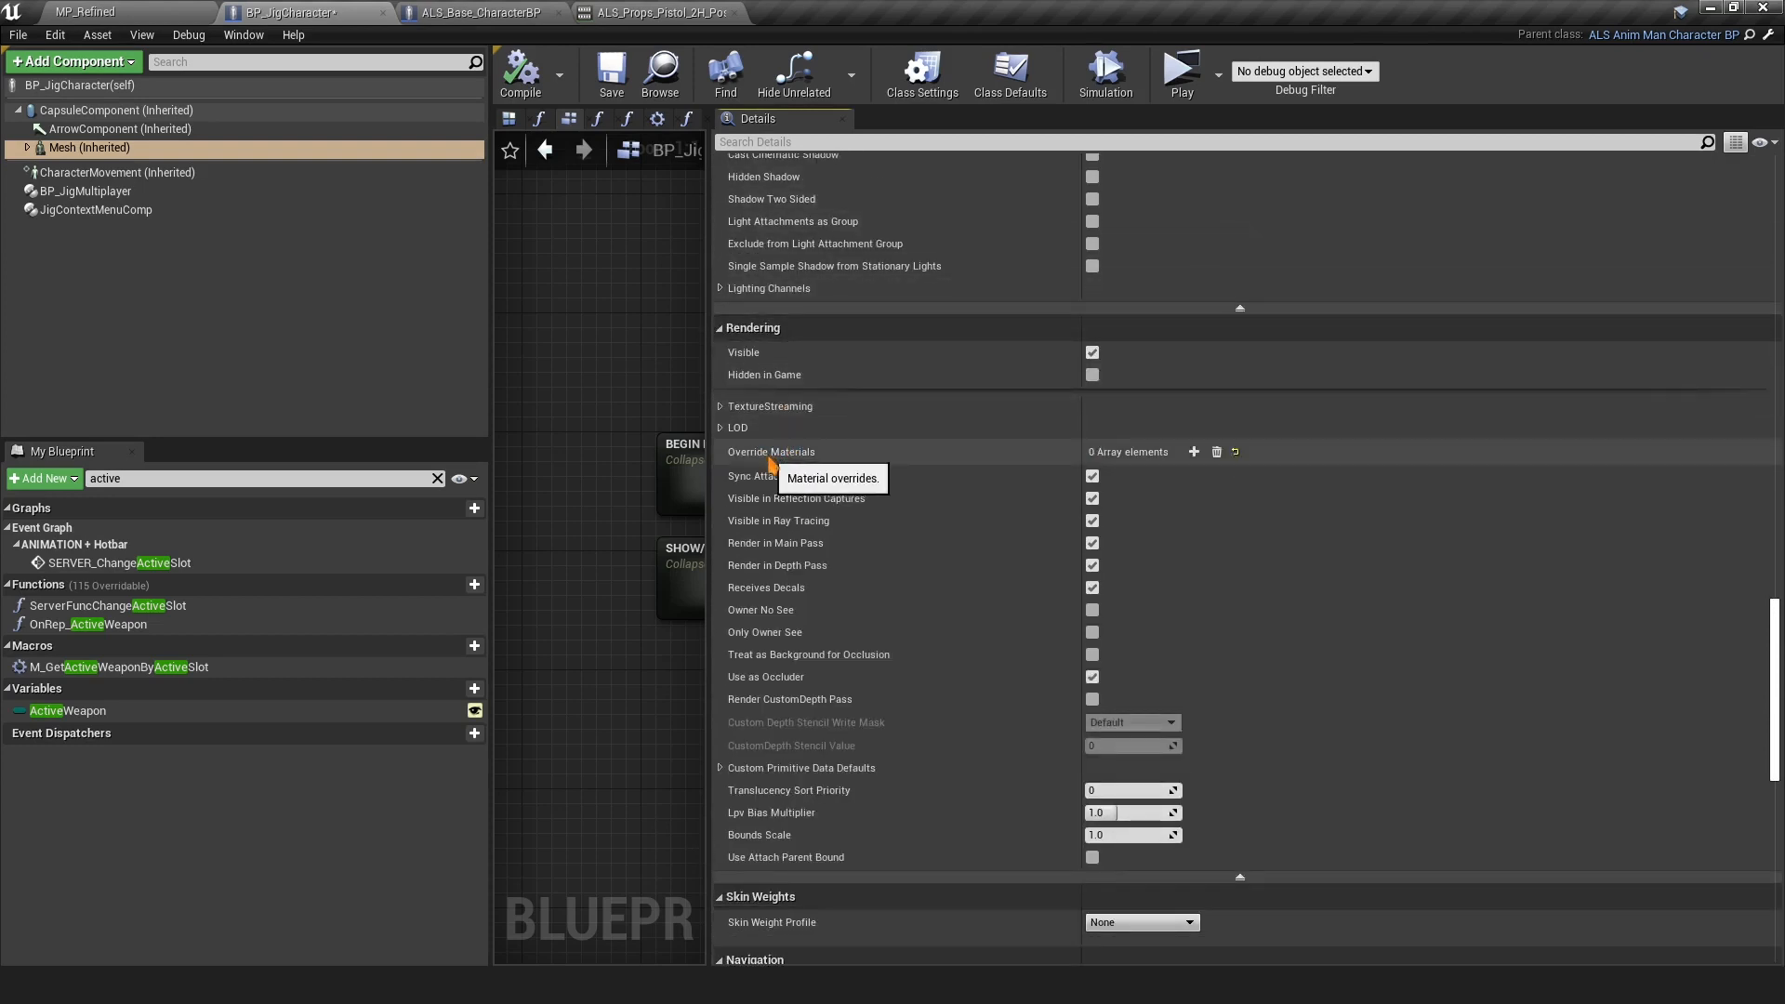
{"action": "scroll", "coordinate": [895, 520], "scroll_direction": "down", "scroll_amount": 8}
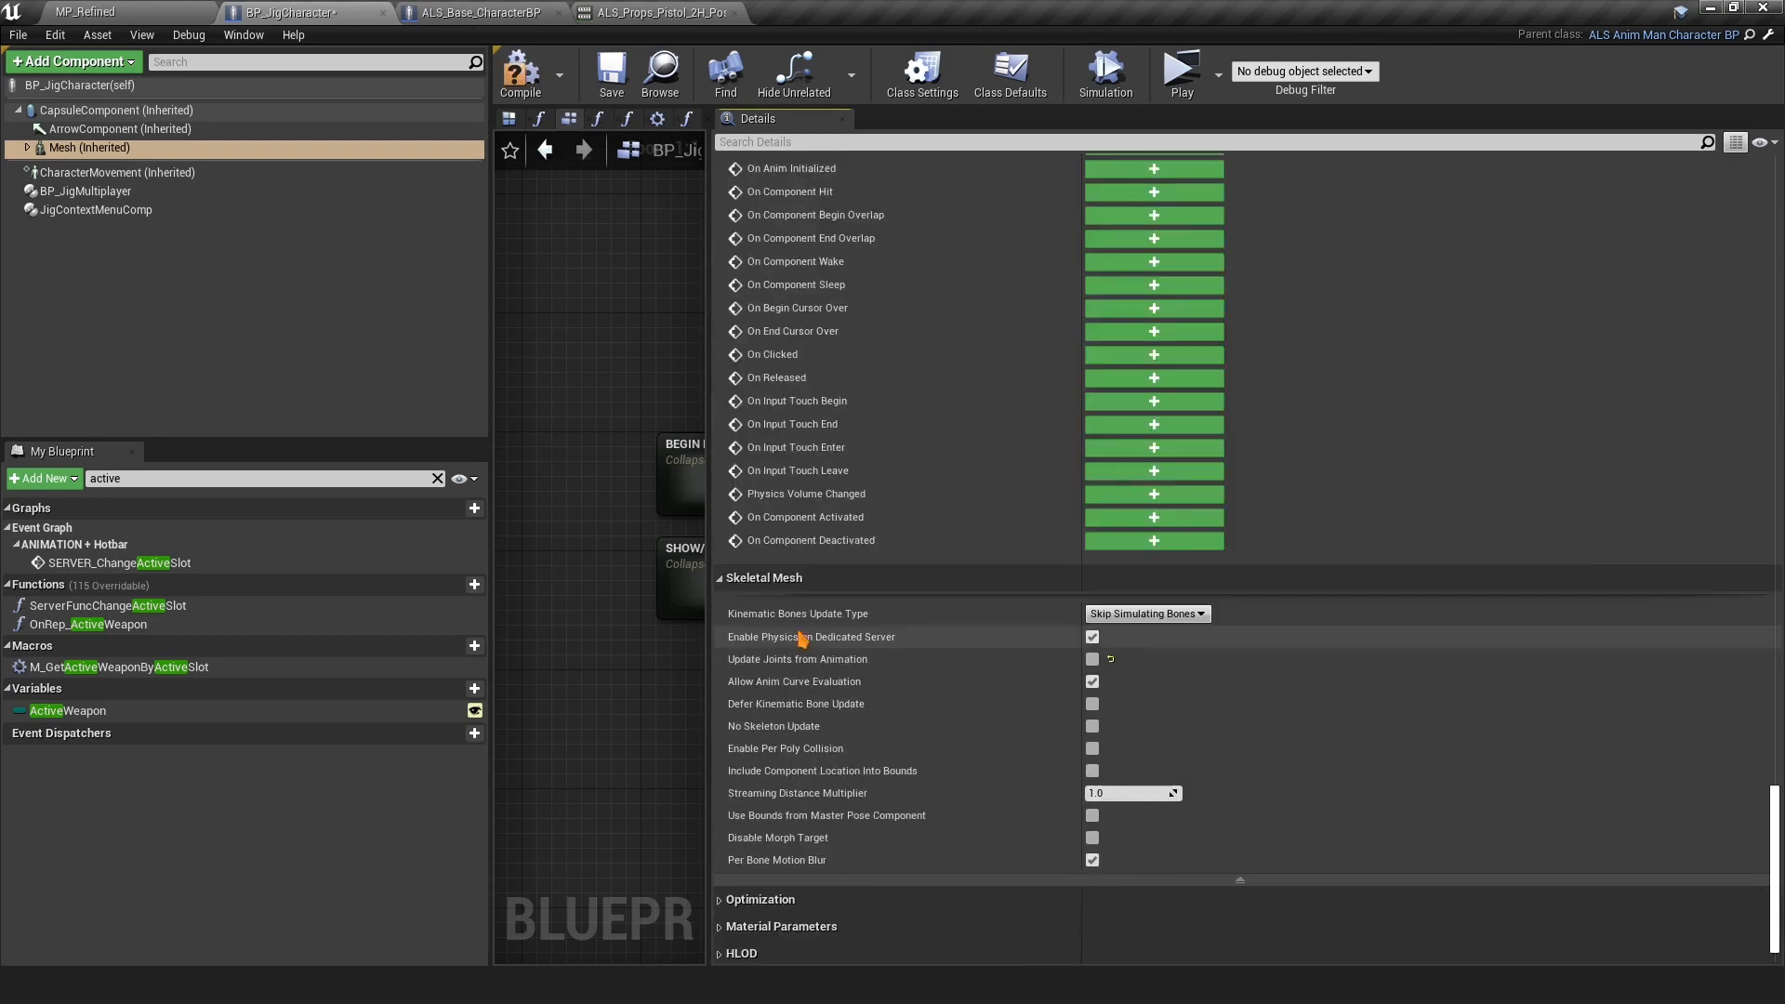
{"action": "left_click", "coordinate": [1093, 603]}
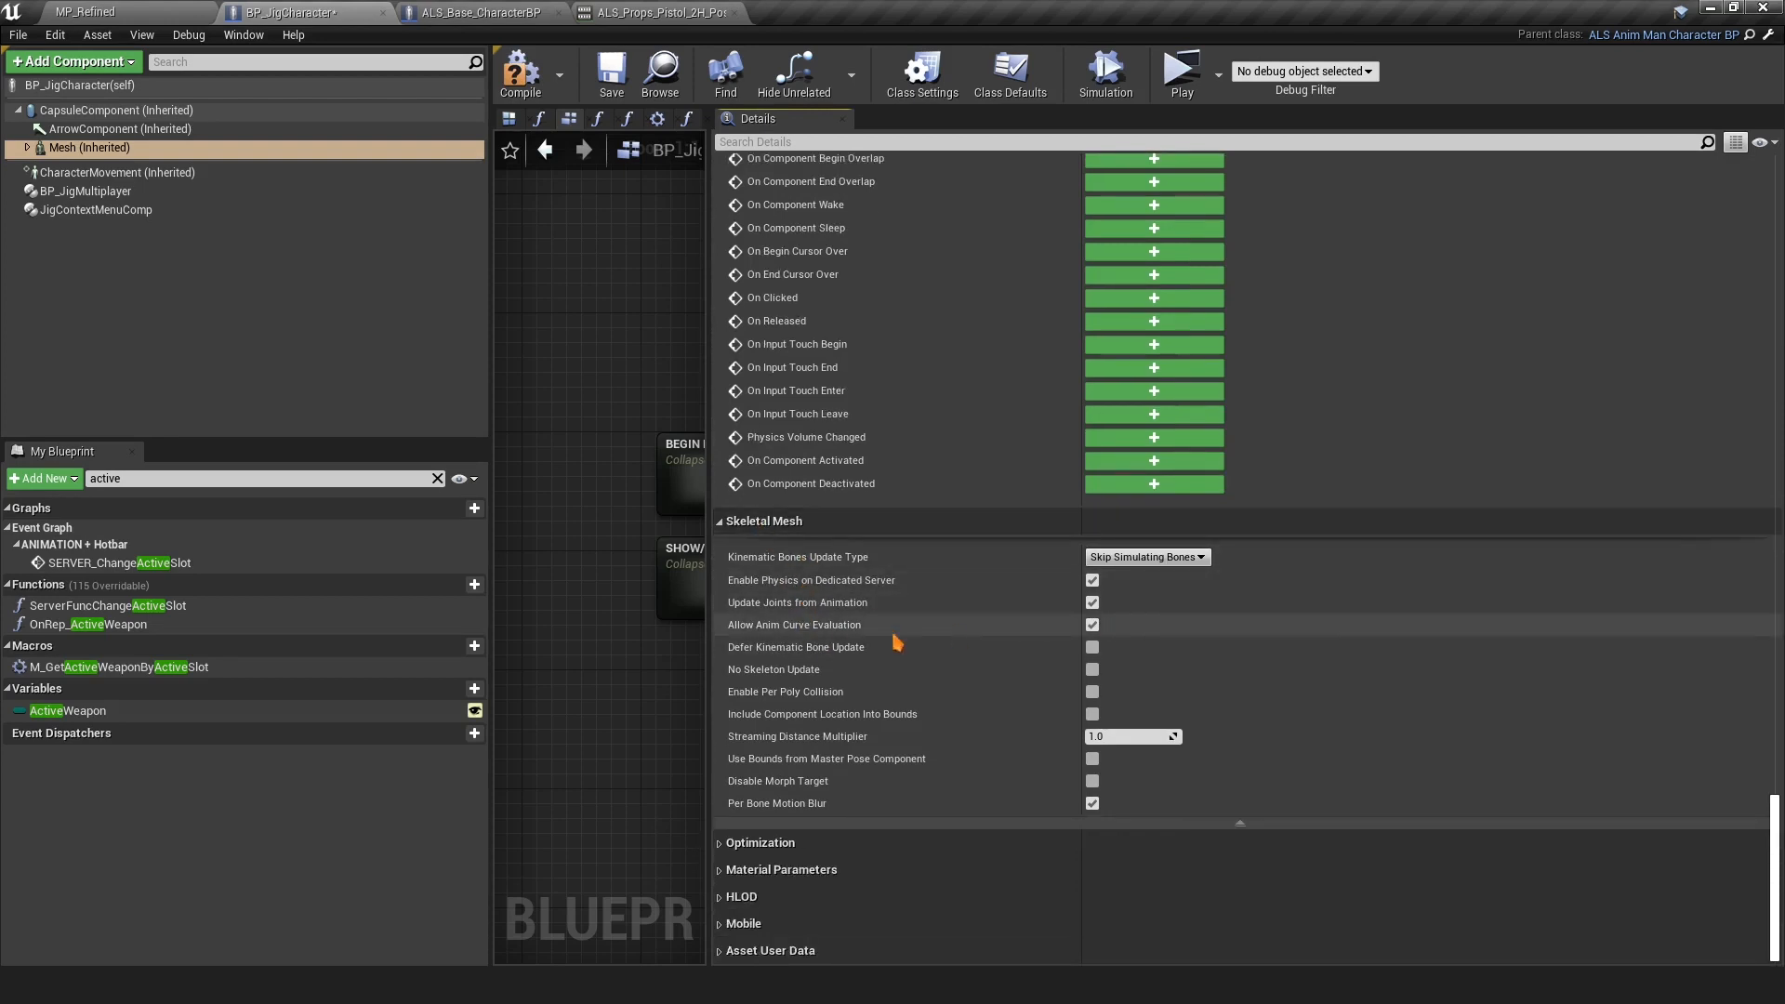
Set the Mesh's Visibility Based Anim Tick Option to Always Tick Pose and Refresh Bones, check the remaining sections, and save the blueprint
{"action": "left_click", "coordinate": [756, 843]}
{"action": "scroll", "coordinate": [756, 818], "scroll_direction": "down", "scroll_amount": 2}
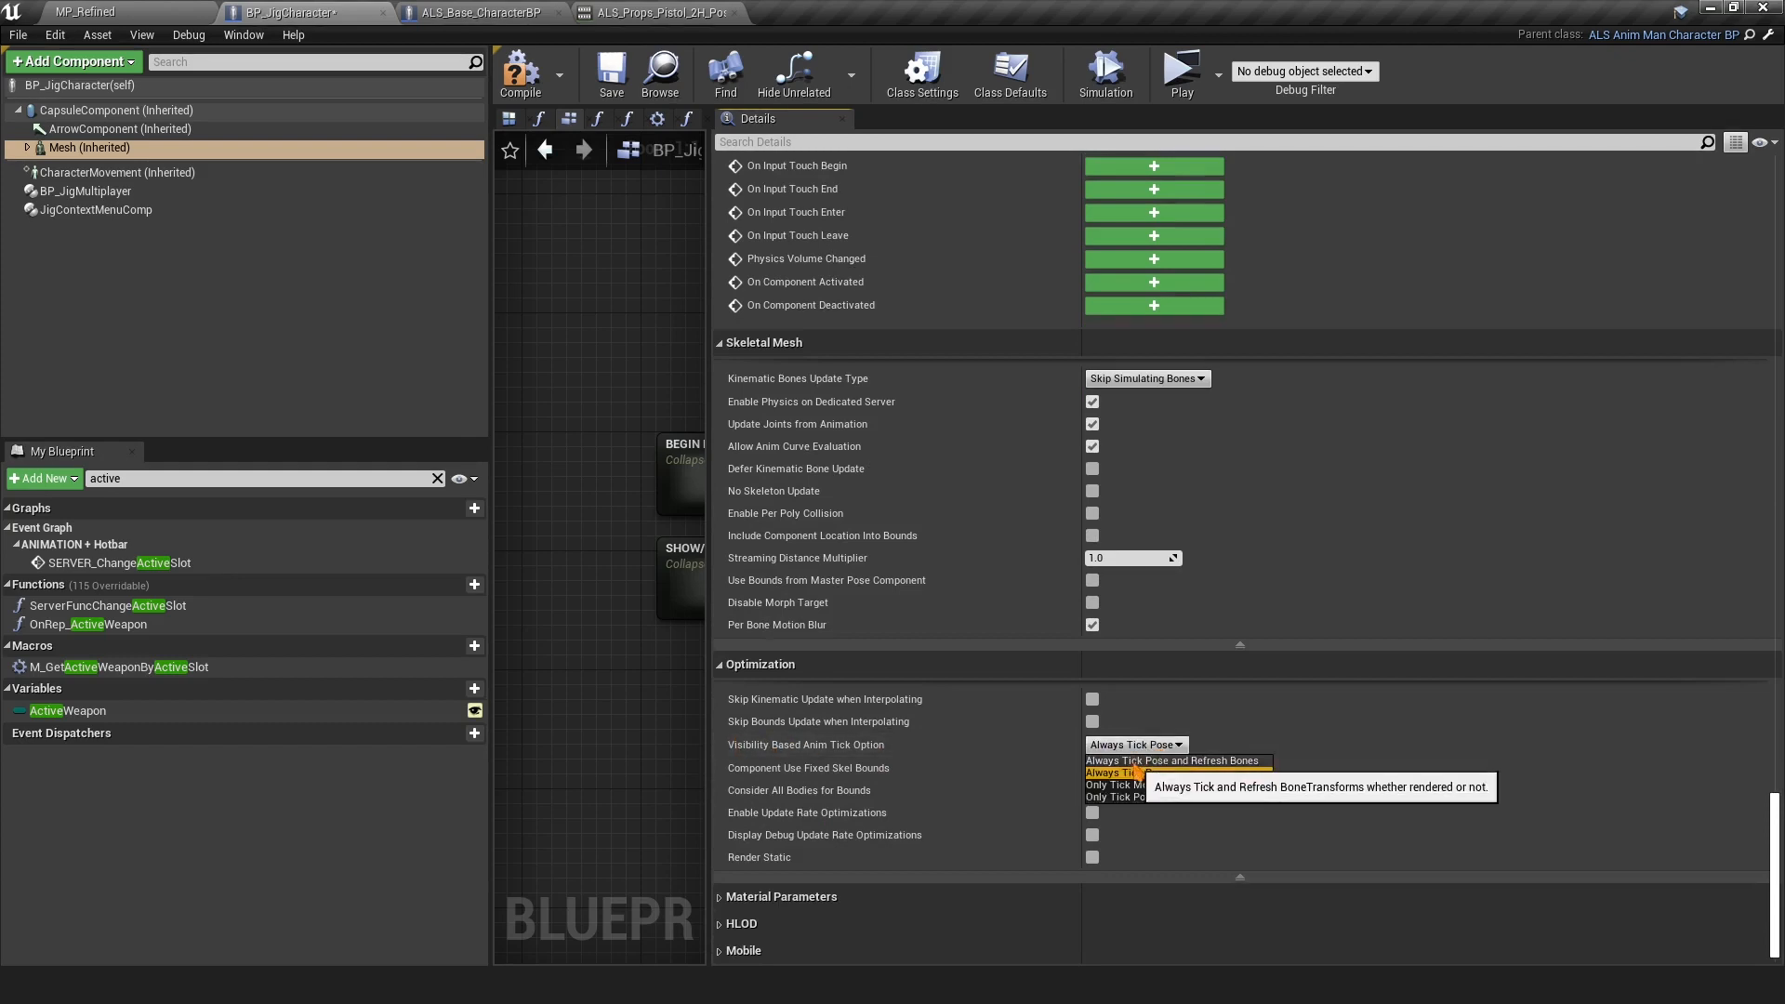
{"action": "left_click", "coordinate": [1136, 761]}
{"action": "scroll", "coordinate": [930, 808], "scroll_direction": "down", "scroll_amount": 1}
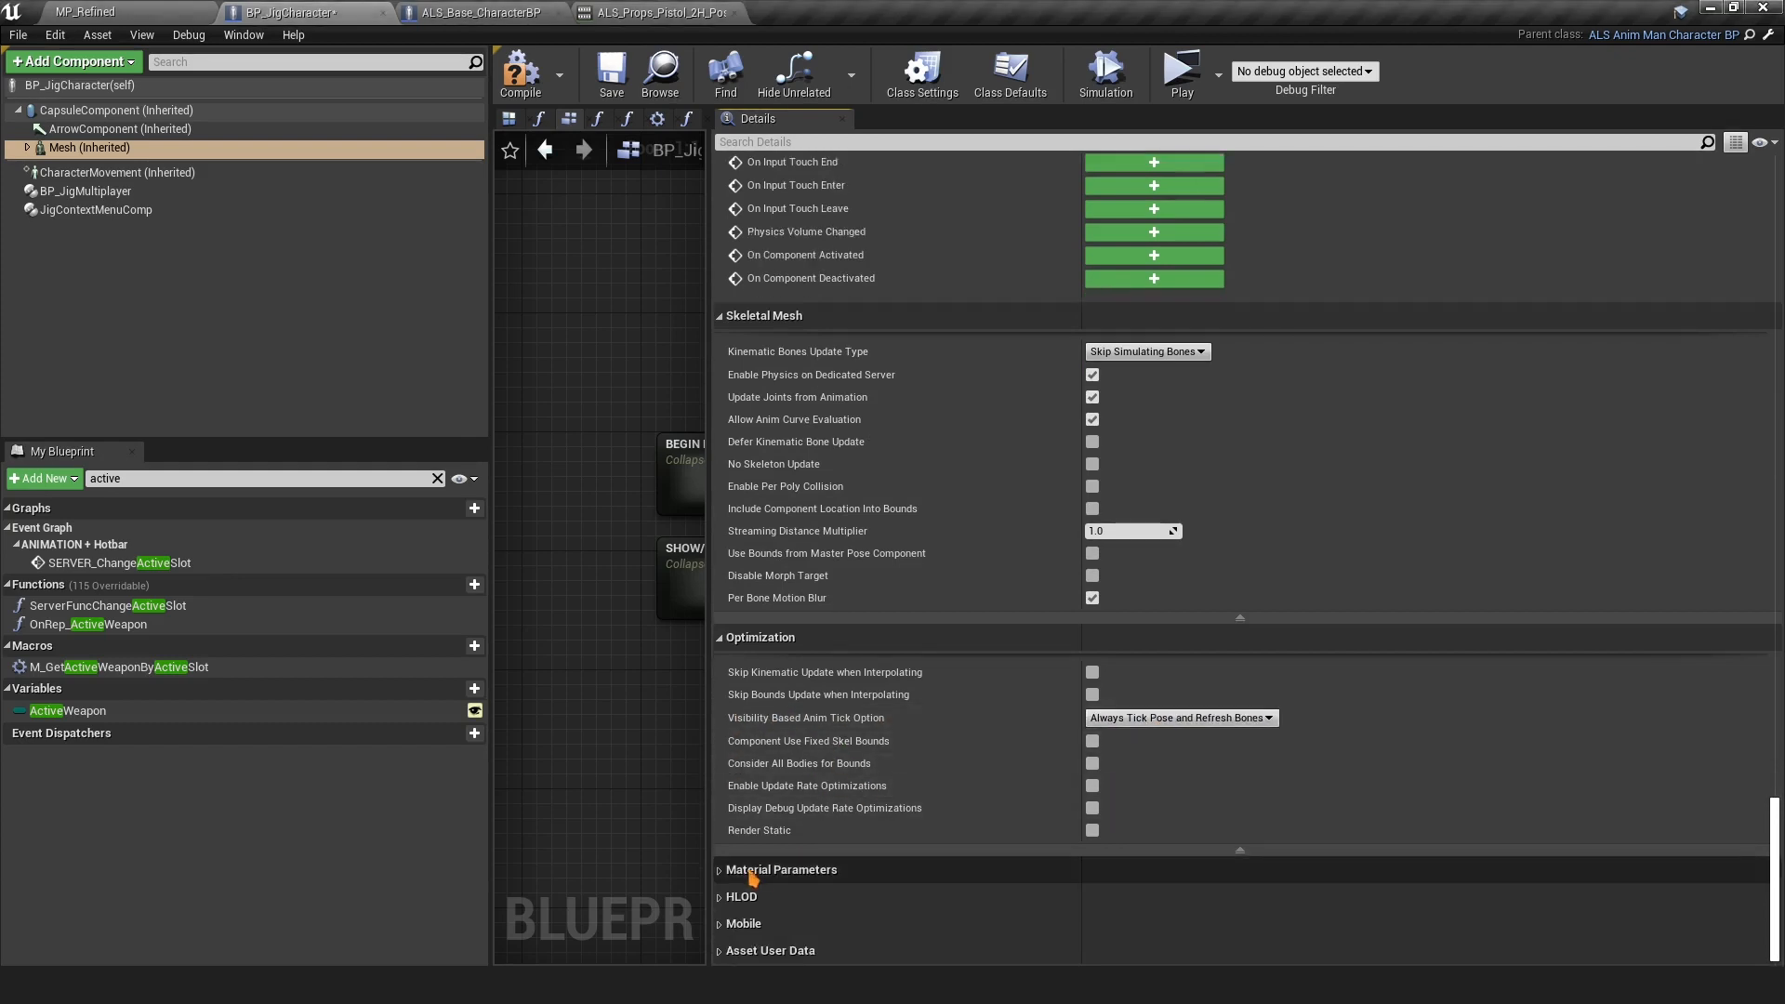
{"action": "left_click", "coordinate": [728, 872]}
{"action": "left_click", "coordinate": [731, 898]}
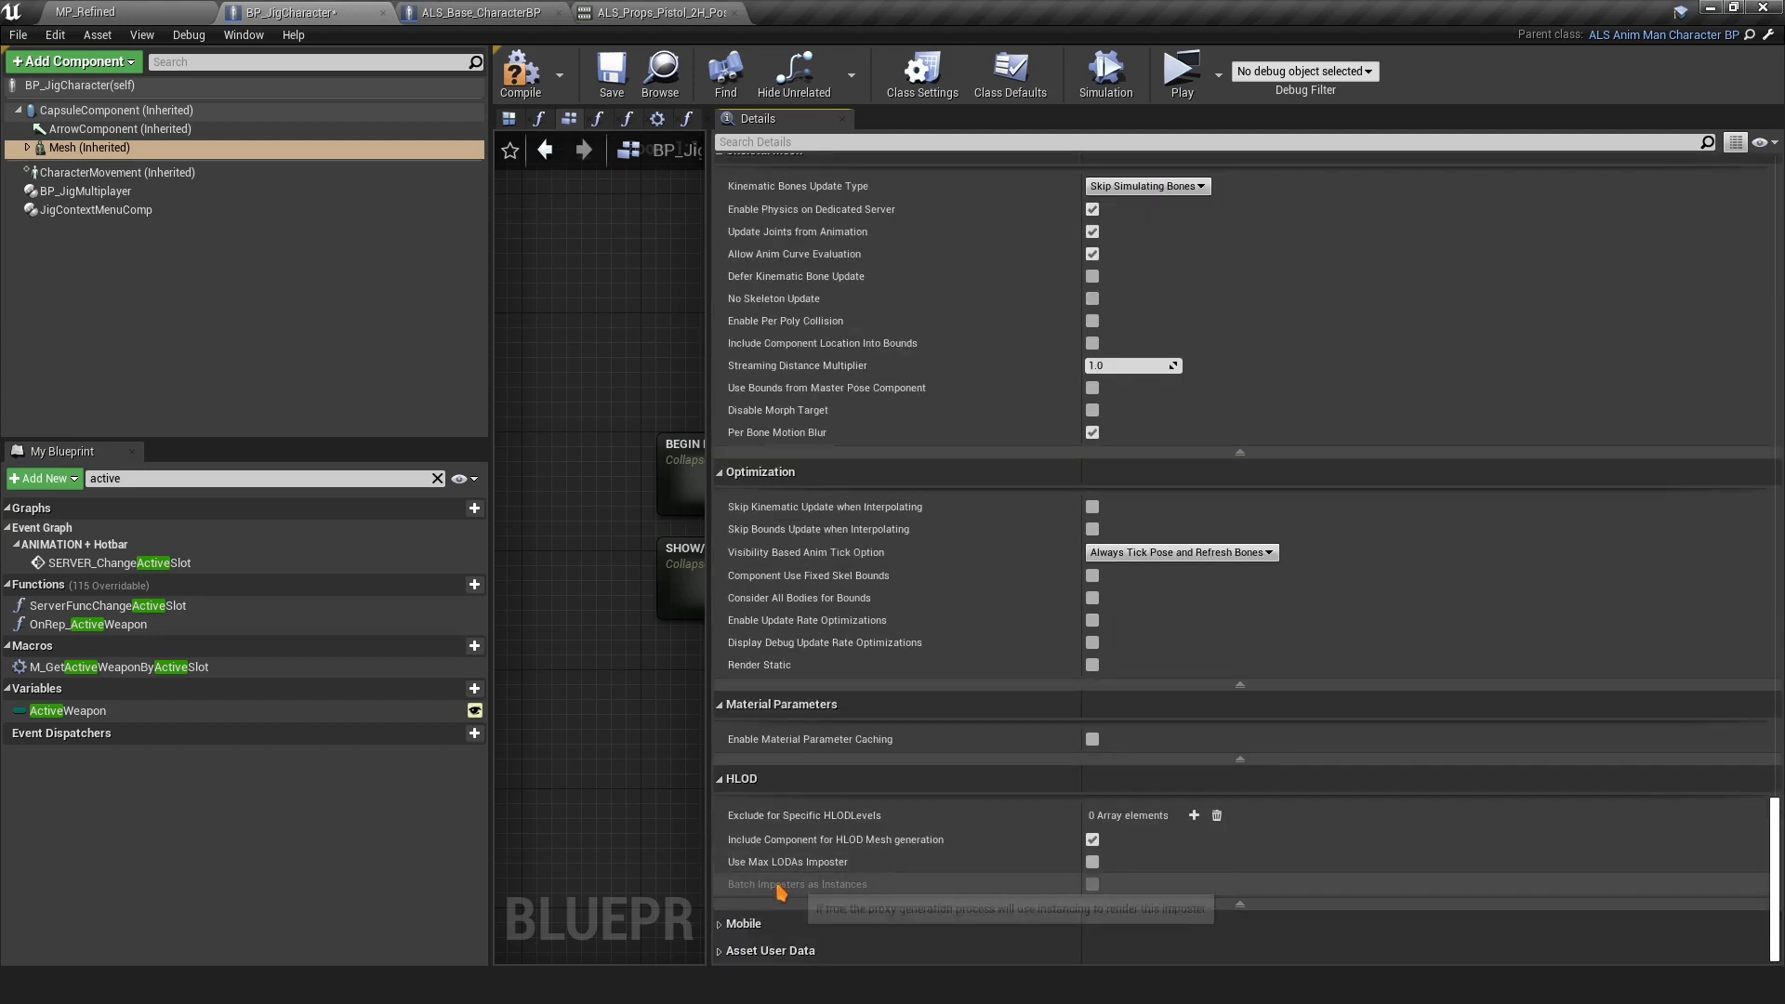
{"action": "left_click", "coordinate": [733, 930]}
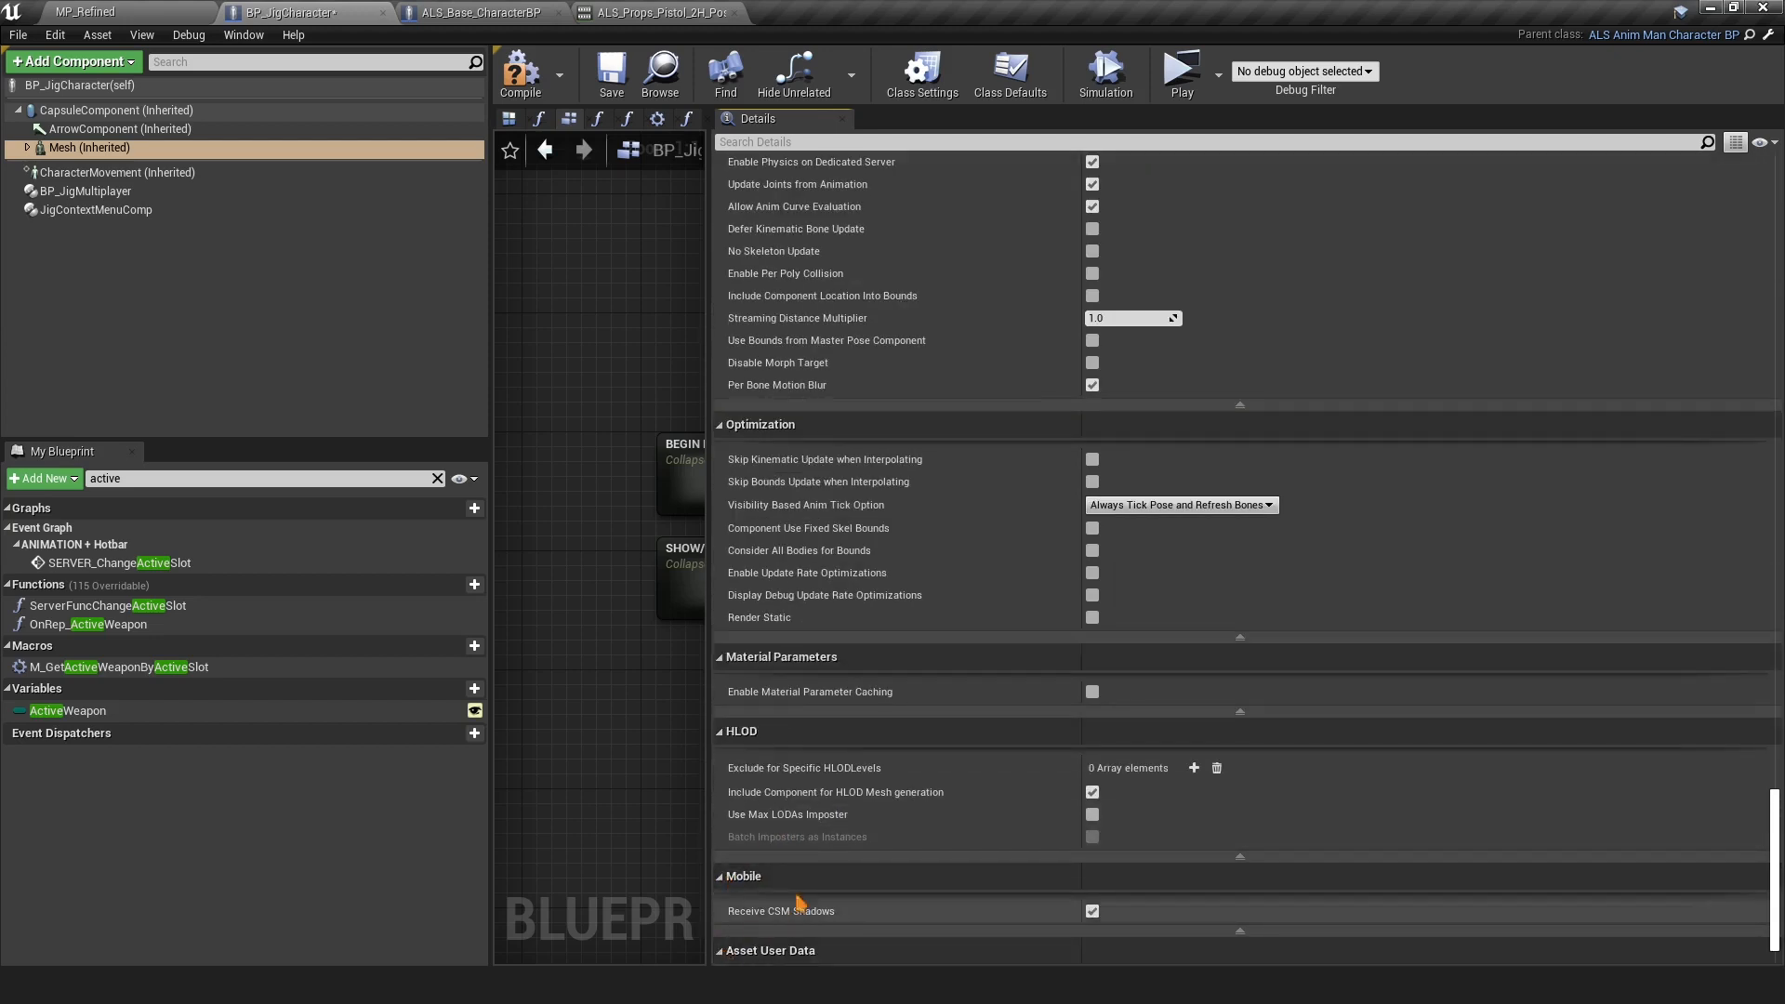
{"action": "left_click", "coordinate": [731, 949]}
{"action": "left_click", "coordinate": [599, 76]}
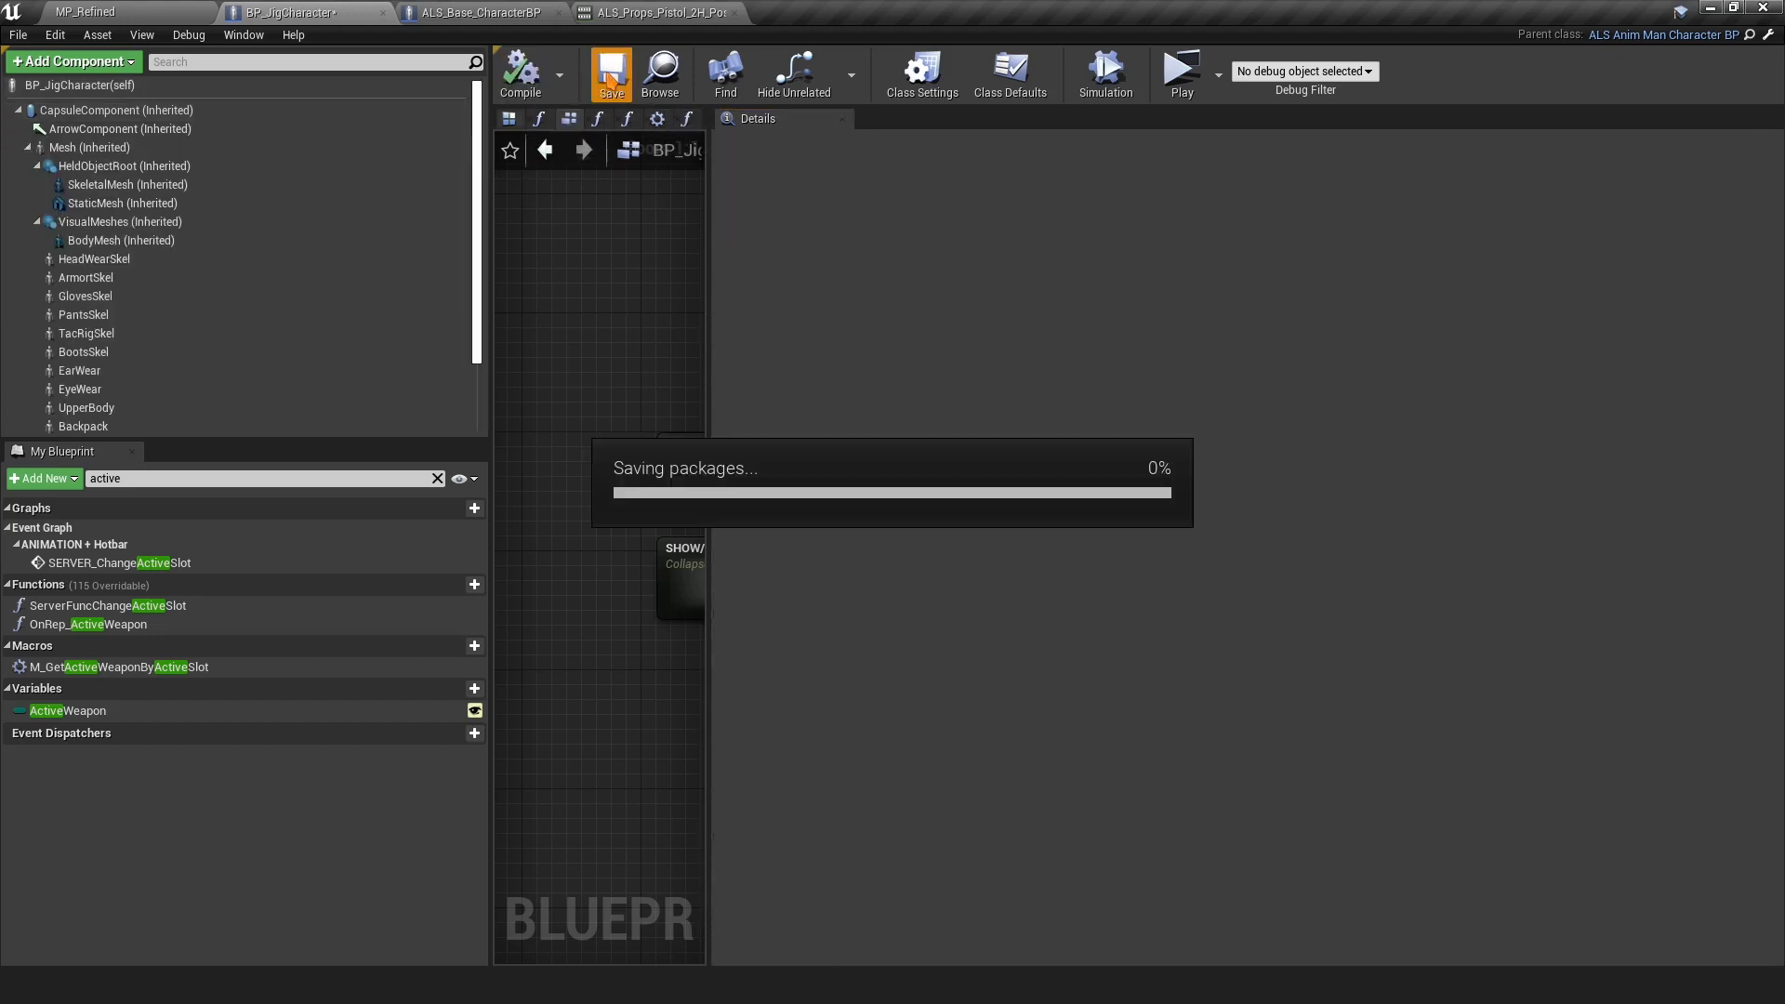
Playtest the mesh settings by switching the character's mesh and running around the level with the pistol equipped
{"action": "left_click", "coordinate": [1181, 74]}
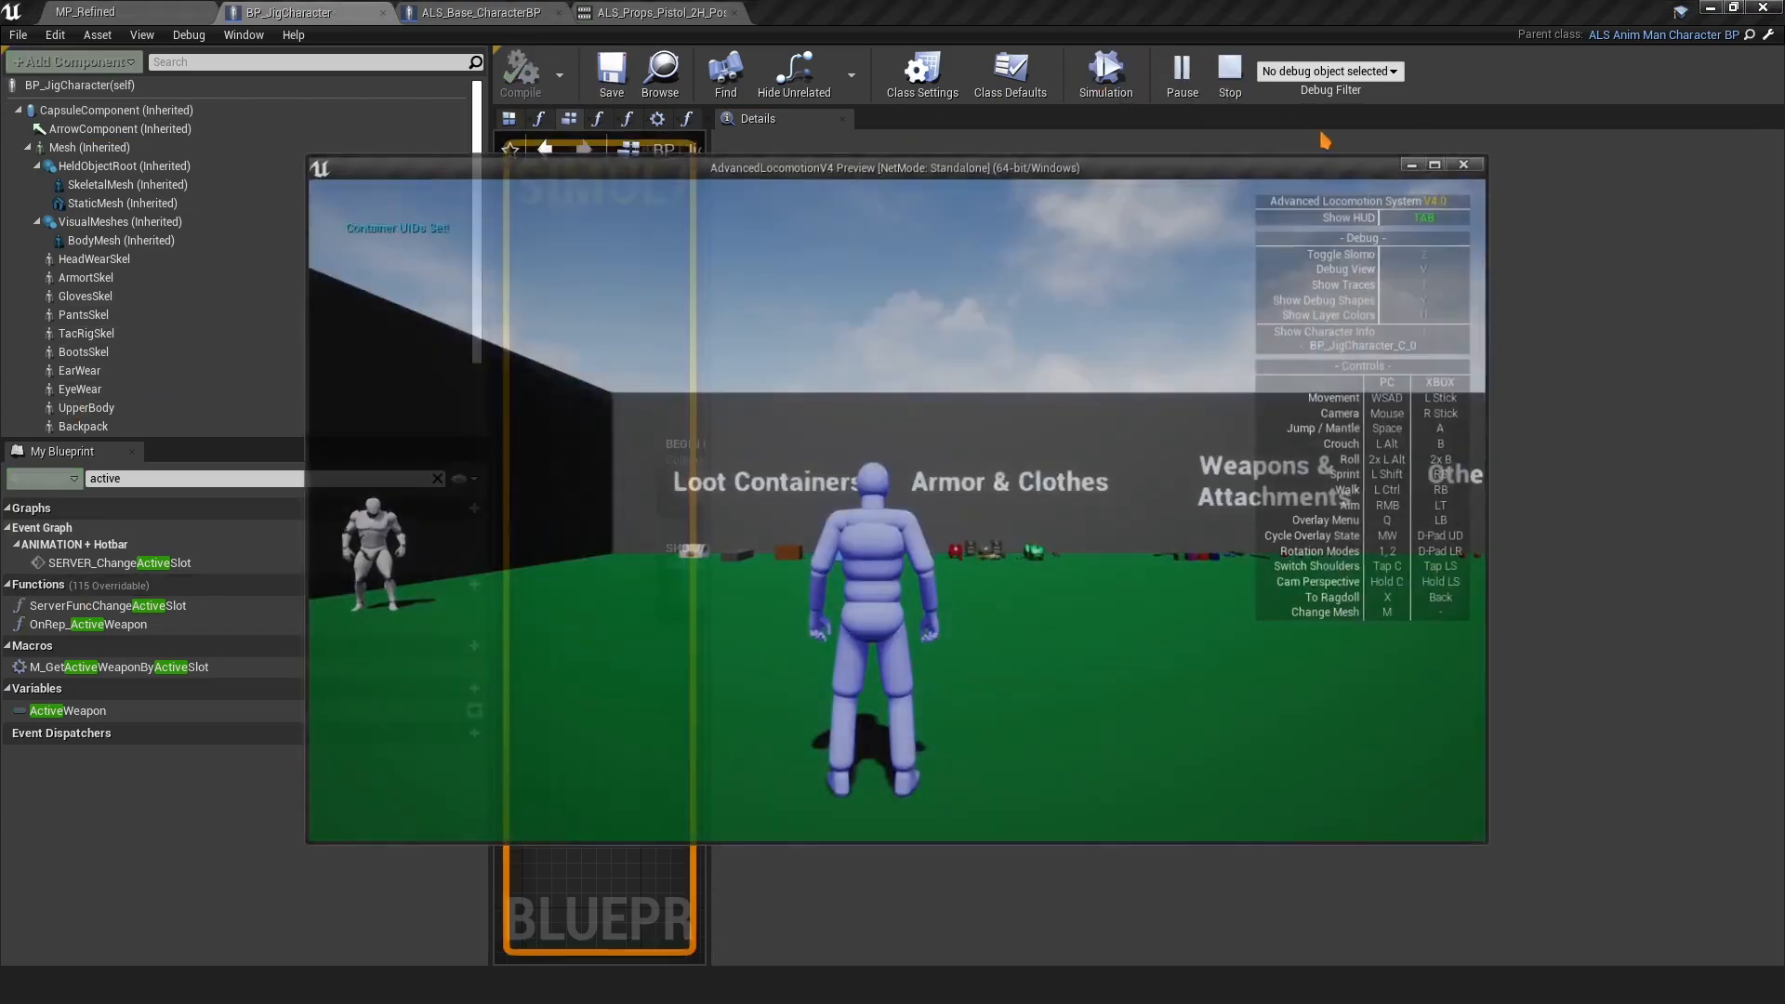
{"action": "key", "text": "m"}
{"action": "key", "text": "Escape"}
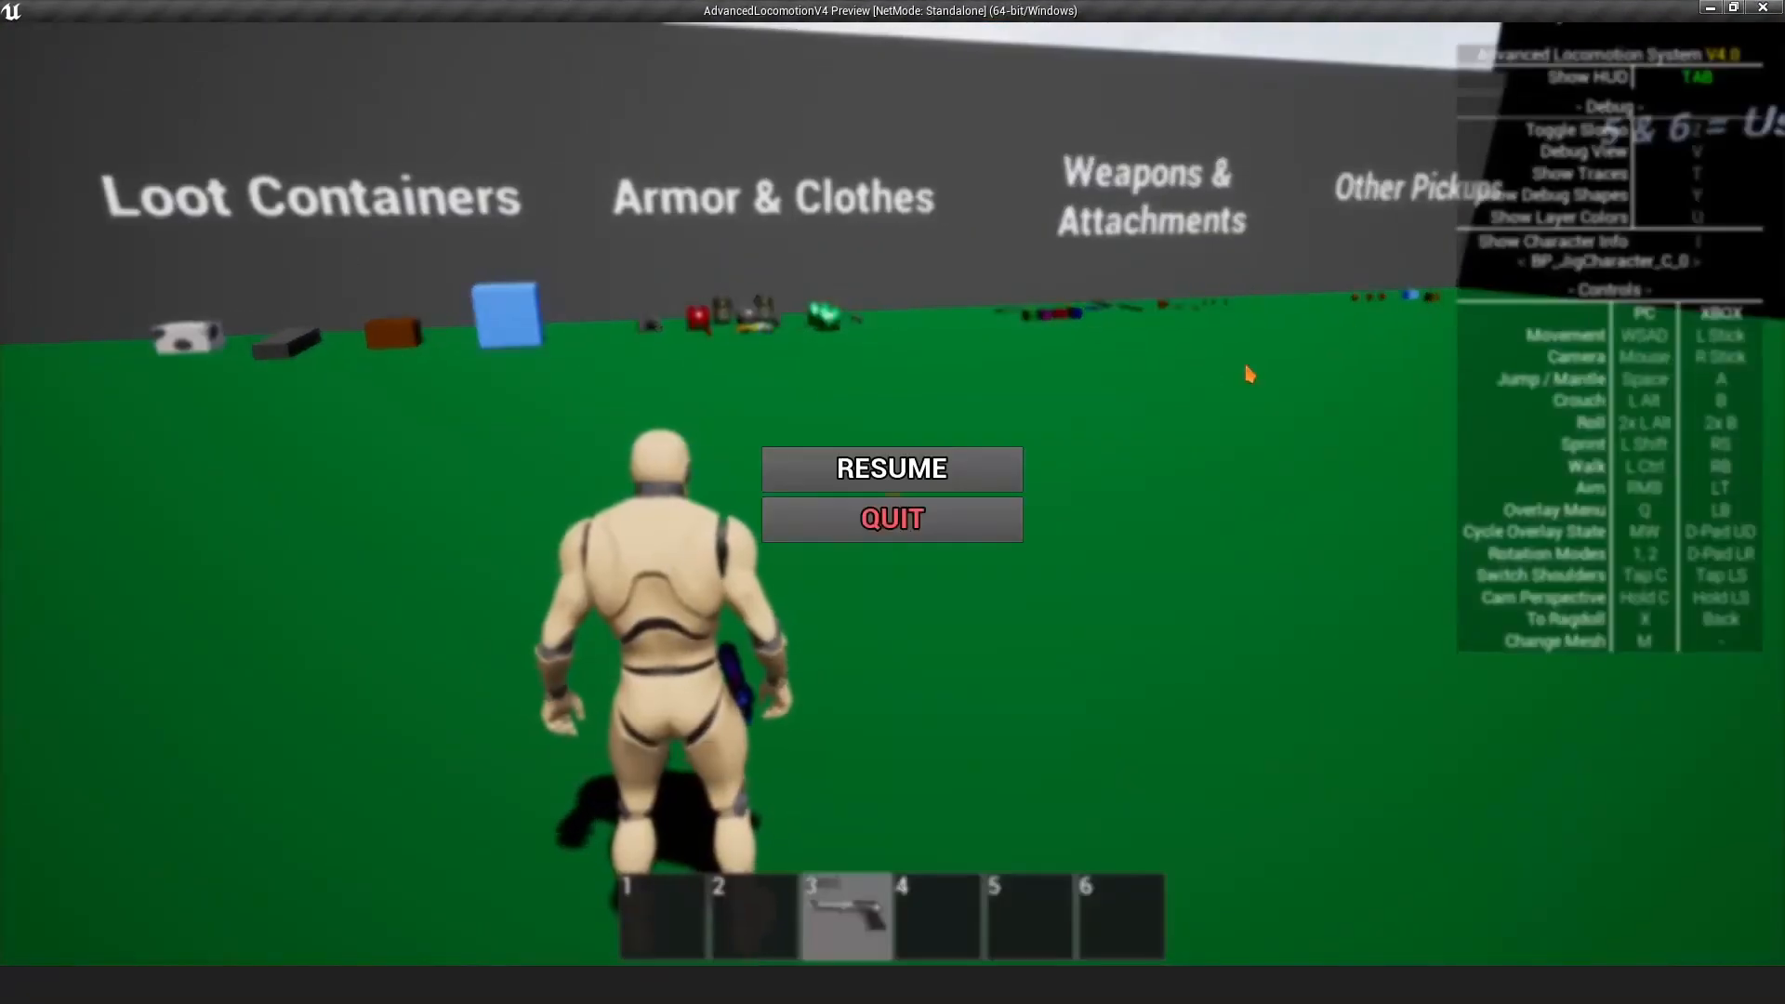
{"action": "left_click", "coordinate": [940, 490]}
{"action": "key", "text": "w"}
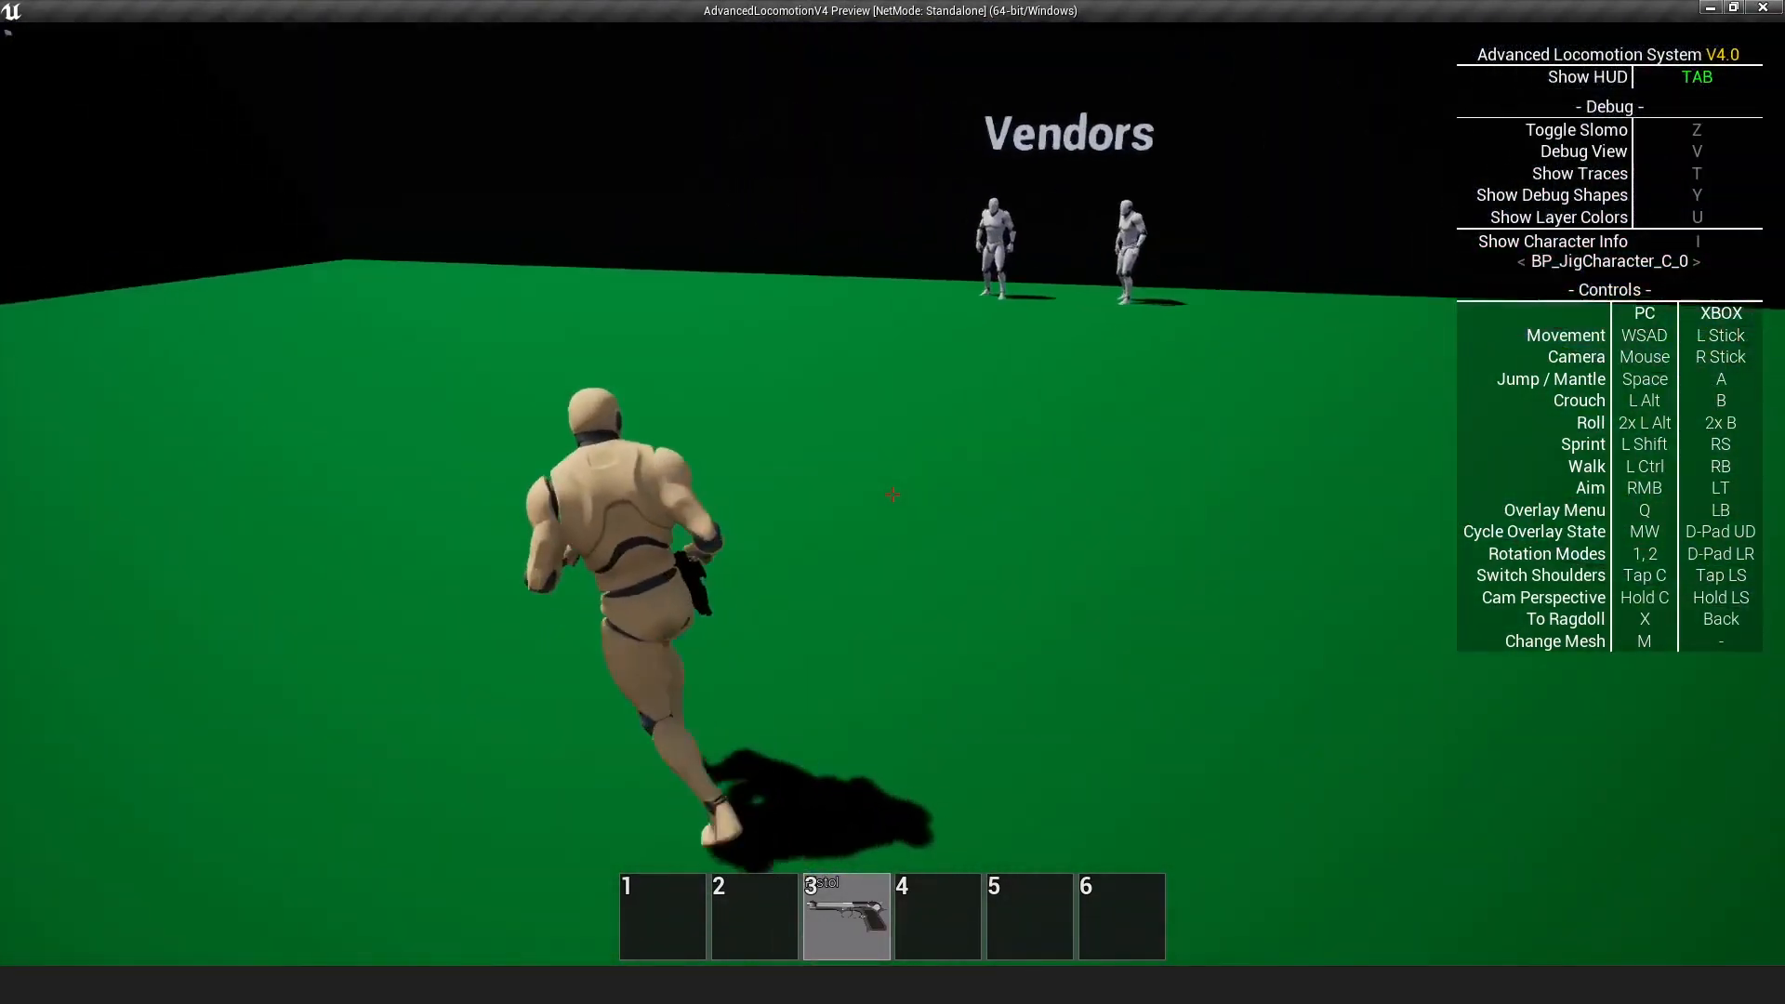
{"action": "key", "text": "Escape"}
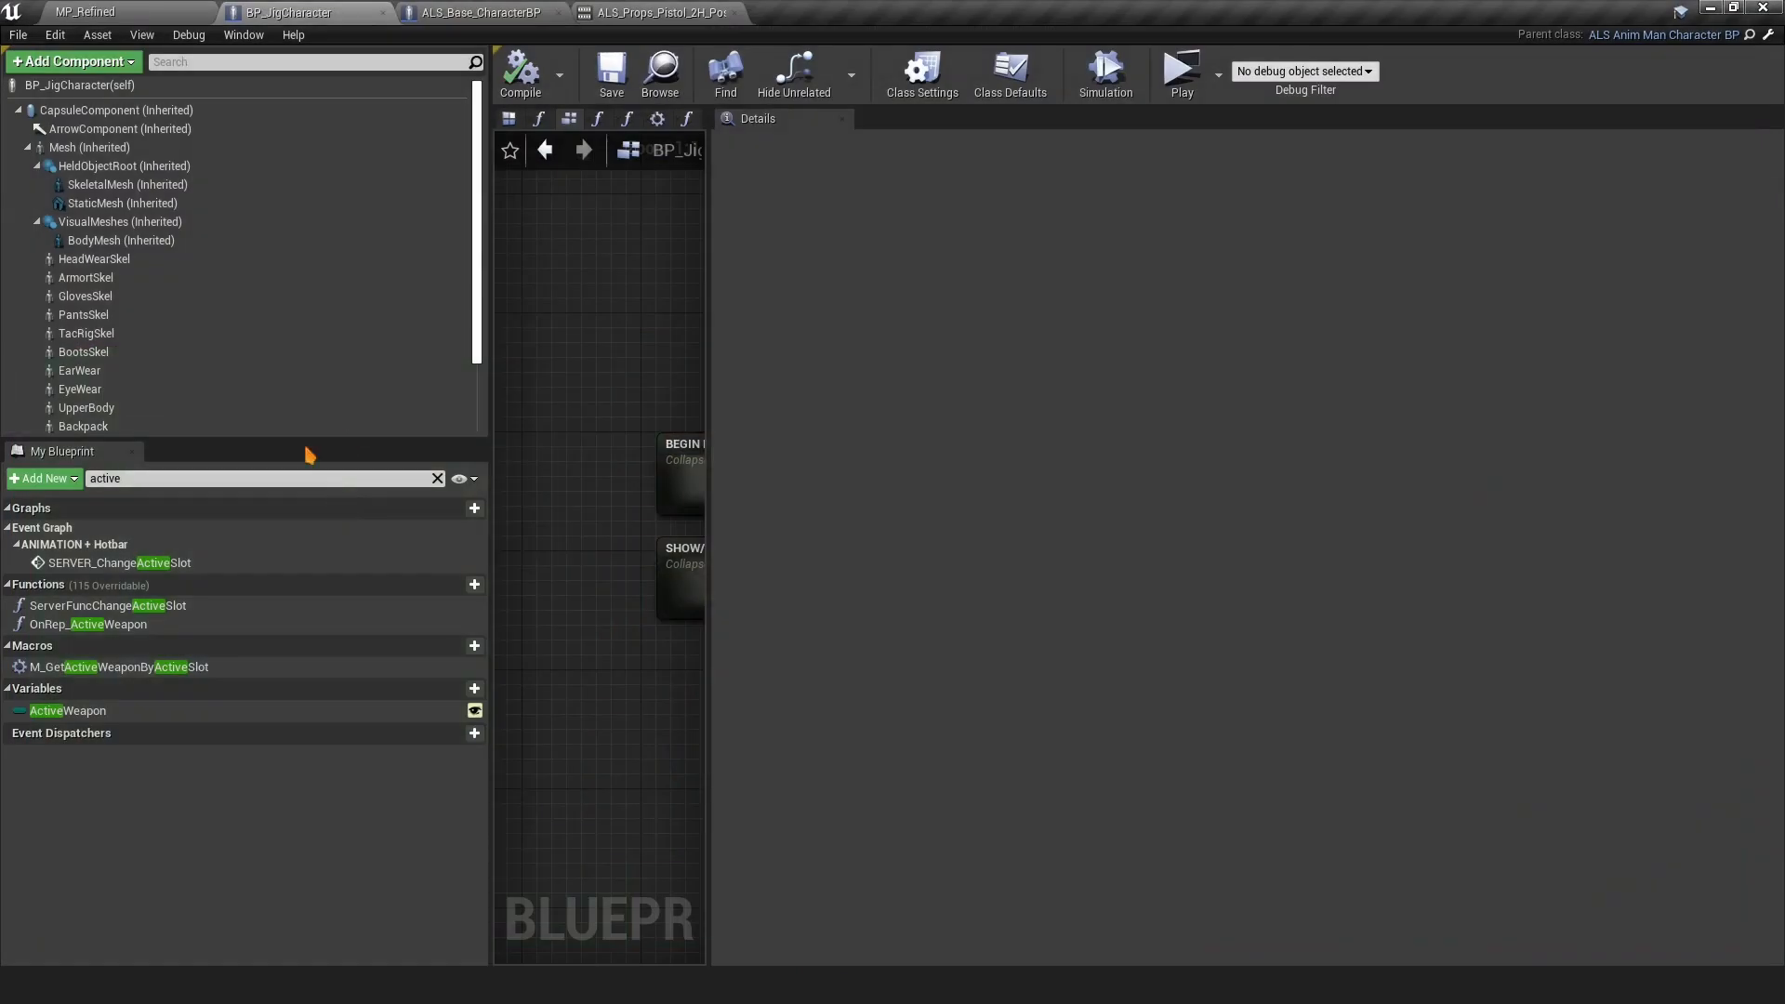
Reset CharacterMovement's Max Acceleration to 1500, Braking Friction Factor to 0 and Crouched Half Height to 60
{"action": "left_click_drag", "start_coordinate": [481, 320], "coordinate": [476, 396]}
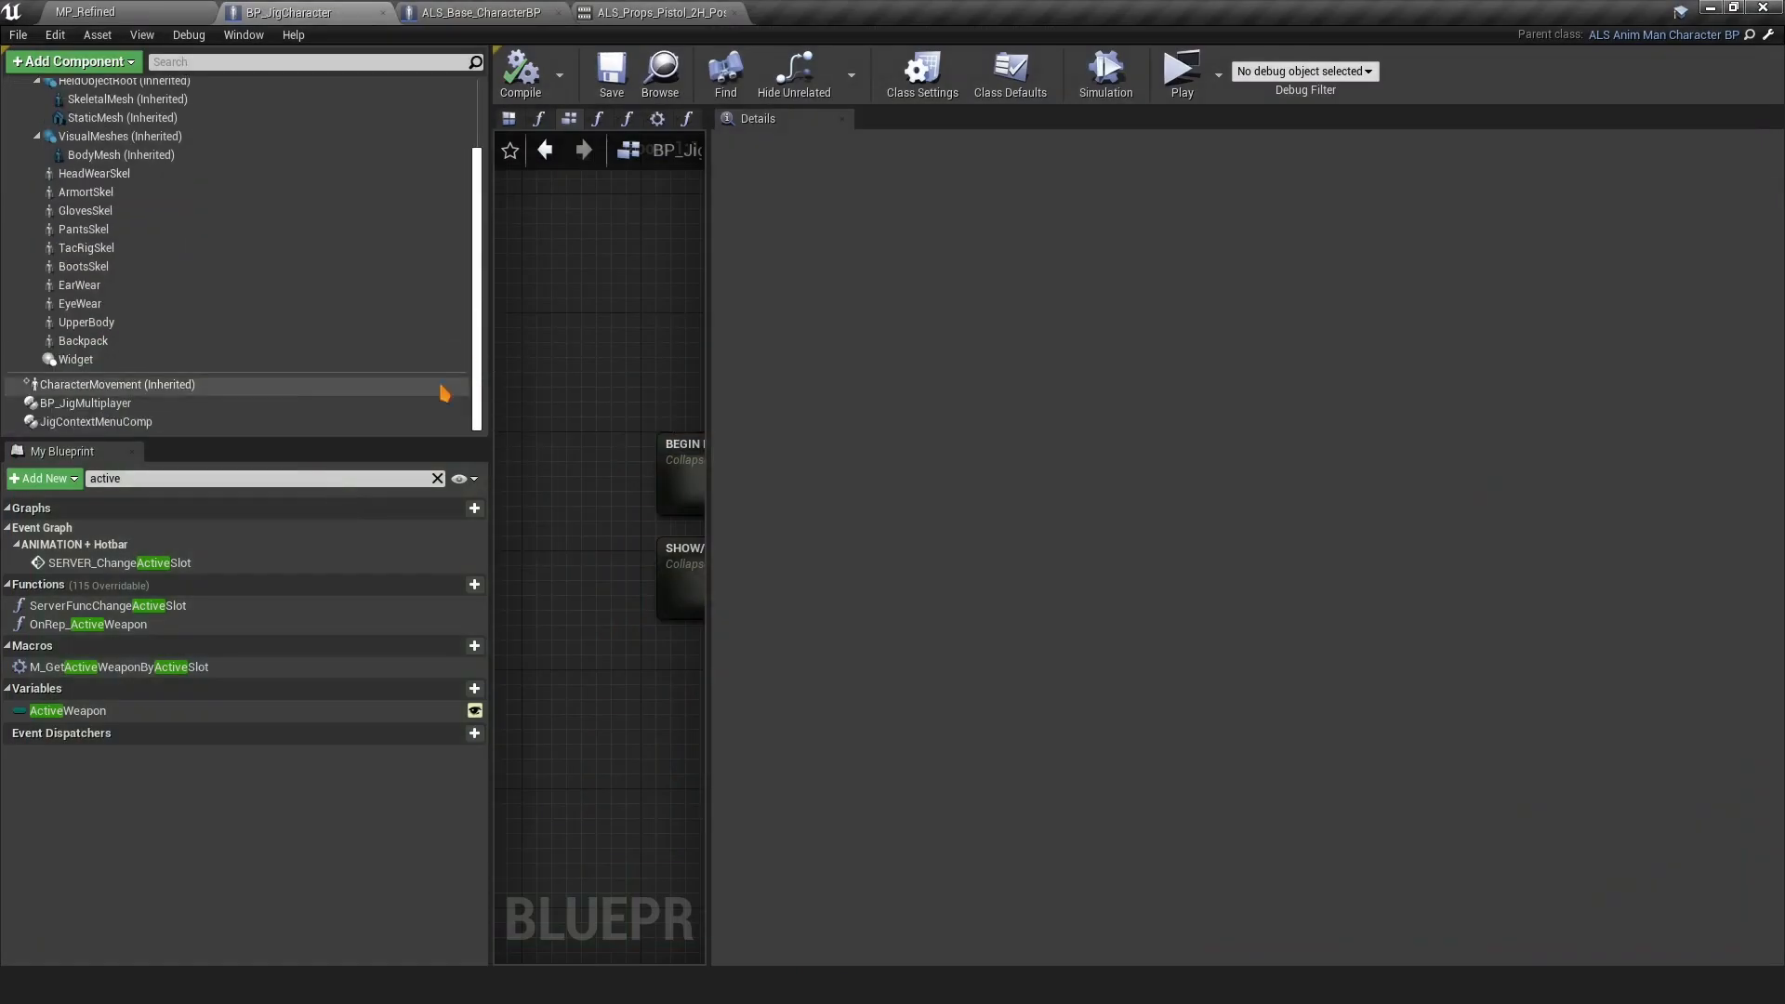
{"action": "left_click", "coordinate": [112, 384]}
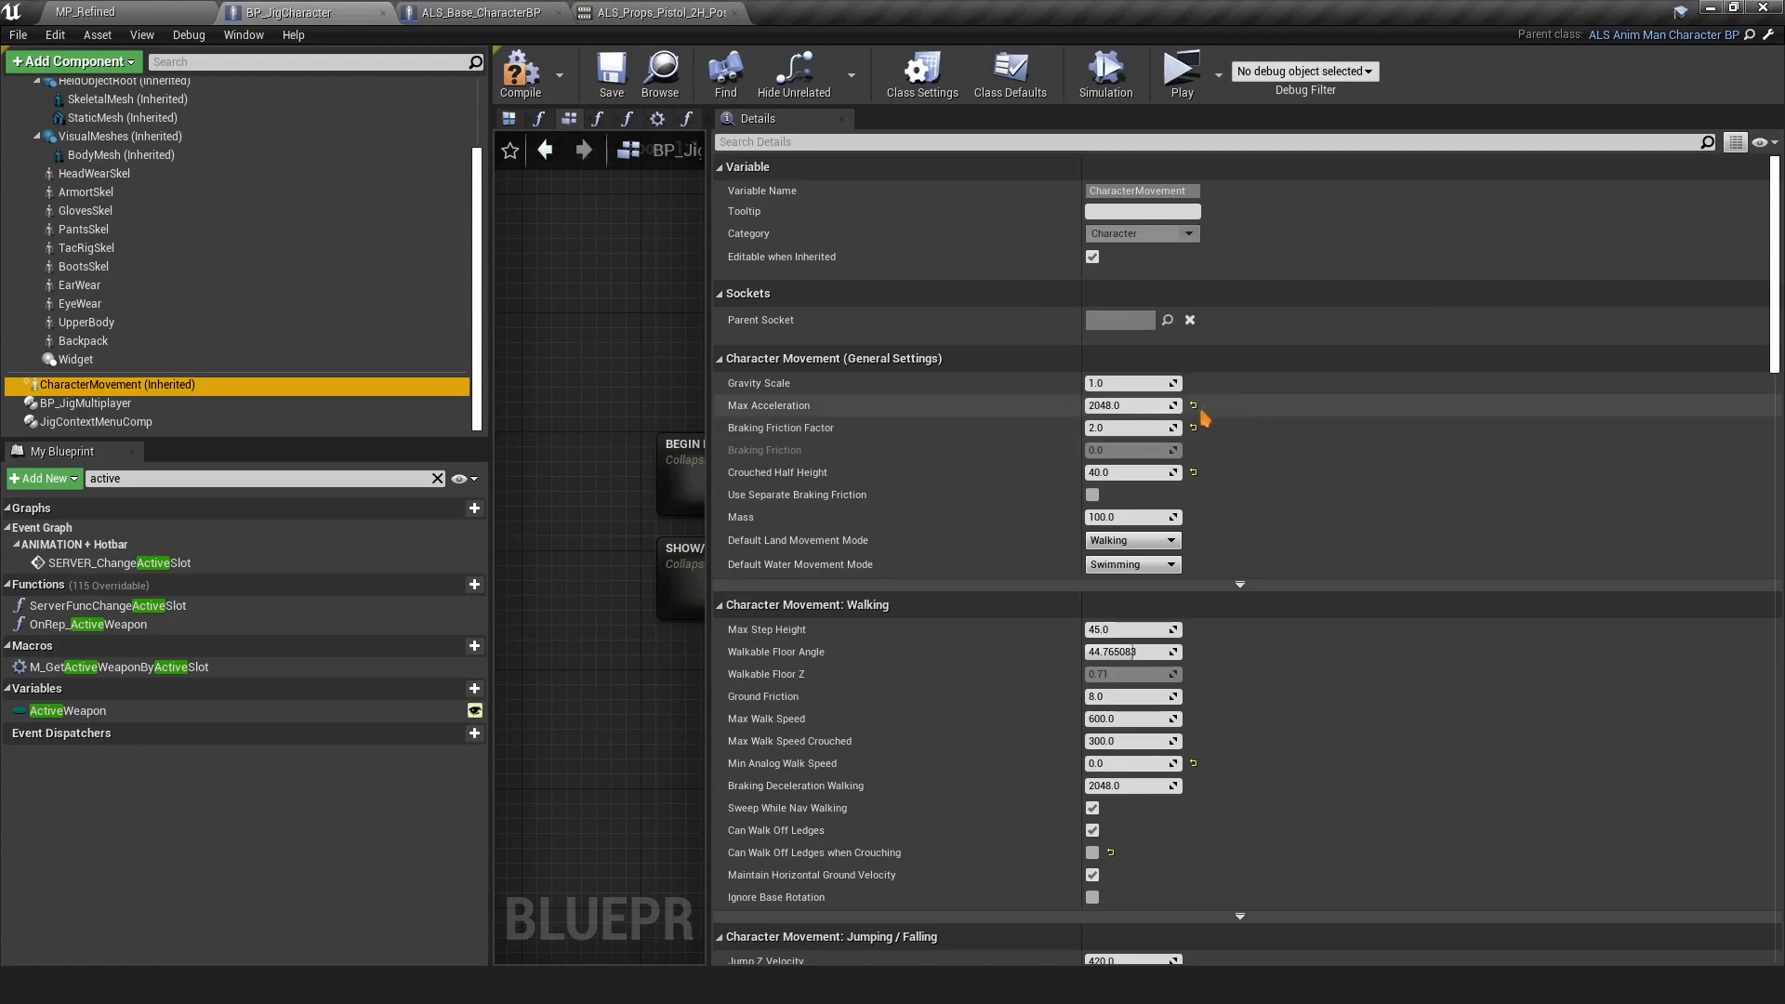
{"action": "left_click", "coordinate": [1194, 406]}
{"action": "left_click", "coordinate": [1194, 428]}
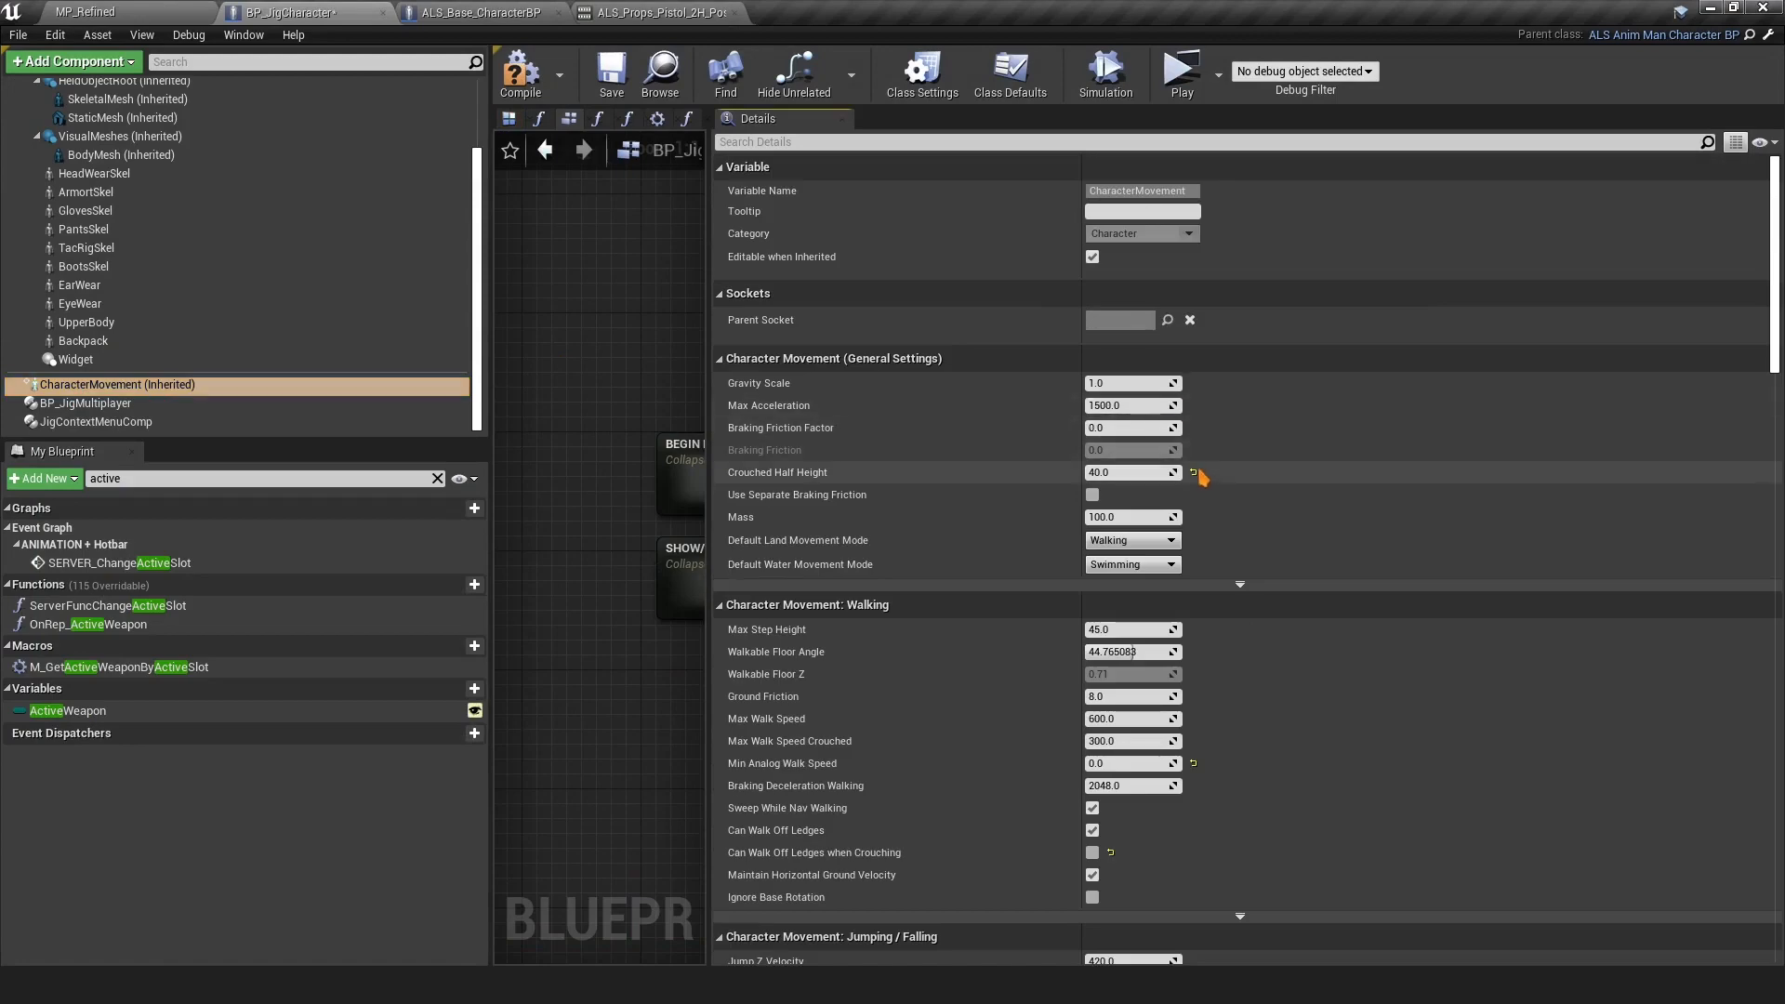
{"action": "left_click", "coordinate": [1194, 472]}
Reset Run Physics with No Controller to its enabled default in CharacterMovement's advanced general settings
{"action": "scroll", "coordinate": [1232, 493], "scroll_direction": "down", "scroll_amount": 3}
{"action": "left_click", "coordinate": [1237, 466]}
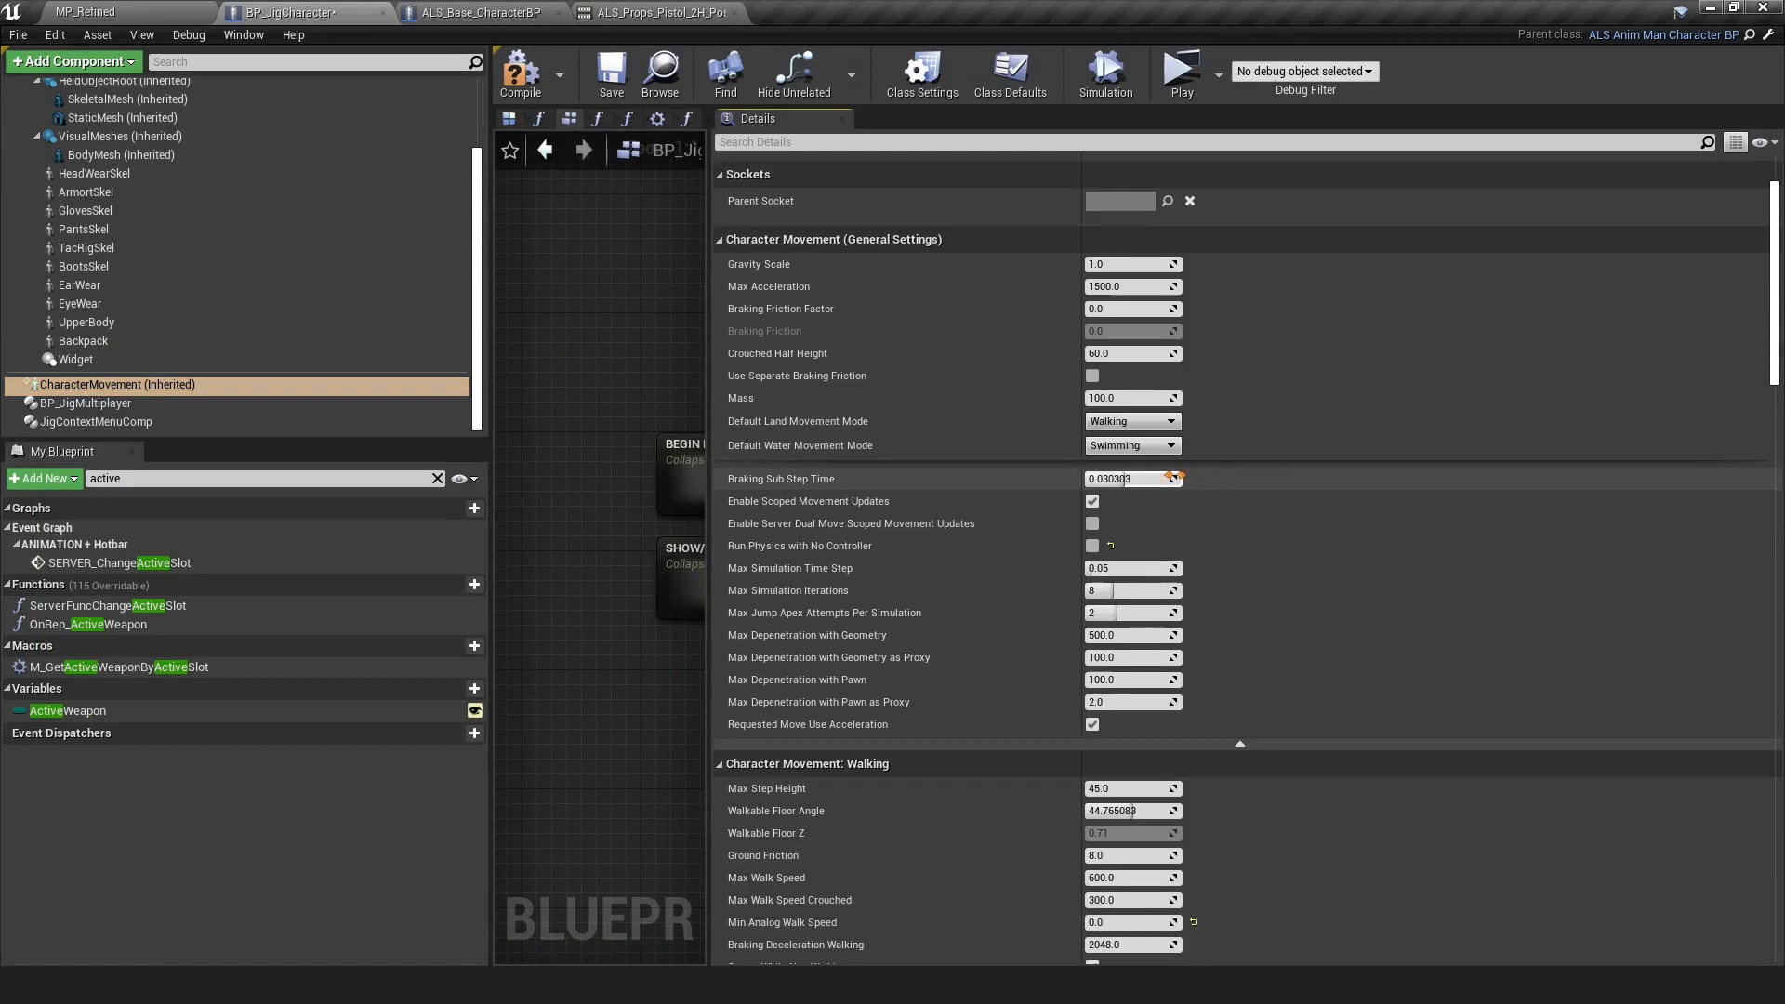
{"action": "left_click", "coordinate": [1242, 745]}
{"action": "left_click", "coordinate": [1239, 465]}
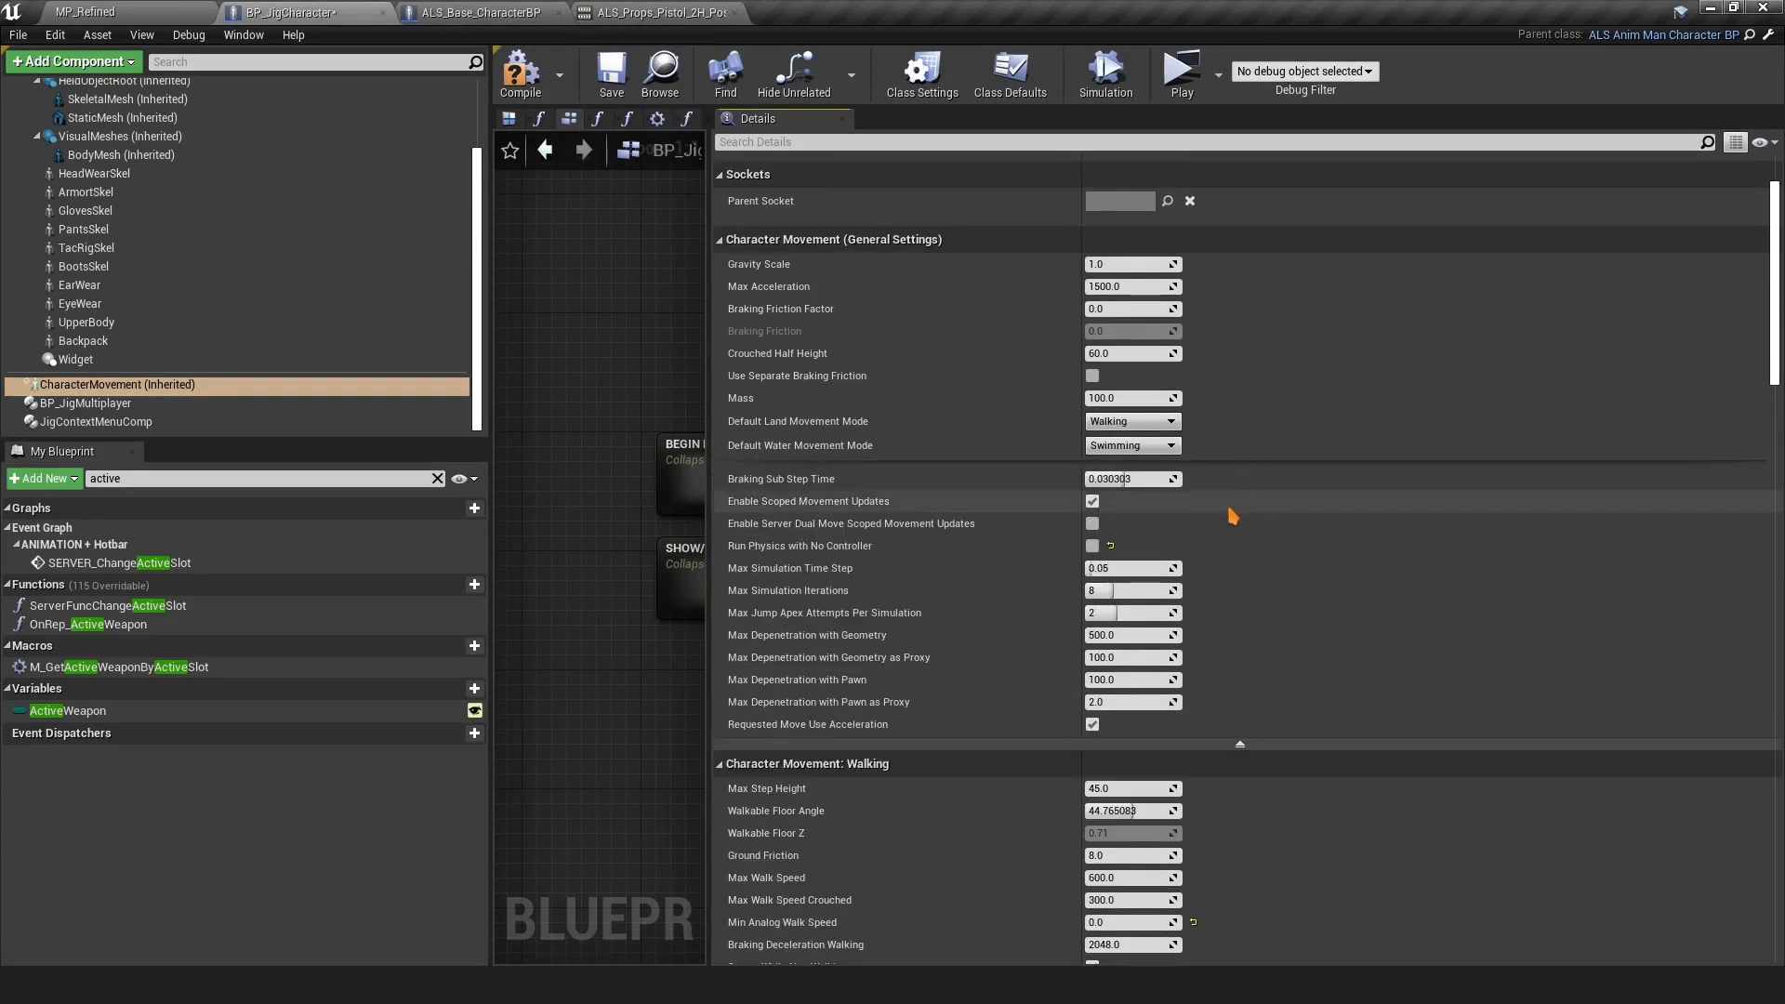
{"action": "scroll", "coordinate": [1231, 510], "scroll_direction": "down", "scroll_amount": 3}
{"action": "left_click", "coordinate": [1111, 399]}
Reset Can Walk Off Ledges when Crouching to enabled and Min Analog Walk Speed to 25 in the walking settings
{"action": "scroll", "coordinate": [1355, 487], "scroll_direction": "down", "scroll_amount": 10}
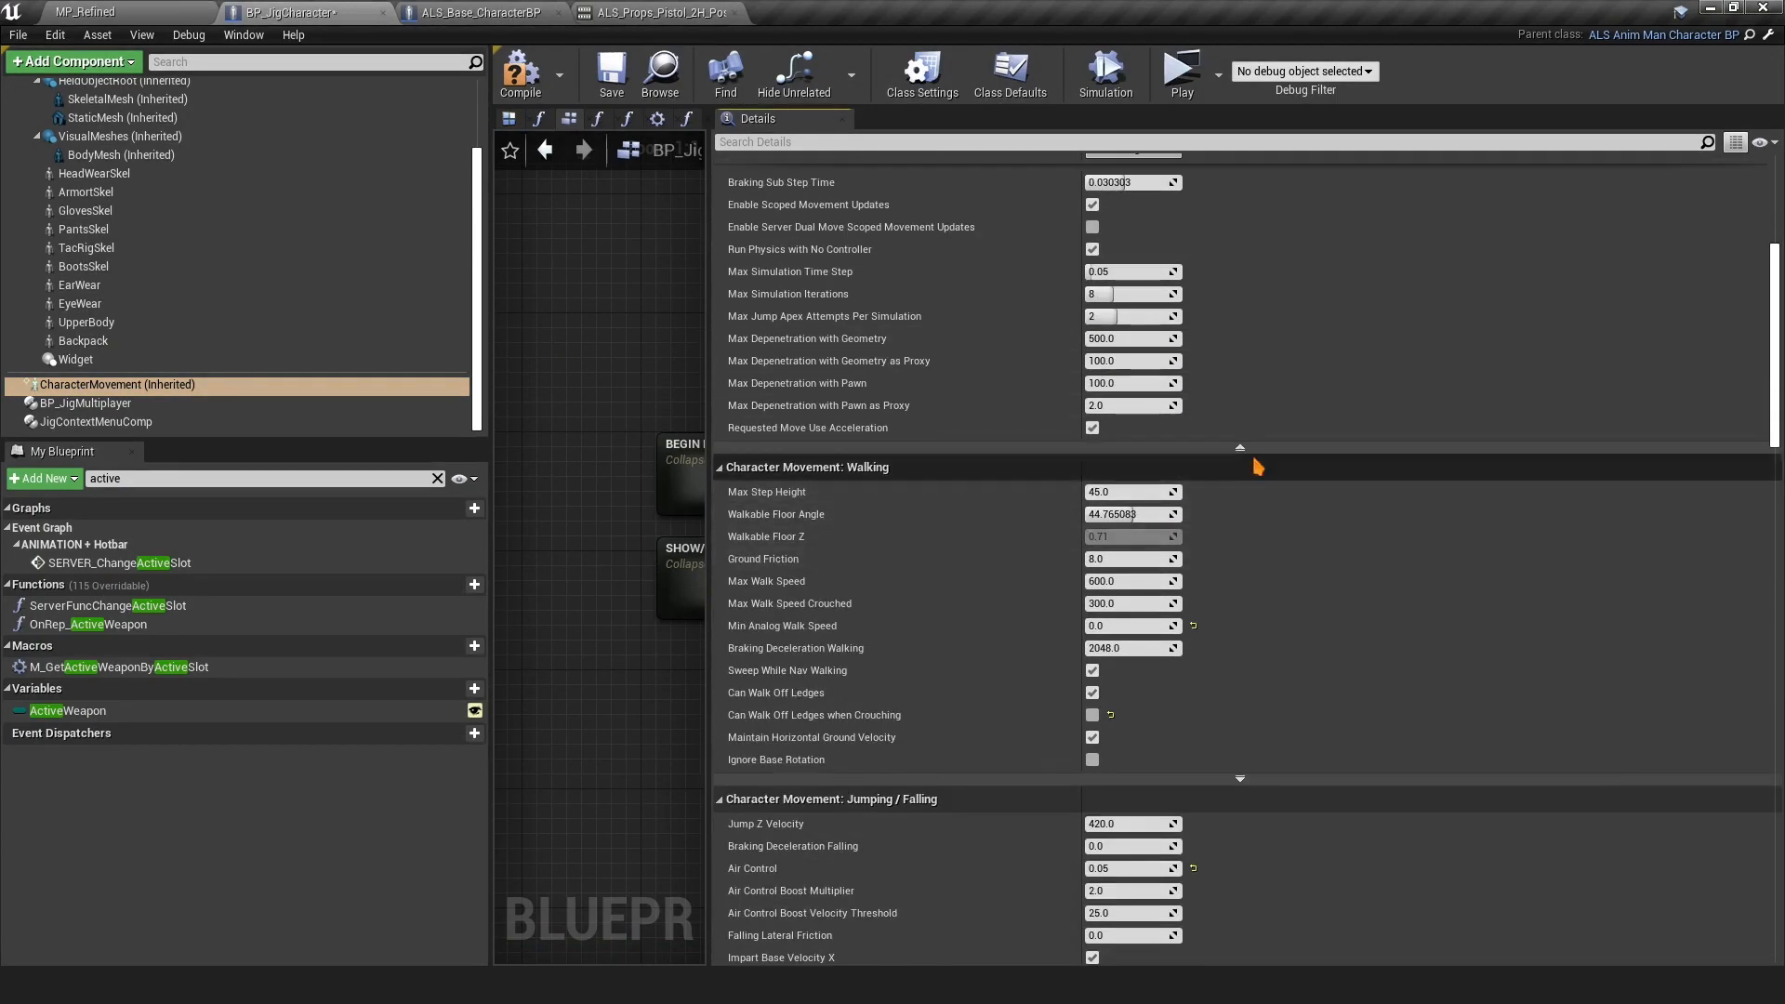
{"action": "left_click", "coordinate": [1112, 409]}
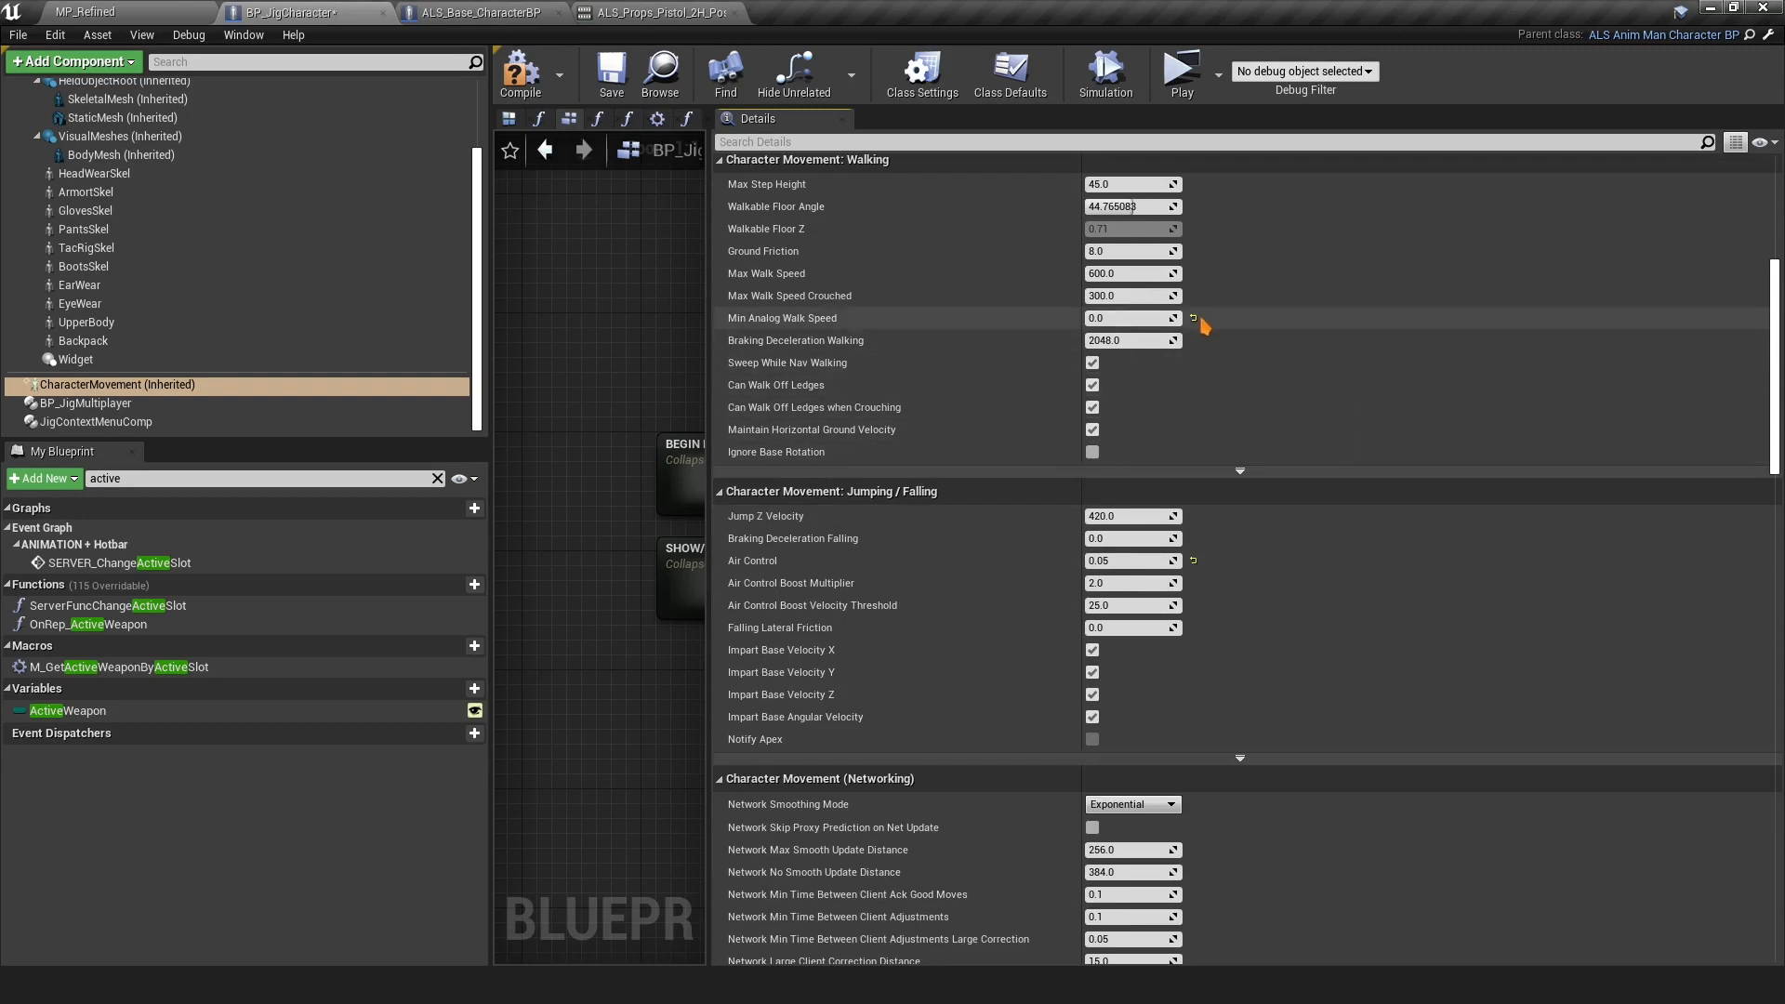
{"action": "left_click", "coordinate": [1194, 319]}
{"action": "scroll", "coordinate": [1215, 367], "scroll_direction": "up", "scroll_amount": 4}
{"action": "scroll", "coordinate": [1227, 370], "scroll_direction": "down", "scroll_amount": 5}
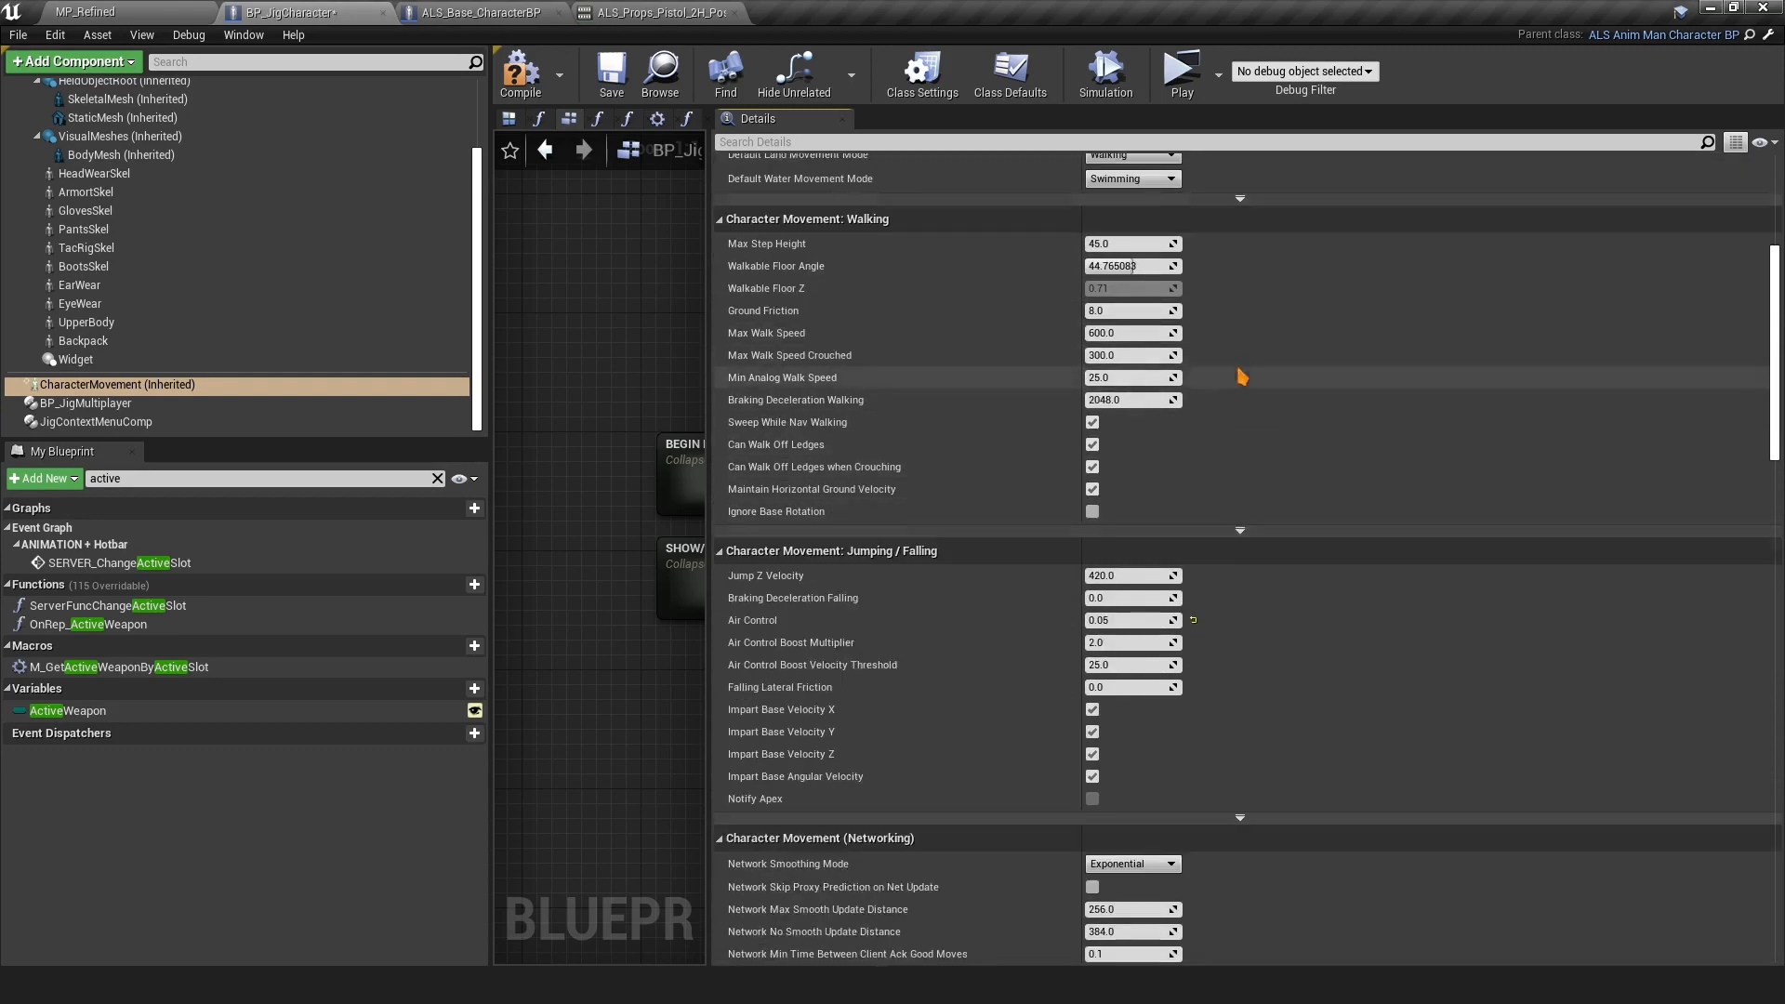
{"action": "scroll", "coordinate": [1238, 372], "scroll_direction": "up", "scroll_amount": 2}
Reset the advanced walking overrides, with Perch Radius Threshold at 20, Perch Additional Height at 0 and Ledge Check Threshold at 0
{"action": "left_click", "coordinate": [1239, 261]}
{"action": "scroll", "coordinate": [1235, 446], "scroll_direction": "down", "scroll_amount": 2}
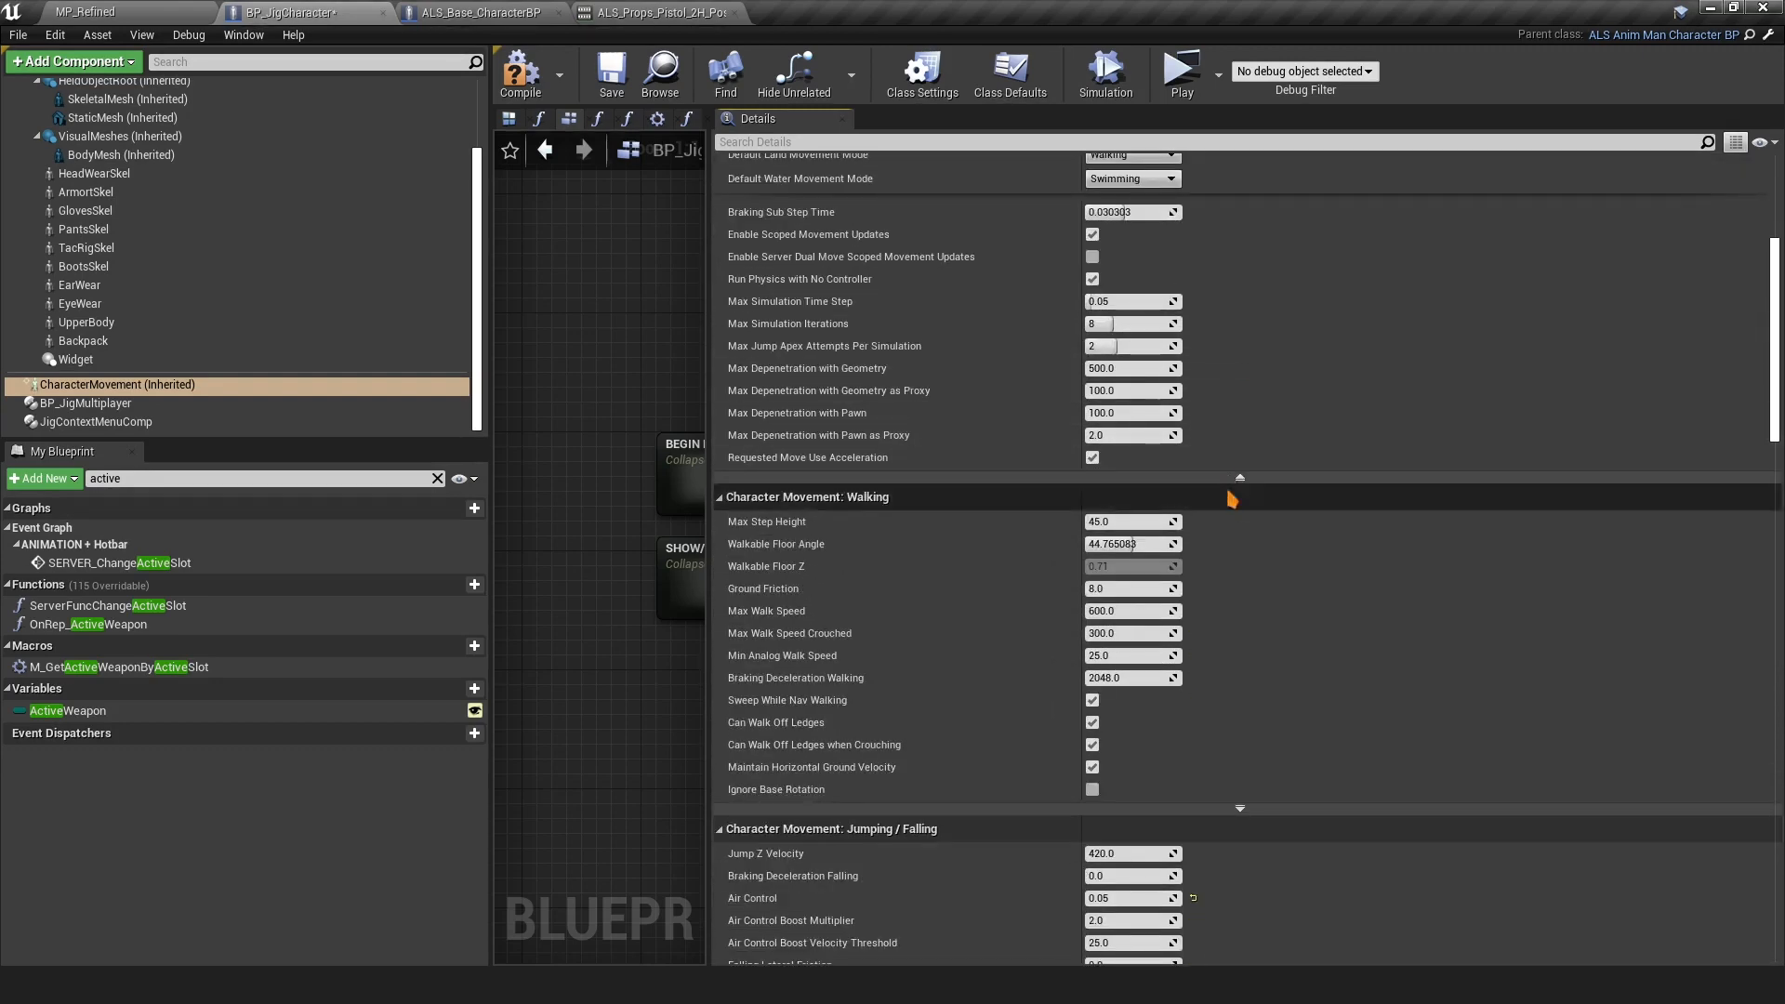
{"action": "scroll", "coordinate": [1238, 558], "scroll_direction": "down", "scroll_amount": 2}
{"action": "left_click", "coordinate": [1240, 674]}
{"action": "scroll", "coordinate": [1209, 632], "scroll_direction": "down", "scroll_amount": 2}
{"action": "left_click", "coordinate": [1194, 553]}
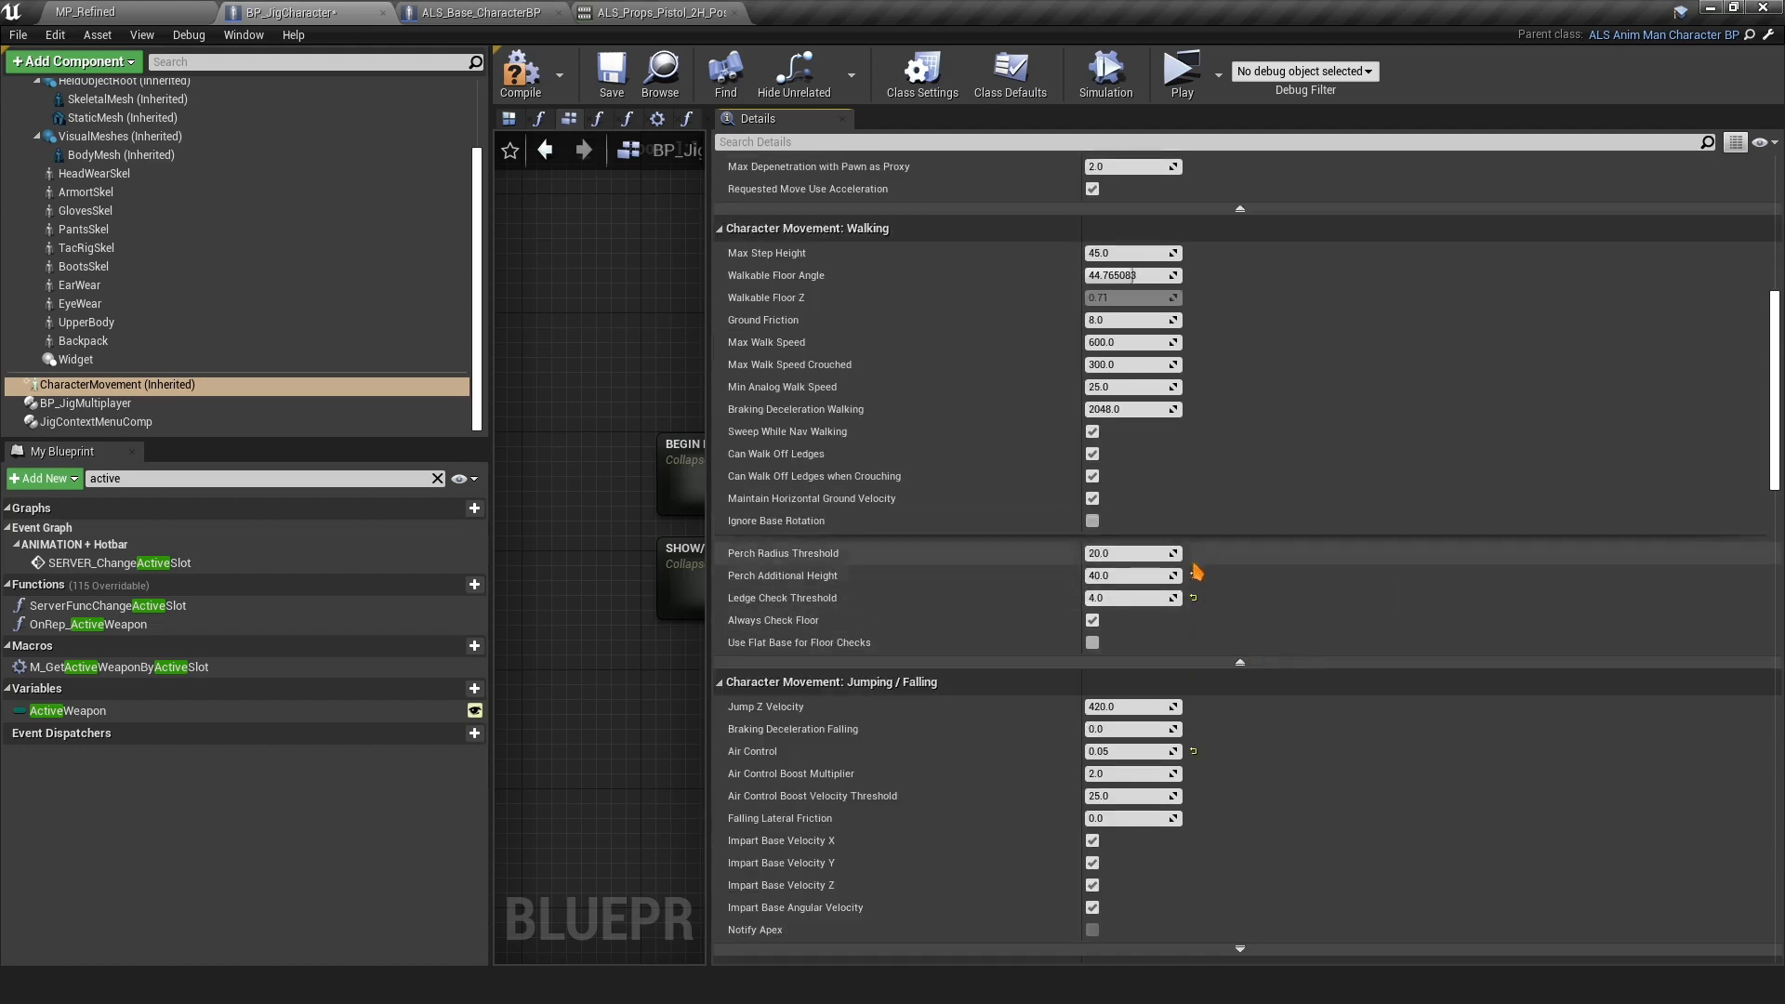
{"action": "left_click", "coordinate": [1193, 575]}
{"action": "scroll", "coordinate": [1232, 605], "scroll_direction": "down", "scroll_amount": 4}
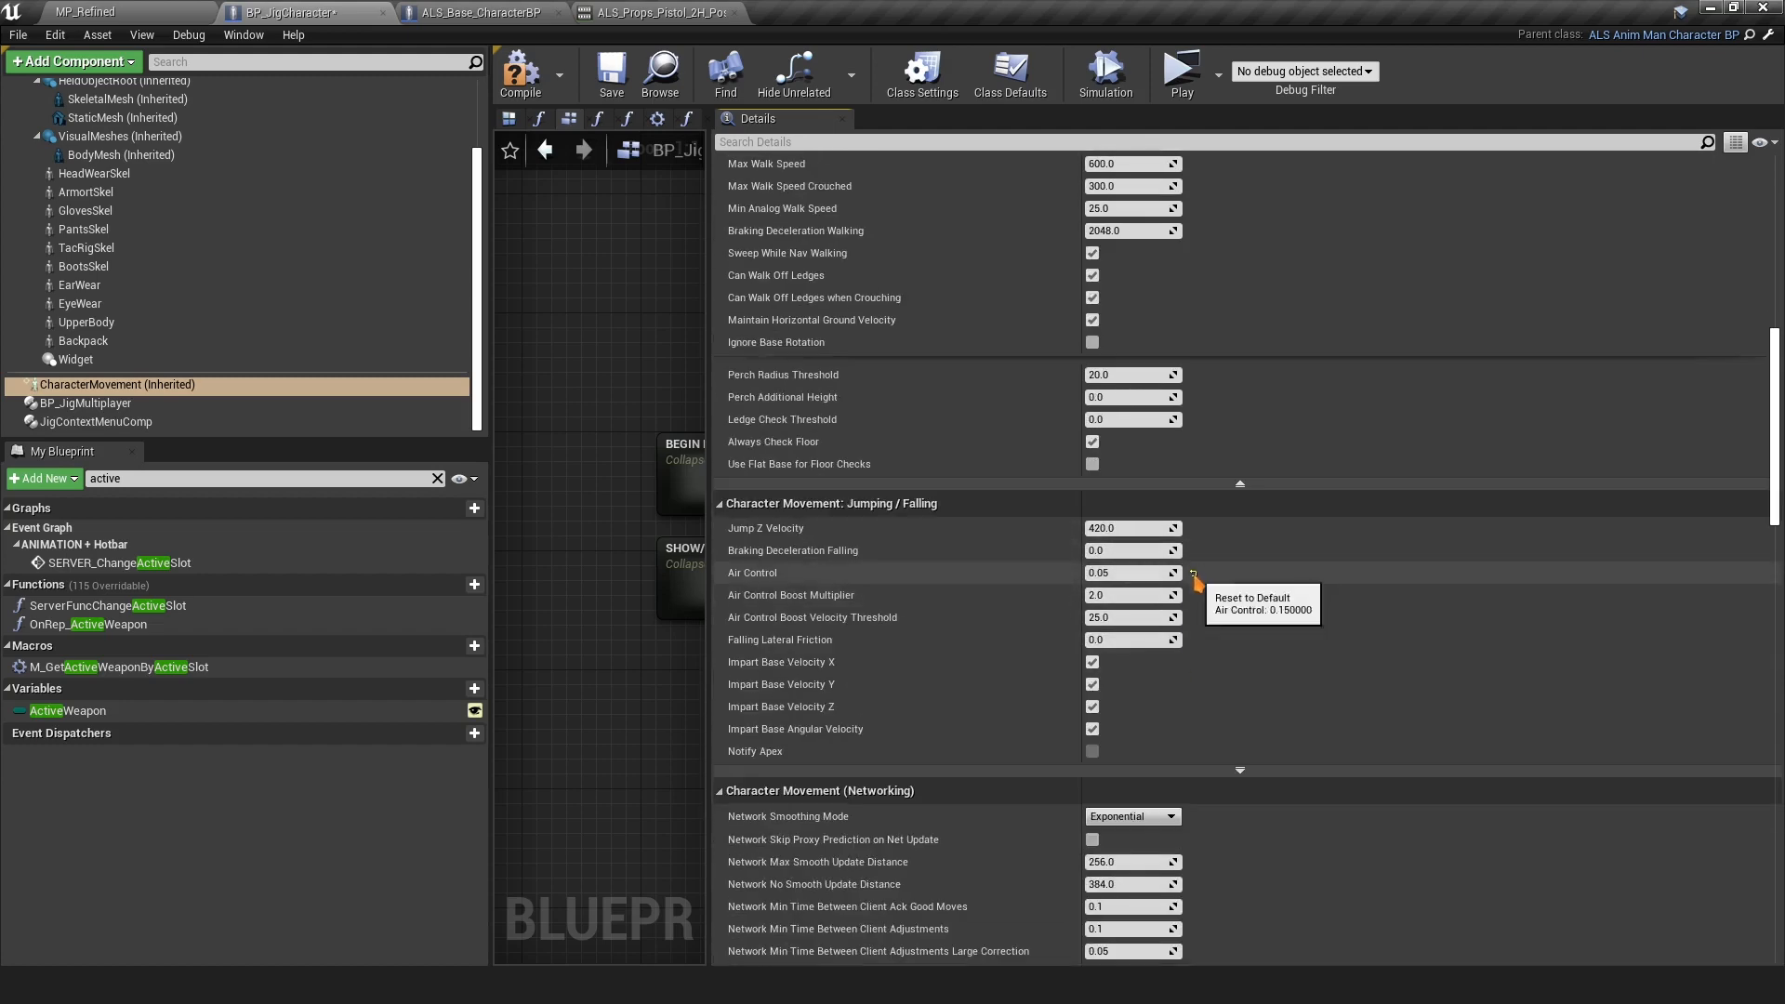
Reset Air Control to its 0.15 default and reveal the advanced jumping and falling settings
{"action": "left_click", "coordinate": [1194, 576]}
{"action": "scroll", "coordinate": [1215, 609], "scroll_direction": "down", "scroll_amount": 3}
{"action": "left_click", "coordinate": [1240, 610]}
Examine CharacterMovement's networking, swimming, physics interaction, avoidance and nav mesh settings, including the advanced ones, for values overriding the parent
{"action": "scroll", "coordinate": [1248, 629], "scroll_direction": "down", "scroll_amount": 4}
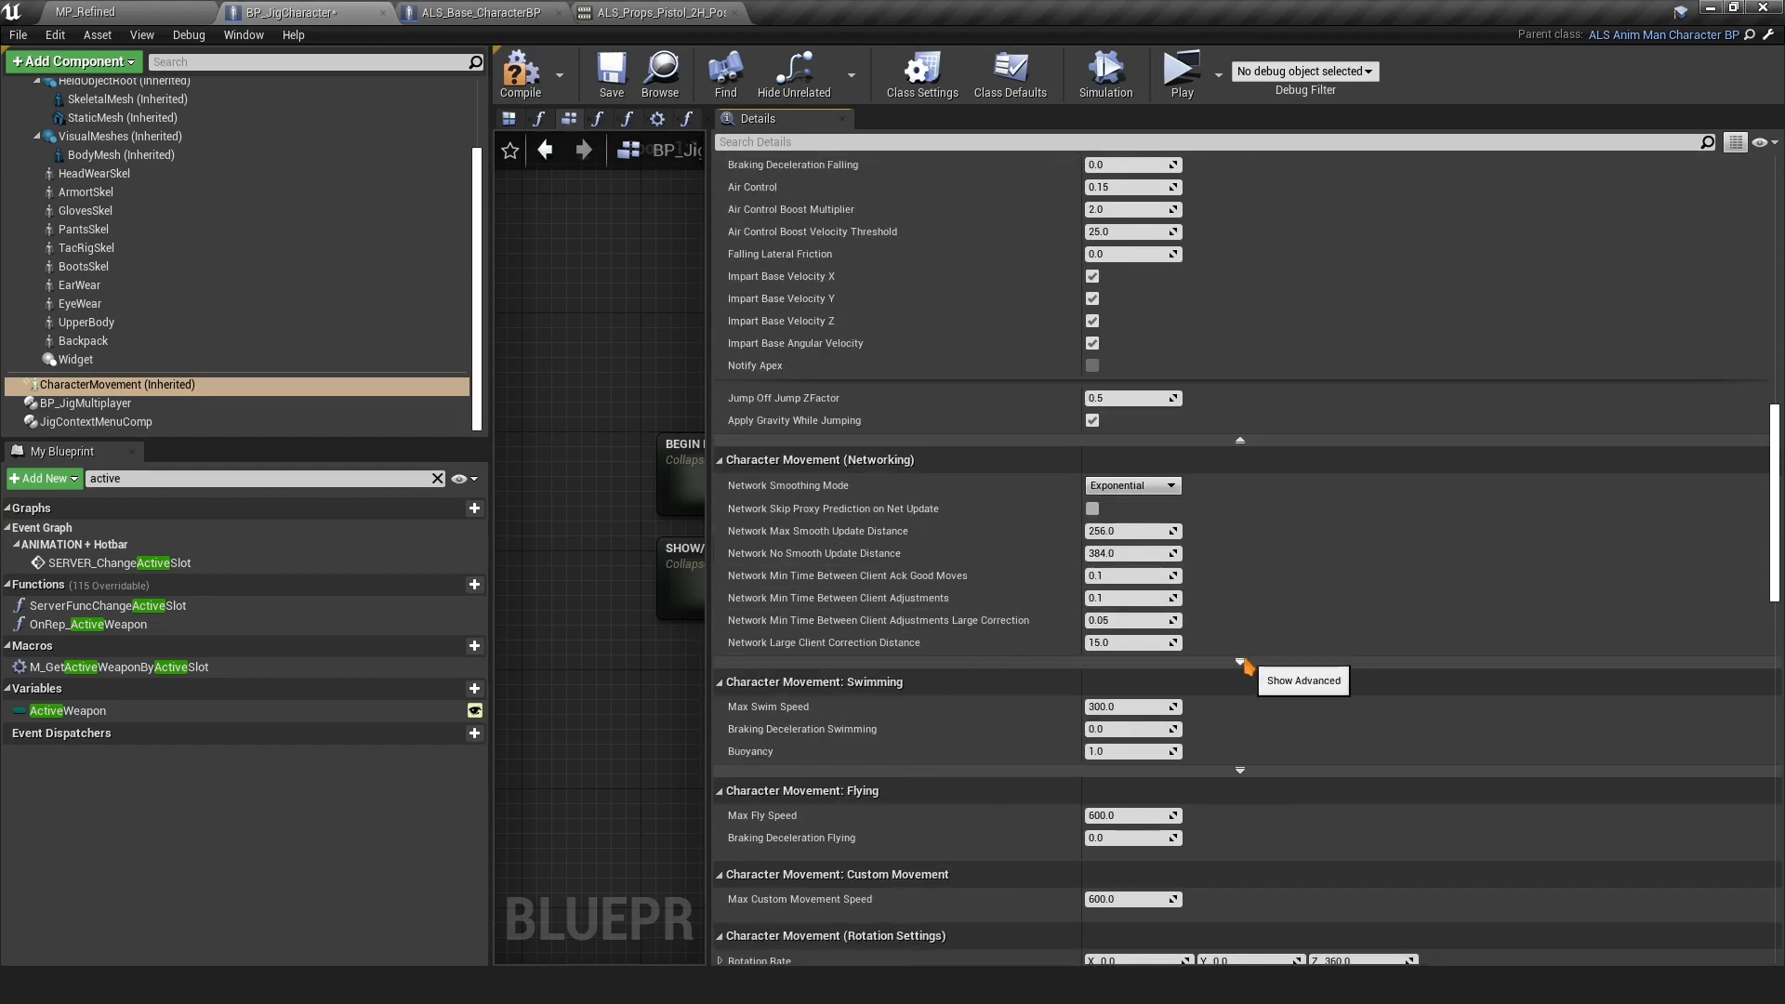
{"action": "left_click", "coordinate": [1240, 661]}
{"action": "scroll", "coordinate": [1255, 688], "scroll_direction": "down", "scroll_amount": 5}
{"action": "left_click", "coordinate": [1240, 731]}
{"action": "scroll", "coordinate": [1255, 734], "scroll_direction": "down", "scroll_amount": 15}
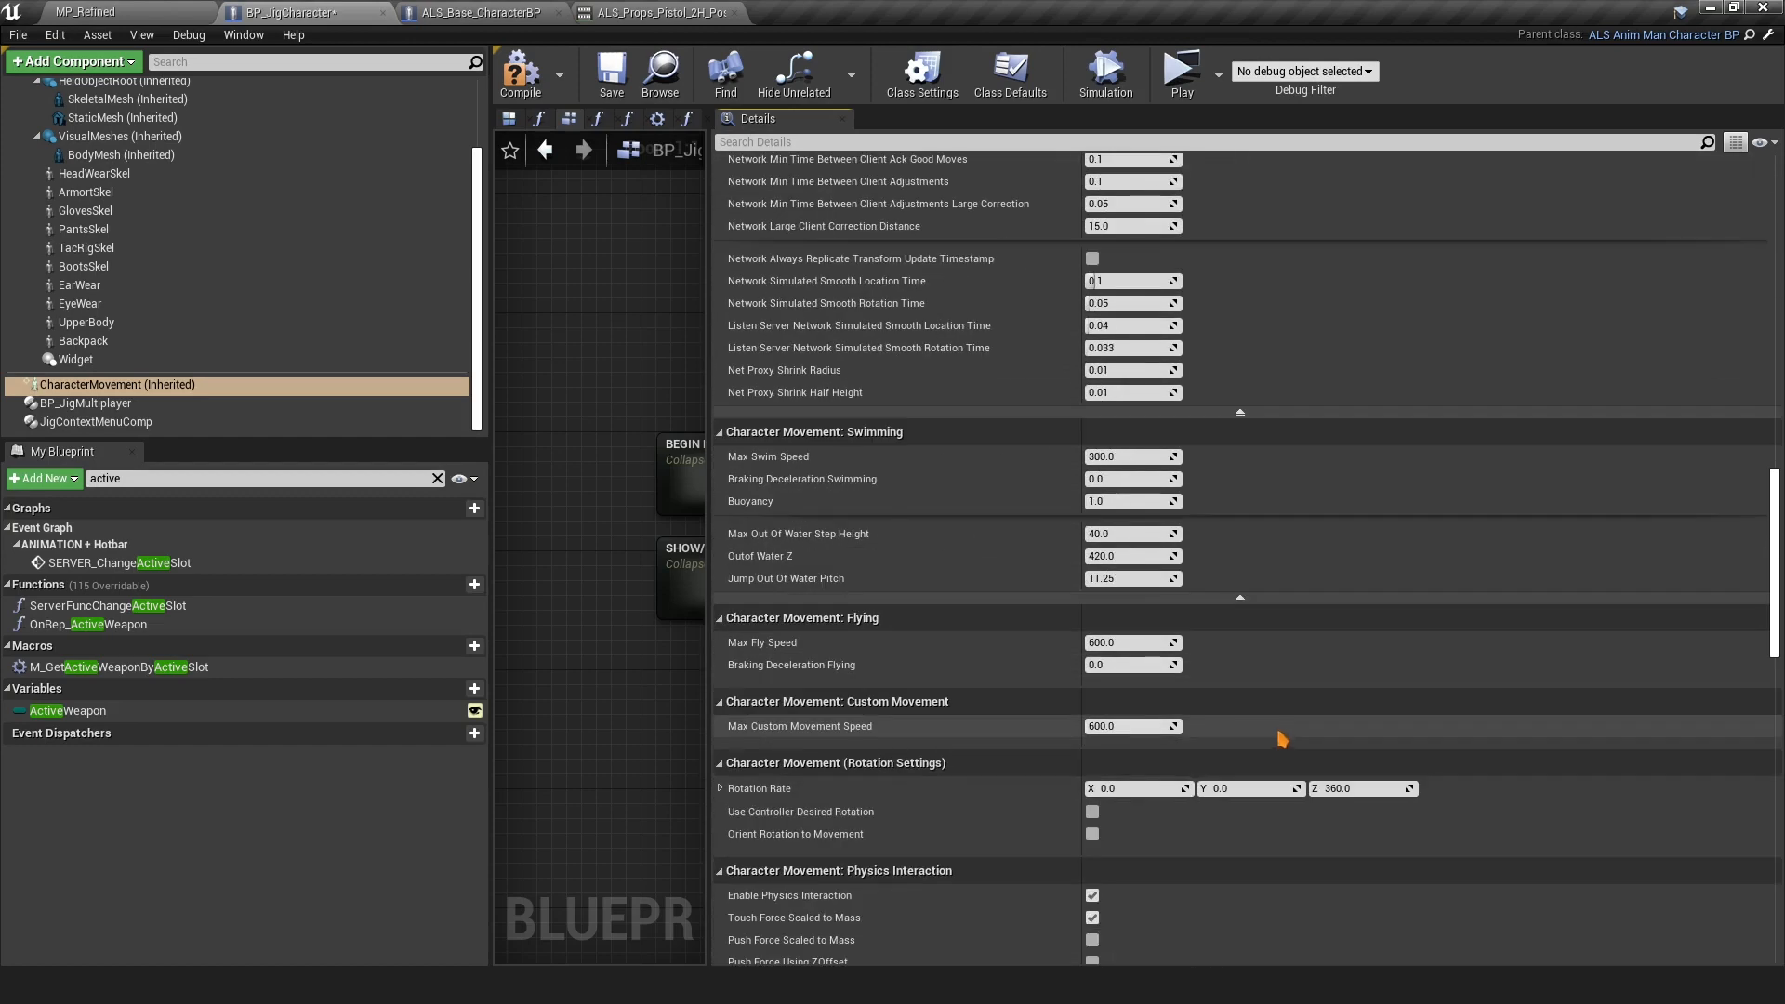
{"action": "left_click", "coordinate": [1240, 746]}
{"action": "scroll", "coordinate": [1255, 748], "scroll_direction": "down", "scroll_amount": 9}
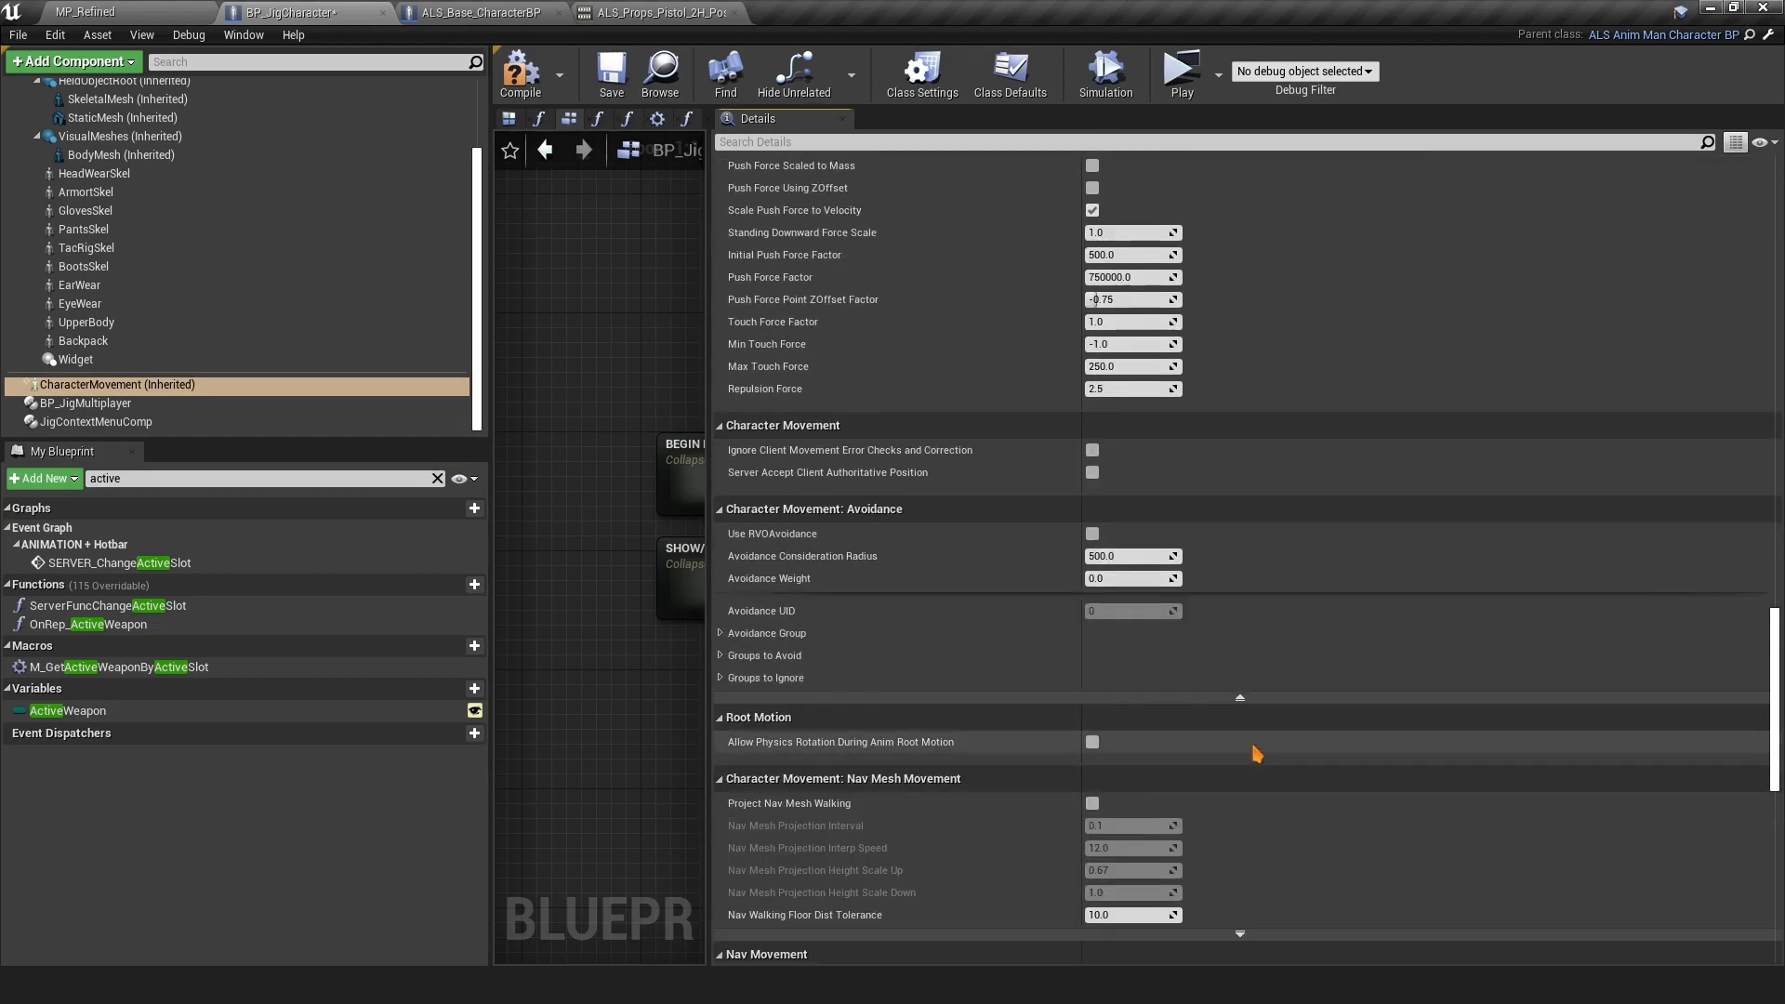
{"action": "left_click", "coordinate": [1240, 697]}
{"action": "scroll", "coordinate": [1267, 745], "scroll_direction": "down", "scroll_amount": 2}
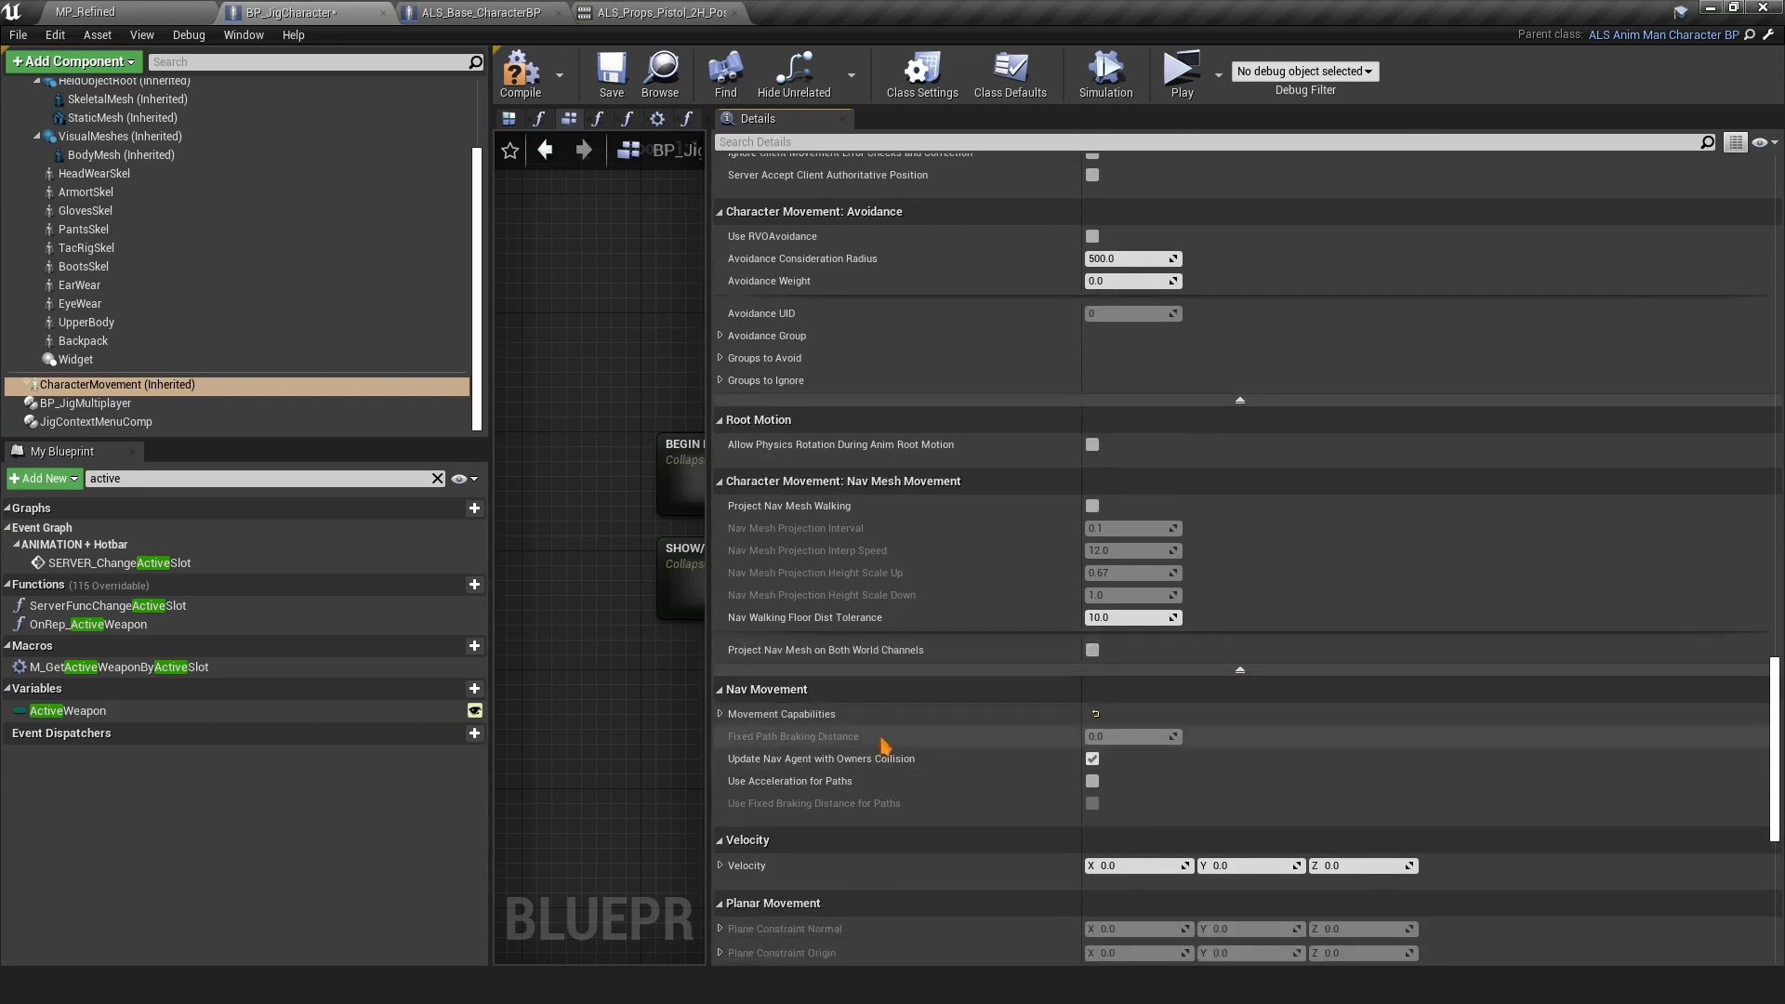
Reset Movement Capabilities to its defaults, with Nav Agent Radius and Height at -1 and Can Crouch and Can Fly enabled
{"action": "left_click", "coordinate": [818, 714]}
{"action": "scroll", "coordinate": [1040, 657], "scroll_direction": "down", "scroll_amount": 8}
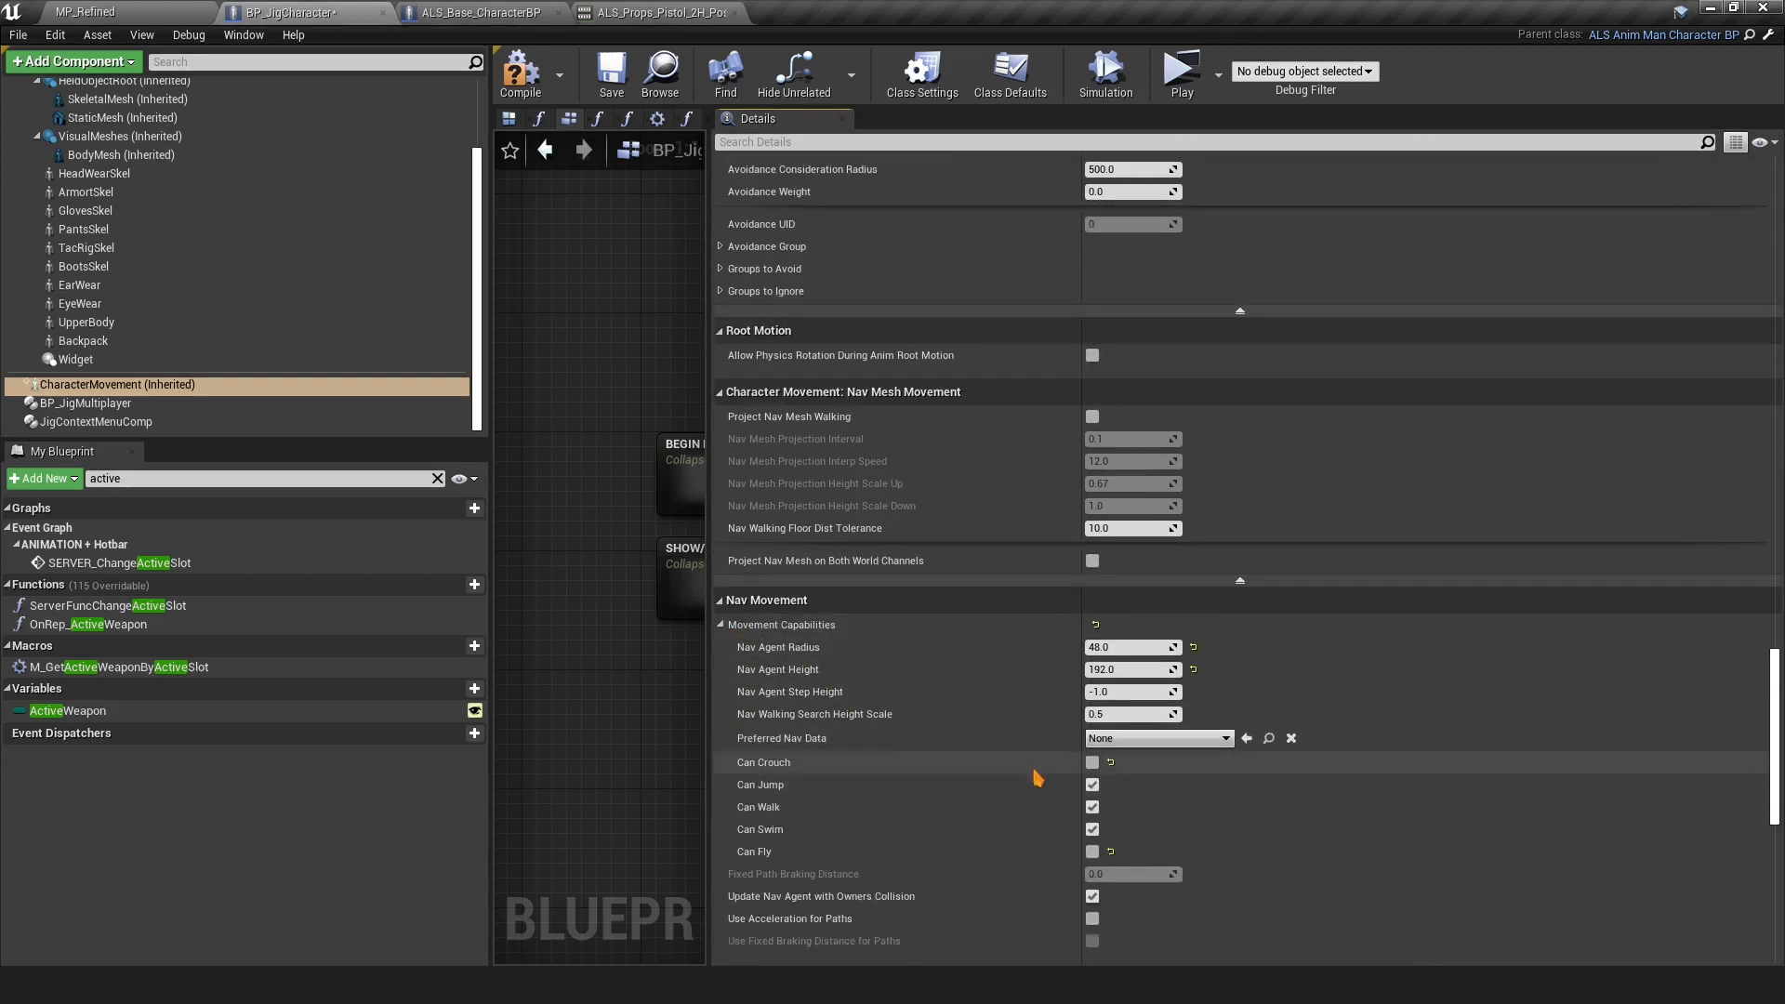
{"action": "left_click", "coordinate": [1194, 498]}
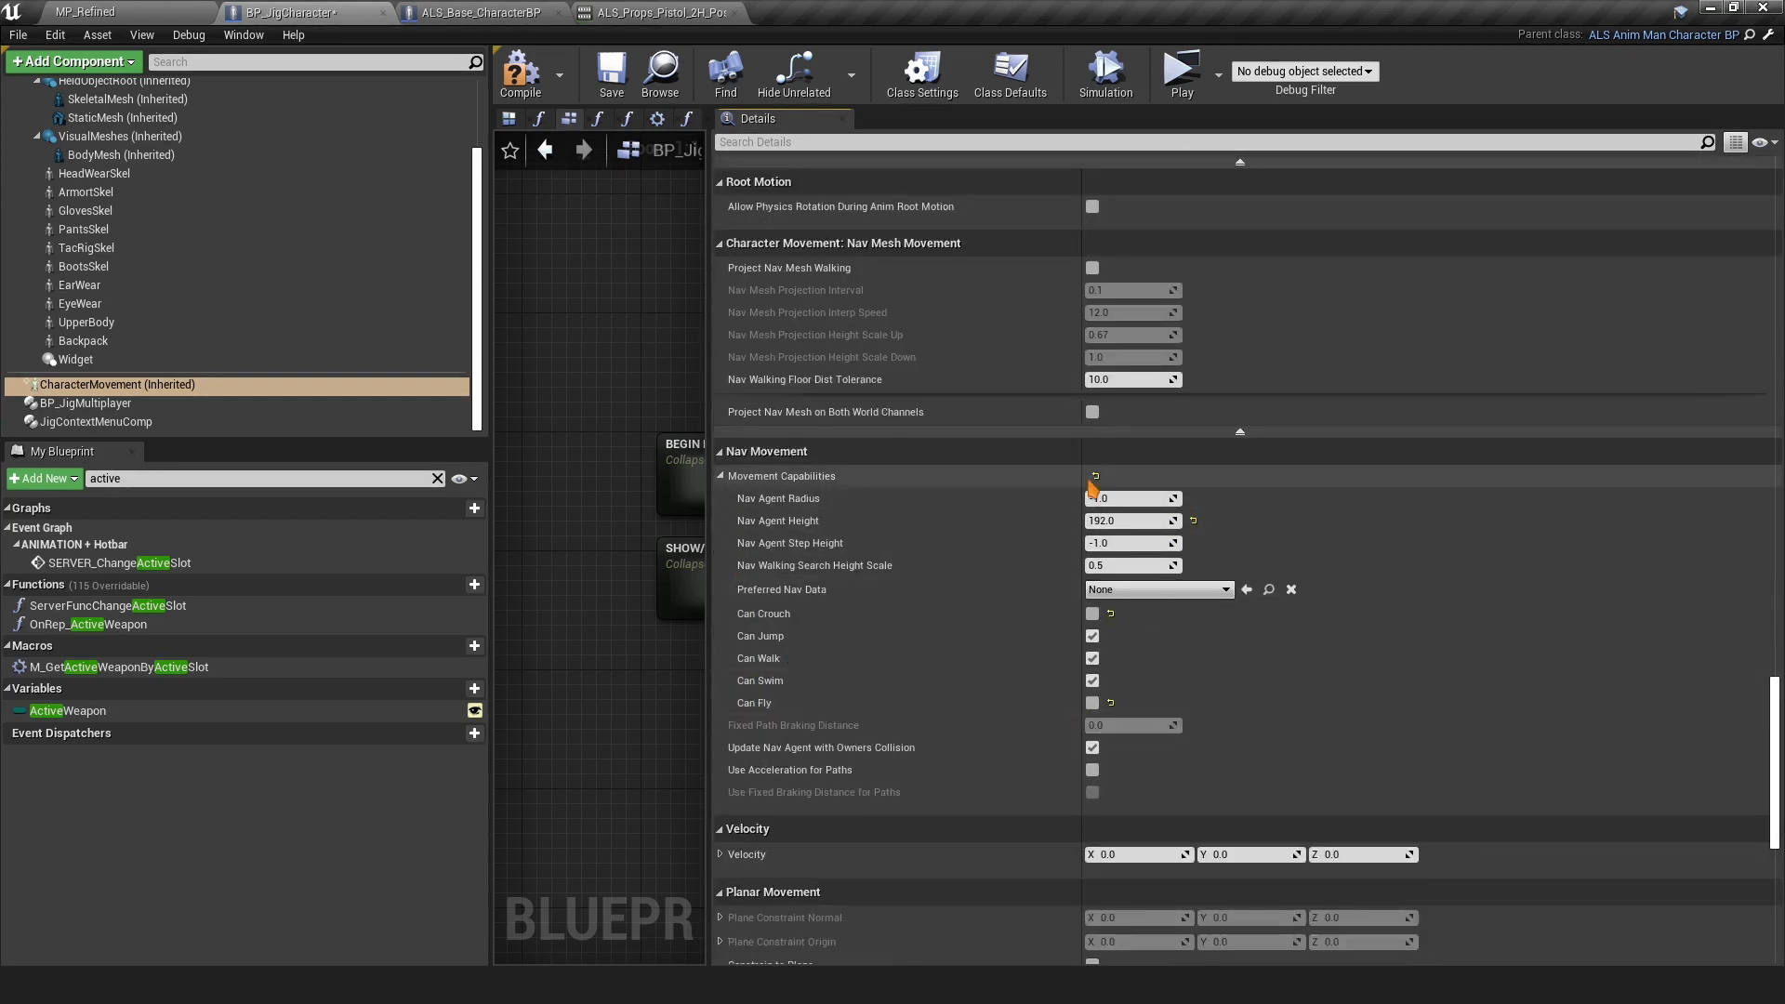
{"action": "scroll", "coordinate": [1095, 617], "scroll_direction": "down", "scroll_amount": 13}
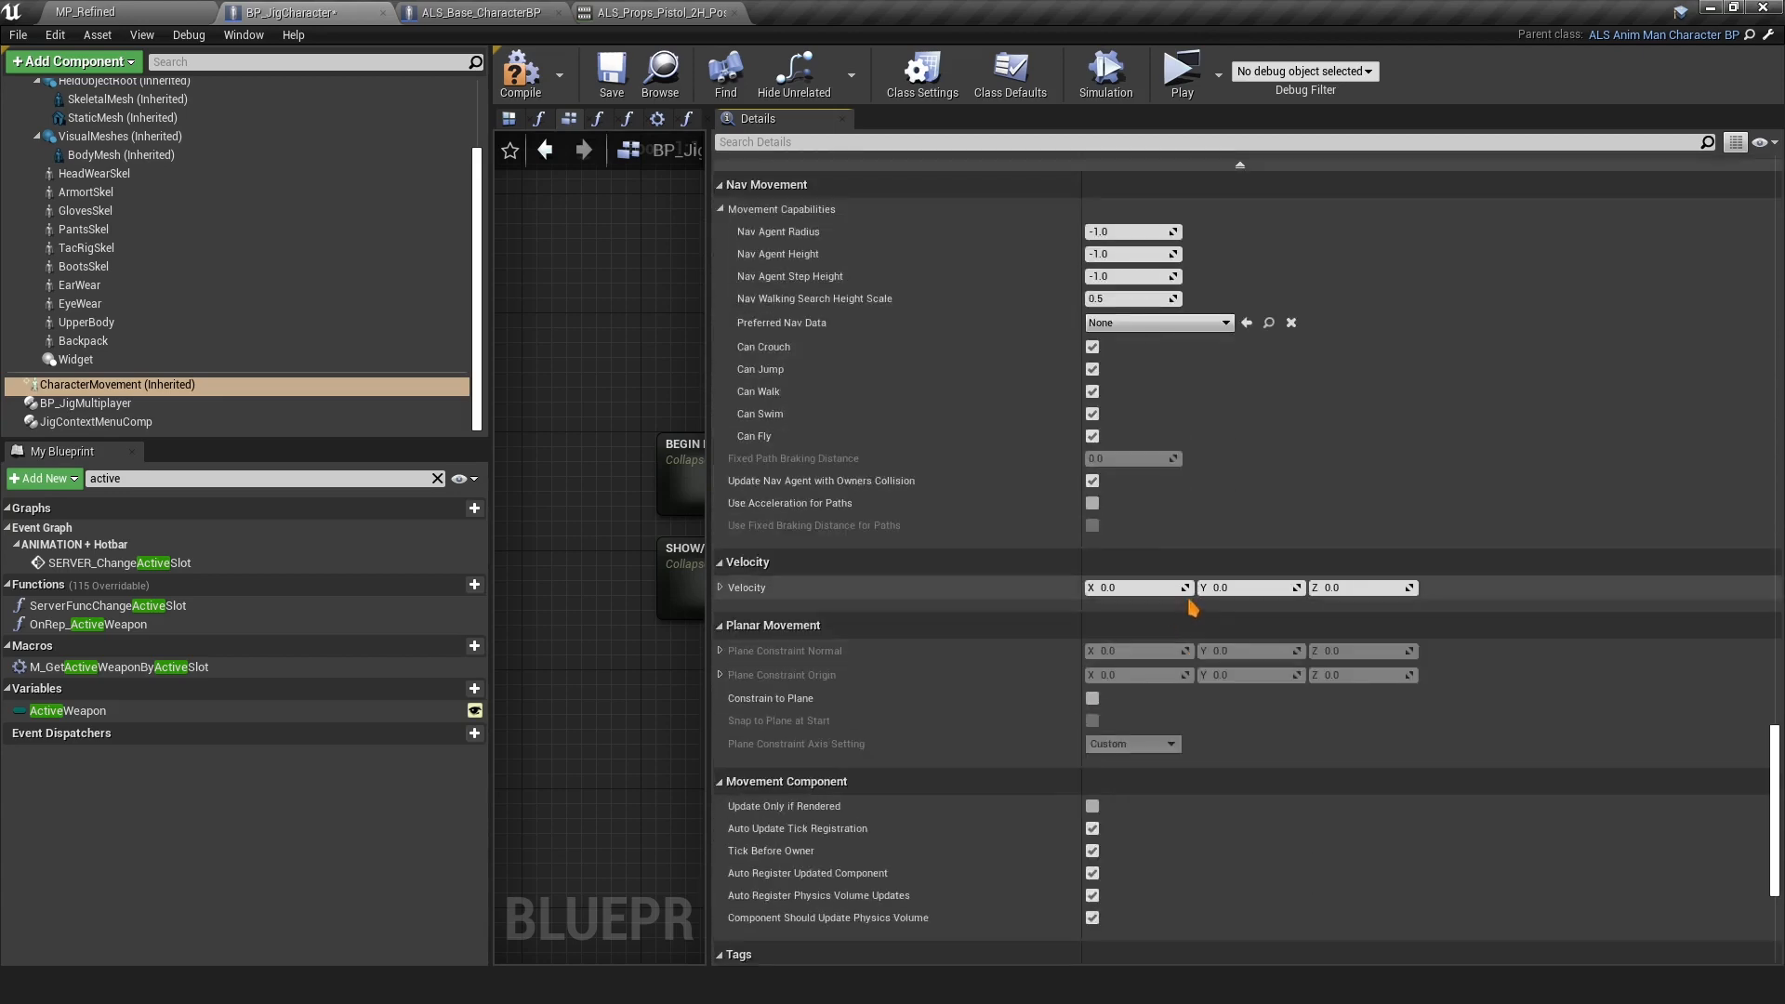
Check the remaining CharacterMovement settings through the Collision section, and compile and save BP_JigCharacter
{"action": "left_click", "coordinate": [721, 468]}
{"action": "left_click", "coordinate": [721, 468]}
{"action": "scroll", "coordinate": [929, 604], "scroll_direction": "down", "scroll_amount": 8}
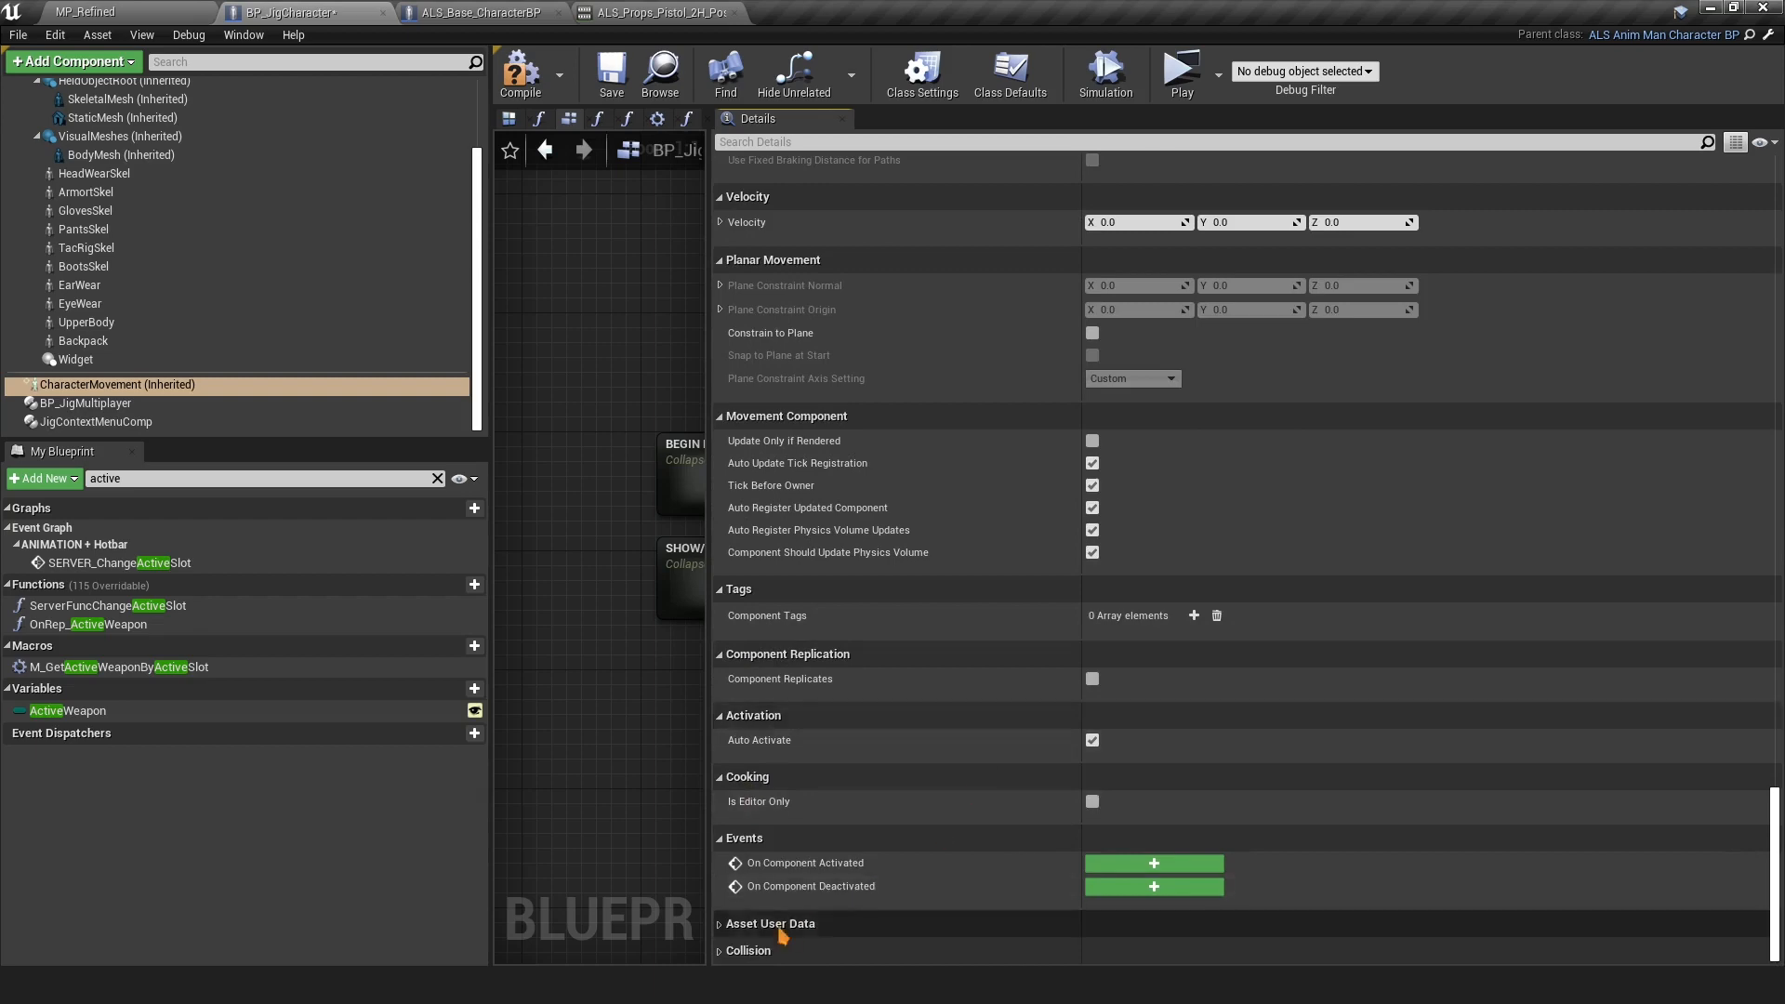
{"action": "left_click", "coordinate": [720, 950]}
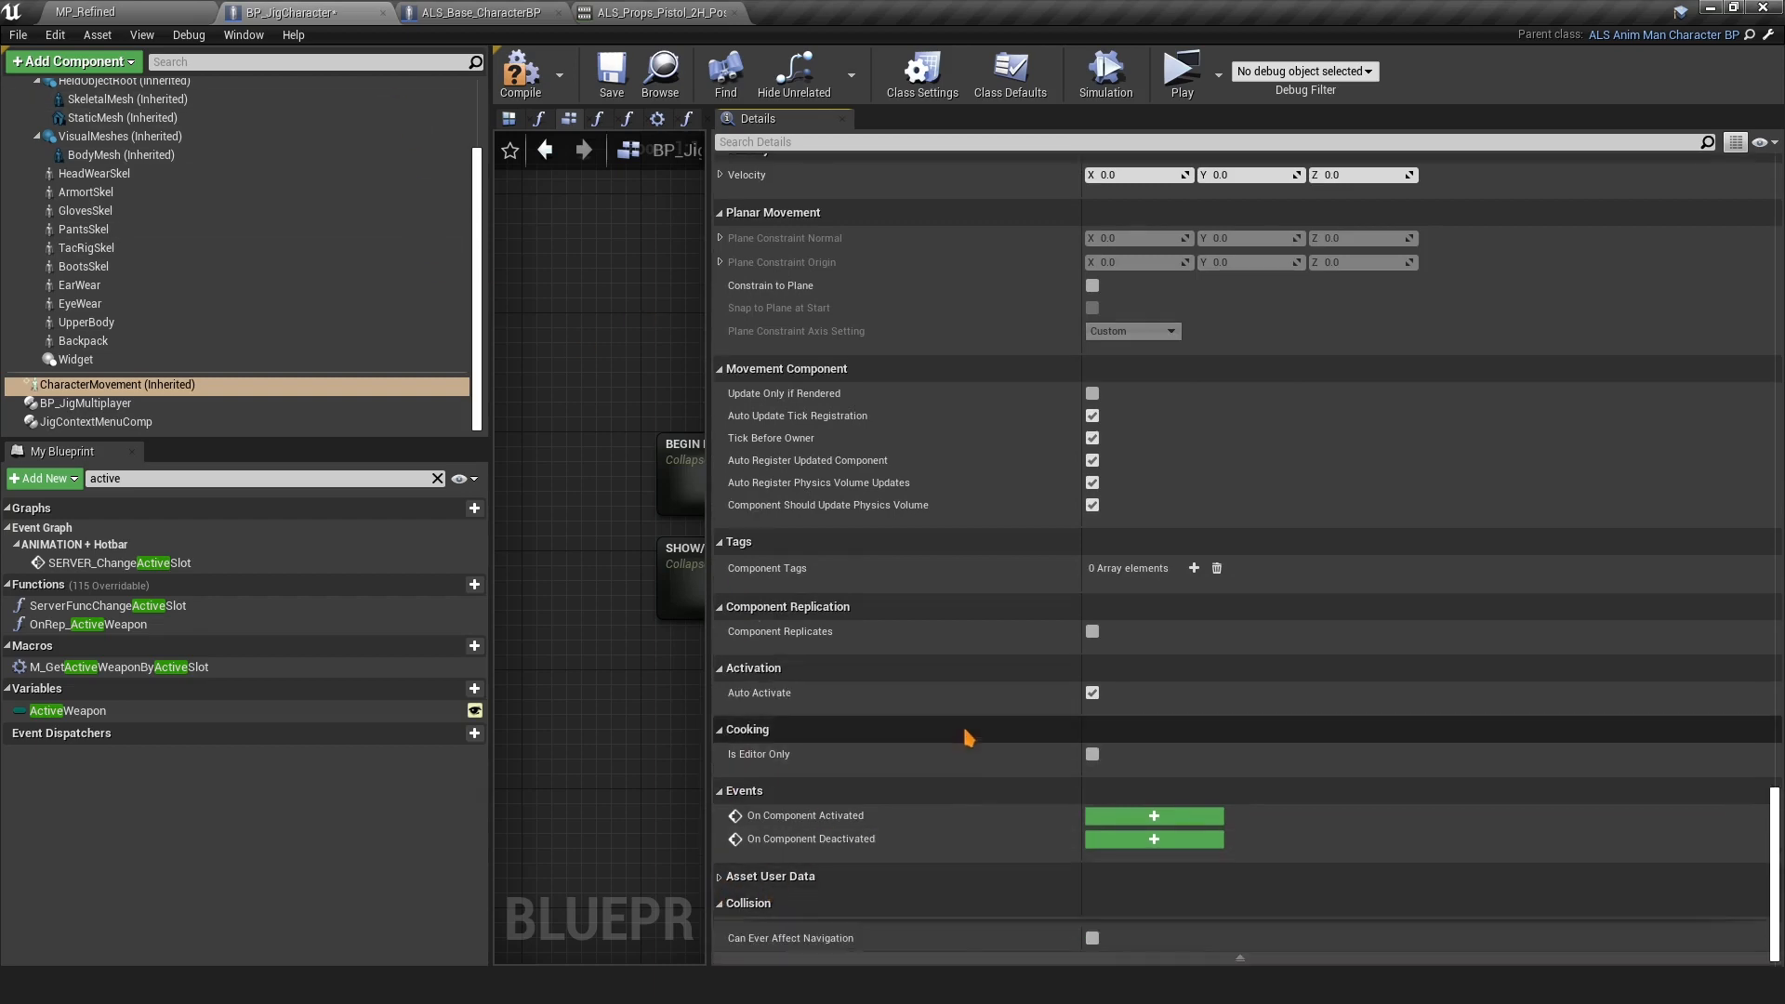
{"action": "left_click", "coordinate": [522, 75]}
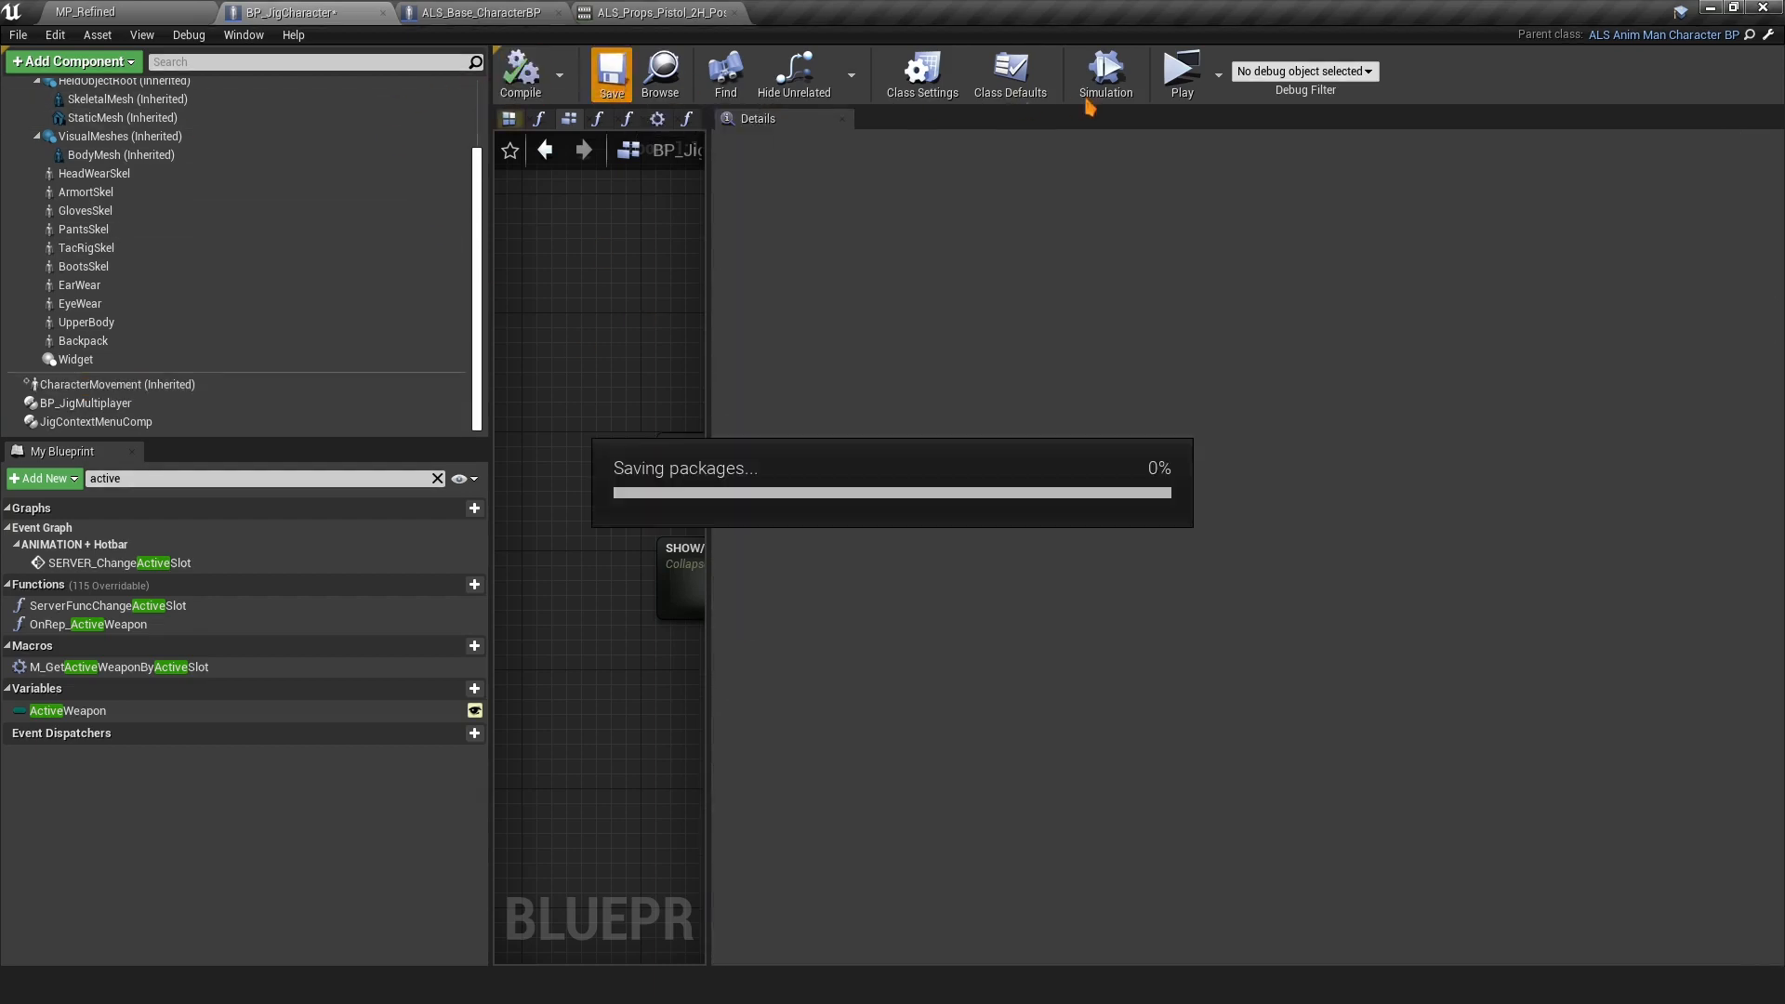
Play-test BP_JigCharacter's crouching in the current level and stop the preview
{"action": "left_click", "coordinate": [1181, 73]}
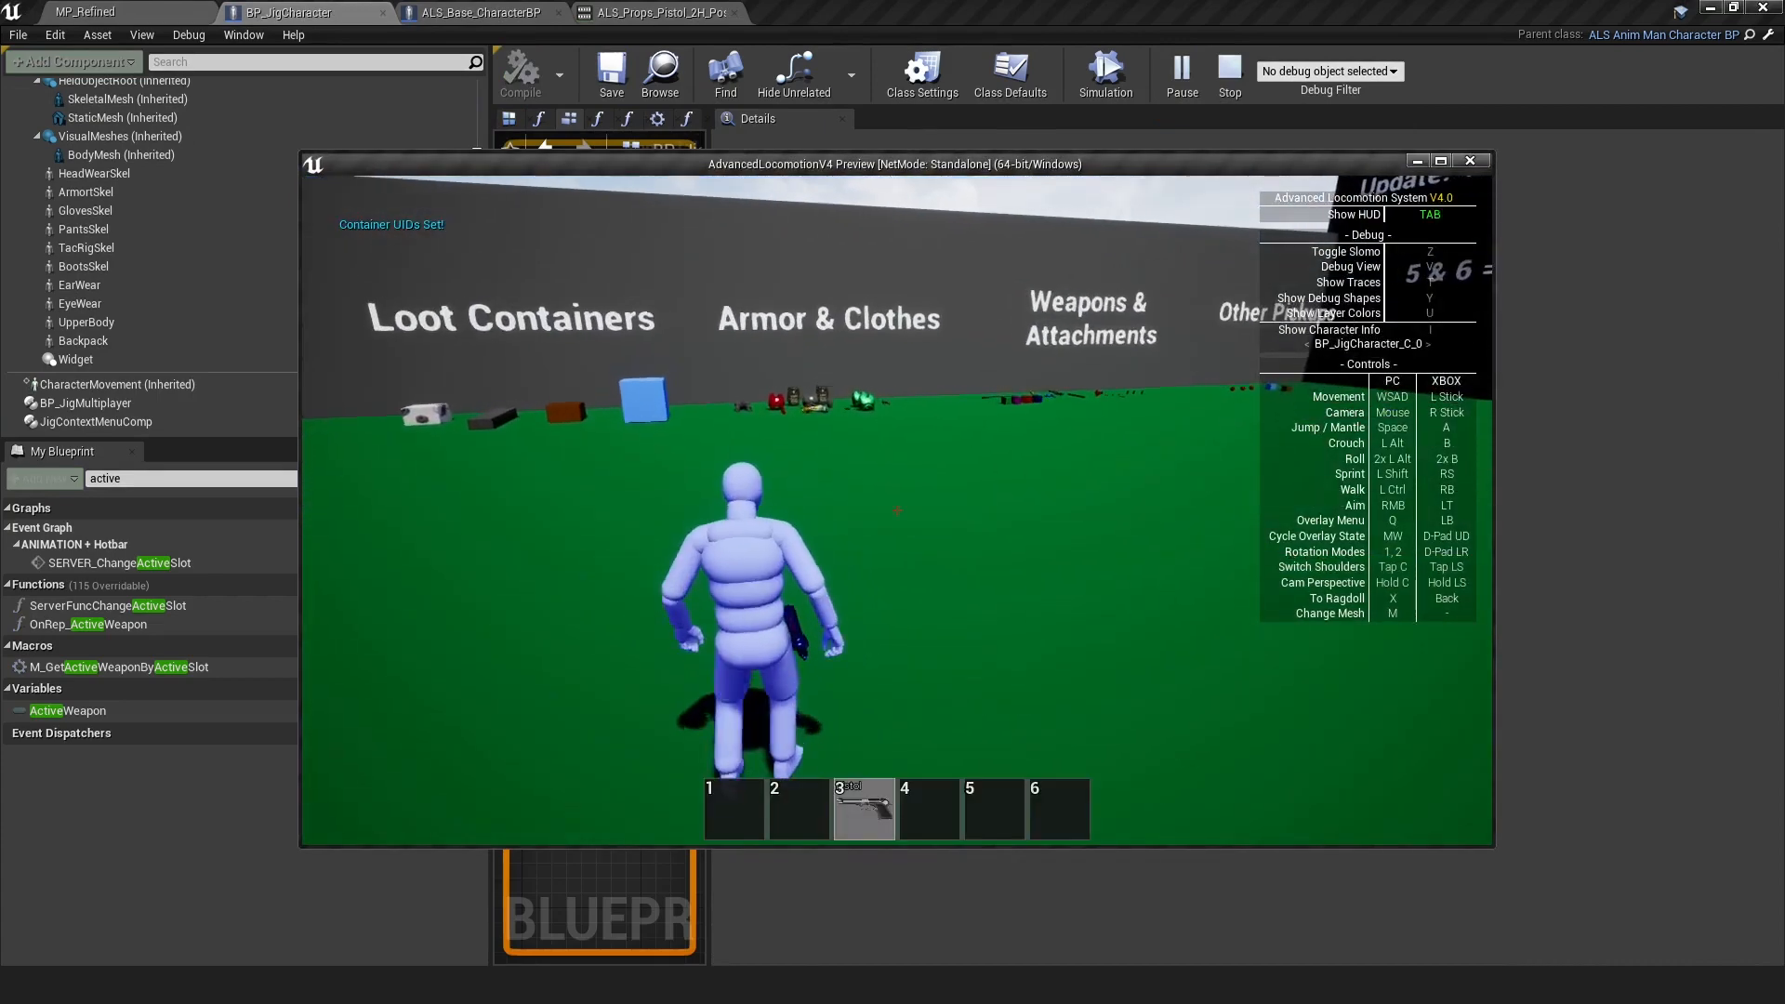
{"action": "key", "text": "alt"}
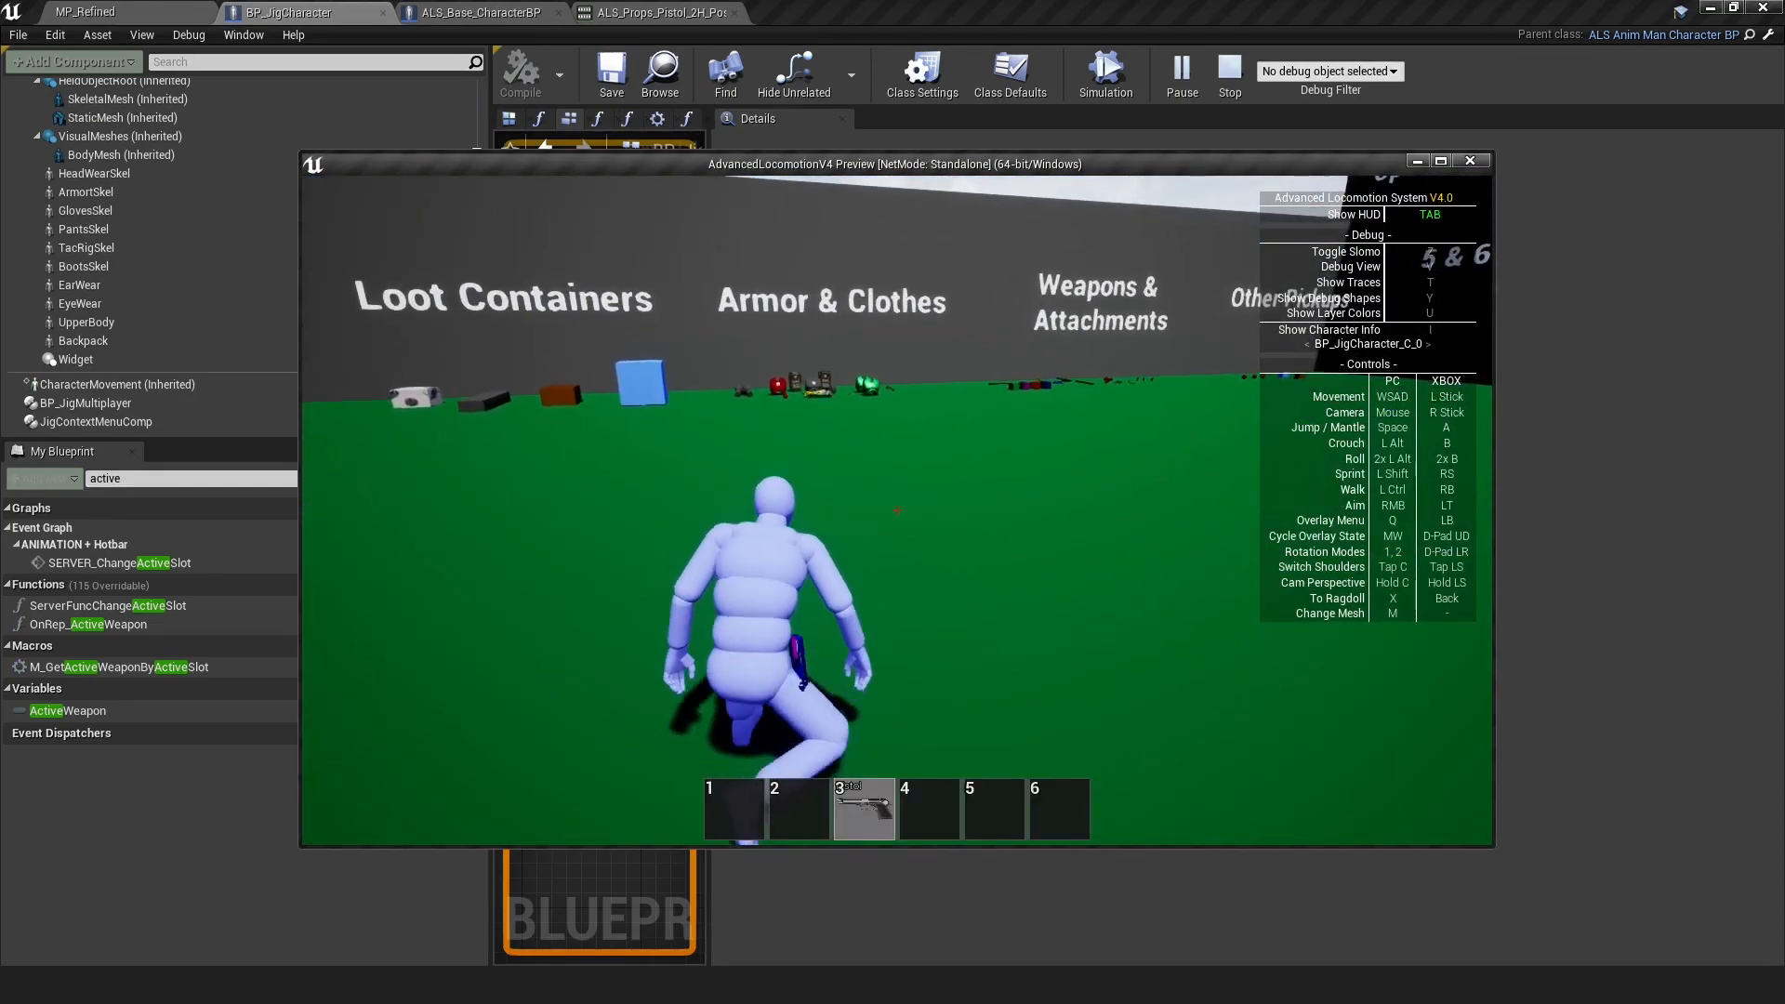
{"action": "key", "text": "Escape"}
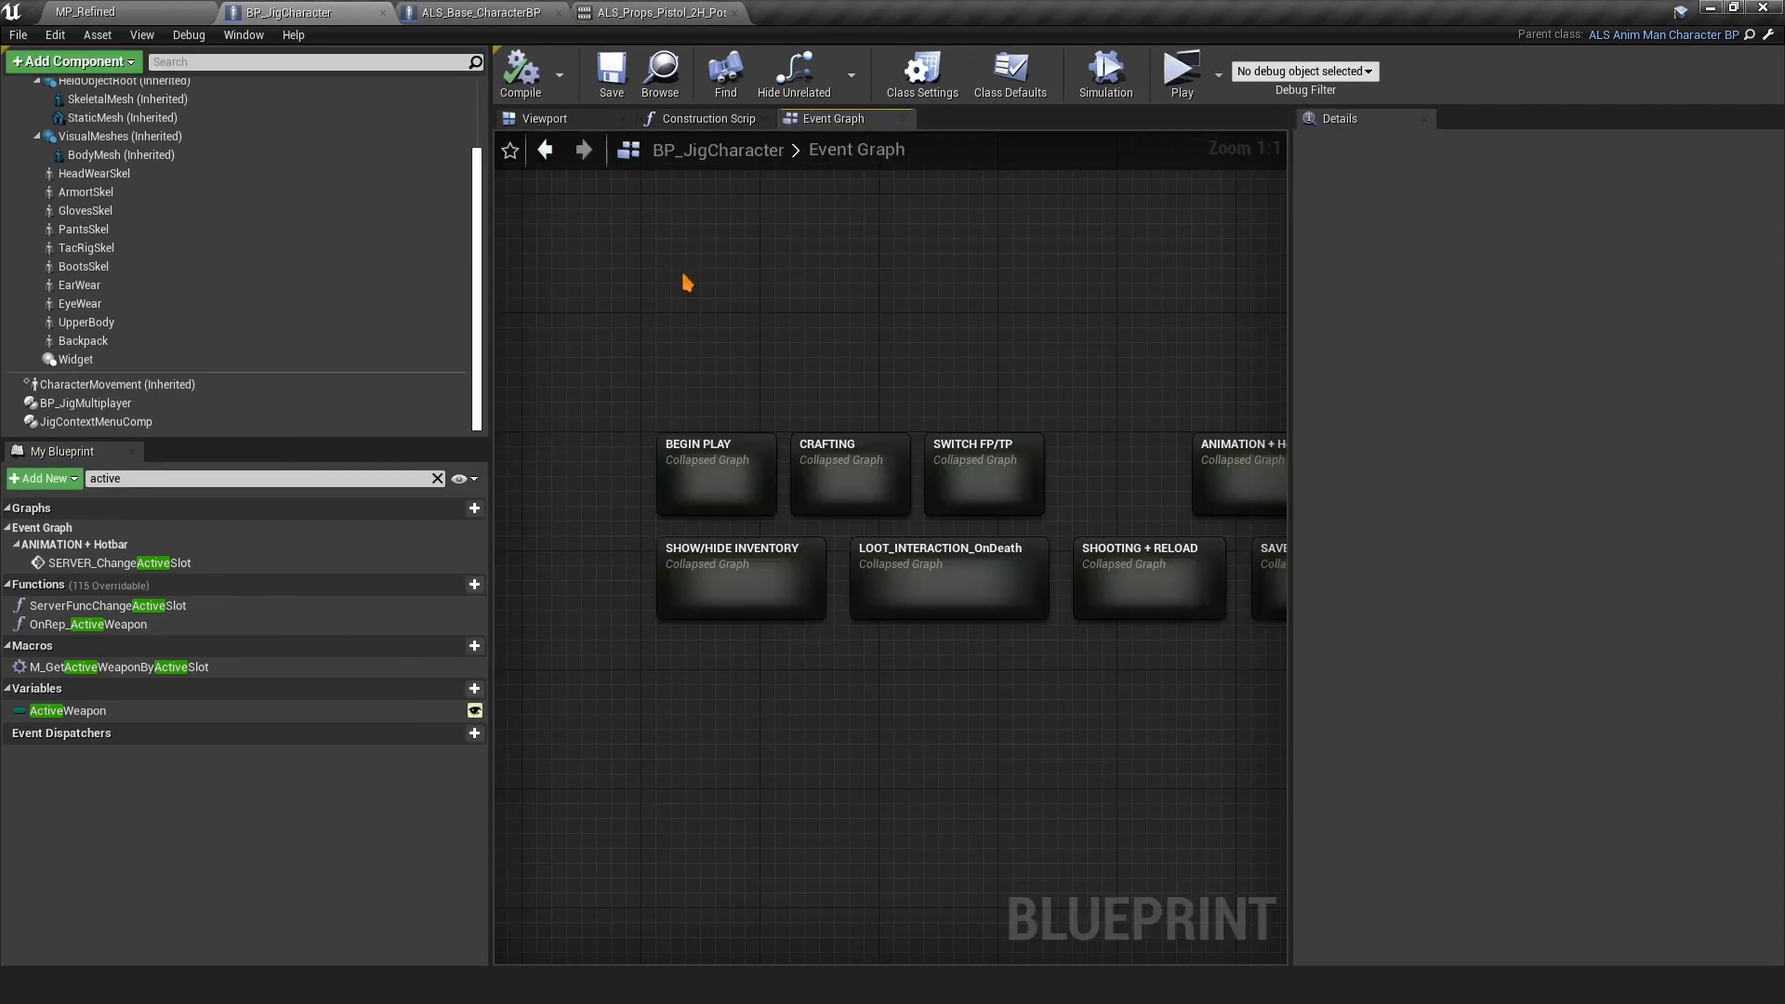
Close the ALS_Props_Pistol_2H_Poses_NoCurves animation and return to the MP_Refined level
{"action": "left_click", "coordinate": [665, 9]}
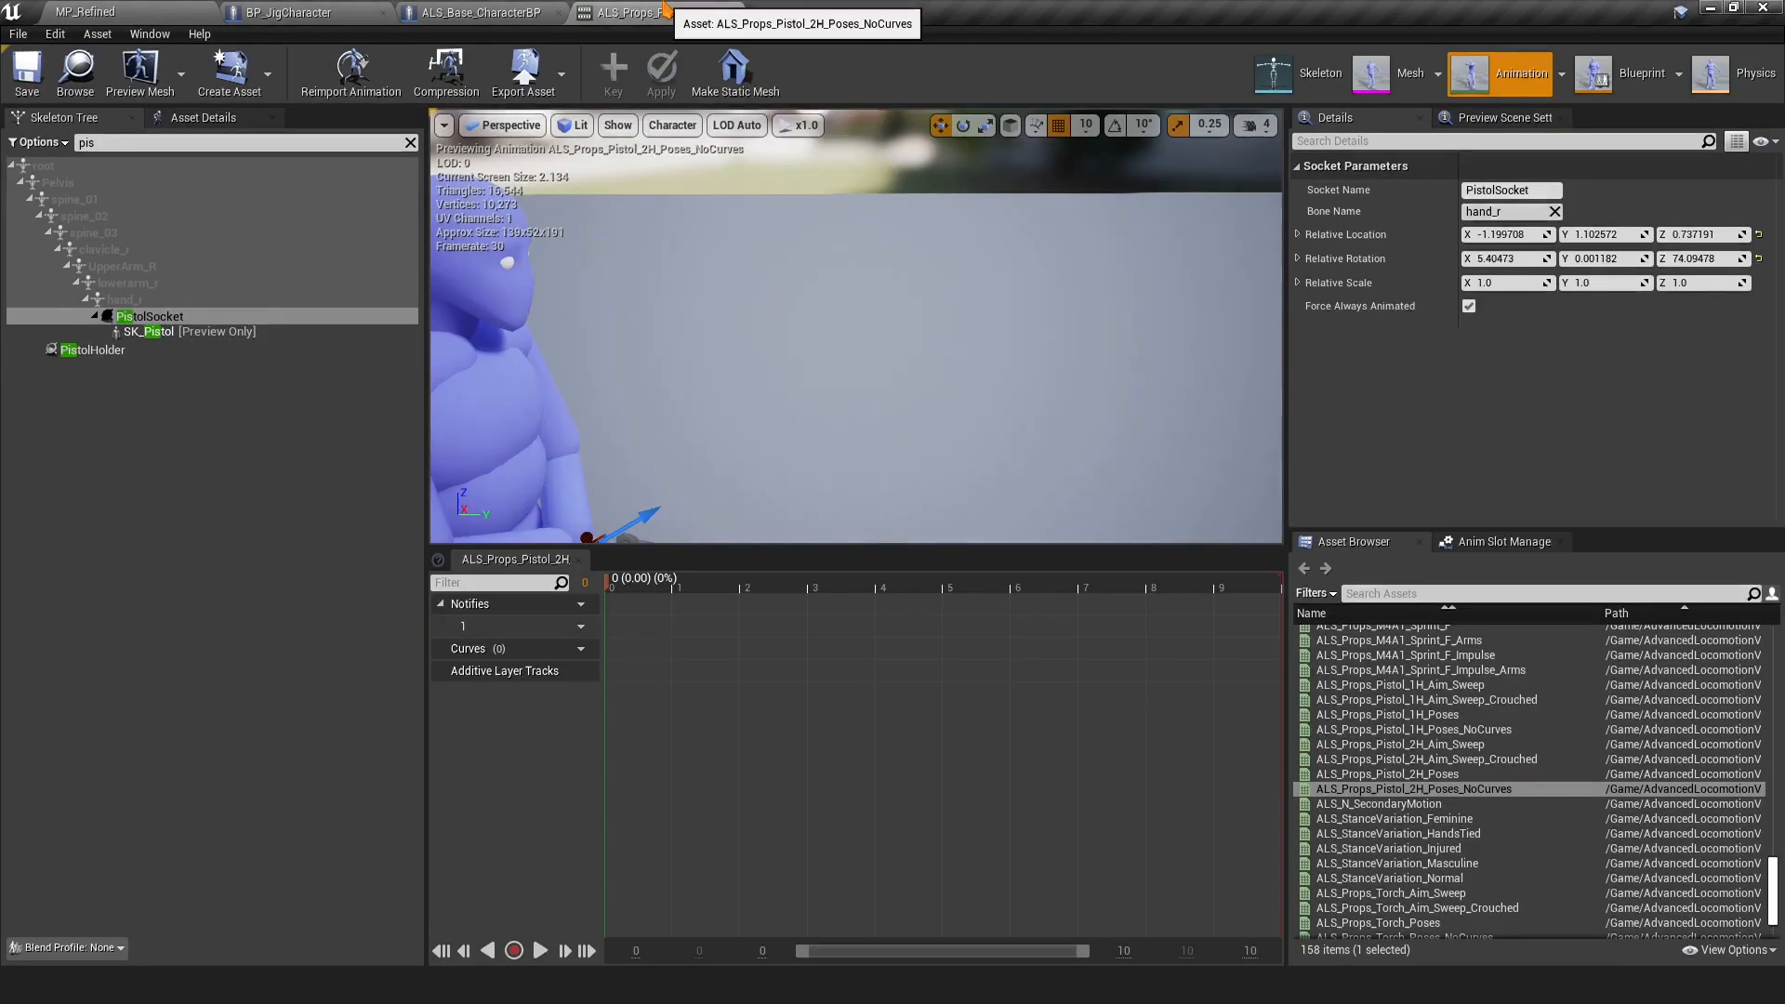
{"action": "left_click", "coordinate": [527, 10]}
{"action": "left_click", "coordinate": [133, 10]}
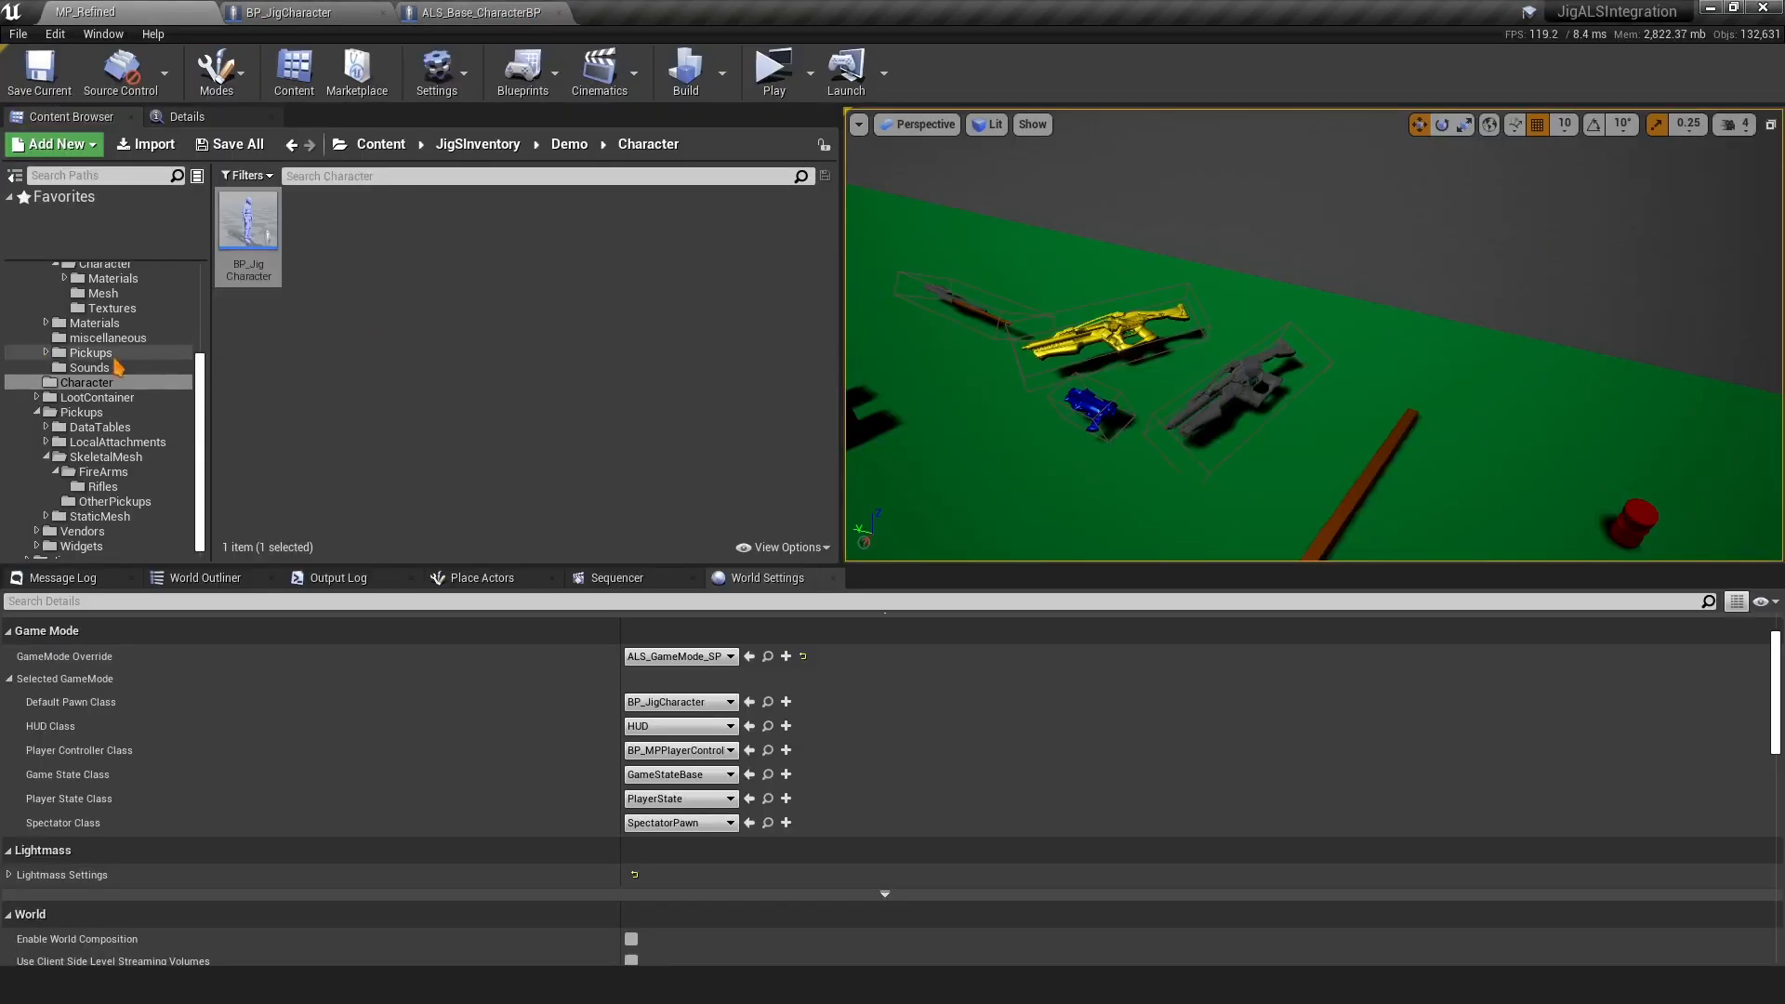
Open the ALS_DemoLevel map from the AdvancedLocomotionV4 Levels folder
{"action": "scroll", "coordinate": [102, 358], "scroll_direction": "up", "scroll_amount": 5}
{"action": "left_click", "coordinate": [18, 307]}
{"action": "left_click", "coordinate": [102, 290]}
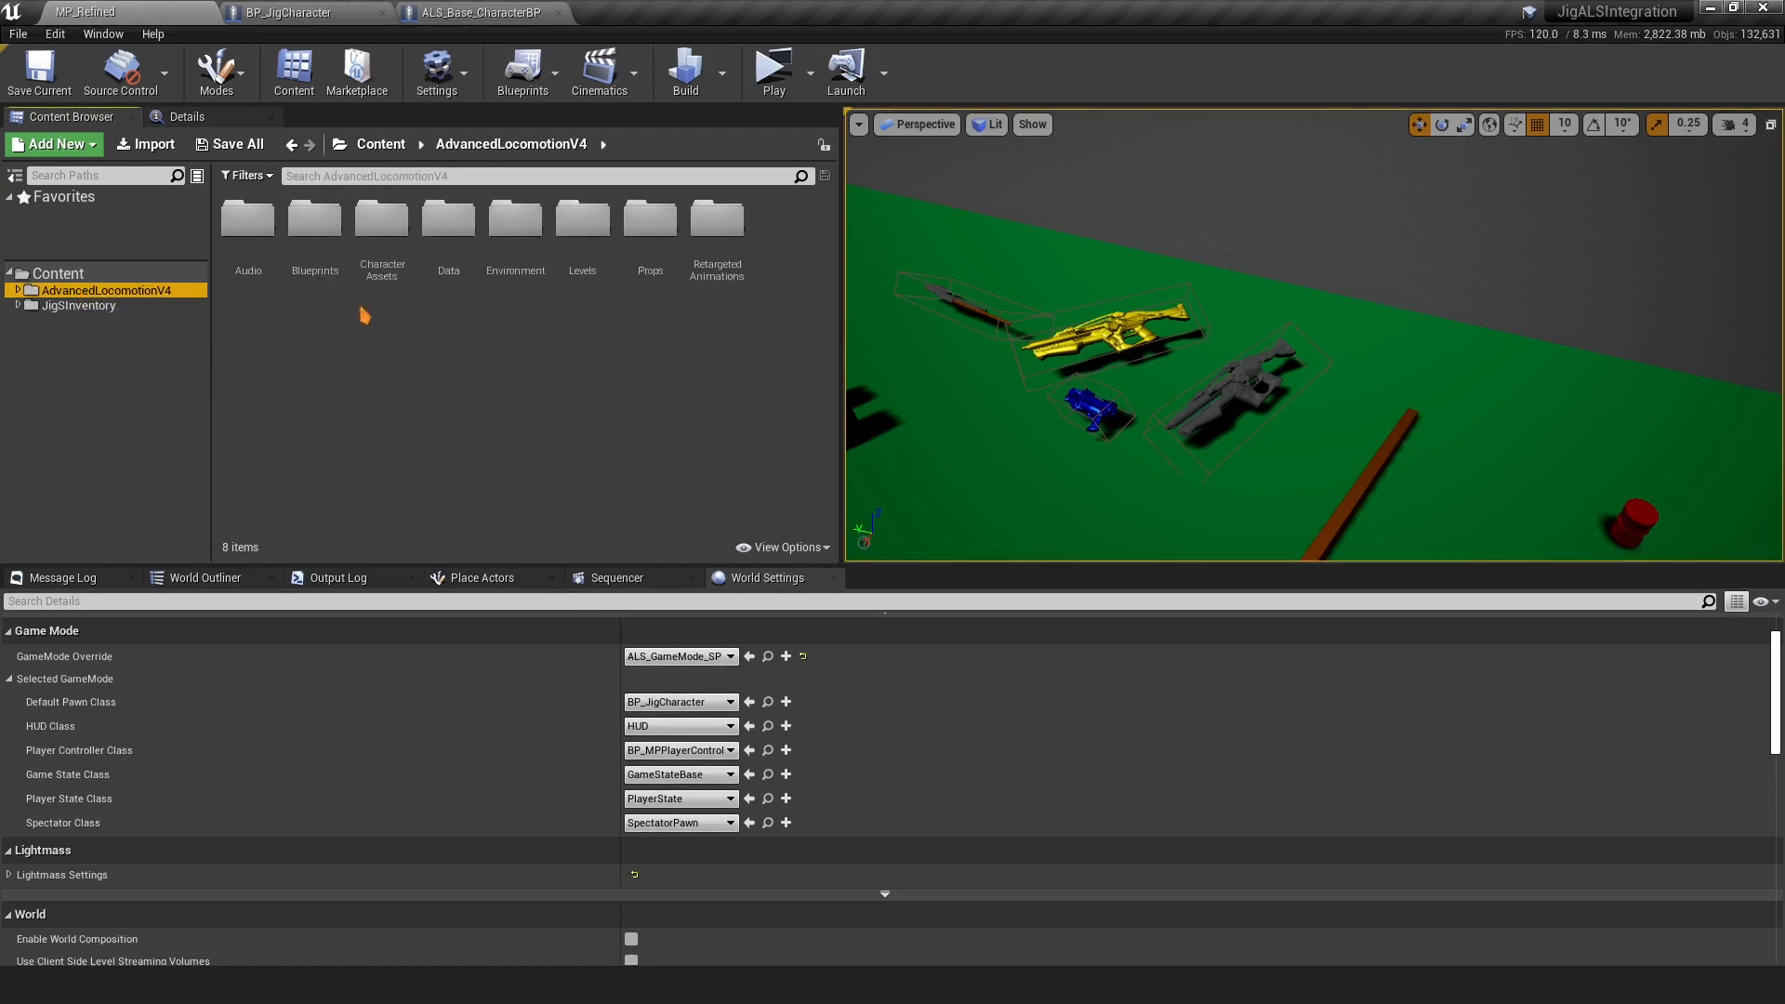
{"action": "double_click", "coordinate": [590, 272]}
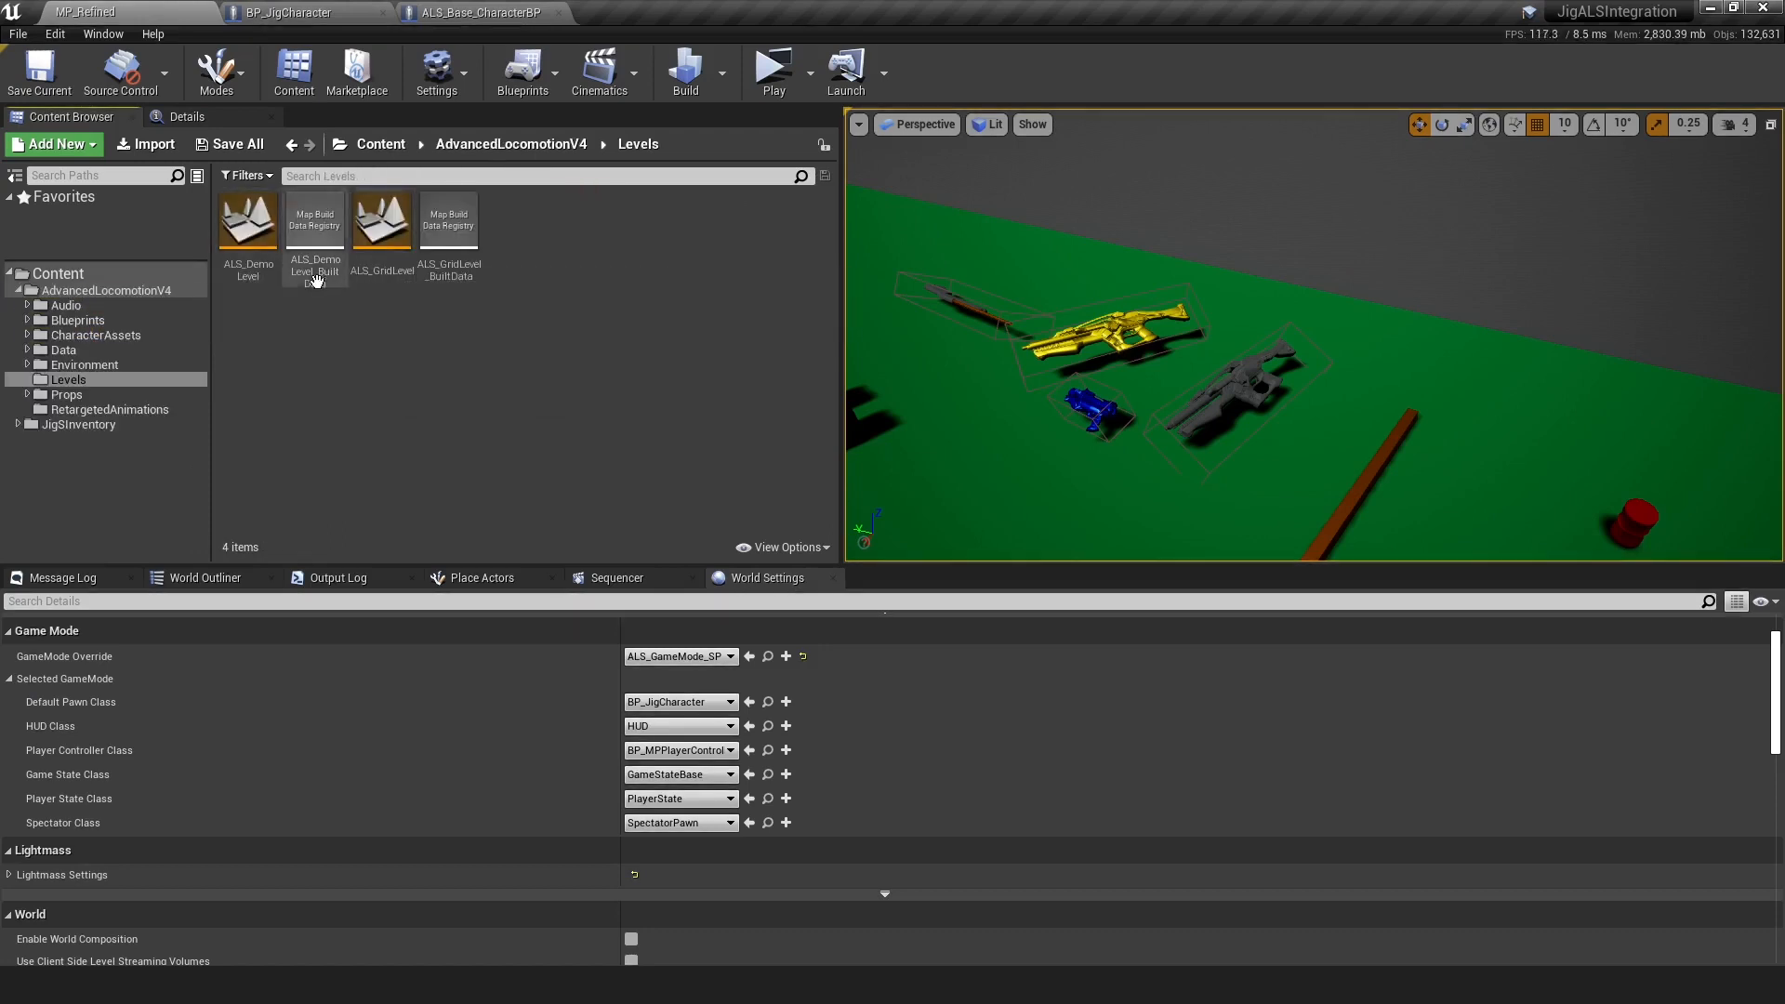
{"action": "left_click", "coordinate": [249, 267]}
{"action": "double_click", "coordinate": [249, 267]}
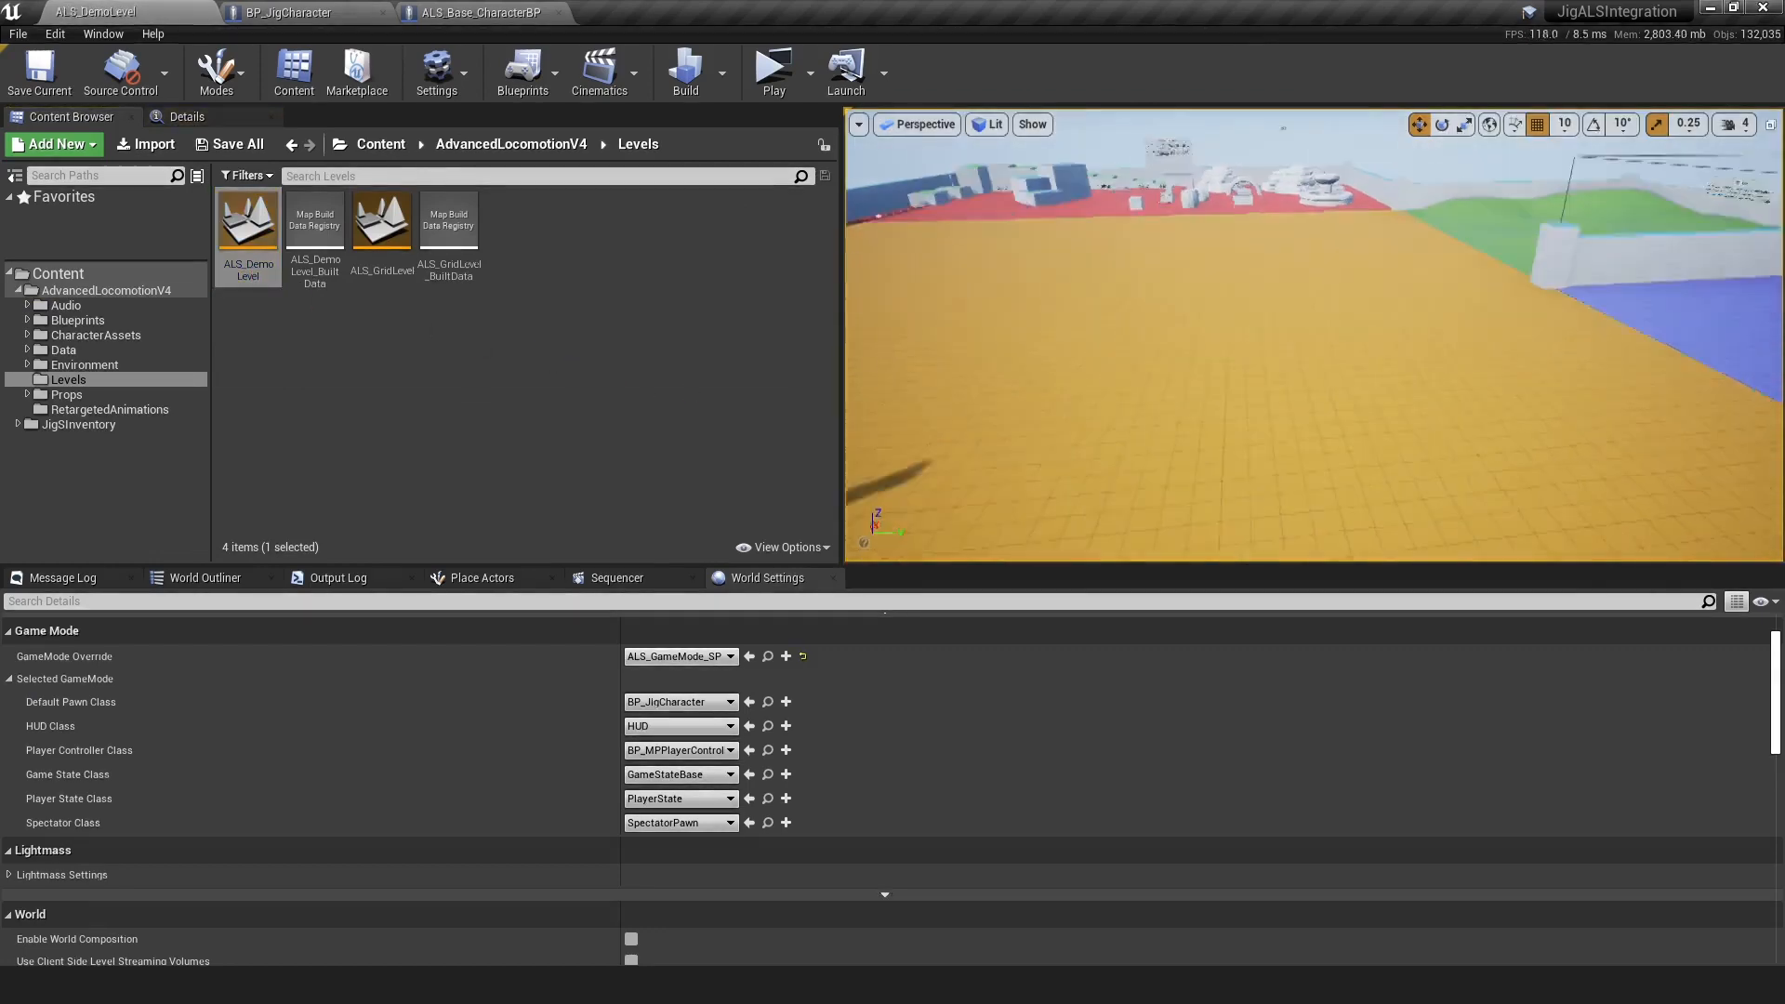
Find the Player Start actor and place one on the open yellow floor of ALS_DemoLevel
{"action": "mouse_move", "coordinate": [1257, 207]}
{"action": "right_mouse_down"}
{"action": "mouse_move", "coordinate": [1450, 206]}
{"action": "mouse_move", "coordinate": [1209, 209]}
{"action": "mouse_move", "coordinate": [1257, 206]}
{"action": "right_mouse_up"}
{"action": "right_click_drag", "start_coordinate": [1524, 157], "coordinate": [1543, 191]}
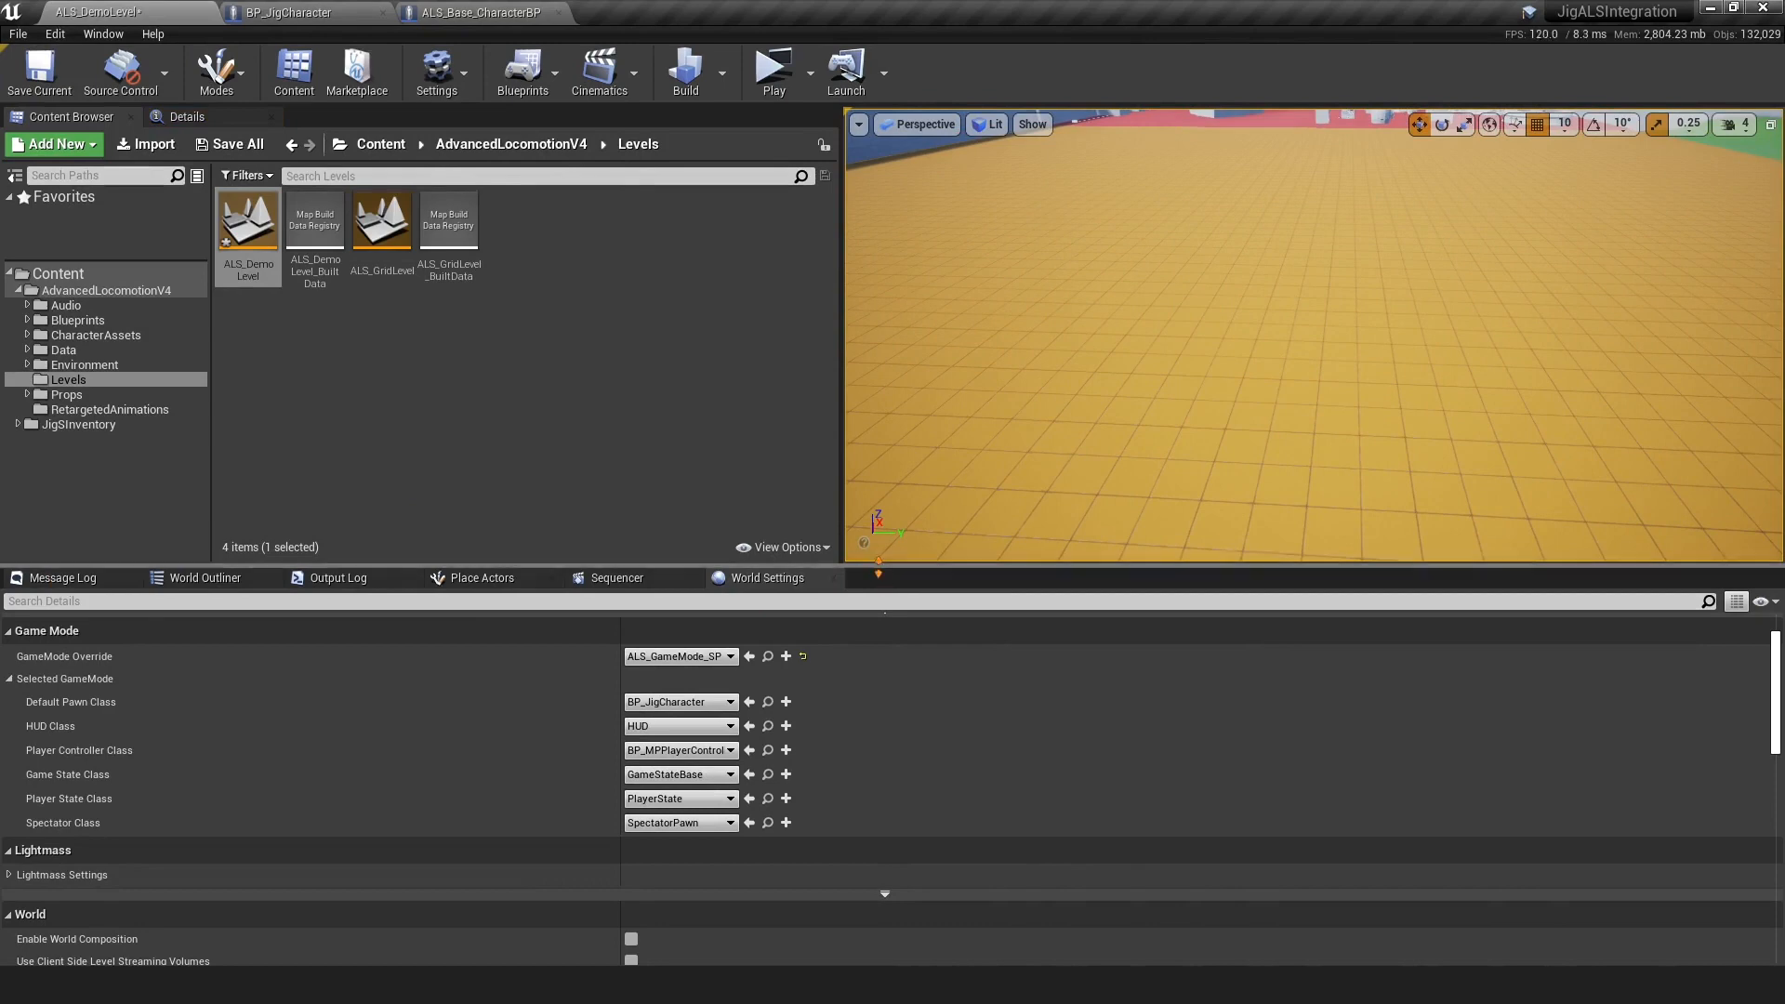
{"action": "left_click_drag", "start_coordinate": [877, 565], "coordinate": [60, 454]}
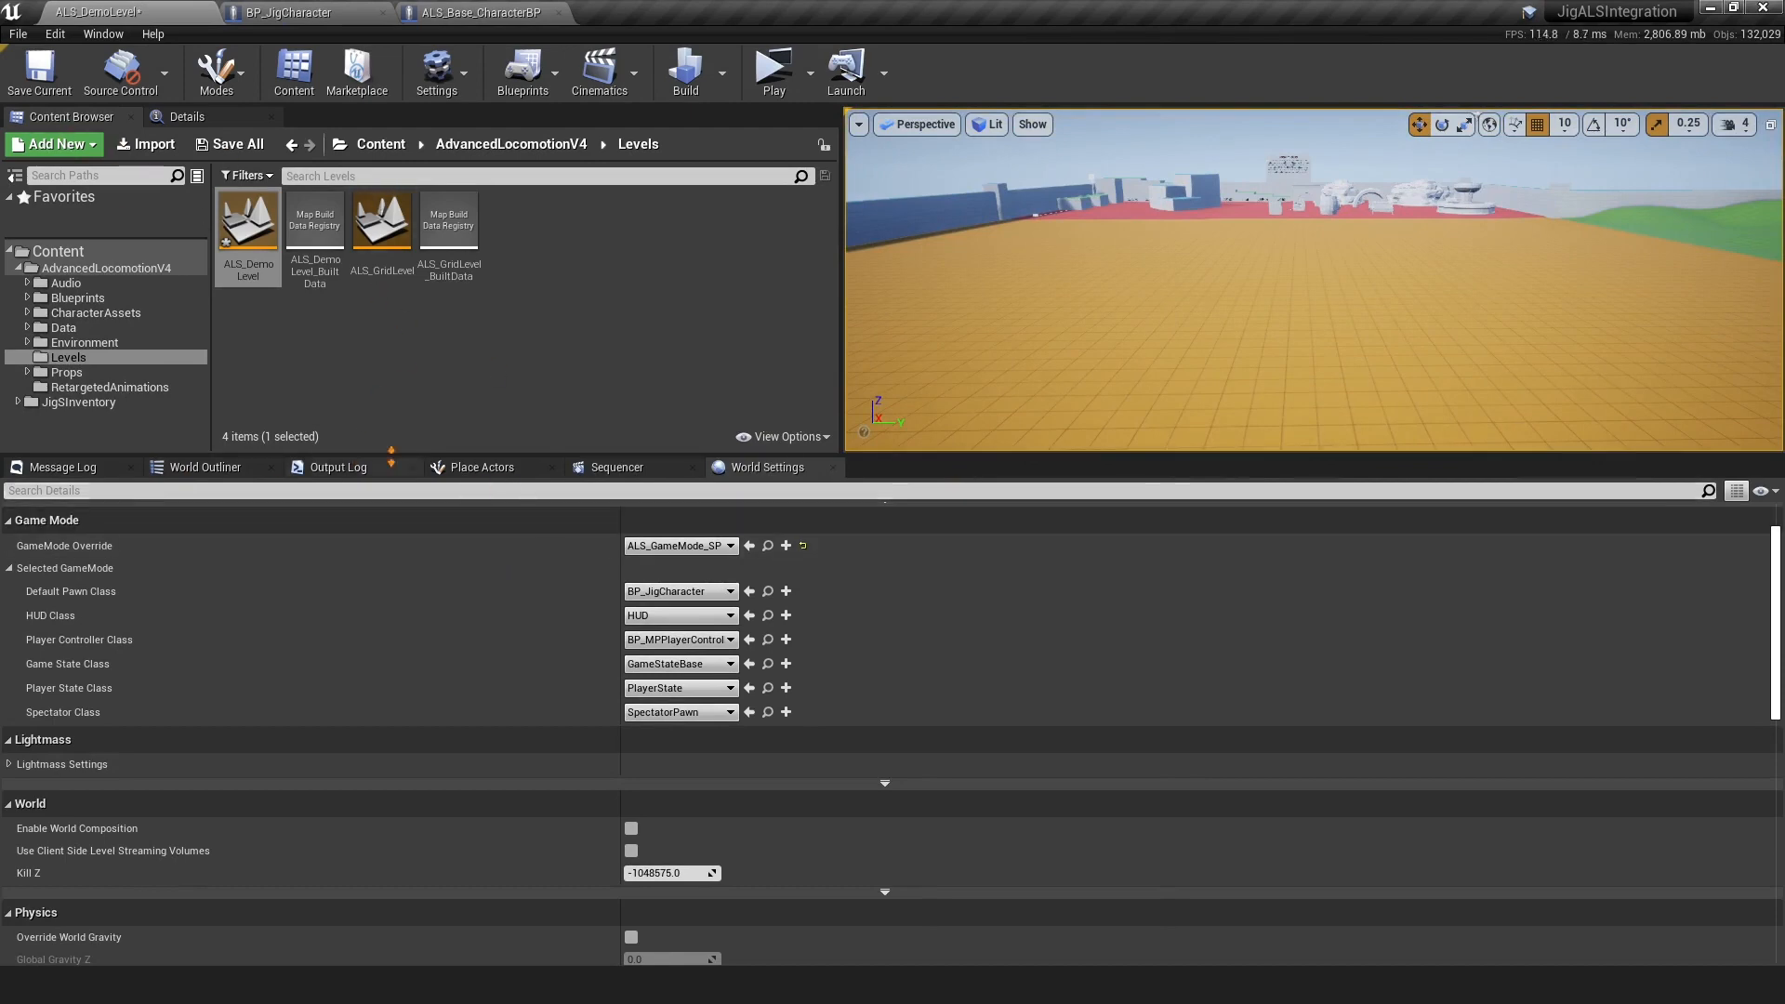
{"action": "left_click", "coordinate": [481, 468]}
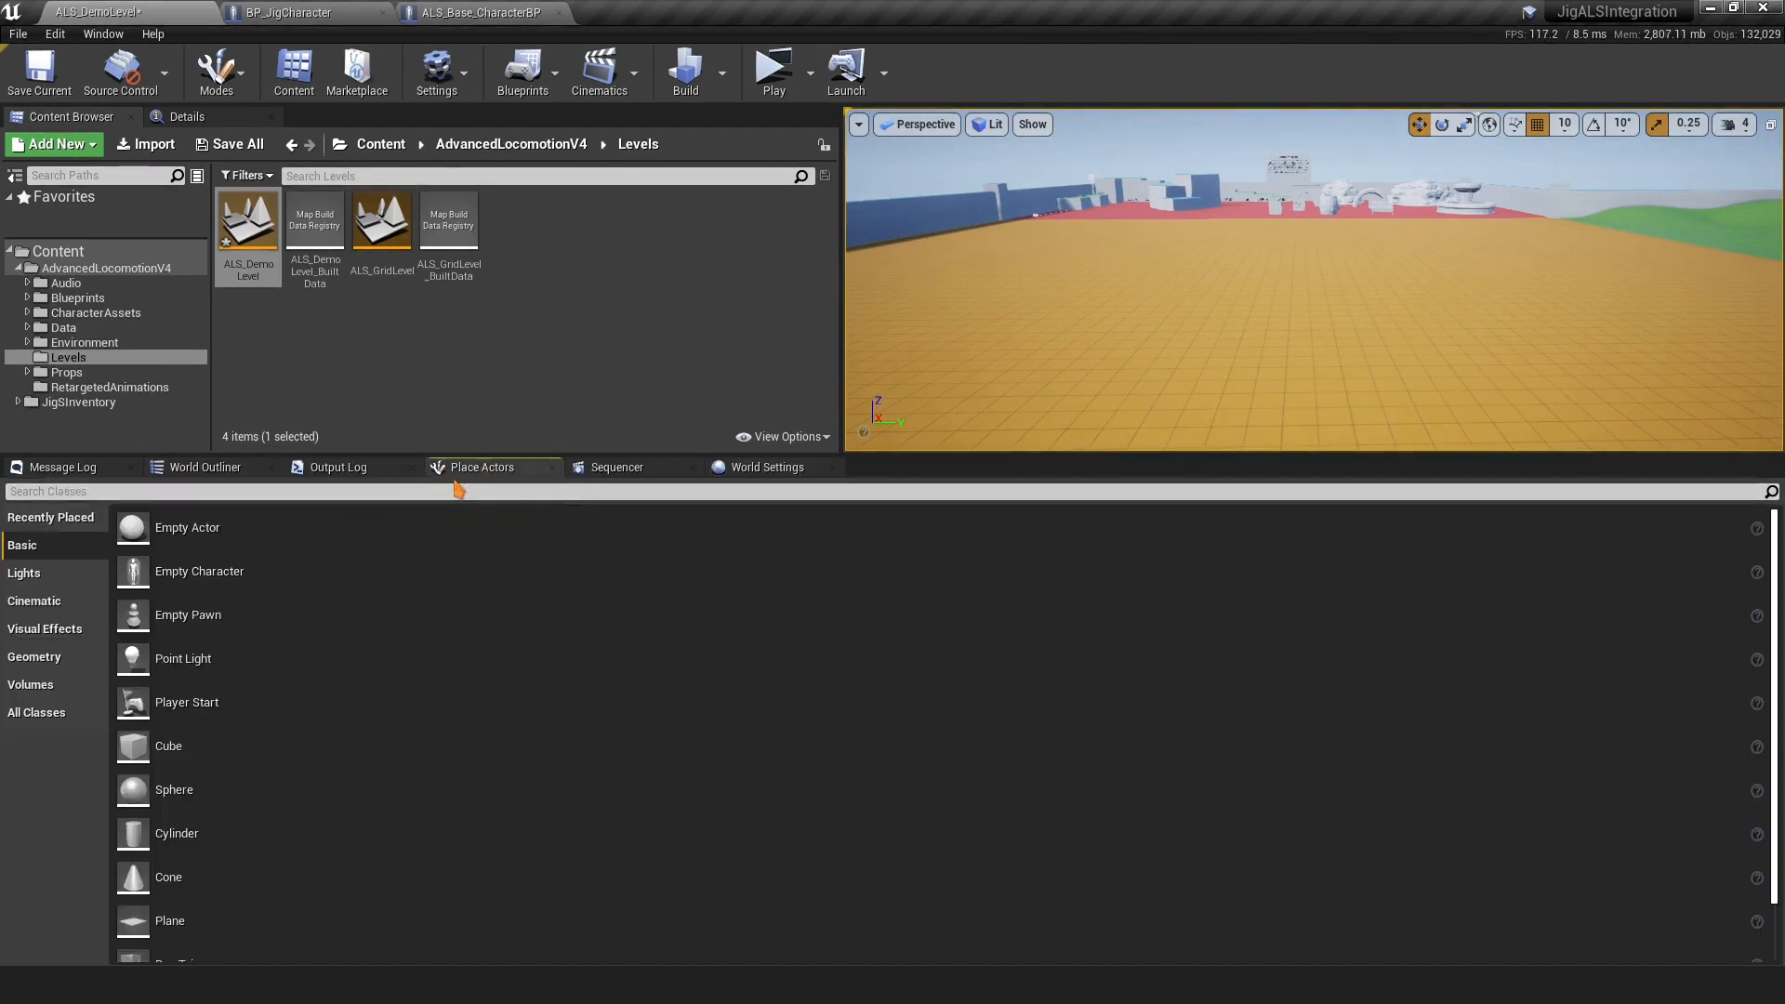
{"action": "type", "text": "player"}
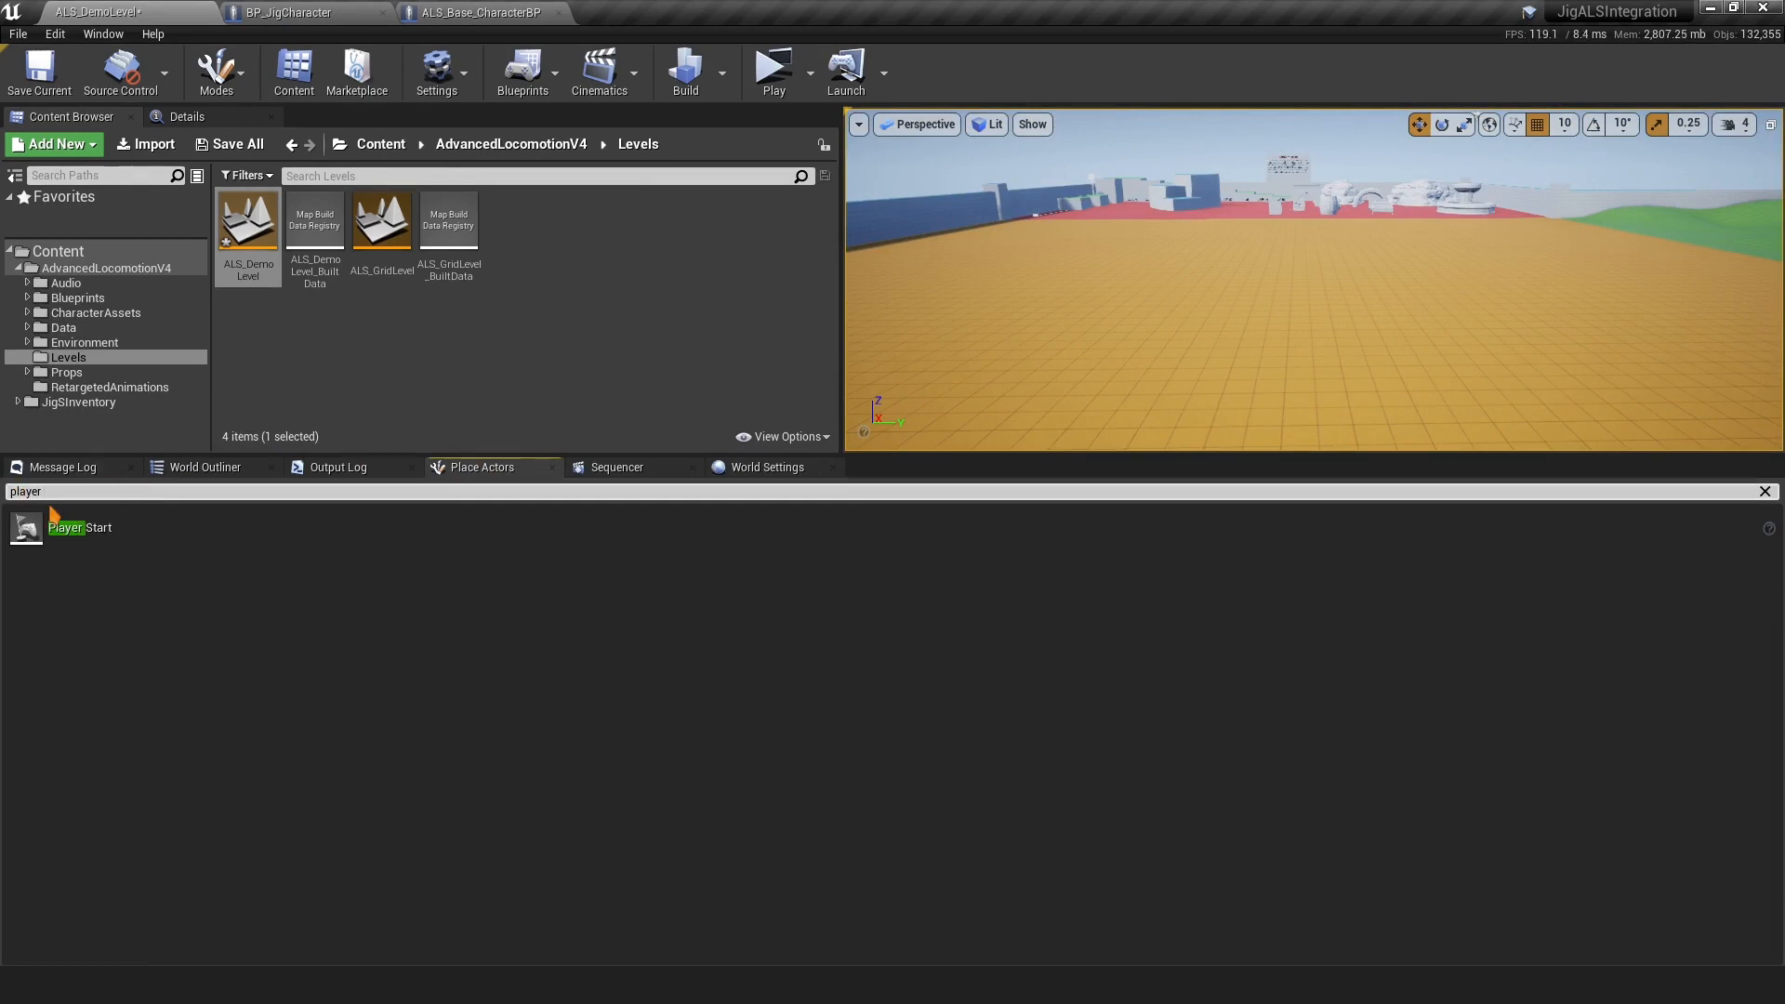
{"action": "left_click_drag", "start_coordinate": [53, 514], "coordinate": [1139, 345]}
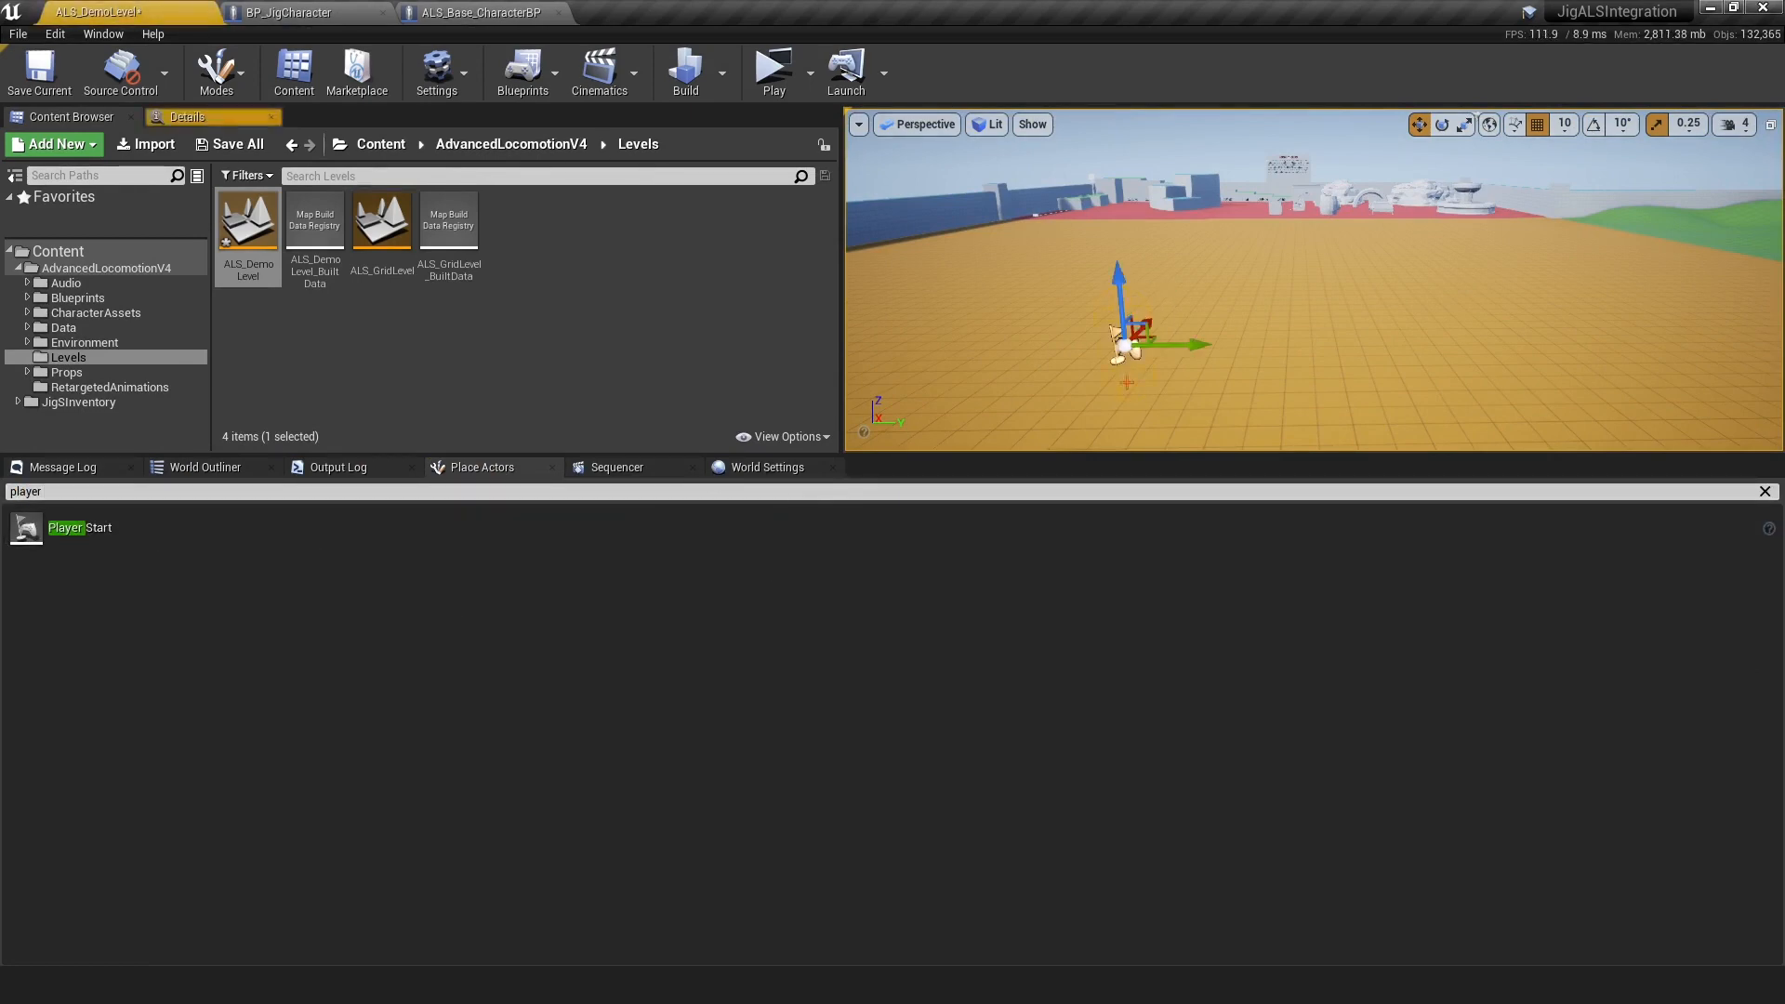
Inspect the Player Start's transform details and save ALS_DemoLevel
{"action": "left_click", "coordinate": [208, 122]}
{"action": "left_click_drag", "start_coordinate": [614, 452], "coordinate": [615, 722]}
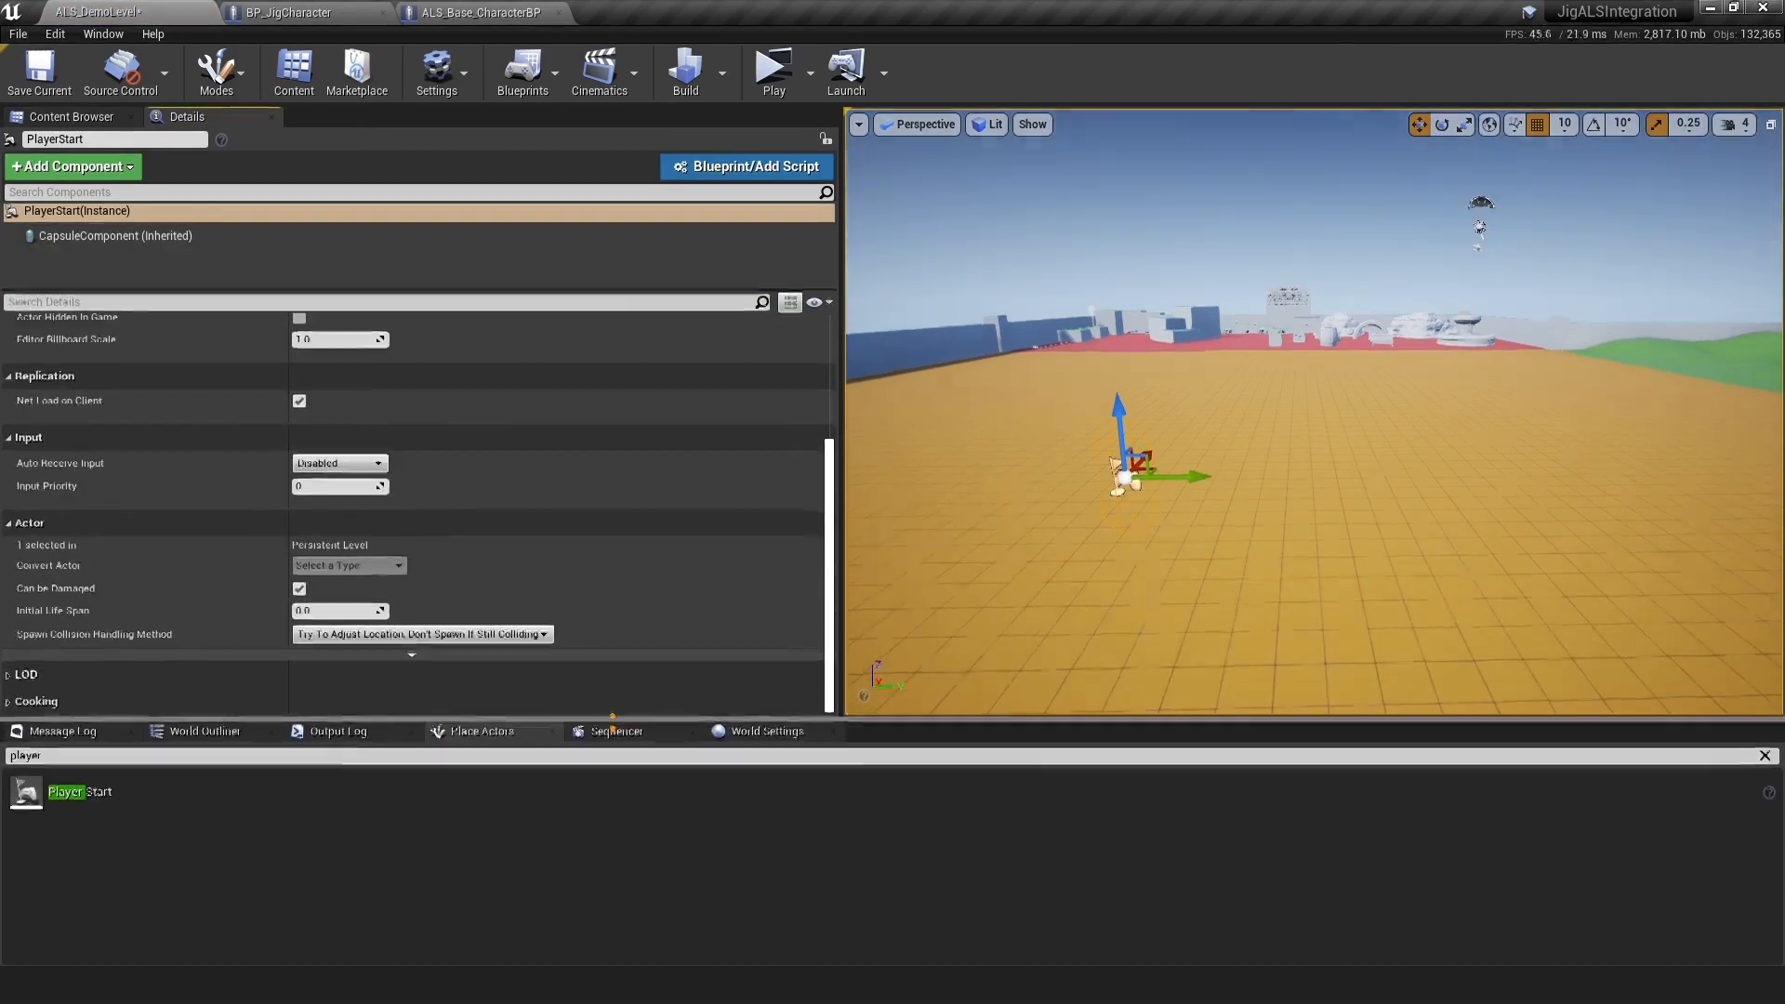
{"action": "scroll", "coordinate": [450, 478], "scroll_direction": "up", "scroll_amount": 5}
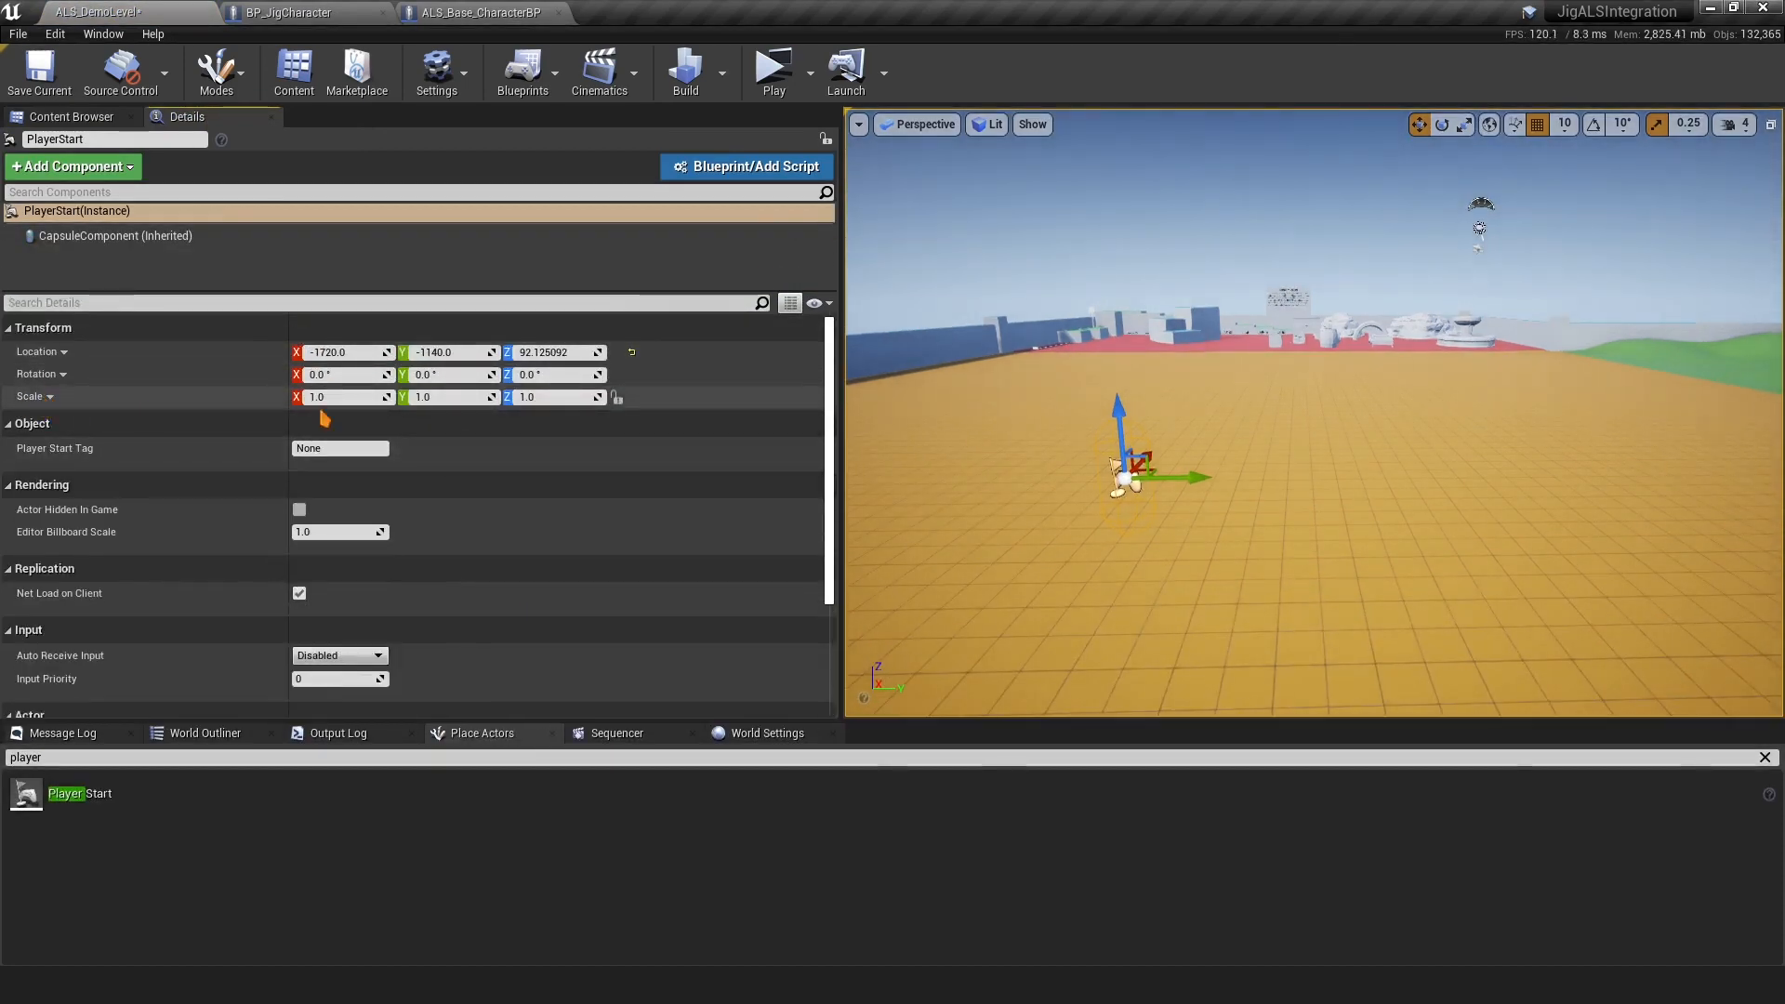
{"action": "key", "text": "ctrl+s"}
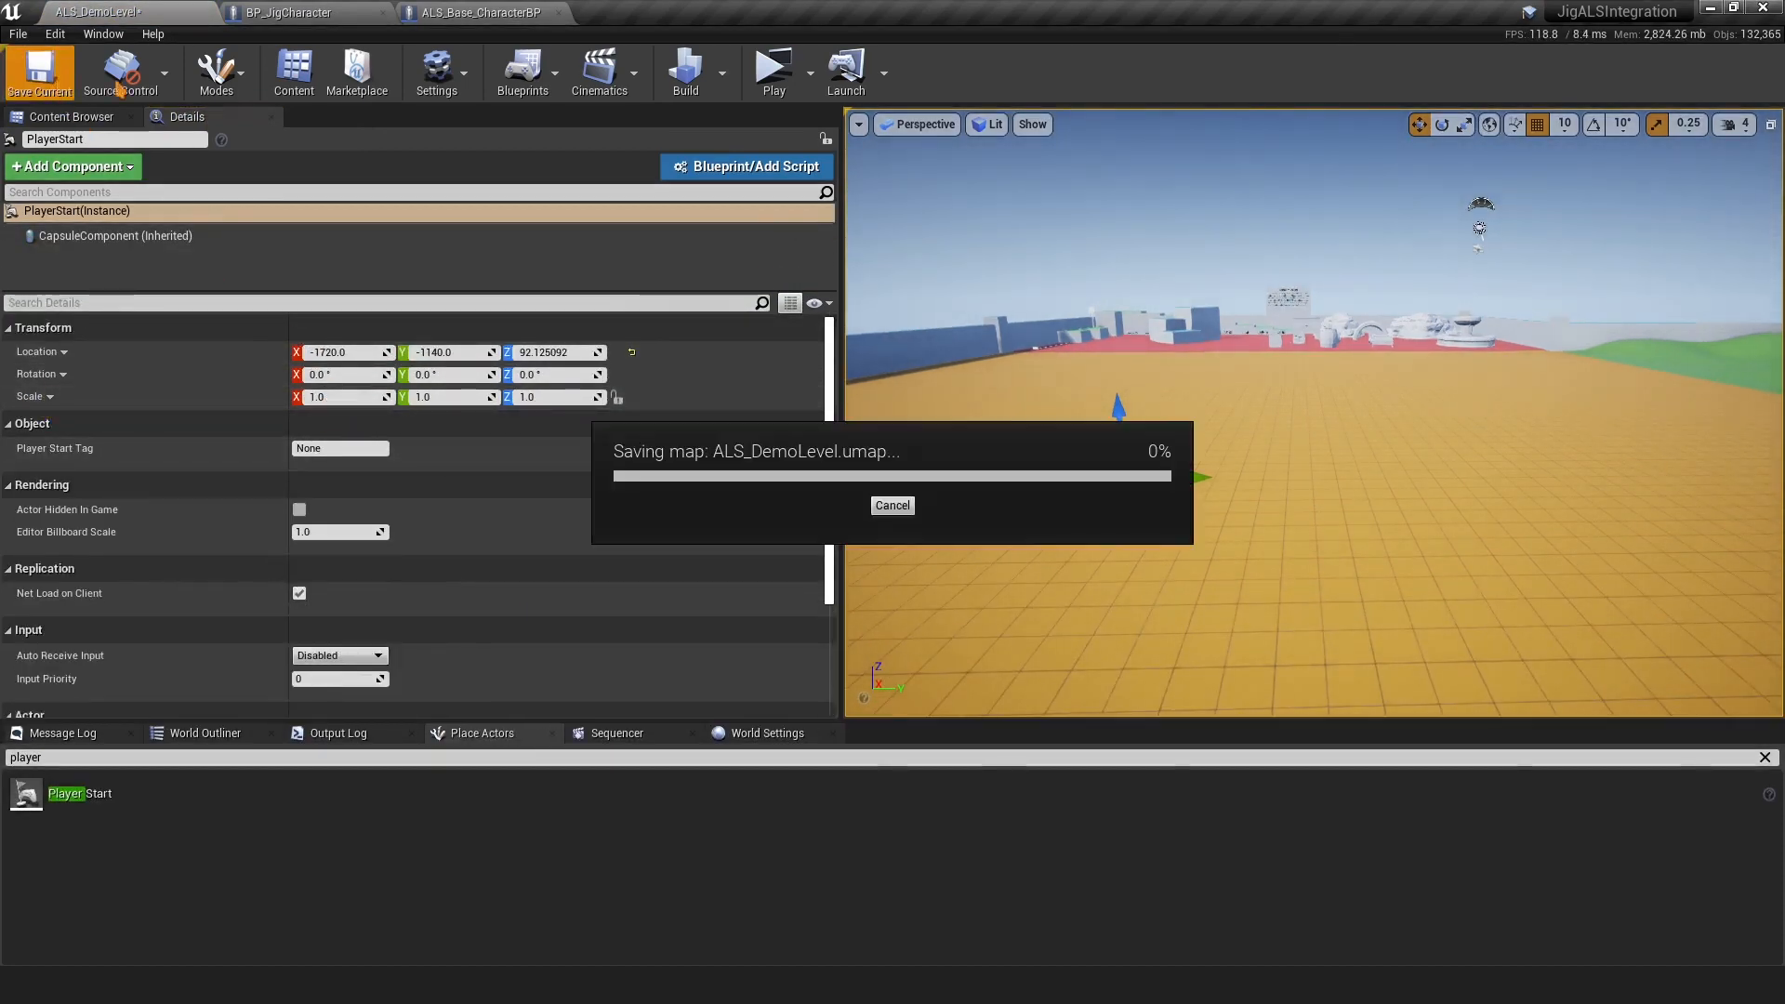
Check the level's game mode classes and play-test running and jumping in a maximized preview
{"action": "left_click", "coordinate": [761, 735]}
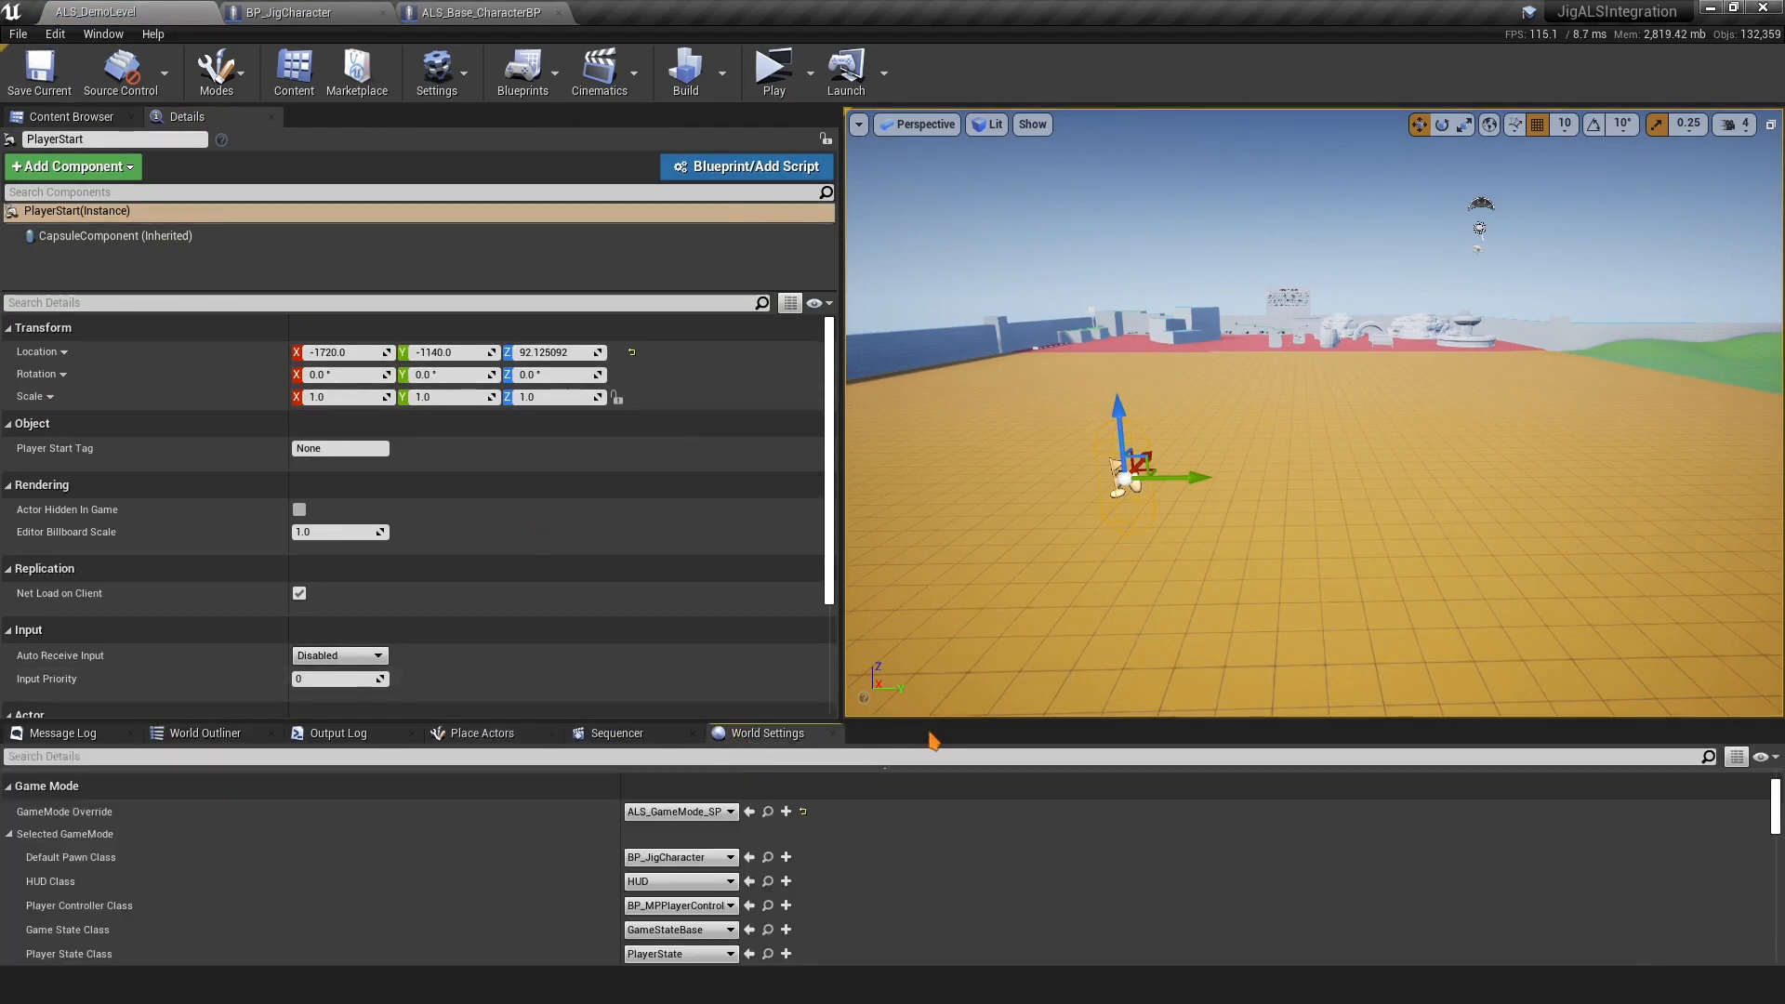
{"action": "left_click_drag", "start_coordinate": [926, 722], "coordinate": [926, 346]}
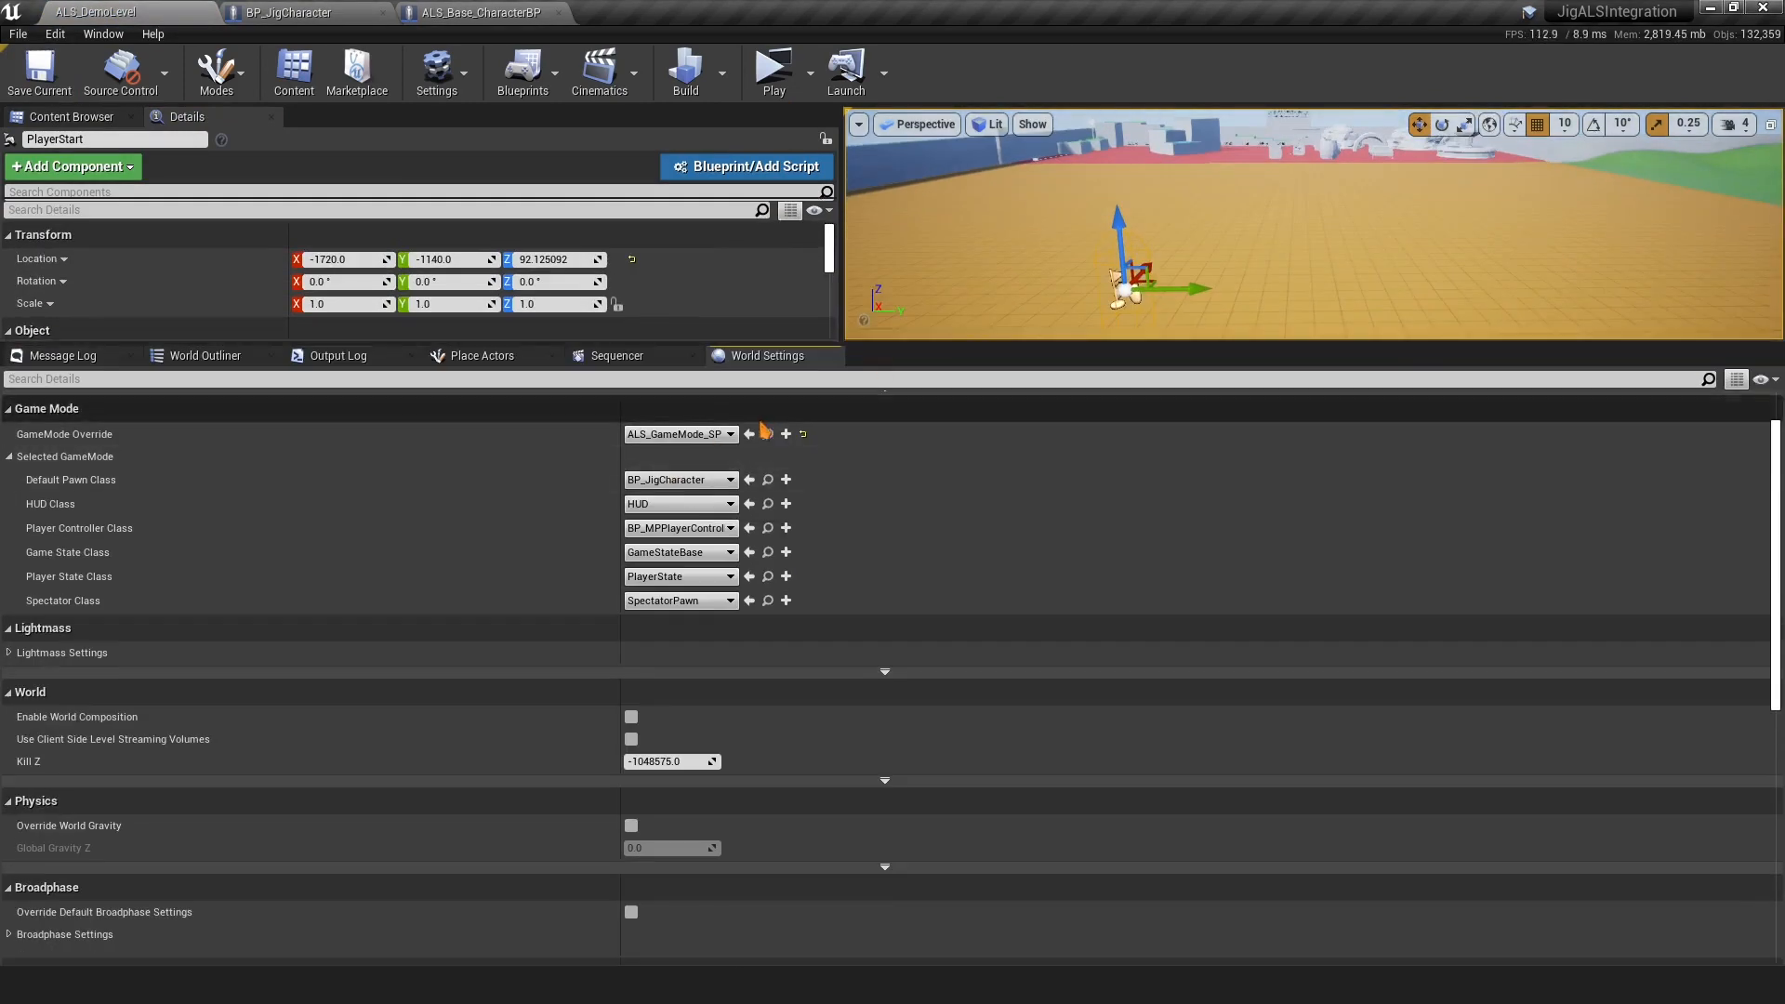
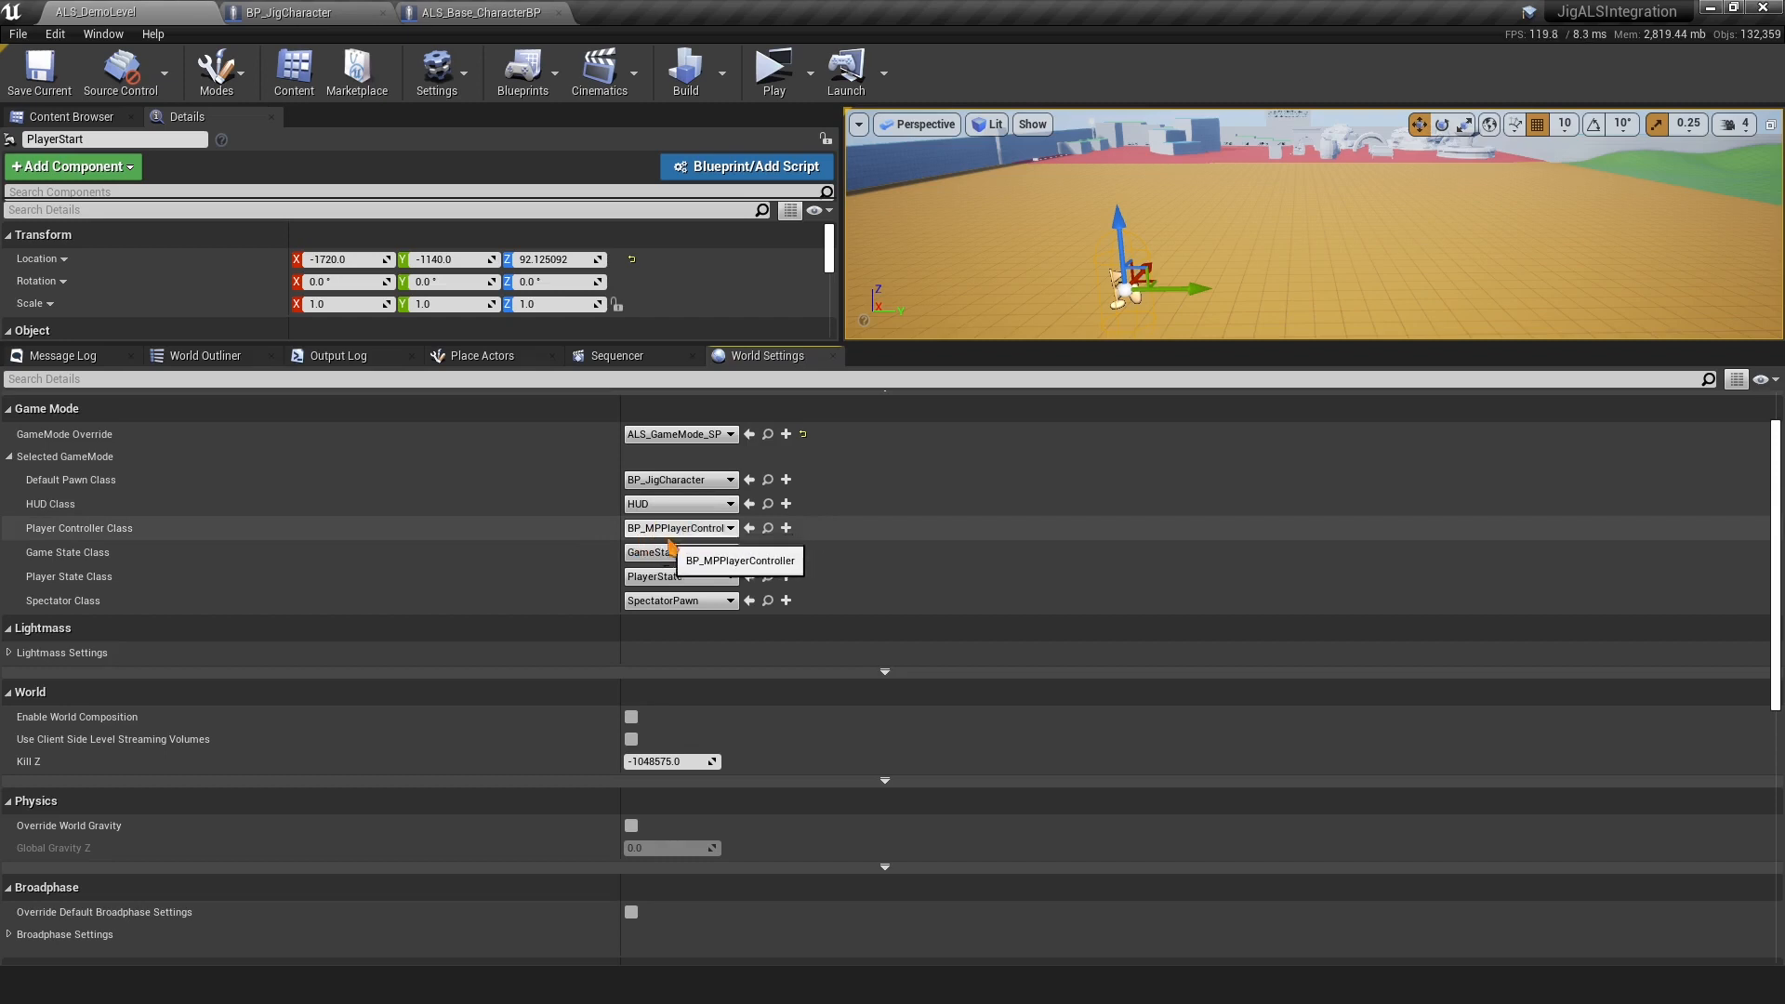
{"action": "left_click", "coordinate": [774, 67]}
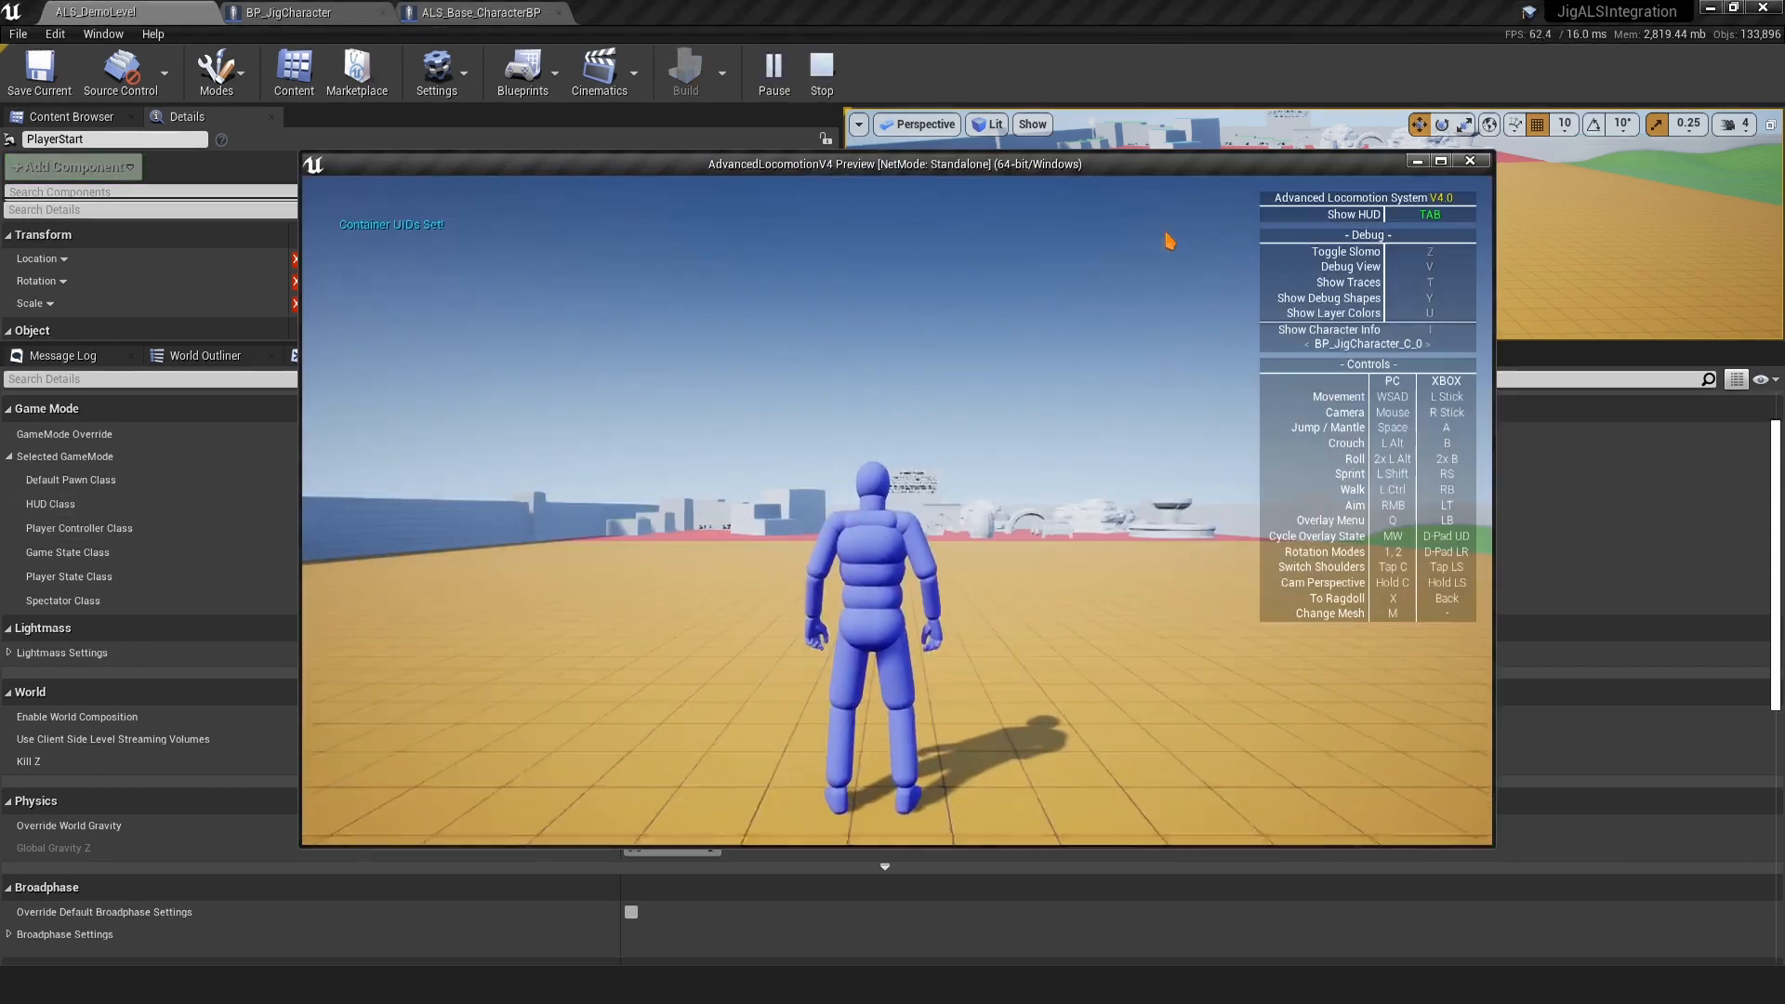
{"action": "left_click", "coordinate": [1440, 161]}
{"action": "key", "text": "w"}
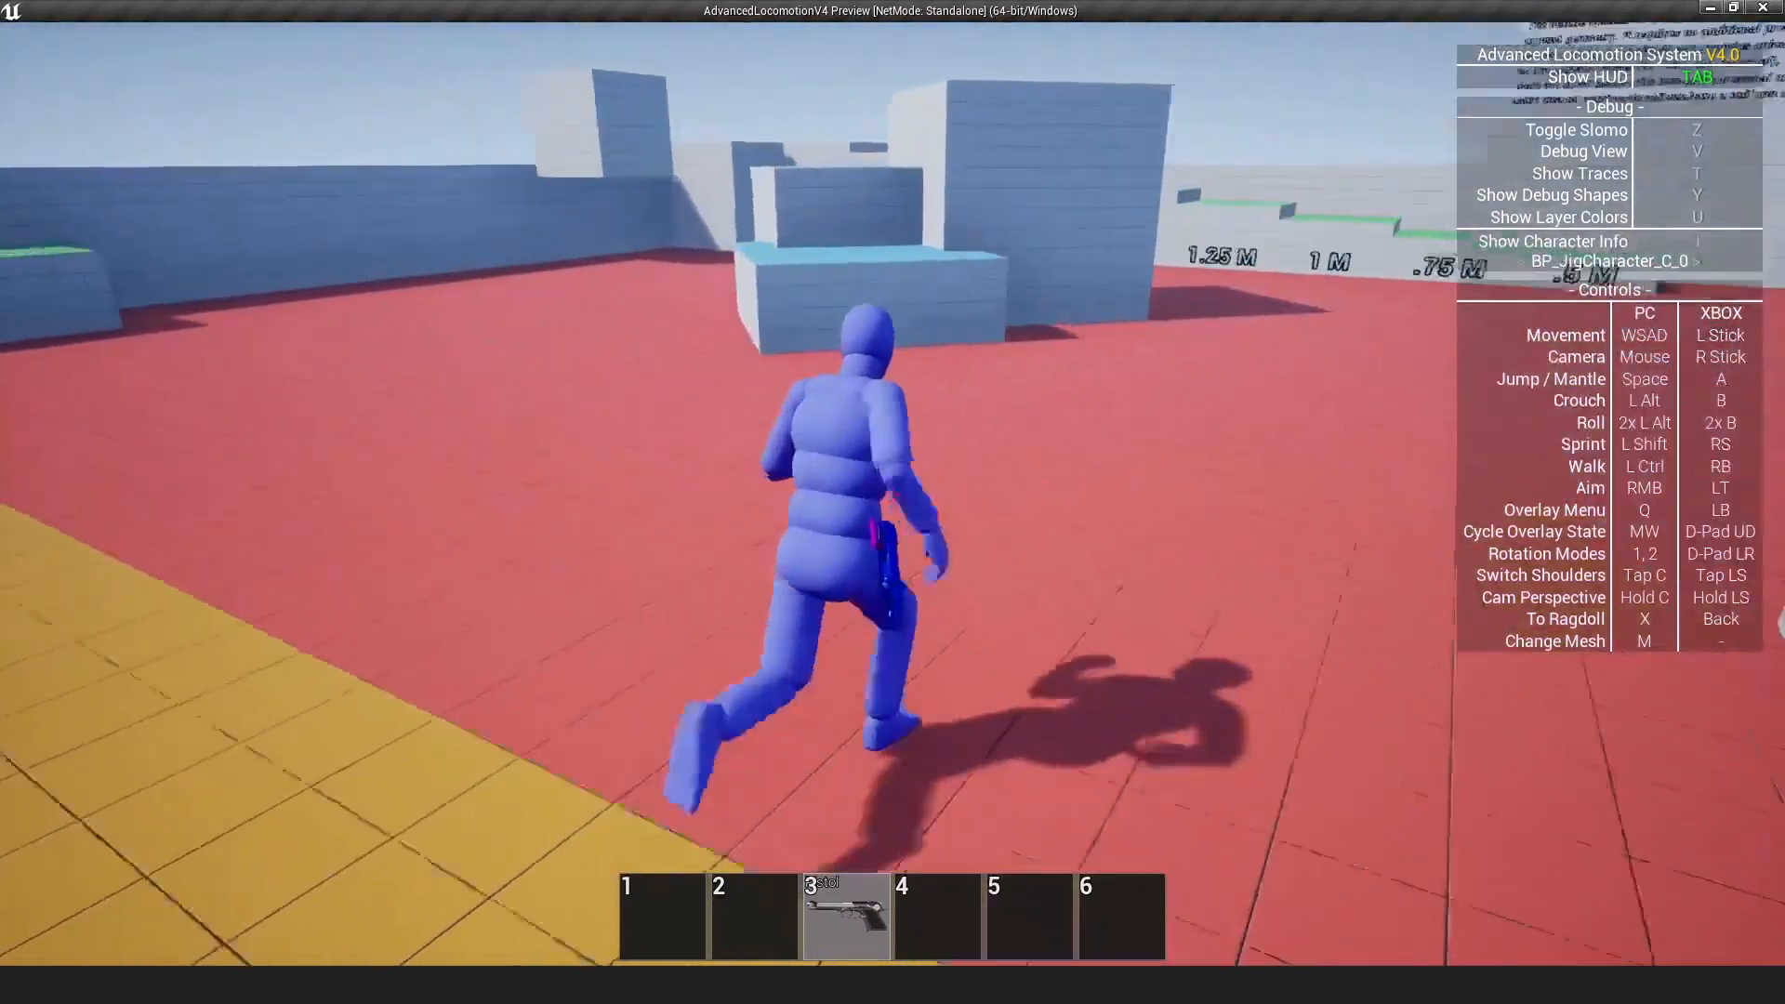
{"action": "key", "text": "space"}
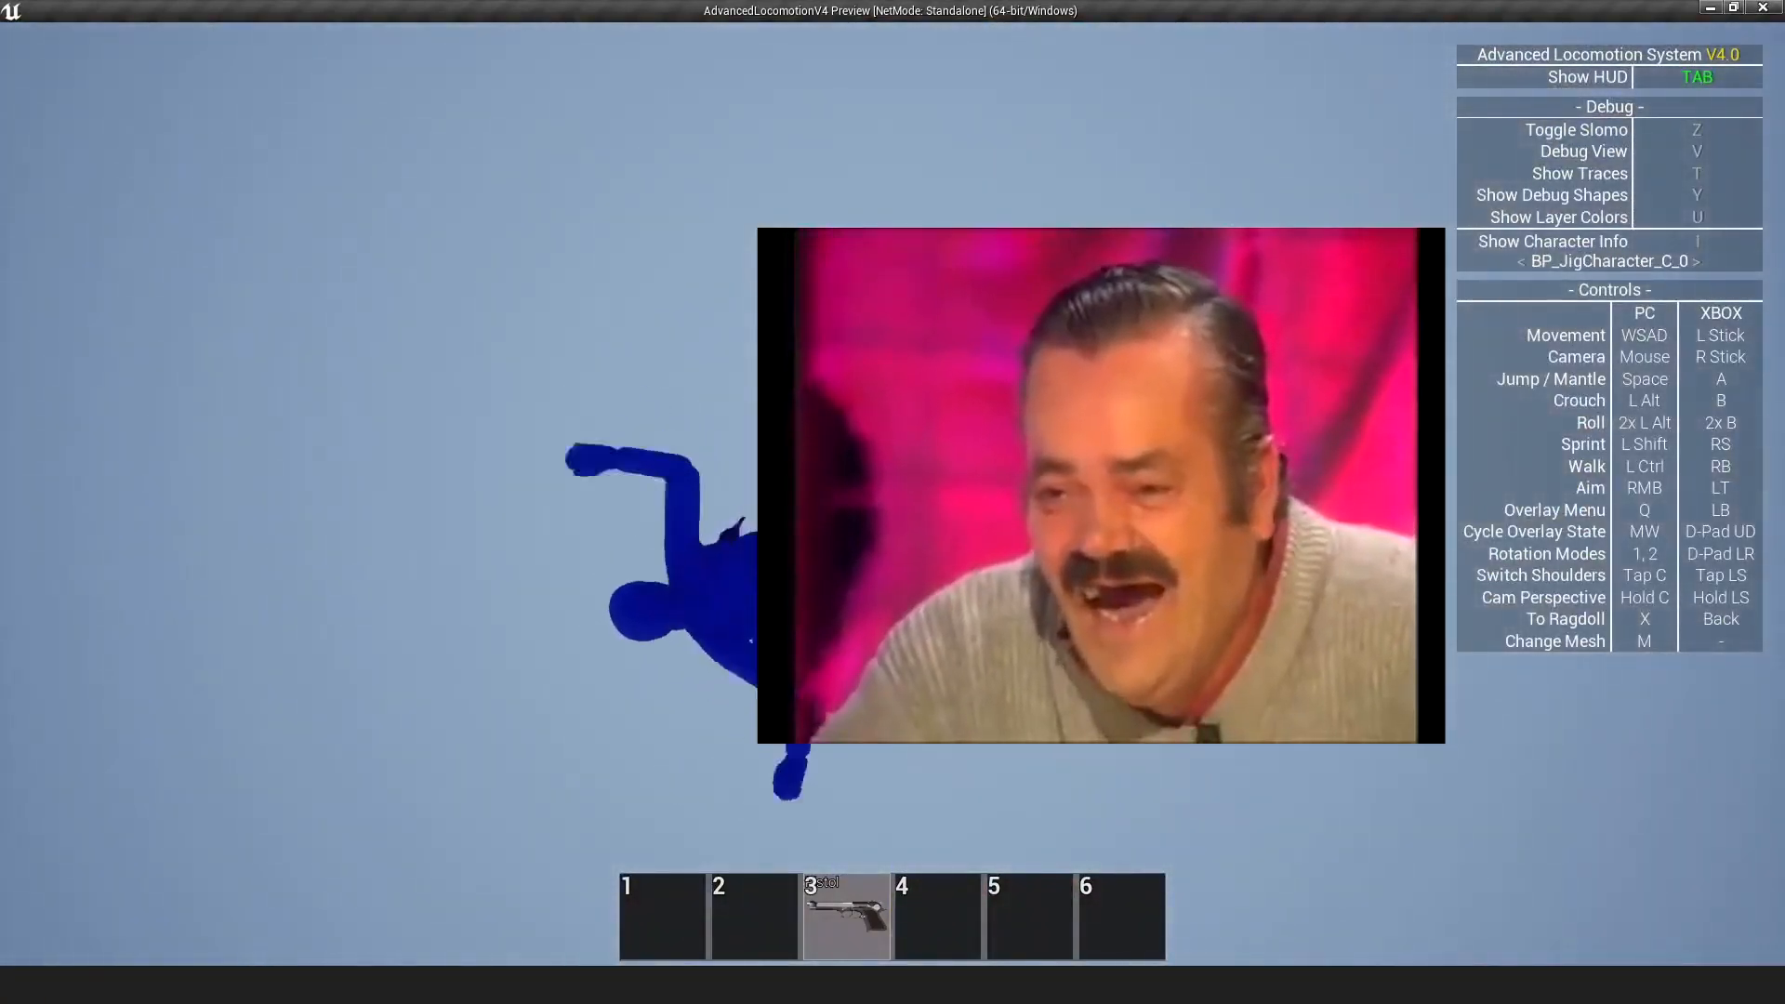
{"action": "key", "text": "Escape"}
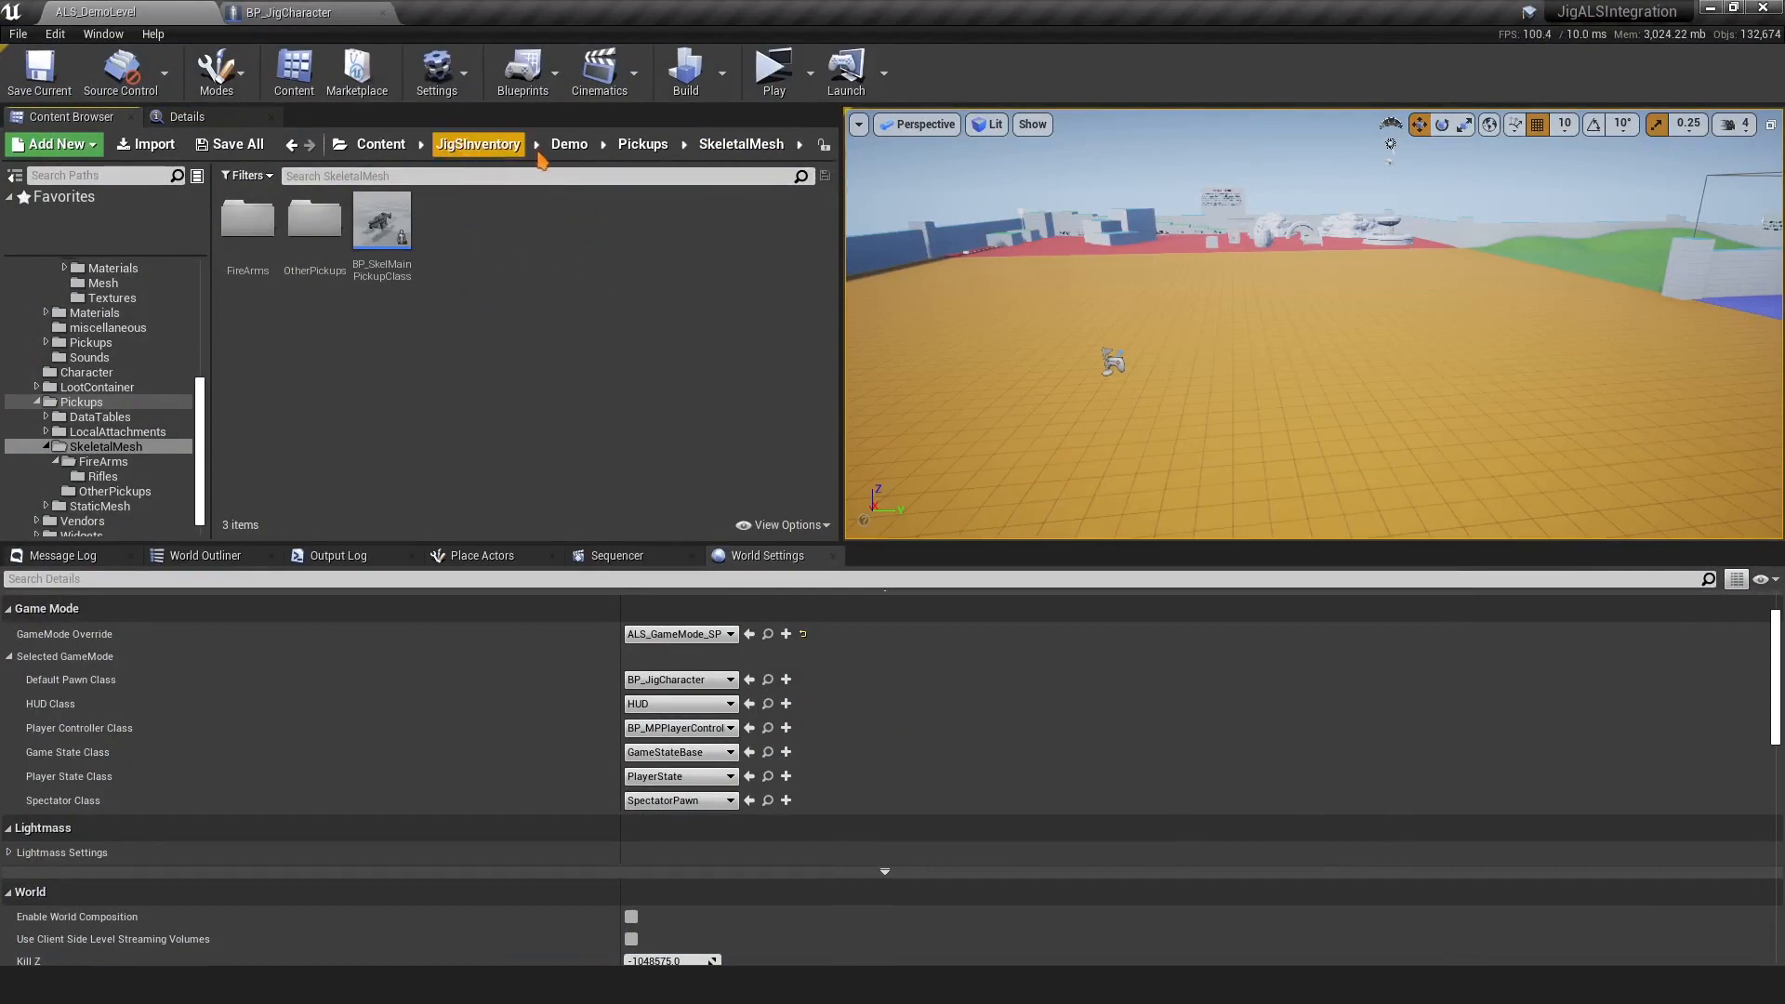
Open the BP_SkelMainPickupClass blueprint from the JigSInventory Demo Pickups SkeletalMesh folder
{"action": "left_click", "coordinate": [484, 146]}
{"action": "double_click", "coordinate": [258, 271]}
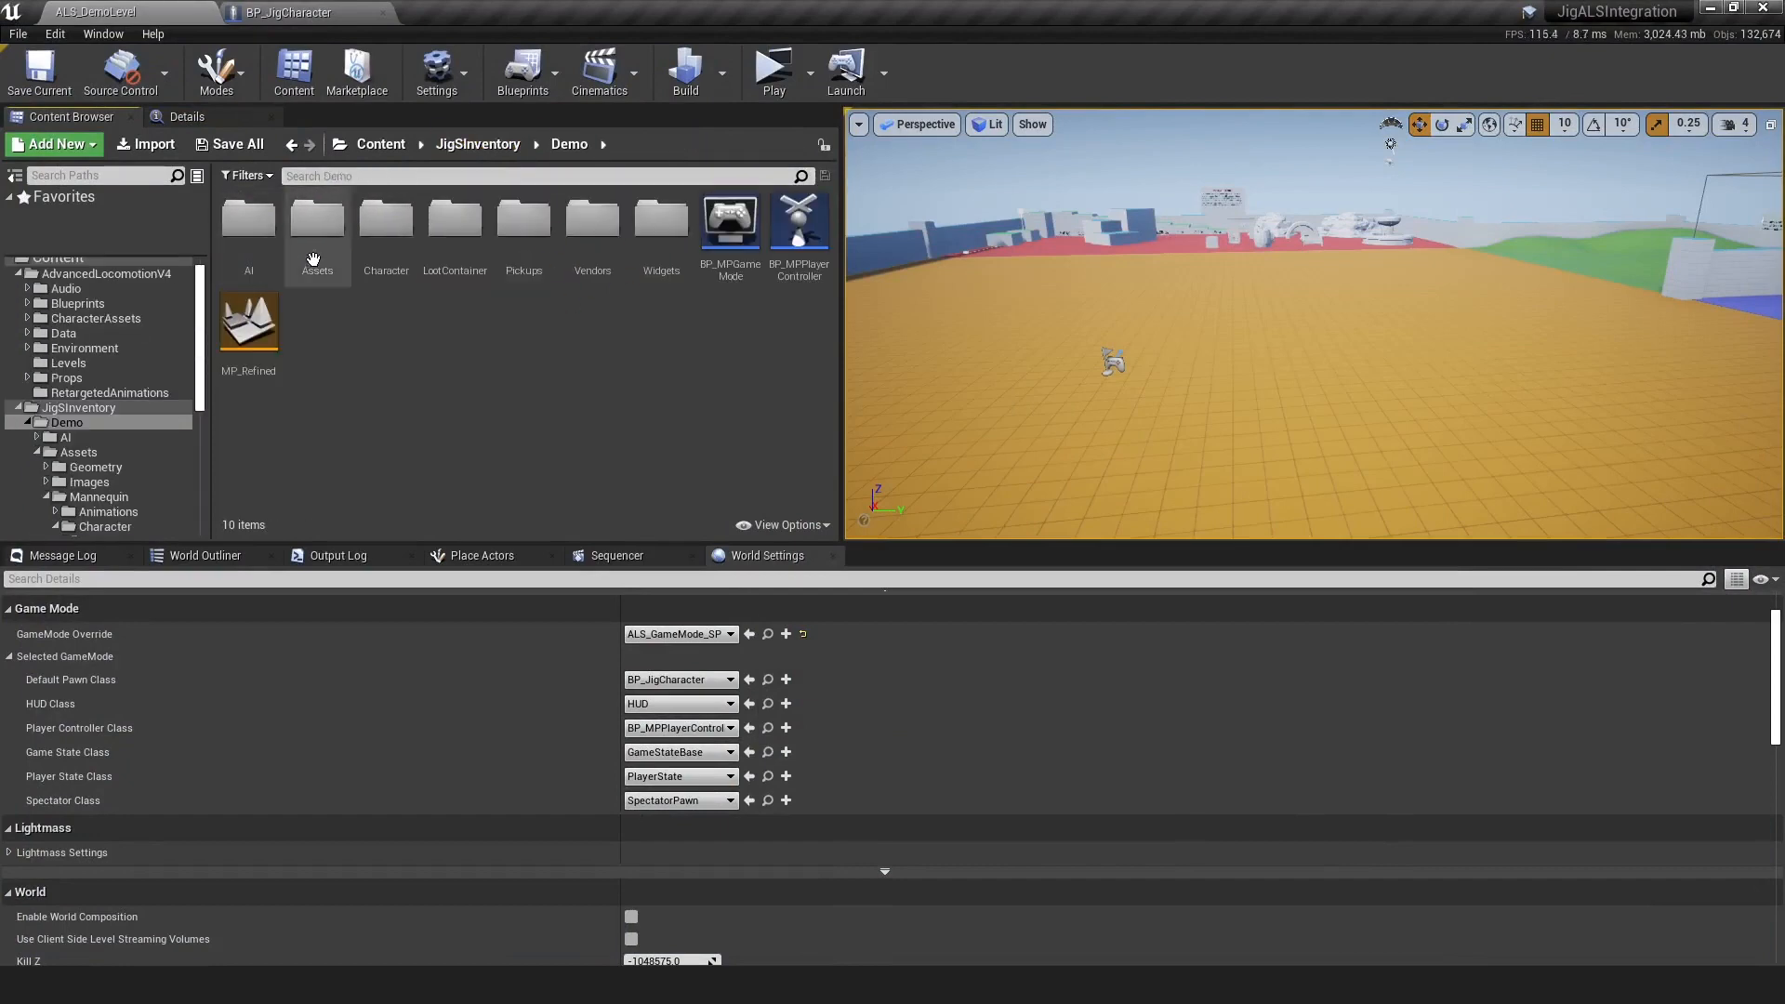
{"action": "double_click", "coordinate": [526, 284]}
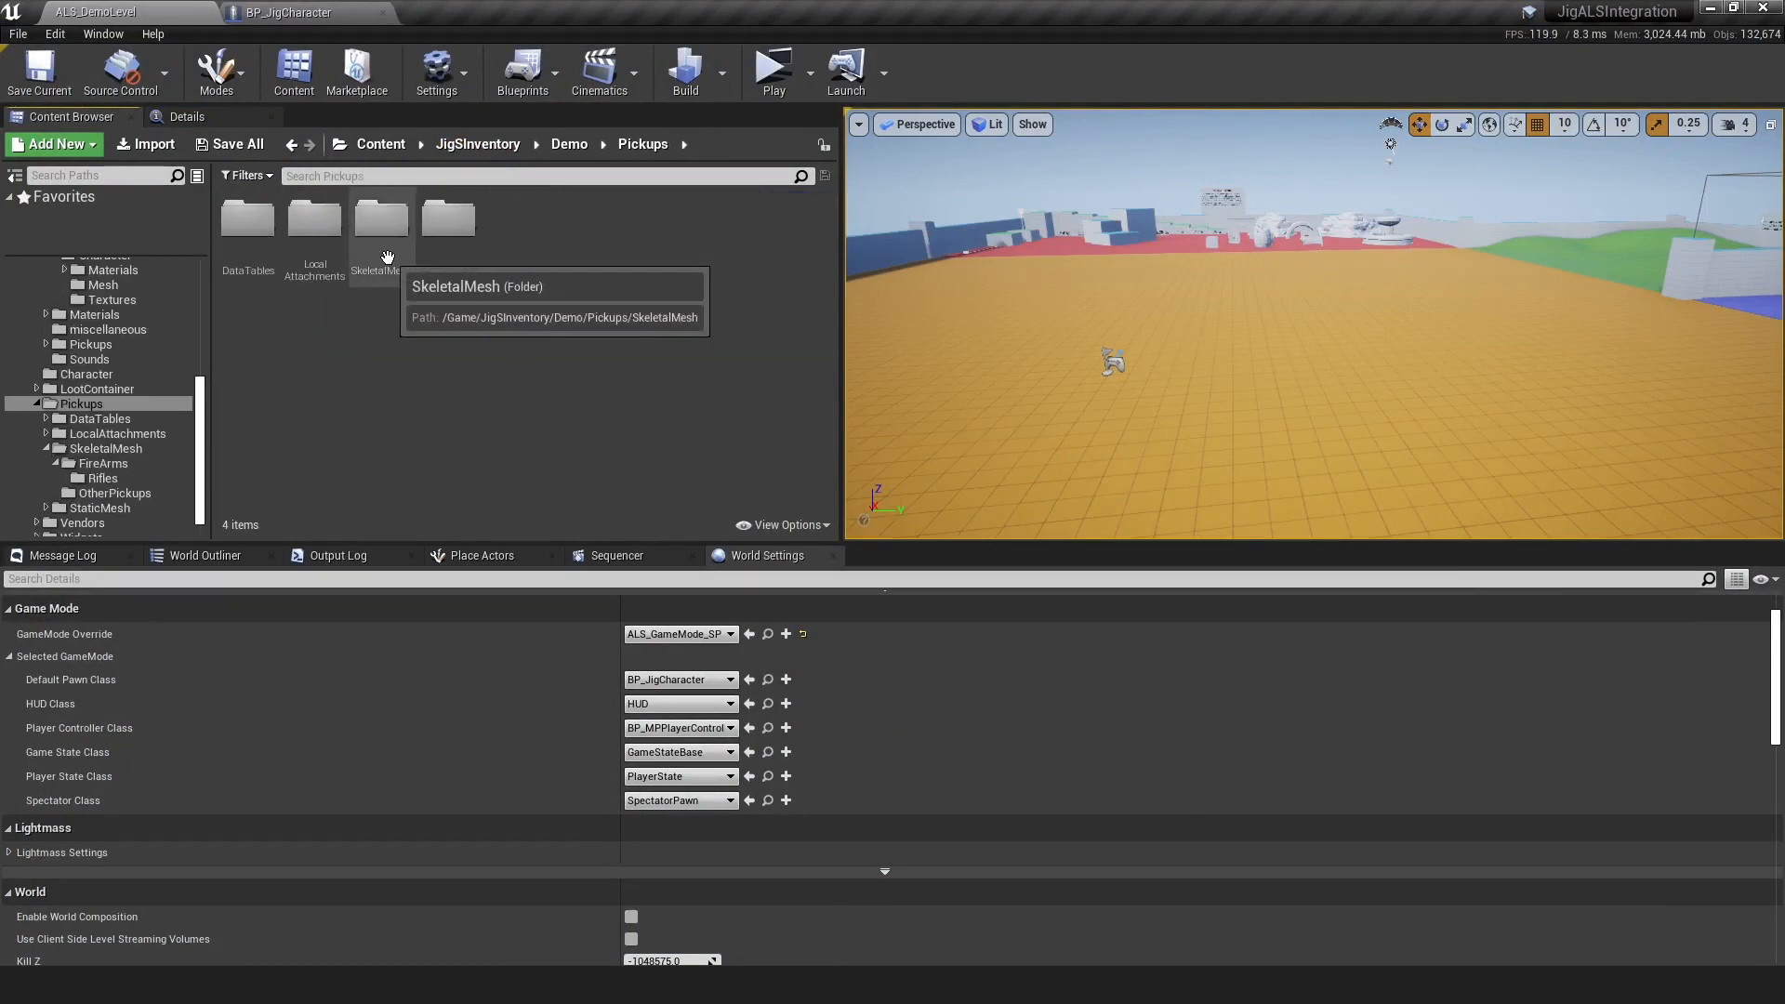
{"action": "double_click", "coordinate": [382, 223]}
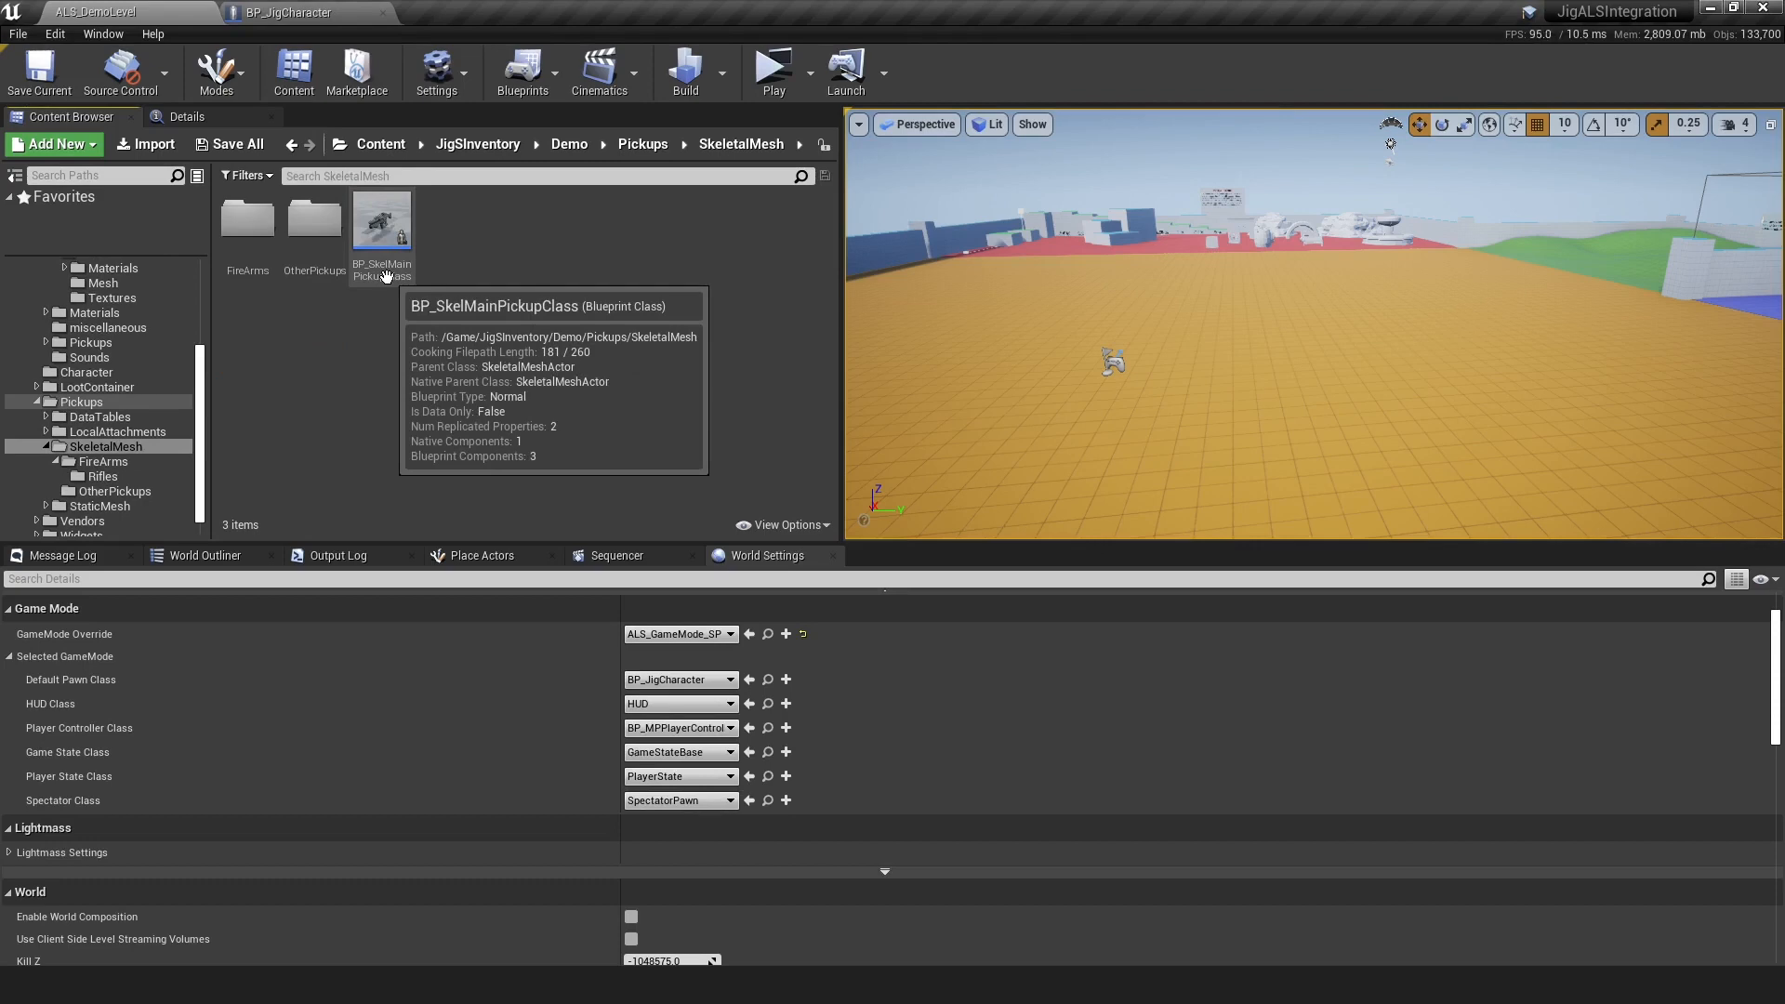
{"action": "double_click", "coordinate": [385, 276]}
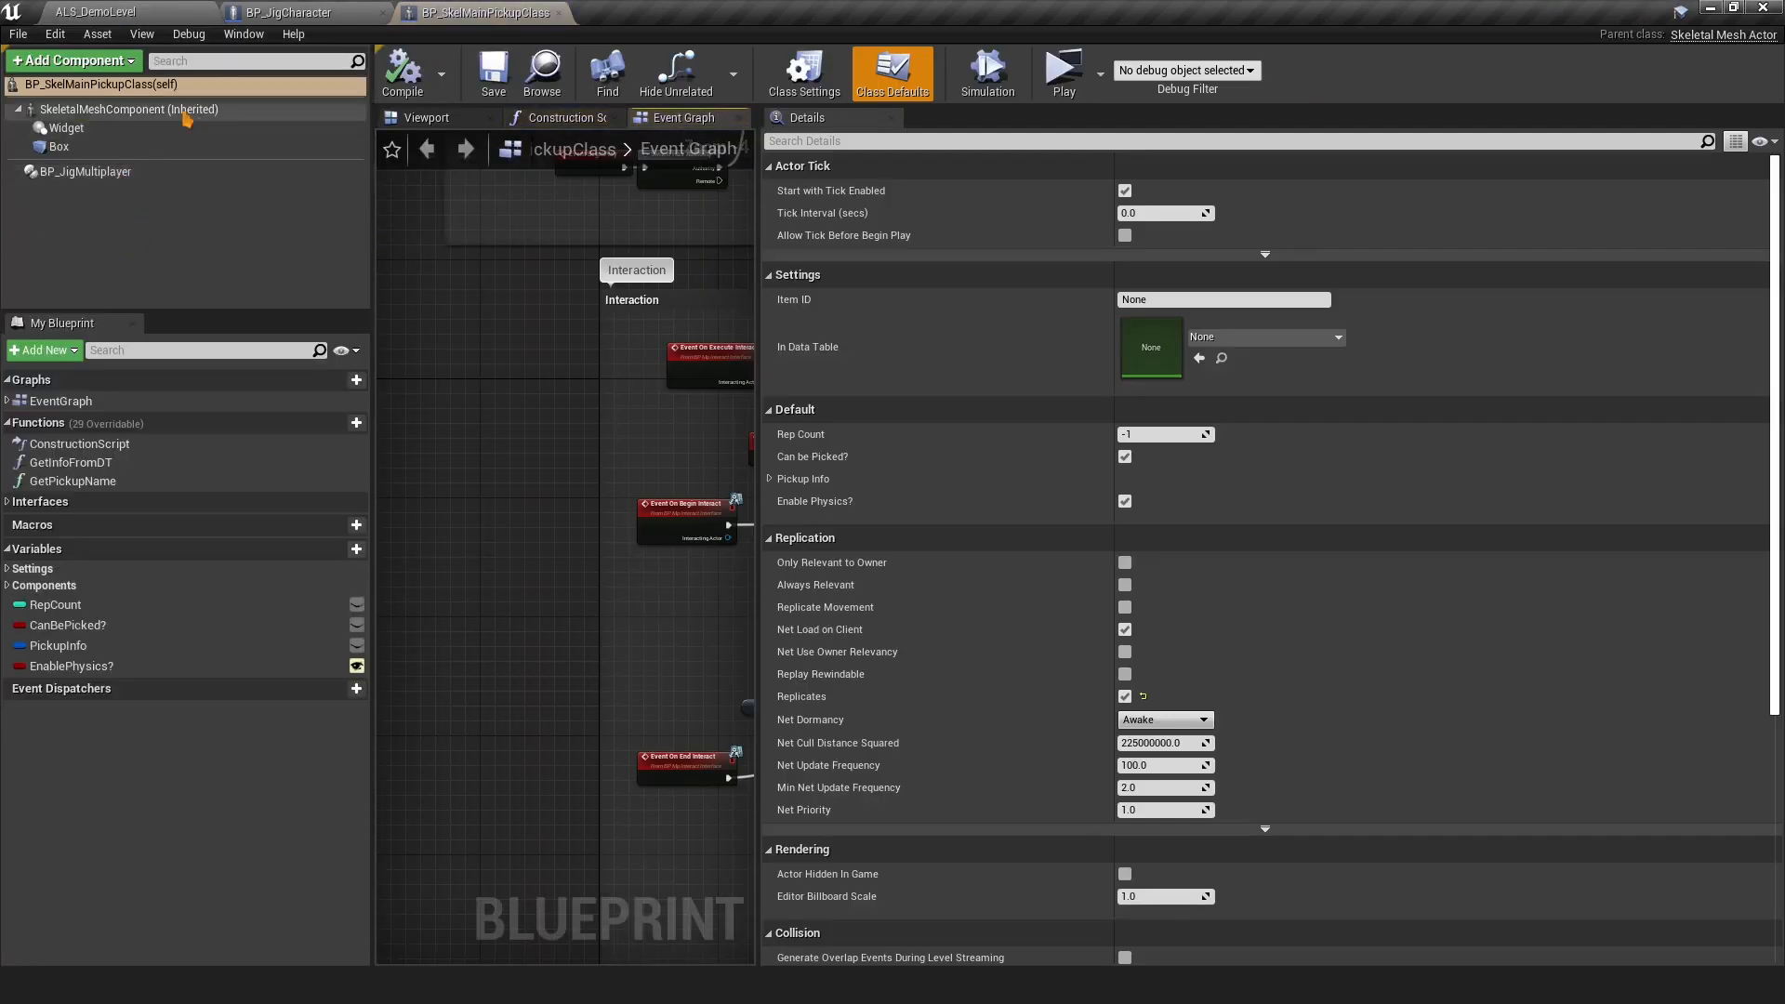
Filter the SkeletalMeshComponent's details for collision and set its Climbable trace response to Ignore
{"action": "left_click", "coordinate": [67, 110]}
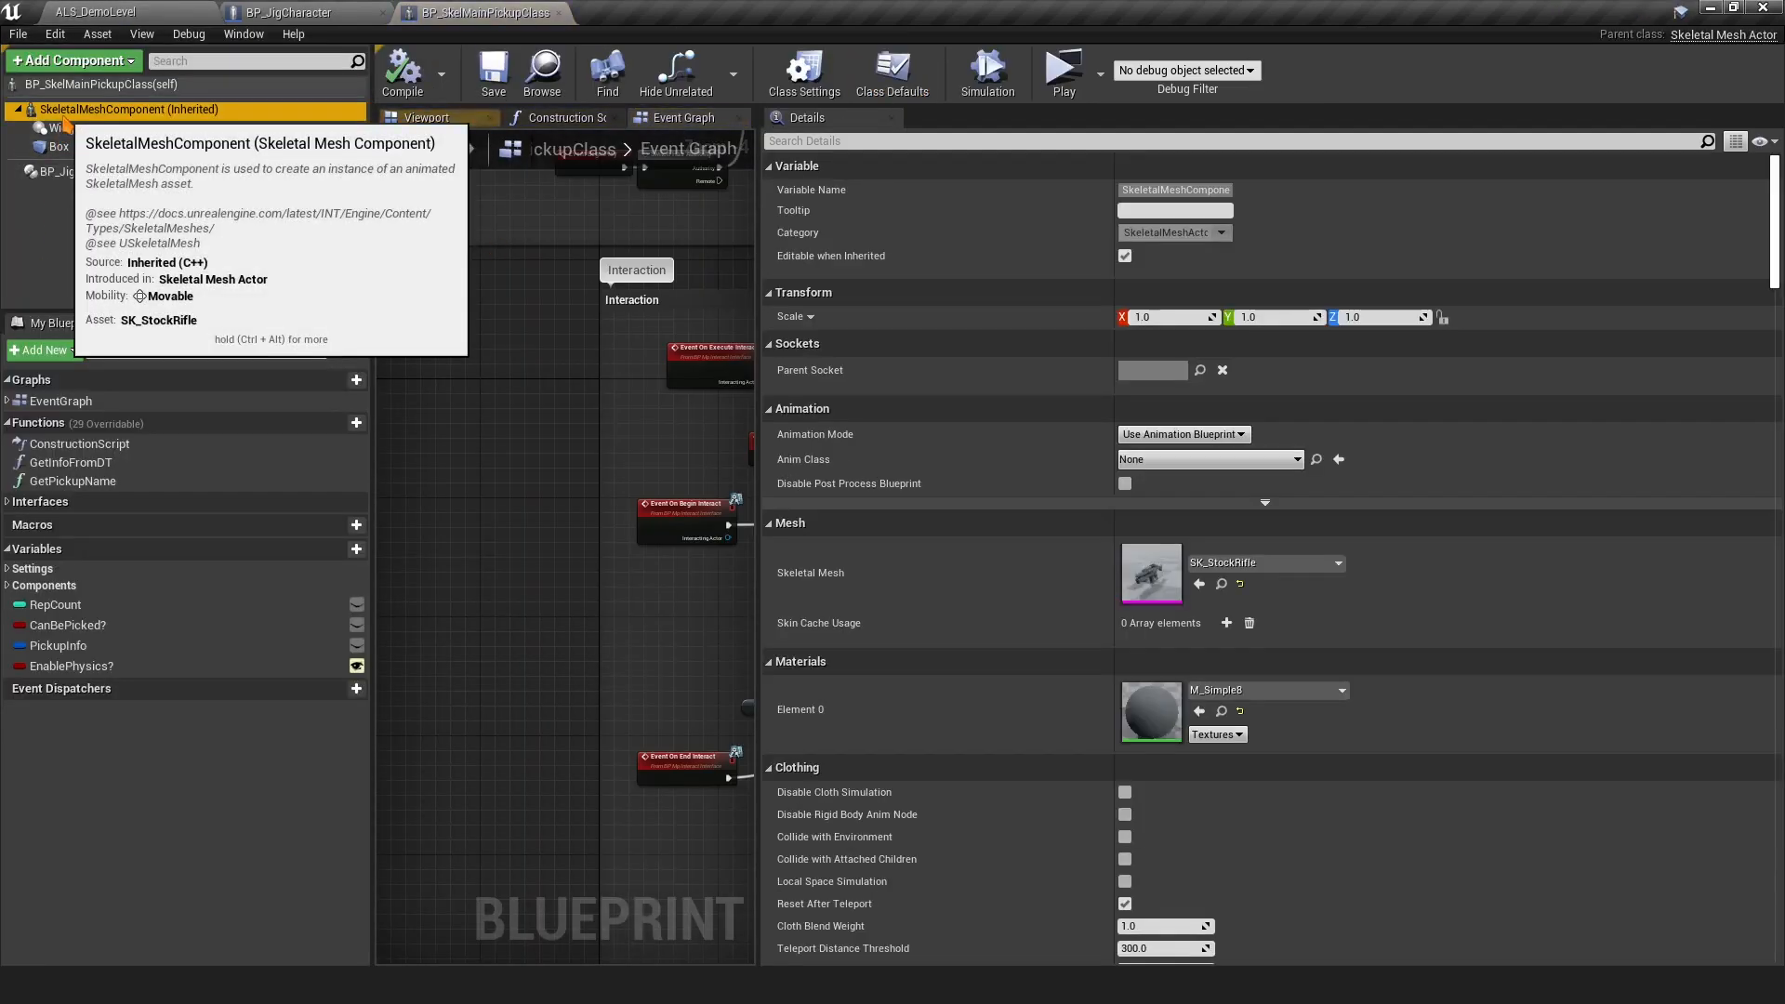
{"action": "left_click", "coordinate": [1093, 149]}
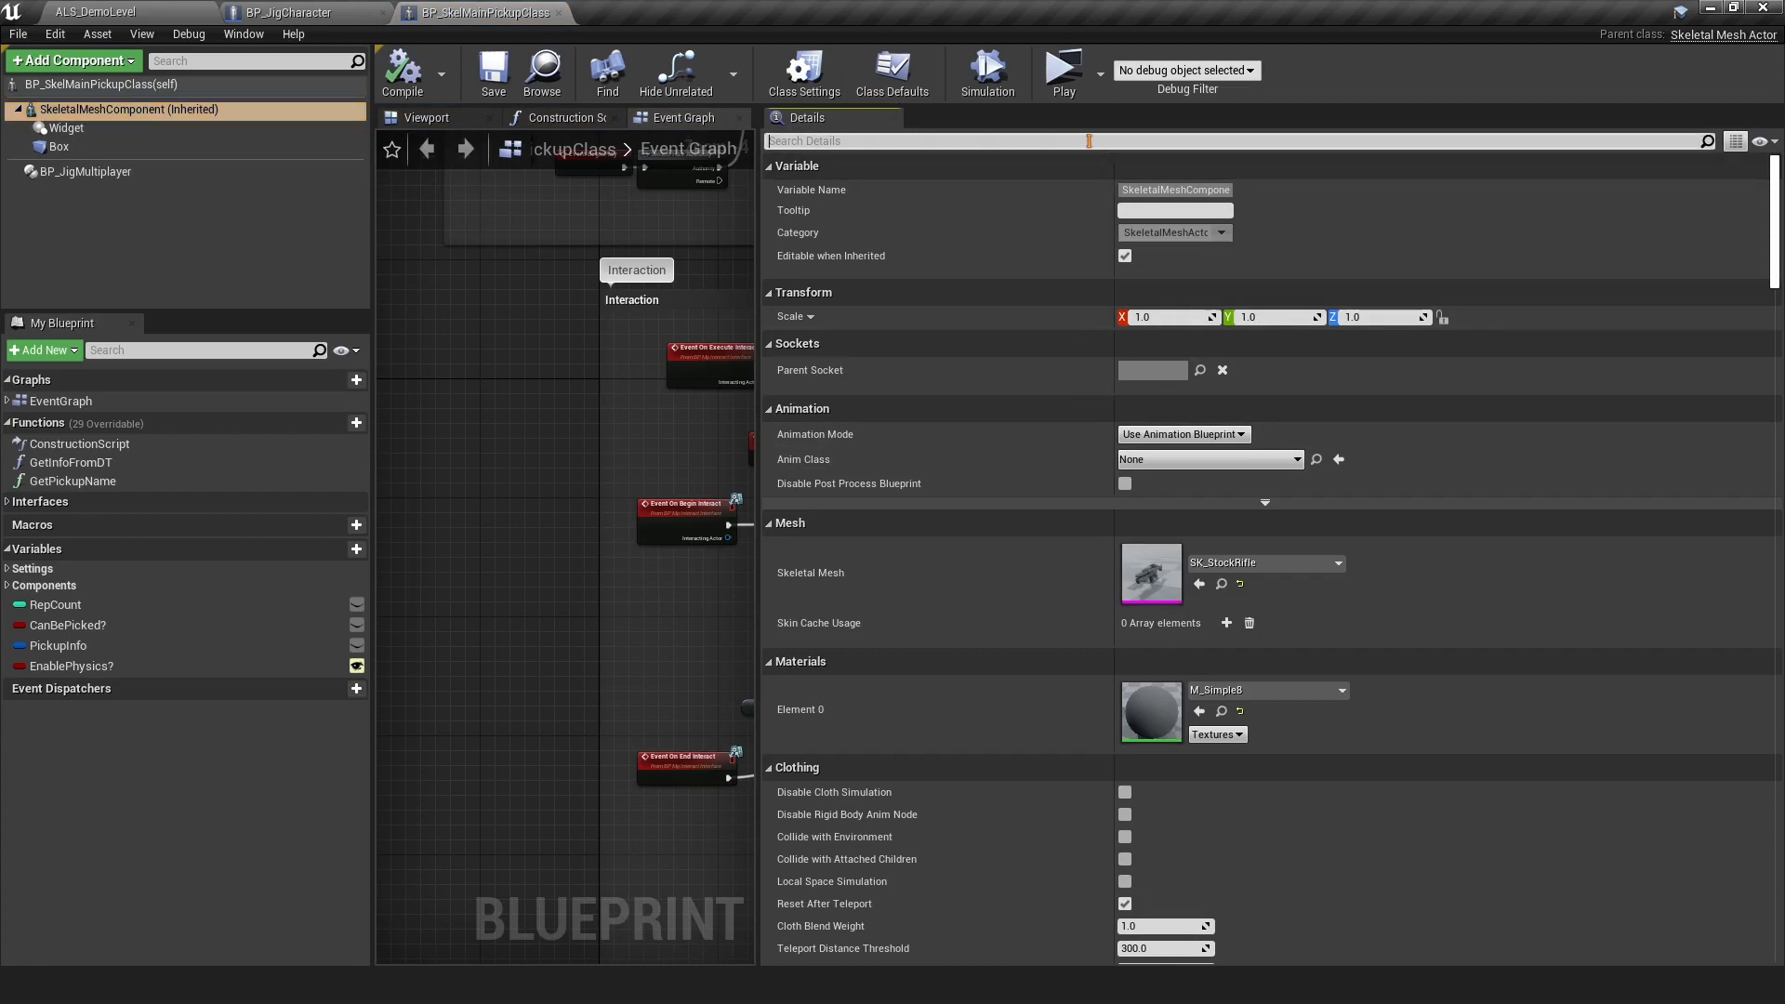
{"action": "type", "text": "coll"}
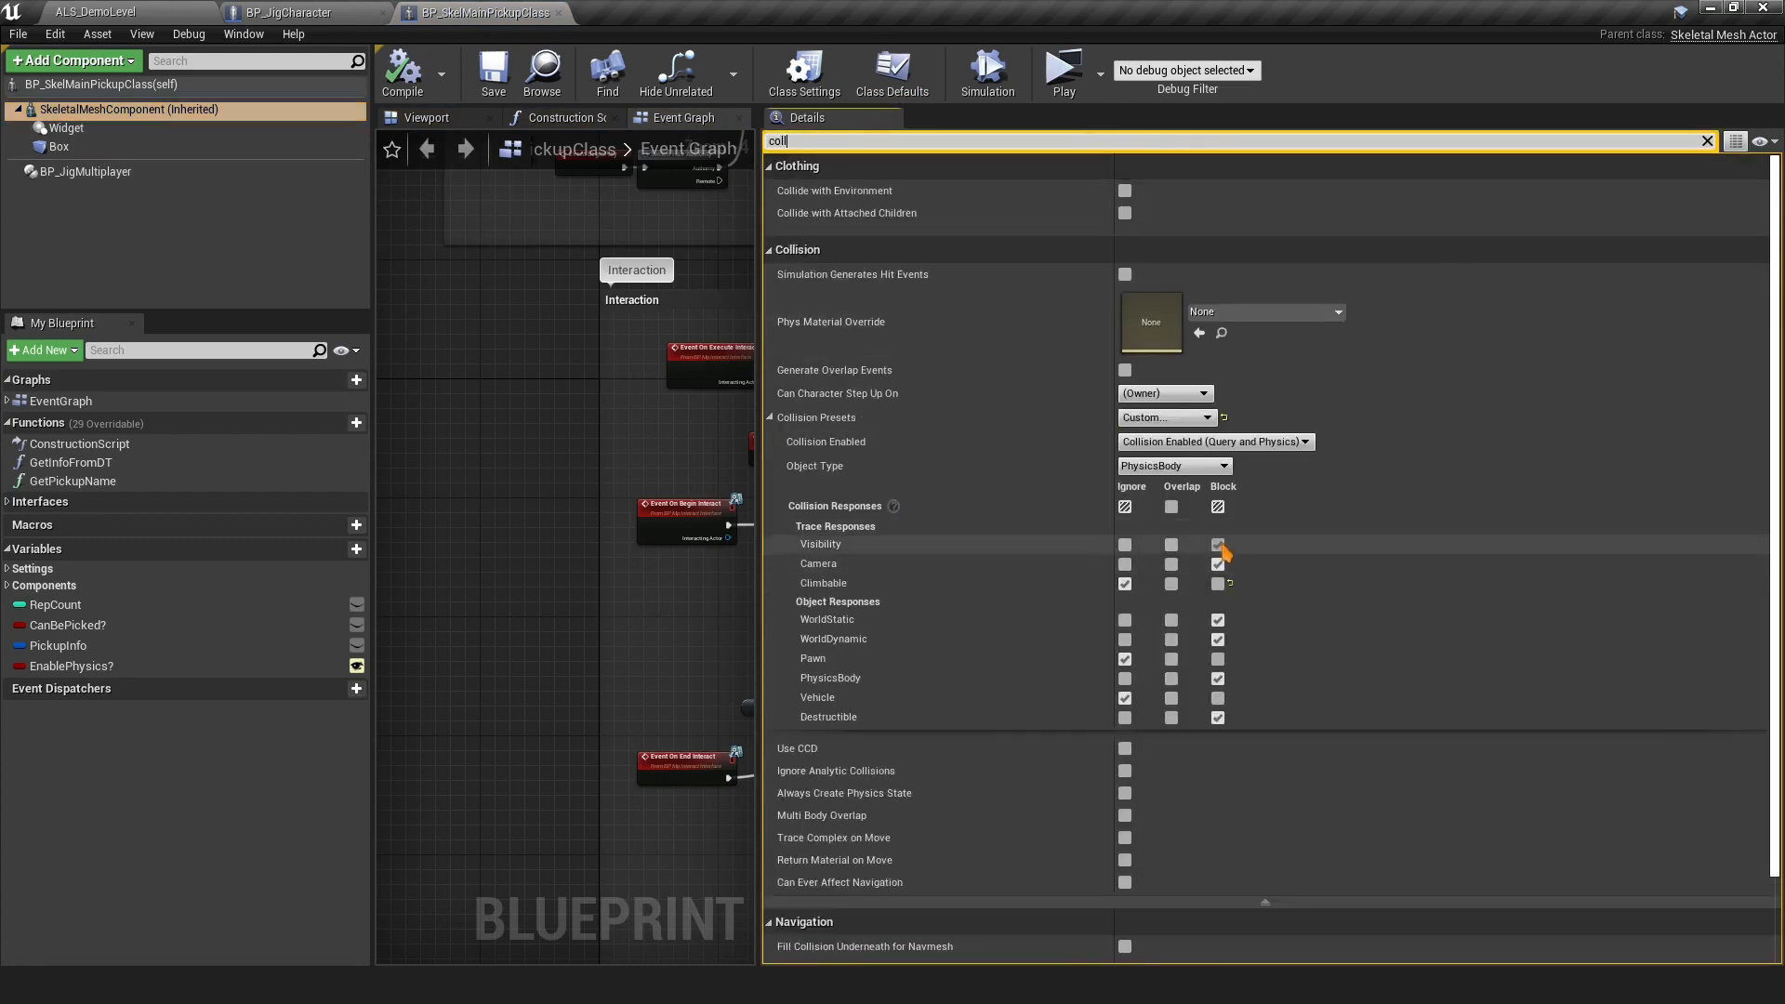
{"action": "left_click", "coordinate": [1218, 583]}
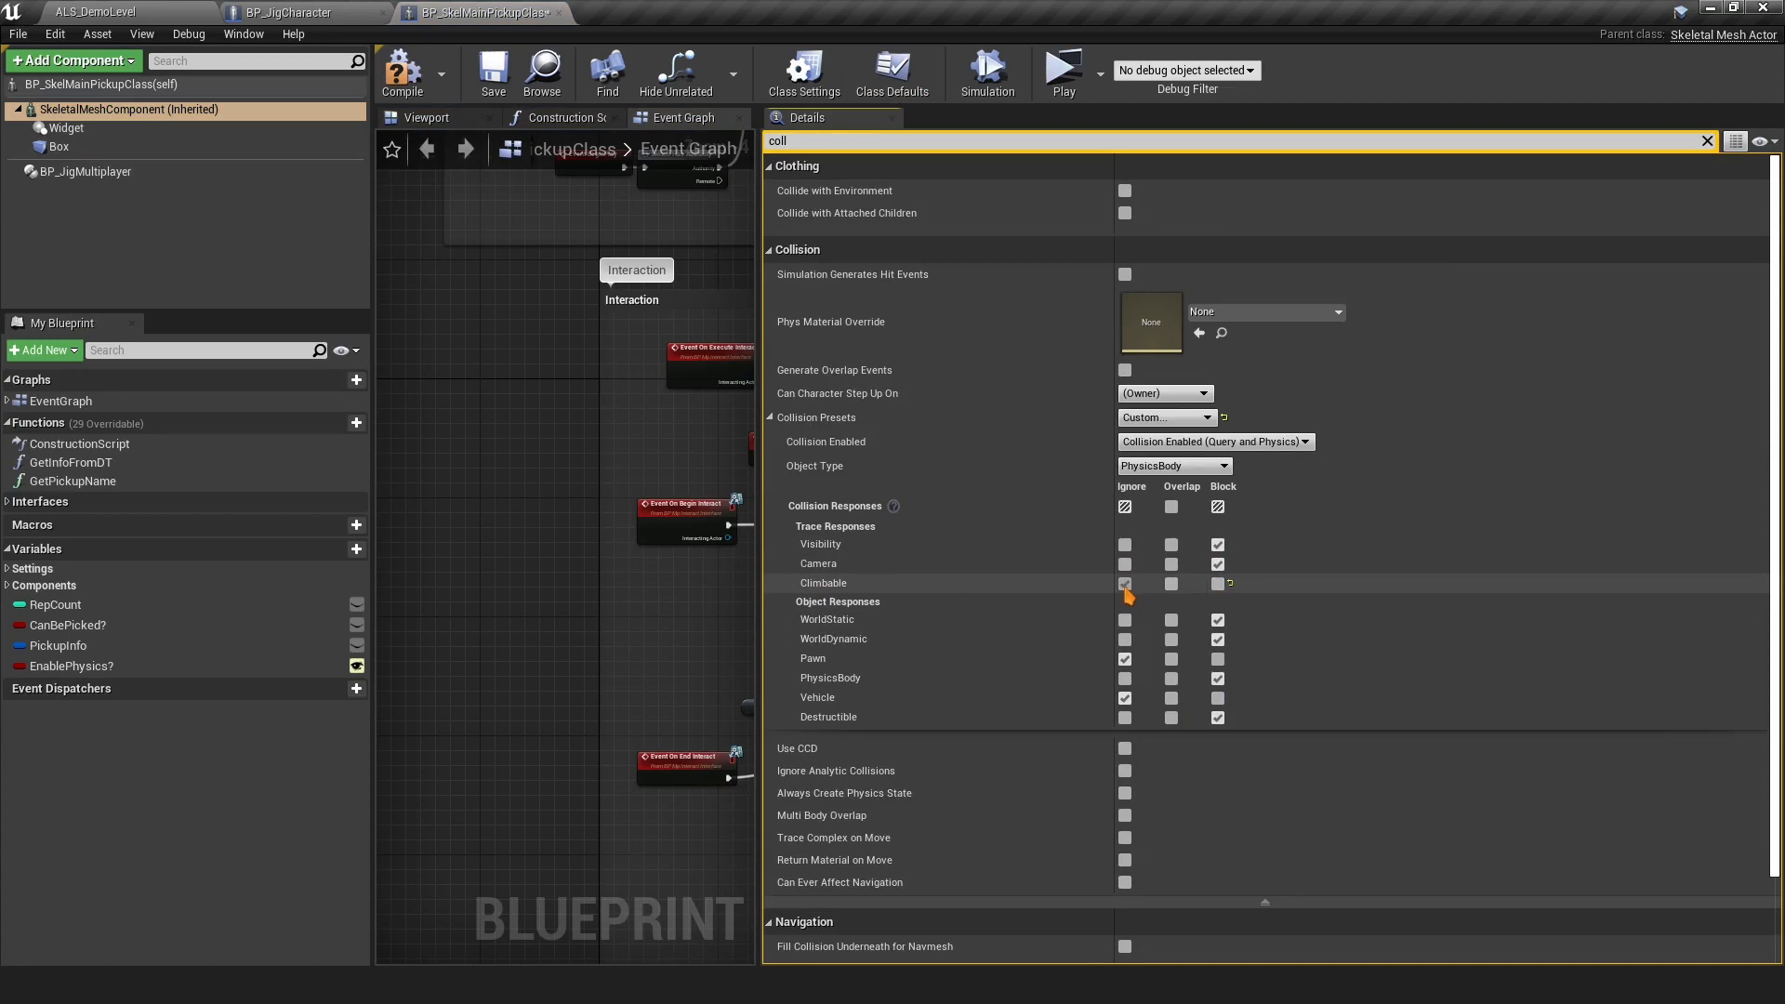
Check the Box component's collision responses in BP_SkelMainPickupClass and close the blueprint
{"action": "left_click", "coordinate": [59, 147]}
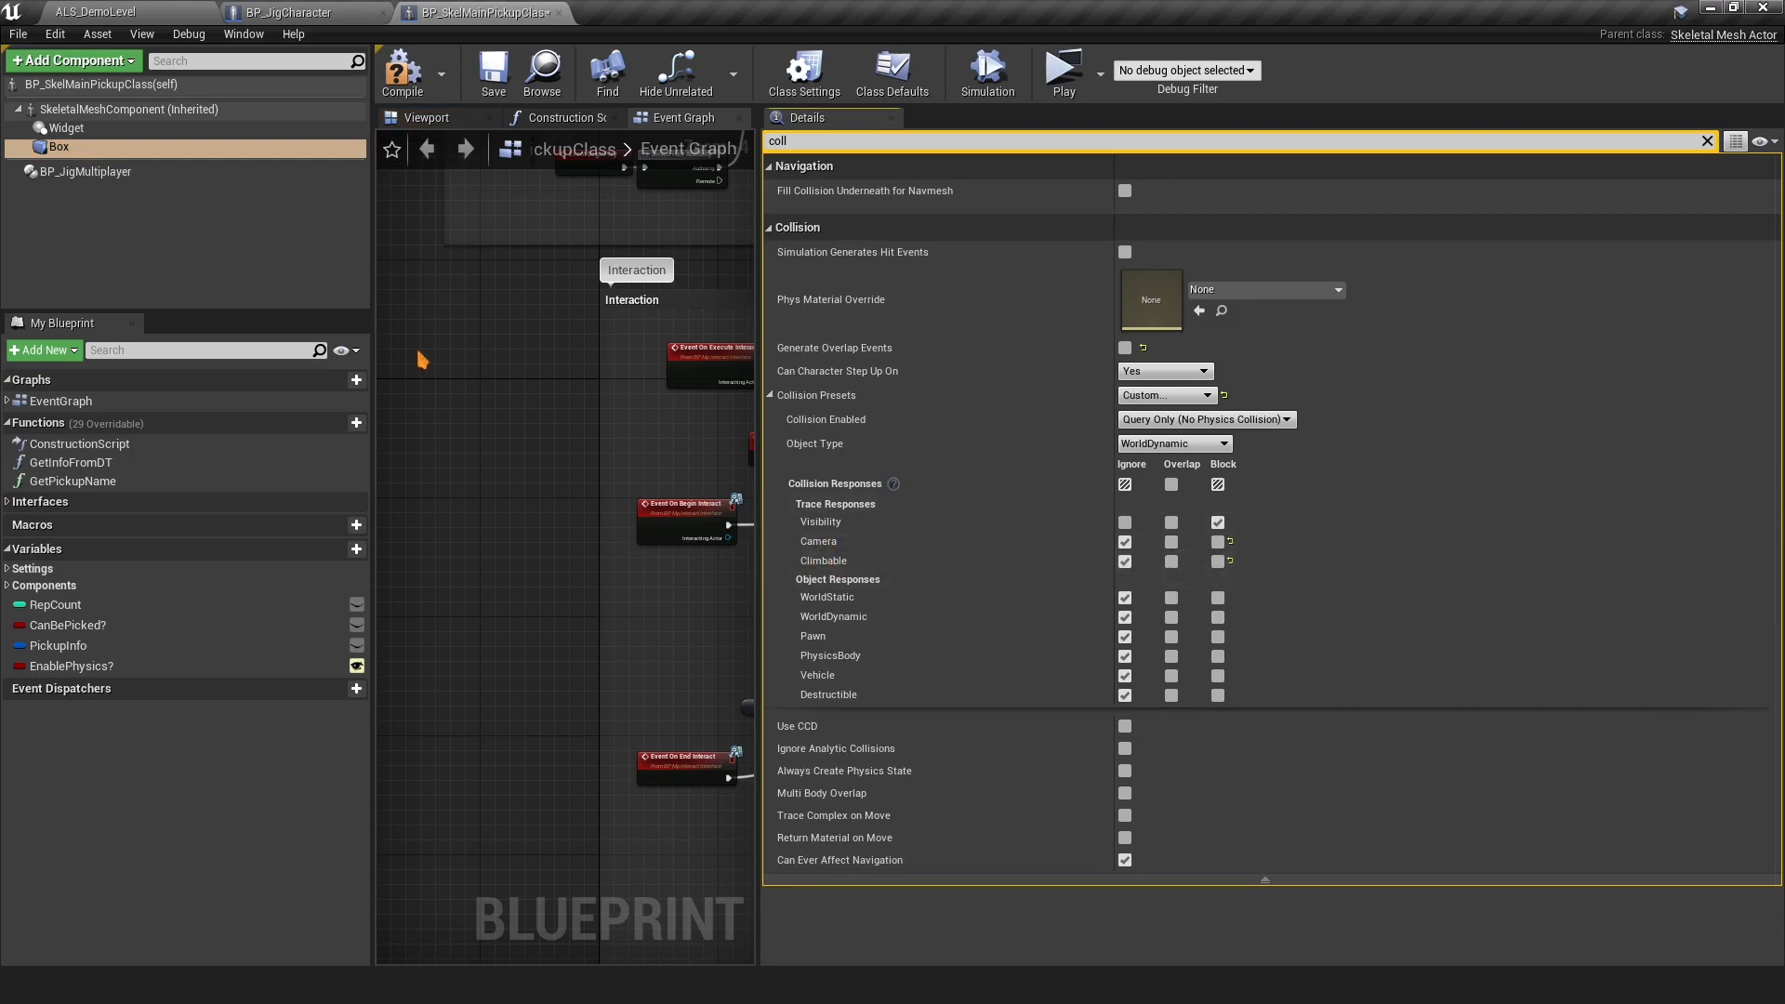
{"action": "left_click", "coordinate": [127, 111]}
{"action": "left_click", "coordinate": [59, 146]}
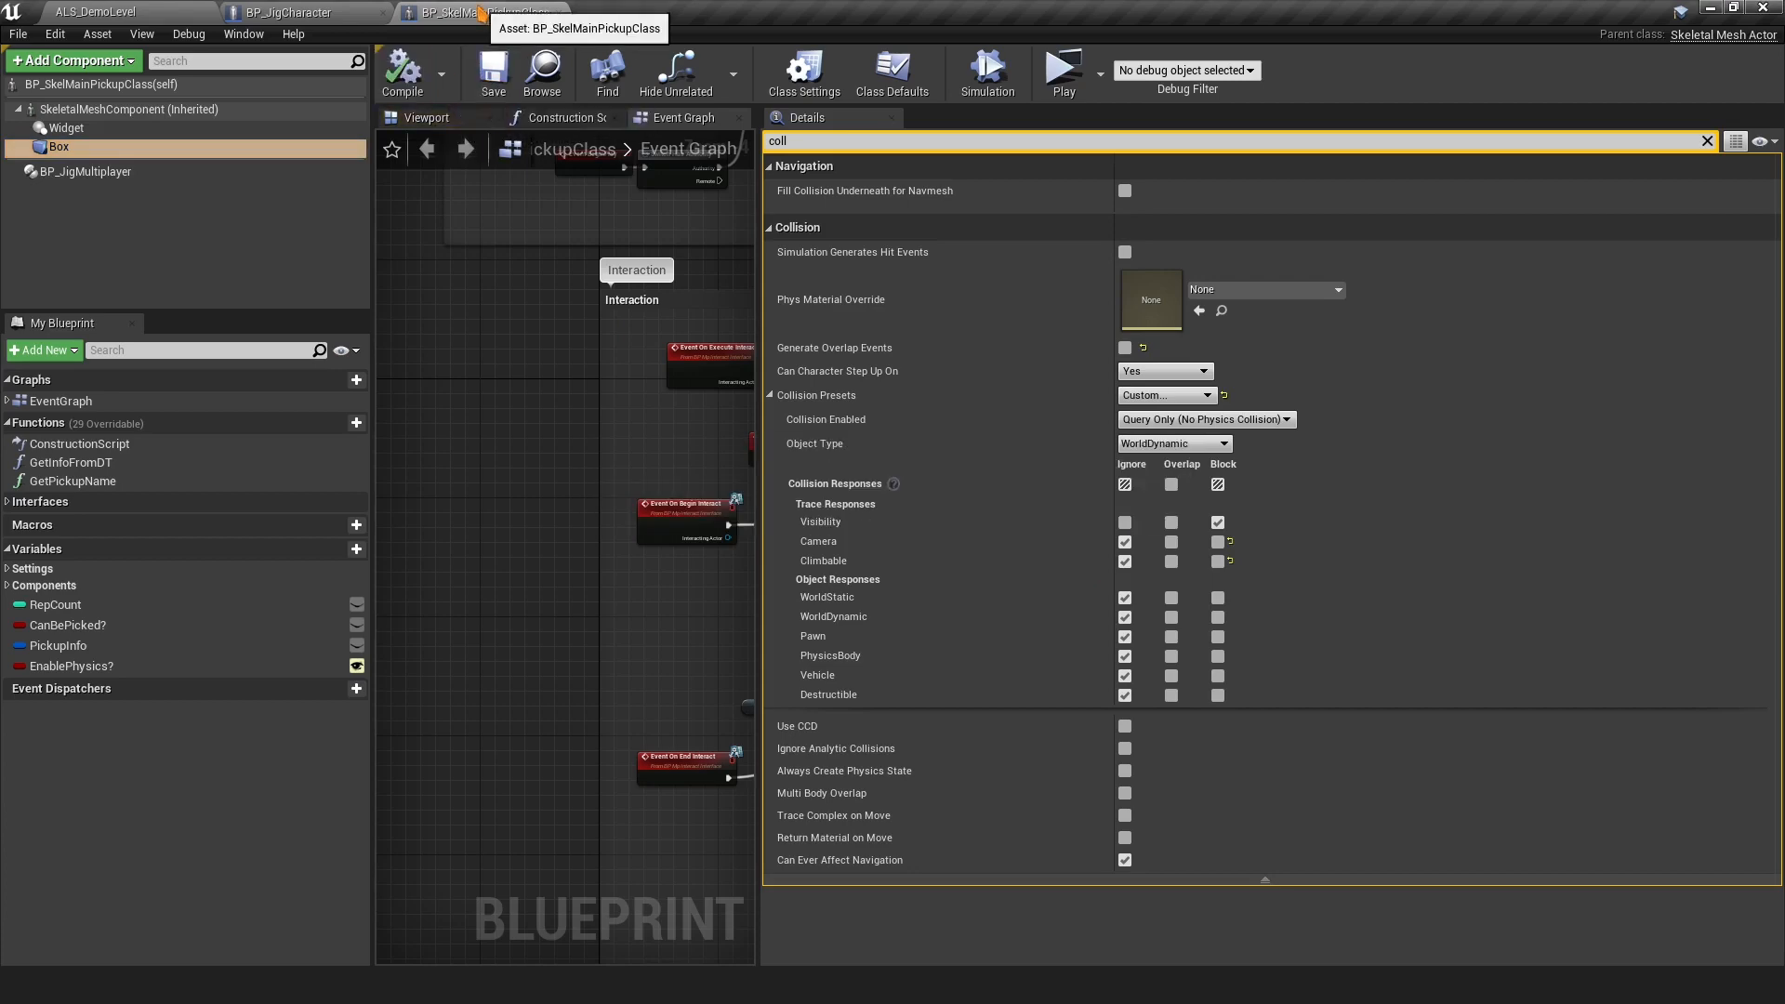
{"action": "left_click", "coordinate": [559, 12]}
Open BP_MainFireArmClass from the FireArms folder and check the Climbable response on its skeletal mesh and Box components
{"action": "double_click", "coordinate": [249, 227]}
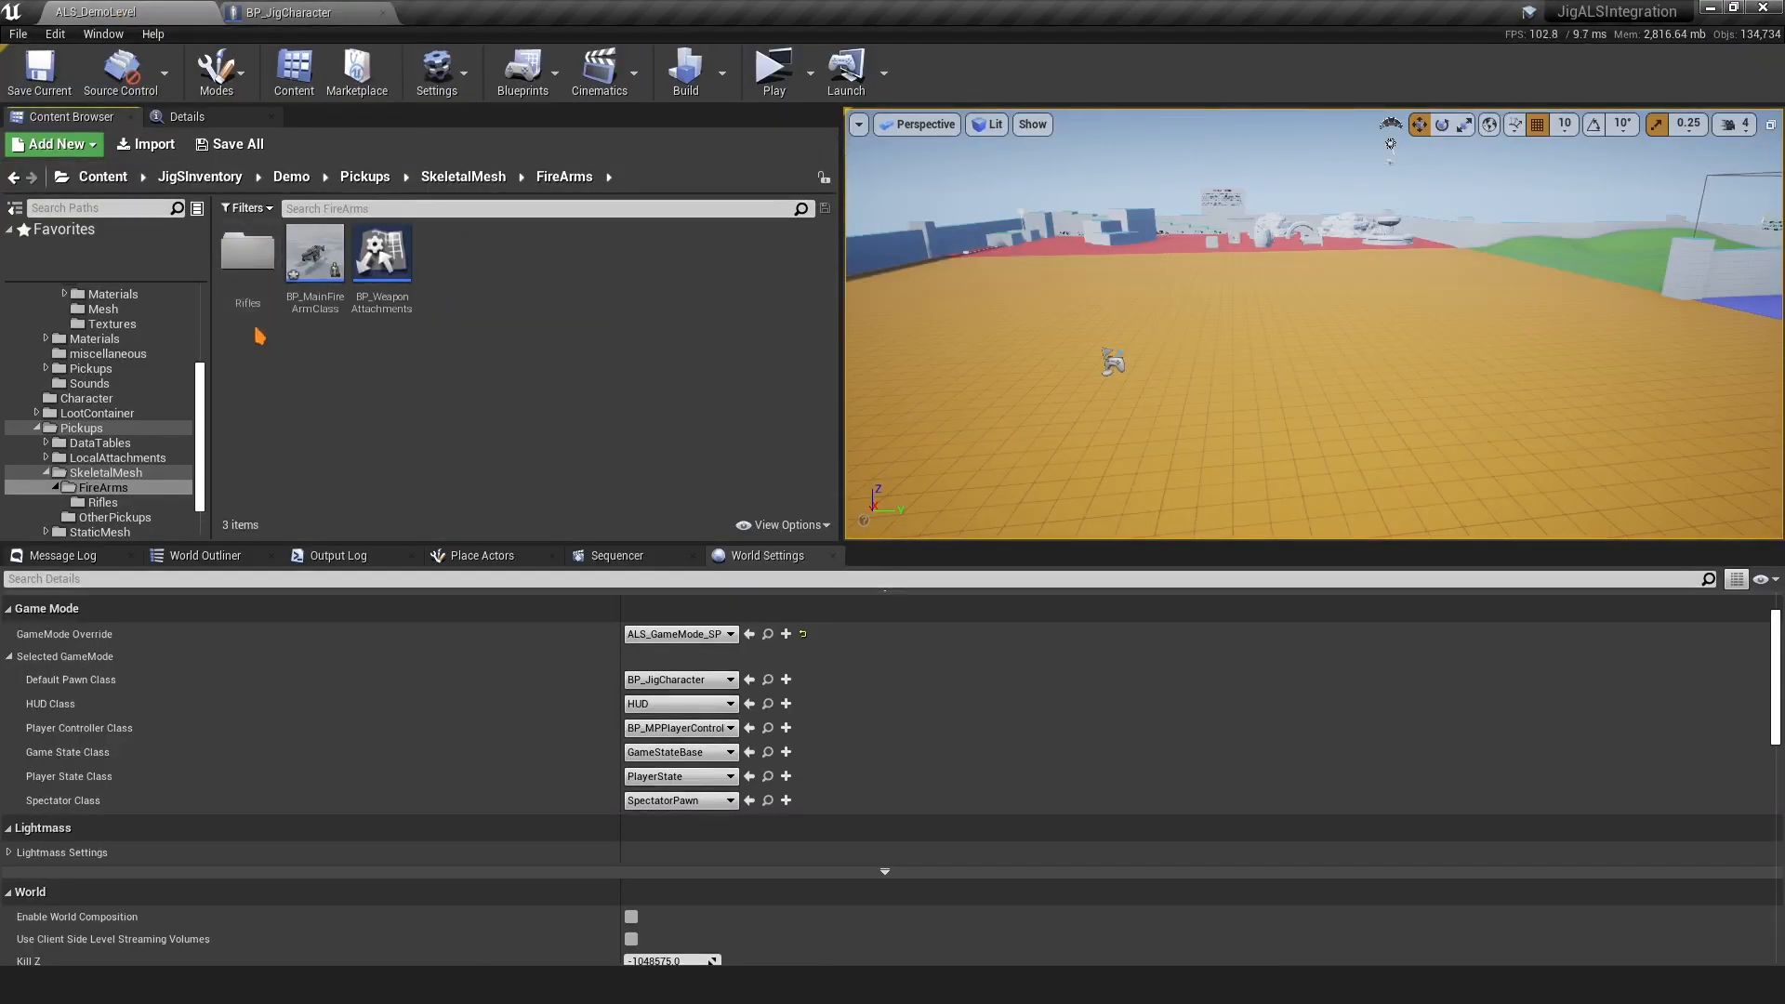
{"action": "double_click", "coordinate": [311, 256]}
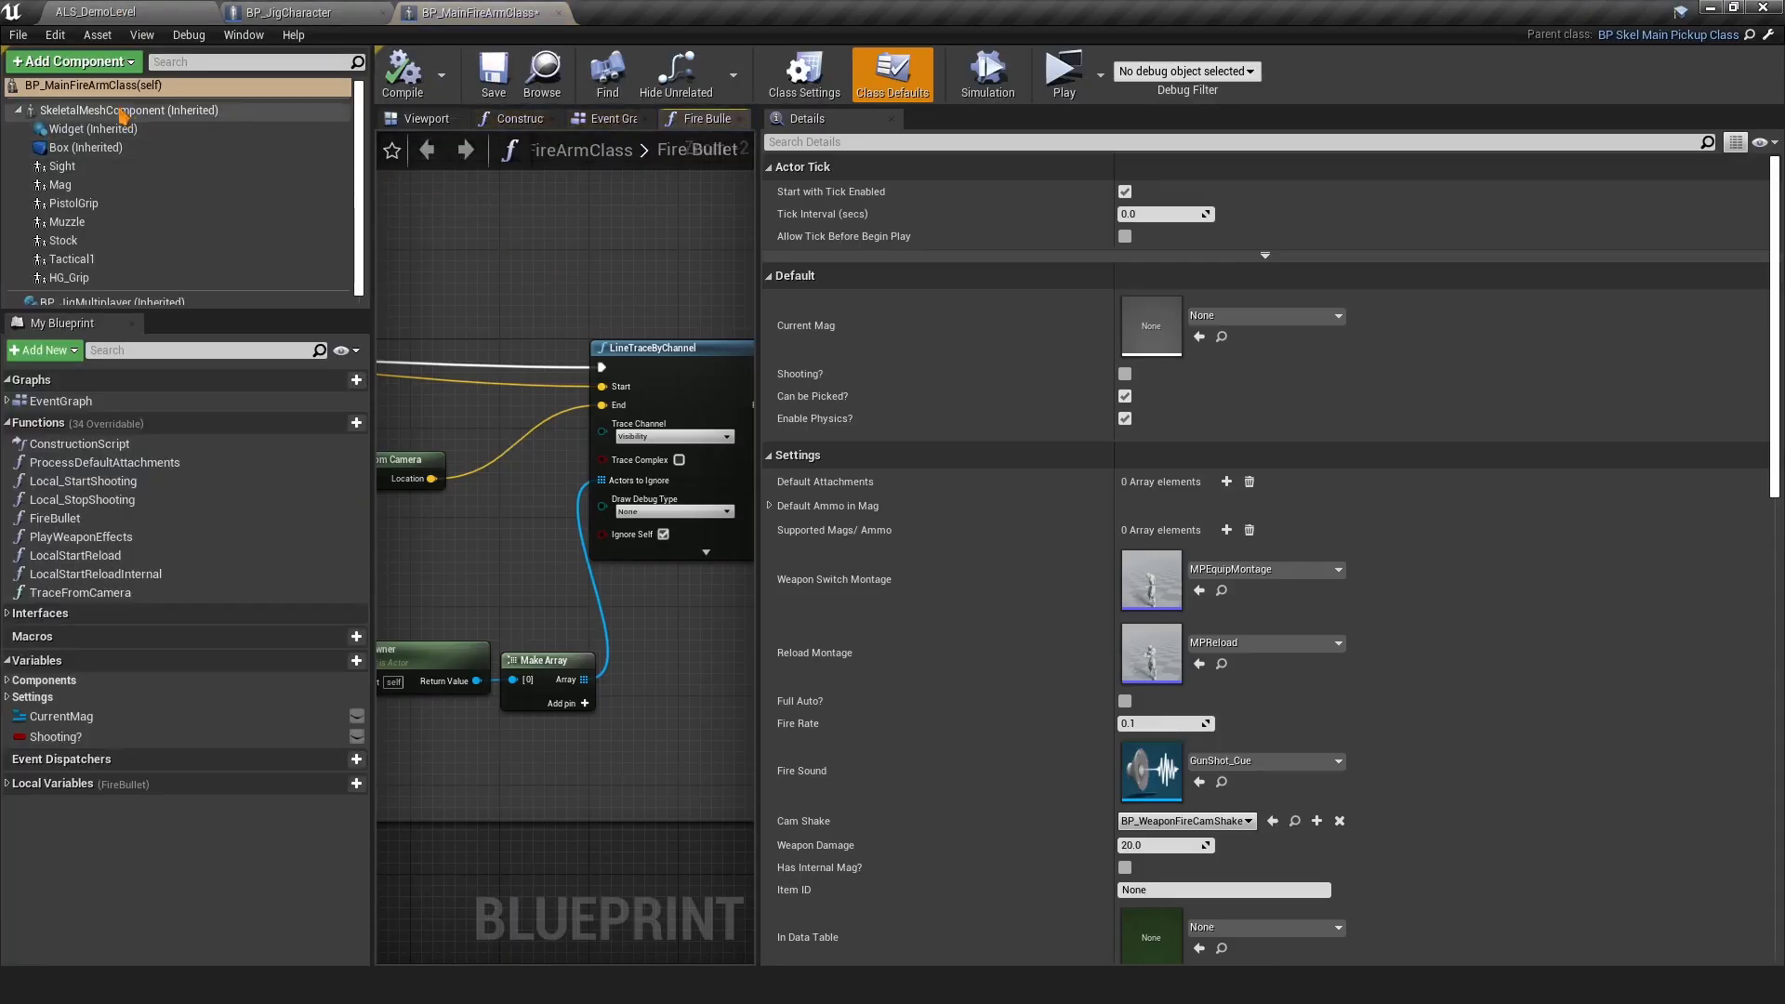
{"action": "left_click", "coordinate": [124, 112]}
{"action": "scroll", "coordinate": [964, 507], "scroll_direction": "down", "scroll_amount": 3}
{"action": "left_click", "coordinate": [909, 141]}
{"action": "type", "text": "c"}
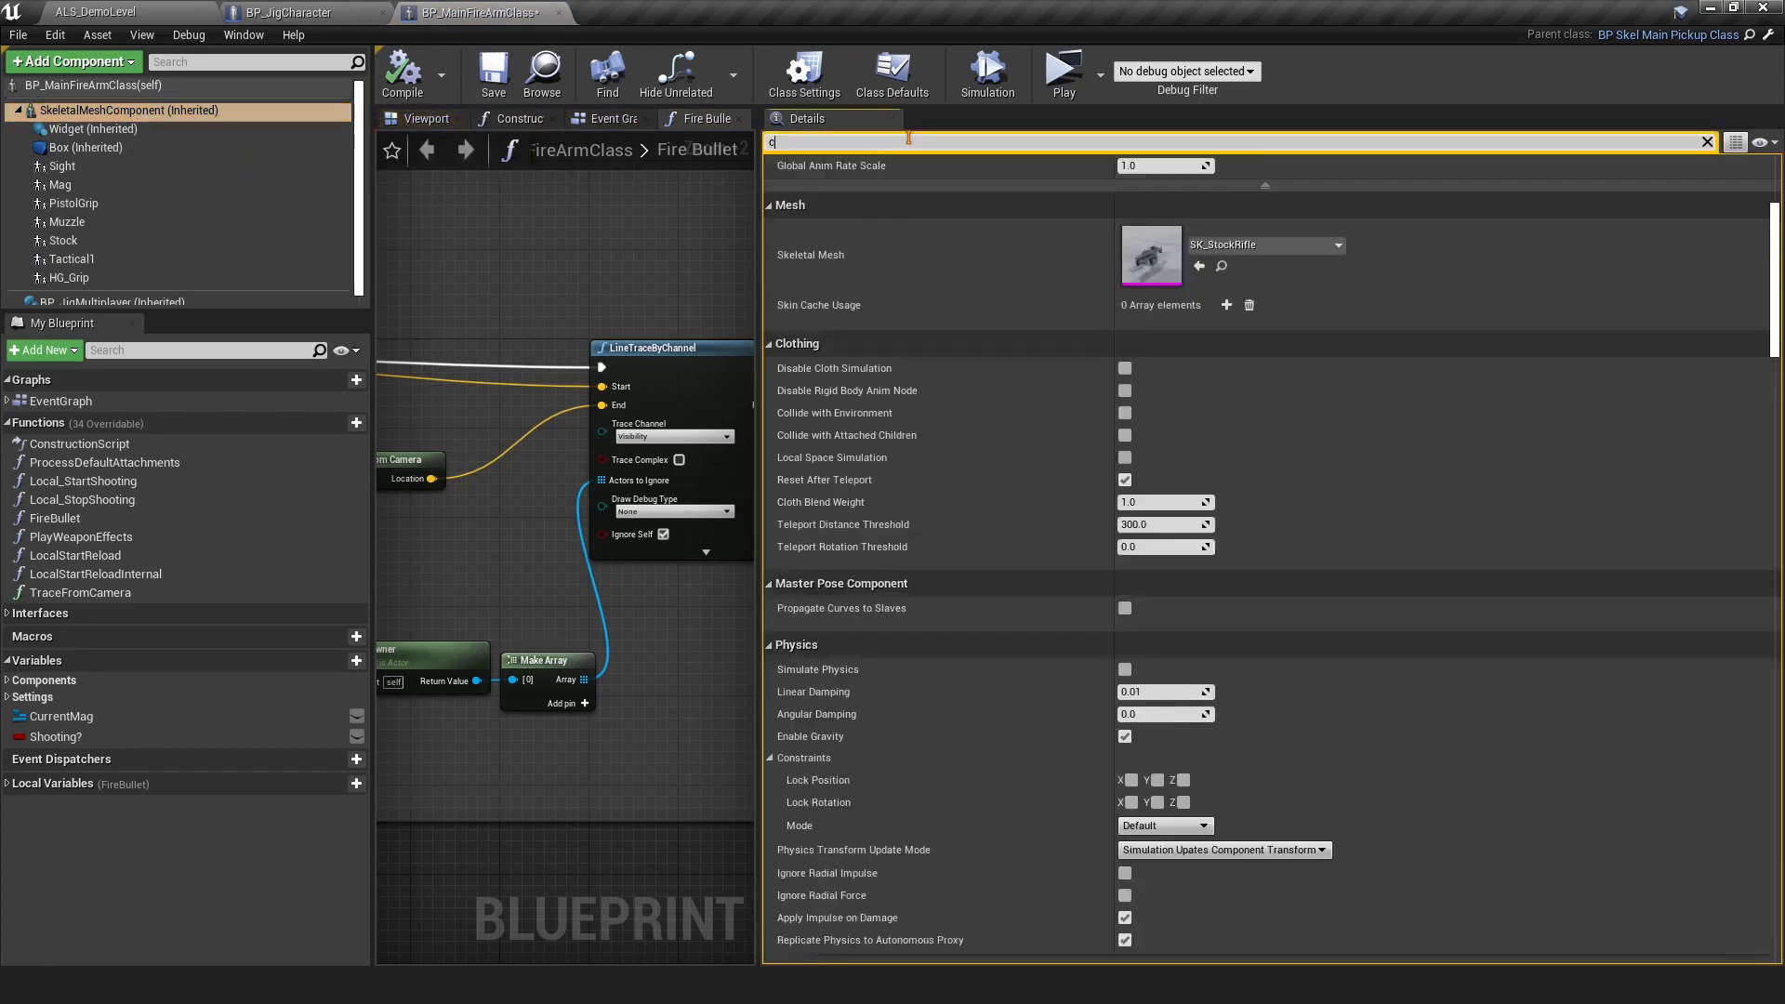
{"action": "type", "text": "oll"}
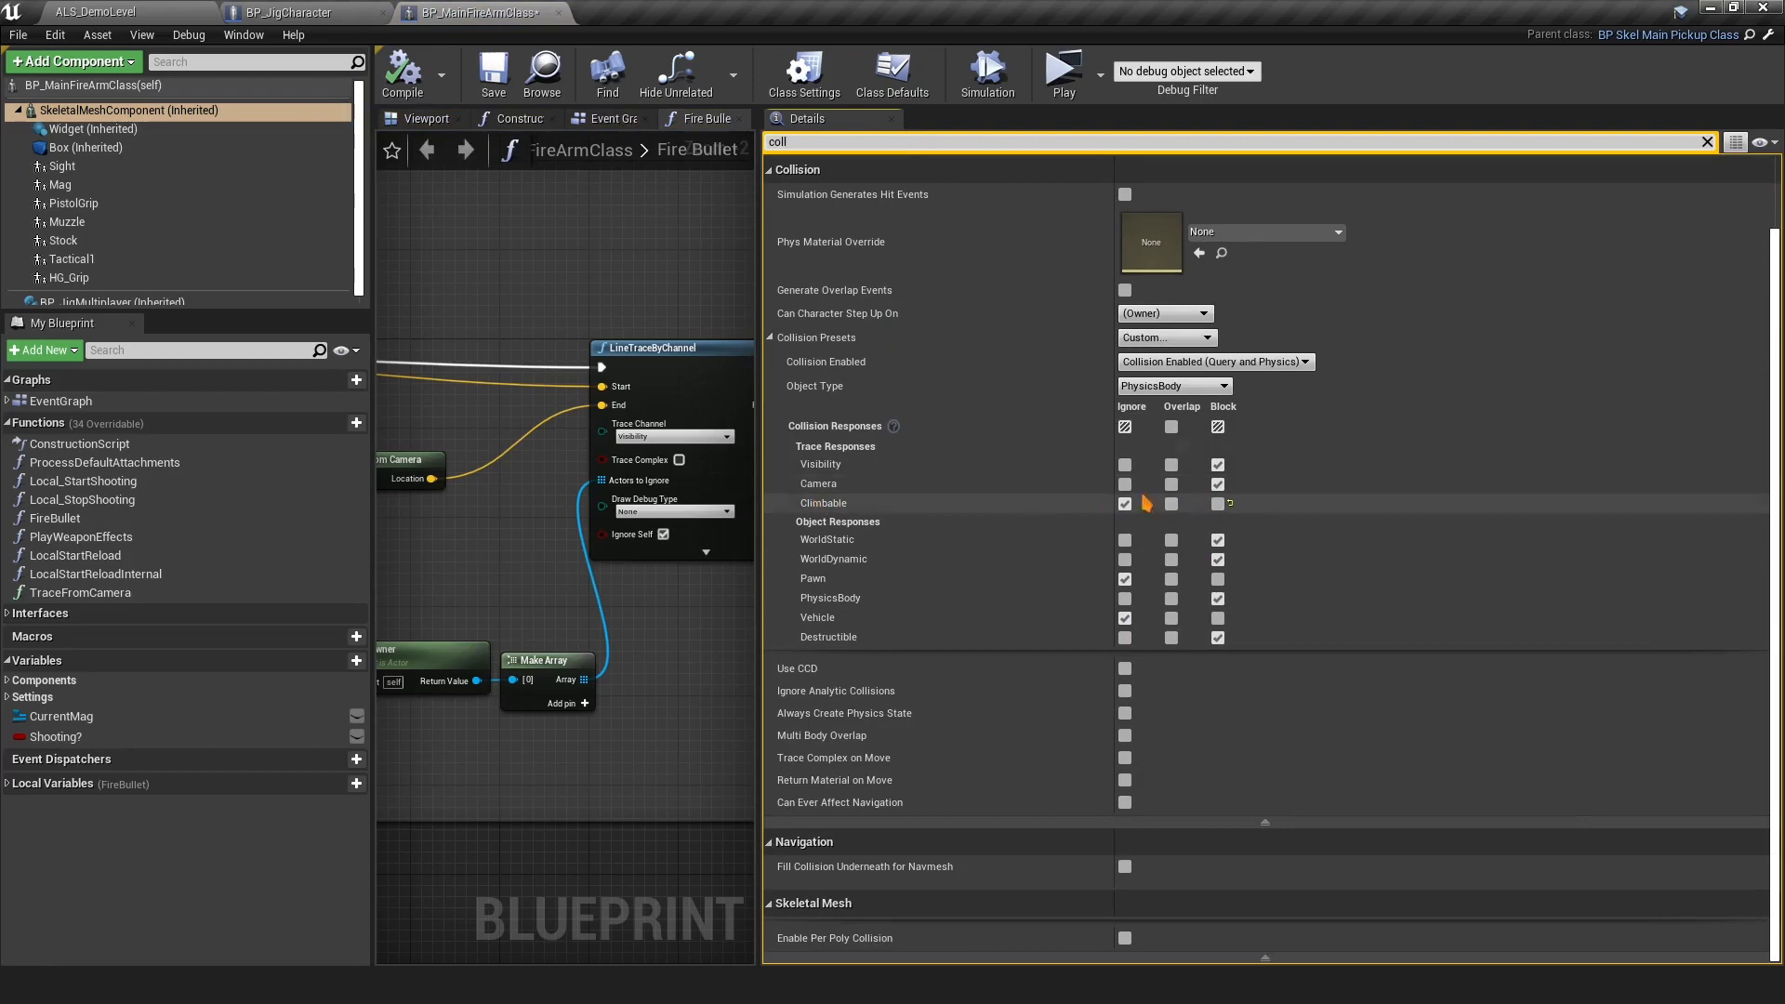
{"action": "left_click", "coordinate": [84, 147]}
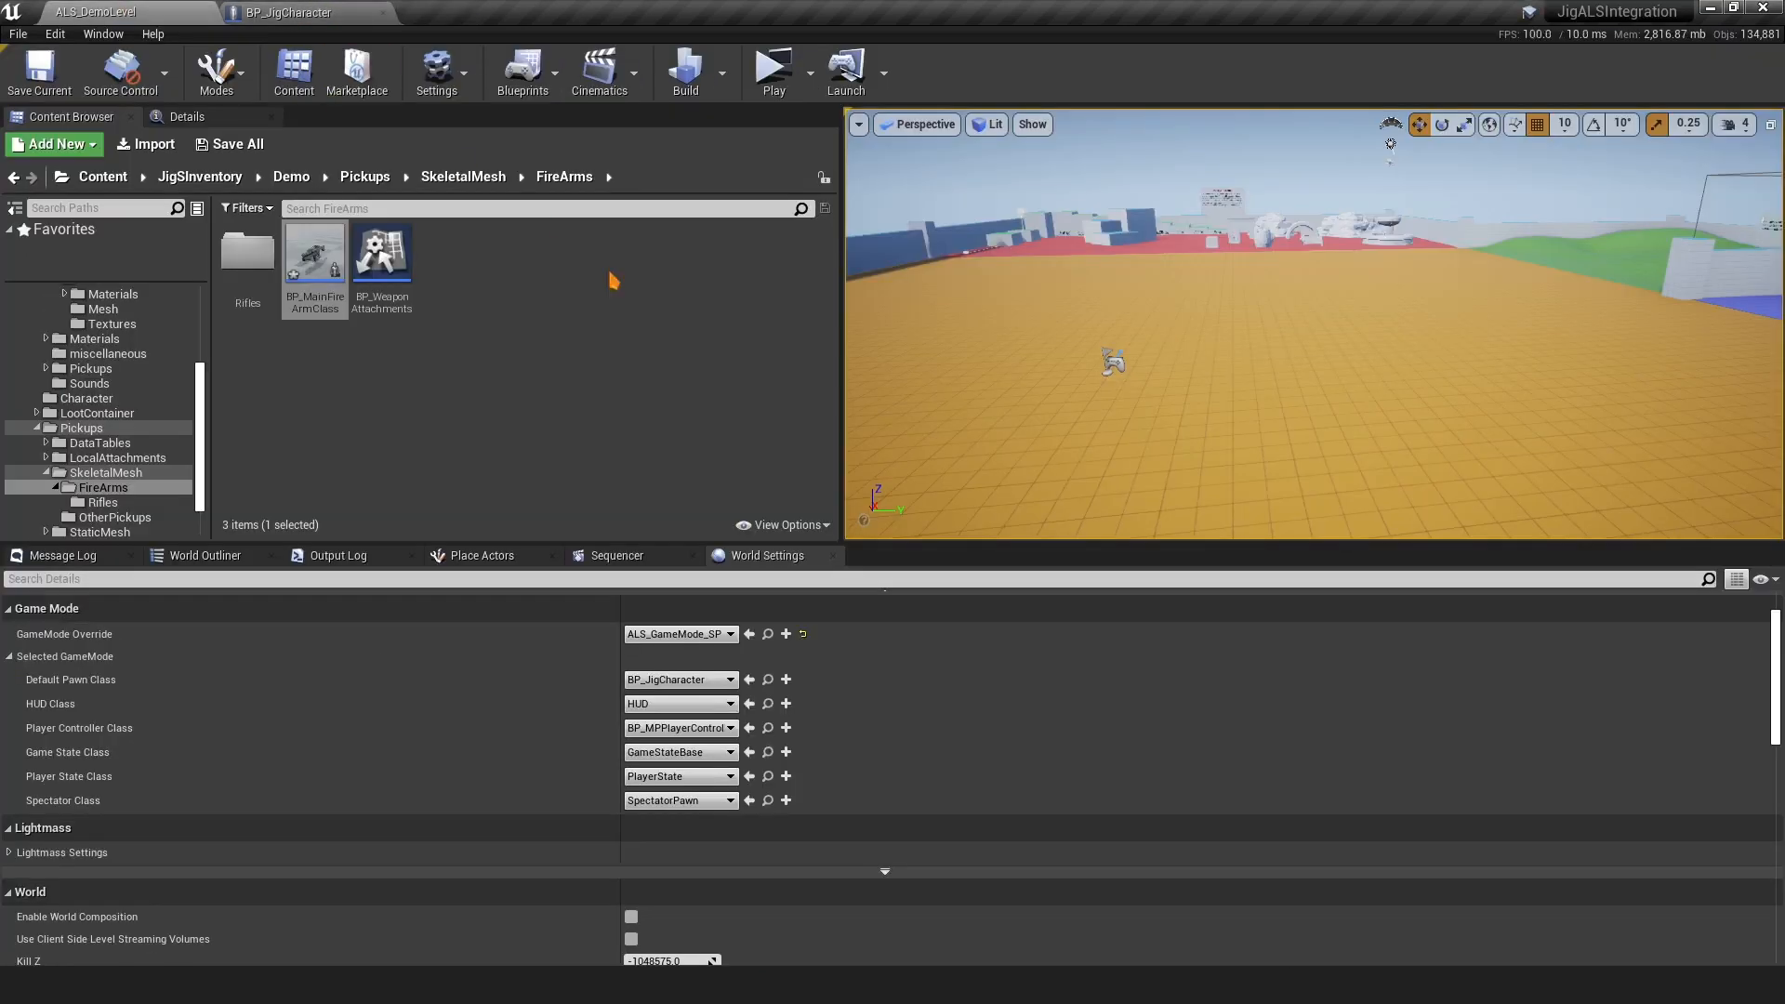
Open BP_Pistol from the Rifles folder and check the Climbable response on its skeletal mesh and Box components
{"action": "double_click", "coordinate": [249, 299]}
{"action": "double_click", "coordinate": [243, 275]}
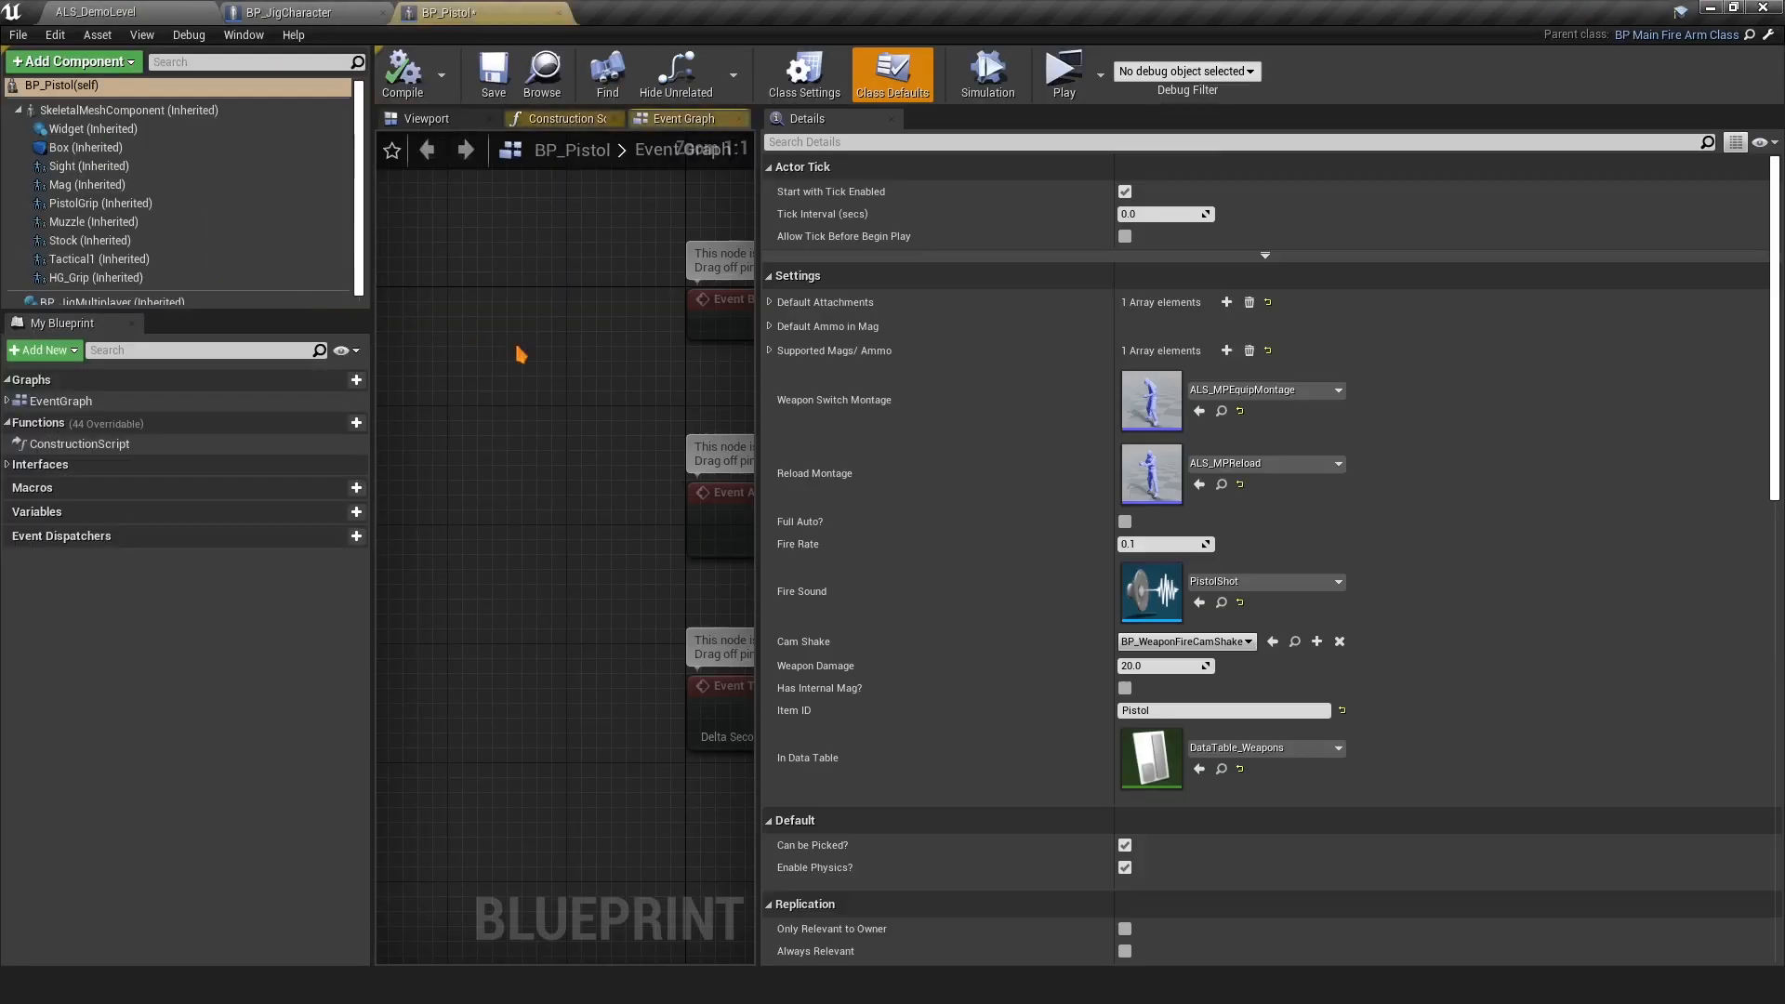
{"action": "left_click", "coordinate": [112, 110]}
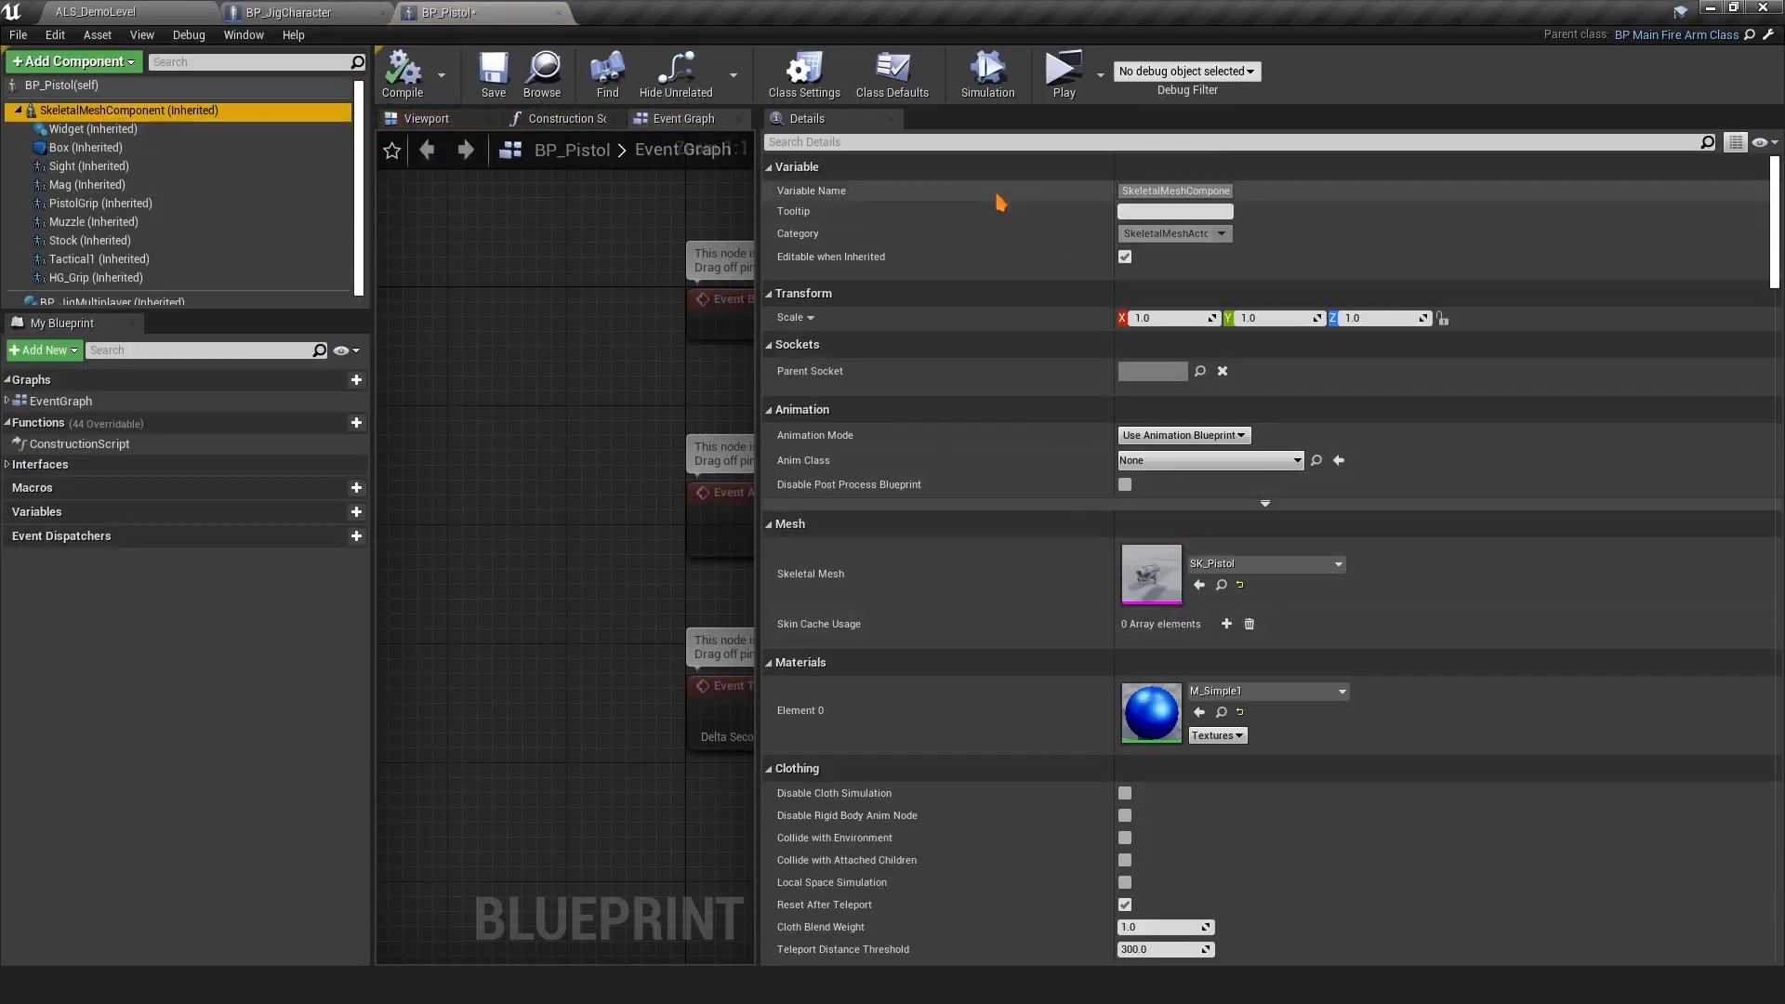
{"action": "left_click", "coordinate": [940, 142]}
{"action": "type", "text": "cli"}
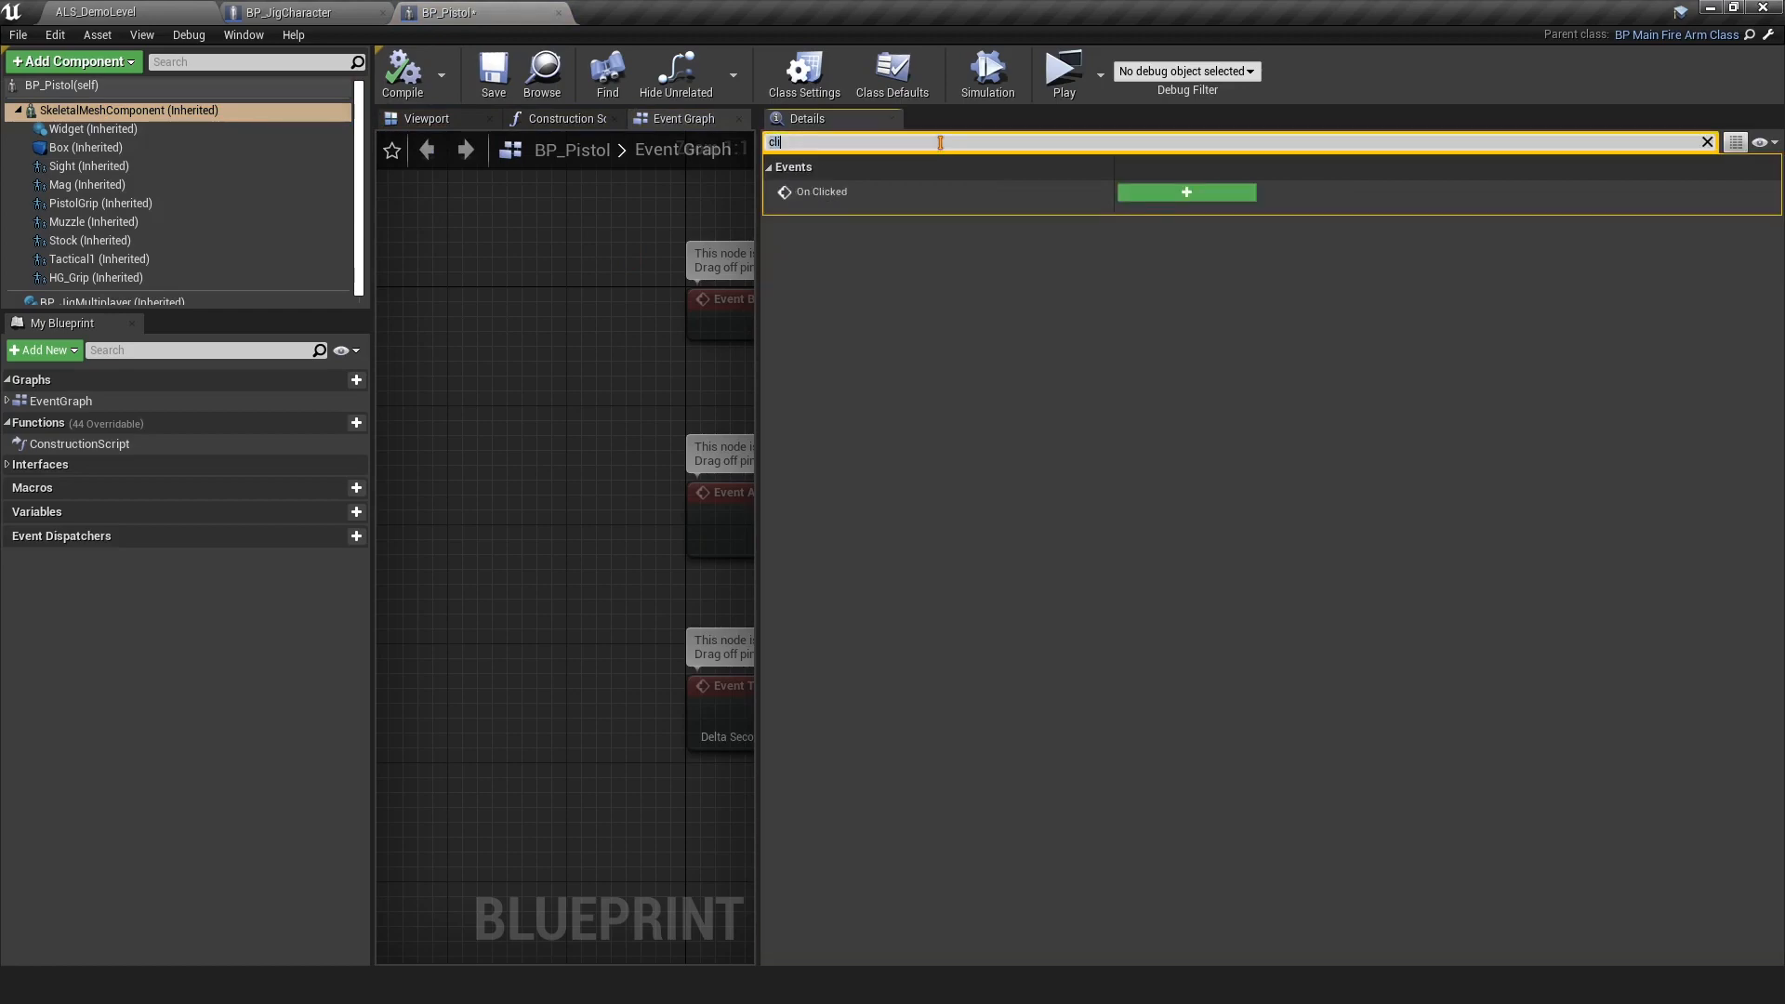
{"action": "key", "text": "BackSpace"}
{"action": "key", "text": "BackSpace"}
{"action": "type", "text": "oll"}
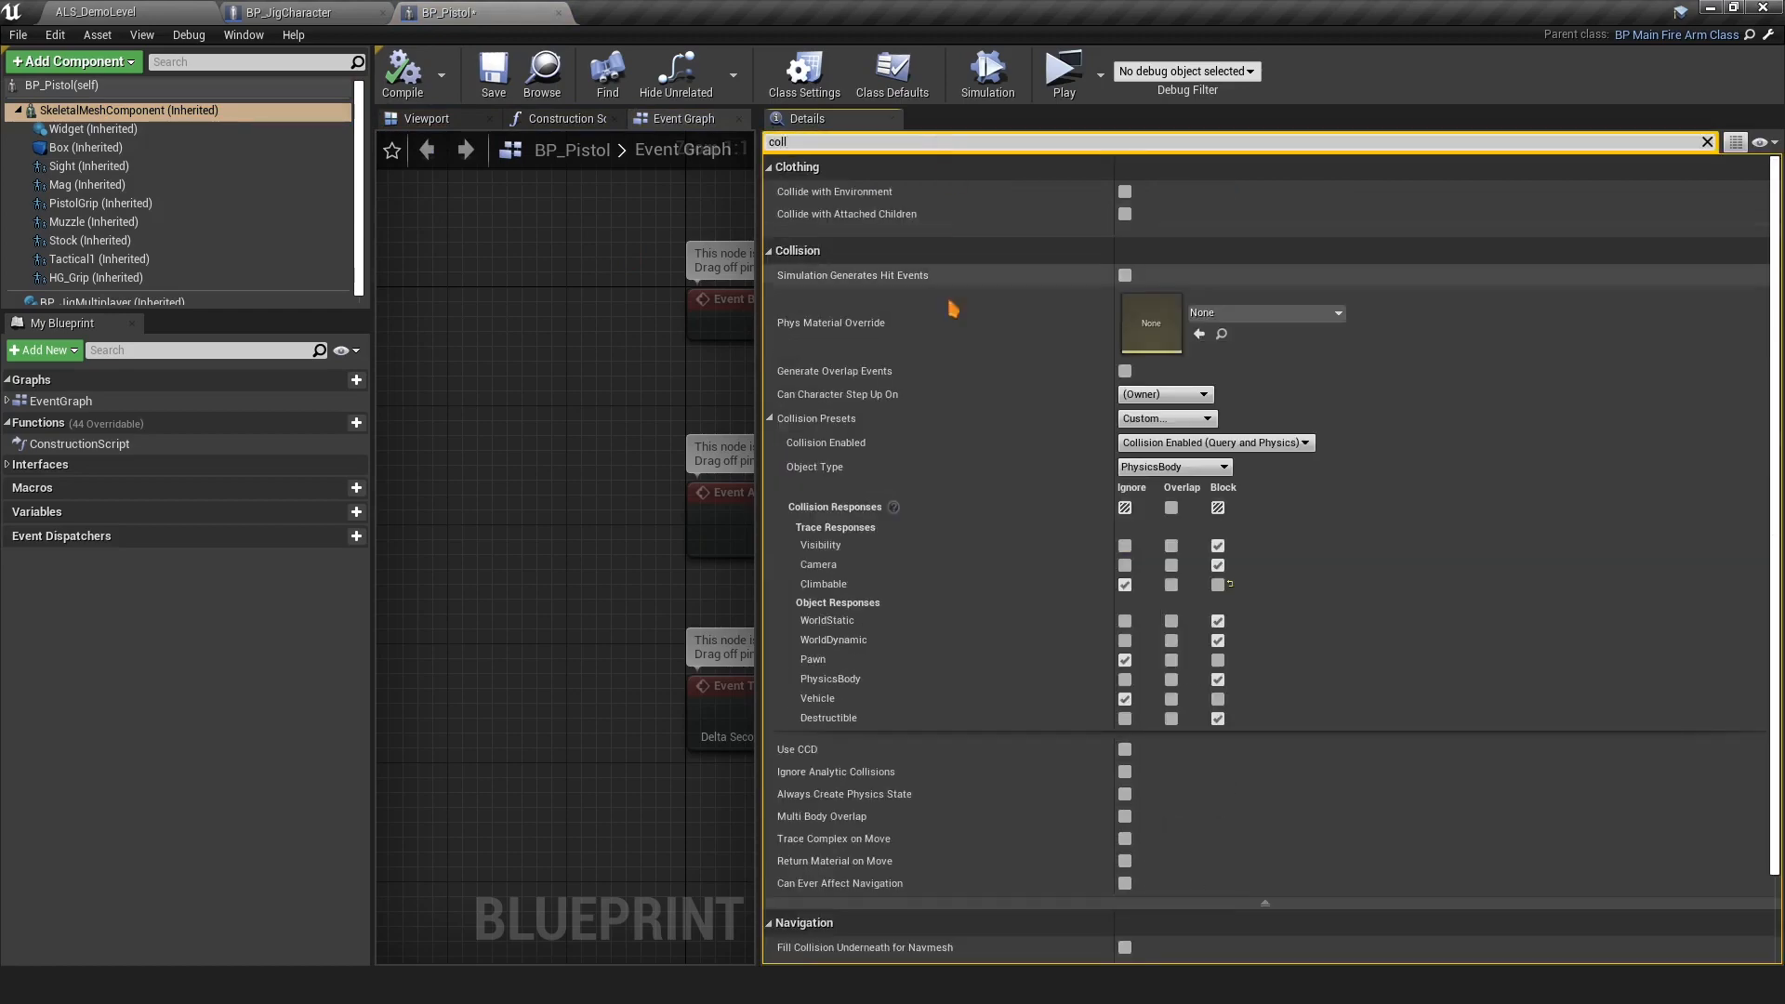
{"action": "scroll", "coordinate": [953, 309], "scroll_direction": "down", "scroll_amount": 1}
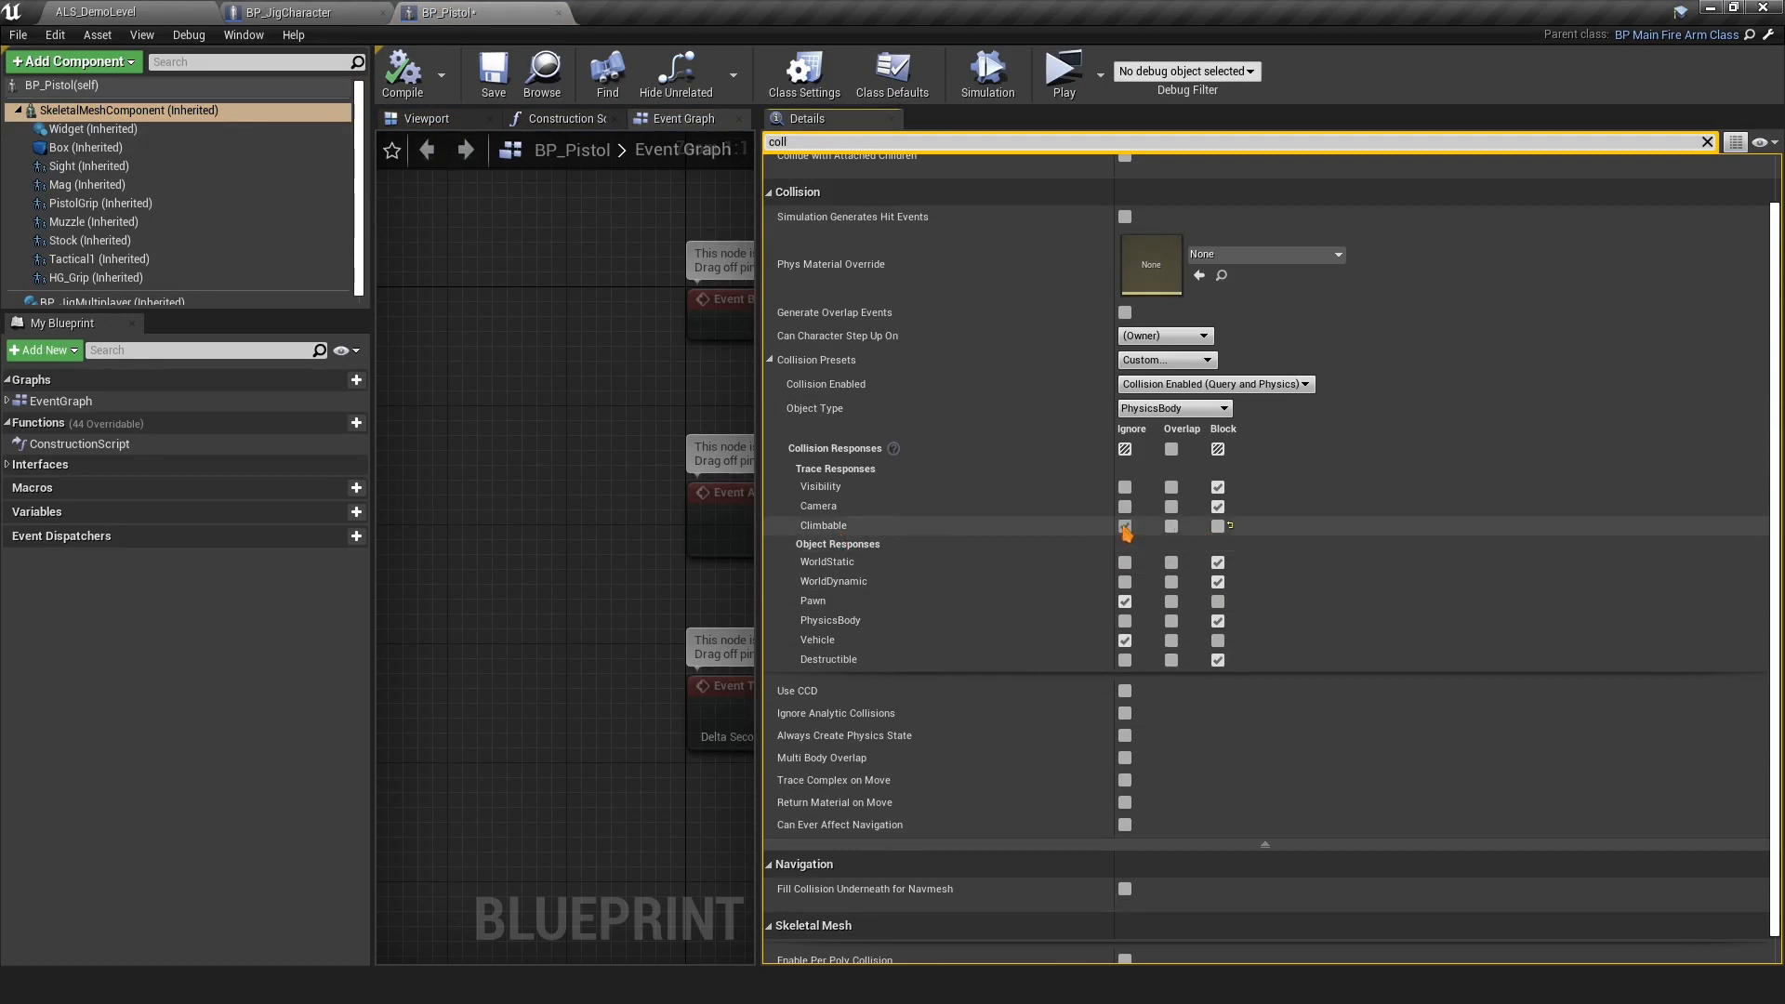
{"action": "left_click", "coordinate": [84, 147]}
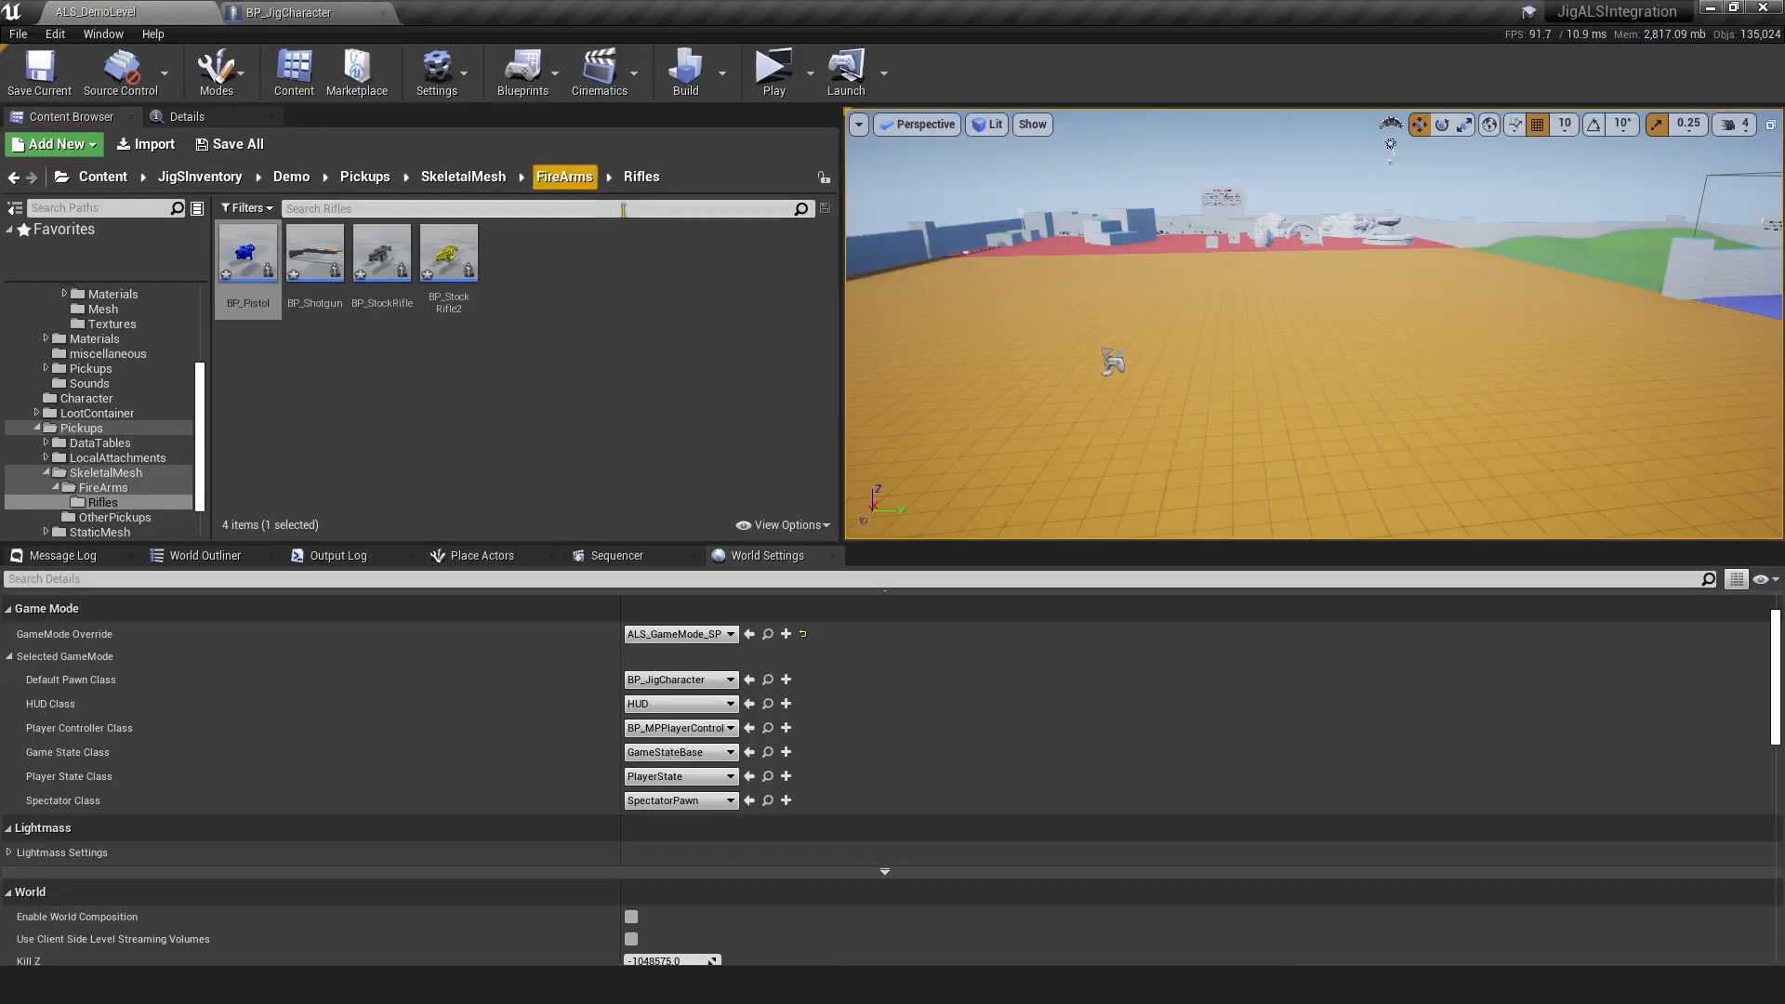
Open the BP_SMMainPickupClass blueprint from the Pickups StaticMesh folder
{"action": "left_click", "coordinate": [563, 176]}
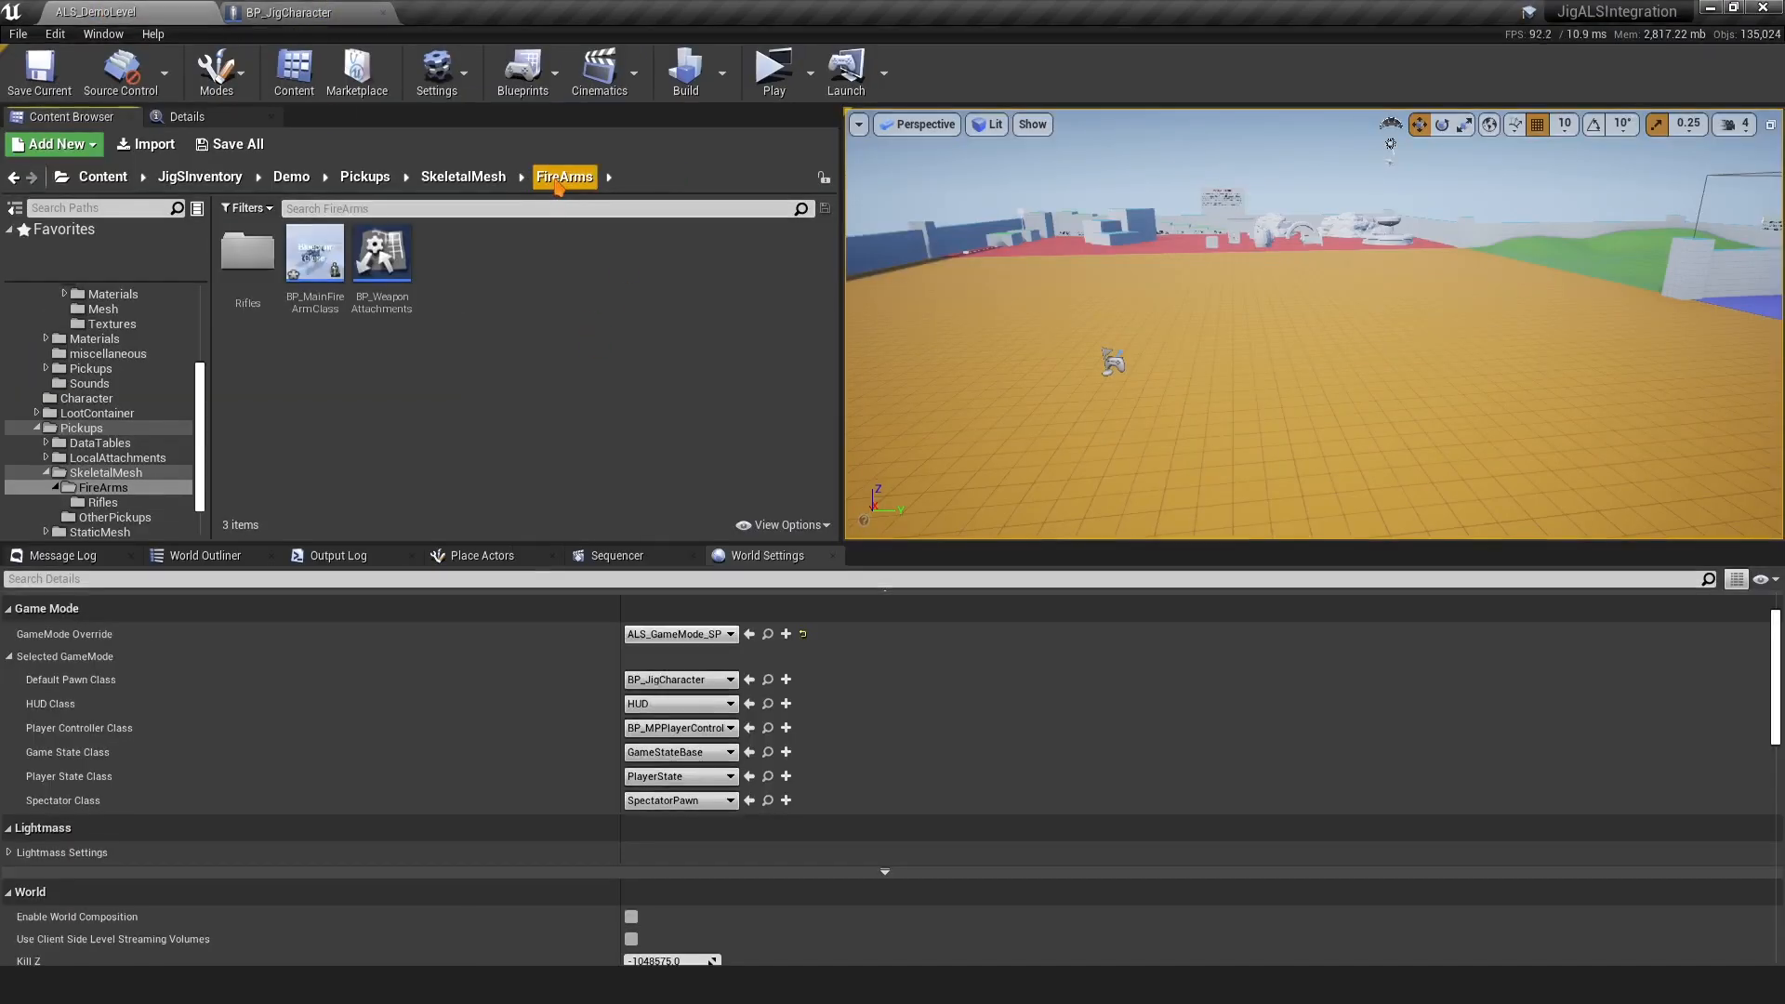
{"action": "left_click", "coordinate": [482, 178]}
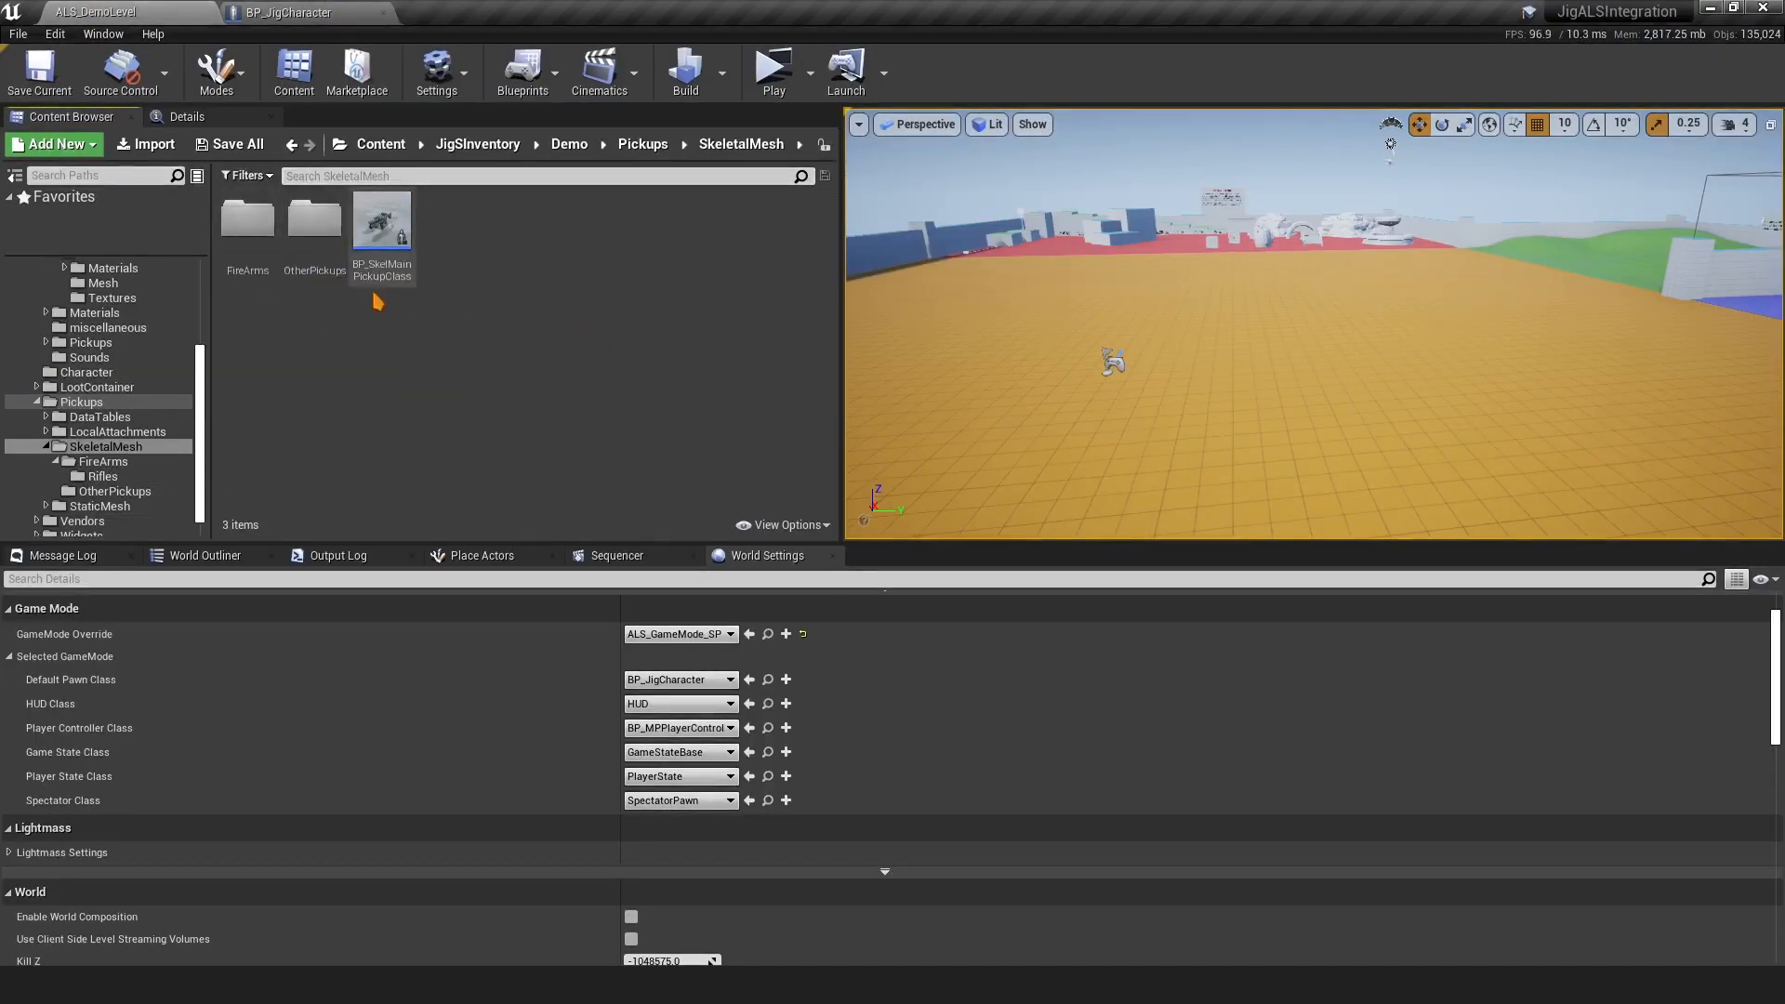
{"action": "left_click", "coordinate": [644, 146]}
{"action": "double_click", "coordinate": [443, 269]}
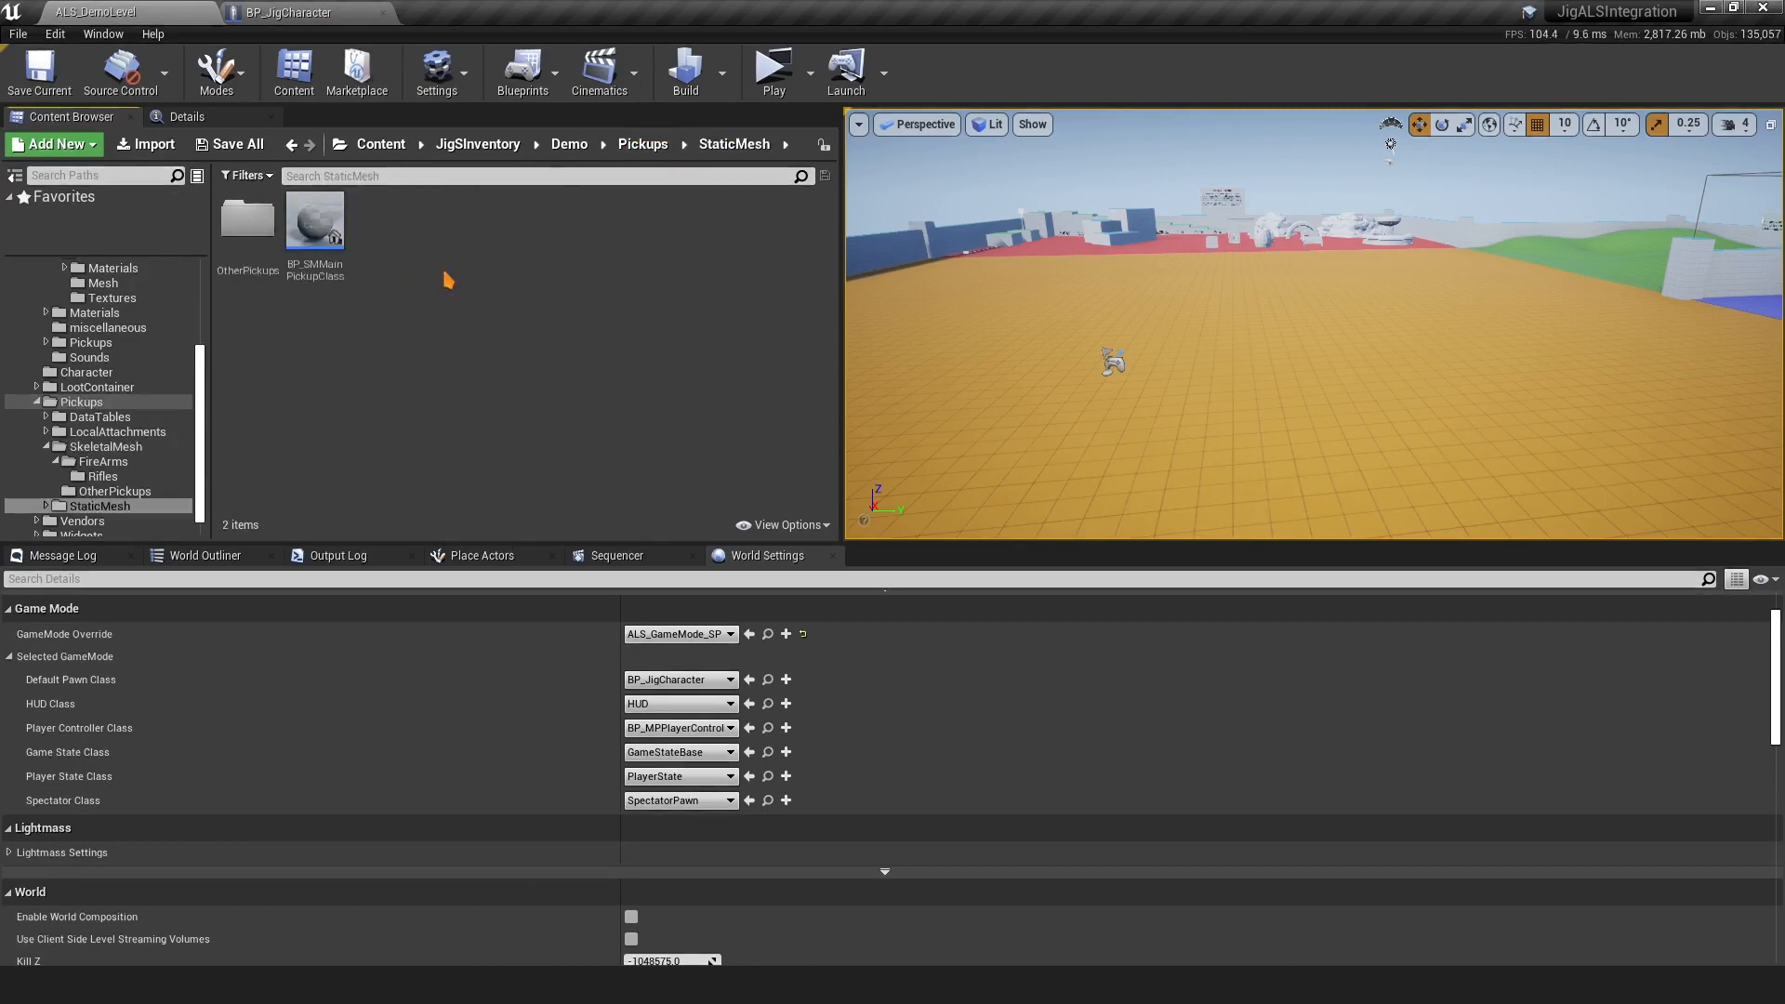
{"action": "double_click", "coordinate": [316, 232]}
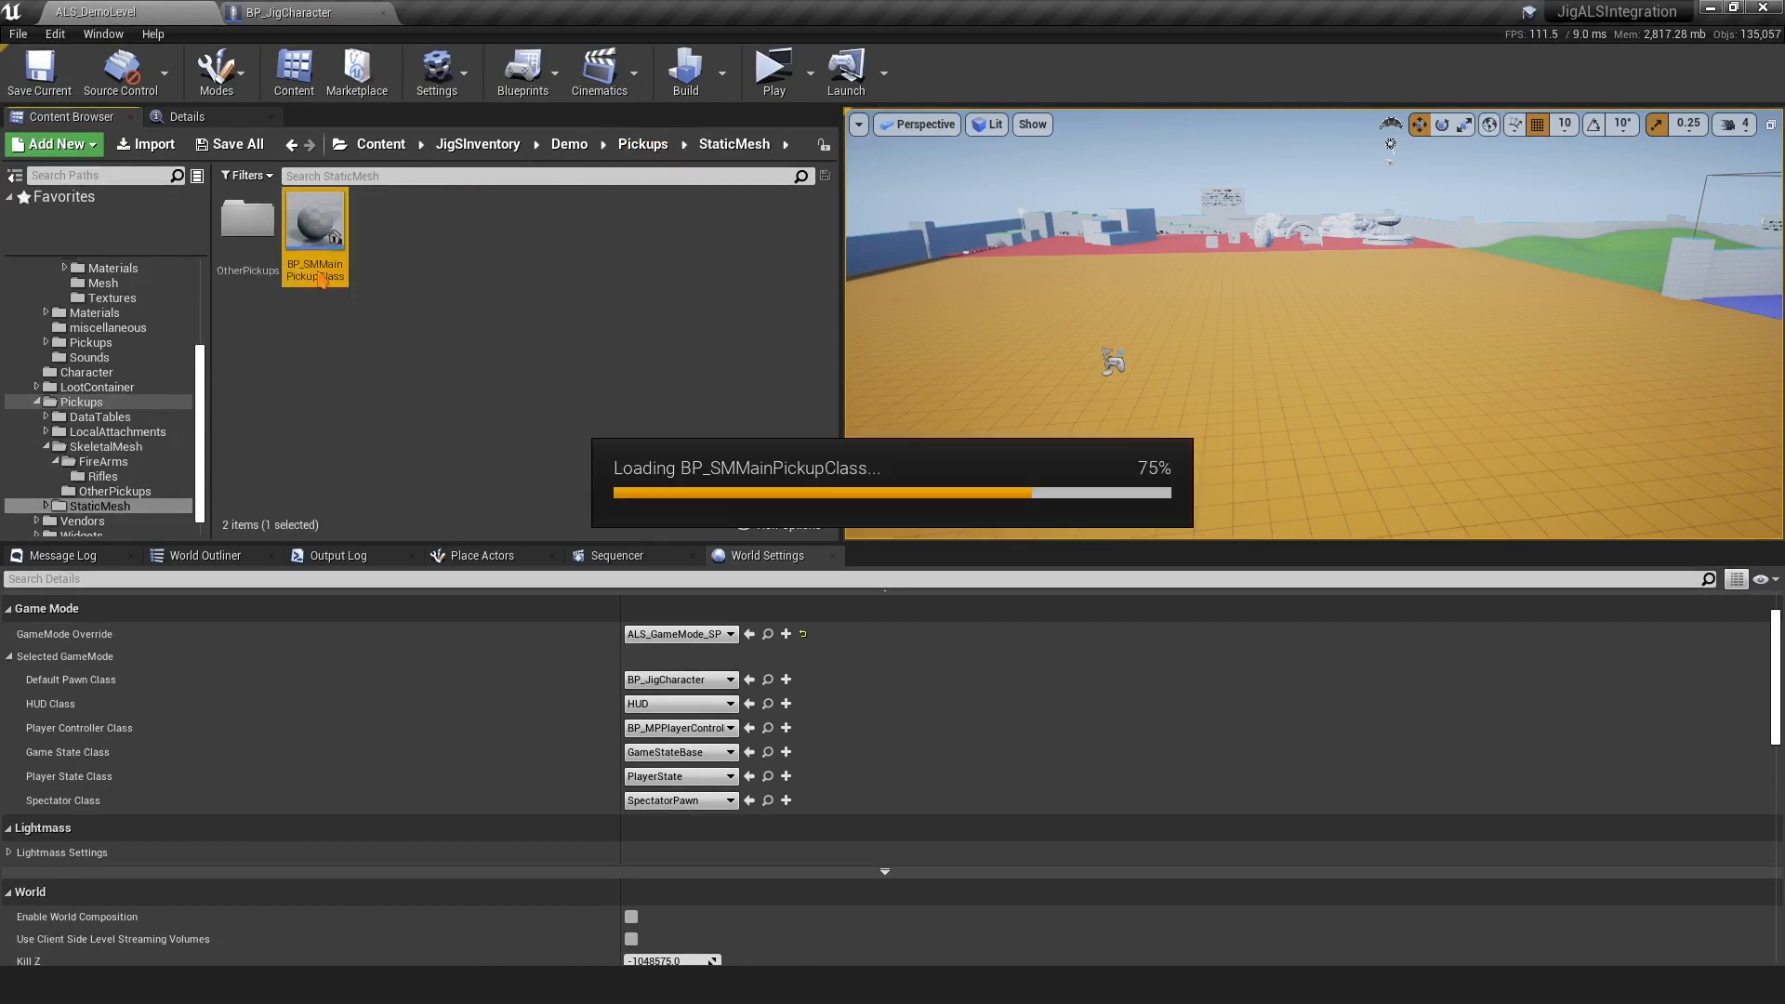
Set the StaticMeshComponent's Climbable trace response to Ignore in its collision presets and save the blueprint
{"action": "left_click", "coordinate": [93, 109]}
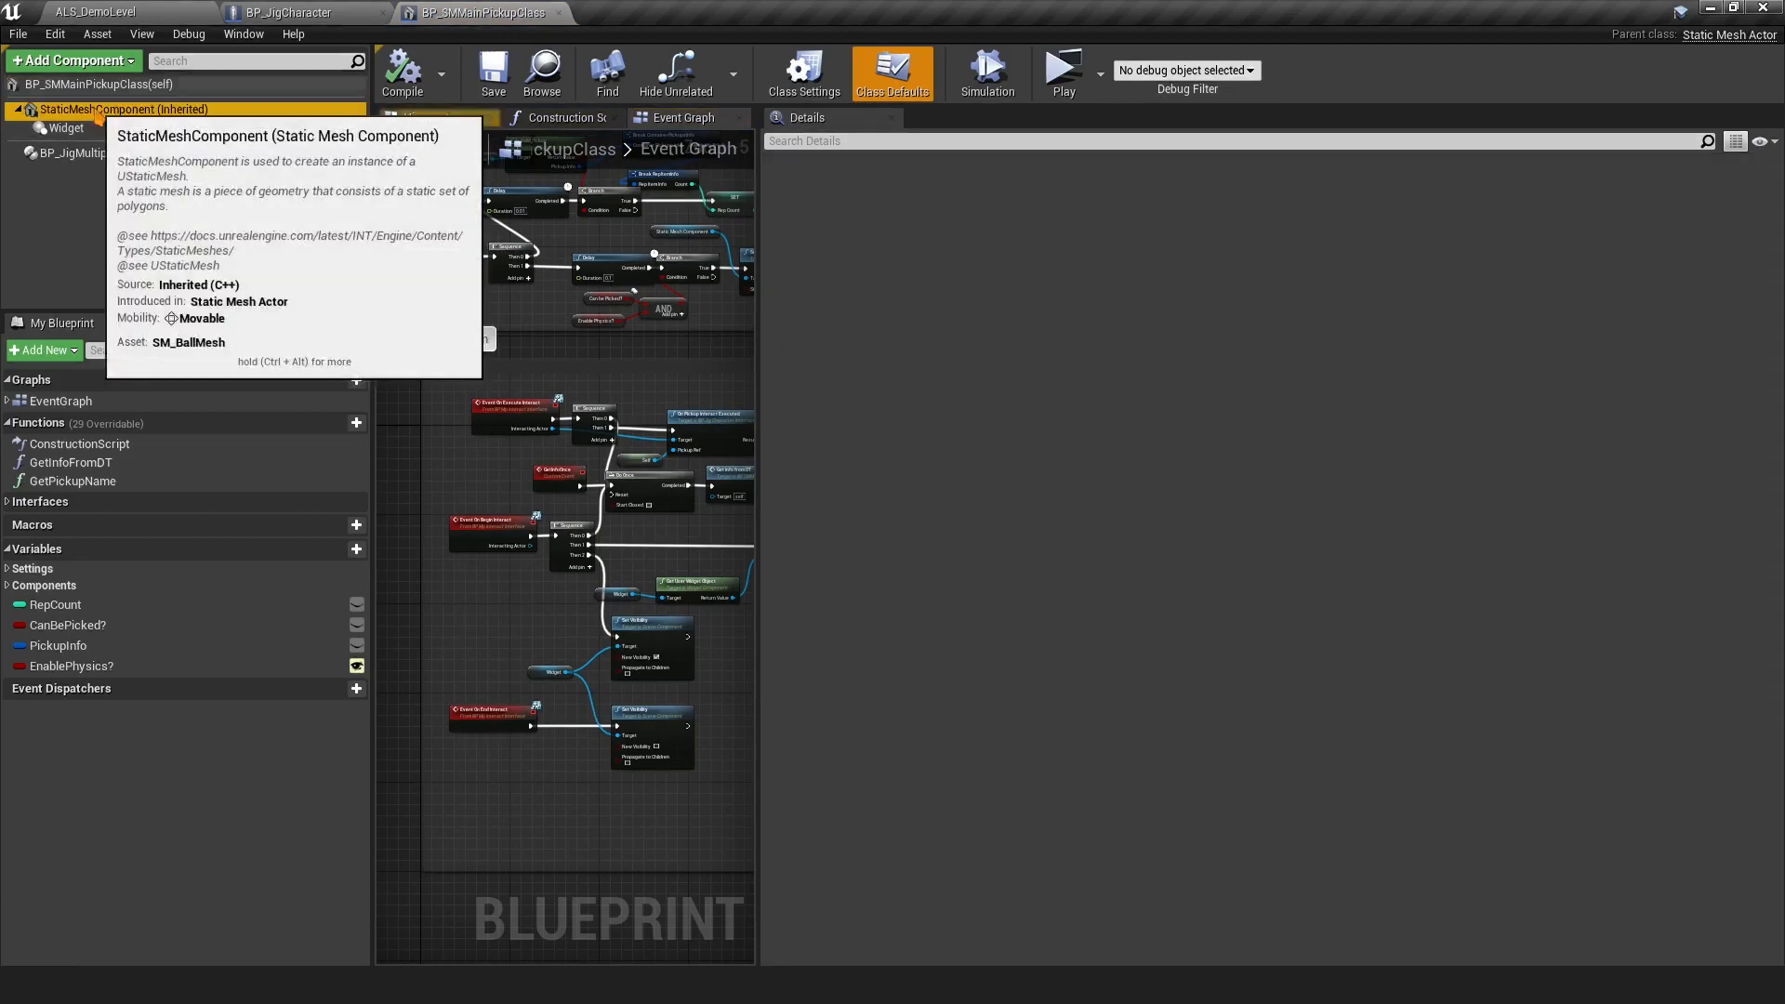
{"action": "left_click", "coordinate": [1112, 140]}
{"action": "type", "text": "coll"}
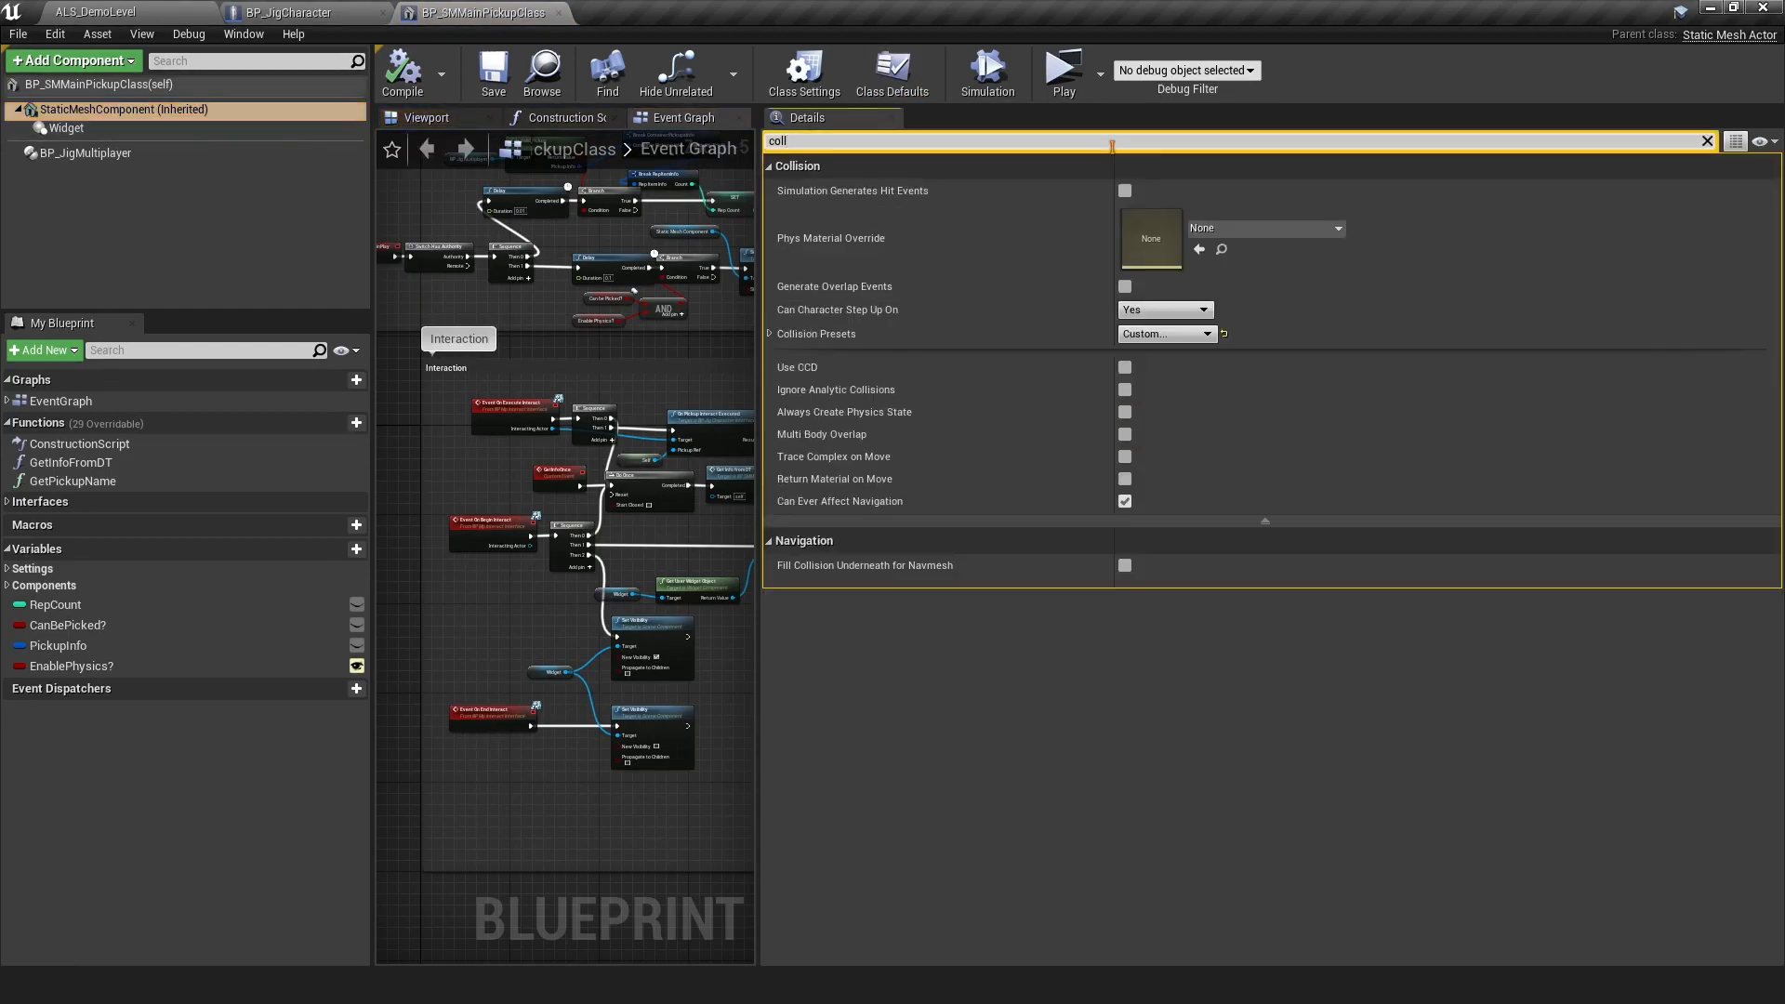
{"action": "left_click", "coordinate": [771, 333]}
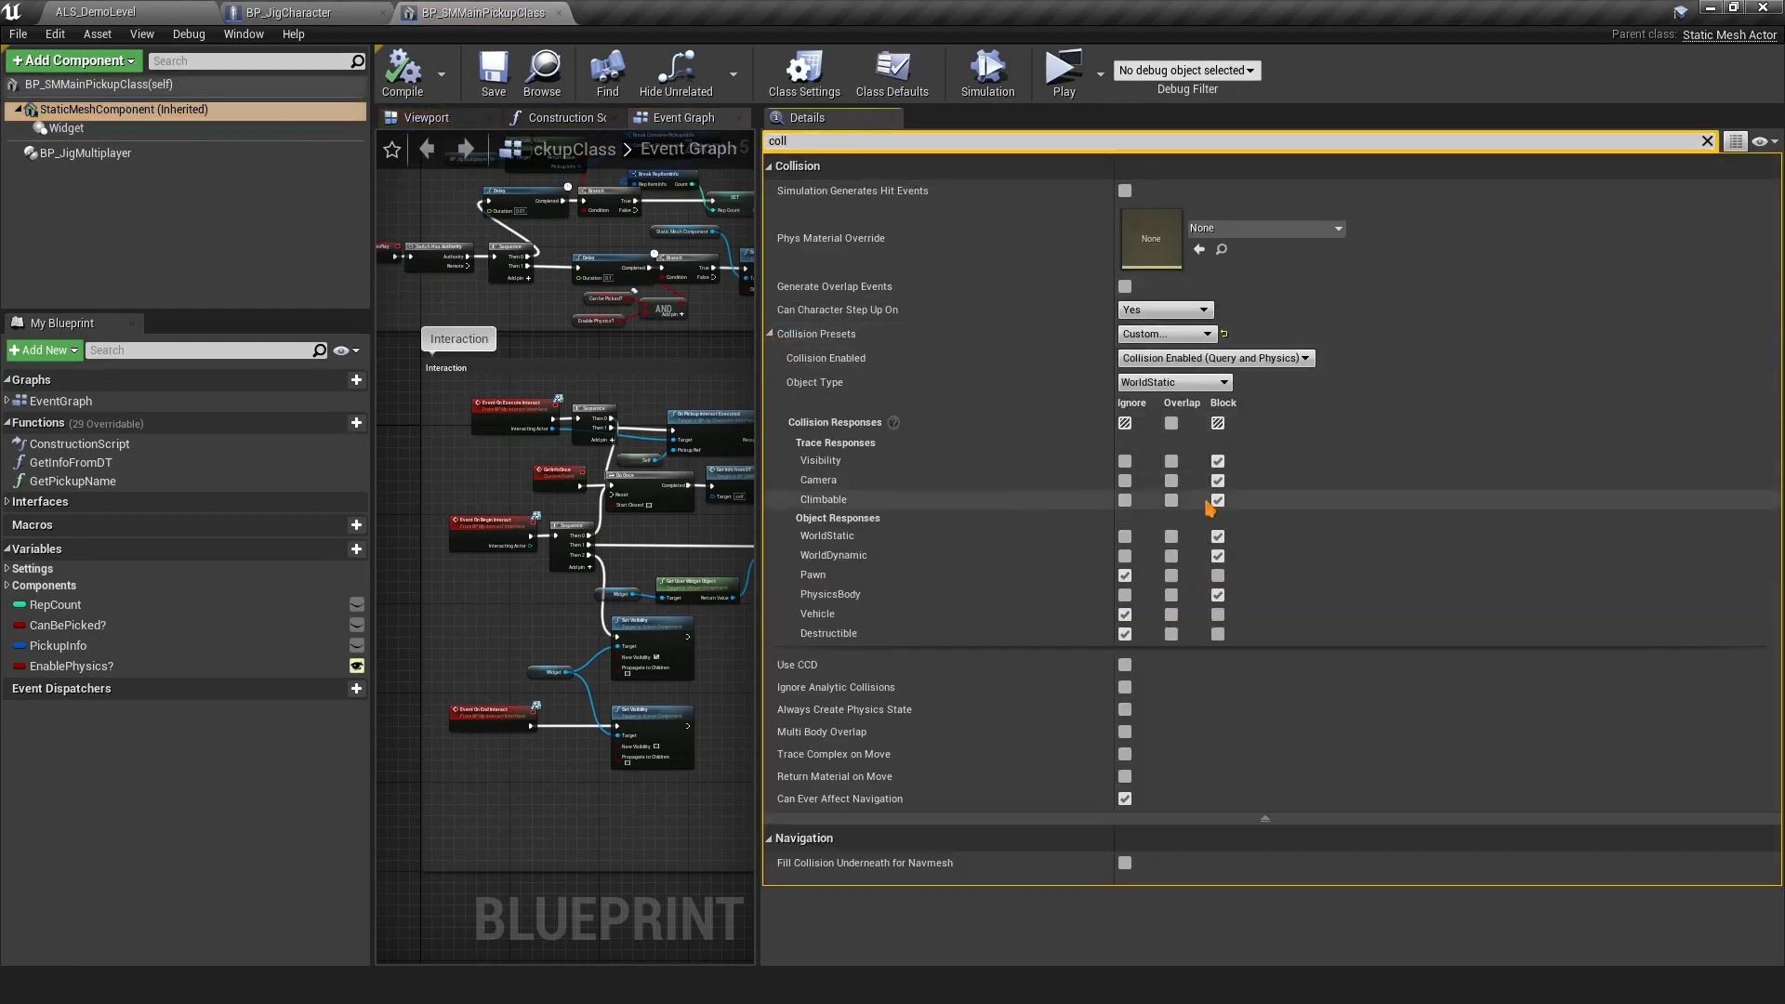
{"action": "left_click", "coordinate": [1125, 501]}
{"action": "left_click", "coordinate": [485, 82]}
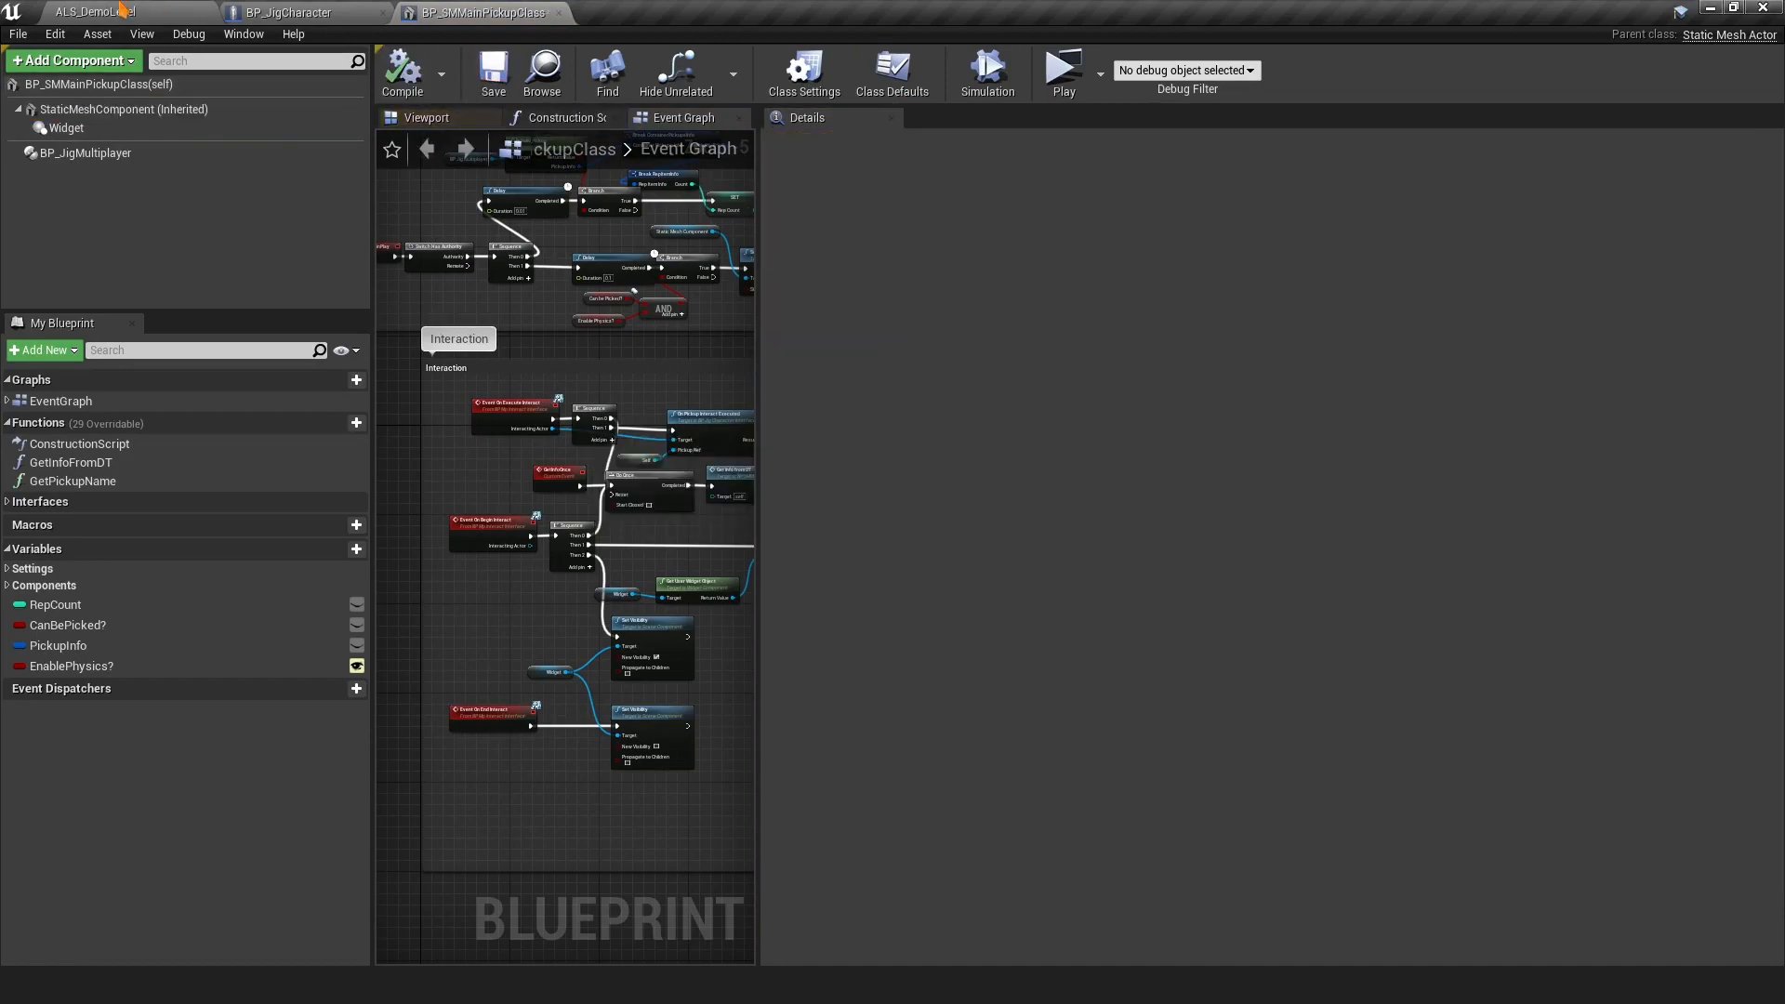
Play-test ALS_DemoLevel in a maximized preview, running, jumping and mantling onto the blocks while carrying the pistol
{"action": "left_click", "coordinate": [124, 11]}
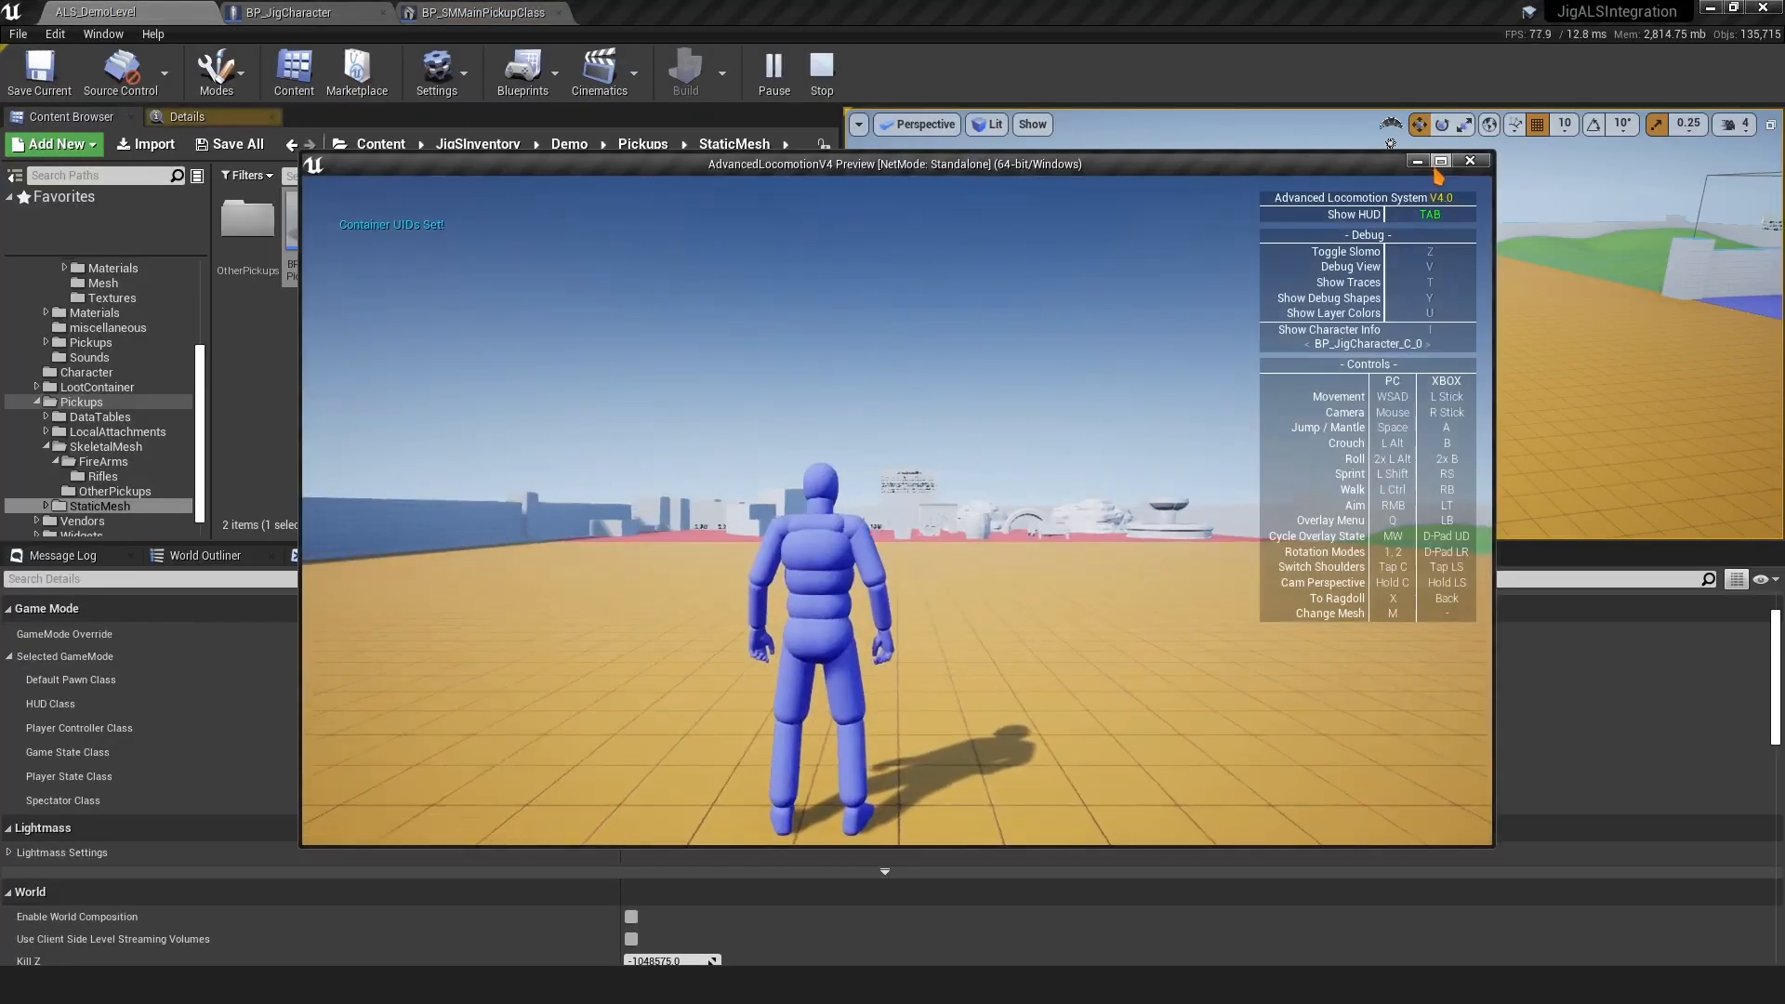
{"action": "left_click", "coordinate": [1441, 167]}
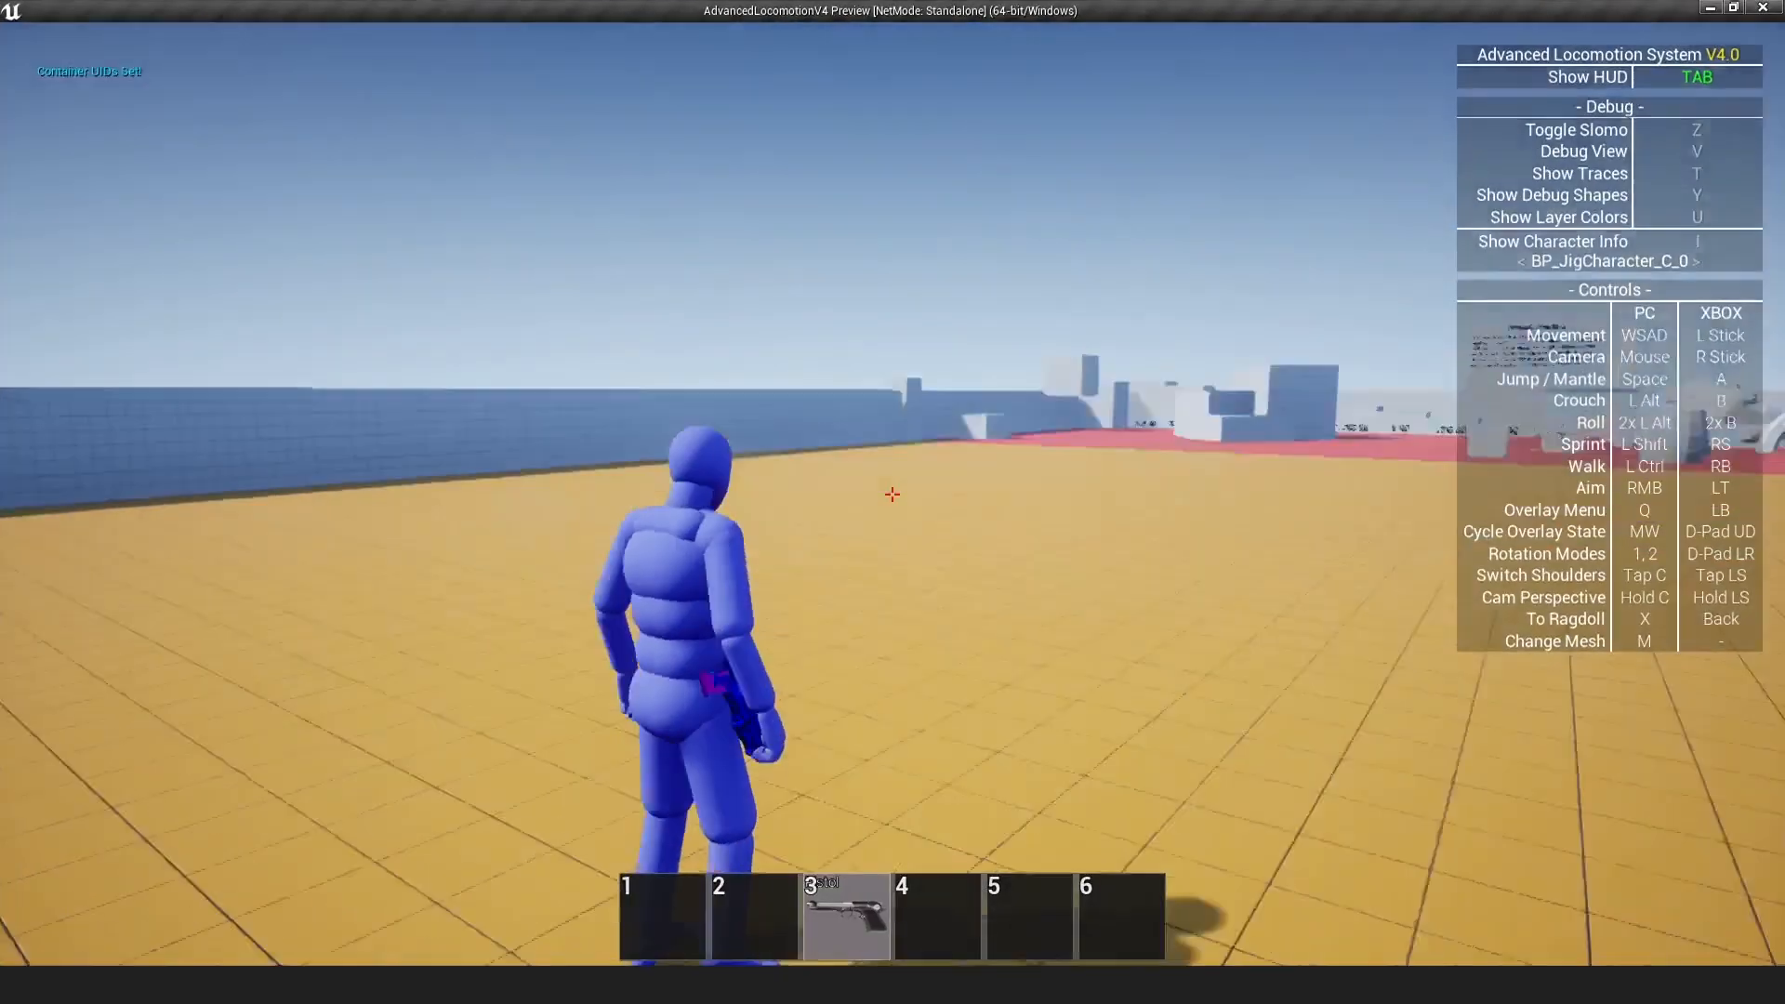
{"action": "key", "text": "w"}
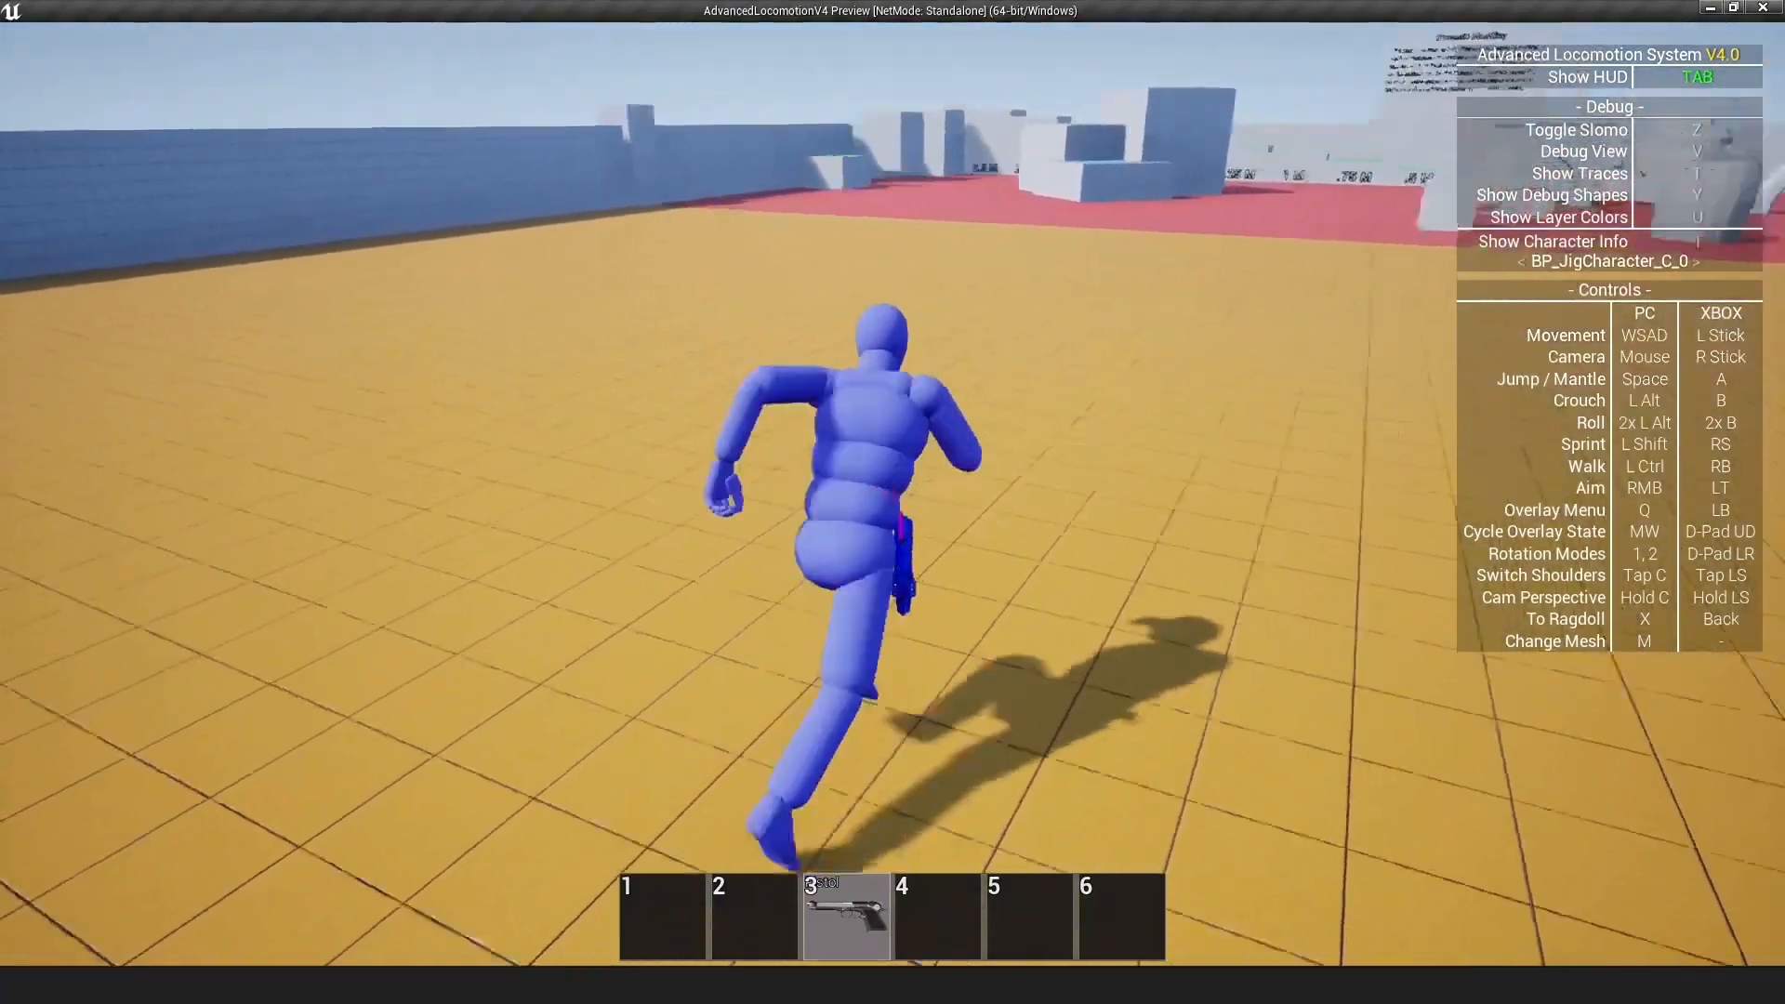
{"action": "key", "text": "space"}
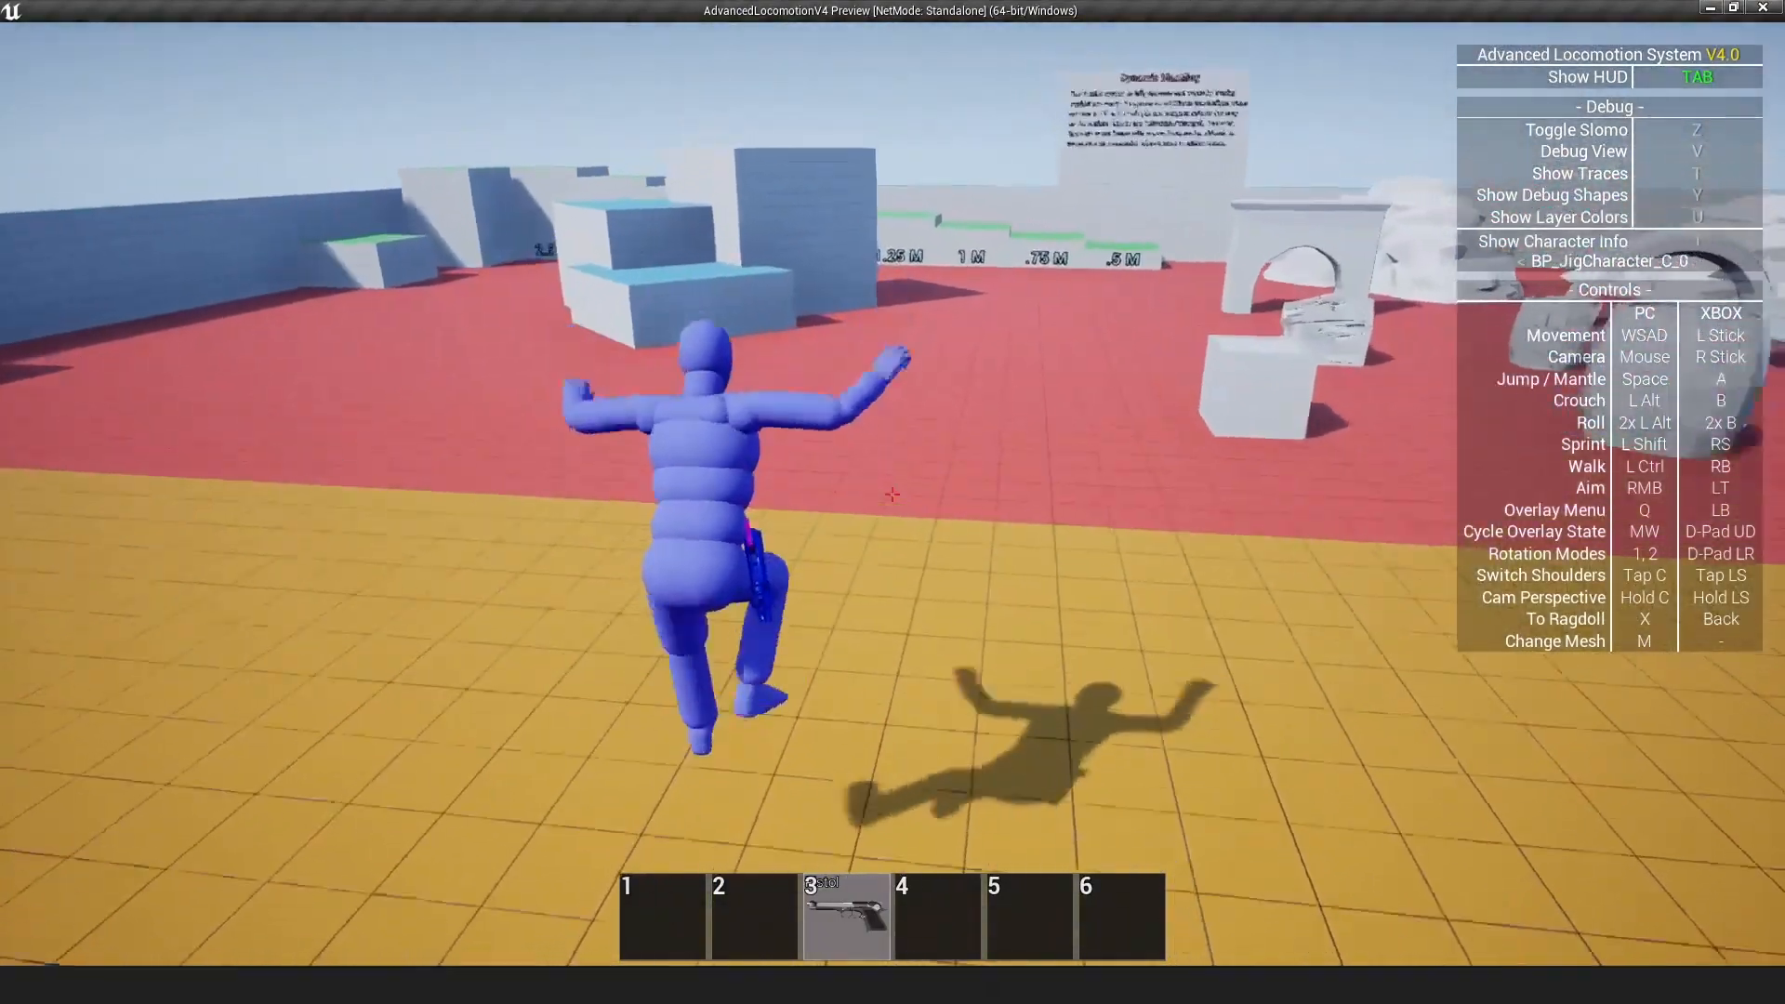
{"action": "key", "text": "space"}
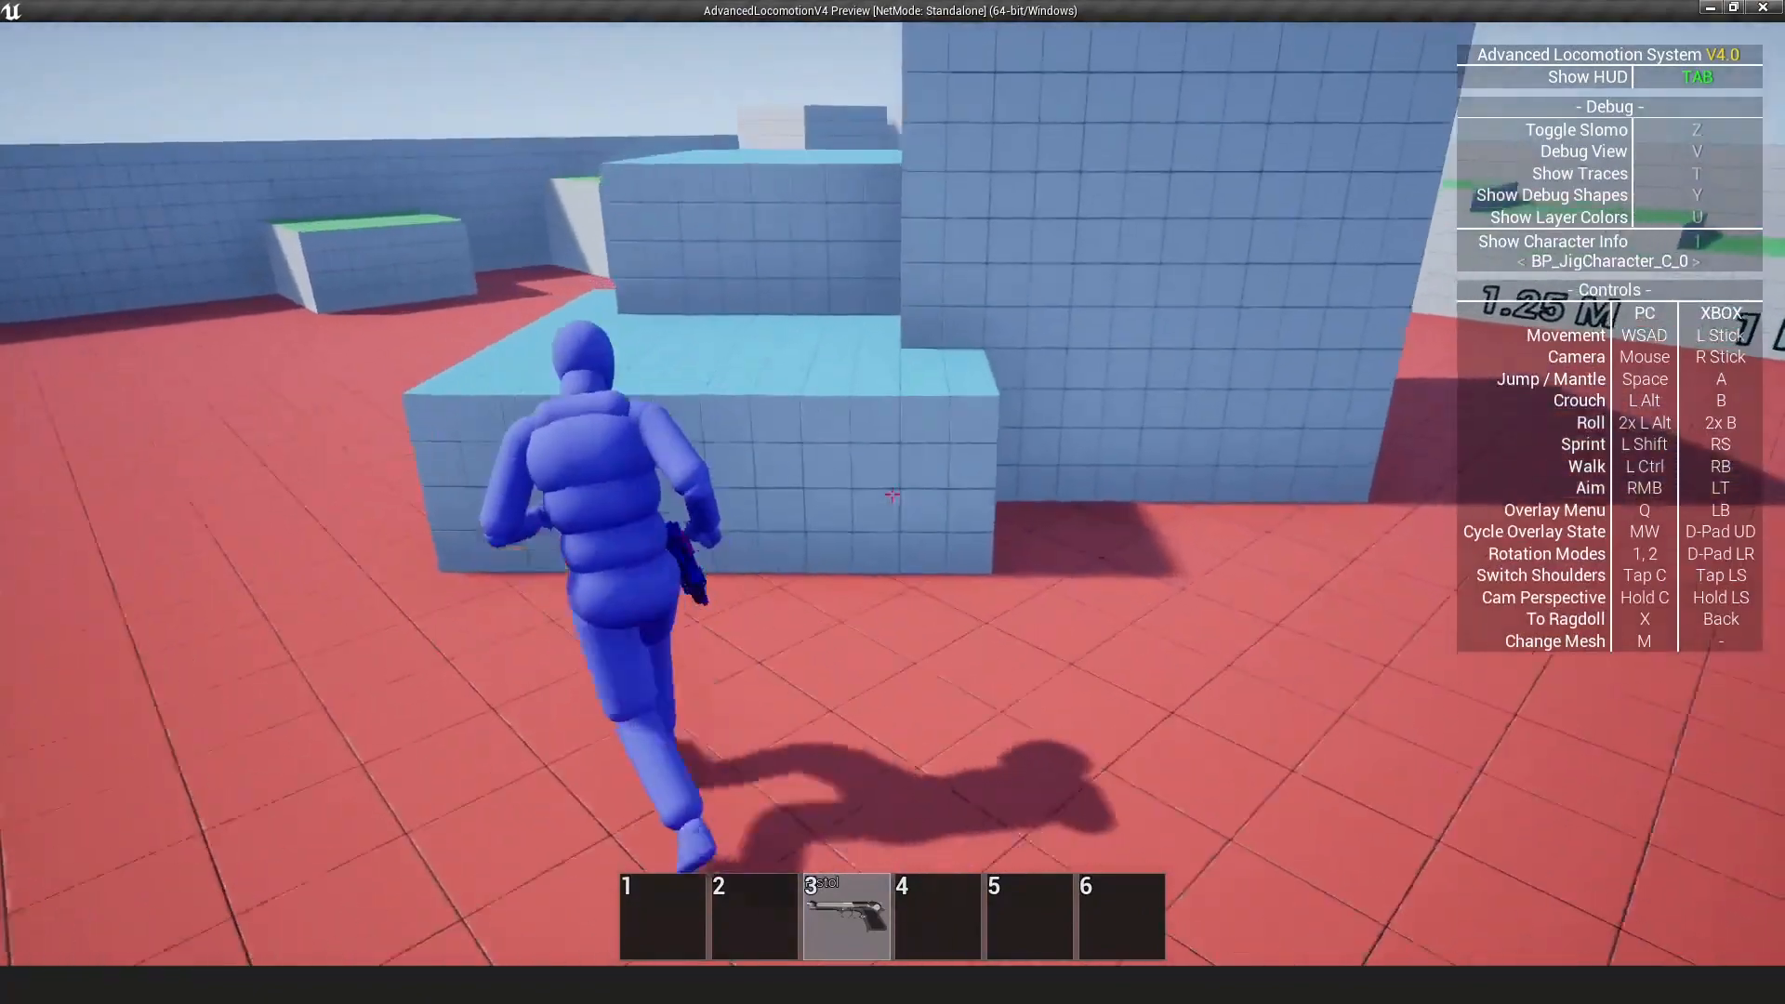
{"action": "key", "text": "space"}
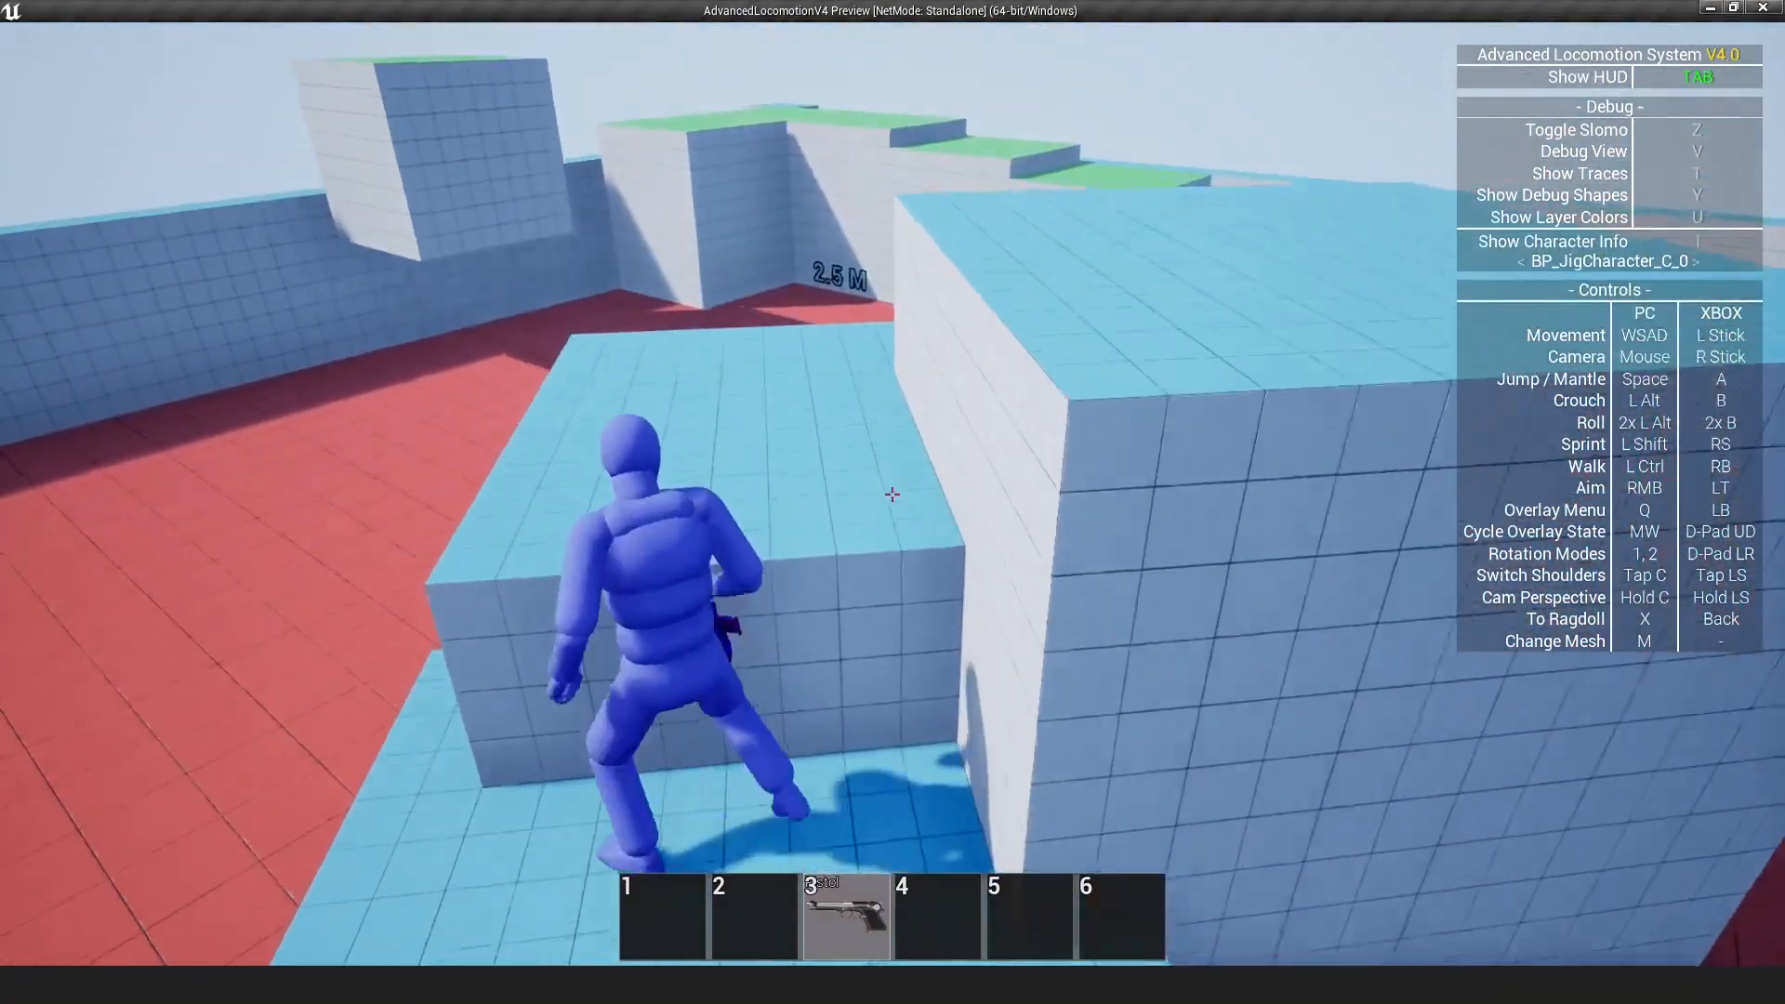
Jump and mantle onto the higher blue blocks with the pistol equipped to finish the play-test
{"action": "key", "text": "space"}
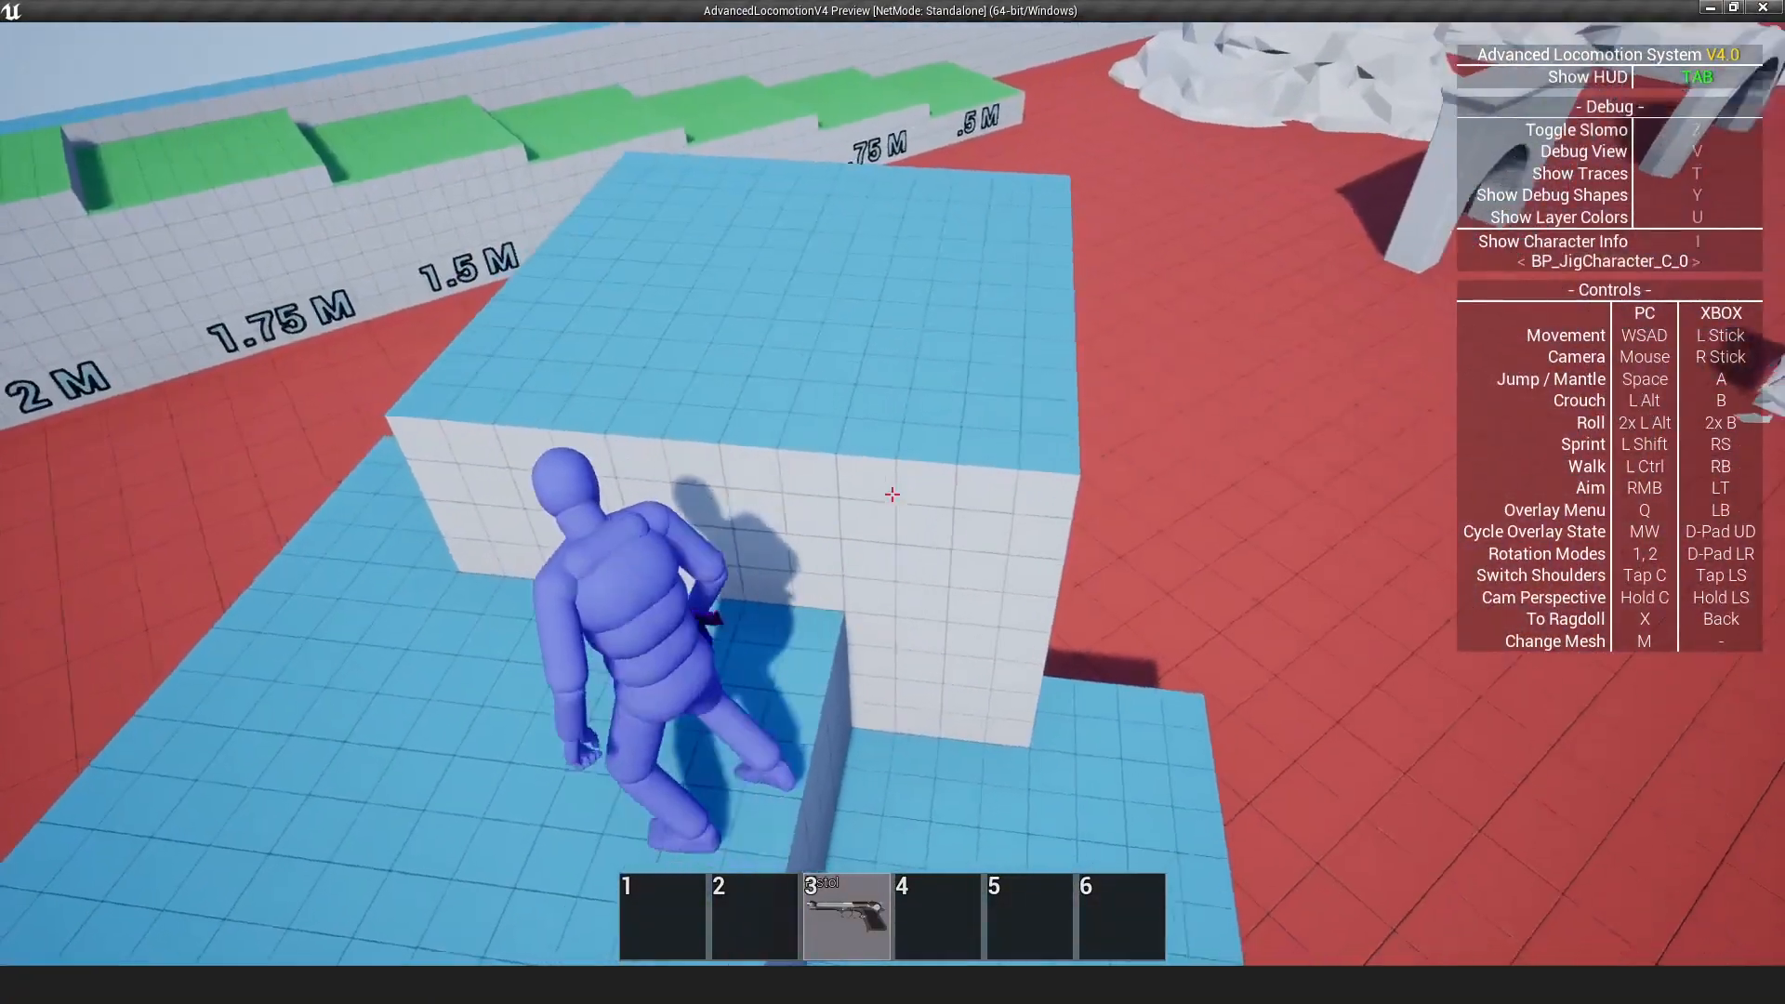
{"action": "key", "text": "space"}
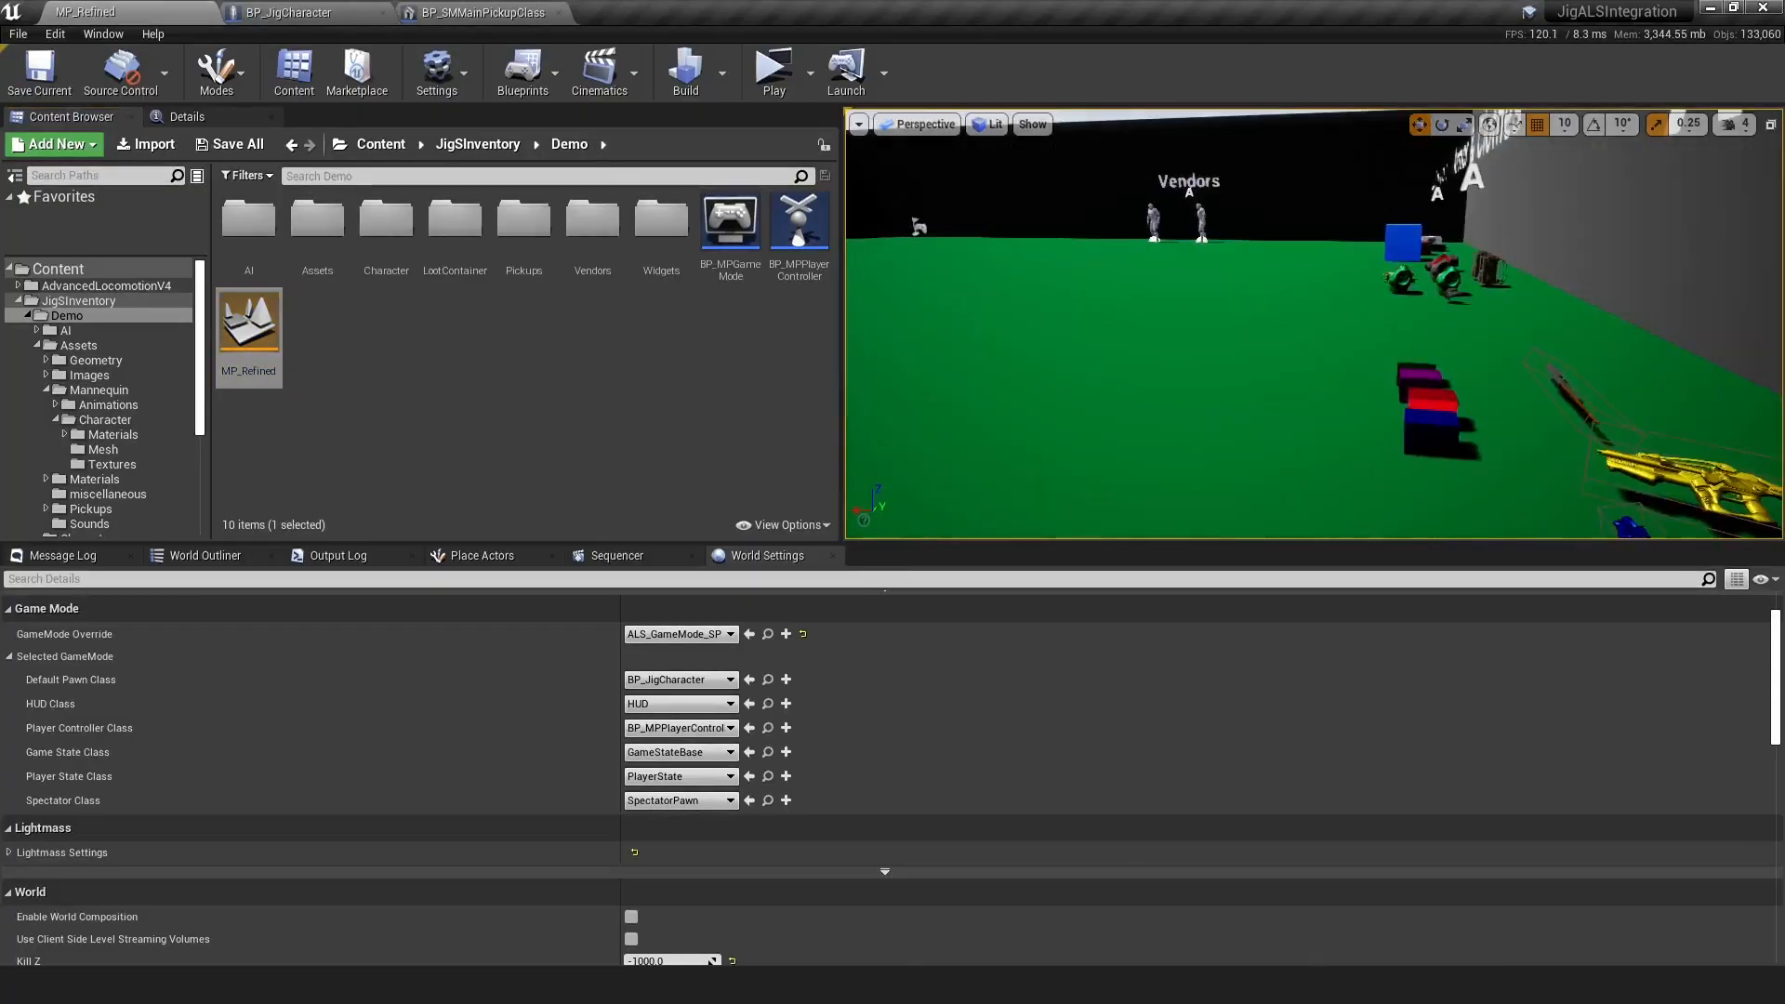
Locate the armed AI soldier in the MP_Refined level and open its BP_MainJigAI blueprint for editing
{"action": "right_click_drag", "start_coordinate": [1314, 323], "coordinate": [1059, 314]}
{"action": "key", "text": "w"}
{"action": "key", "text": "w"}
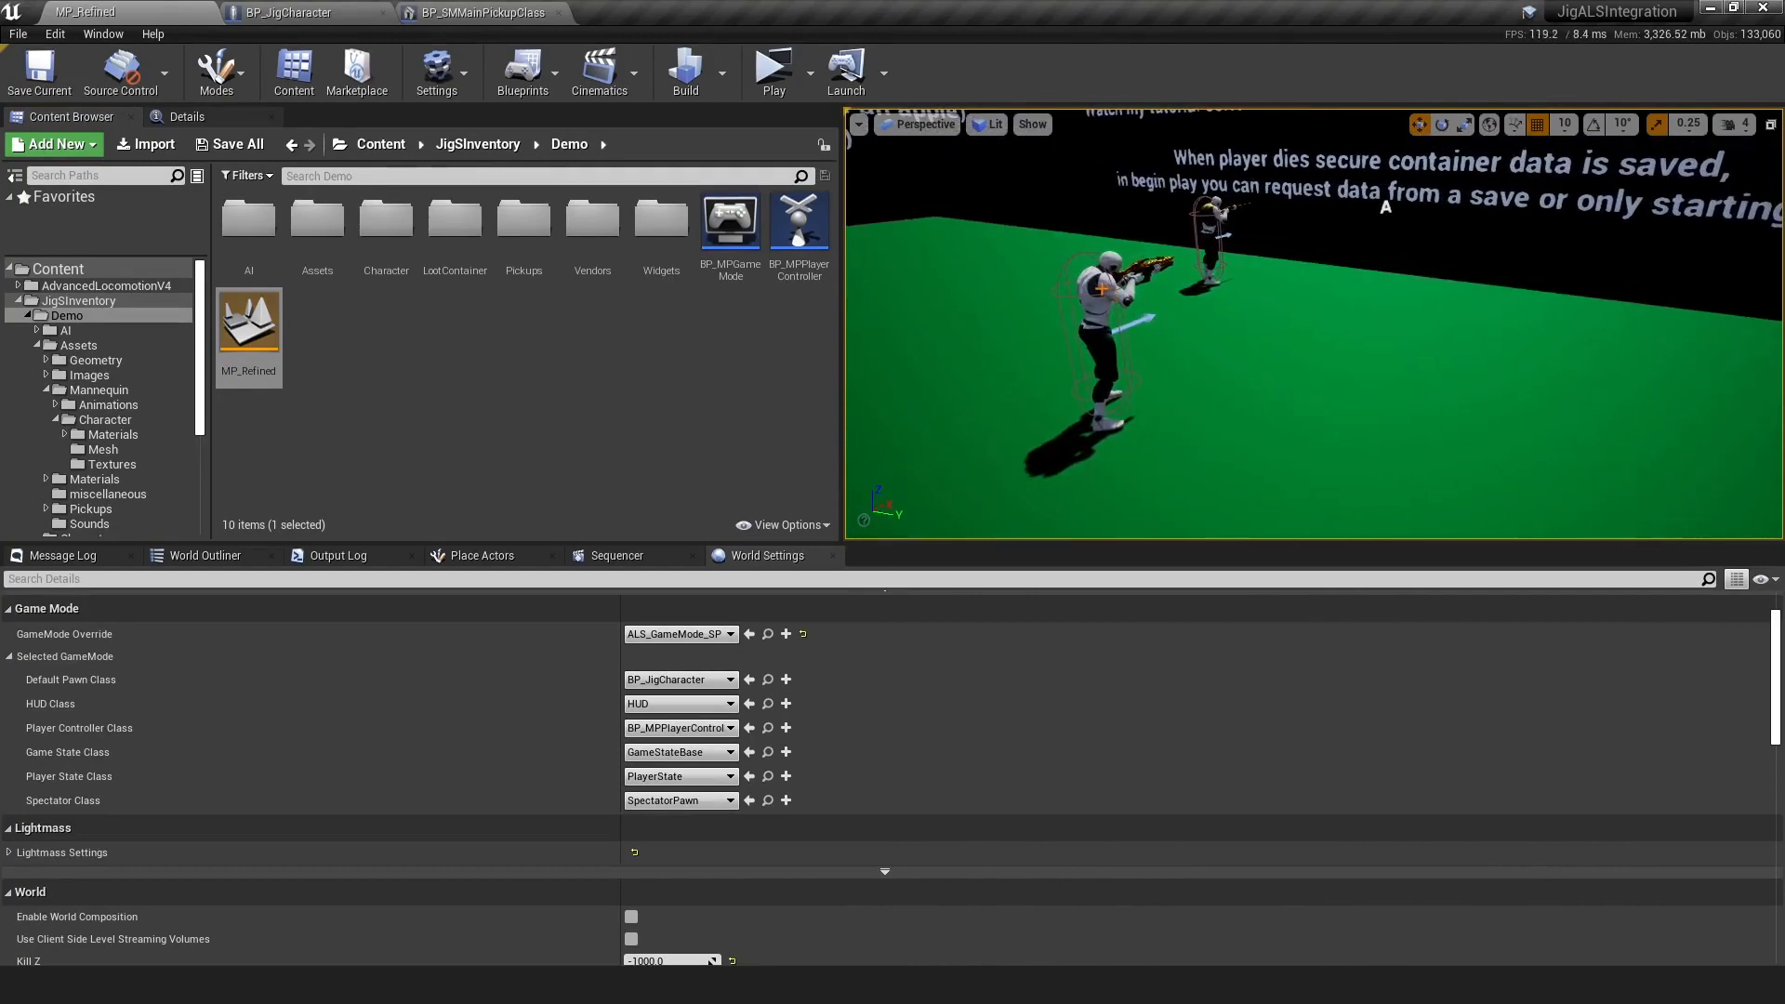
{"action": "left_click", "coordinate": [187, 116]}
{"action": "left_click", "coordinate": [757, 159]}
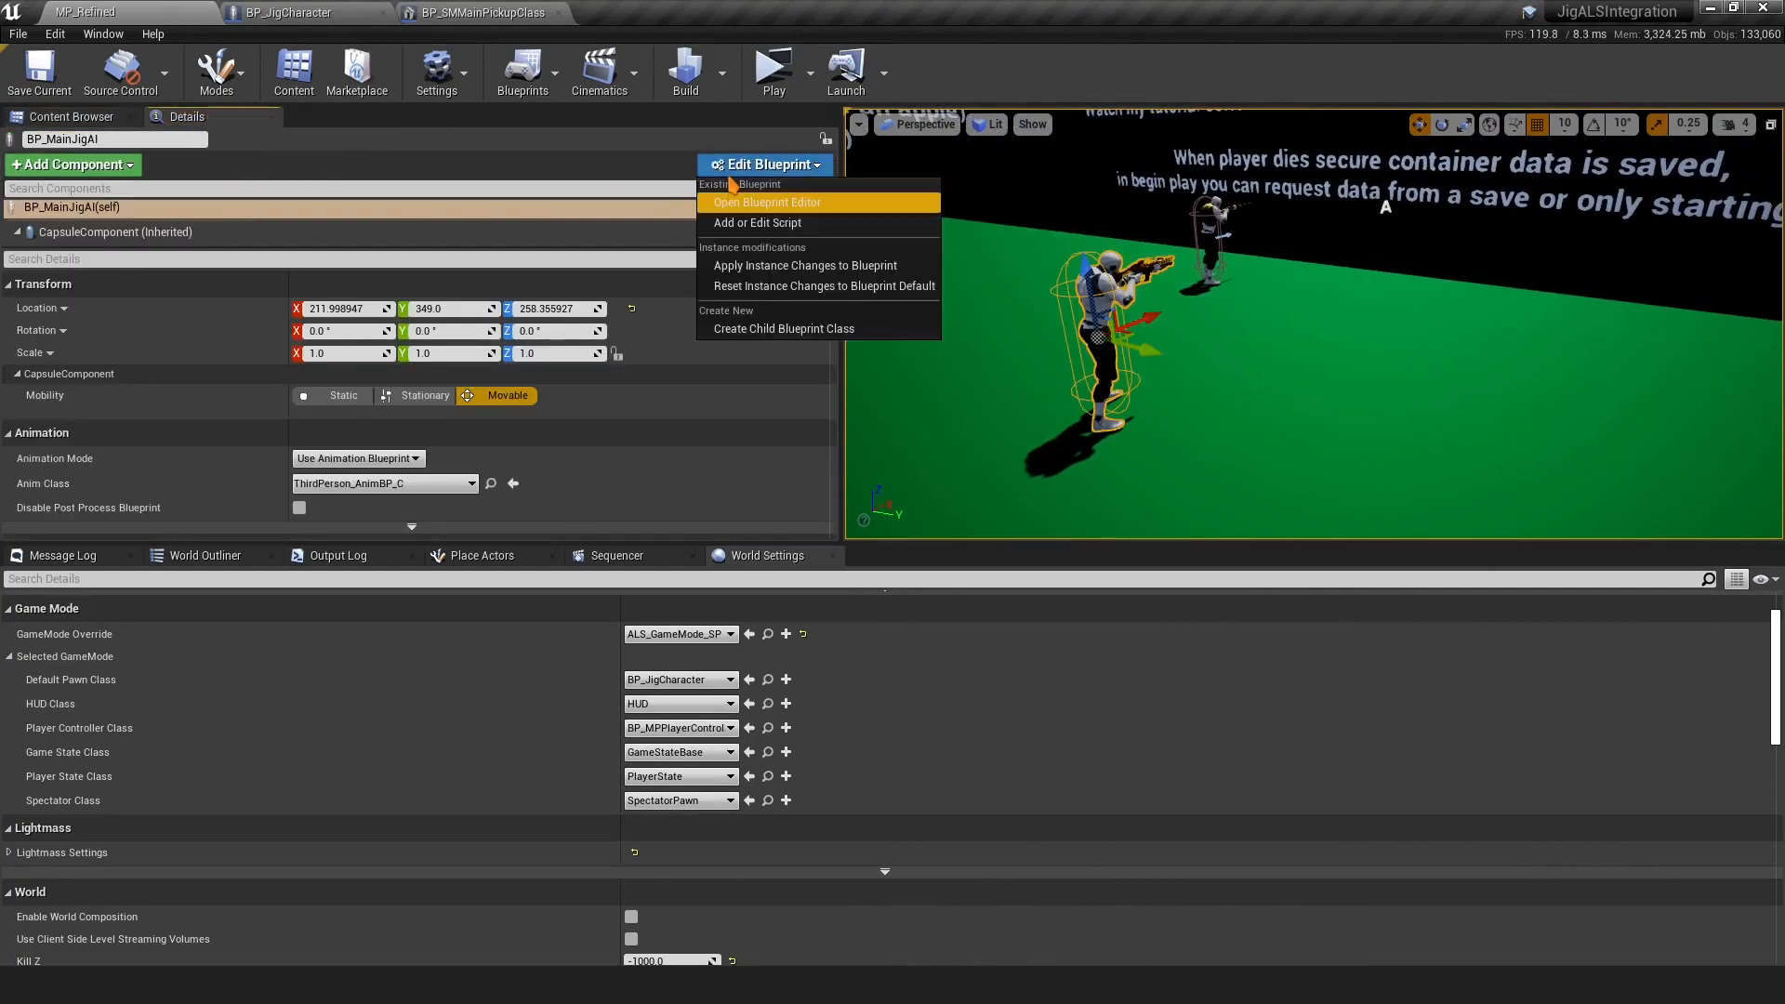
{"action": "left_click", "coordinate": [772, 199]}
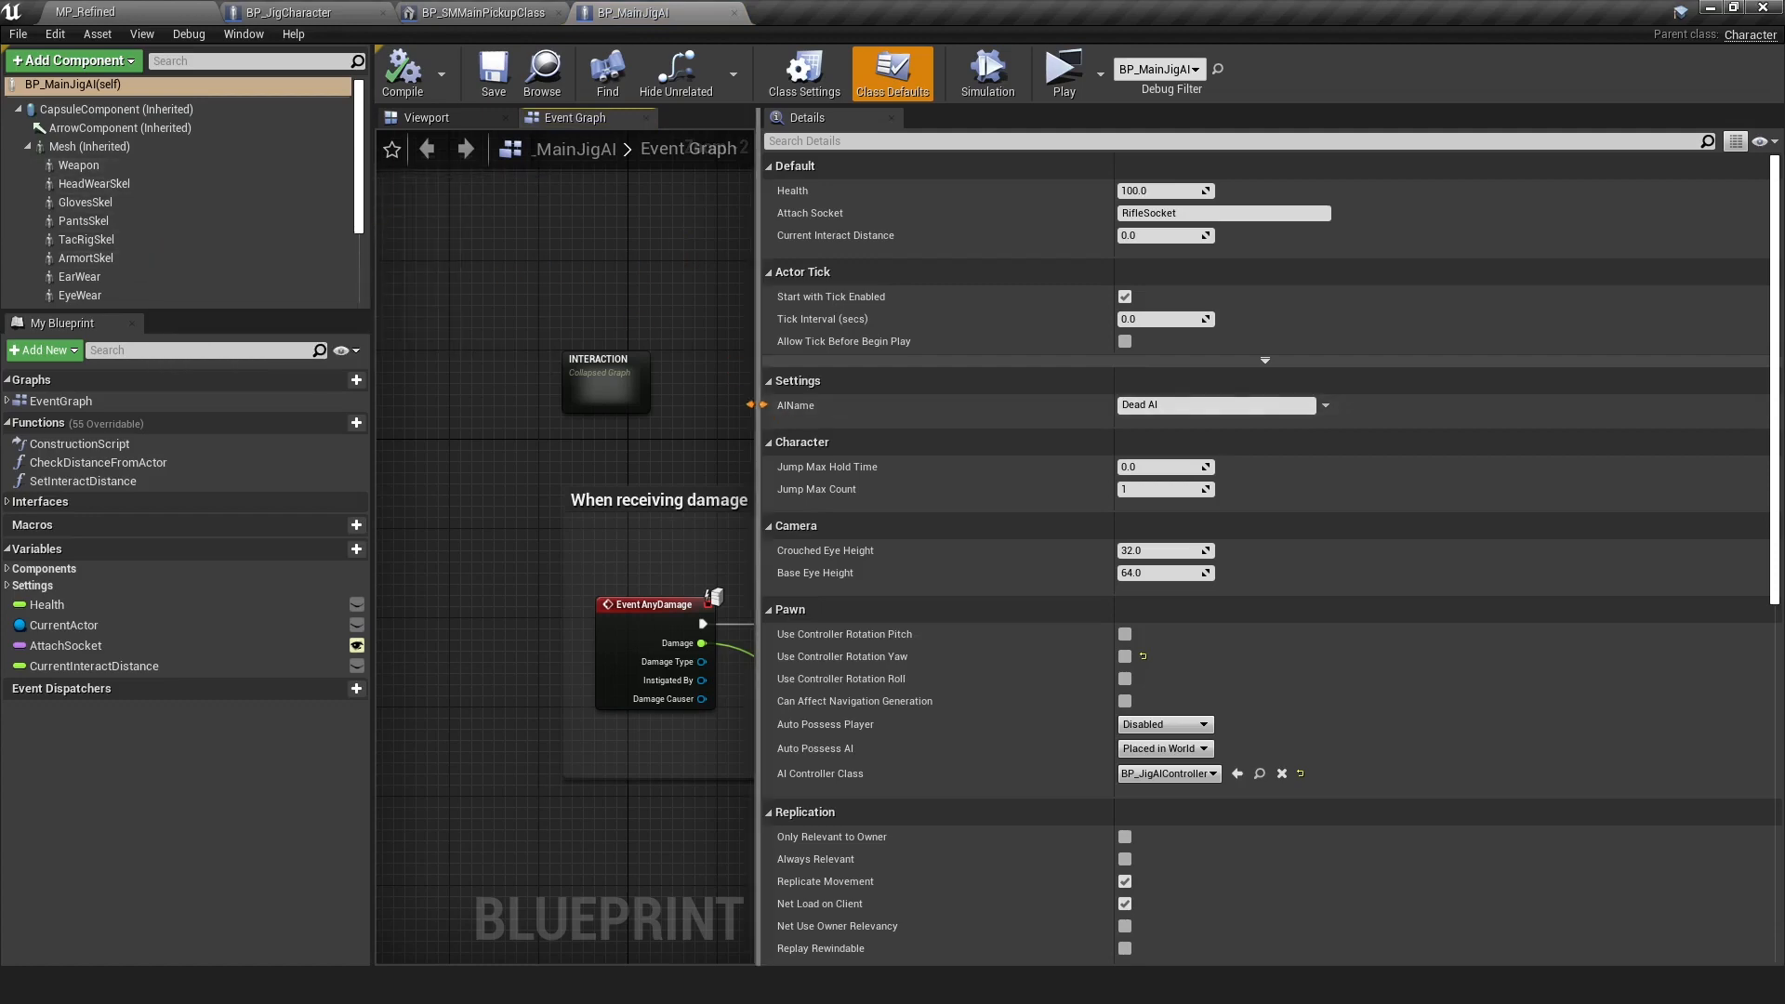
Widen the event graph and examine the collapsed INTERACTION graph of BP_MainJigAI, returning to the Event Graph
{"action": "left_click_drag", "start_coordinate": [757, 403], "coordinate": [1275, 412]}
{"action": "right_click_drag", "start_coordinate": [1048, 414], "coordinate": [753, 350]}
{"action": "scroll", "coordinate": [649, 358], "scroll_direction": "up", "scroll_amount": 1}
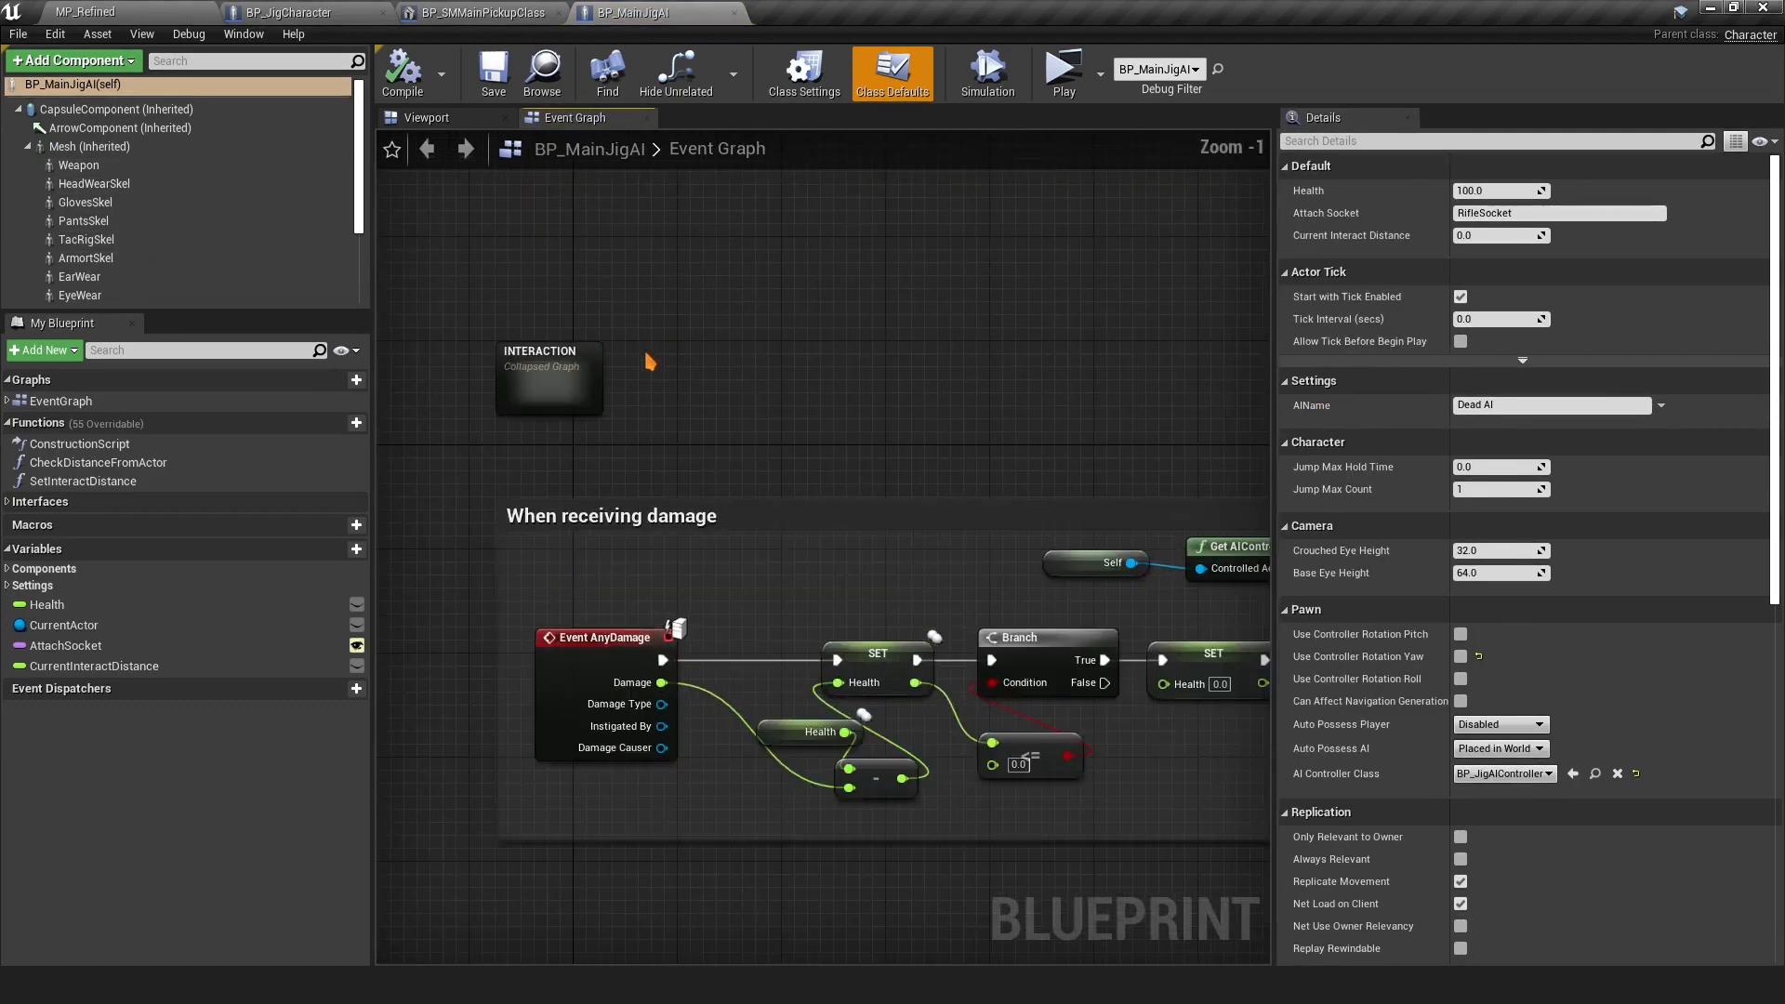
{"action": "double_click", "coordinate": [584, 361]}
{"action": "scroll", "coordinate": [565, 374], "scroll_direction": "up", "scroll_amount": 3}
{"action": "scroll", "coordinate": [564, 391], "scroll_direction": "down", "scroll_amount": 3}
{"action": "key", "text": "alt+Left"}
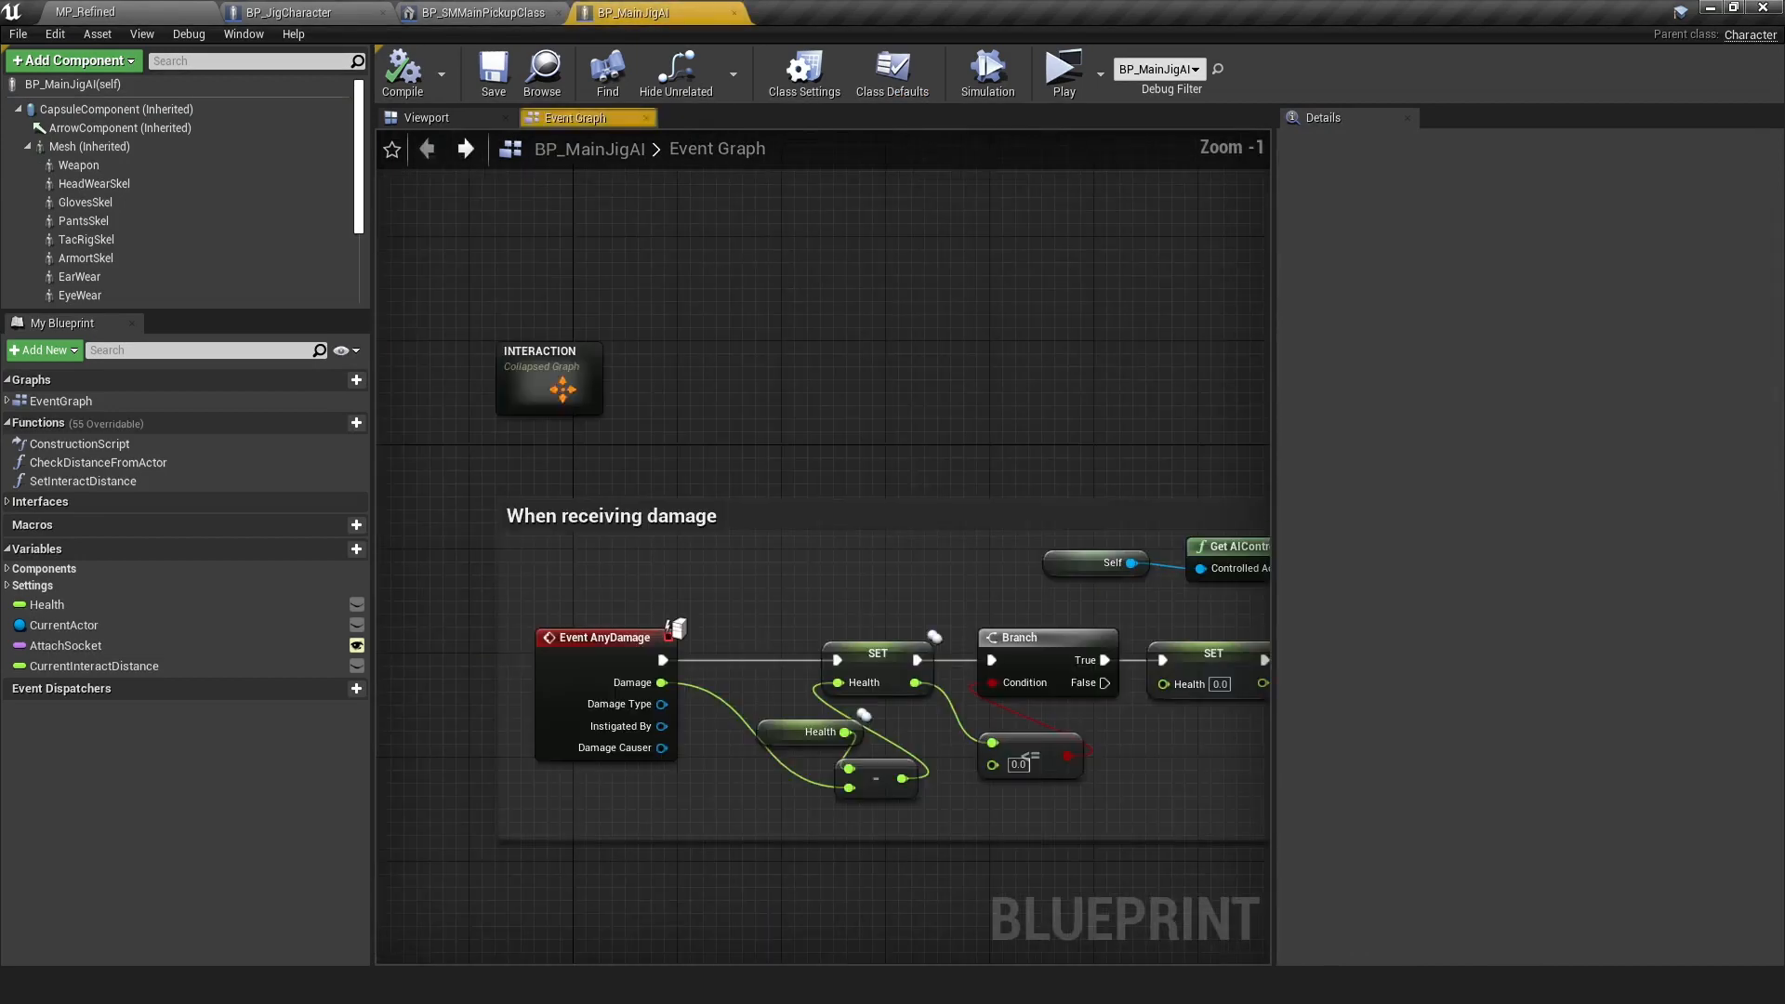
{"action": "right_click", "coordinate": [847, 416]}
{"action": "type", "text": "begin pla"}
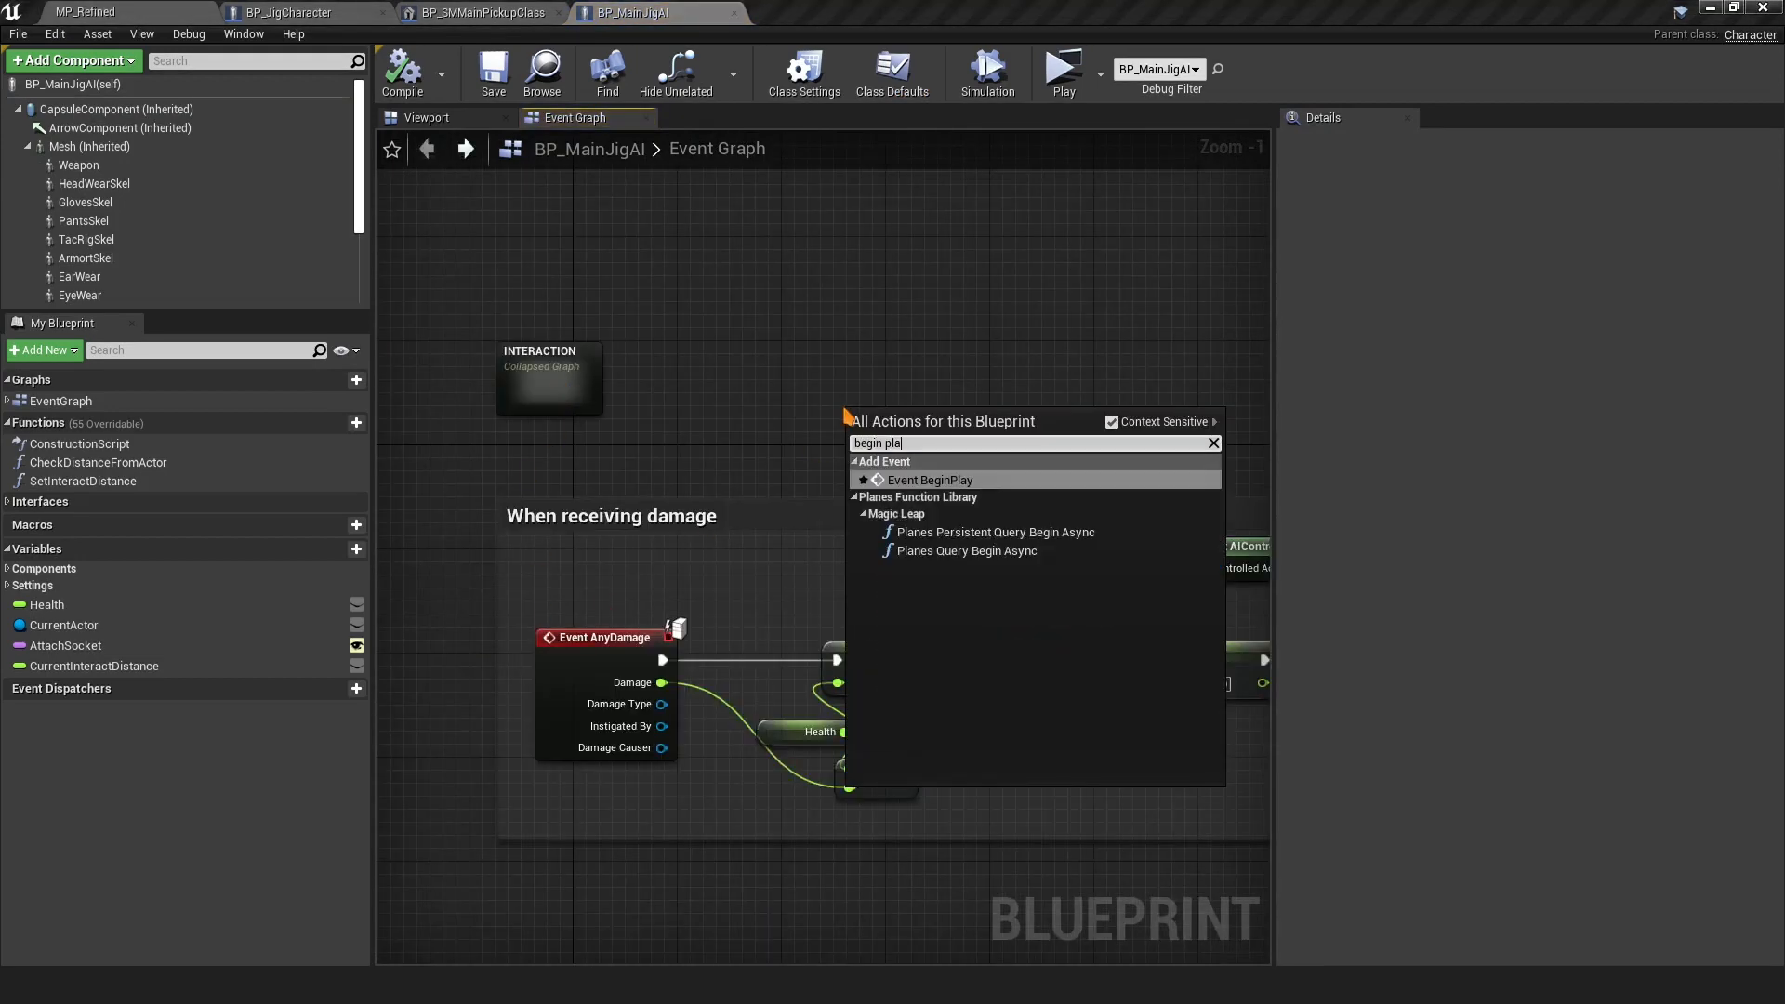
{"action": "key", "text": "Return"}
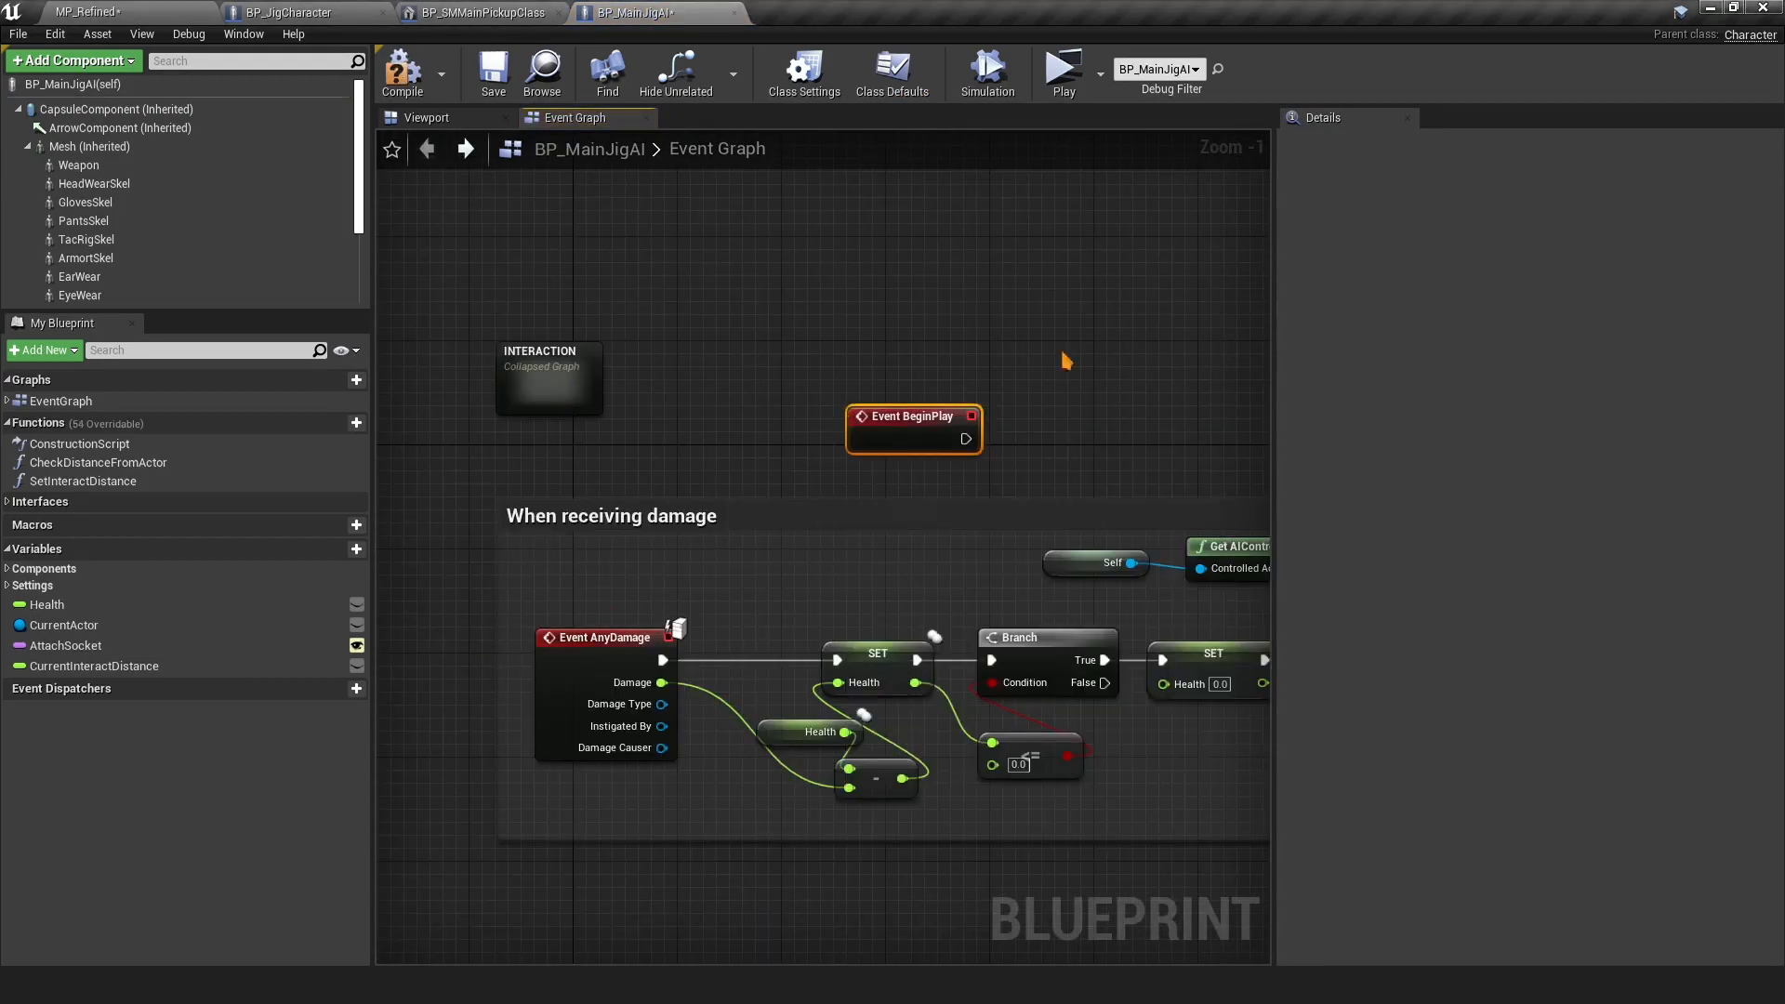
Examine the event list and ConstructionScript of BP_MainJigAI, closing the construction script graph
{"action": "left_click", "coordinate": [7, 401]}
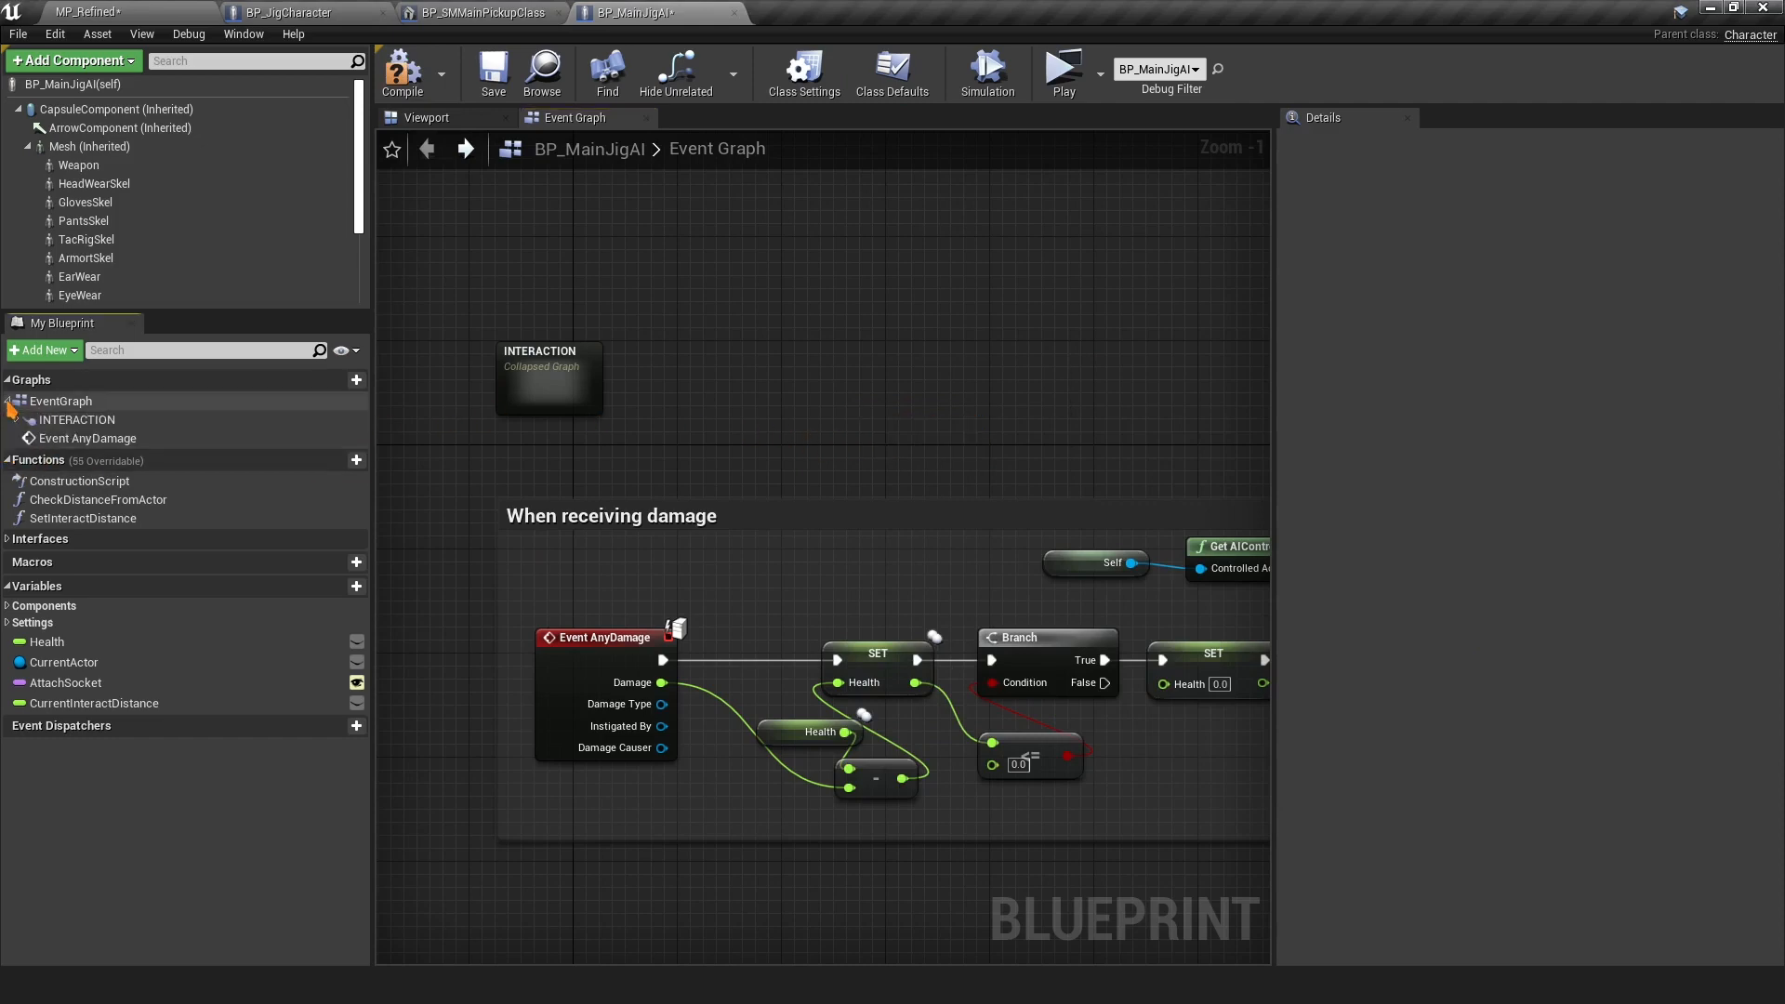
{"action": "left_click", "coordinate": [7, 402]}
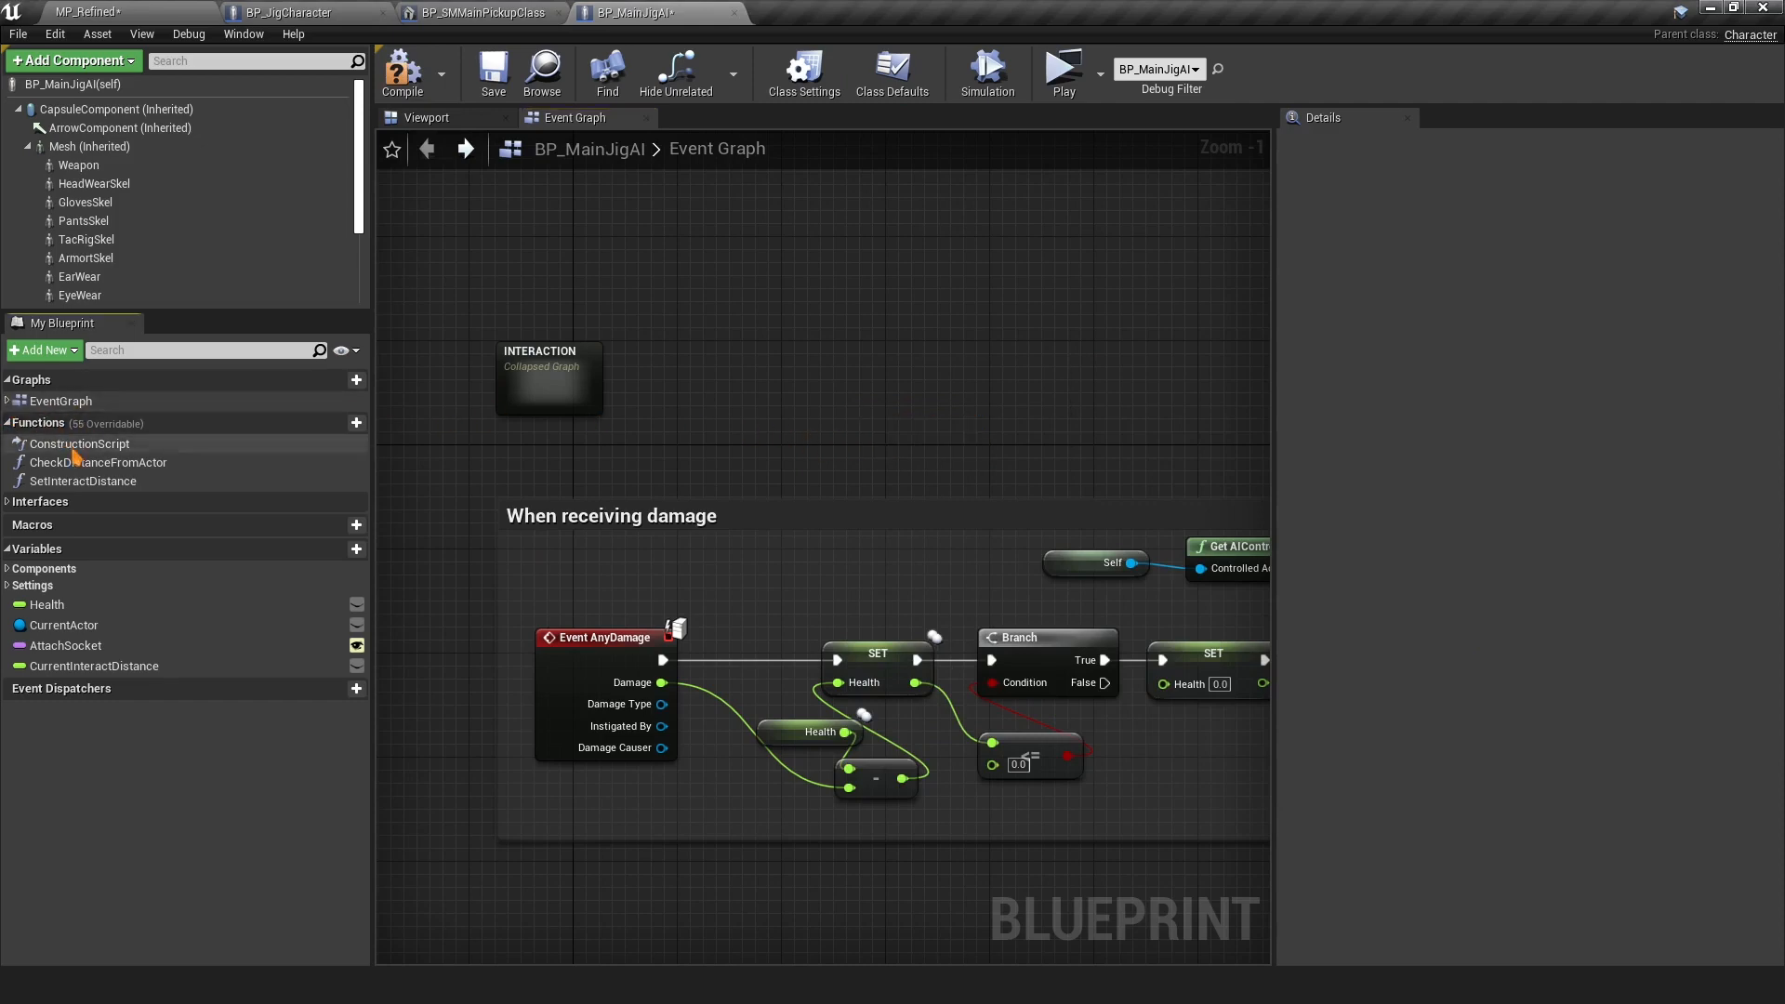
{"action": "double_click", "coordinate": [74, 444]}
{"action": "left_click_drag", "start_coordinate": [595, 438], "coordinate": [652, 572]}
{"action": "scroll", "coordinate": [603, 423], "scroll_direction": "up", "scroll_amount": 1}
{"action": "middle_click", "coordinate": [672, 120]}
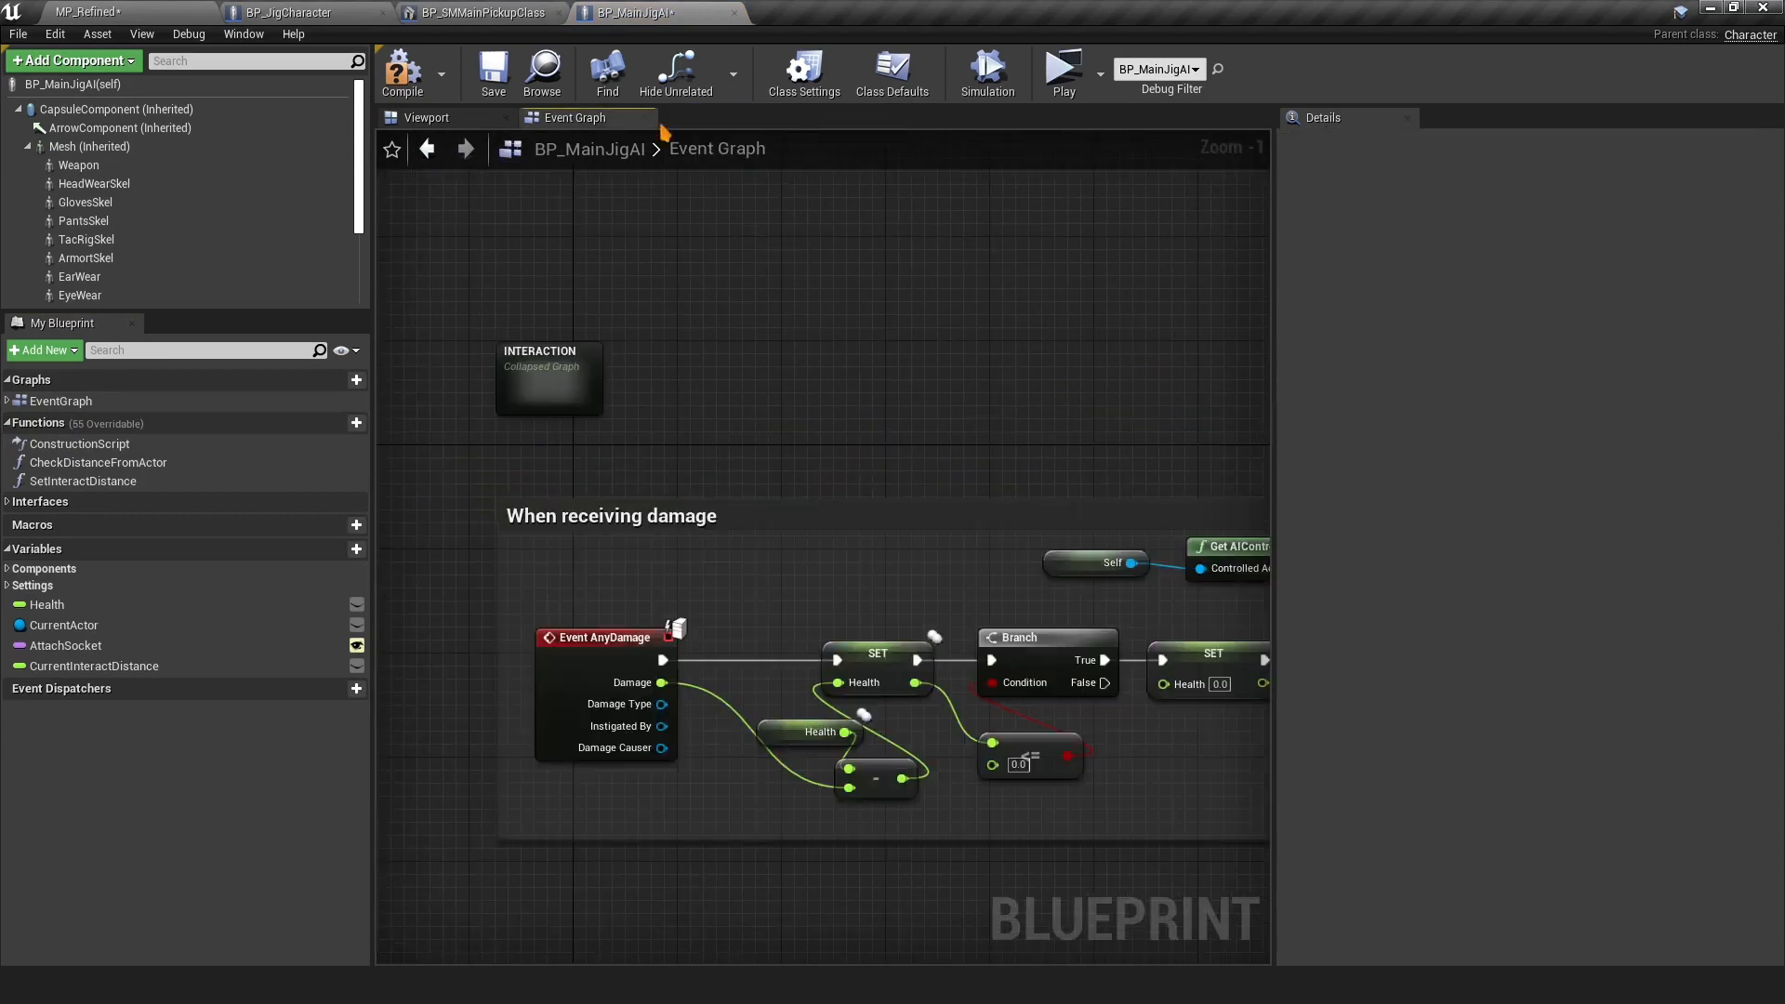
Compile BP_MainJigAI and change its parent class from the class settings to ALS_AnimMan_CharacterBP
{"action": "left_click", "coordinate": [413, 92]}
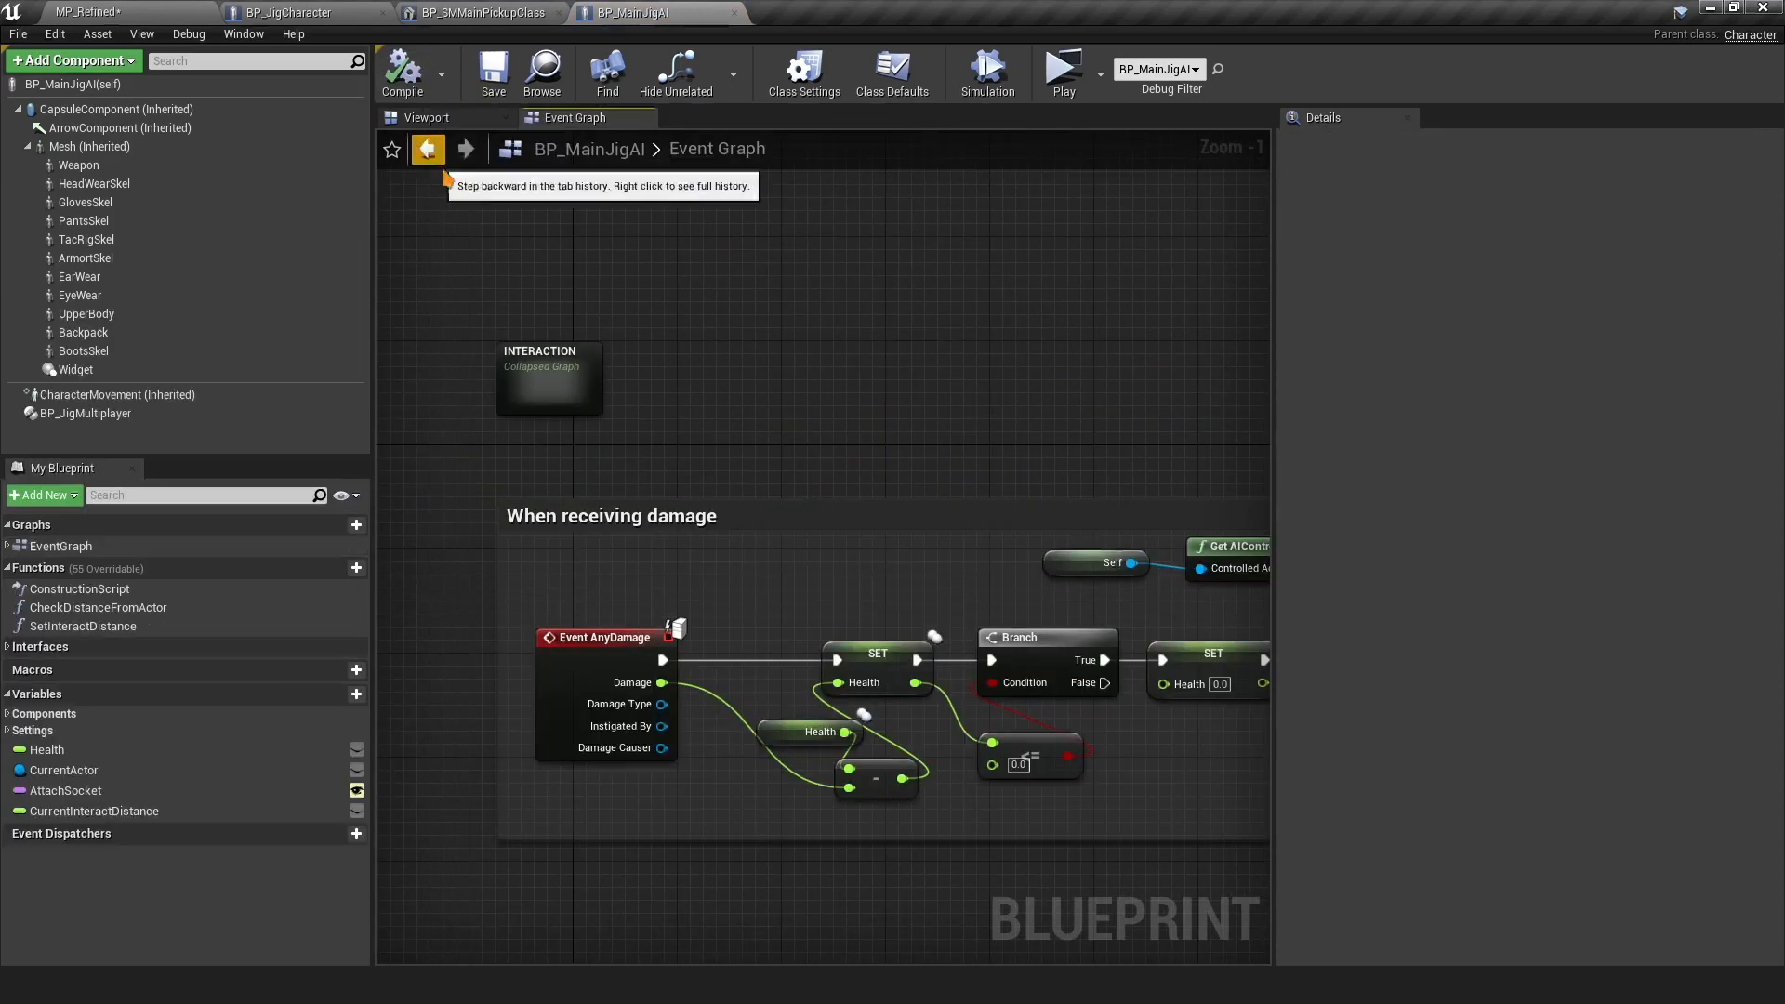
{"action": "left_click", "coordinate": [806, 74]}
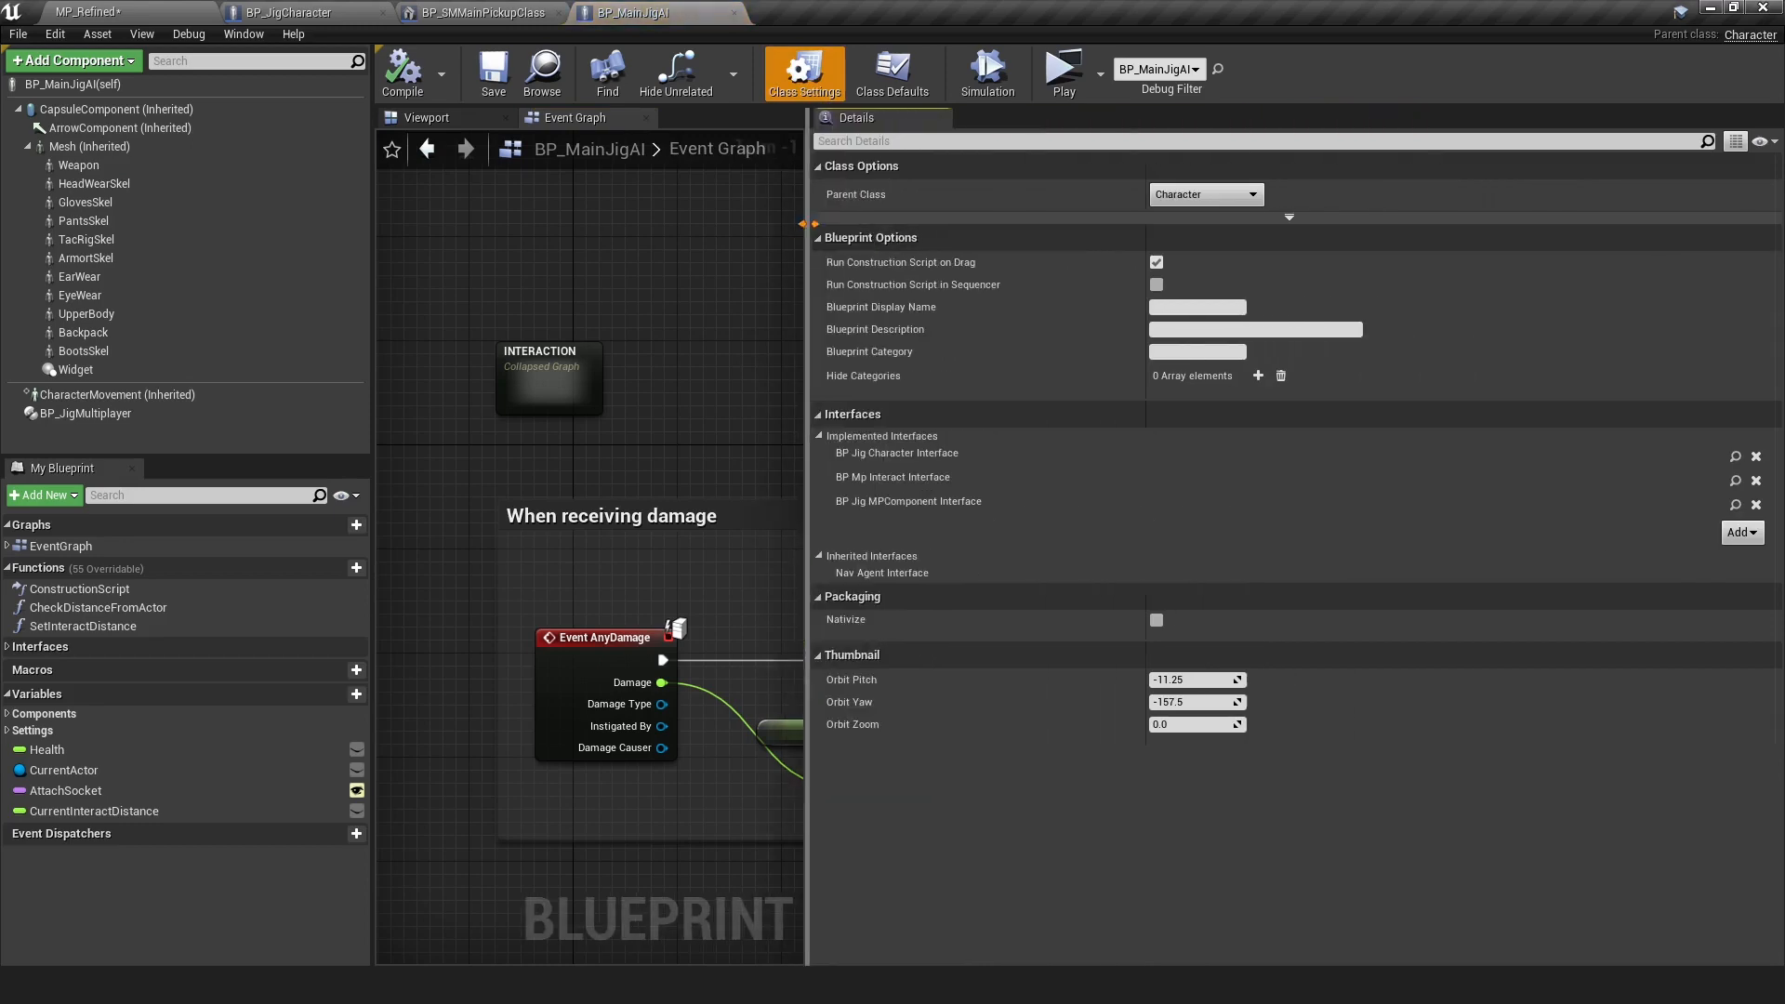
{"action": "left_click", "coordinate": [1193, 197]}
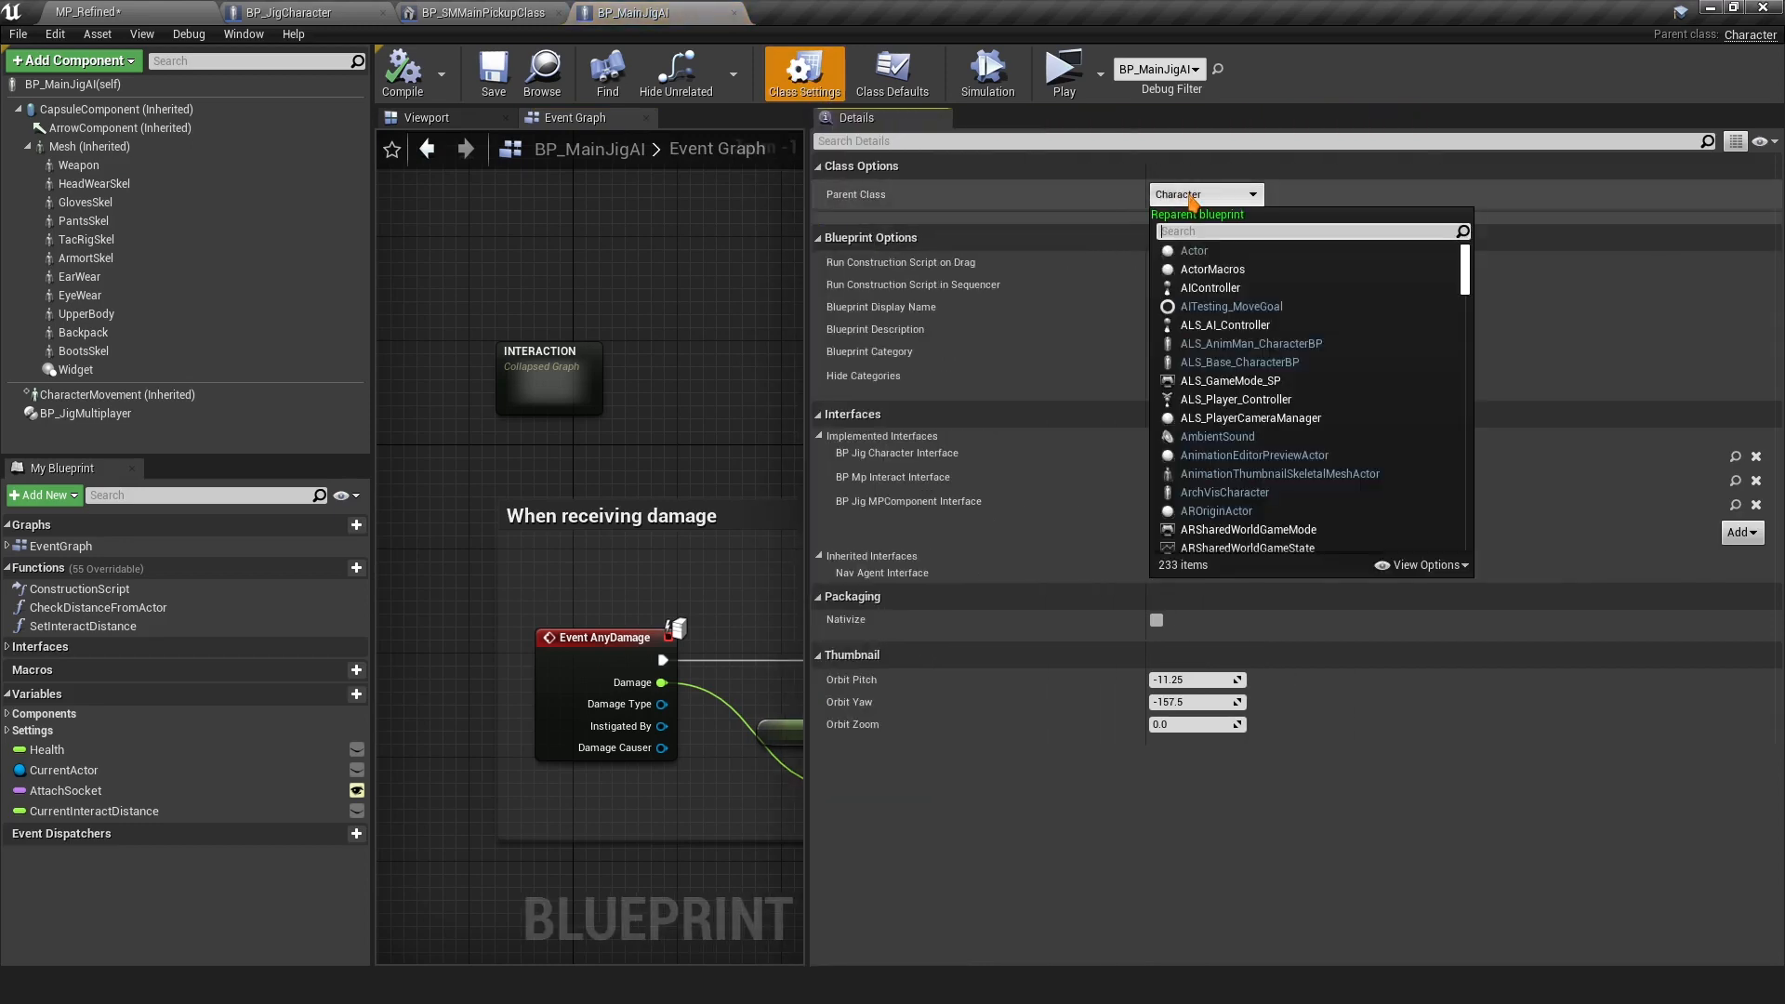
{"action": "type", "text": "als"}
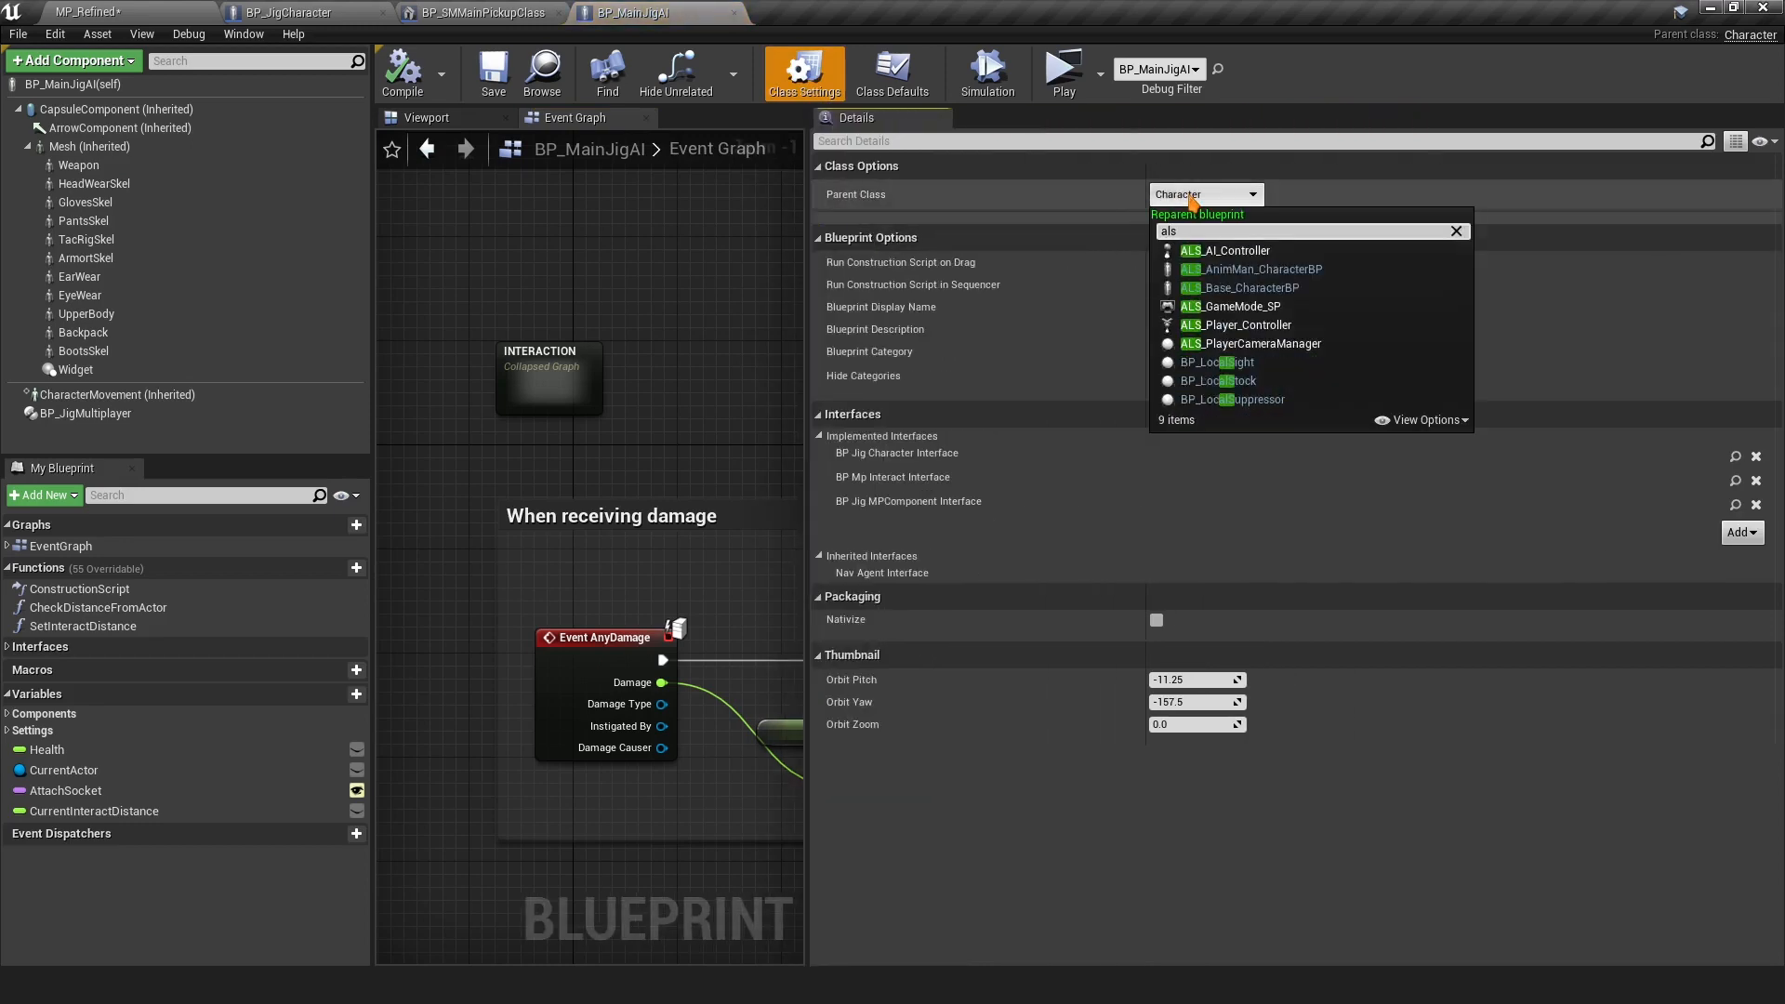
{"action": "left_click", "coordinate": [1260, 272]}
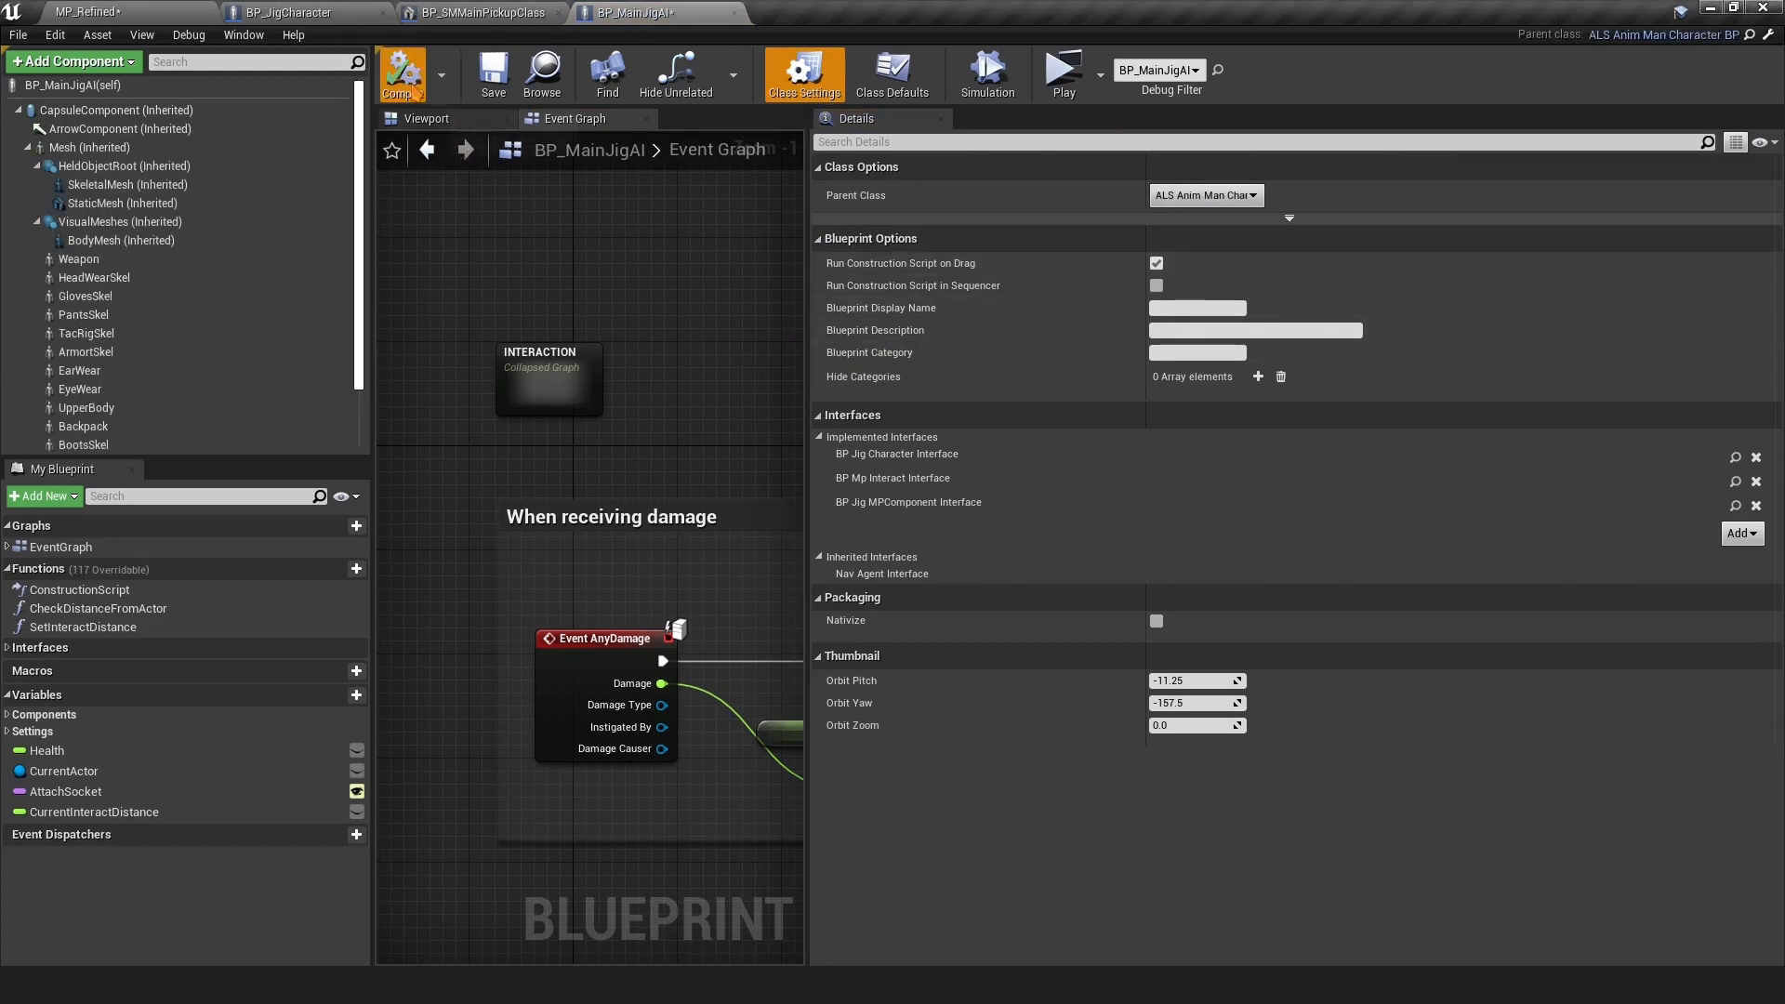
{"action": "left_click_drag", "start_coordinate": [807, 416], "coordinate": [890, 417]}
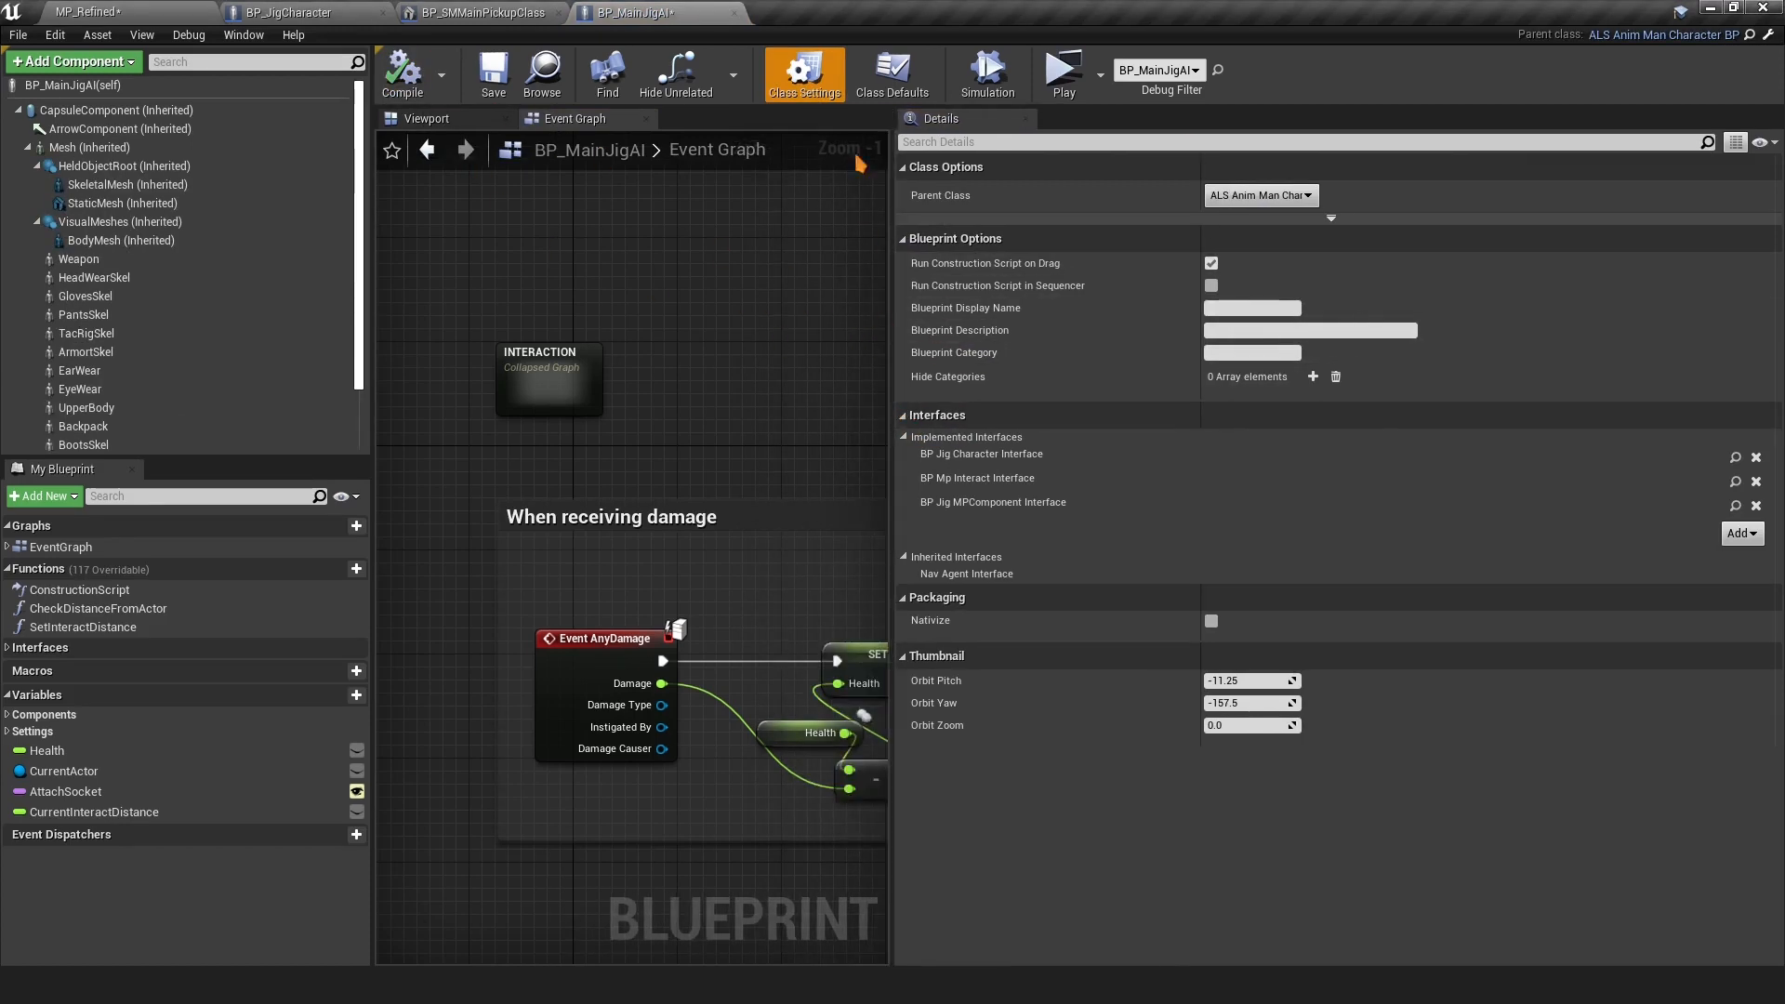
In the class defaults, reset the pawn's AI Controller Class to the inherited ALS_AI_Controller
{"action": "left_click", "coordinate": [893, 74]}
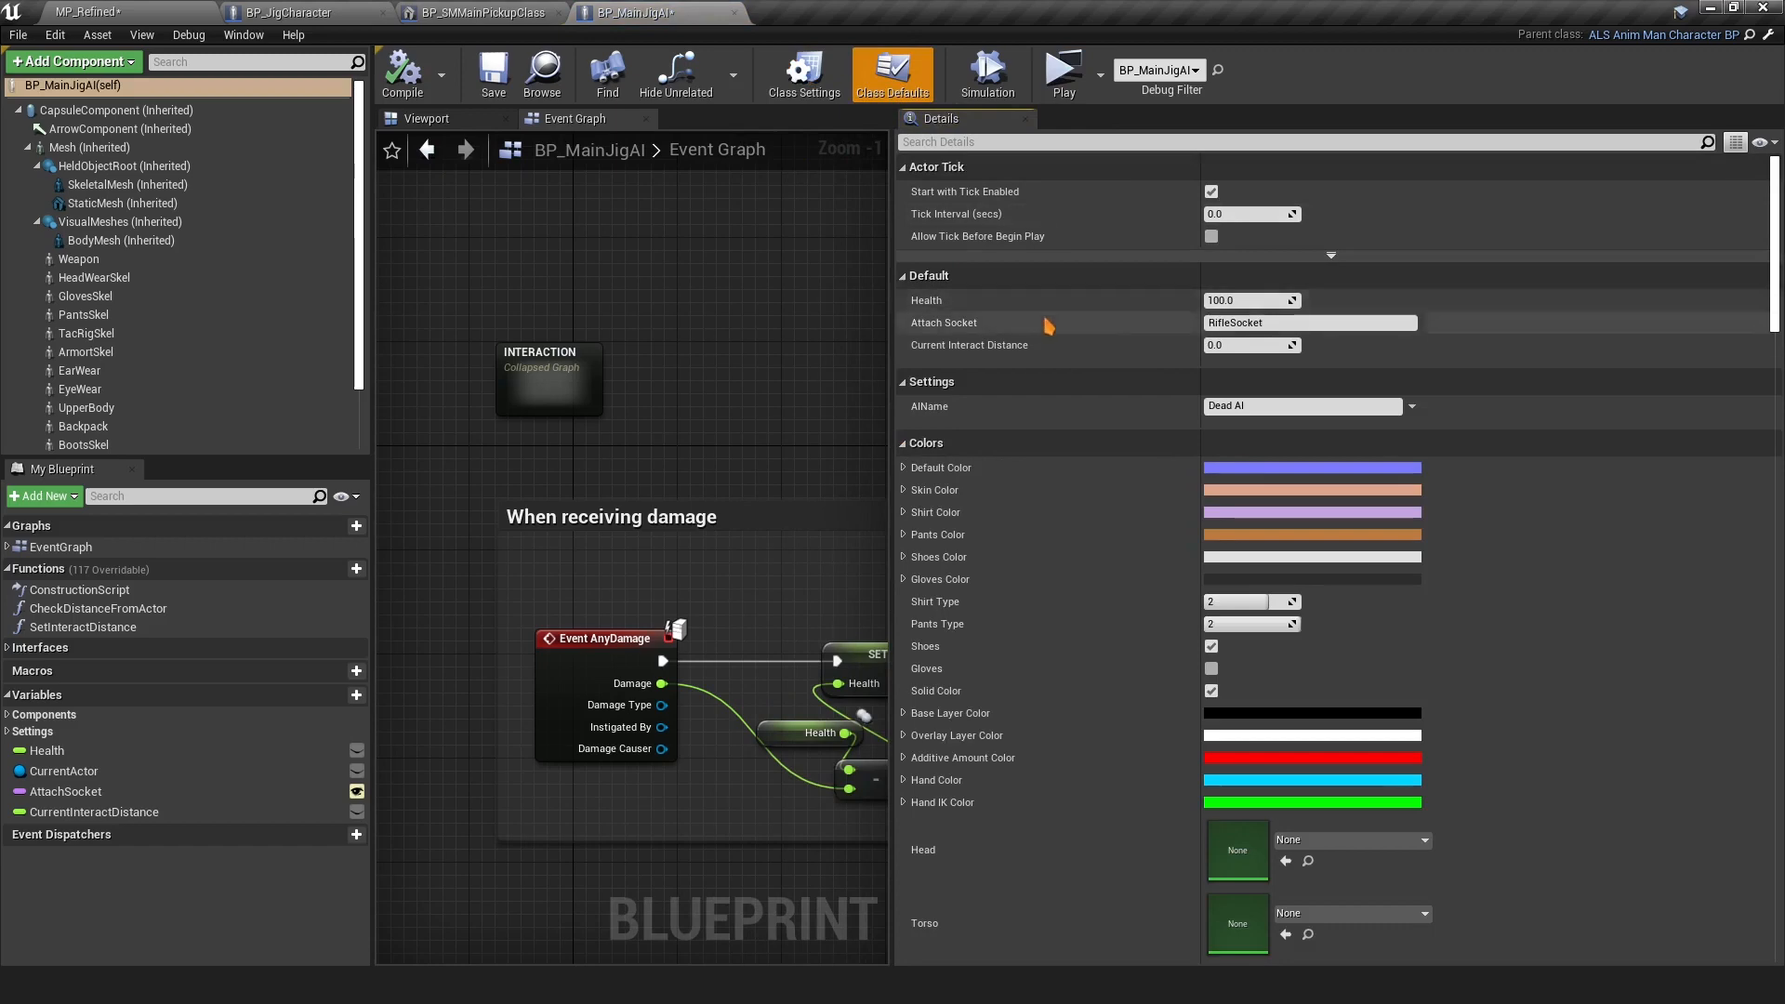
{"action": "scroll", "coordinate": [1051, 335], "scroll_direction": "down", "scroll_amount": 15}
{"action": "scroll", "coordinate": [1339, 558], "scroll_direction": "down", "scroll_amount": 15}
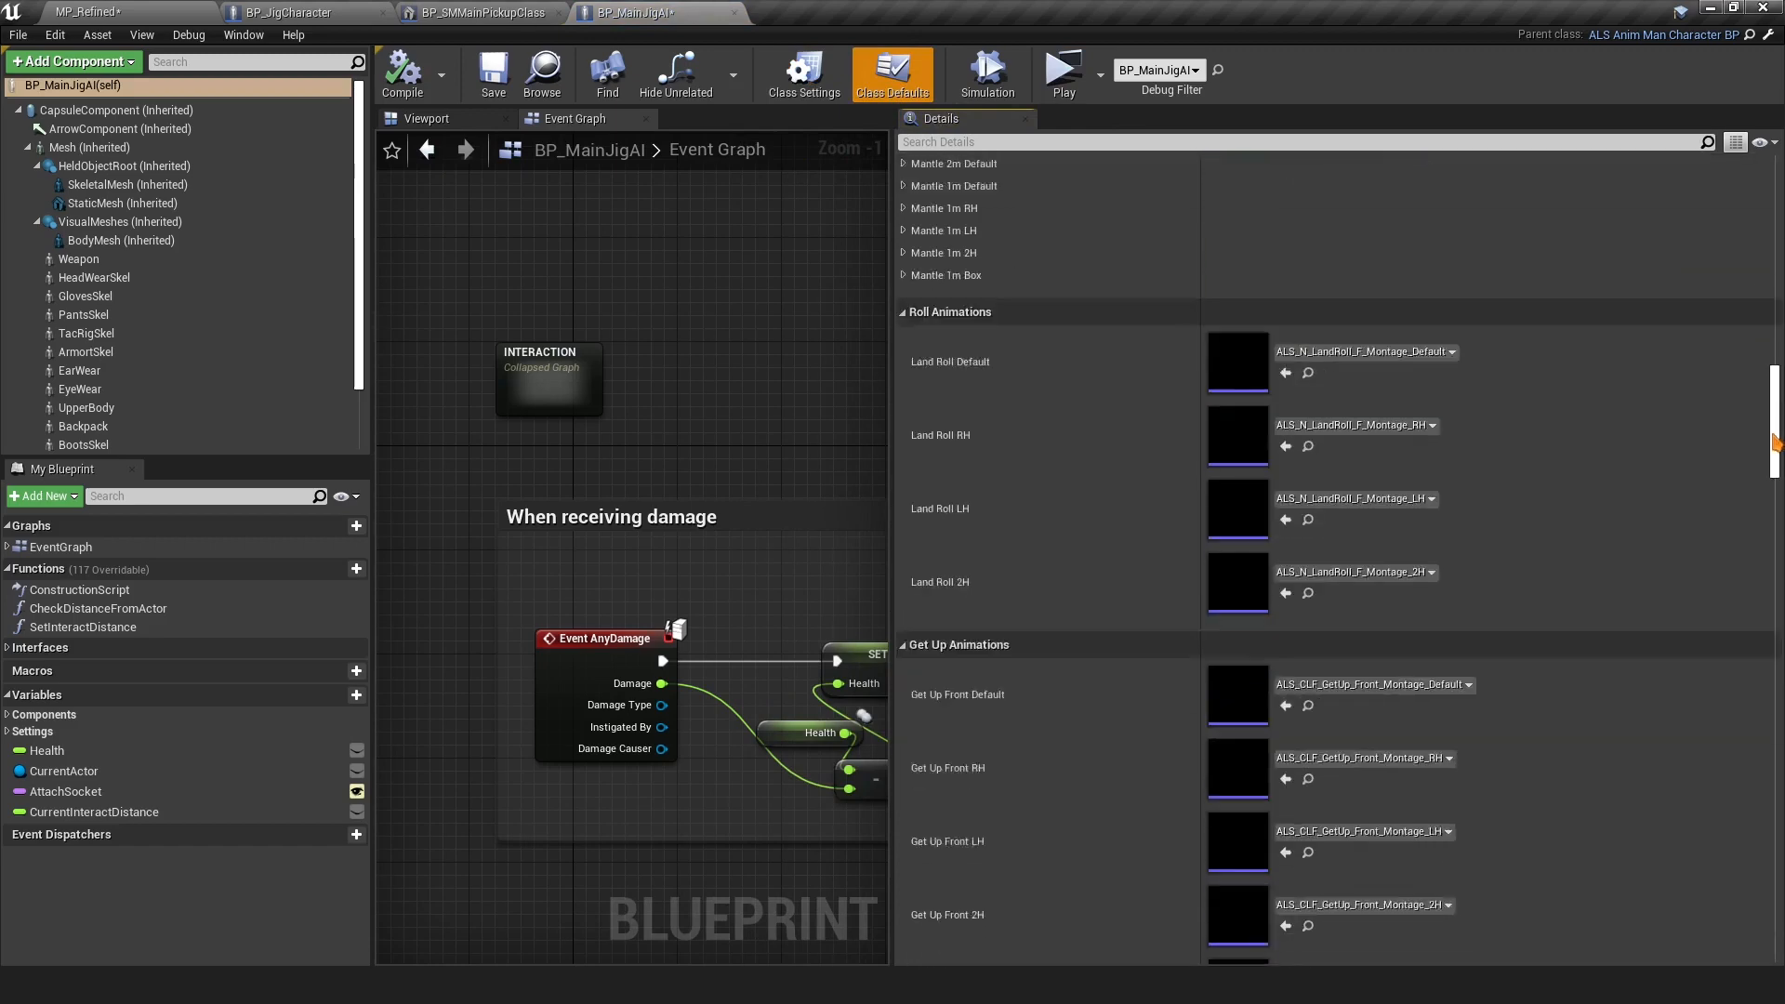
{"action": "scroll", "coordinate": [1774, 563], "scroll_direction": "down", "scroll_amount": 15}
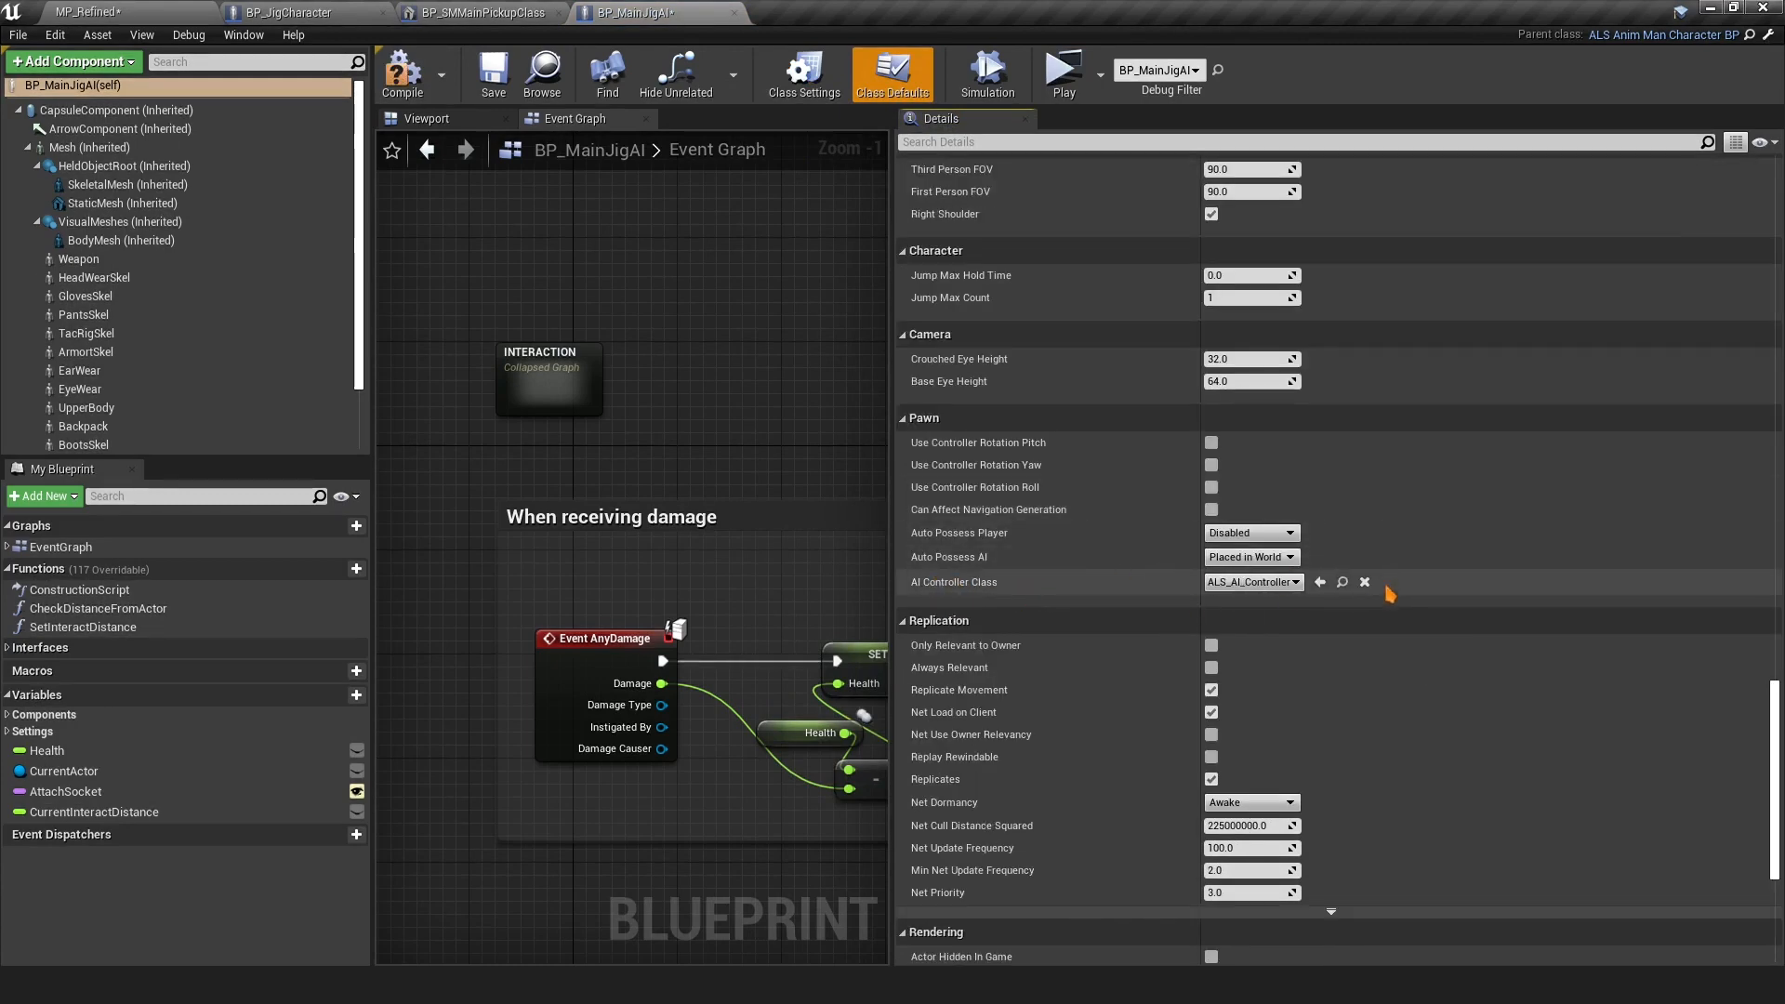
Expand the advanced Replication and Actor class defaults and reset the actor Tags to the inherited default
{"action": "scroll", "coordinate": [1390, 586], "scroll_direction": "down", "scroll_amount": 5}
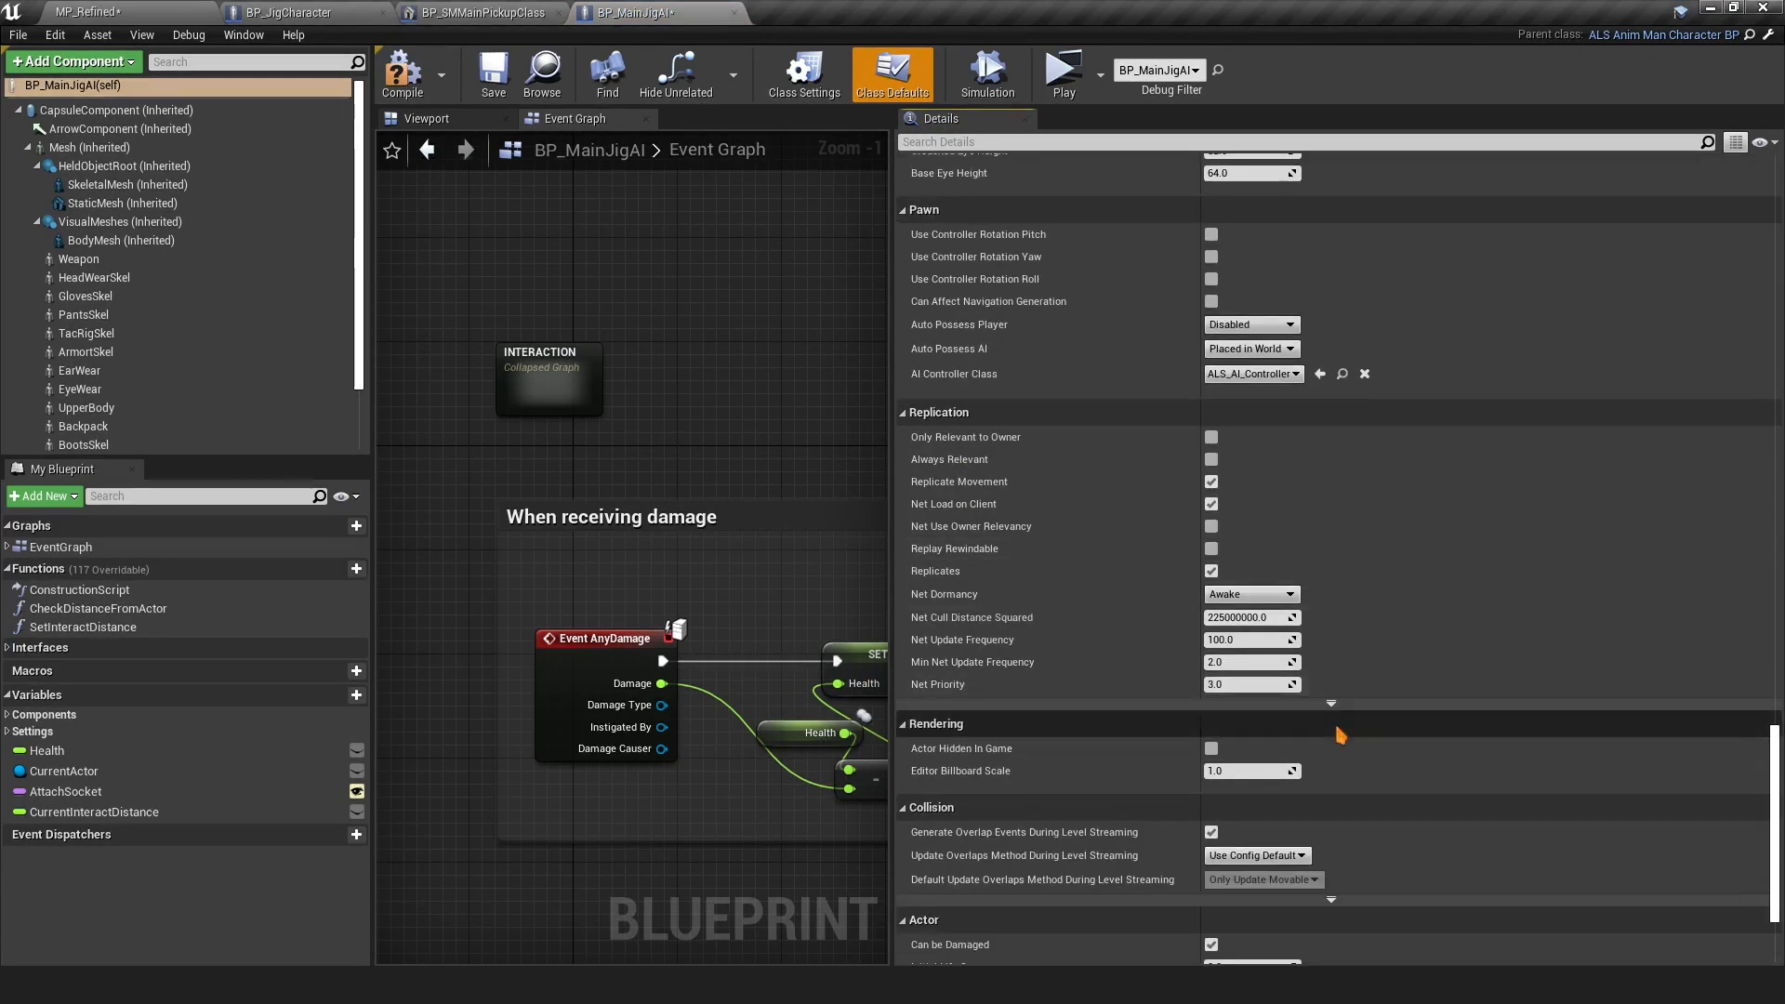
{"action": "left_click", "coordinate": [1331, 704]}
{"action": "scroll", "coordinate": [1366, 651], "scroll_direction": "down", "scroll_amount": 3}
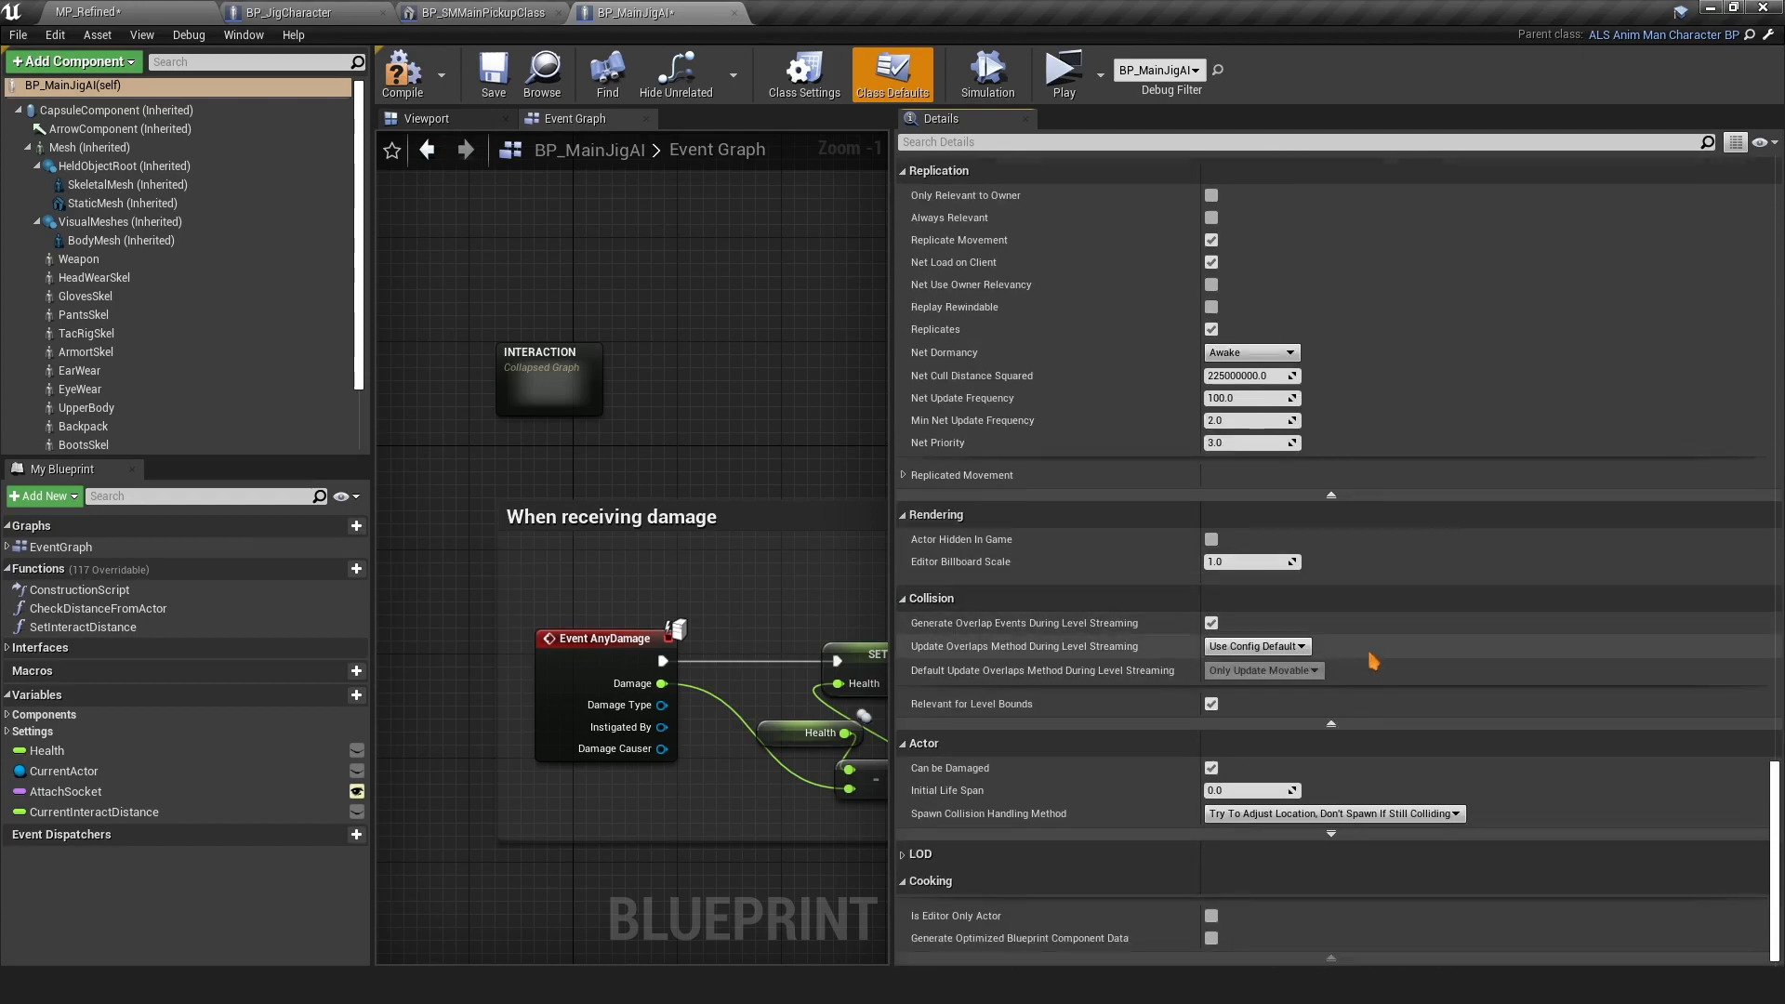
{"action": "left_click", "coordinate": [1331, 834]}
{"action": "scroll", "coordinate": [1339, 827], "scroll_direction": "down", "scroll_amount": 2}
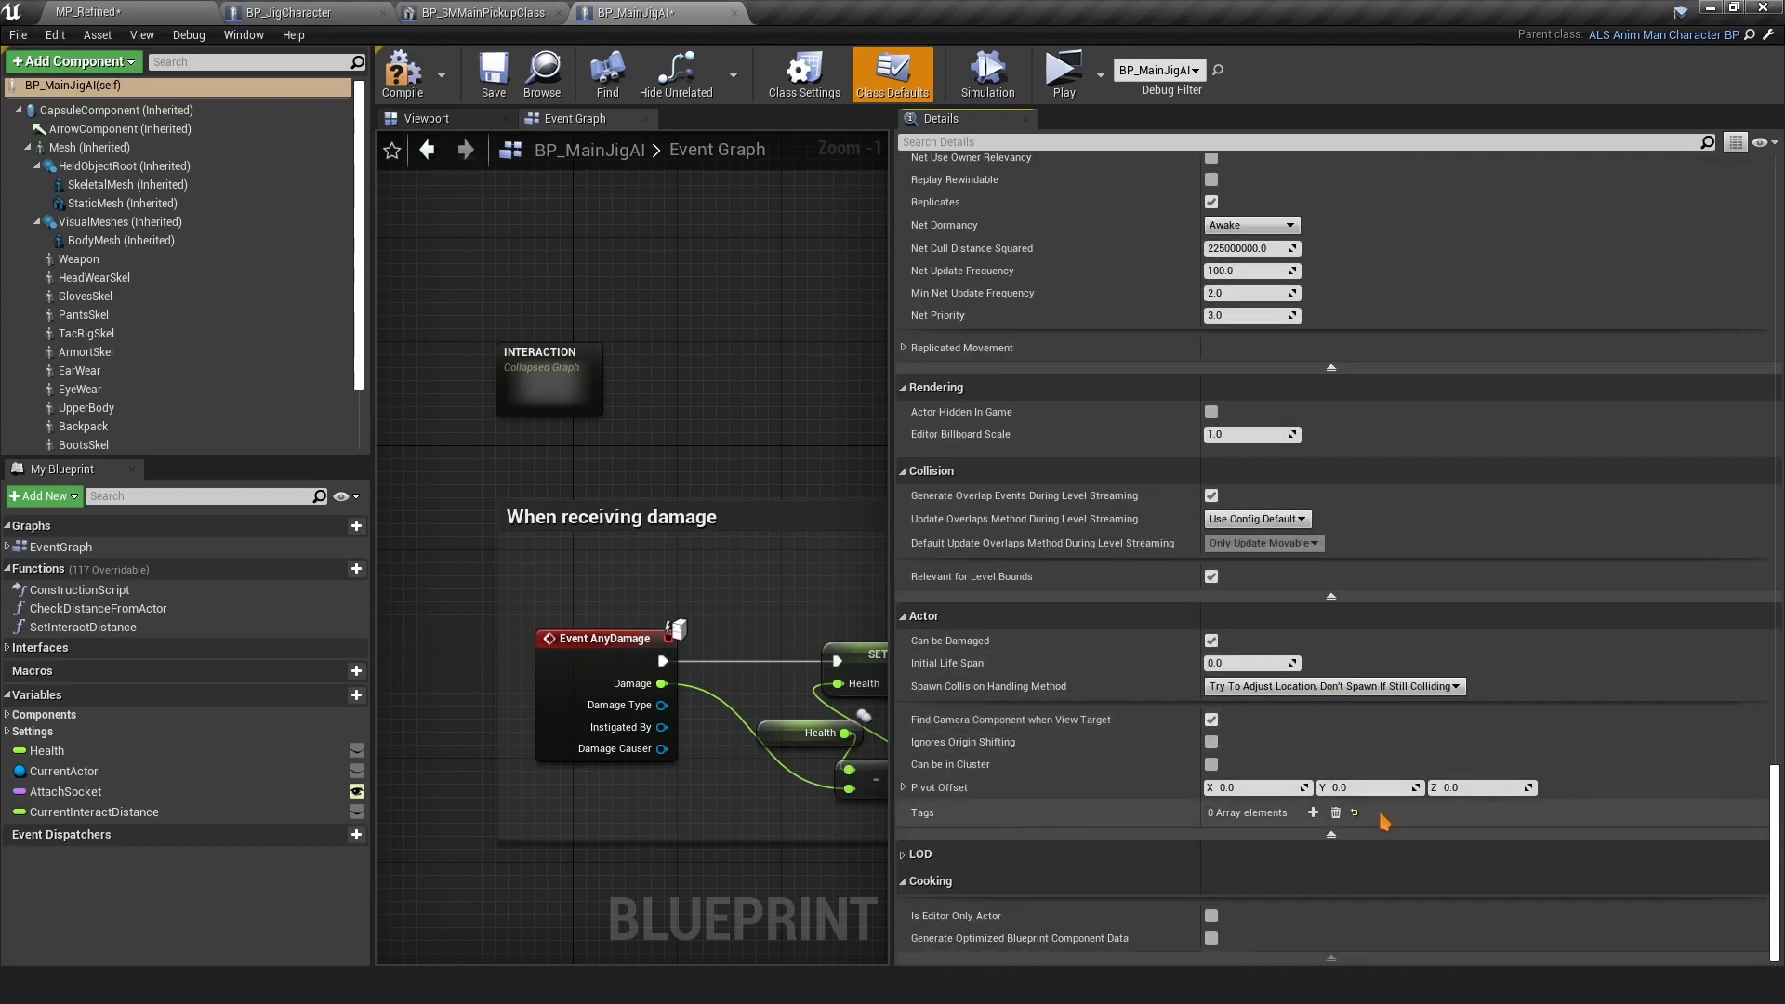
{"action": "left_click", "coordinate": [904, 788]}
{"action": "left_click", "coordinate": [903, 788]}
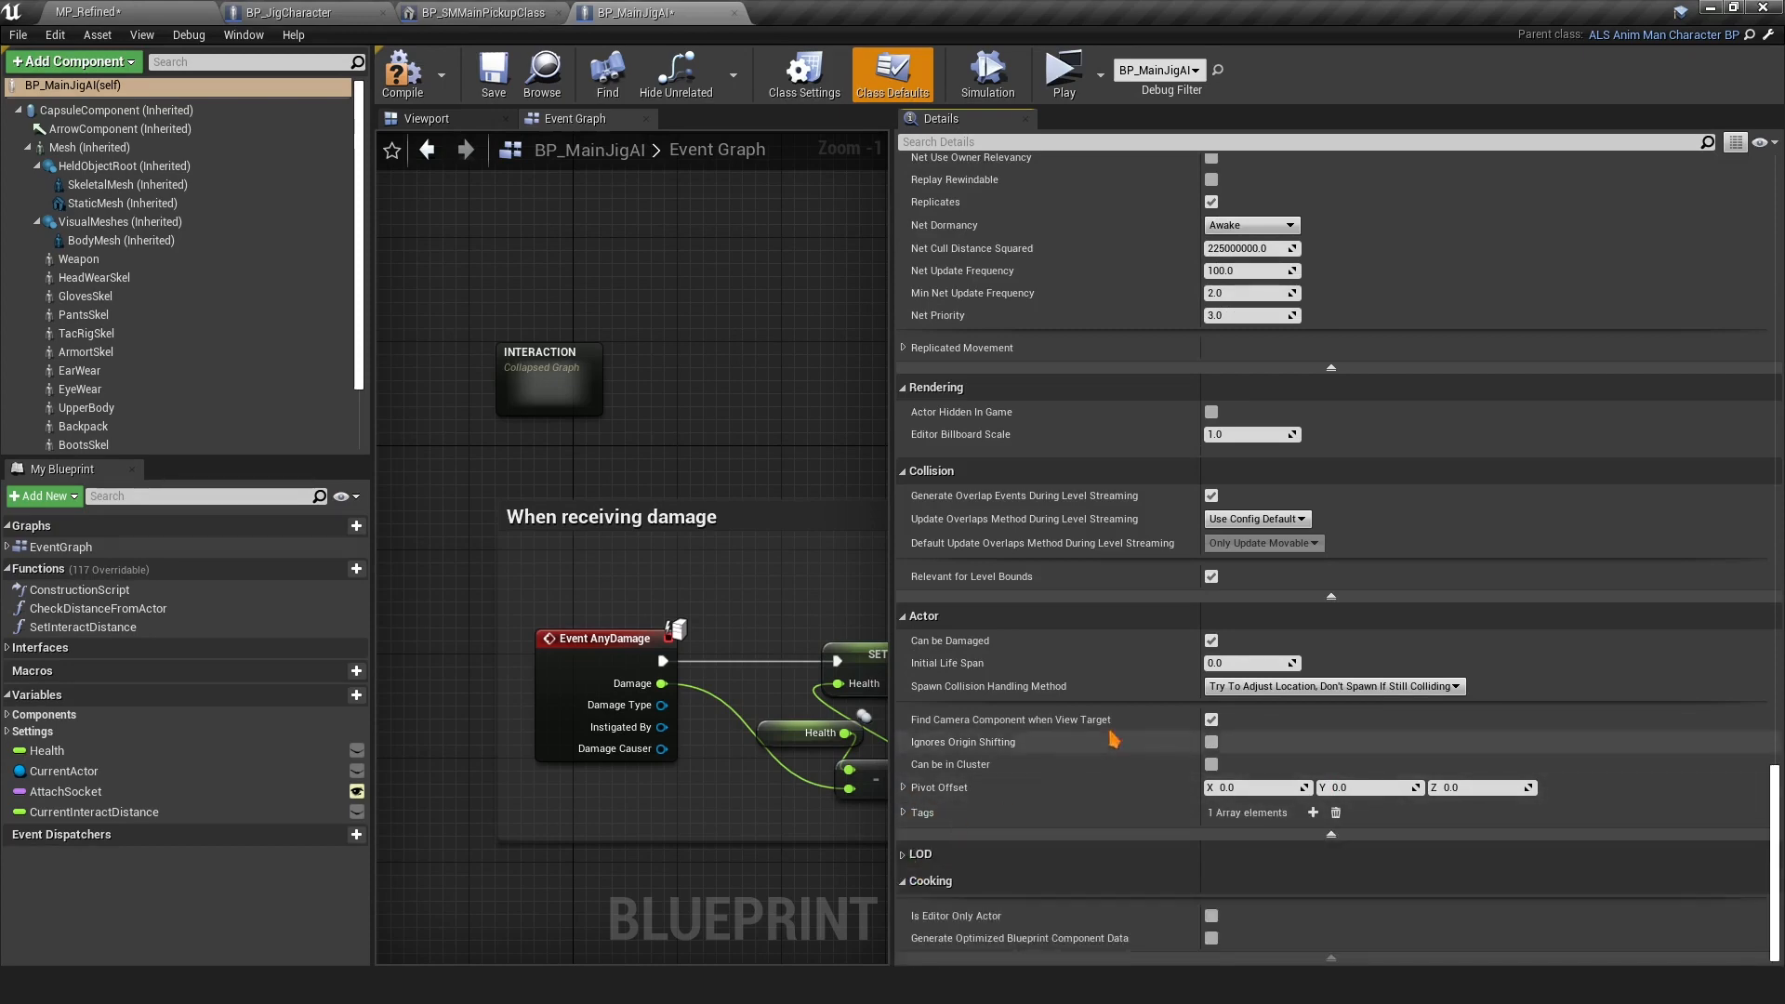
Reset the inherited Mesh component's Override Materials and Update Joints from Animation to their default values
{"action": "left_click", "coordinate": [79, 148]}
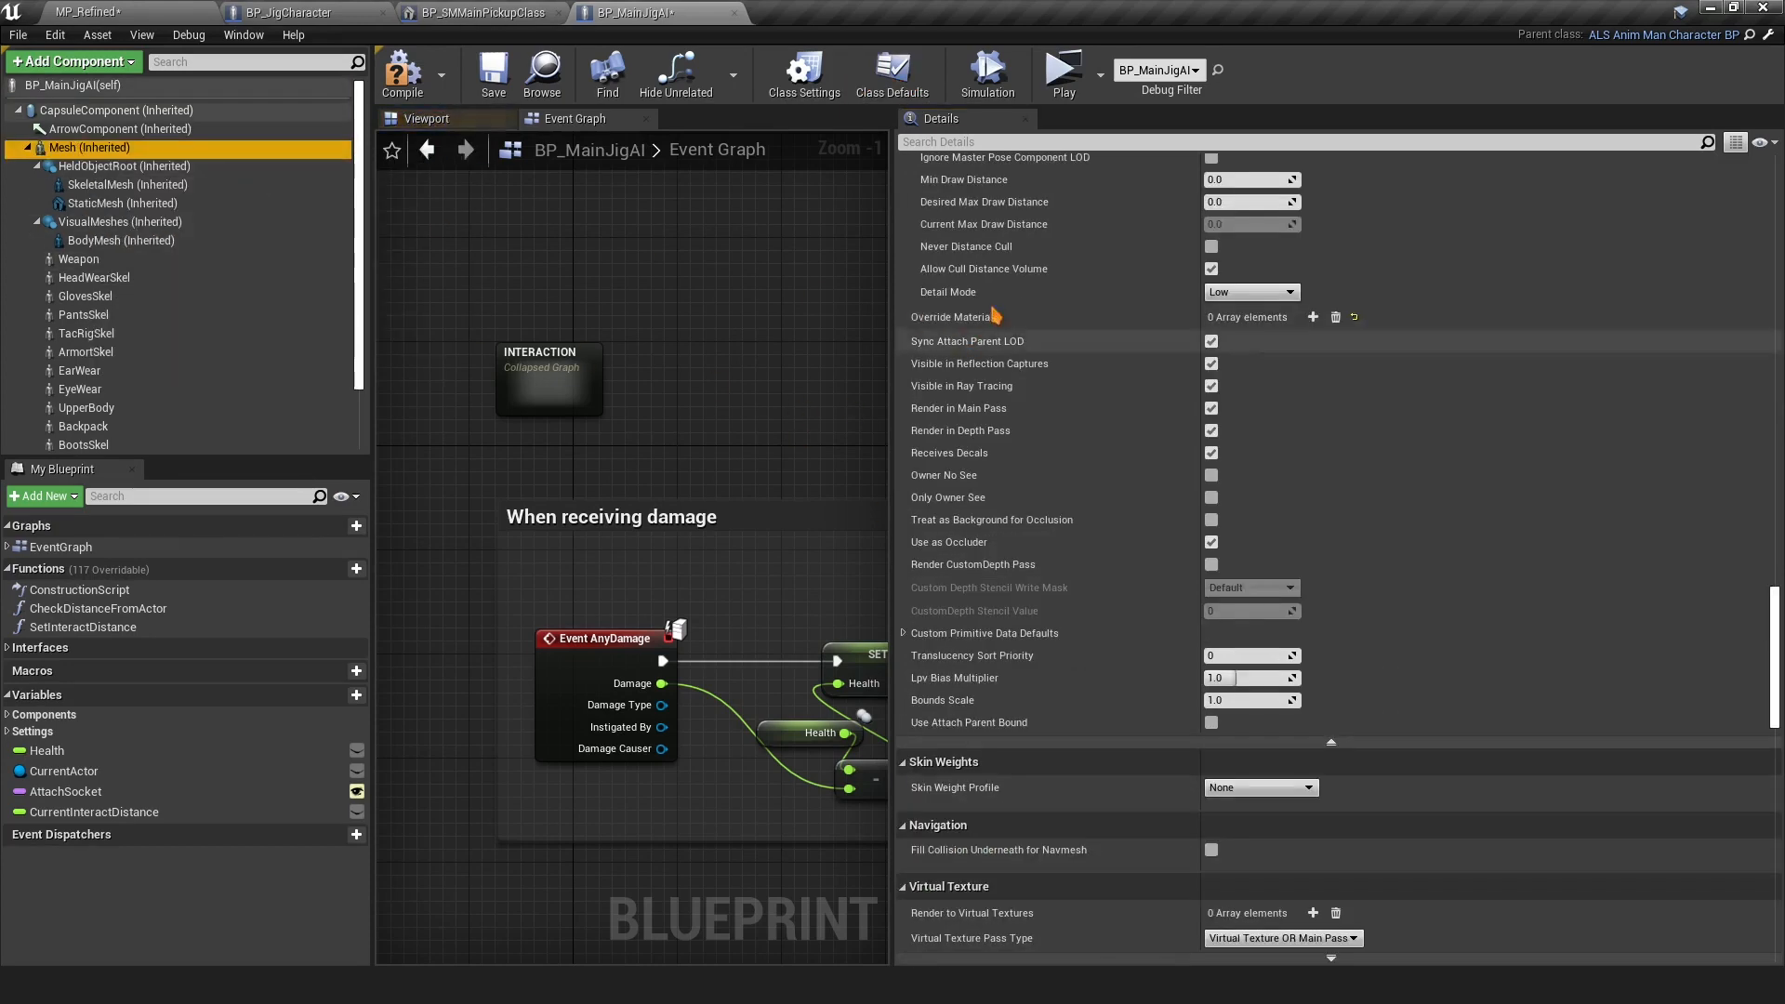
{"action": "scroll", "coordinate": [914, 493], "scroll_direction": "down", "scroll_amount": 5}
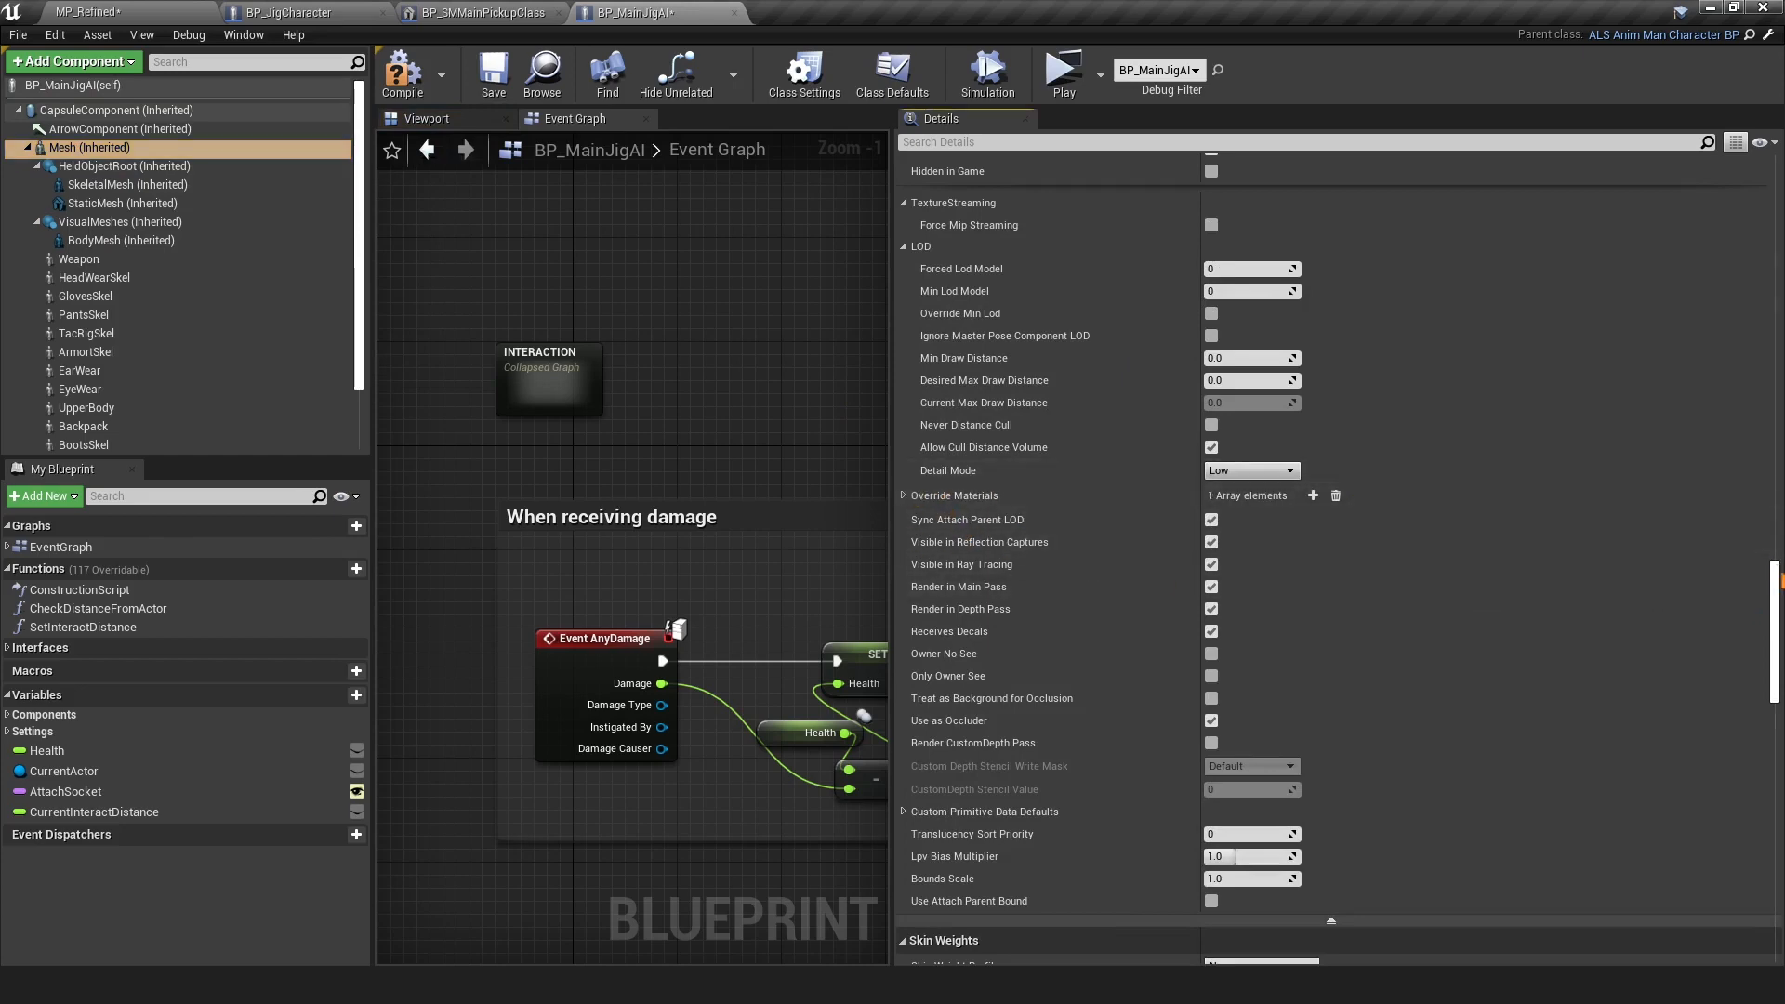
{"action": "left_click_drag", "start_coordinate": [1774, 581], "coordinate": [1745, 748]}
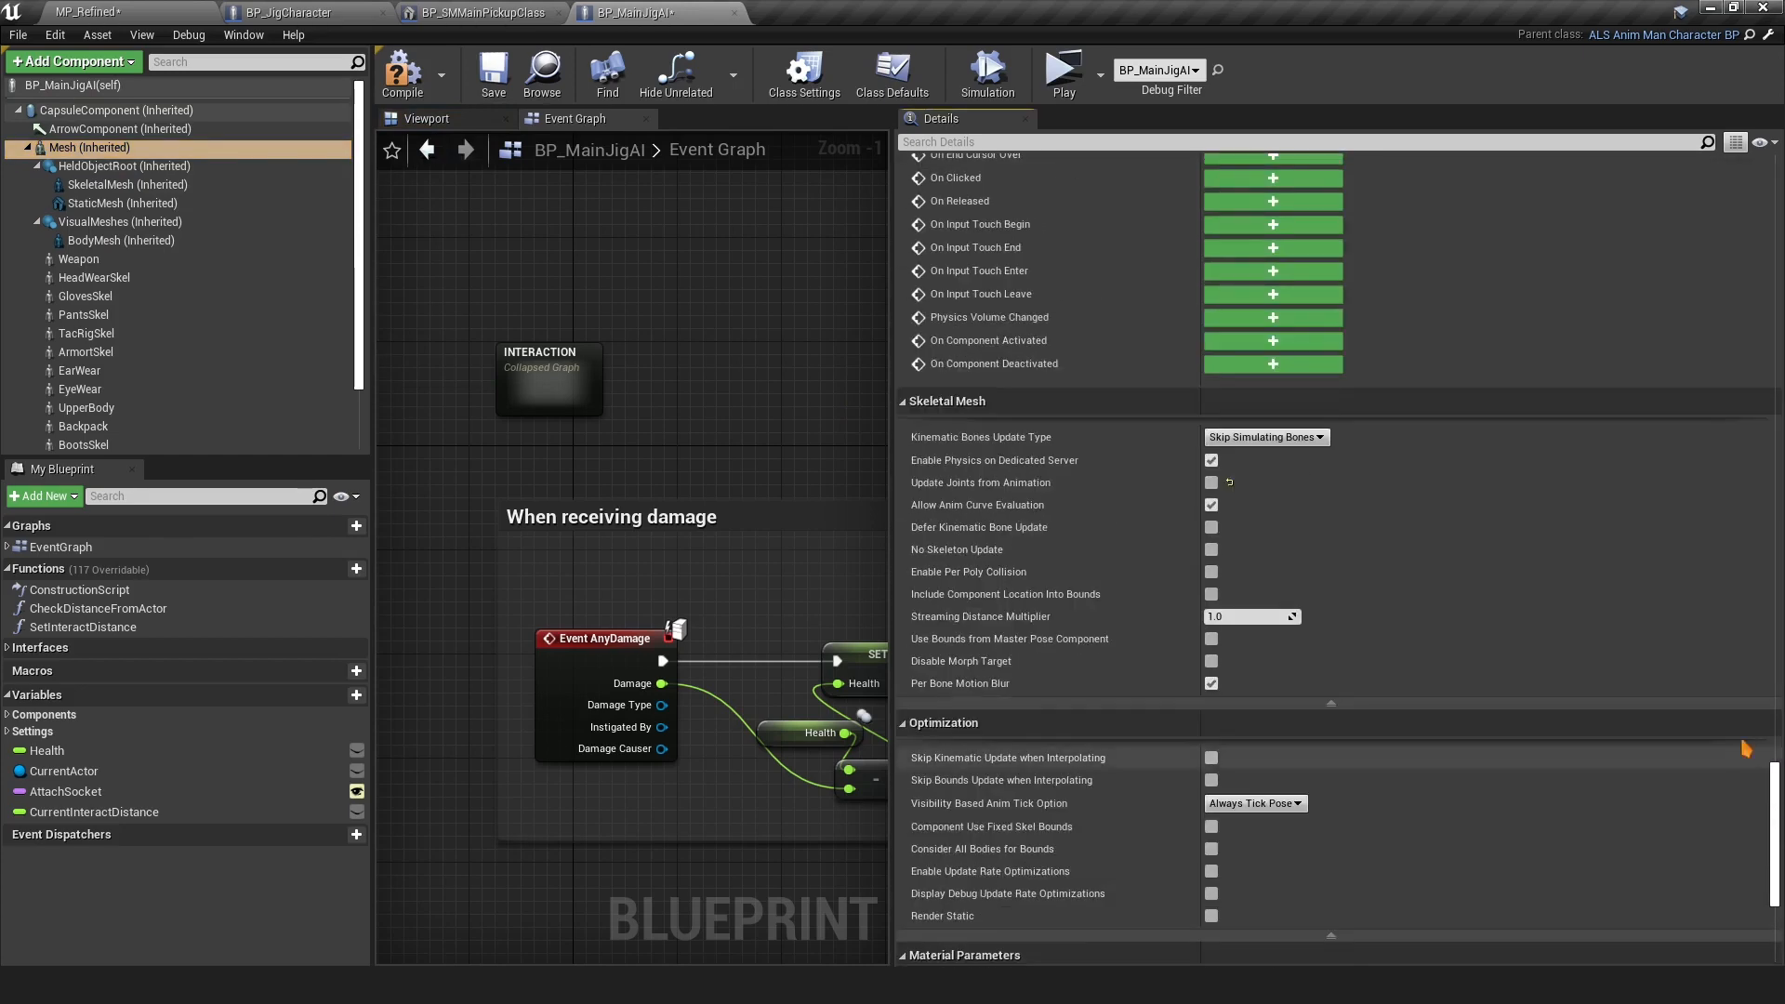
{"action": "left_click", "coordinate": [1229, 481]}
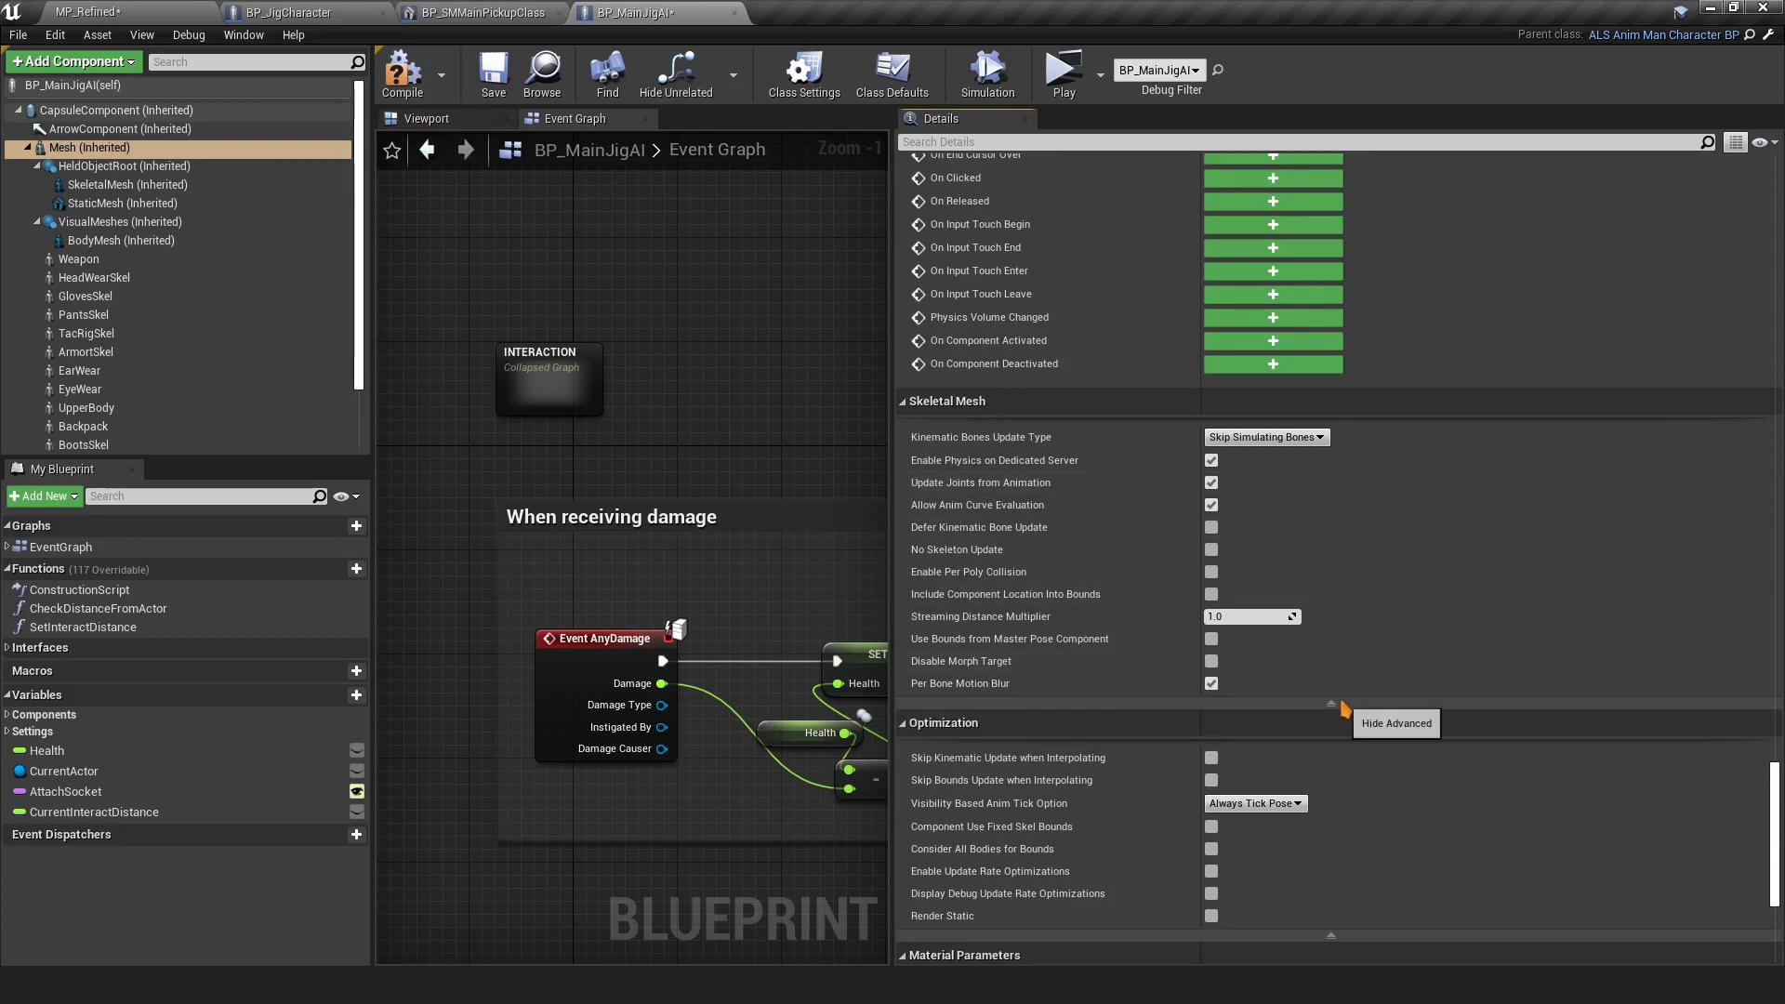
Set the Mesh component's Visibility Based Anim Tick Option to Always Tick Pose and Refresh Bones
{"action": "scroll", "coordinate": [1745, 666], "scroll_direction": "down", "scroll_amount": 4}
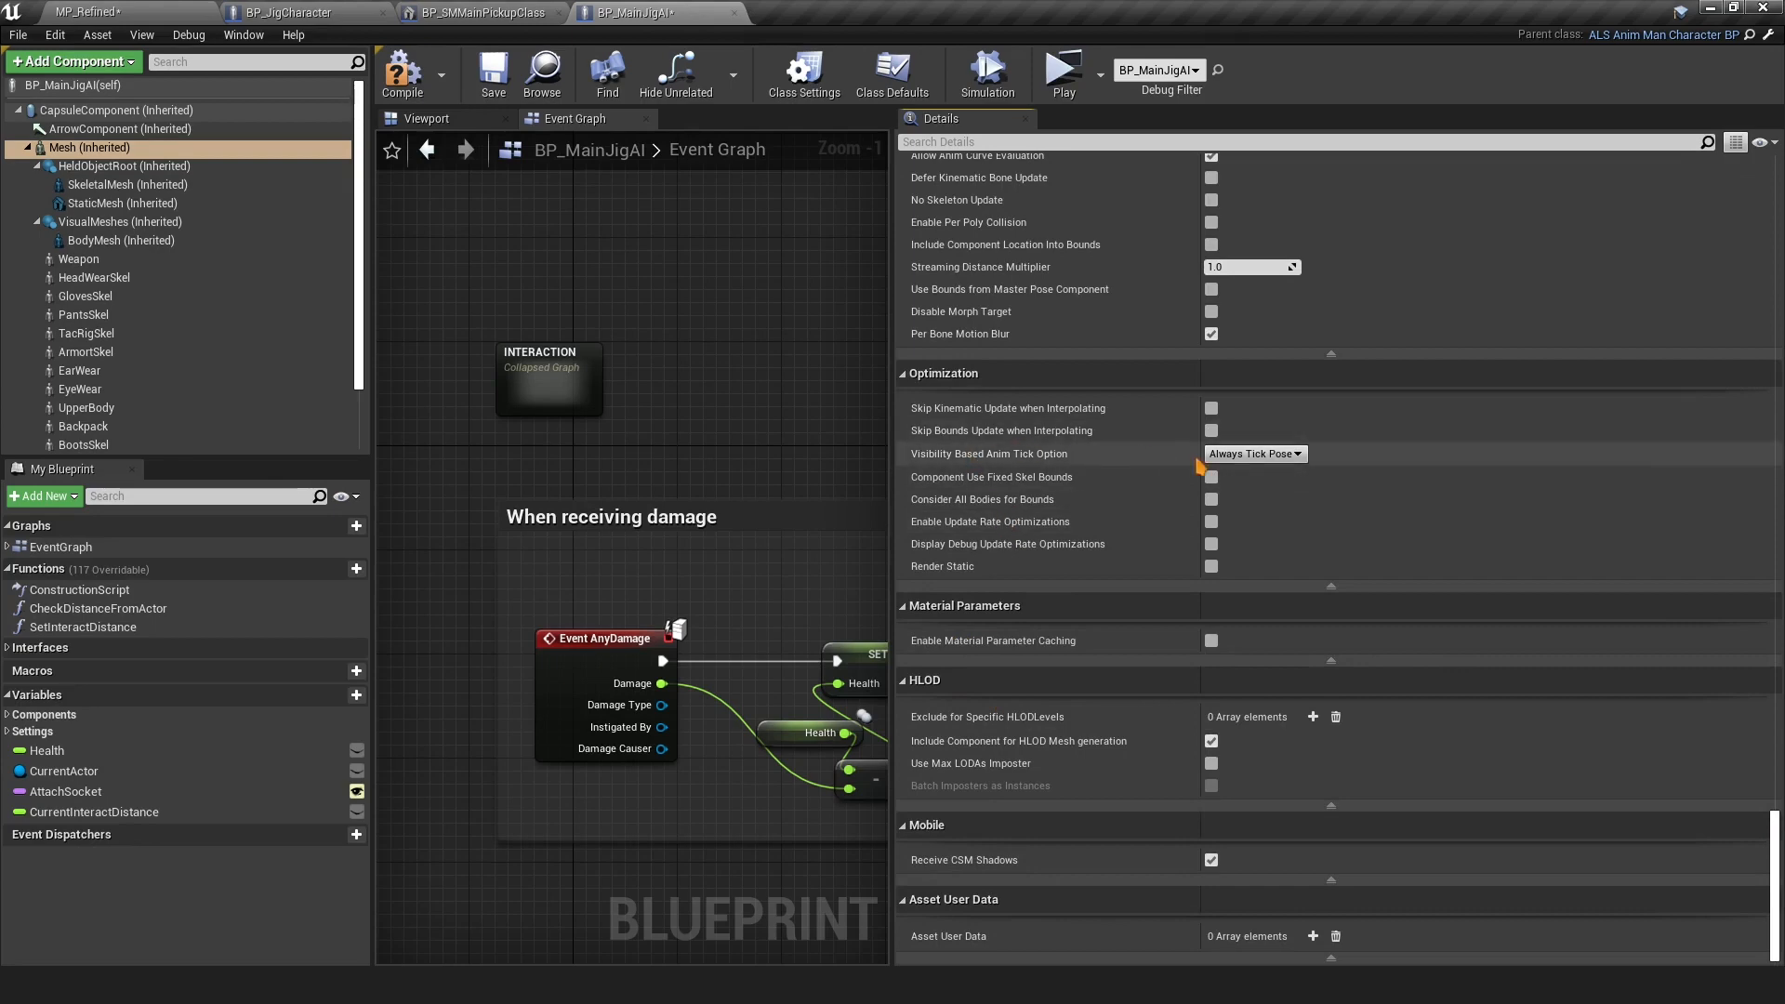
{"action": "left_click", "coordinate": [1253, 452]}
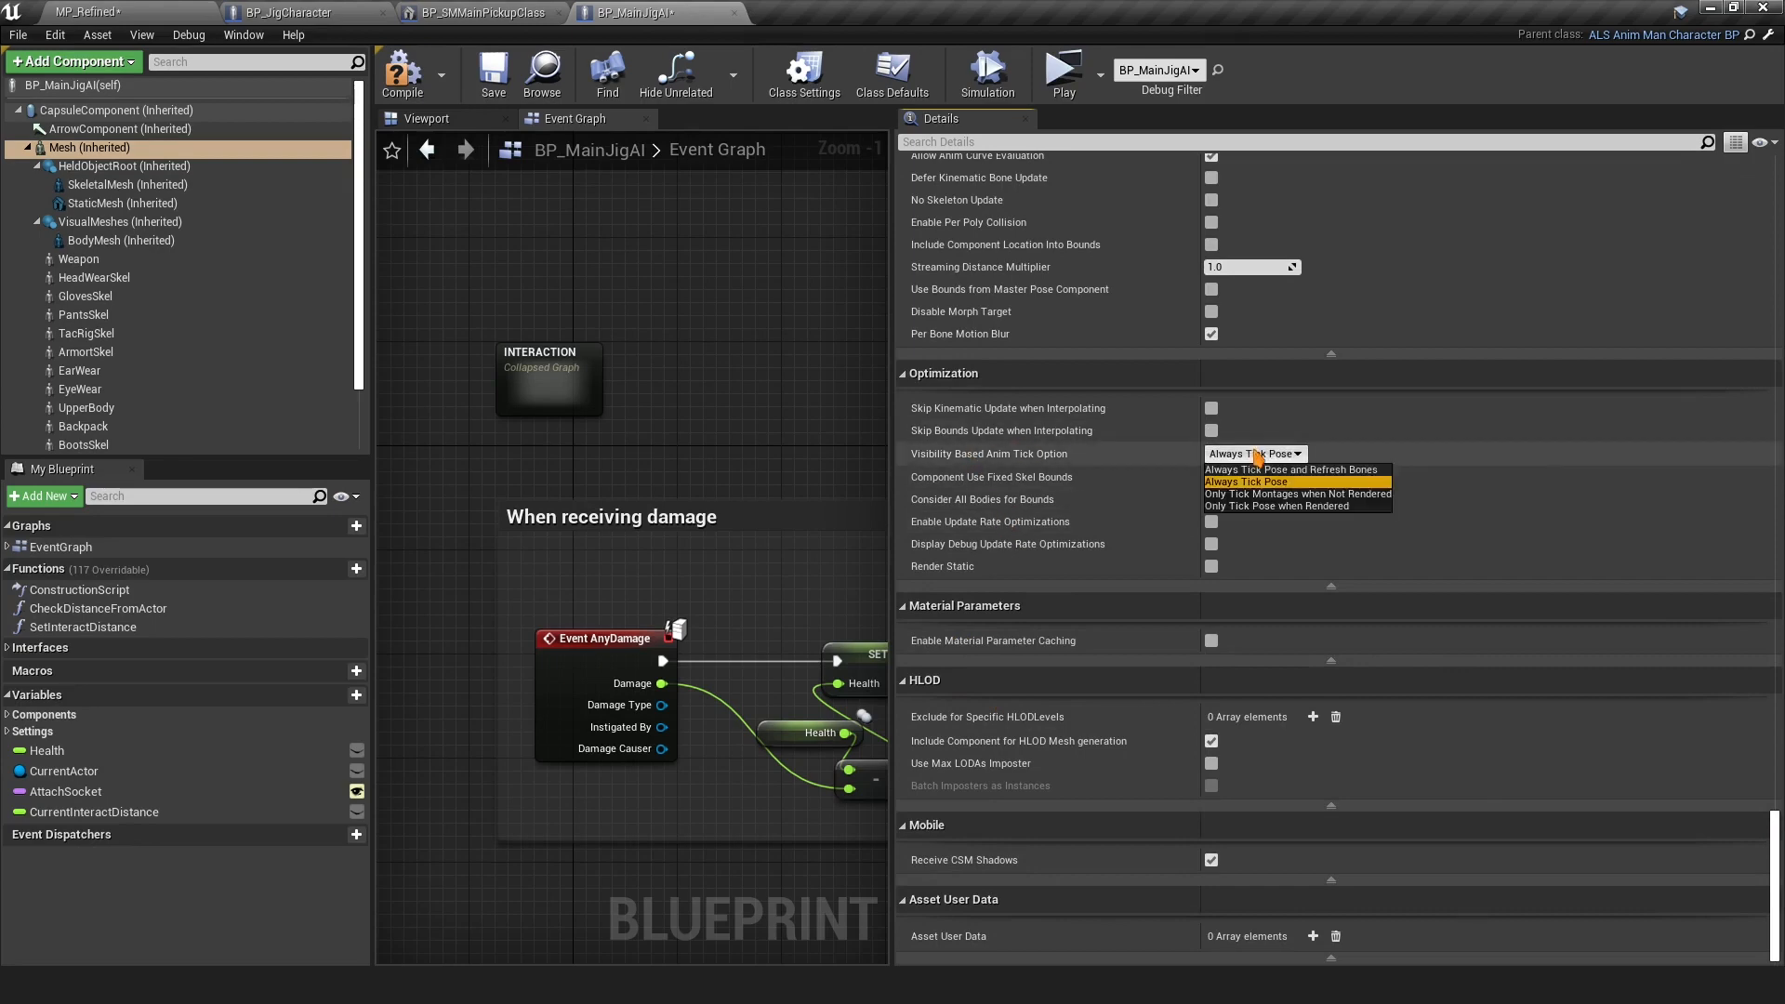
{"action": "left_click", "coordinate": [1236, 455]}
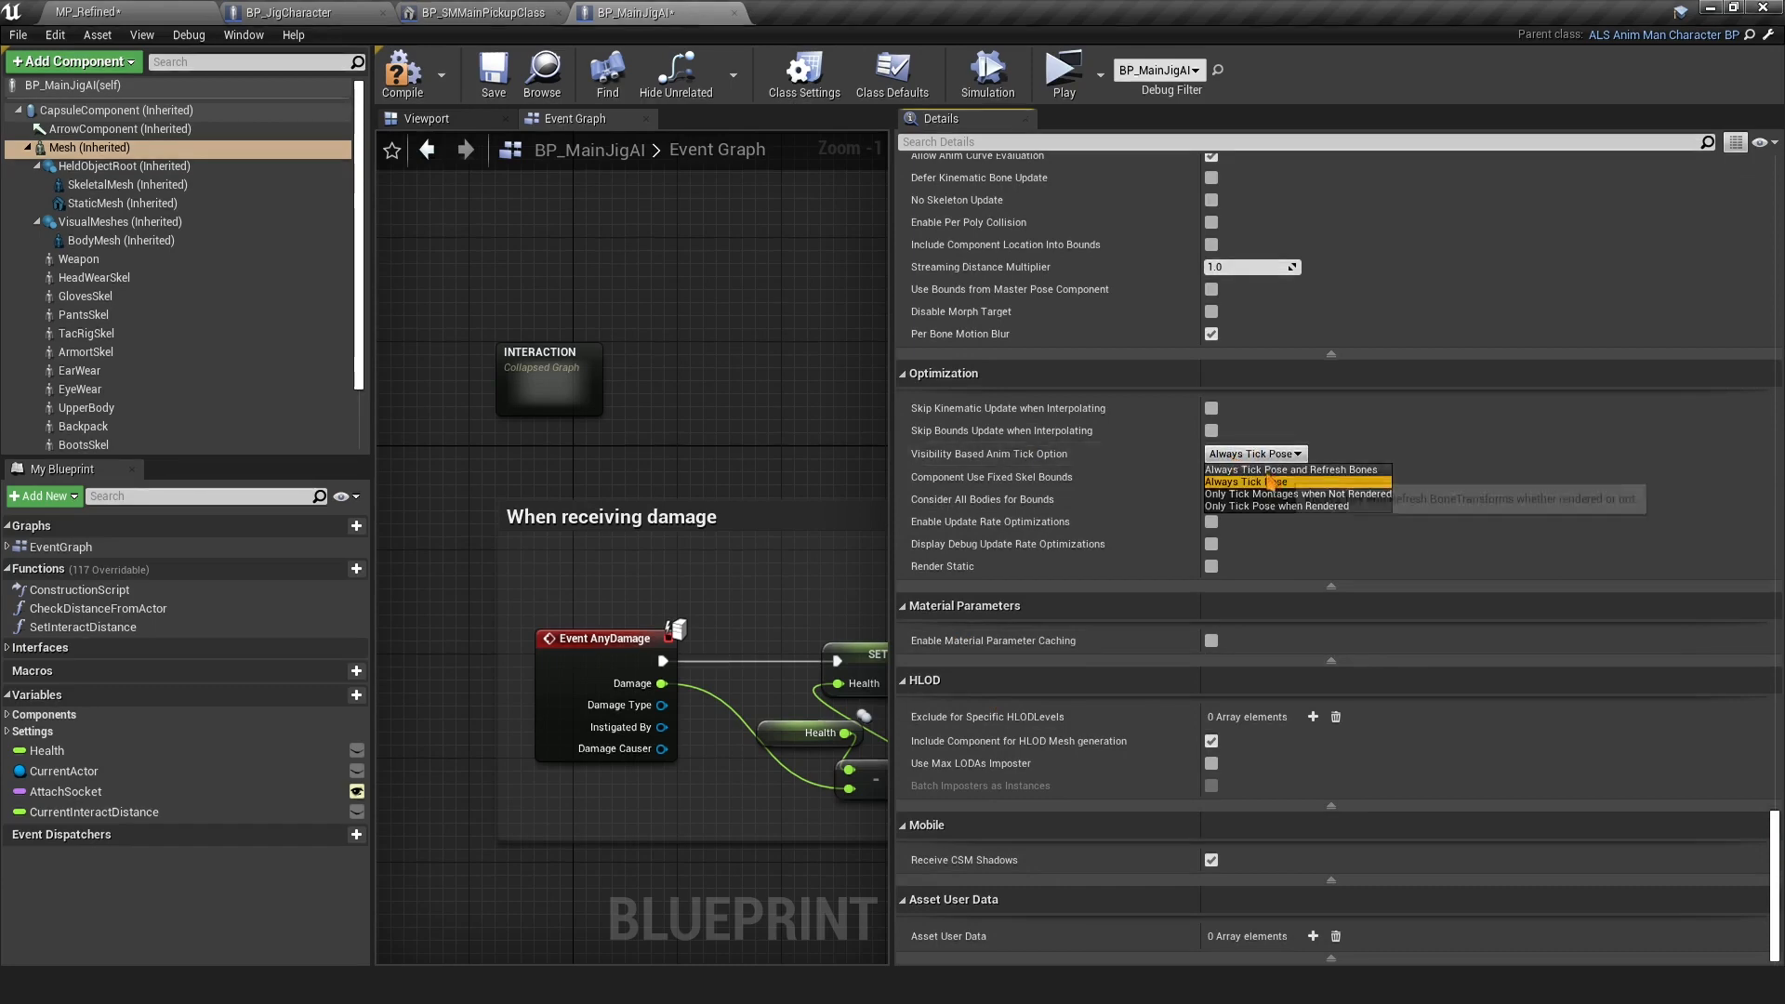
{"action": "left_click", "coordinate": [1292, 469]}
{"action": "left_click", "coordinate": [1302, 454]}
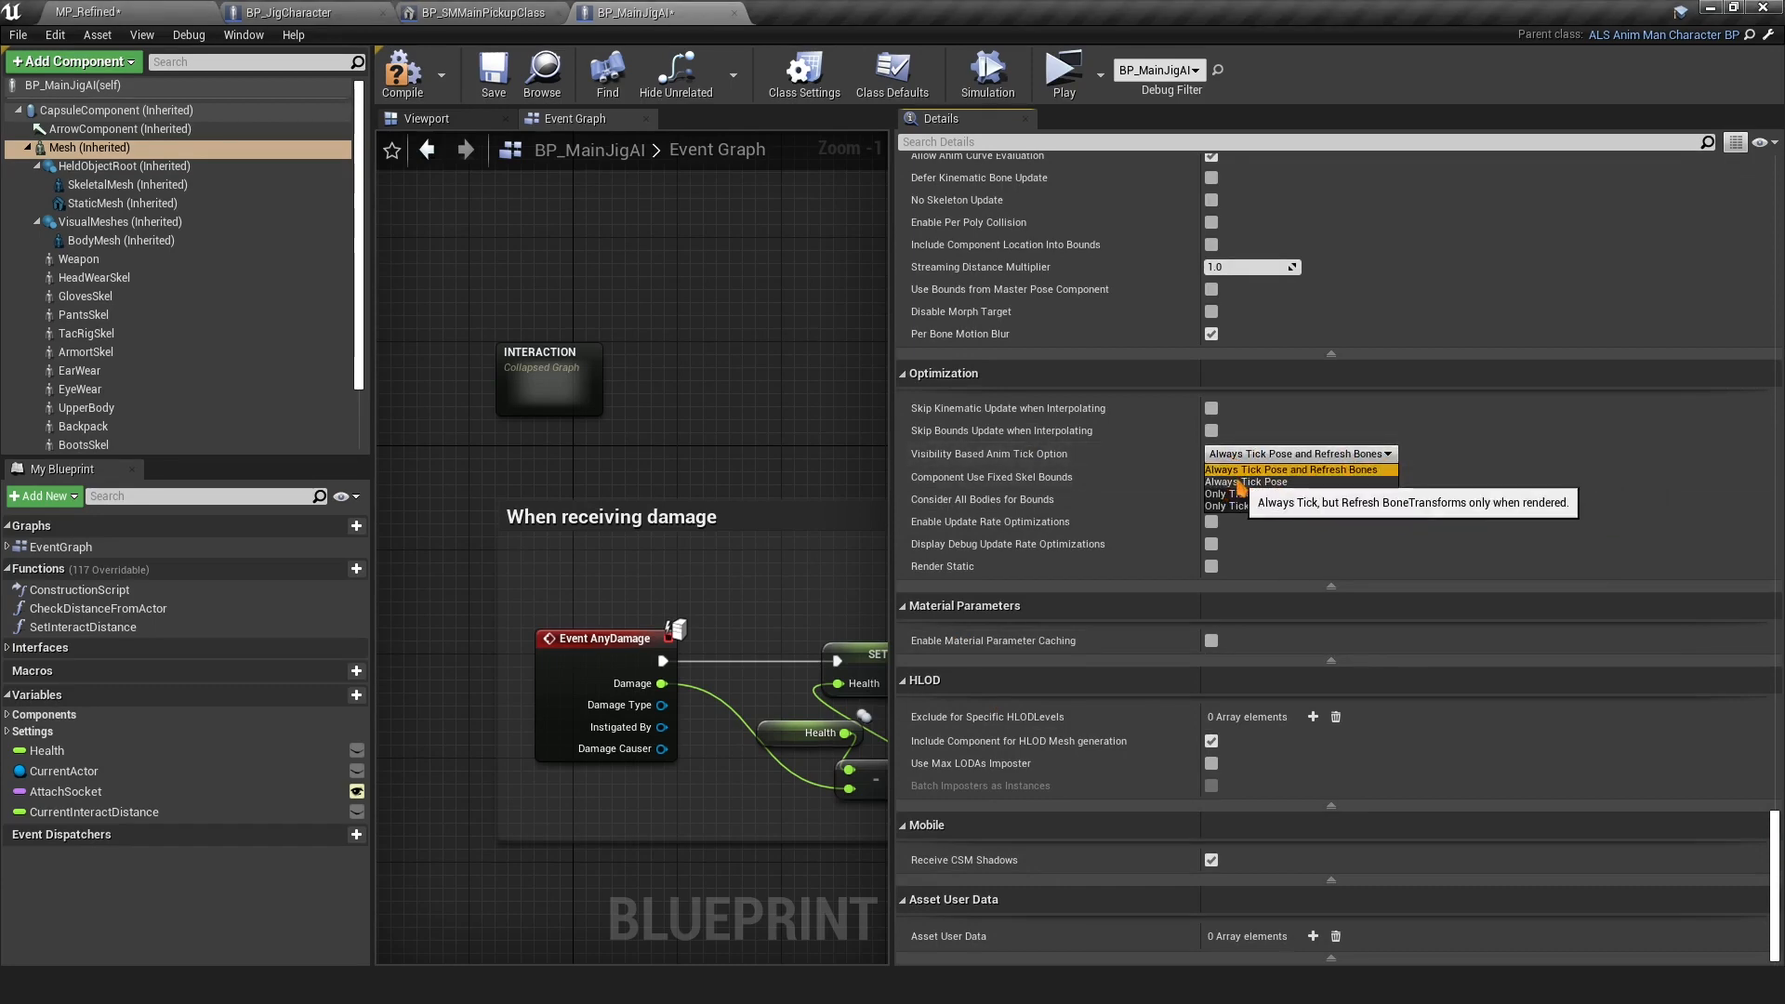
{"action": "left_click", "coordinate": [1283, 470]}
Set the inherited Mesh component's Skeletal Mesh to AnimMan
{"action": "scroll", "coordinate": [1259, 586], "scroll_direction": "up", "scroll_amount": 10}
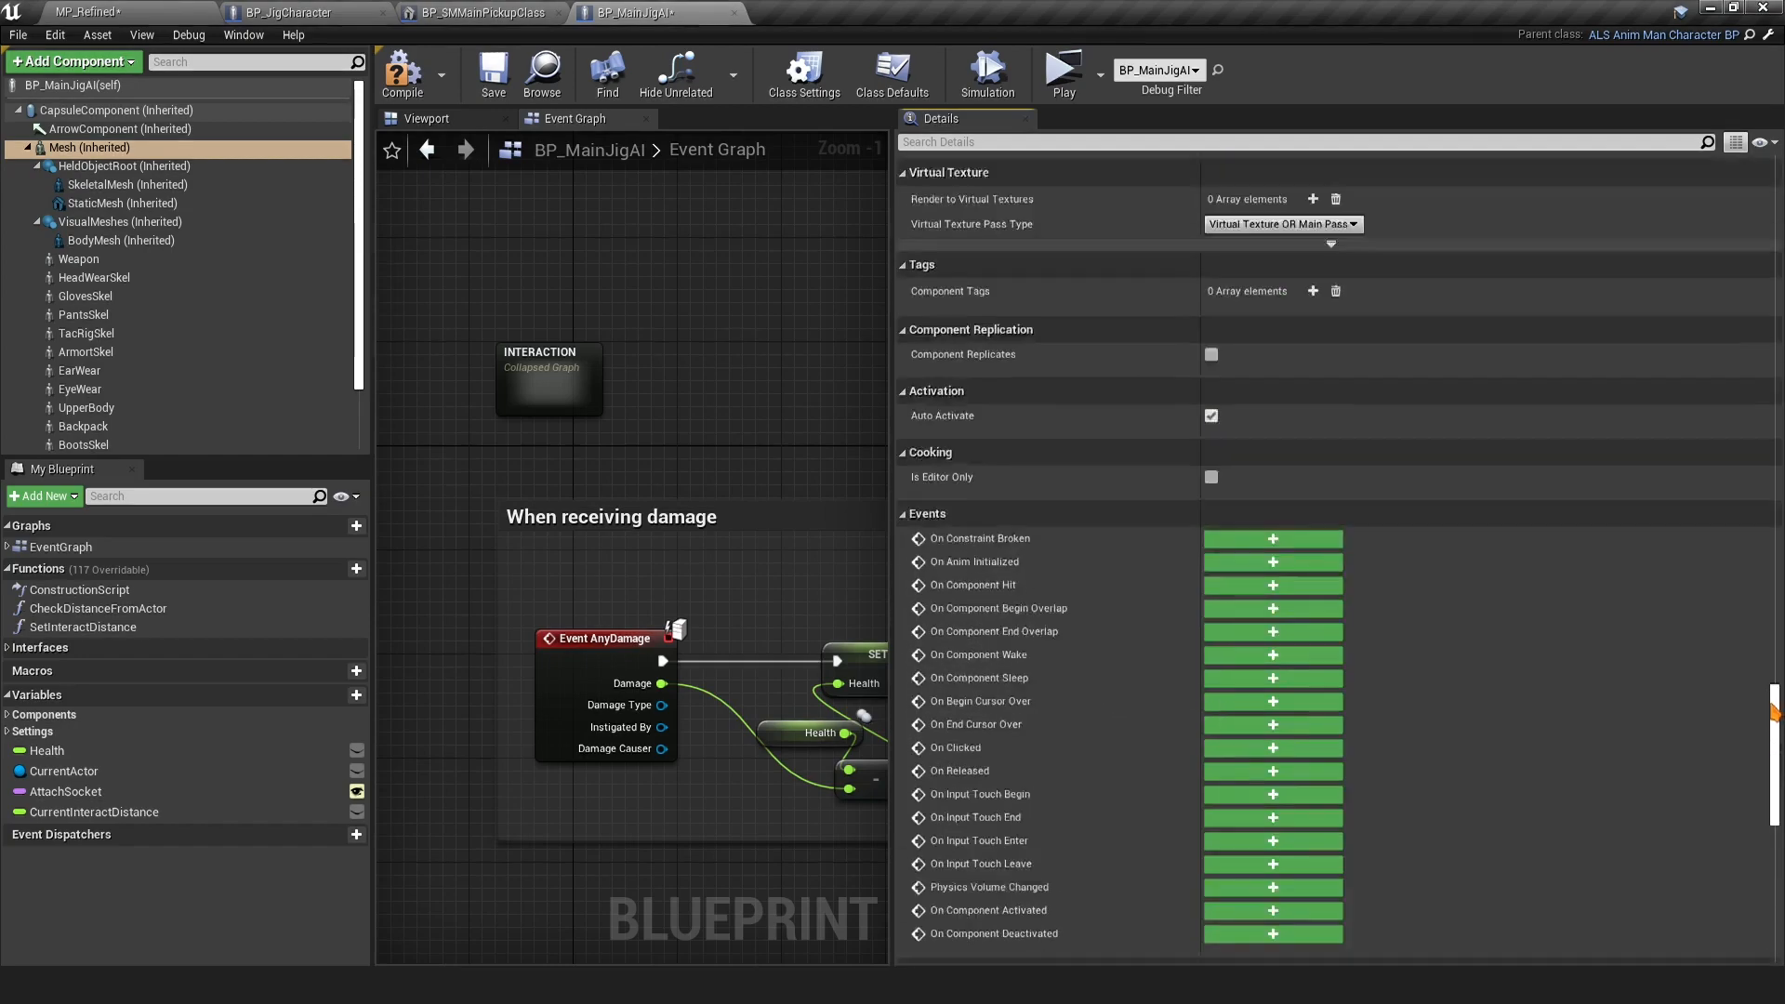
{"action": "left_click_drag", "start_coordinate": [1776, 713], "coordinate": [1739, 427]}
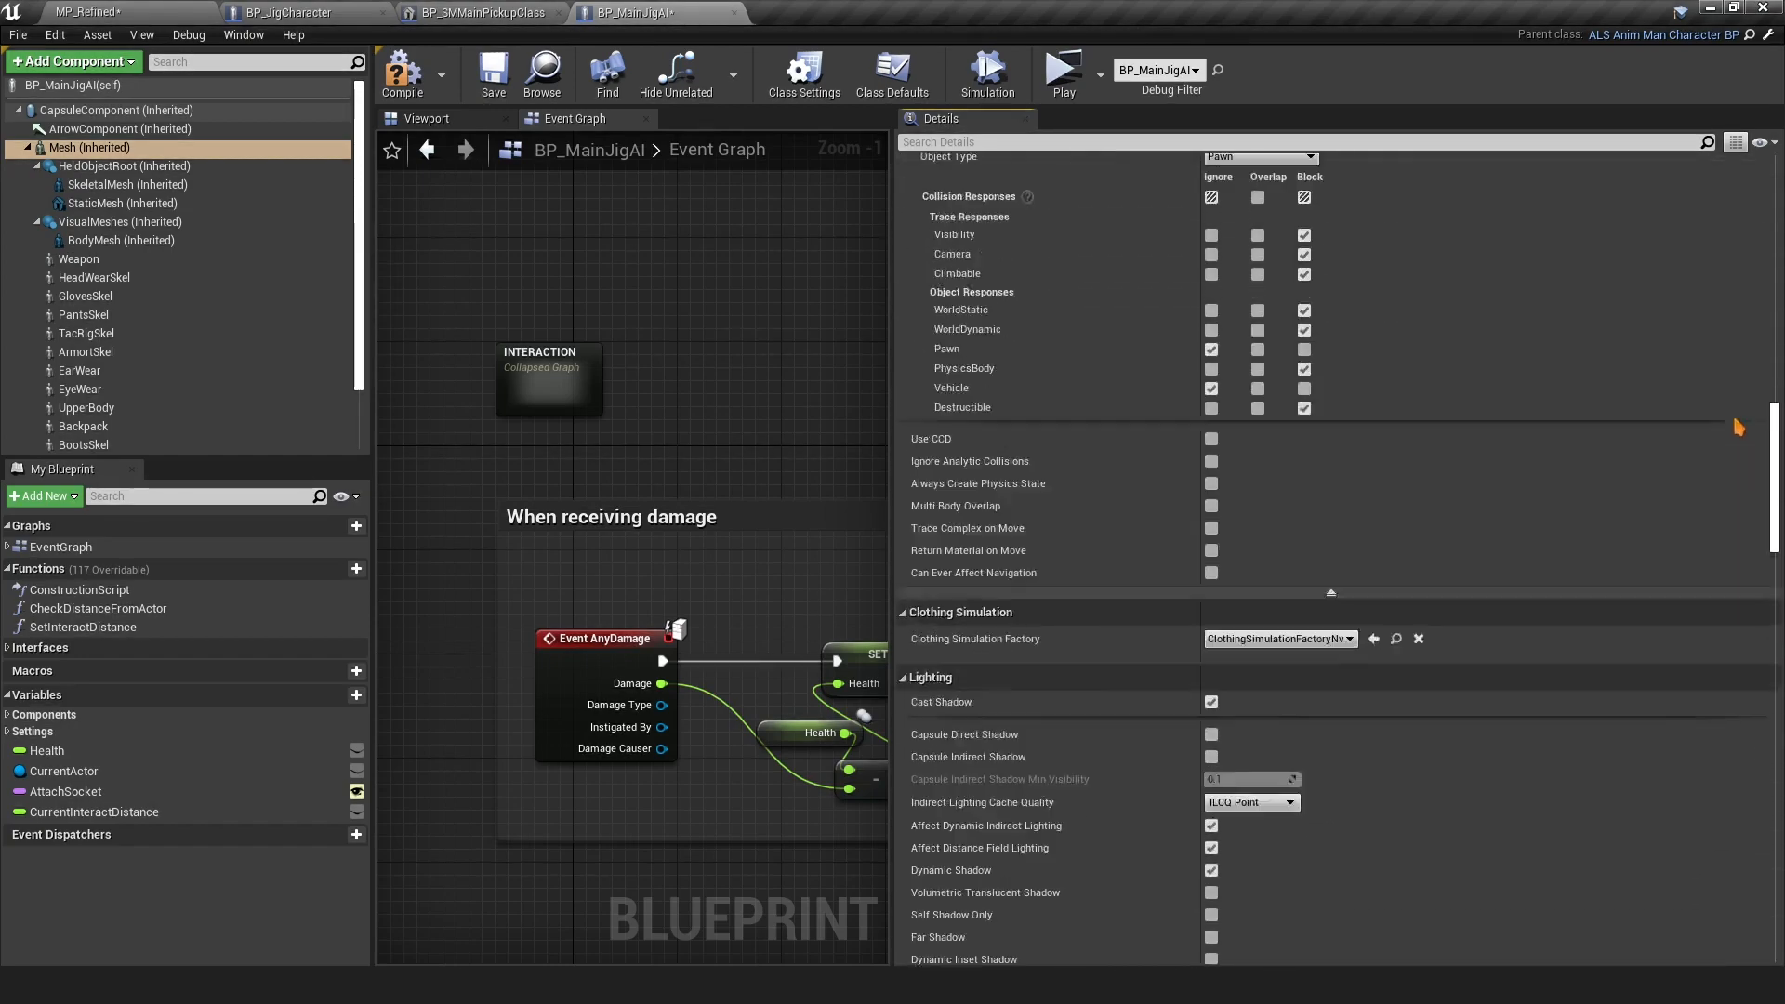
{"action": "scroll", "coordinate": [1742, 354], "scroll_direction": "up", "scroll_amount": 15}
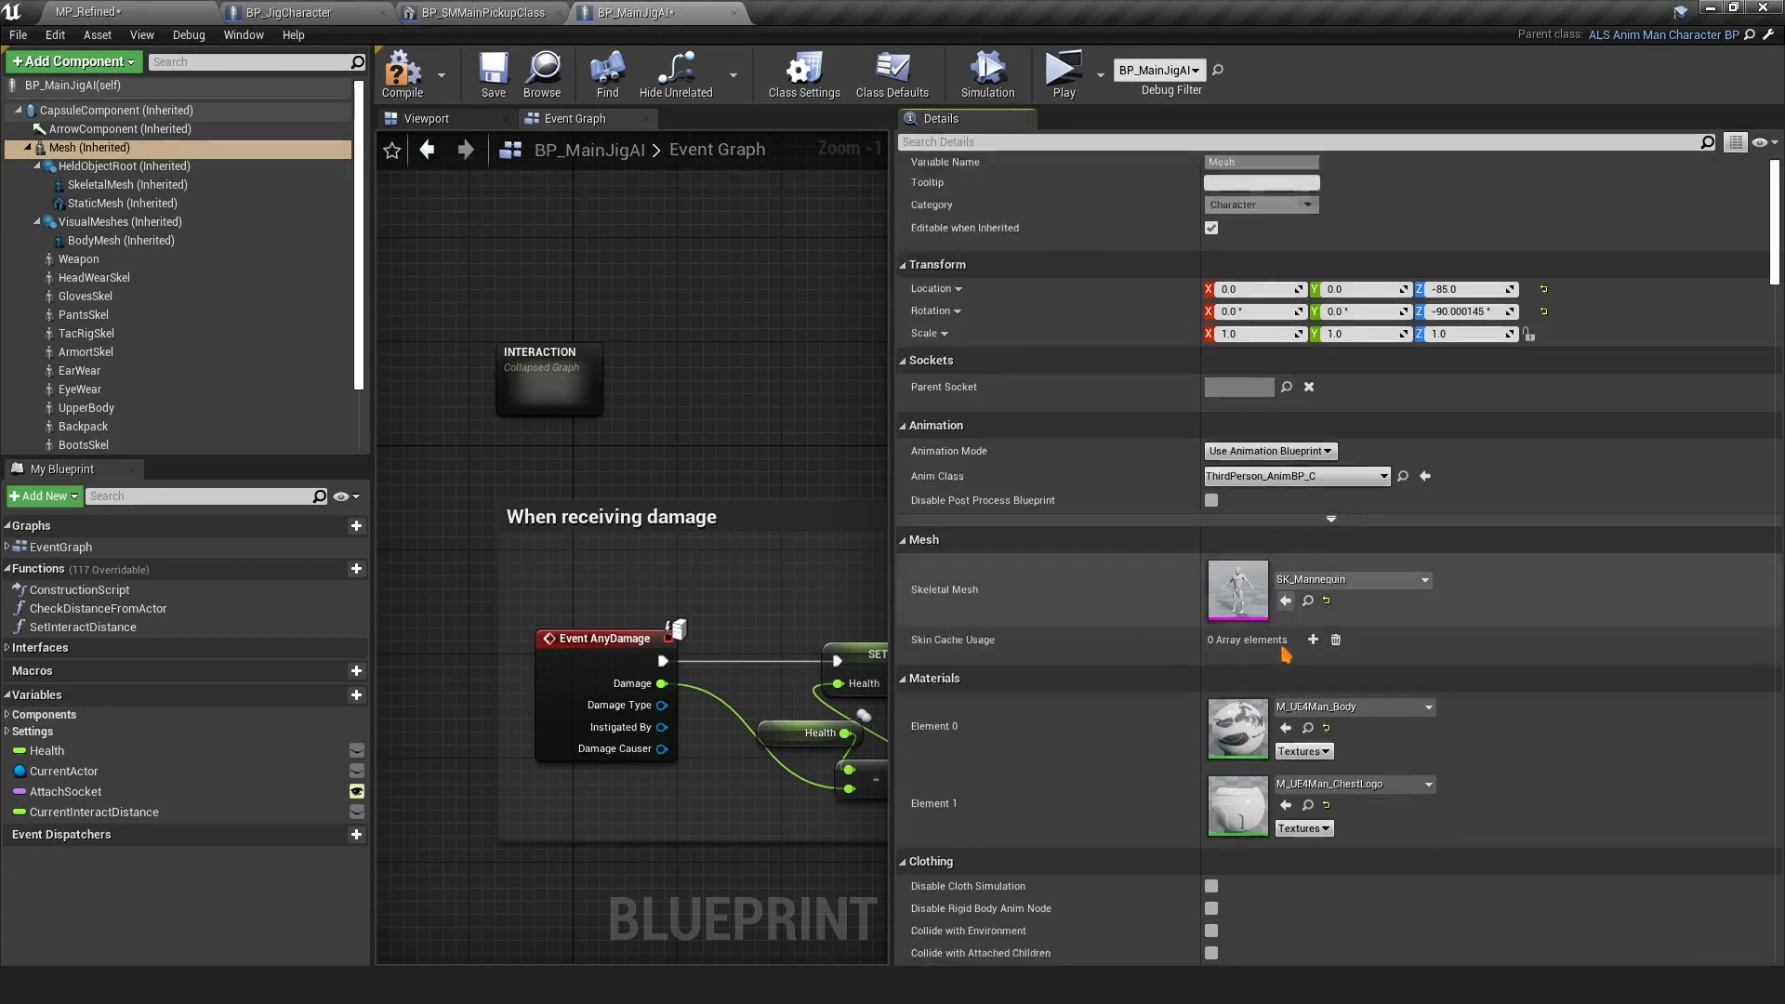
{"action": "scroll", "coordinate": [1286, 653], "scroll_direction": "down", "scroll_amount": 2}
{"action": "left_click", "coordinate": [1327, 520]}
{"action": "type", "text": "ani"}
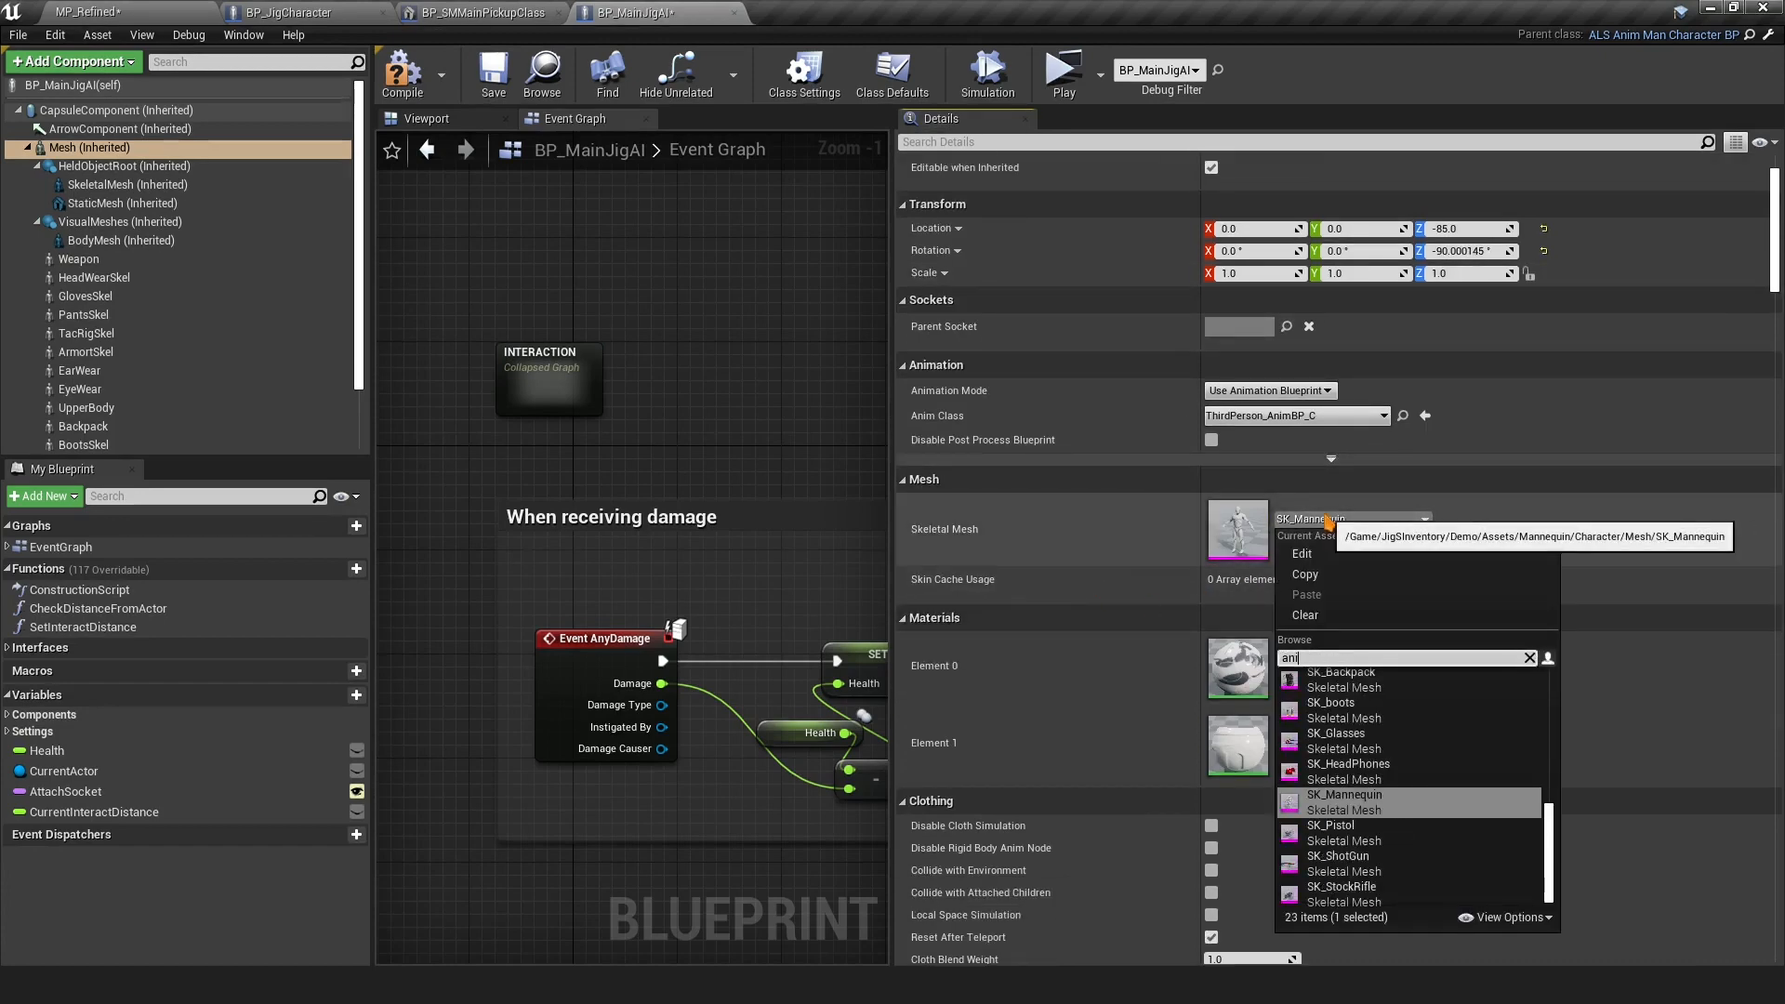
{"action": "type", "text": "m"}
{"action": "left_click", "coordinate": [1320, 682]}
Reset the inherited Mesh component's Anim Class to ALS_AnimBP_C
{"action": "scroll", "coordinate": [1292, 567], "scroll_direction": "down", "scroll_amount": 2}
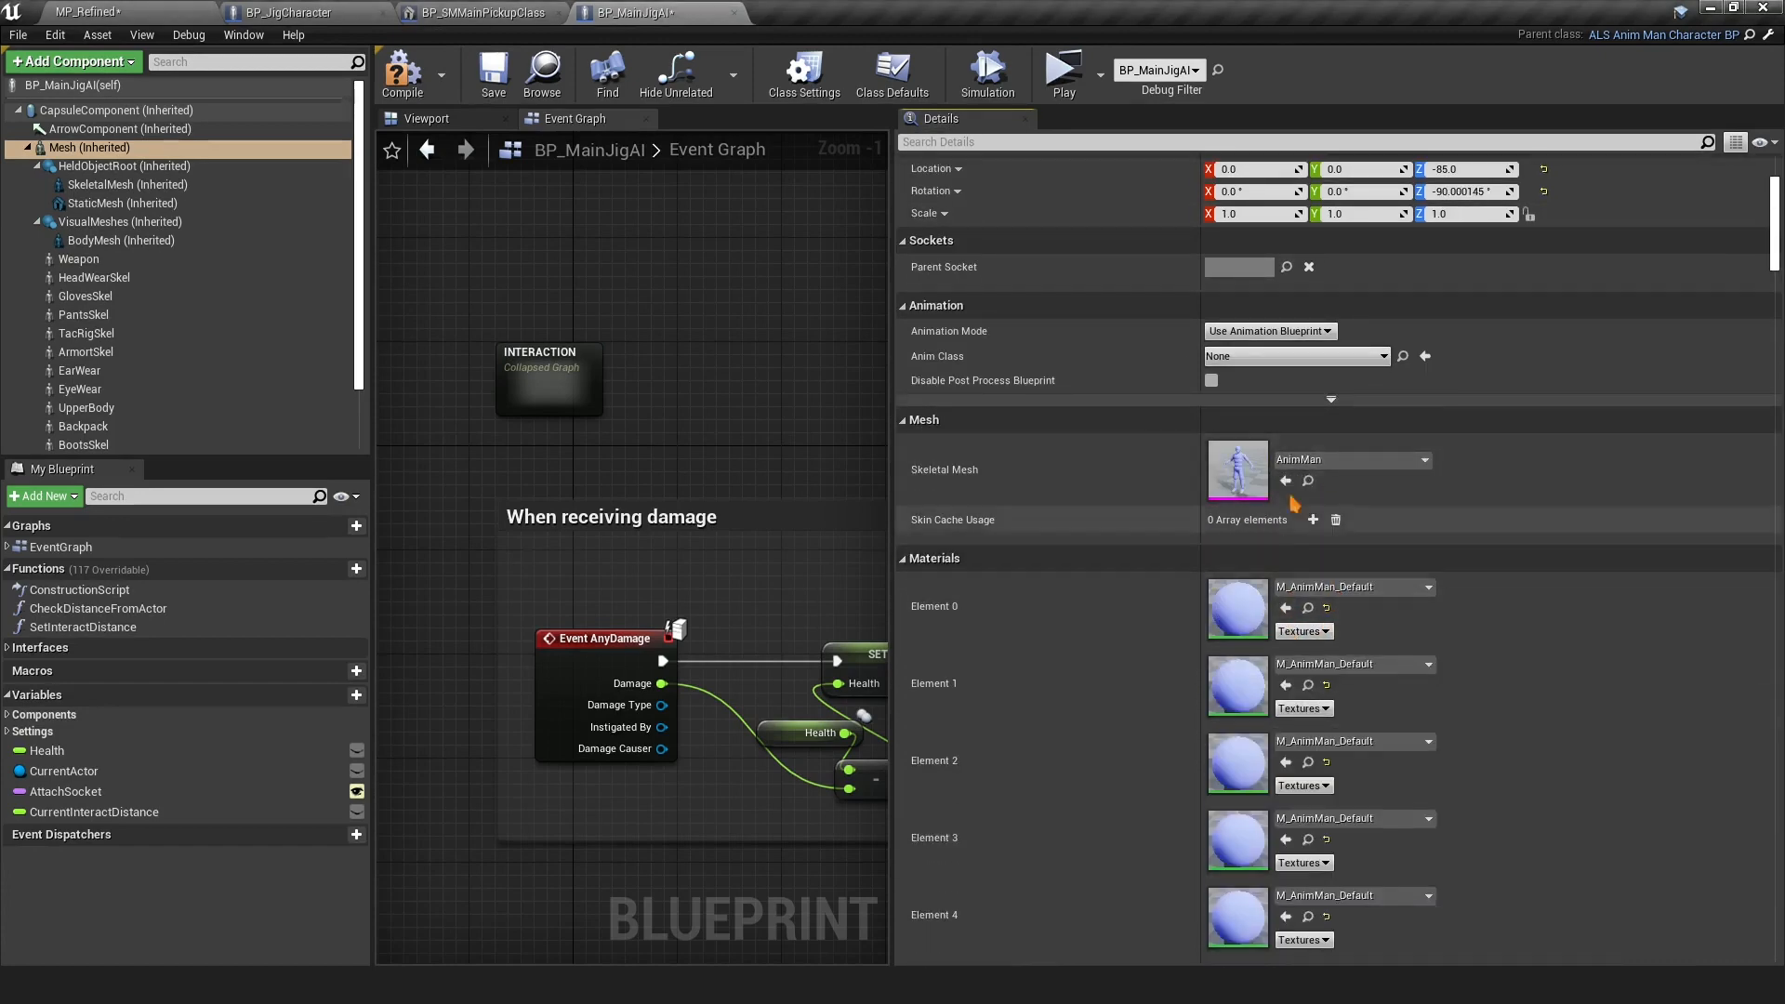
{"action": "left_click", "coordinate": [1264, 358]}
{"action": "left_click", "coordinate": [1273, 421]}
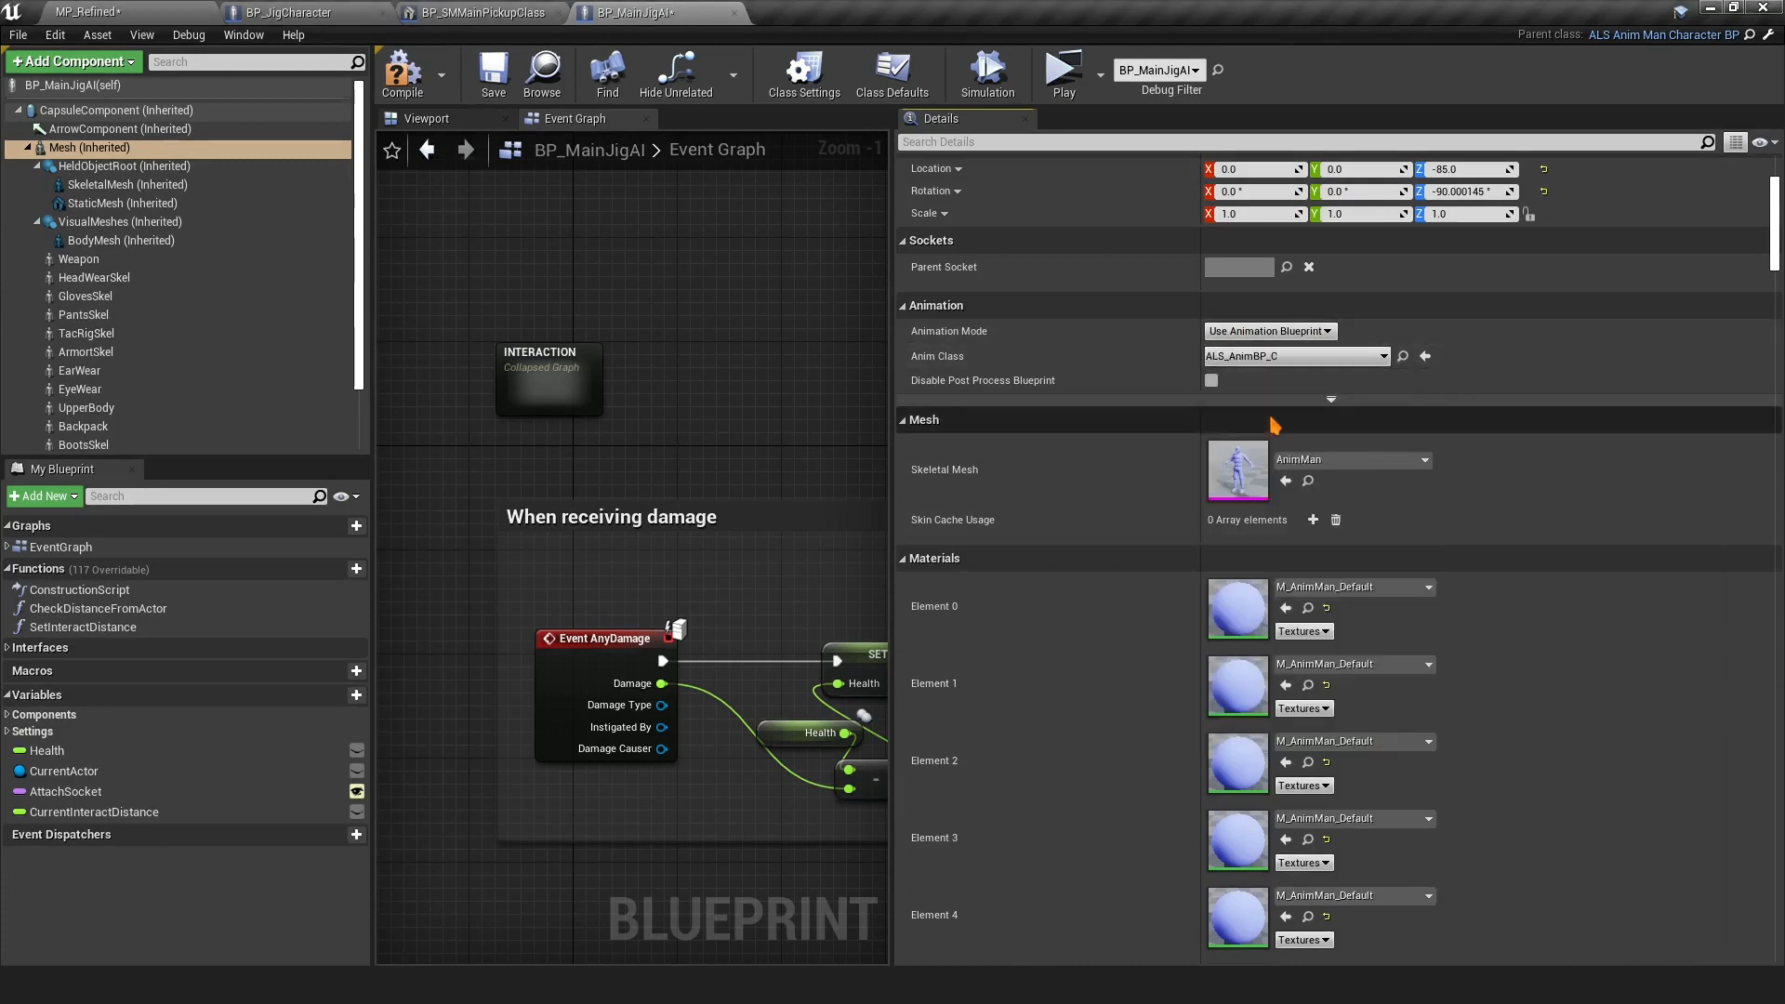
Reset CharacterMovement's Max Acceleration, Braking Friction Factor, Crouched Half Height and Run Physics with No Controller to their inherited defaults
{"action": "scroll", "coordinate": [1423, 493], "scroll_direction": "down", "scroll_amount": 4}
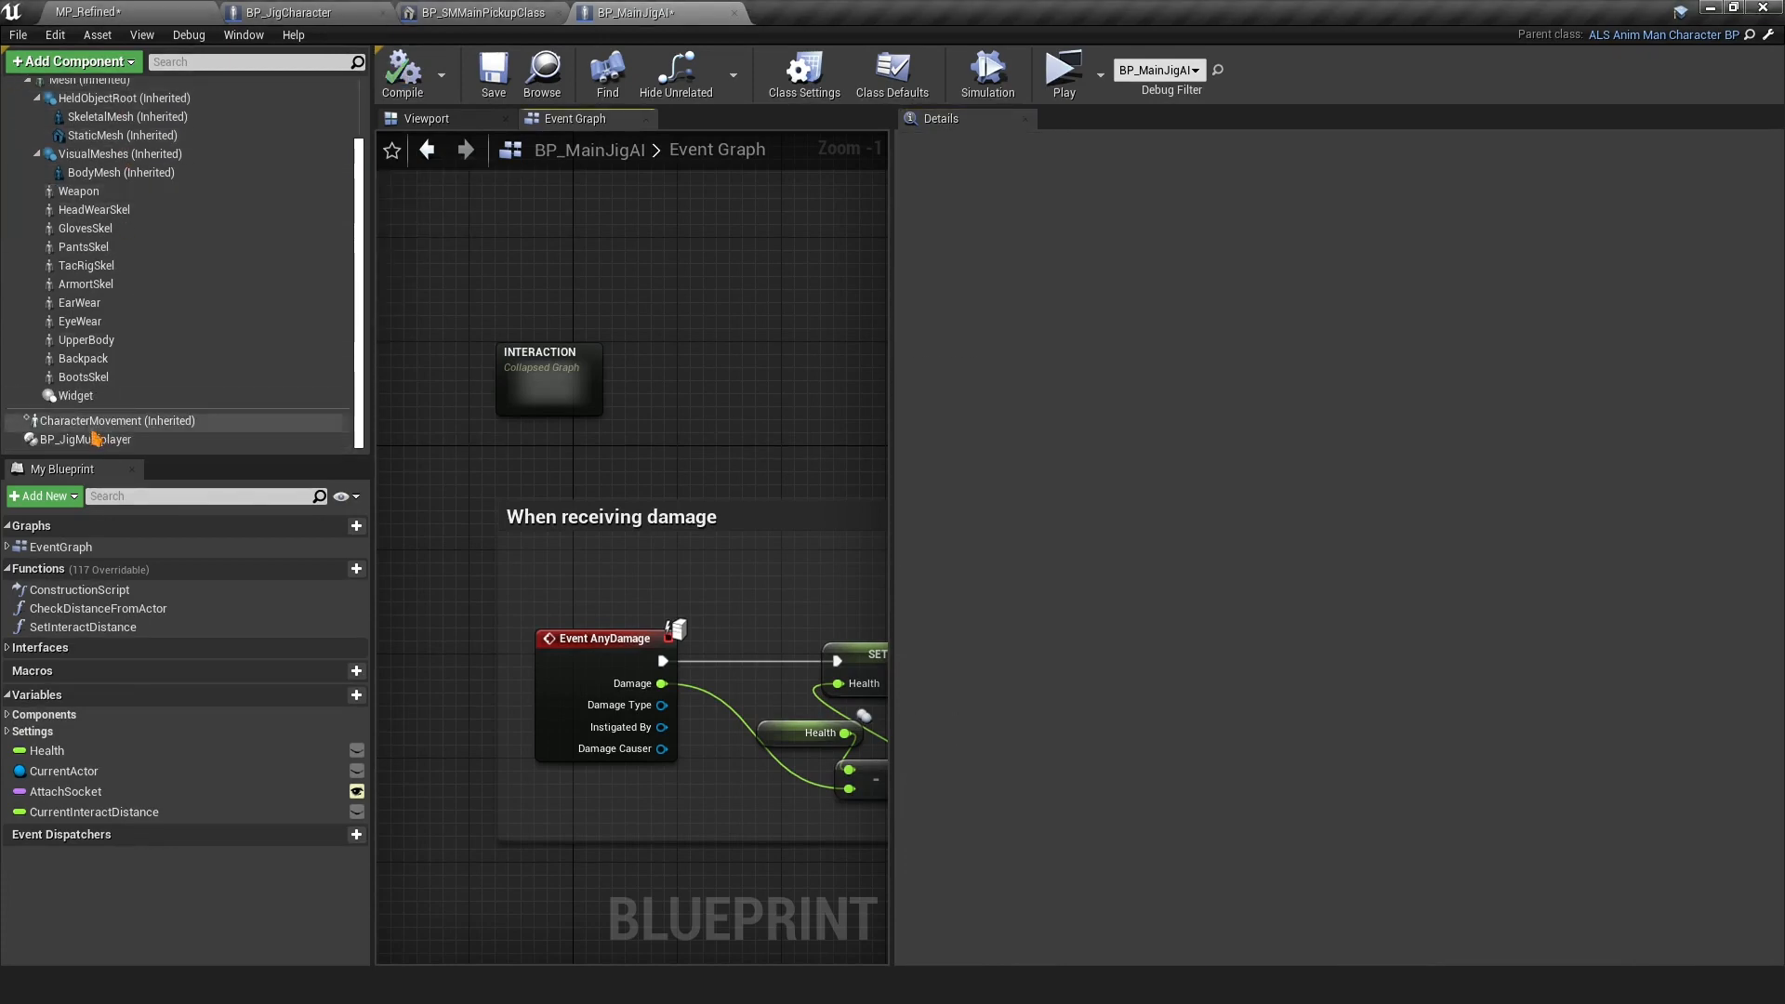
{"action": "left_click", "coordinate": [93, 420]}
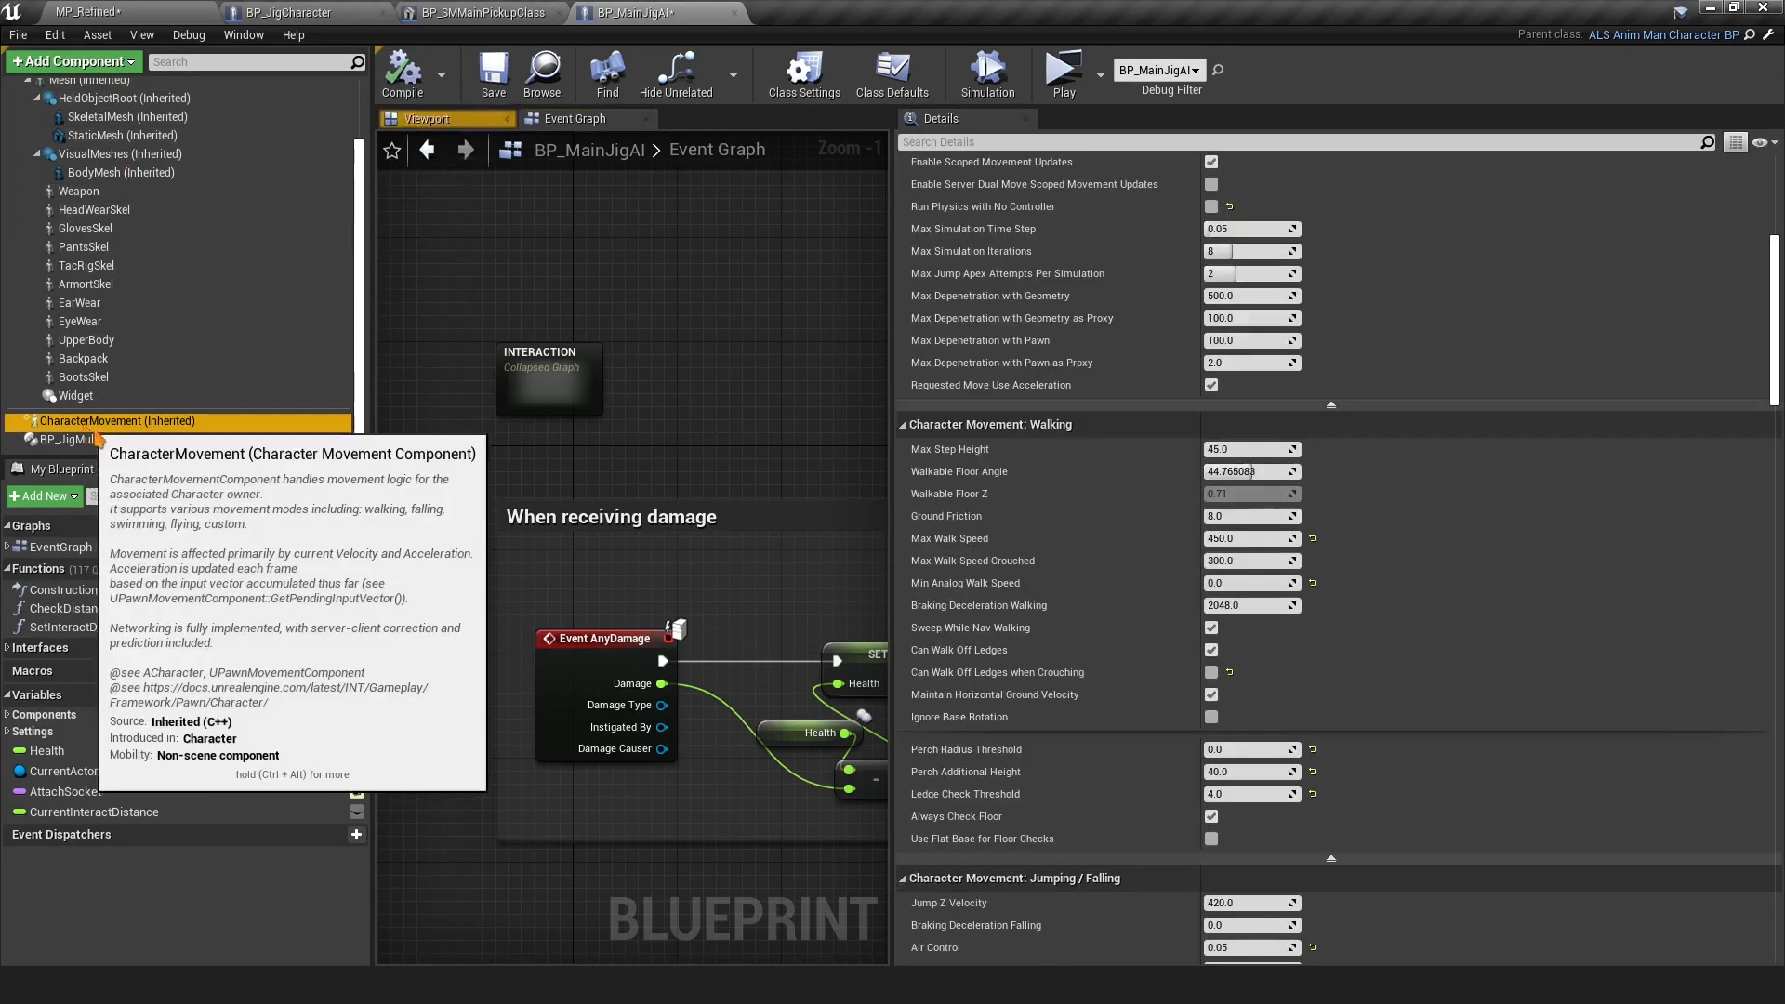
{"action": "scroll", "coordinate": [1096, 410], "scroll_direction": "up", "scroll_amount": 5}
{"action": "scroll", "coordinate": [1049, 383], "scroll_direction": "up", "scroll_amount": 3}
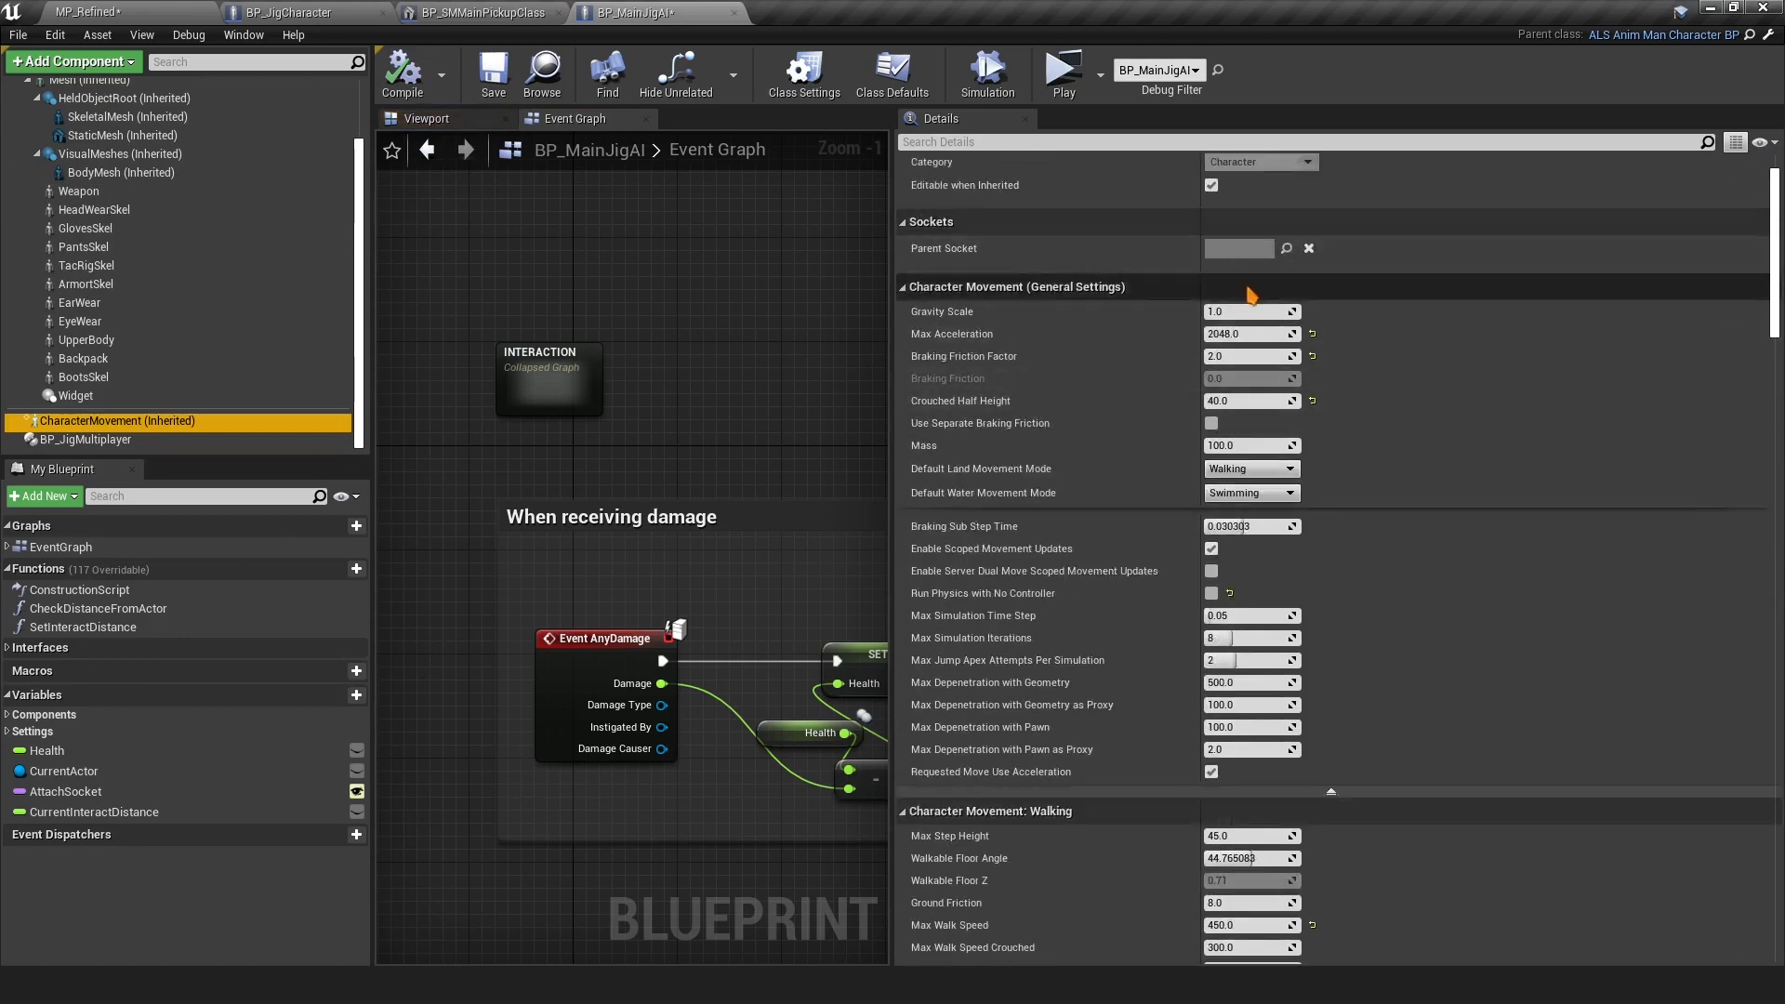
{"action": "left_click", "coordinate": [1312, 405]}
{"action": "left_click", "coordinate": [1312, 428]}
{"action": "left_click", "coordinate": [1313, 472]}
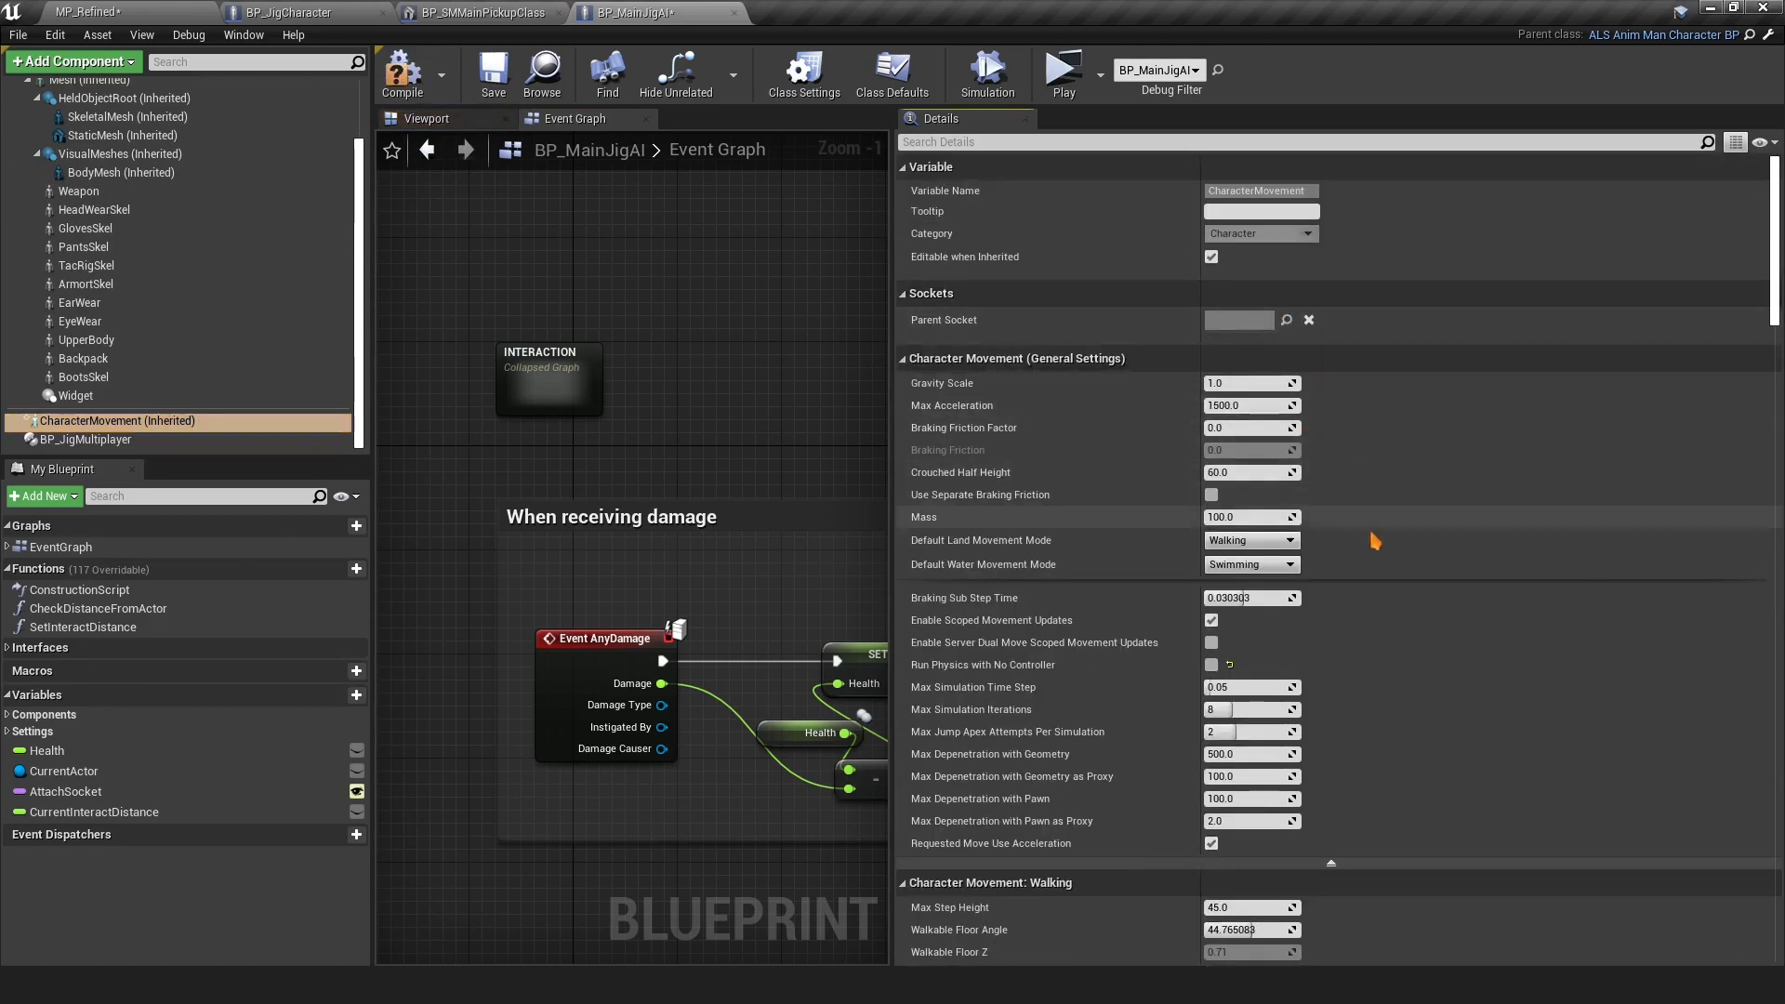
{"action": "scroll", "coordinate": [1371, 532], "scroll_direction": "down", "scroll_amount": 4}
{"action": "left_click", "coordinate": [1230, 543]}
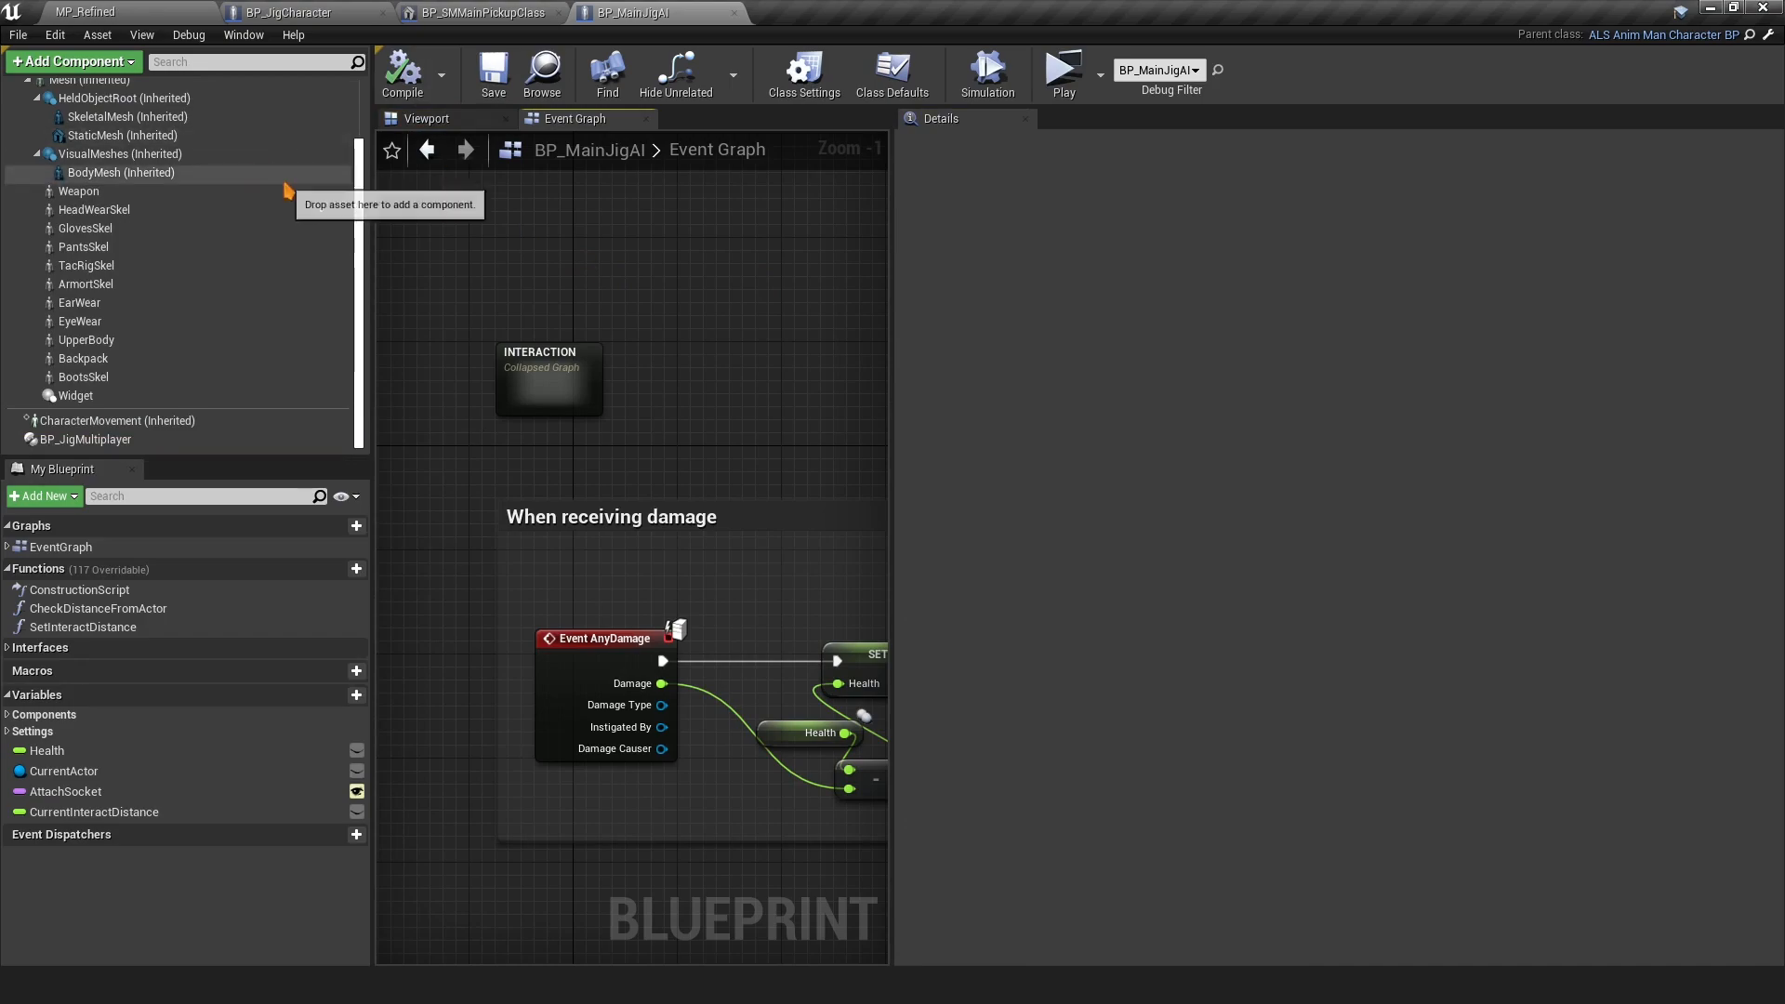
Return to the MP_Refined level, look at the placed AI characters, and go back to the BP_MainJigAI blueprint
{"action": "scroll", "coordinate": [261, 206], "scroll_direction": "up", "scroll_amount": 2}
{"action": "left_click", "coordinate": [164, 9]}
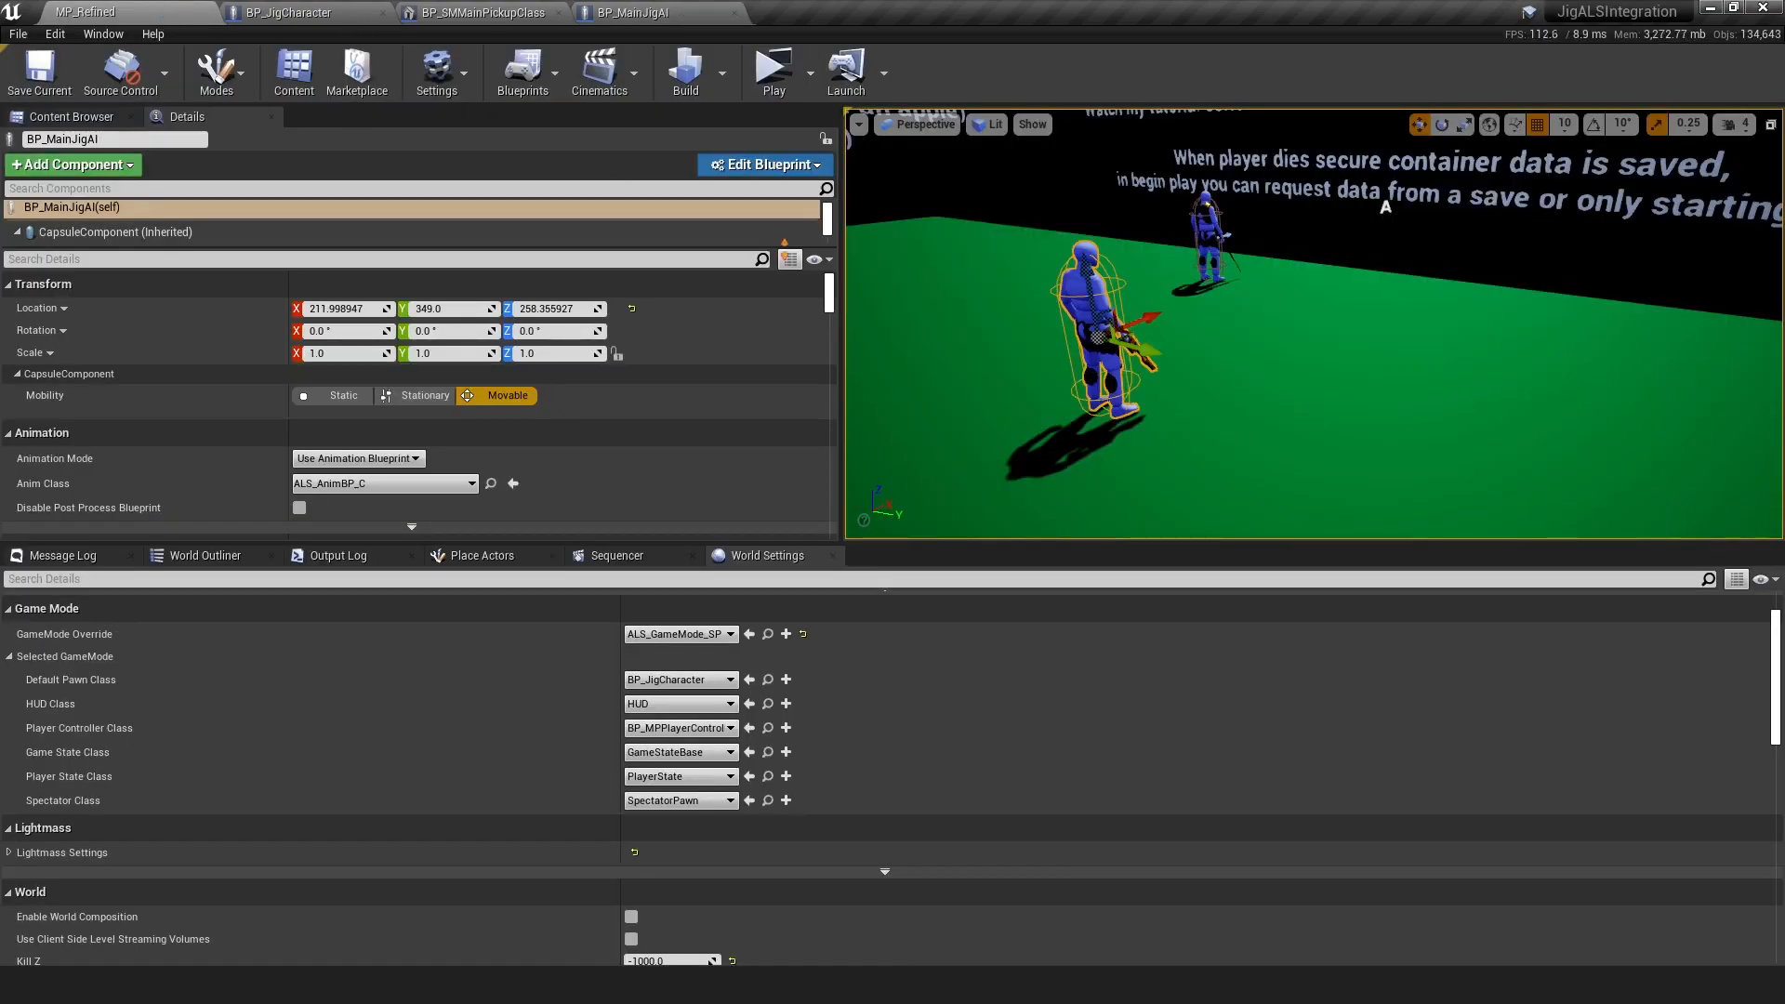
{"action": "right_click_drag", "start_coordinate": [1216, 376], "coordinate": [958, 381]}
{"action": "left_click", "coordinate": [656, 8]}
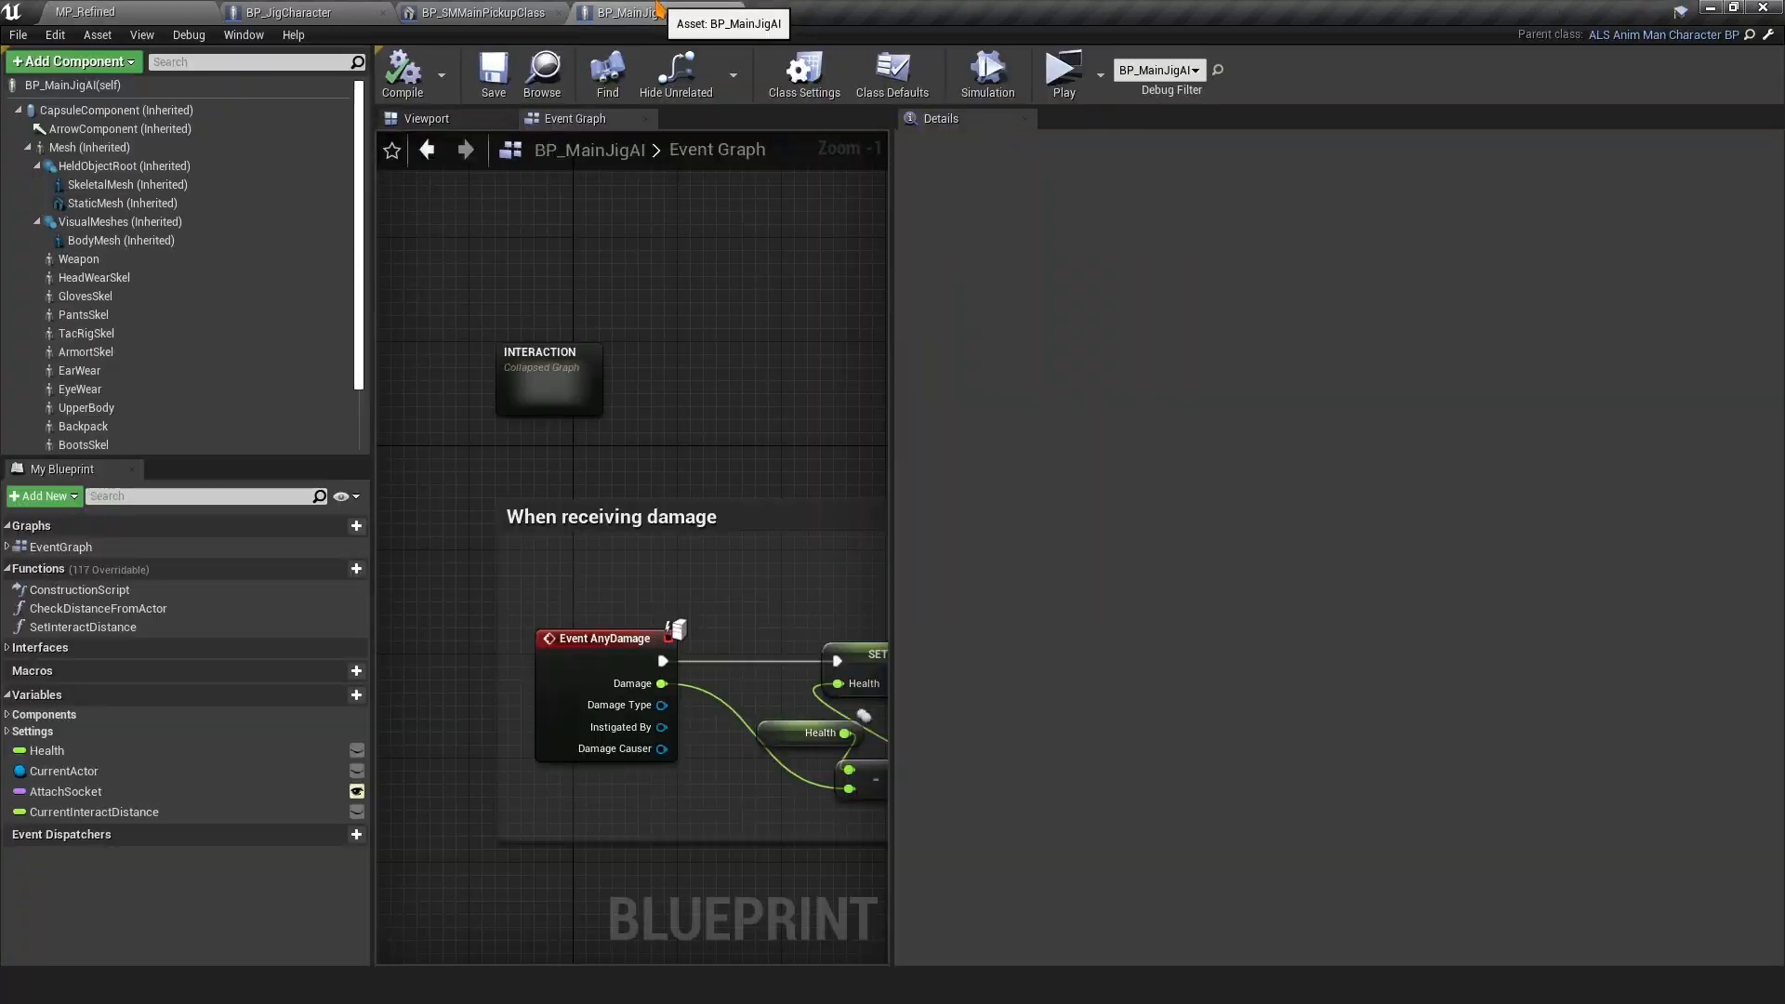
In BP_MainJigAI's class defaults, find the State Values and set Overlay State to Rifle
{"action": "left_click", "coordinate": [877, 82]}
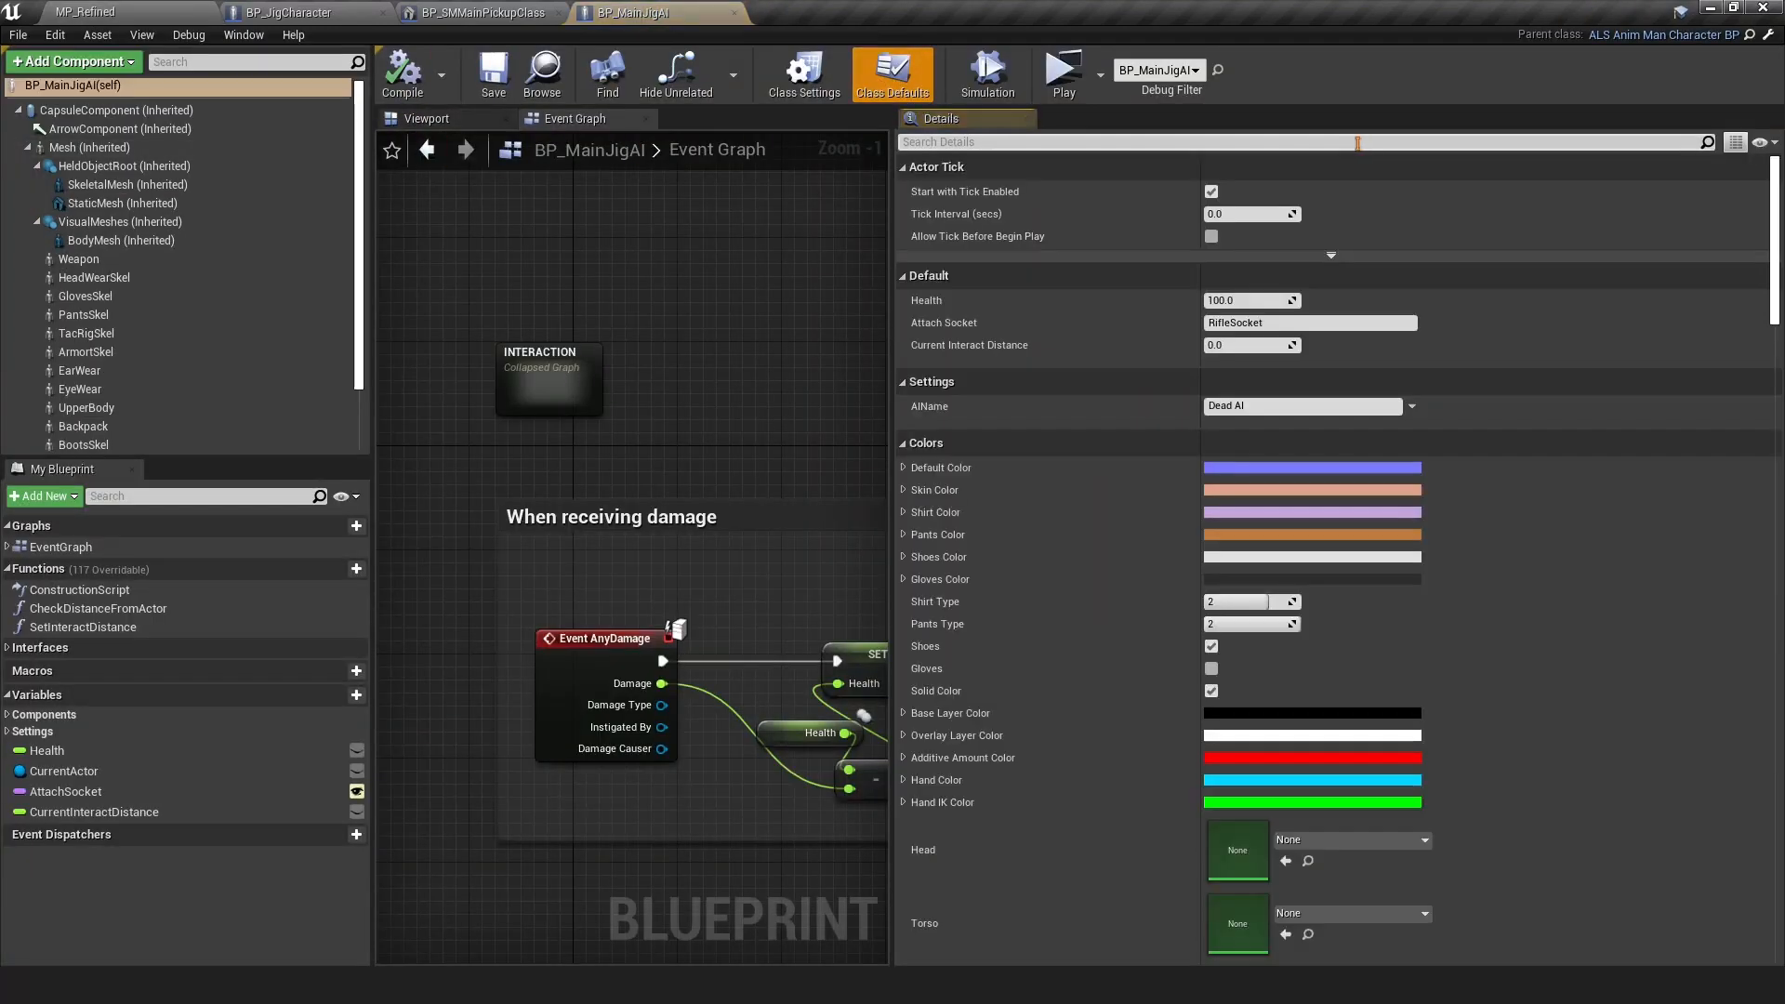
{"action": "left_click", "coordinate": [1353, 142]}
{"action": "type", "text": "state"}
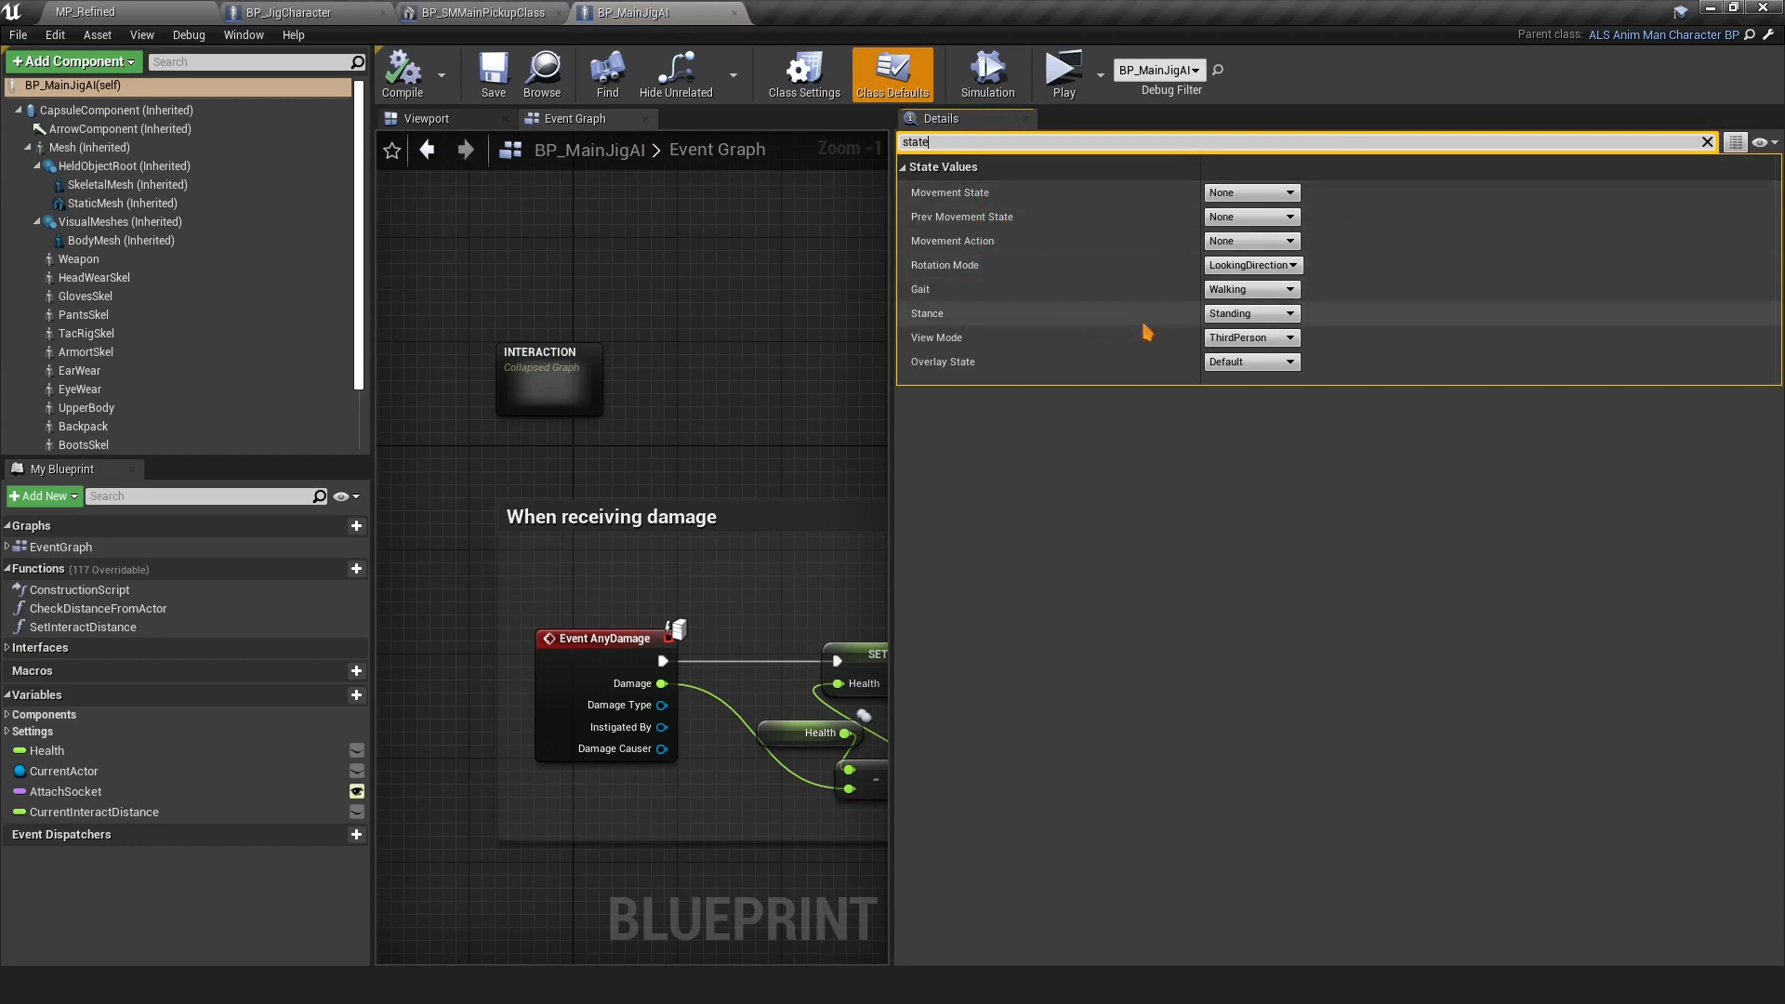
{"action": "left_click", "coordinate": [1244, 321]}
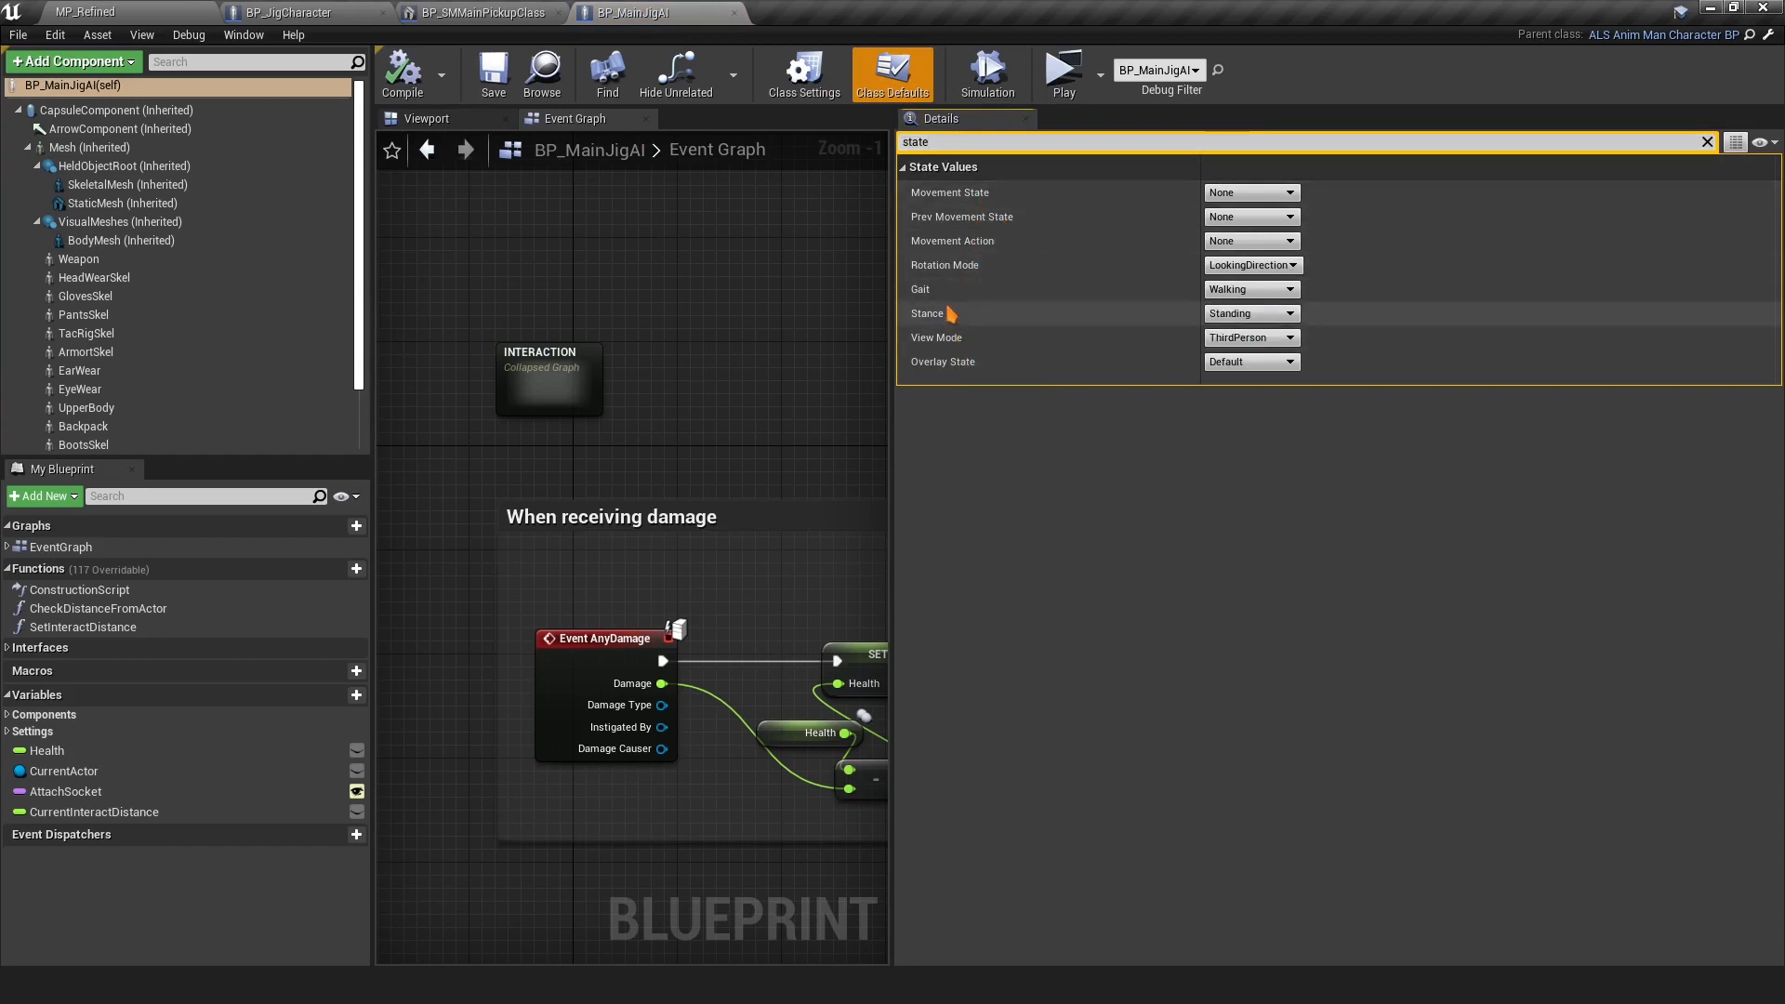
{"action": "left_click", "coordinate": [1249, 362]}
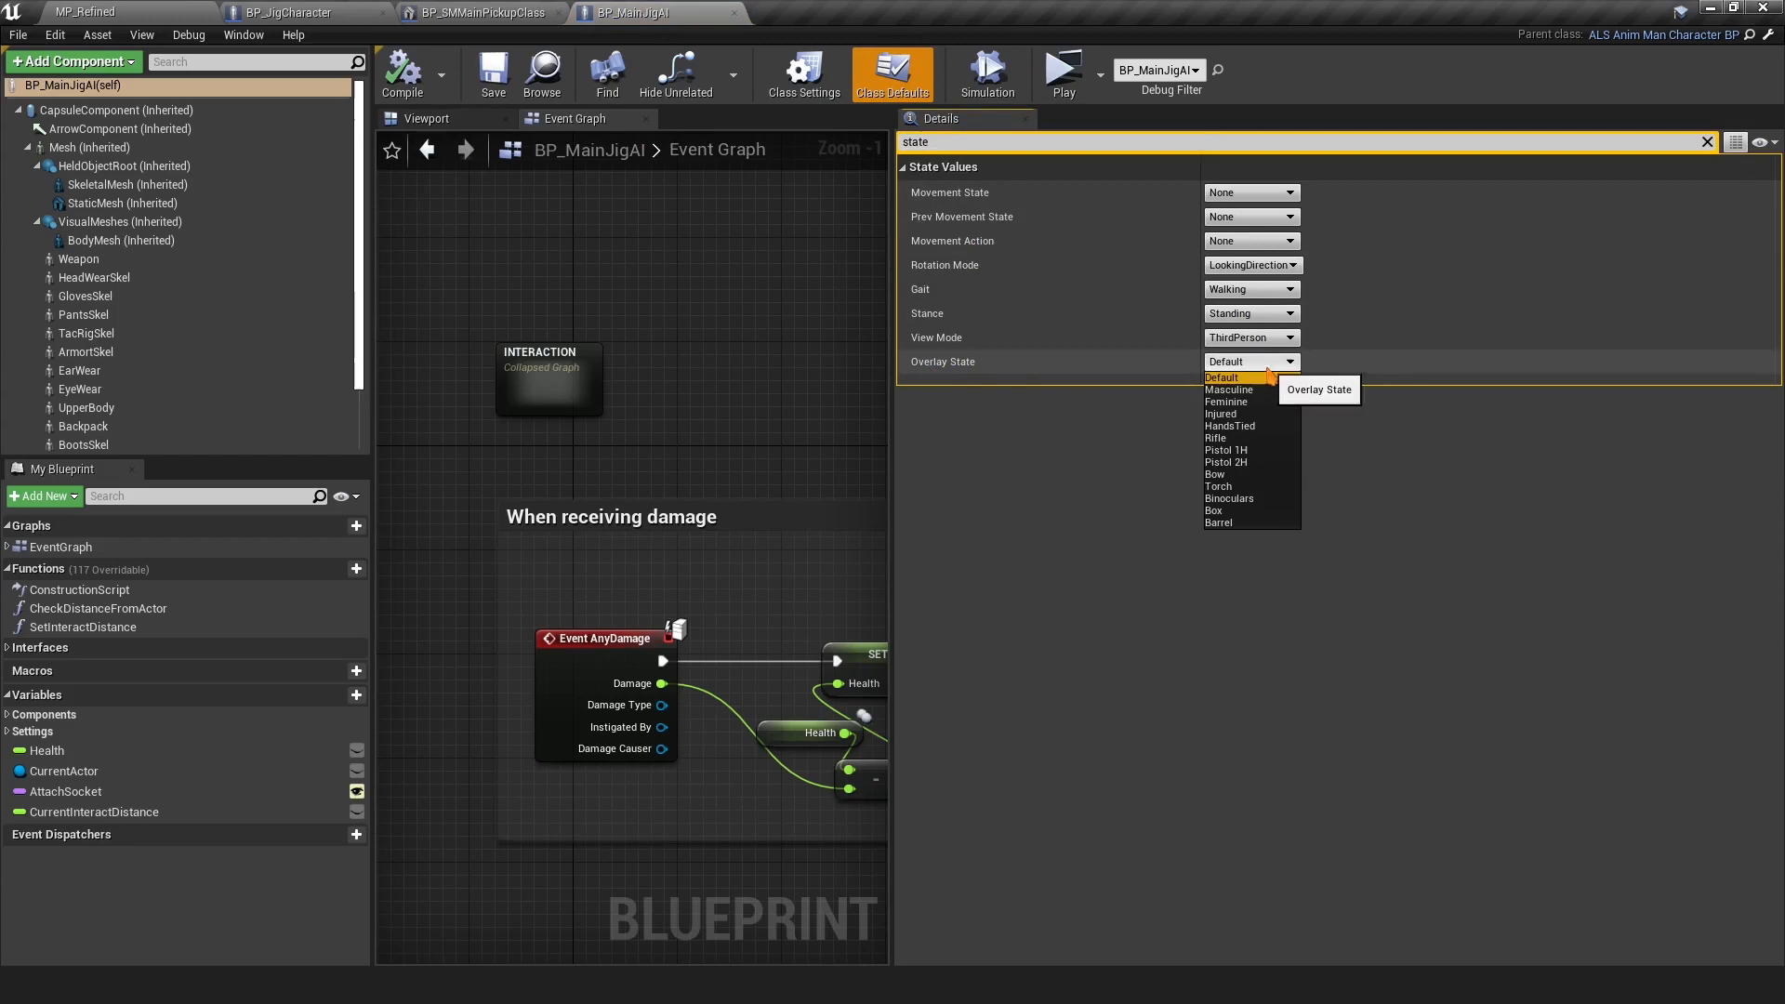
{"action": "left_click", "coordinate": [1244, 443]}
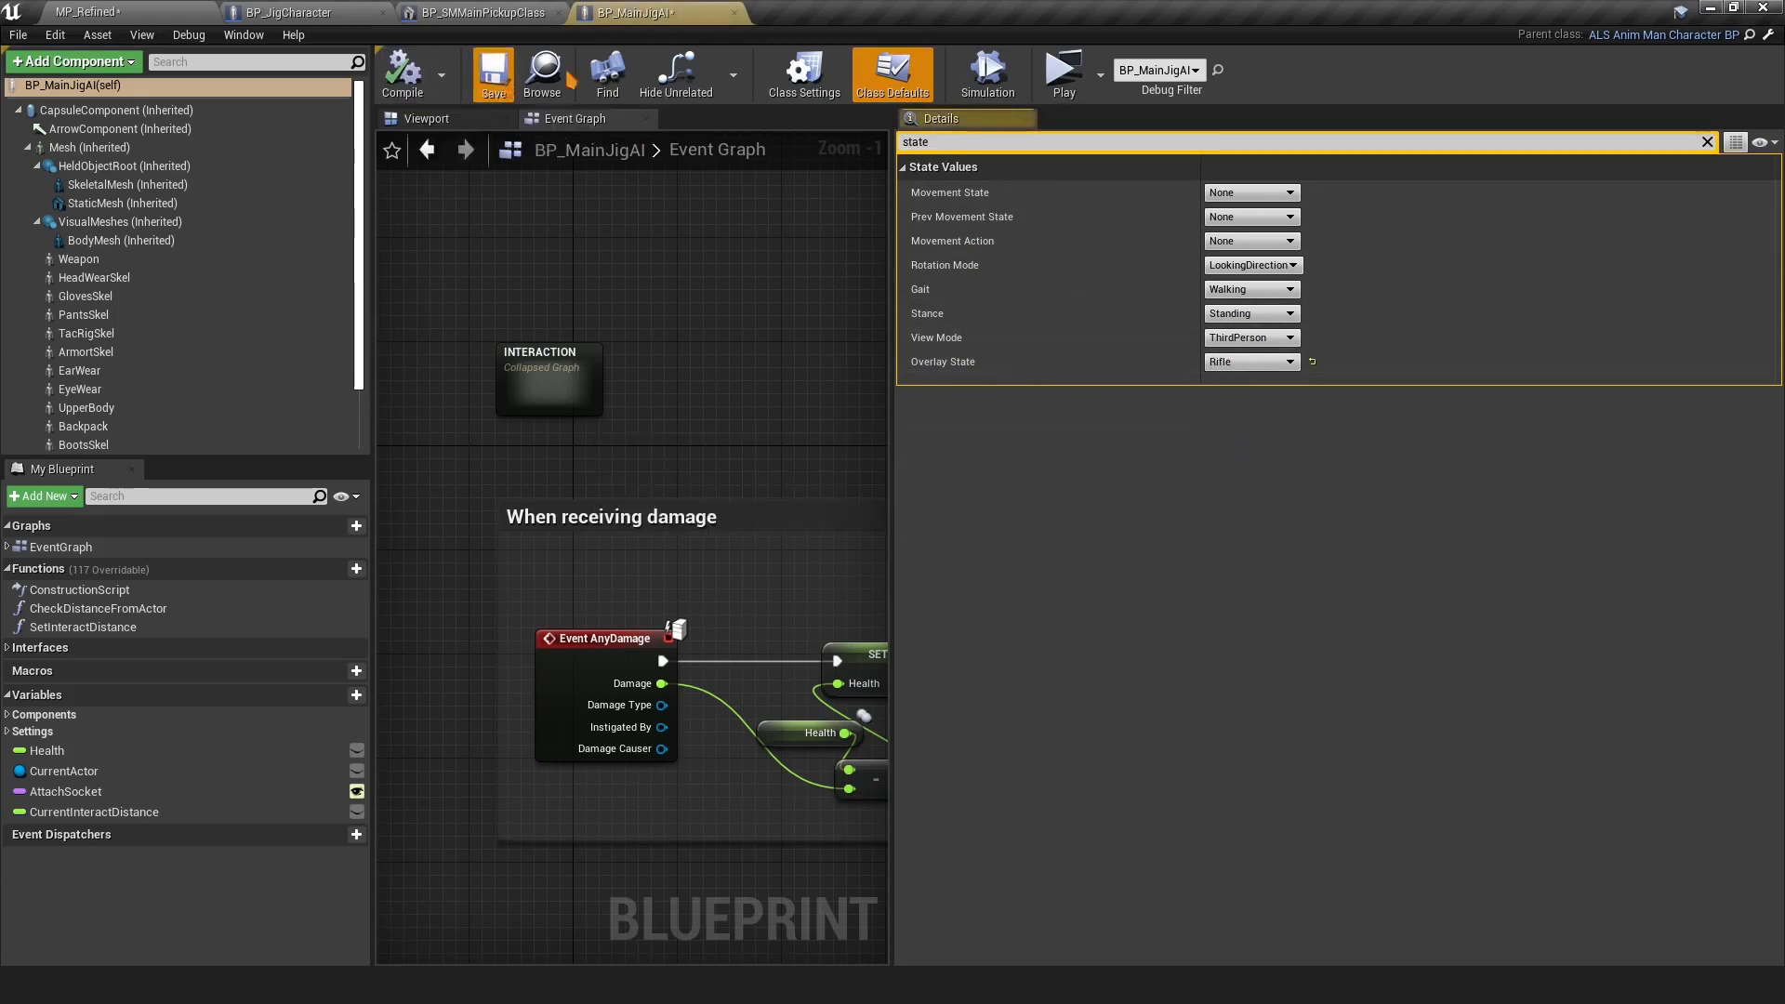
Open the BP_MainJigAI_Child blueprint from its actor in the level and search its class defaults for the overlay setting
{"action": "left_click", "coordinate": [186, 12]}
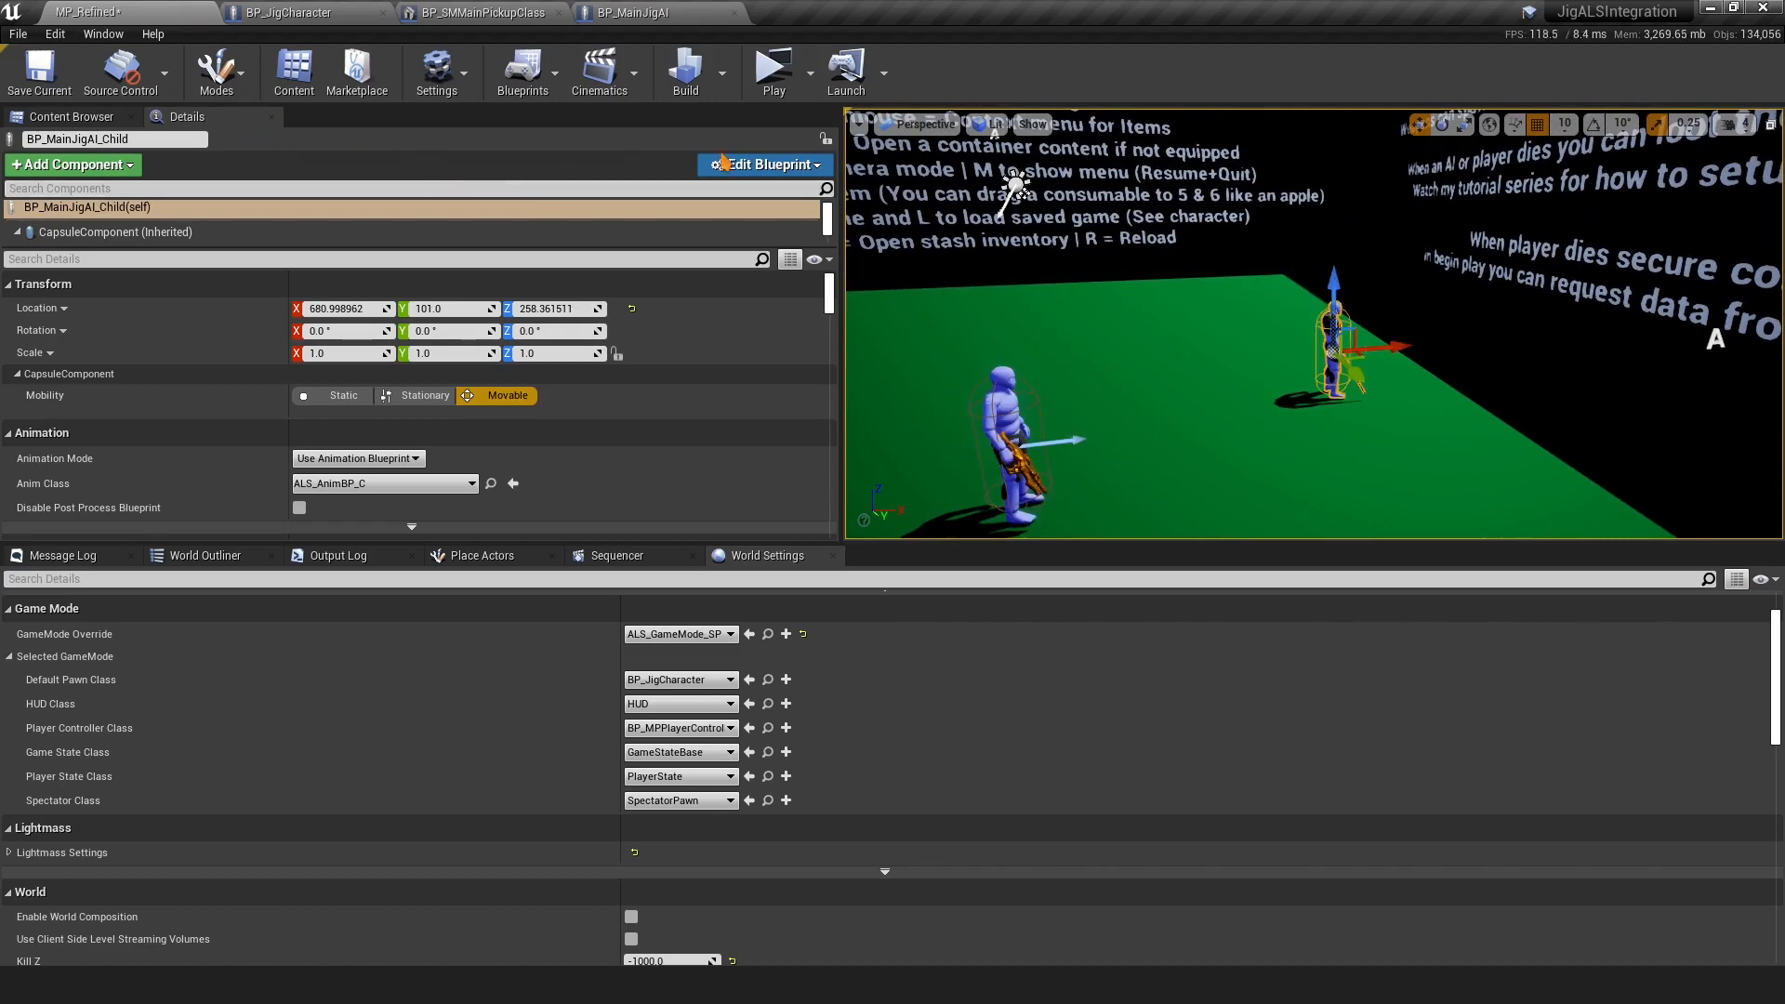
{"action": "left_click", "coordinate": [795, 167]}
{"action": "left_click", "coordinate": [792, 208]}
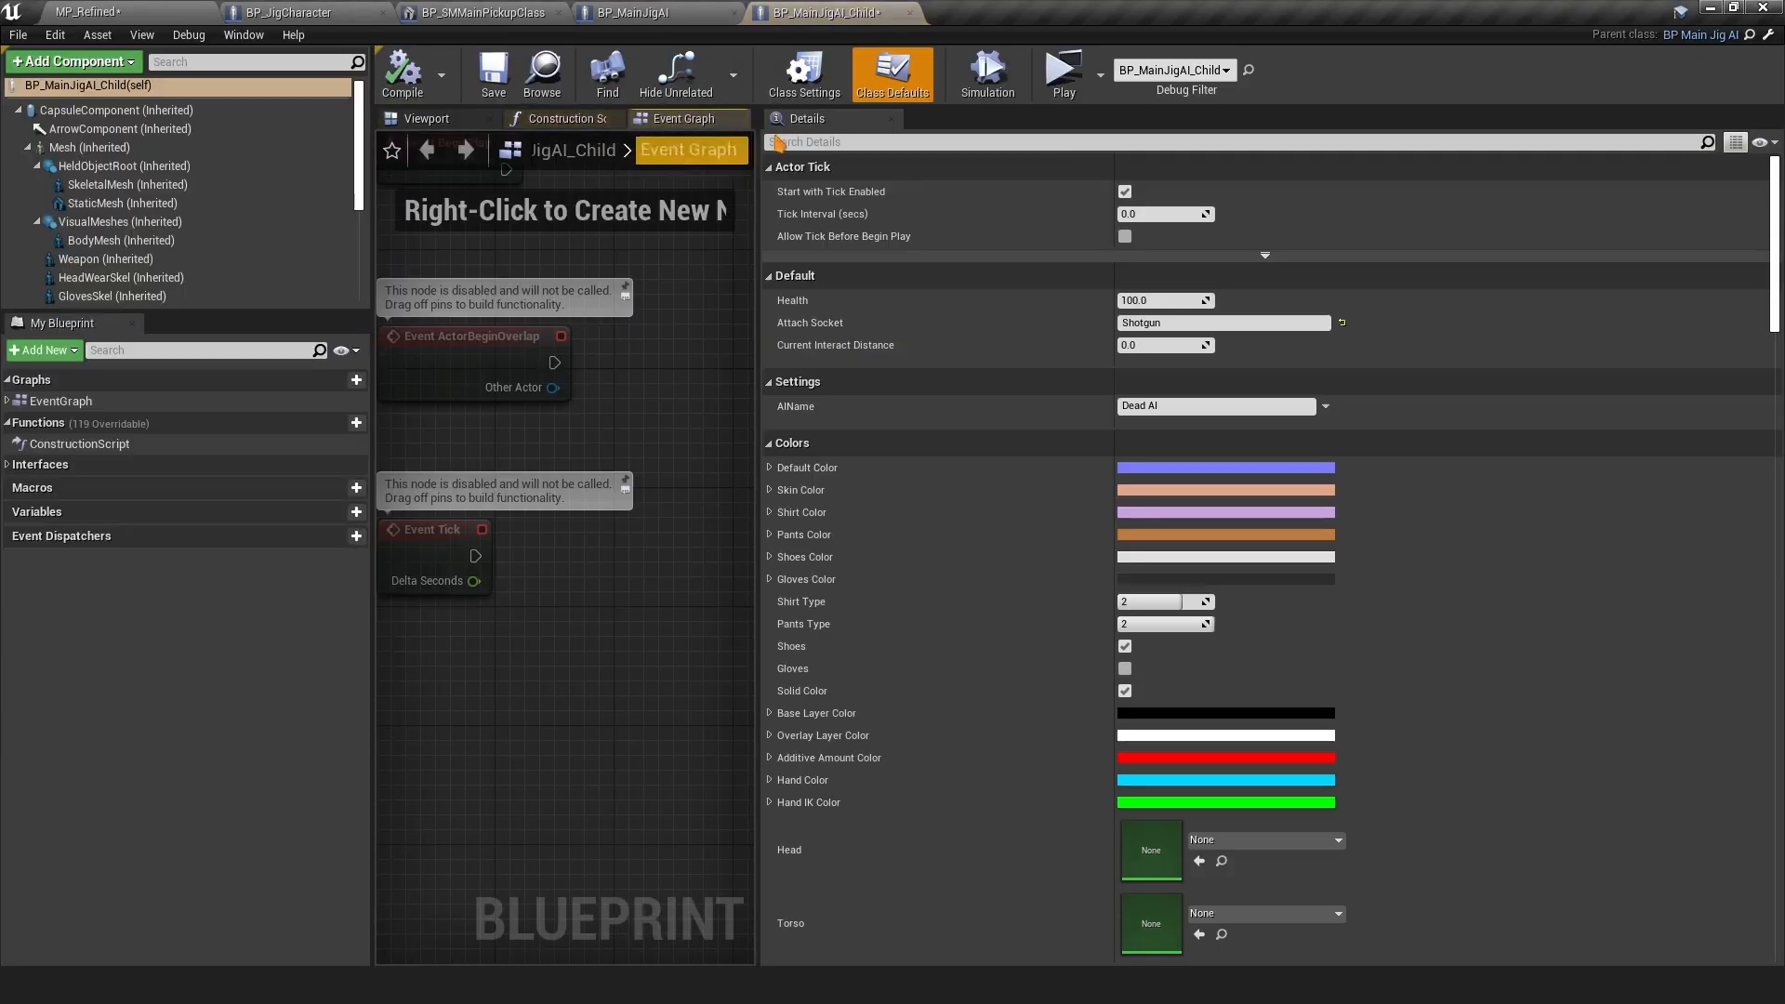
{"action": "left_click", "coordinate": [1106, 144]}
{"action": "type", "text": "overla"}
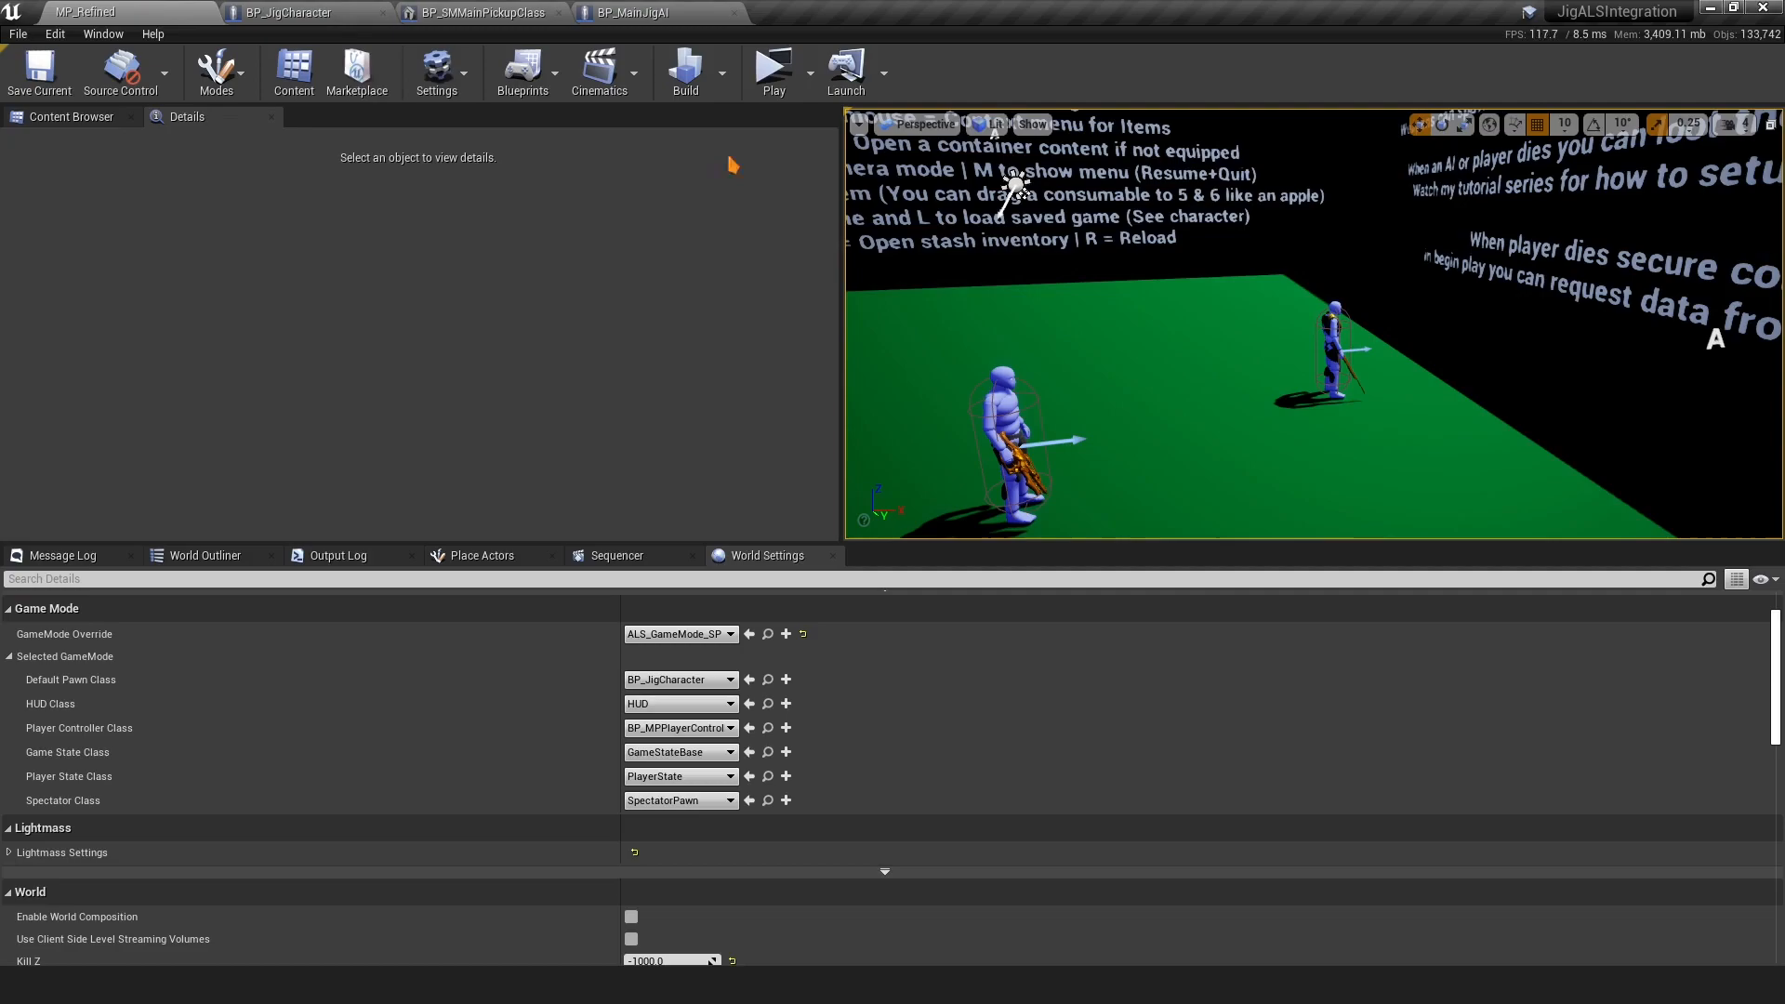
Play the level, walk over to the two AI characters to examine their weapon poses, and end the session
{"action": "left_click", "coordinate": [772, 67]}
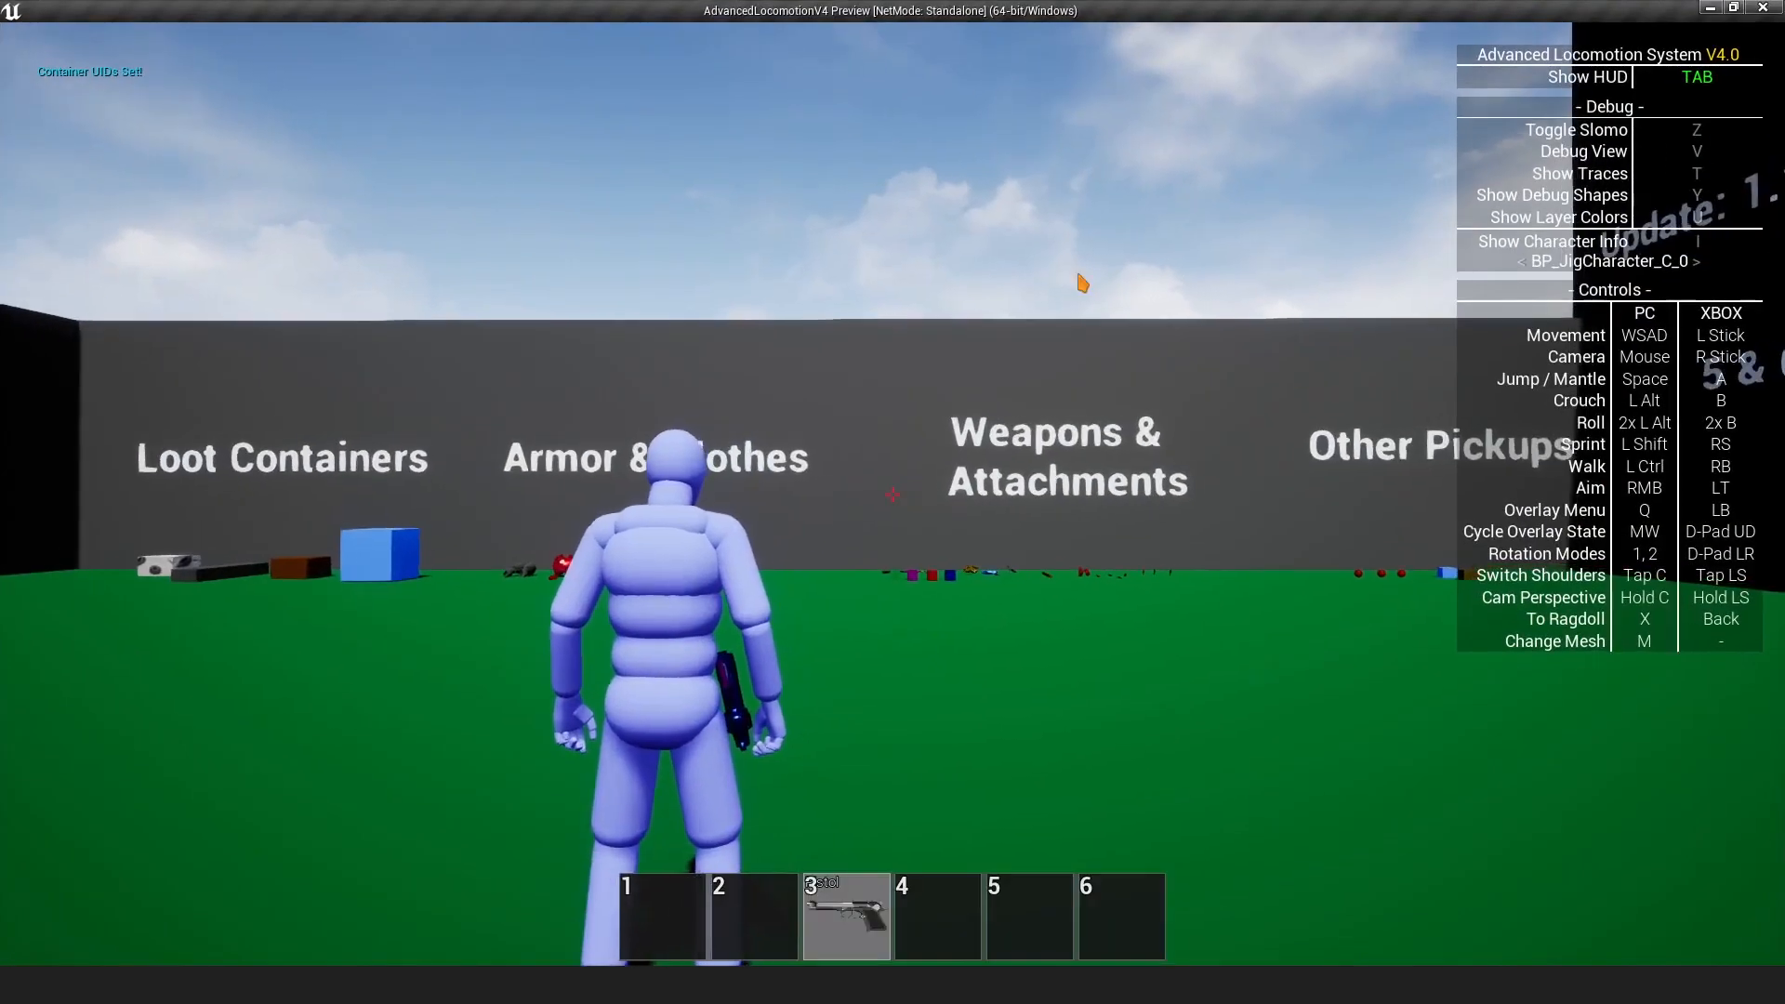
{"action": "left_click", "coordinate": [1036, 309]}
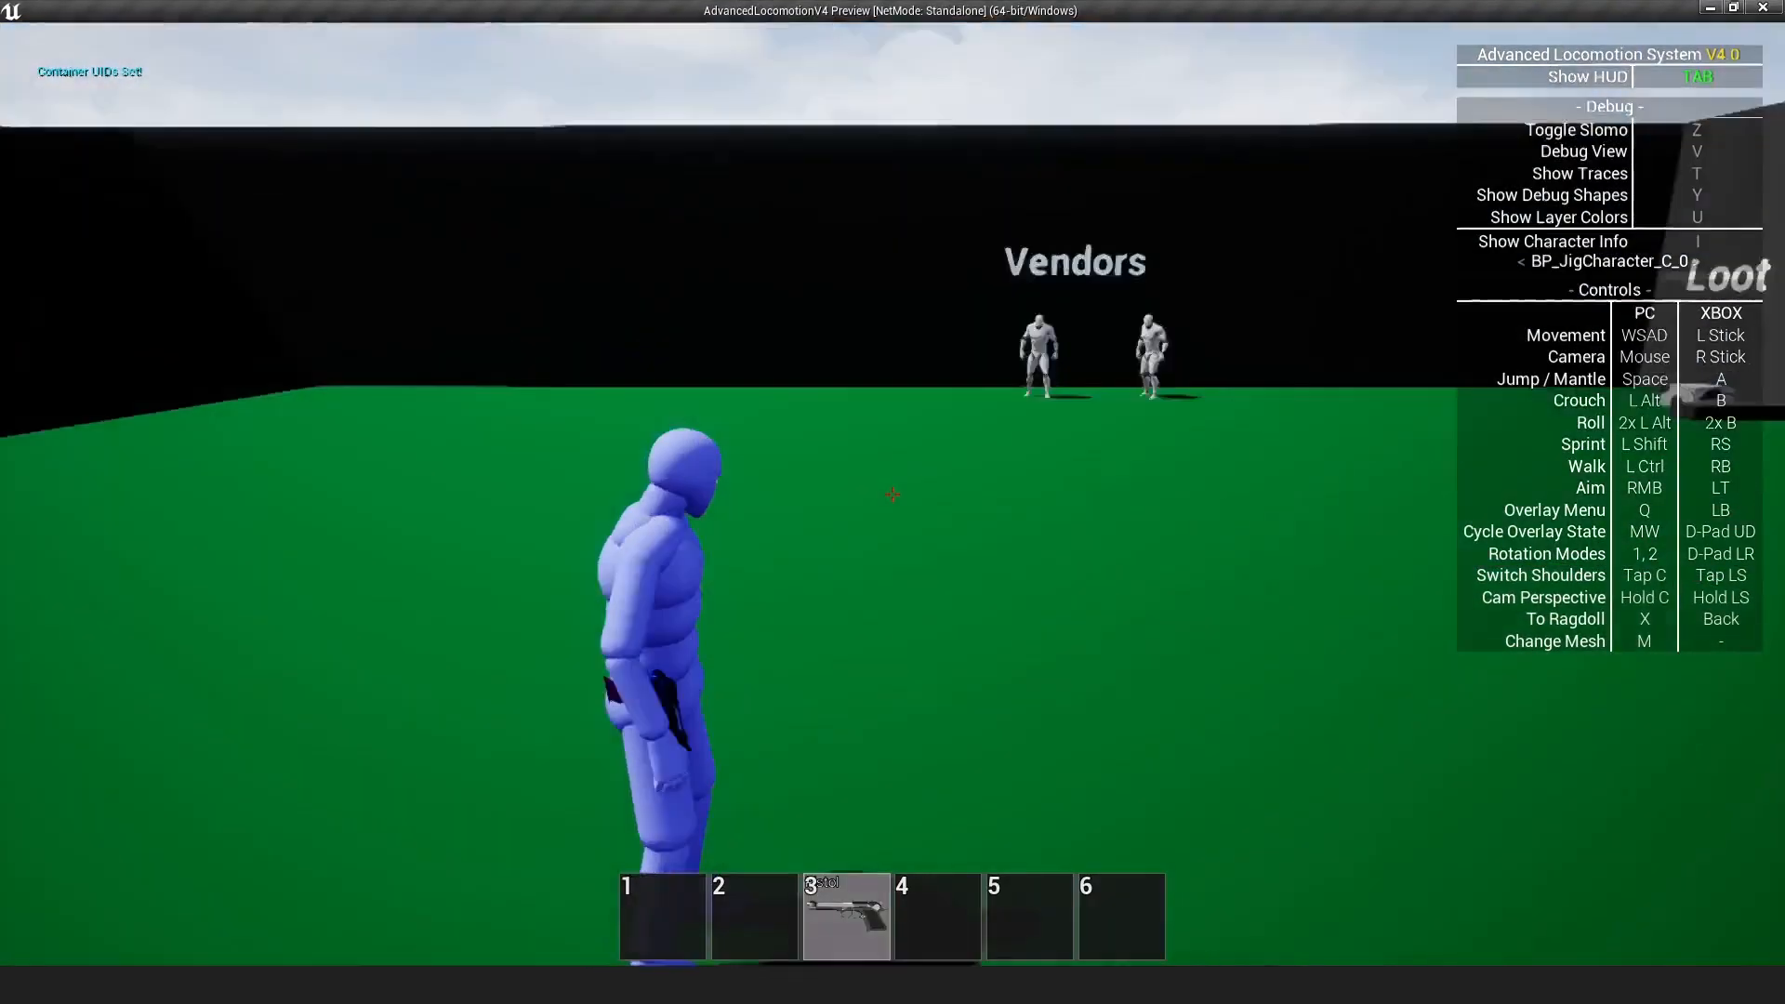
{"action": "key", "text": "w"}
{"action": "key", "text": "w"}
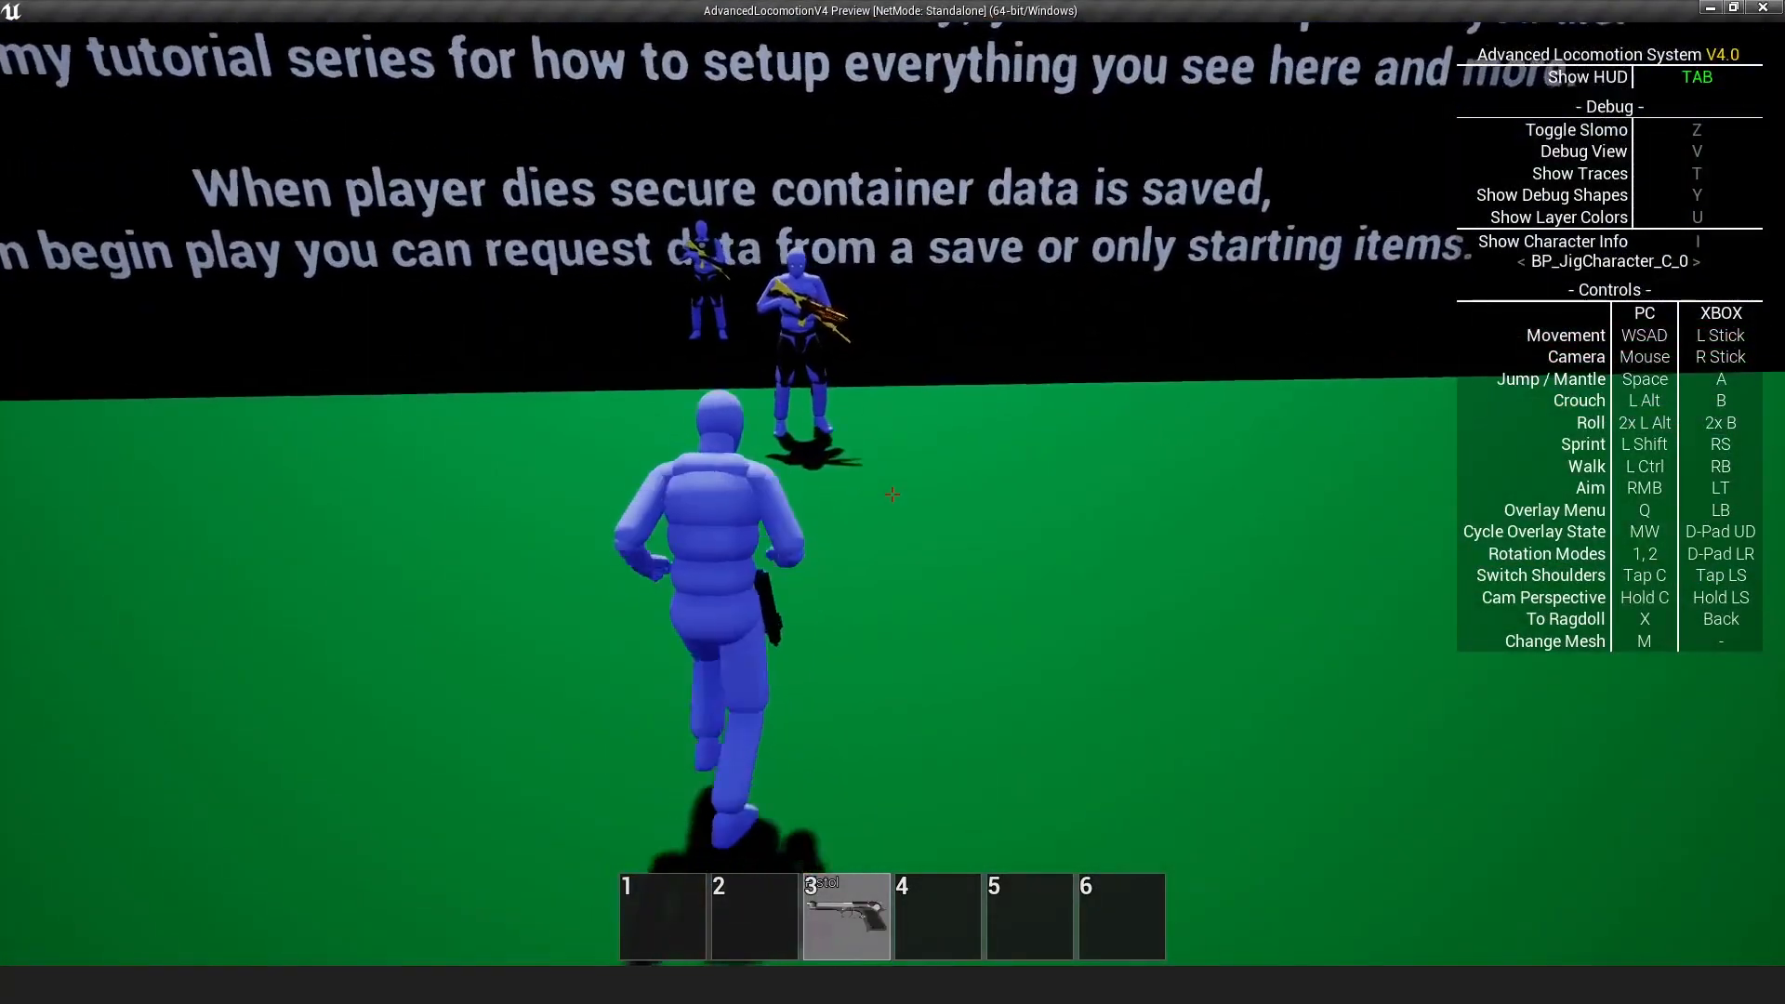
{"action": "key", "text": "s"}
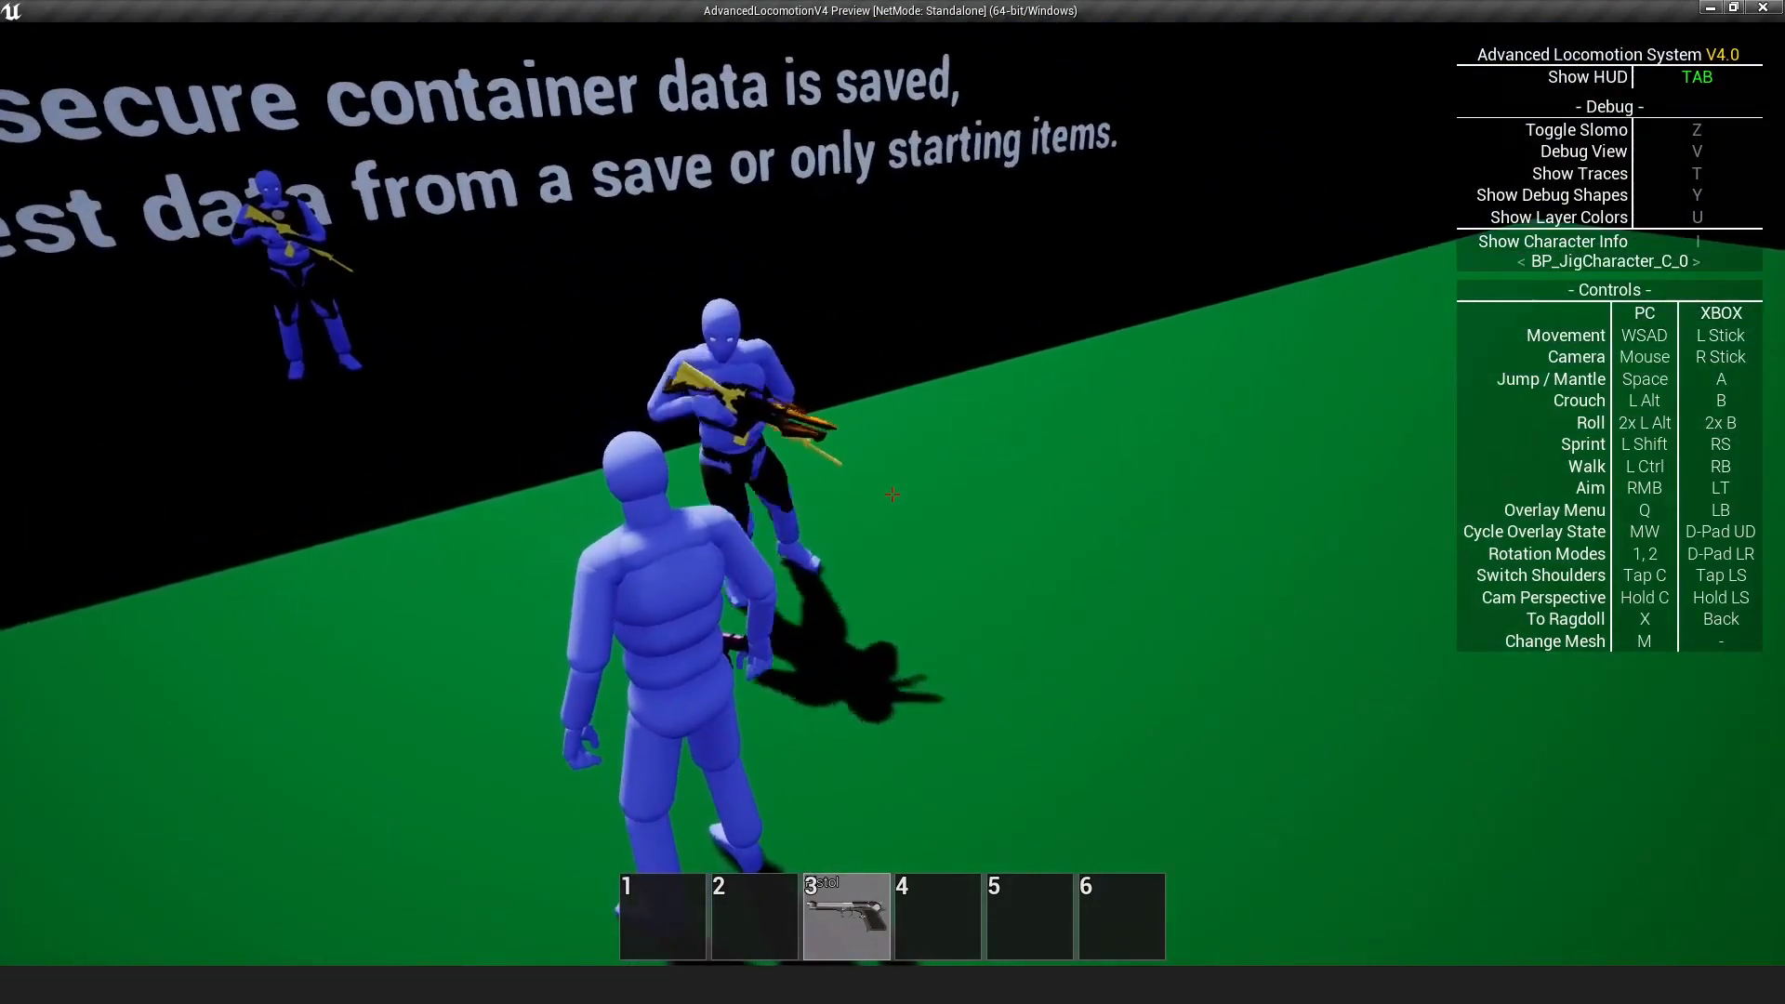
{"action": "key", "text": "s"}
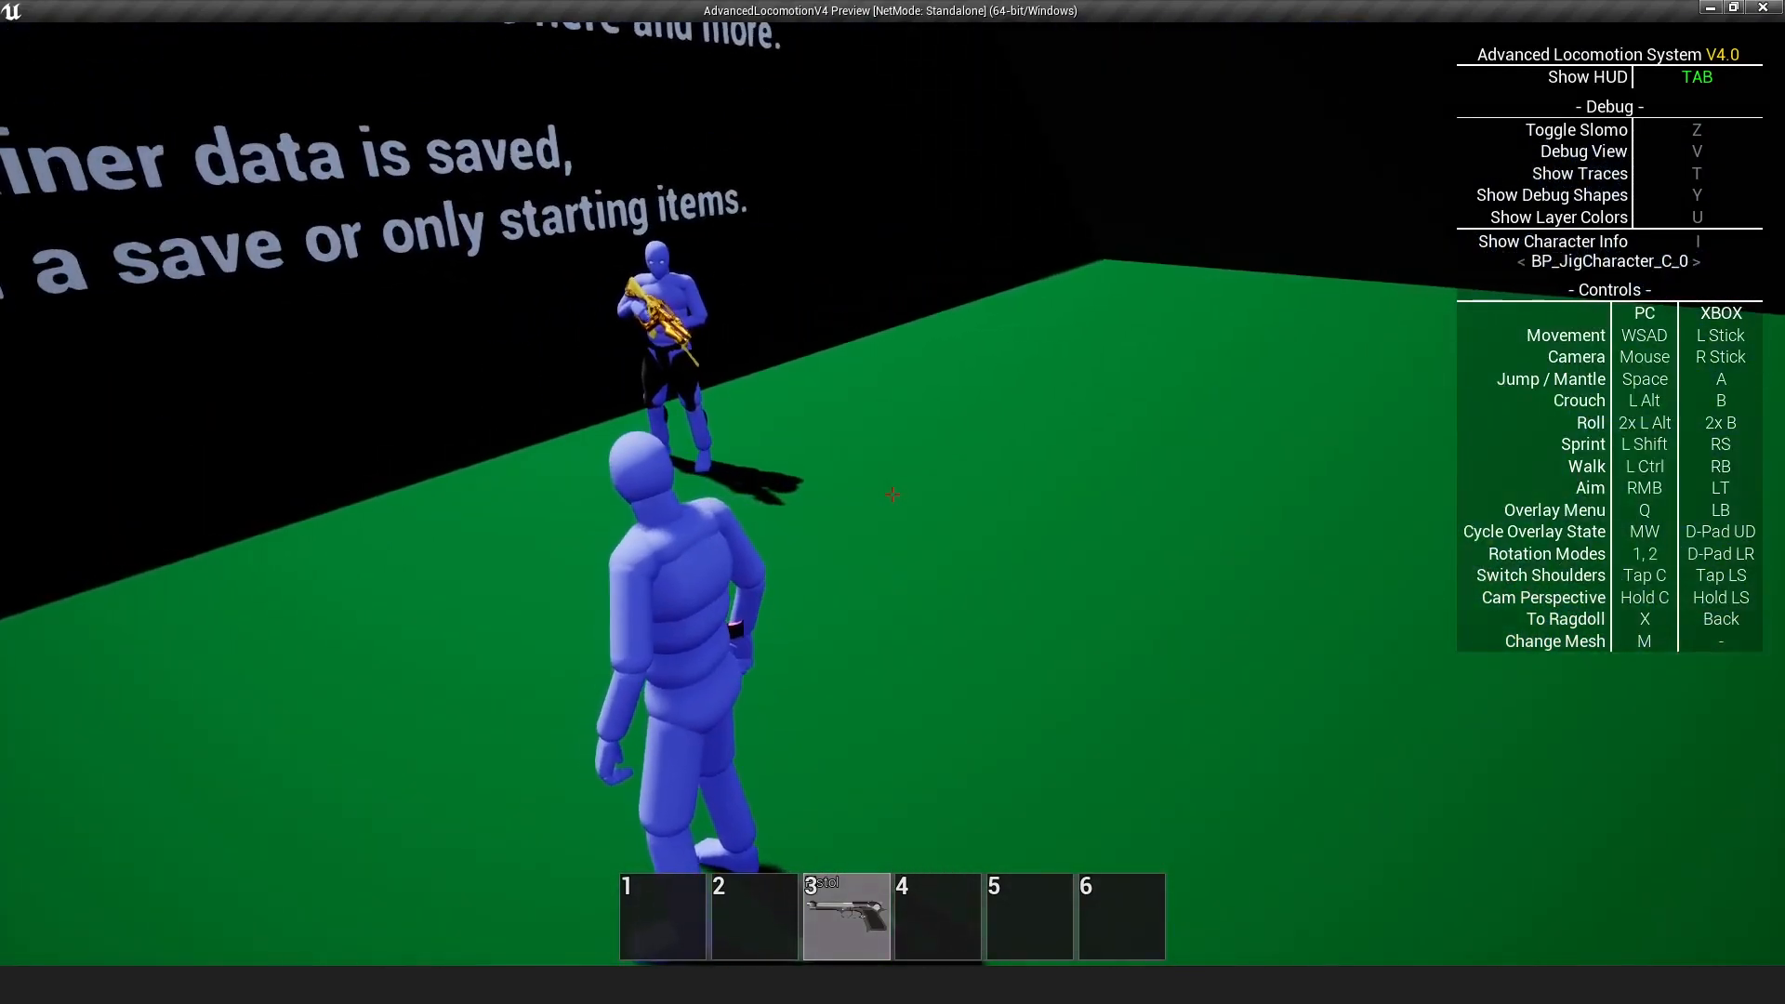
{"action": "key", "text": "w"}
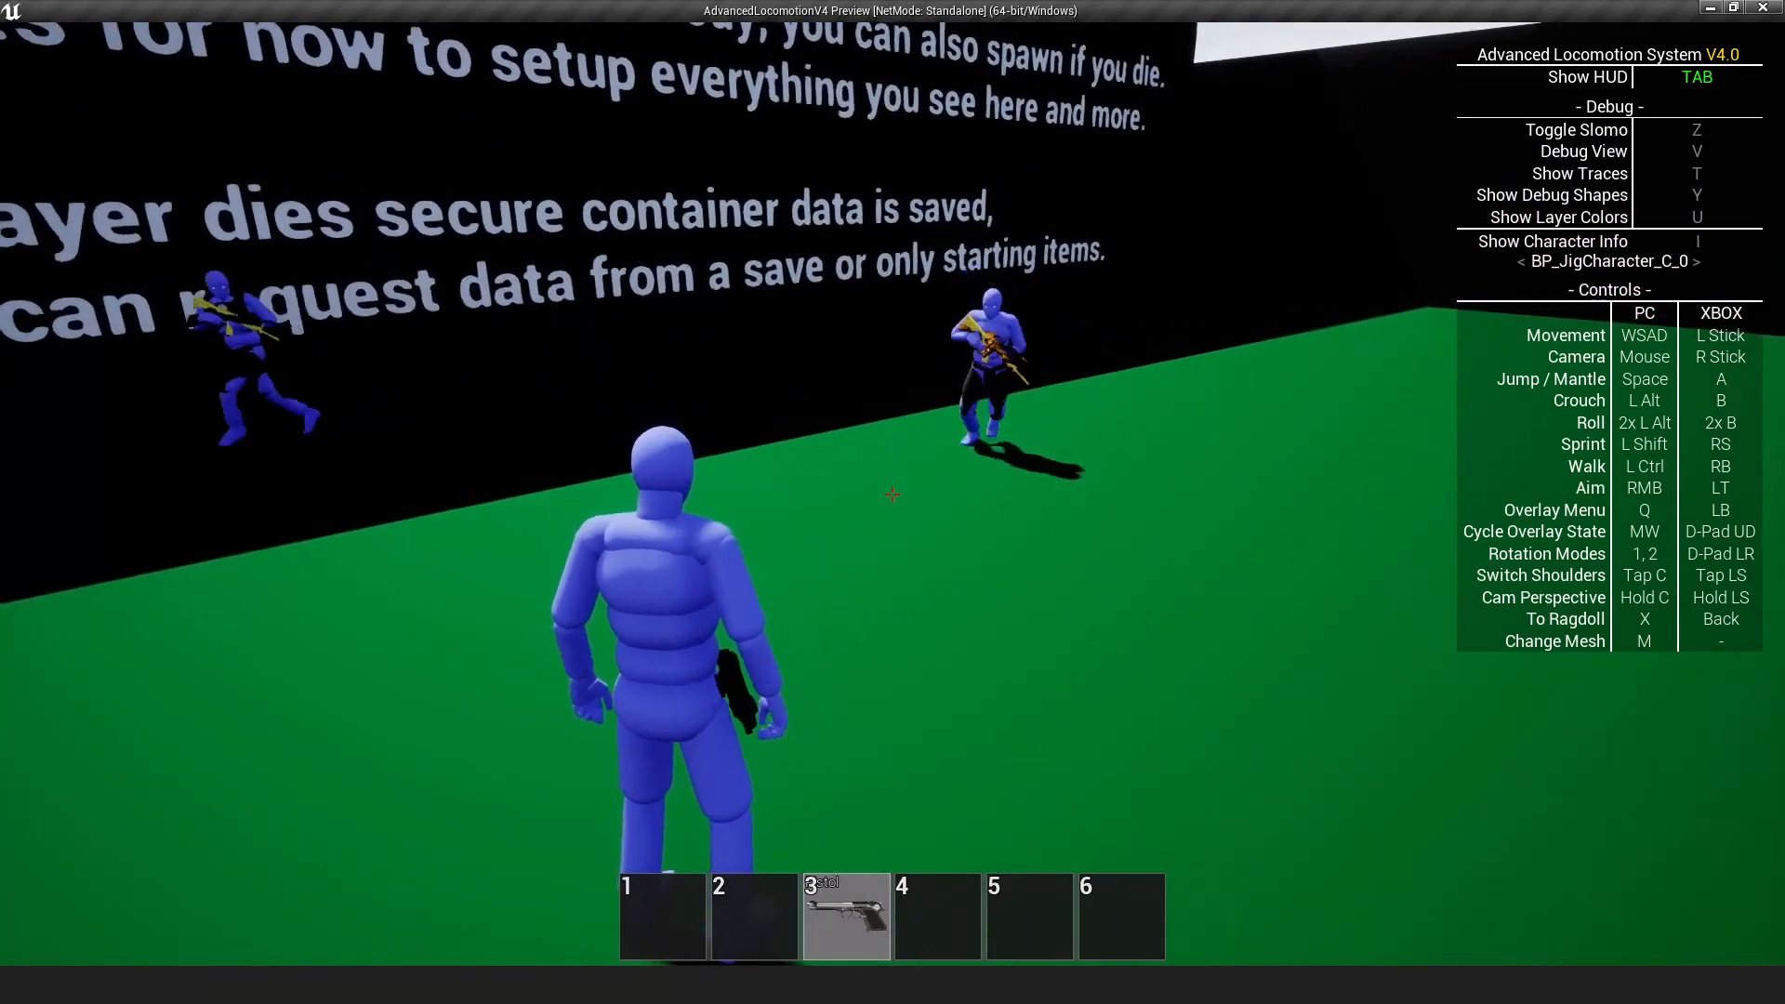
{"action": "key", "text": "Escape"}
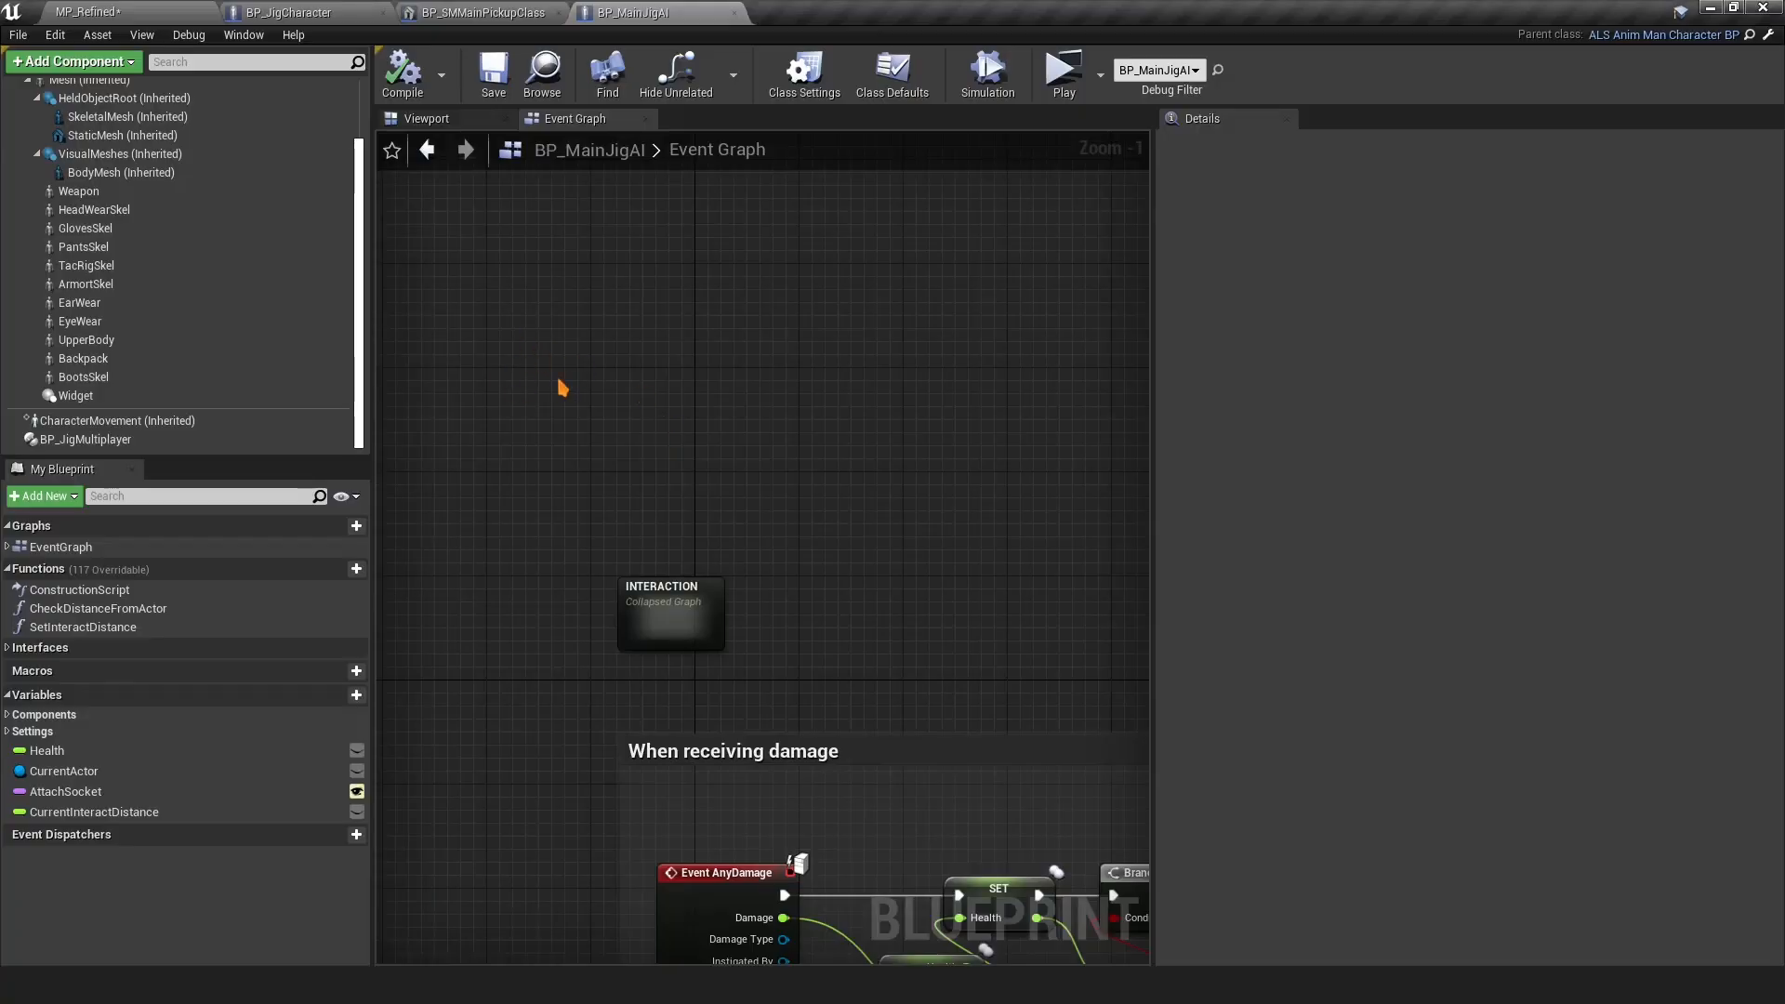
Inspect the BP_MainJigAI character in its blueprint viewport and view the Weapon component's details
{"action": "left_click", "coordinate": [437, 118]}
{"action": "key", "text": "w"}
{"action": "right_click_drag", "start_coordinate": [700, 464], "coordinate": [576, 464]}
{"action": "key", "text": "s"}
{"action": "left_click", "coordinate": [78, 190]}
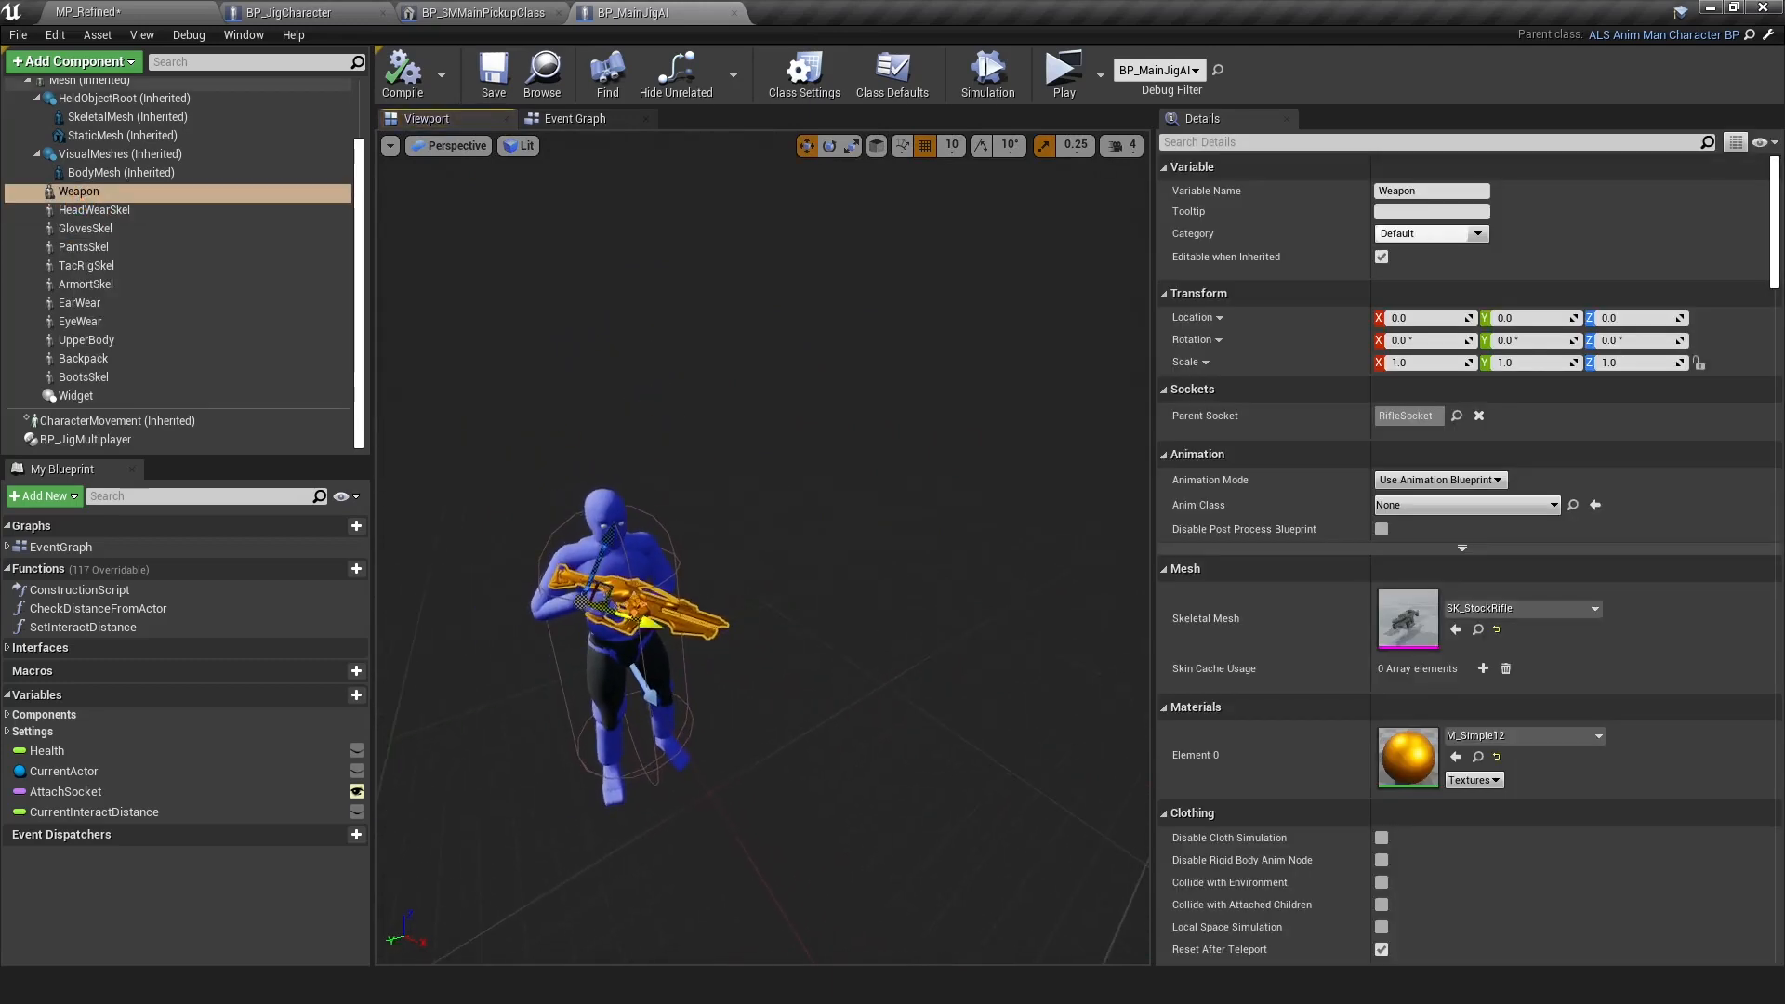
Add an Event On Begin Play node to BP_MainJigAI's Event Graph together with a call to its parent function
{"action": "left_click", "coordinate": [585, 120]}
{"action": "right_click", "coordinate": [658, 417]}
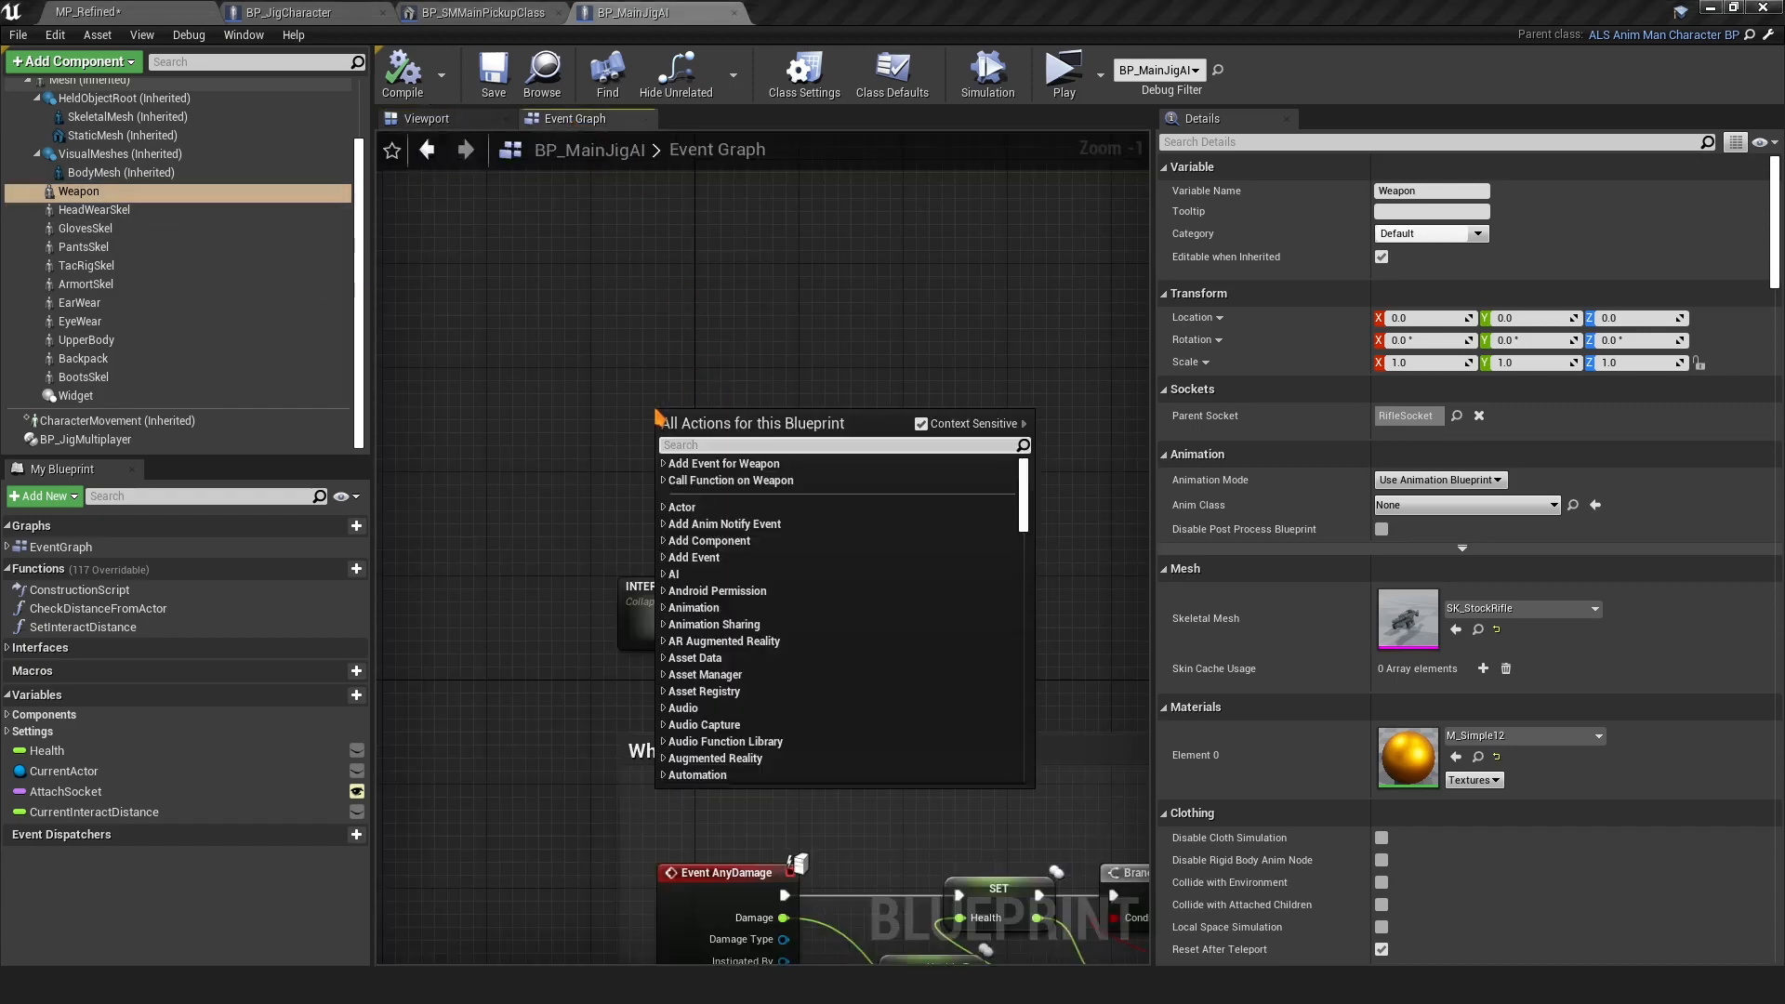
{"action": "type", "text": "begin pl"}
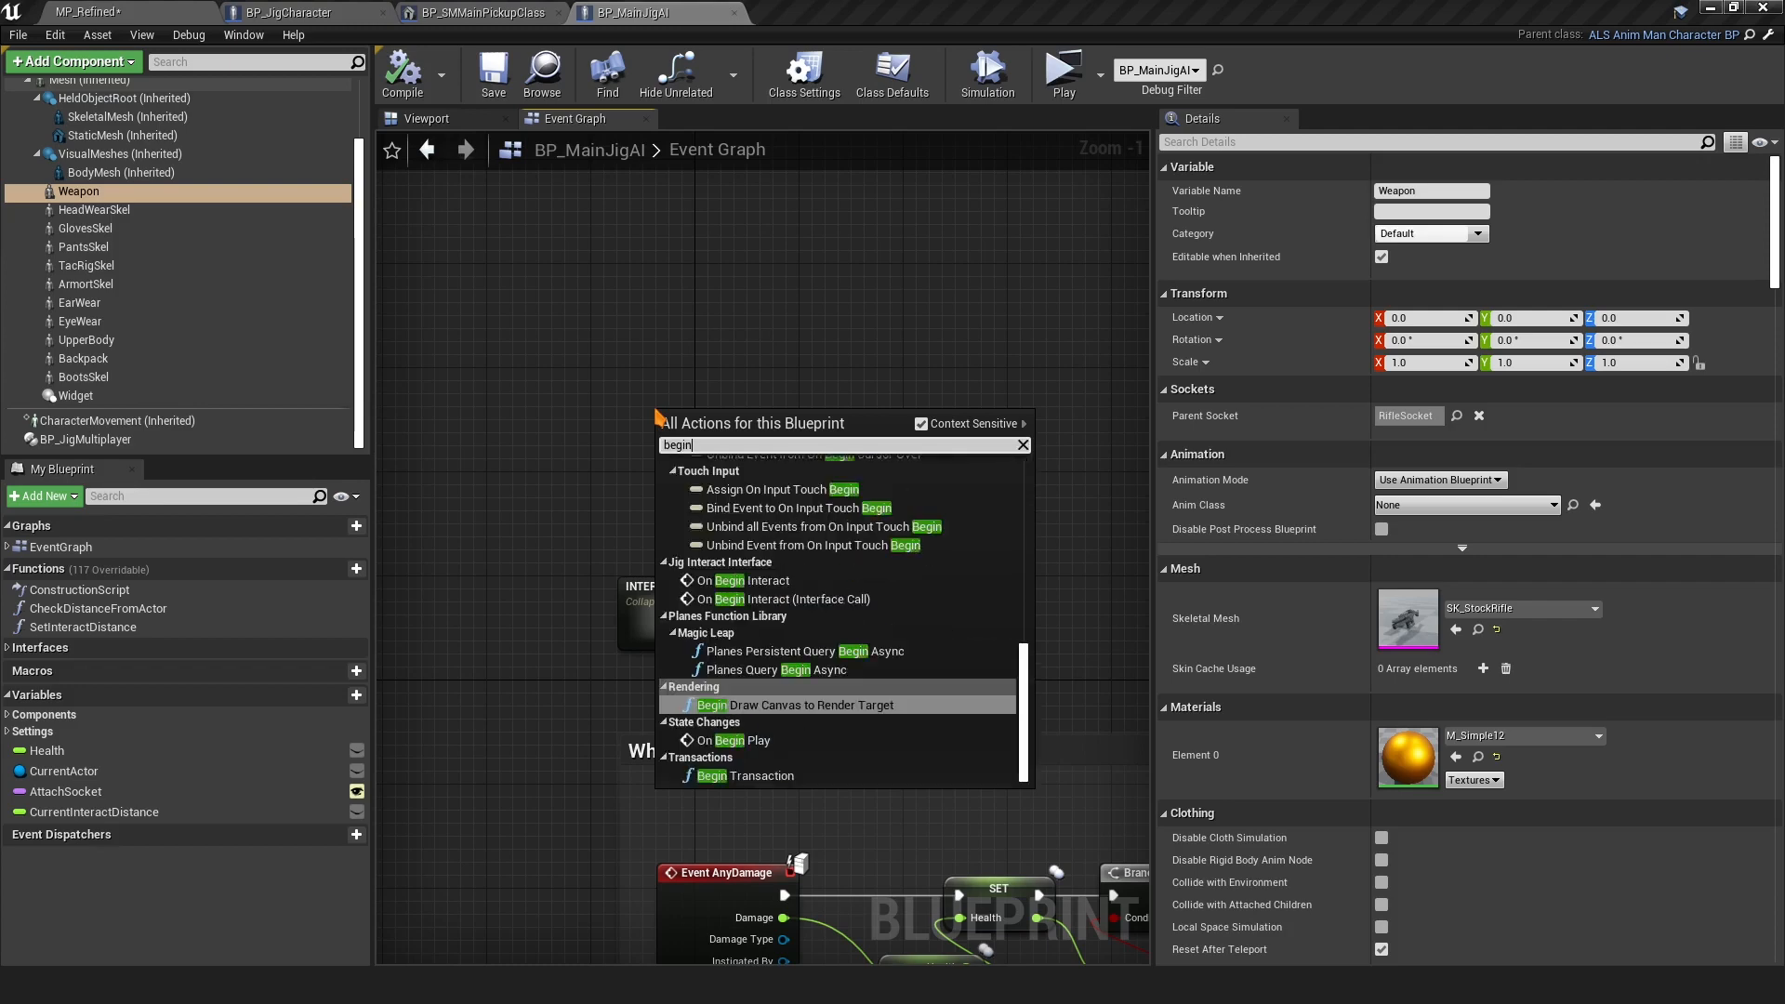
{"action": "key", "text": "Up"}
{"action": "key", "text": "Up"}
{"action": "key", "text": "Up"}
{"action": "key", "text": "Up"}
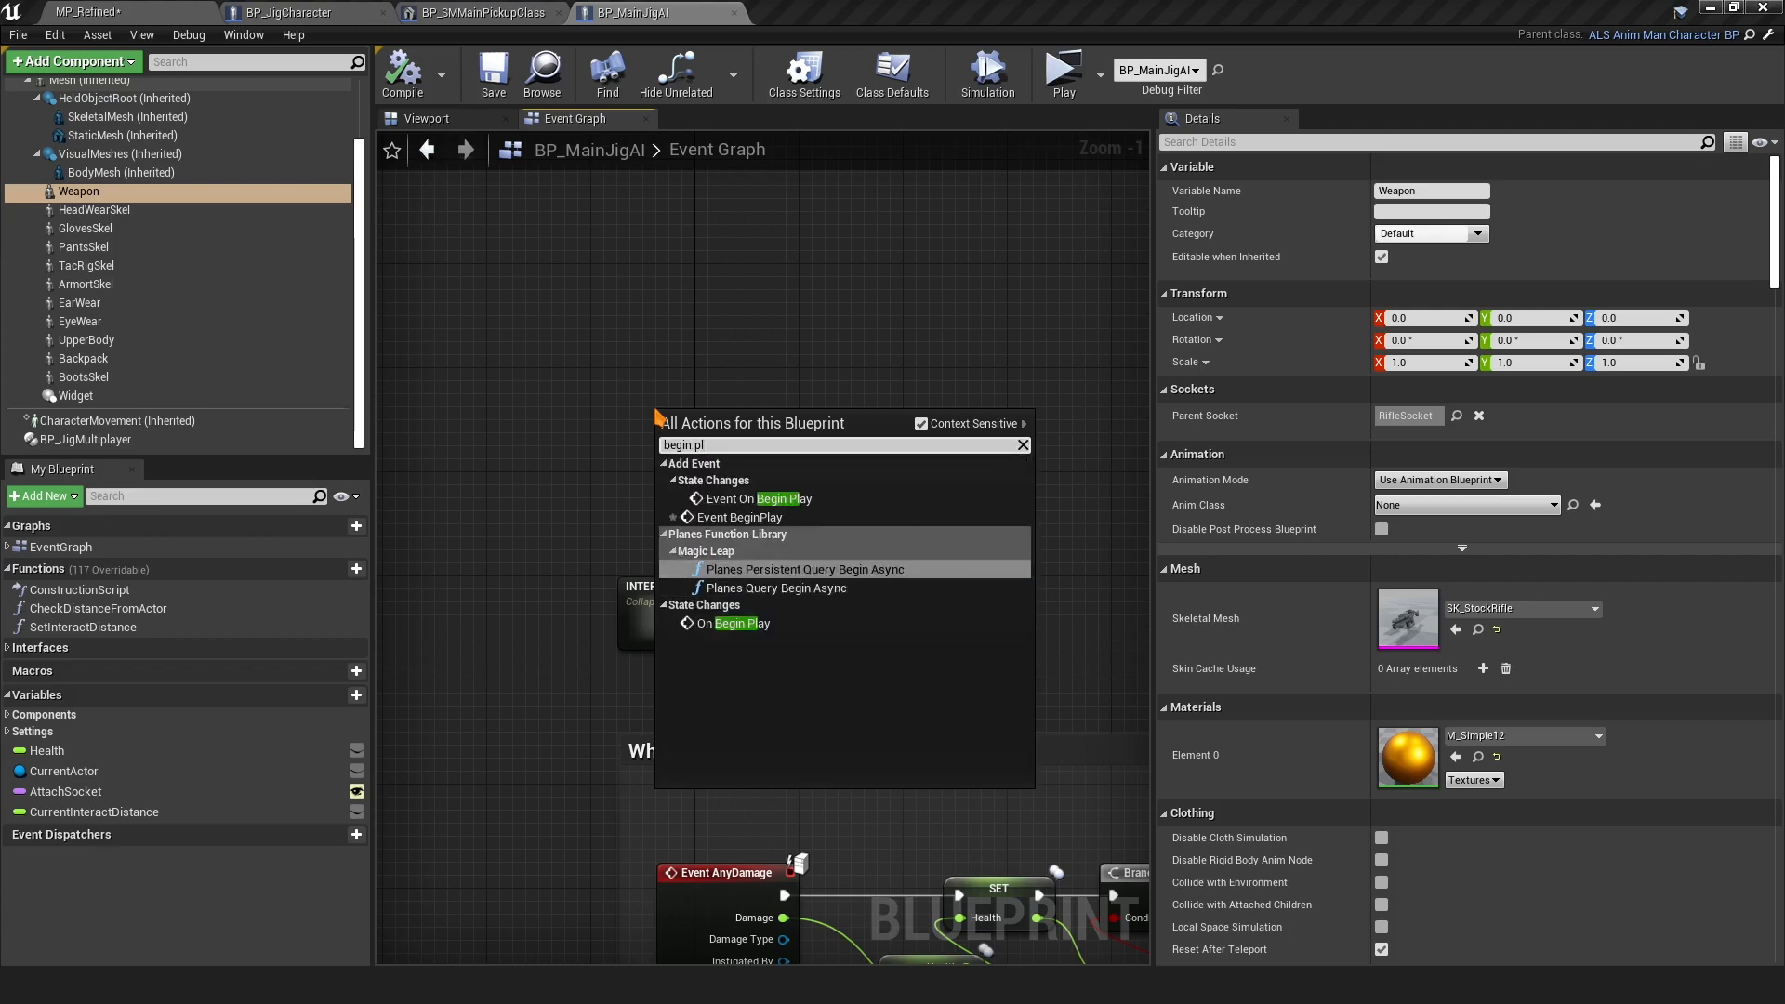
{"action": "key", "text": "Return"}
{"action": "right_click", "coordinate": [716, 424]}
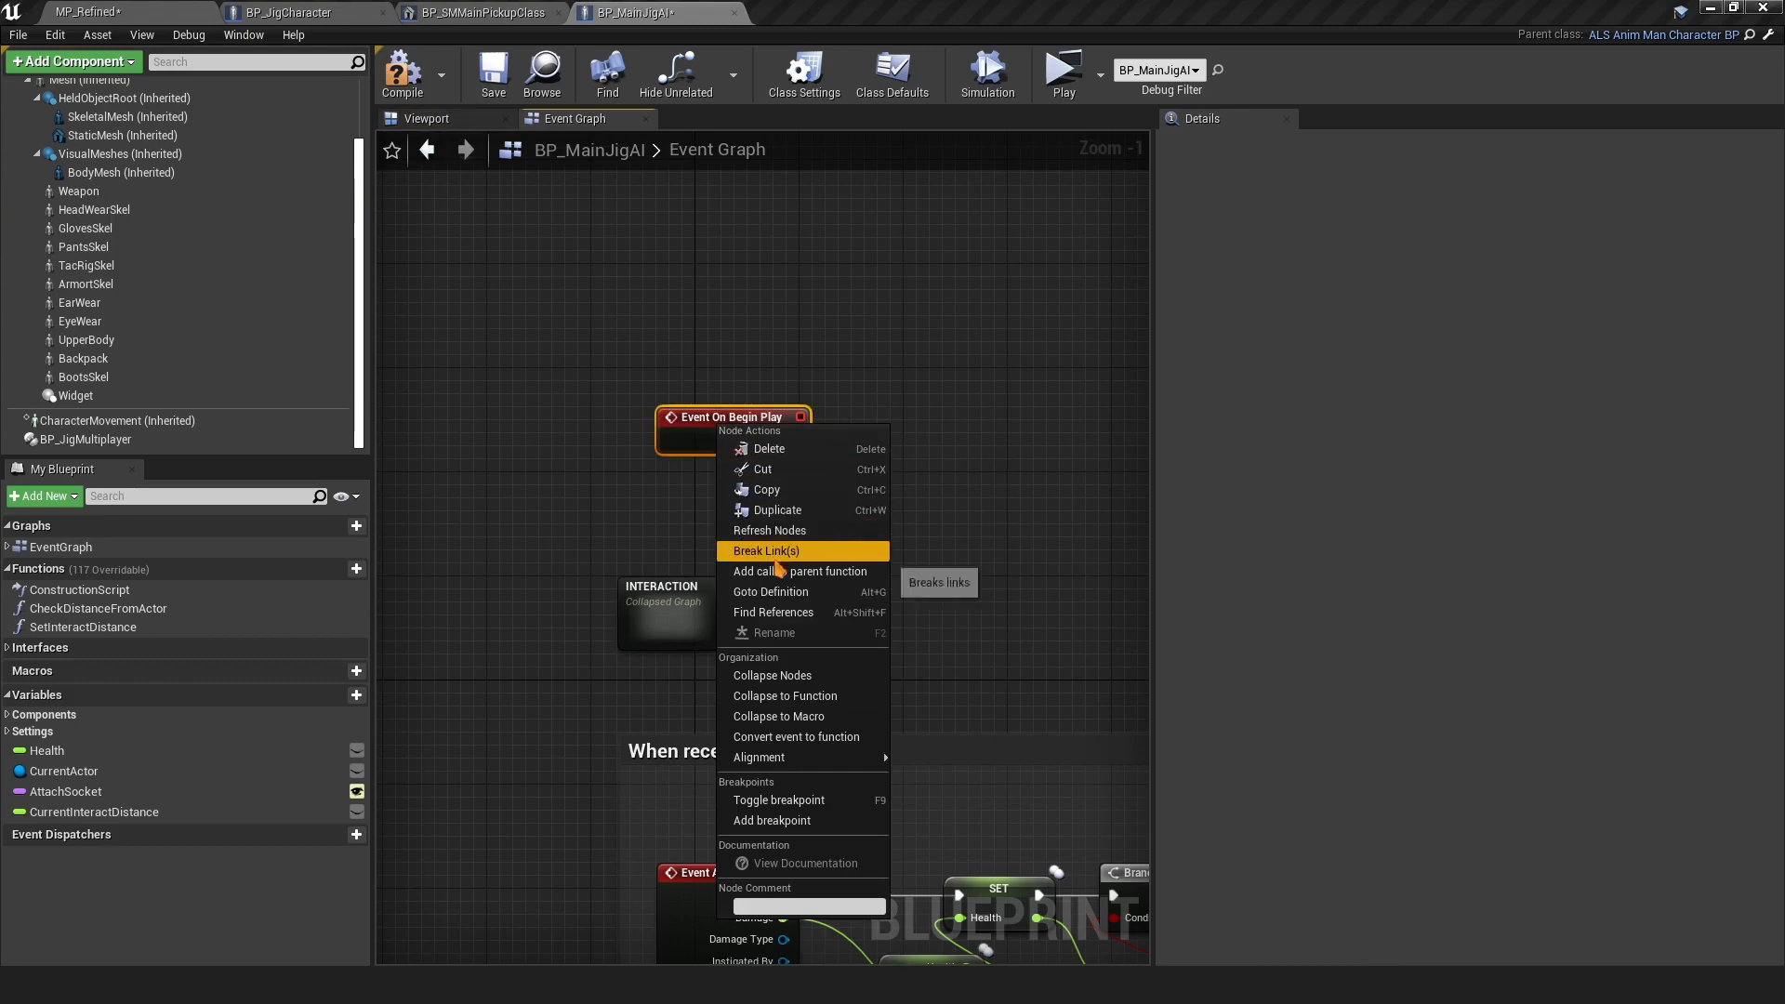
{"action": "left_click", "coordinate": [800, 571]}
Add Skeletal Mesh and Static Mesh references to the Event Graph and a Set Skeletal Mesh node for the skeletal one after Parent: On Begin Play
{"action": "left_click_drag", "start_coordinate": [117, 118], "coordinate": [851, 290]}
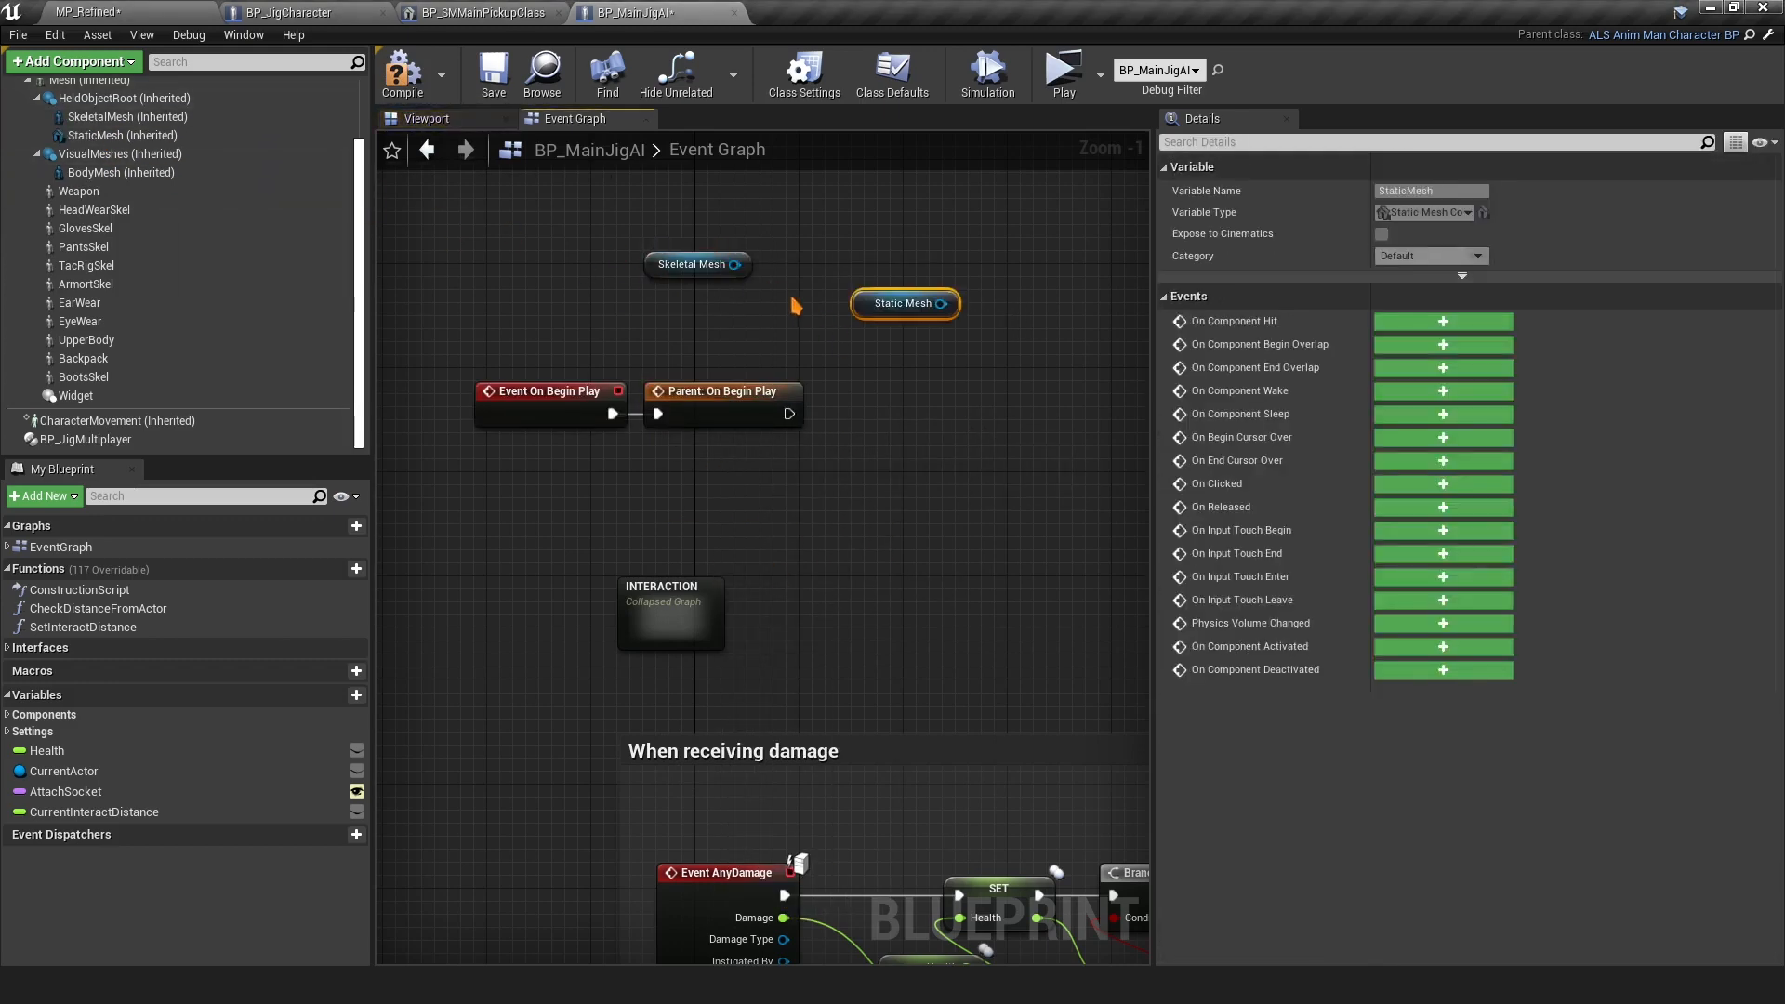
{"action": "type", "text": "set skel"}
{"action": "left_click_drag", "start_coordinate": [738, 267], "coordinate": [891, 431]}
{"action": "key", "text": "Return"}
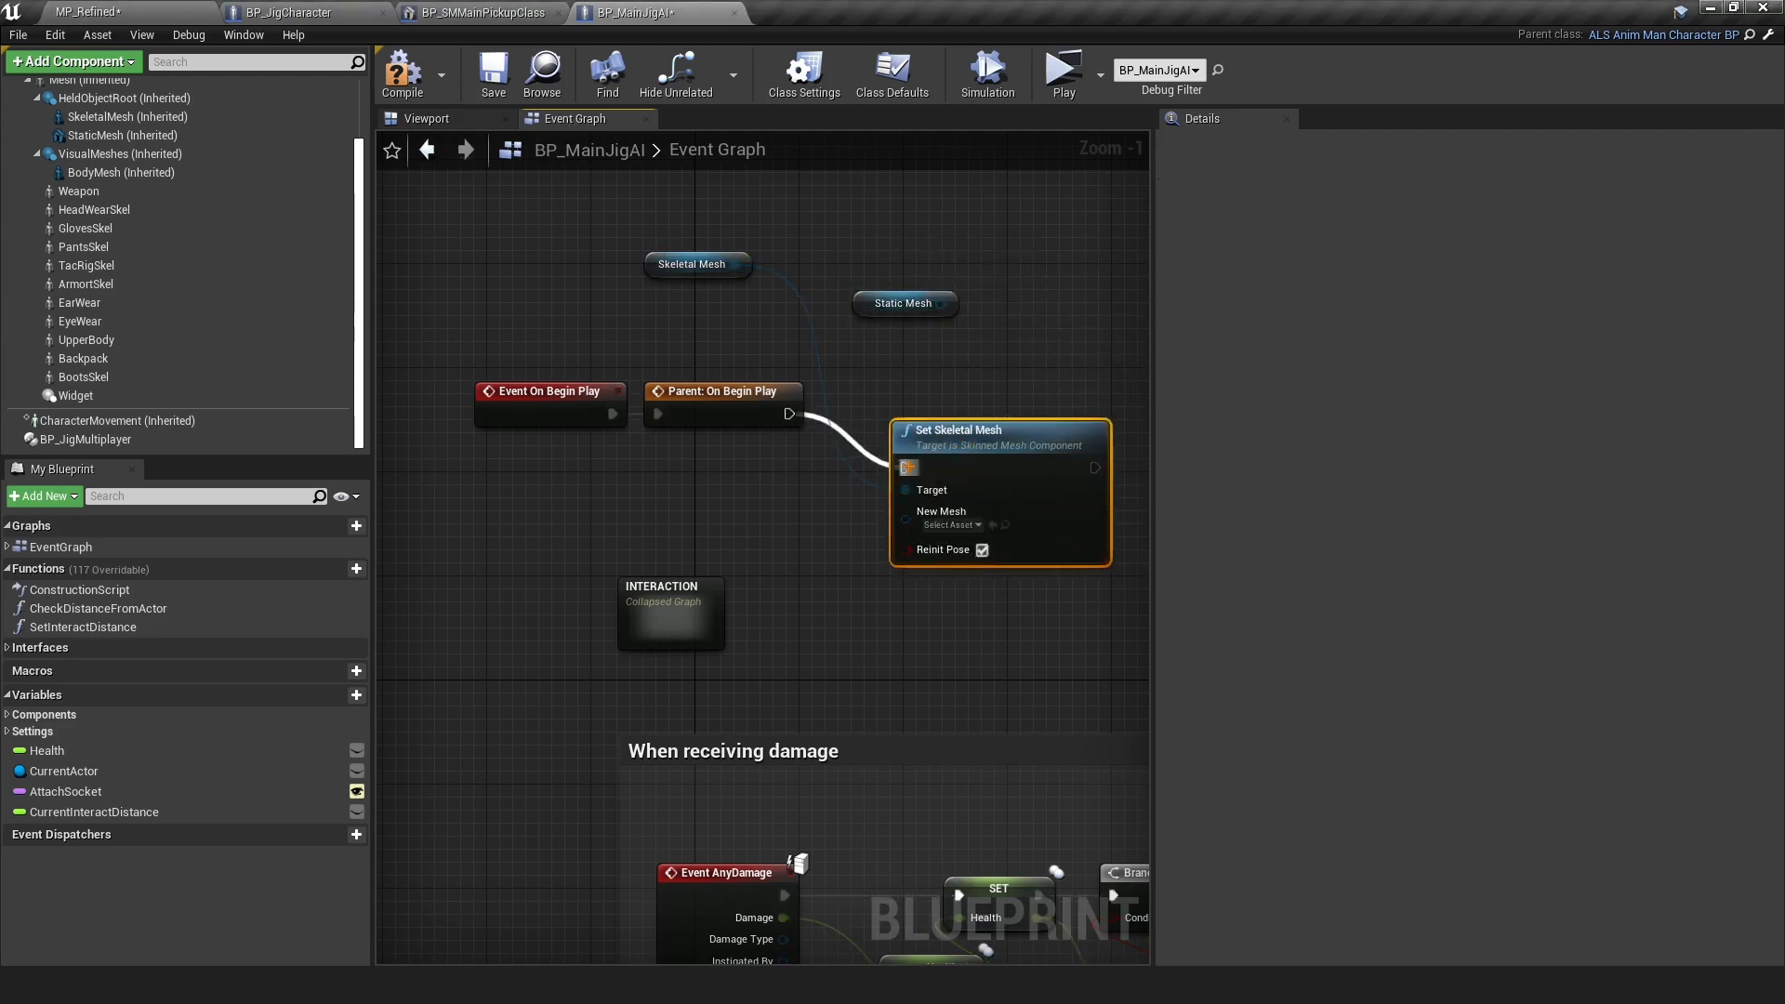
Create a Set Static Mesh node targeting the Static Mesh reference and run it after Set Skeletal Mesh
{"action": "left_click_drag", "start_coordinate": [941, 304], "coordinate": [984, 243]}
{"action": "type", "text": "set static"}
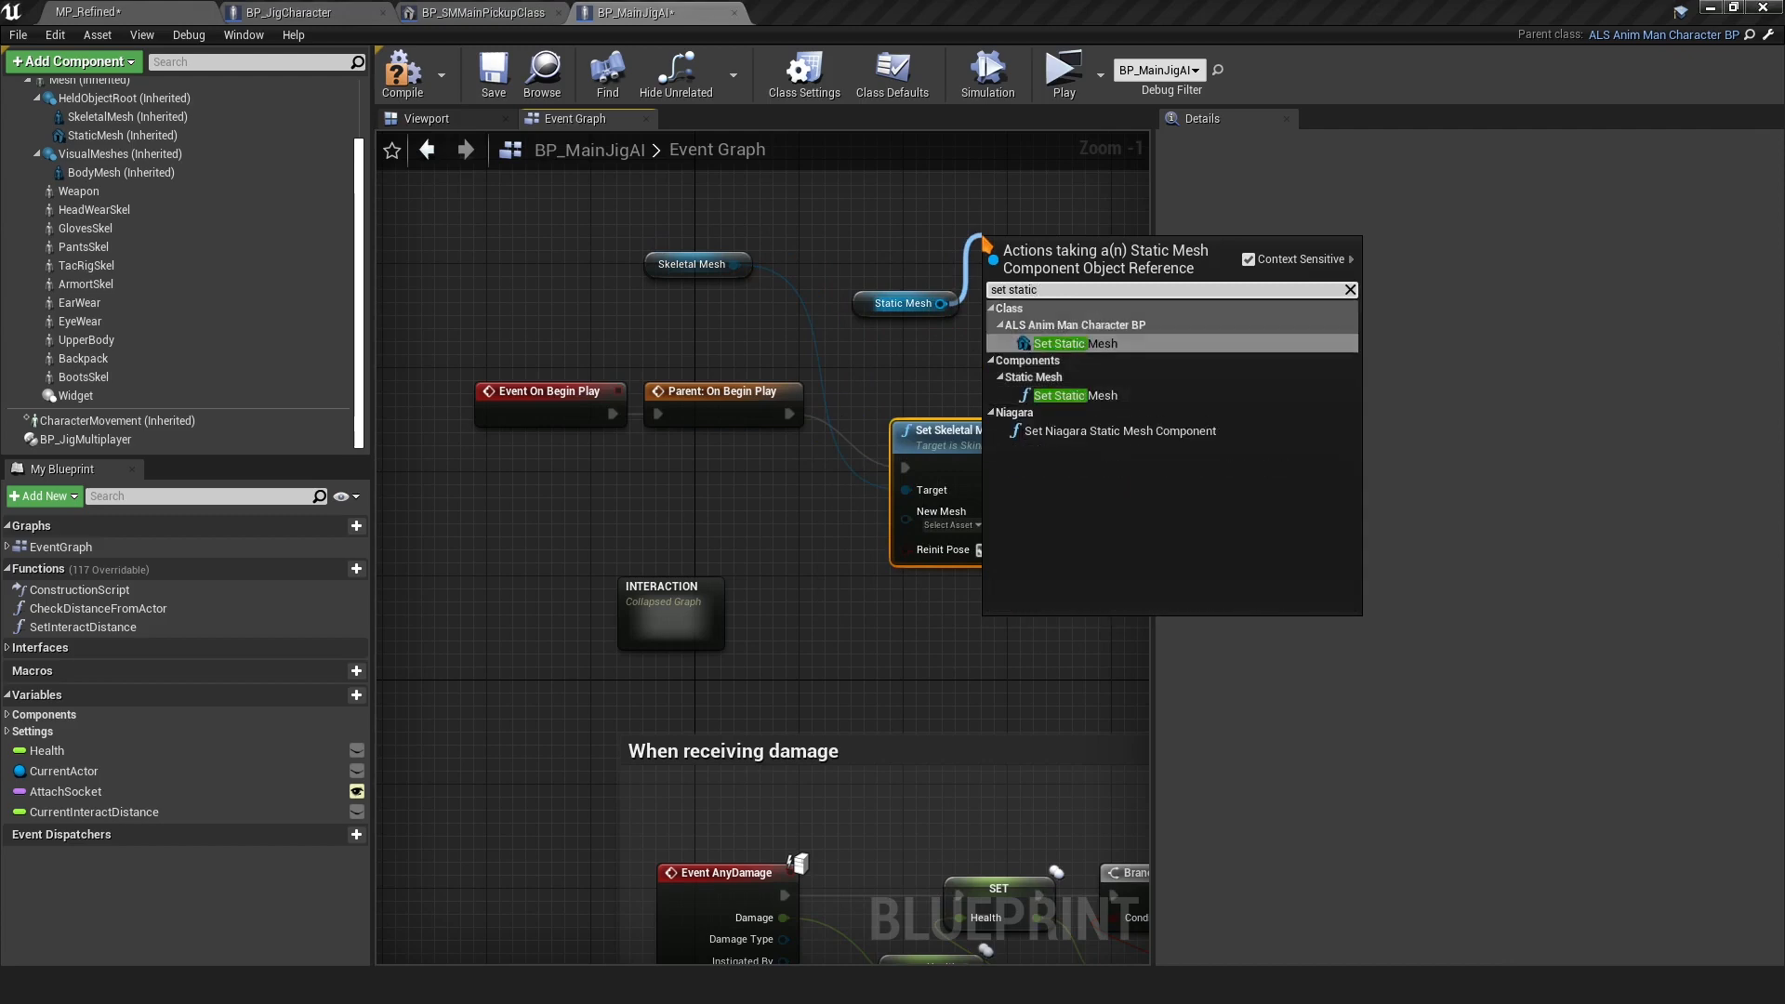
{"action": "key", "text": "Down"}
{"action": "key", "text": "Return"}
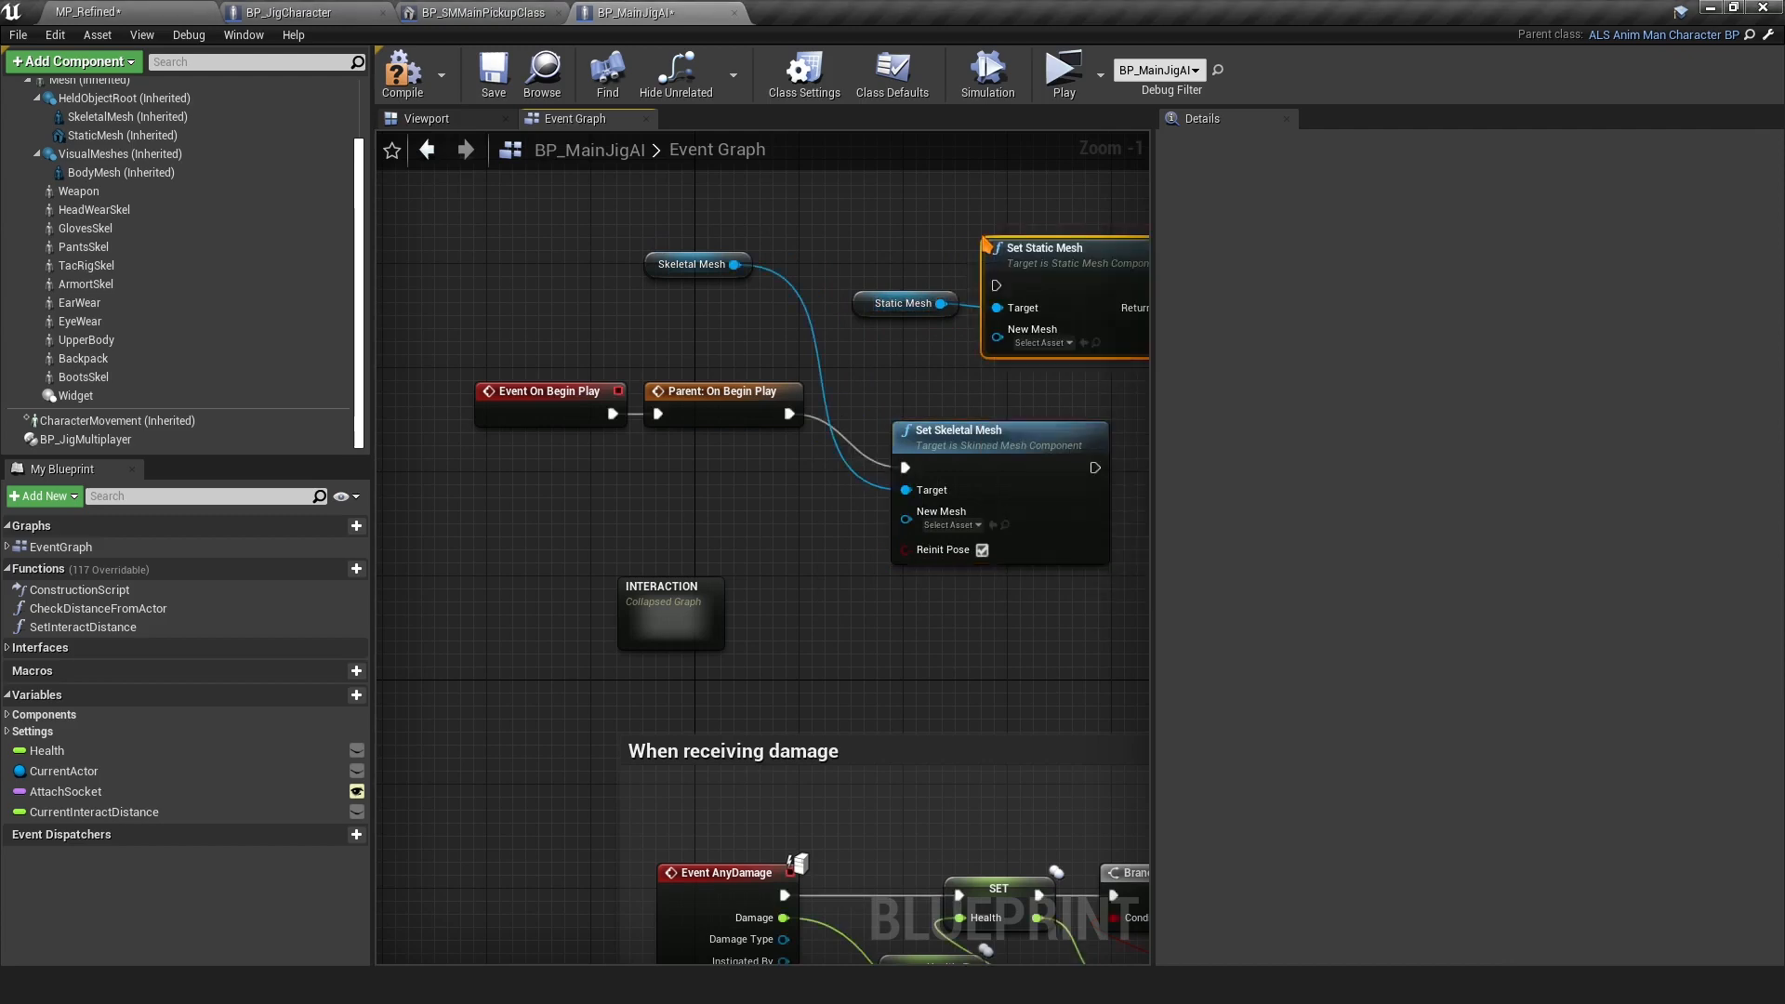
{"action": "left_click_drag", "start_coordinate": [1093, 468], "coordinate": [996, 286]}
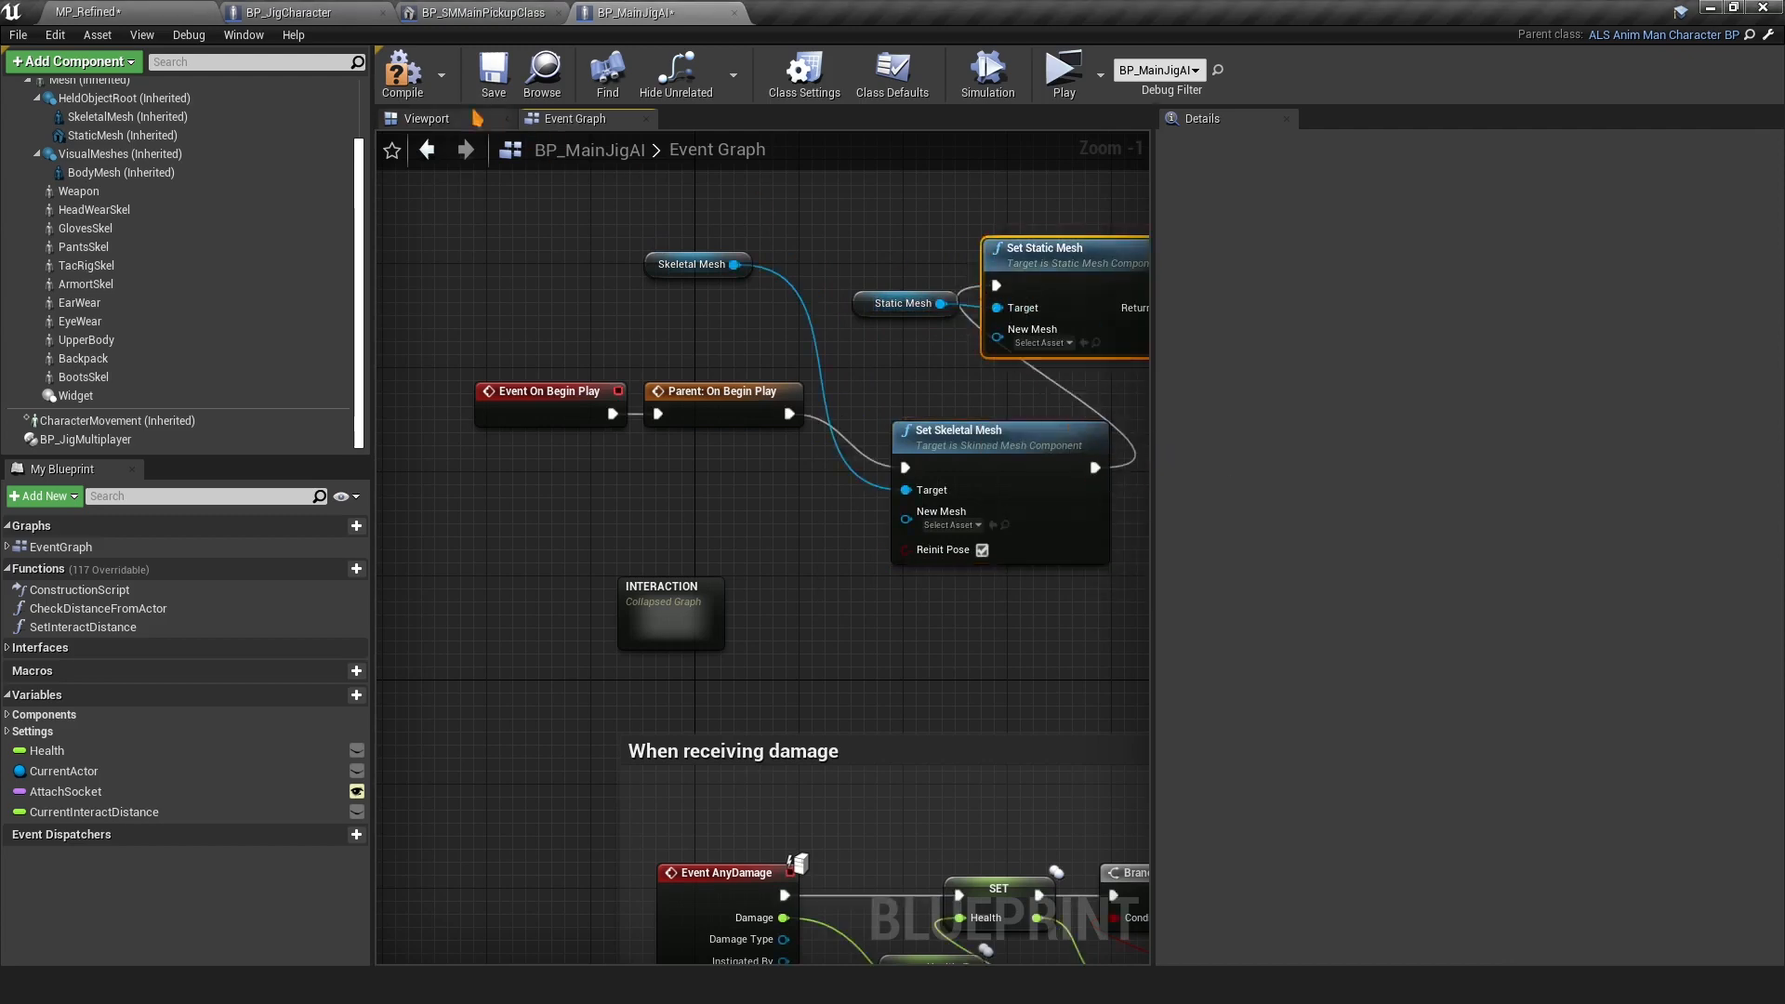
Play the MP_Refined level, walk up to the AI characters to check their held weapons, and end the session
{"action": "left_click", "coordinate": [93, 11]}
{"action": "left_click", "coordinate": [773, 70]}
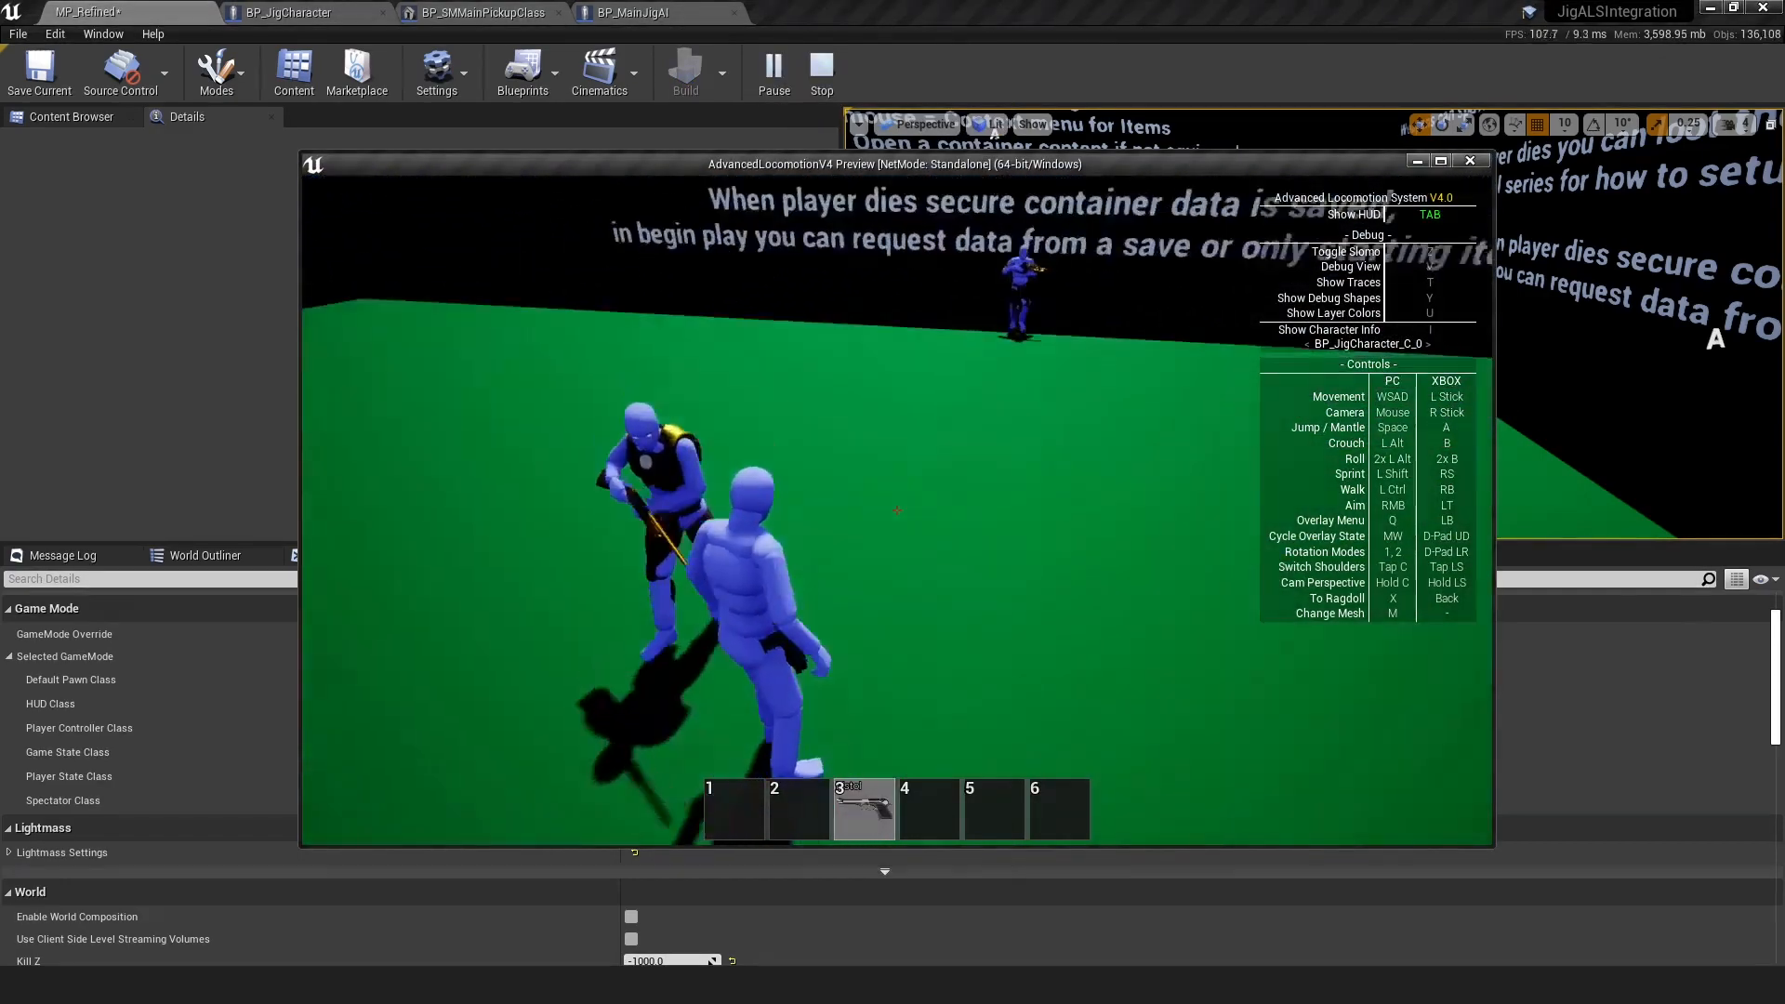
{"action": "key", "text": "w"}
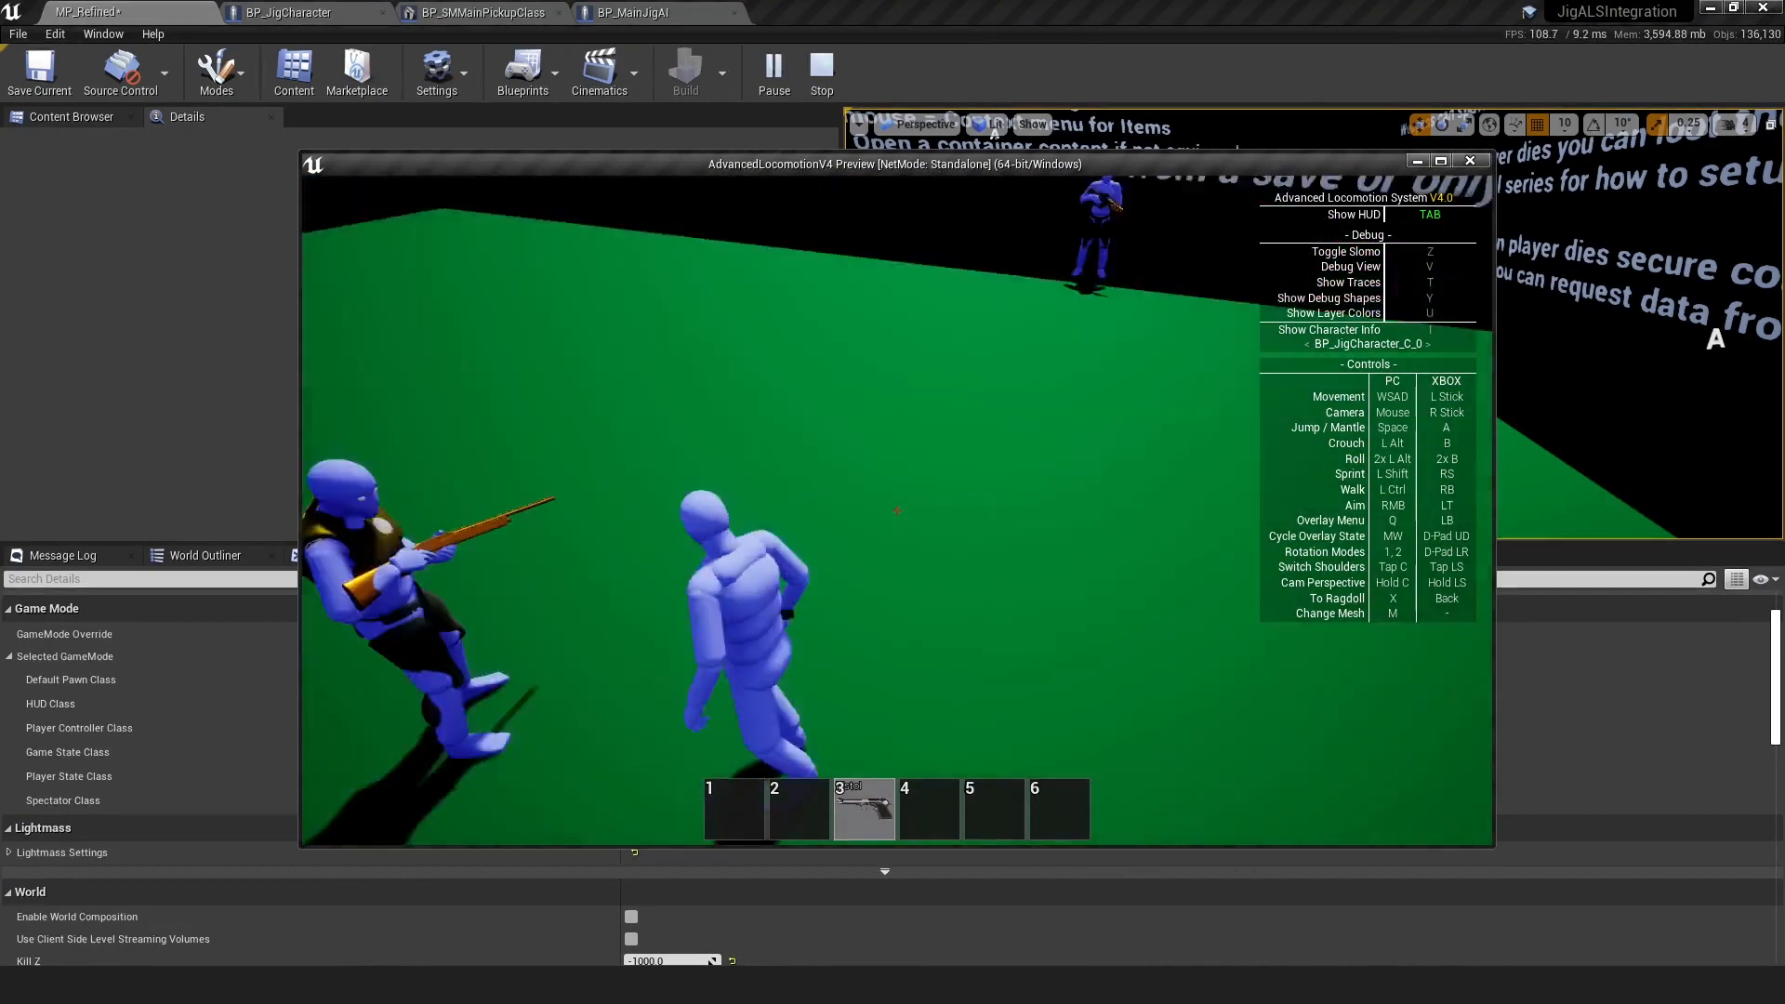
{"action": "key", "text": "w"}
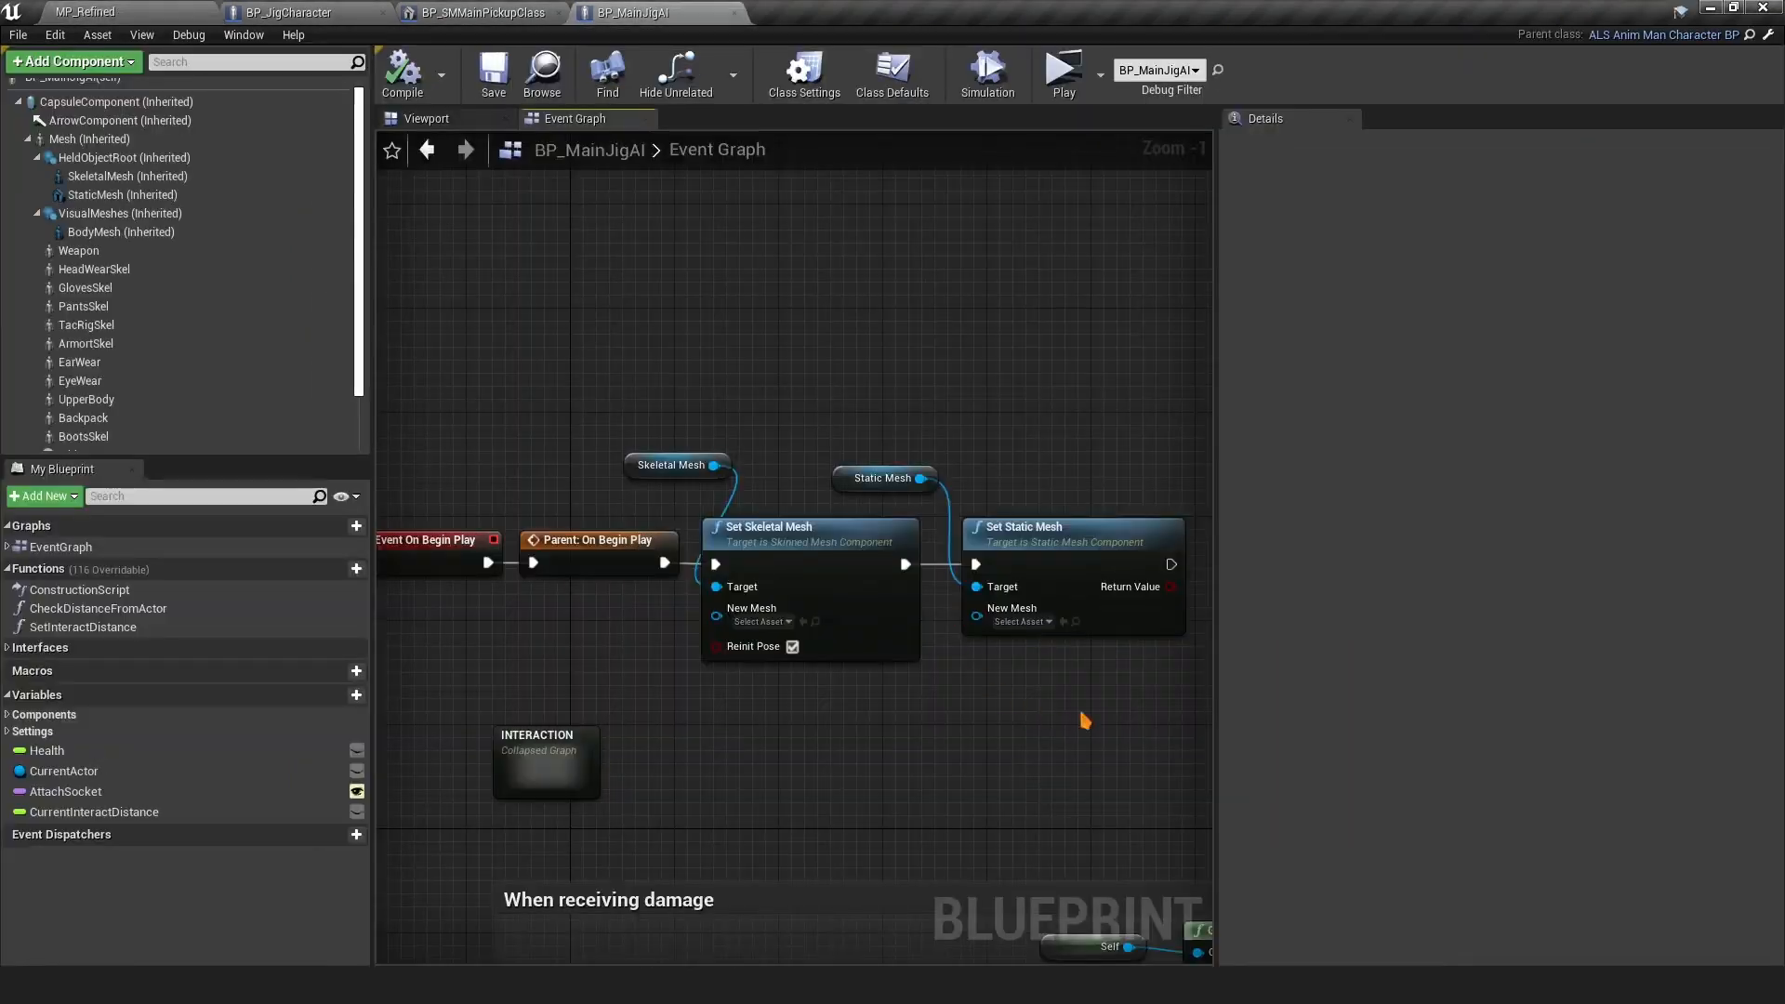
{"action": "left_click_drag", "start_coordinate": [1099, 713], "coordinate": [697, 409]}
{"action": "left_click", "coordinate": [700, 391]}
{"action": "left_click_drag", "start_coordinate": [1114, 730], "coordinate": [713, 386]}
{"action": "left_click", "coordinate": [714, 386]}
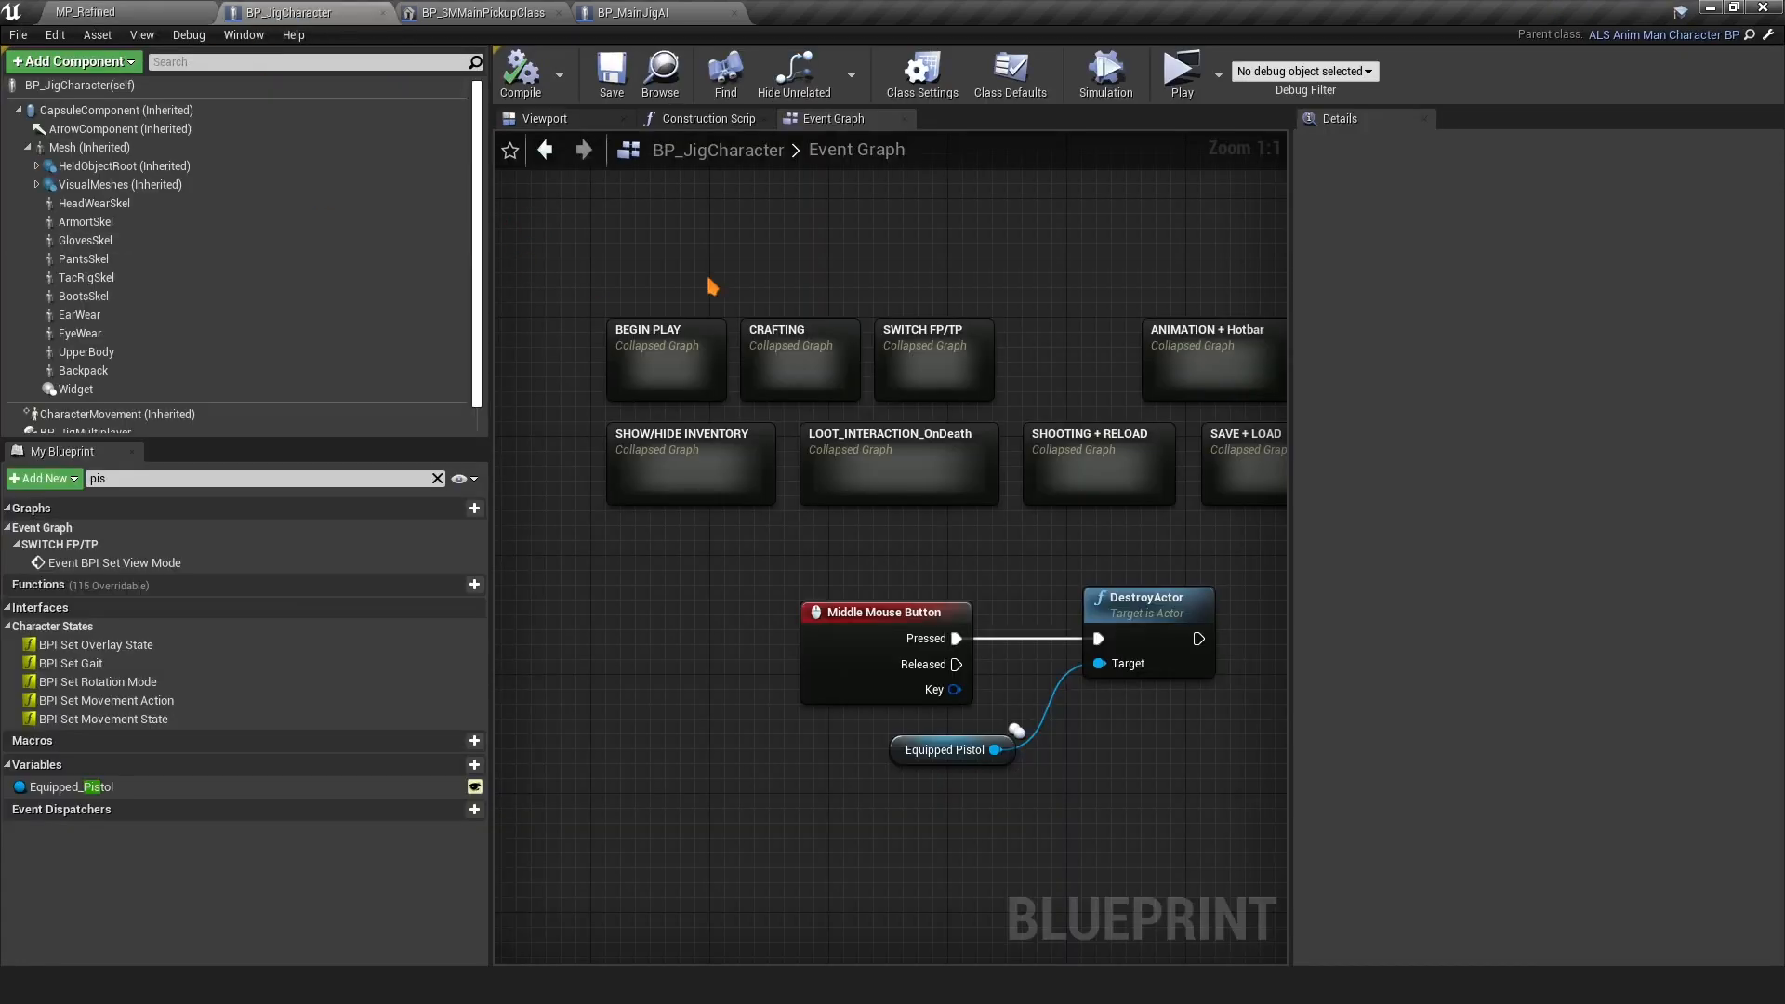
In BP_JigCharacter's SHOOTING + RELOAD graph, connect the Is Valid output of the montage check to Cast To BP_MainFireArmClass and save
{"action": "right_click_drag", "start_coordinate": [718, 279], "coordinate": [714, 307]}
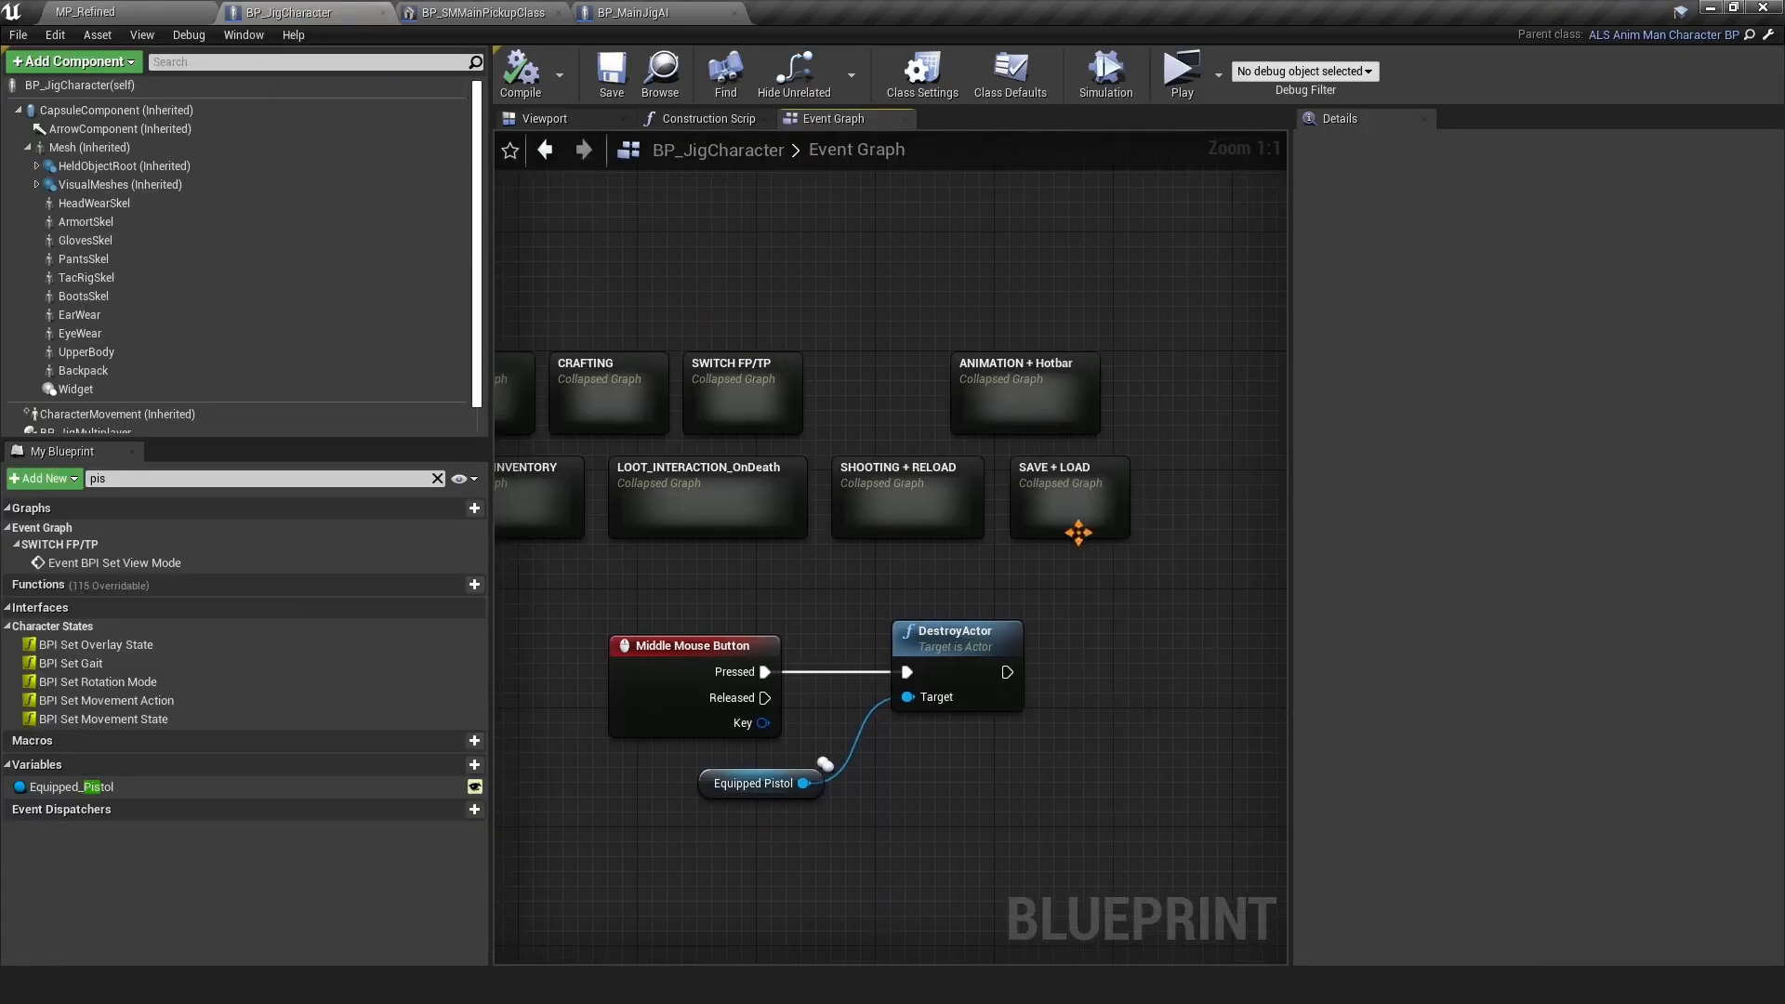
{"action": "double_click", "coordinate": [875, 466]}
{"action": "scroll", "coordinate": [746, 525], "scroll_direction": "up", "scroll_amount": 8}
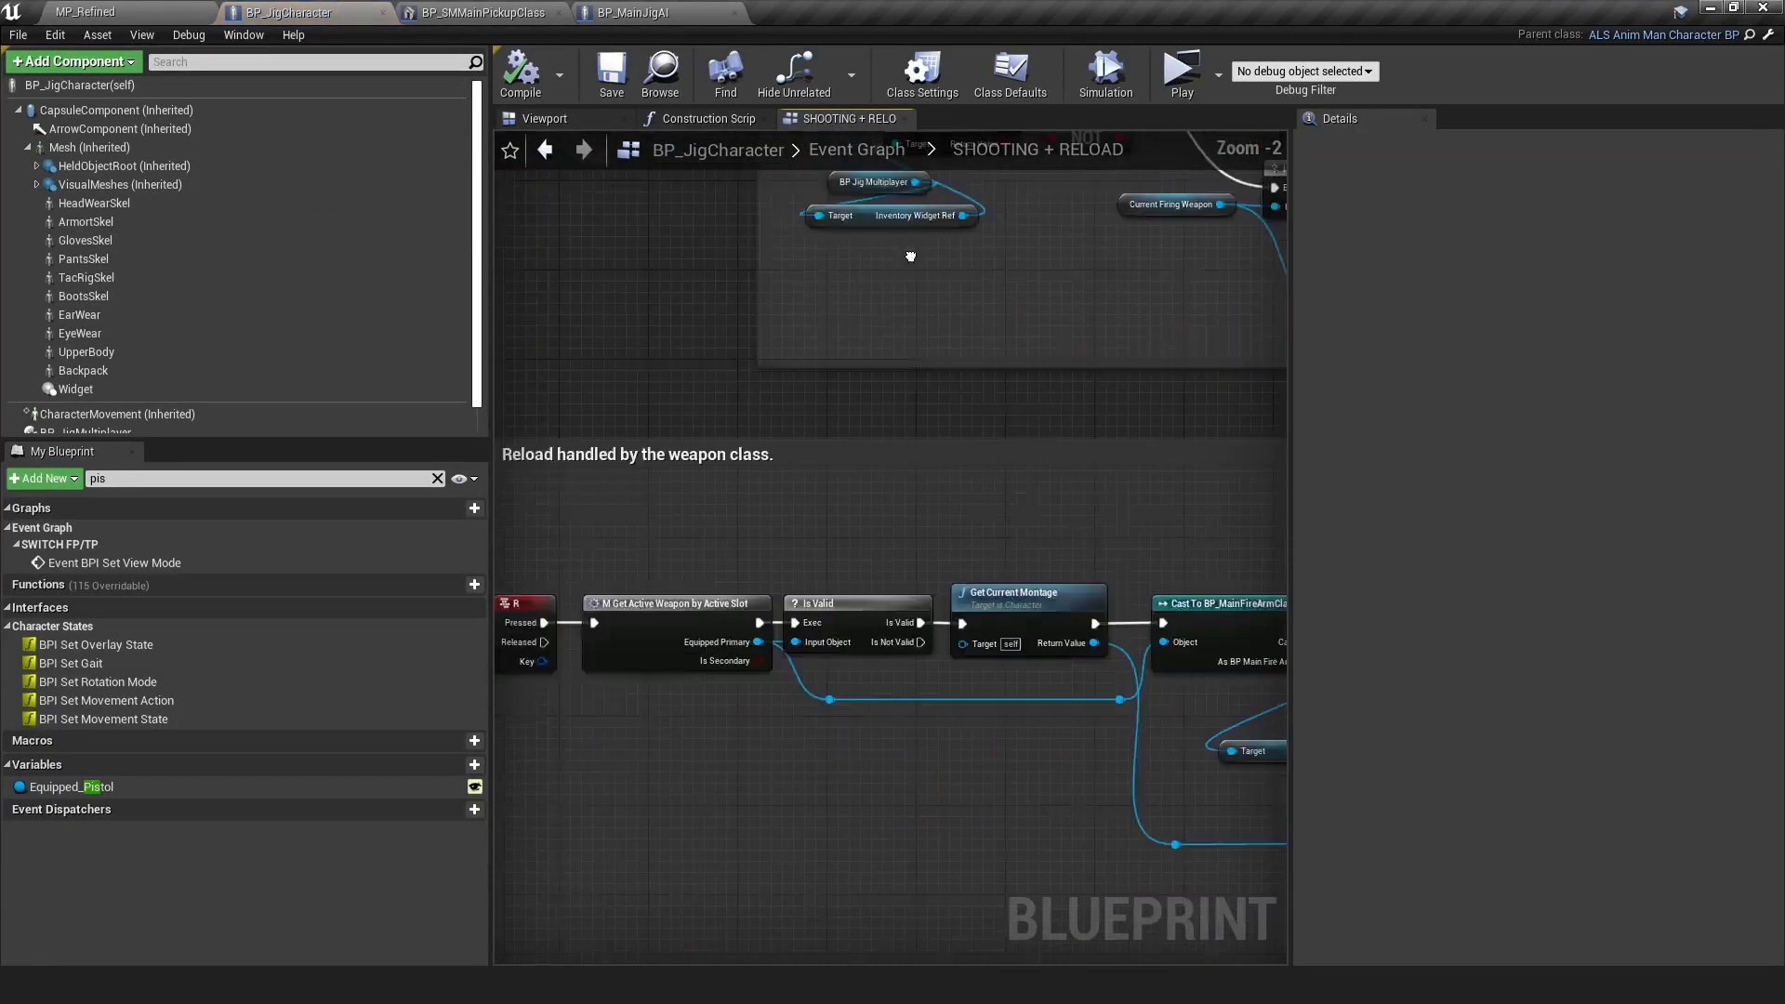
{"action": "right_click_drag", "start_coordinate": [1045, 498], "coordinate": [653, 844]}
{"action": "right_click_drag", "start_coordinate": [920, 337], "coordinate": [547, 757]}
{"action": "right_click_drag", "start_coordinate": [1007, 739], "coordinate": [641, 702]}
{"action": "right_click_drag", "start_coordinate": [1269, 651], "coordinate": [796, 650]}
{"action": "left_click_drag", "start_coordinate": [1034, 560], "coordinate": [897, 724]}
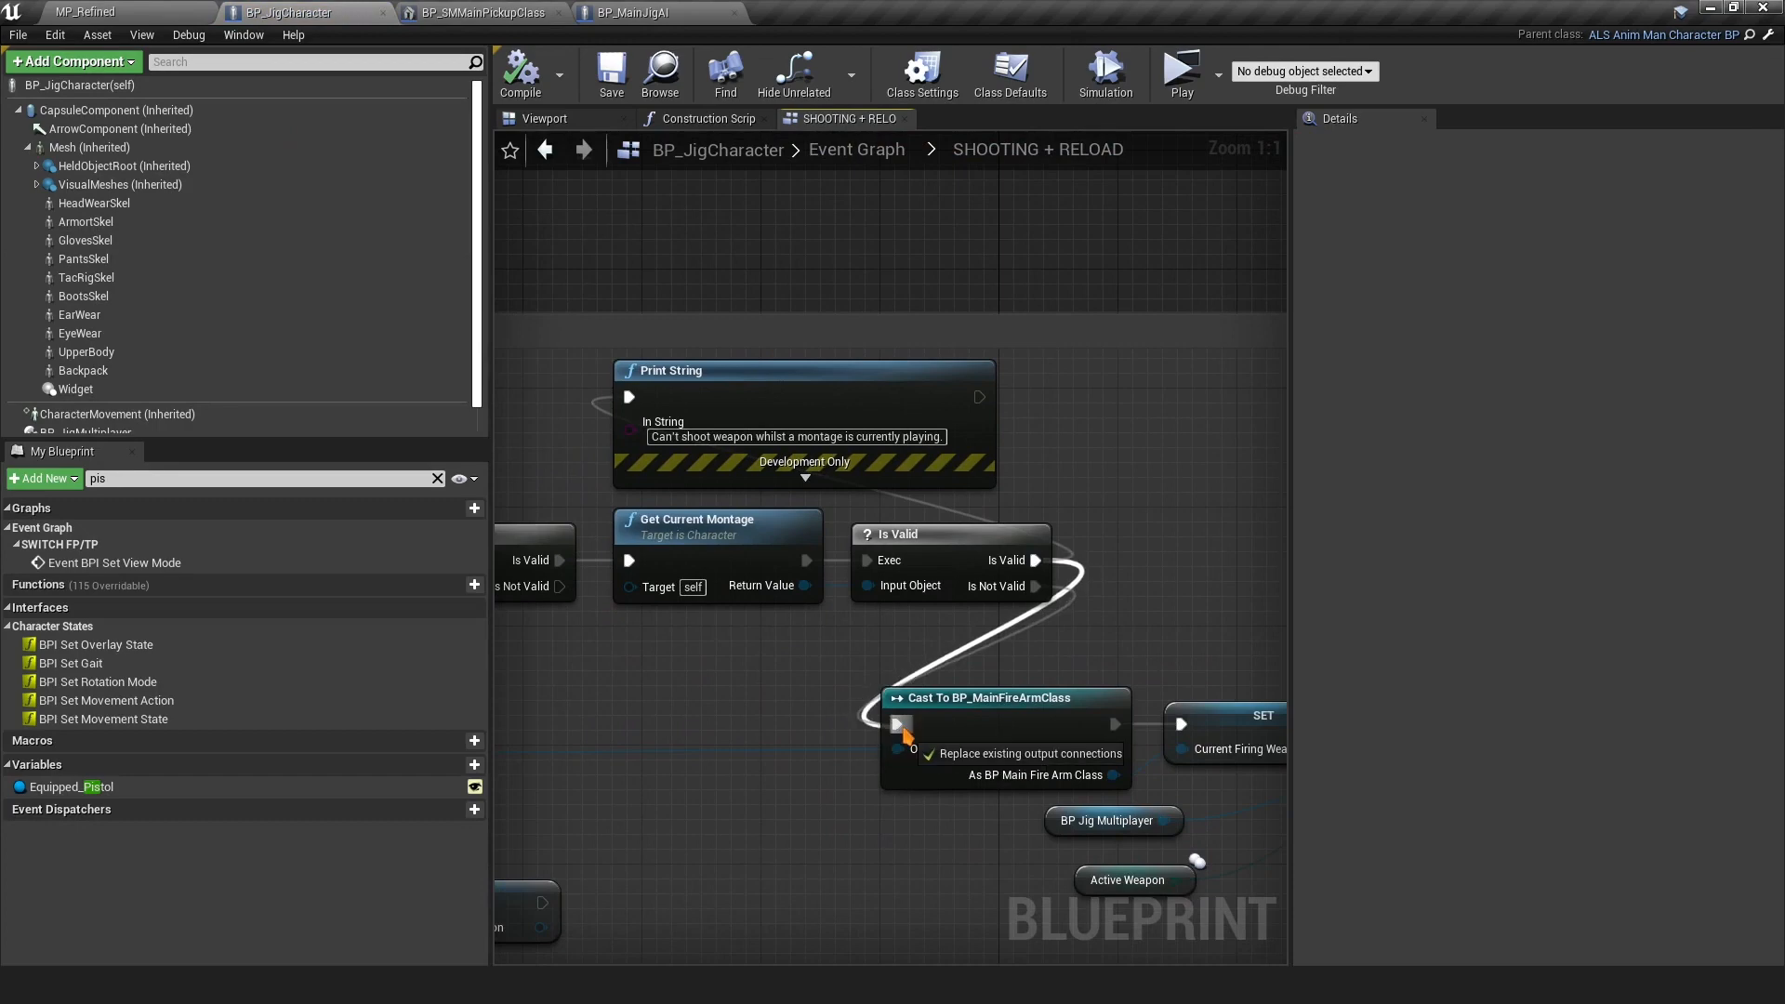
{"action": "key", "text": "ctrl+s"}
Examine the rewired montage check in the SHOOTING + RELOAD graph, from the active weapon lookup to the cast
{"action": "right_click_drag", "start_coordinate": [757, 599], "coordinate": [836, 549]}
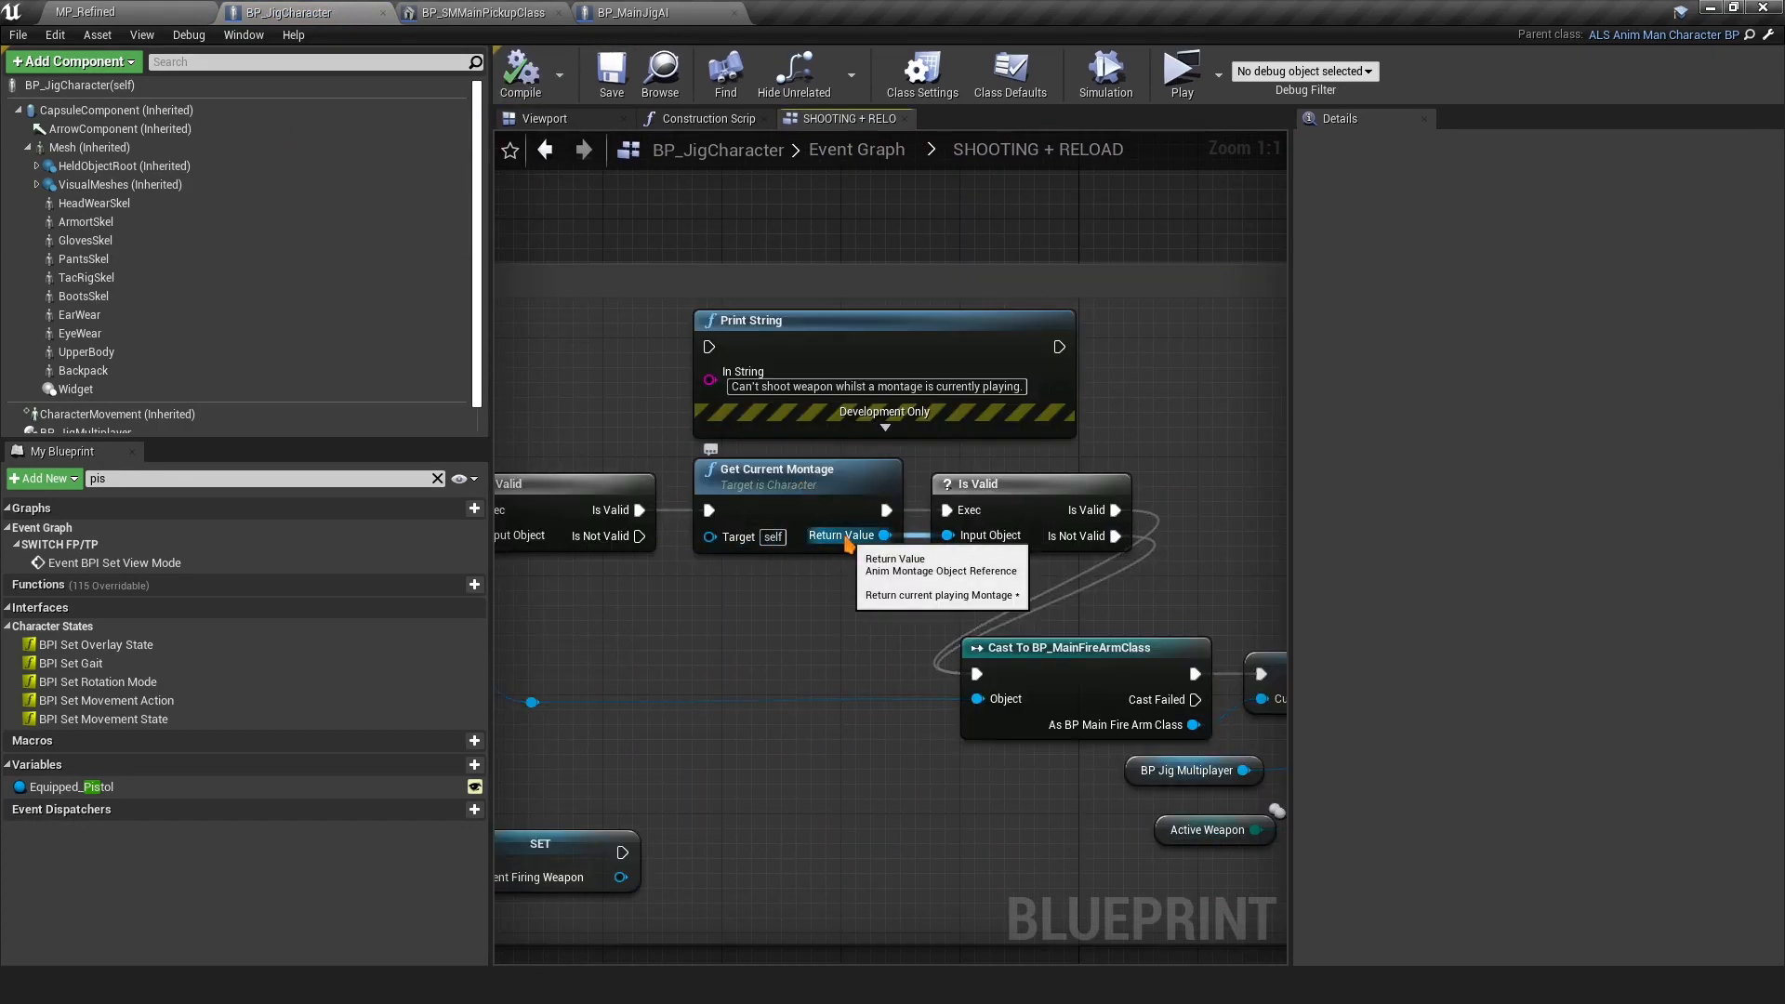
{"action": "left_click_drag", "start_coordinate": [1229, 454], "coordinate": [836, 628]}
{"action": "left_click", "coordinate": [869, 604]}
{"action": "right_click_drag", "start_coordinate": [741, 589], "coordinate": [1281, 396]}
{"action": "right_click_drag", "start_coordinate": [1179, 418], "coordinate": [811, 522]}
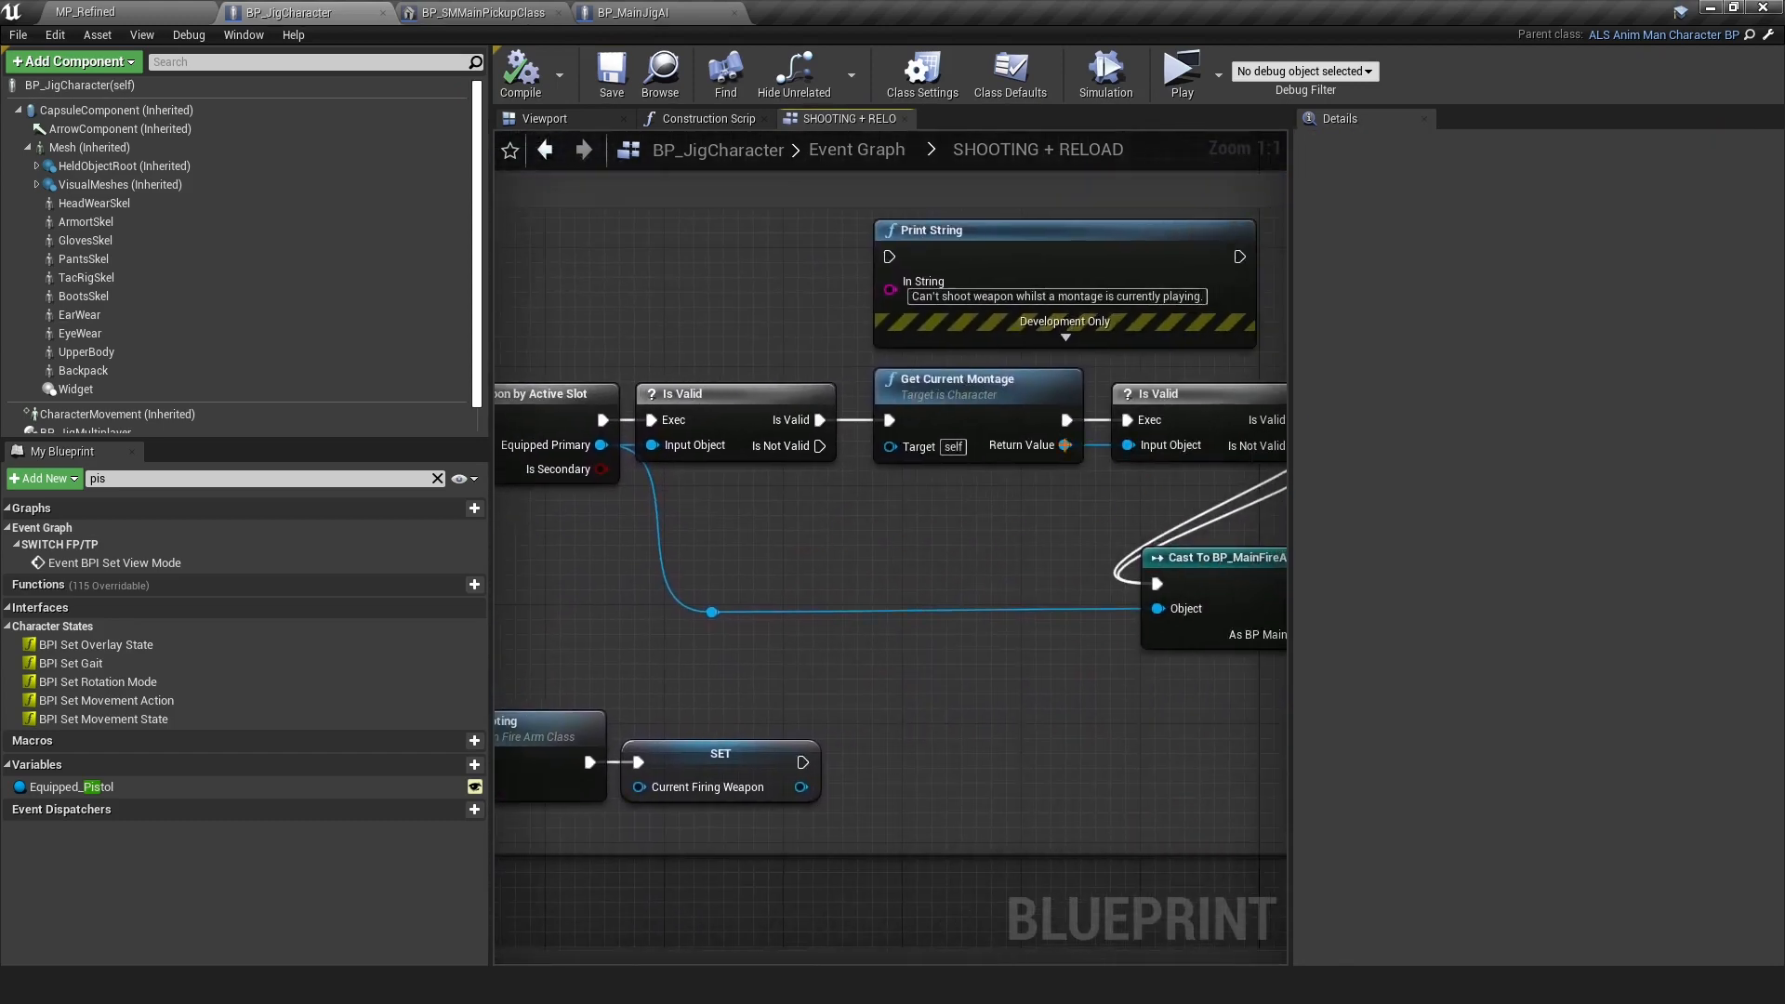
{"action": "right_click_drag", "start_coordinate": [984, 538], "coordinate": [866, 563]}
{"action": "right_click", "coordinate": [865, 563]}
{"action": "left_click", "coordinate": [686, 521]}
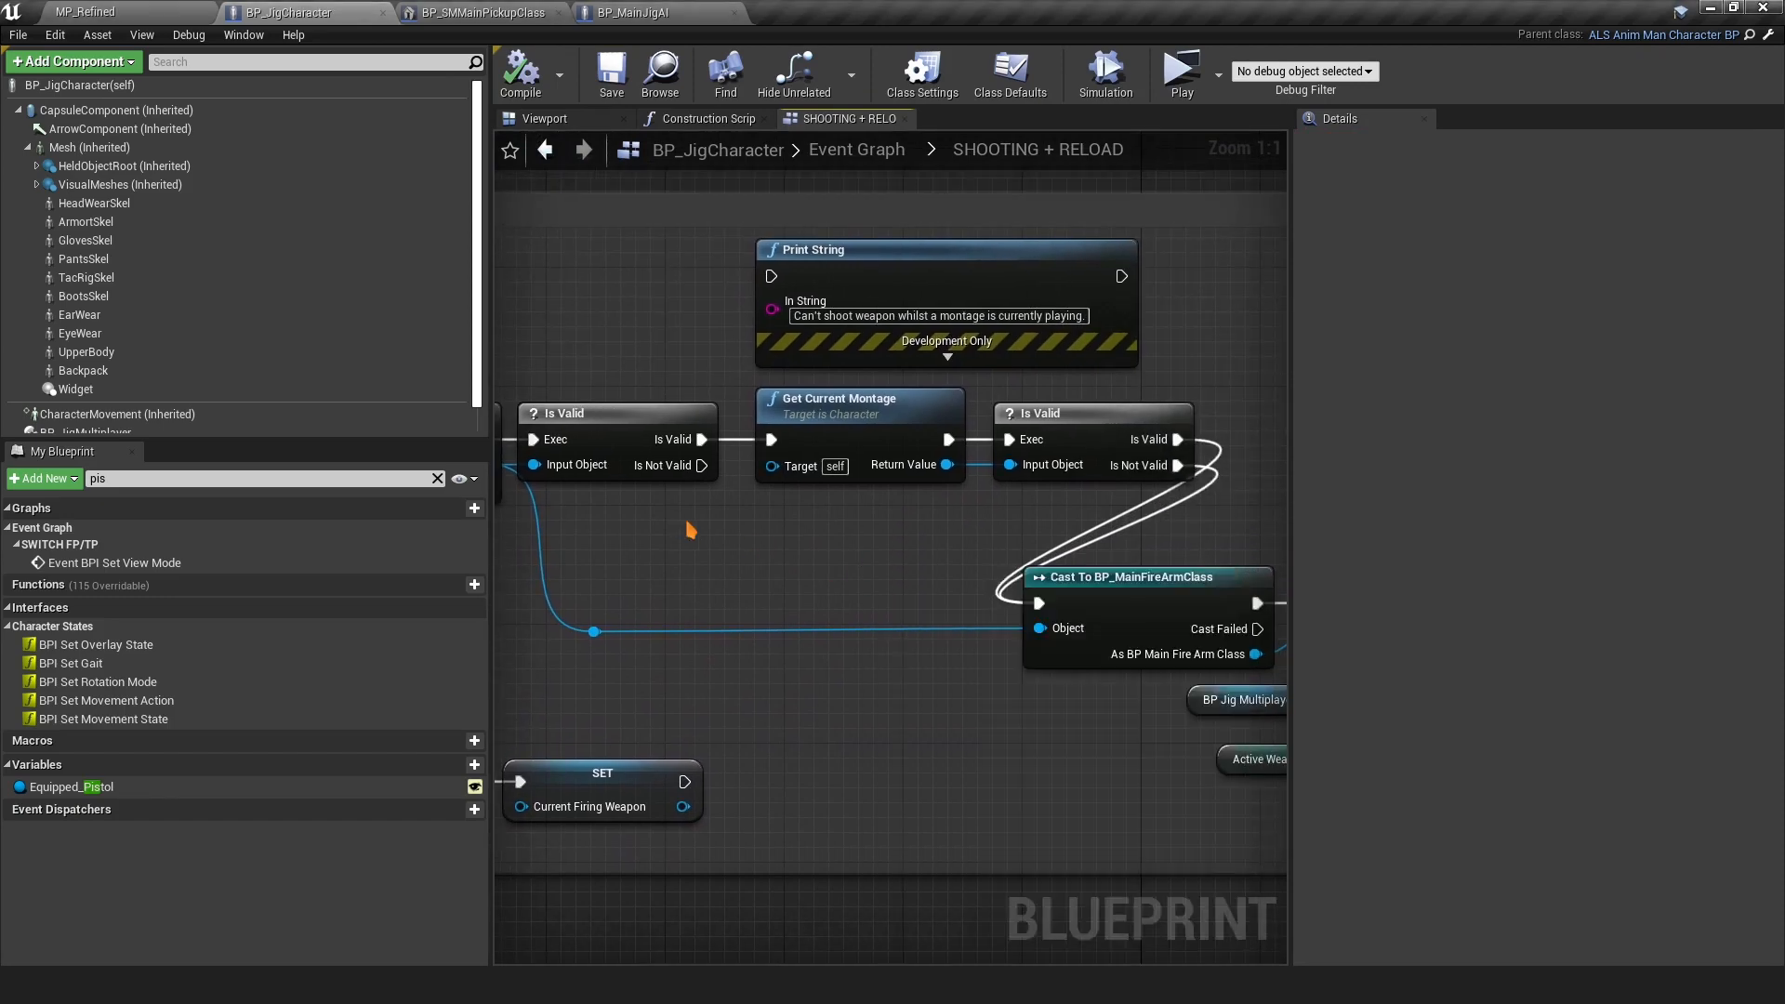
{"action": "right_click_drag", "start_coordinate": [1068, 440], "coordinate": [1000, 491]}
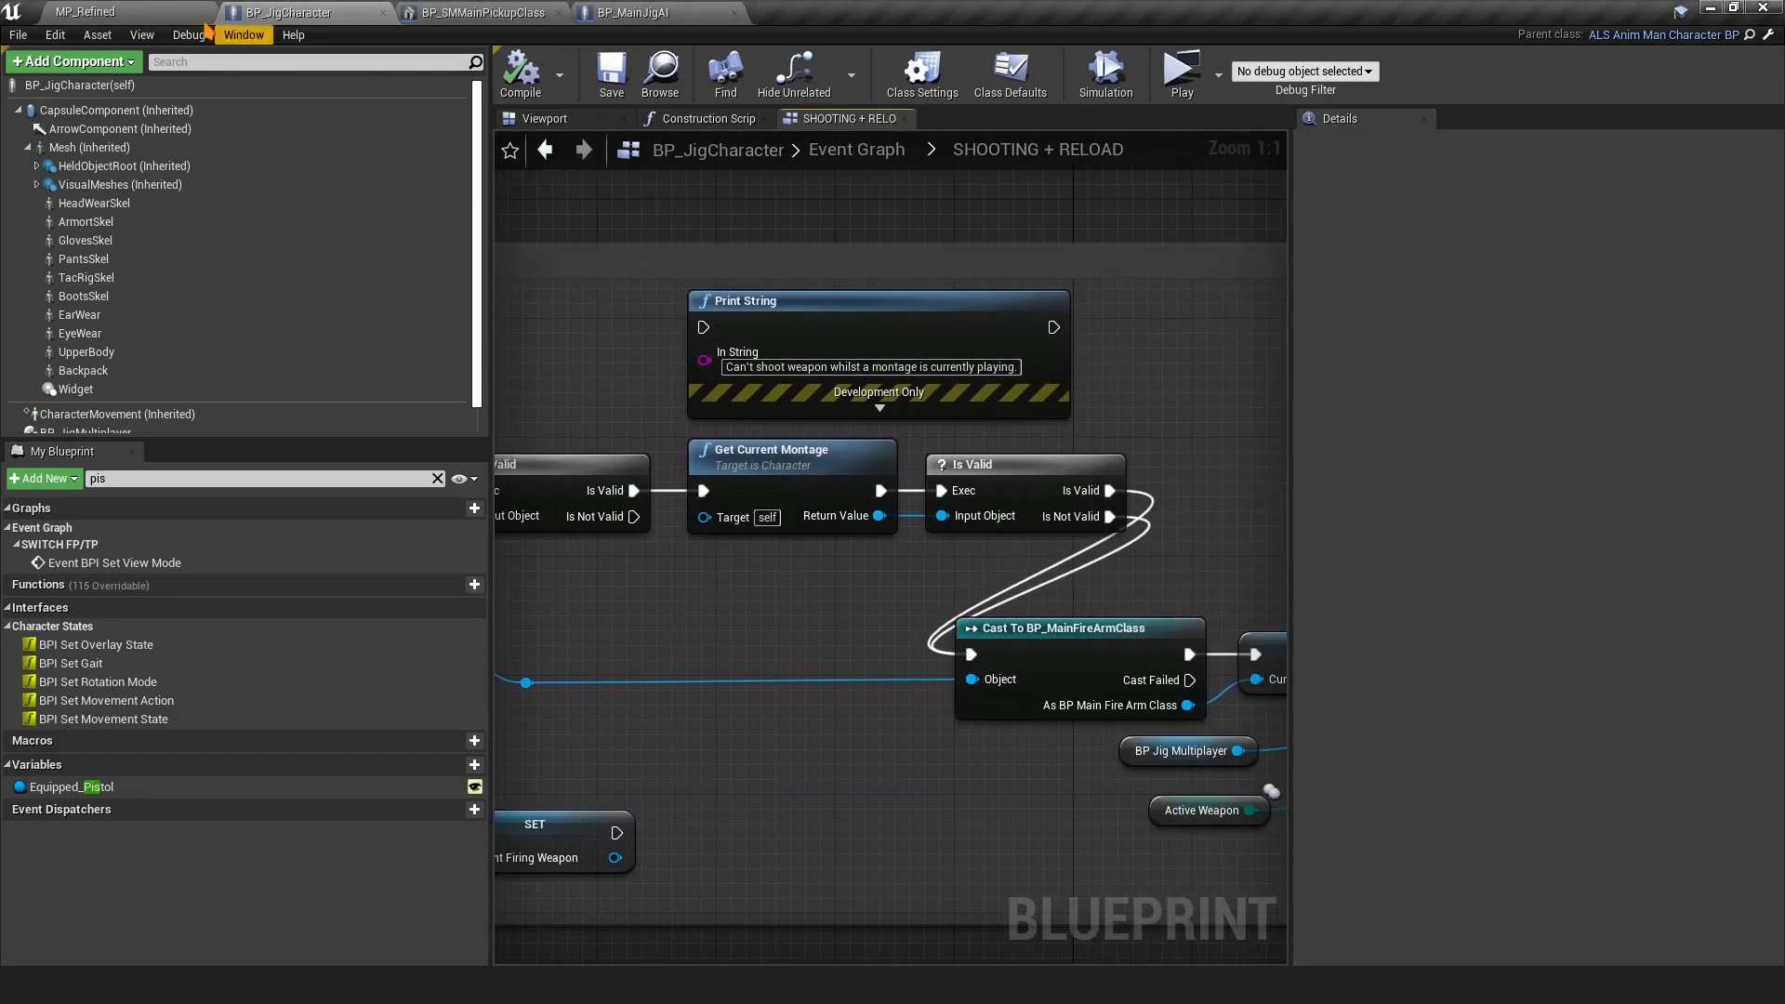
Play the level in a maximized preview, equip the pistol from slot 3, and aim and fire at the nearest AI
{"action": "left_click", "coordinate": [156, 11]}
{"action": "left_click", "coordinate": [775, 74]}
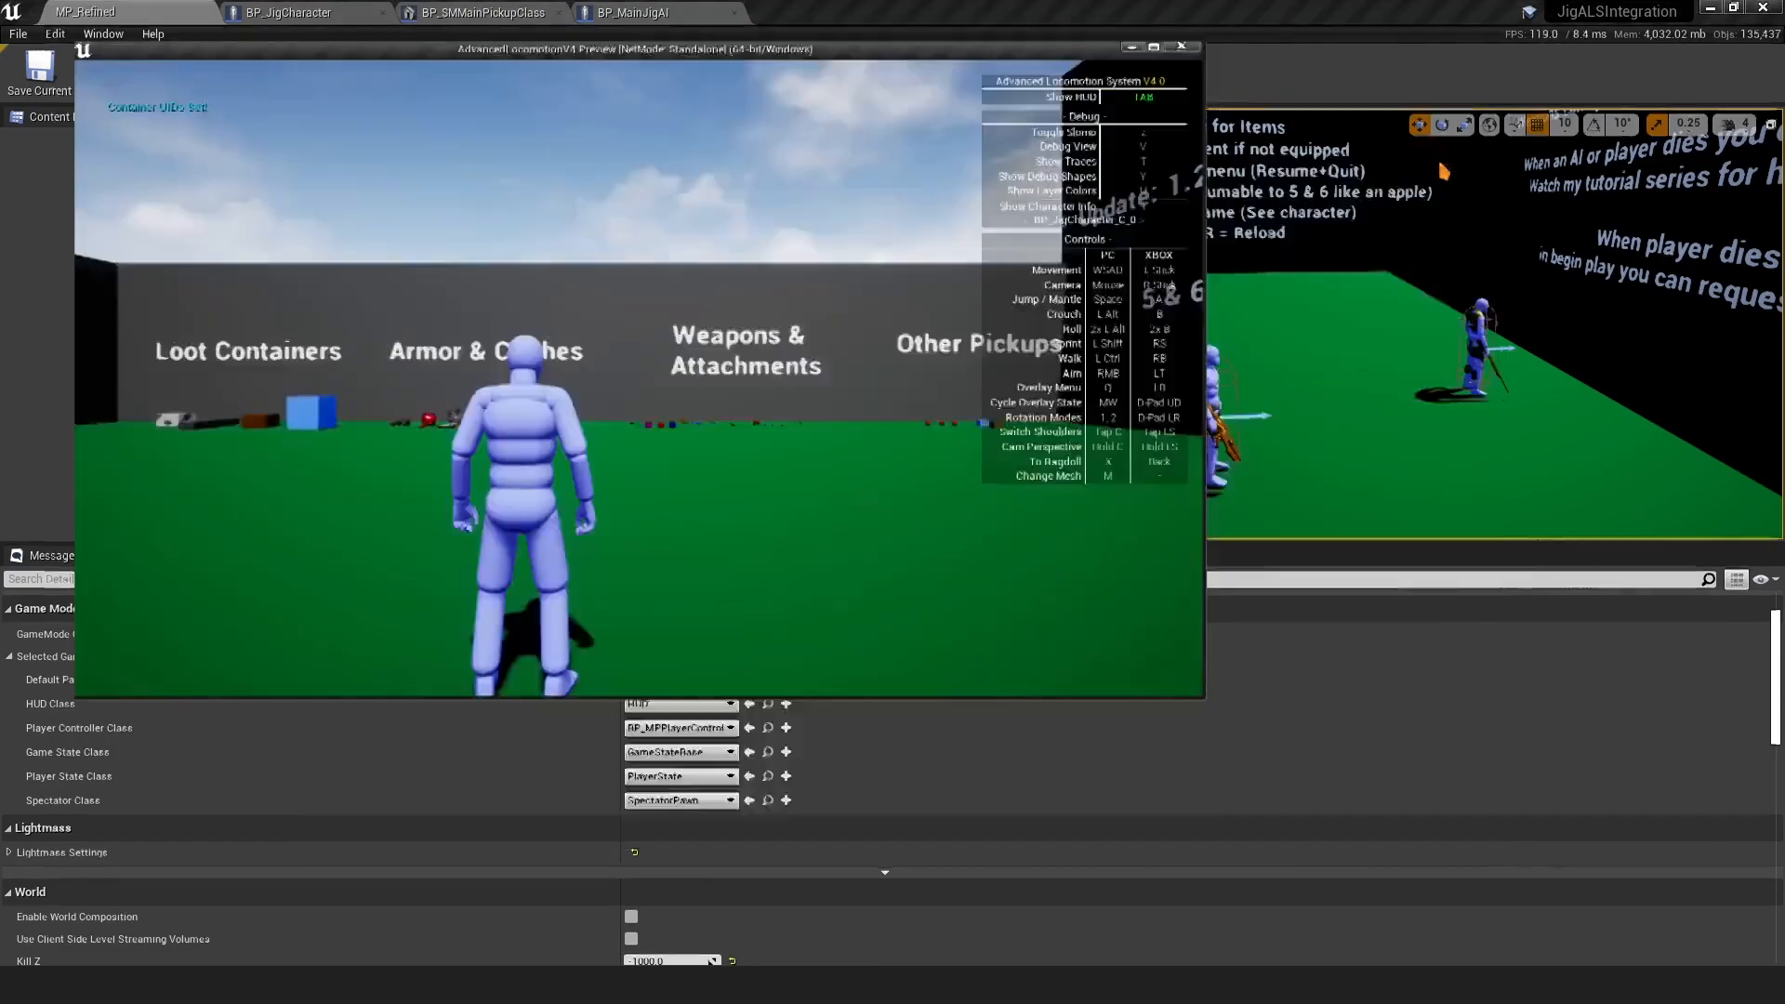
{"action": "left_click", "coordinate": [1154, 46]}
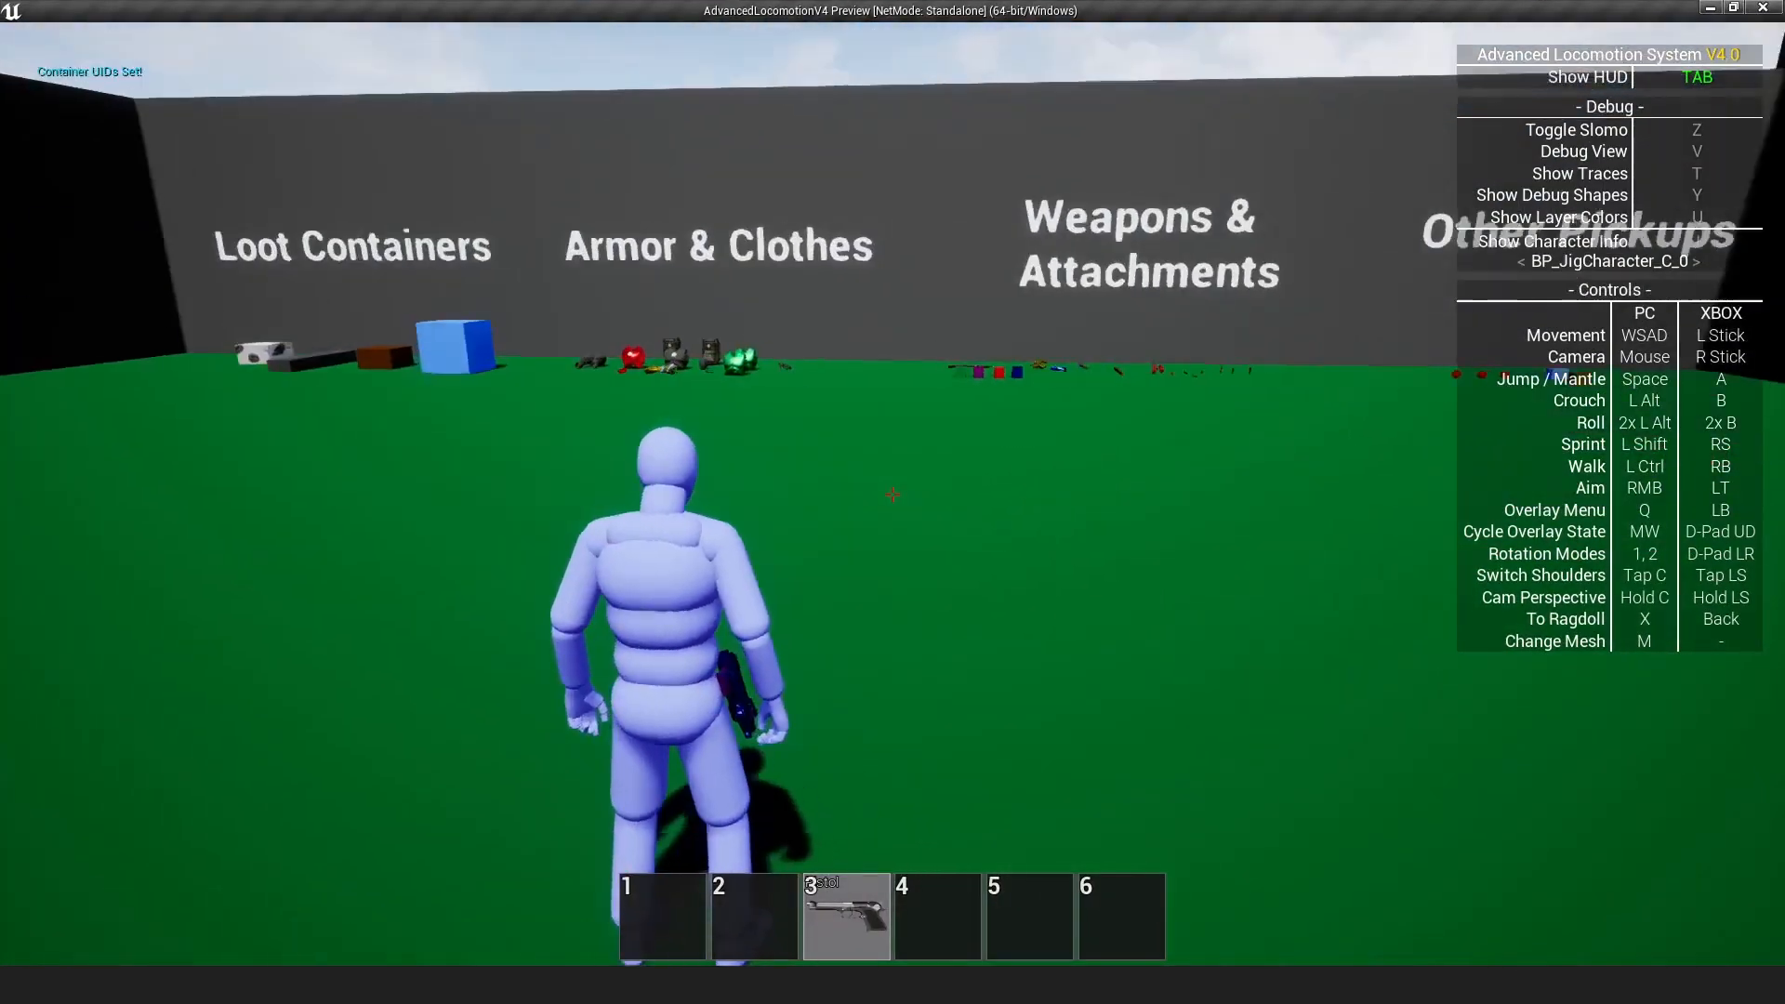
{"action": "key", "text": "3"}
{"action": "key", "text": "w"}
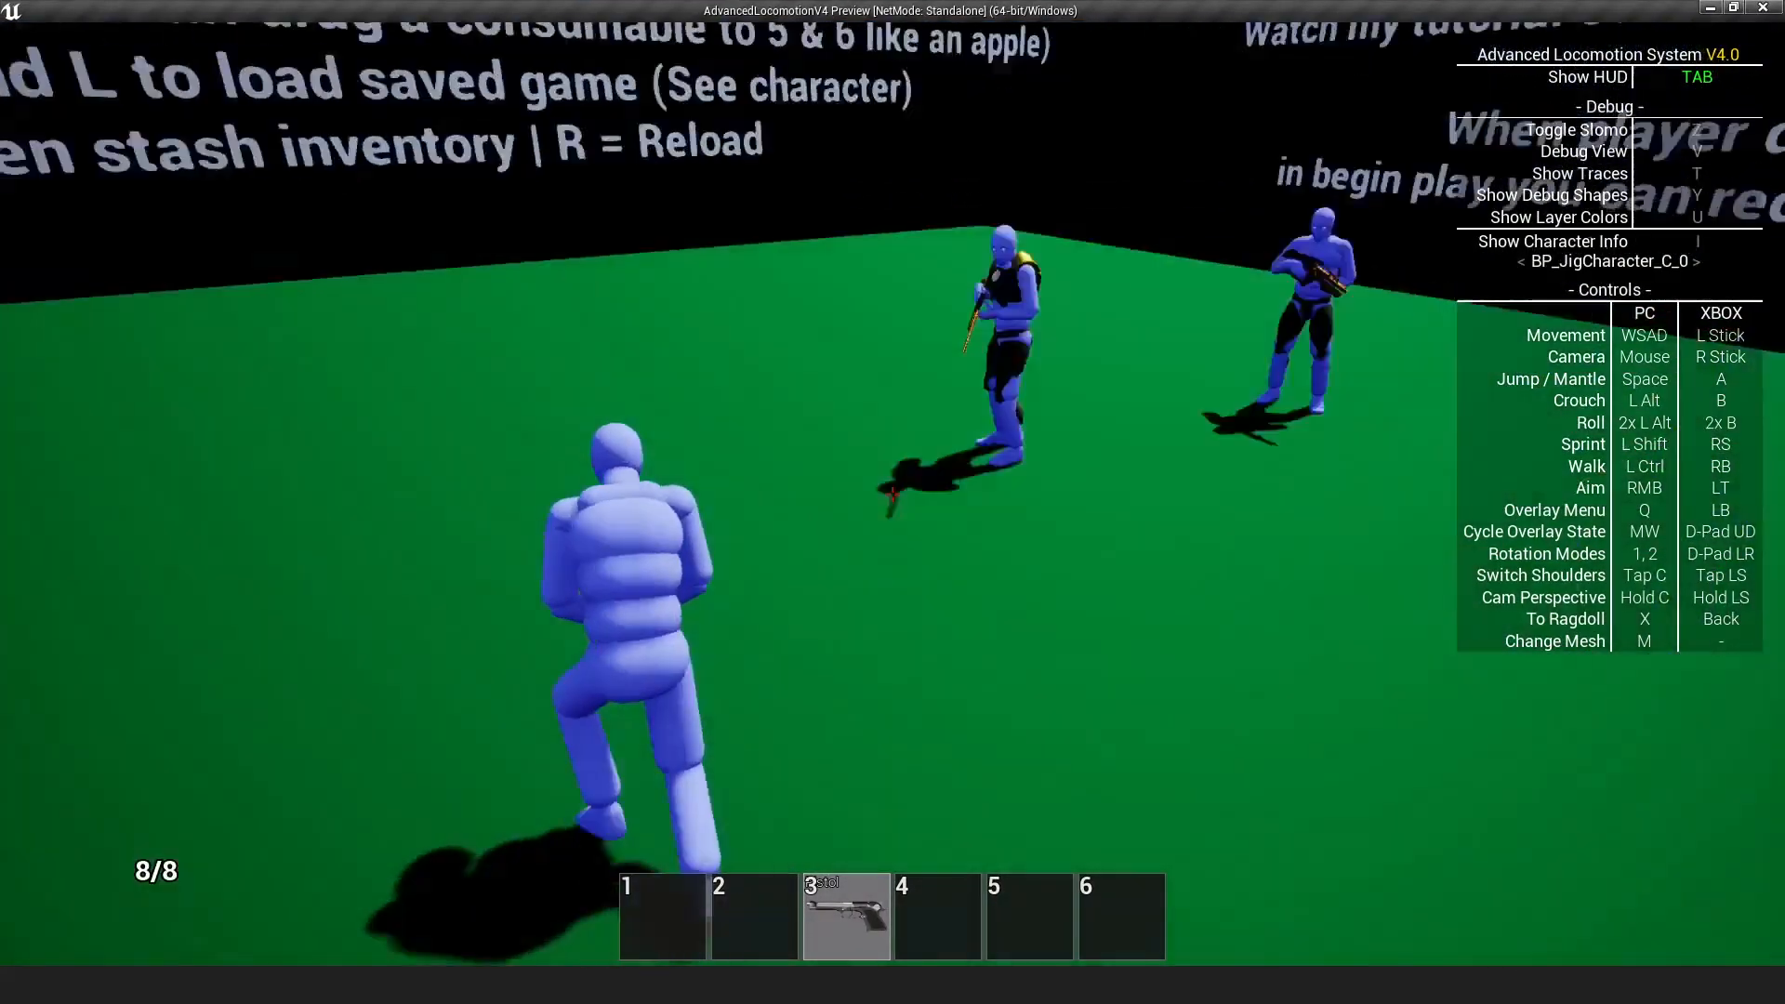
{"action": "right_click", "coordinate": [893, 494]}
{"action": "left_click", "coordinate": [892, 502]}
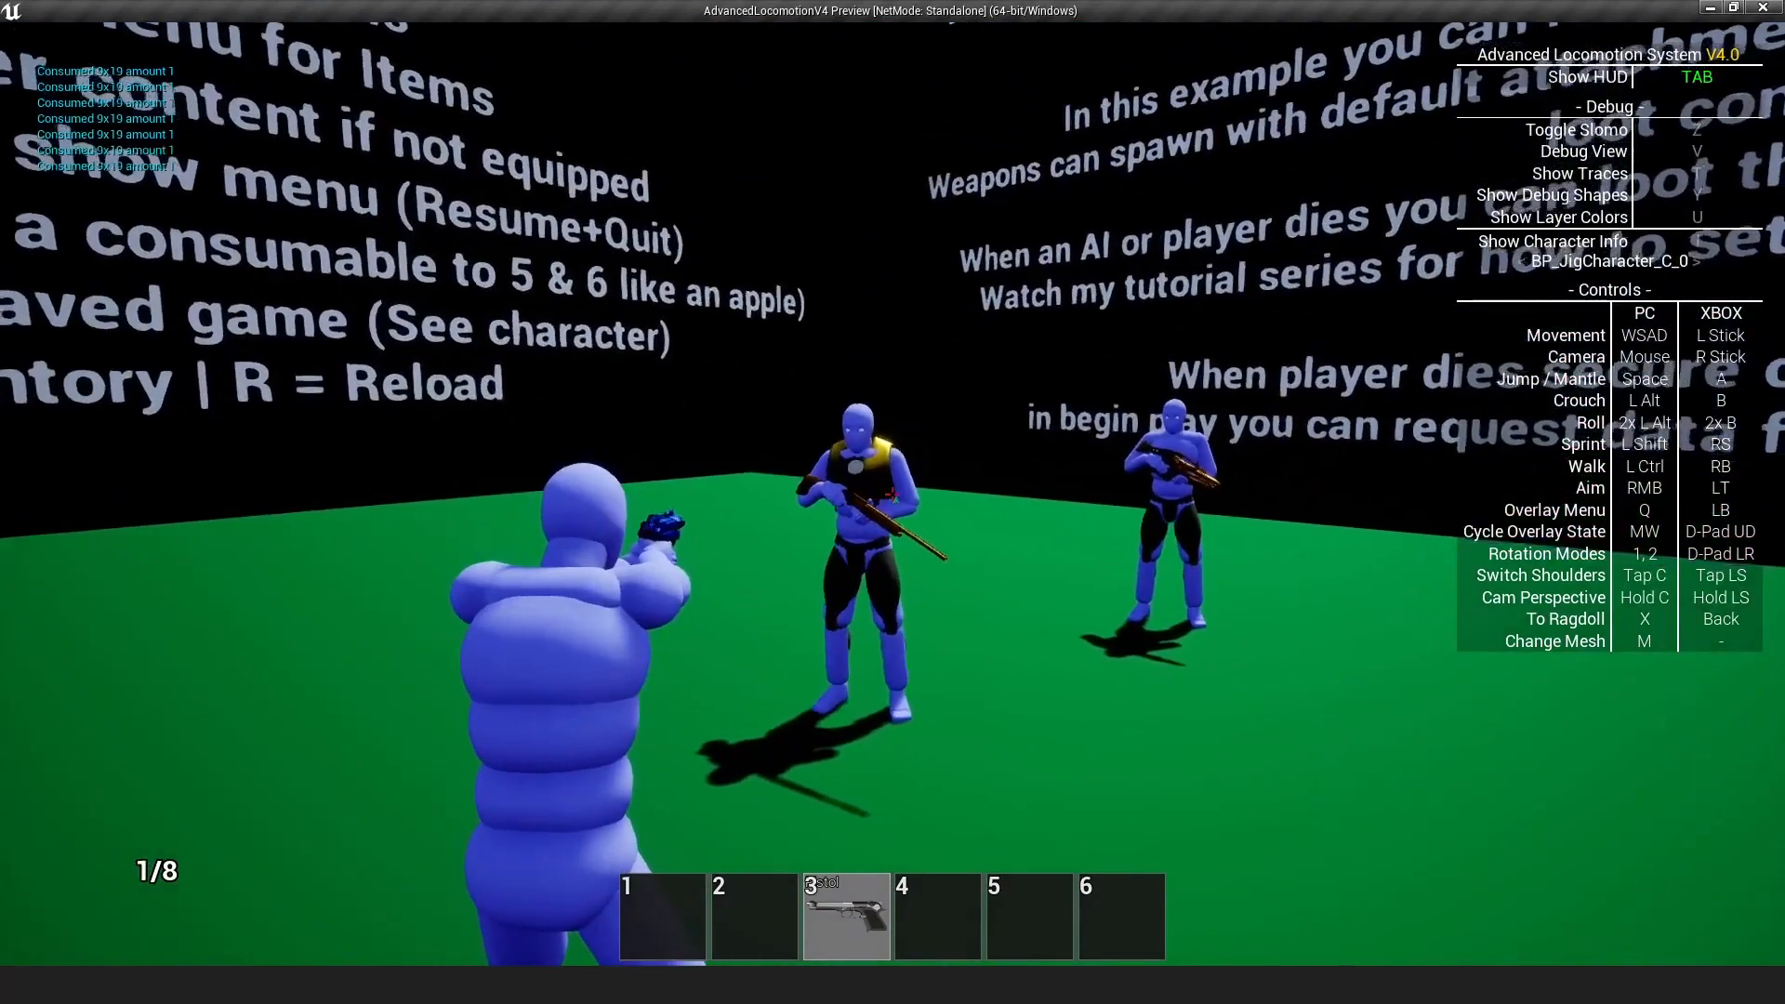
Walk to the dead AI, open its inventory, look through its equipment and pants contents, and end the play session
{"action": "key", "text": "w"}
{"action": "key", "text": "w"}
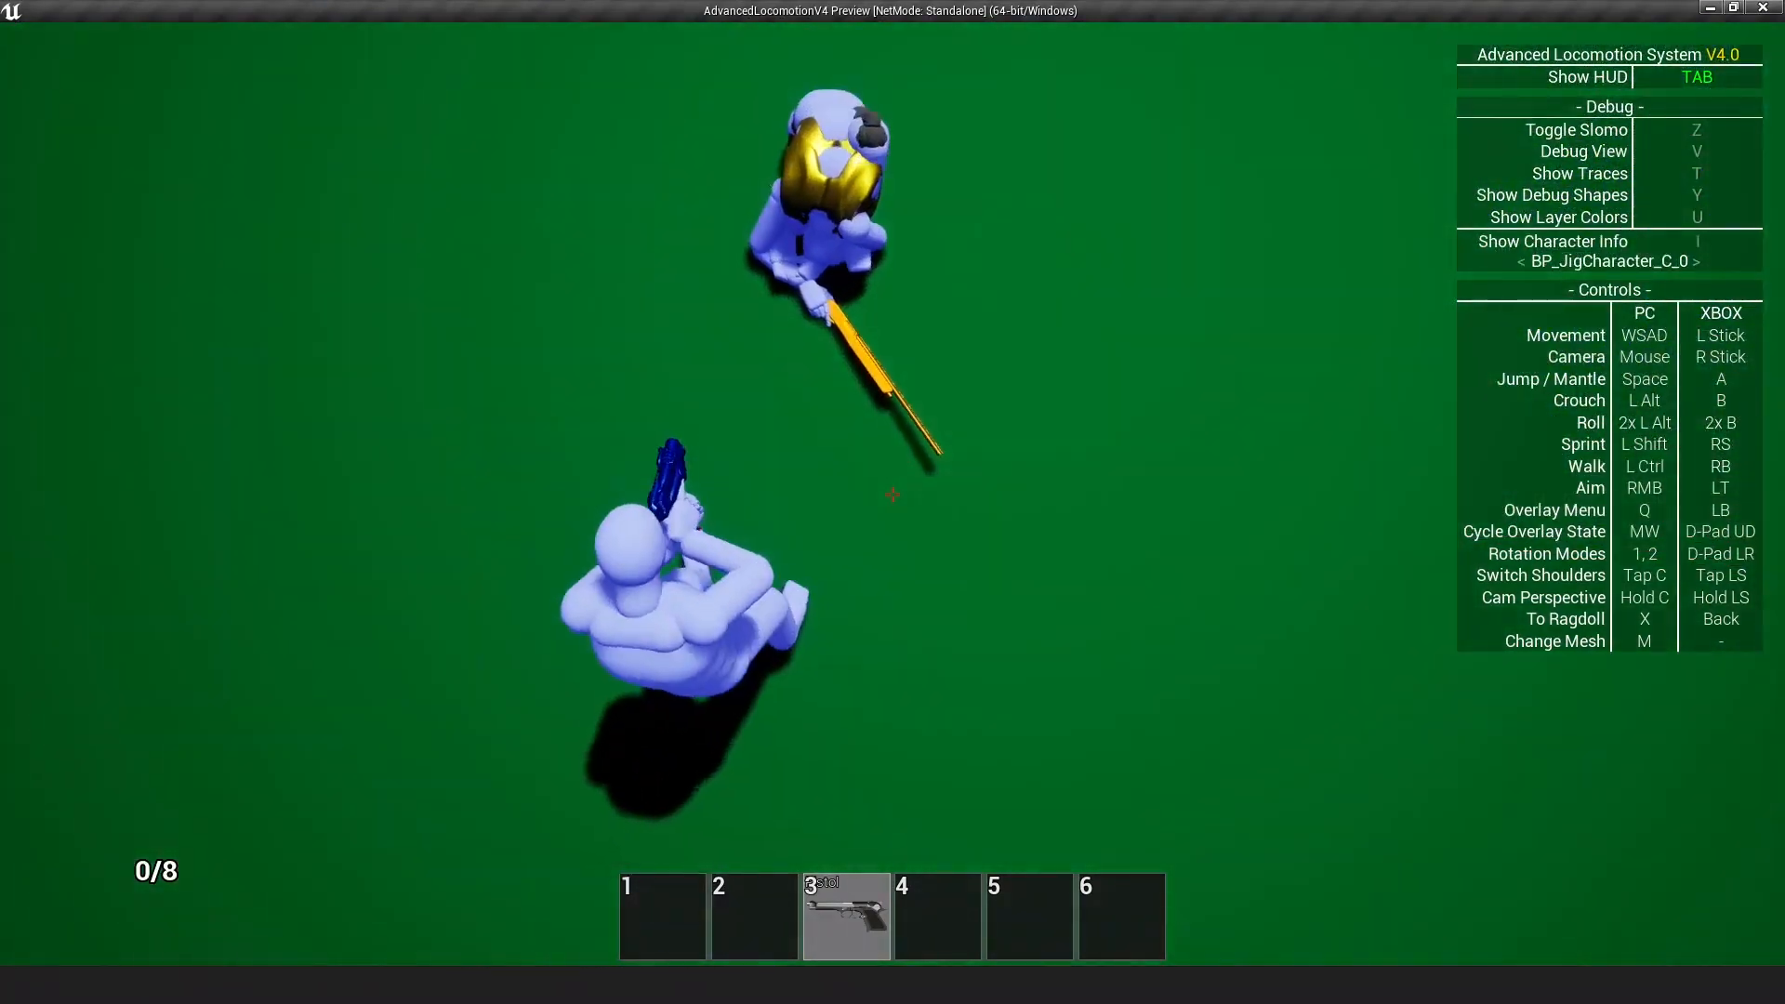
{"action": "key", "text": "f"}
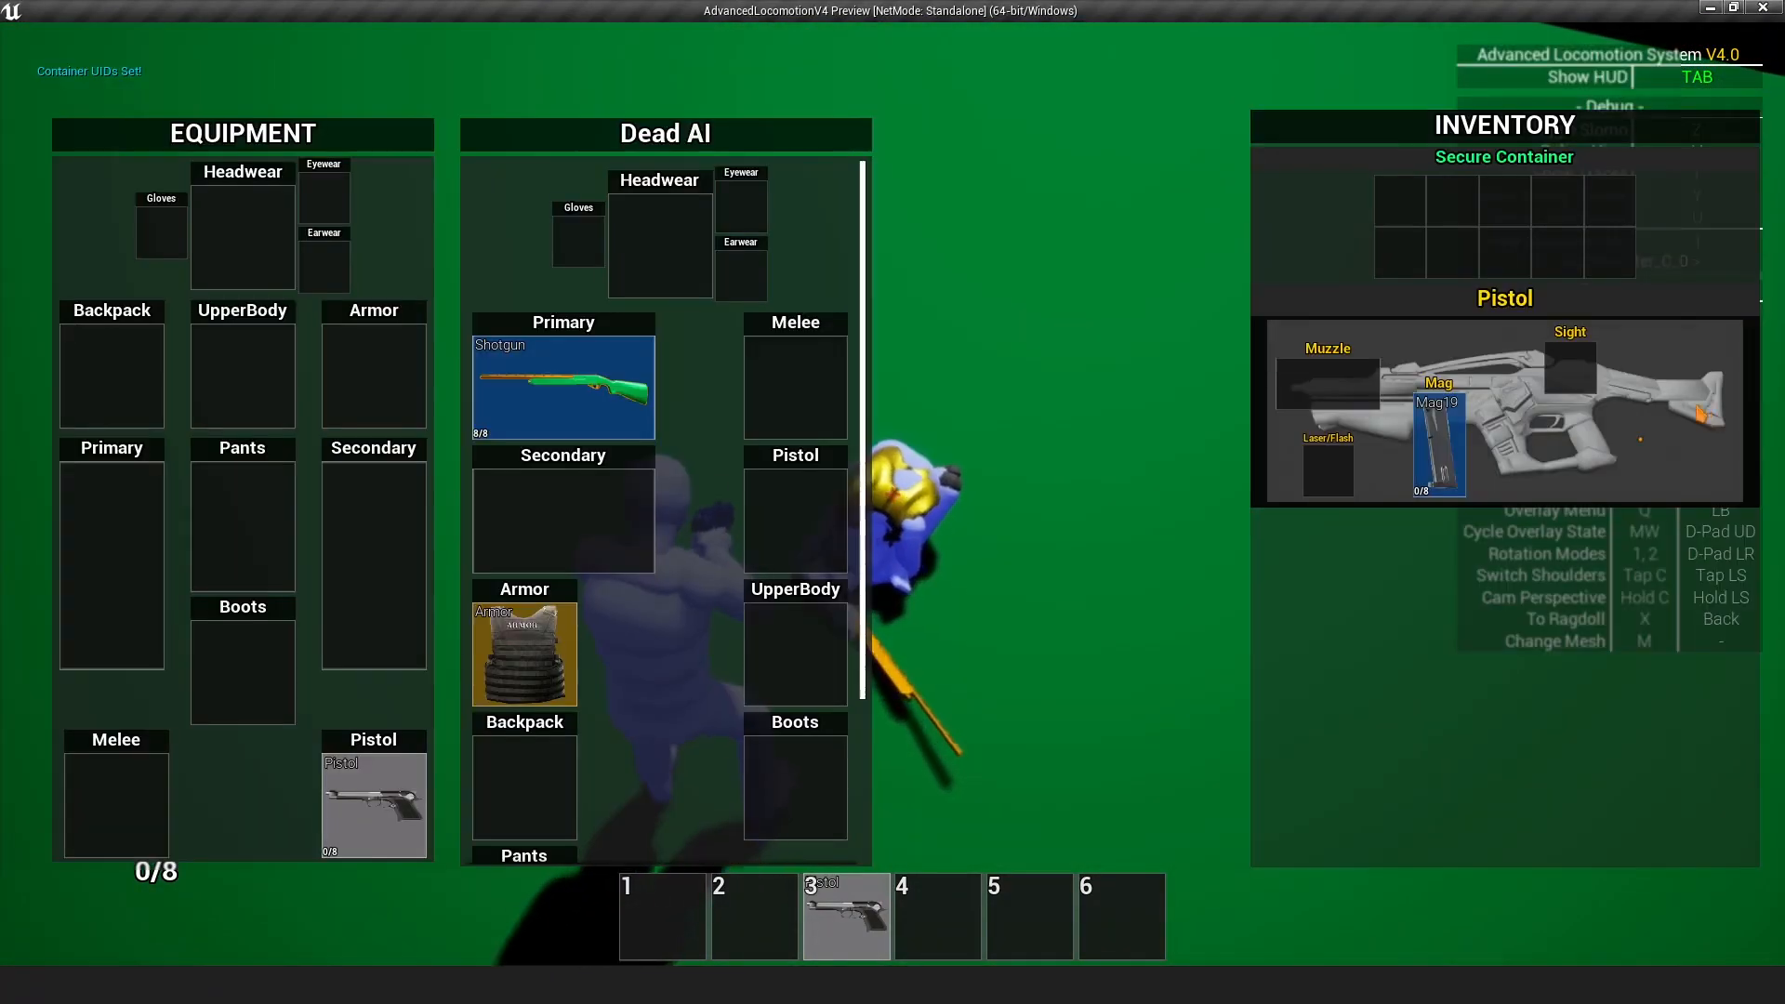
{"action": "scroll", "coordinate": [841, 532], "scroll_direction": "down", "scroll_amount": 3}
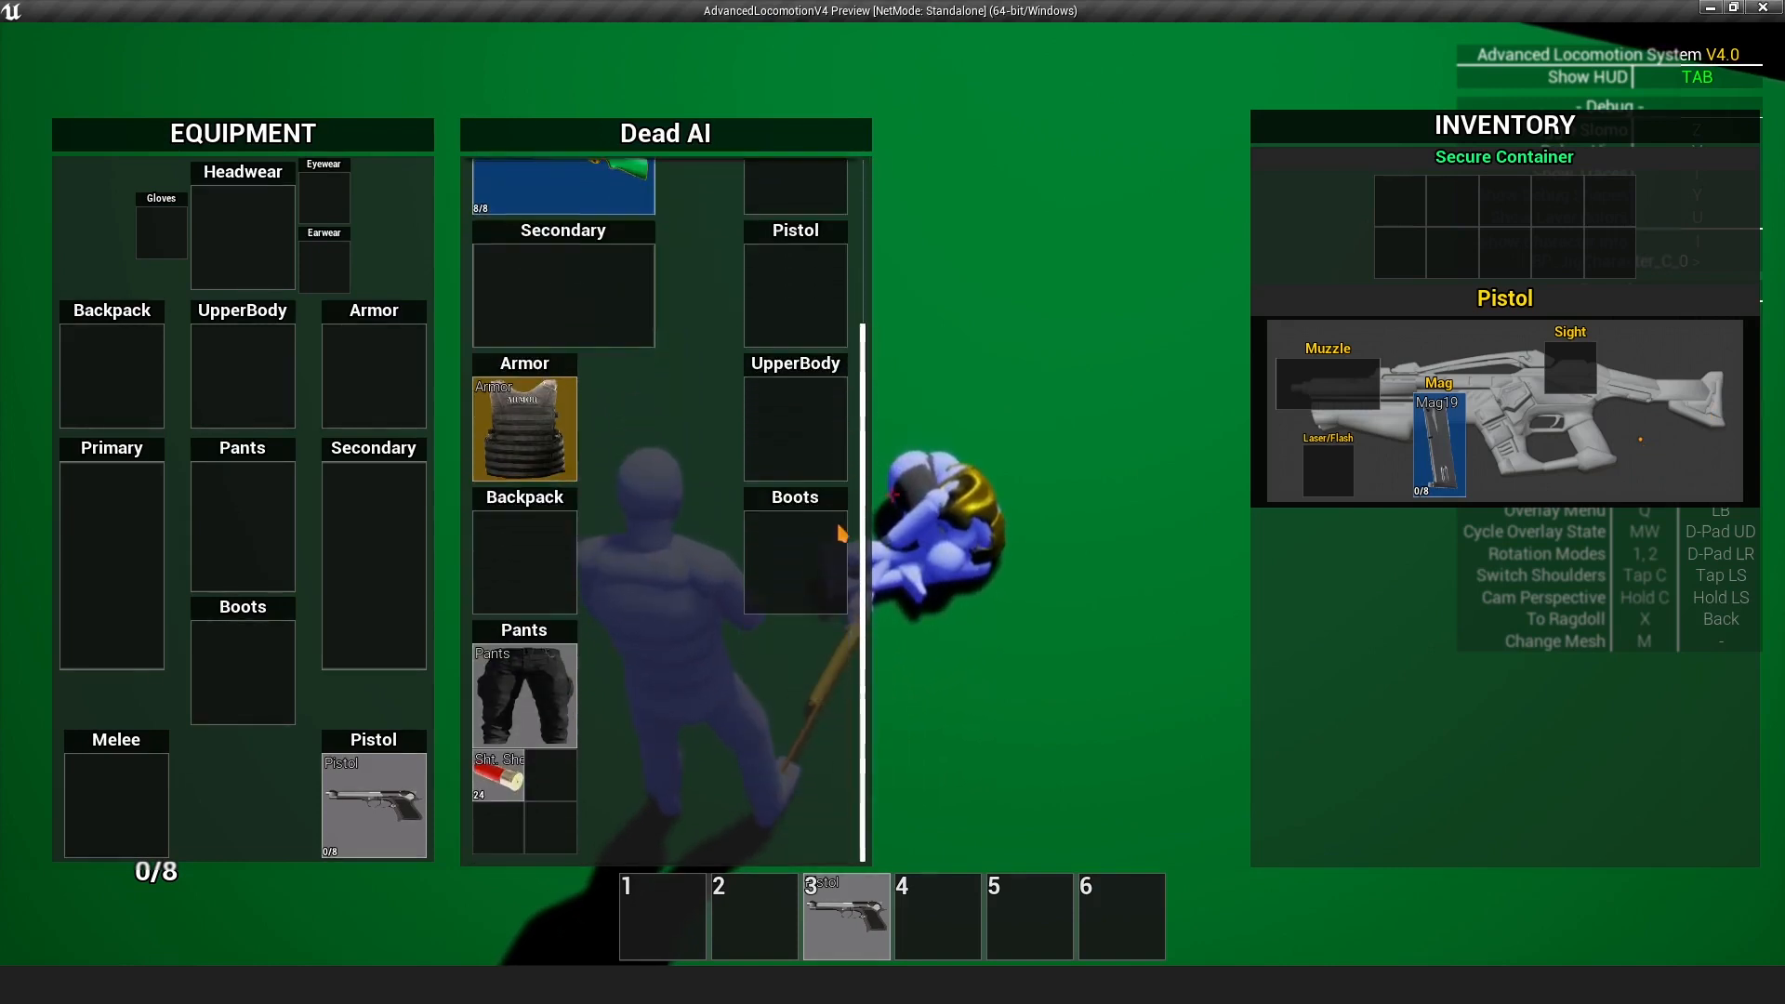
{"action": "scroll", "coordinate": [849, 495], "scroll_direction": "up", "scroll_amount": 3}
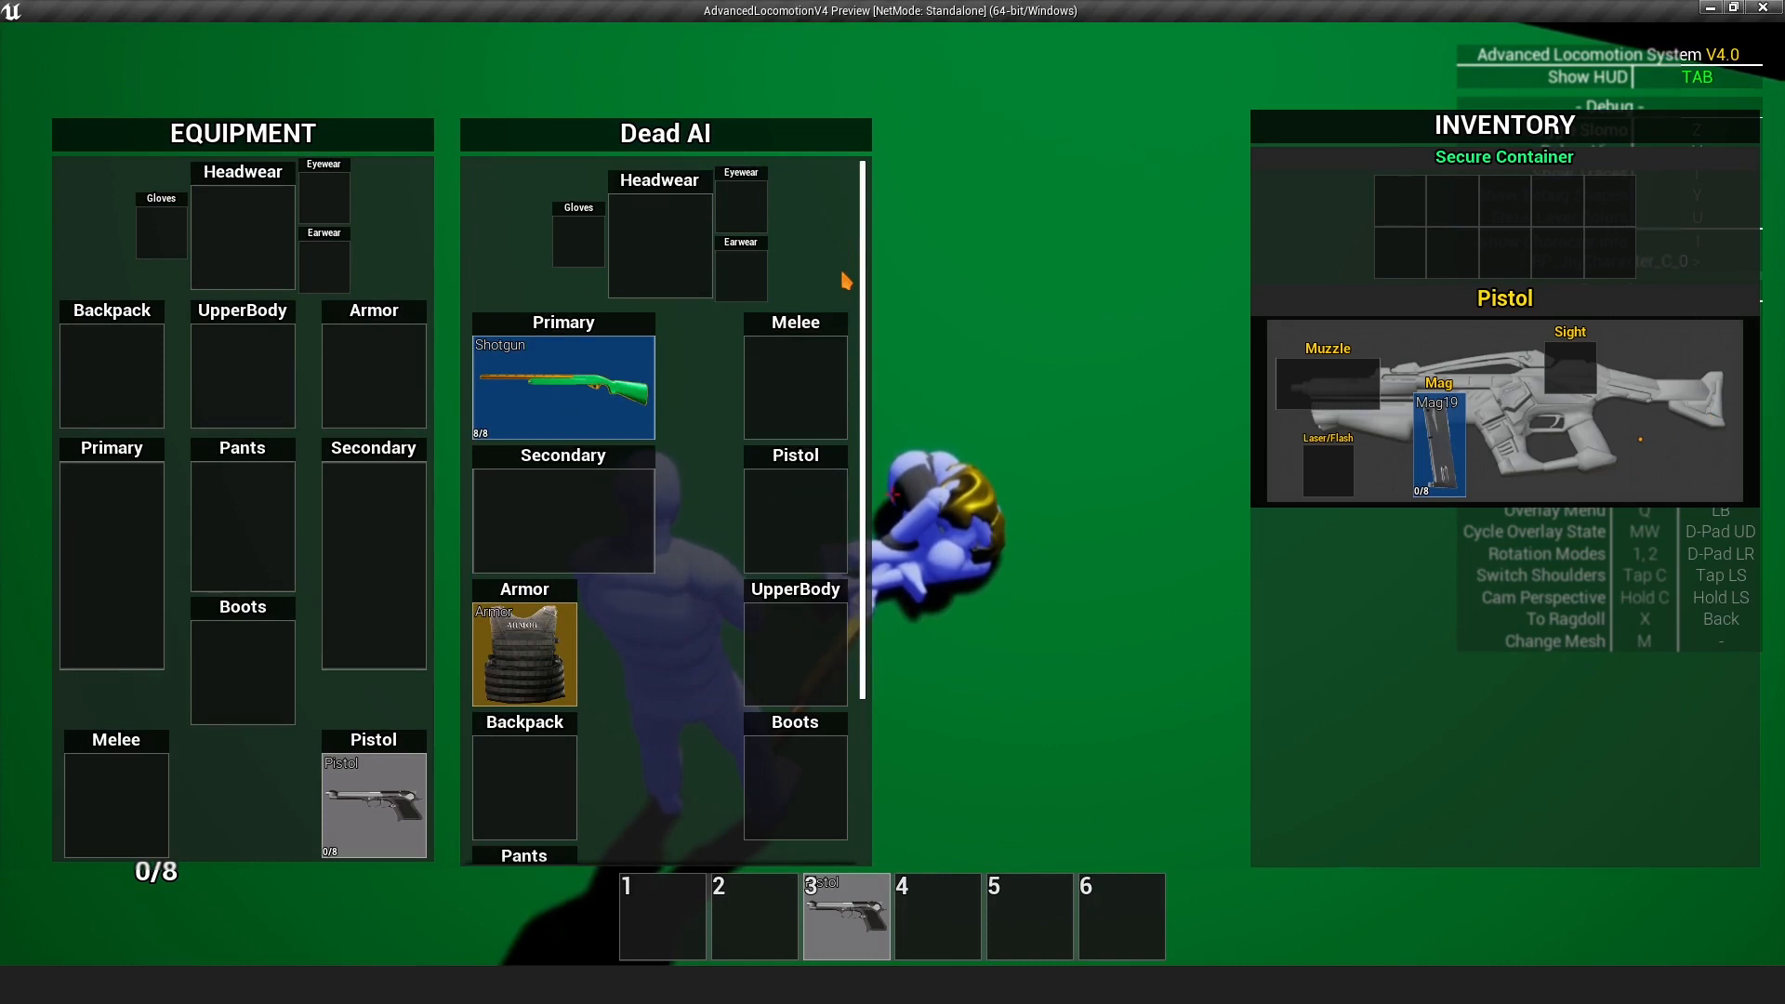
{"action": "scroll", "coordinate": [862, 298], "scroll_direction": "down", "scroll_amount": 3}
{"action": "scroll", "coordinate": [851, 335], "scroll_direction": "up", "scroll_amount": 3}
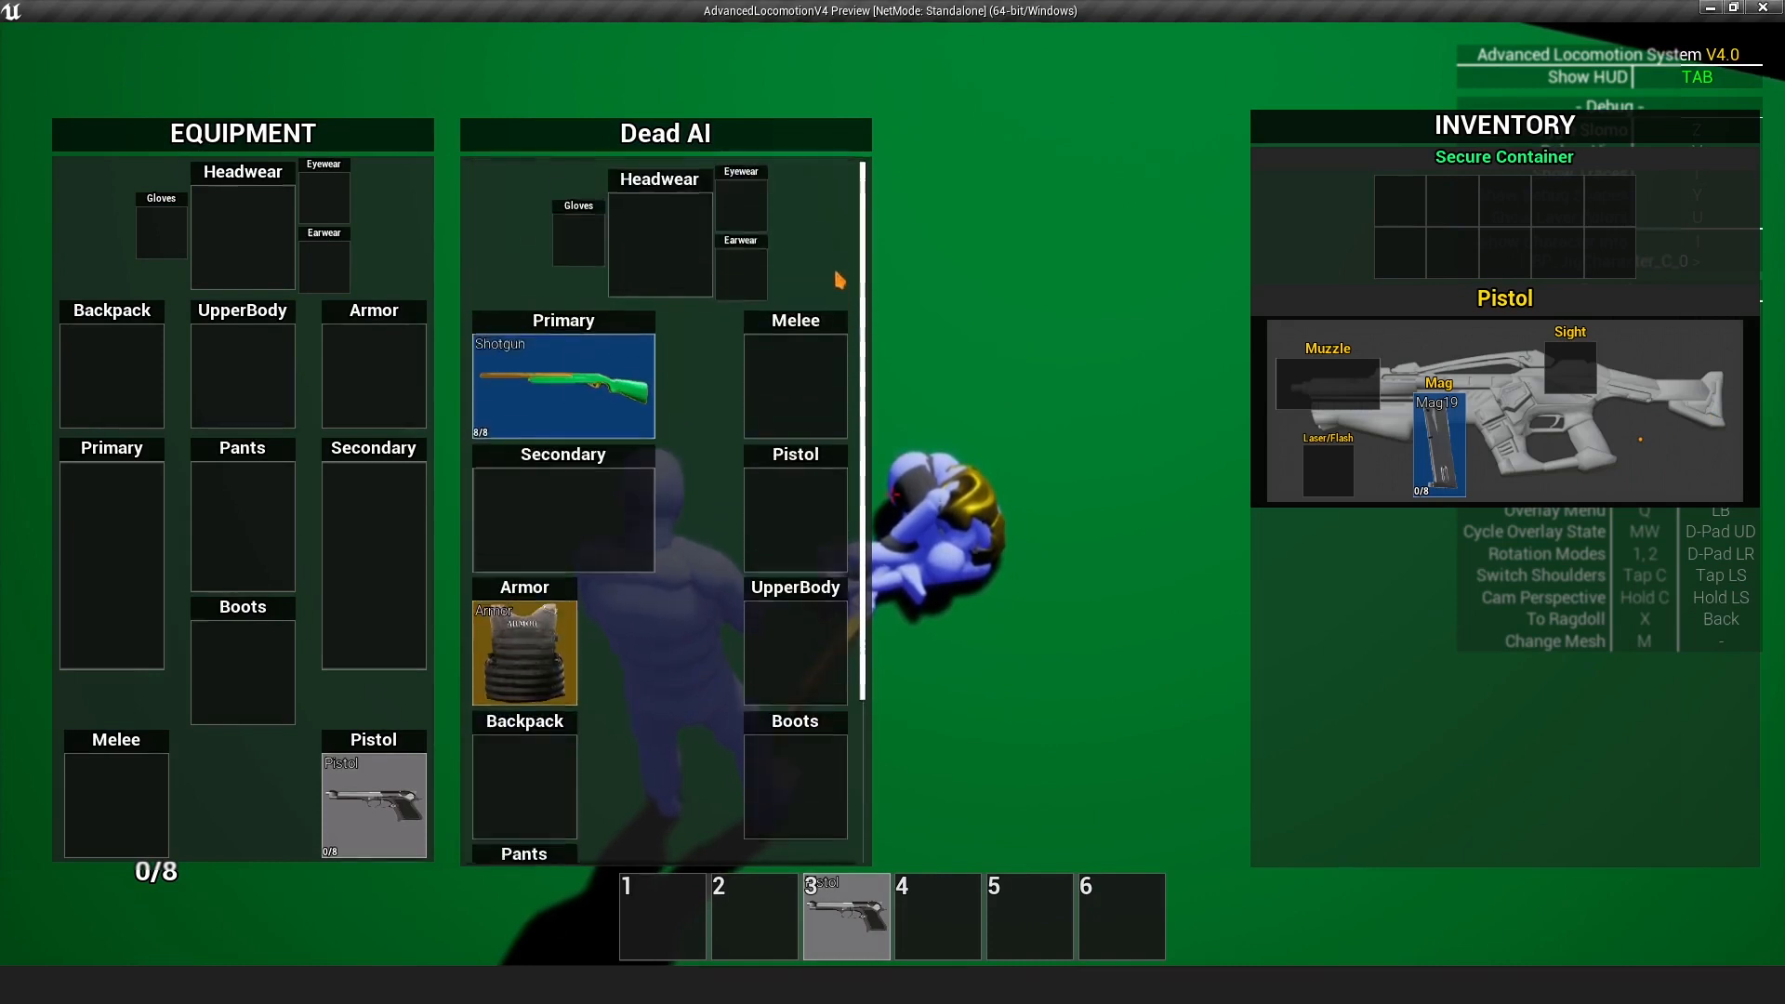
{"action": "scroll", "coordinate": [841, 367], "scroll_direction": "down", "scroll_amount": 3}
{"action": "scroll", "coordinate": [839, 372], "scroll_direction": "down", "scroll_amount": 1}
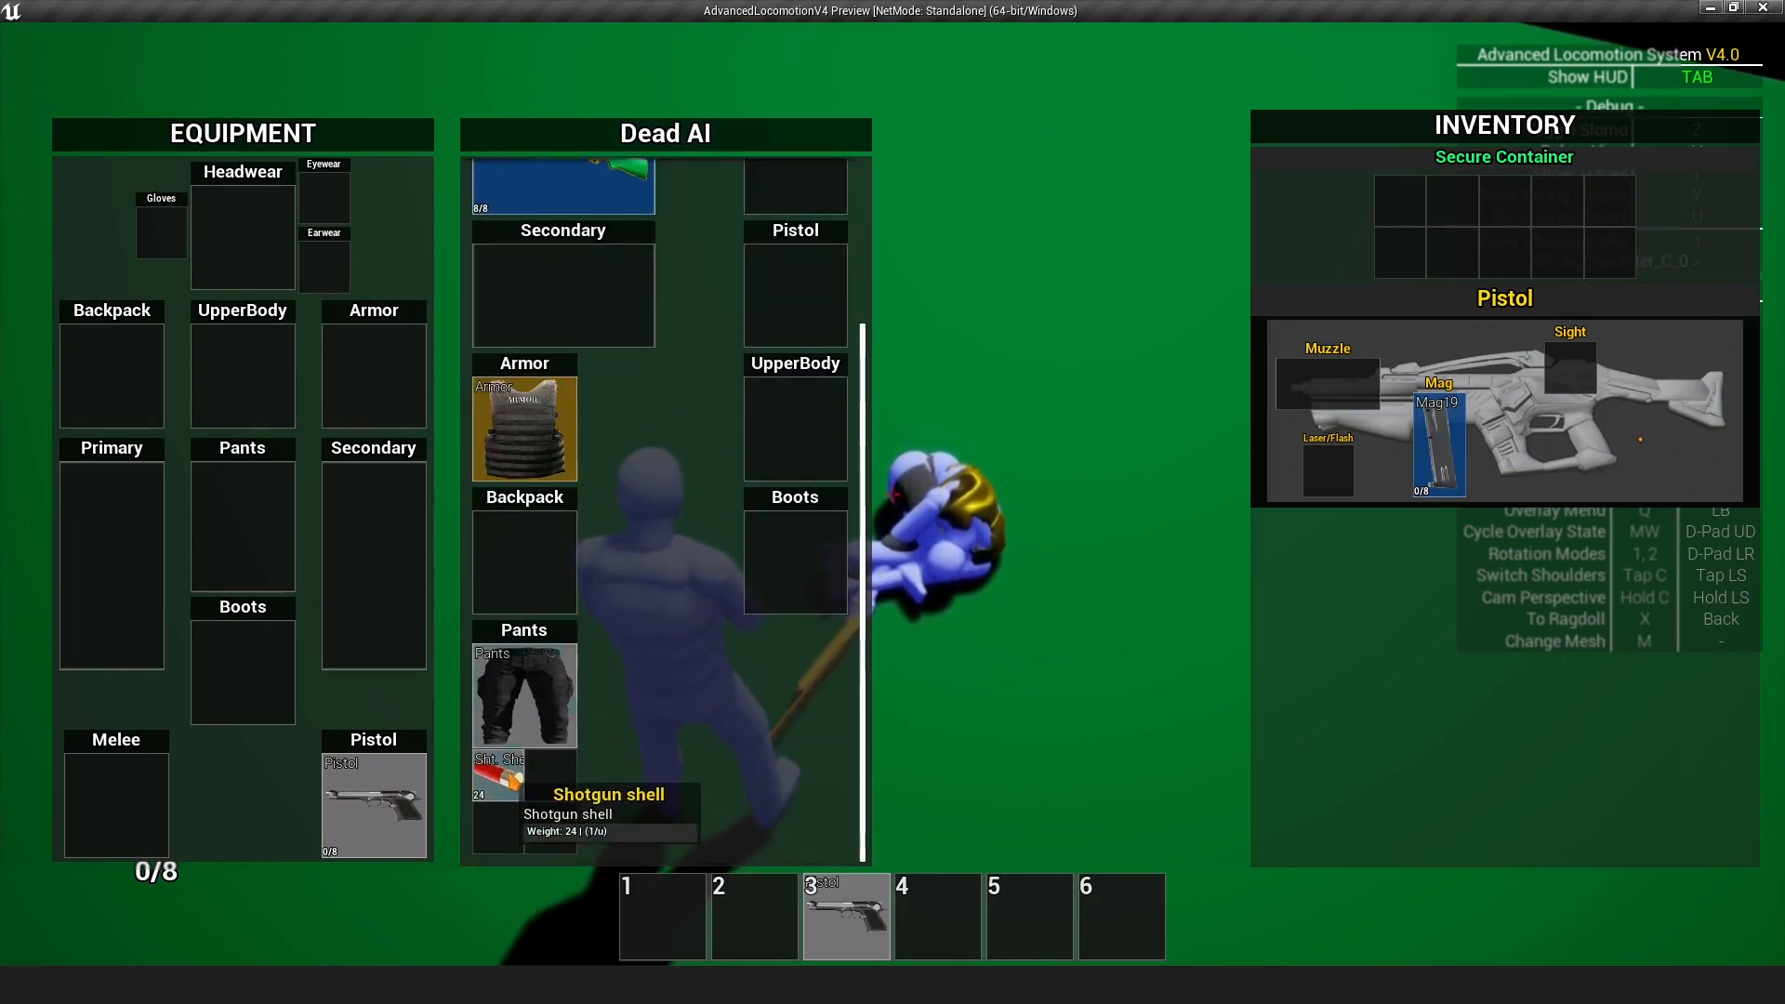
{"action": "key", "text": "Escape"}
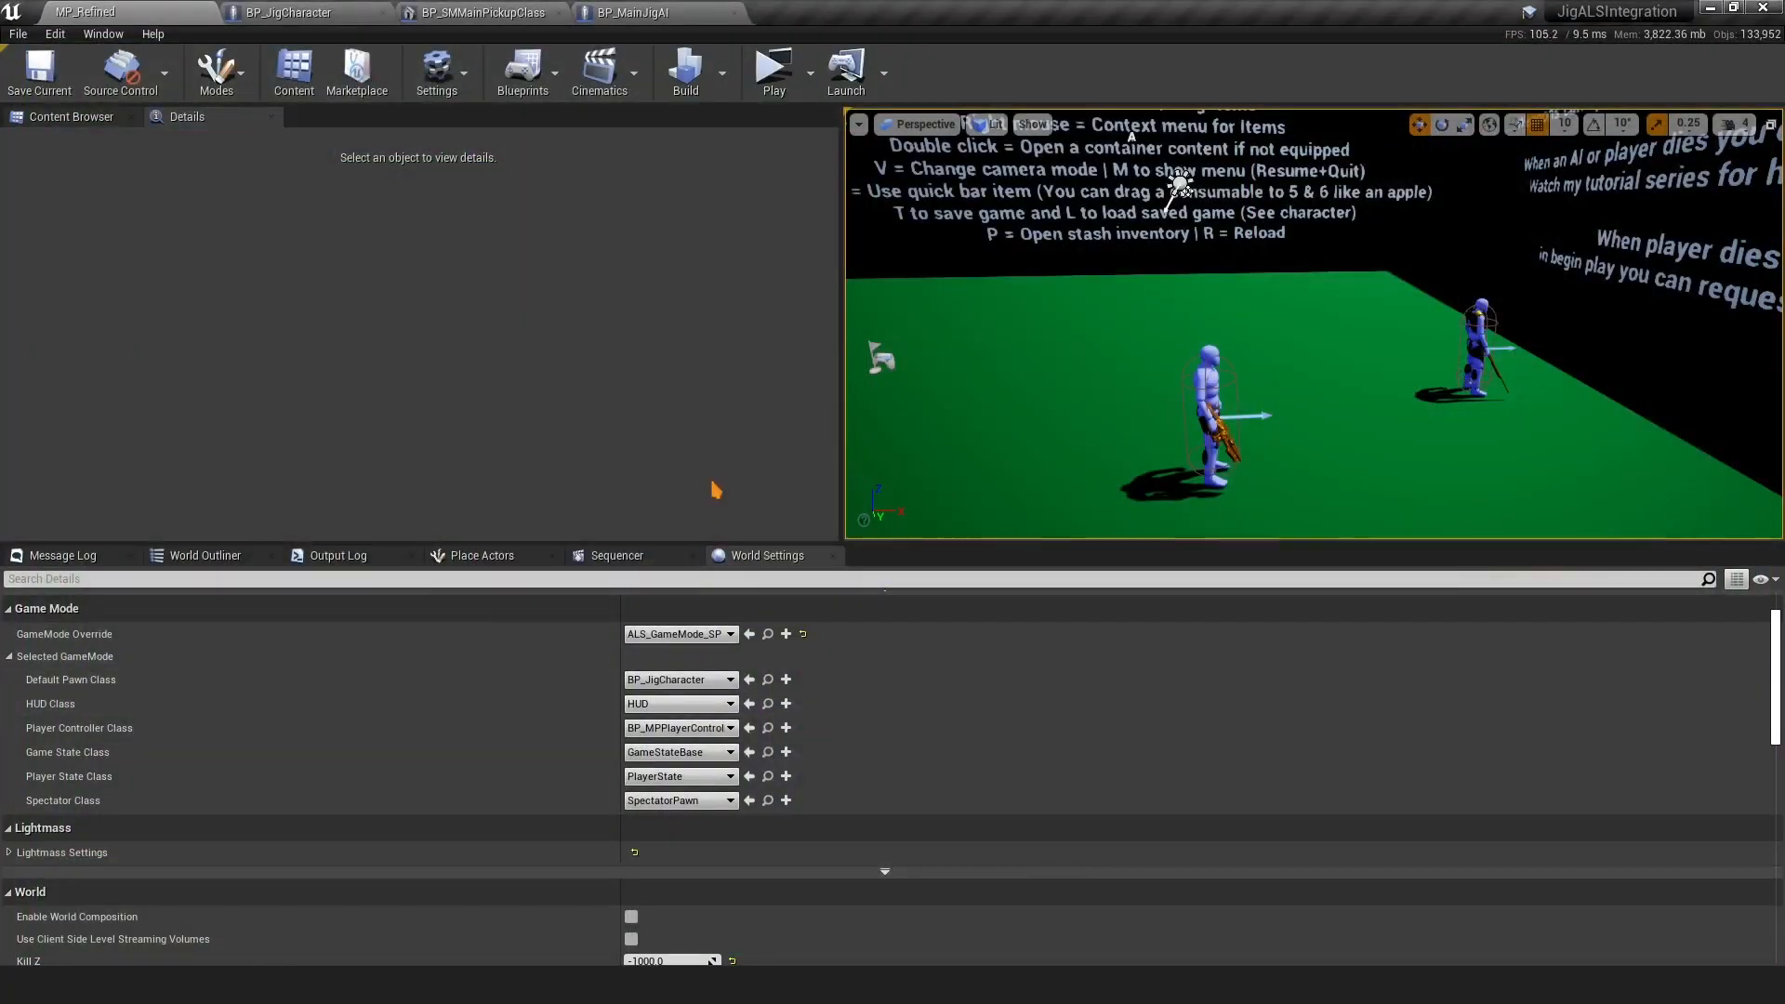
Return to BP_MainJigAI, view the Widget component's details, and save
{"action": "left_click", "coordinate": [644, 11]}
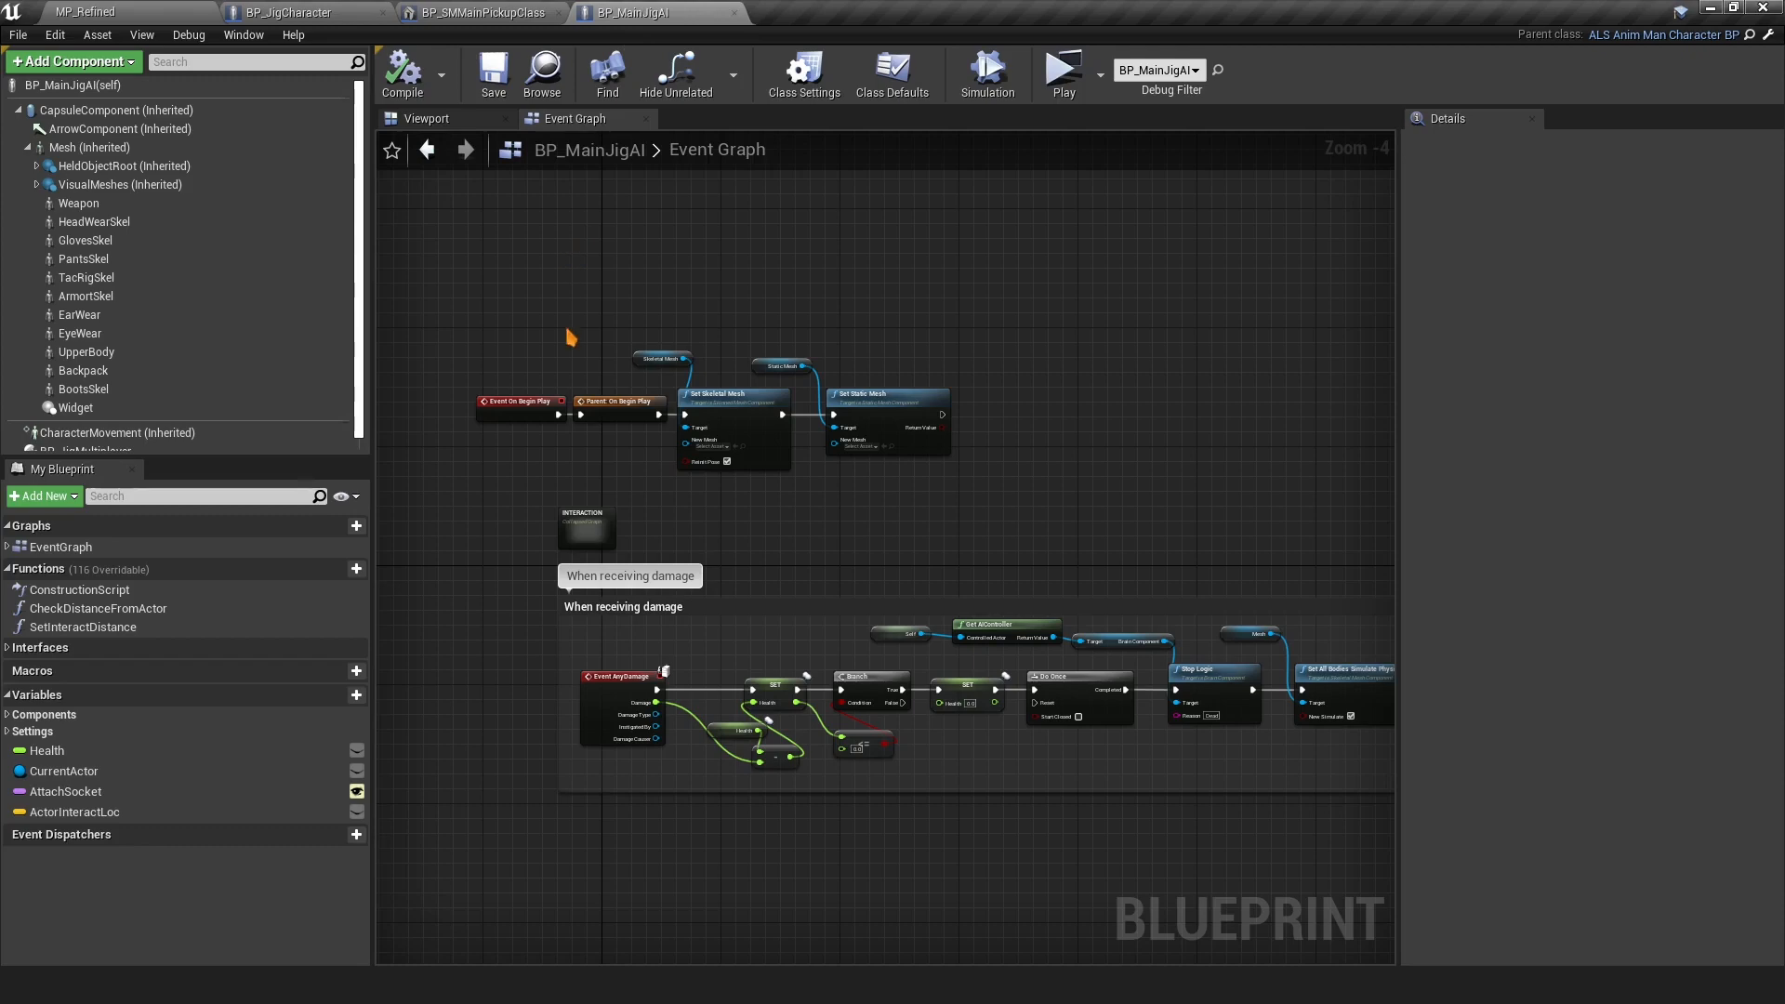
{"action": "scroll", "coordinate": [548, 351], "scroll_direction": "up", "scroll_amount": 1}
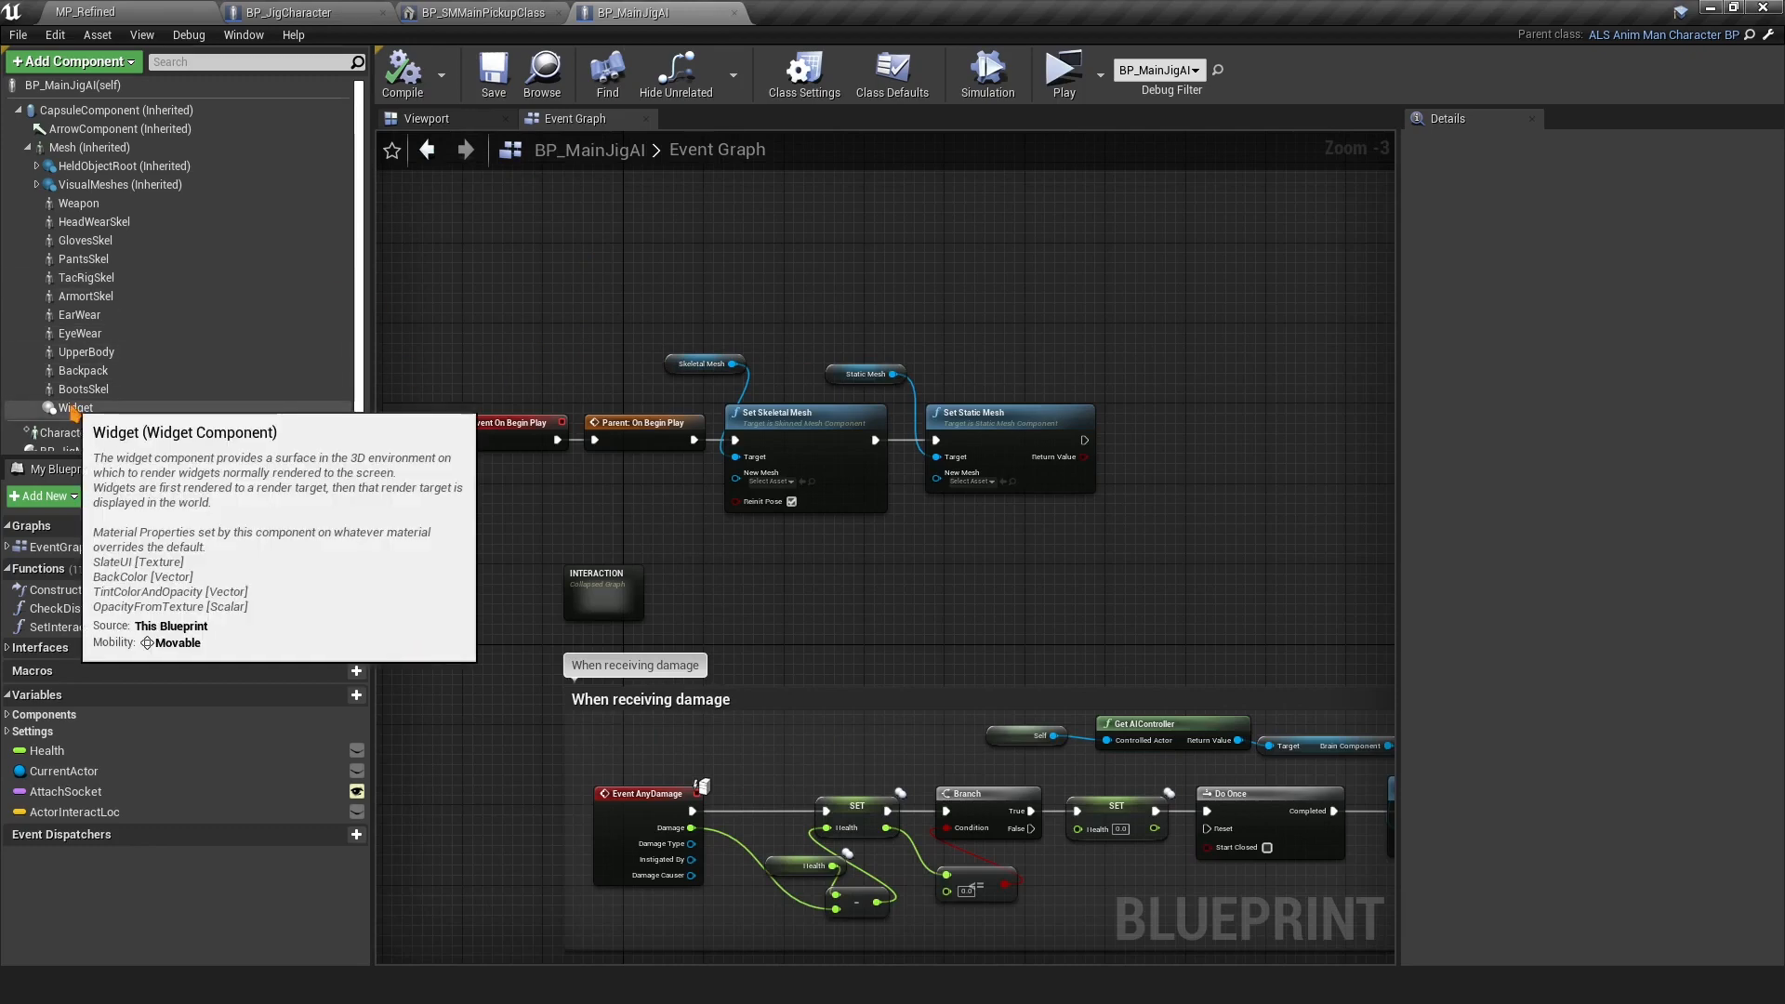
{"action": "mouse_move", "coordinate": [74, 409]}
{"action": "left_mouse_down"}
{"action": "mouse_move", "coordinate": [68, 120]}
{"action": "mouse_move", "coordinate": [84, 413]}
{"action": "left_mouse_up"}
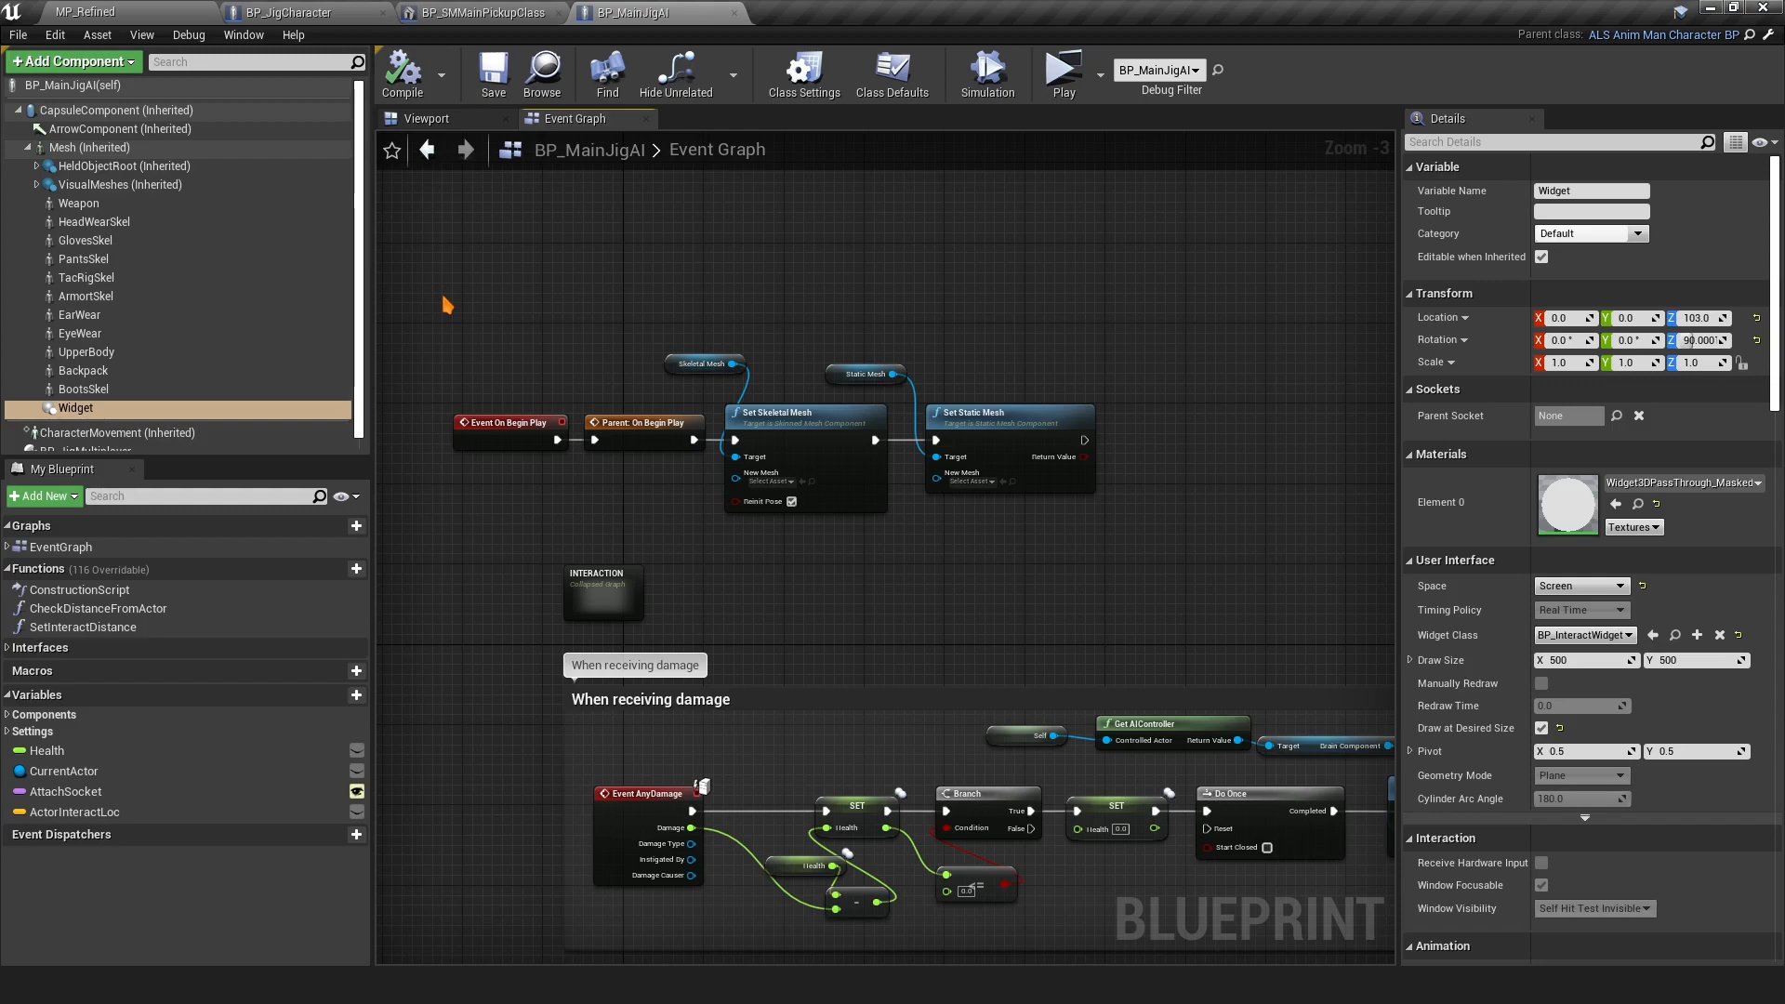
{"action": "left_click", "coordinate": [21, 35]}
{"action": "left_click", "coordinate": [80, 140]}
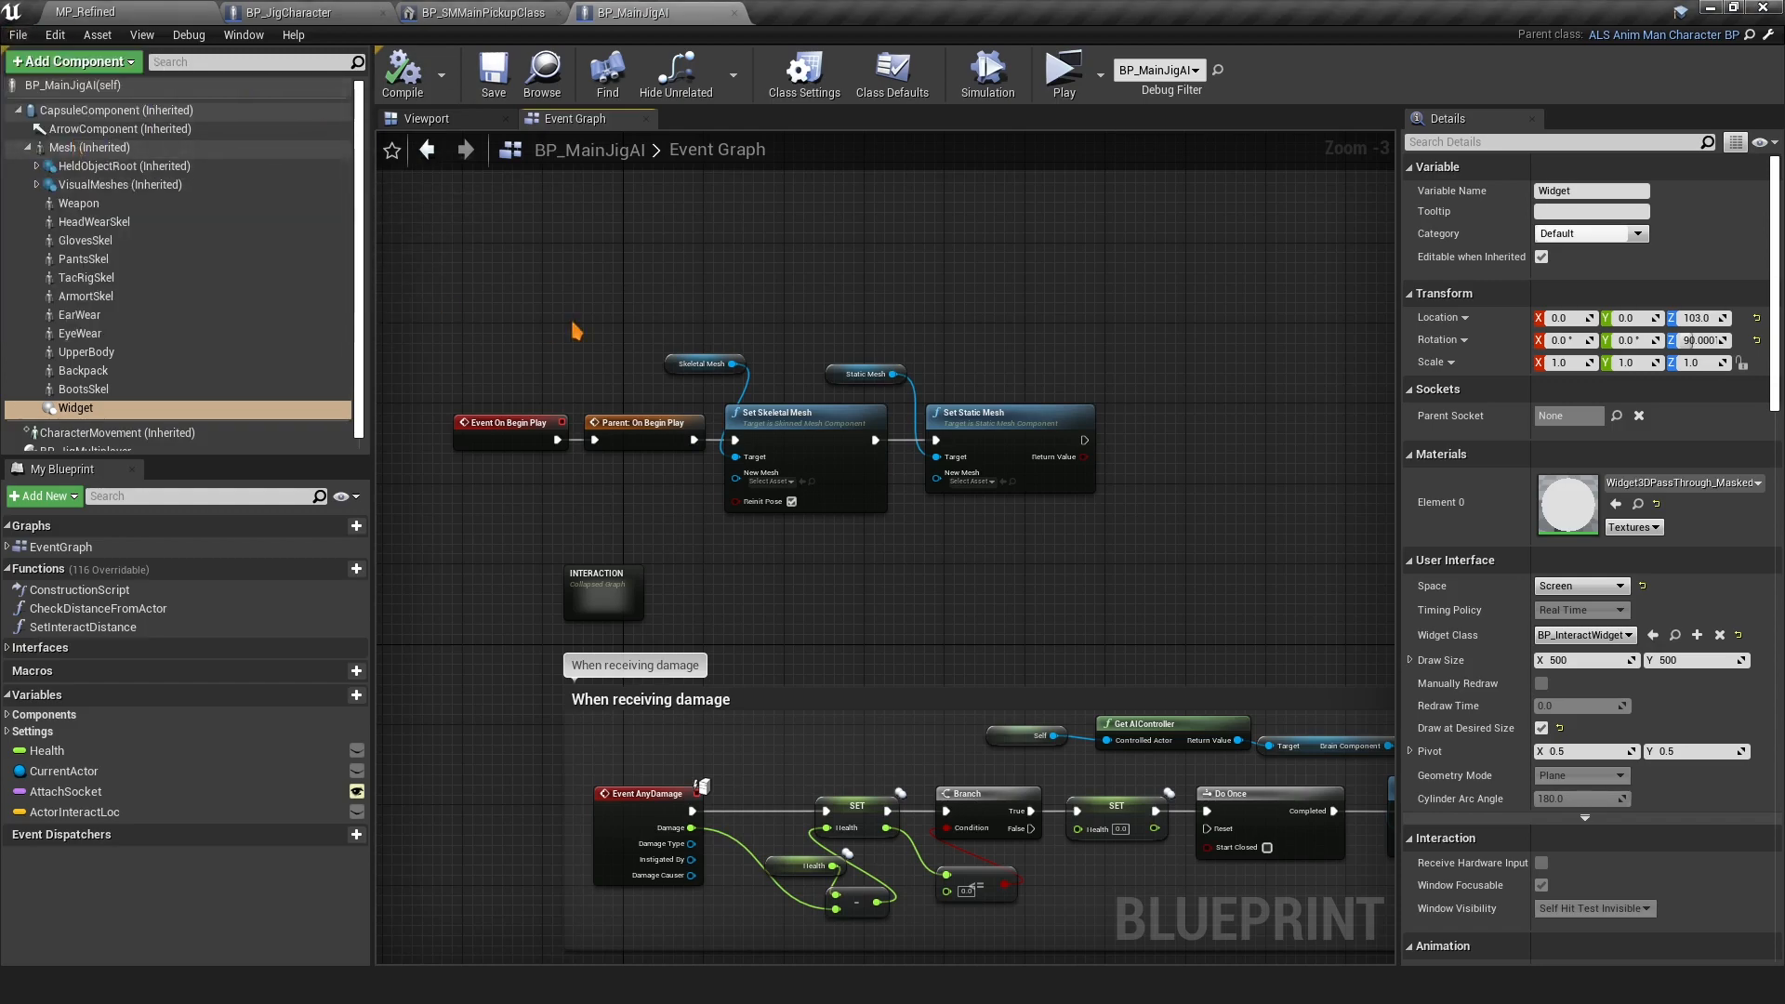